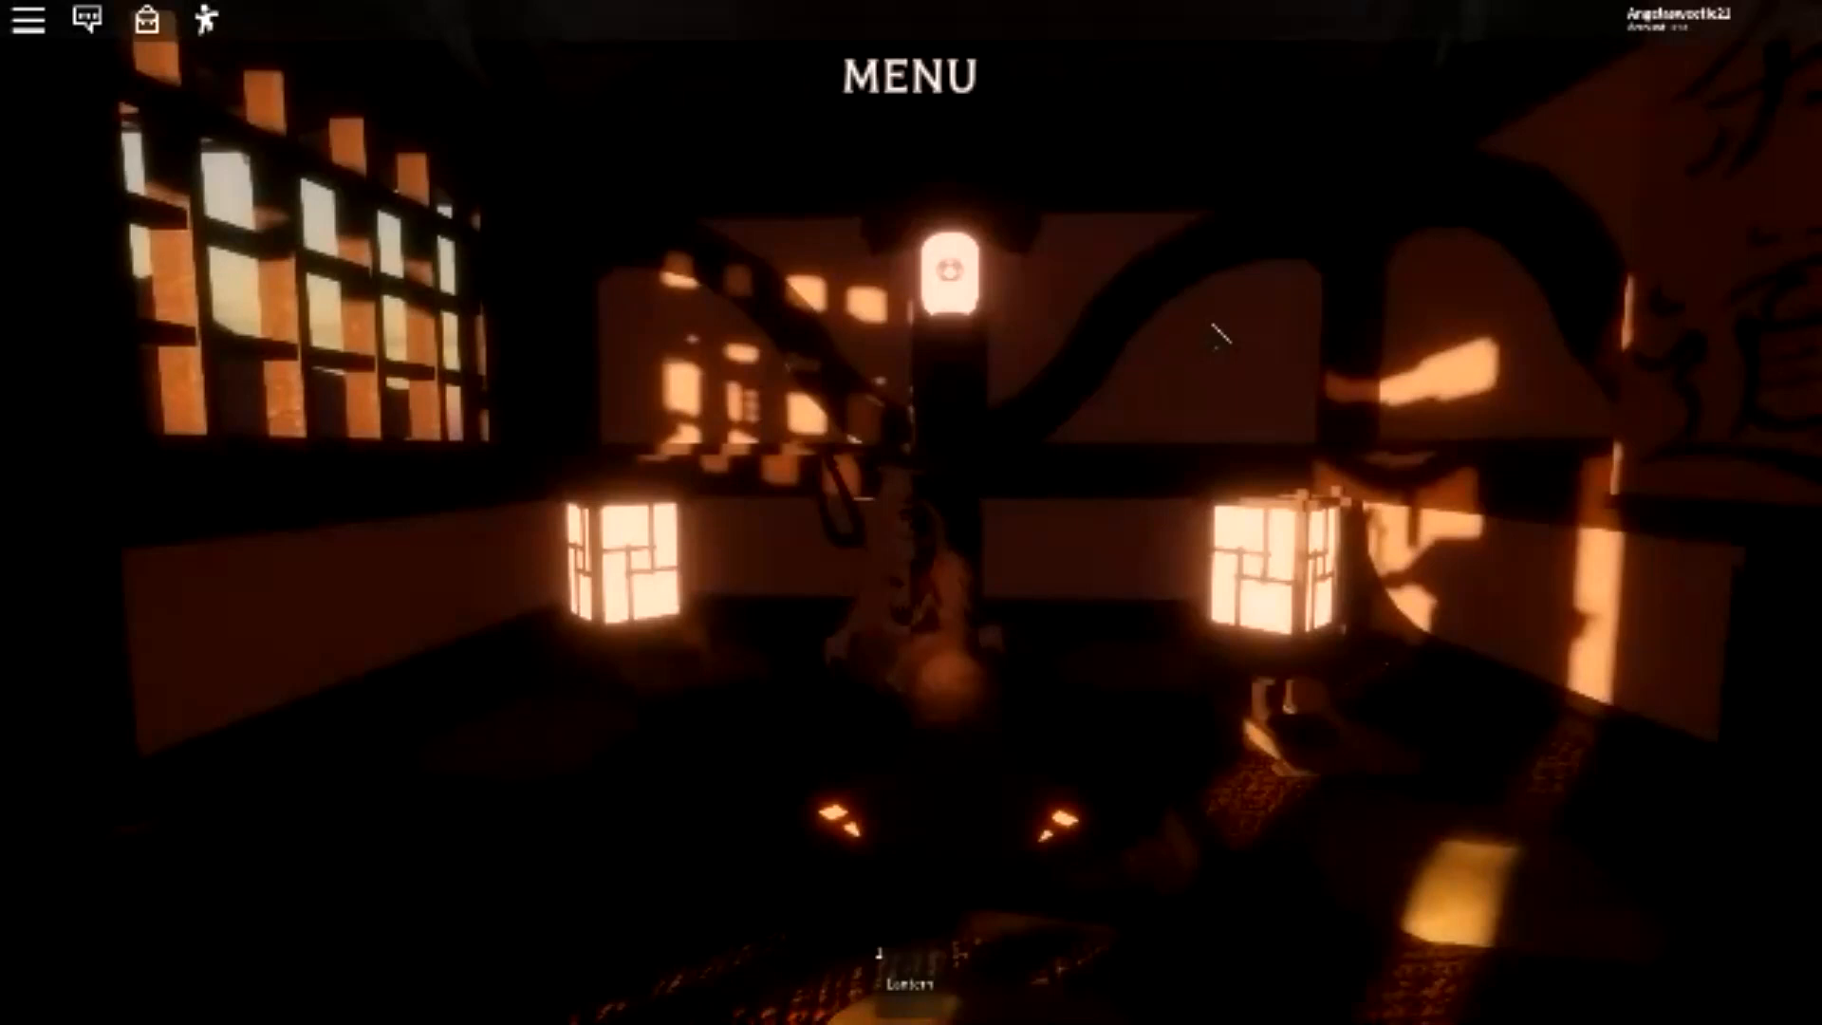
key(F11)
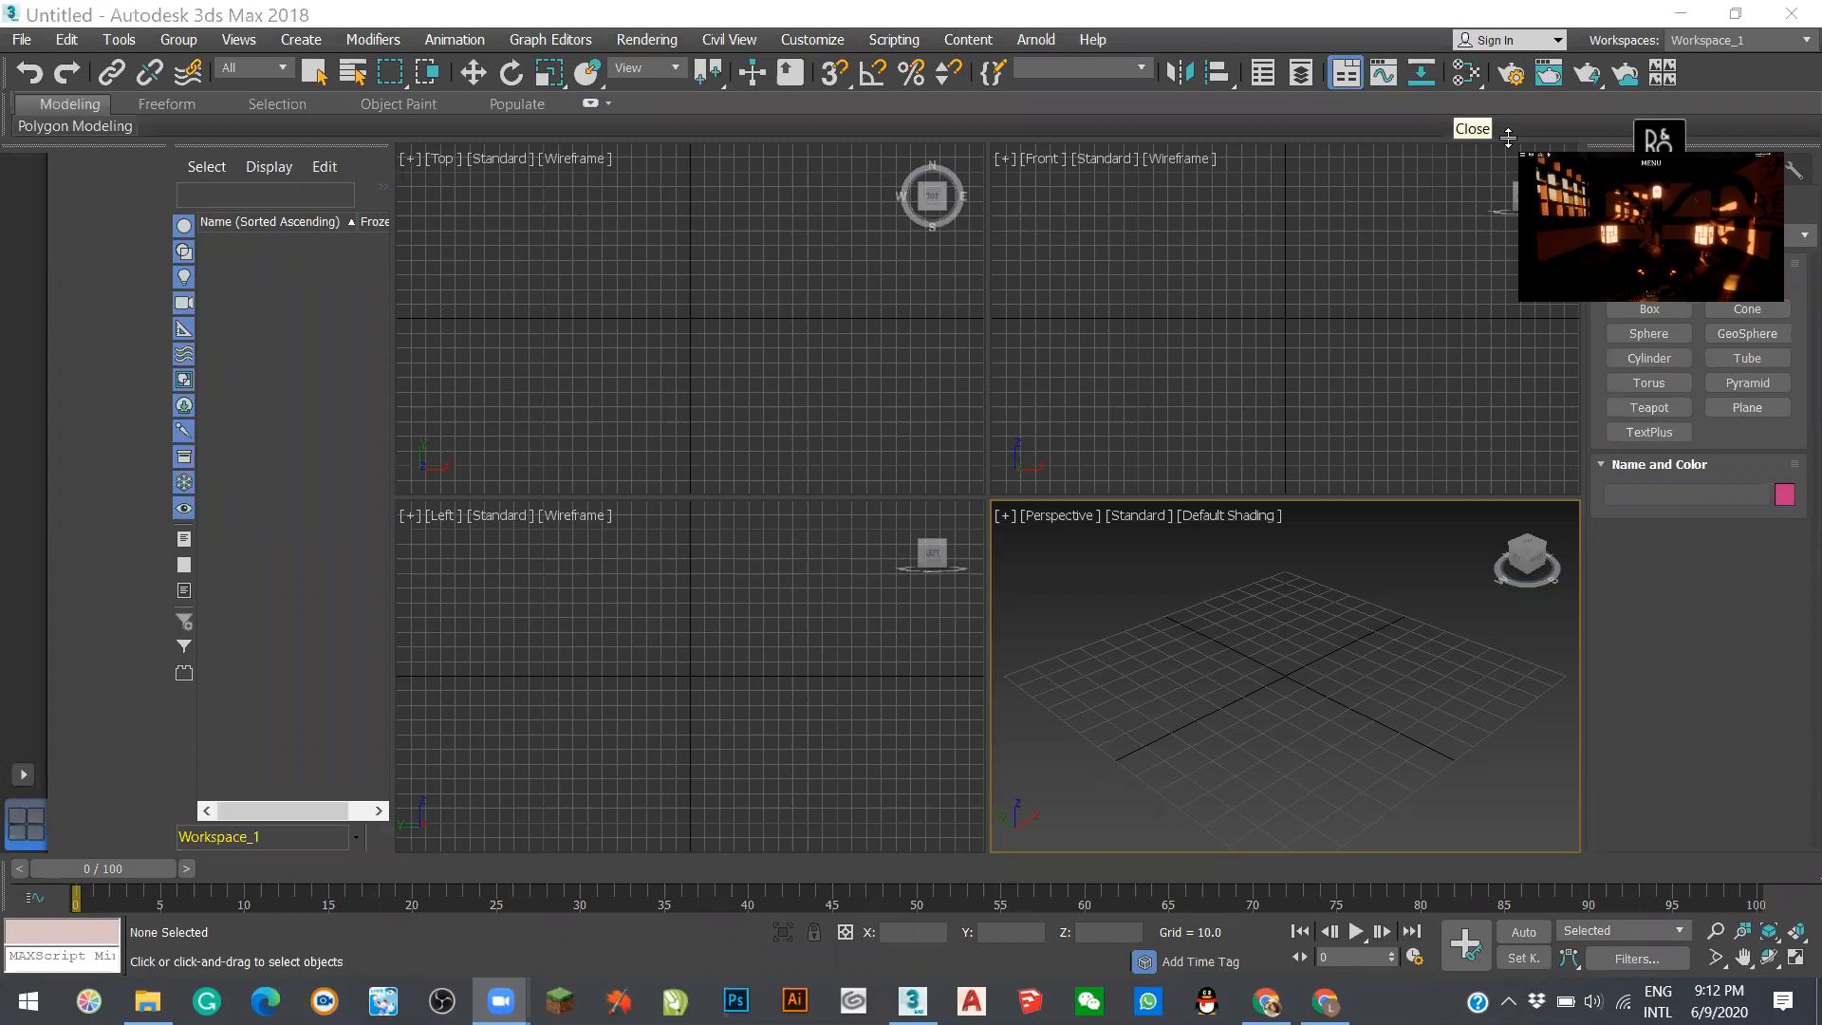
click(1300, 38)
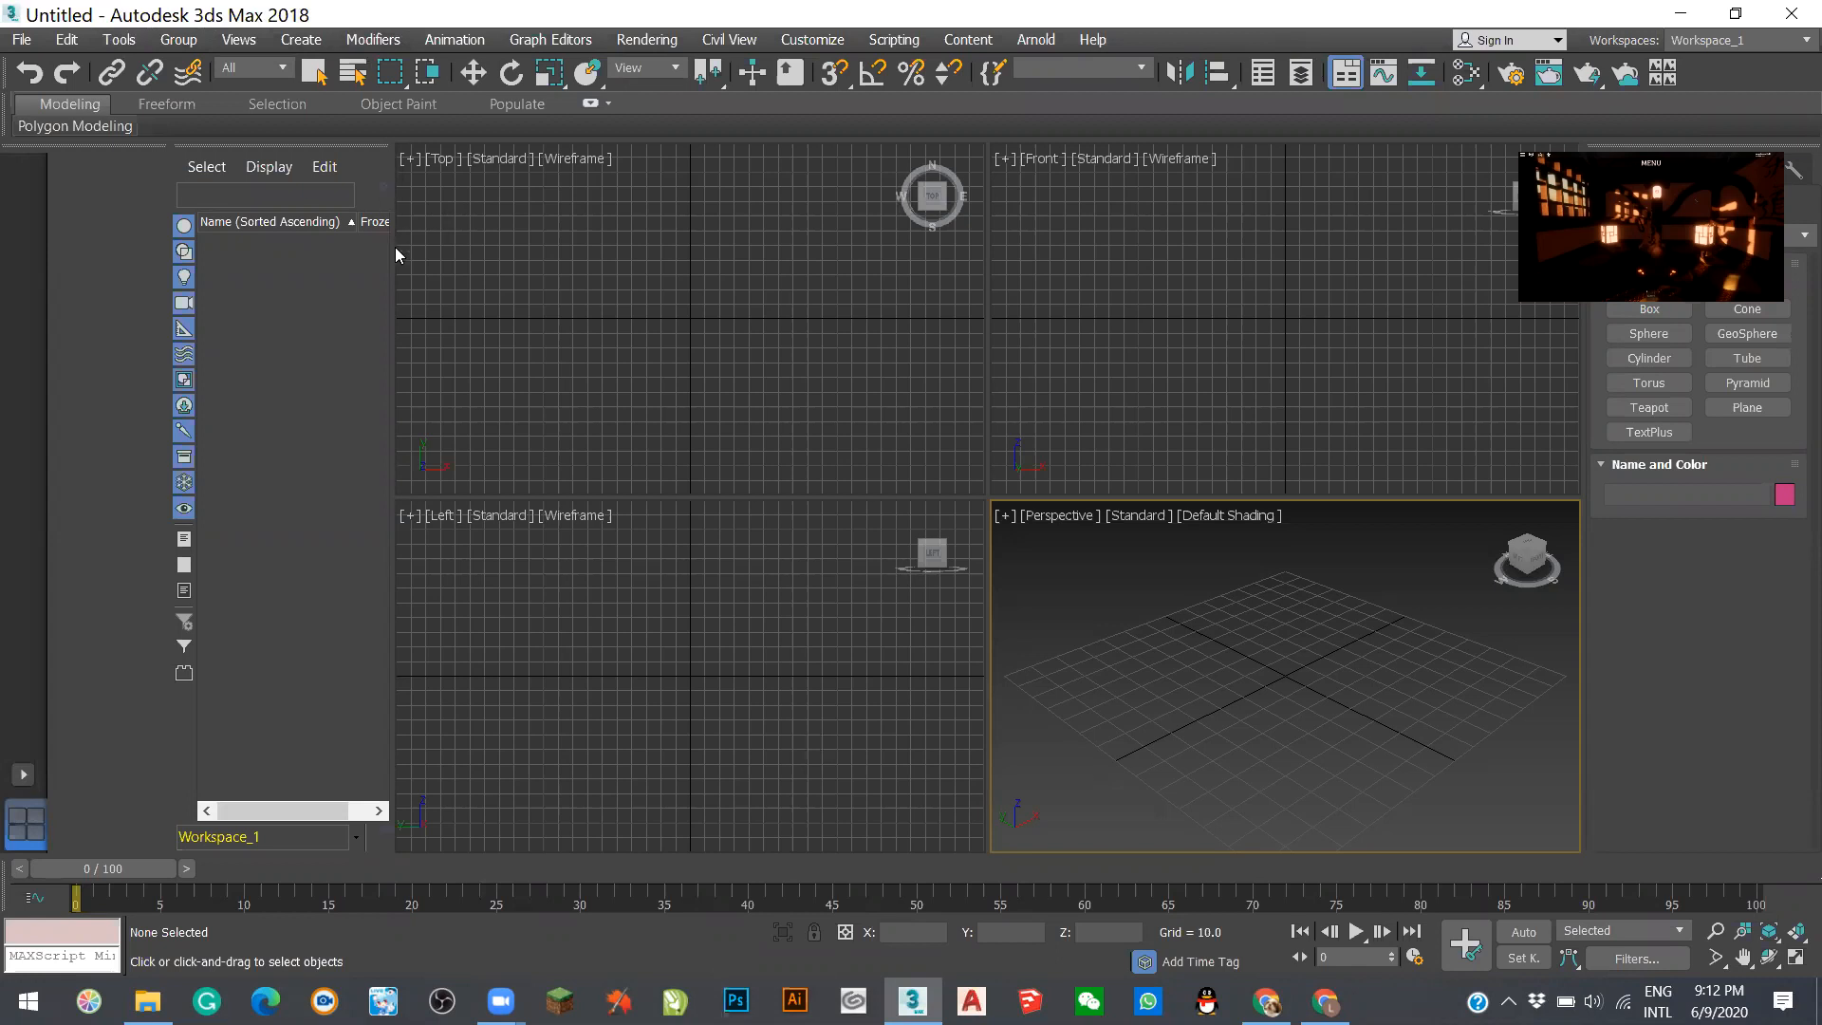
- Narrow the Scene Explorer in two stages to give the four viewports more room
drag(392, 254, 269, 290)
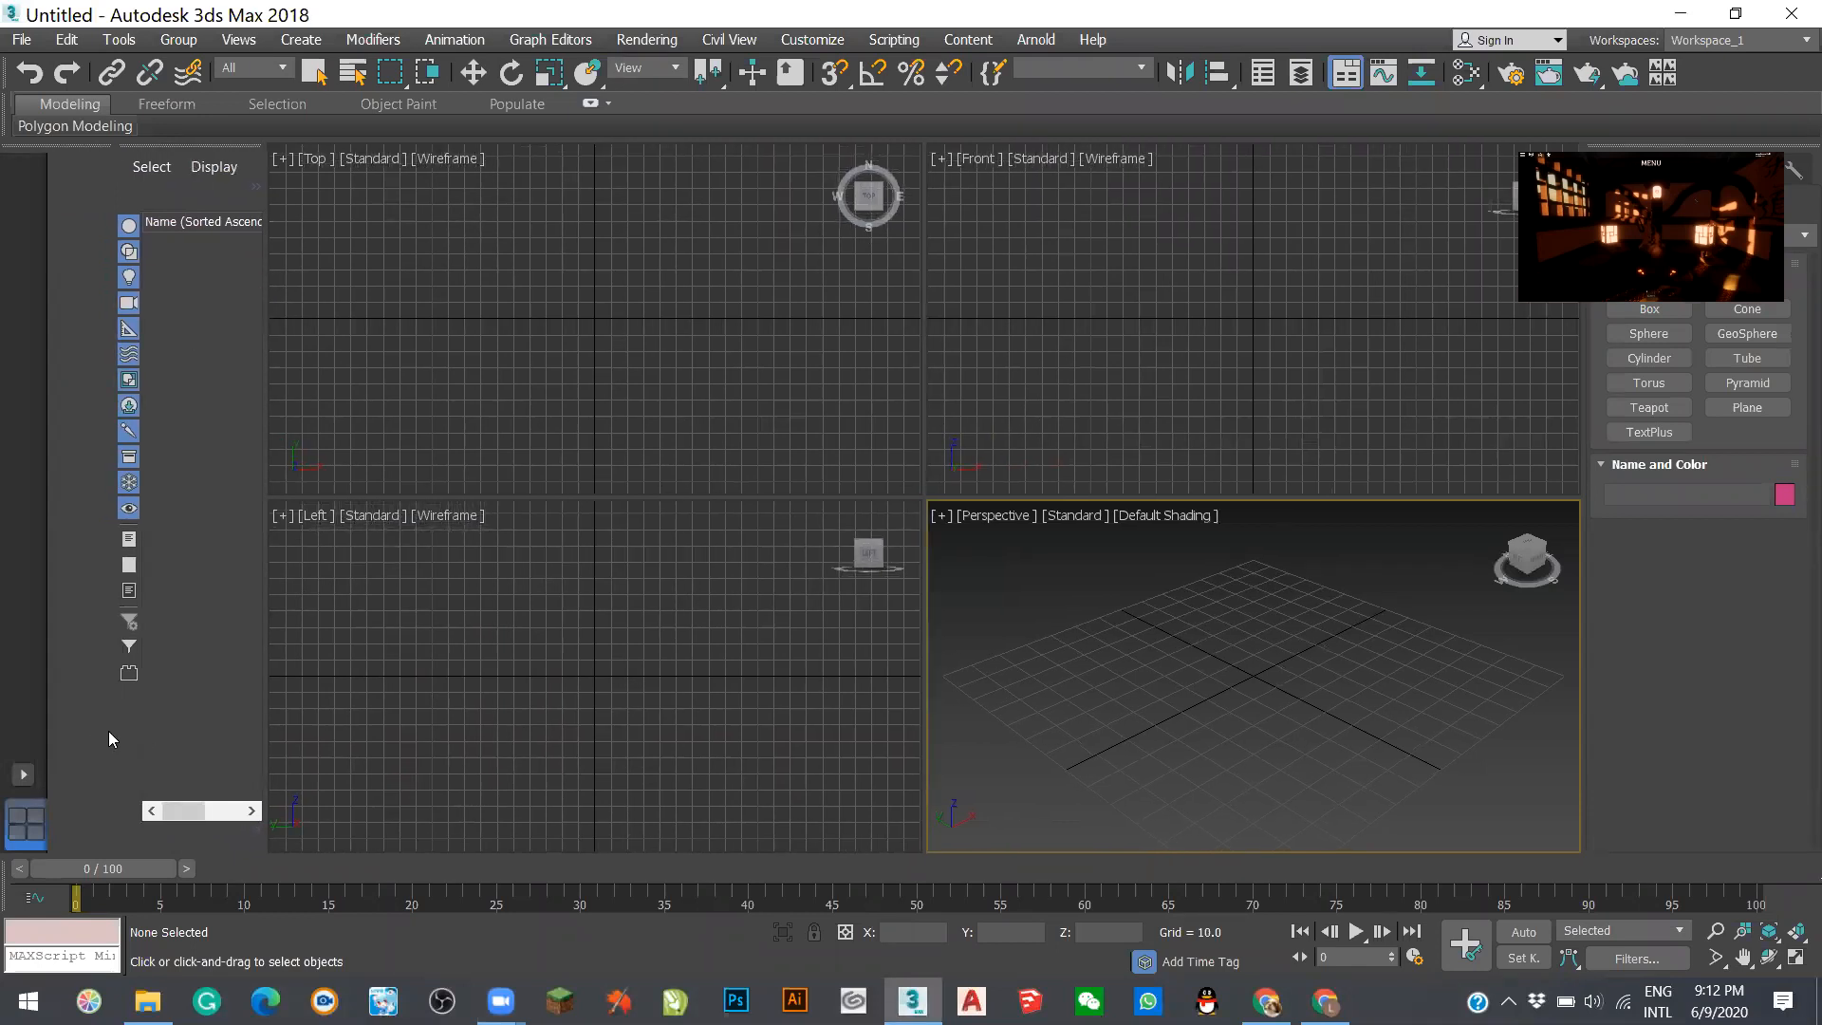
mouse_move(267, 158)
mouse_down()
mouse_move(357, 169)
mouse_move(238, 171)
mouse_up()
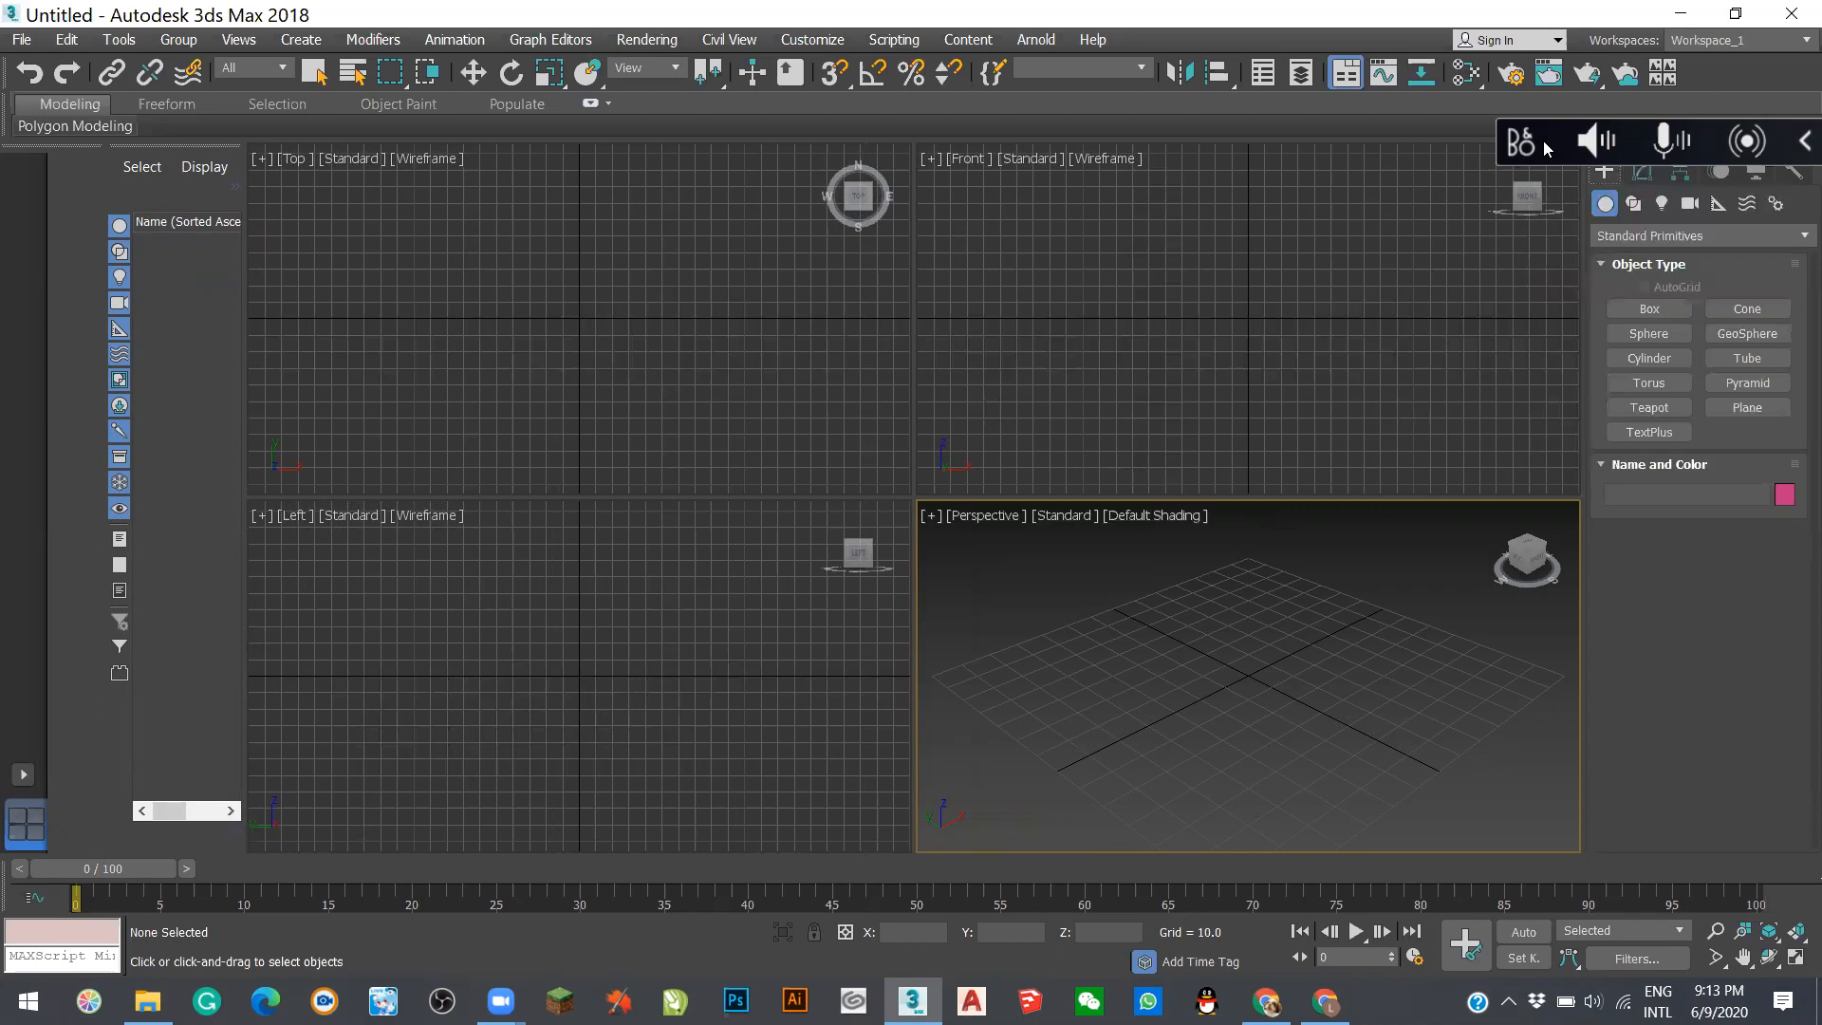
drag(1543, 140, 1383, 201)
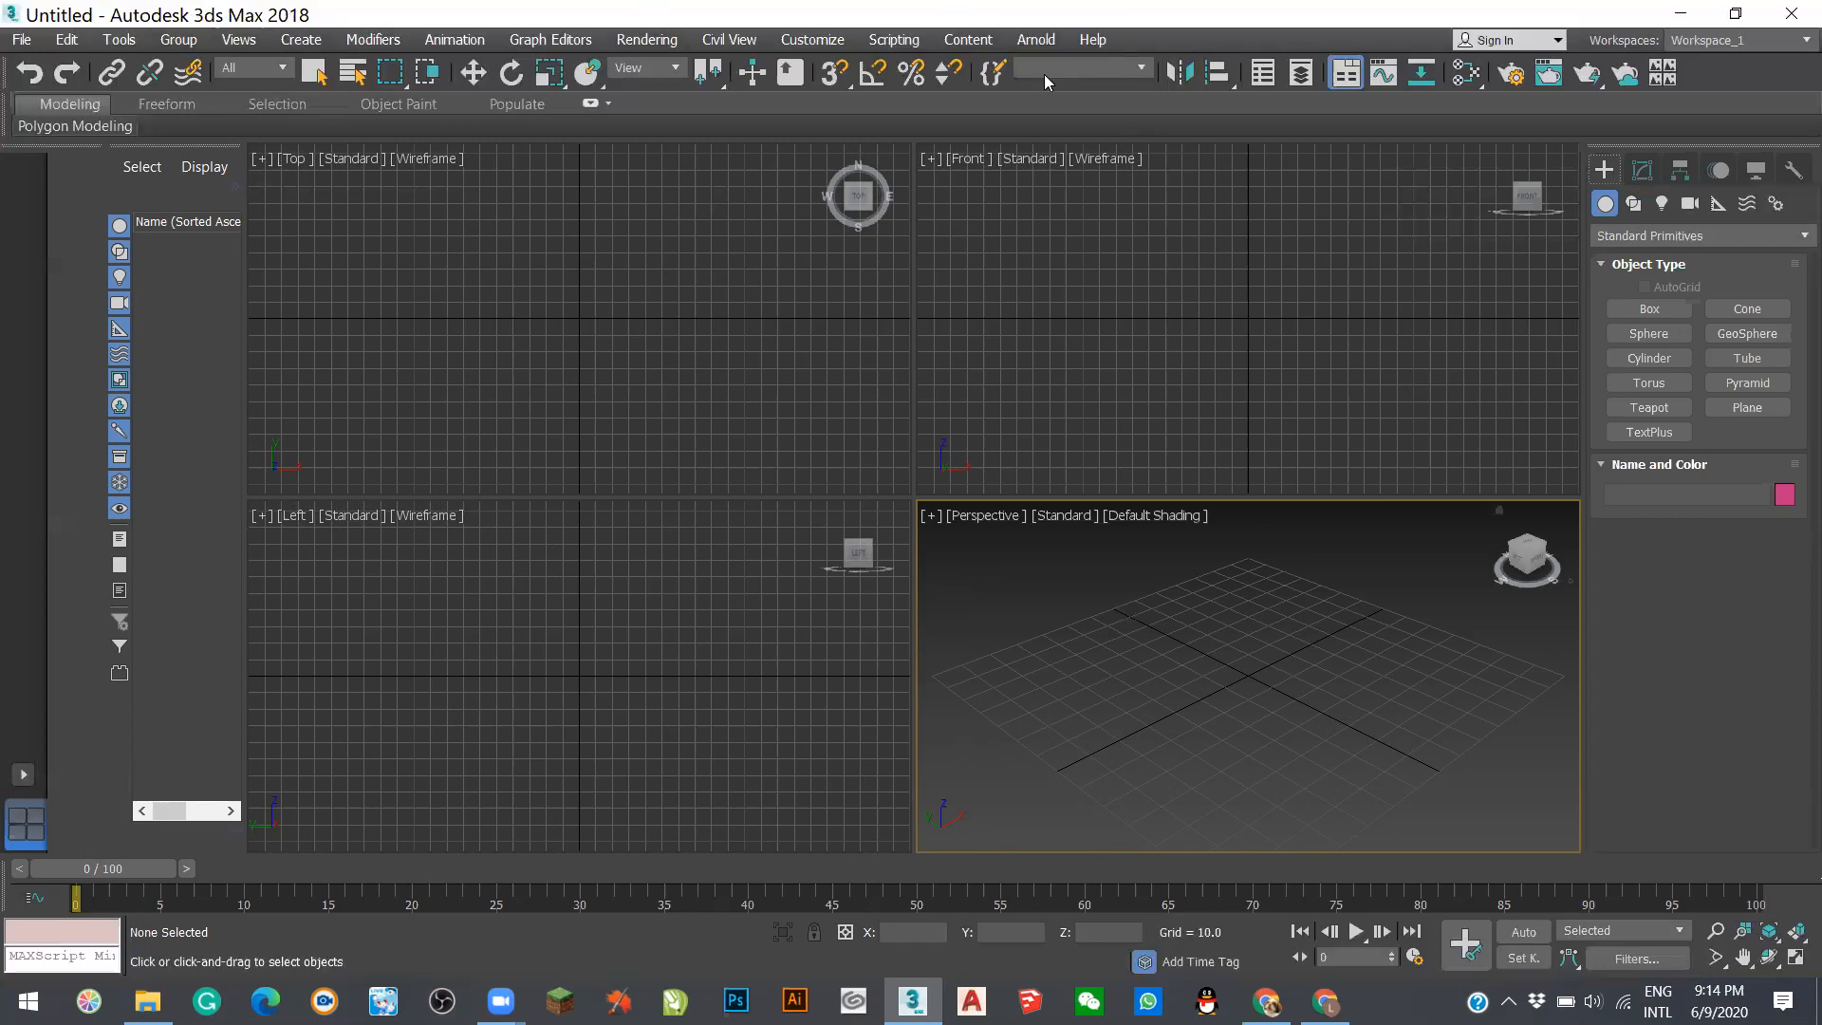
click(807, 41)
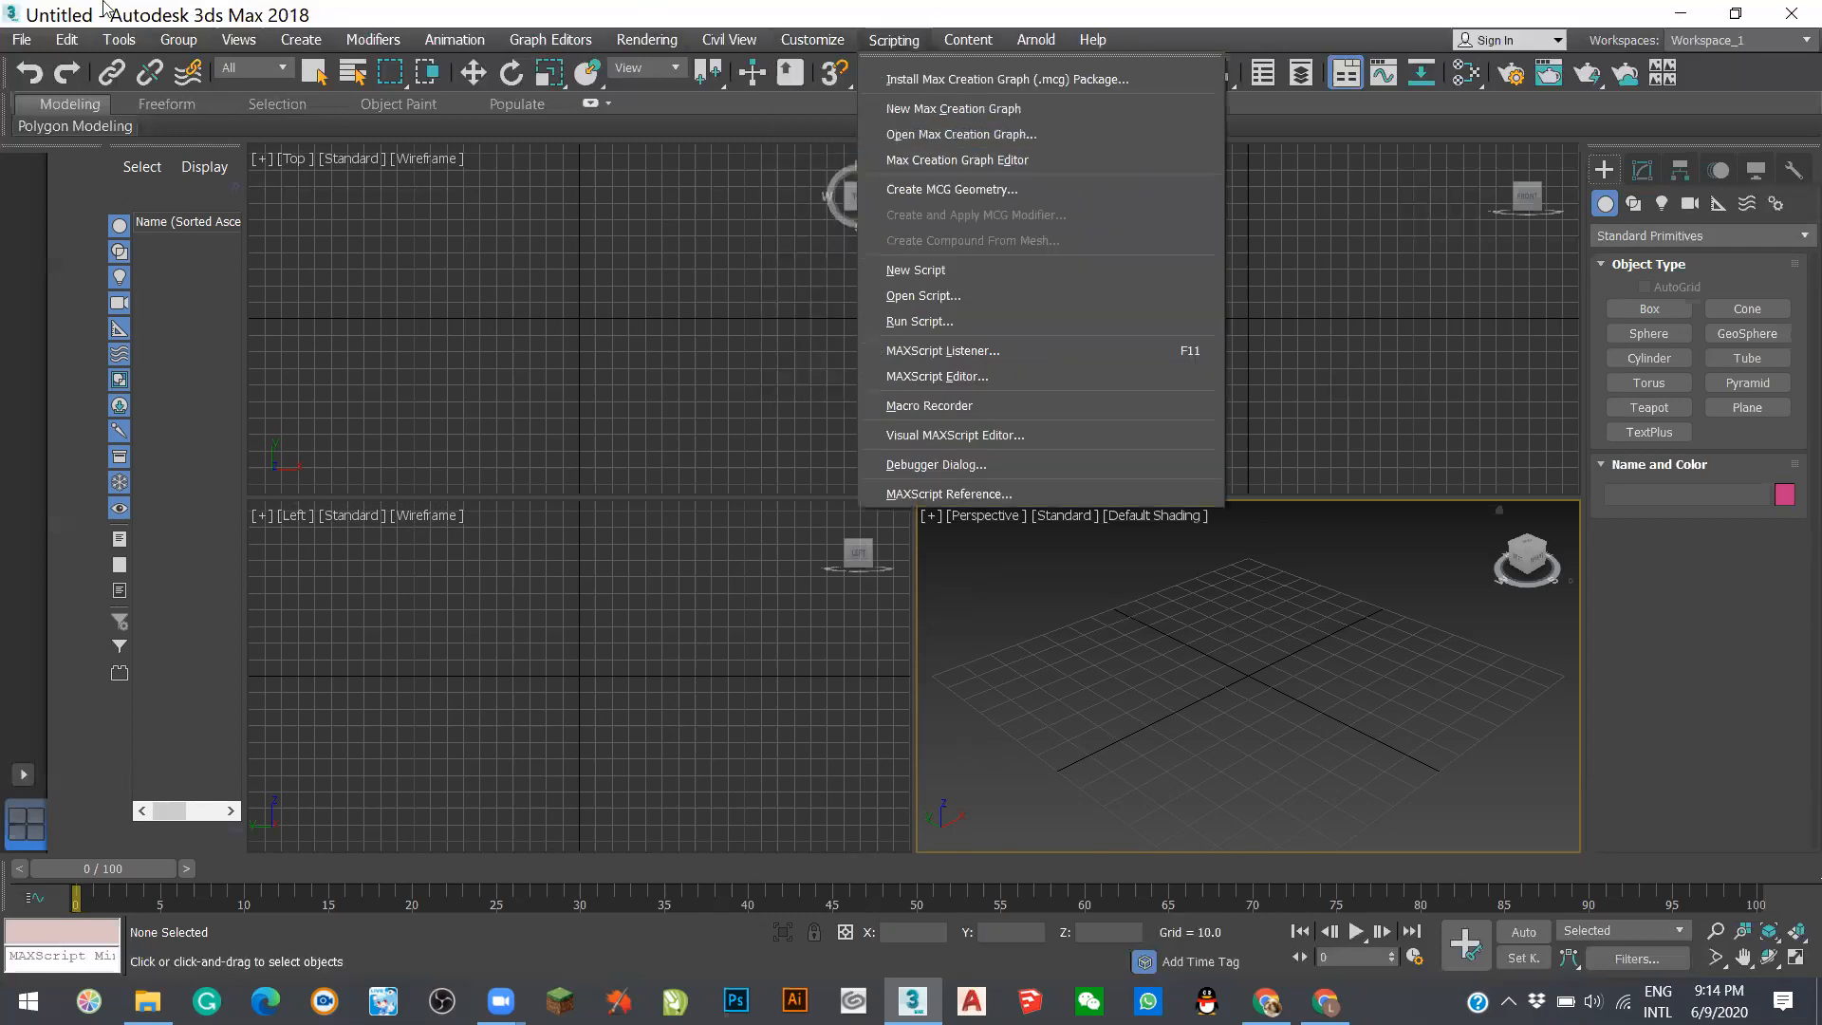
click(894, 39)
click(29, 41)
mouse_move(66, 40)
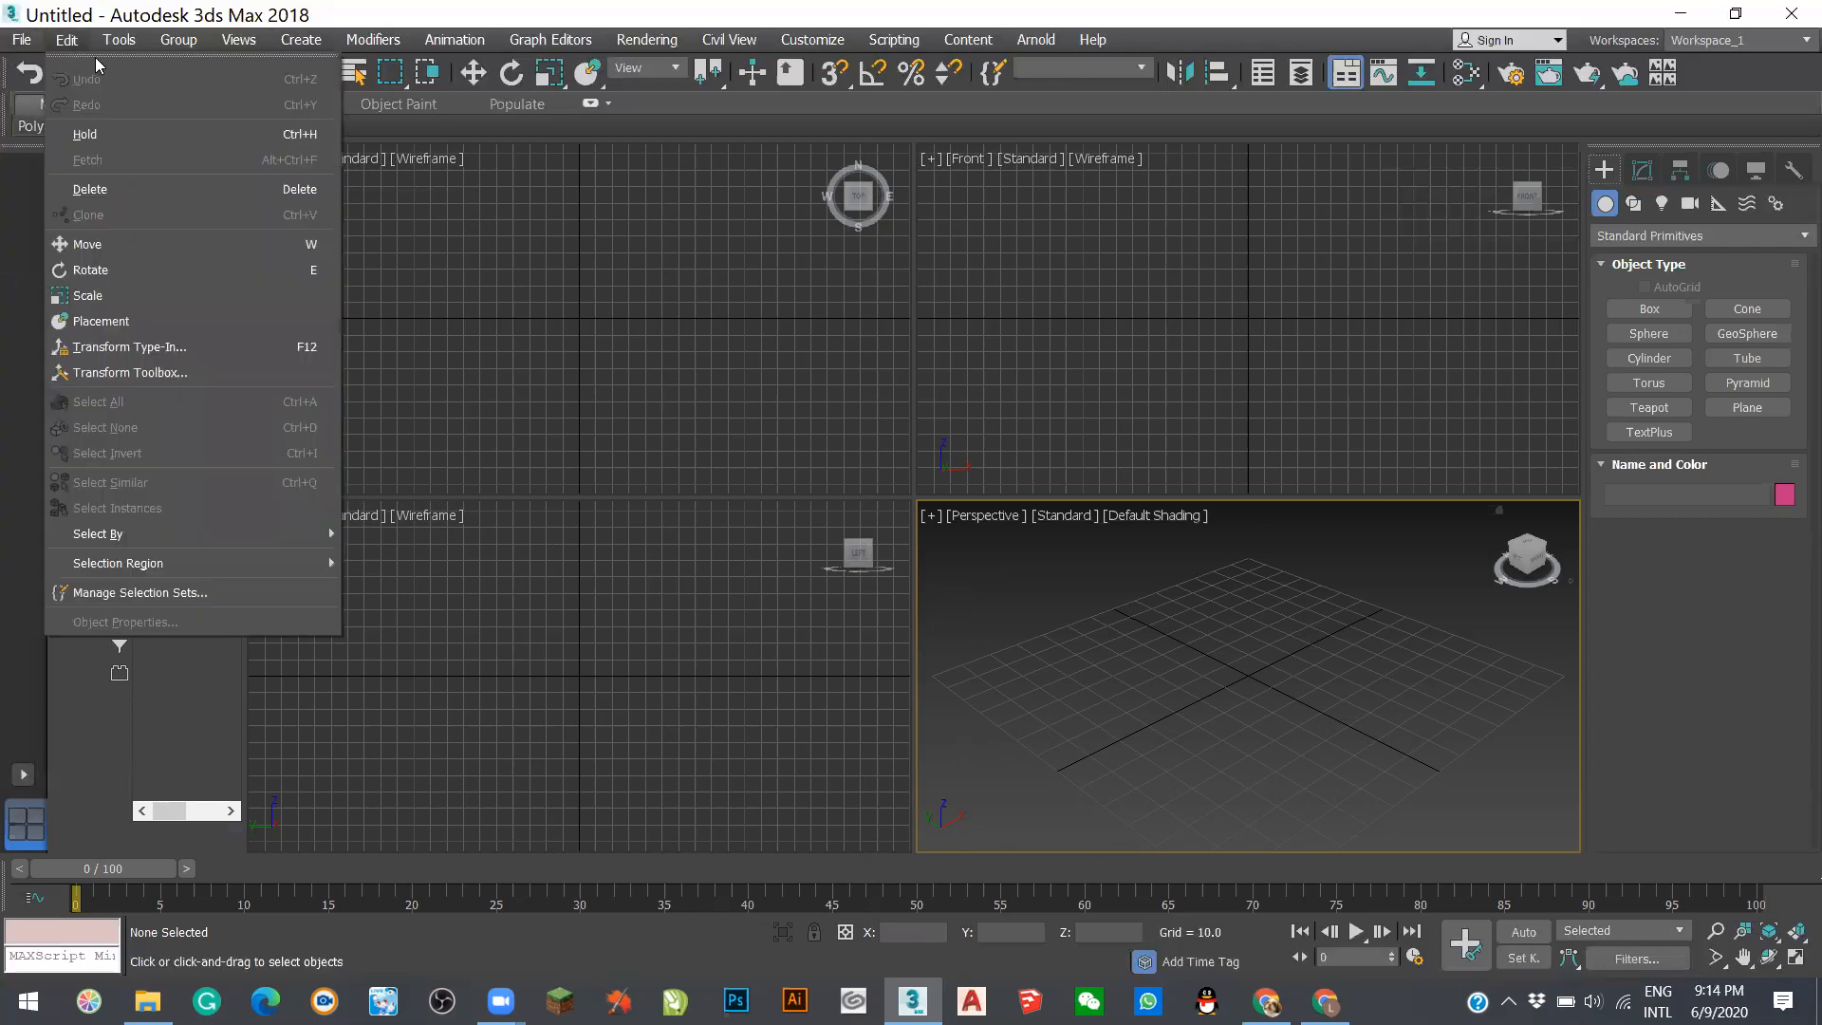
- Bring up the Welcome Screen from the help resources and close it again
click(1093, 39)
click(1092, 40)
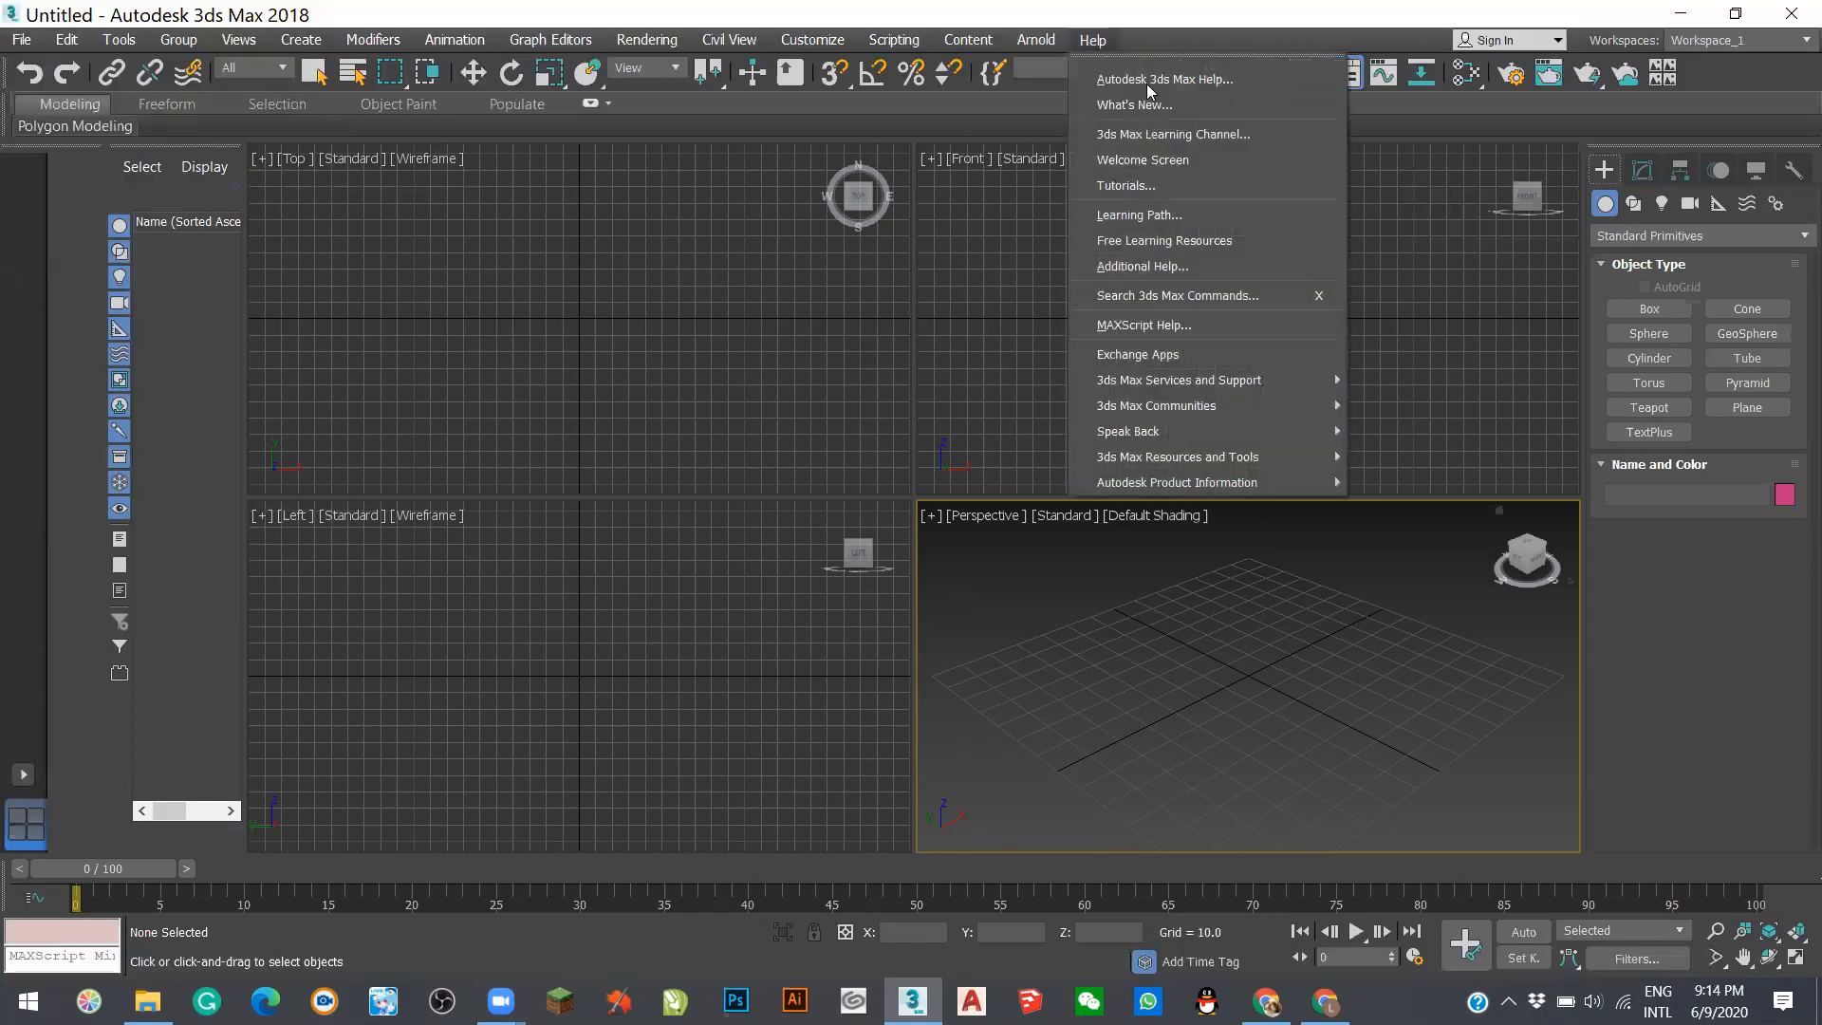
click(1207, 161)
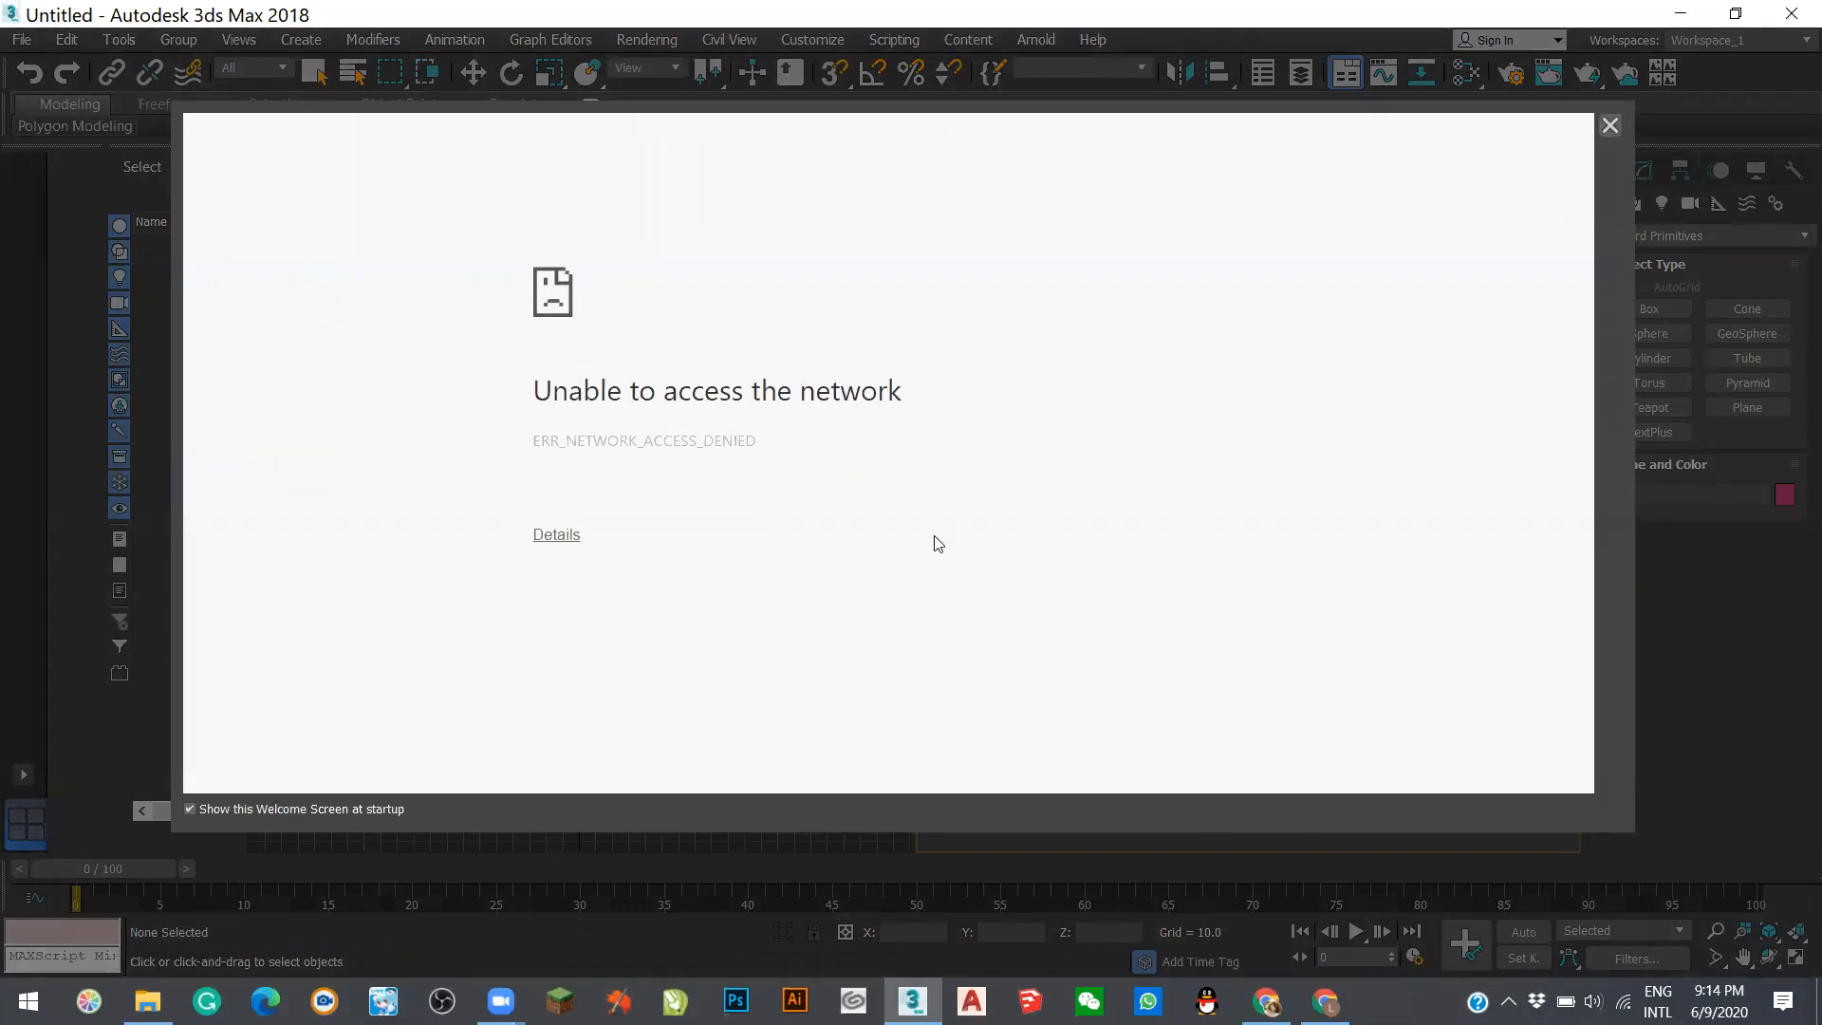
click(1609, 125)
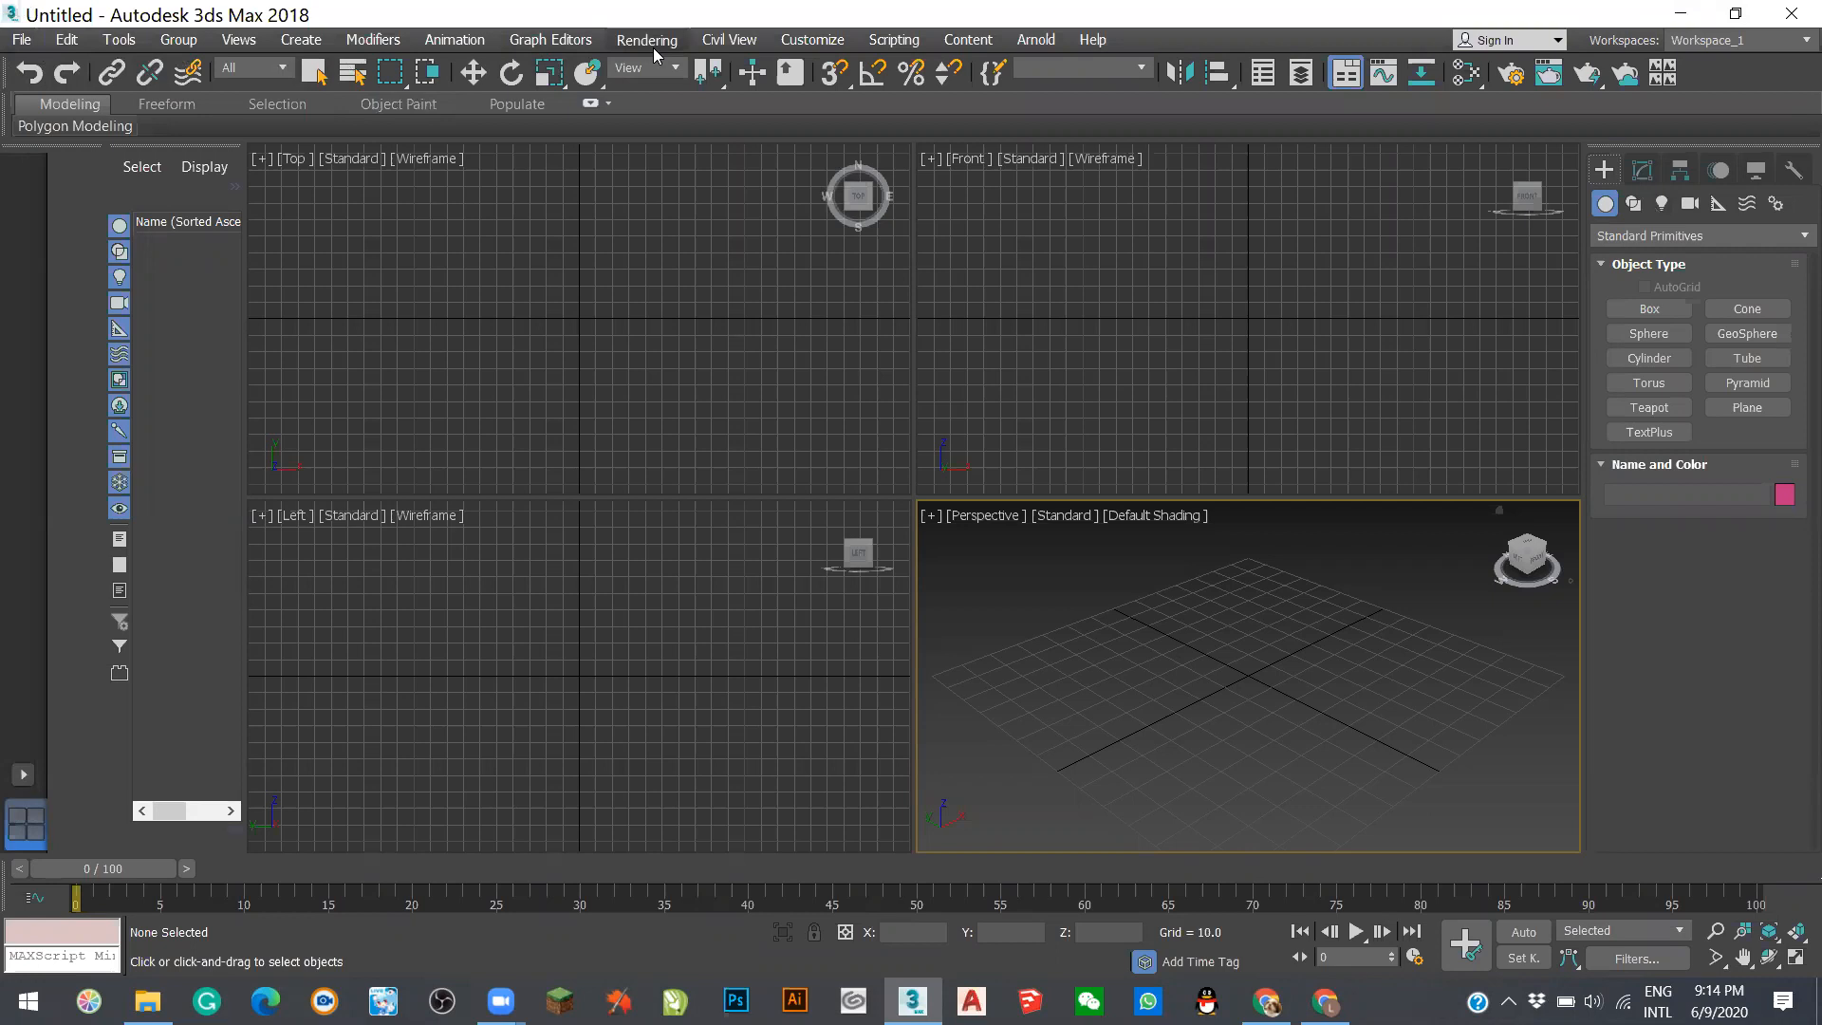
click(816, 38)
click(816, 38)
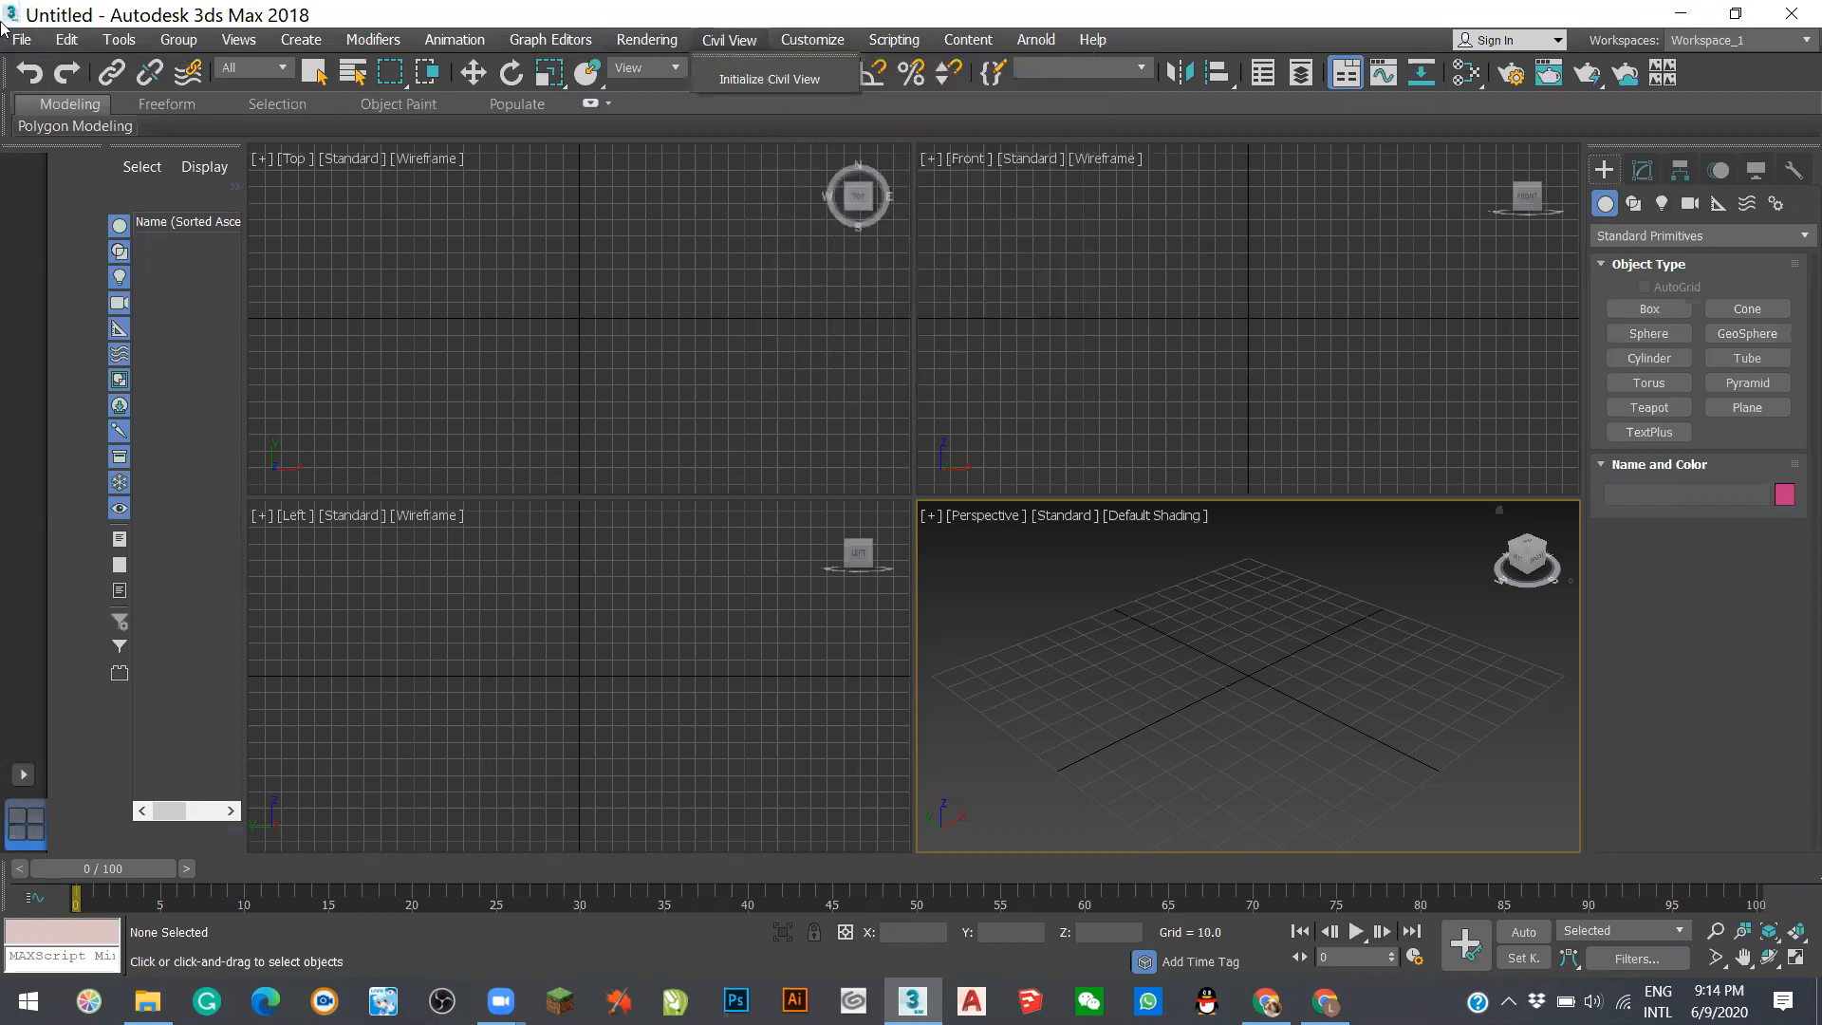
click(119, 38)
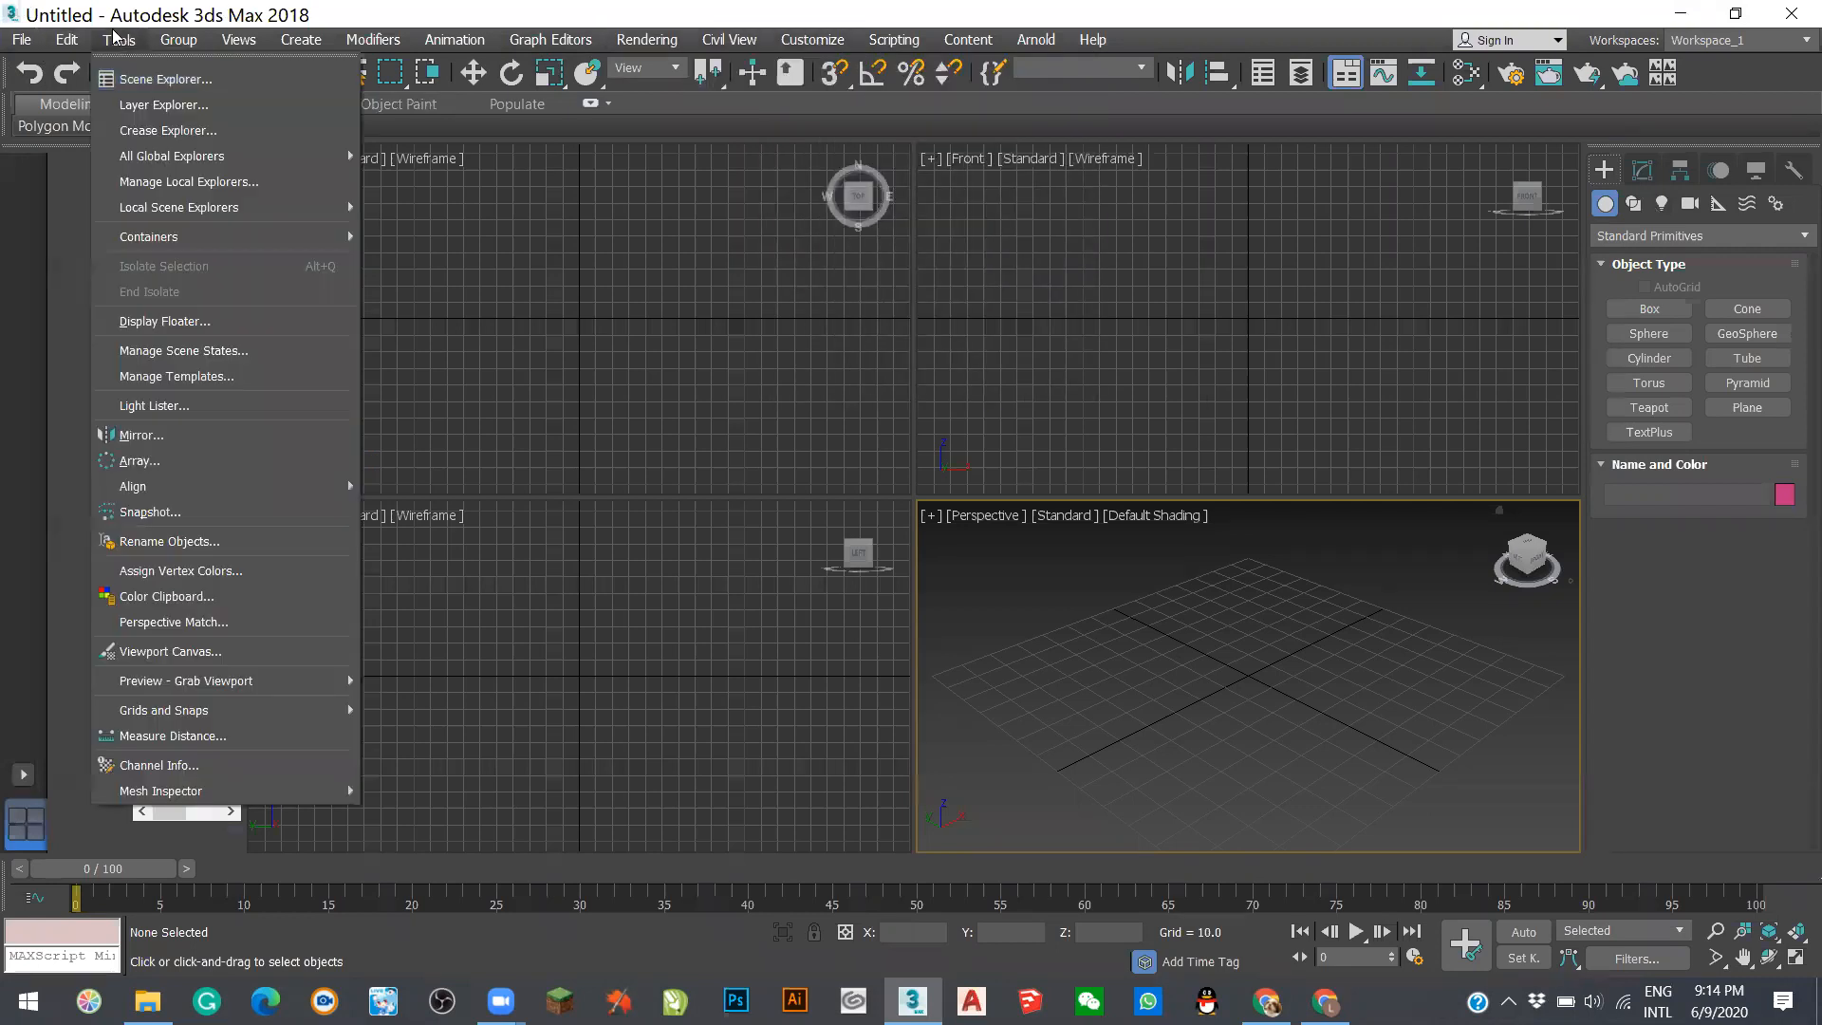
mouse_move(12, 44)
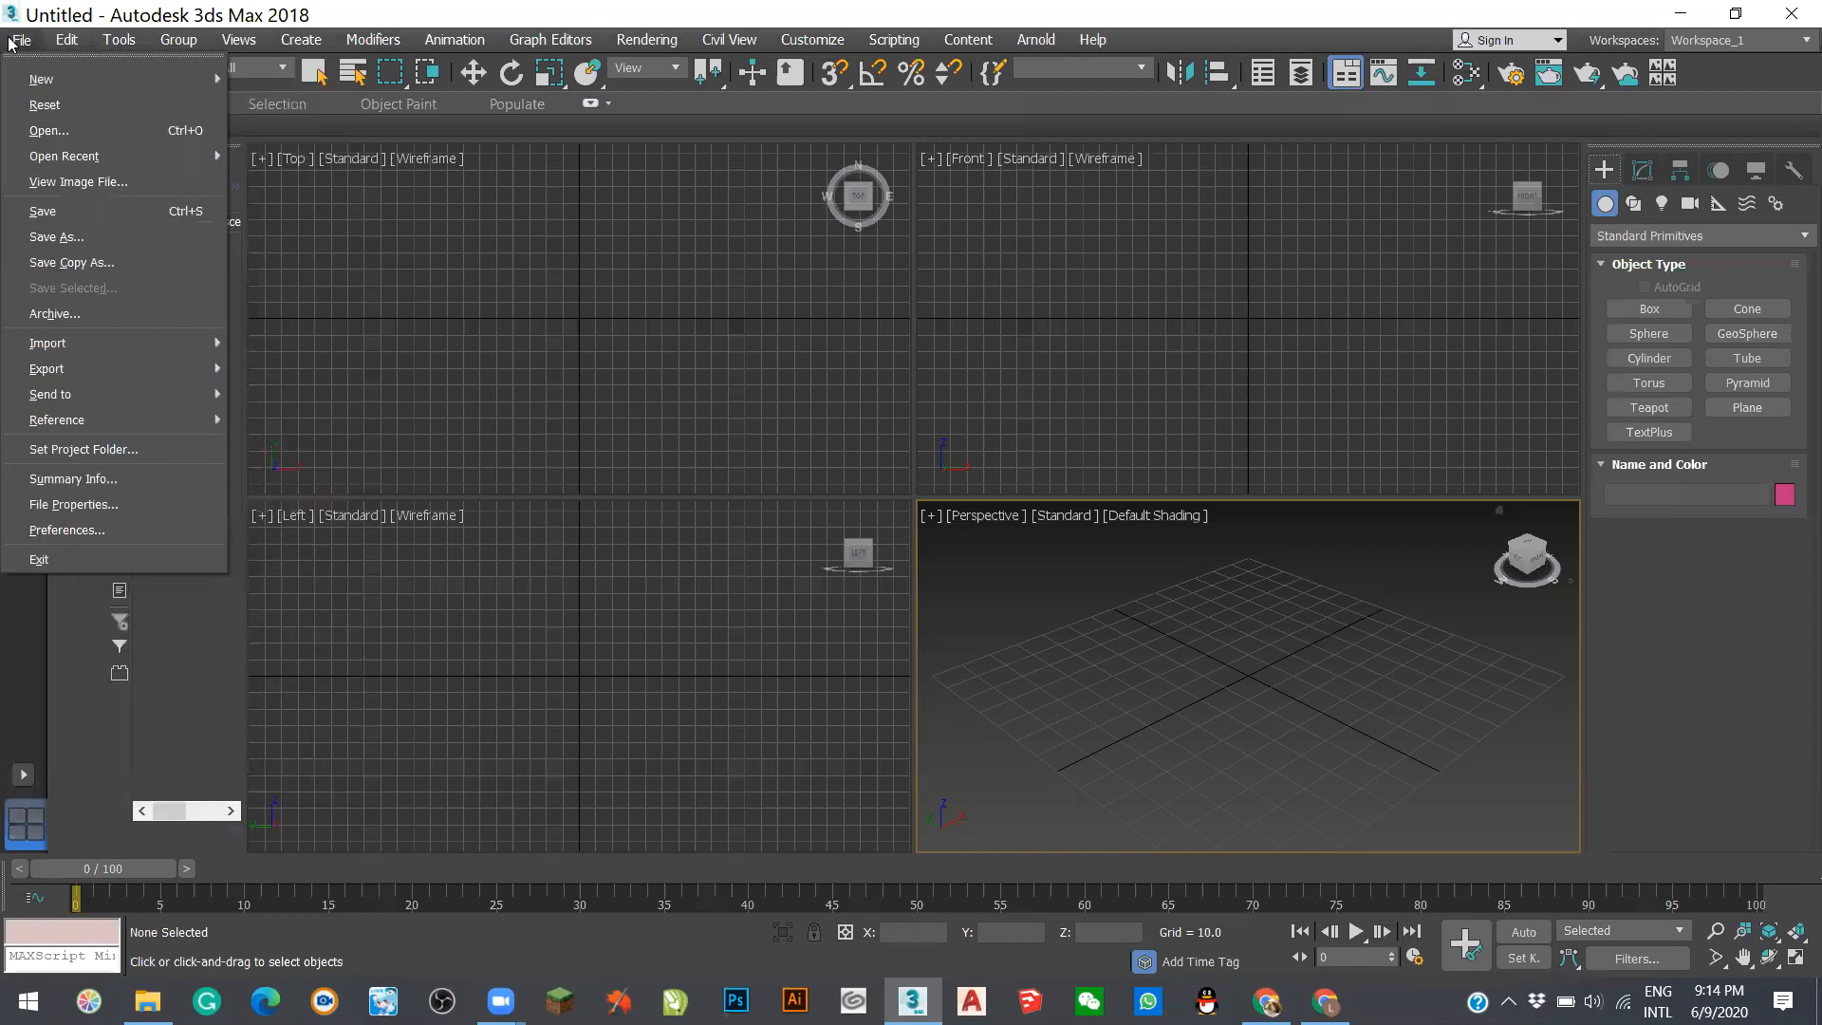
mouse_move(1040, 49)
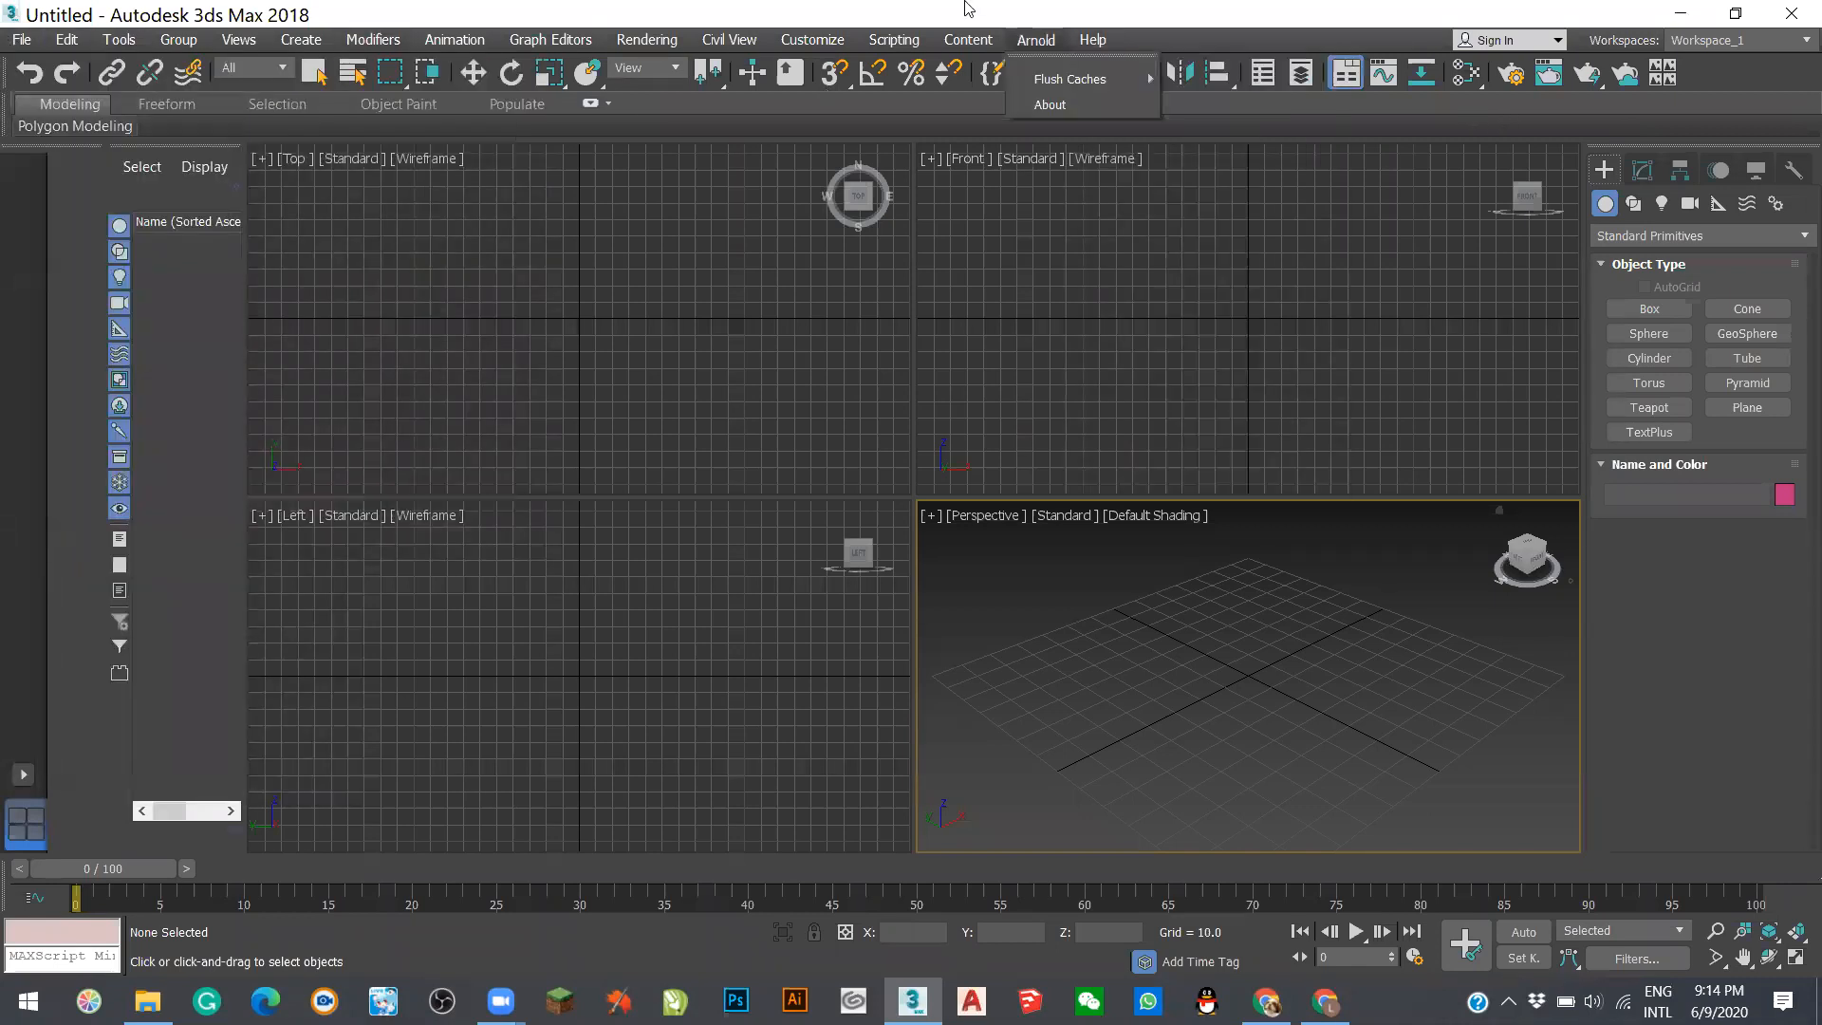
click(1416, 49)
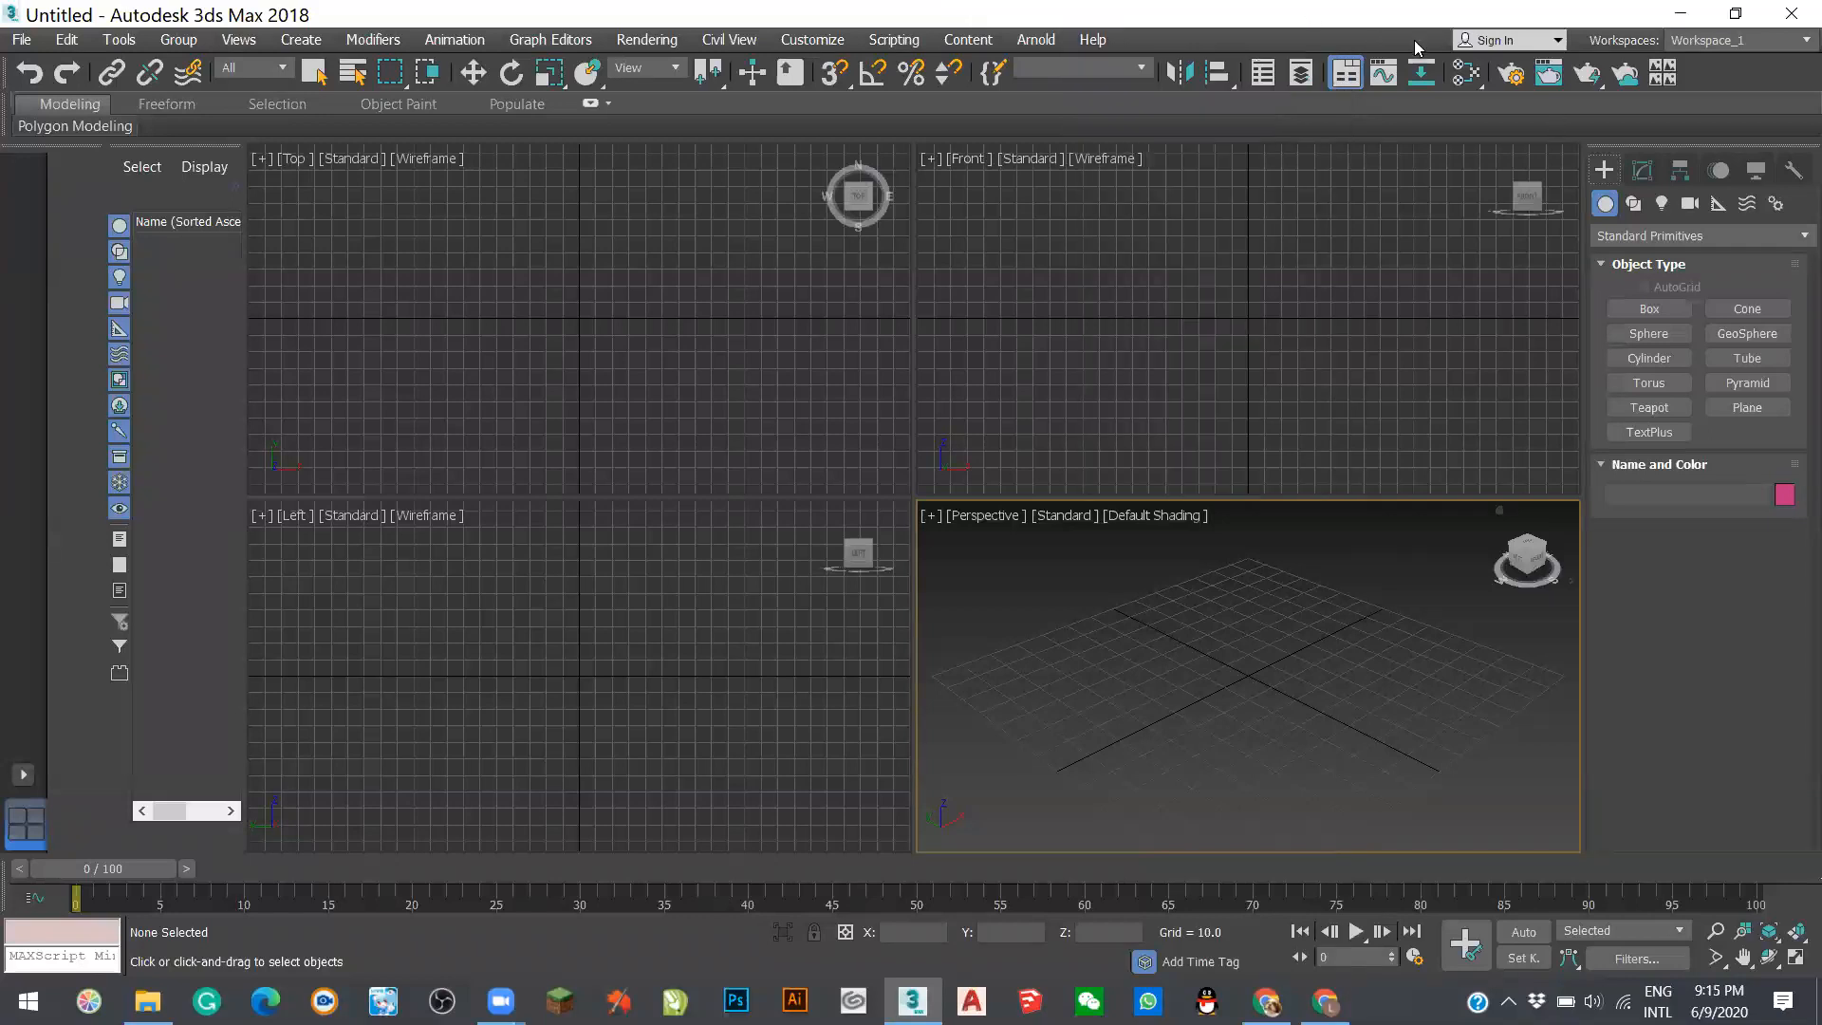
- Examine the available rendering targets and renderers in Render Setup without changing them, and close the dialog
click(1509, 76)
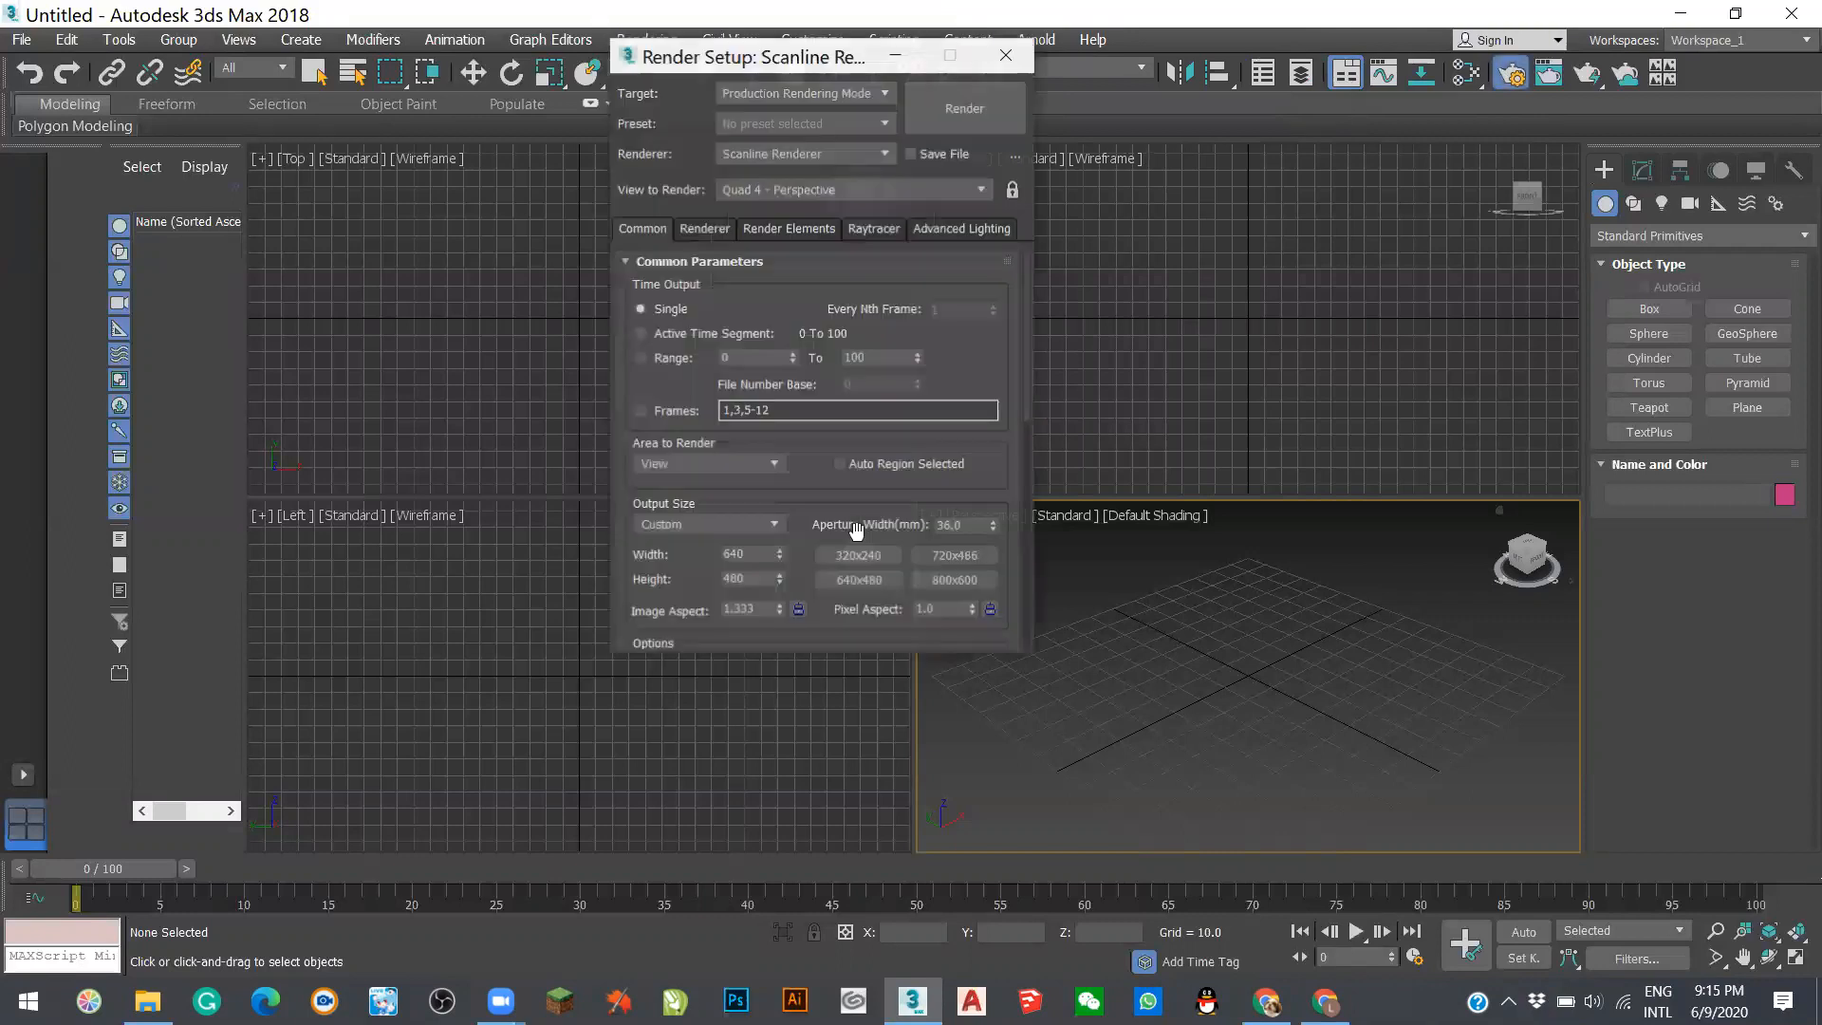
click(891, 94)
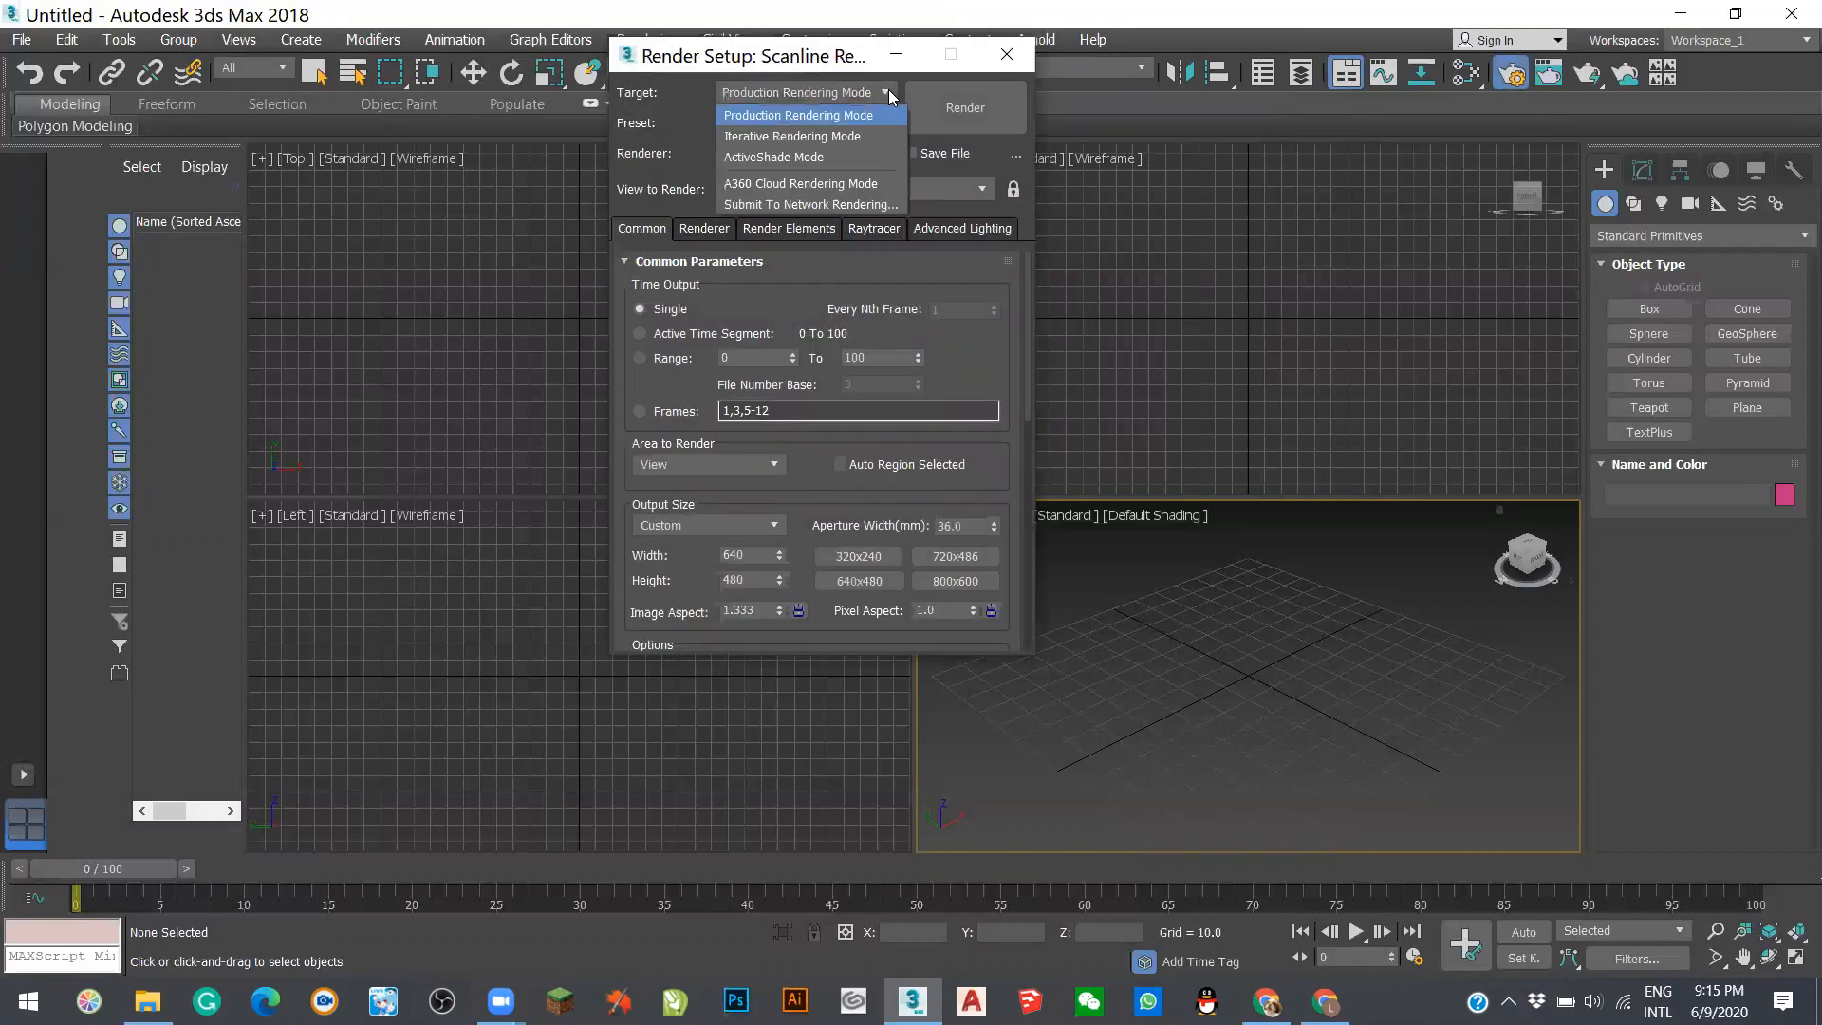
click(916, 60)
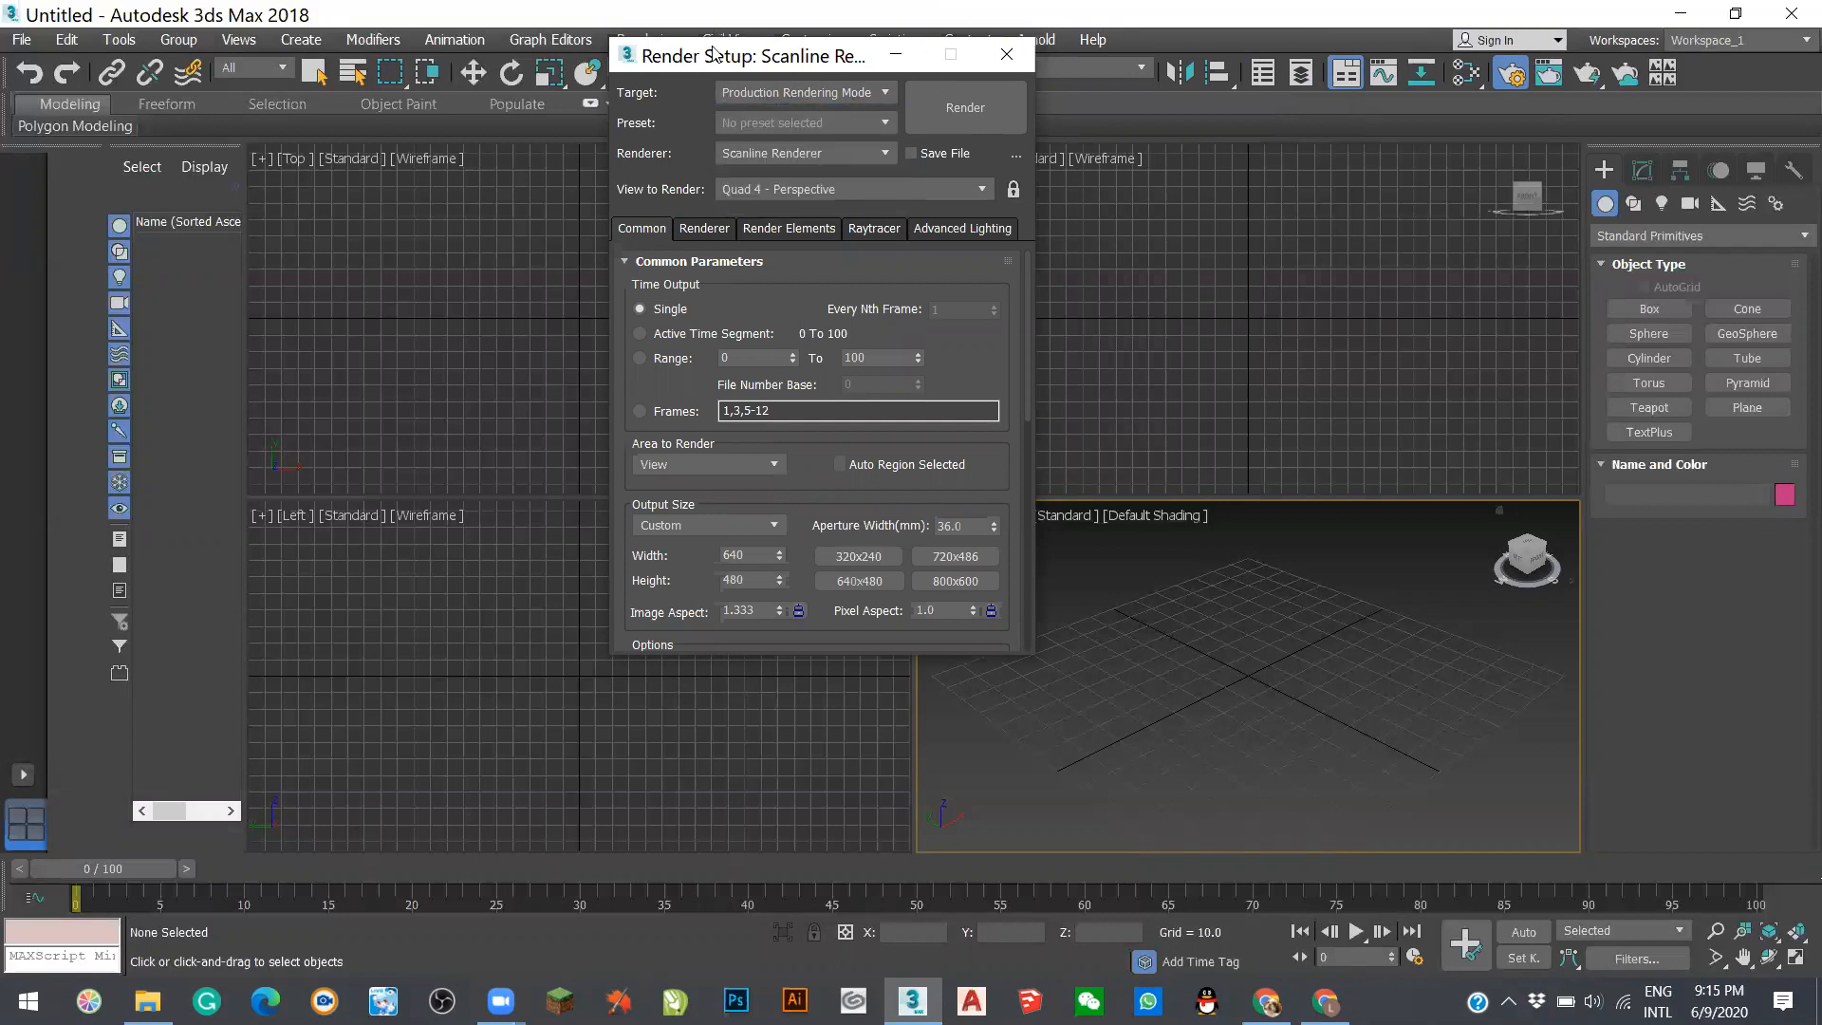
drag(715, 54, 809, 257)
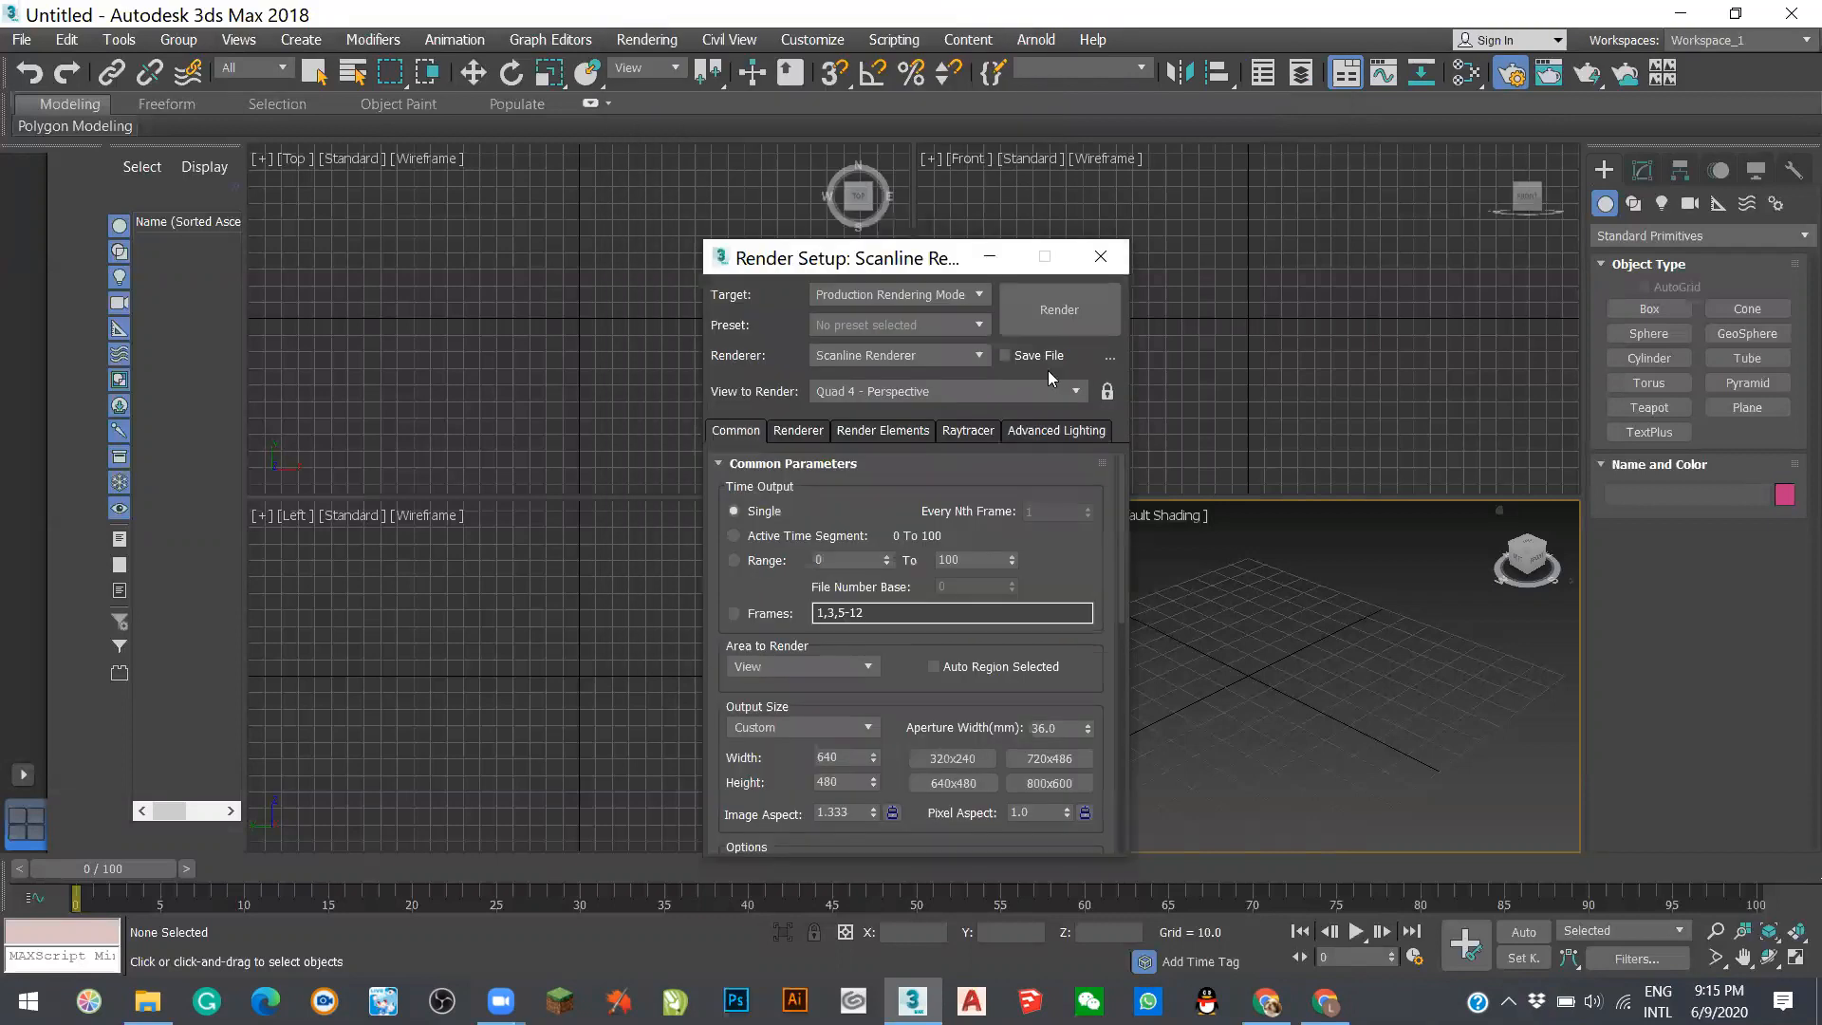
click(980, 355)
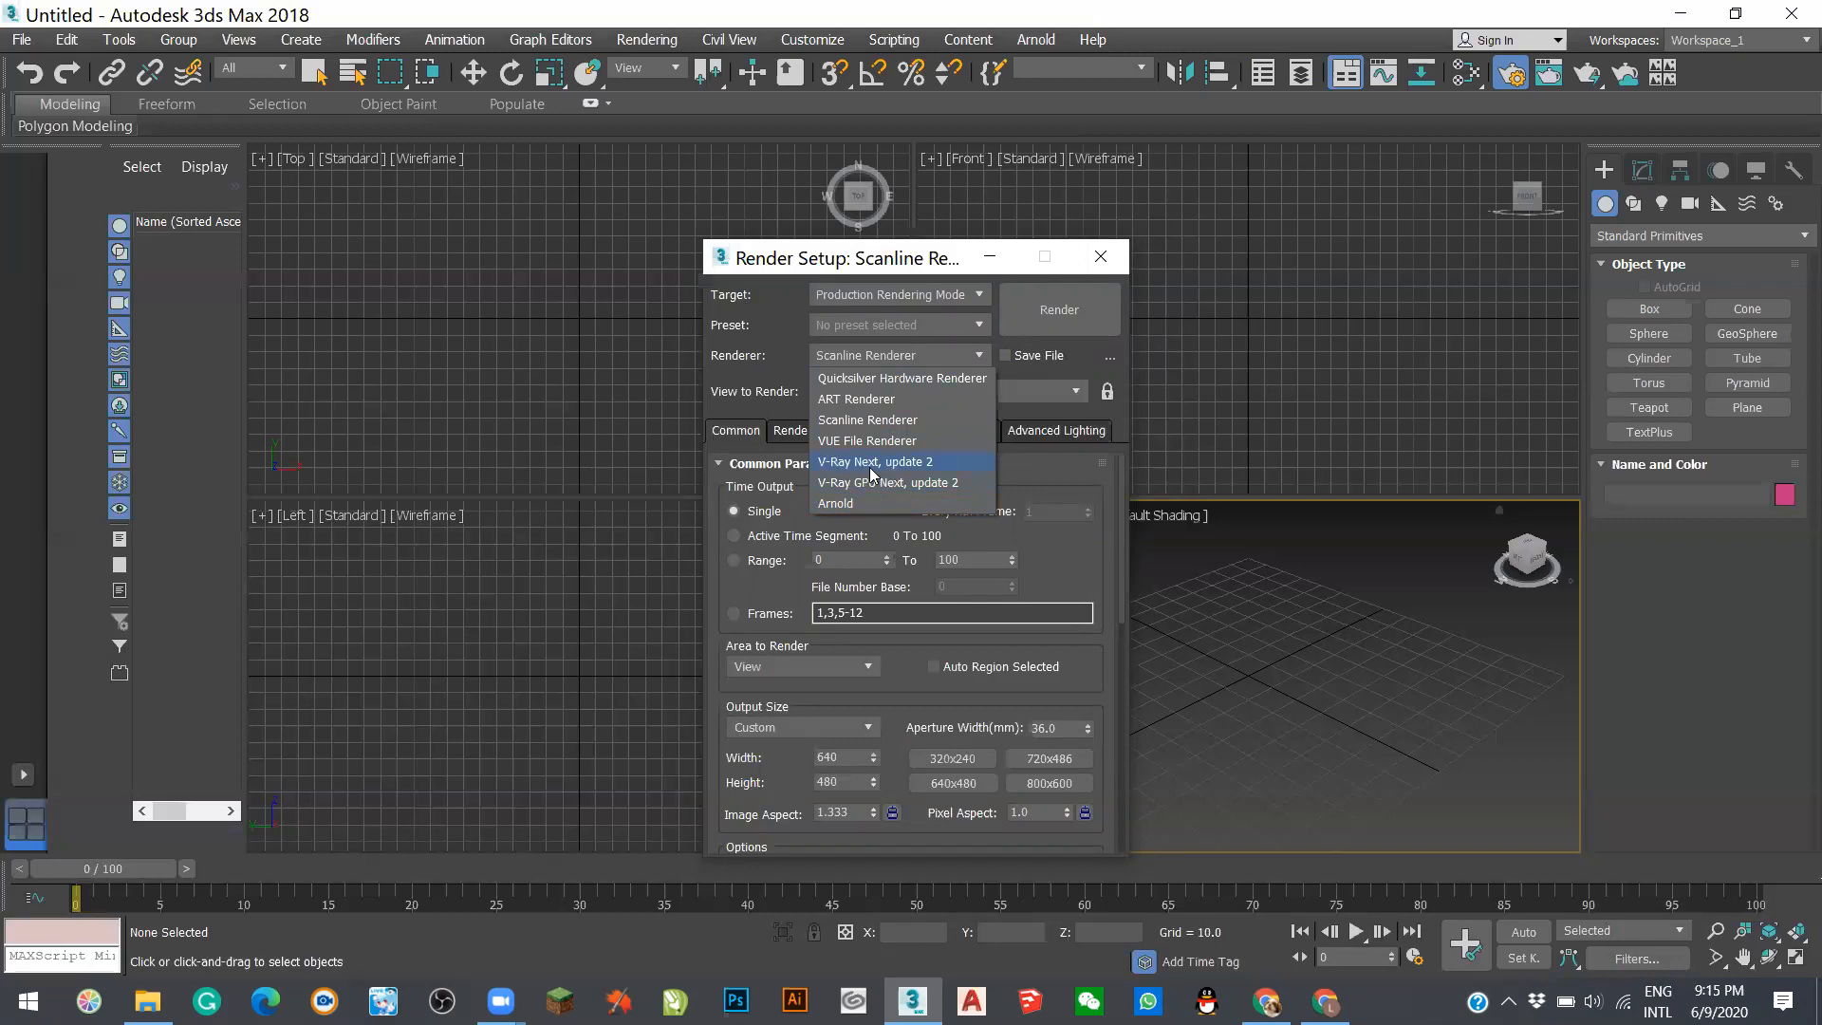
click(885, 259)
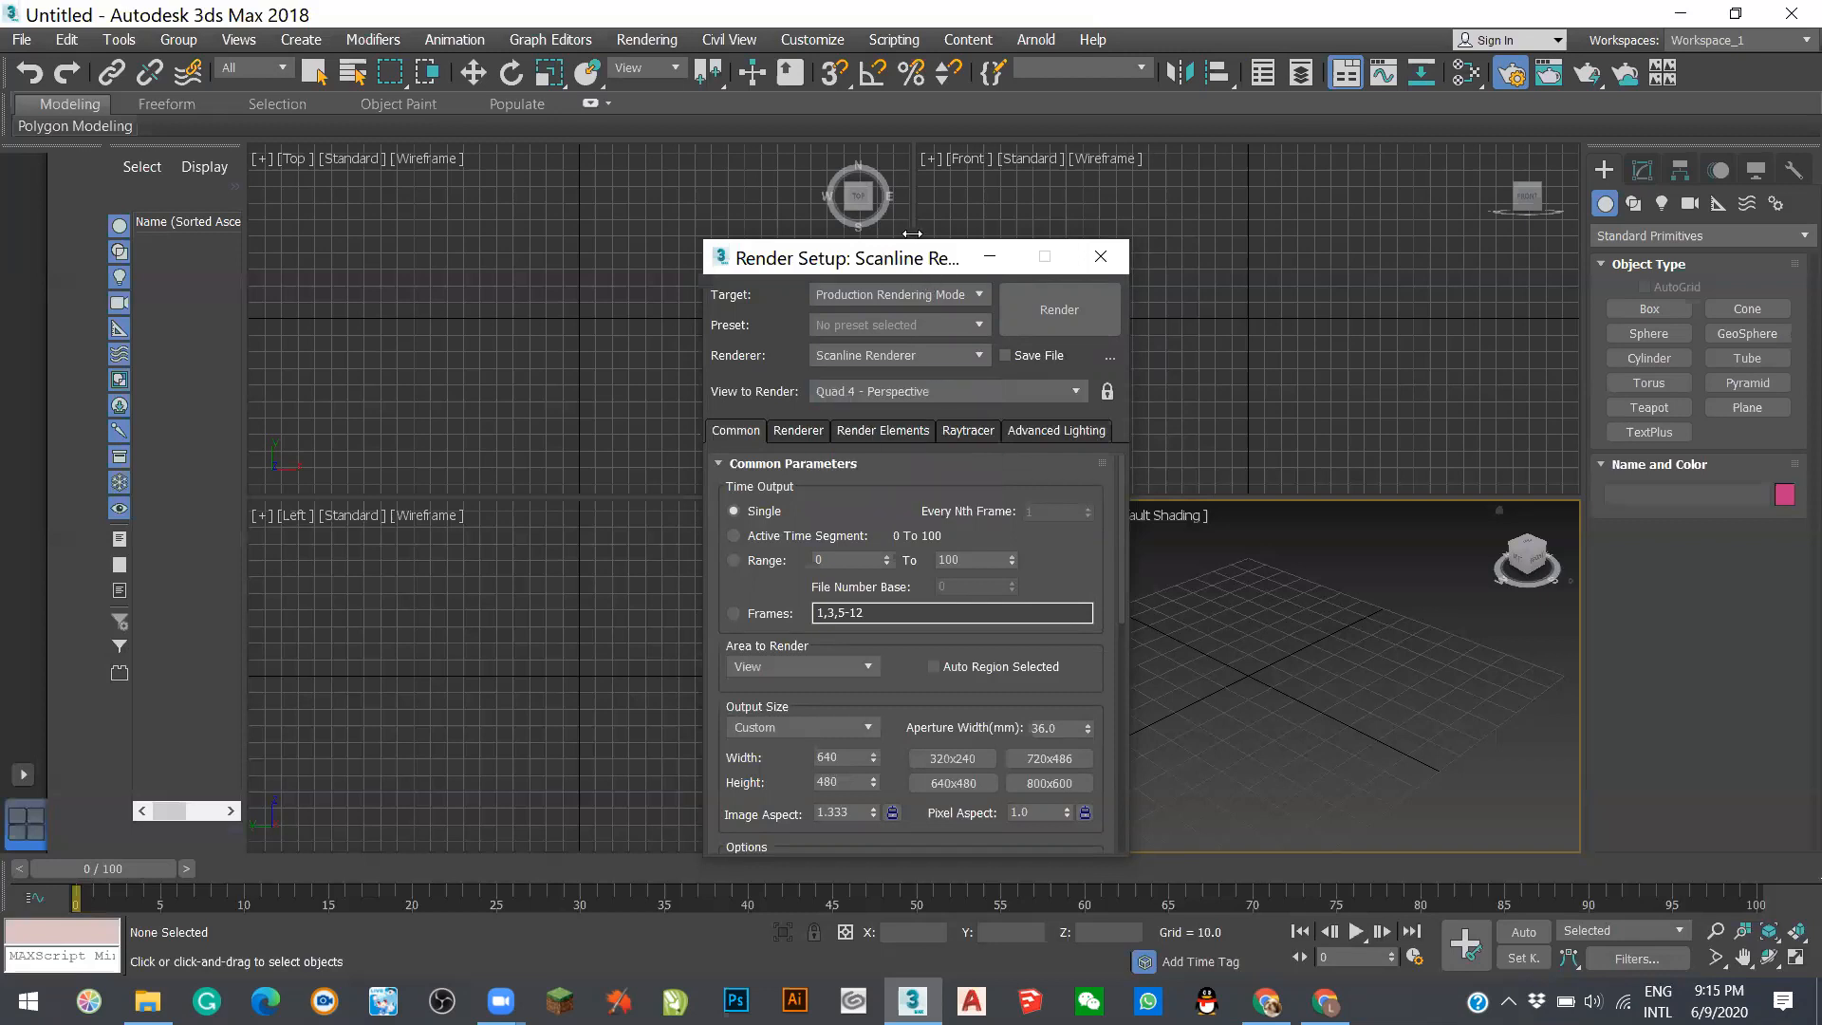
key(F10)
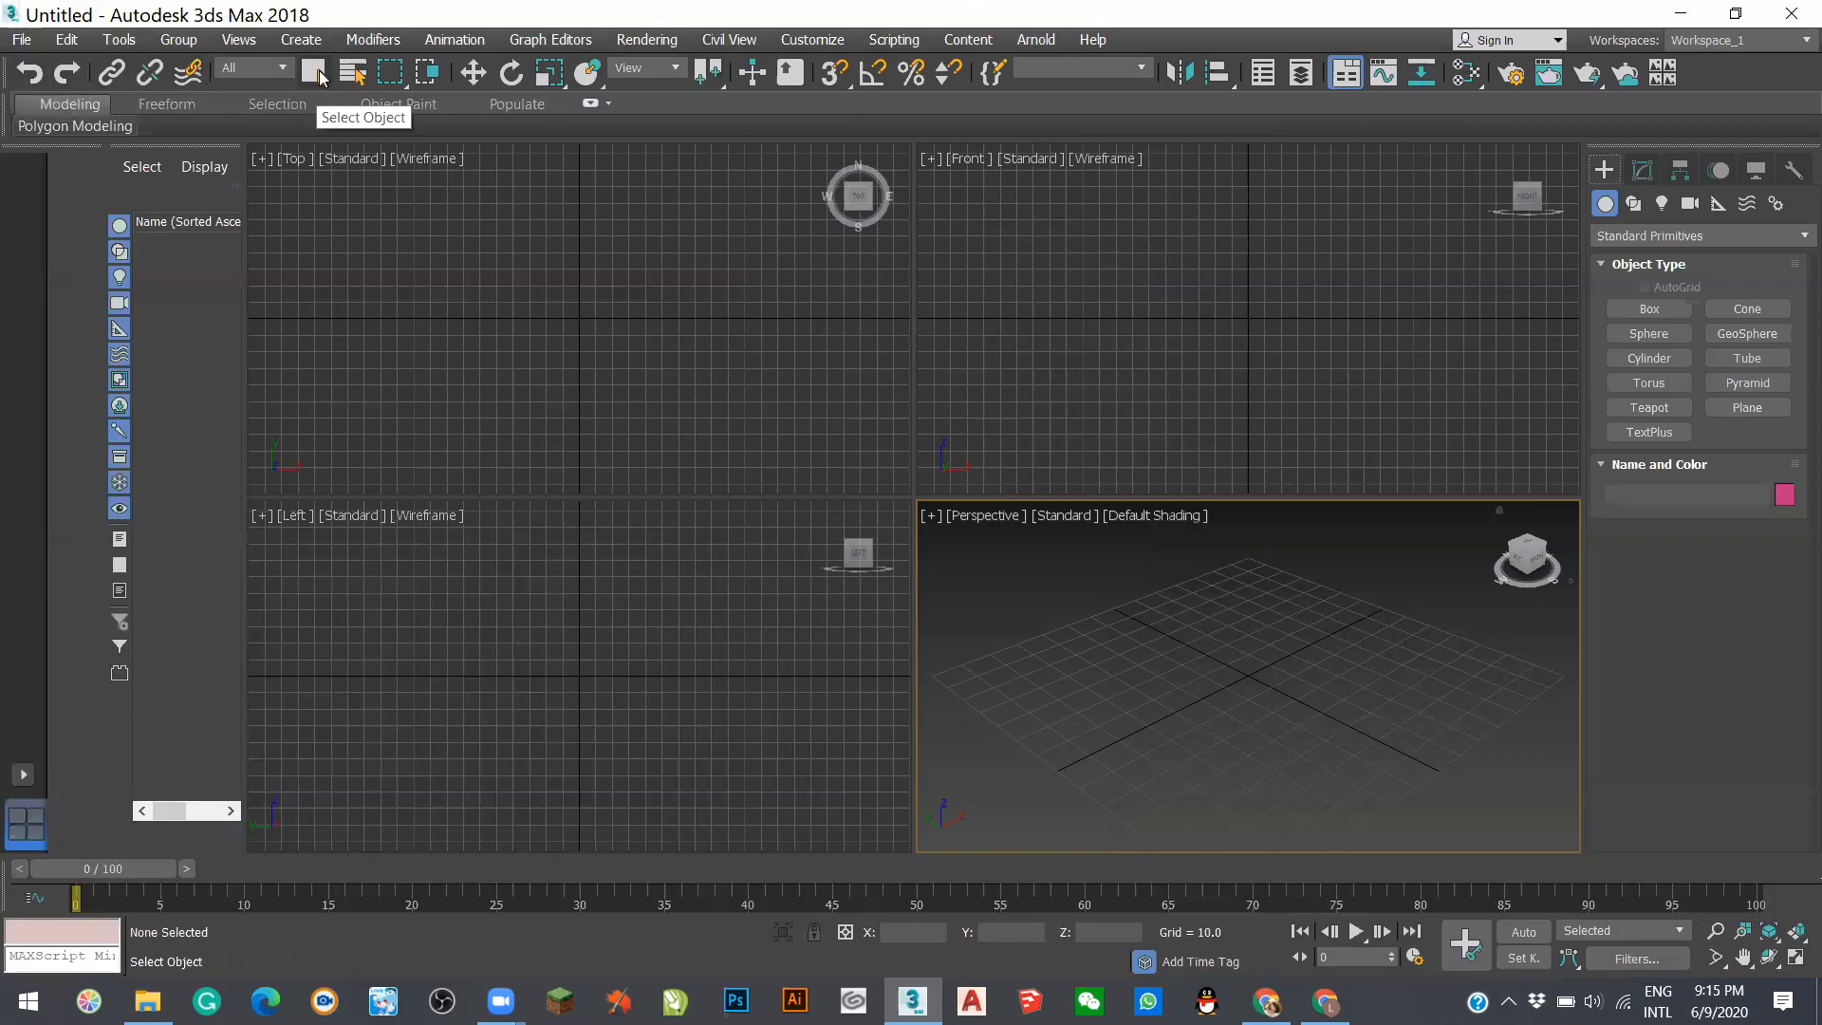
- Cycle the selection region through the circular, fence, lasso and paint shapes back to rectangular
key(q)
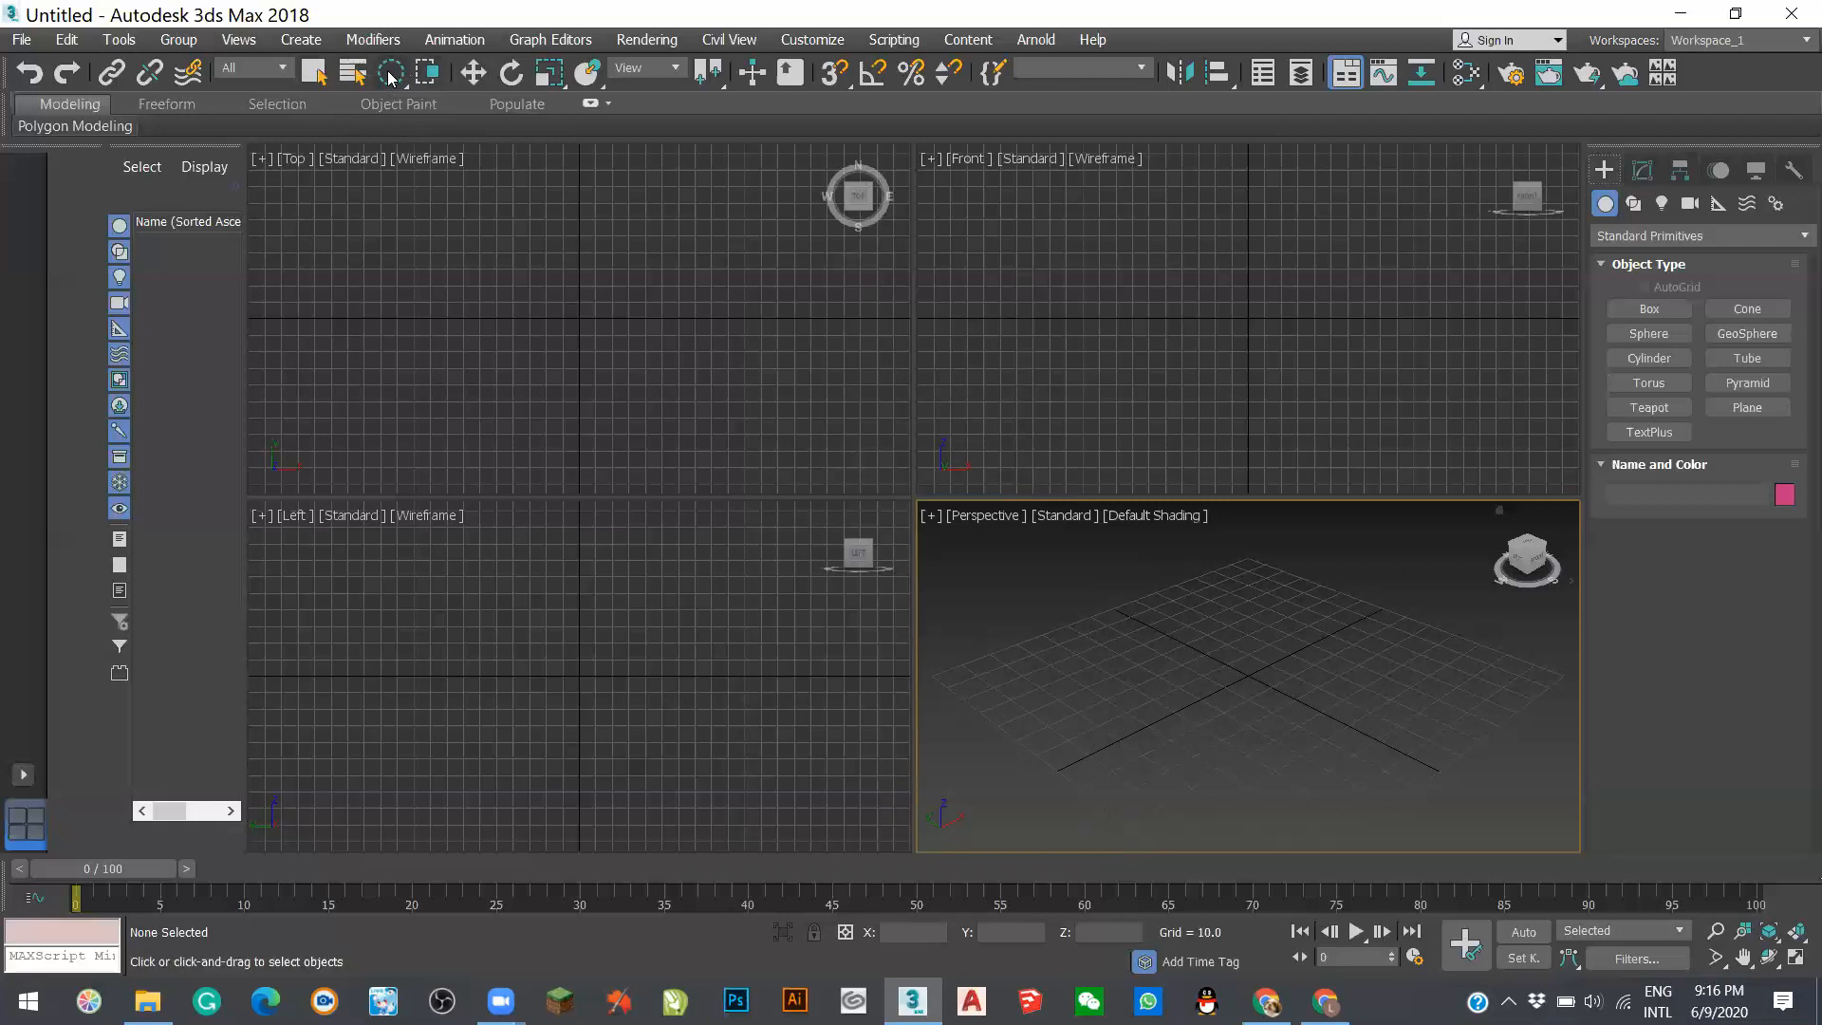
drag(394, 71, 398, 88)
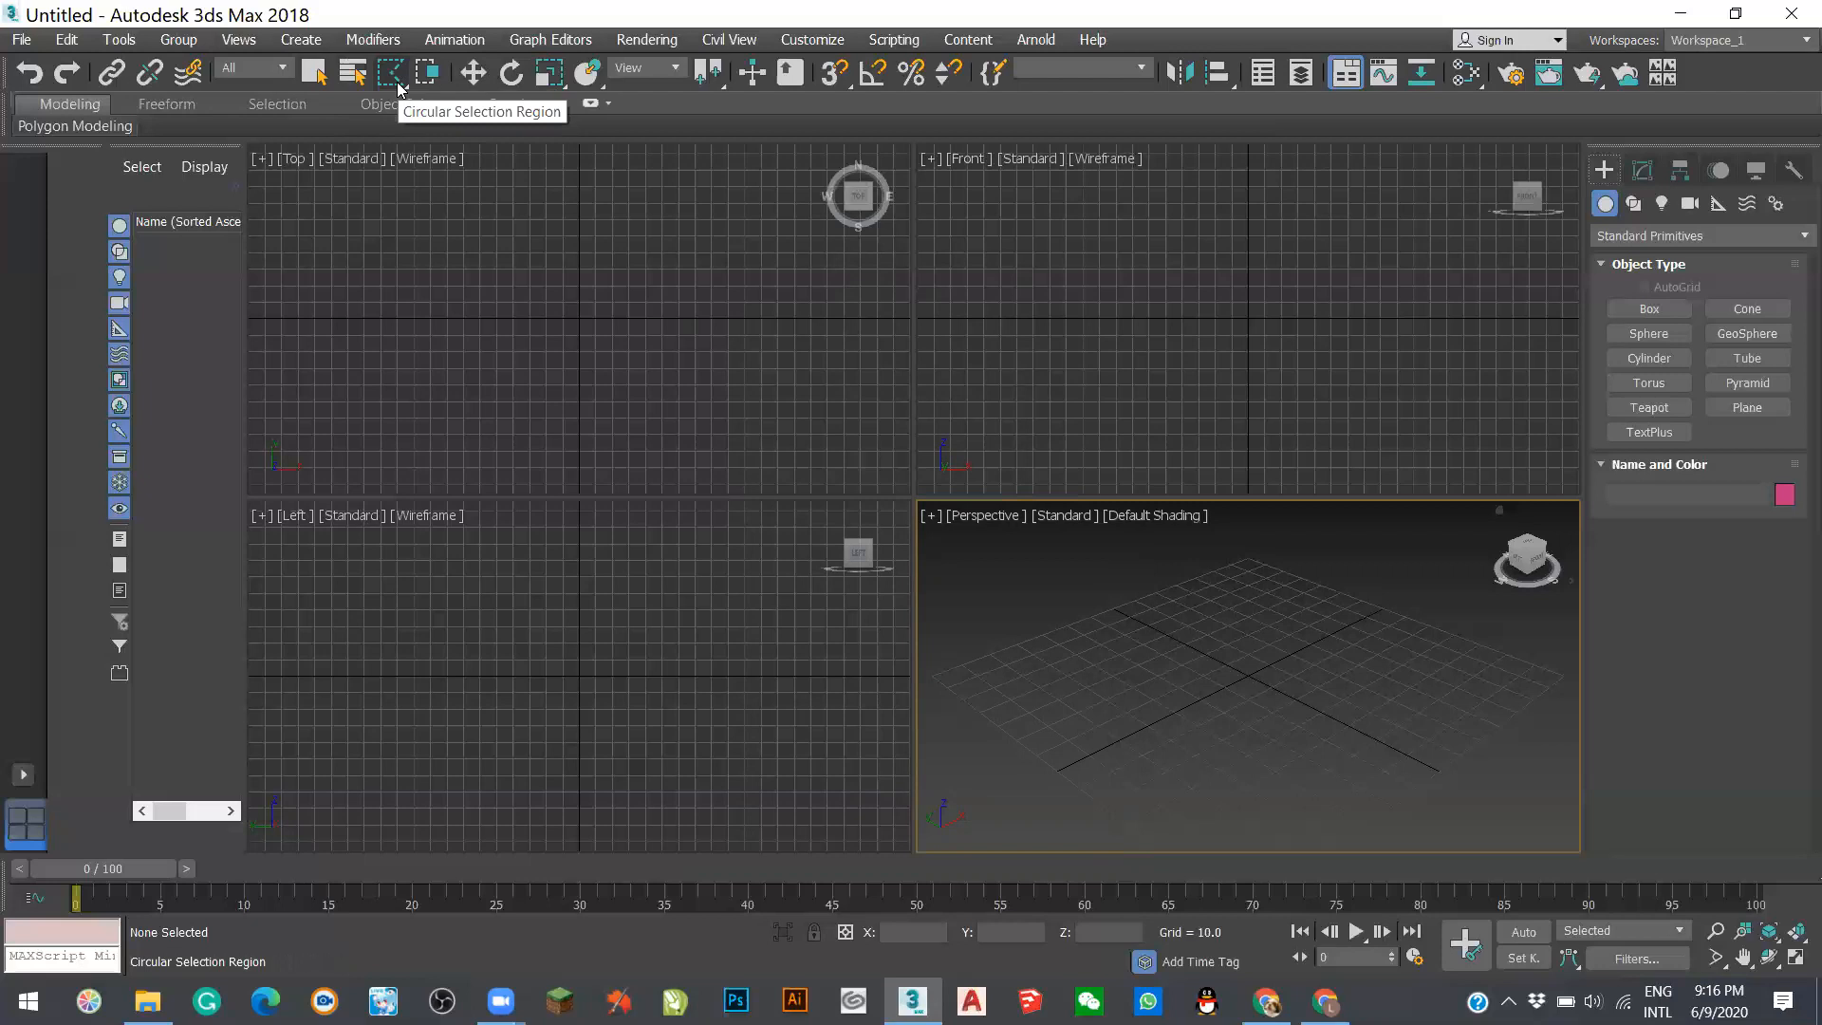
key(q)
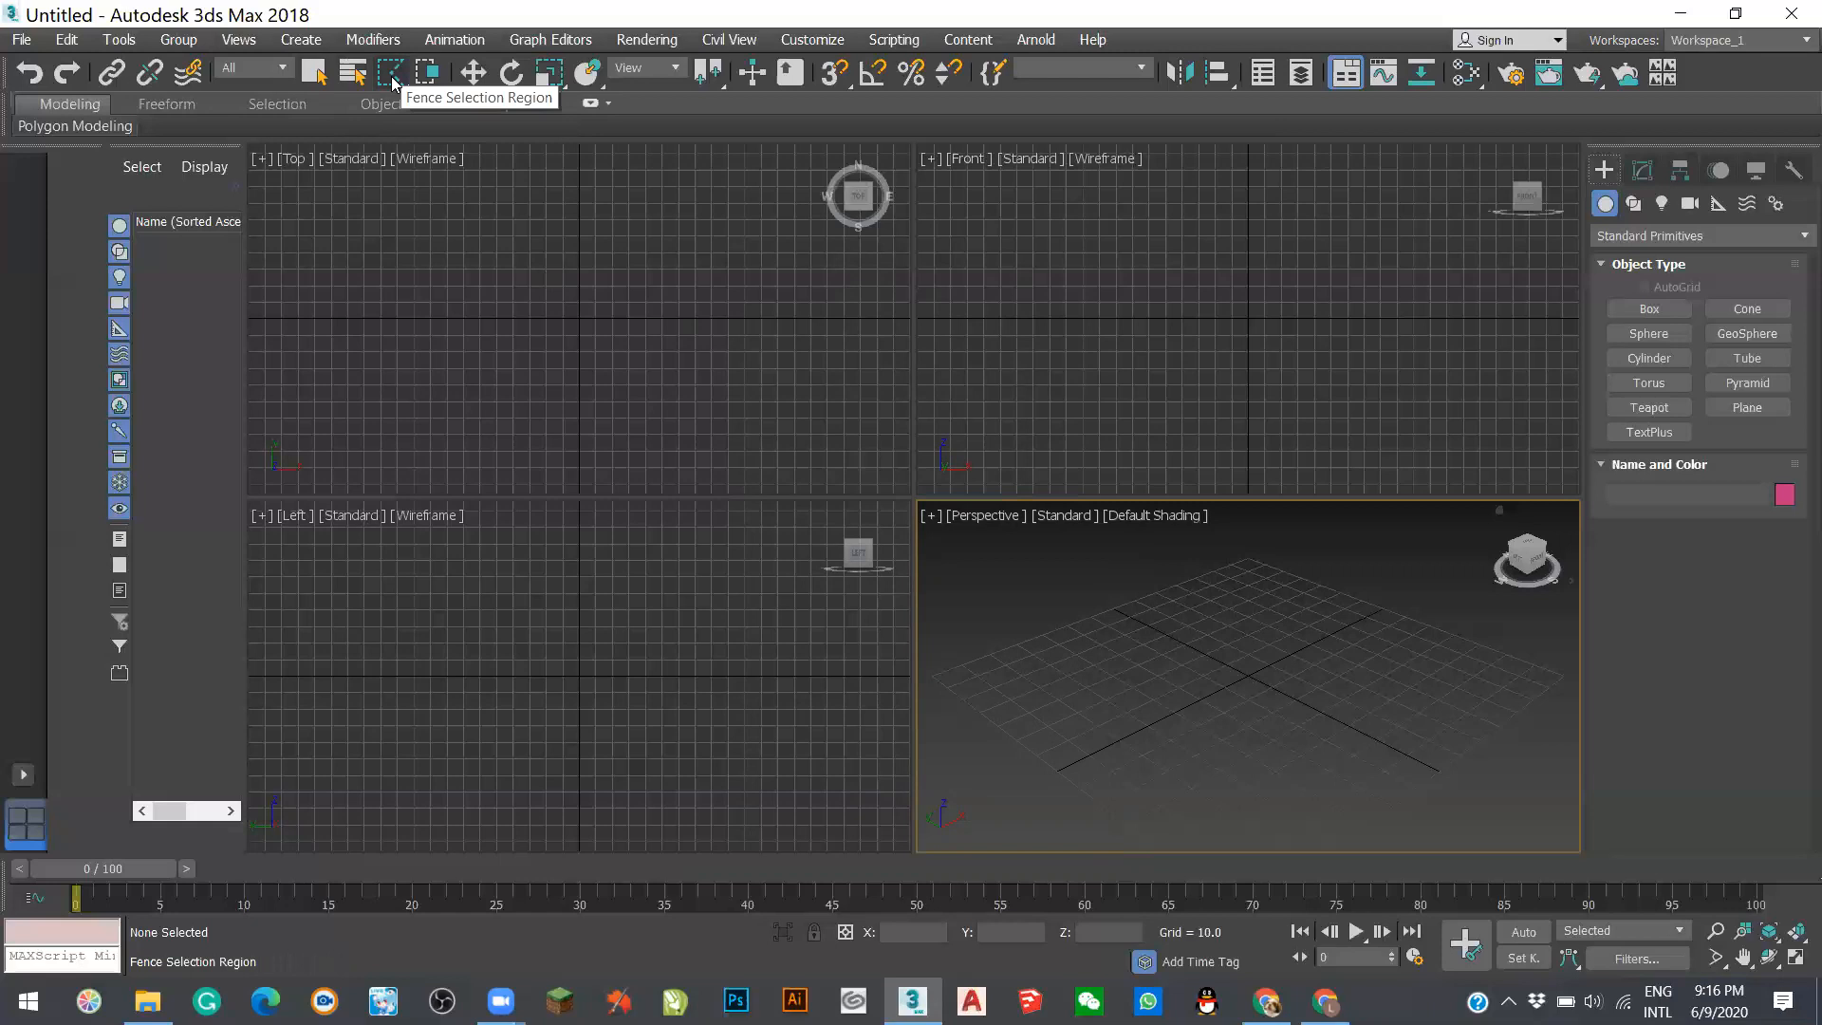
key(q)
key(q)
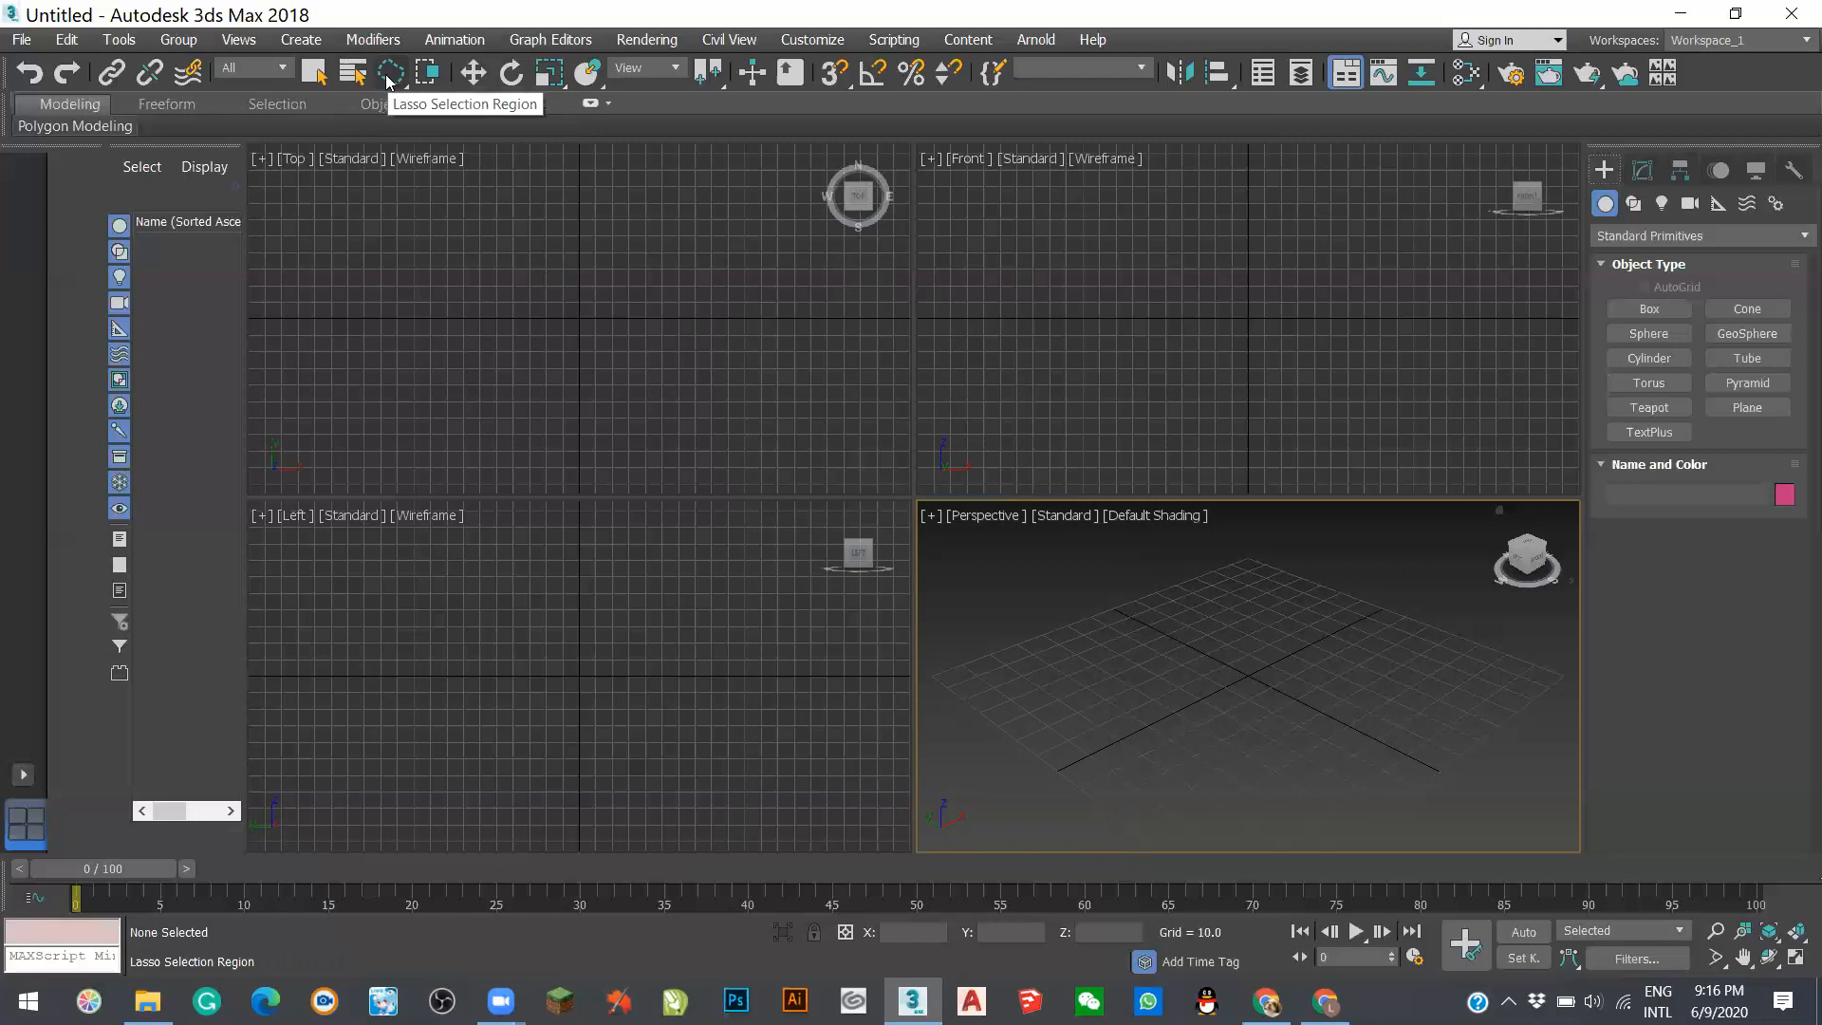
key(q)
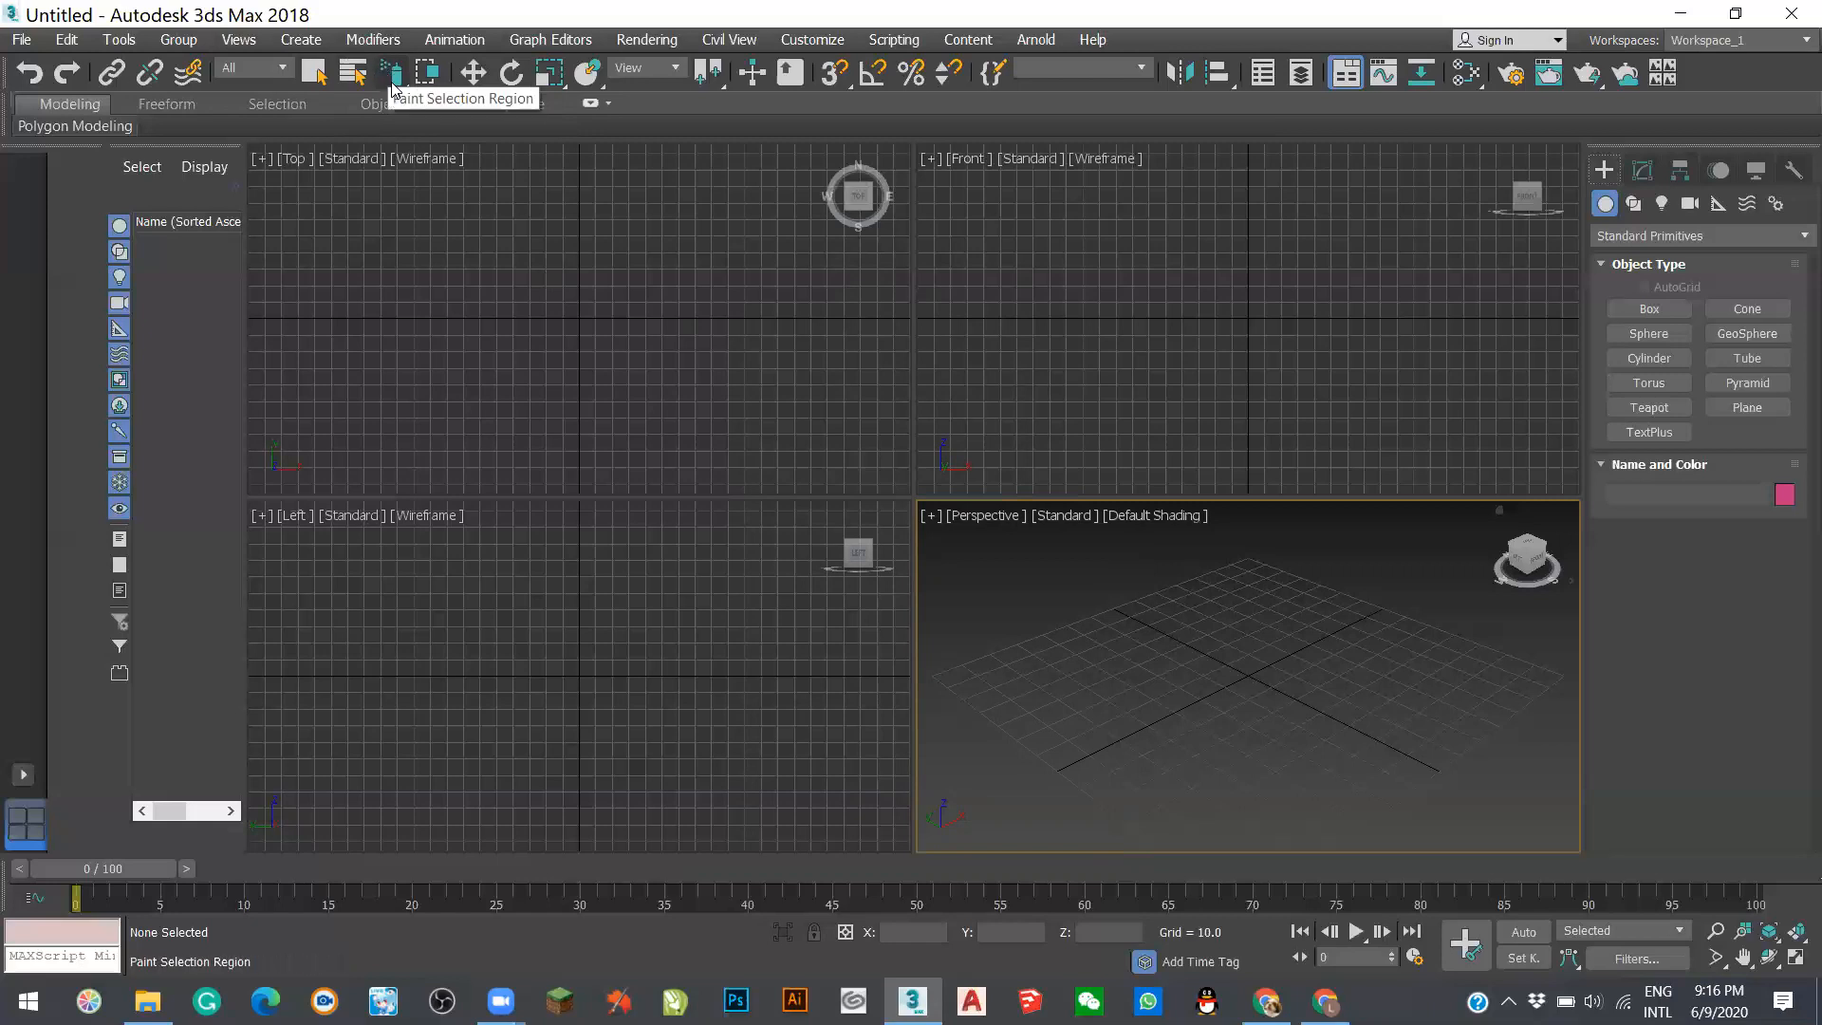
key(q)
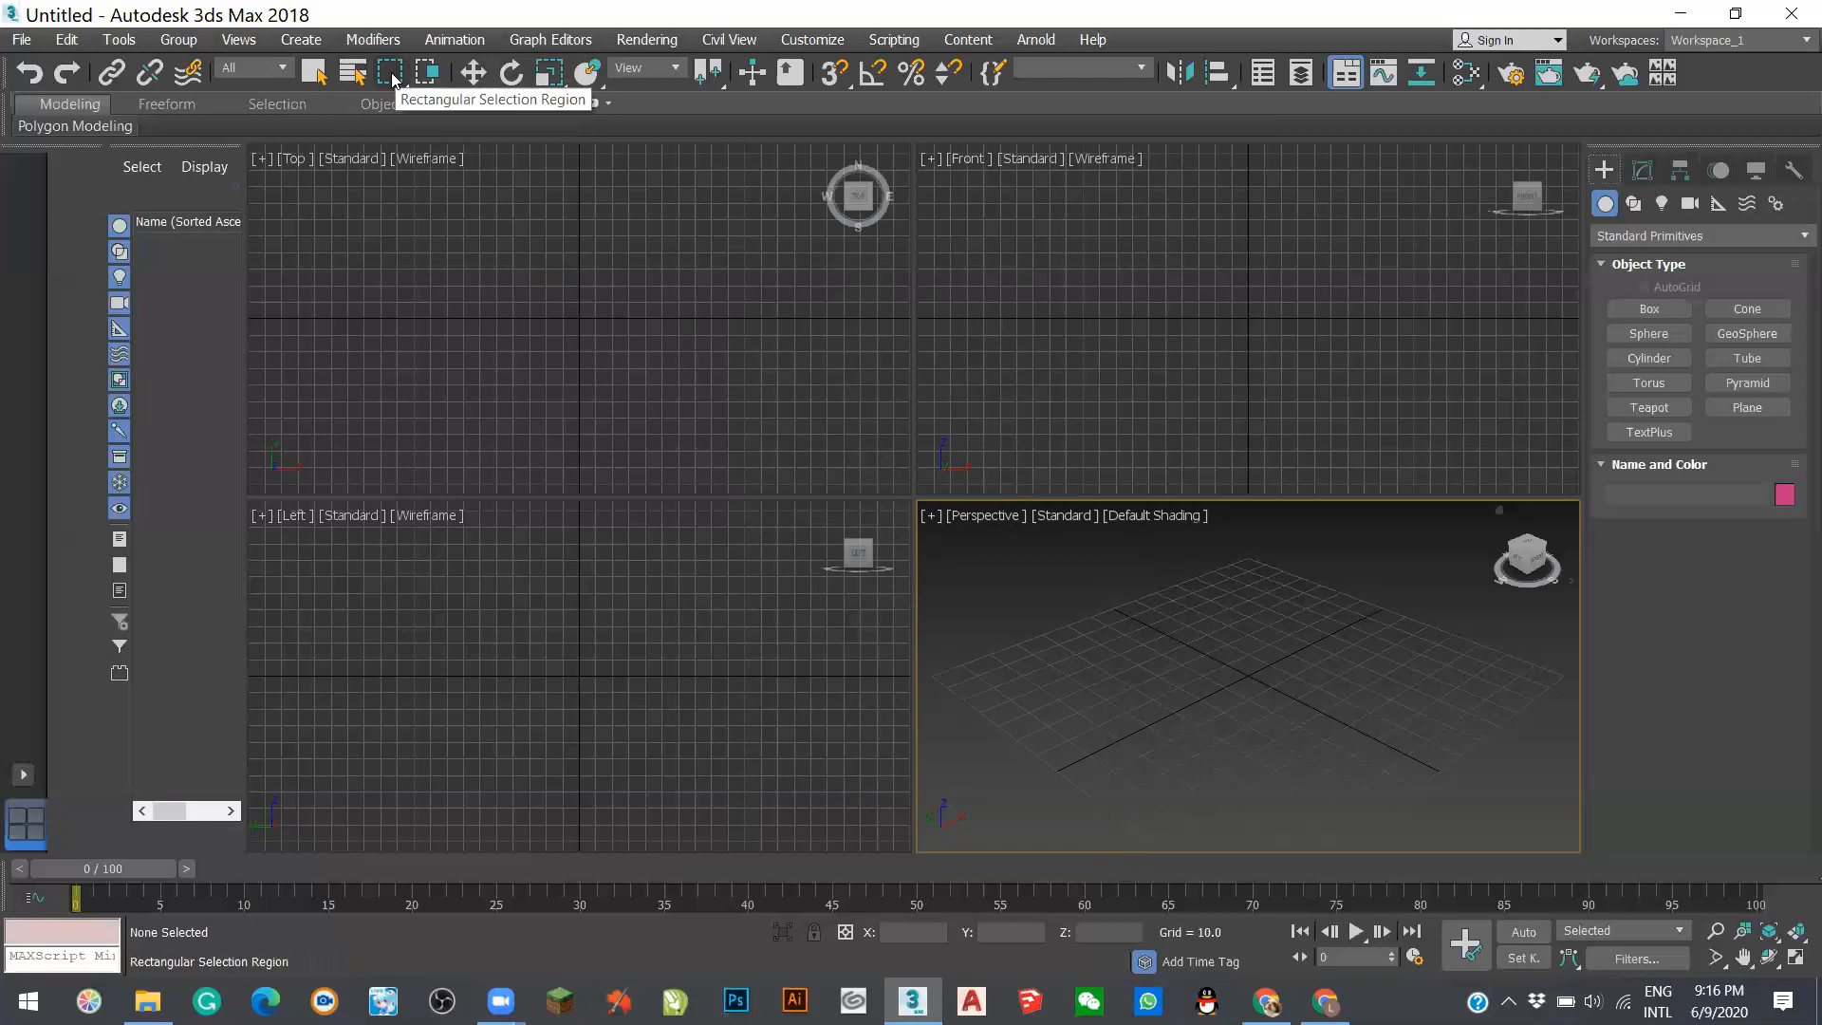
- Try out rectangular and circular selection regions in the empty Perspective viewport, and switch to the fence region
drag(1070, 598, 1317, 753)
key(q)
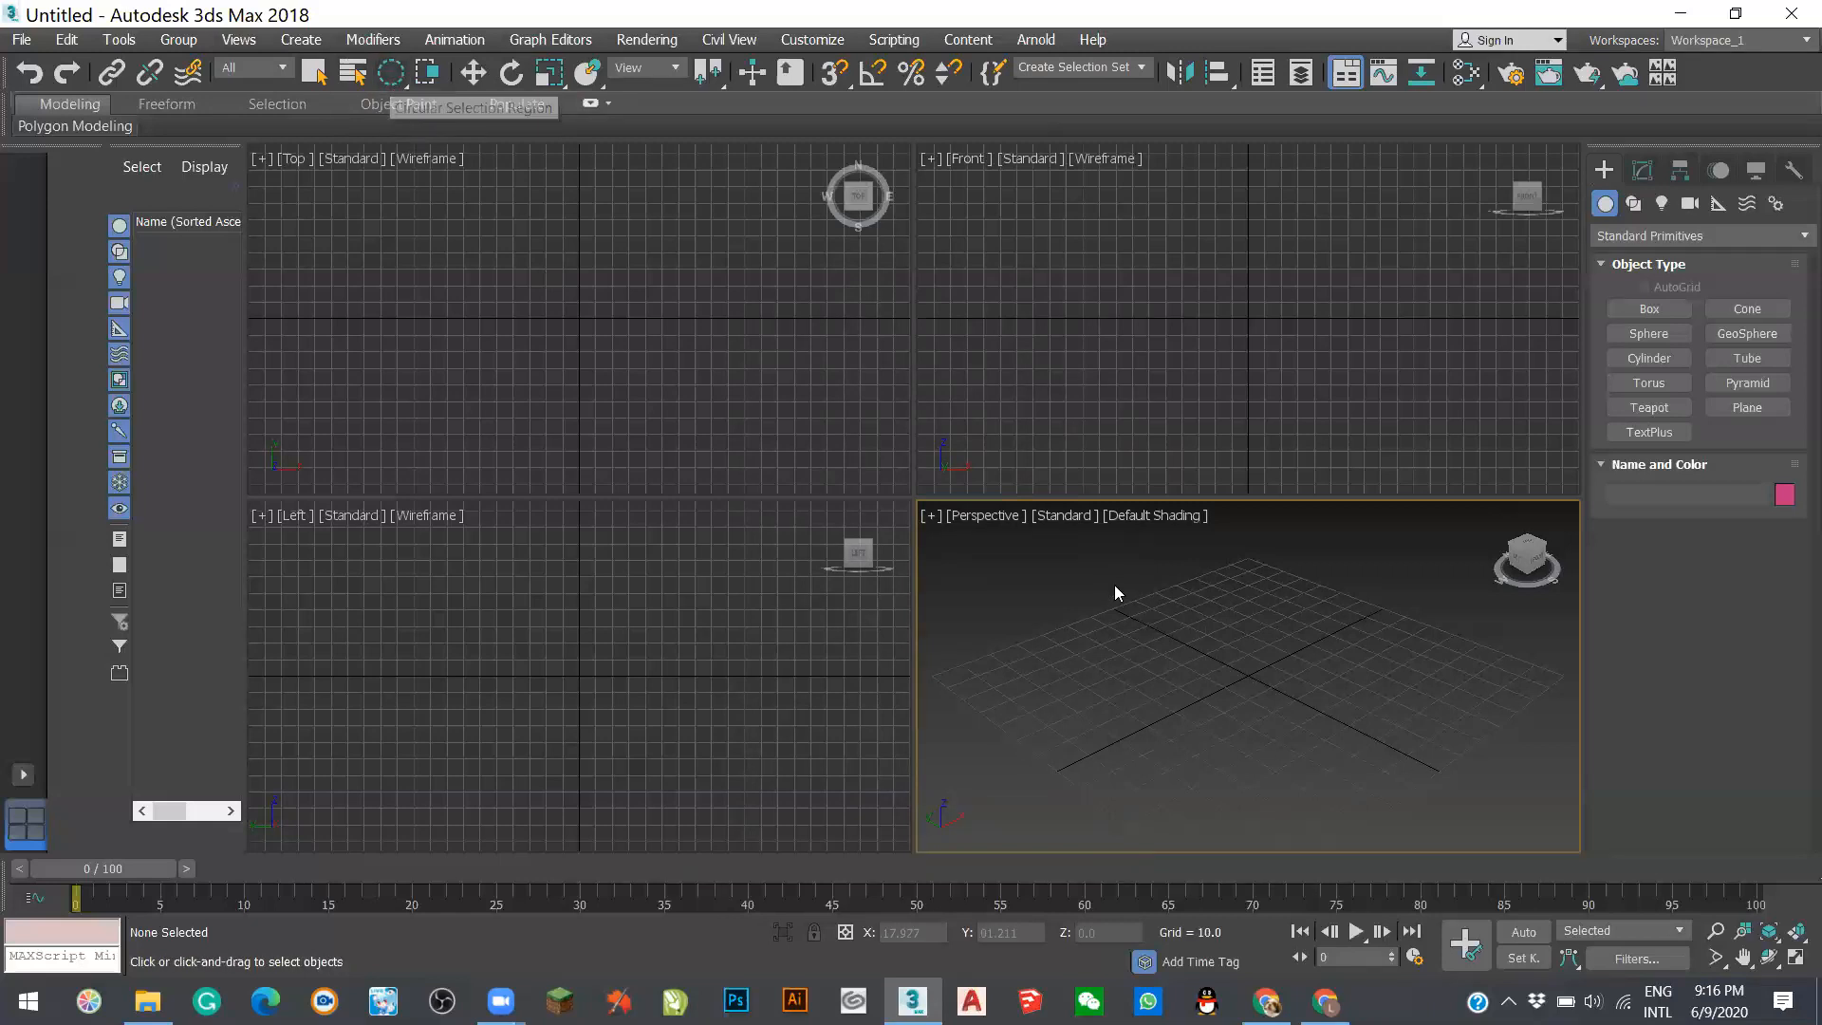
drag(1234, 710, 1107, 621)
key(q)
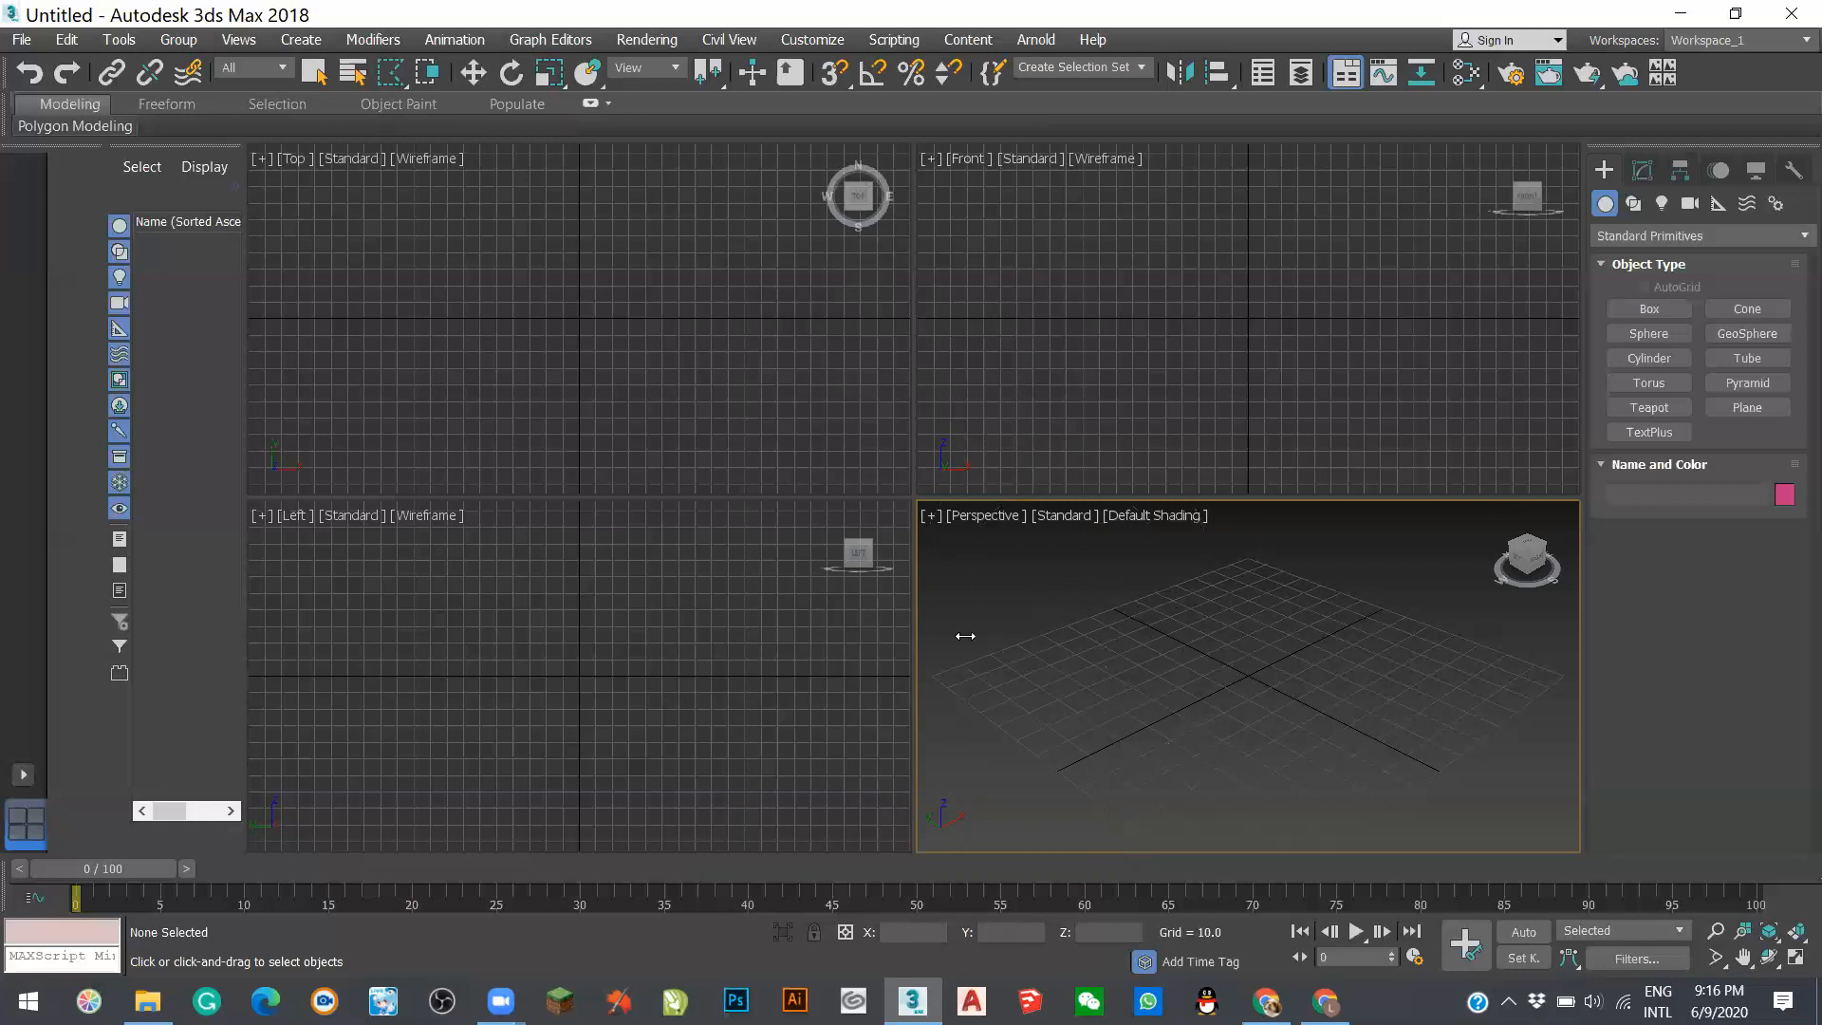
- Trace a fence selection in the Front viewport, try the next region shapes, and return to the rectangular selection region
click(1135, 285)
drag(1054, 241, 1143, 237)
click(1124, 300)
click(991, 371)
key(q)
mouse_move(1063, 282)
mouse_down()
mouse_move(1227, 244)
mouse_move(1155, 427)
mouse_move(960, 366)
mouse_move(1057, 278)
mouse_up()
key(q)
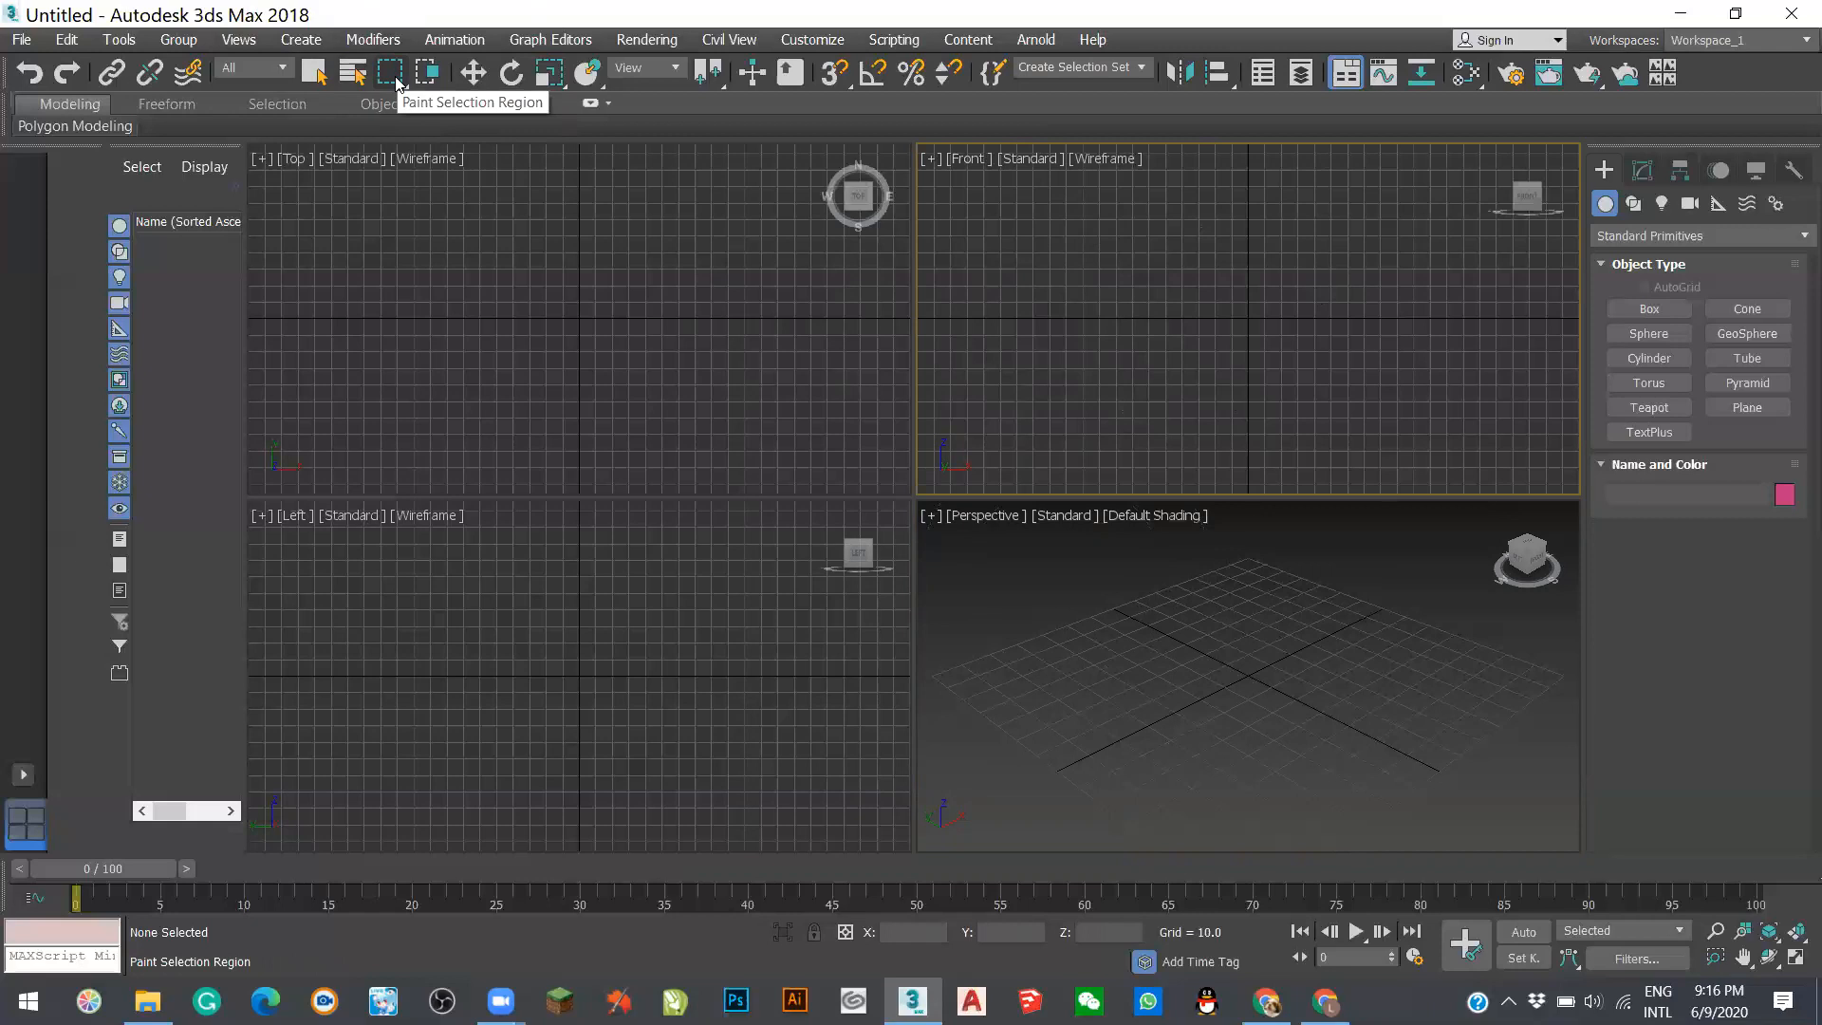
mouse_move(394, 78)
mouse_down()
mouse_move(428, 258)
mouse_move(384, 163)
mouse_move(385, 79)
mouse_up()
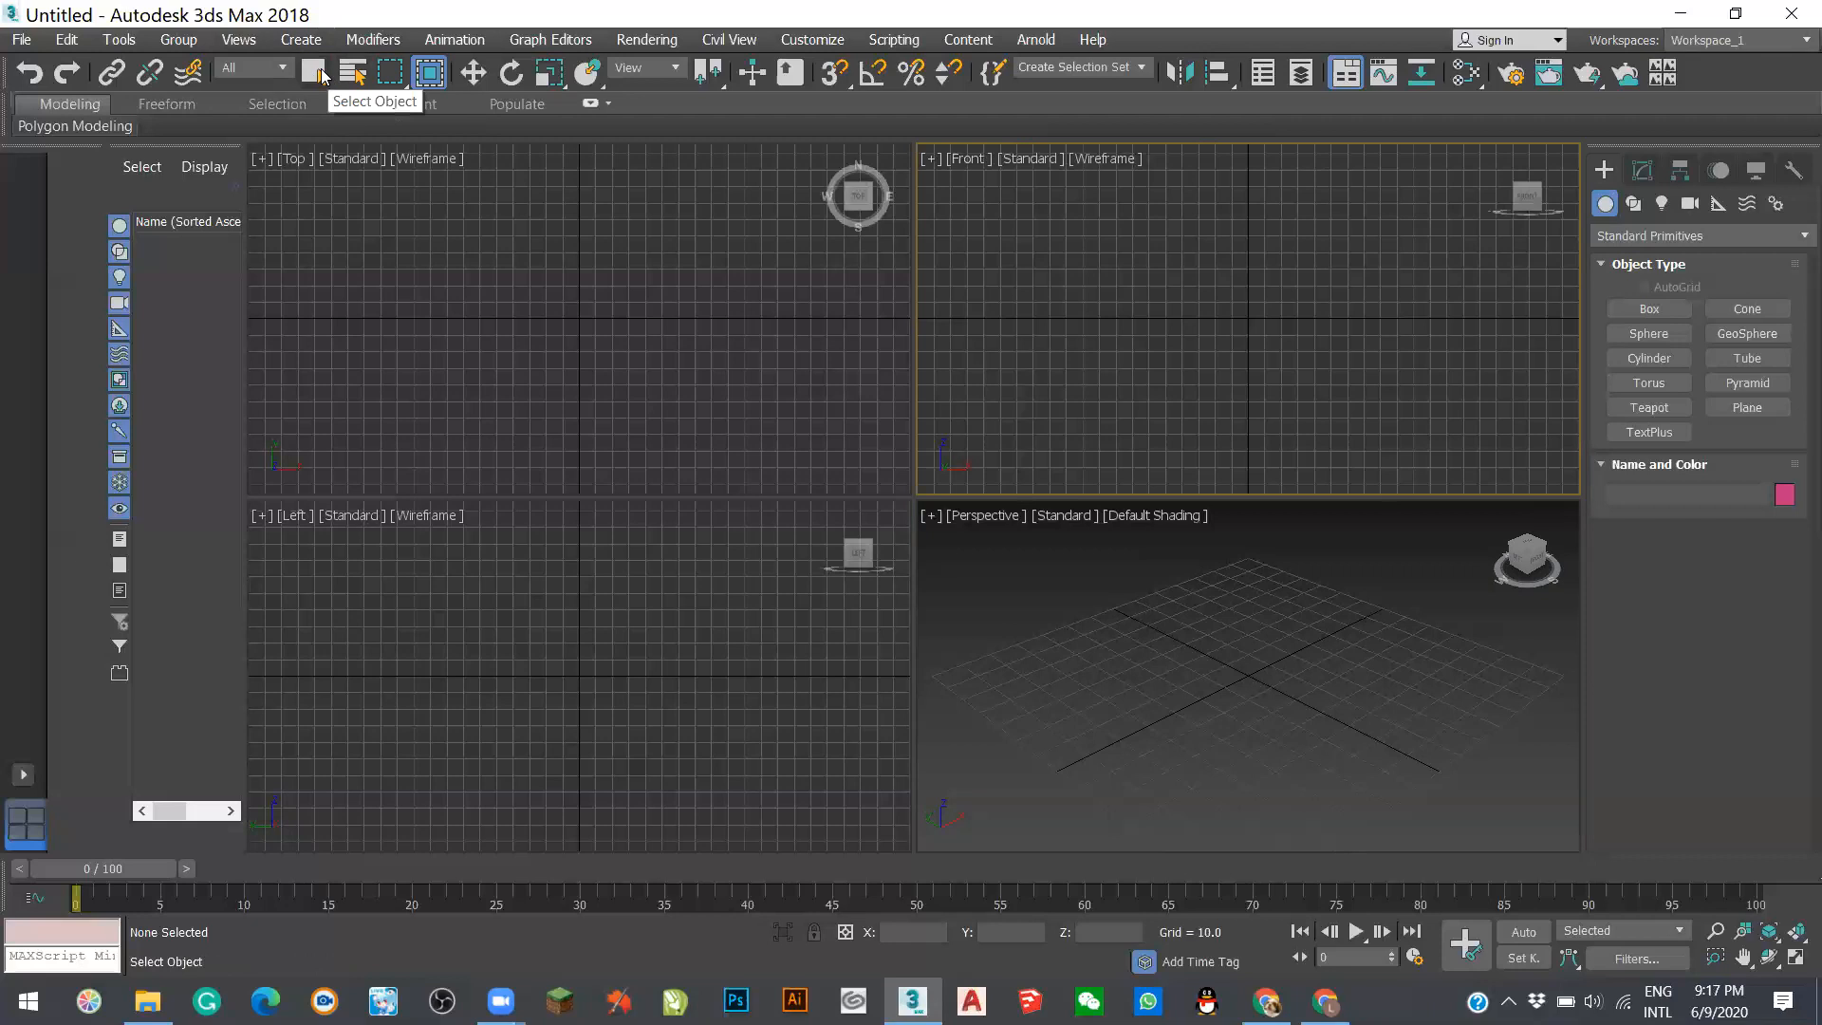
- Activate the Select and Move tool and look through the available scale types without choosing one
click(474, 74)
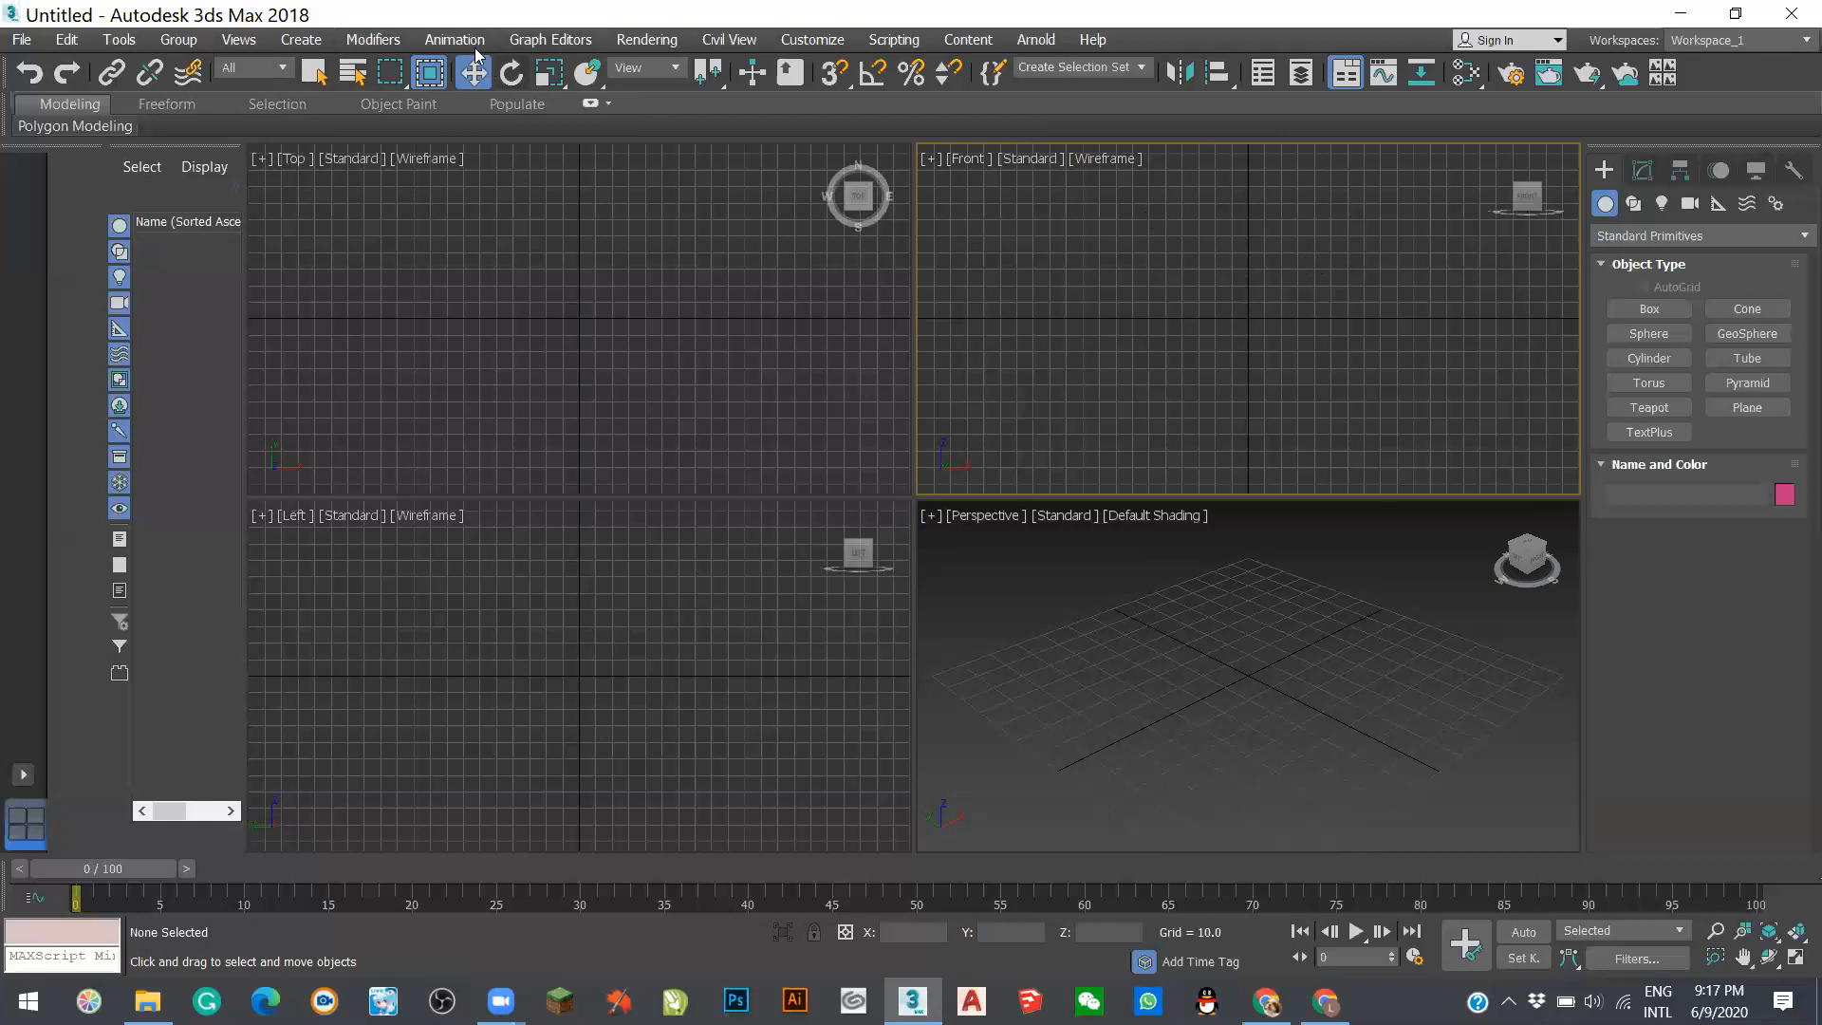
click(549, 72)
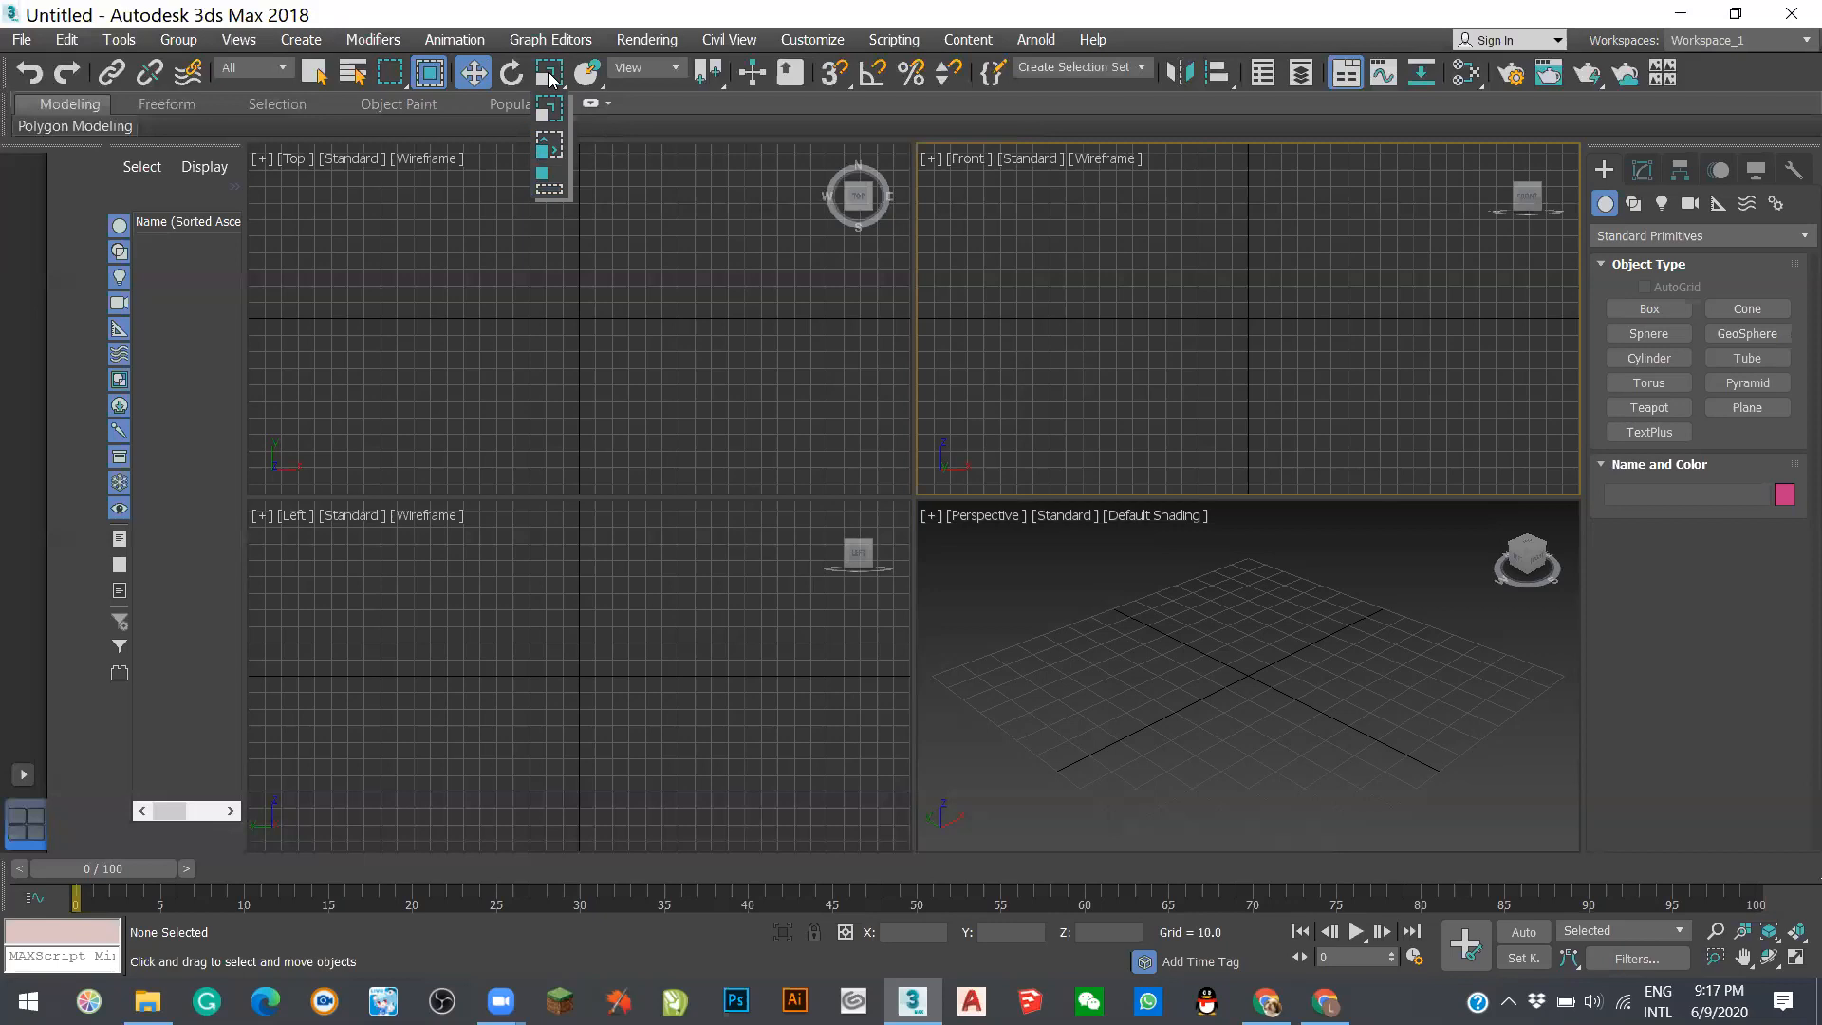
mouse_move(550, 80)
mouse_down()
mouse_move(551, 181)
mouse_move(553, 93)
mouse_move(555, 165)
mouse_move(560, 118)
mouse_move(573, 139)
mouse_move(537, 77)
mouse_move(570, 195)
mouse_move(543, 78)
mouse_up()
- Show the modifier settings in place of the object creation options
click(1643, 171)
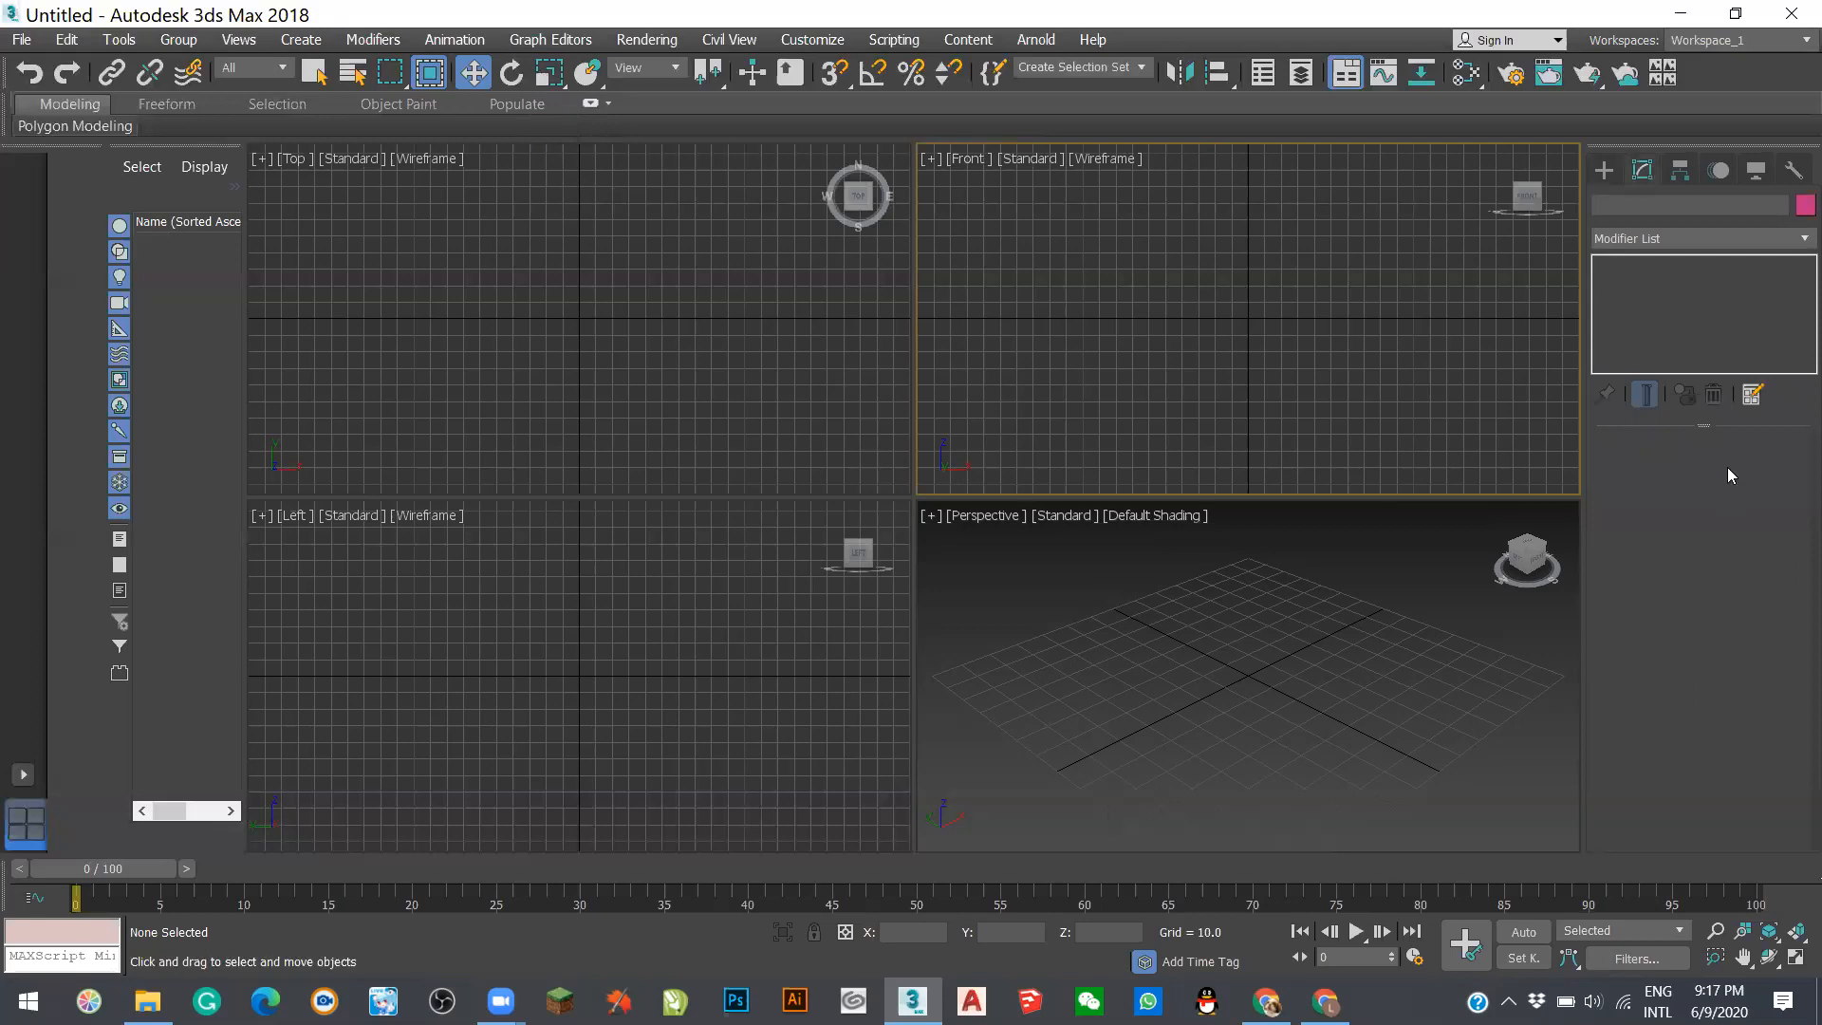
- Activate the uniform scale tool and look through the placement tools and reference coordinate systems without choosing one
click(547, 80)
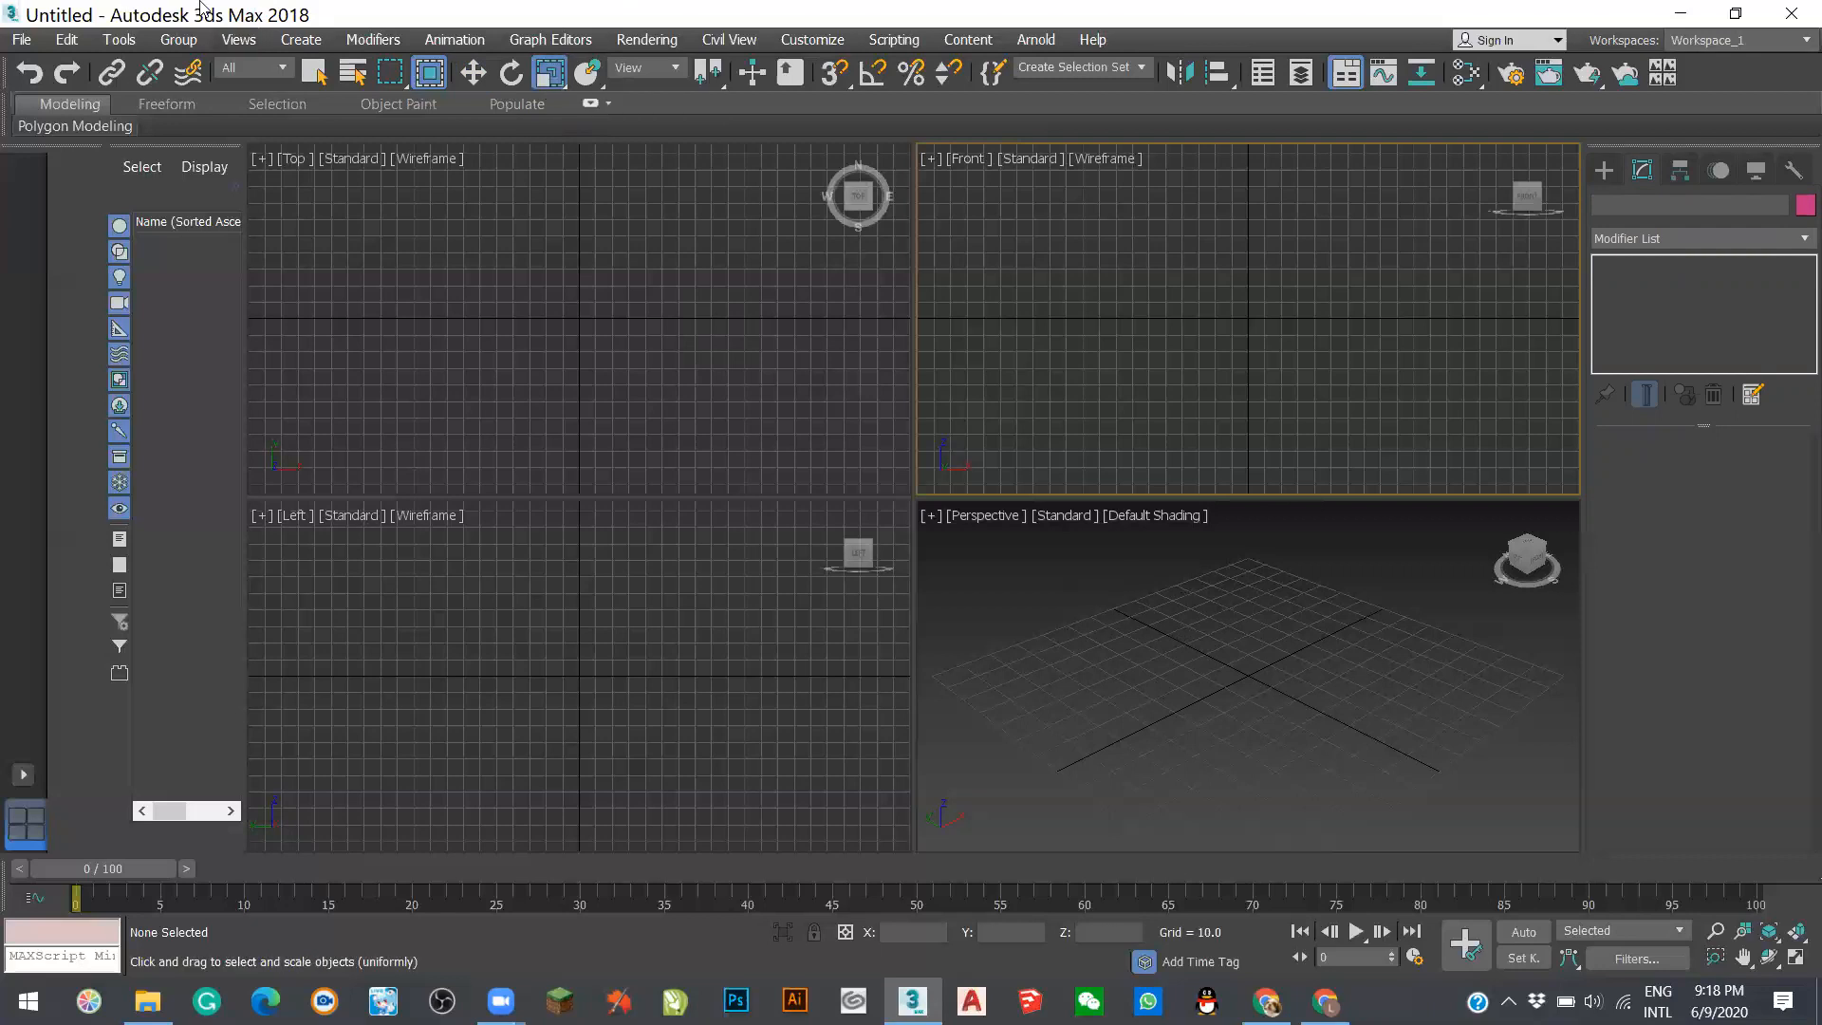
click(591, 76)
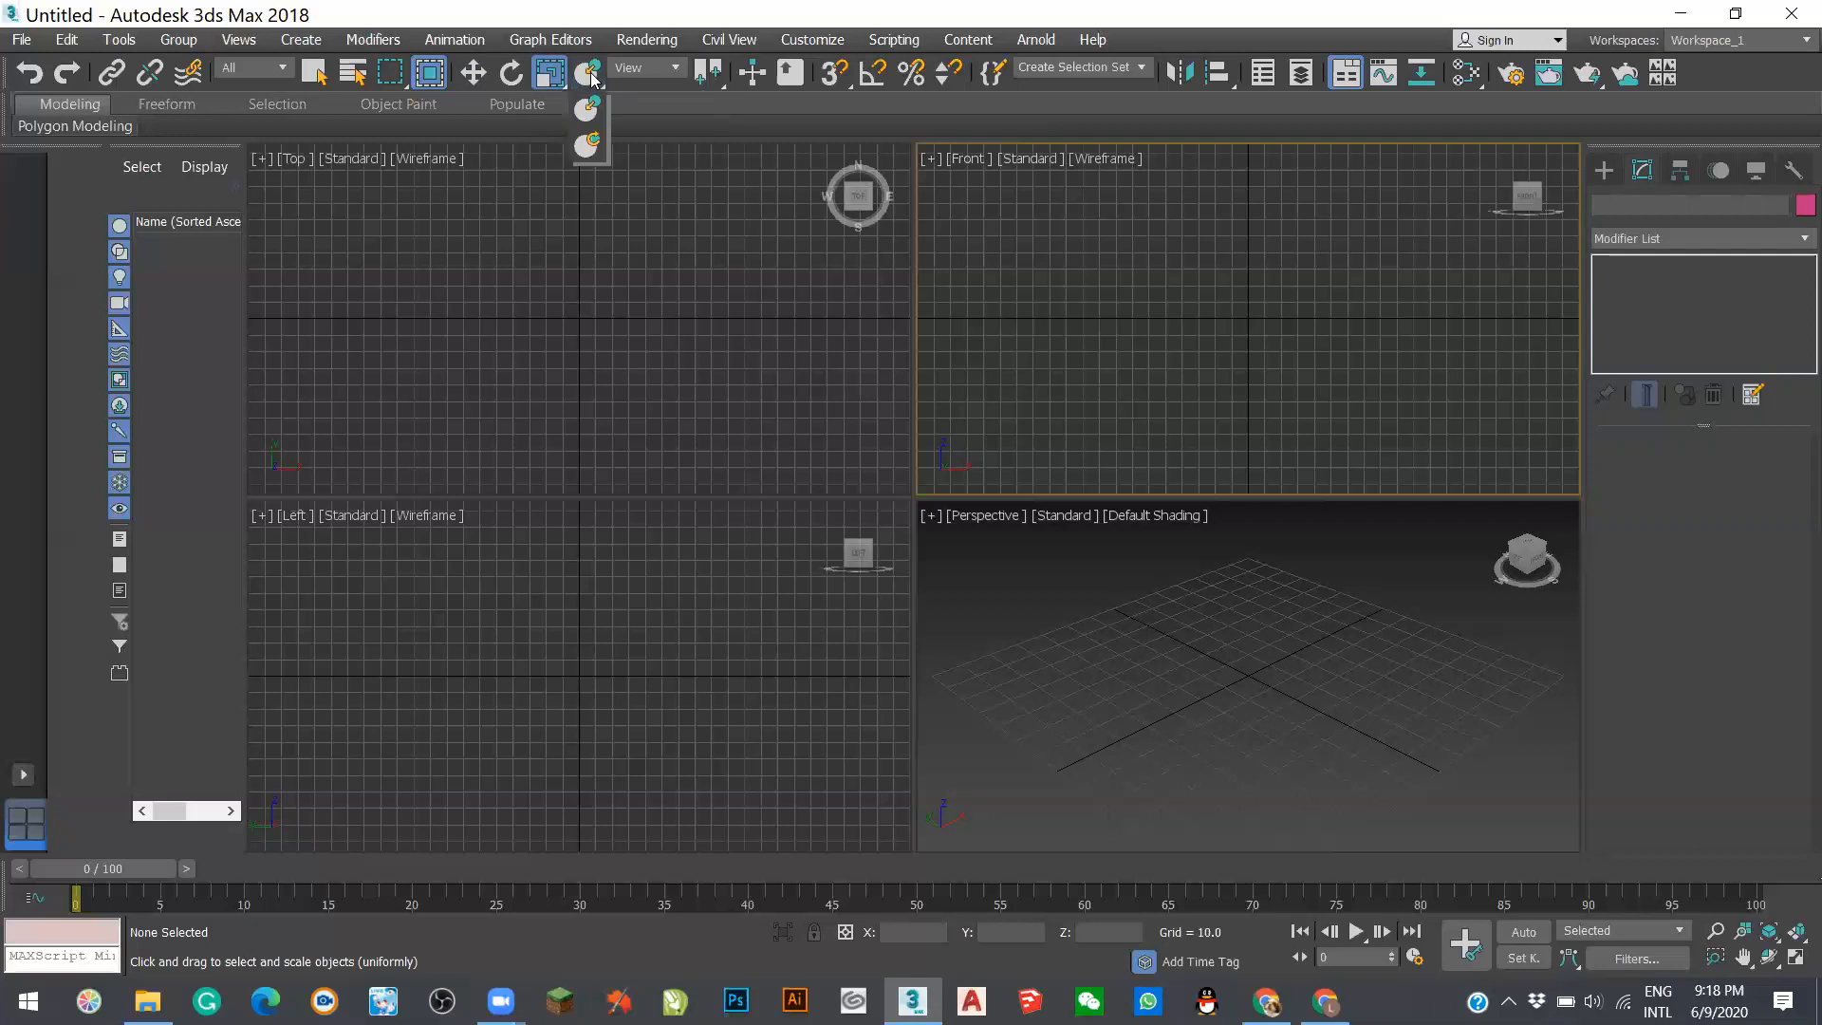
click(678, 70)
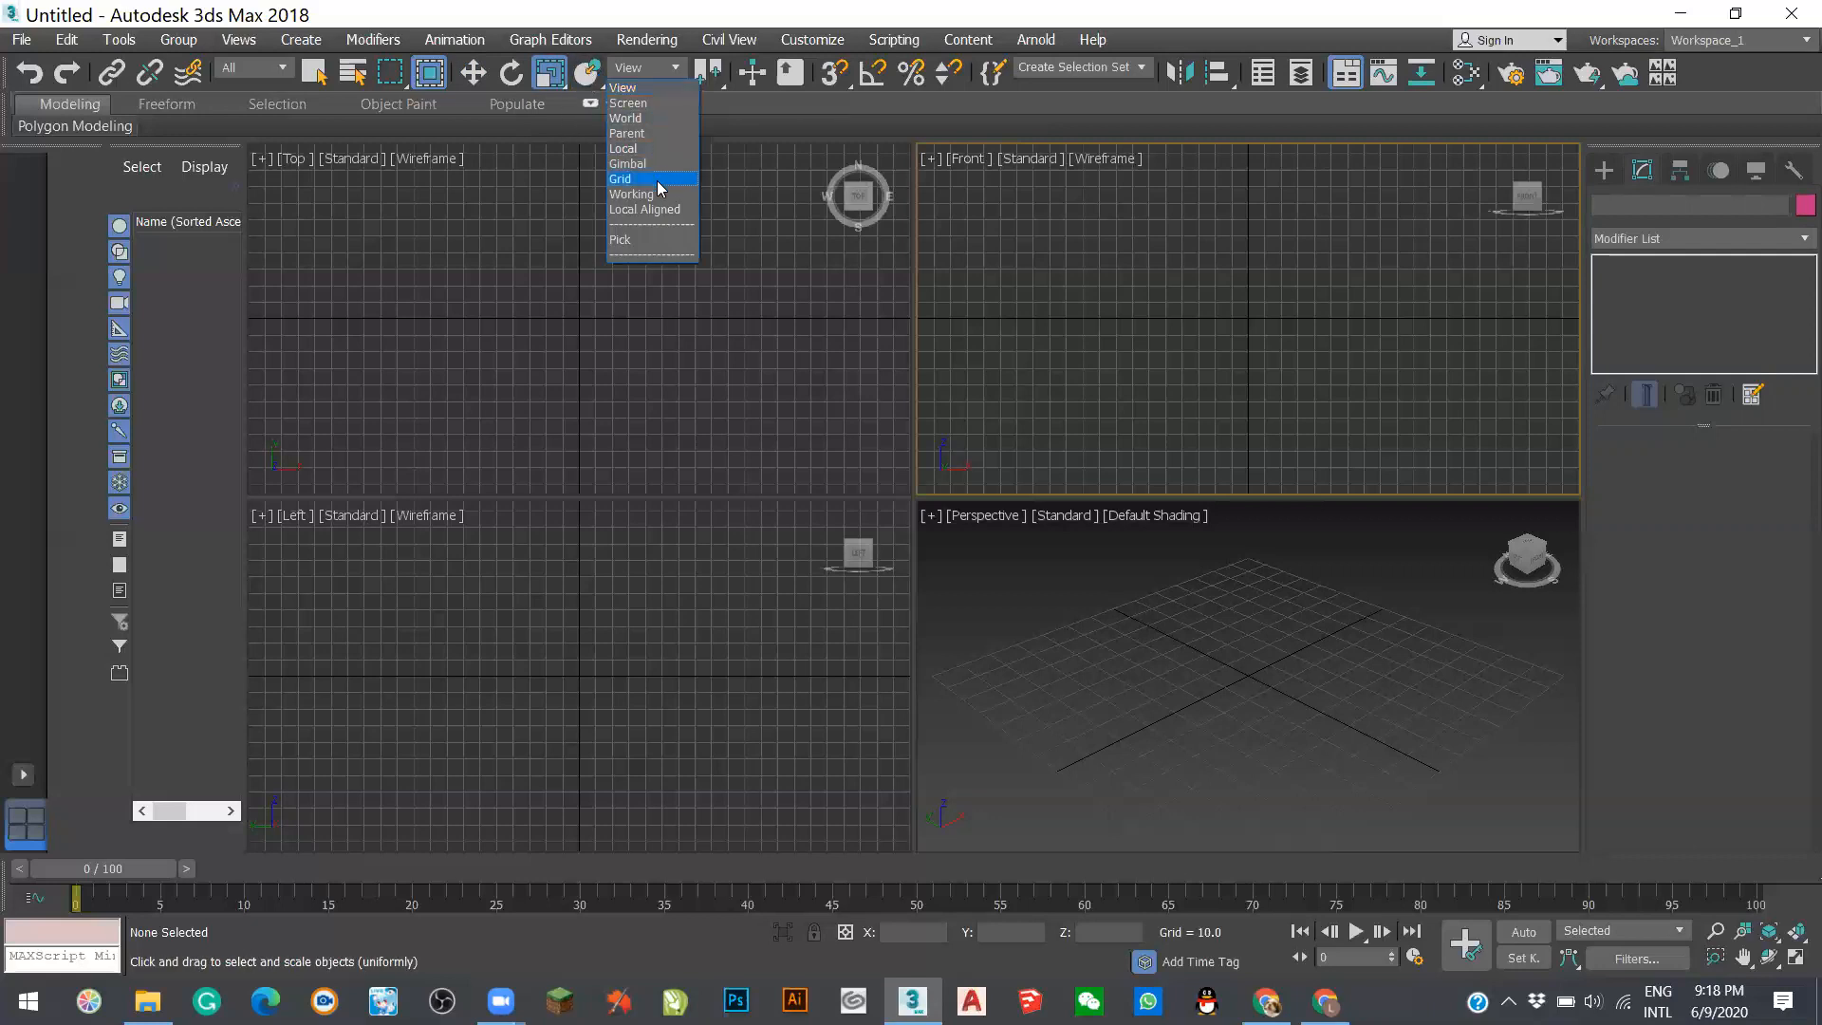
click(729, 14)
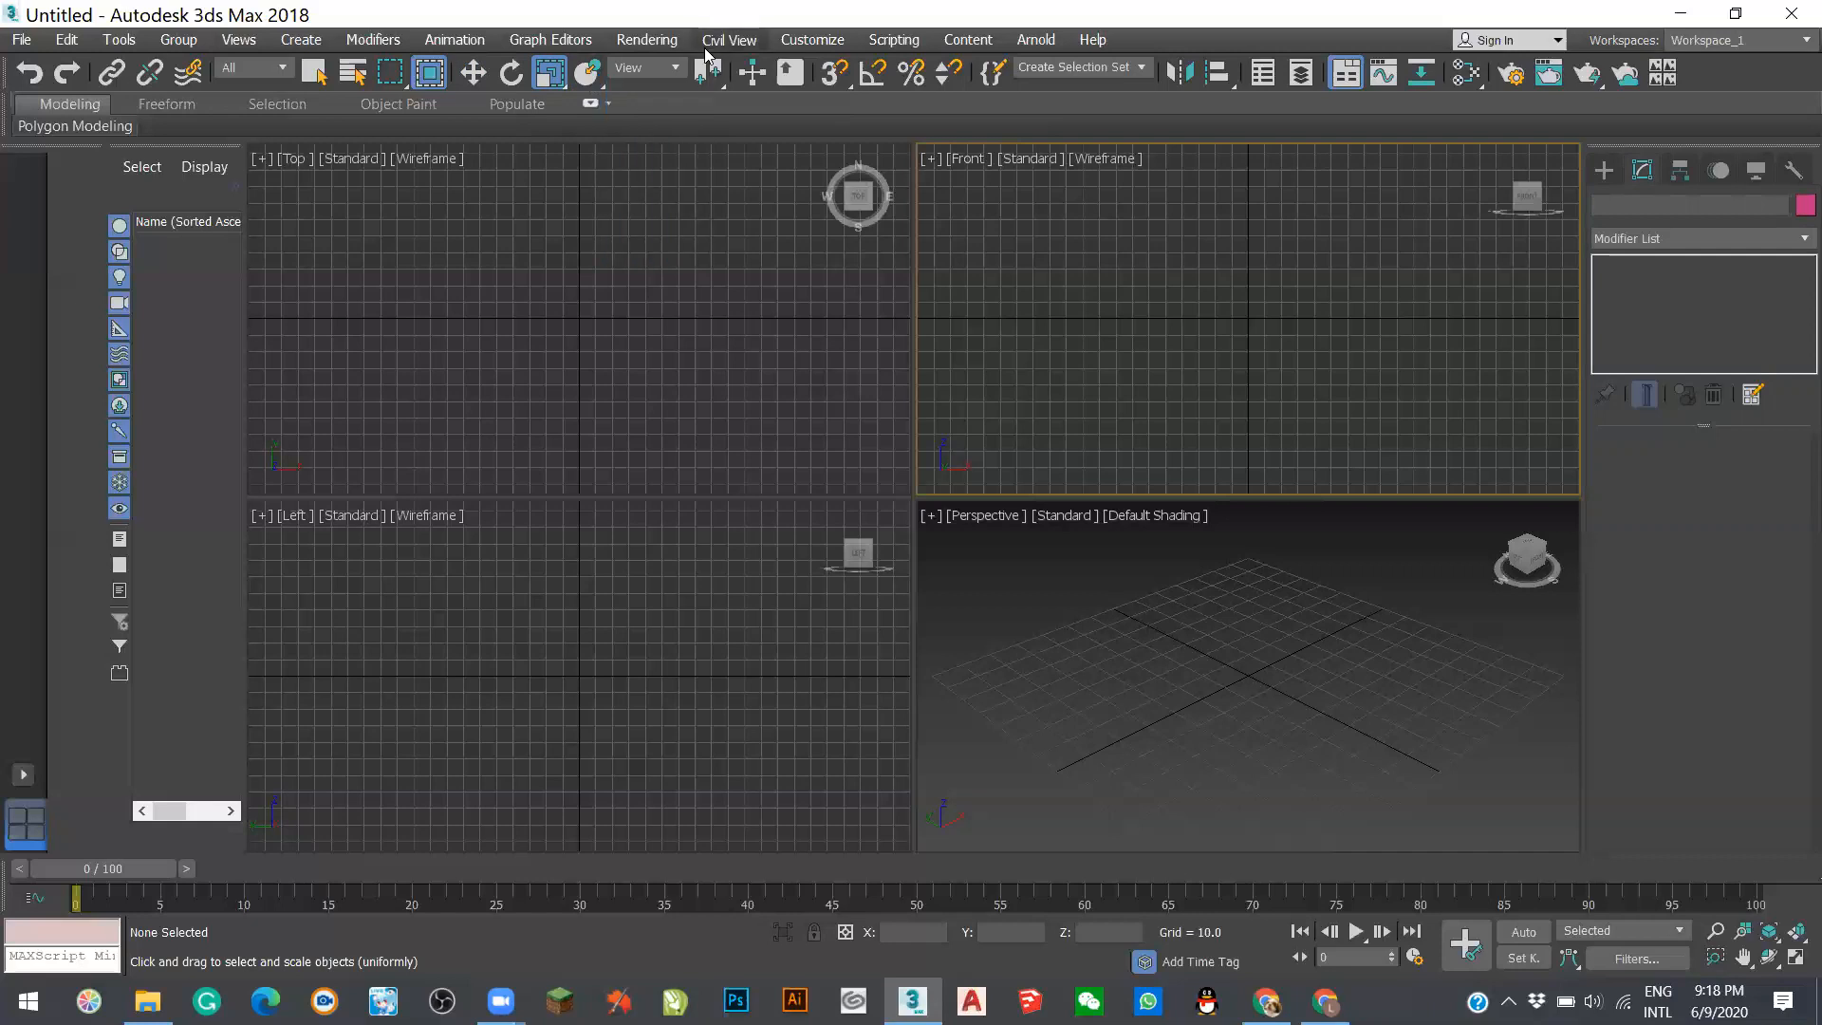
- Look through the available transform center options and keep Use Pivot Point Center
mouse_move(710, 84)
mouse_down()
mouse_move(708, 109)
mouse_move(738, 43)
mouse_move(713, 57)
mouse_up()
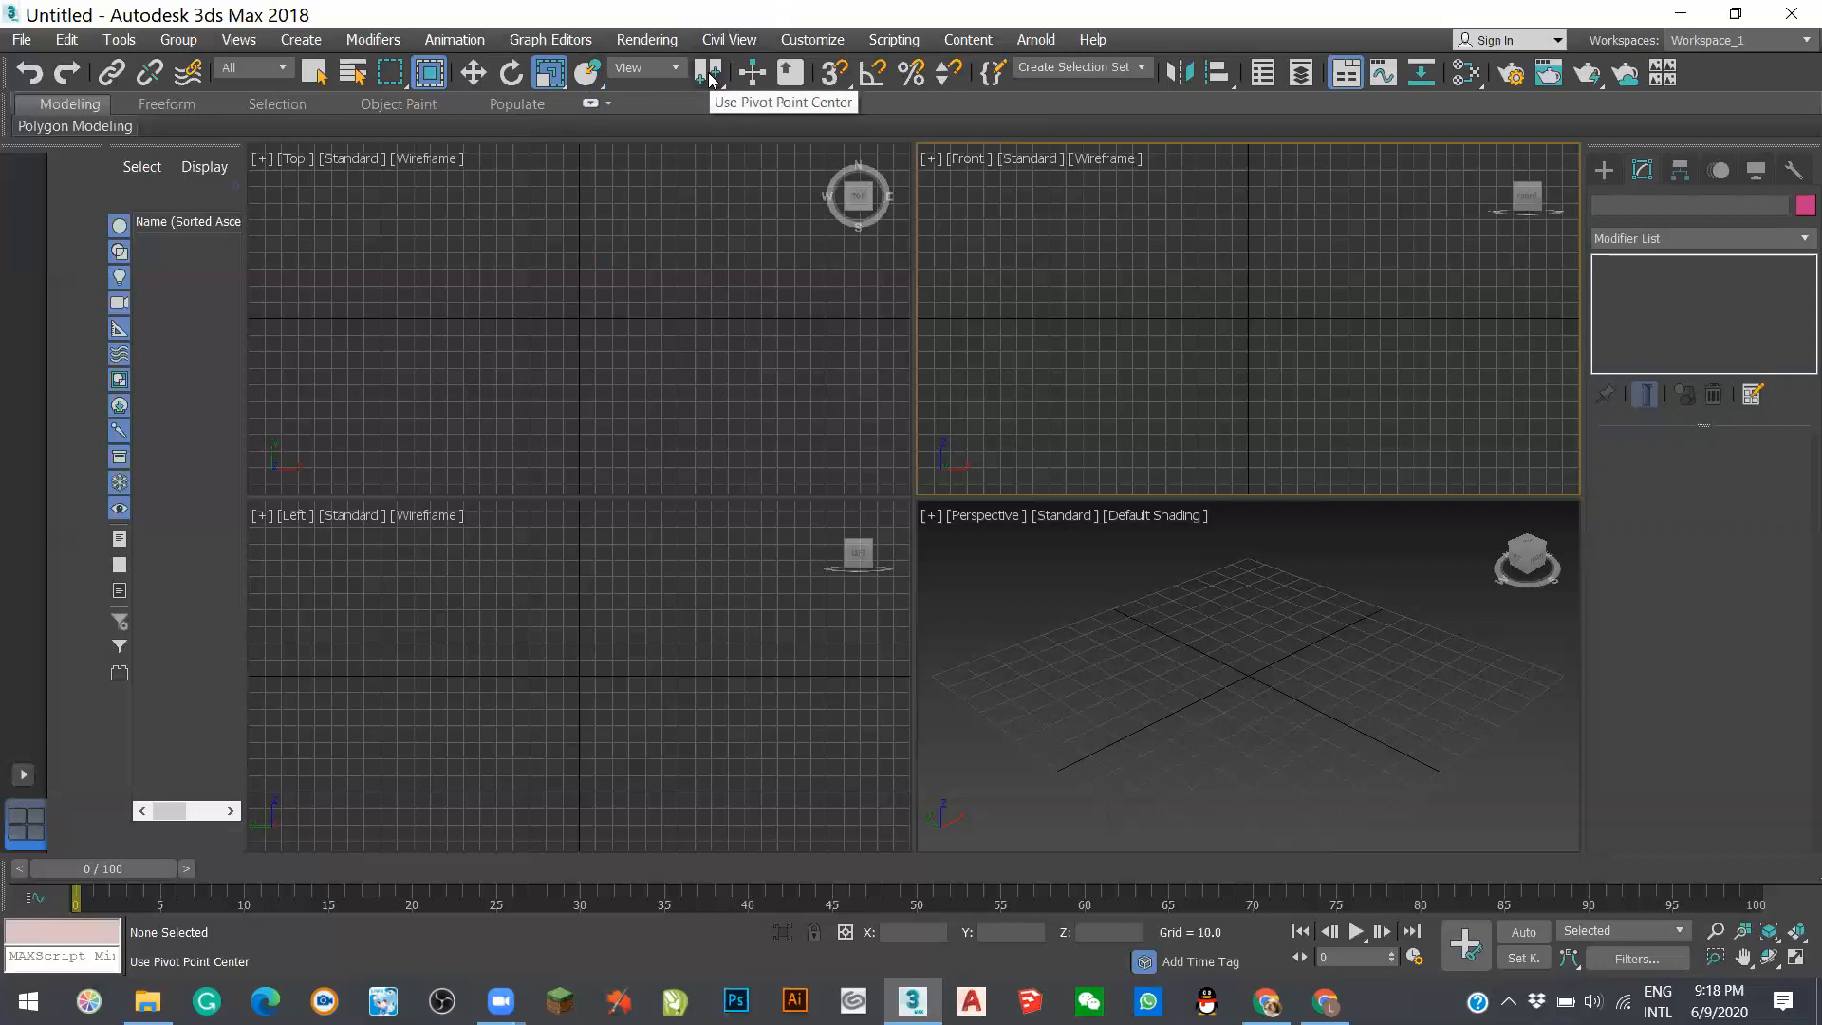
drag(710, 79, 725, 202)
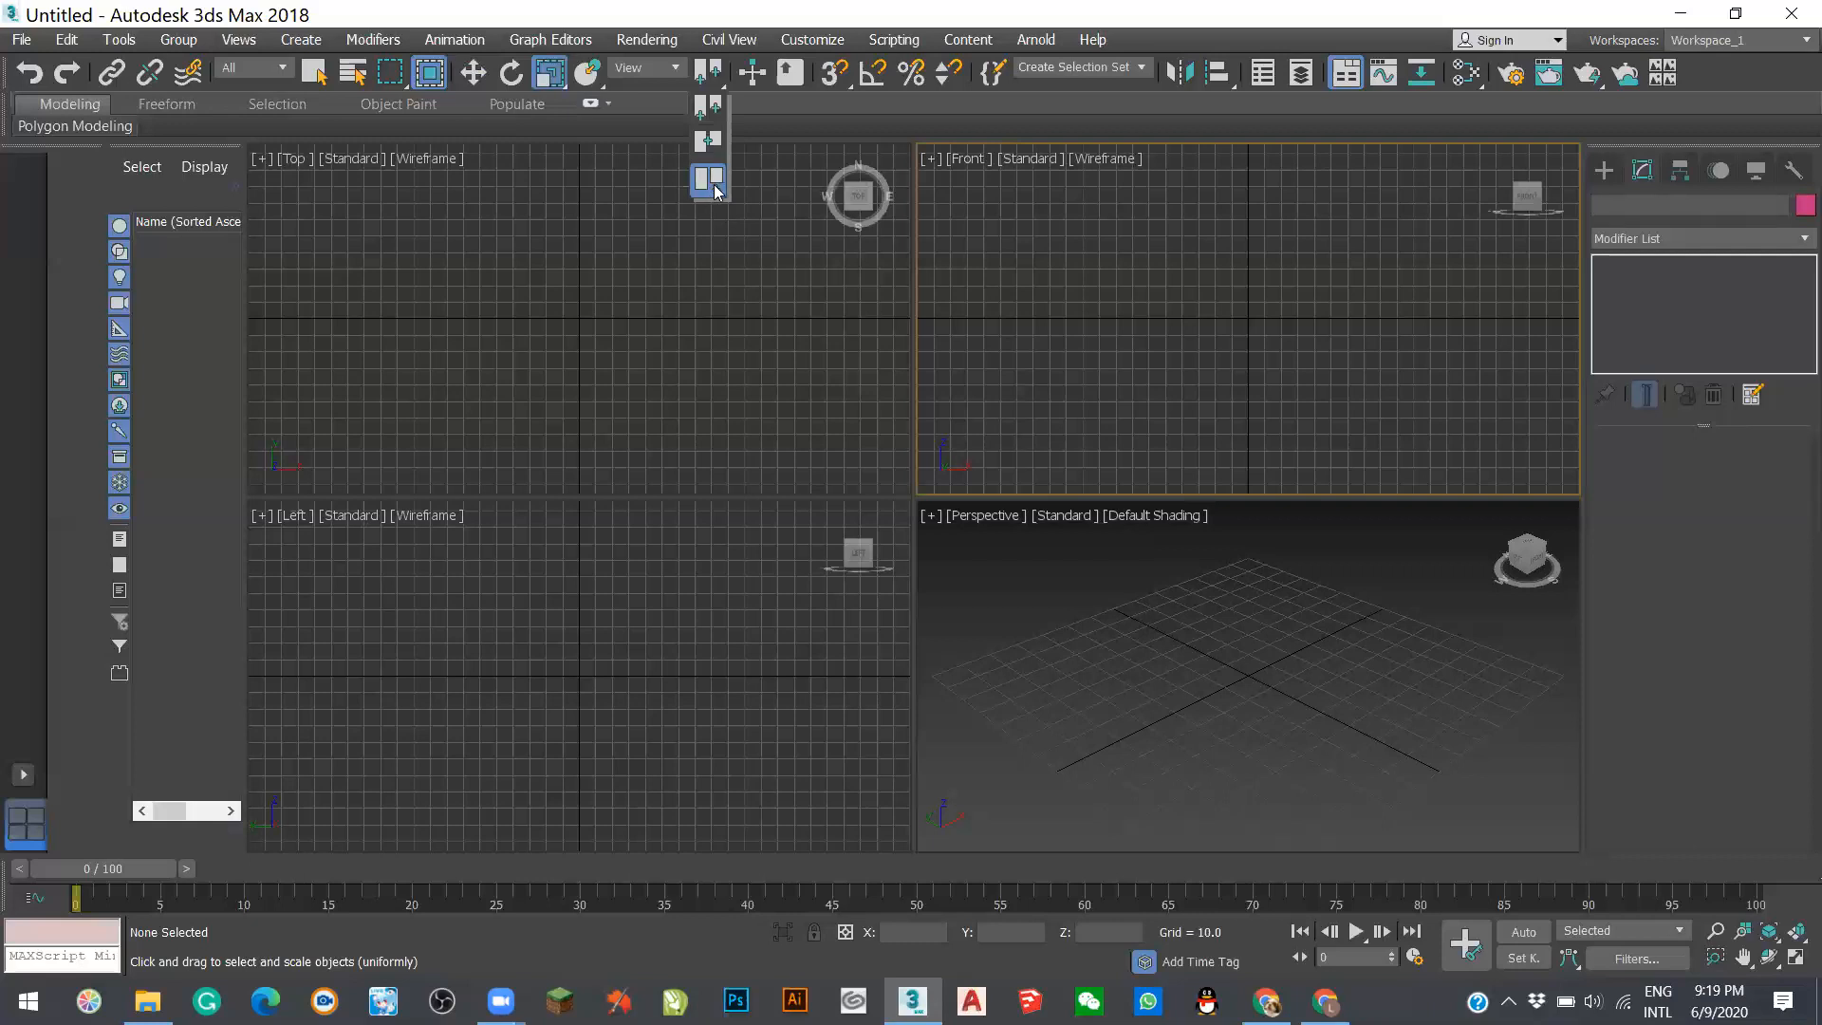
drag(716, 193, 708, 87)
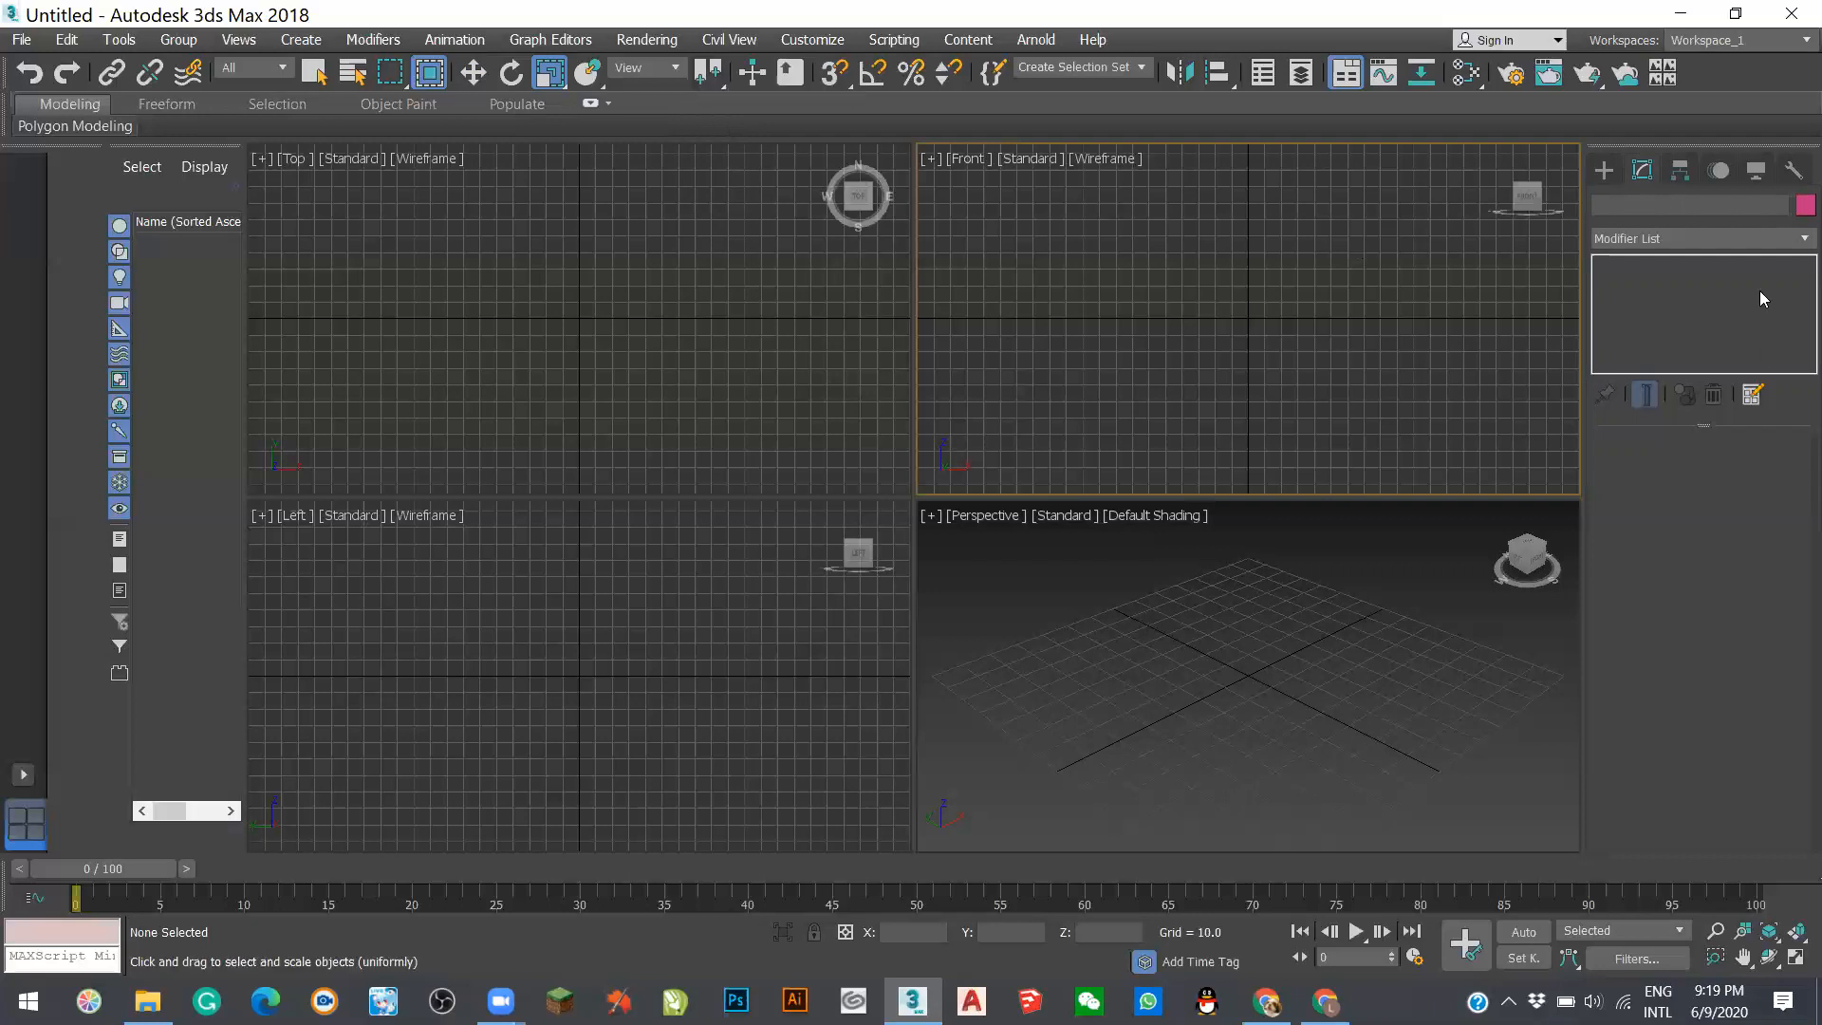
- Create a standard primitive box about 35 long, 41 wide and 40 high near the grid center in the Perspective viewport
click(1604, 170)
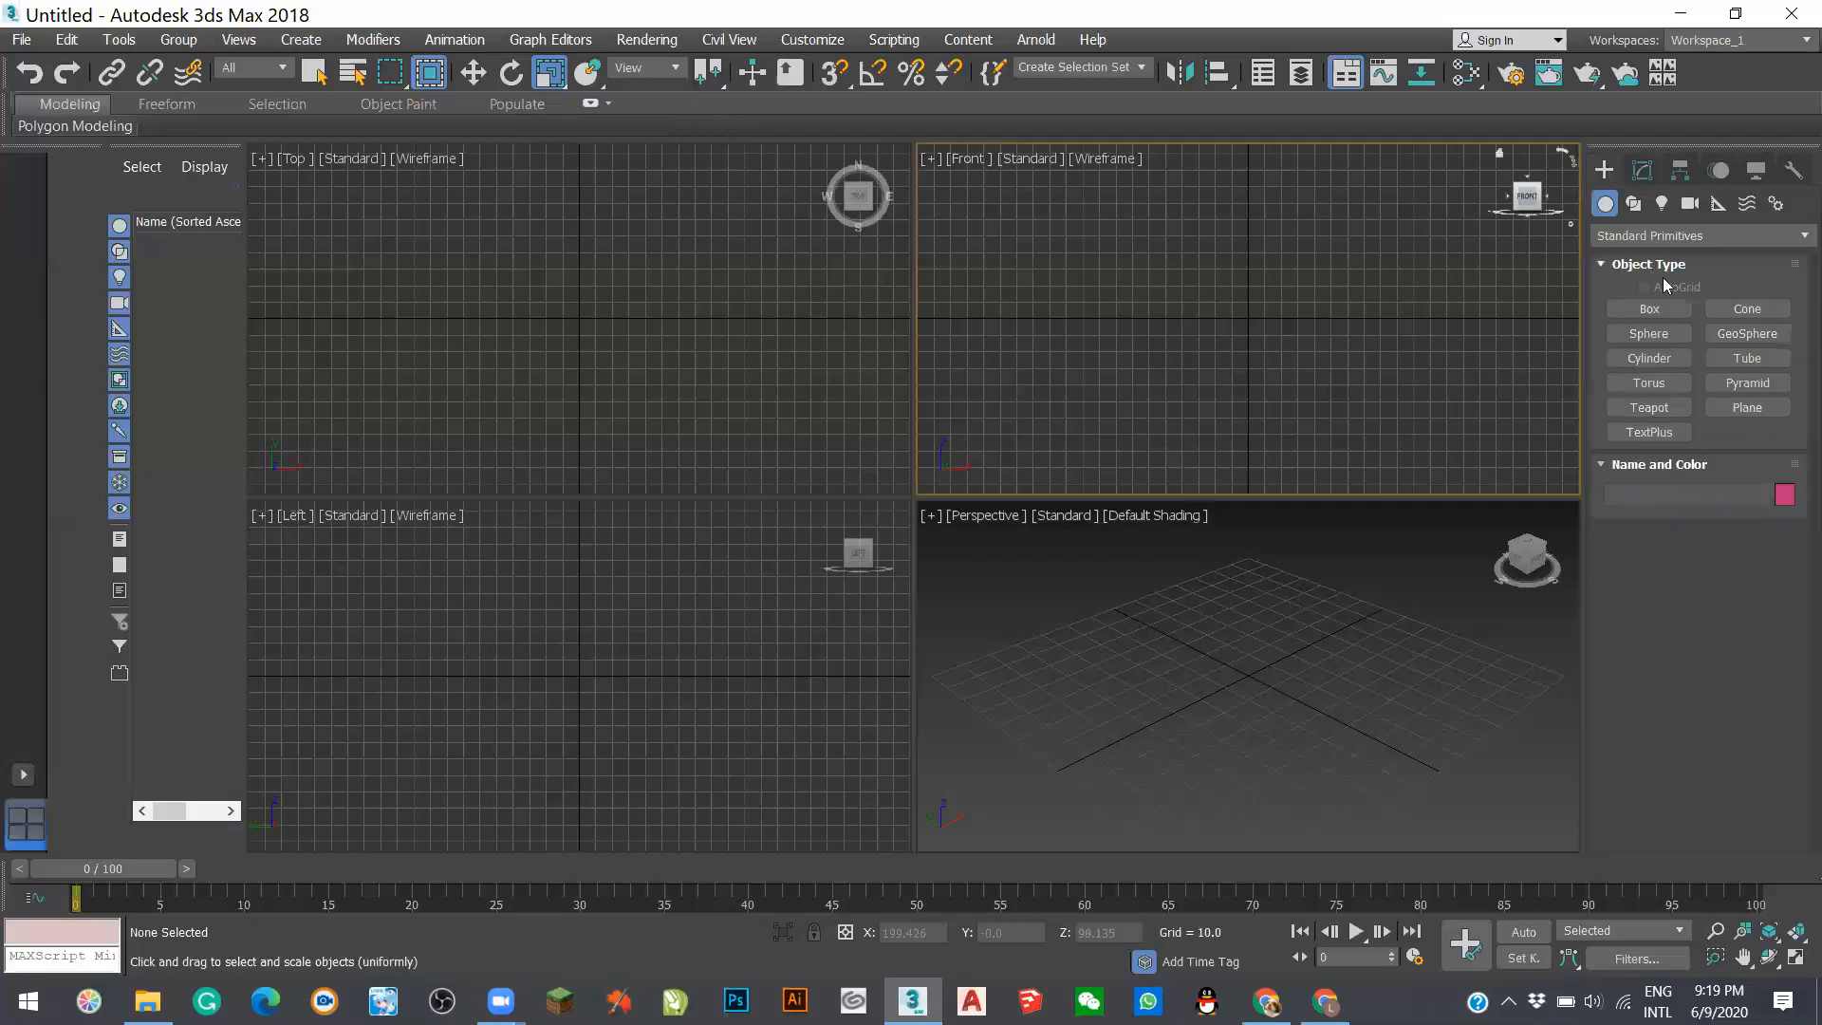
click(1652, 313)
drag(1126, 719, 1312, 708)
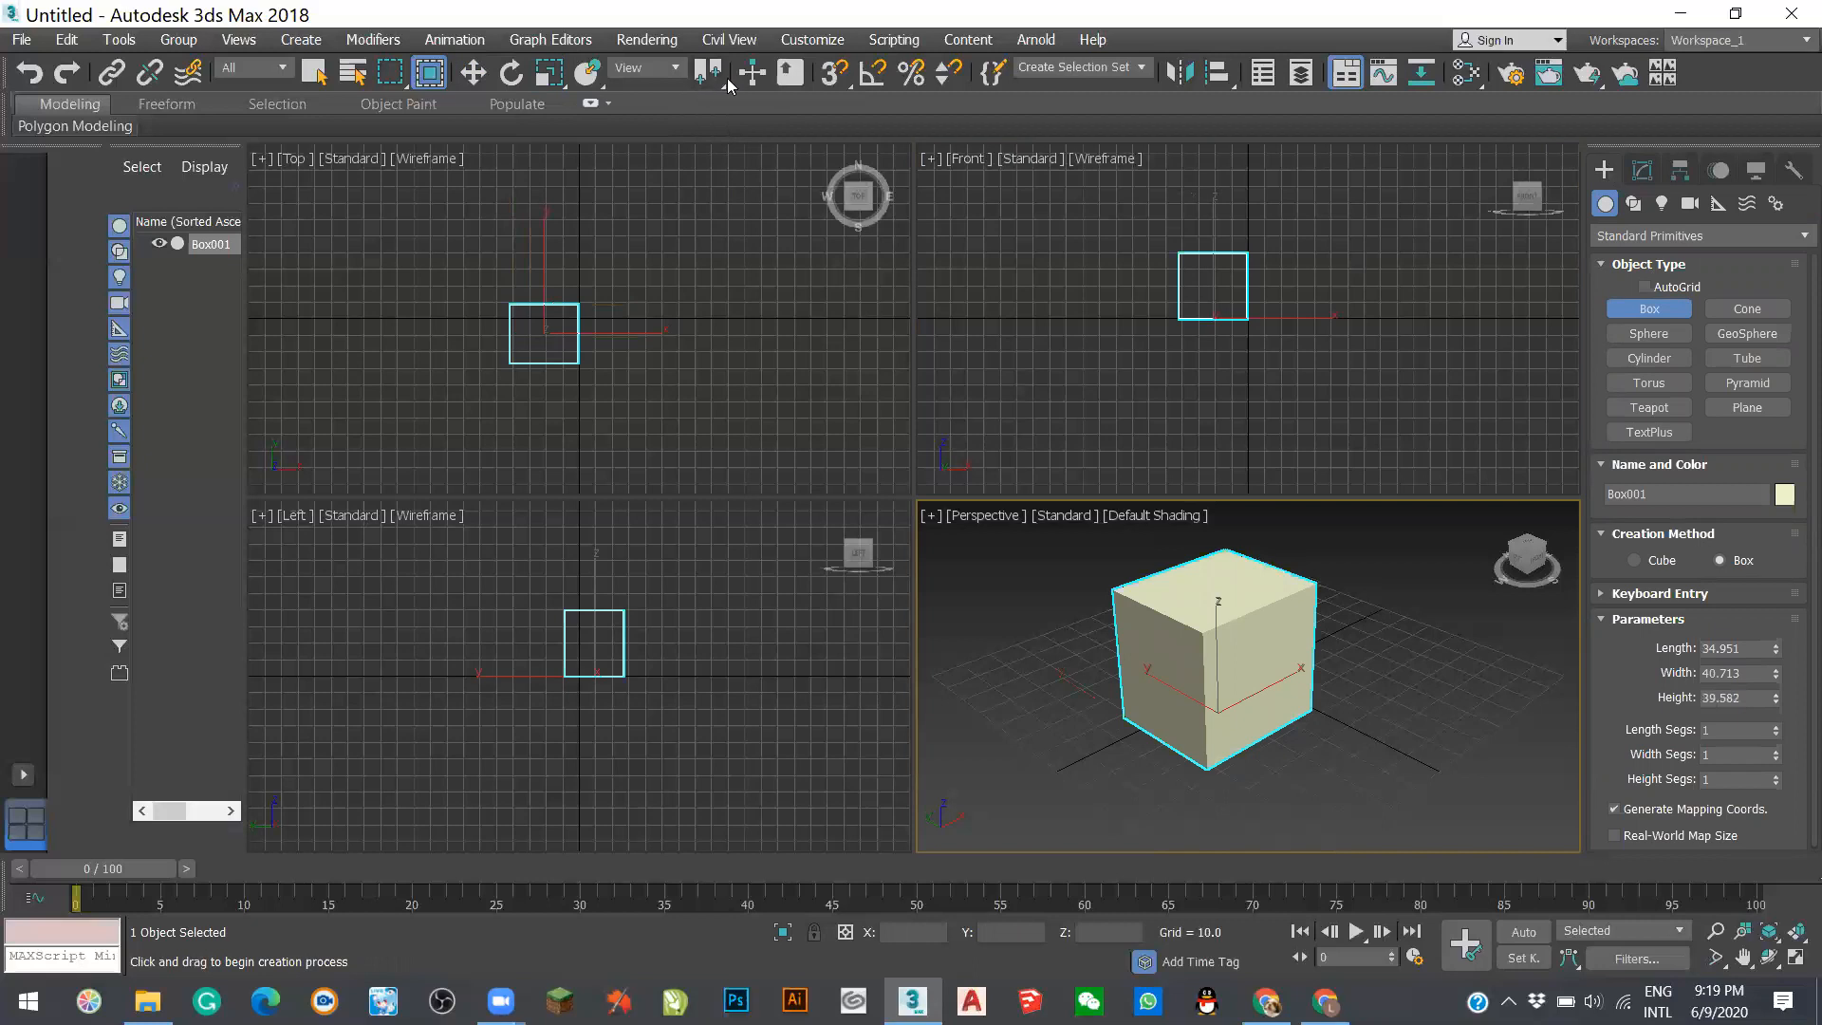
- Activate the Select and Move tool for the box and toggle the 3D snap on and off
click(469, 76)
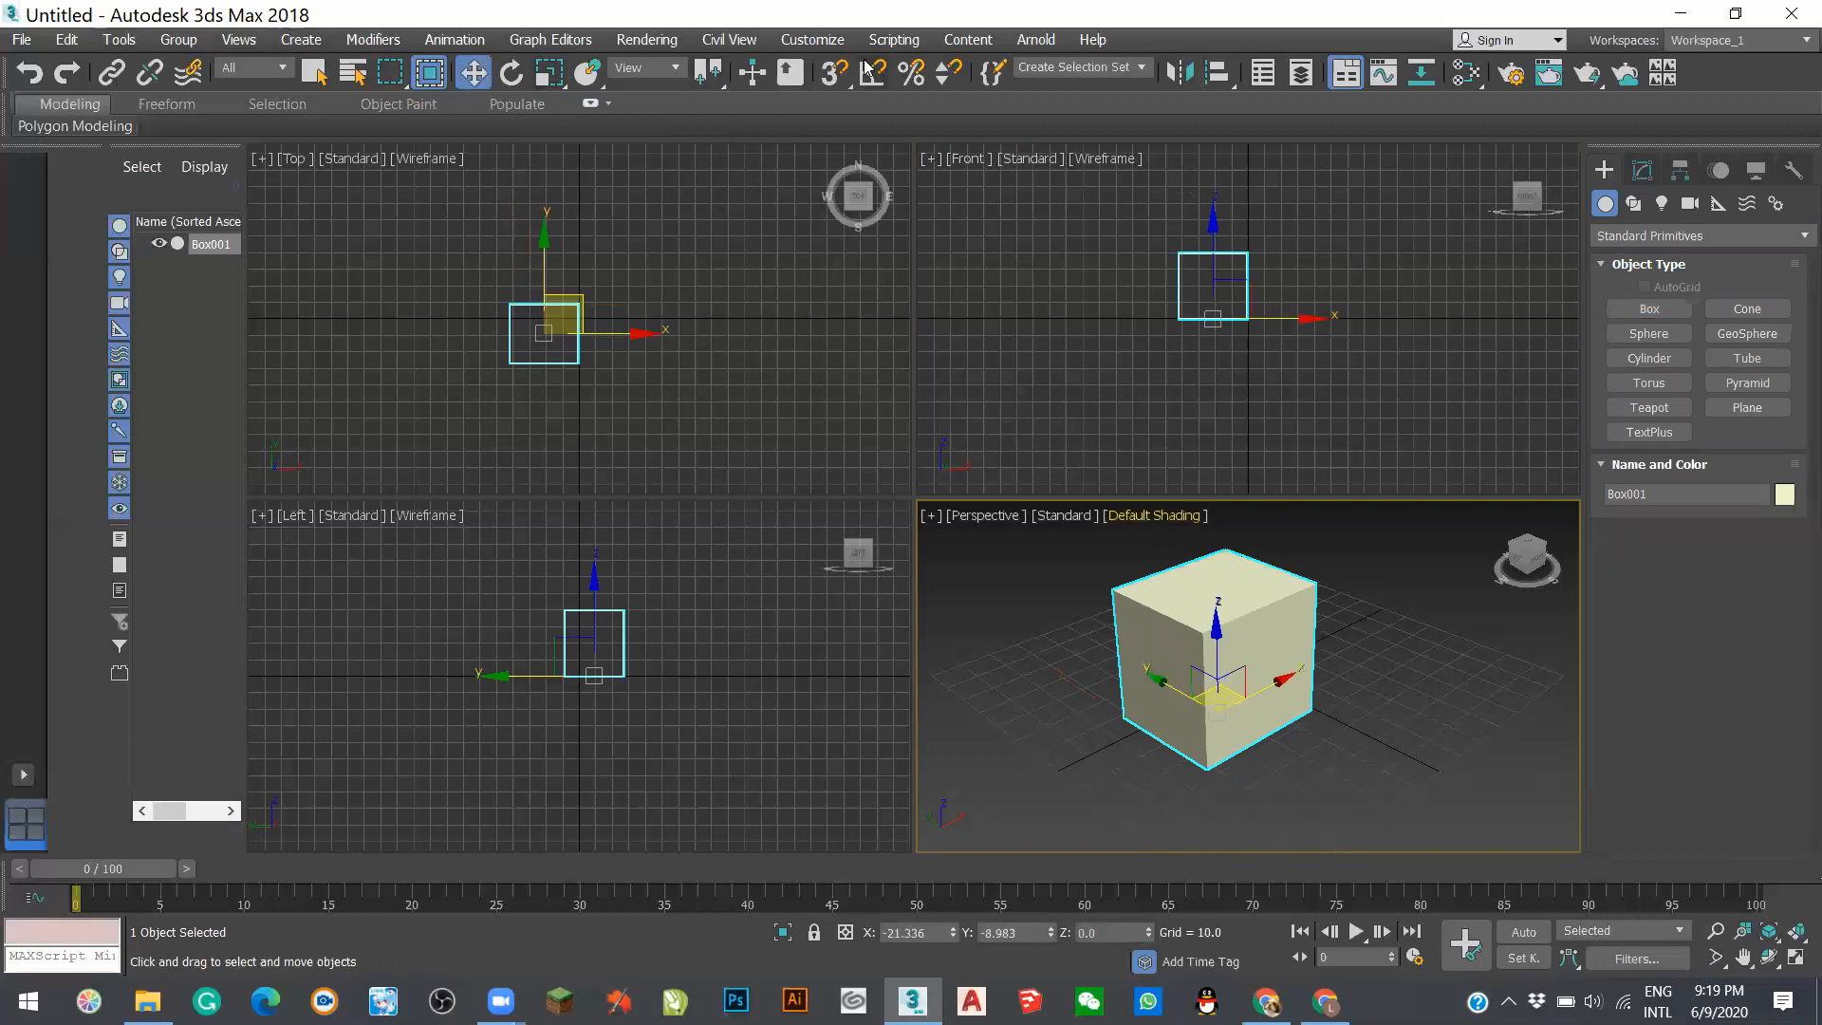
click(836, 75)
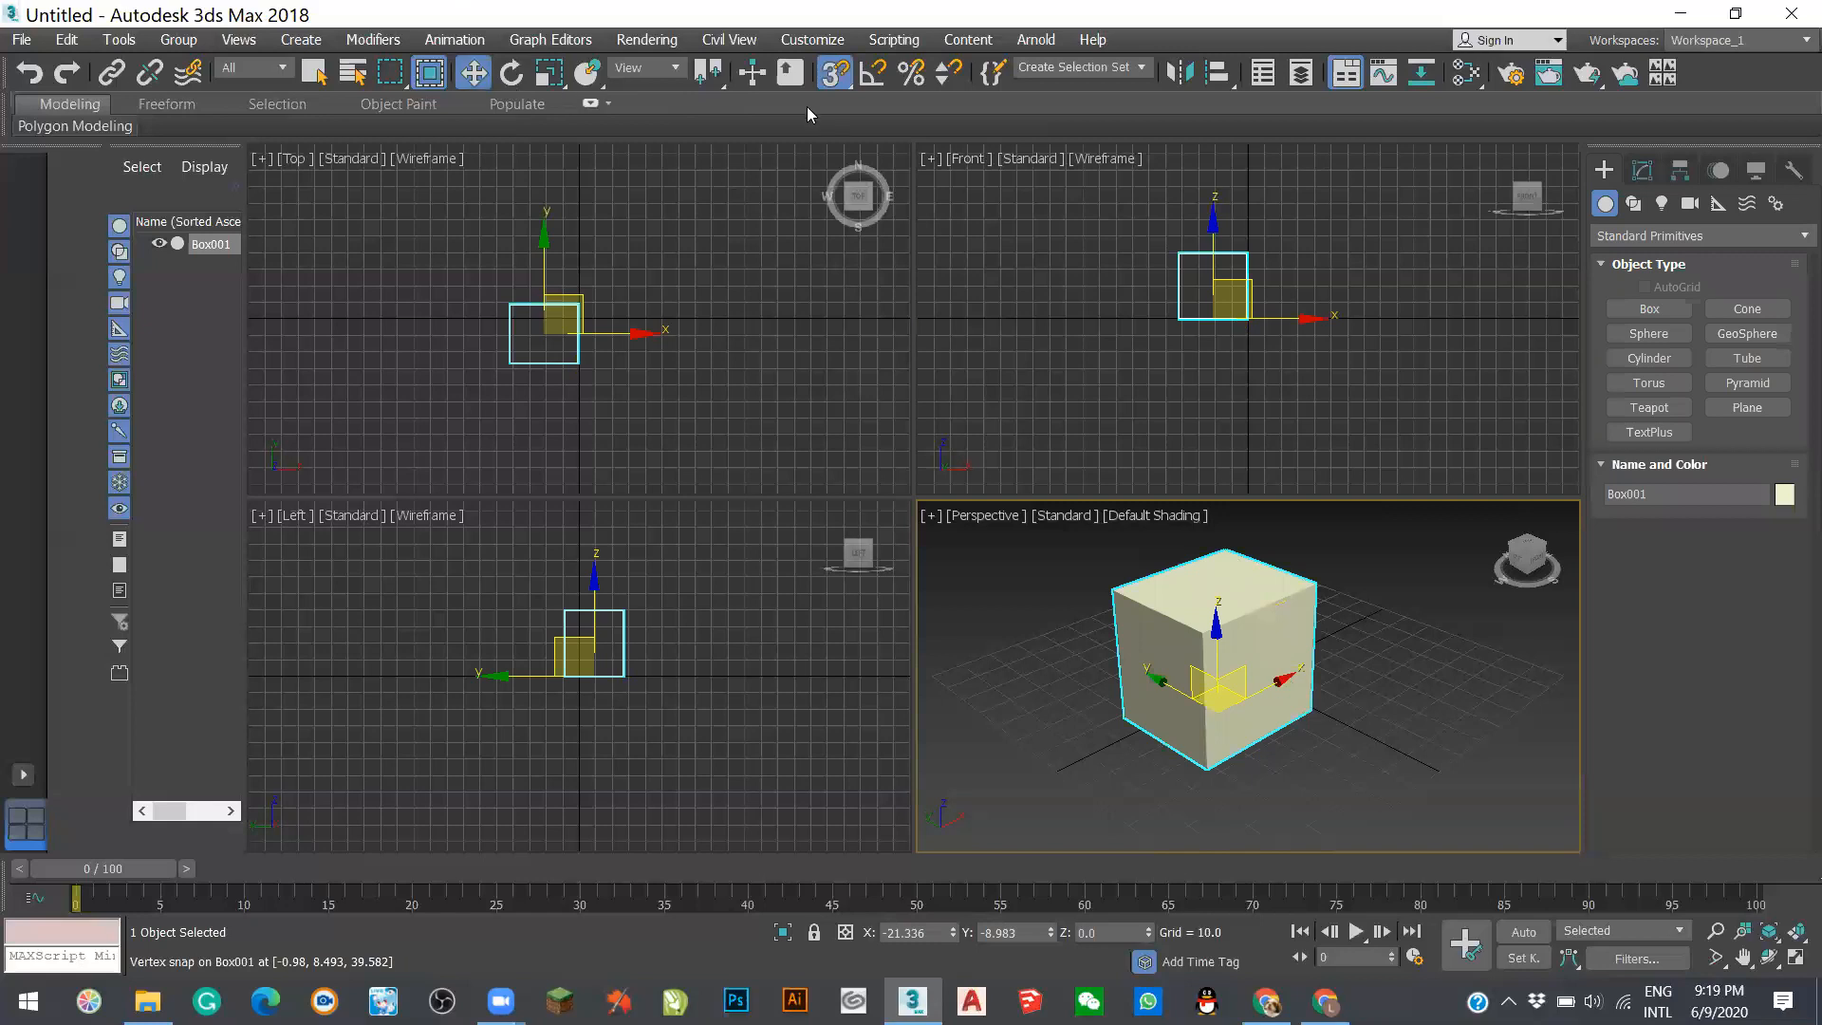
click(833, 73)
- Try the selection center and the transform coordinate center on the box, and return to Use Pivot Point Center
drag(708, 73, 719, 143)
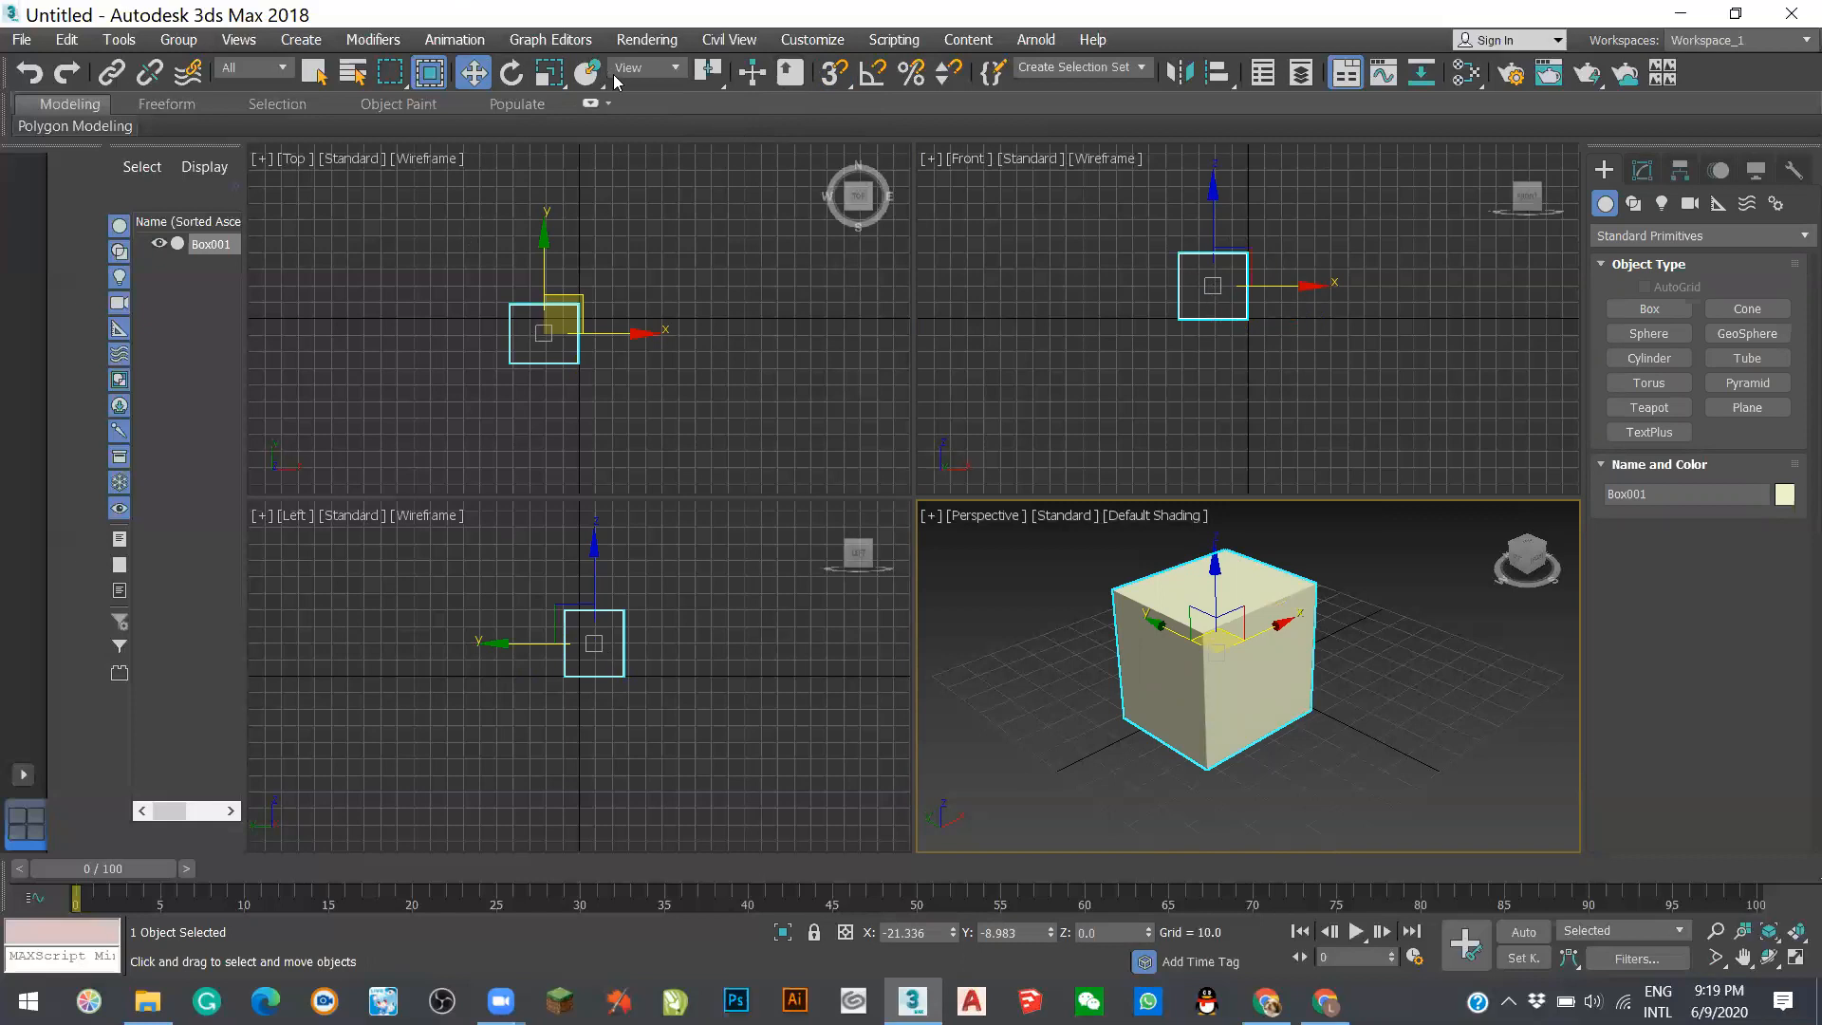
drag(711, 82, 718, 107)
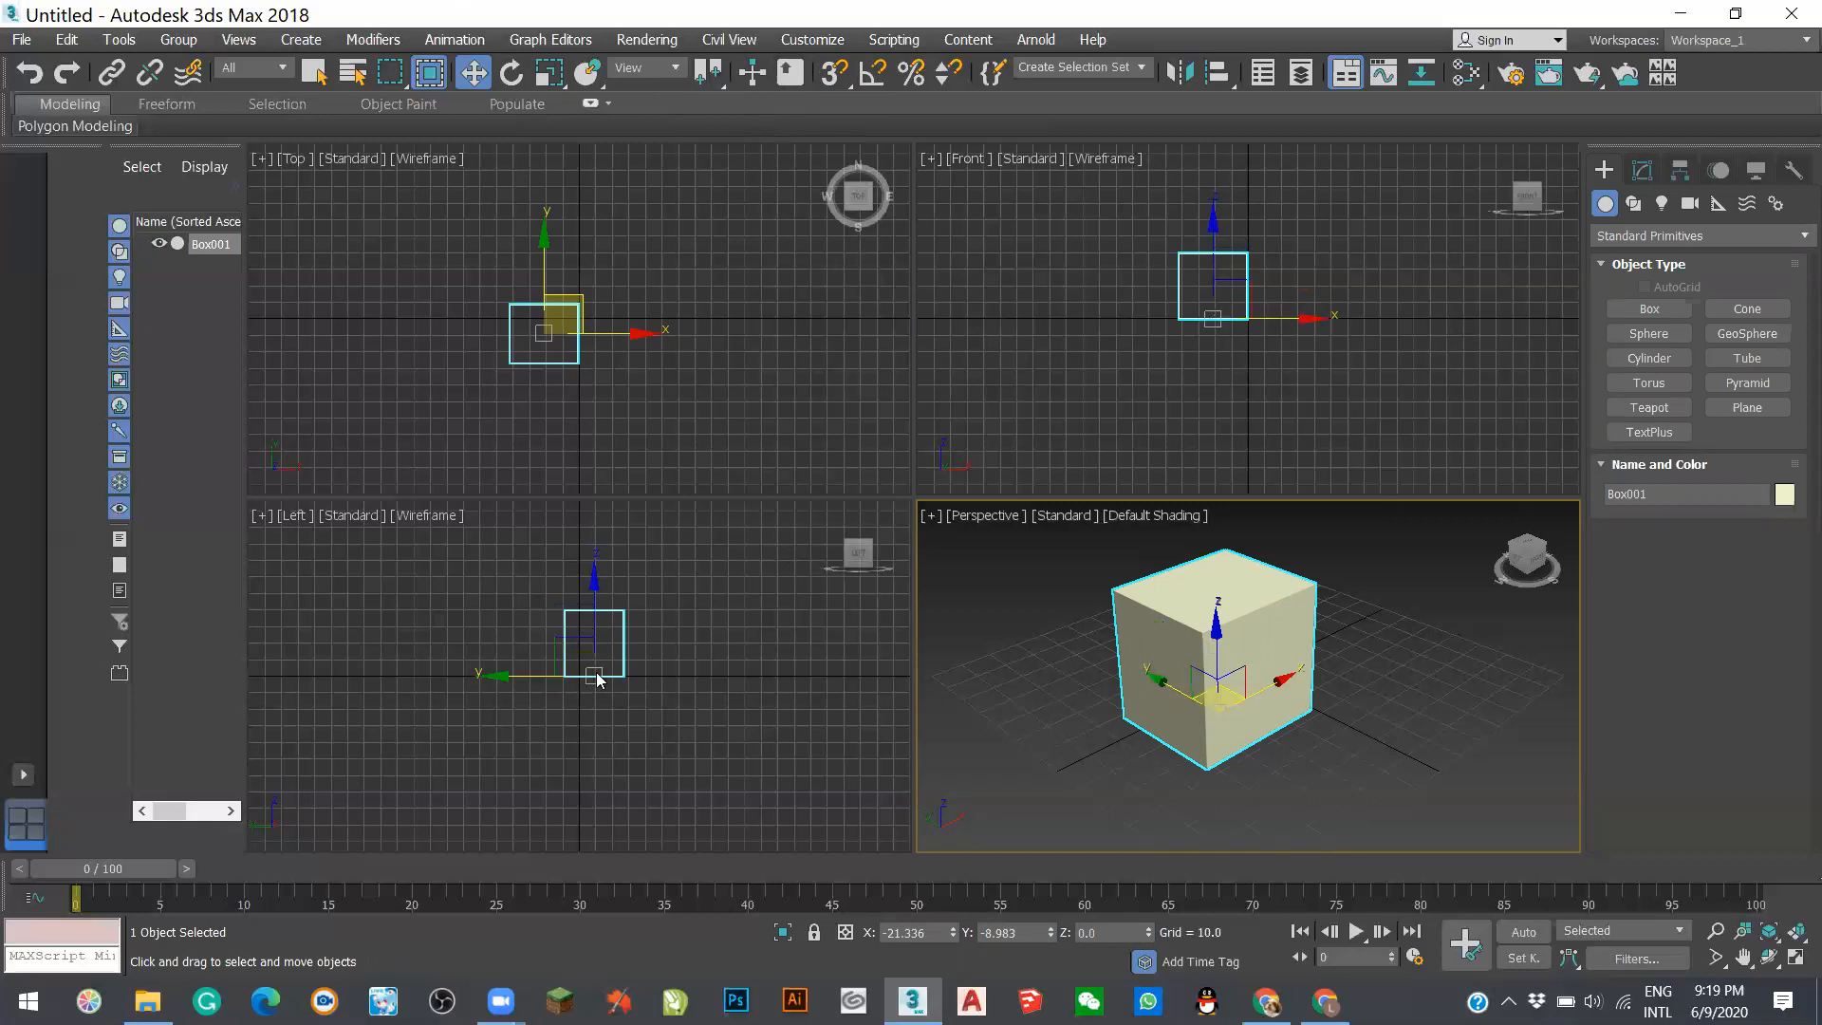
drag(710, 72, 714, 184)
click(714, 184)
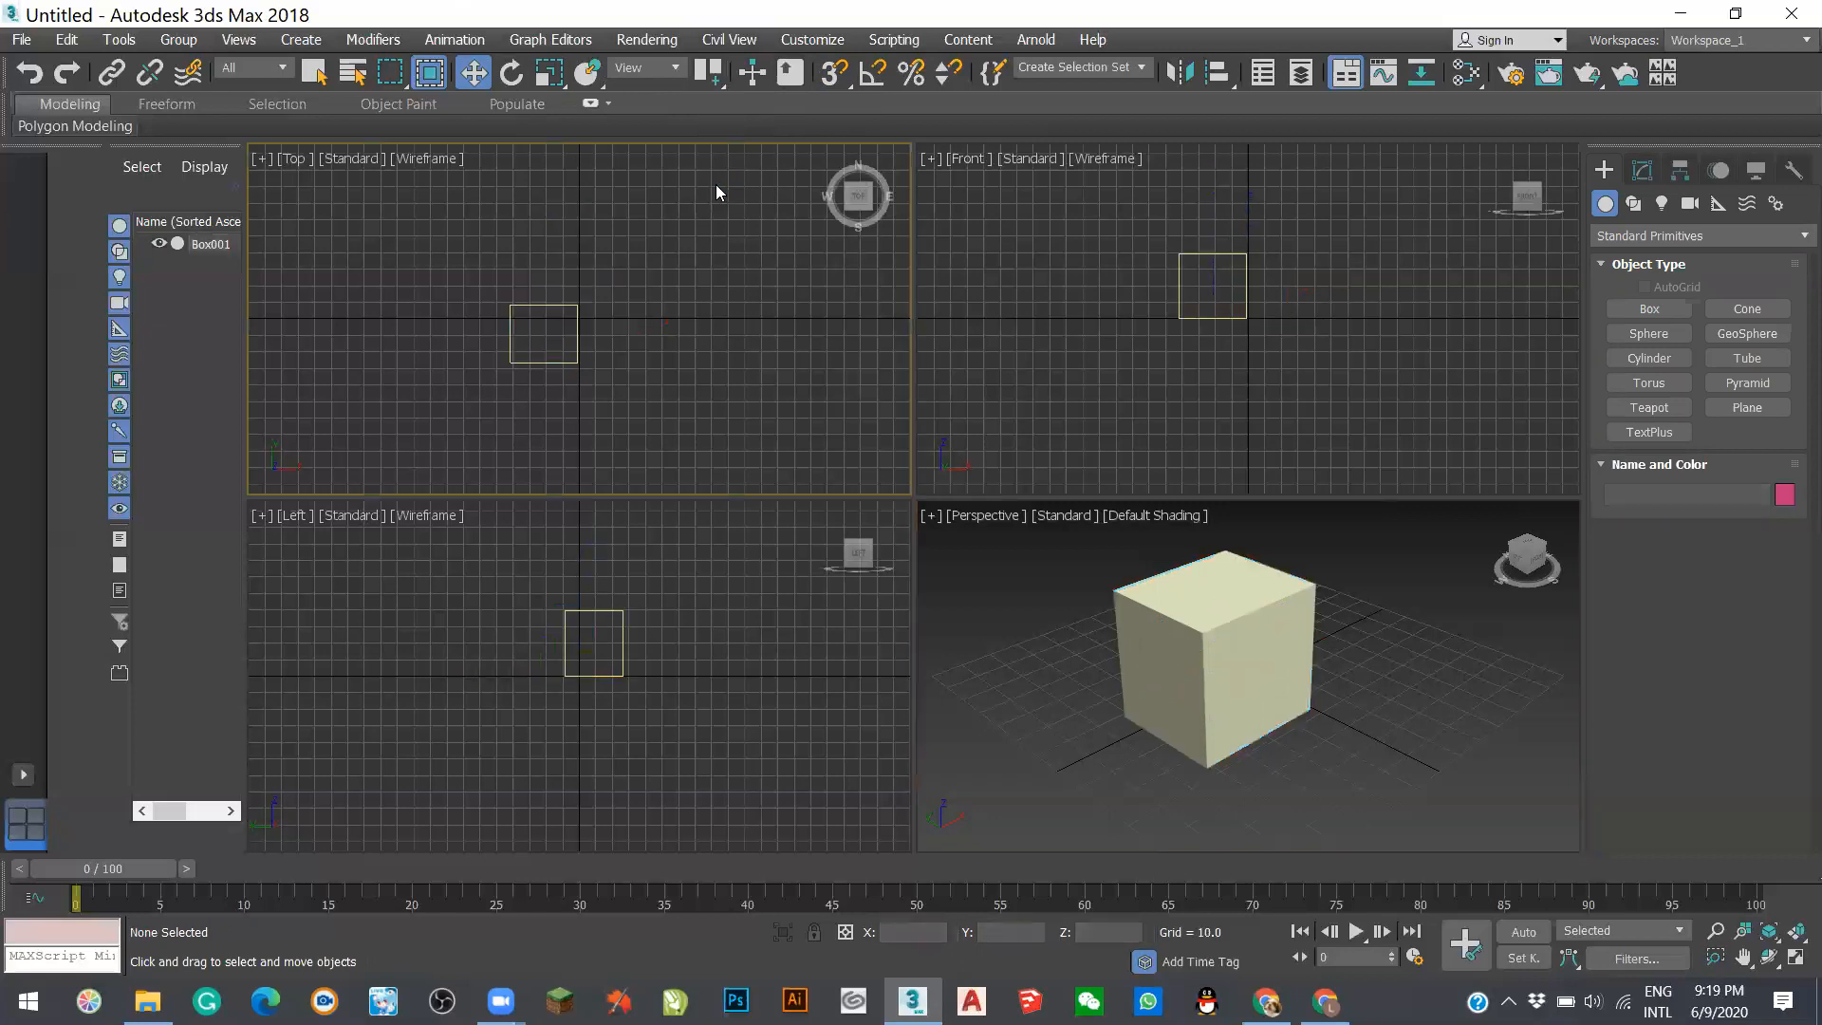
click(1227, 256)
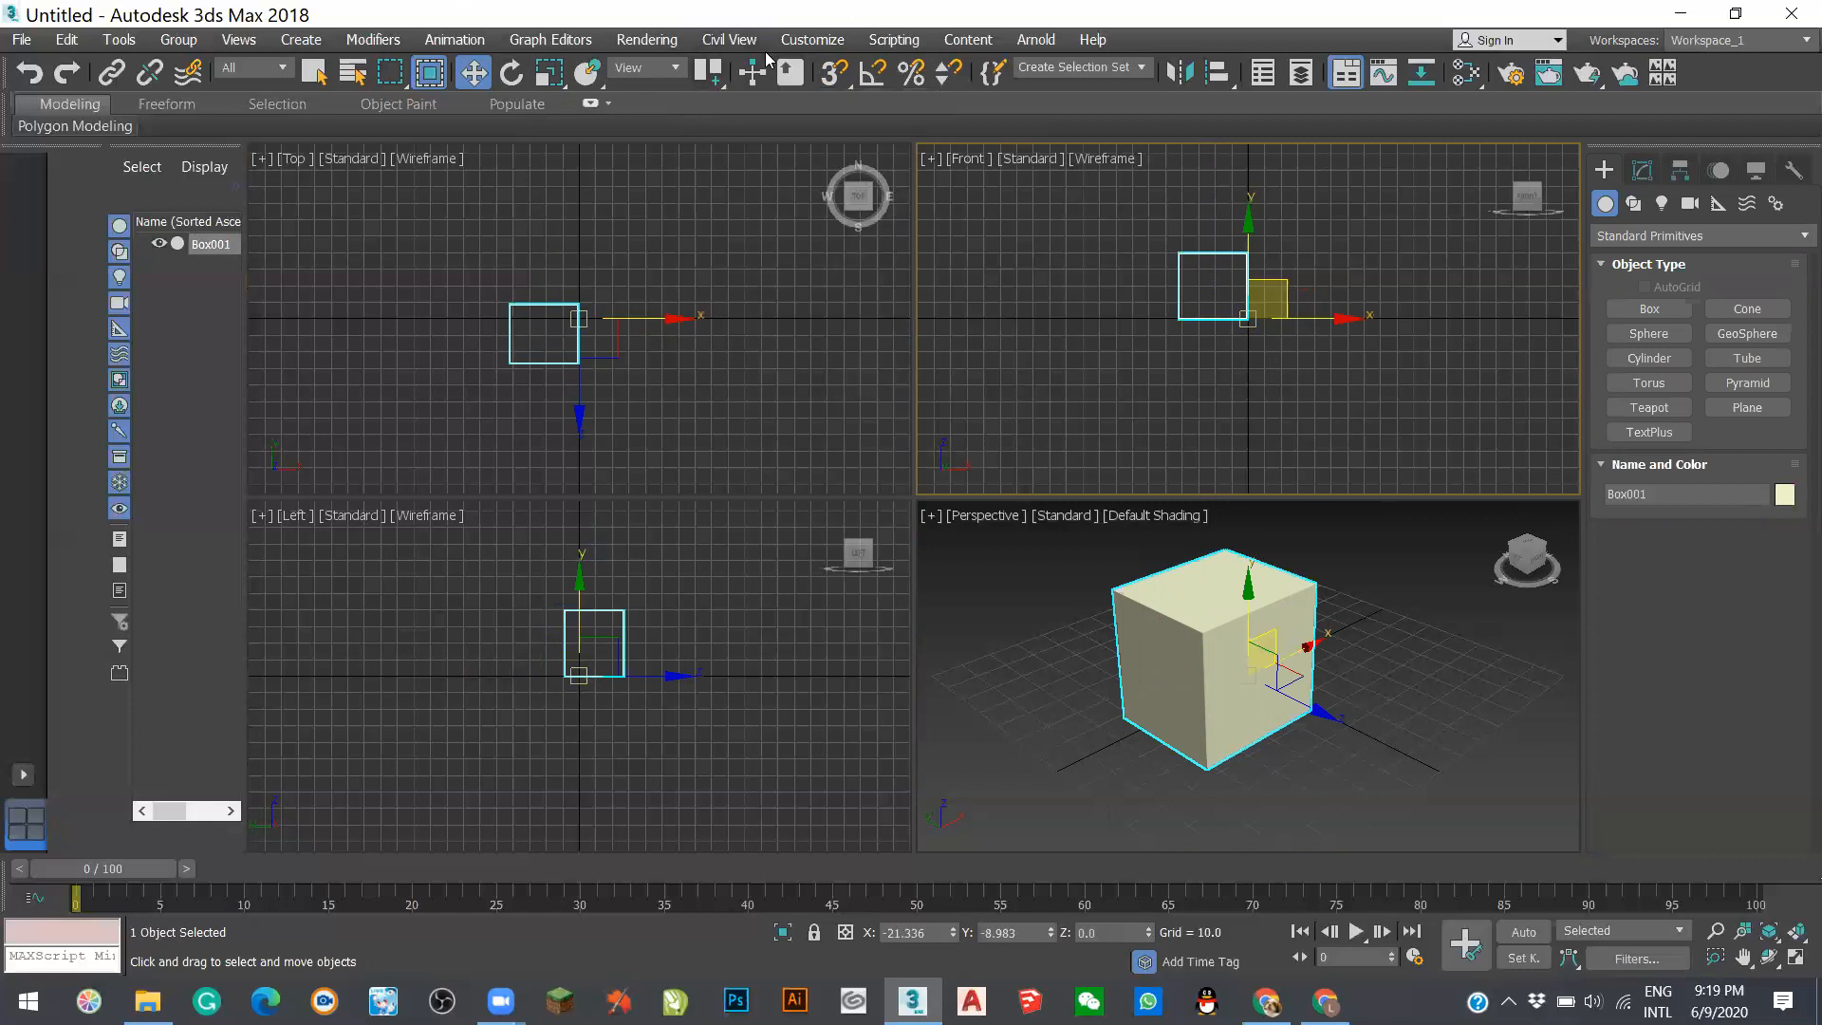
drag(705, 76, 713, 122)
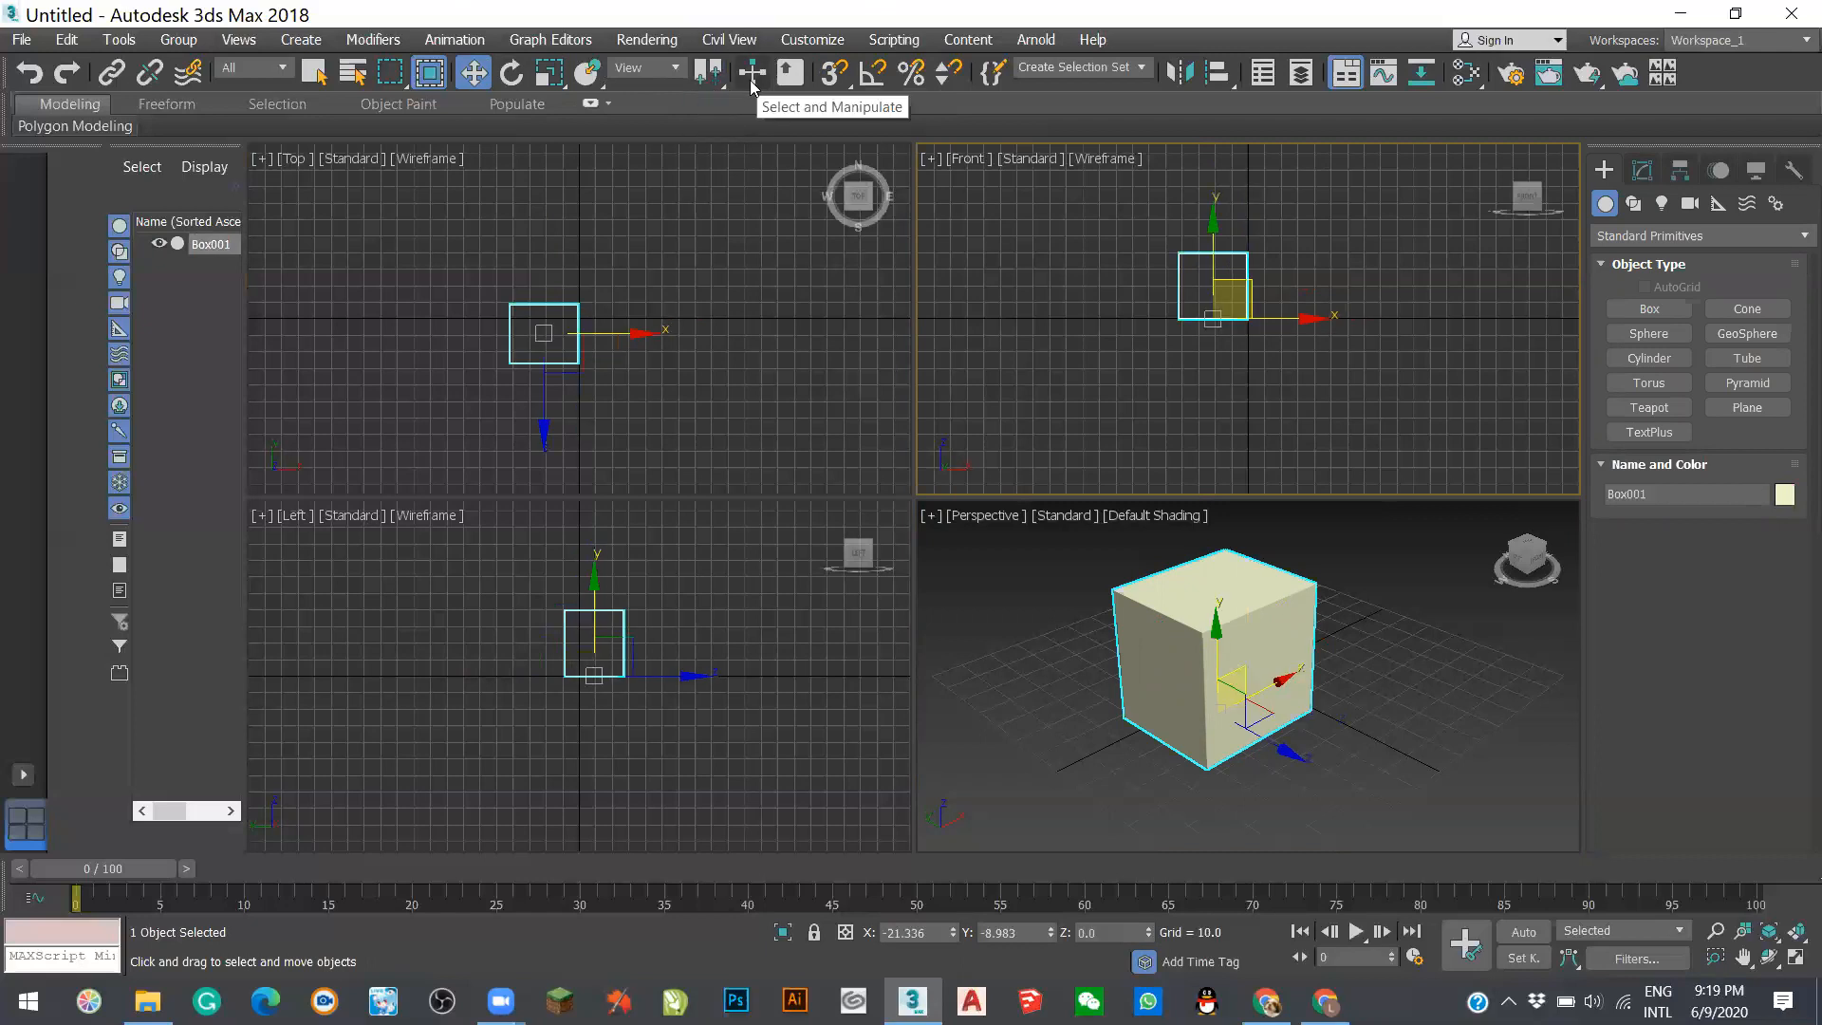
- Activate the rotate tool, enable angle snap, review its options, and try rotating the box in the Perspective viewport
click(832, 74)
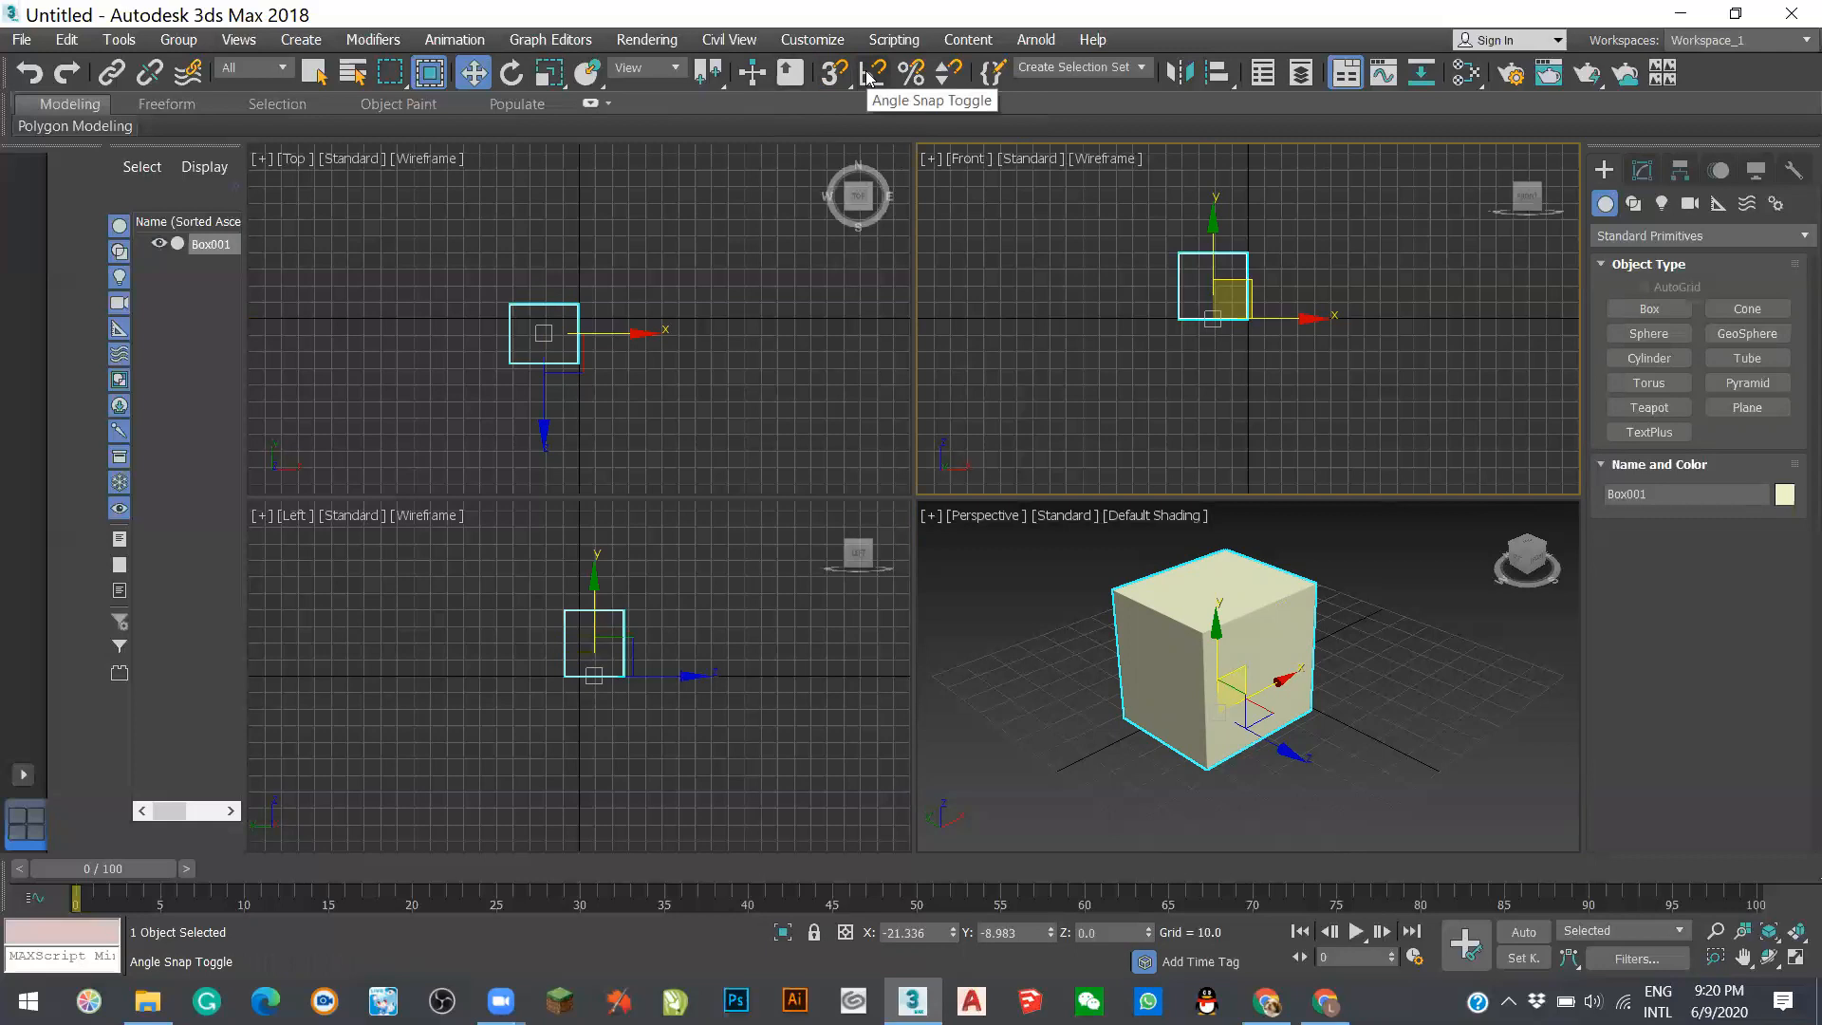
key(e)
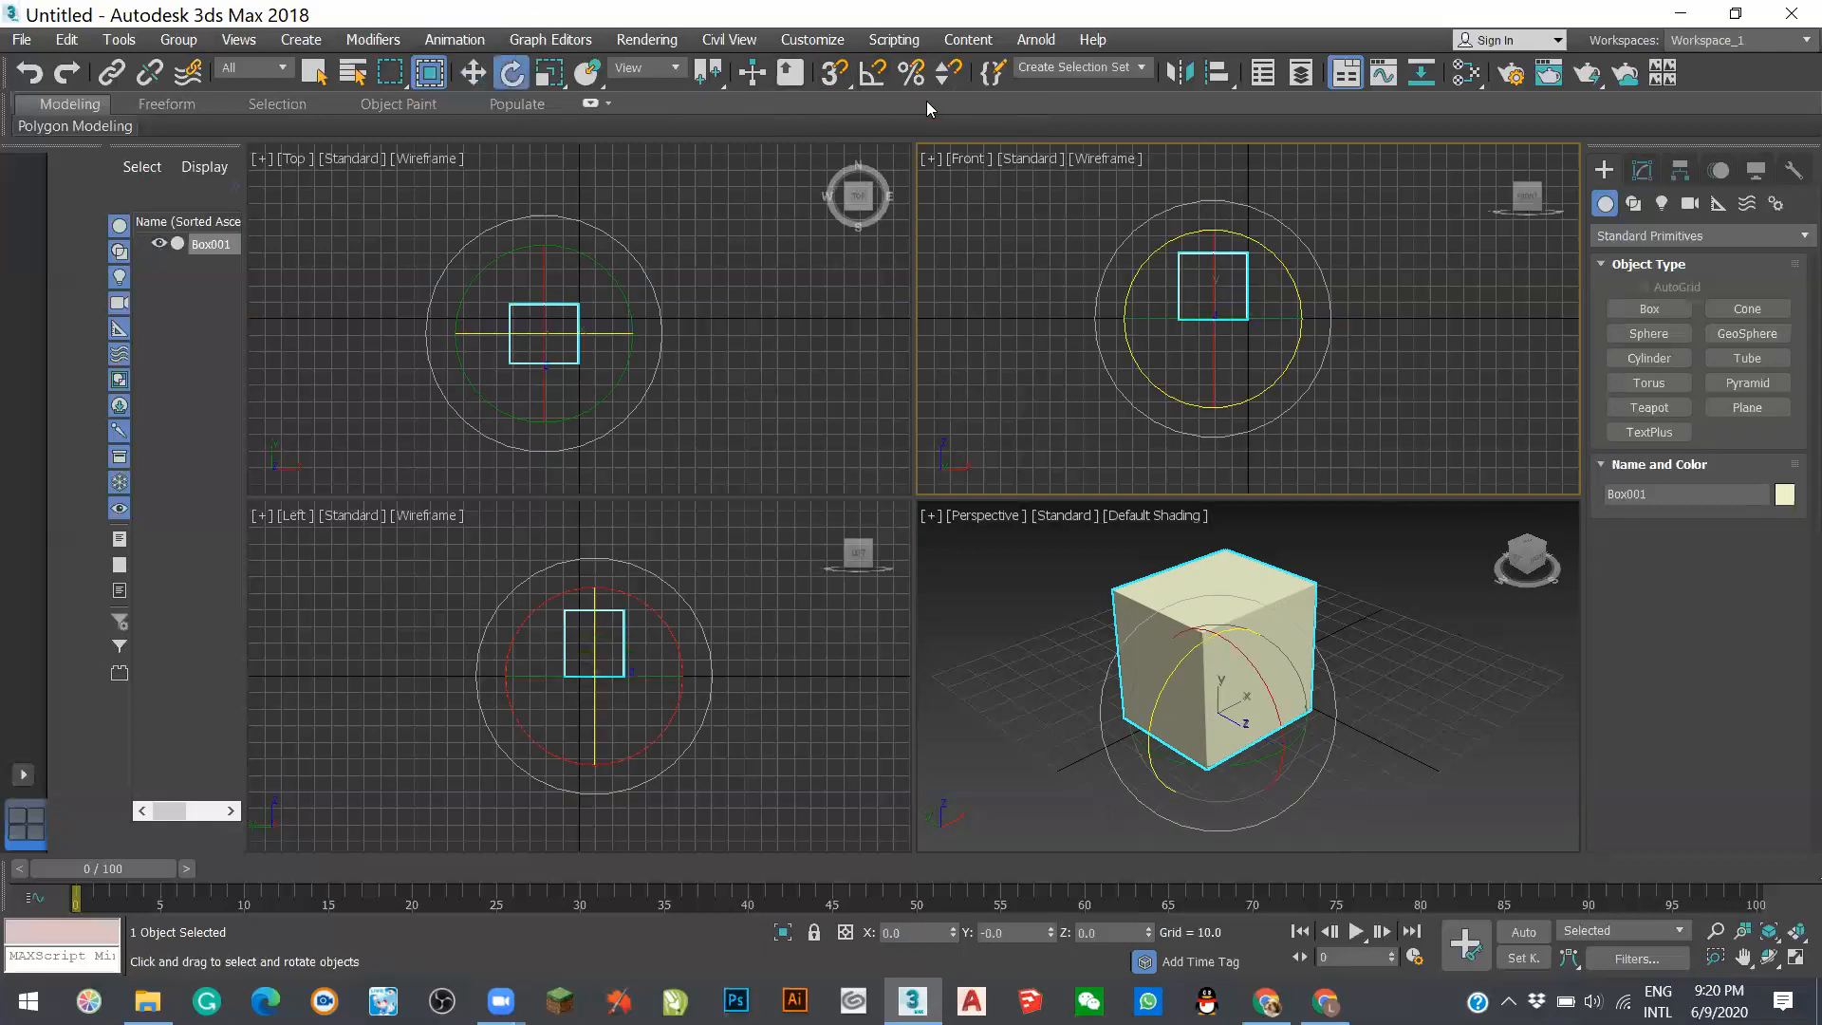
right_click(873, 74)
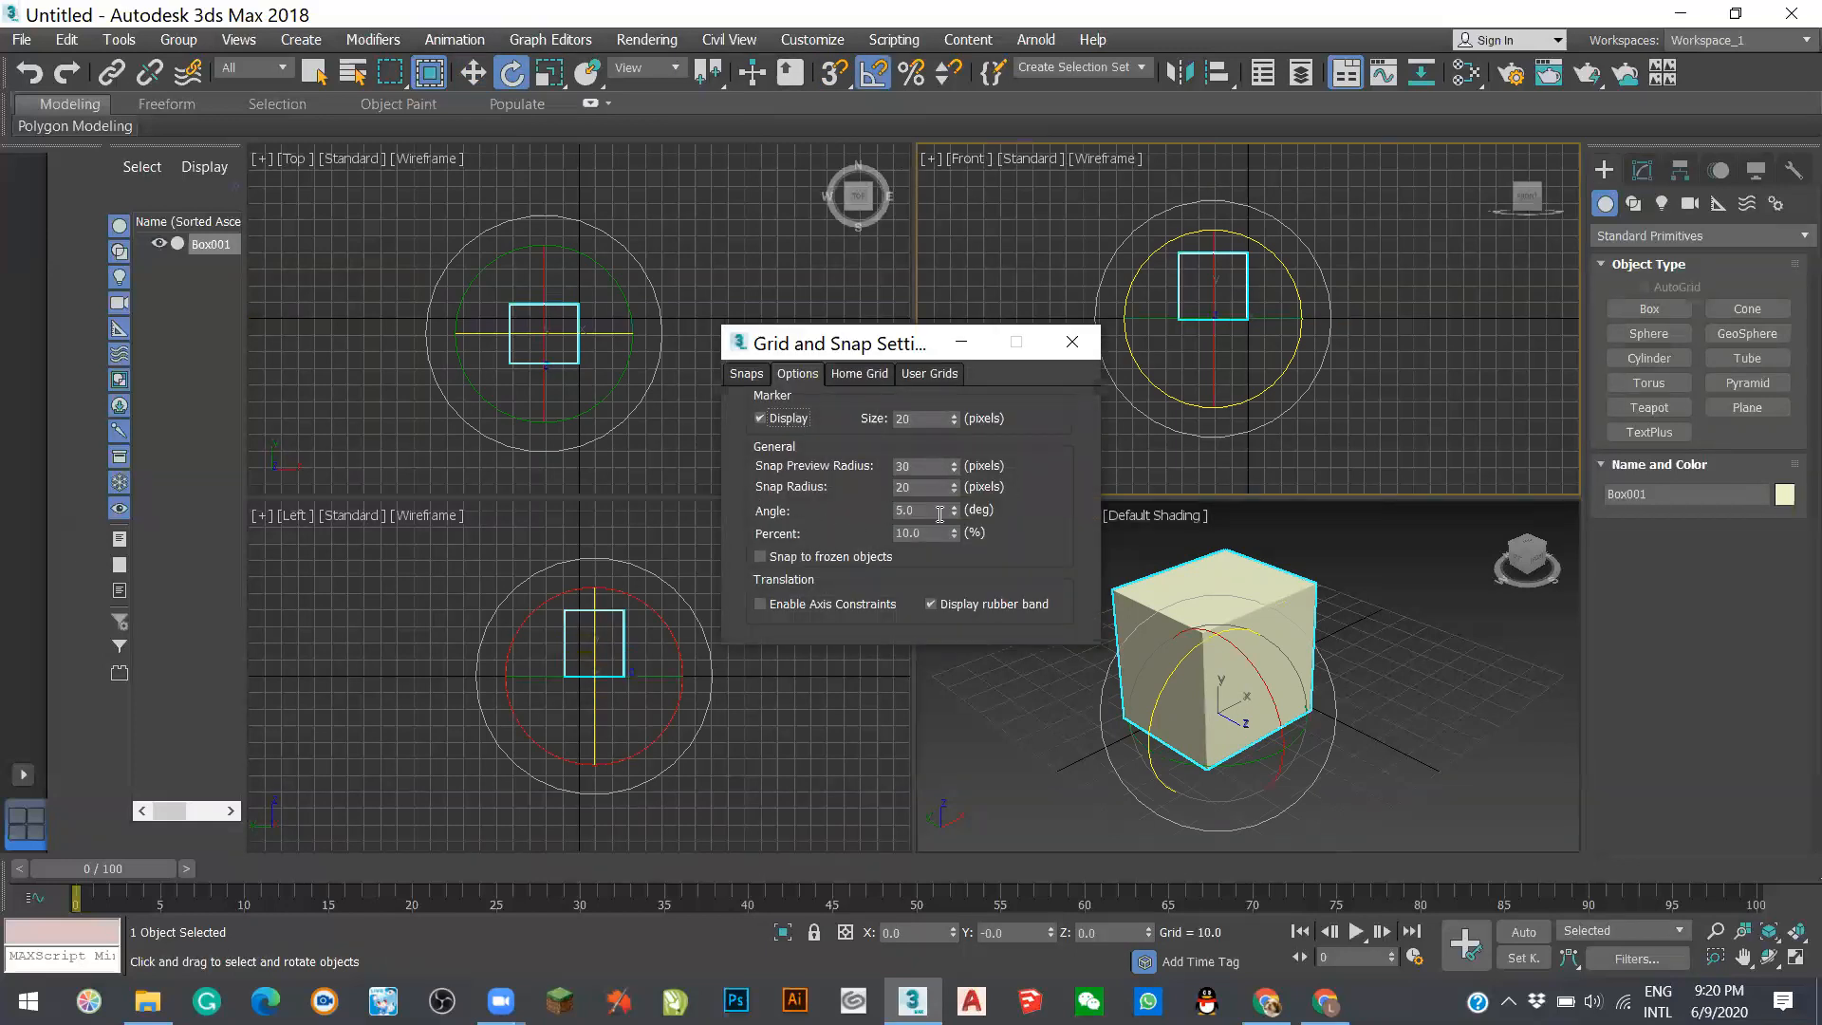
key(Escape)
drag(1174, 662, 1186, 701)
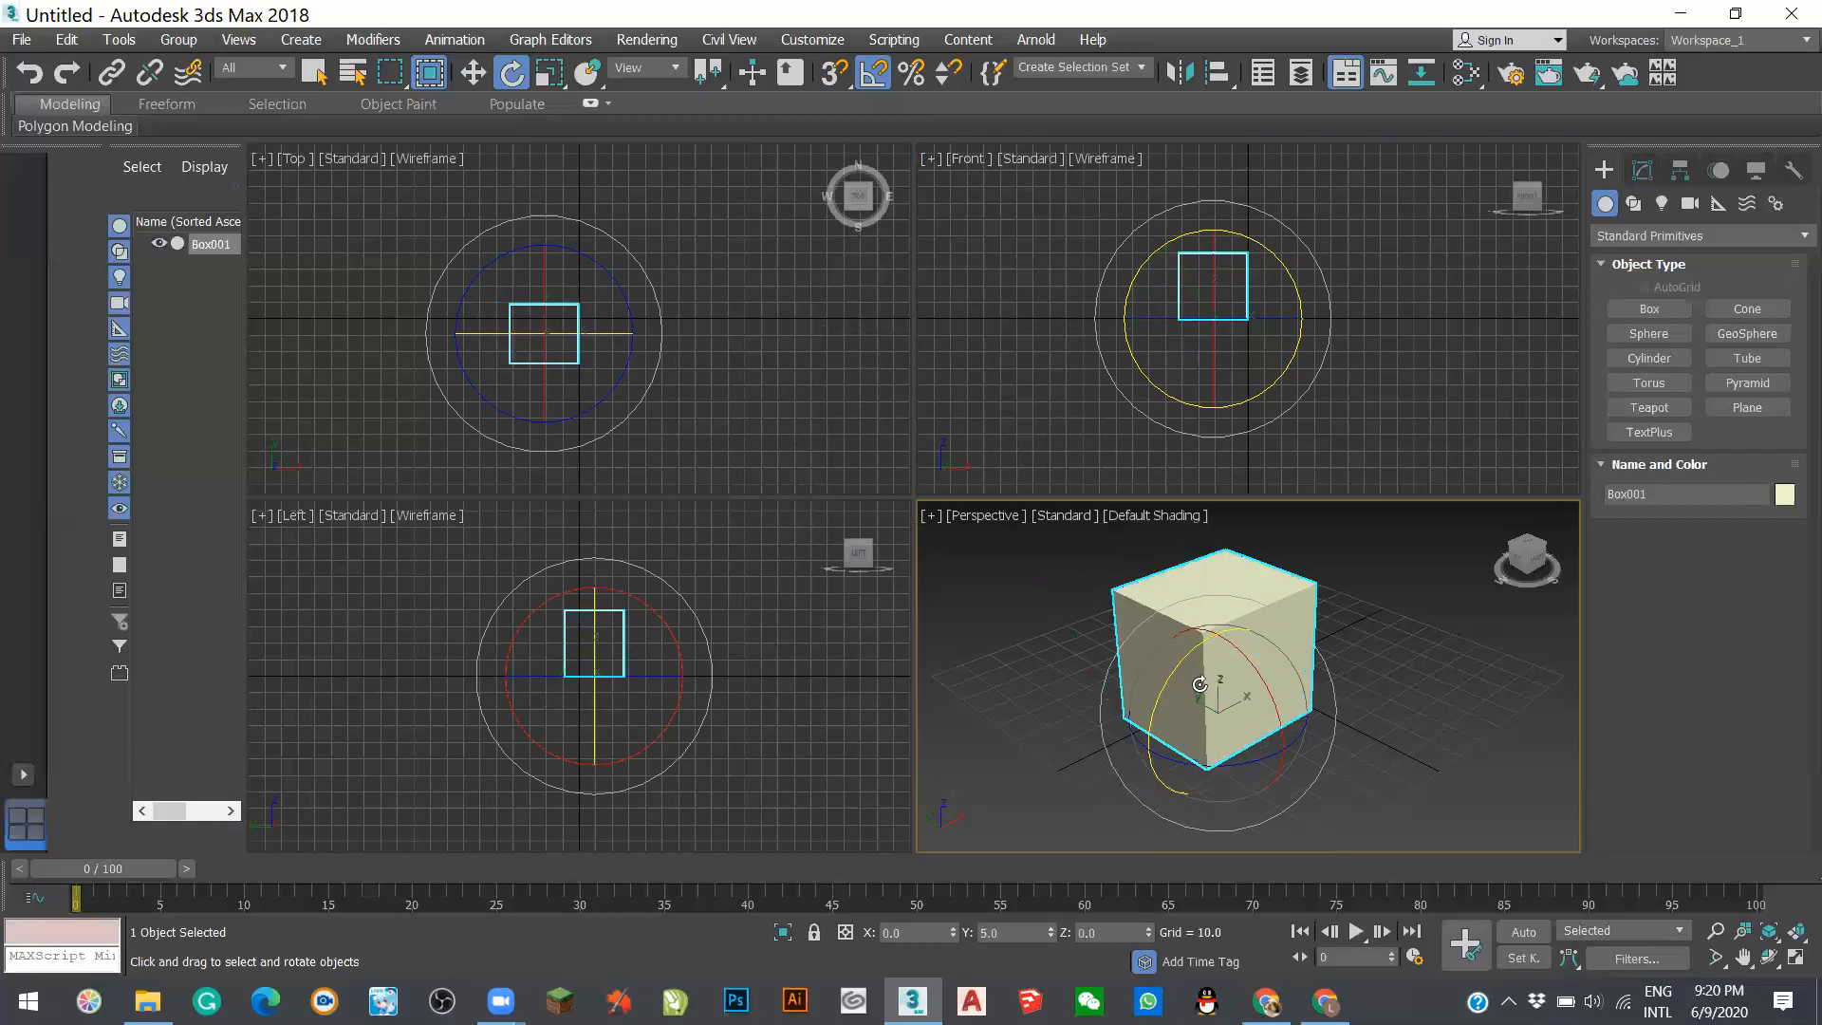
- Rotate the box about its Y axis with 3D snap enabled, and again with 3D snap turned off
click(831, 80)
drag(1182, 661, 1190, 745)
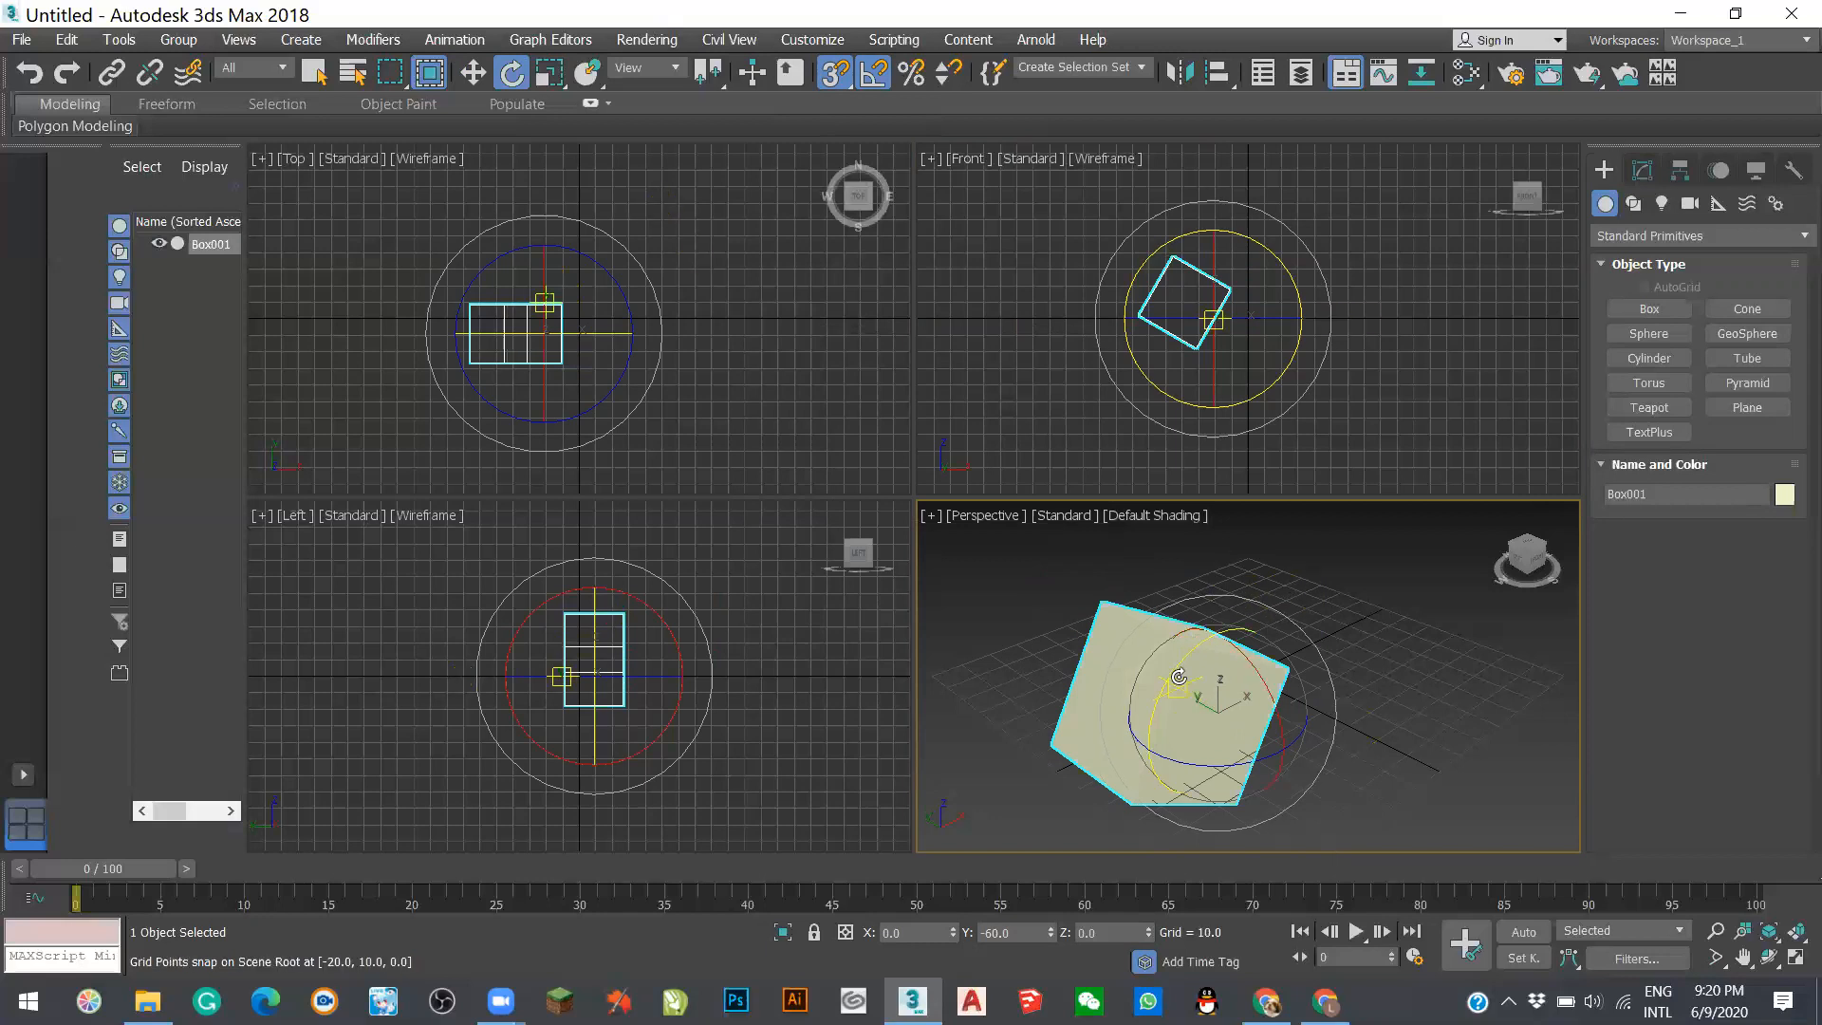
drag(1181, 654, 1192, 703)
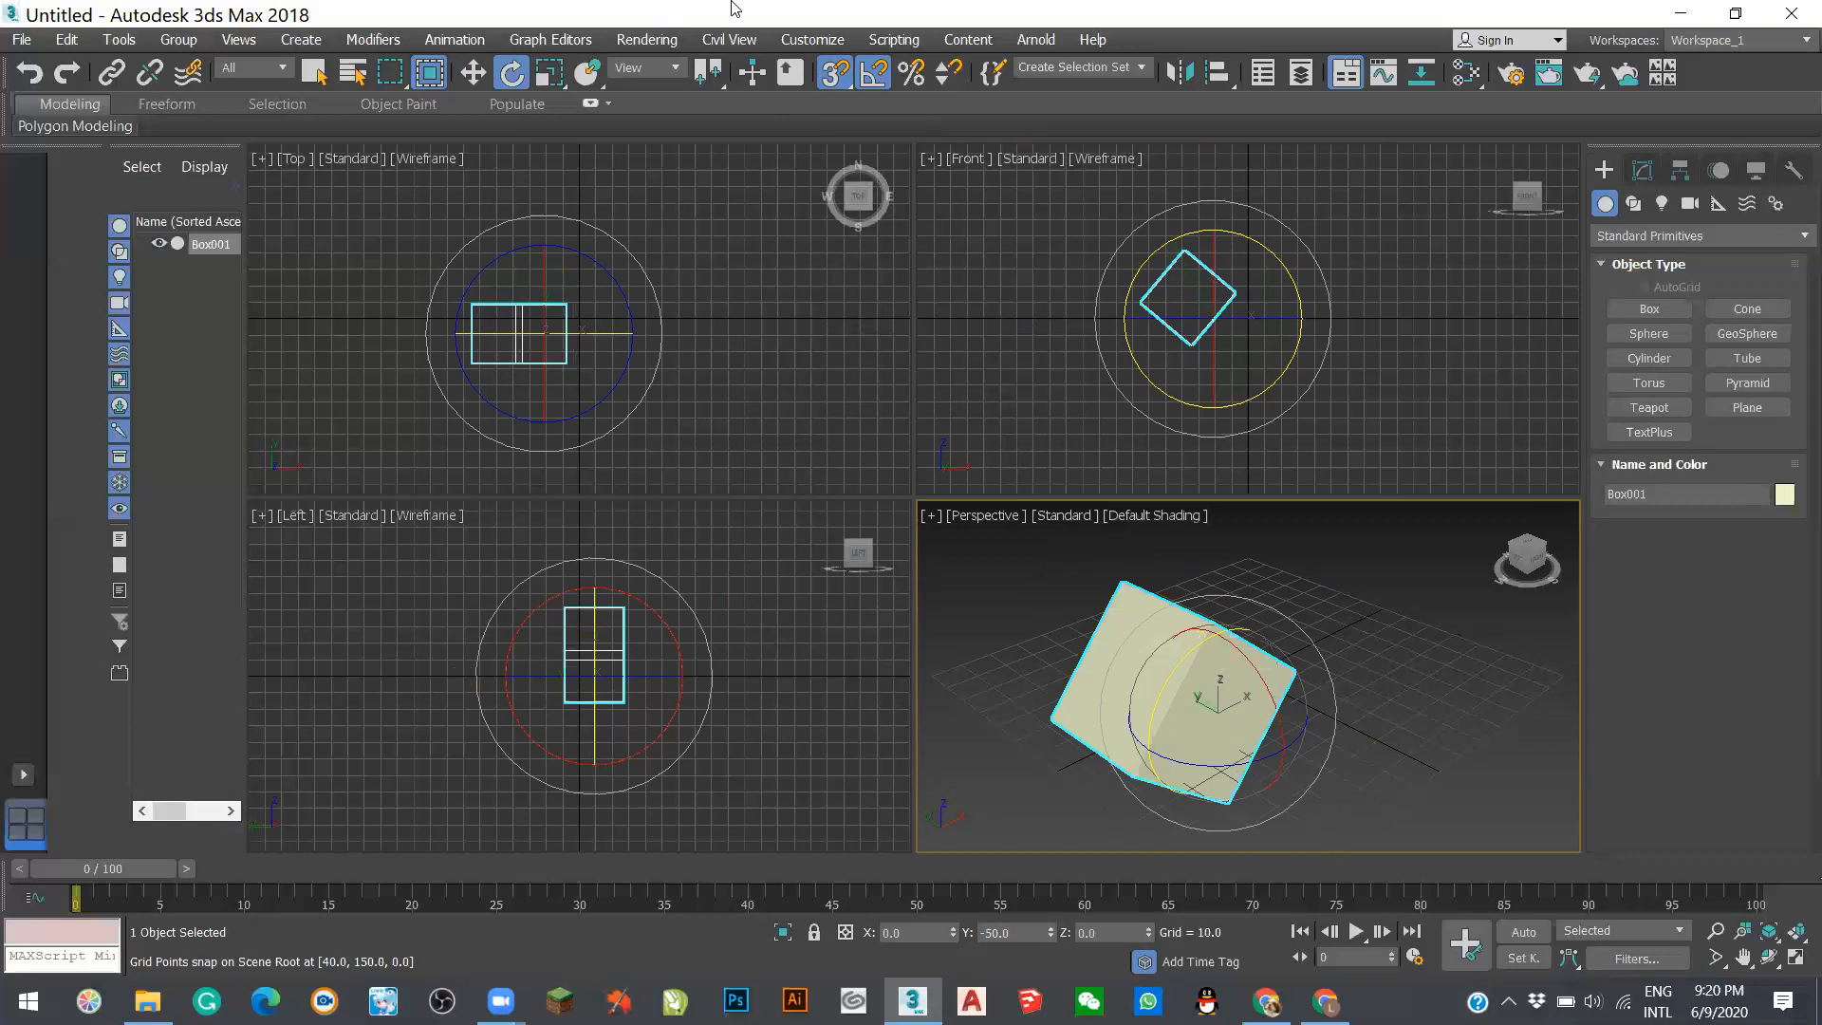
click(835, 75)
drag(1177, 669, 940, 247)
- Set the angle snap increment to 45 degrees in the Grid and Snap Settings
right_click(876, 72)
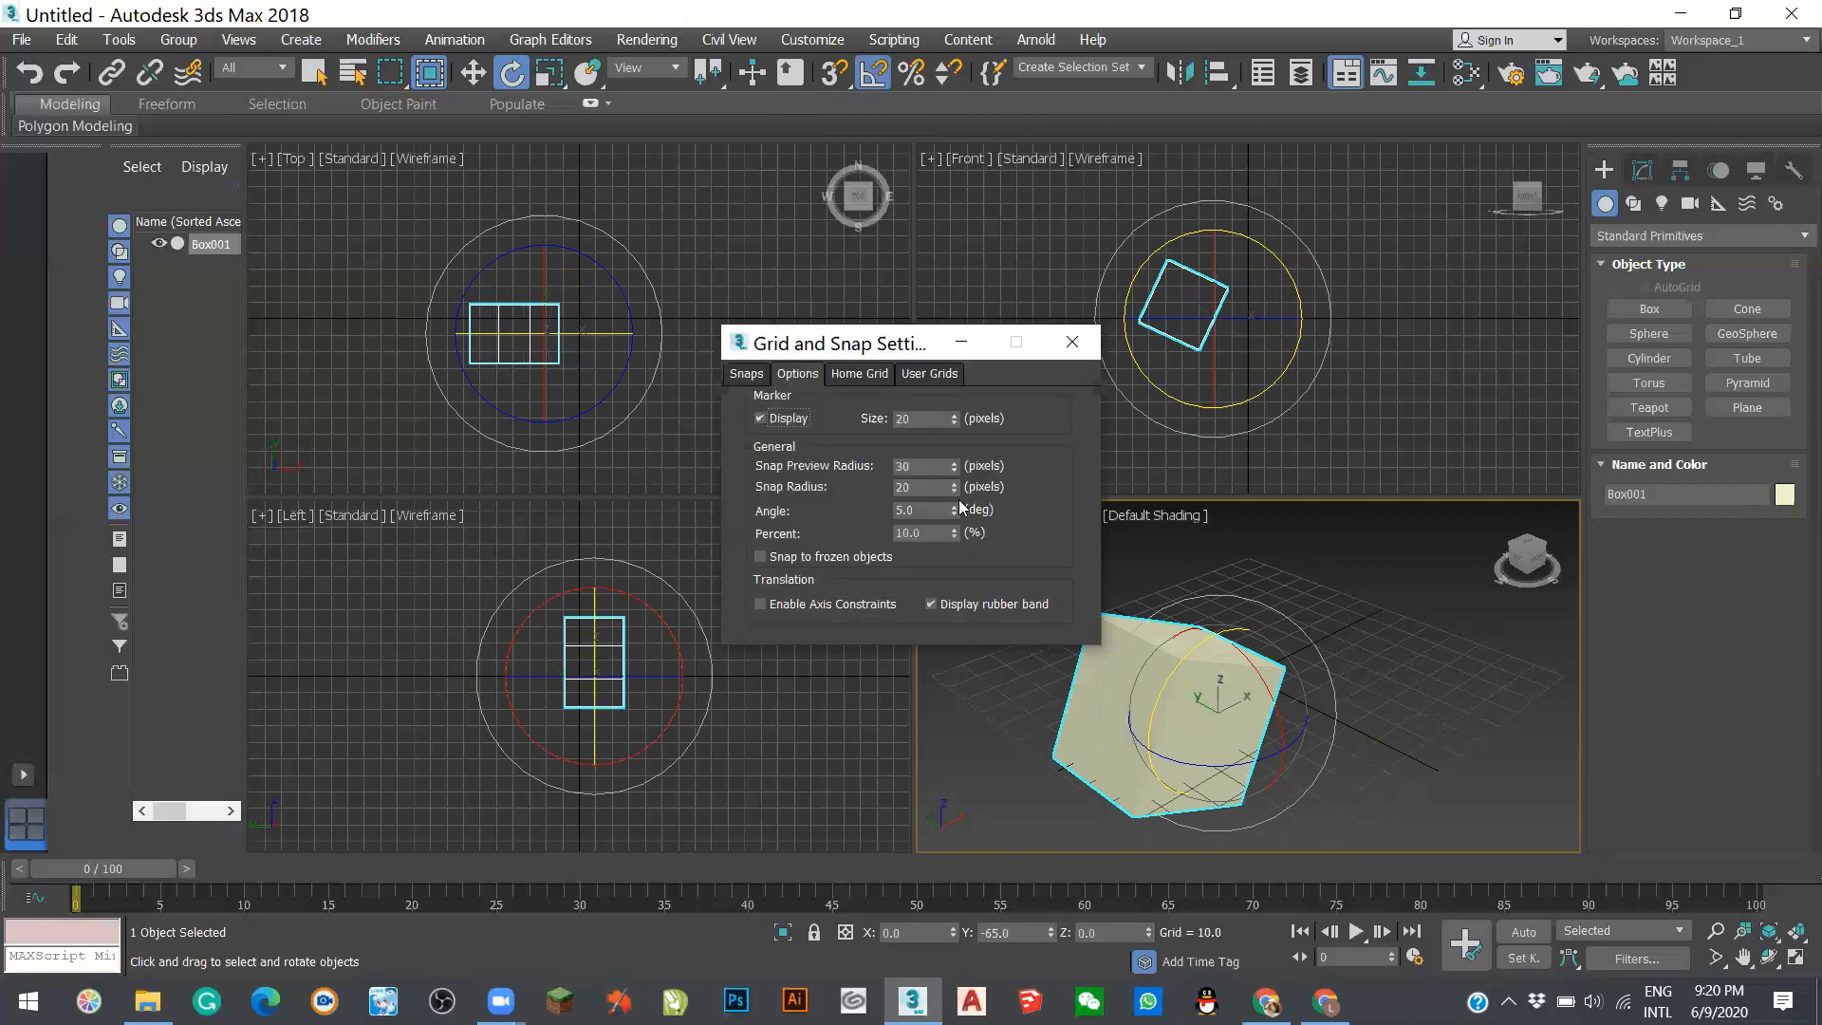
double_click(936, 511)
text(45)
click(1073, 347)
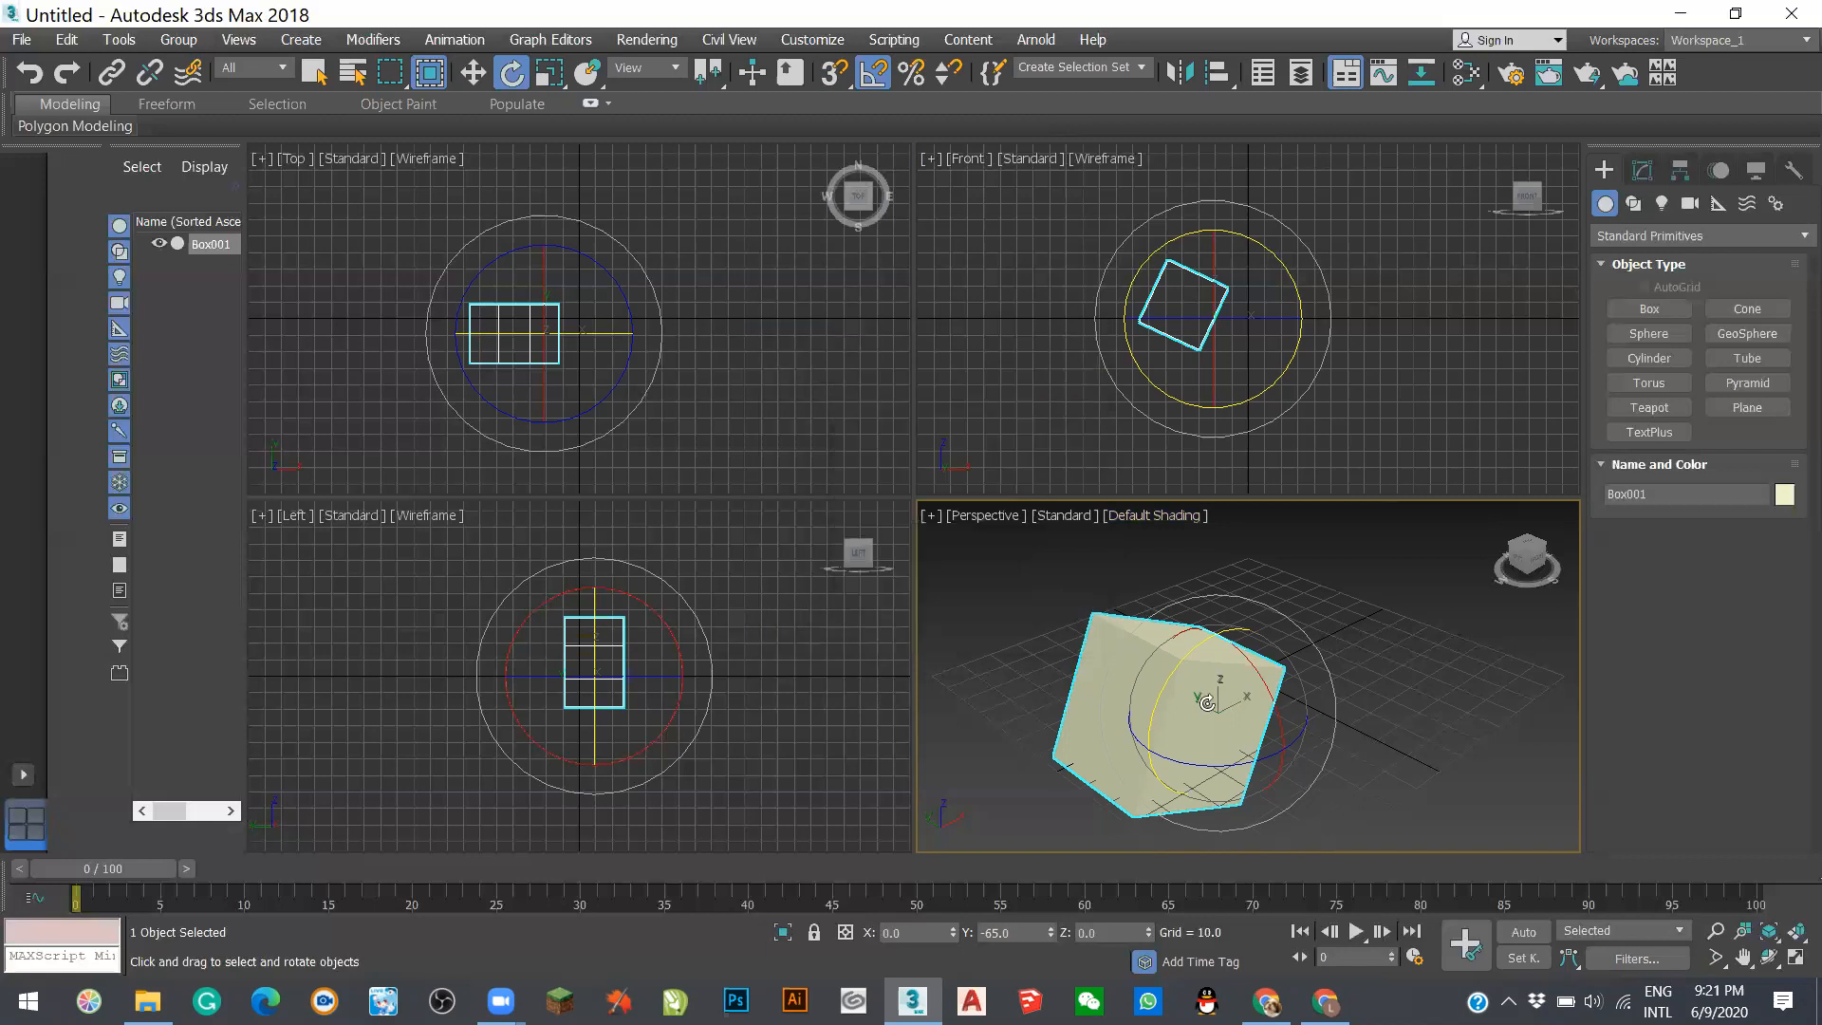
- Test the 45-degree angle snap by rotating the box, and undo all of the box's rotations
drag(1158, 687, 1206, 664)
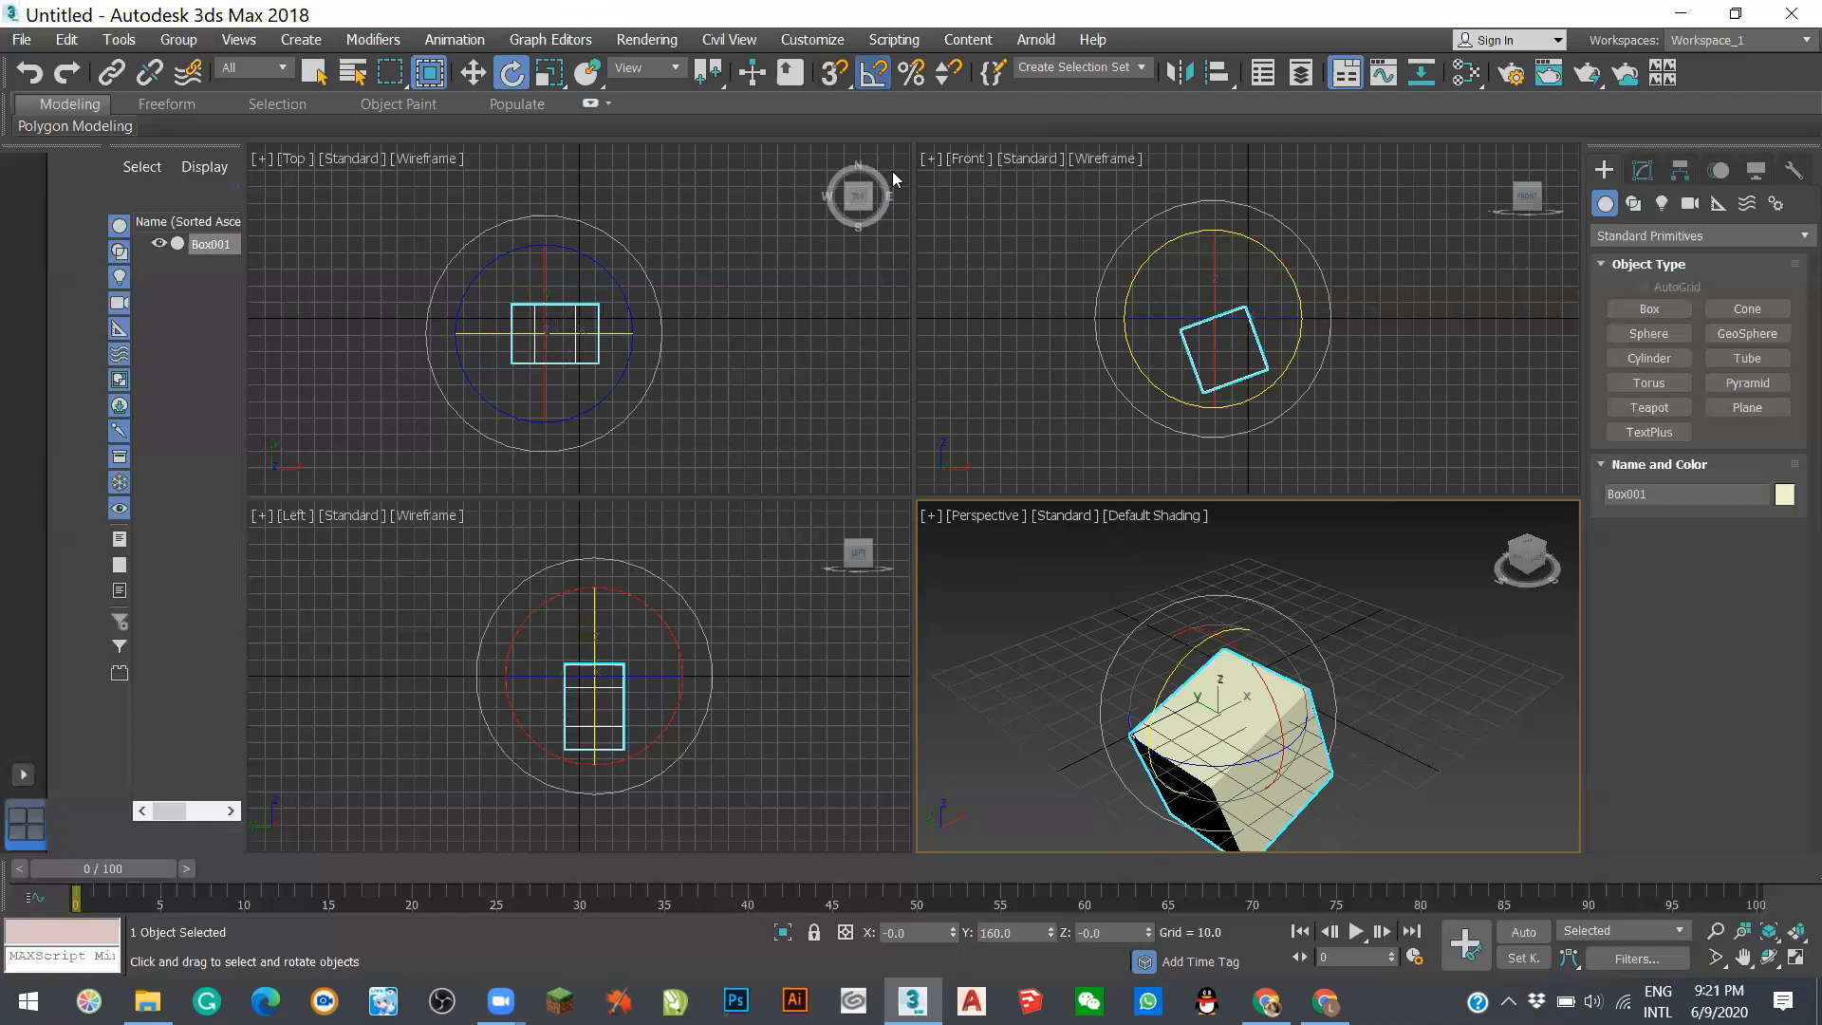
right_click(873, 72)
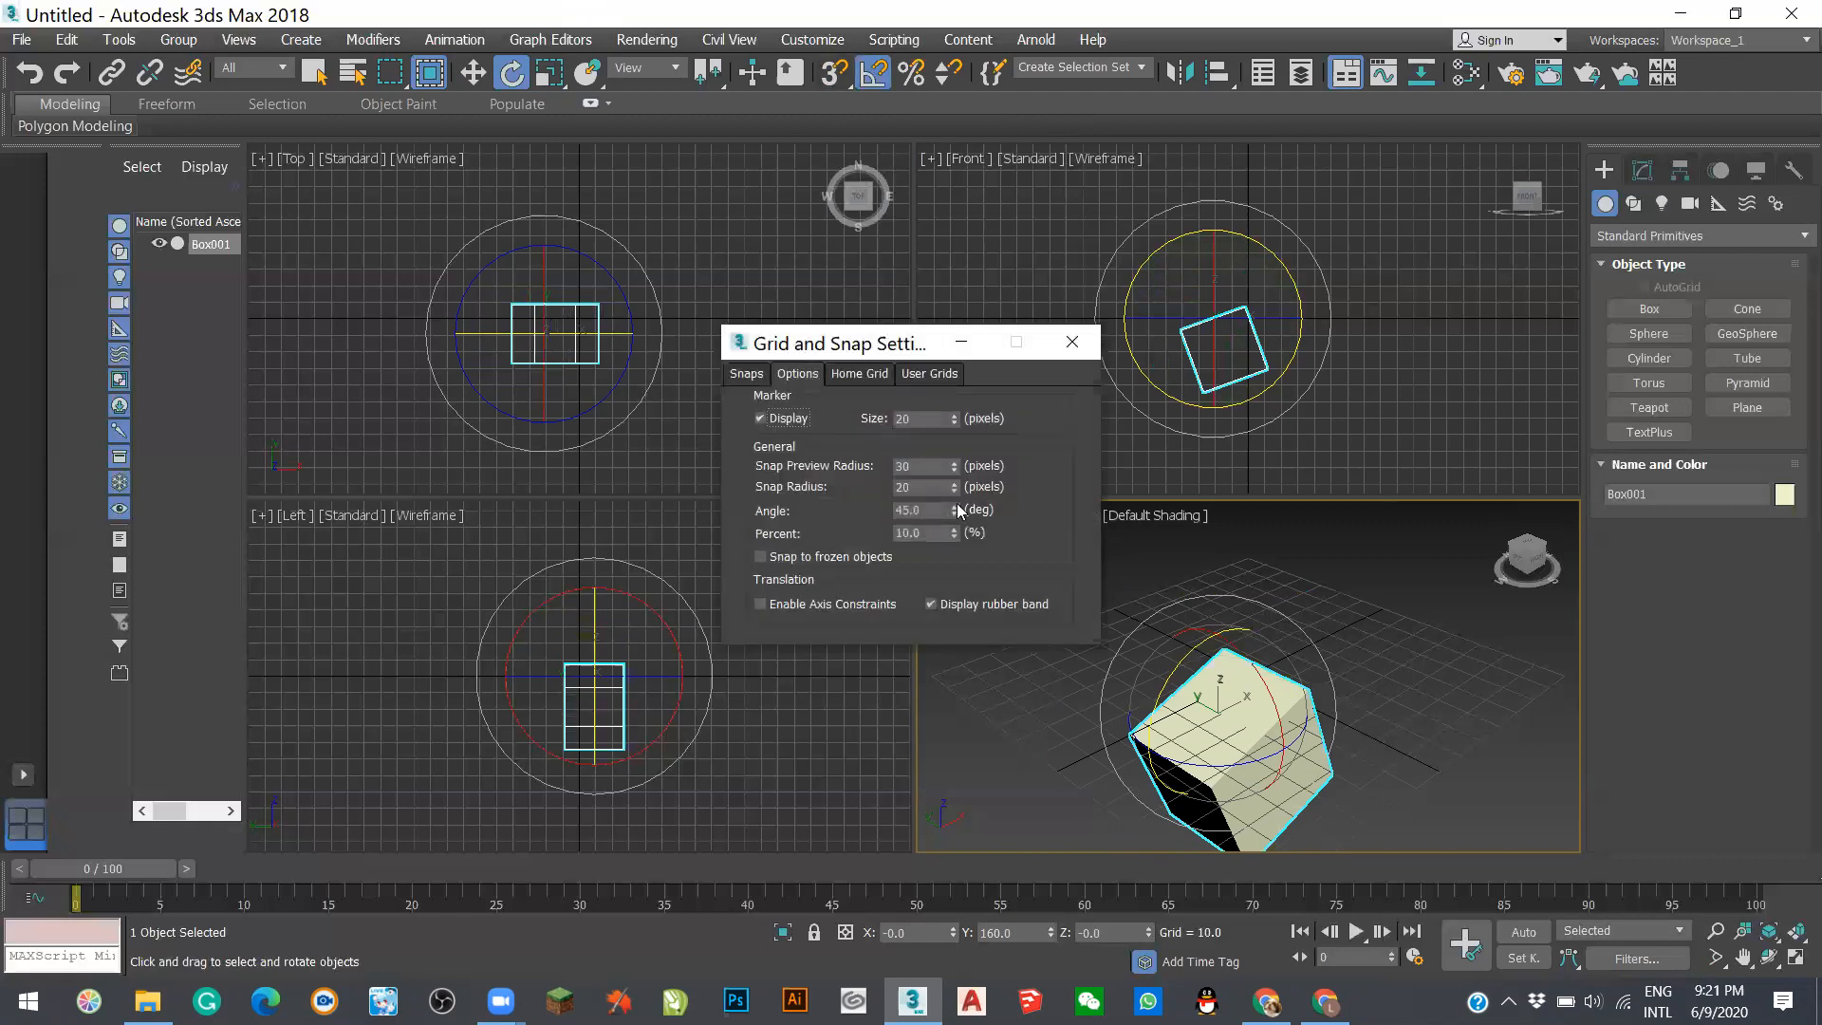
click(1072, 342)
drag(1469, 707, 1561, 785)
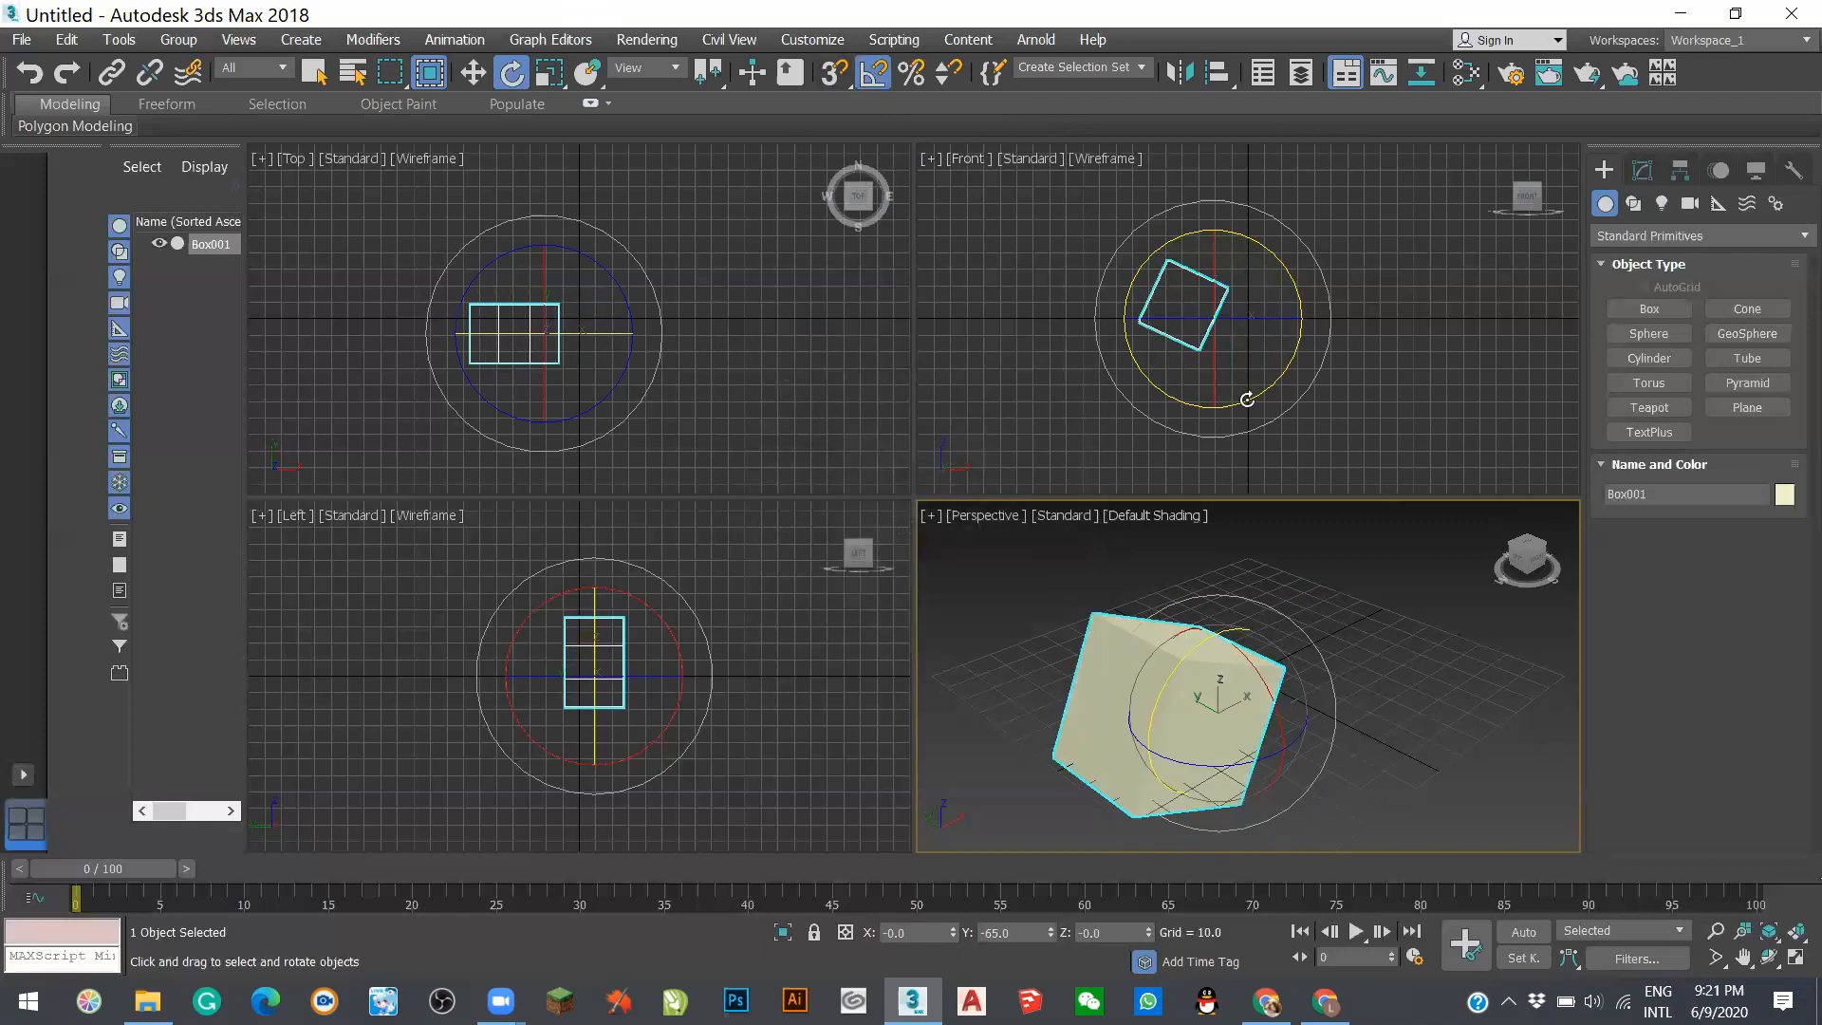
drag(1247, 400, 1286, 397)
key(ctrl+z)
key(ctrl+z)
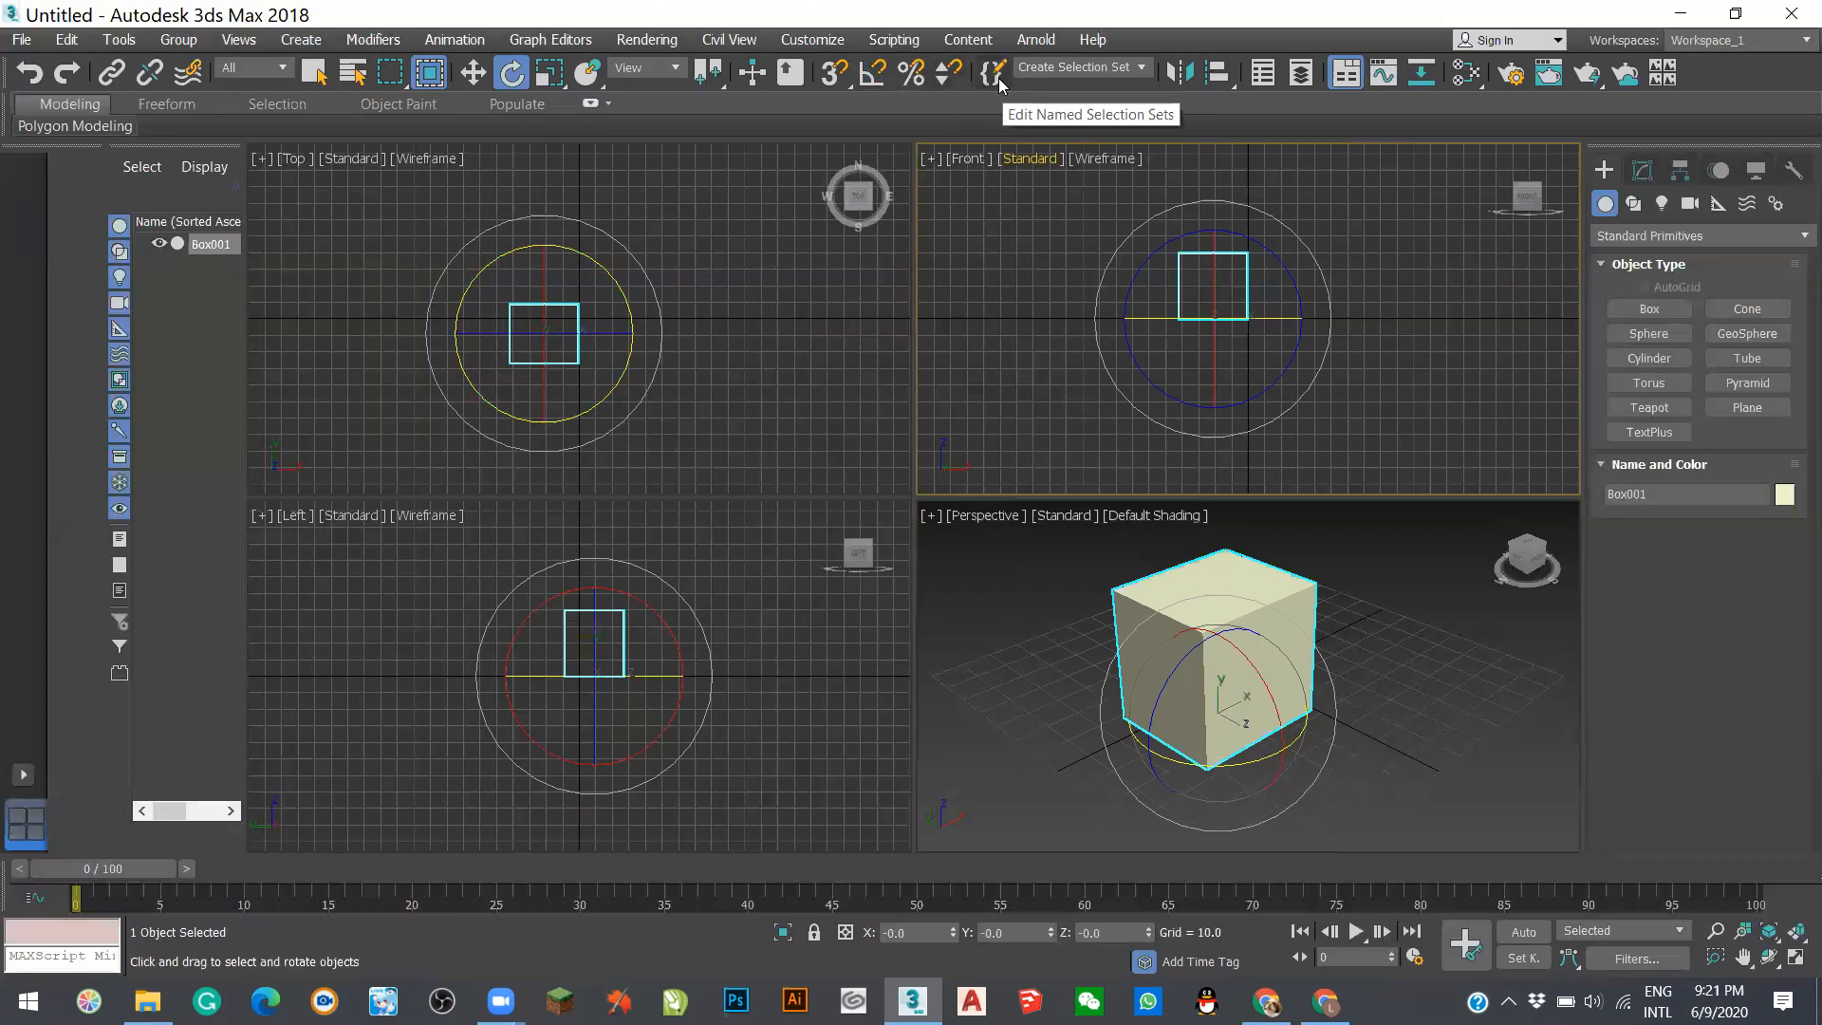
- Look through the named selection sets list and the available align tools without choosing one
click(1138, 63)
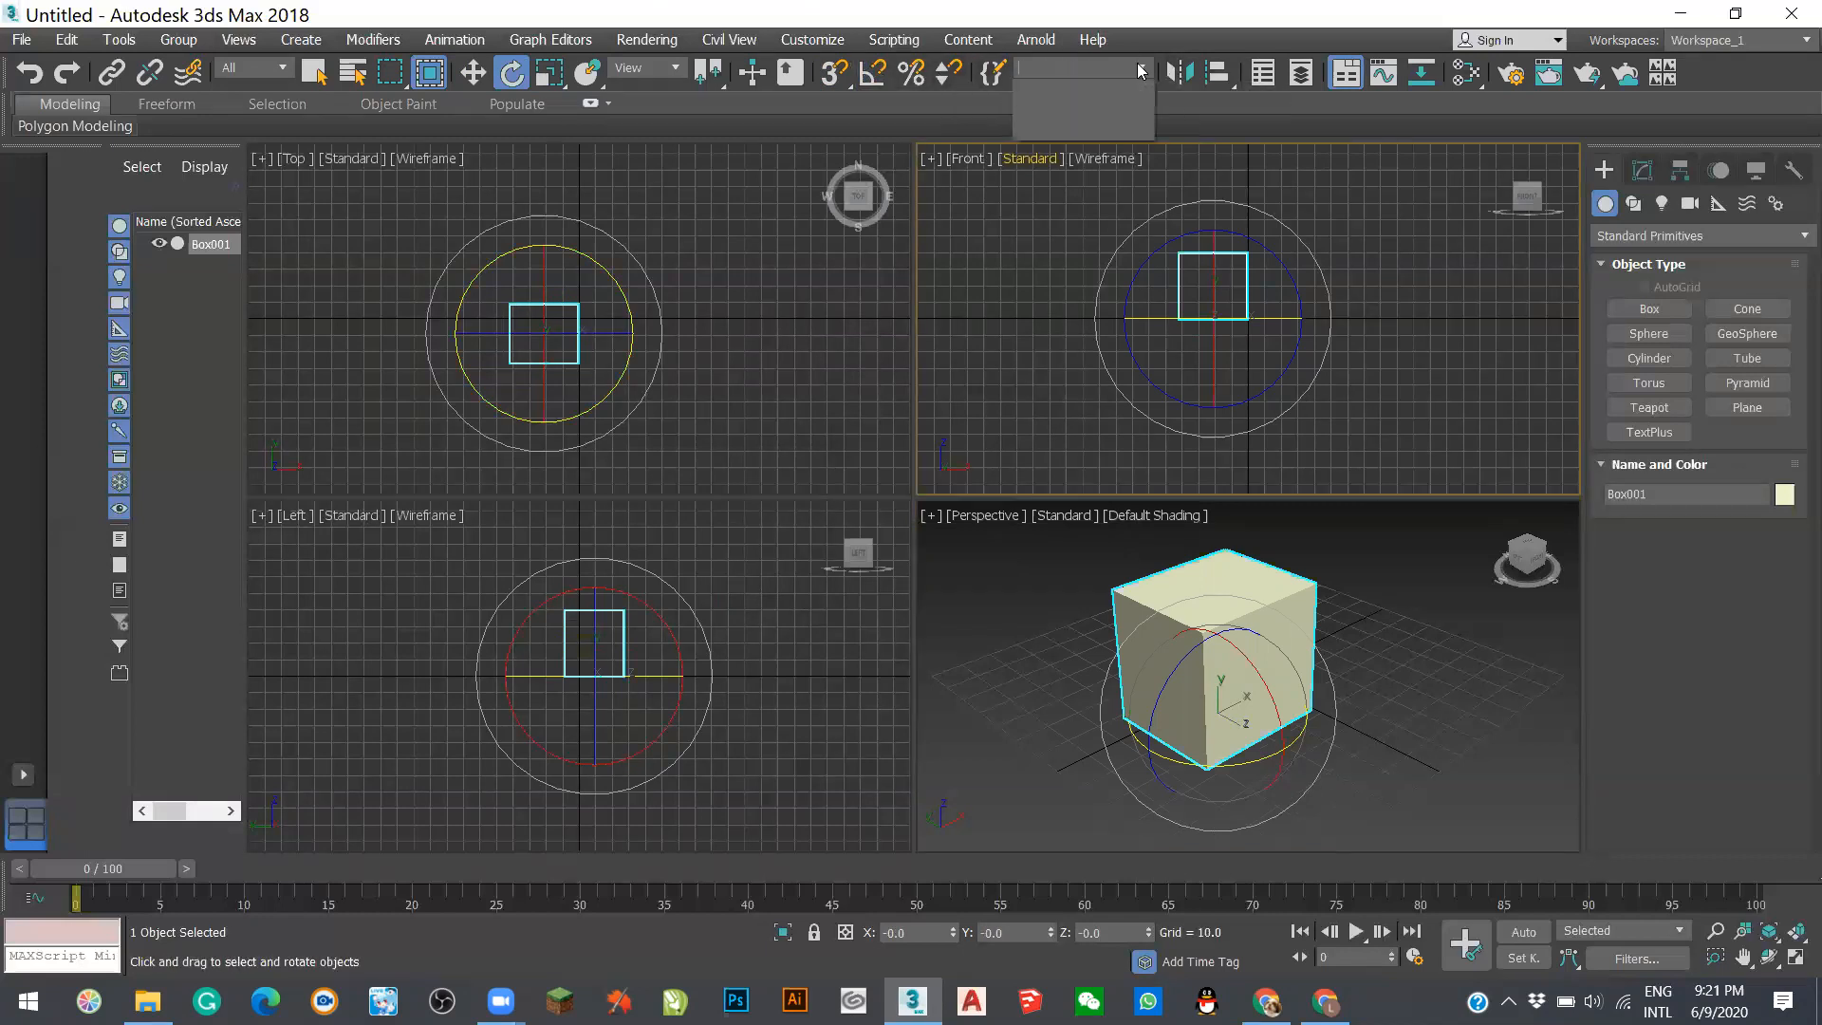
click(1223, 85)
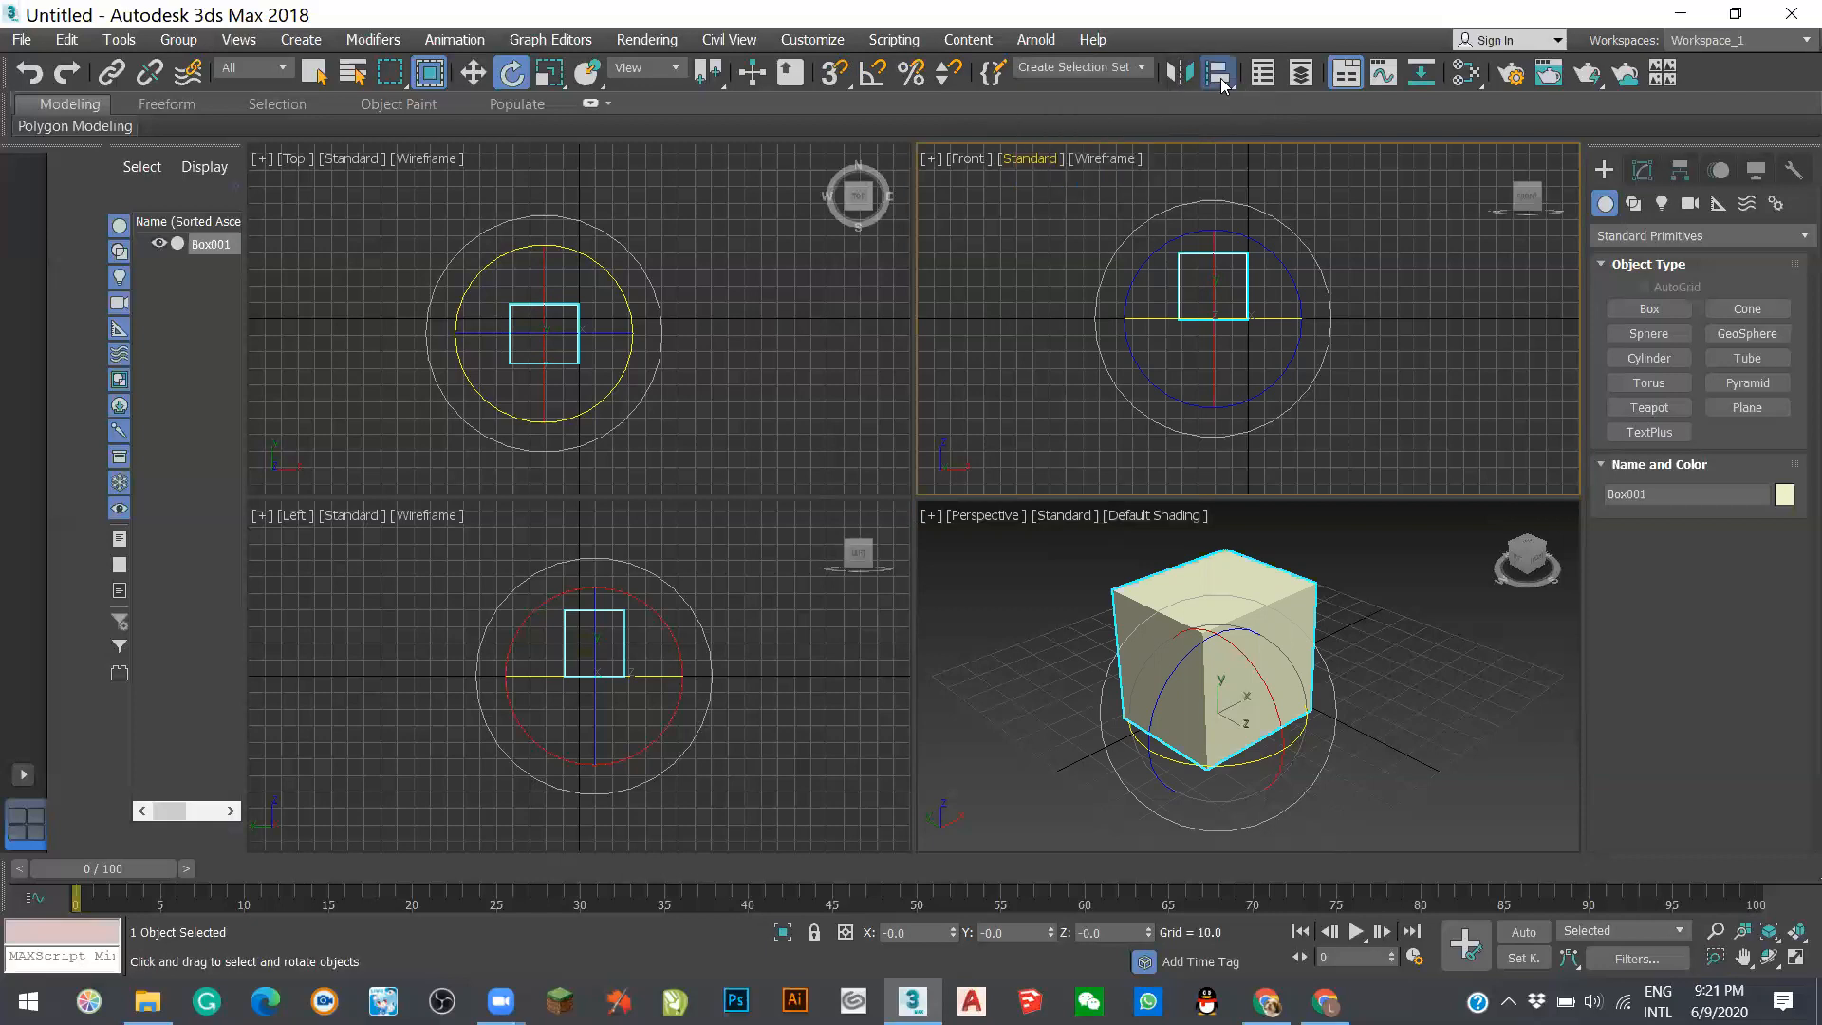
click(1210, 72)
drag(1210, 73, 1241, 317)
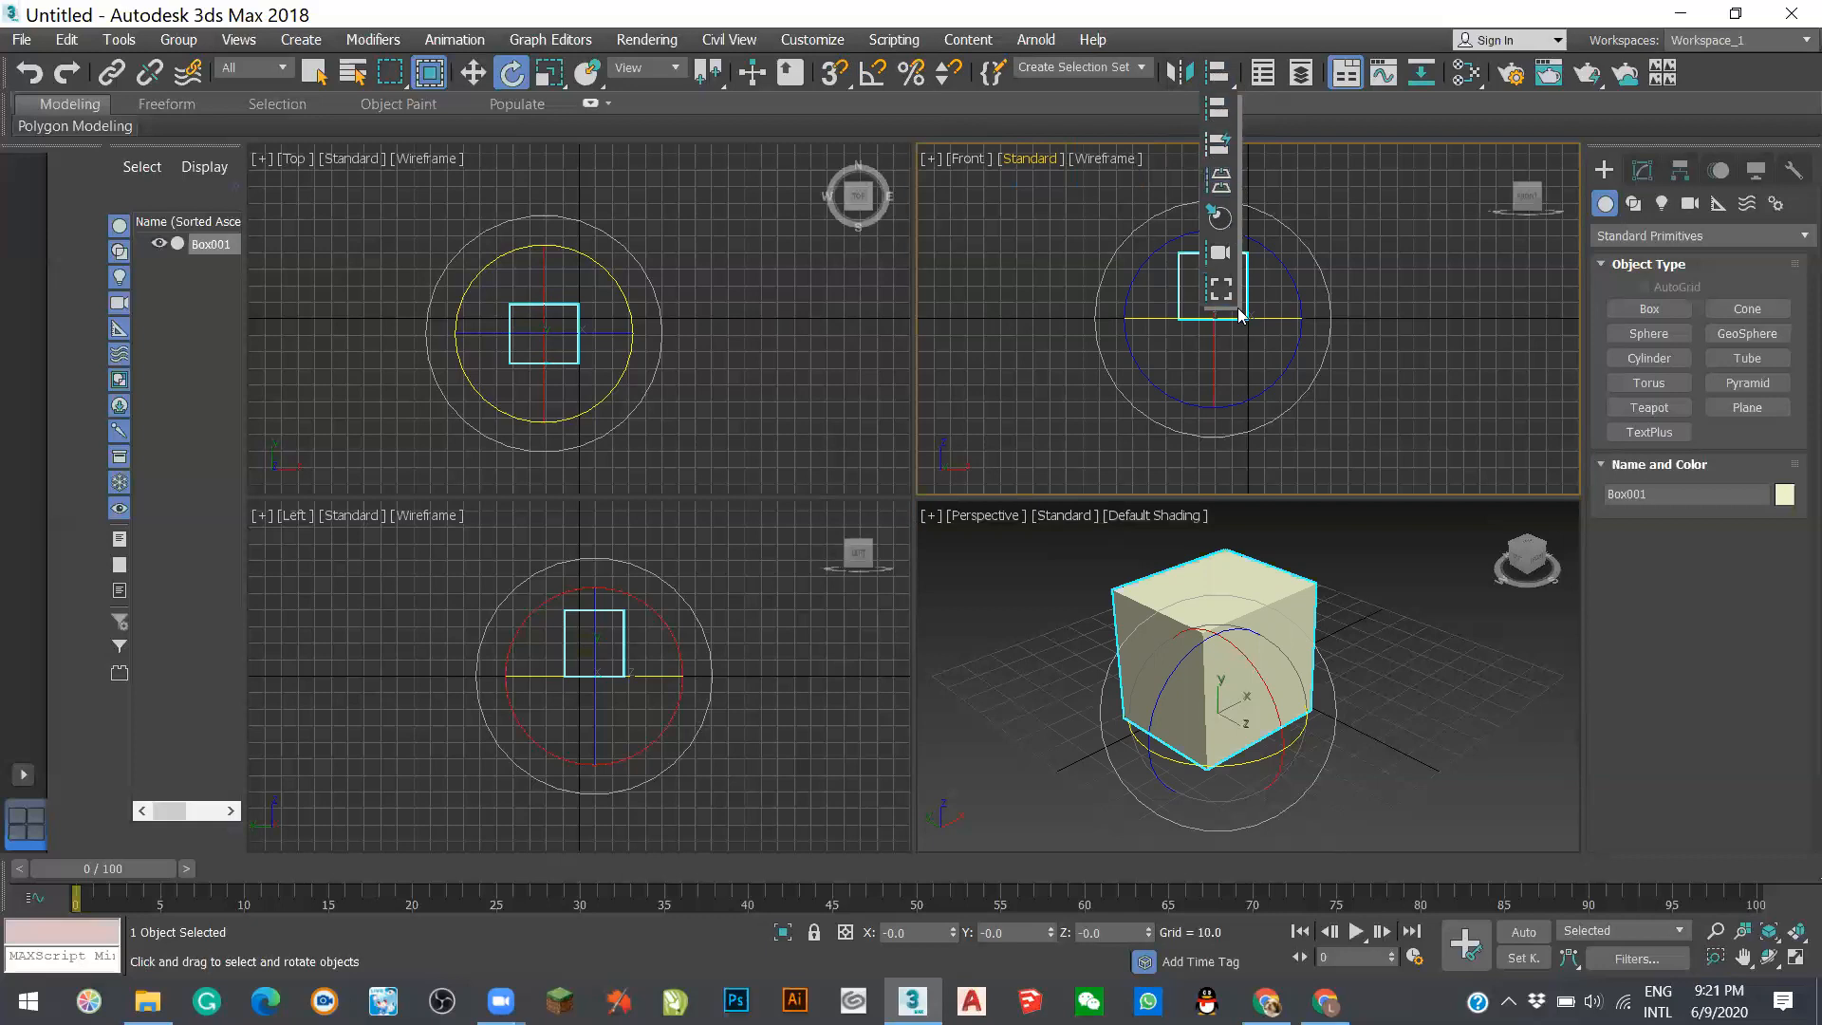
drag(1191, 118, 1216, 121)
drag(1251, 44, 1255, 52)
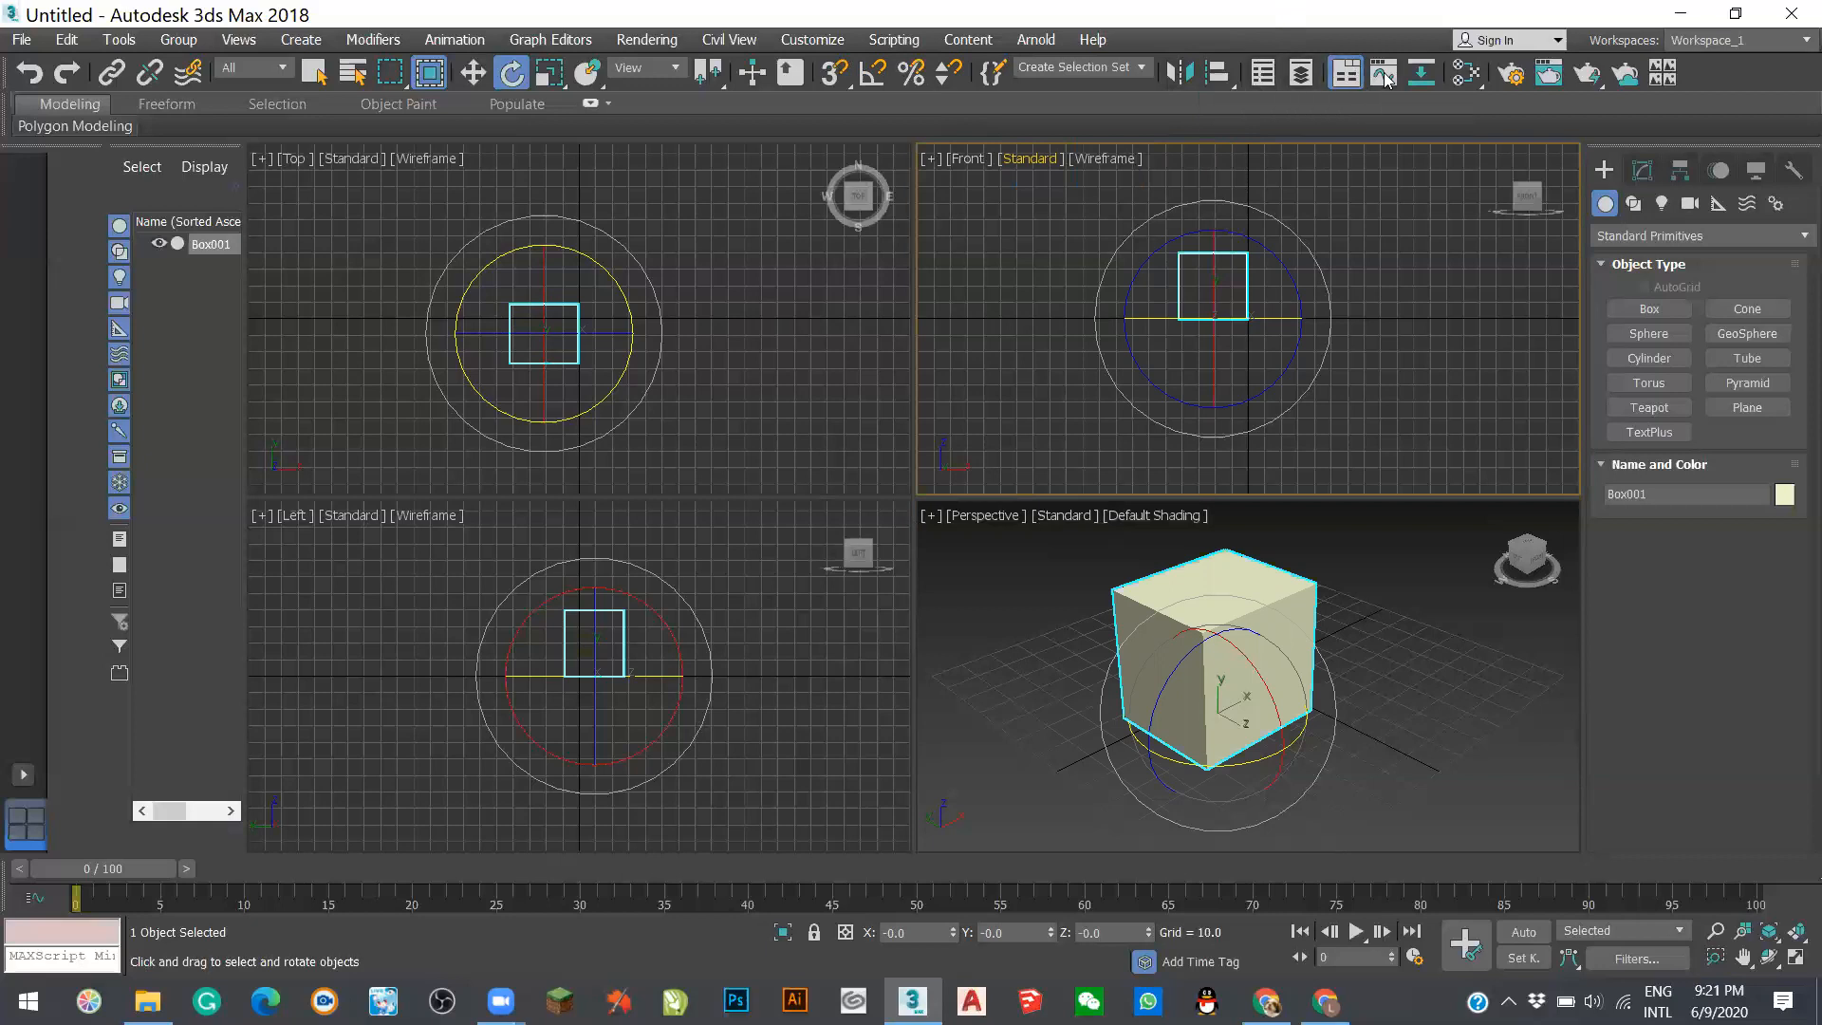
- Open the Slate Material Editor, close it, and reopen it to show the available material types
click(1468, 78)
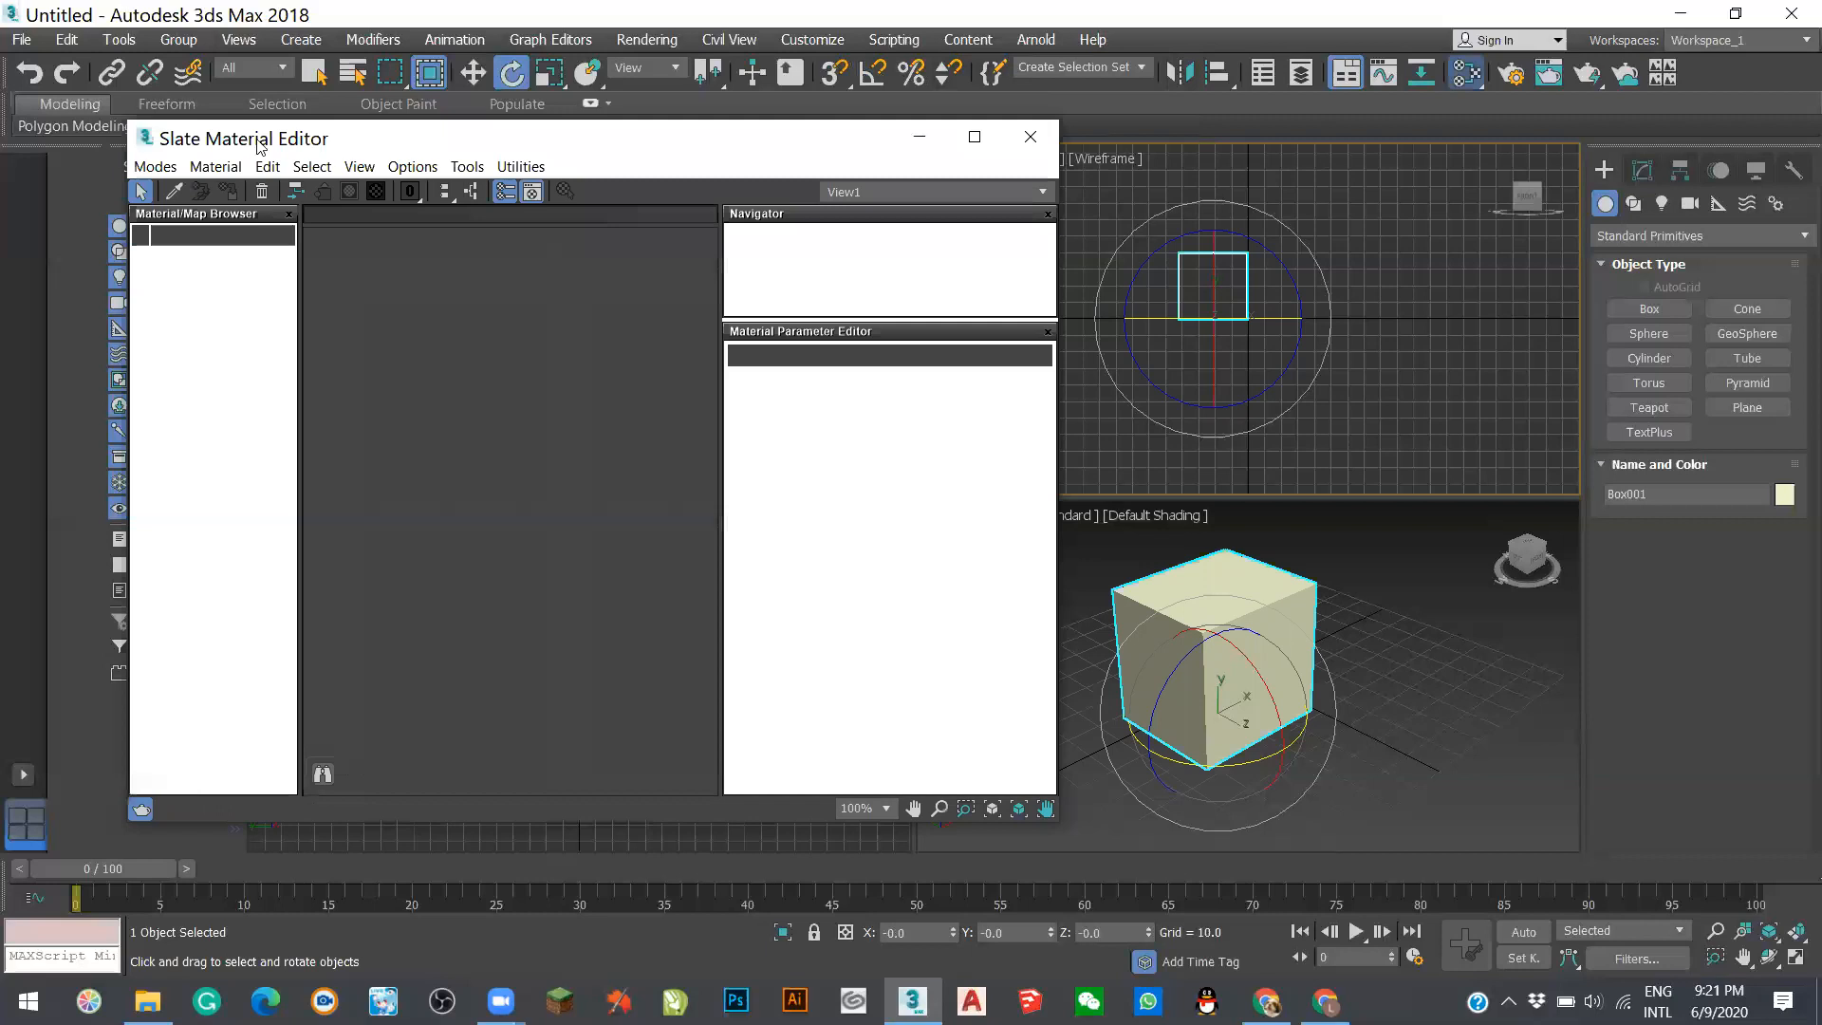
click(1030, 134)
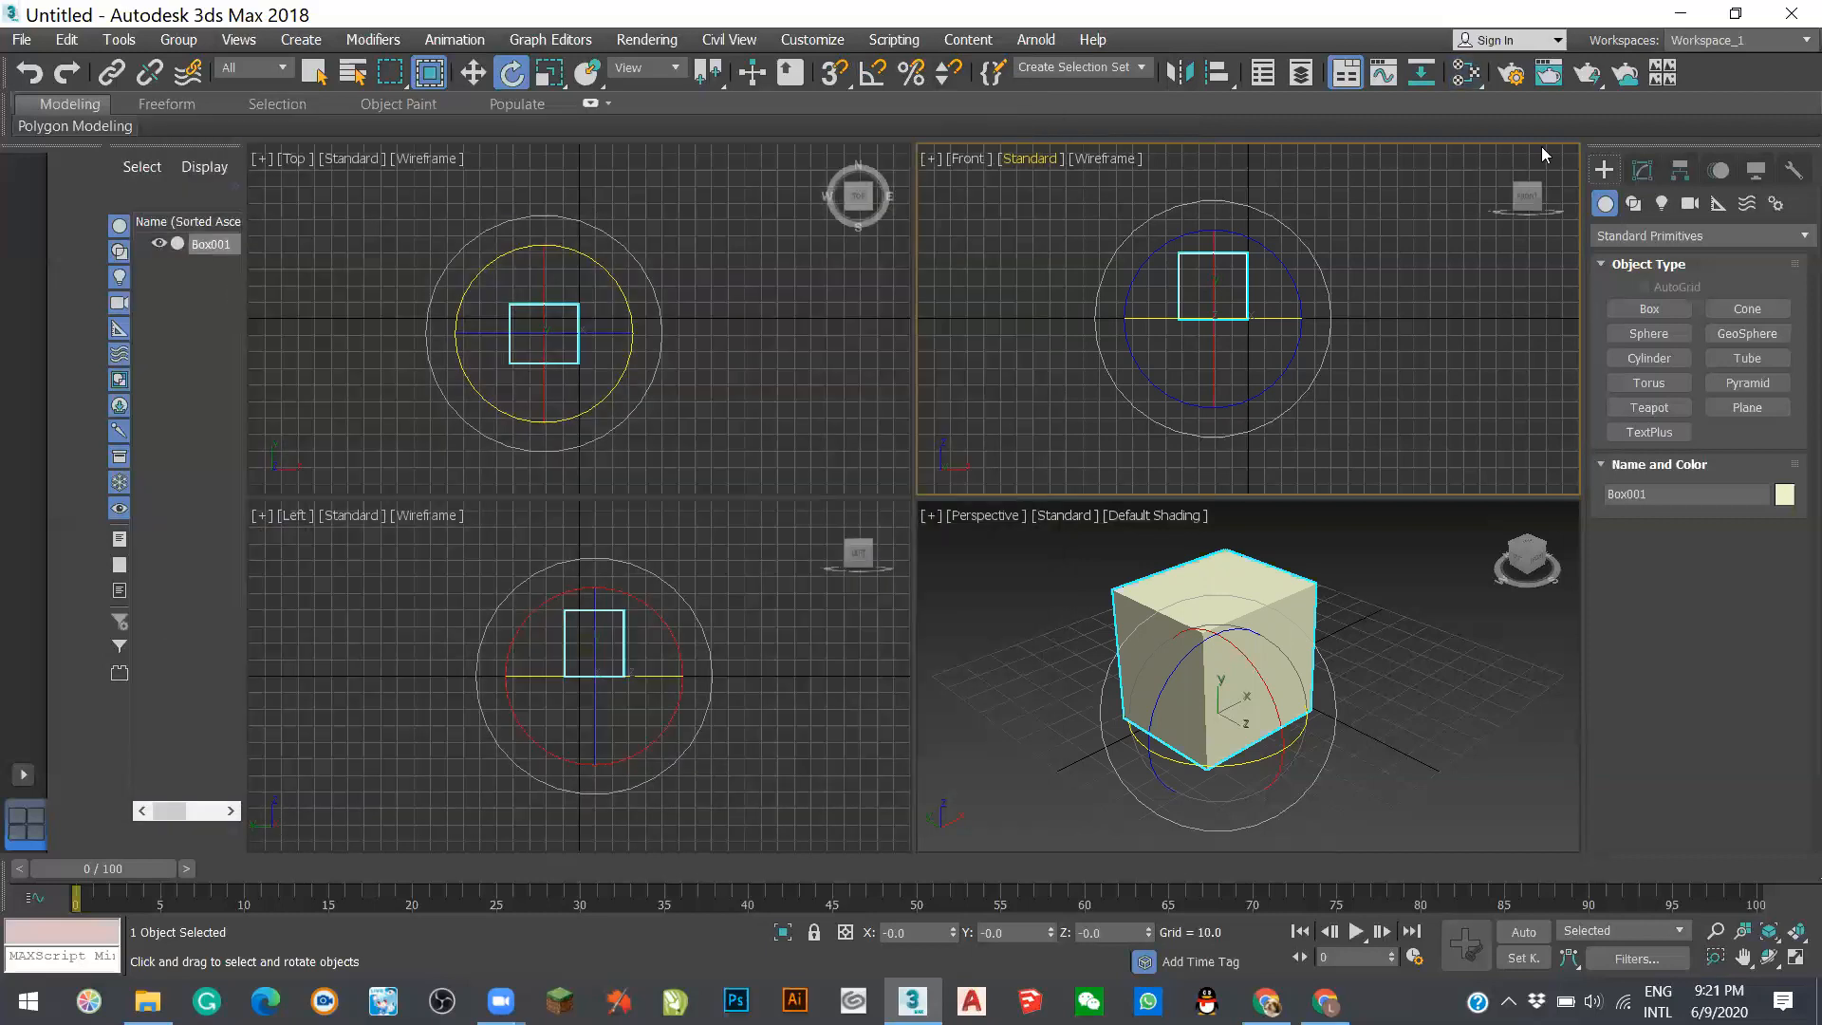
click(1468, 74)
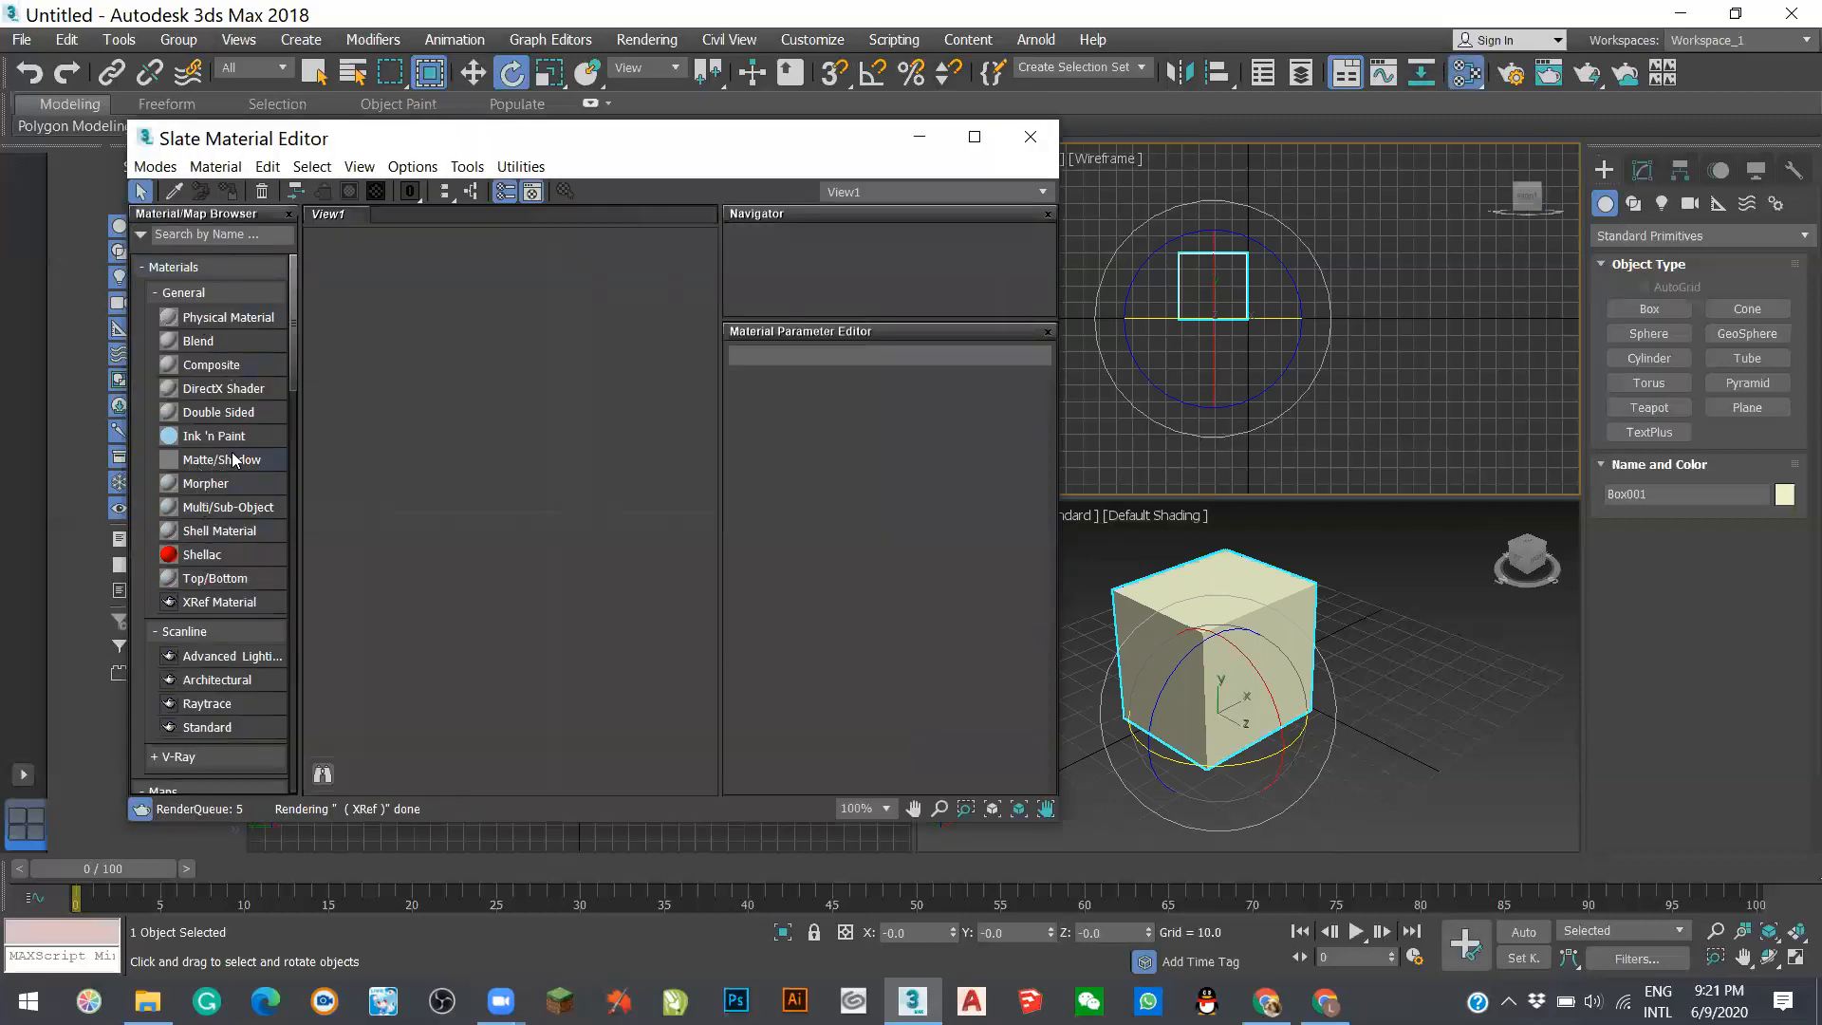
- Look through the material and map types listed in the Slate Material Editor, and close the editor
scroll(237, 538, down, 2)
scroll(237, 530, down, 5)
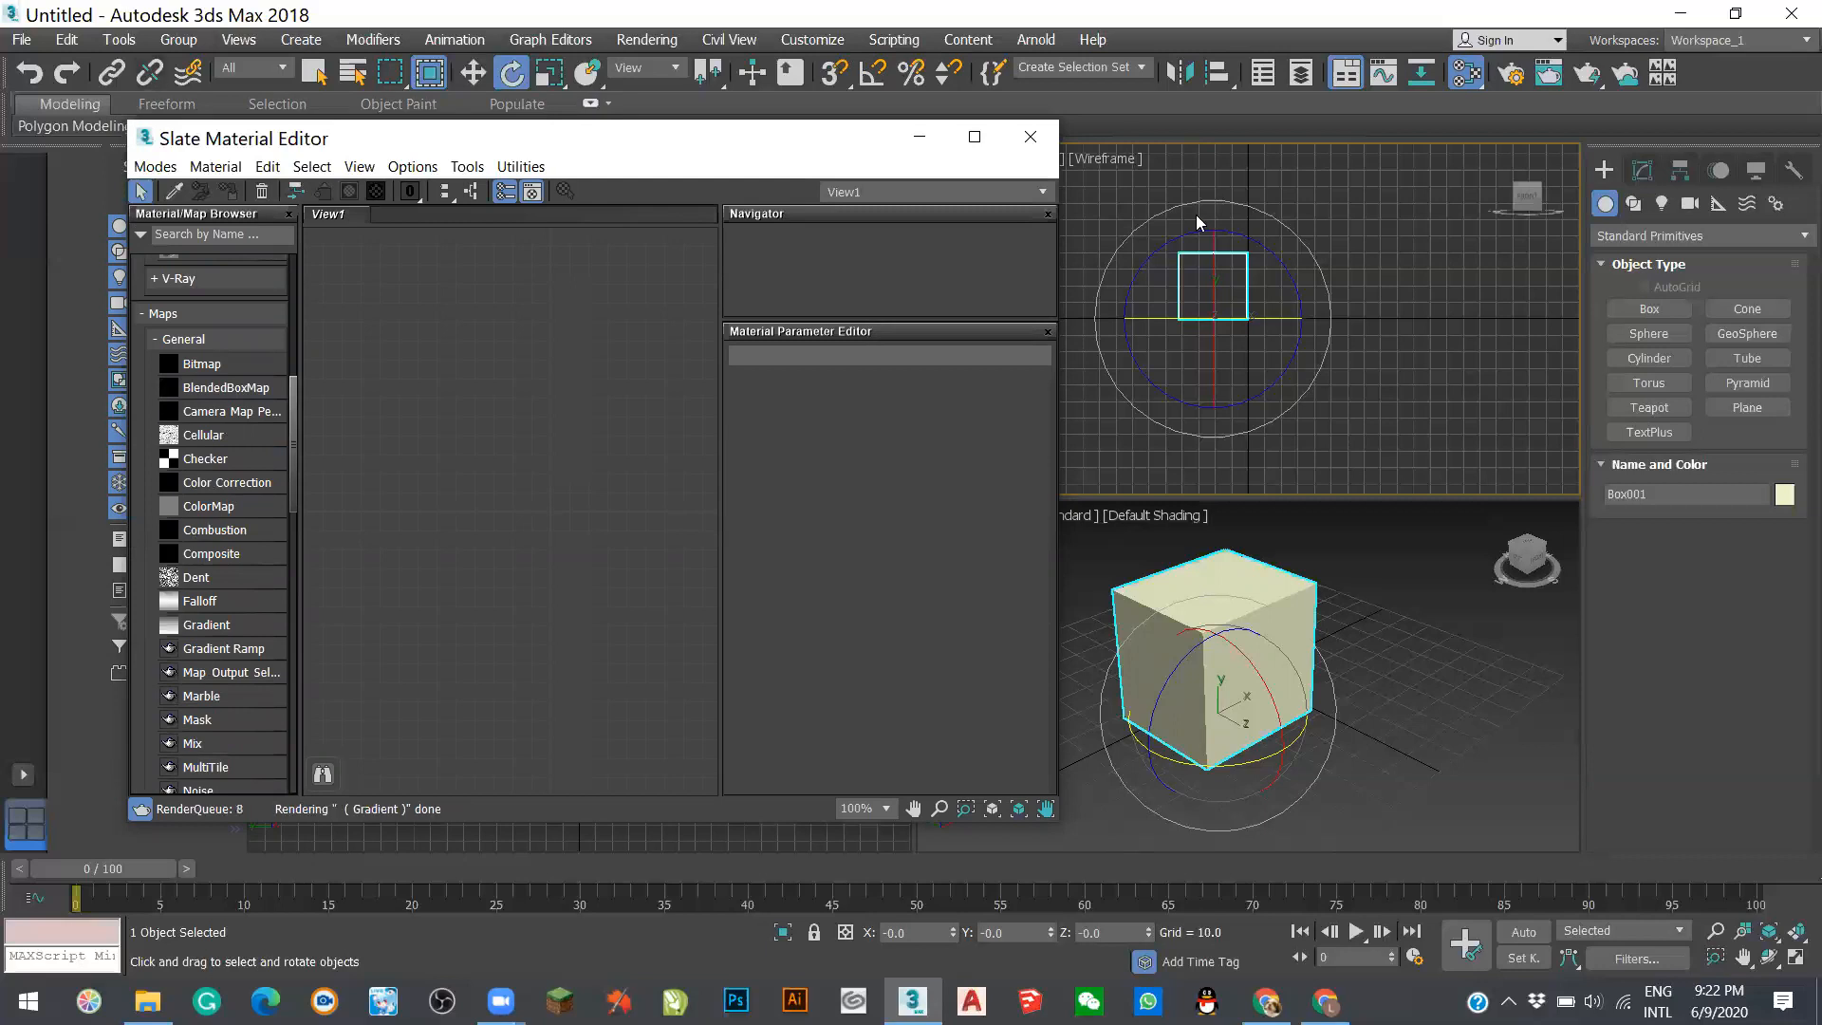
click(1029, 136)
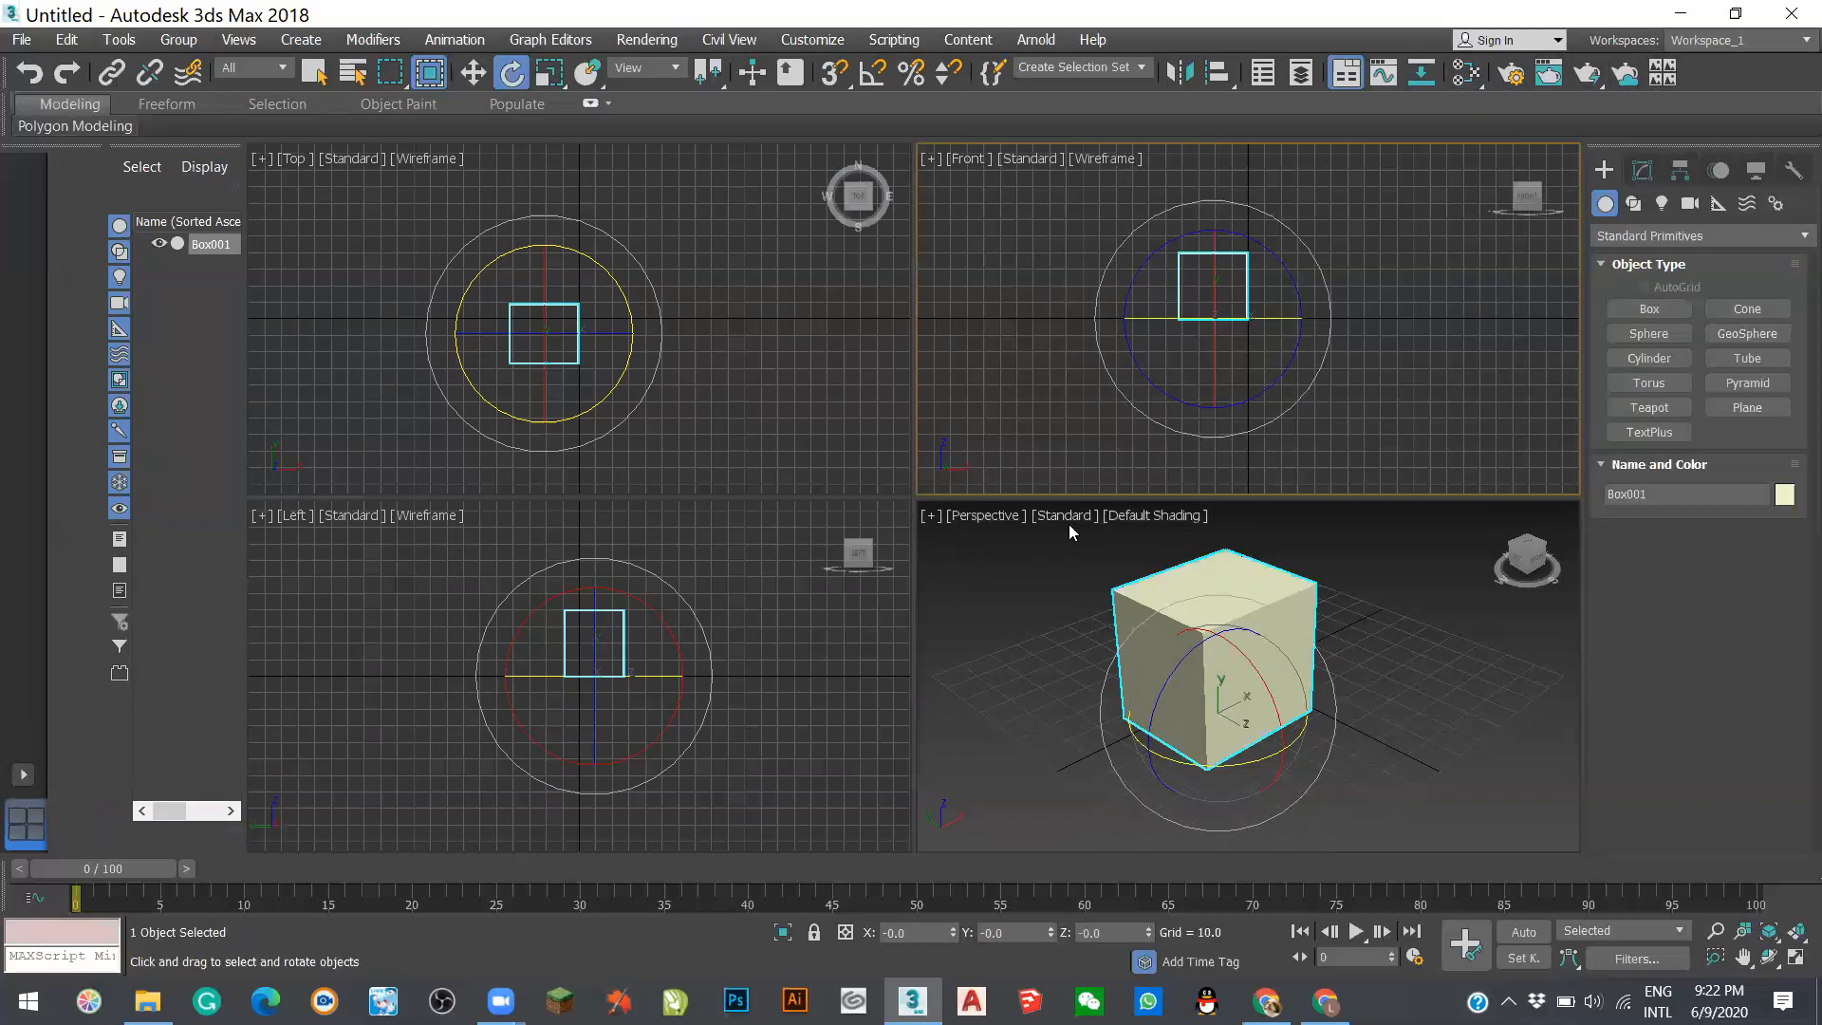
- Look through the general viewport options of the Perspective viewport, and deselect the box
click(935, 517)
click(932, 518)
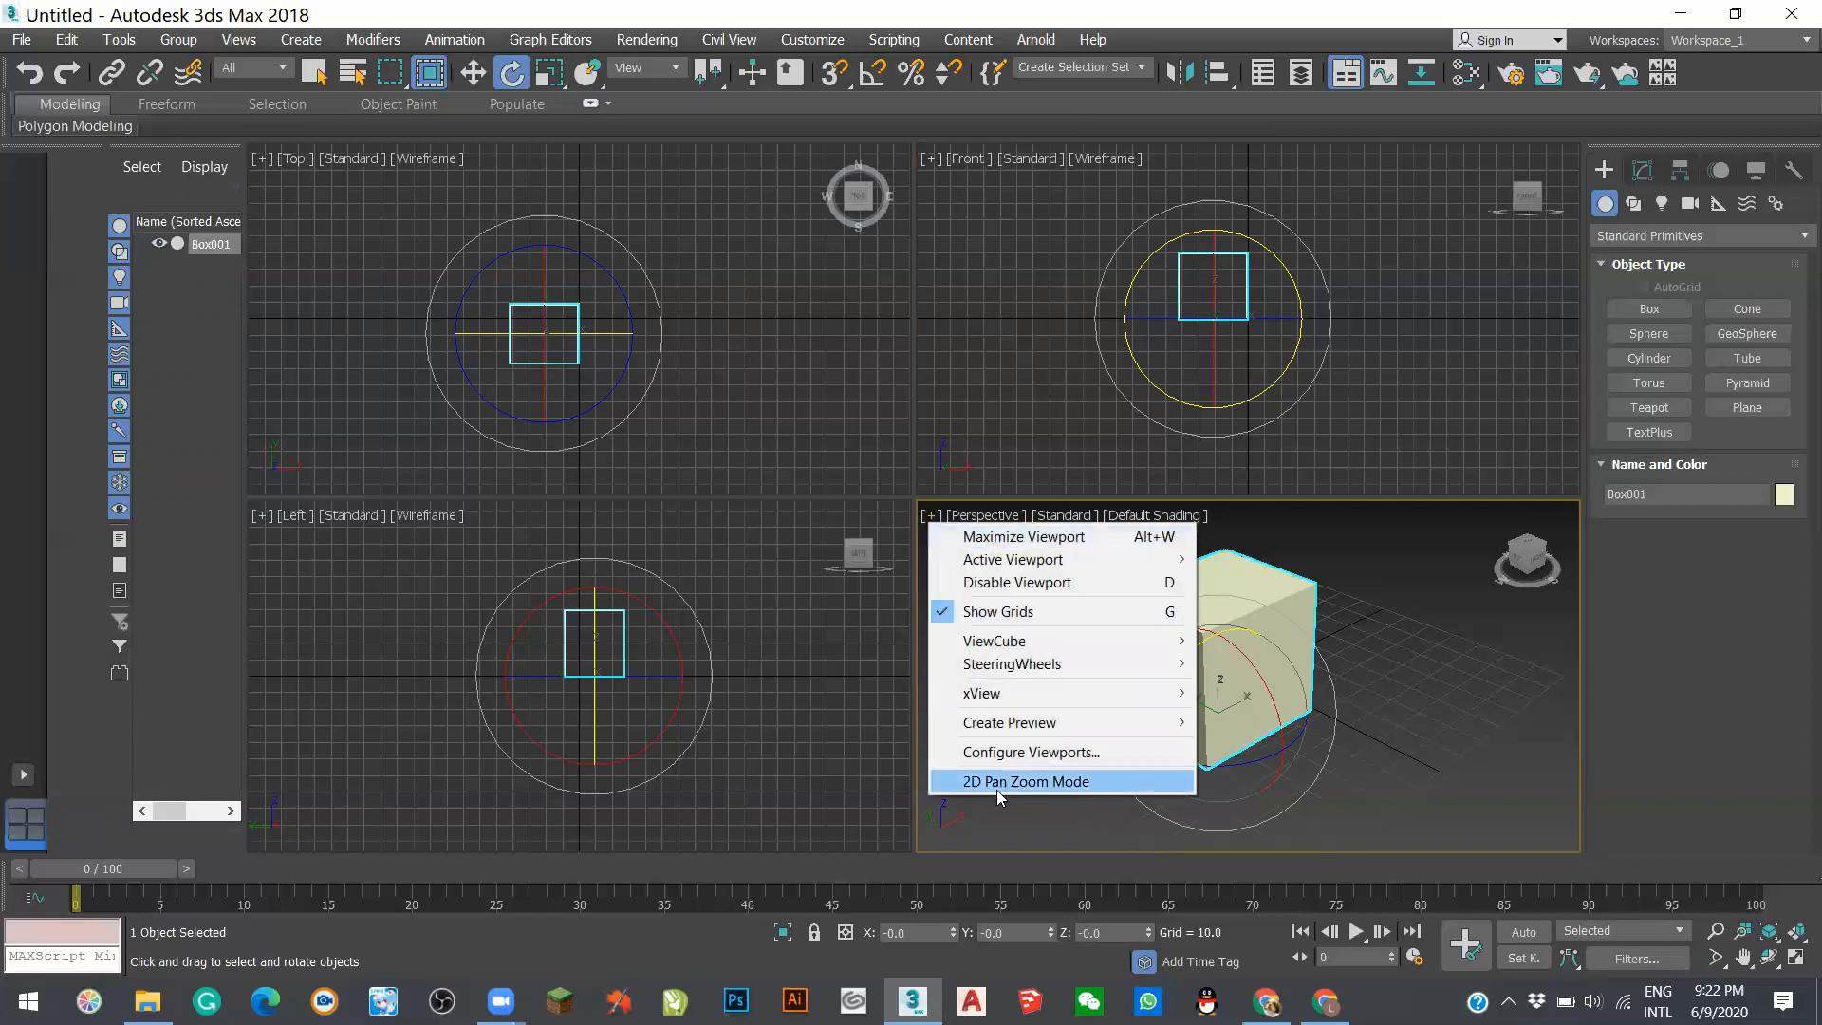
mouse_move(1006, 640)
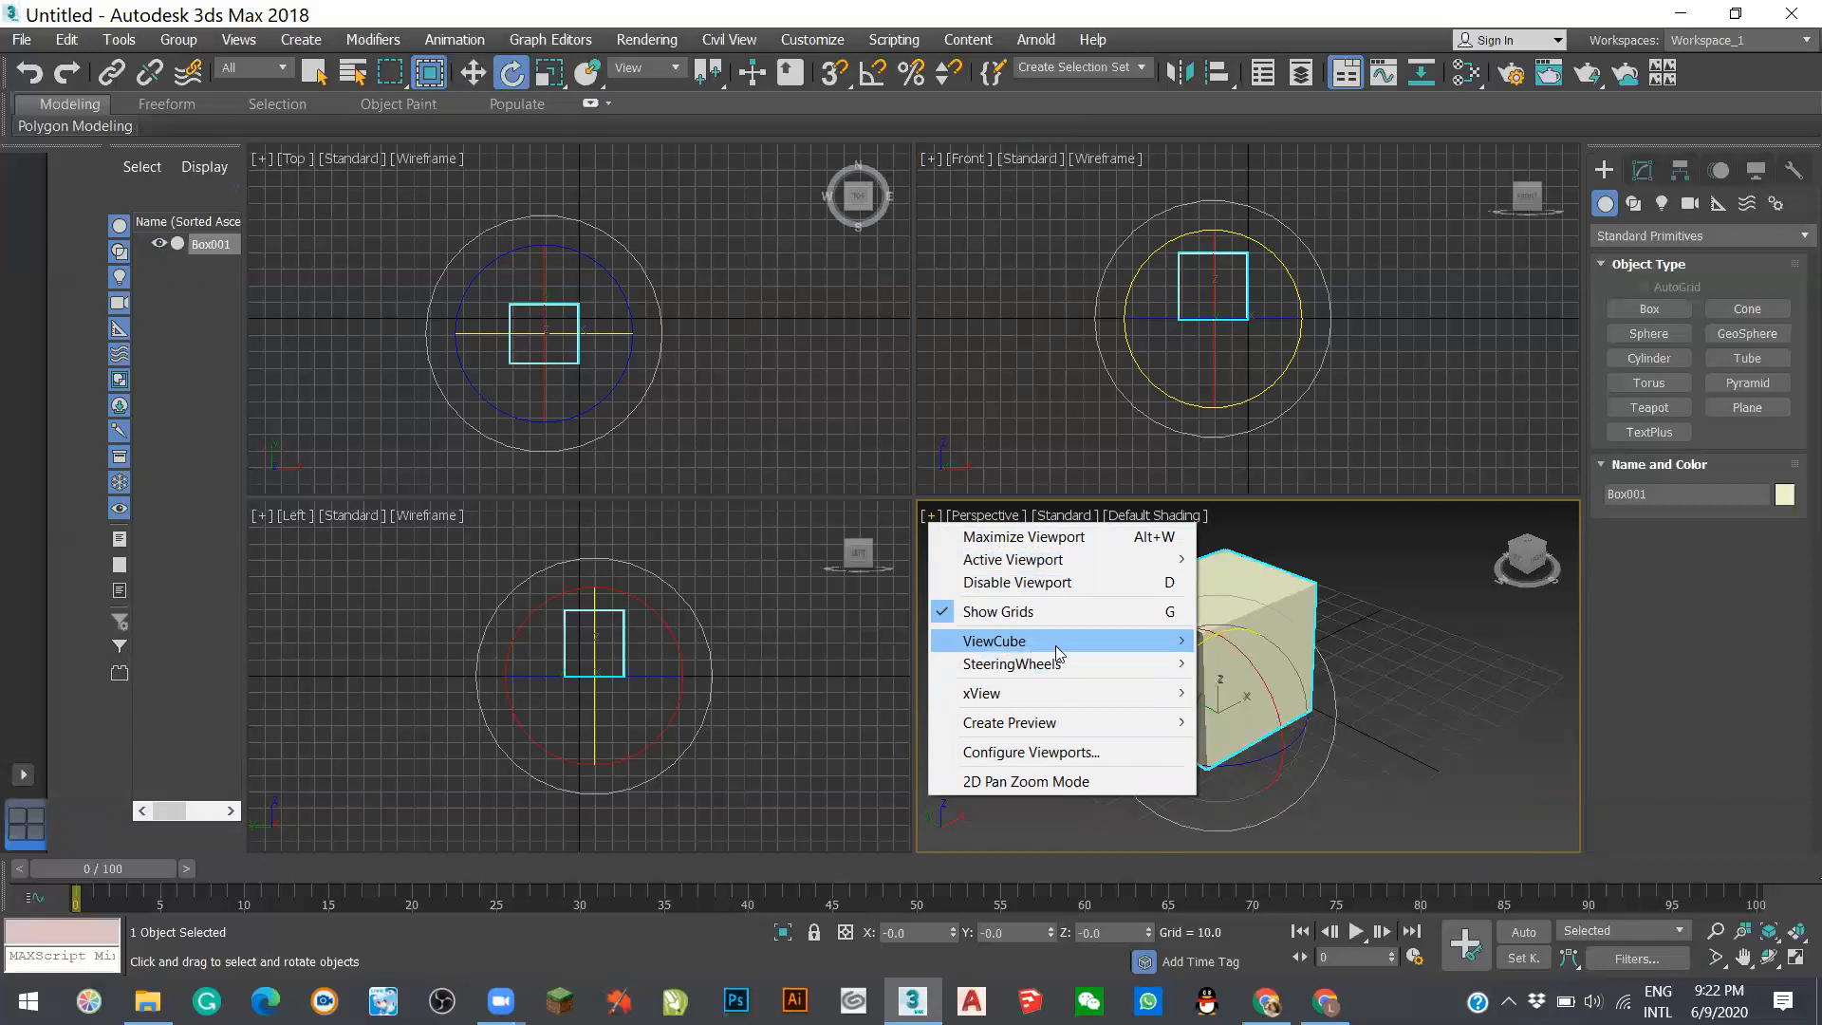
click(1101, 531)
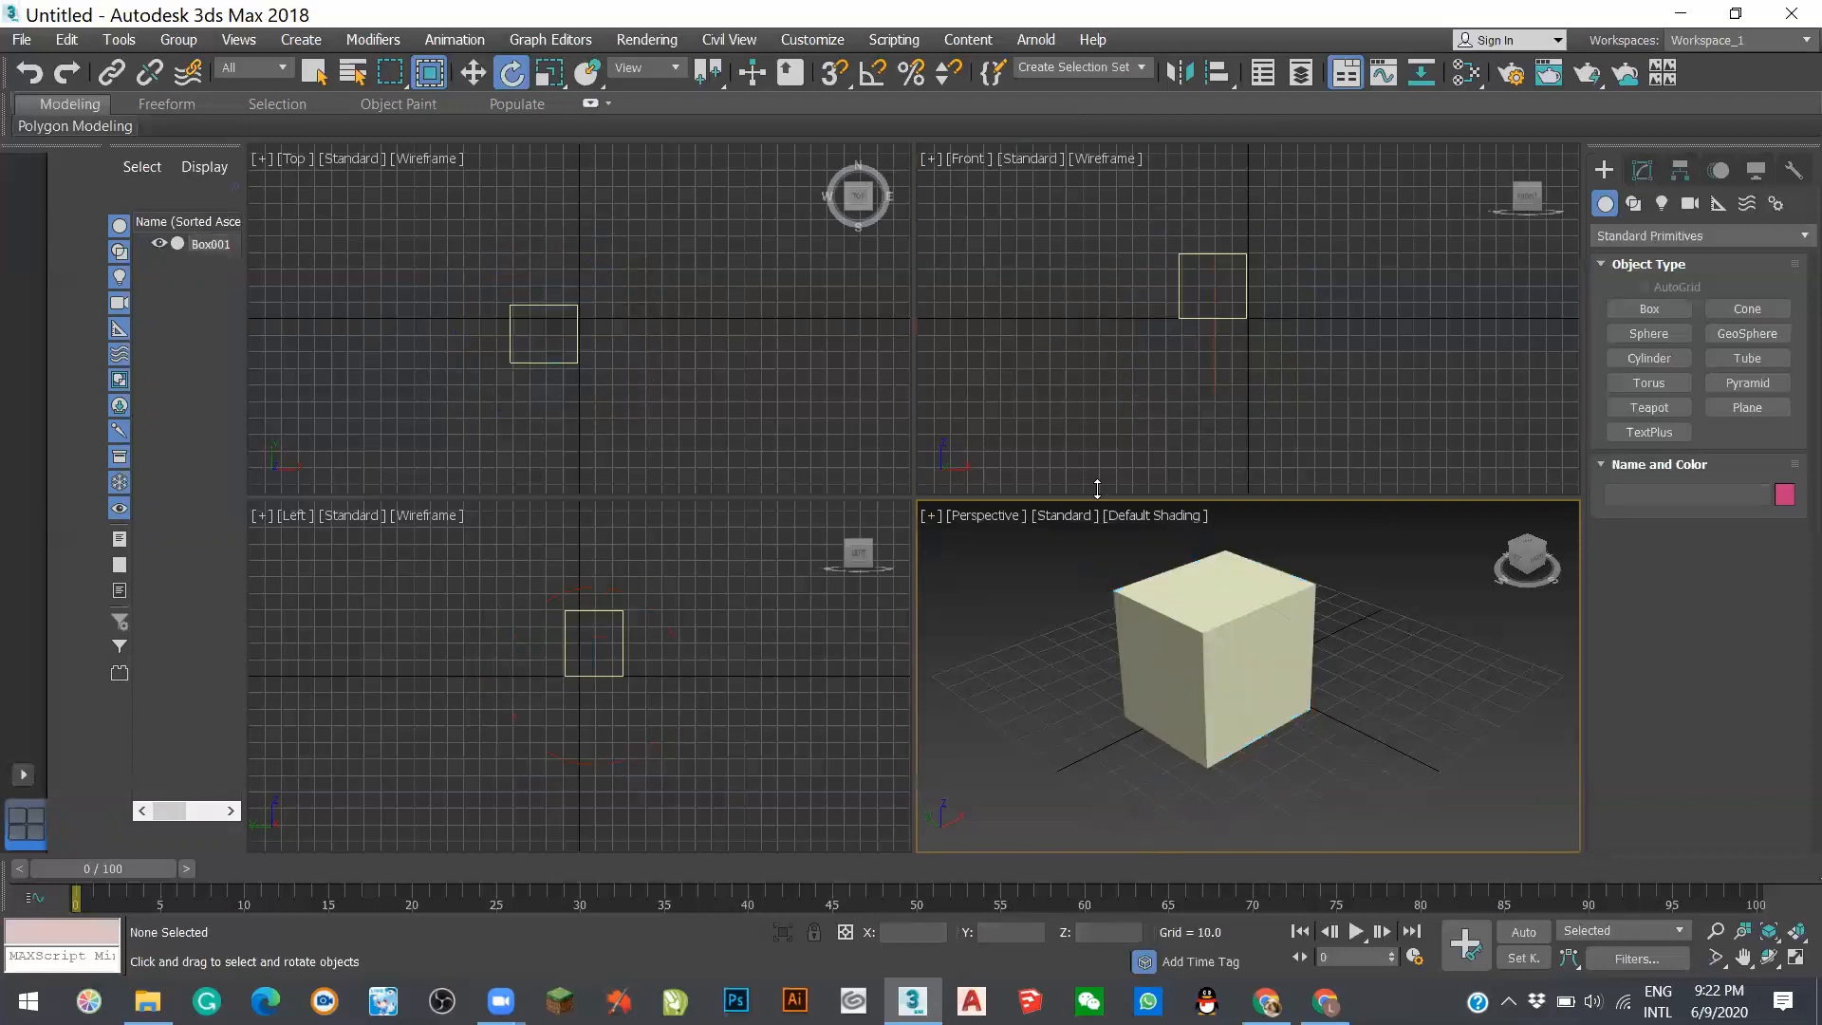
- Turn the ViewCube display off and back on, and review its remaining options for the Perspective viewport
click(935, 517)
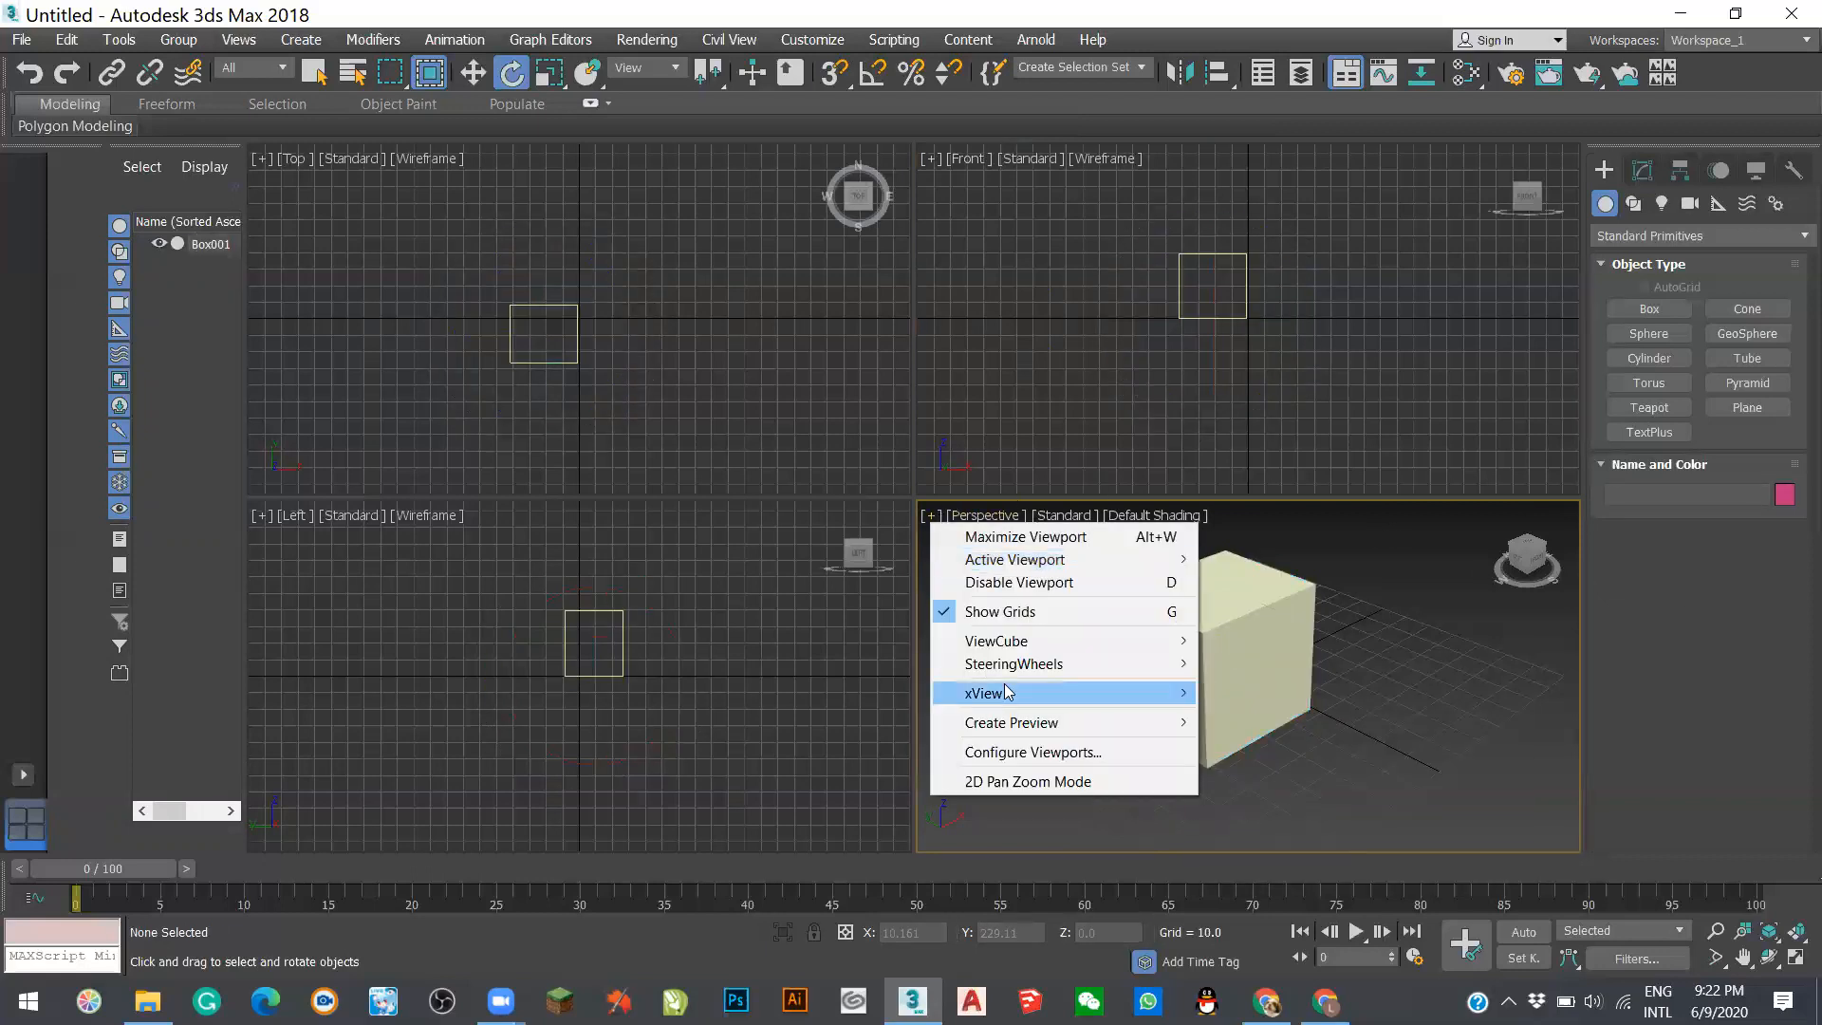
mouse_move(1049, 643)
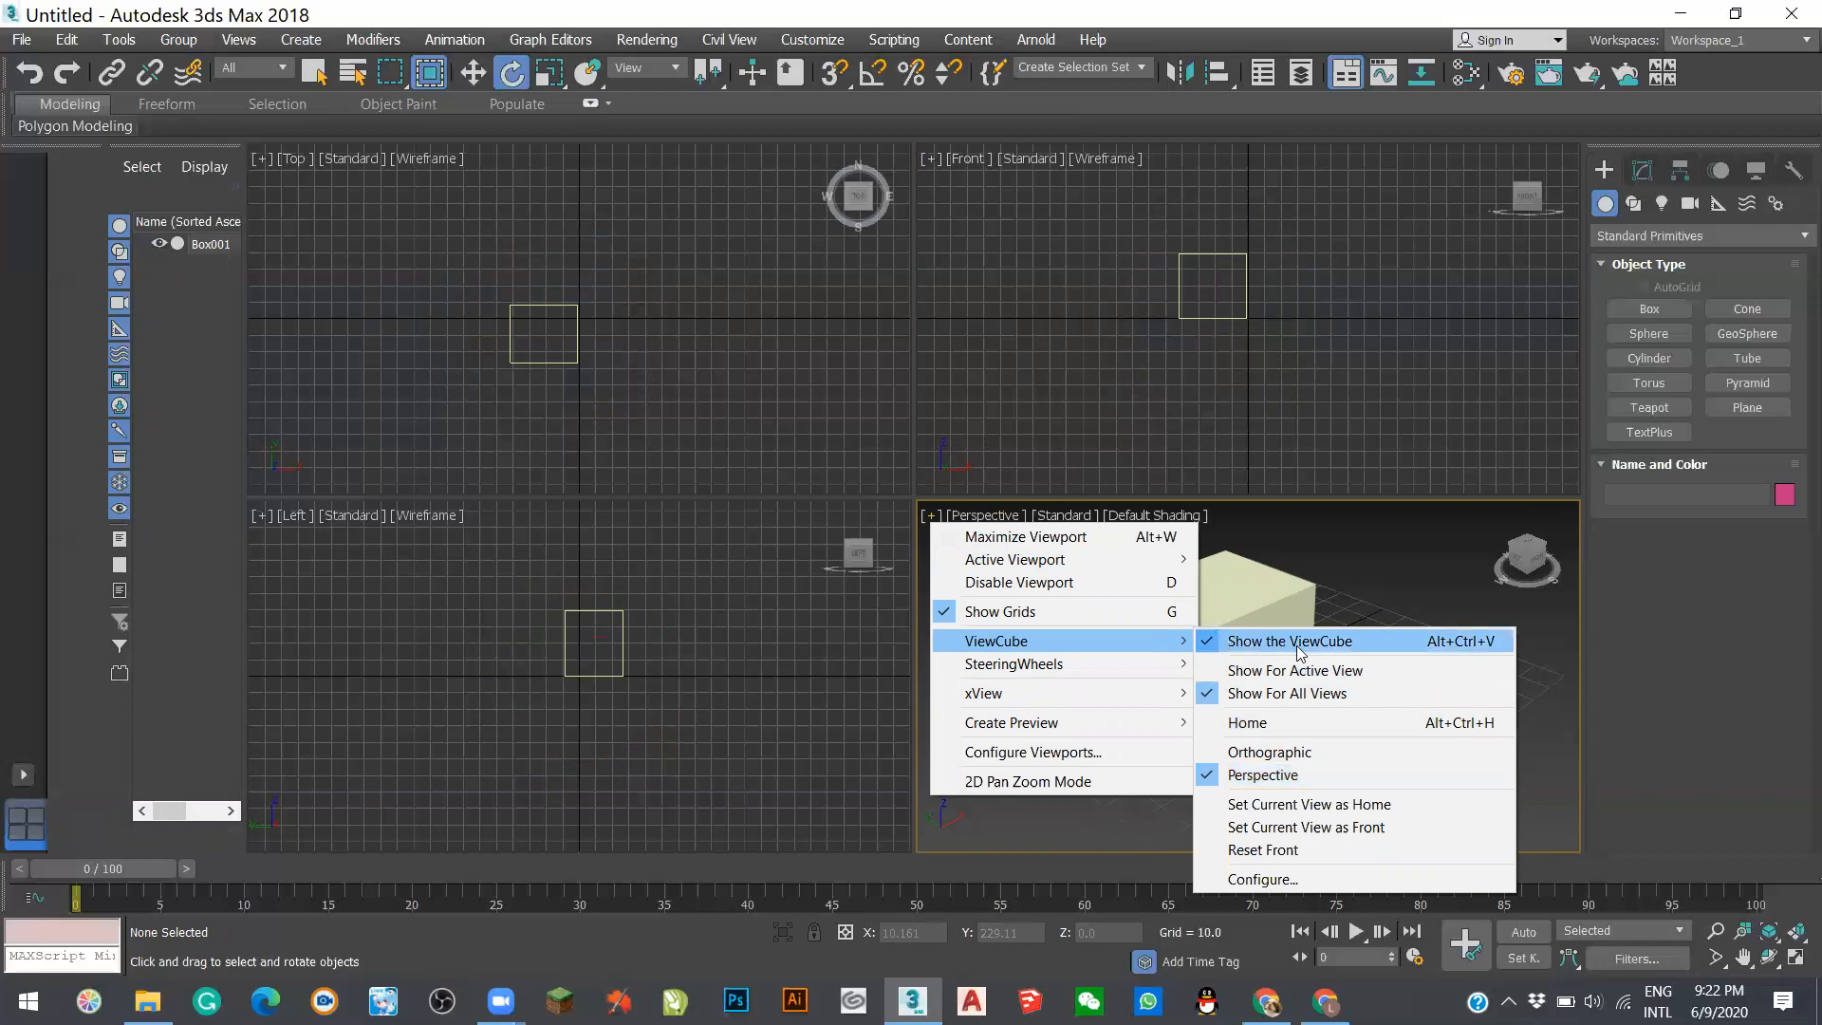
click(1207, 643)
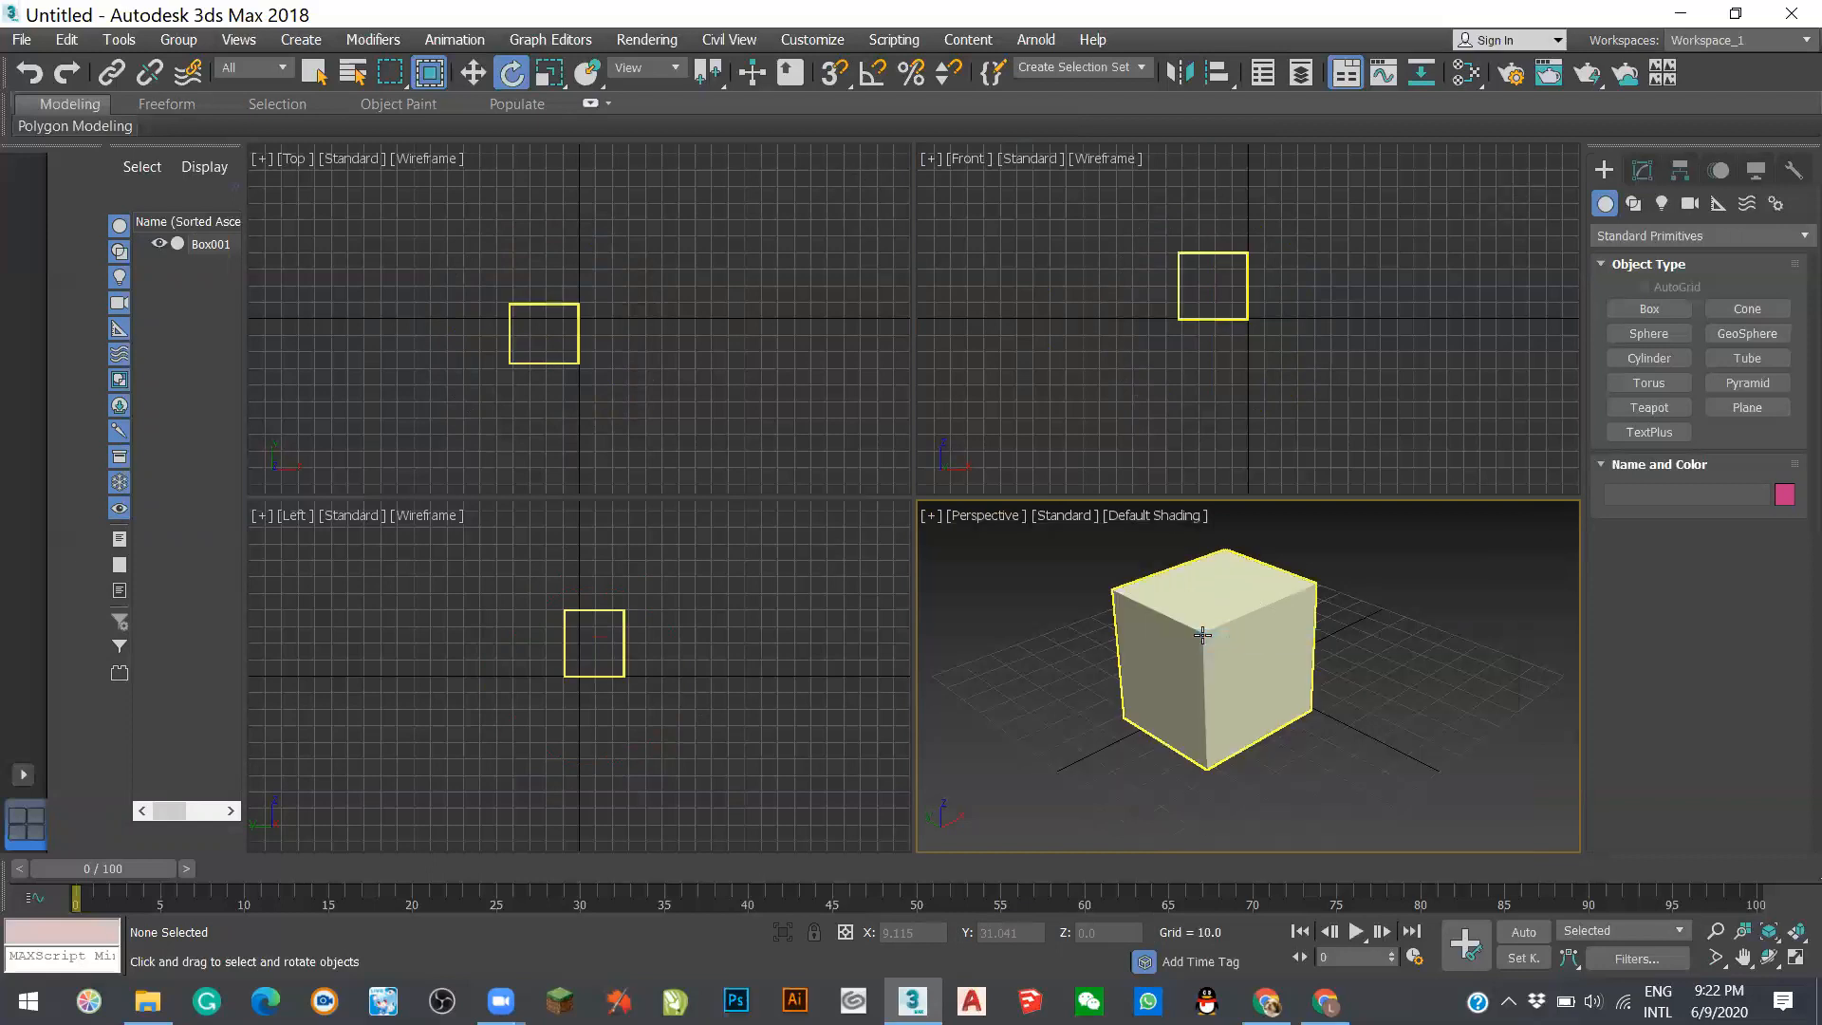
click(931, 517)
mouse_move(1191, 645)
click(1270, 647)
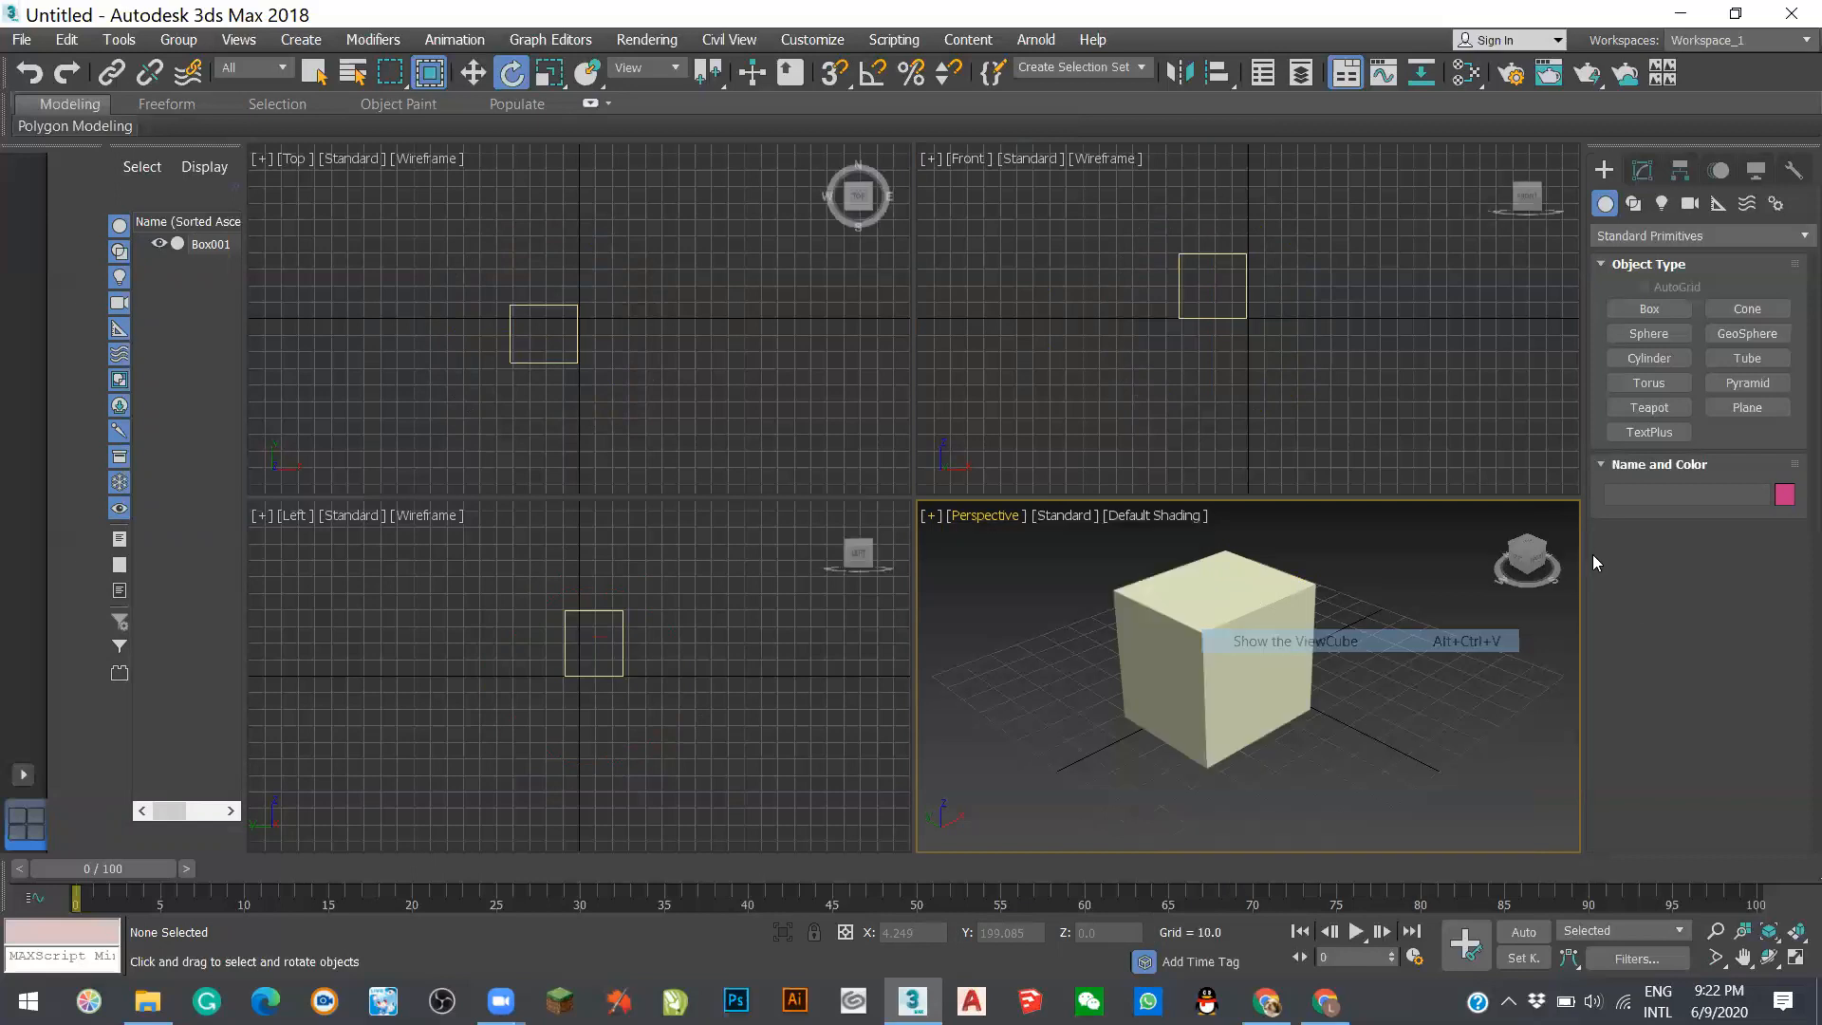
click(932, 516)
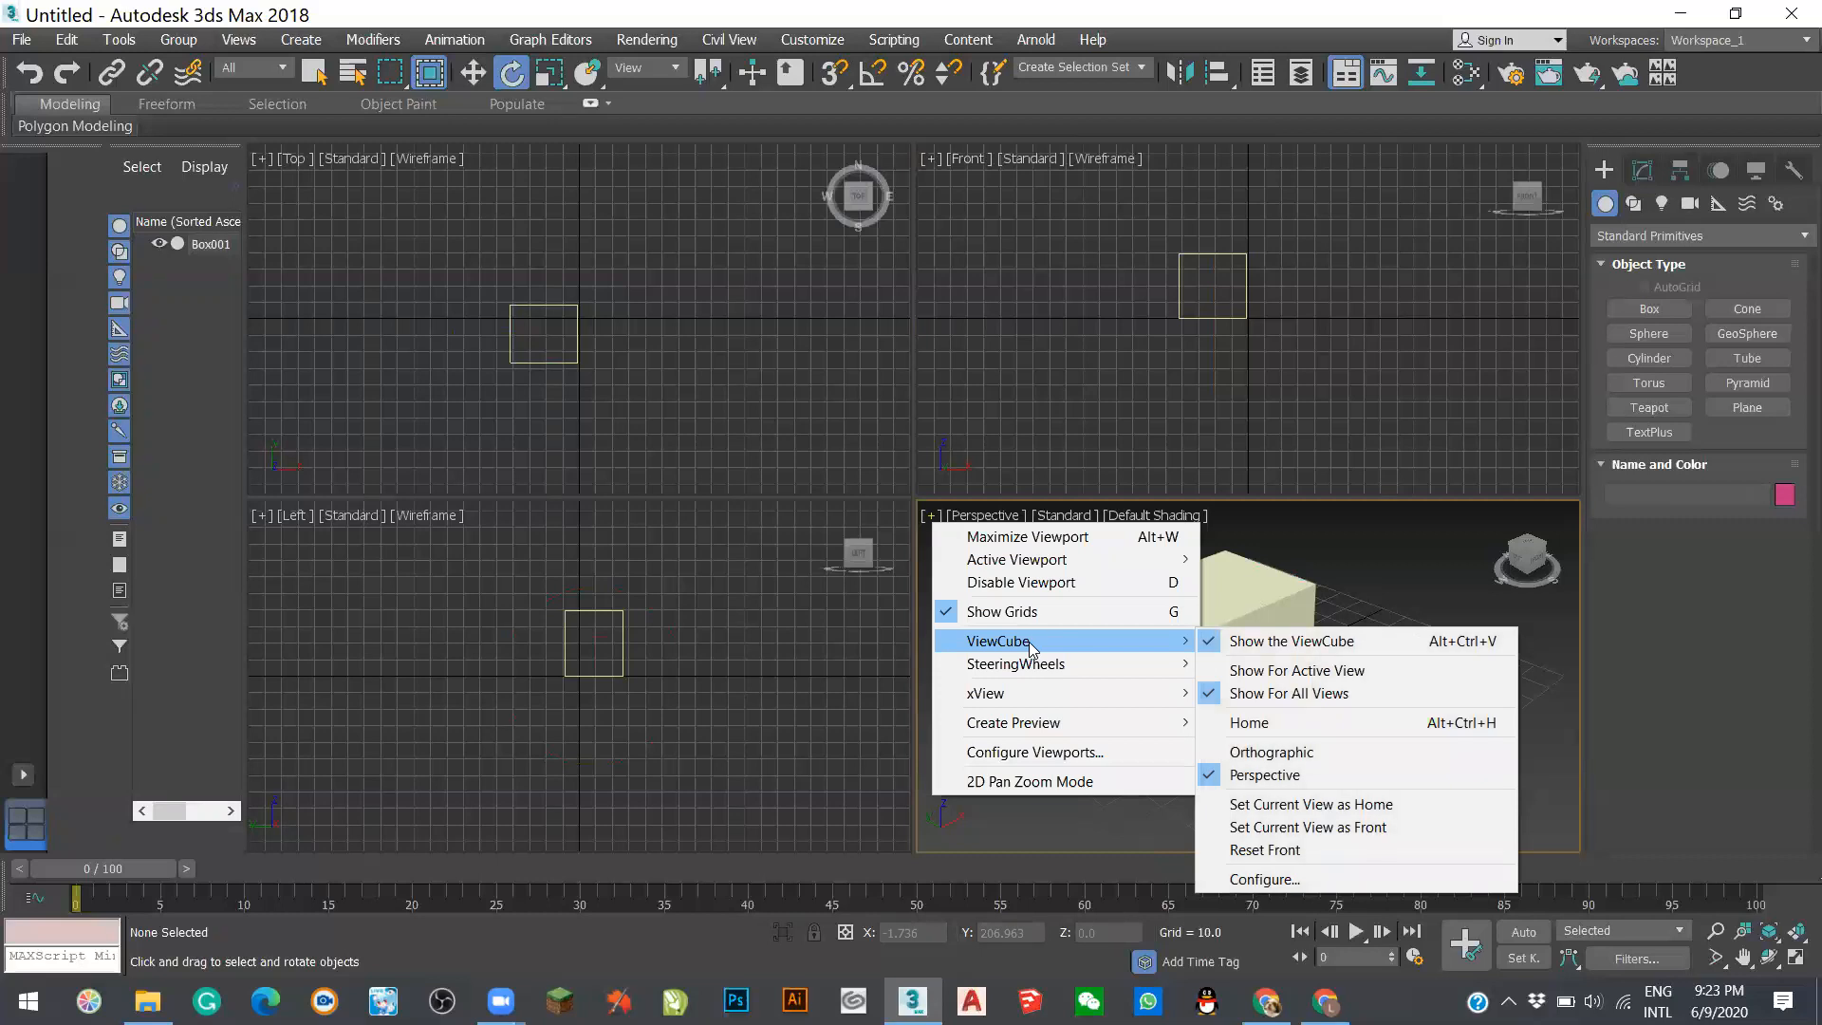
click(1396, 562)
- Toggle the Perspective viewport's grid off and back on
click(934, 517)
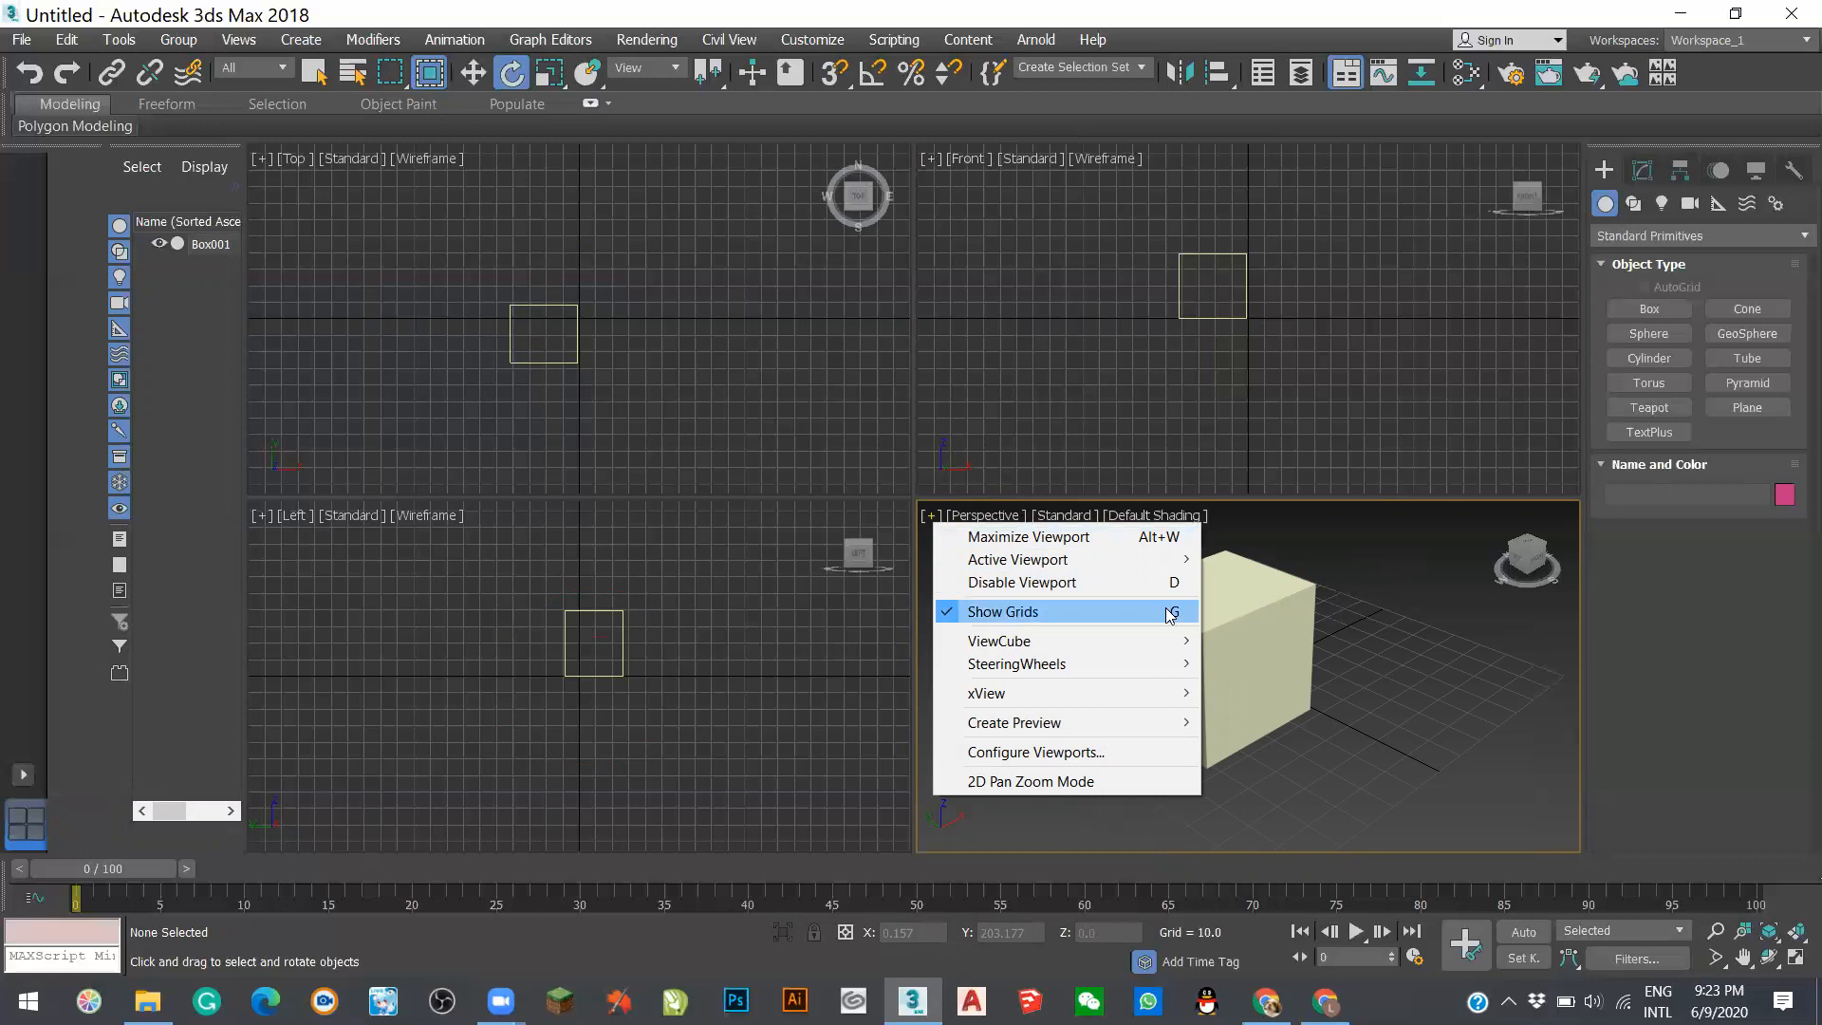
click(1413, 596)
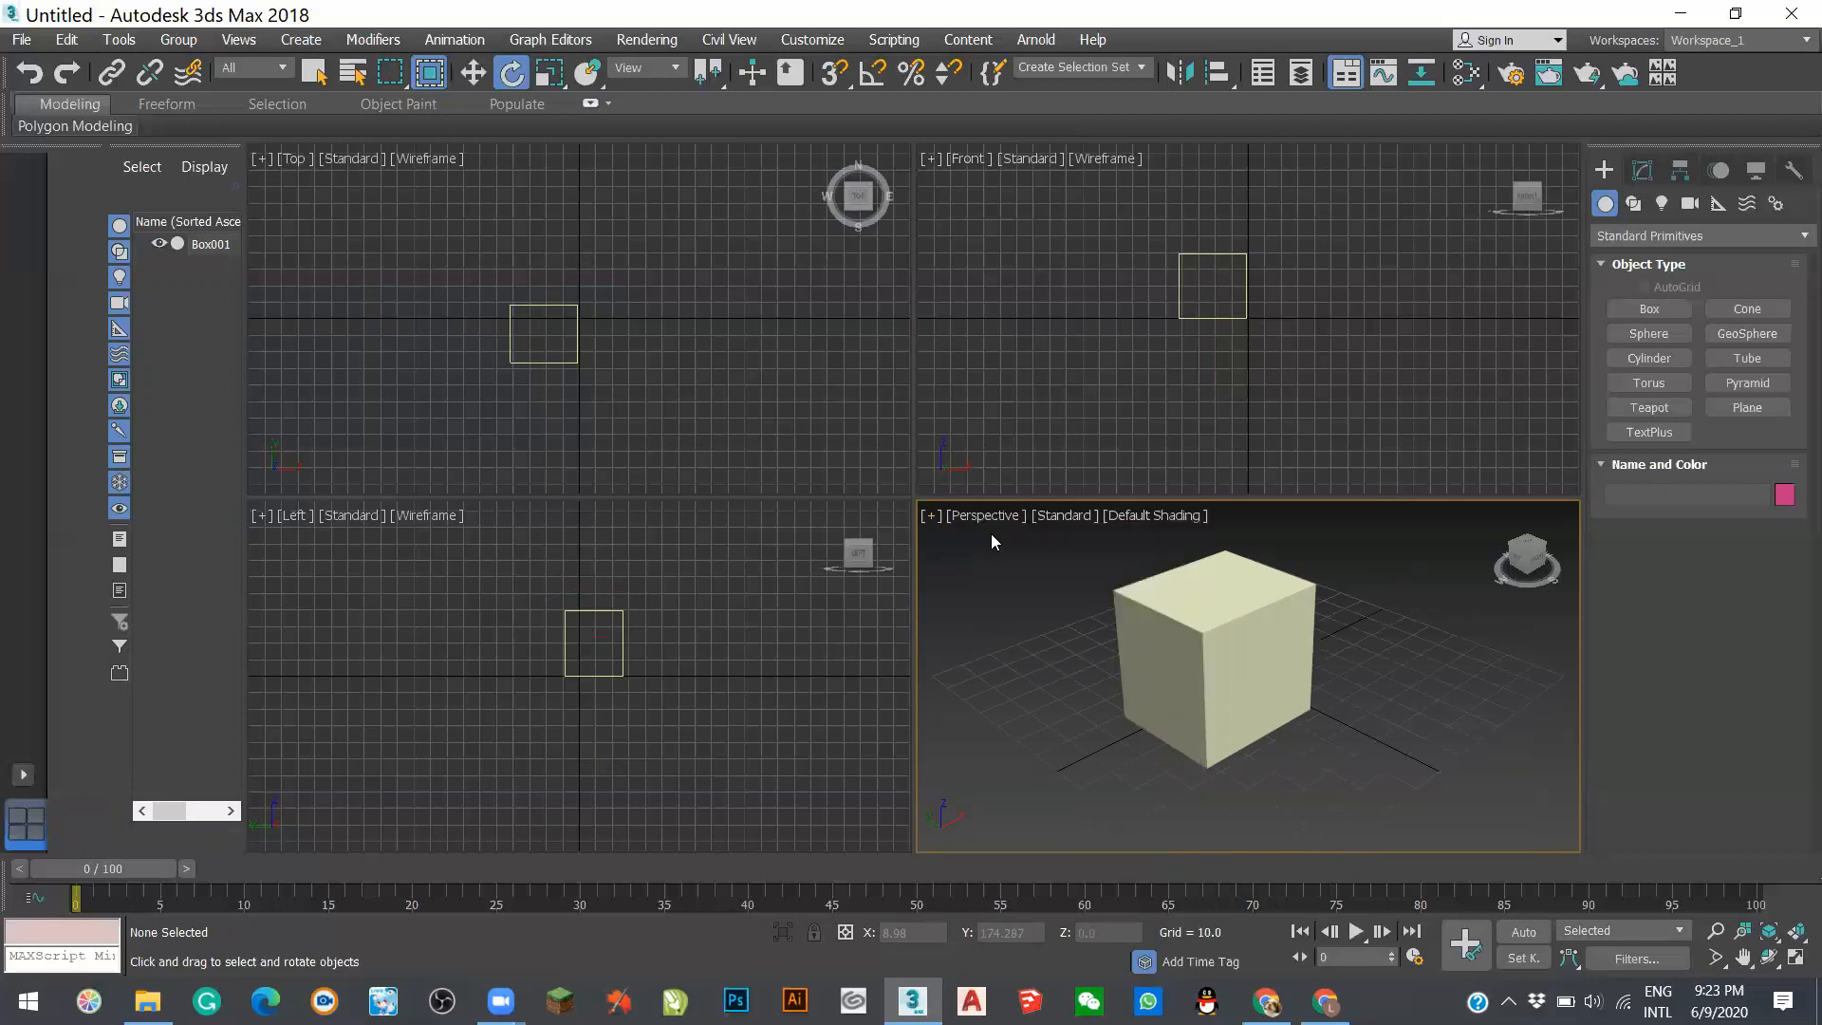
key(g)
key(g)
- Maximize the Perspective viewport and the Front viewport in turn, restoring the four-viewport layout after each
click(934, 518)
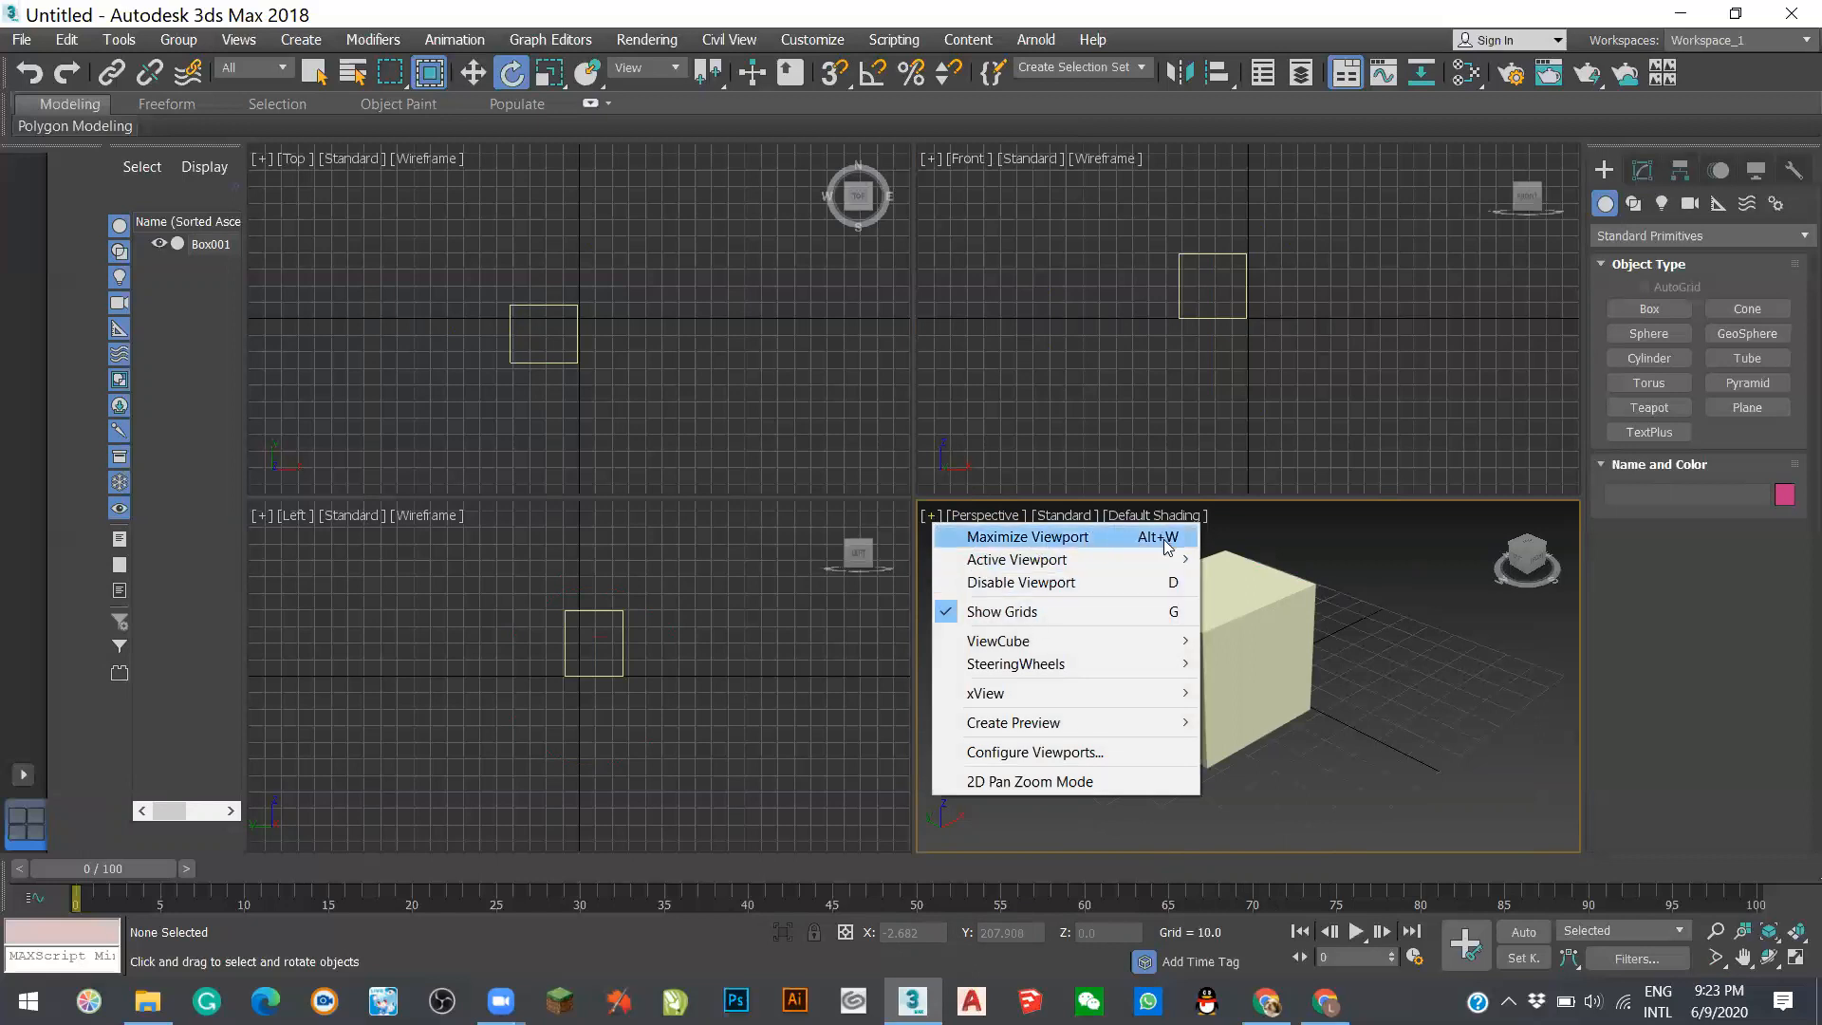
click(1361, 589)
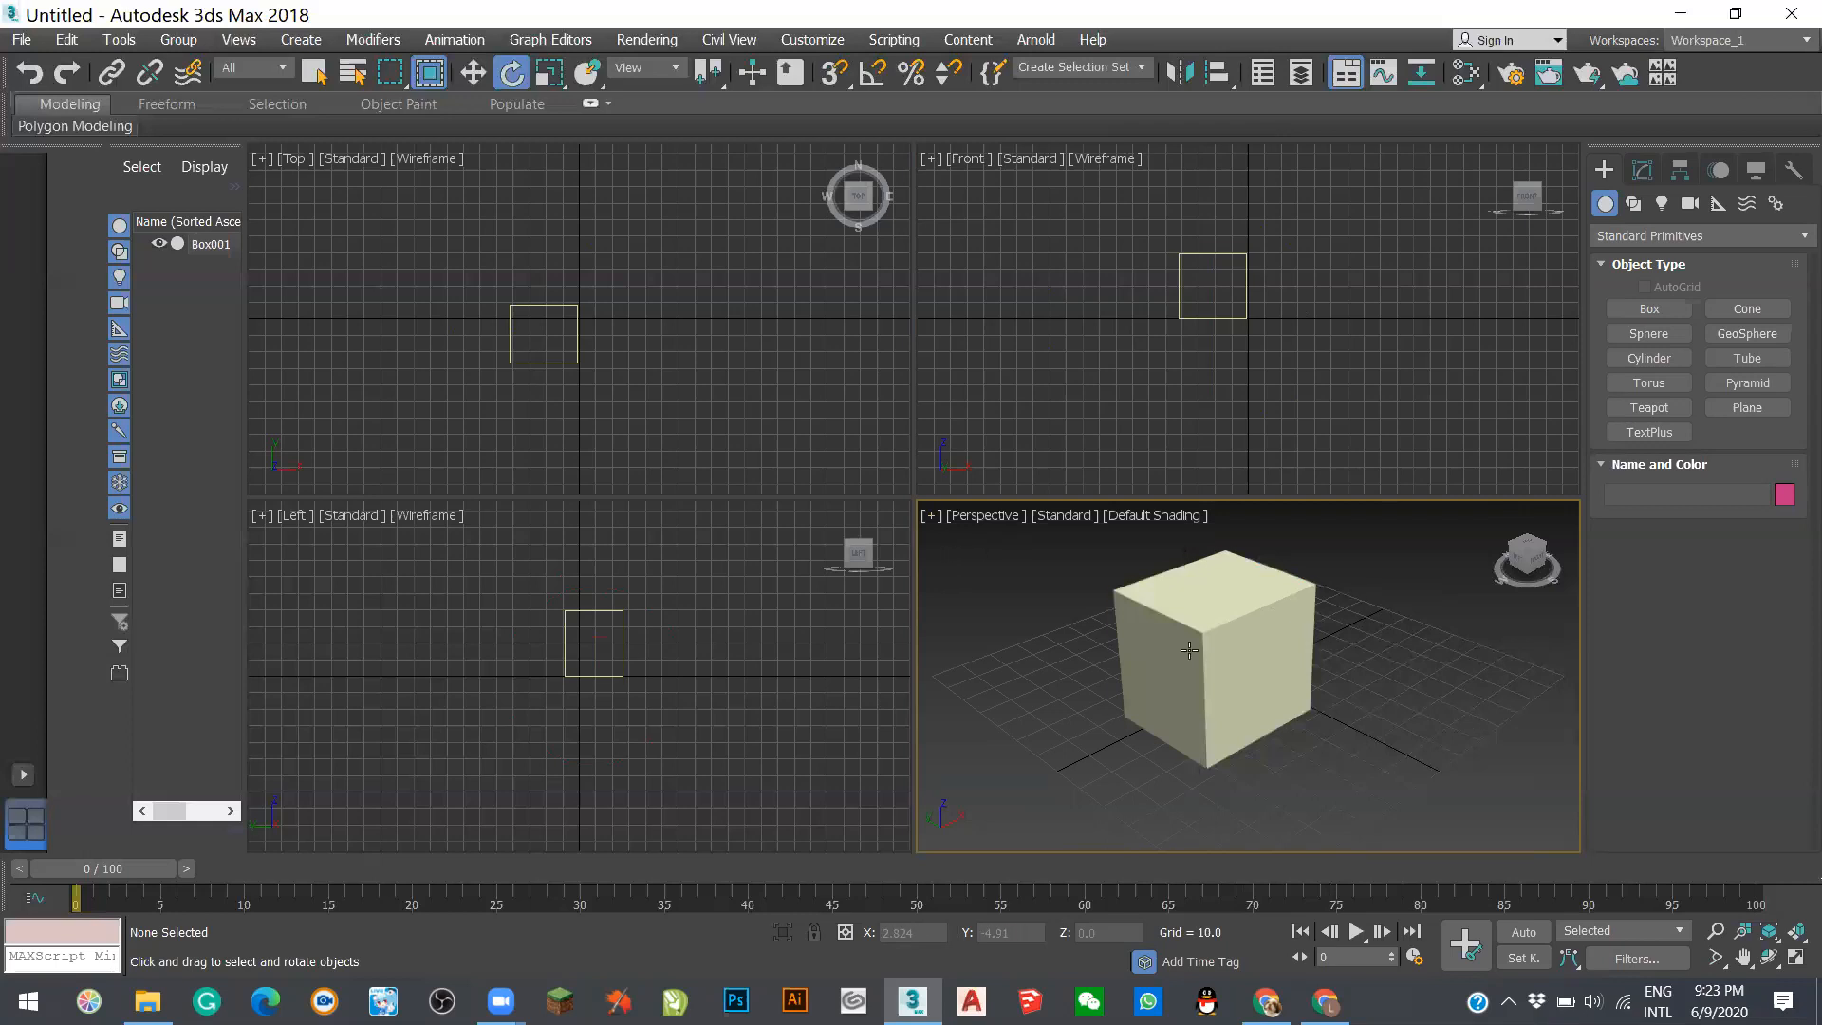
key(alt+w)
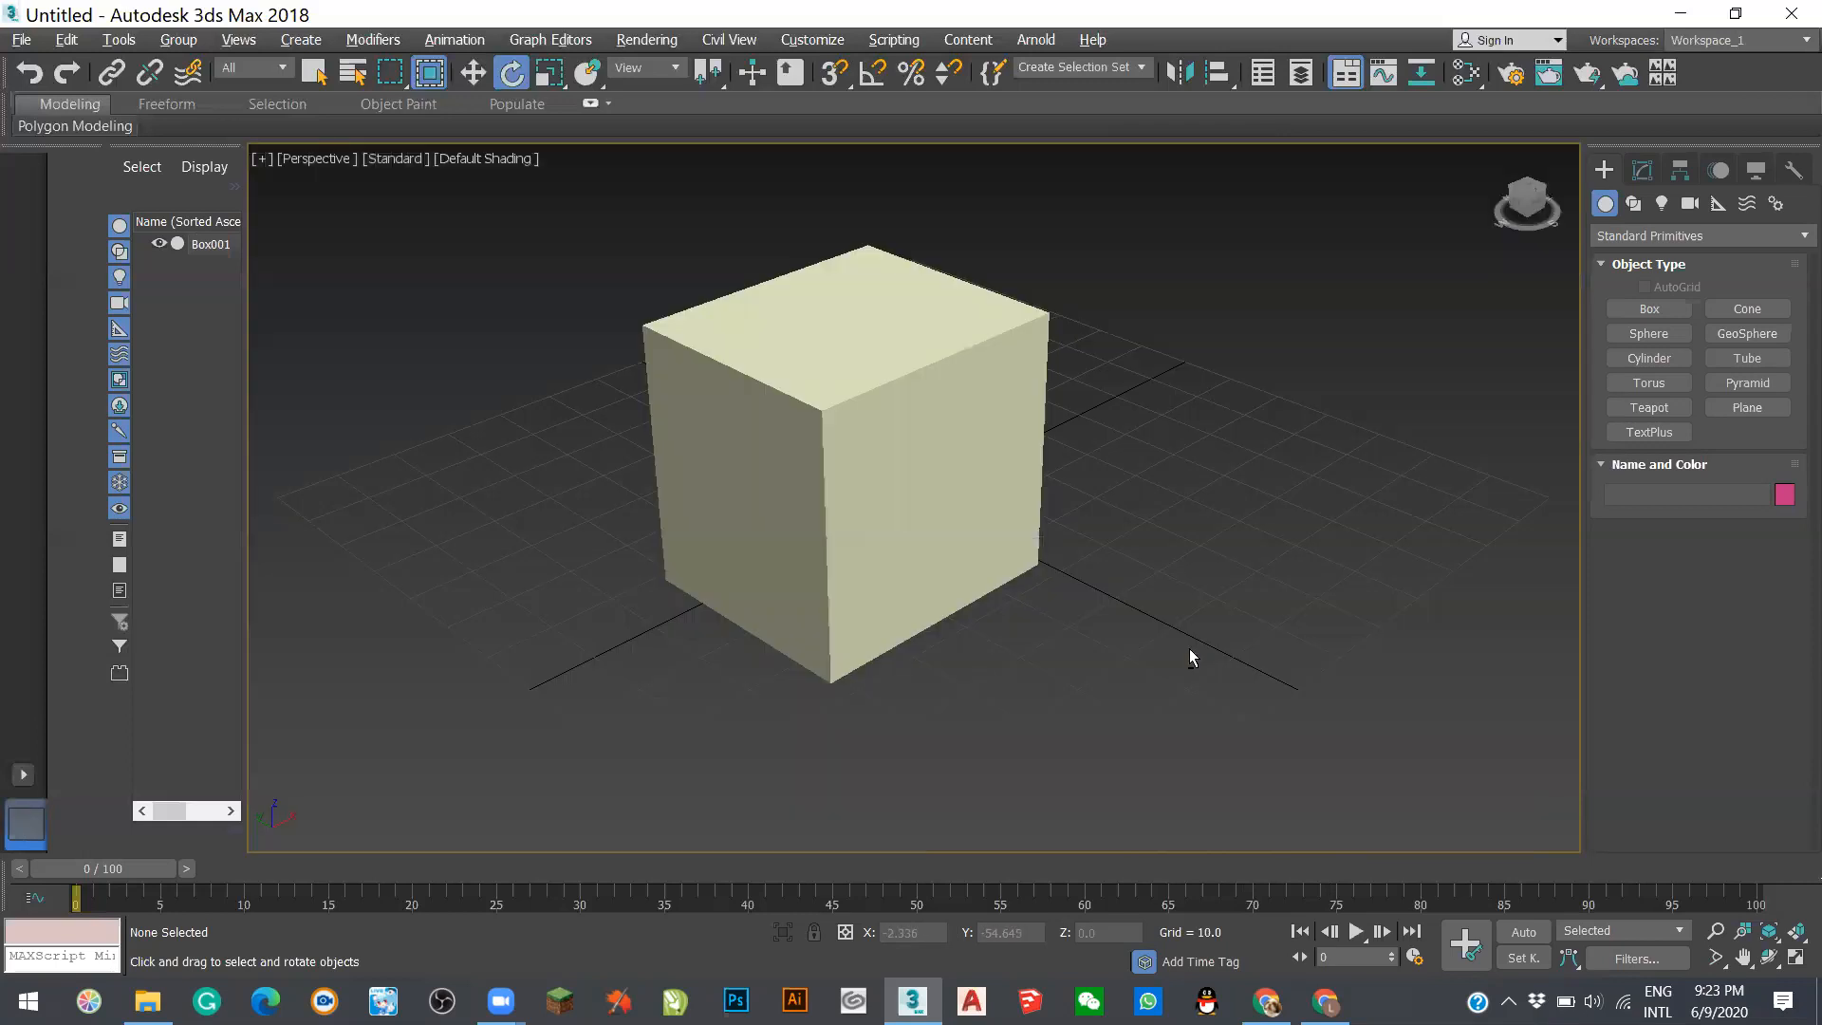
key(alt+w)
click(1083, 302)
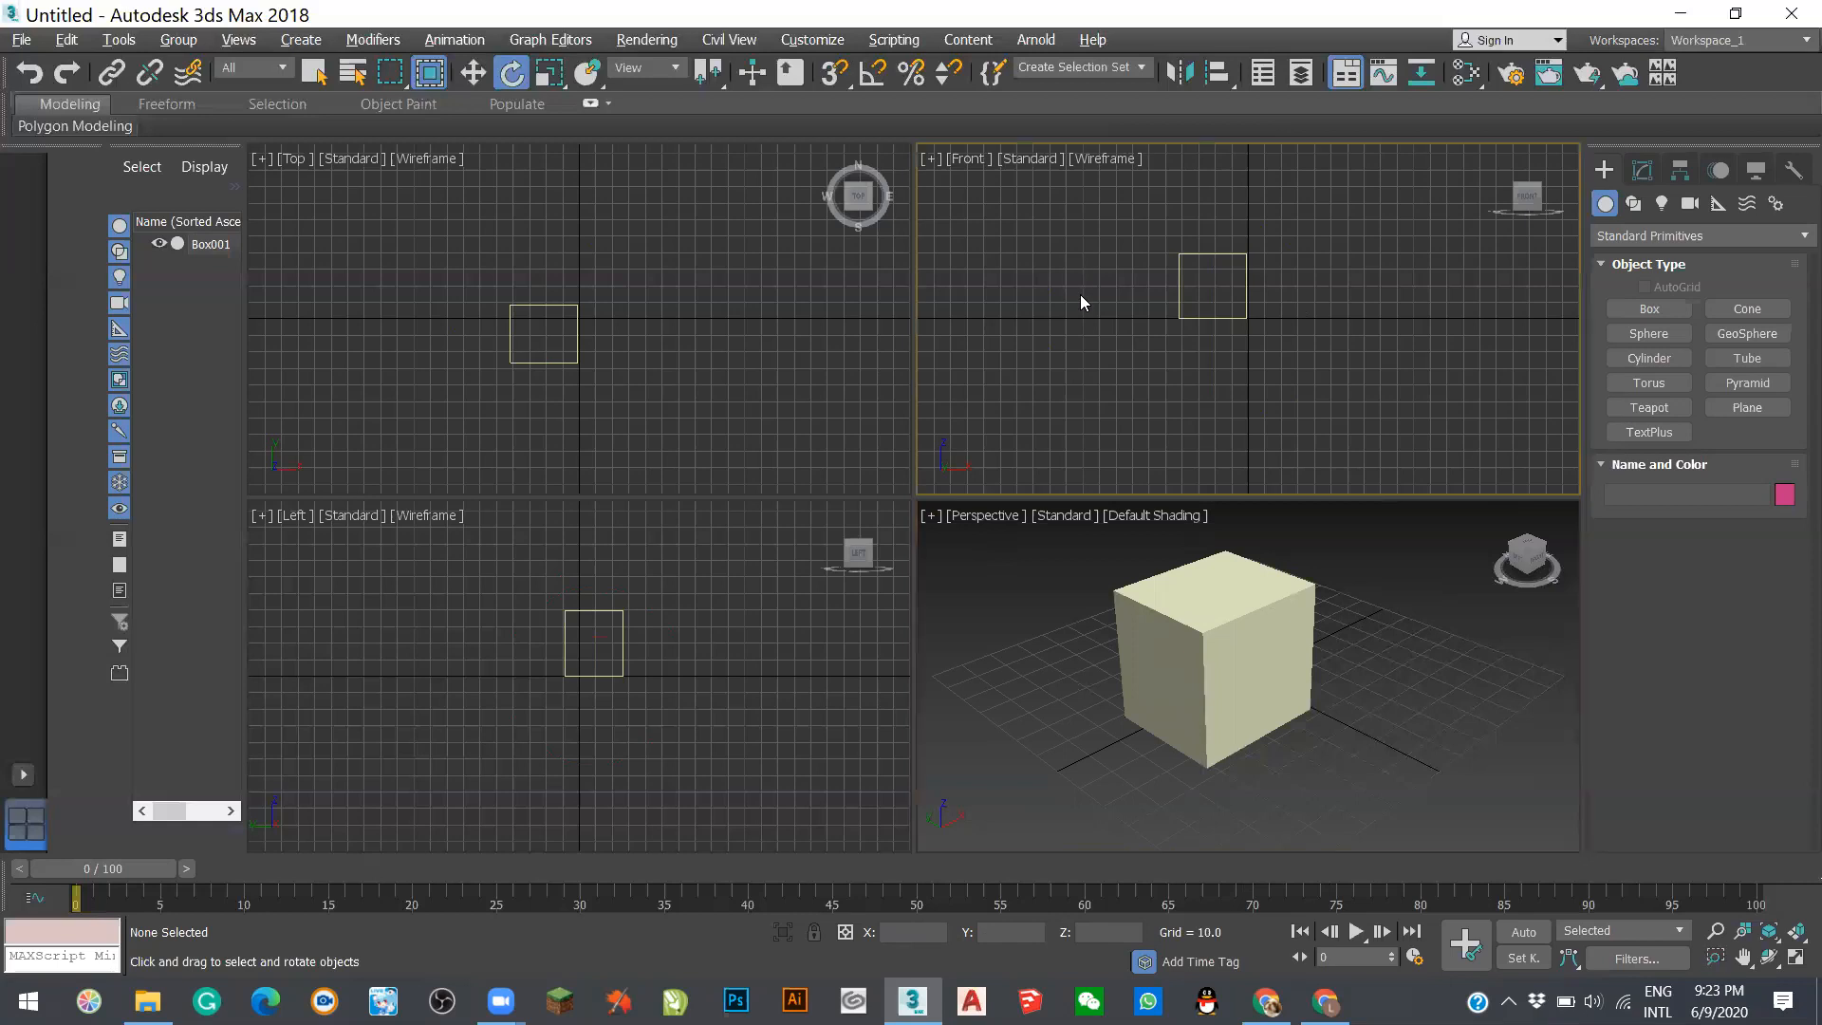
key(alt+w)
key(alt+w)
- Select the box, switch to the Select Object tool, and clear the selection
mouse_move(1210, 701)
mouse_down()
mouse_move(1273, 744)
mouse_move(1211, 701)
mouse_up()
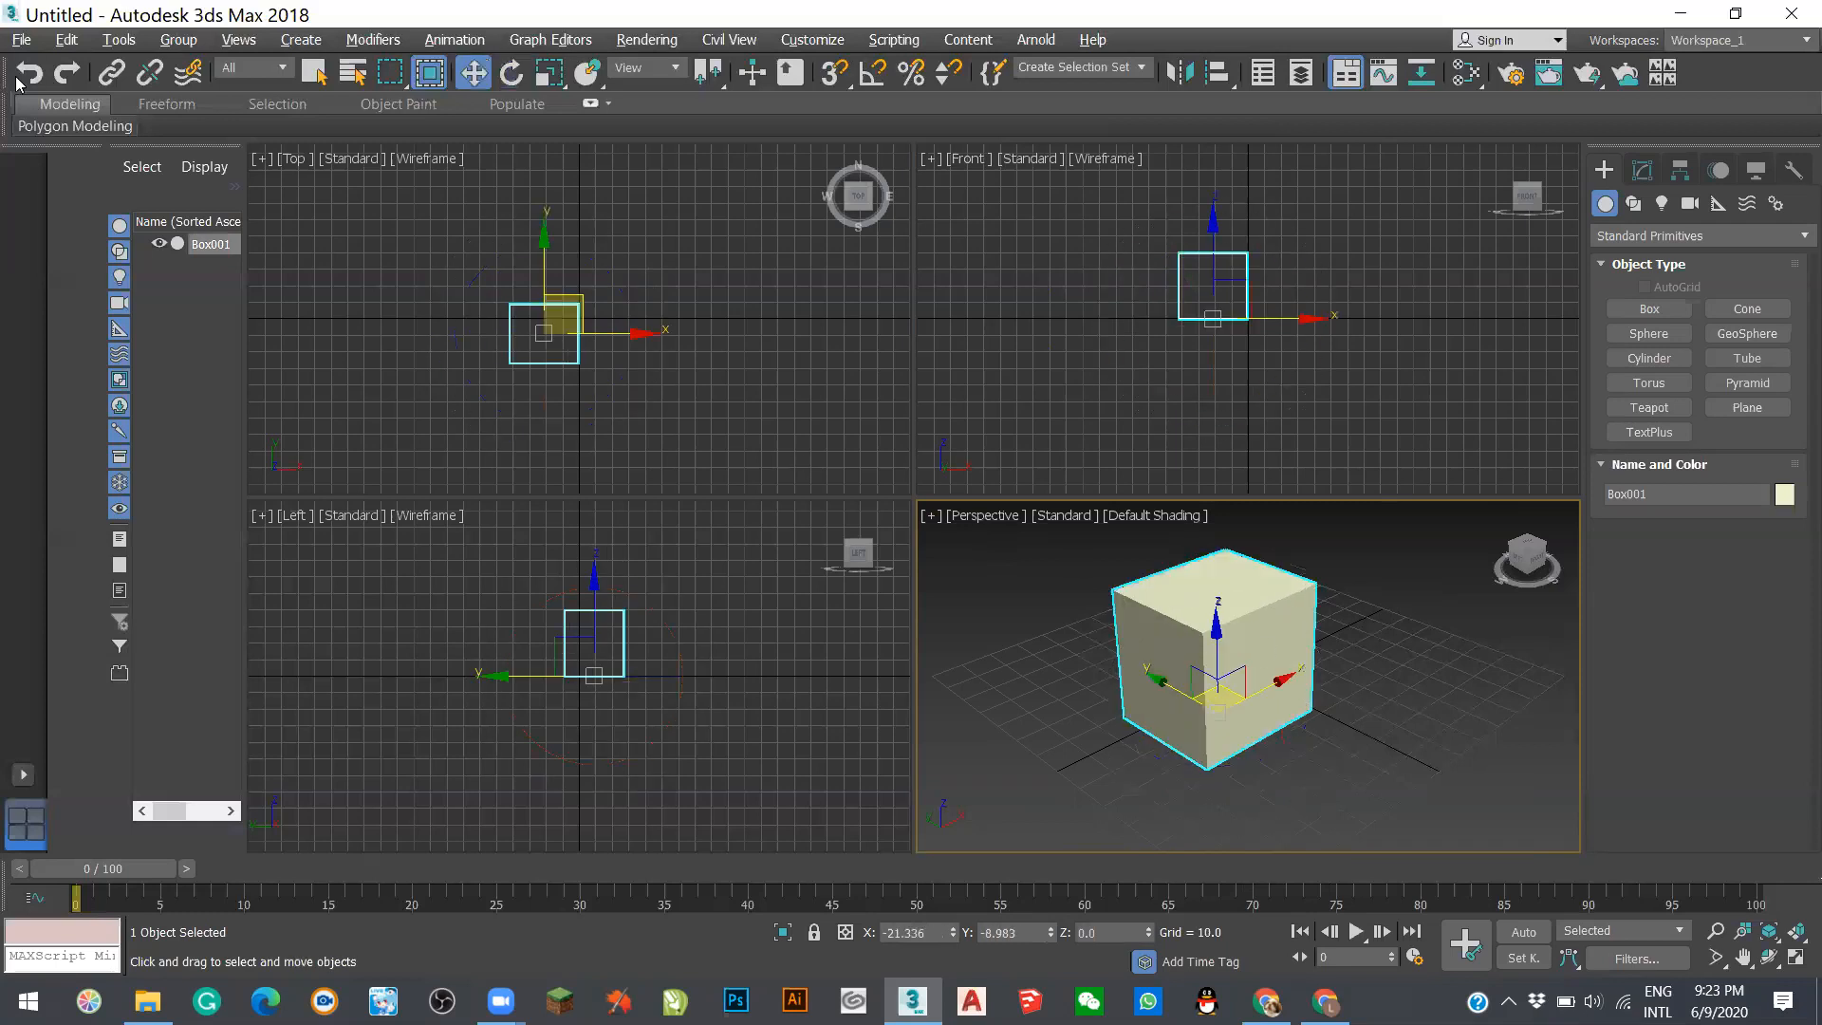
click(314, 72)
click(1358, 619)
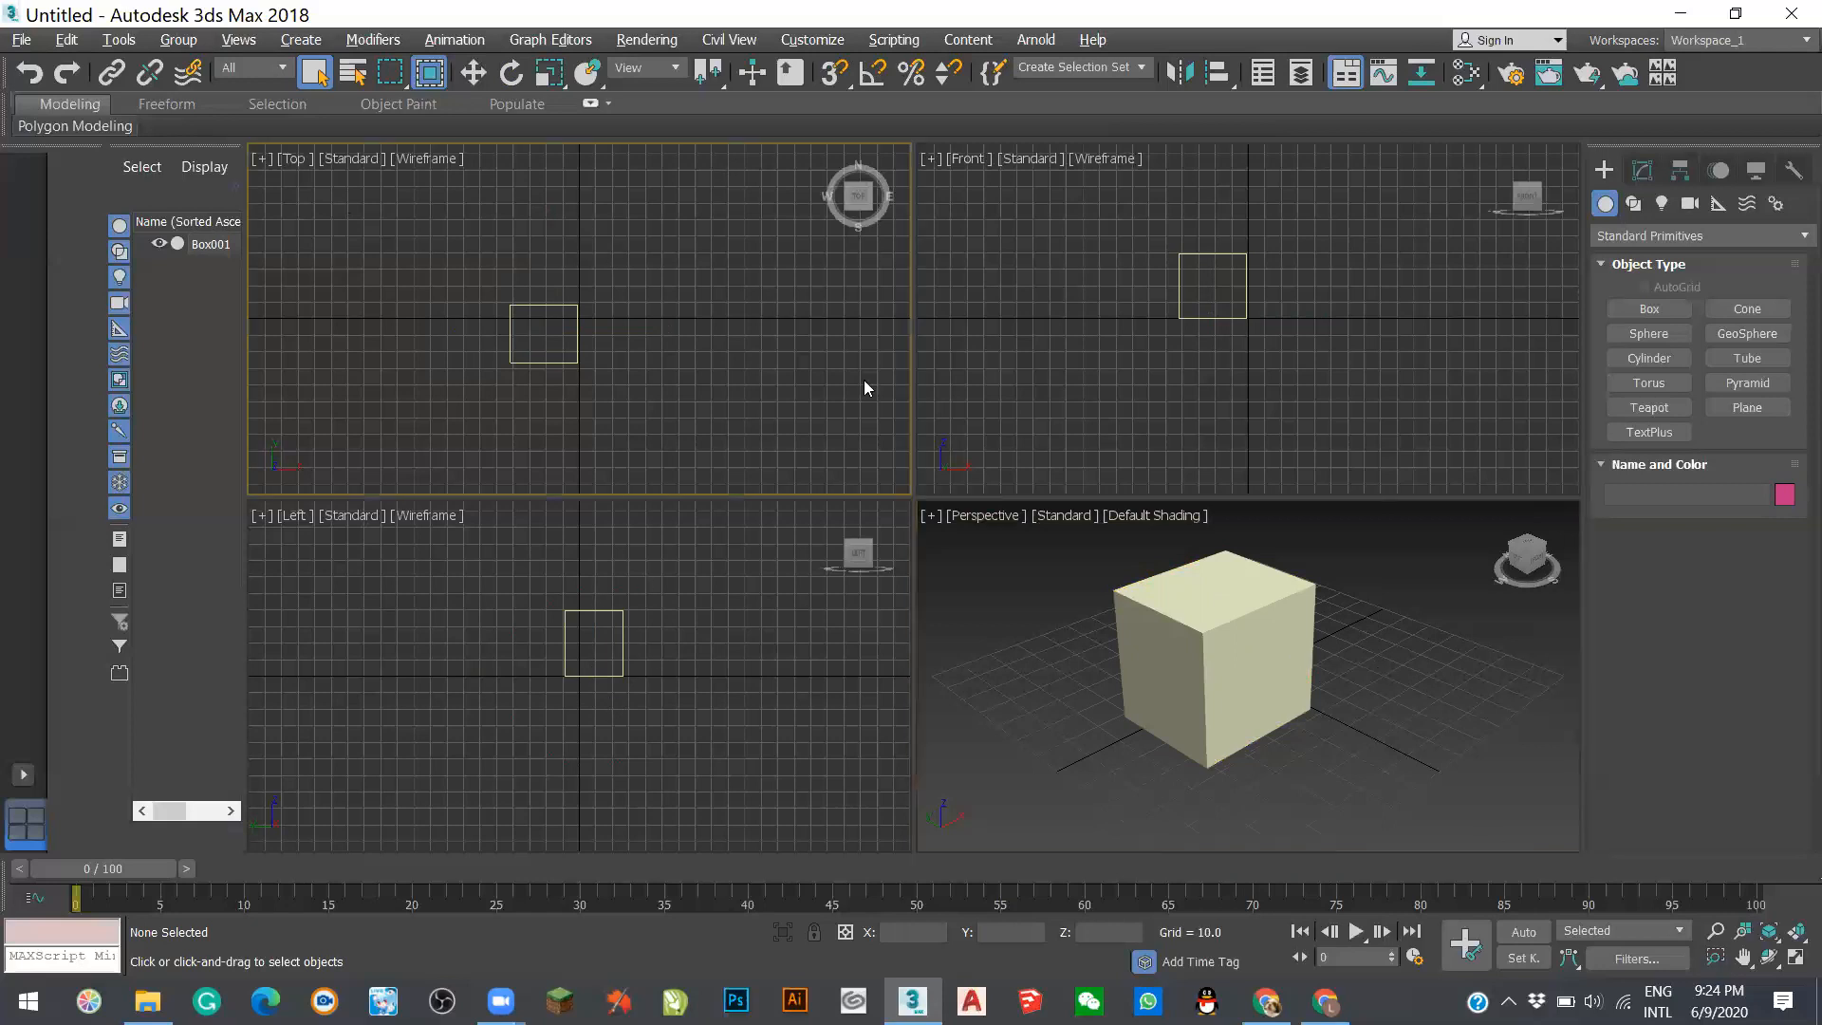
- Look through the point-of-view options of the Front viewport without changing its view
click(710, 245)
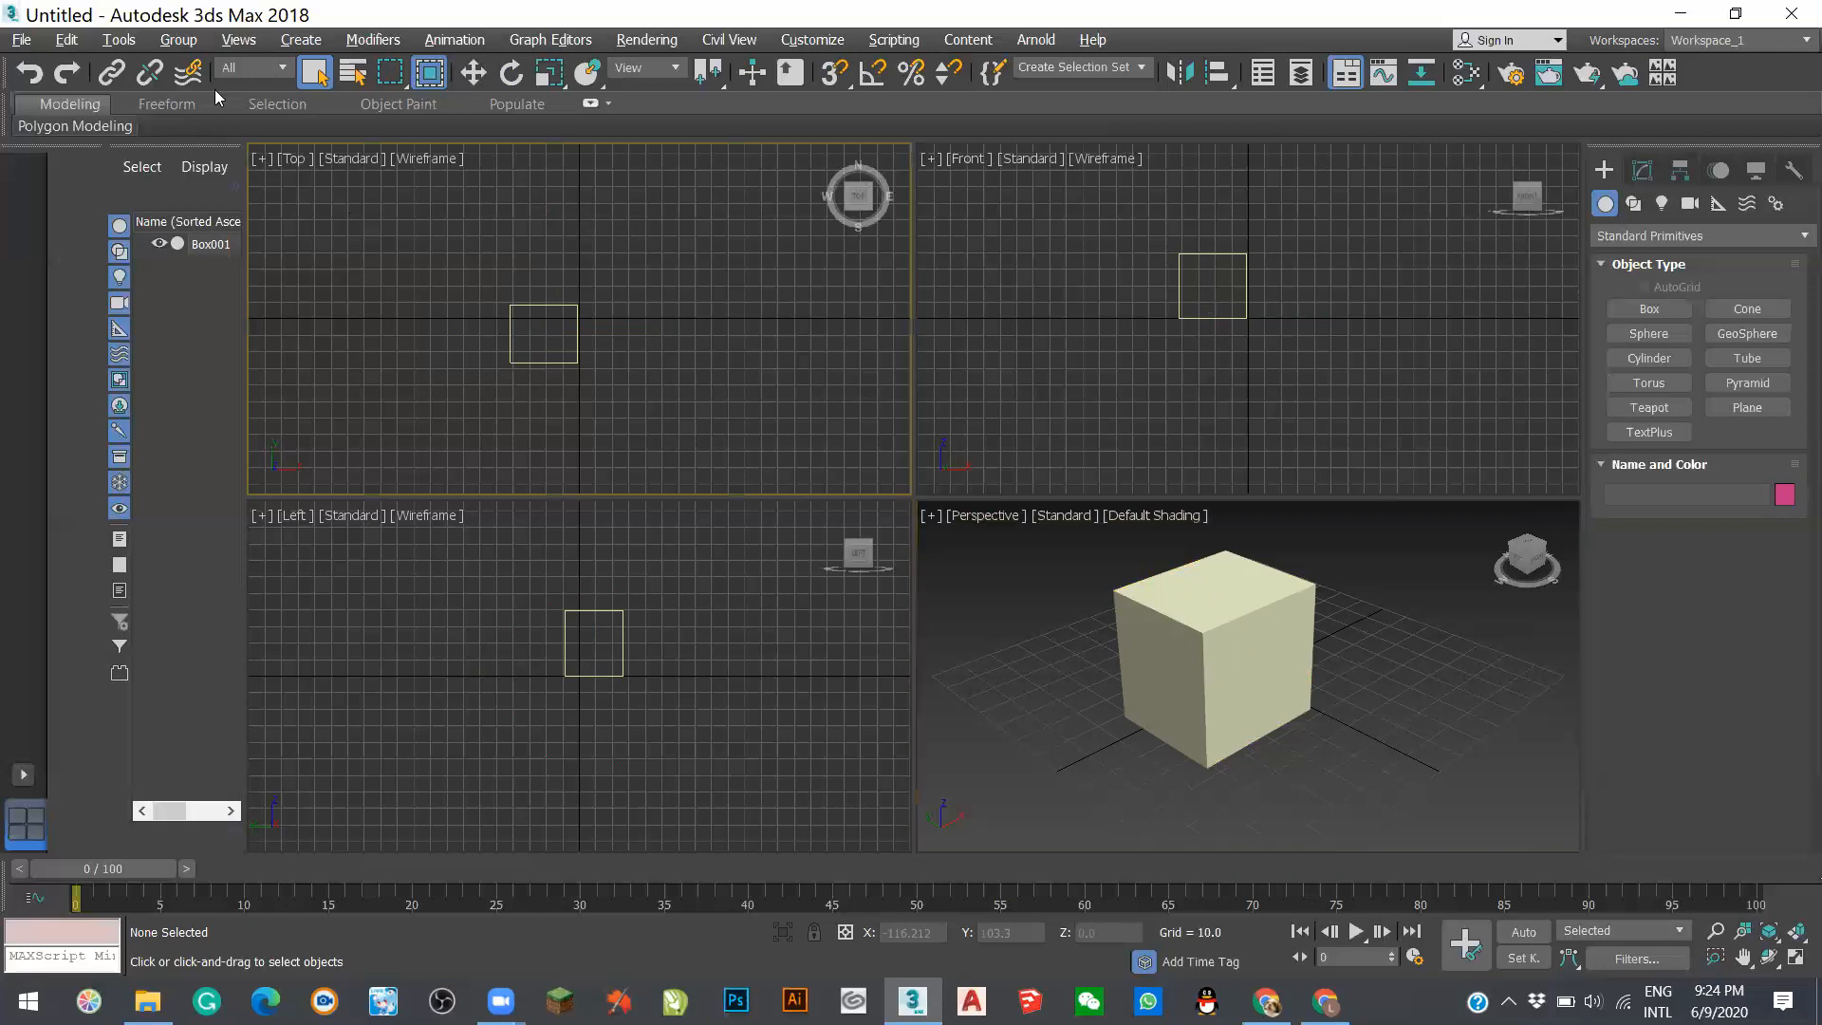
click(966, 161)
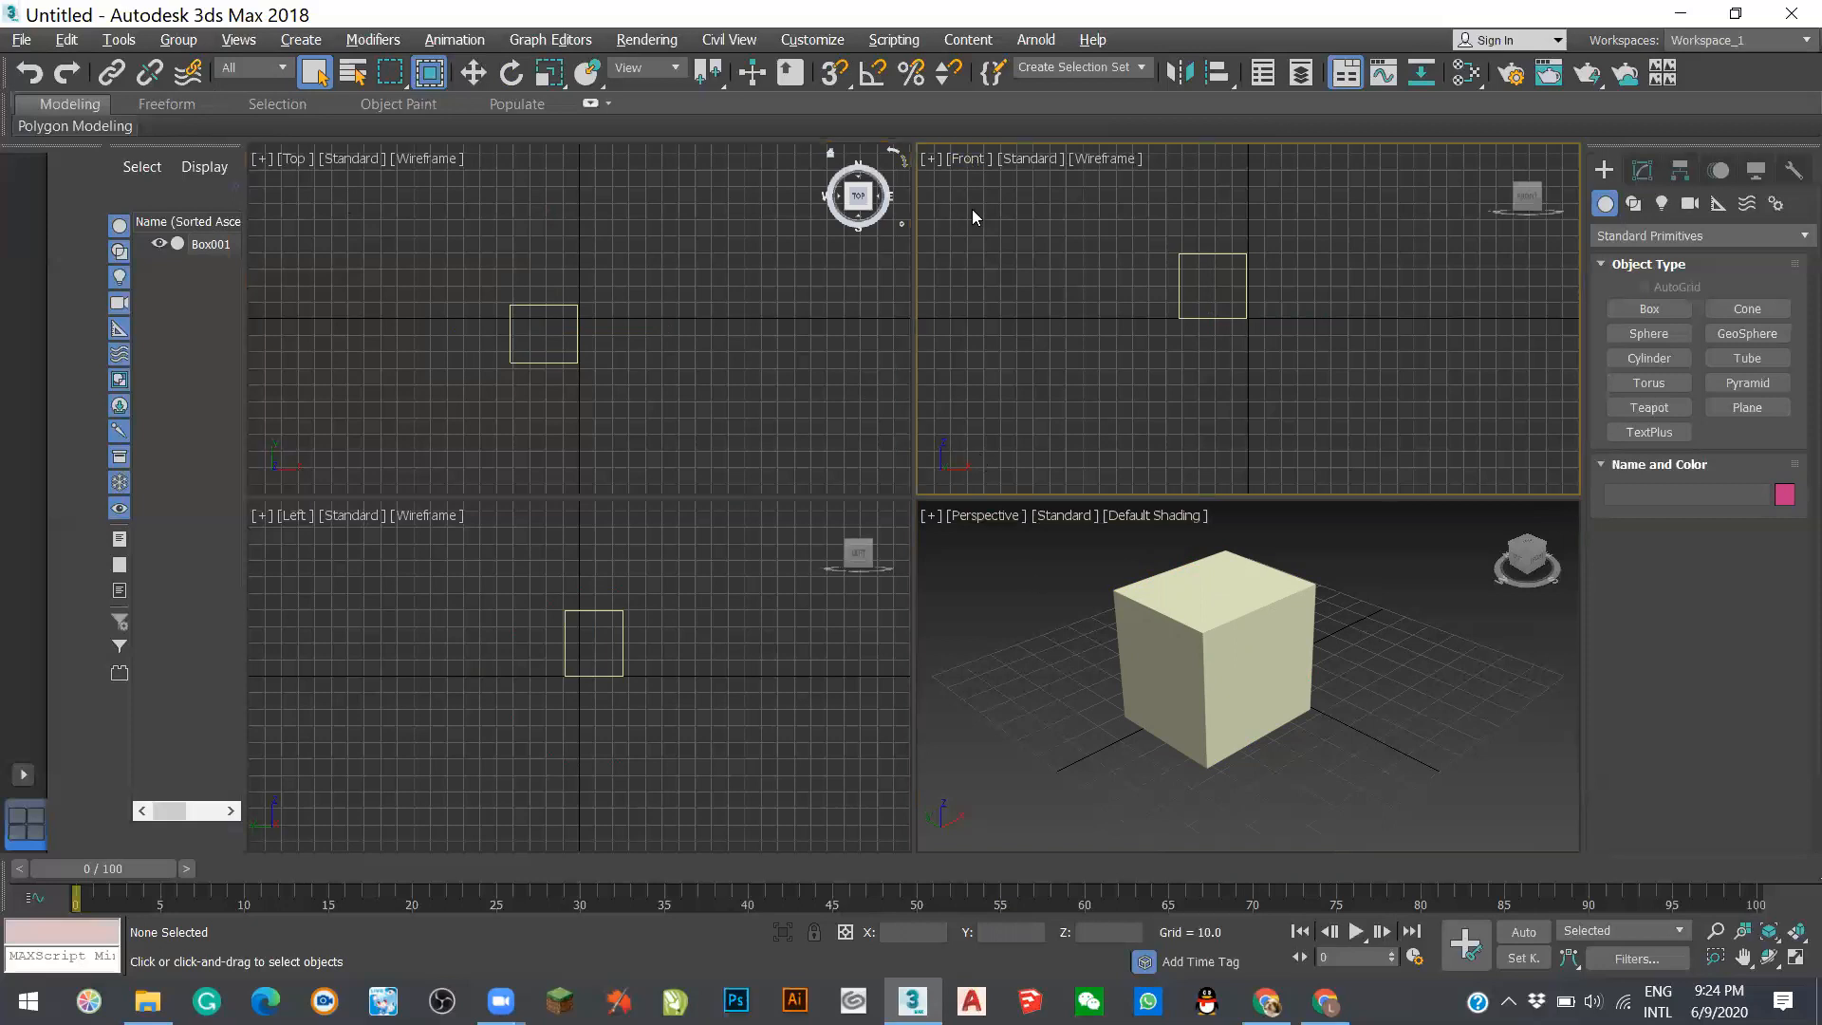
click(970, 158)
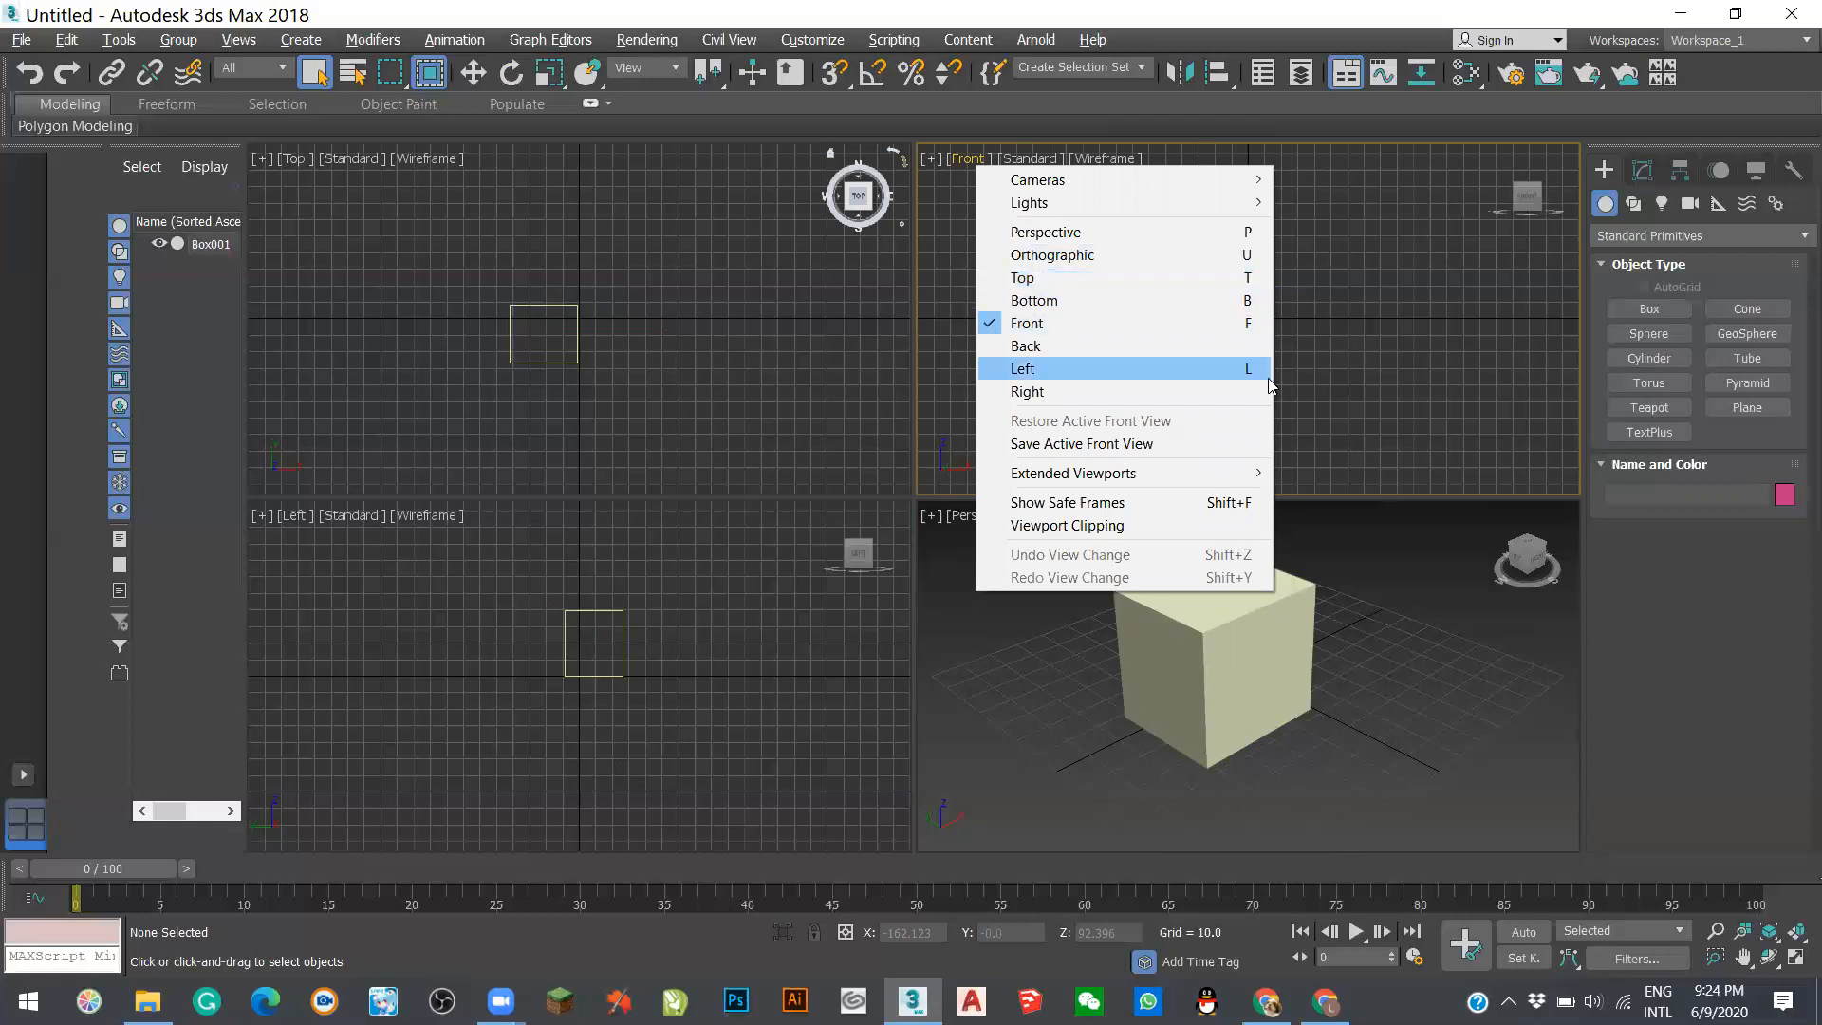
click(1031, 562)
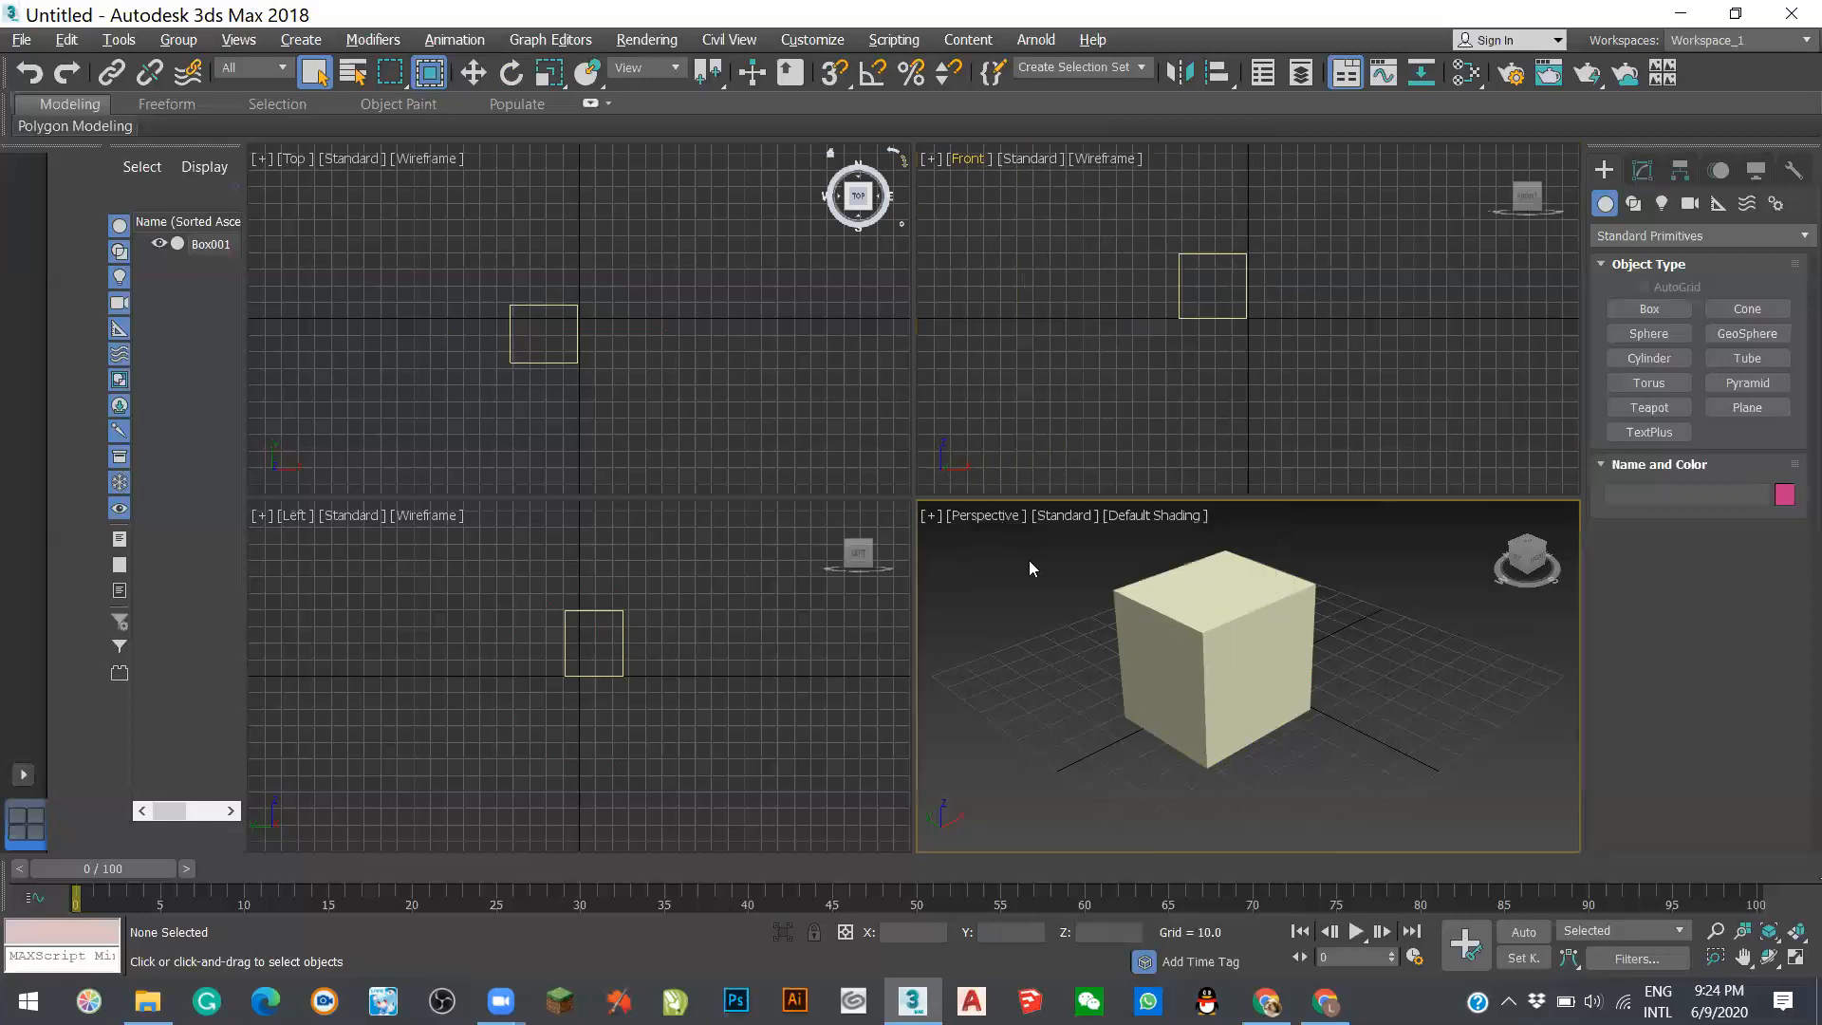
- Try the High Quality display setting in the Perspective viewport, and return it to Standard
click(1067, 516)
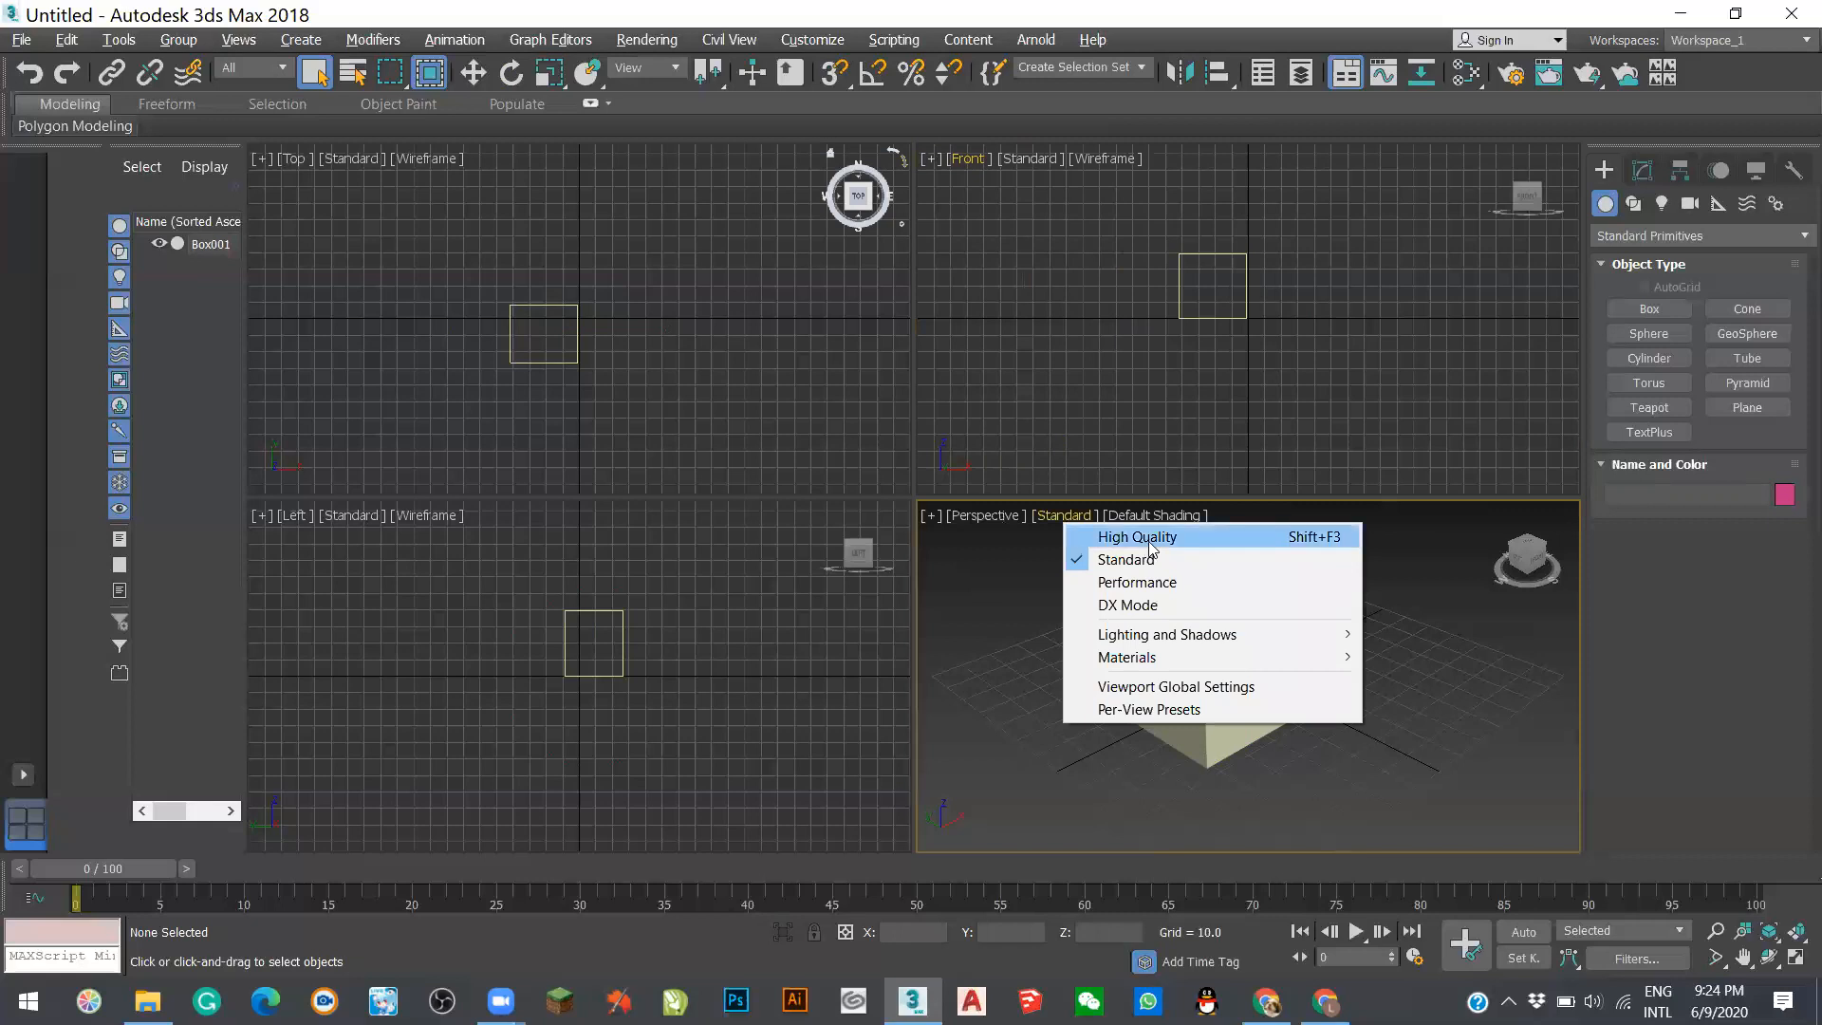
mouse_move(1147, 662)
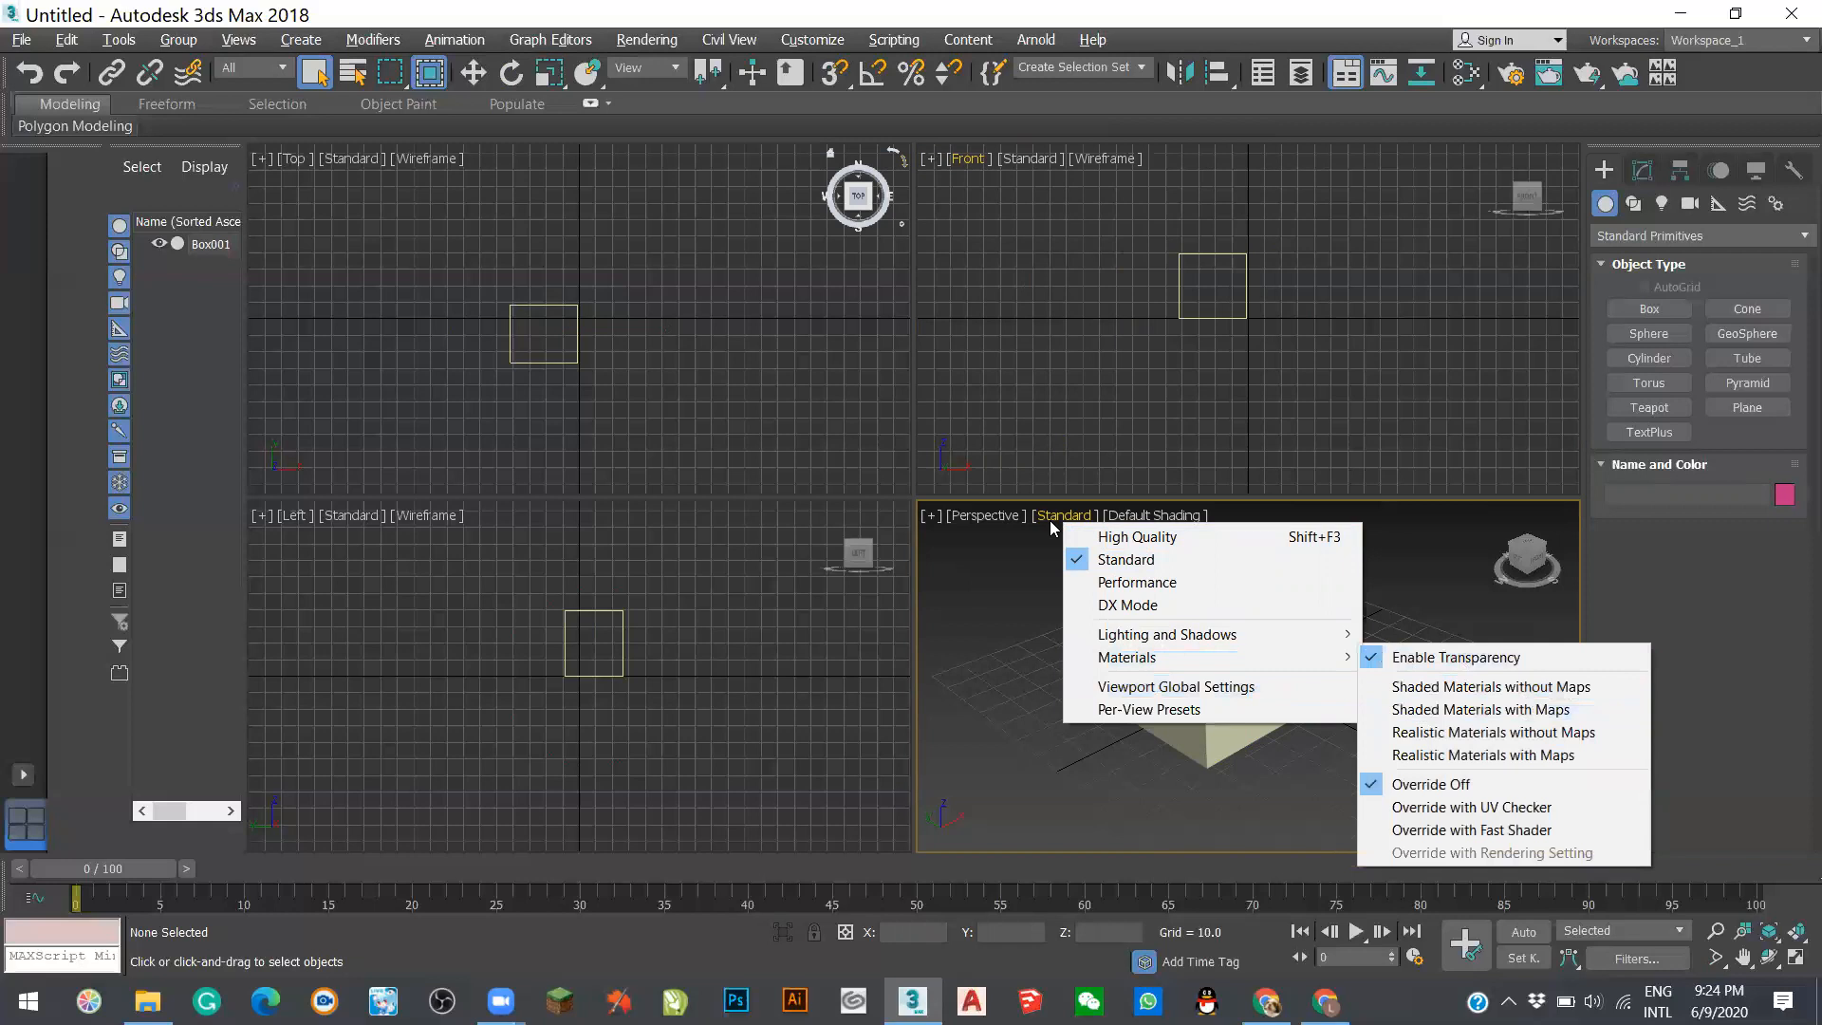
mouse_move(1186, 641)
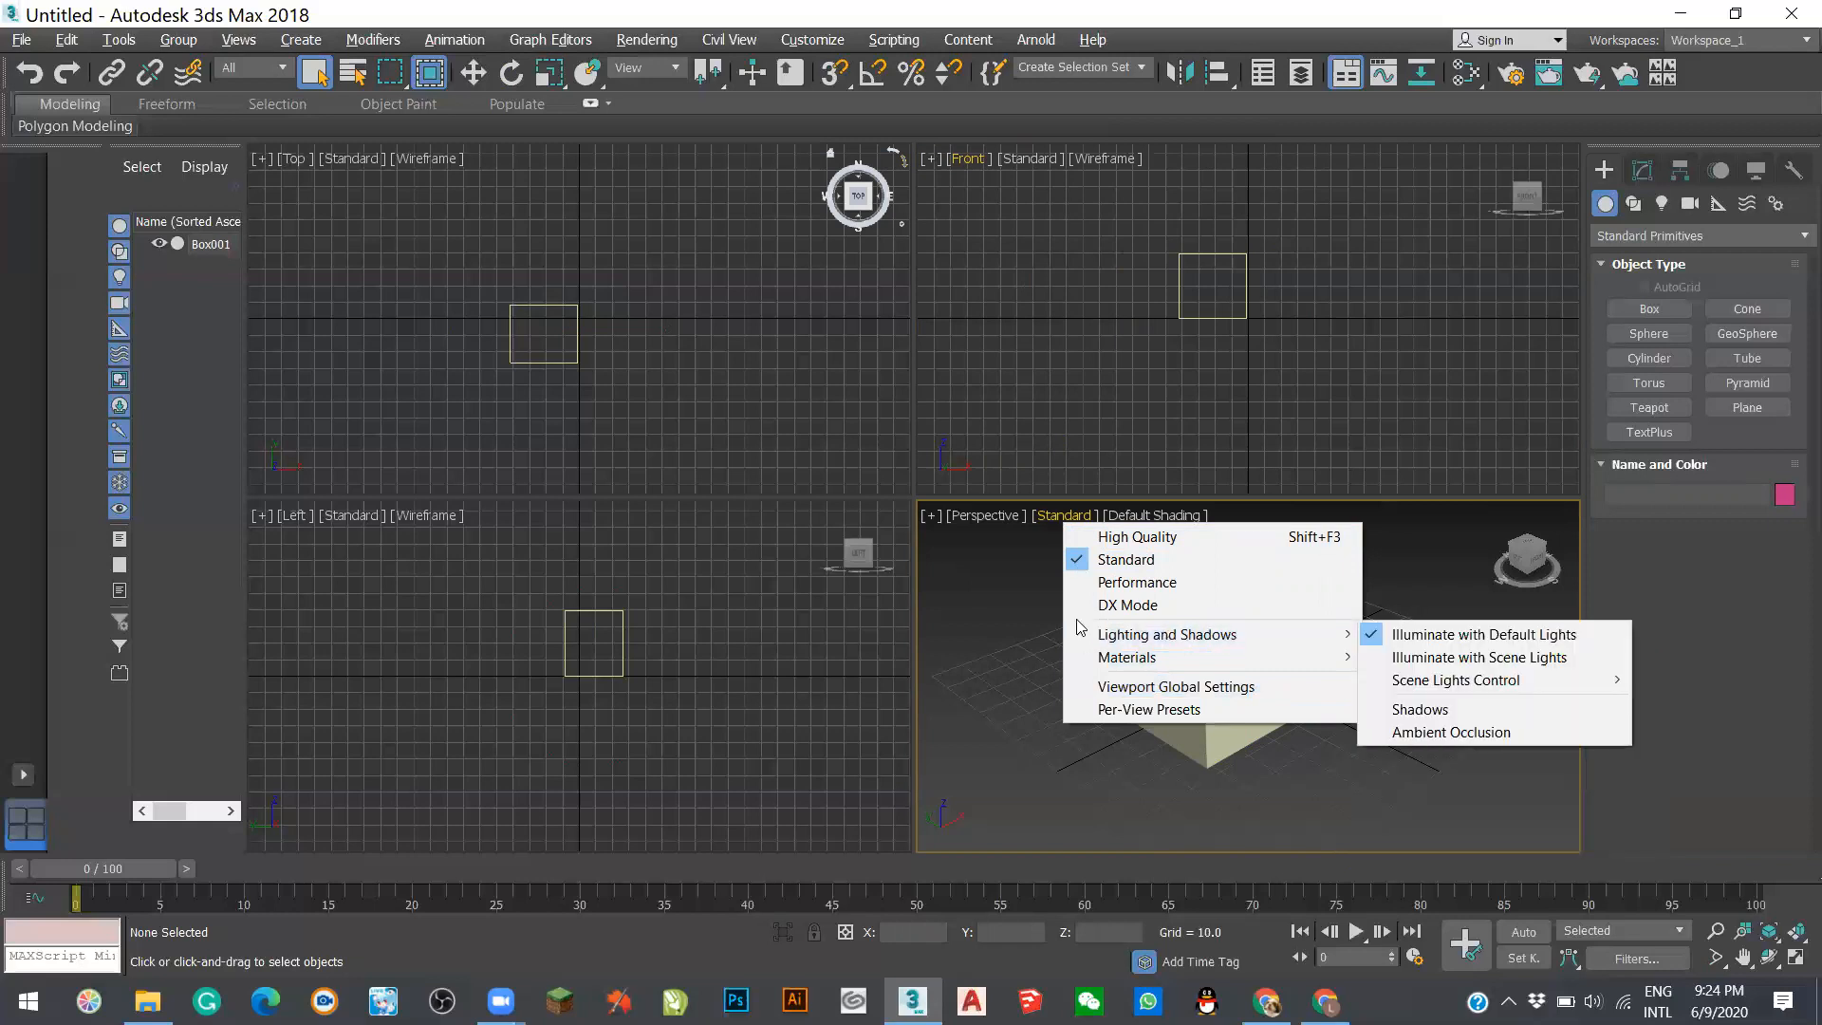
click(1138, 536)
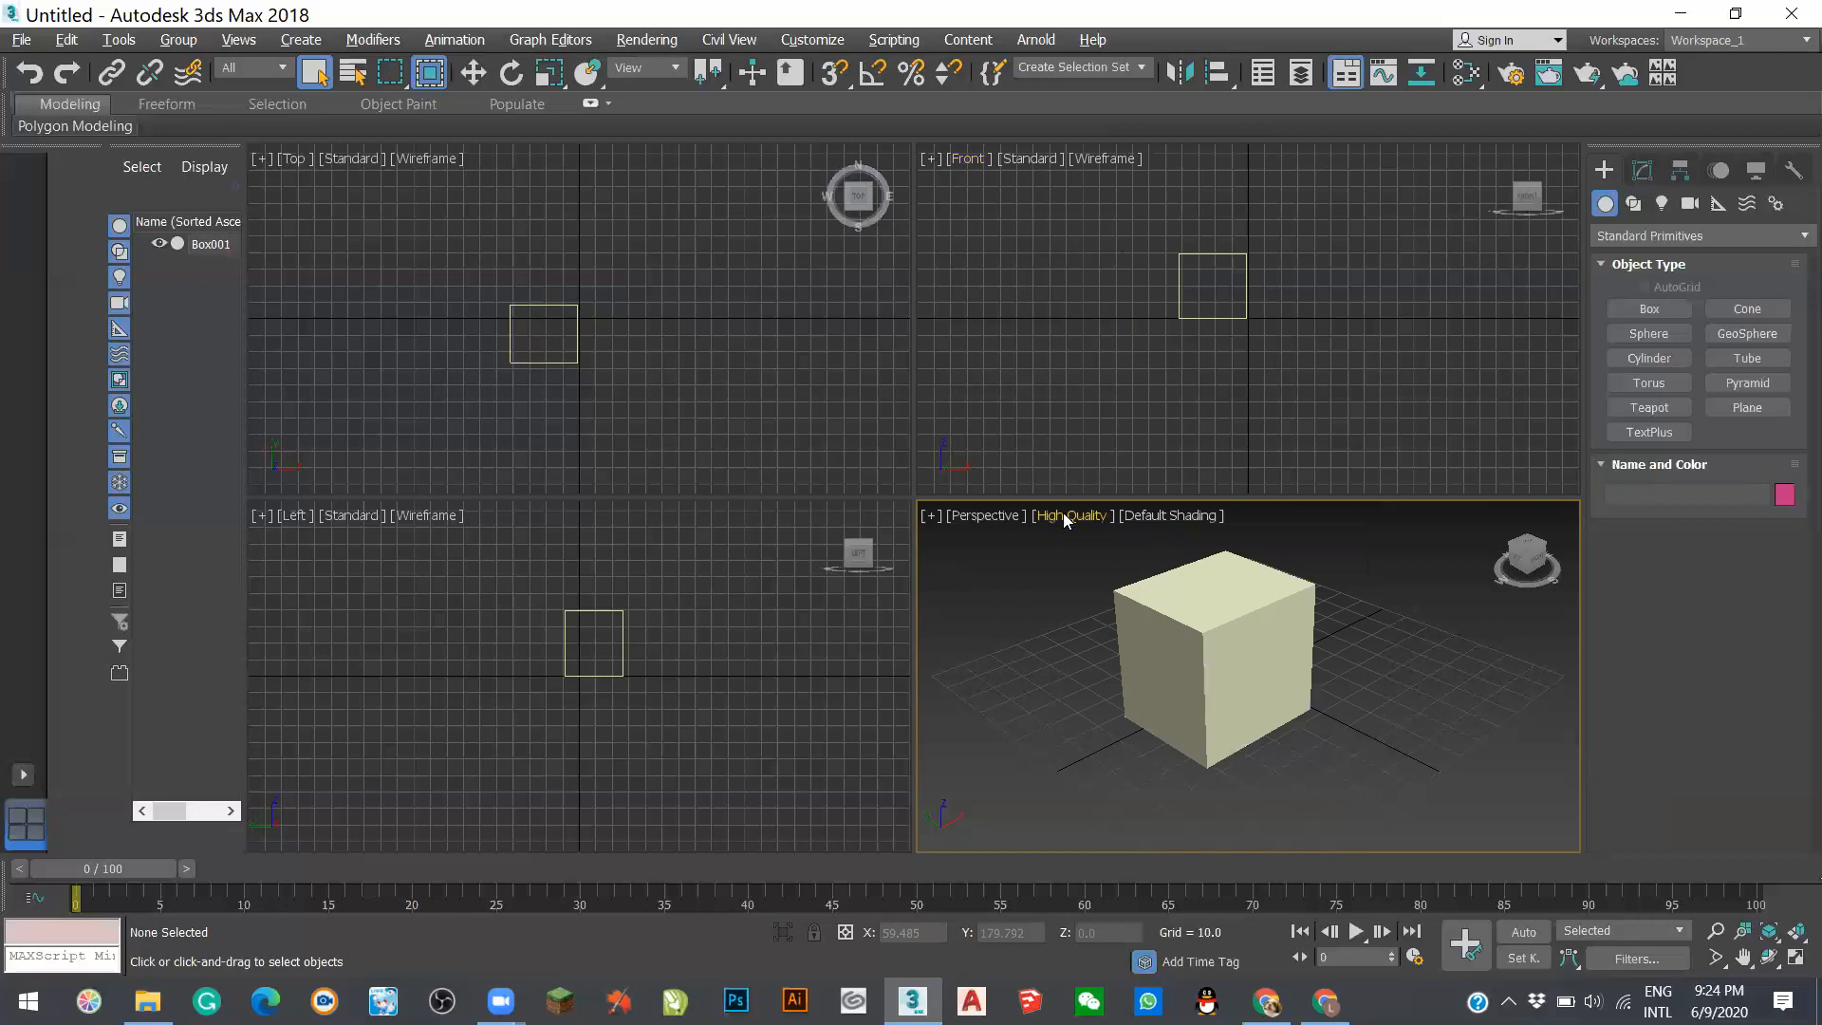
click(1065, 519)
click(1151, 562)
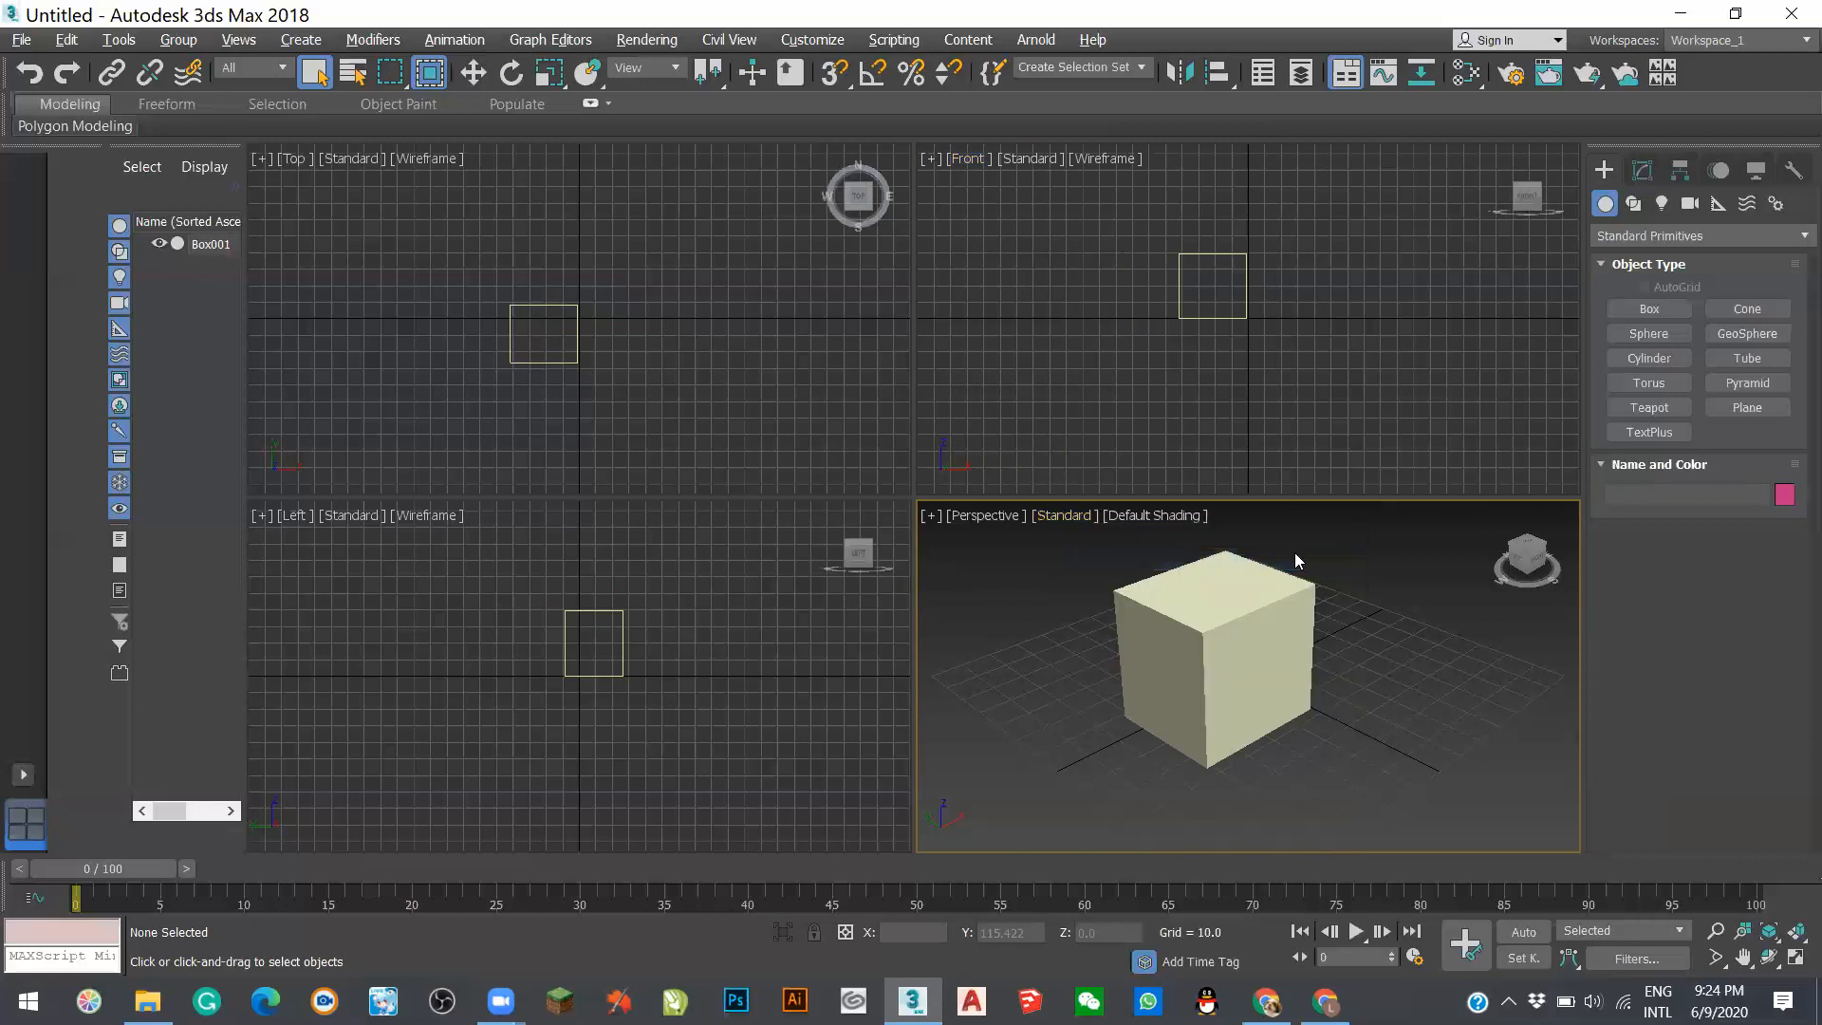
- Review the Materials display options of the Perspective viewport without choosing one
click(1080, 518)
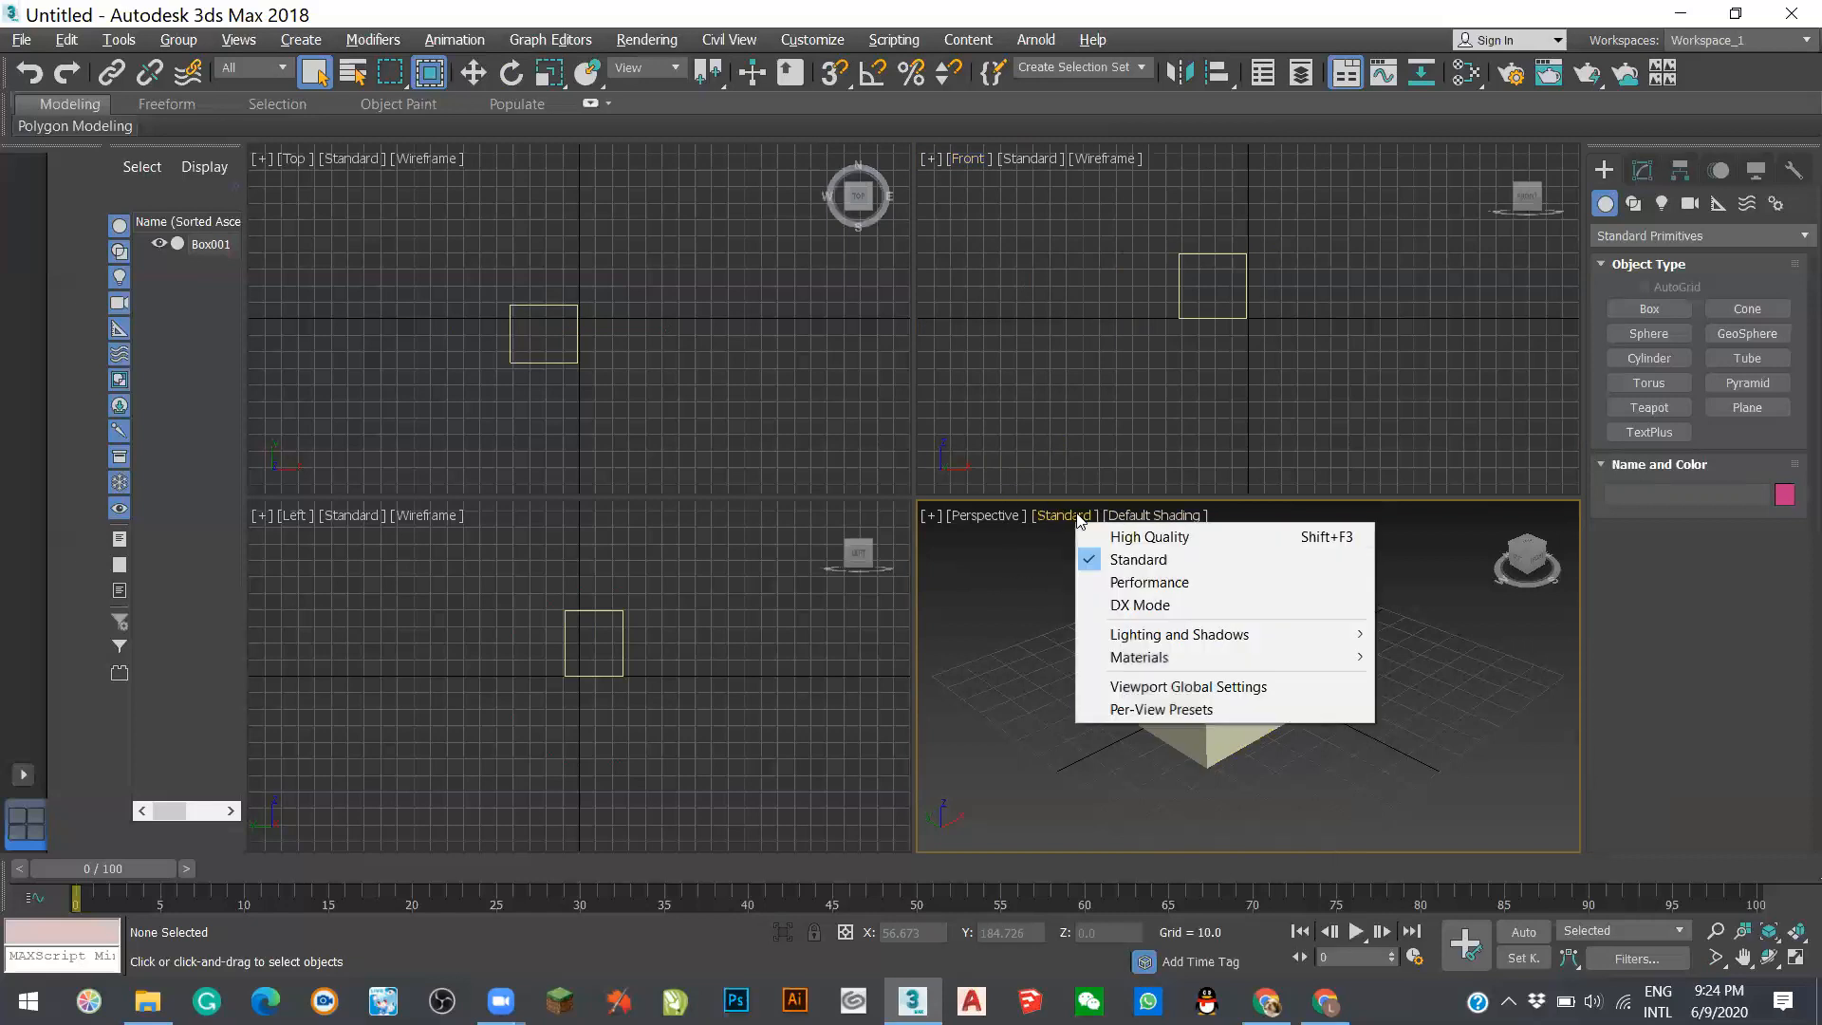
mouse_move(1166, 665)
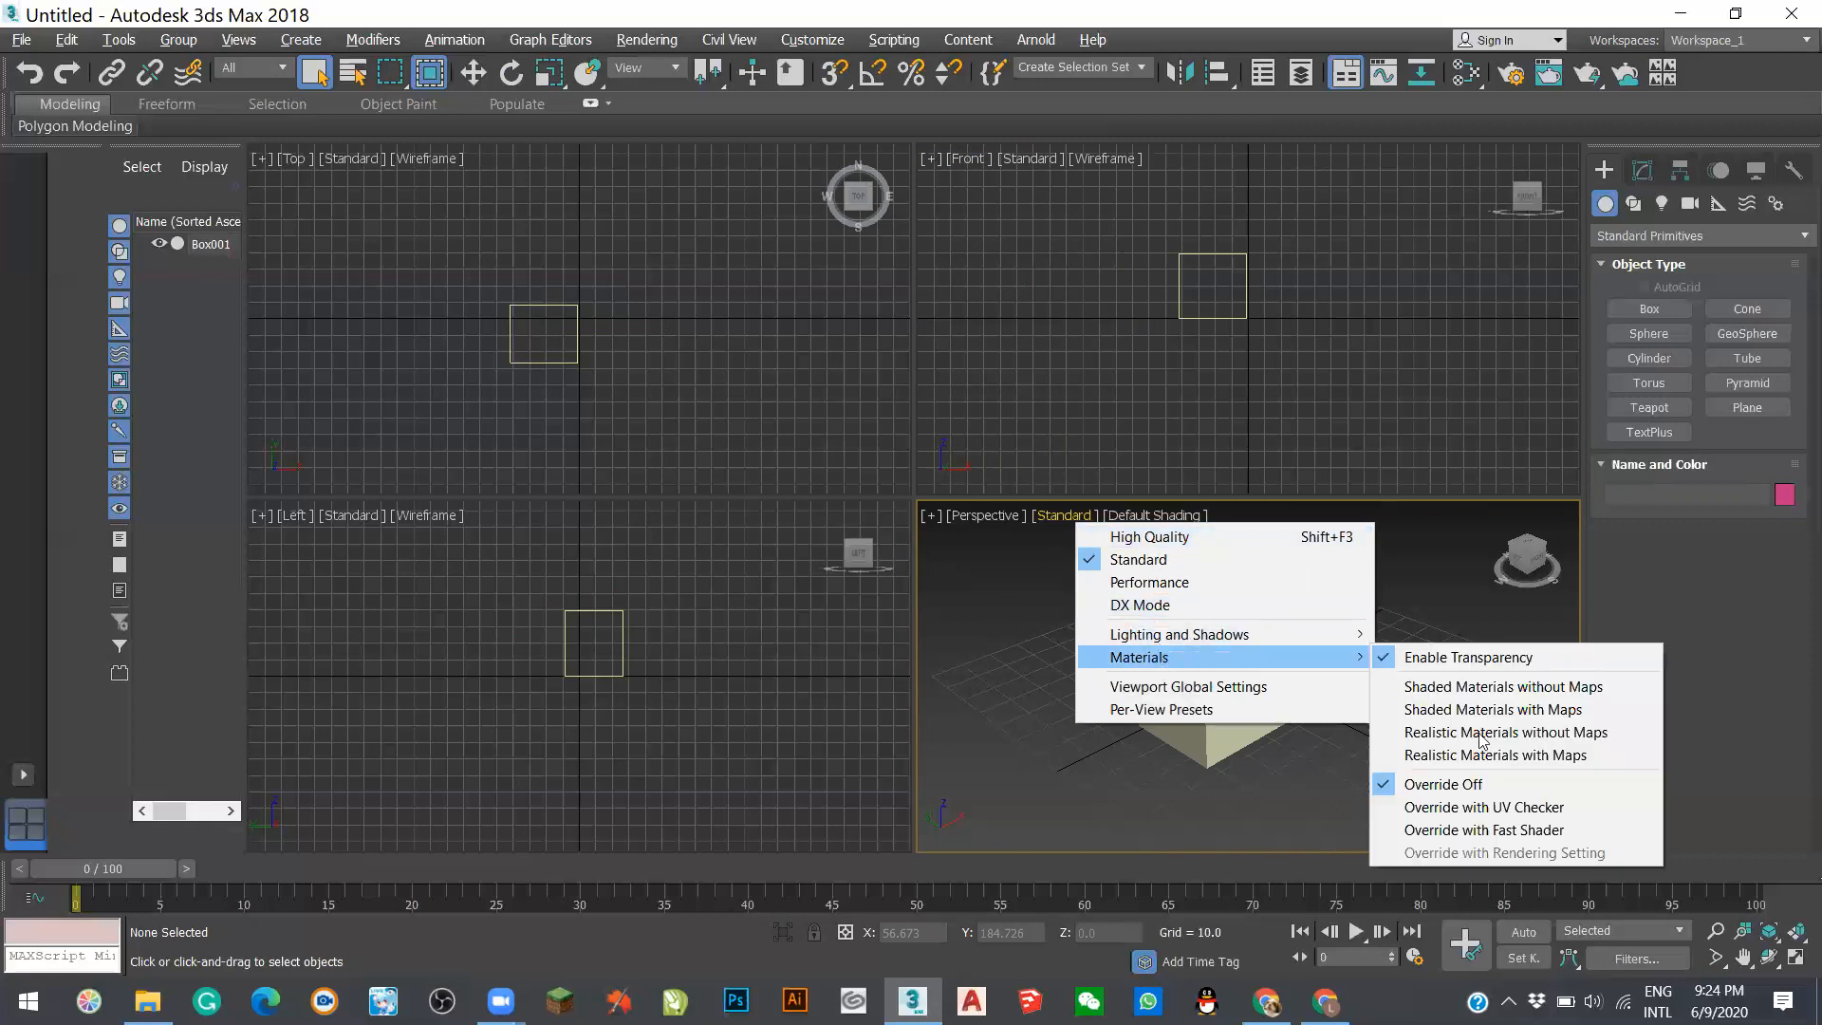
click(1027, 613)
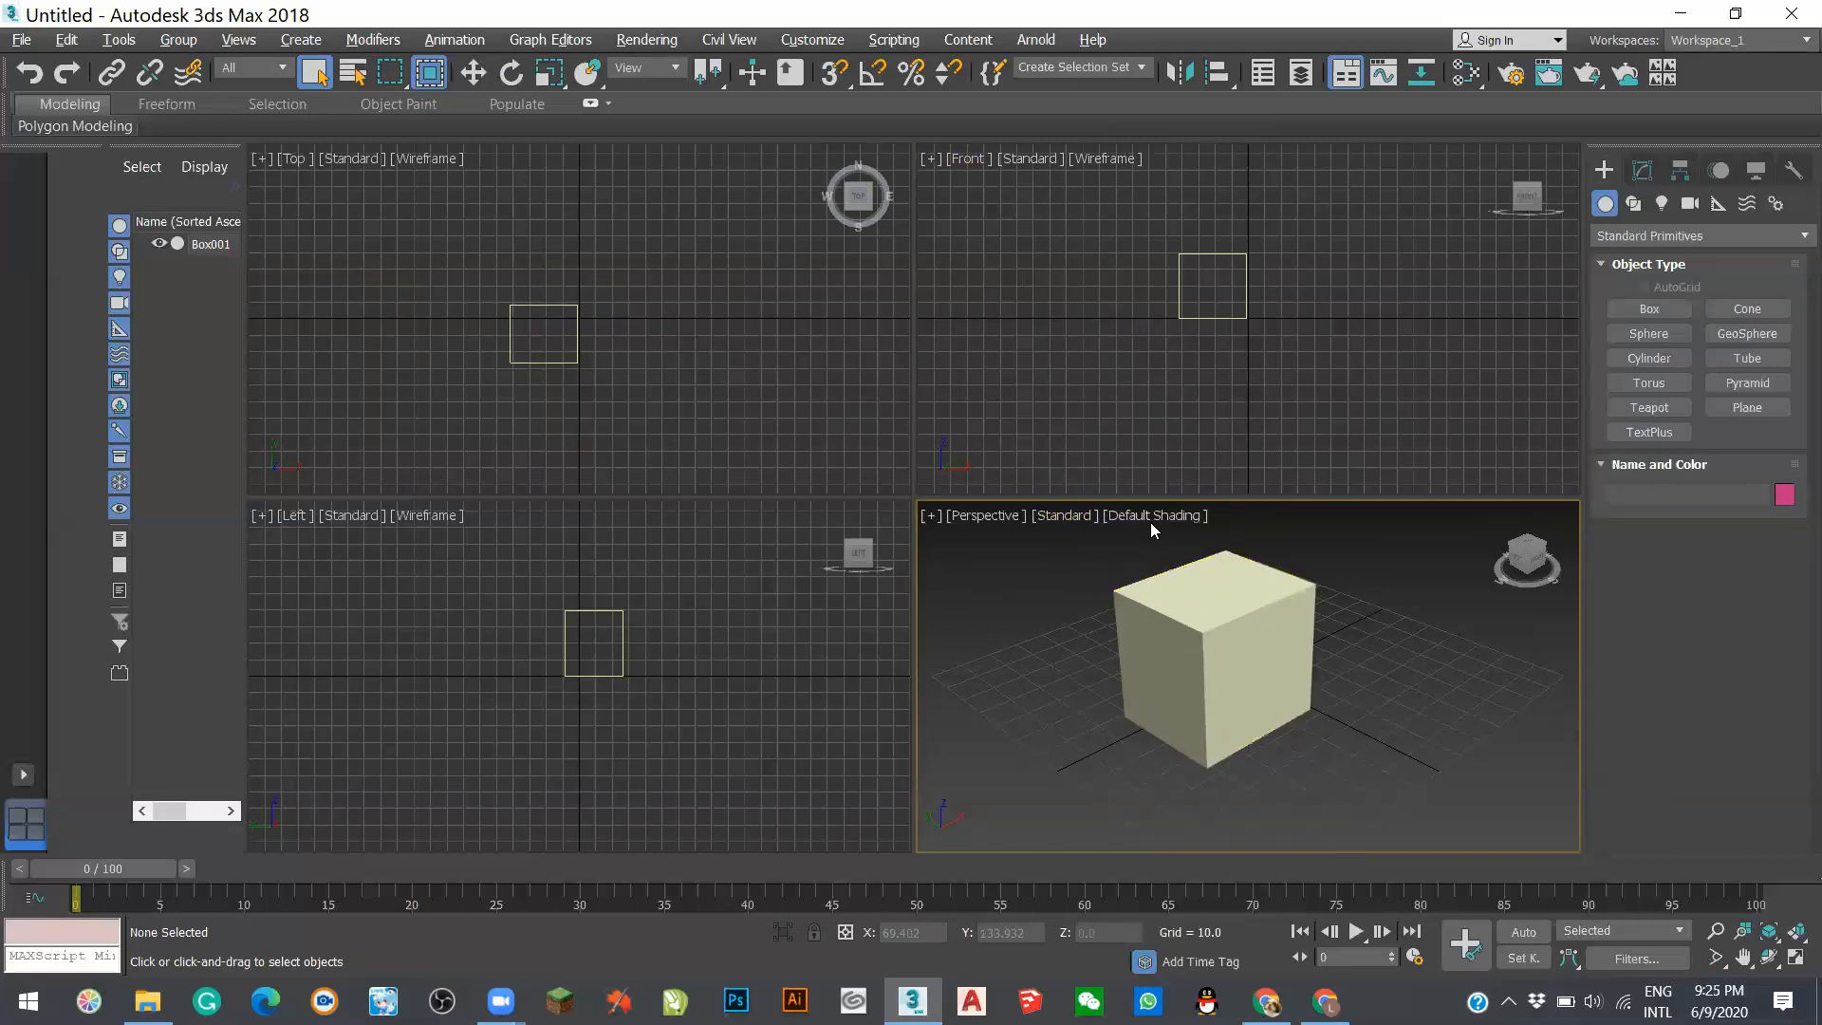
- Change the Front viewport from wireframe to Default Shading, and switch it to Facets
click(1076, 207)
click(437, 314)
click(398, 554)
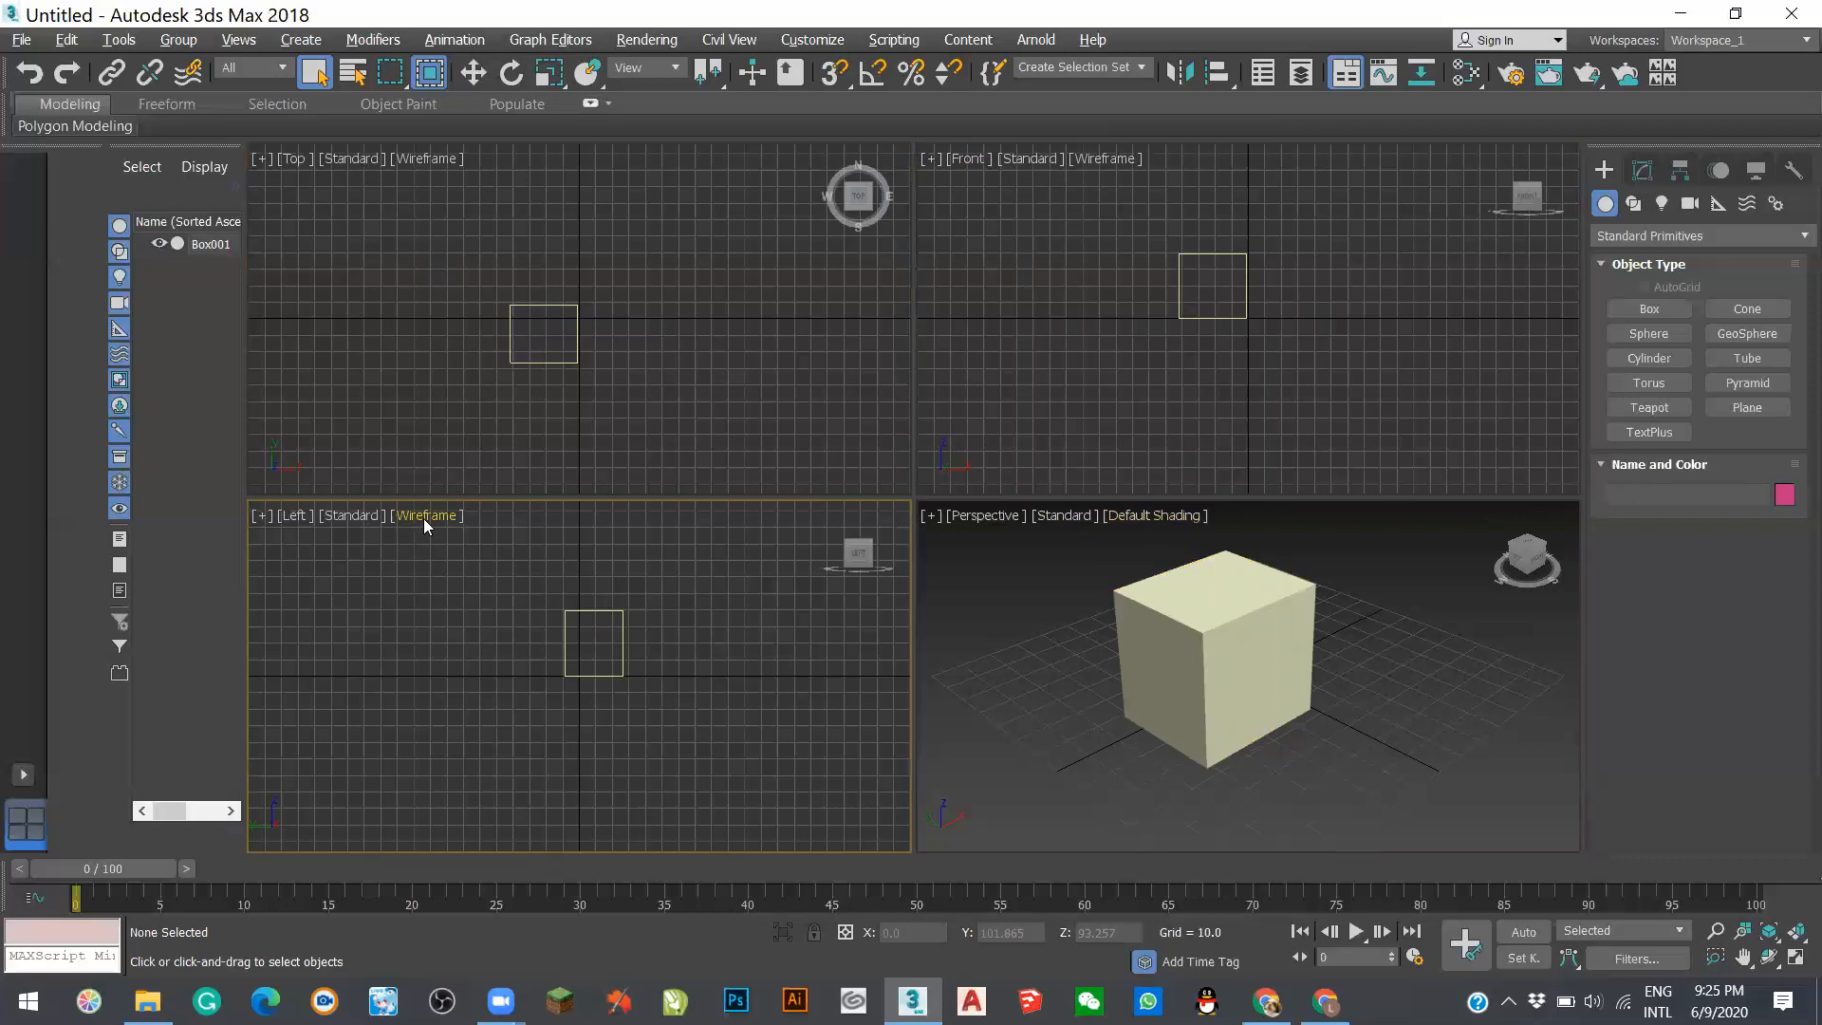
click(1114, 159)
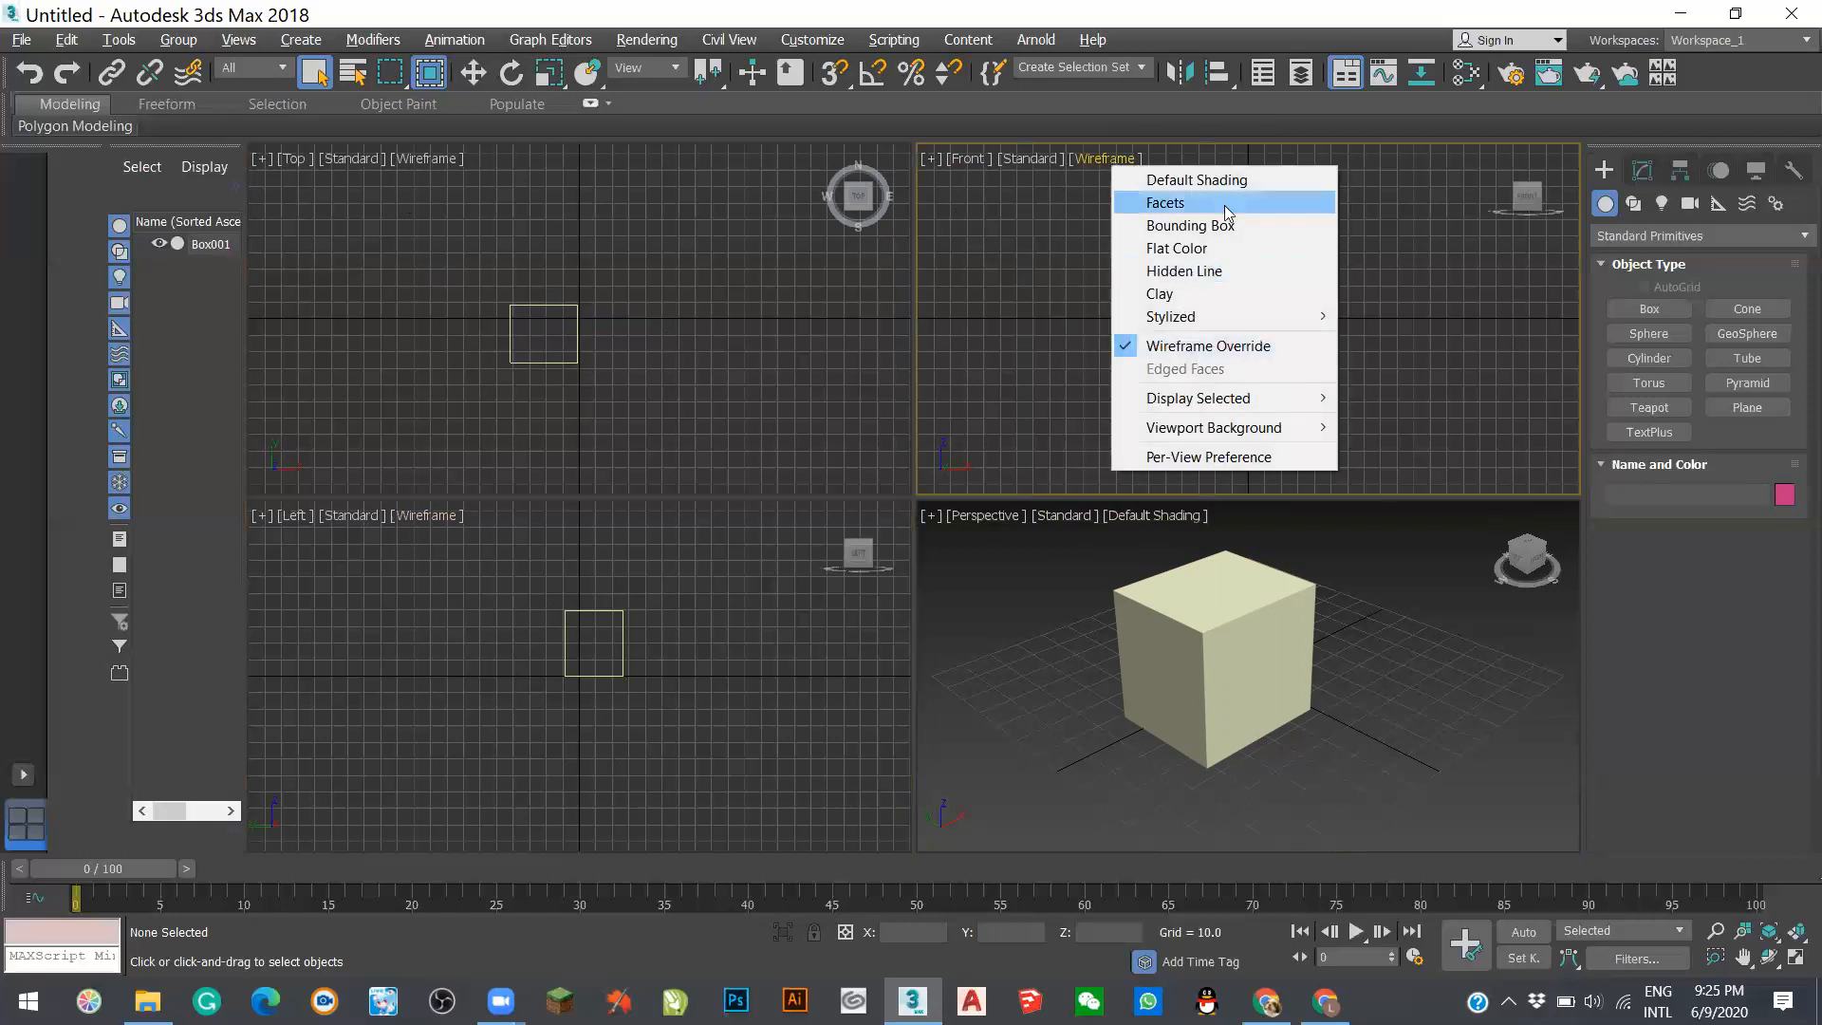
click(1264, 184)
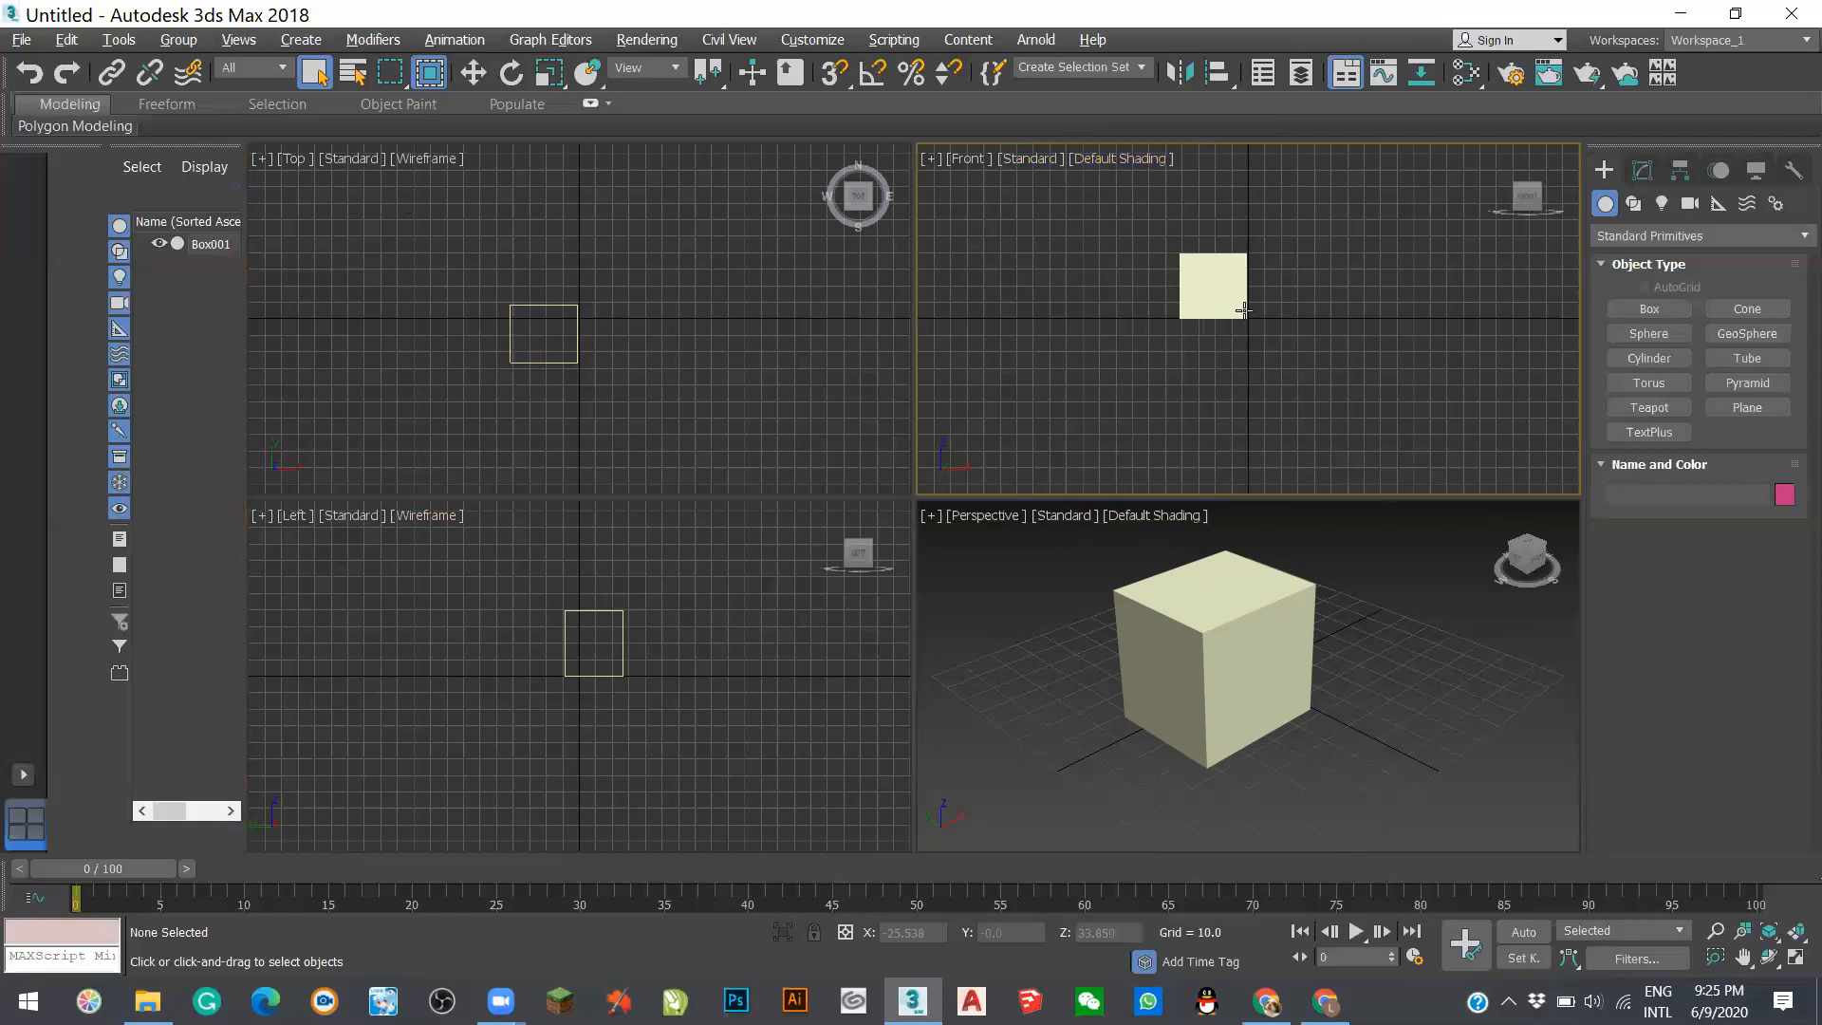
click(1139, 159)
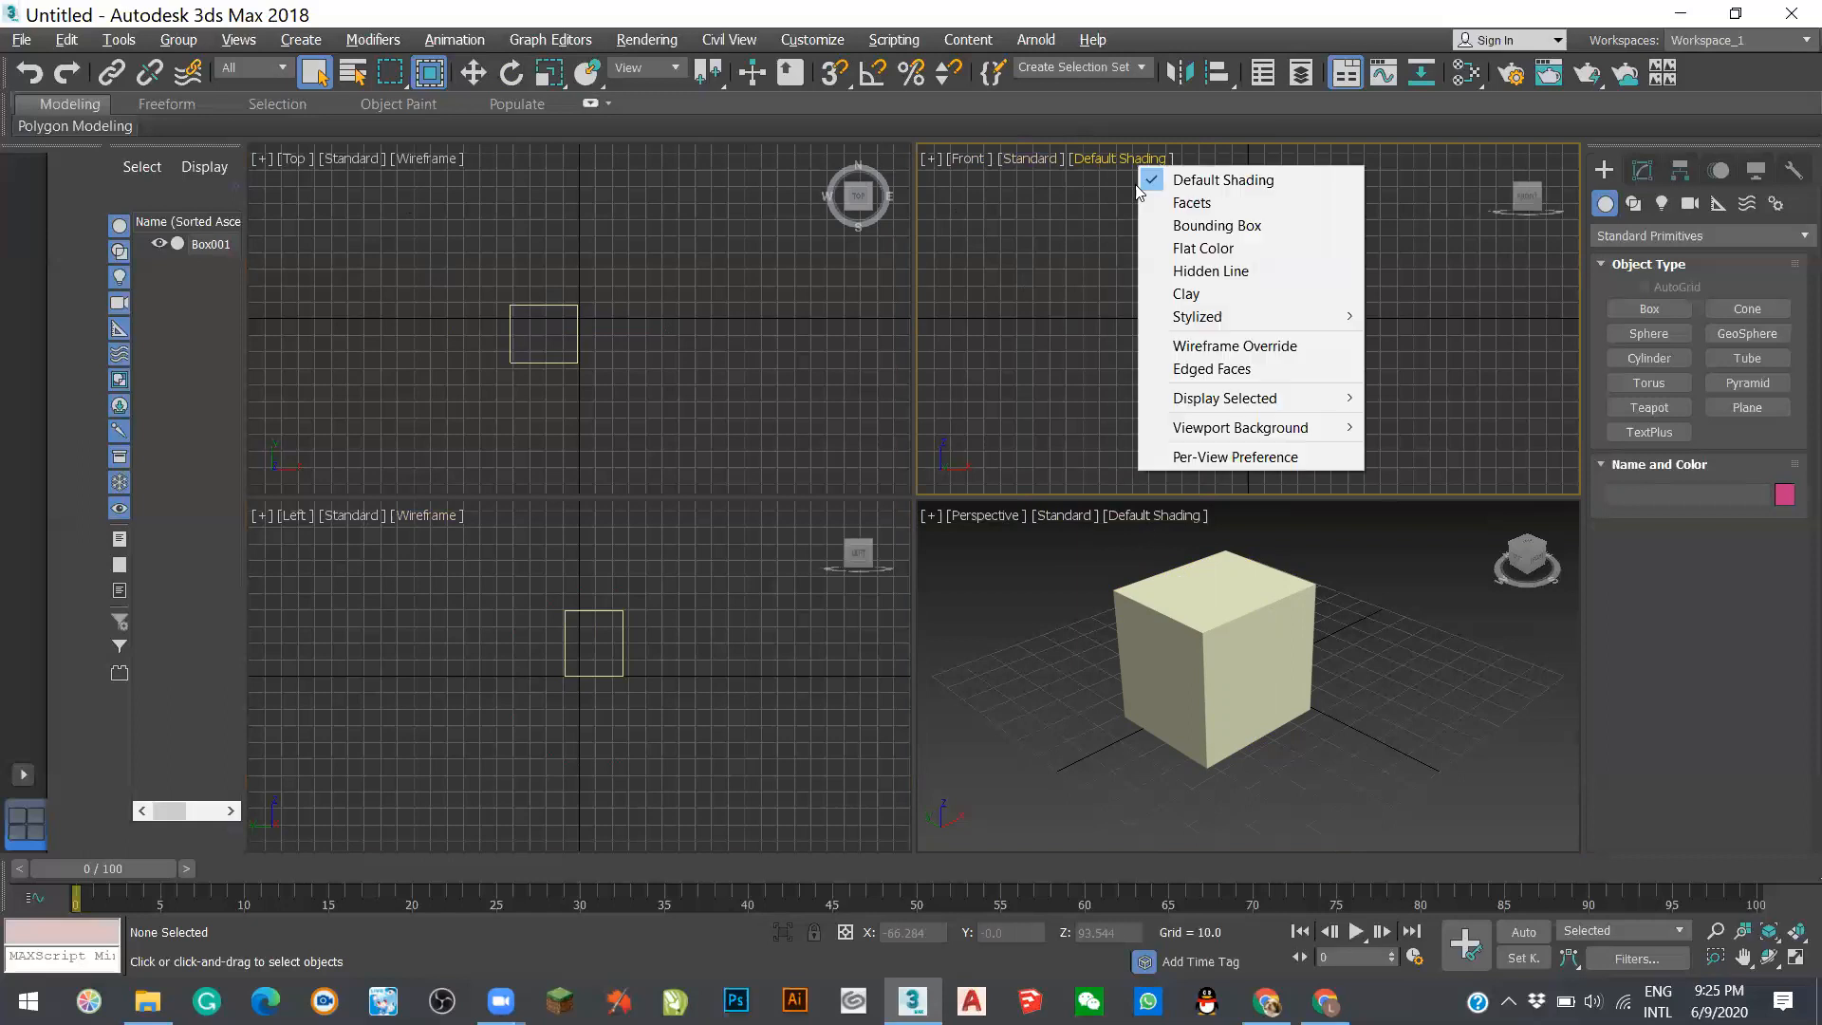
click(1166, 205)
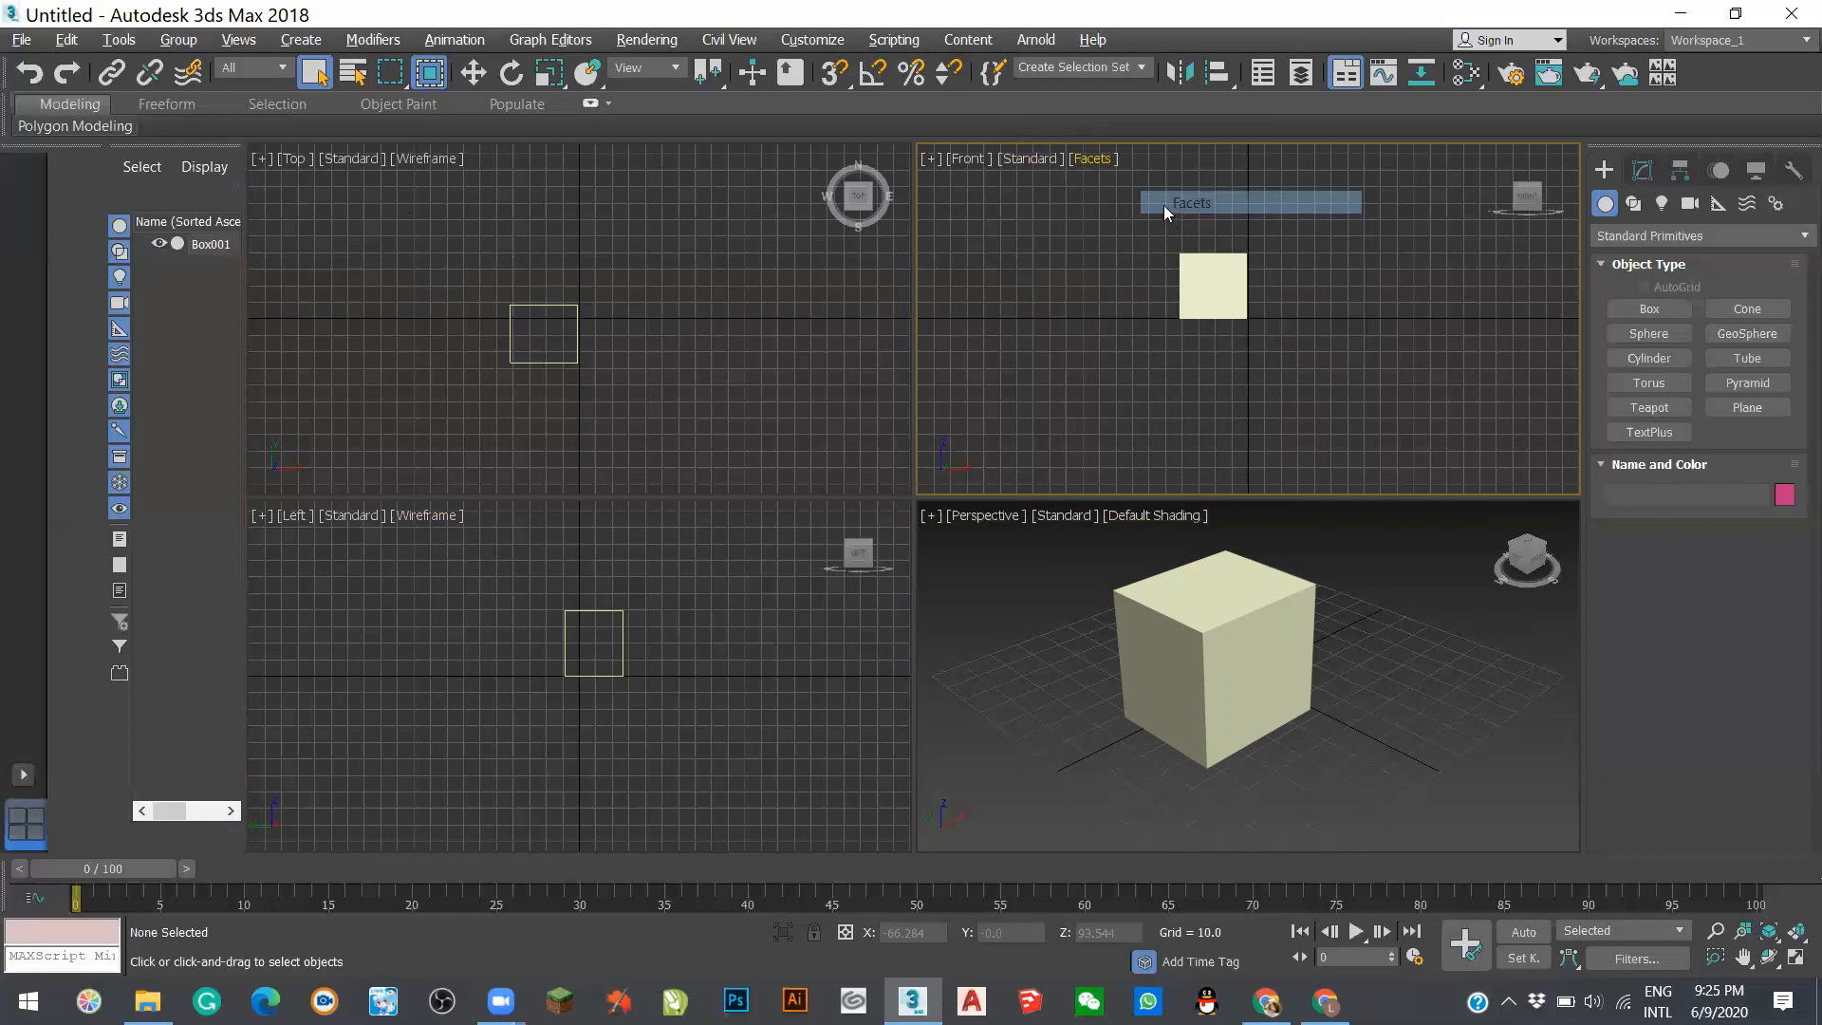
- Return the Front viewport from Facets to Default Shading
click(1092, 159)
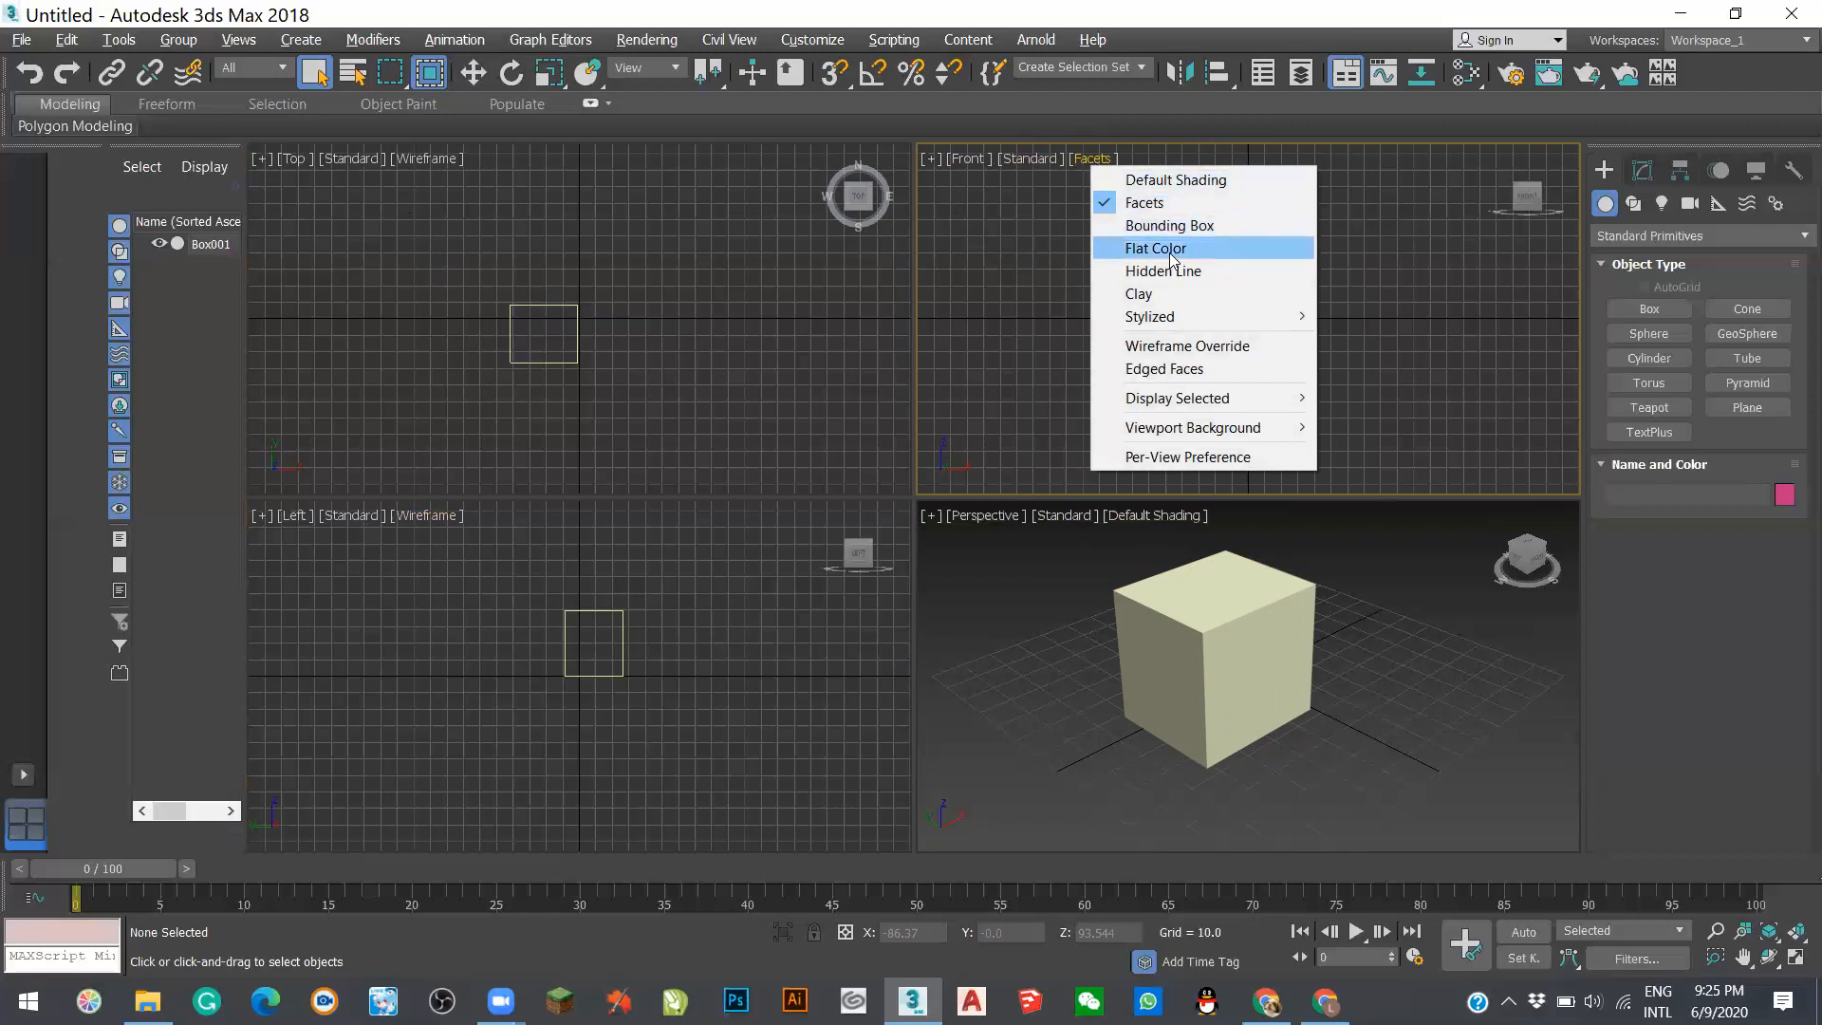
click(1175, 179)
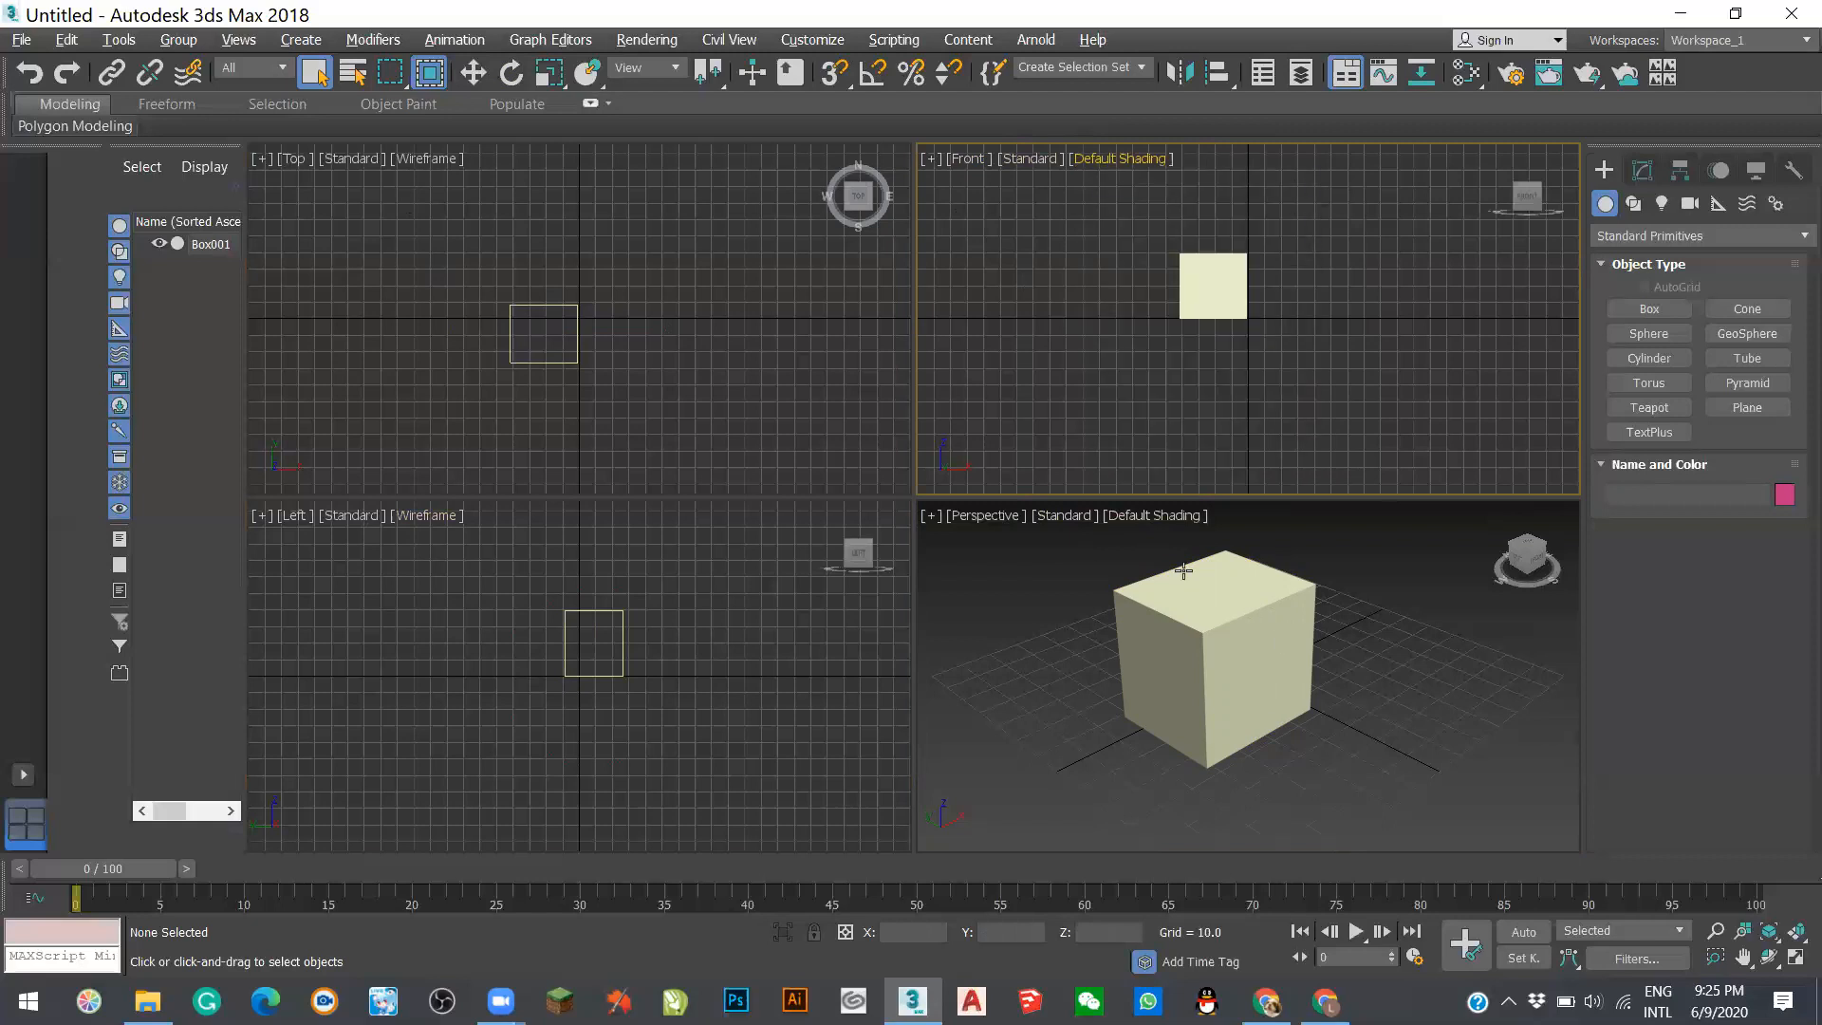
- Try Facets shading in the Perspective viewport, and return it to Default Shading
click(1135, 514)
click(1137, 514)
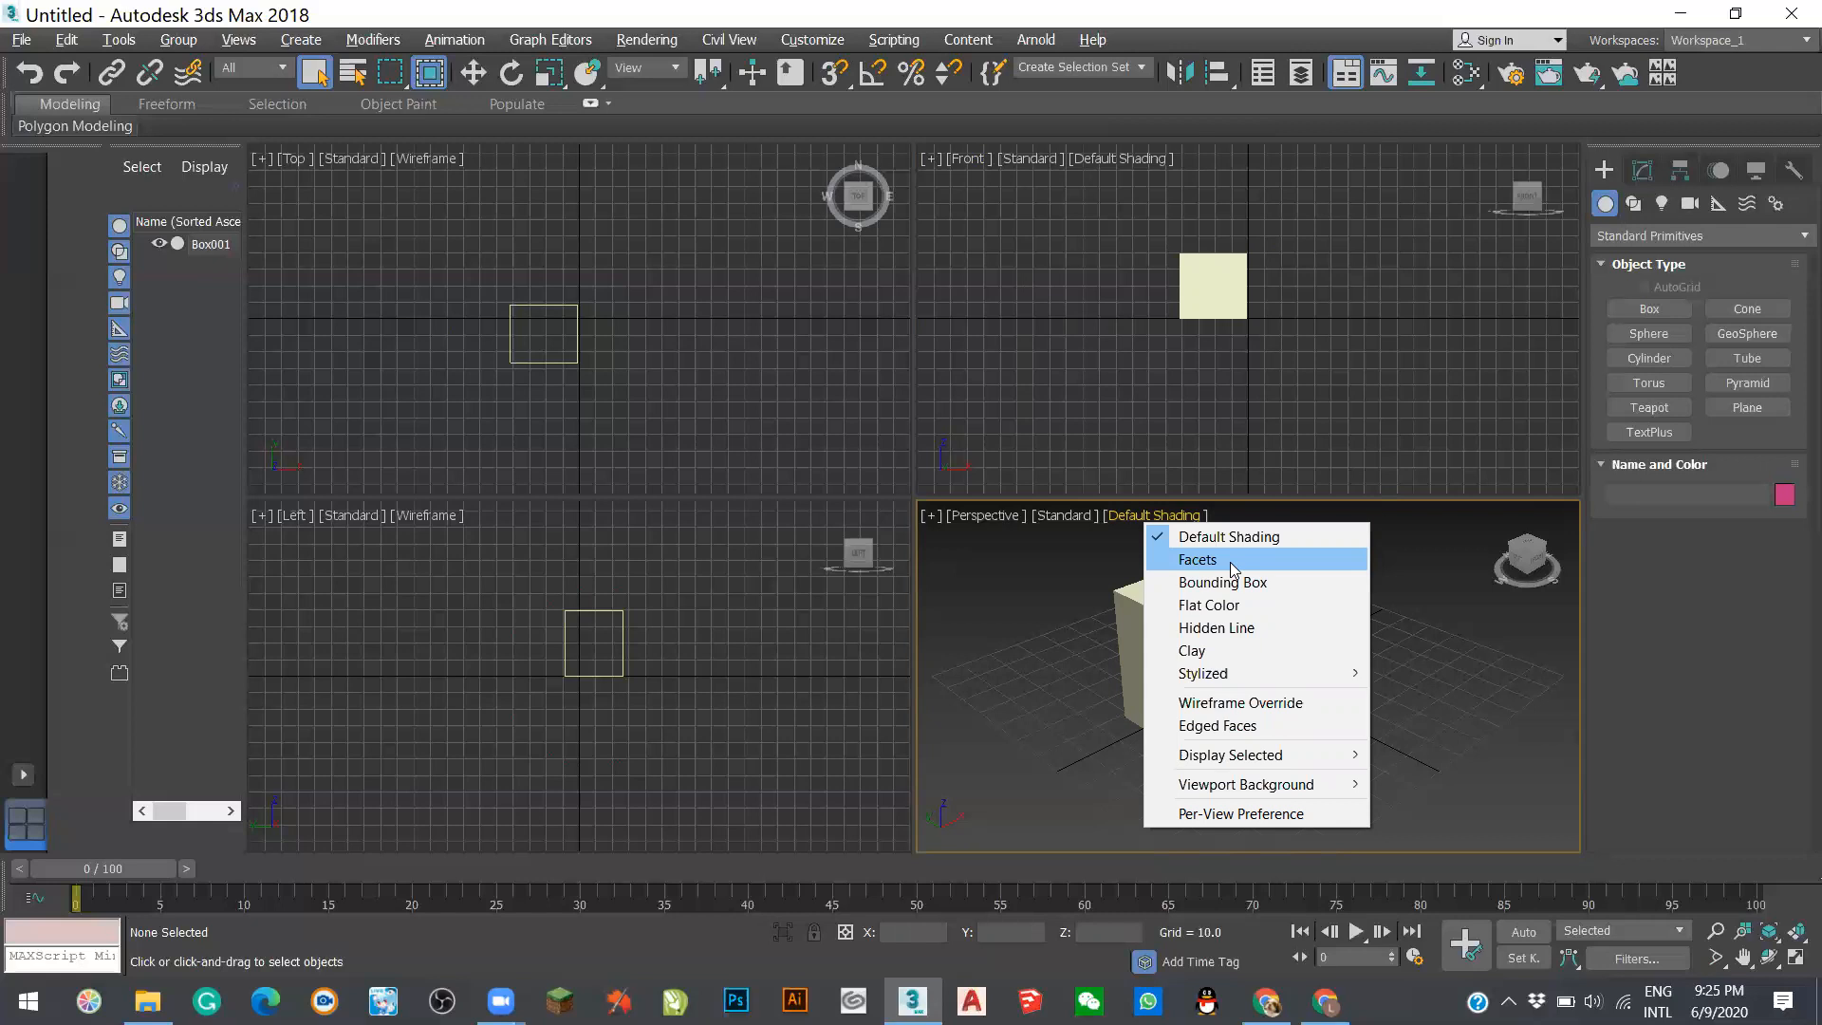
click(1234, 569)
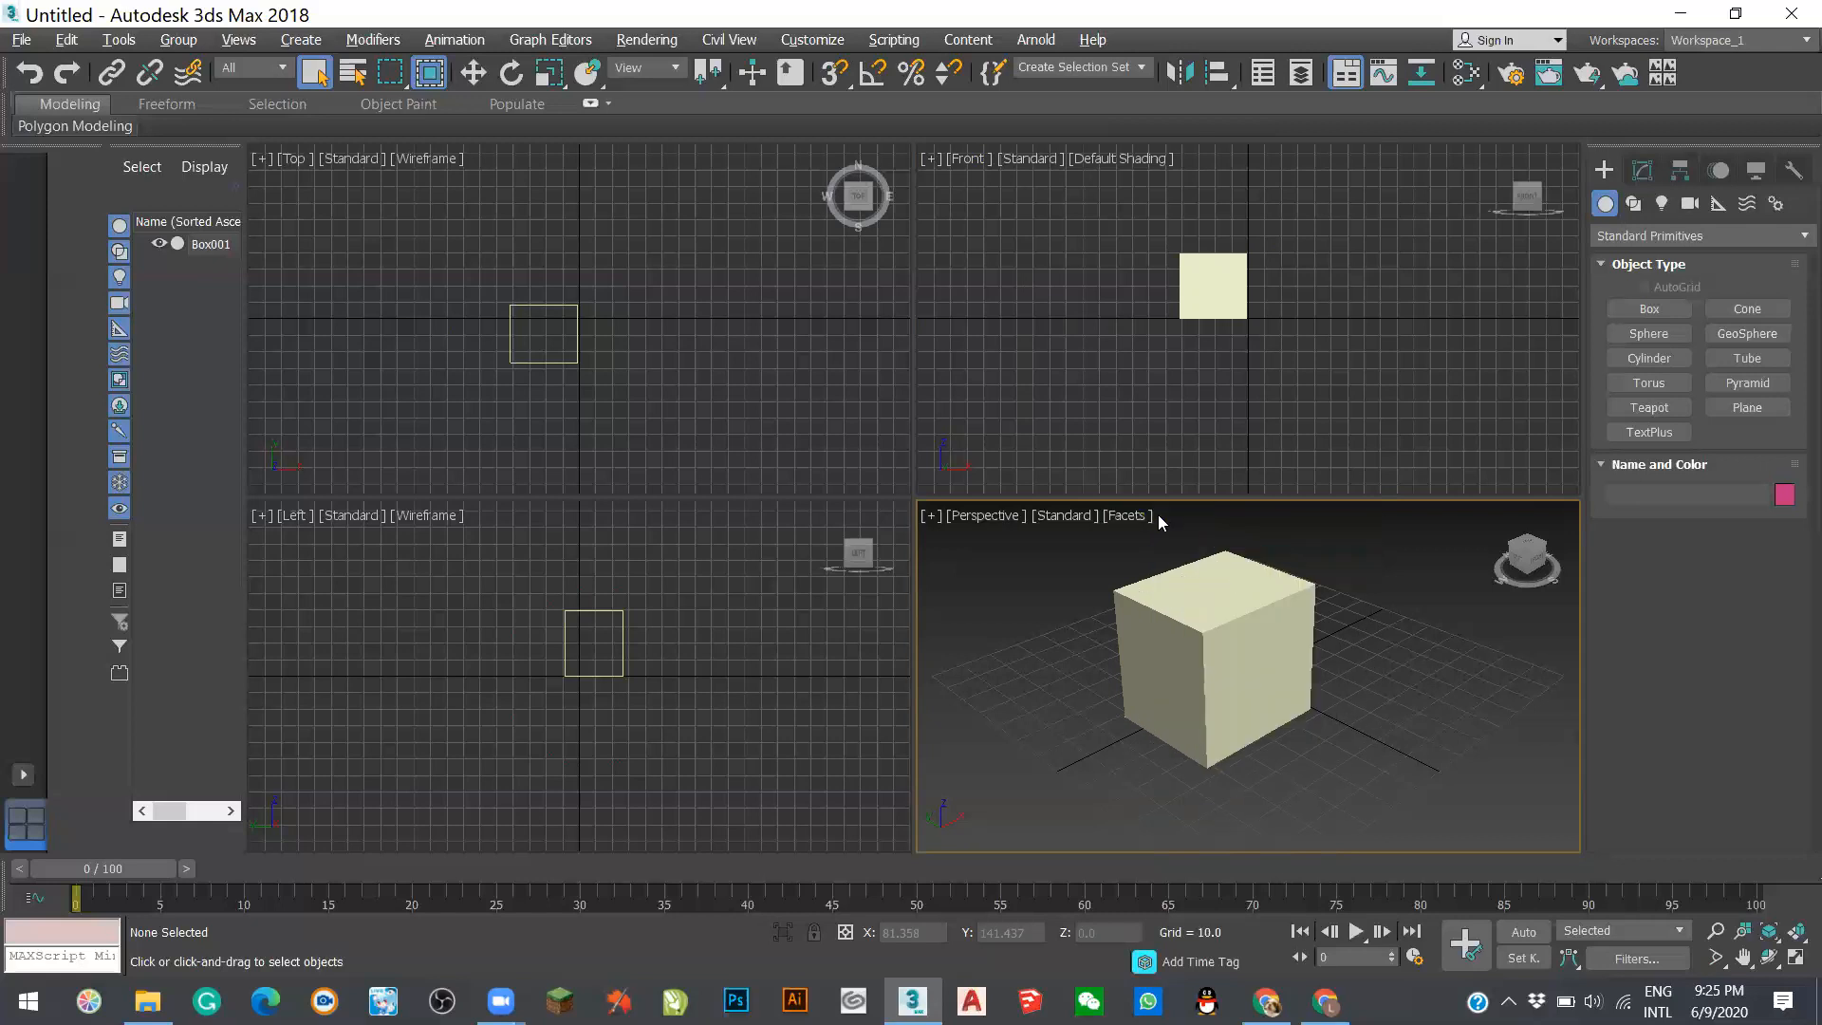
click(1129, 517)
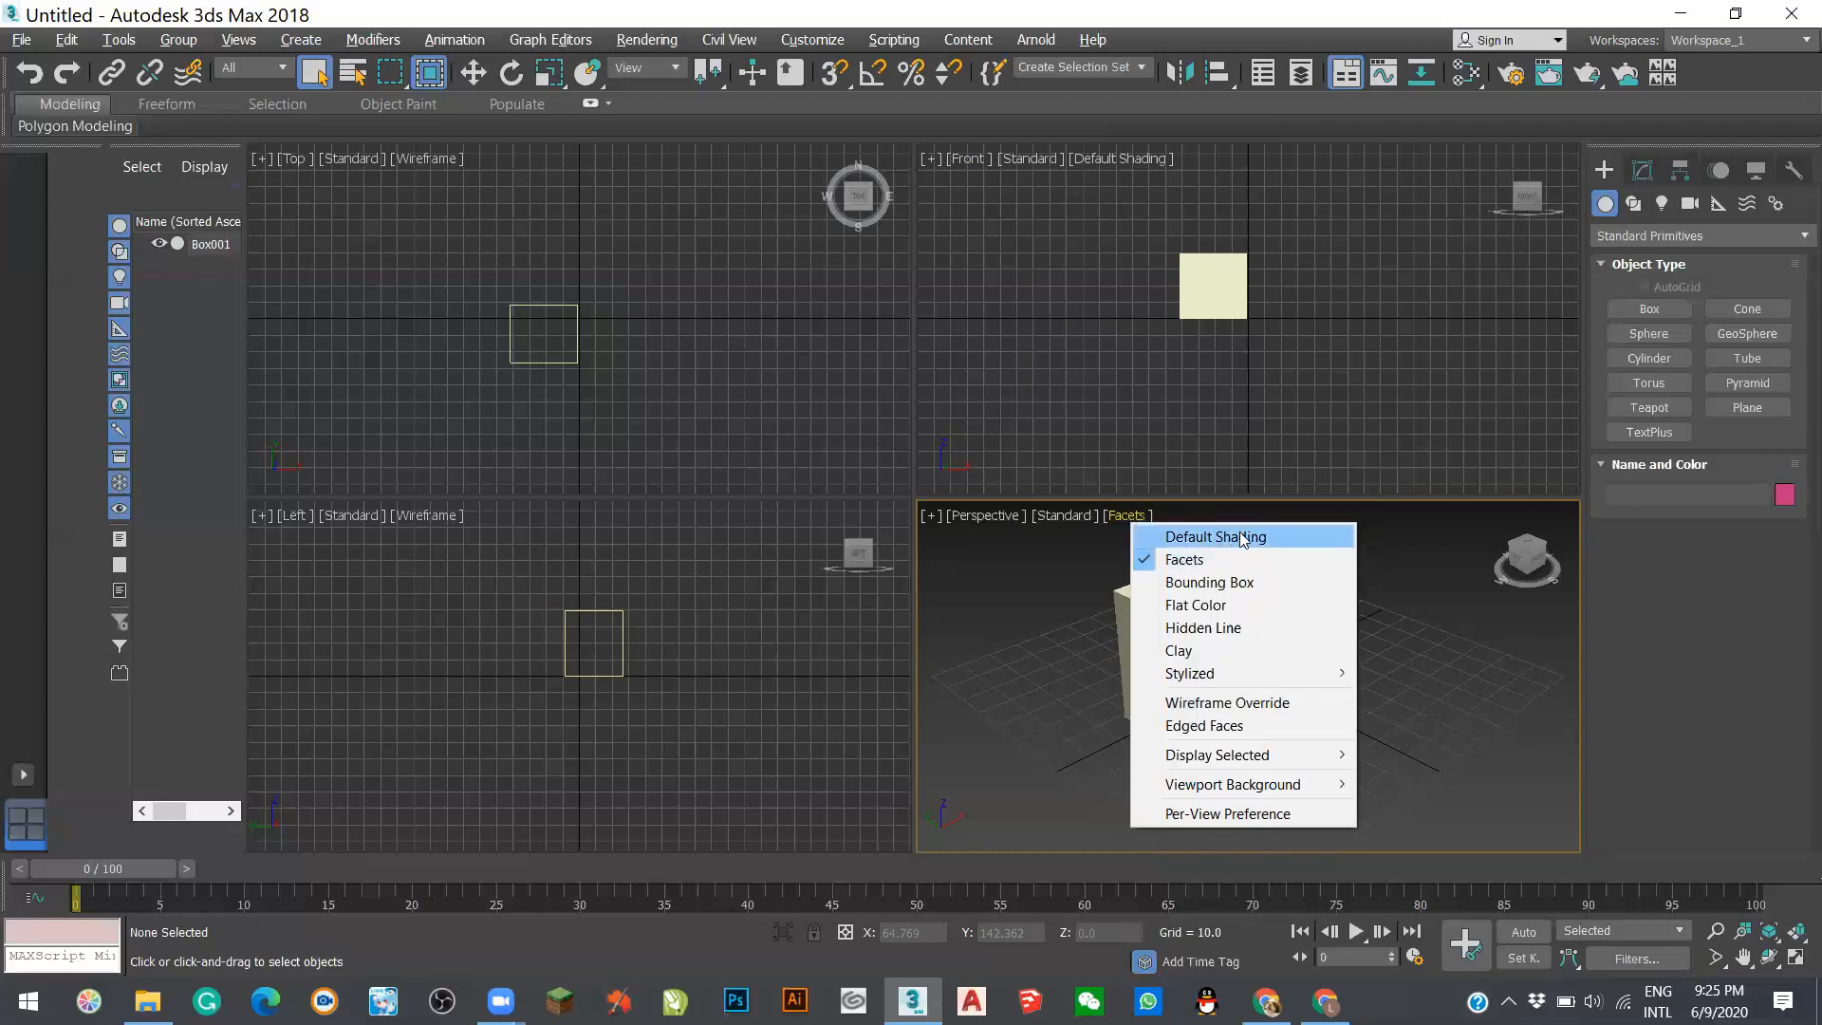
click(1198, 537)
- Try Flat Color shading in the Perspective viewport, restore Default Shading, and review the remaining shading options without choosing one
click(1183, 517)
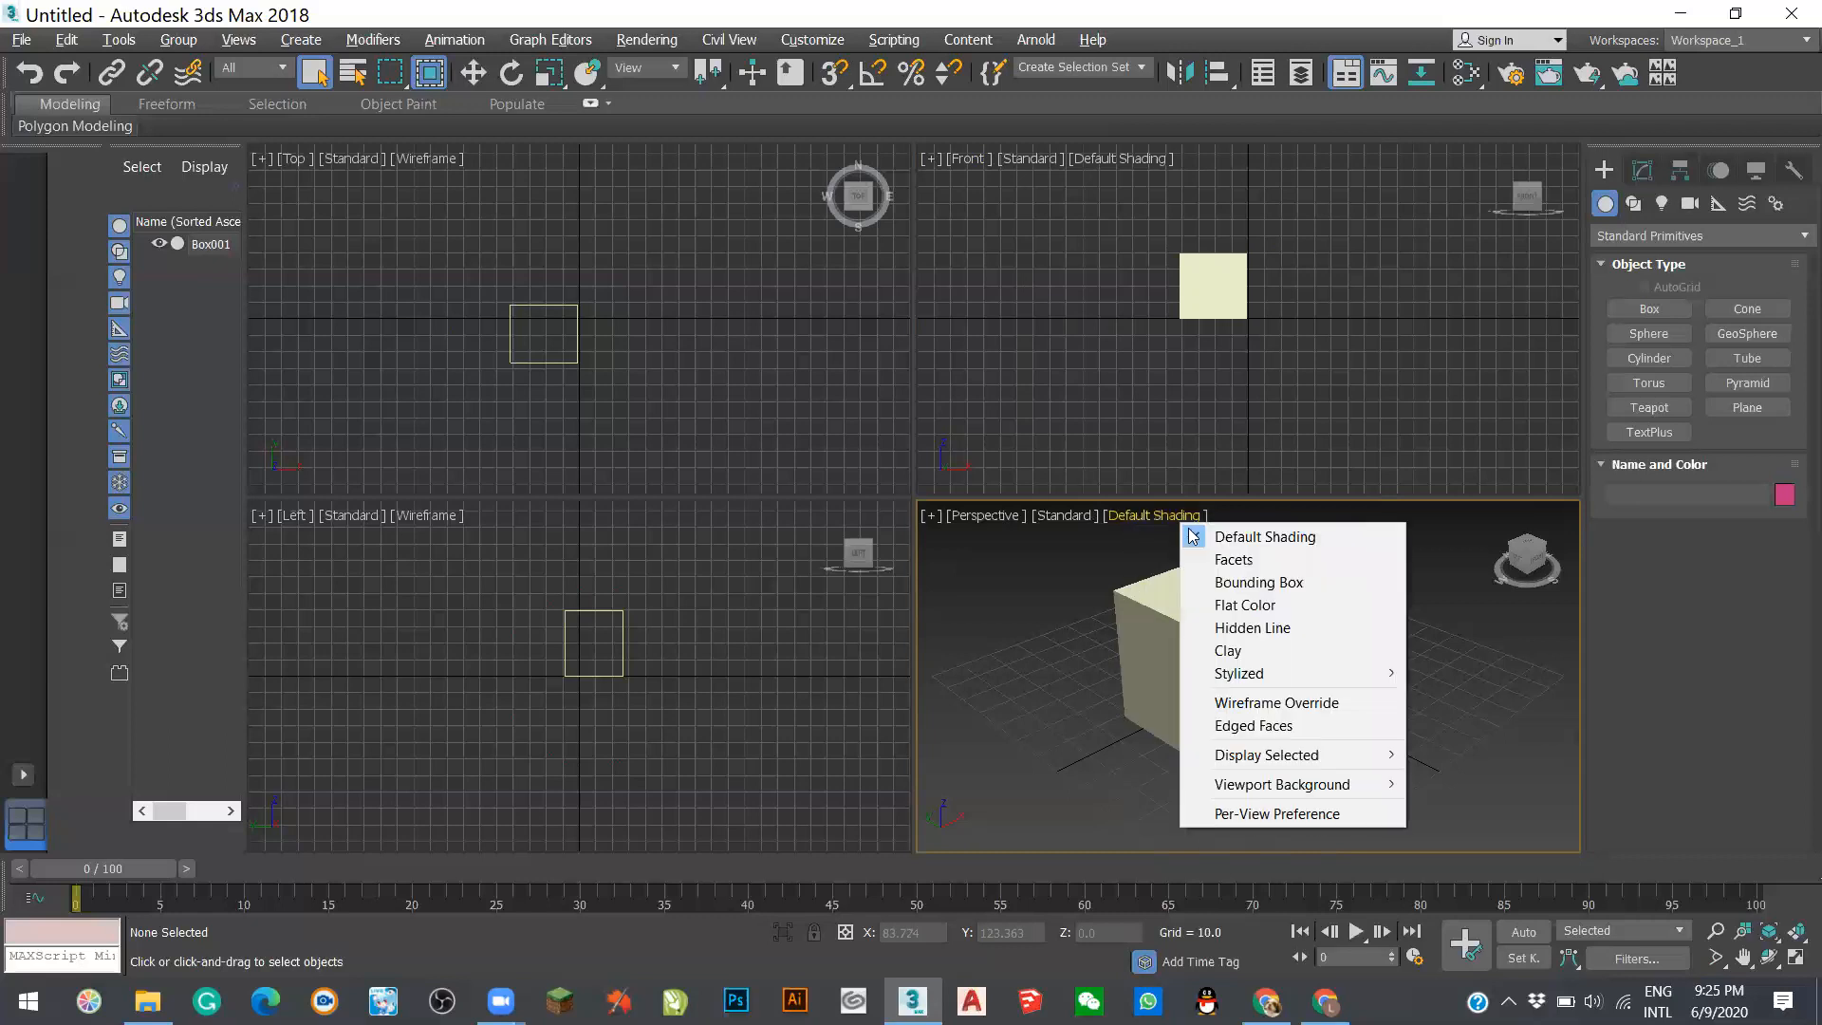
click(1266, 607)
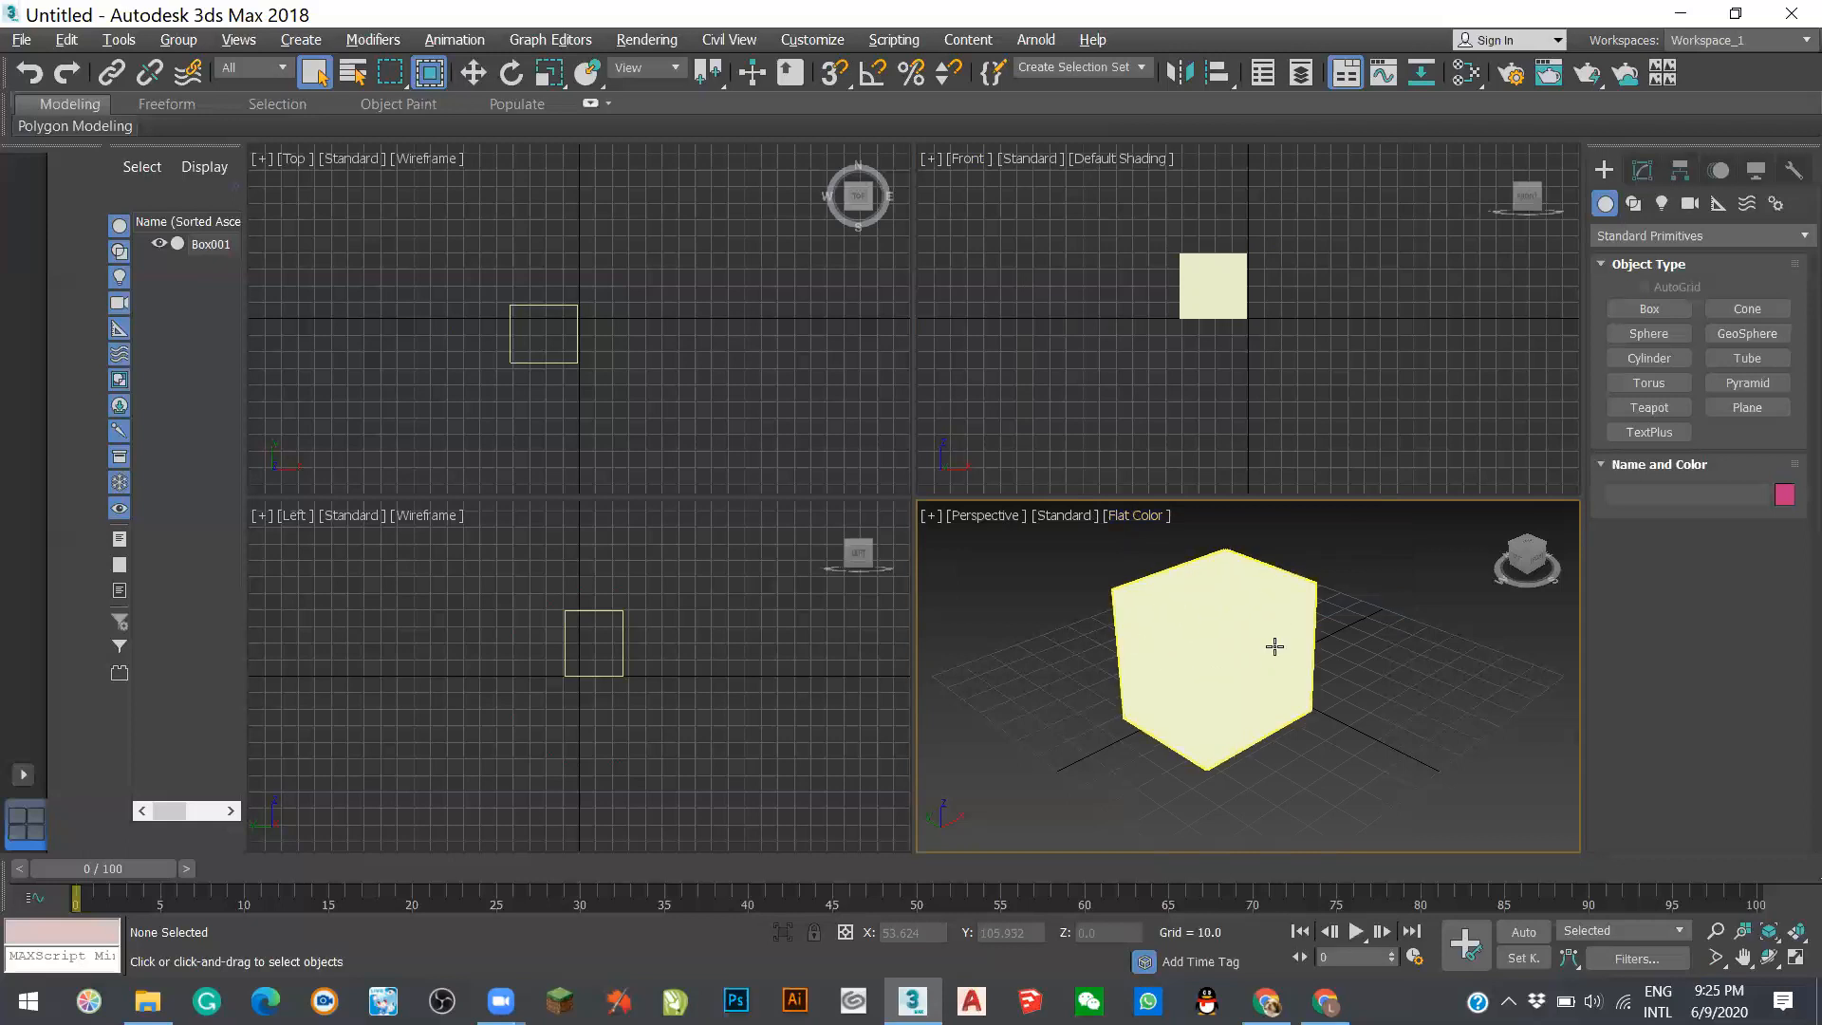
click(1149, 521)
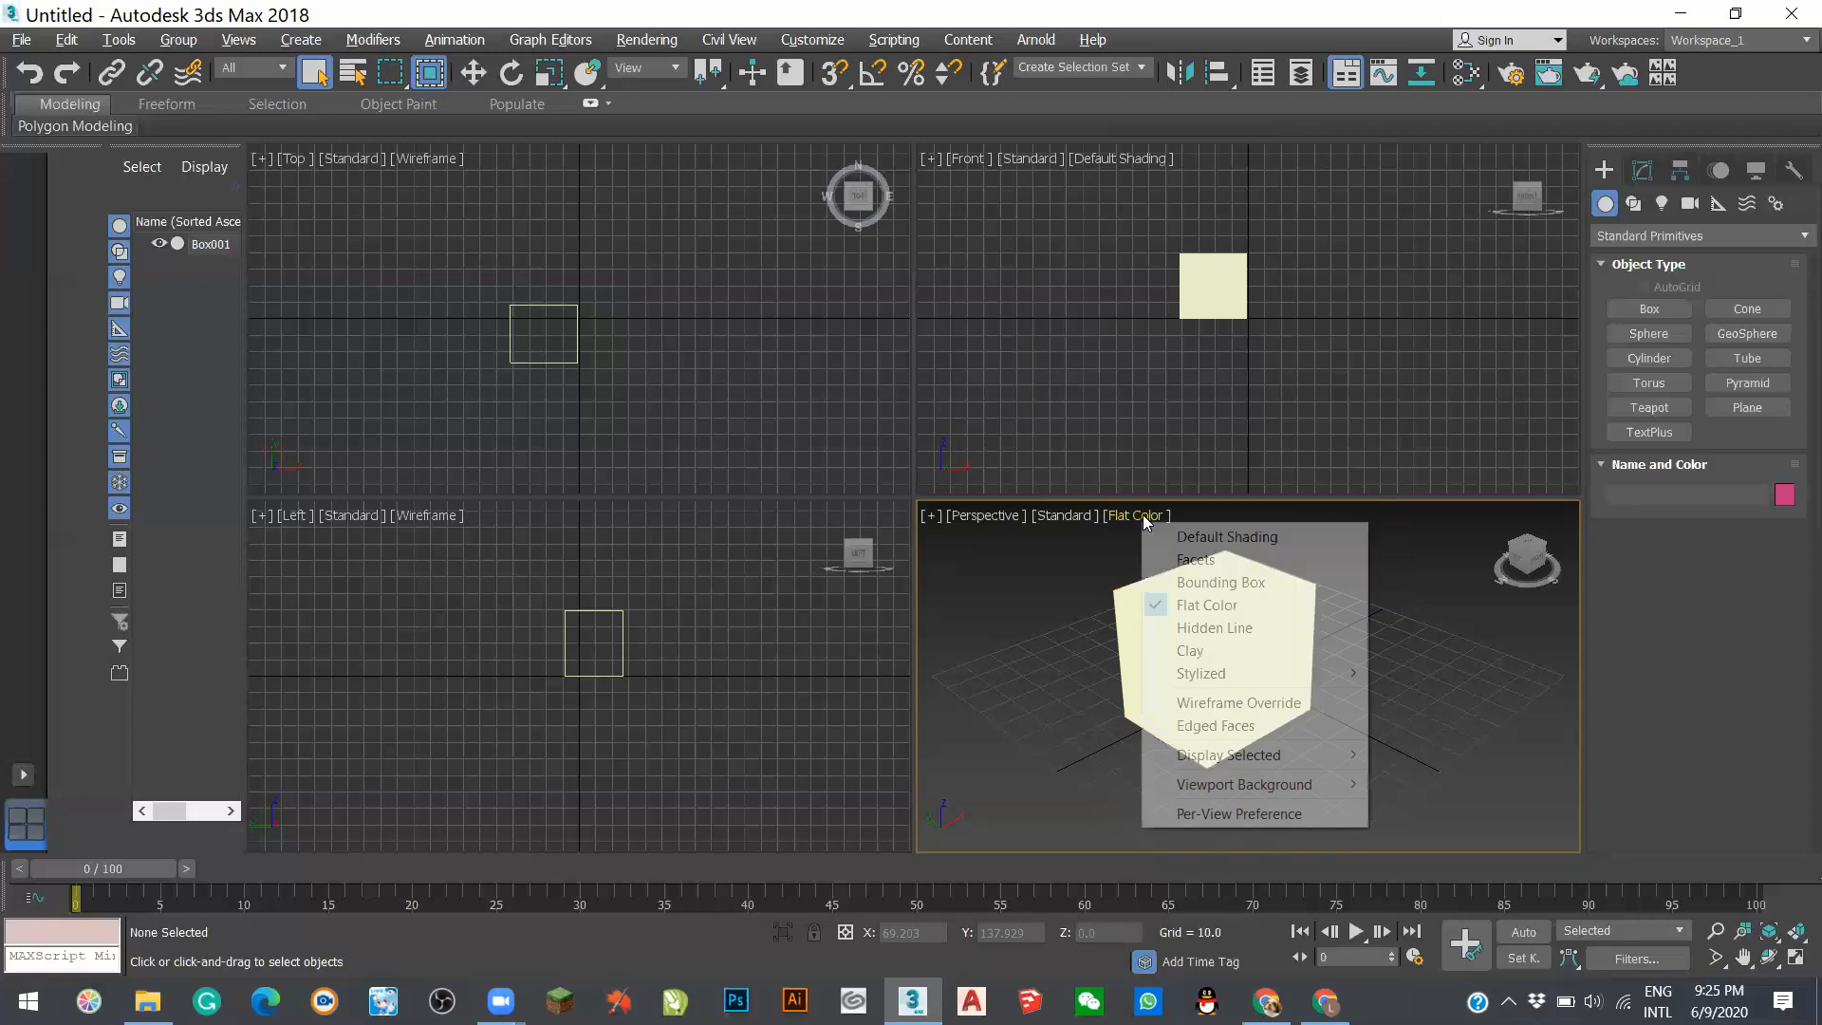
click(1221, 546)
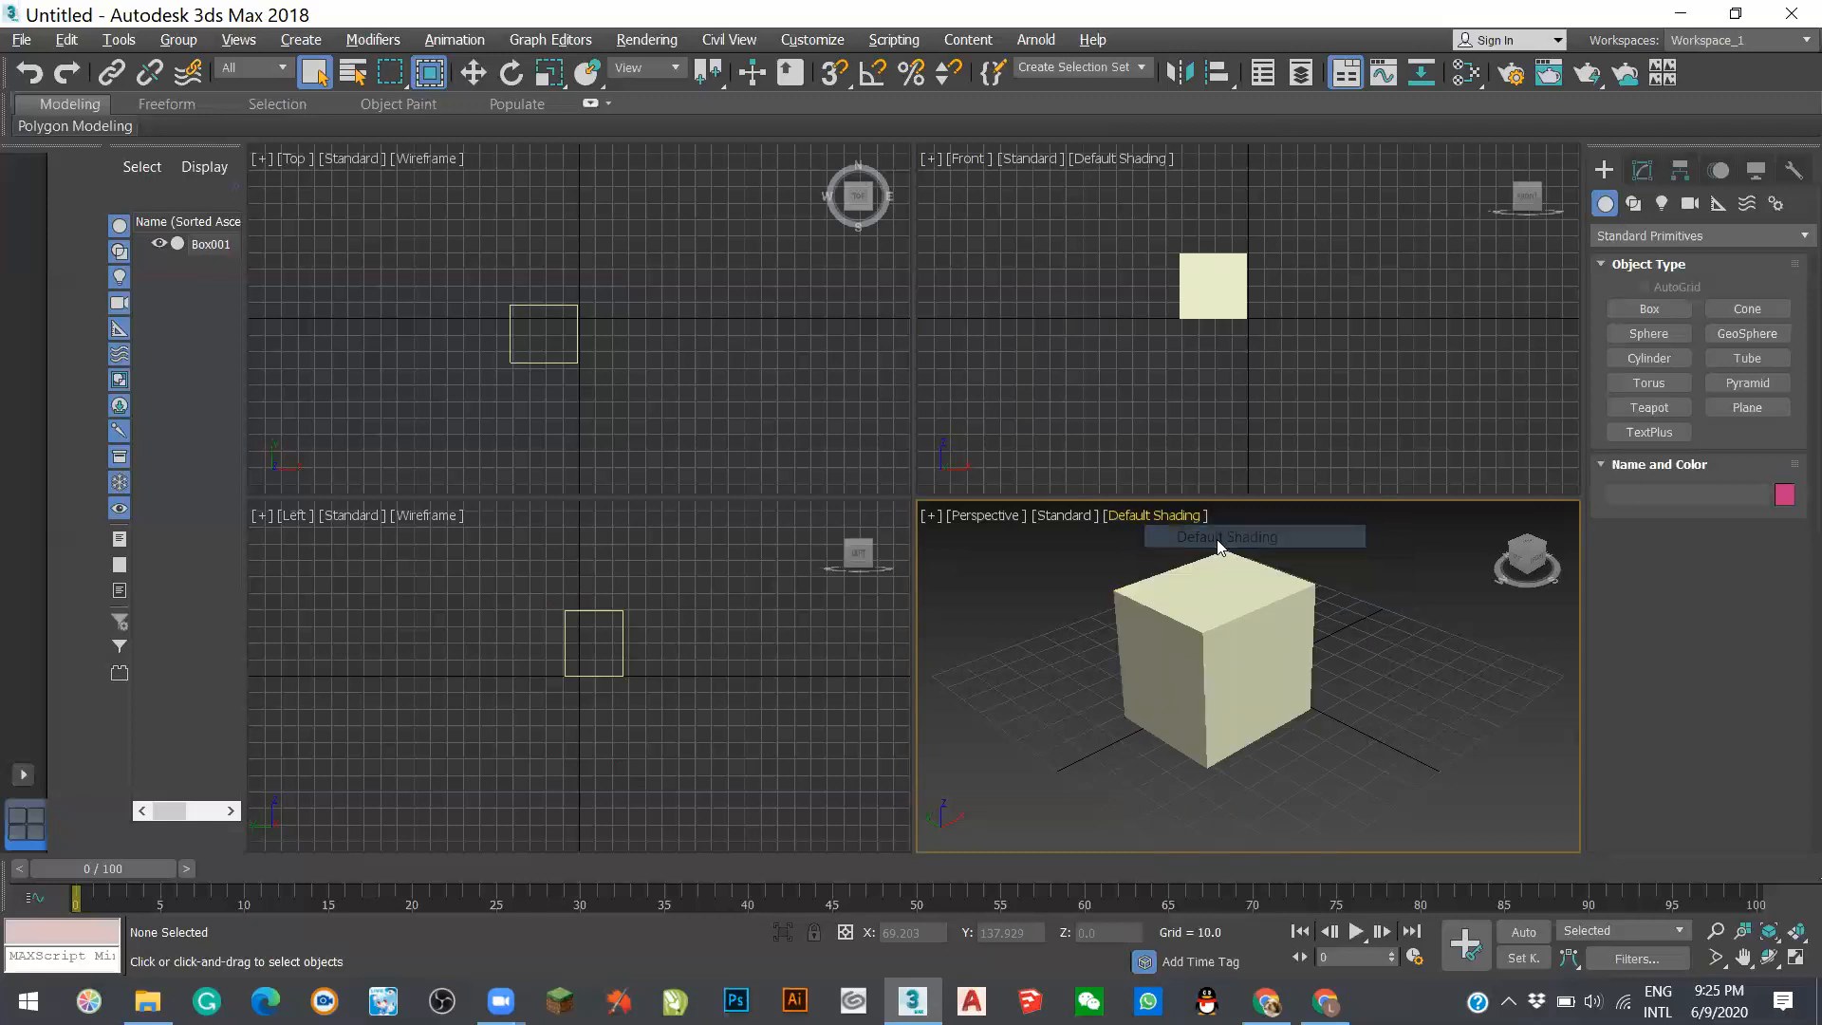
click(1159, 518)
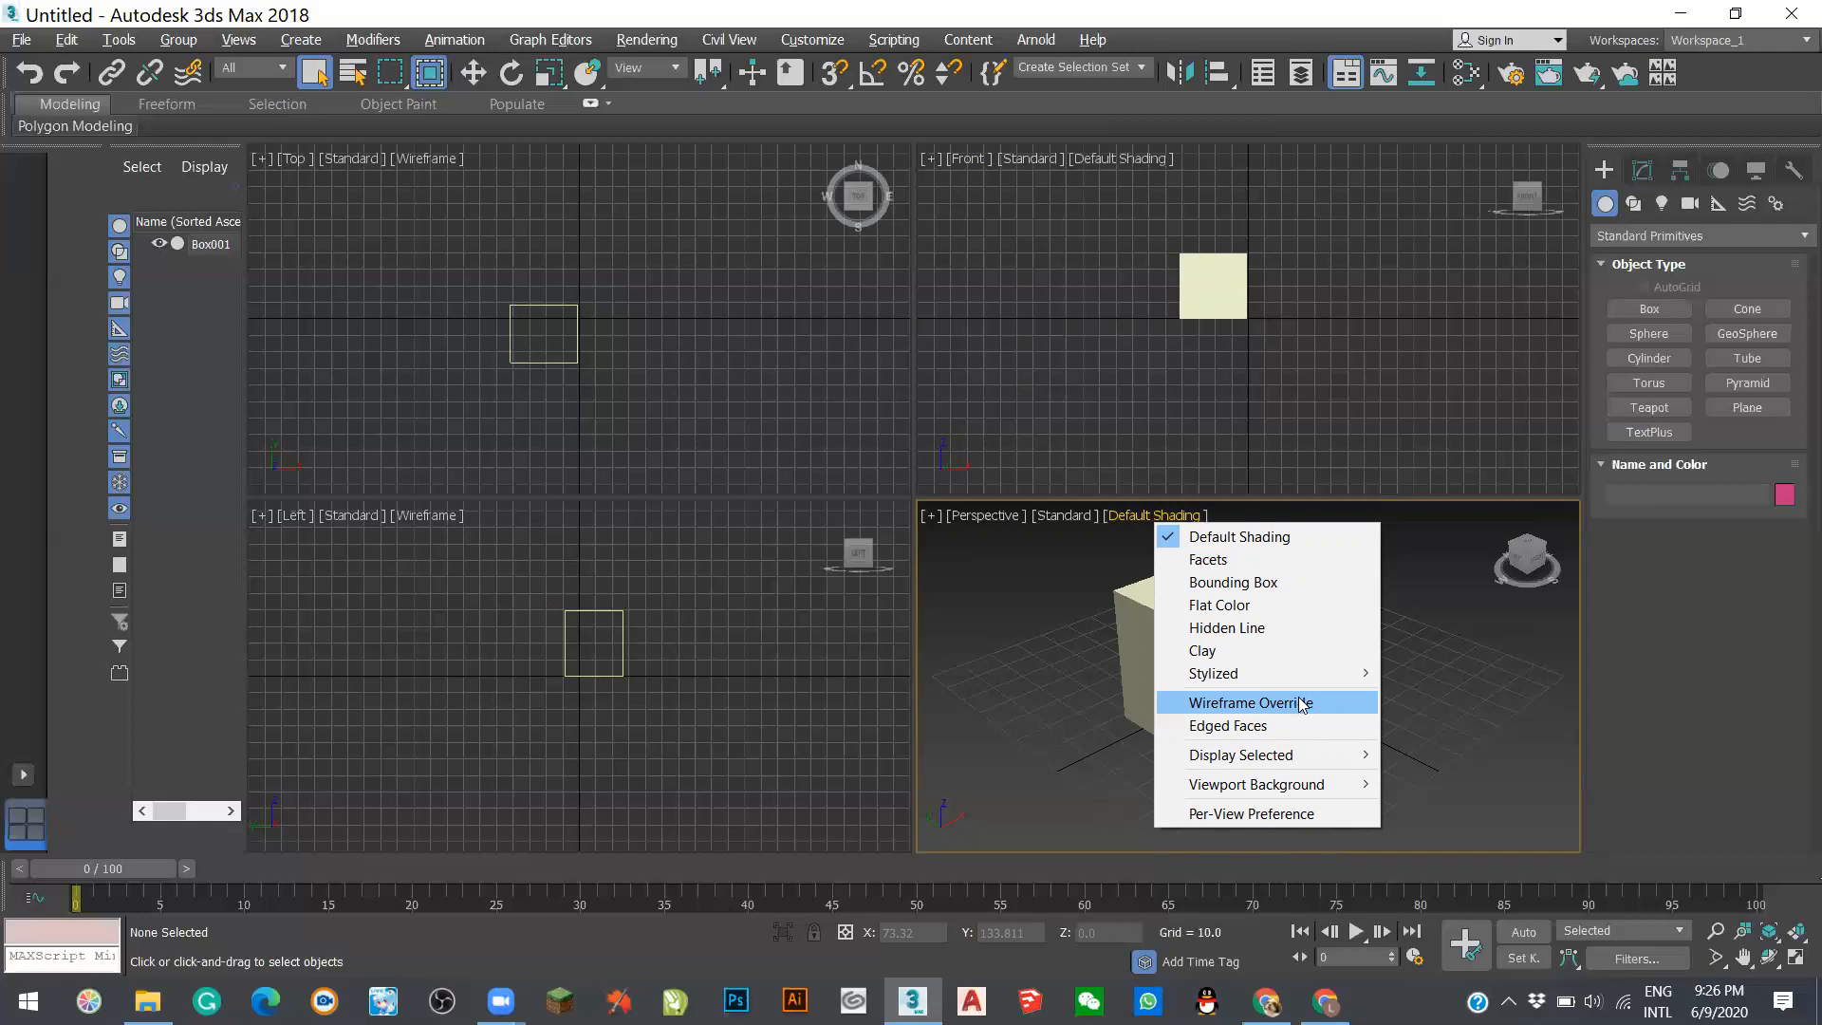
click(1526, 668)
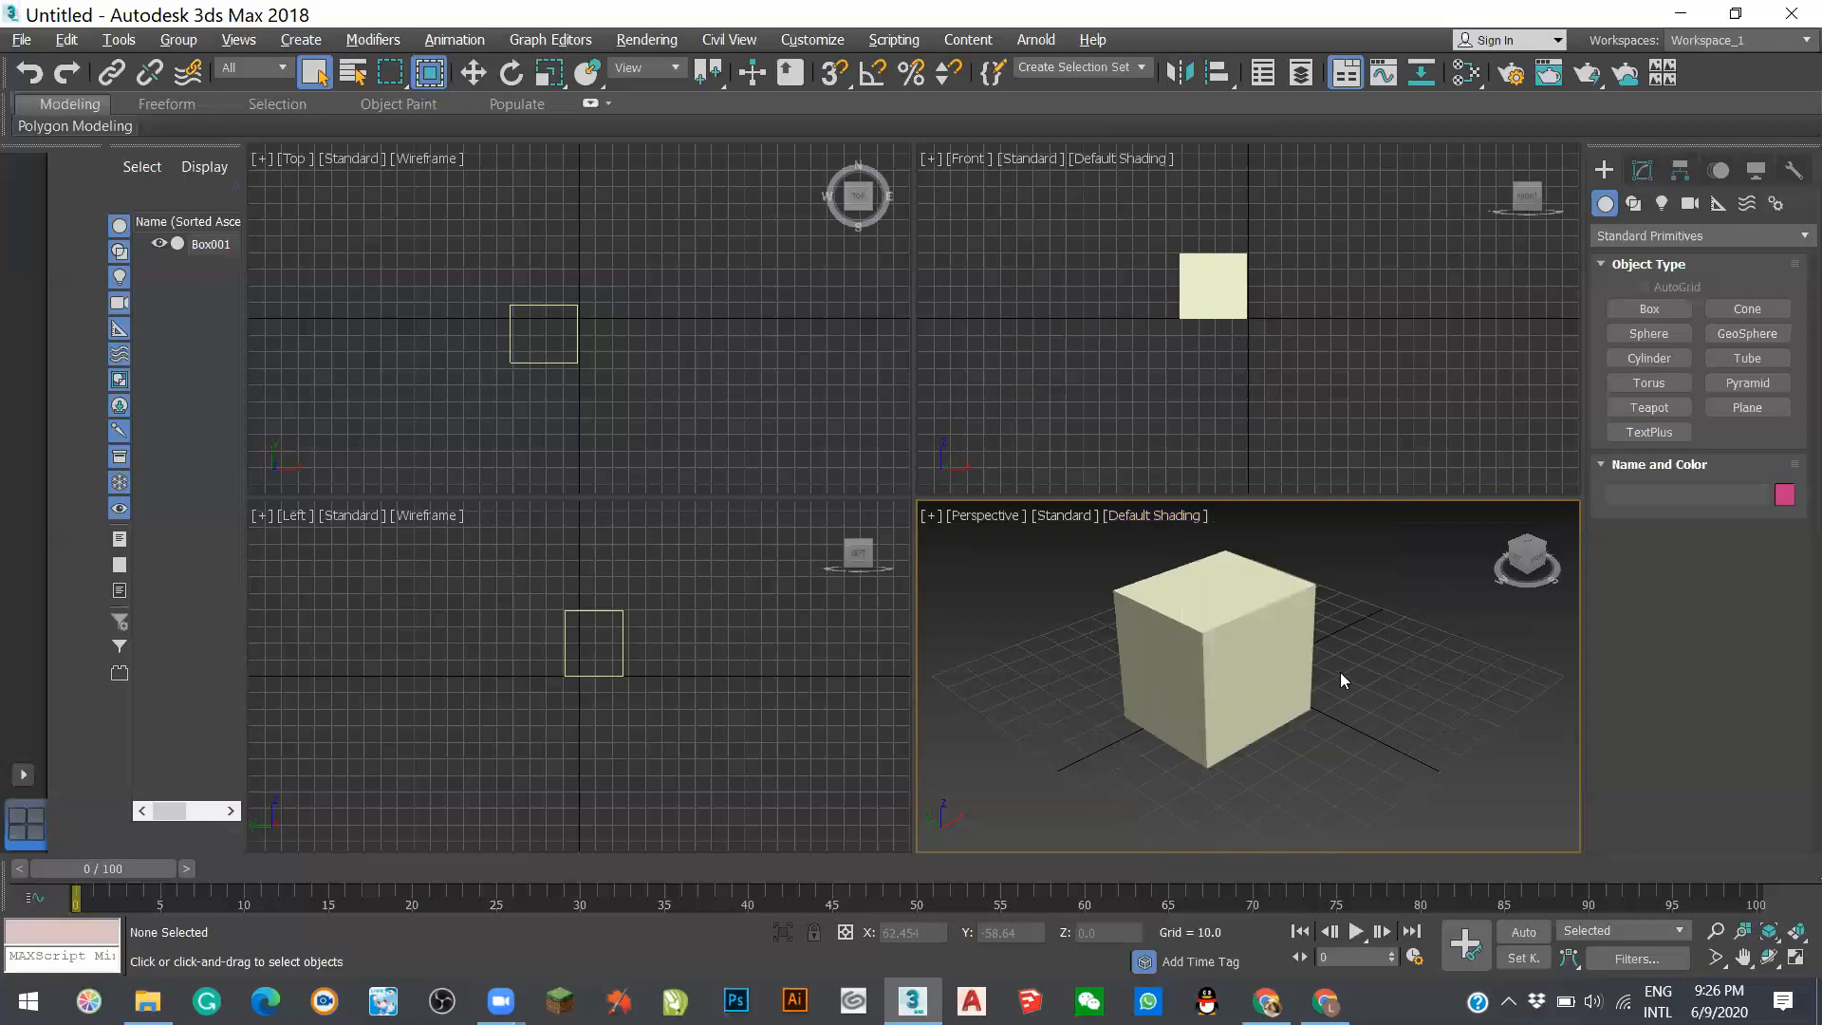
- Switch the Left viewport to Default Shading, and toggle the Perspective viewport to wireframe and back to Default Shading
click(853, 704)
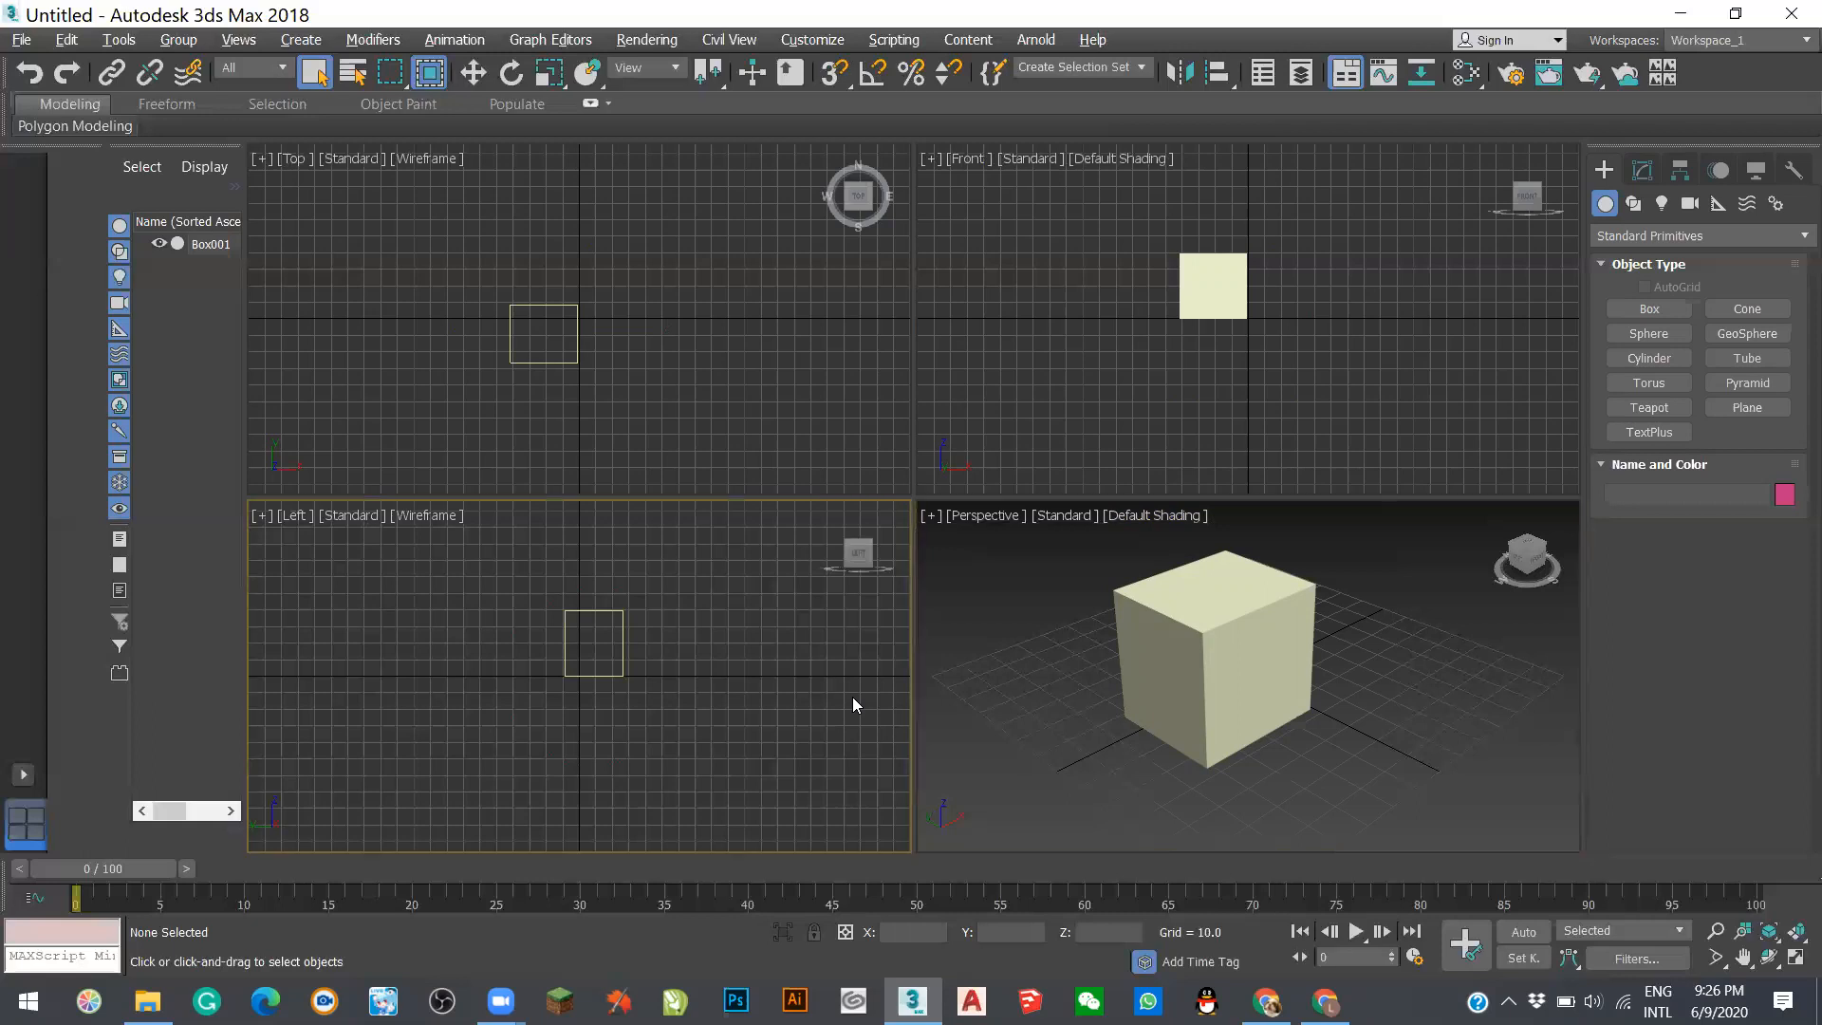
key(F3)
click(1086, 748)
key(F3)
key(F3)
key(F3)
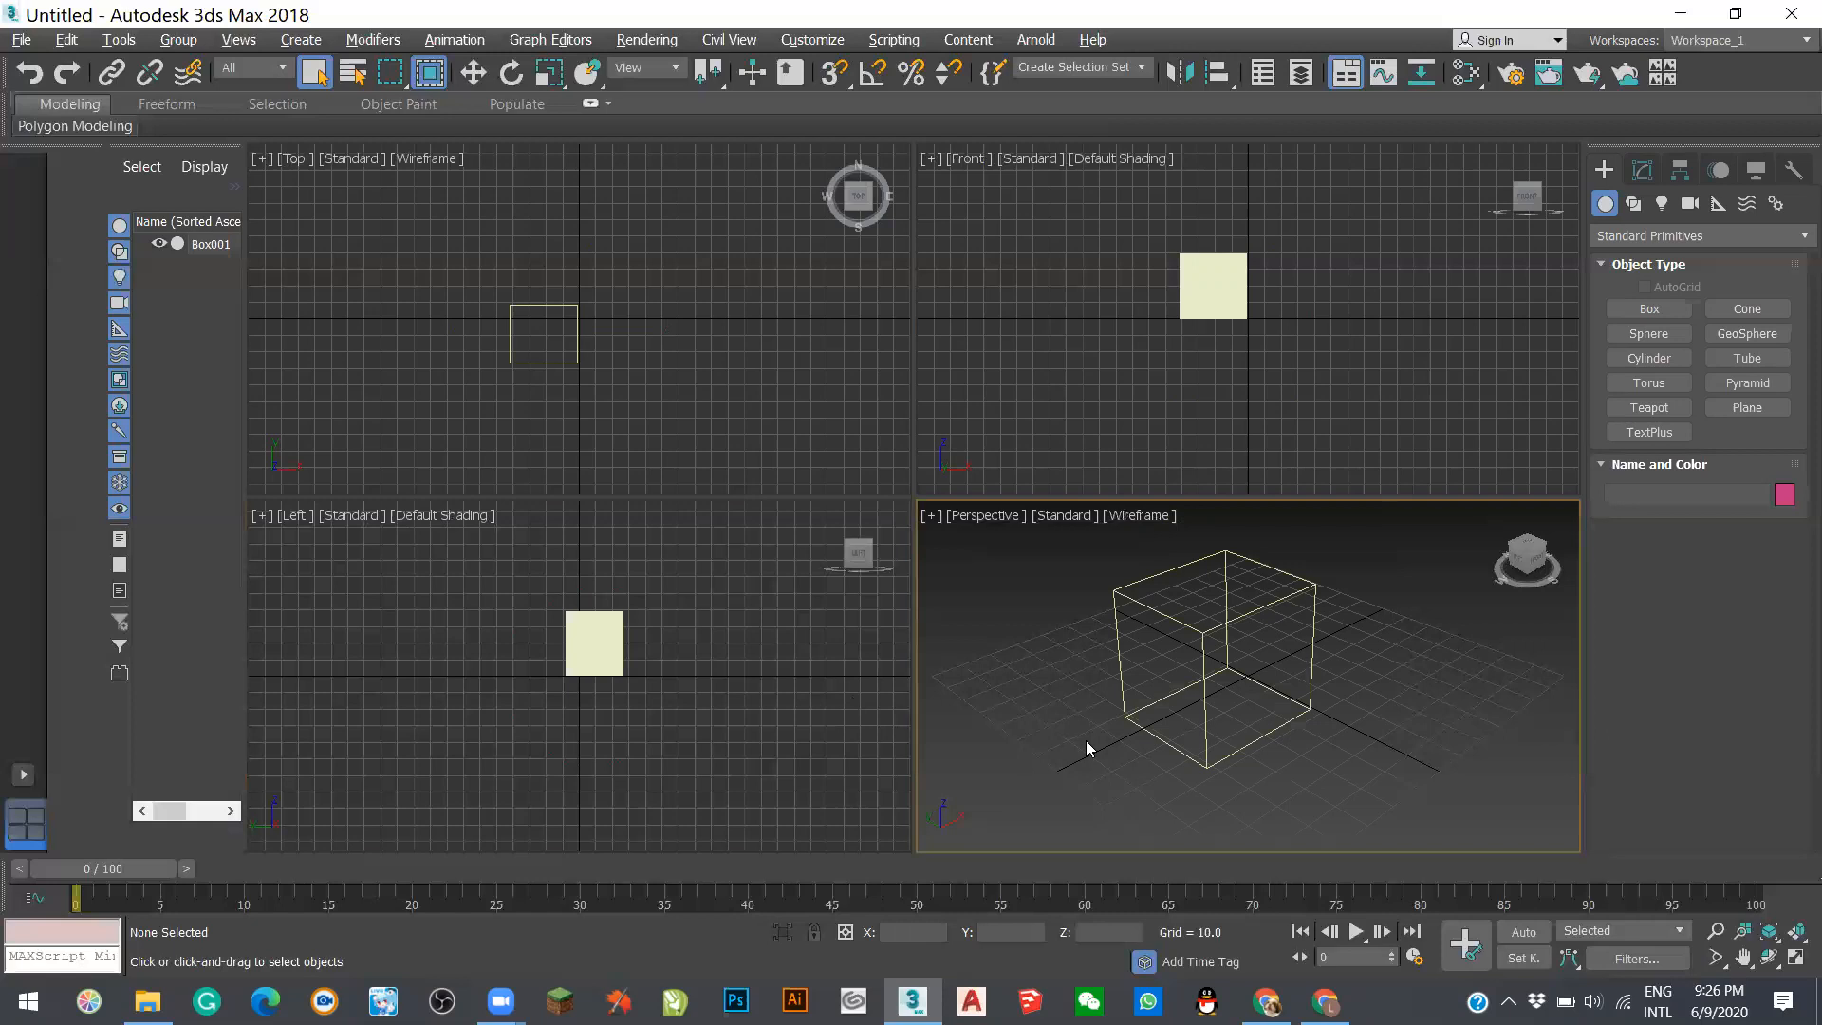
key(F3)
- Set the Left and Front viewports to wireframe, and toggle the Top viewport's shading on and back to wireframe
click(794, 765)
key(F3)
click(1111, 266)
key(F3)
click(683, 391)
key(F3)
key(F3)
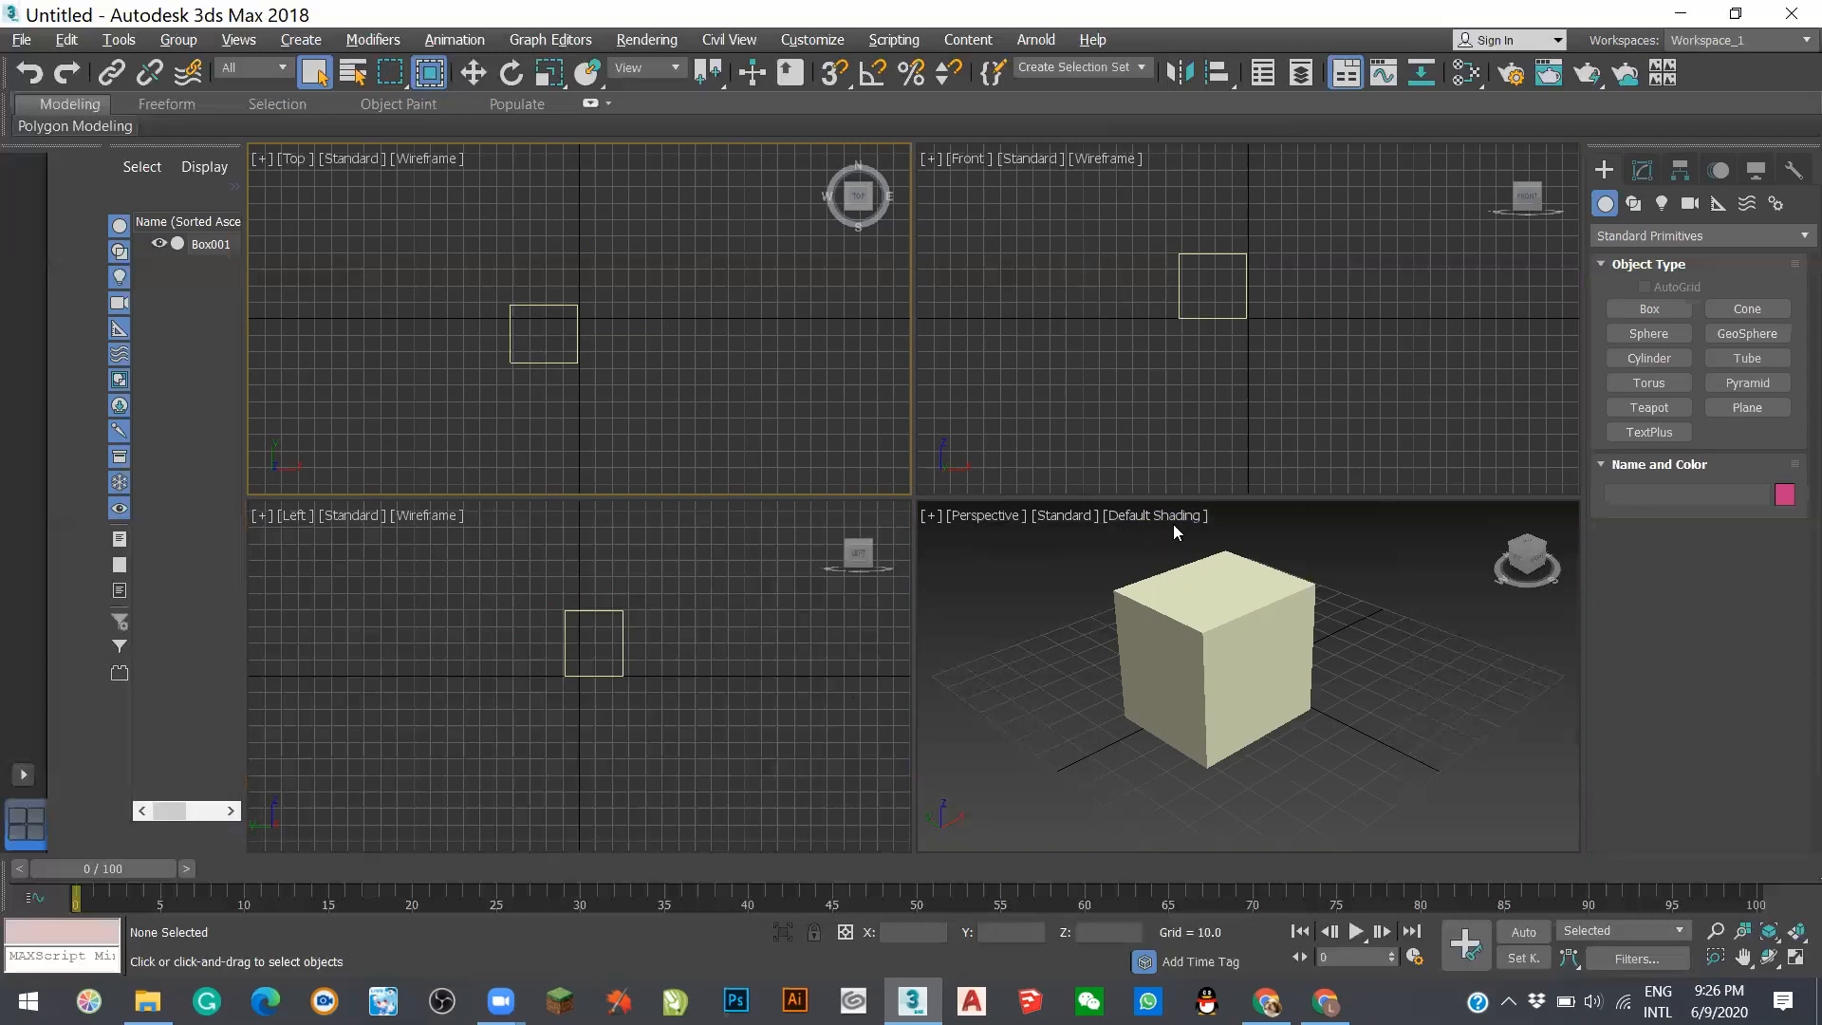
click(1418, 727)
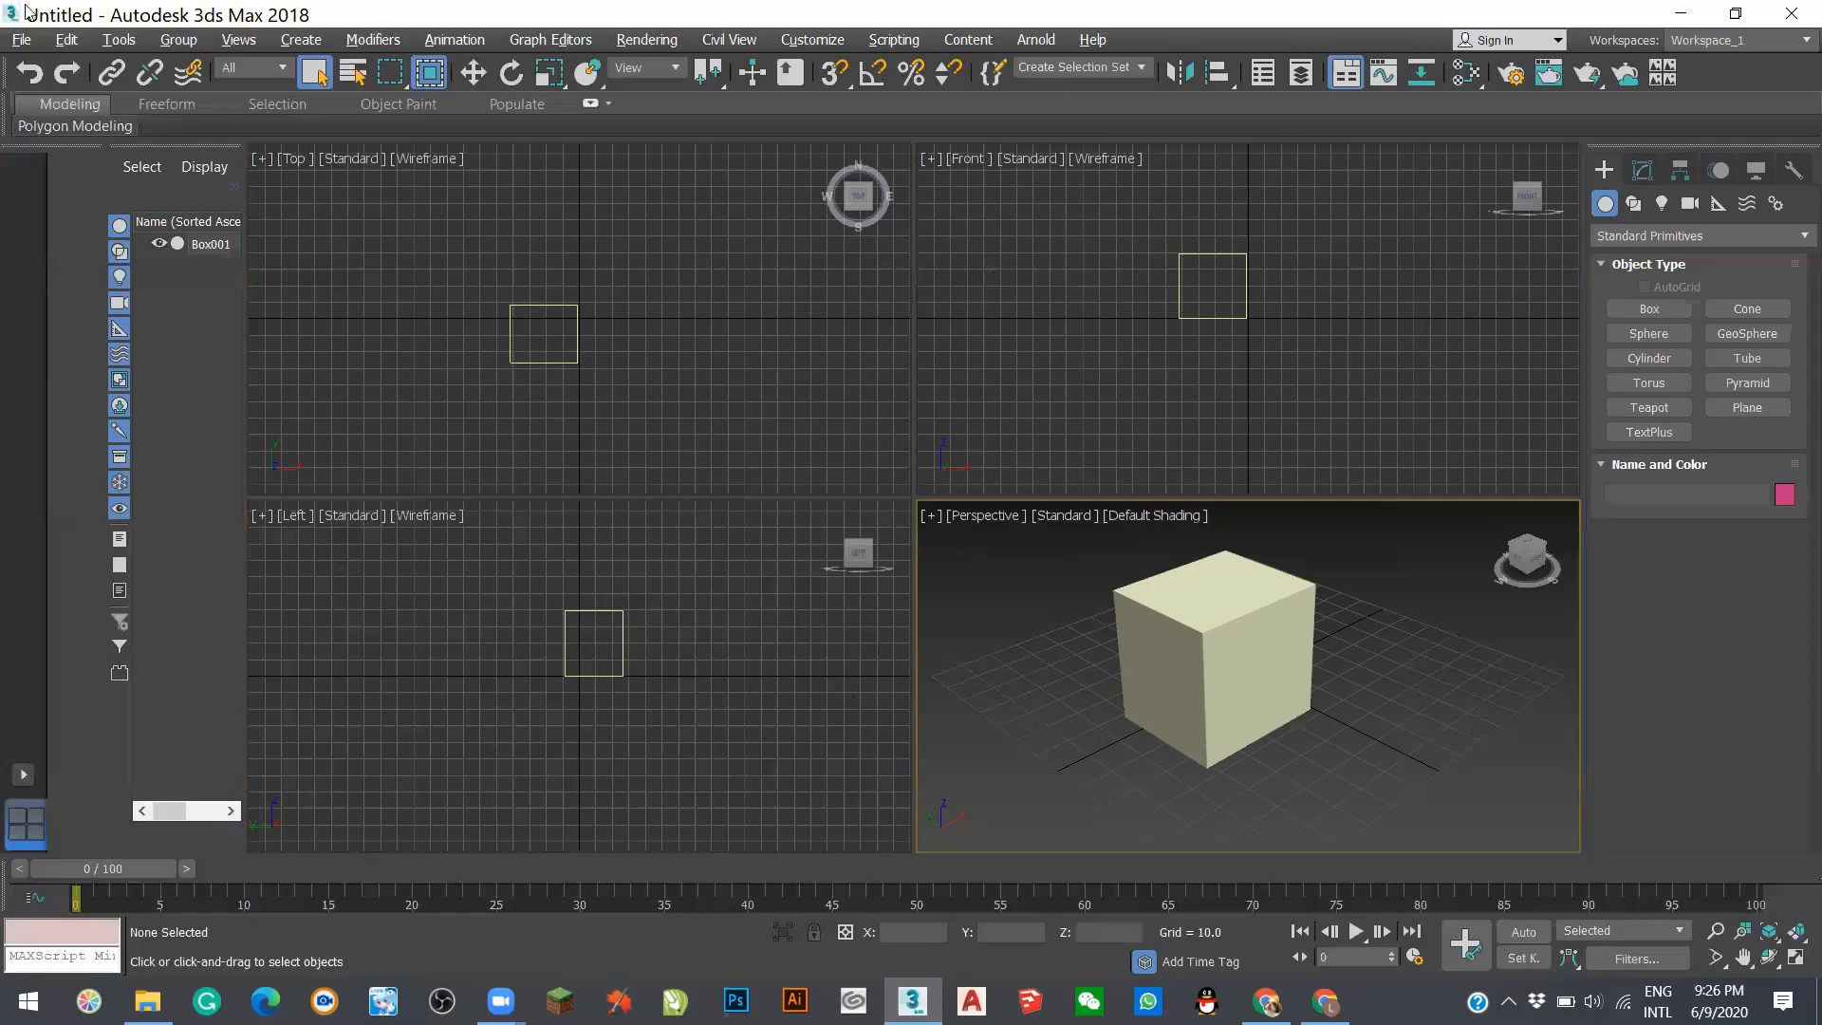
- Add a single-viewport layout and a Column 2, Column 1 layout from the standard viewport layouts
click(41, 127)
click(23, 774)
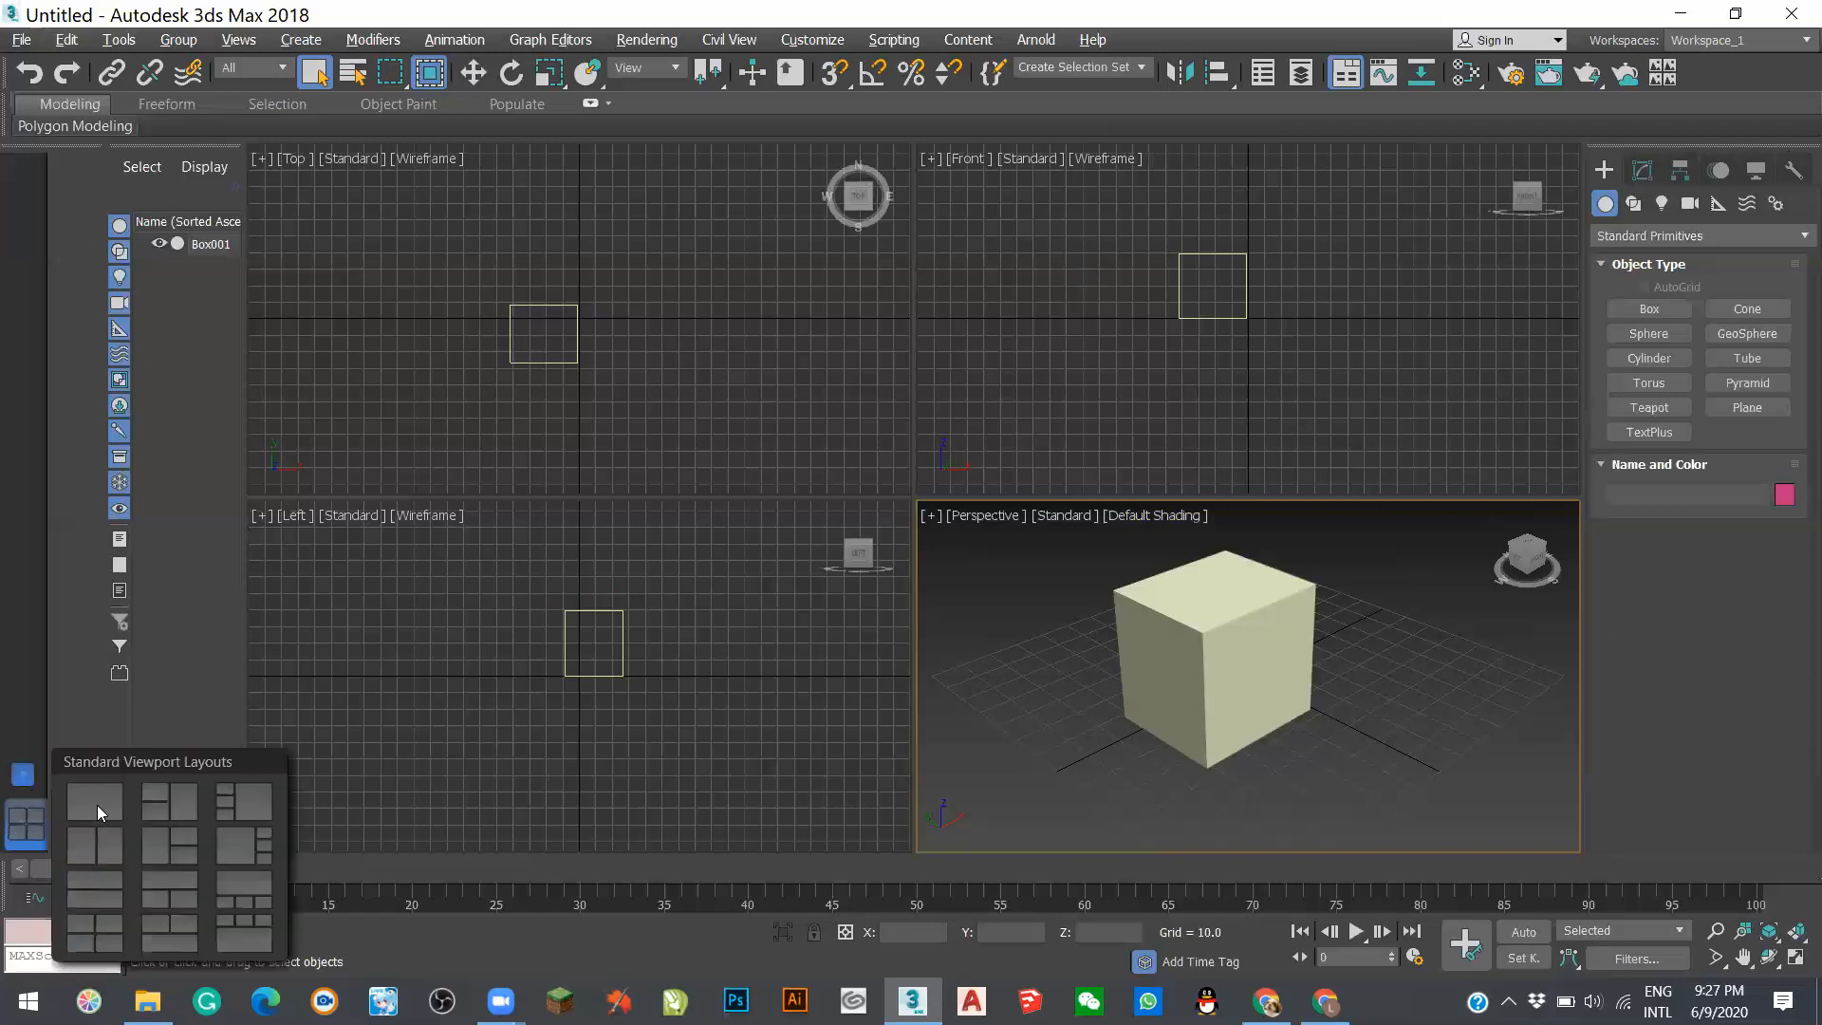
click(97, 805)
click(25, 722)
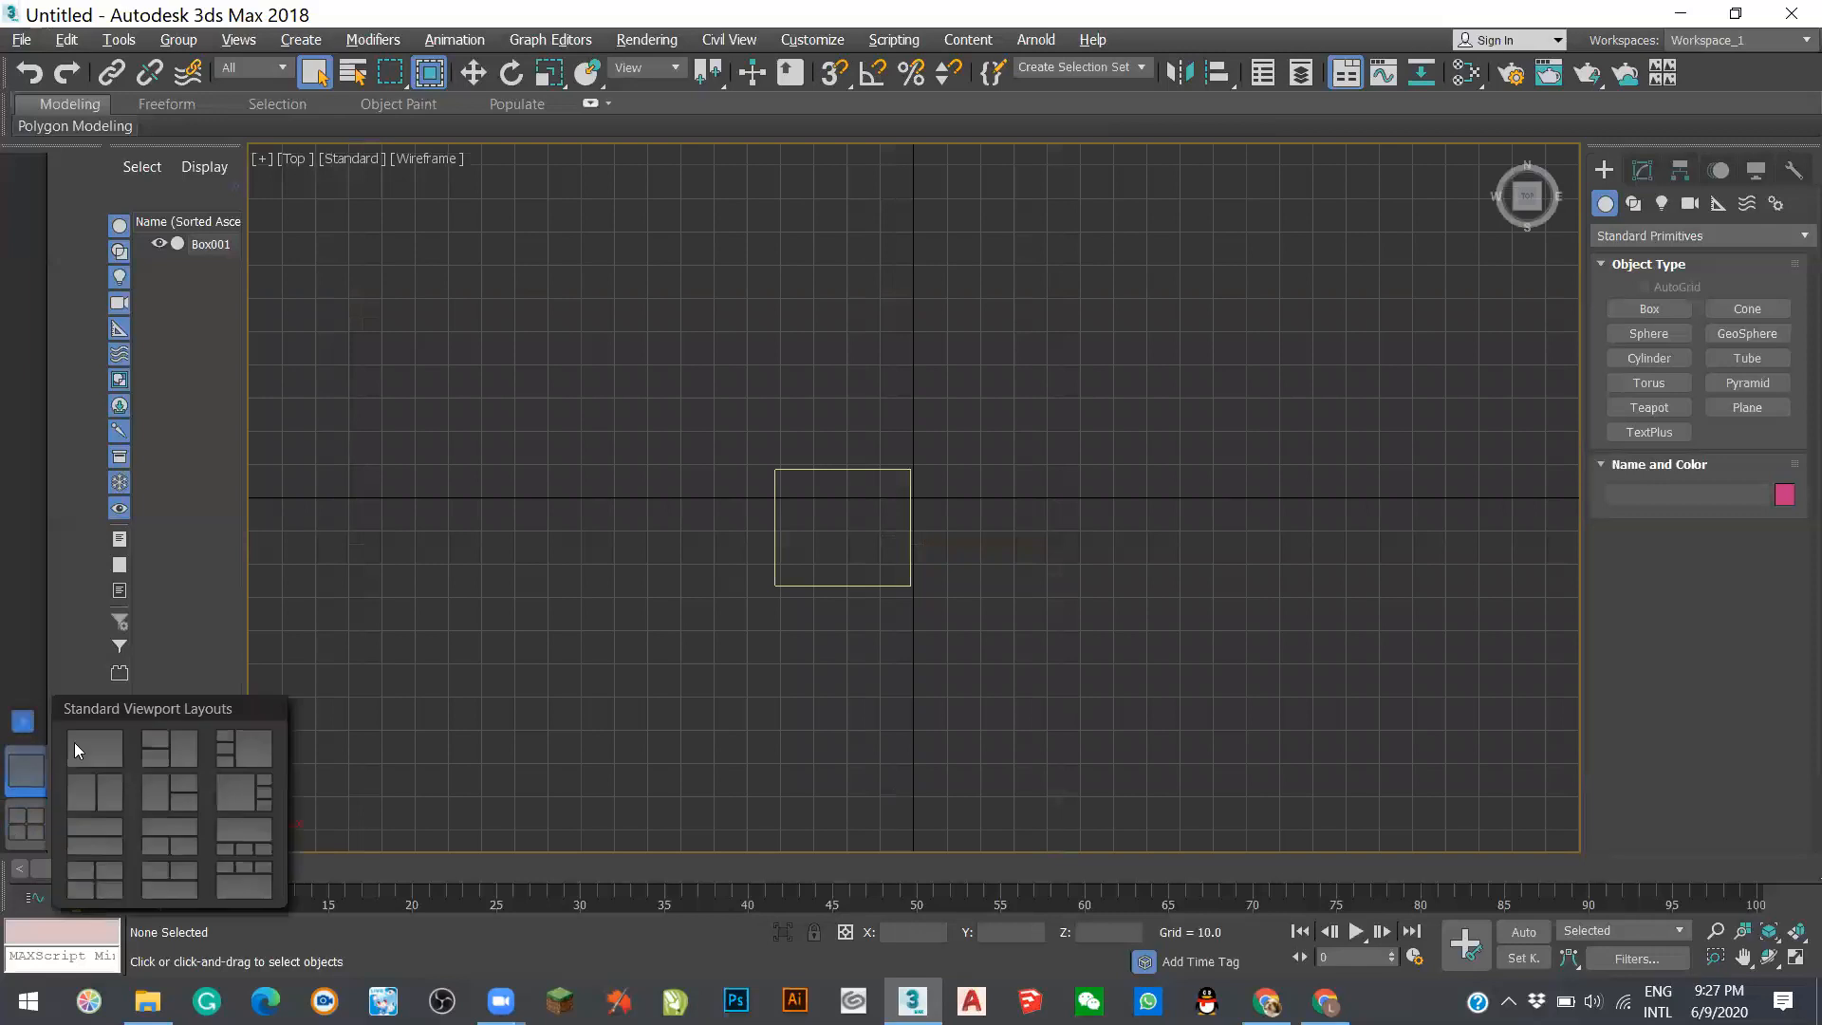
click(146, 748)
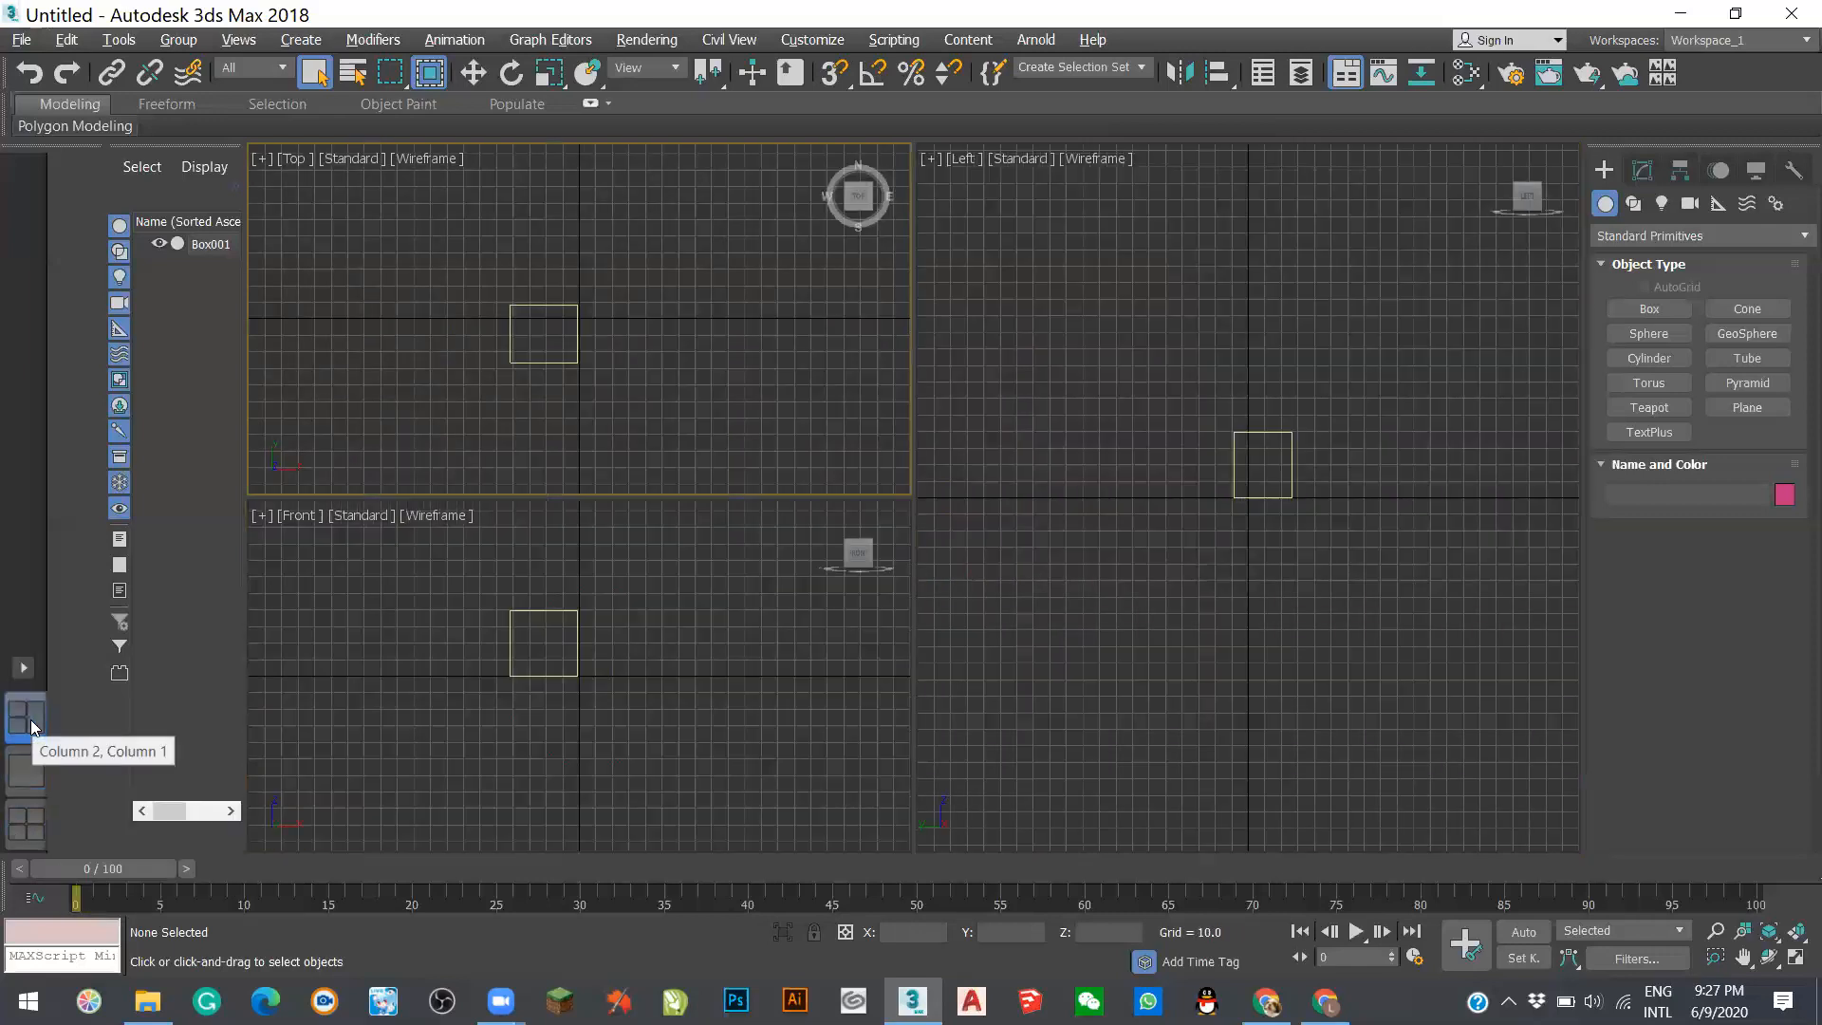
- Try a Perspective view in the large Left viewport, orbiting around the box, and restore the Left view
click(23, 669)
click(1052, 230)
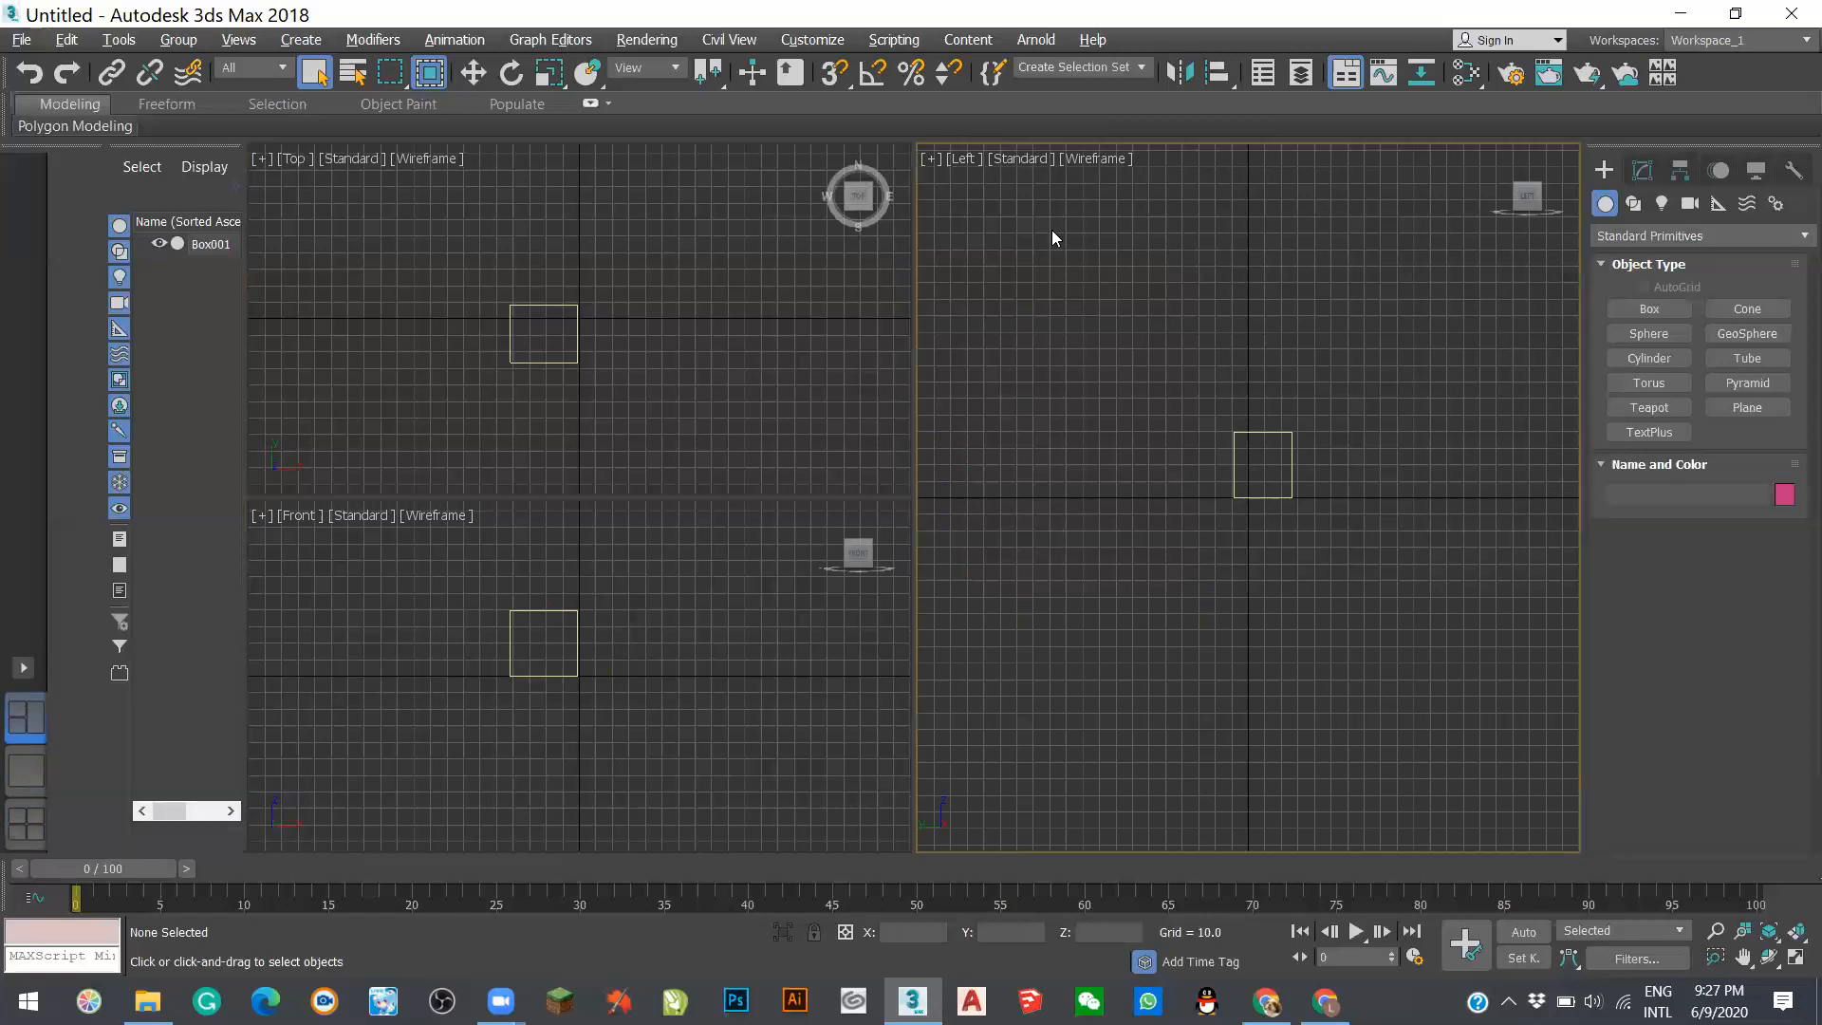
key(p)
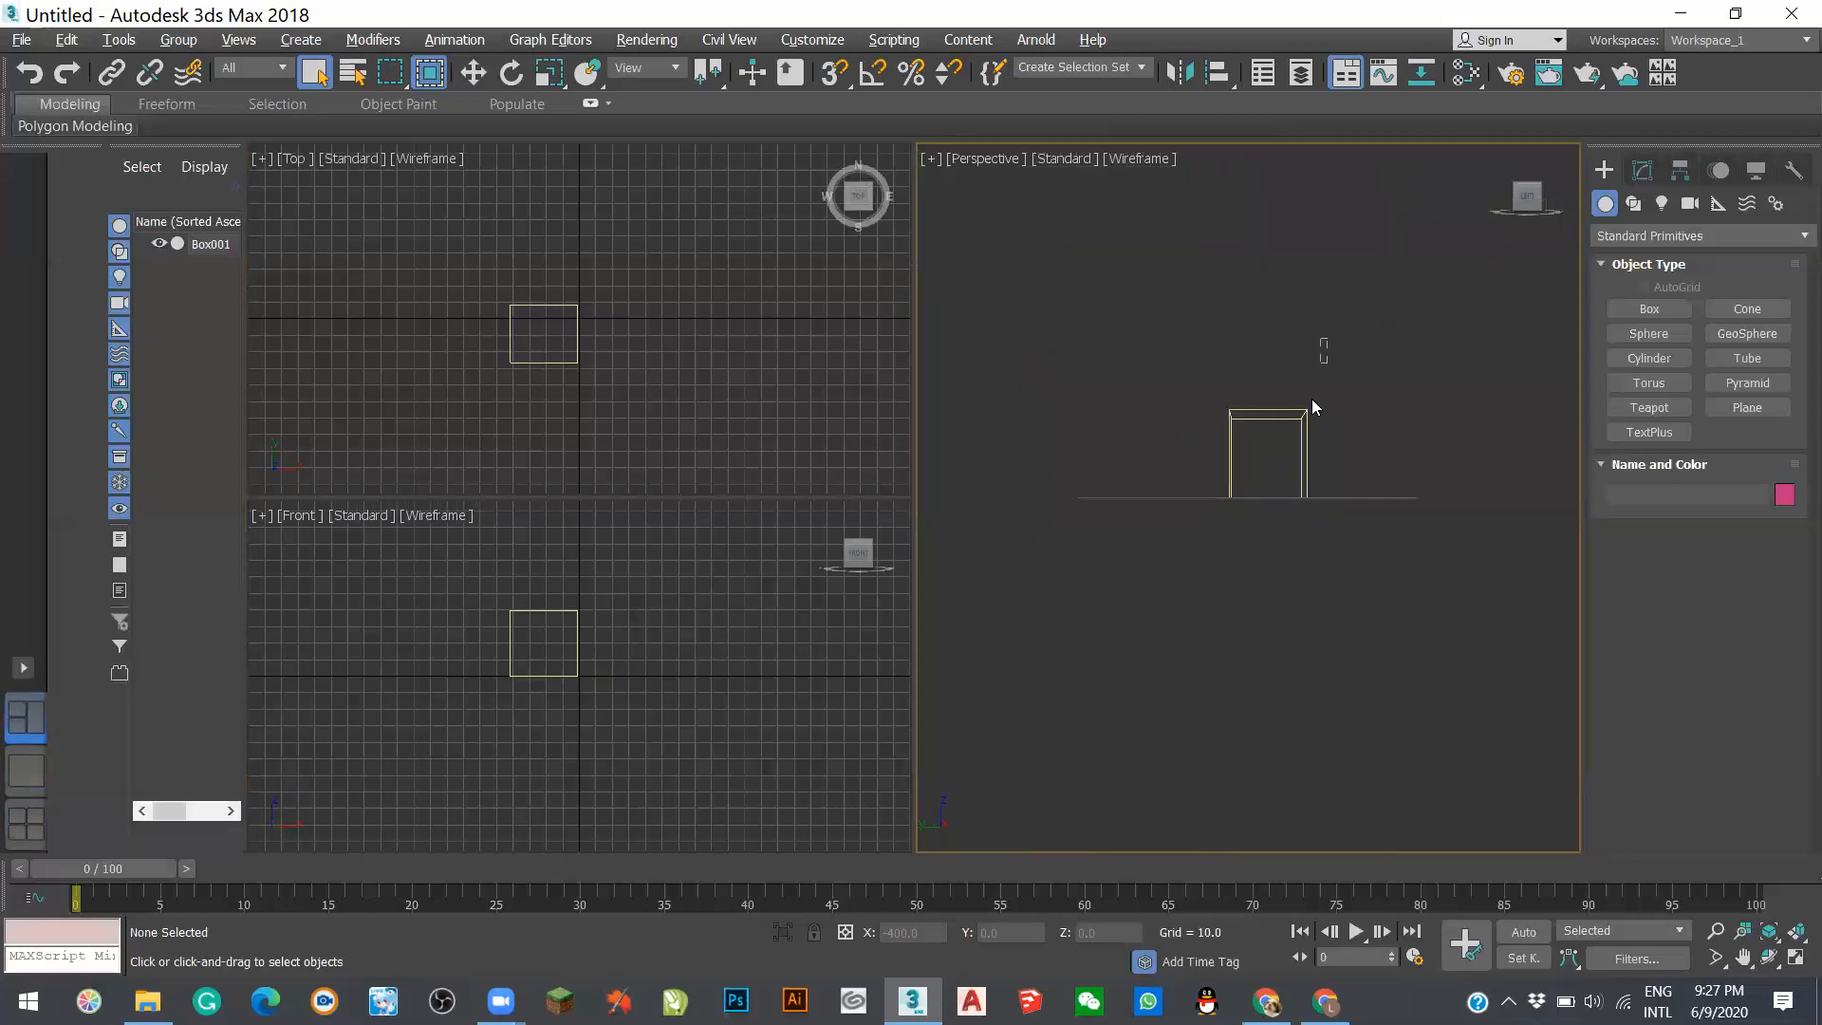
click(1530, 188)
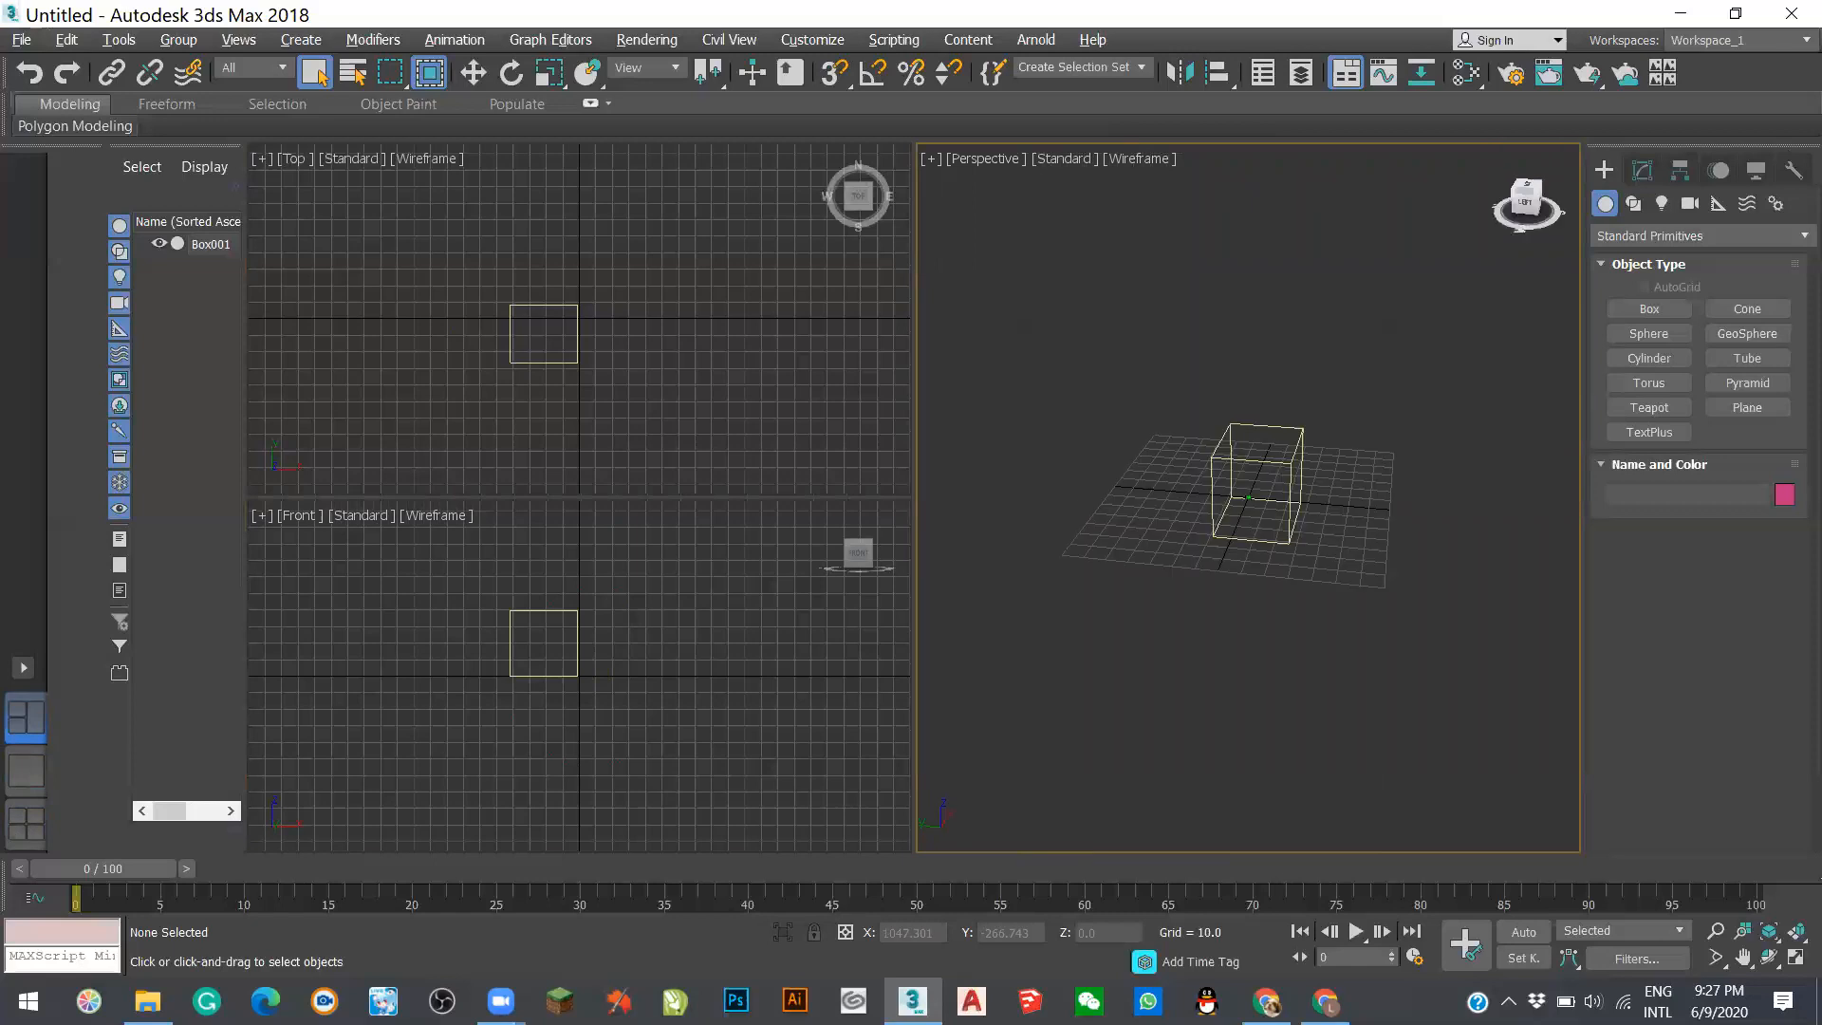
drag(1529, 195, 1105, 254)
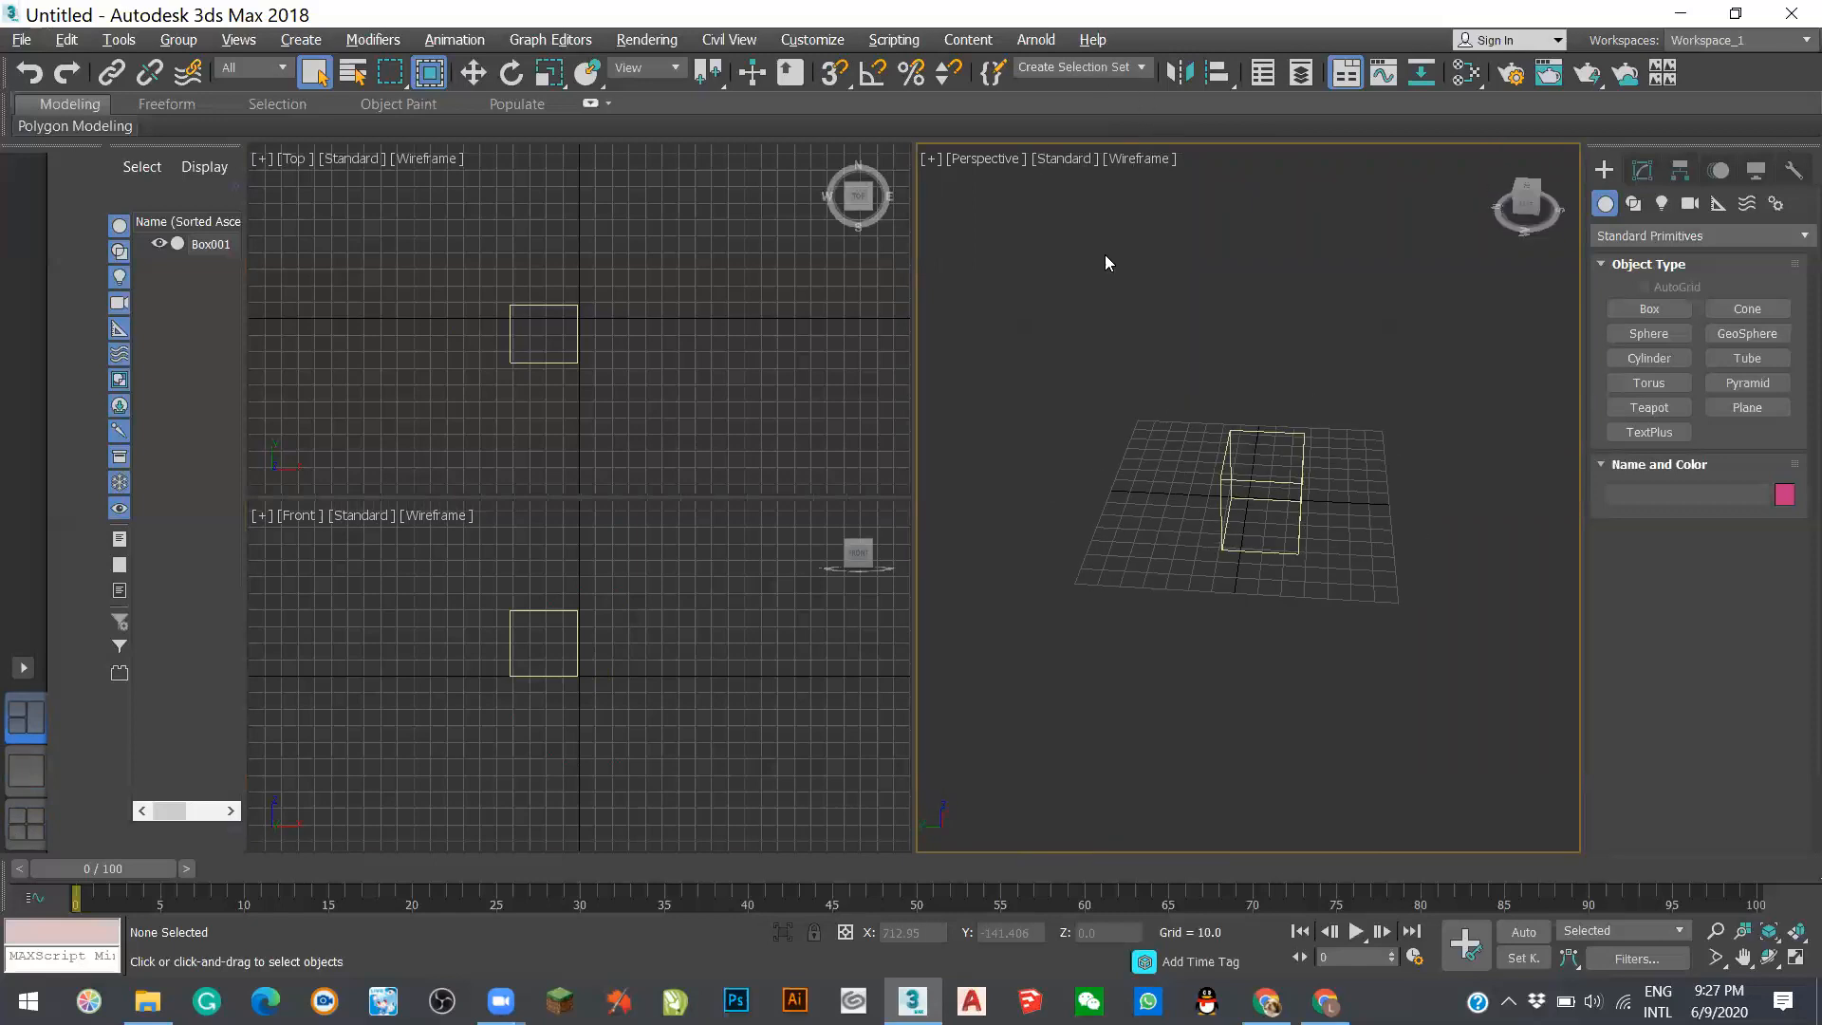
click(1528, 209)
mouse_move(1528, 199)
mouse_down()
mouse_move(1561, 275)
mouse_move(1499, 223)
mouse_move(1530, 190)
mouse_move(1533, 242)
mouse_move(1529, 204)
mouse_up()
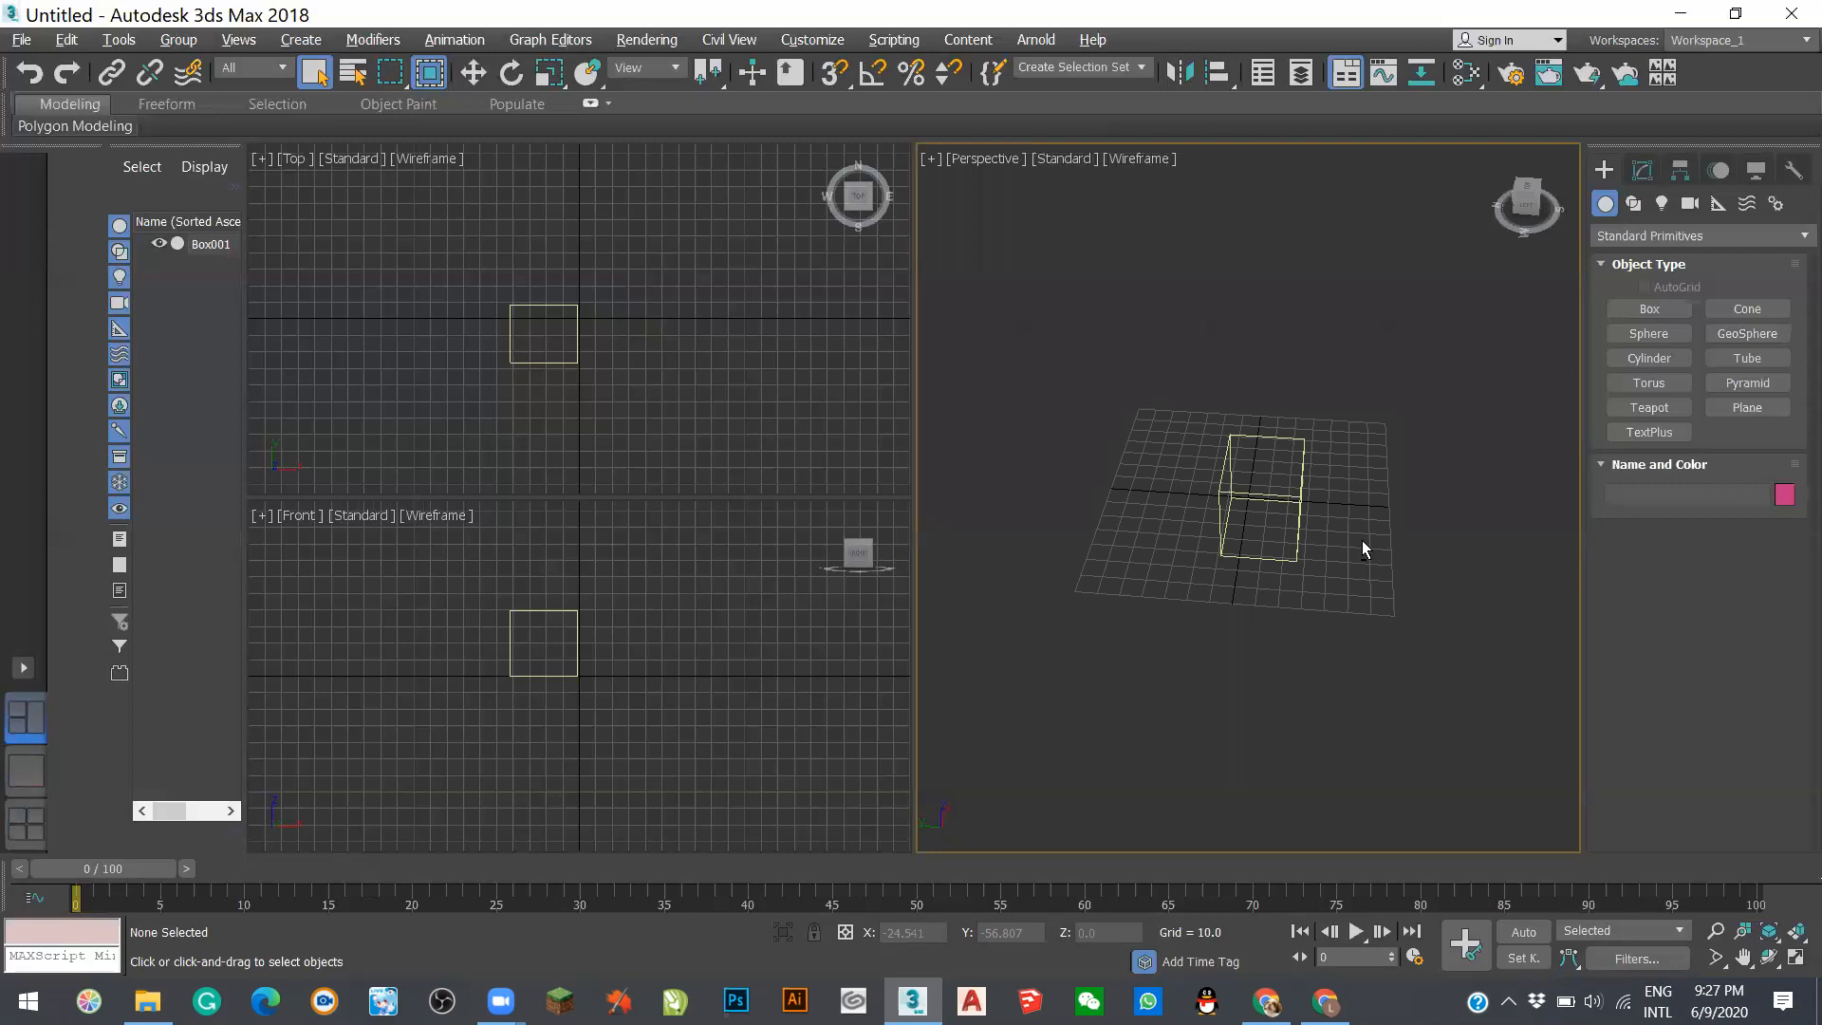
alt+middle_drag(1364, 537, 1395, 582)
alt+middle_drag(1159, 532, 1322, 539)
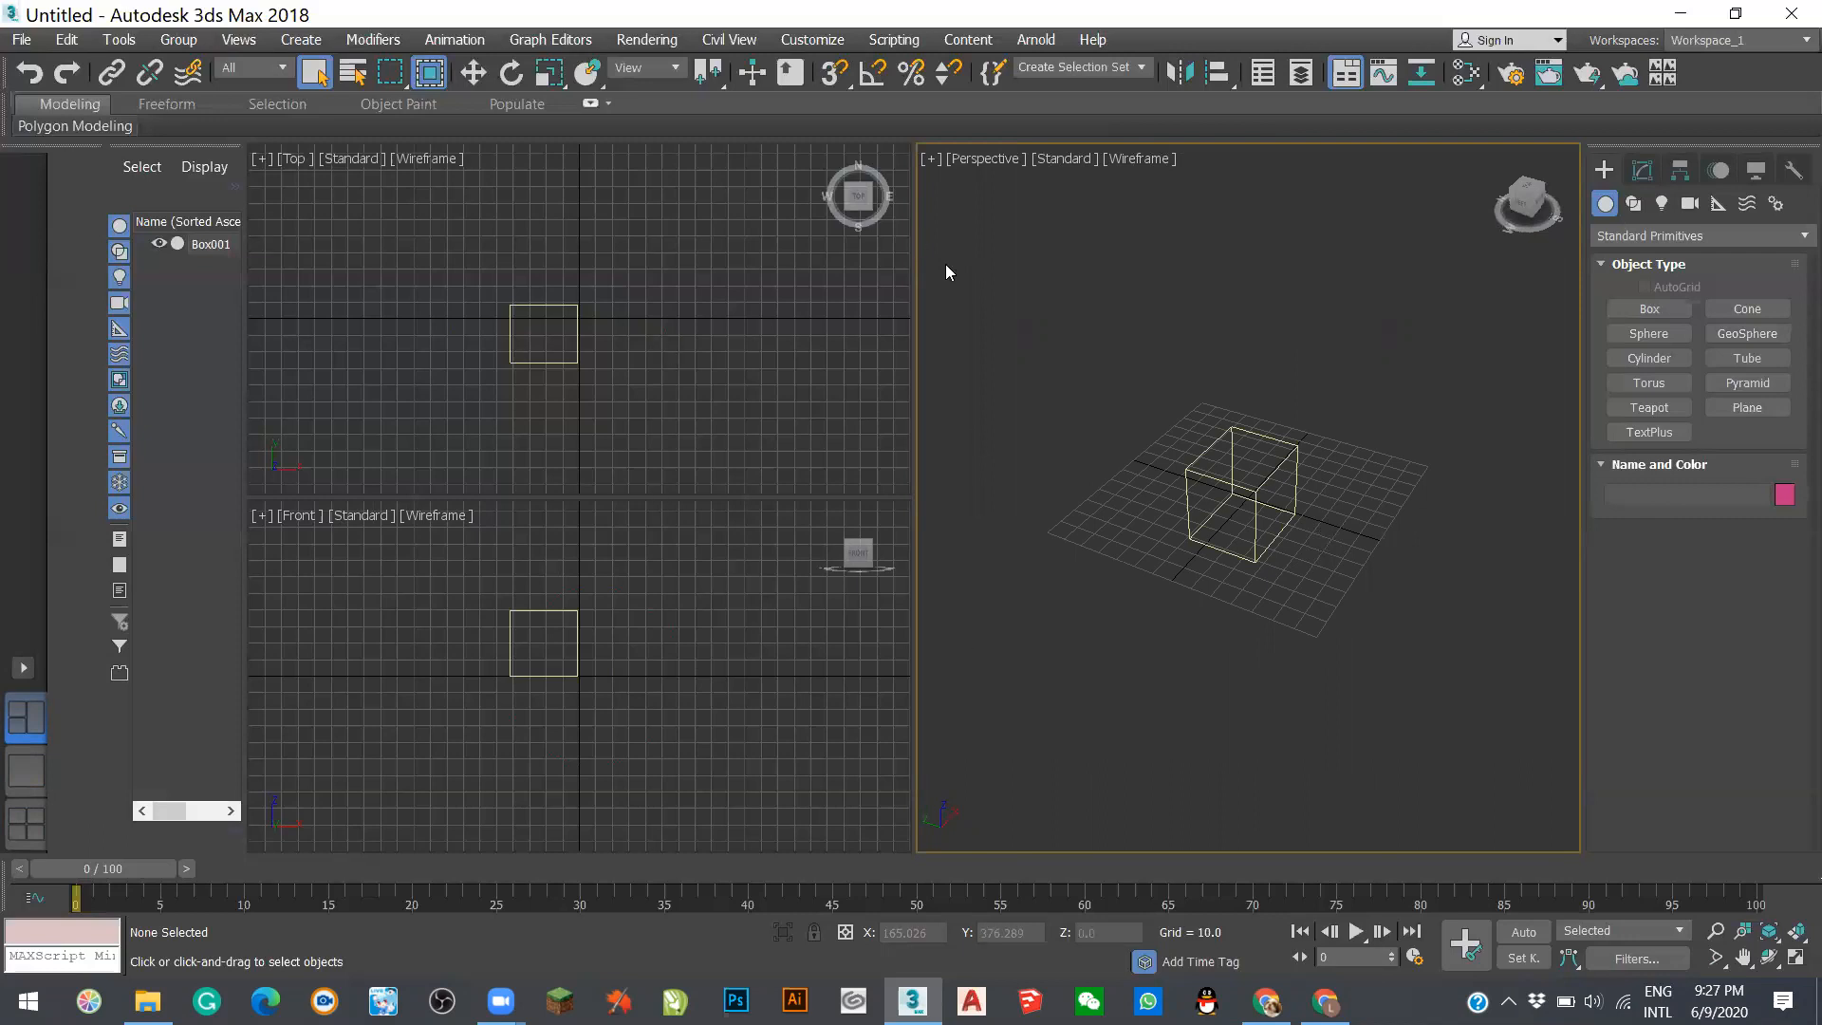
key(l)
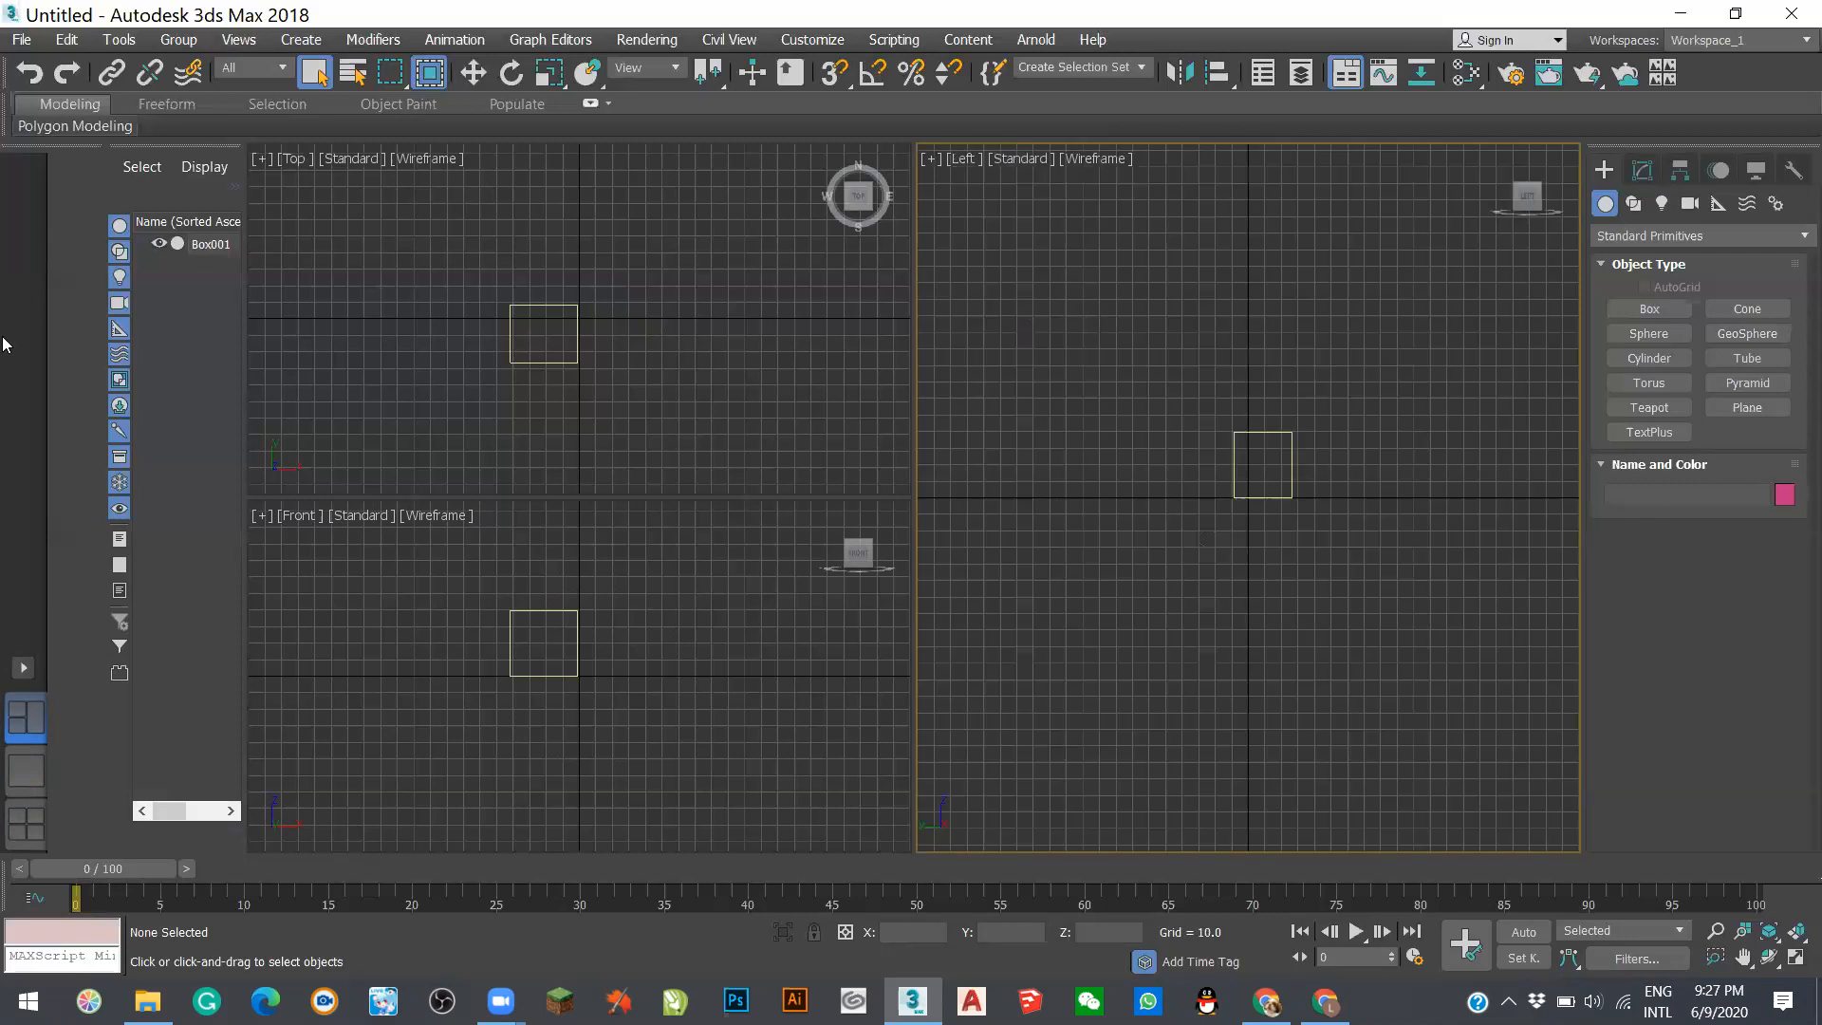
- Add a layout with four equal viewports, and maximize the Perspective viewport and restore the four-viewport display
click(25, 669)
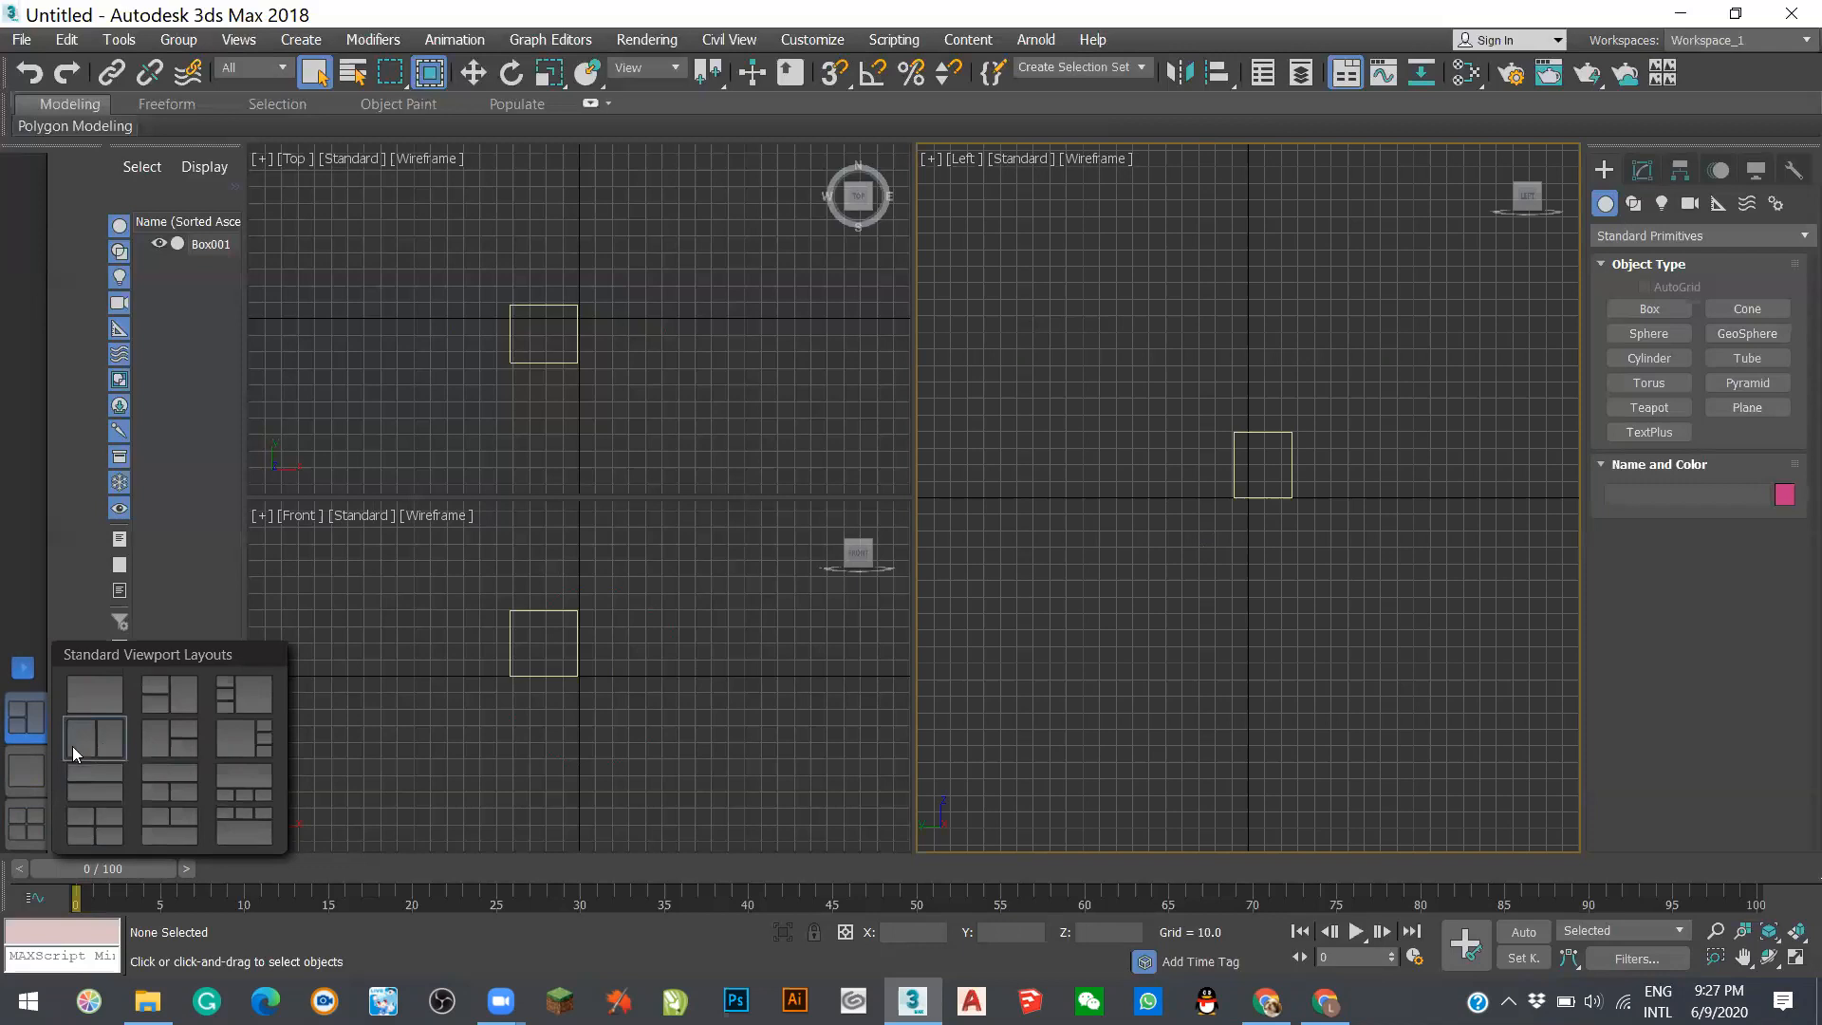
click(104, 833)
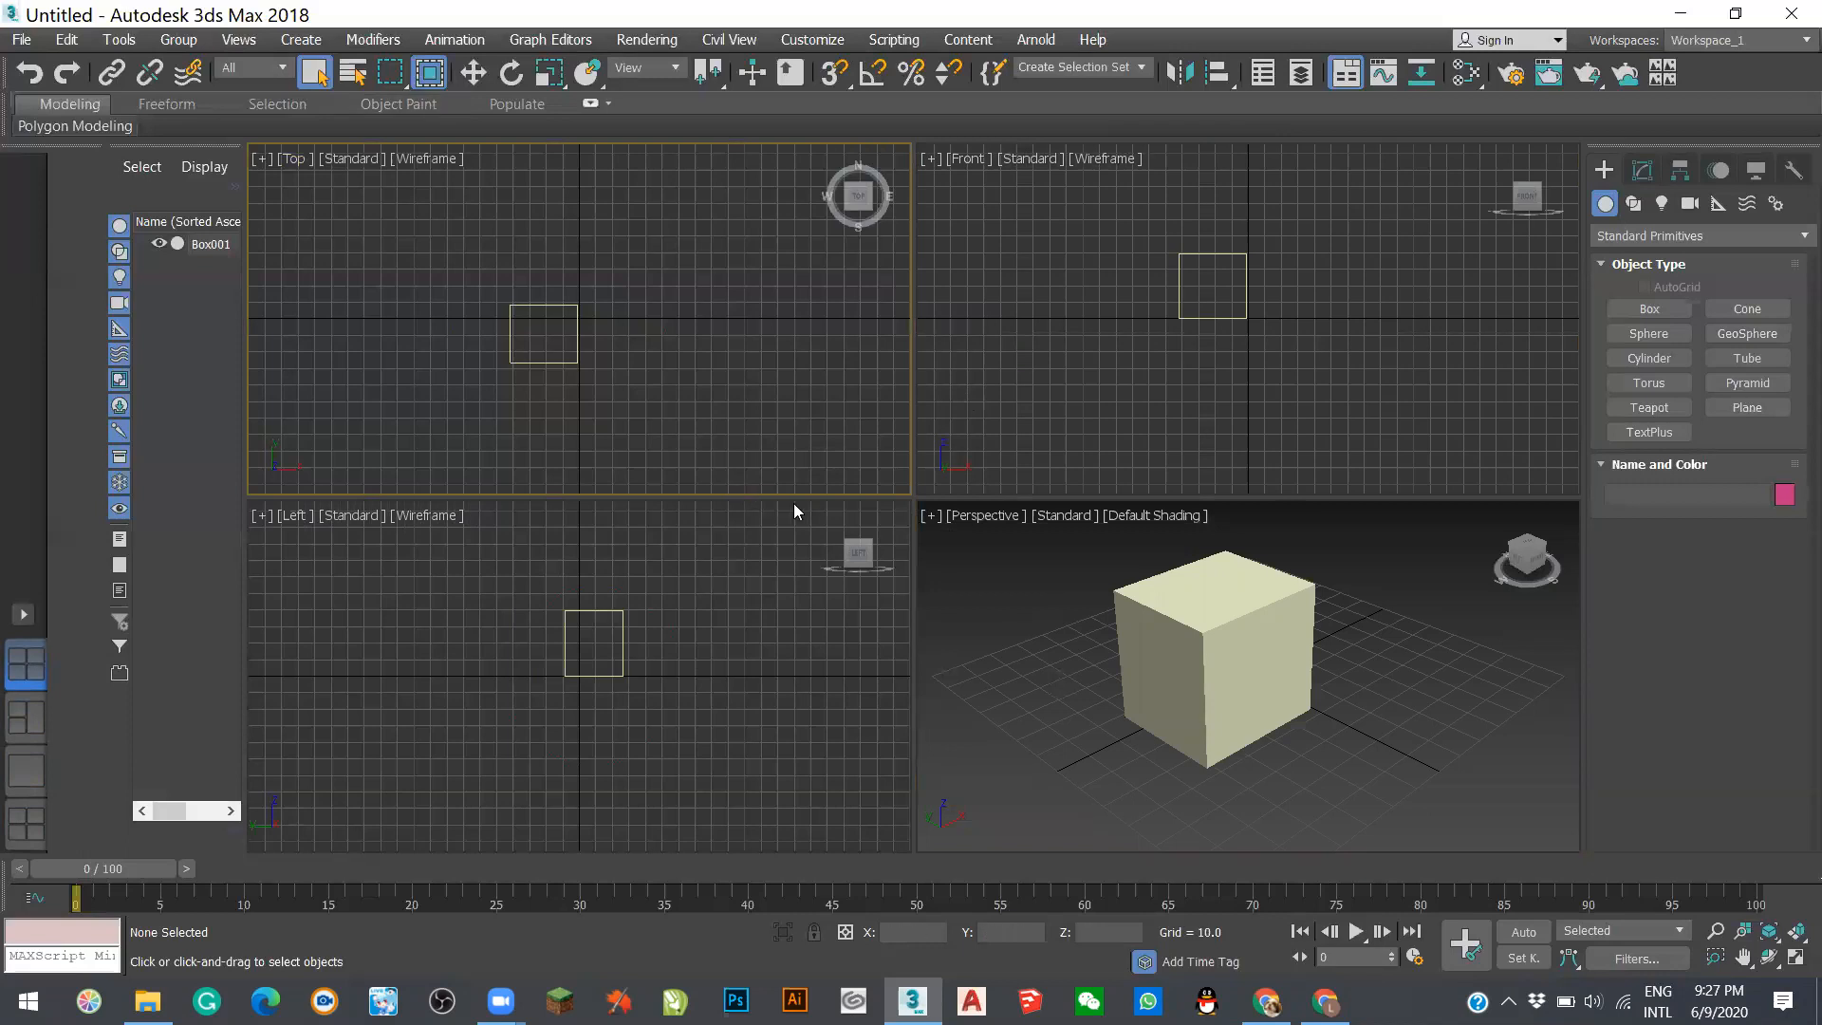
click(1023, 548)
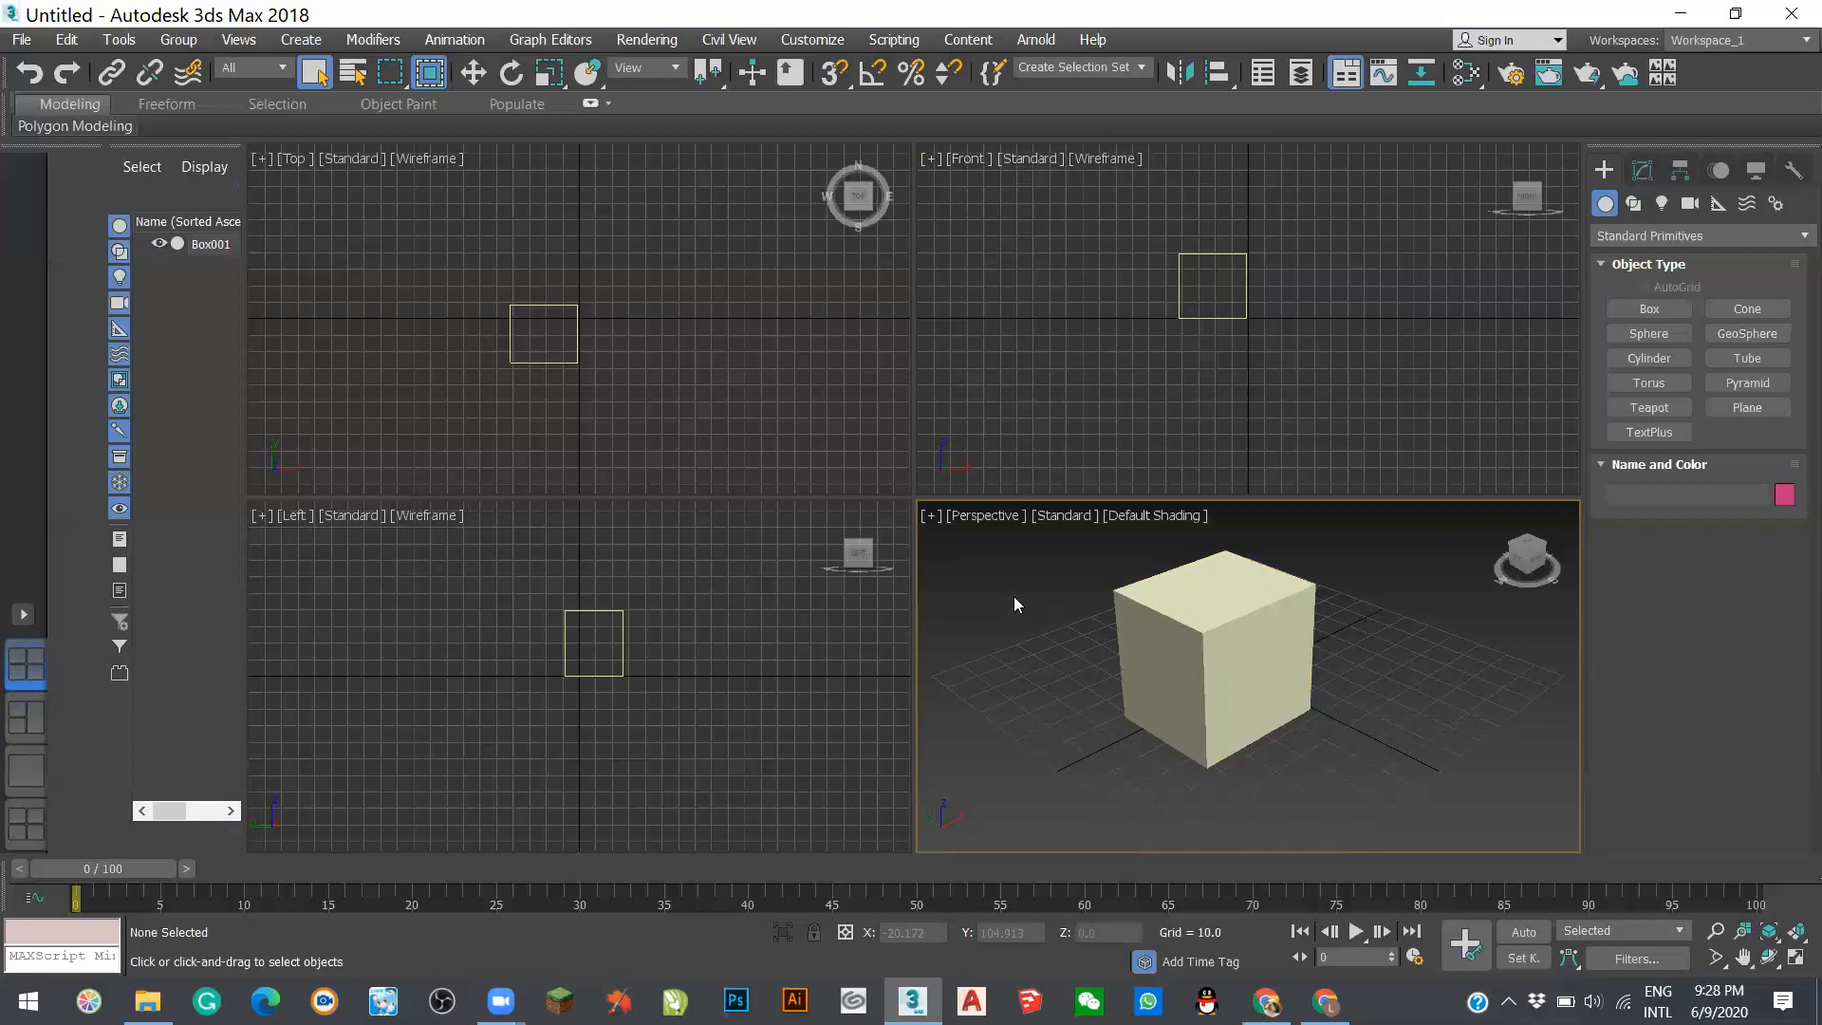
key(alt+w)
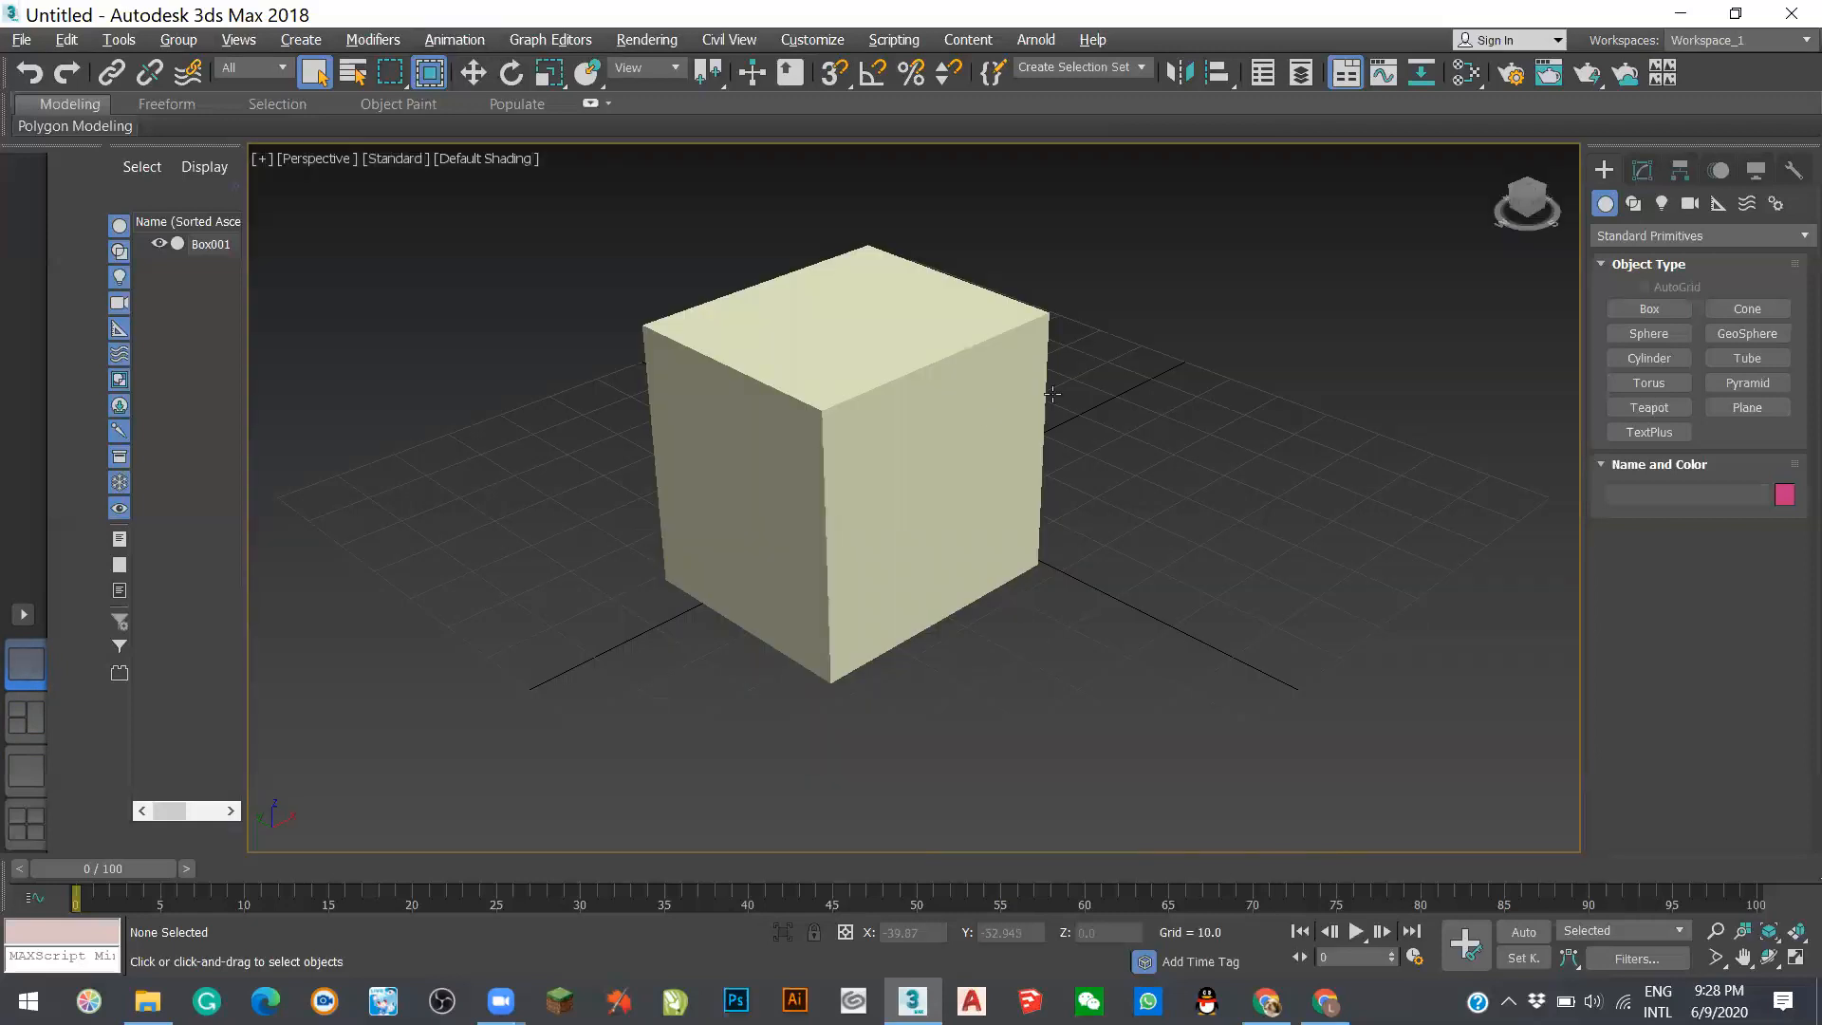
key(alt+w)
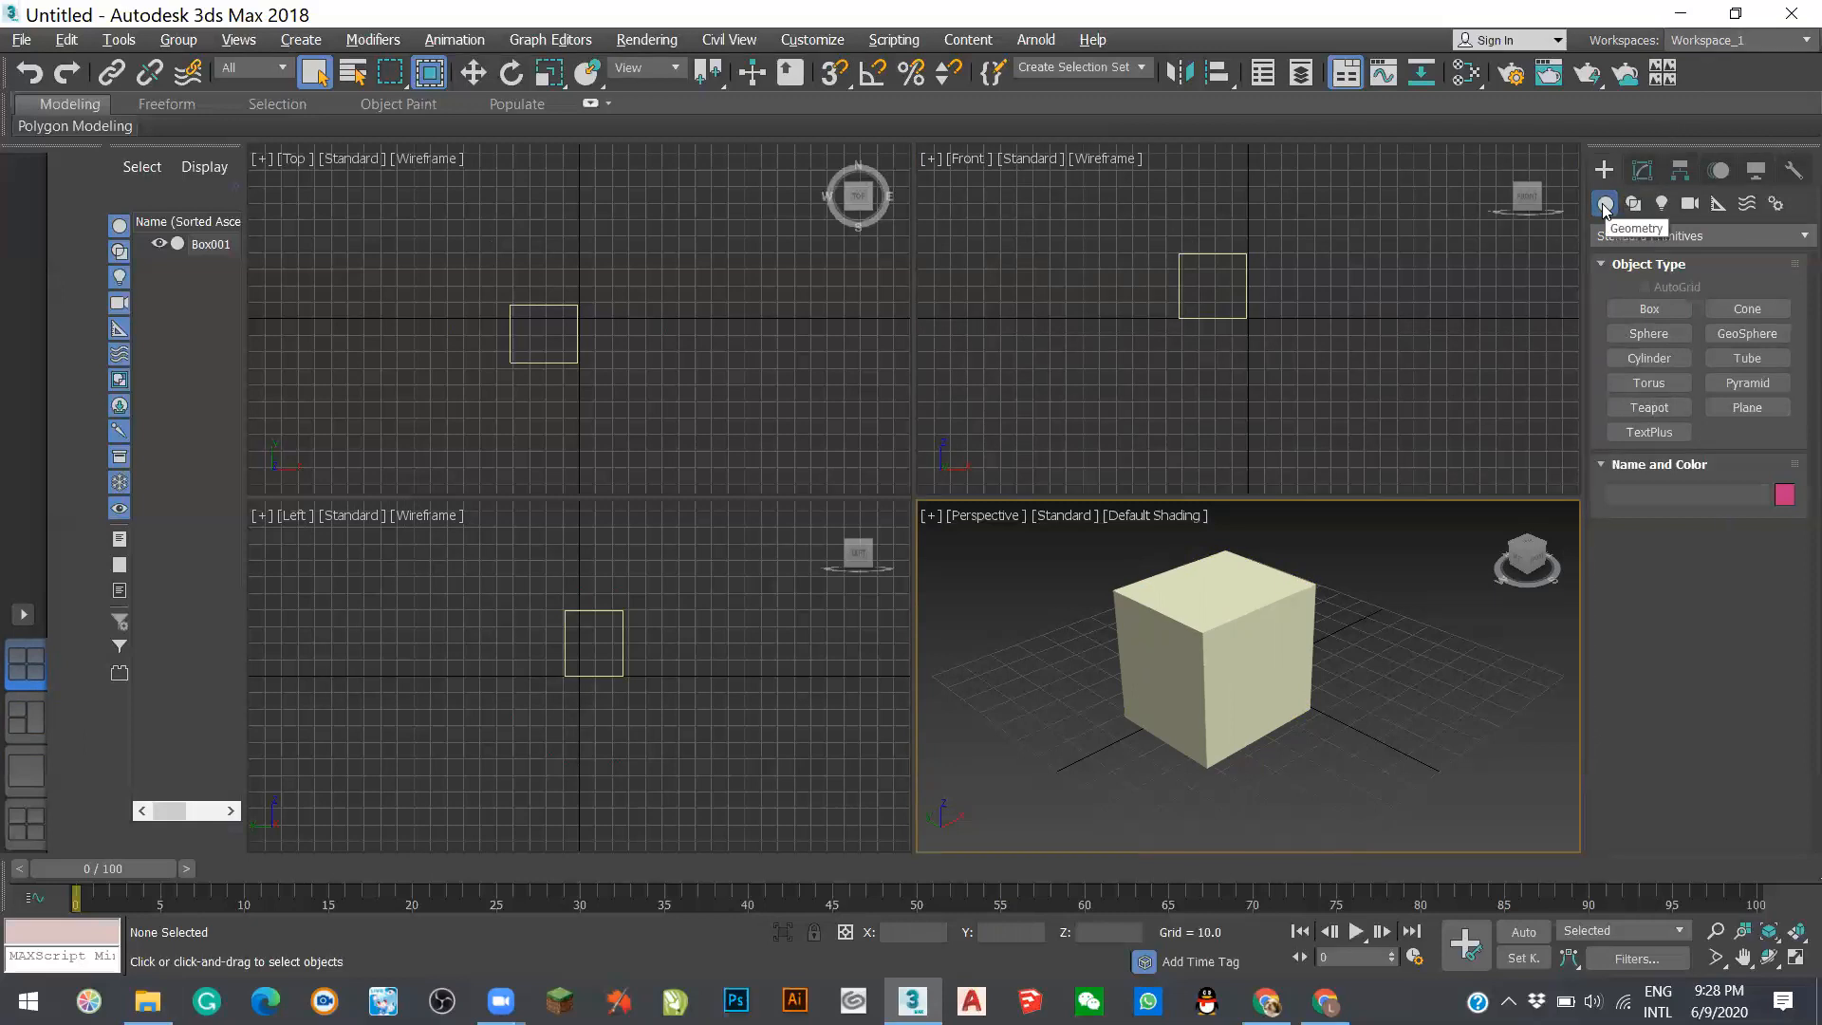
- Review the Helpers, Space Warps, Systems and Geometry creation categories, and show the modifier controls
click(1720, 207)
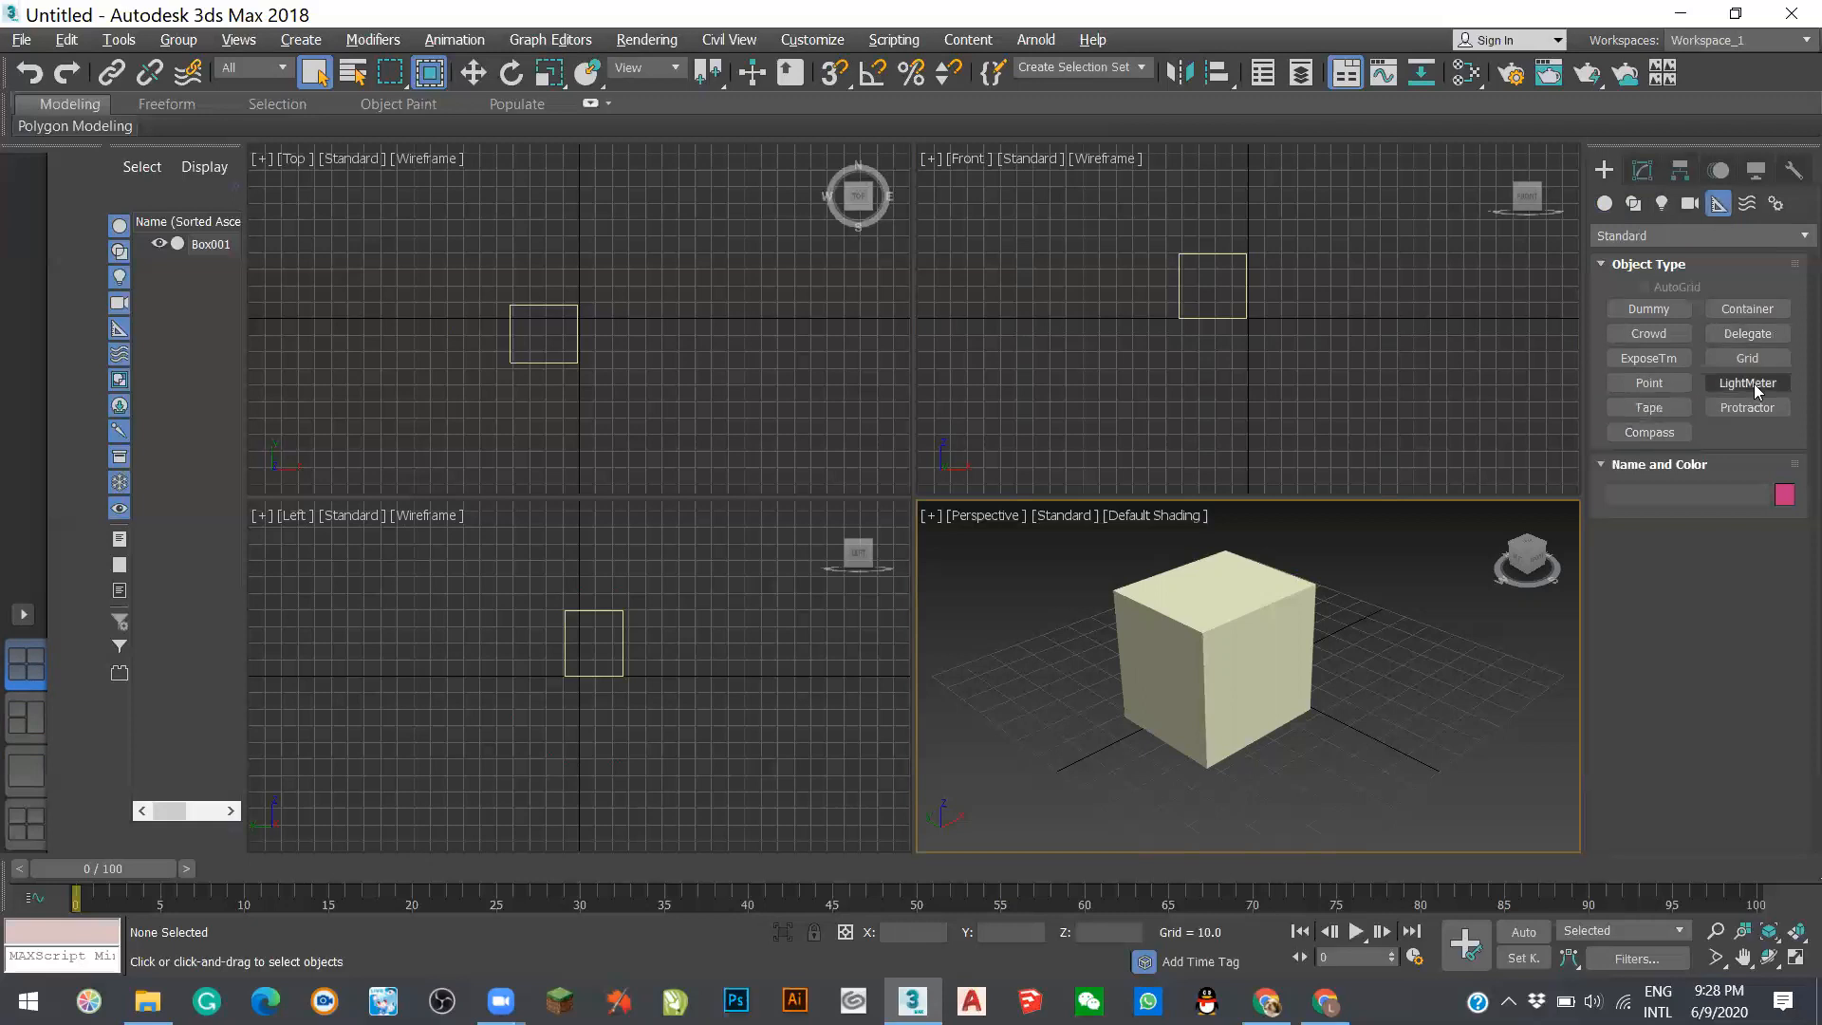
click(1749, 204)
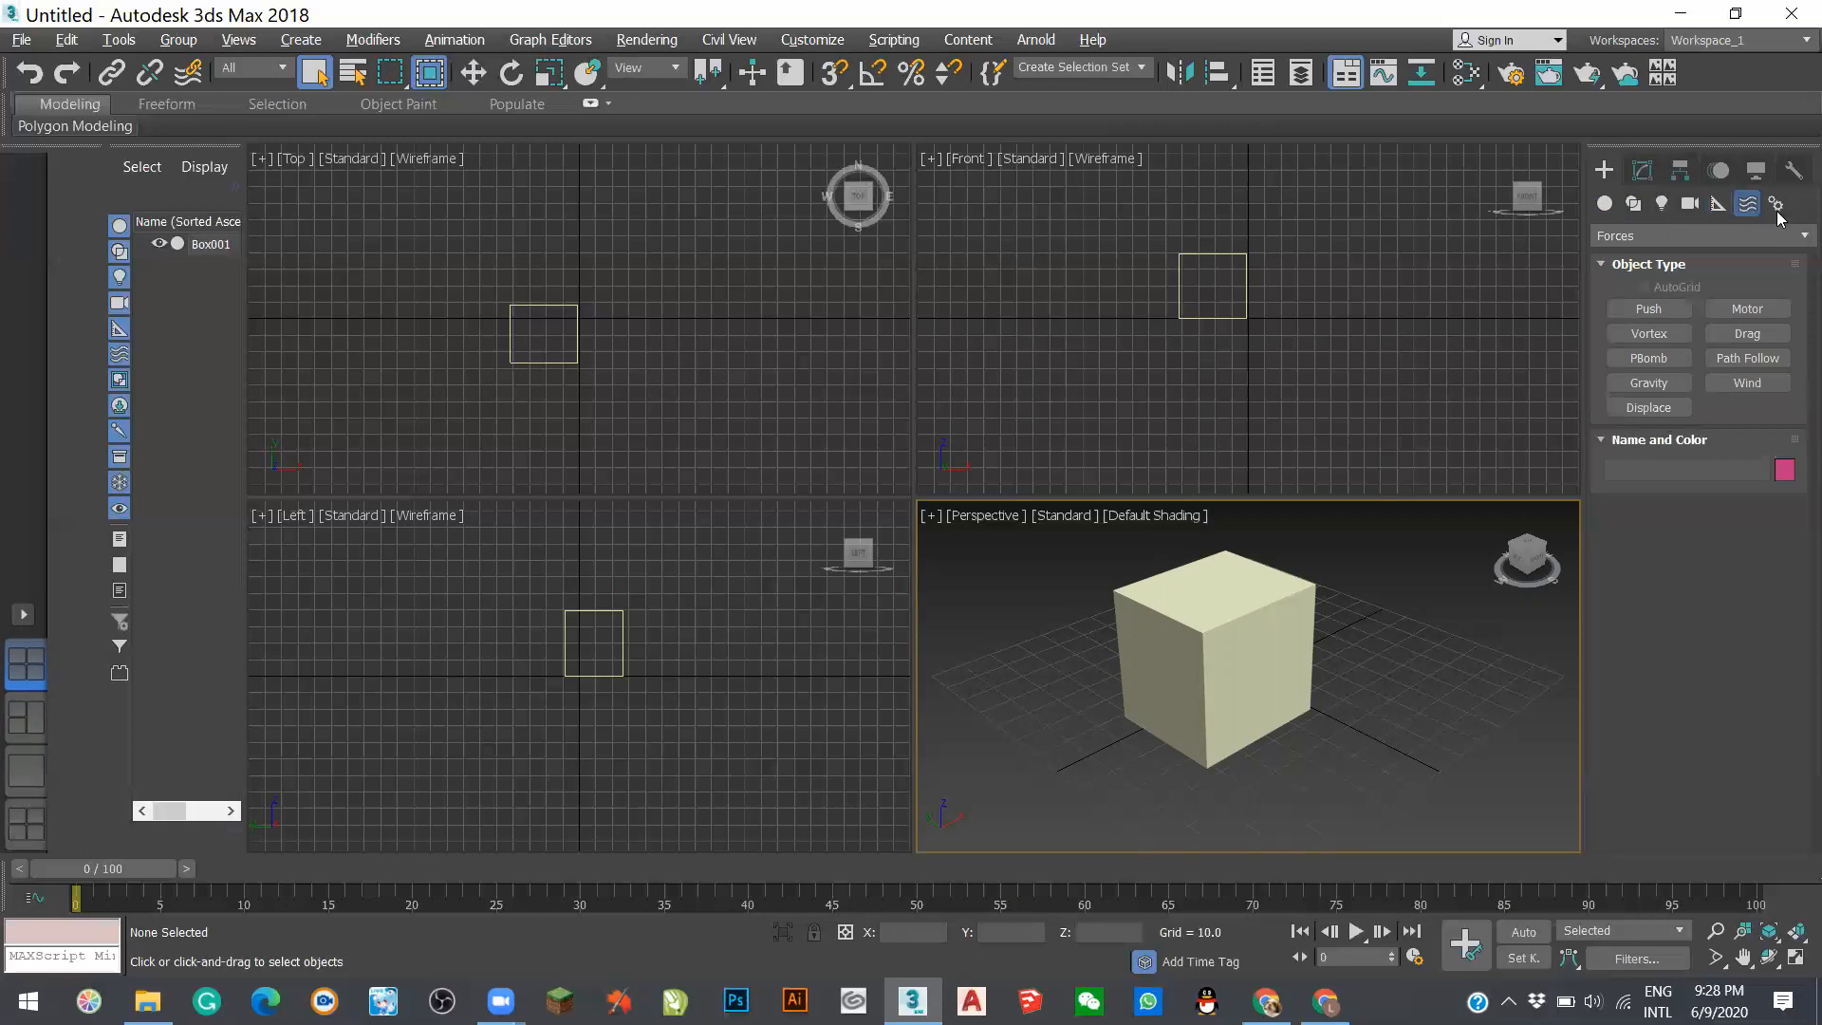
click(1777, 207)
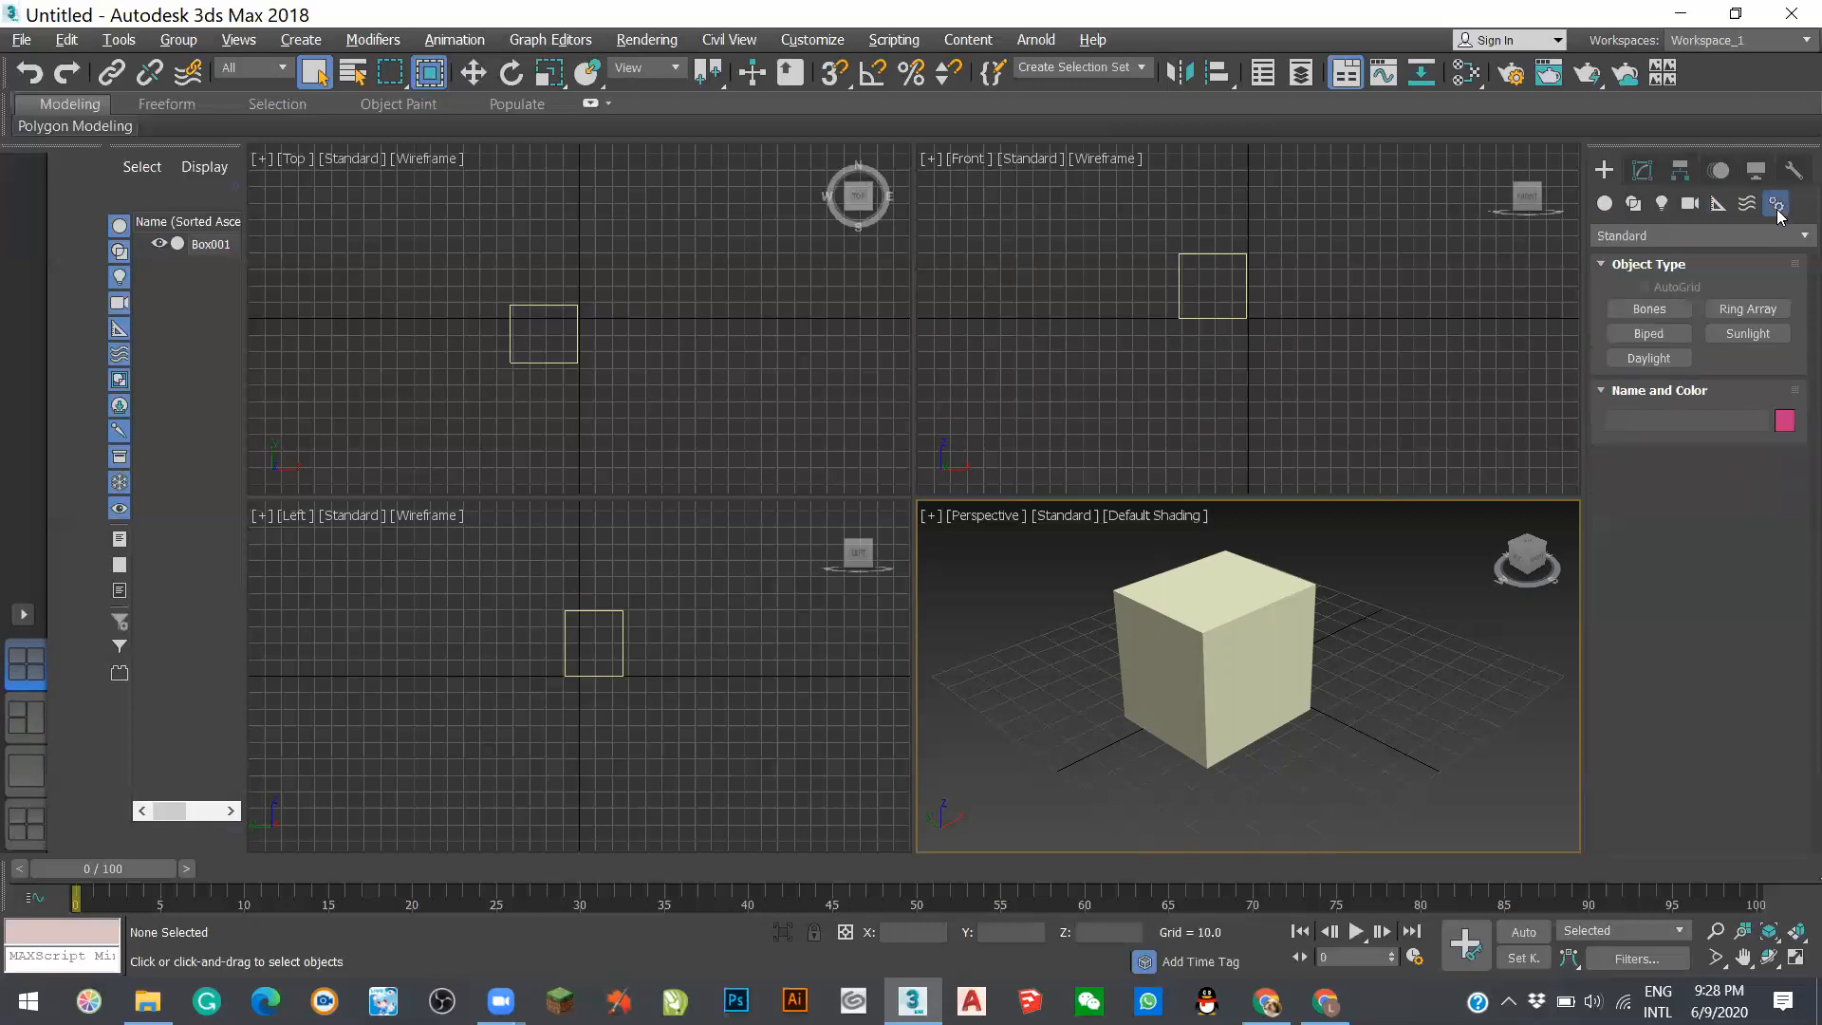
click(1605, 203)
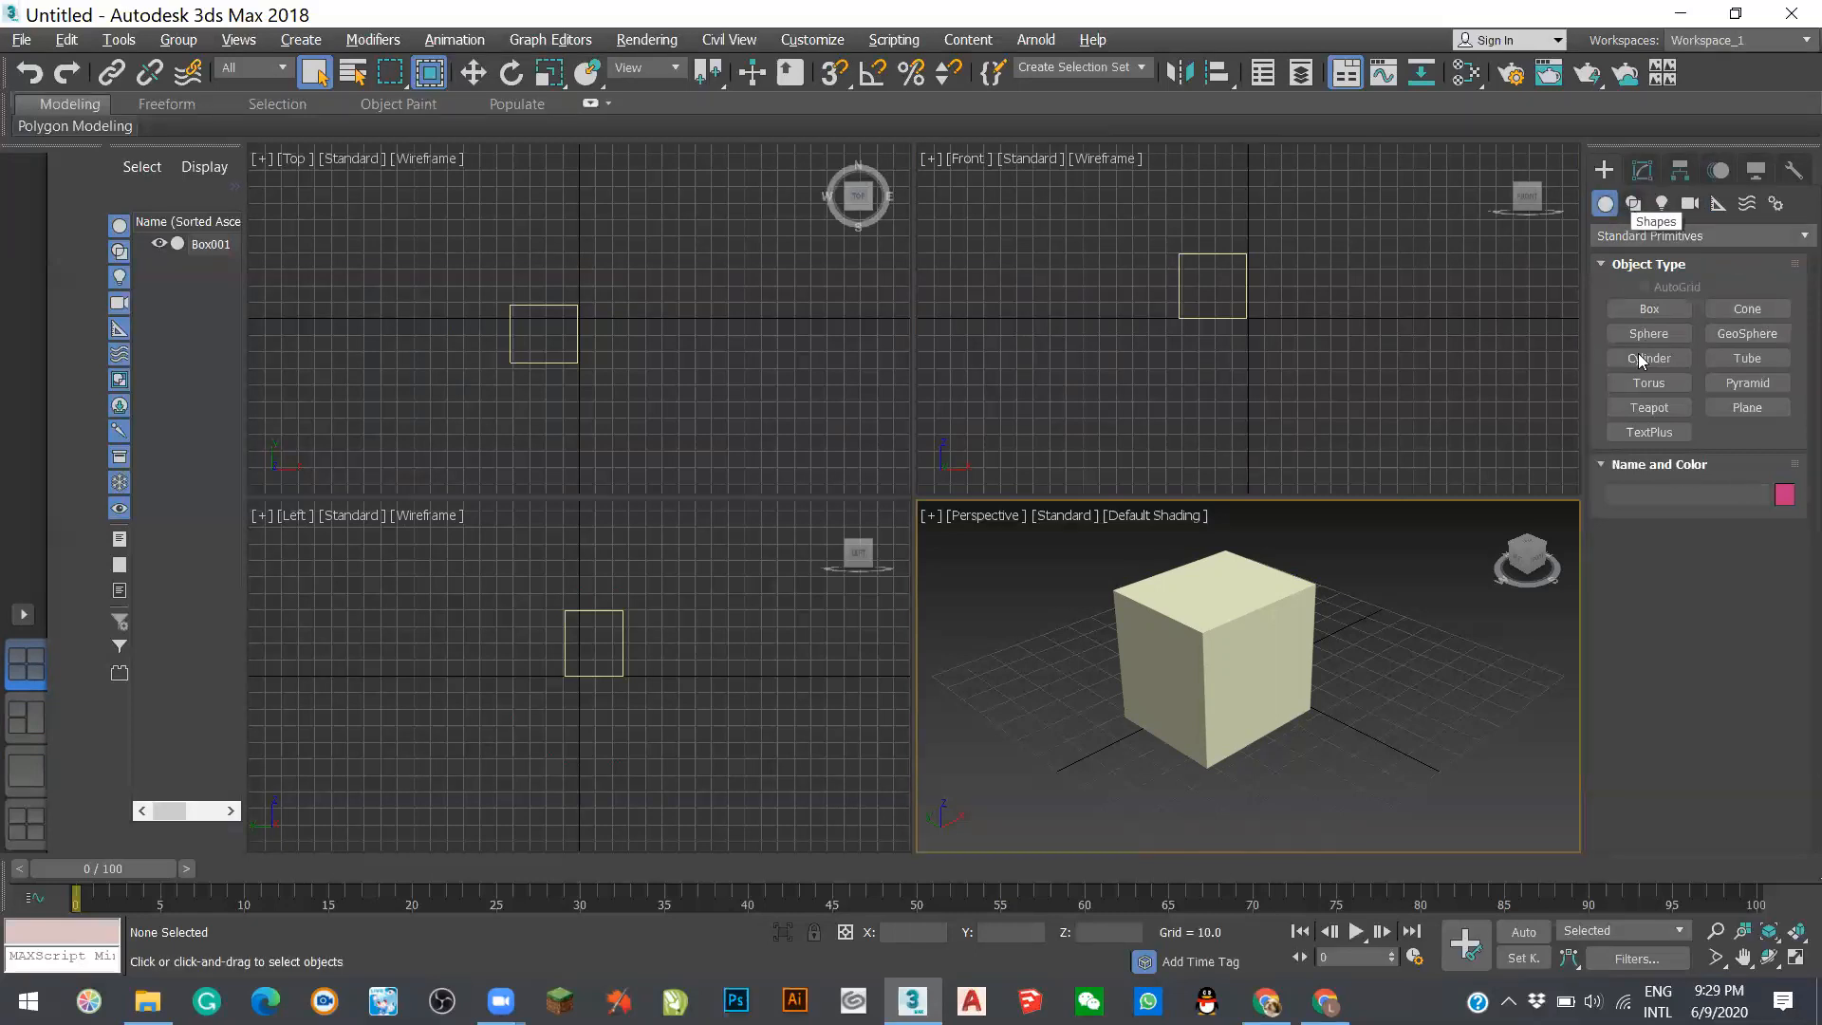
click(1640, 170)
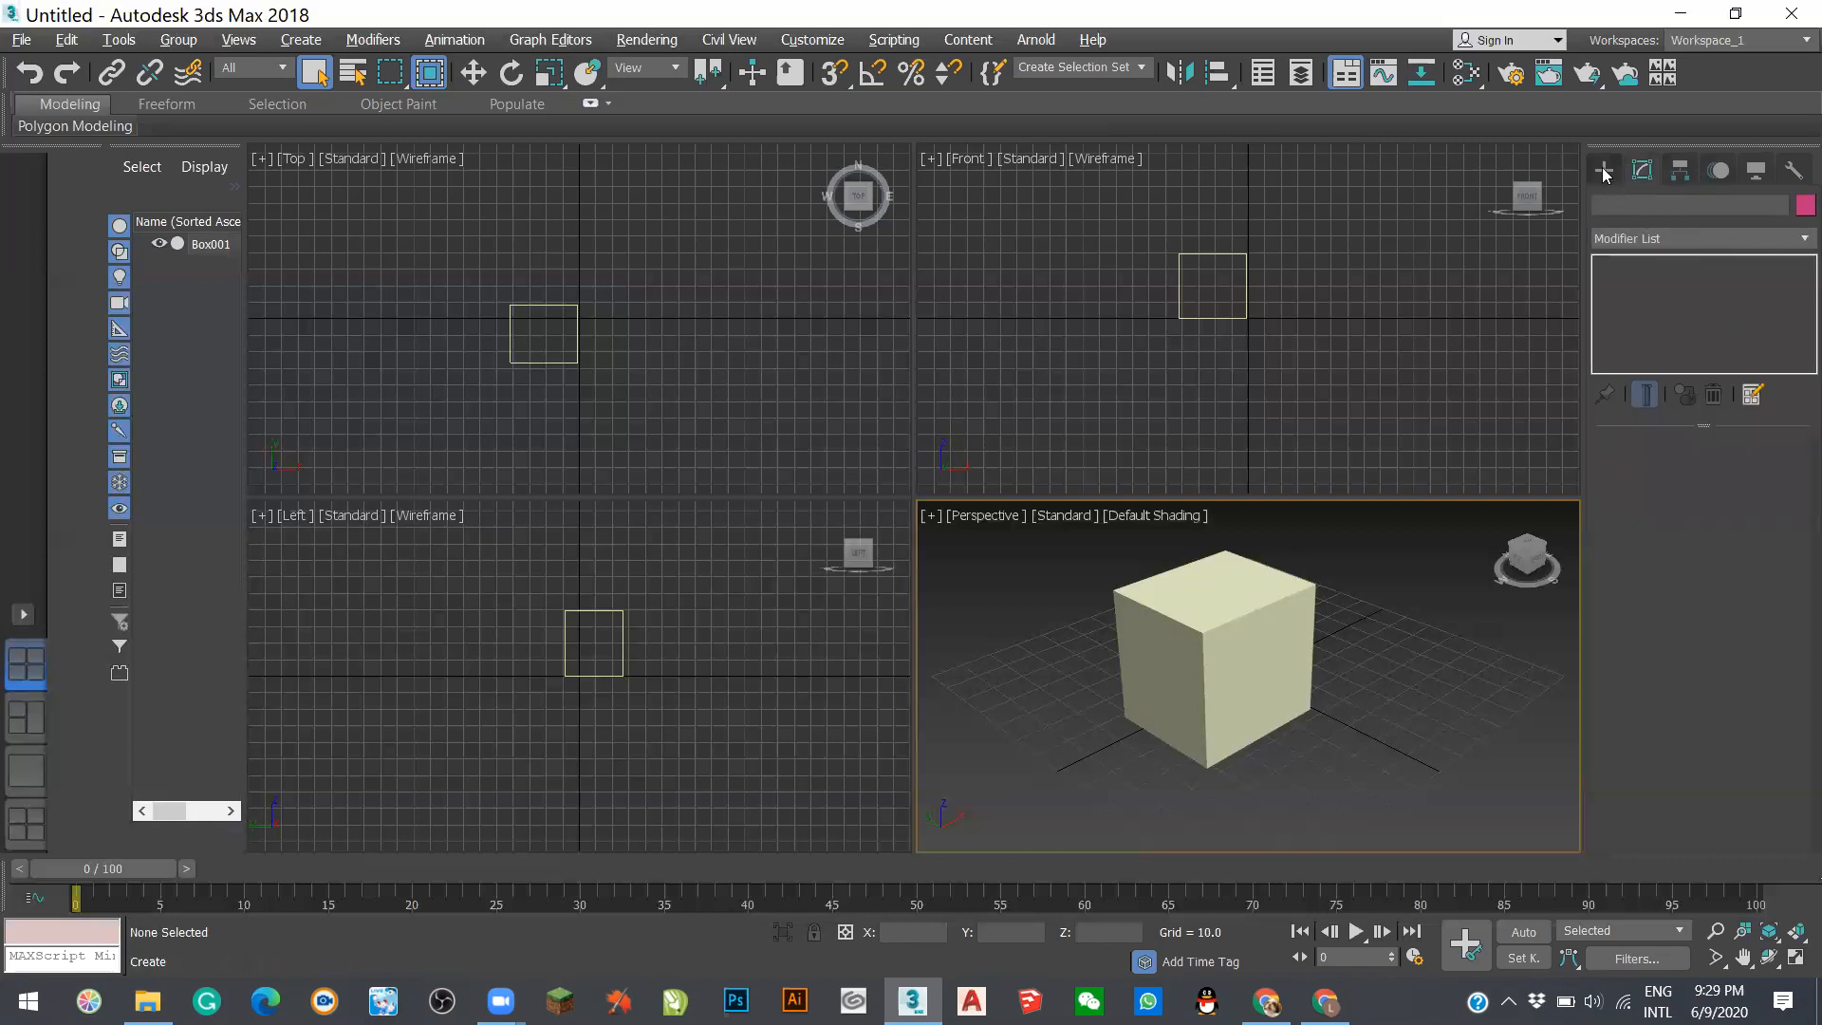
- Select the box in the Perspective view and review its Hierarchy, Motion, Display and Utilities controls
click(1250, 568)
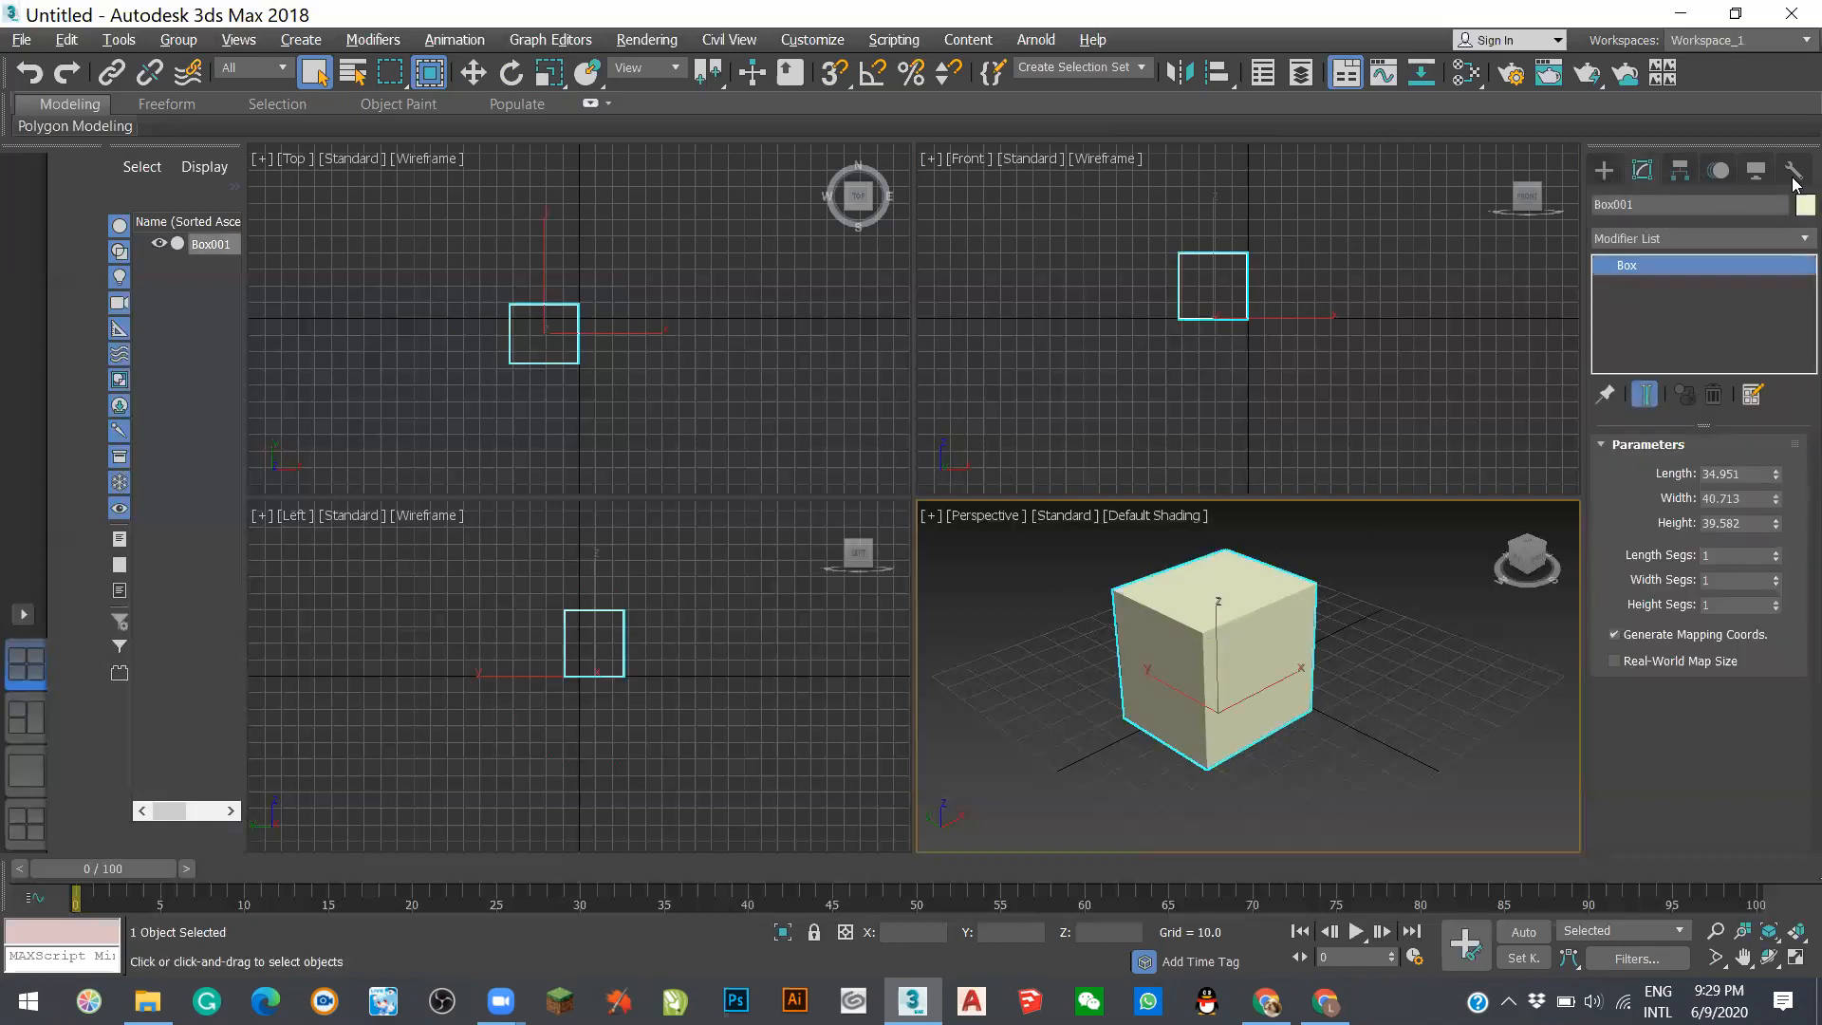
click(1679, 173)
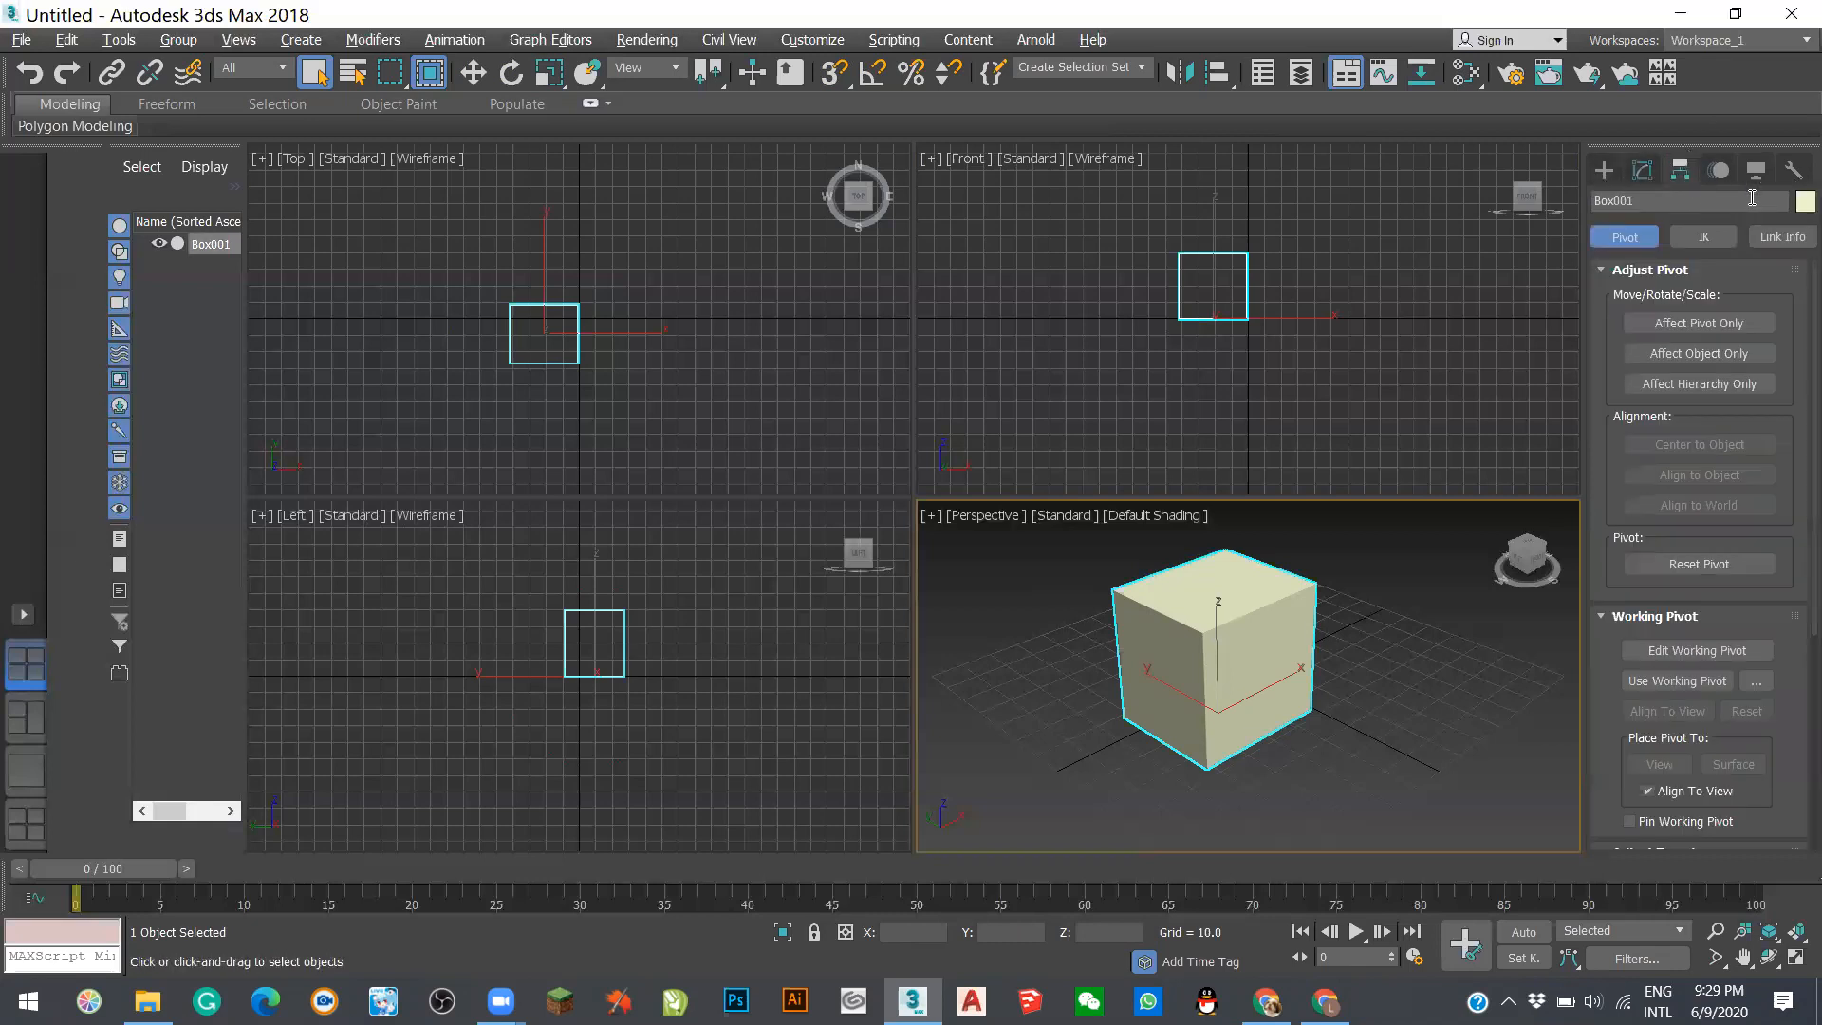
click(1723, 171)
click(1739, 176)
click(1755, 171)
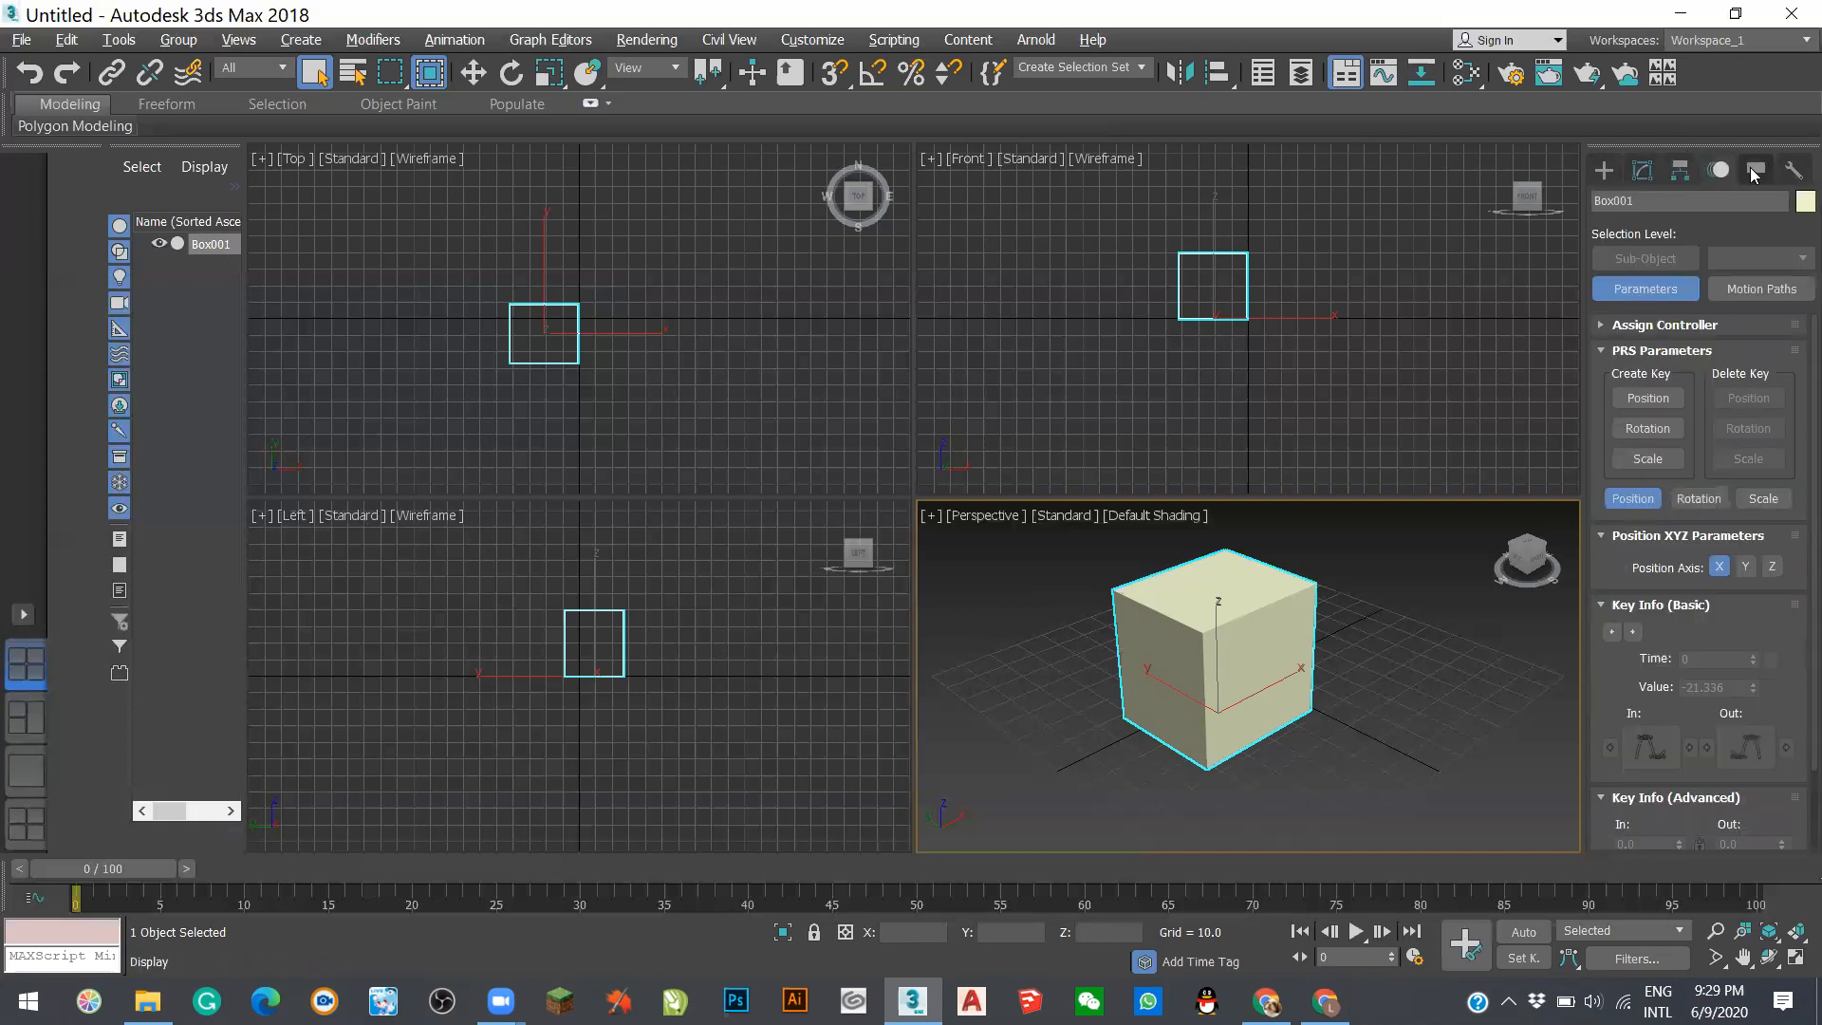
click(1757, 172)
click(1794, 169)
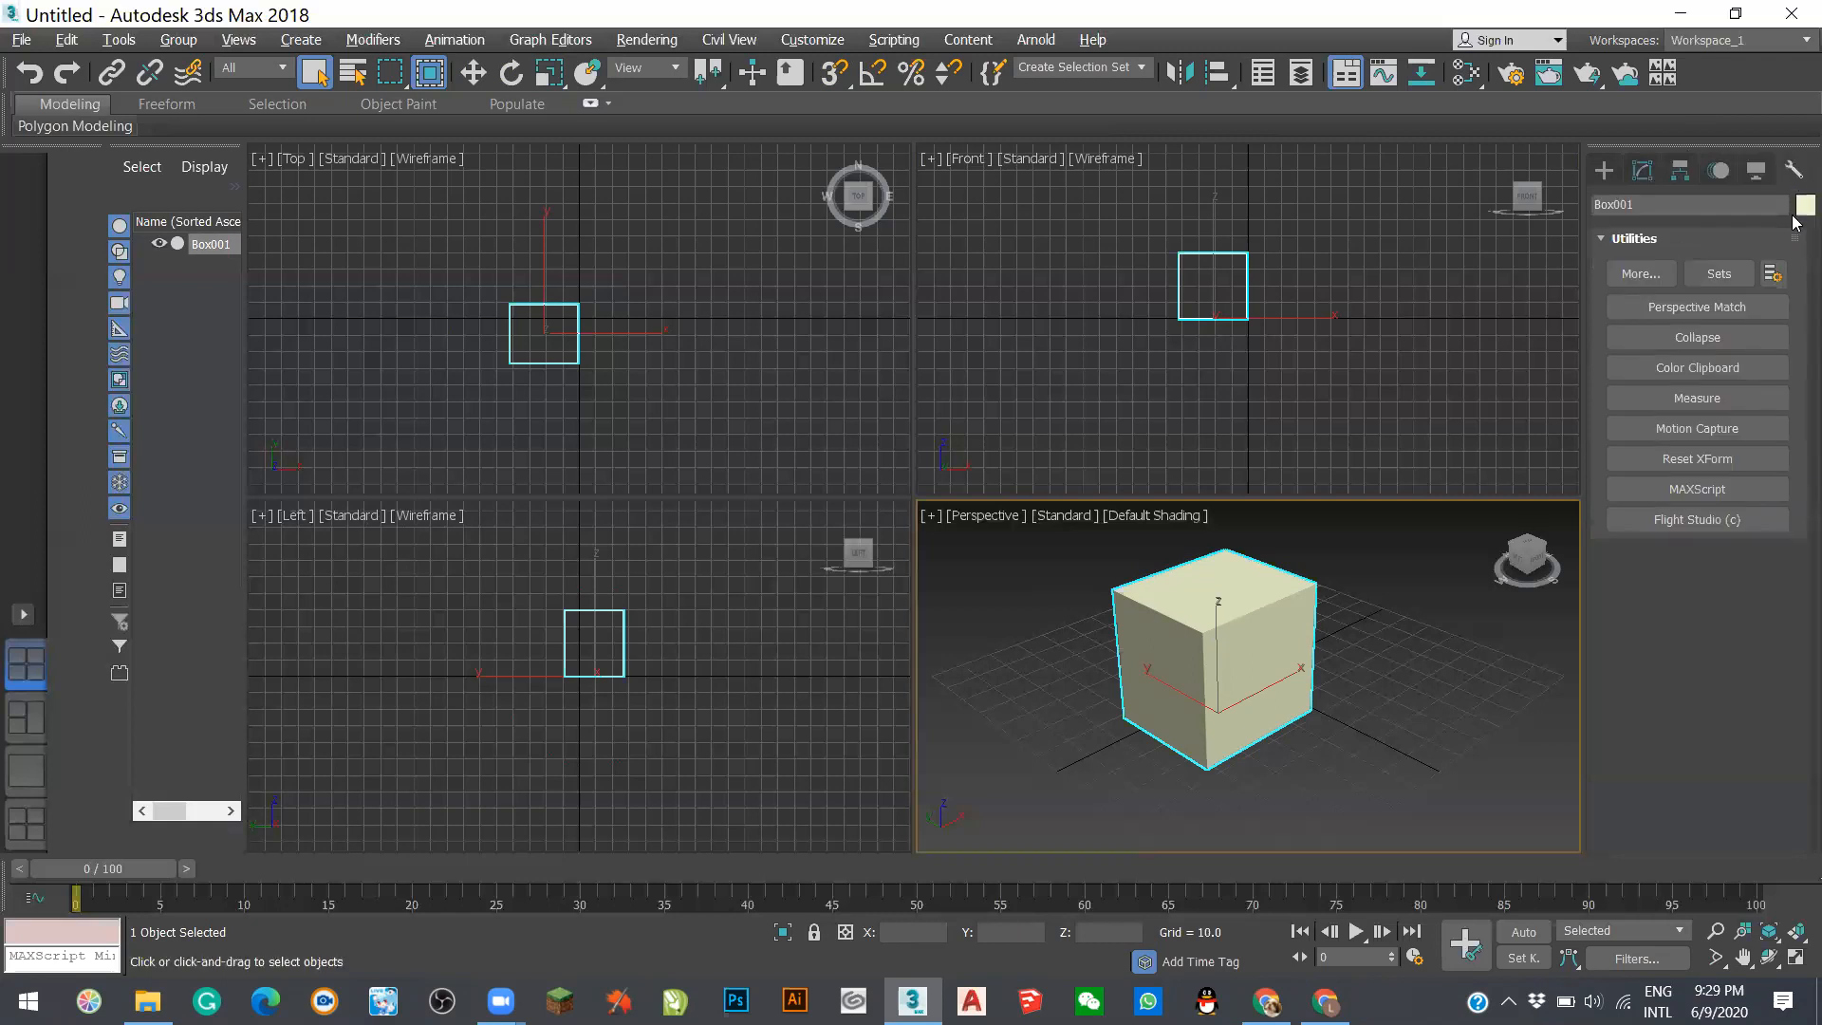
- Change the box's object color to a teal blue from the 3ds Max palette and deselect it
click(1804, 206)
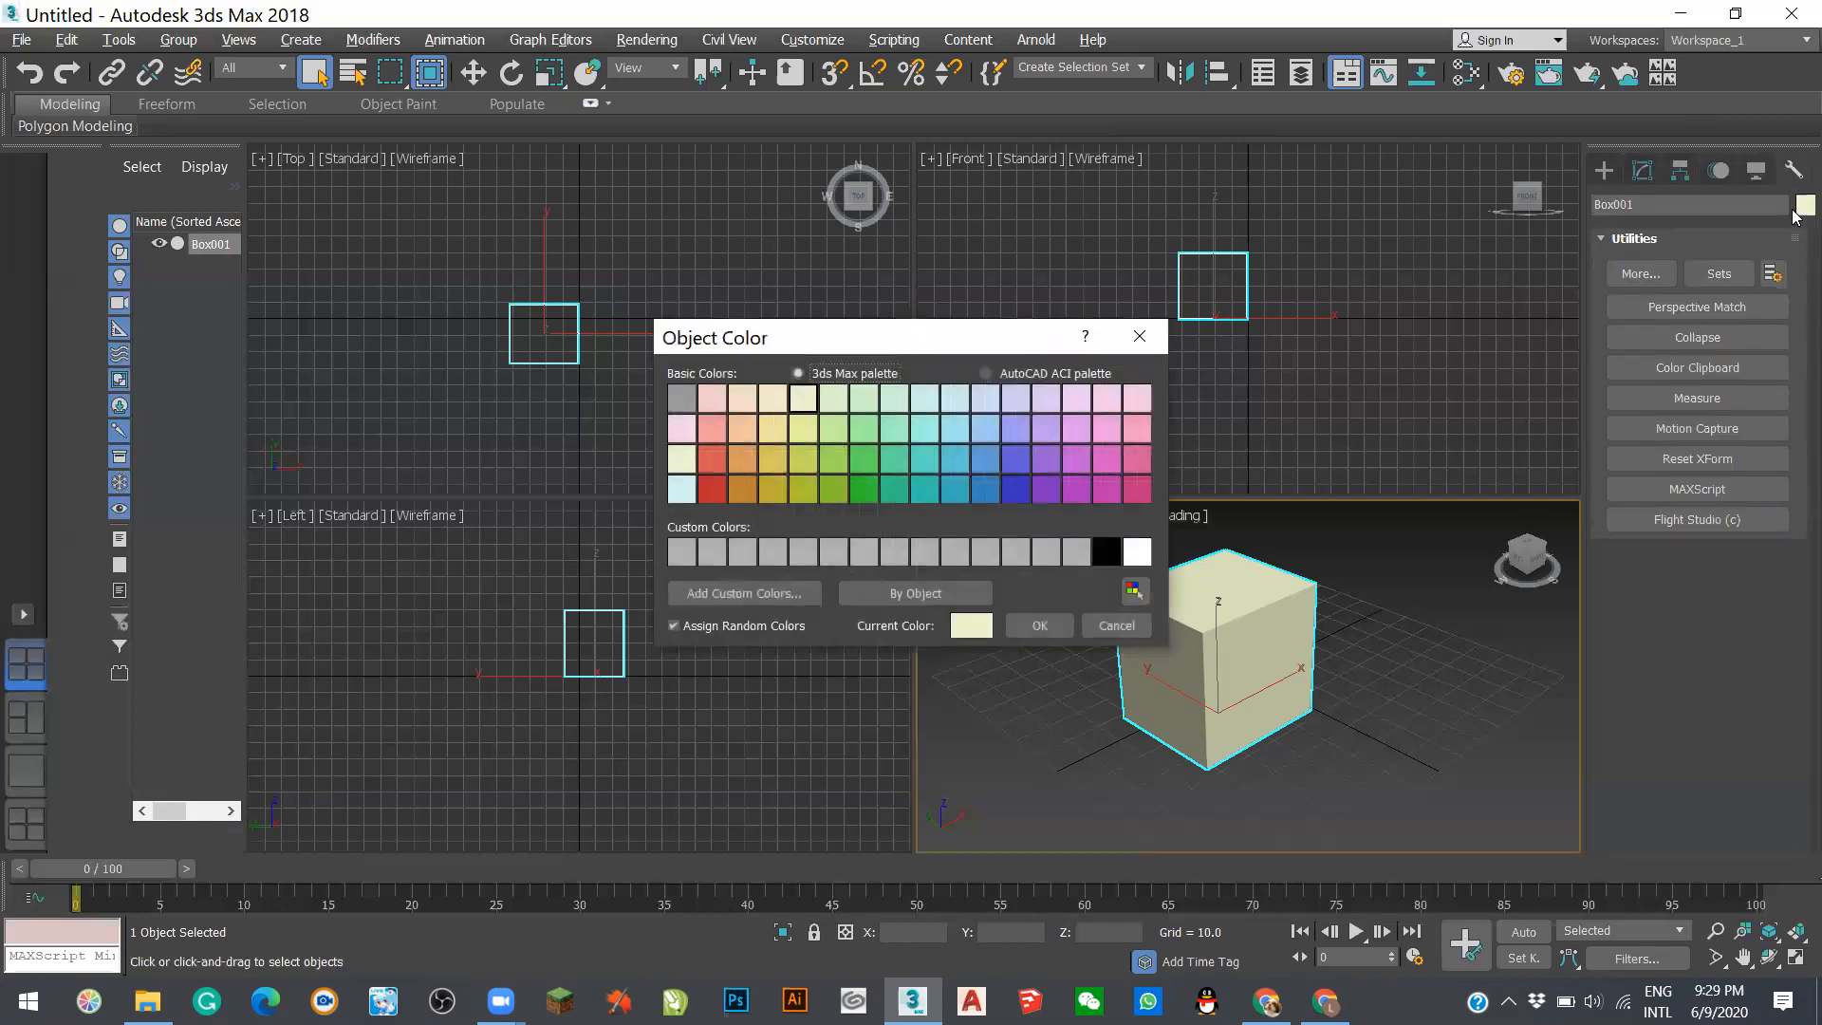
click(955, 489)
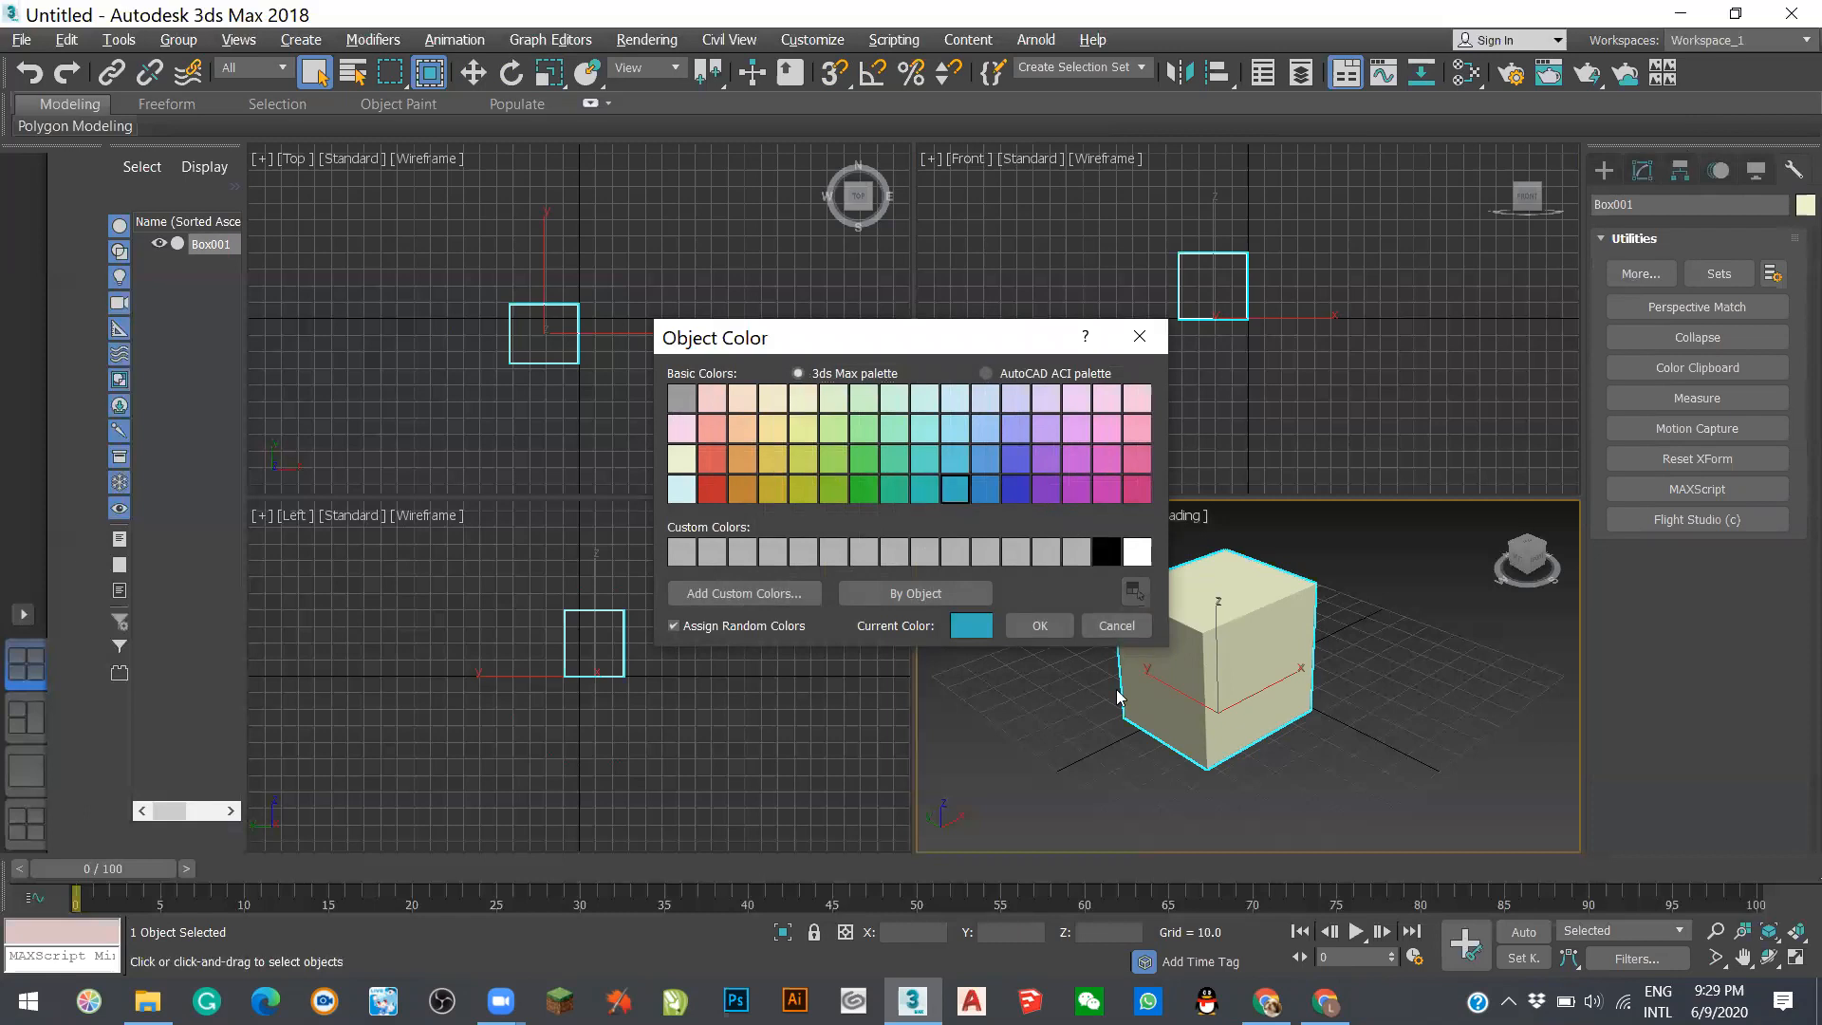
click(1041, 626)
click(1443, 693)
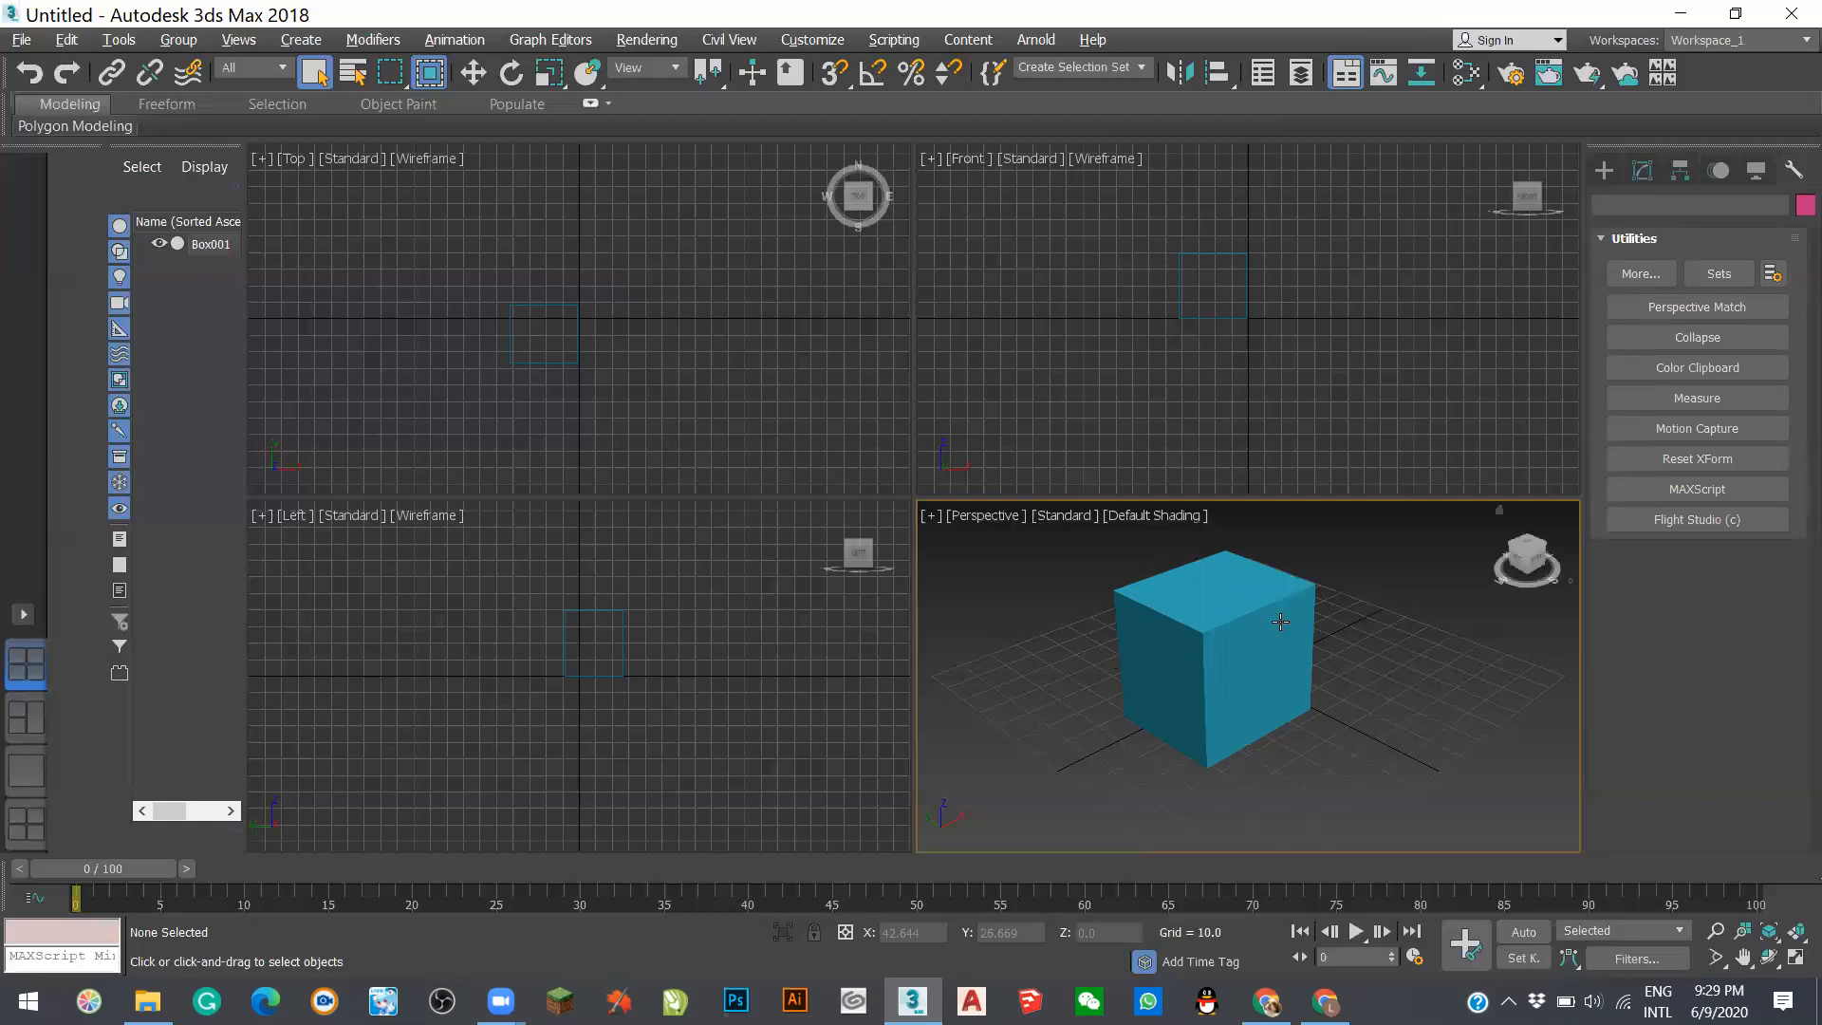
- Create a second box about 55 long, 21 wide and 43 high behind the blue box, and a sphere on the blue box's opposite side
click(1605, 170)
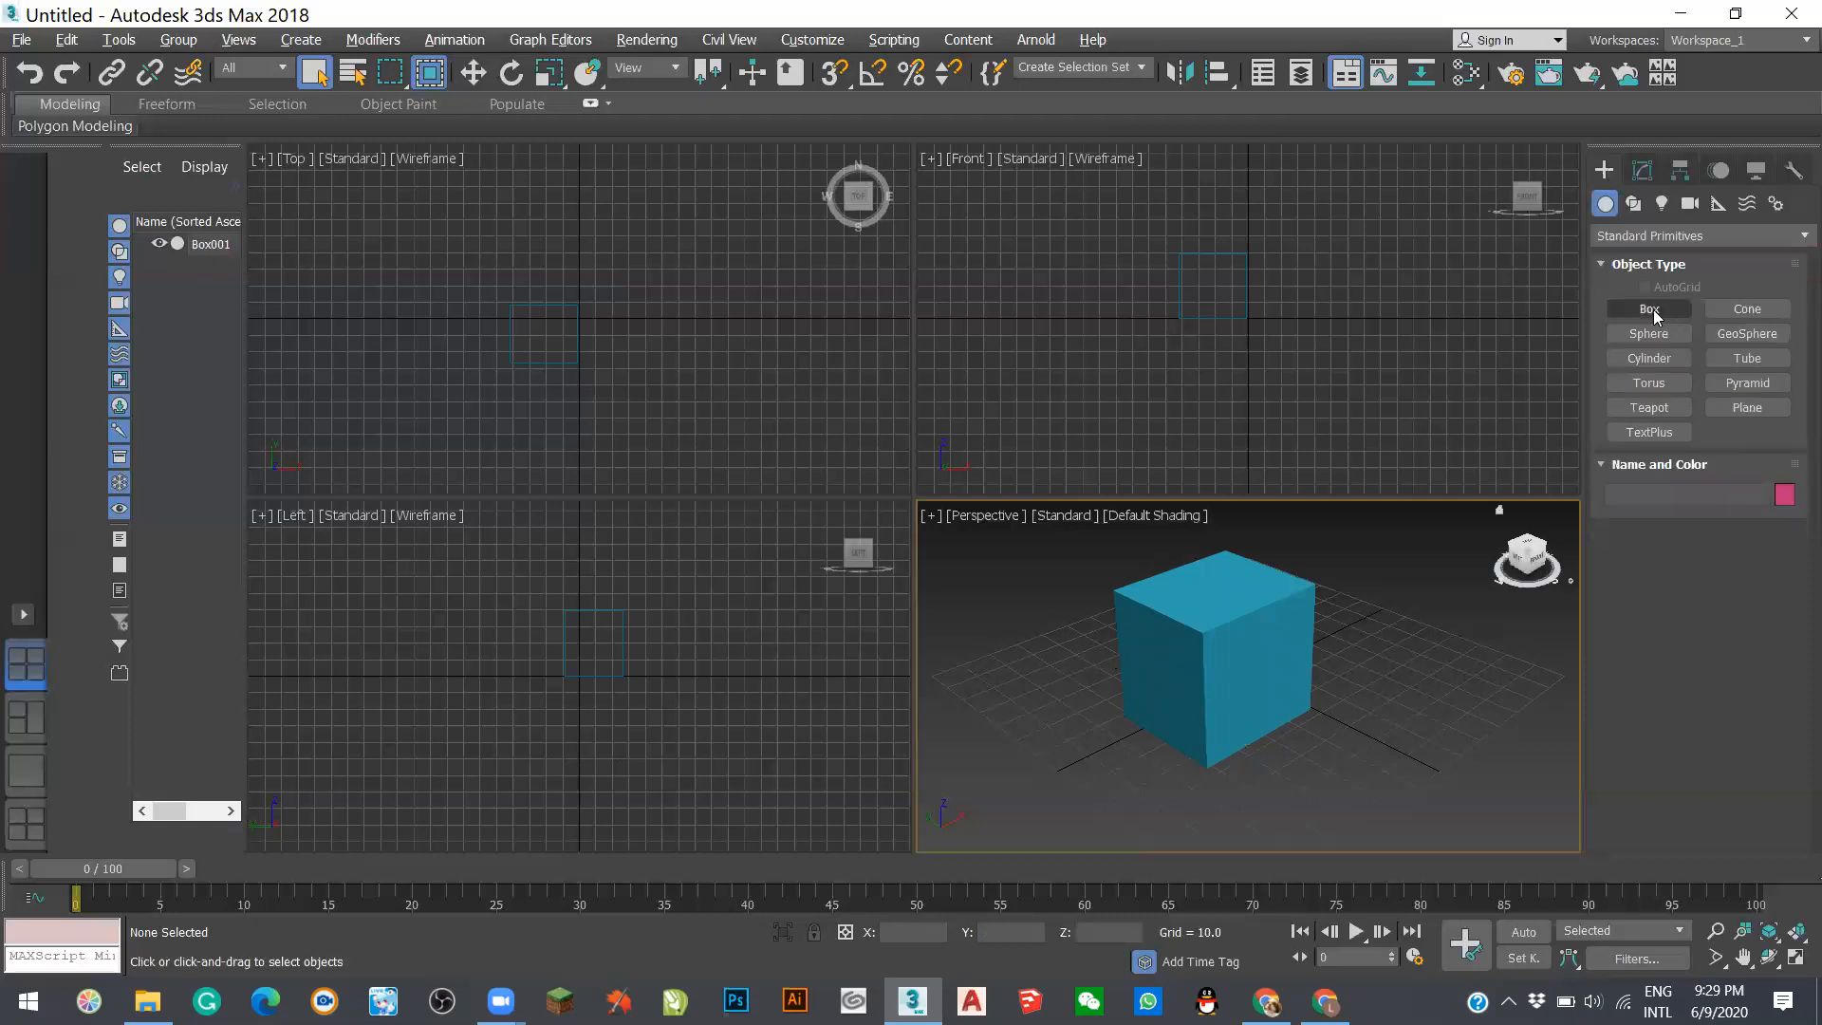
click(1650, 310)
drag(1342, 610, 1467, 685)
click(1413, 567)
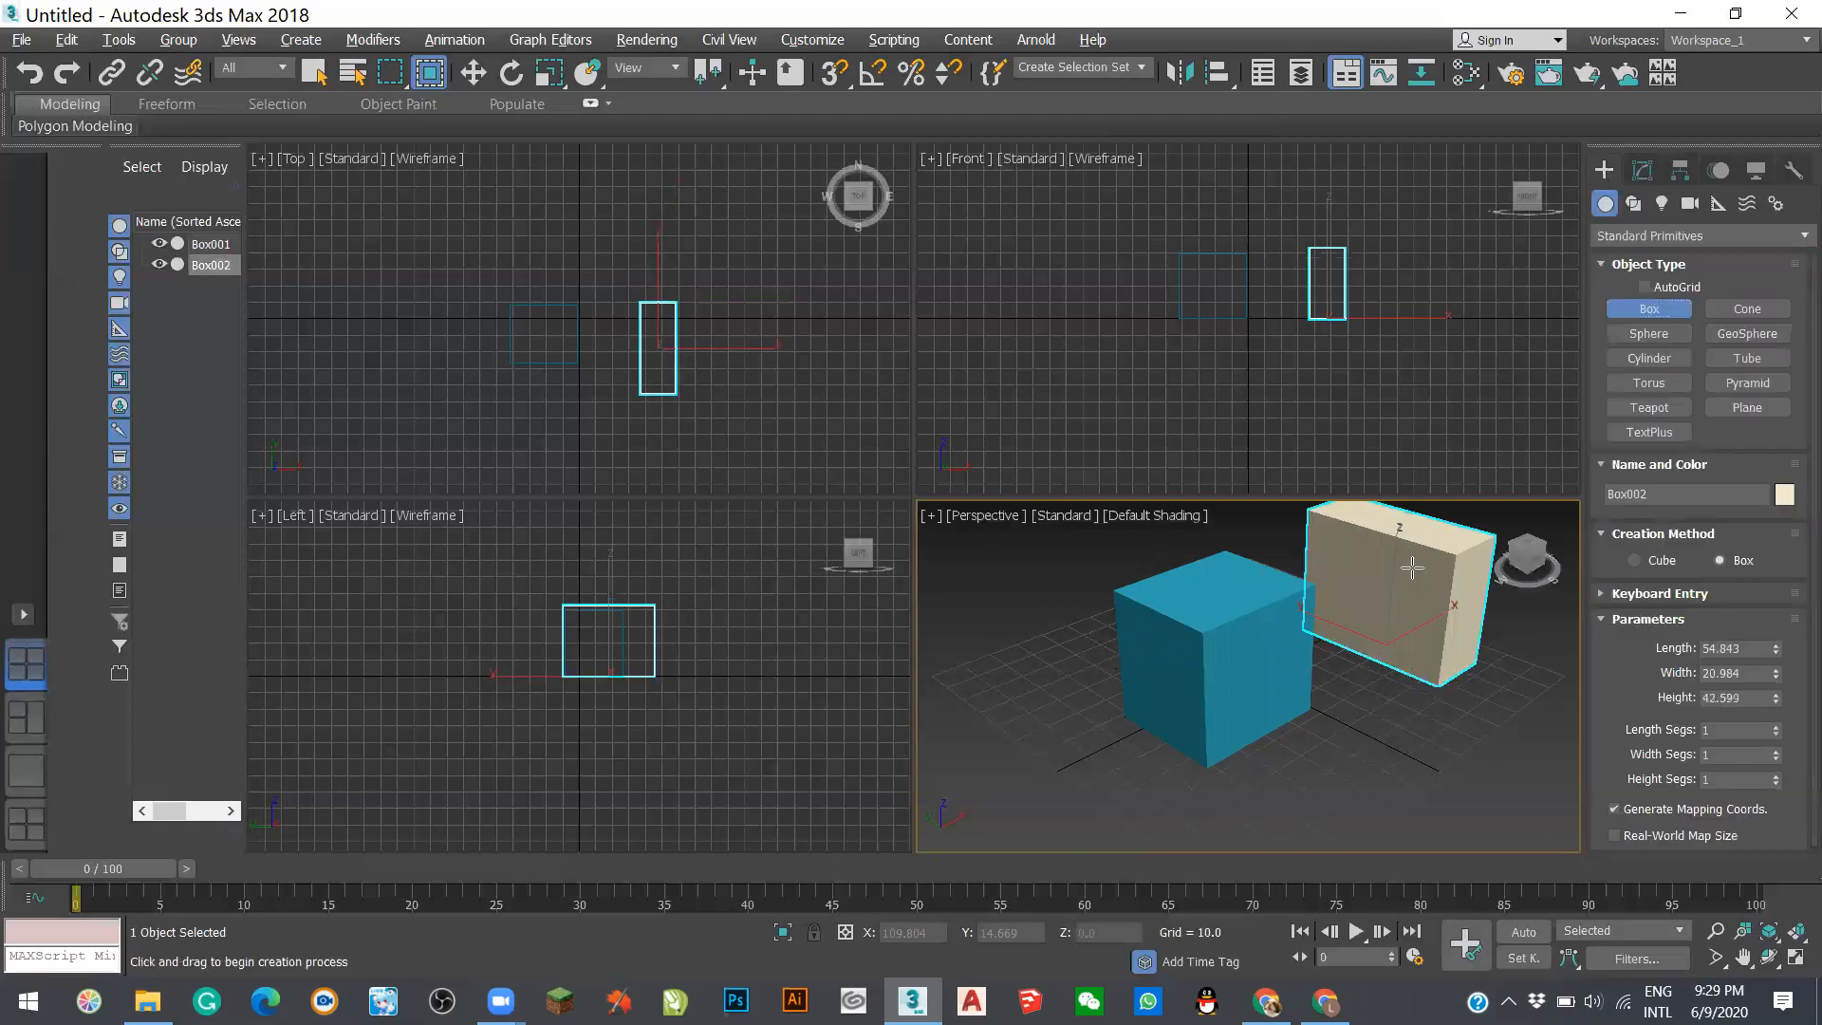
click(1648, 333)
drag(993, 672, 1049, 676)
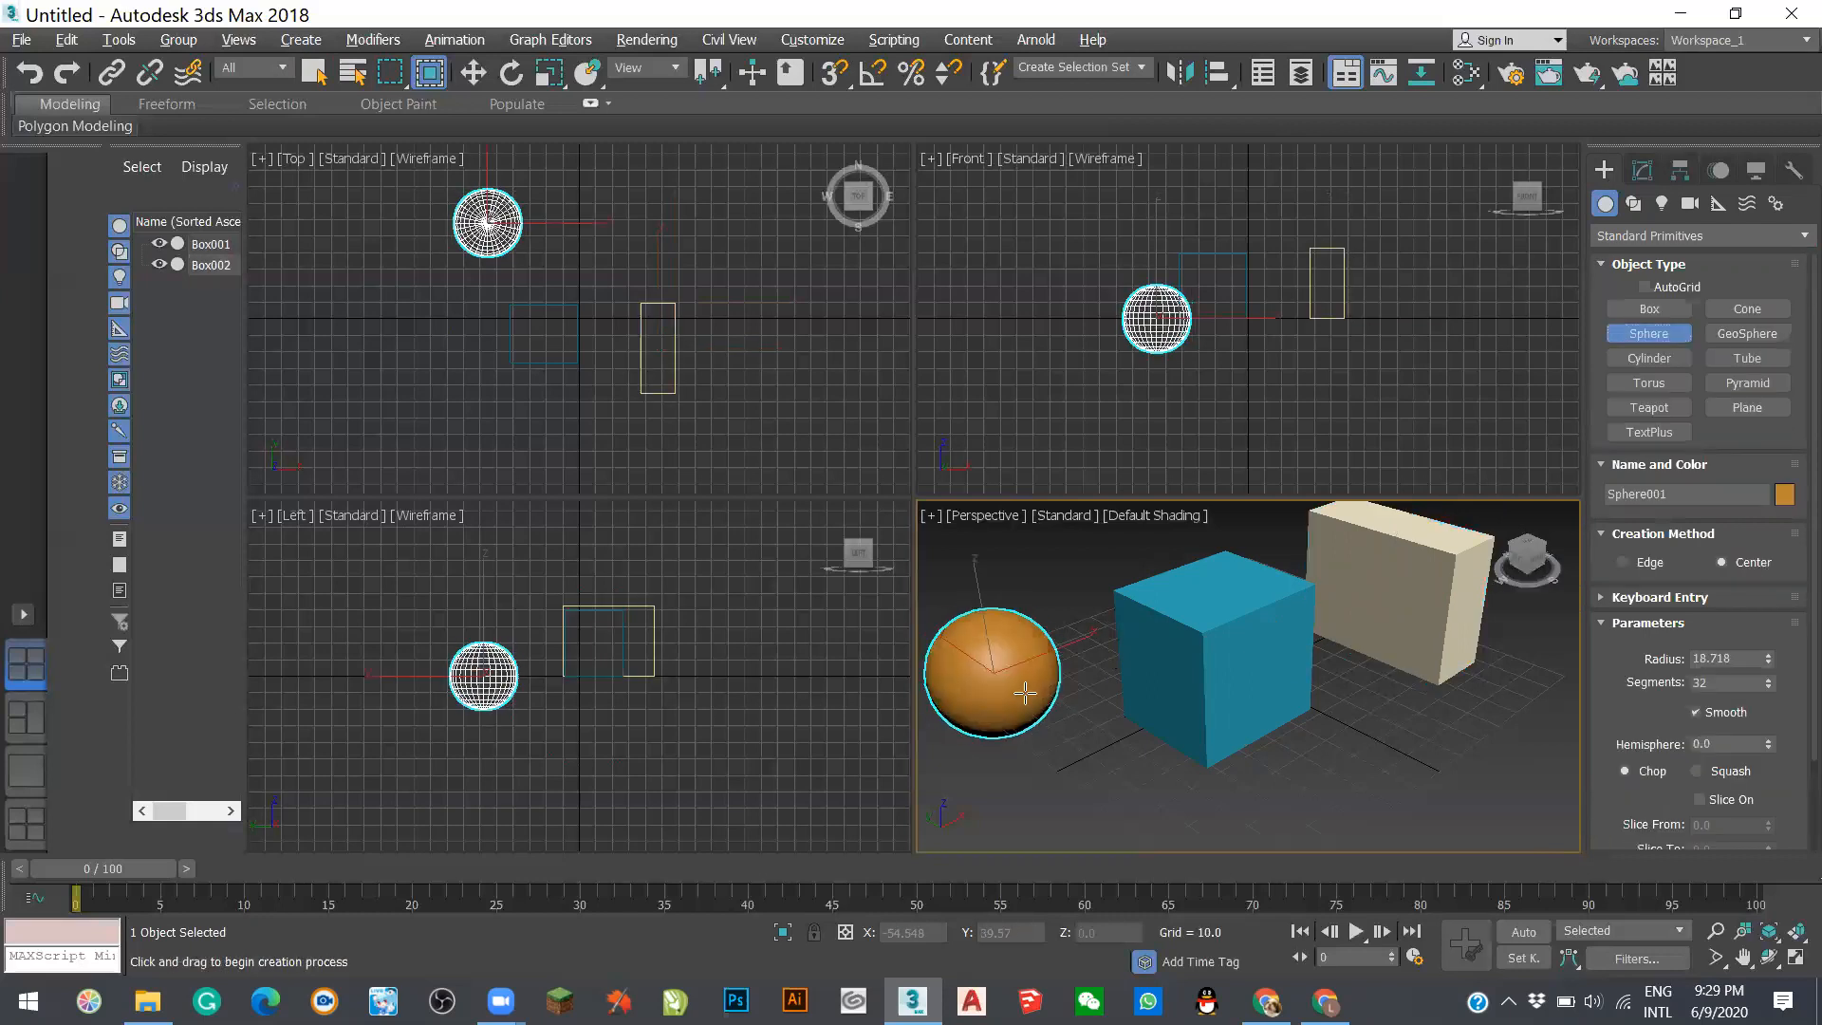
- Create a pointed cone with a base radius of about 18 and a height of about 36 in front of the boxes
click(1748, 308)
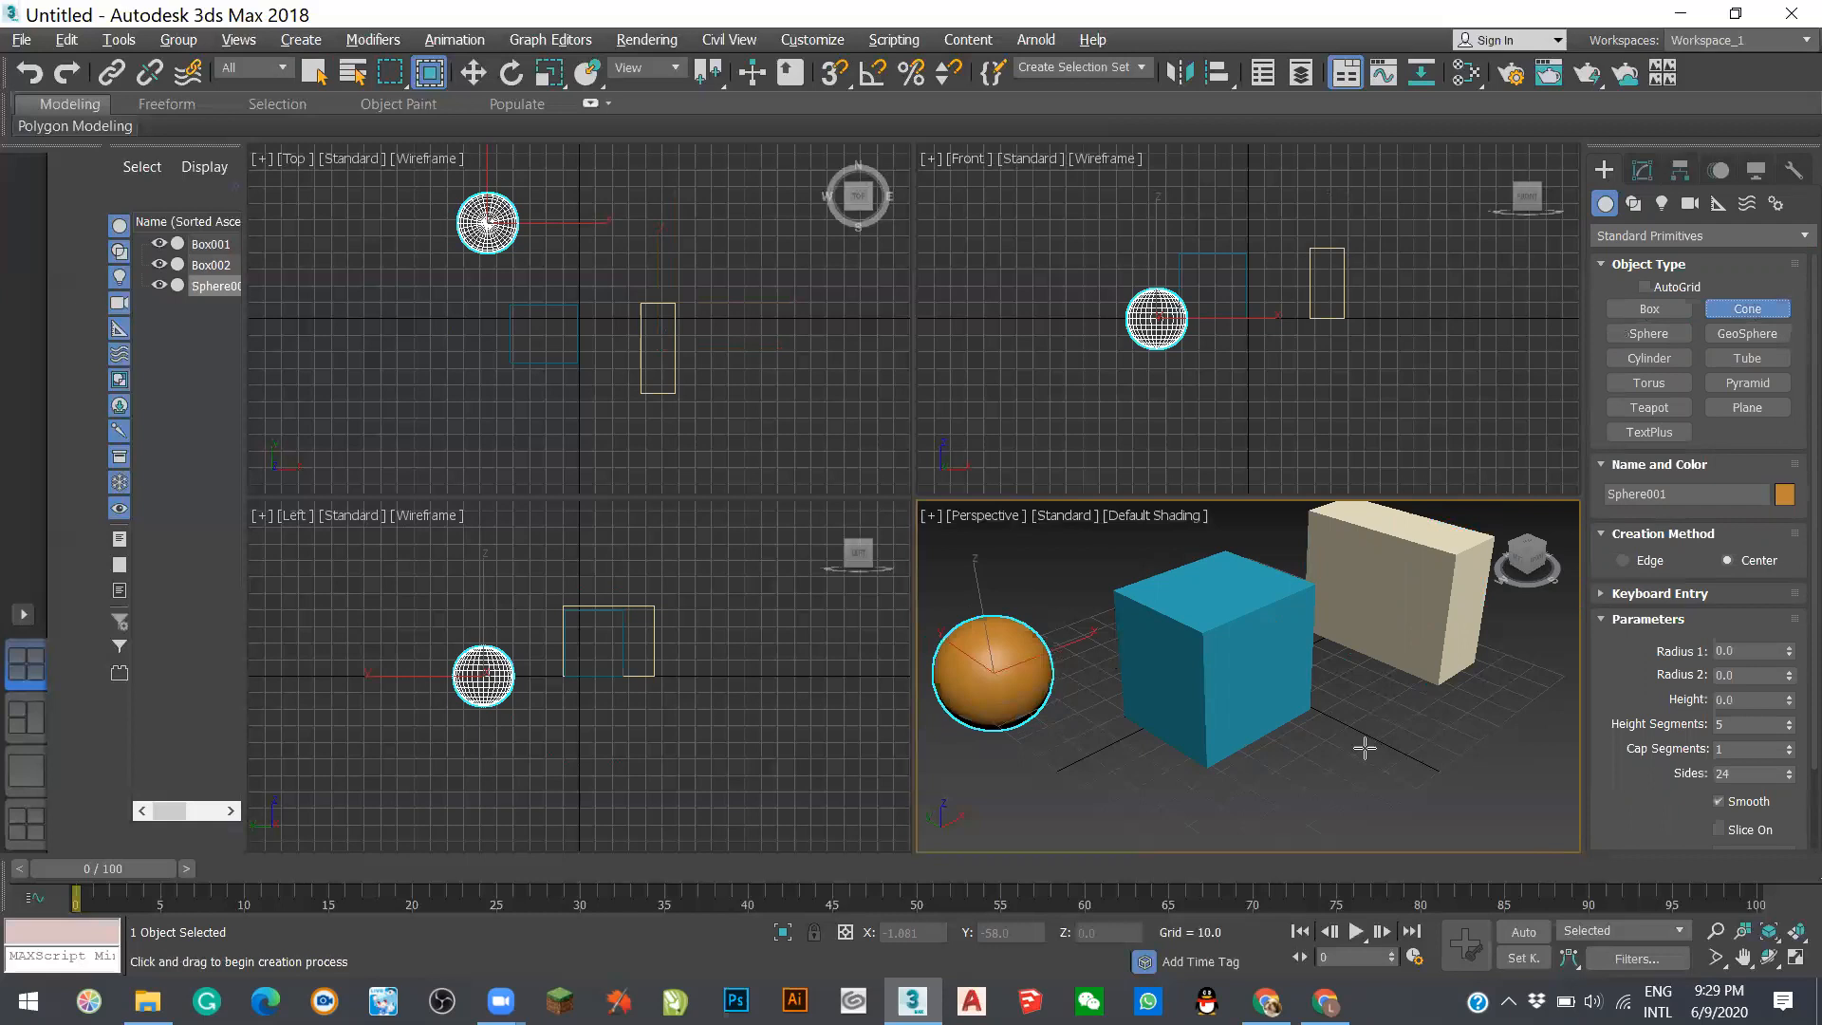
drag(1365, 747, 1423, 774)
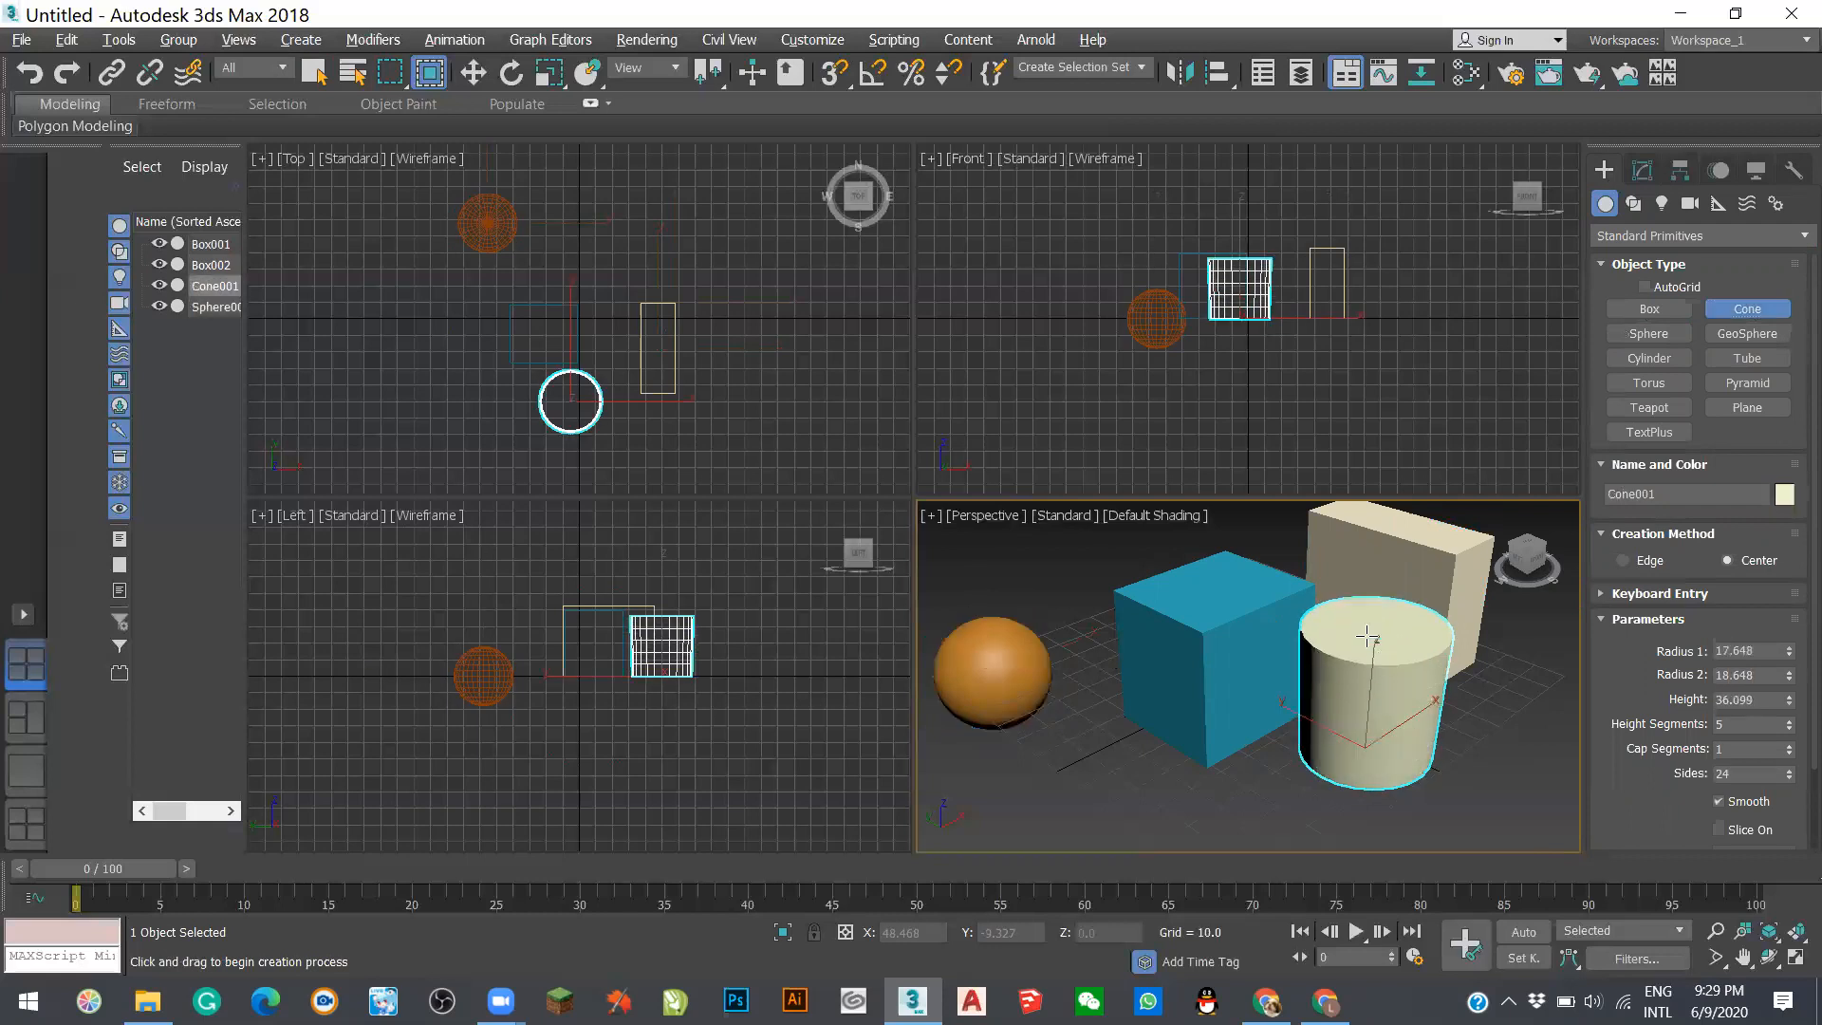
click(1368, 638)
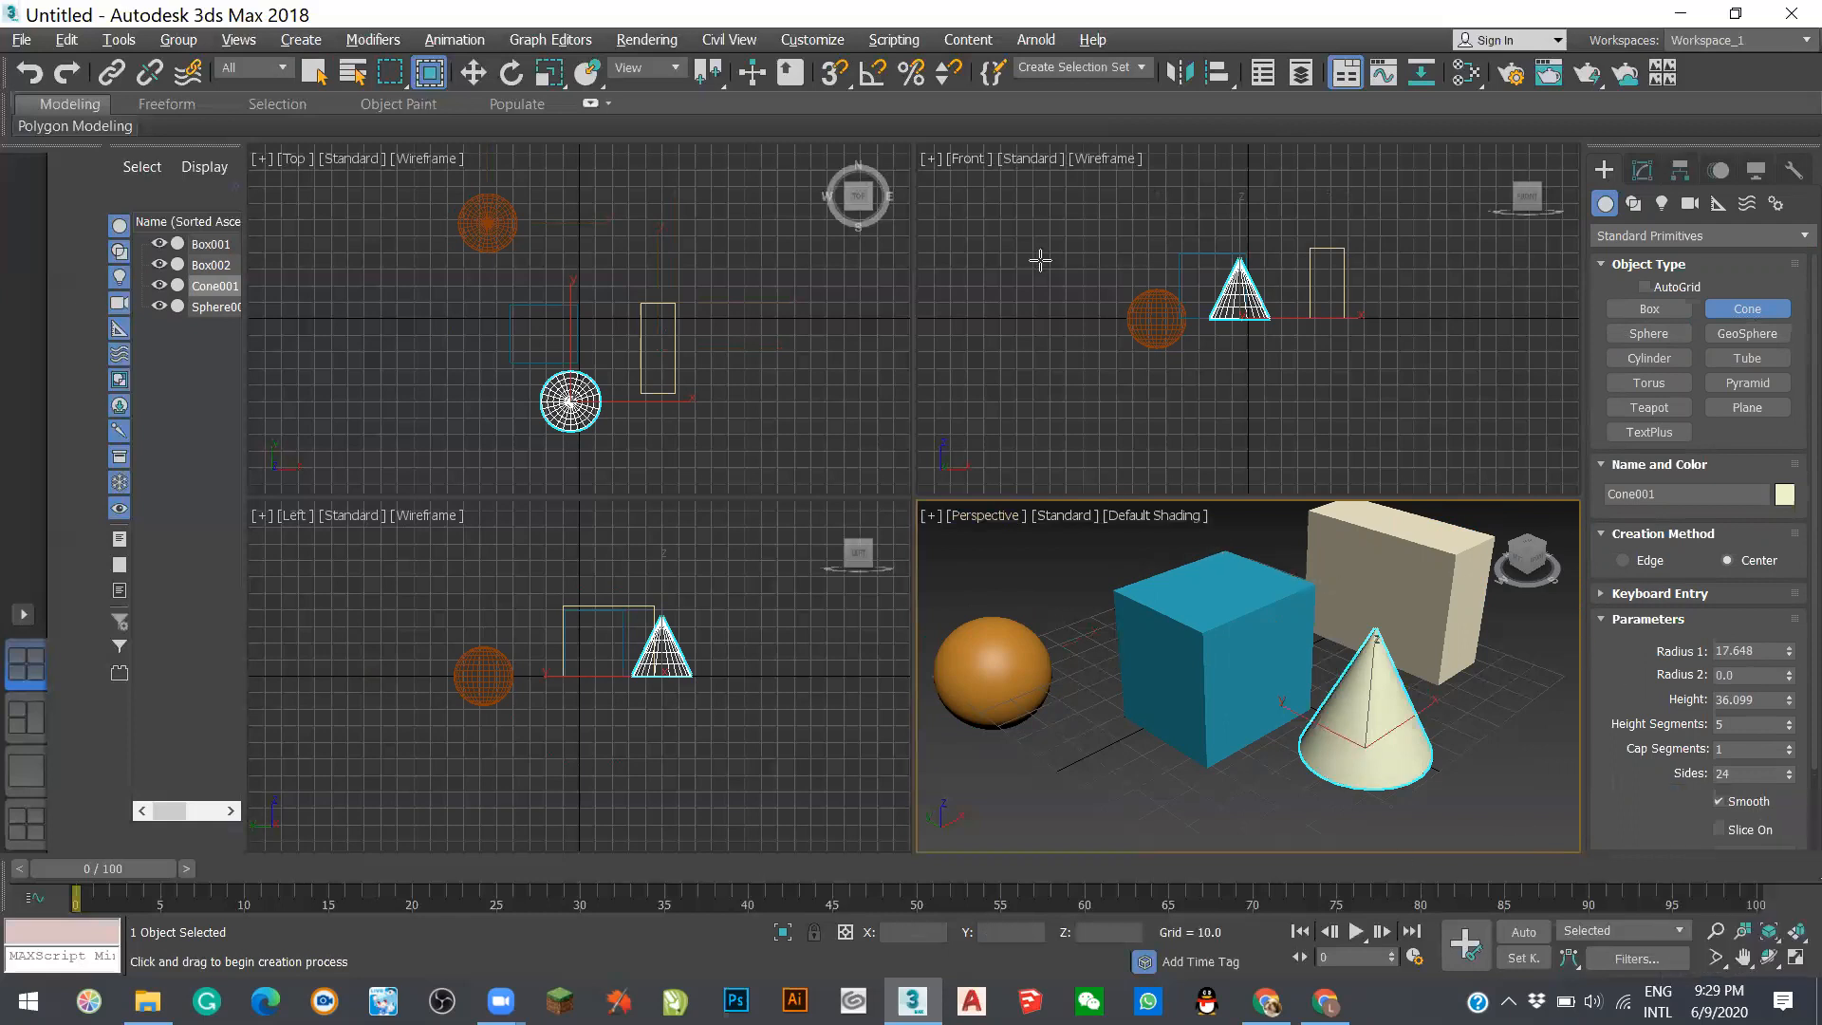
right_click(1500, 729)
right_click(1557, 760)
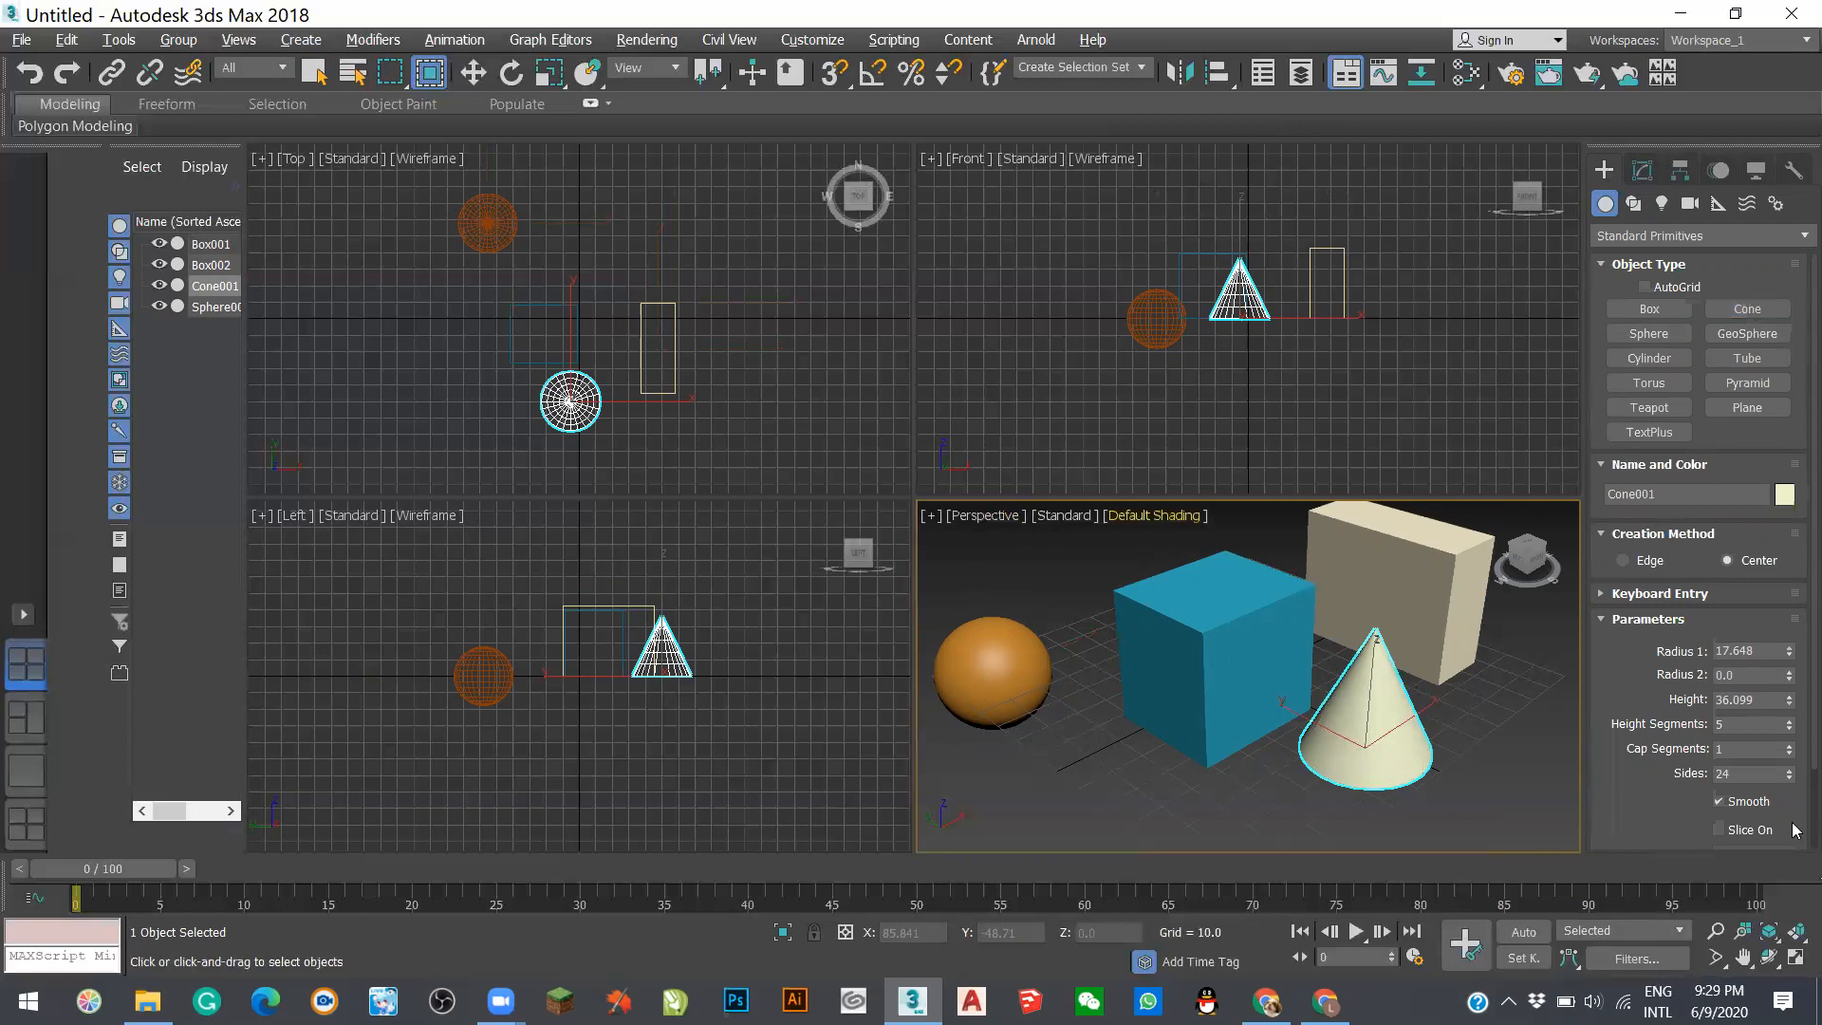
- Change the cone's object color to purple from the 3ds Max palette and deselect it
click(1497, 708)
click(1390, 716)
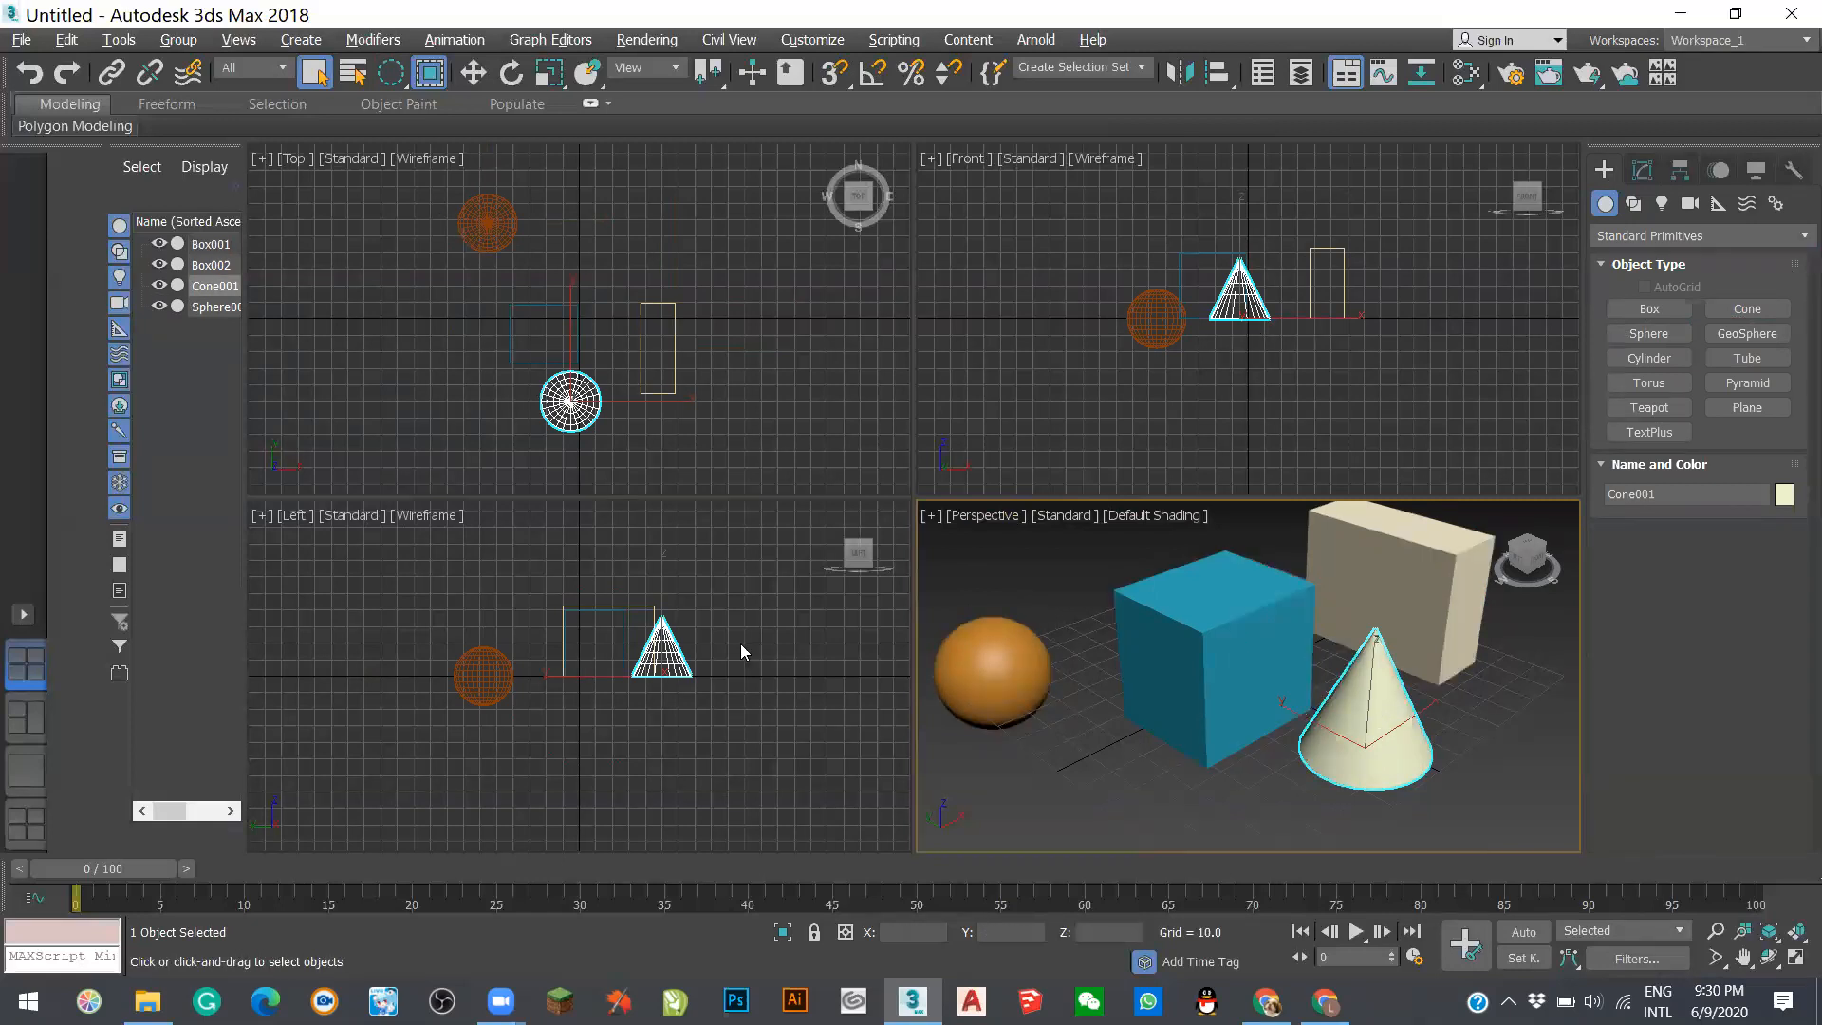
click(1794, 170)
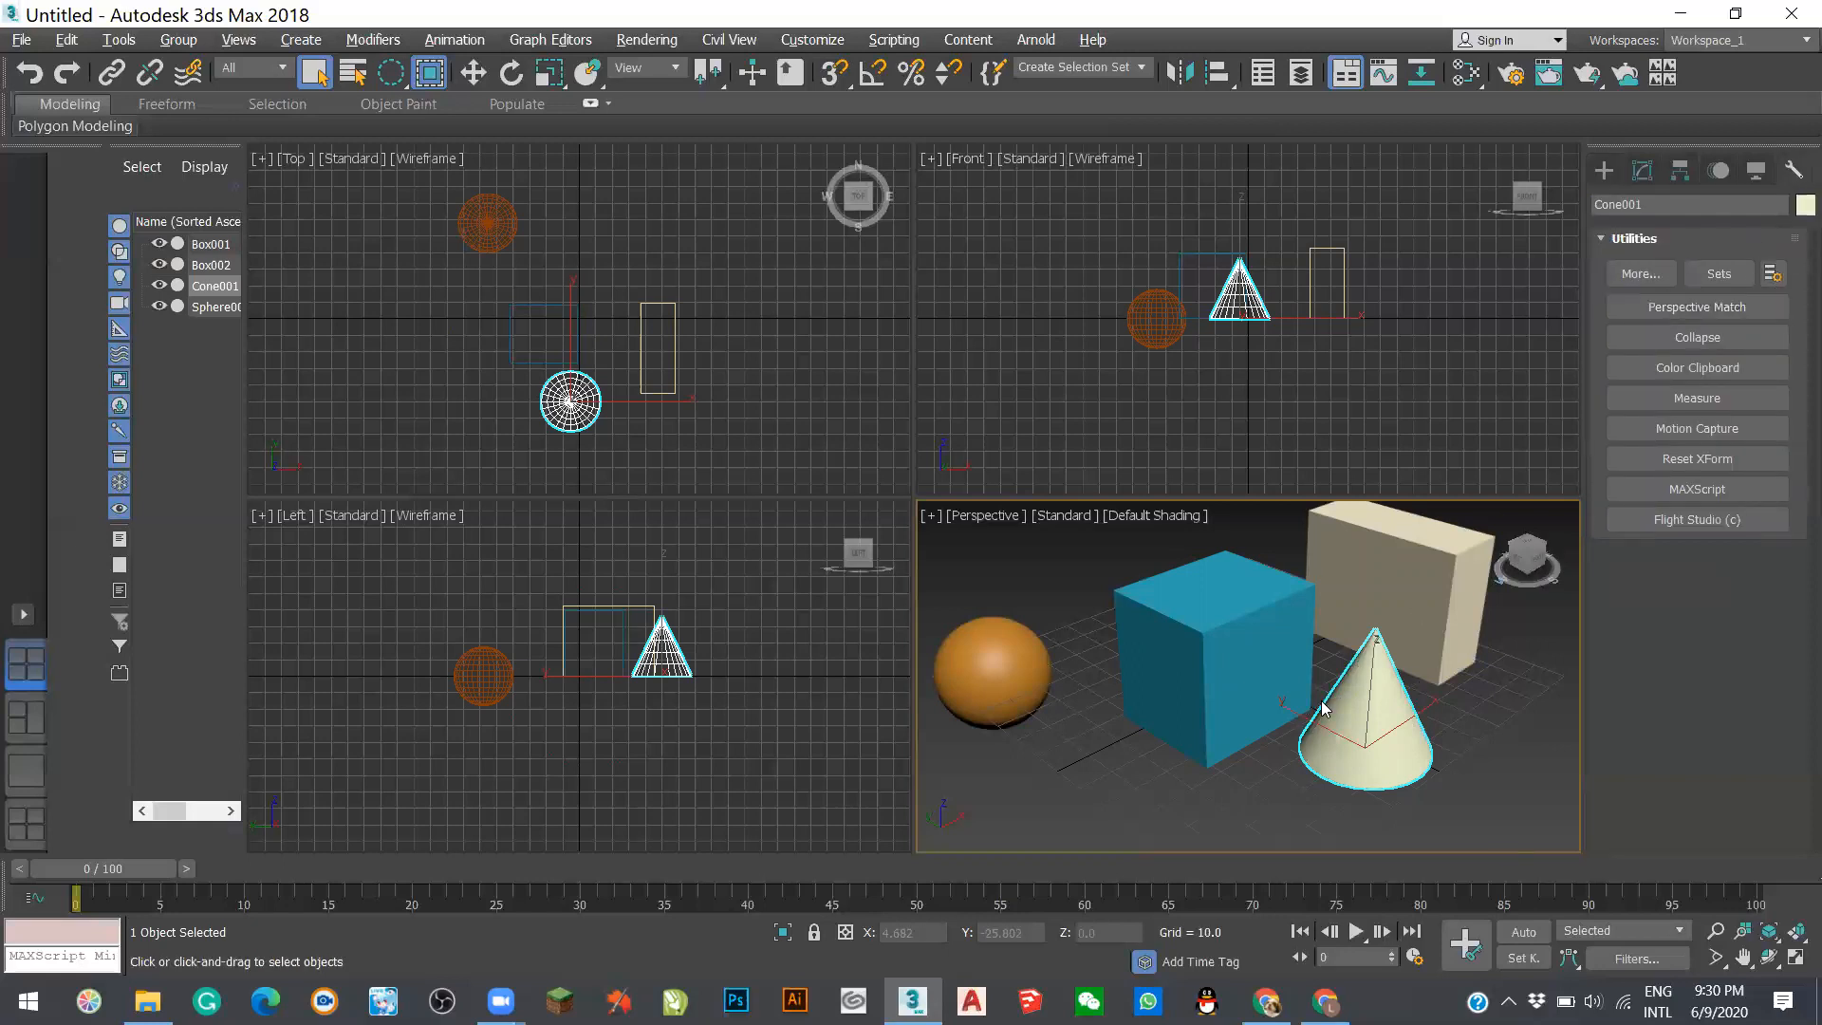
click(1804, 205)
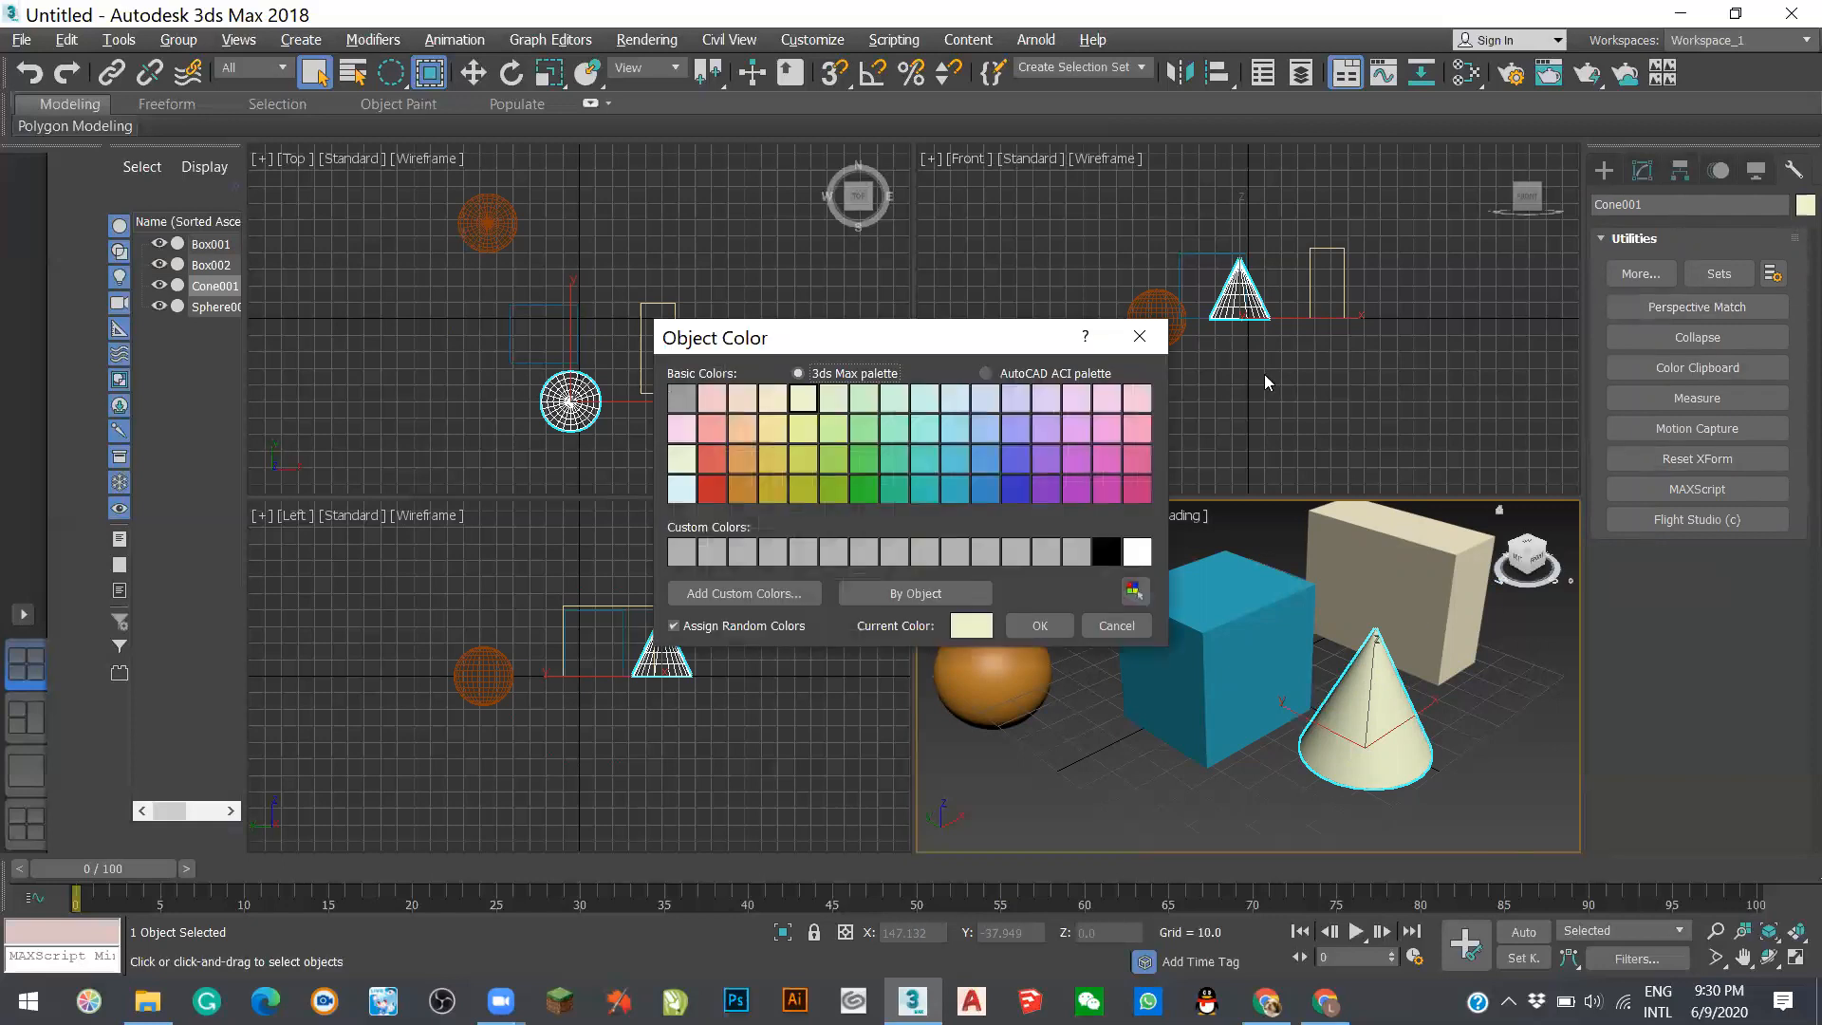
click(1082, 457)
click(1042, 625)
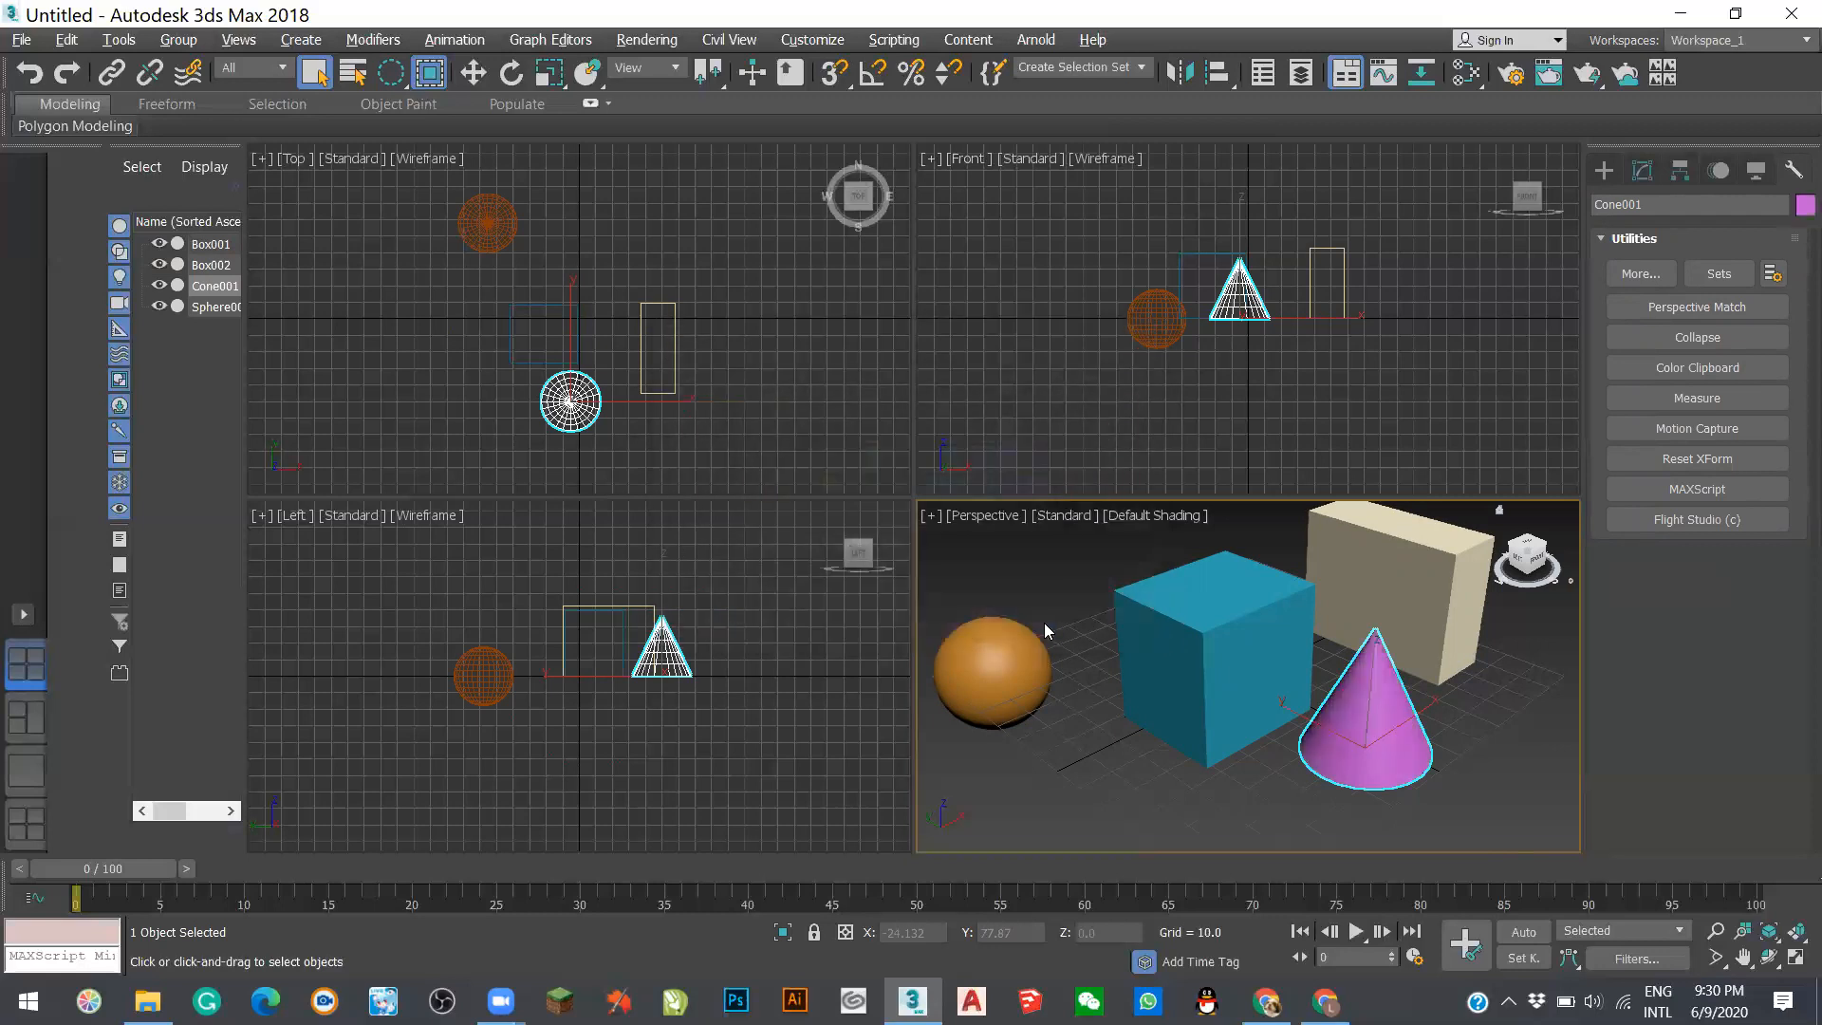
click(1517, 797)
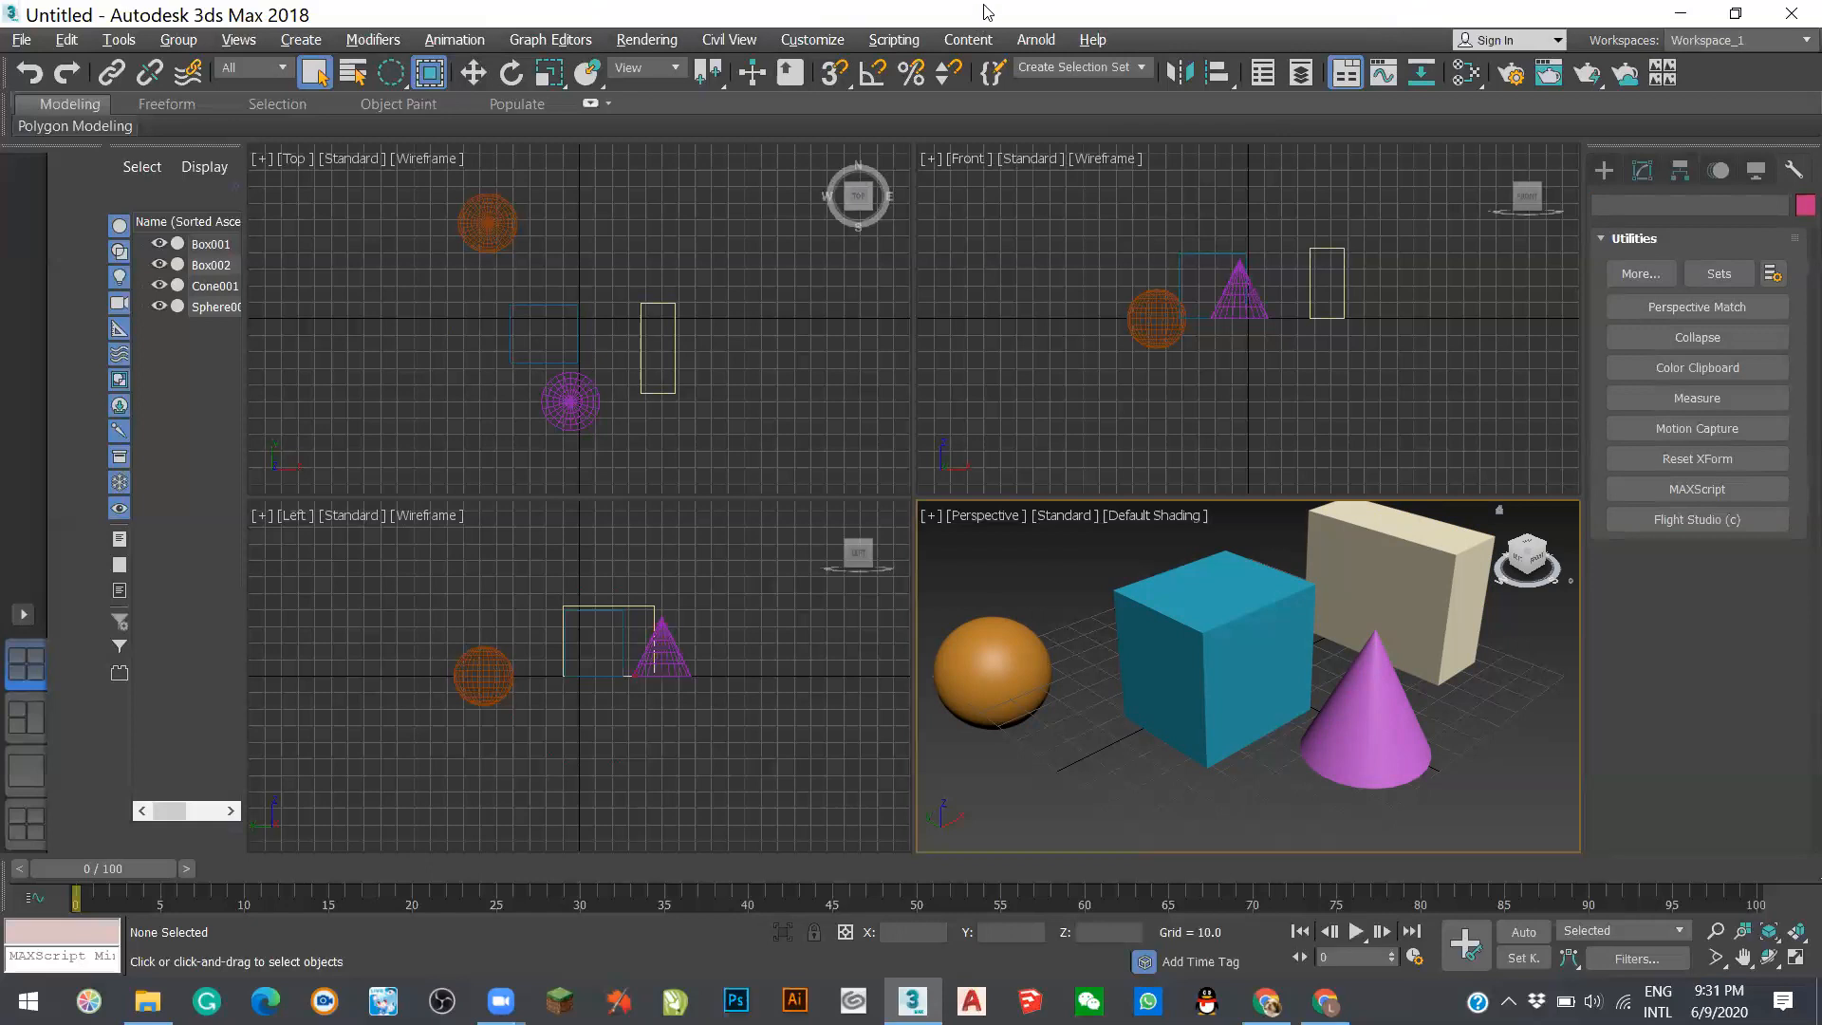
- Set the system unit scale to 1 unit = 1.0 Millimeters in the units setup
click(811, 40)
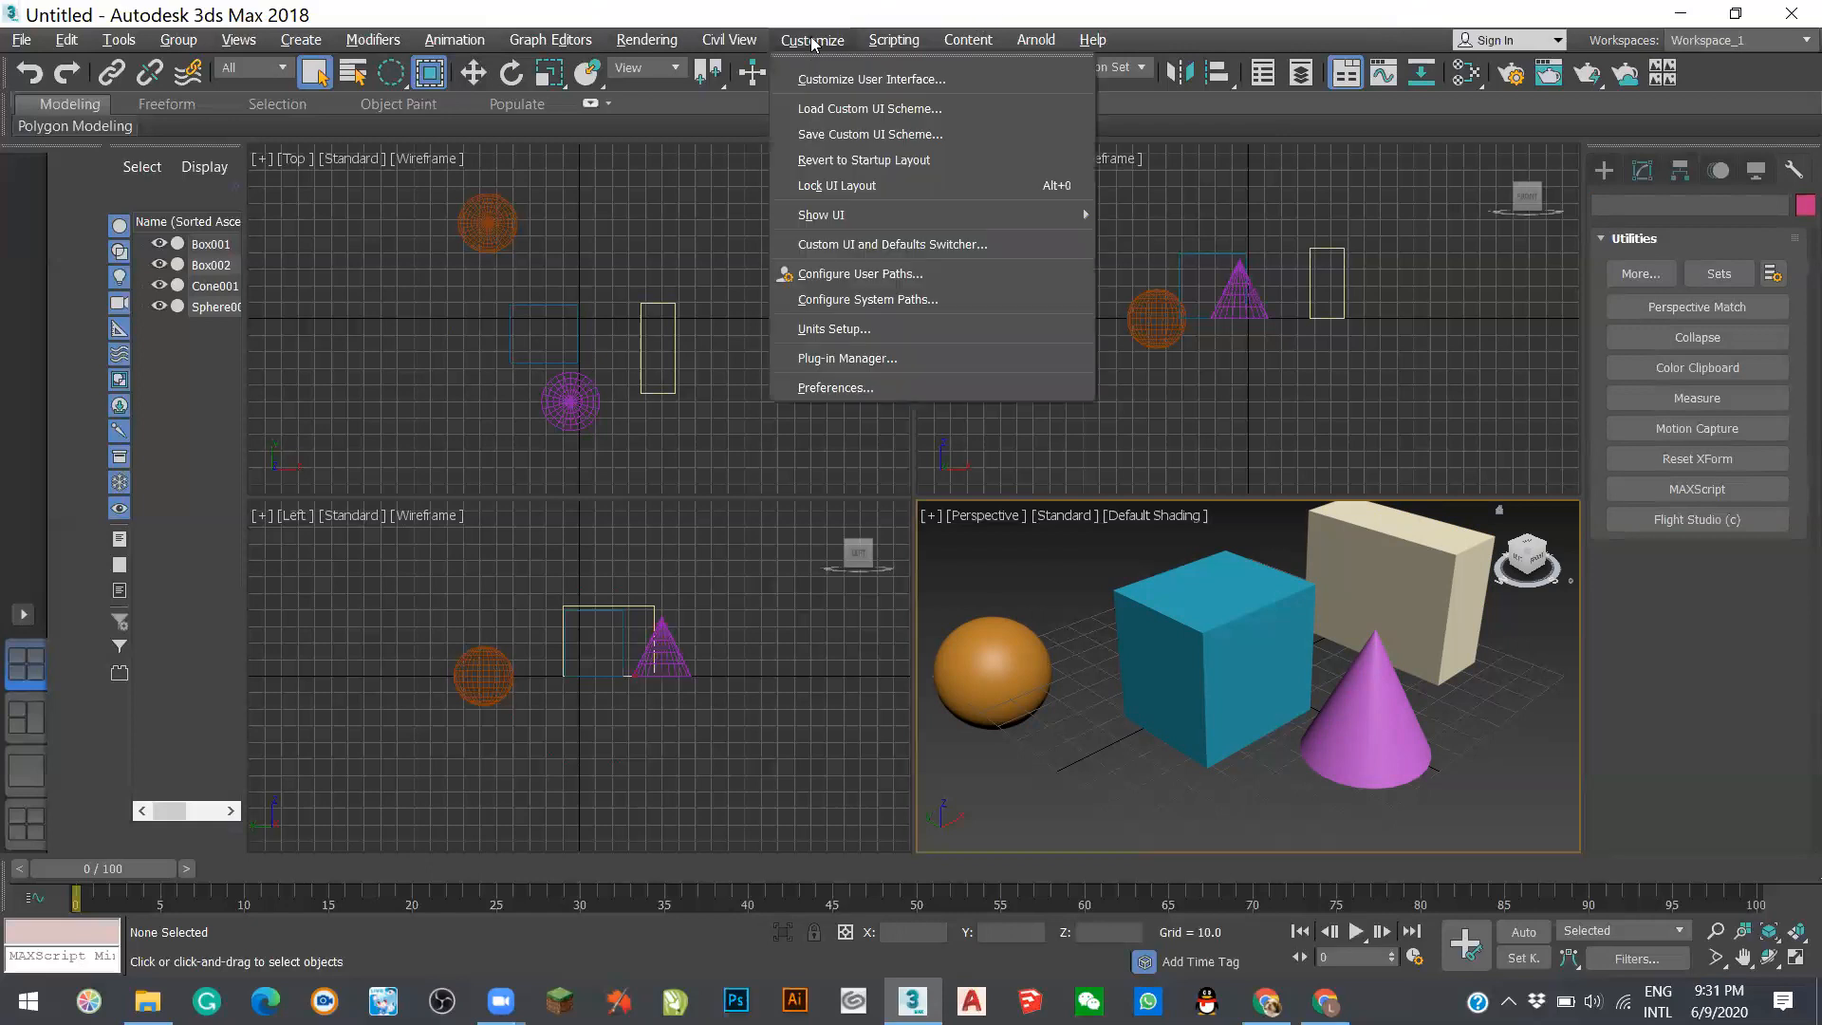
click(867, 329)
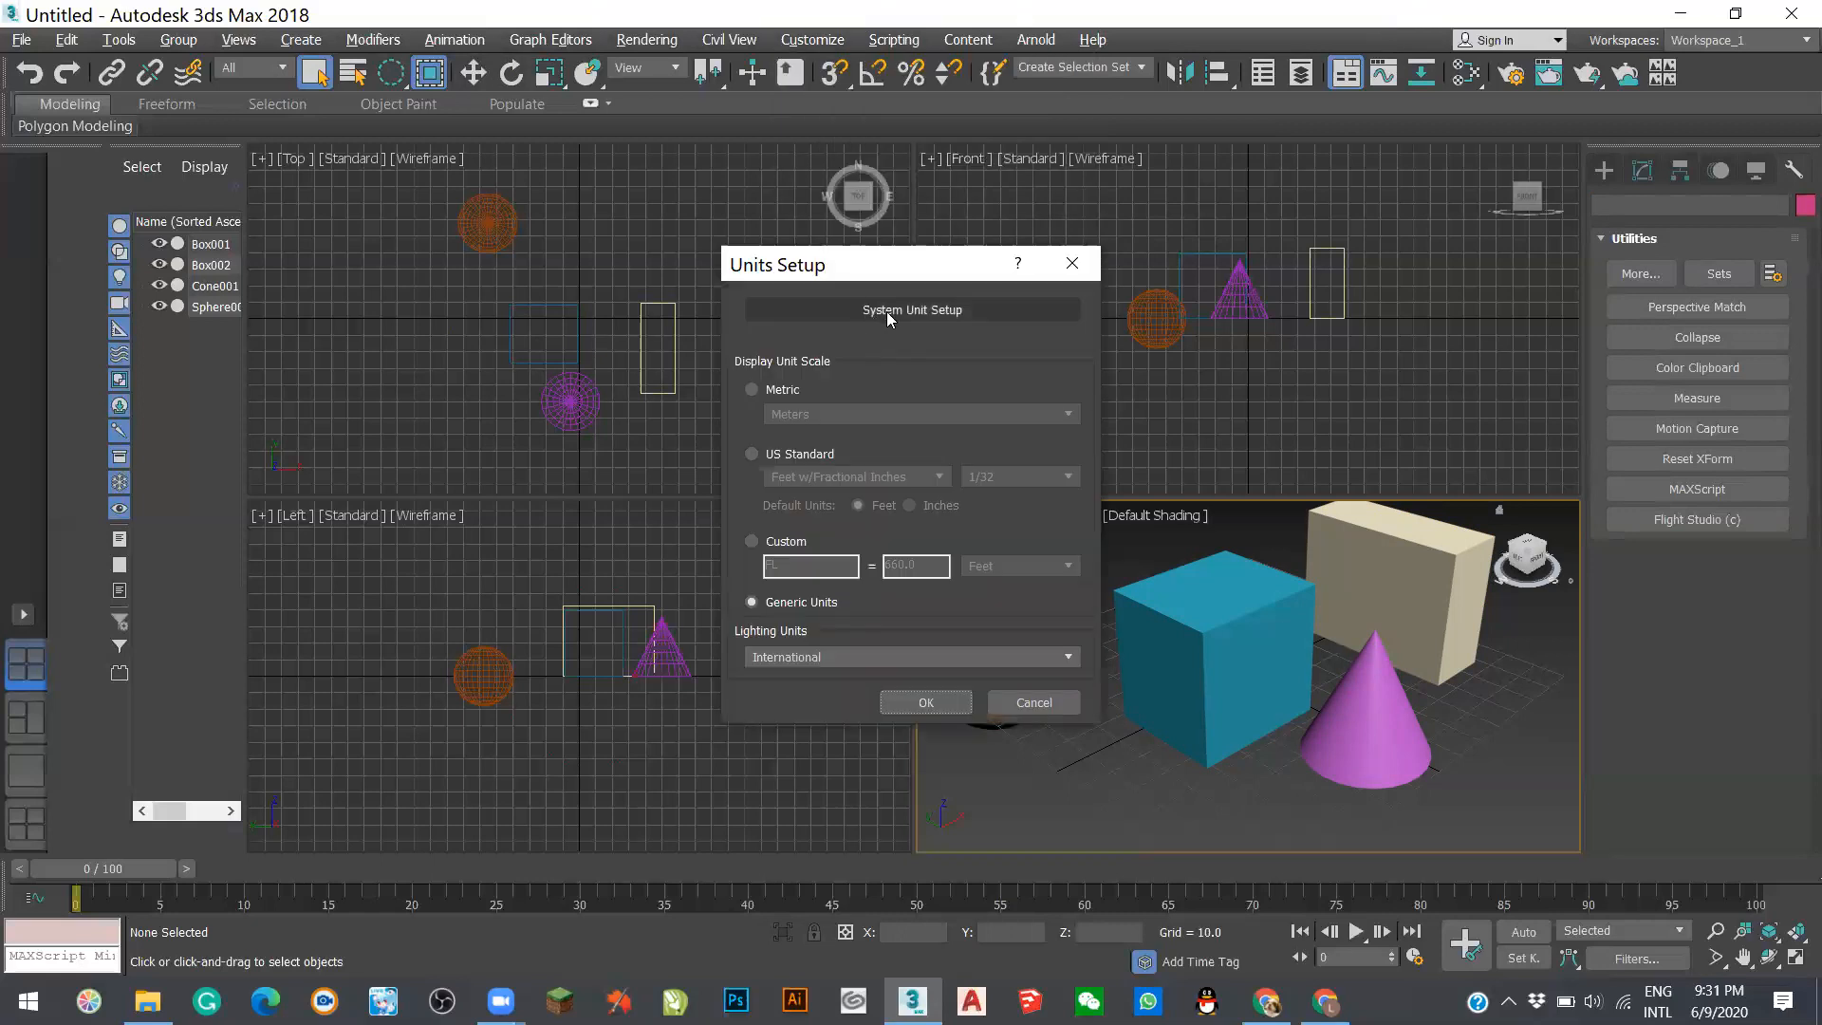
click(917, 310)
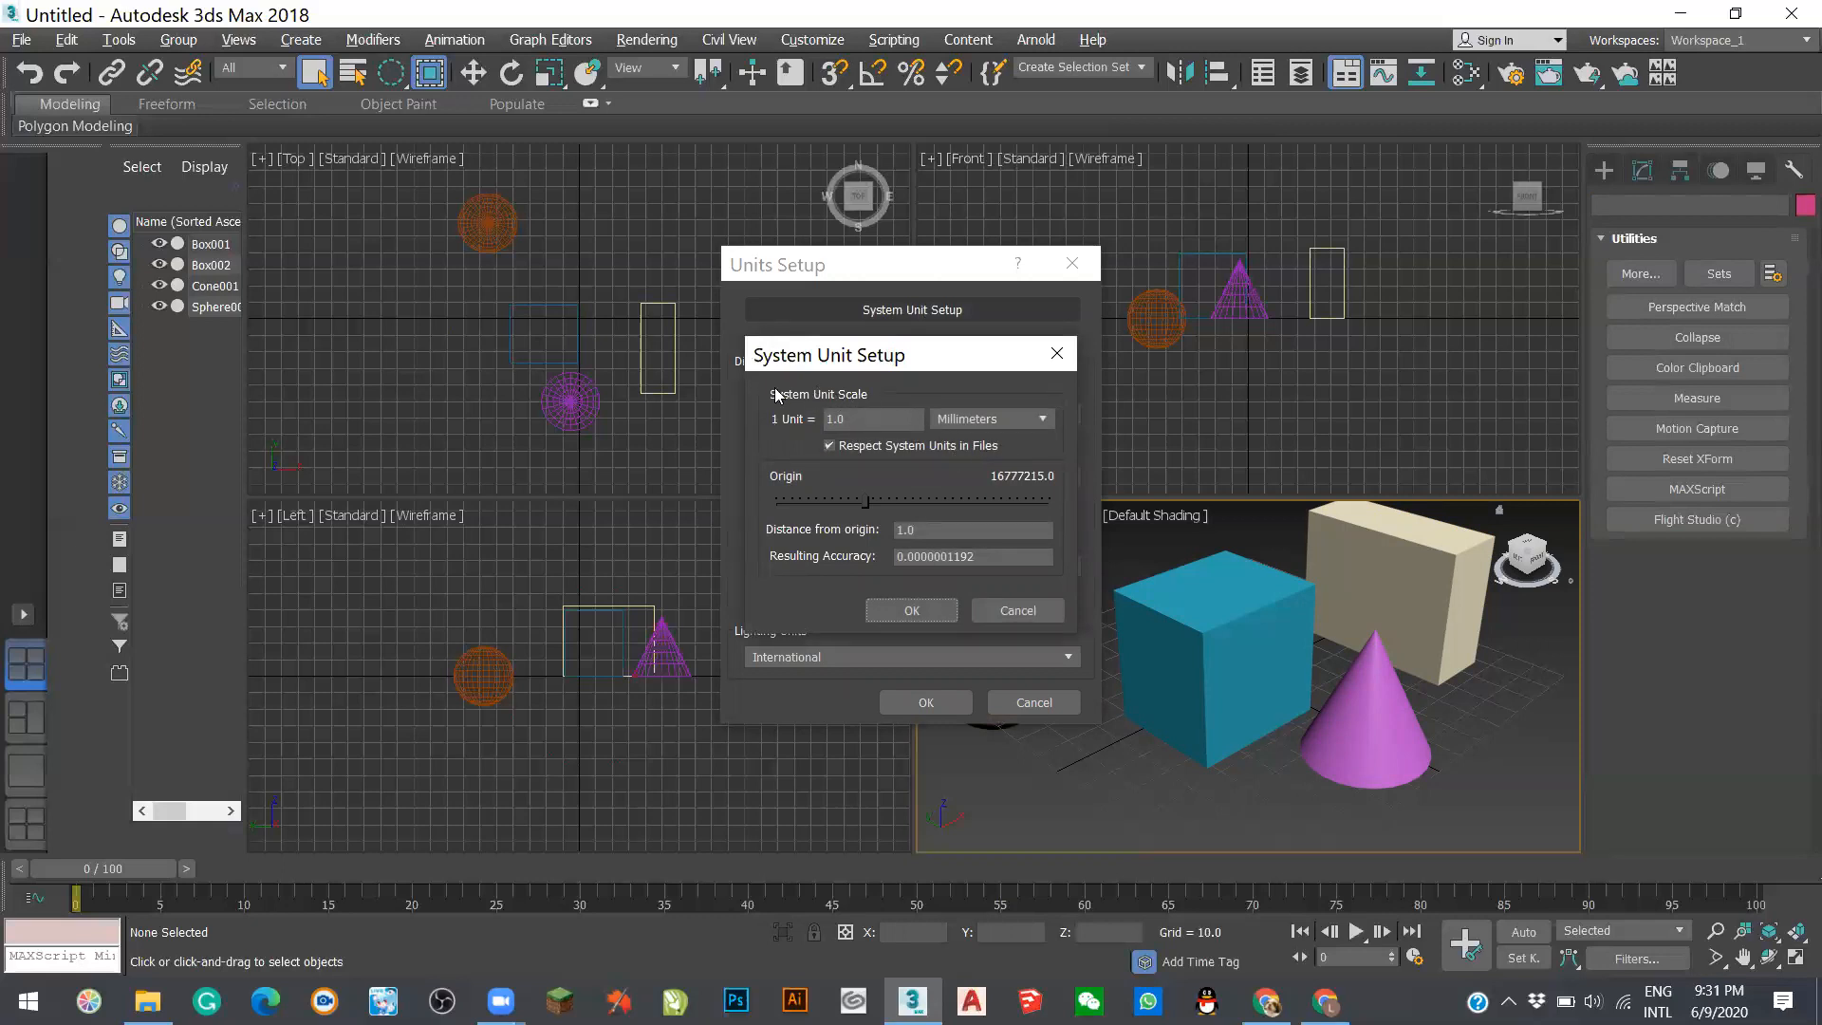
click(991, 419)
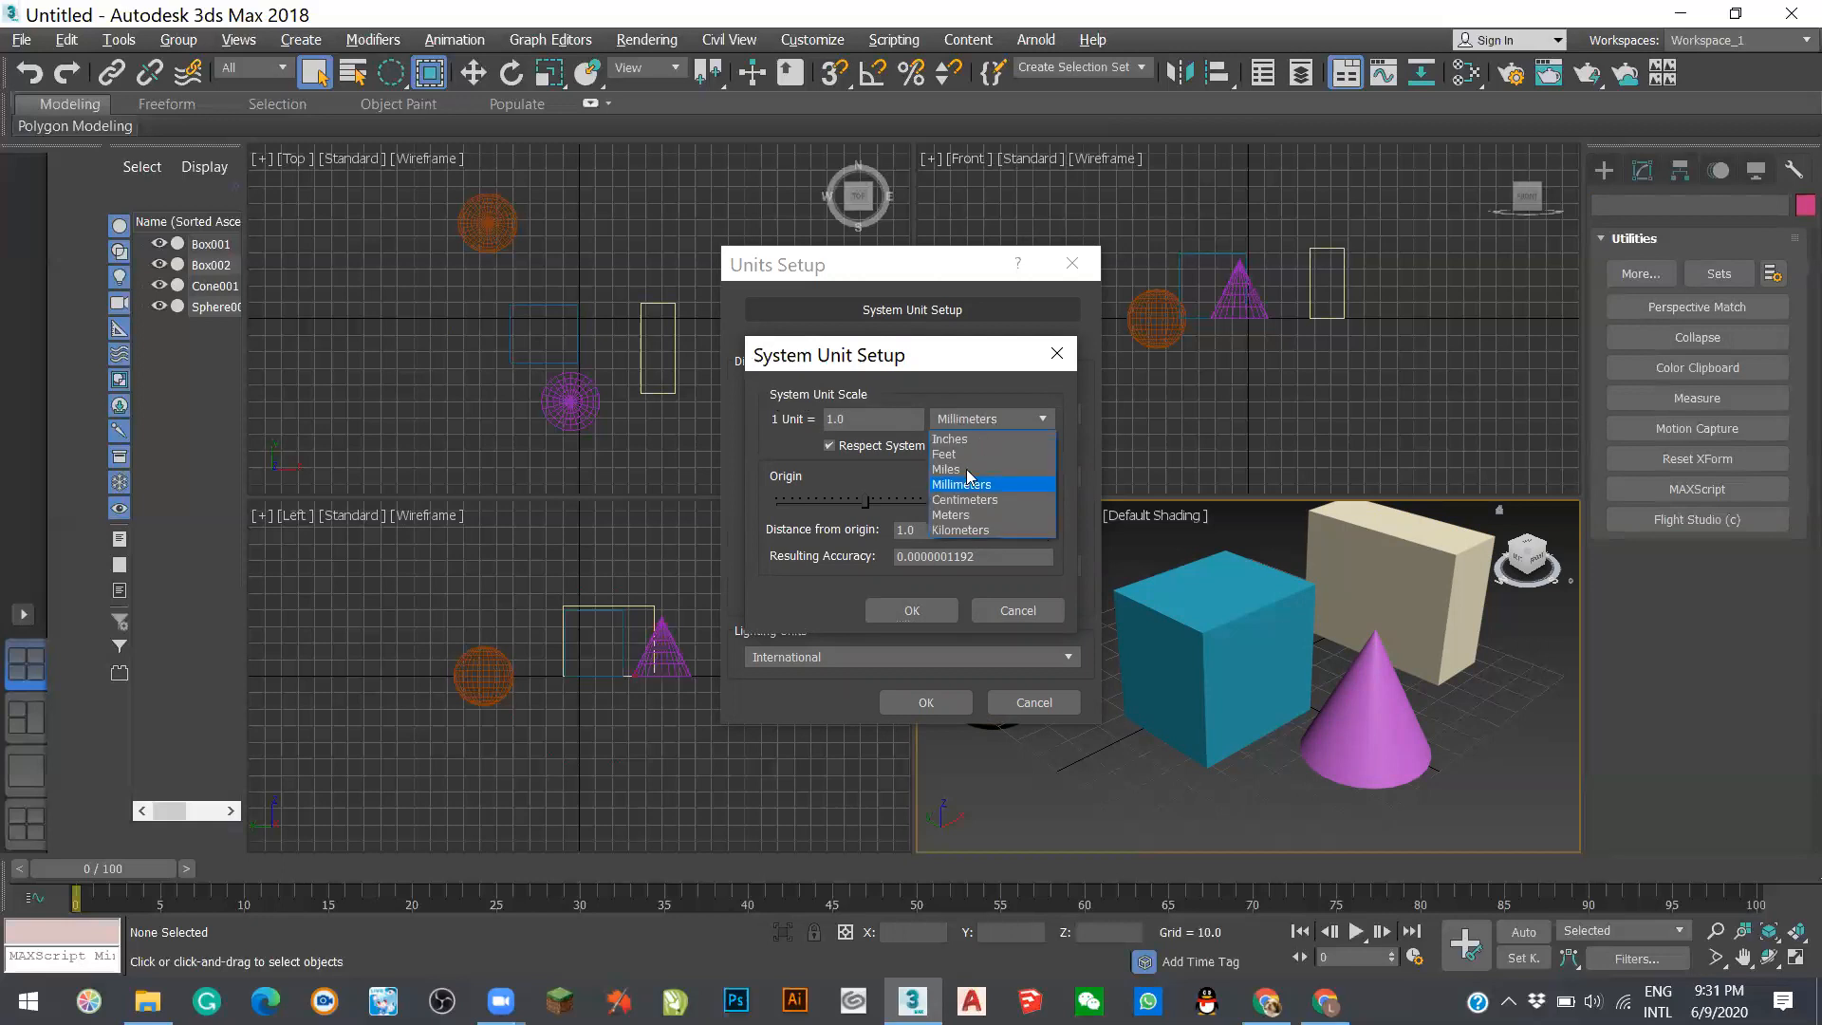
click(980, 487)
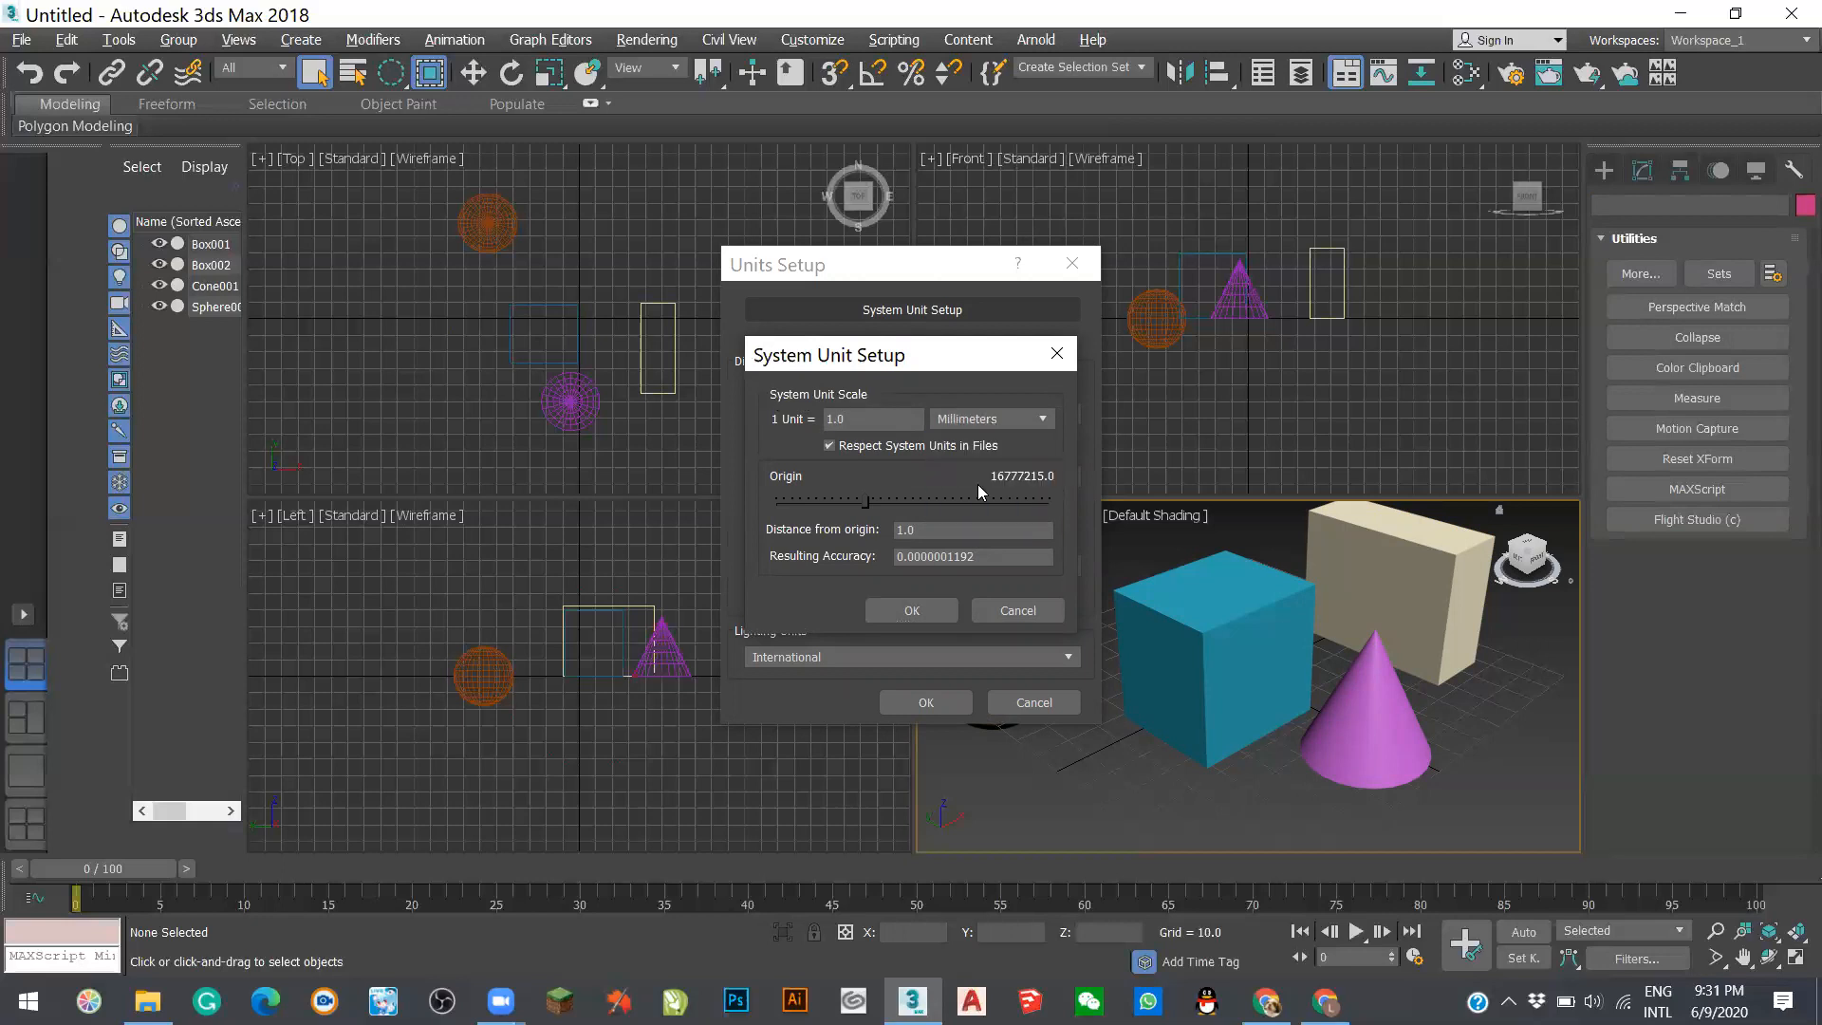
click(896, 612)
click(943, 703)
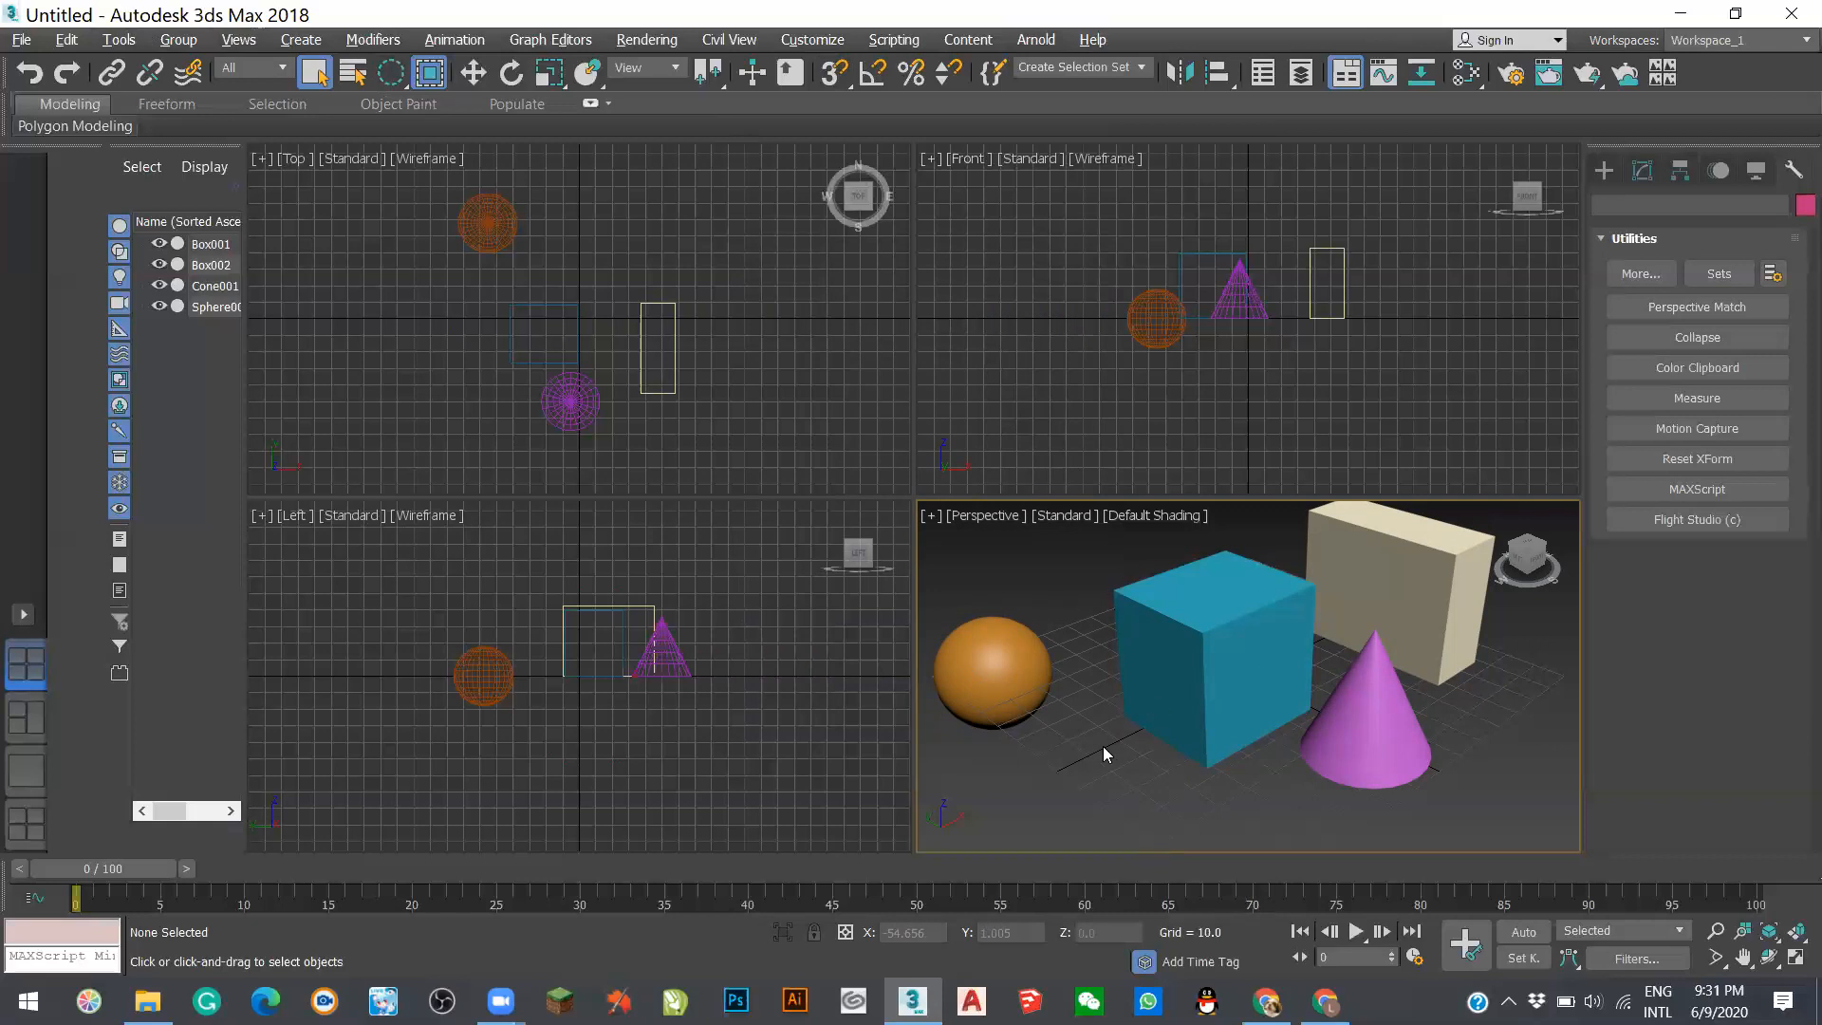
- Set the home grid spacing to 100 in the grid and snap settings
click(128, 40)
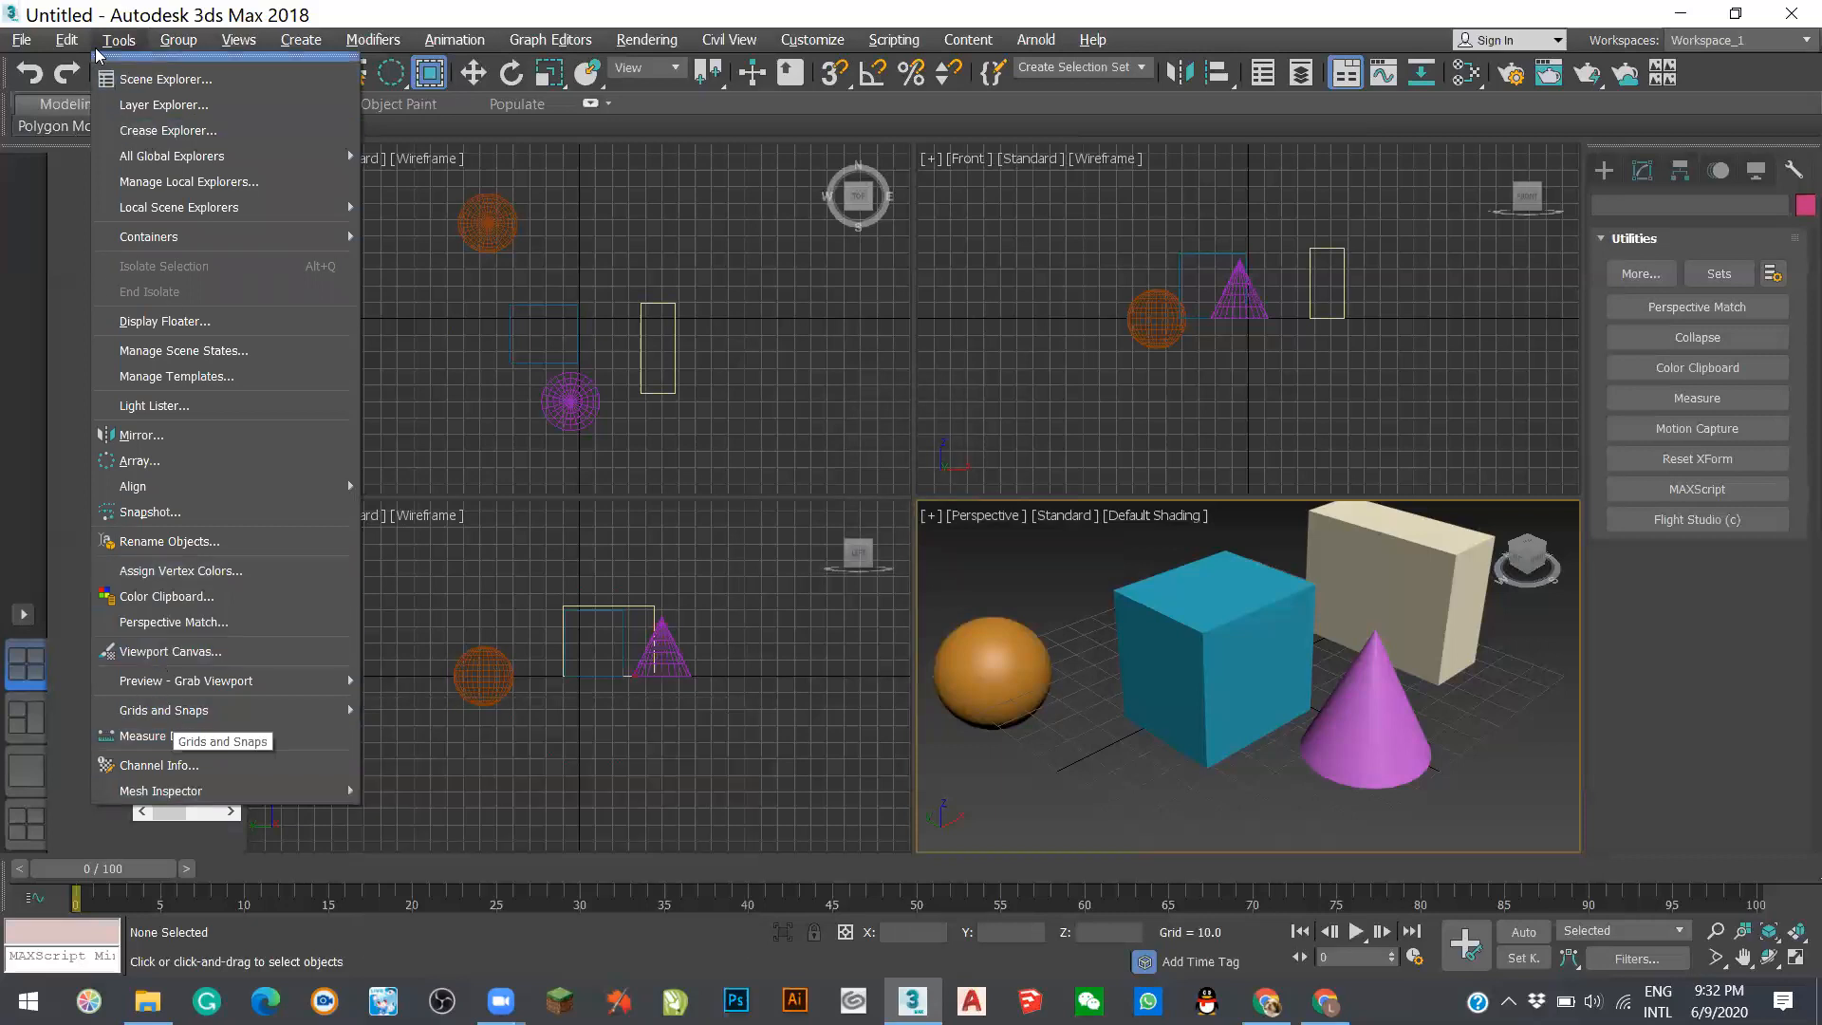
mouse_move(202, 714)
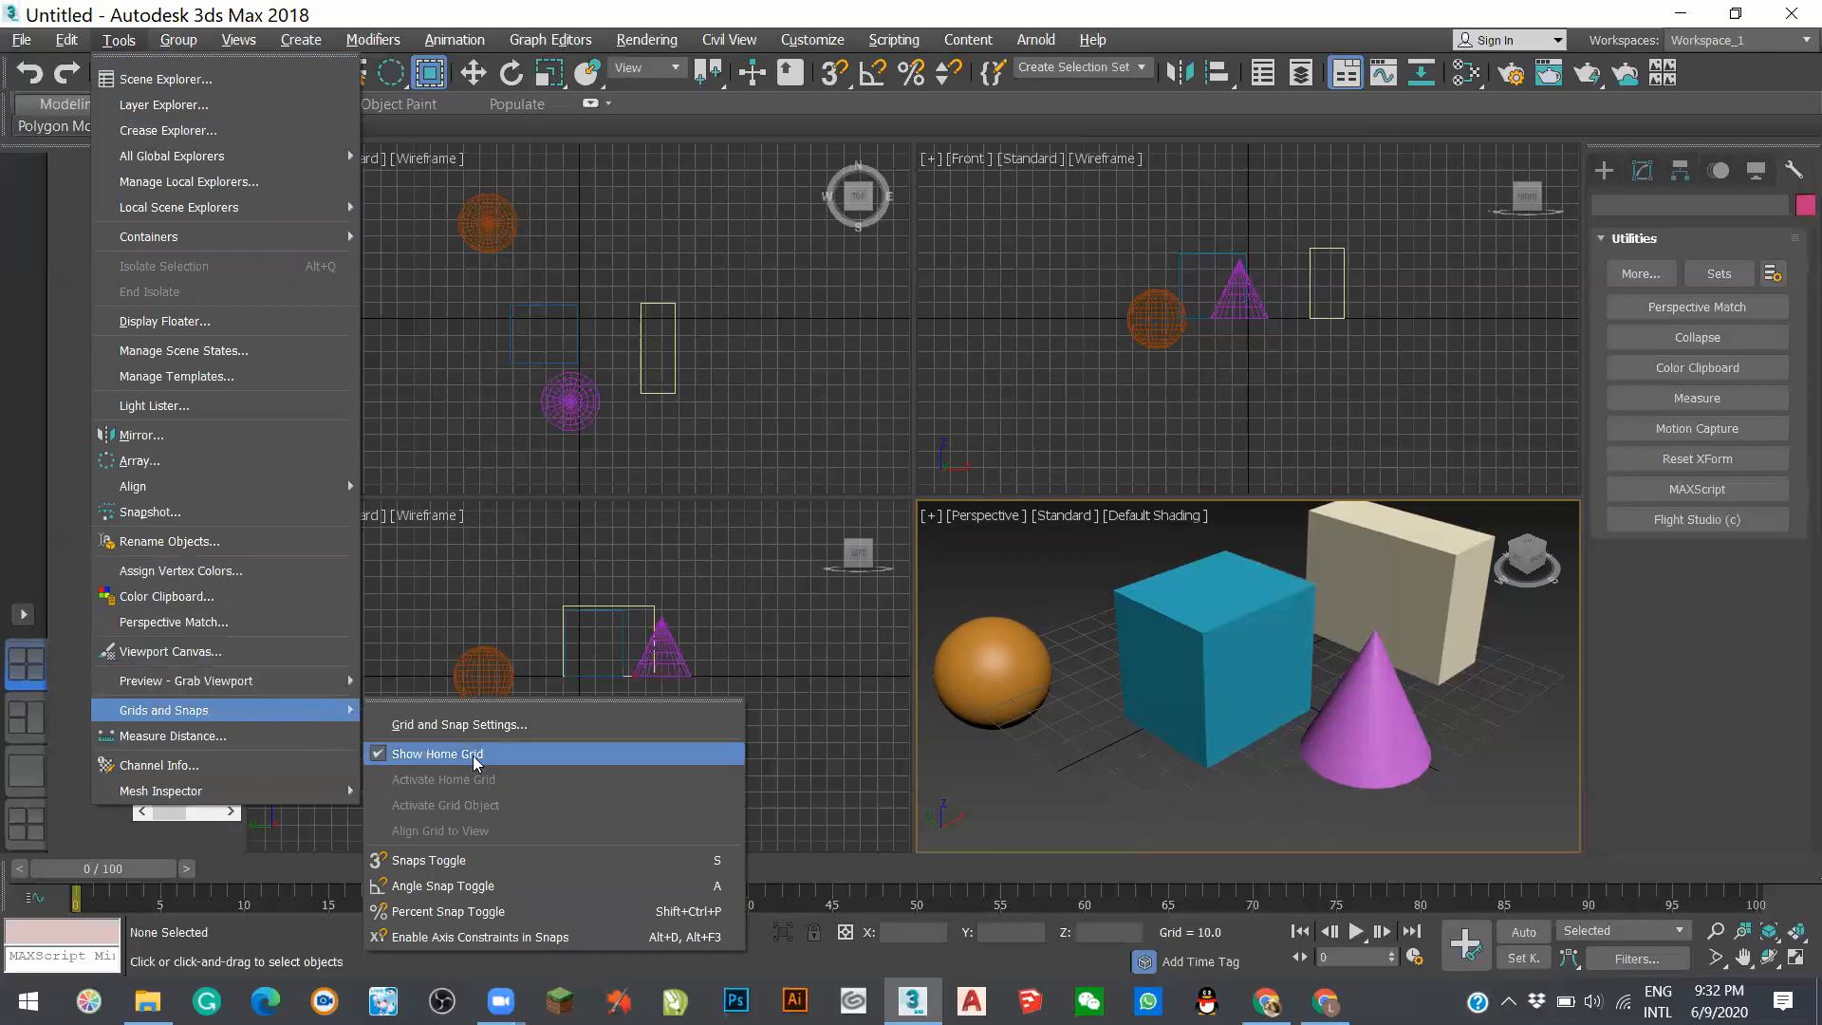
click(527, 726)
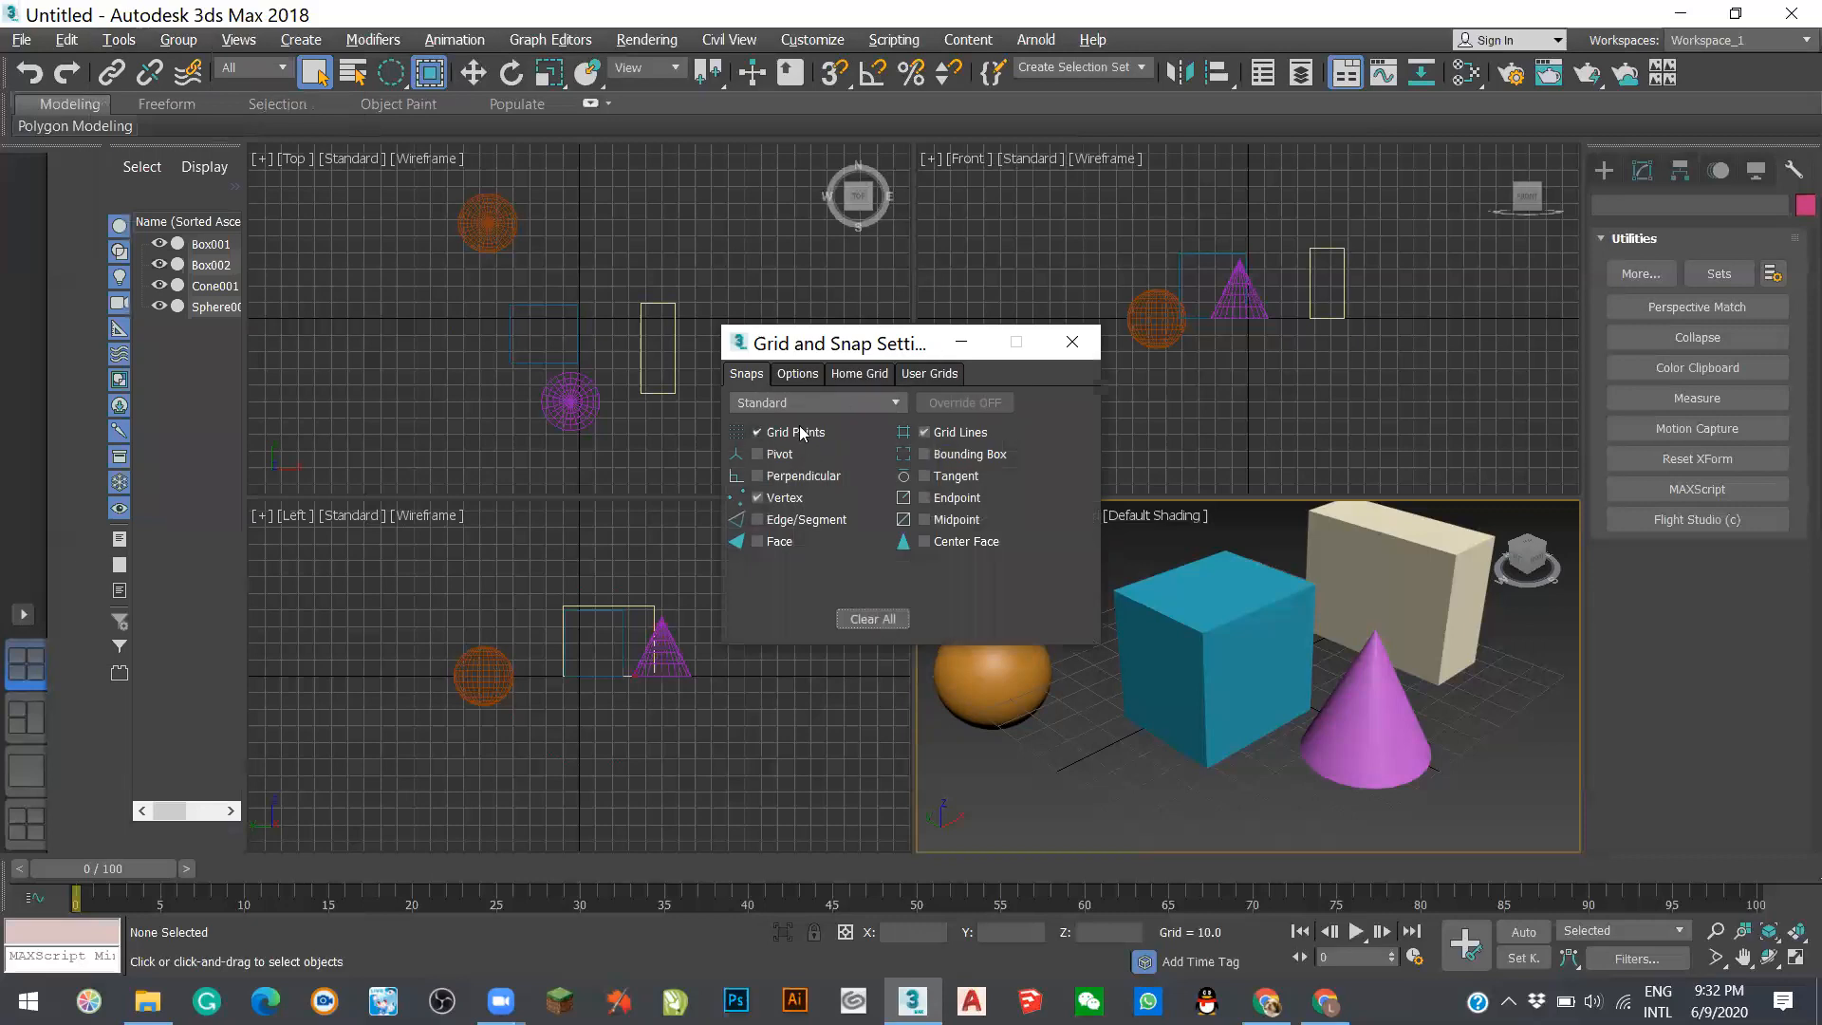
click(845, 374)
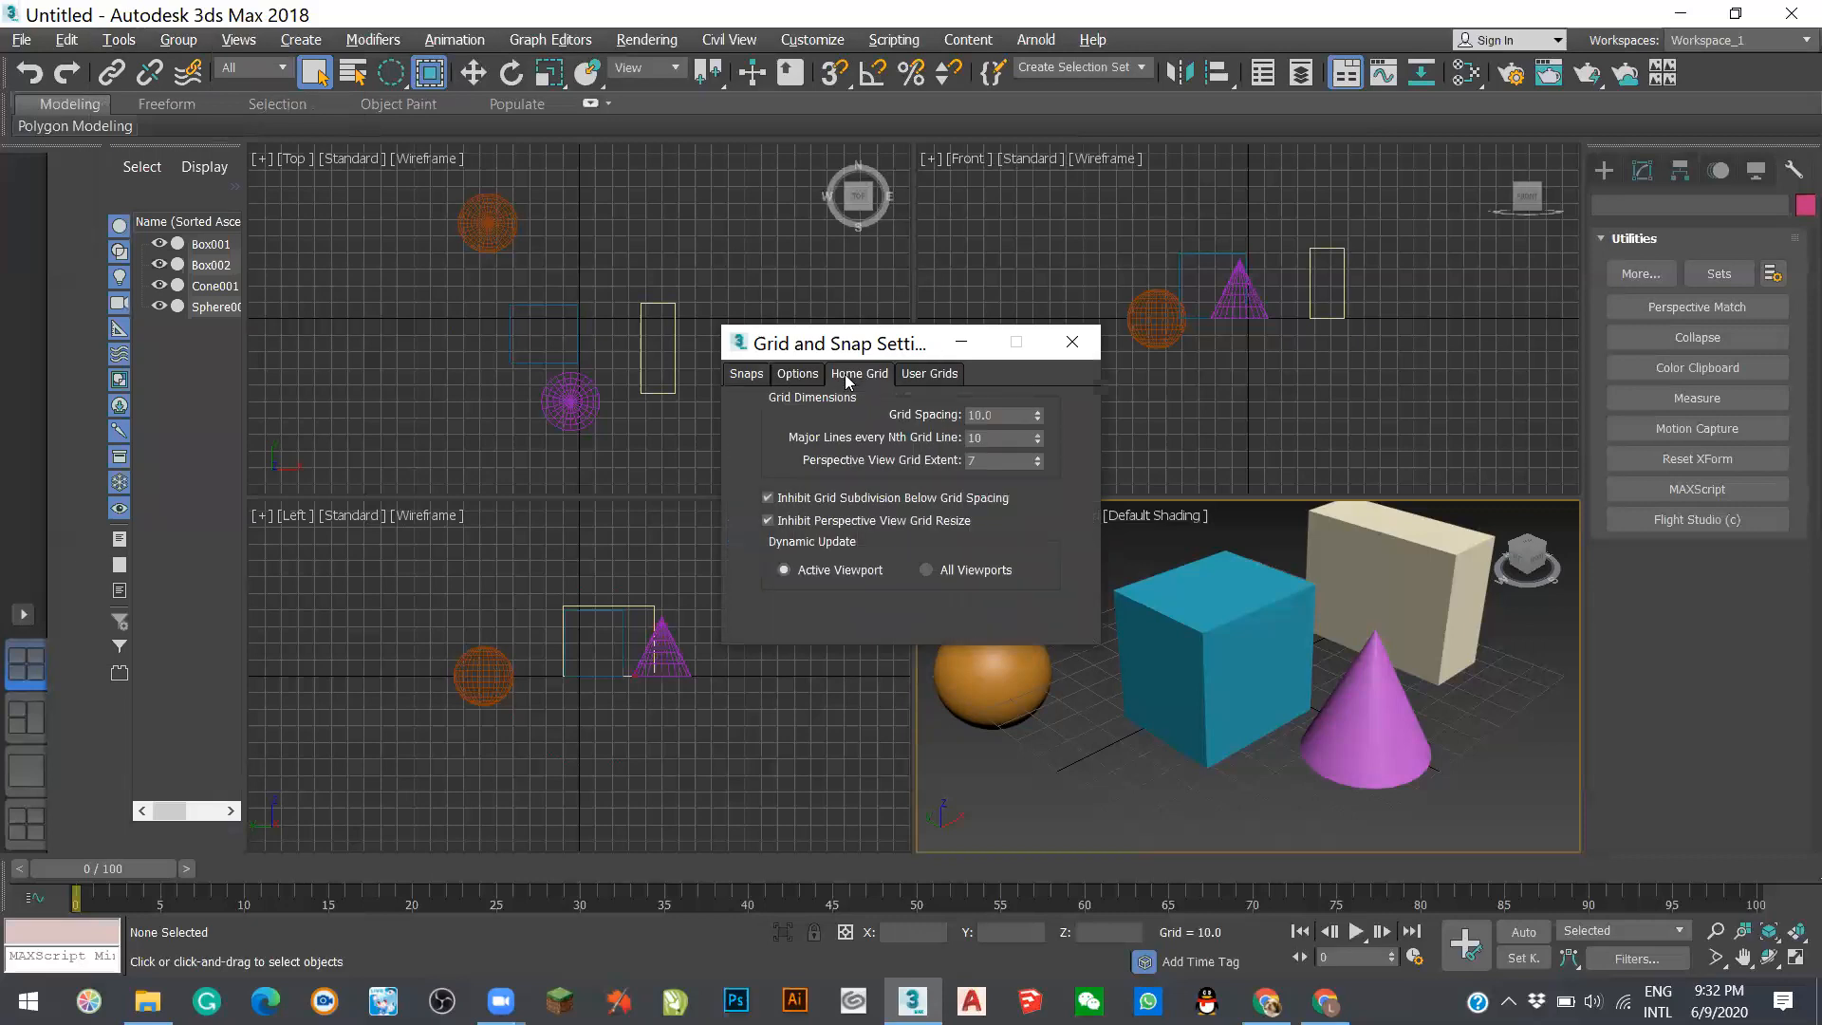
text(100)
double_click(993, 412)
text(00)
key(Return)
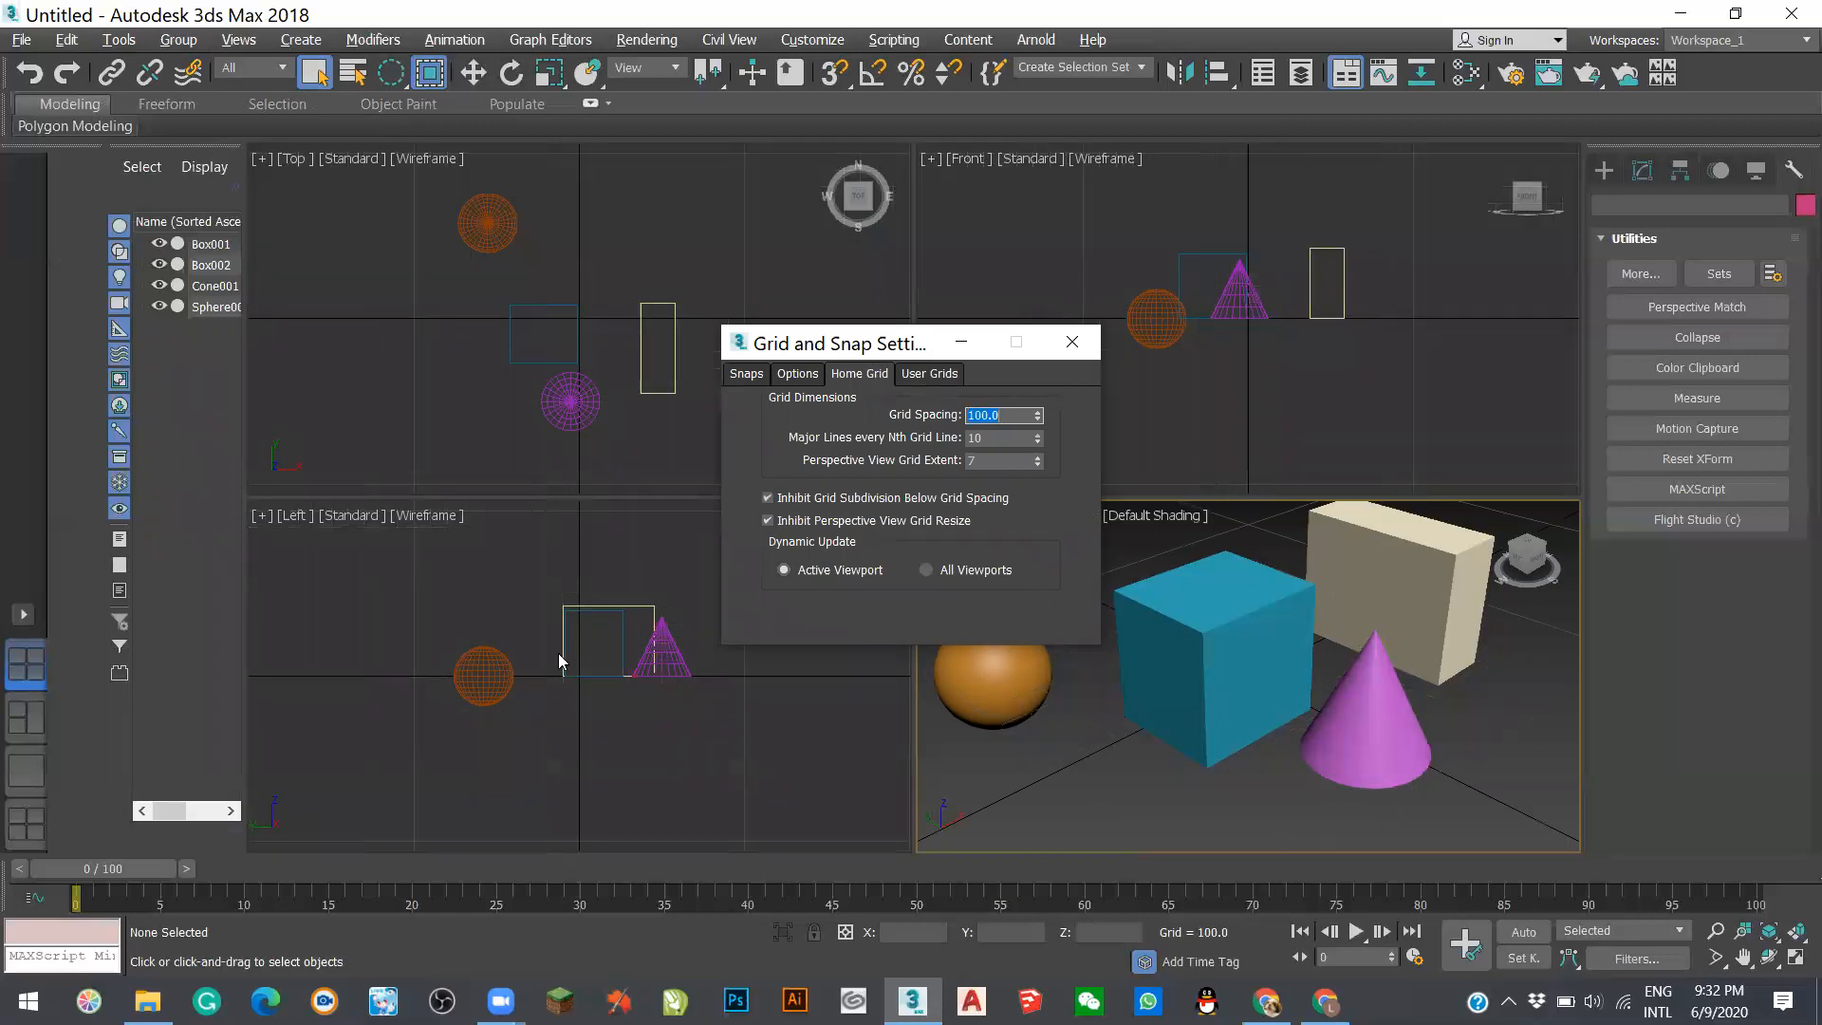
key(Escape)
- Start the Box primitive and turn on 3D snapping, checking the enabled snap types in the grid and snap settings
scroll(564, 275, up, 5)
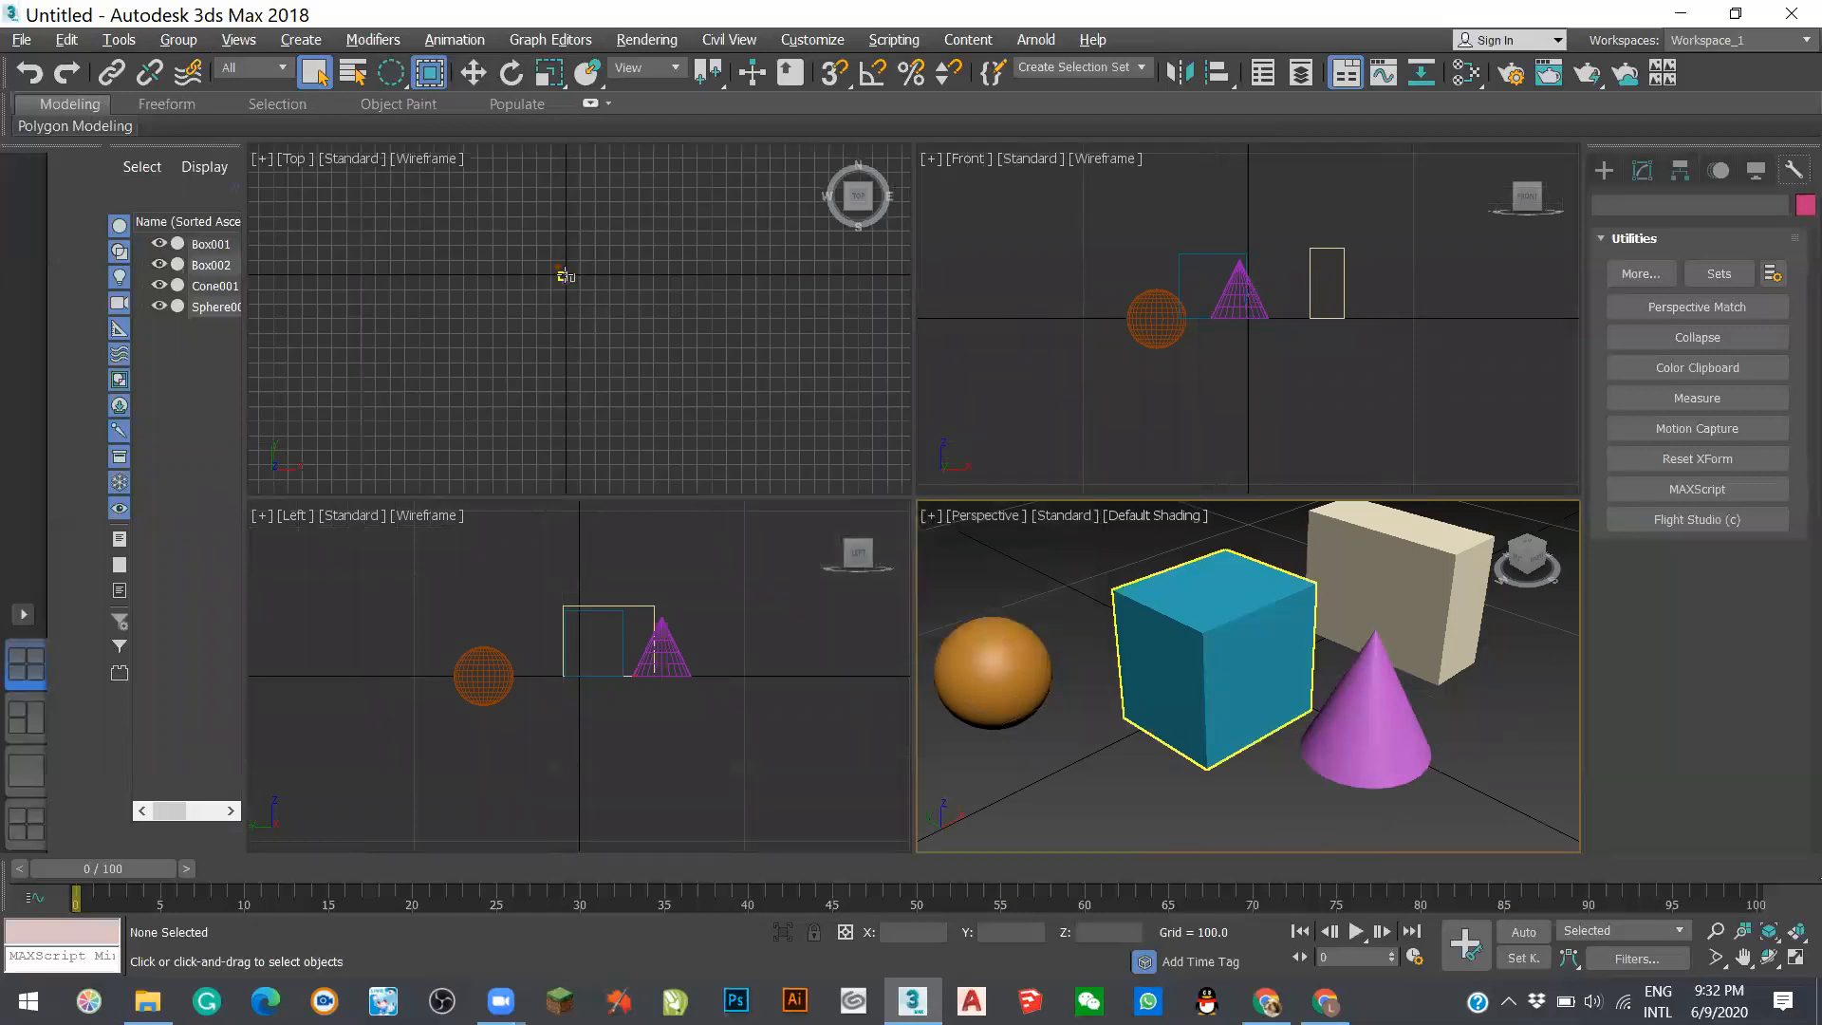
scroll(1219, 384, down, 5)
scroll(1101, 592, down, 3)
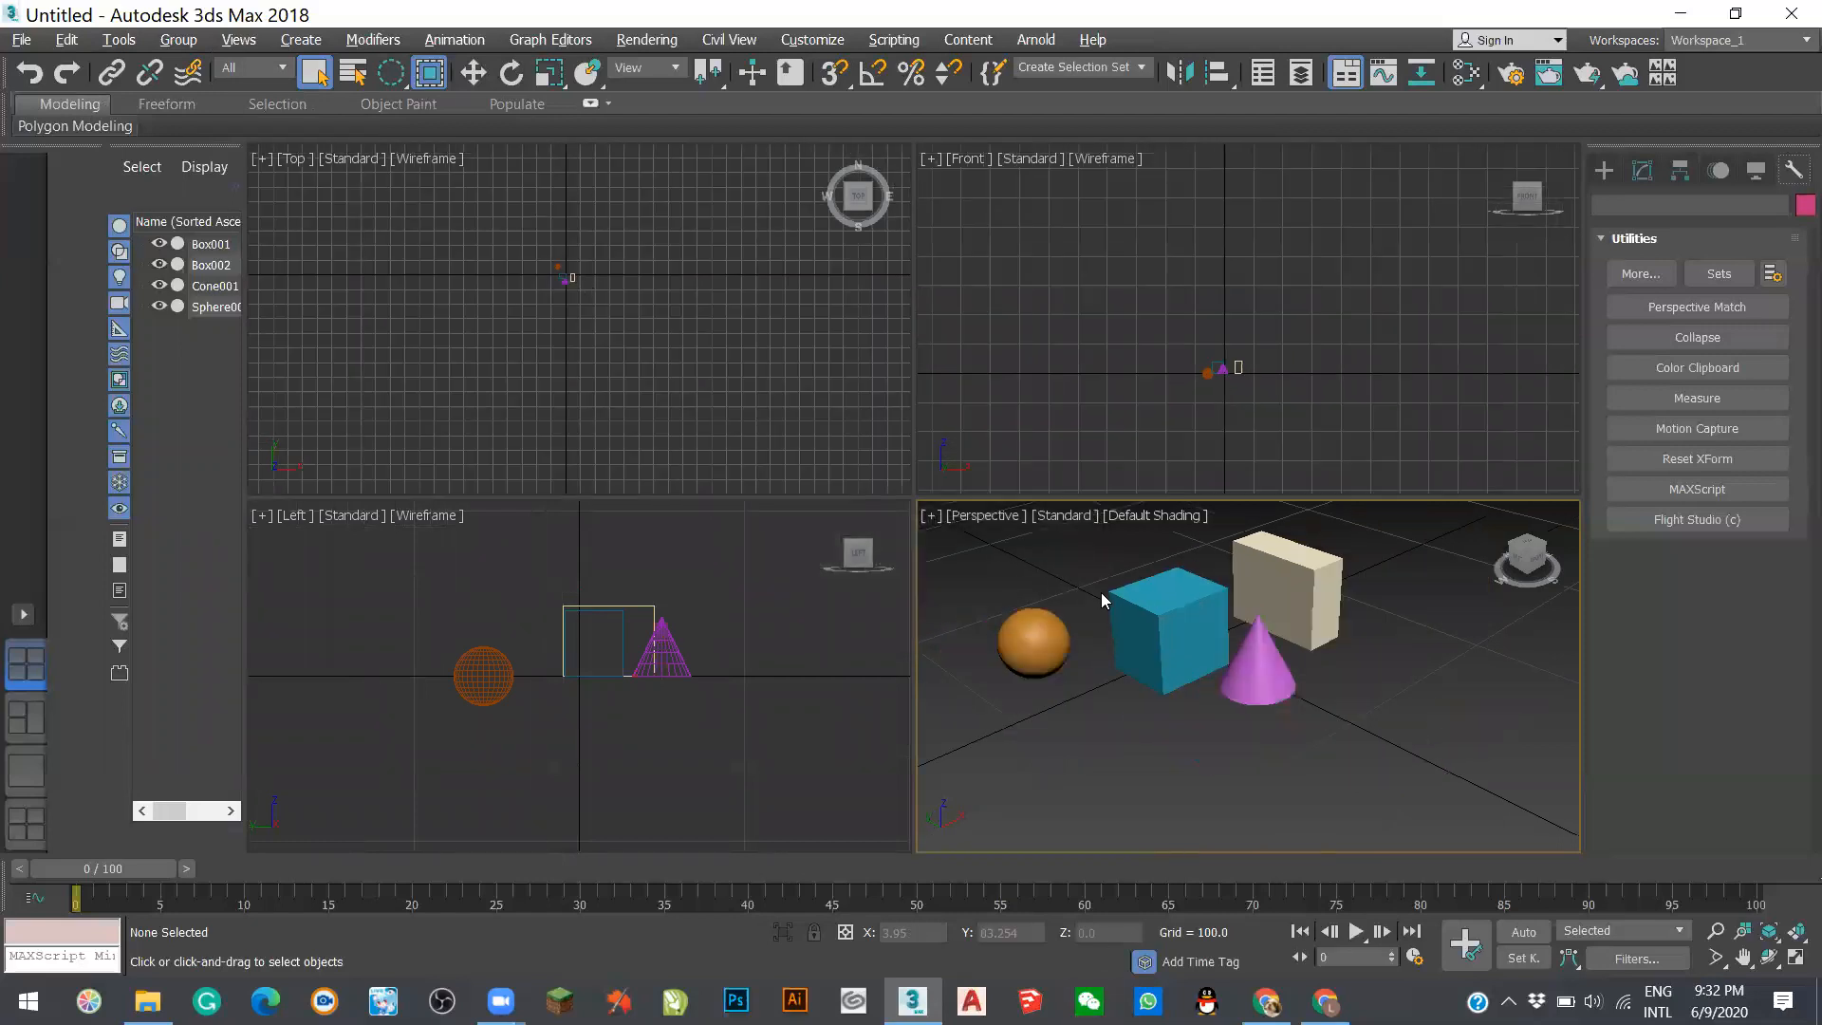
scroll(1101, 592, down, 6)
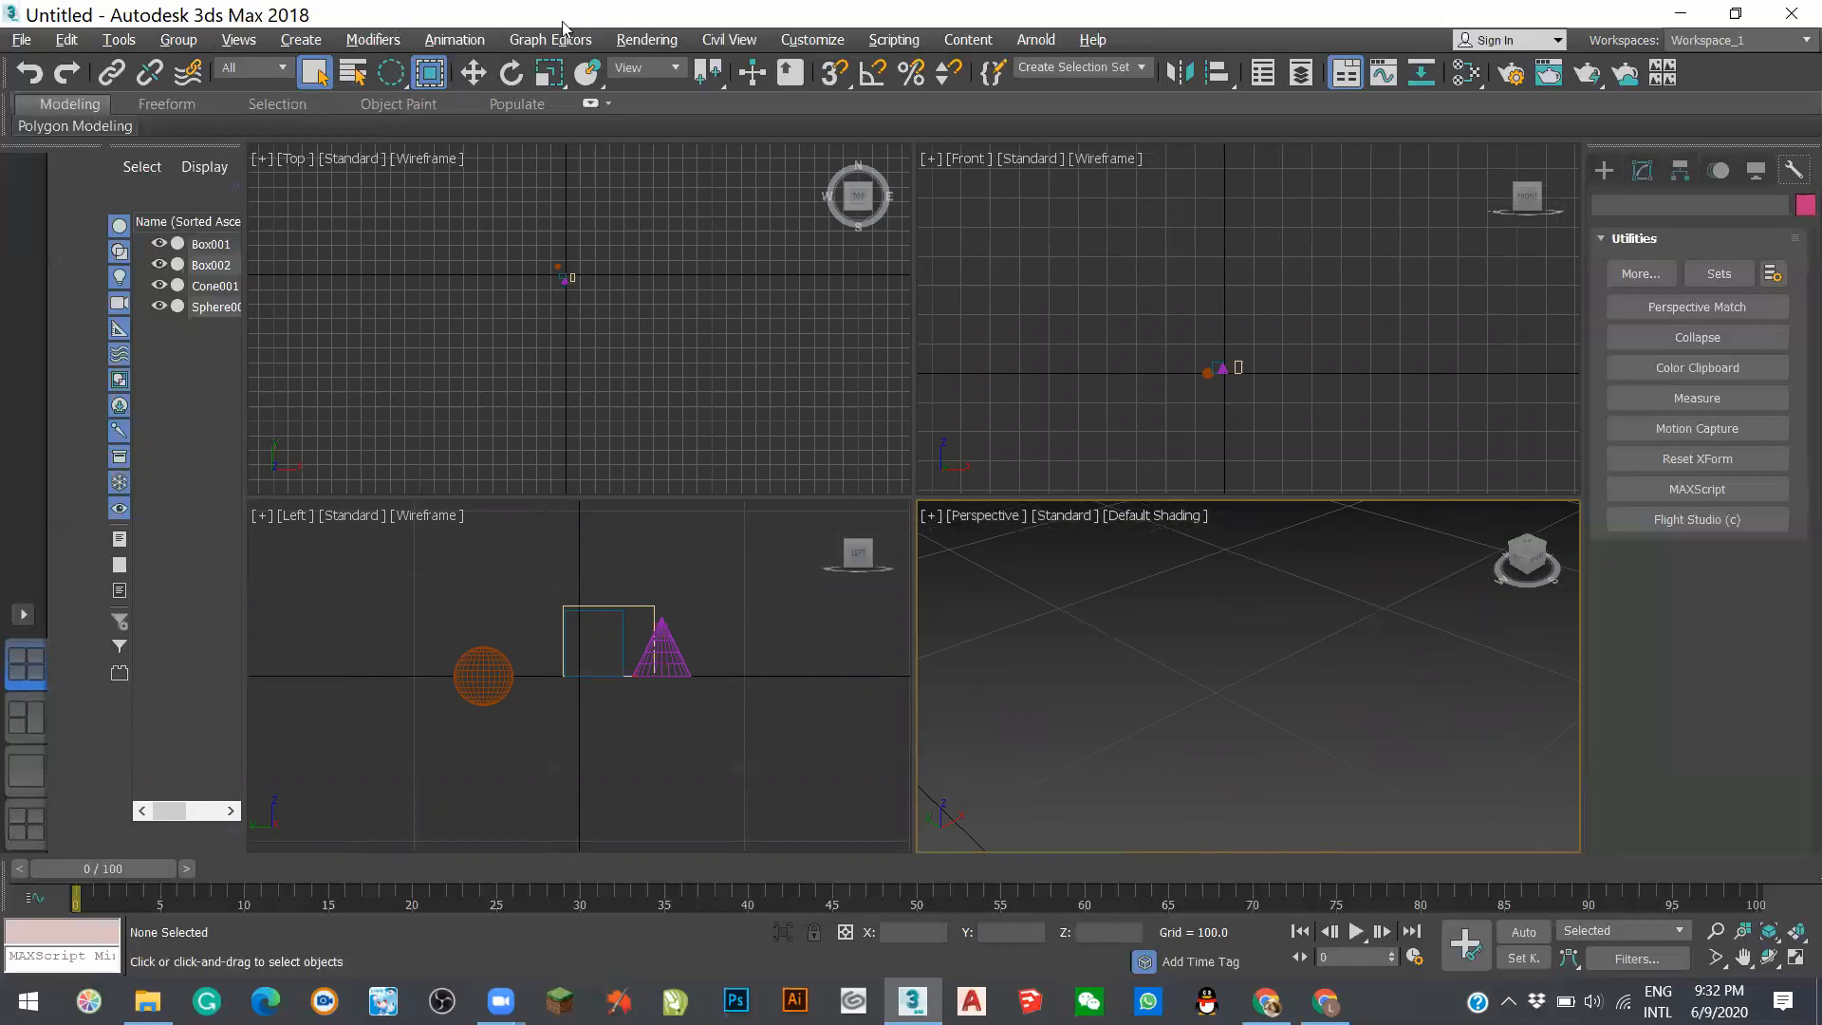
click(1604, 171)
click(1668, 311)
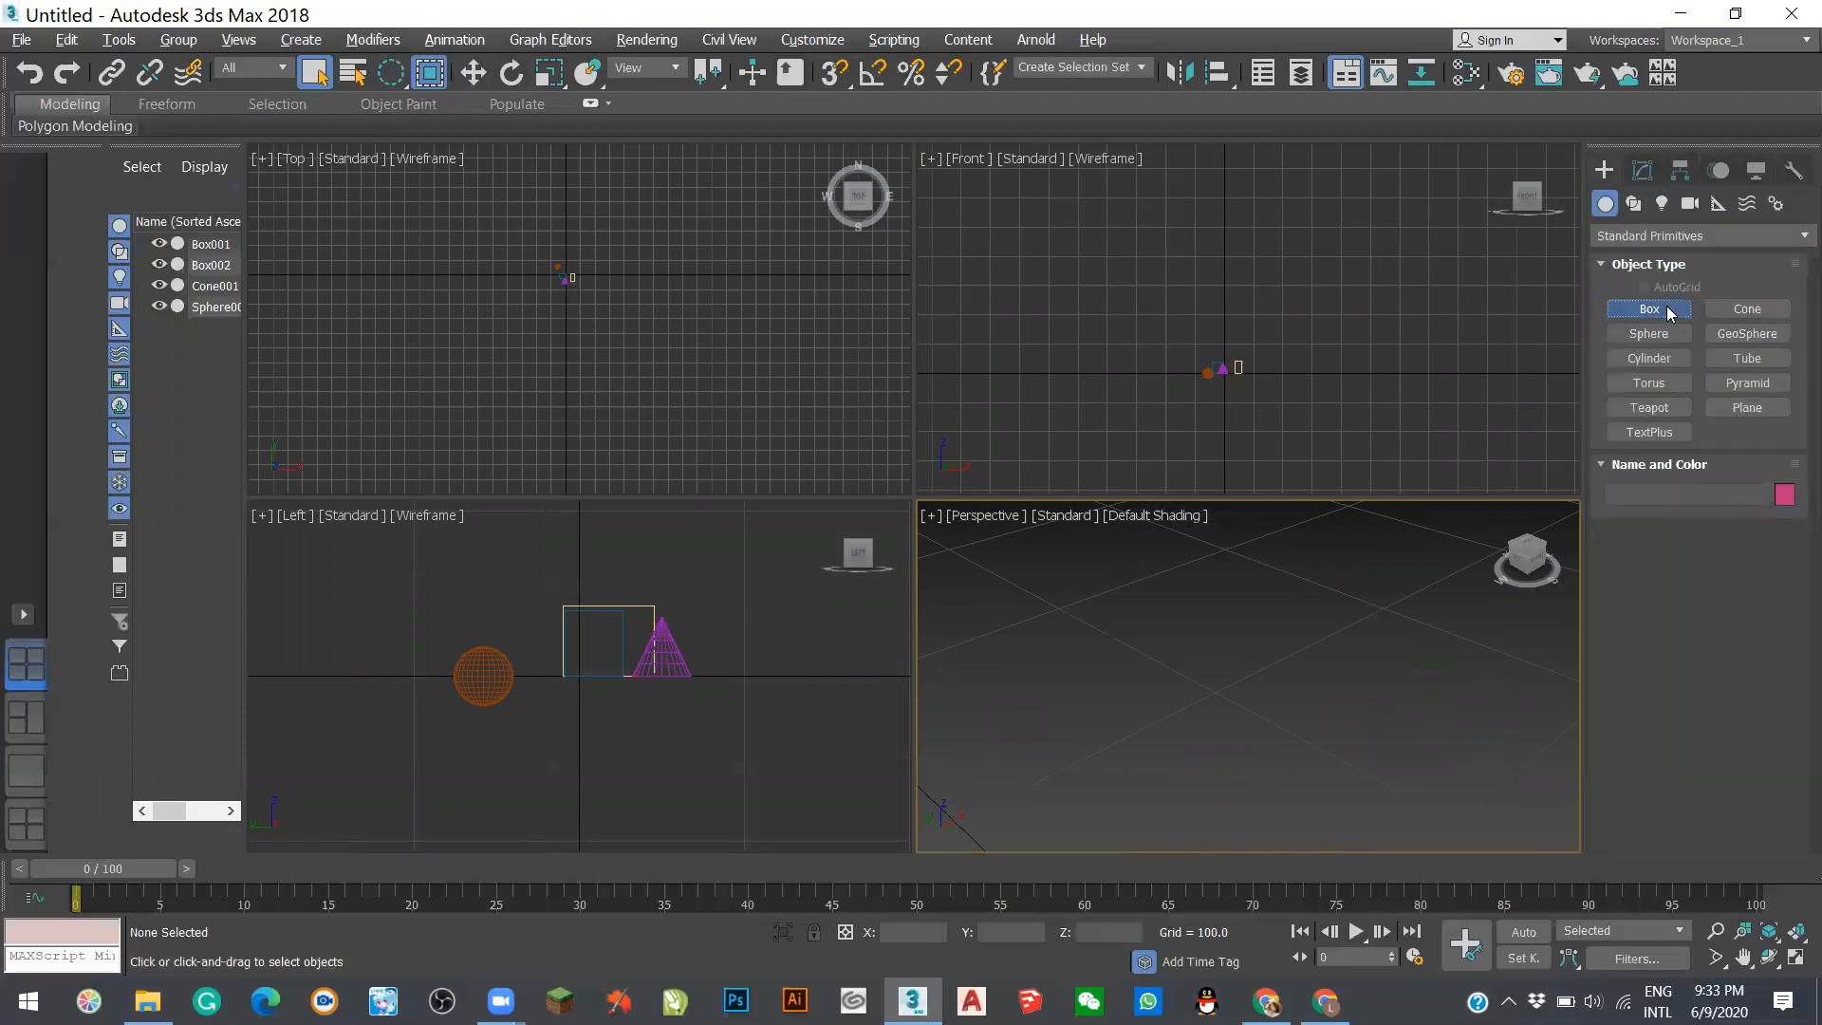
click(832, 74)
right_click(833, 74)
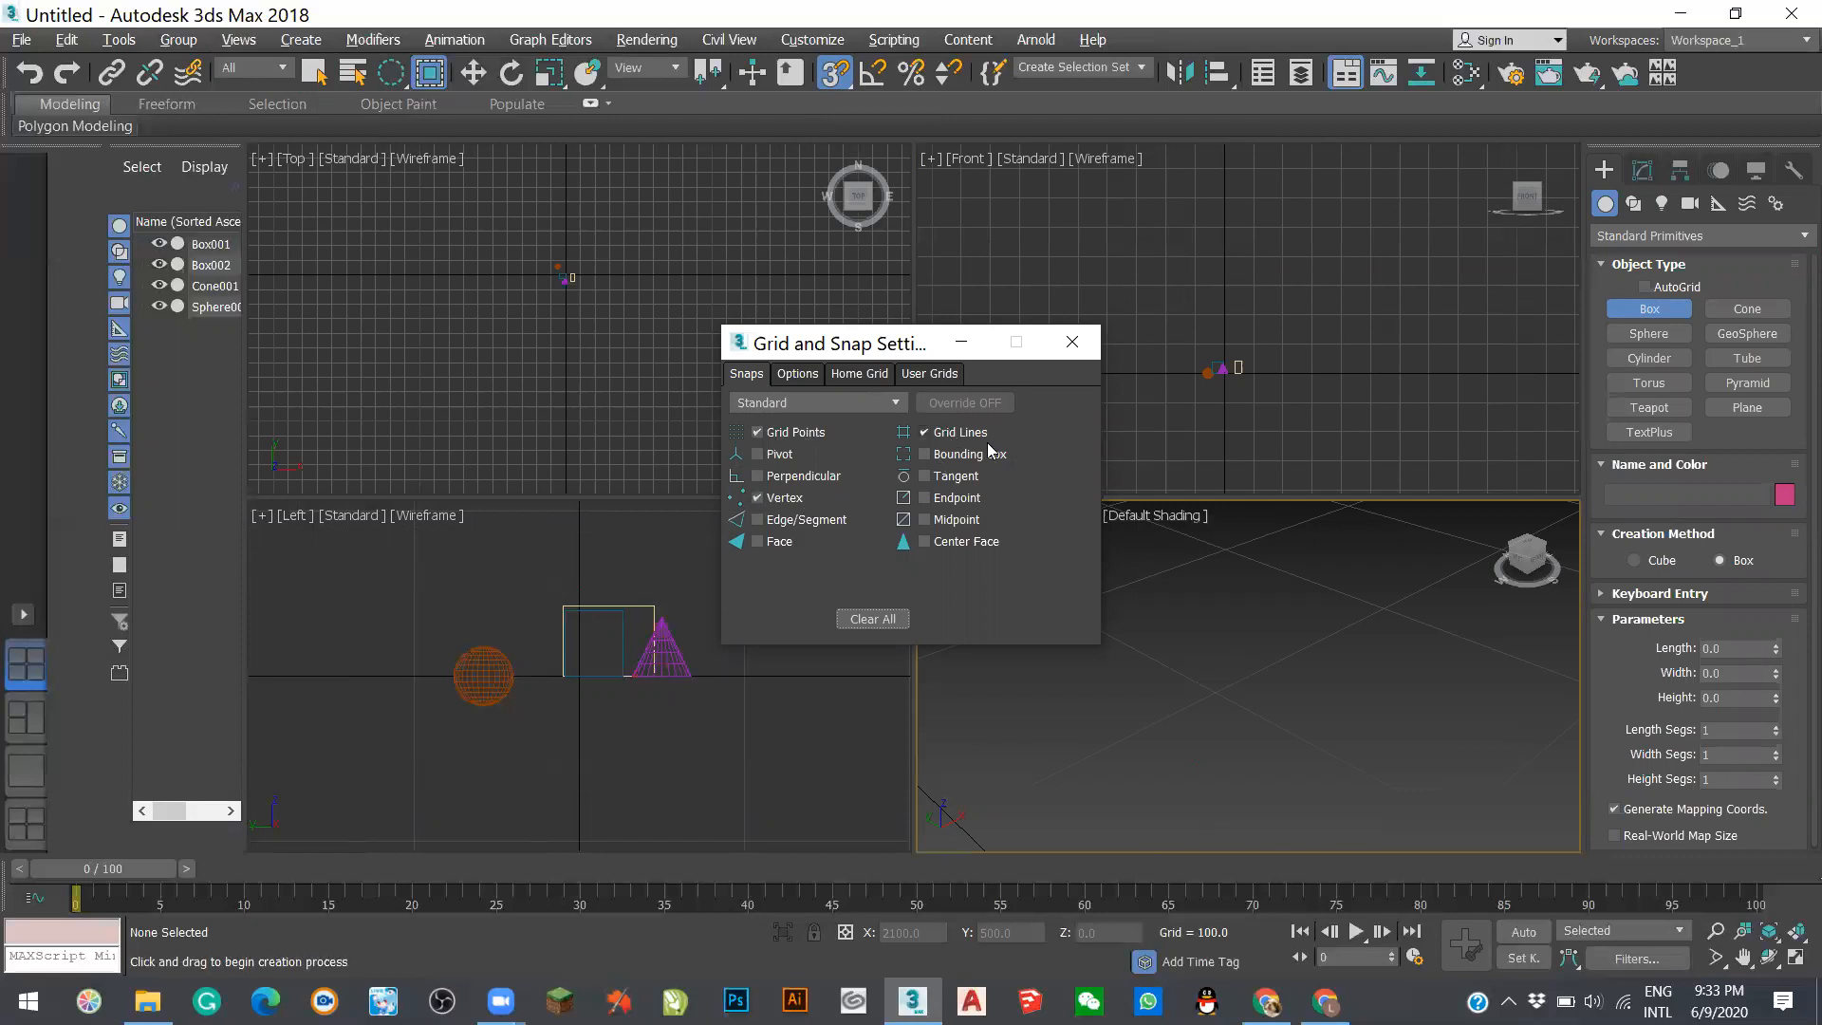
click(1073, 342)
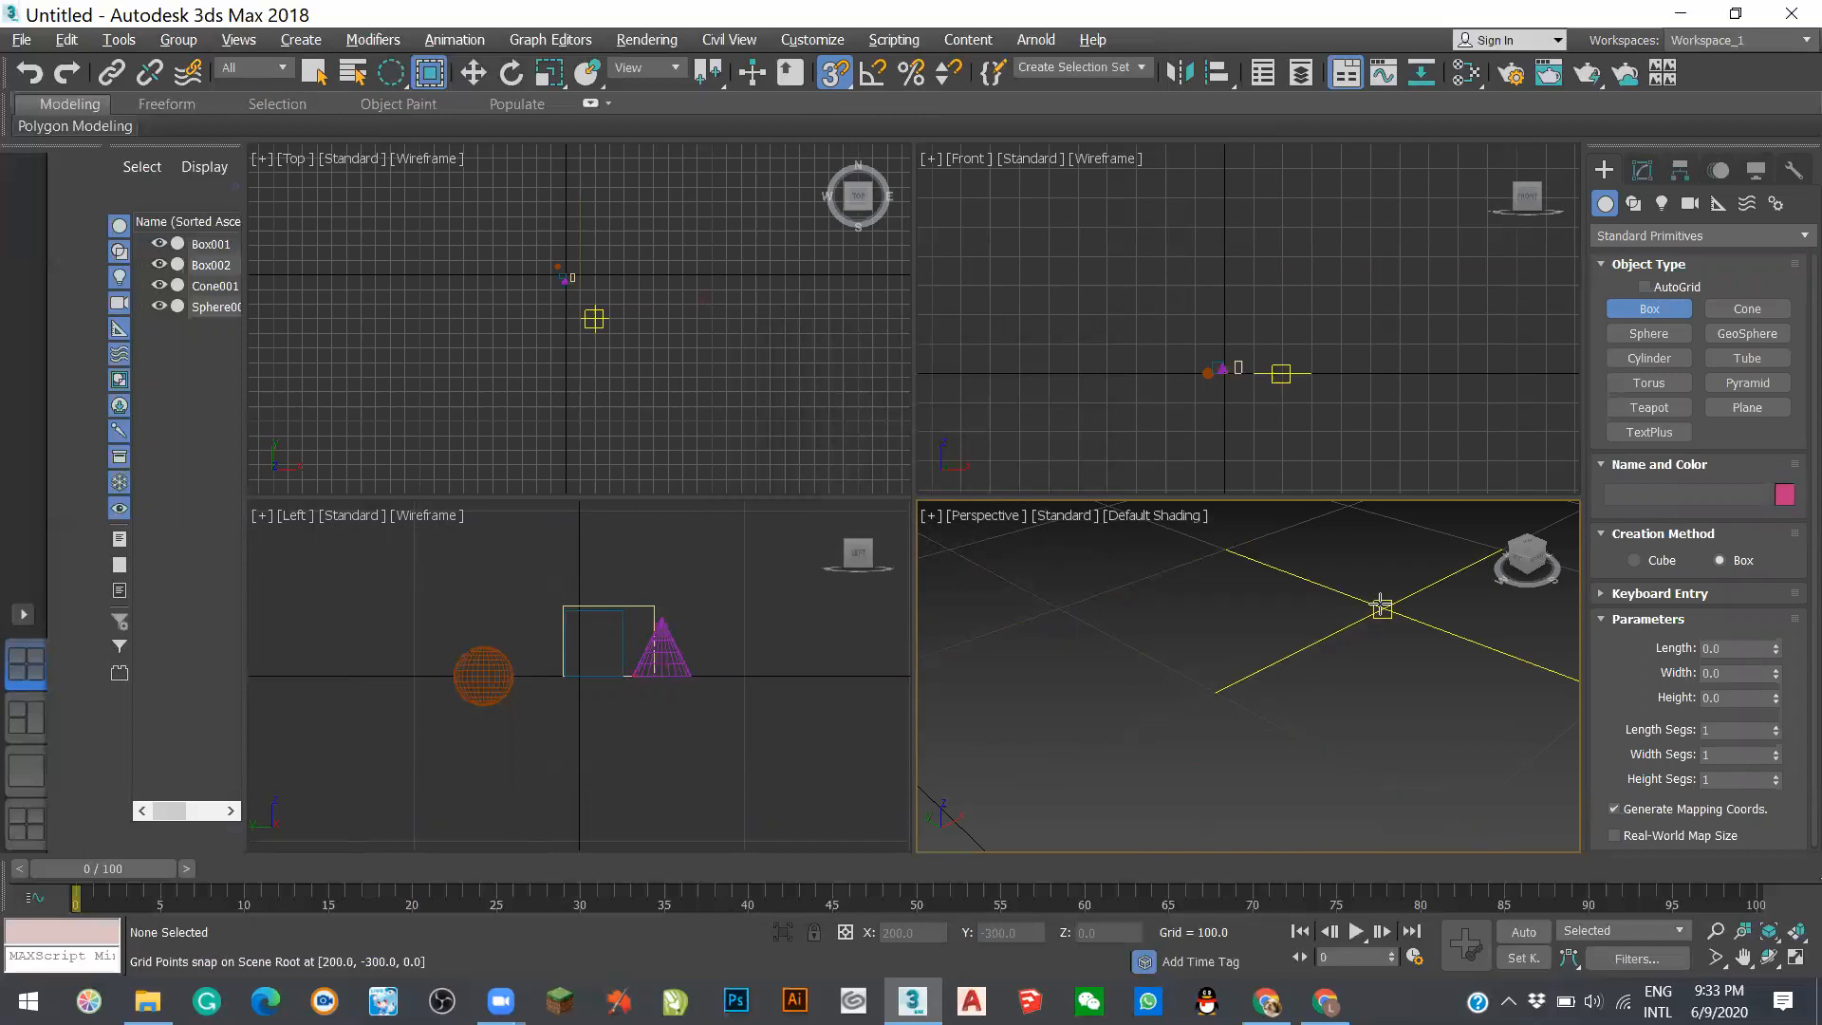
- Create a grid-snapped box with a 100 by 100 base and a height of 400 in the Perspective view
drag(1382, 606, 1059, 609)
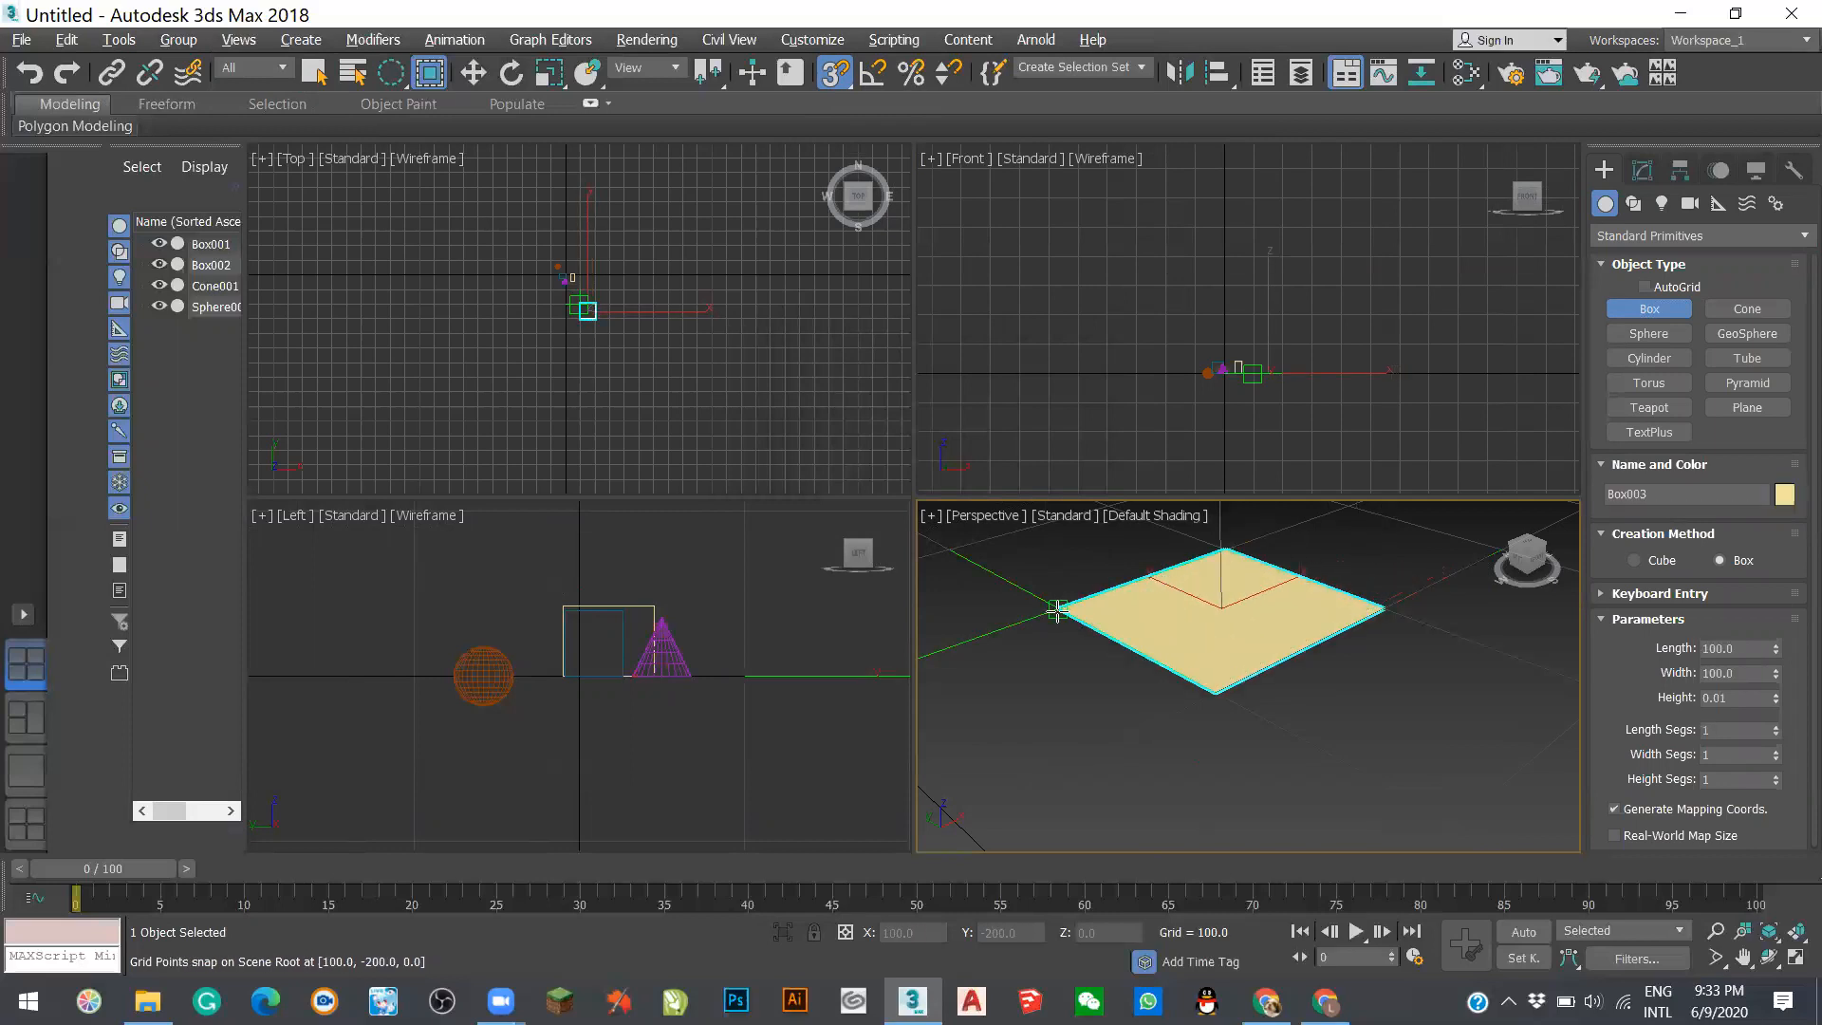
click(1057, 610)
scroll(1065, 655, down, 4)
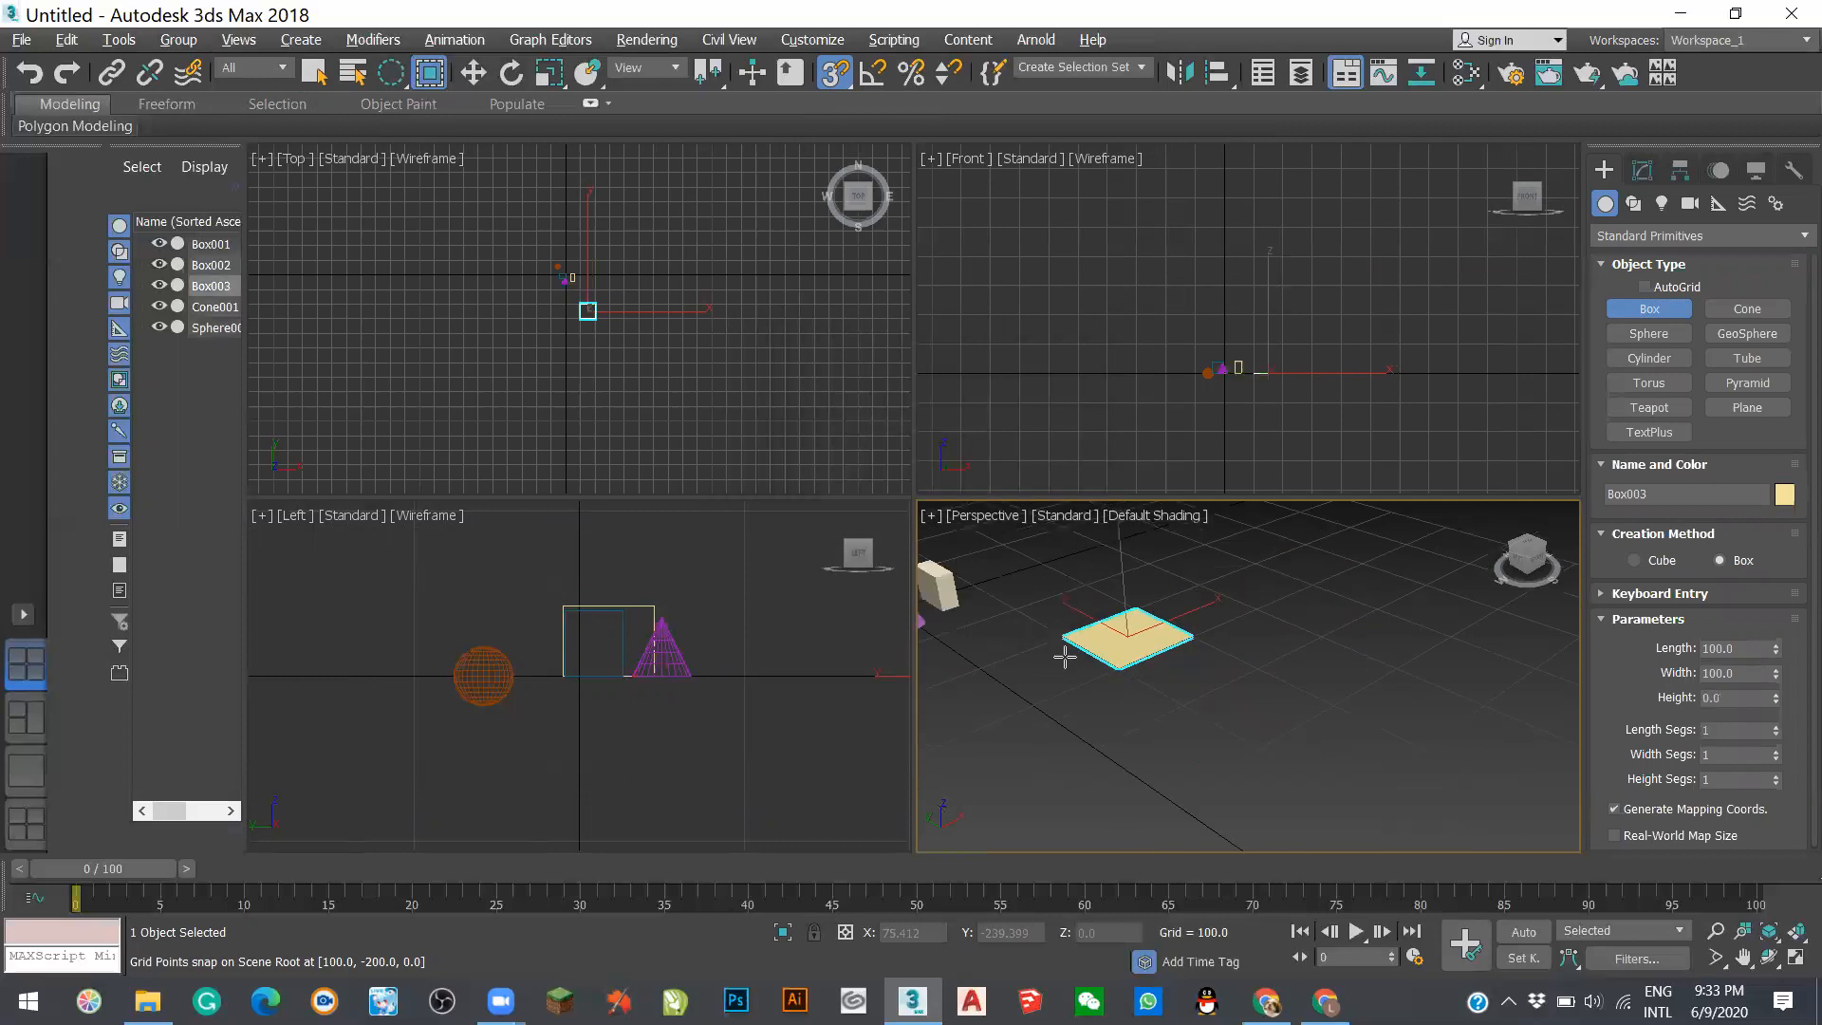
scroll(1065, 655, down, 3)
click(1059, 537)
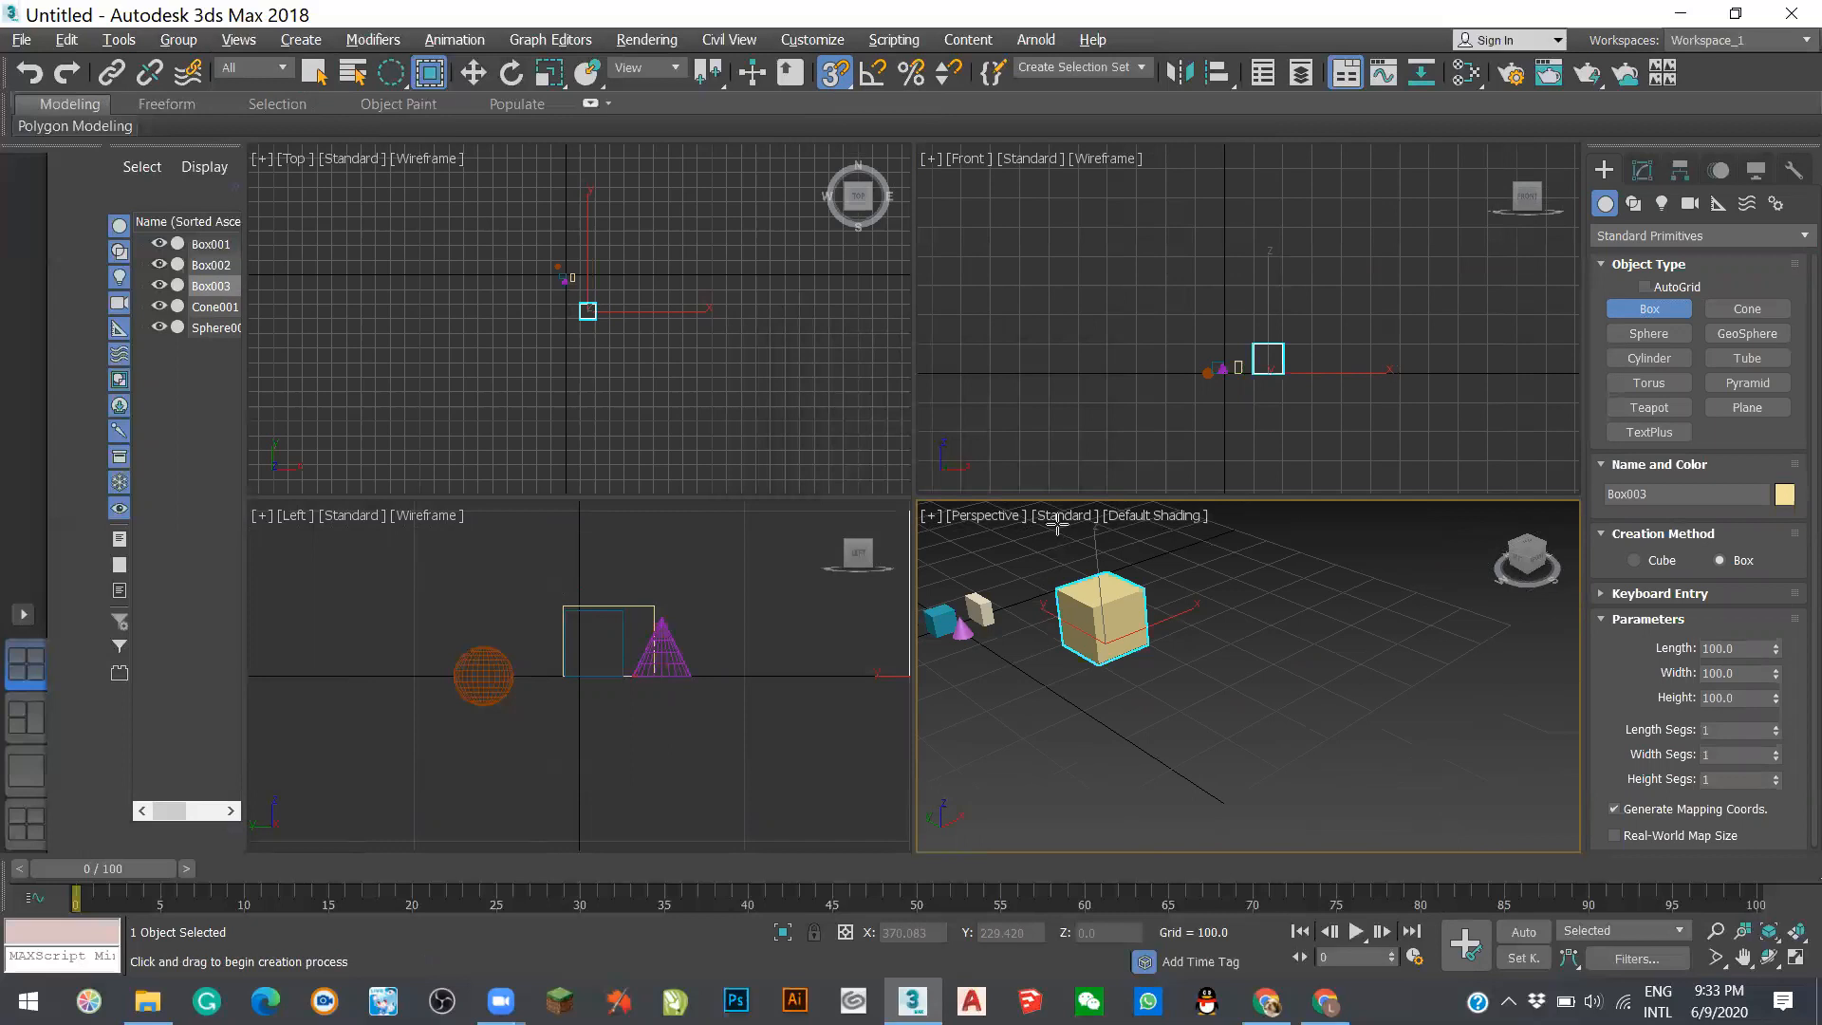
scroll(1187, 834, down, 3)
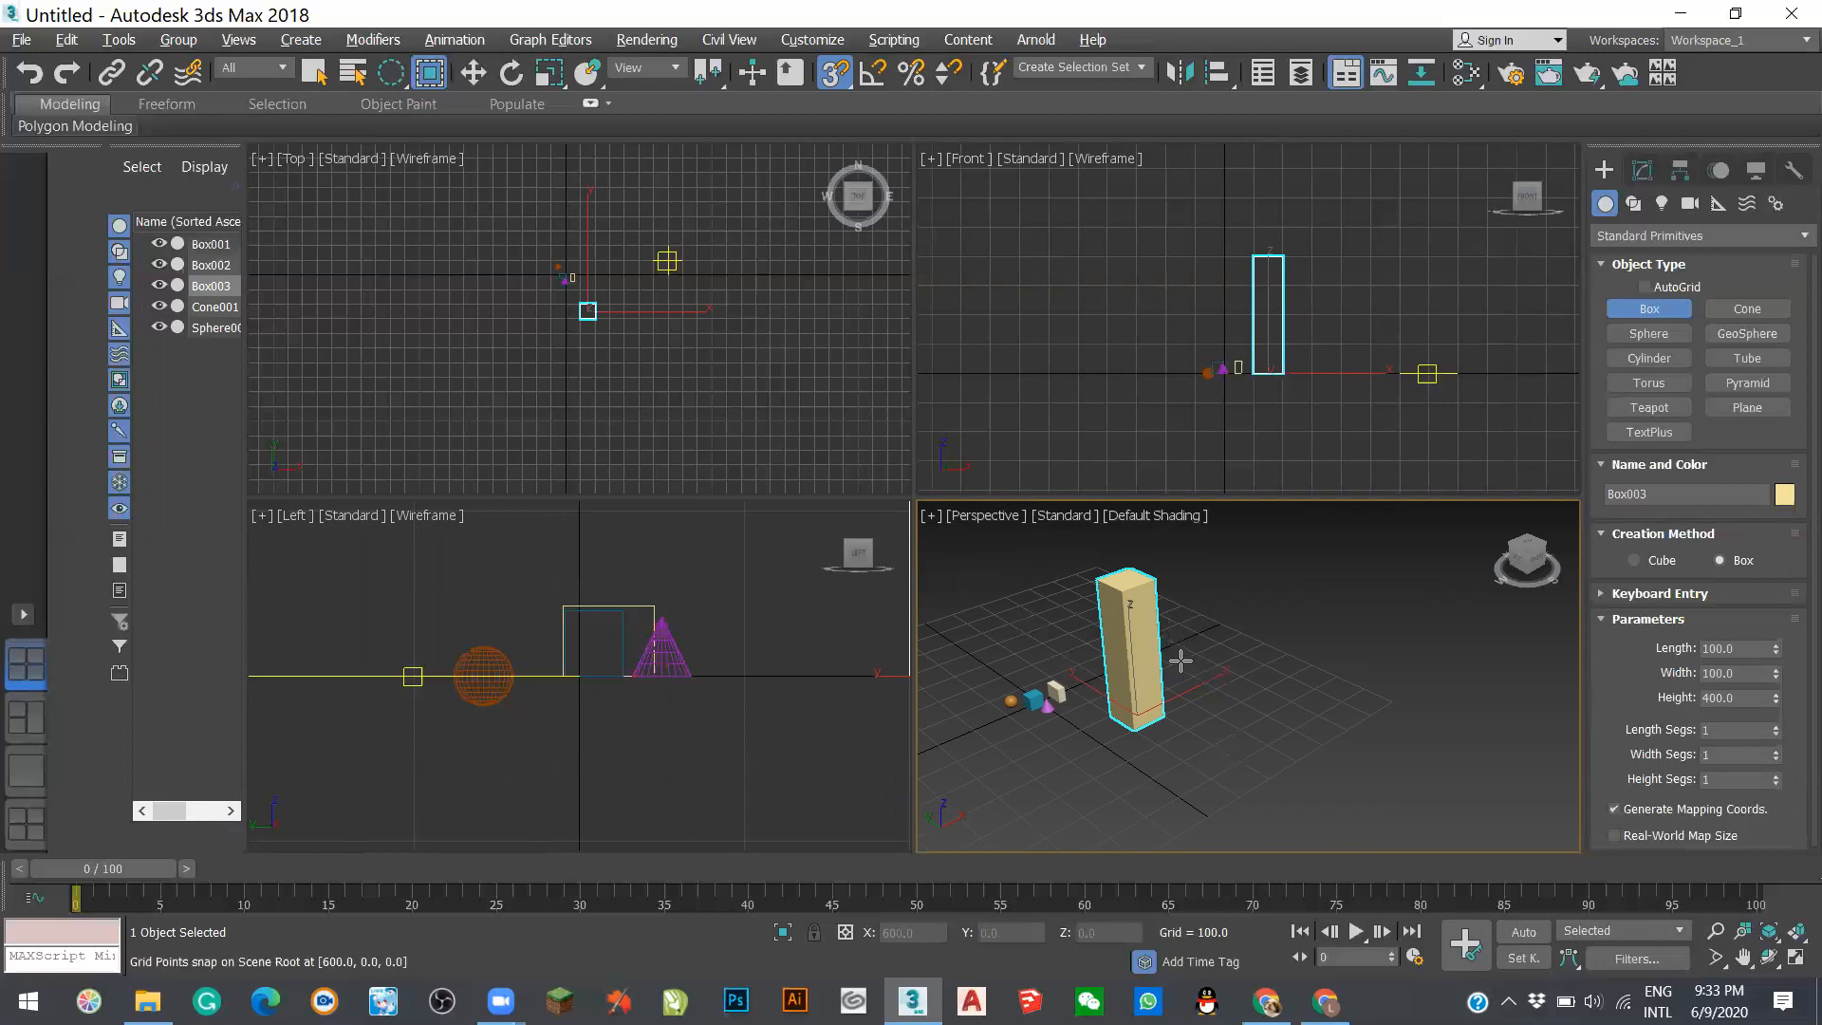
- Turn off 3D snapping, leave box creation and deselect the tall box
click(835, 81)
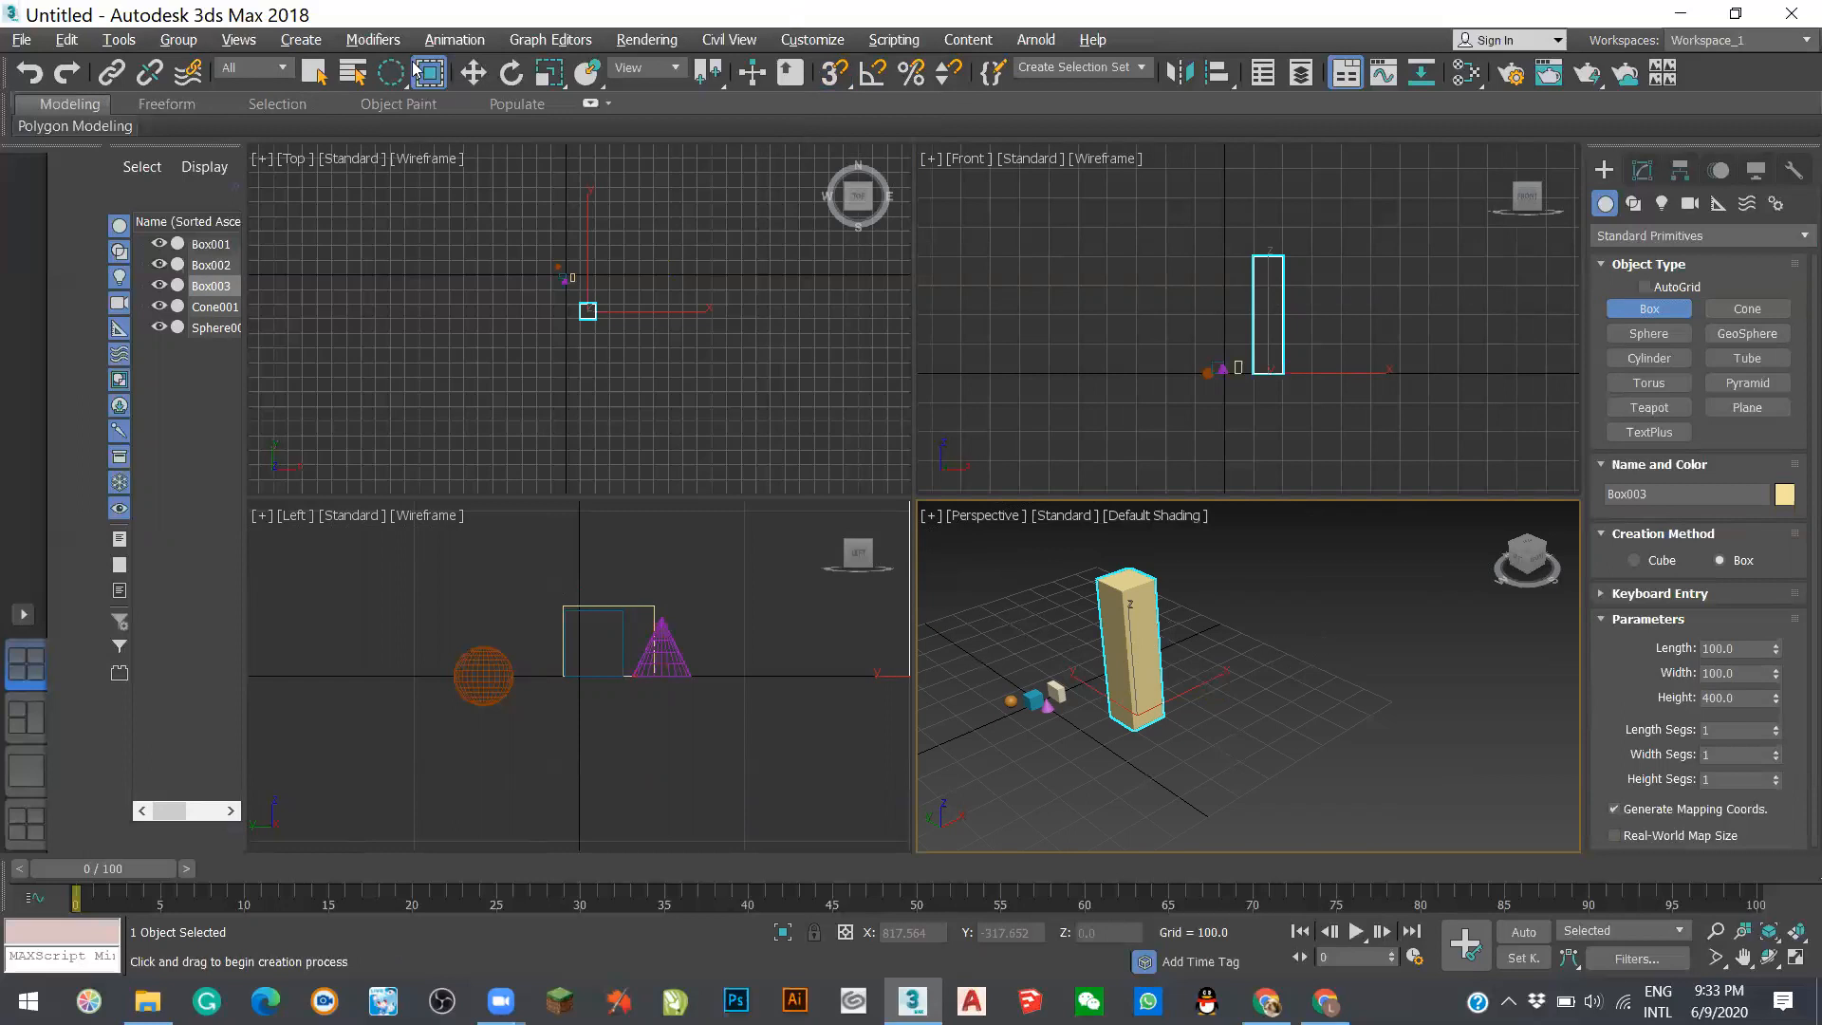
right_click(1251, 582)
click(1251, 582)
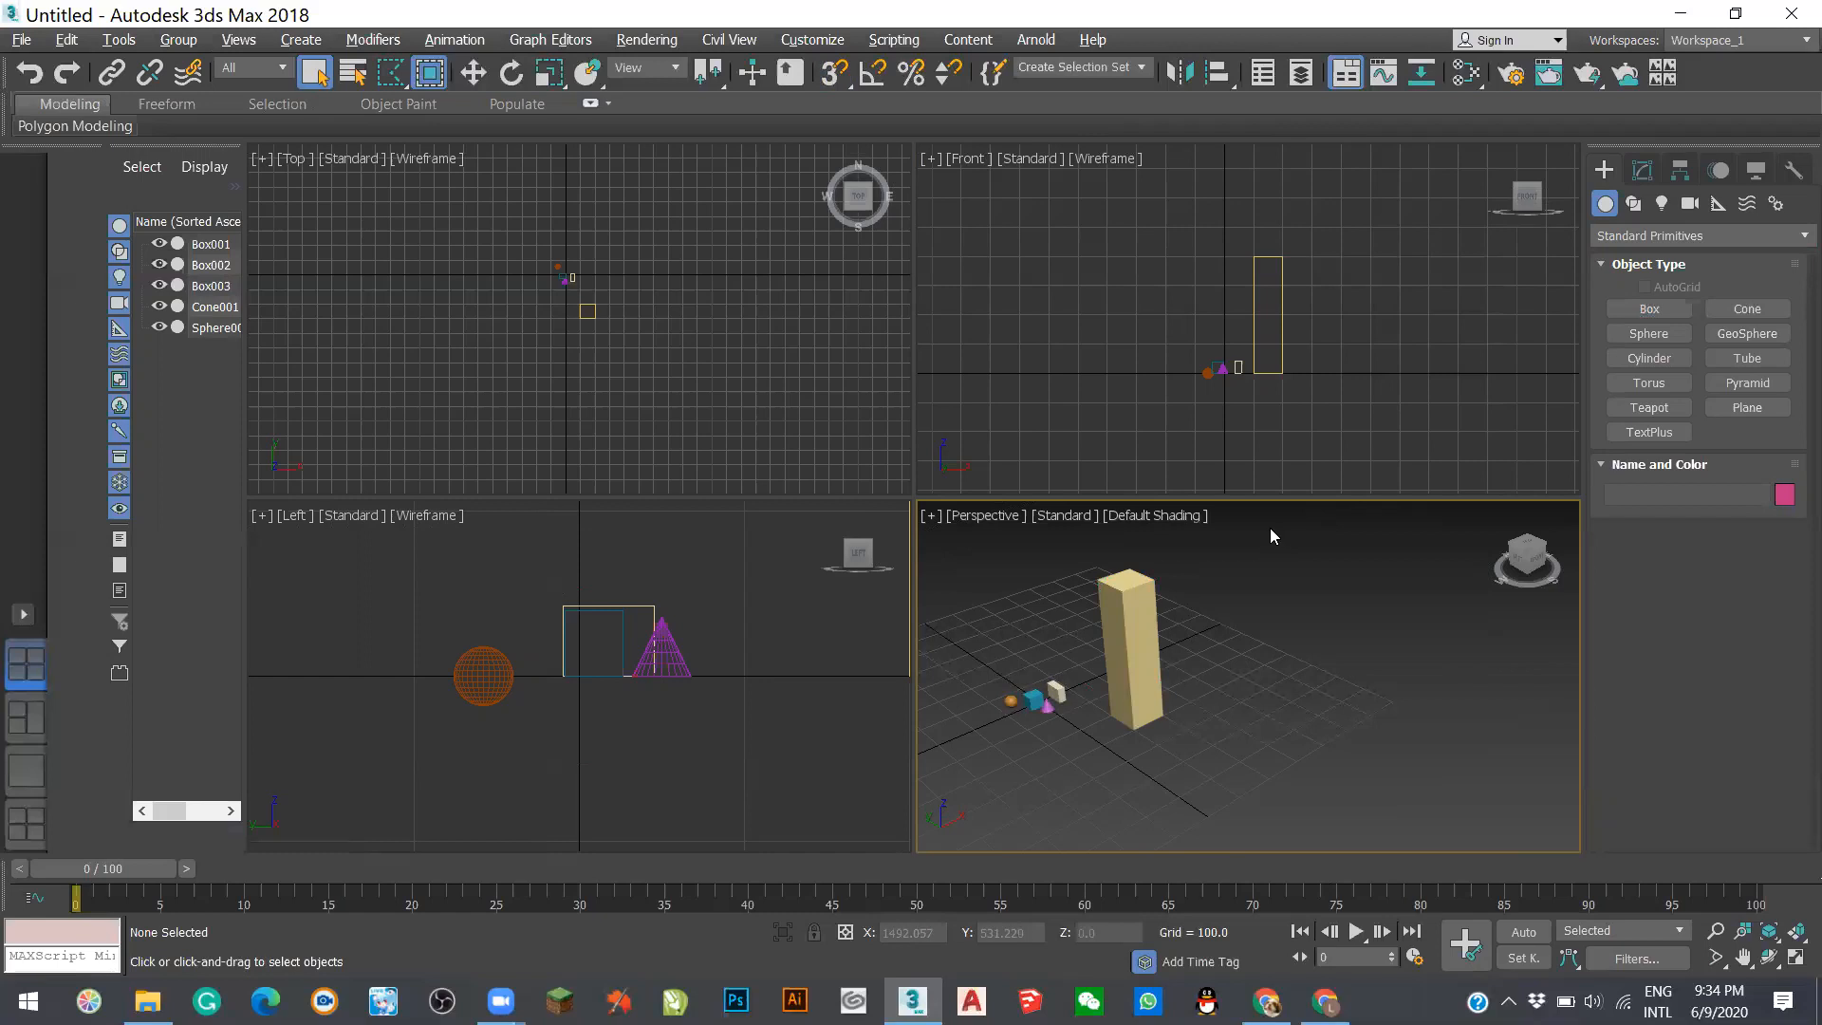
- Switch the selection region to rectangular and try selecting and deselecting the tall box
mouse_move(1258, 644)
mouse_down()
mouse_move(1242, 679)
mouse_move(1177, 615)
mouse_move(1115, 469)
mouse_up()
key(q)
click(1140, 614)
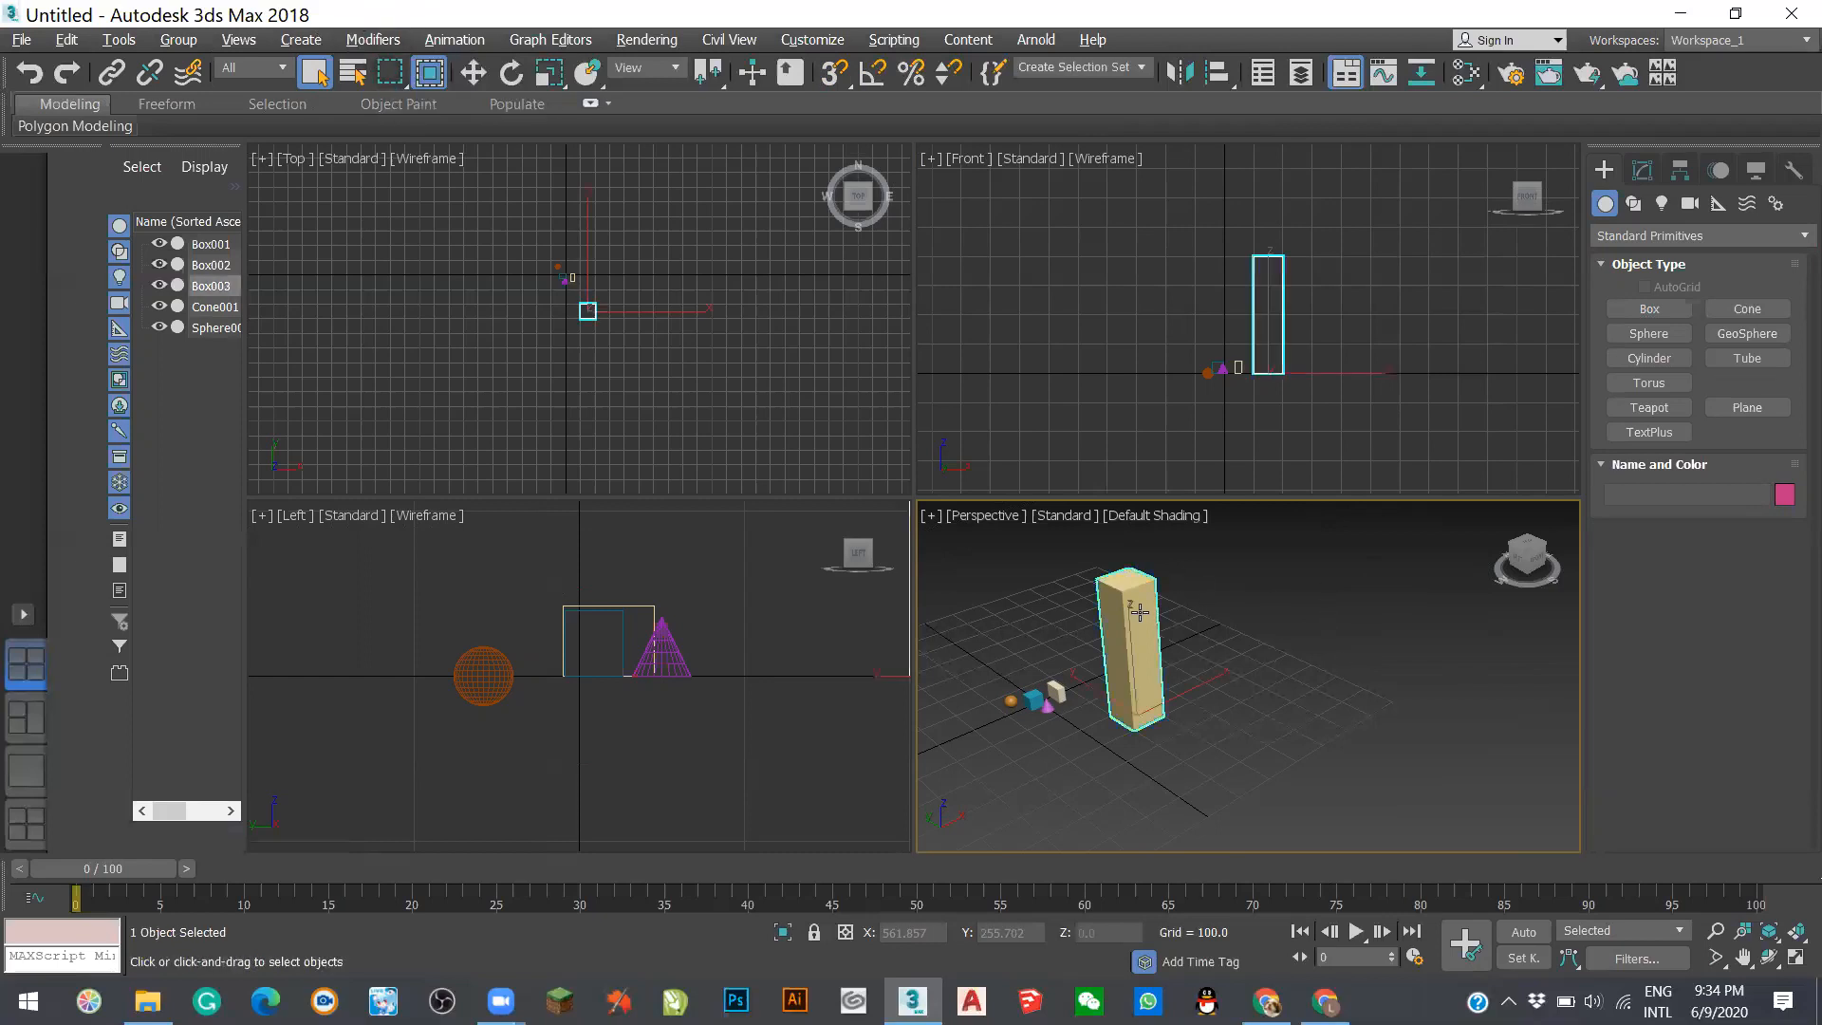
click(1272, 581)
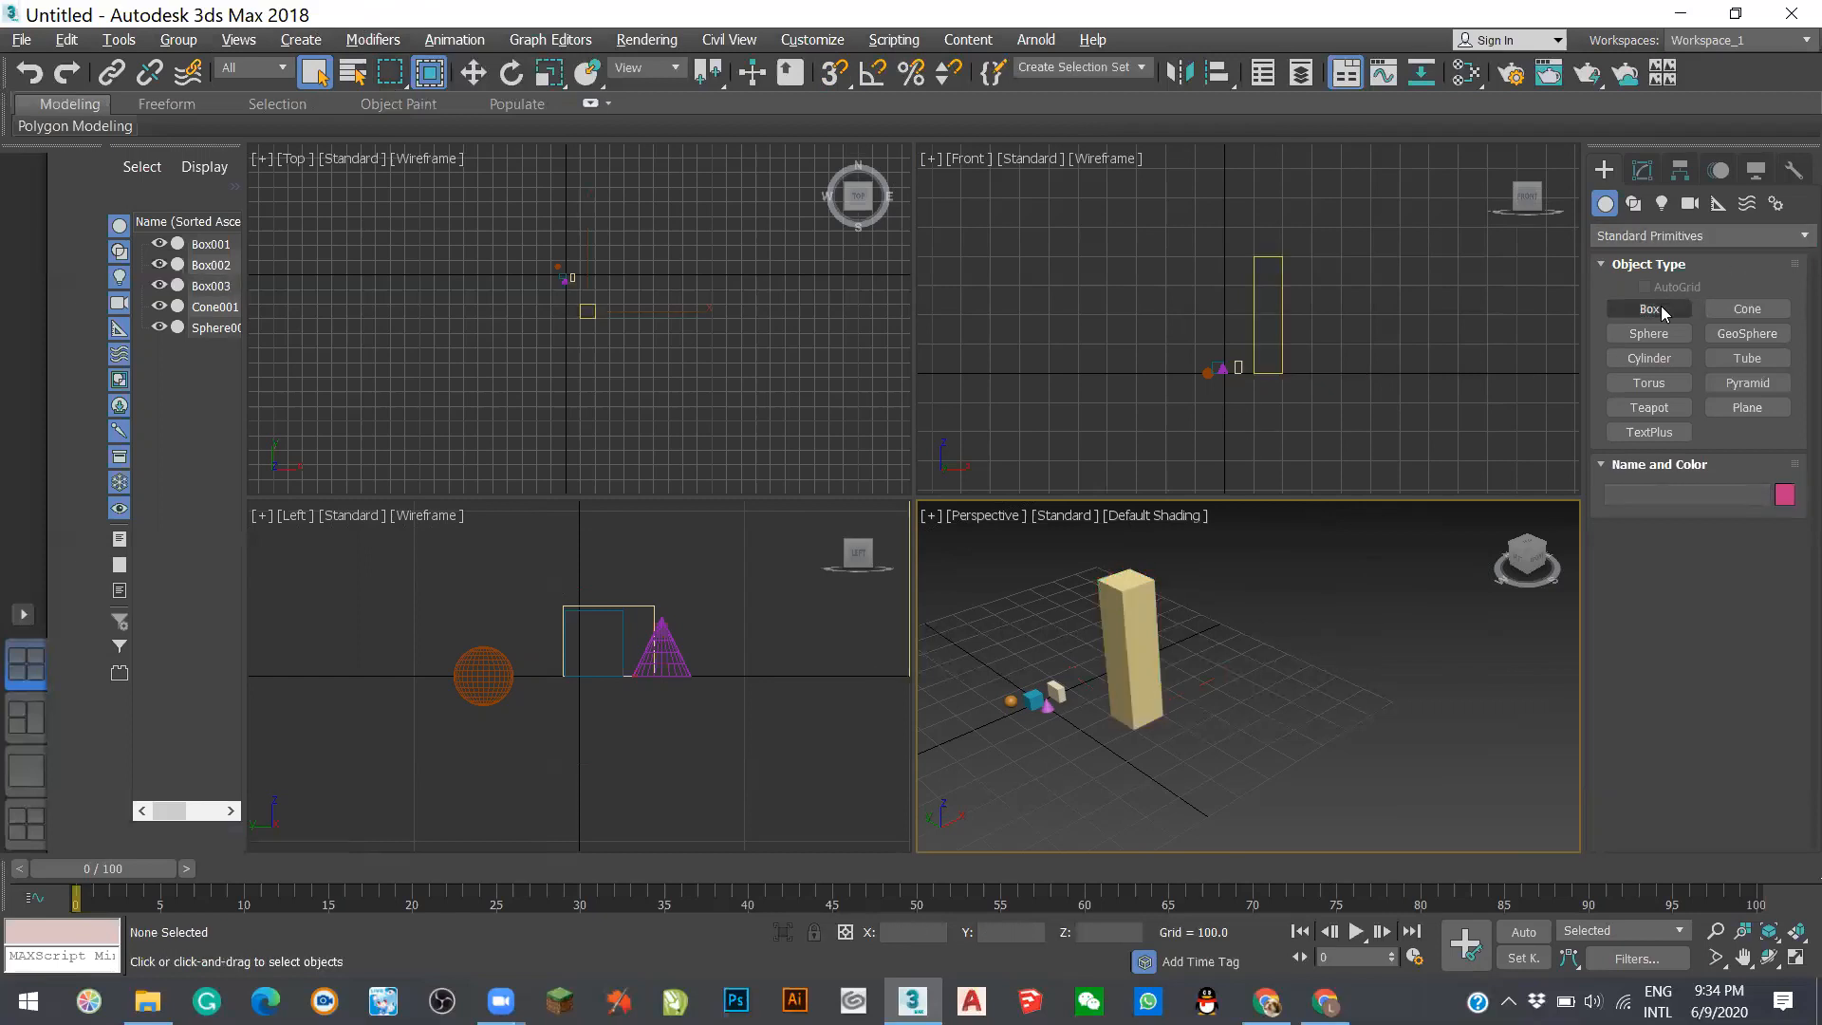
- Create a box about 251 long, 334 wide and 427 high beside the tall box without snapping
click(1660, 311)
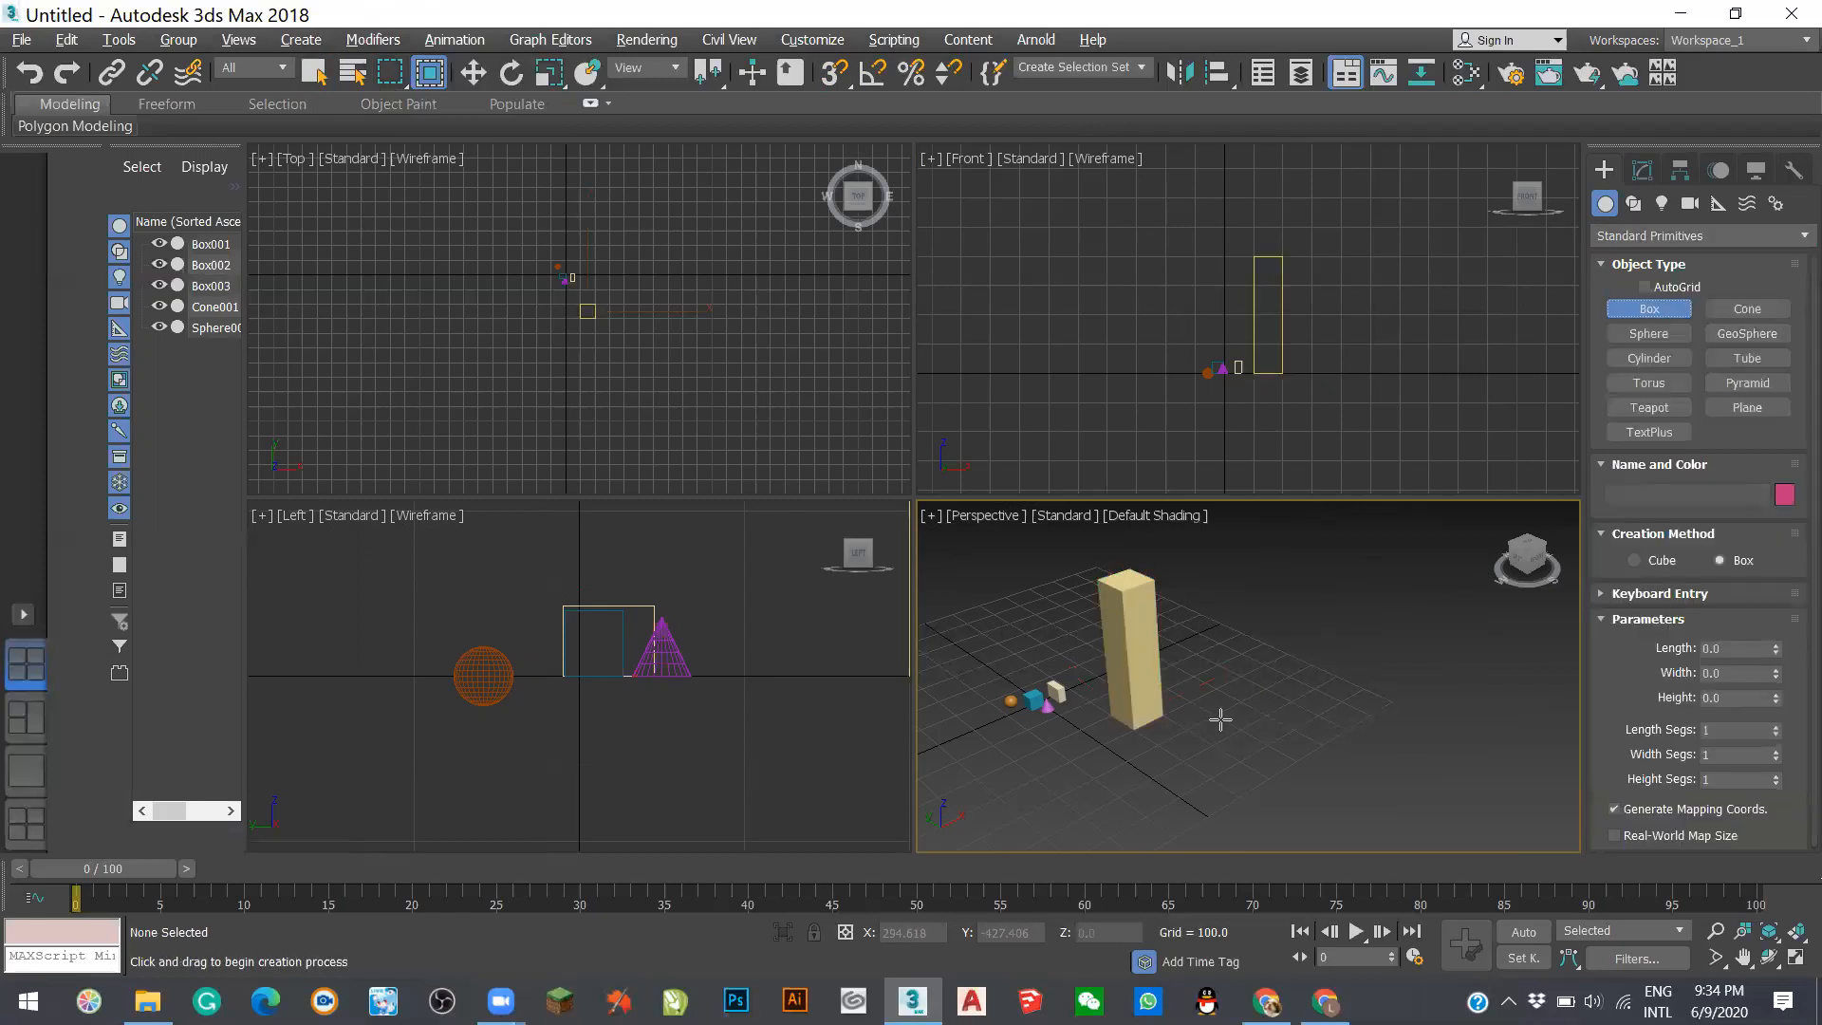
drag(1214, 709, 1365, 699)
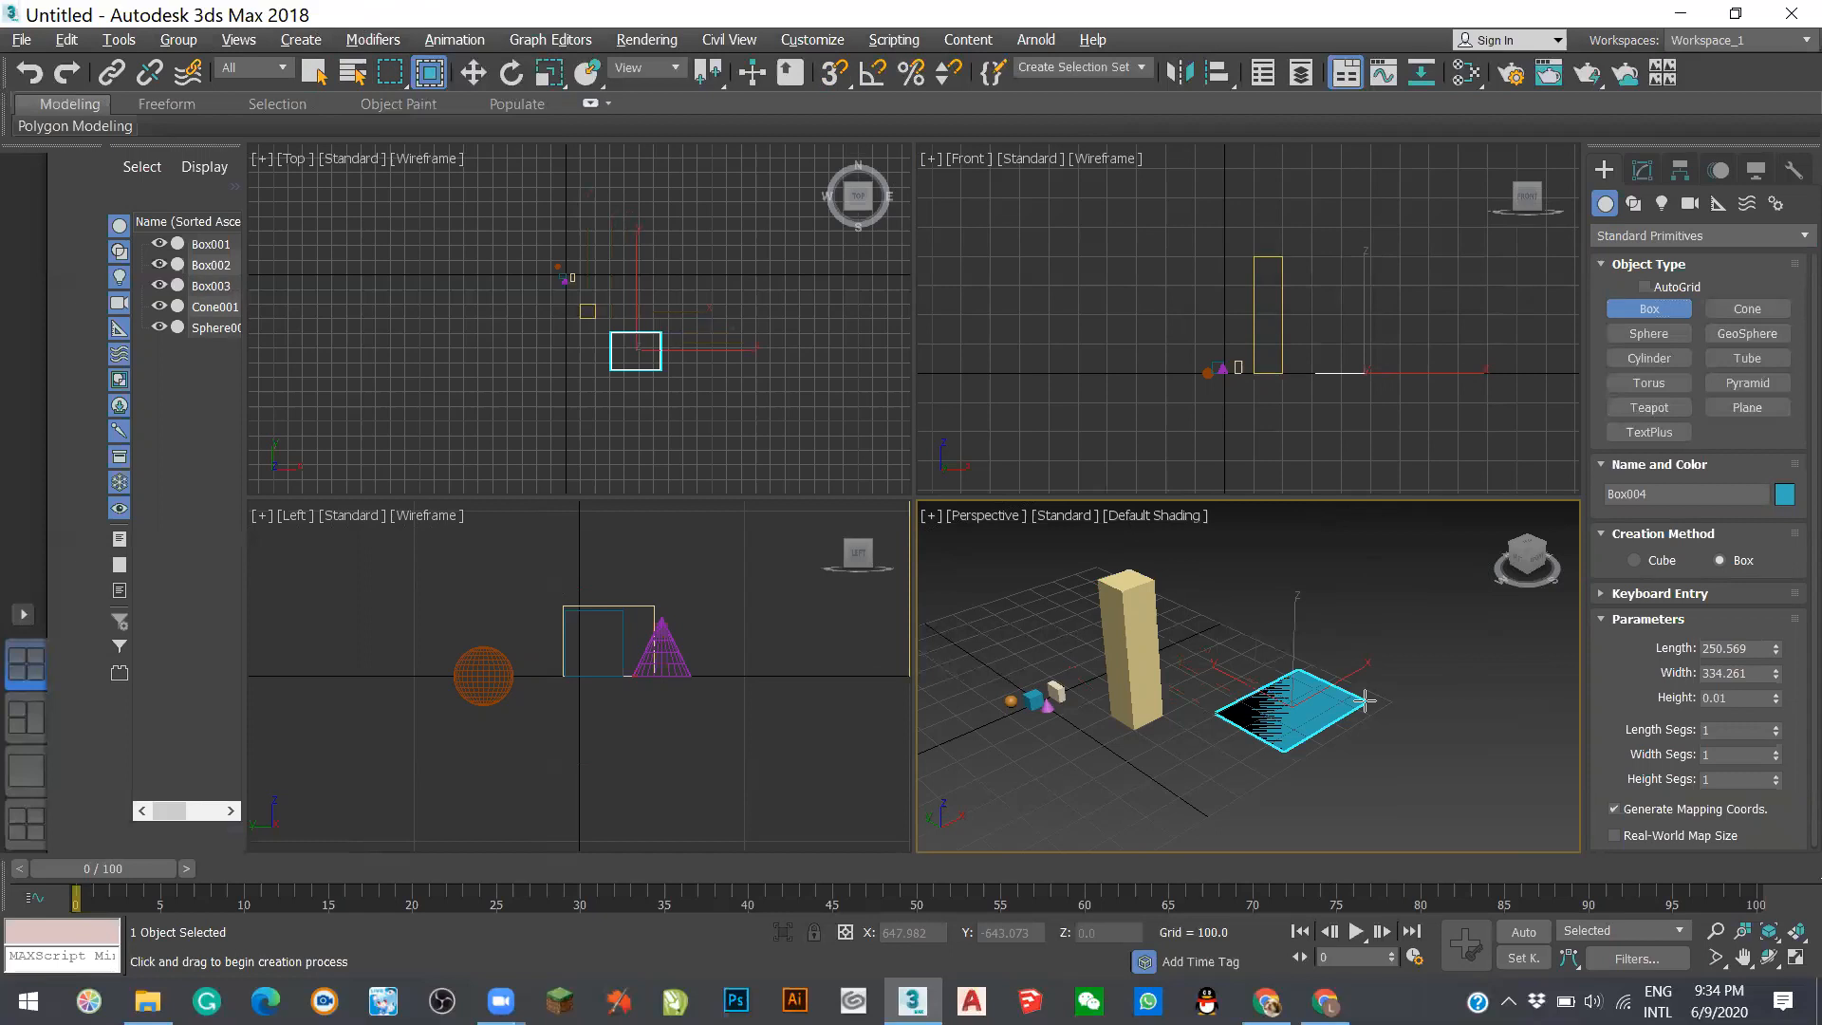
click(1365, 700)
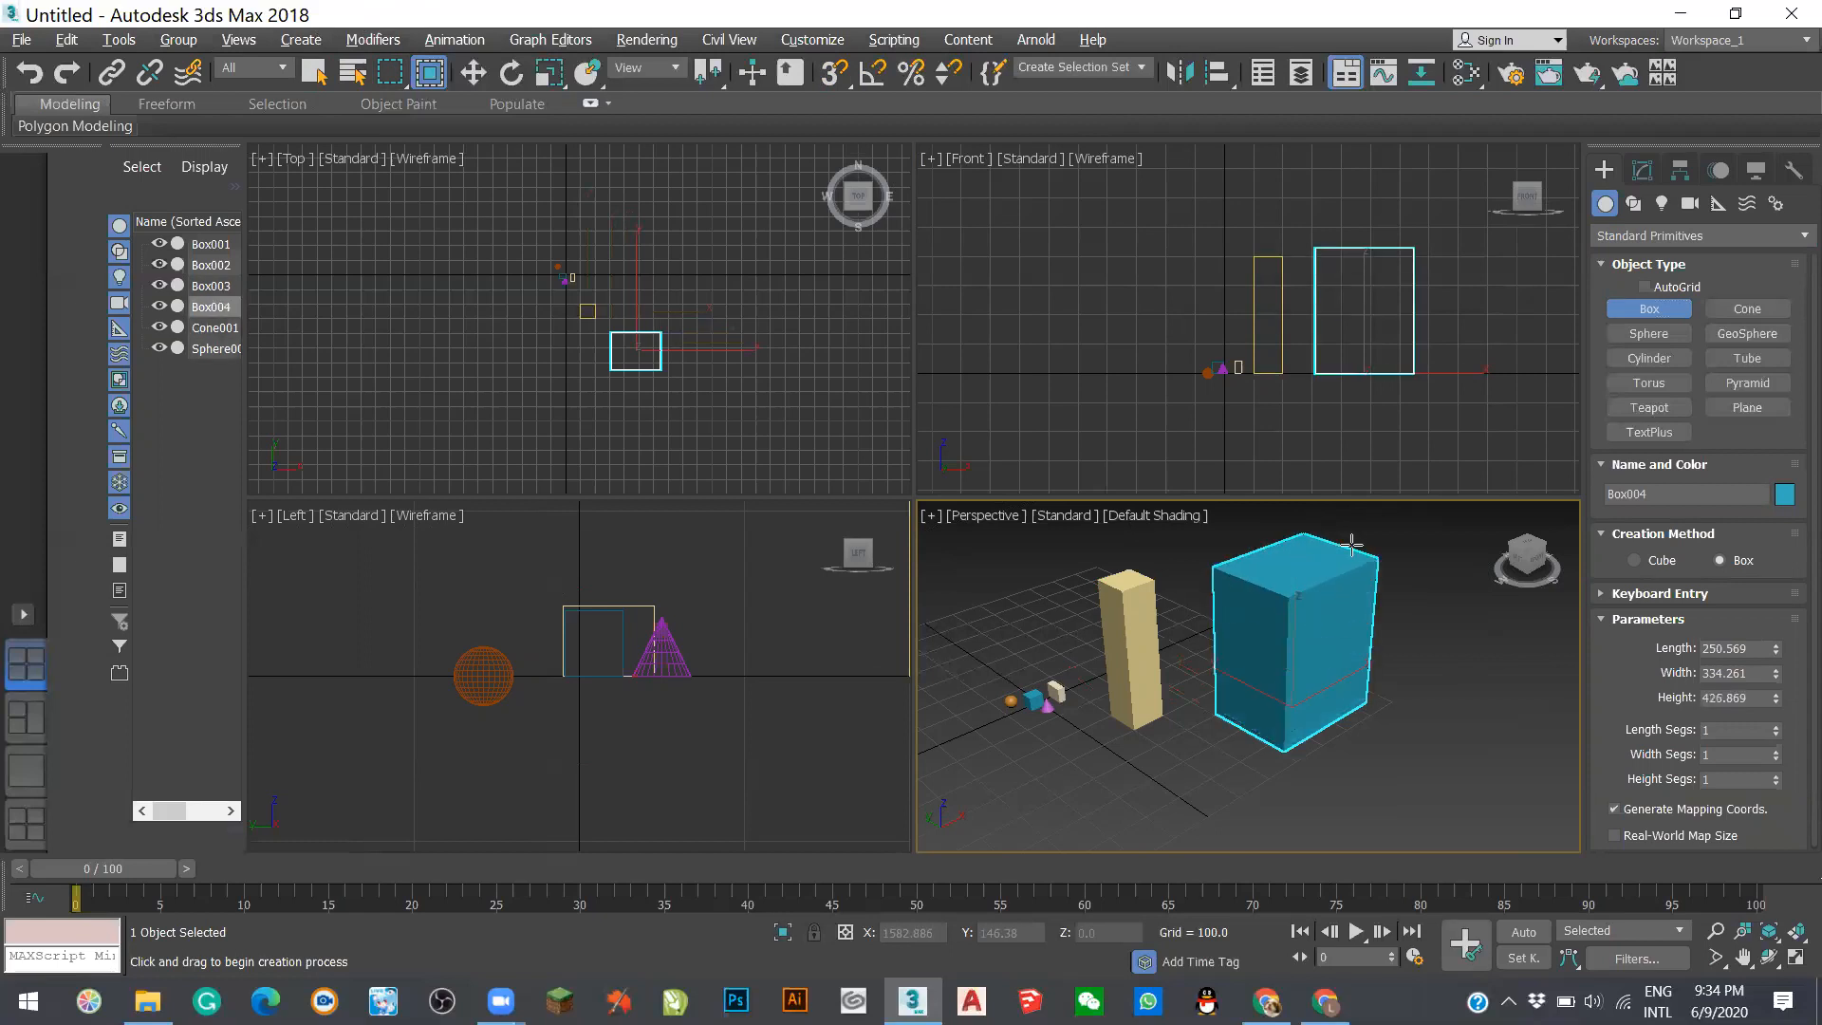
click(1352, 545)
- Zoom and pan the Perspective view to examine the small primitives and the two large boxes at different distances
scroll(1044, 702, down, 2)
scroll(1066, 703, up, 4)
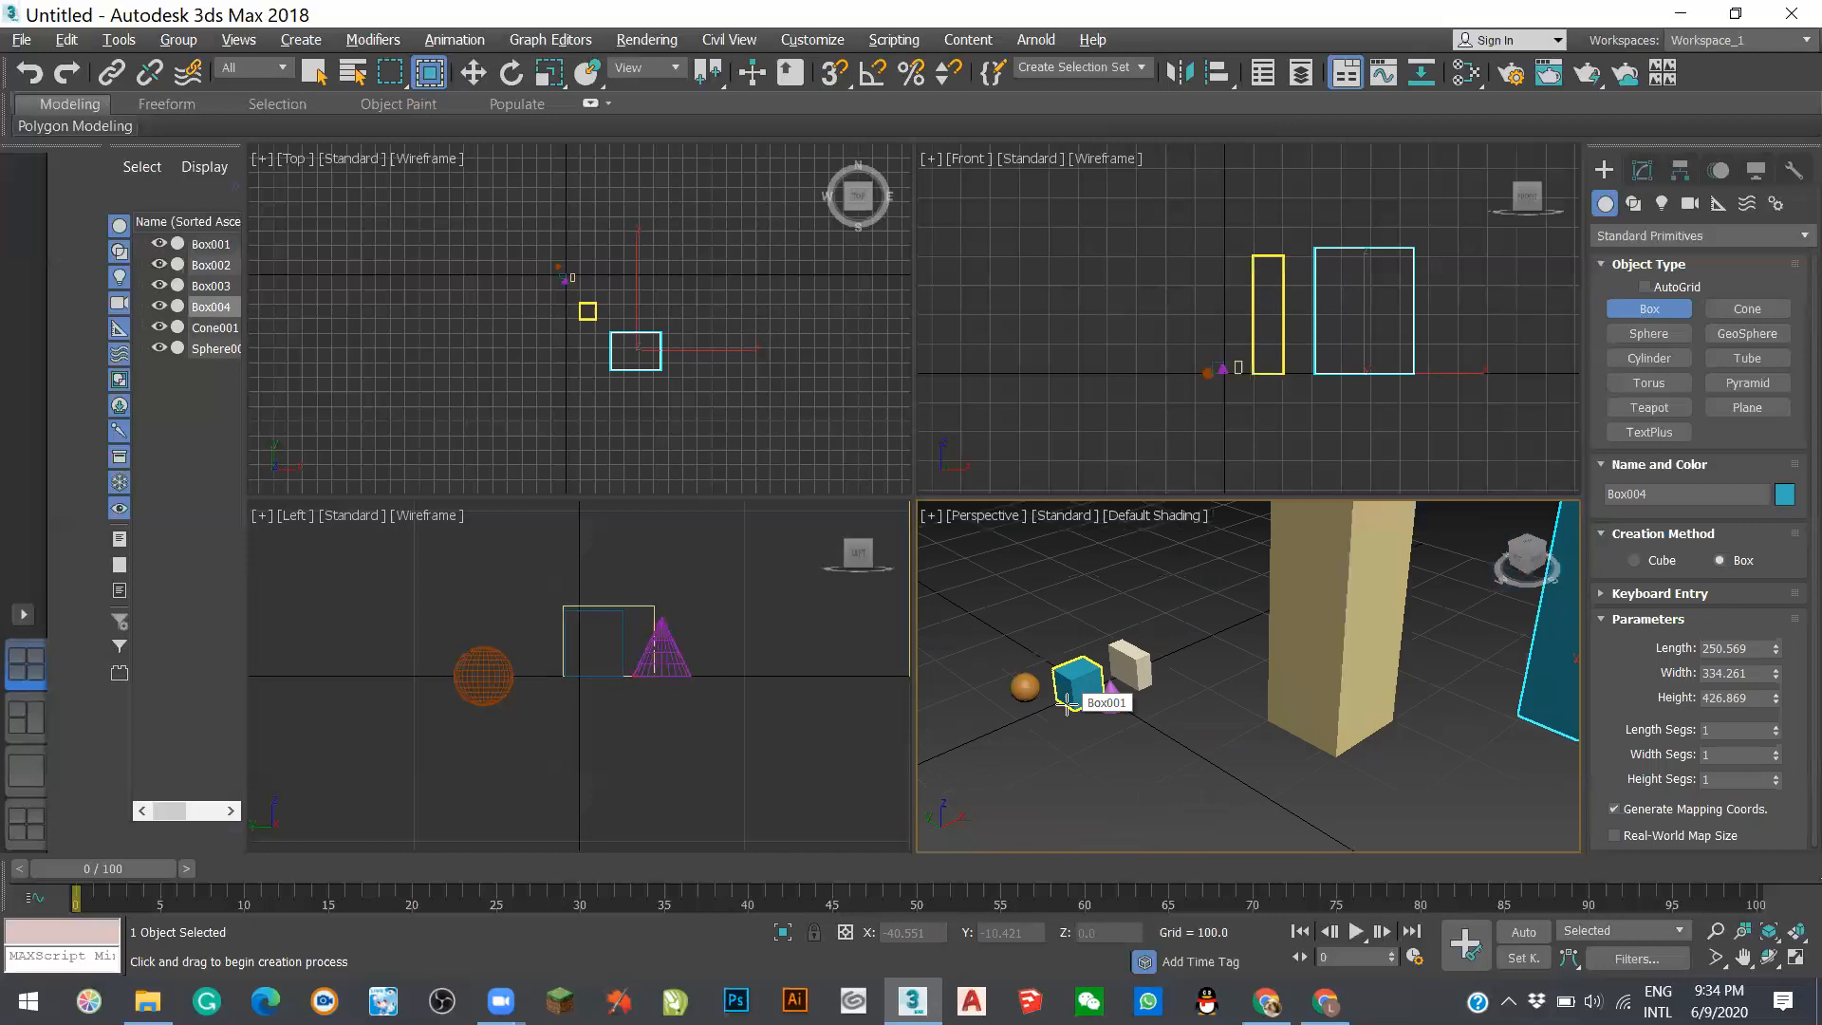
scroll(1066, 703, down, 4)
scroll(1071, 702, up, 4)
scroll(1075, 704, down, 4)
scroll(1075, 705, up, 4)
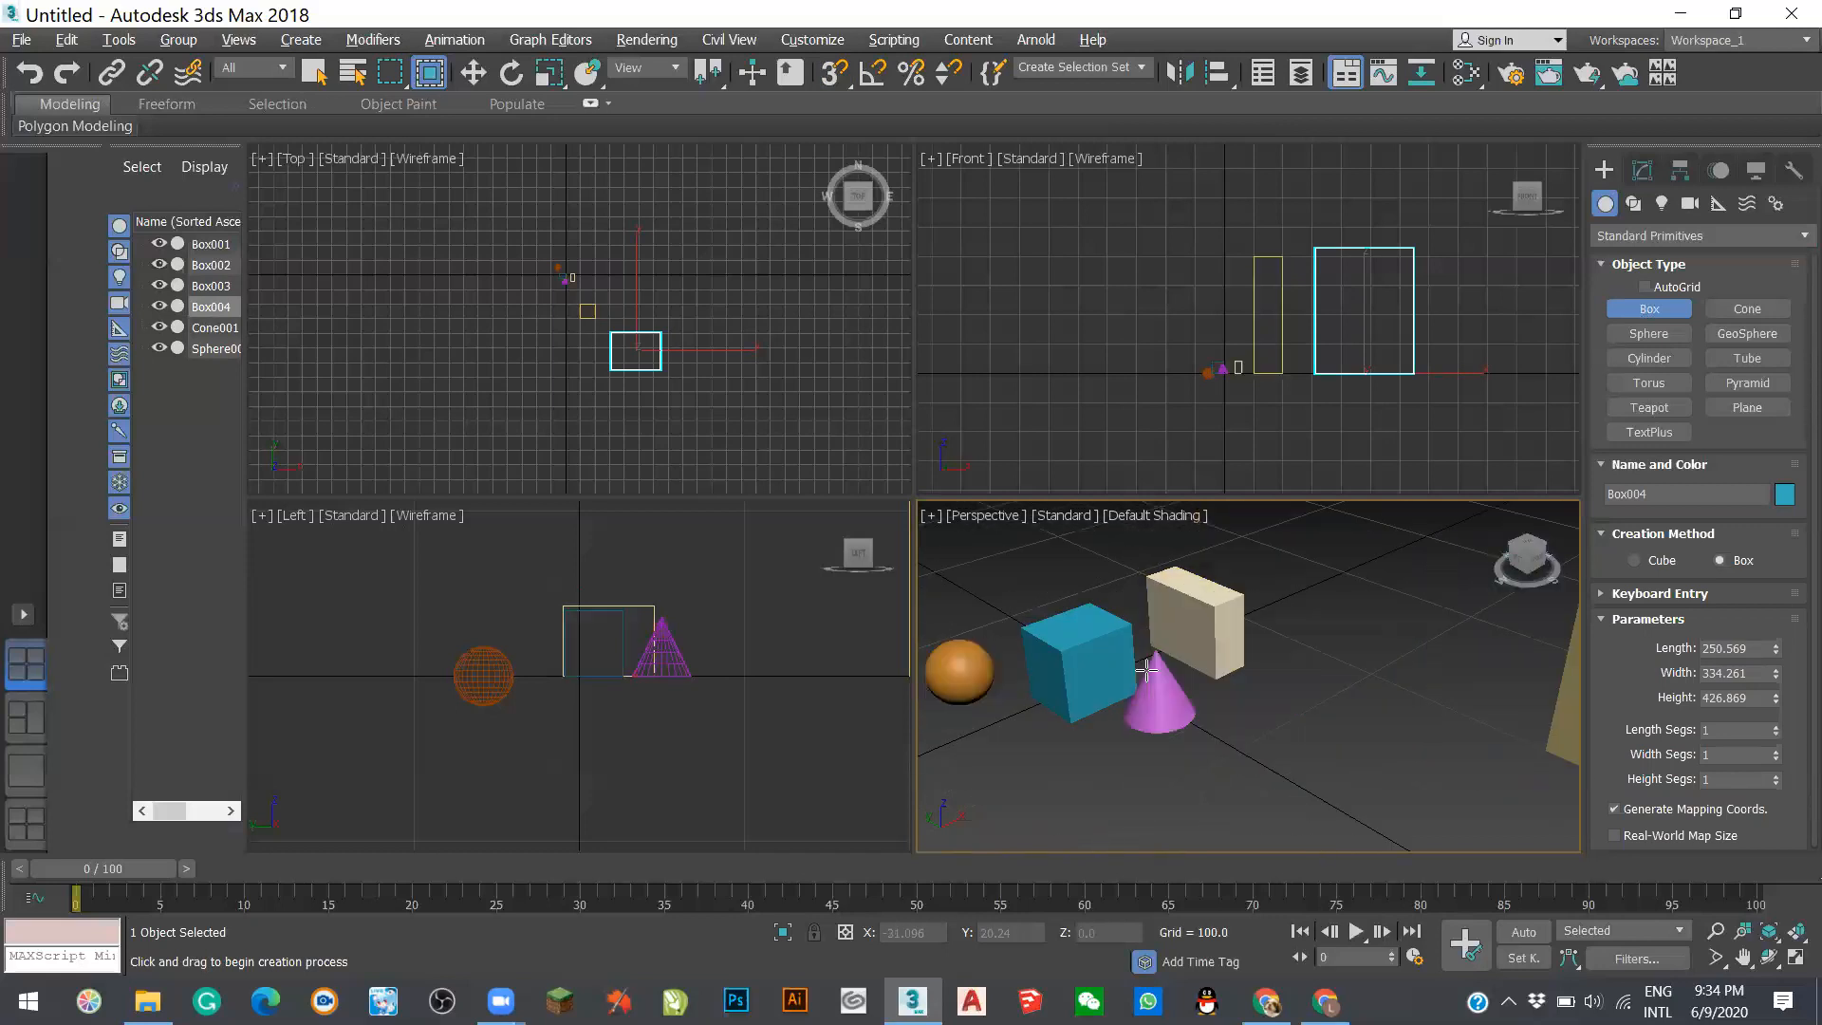
scroll(1122, 680, down, 4)
scroll(1122, 680, up, 4)
scroll(1122, 680, down, 4)
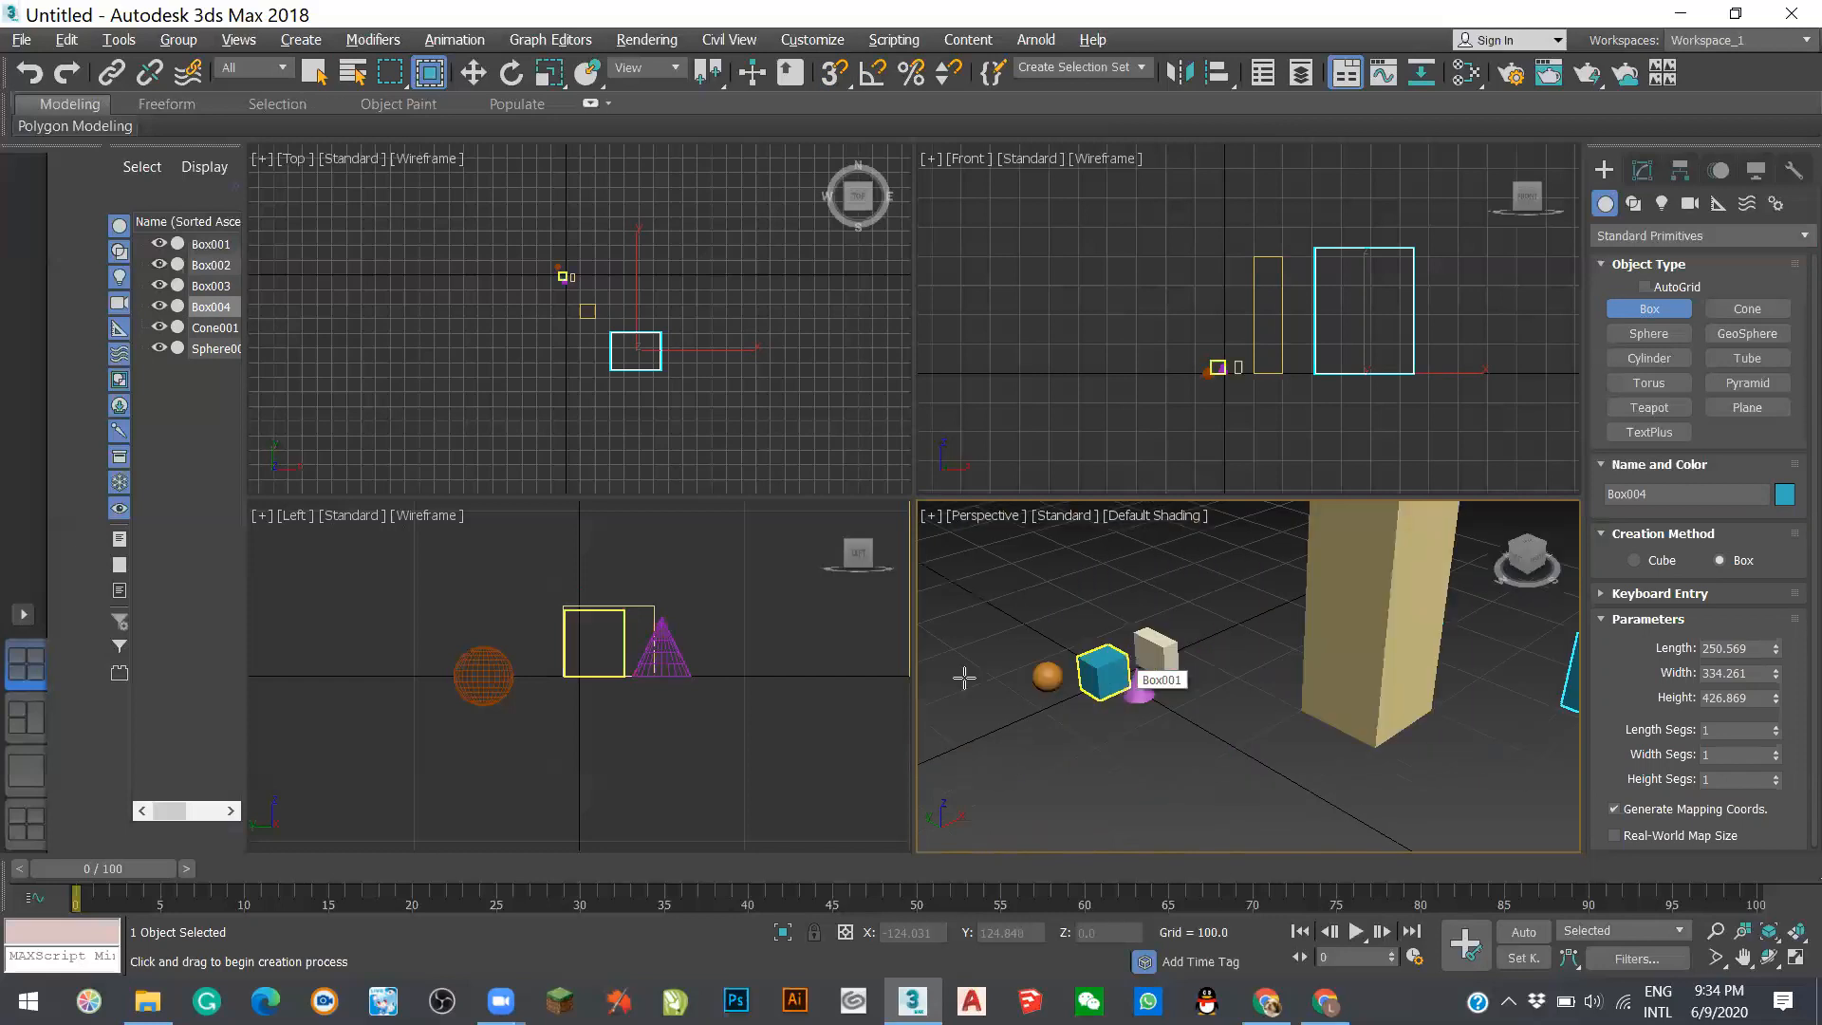
scroll(955, 661, up, 2)
scroll(1283, 683, down, 2)
click(1264, 665)
click(1152, 631)
scroll(1151, 631, up, 2)
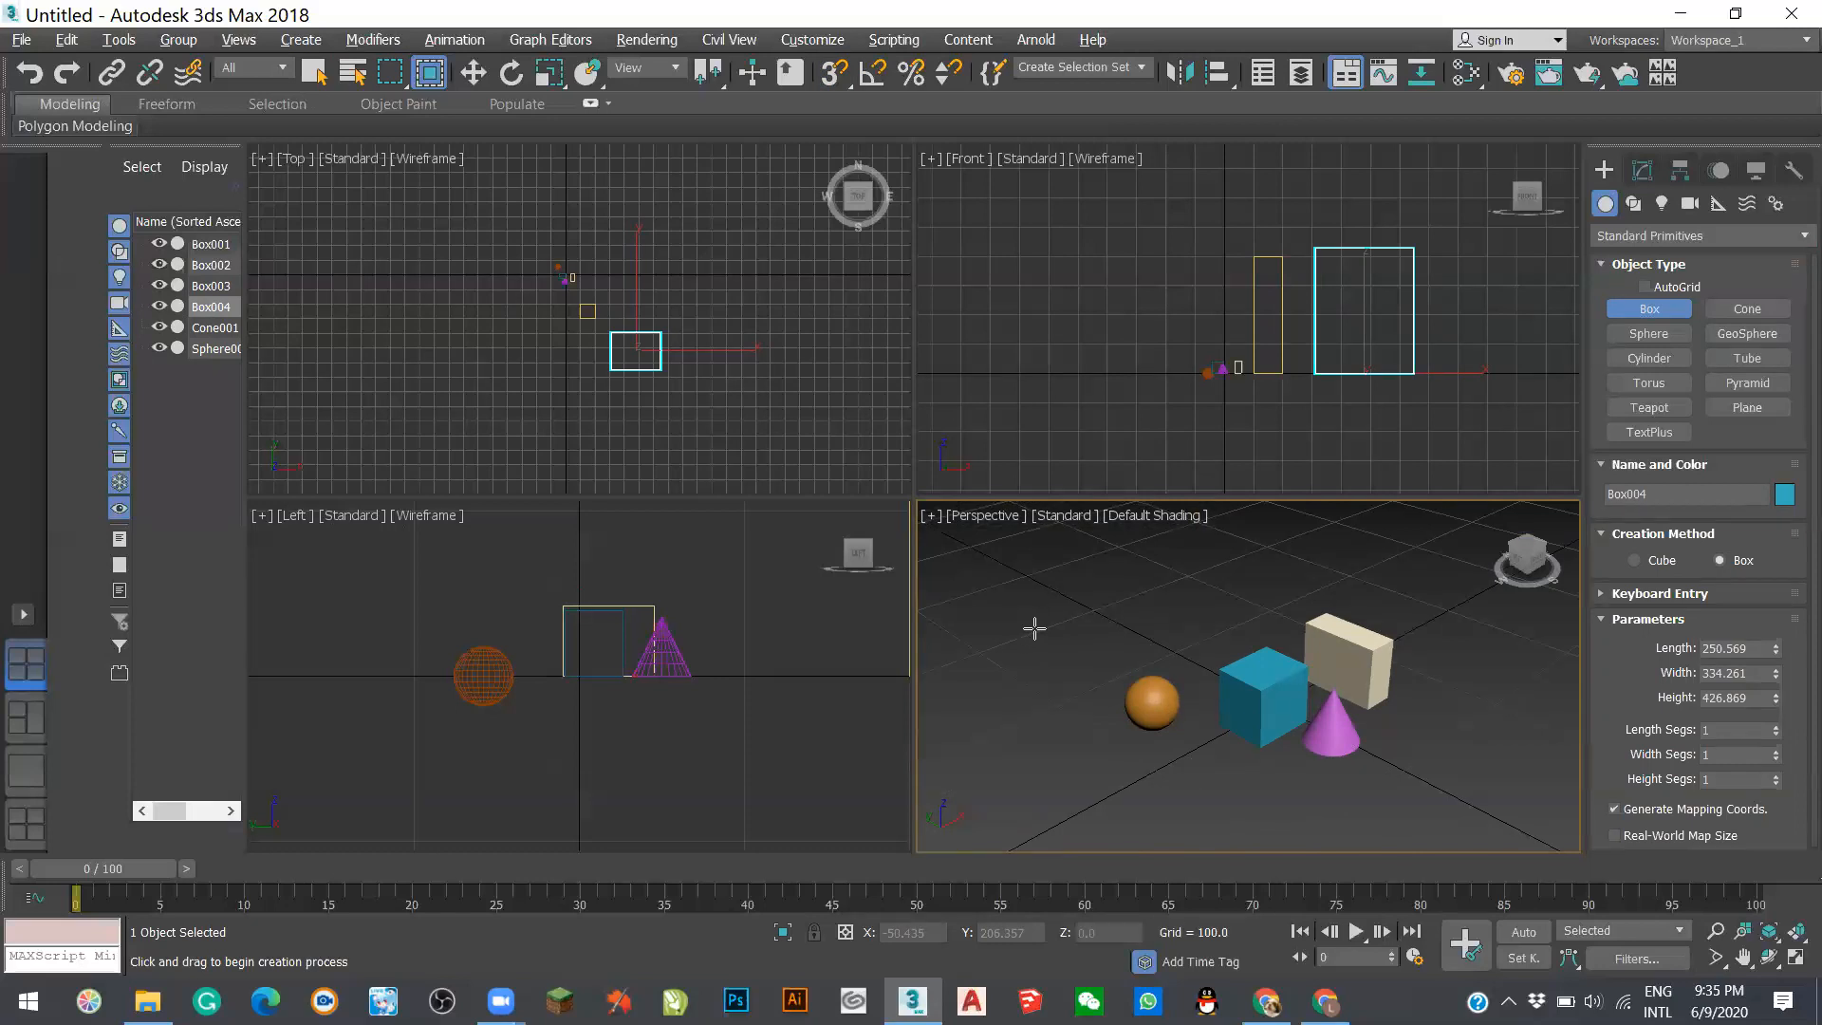
scroll(1036, 624, up, 10)
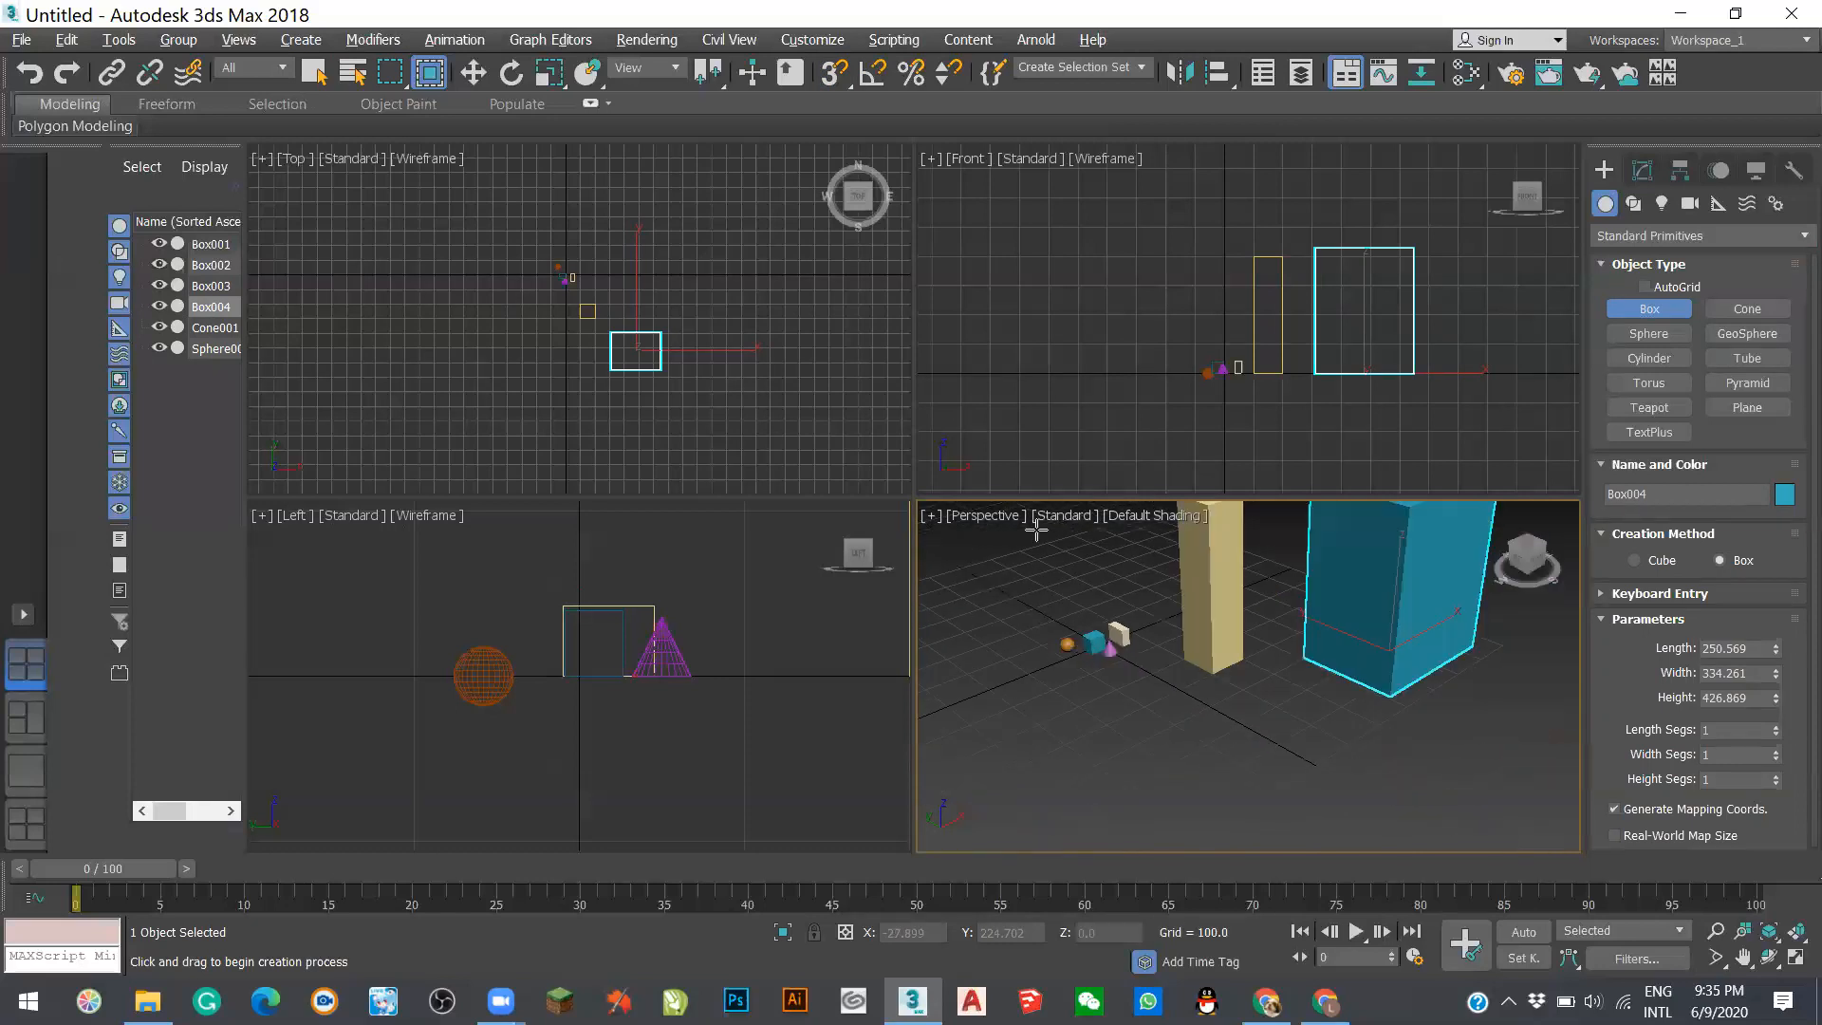
scroll(1042, 617, down, 5)
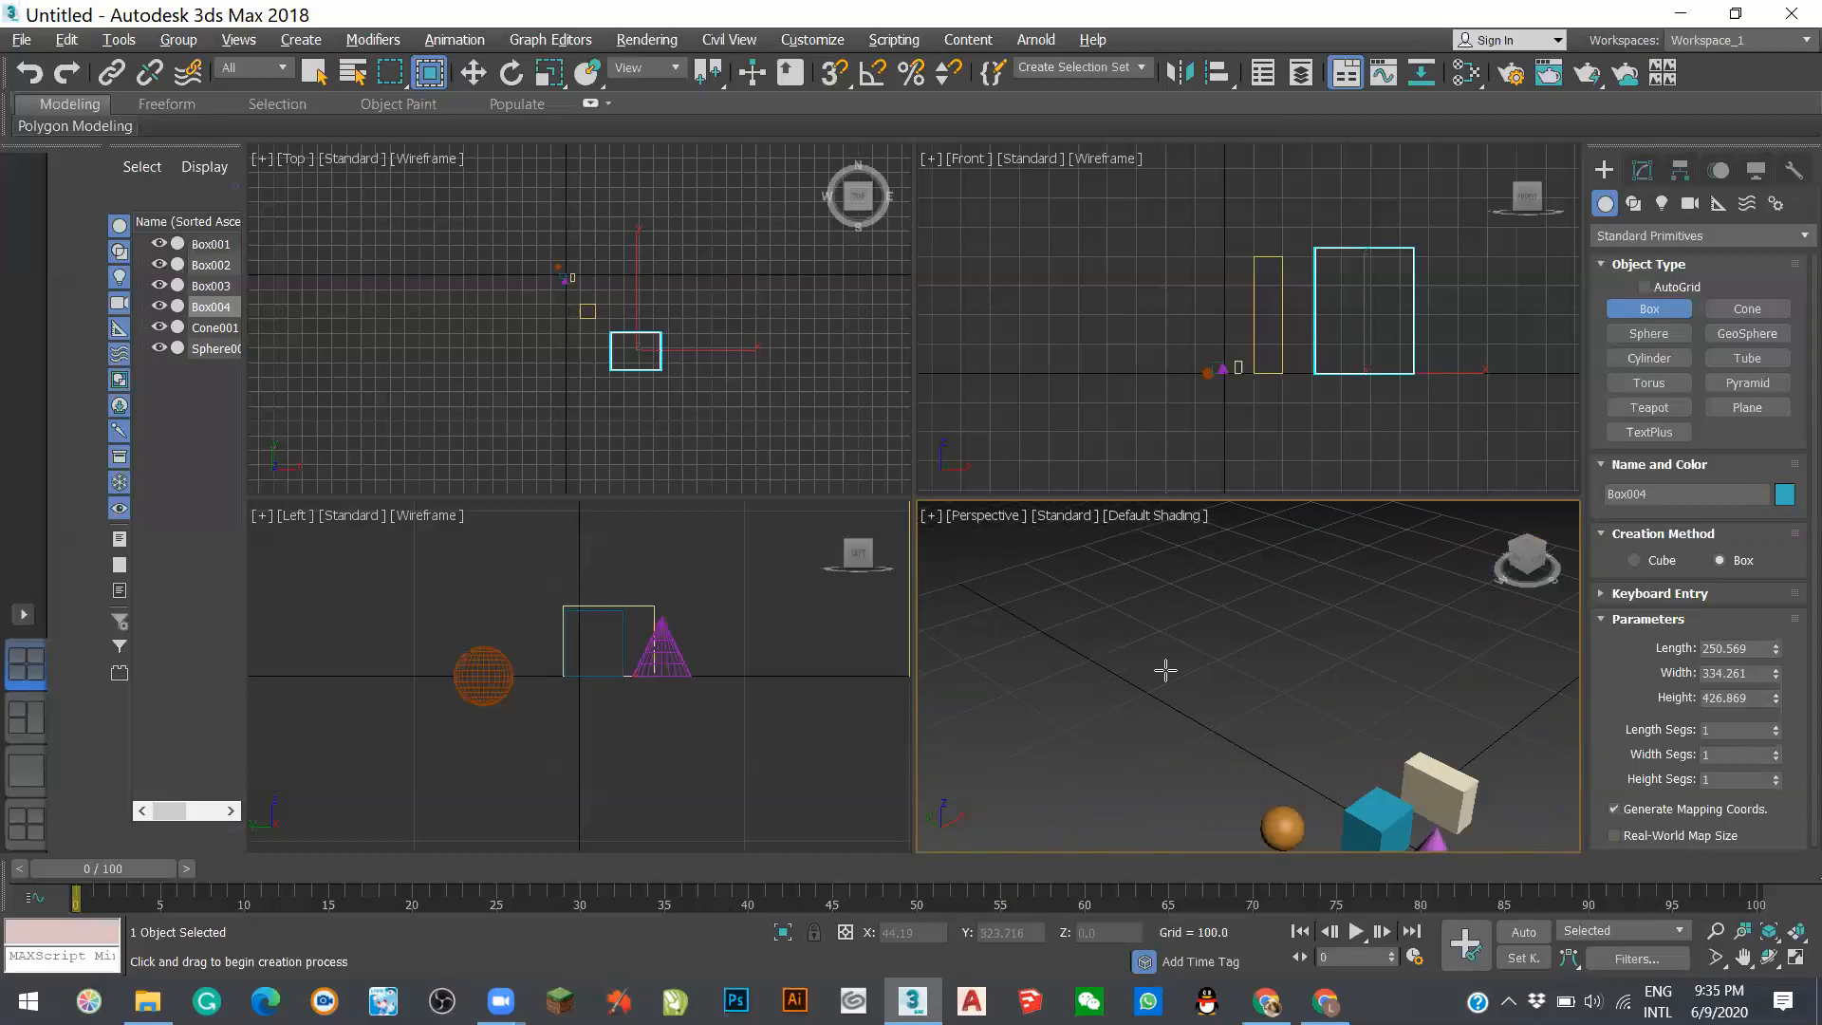
scroll(1045, 630, up, 2)
scroll(1108, 641, up, 2)
scroll(1110, 645, down, 3)
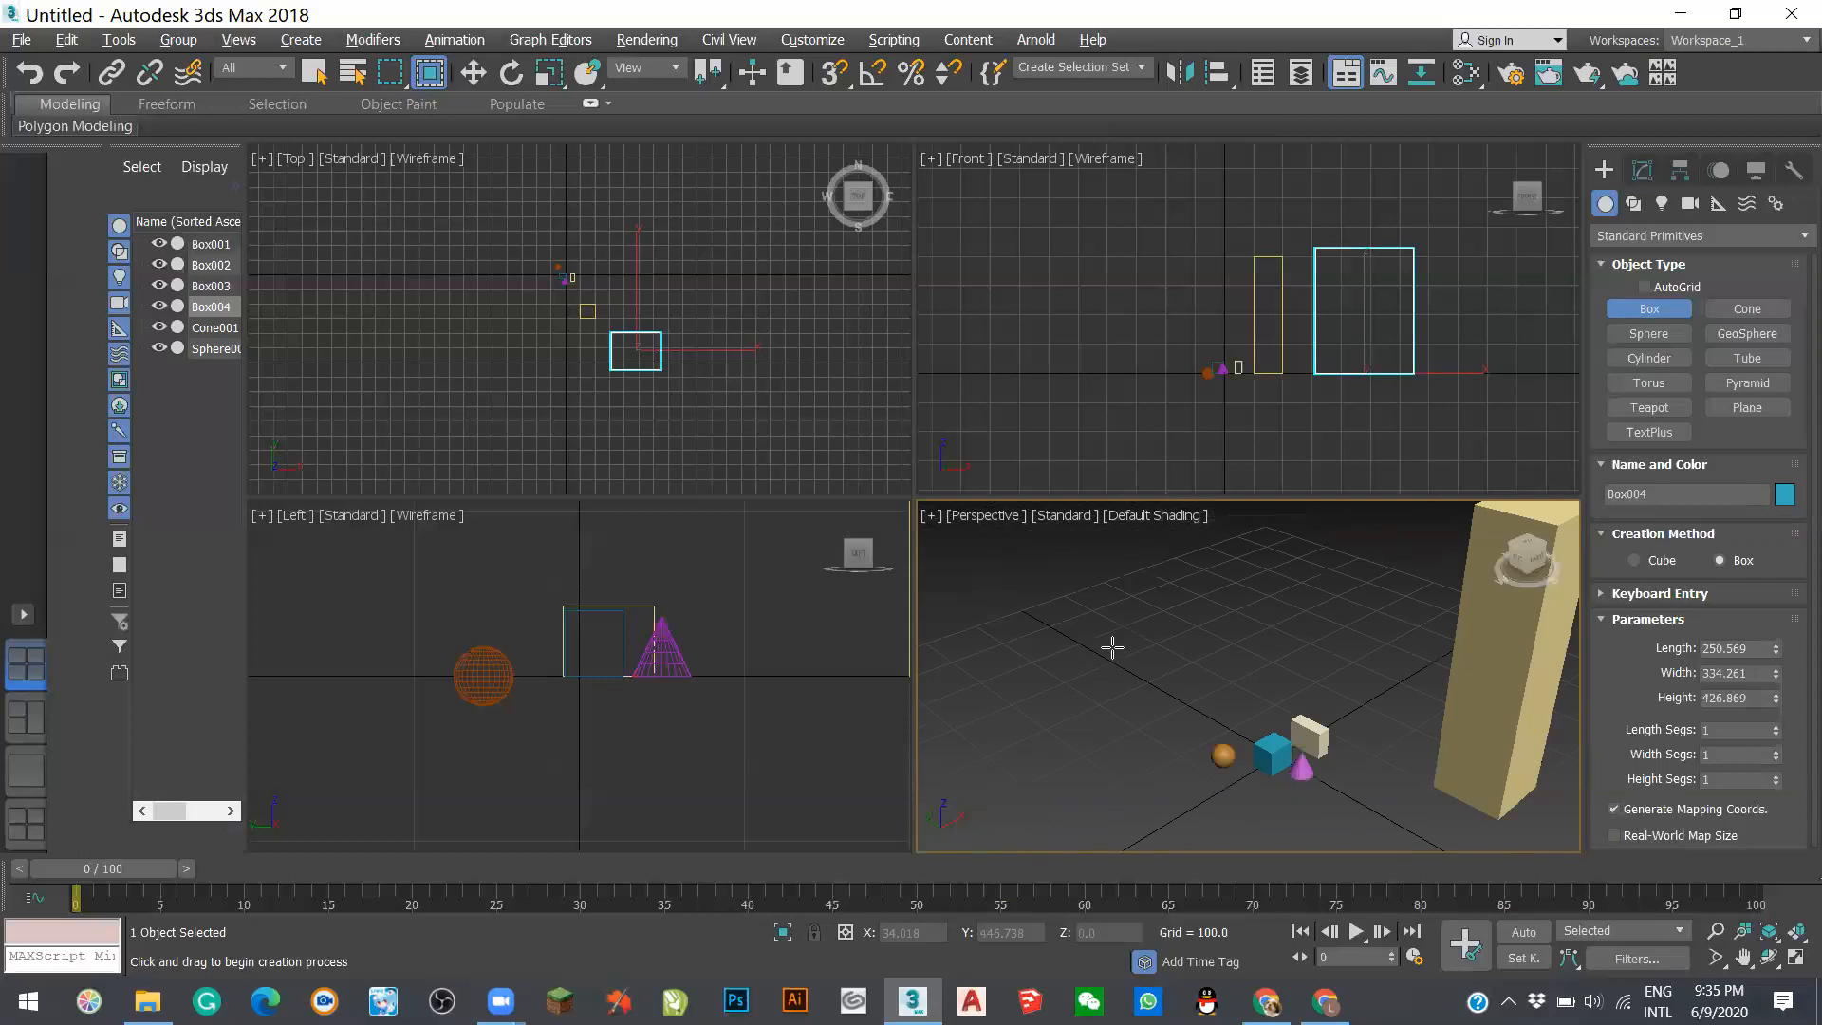
scroll(1112, 647, up, 3)
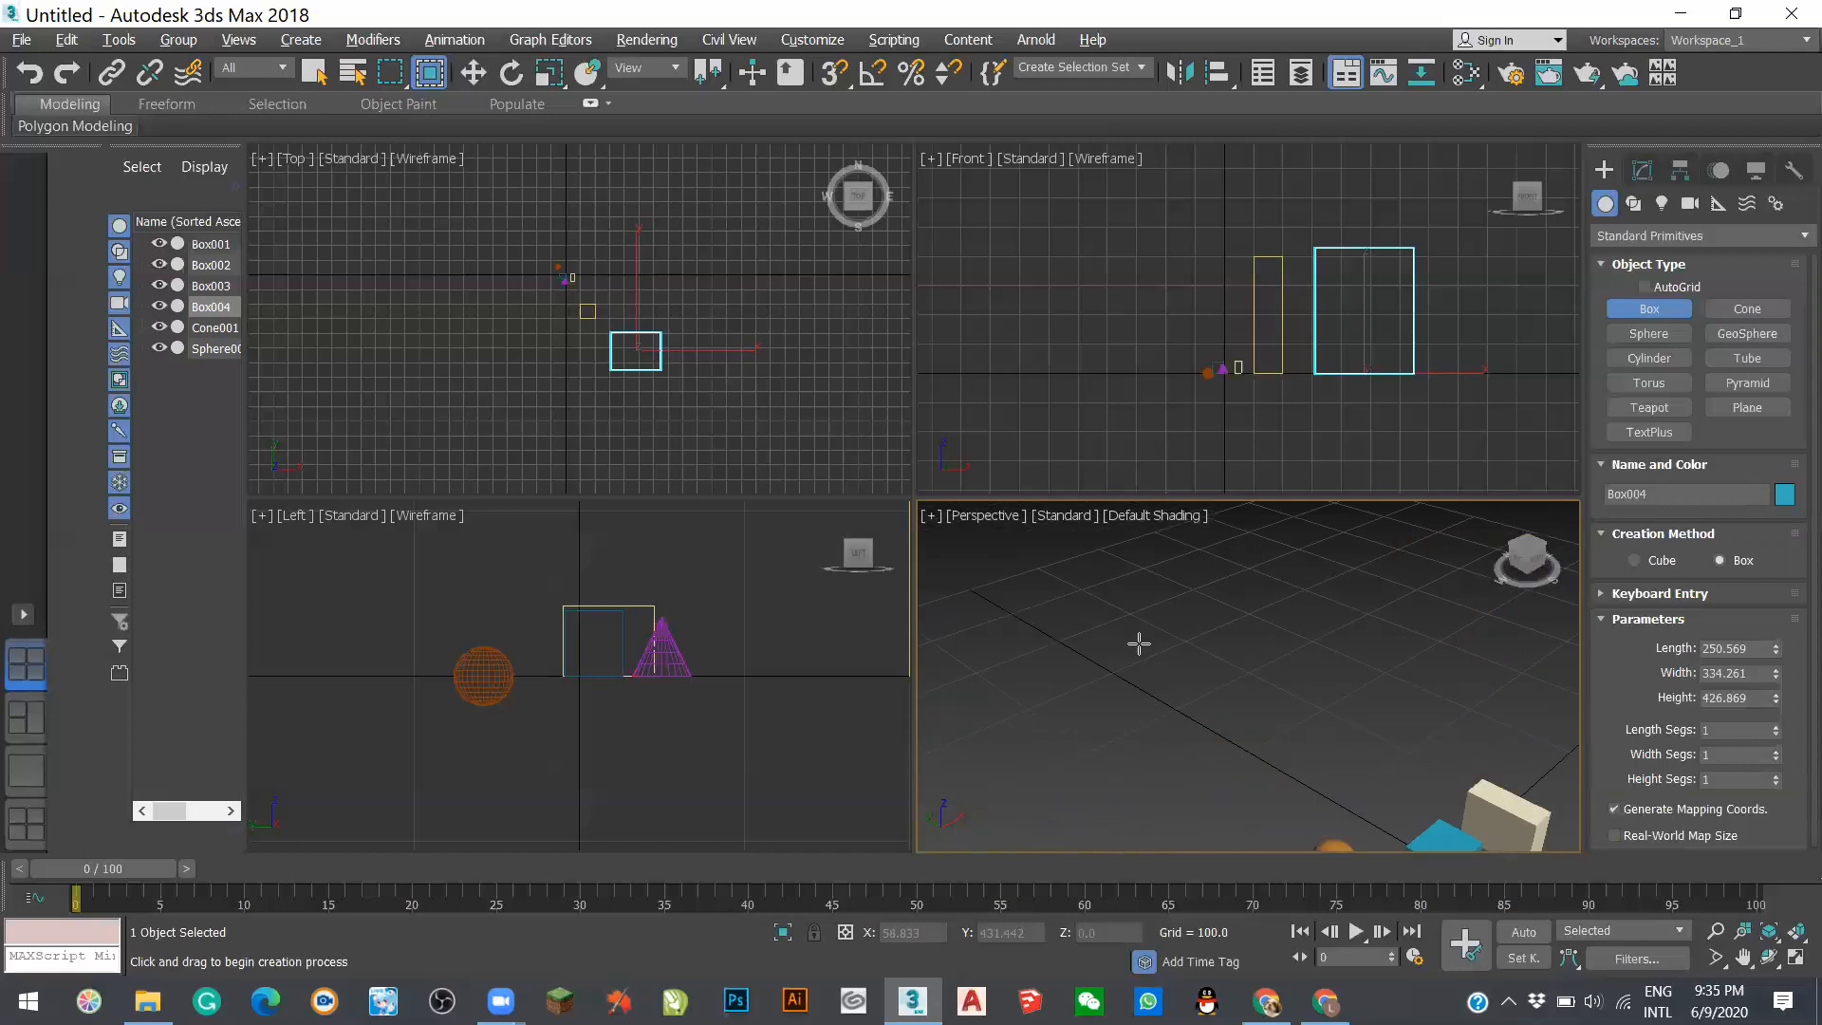
scroll(1139, 644, down, 3)
scroll(1141, 645, up, 3)
scroll(1143, 645, down, 3)
scroll(1142, 645, up, 3)
scroll(1143, 644, down, 1)
scroll(1225, 686, up, 3)
scroll(1249, 692, down, 2)
scroll(1249, 692, up, 4)
scroll(1263, 676, down, 4)
scroll(1139, 712, up, 4)
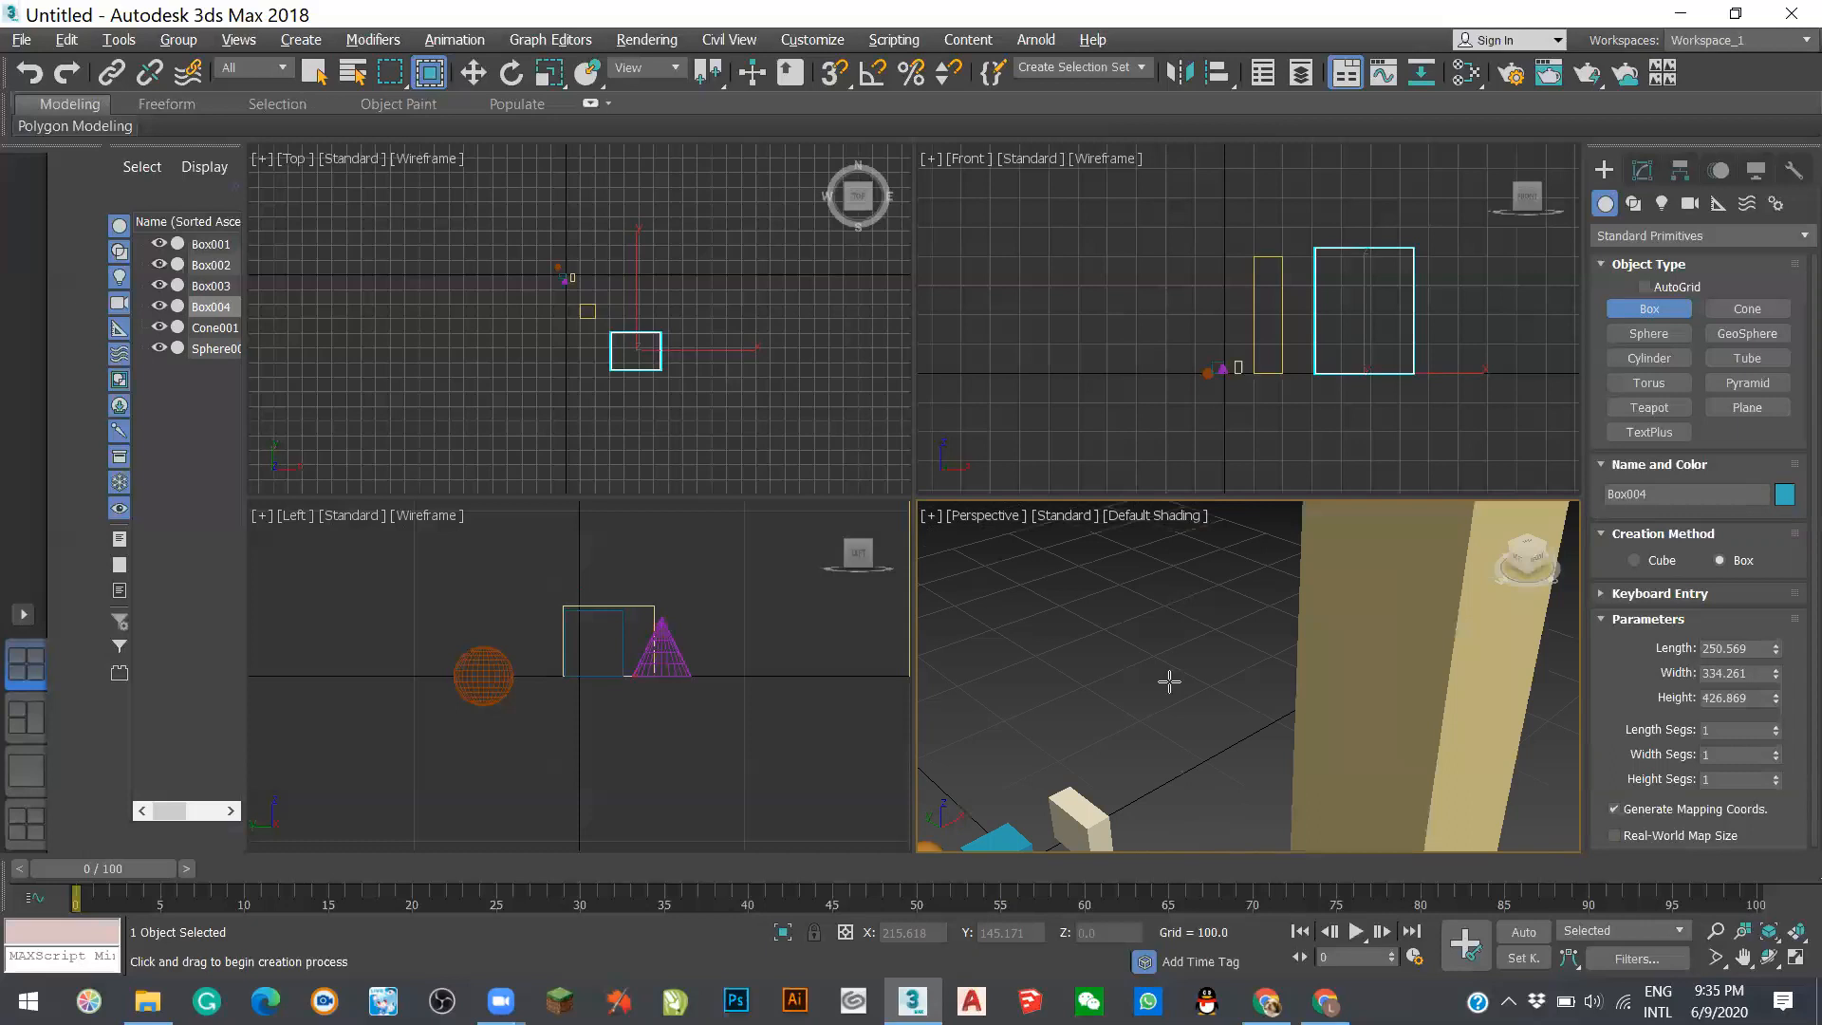
scroll(1170, 682, down, 3)
scroll(1177, 740, up, 3)
scroll(1182, 786, down, 3)
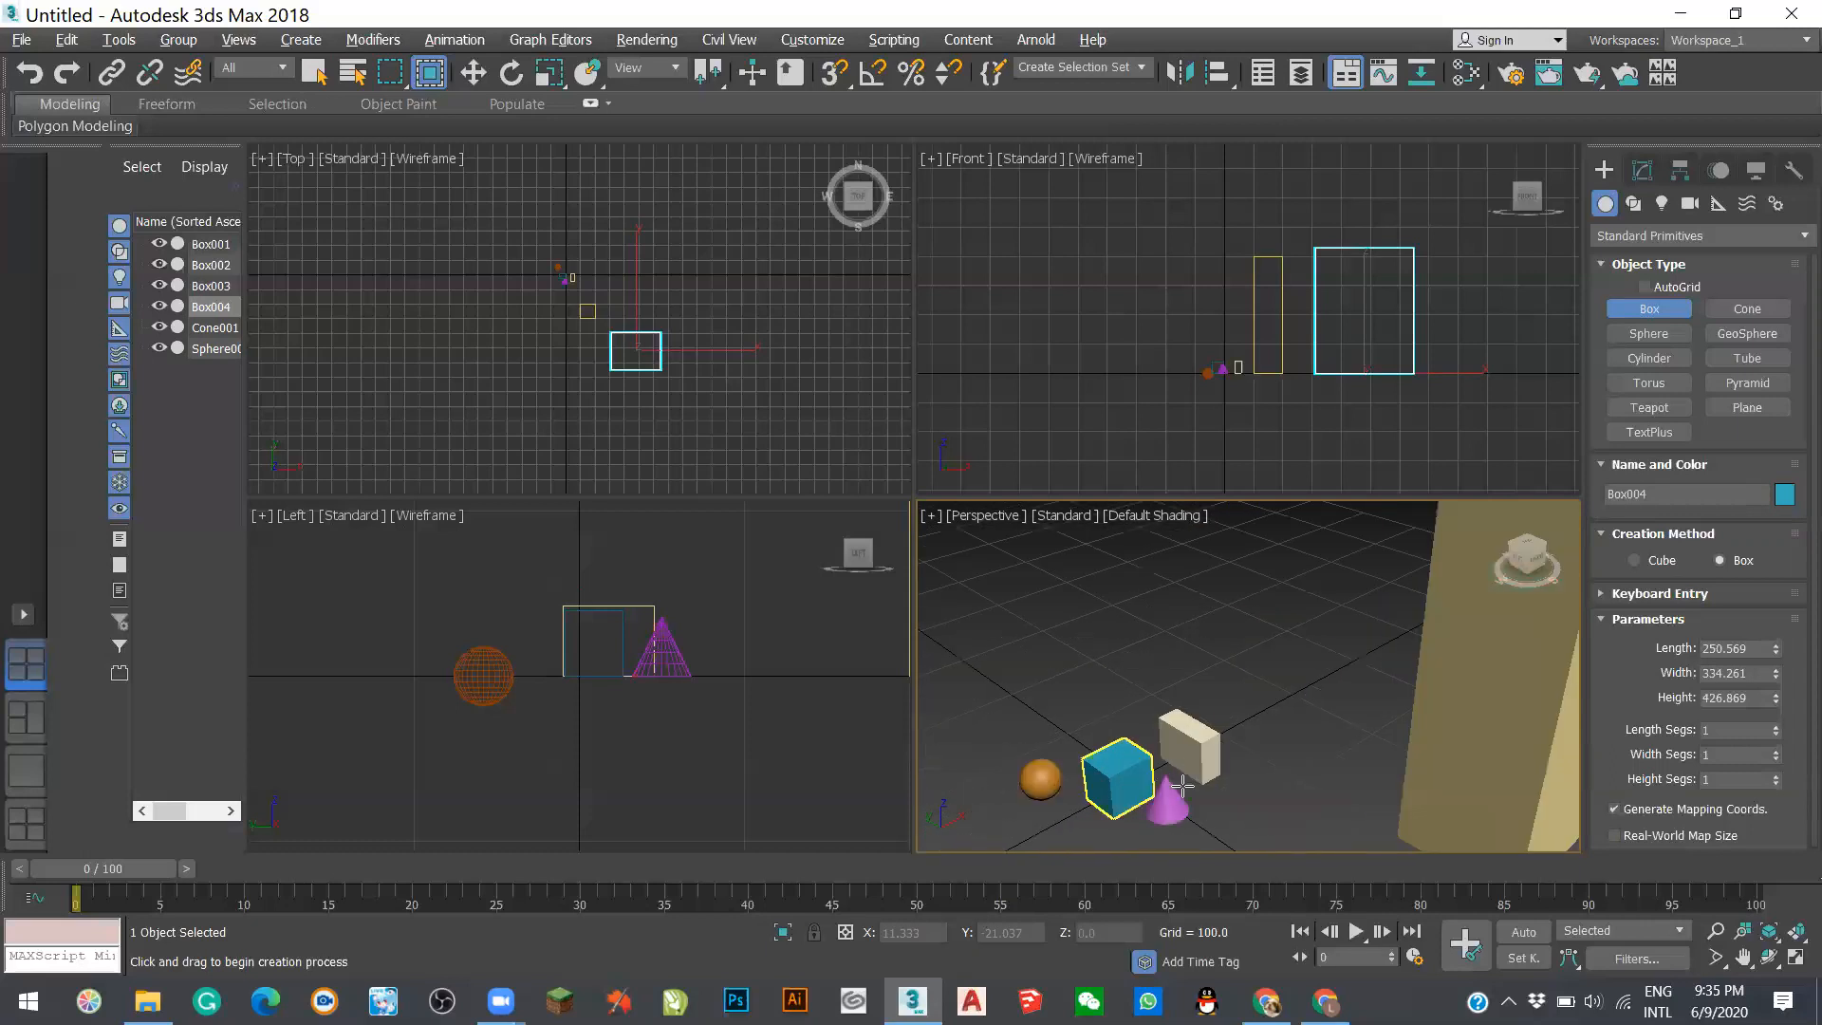
scroll(1182, 786, down, 3)
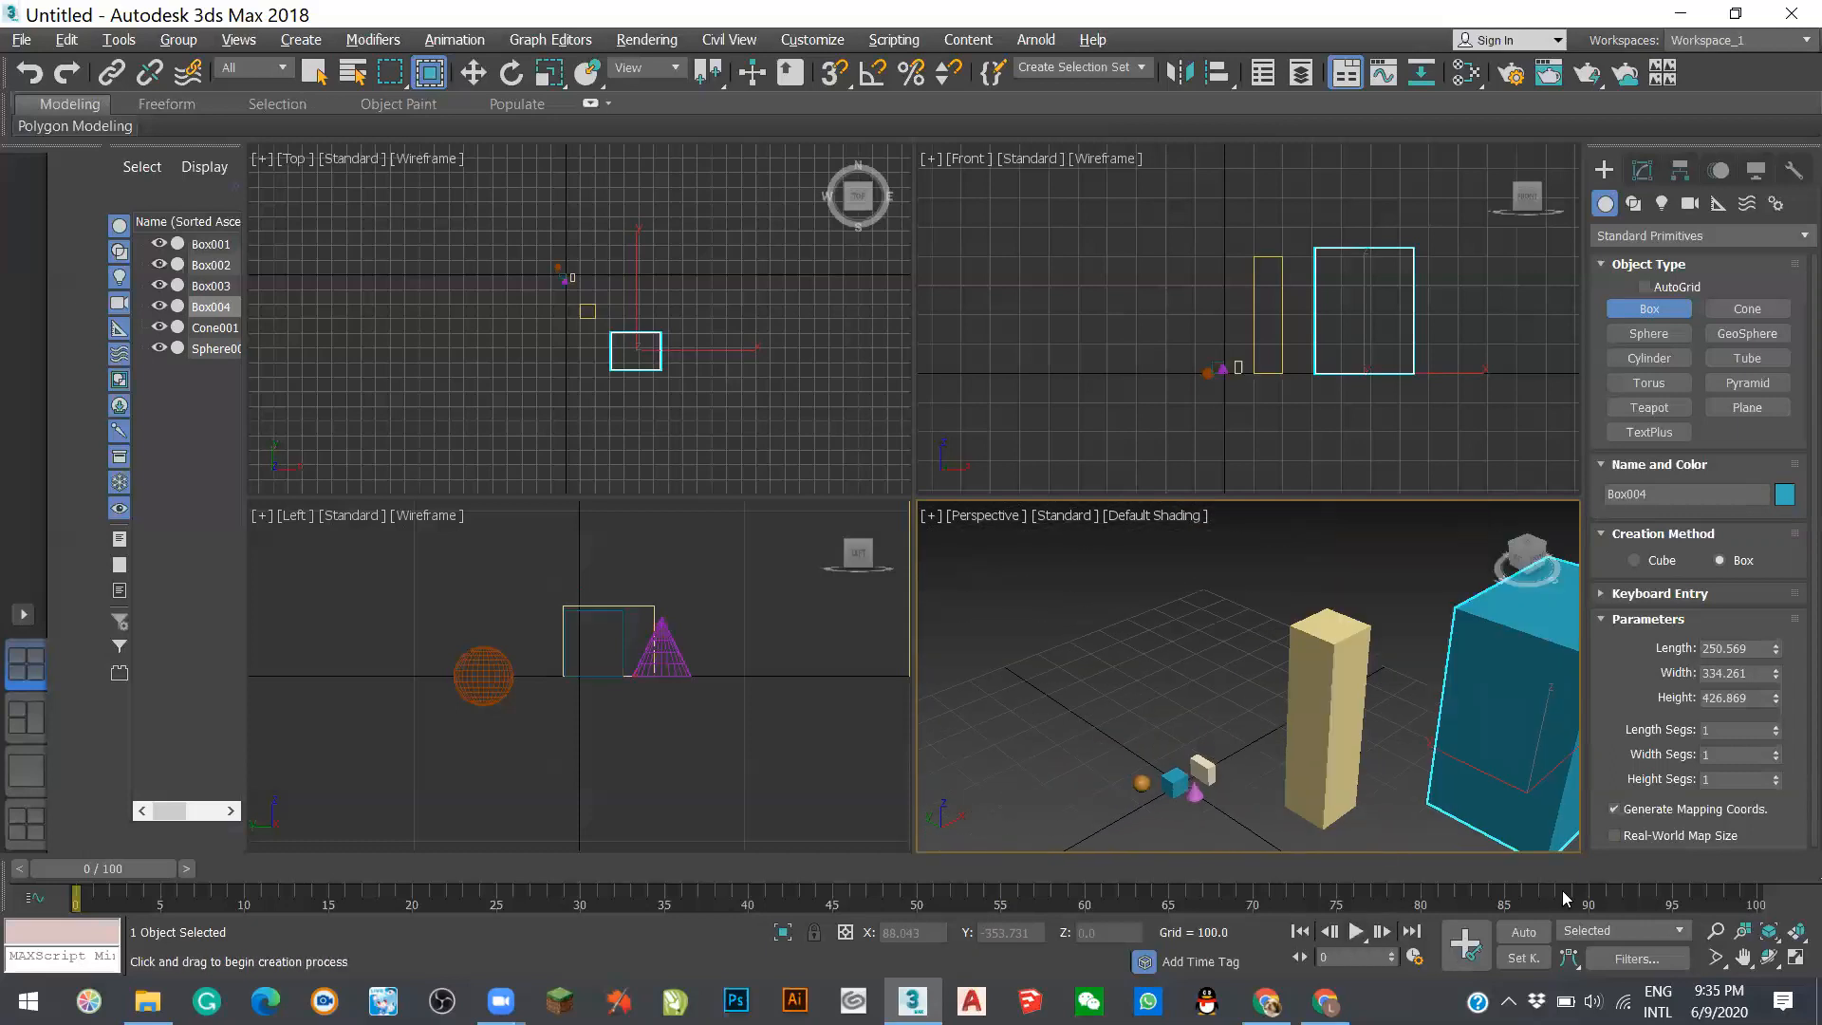
scroll(1254, 506, down, 2)
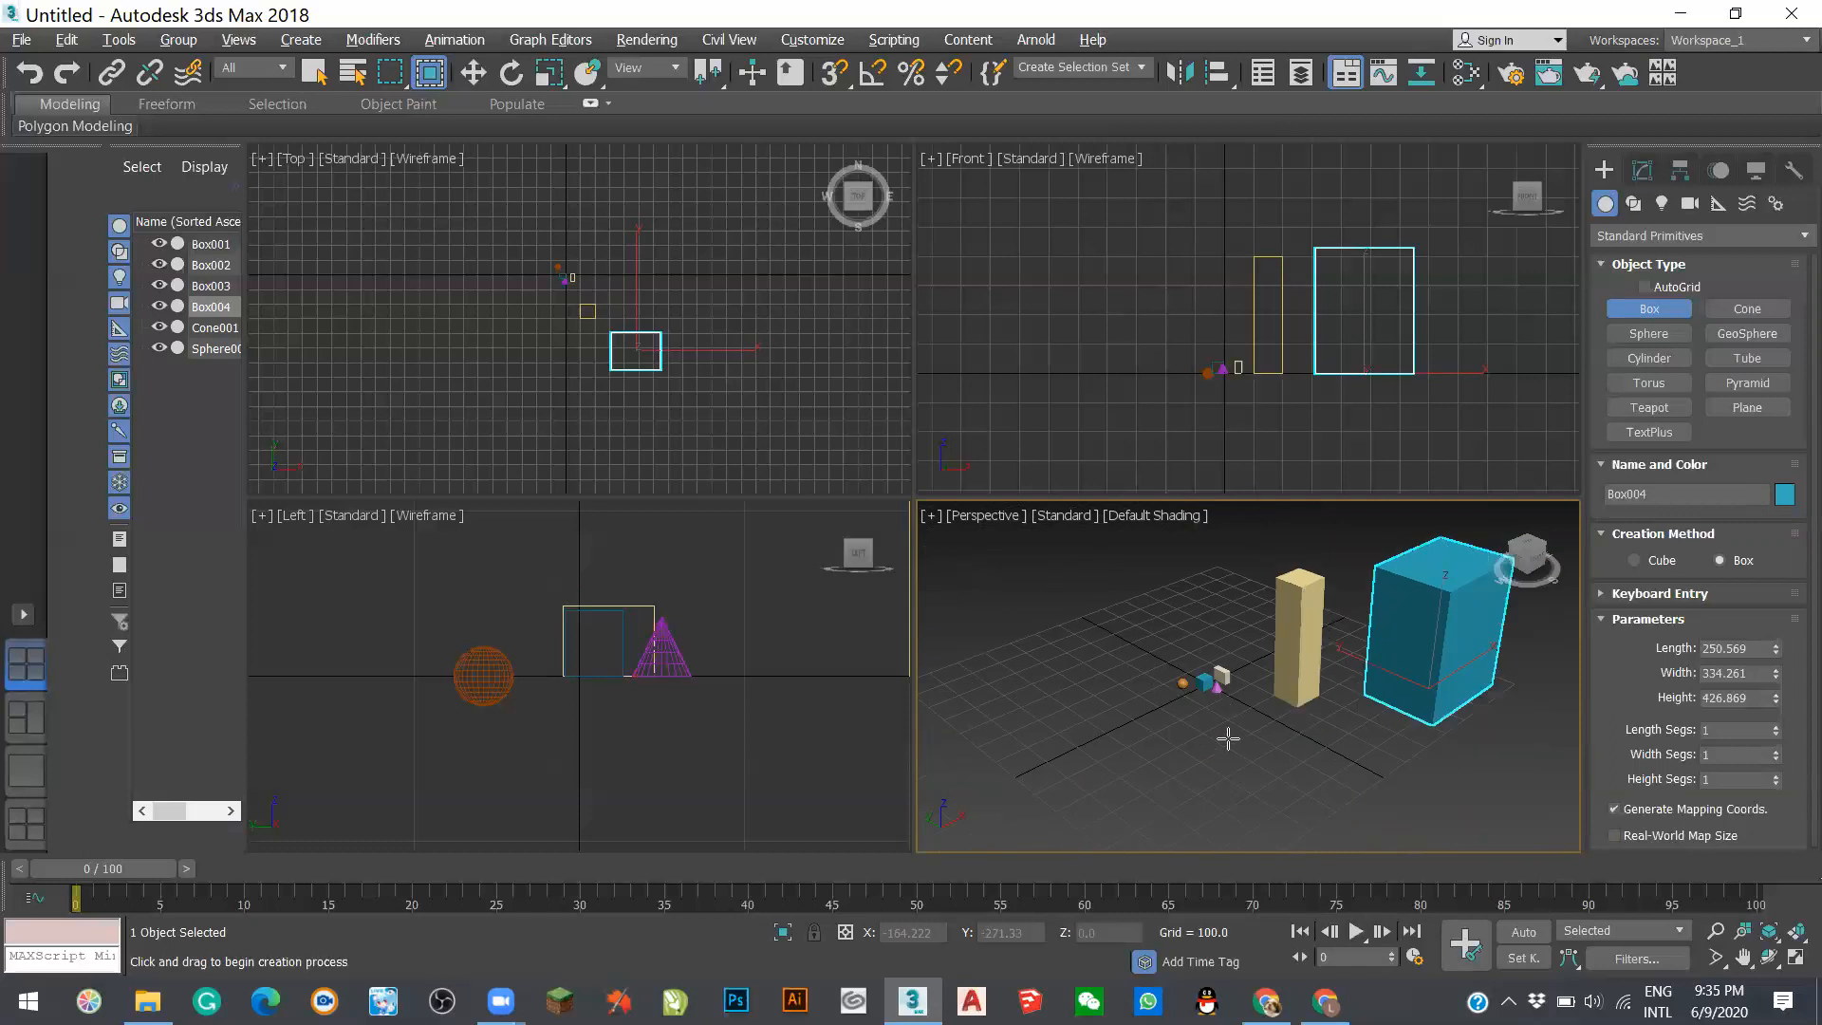
middle_drag(1229, 738, 1078, 728)
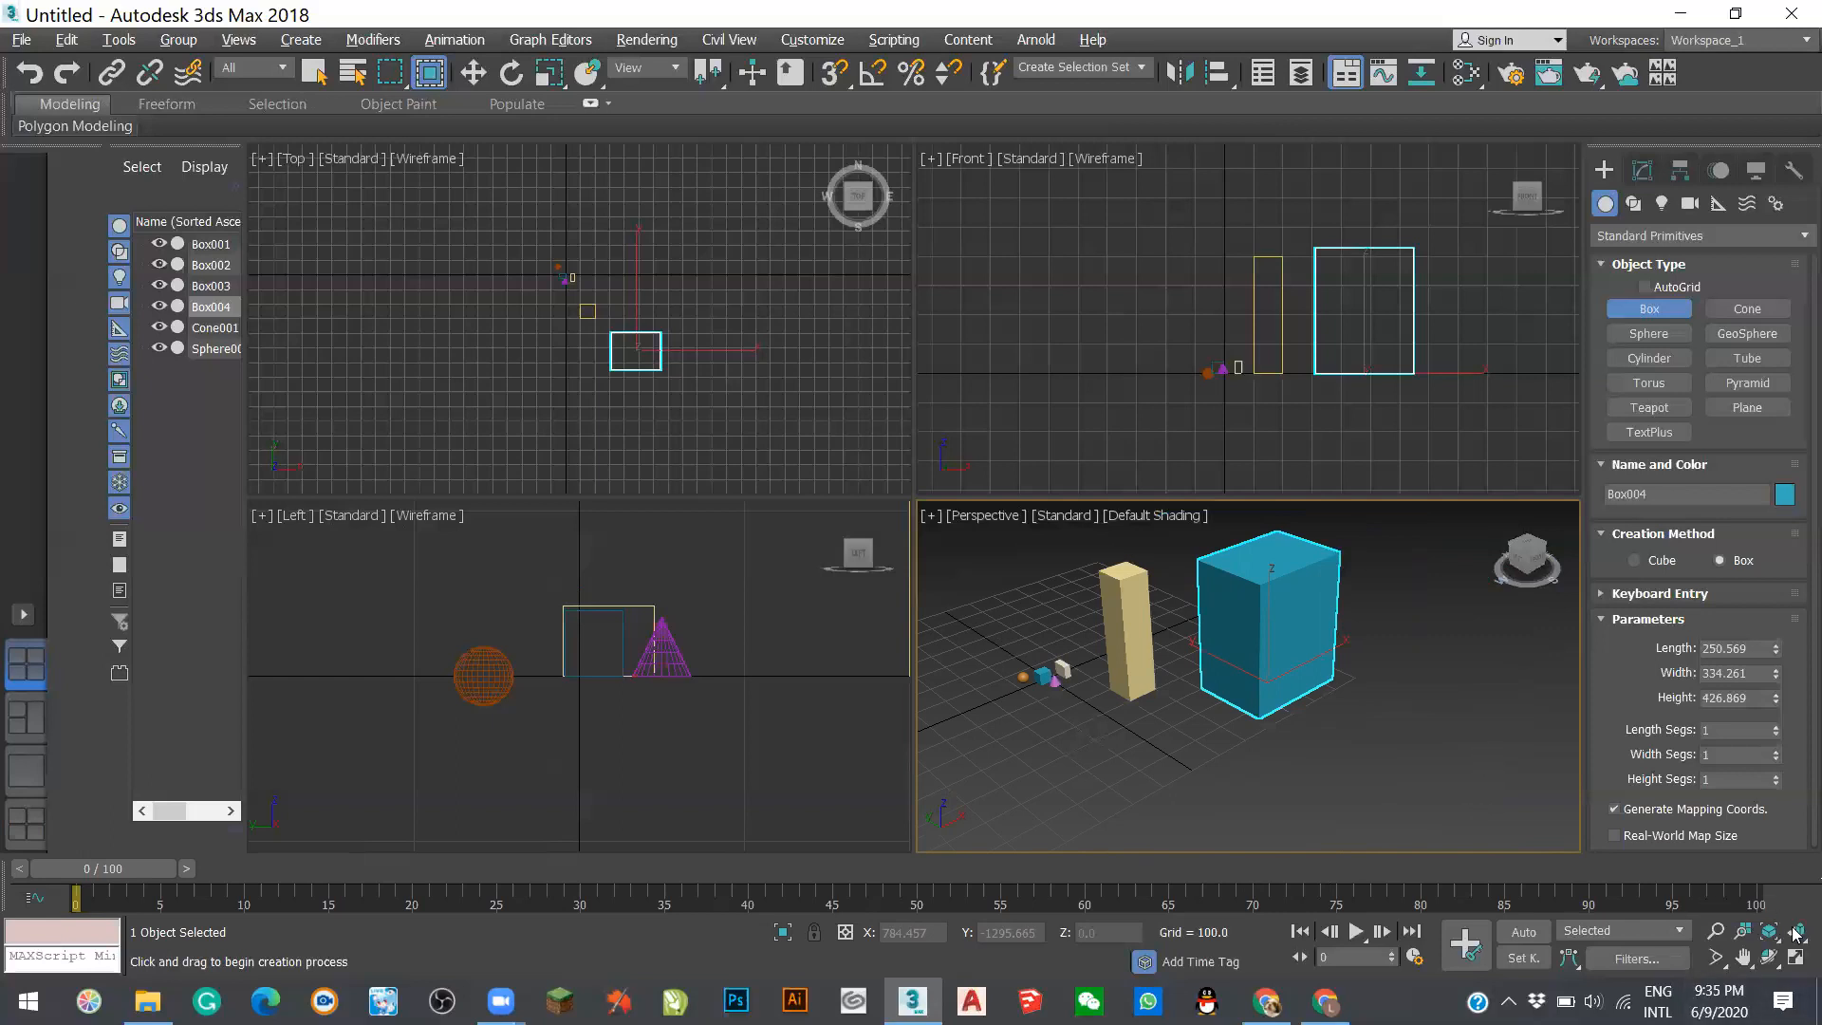
- Try the Zoom tool in the Perspective view, moving slightly closer to the boxes, and return to box creation
click(1718, 931)
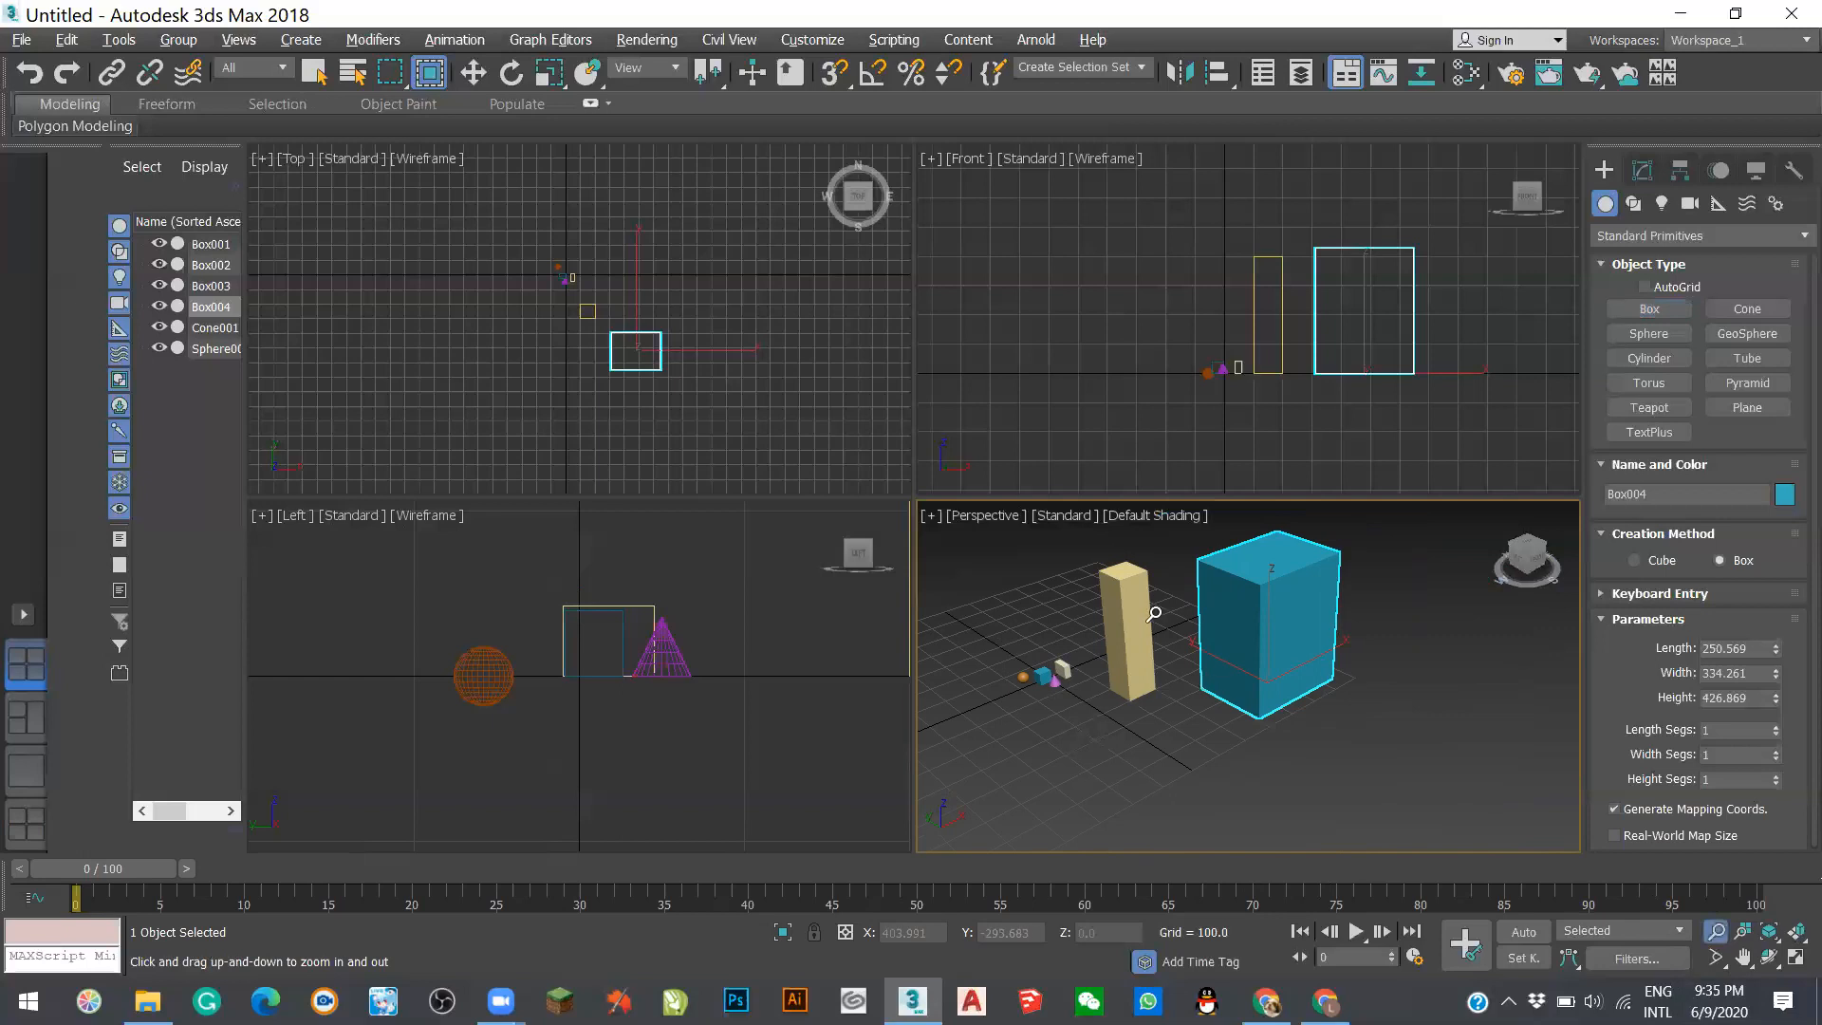
mouse_move(1083, 570)
mouse_down()
mouse_move(1075, 613)
mouse_move(1067, 577)
mouse_move(1131, 673)
mouse_move(1089, 563)
mouse_up()
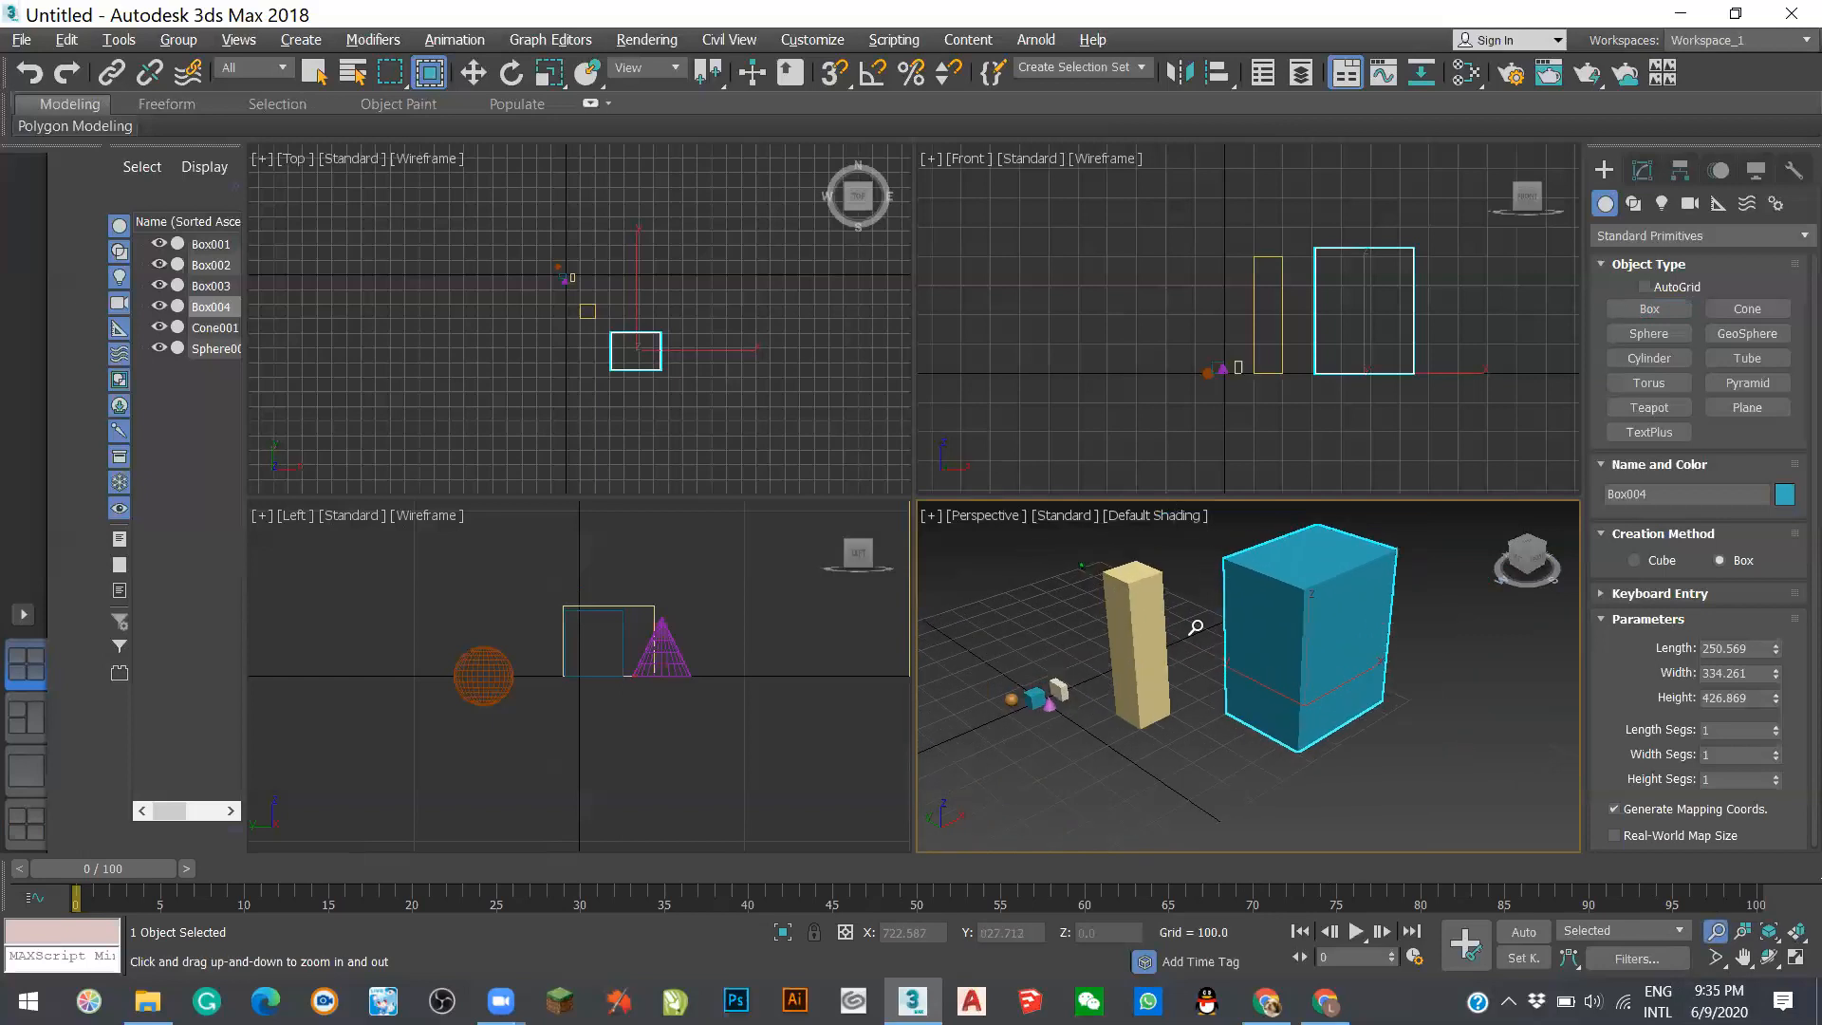
right_click(1310, 784)
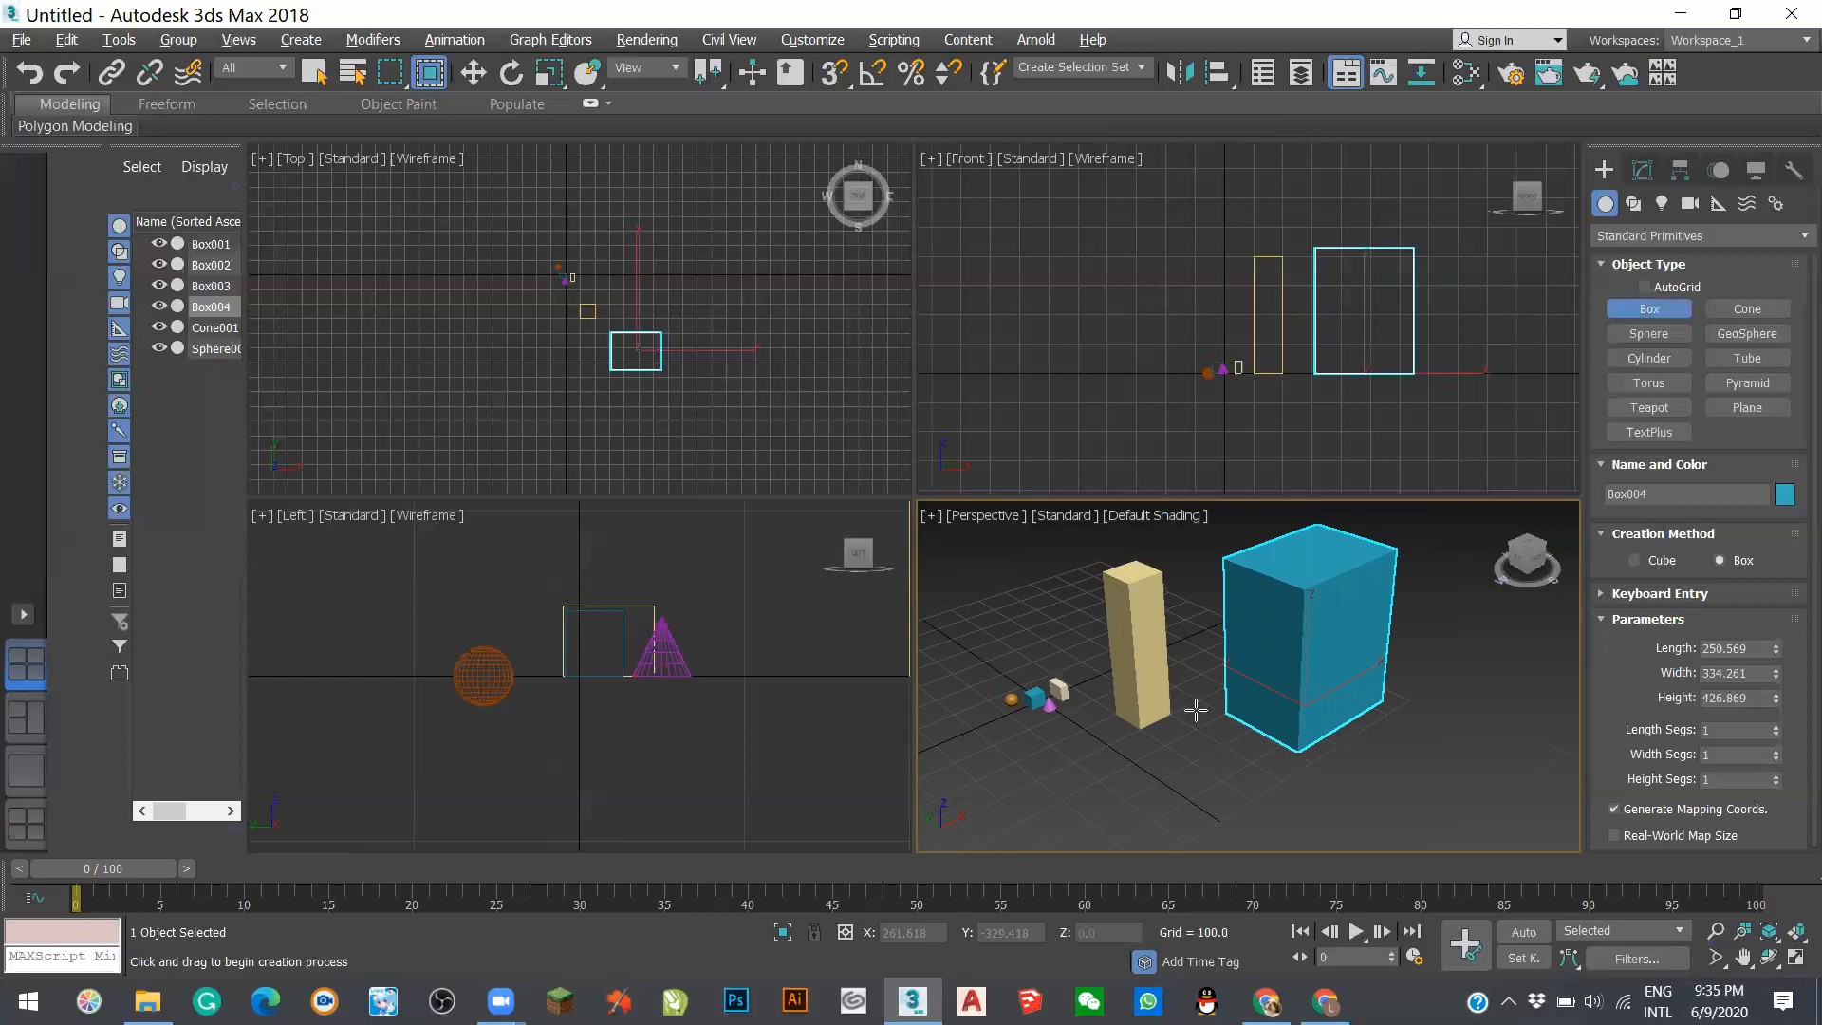
scroll(1196, 711, up, 4)
scroll(1196, 711, down, 5)
click(1720, 935)
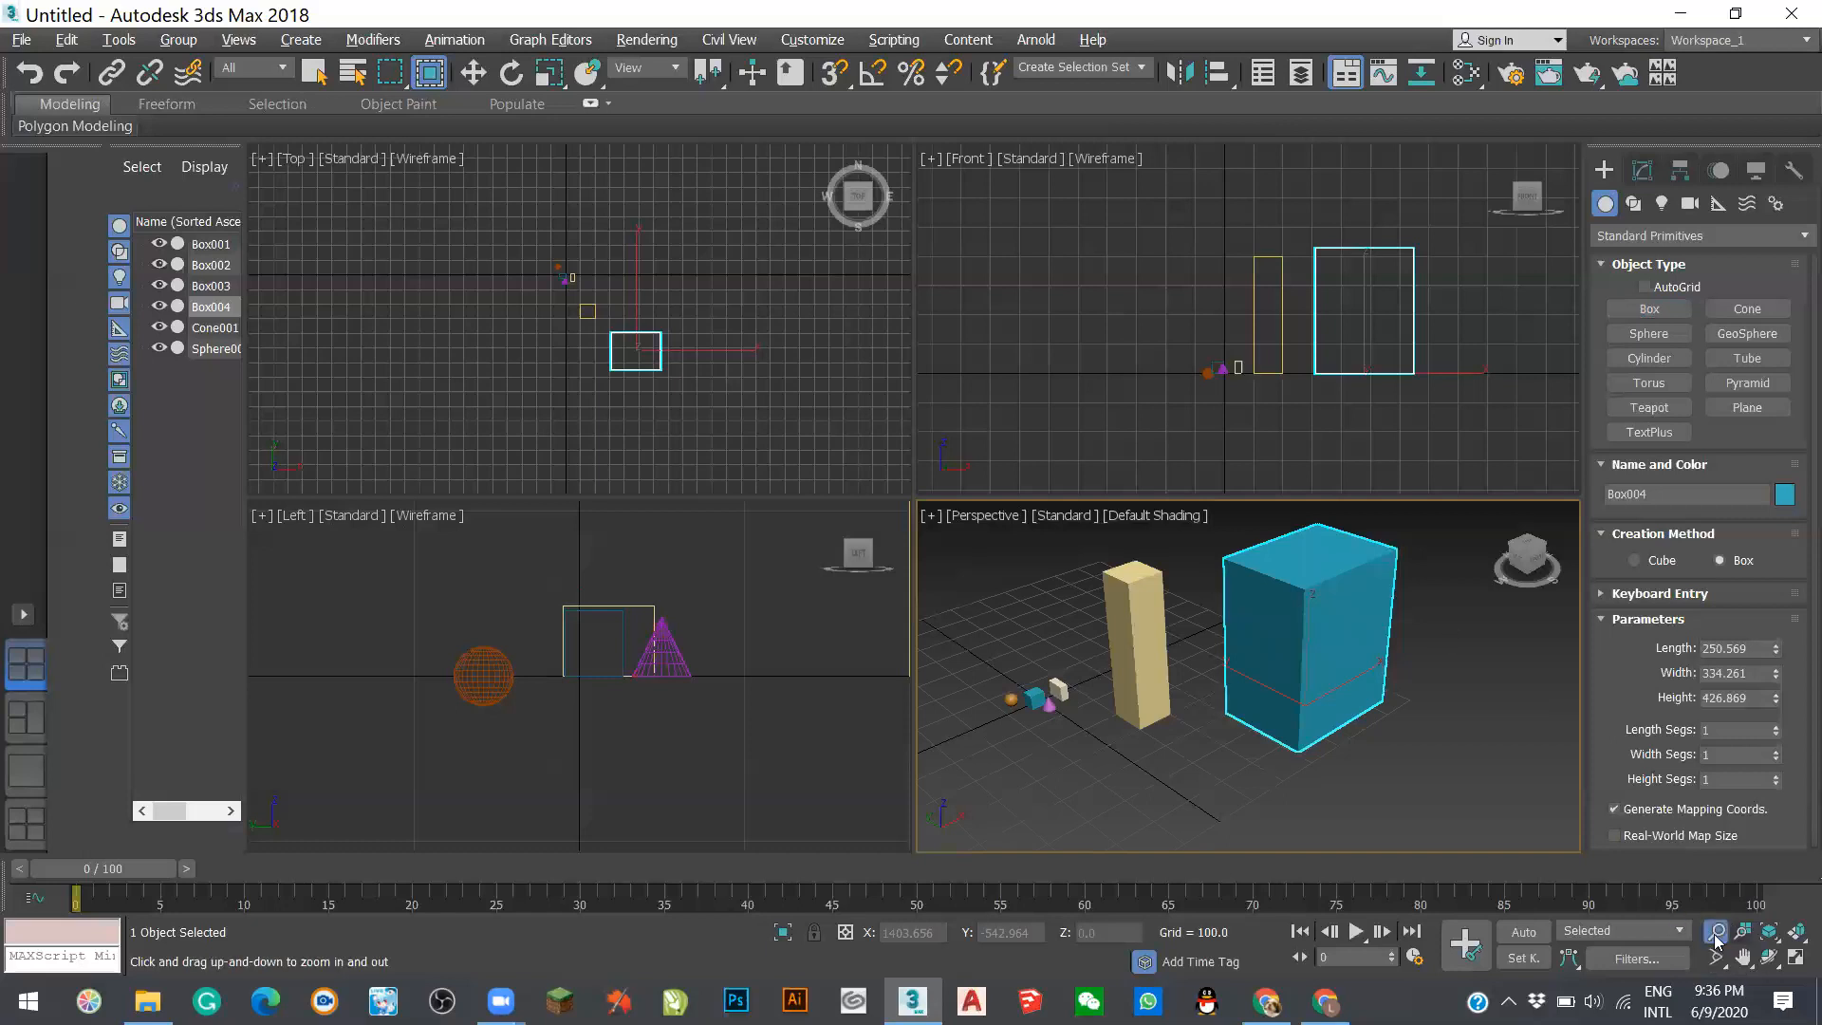
right_click(1384, 716)
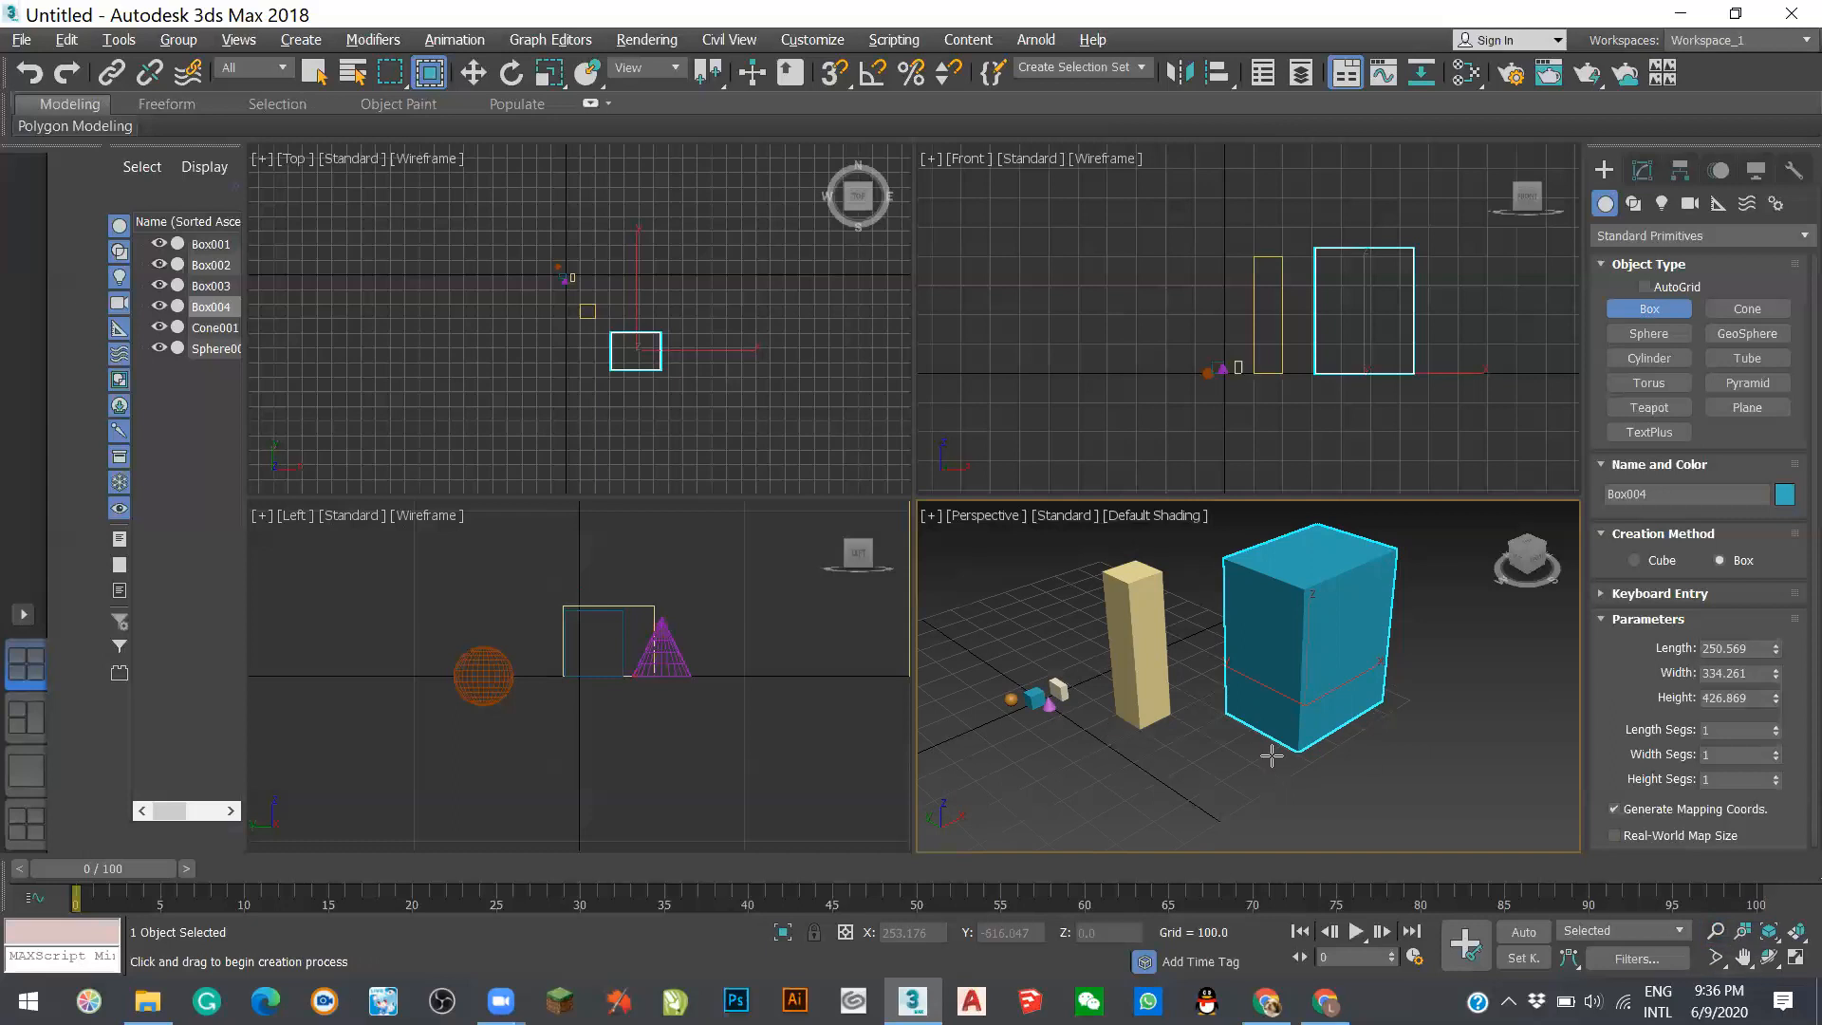
- Zoom the Perspective view in and out to examine the tall box and the large blue box at different distances
scroll(1294, 765, down, 2)
scroll(1294, 765, up, 3)
scroll(1132, 684, up, 3)
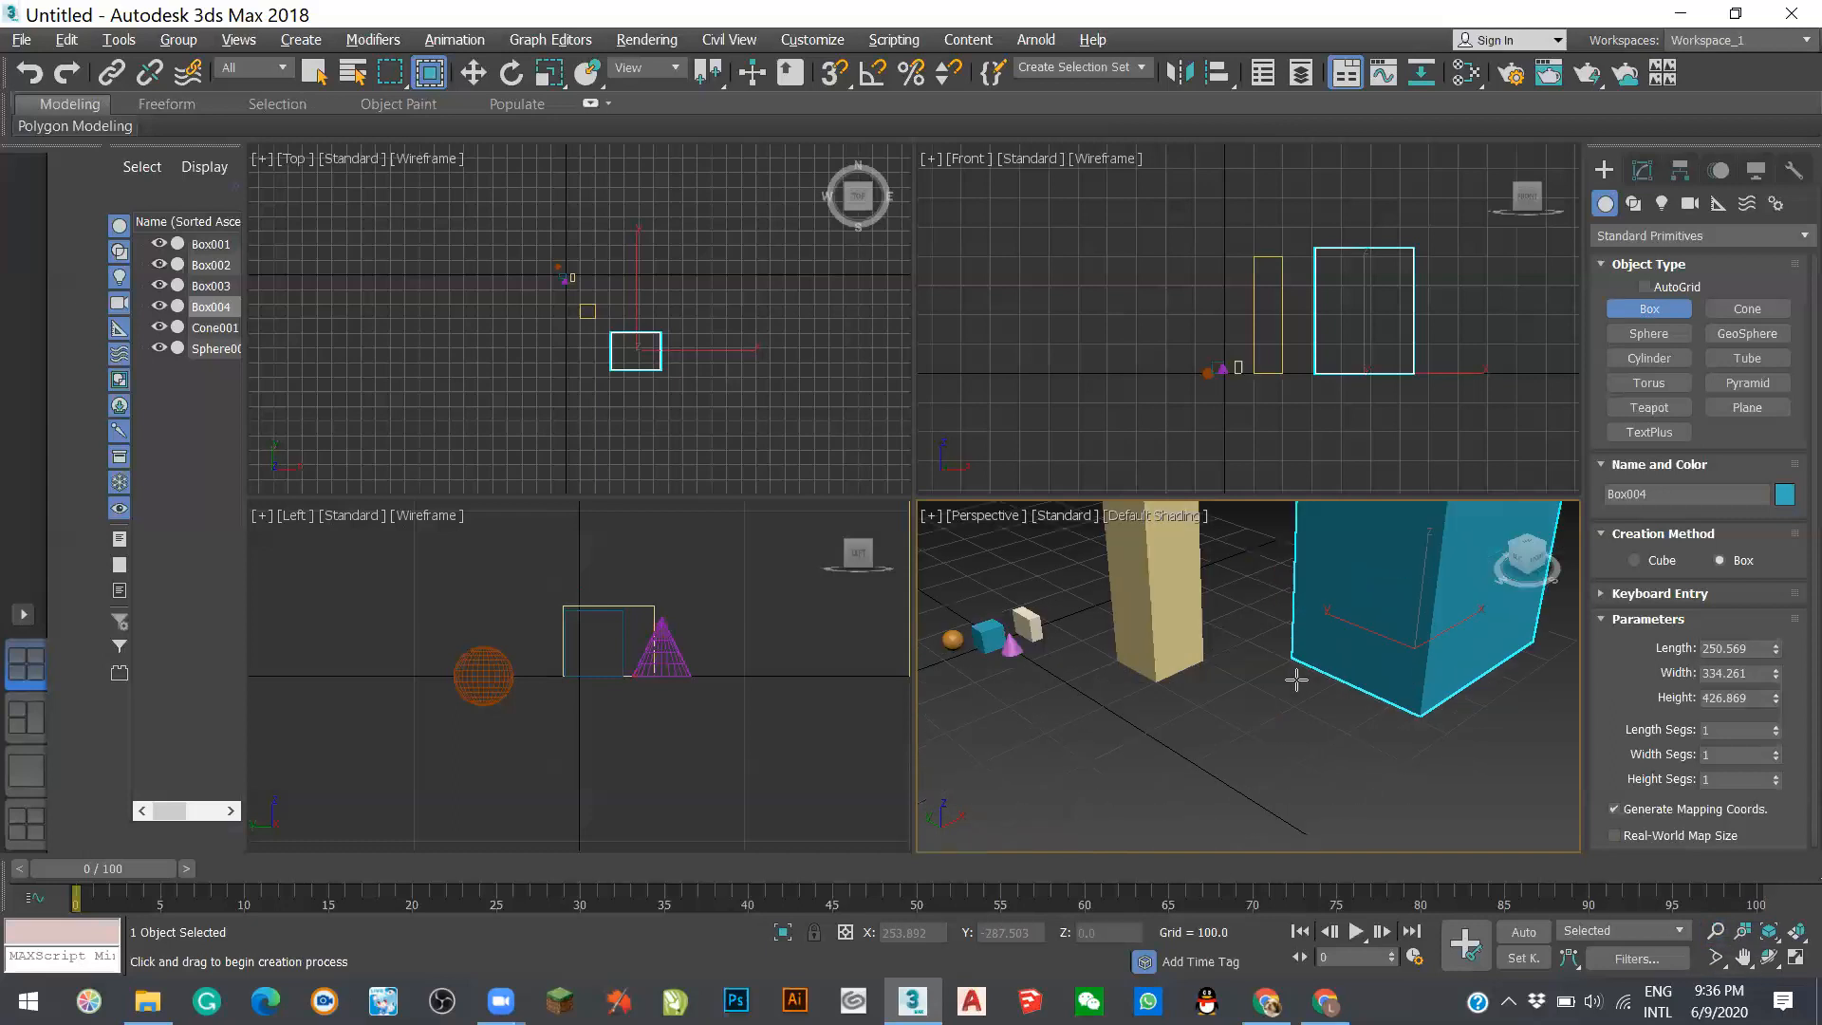
scroll(1297, 678, down, 2)
scroll(1245, 724, up, 4)
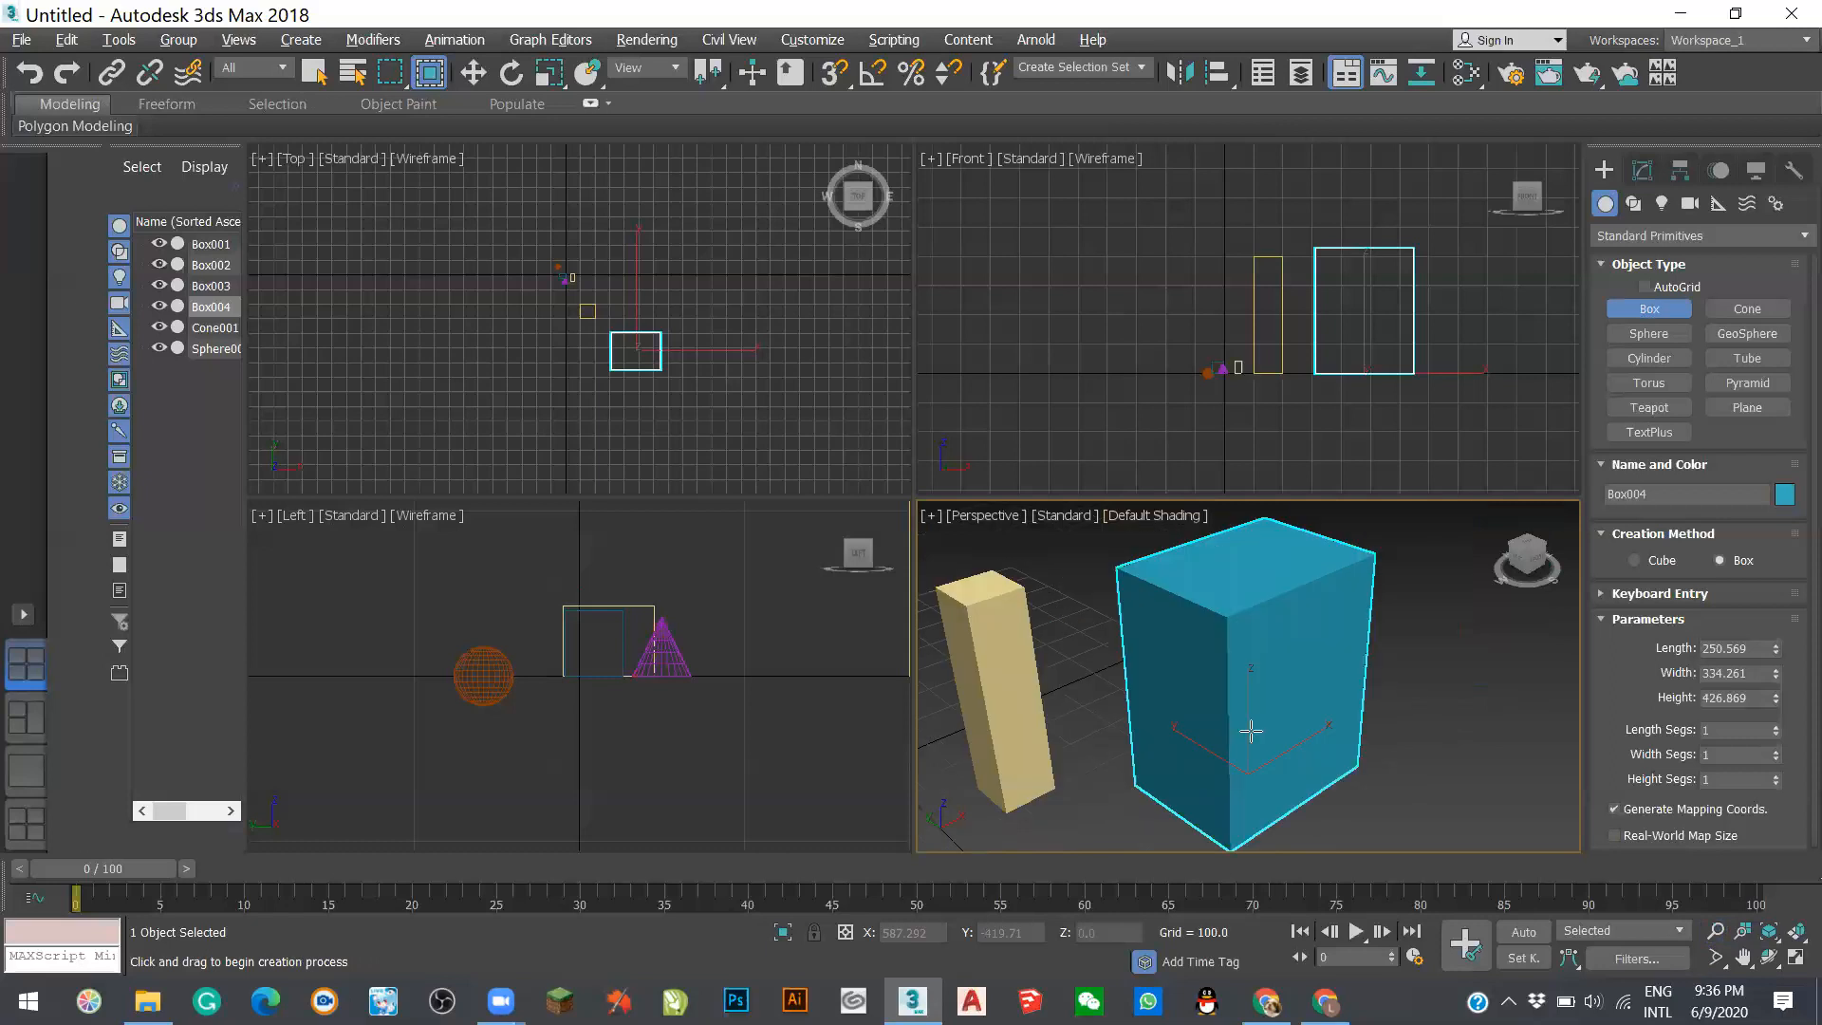
scroll(1468, 733, down, 4)
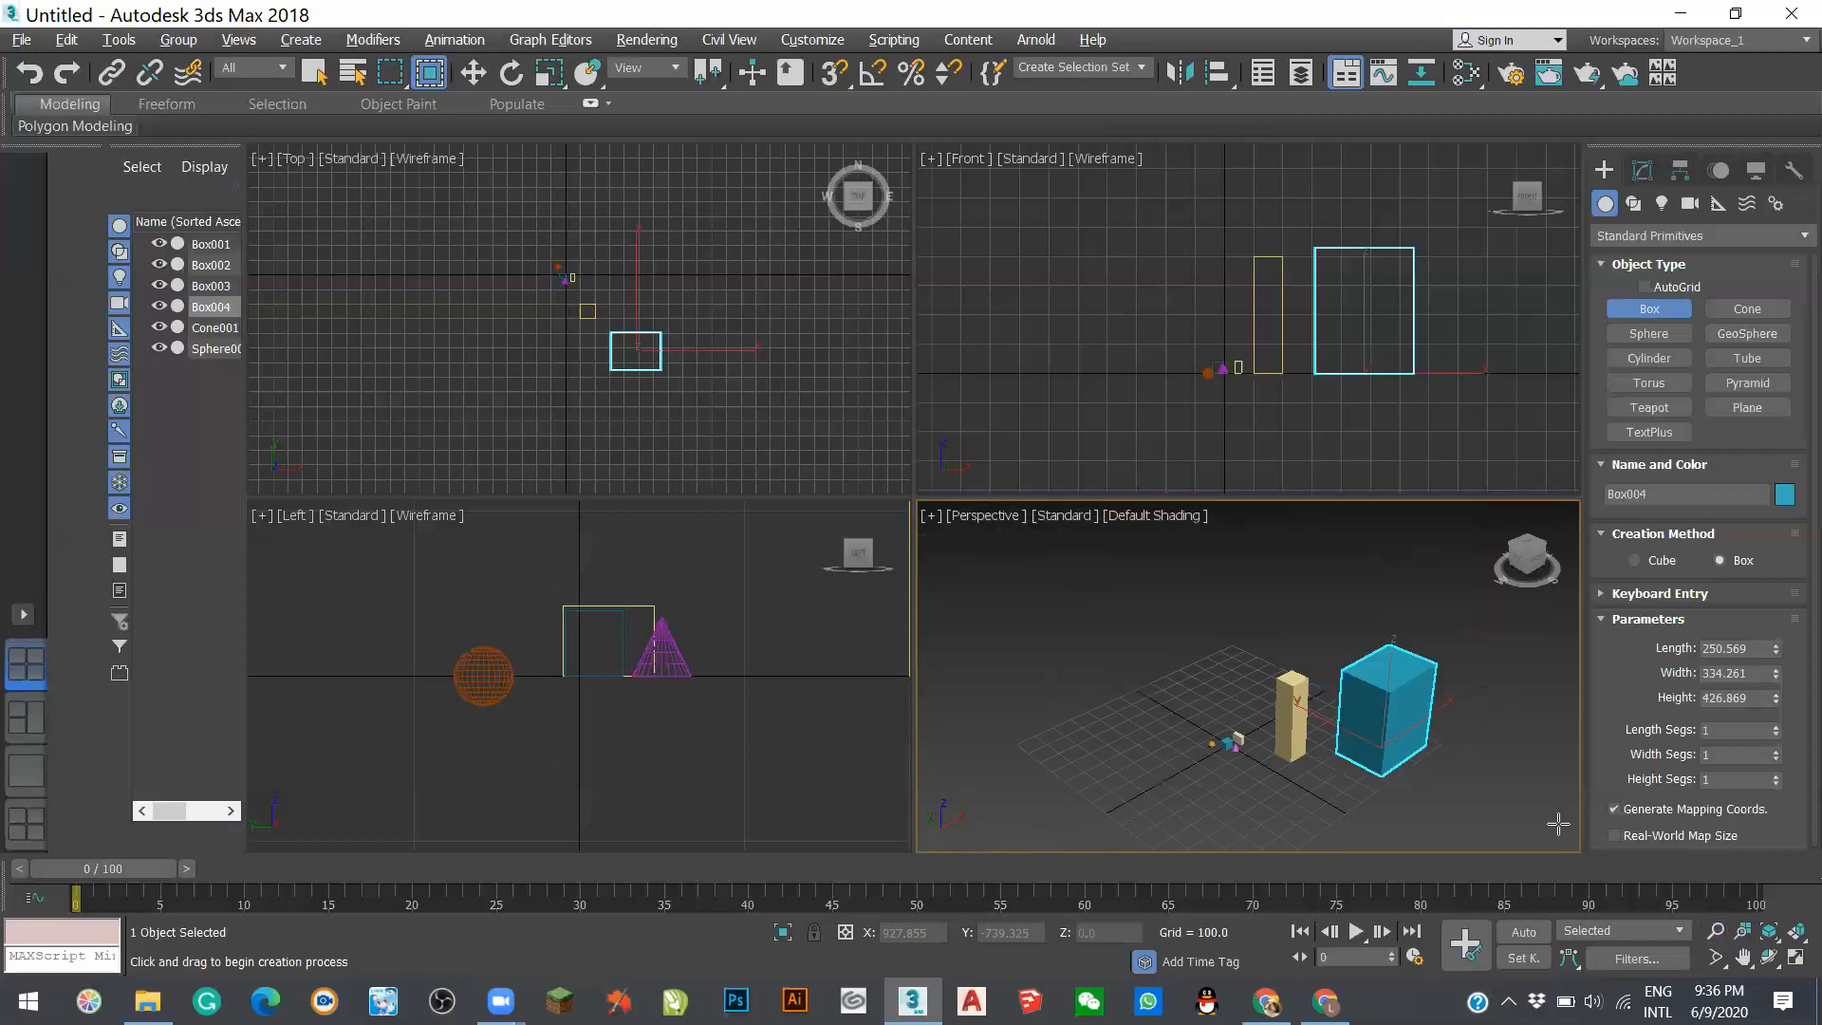
- Try the Zoom All tool to move closer to the objects in all four viewports at once
click(1746, 933)
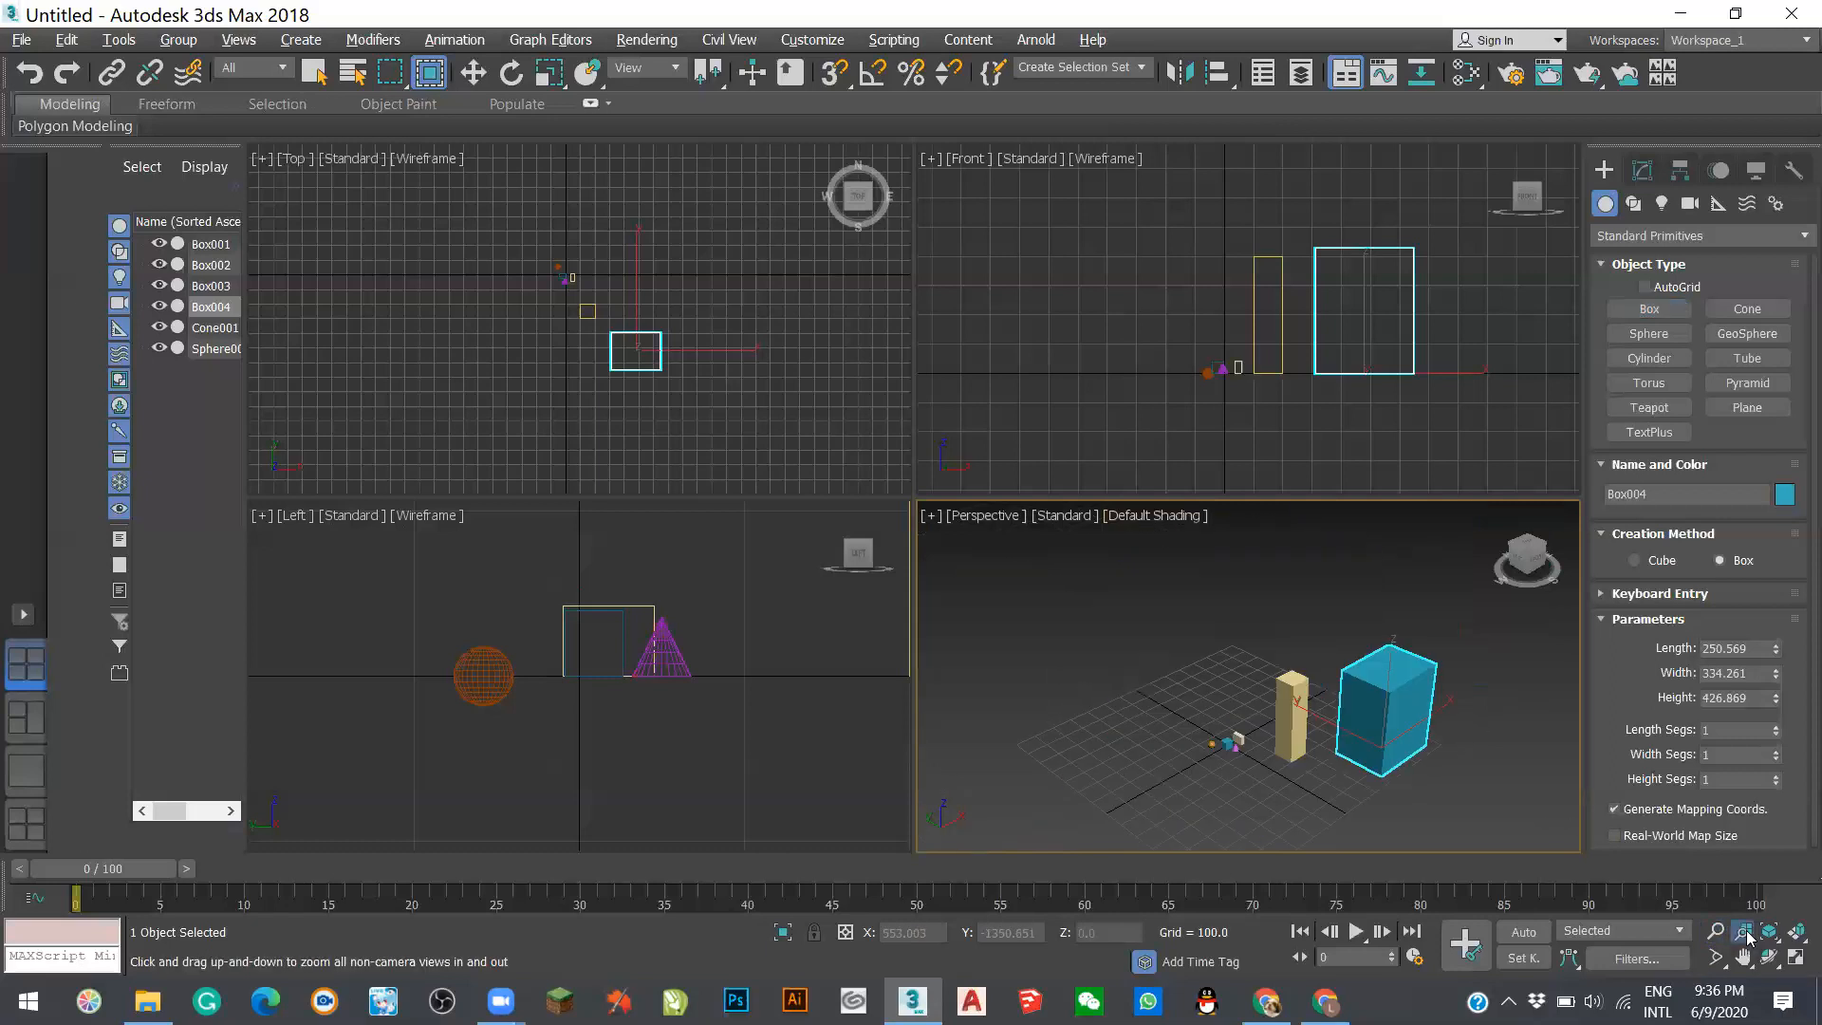
drag(1330, 742, 1330, 734)
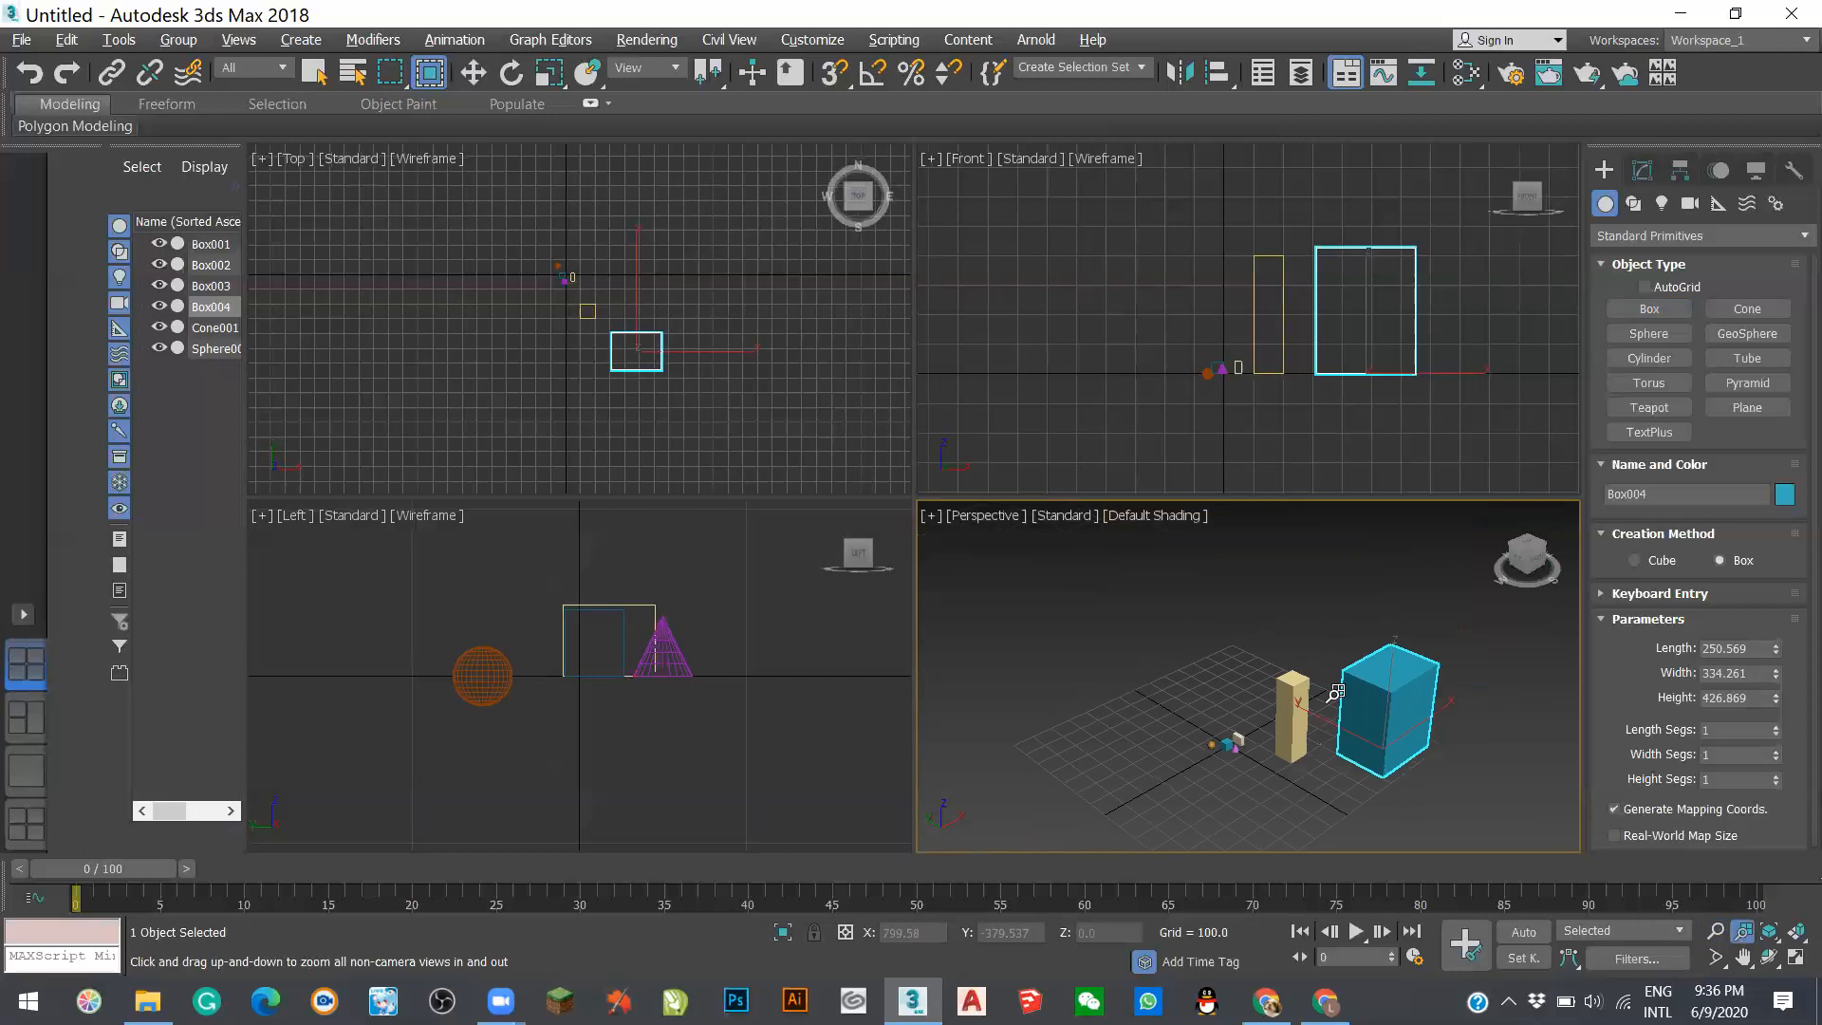
drag(1265, 670, 1432, 698)
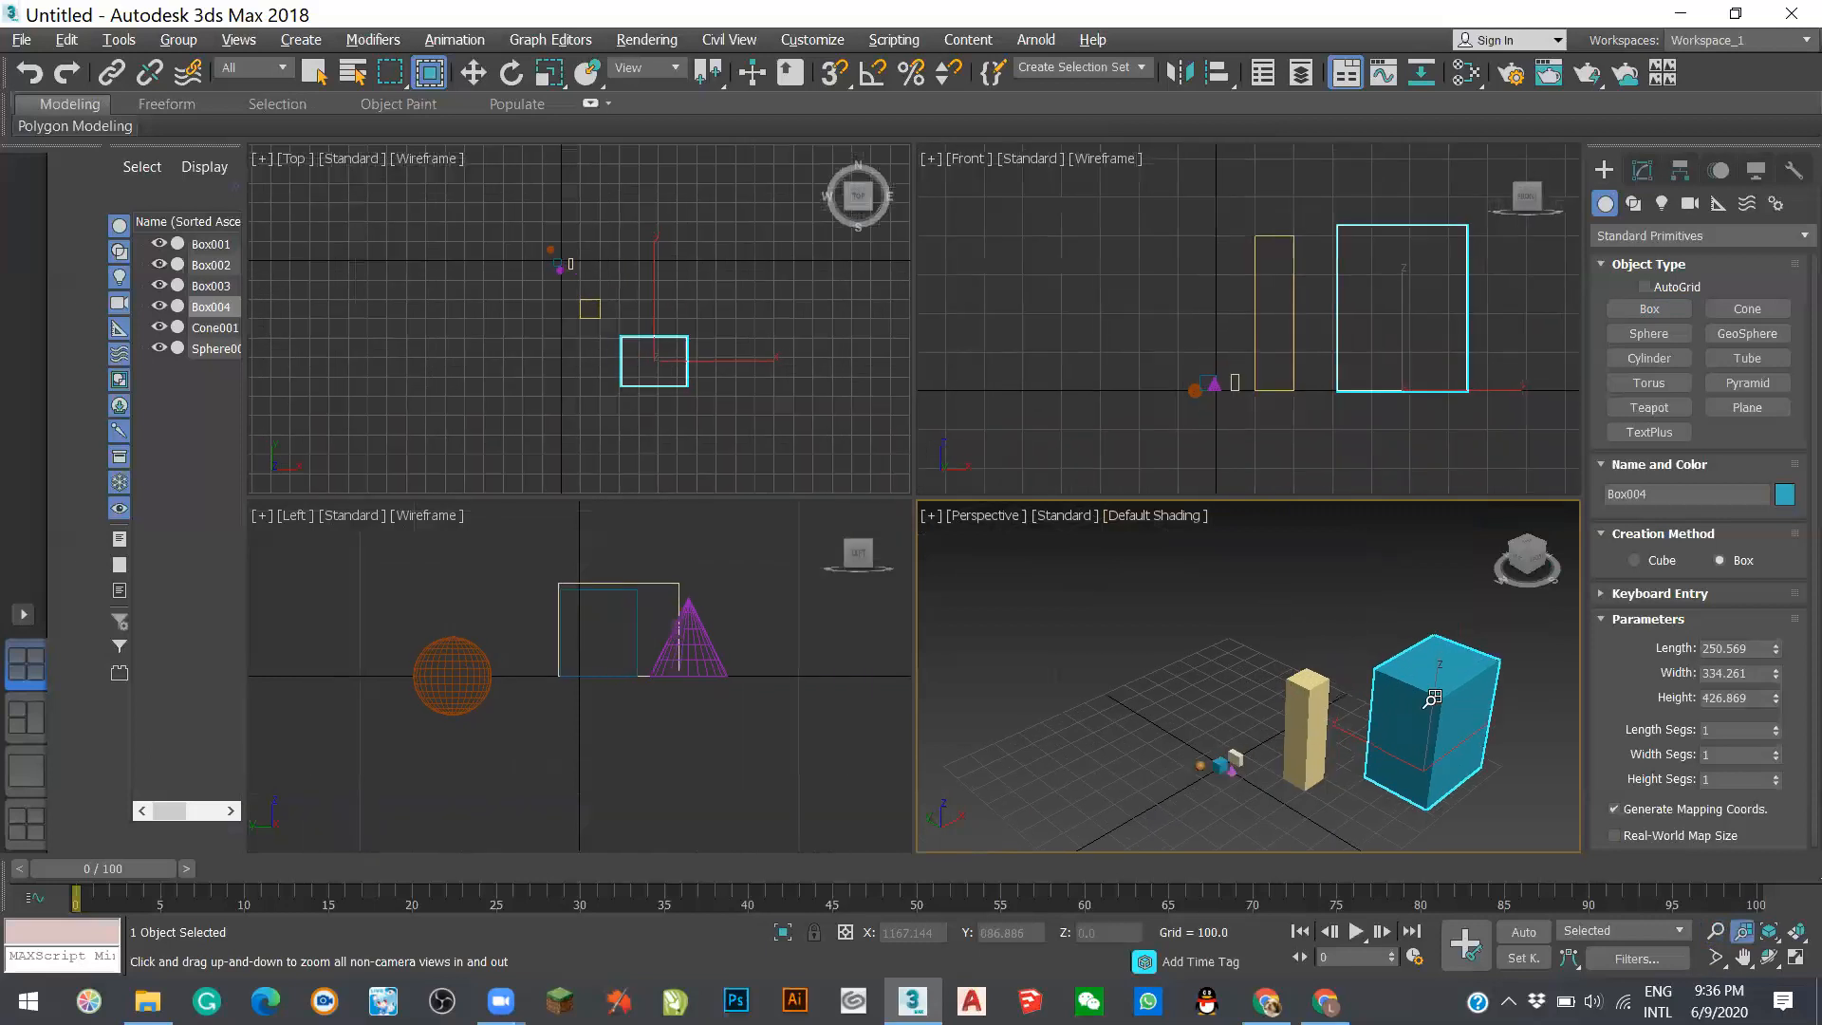
click(1744, 933)
click(1743, 934)
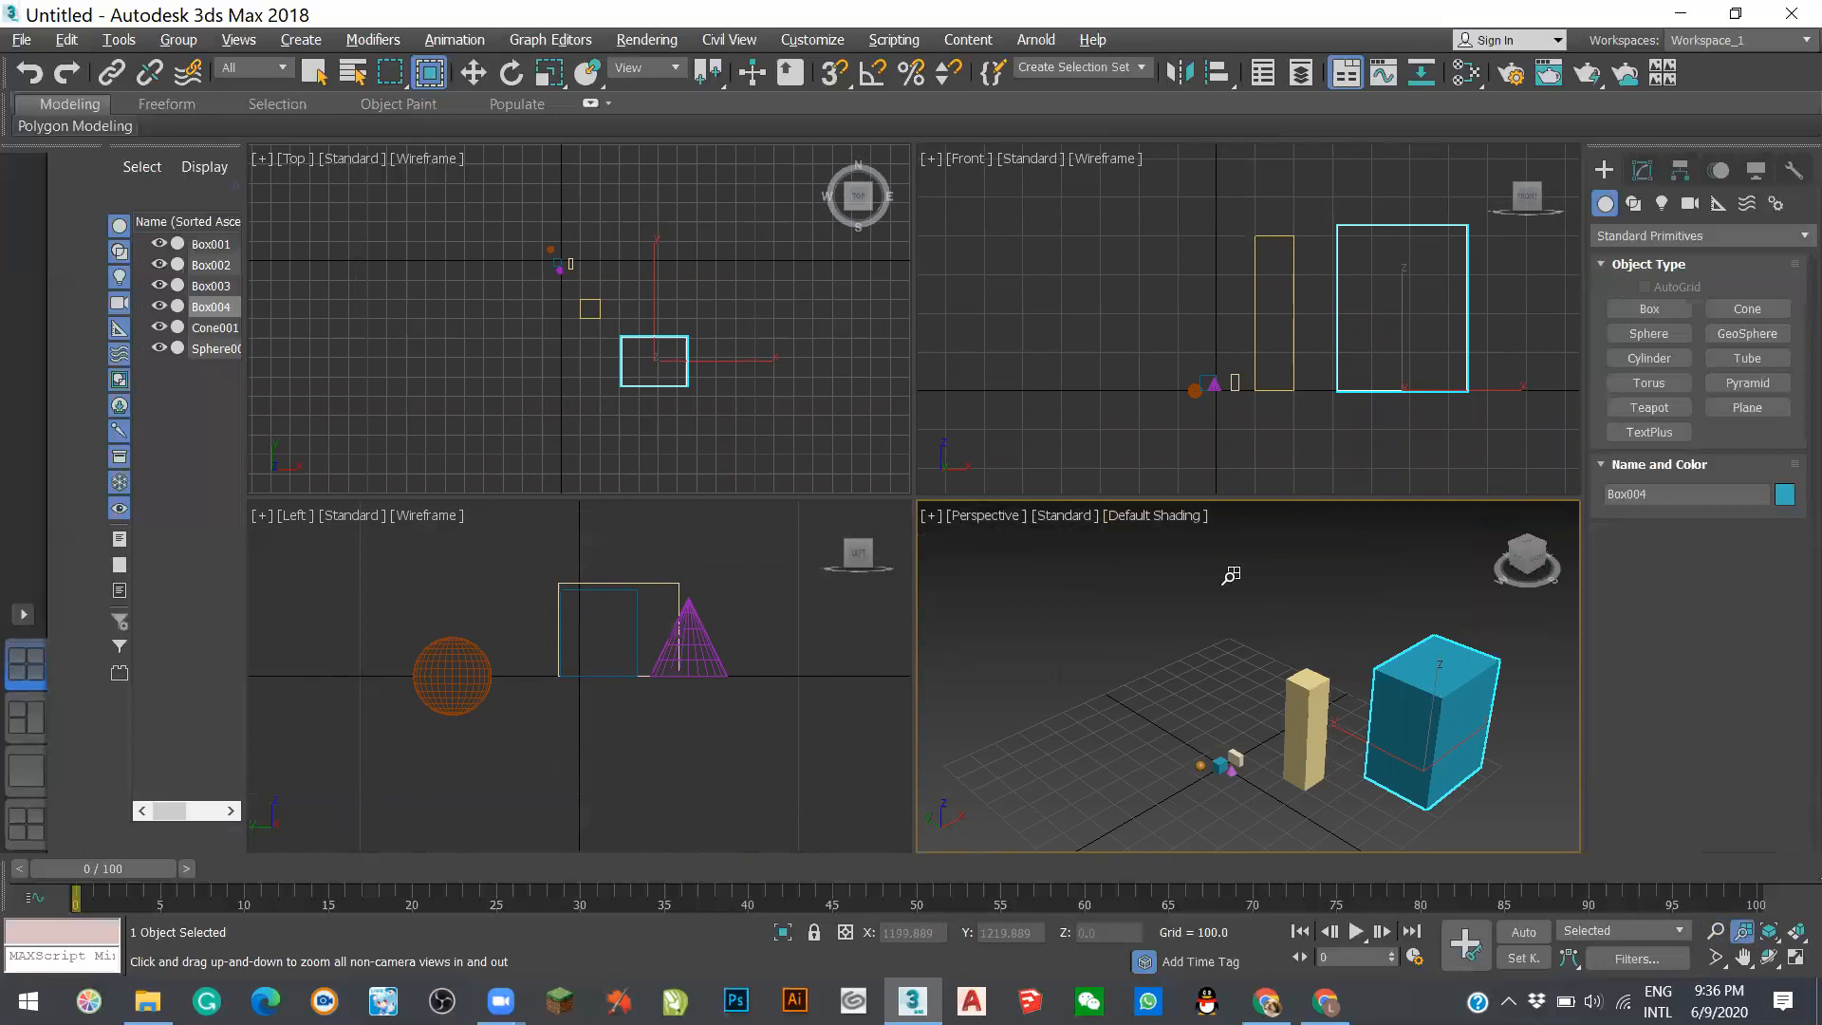
- Leave Zoom All, clear the selection, and pan and zoom the Perspective view out to show the whole grid
right_click(1211, 613)
click(1204, 691)
middle_drag(1249, 641, 943, 551)
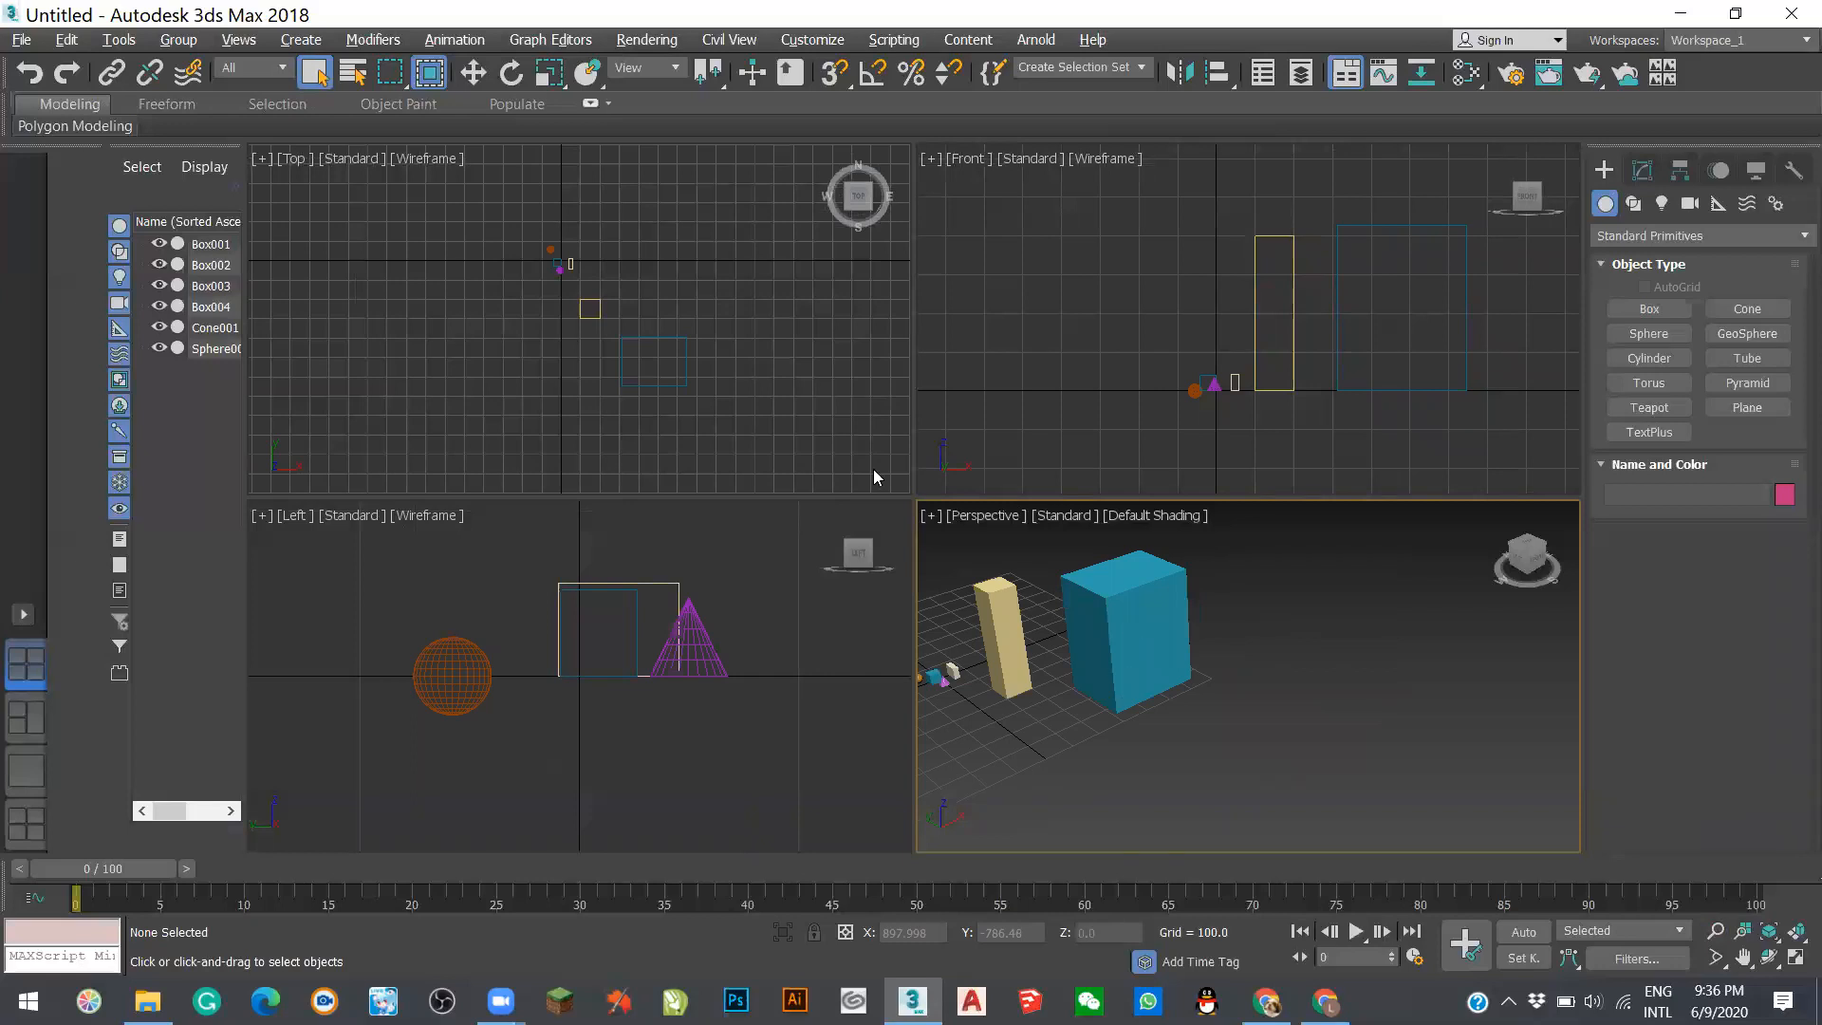
scroll(1441, 691, down, 5)
scroll(1208, 600, up, 2)
scroll(1120, 594, down, 1)
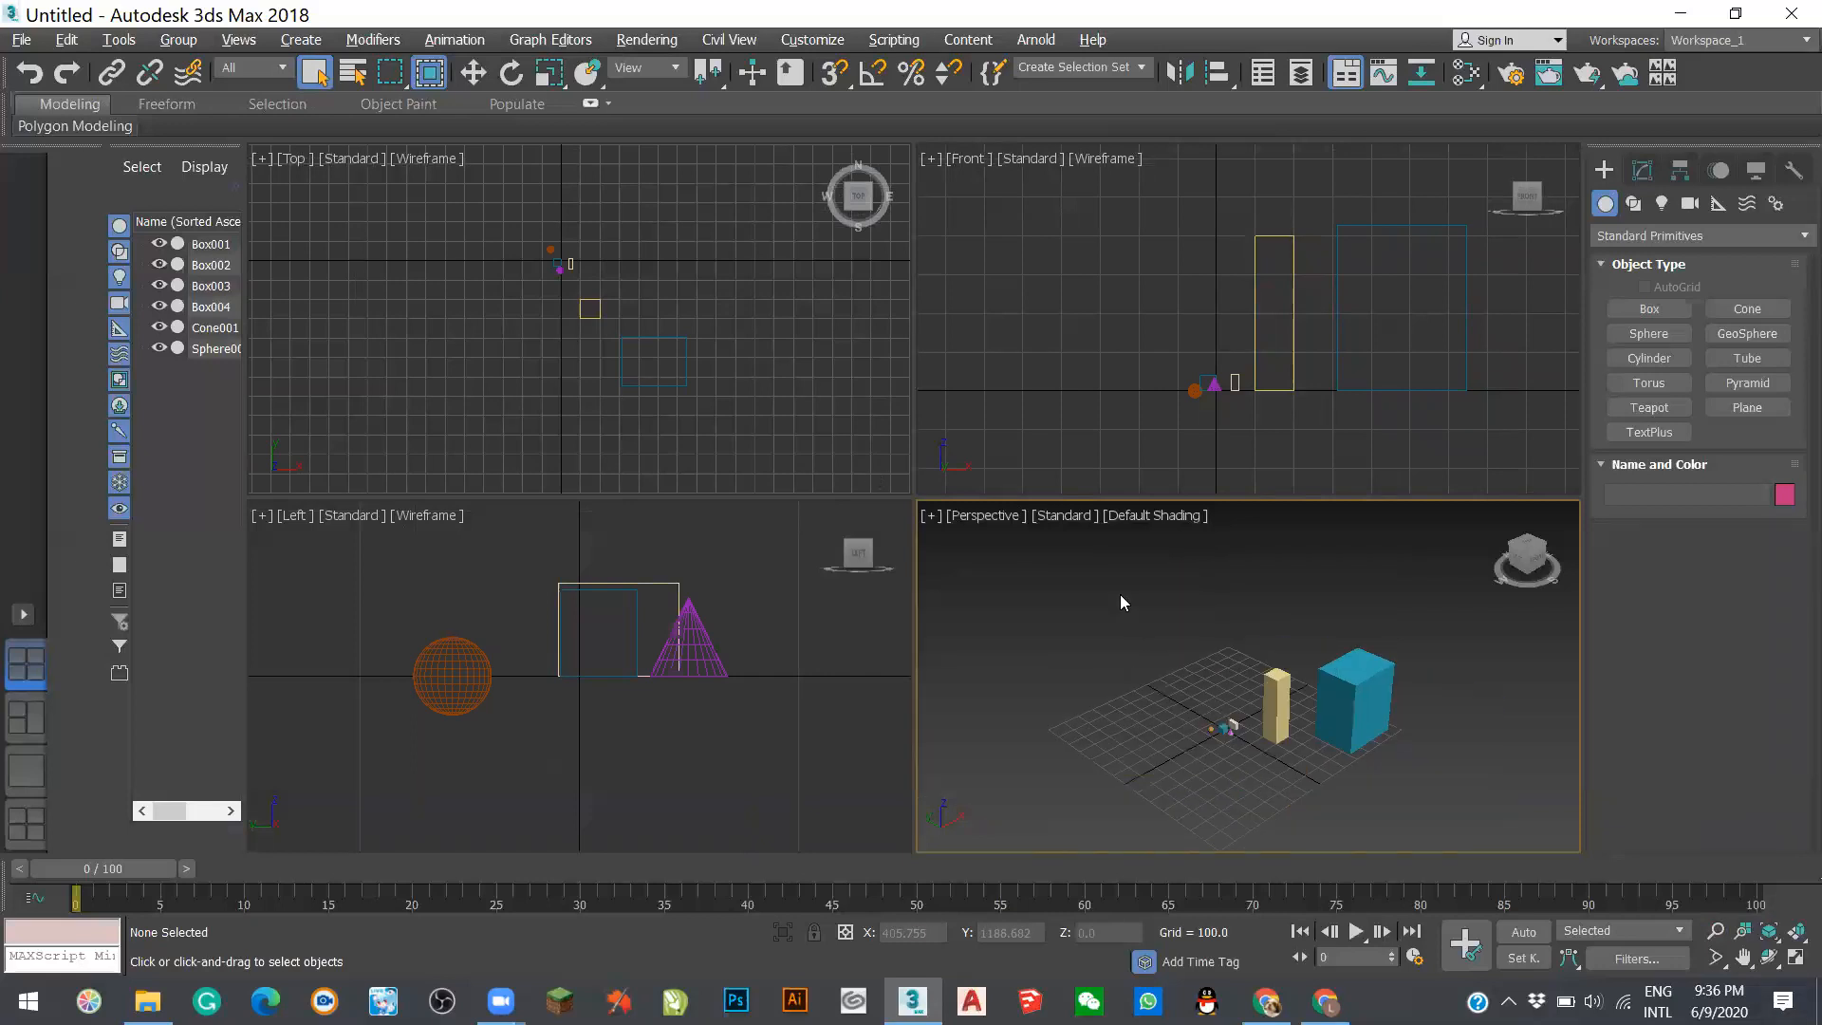
- Select every object in the scene and magnify all four viewports together with Zoom All
key(ctrl+a)
click(1745, 933)
drag(1336, 738, 1382, 669)
click(1797, 933)
click(1743, 933)
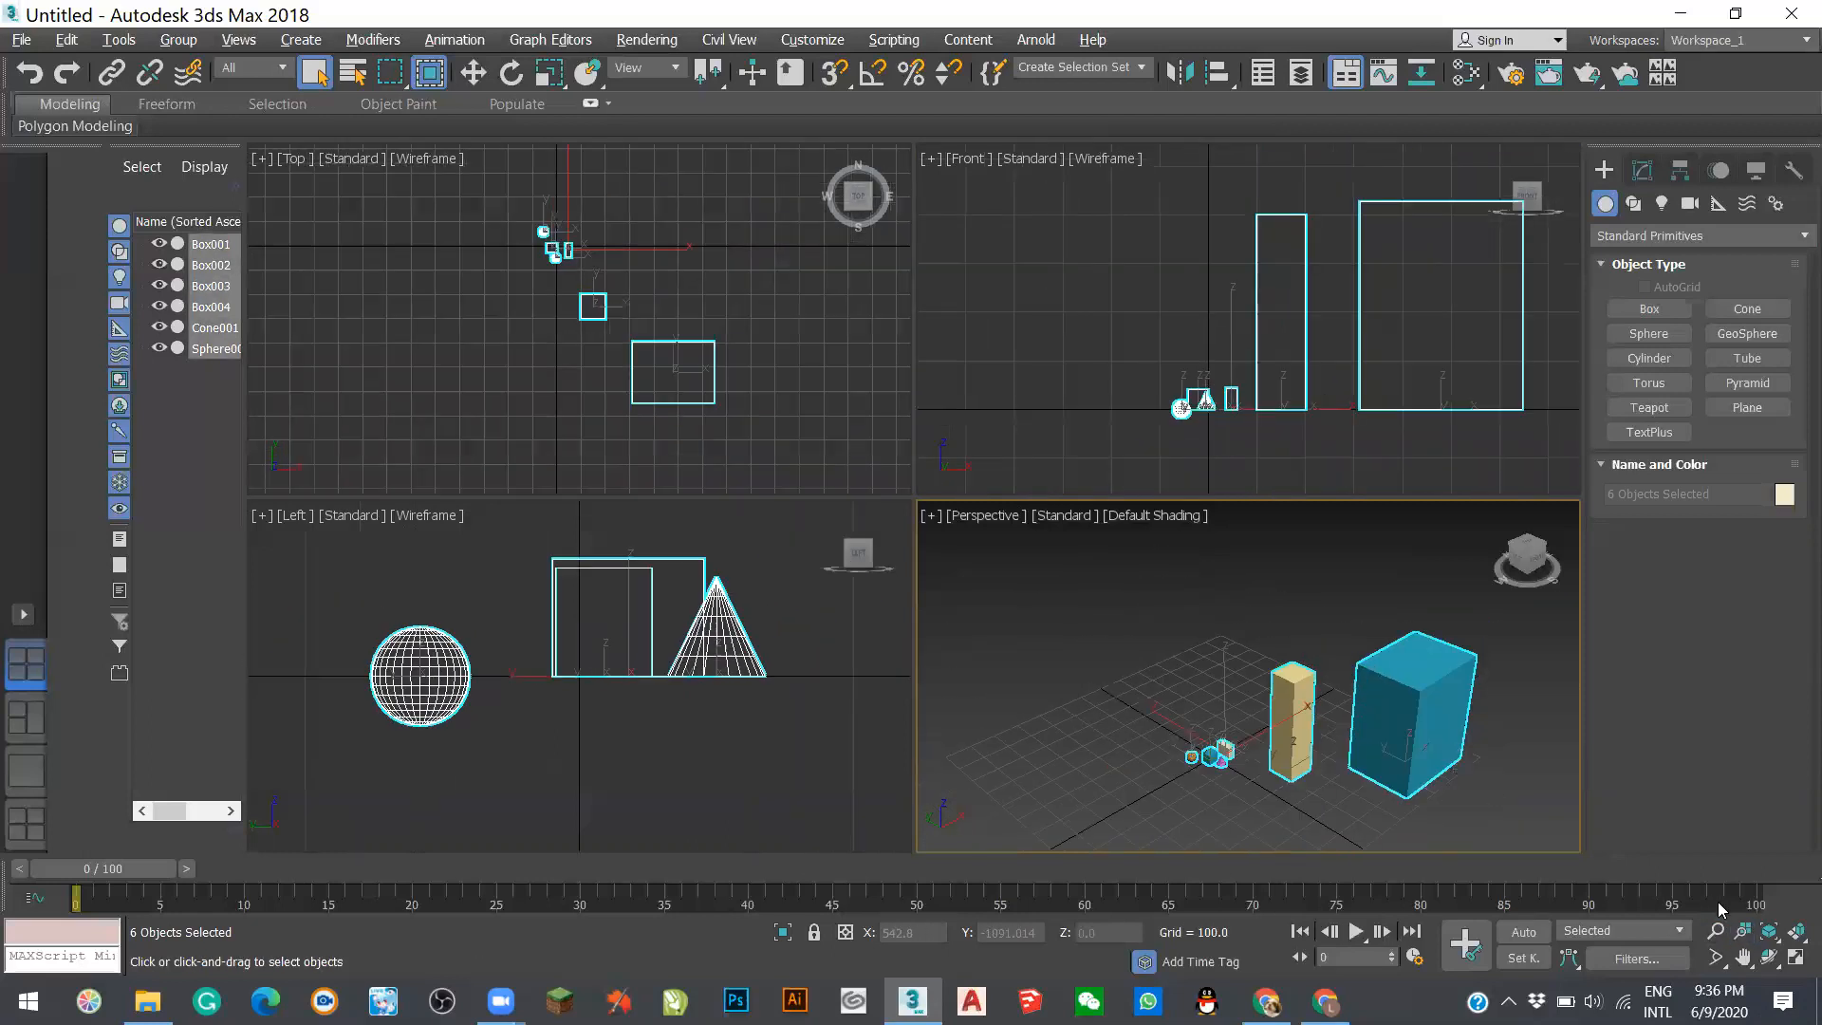
- Clear the selection and use Zoom Extents to frame the whole scene in the Perspective view and in all viewports
click(1771, 935)
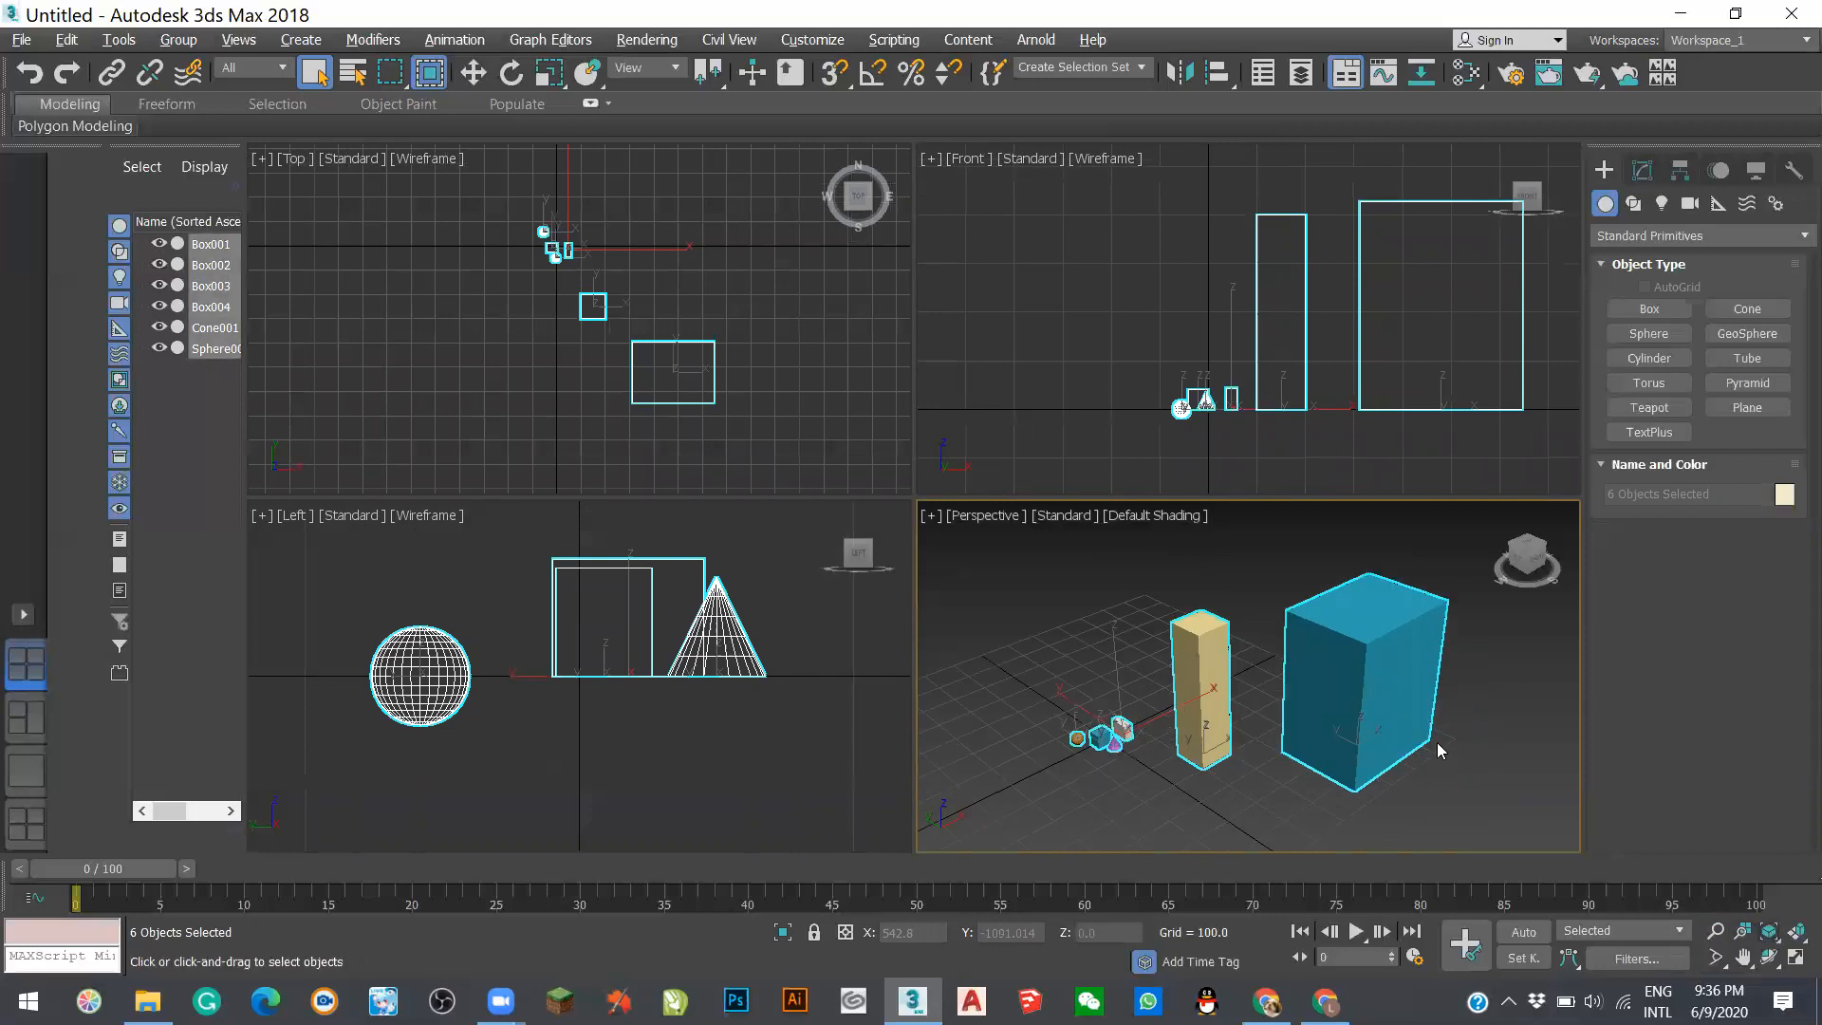
click(1549, 773)
scroll(1196, 638, down, 7)
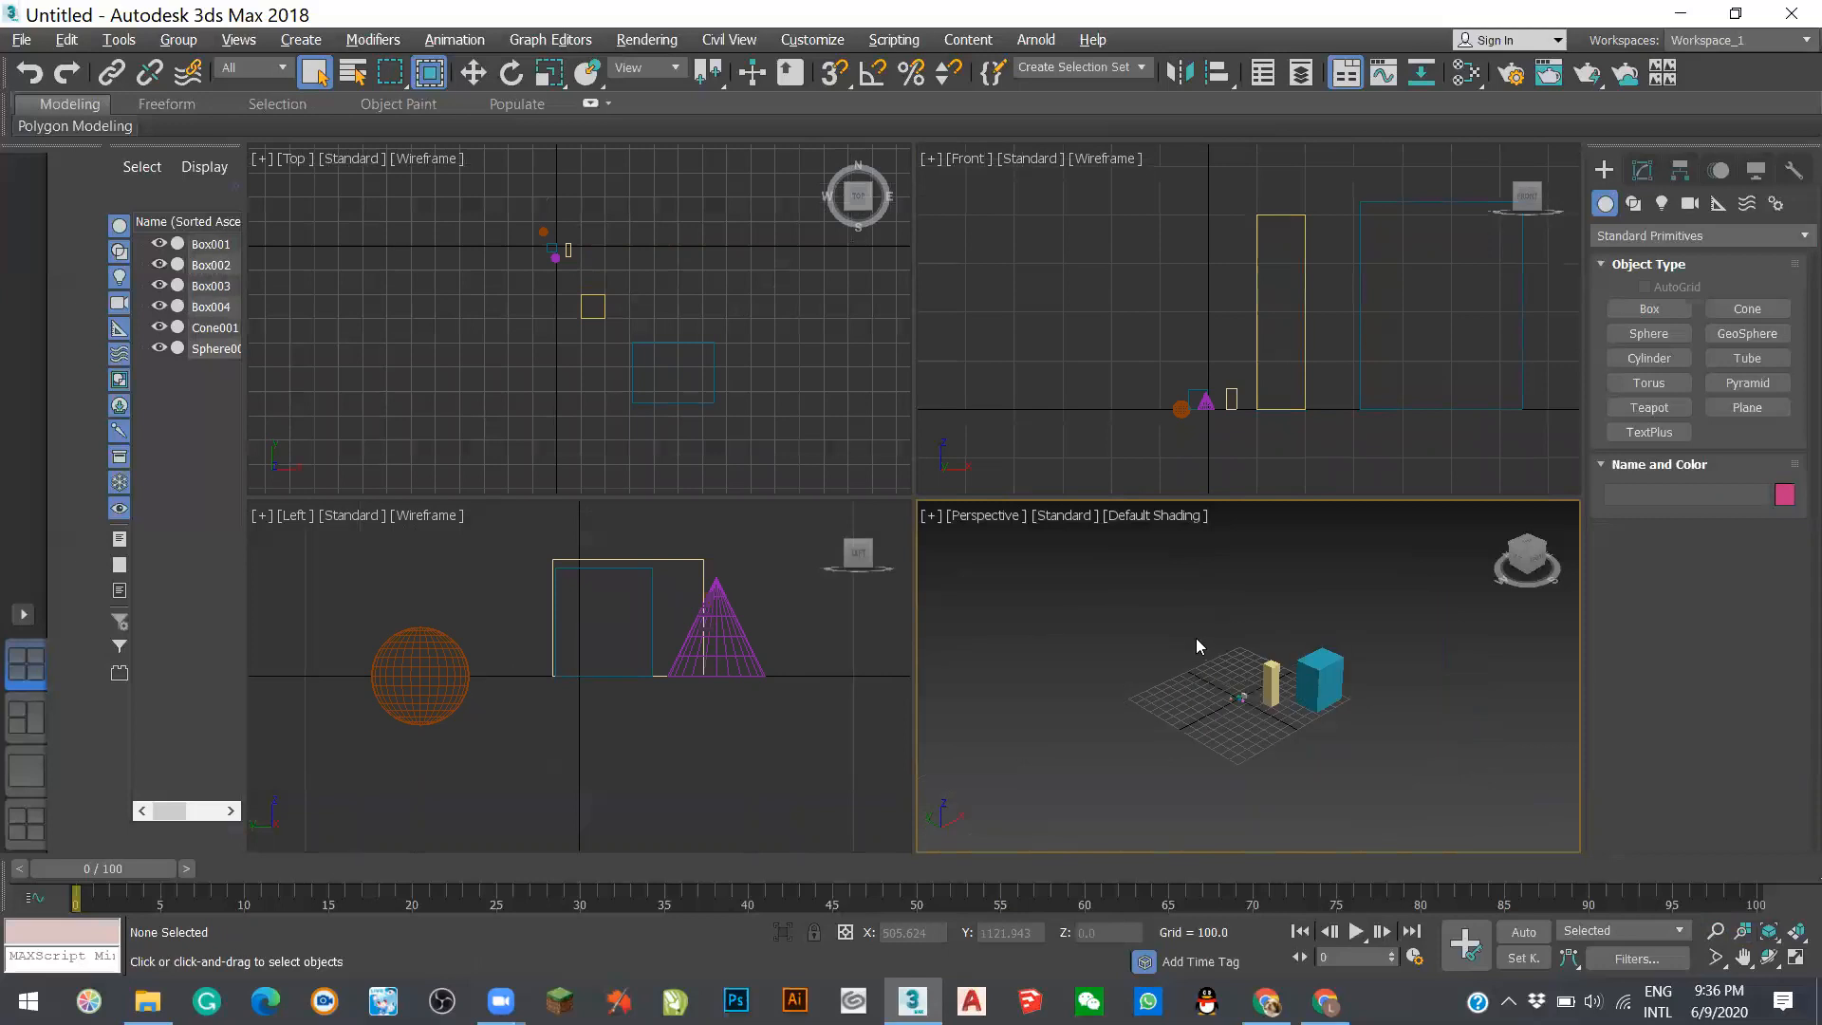
click(1768, 935)
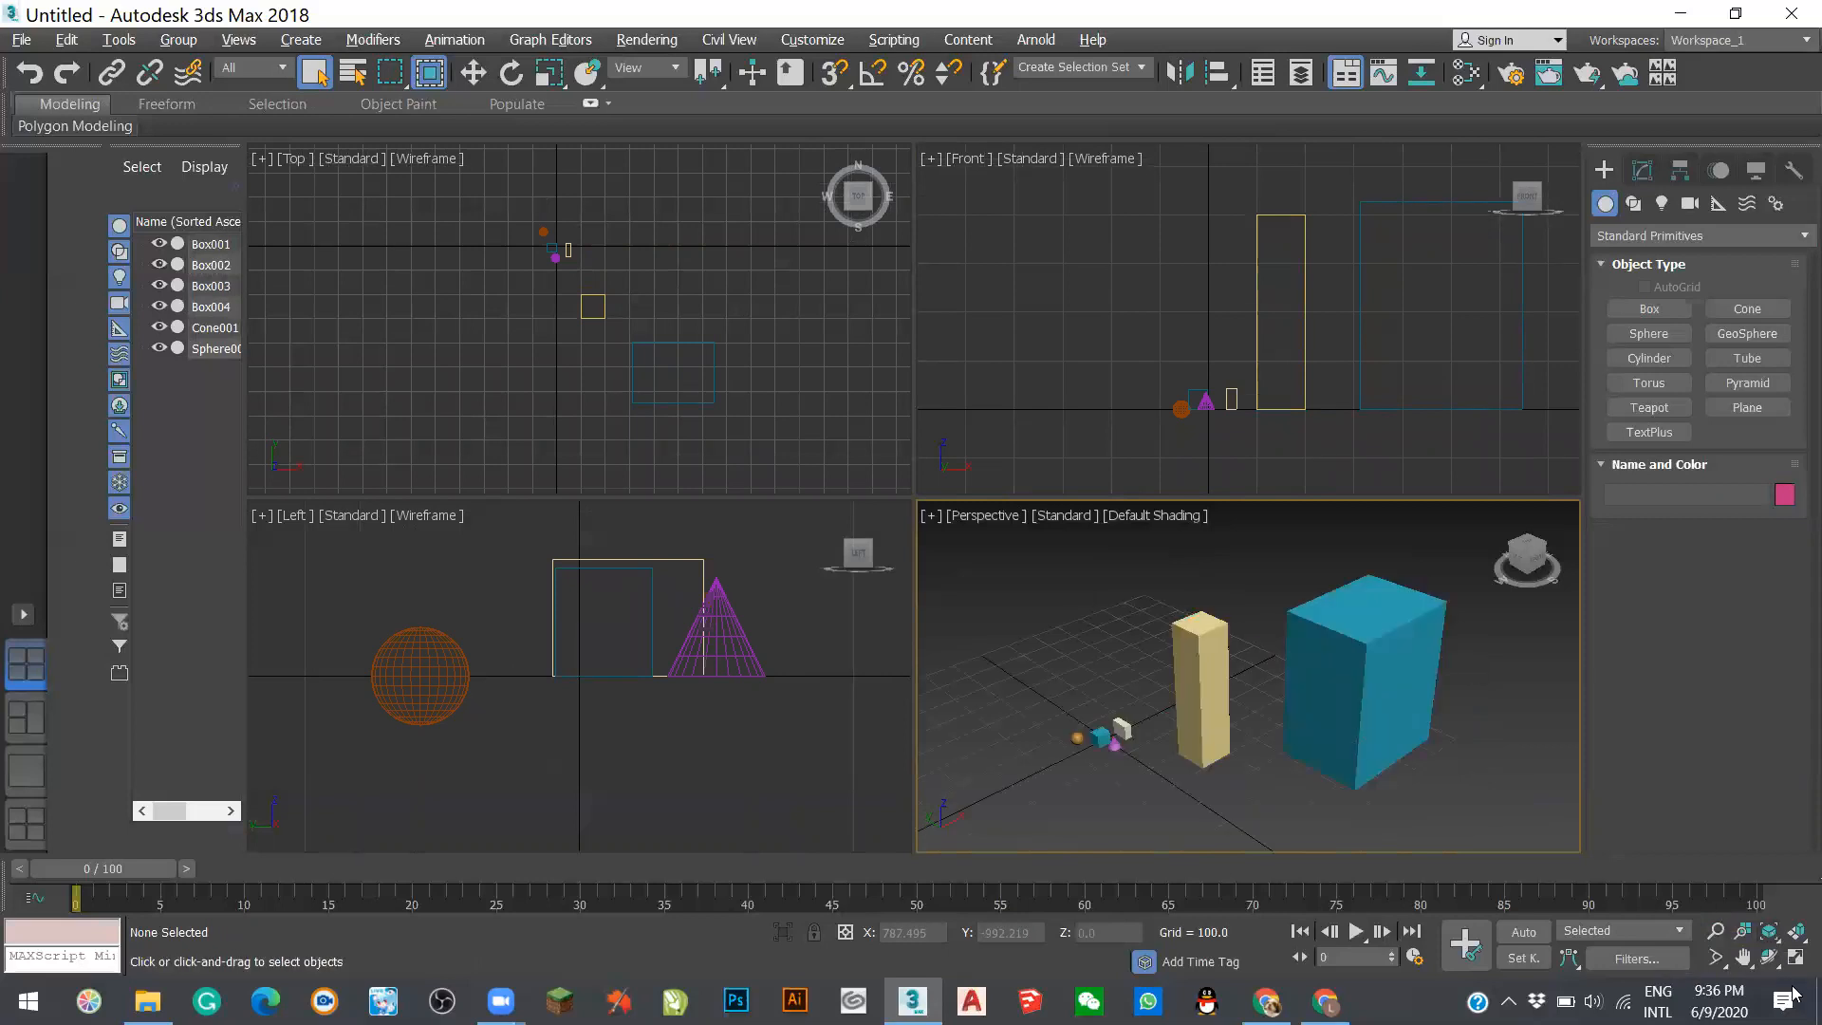
scroll(1278, 696, down, 5)
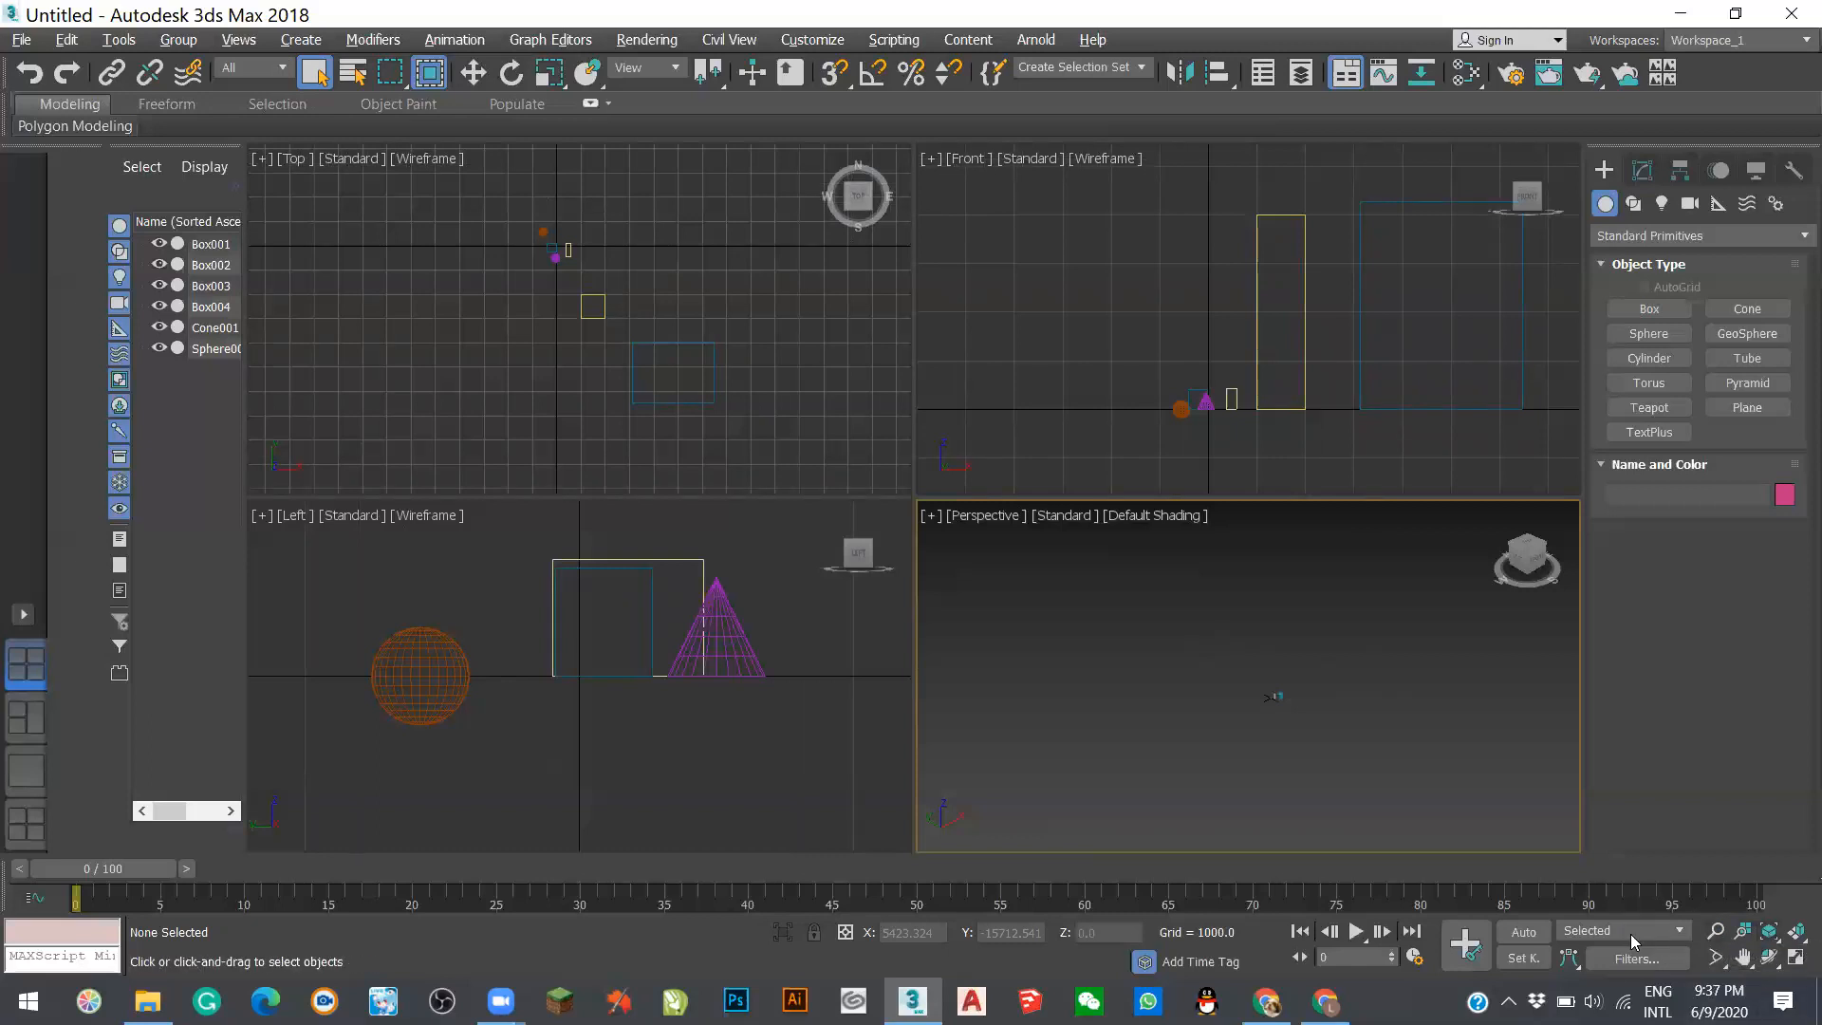
click(1769, 931)
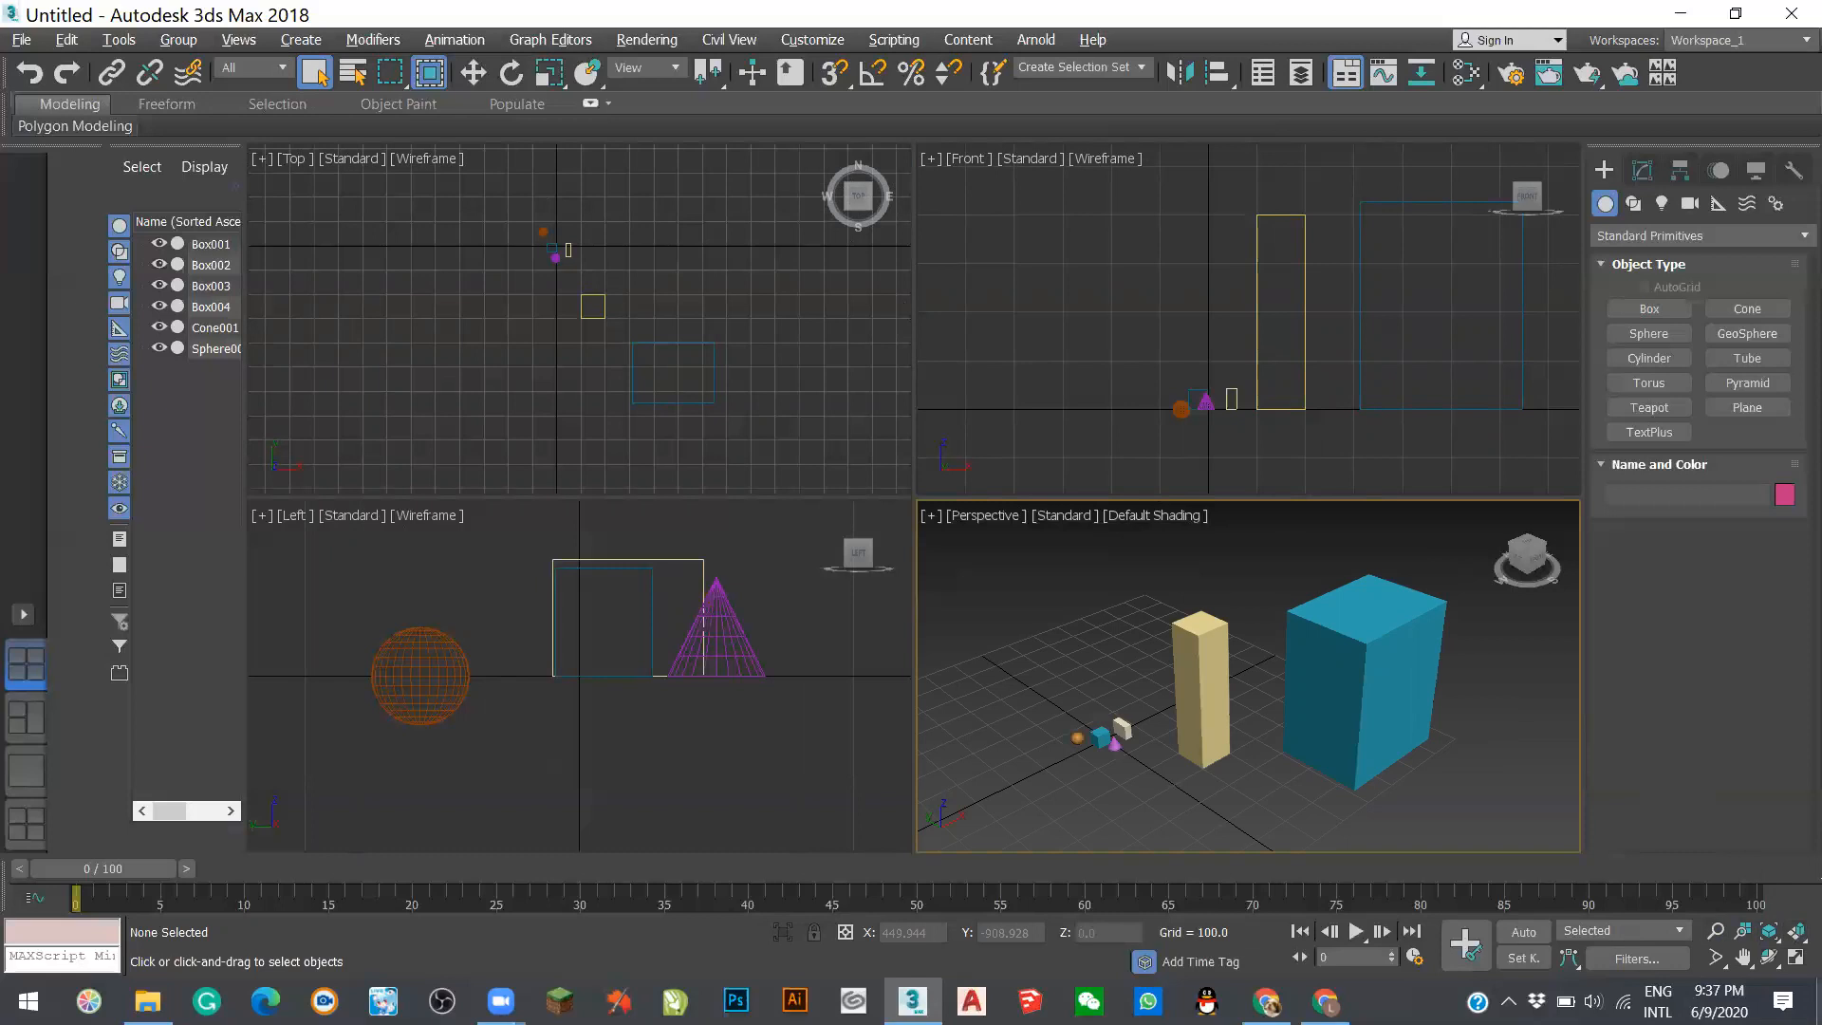
click(1796, 933)
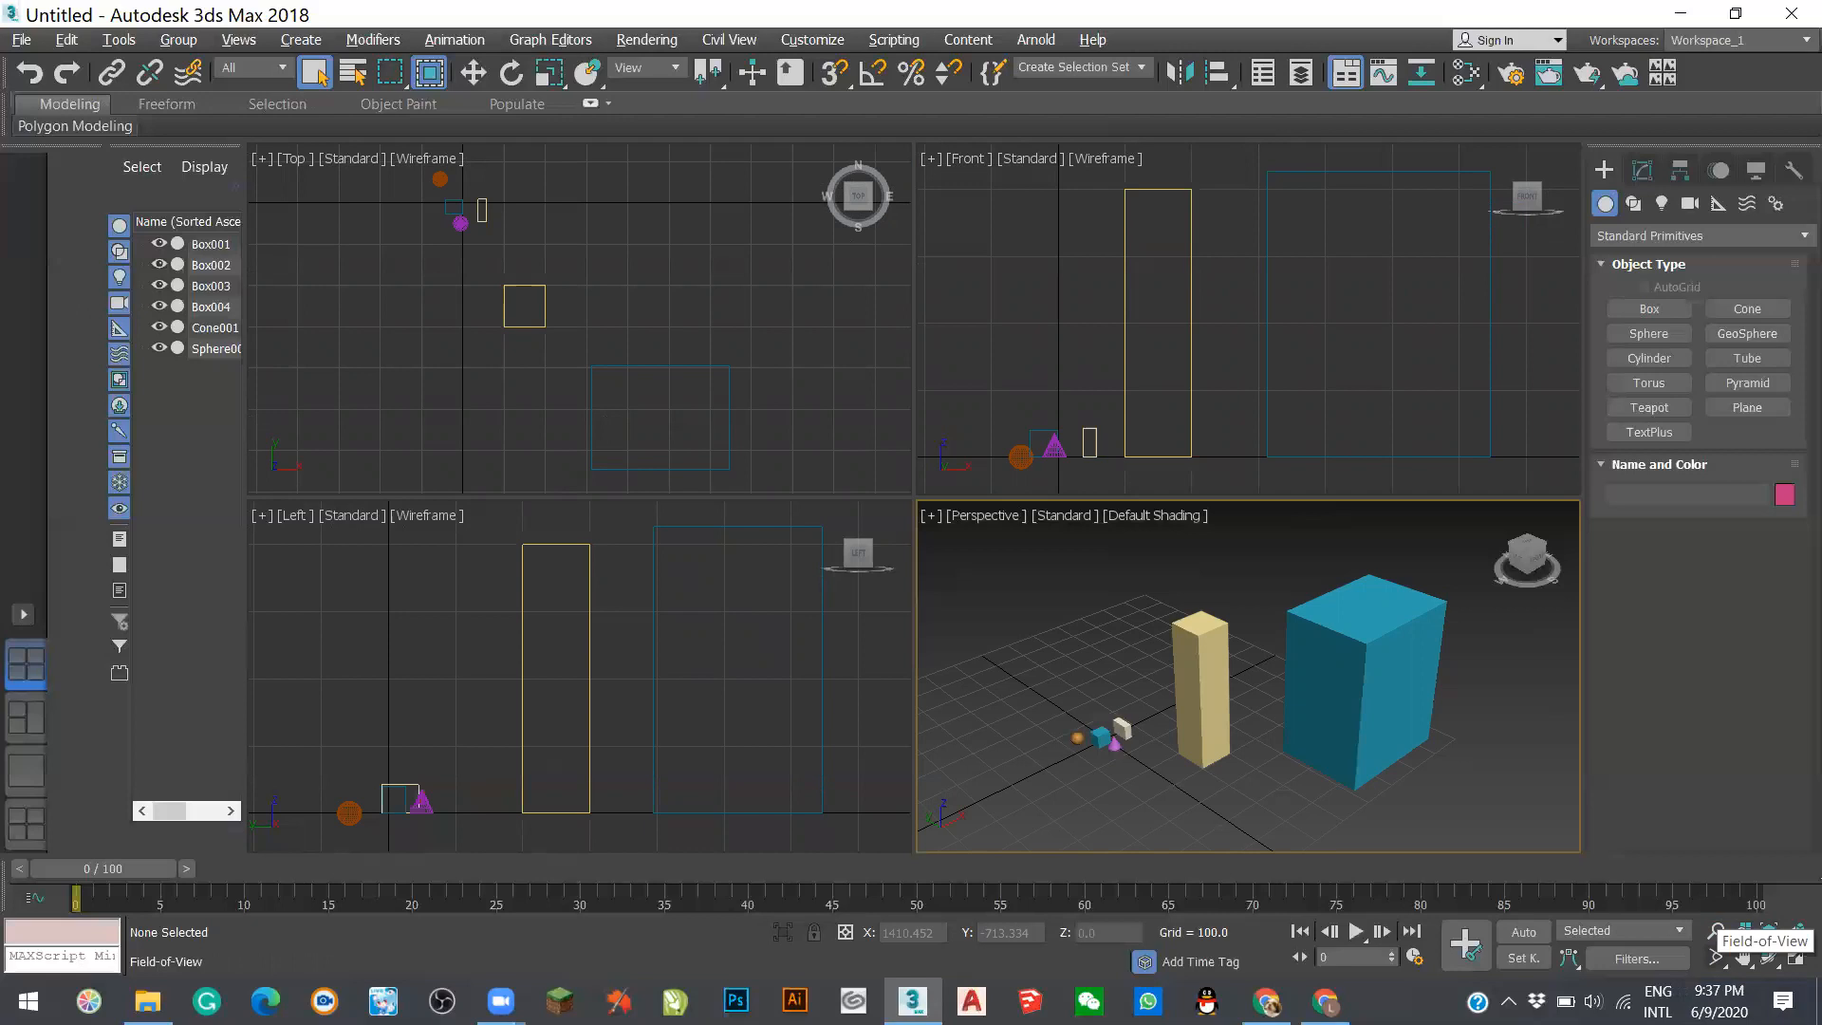
- Try the Zoom Region tool in the Perspective and Front views, zooming back out to show all objects
click(1718, 957)
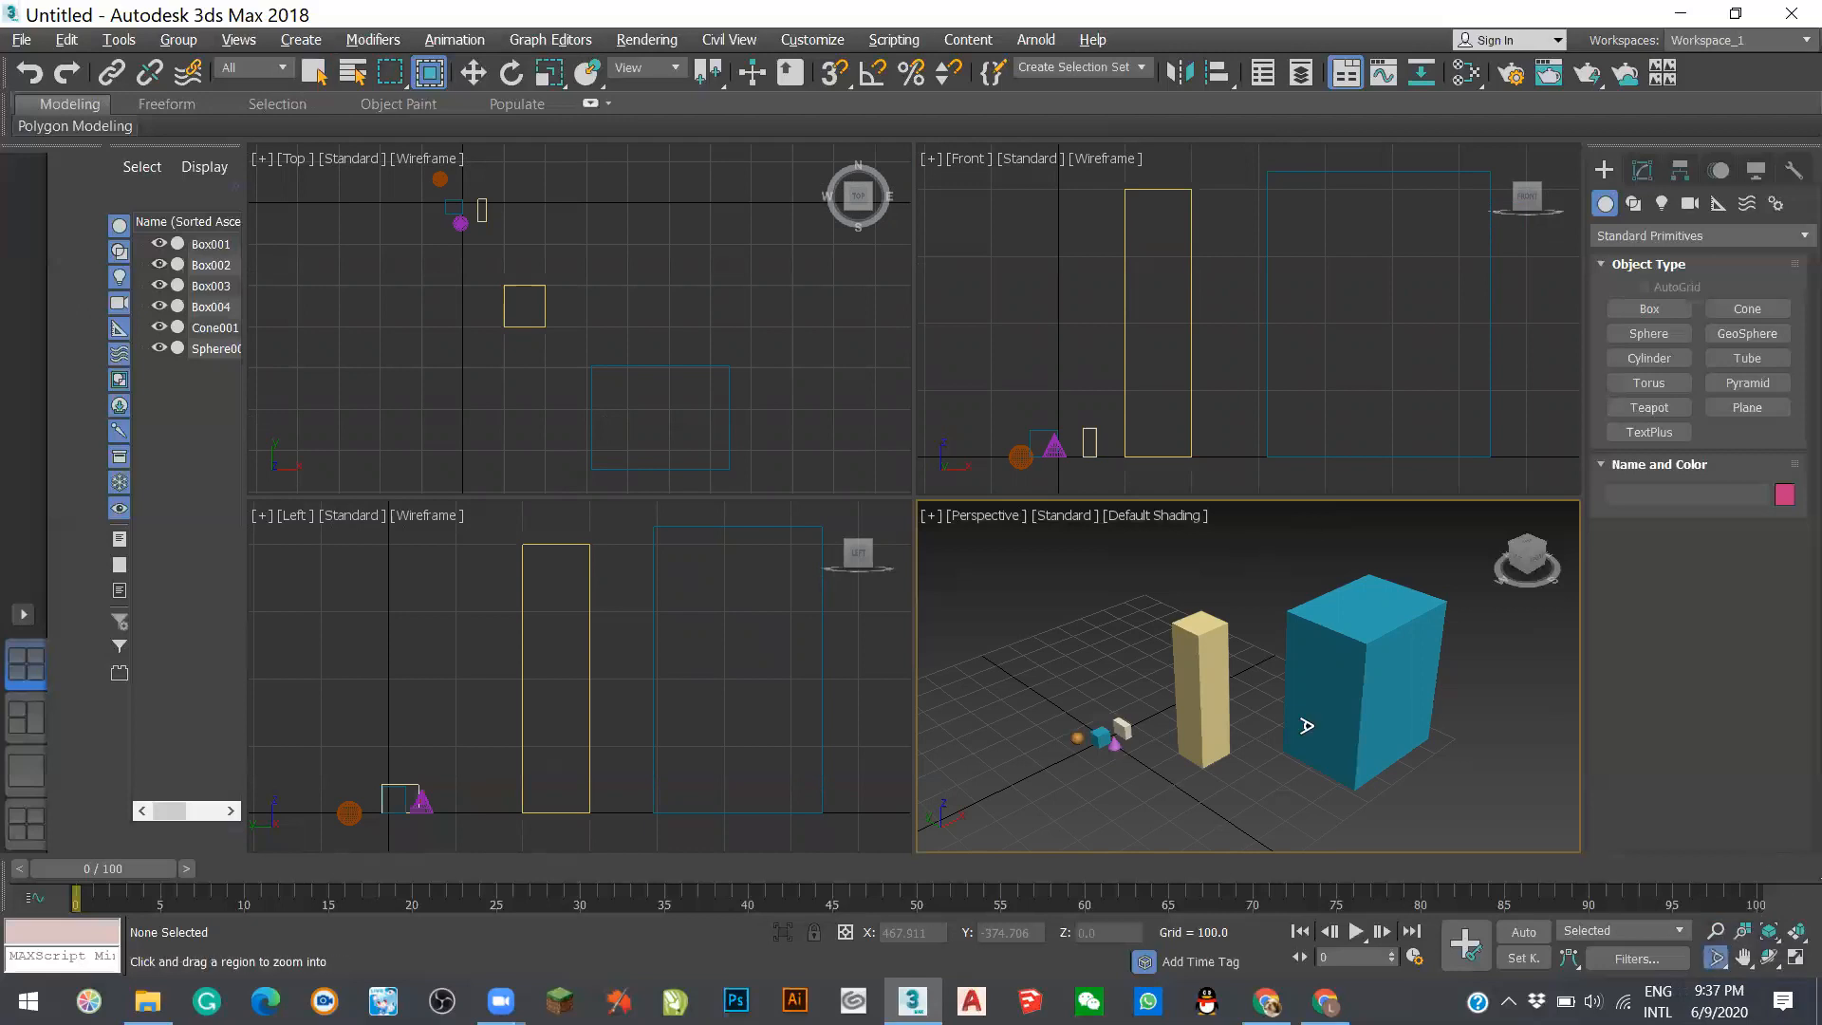
scroll(1310, 725, down, 5)
mouse_move(1318, 725)
mouse_down()
mouse_move(1188, 757)
mouse_move(1291, 721)
mouse_up()
scroll(1404, 737, down, 5)
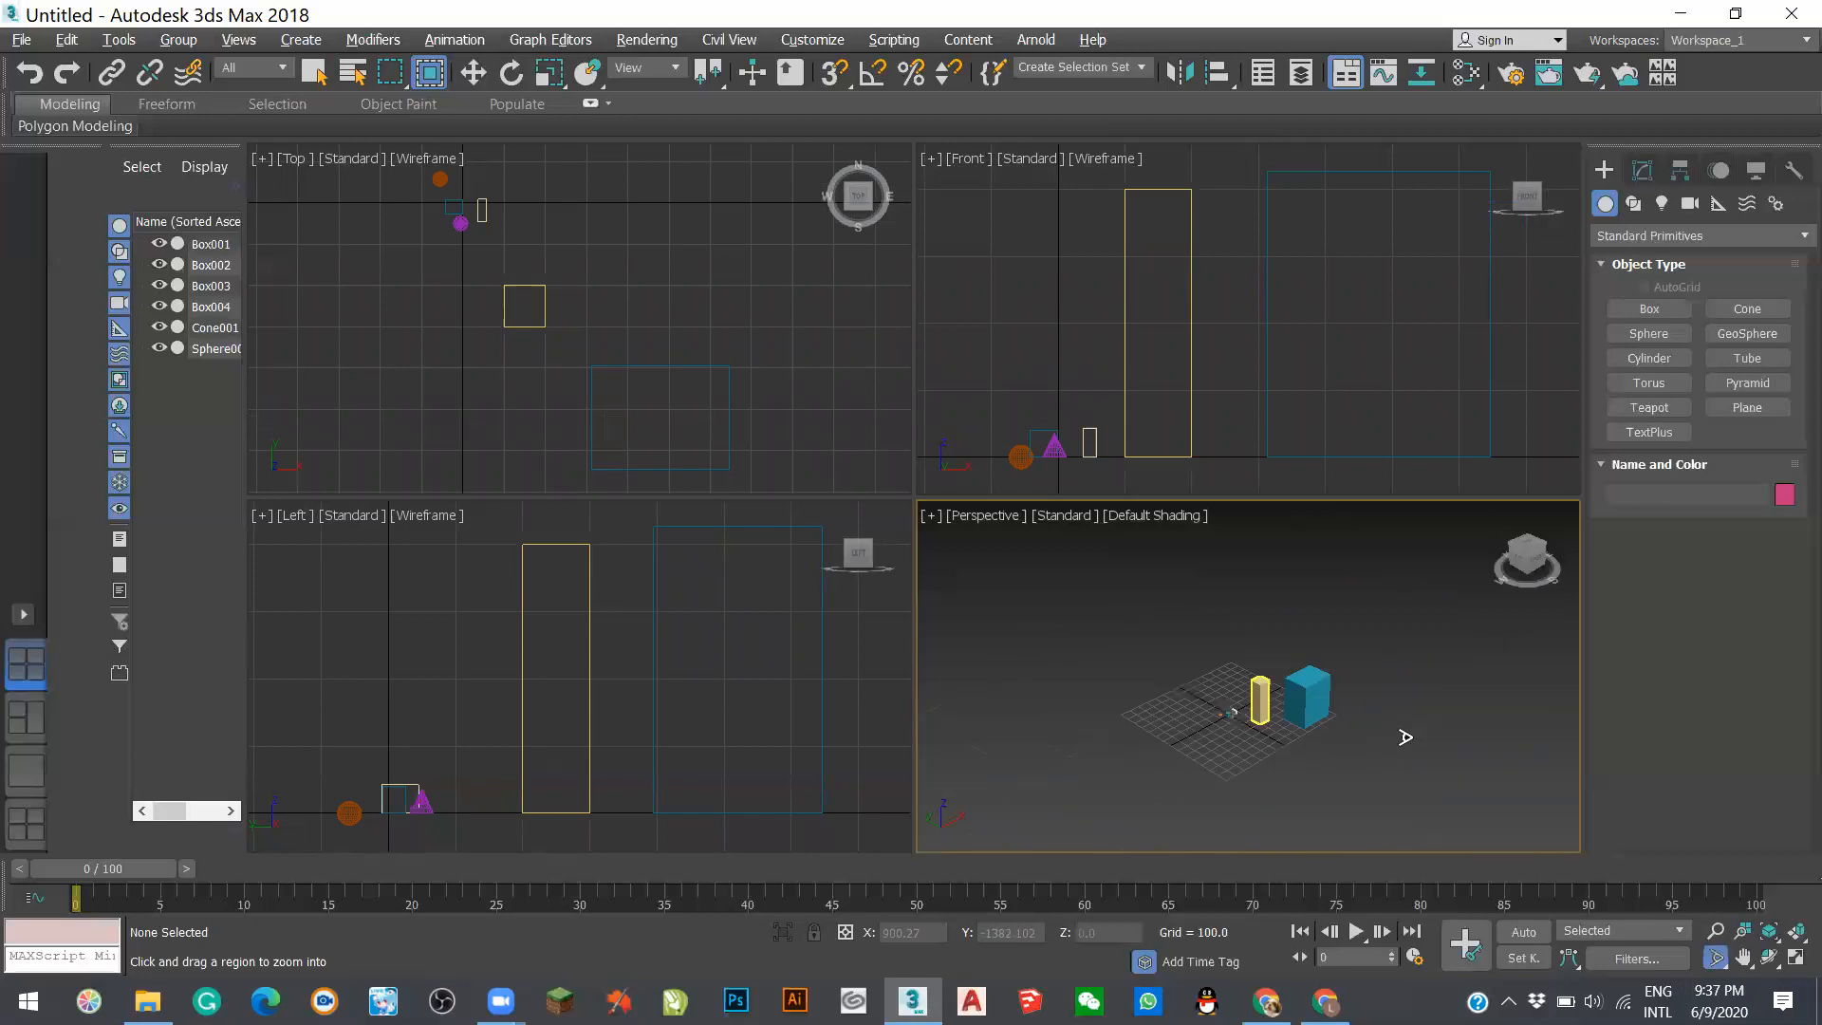
scroll(1432, 676, up, 2)
drag(1091, 372, 1246, 311)
scroll(1308, 372, down, 5)
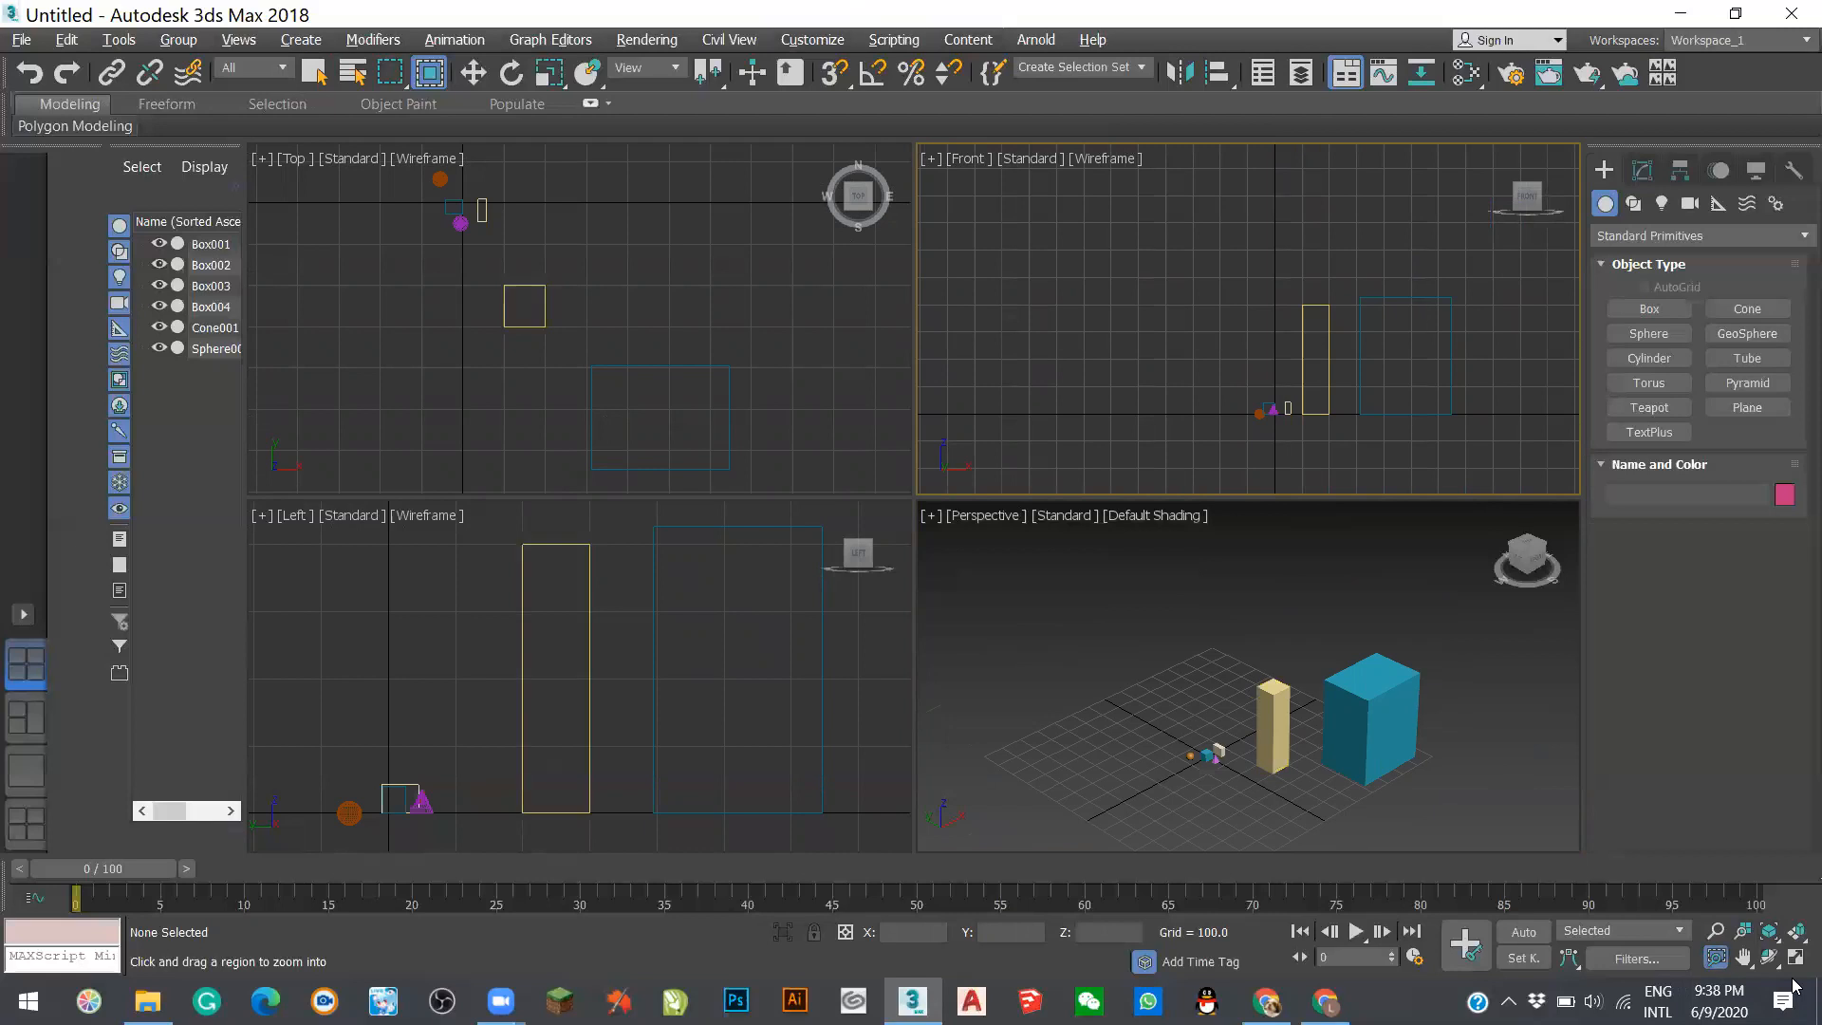
- Zoom into a region around the small primitives in the Perspective view with Zoom Region
click(1211, 627)
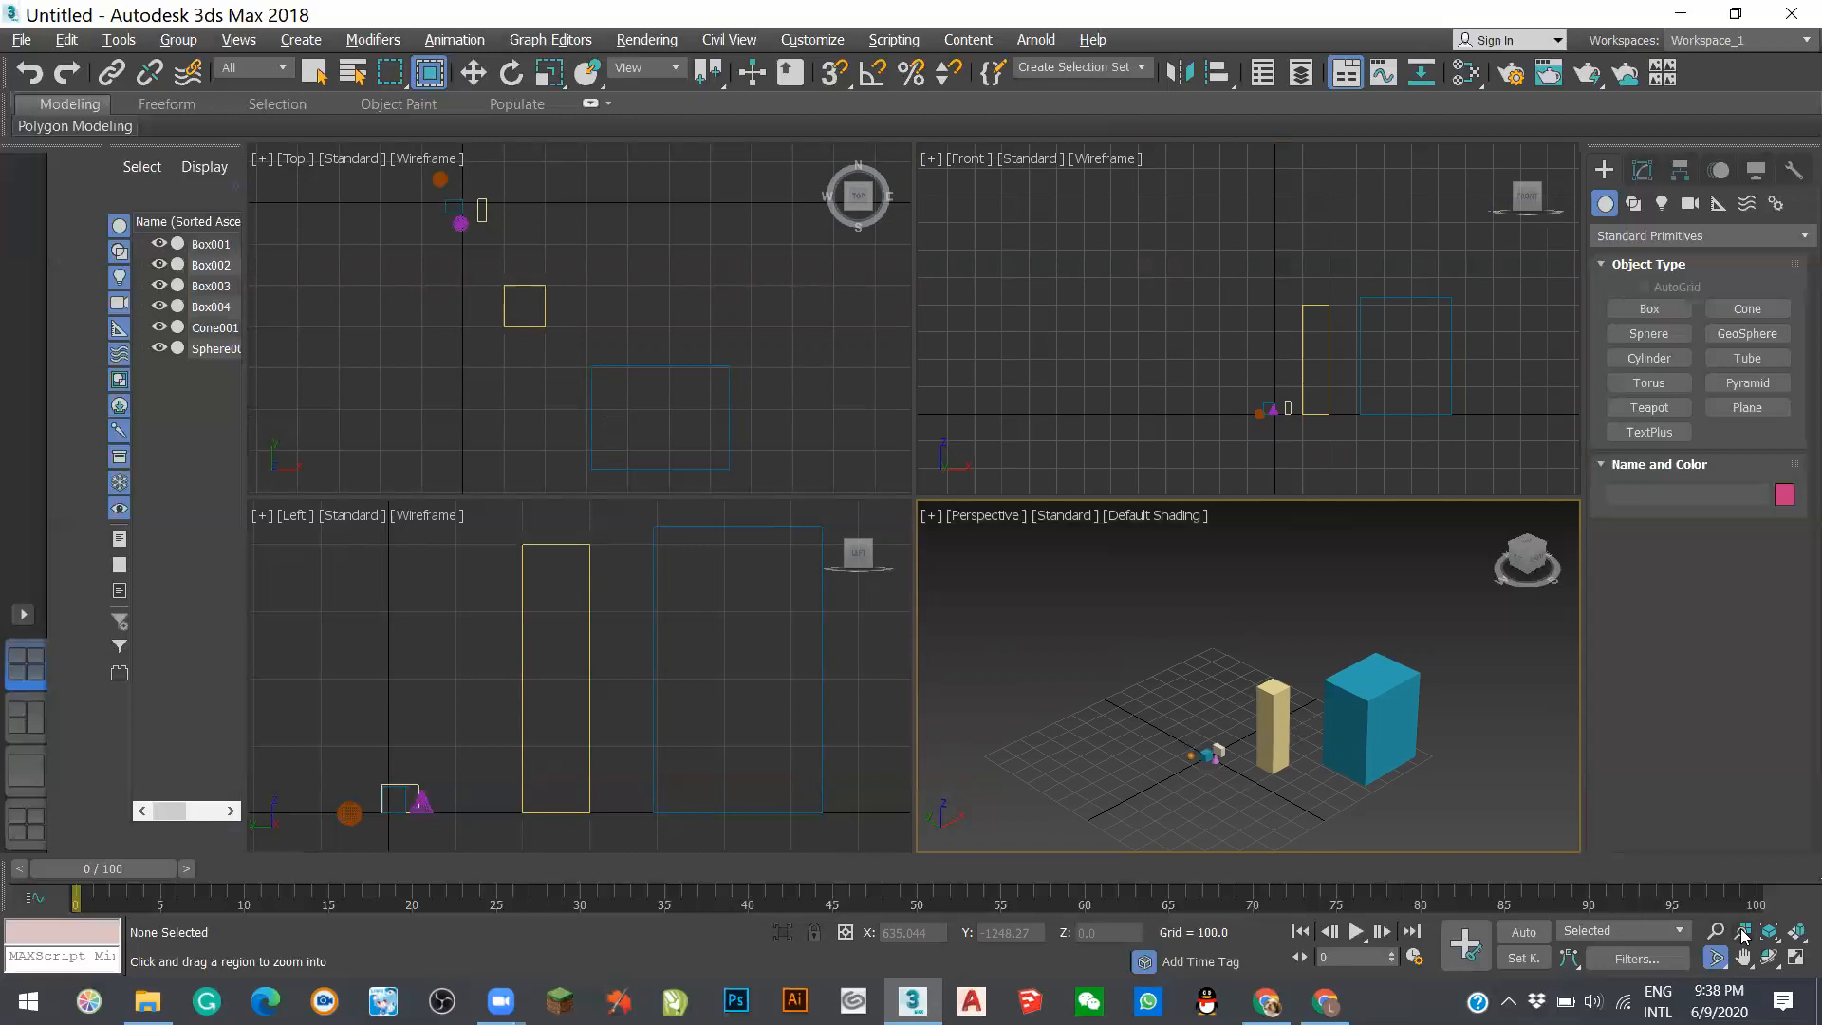
drag(1716, 956, 1714, 937)
drag(1183, 729, 1293, 783)
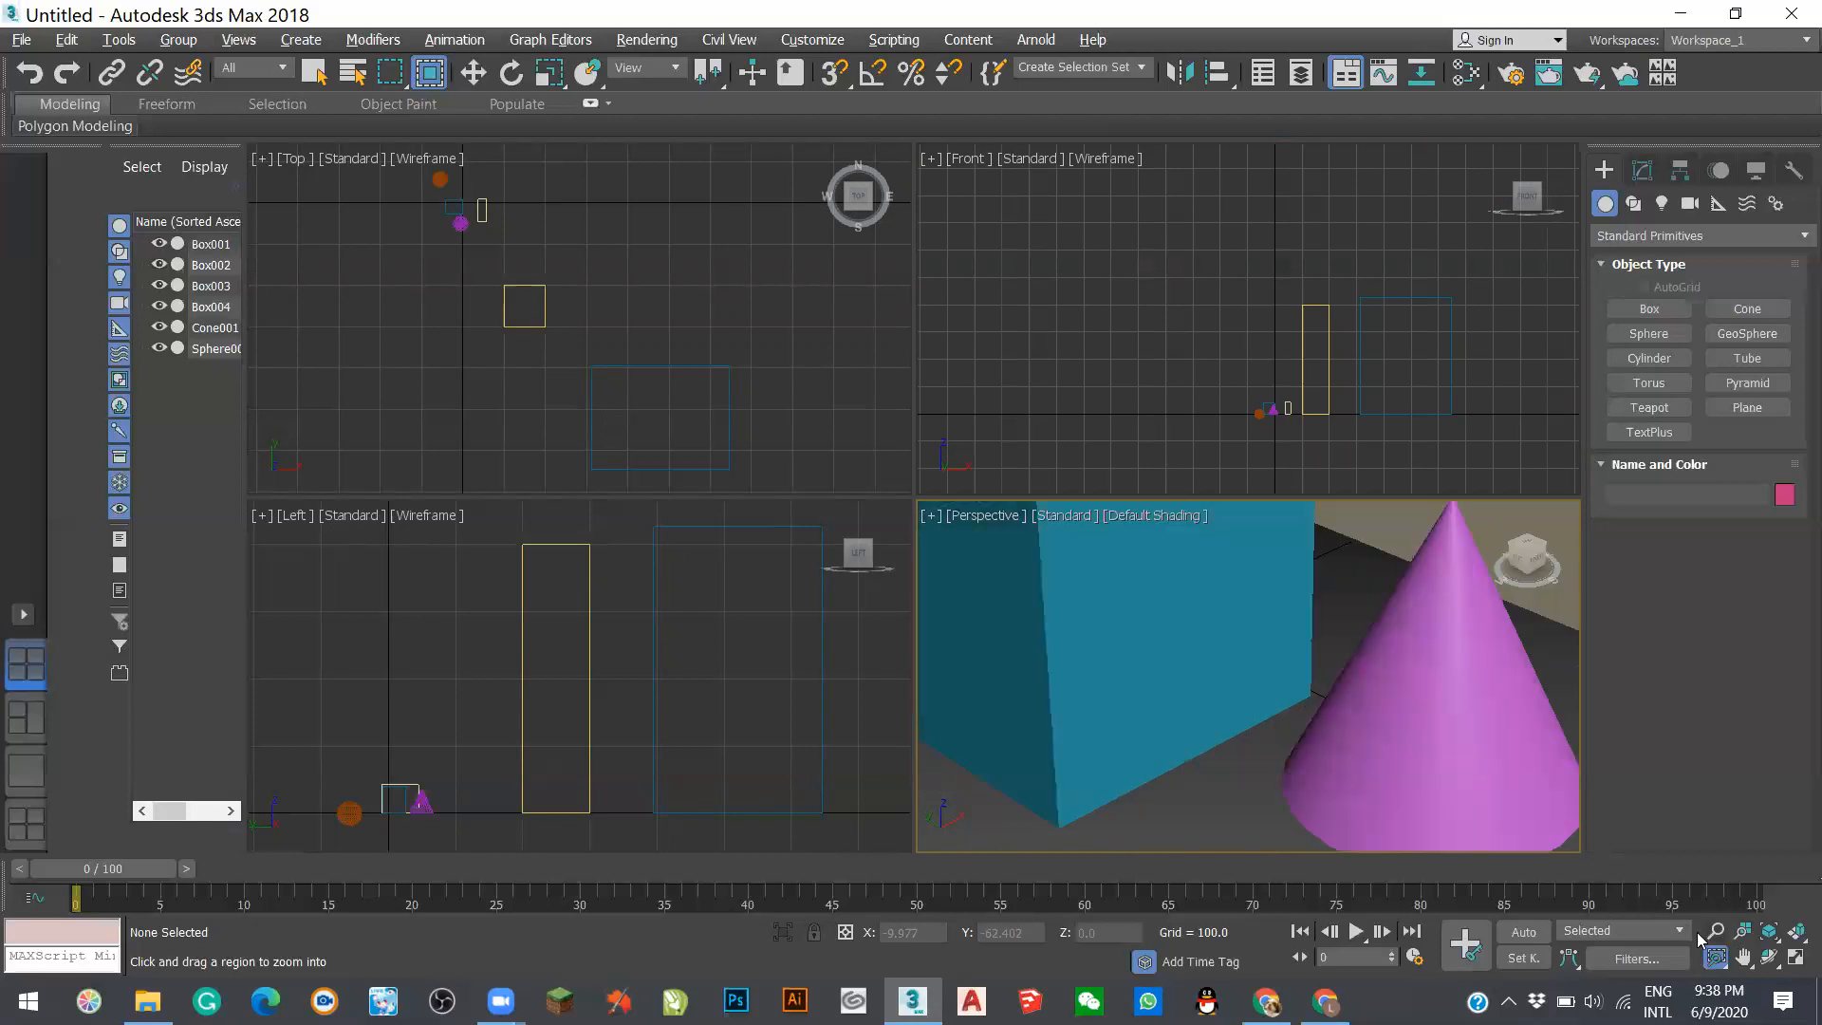
- Pan the Perspective view to centre the cone and zoom out to show the small primitives
click(1744, 957)
drag(1285, 683, 1210, 630)
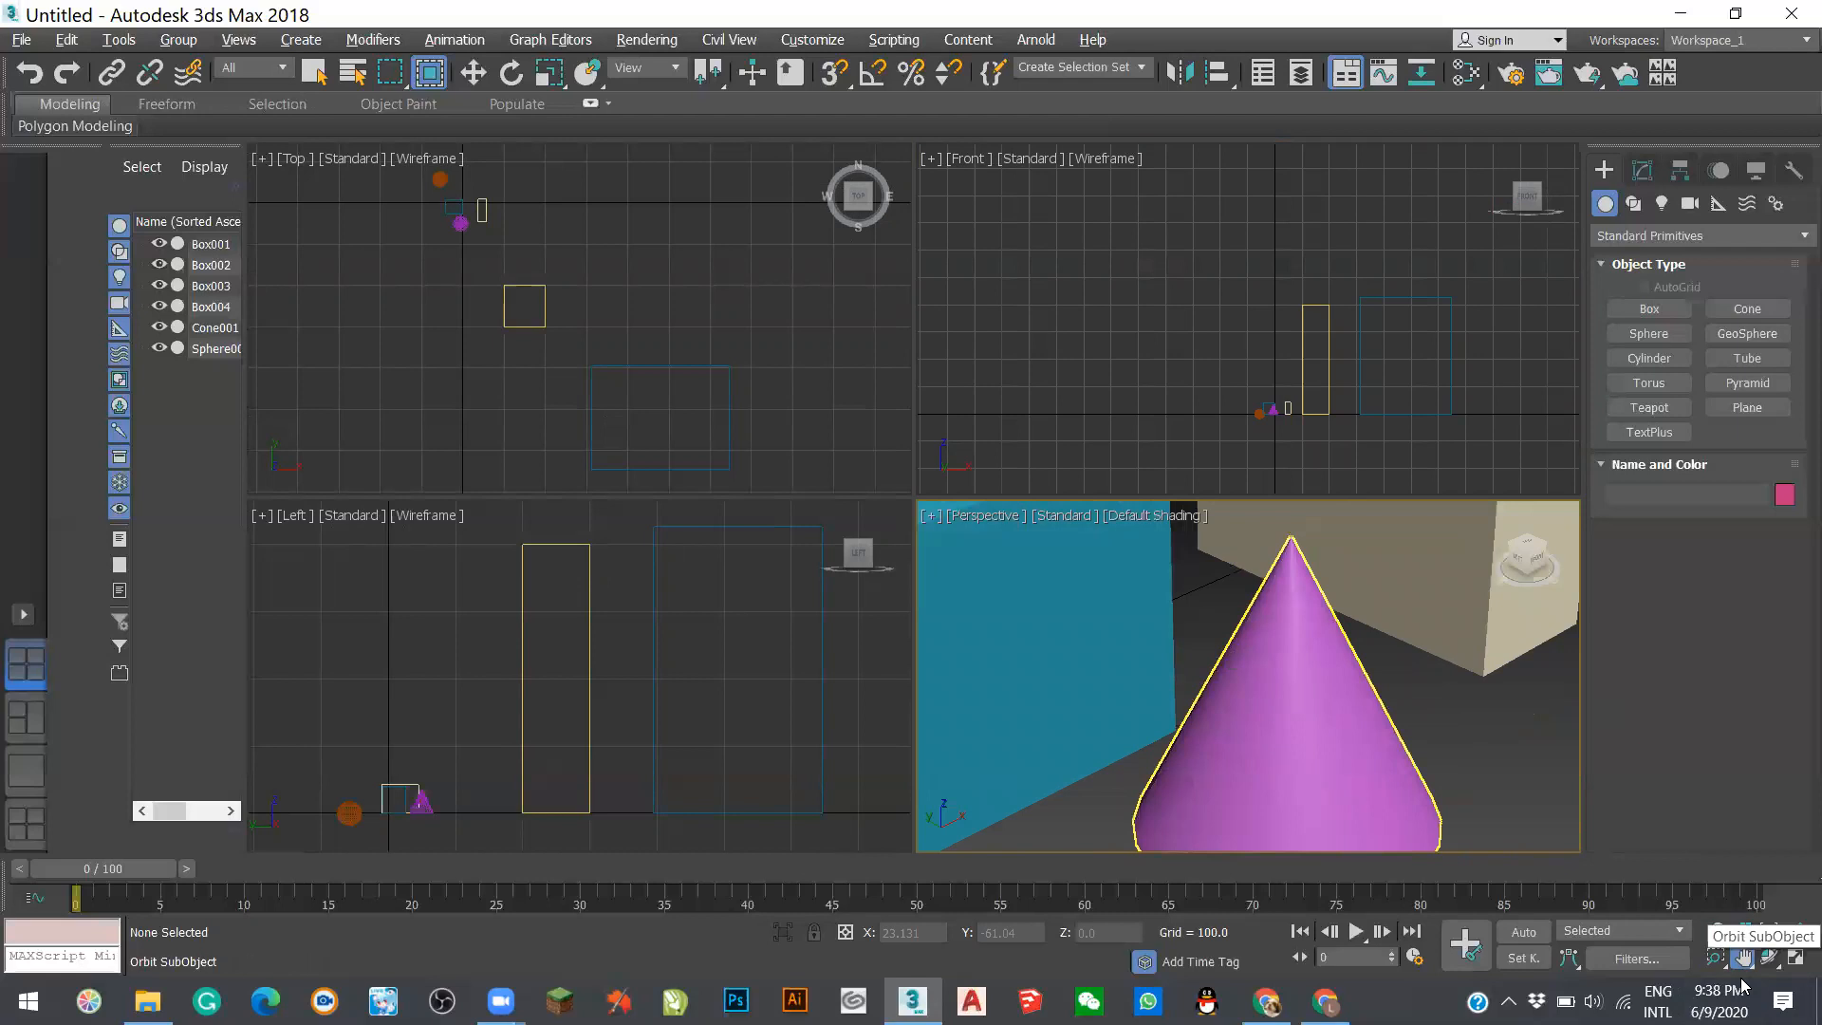
scroll(1201, 659, down, 8)
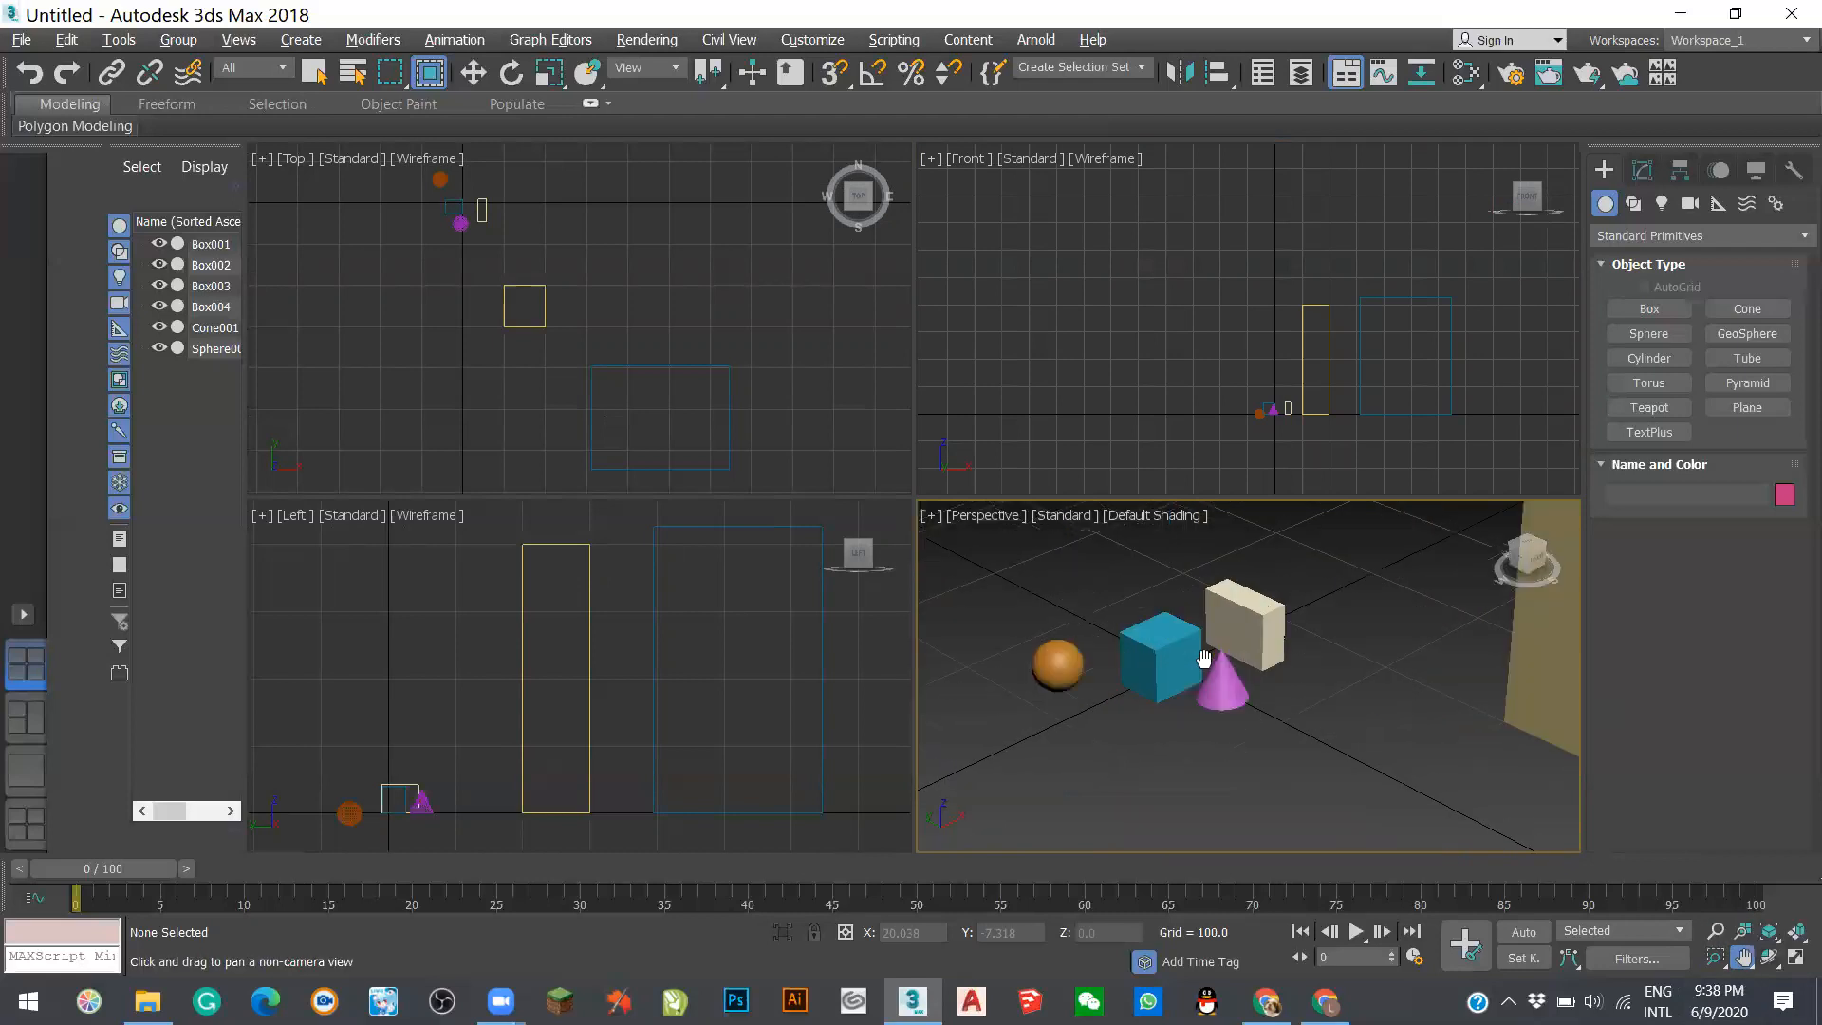
- Orbit the Perspective view around the small primitives to a higher viewing angle, leaving the Orbit tool active only briefly
click(1769, 958)
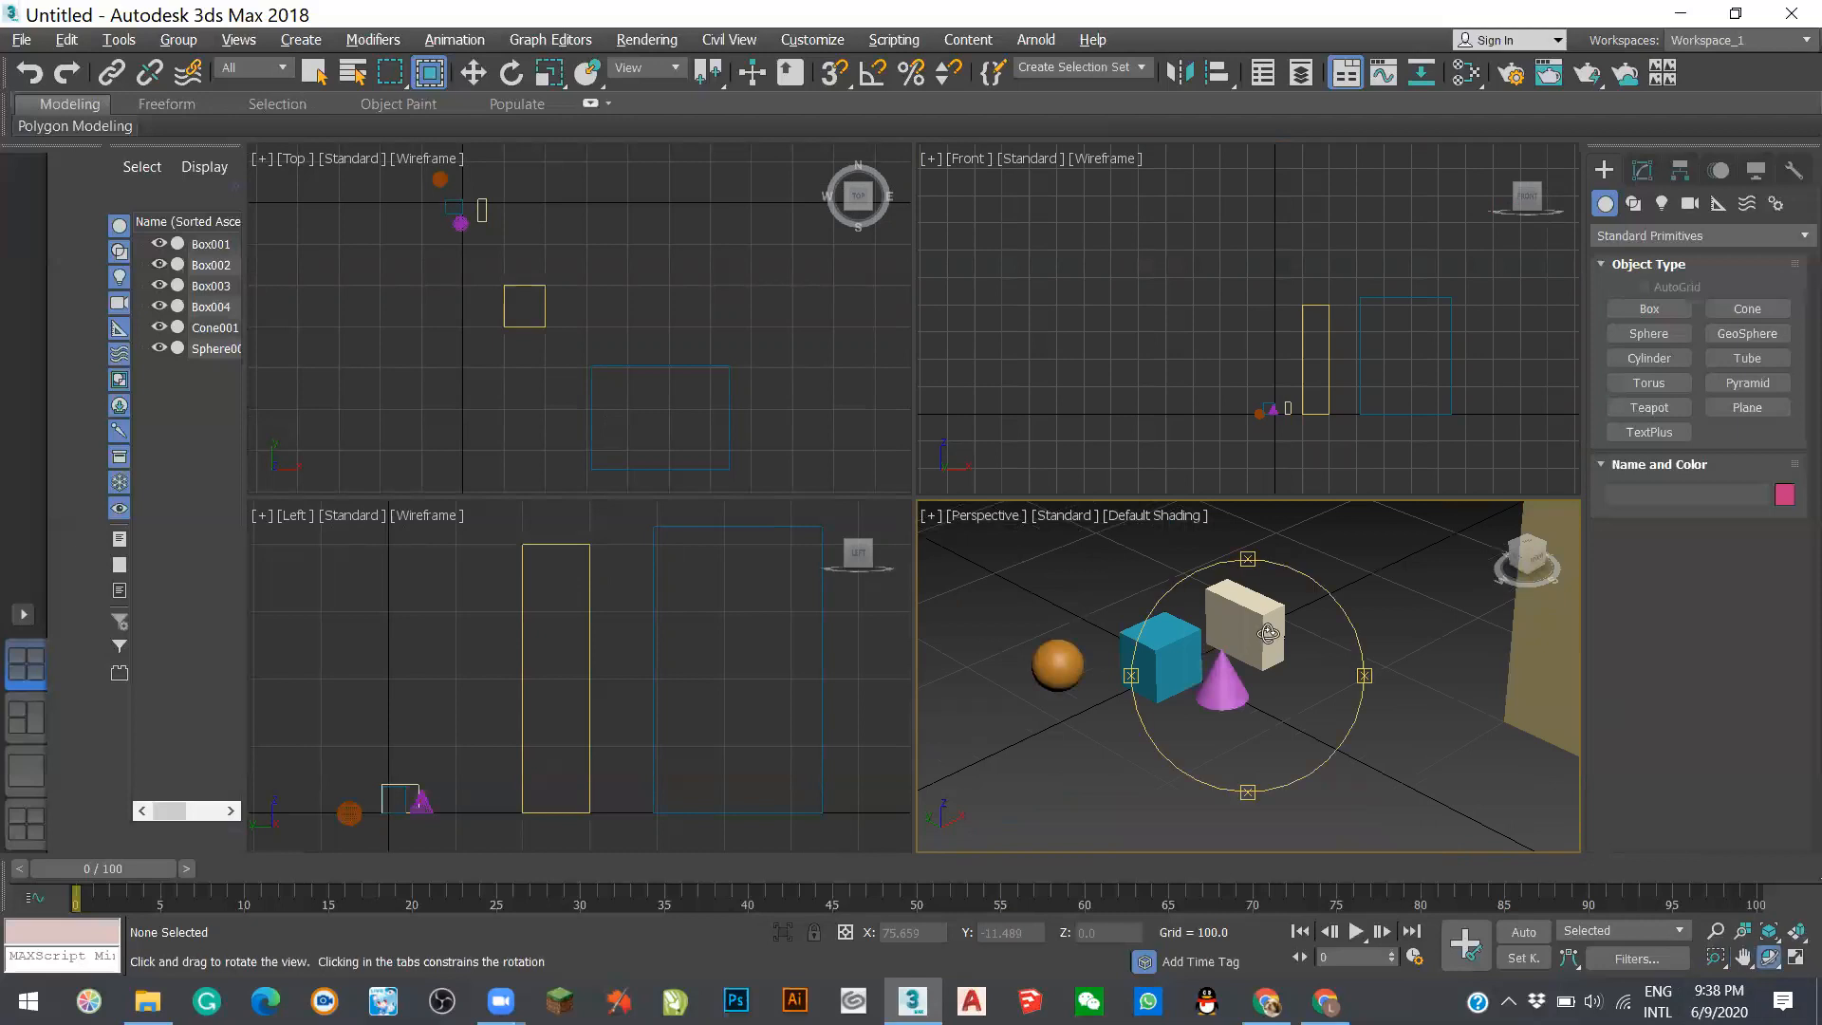
drag(1238, 681, 1391, 635)
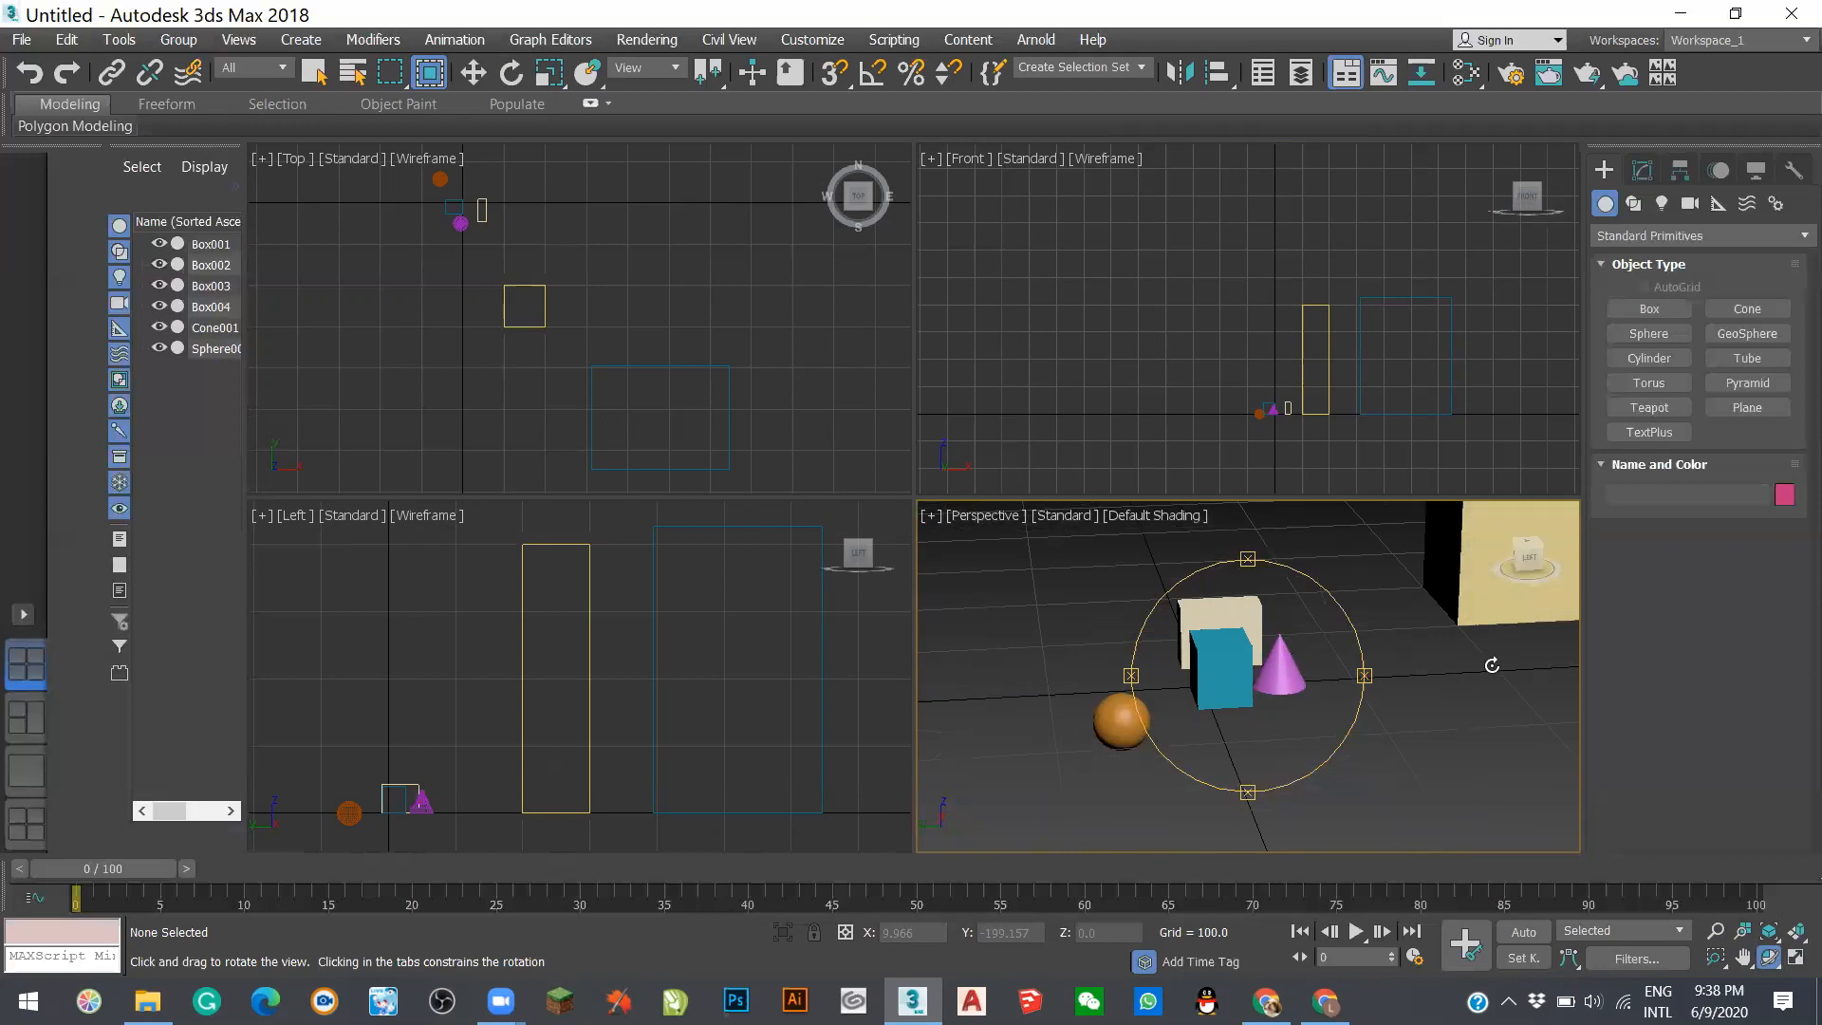
key(Escape)
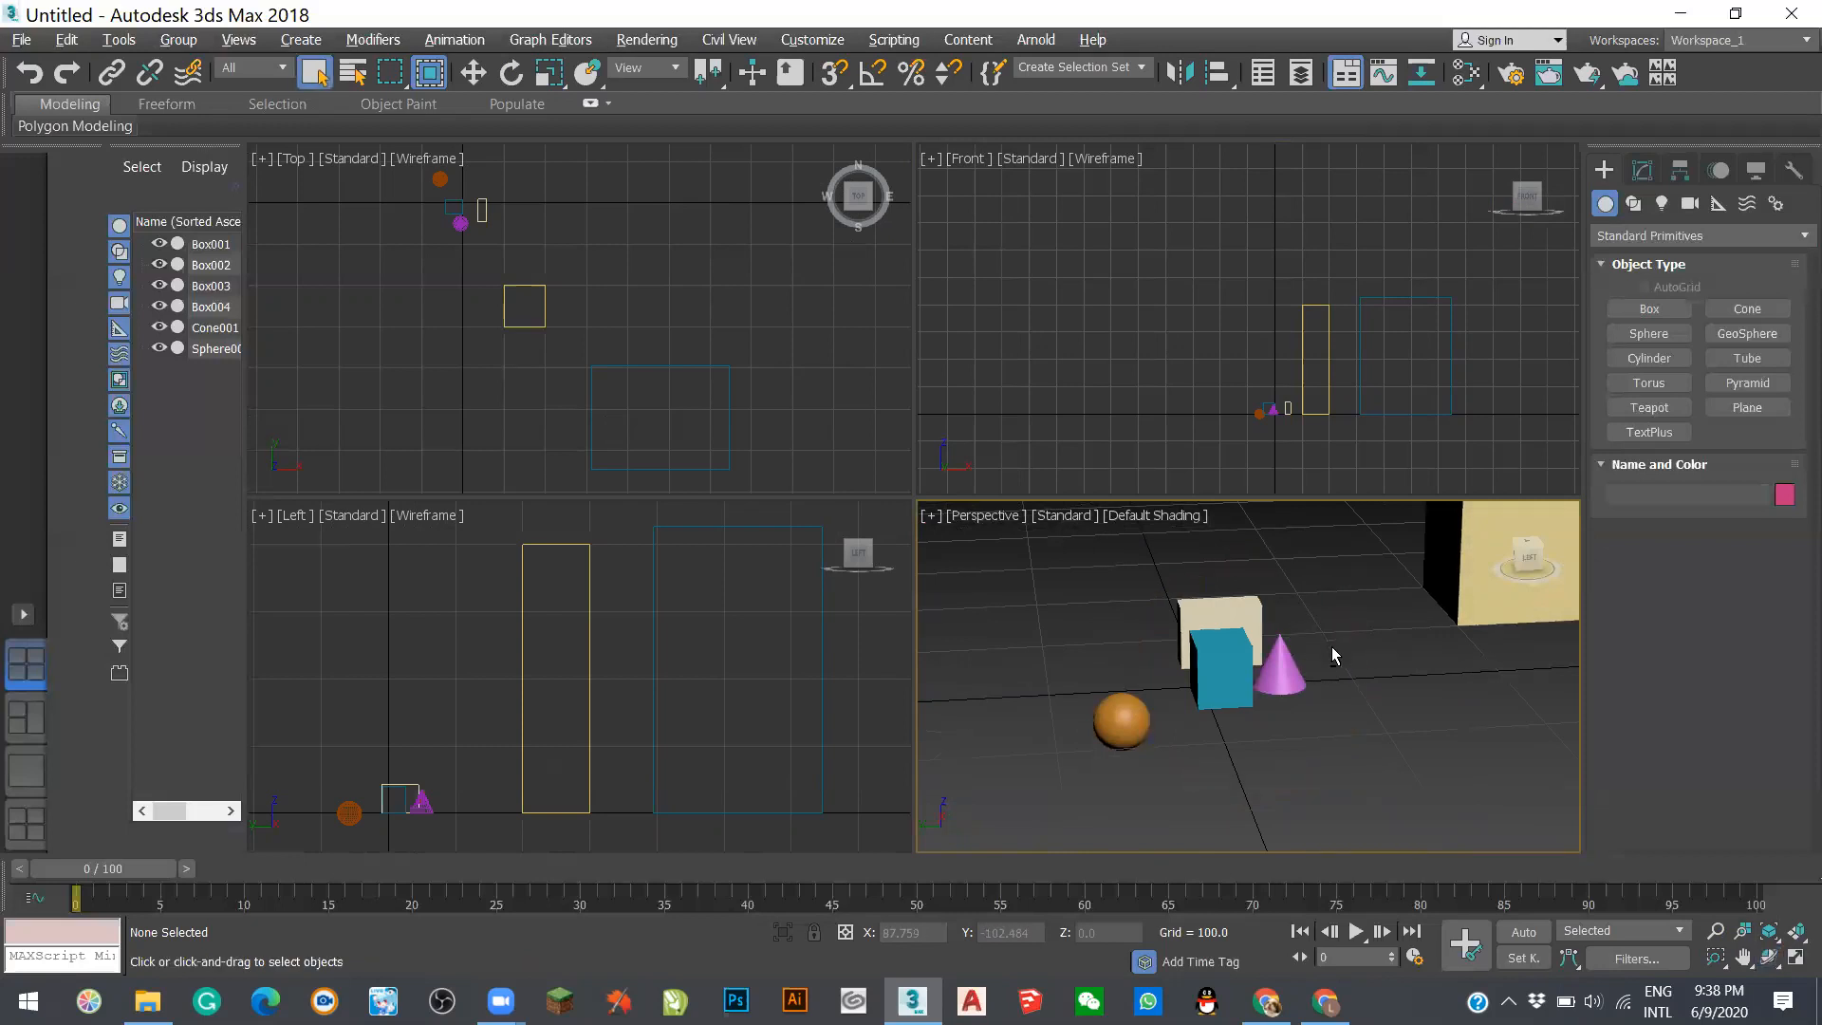
alt+middle_drag(1339, 659, 1403, 721)
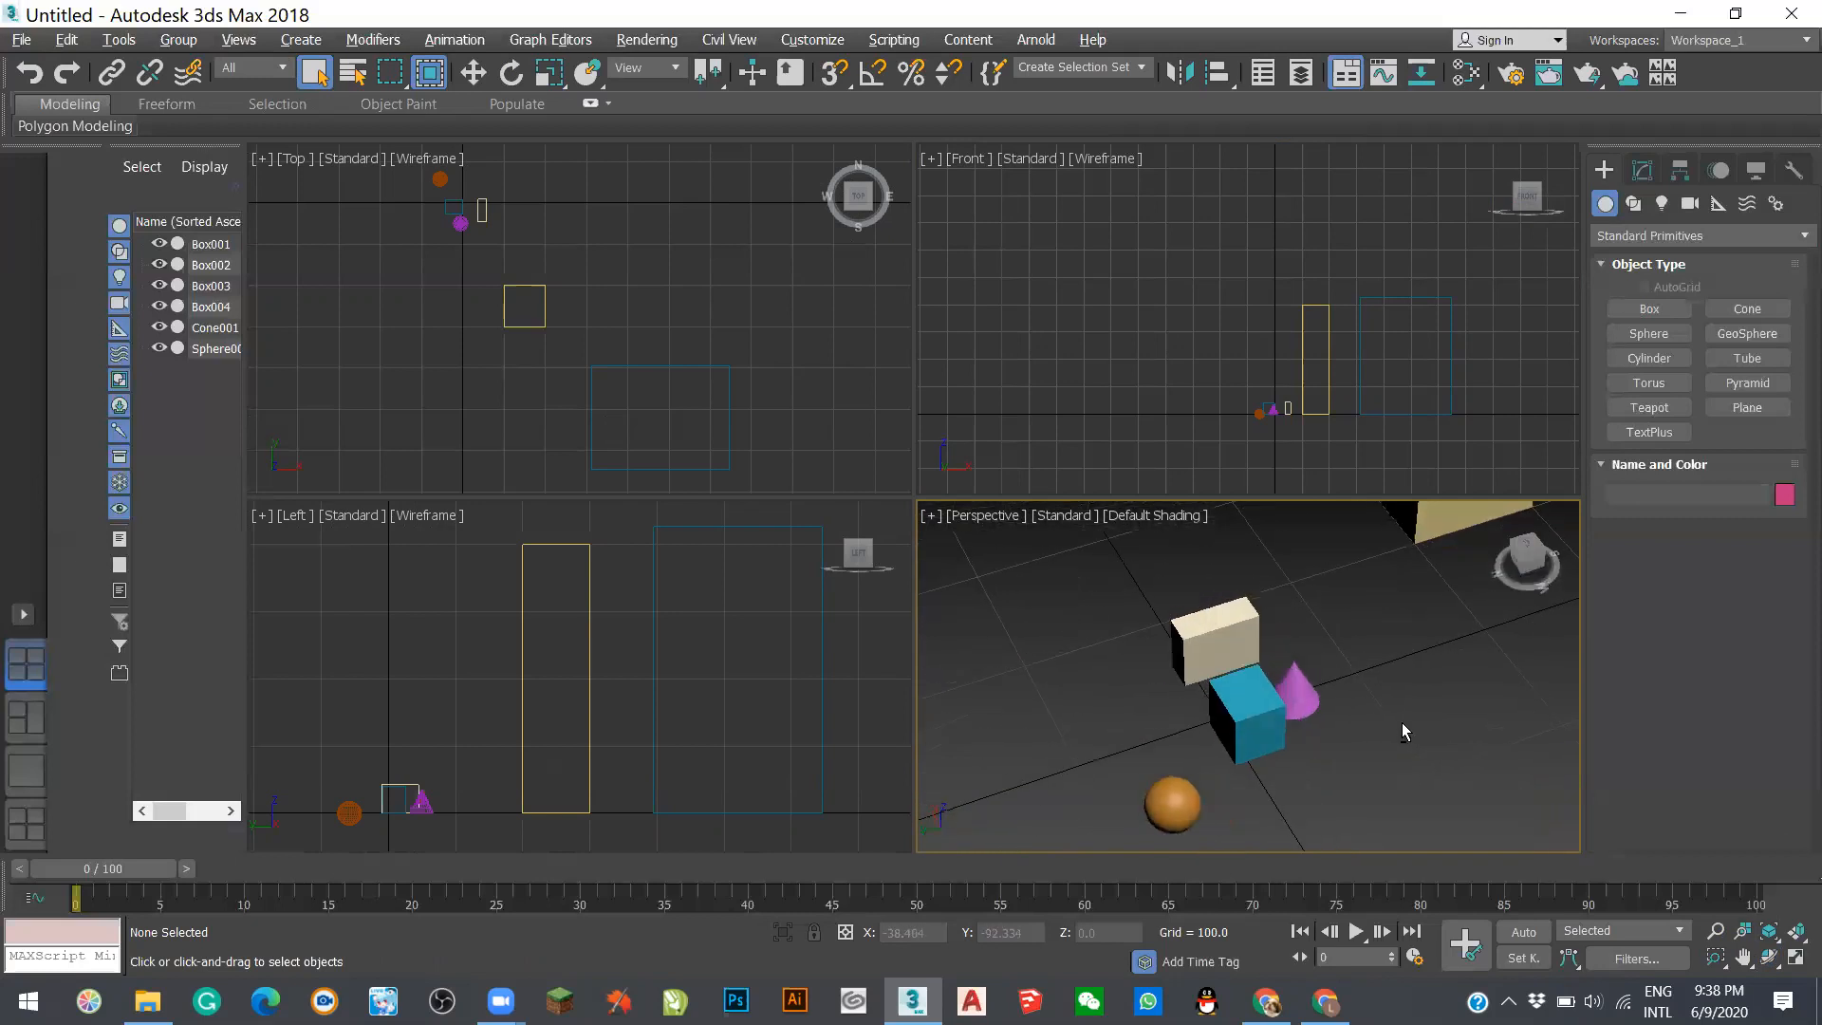
- Try maximizing the Perspective view, return to the four-viewport layout, and activate the Move tool
click(1793, 984)
click(1793, 984)
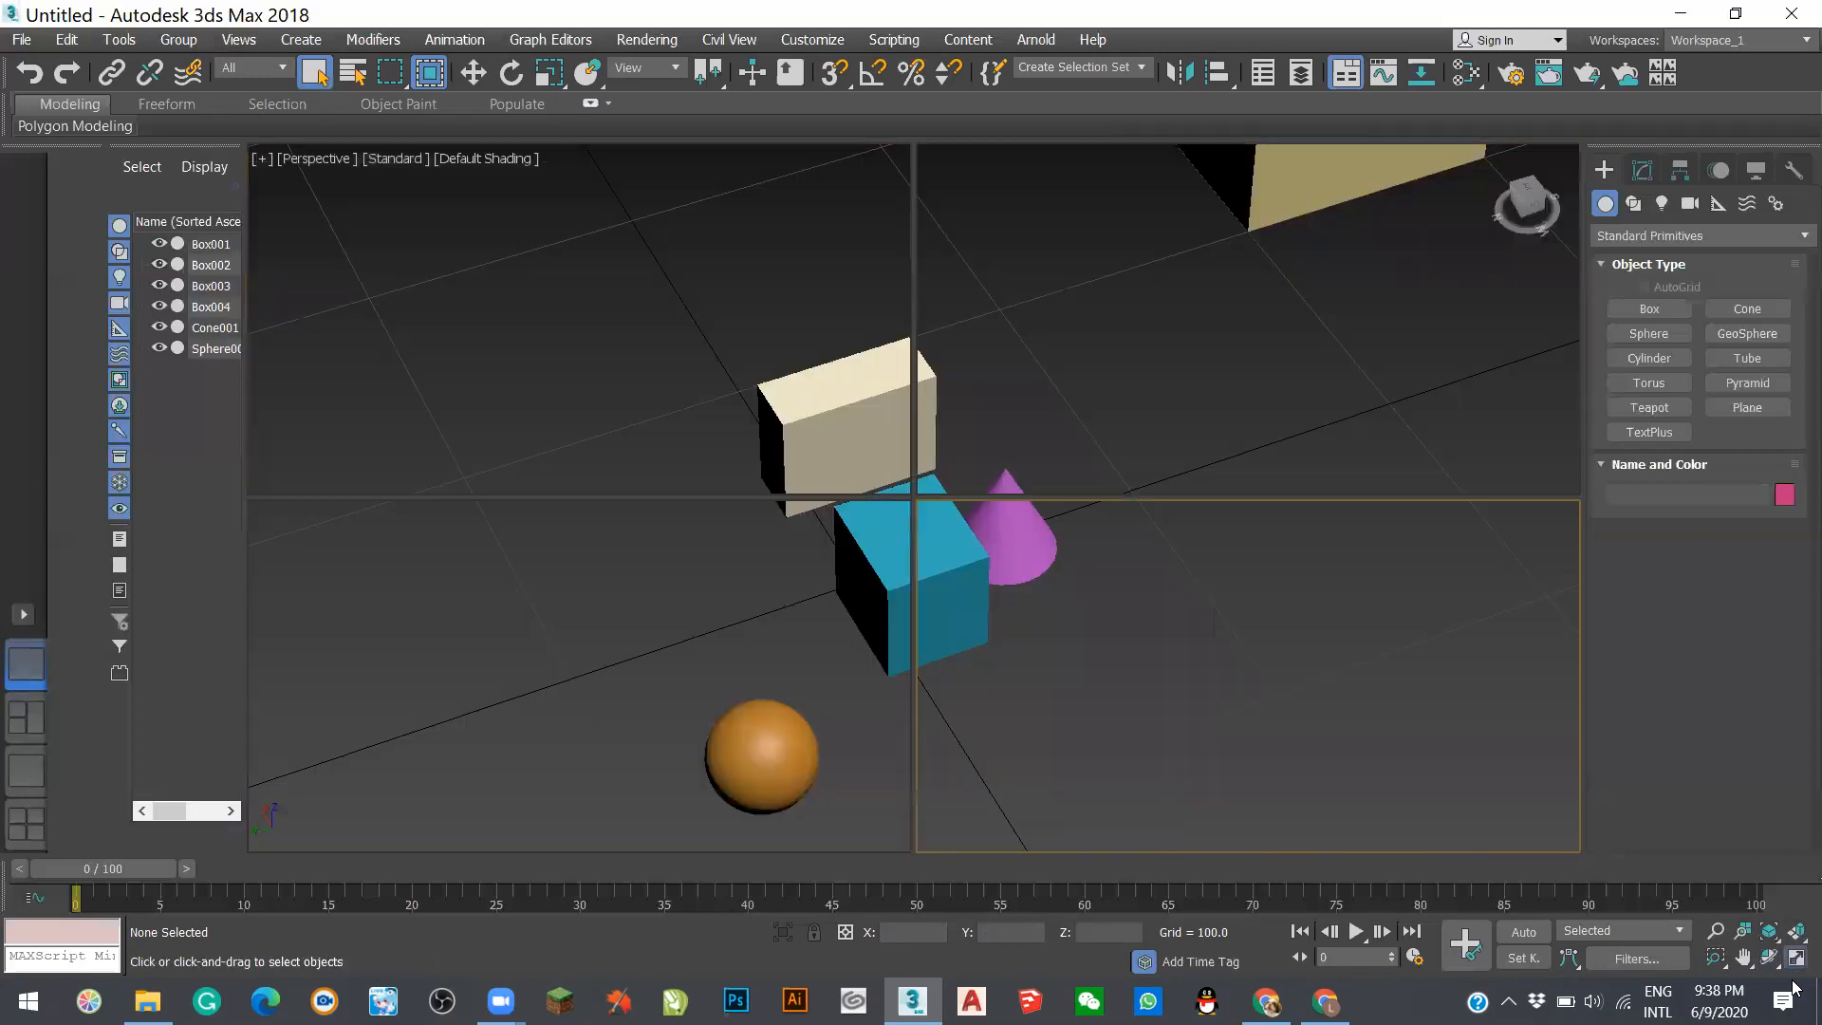
key(w)
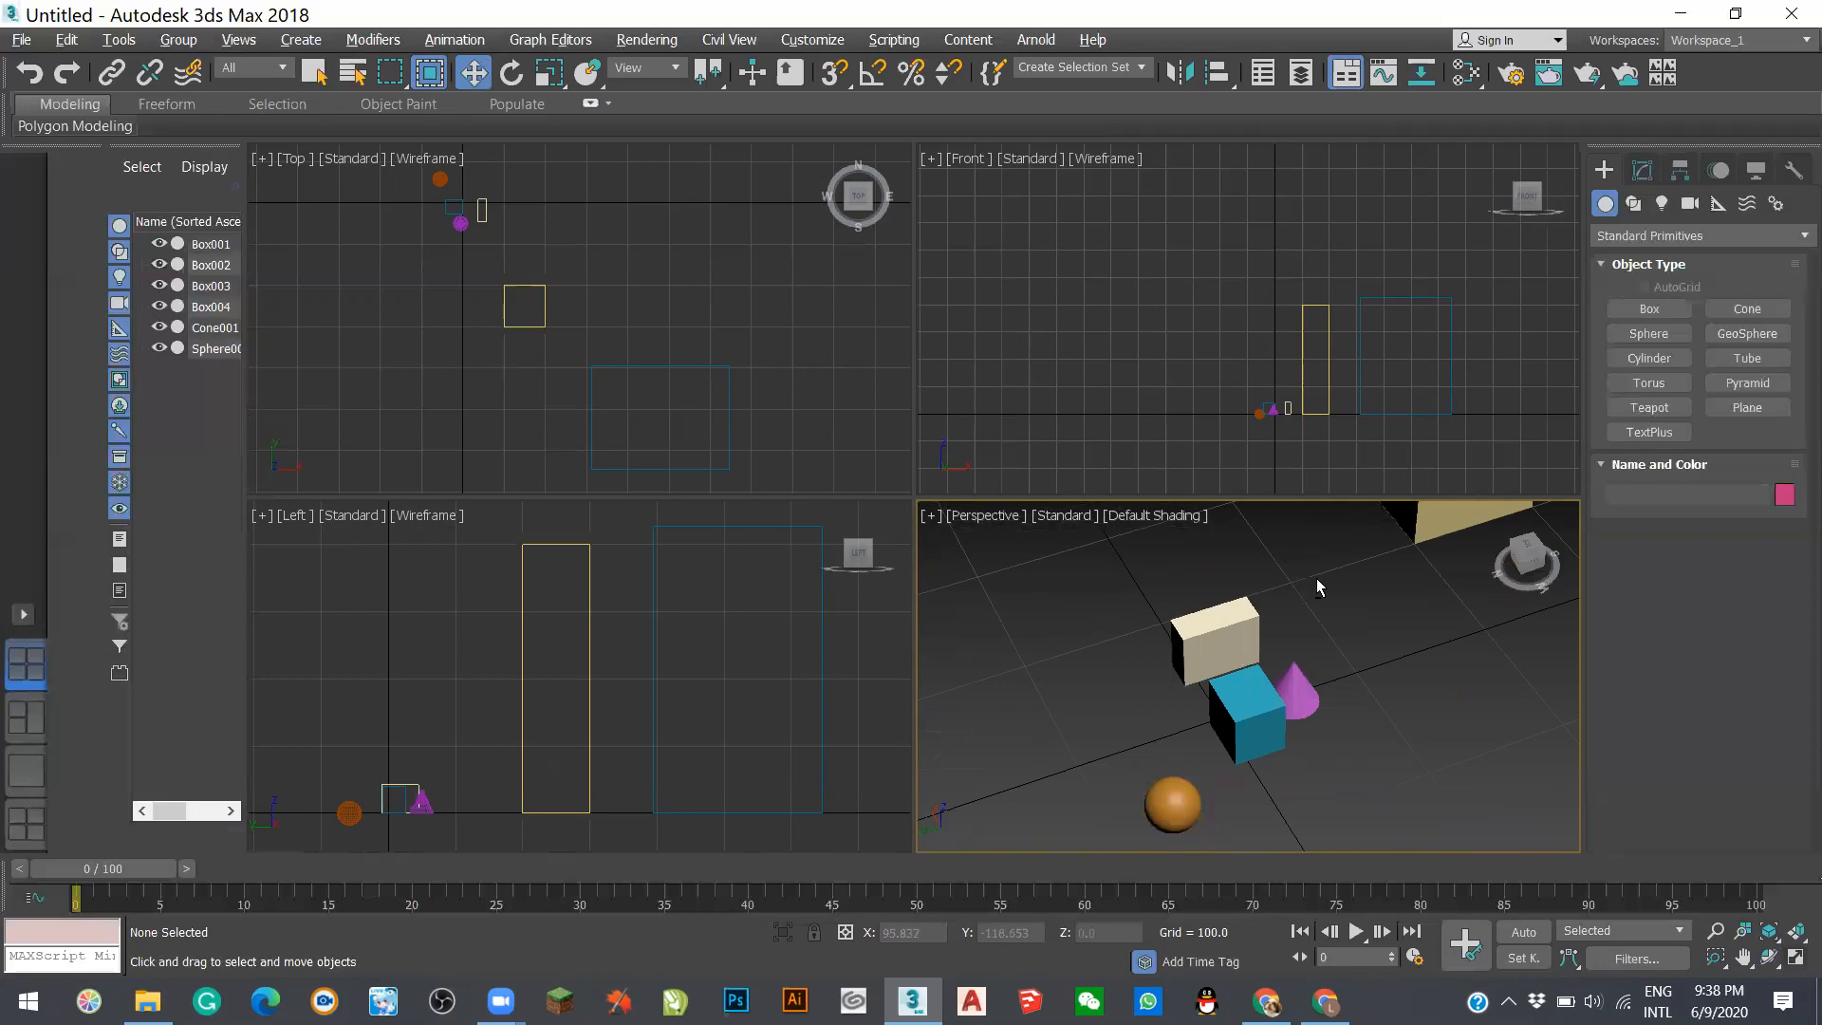
key(alt+w)
click(1796, 932)
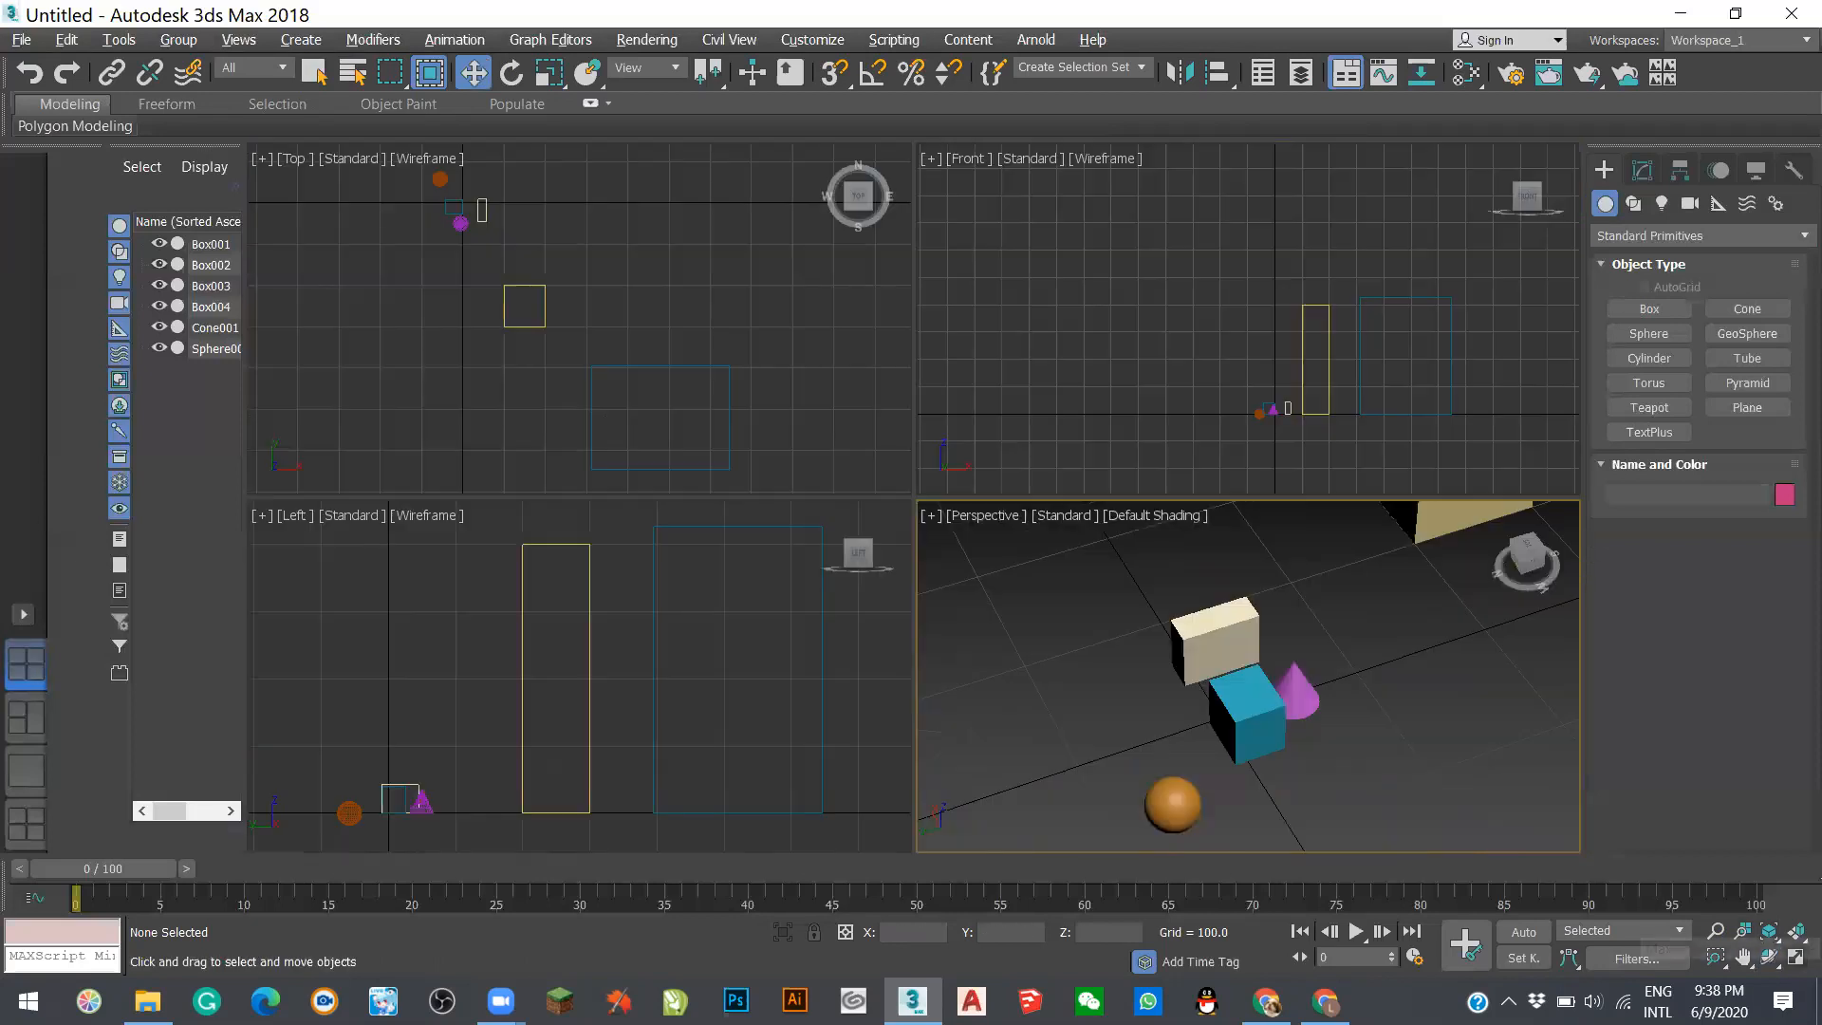
click(1797, 932)
click(1797, 932)
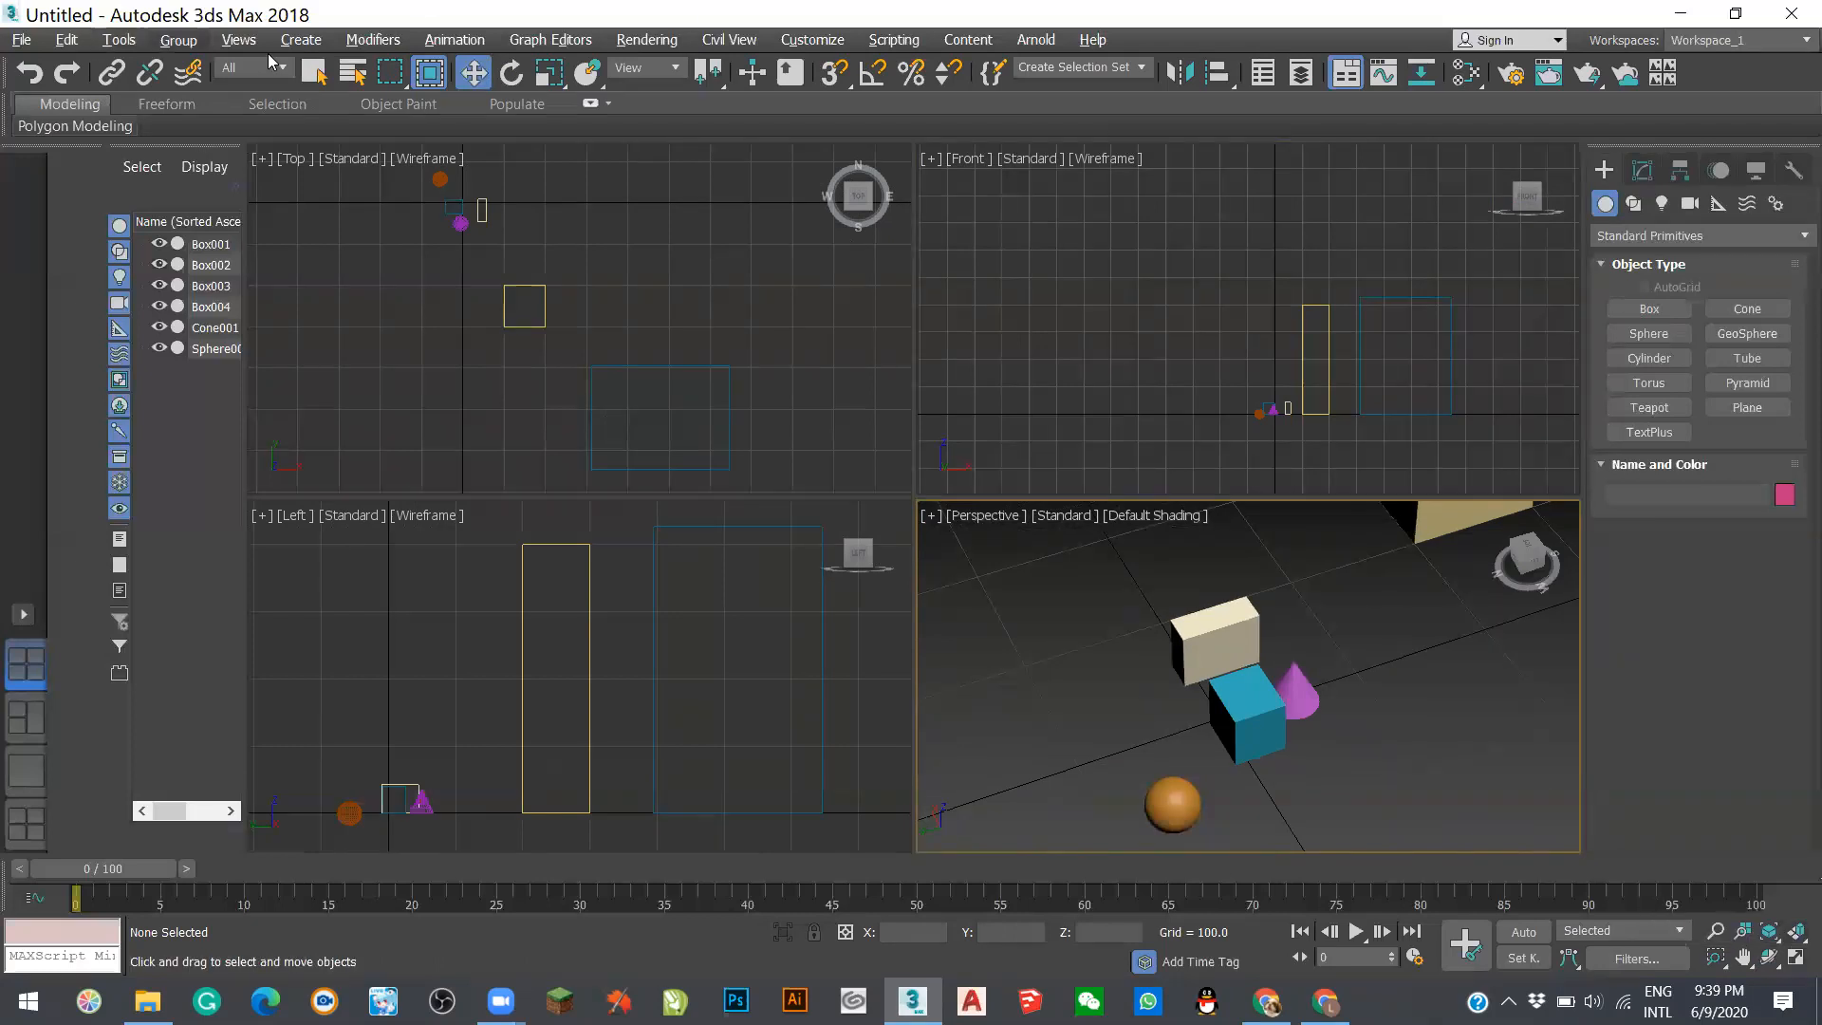
- Examine the General and Files preferences, including the undo levels and the auto backup interval, and close the settings without changes
click(814, 42)
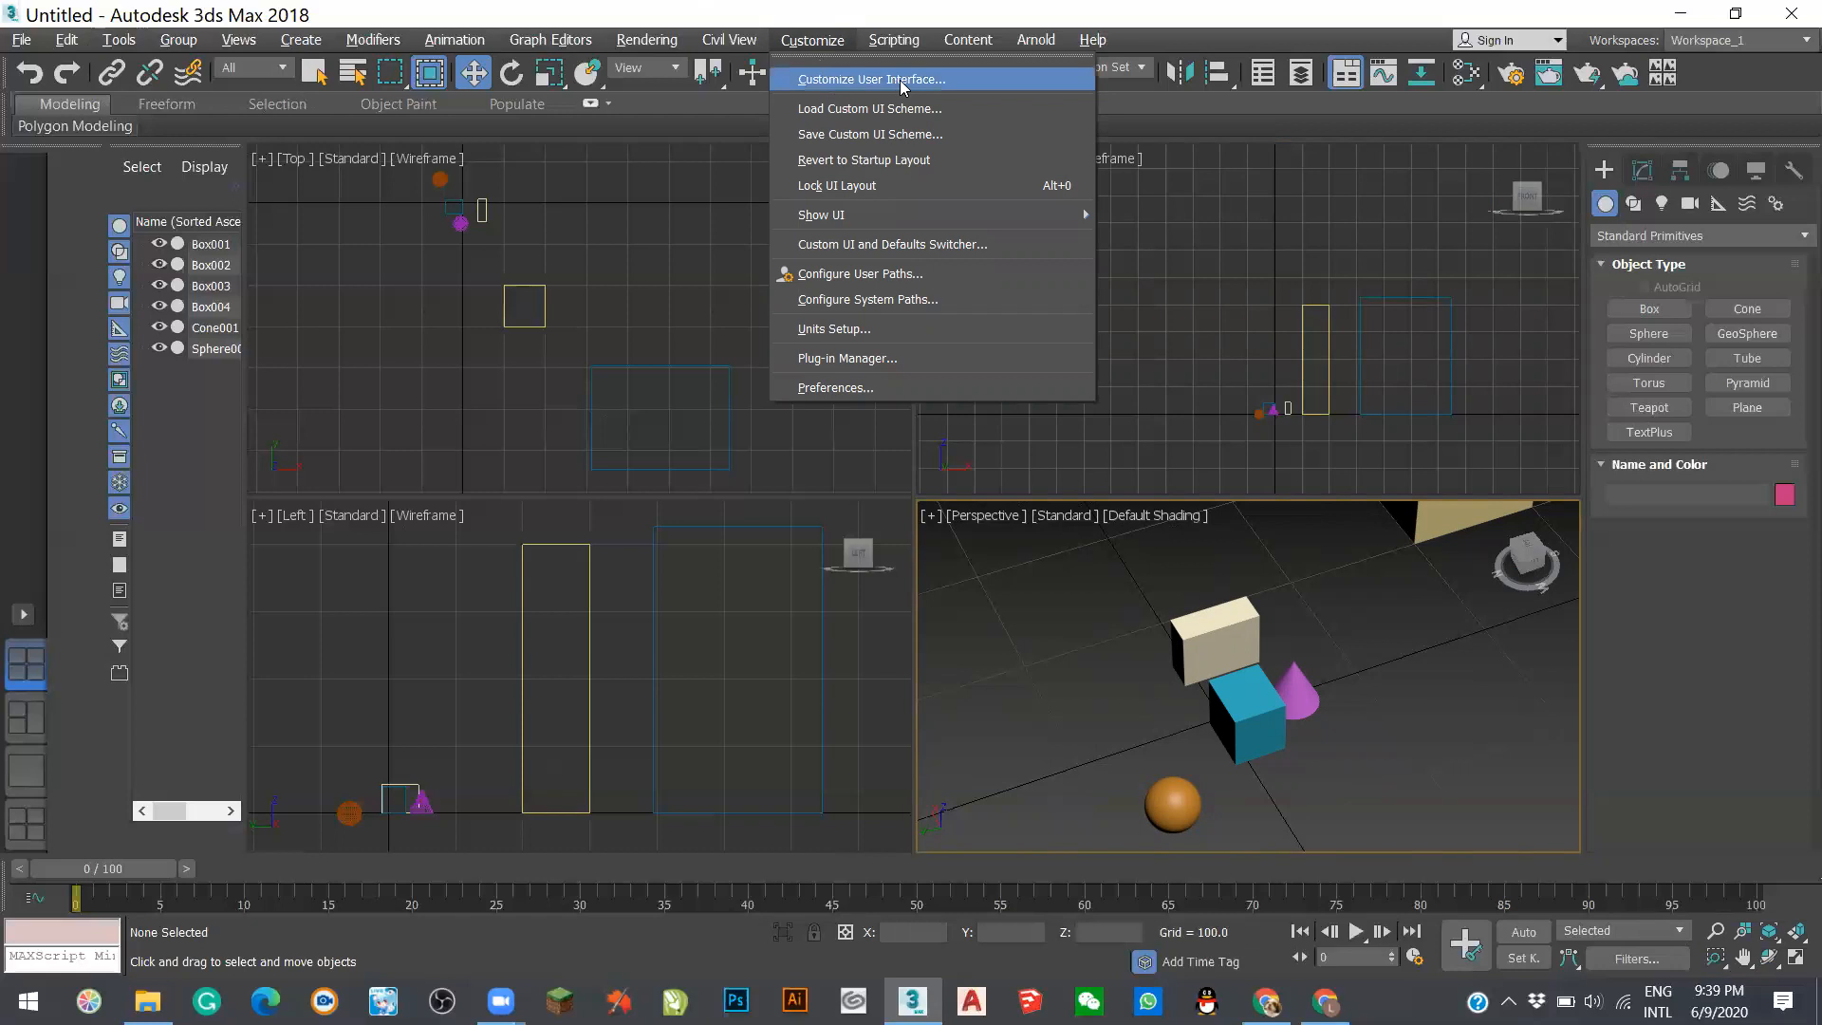
click(870, 389)
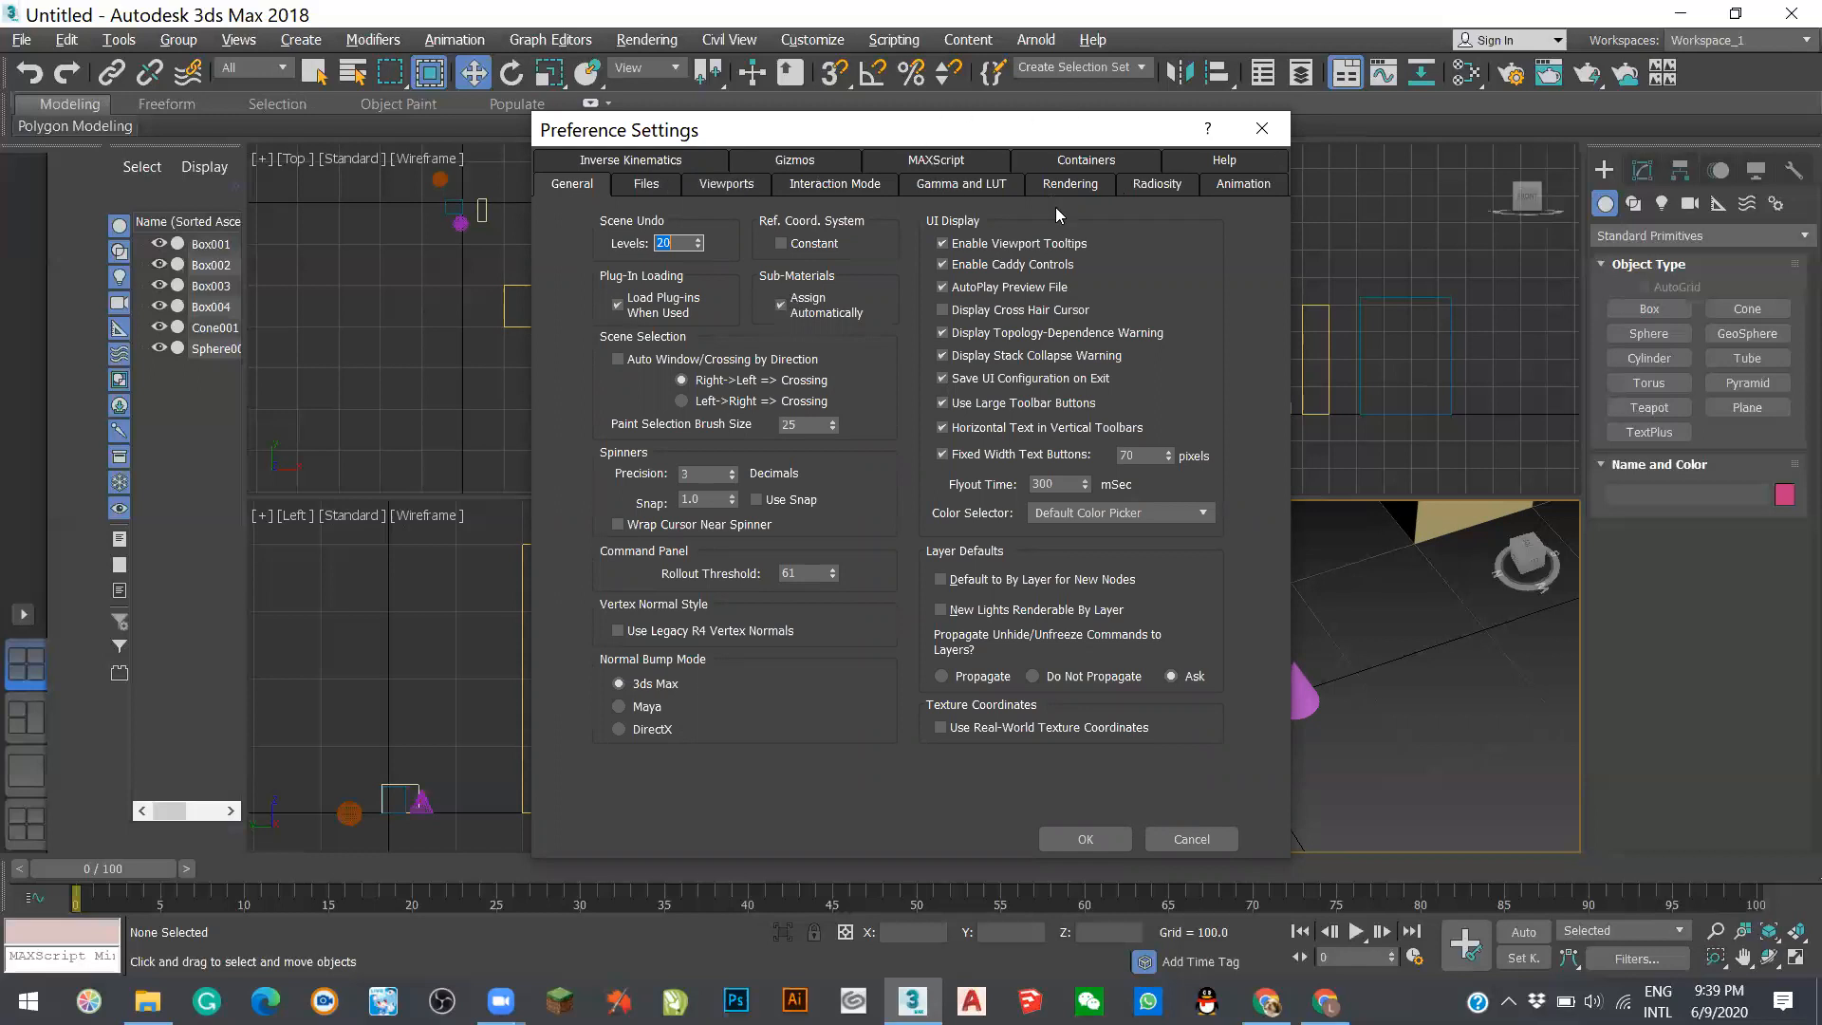
click(1262, 128)
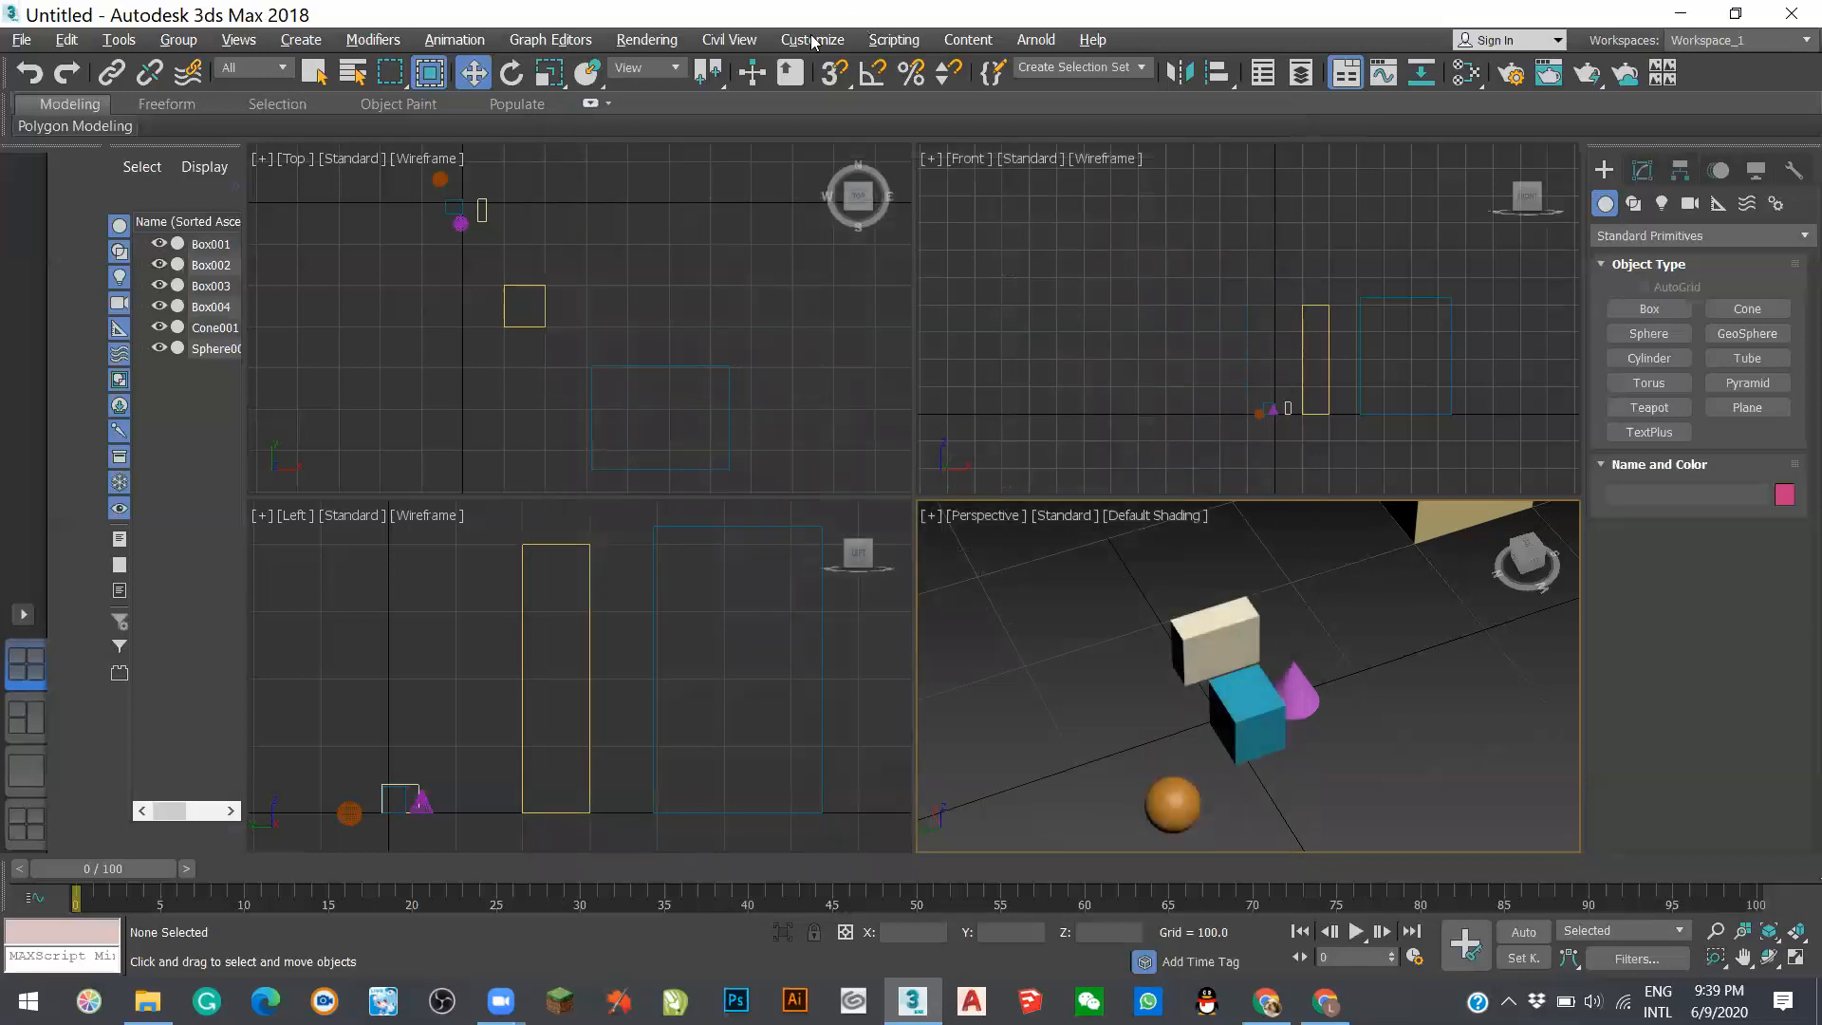
click(812, 40)
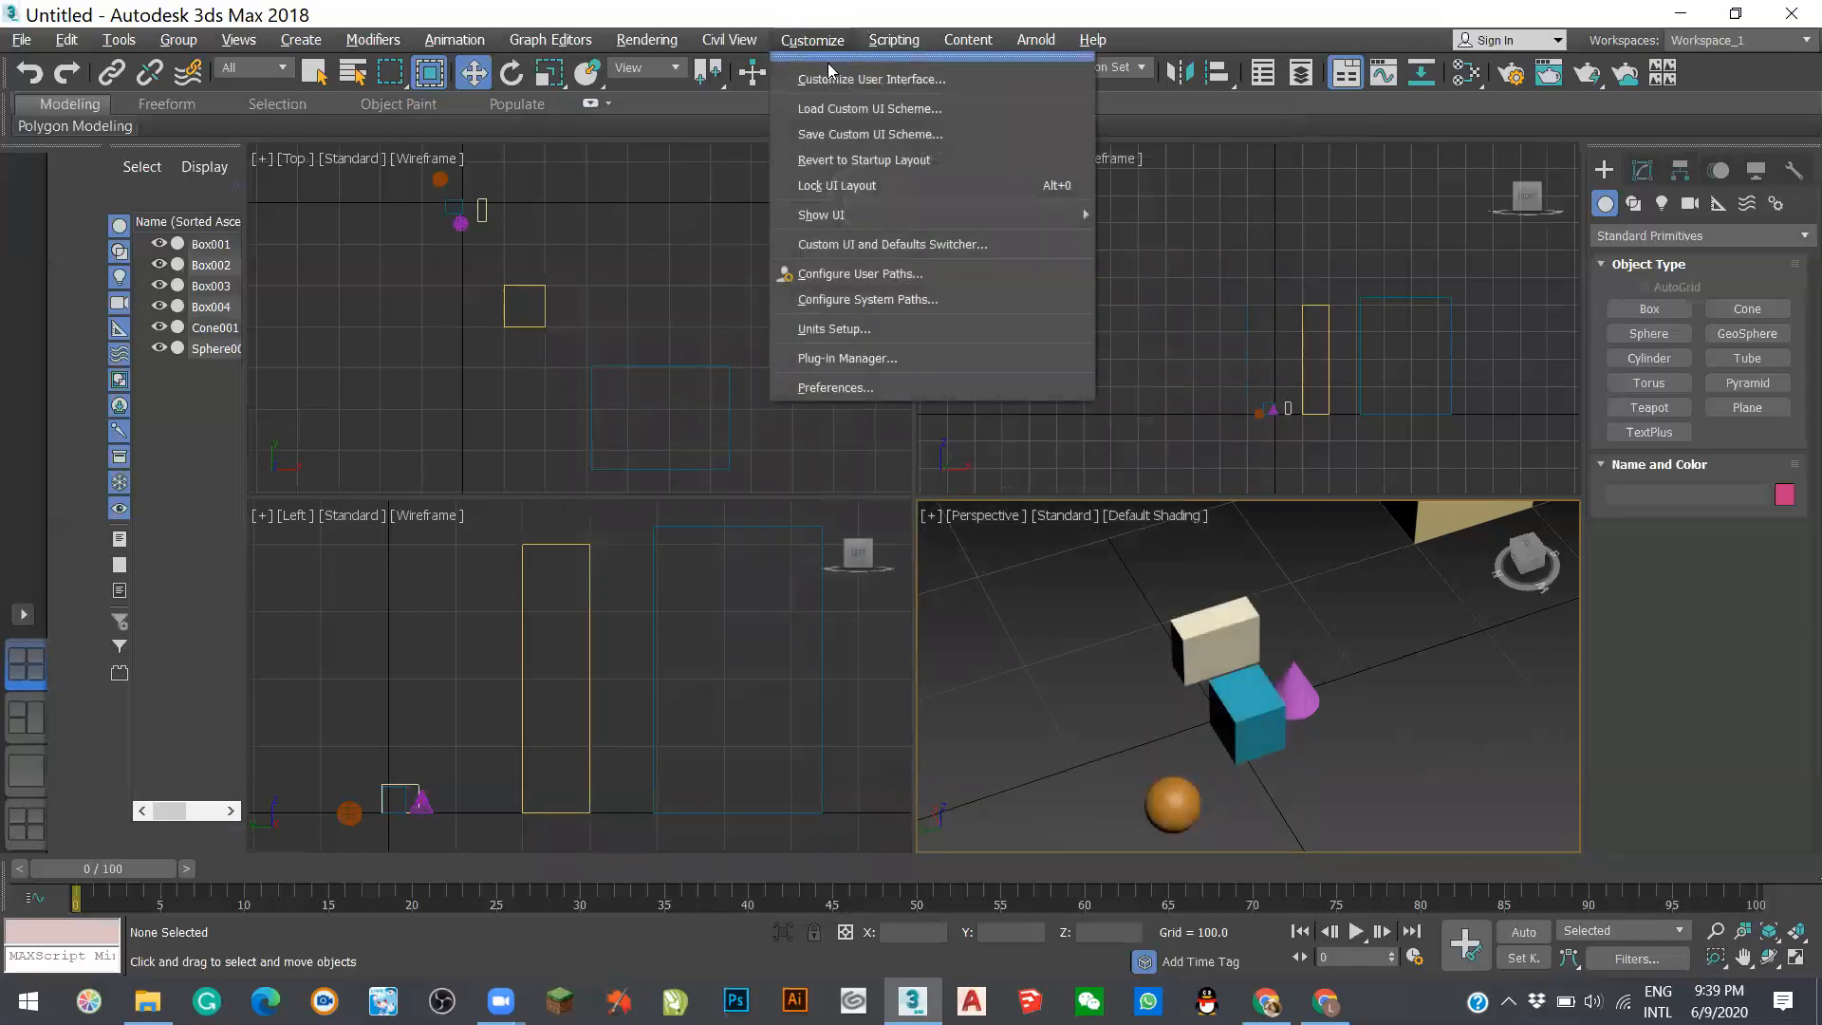
click(848, 390)
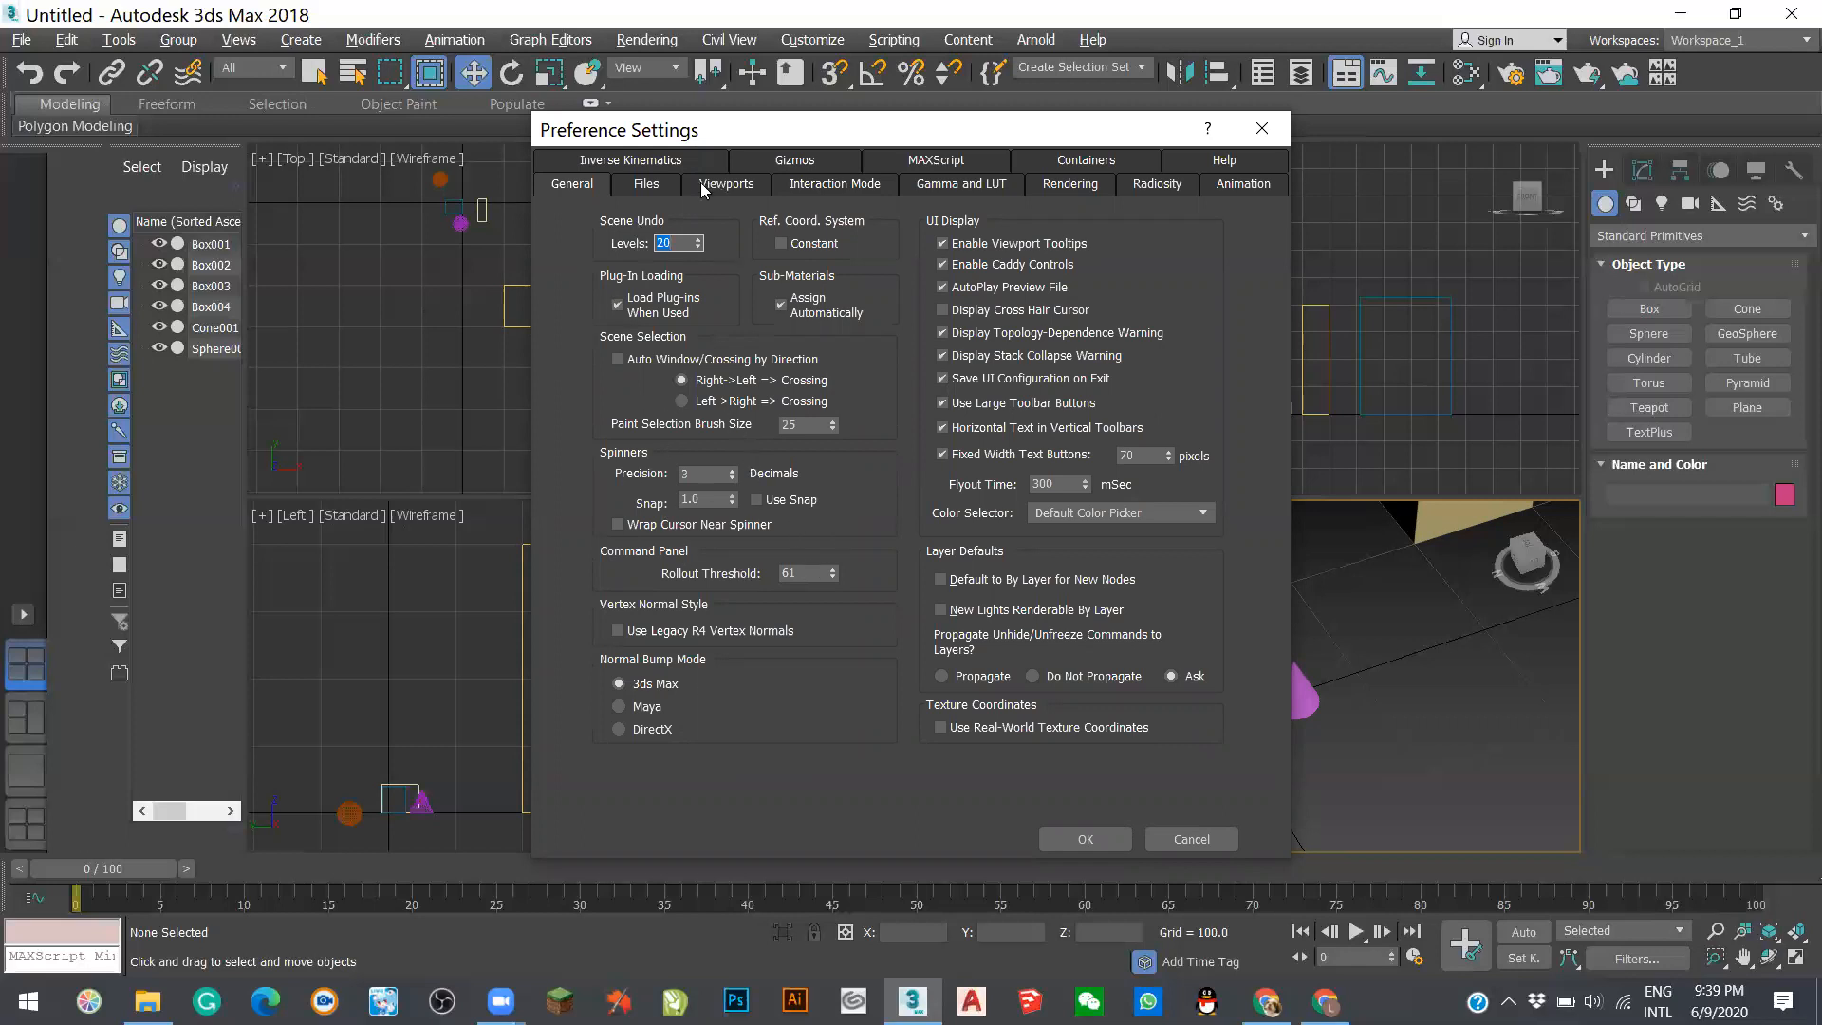
click(651, 186)
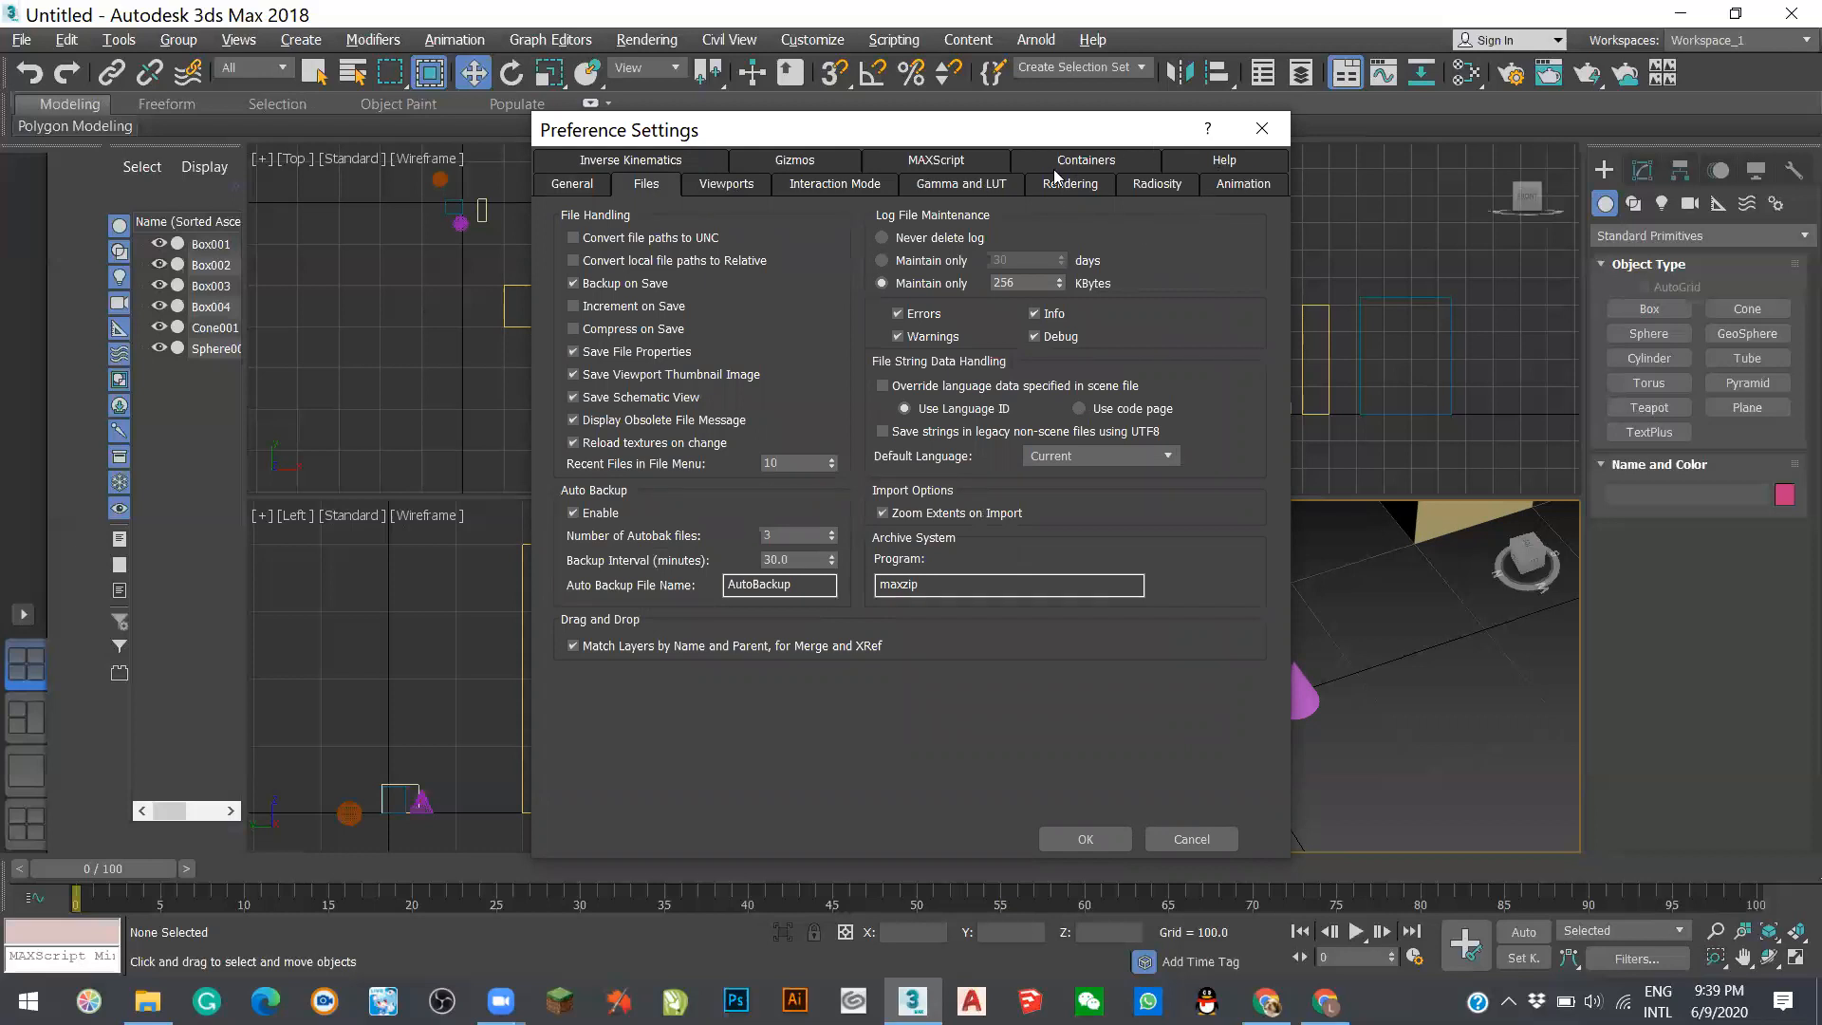
click(573, 186)
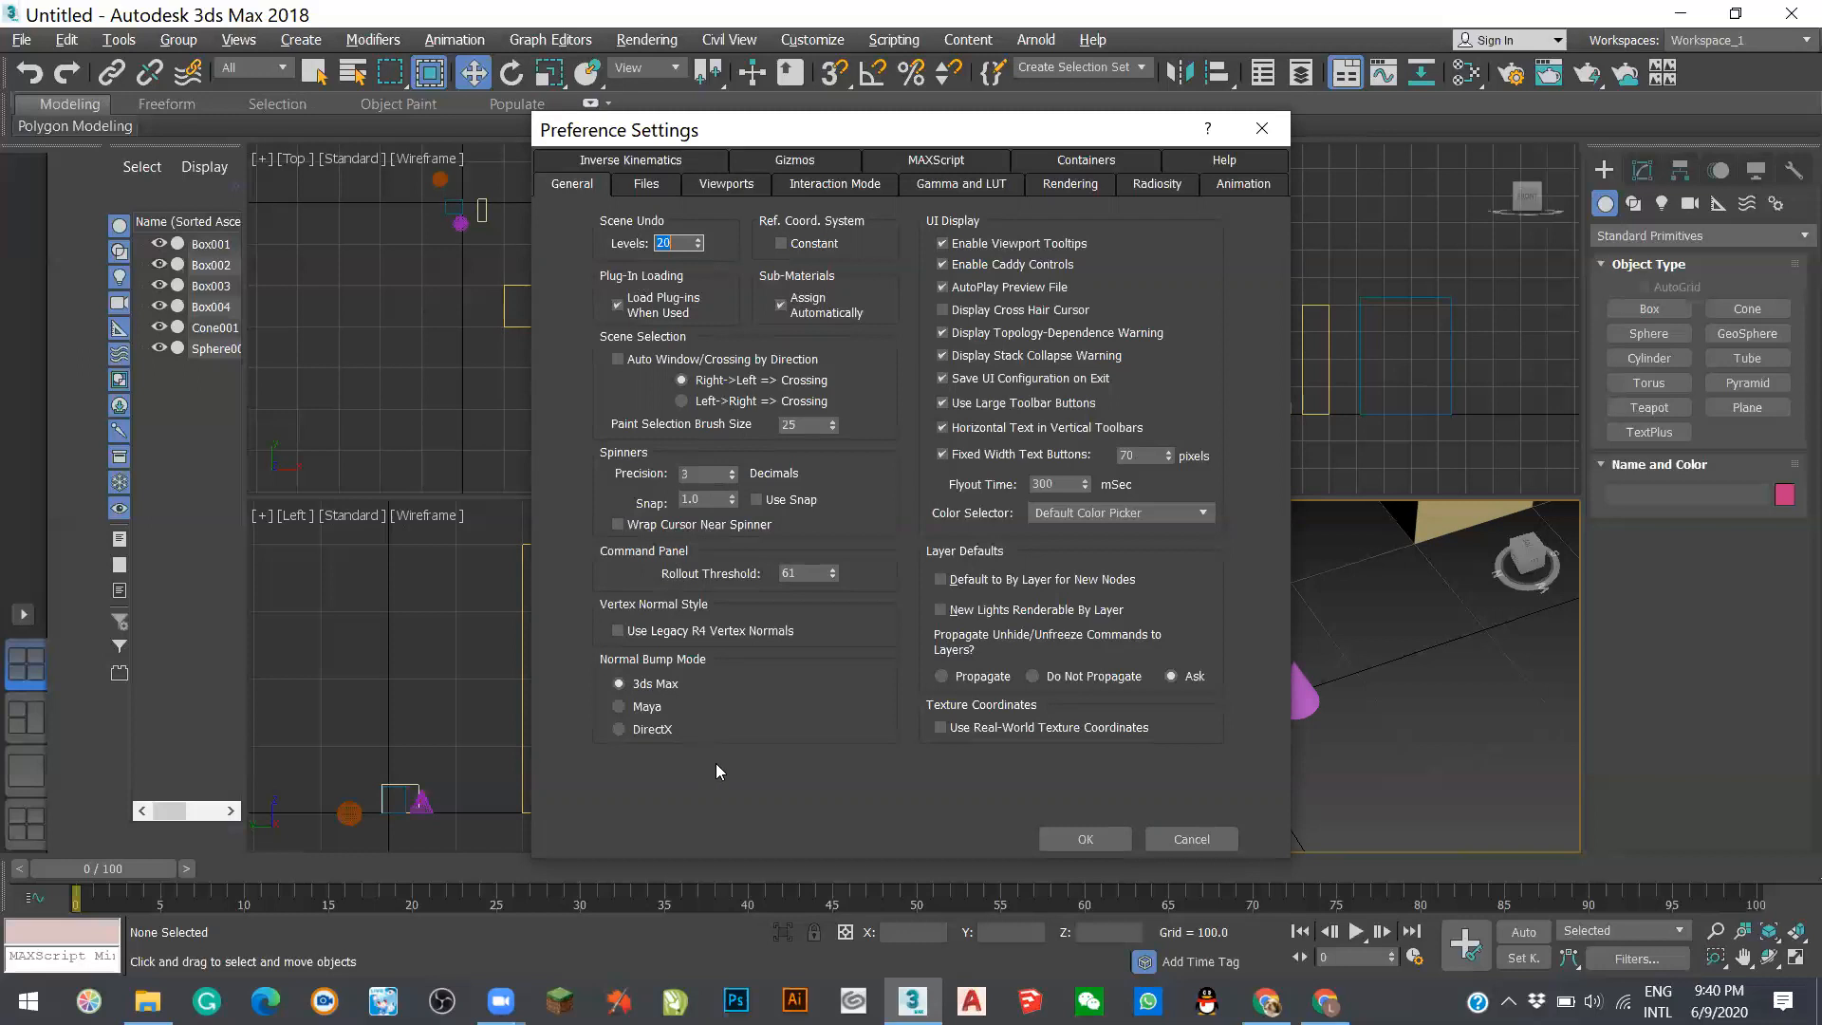
click(654, 189)
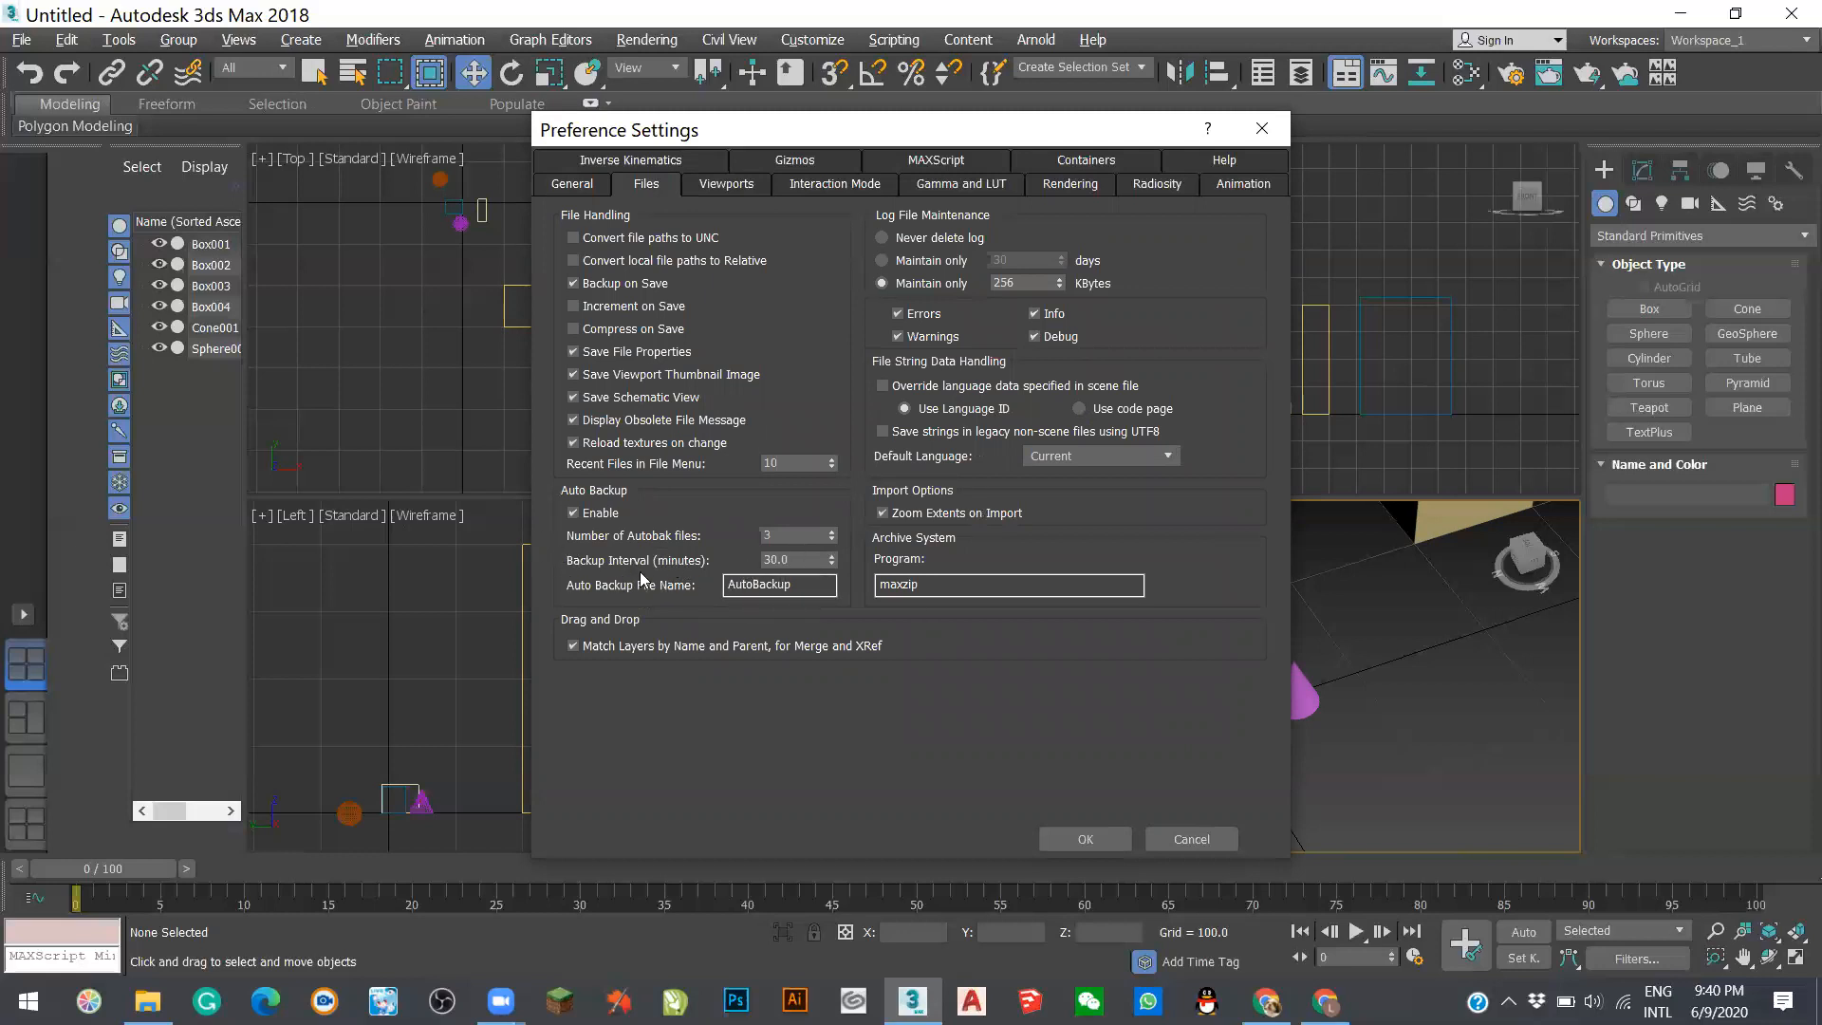
click(804, 561)
click(1196, 837)
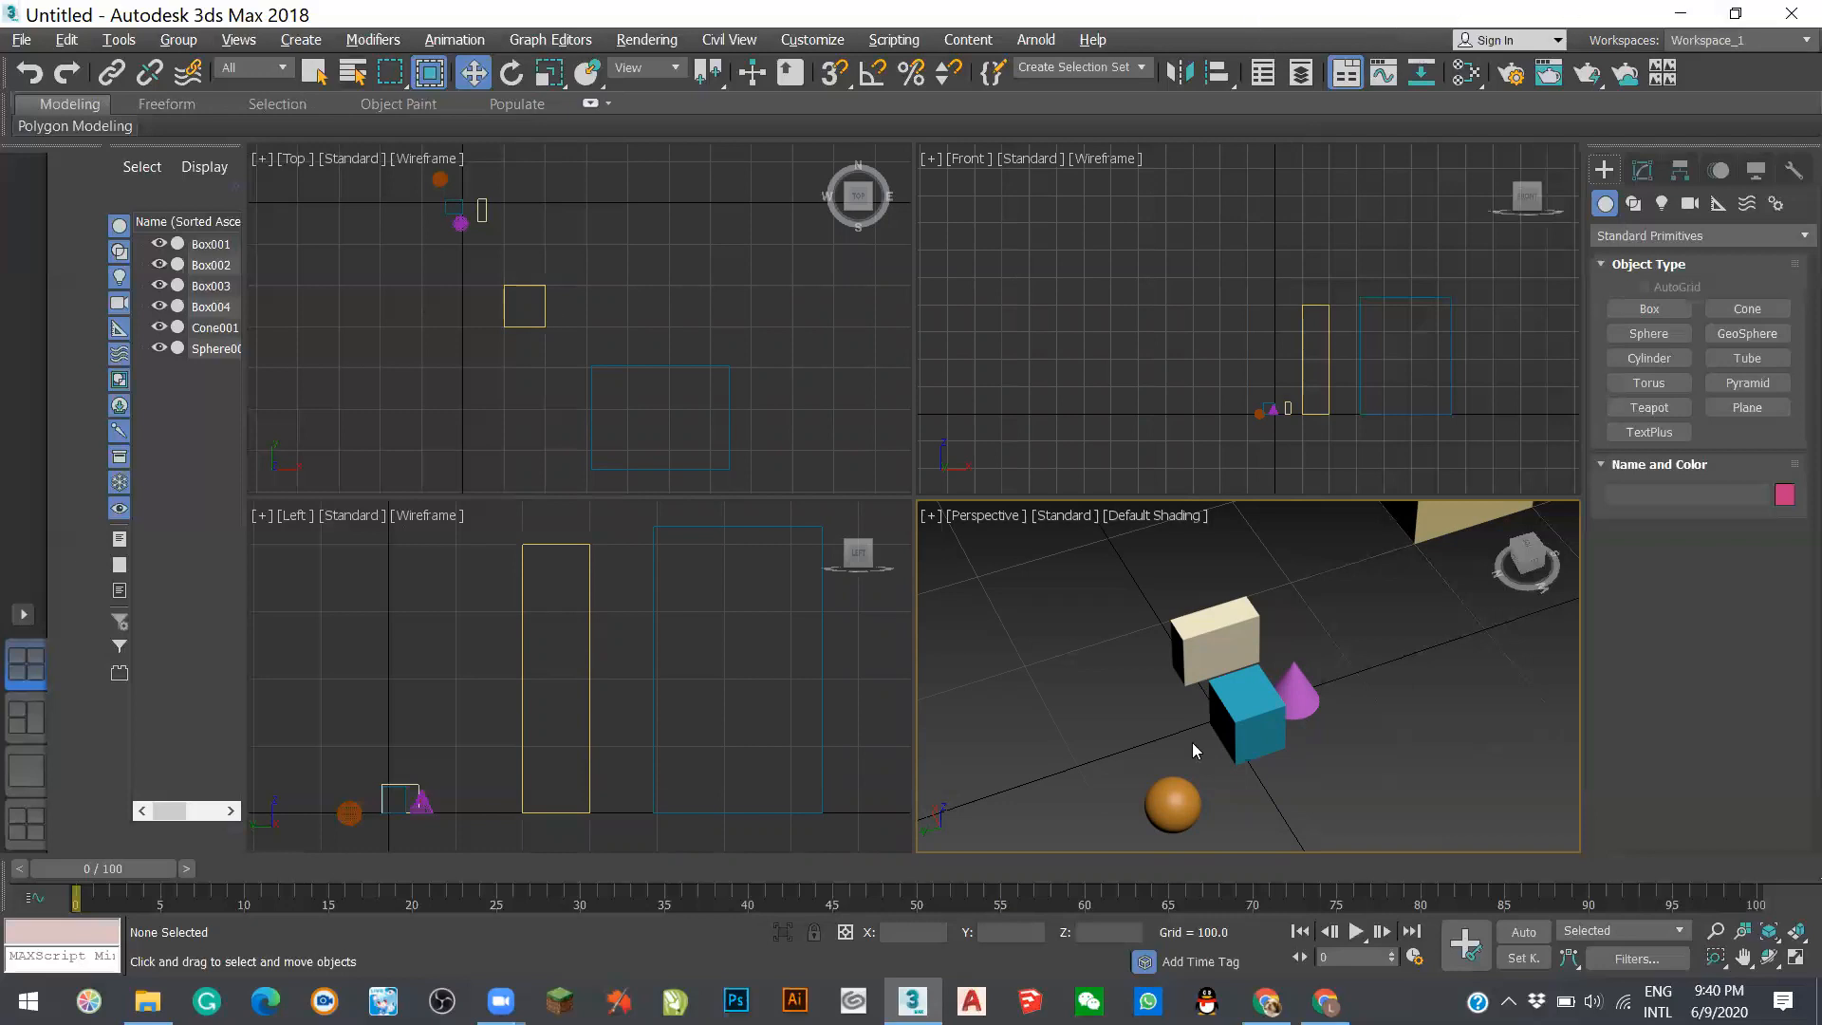
- Select every object in the scene and delete them all
scroll(1471, 686, down, 3)
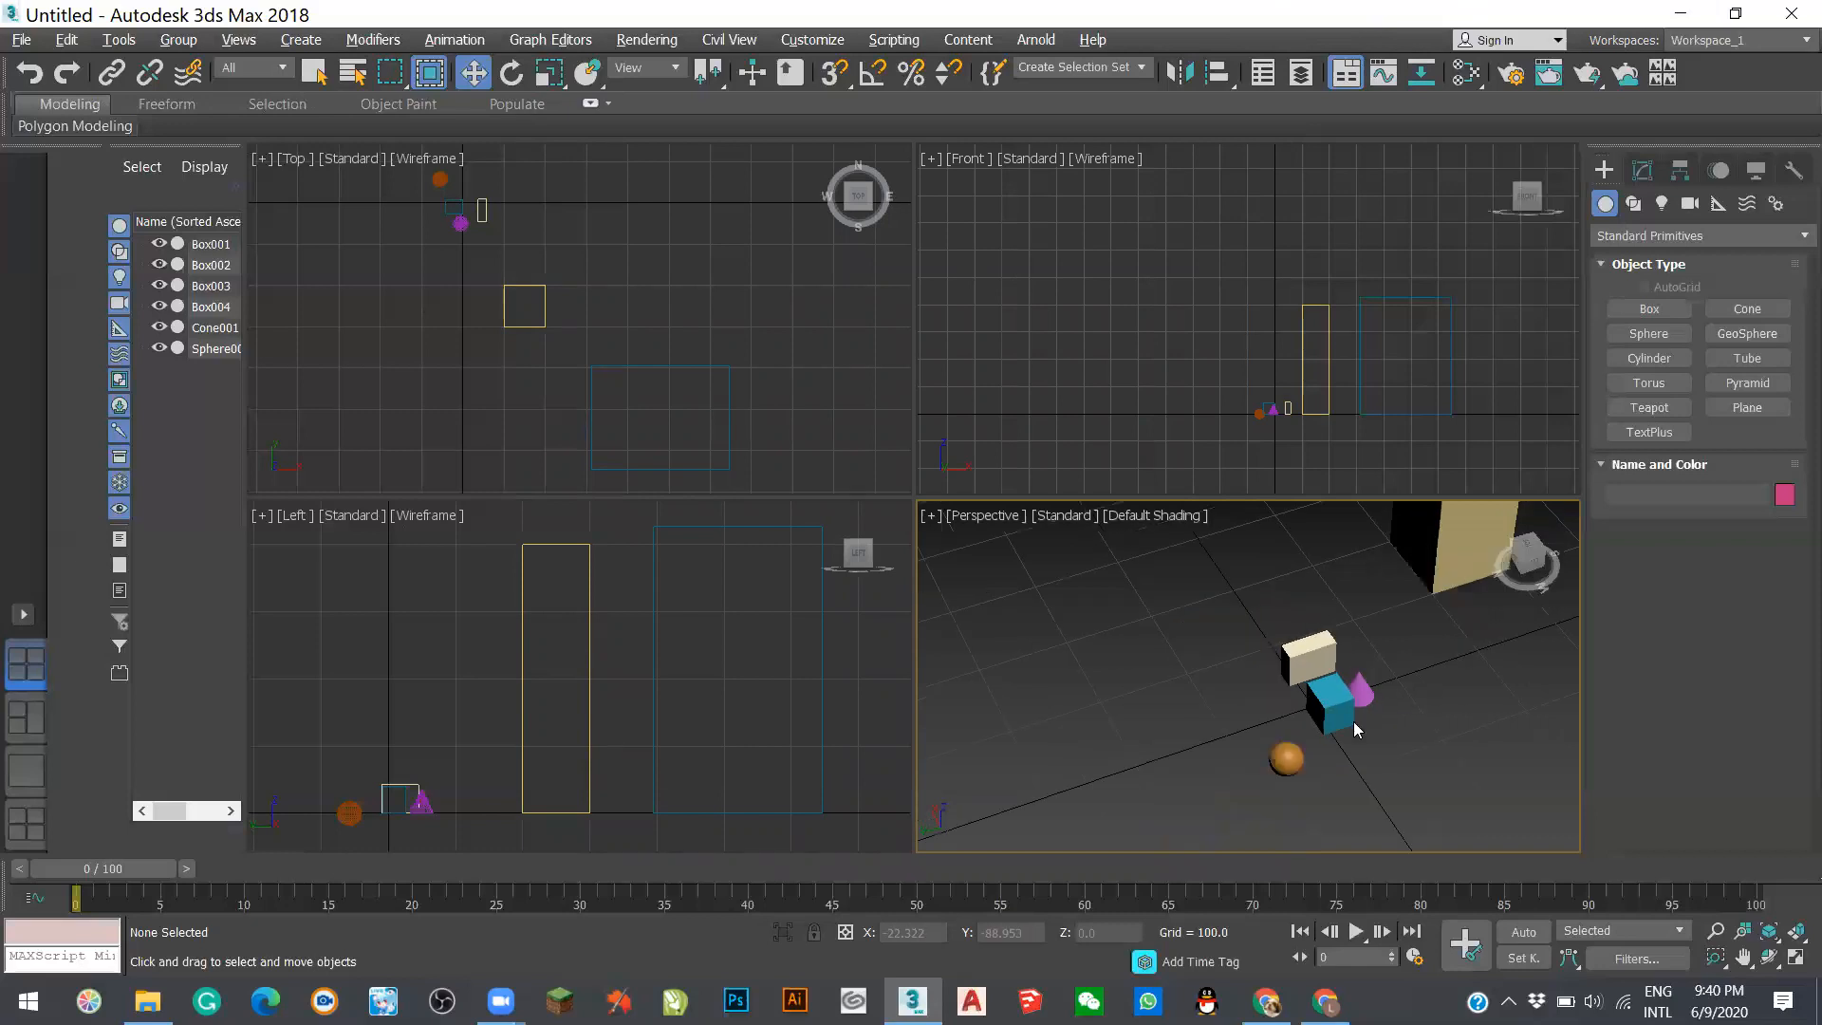
scroll(1355, 727, down, 3)
key(ctrl+a)
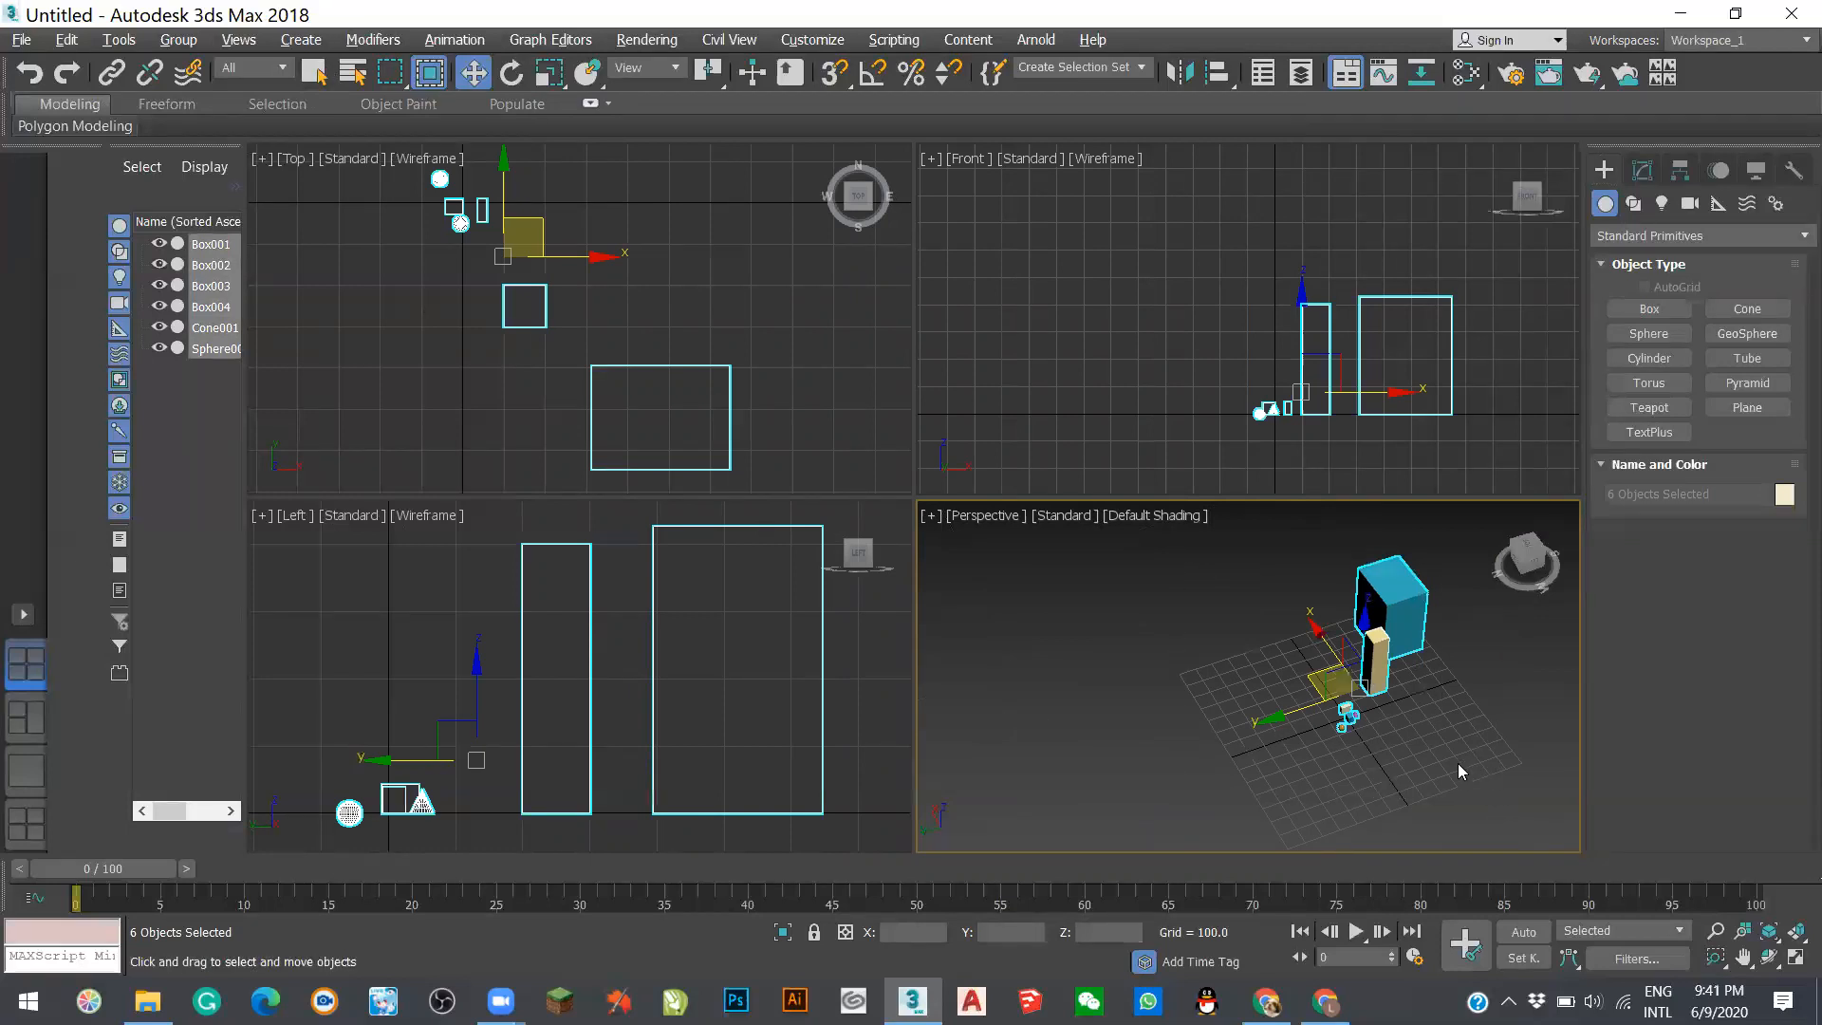
key(Delete)
- Switch the Perspective viewport to Top and Front and back to Perspective, and orbit it to an angled overview of the grid
scroll(1342, 713, up, 5)
scroll(1342, 714, up, 3)
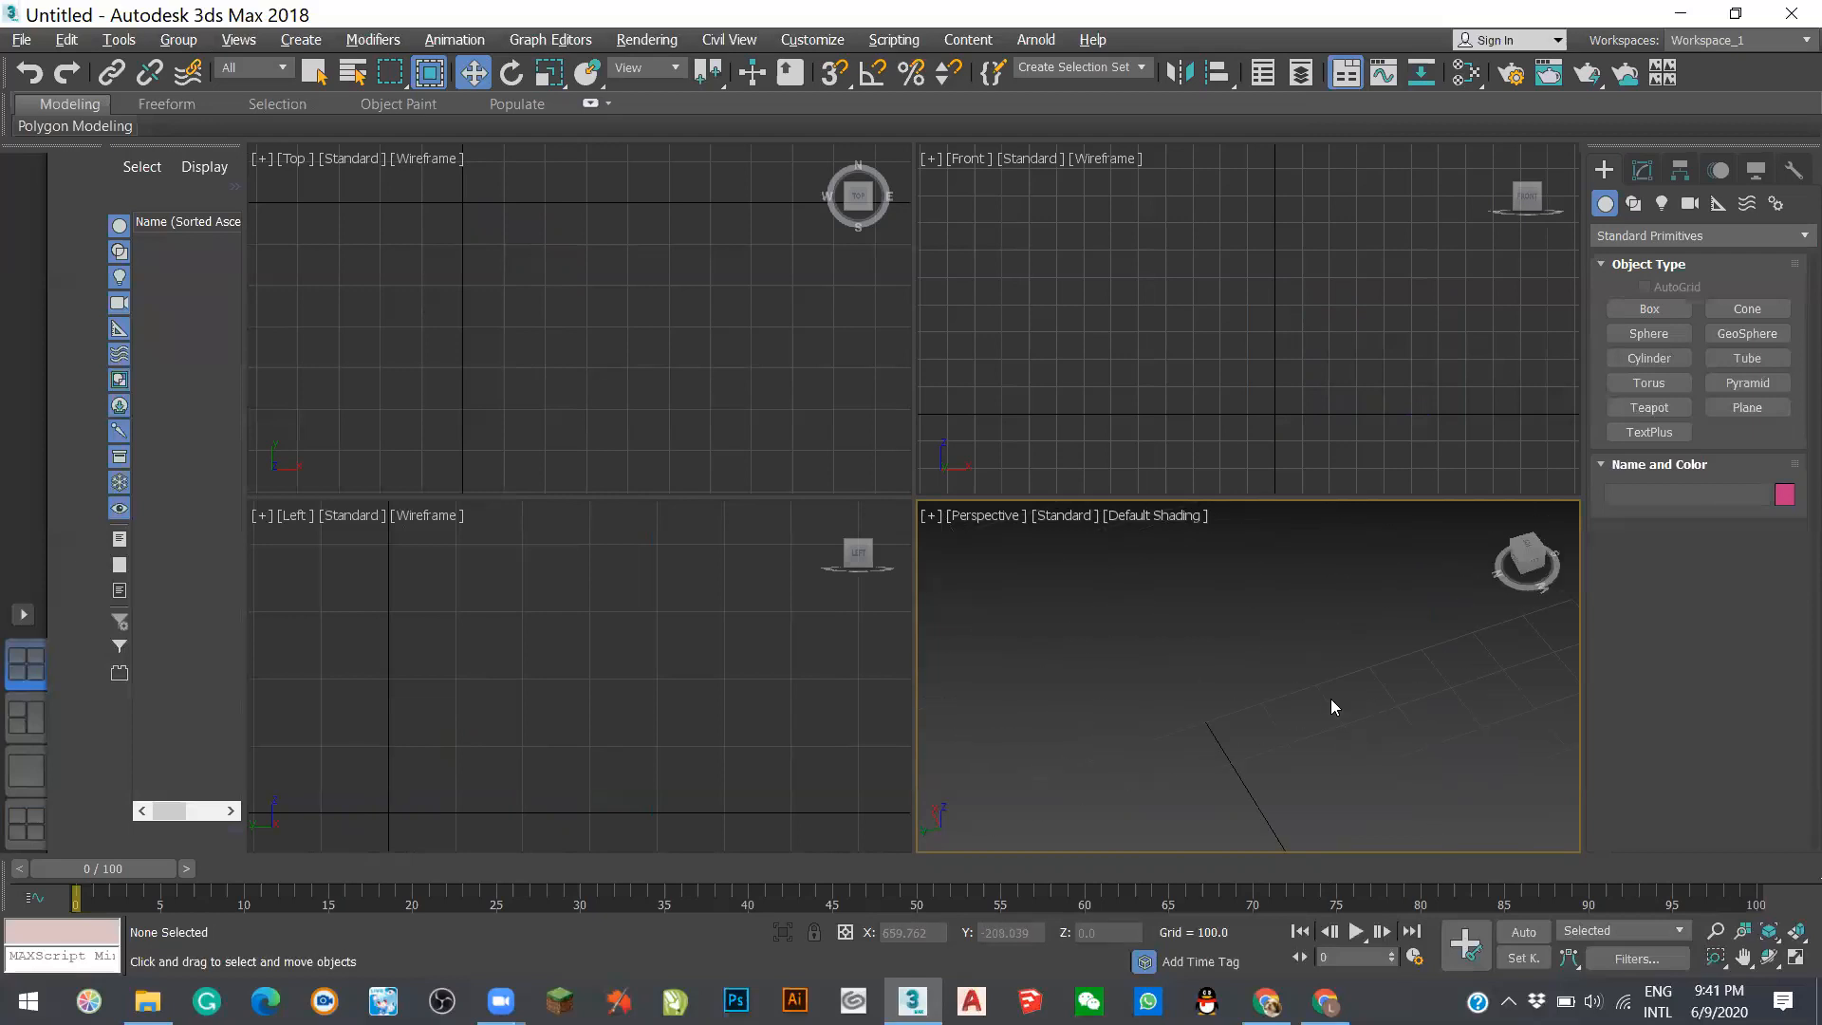
key(t)
key(p)
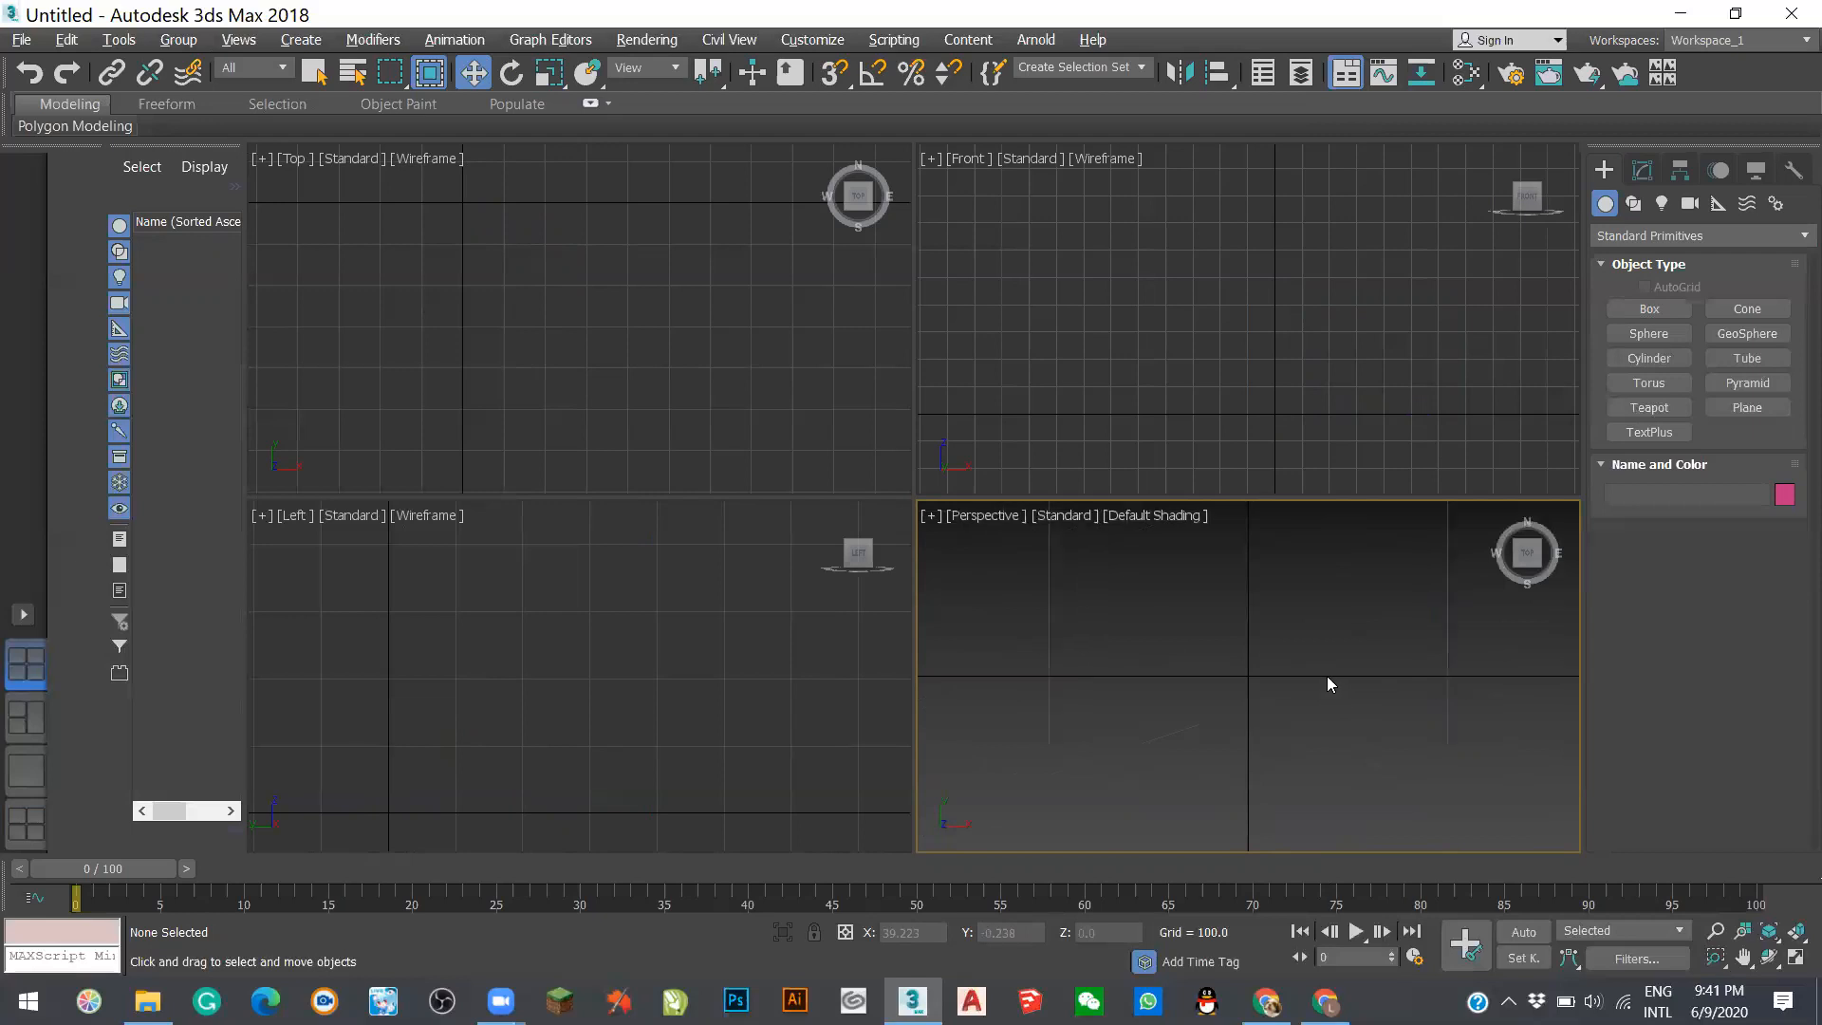
key(f)
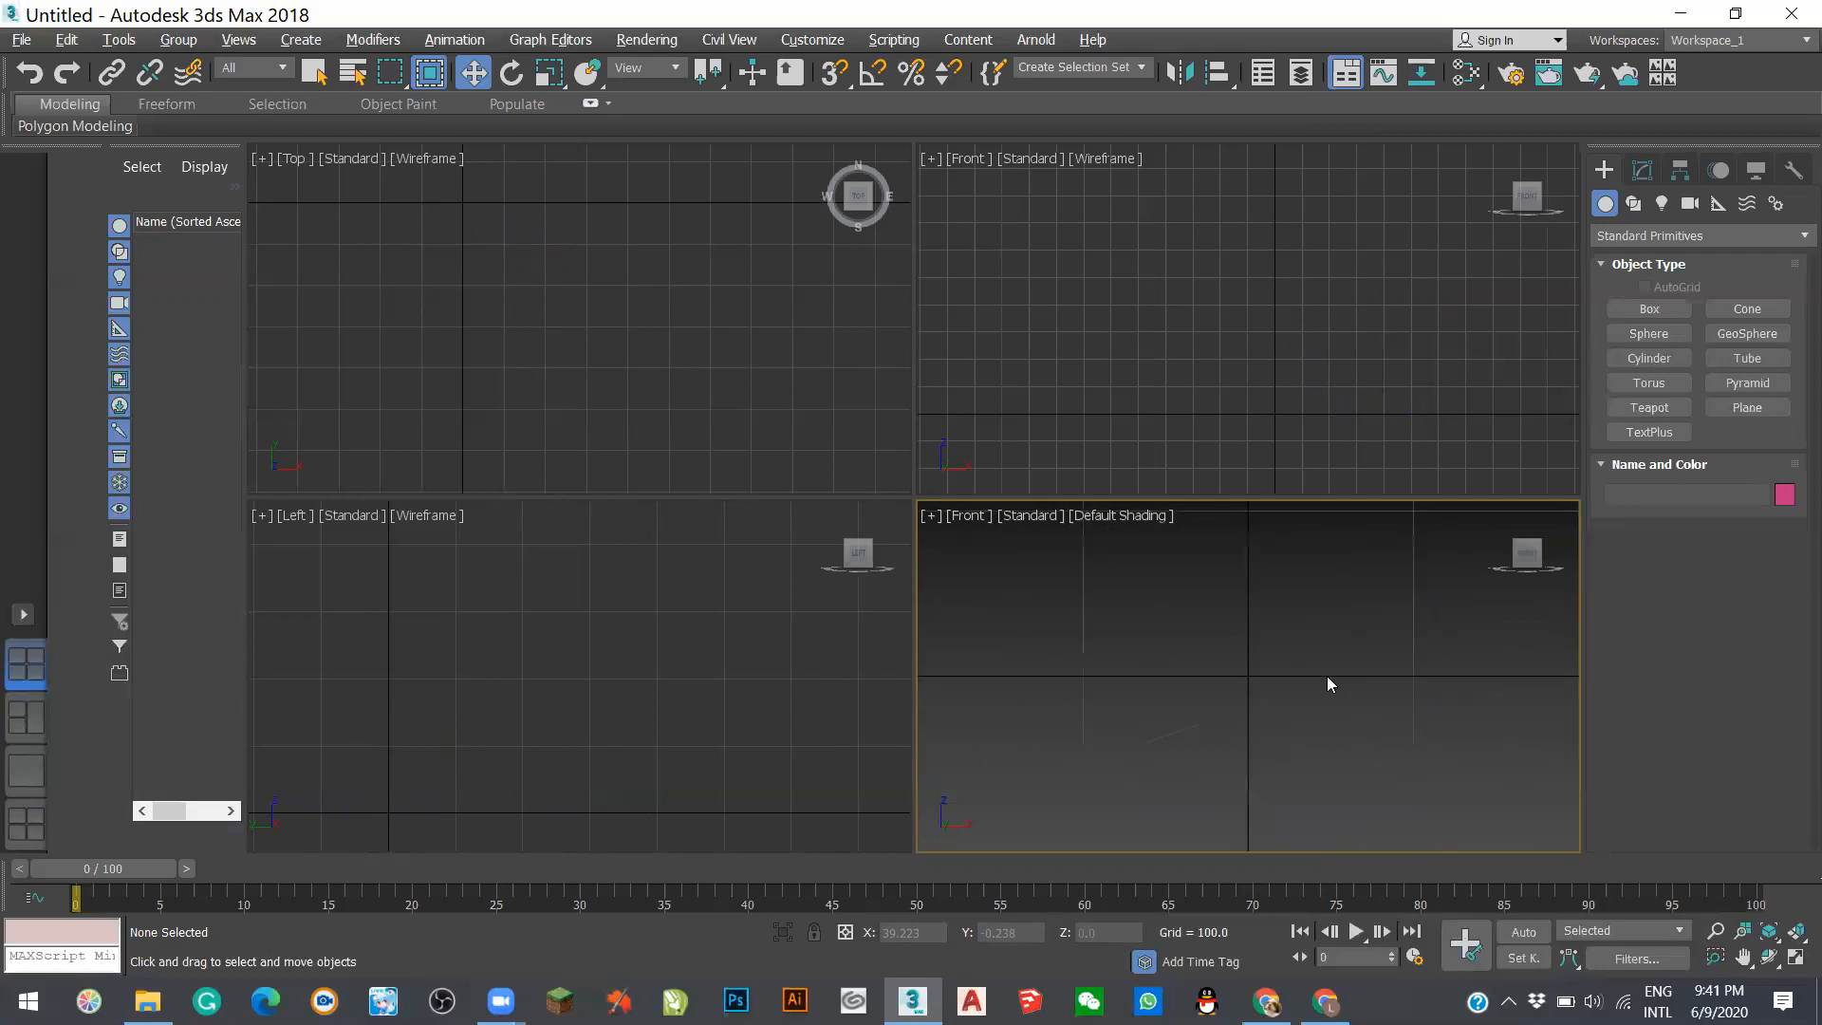
scroll(1238, 651, down, 4)
key(p)
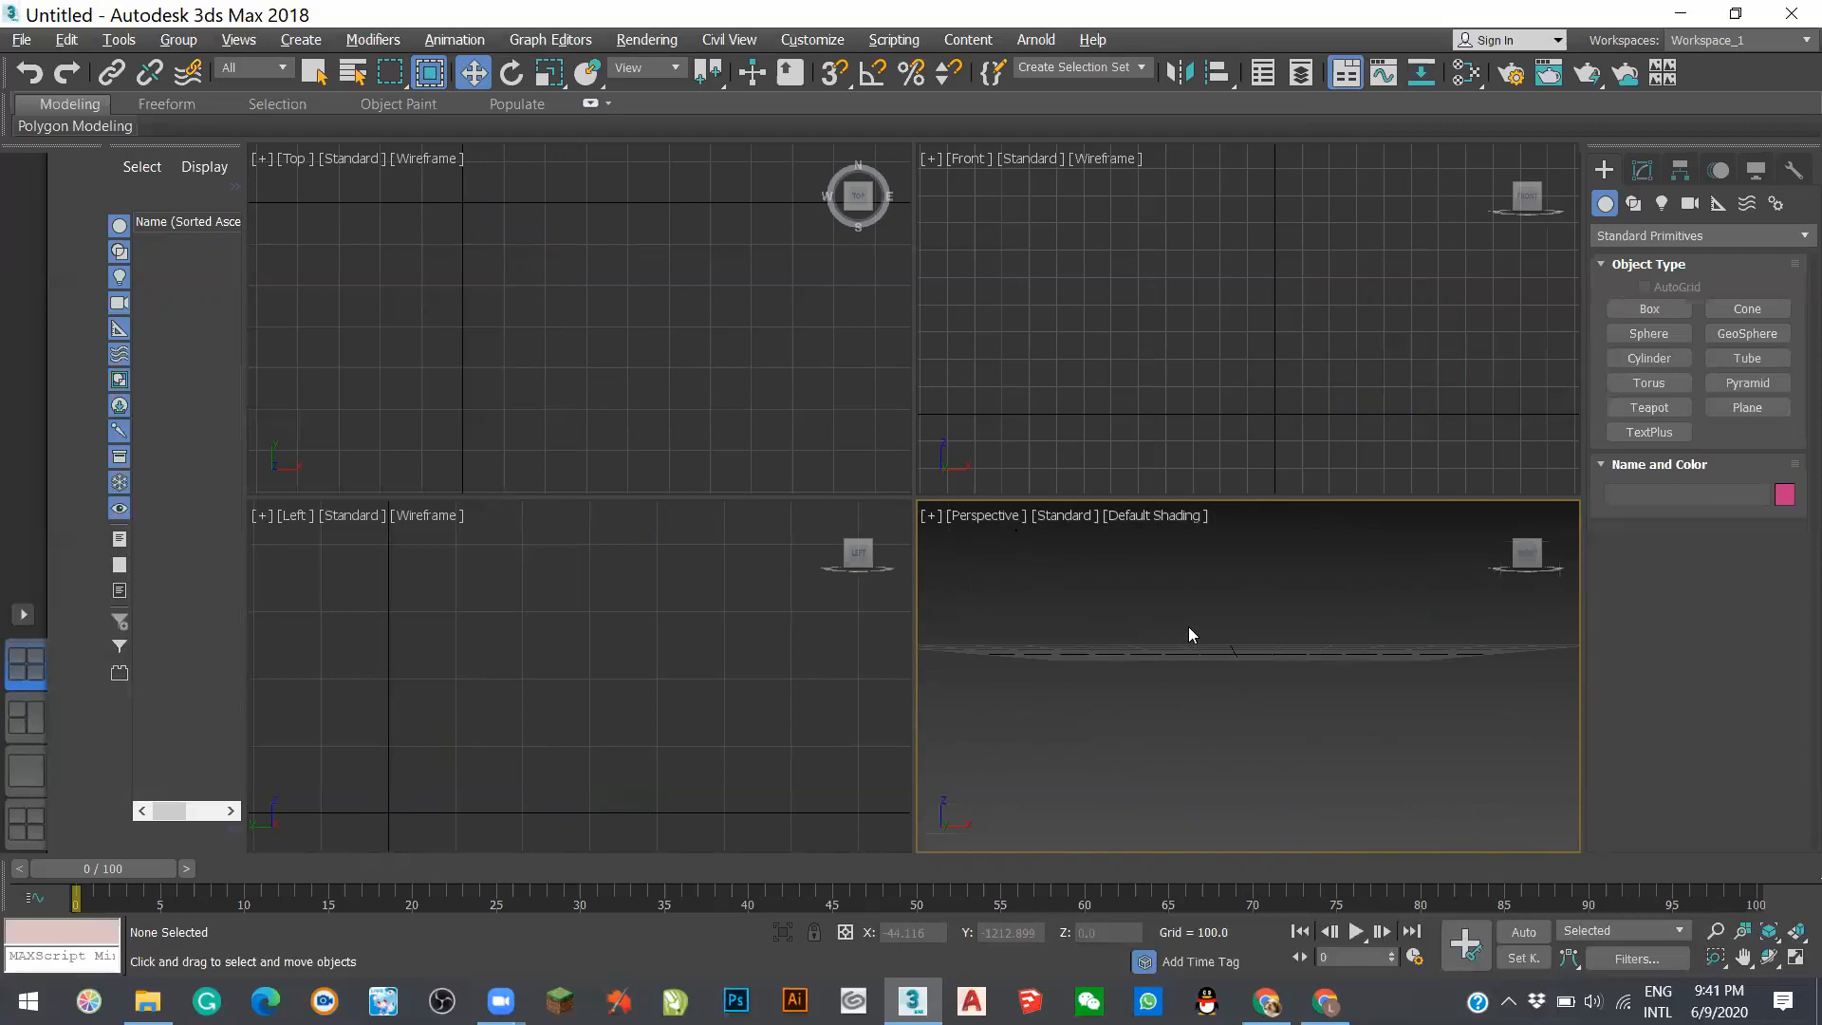
alt+middle_drag(1206, 618, 1145, 653)
scroll(1344, 778, up, 3)
scroll(1347, 733, down, 4)
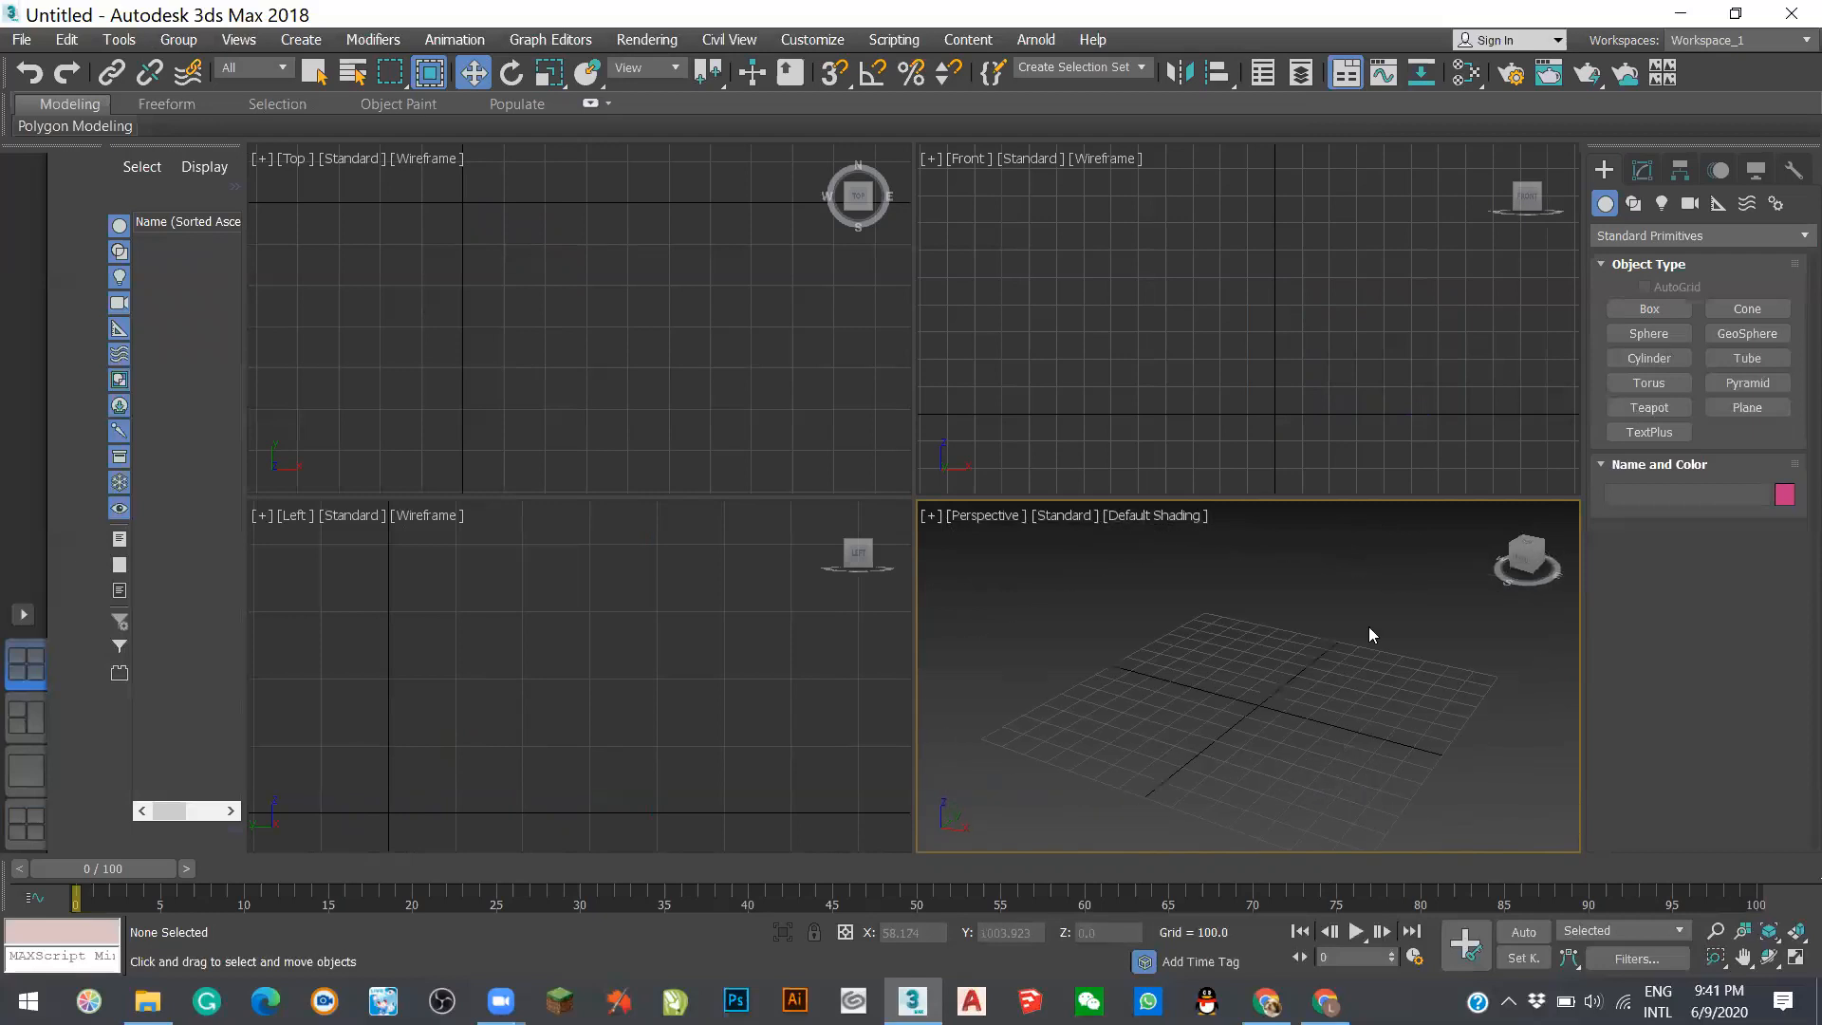
alt+middle_drag(1325, 668, 1329, 653)
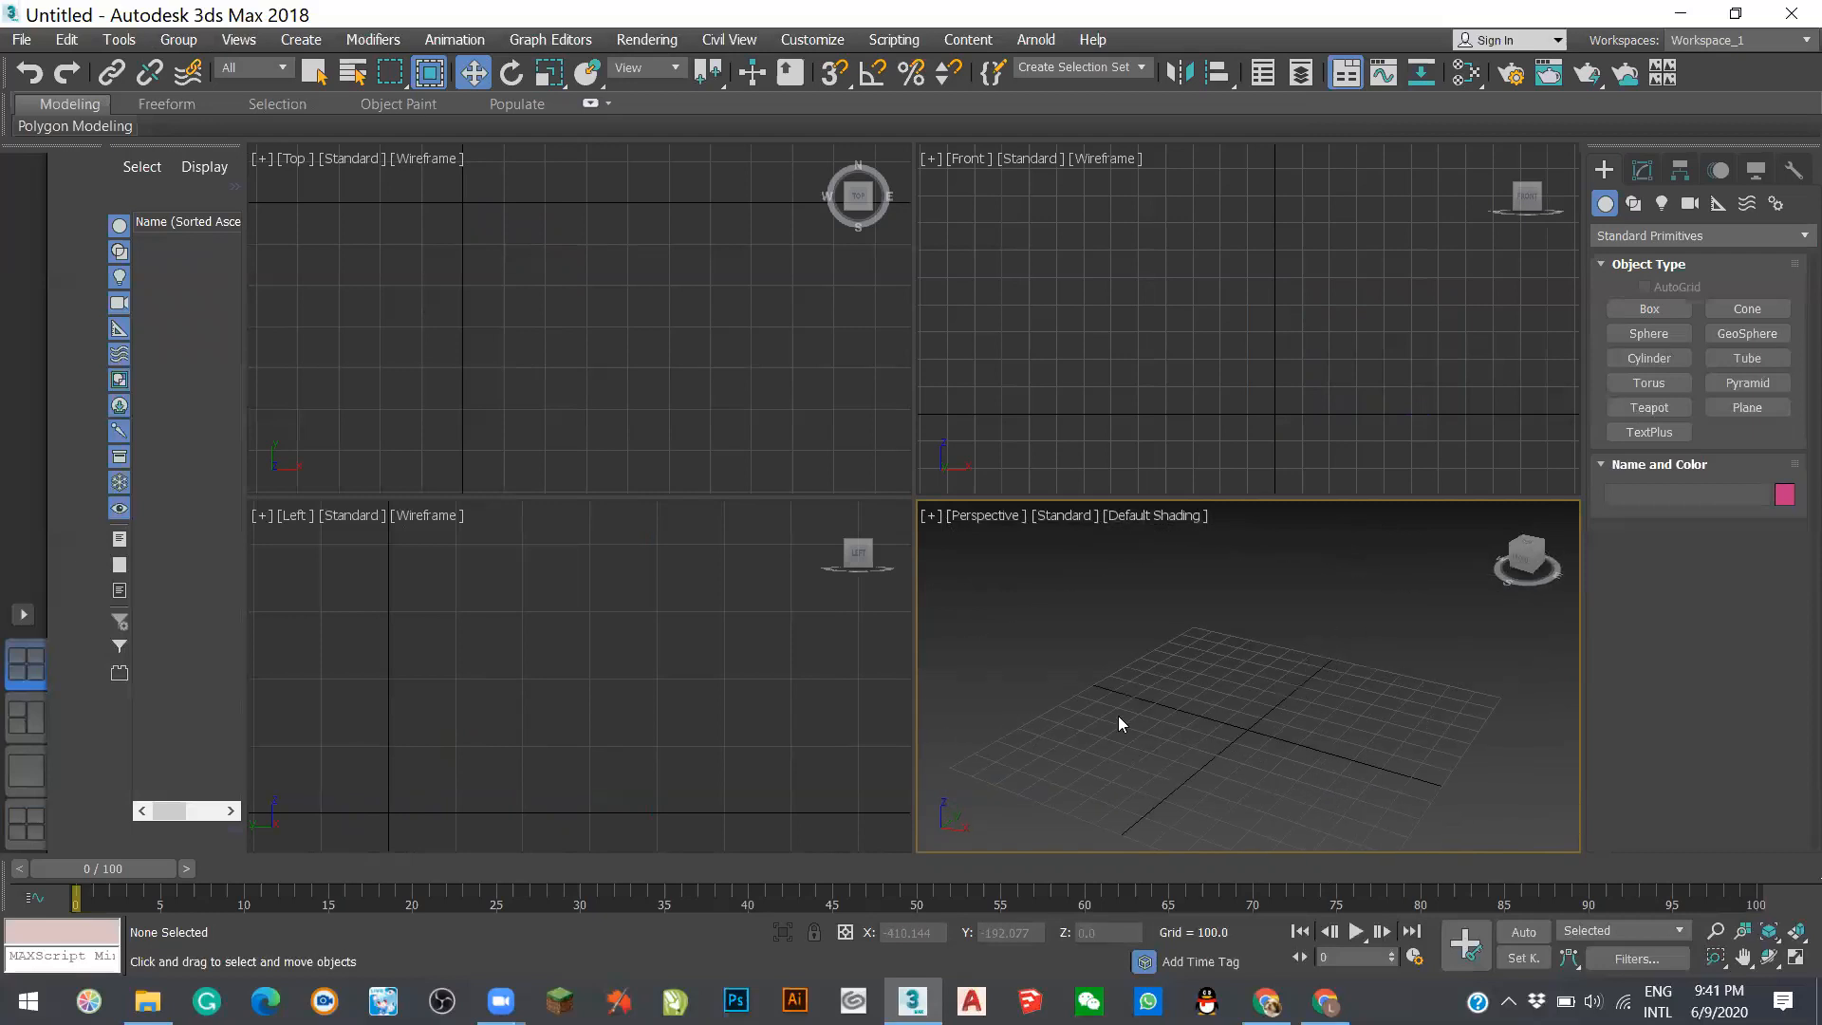
- Create a box about 409 long, 362 wide and 428 high near the grid centre in the Perspective view
click(1649, 308)
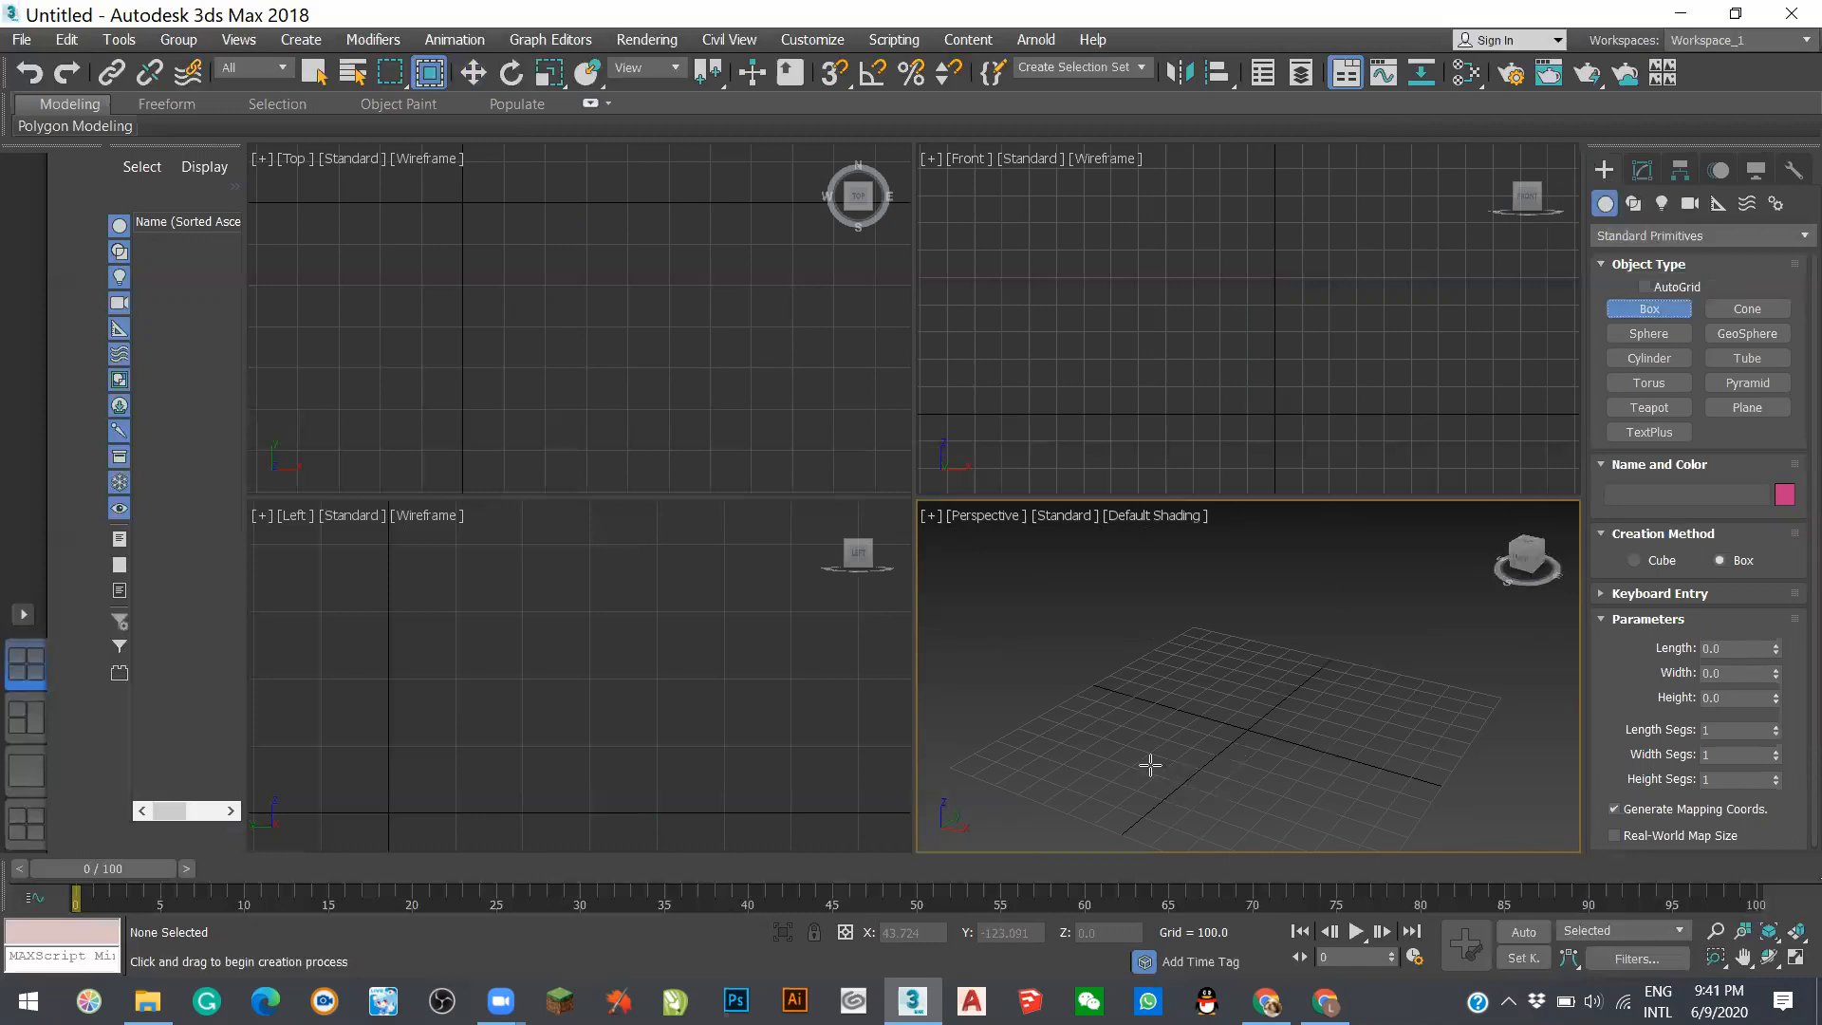
drag(1151, 765, 1299, 733)
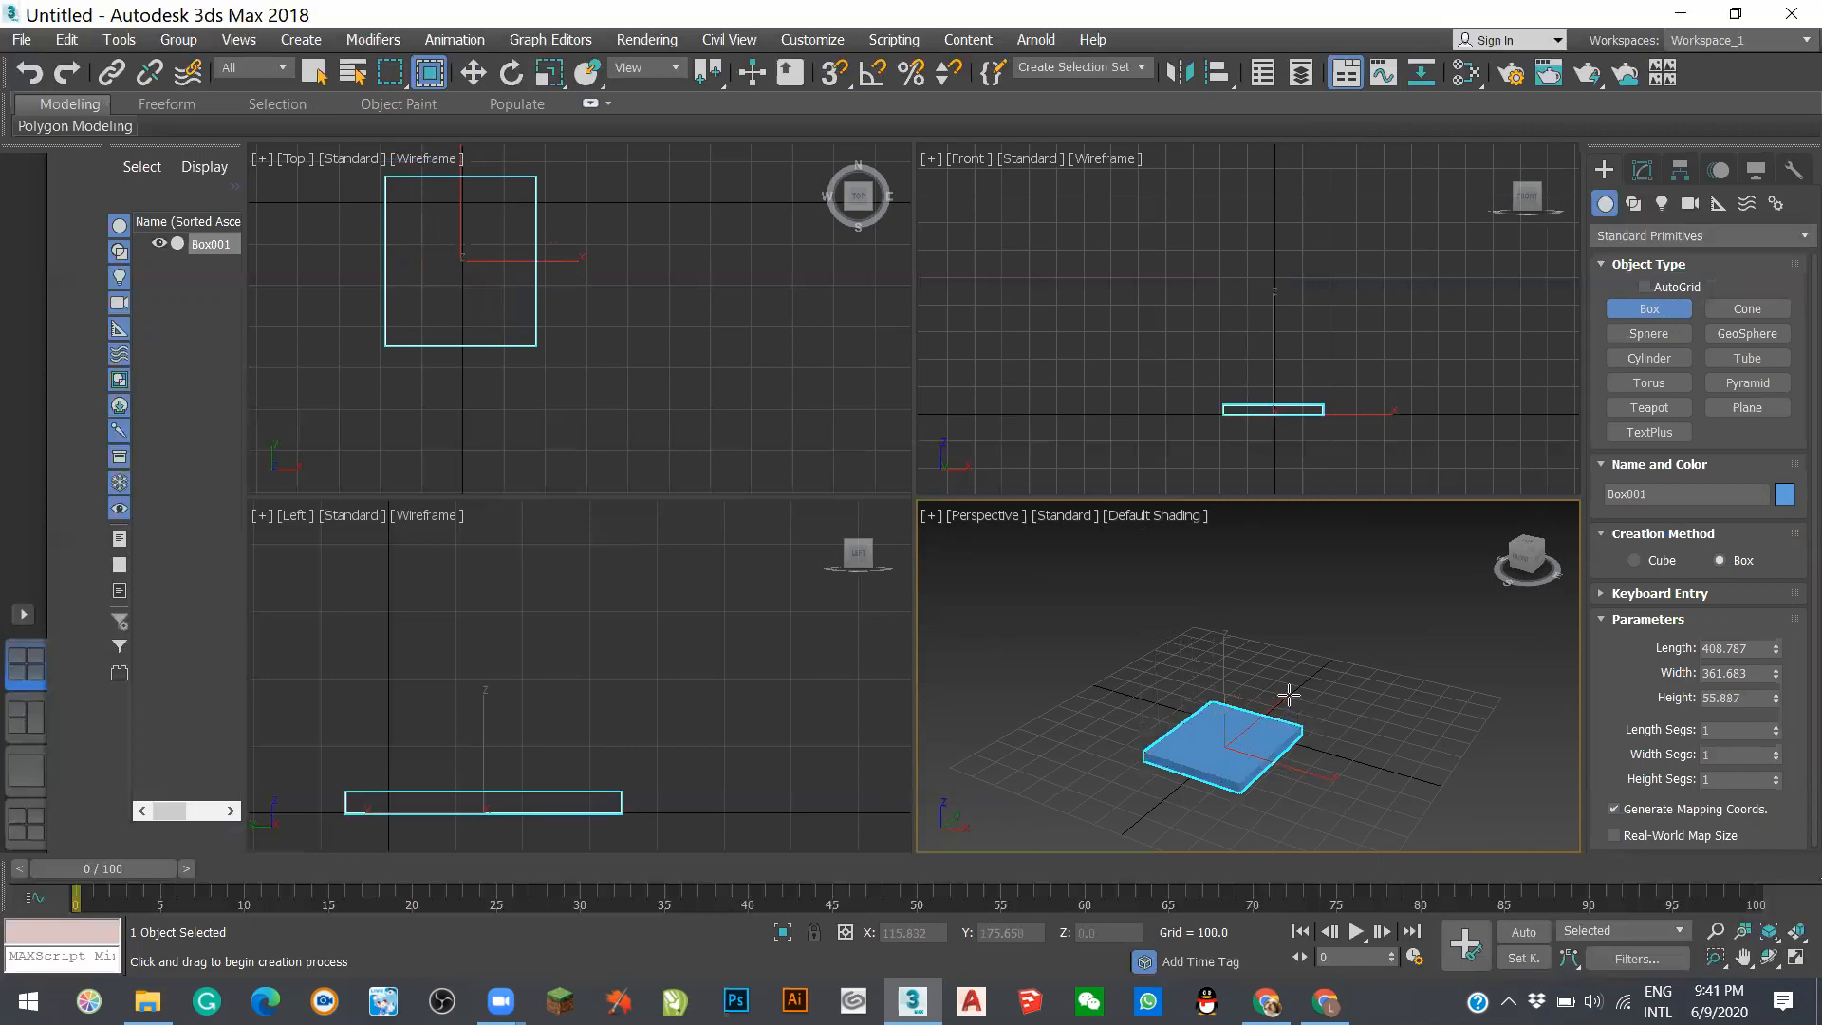
click(1270, 604)
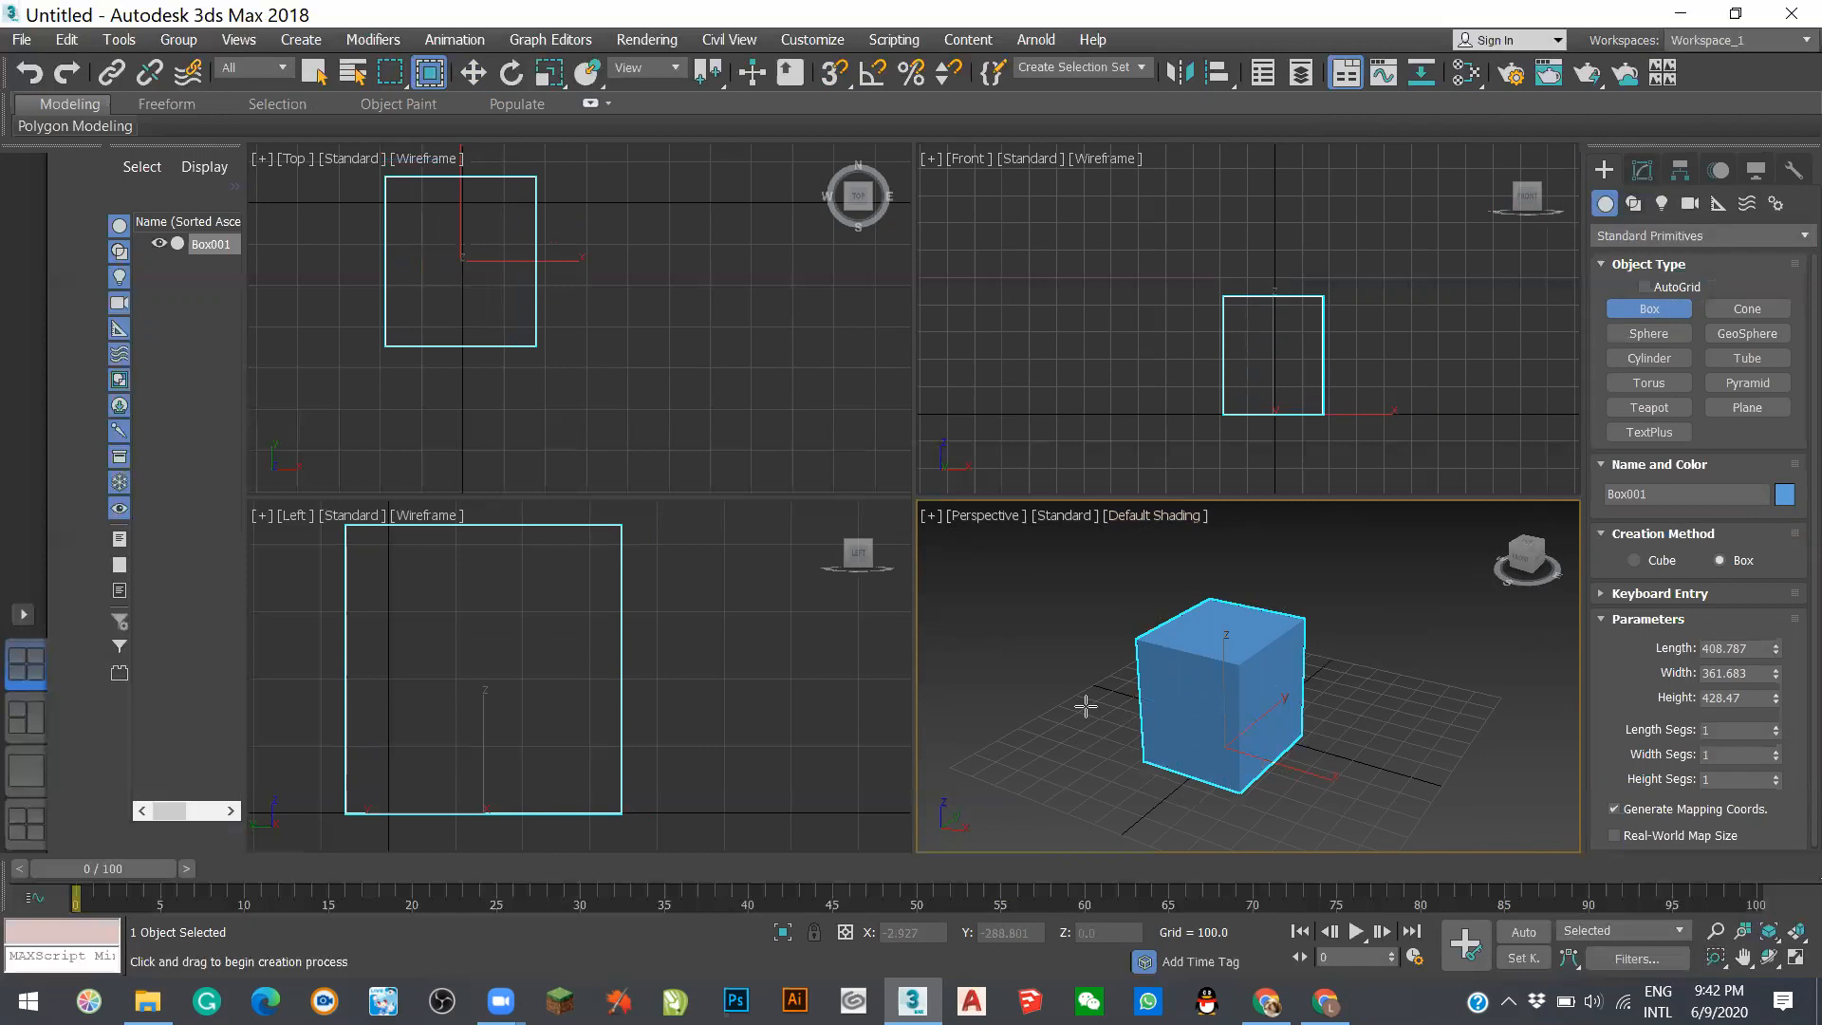
- Set the box's length to 400, width to 200 and height to 500, keeping the box selected
click(1643, 171)
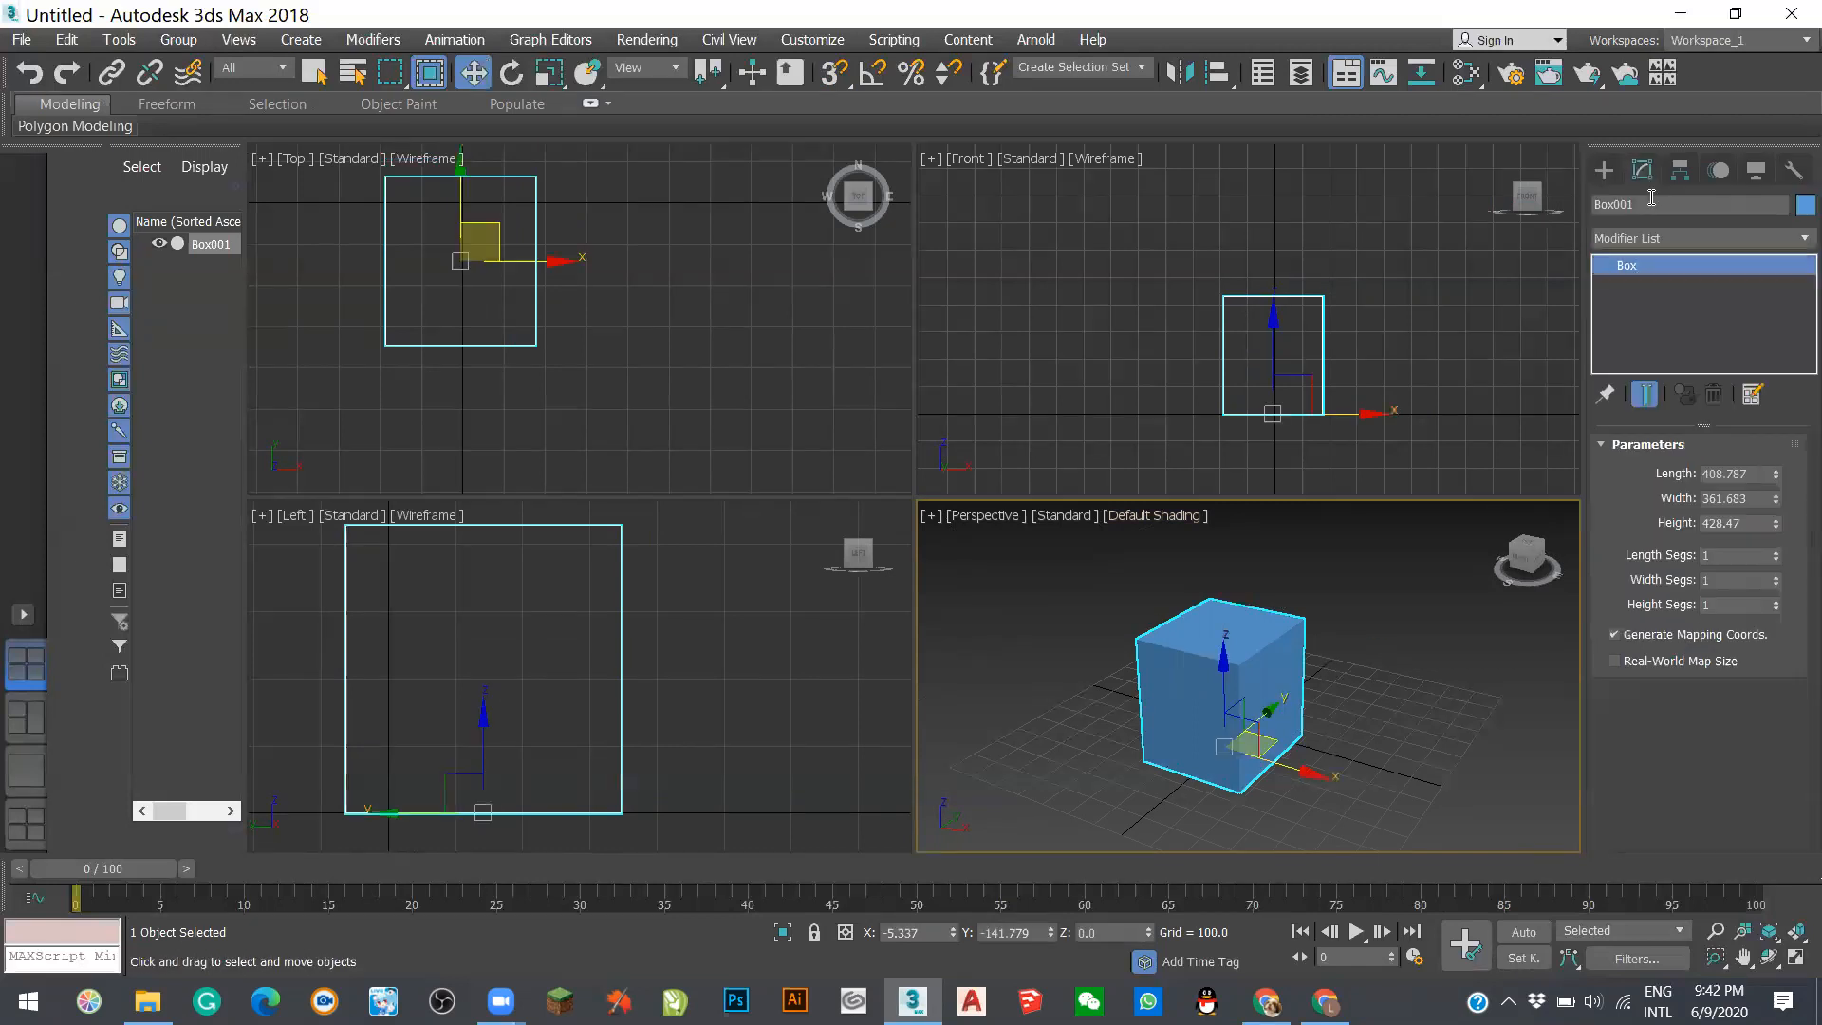
click(1737, 473)
text(400)
key(Tab)
text(200)
key(Tab)
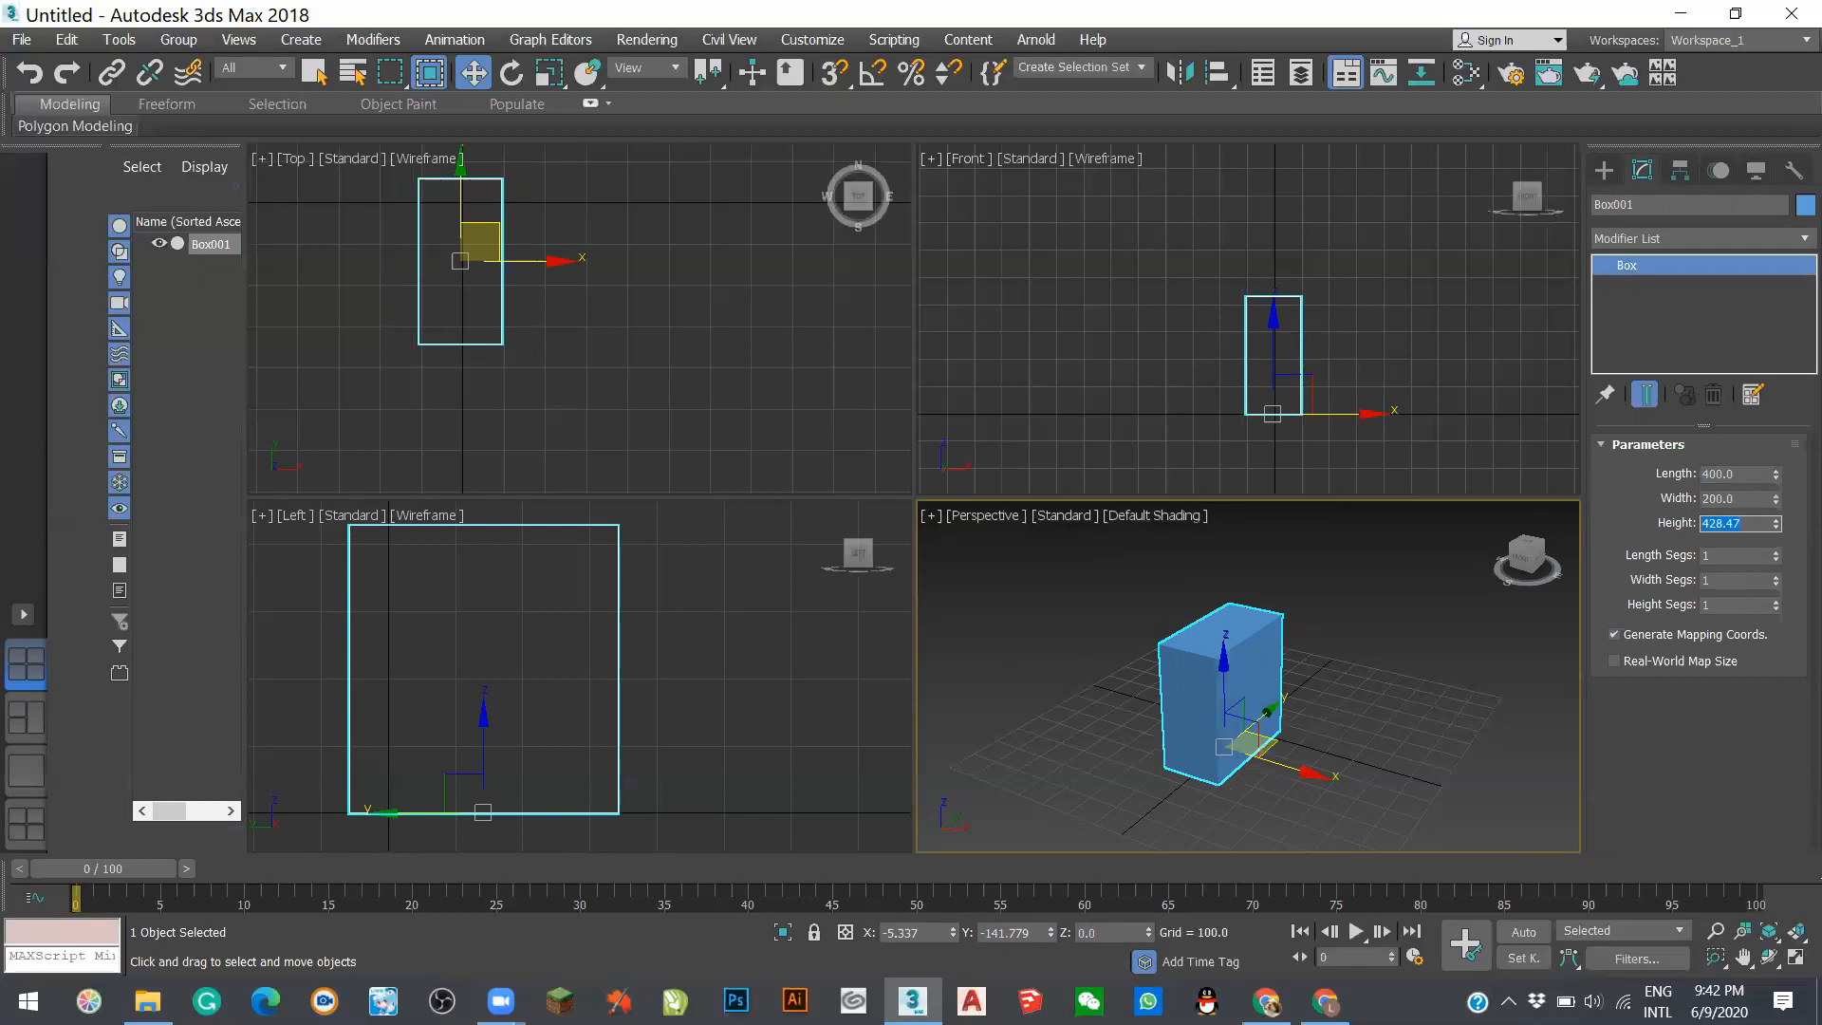
text(500)
key(Return)
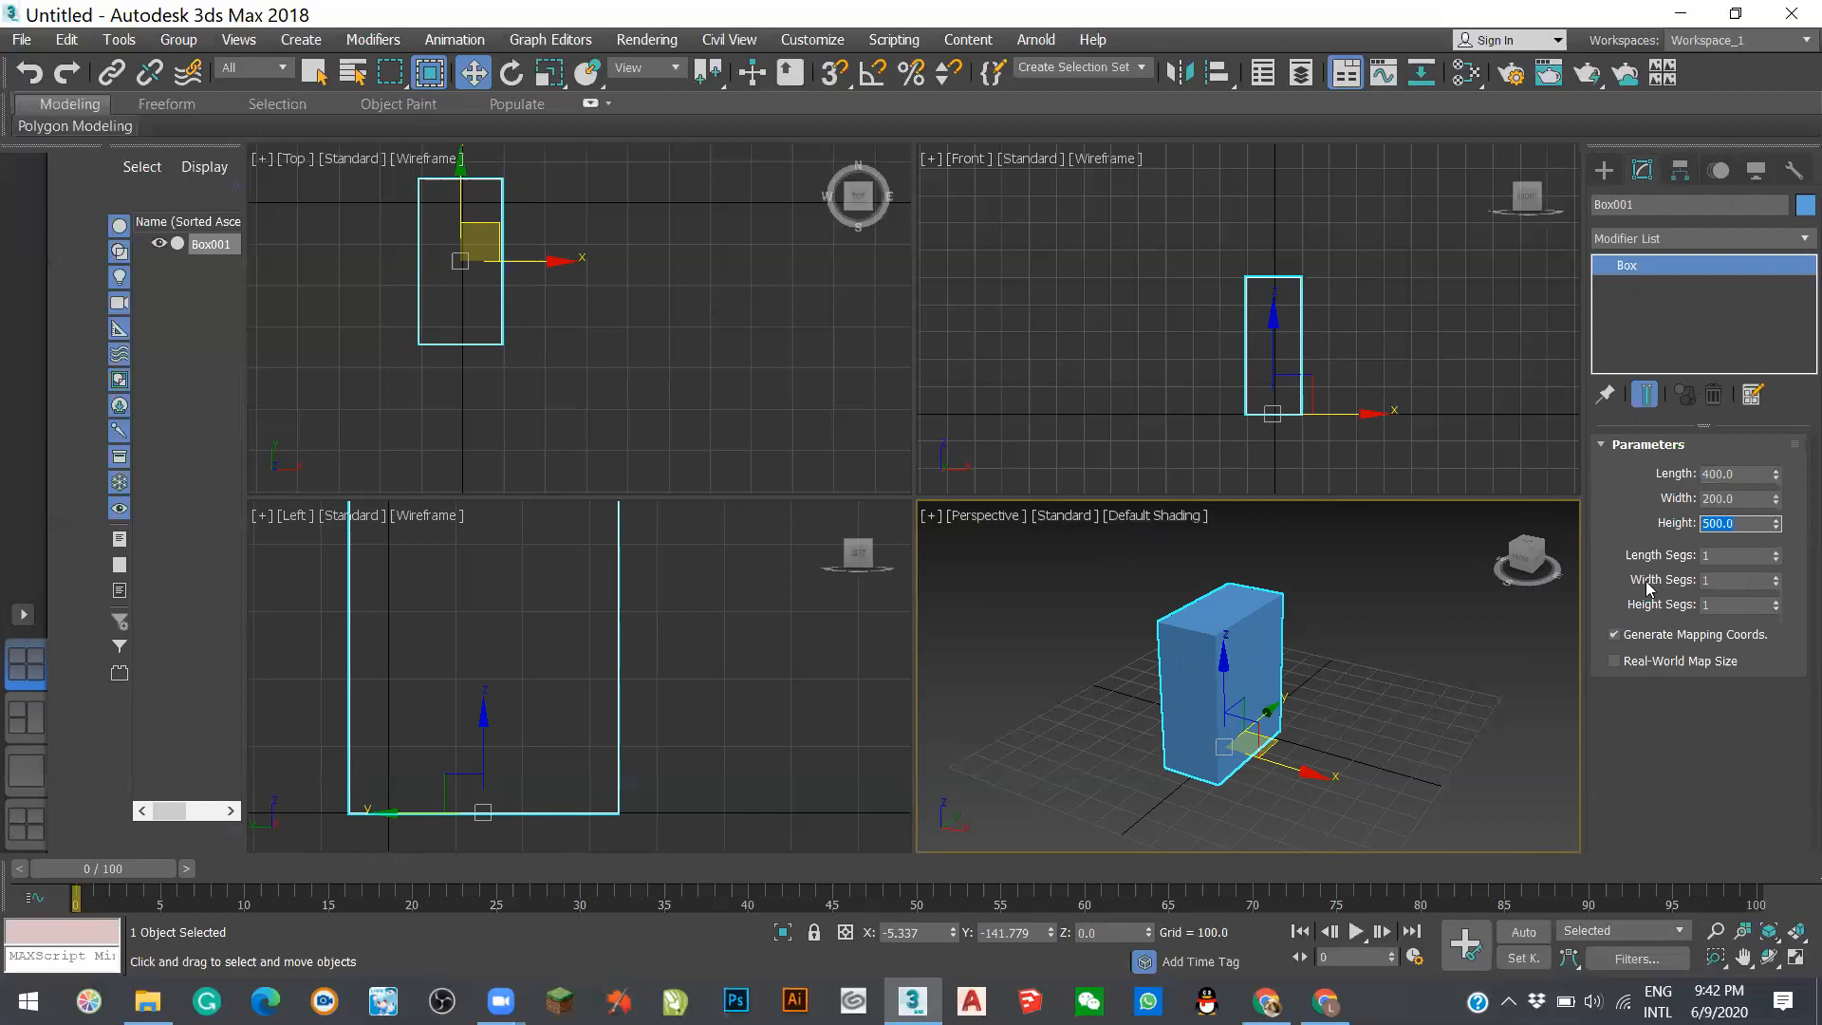
click(1397, 694)
click(1197, 765)
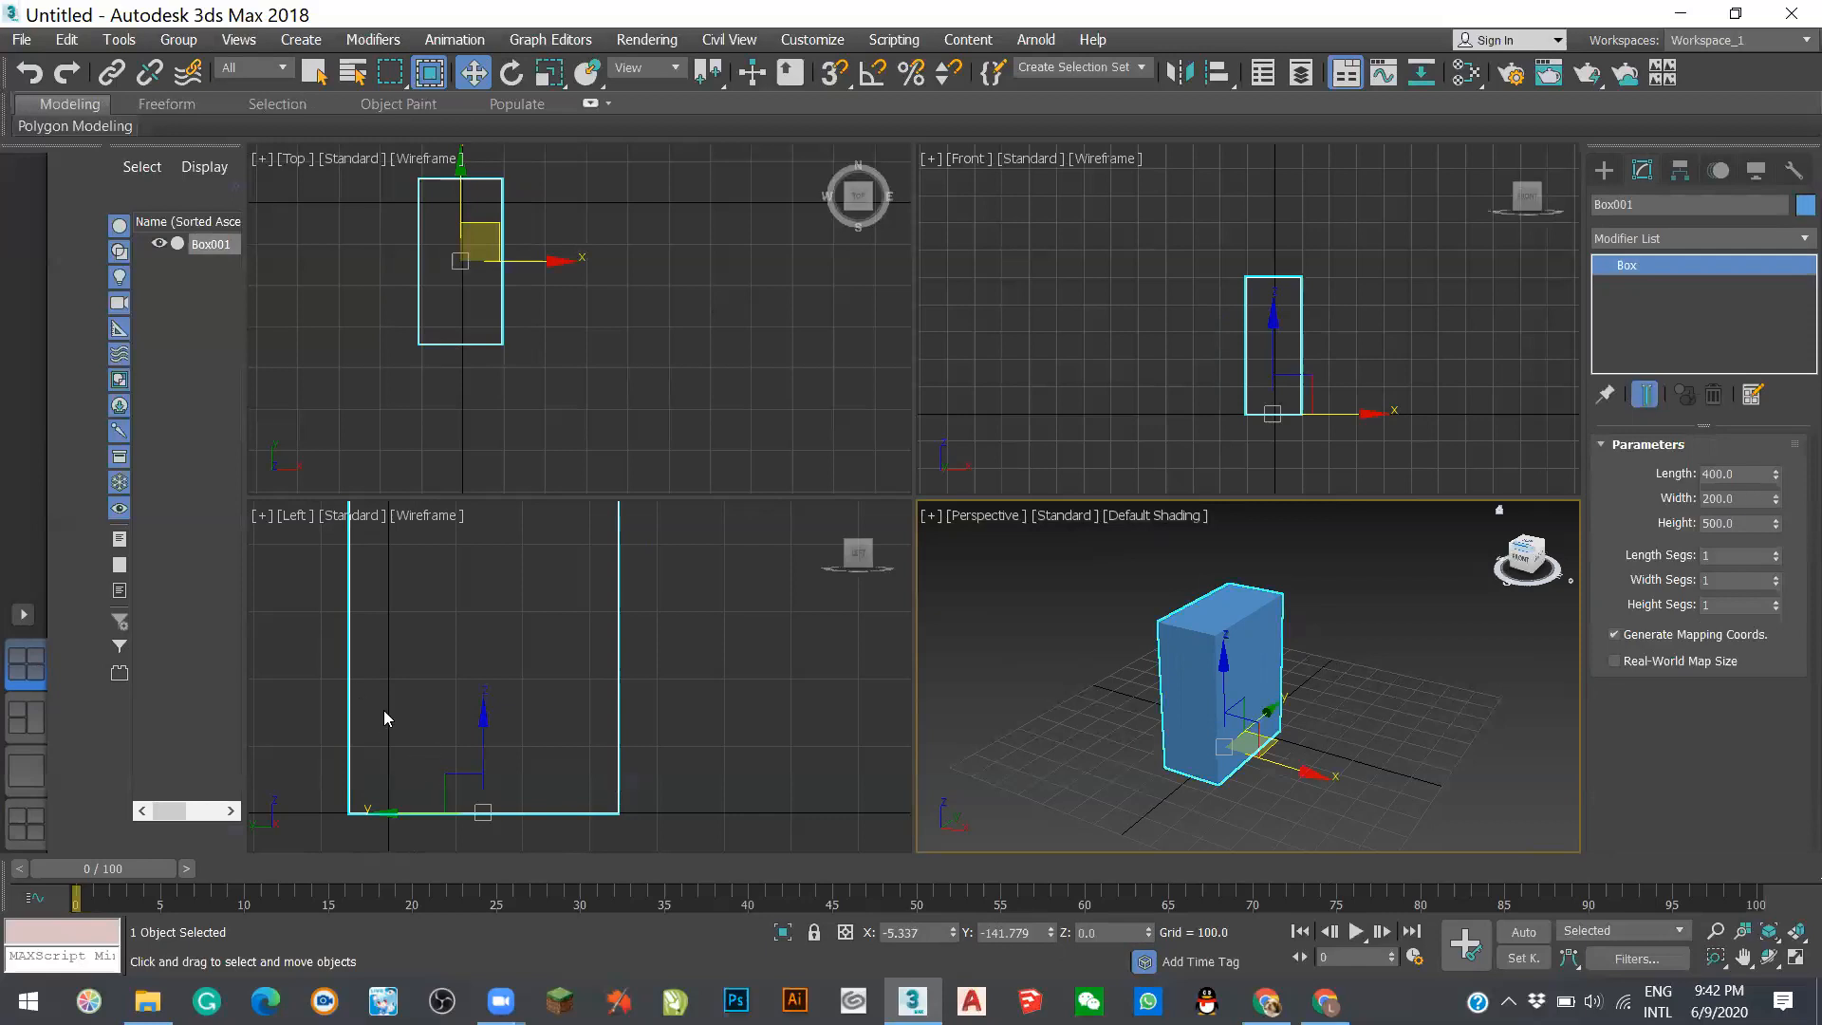
- Try the transform coordinate center and the selection center for the box's gizmo, and return to the pivot point center
click(615, 703)
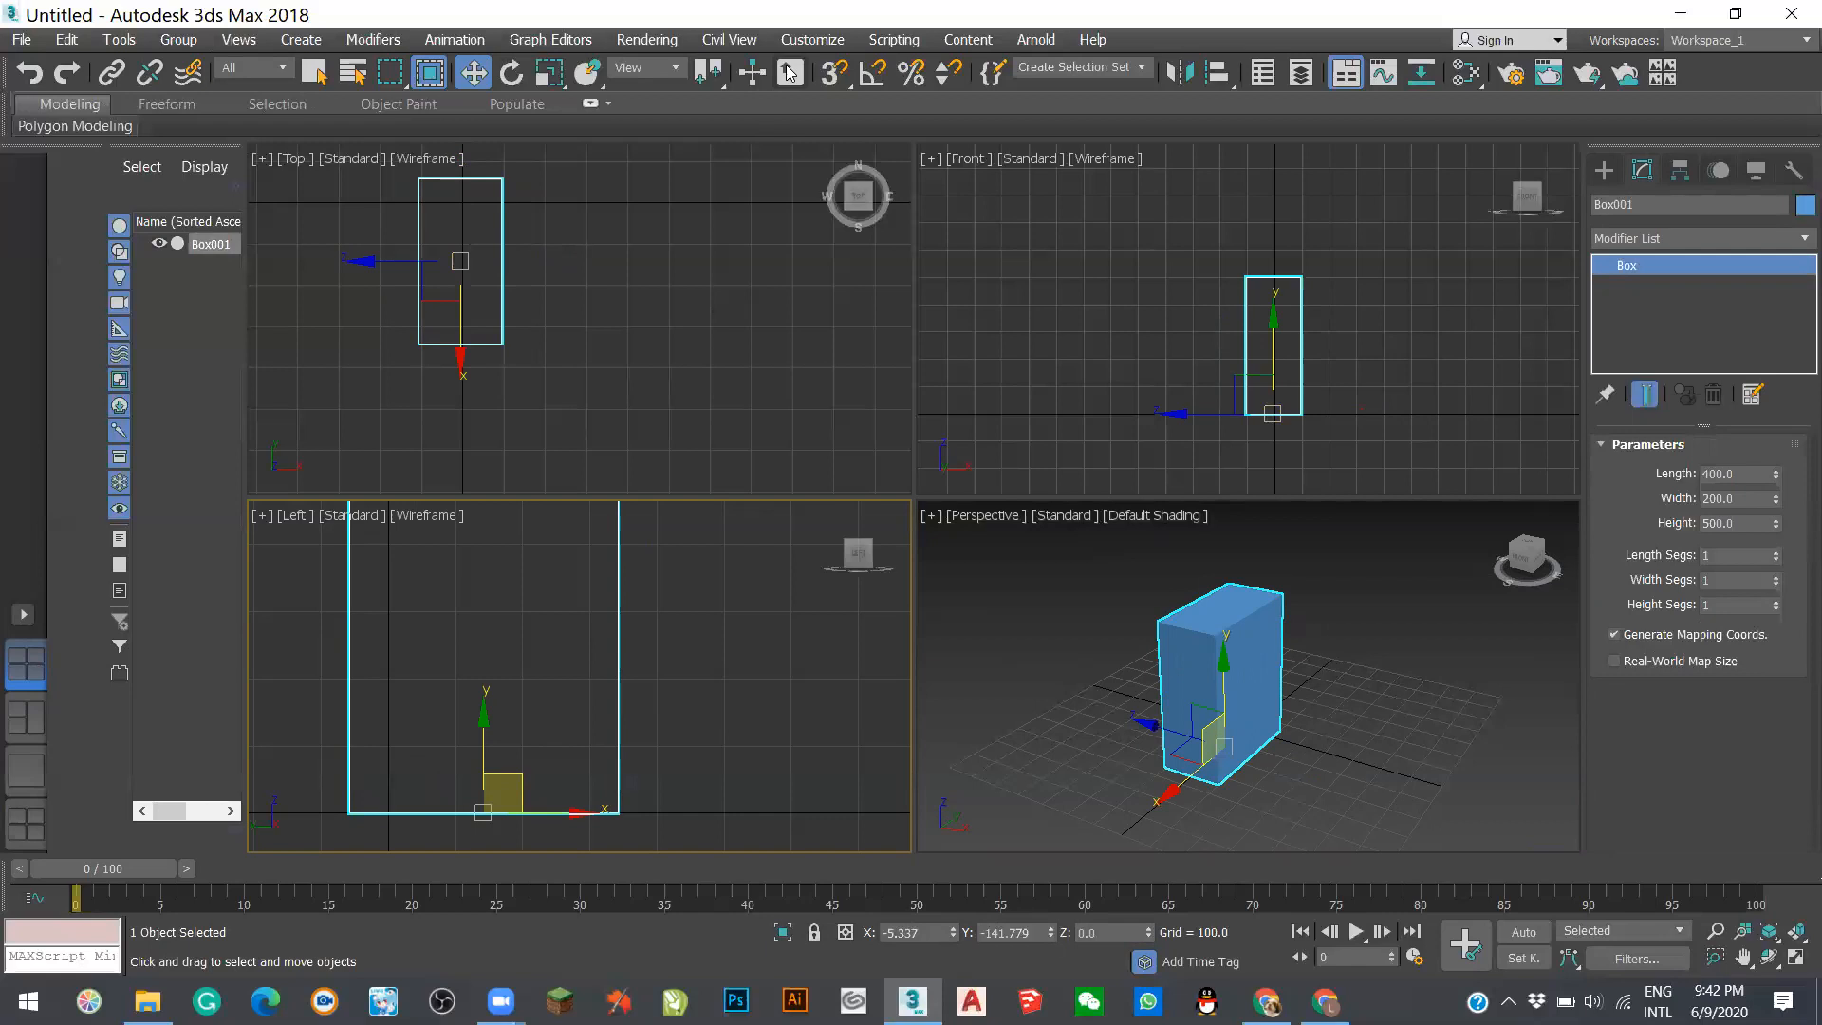
click(719, 85)
click(719, 86)
drag(719, 90, 708, 190)
click(708, 190)
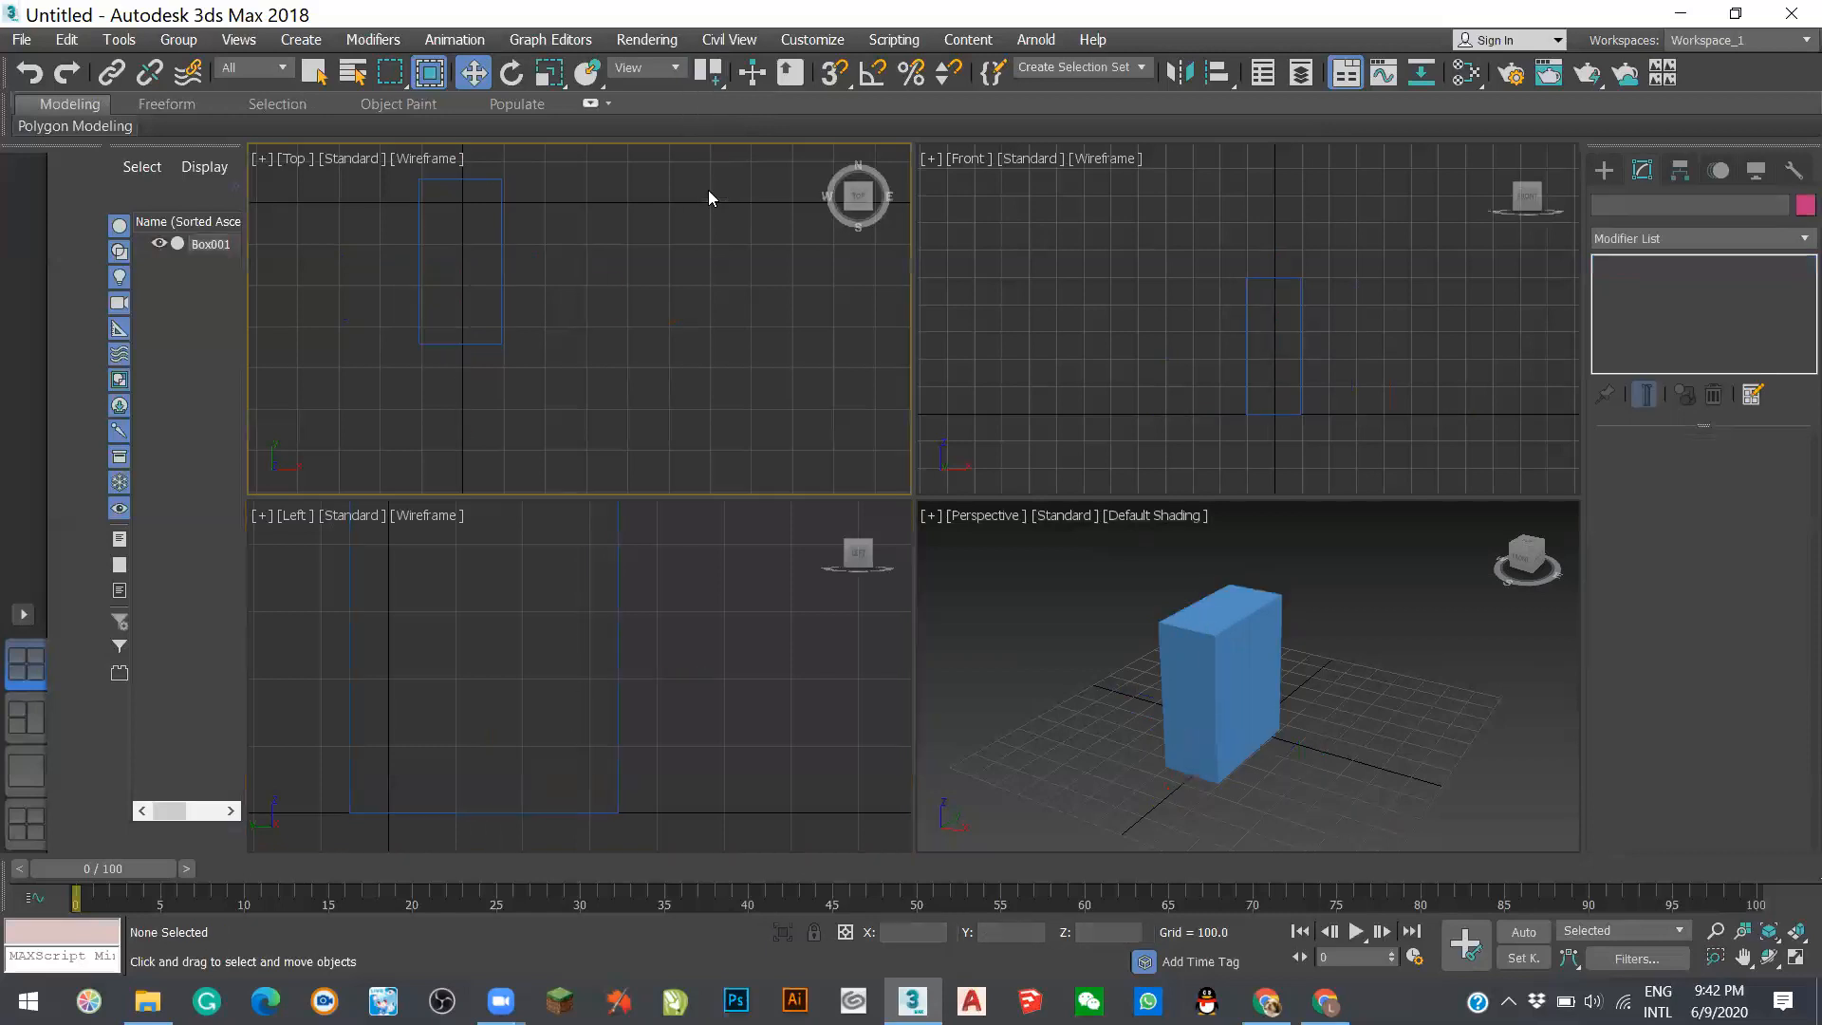
click(502, 225)
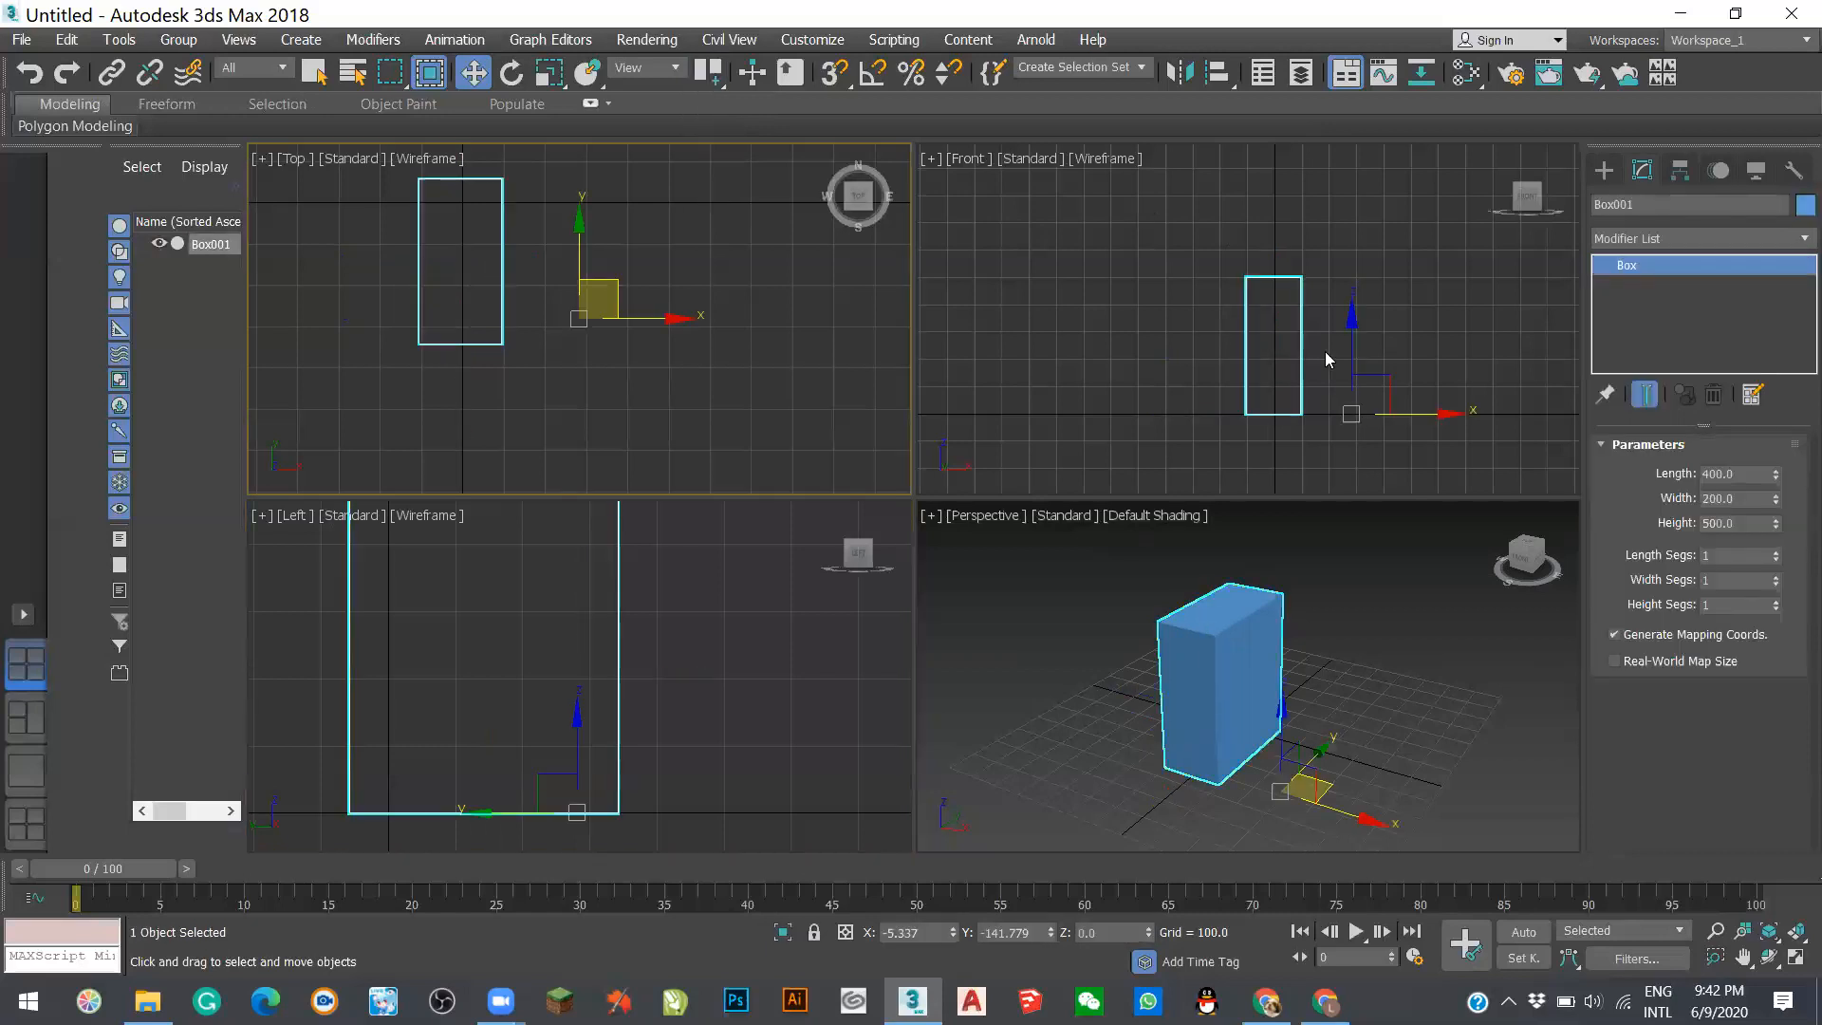
drag(710, 73, 724, 158)
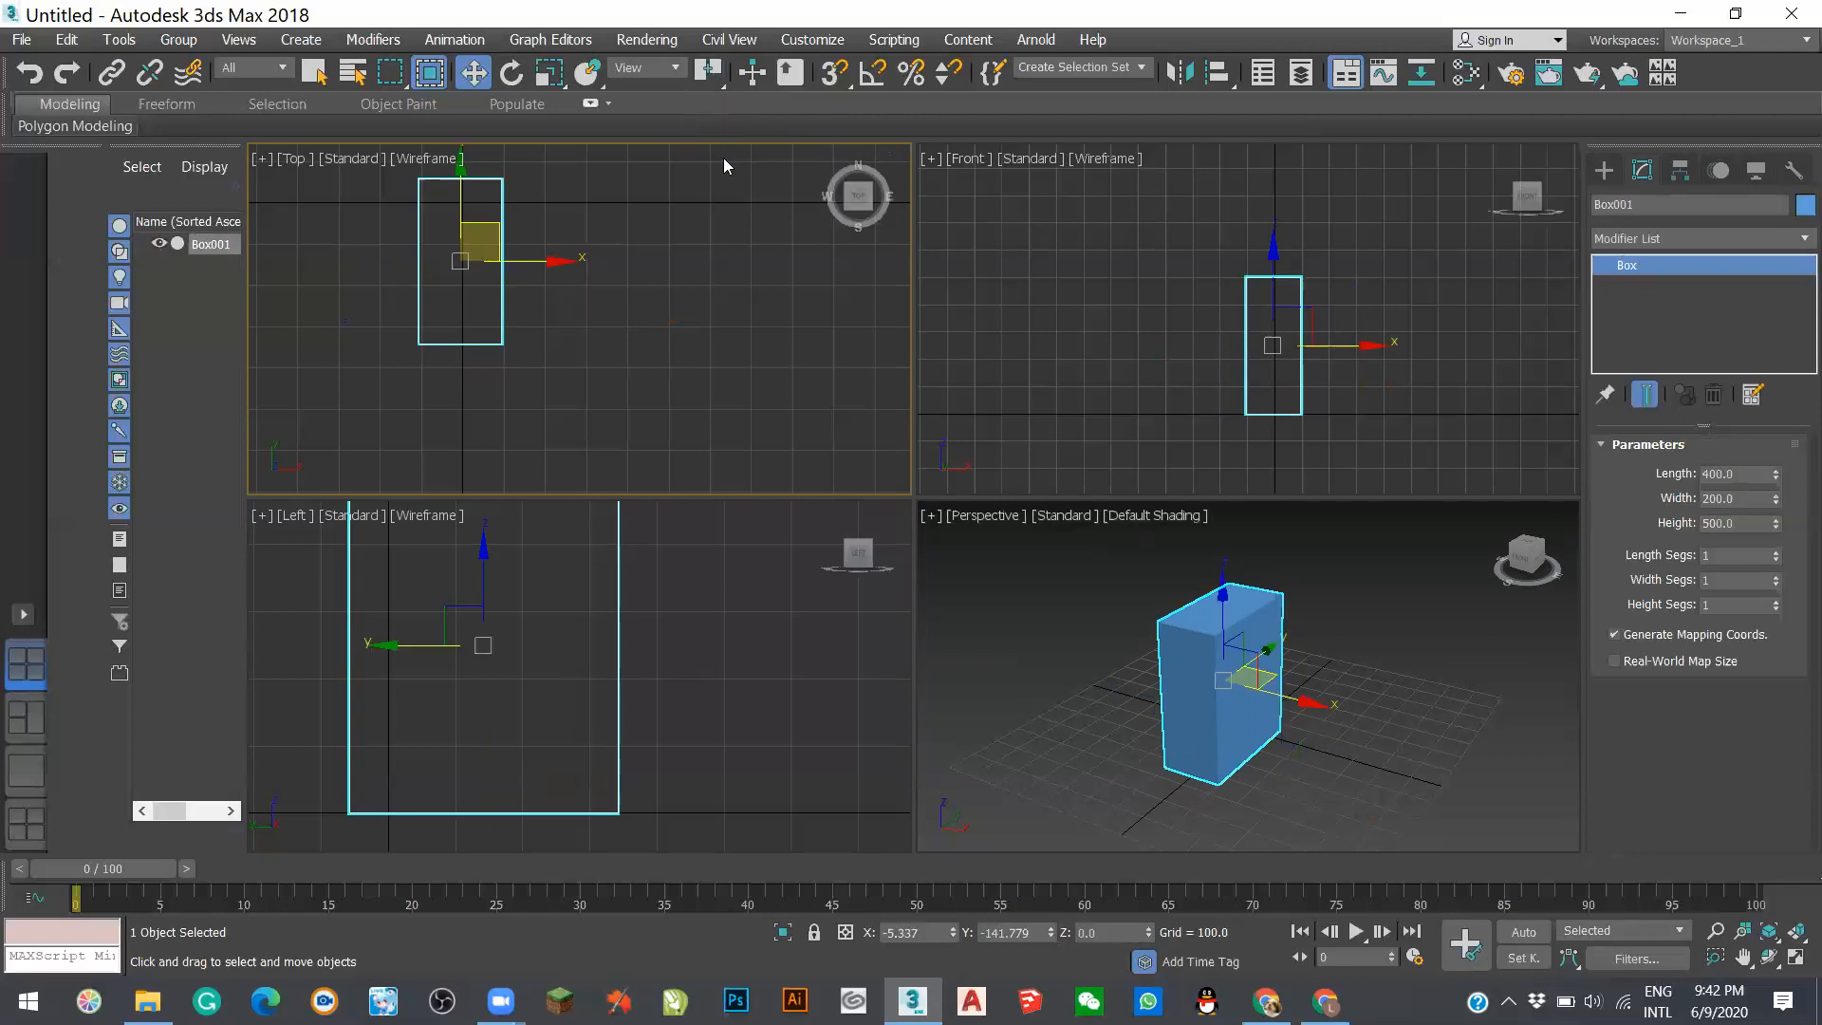
drag(709, 72, 704, 190)
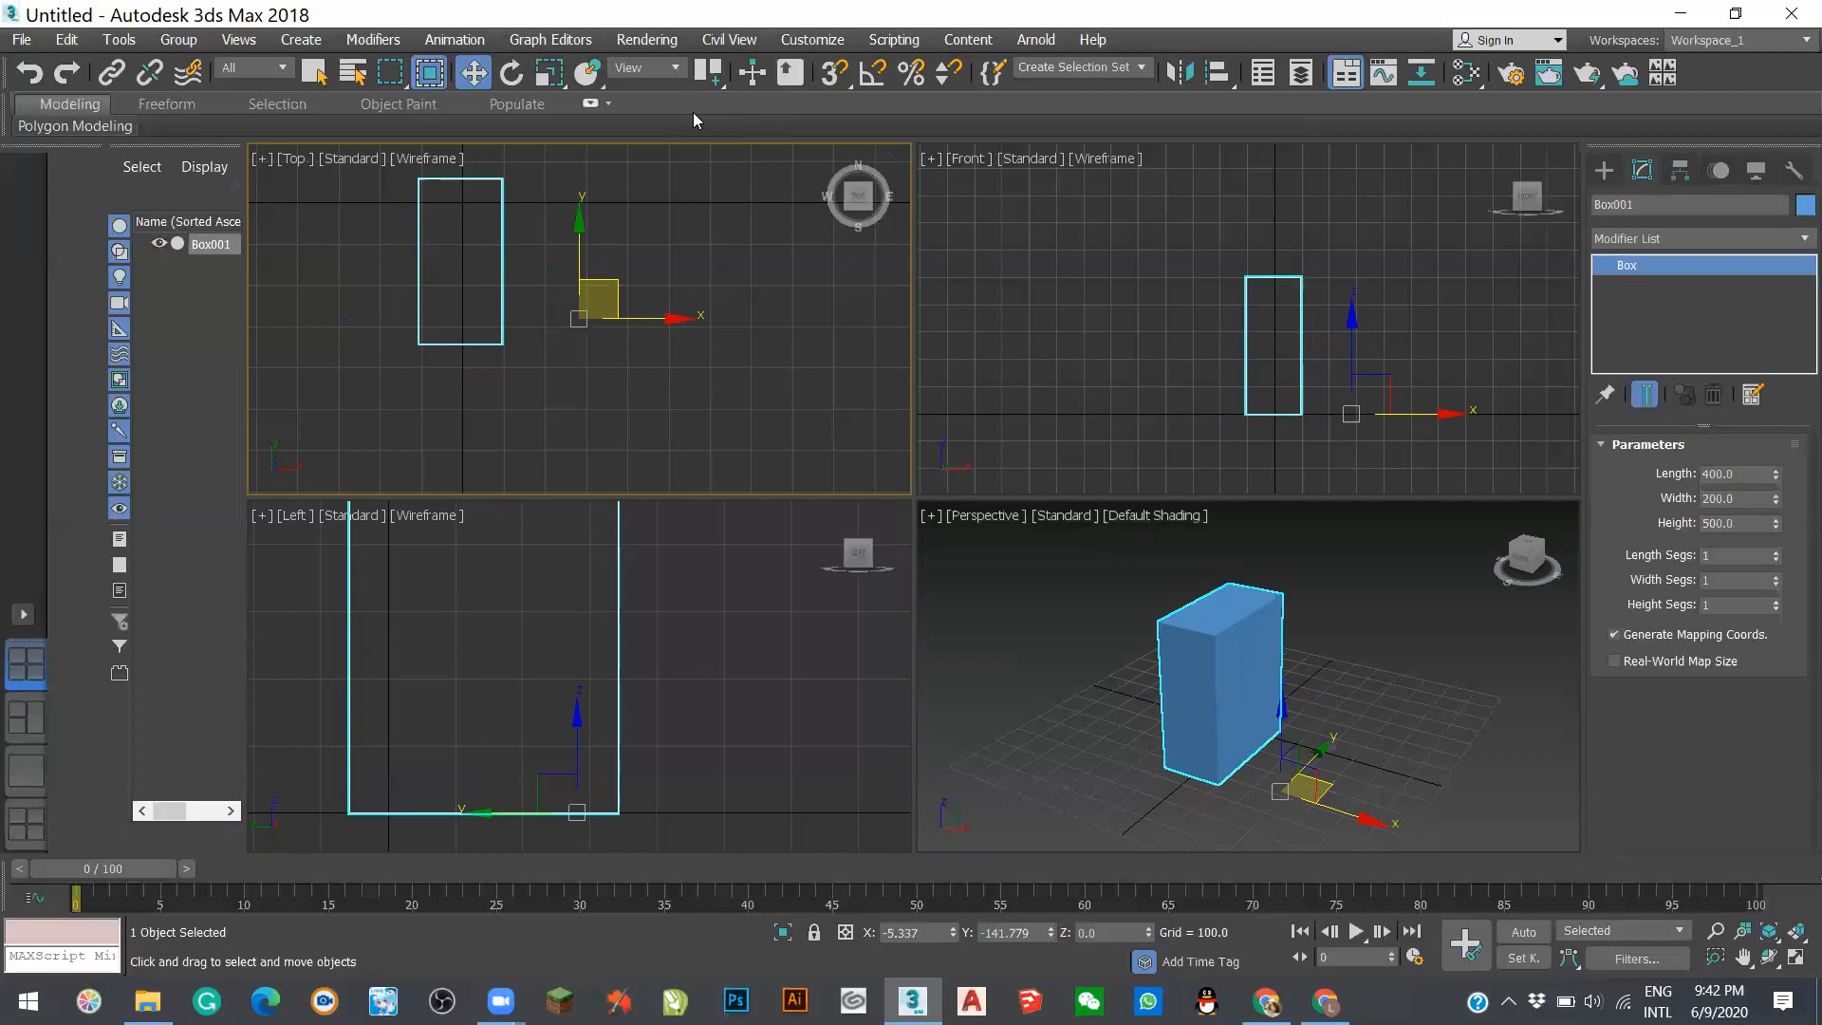
drag(709, 73, 709, 107)
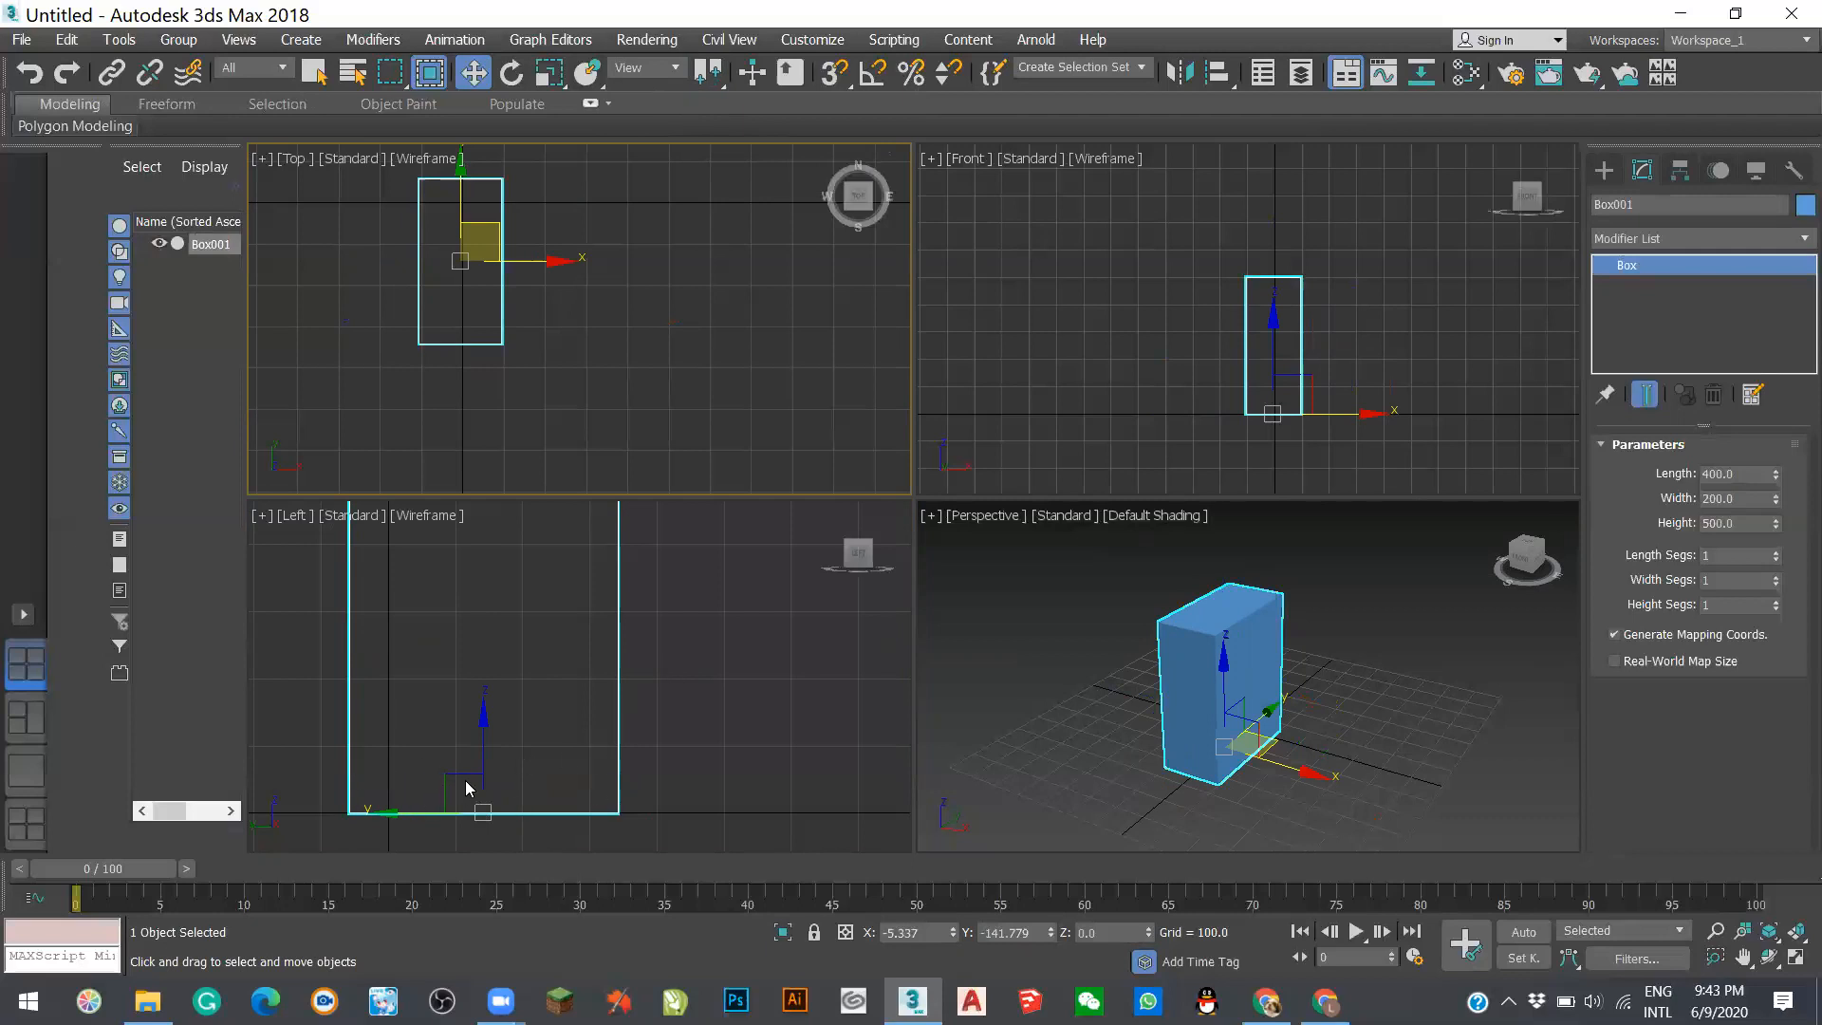
- Turn on 3D snapping and enable the Midpoint snap alongside the existing snap types
click(835, 73)
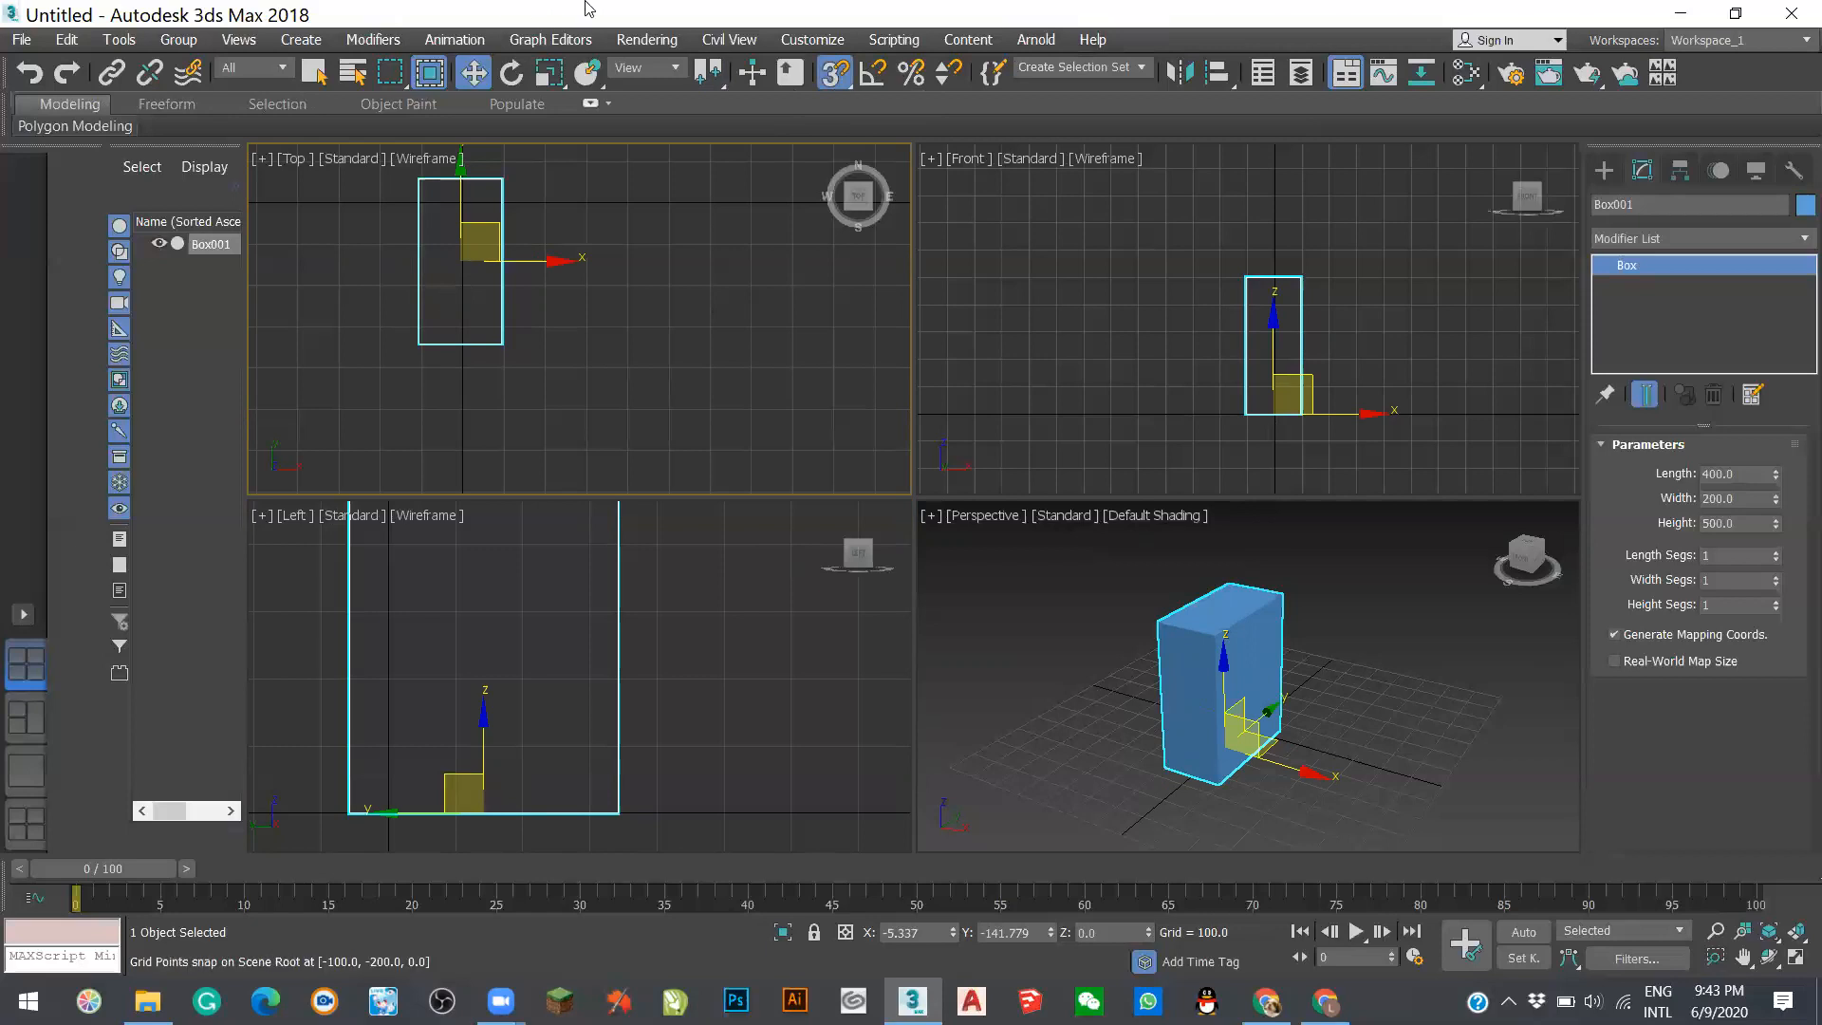
right_click(835, 73)
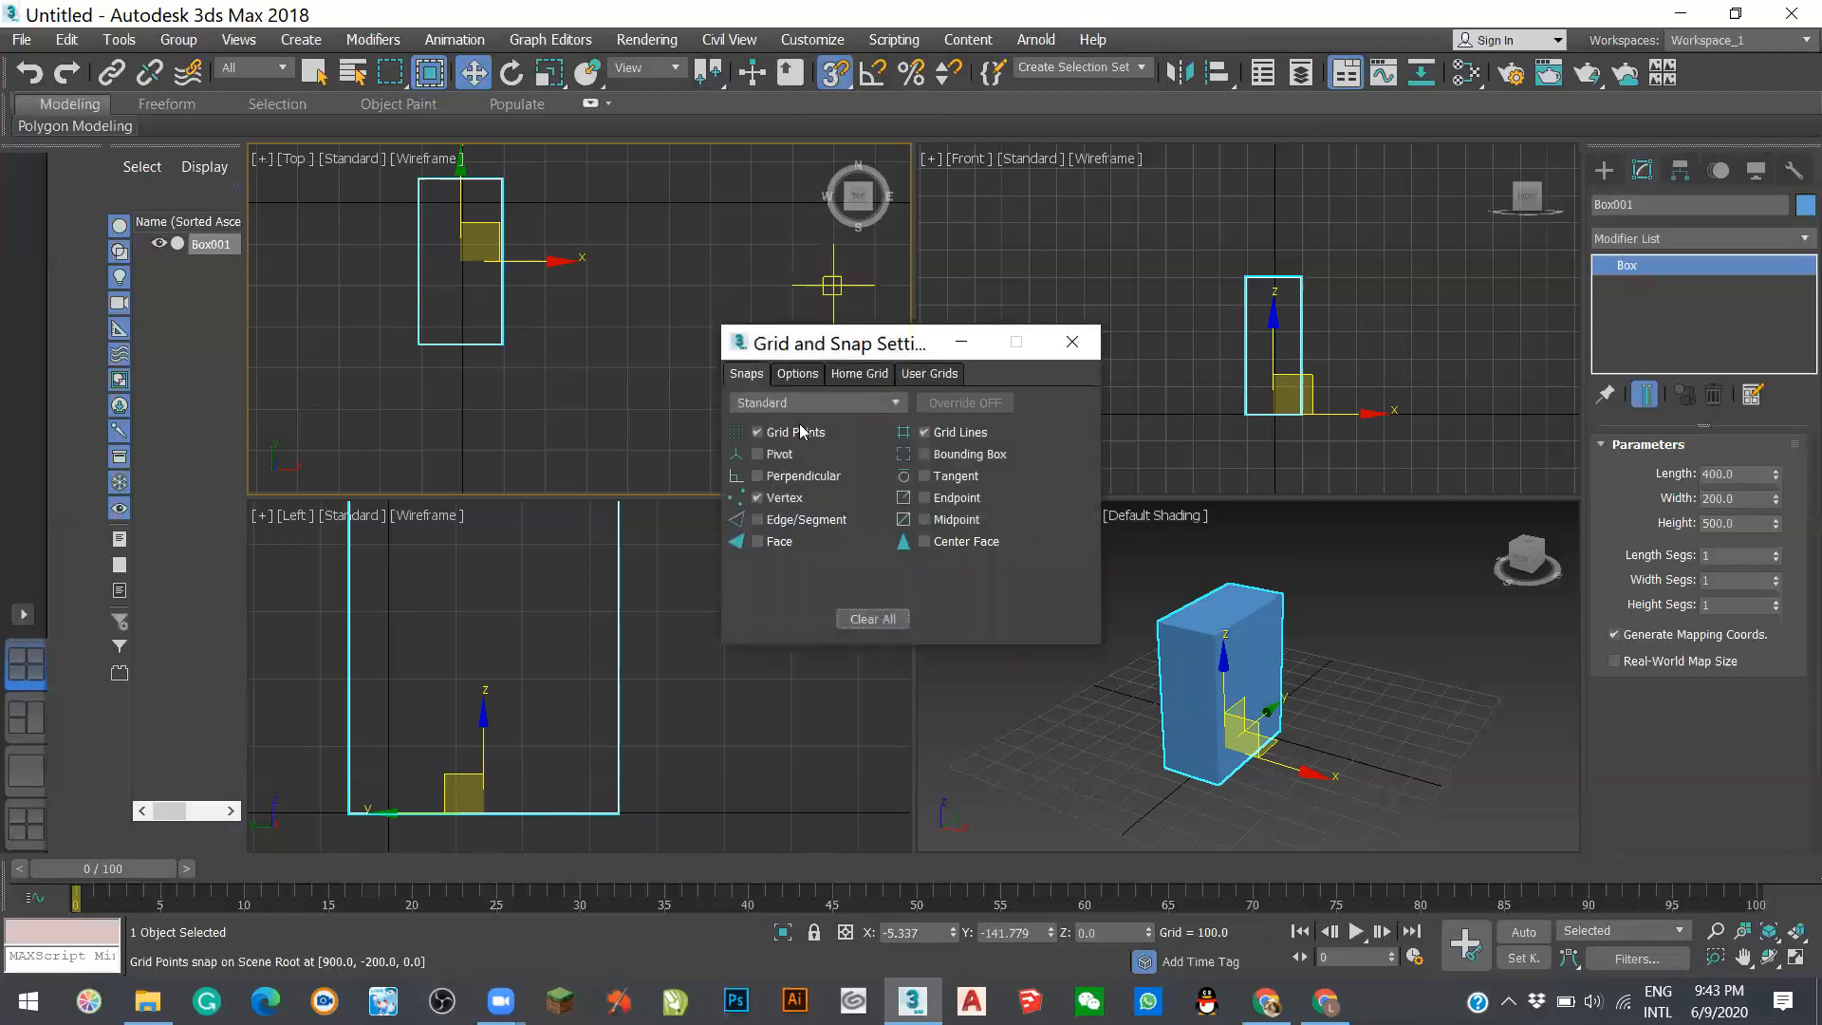
click(923, 520)
click(1072, 342)
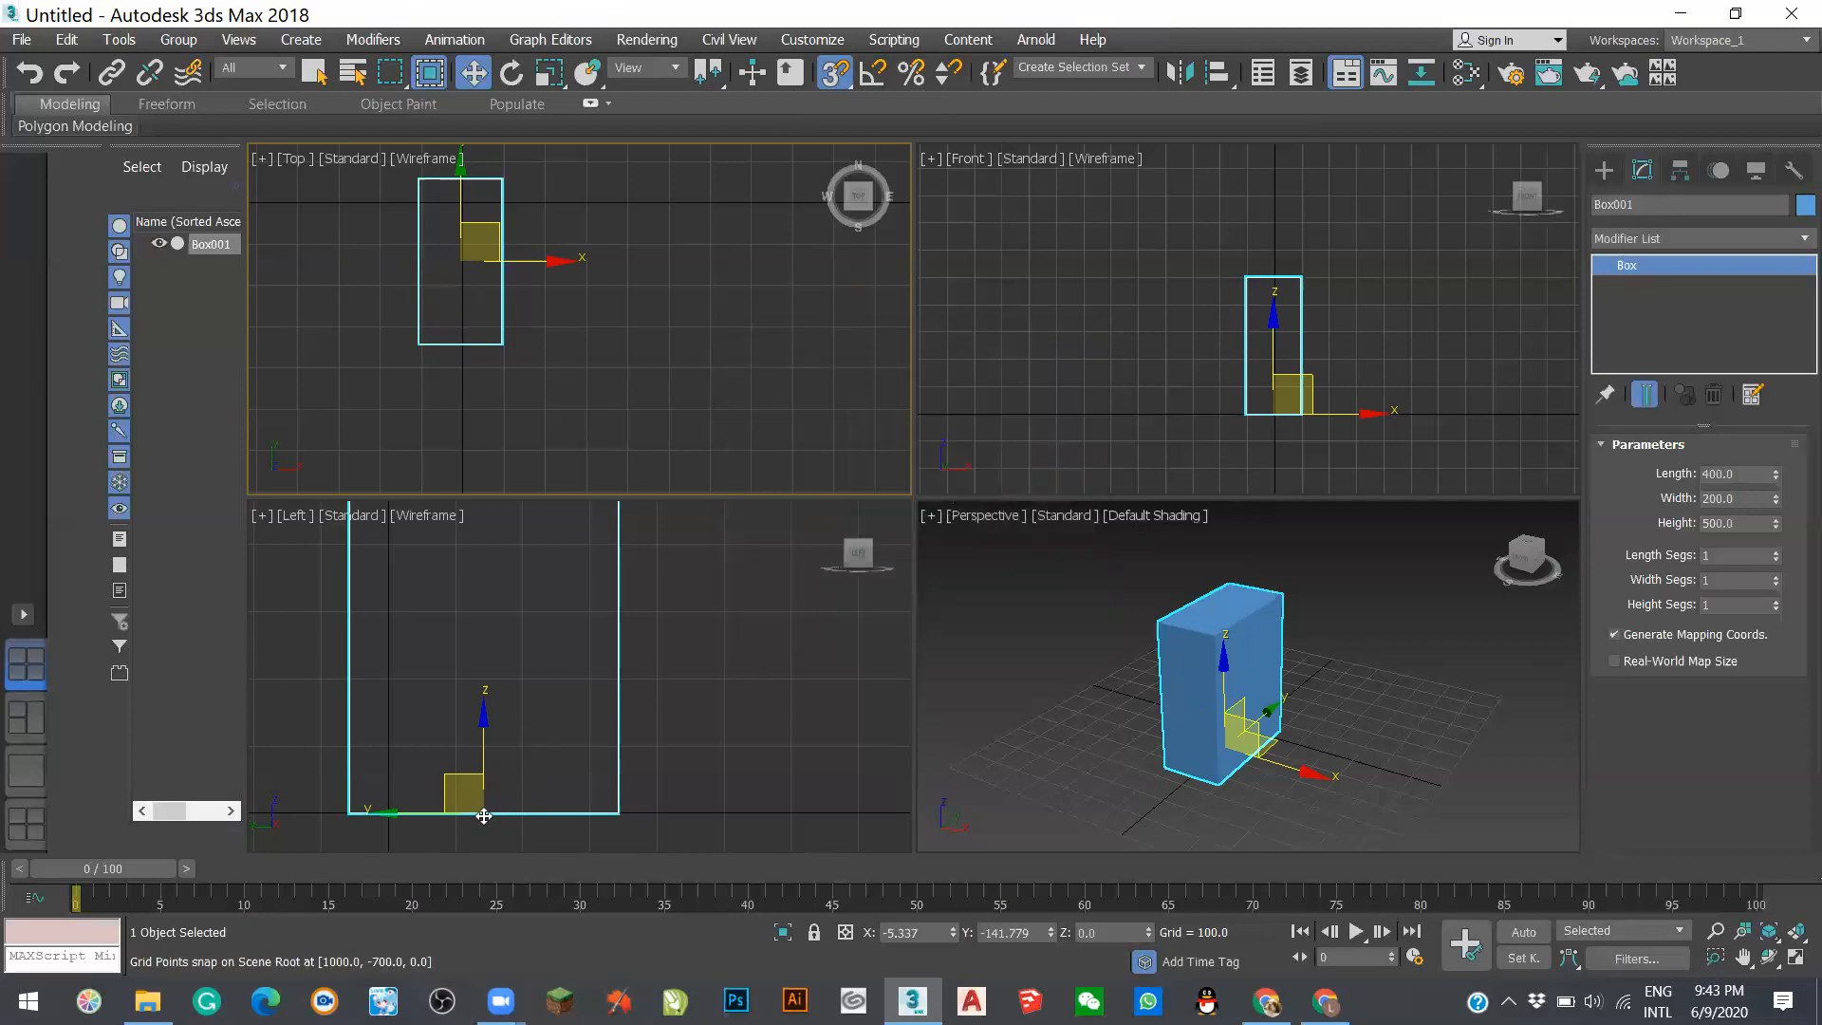
- Move the box in the Front view by snapping its lower left front vertex to the grid origin
click(1188, 758)
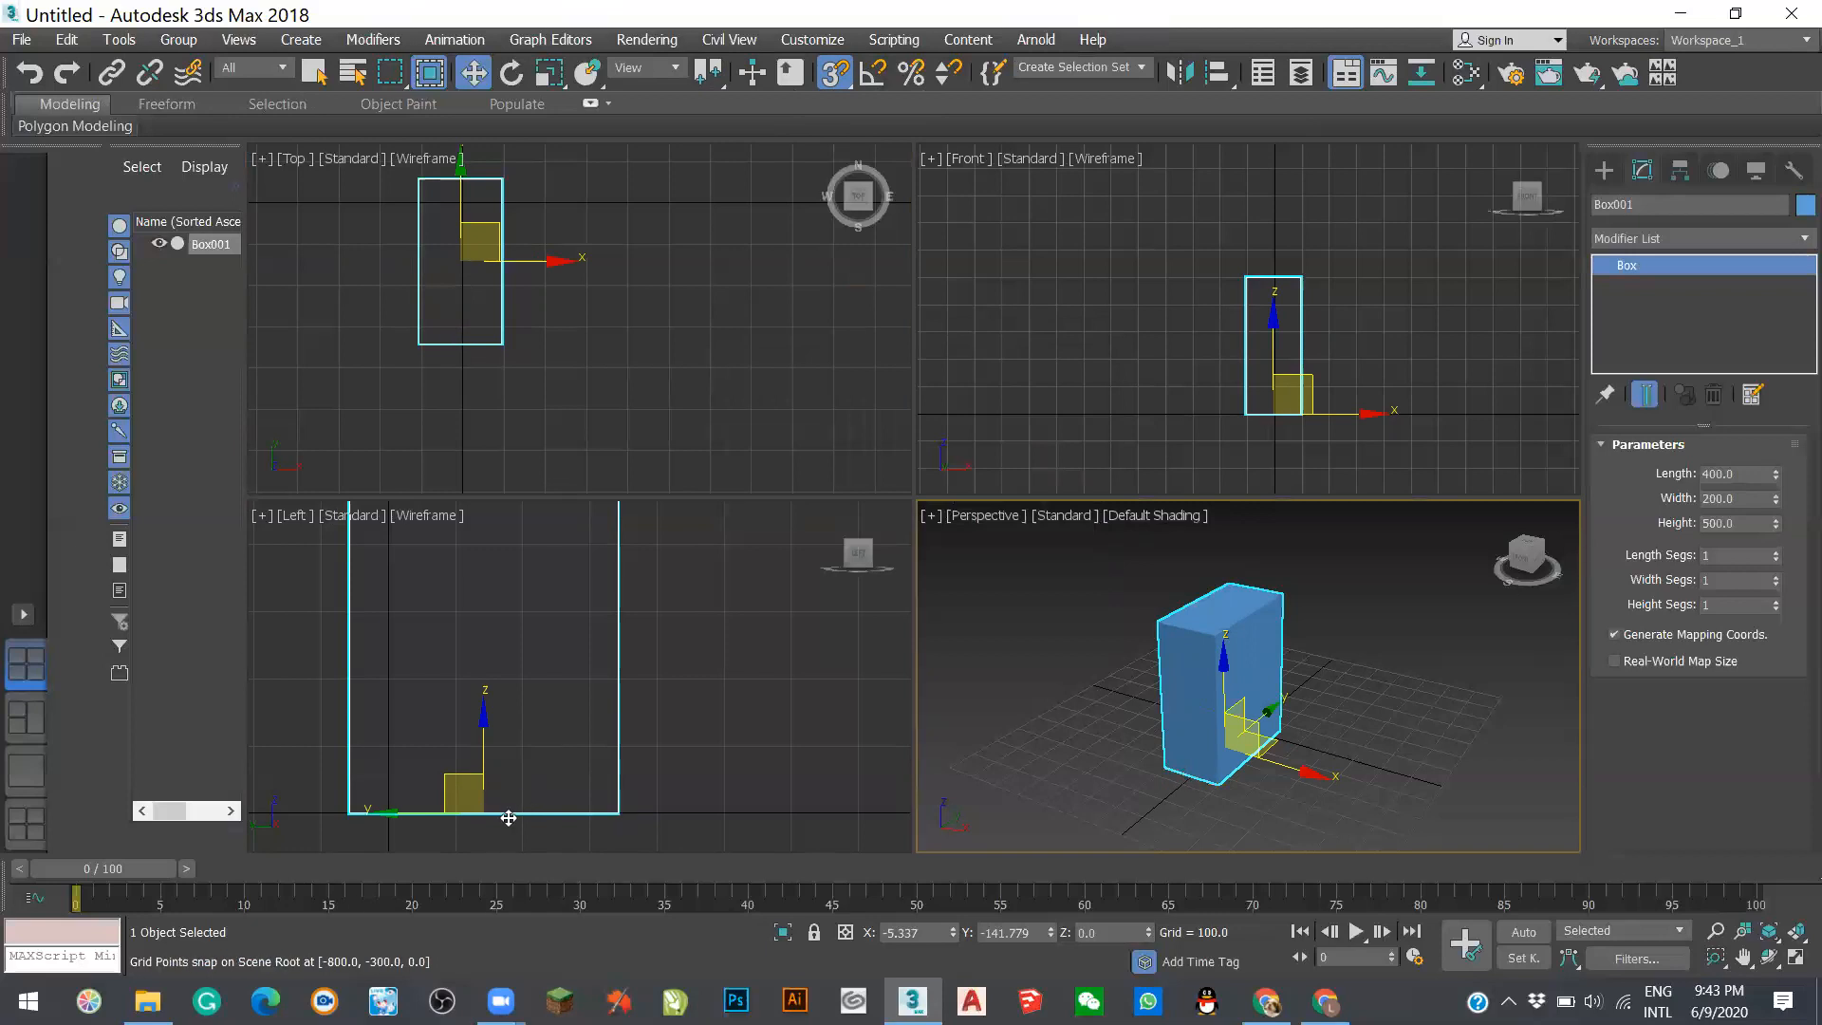
click(1276, 415)
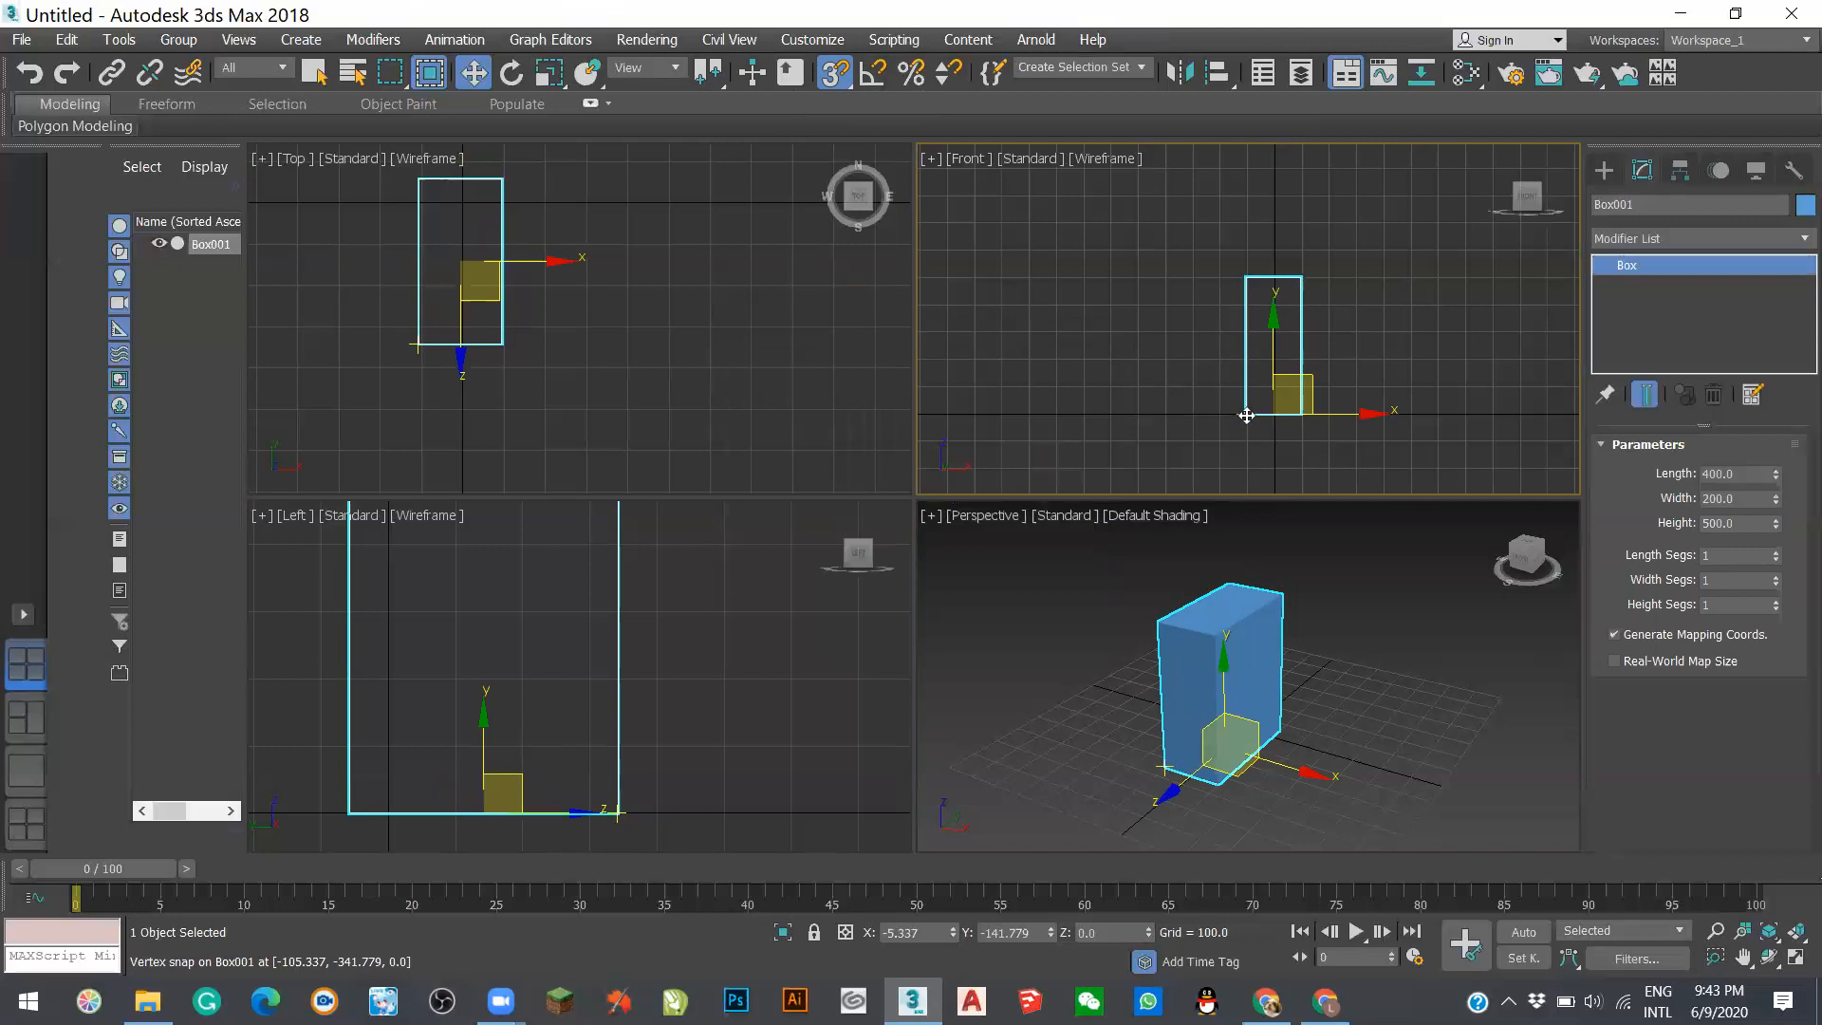
scroll(1234, 415, up, 8)
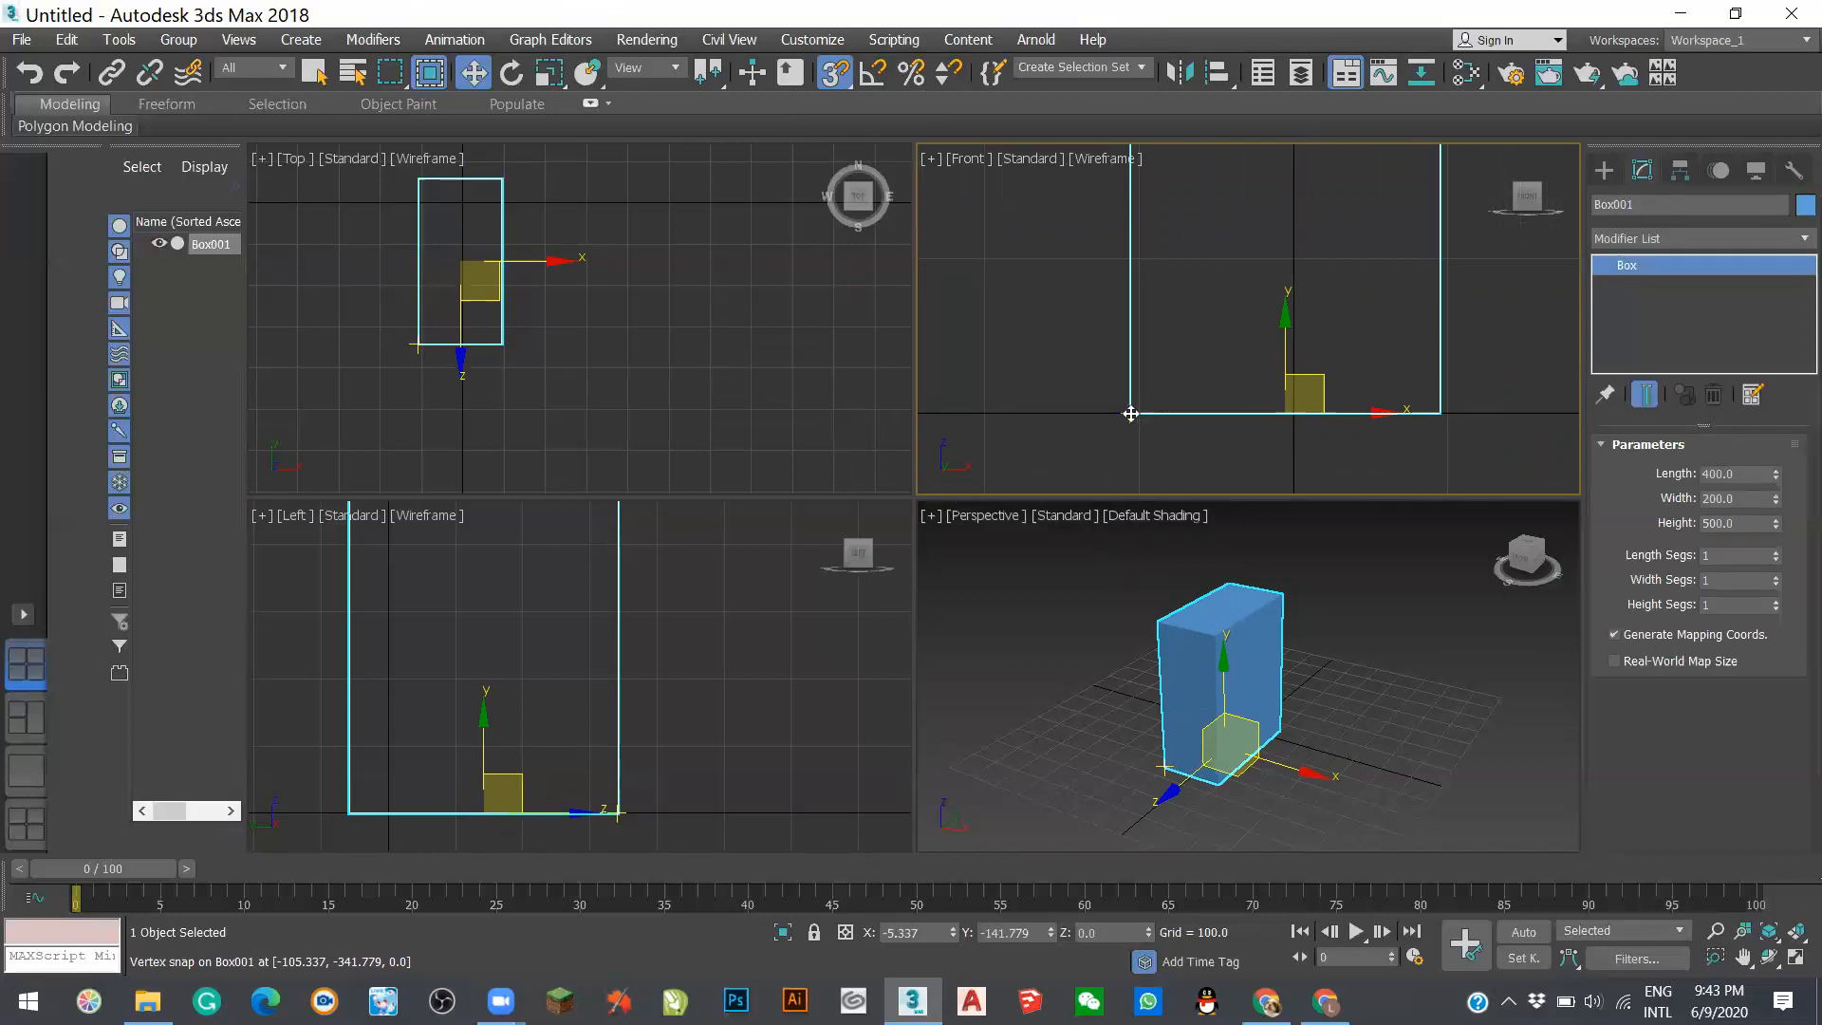
drag(1130, 414, 1294, 410)
scroll(997, 360, down, 3)
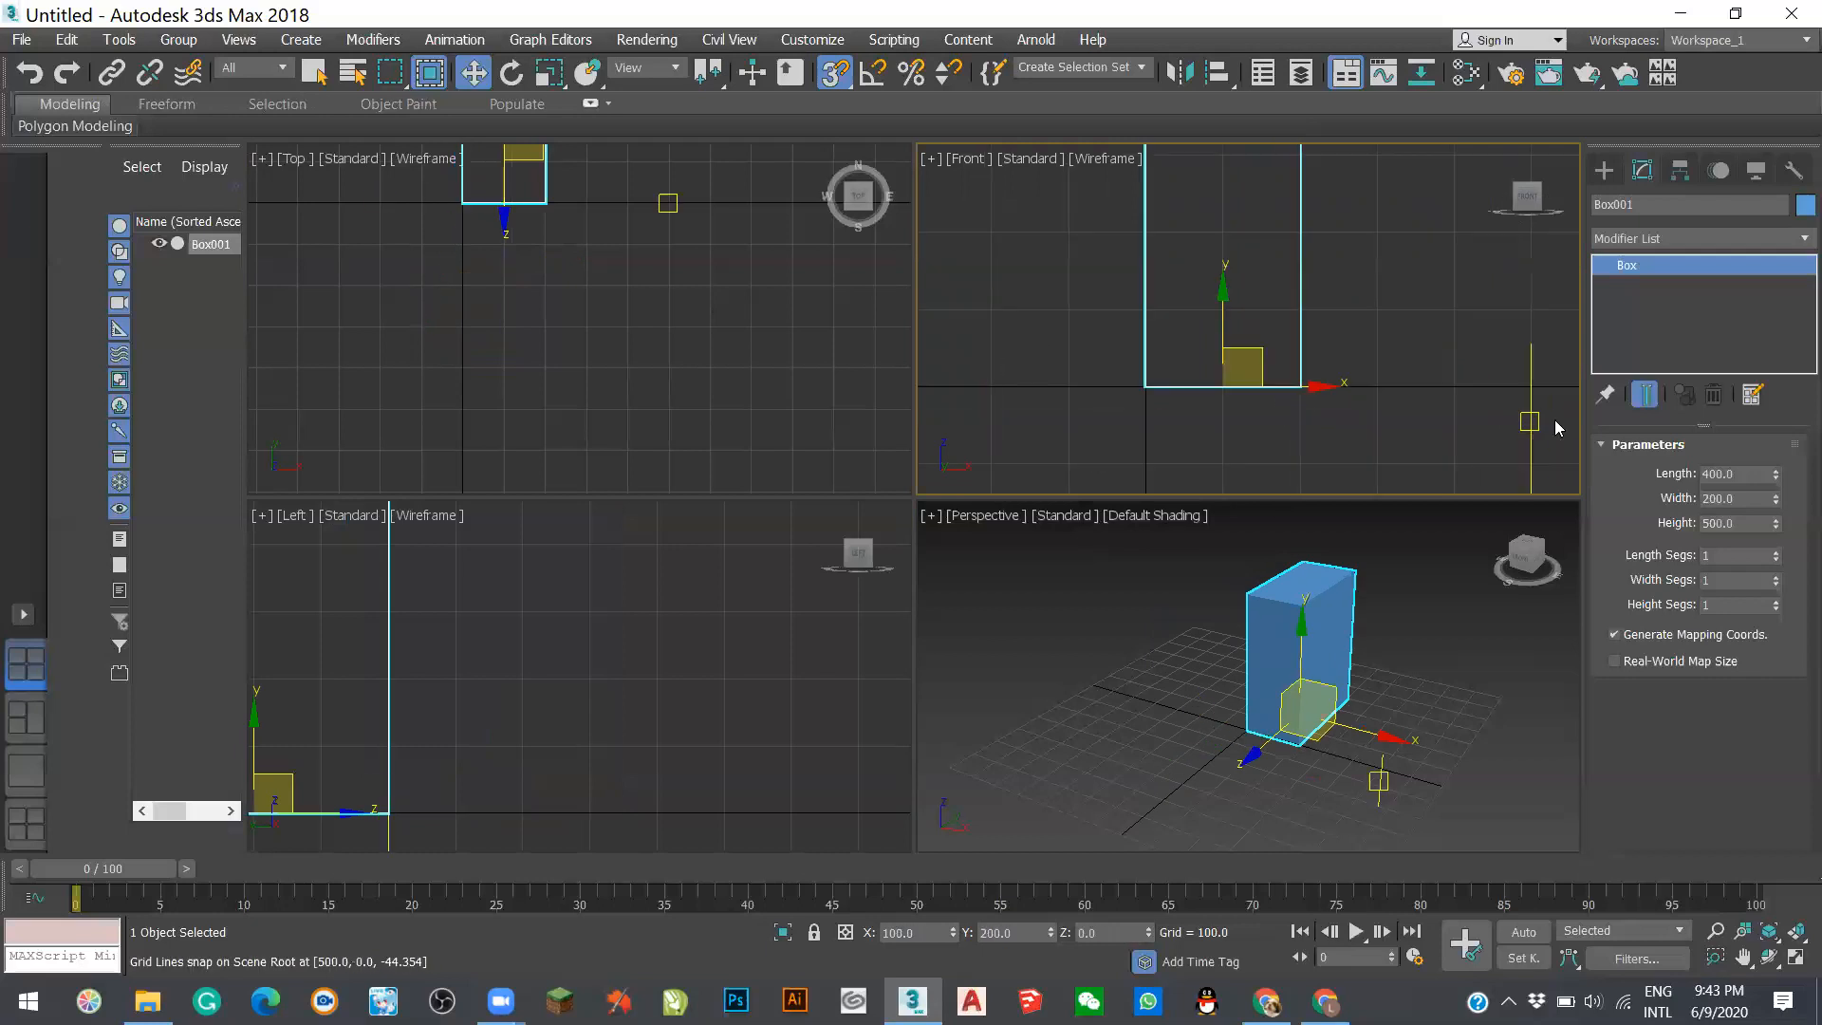
scroll(1074, 591, down, 2)
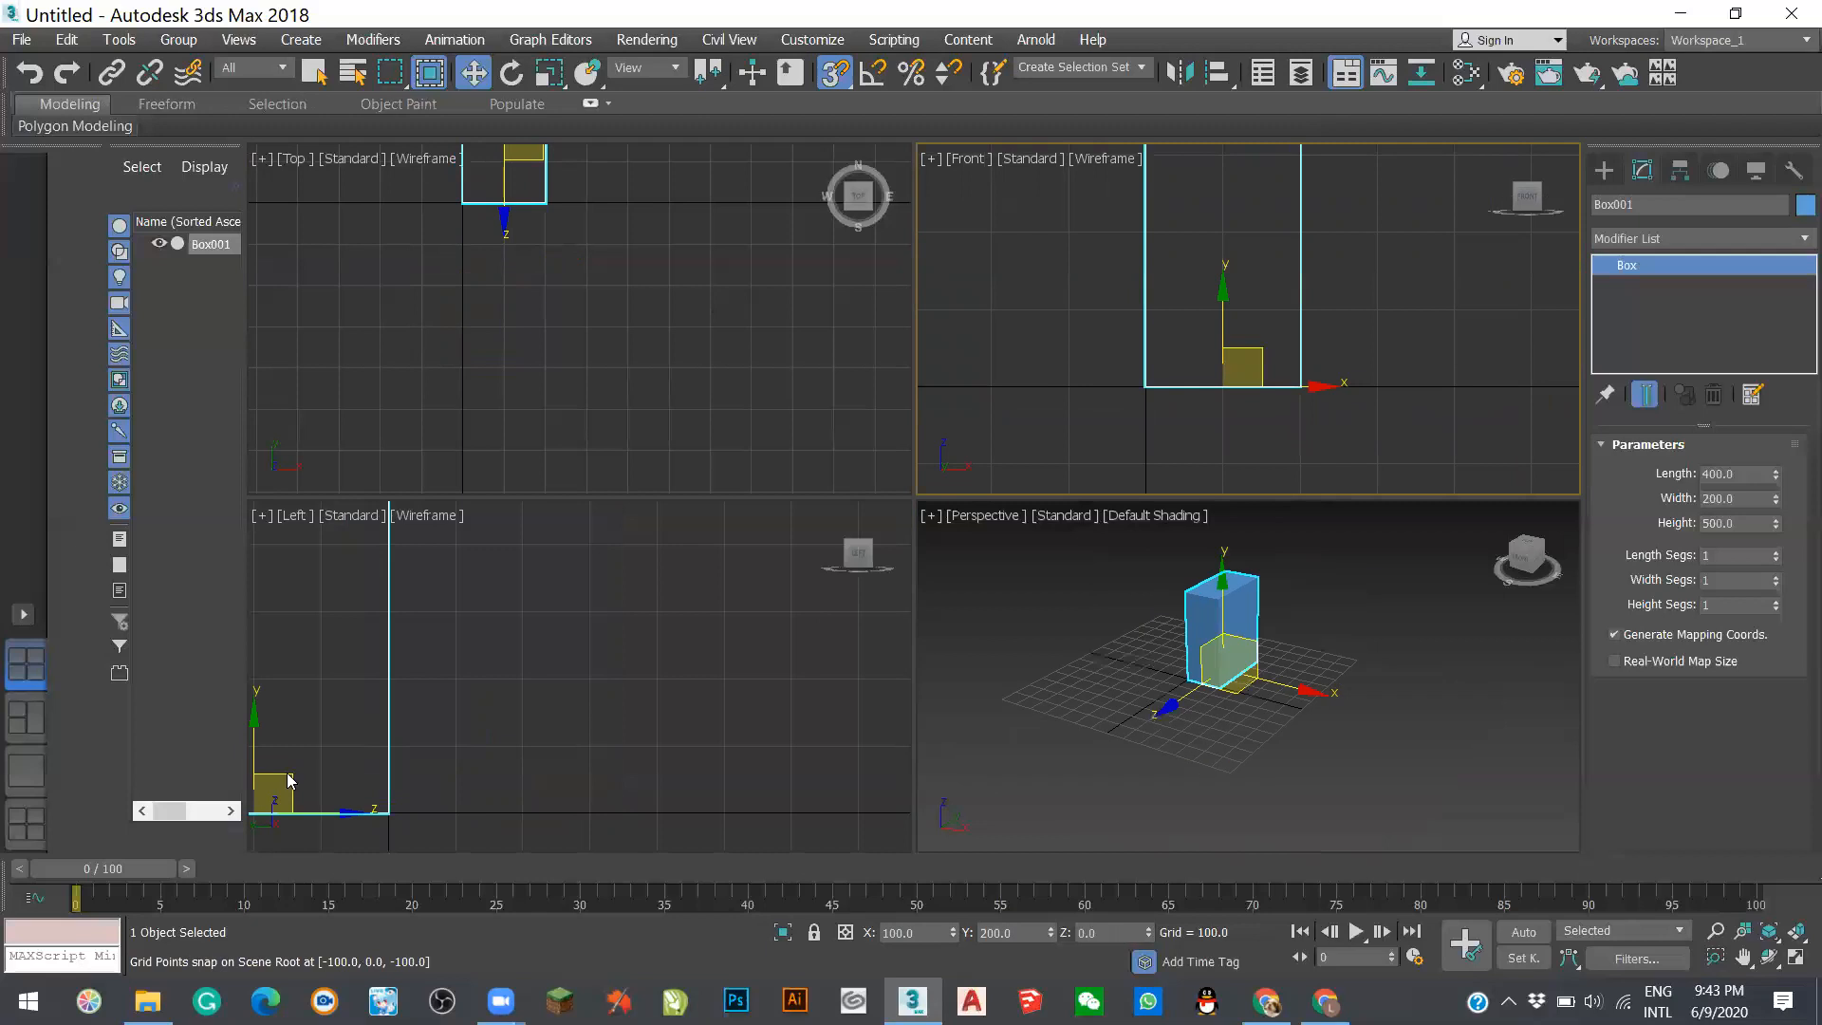
- Move the box to the world origin by setting its X and Y positions to 0
scroll(605, 705, down, 2)
scroll(342, 787, up, 2)
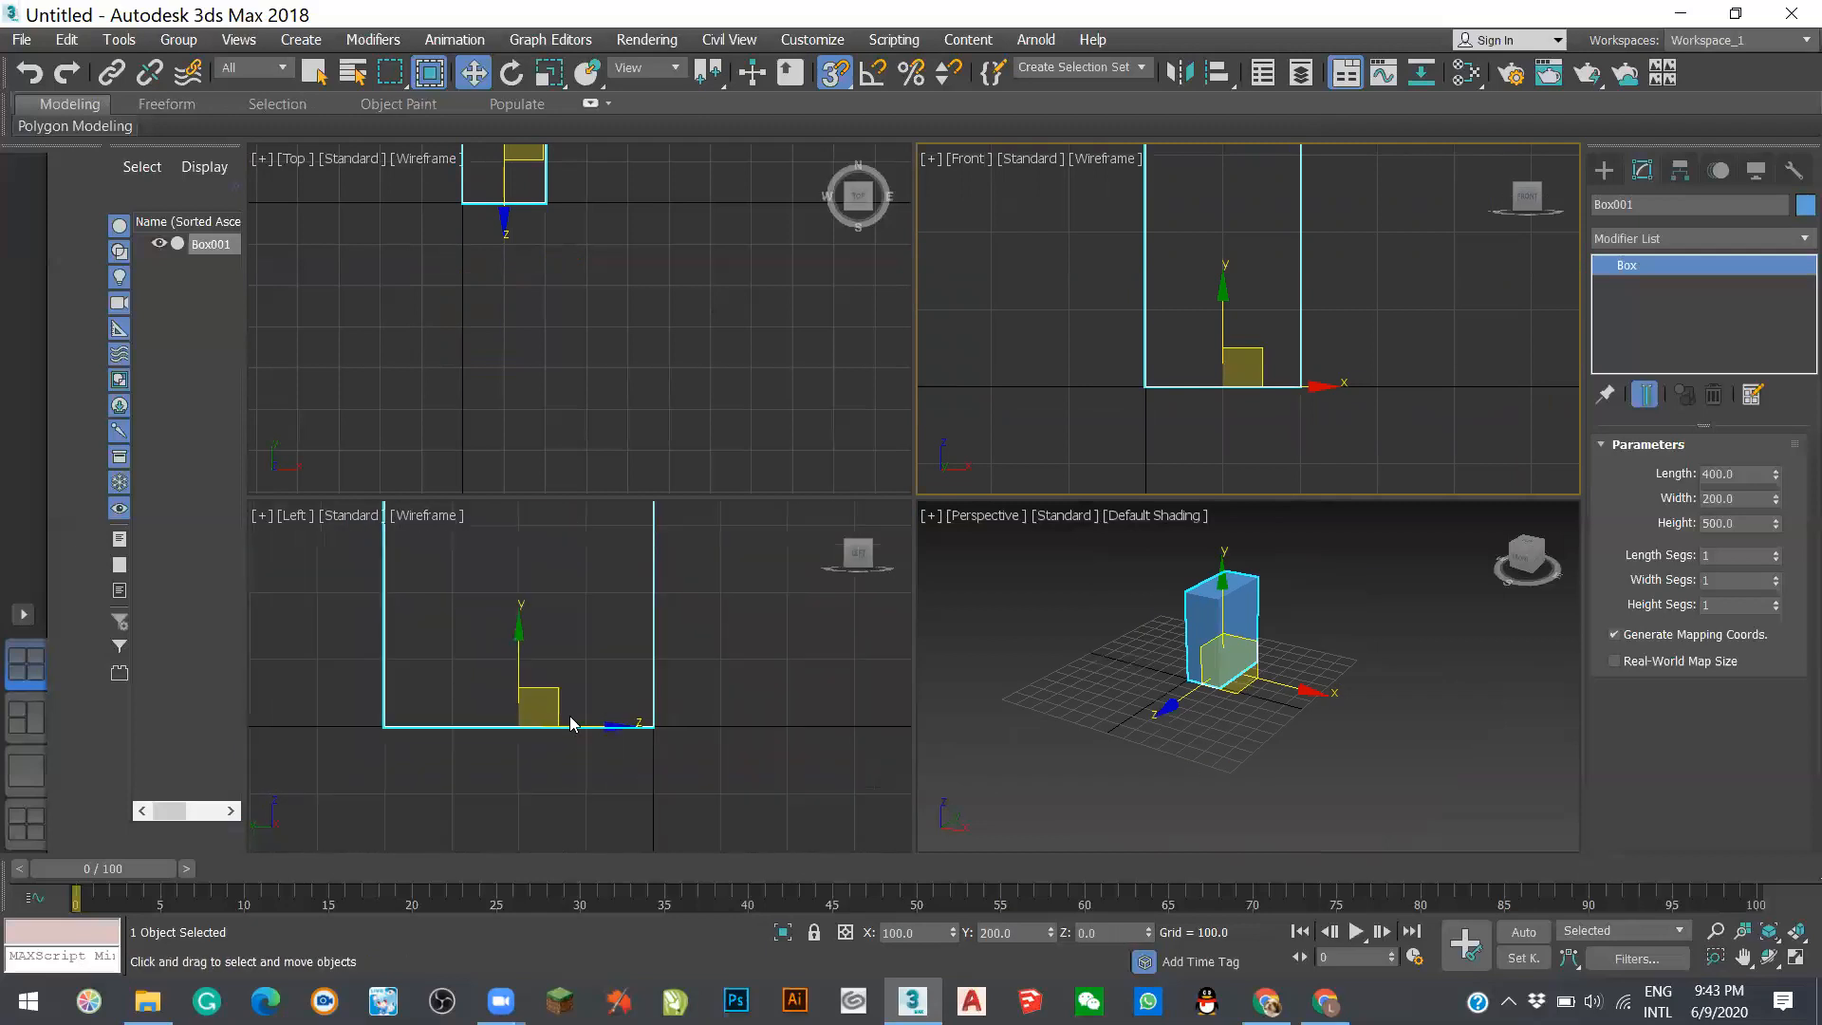
double_click(897, 933)
text(0)
key(Return)
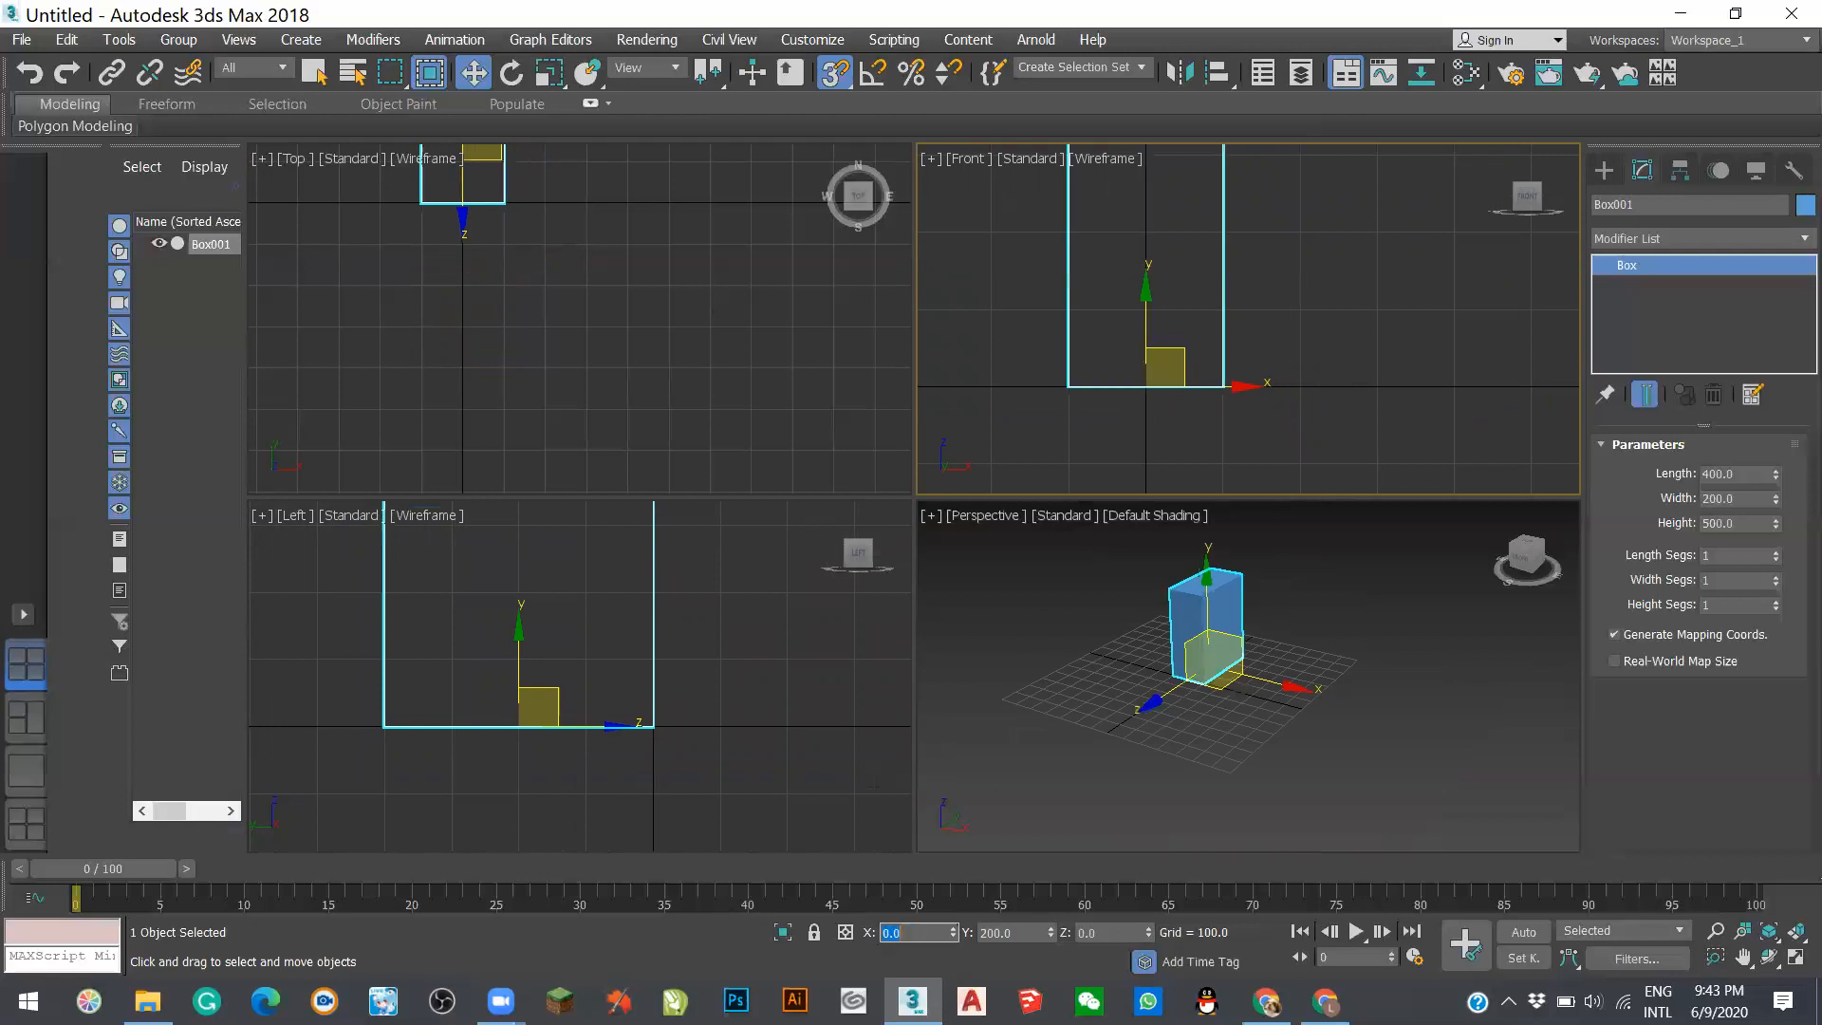
double_click(1011, 933)
text(0)
key(Return)
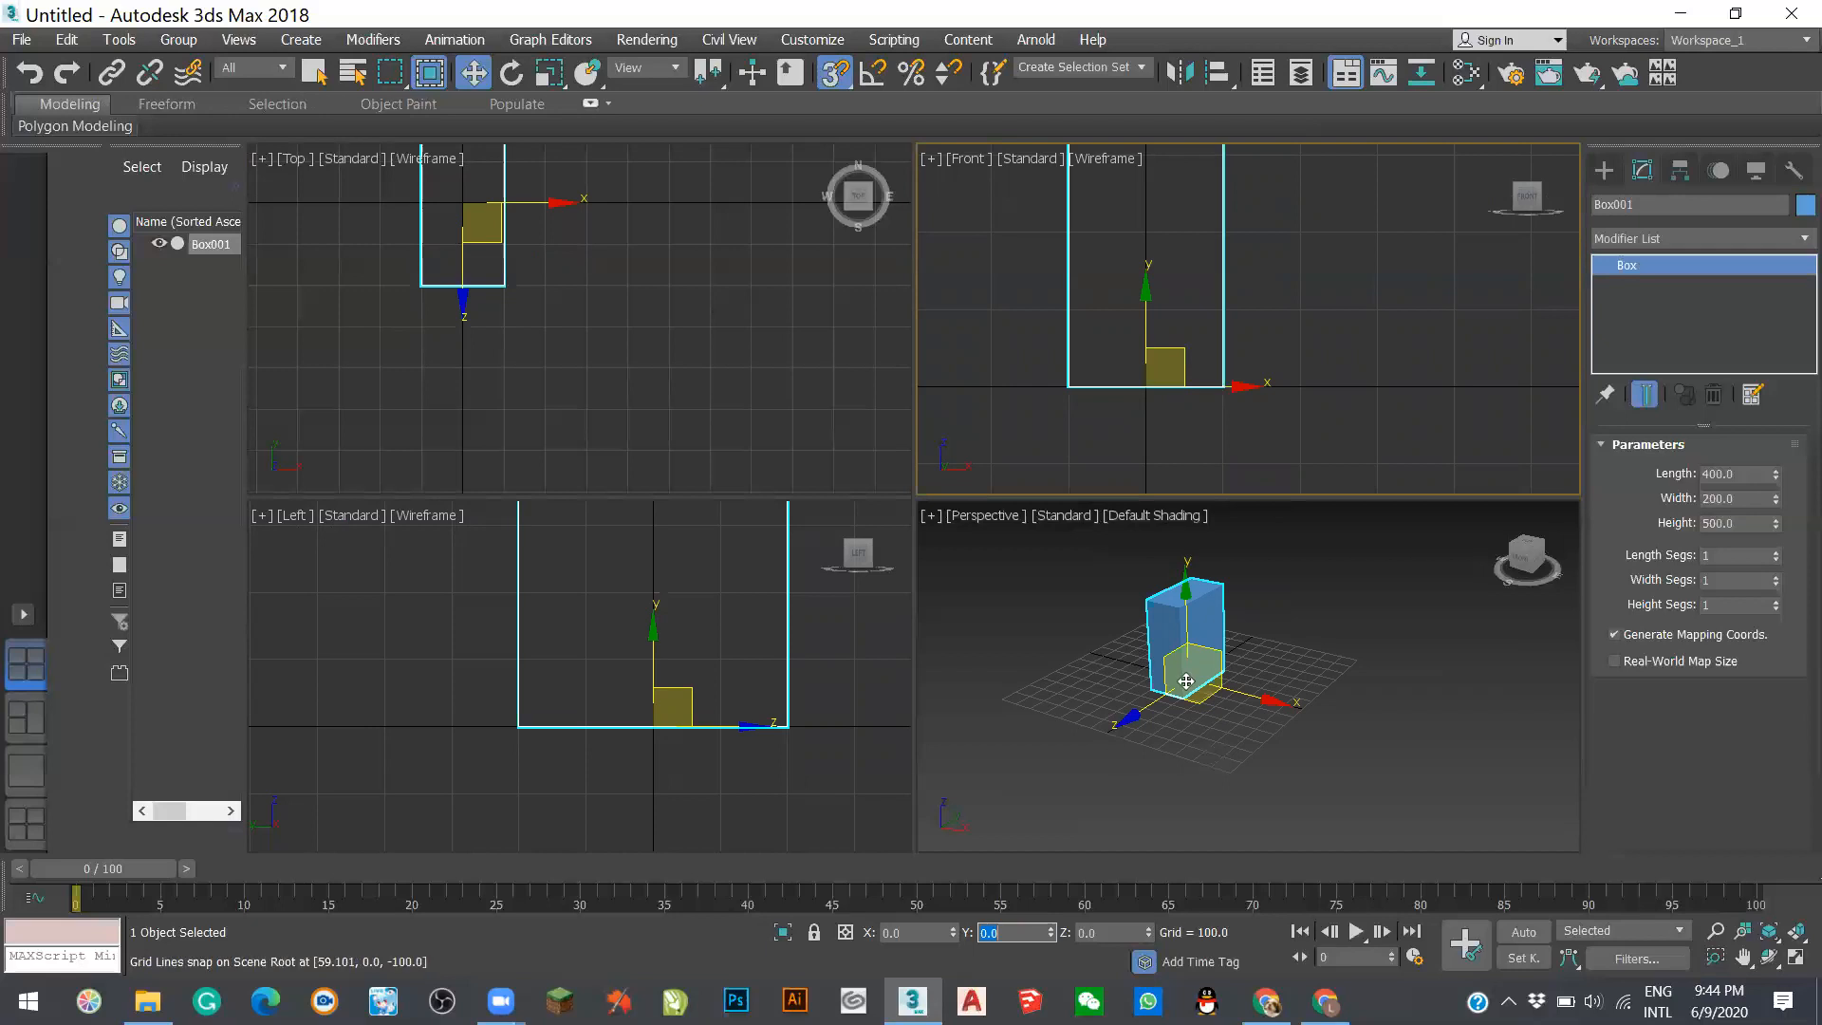
click(1795, 936)
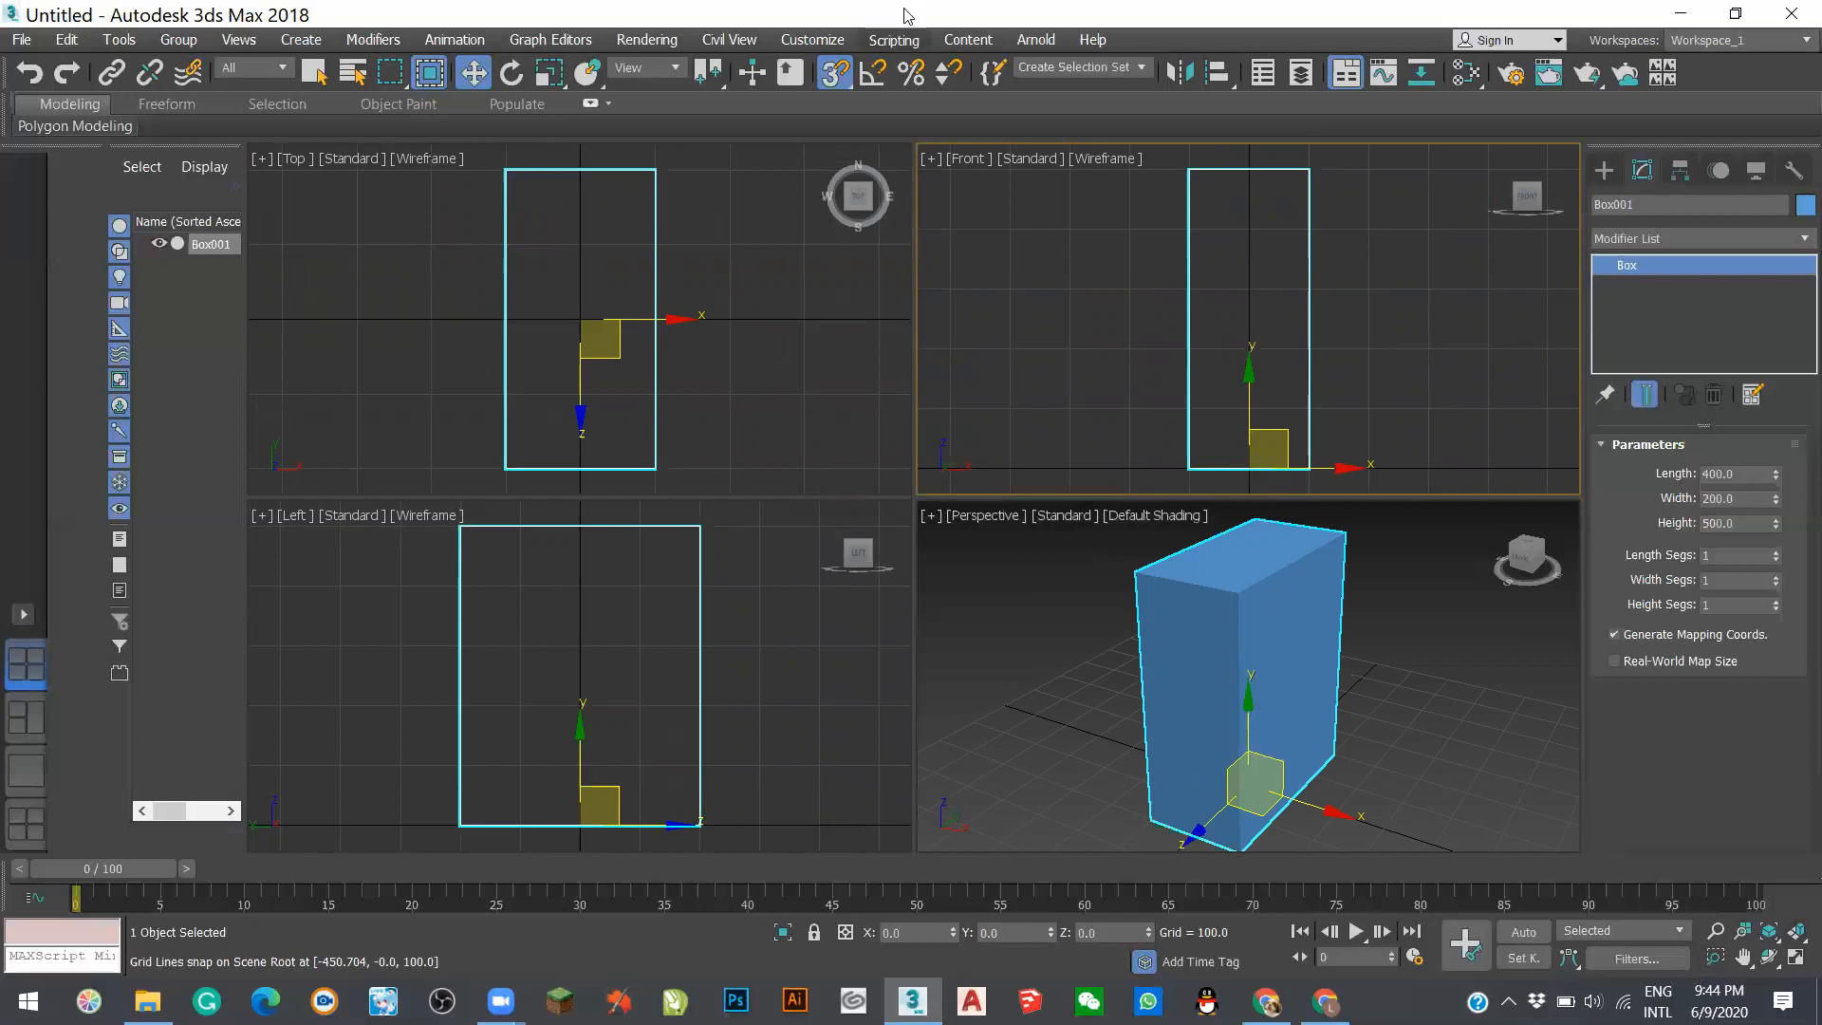
click(707, 76)
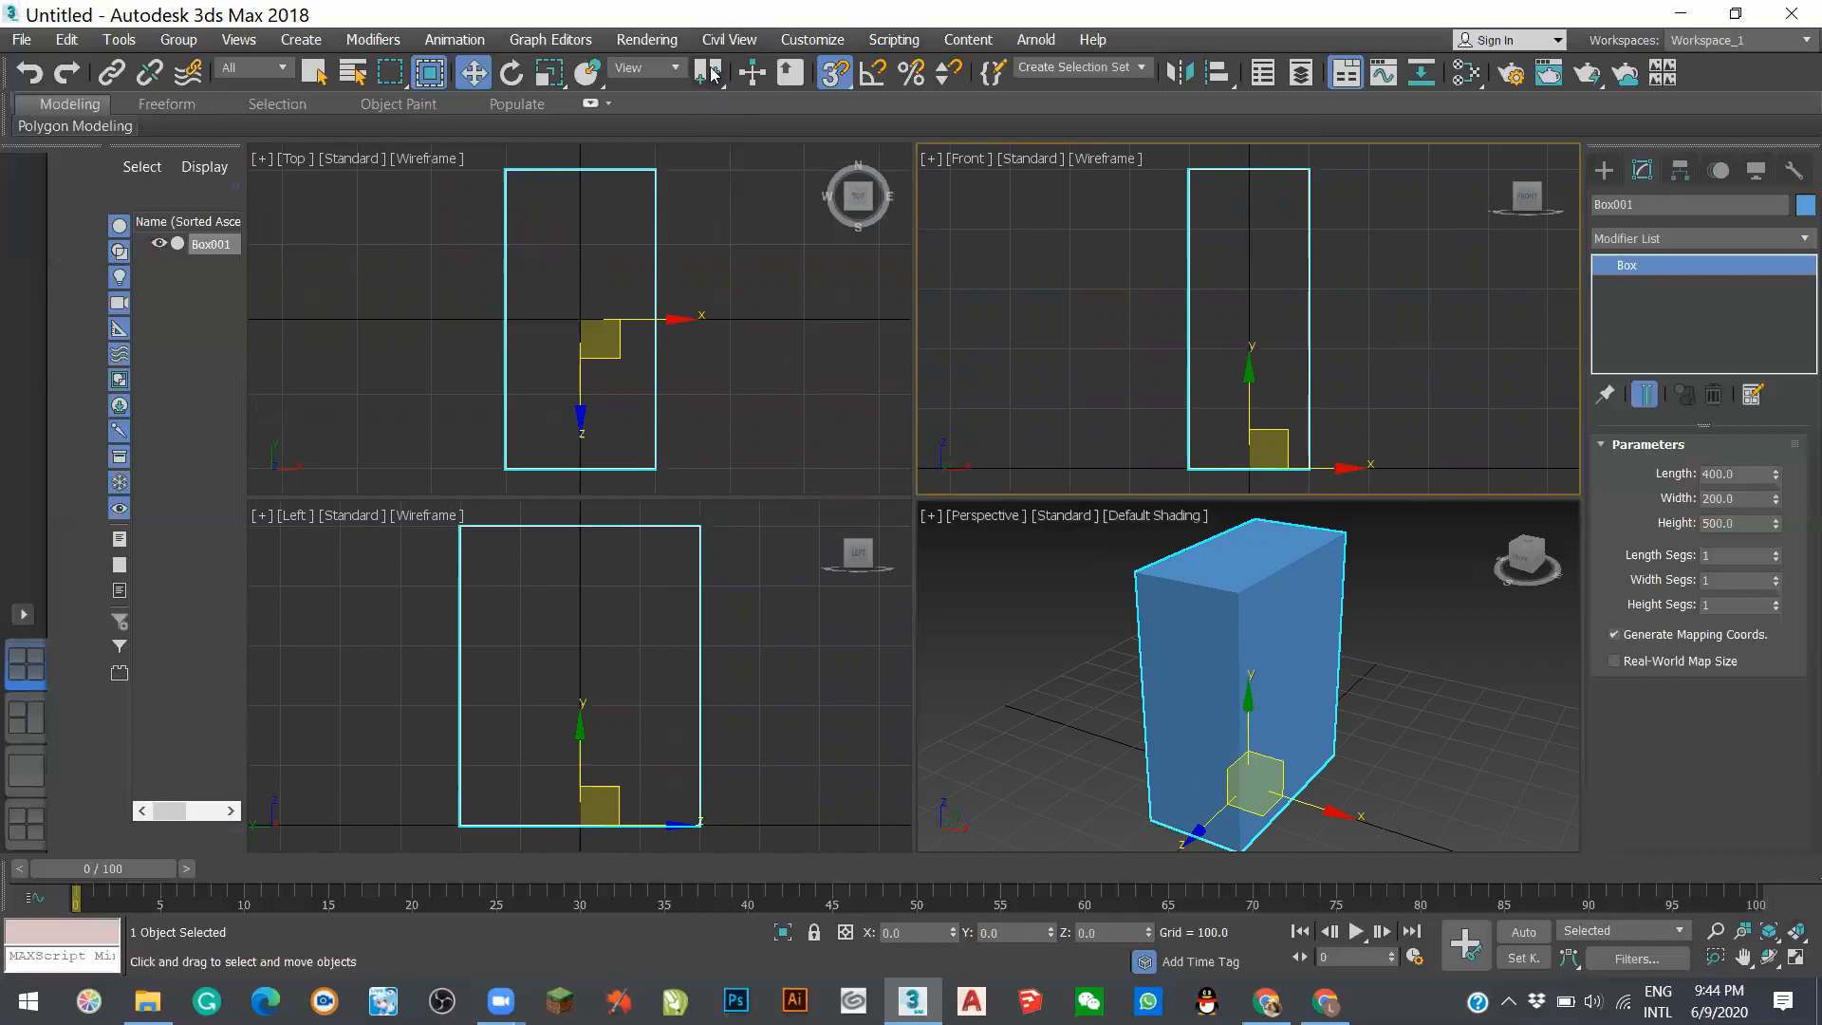
click(714, 82)
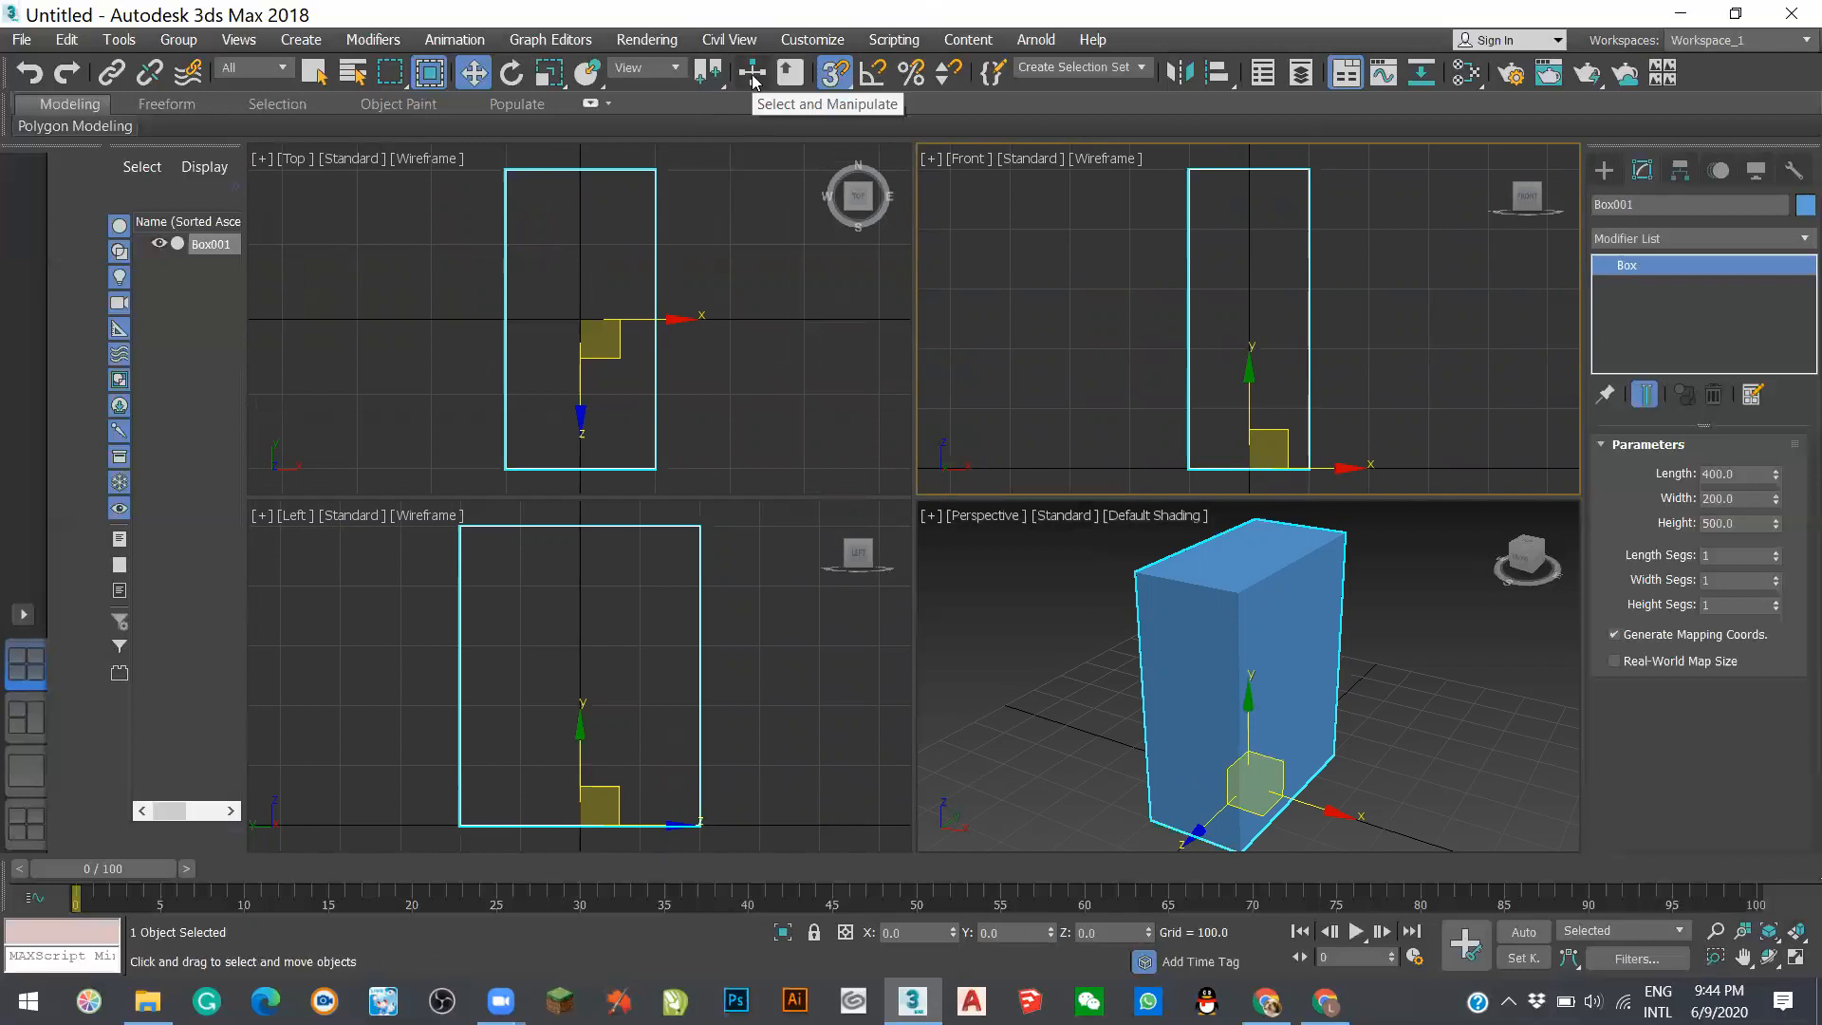
click(753, 76)
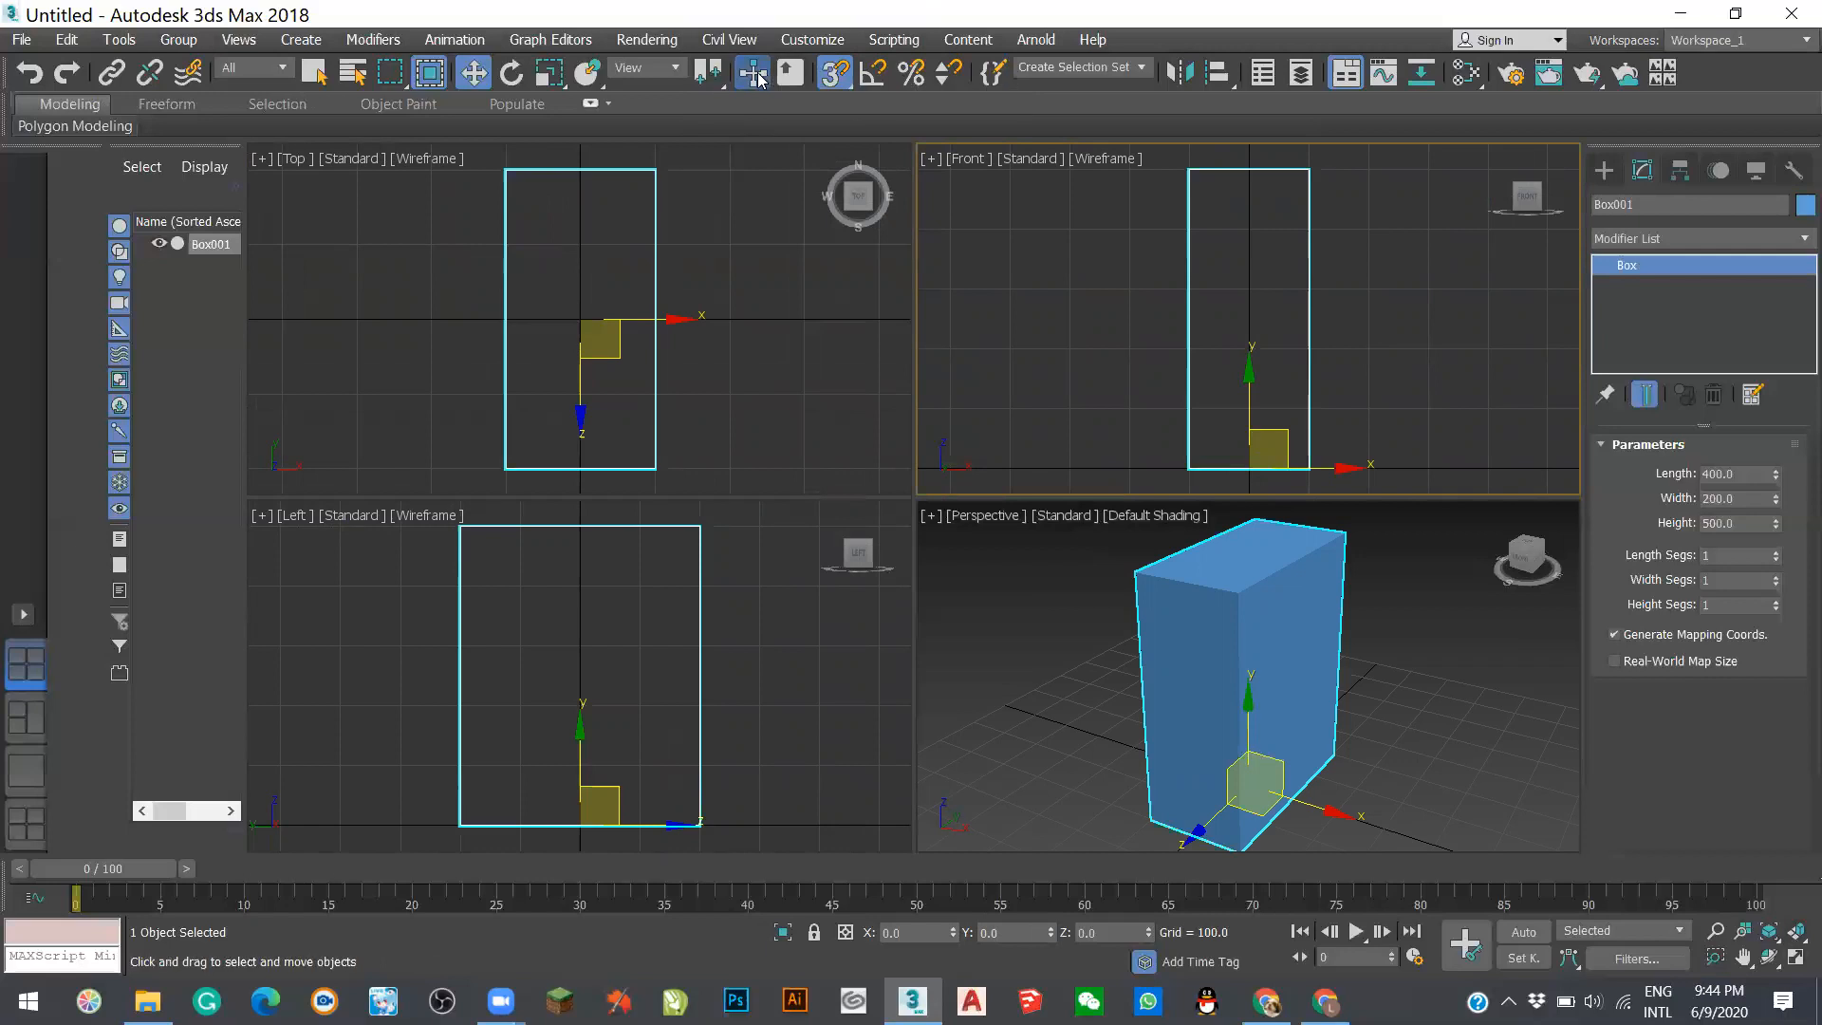
right_click(756, 80)
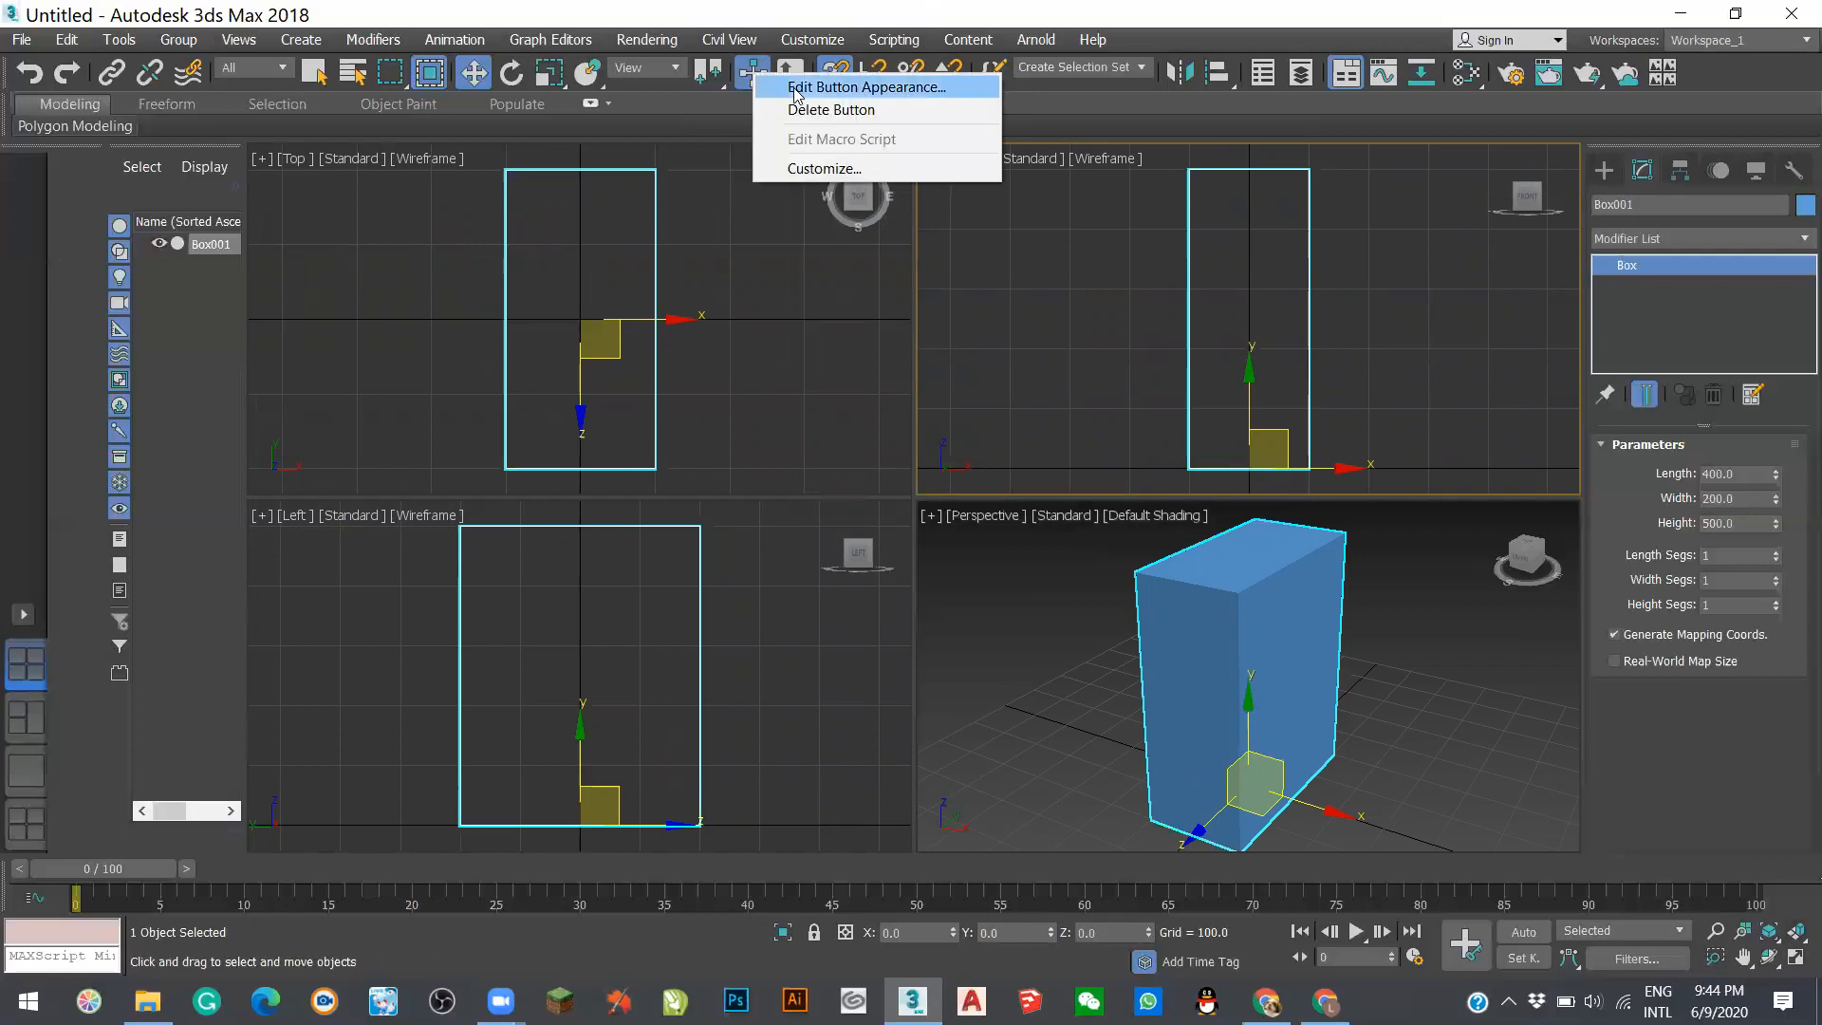
click(799, 169)
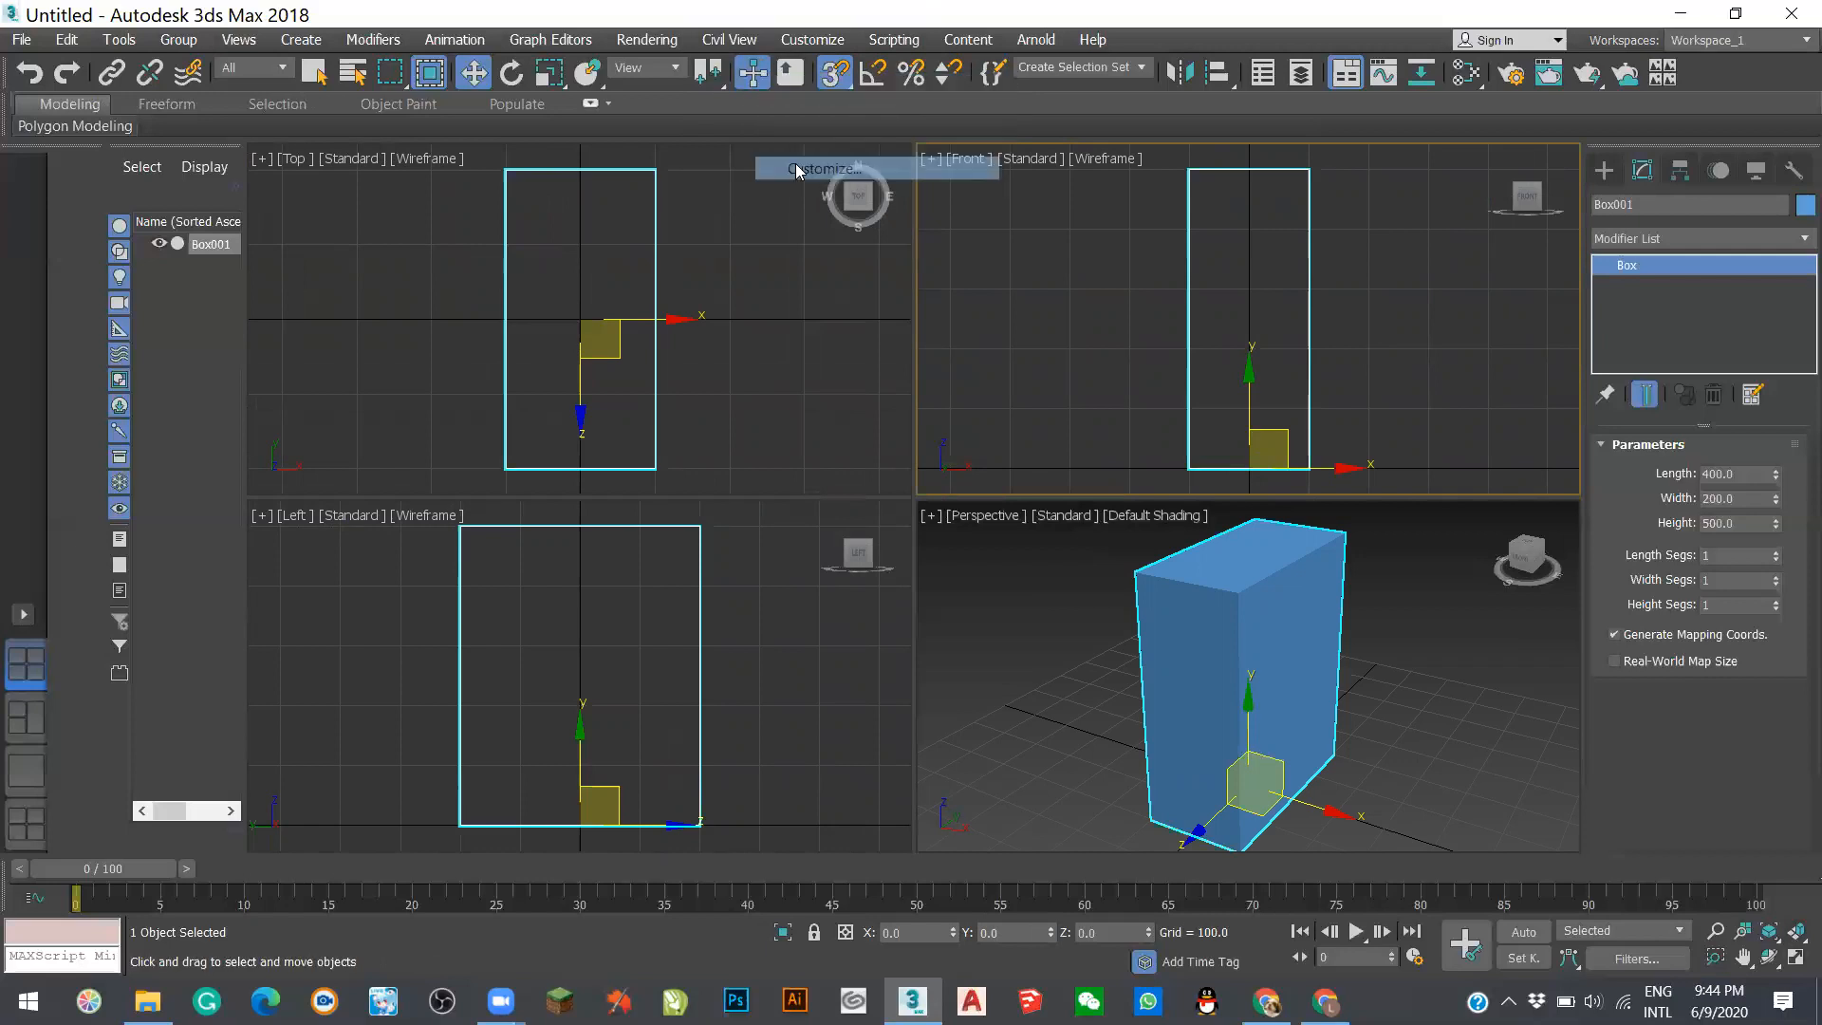
click(751, 76)
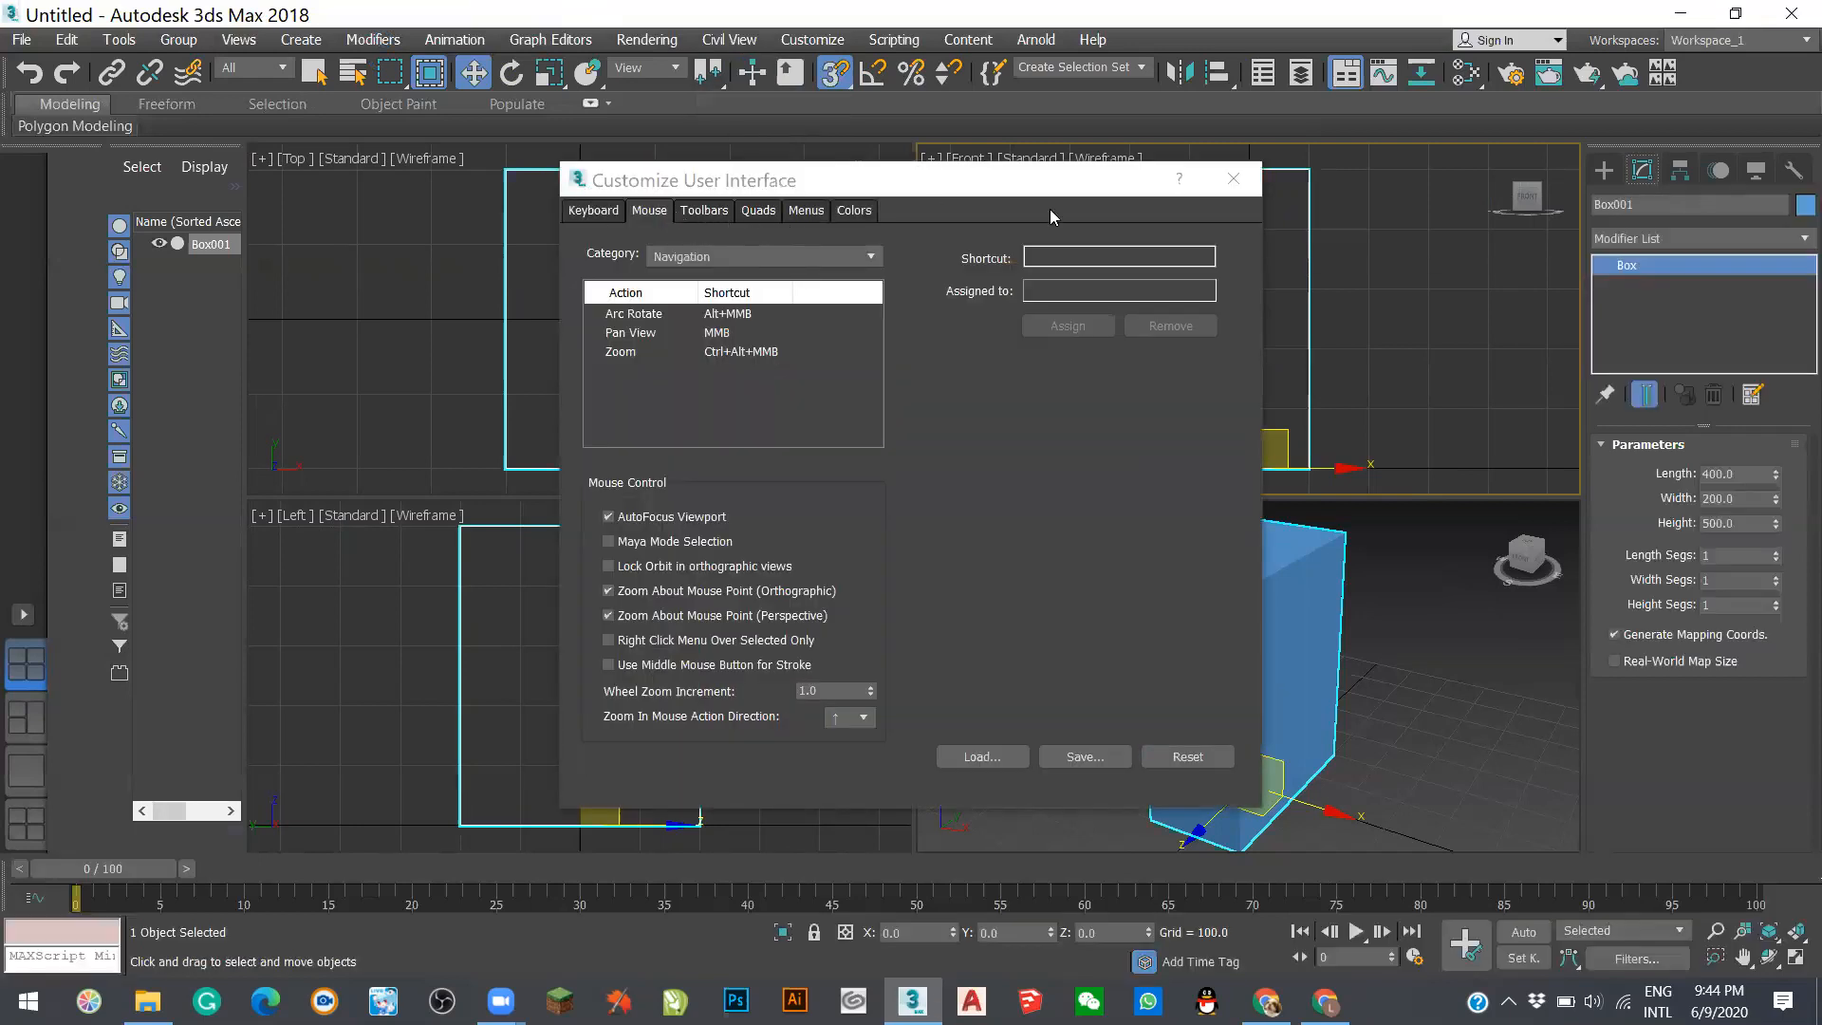
click(1233, 179)
click(675, 69)
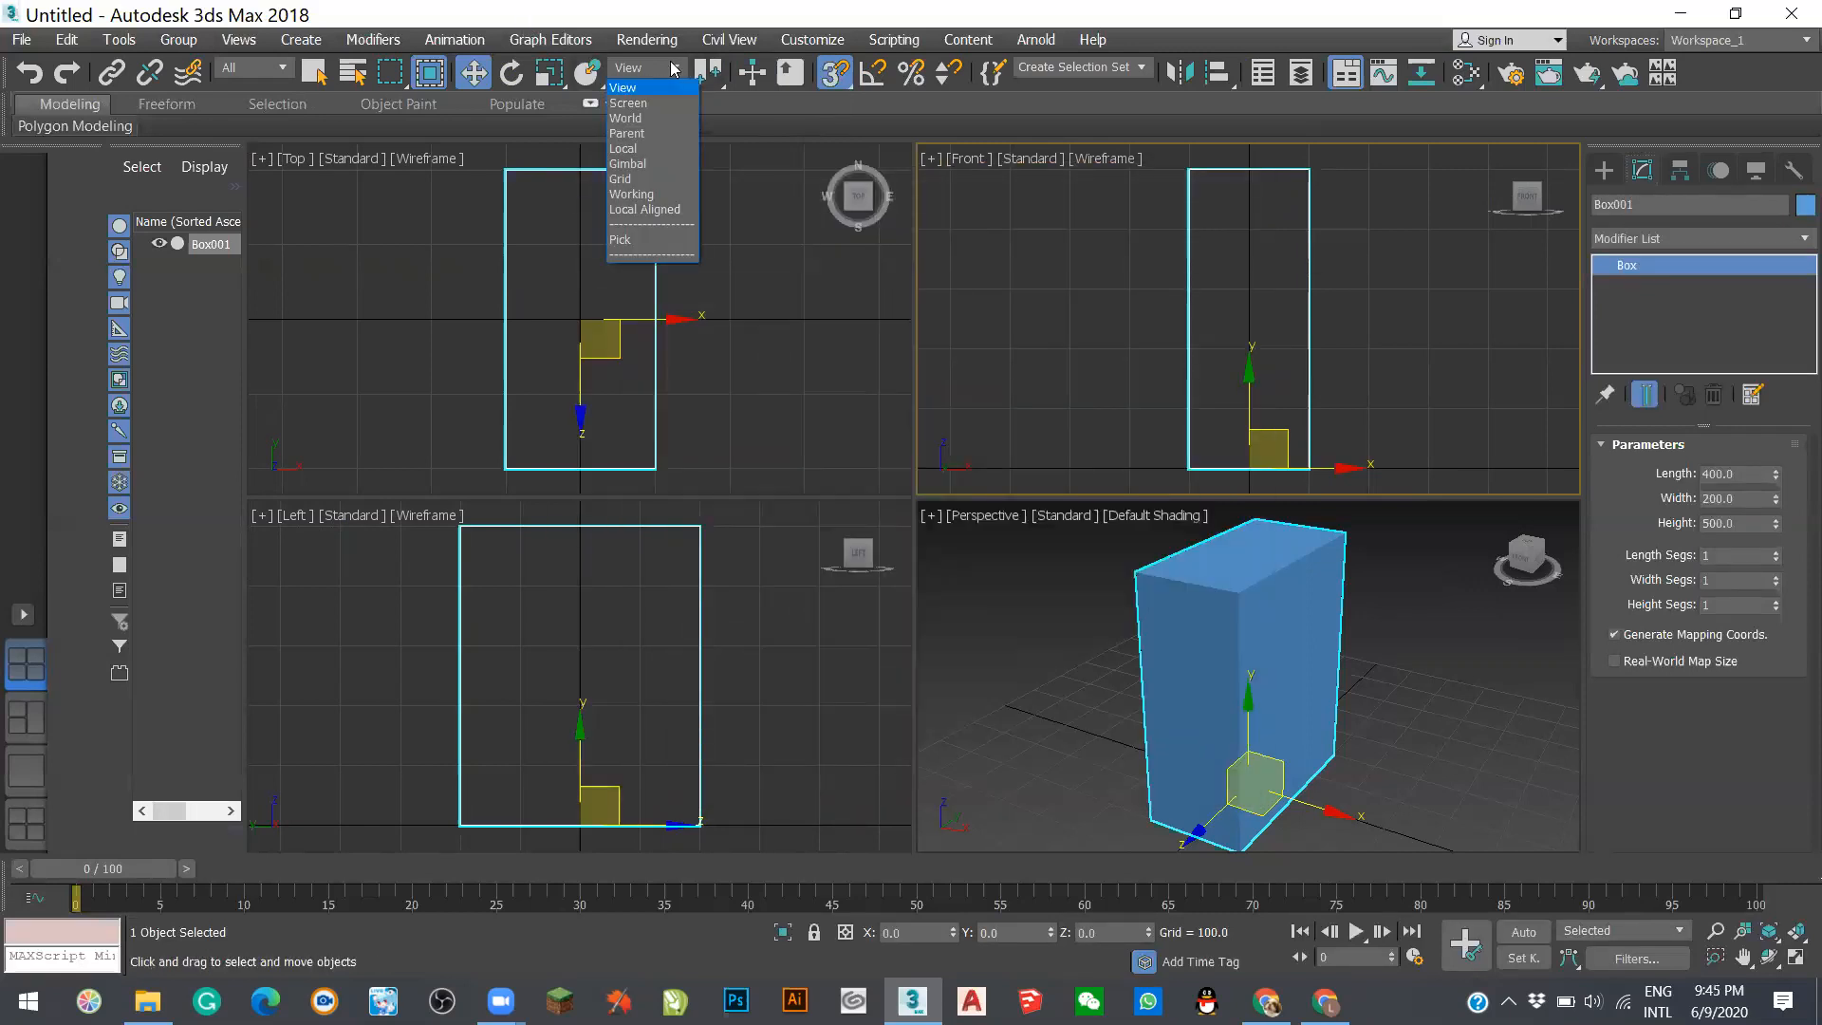
click(590, 83)
click(591, 82)
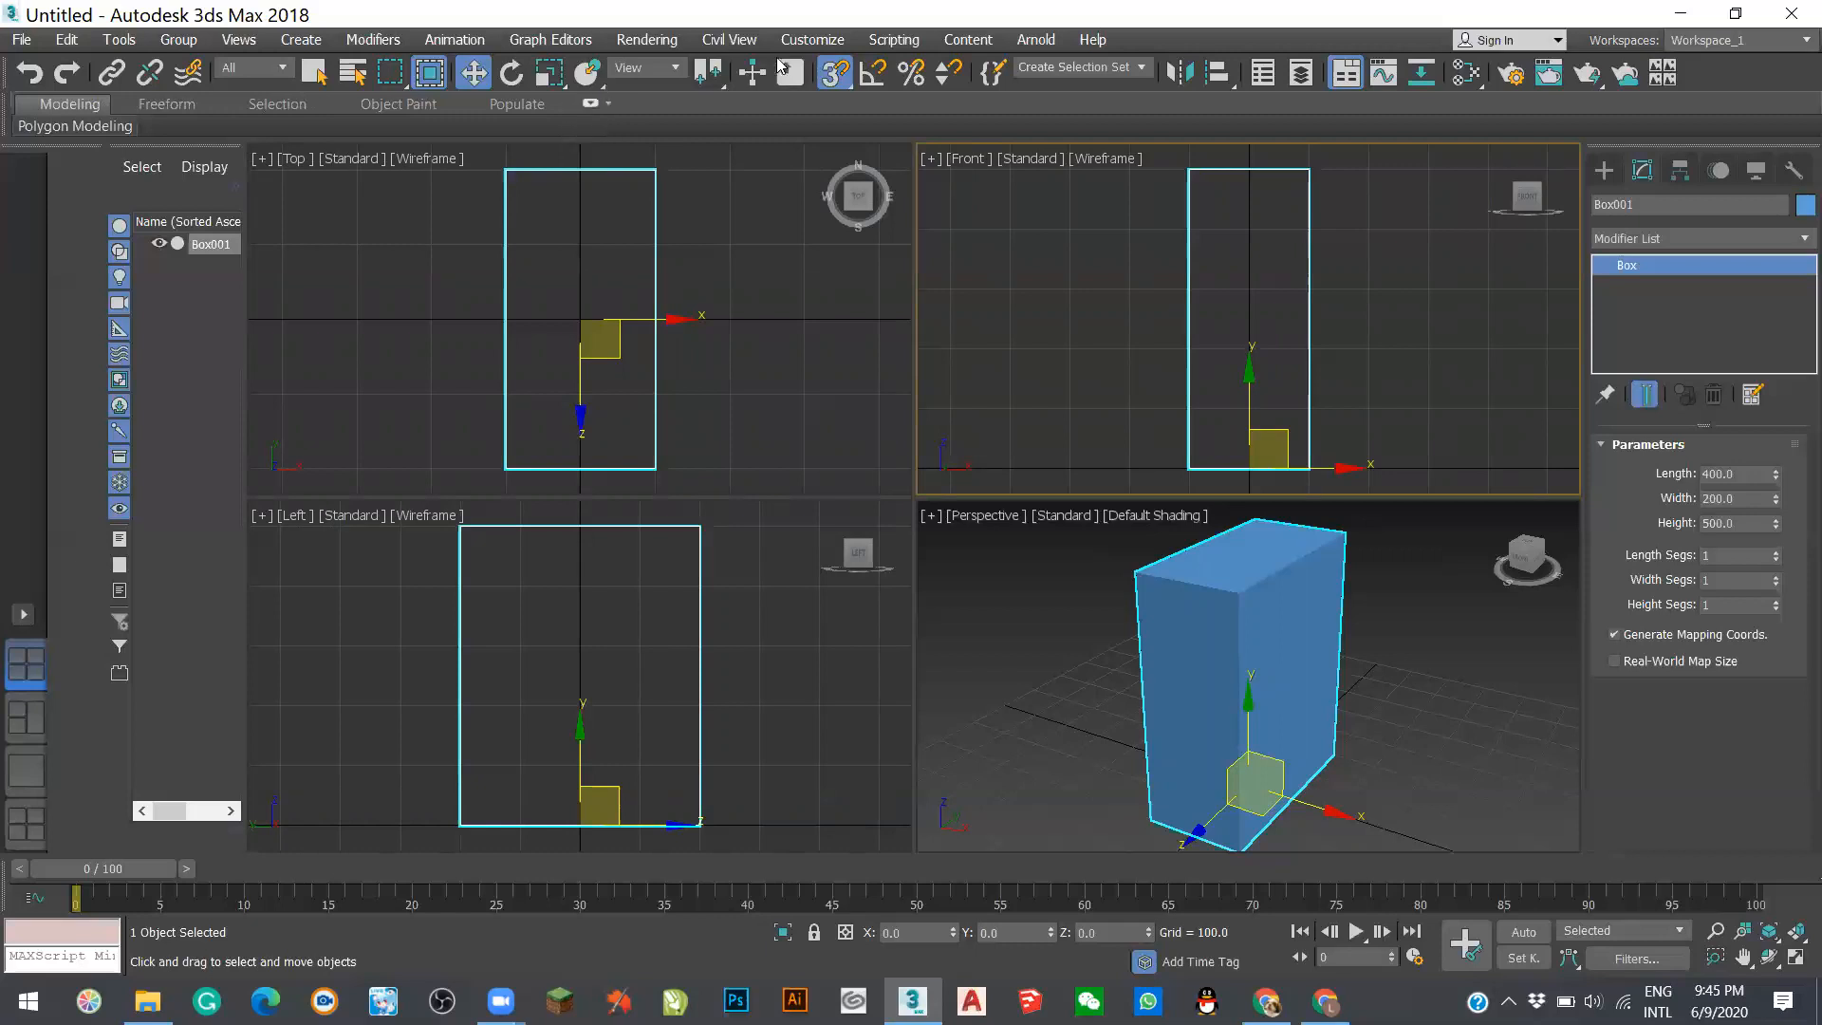
- Try the selection center and the transform coordinate center for the box's gizmo, and restore the pivot point center
drag(702, 78, 714, 152)
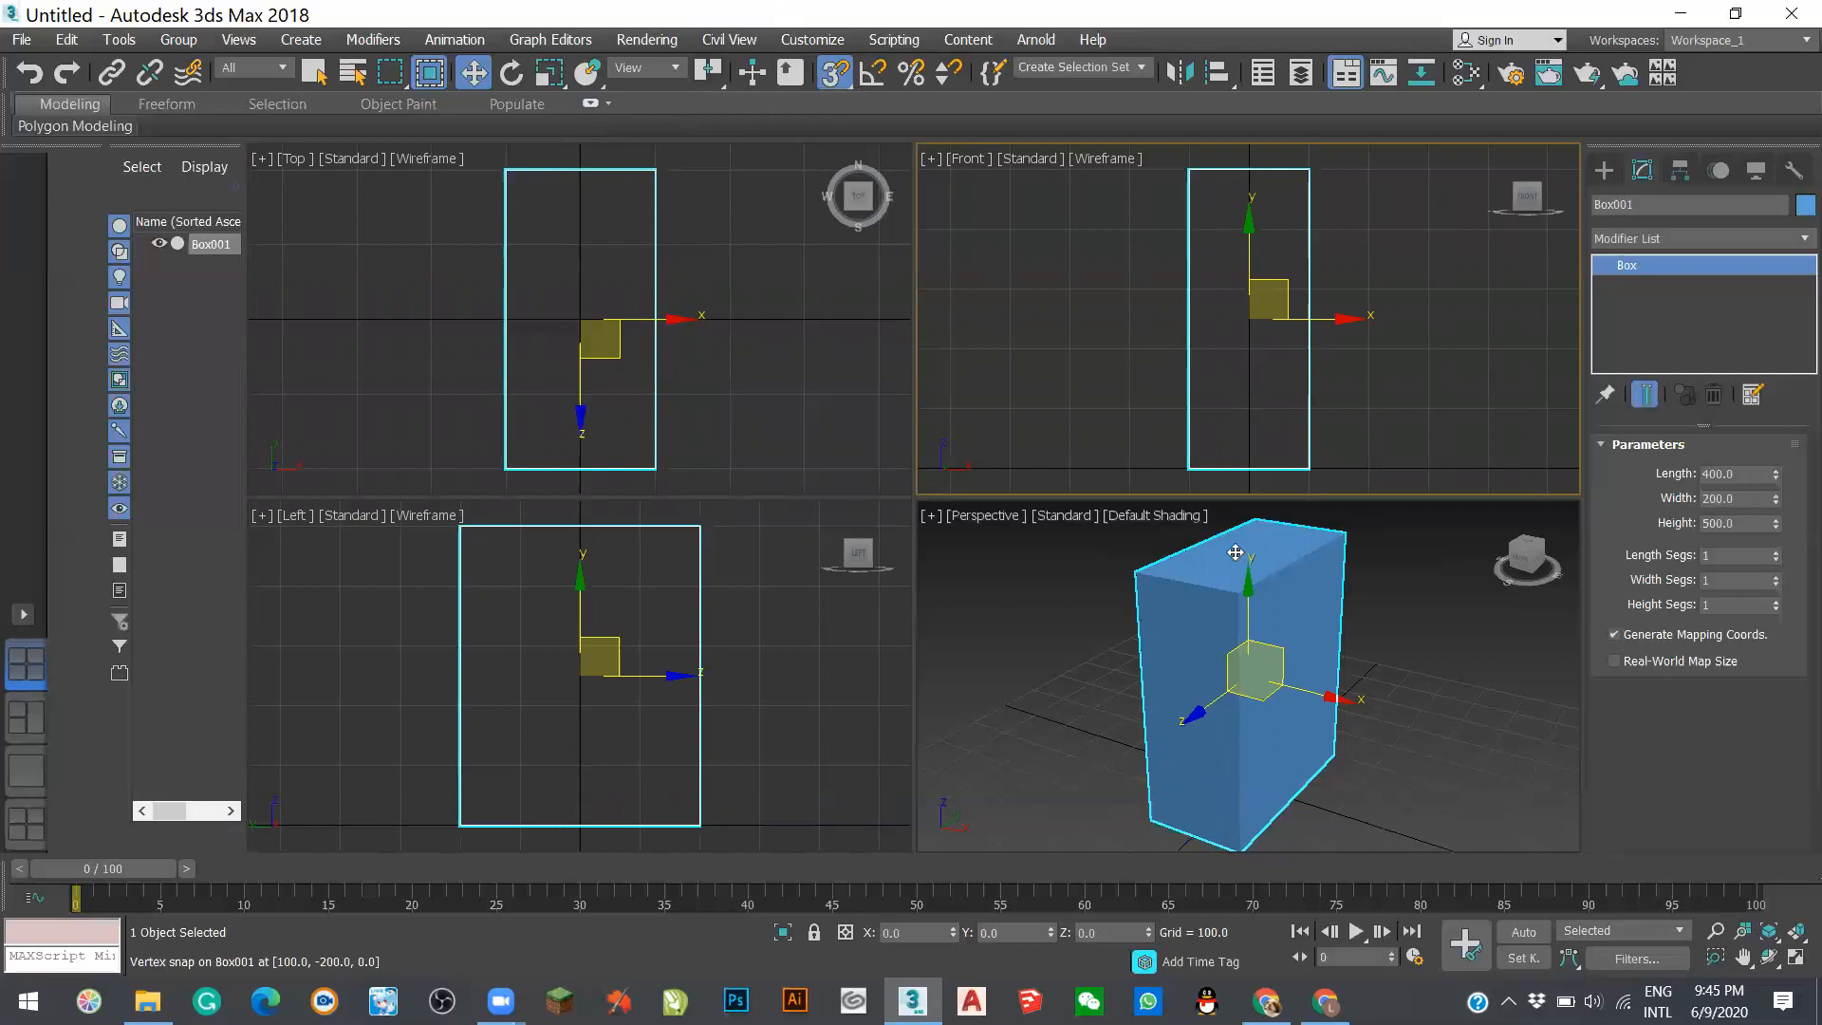
drag(708, 74, 716, 188)
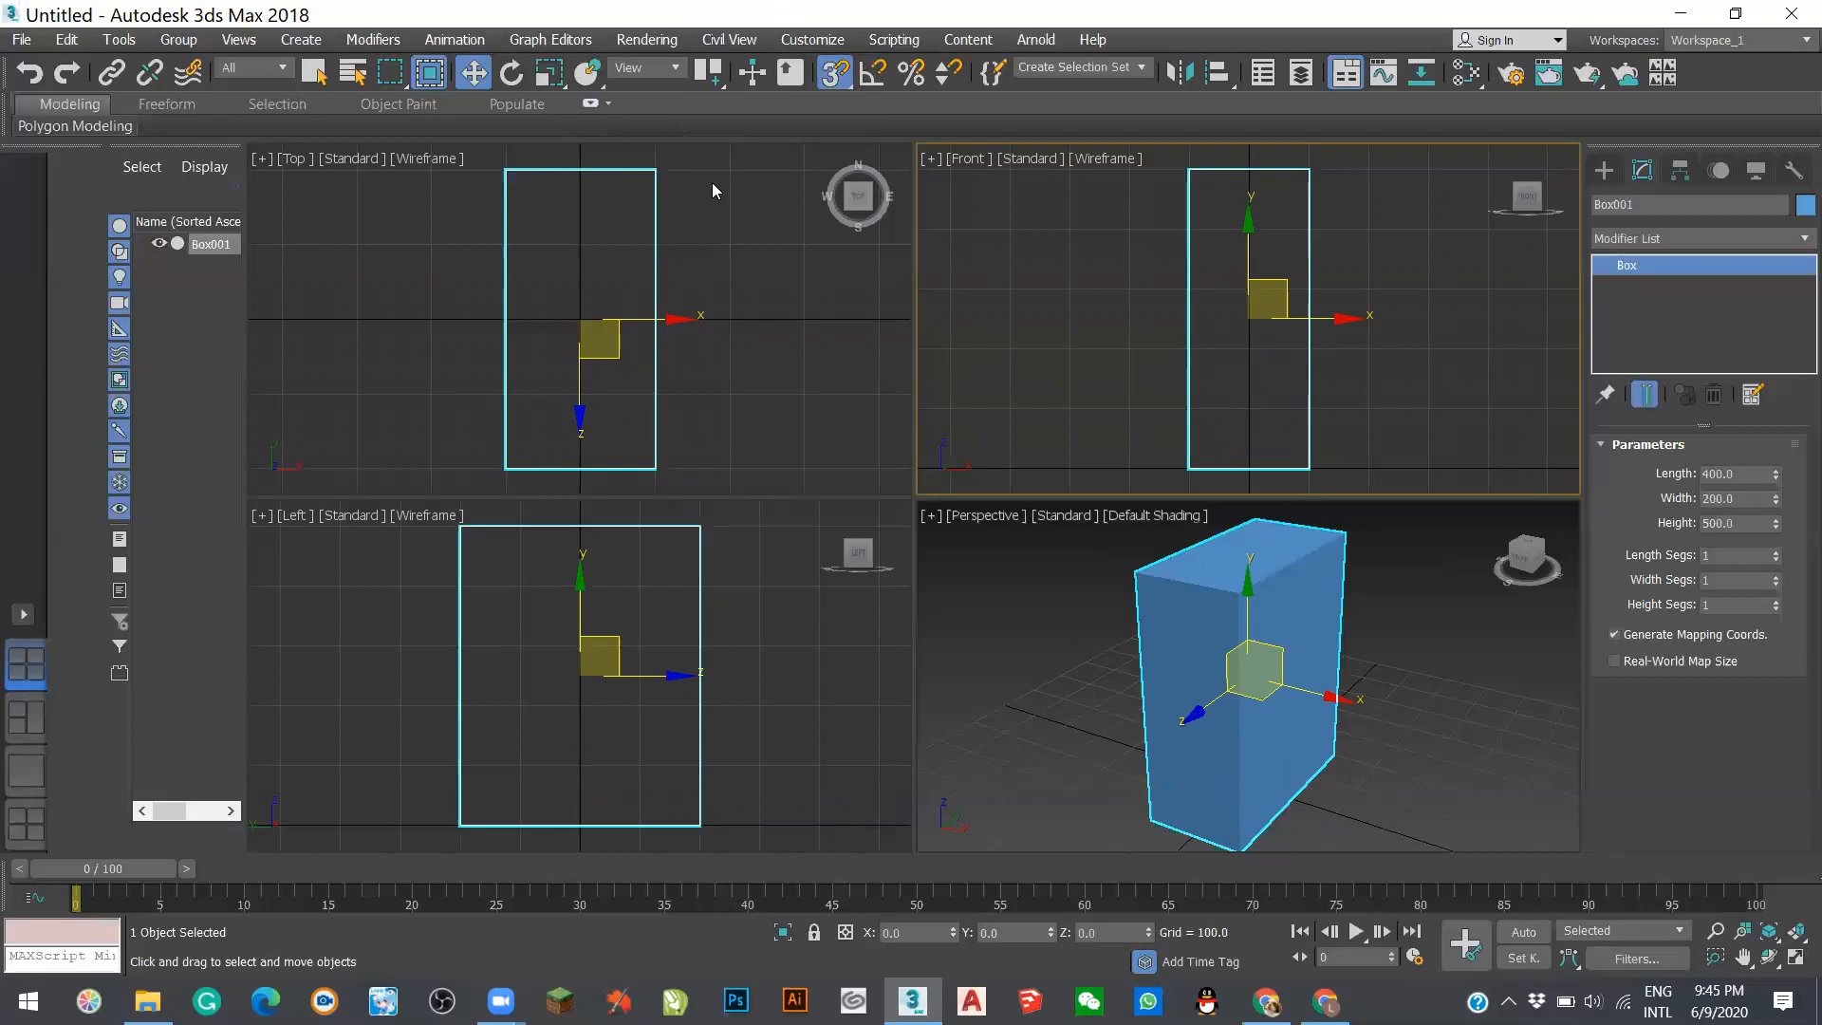
click(714, 84)
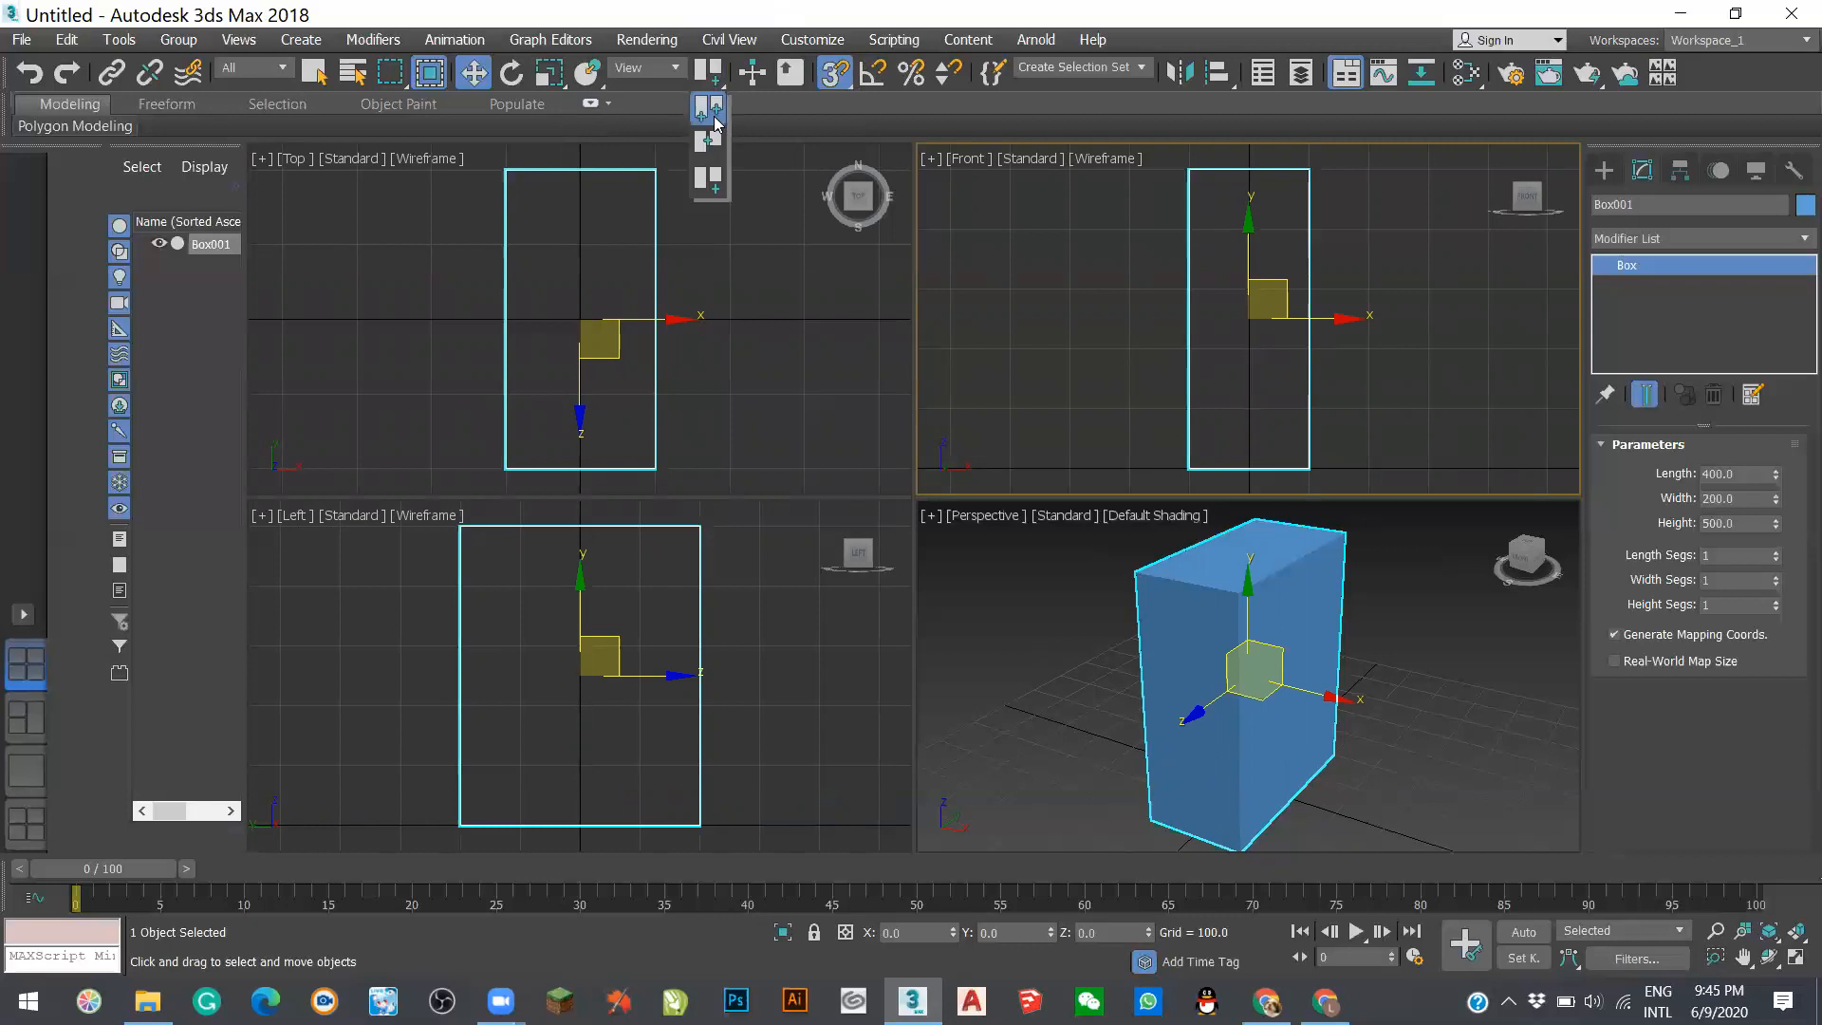
click(708, 106)
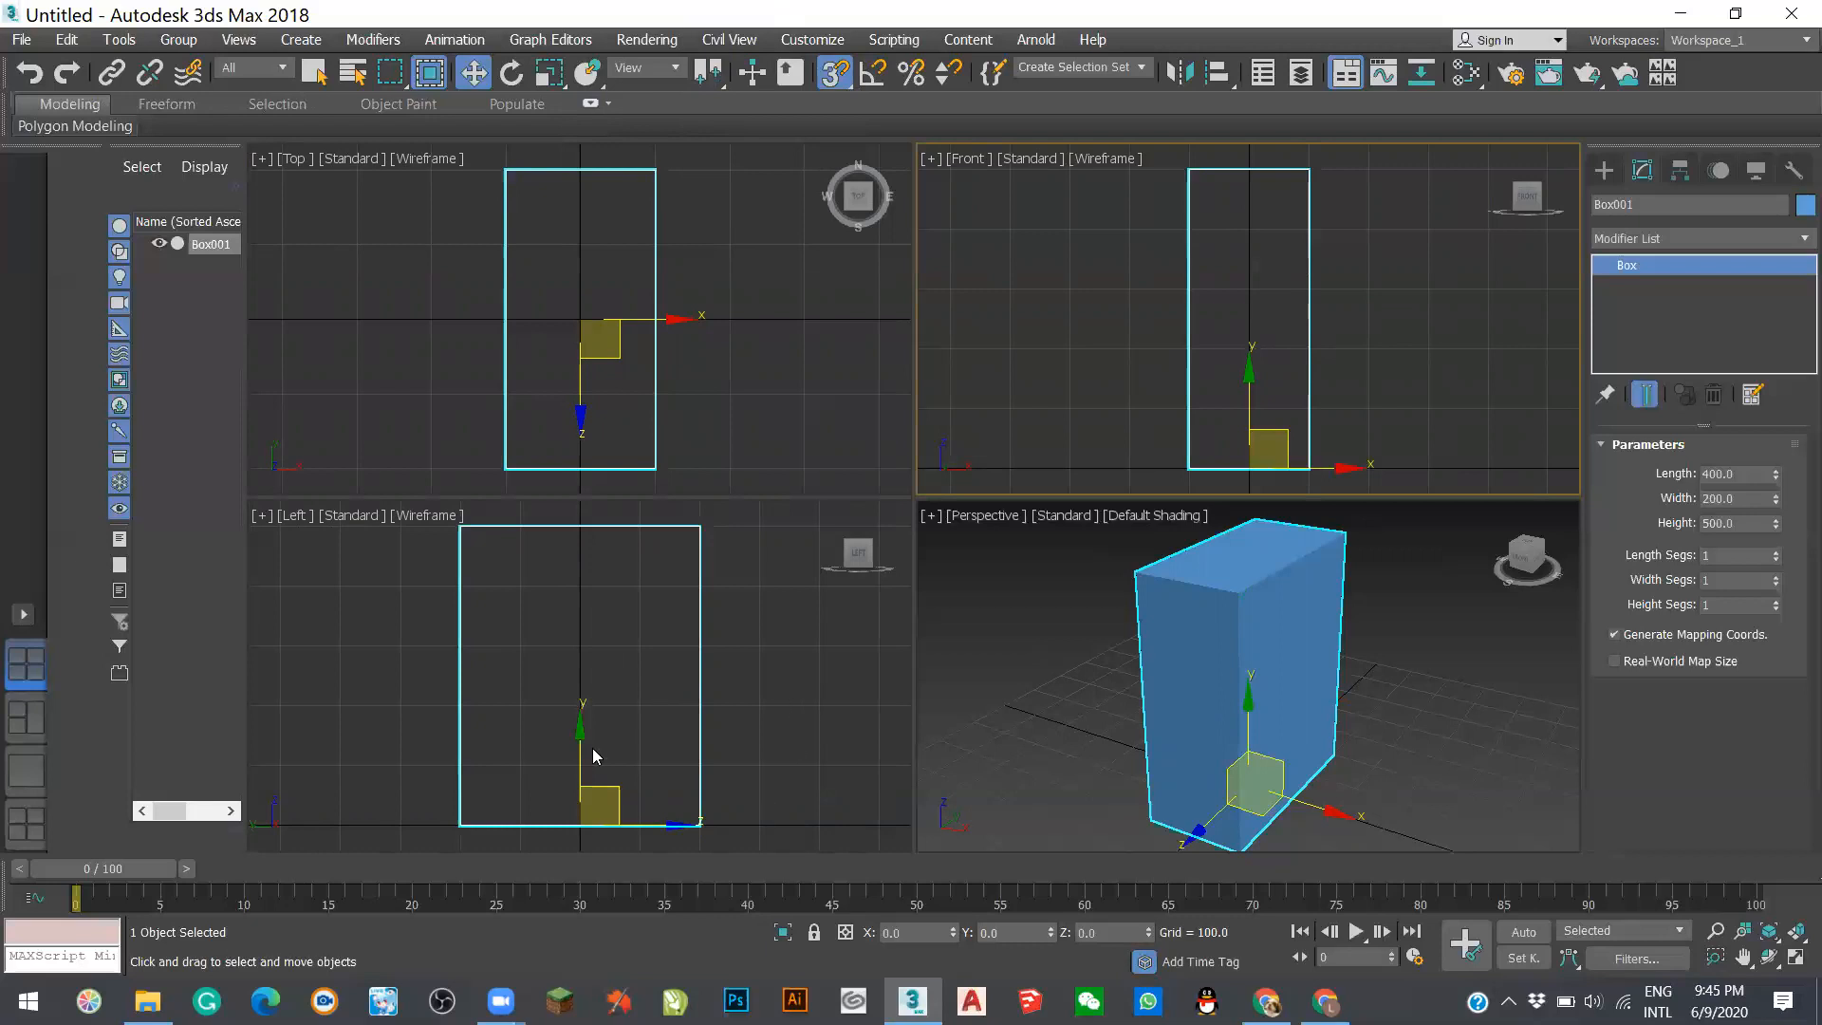
- Move the box to X 100 and Y 200 with absolute position values
click(916, 932)
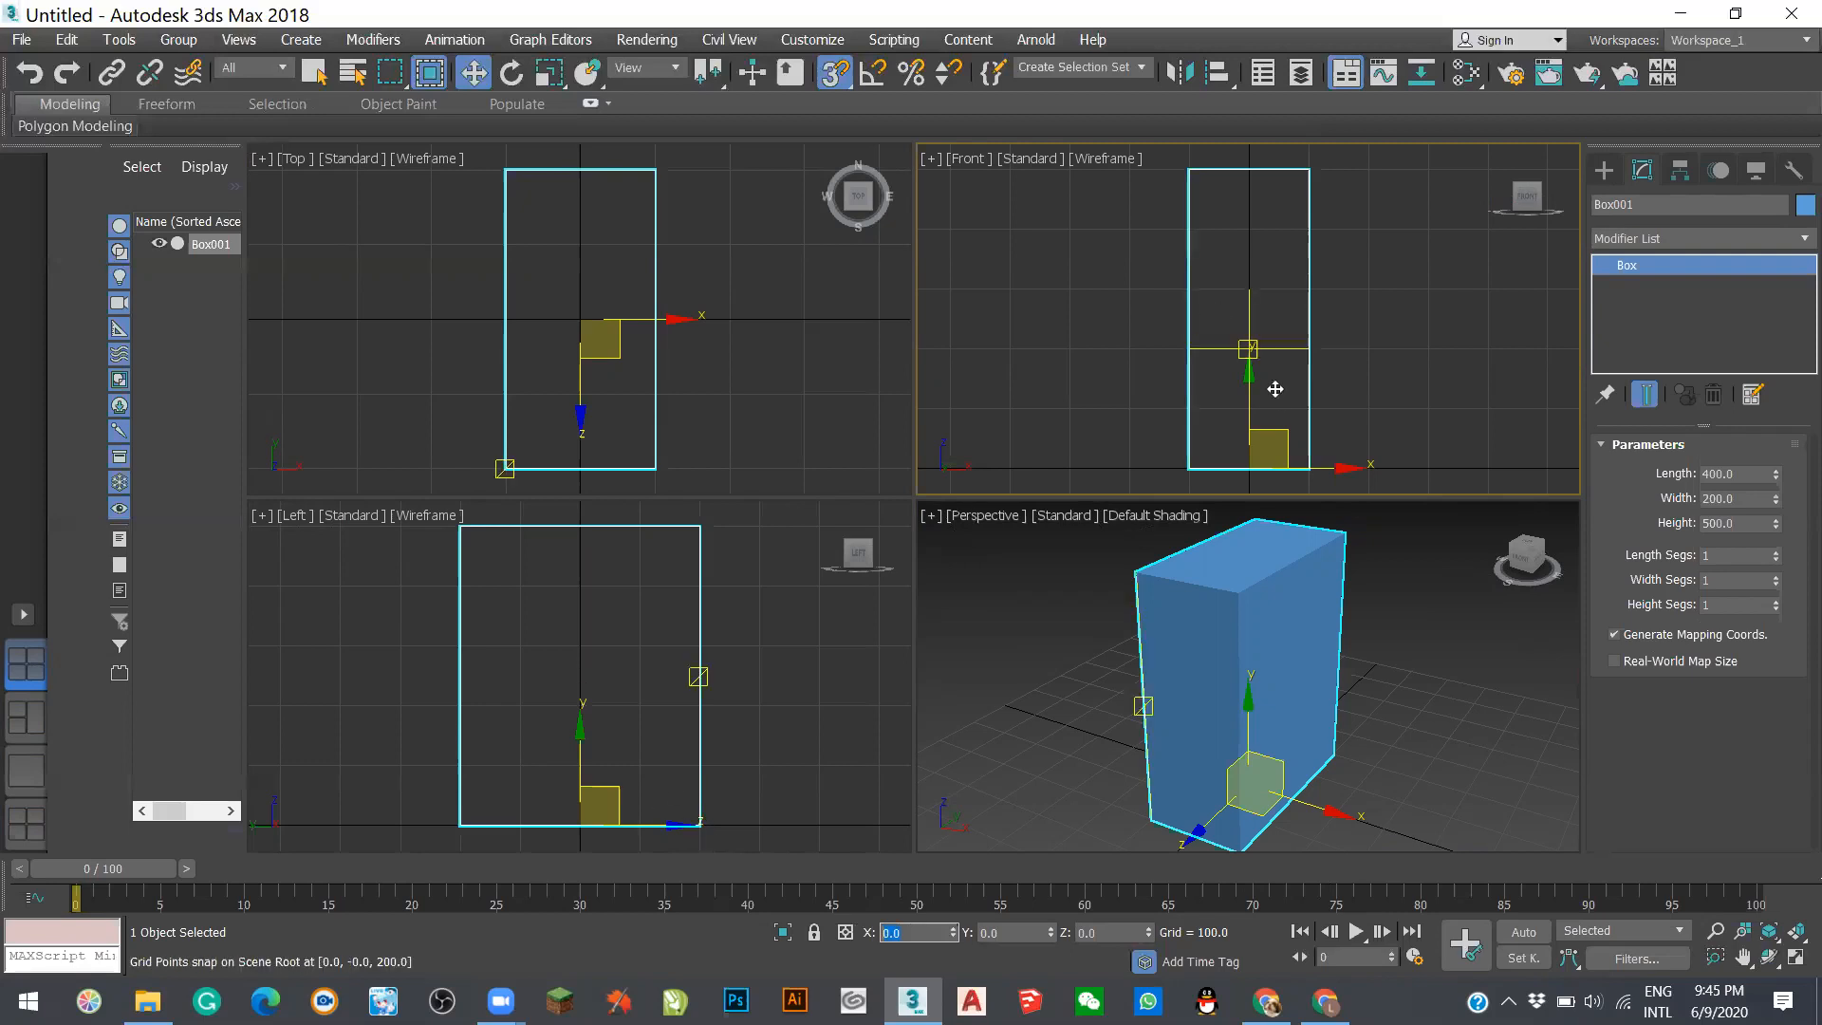
text(100)
key(Return)
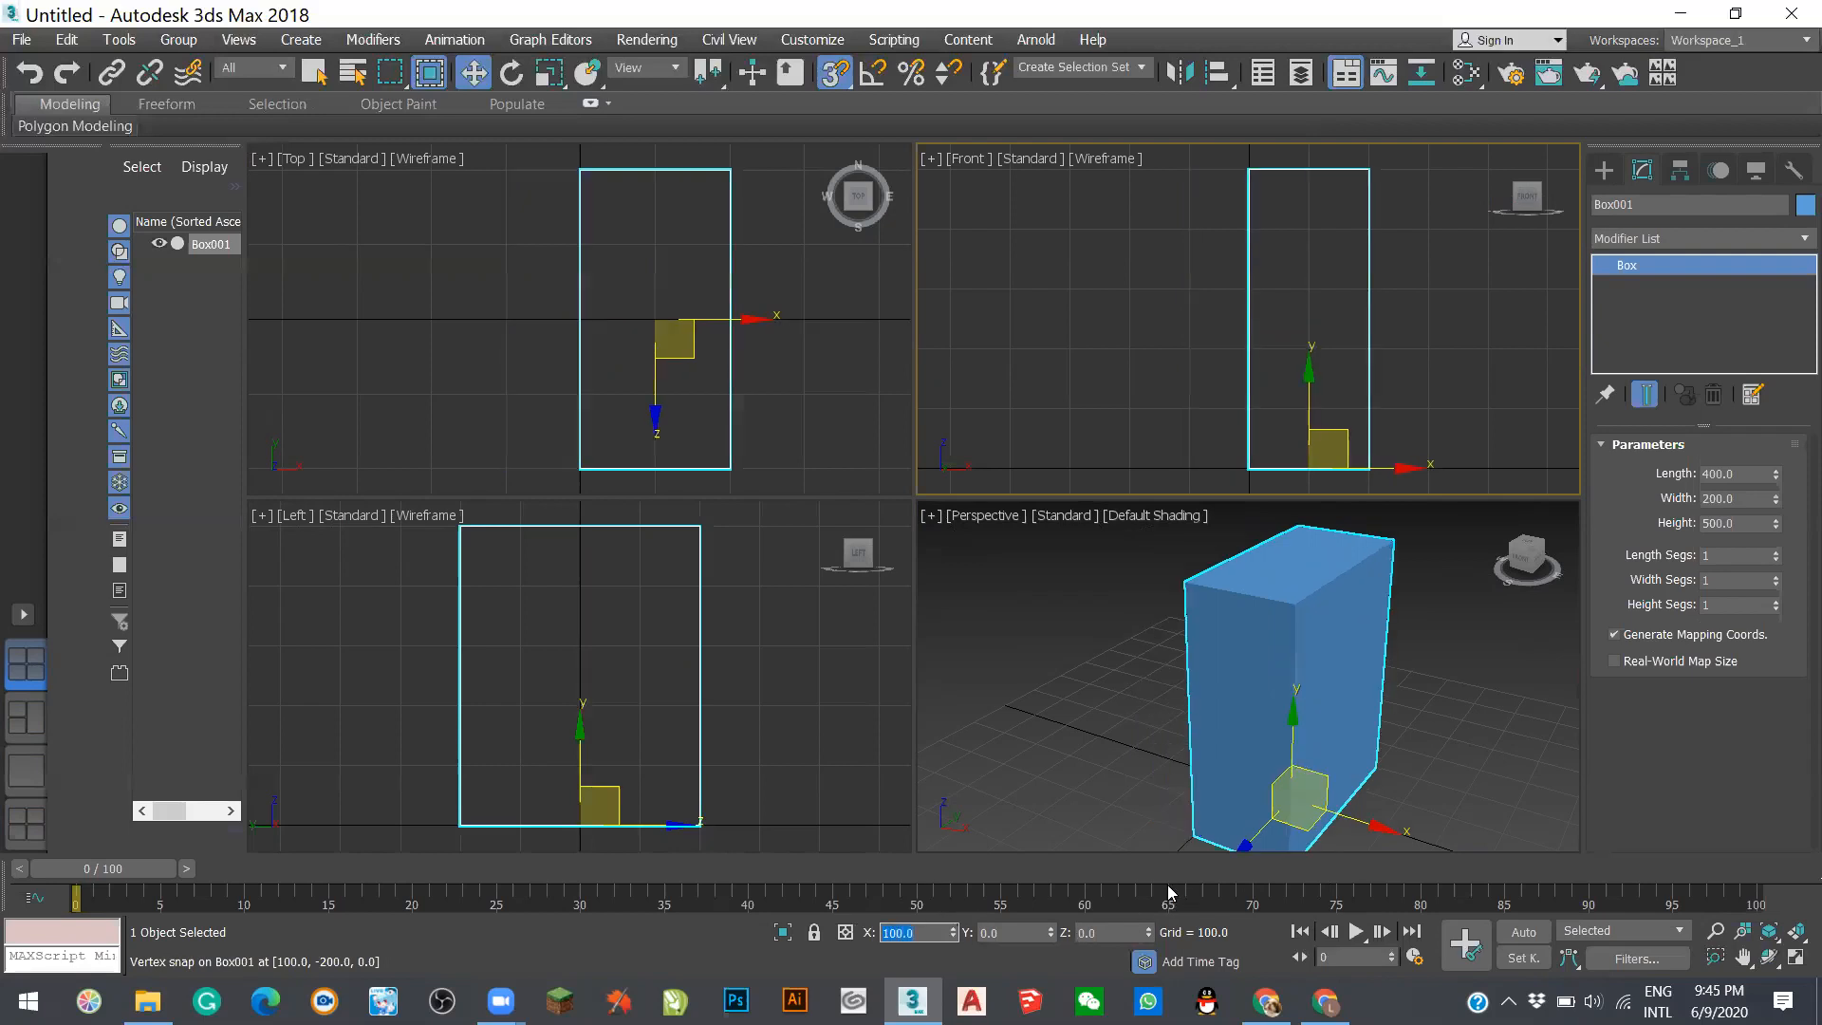
click(1020, 938)
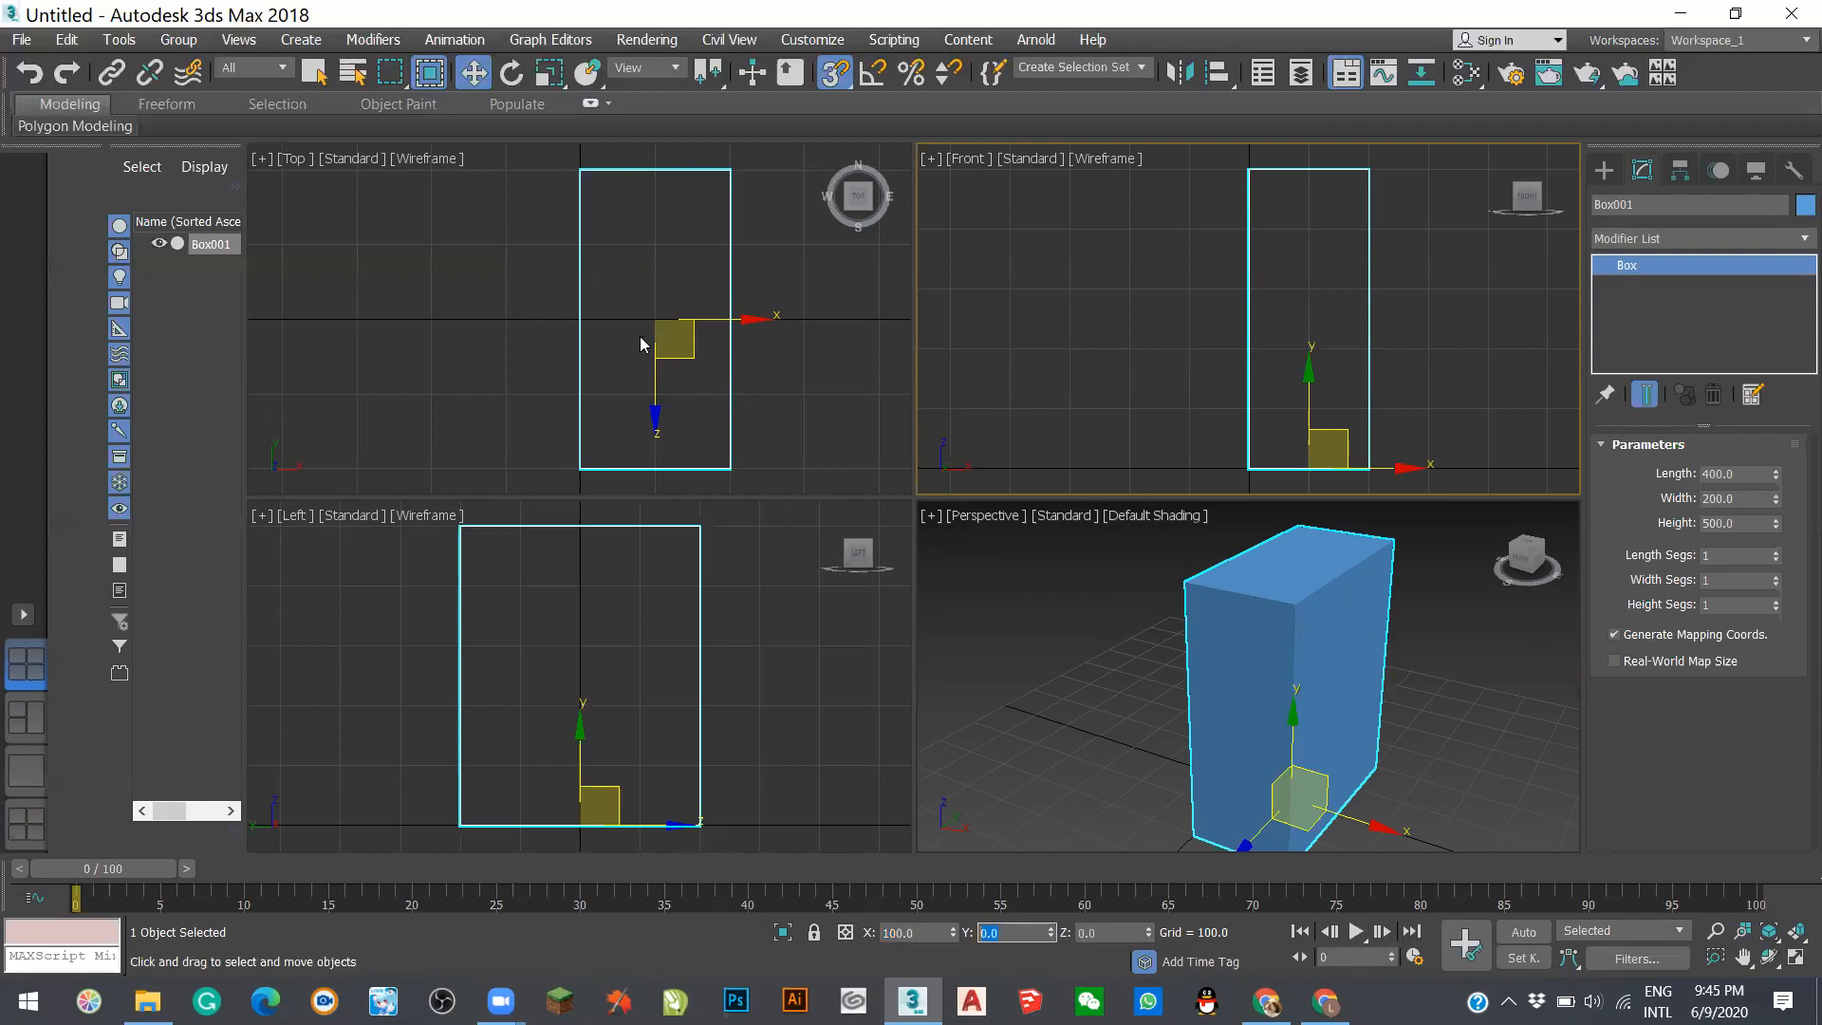
text(200)
key(Return)
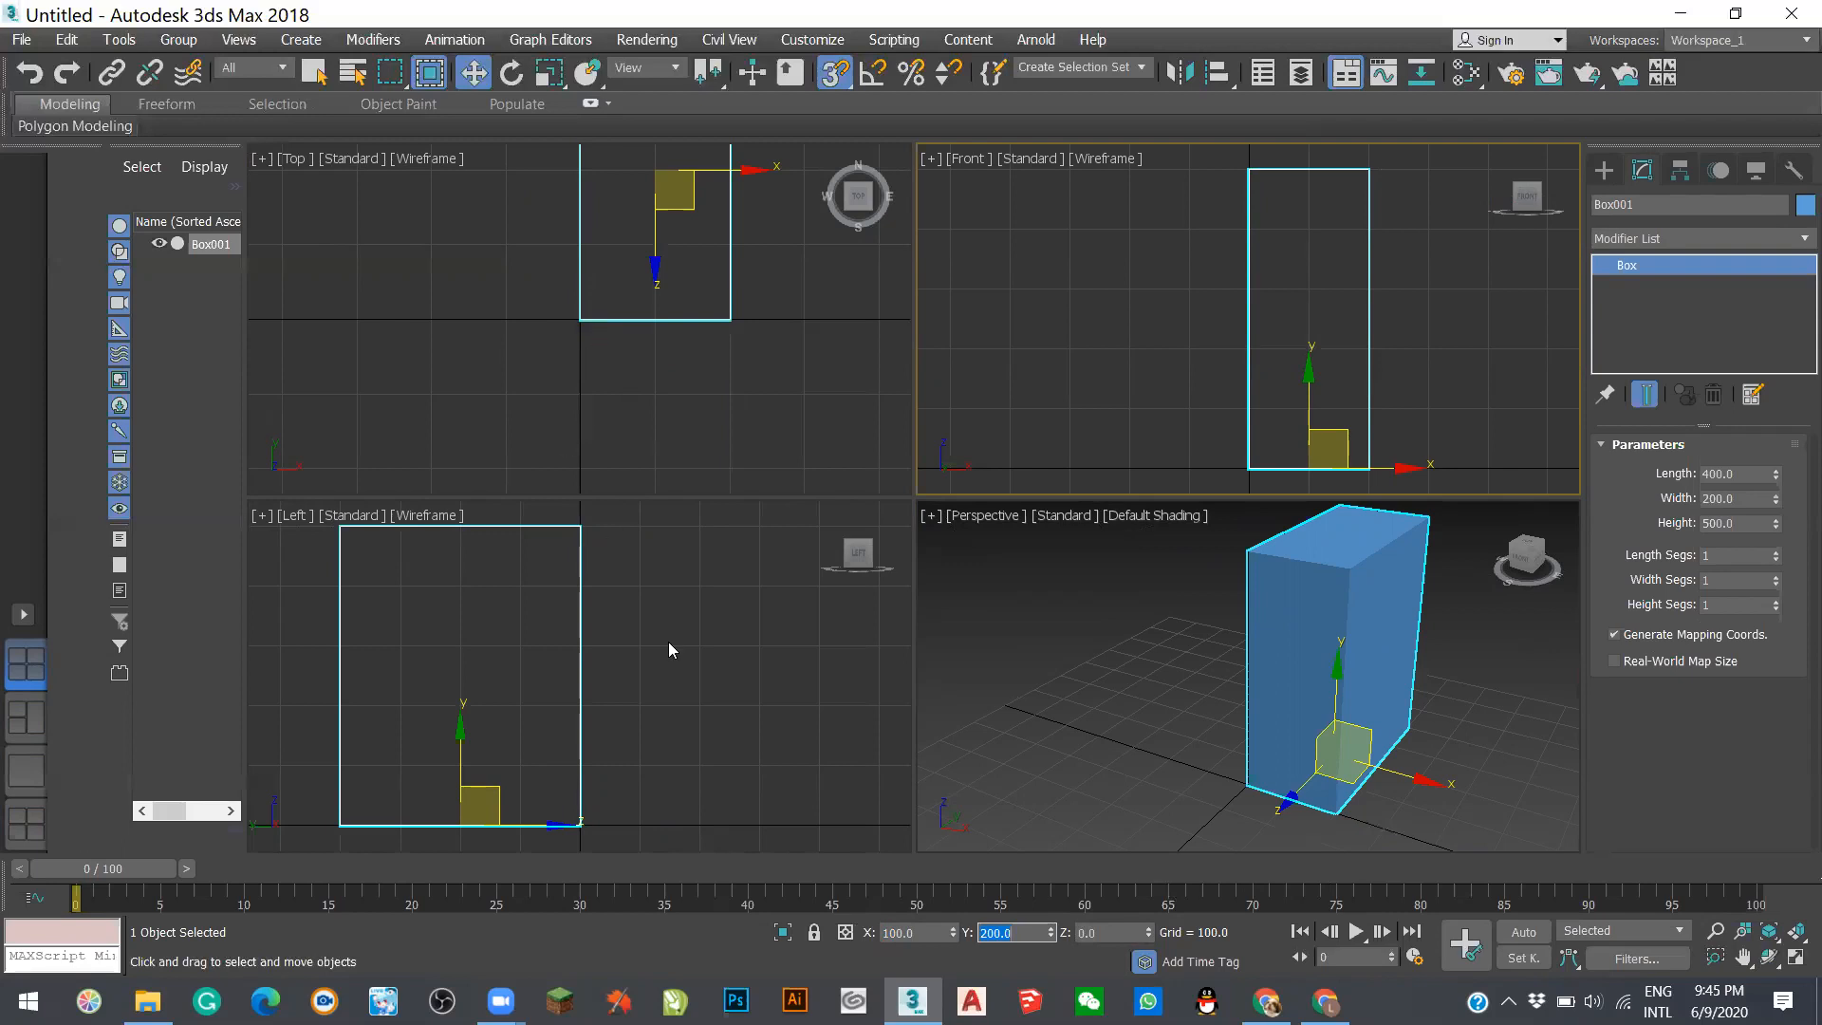
- Toggle the box's selection isolation and the offset transform type-in mode on and back off
scroll(600, 655, down, 4)
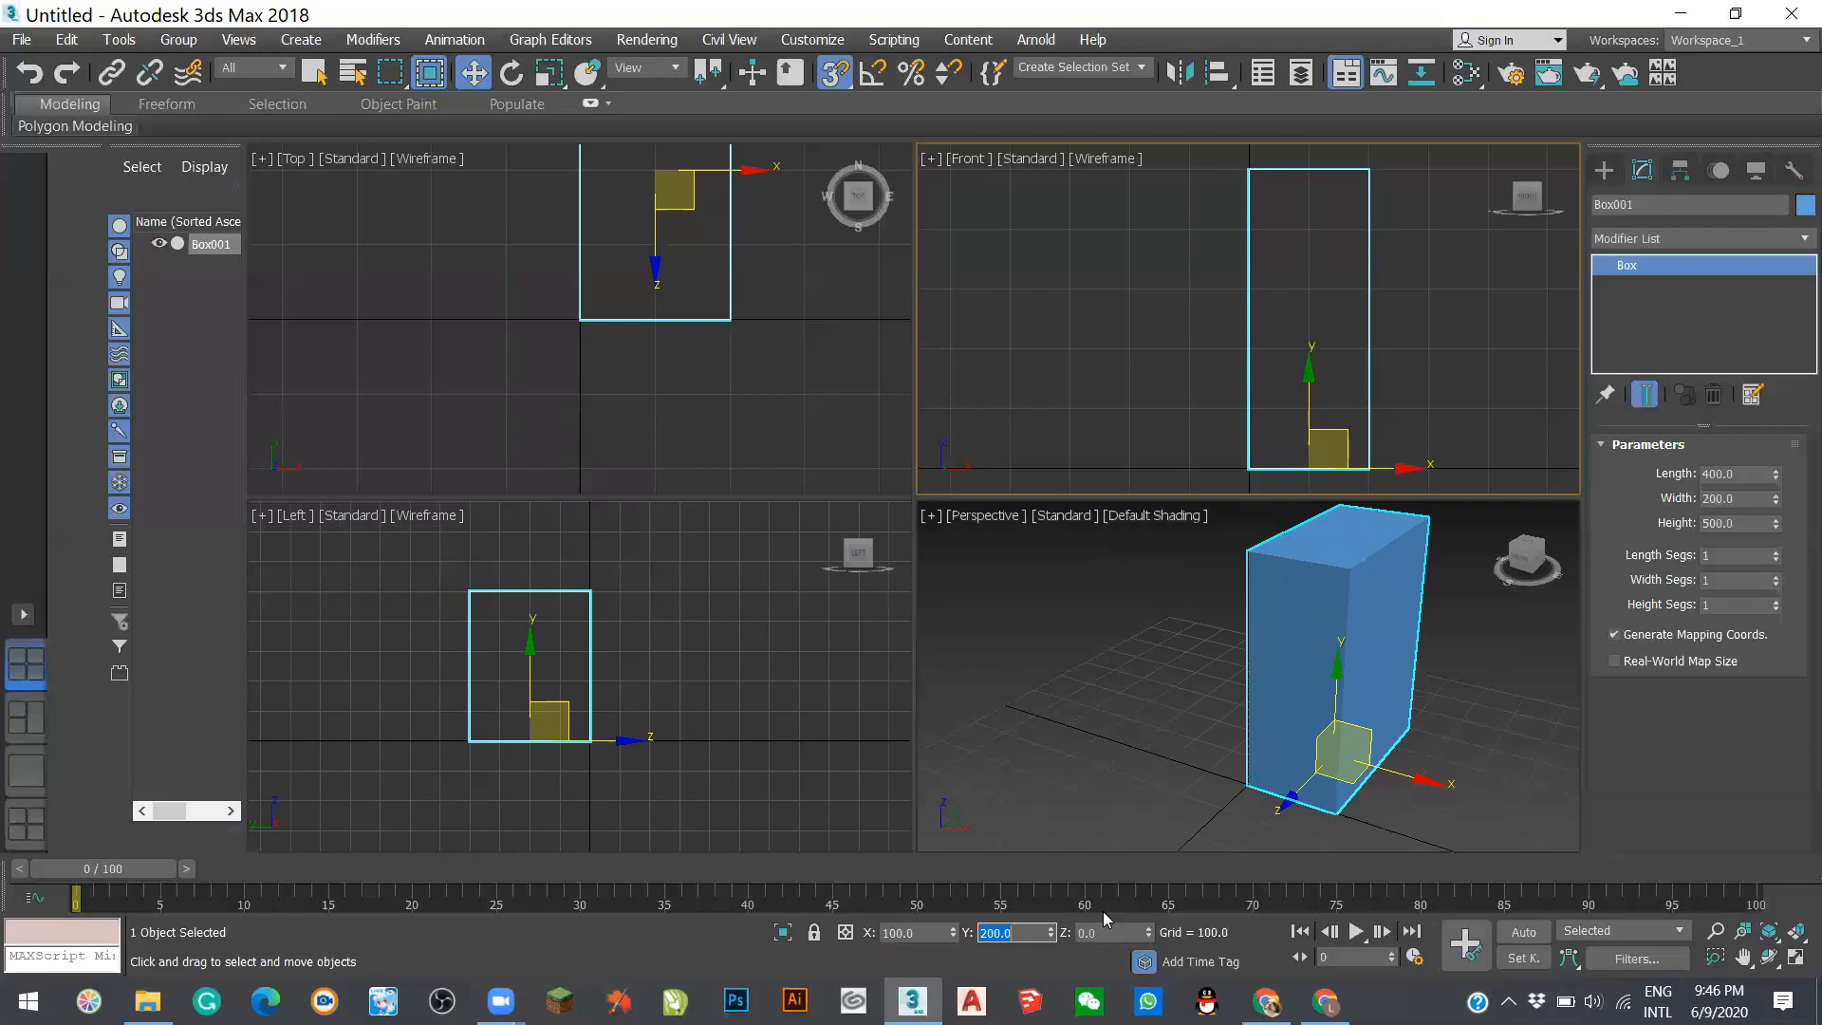
click(860, 934)
key(Tab)
click(937, 931)
key(Tab)
click(783, 934)
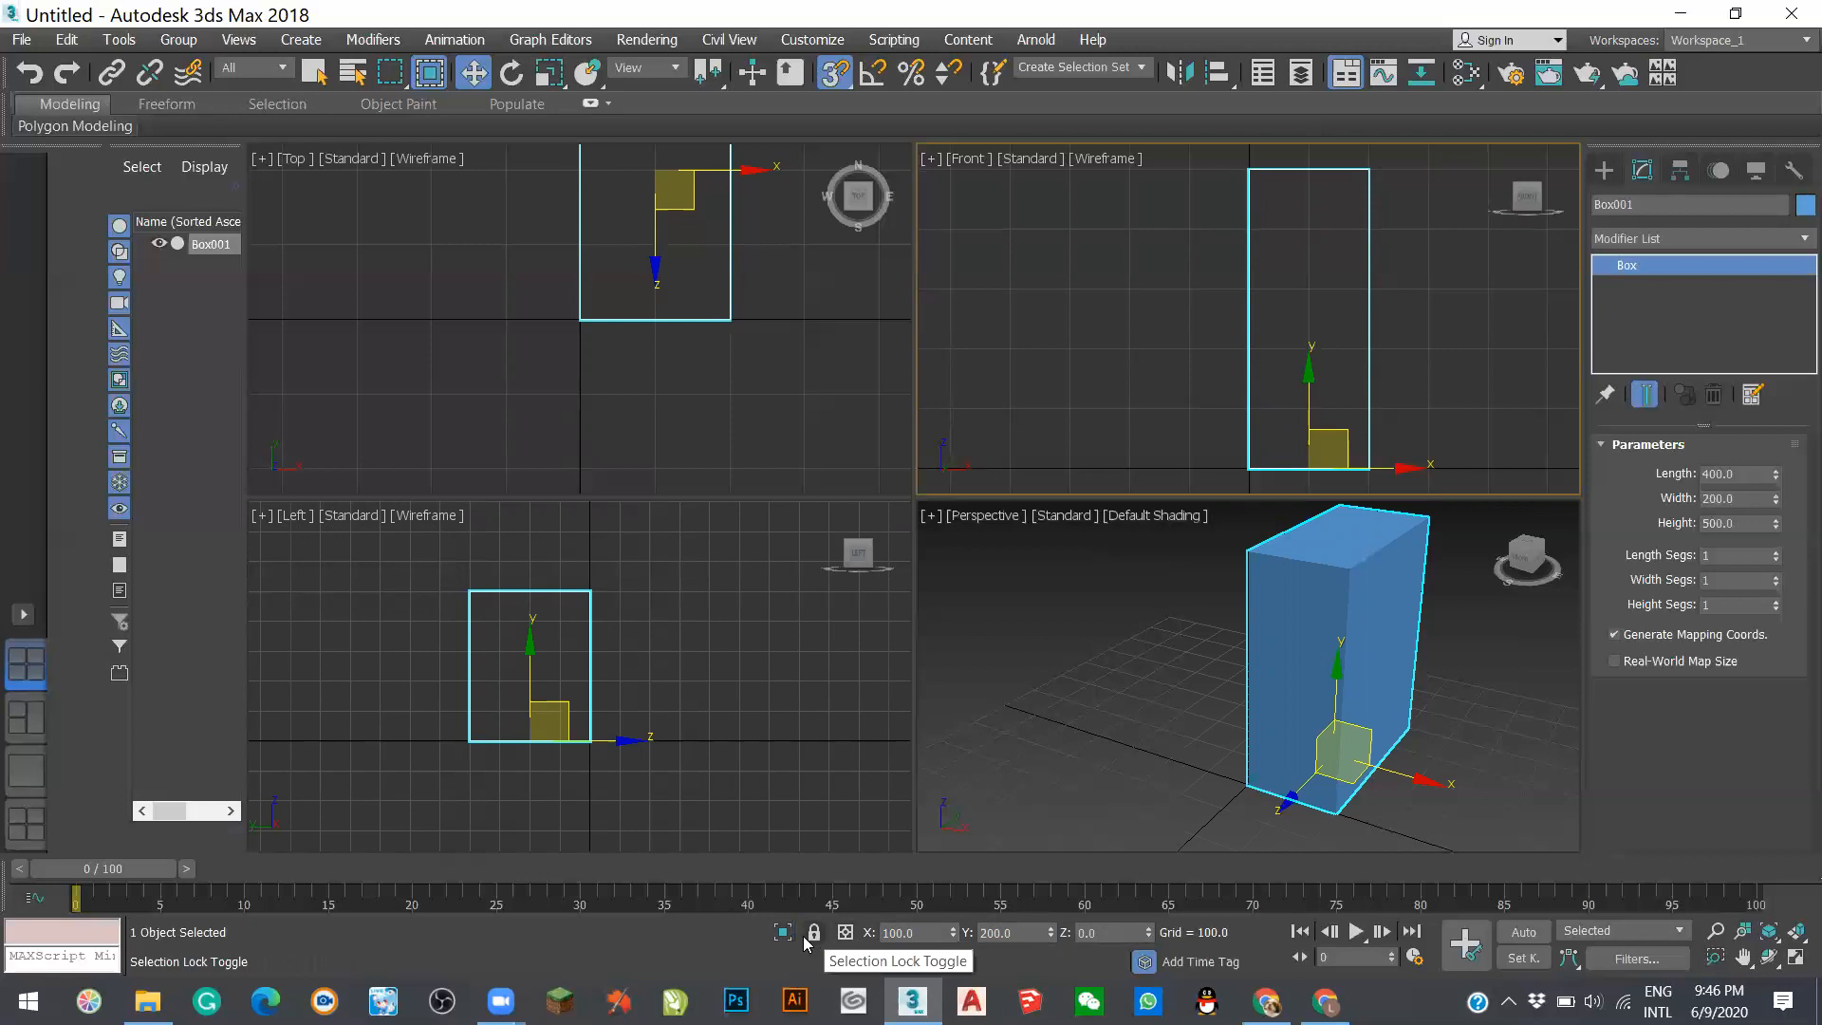
click(782, 934)
click(782, 934)
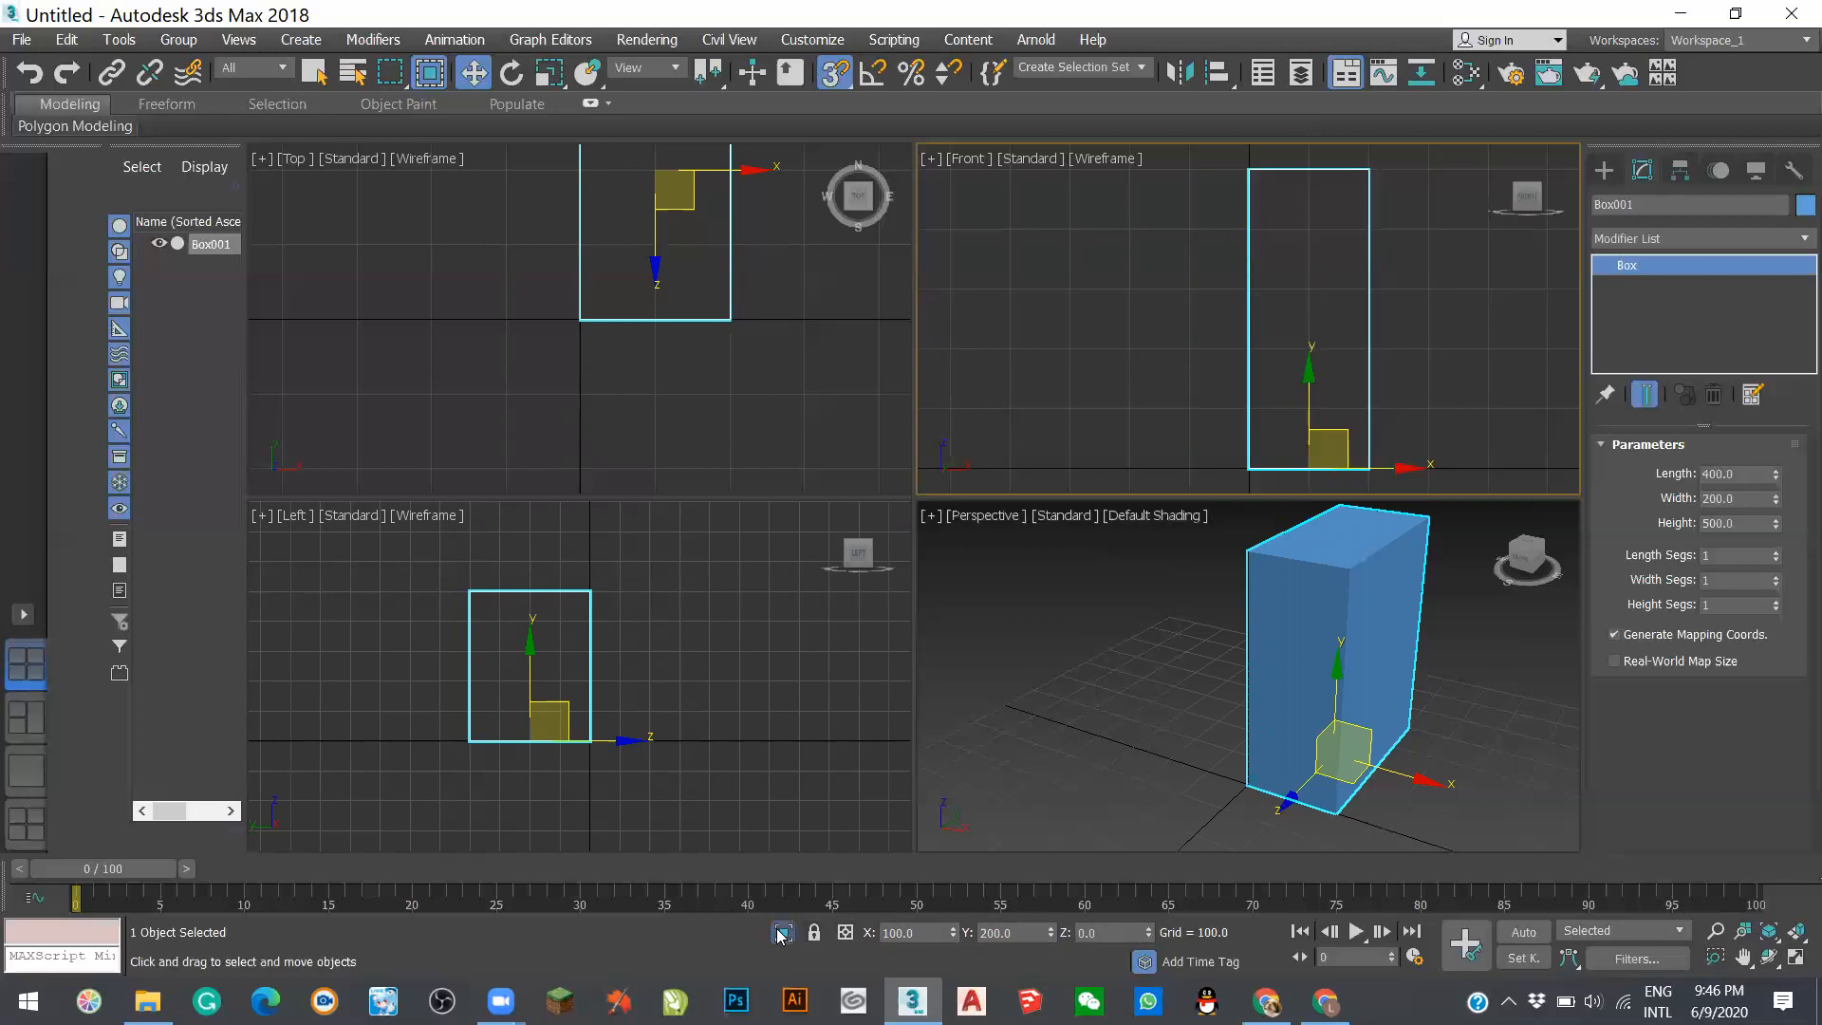
click(782, 934)
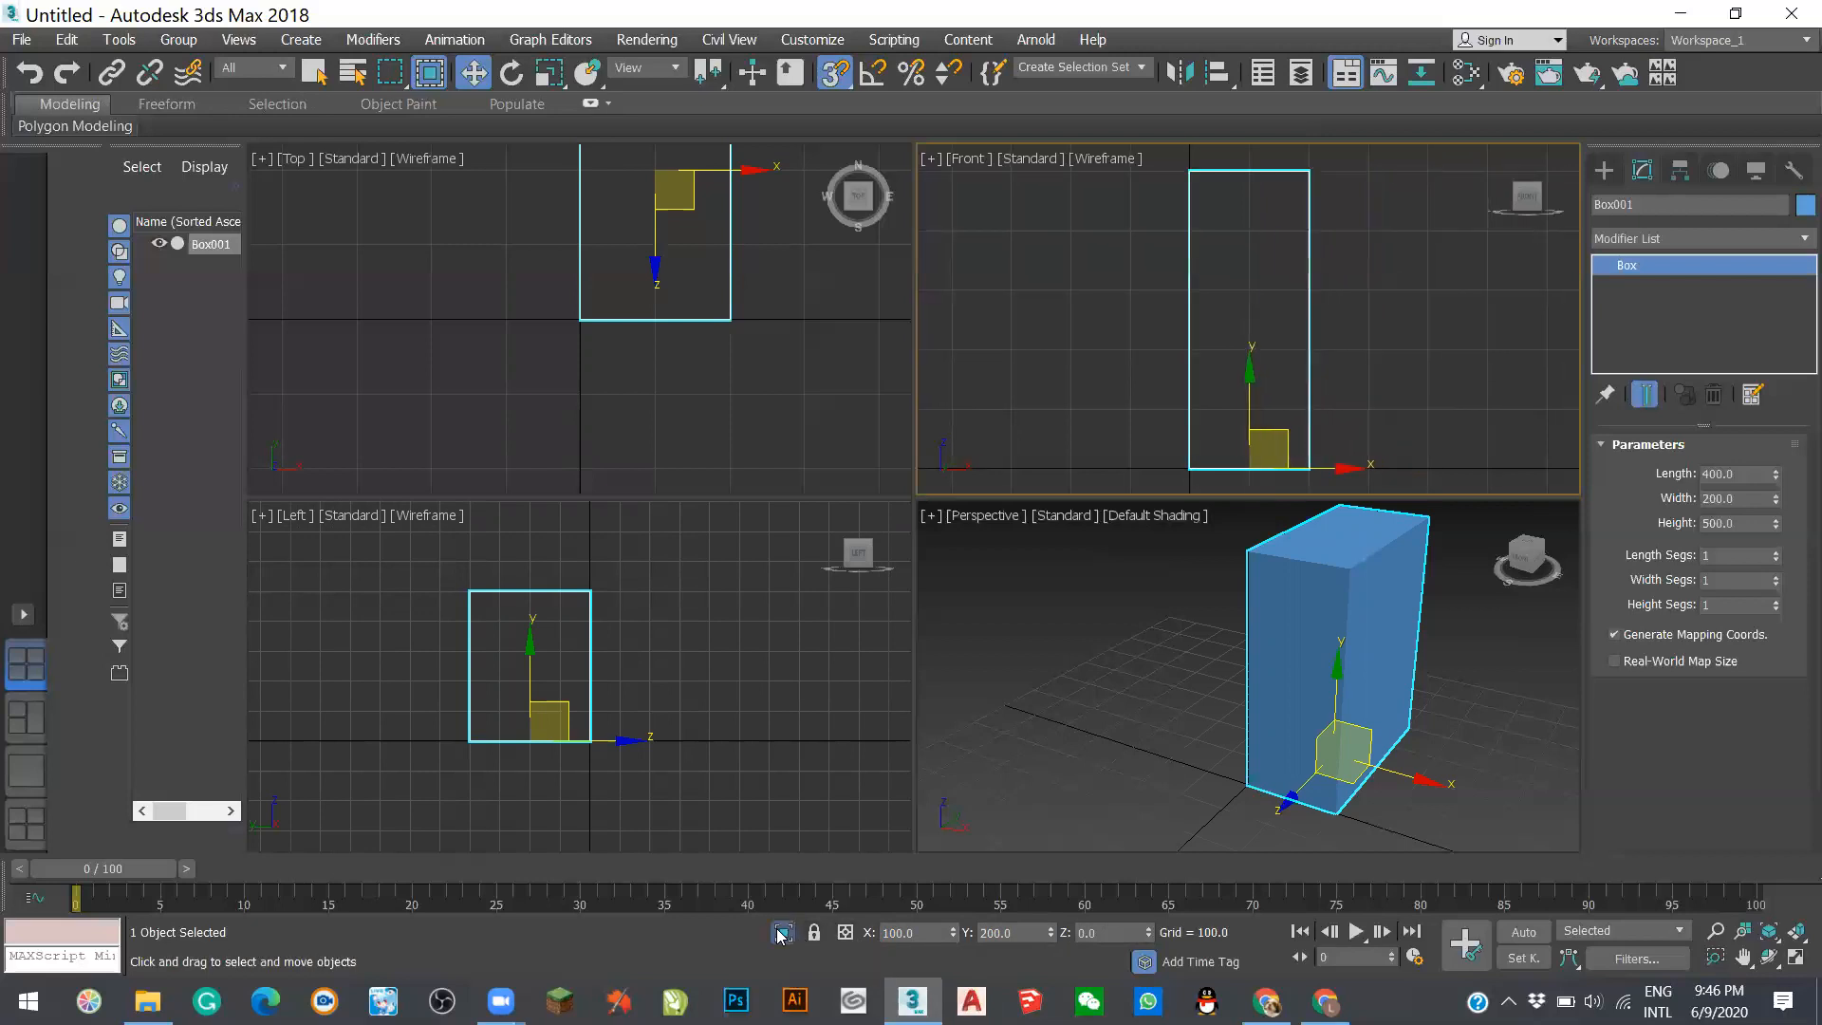
click(845, 937)
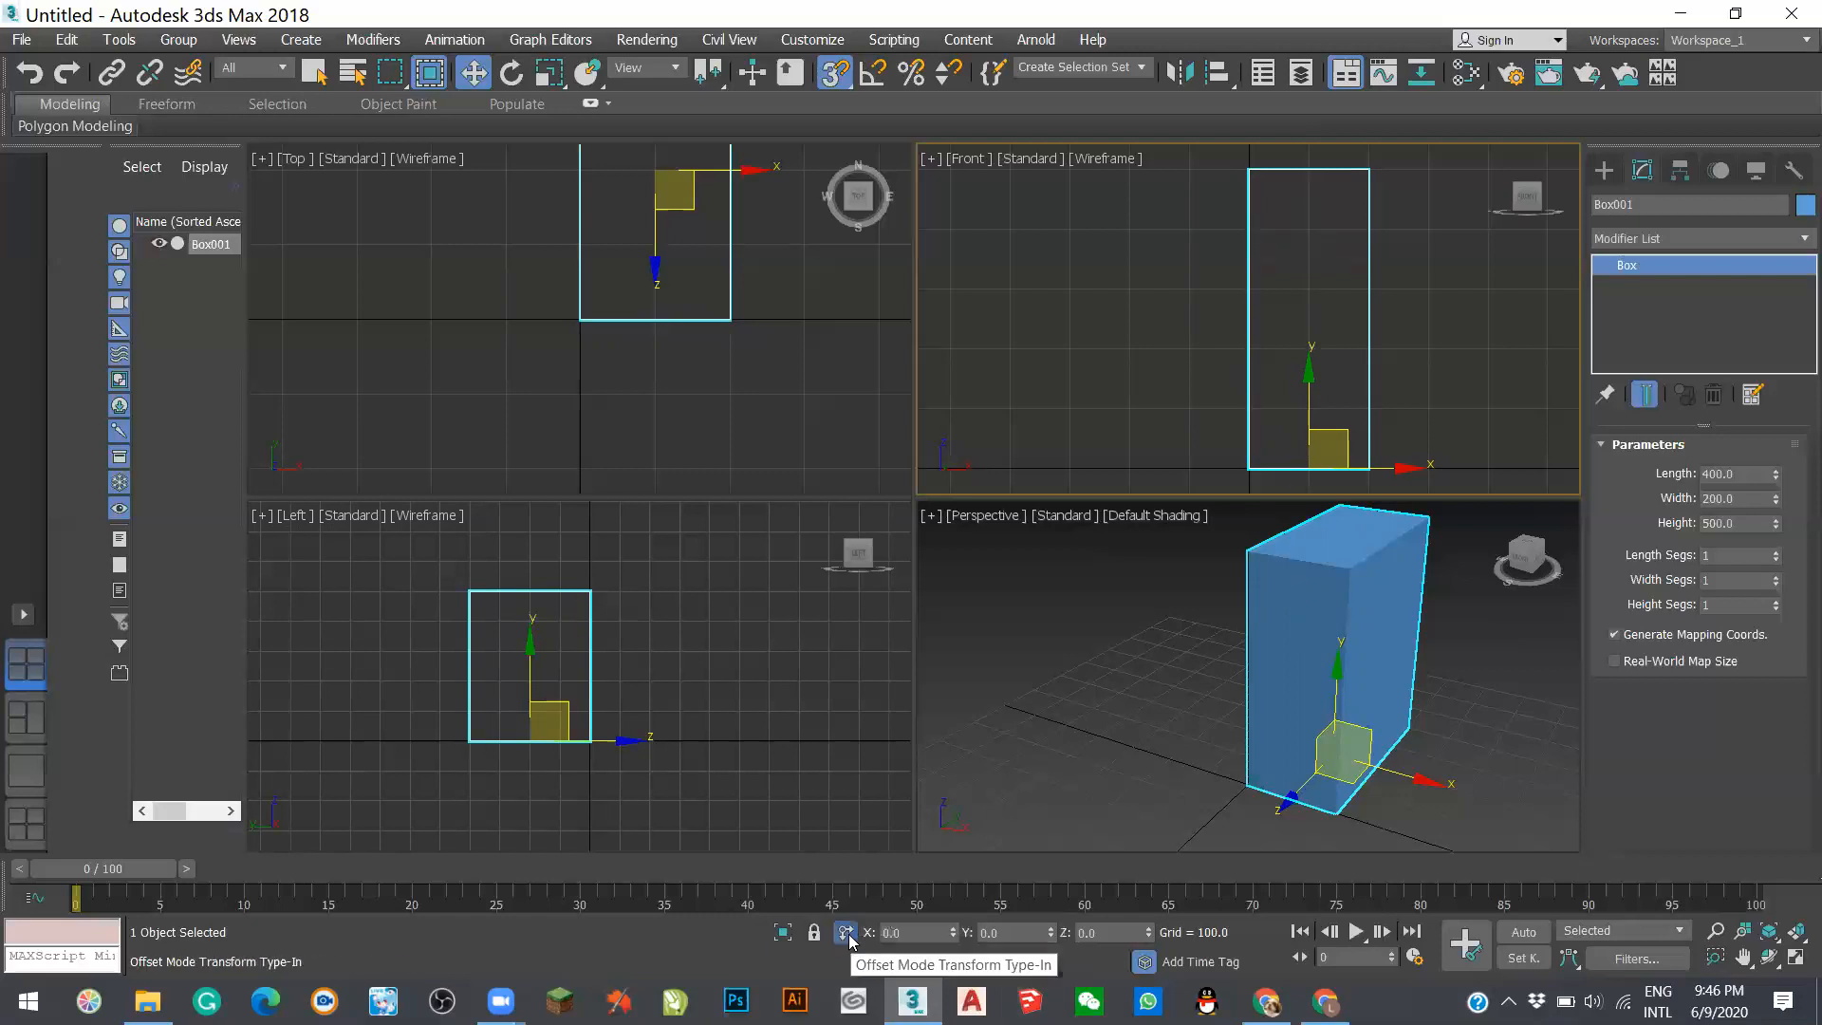
click(847, 935)
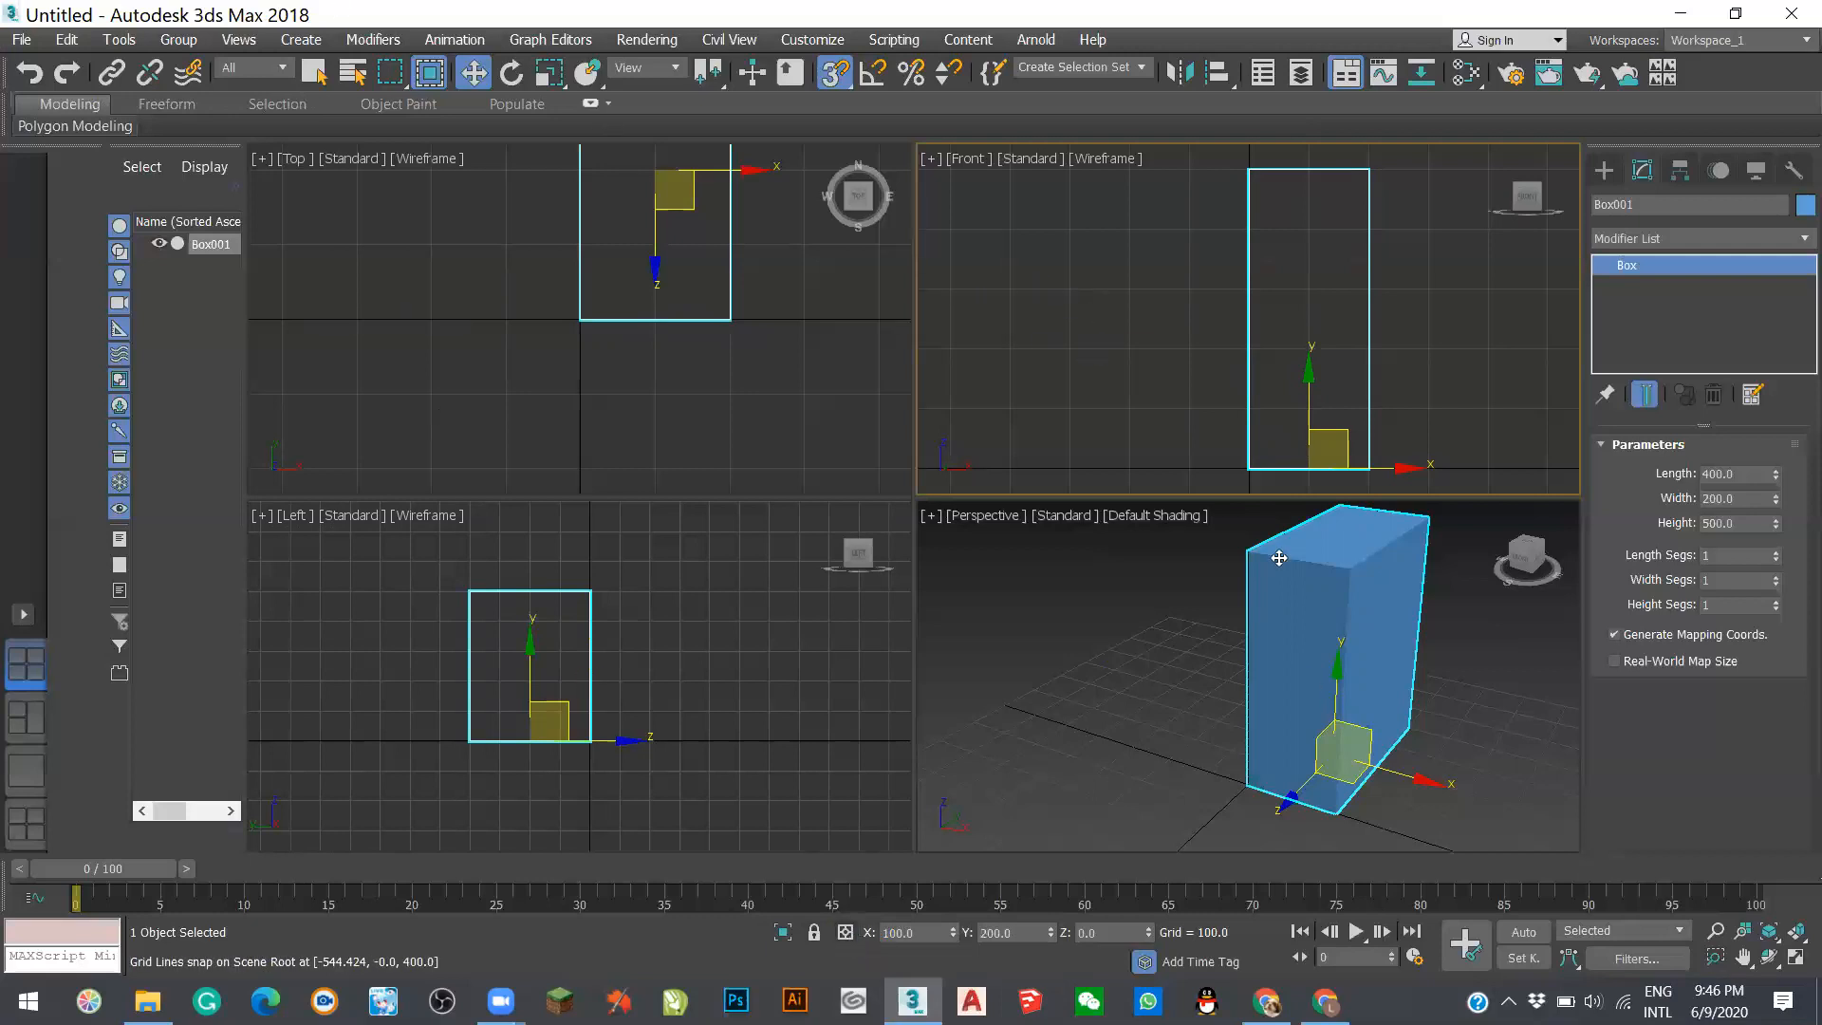
- Turn off 3D snapping and create a pointed cone beside the box, about 177 in base radius and about 324 high
click(846, 83)
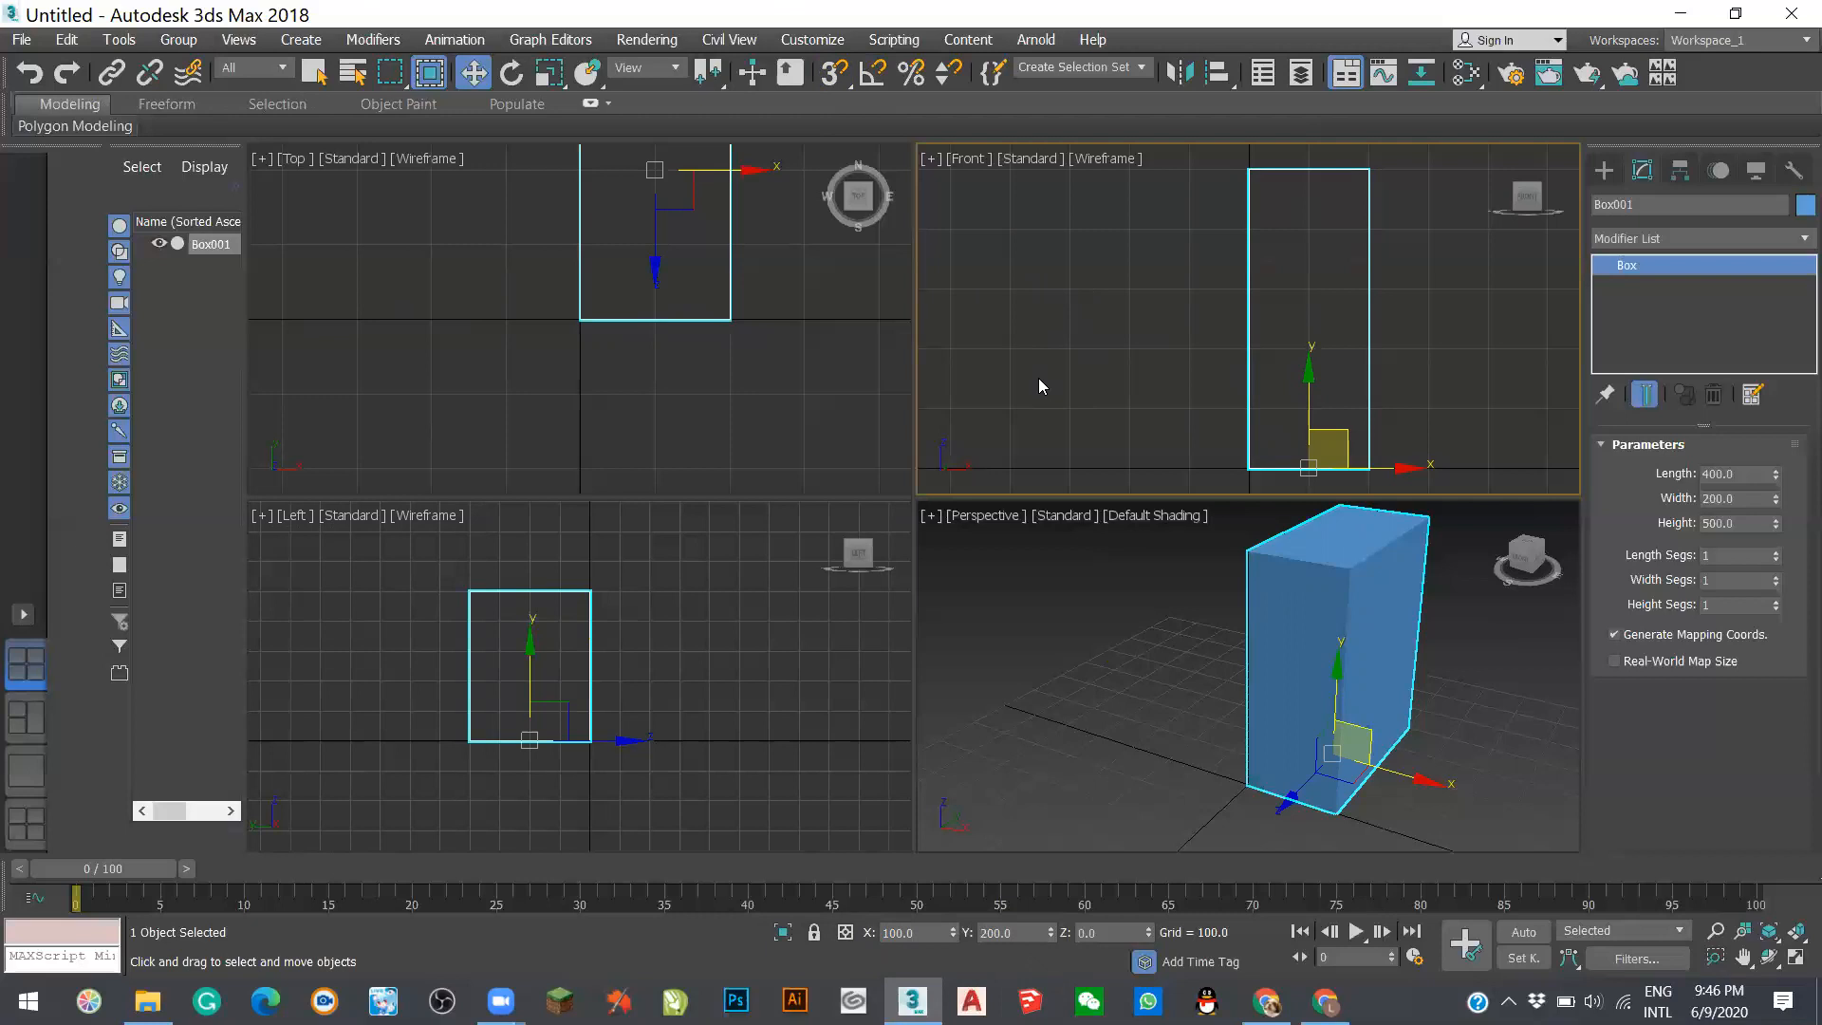
click(1605, 172)
click(1775, 308)
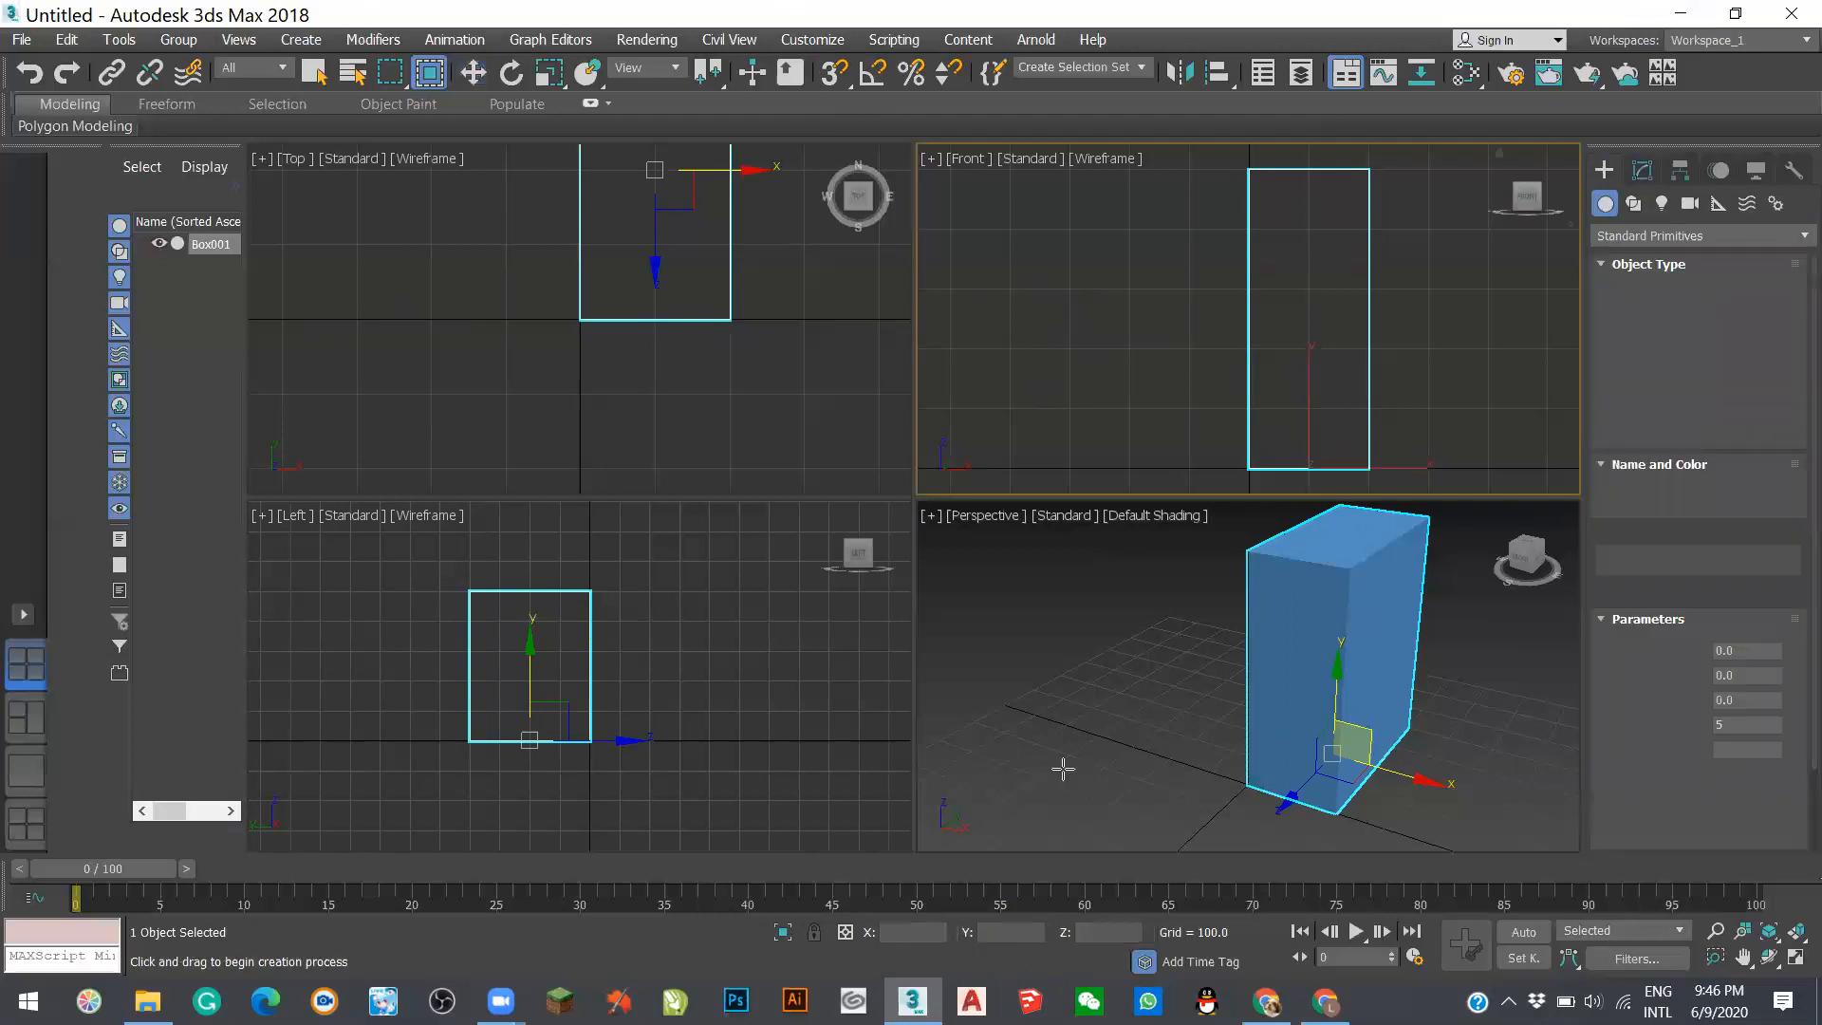
drag(1041, 778, 1126, 780)
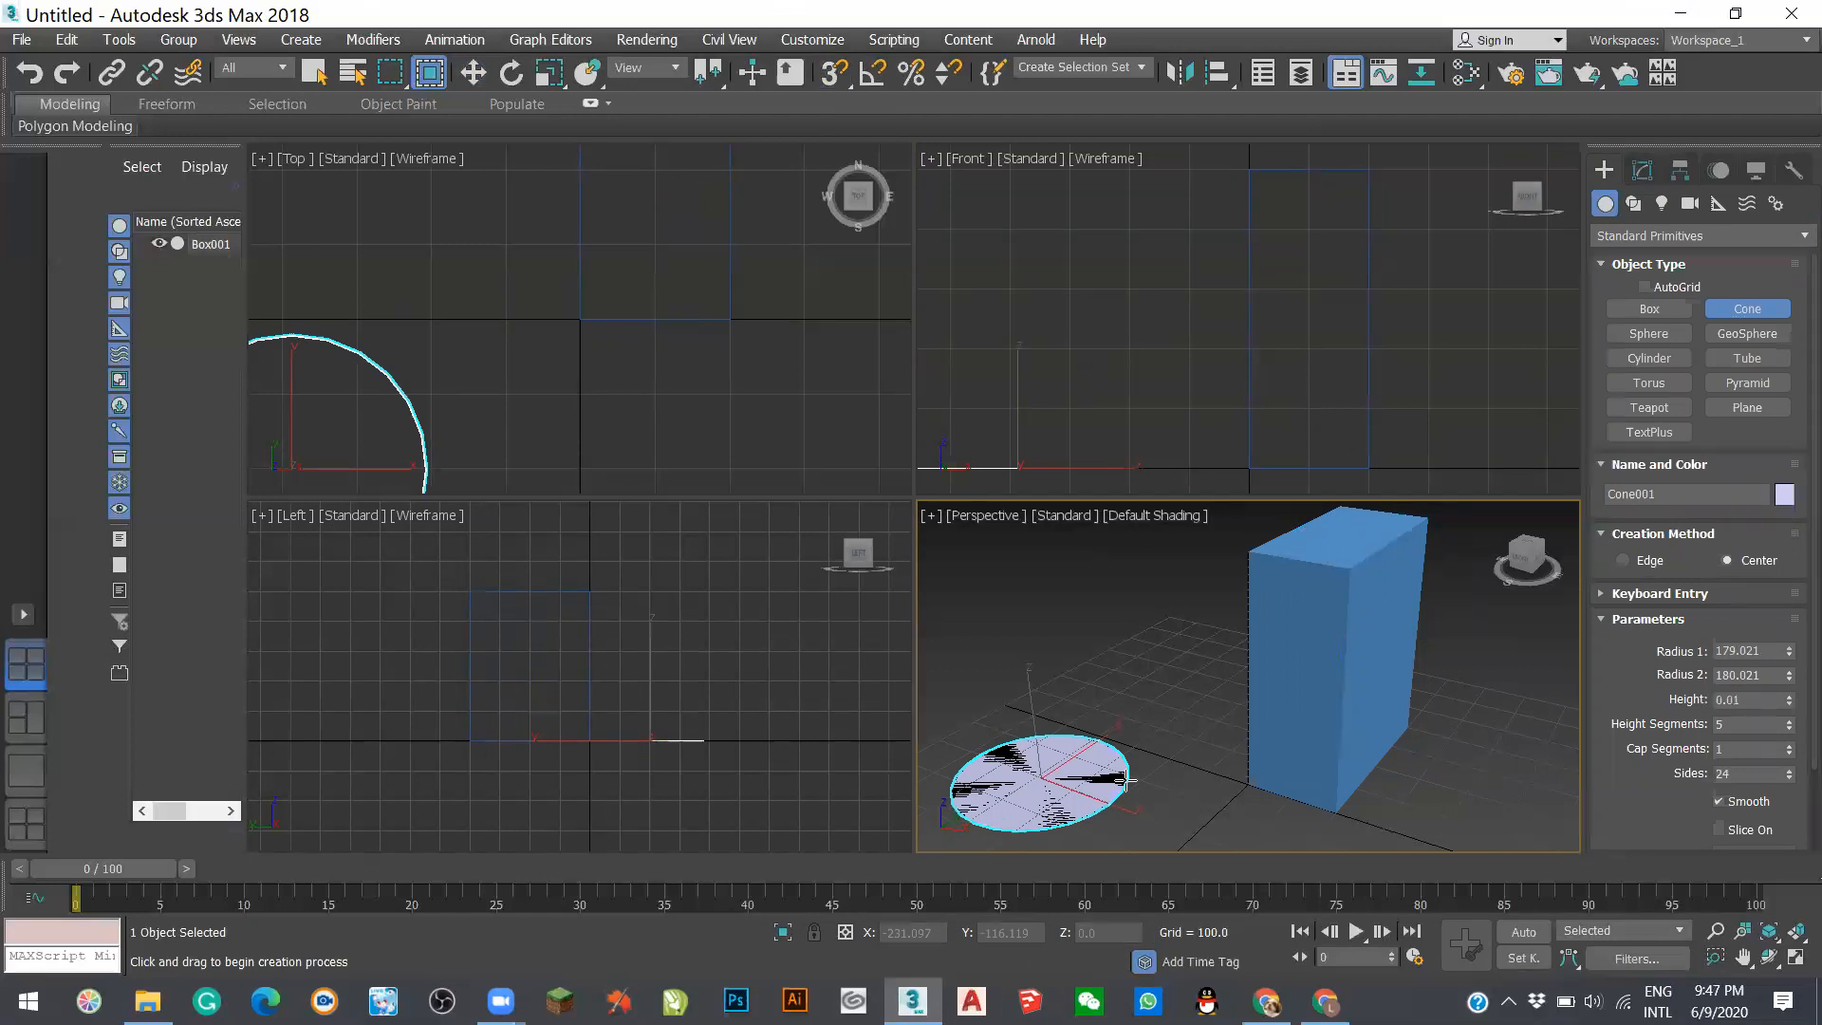
drag(1126, 780, 1125, 780)
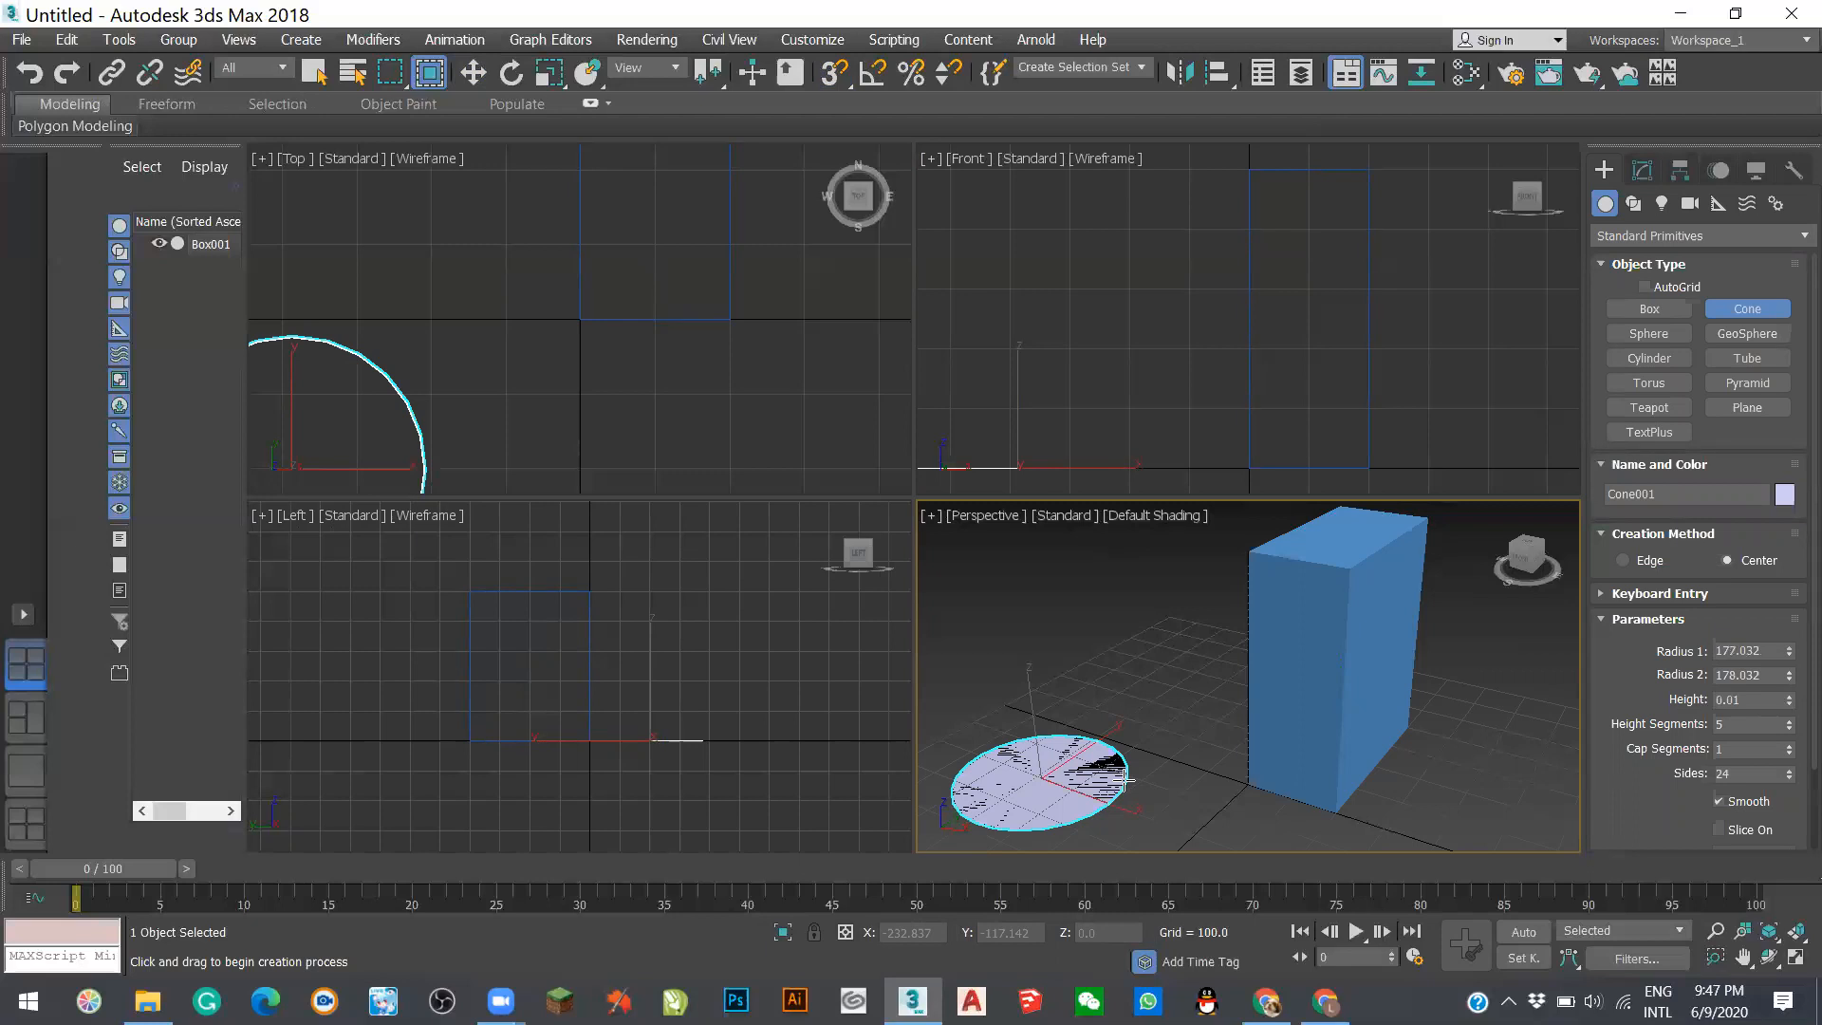
click(1127, 780)
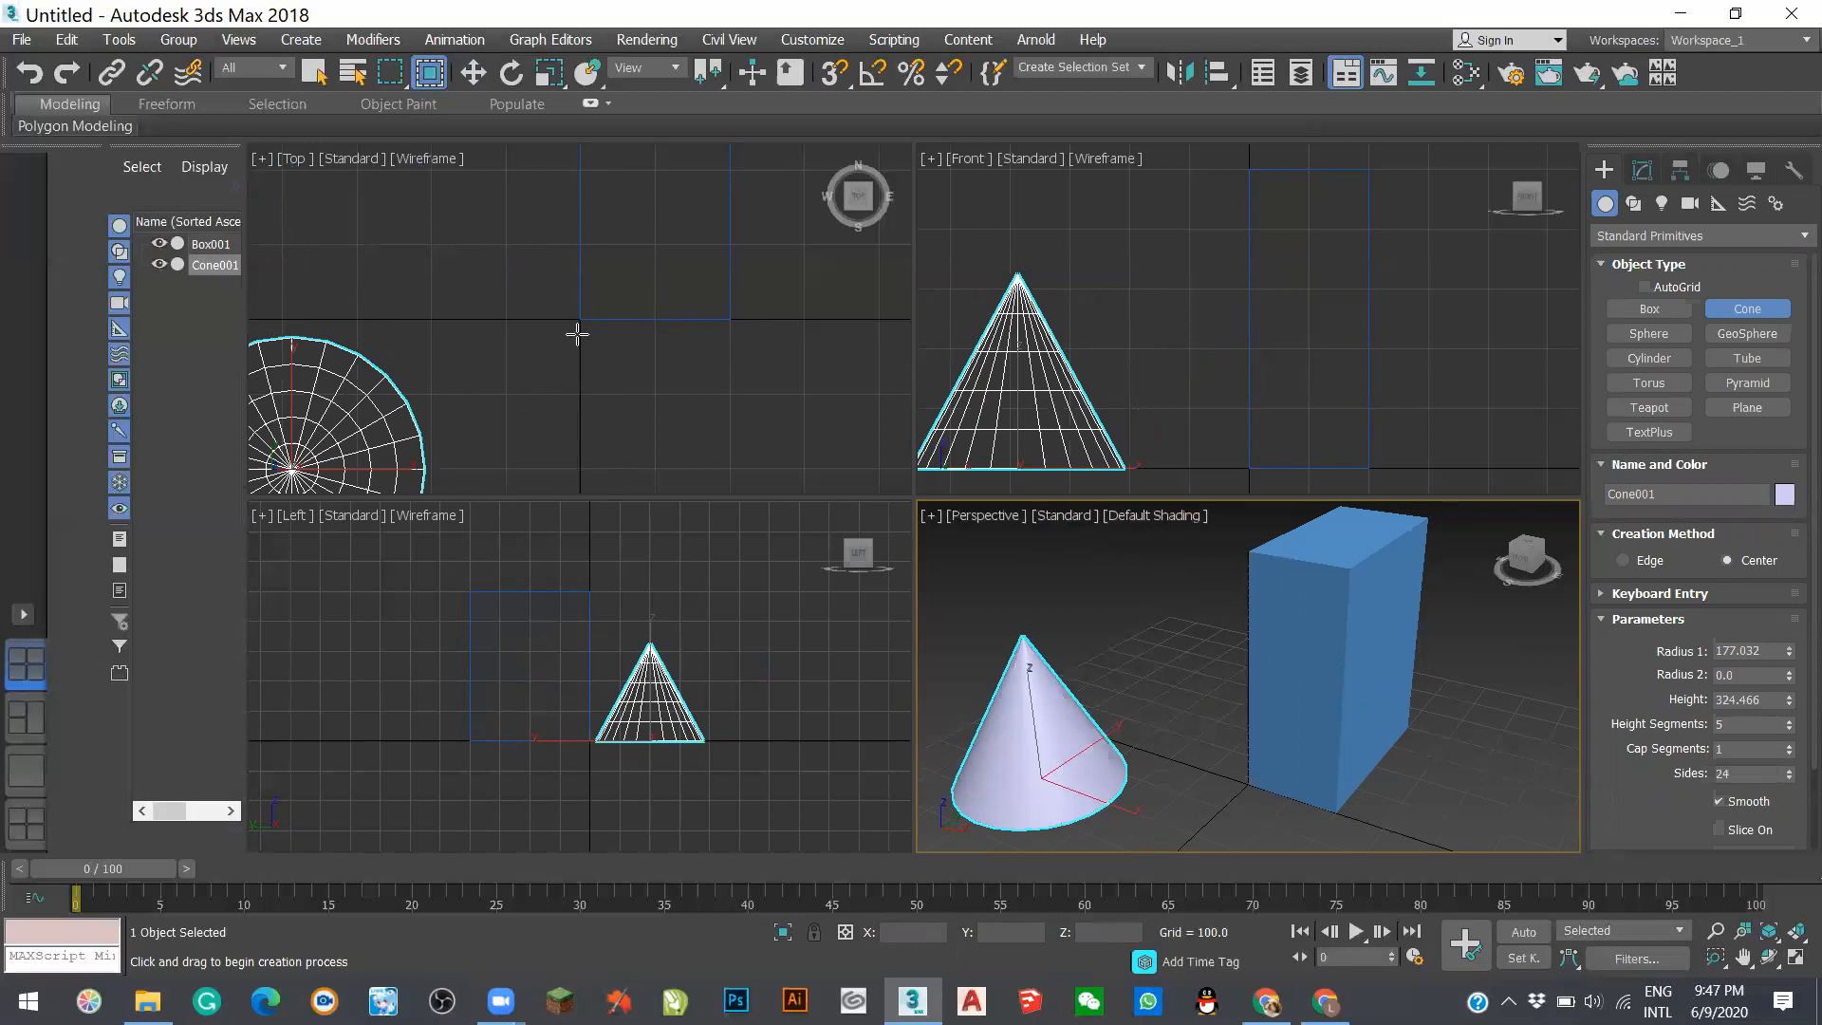
- Zoom the perspective view out to show both the cone and the box, and clear the selection
click(1797, 935)
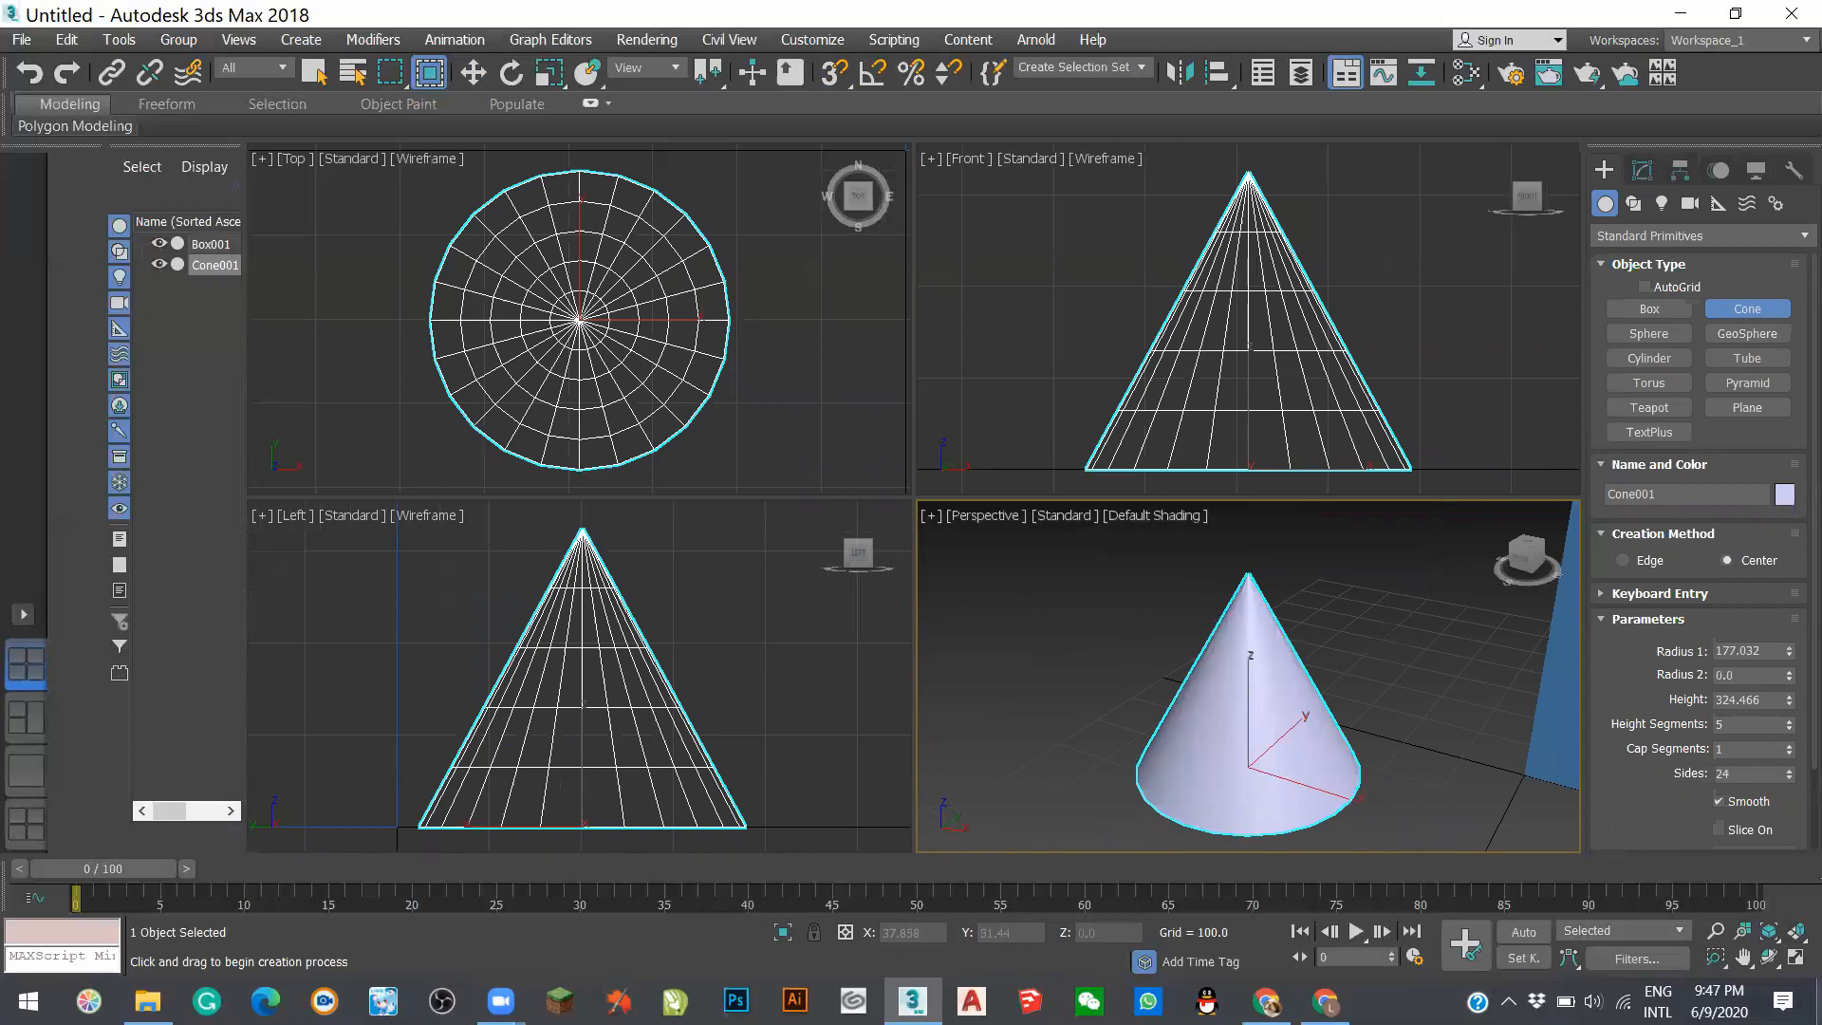
click(1789, 935)
click(1745, 932)
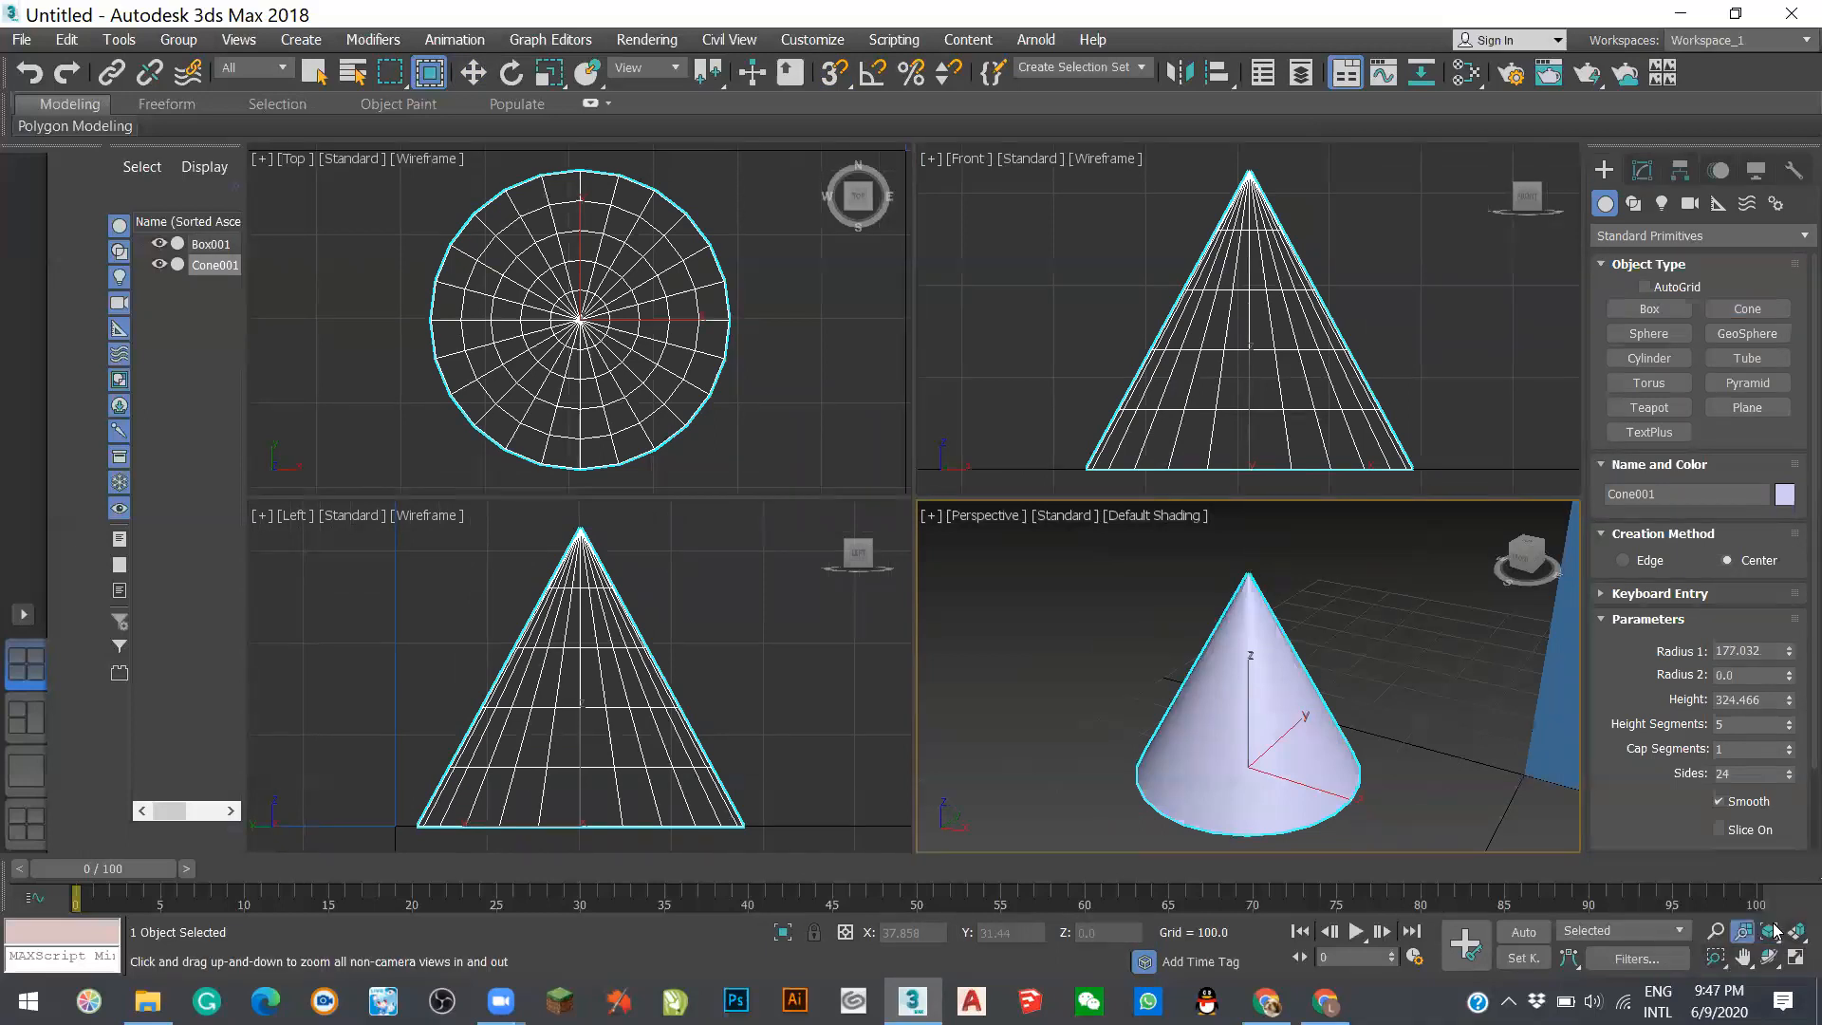
drag(939, 636, 1005, 556)
scroll(1042, 573, up, 3)
right_click(1335, 623)
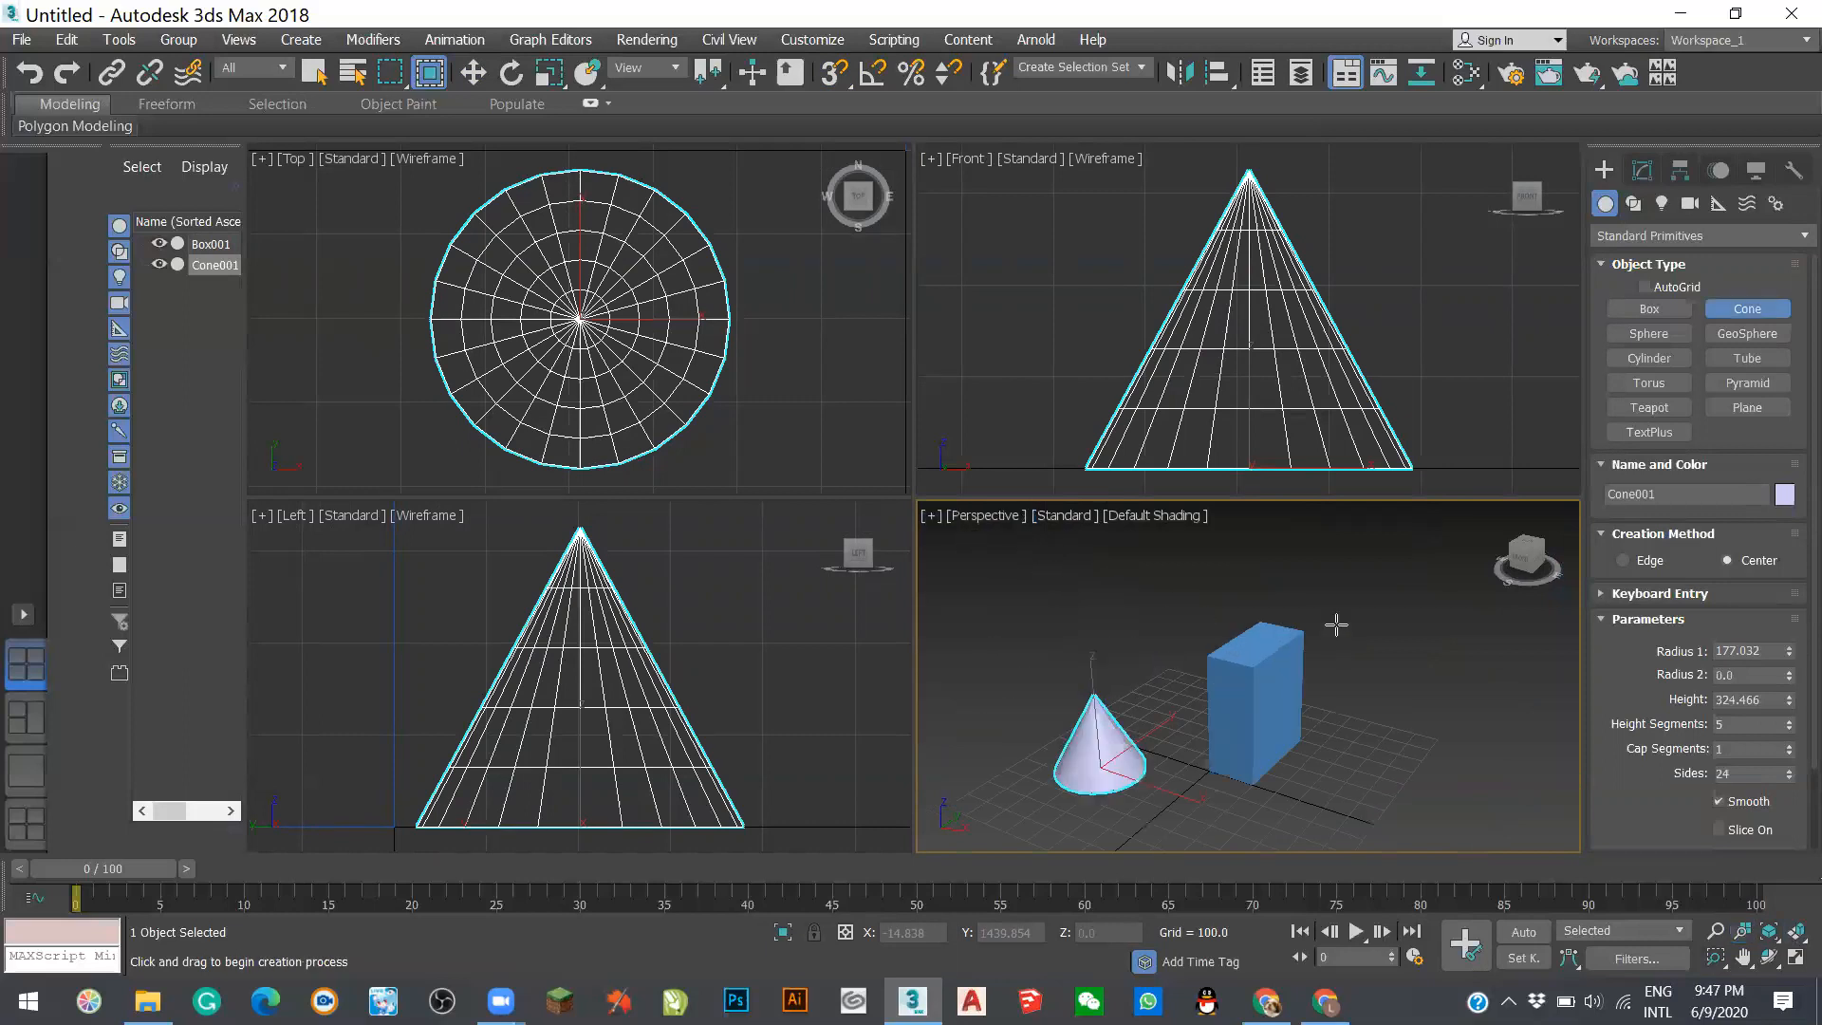
right_click(1279, 568)
right_click(1306, 596)
click(1332, 594)
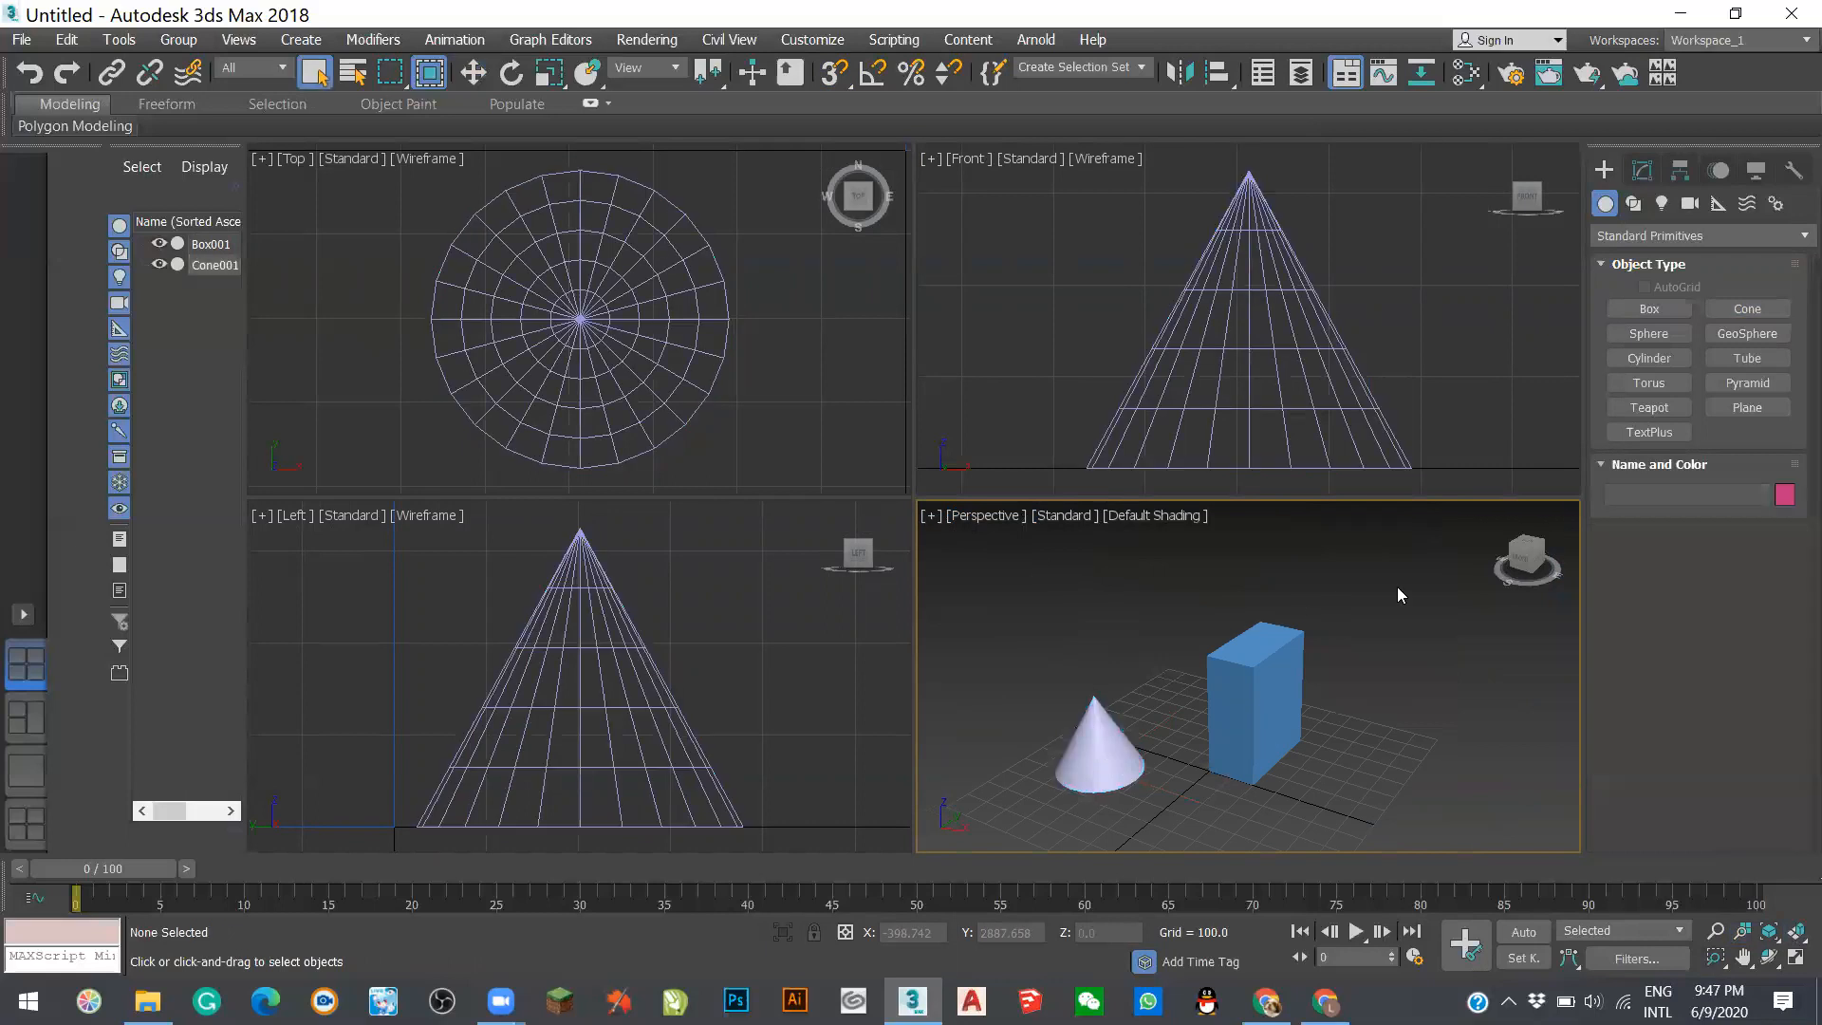
- Create a cylinder beside the box, about 217 in radius and about 777 high
click(1657, 357)
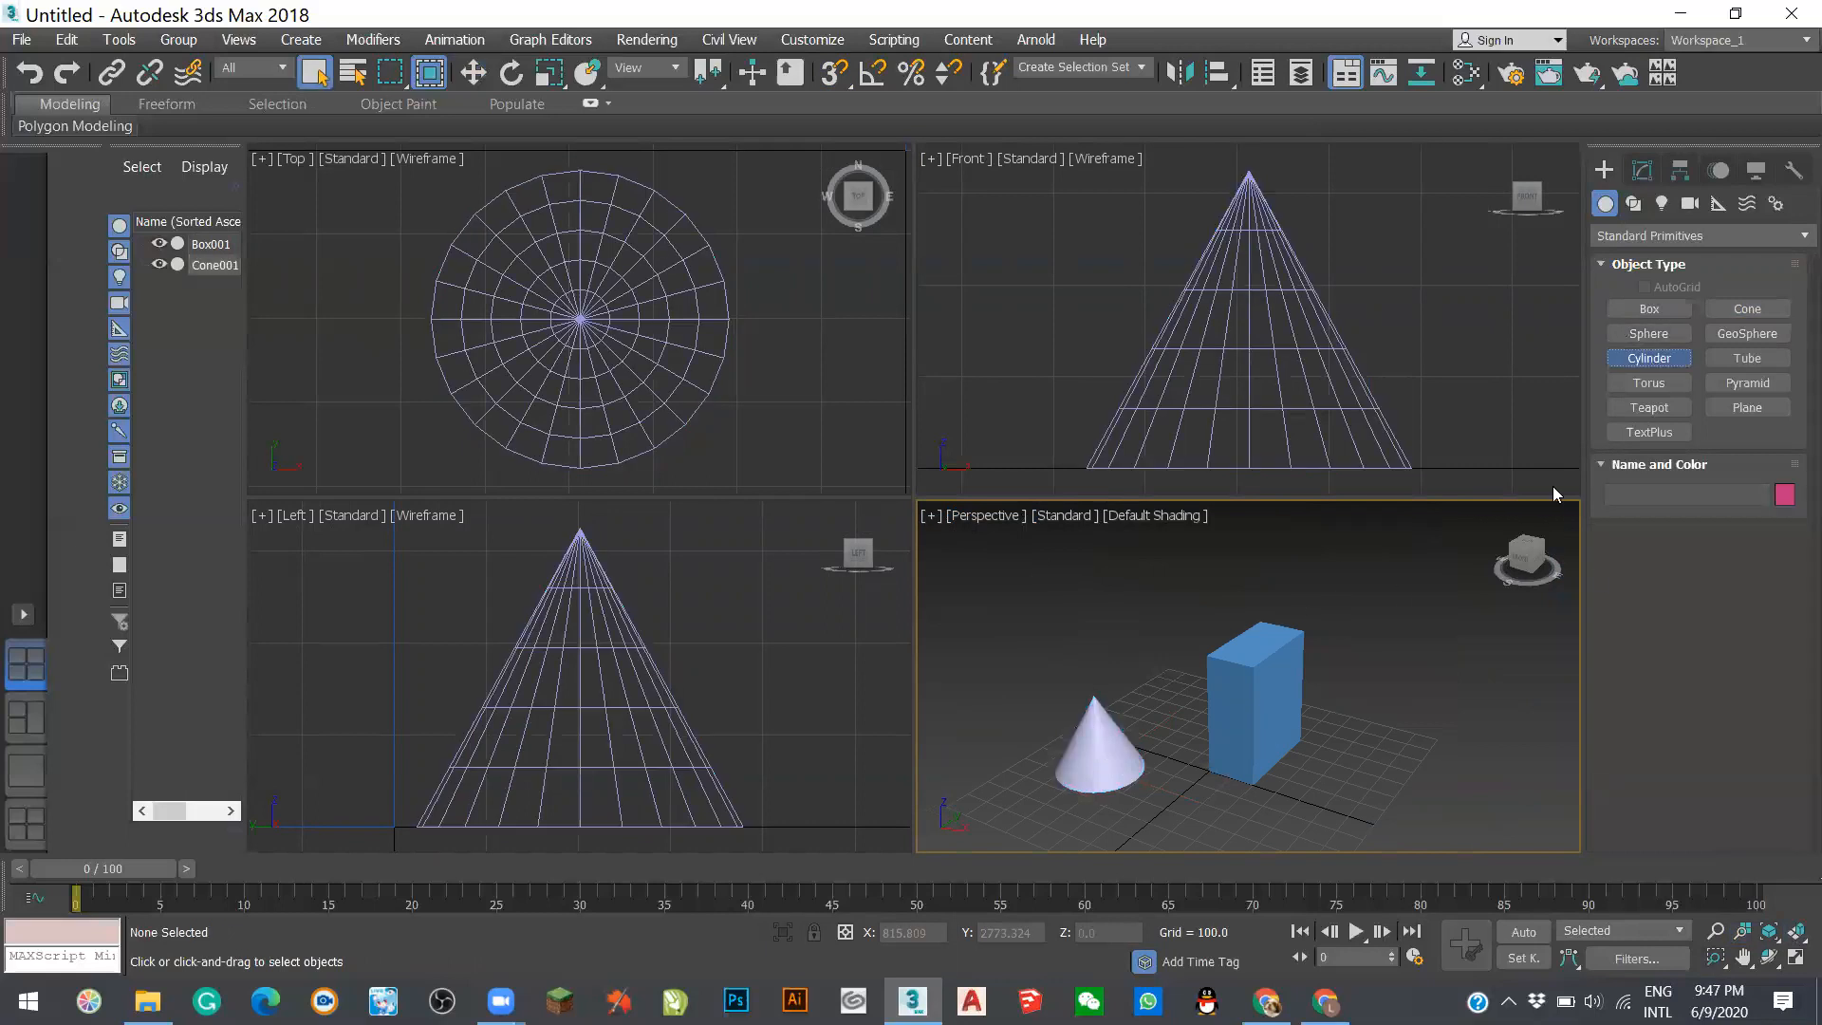
click(1321, 742)
drag(1321, 743, 1357, 767)
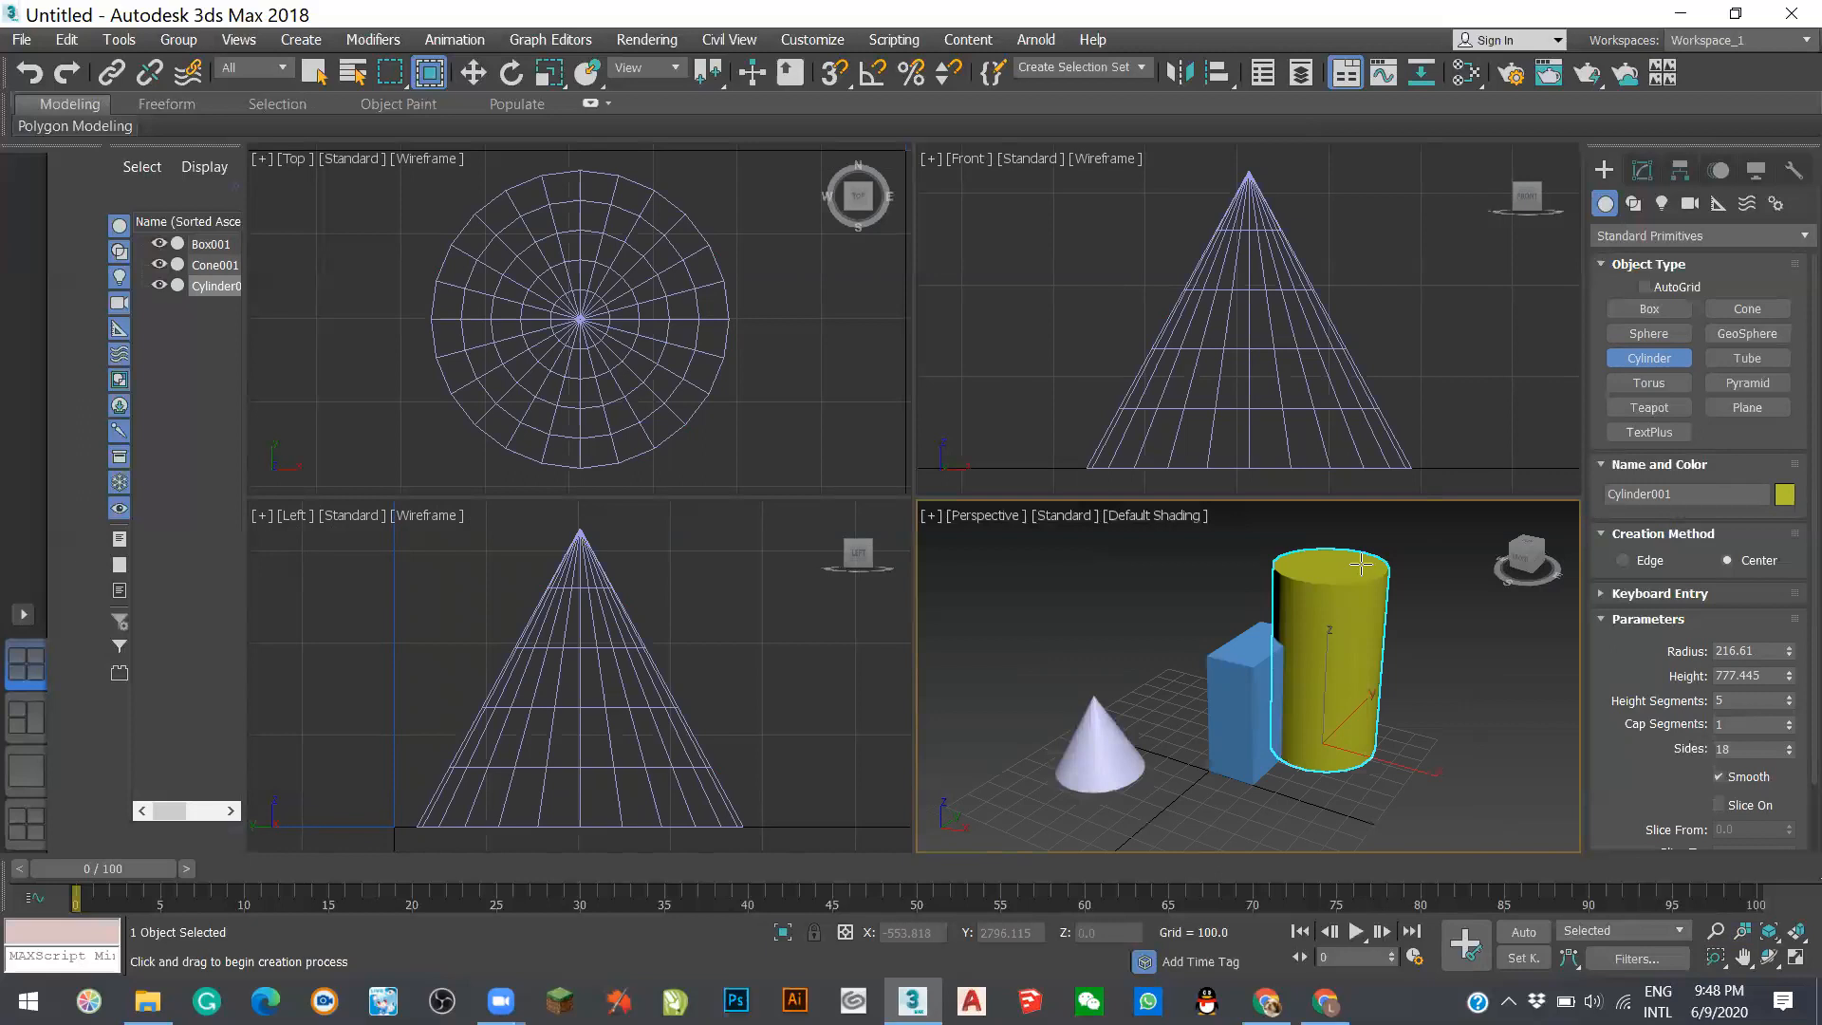
right_click(1481, 589)
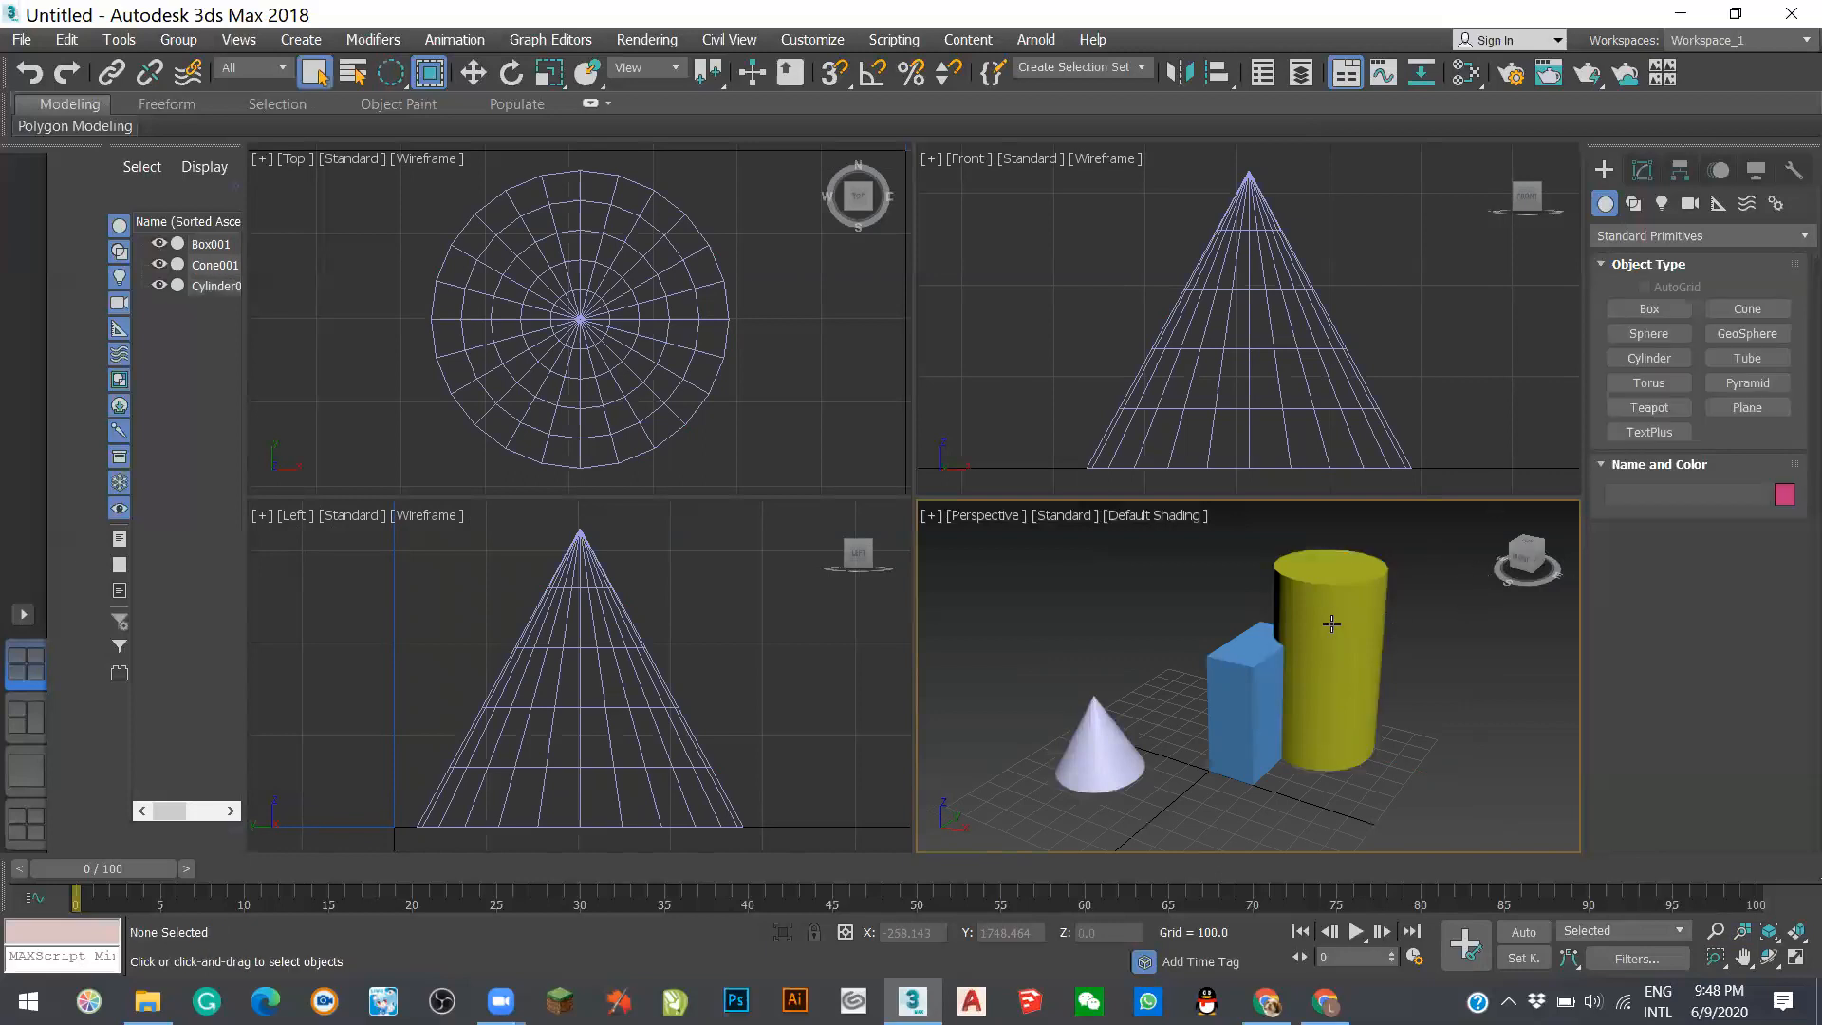
- Lock the selection on the box and move the box along the X axis to about X -29
click(1247, 665)
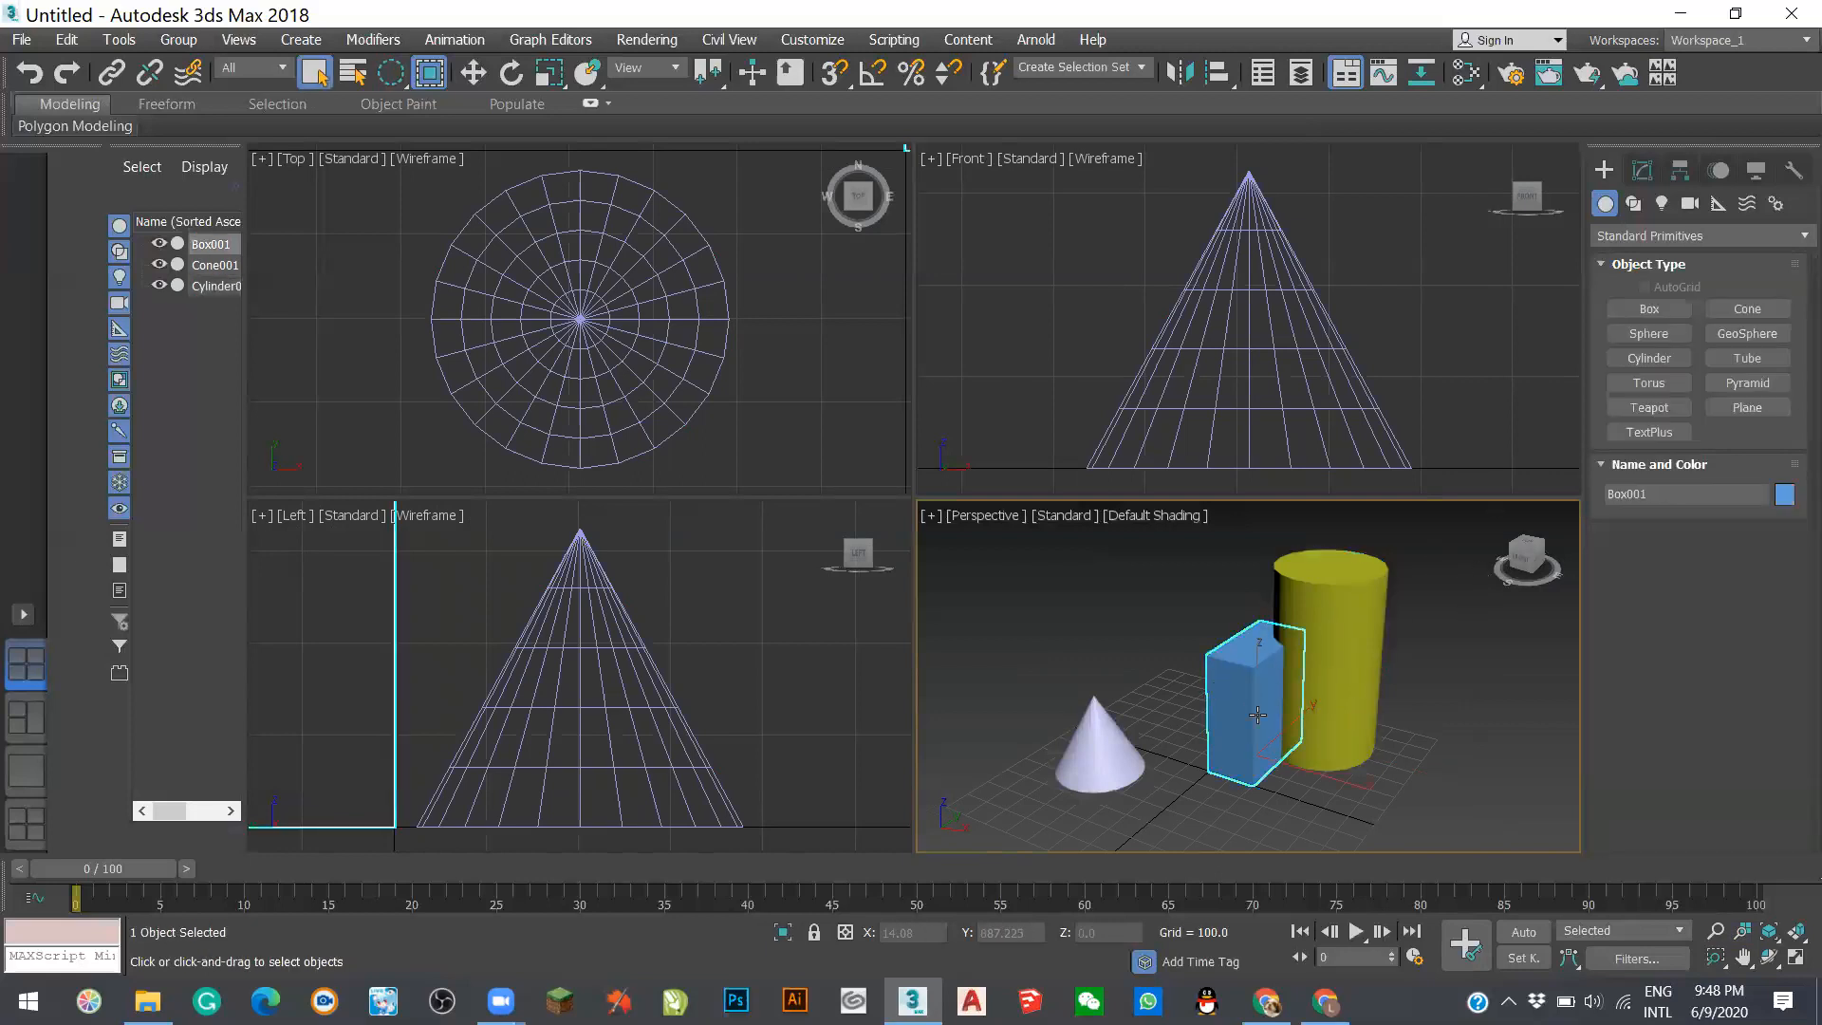
click(814, 933)
key(w)
drag(1403, 817, 1148, 780)
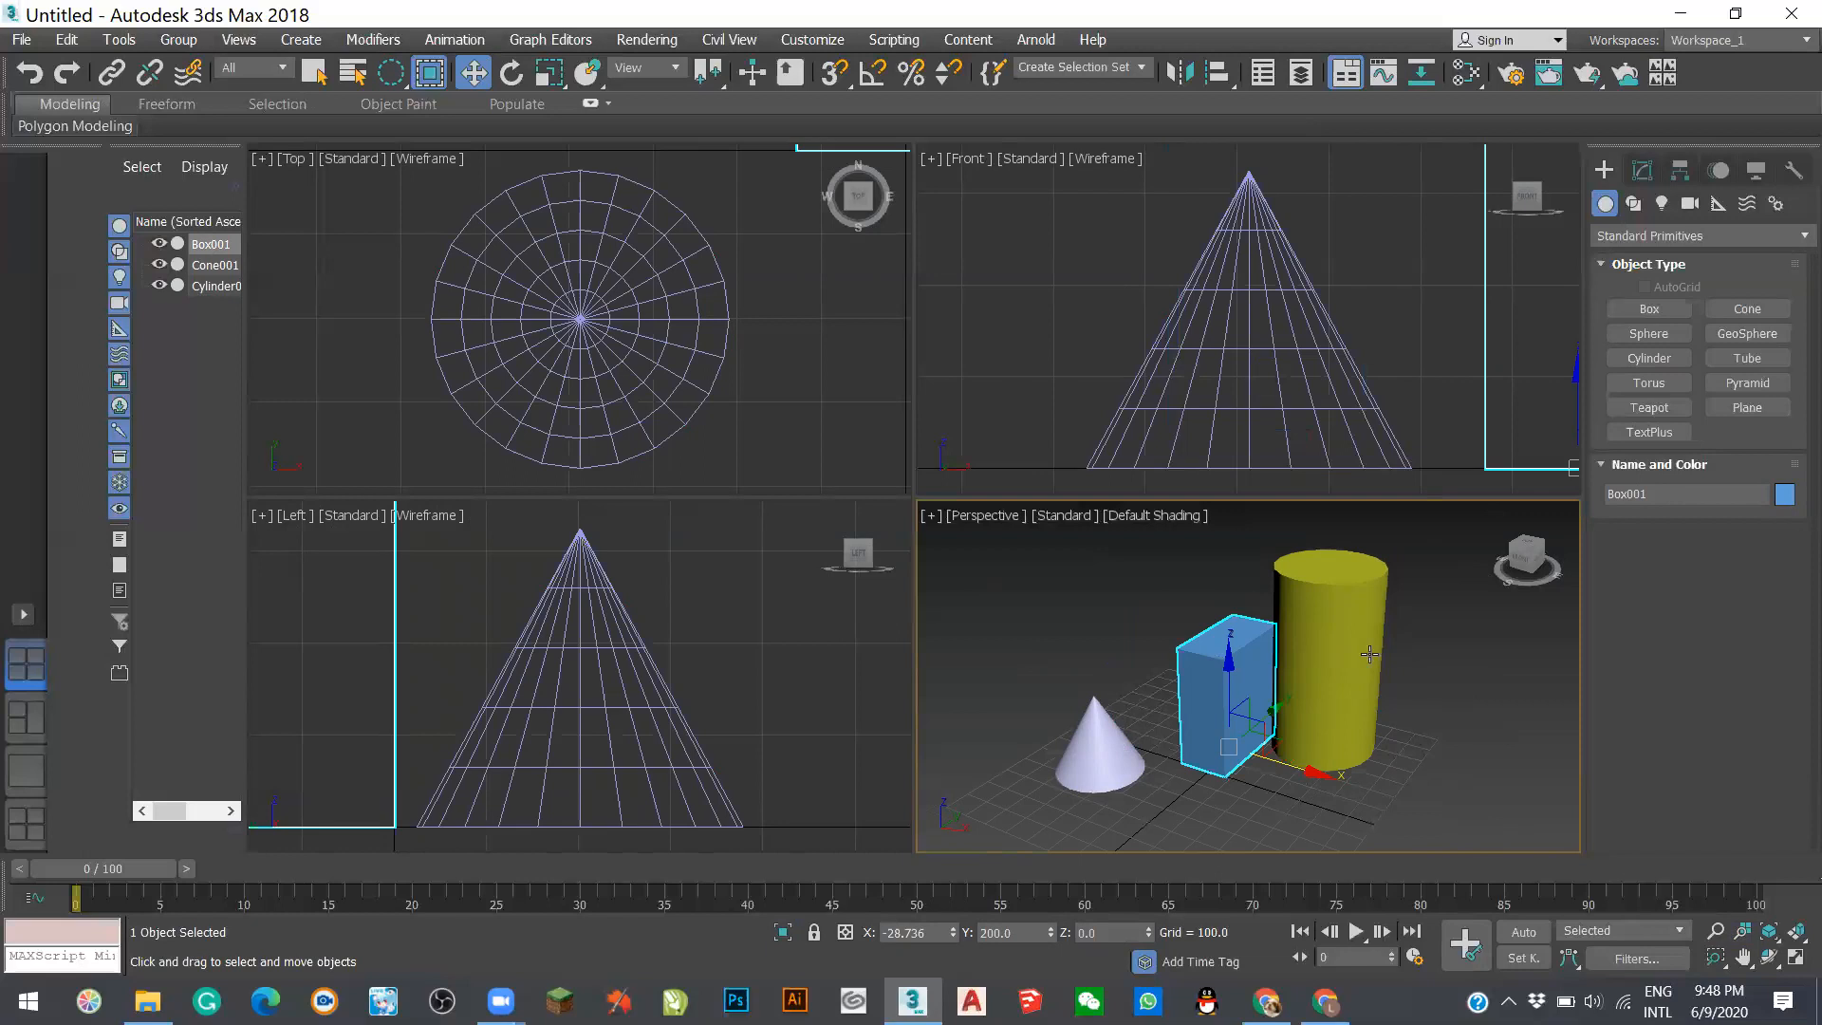
- Change the cylinder's object color to green and clear the selection
click(1360, 618)
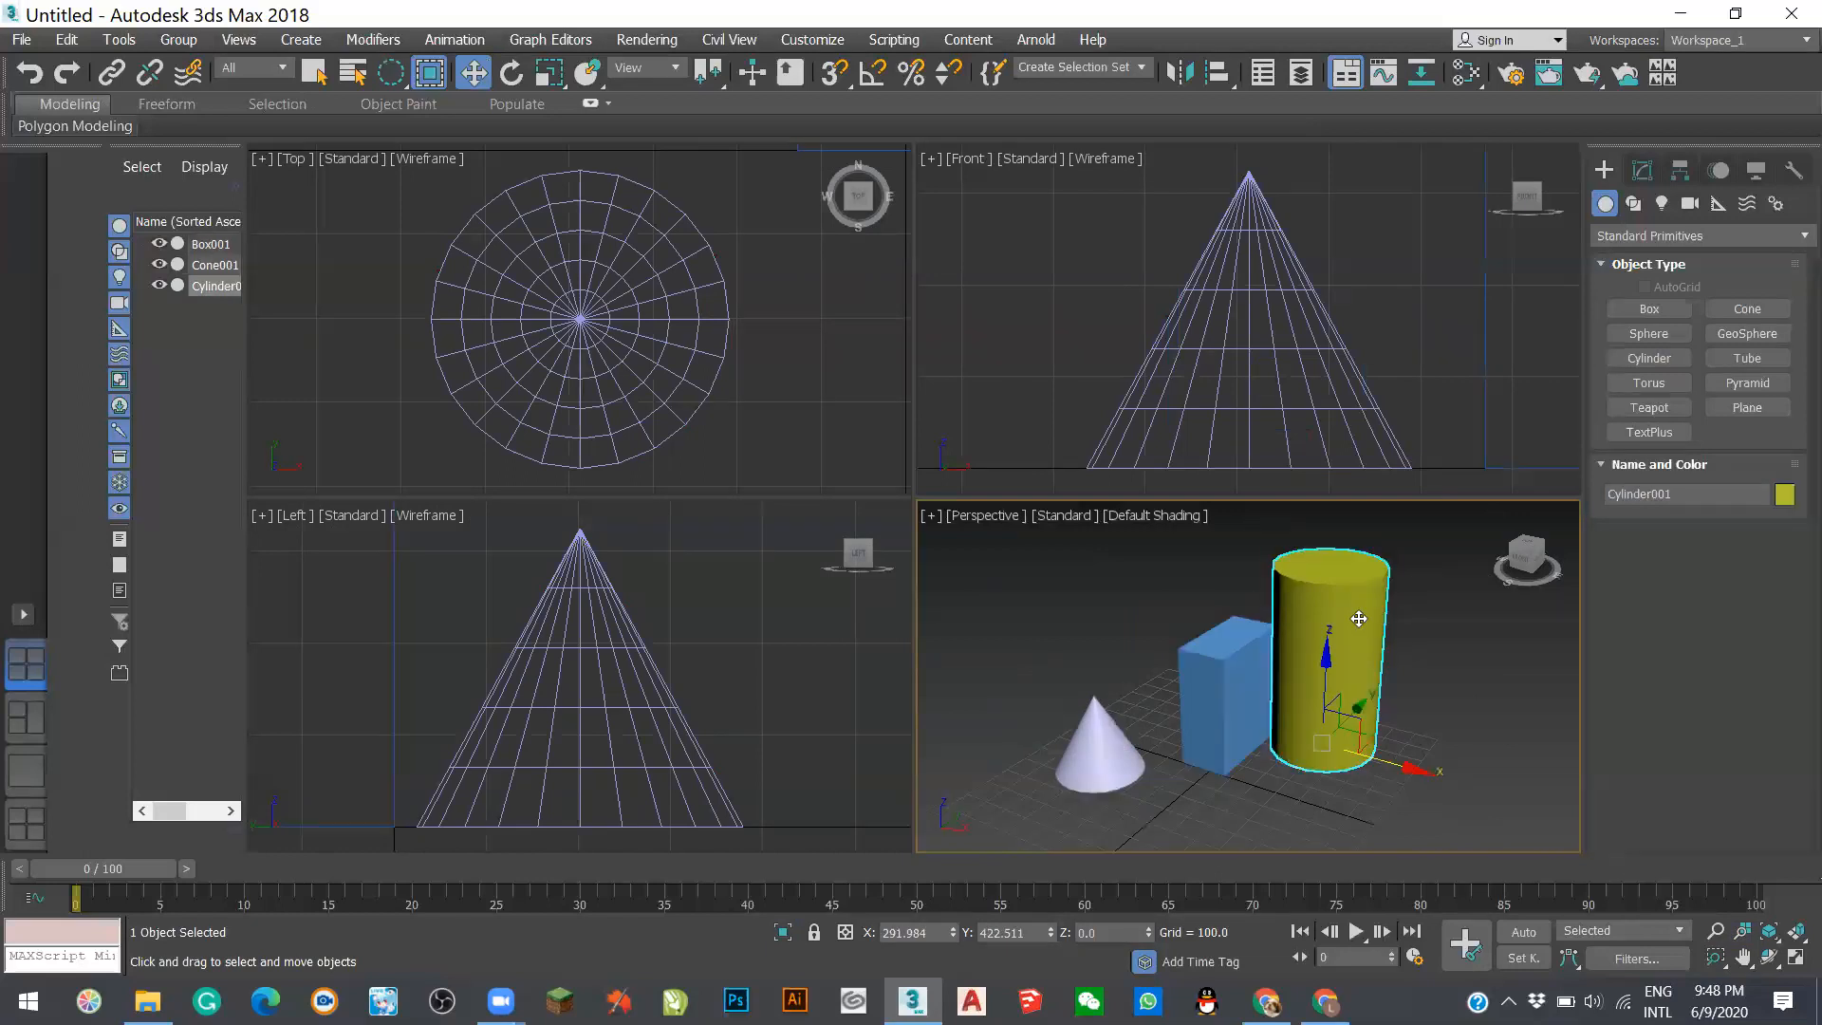
click(1795, 173)
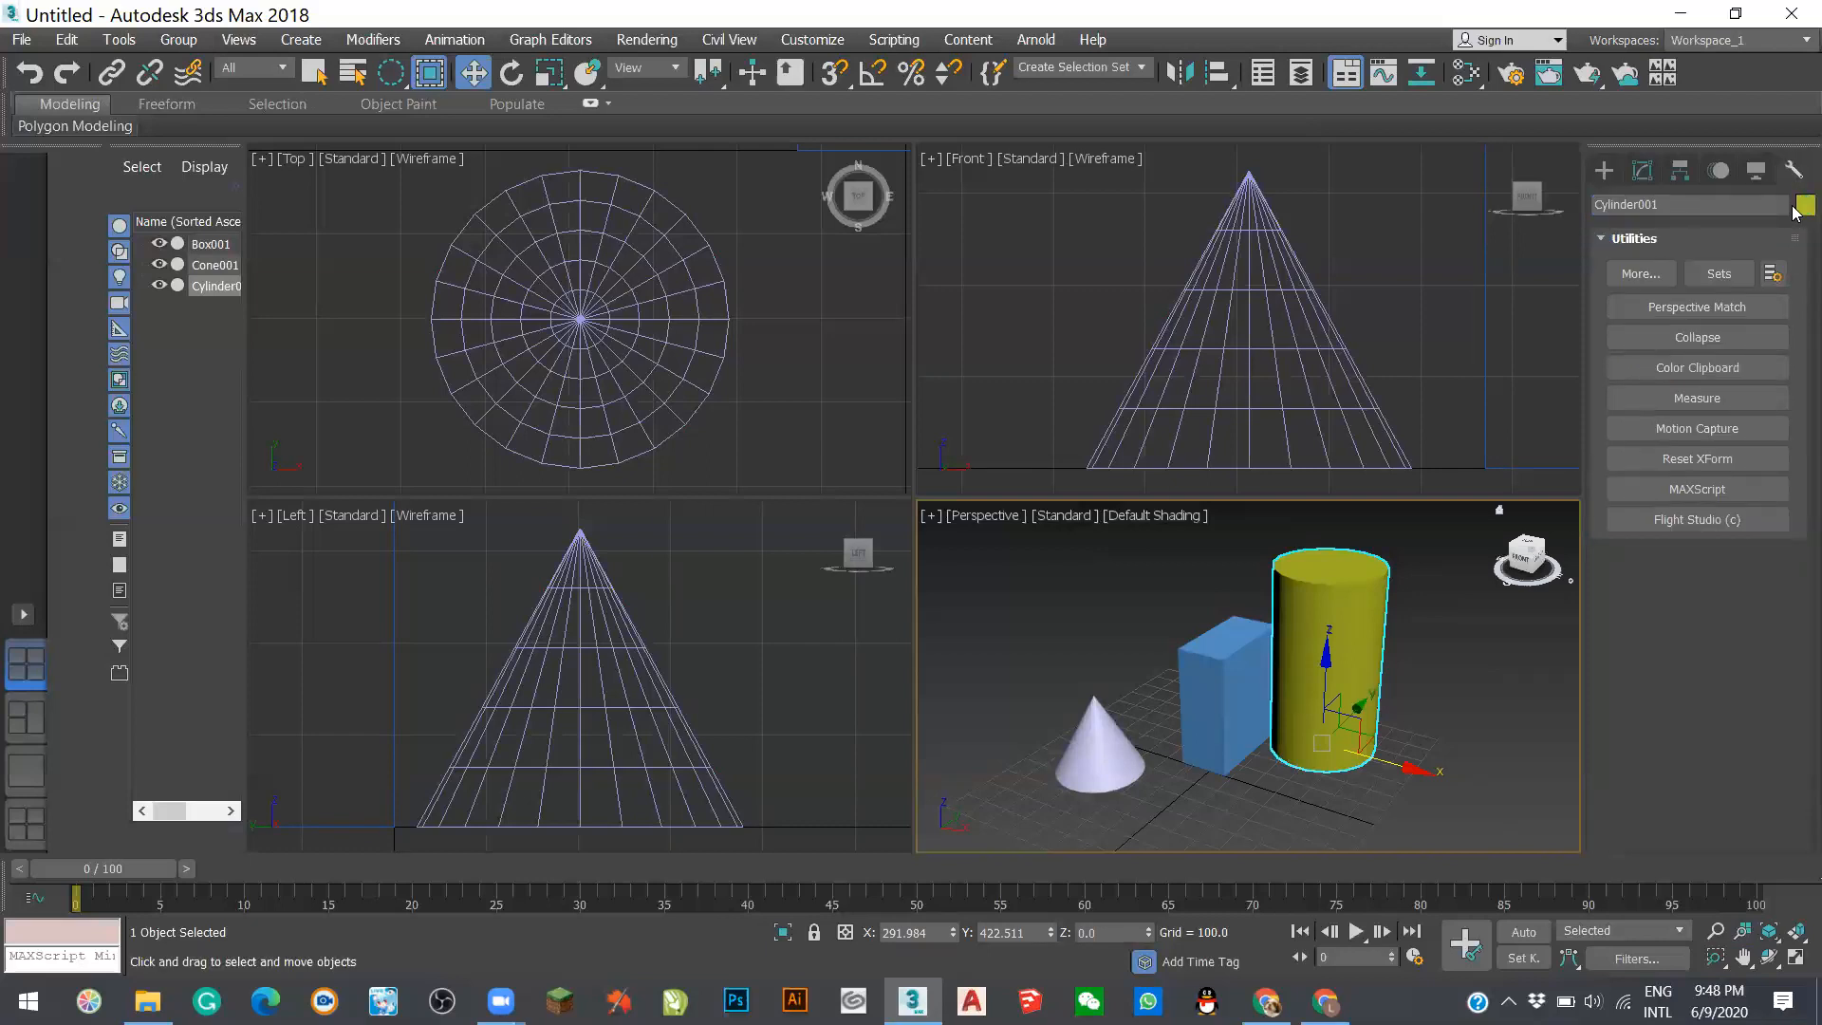
click(1797, 207)
click(868, 463)
click(1040, 626)
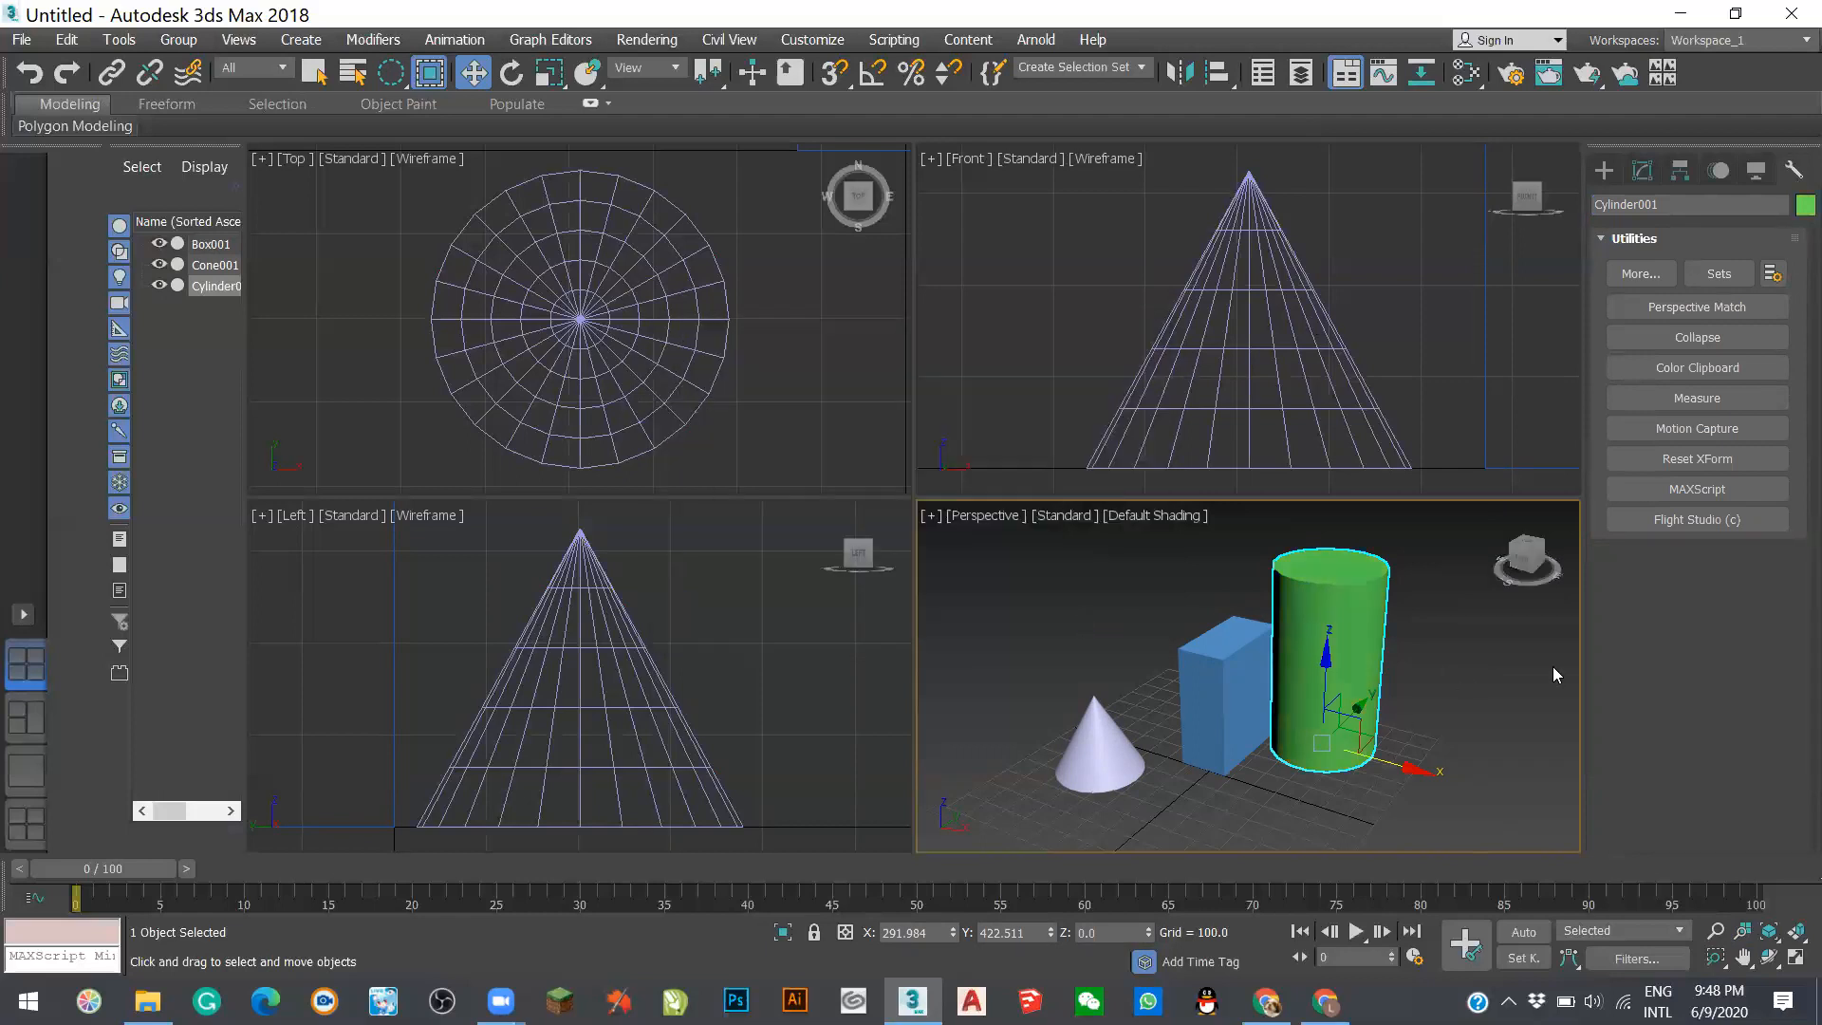
click(1504, 727)
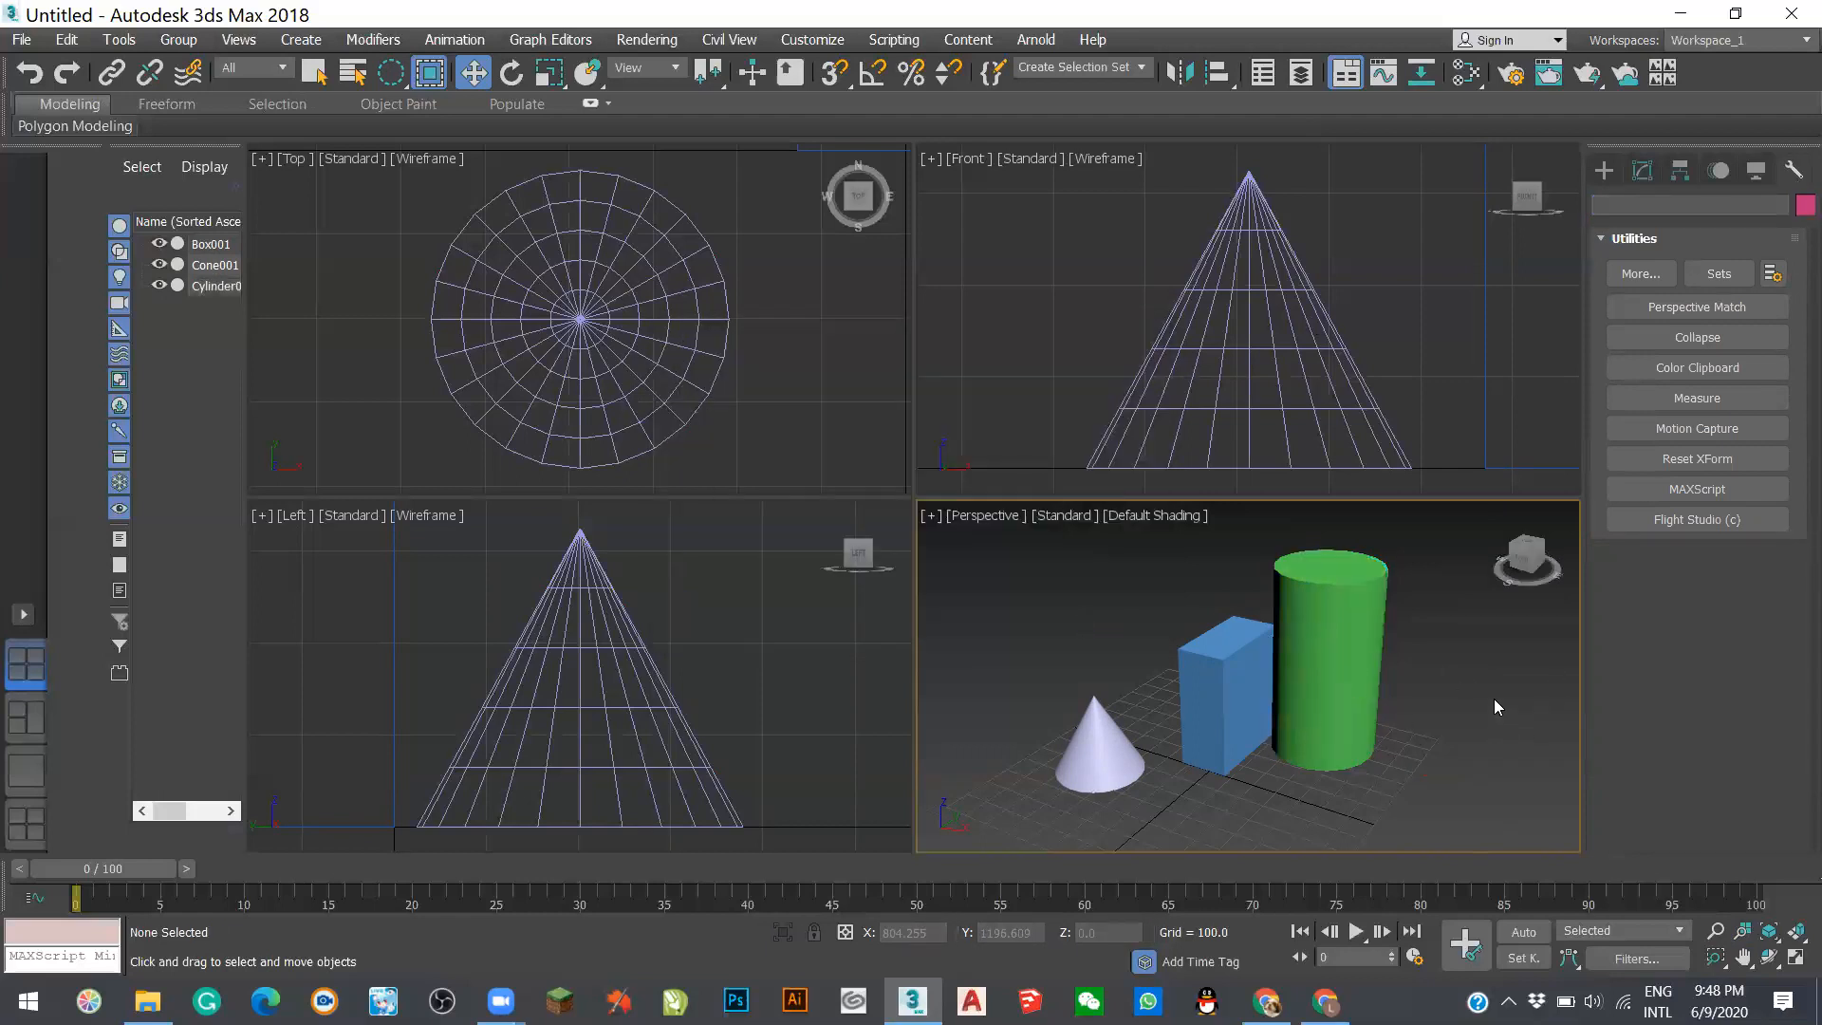
- Move the cylinder away from the box in the perspective view to about X 422 and Z -218
click(1299, 650)
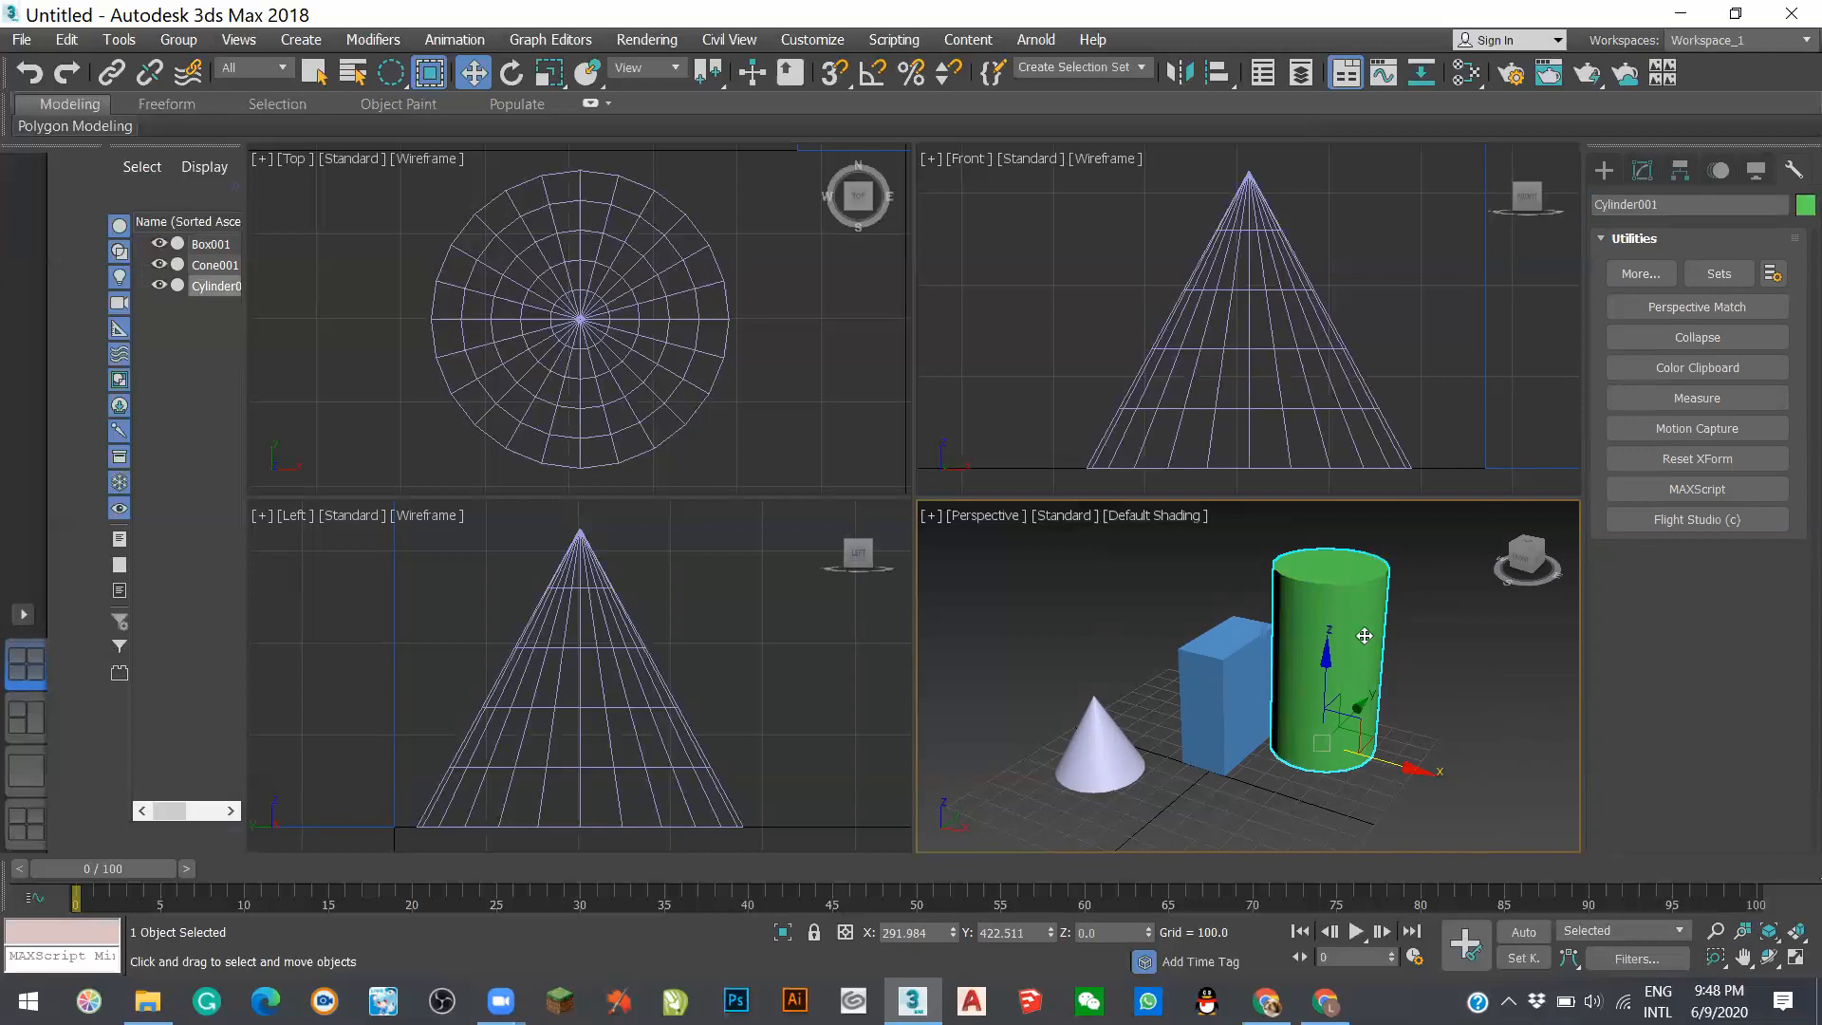
drag(1327, 645, 1350, 775)
key(ctrl+z)
drag(1367, 664, 1386, 755)
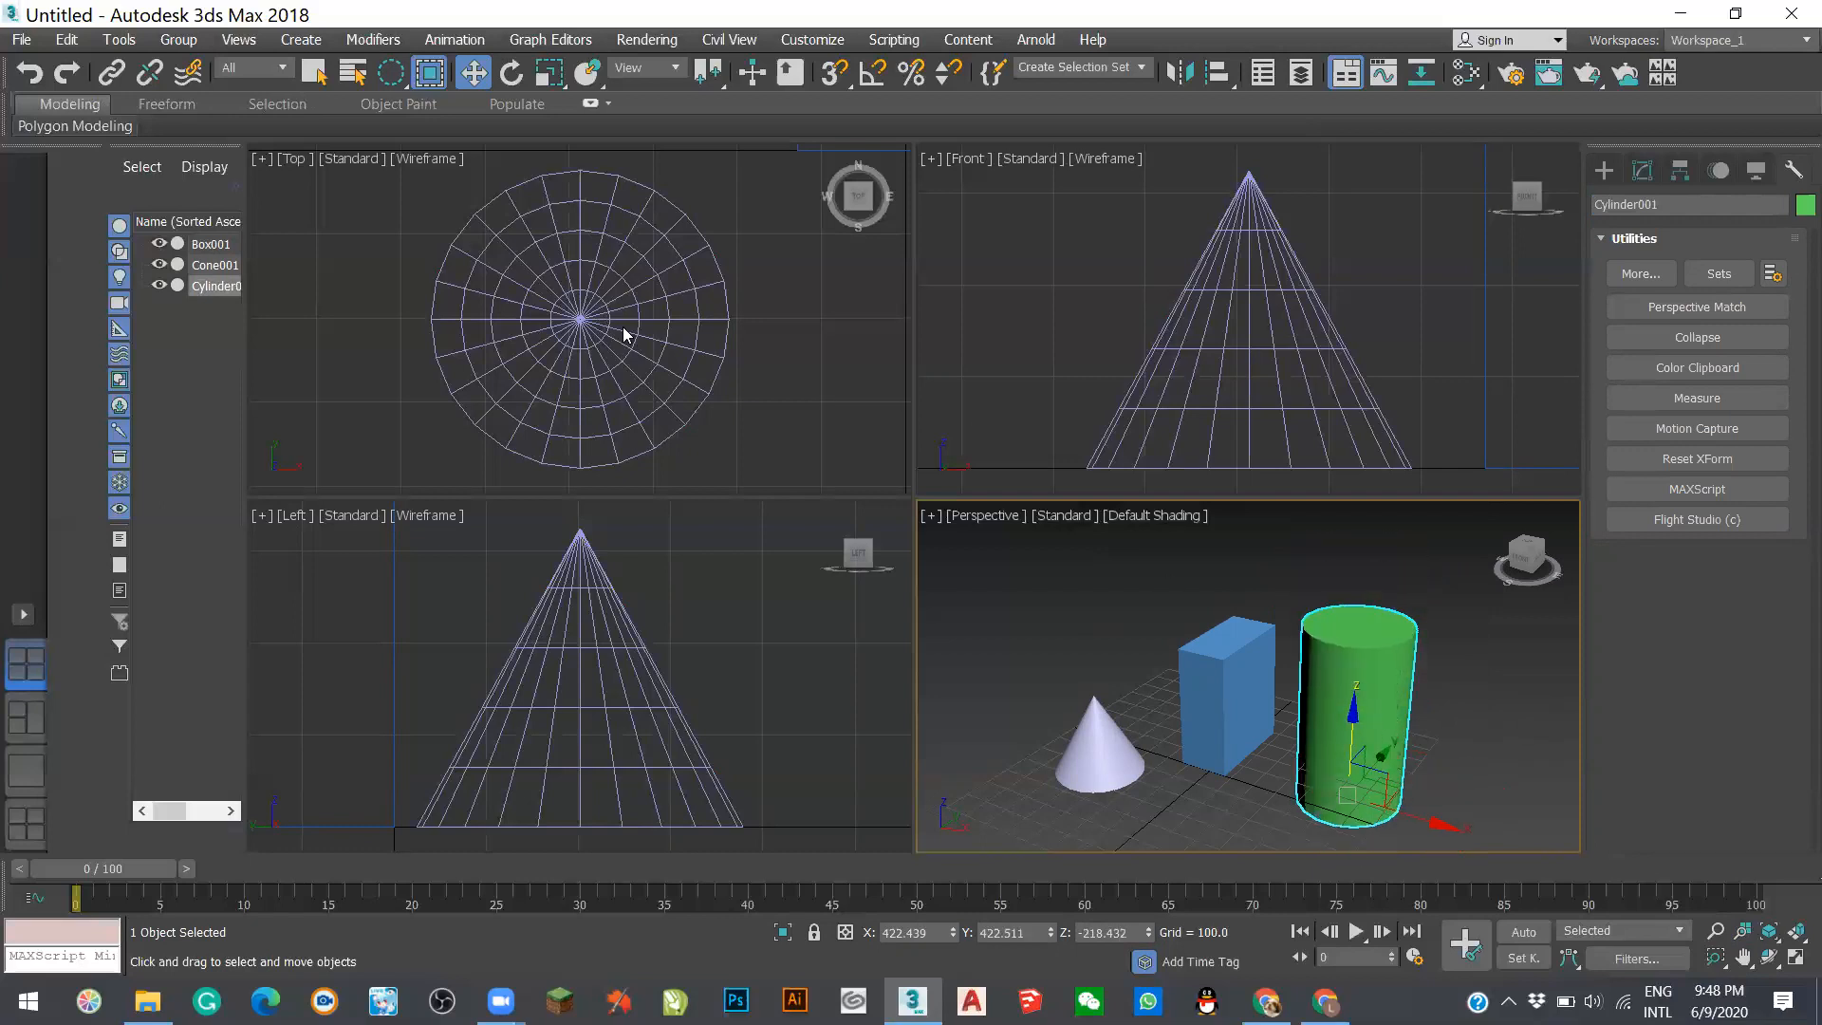
- Zoom out the top, front and left views to show all three objects, and view the render setup settings without changing them
scroll(622, 327, down, 5)
scroll(1394, 274, down, 5)
scroll(1494, 304, up, 4)
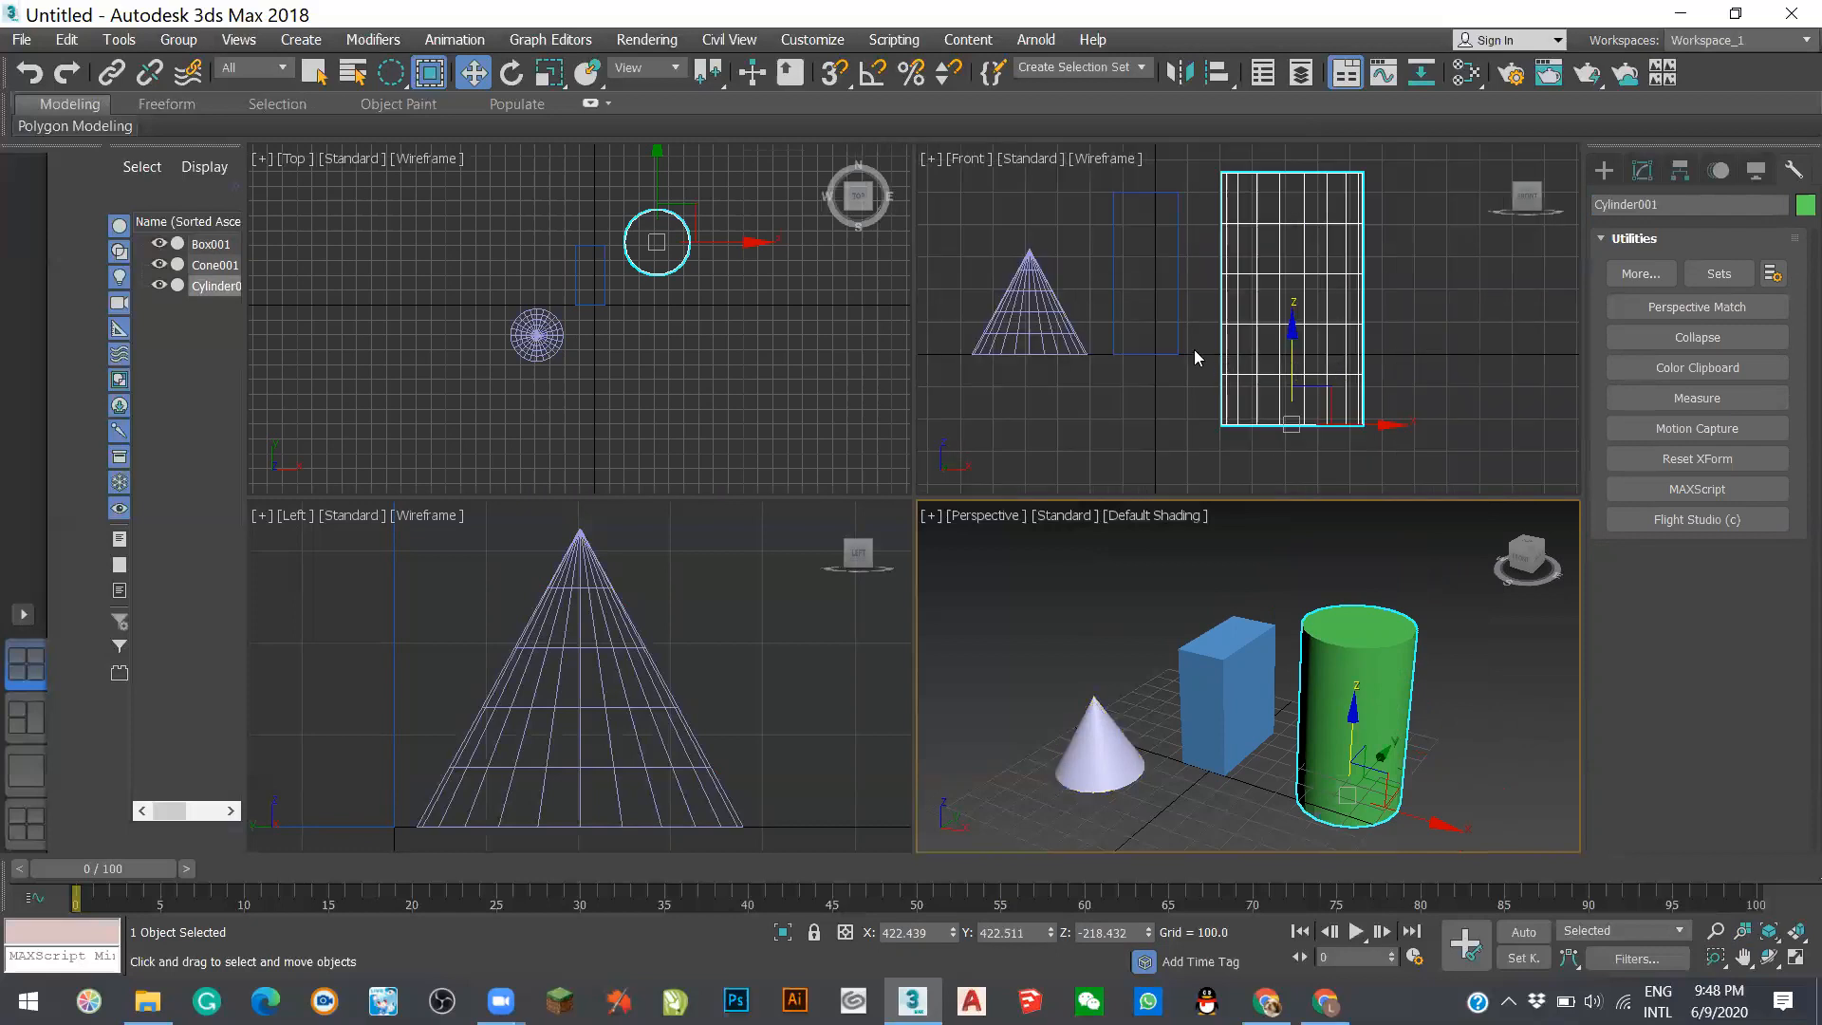
scroll(669, 598, down, 4)
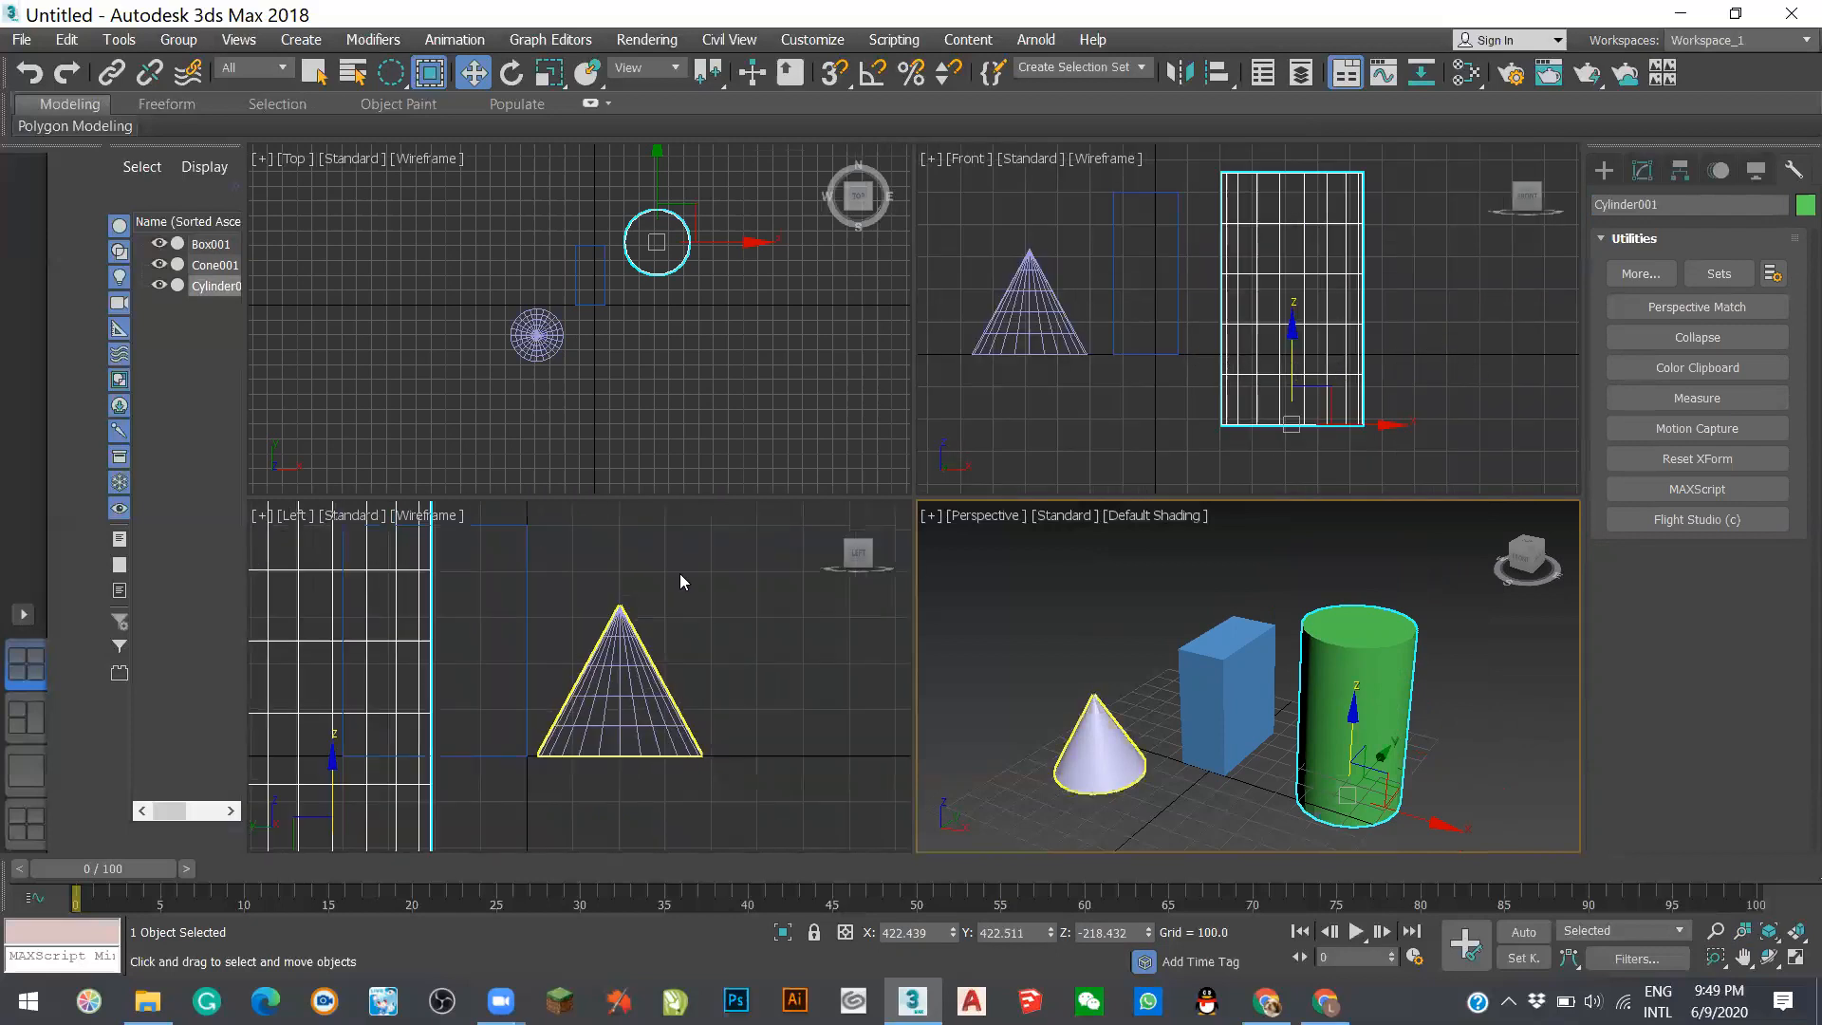
scroll(1199, 438, down, 3)
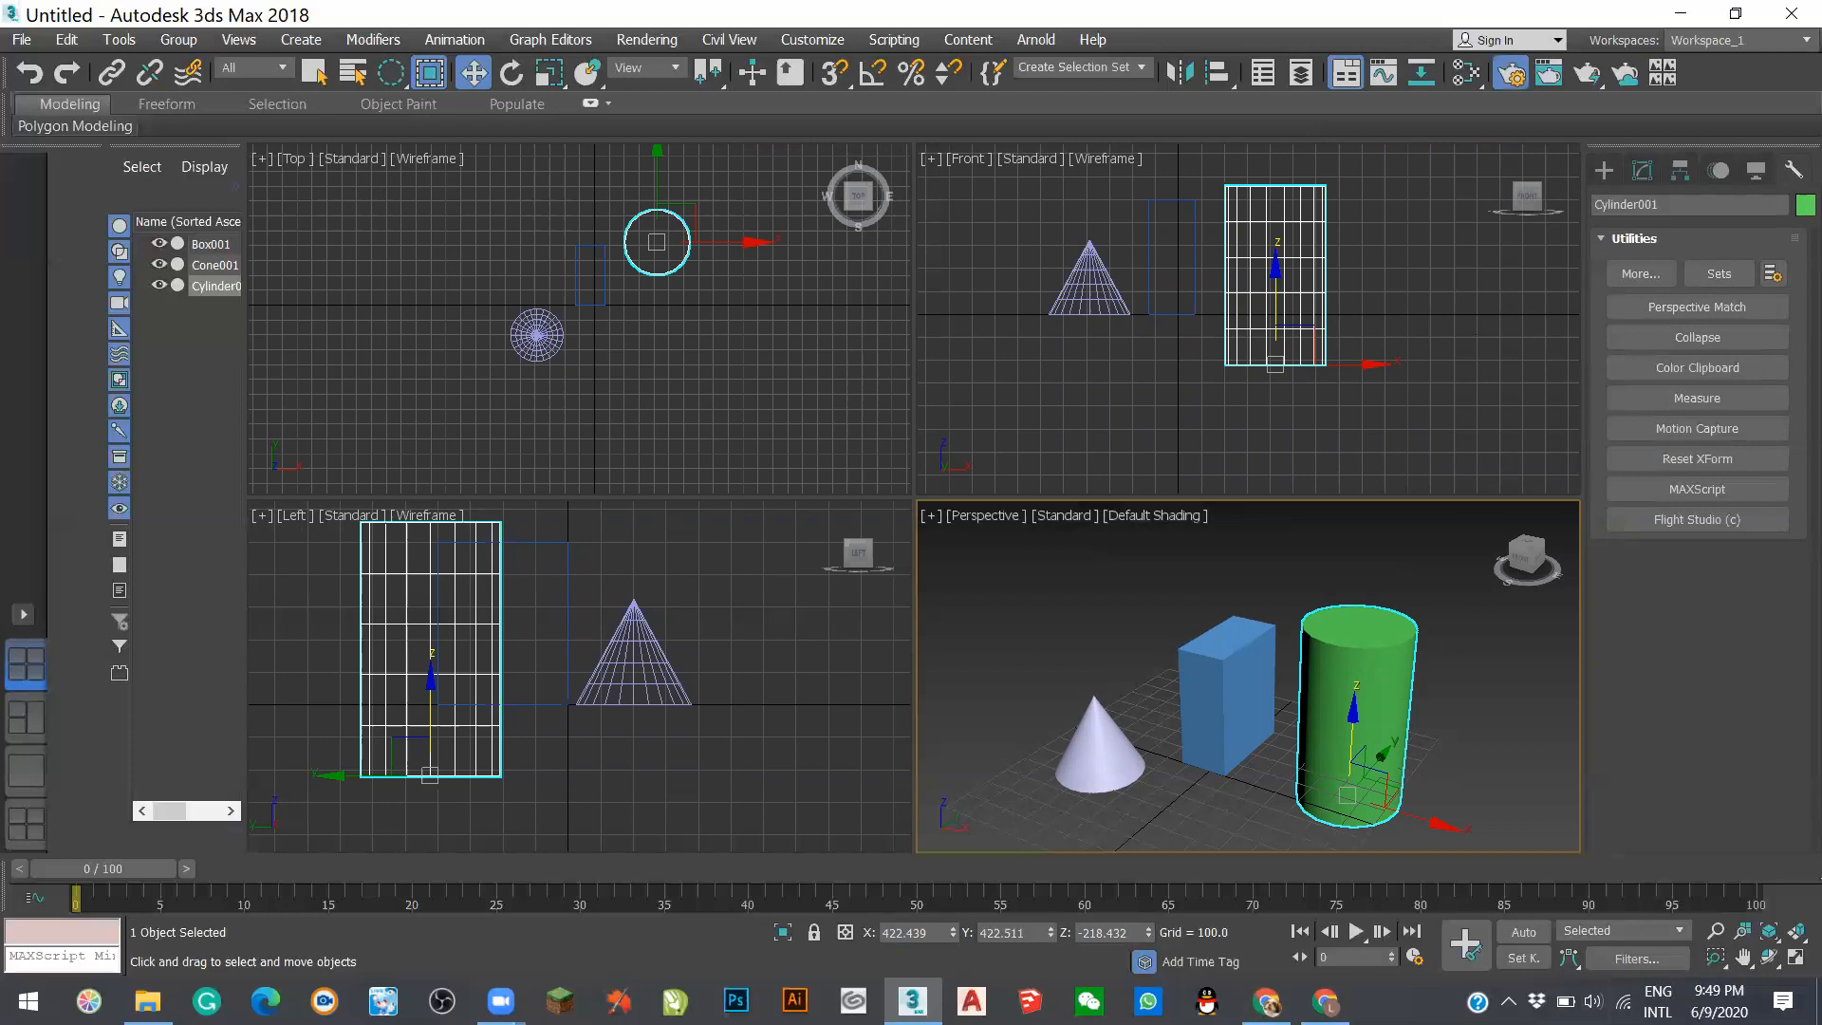
click(1511, 72)
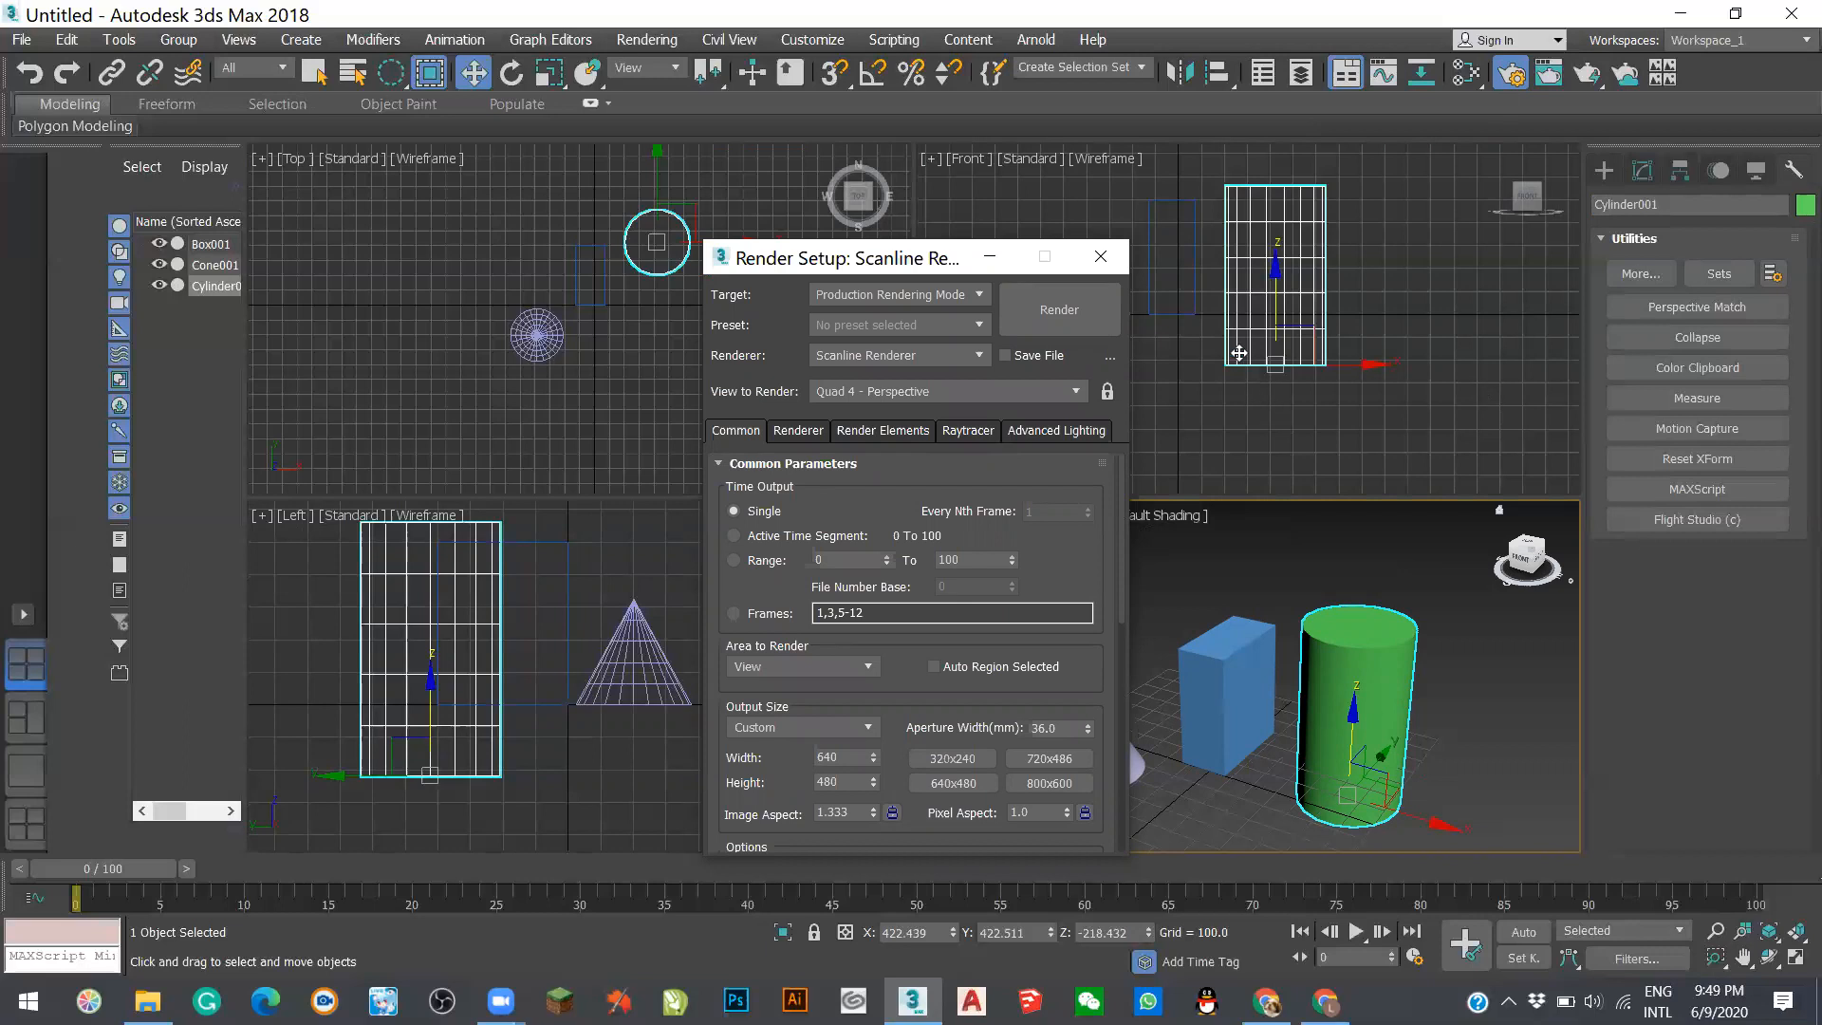
click(1111, 260)
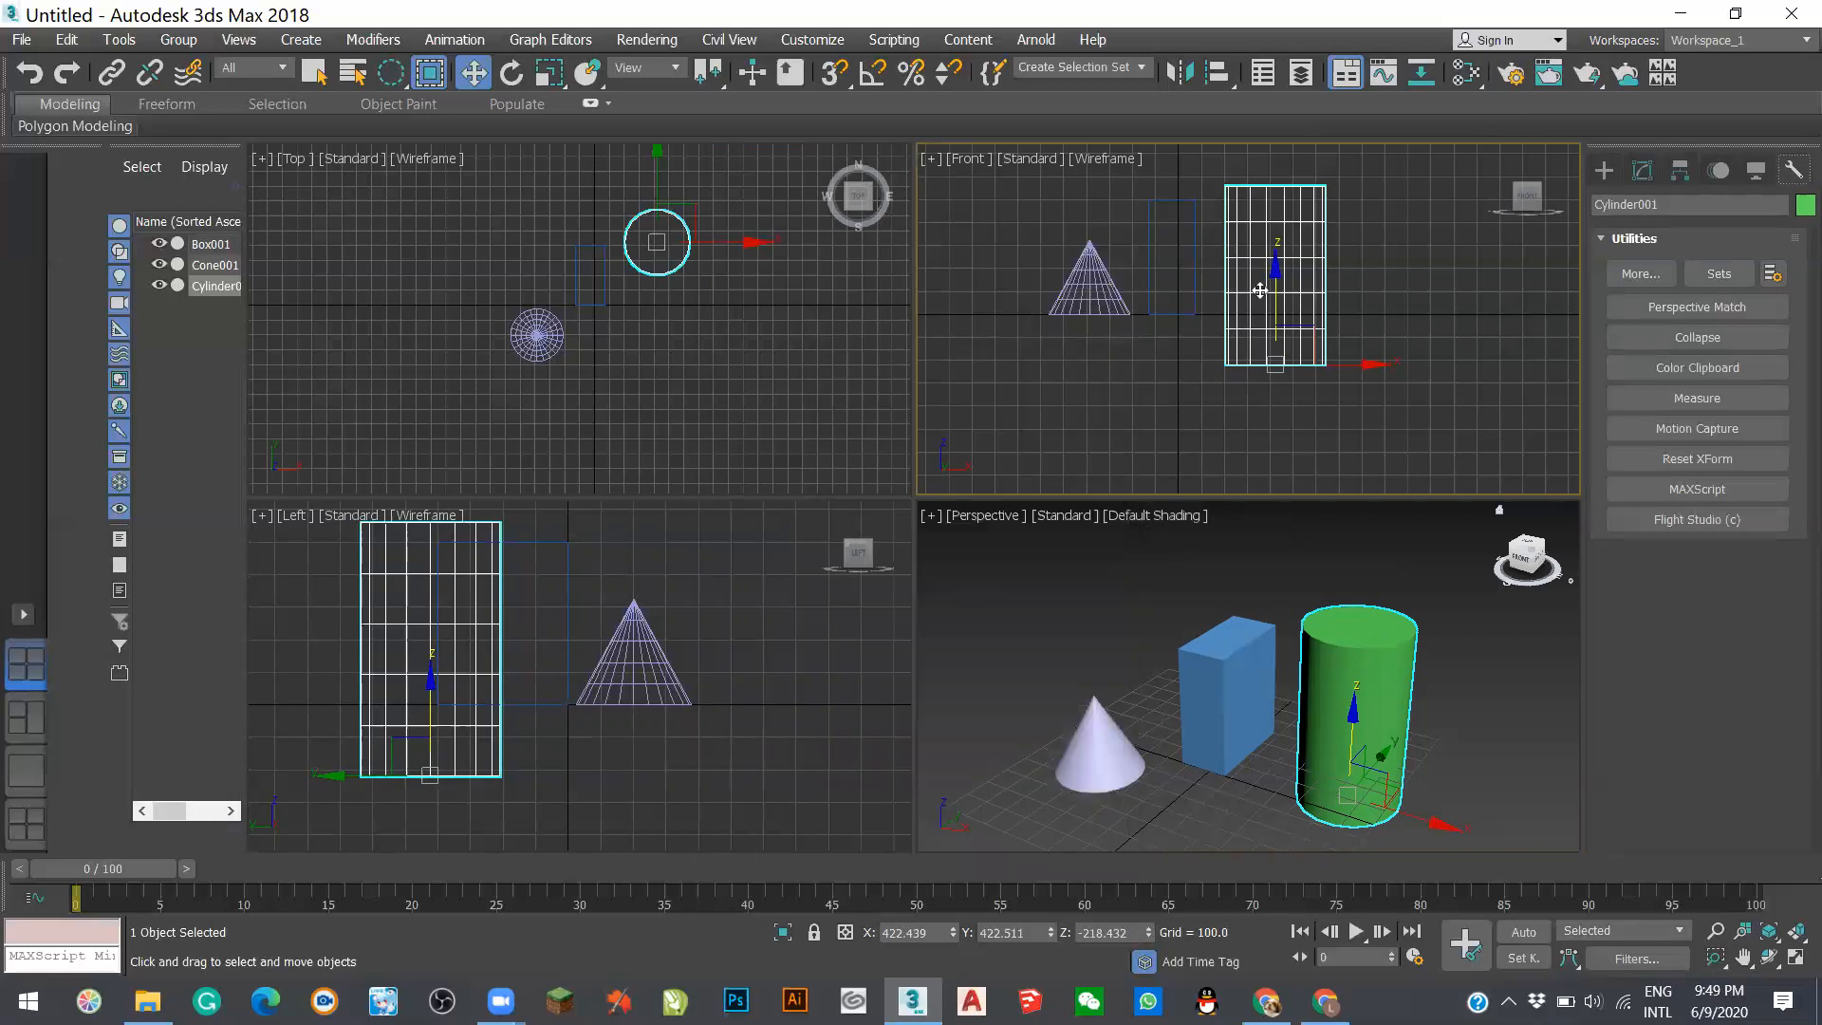
click(1103, 261)
click(1426, 260)
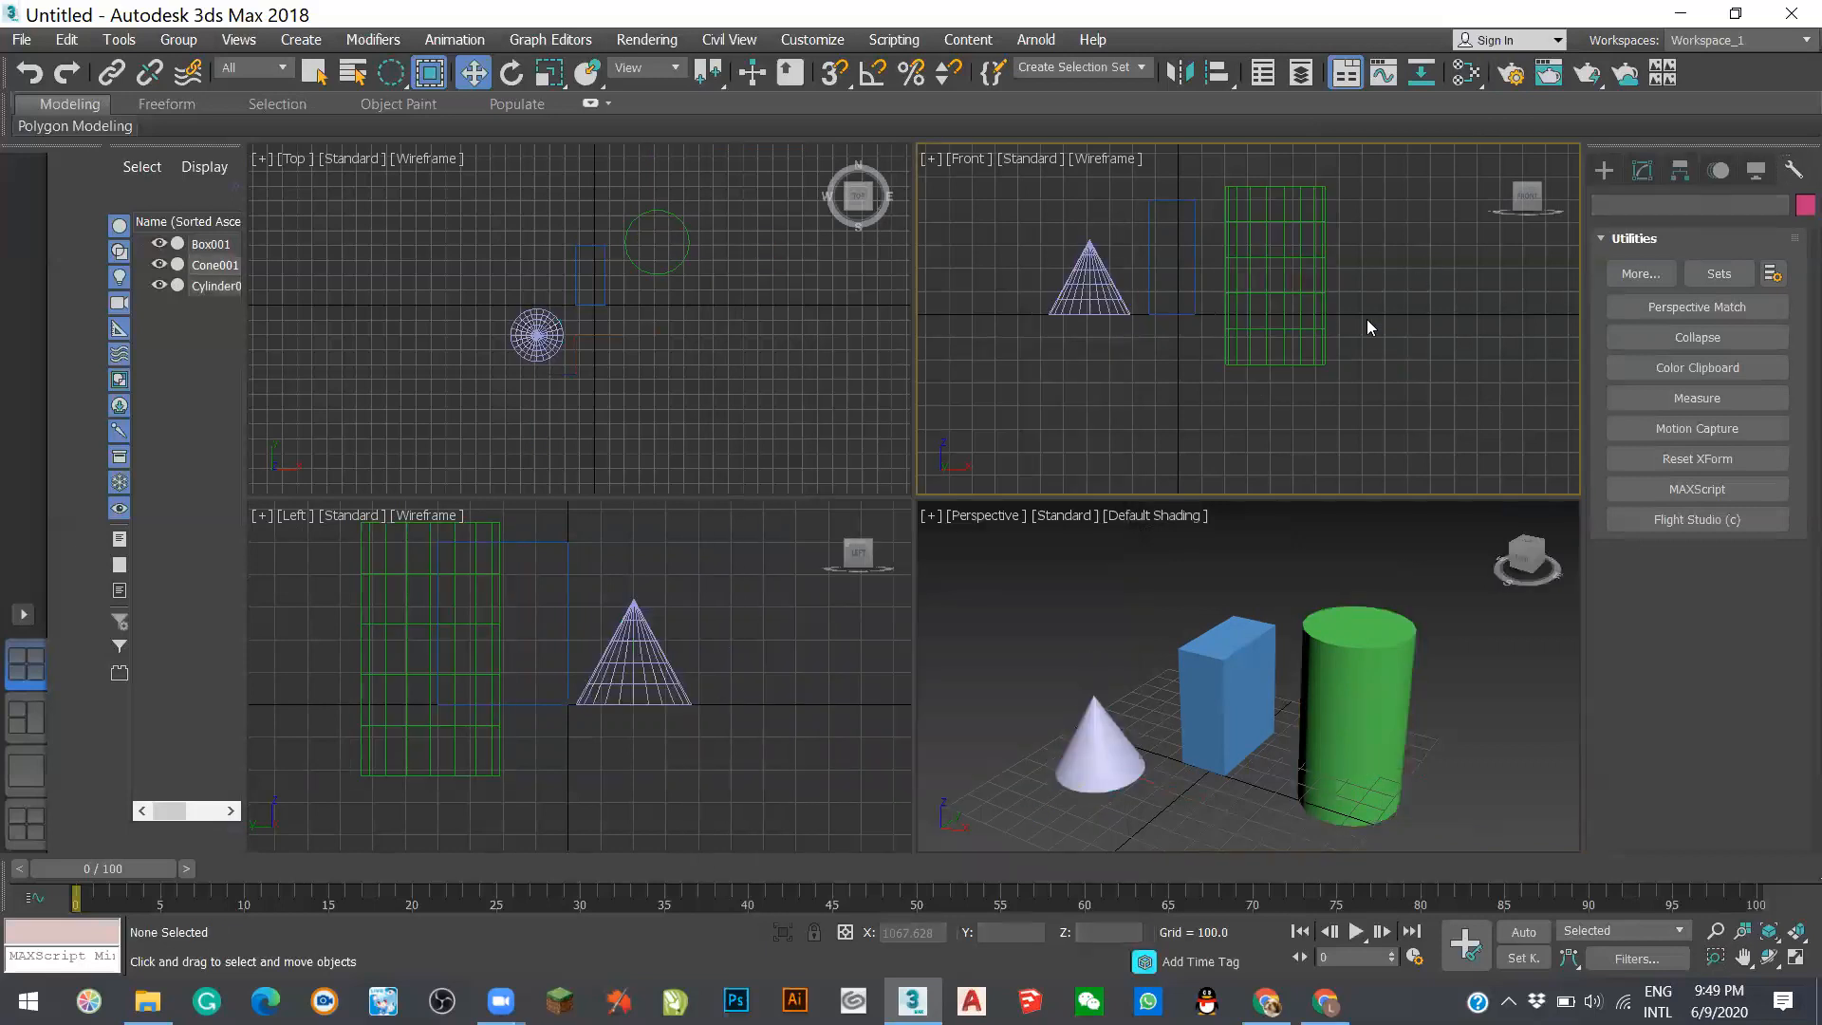
- Bring the cylinder back to ground level by setting its Z position to 0
click(1291, 362)
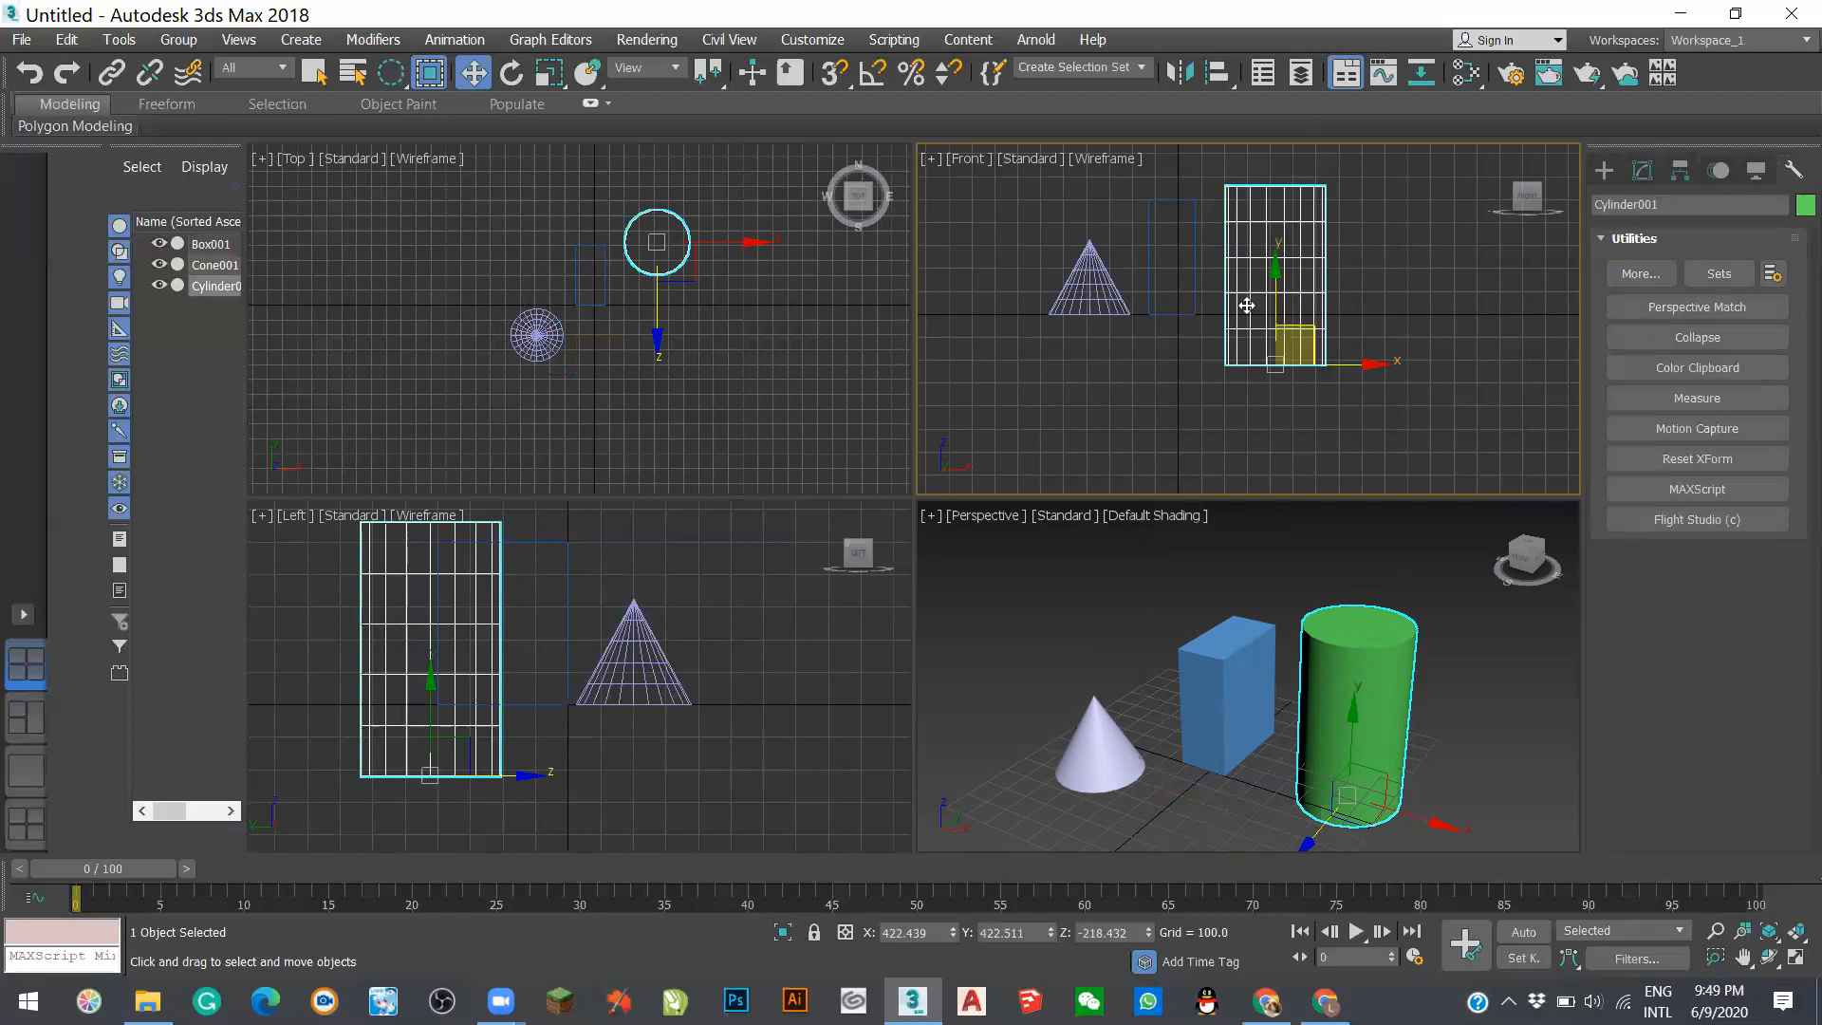
click(1293, 344)
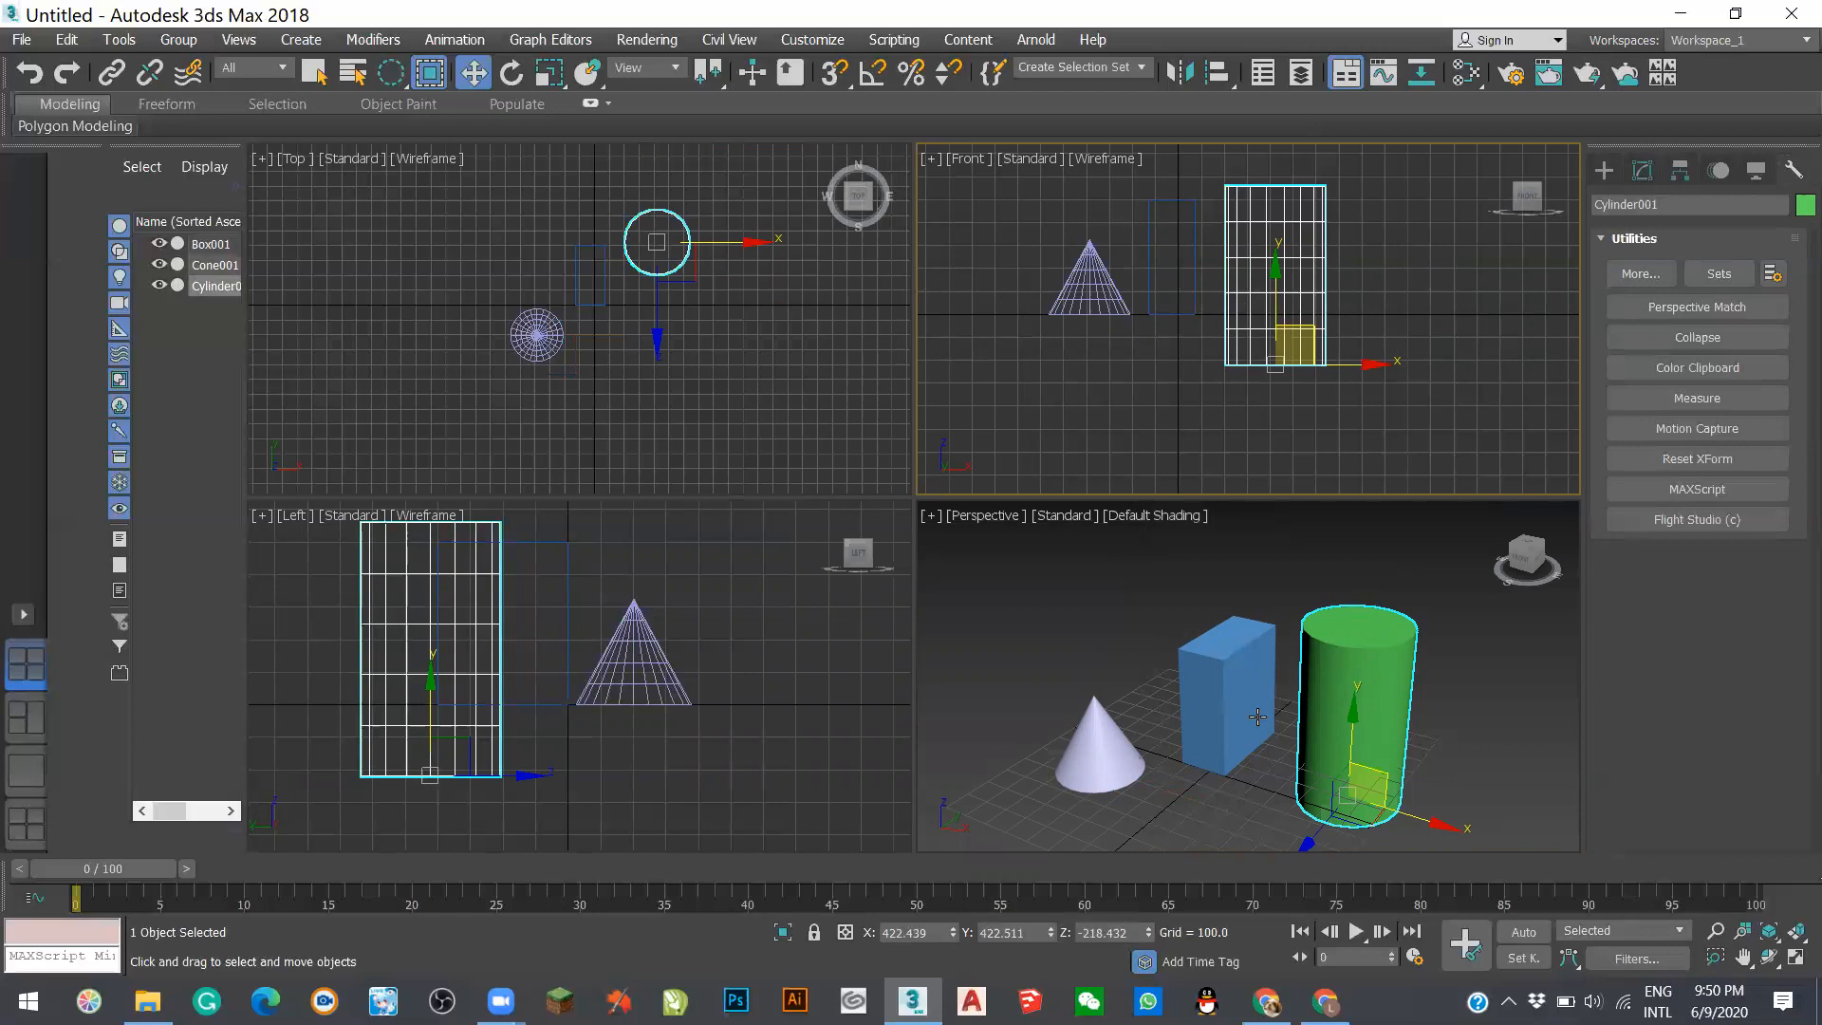
click(1101, 932)
text(0)
key(Return)
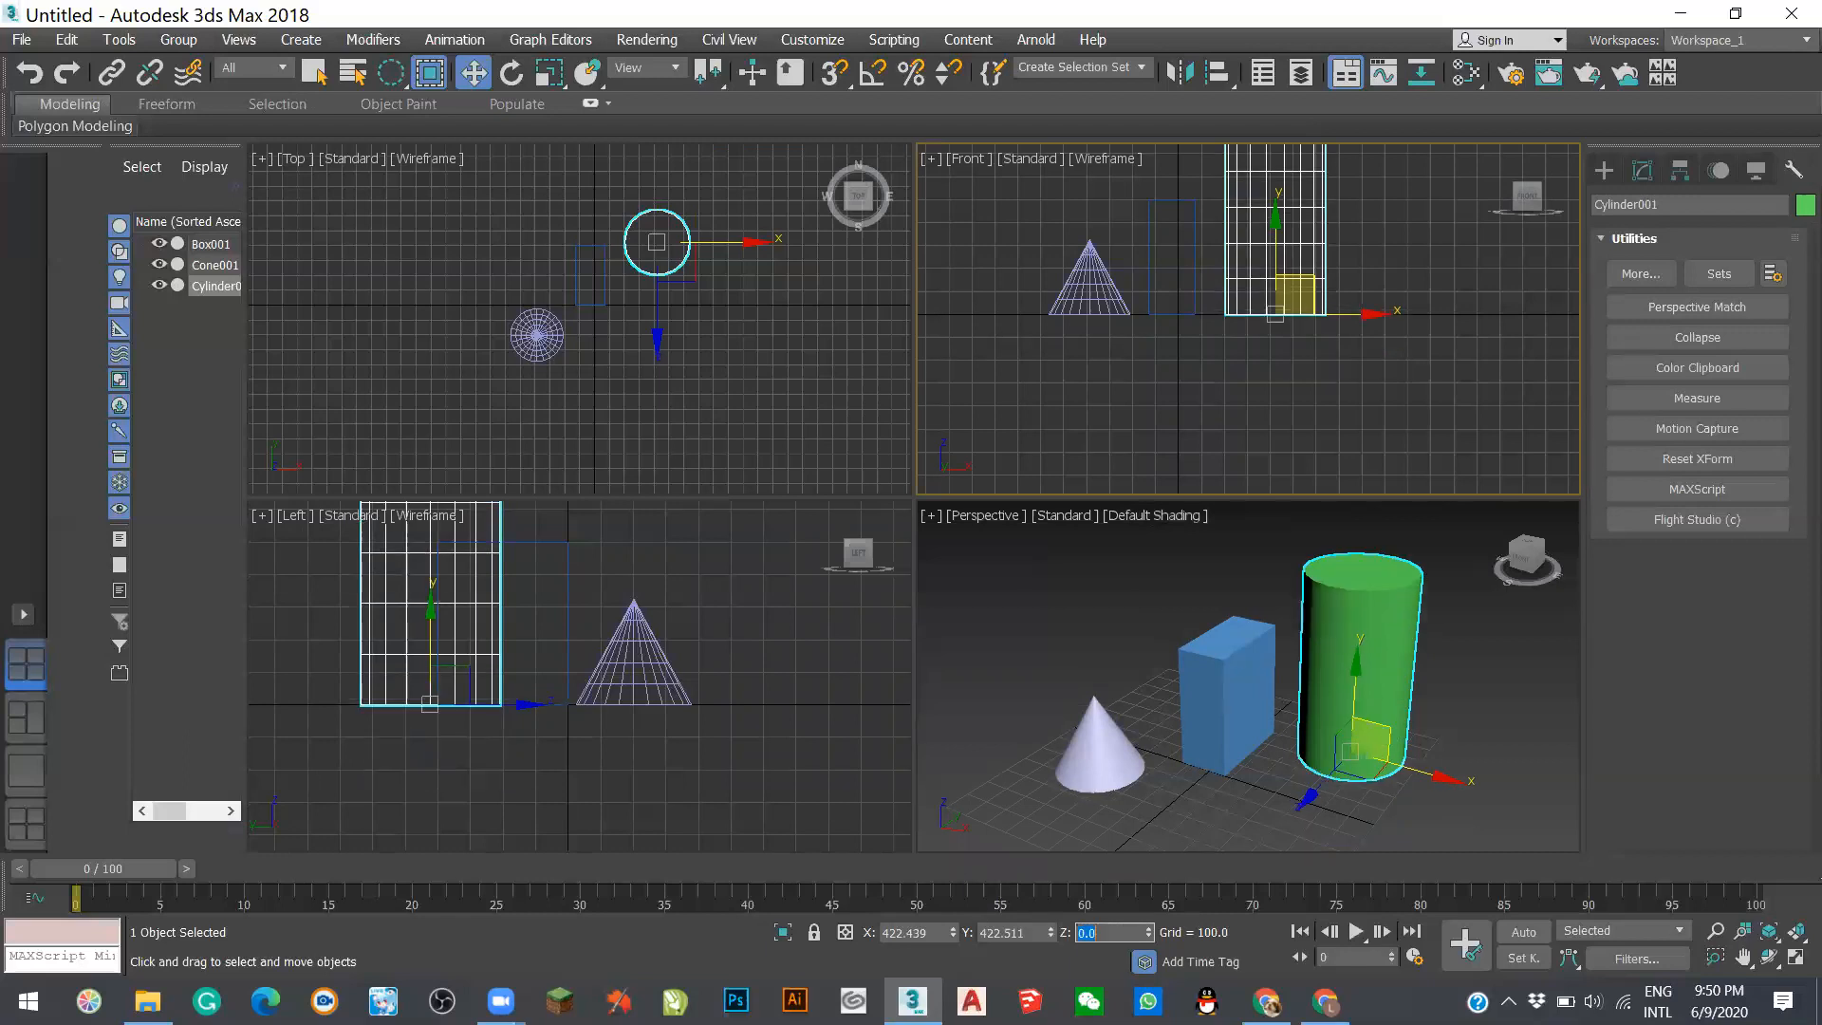
- Turn on 3D snapping, move the cylinder to X 0 in the front view, and set its Z position to 0
click(1030, 931)
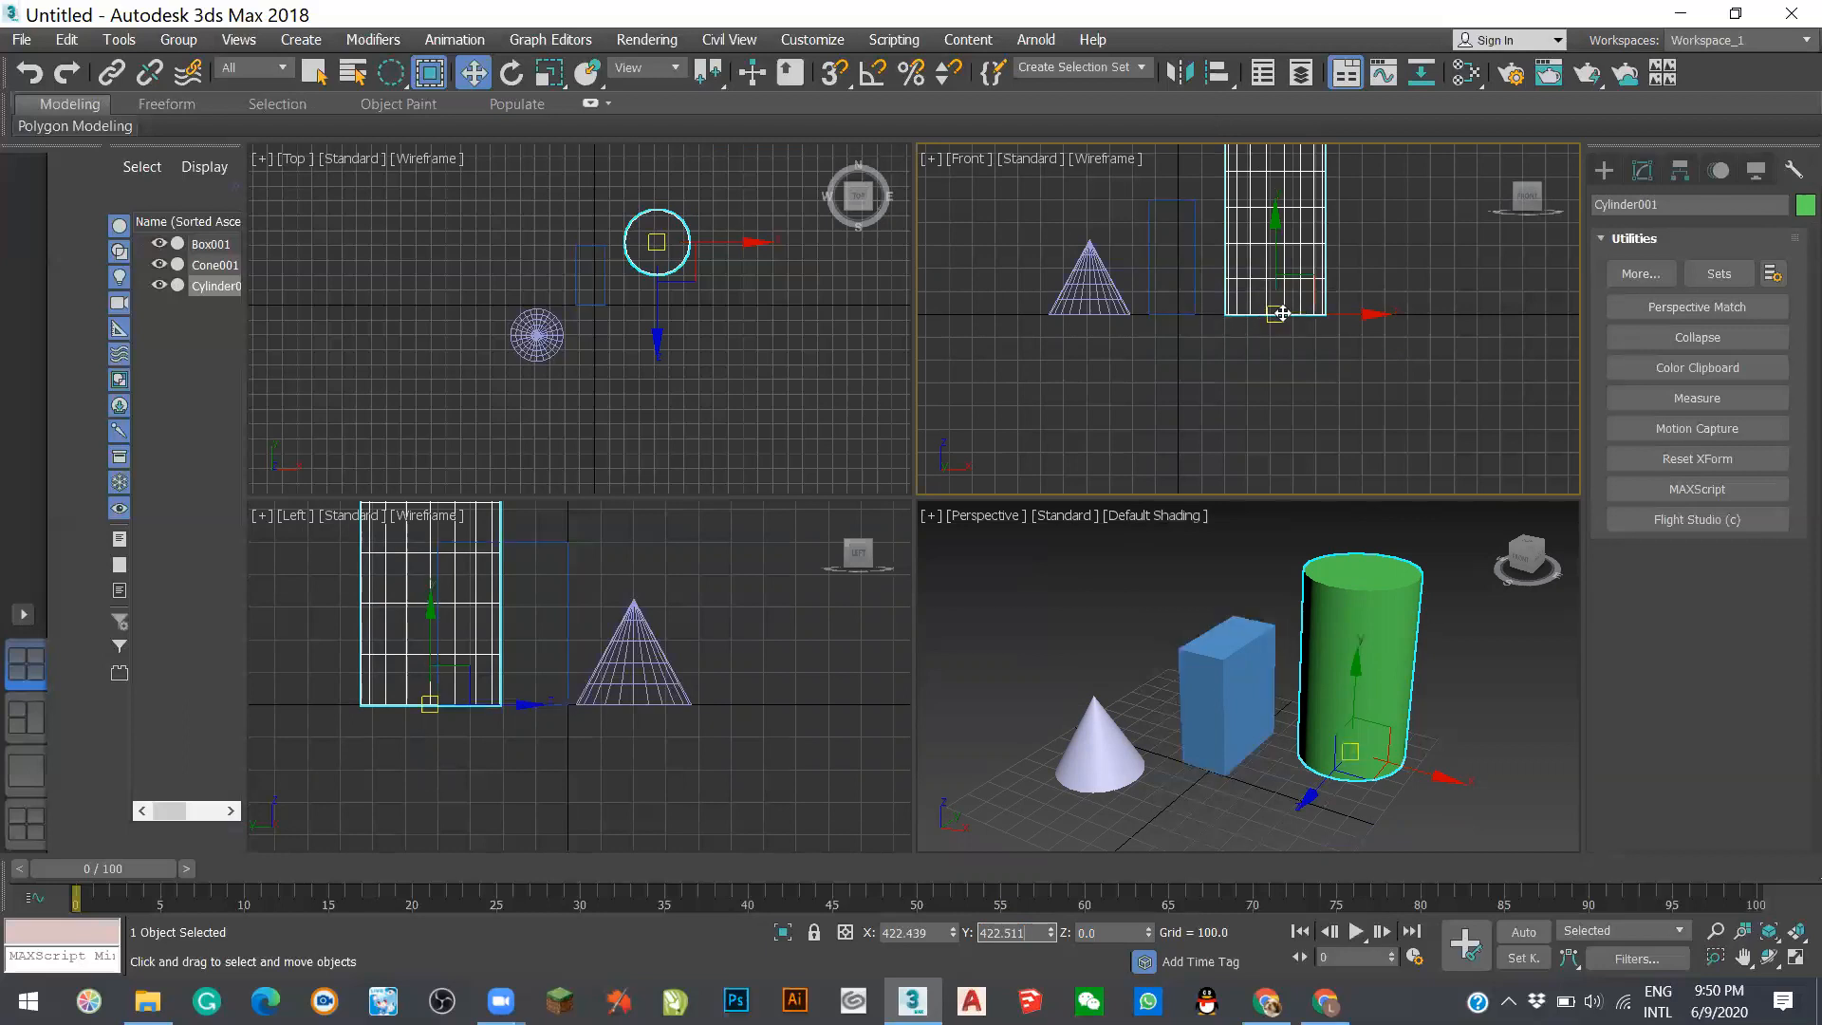
key(s)
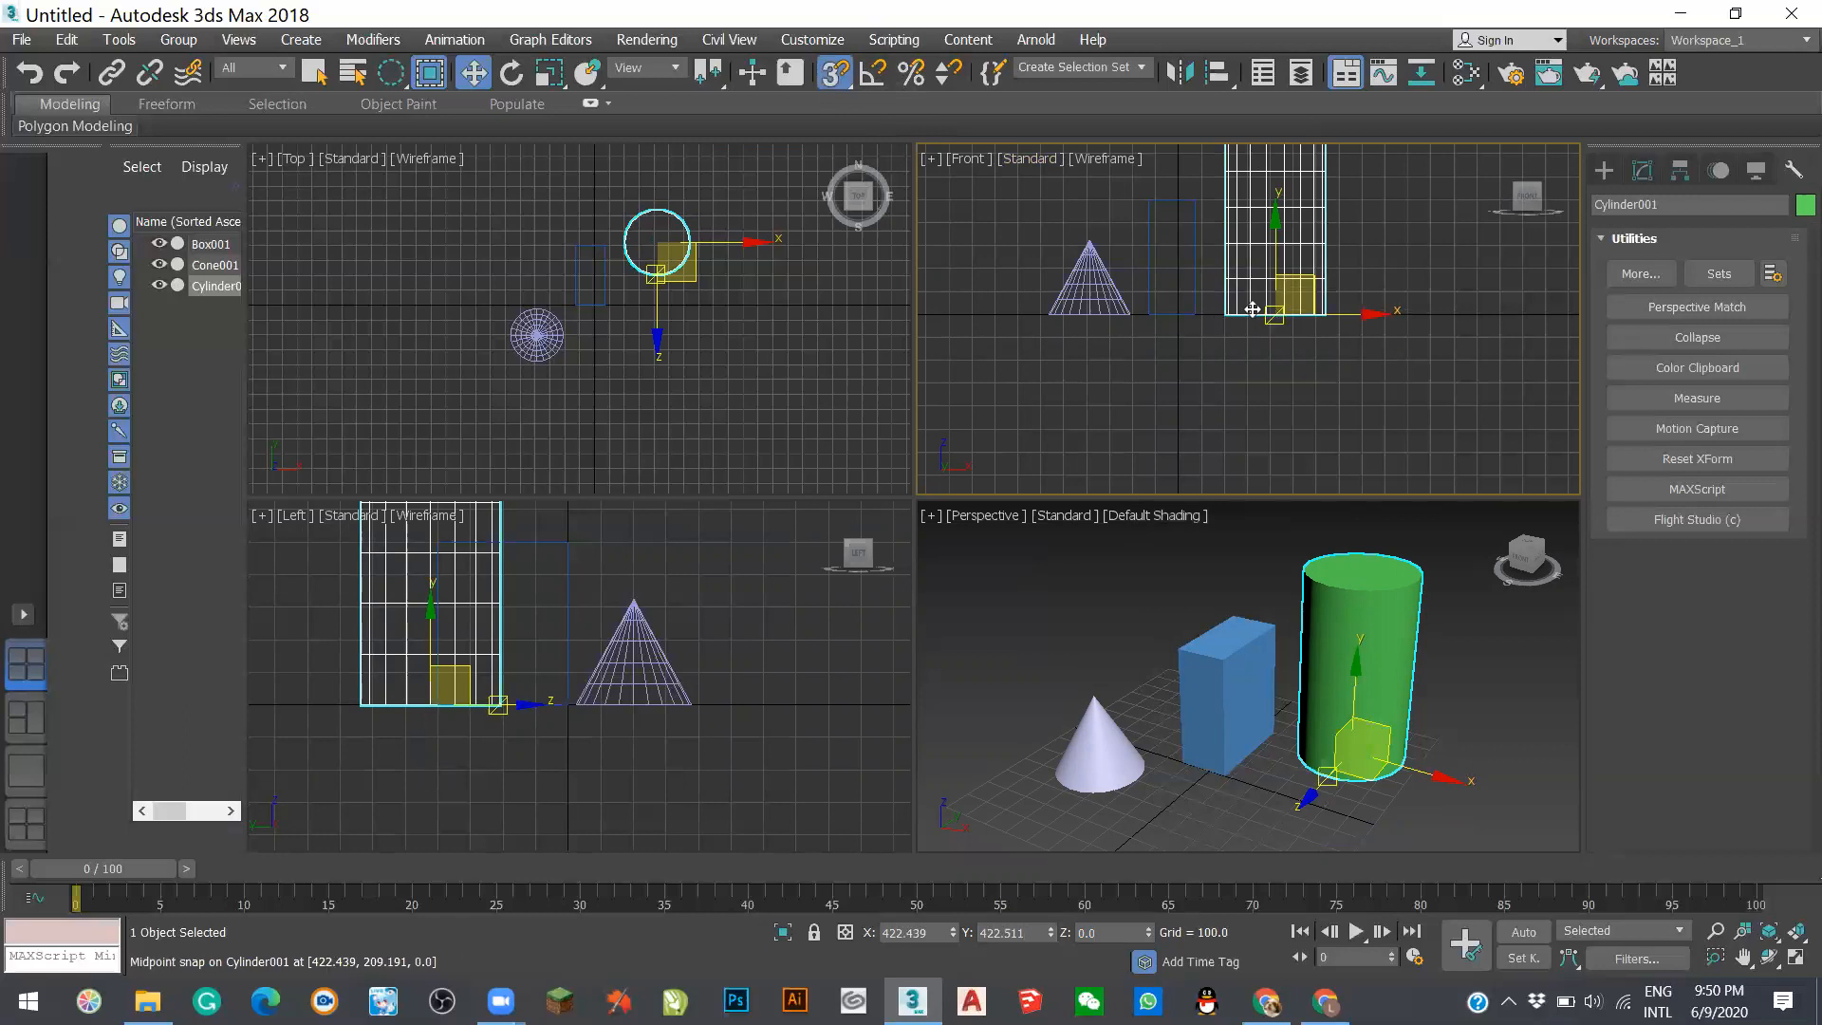
drag(1277, 316, 1180, 378)
double_click(1129, 938)
text(0)
key(Return)
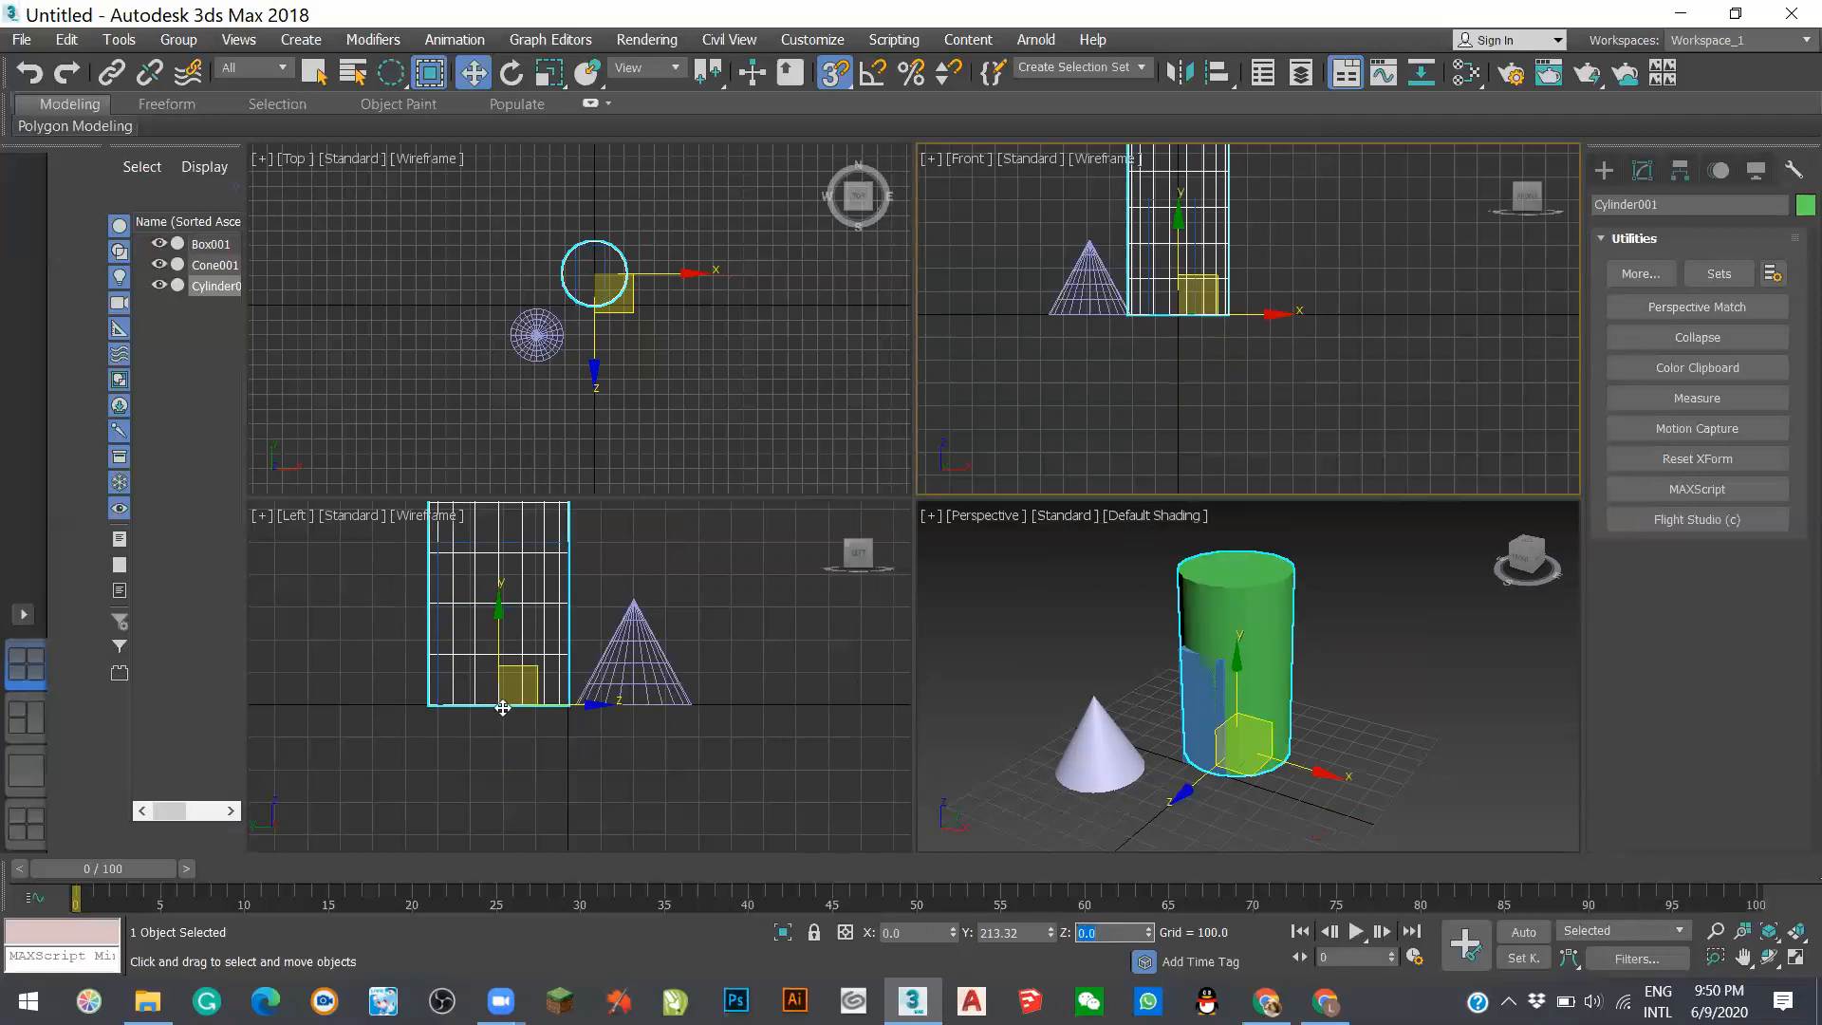
- Move the cylinder with snapping in the left view to about X 217 and Y 600
click(520, 681)
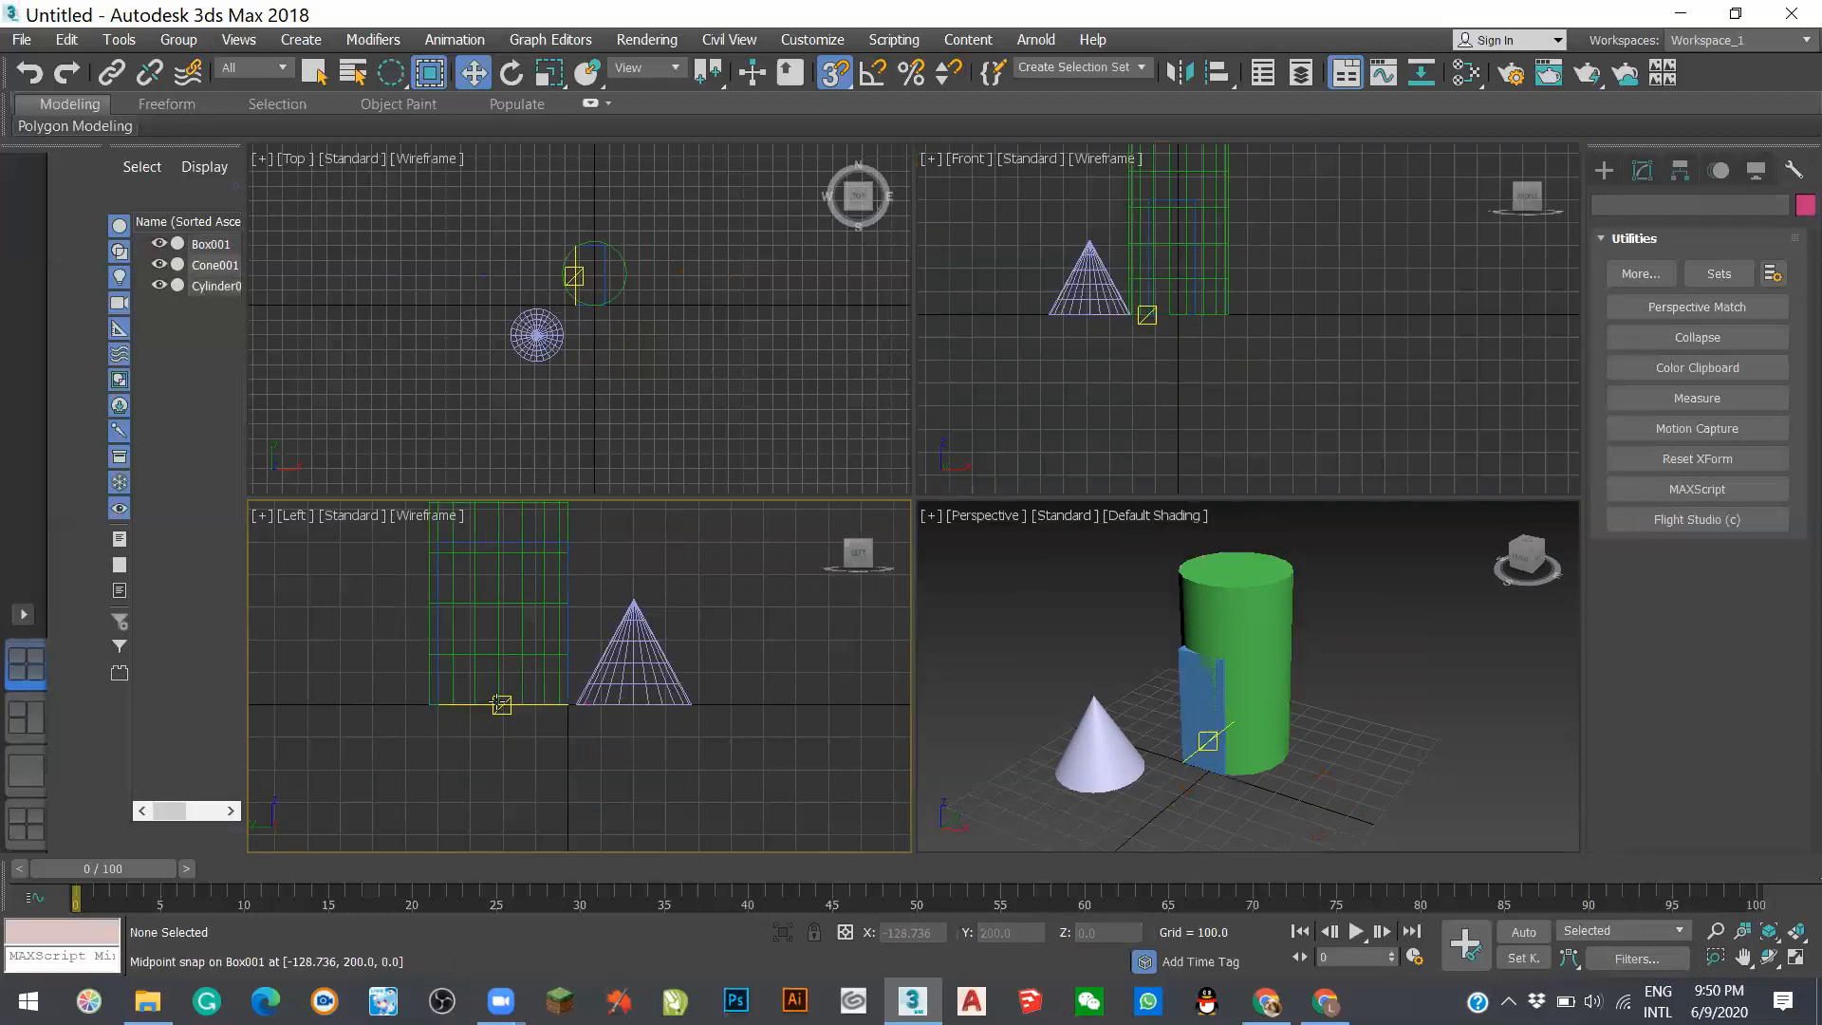
drag(501, 704, 429, 708)
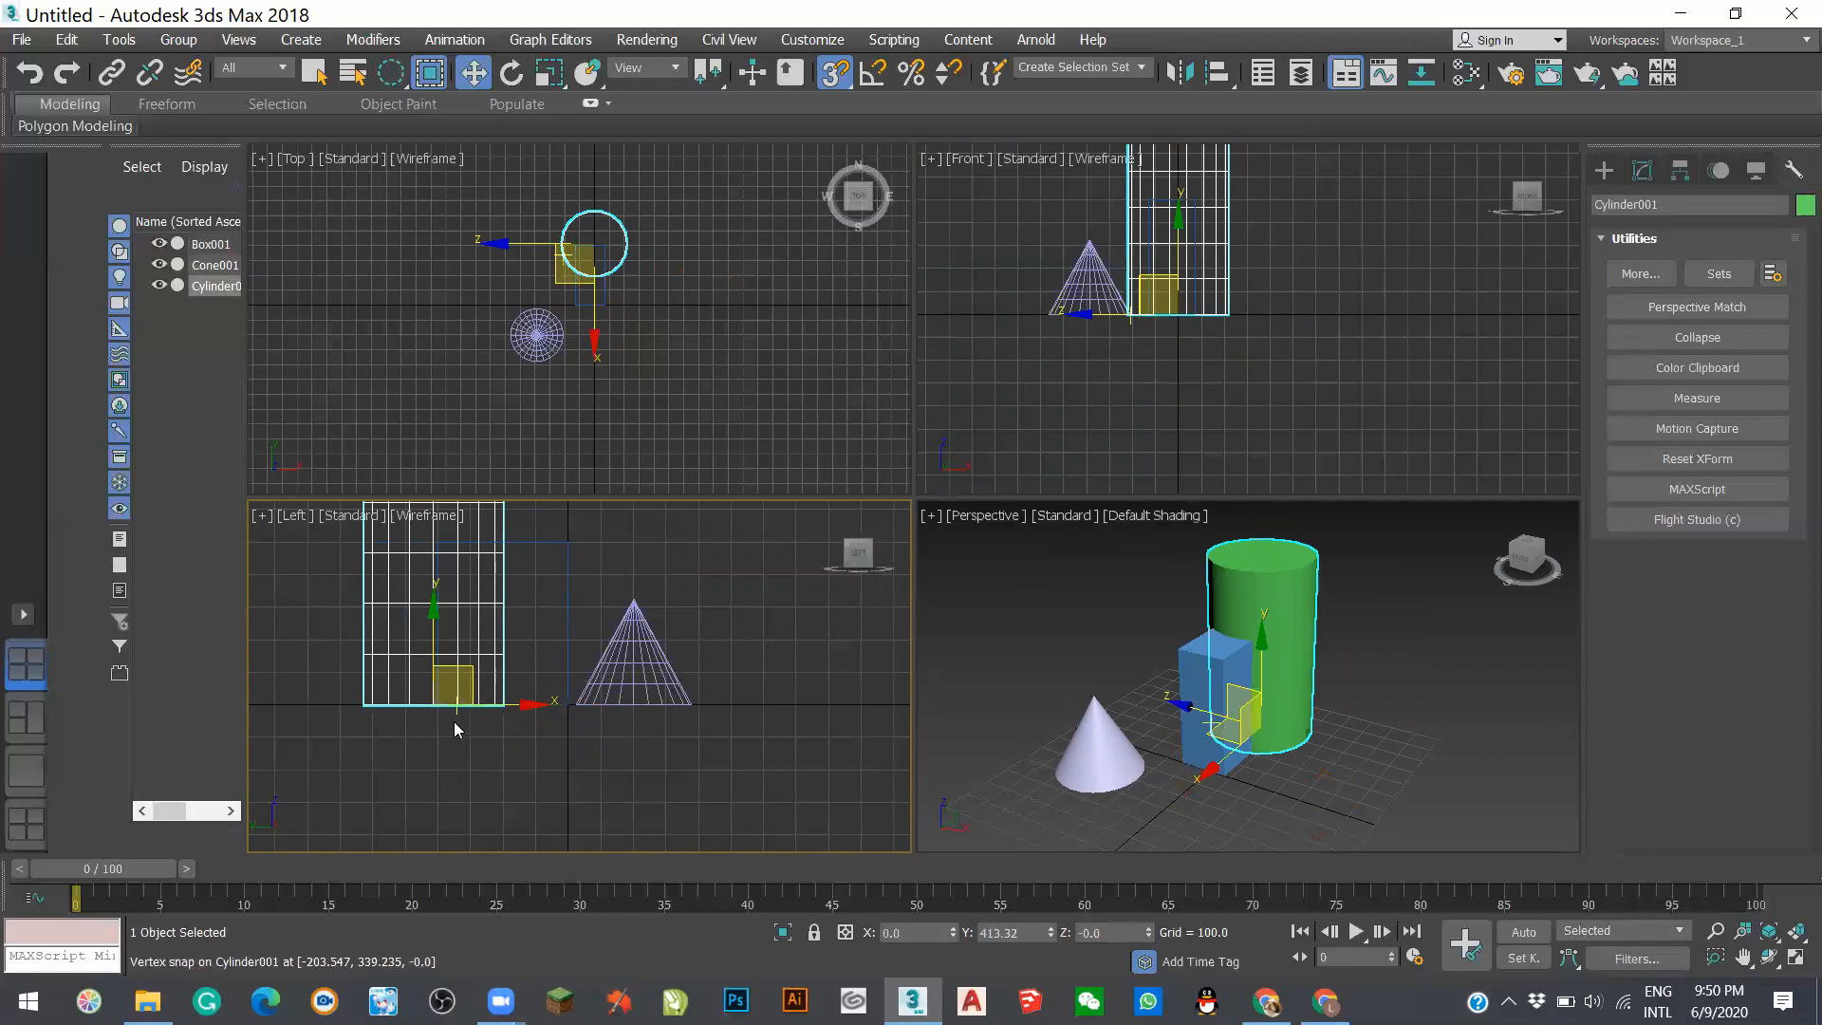
drag(436, 704, 379, 699)
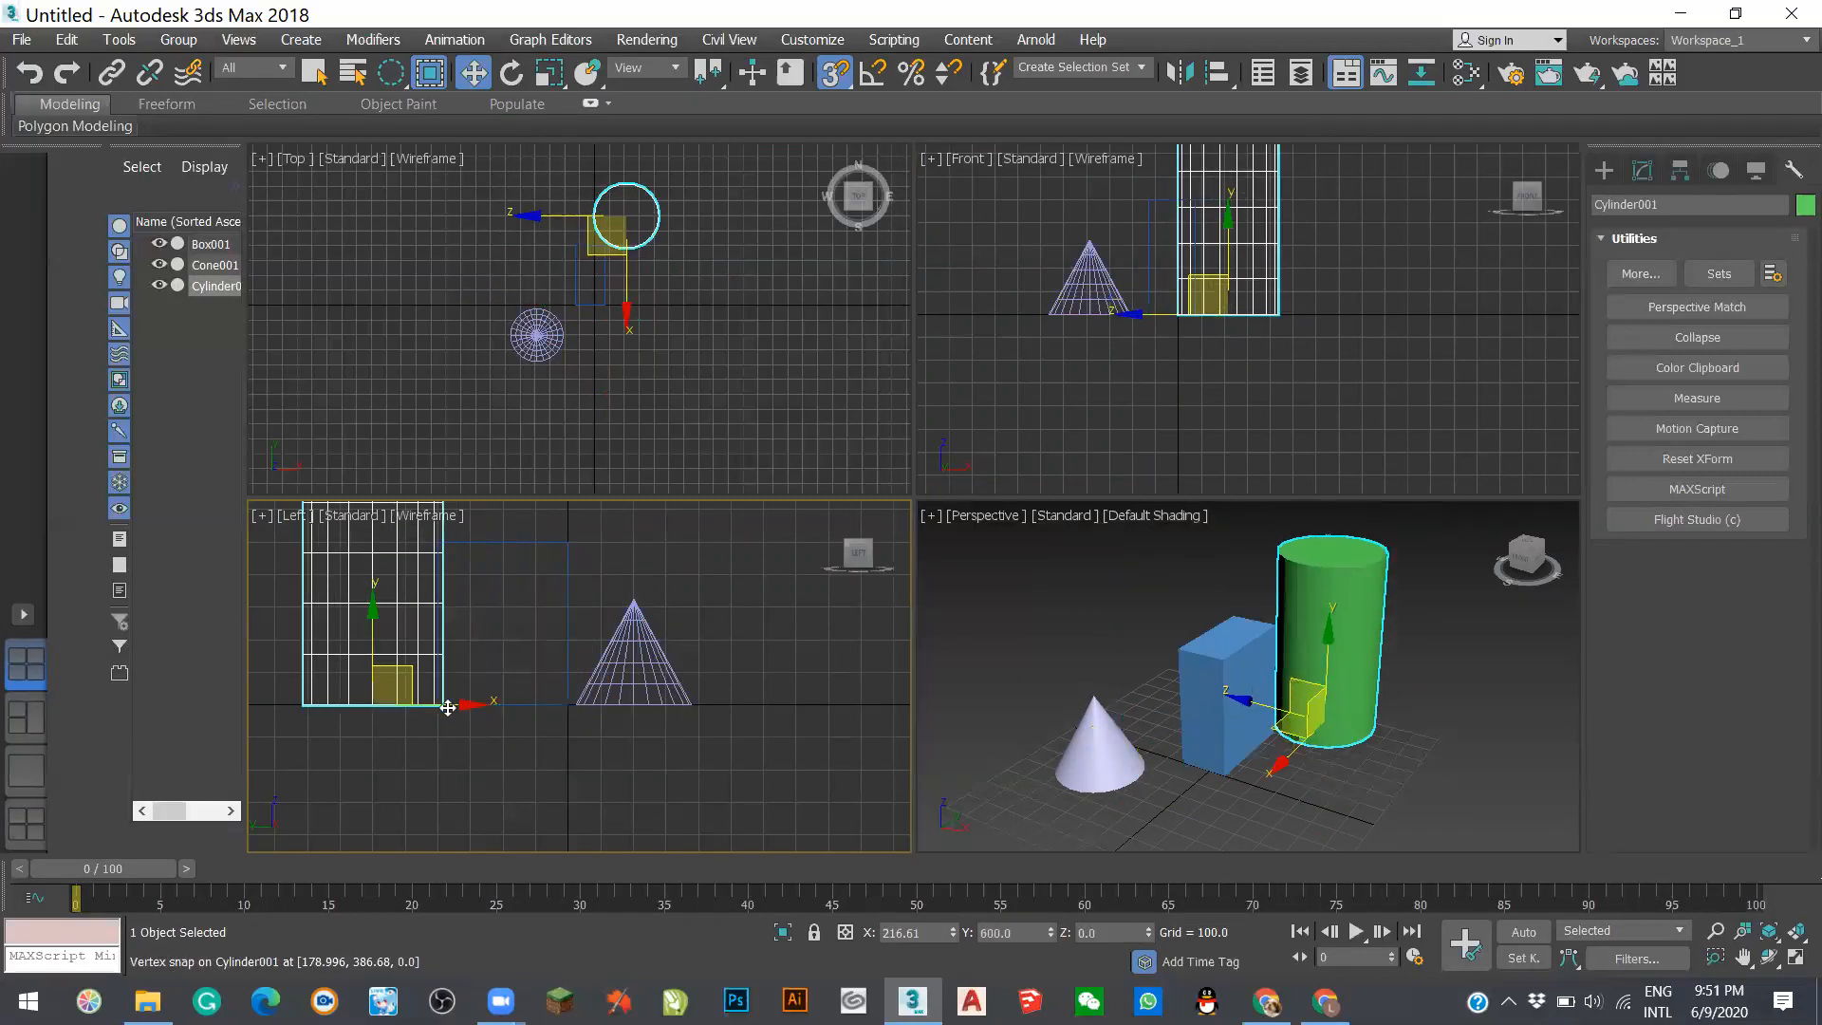
- Move the box with snapping in the left view to X 100 and Y 100
scroll(448, 710, down, 5)
scroll(450, 714, up, 5)
scroll(450, 718, up, 5)
click(419, 676)
drag(419, 676, 699, 732)
scroll(504, 667, down, 3)
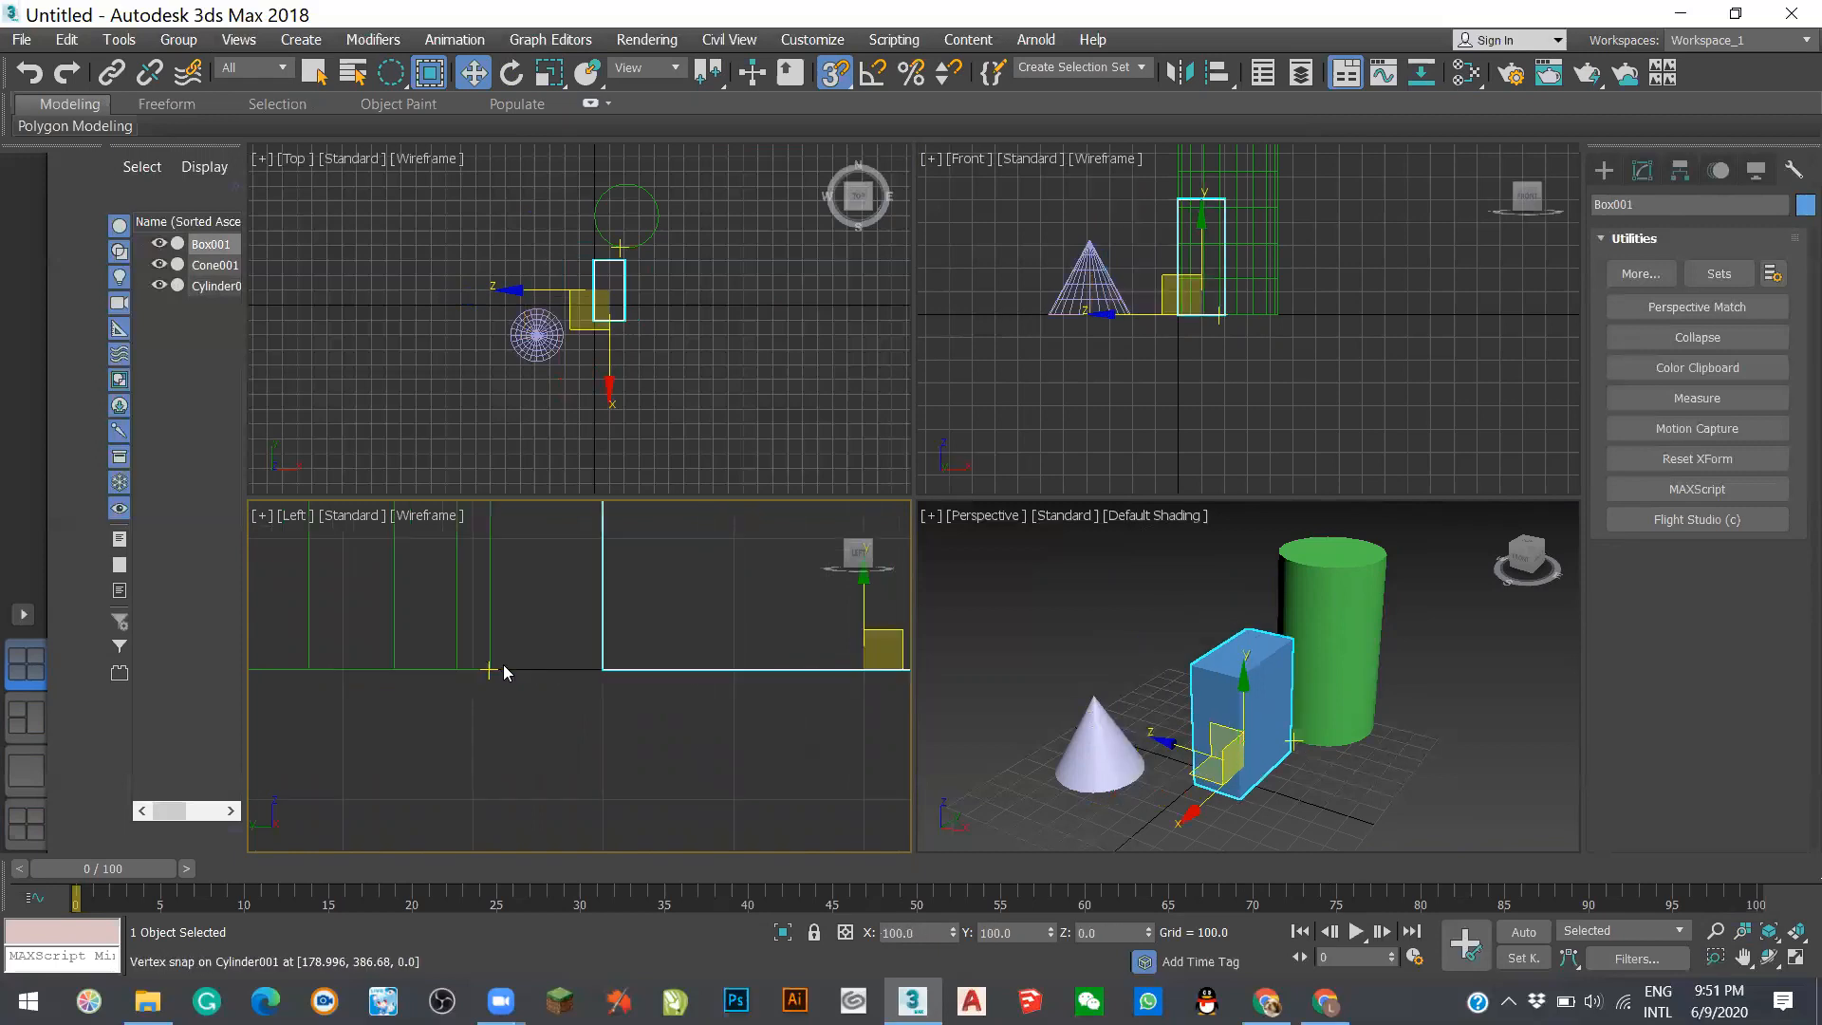
- Snap the cone's base edge against the near base corner of the box in the left view
scroll(503, 666, down, 3)
scroll(618, 675, up, 4)
click(773, 646)
drag(772, 644, 631, 652)
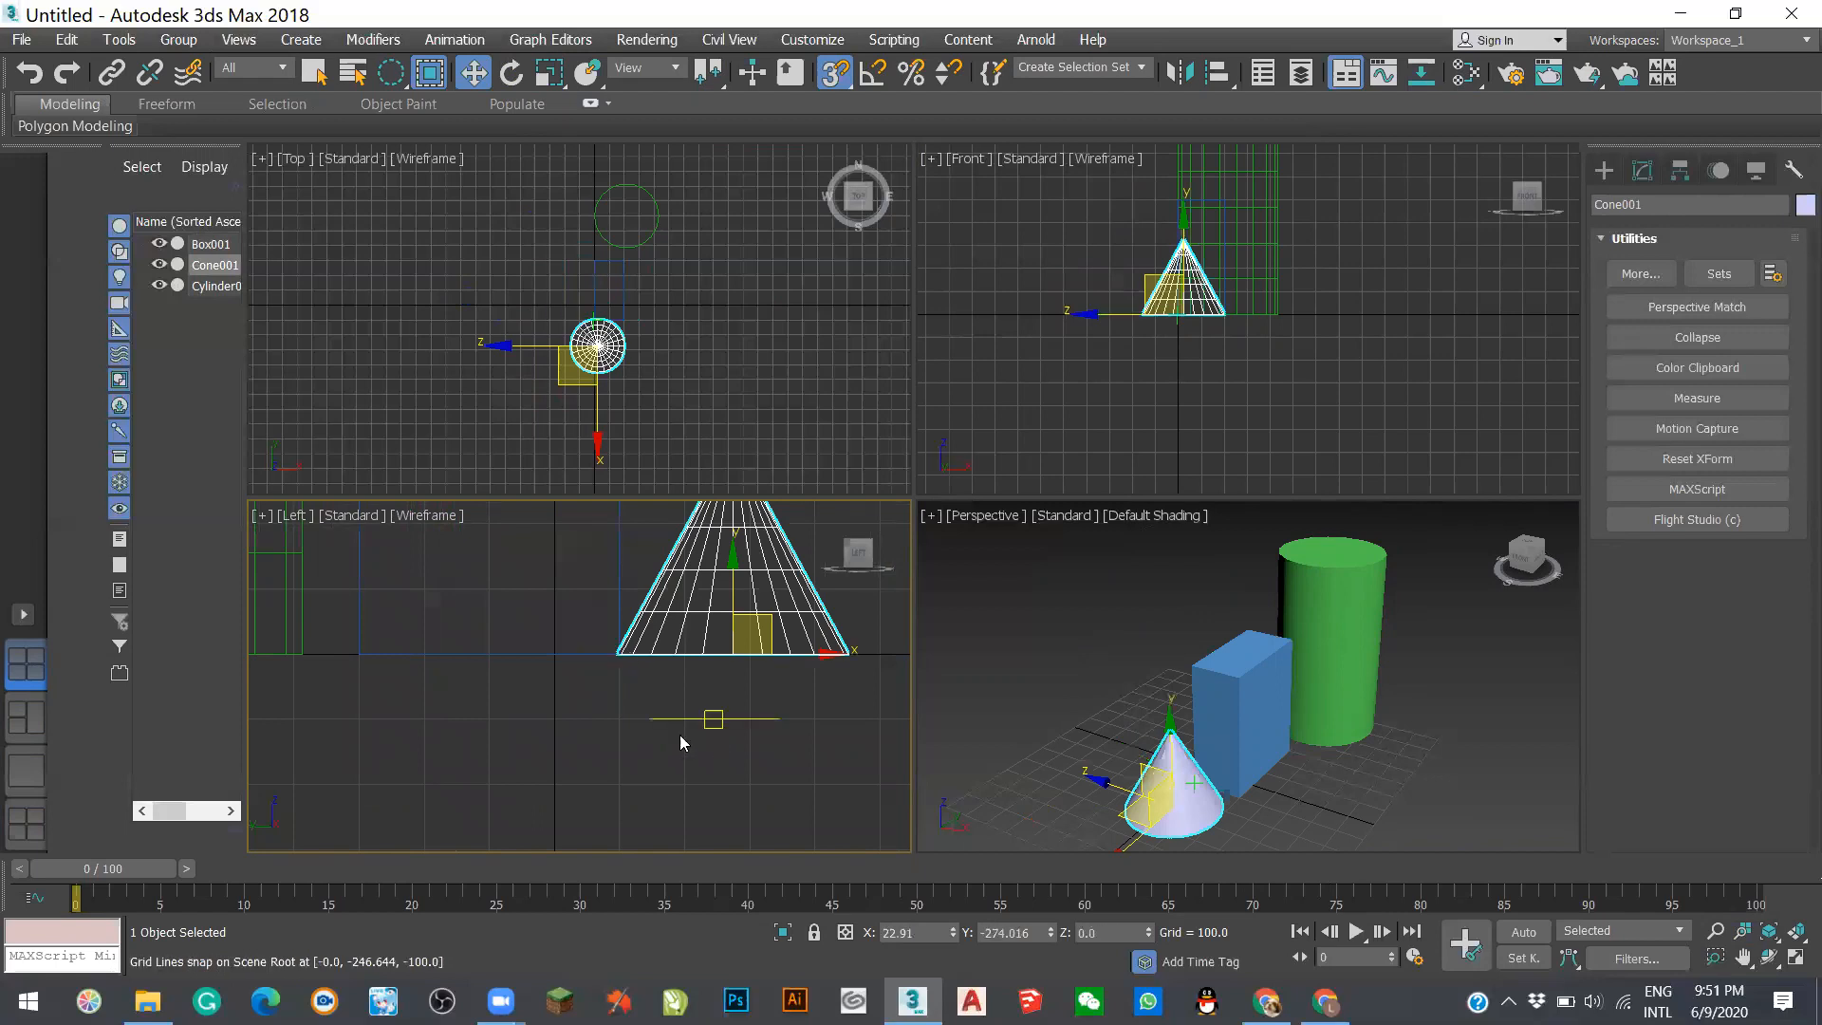
- Snap the cylinder's base against the box's far base corner at Y 300 in the left view, and clear the selection
scroll(684, 749, down, 5)
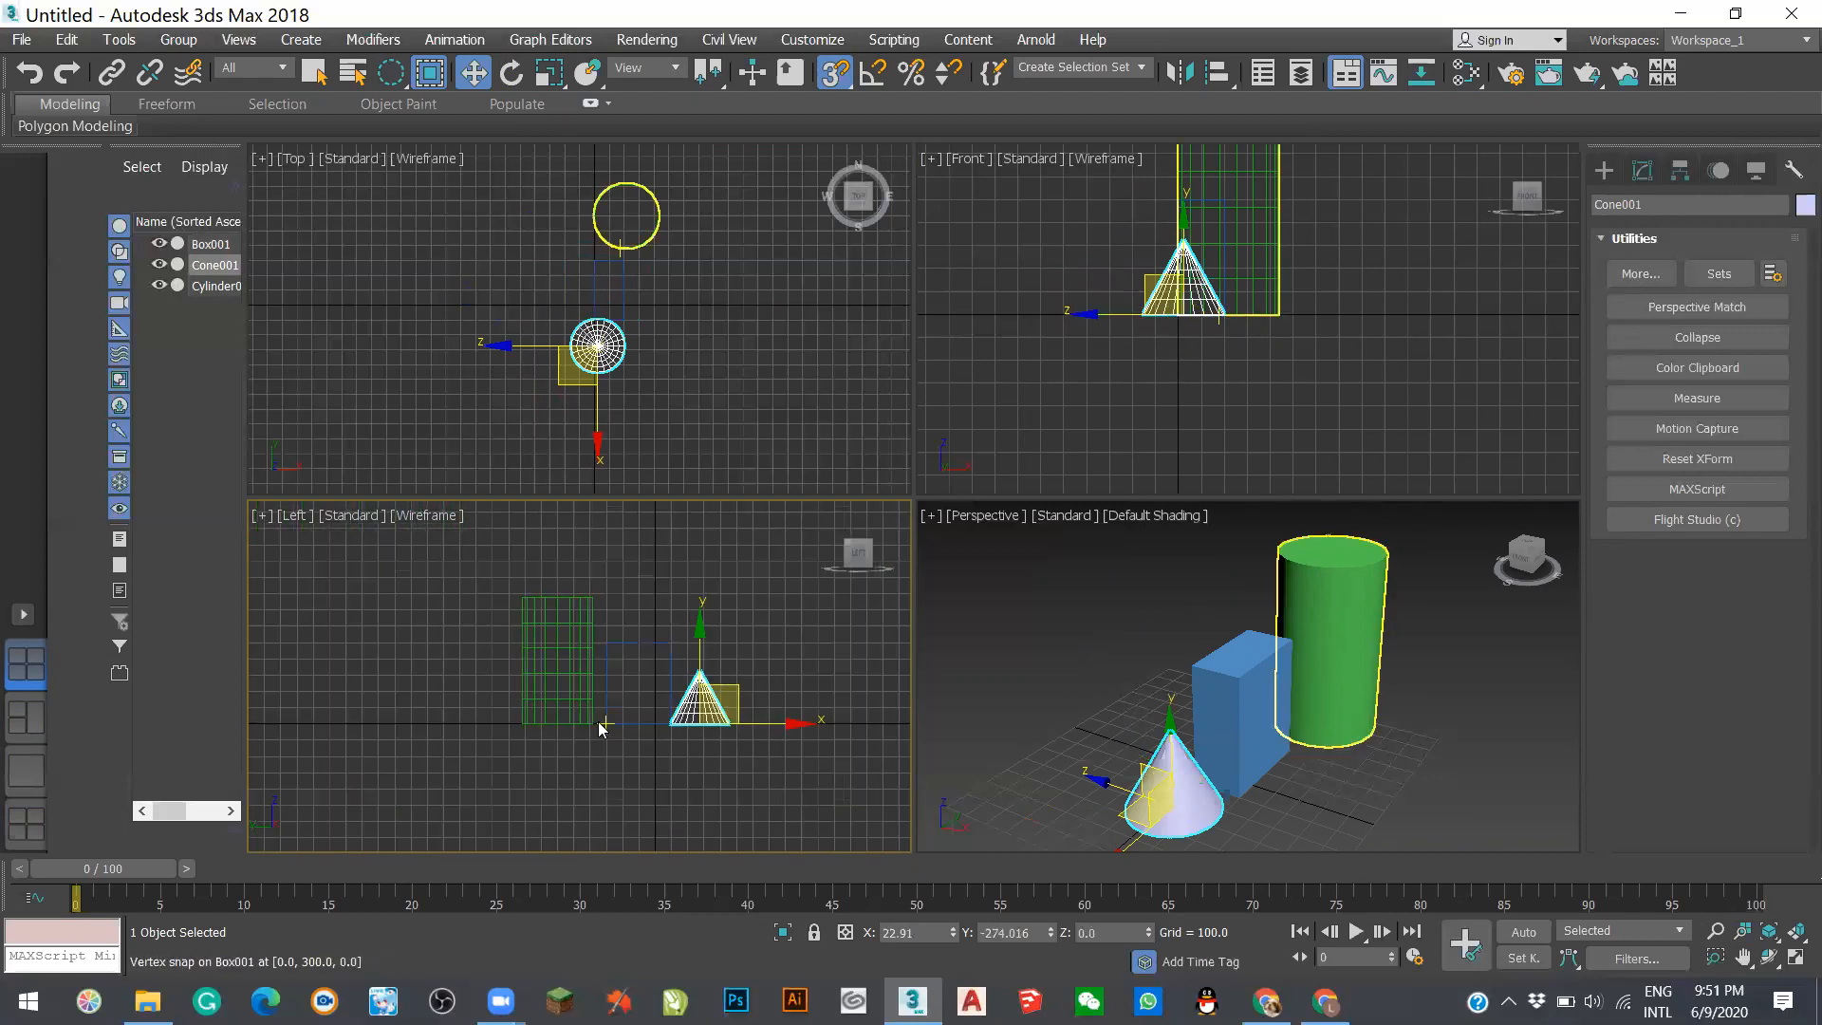
drag(600, 728, 615, 727)
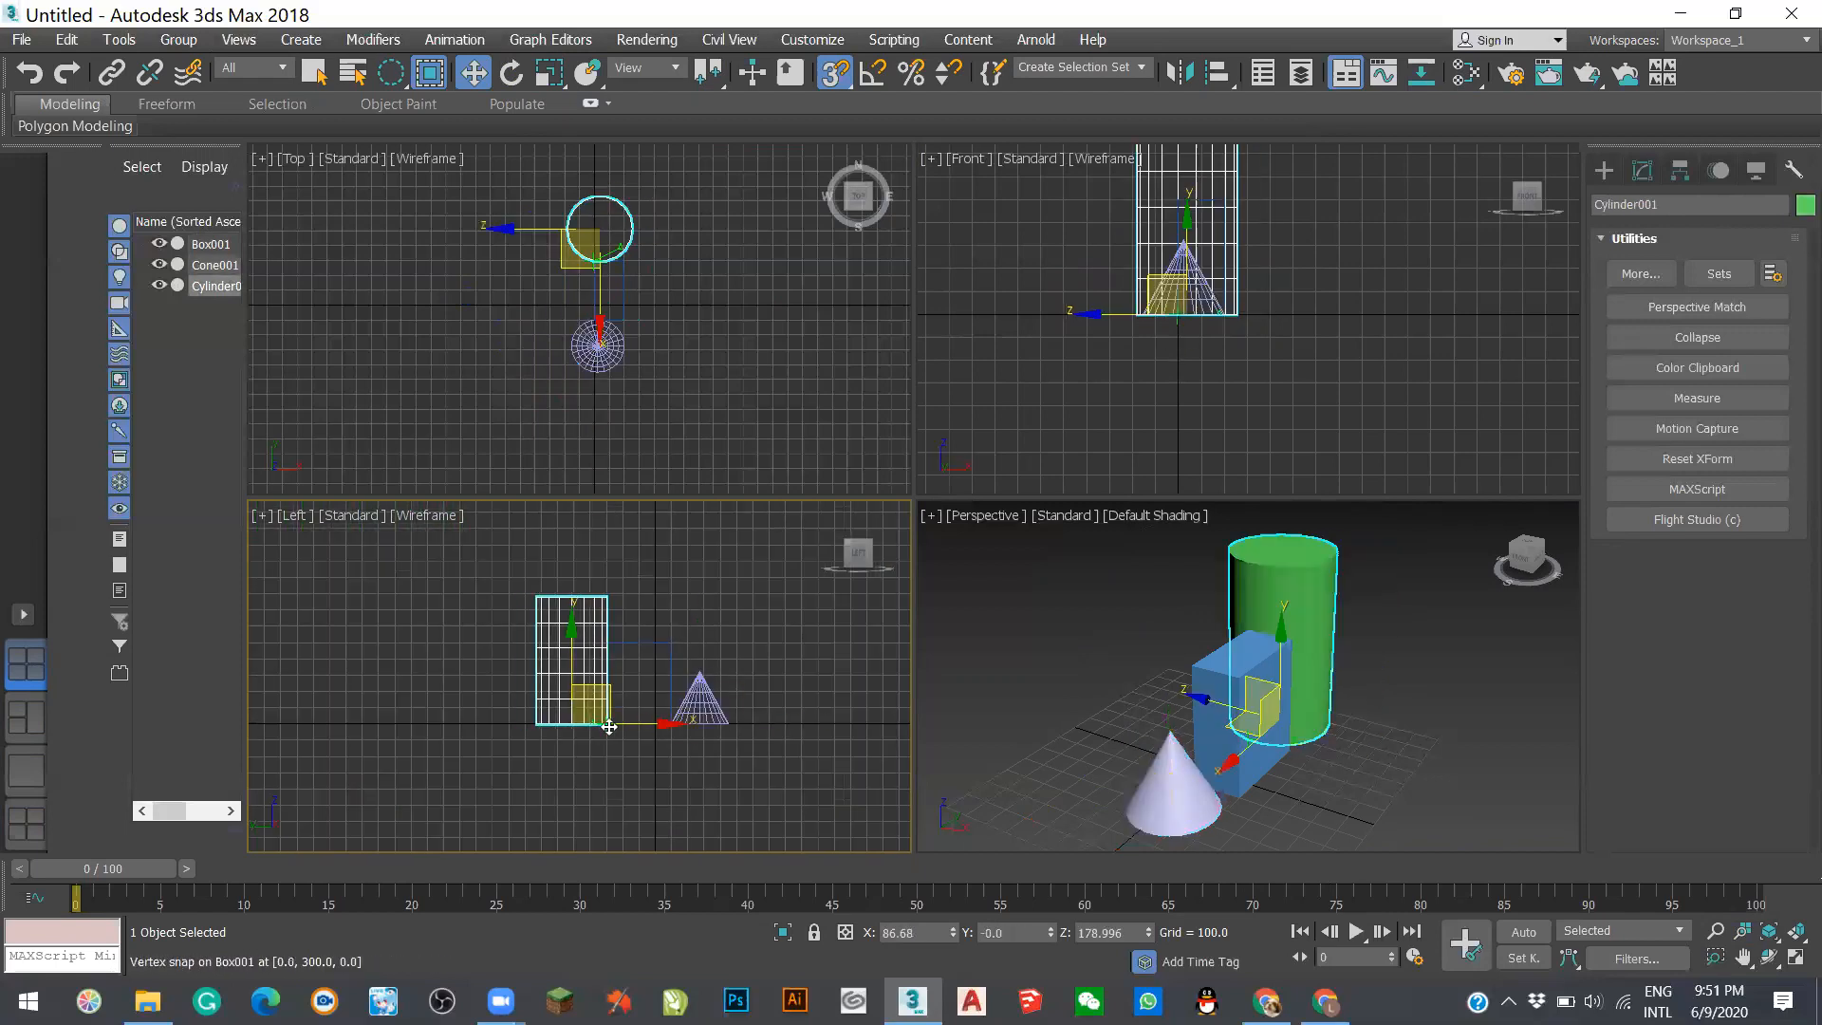
click(608, 789)
- Zoom in and out in the views to examine how the cylinder, box and cone touch each other
scroll(598, 252, up, 4)
scroll(607, 397, up, 5)
scroll(545, 280, down, 4)
scroll(1159, 254, up, 5)
scroll(1149, 263, down, 4)
scroll(1310, 740, down, 5)
scroll(1329, 742, up, 7)
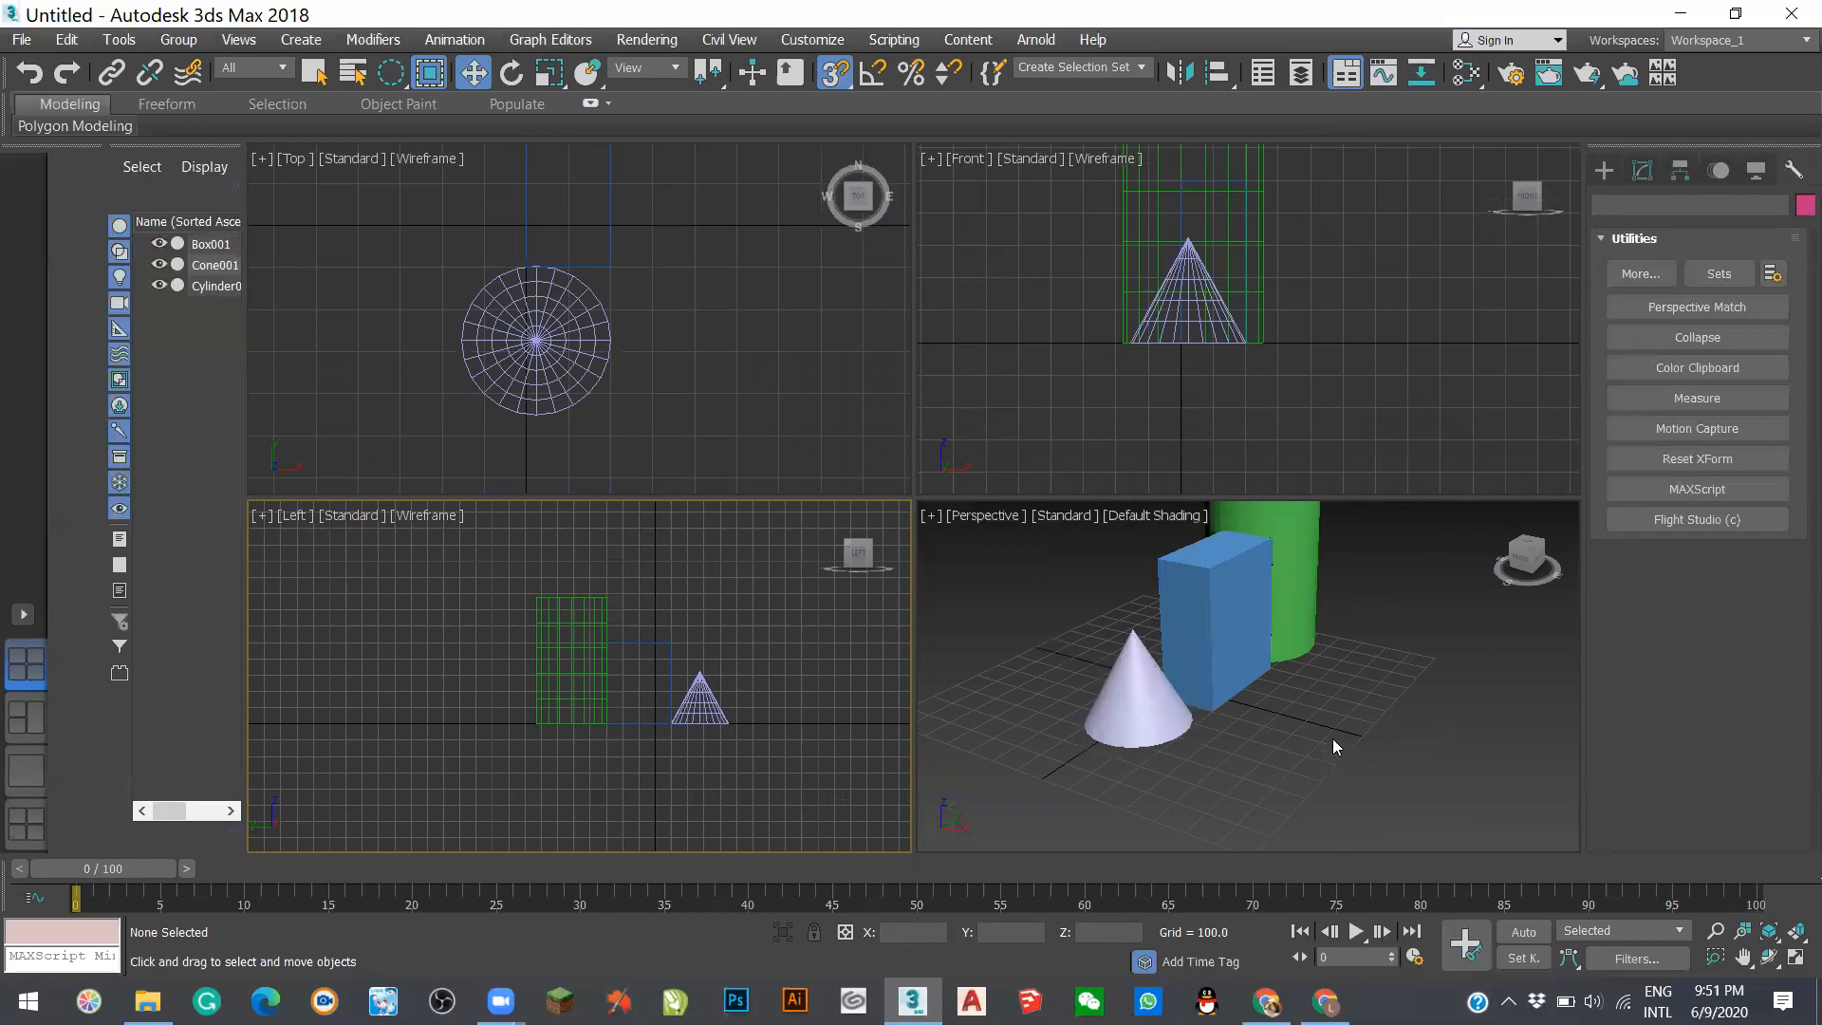
scroll(491, 725, down, 3)
scroll(598, 788, up, 4)
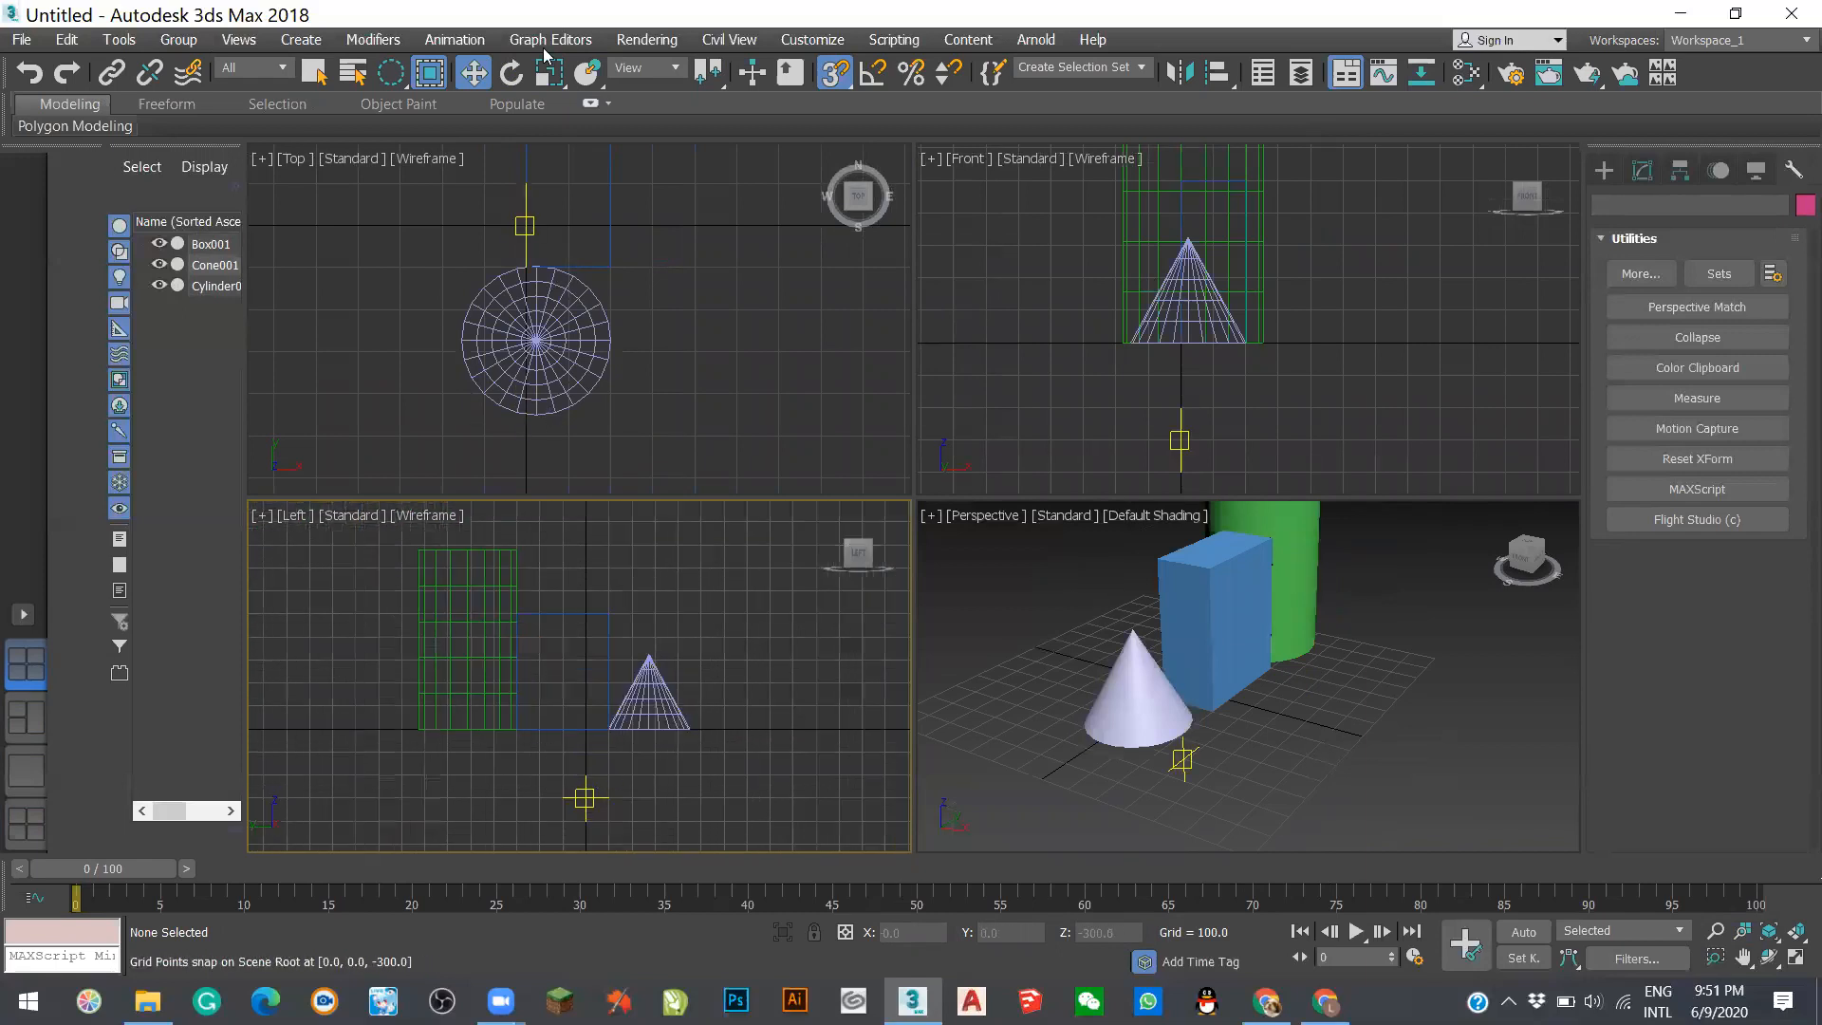
- Turn on the Center Face snap option in the grid and snap settings and close the settings
right_click(840, 76)
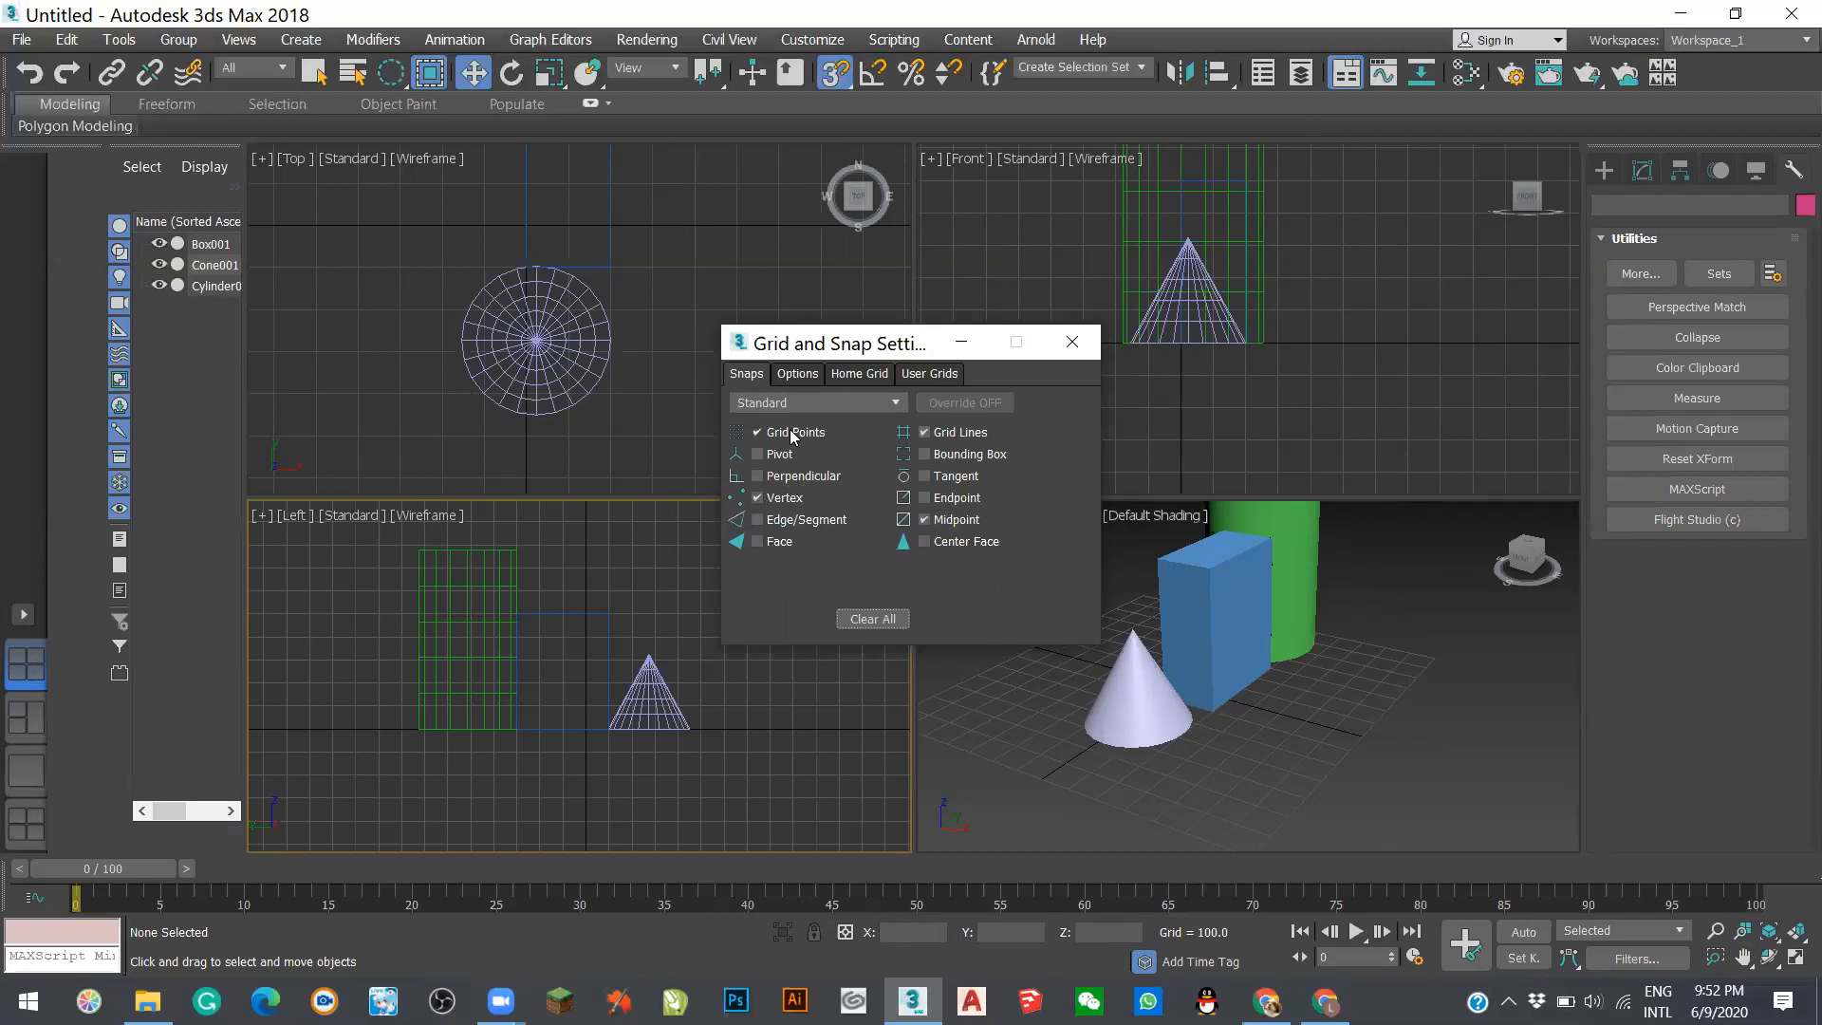
click(924, 541)
click(1073, 342)
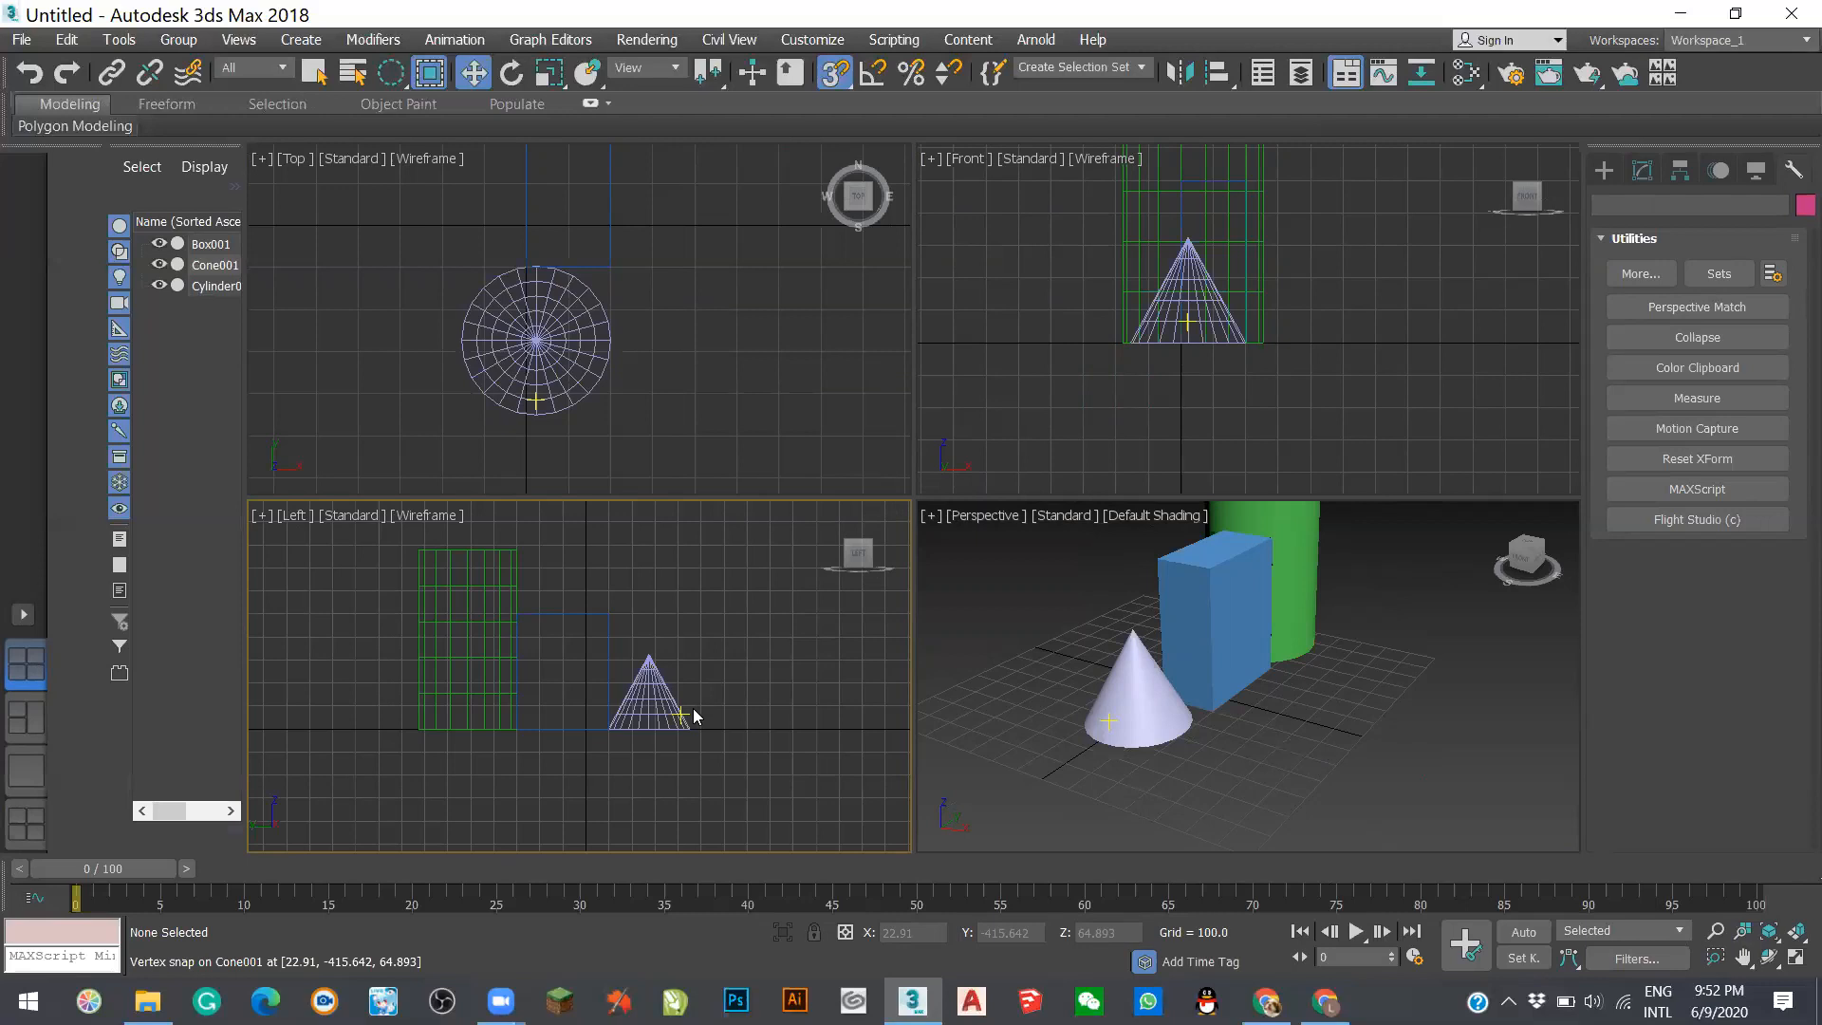
scroll(495, 630, down, 4)
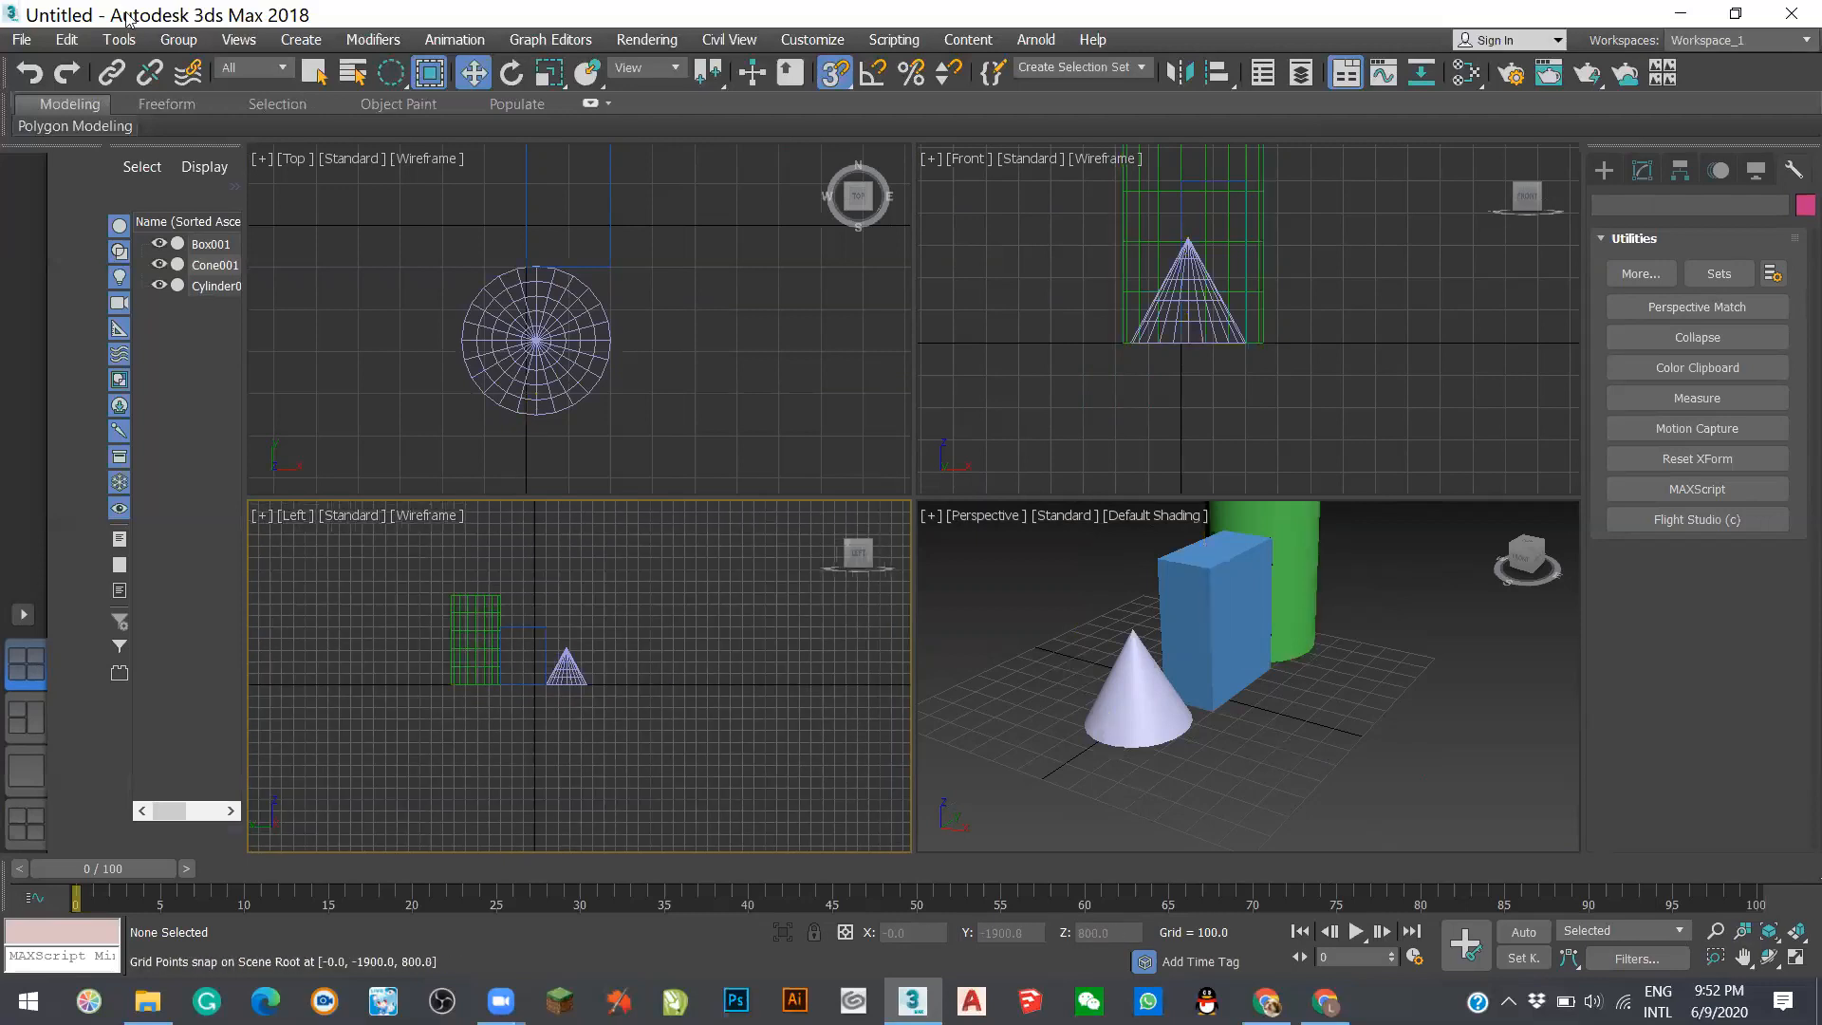
- Open Lesson 1 Demo.max from the Lesson 1 folder inside 3Ds Max, discarding the changes to the current scene
click(20, 43)
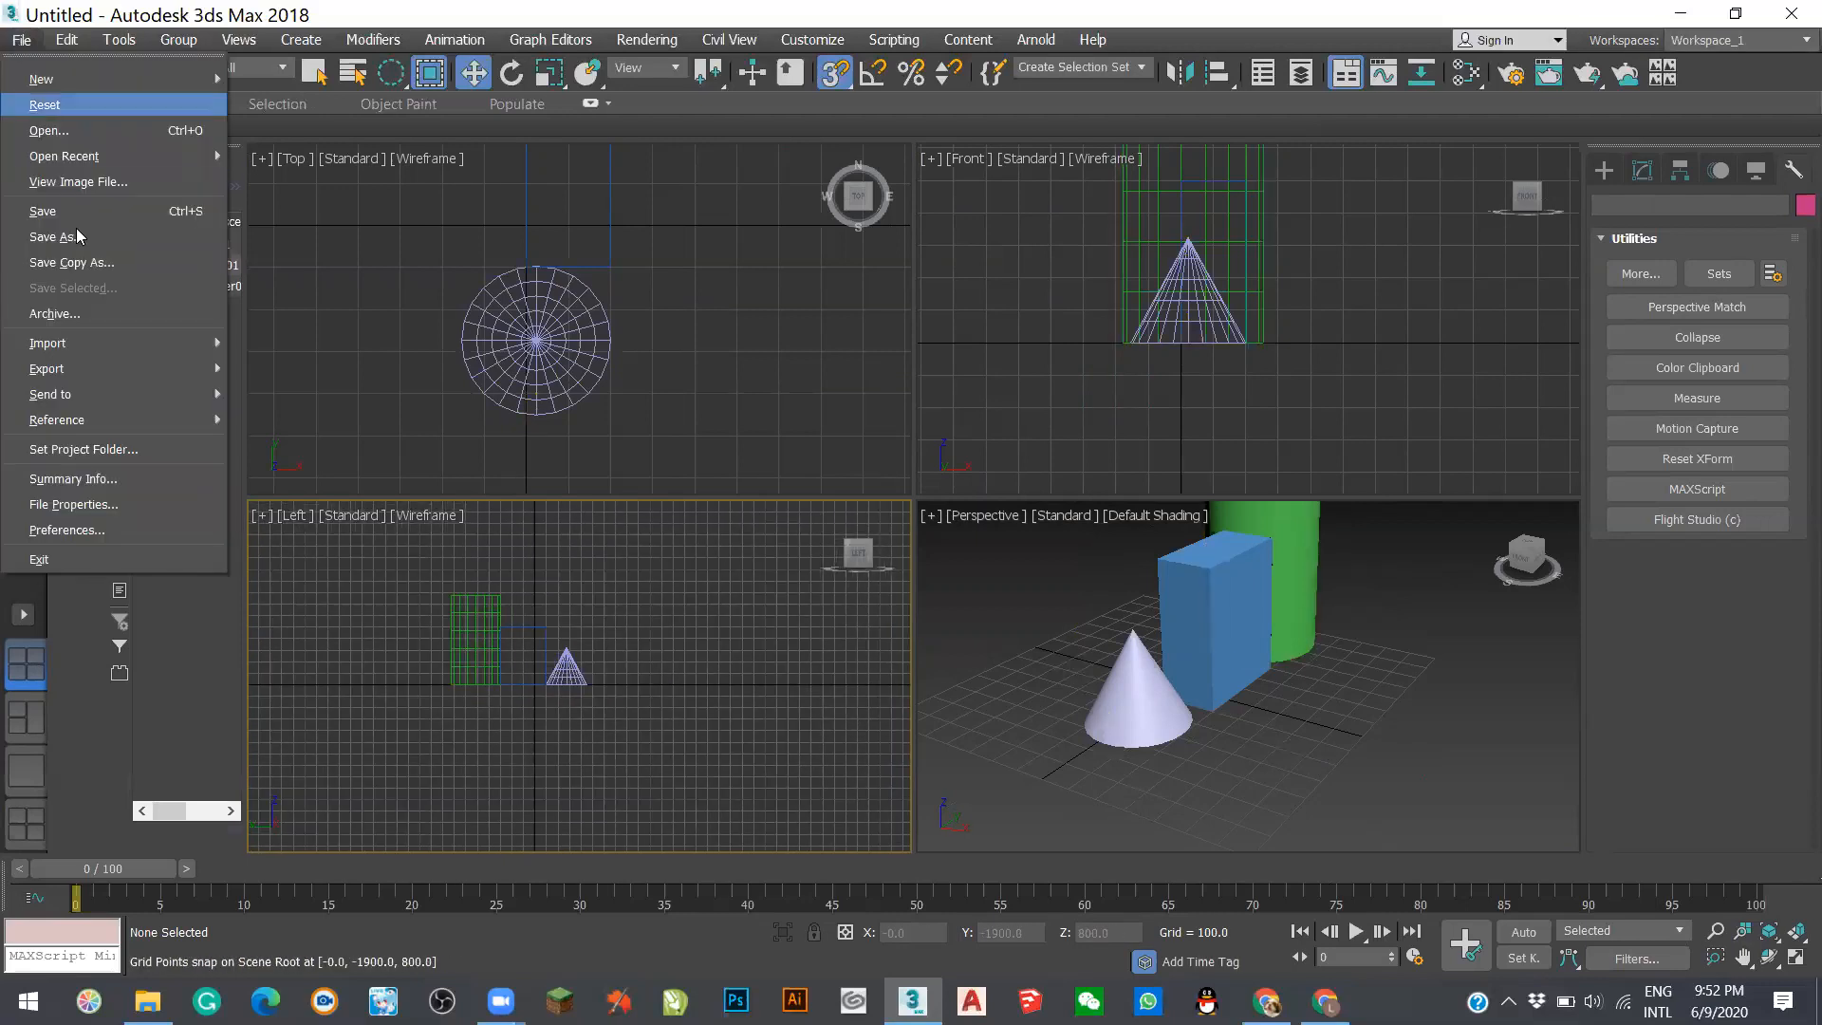
click(864, 345)
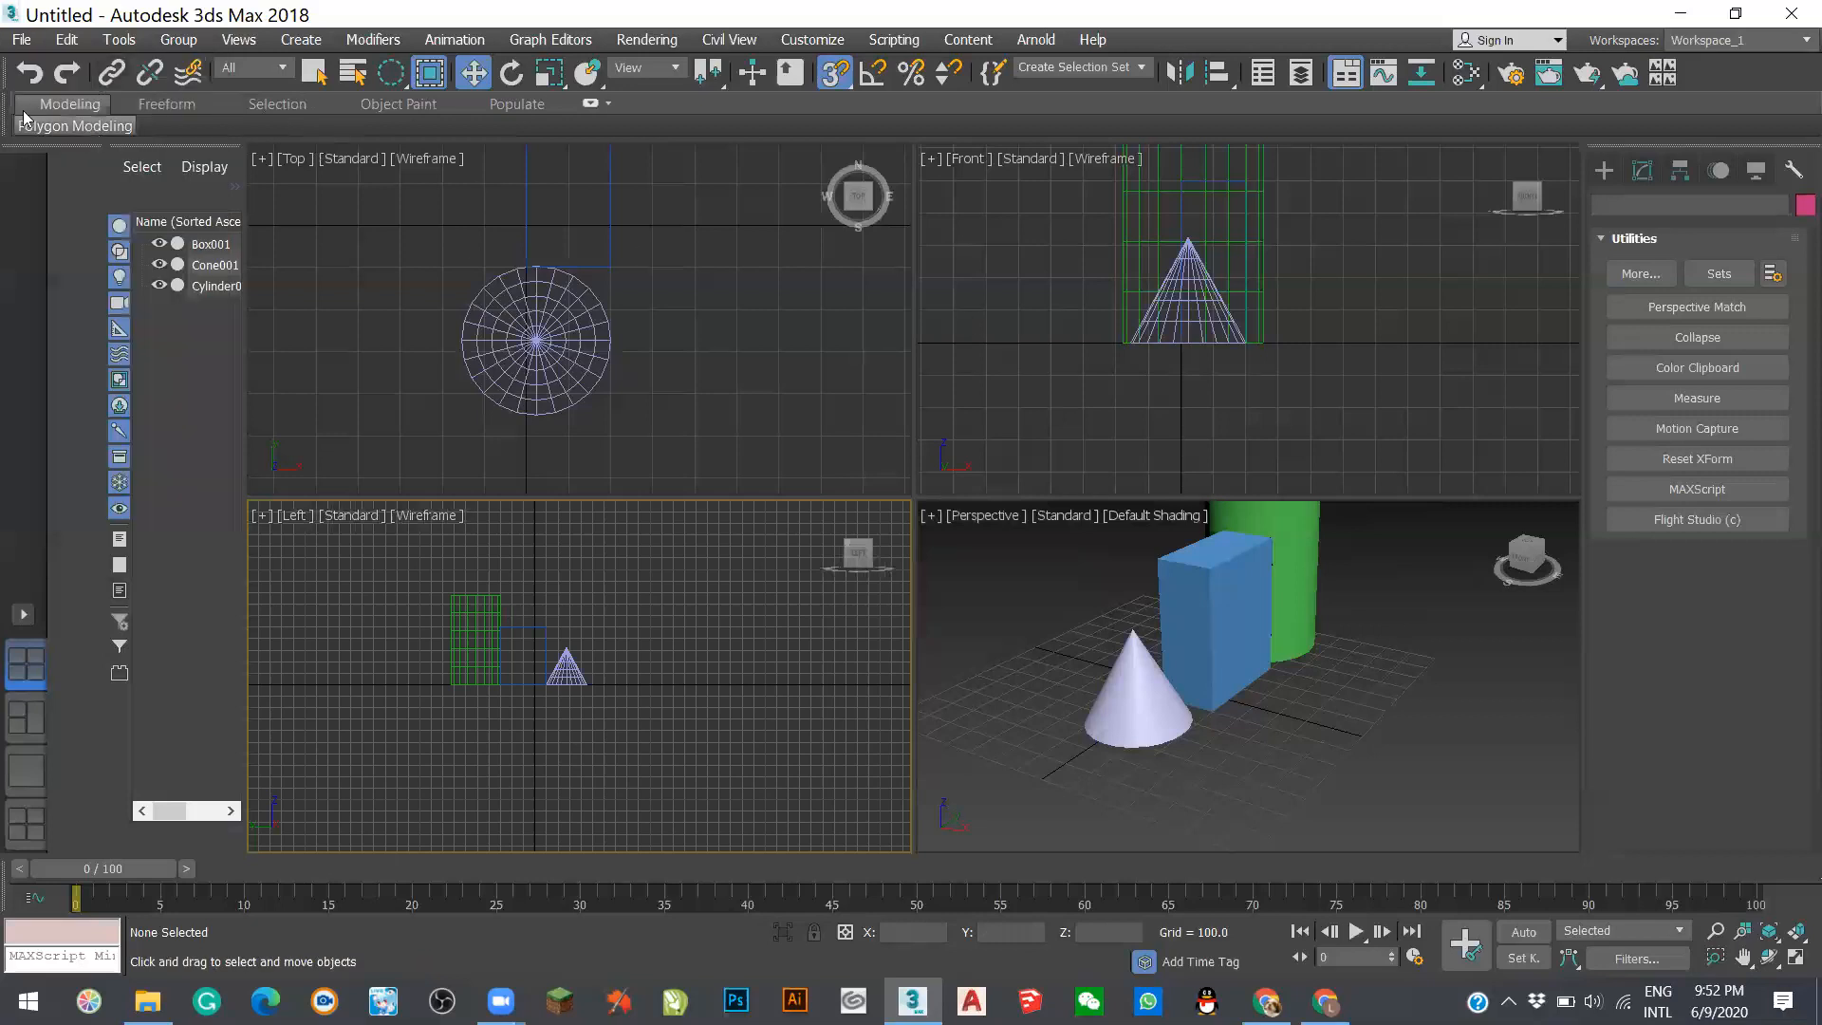
click(20, 43)
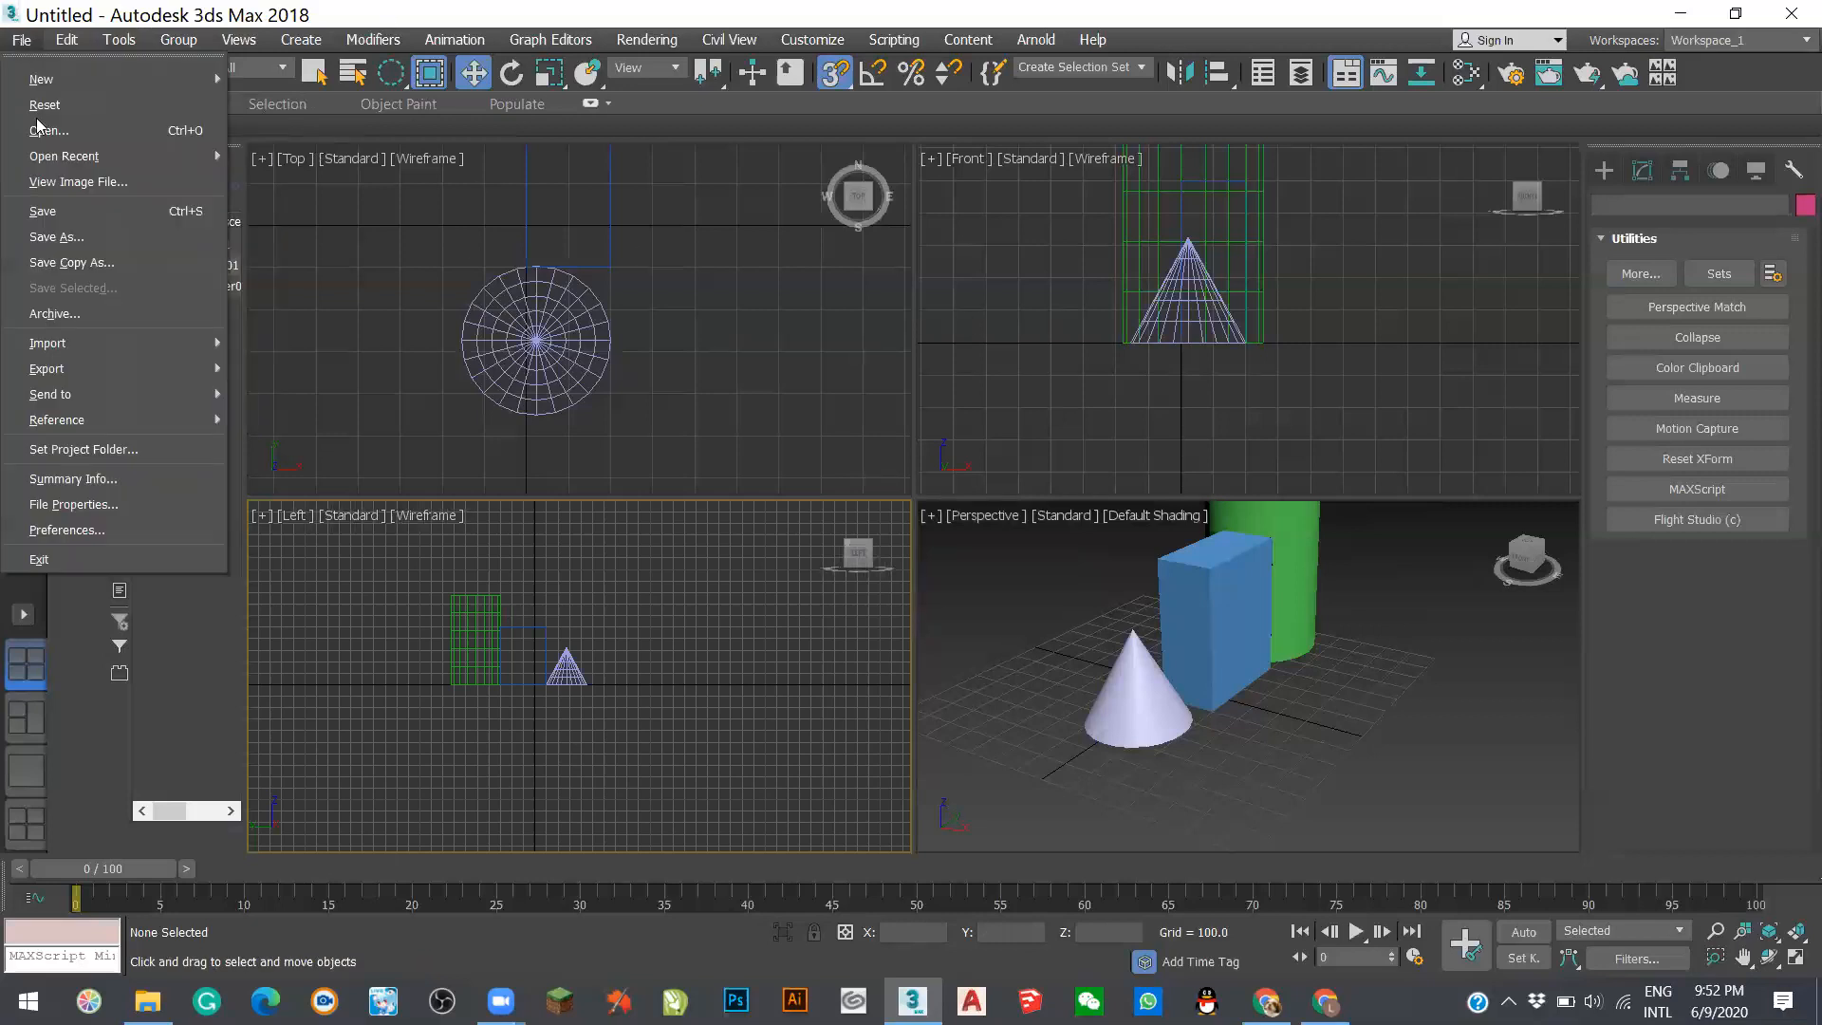
click(57, 127)
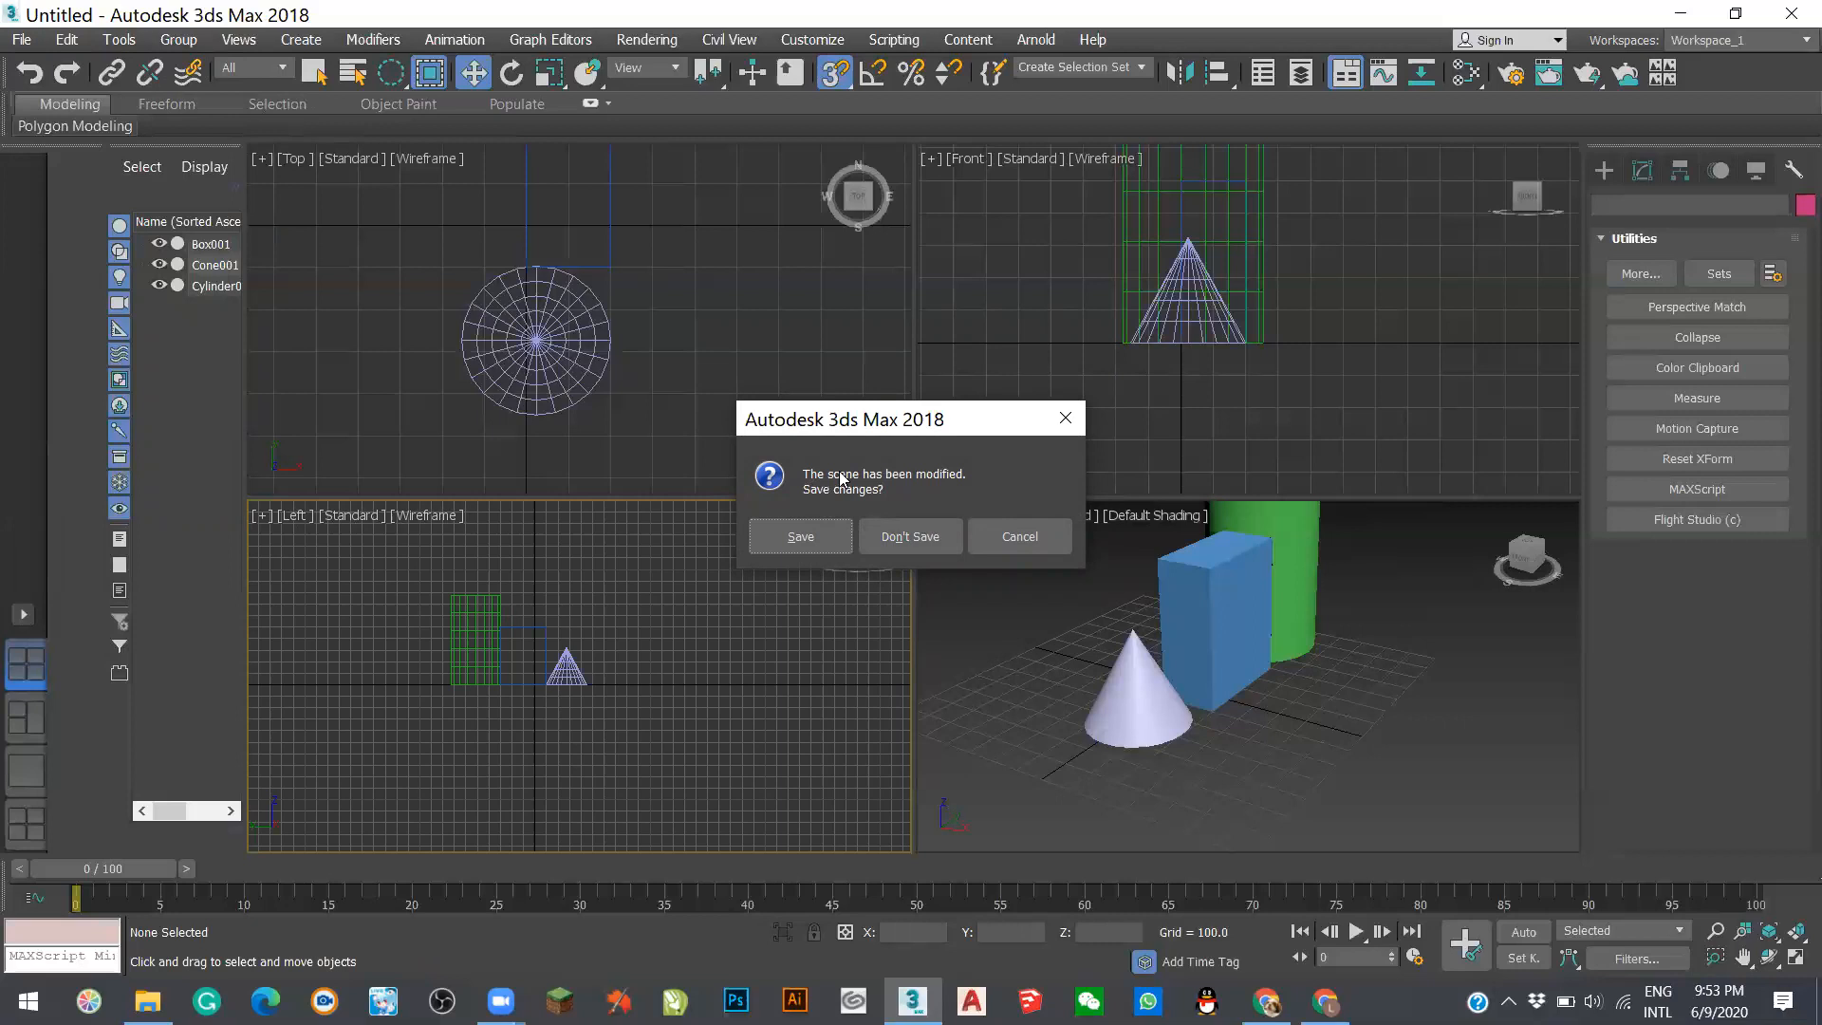
click(910, 537)
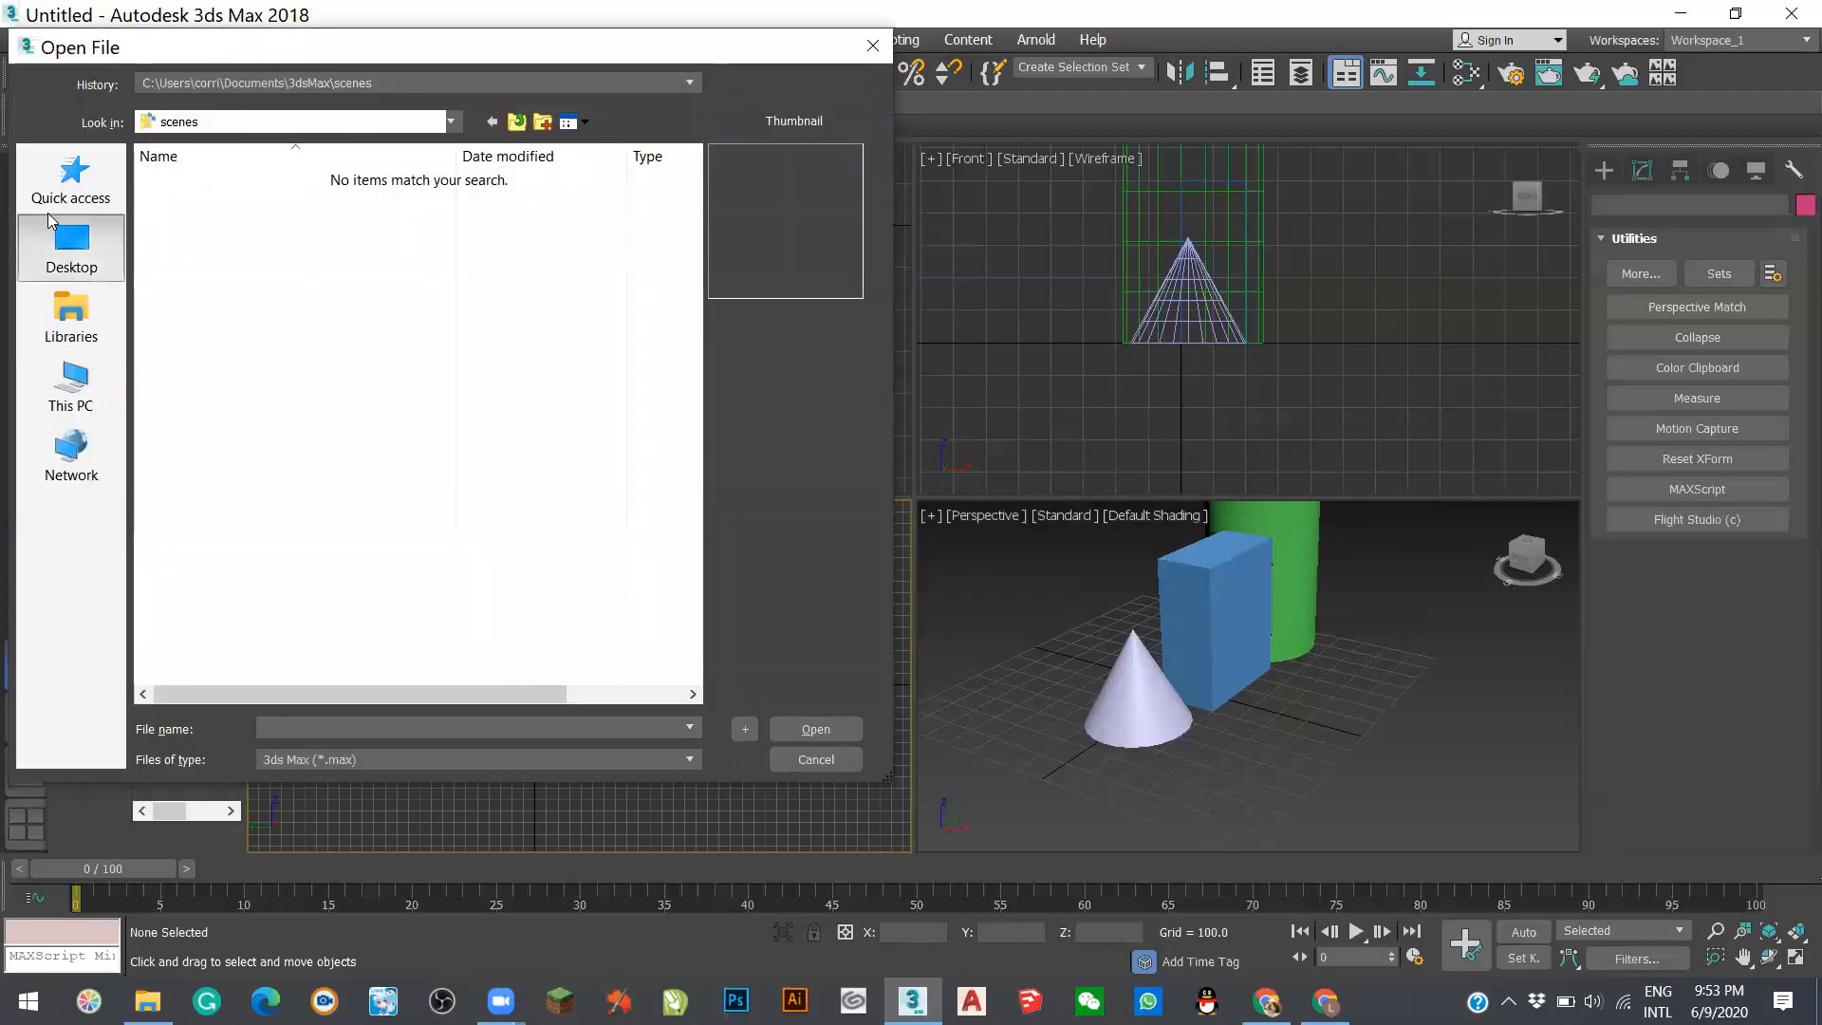
click(71, 248)
double_click(189, 337)
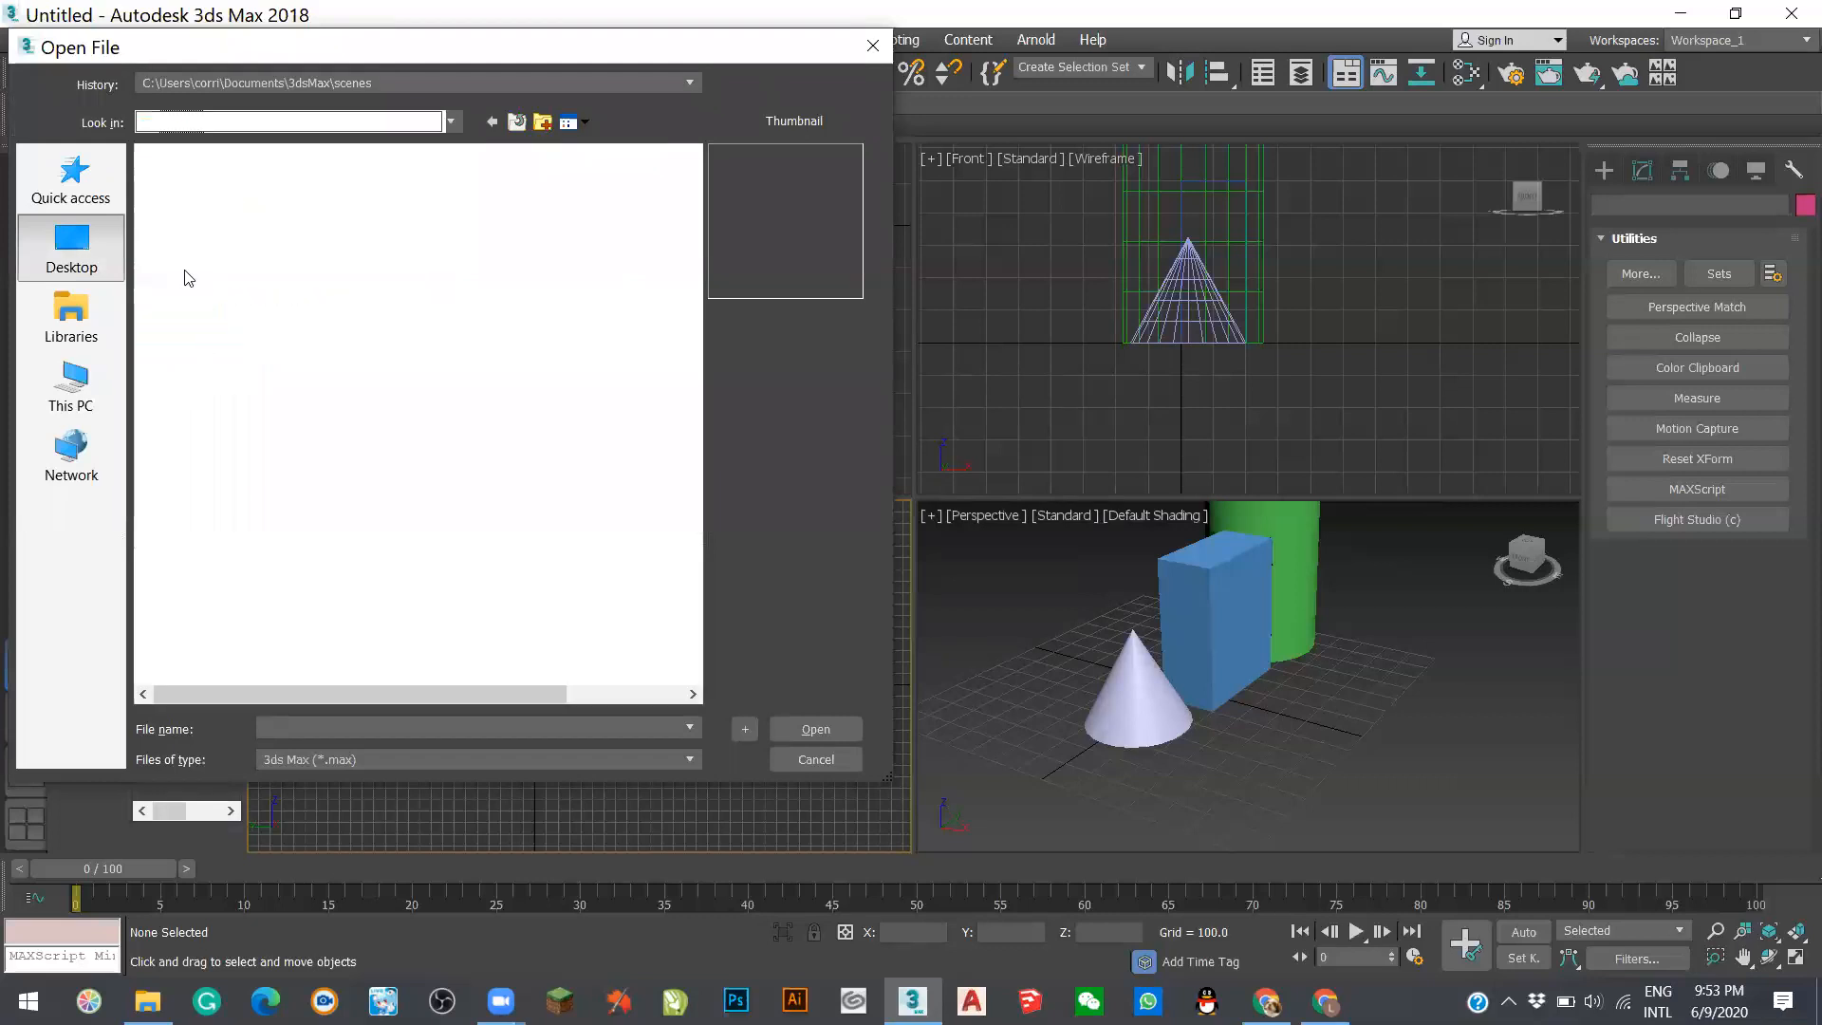
double_click(226, 183)
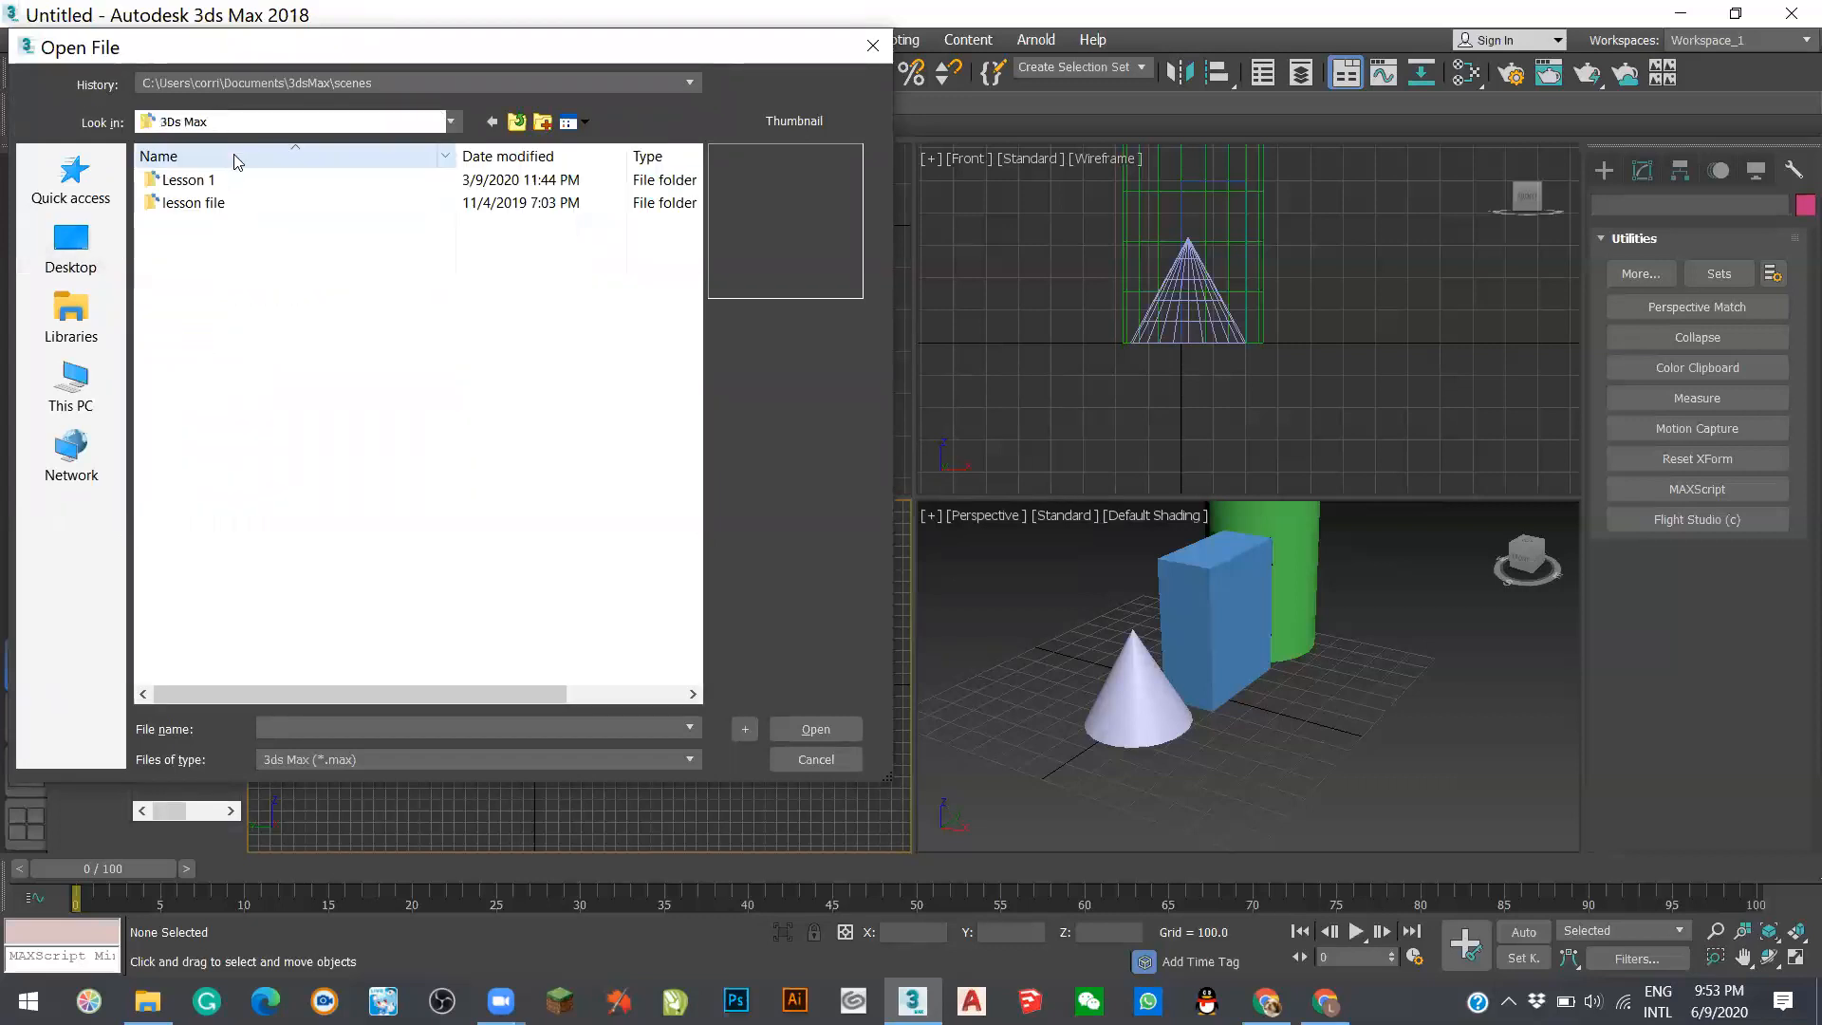
double_click(228, 183)
double_click(242, 228)
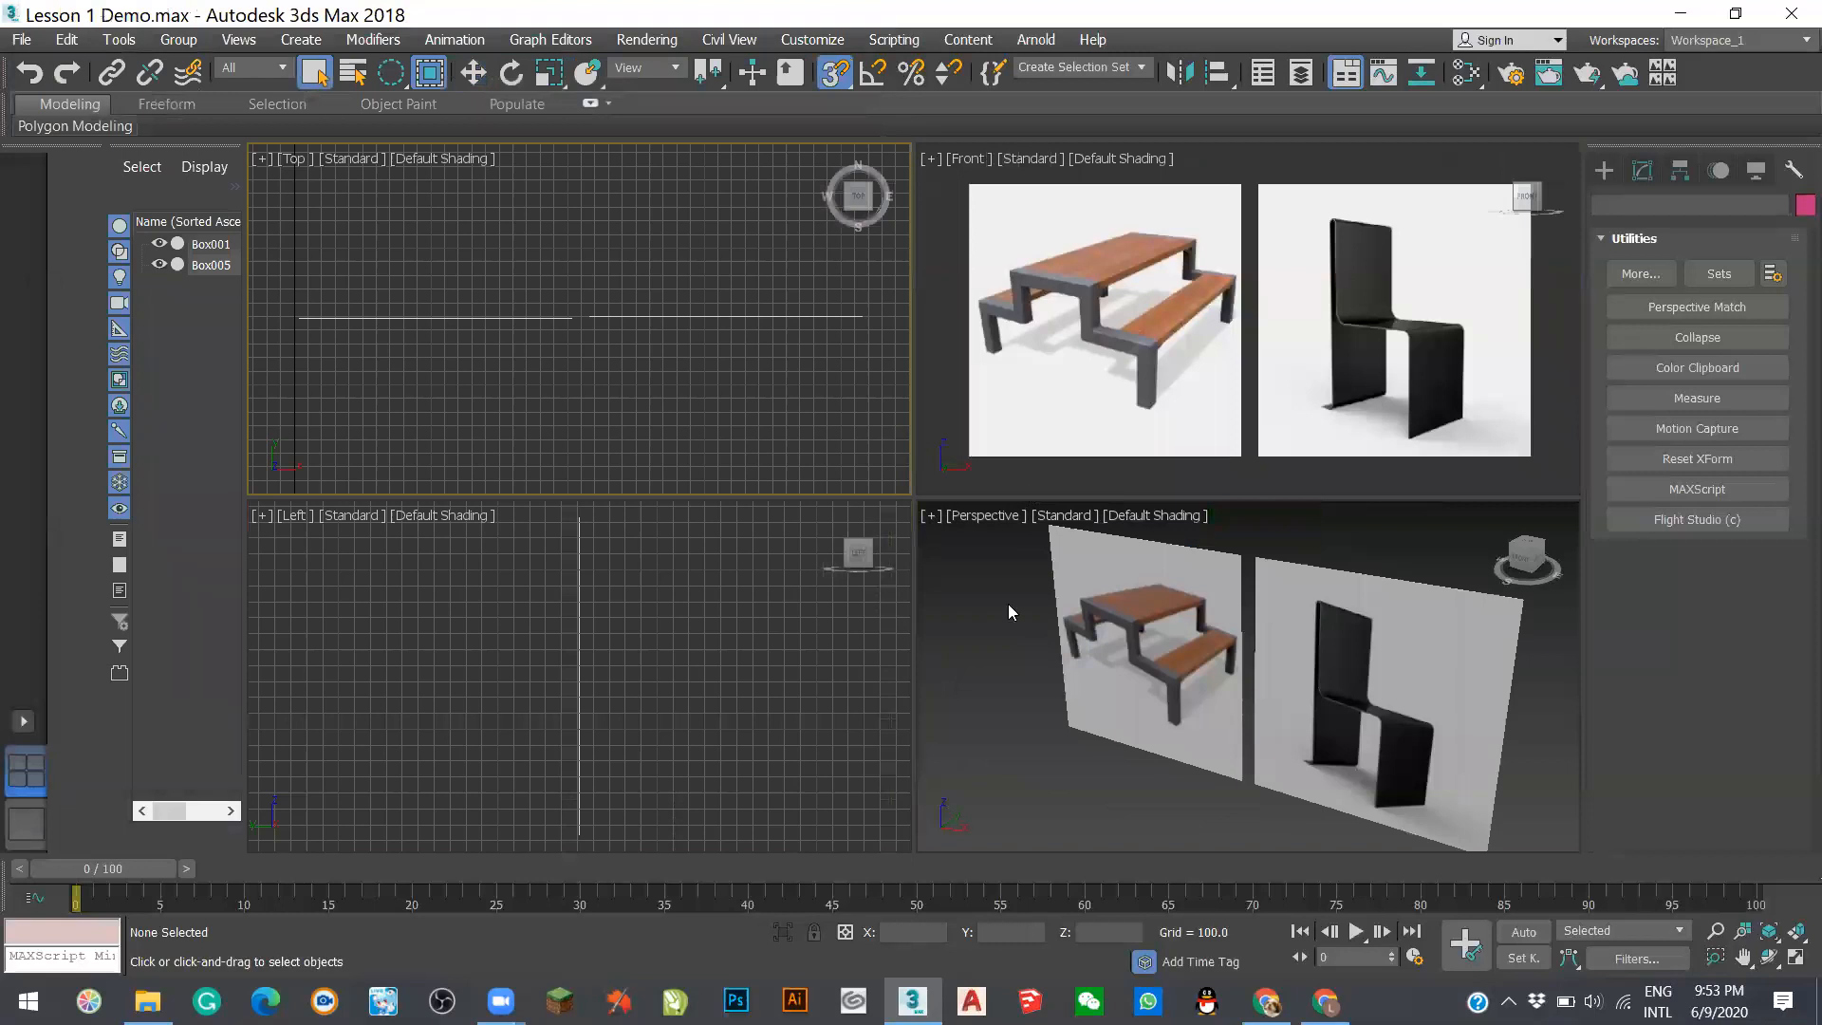
- Examine the picnic table and chair reference images in the Front view
scroll(1082, 423, down, 3)
scroll(1066, 418, up, 2)
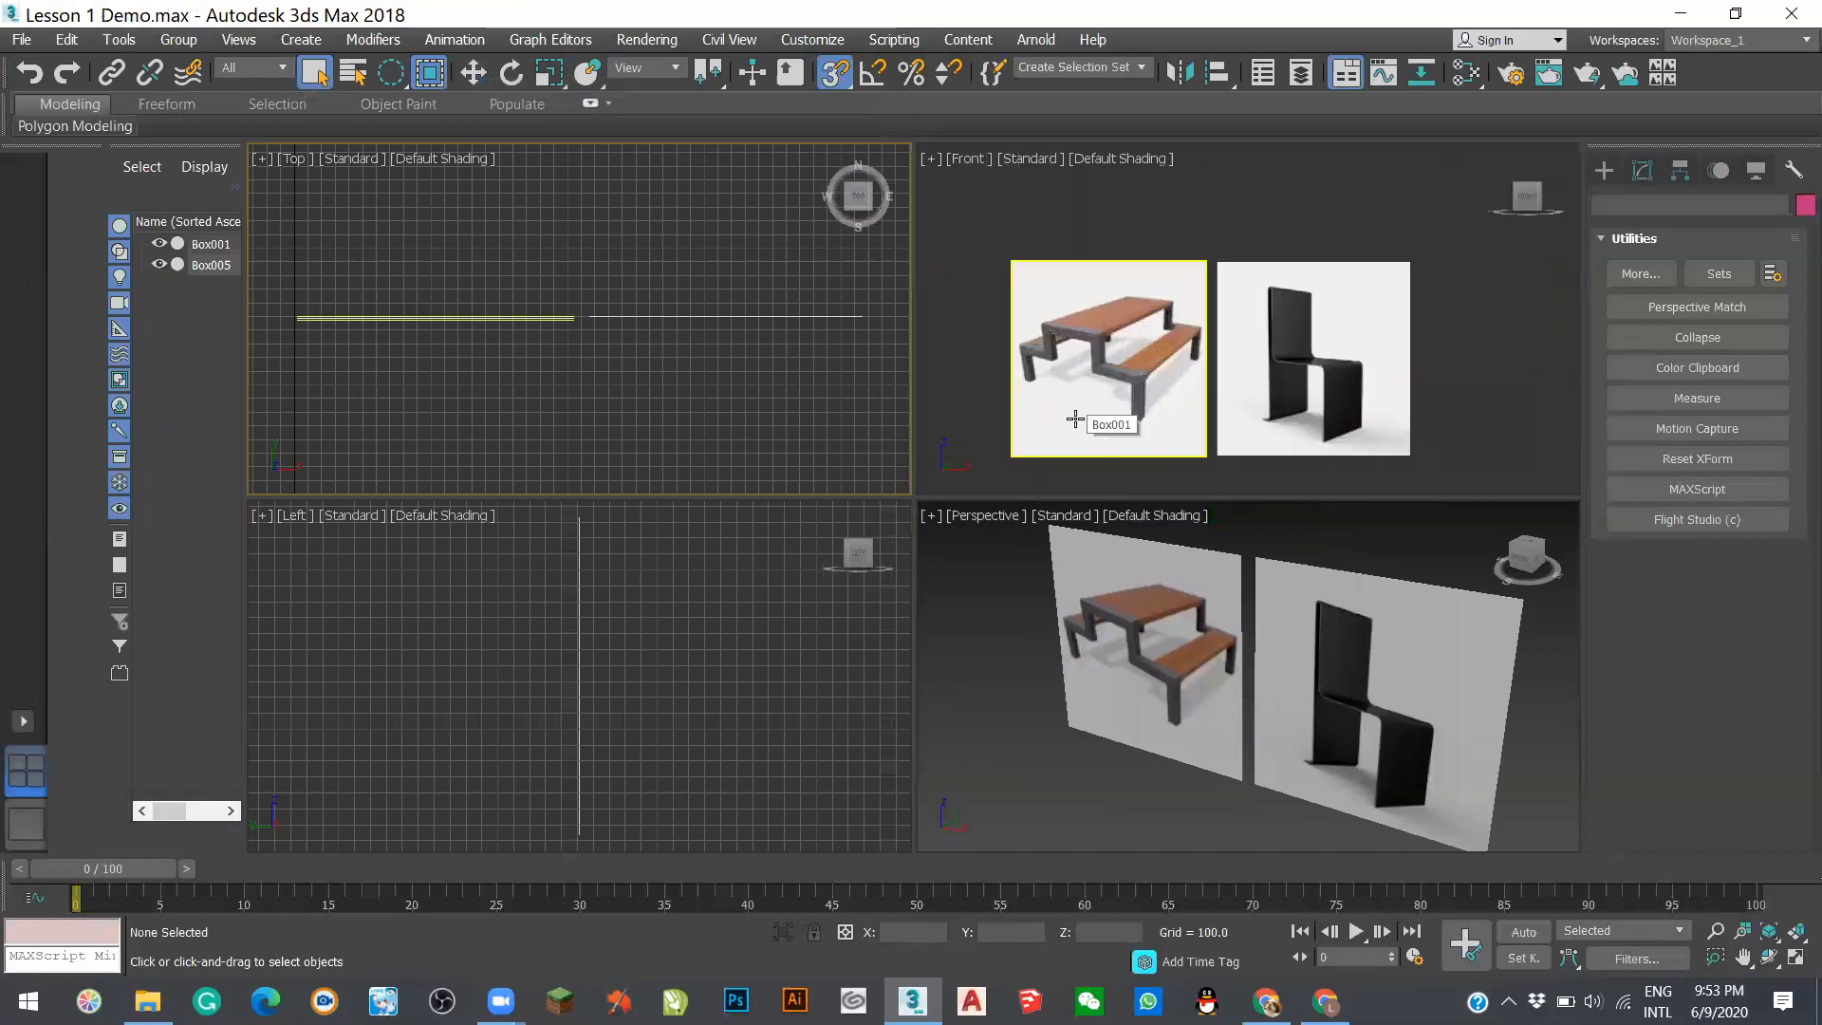
scroll(1064, 408, down, 2)
scroll(945, 272, up, 2)
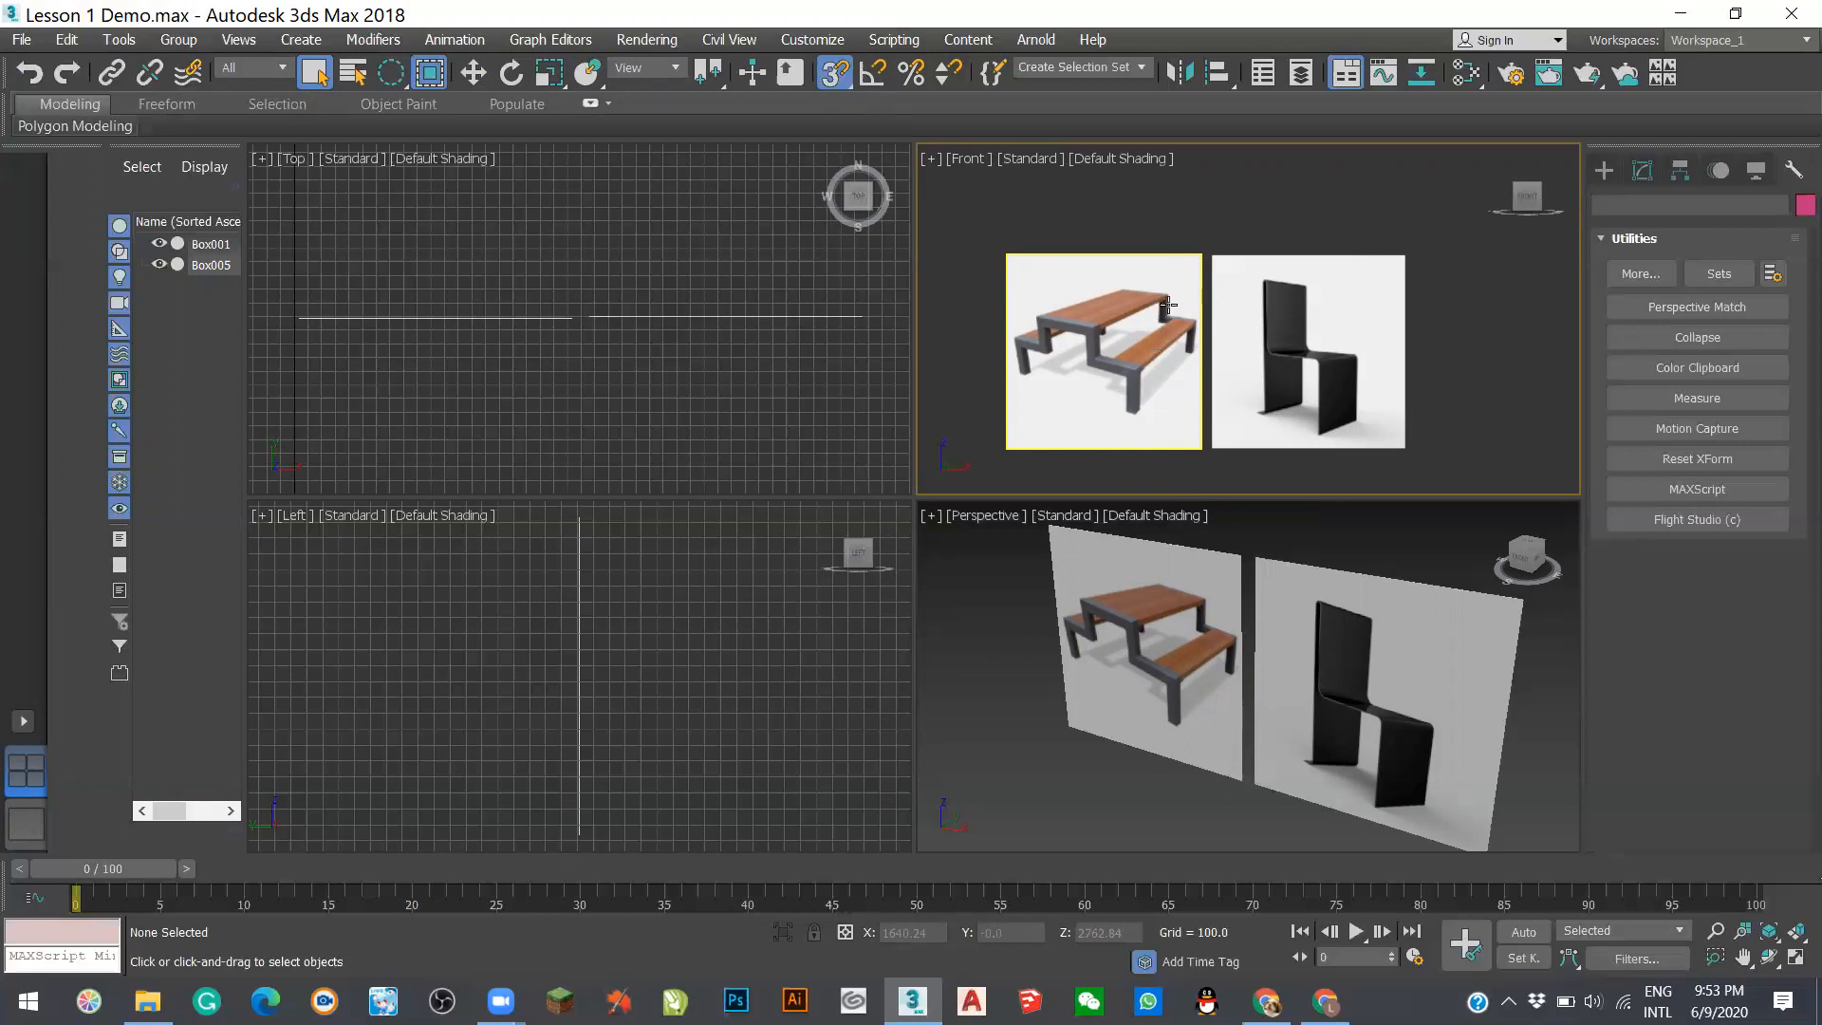
scroll(1168, 305, down, 6)
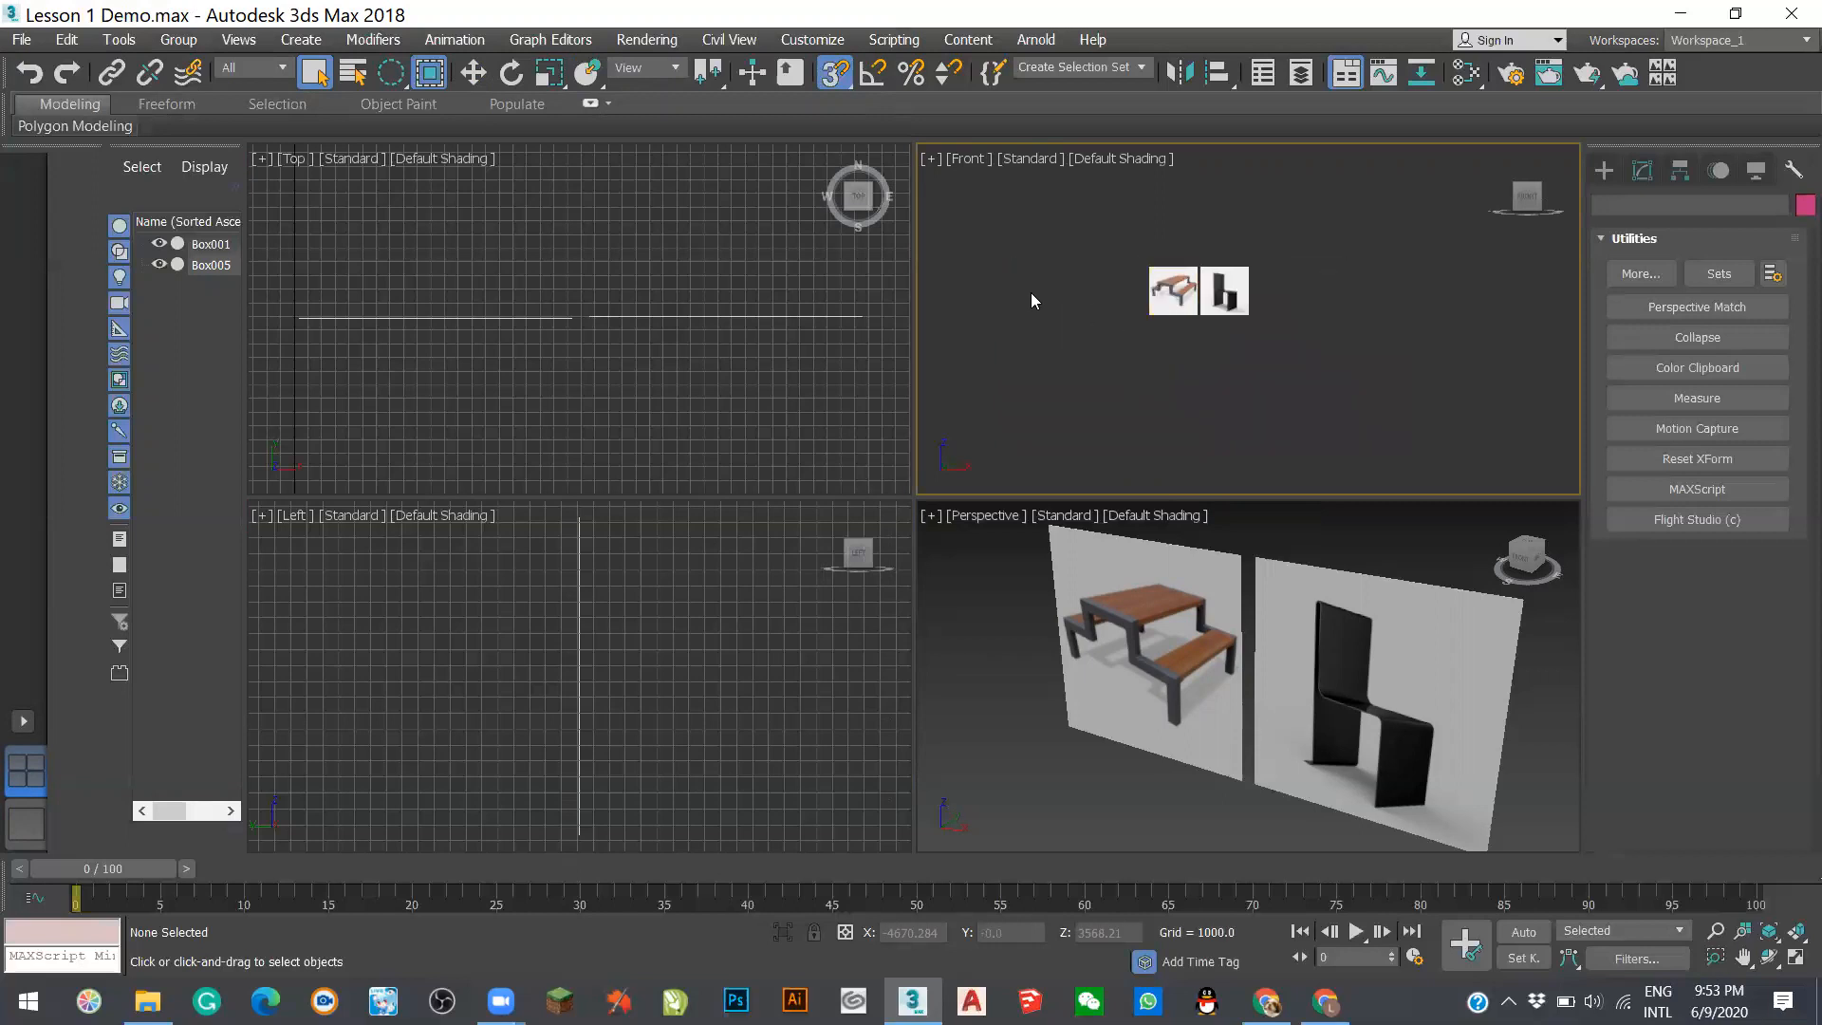
scroll(1155, 341, up, 2)
scroll(1273, 315, down, 3)
scroll(1270, 308, up, 5)
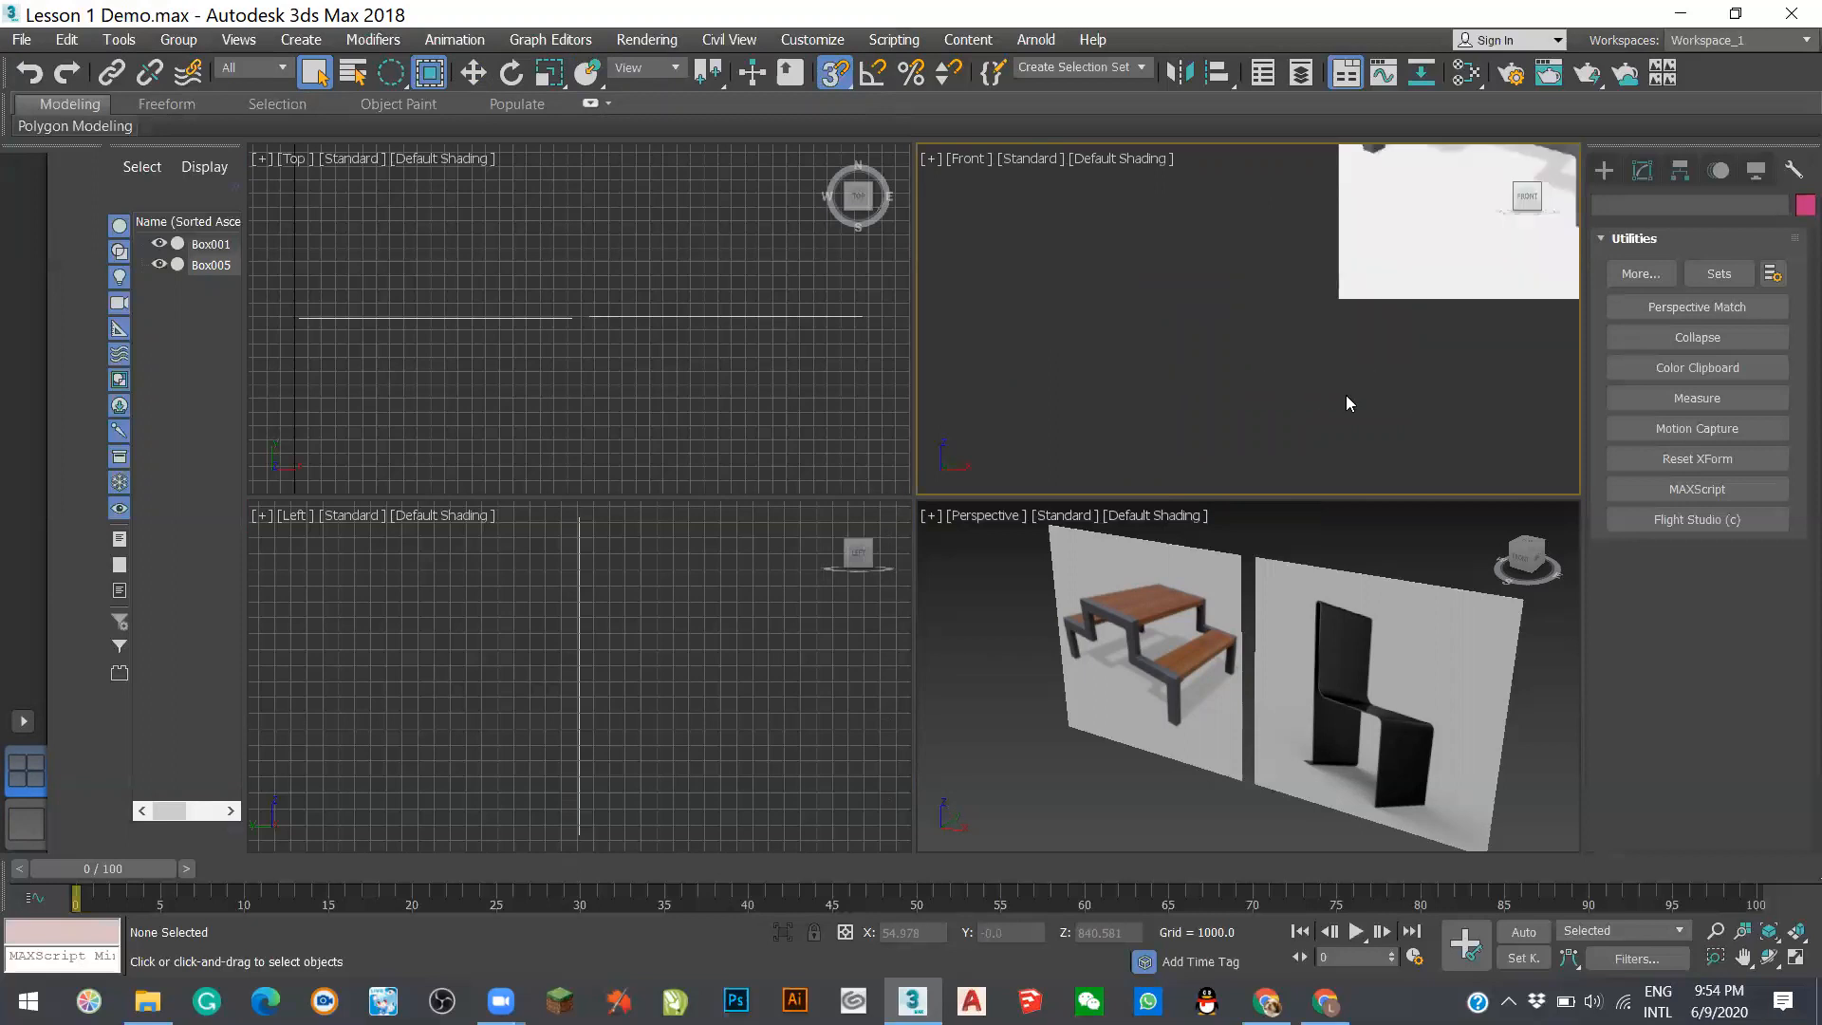
scroll(1168, 264, down, 6)
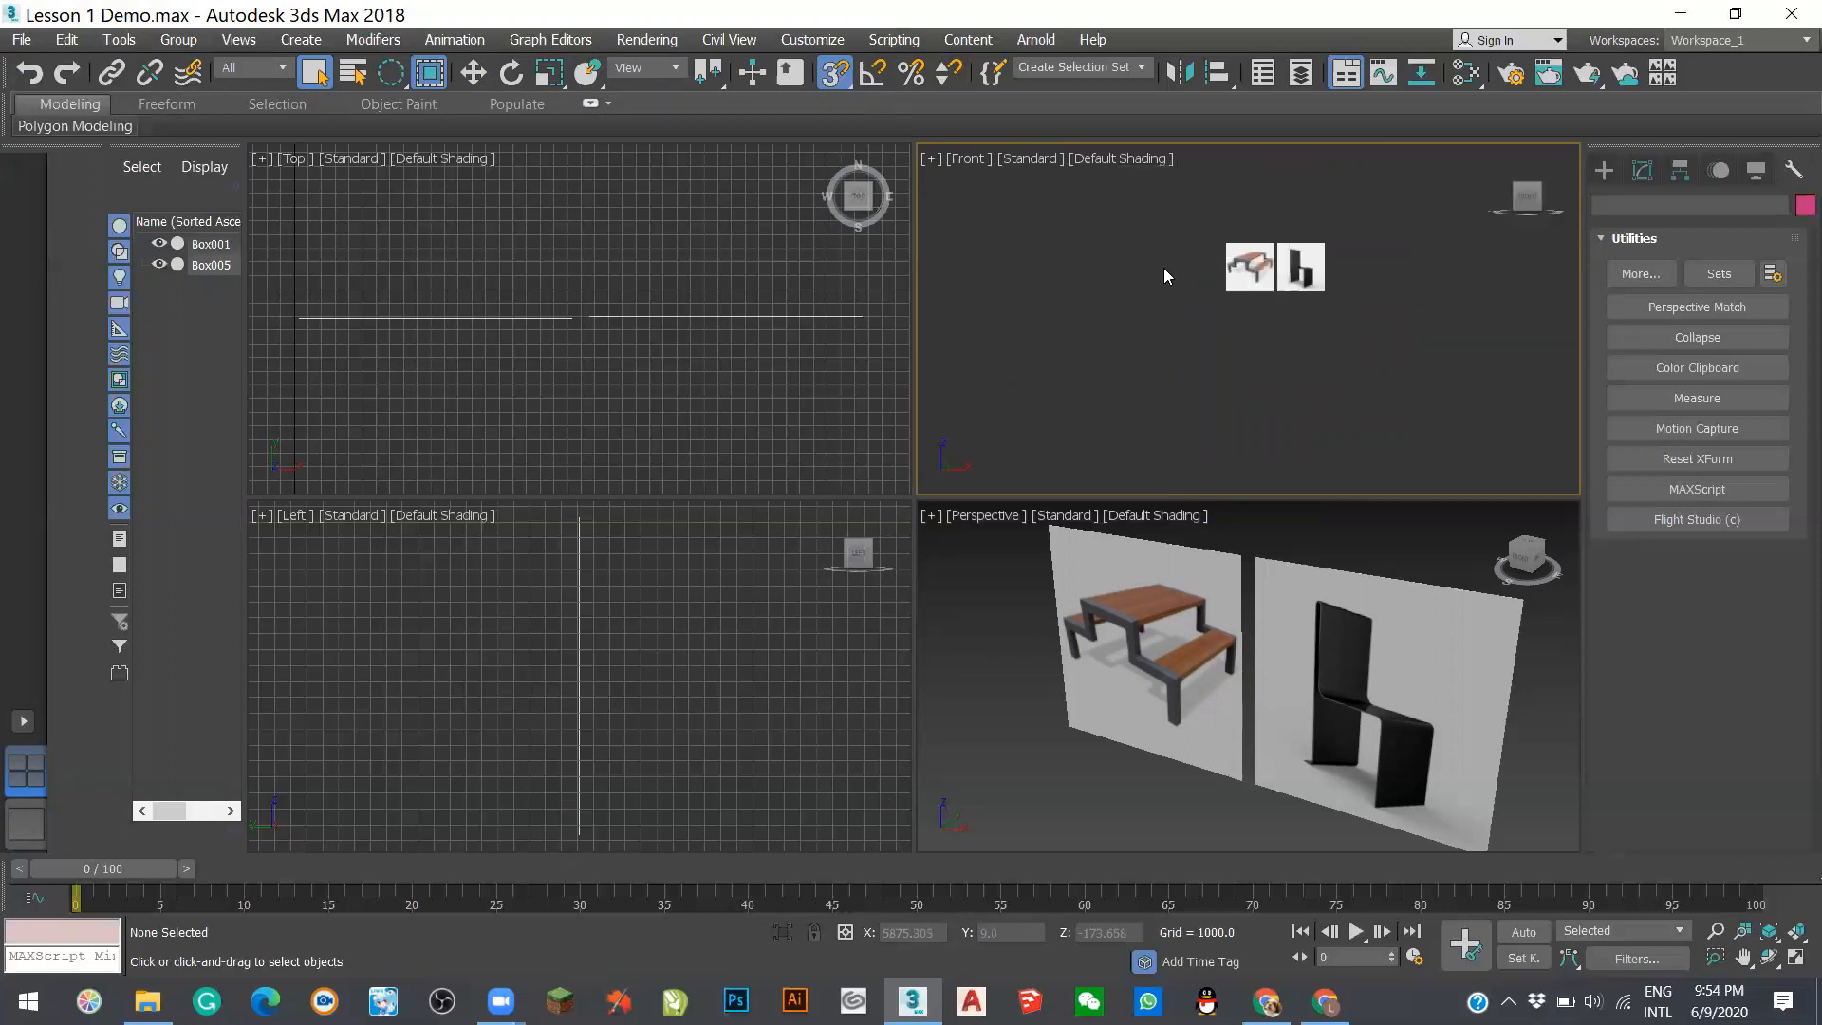
scroll(1171, 273, up, 2)
- Make the Front view active and maximize it
click(841, 655)
click(1091, 328)
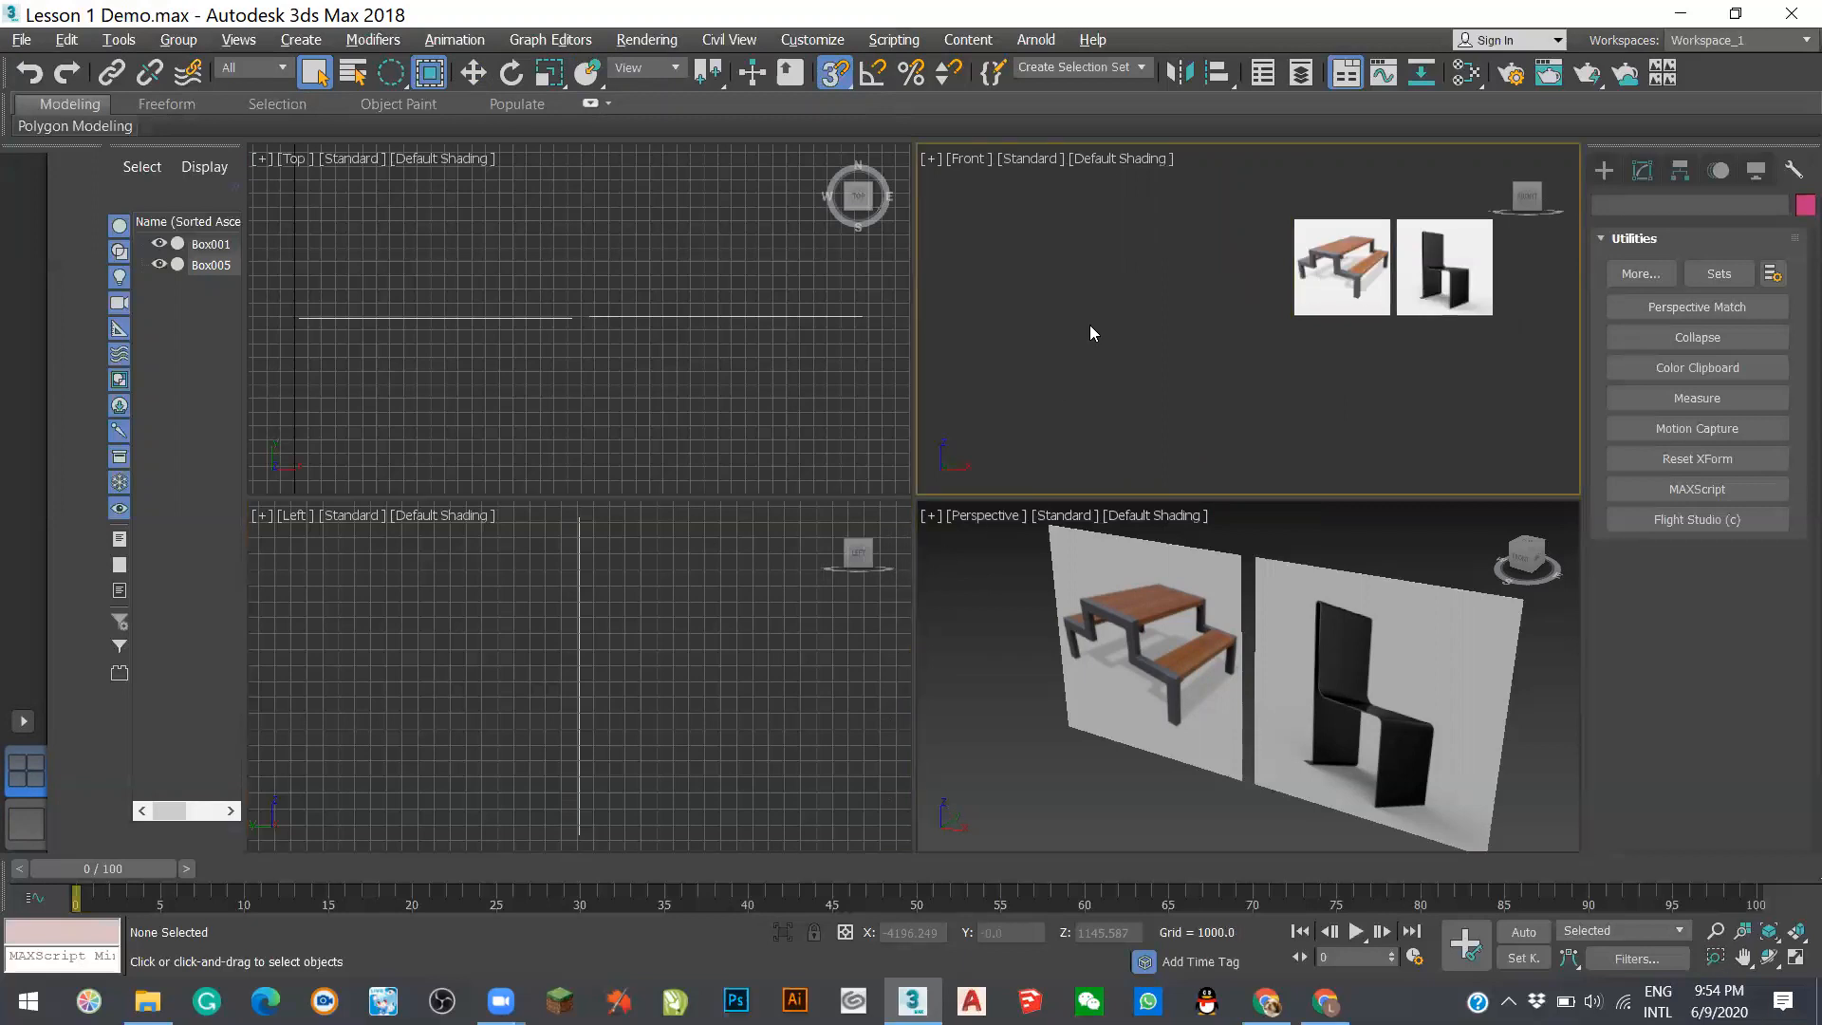
key(alt+w)
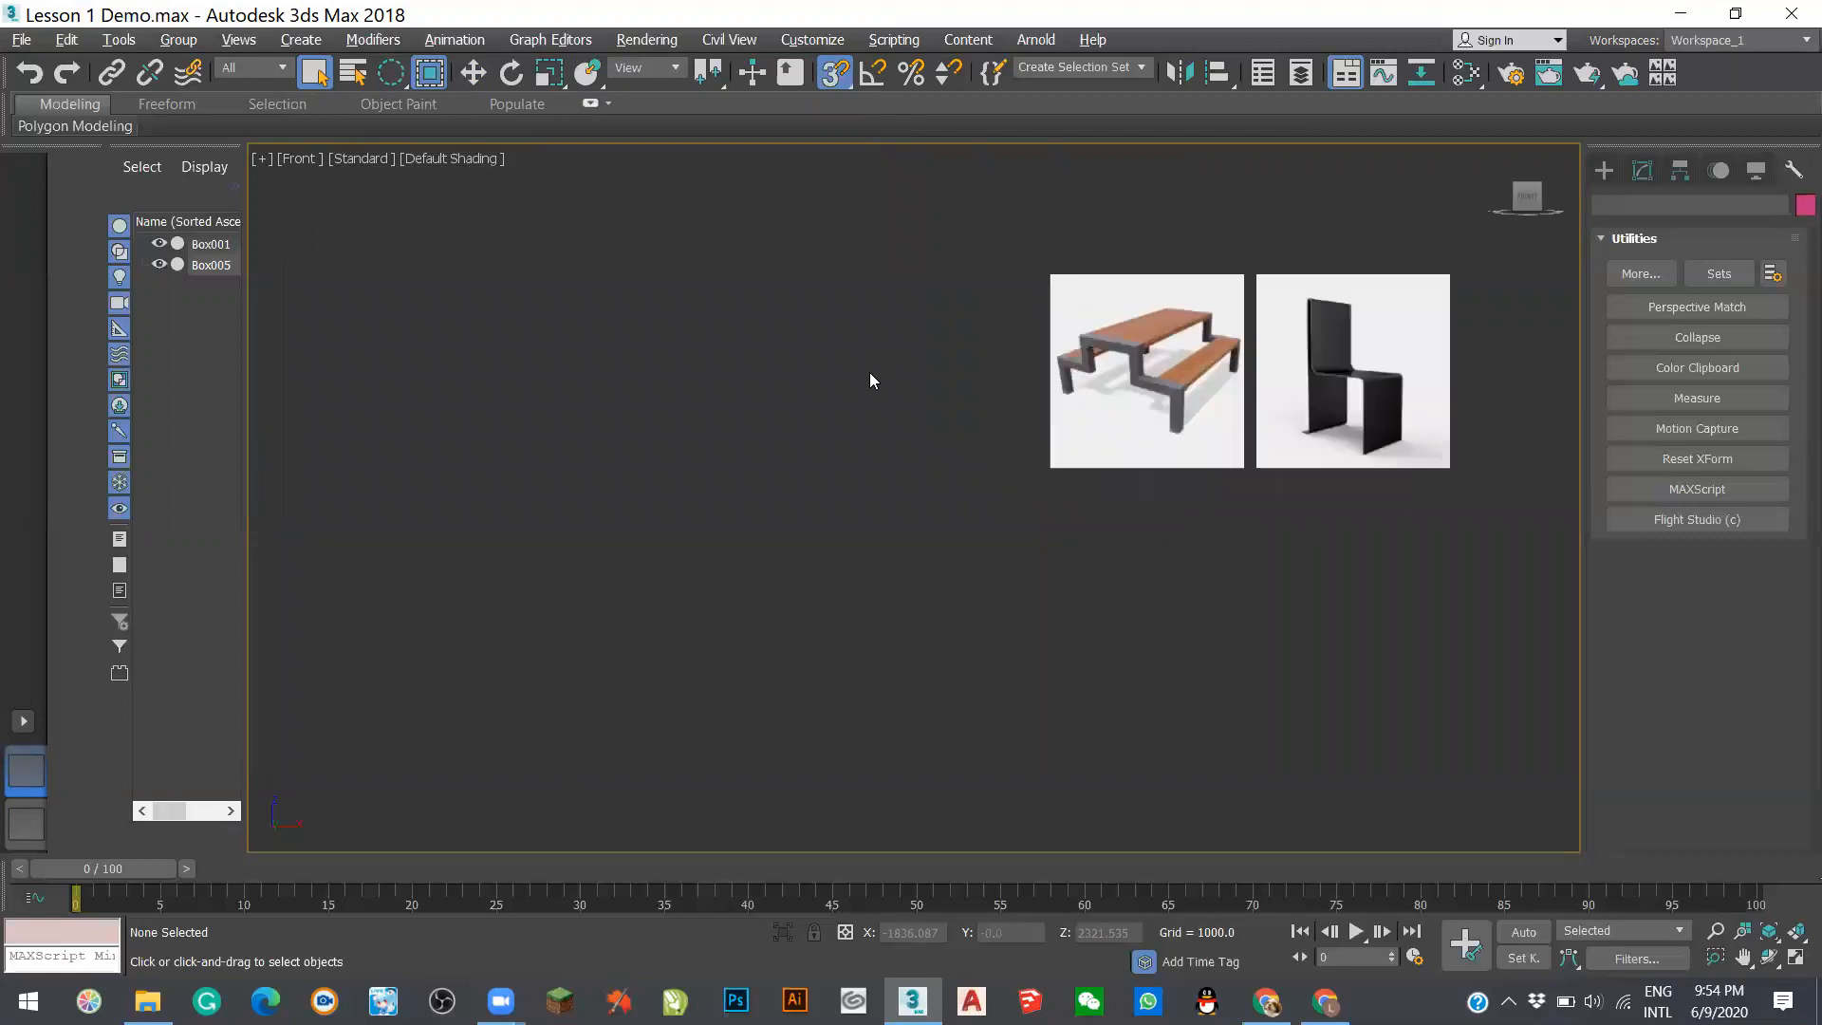
- Activate the Line spline tool, cancel the trial segment and show the grid in the Front view
click(1605, 172)
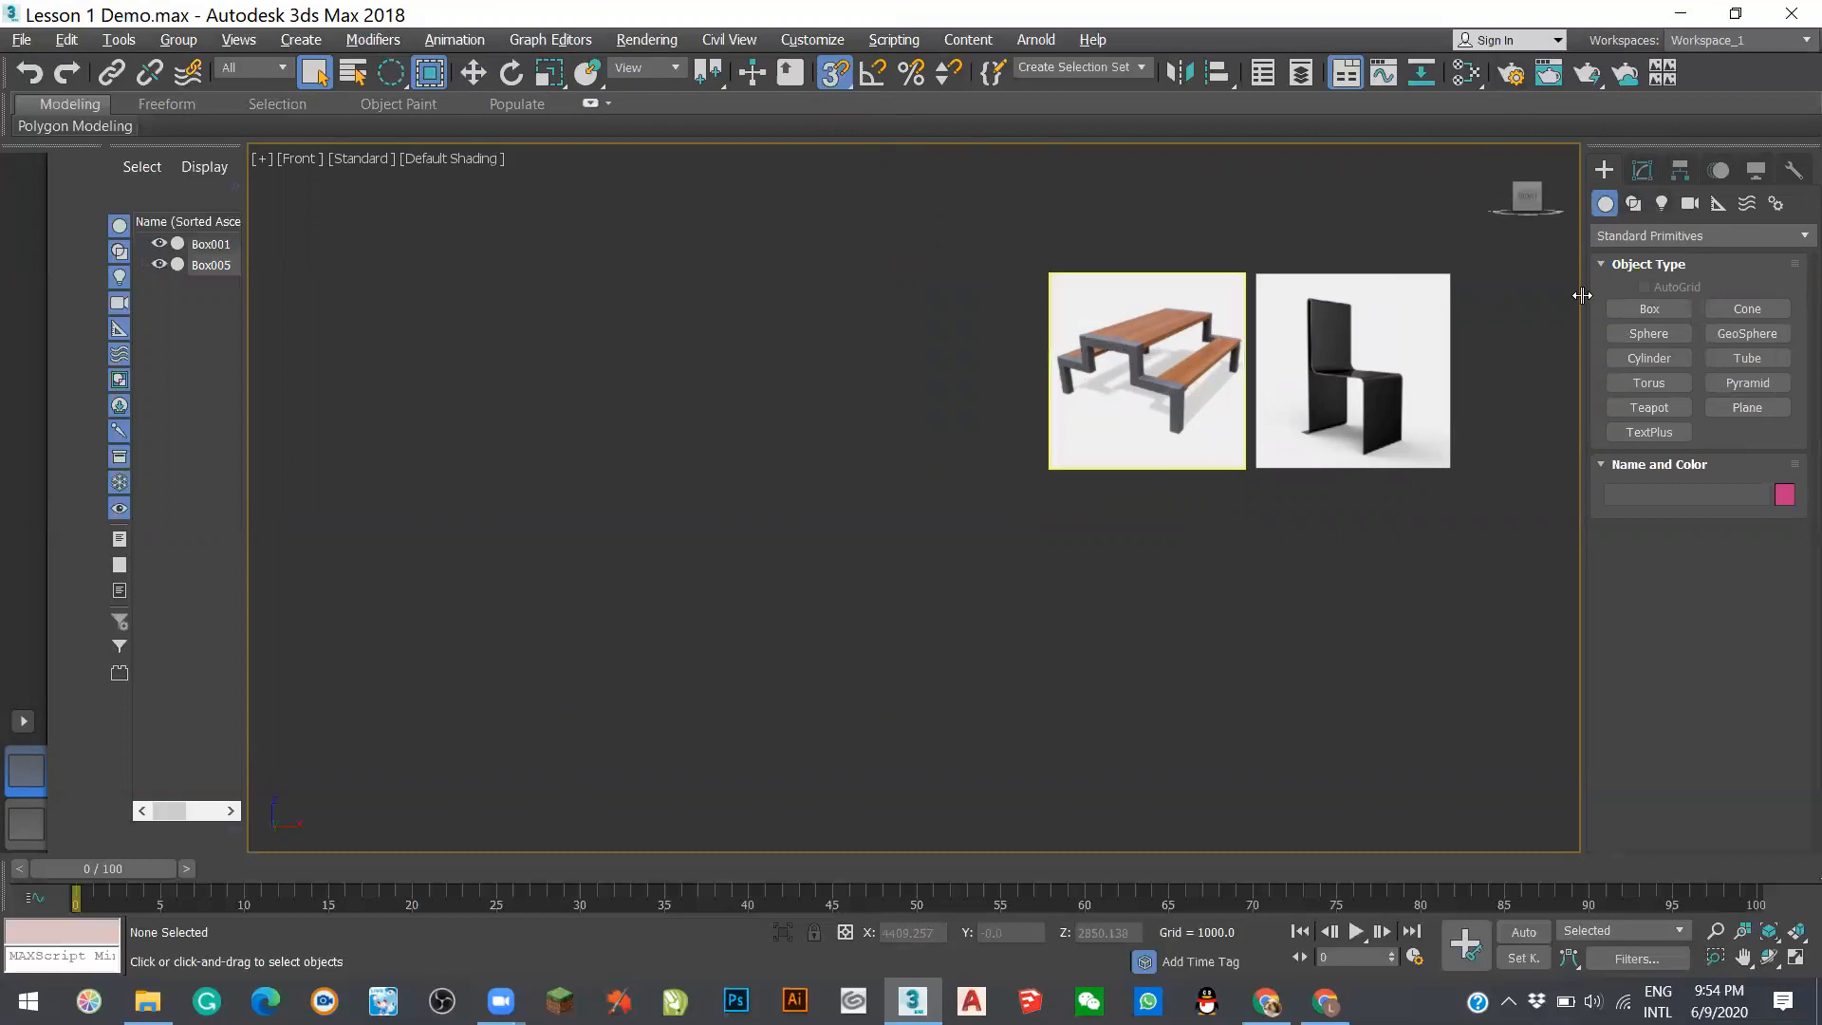
click(1634, 207)
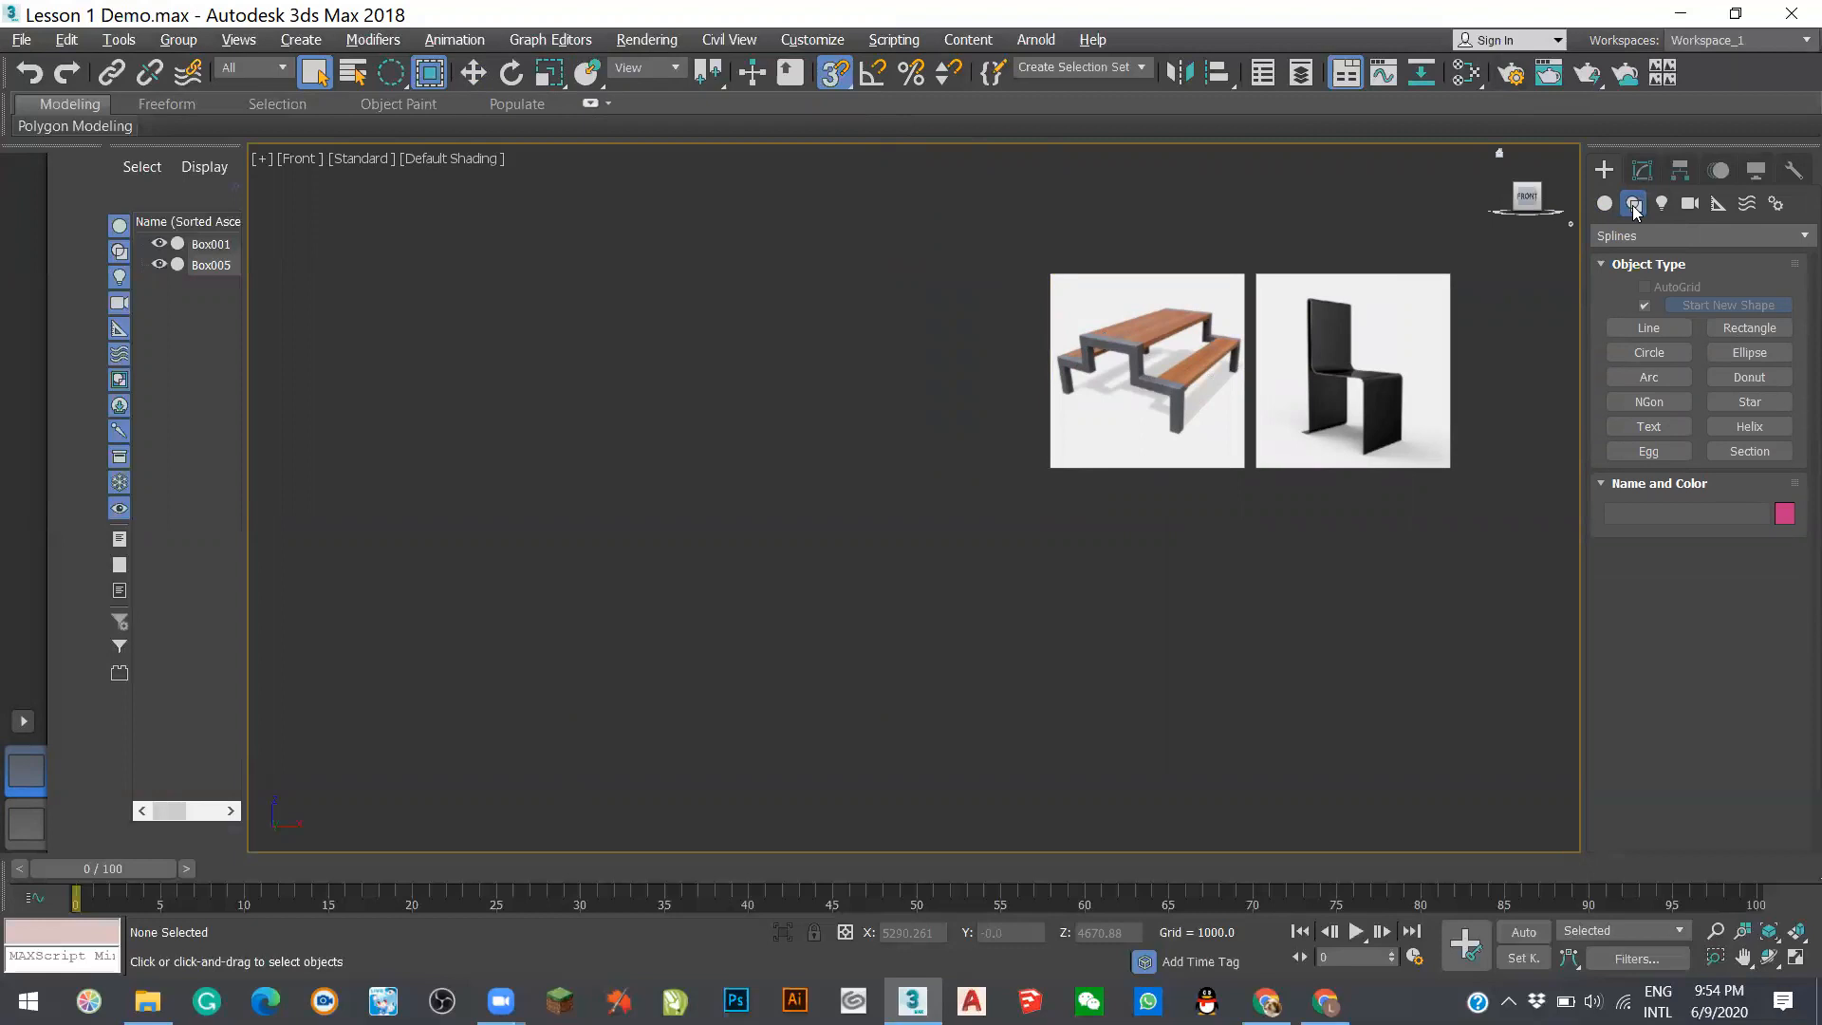
click(1650, 328)
click(838, 604)
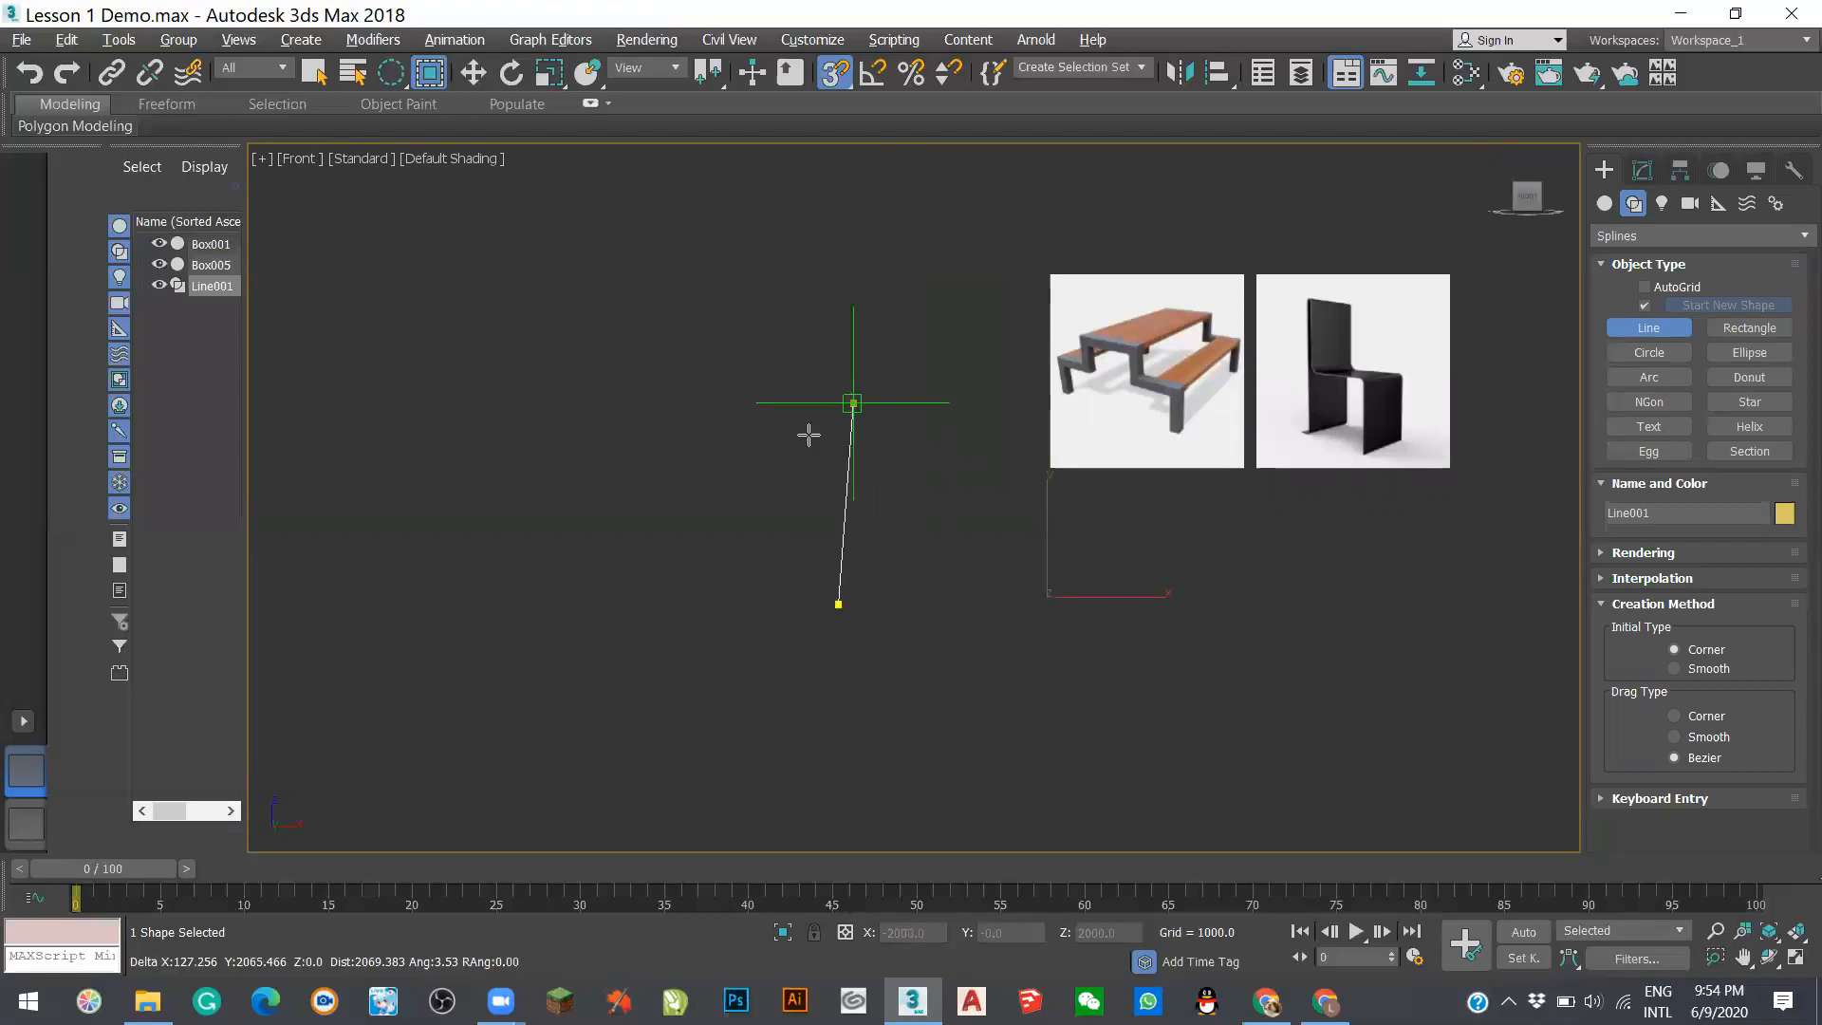
right_click(864, 527)
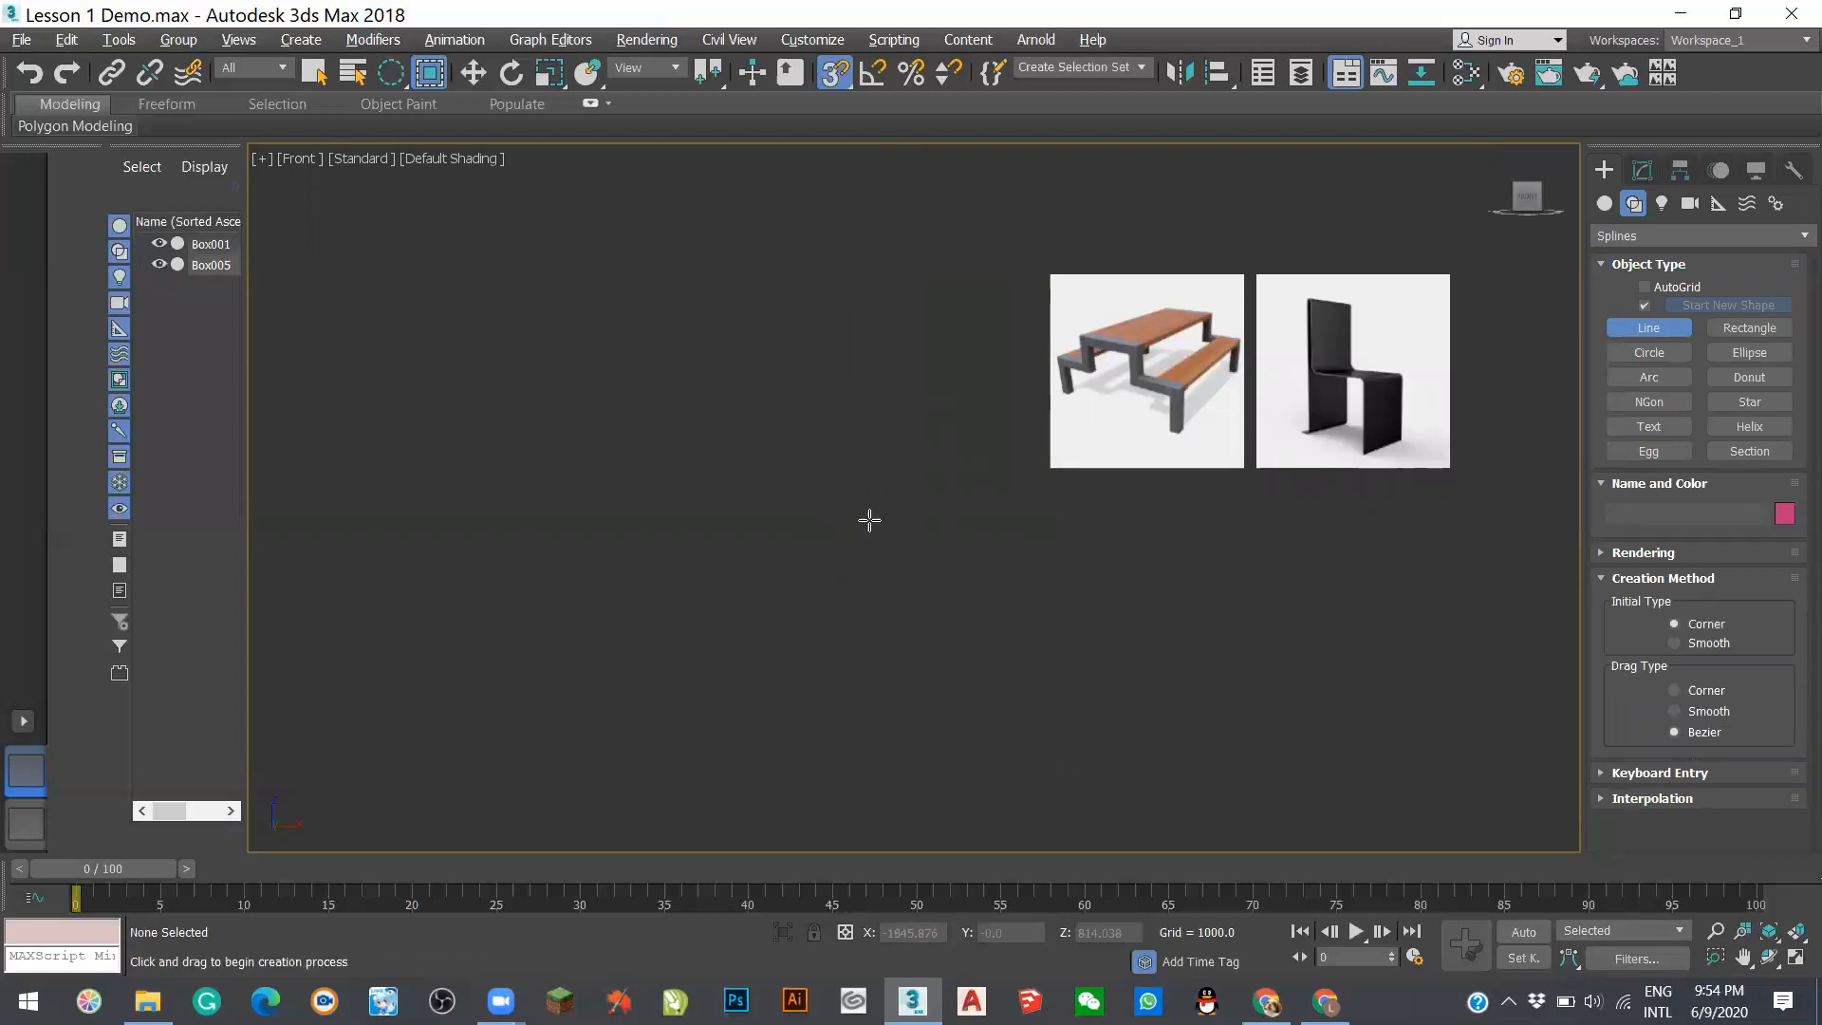
key(g)
click(863, 582)
right_click(950, 531)
key(g)
scroll(1171, 616, up, 3)
key(g)
click(842, 549)
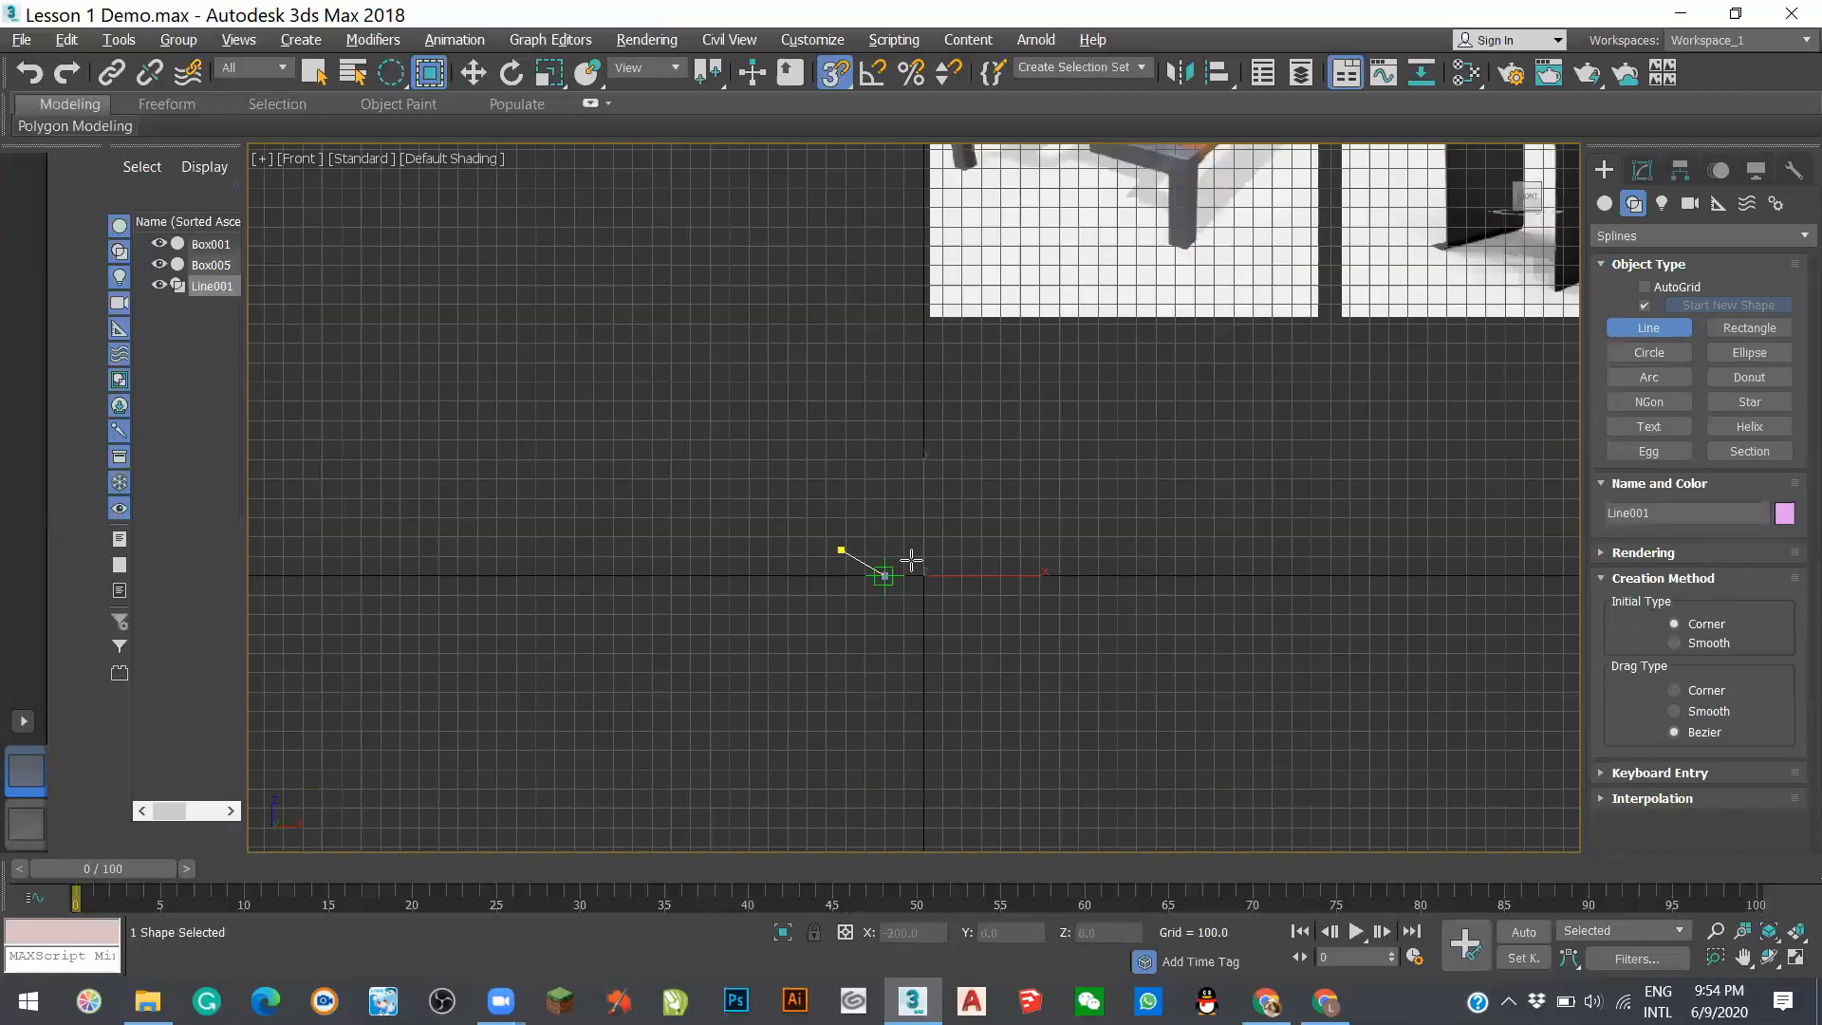
right_click(856, 560)
key(g)
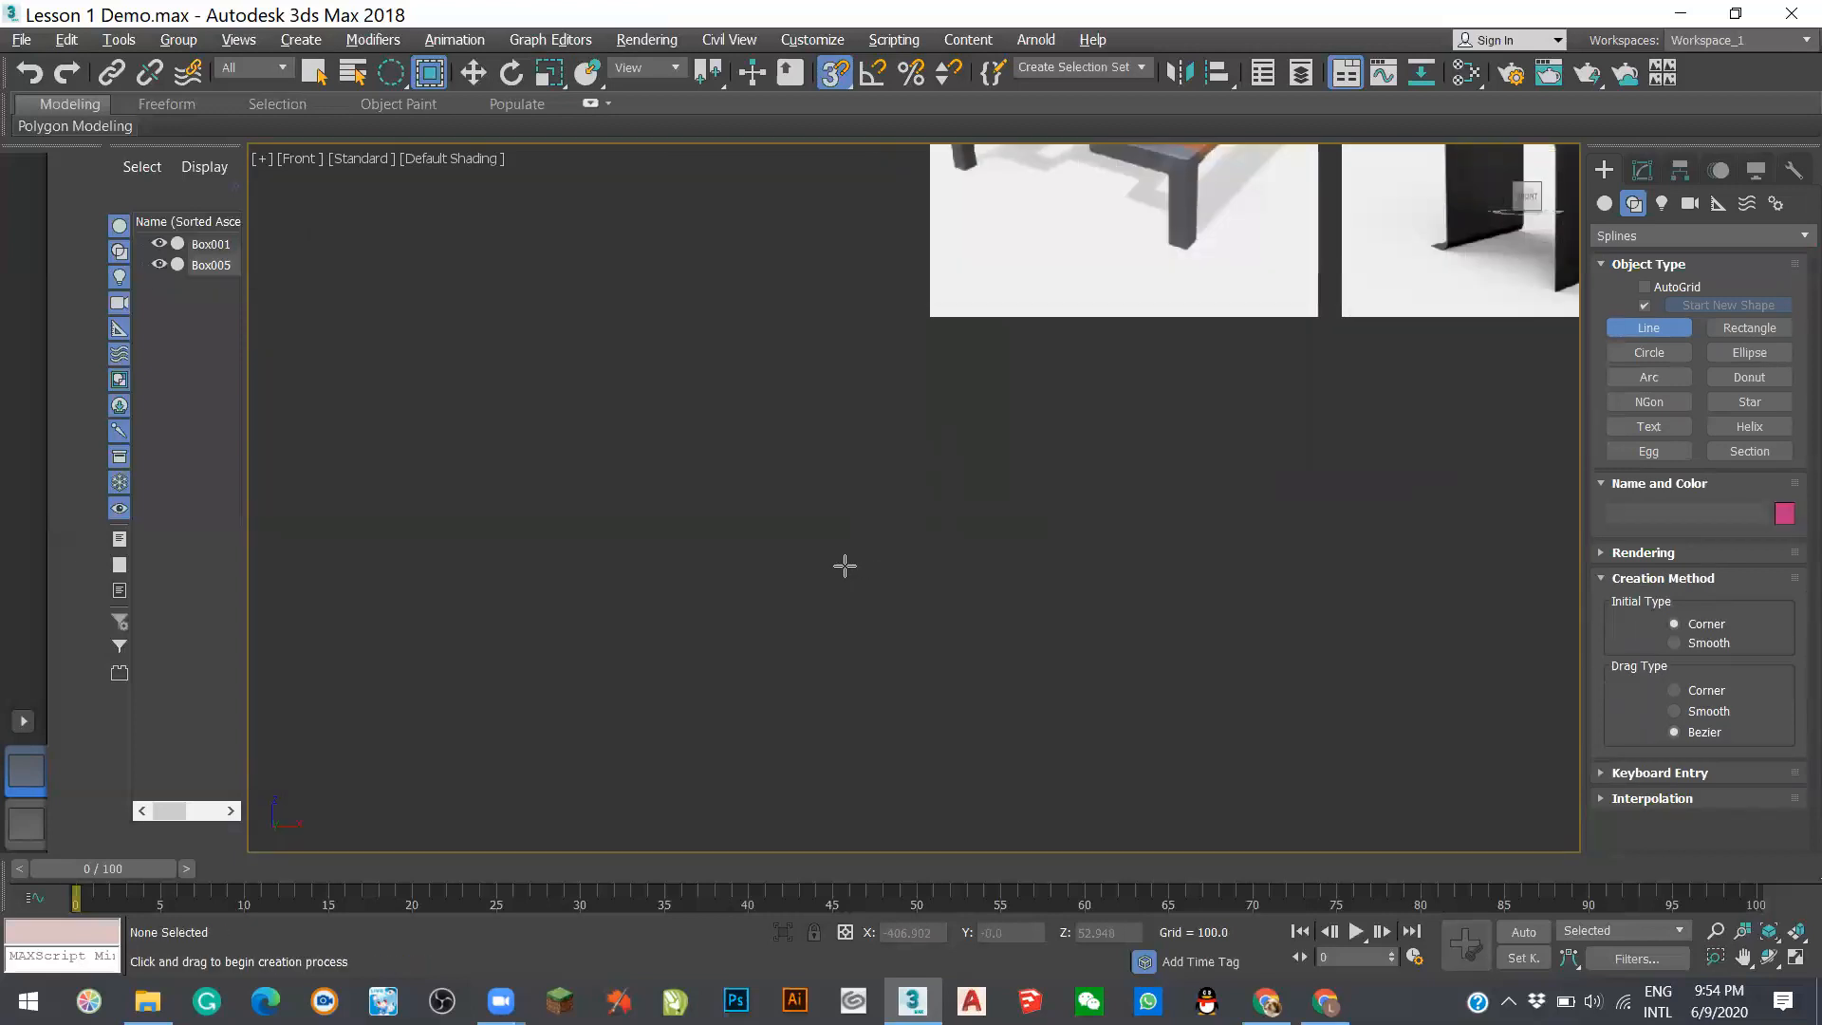
key(g)
- Draw a short line from about X -1060, Z 21 to the grid point at X -1000, Z 0
click(719, 570)
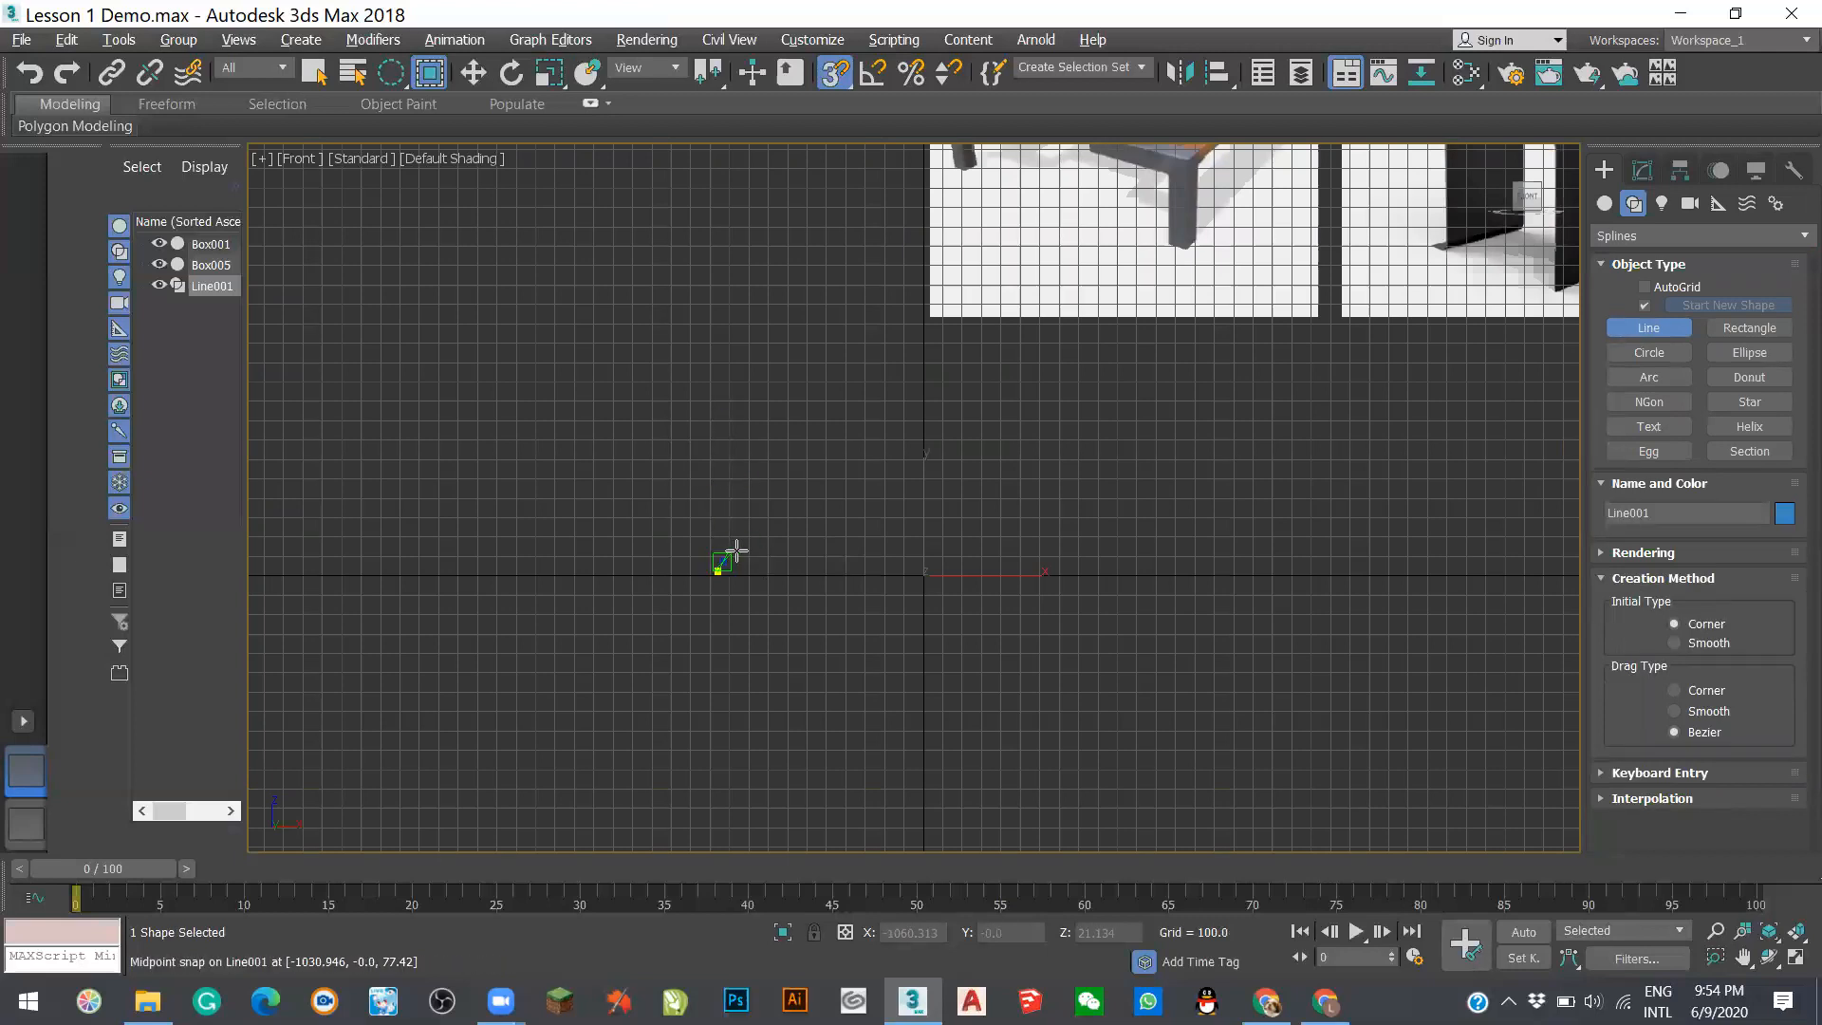
click(804, 570)
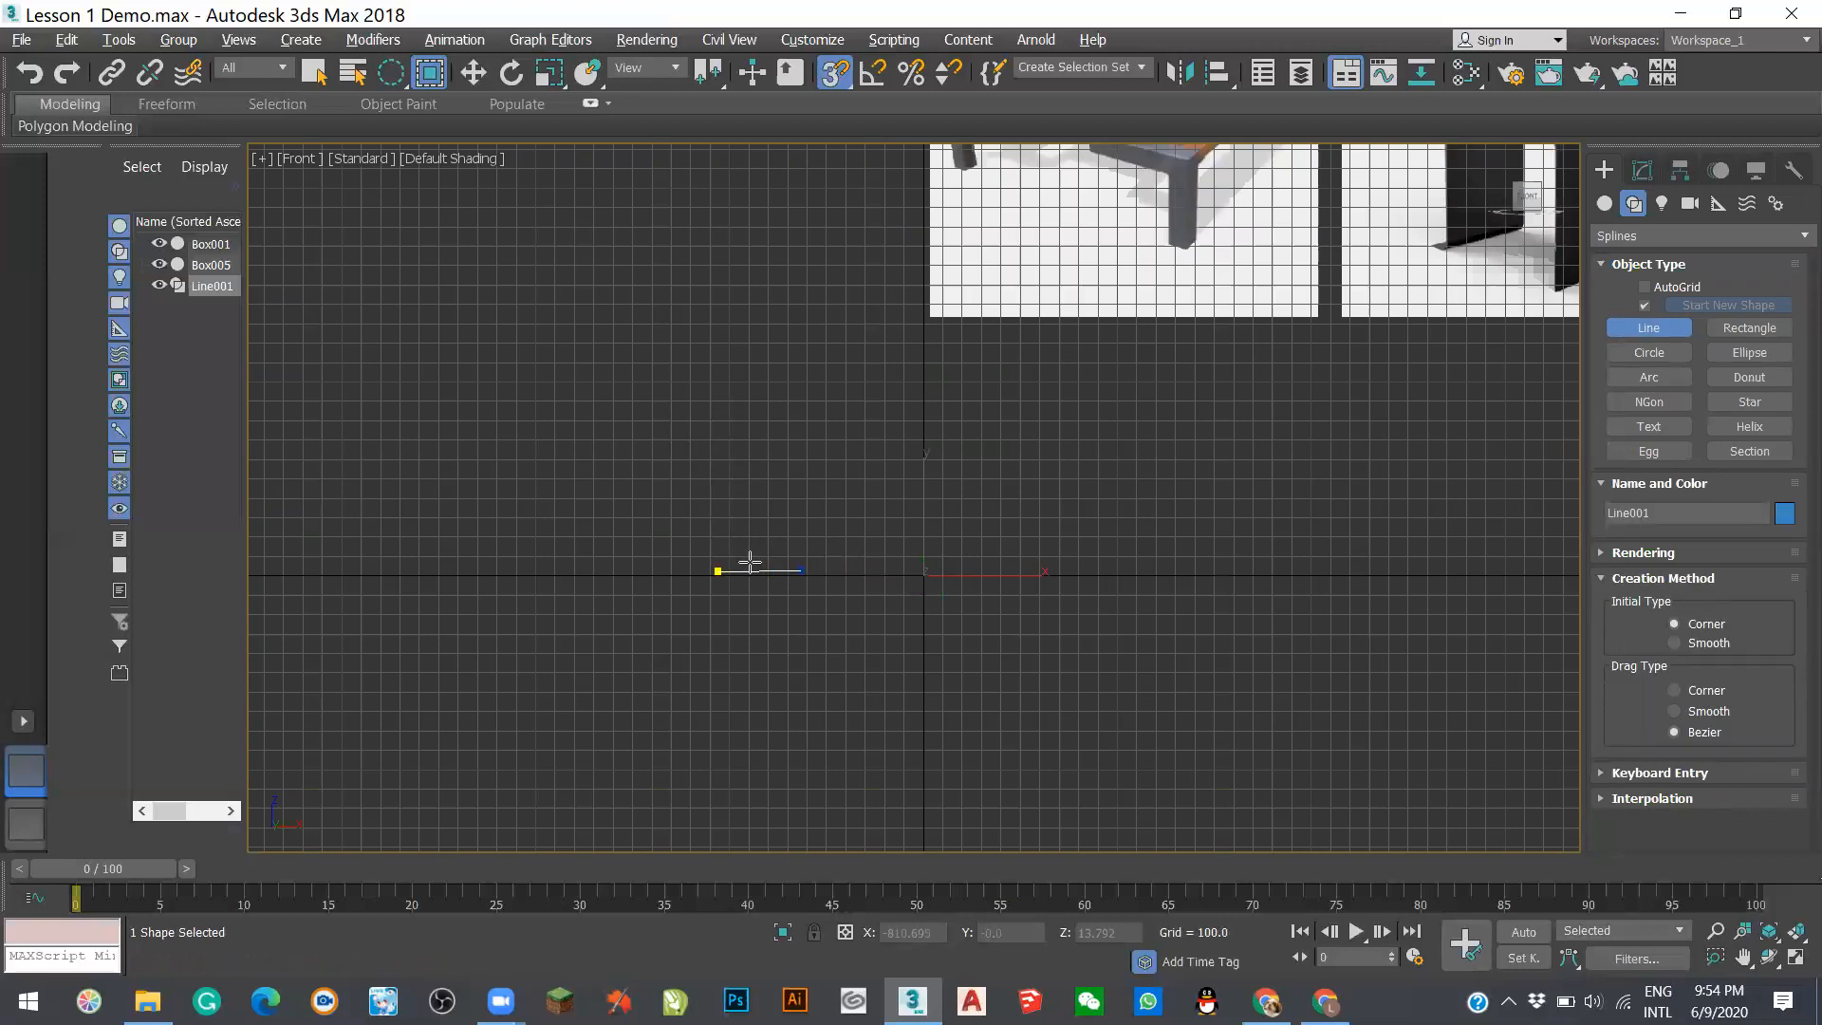
scroll(814, 627, up, 5)
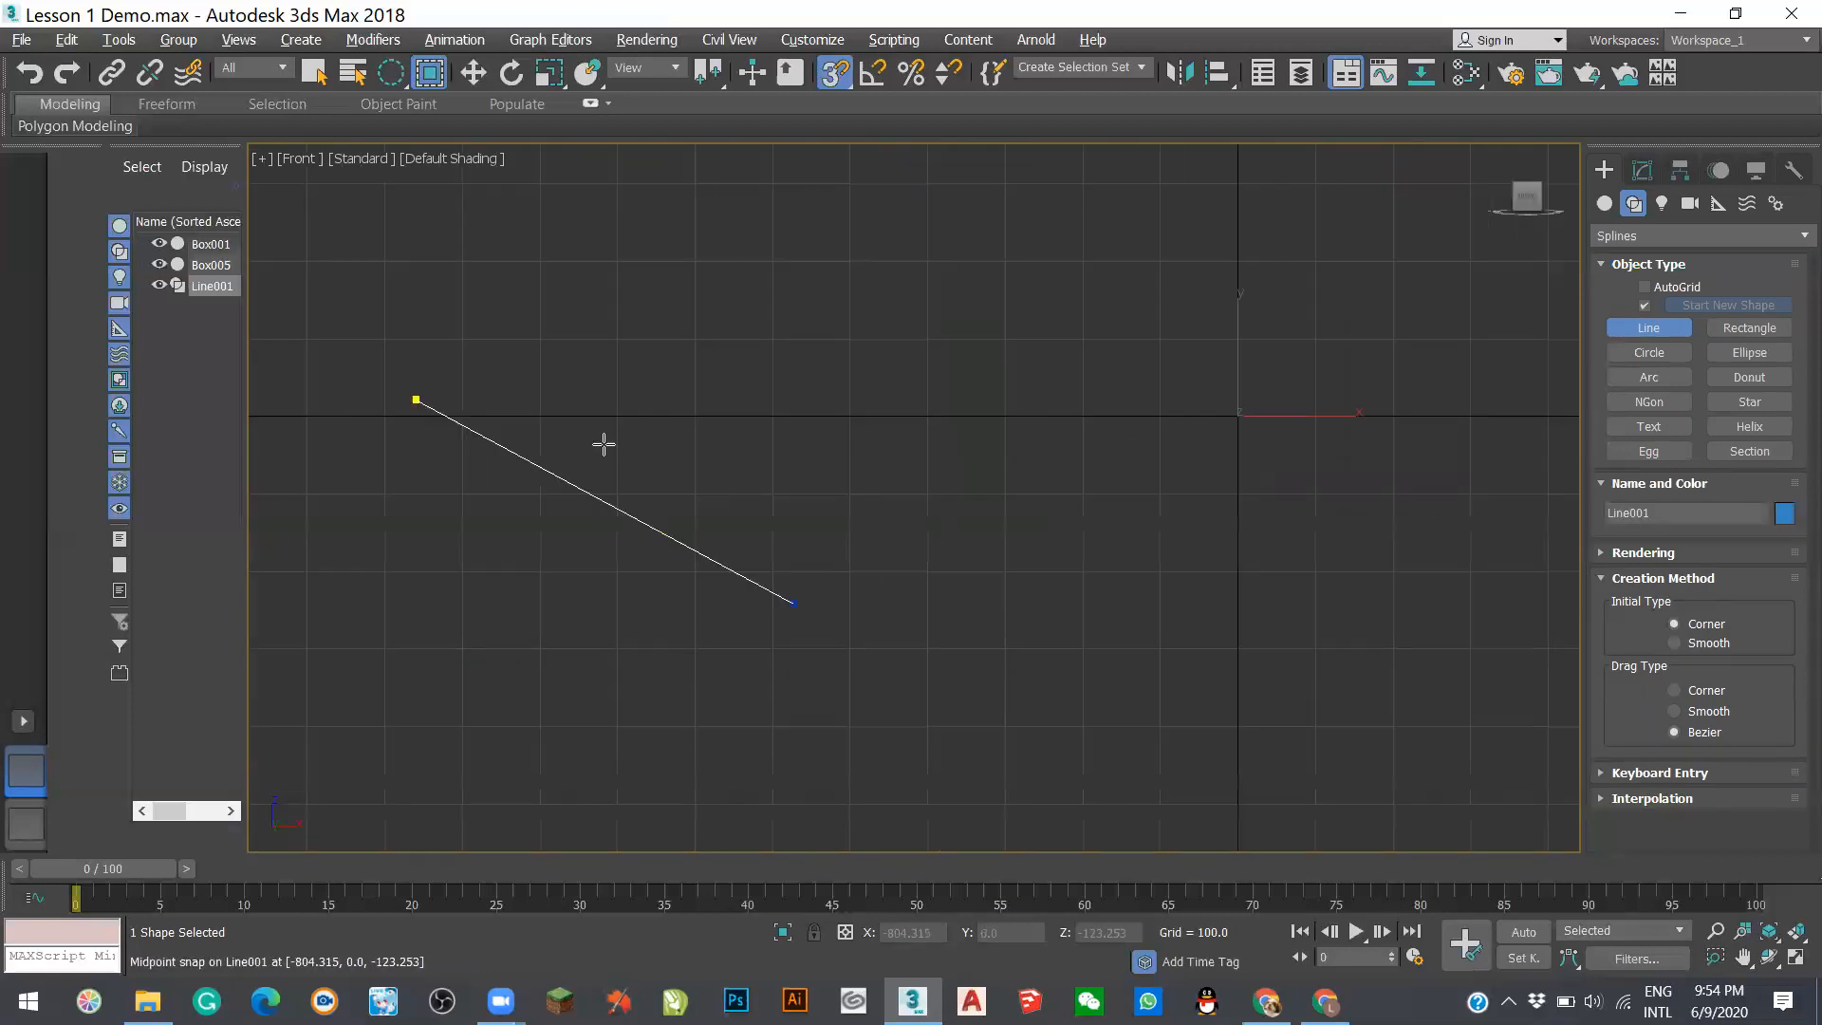
click(462, 416)
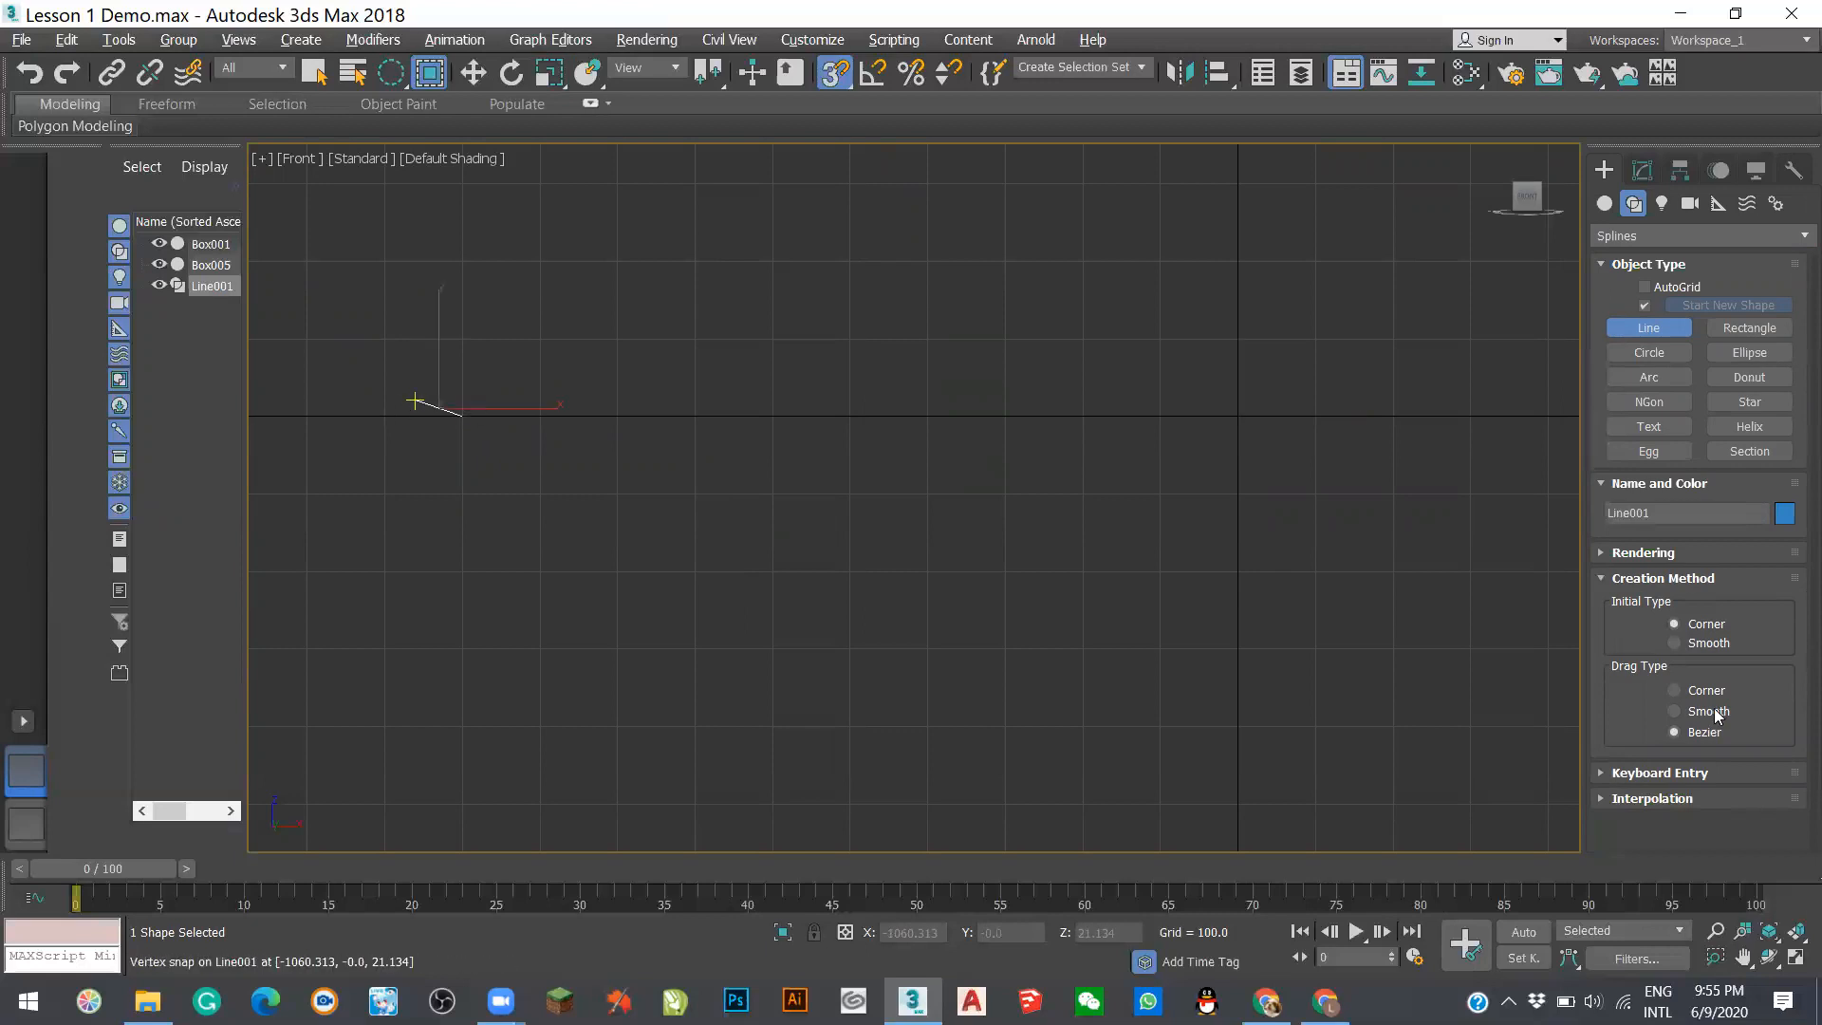
- Edit the short line at vertex level and delete its two vertices
click(1638, 173)
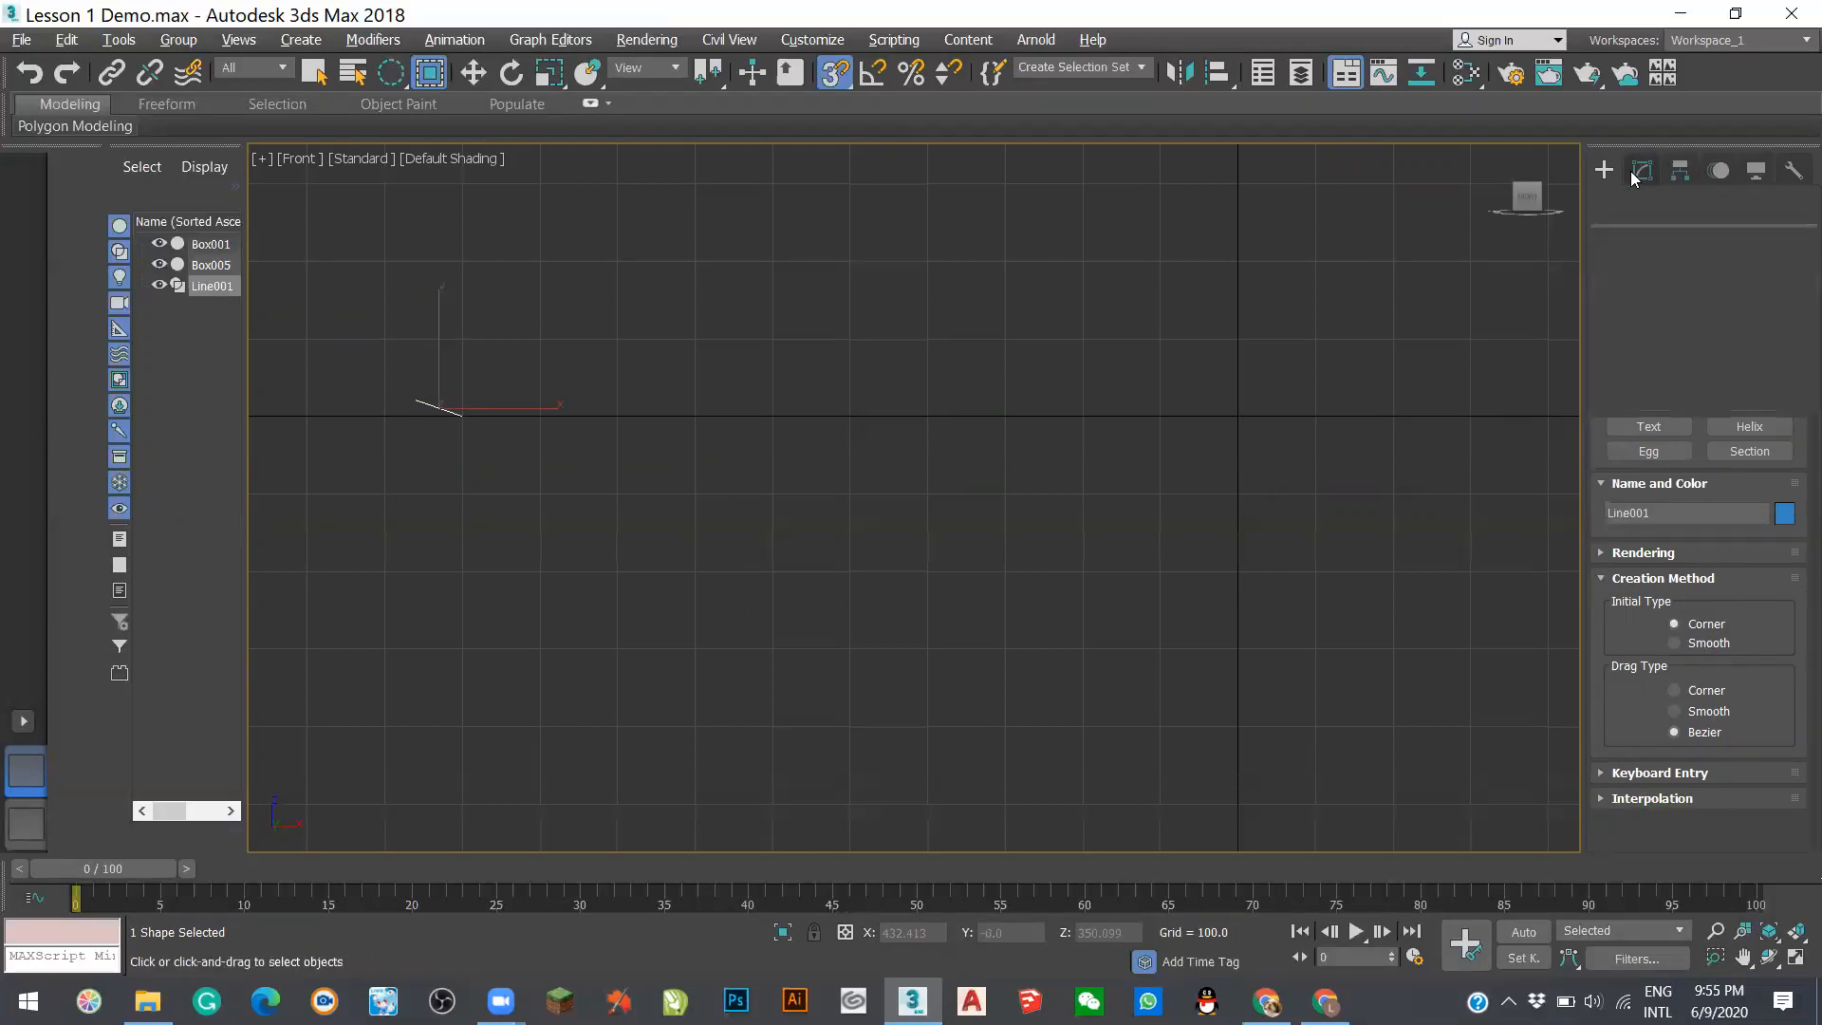
click(1668, 530)
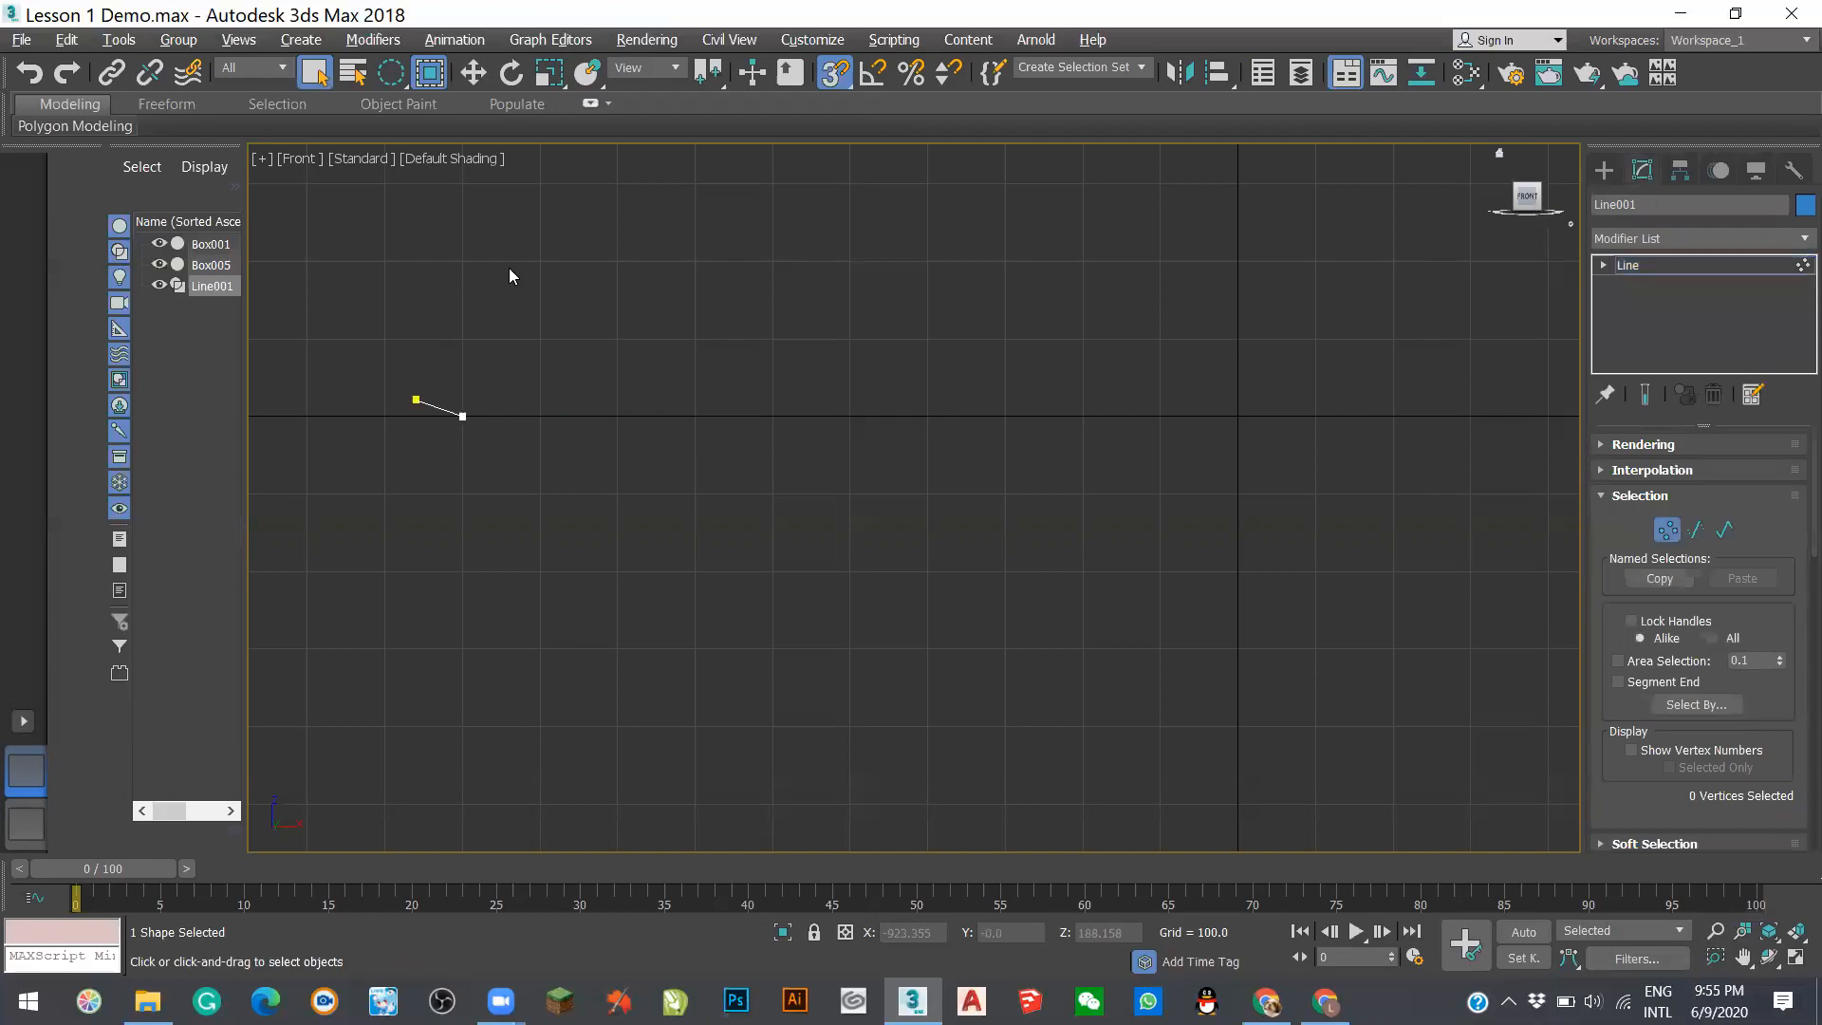
click(417, 399)
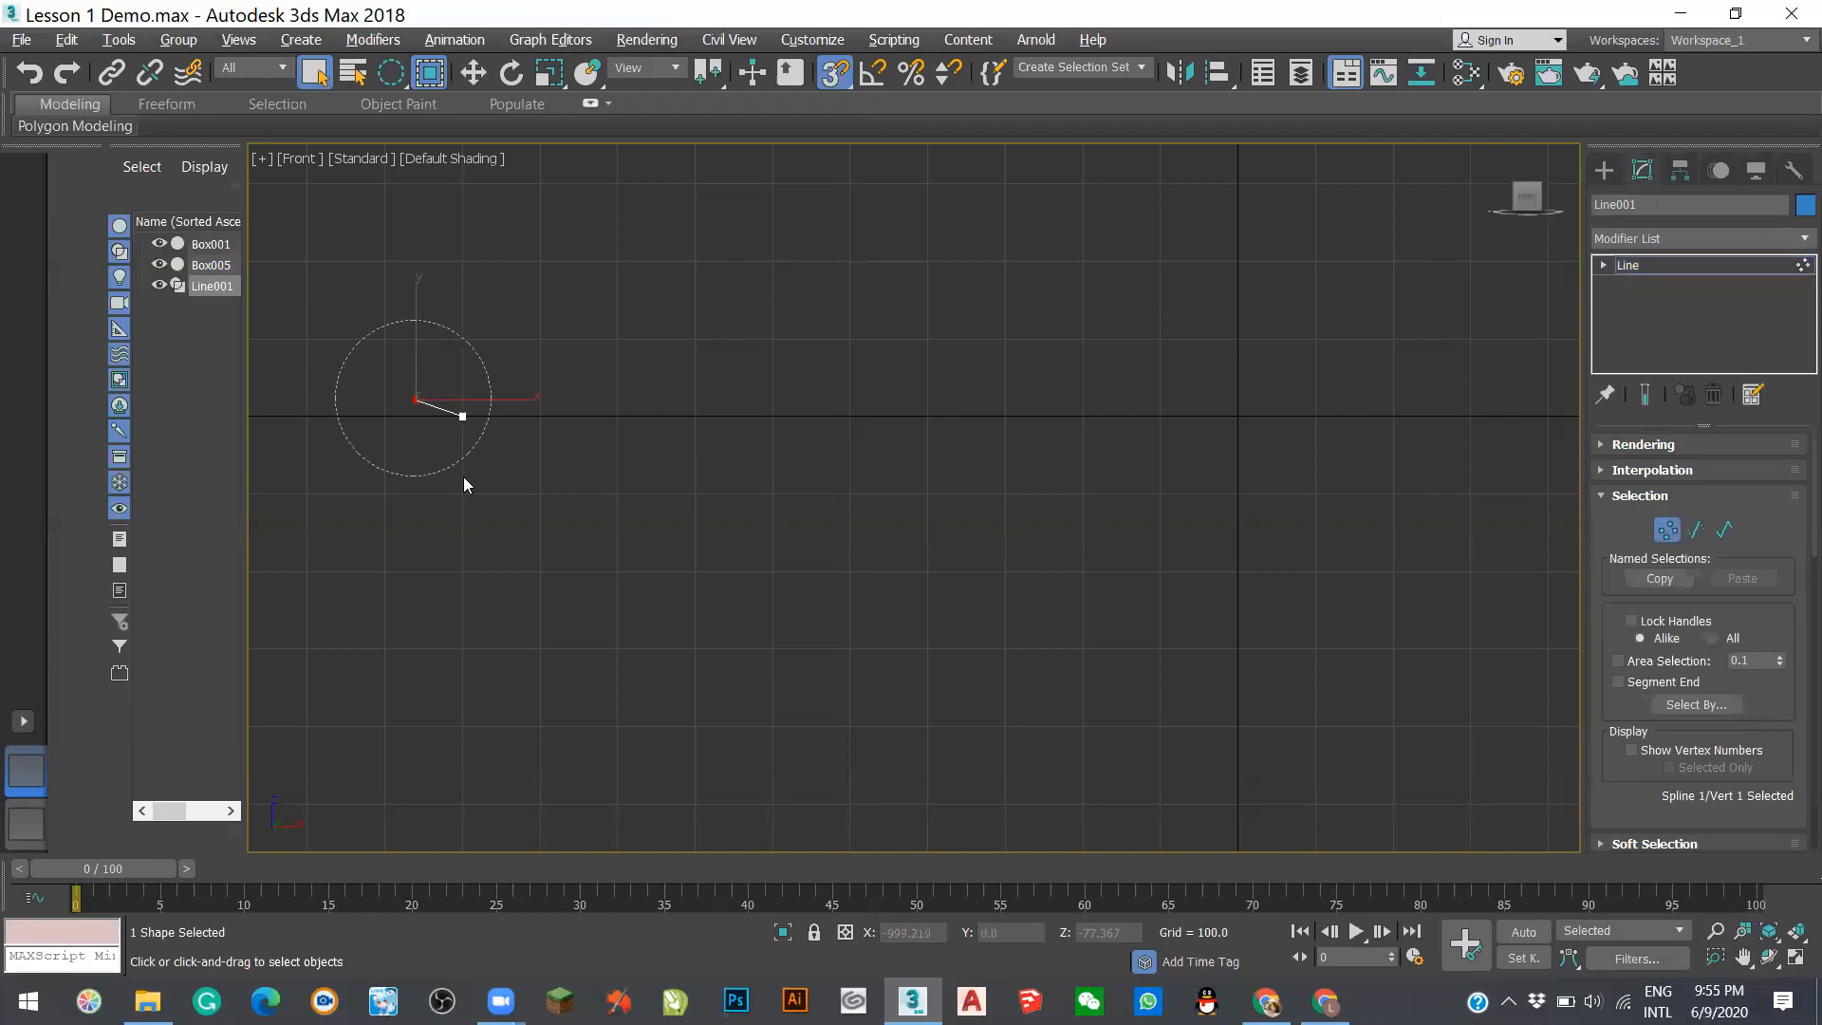
ctrl+click(462, 416)
click(415, 399)
key(ctrl+z)
key(Delete)
click(1668, 530)
key(ctrl+z)
- Start a new line spline at the grid point X -1000, Z 0 in the Front view
click(1614, 172)
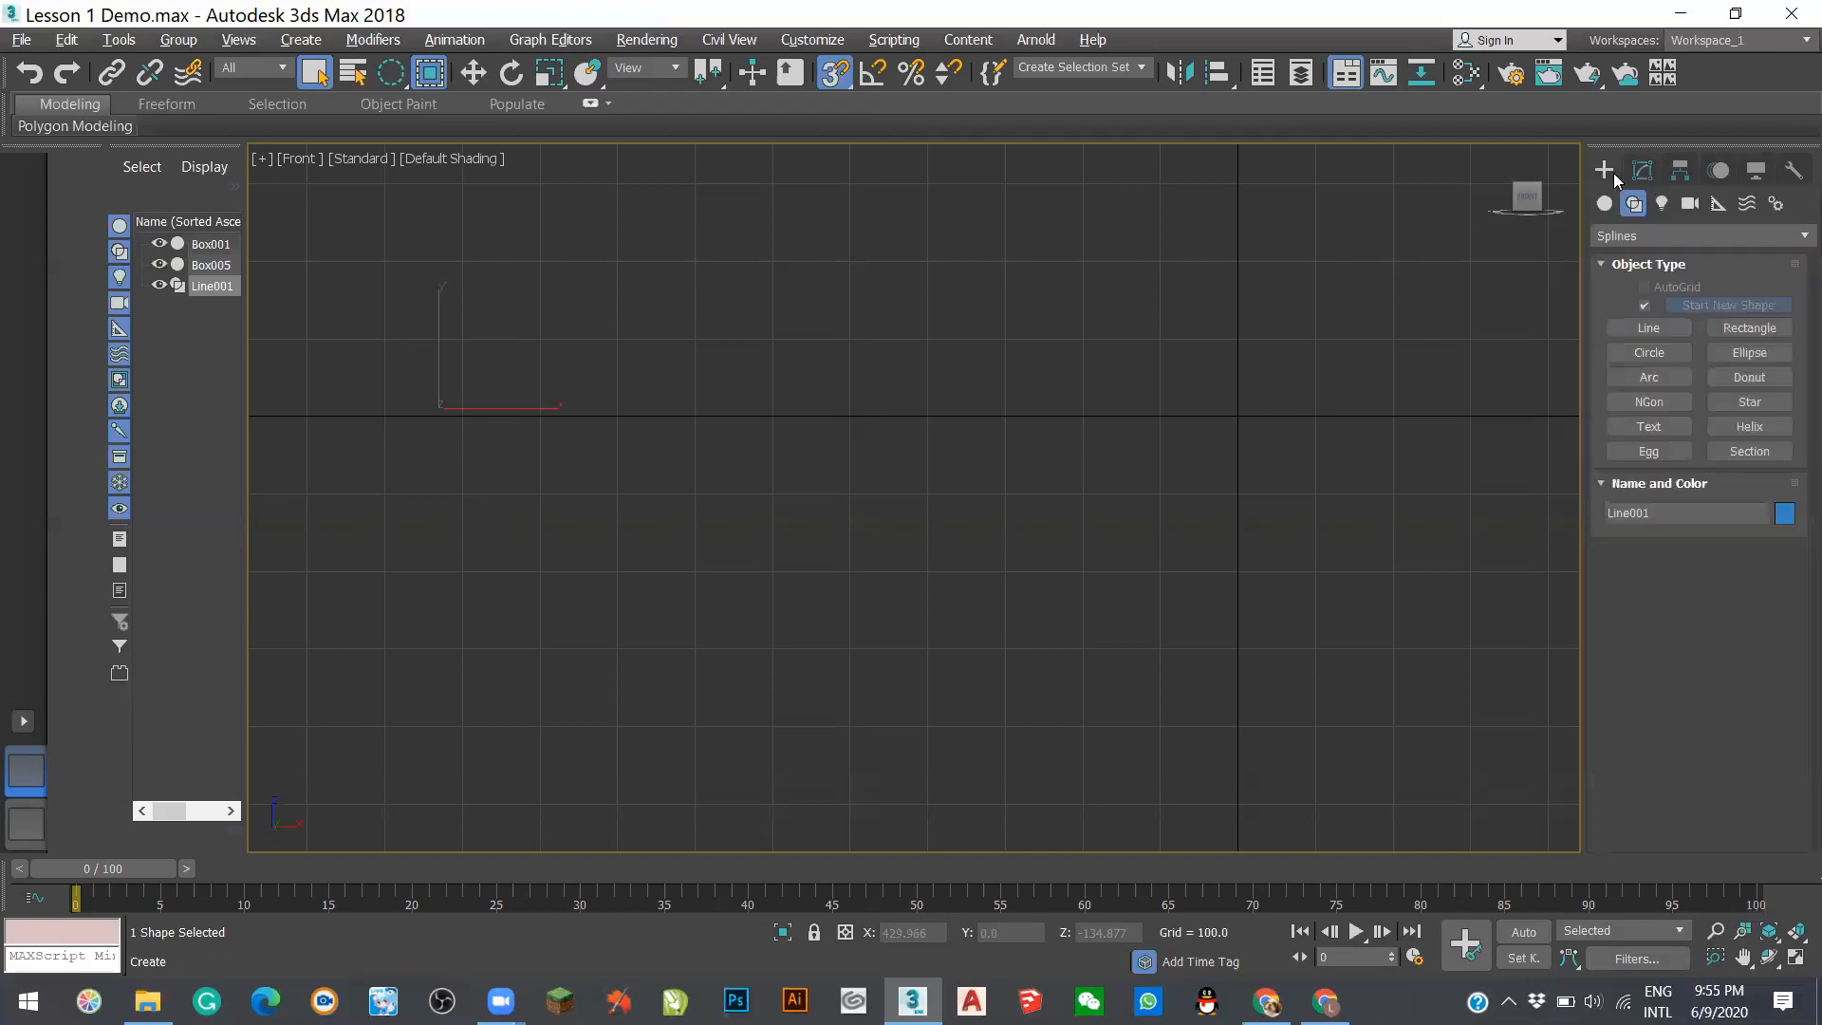
click(1649, 328)
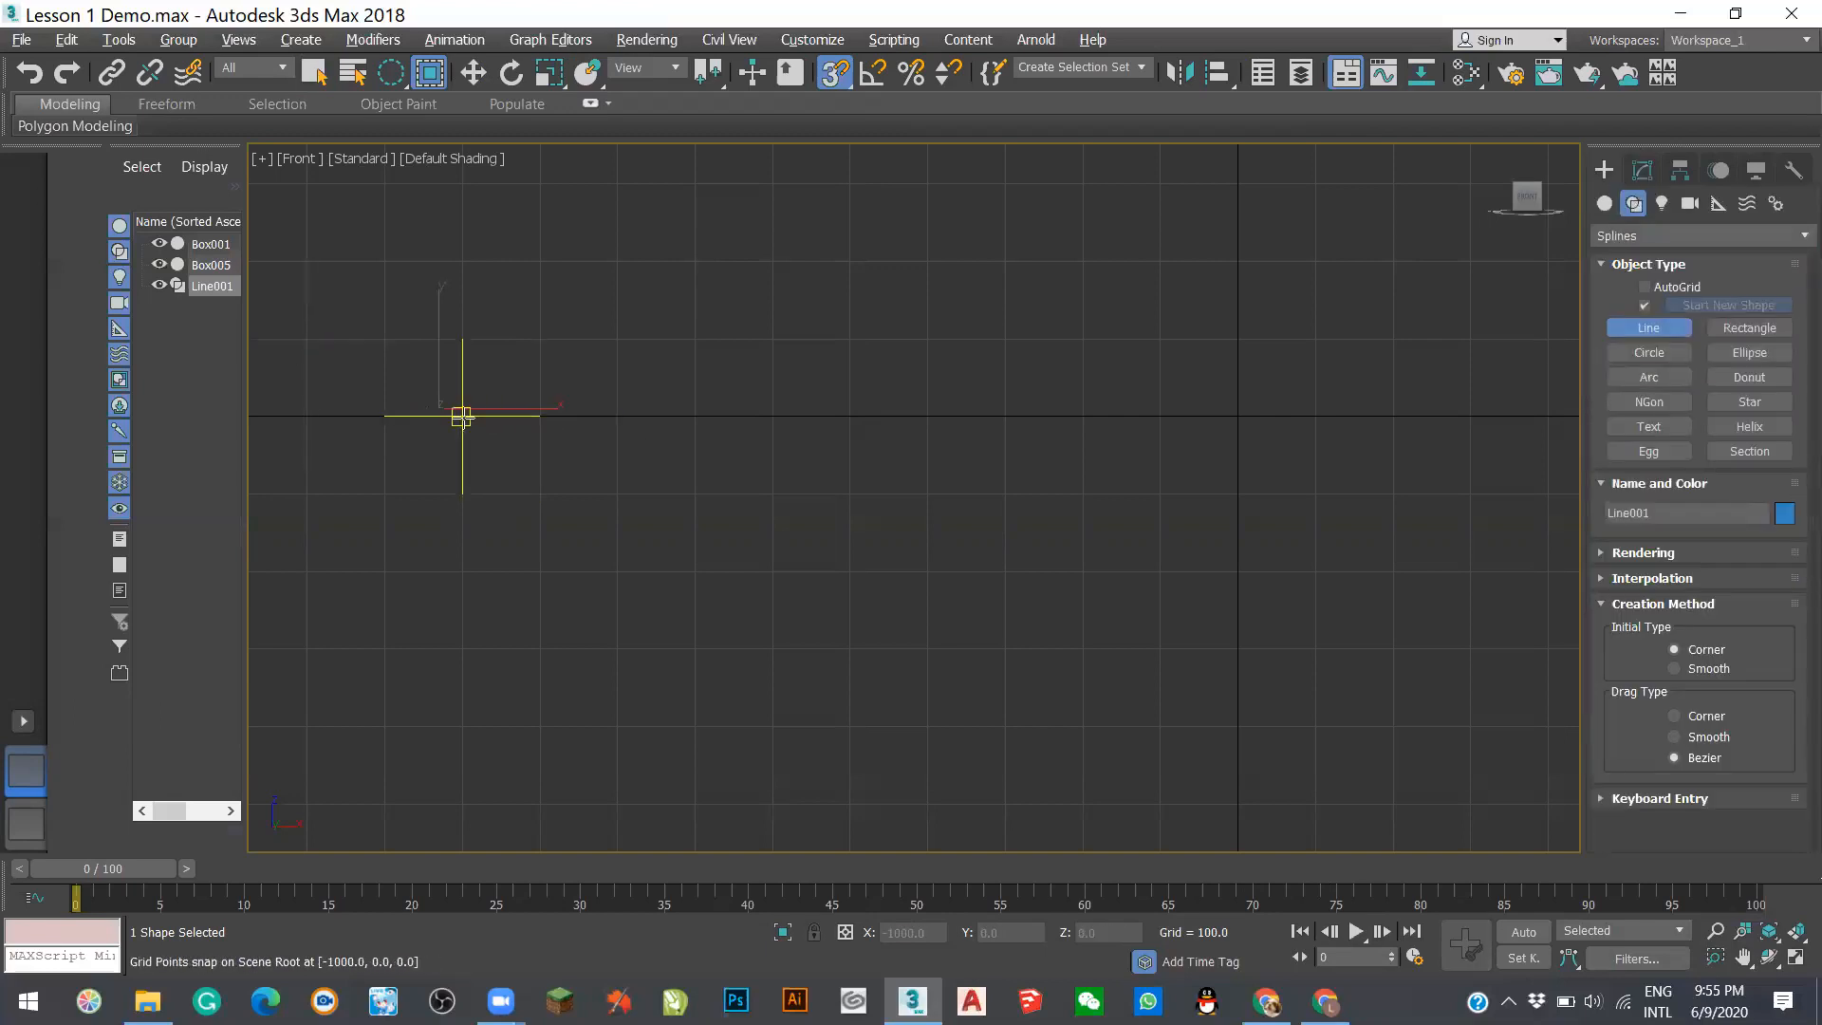
click(461, 416)
scroll(921, 603, down, 5)
click(799, 655)
right_click(800, 655)
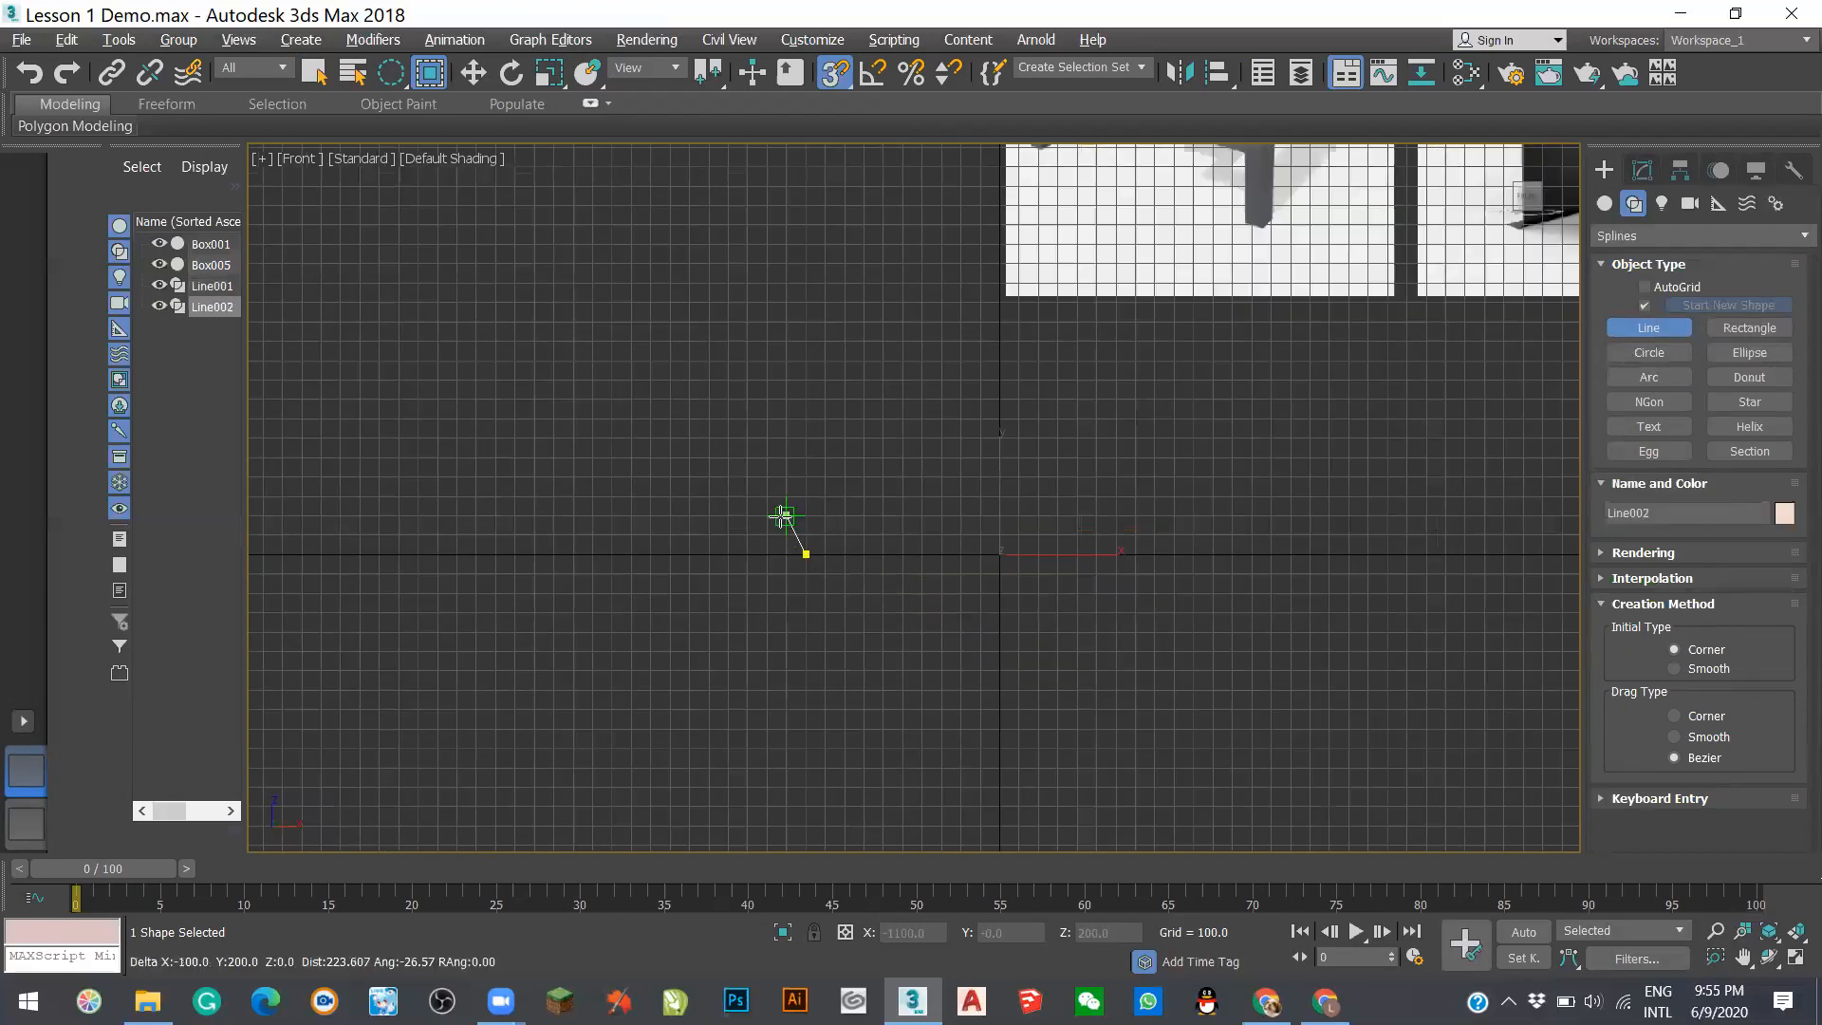
- Try drawing the leg from X -1000, Z 0 up to Z 400, with a horizontal segment towards X -1400, following the picnic table reference
scroll(1072, 537, down, 3)
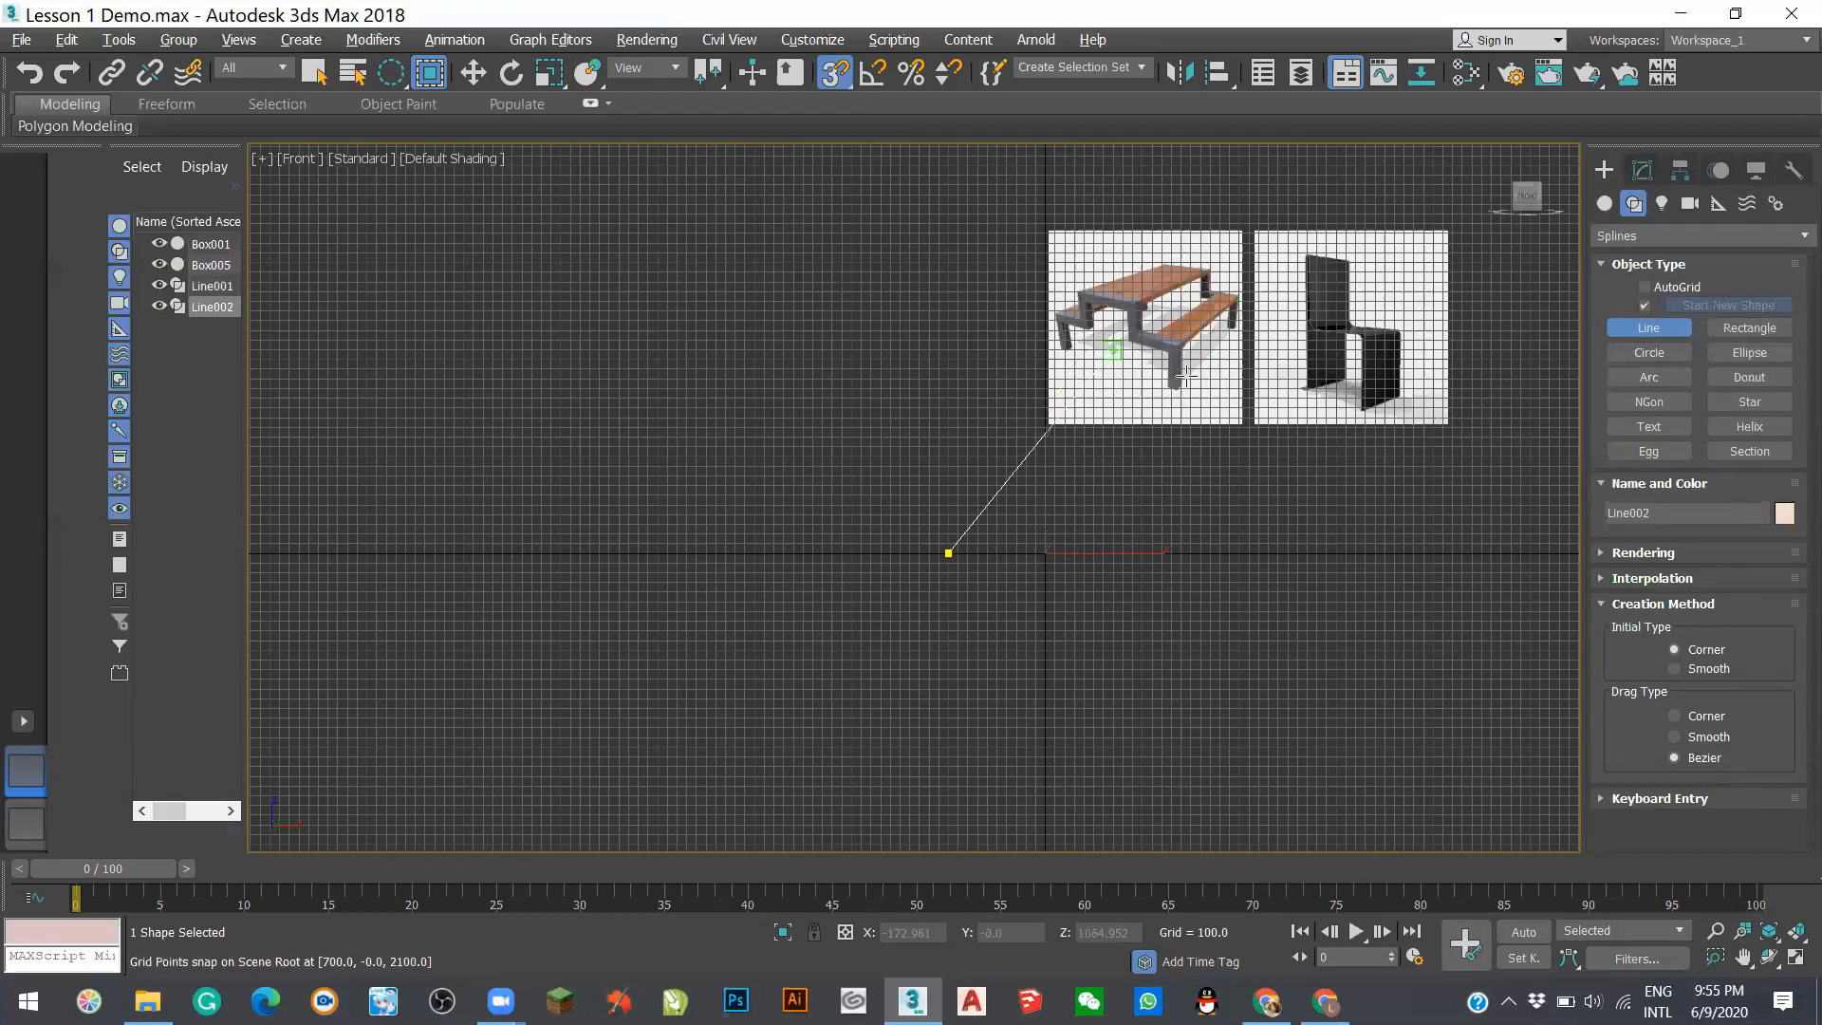
drag(1019, 421, 1080, 285)
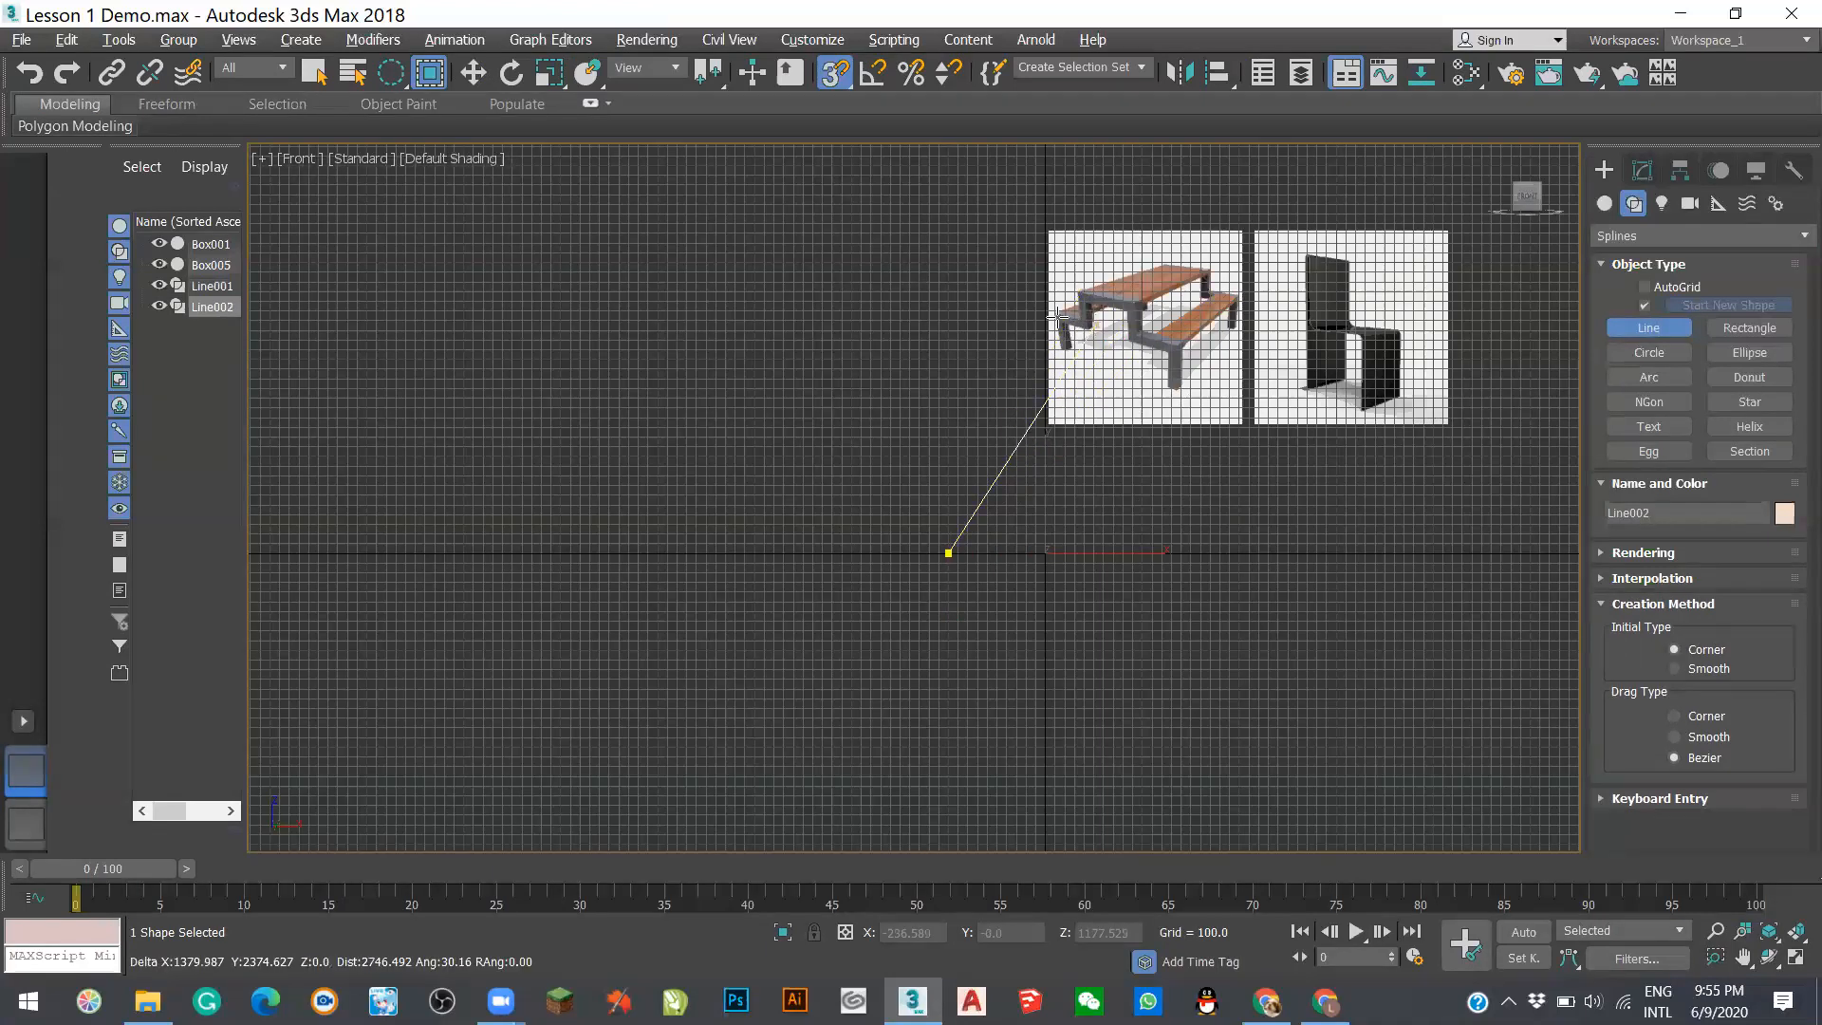
click(1060, 351)
right_click(898, 659)
scroll(966, 537, up, 3)
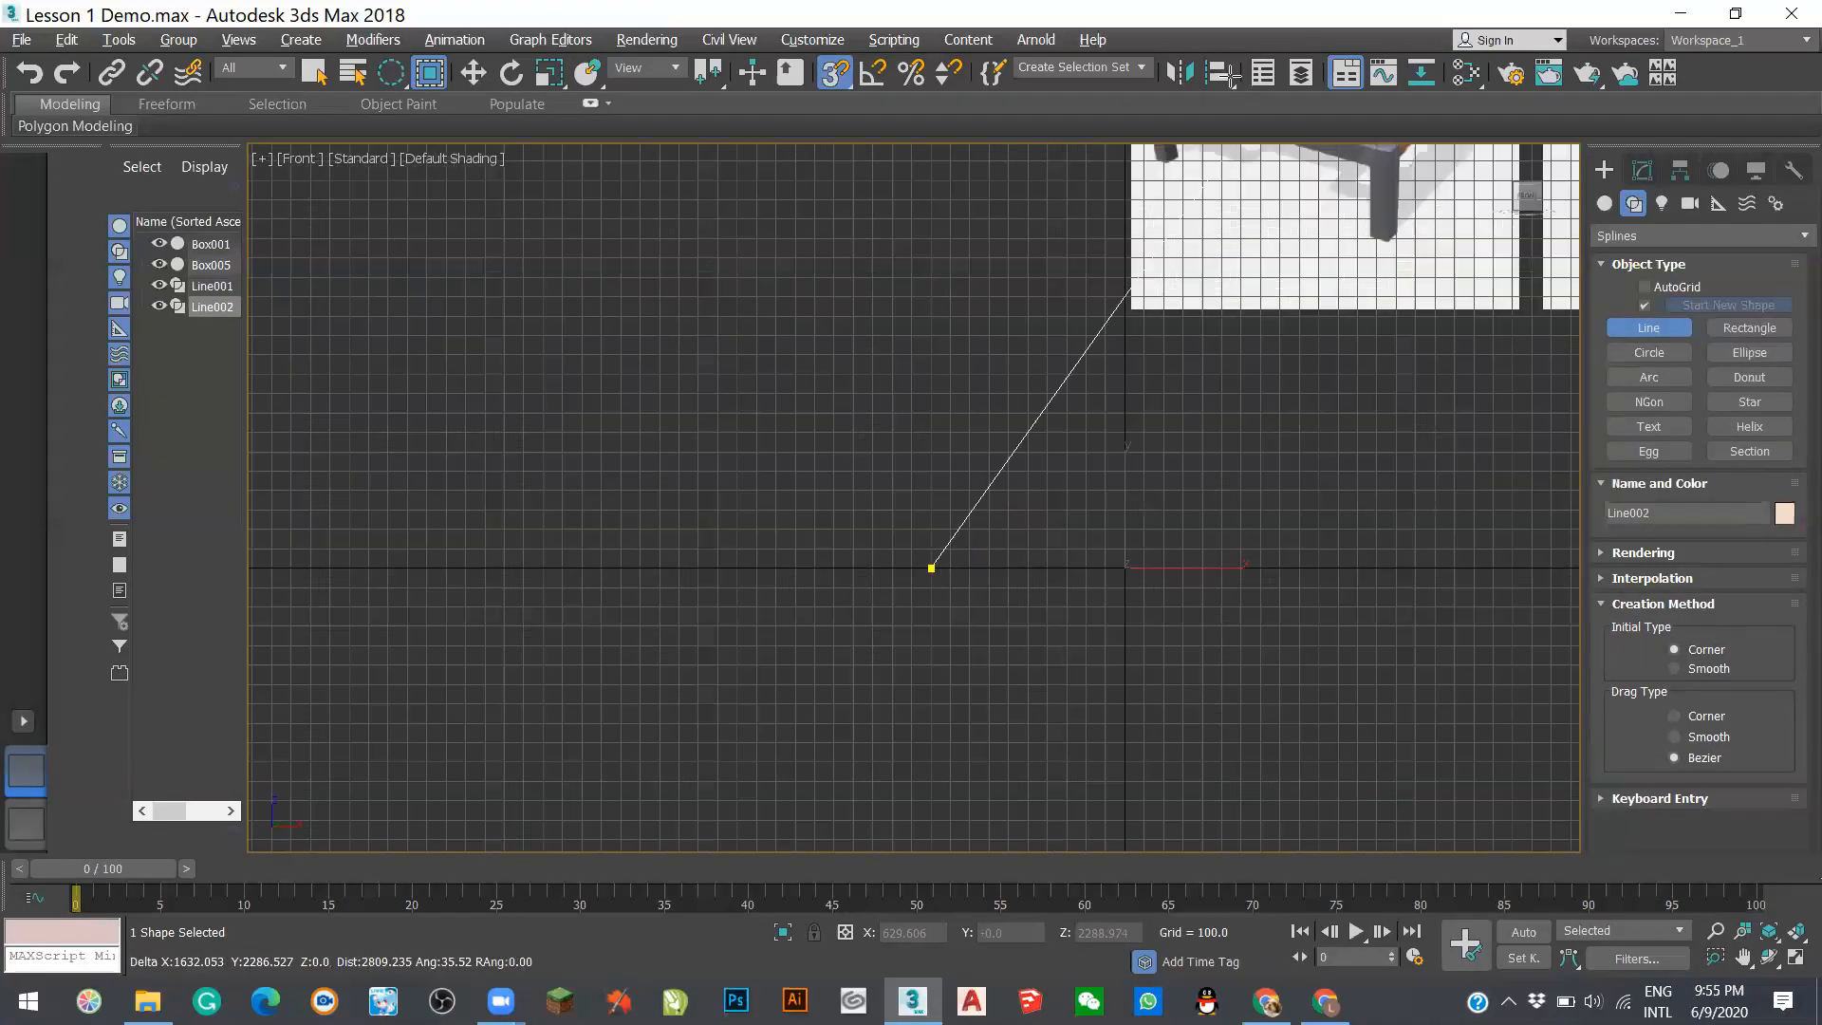
click(1006, 454)
scroll(1007, 454, up, 2)
scroll(1008, 456, up, 2)
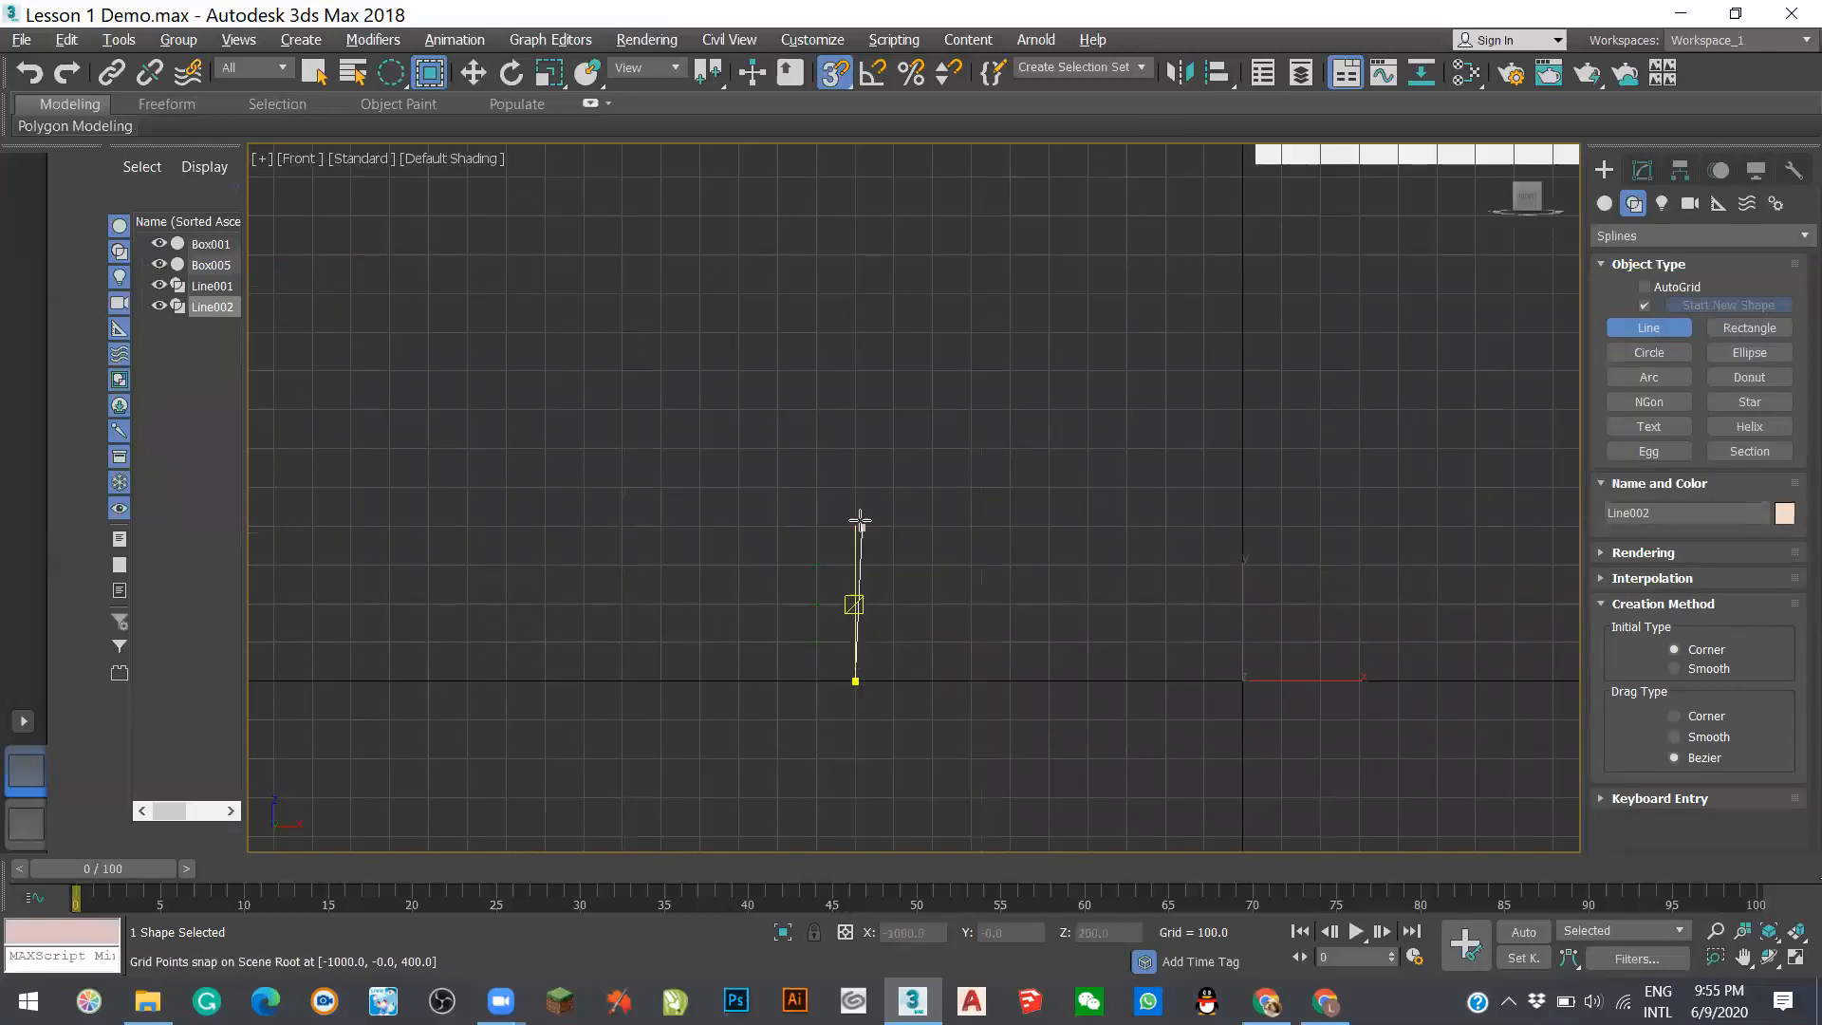
click(814, 526)
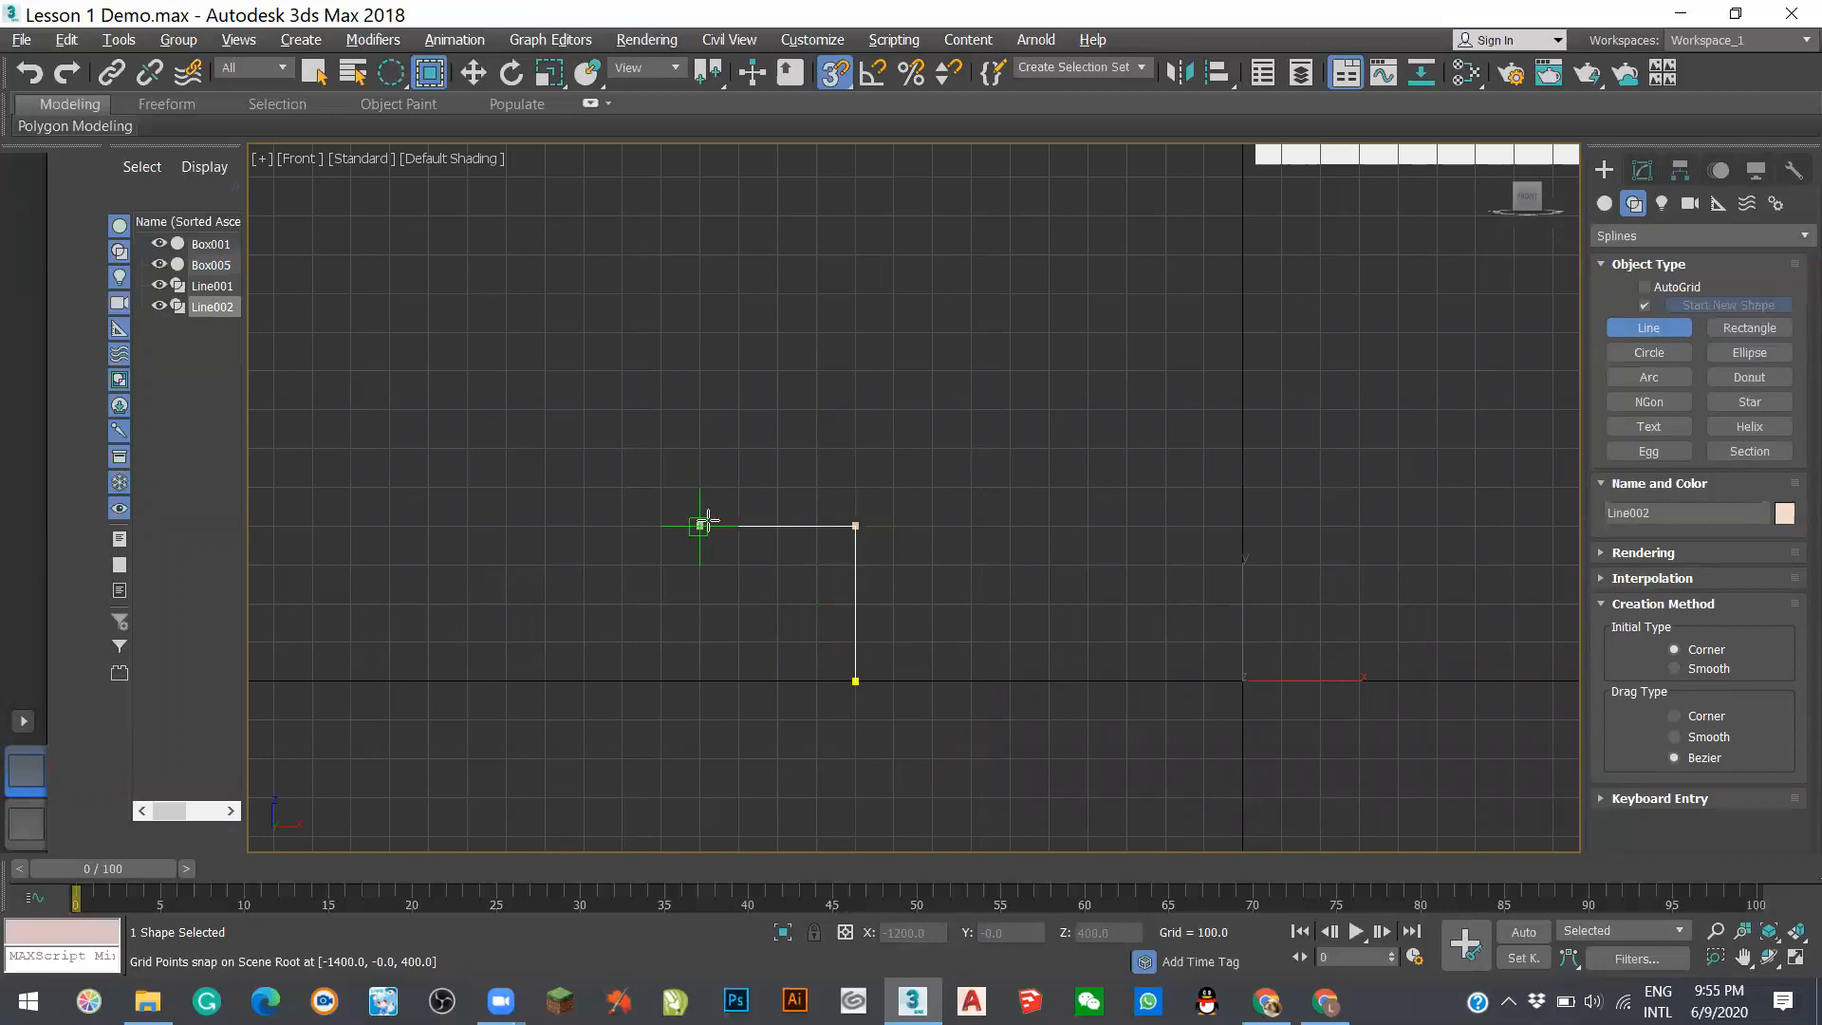
click(778, 526)
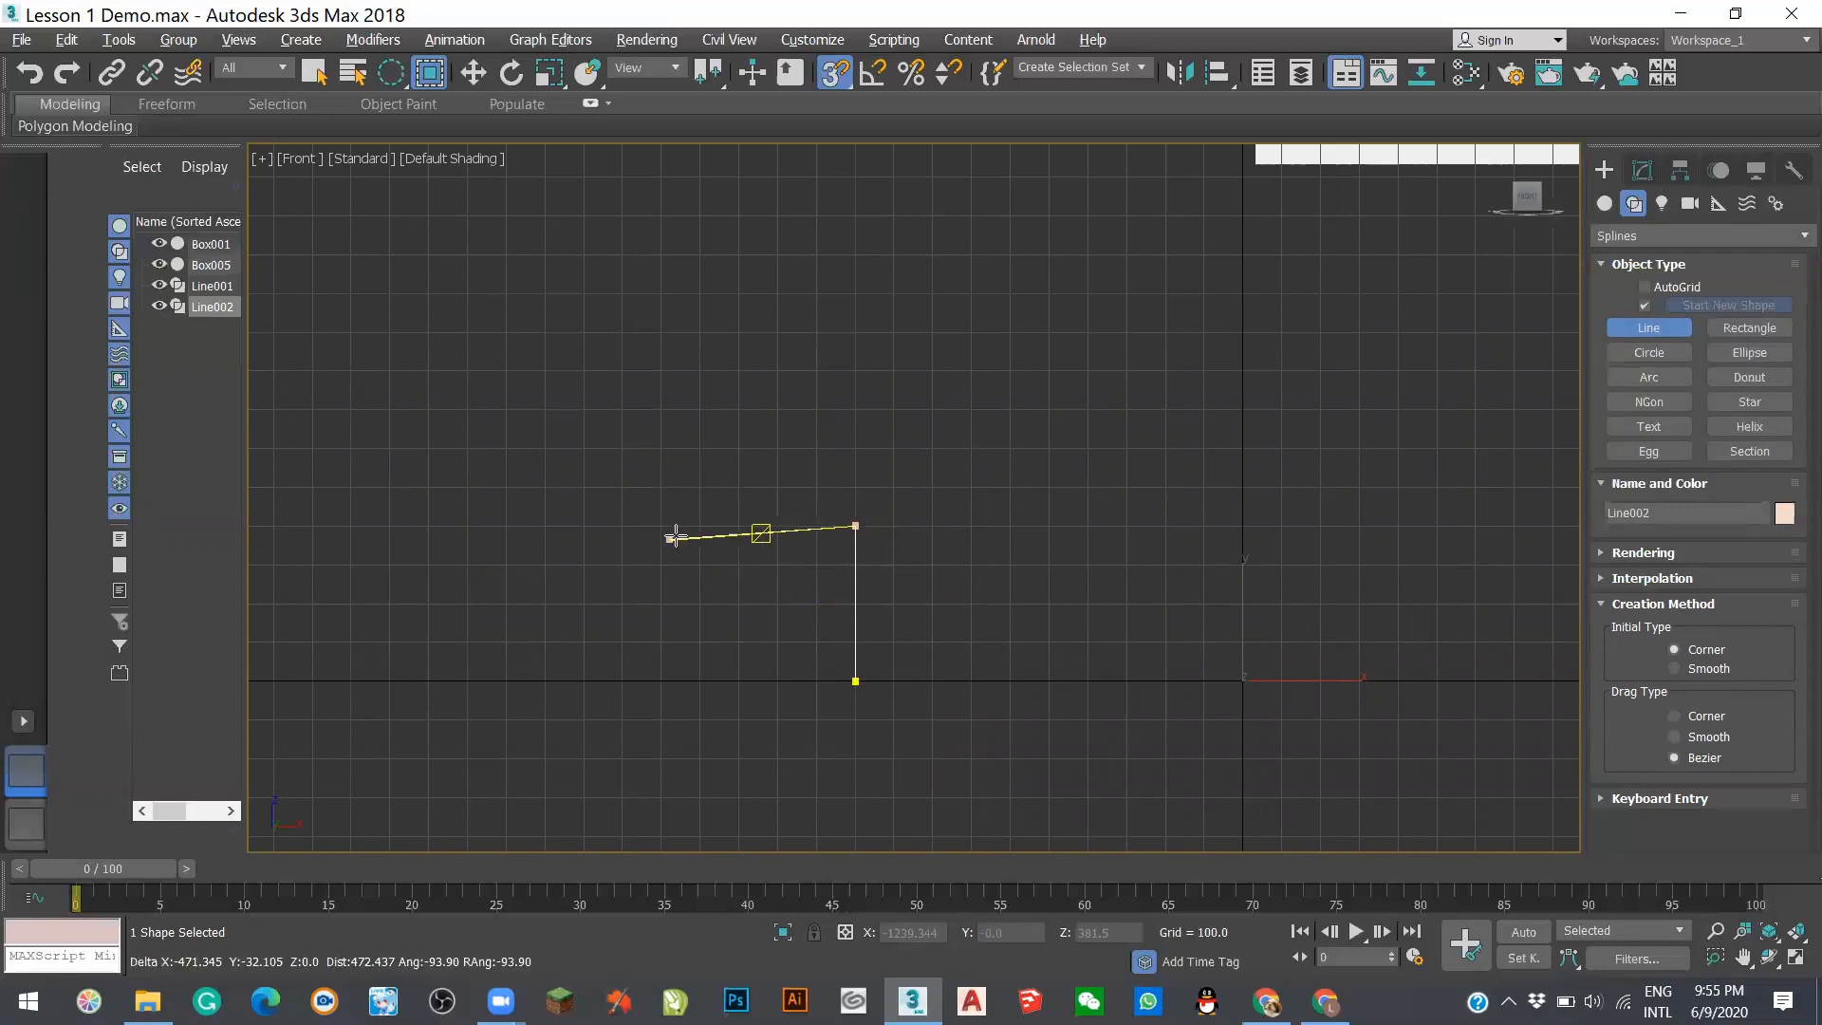
scroll(681, 536, up, 2)
scroll(681, 536, up, 2)
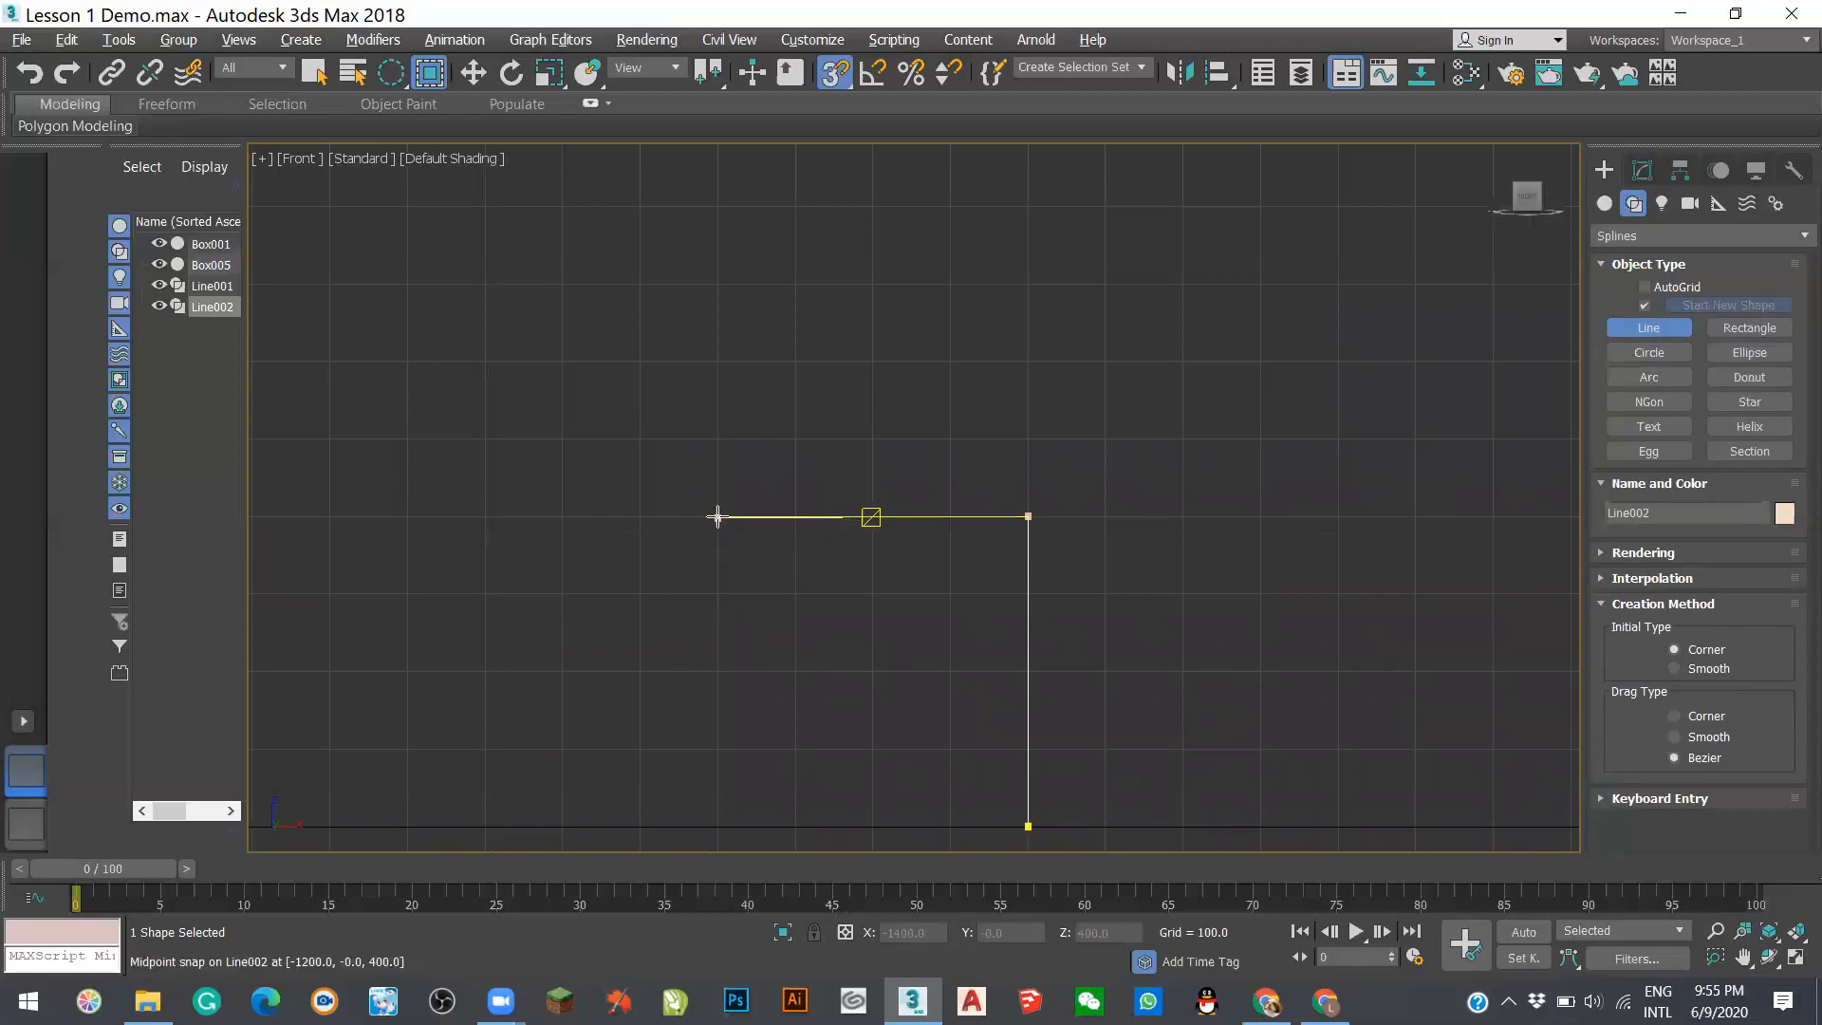
- Turn off Midpoint snapping in the grid and snap settings and leave the Line tool
click(830, 76)
right_click(833, 83)
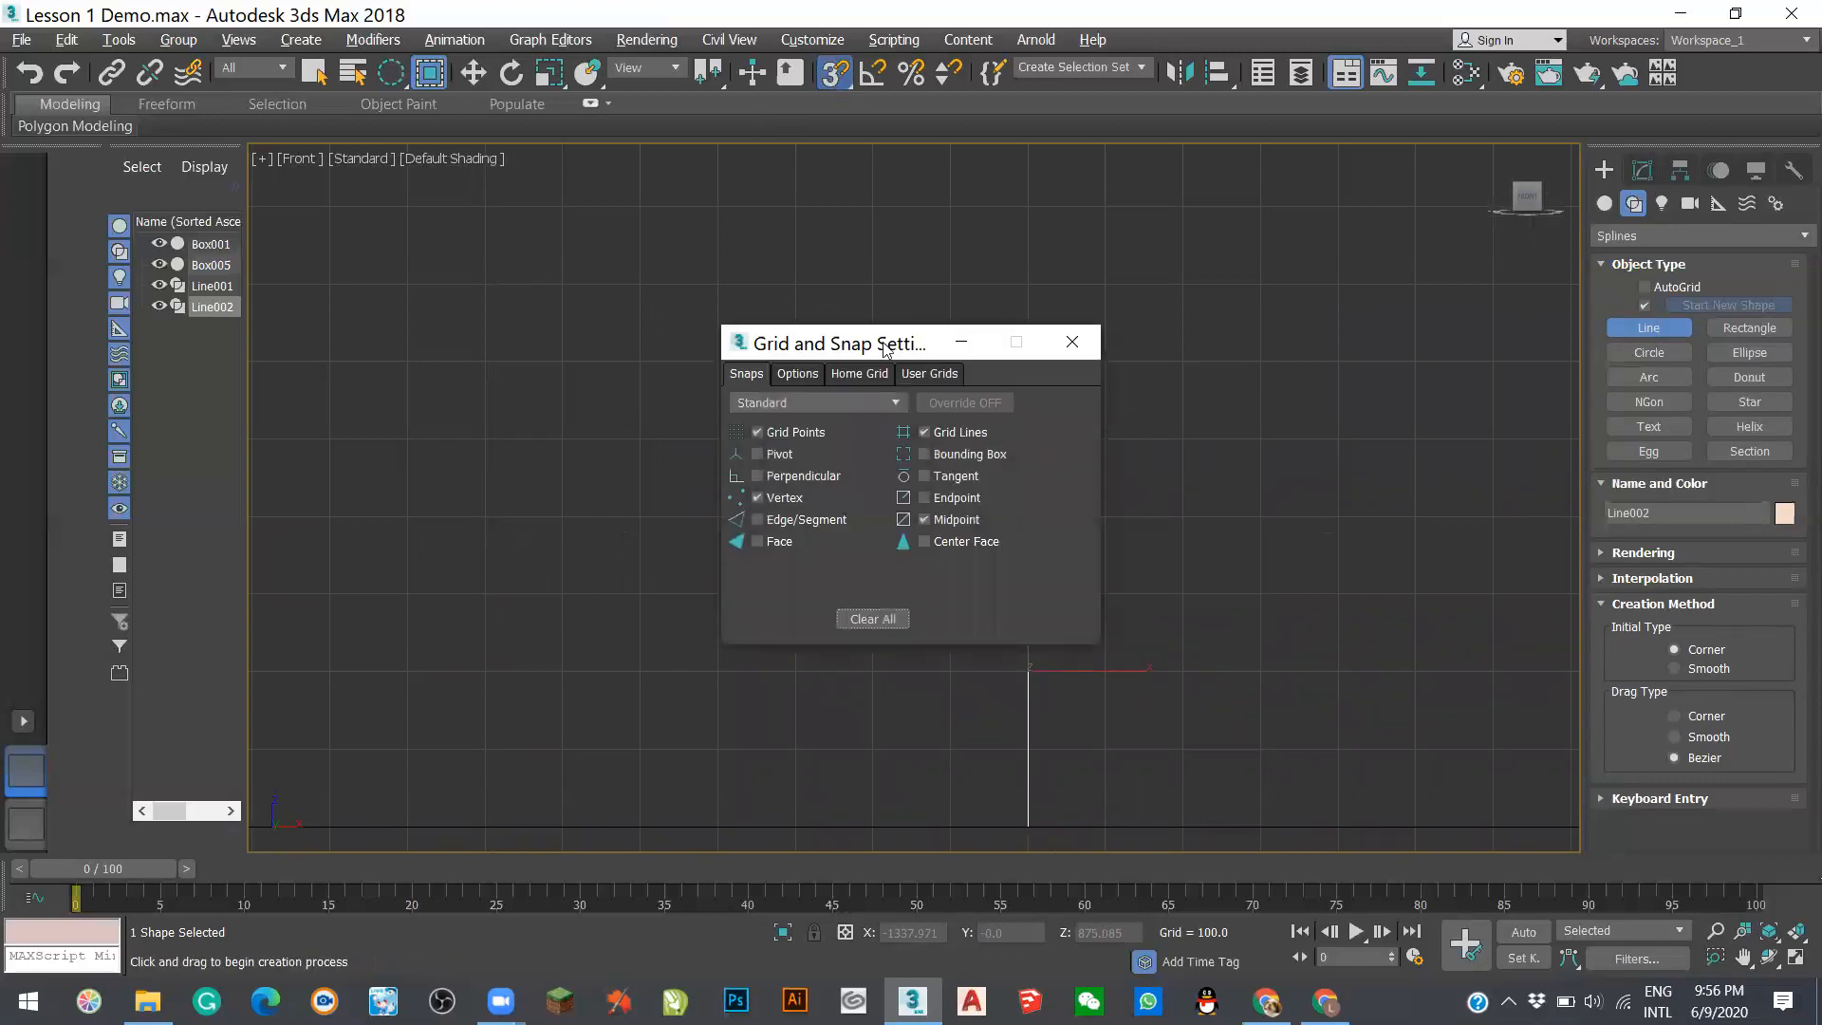
click(926, 519)
click(1072, 342)
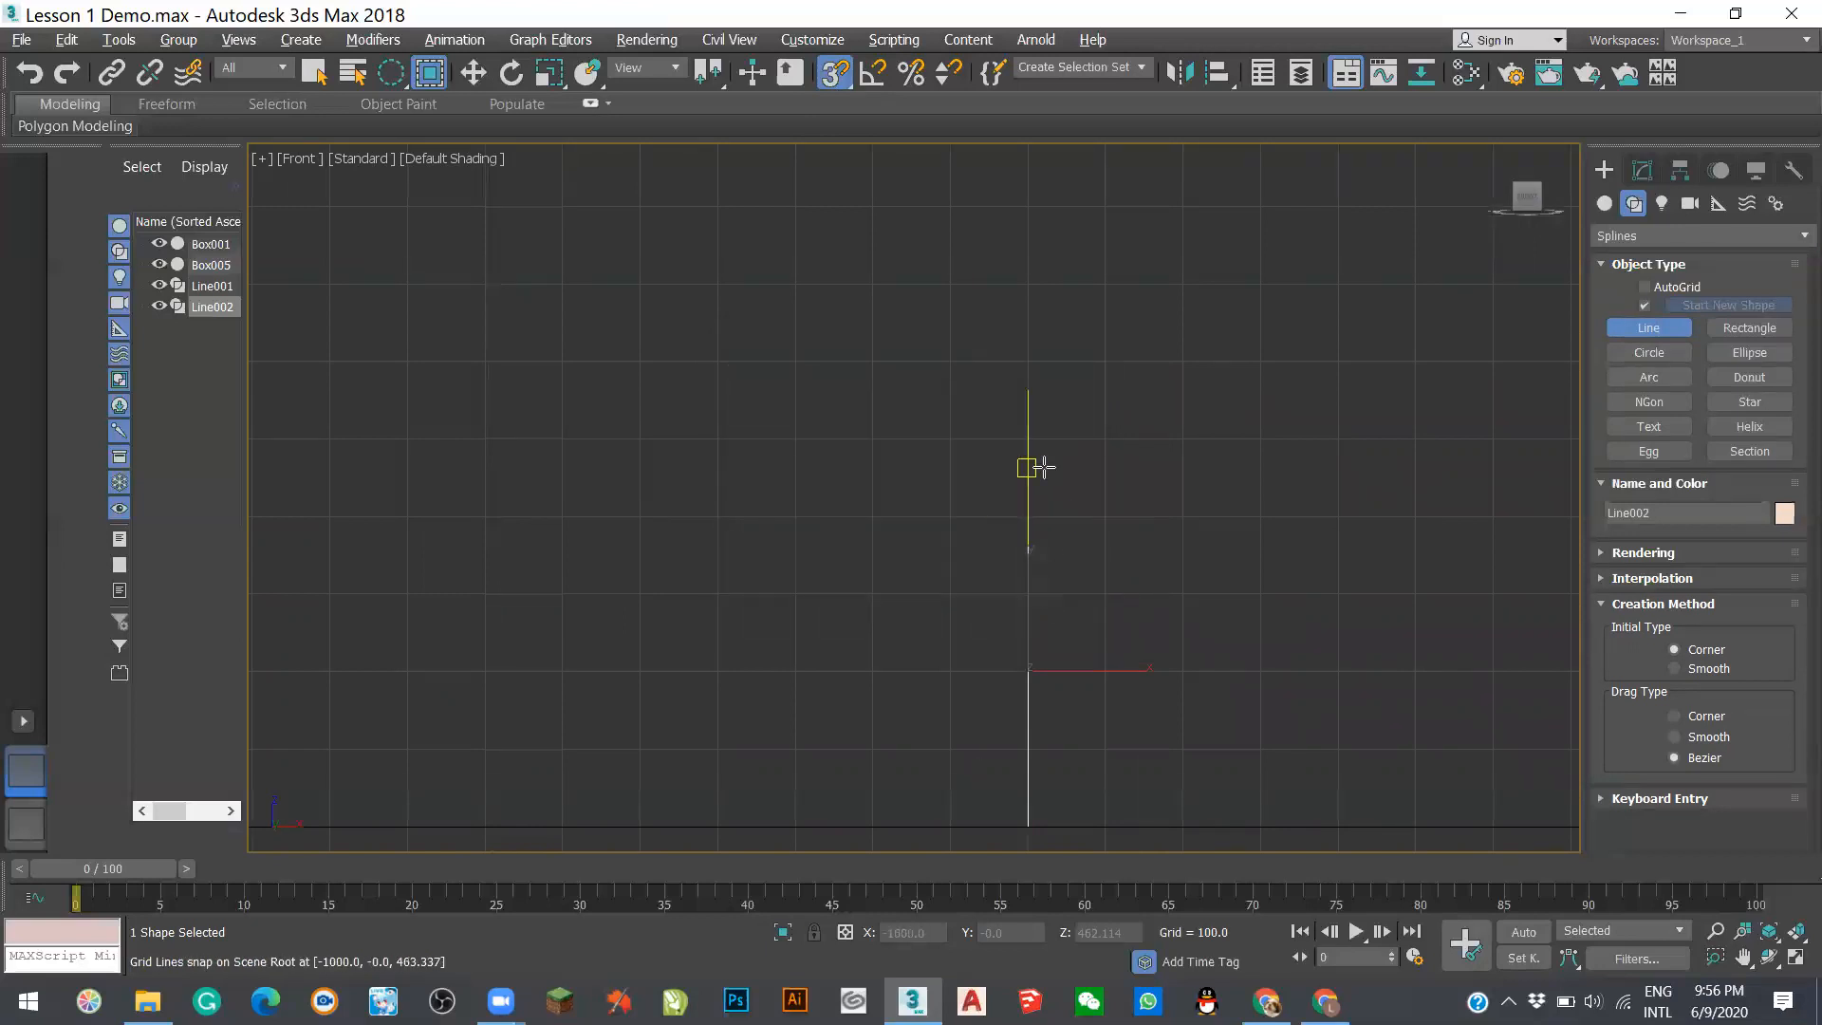
right_click(1041, 494)
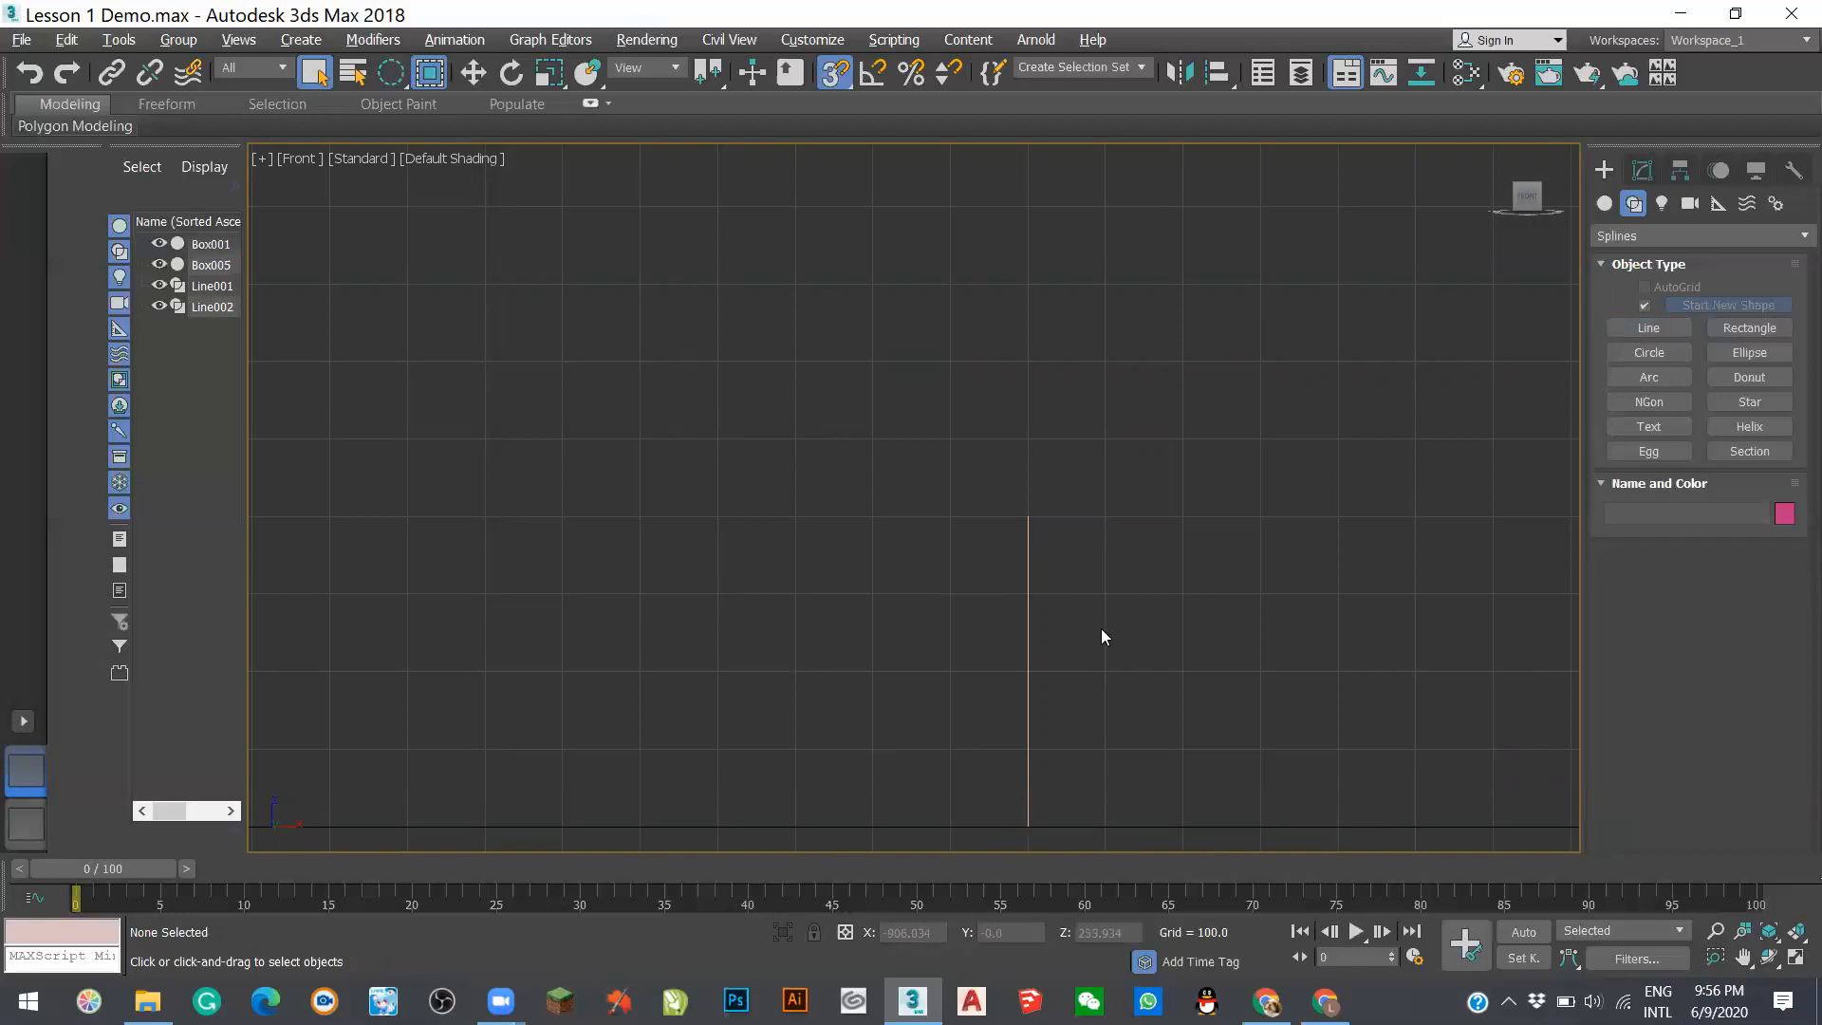
- Select both leftover line shapes in the Front view and change the selection region to rectangular
scroll(746, 257, down, 4)
drag(818, 344, 1124, 694)
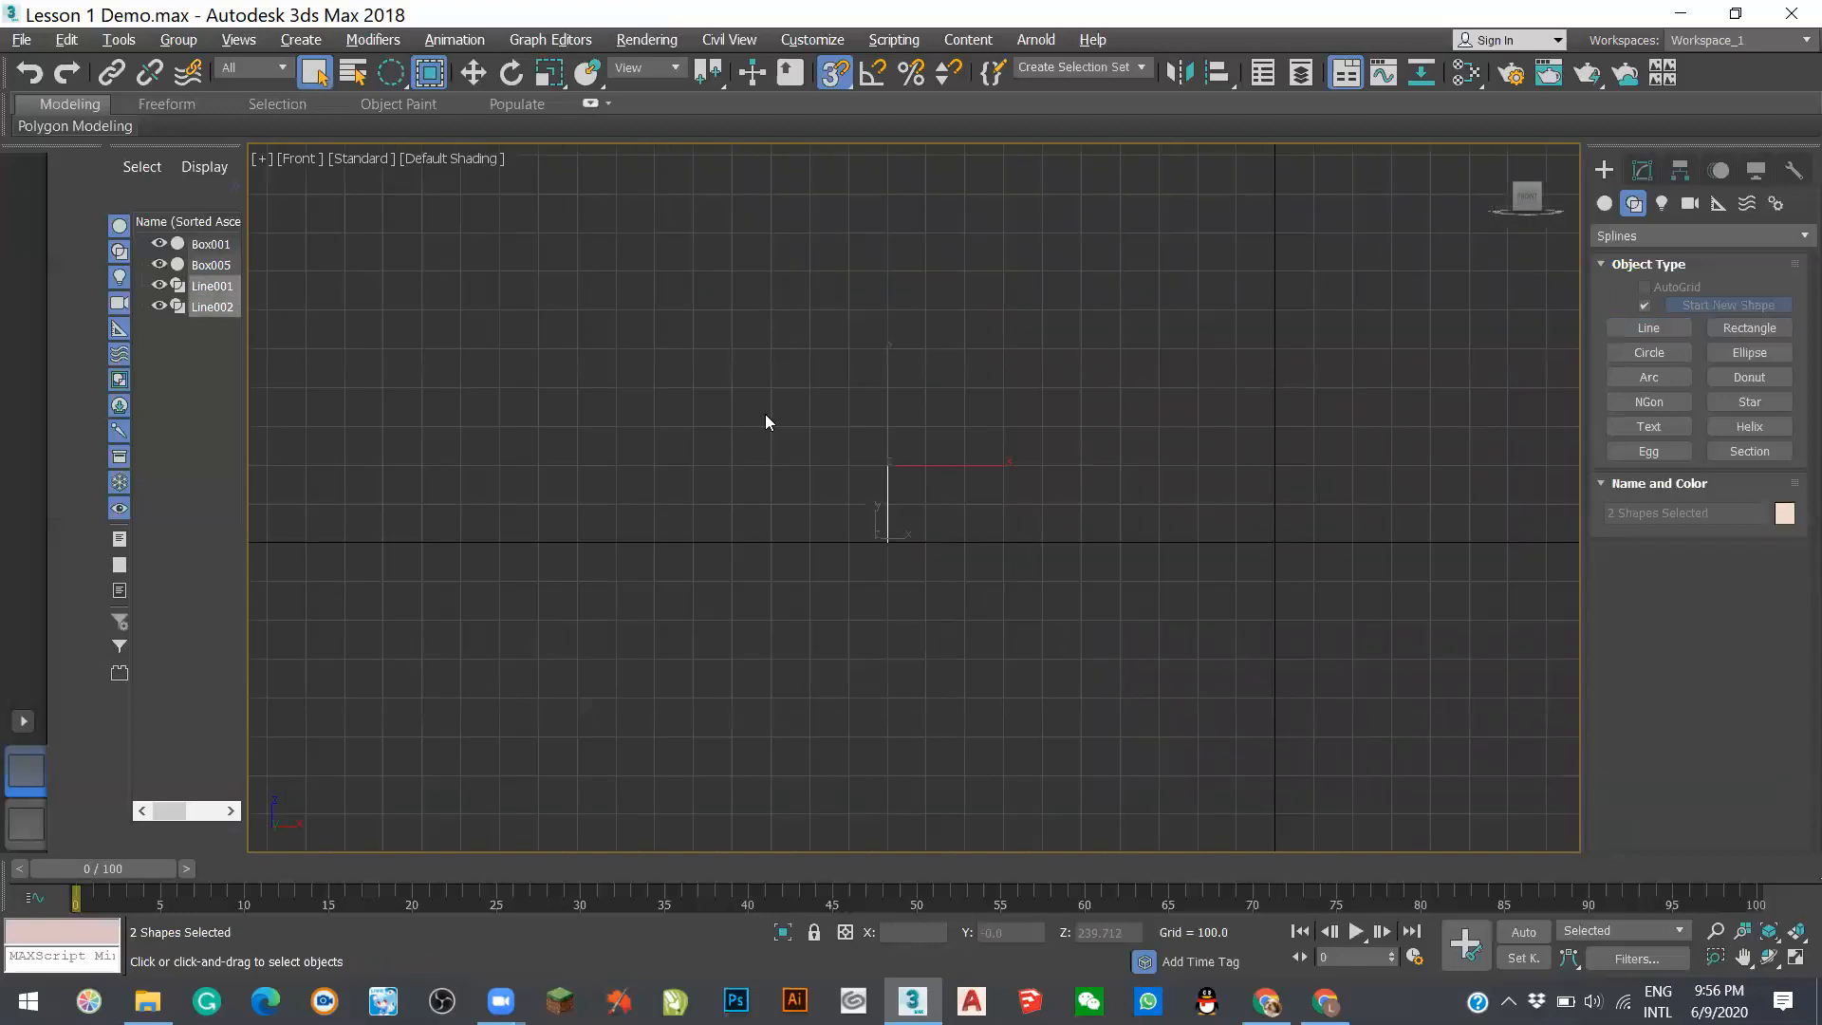
click(945, 575)
drag(888, 465, 732, 317)
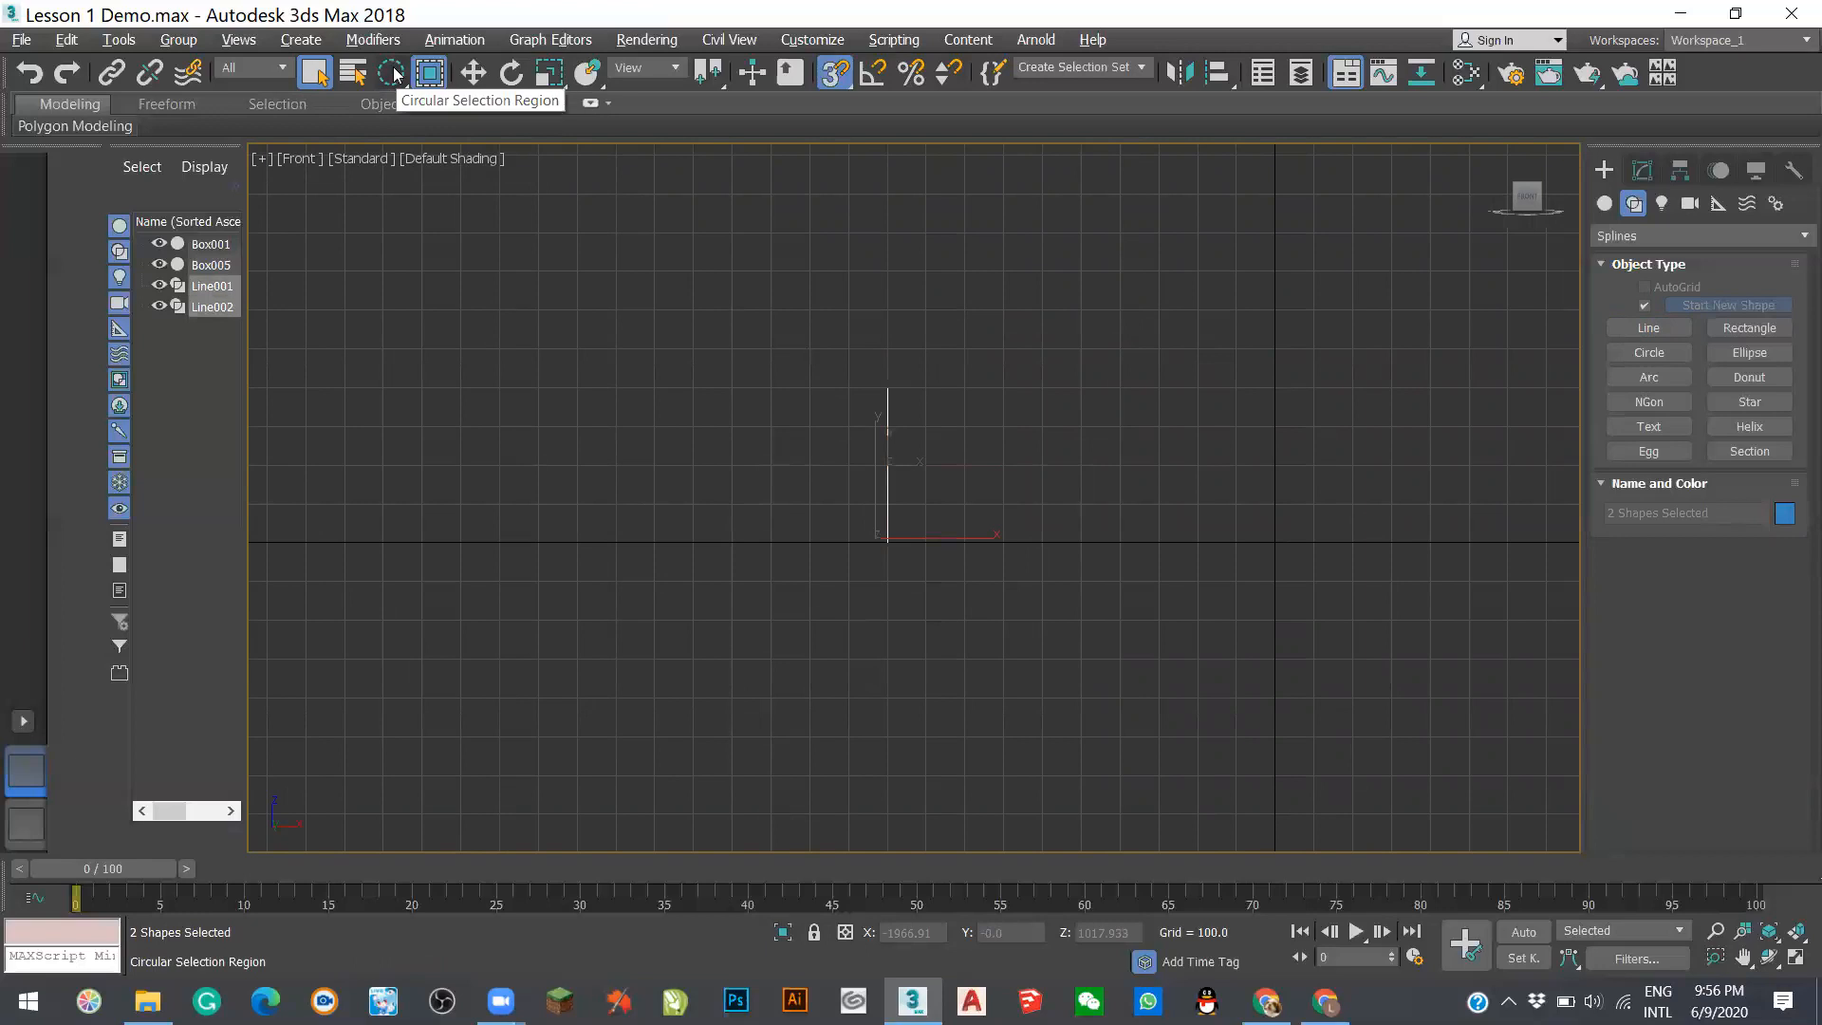
drag(407, 78, 391, 204)
key(q)
drag(1197, 775, 1196, 769)
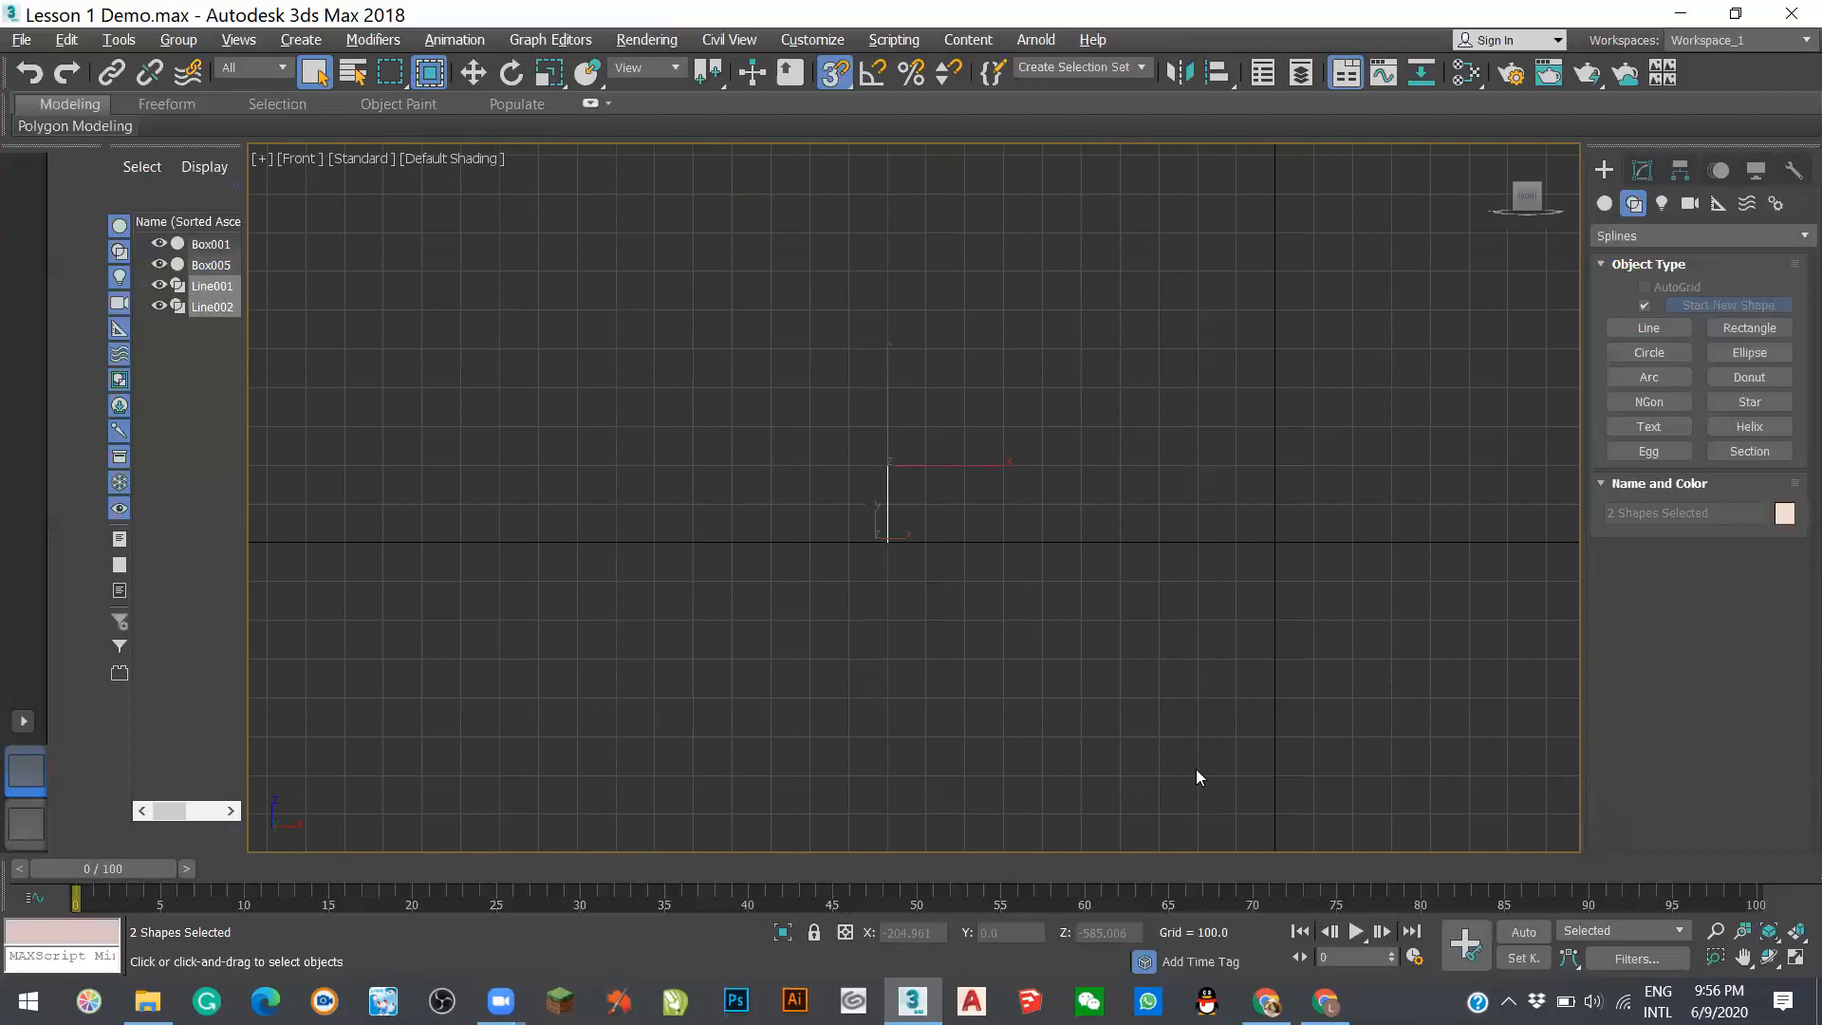
- Delete the vertical trial line Line002 and keep Line001 in the scene
key(Delete)
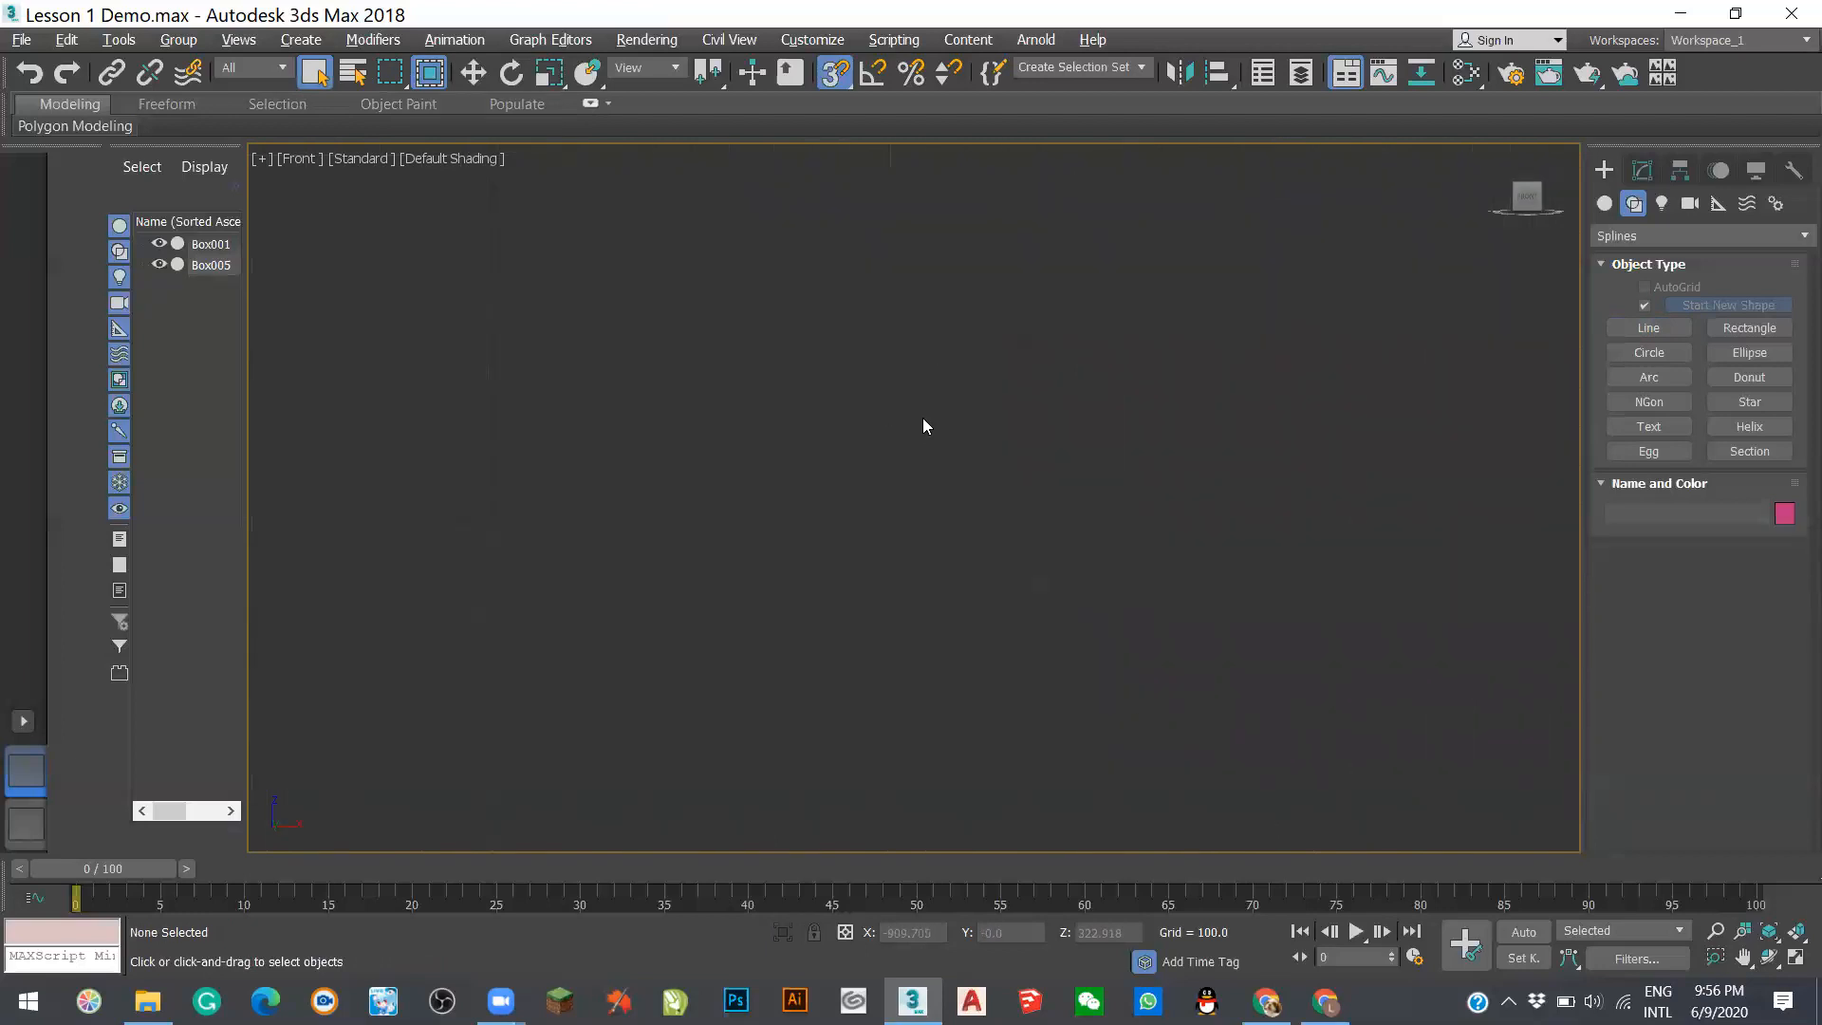
key(ctrl+z)
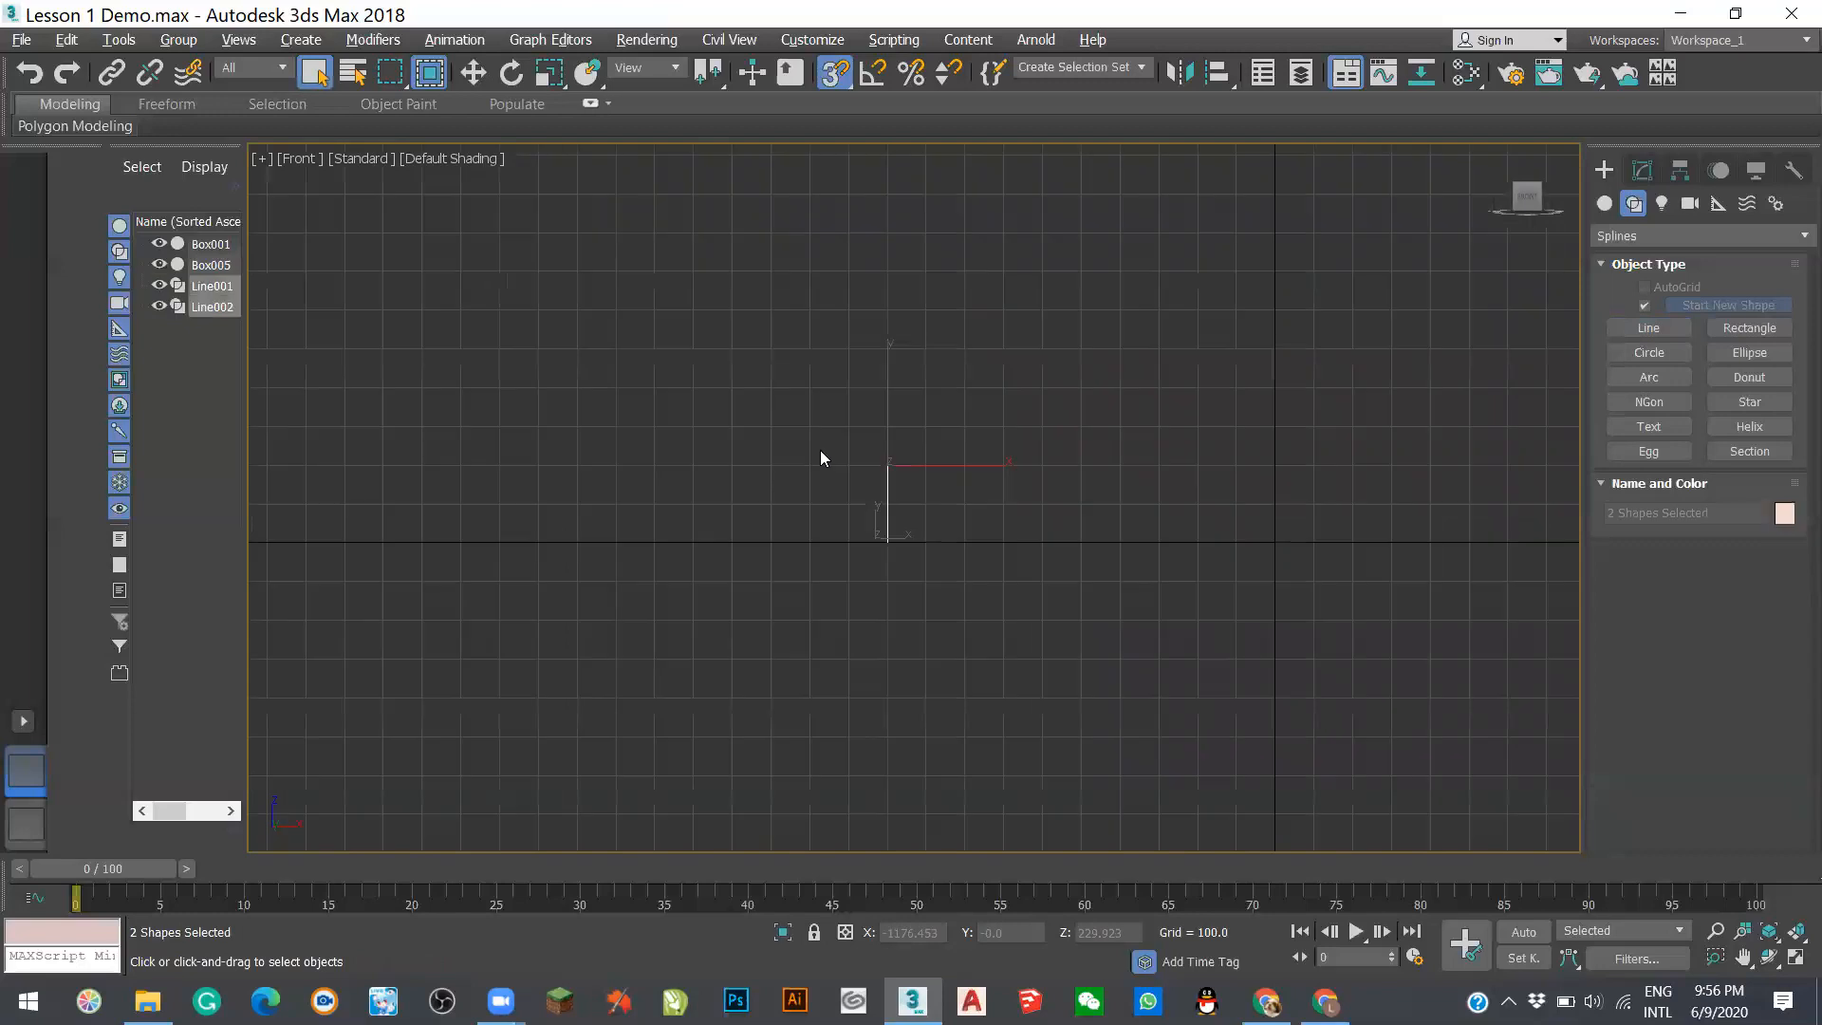
click(897, 453)
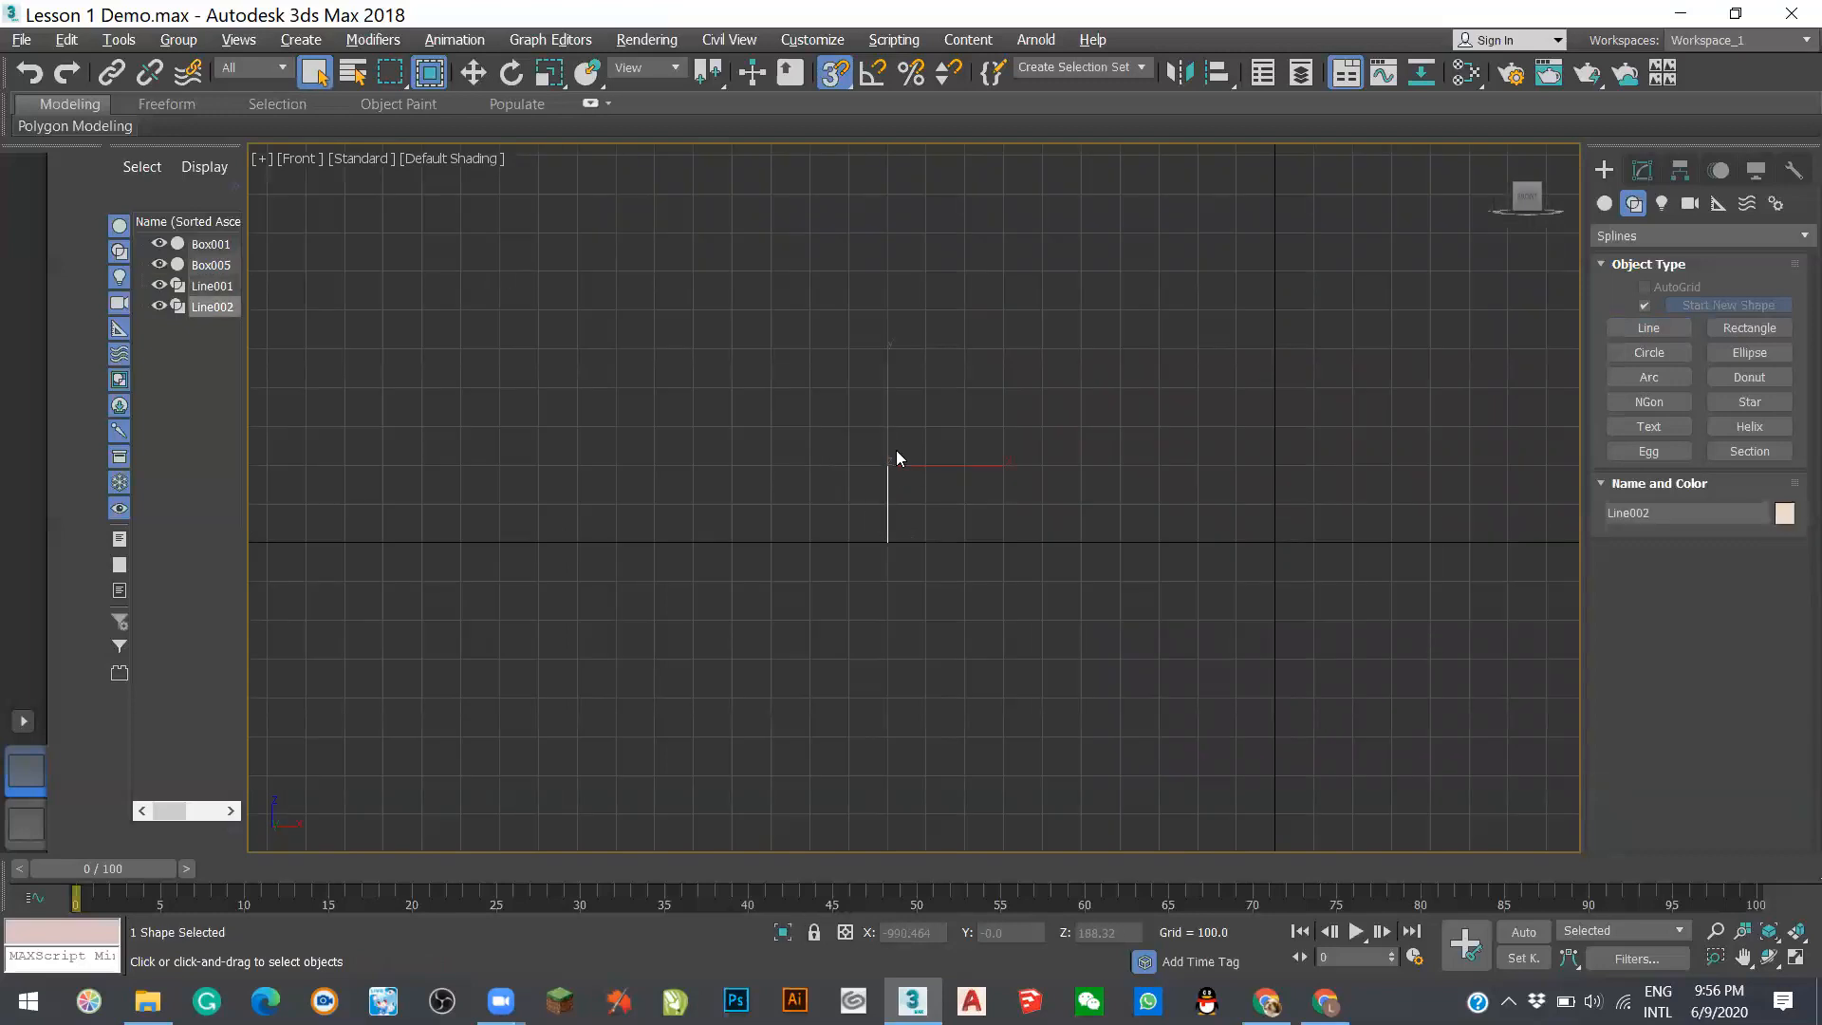
key(Delete)
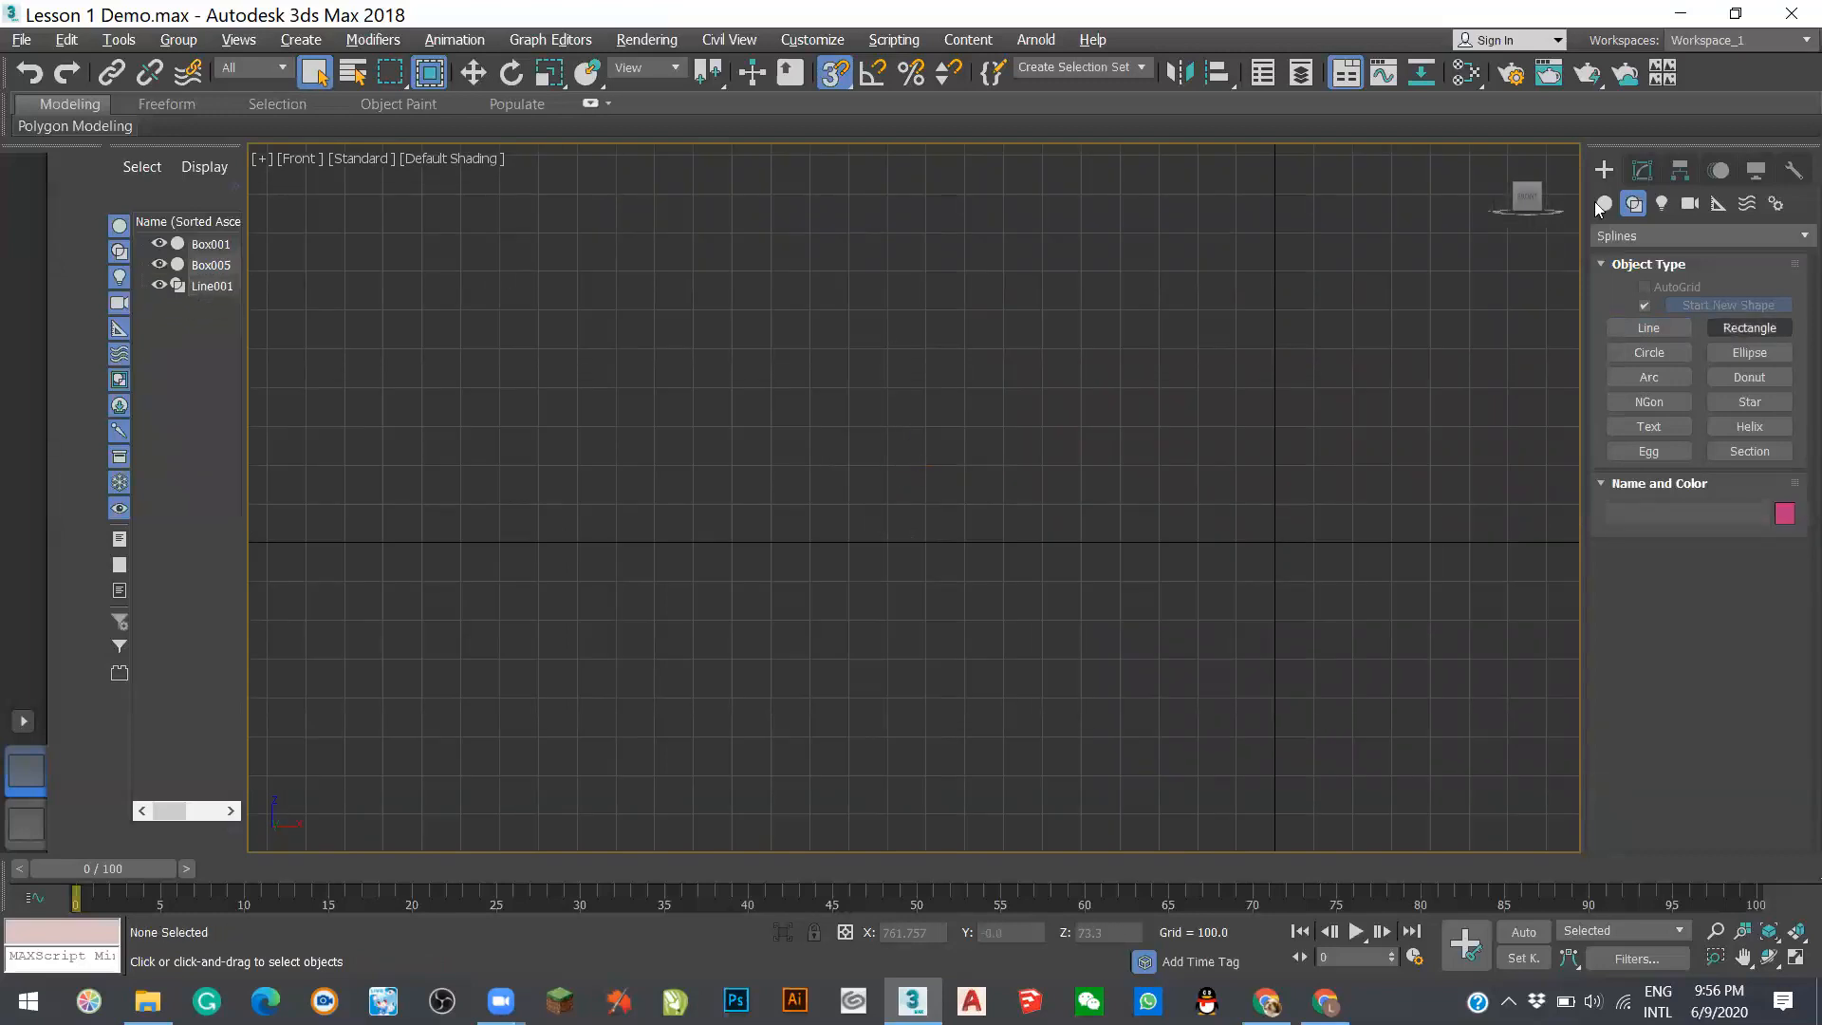
- Start a new line spline at the origin and draw it up to Z 400, across to X -400 and up to Z 700
click(1651, 330)
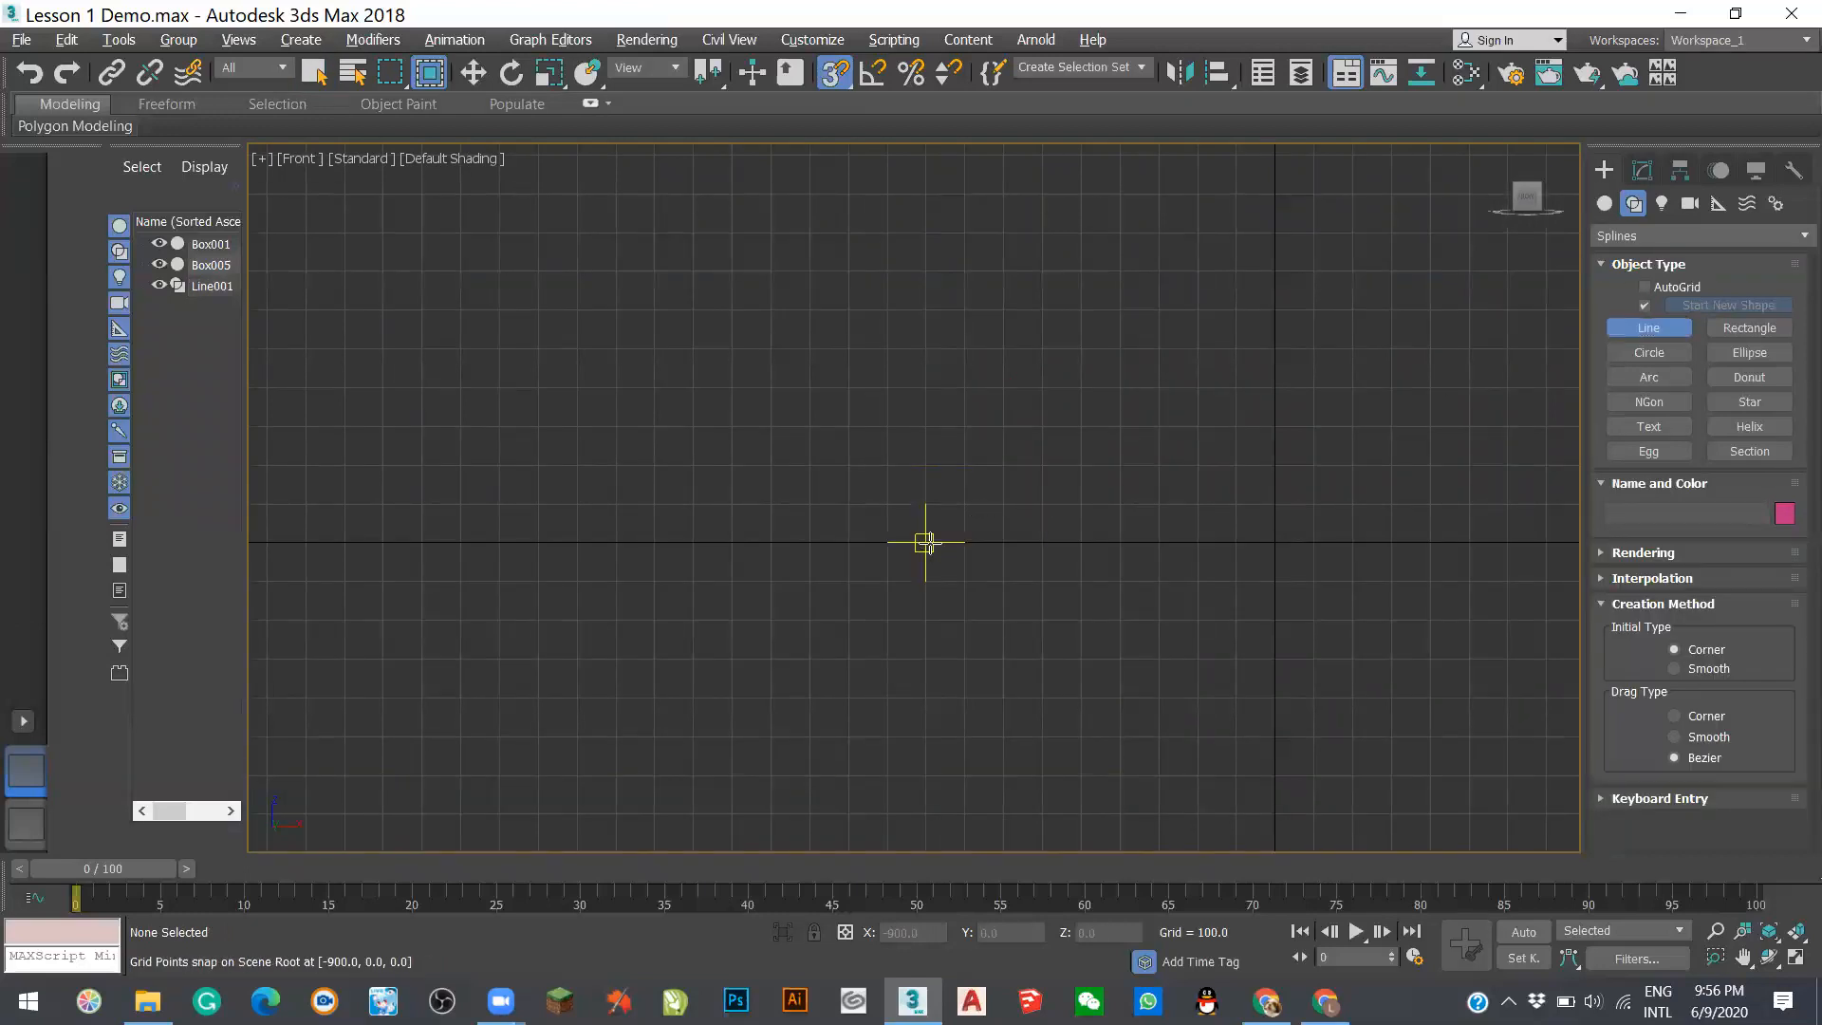
click(1274, 543)
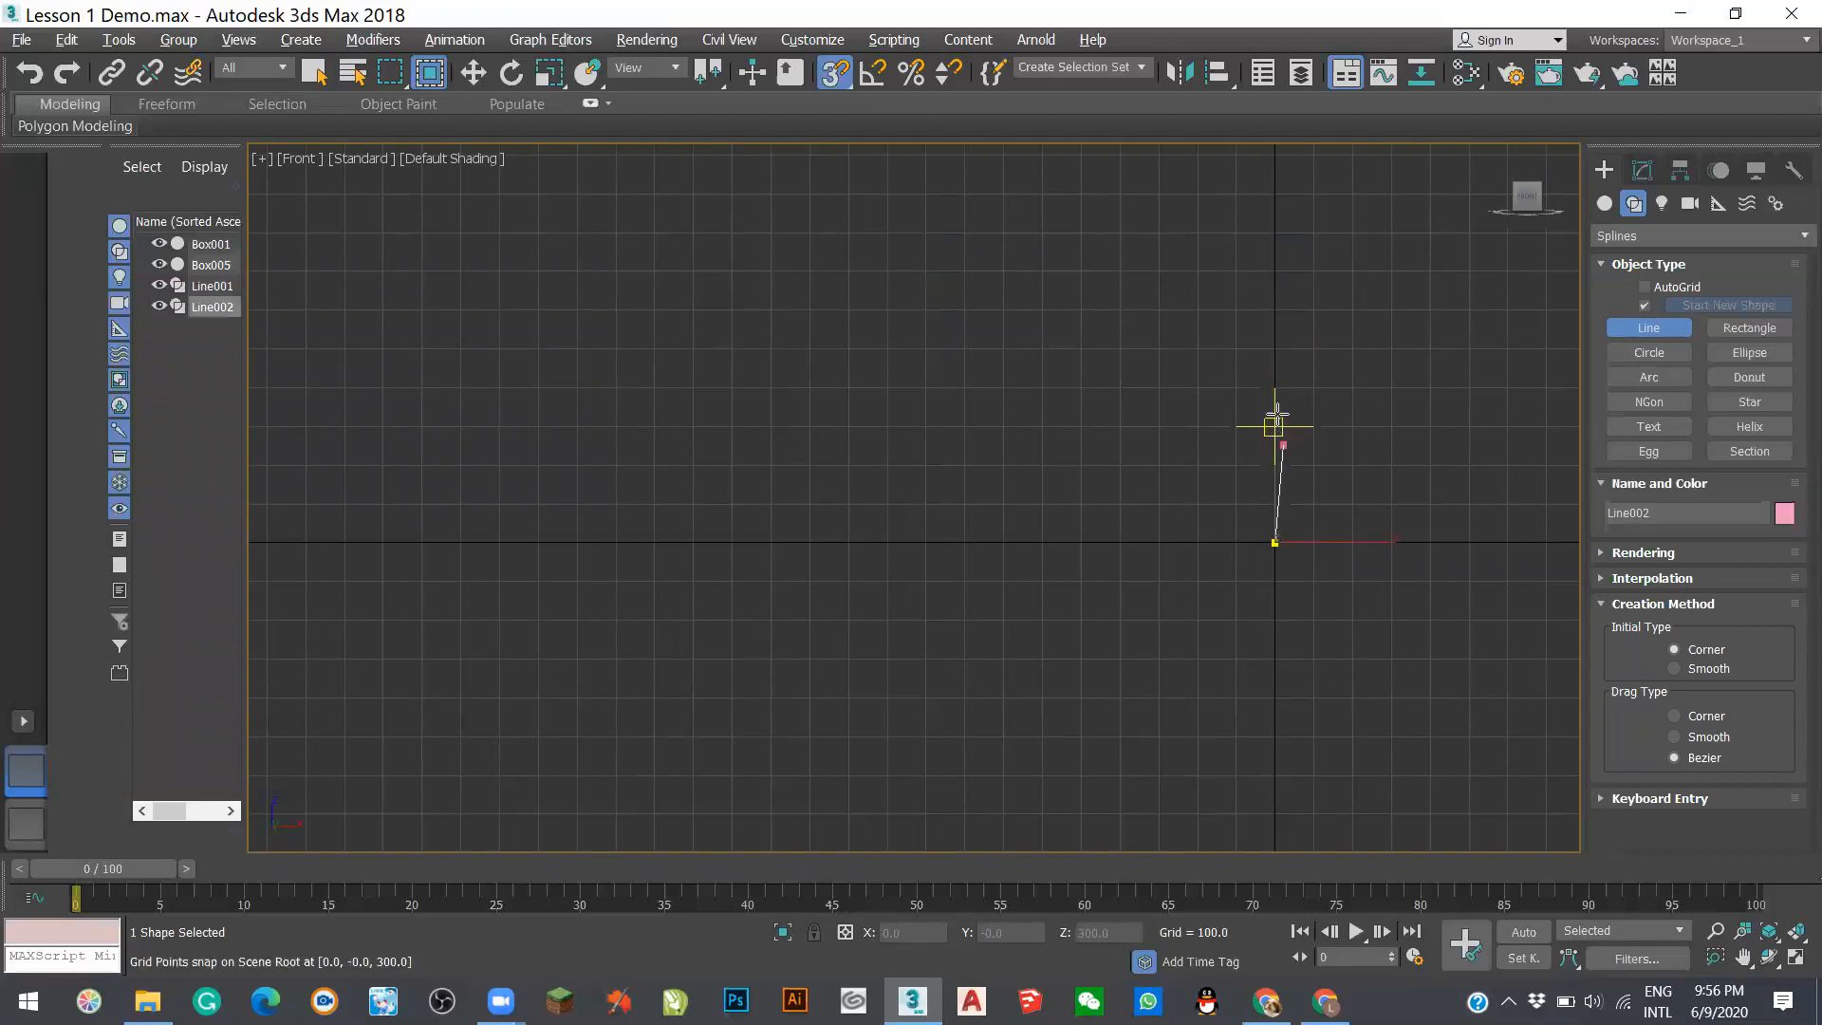
click(1275, 388)
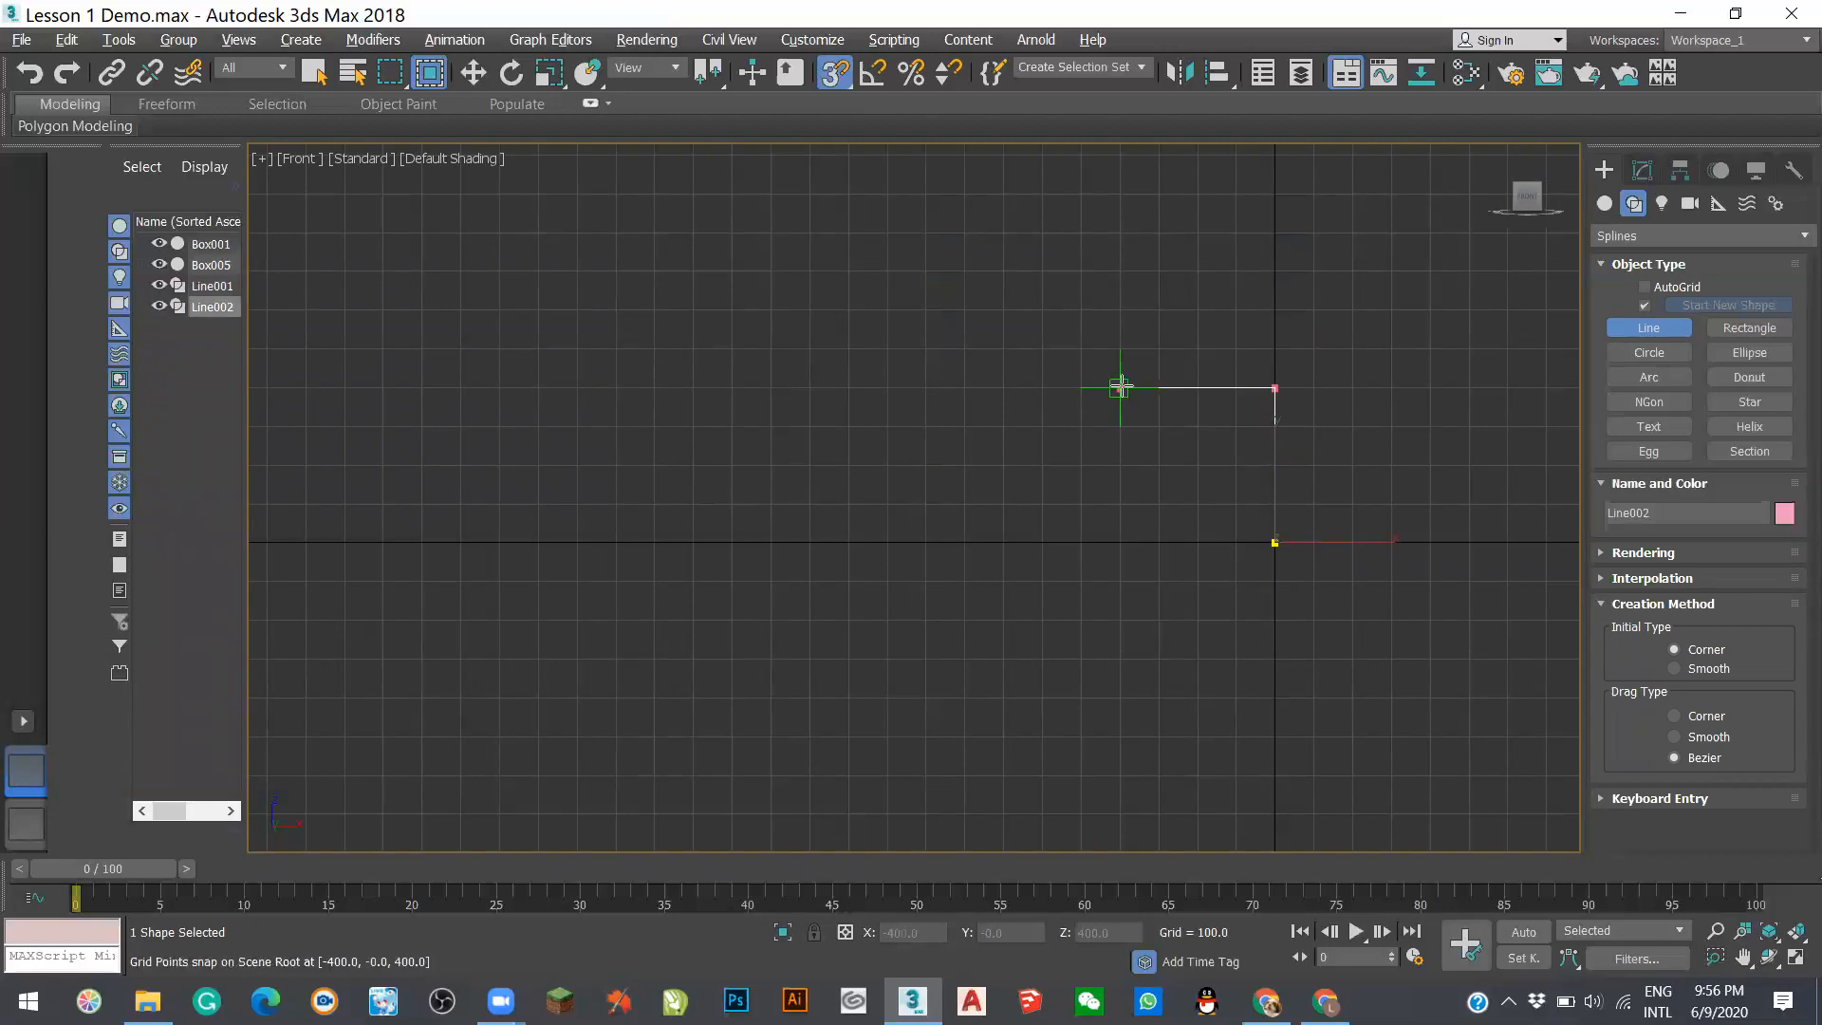
click(1121, 388)
click(1120, 271)
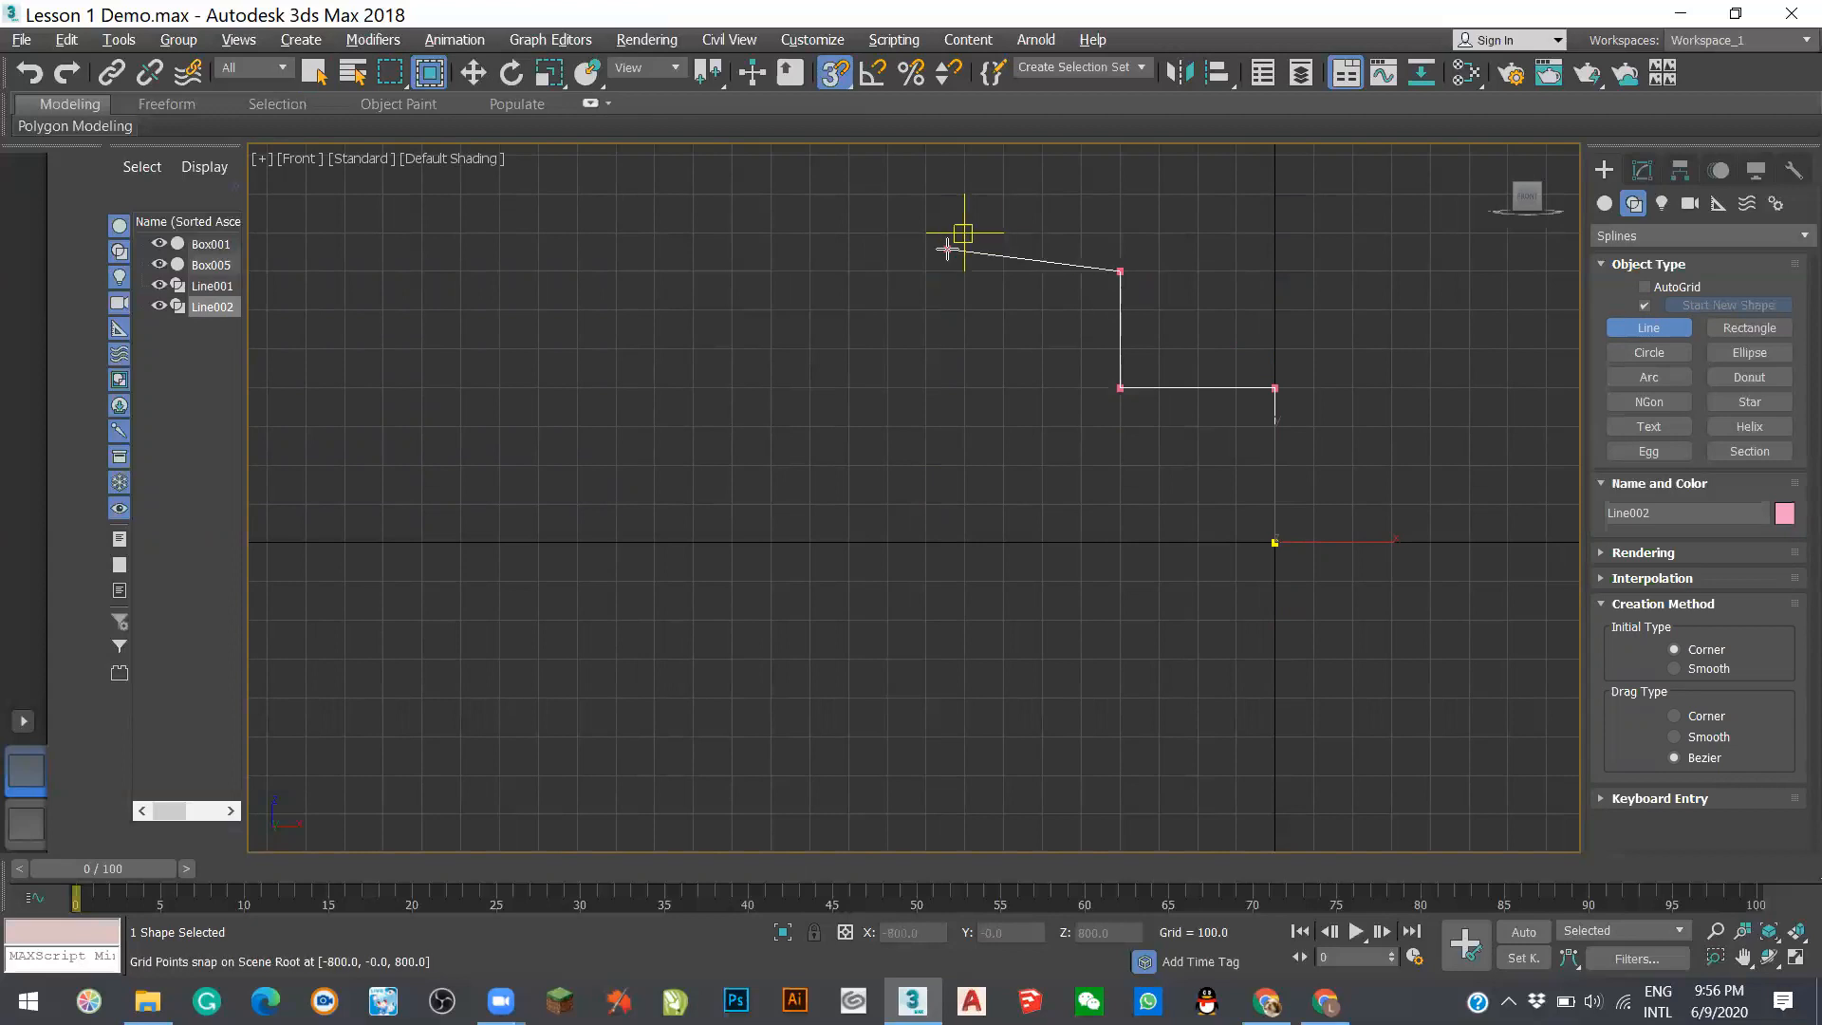
click(1042, 272)
right_click(1042, 272)
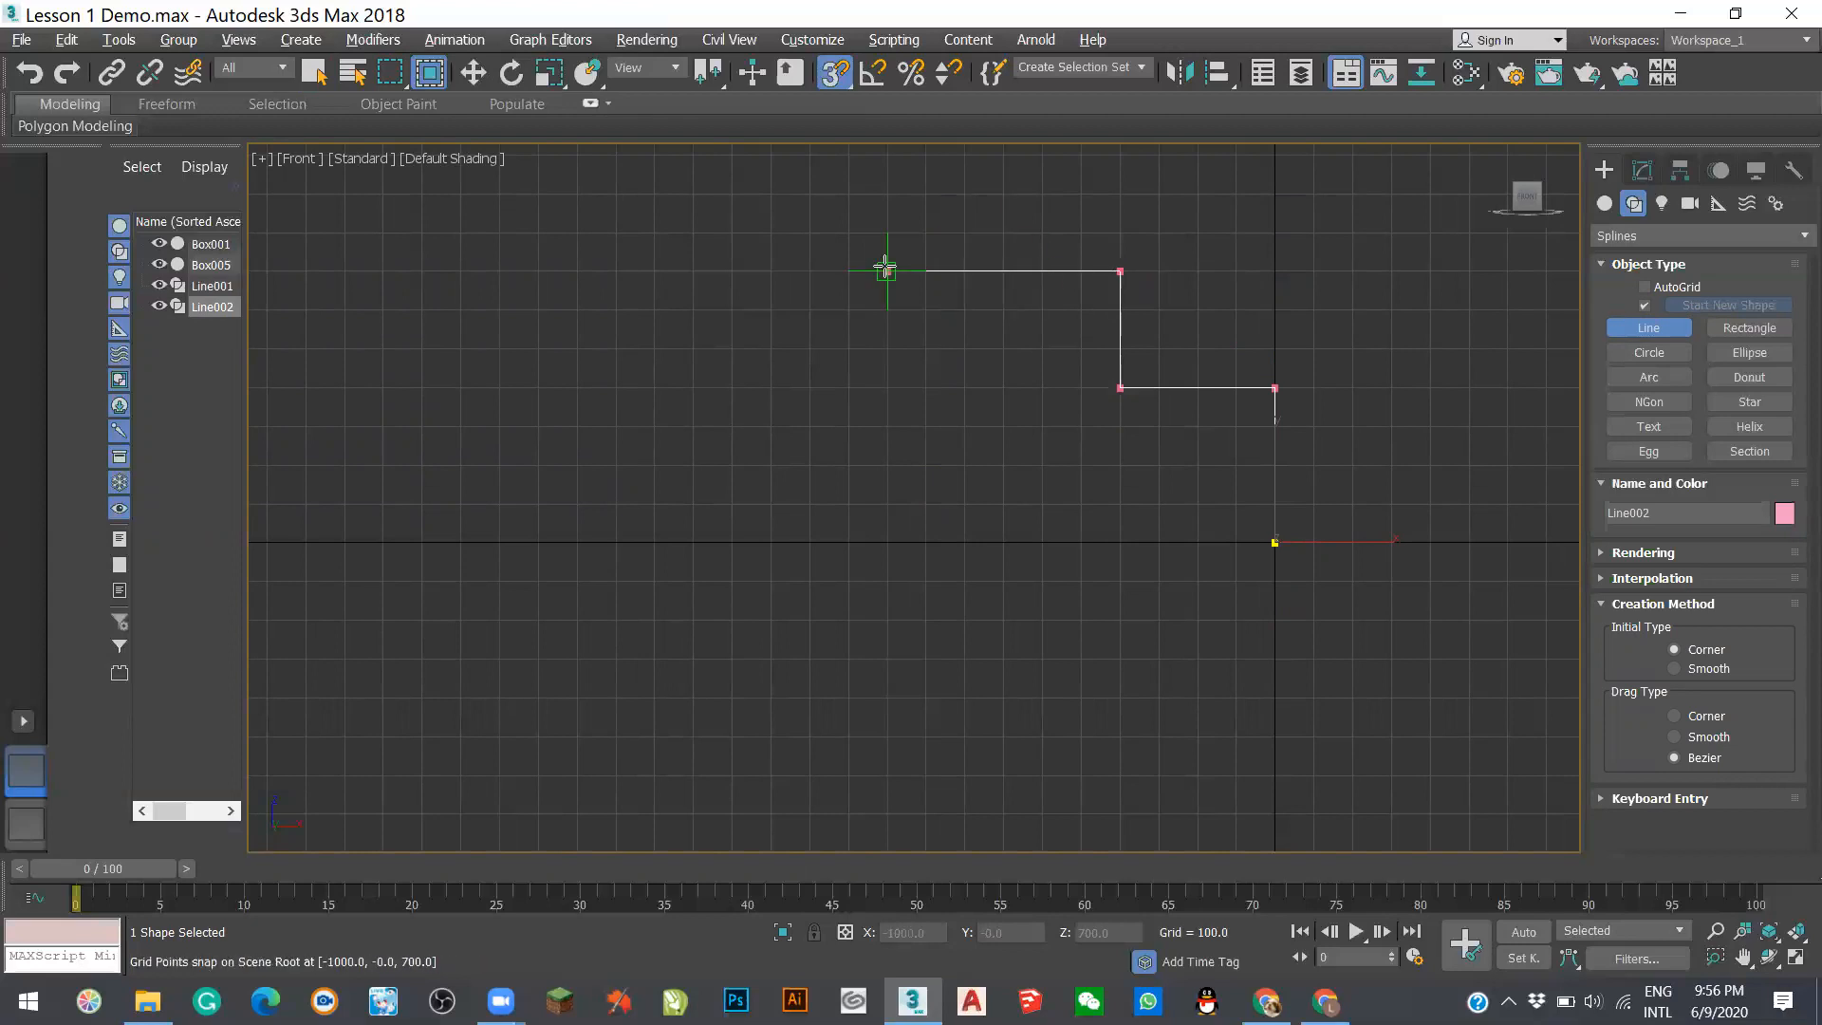
- Continue the outer outline across to X -1200, down to Z 400, across to X -1600 and down to Z 0
click(808, 272)
click(810, 387)
click(654, 388)
click(654, 543)
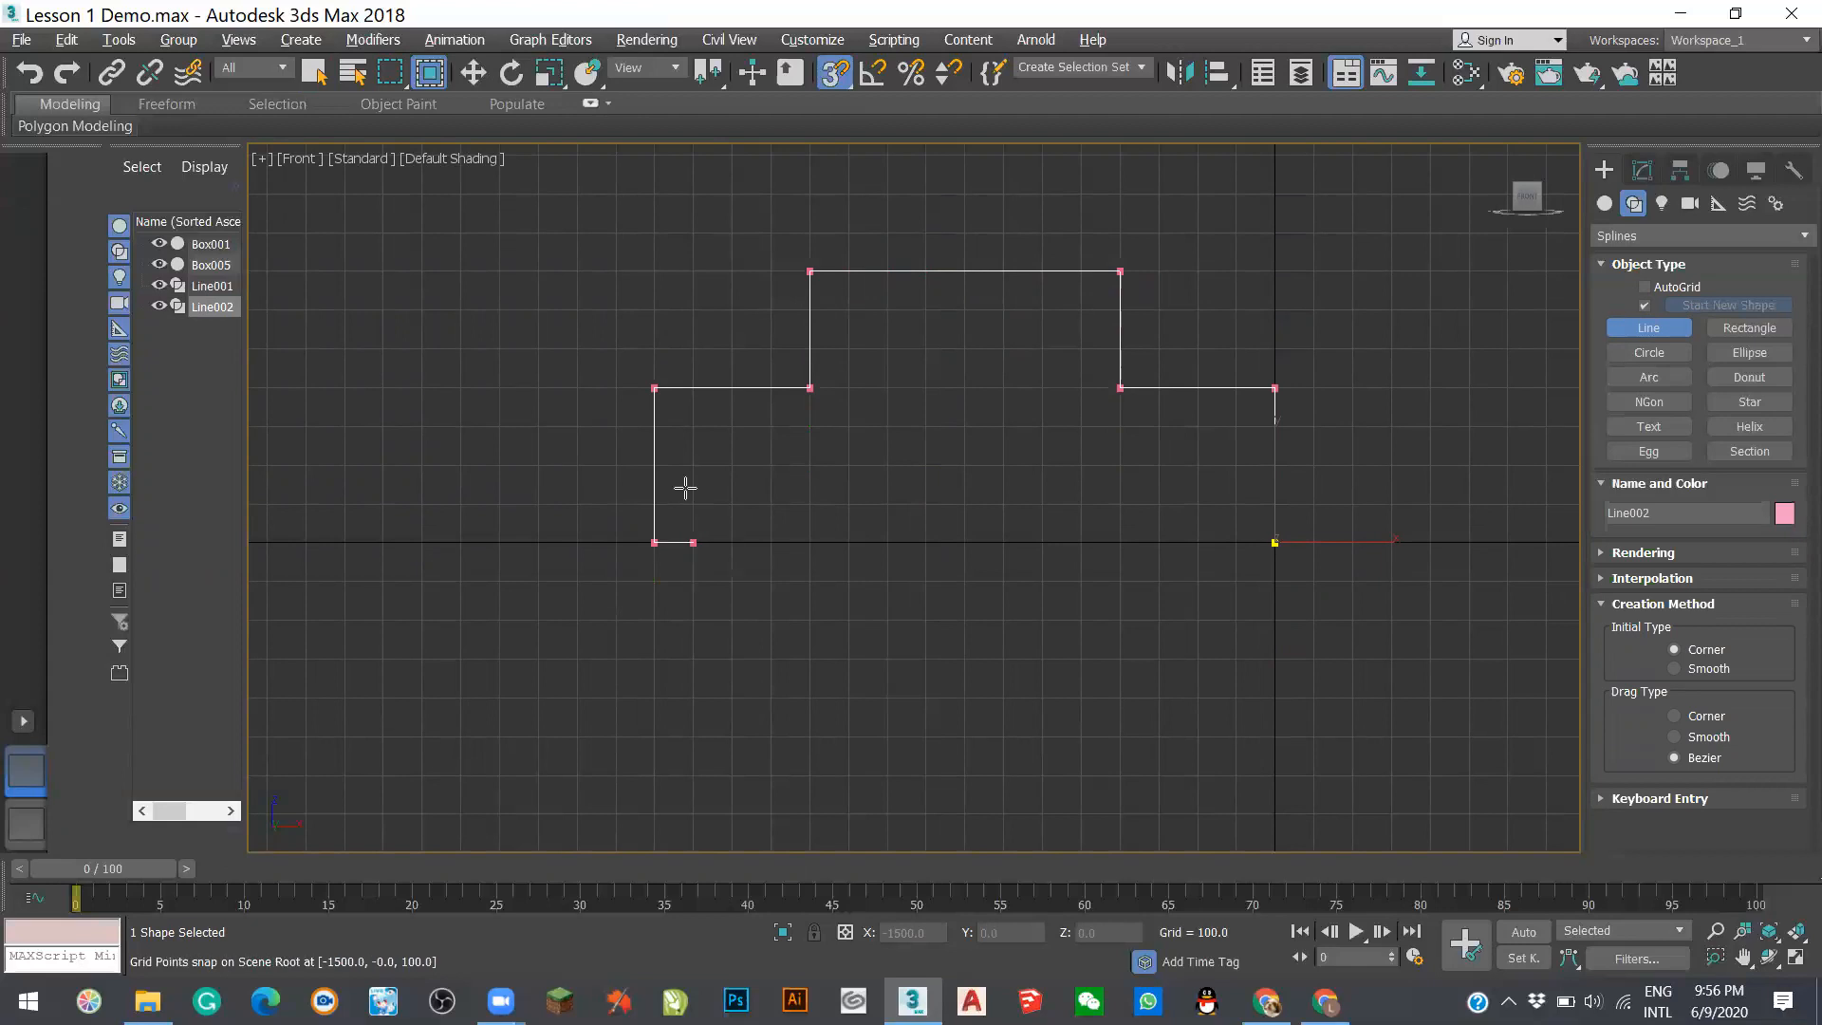
- Draw the inner outline 100 units inside the outer one, from X -1500, Z 0 back to the origin, and close the spline
click(693, 426)
click(849, 426)
click(849, 310)
click(1081, 311)
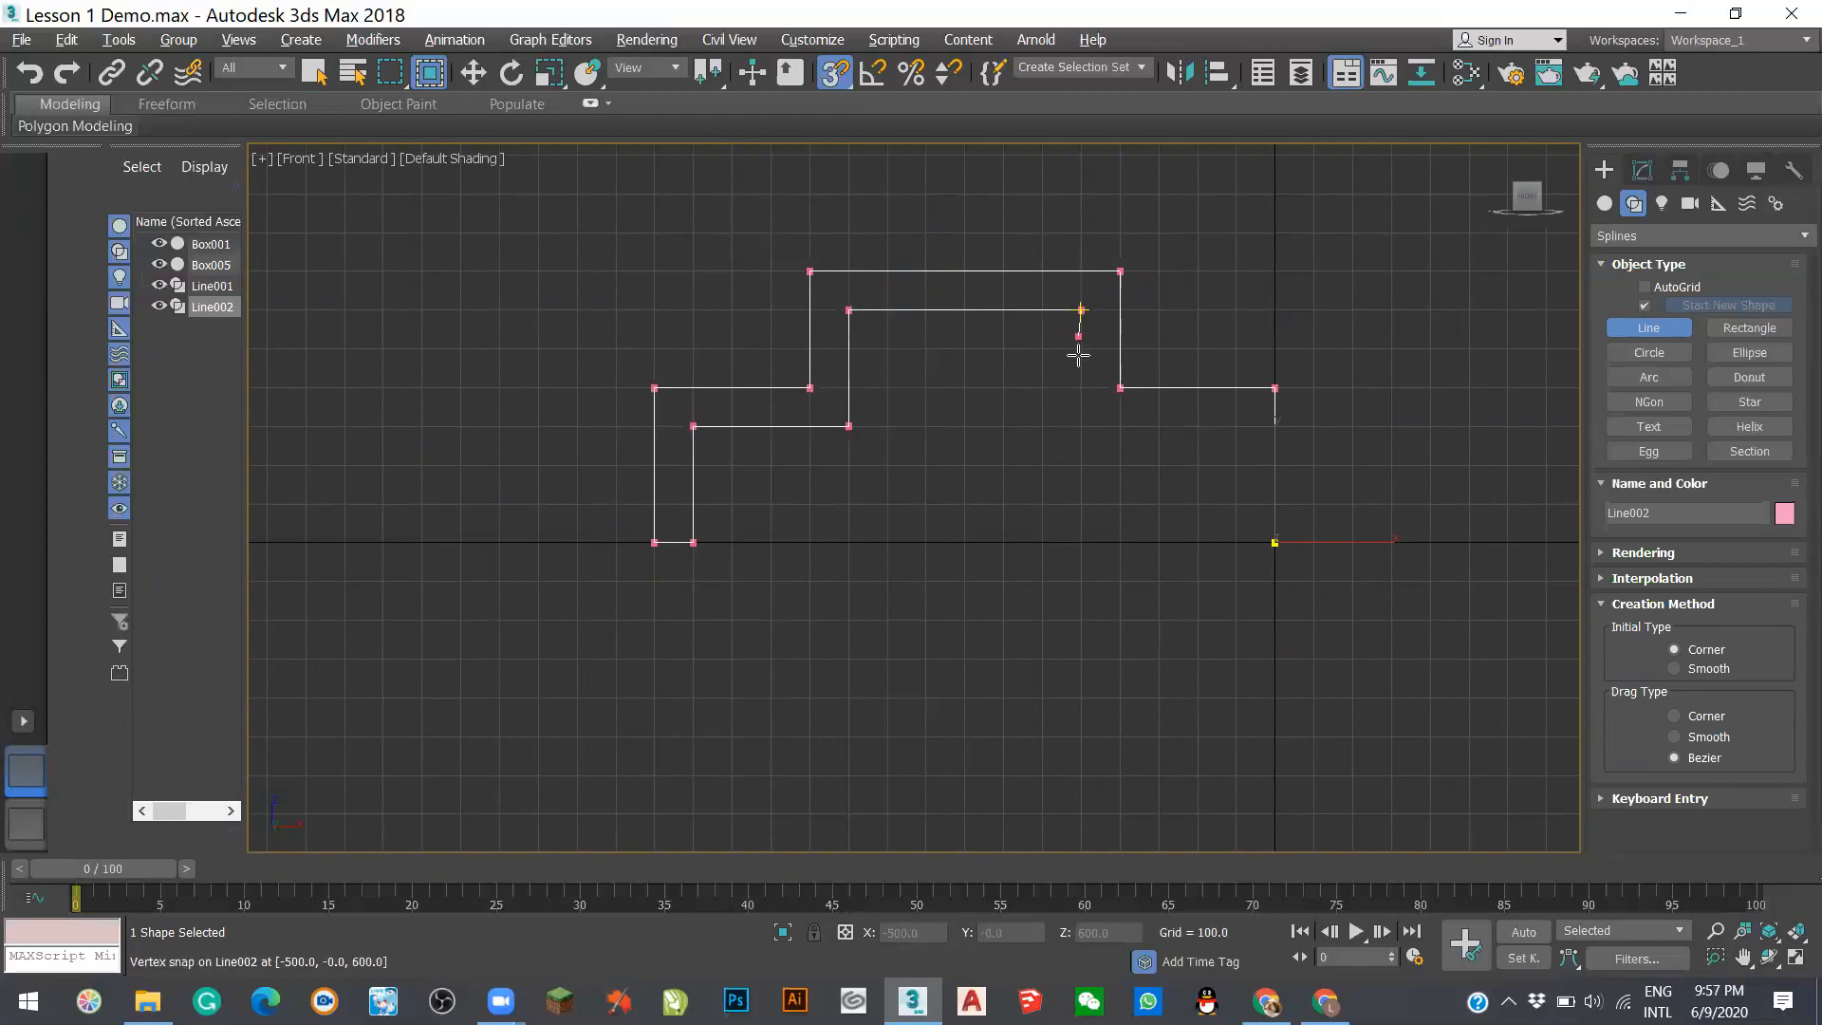
click(1082, 427)
click(1234, 426)
click(1235, 543)
click(1274, 542)
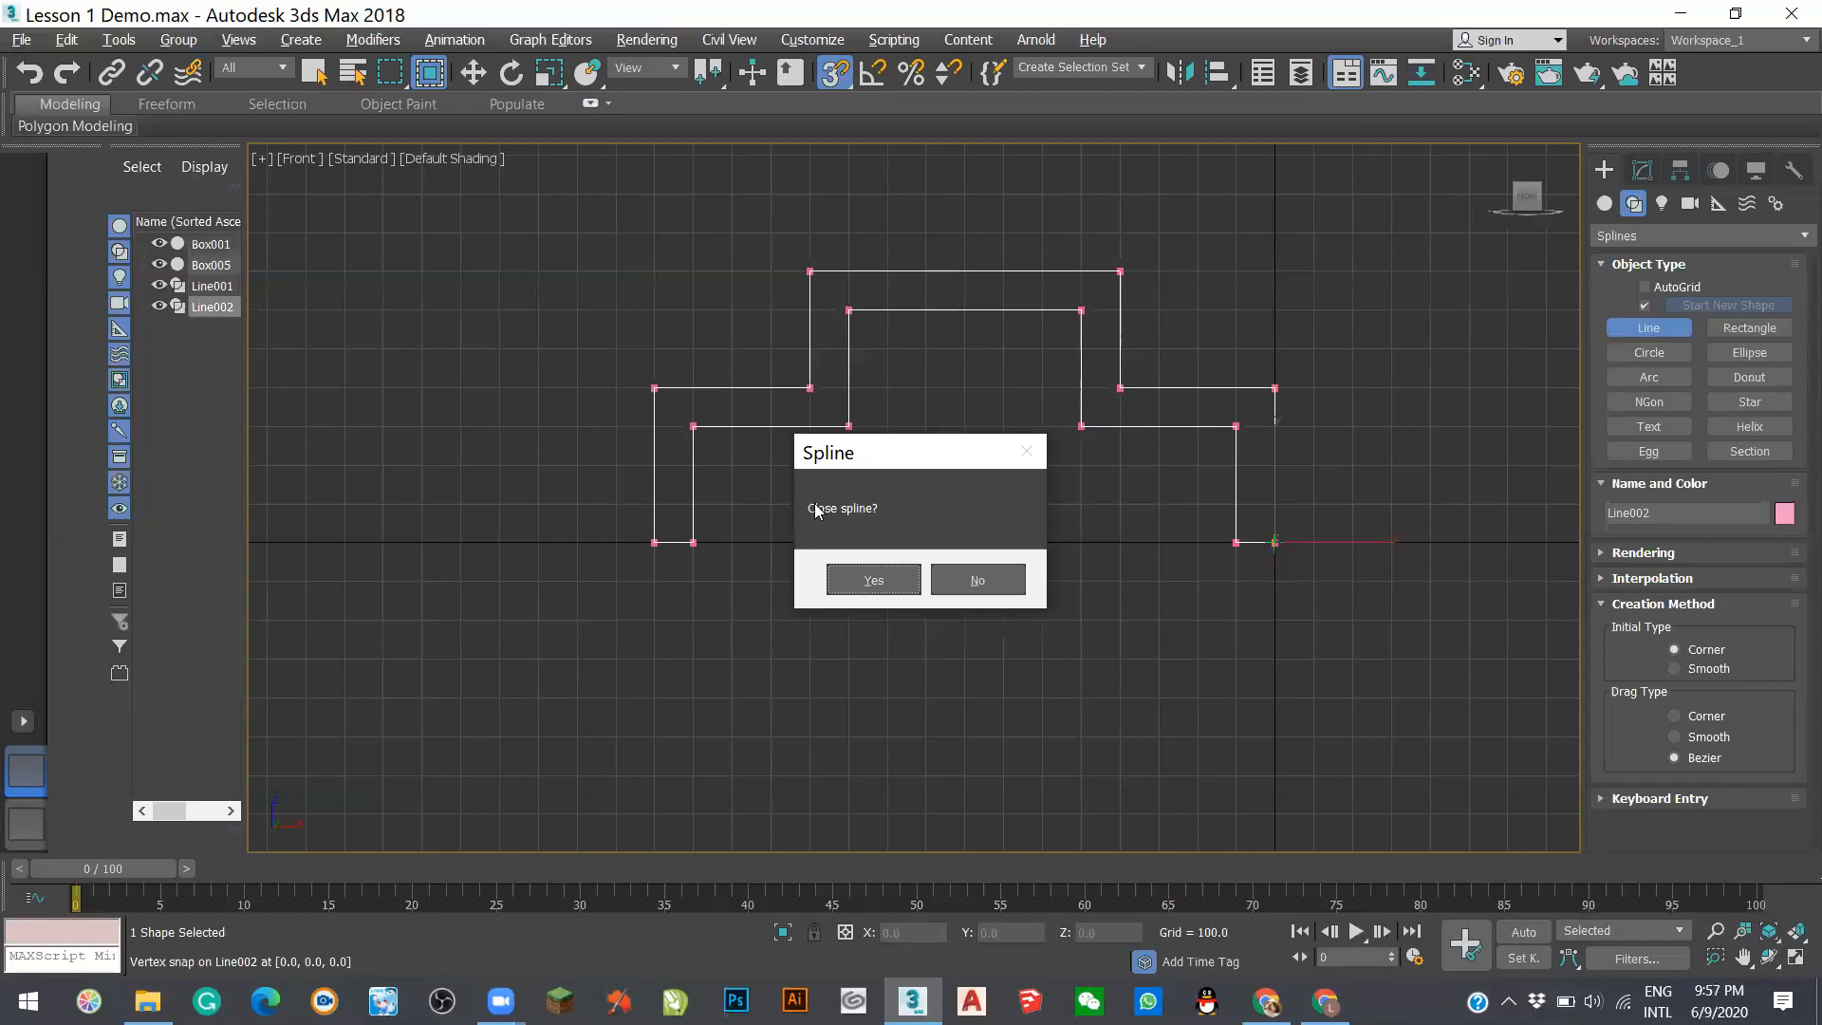
click(871, 580)
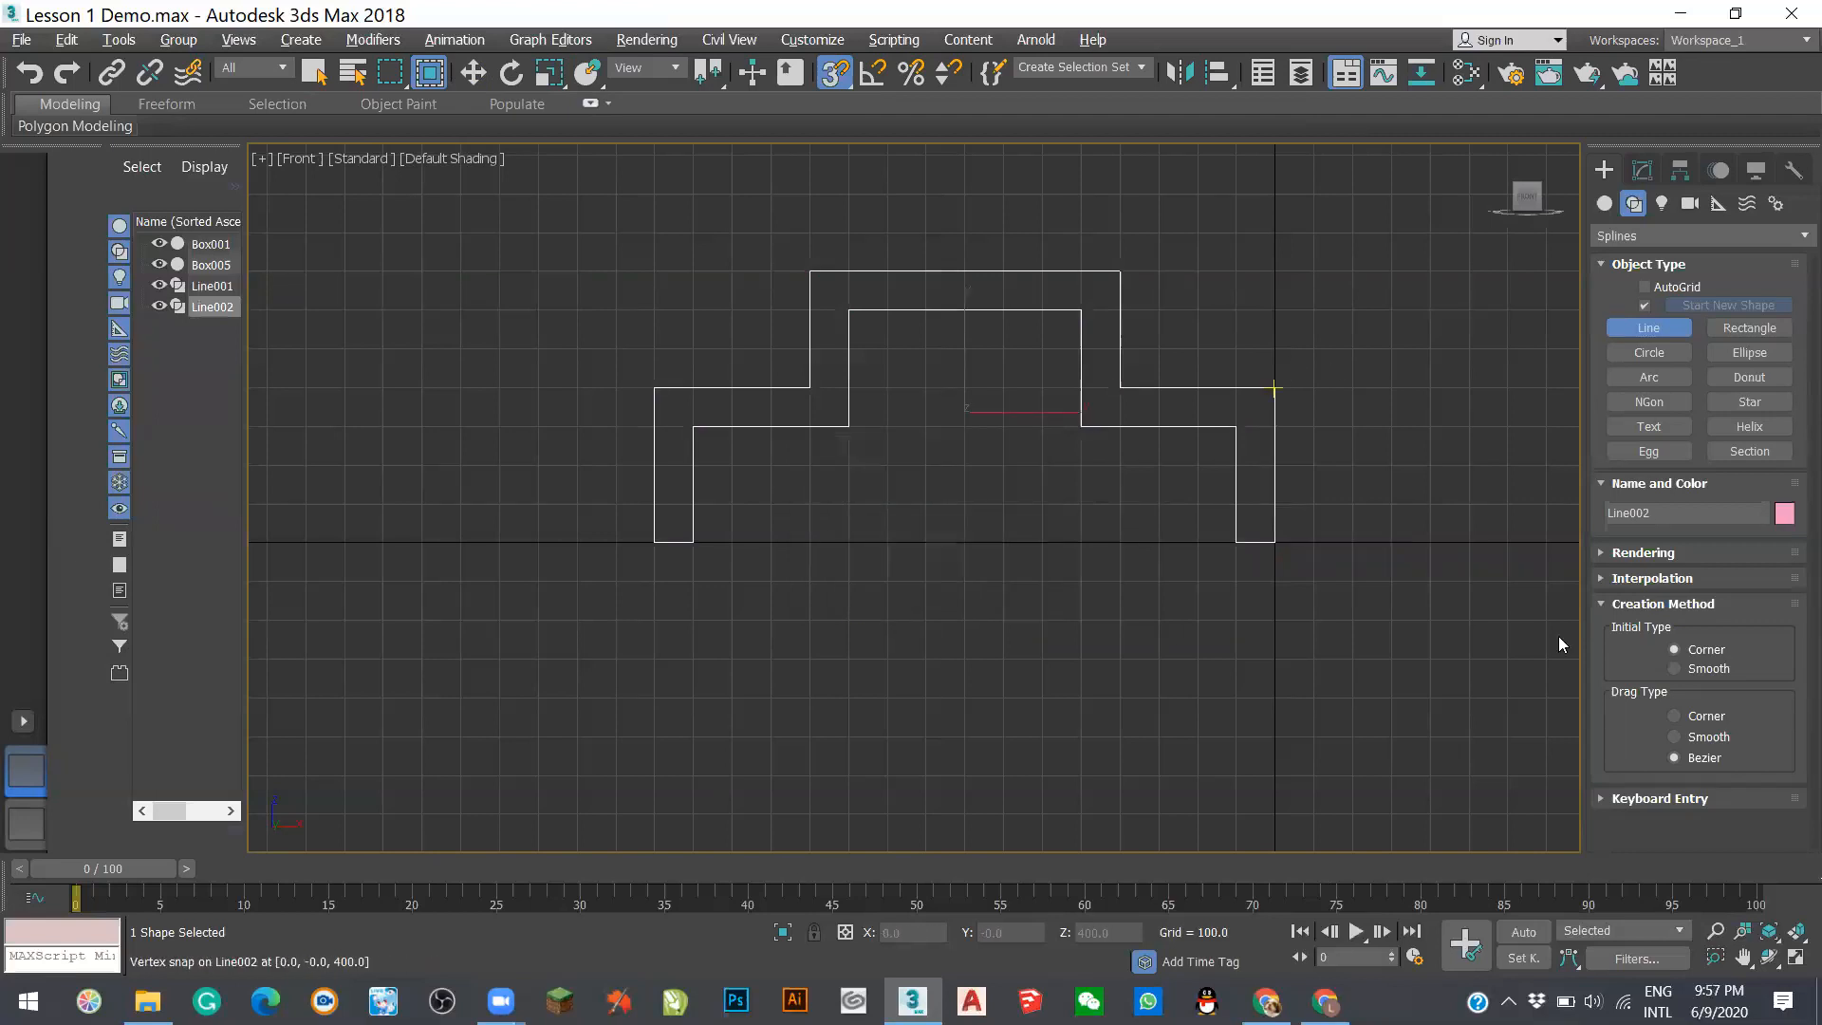
- Show all four viewports, leave the Line tool and select both line shapes in the Perspective view
scroll(432, 431, down, 2)
scroll(943, 369, up, 2)
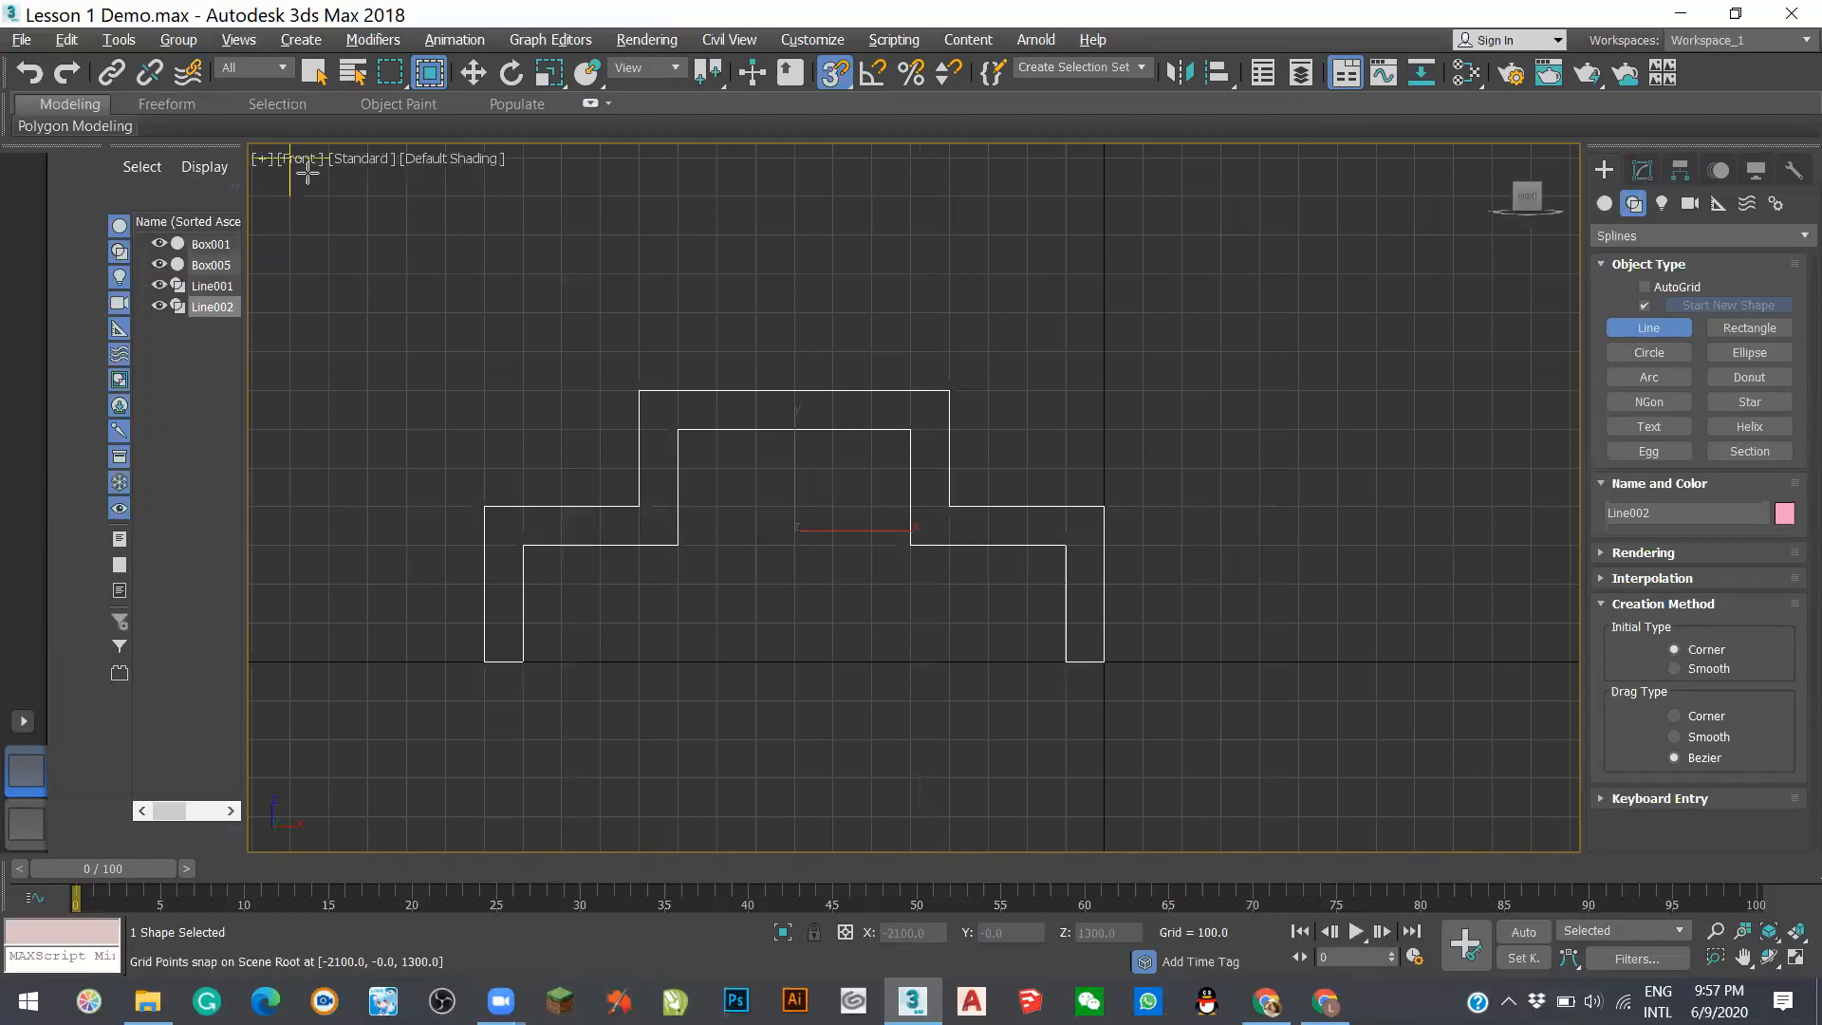
key(alt+w)
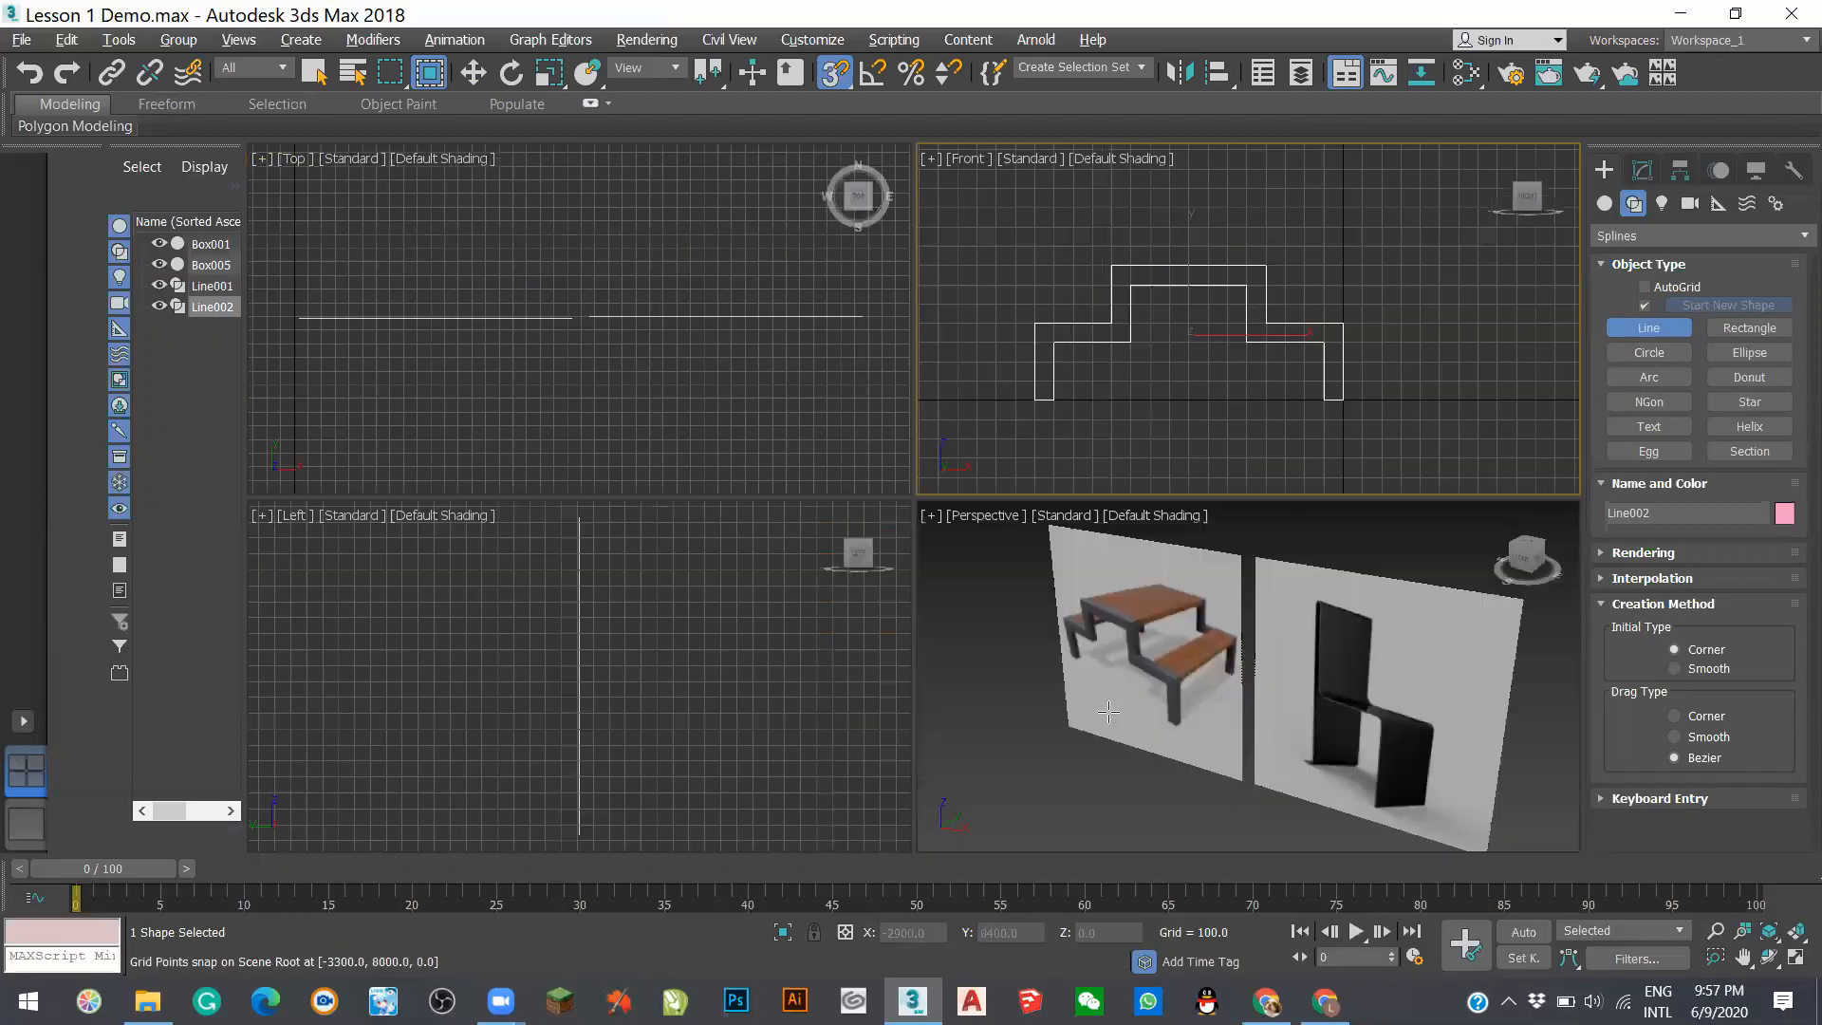
scroll(1130, 603, down, 2)
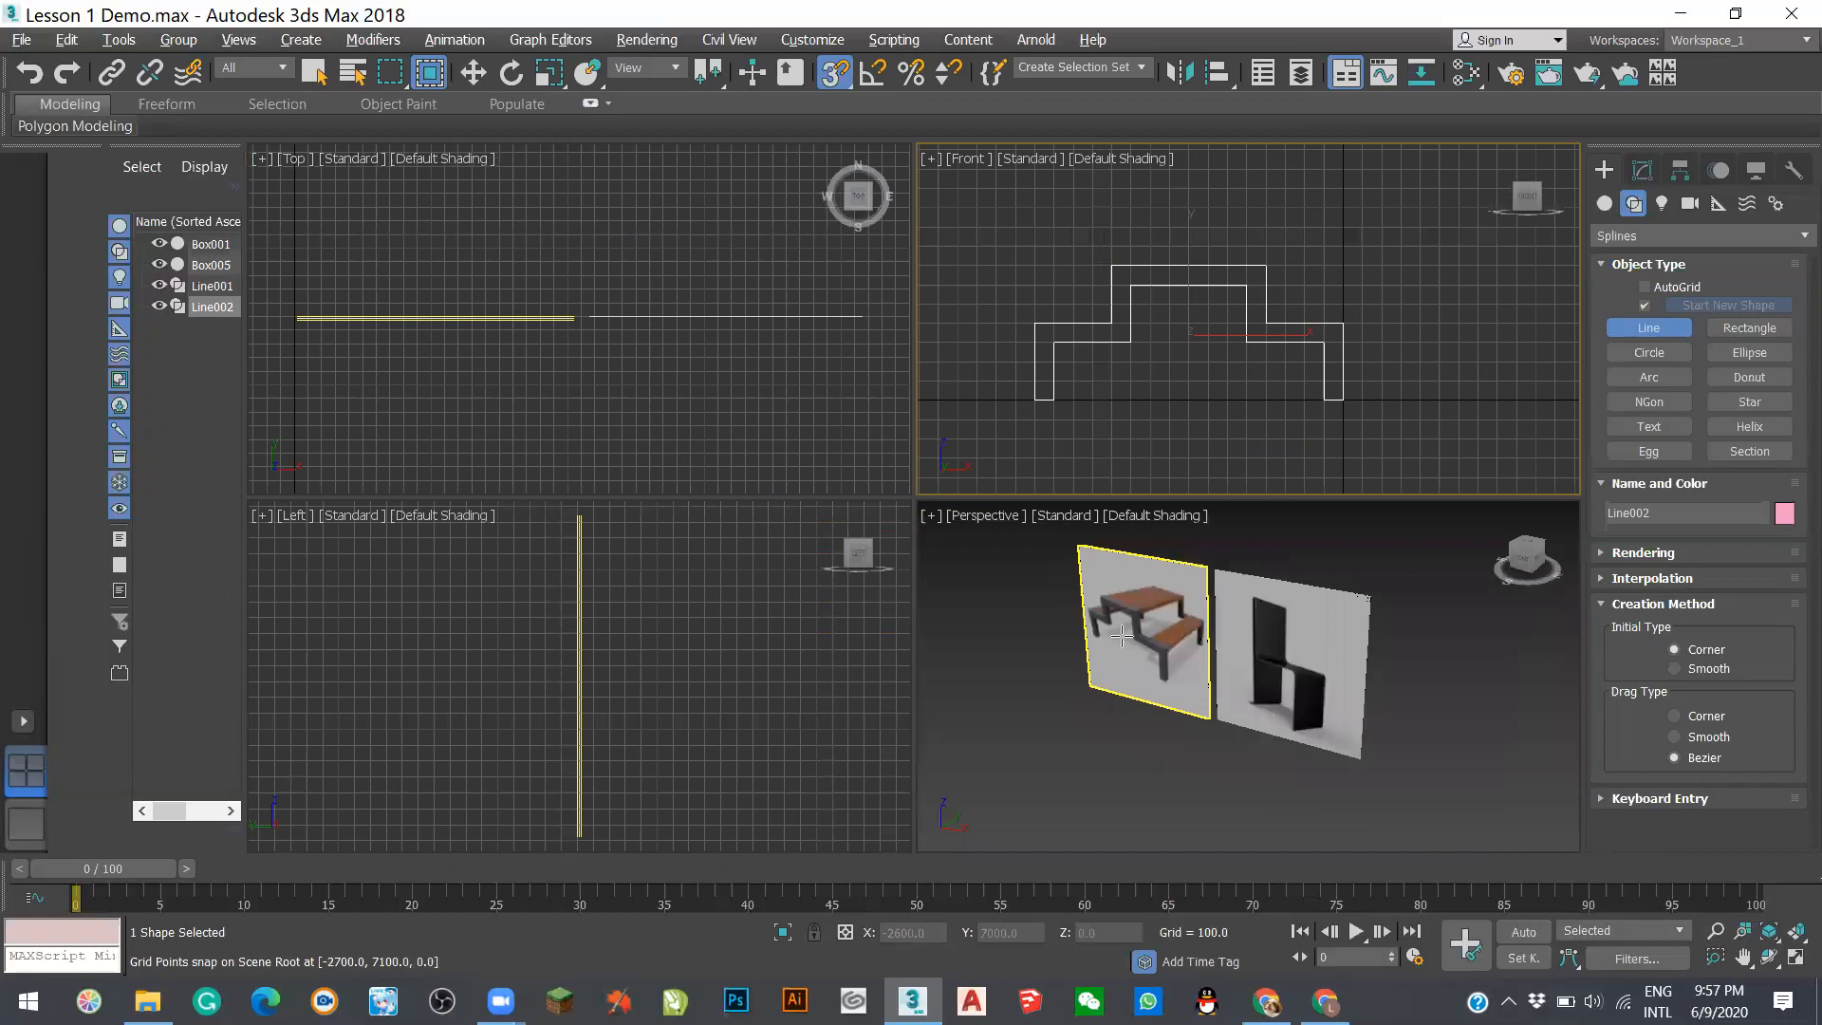
scroll(1122, 635, down, 3)
alt+middle_drag(1154, 767, 987, 655)
scroll(988, 655, up, 2)
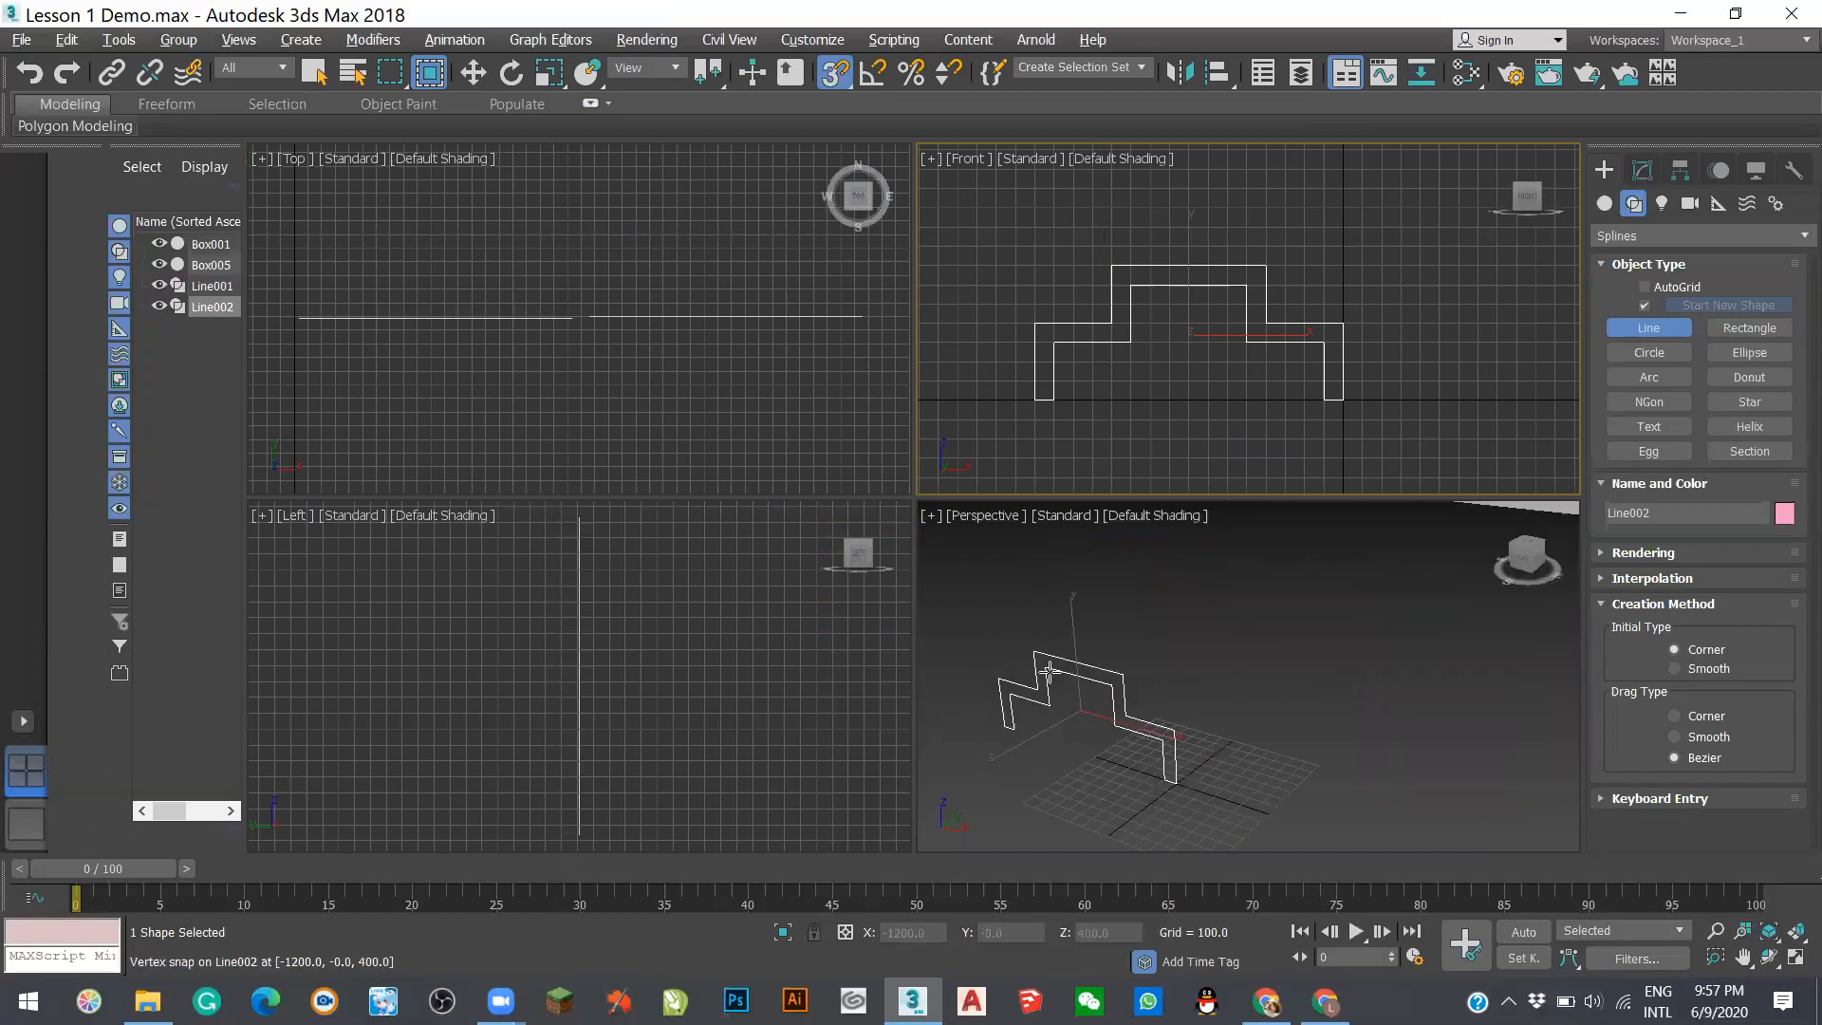
right_click(957, 602)
drag(951, 587, 1133, 769)
drag(1213, 824, 1213, 825)
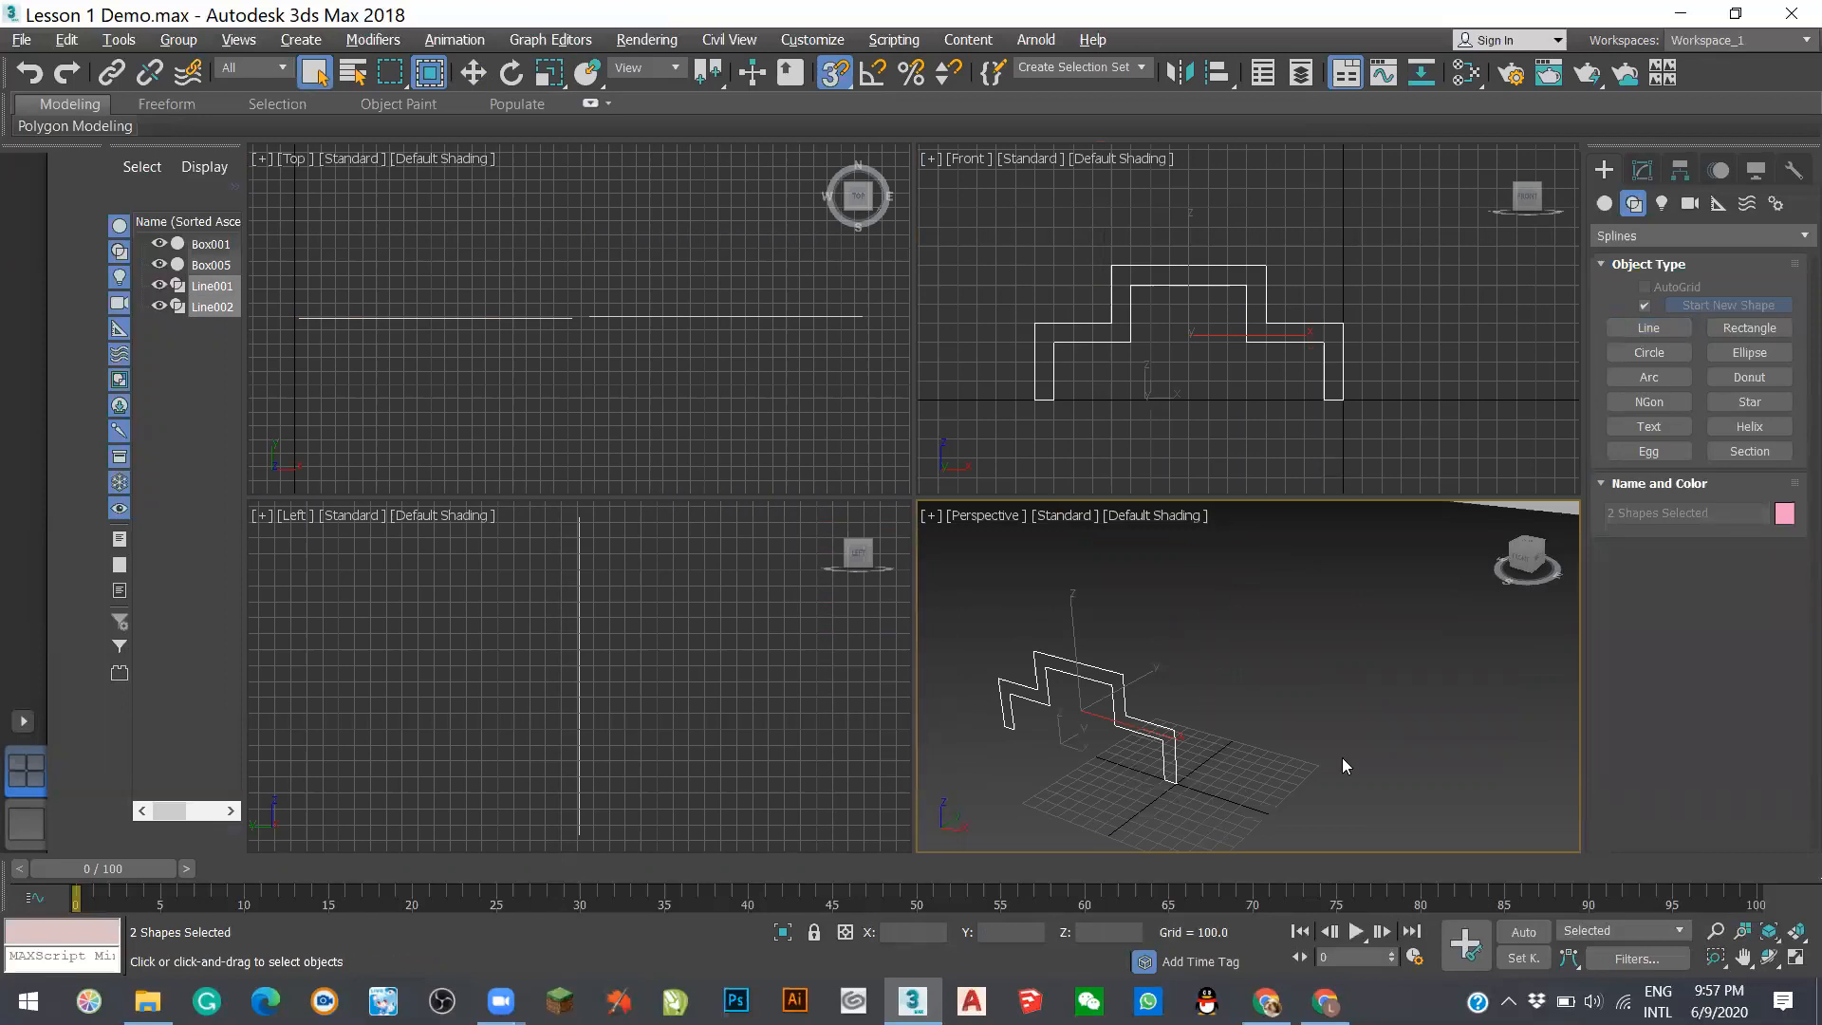
- Examine the picnic table reference image against the drawn profile in the Perspective and Front views
scroll(1342, 765, down, 3)
scroll(1254, 560, up, 5)
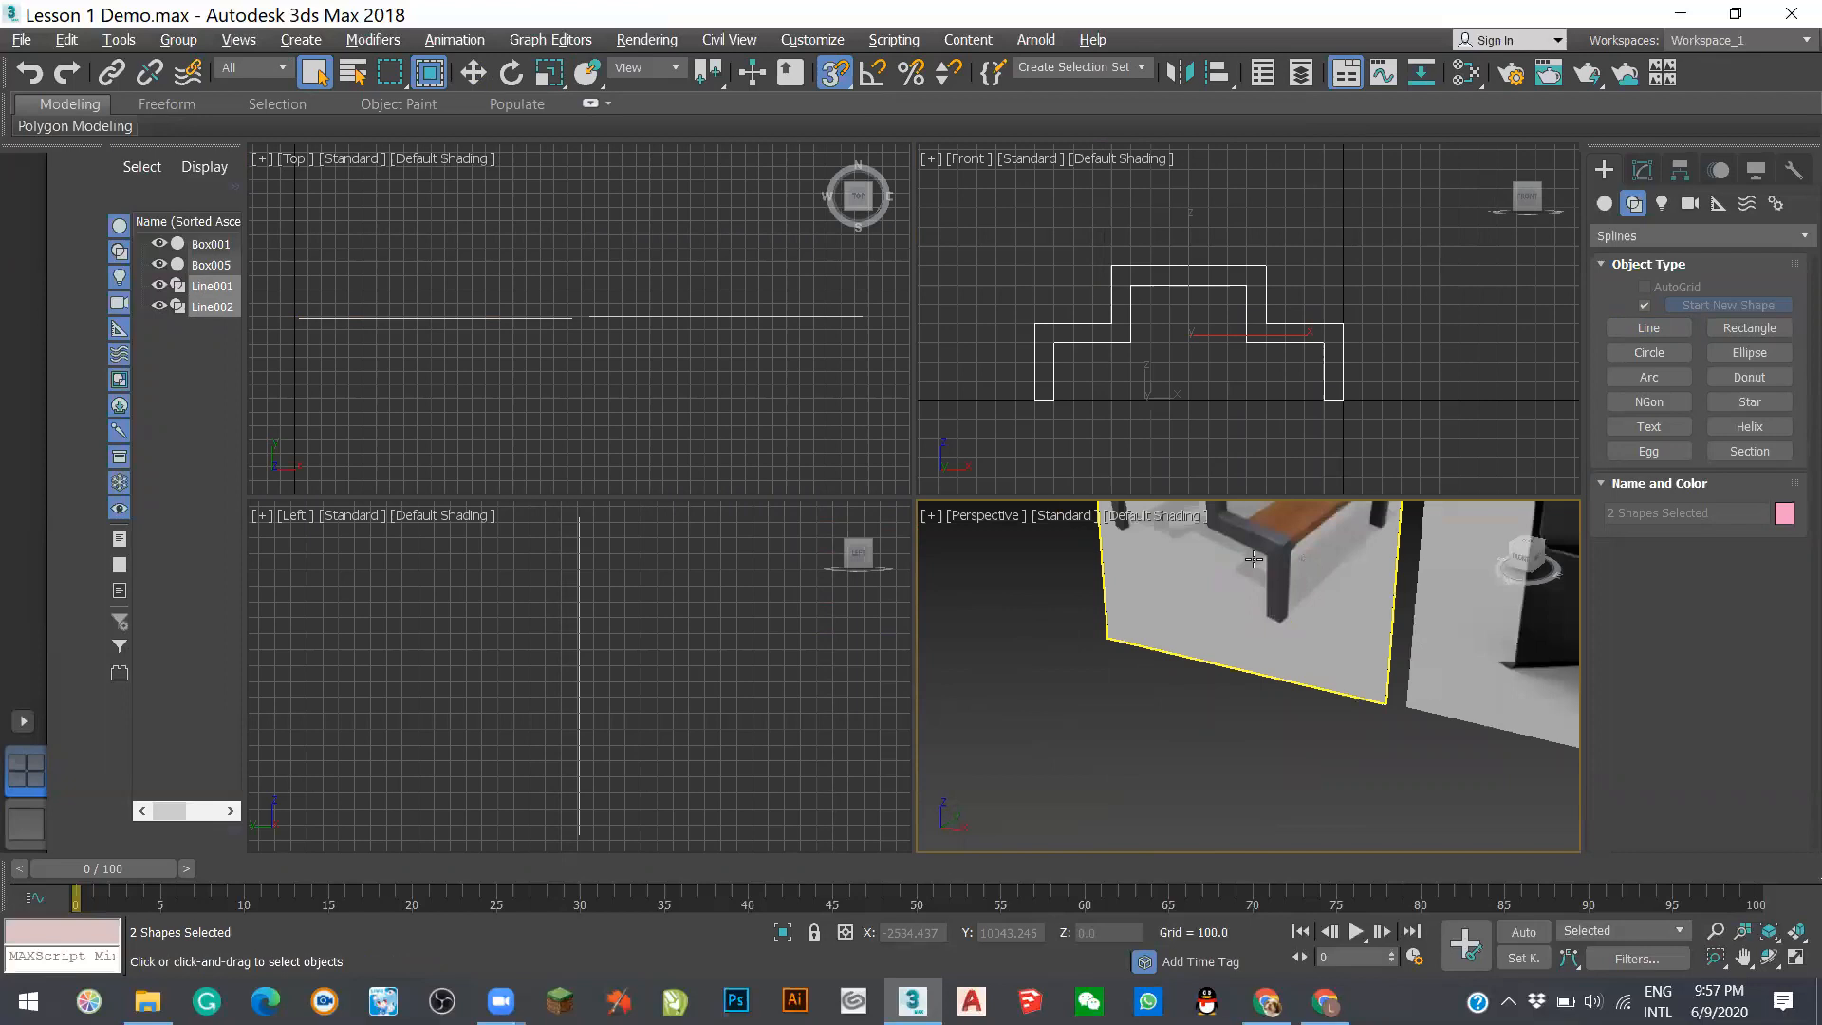
scroll(1377, 679, down, 3)
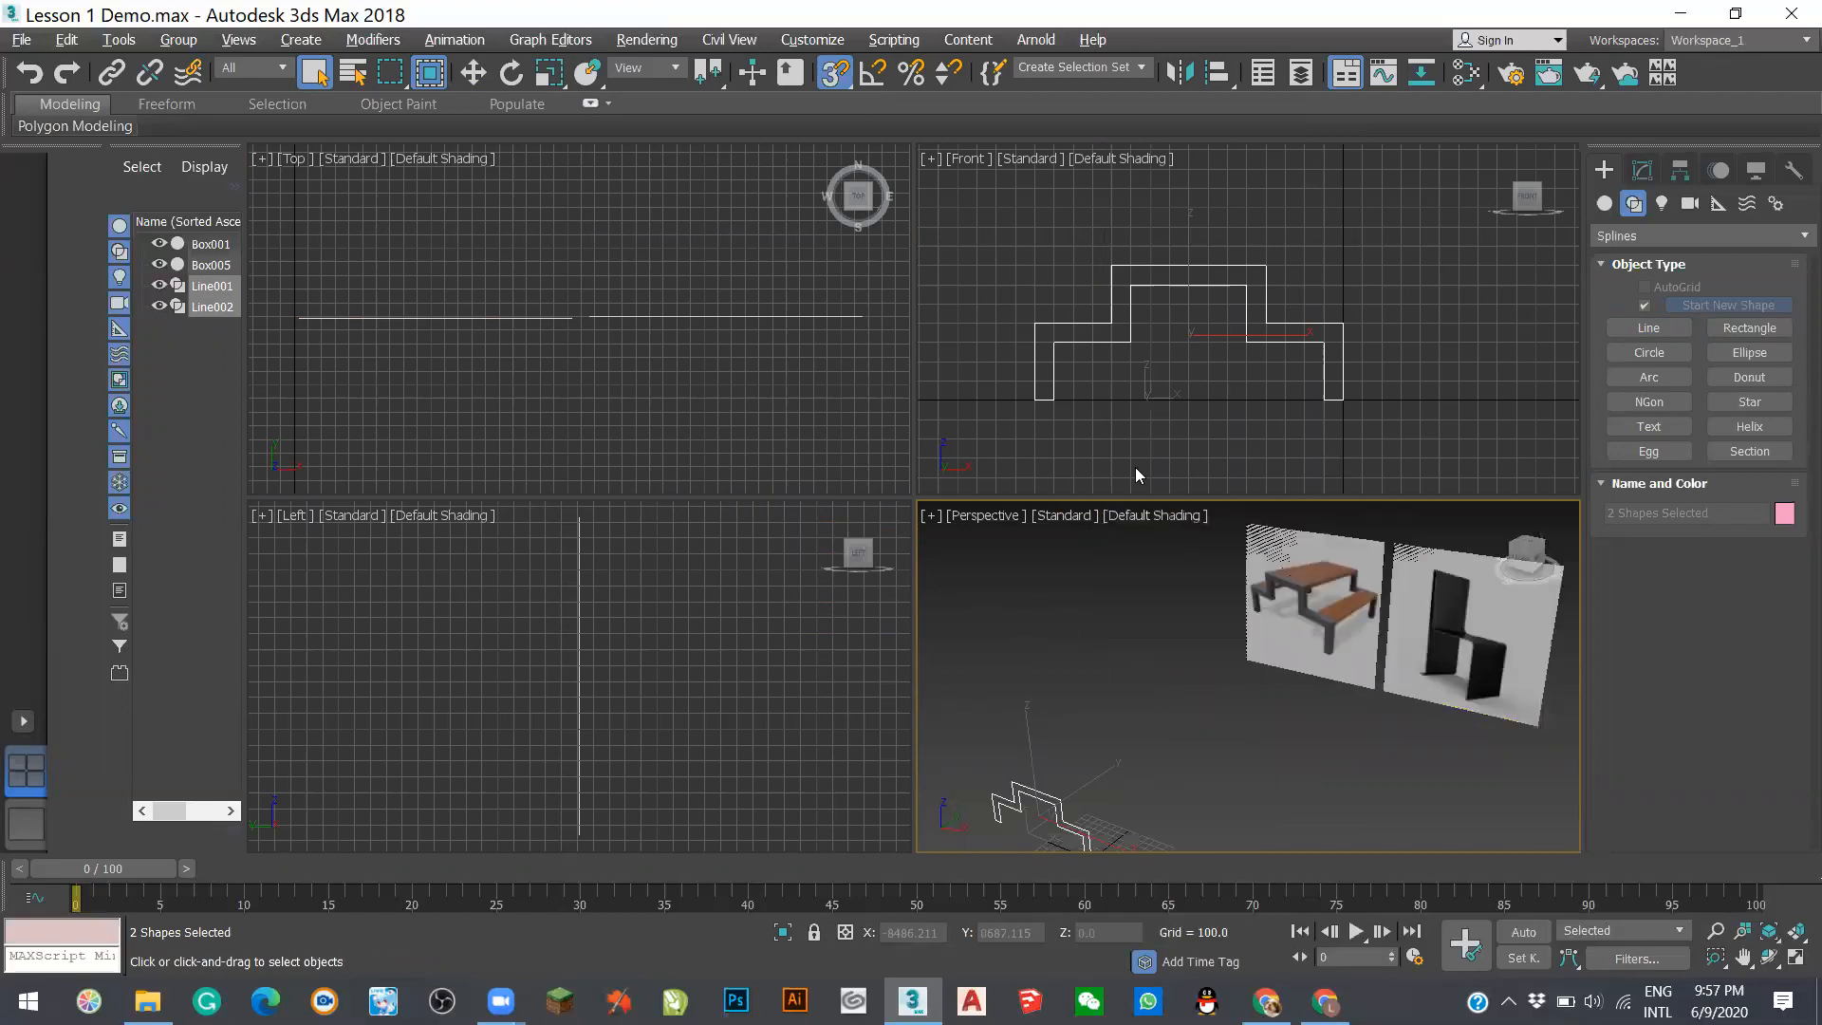
scroll(1170, 463, down, 2)
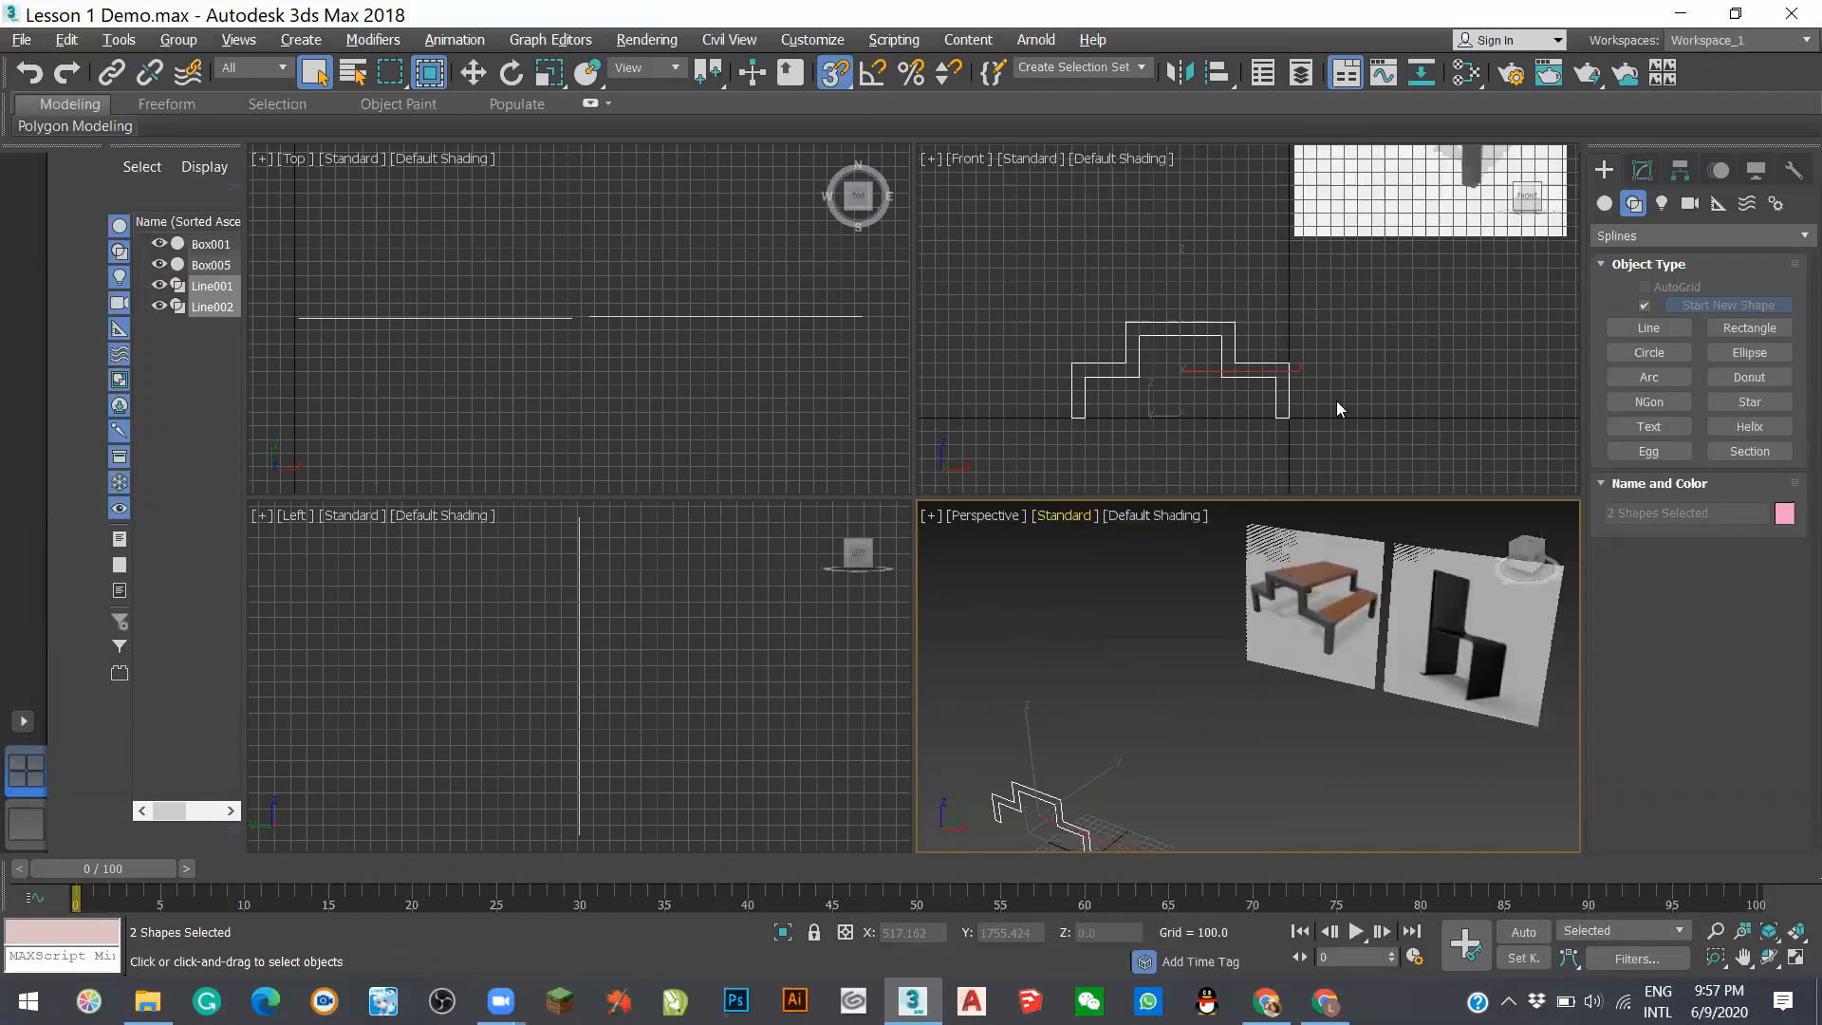
scroll(1337, 400, down, 3)
scroll(1367, 246, up, 4)
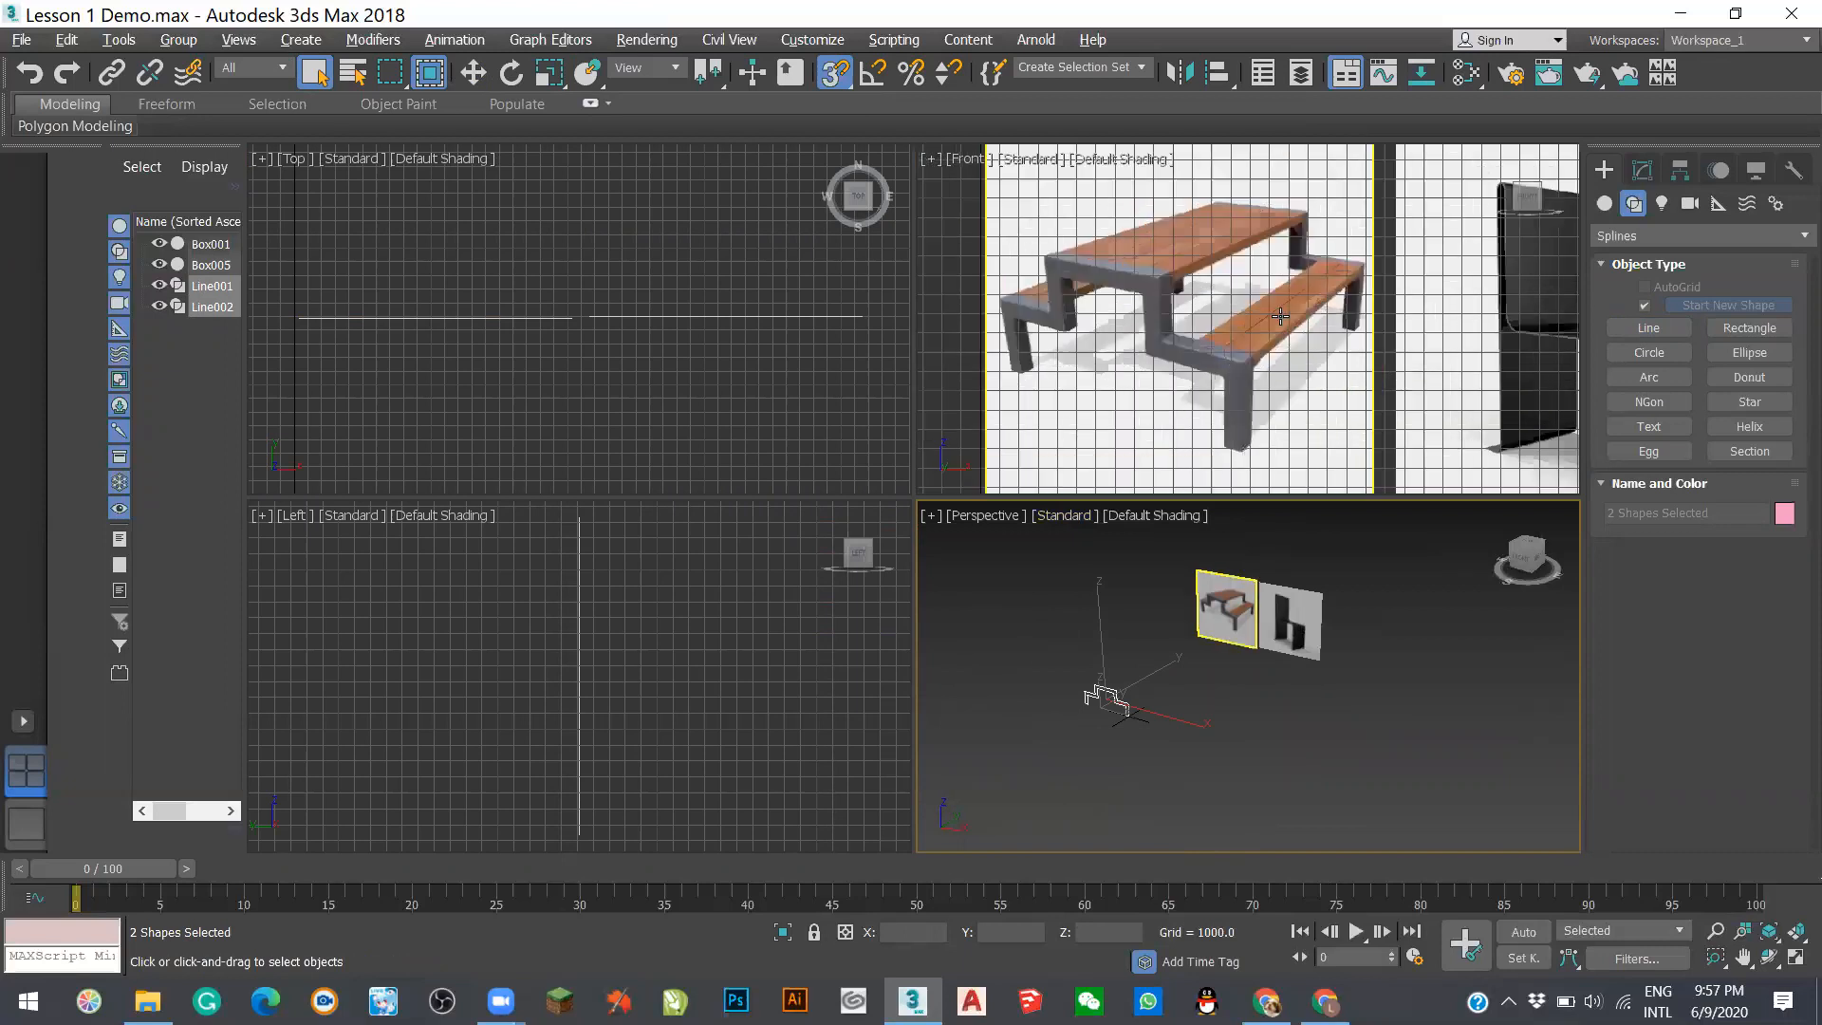
- Select both line shapes of the frame profile in the Perspective view and apply an Extrude modifier with an amount of 100
click(1191, 323)
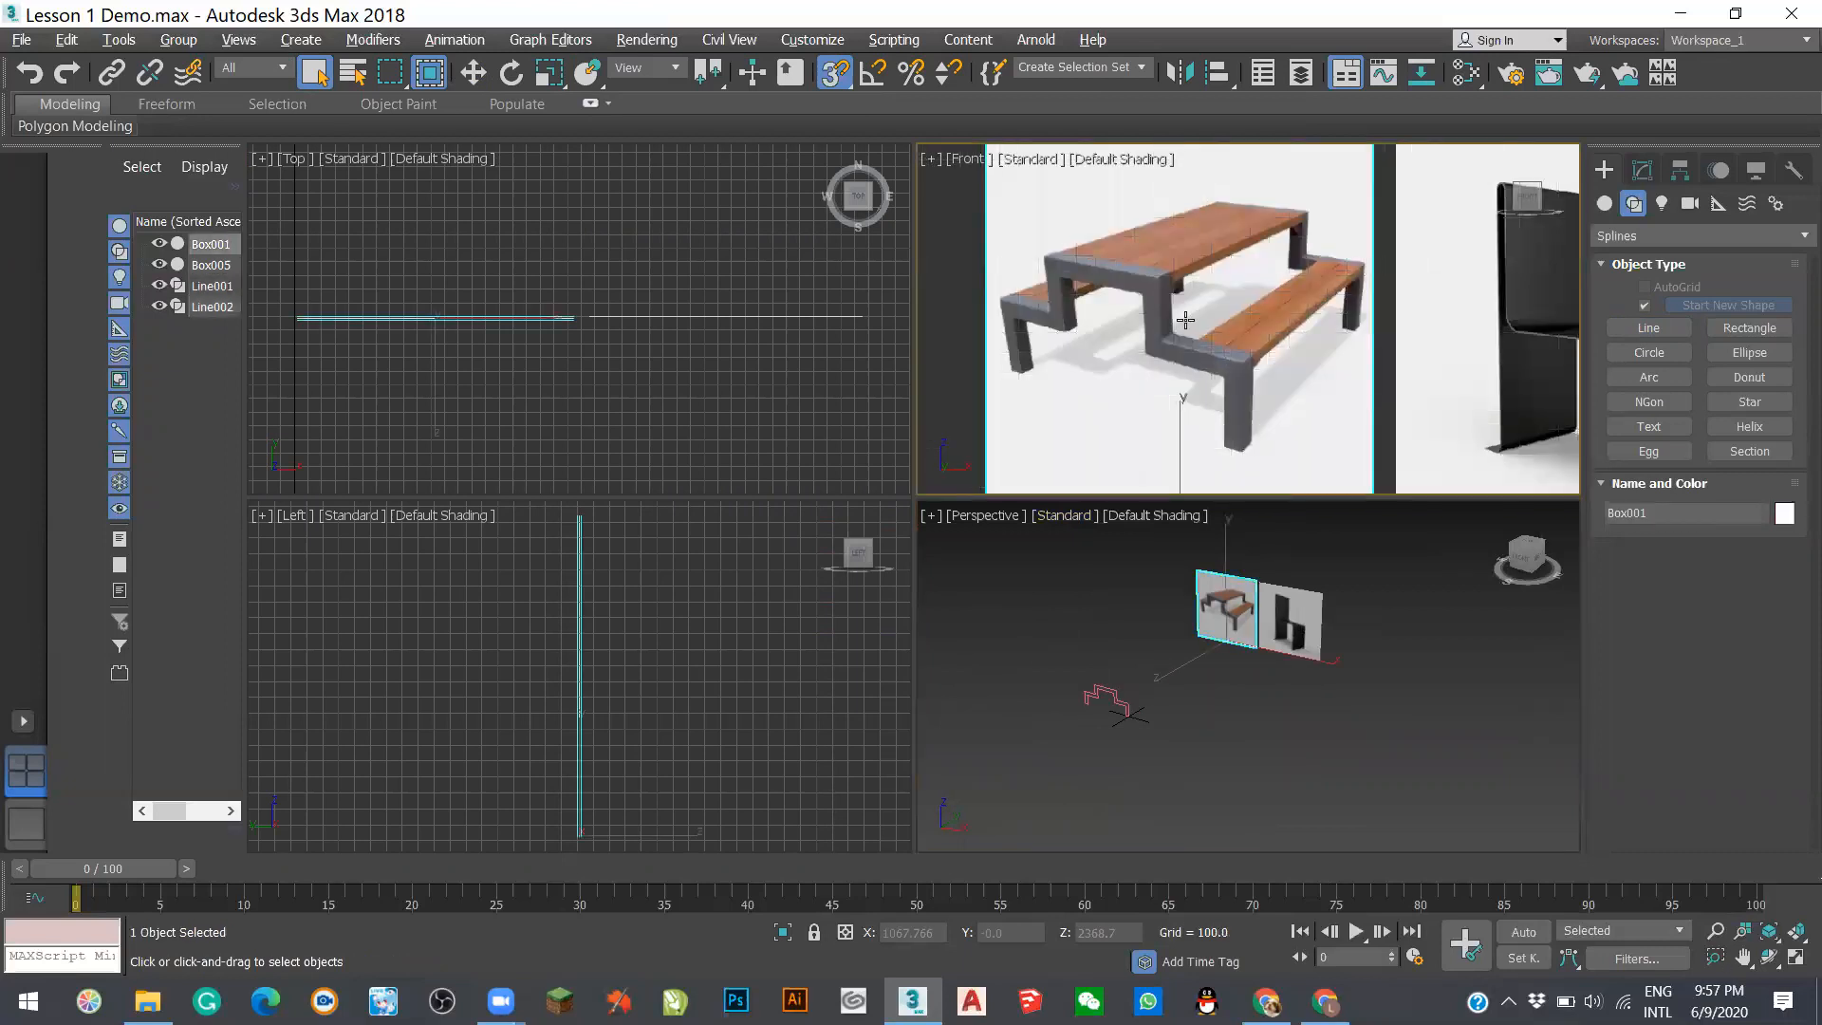
click(1130, 727)
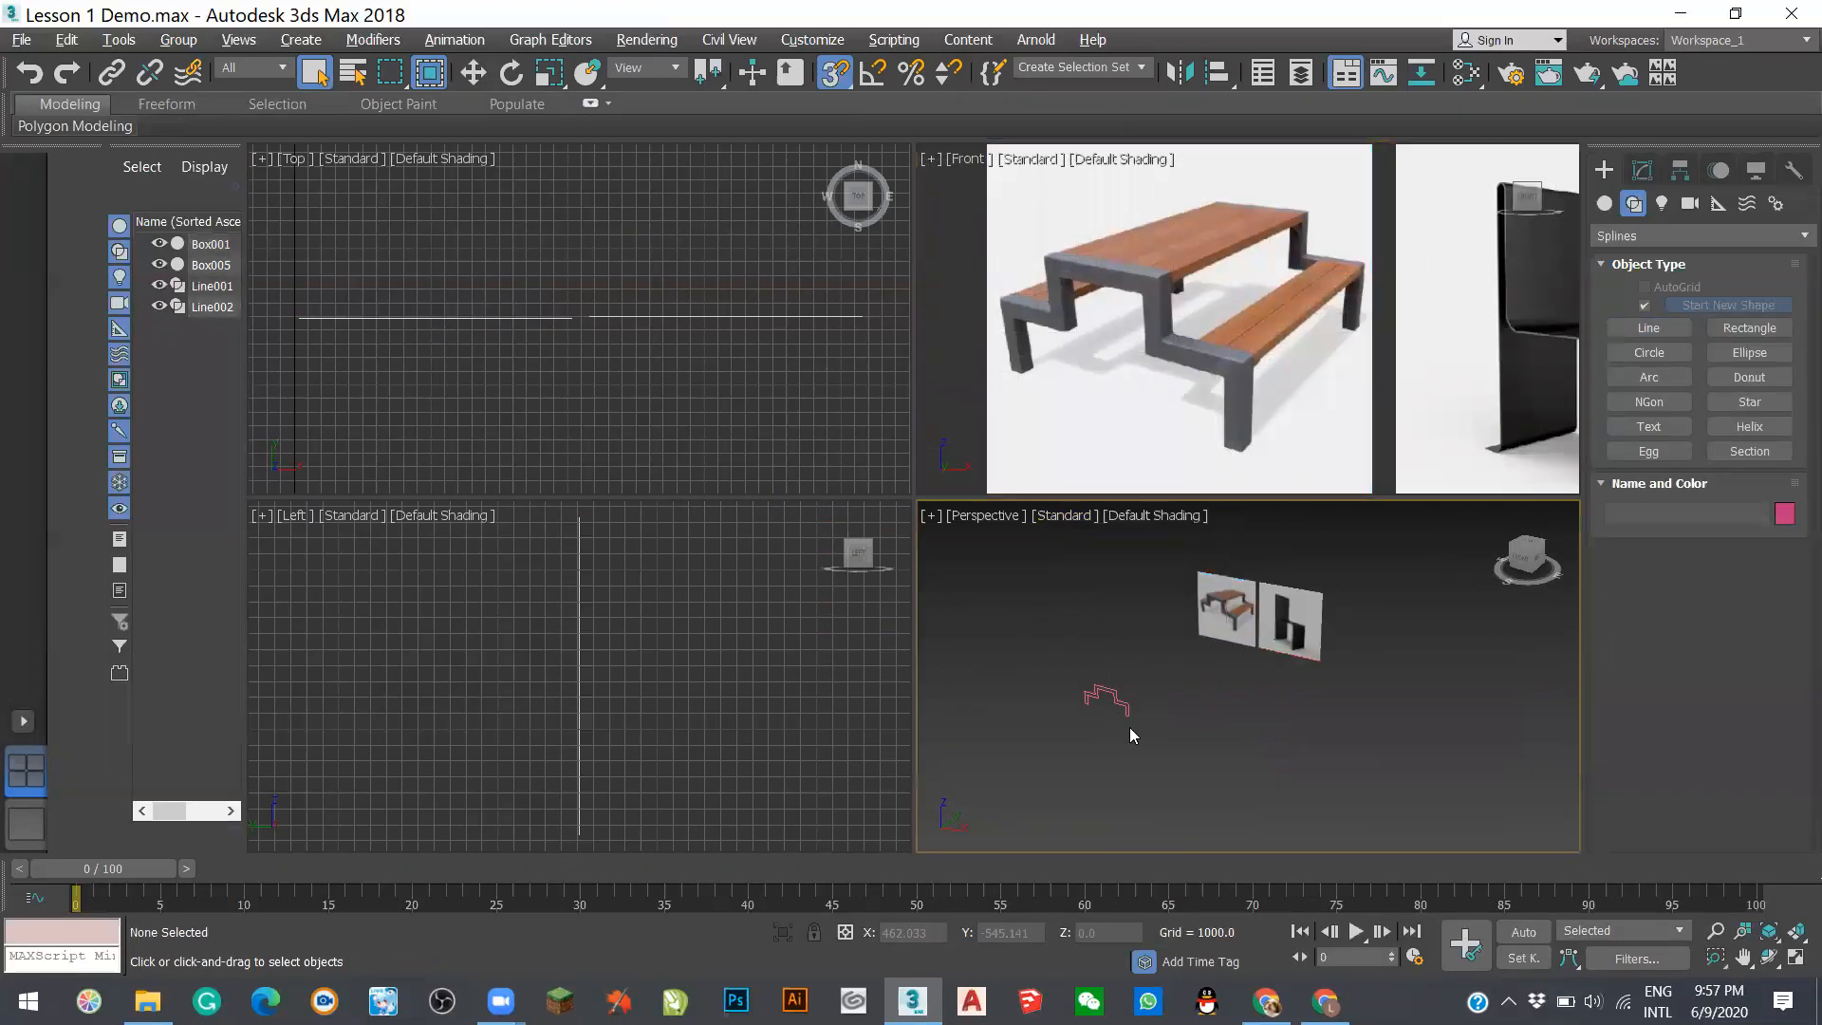
scroll(1108, 727, up, 3)
drag(981, 585, 1075, 662)
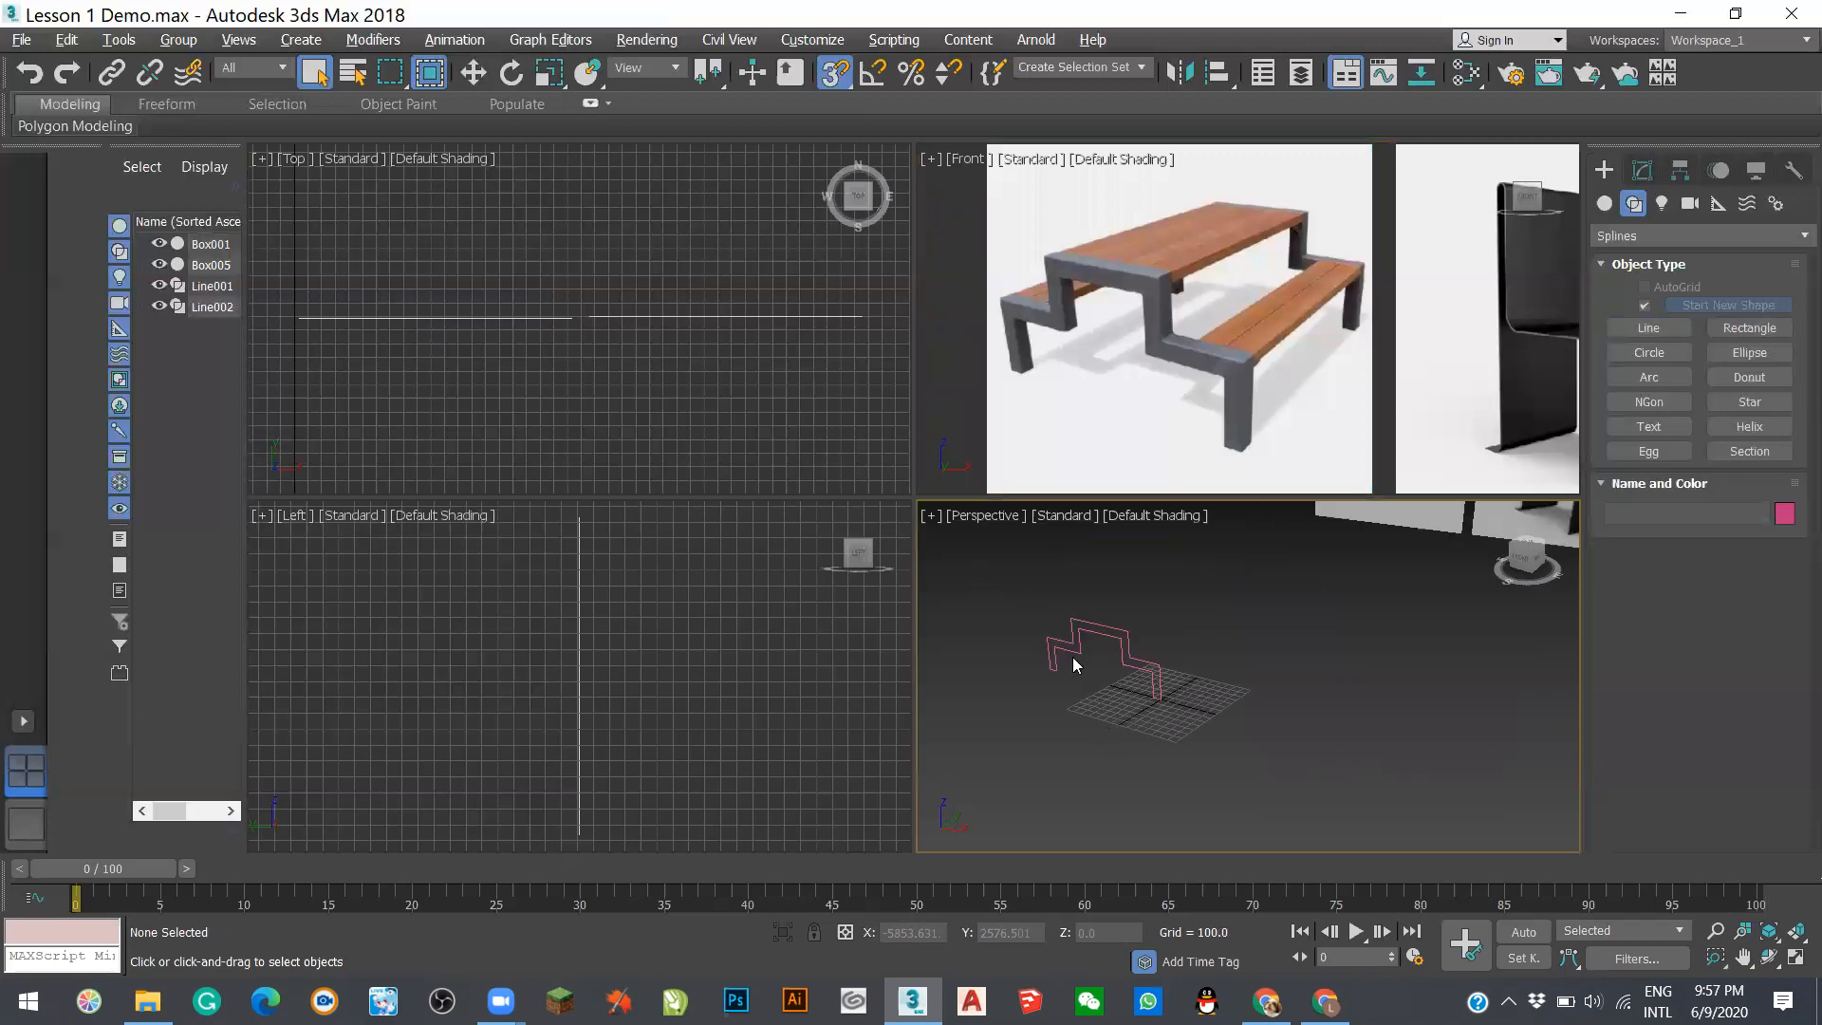
click(1271, 779)
drag(1225, 735, 1012, 590)
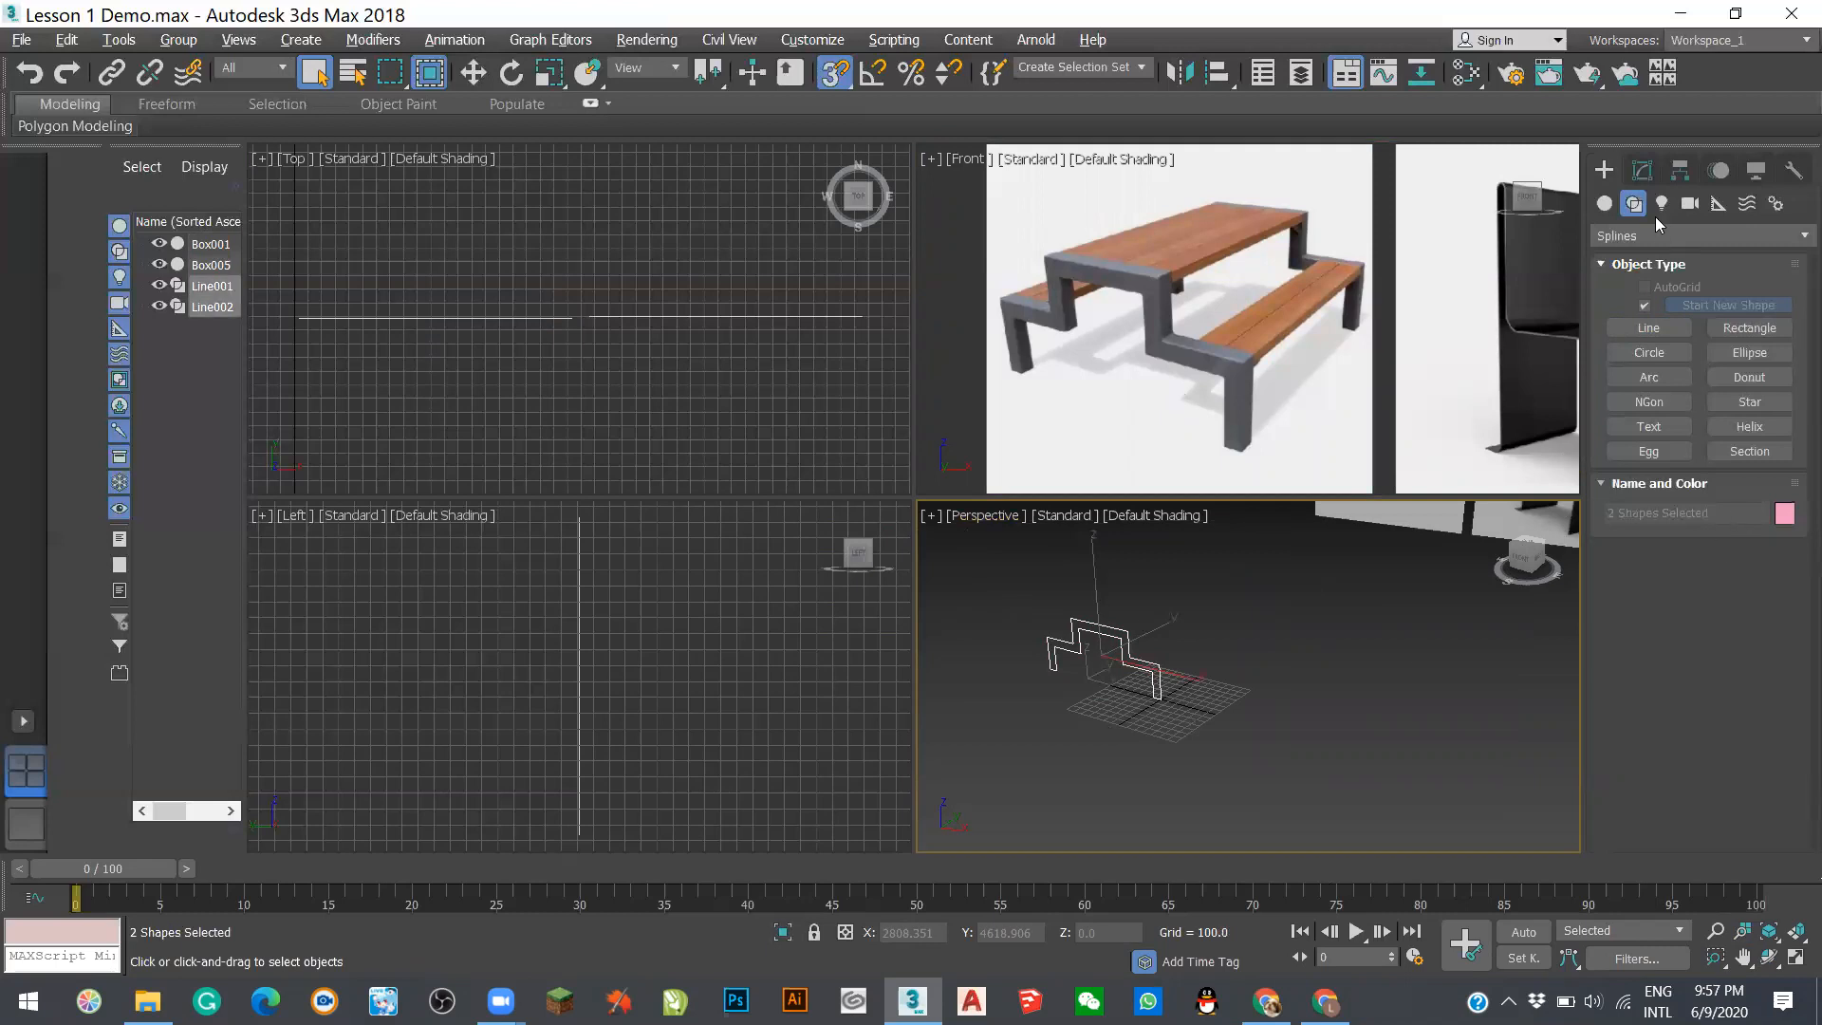
click(1644, 168)
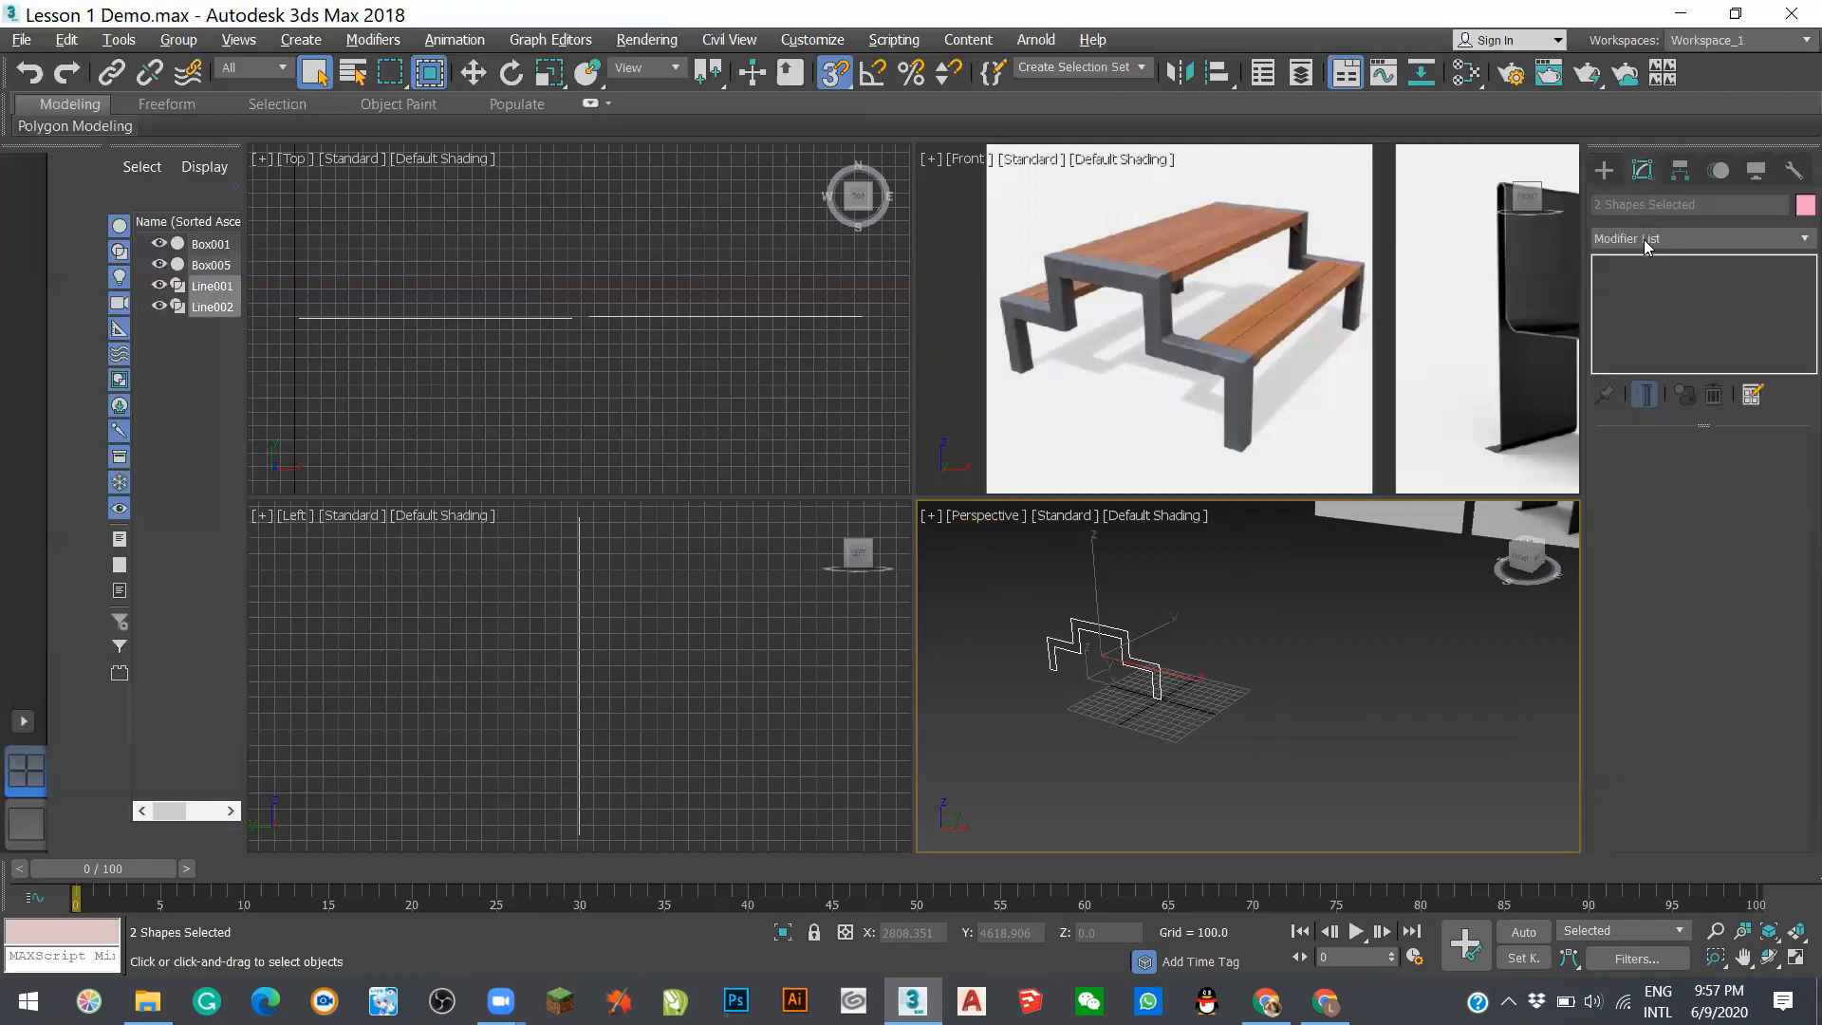
click(1794, 240)
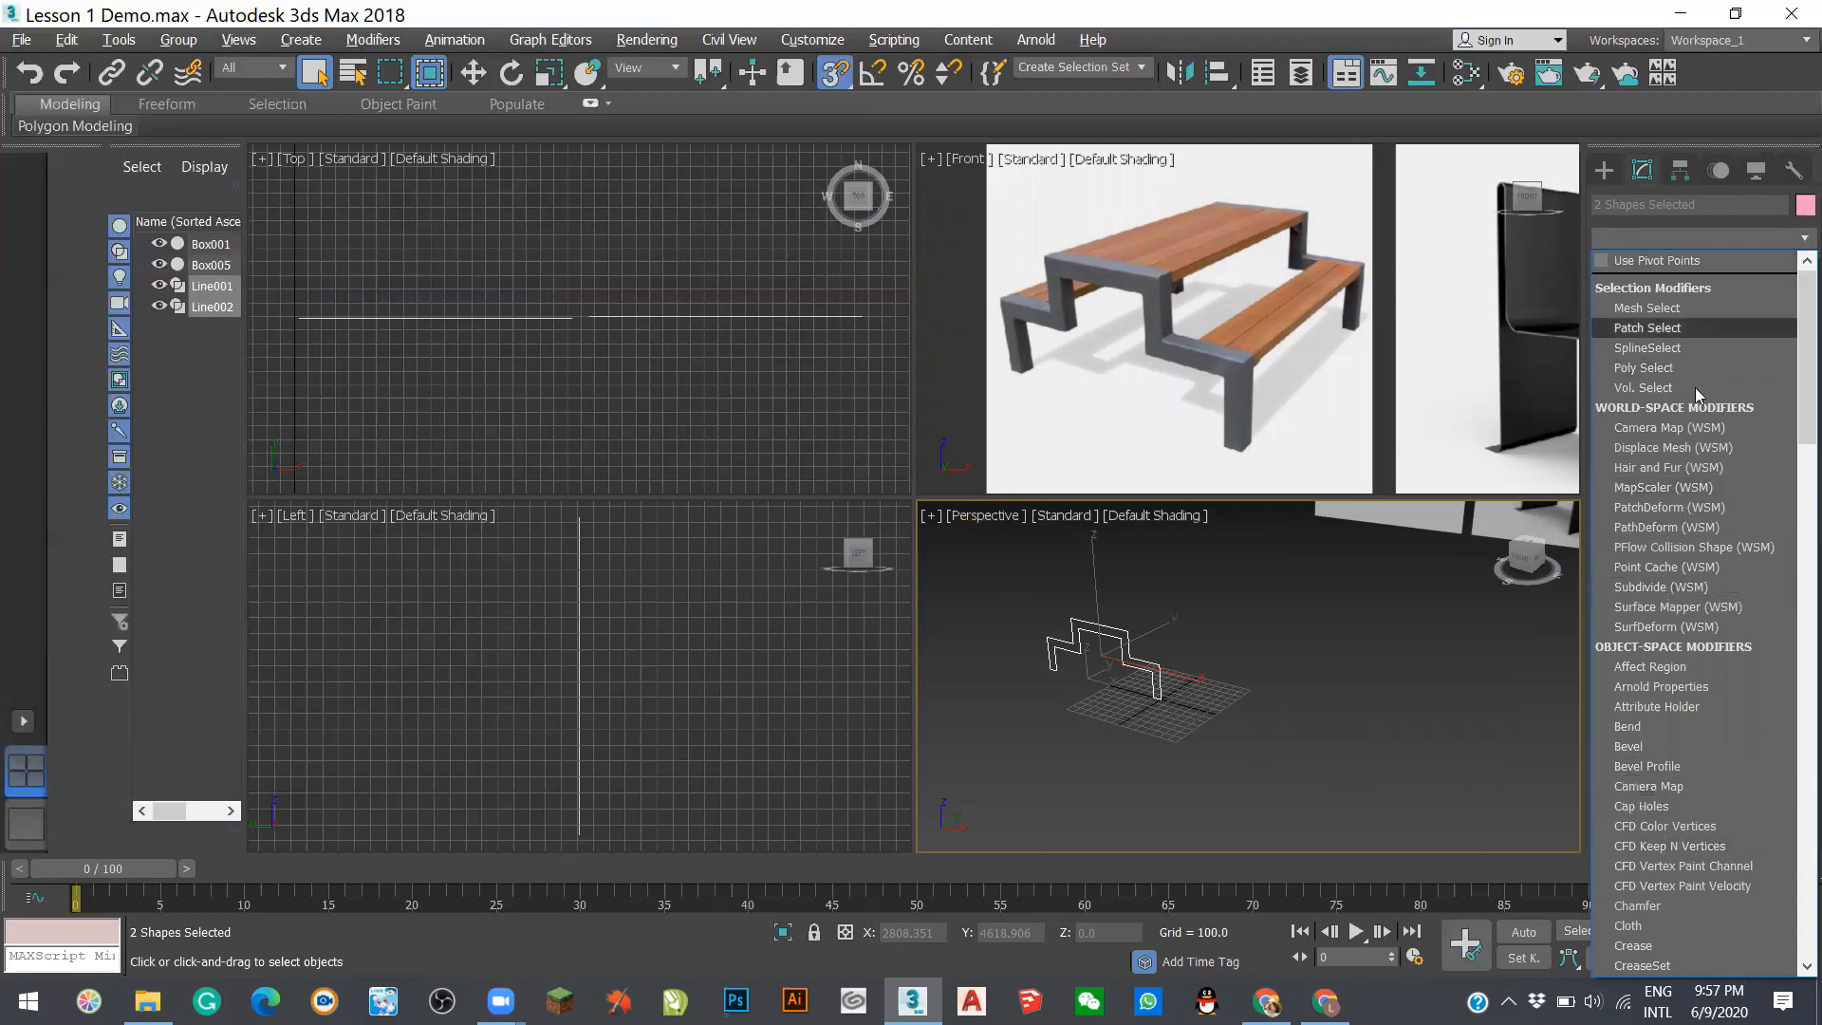
scroll(1703, 484, down, 3)
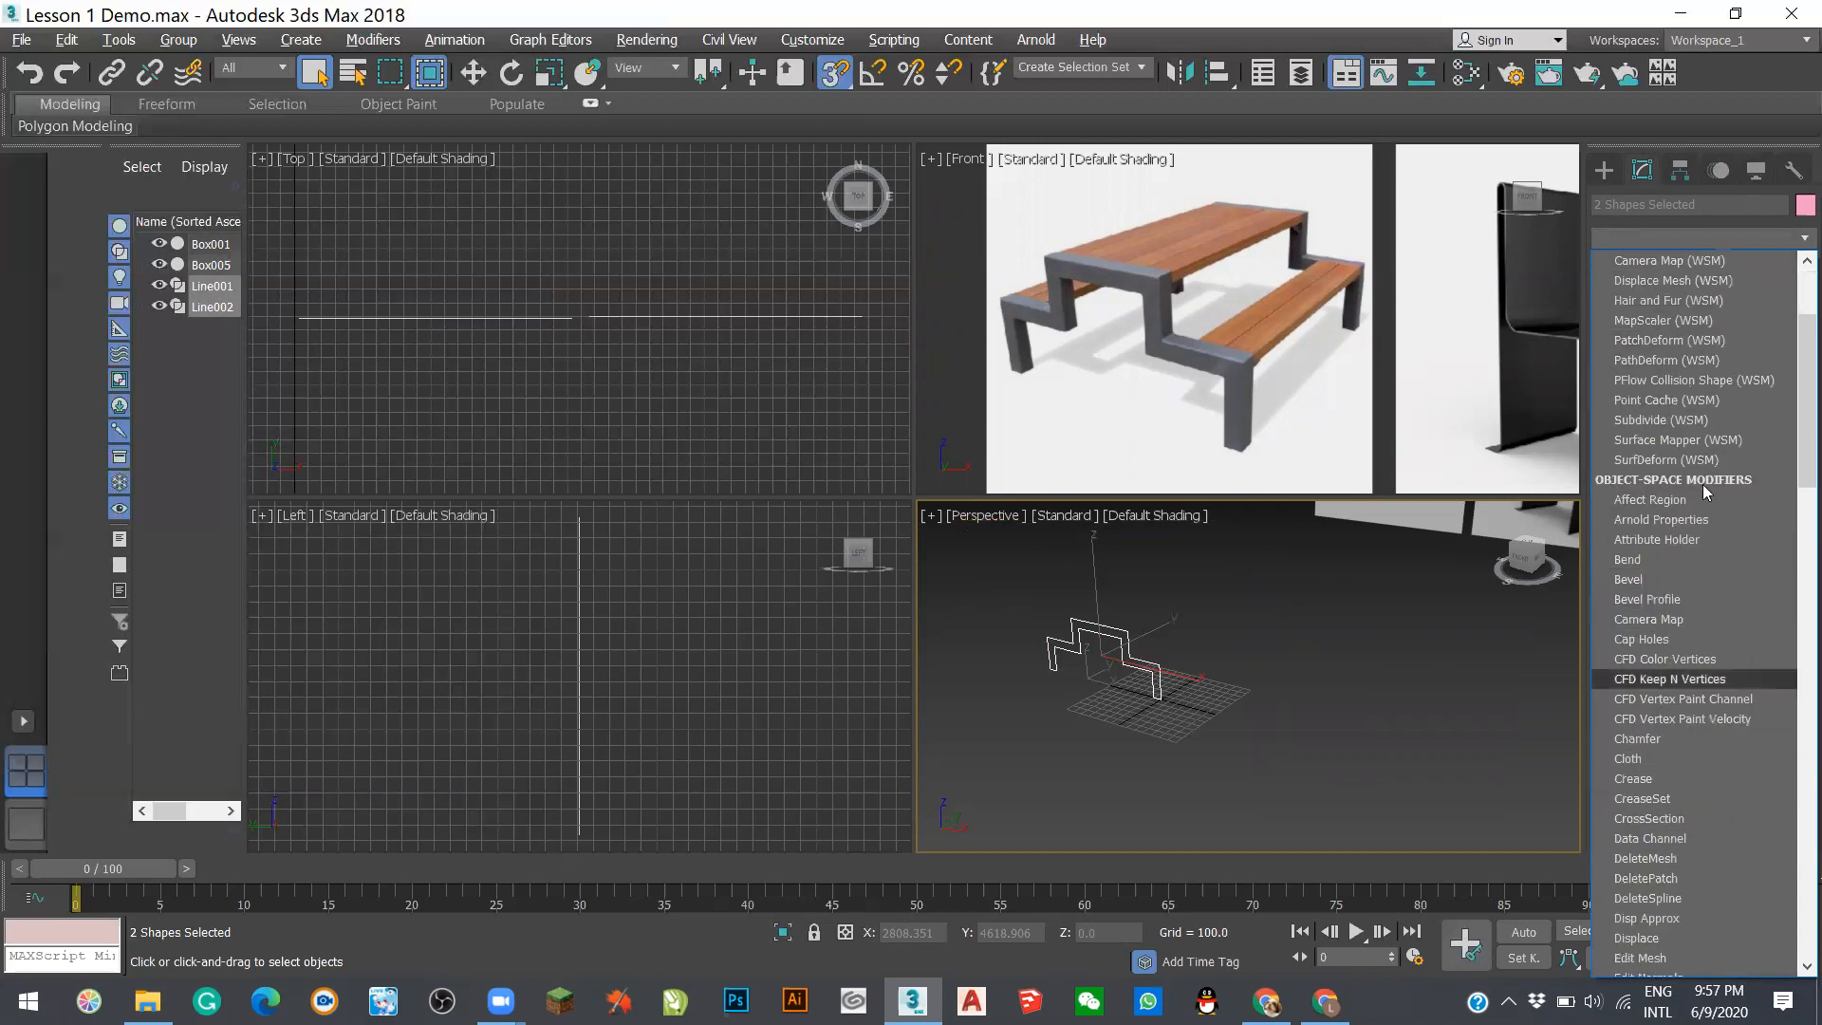
scroll(1661, 342, down, 12)
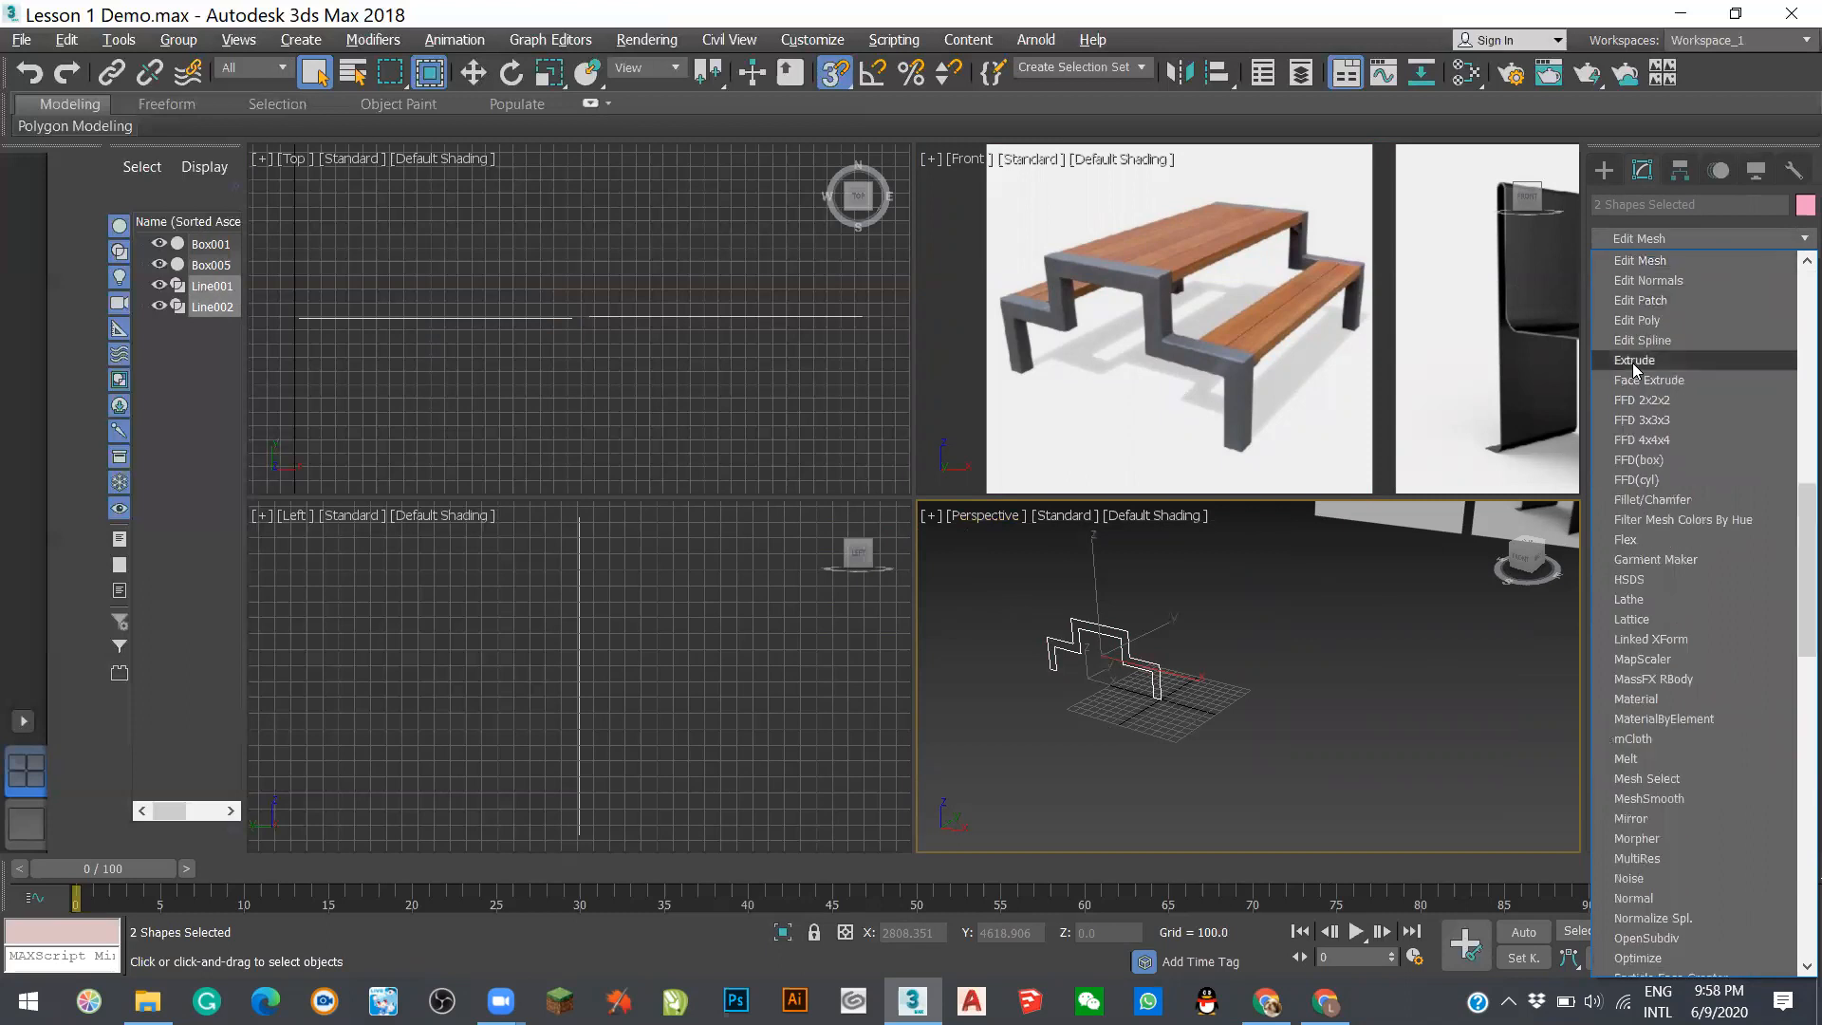
click(1644, 363)
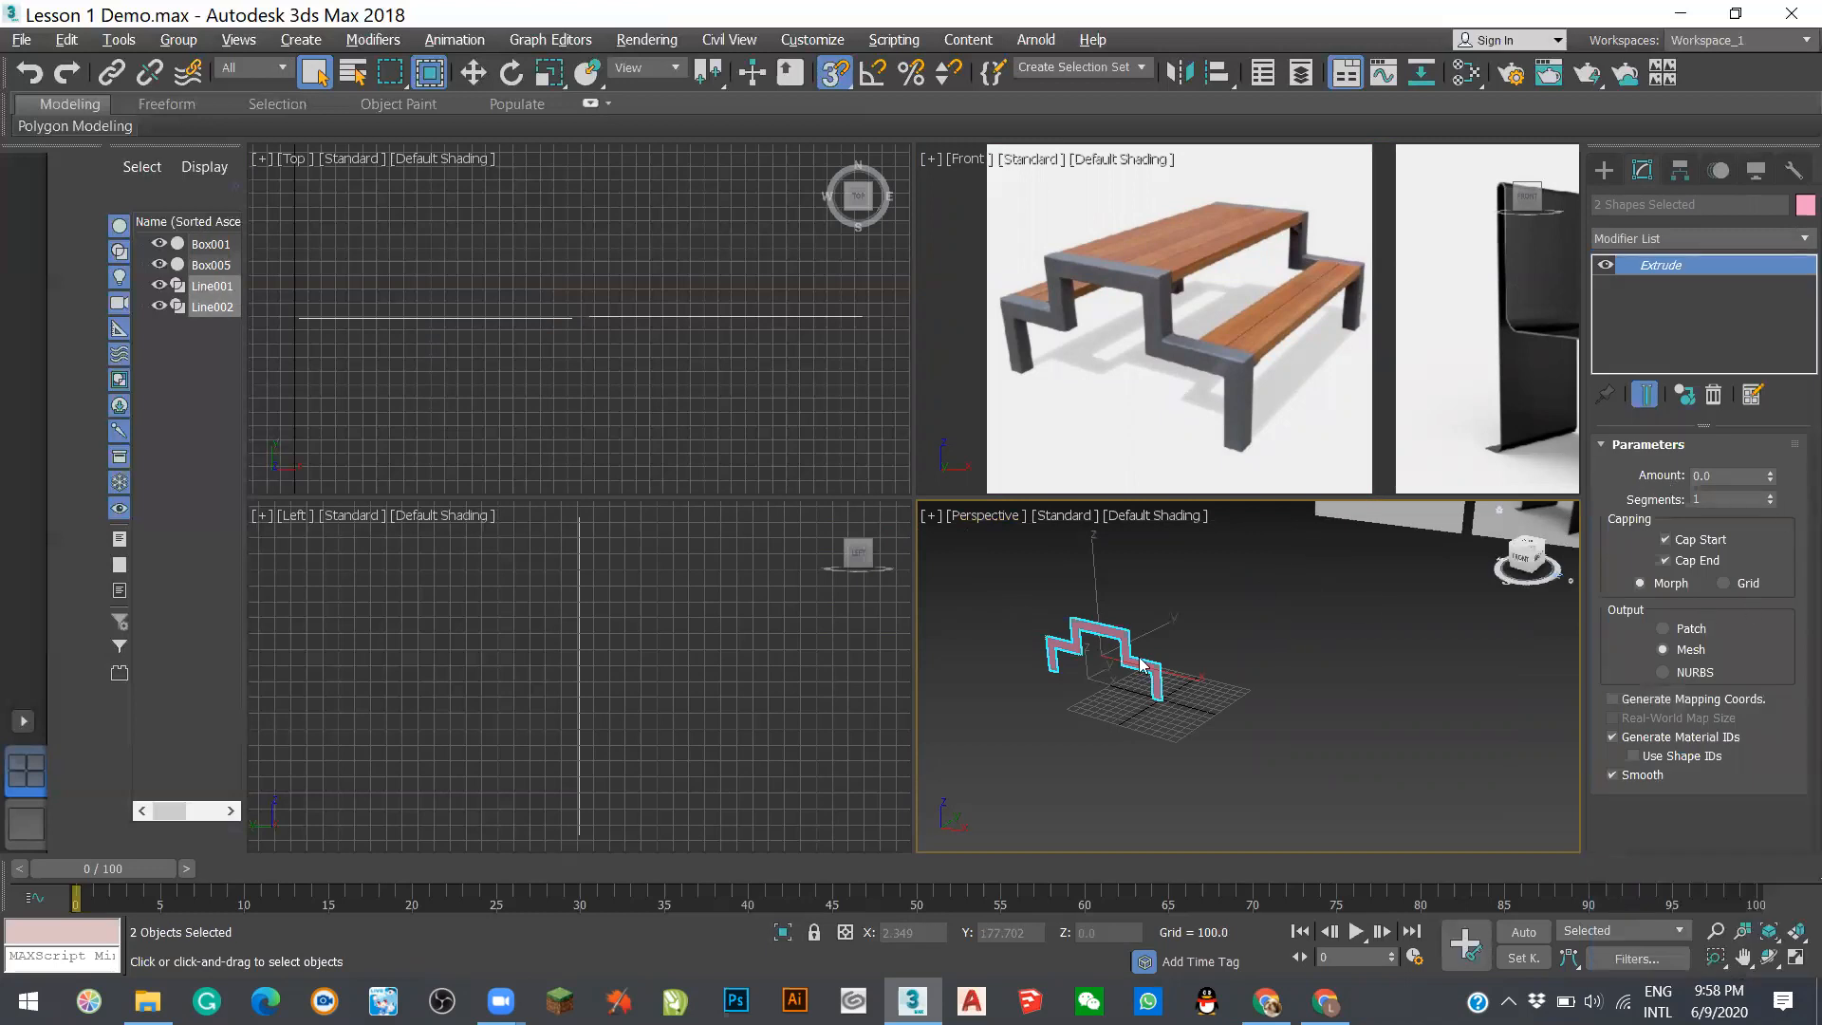
click(1729, 479)
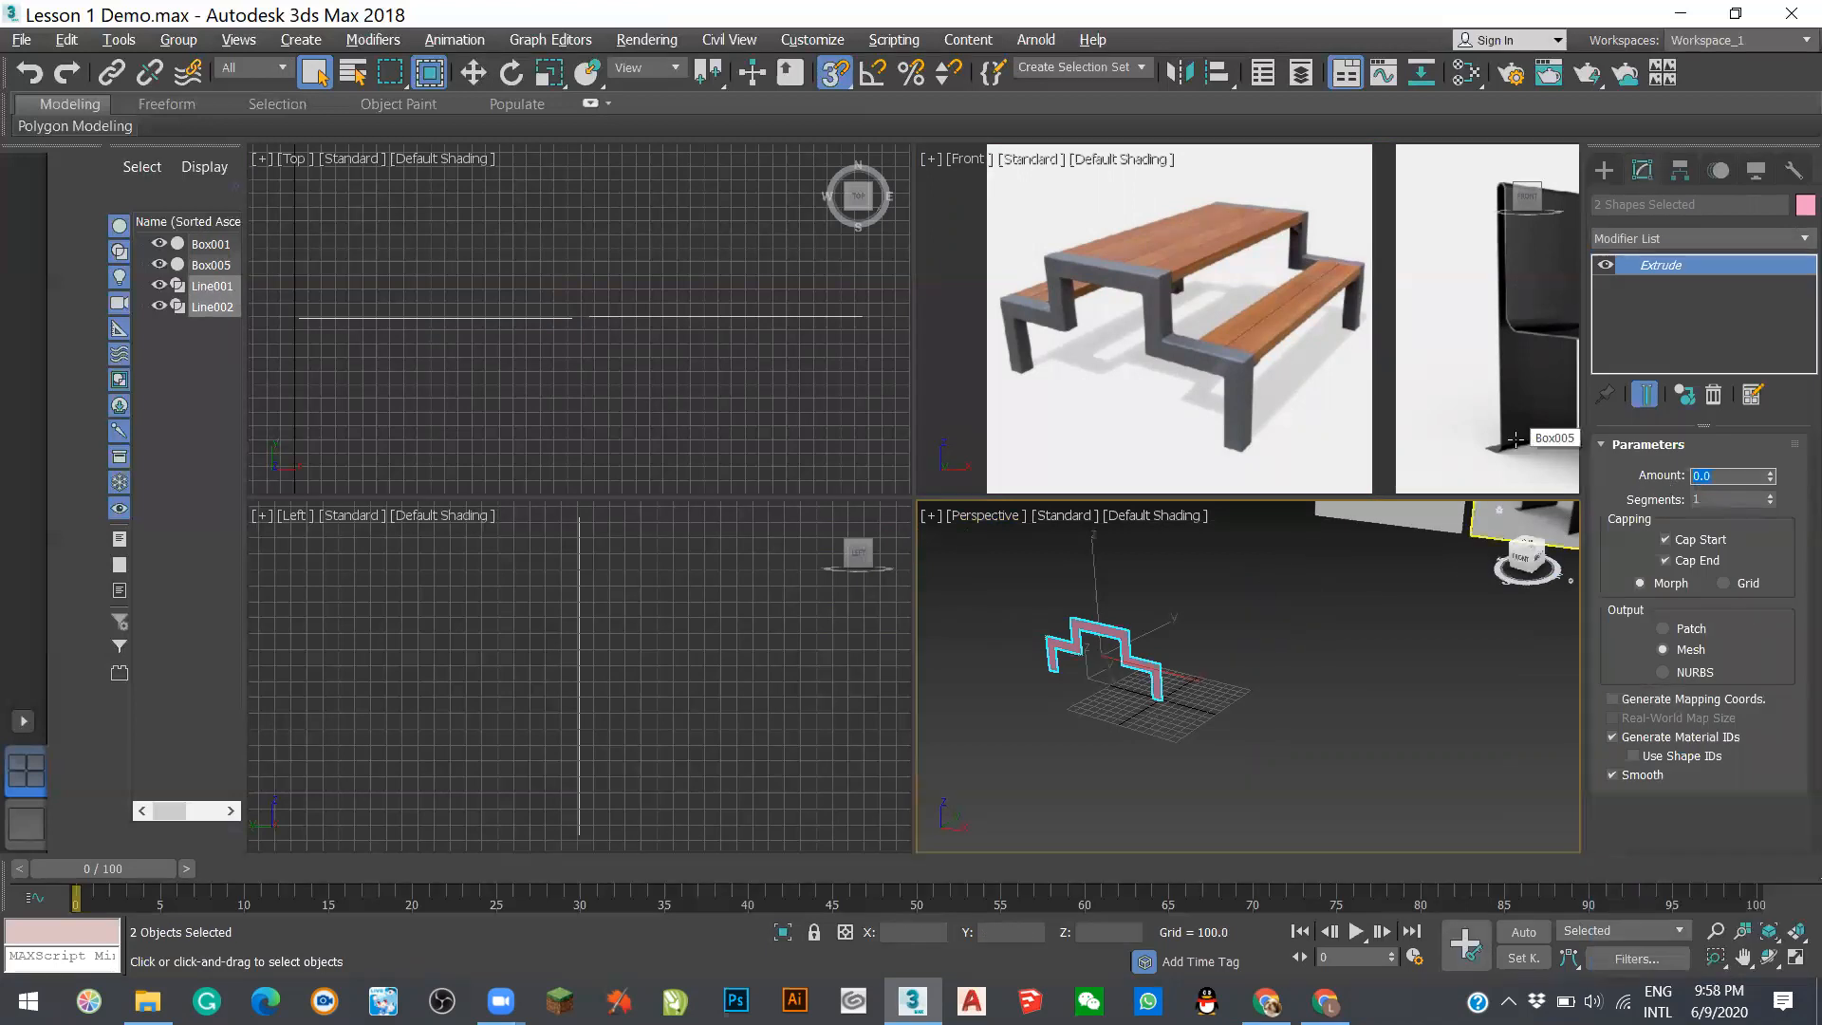
text(10)
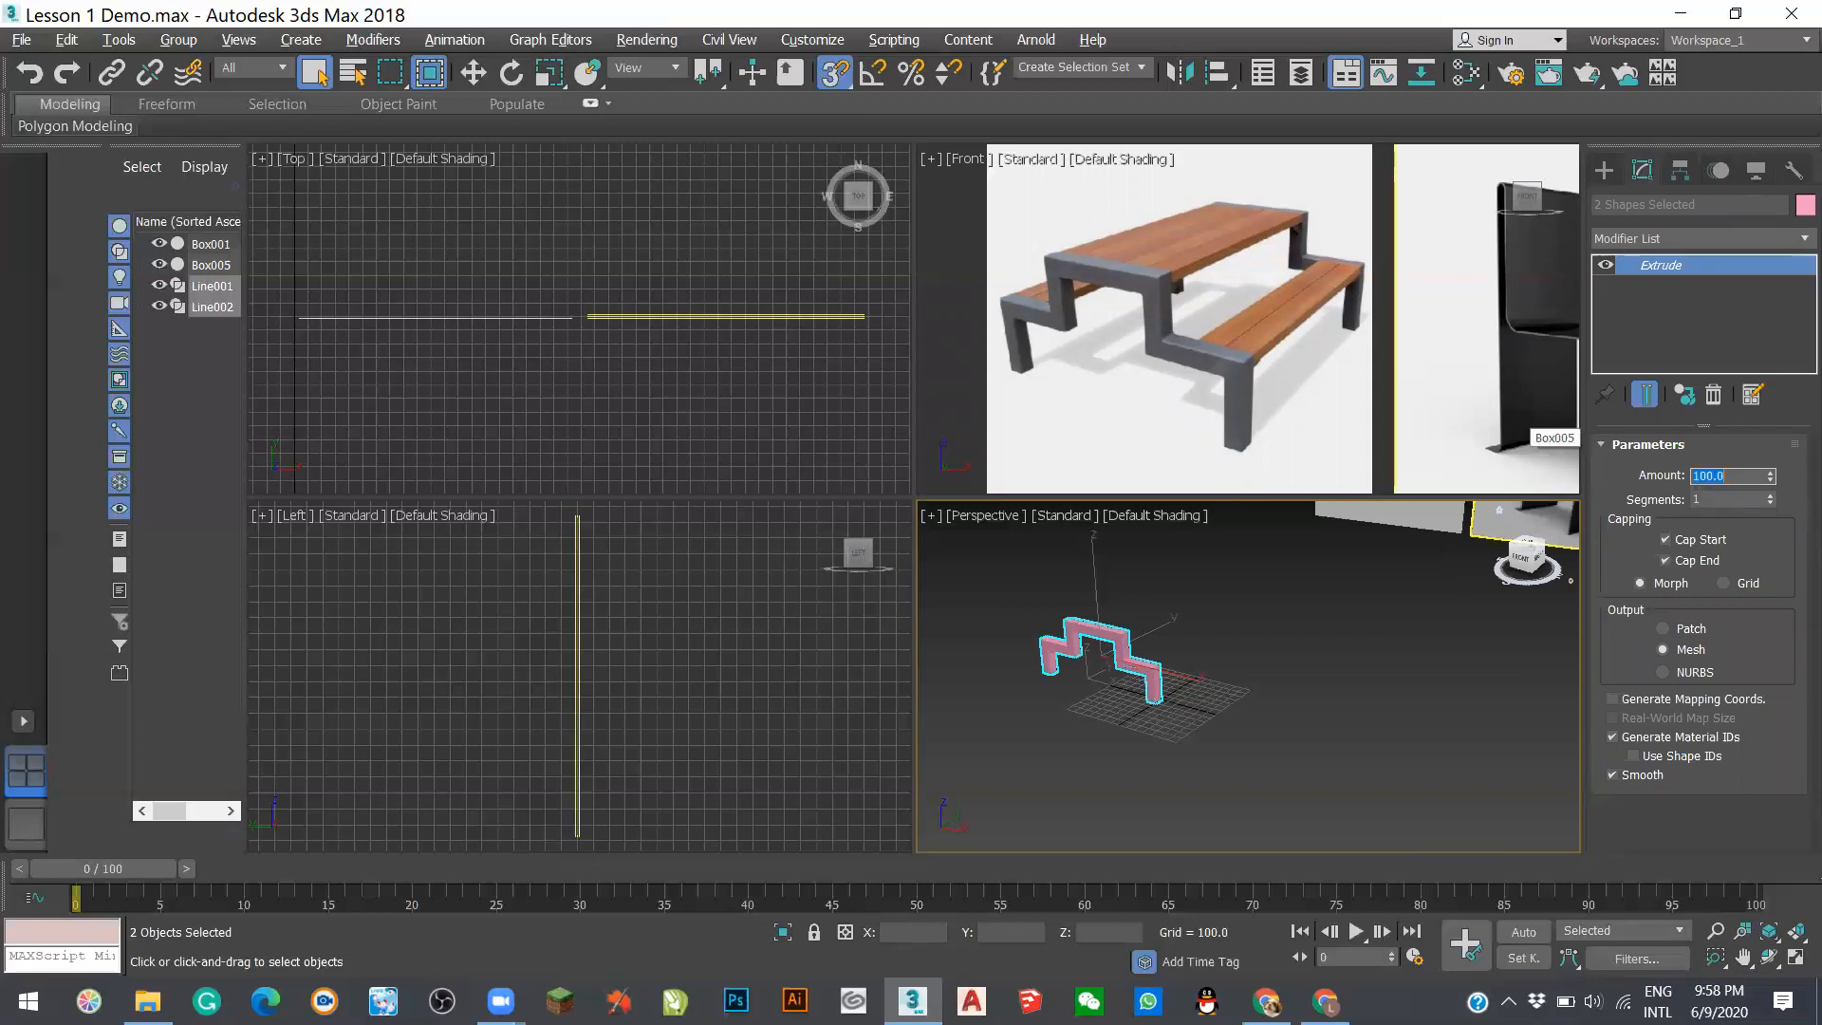
- Examine the extruded frame in the Perspective view and compare it with the picnic table reference image
click(1078, 683)
scroll(1211, 684, up, 6)
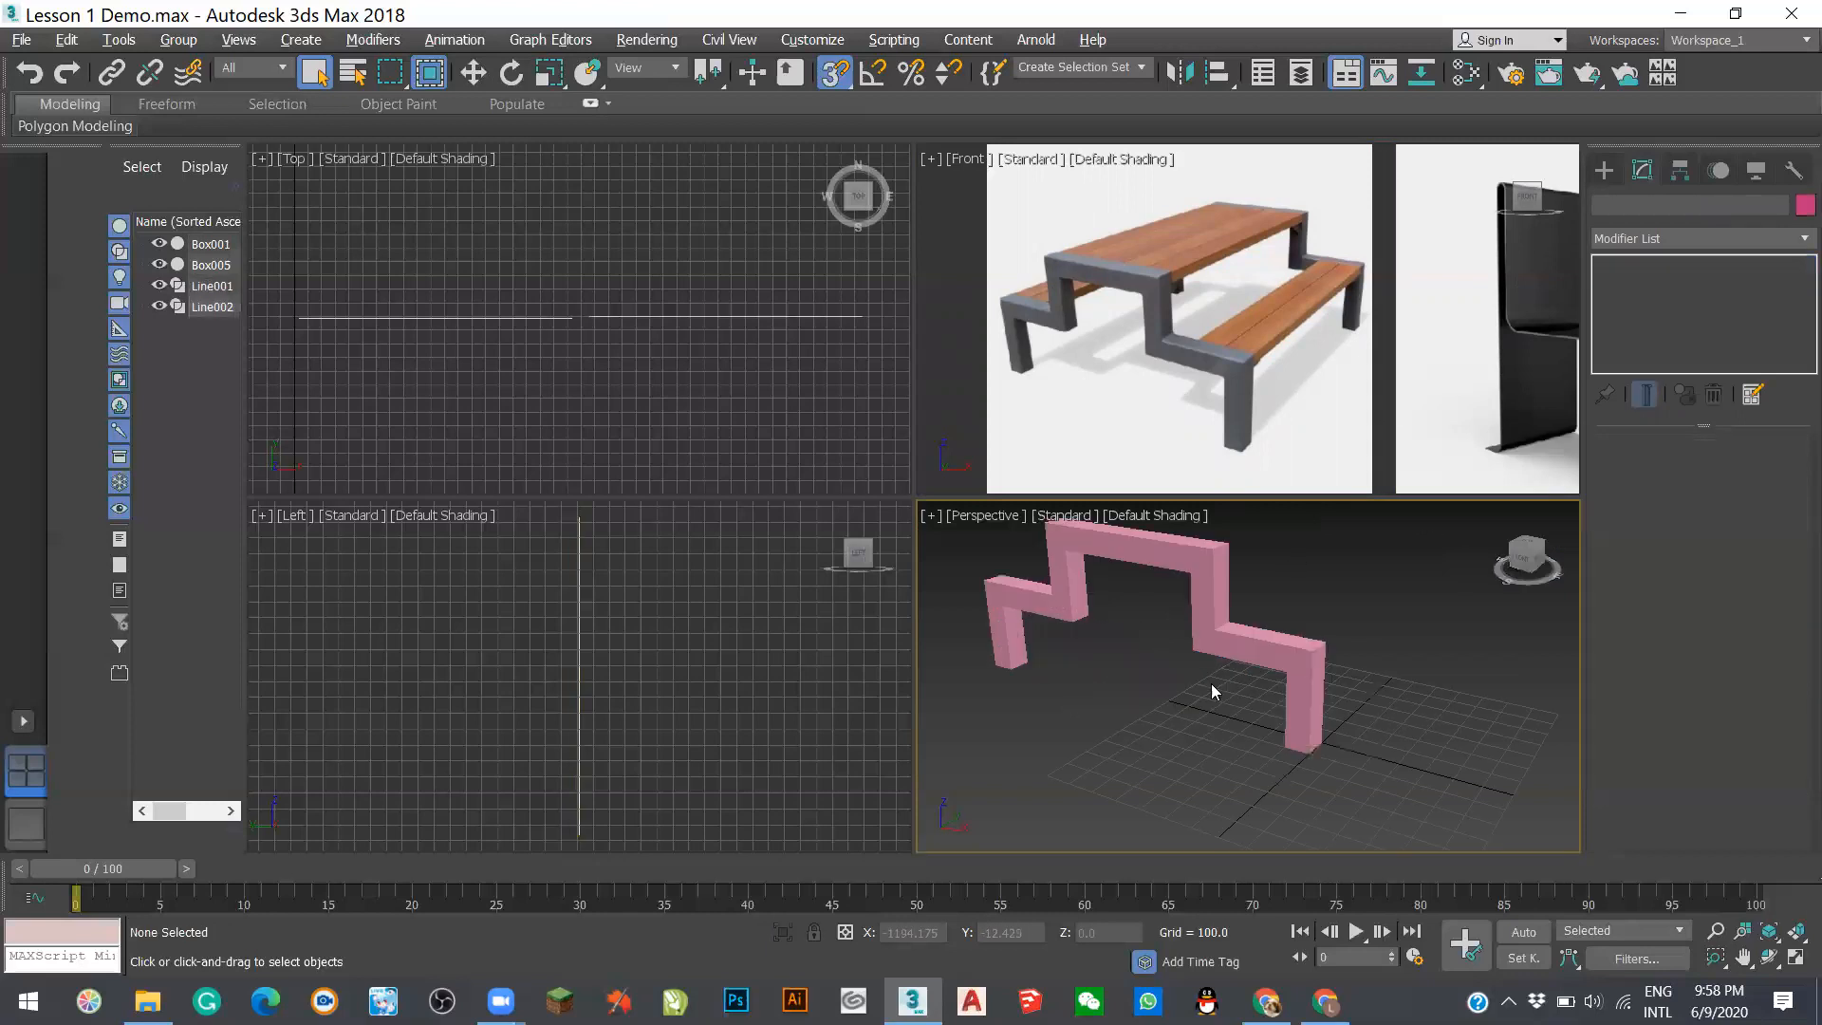
scroll(1251, 708, down, 3)
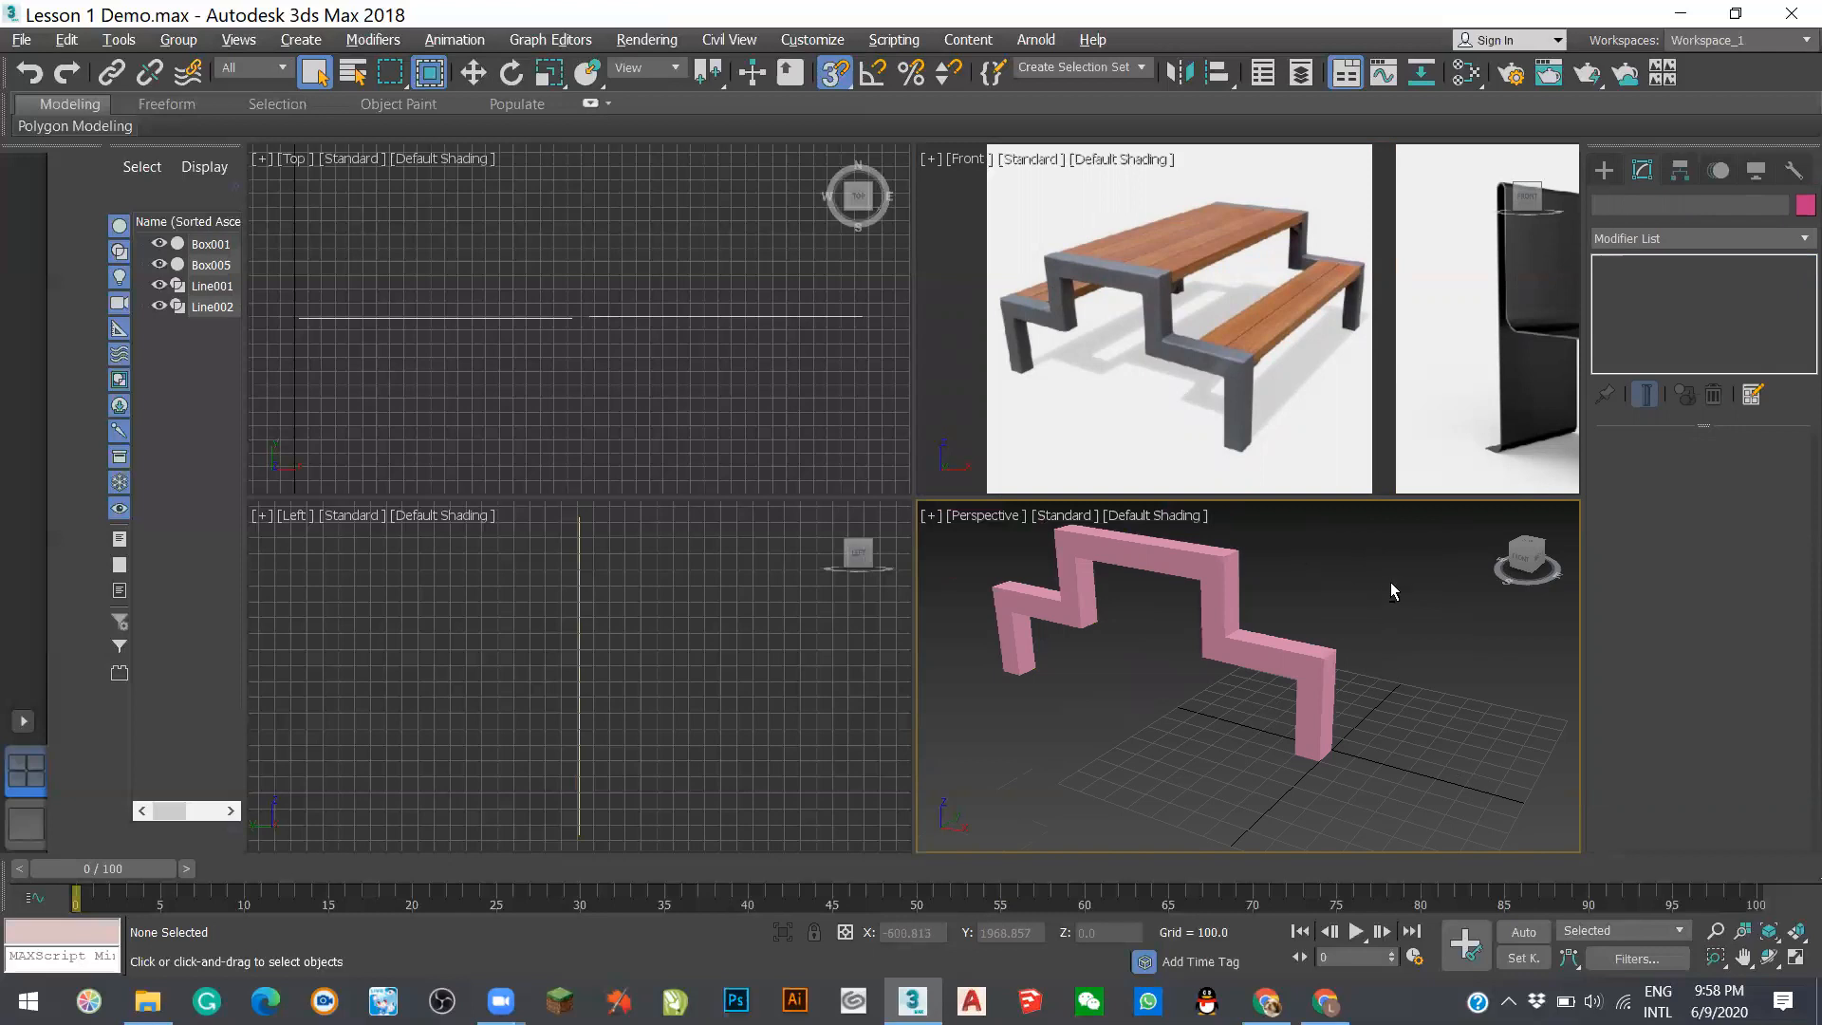
mouse_move(1411, 584)
alt+middle_down()
mouse_move(1346, 606)
mouse_move(1416, 583)
alt+middle_up()
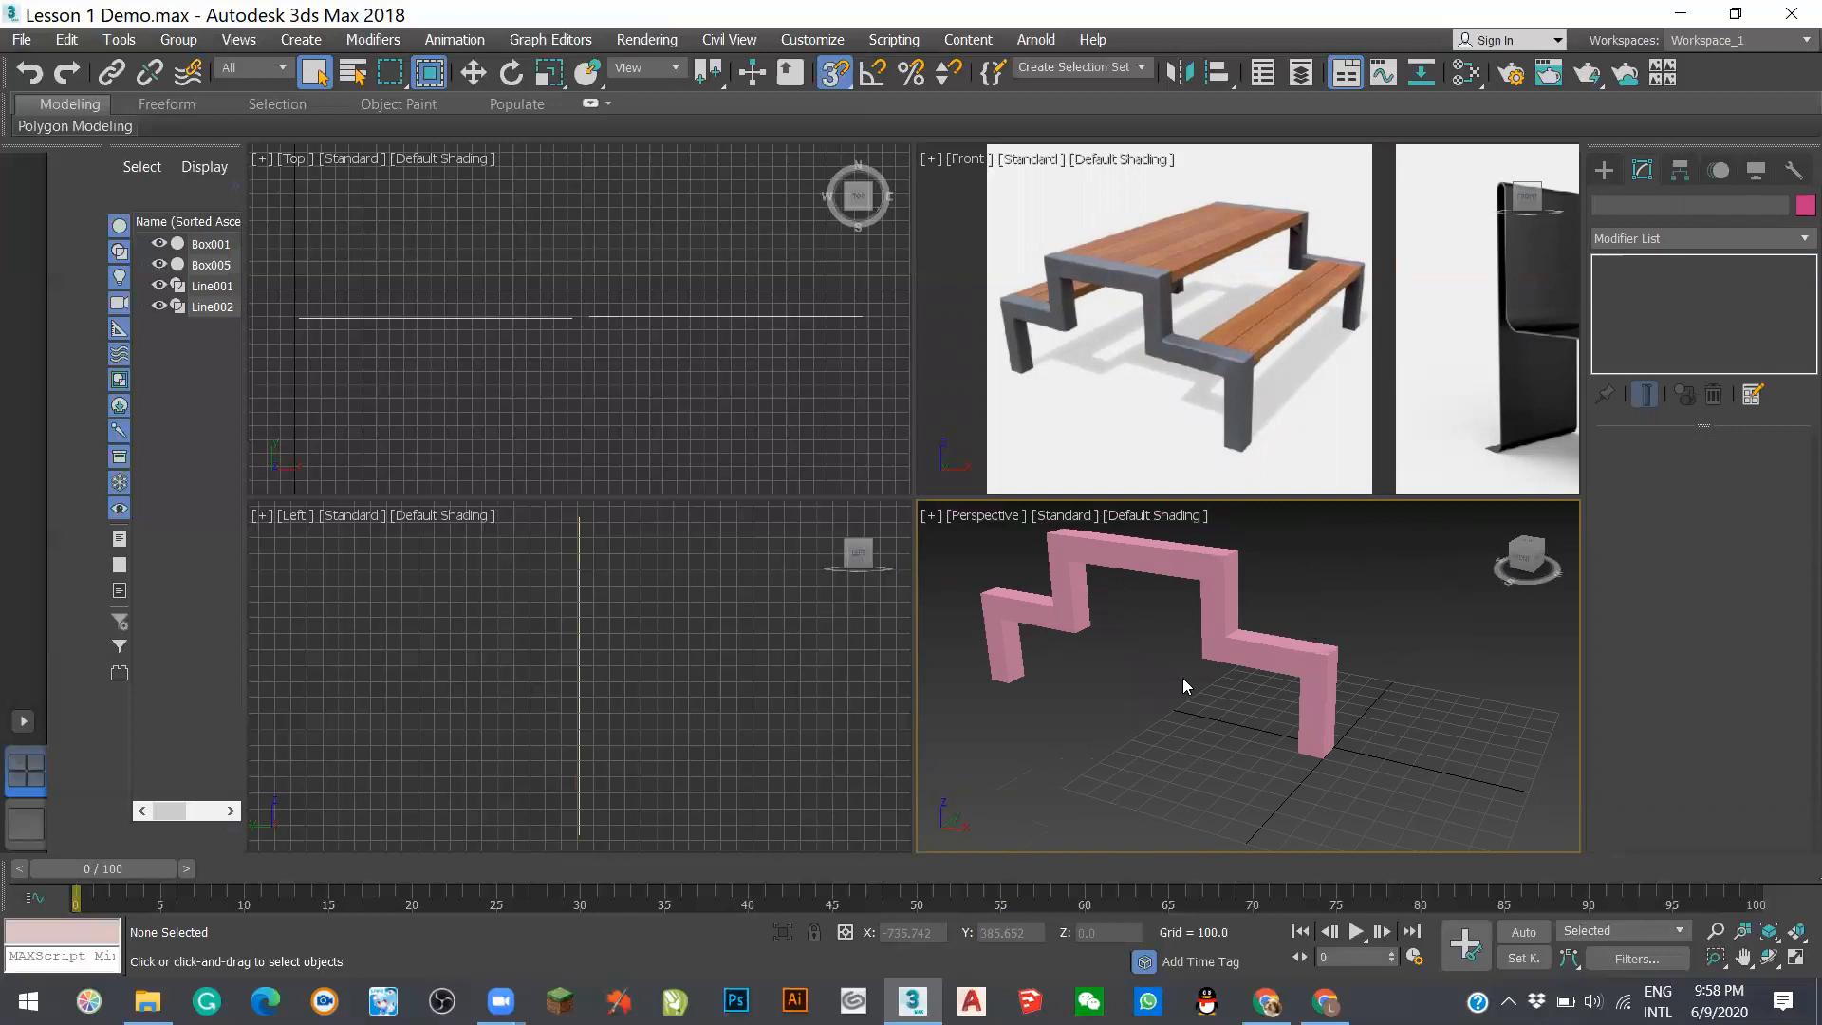
scroll(1183, 678, down, 3)
alt+middle_drag(1348, 672, 1492, 714)
scroll(1252, 712, down, 5)
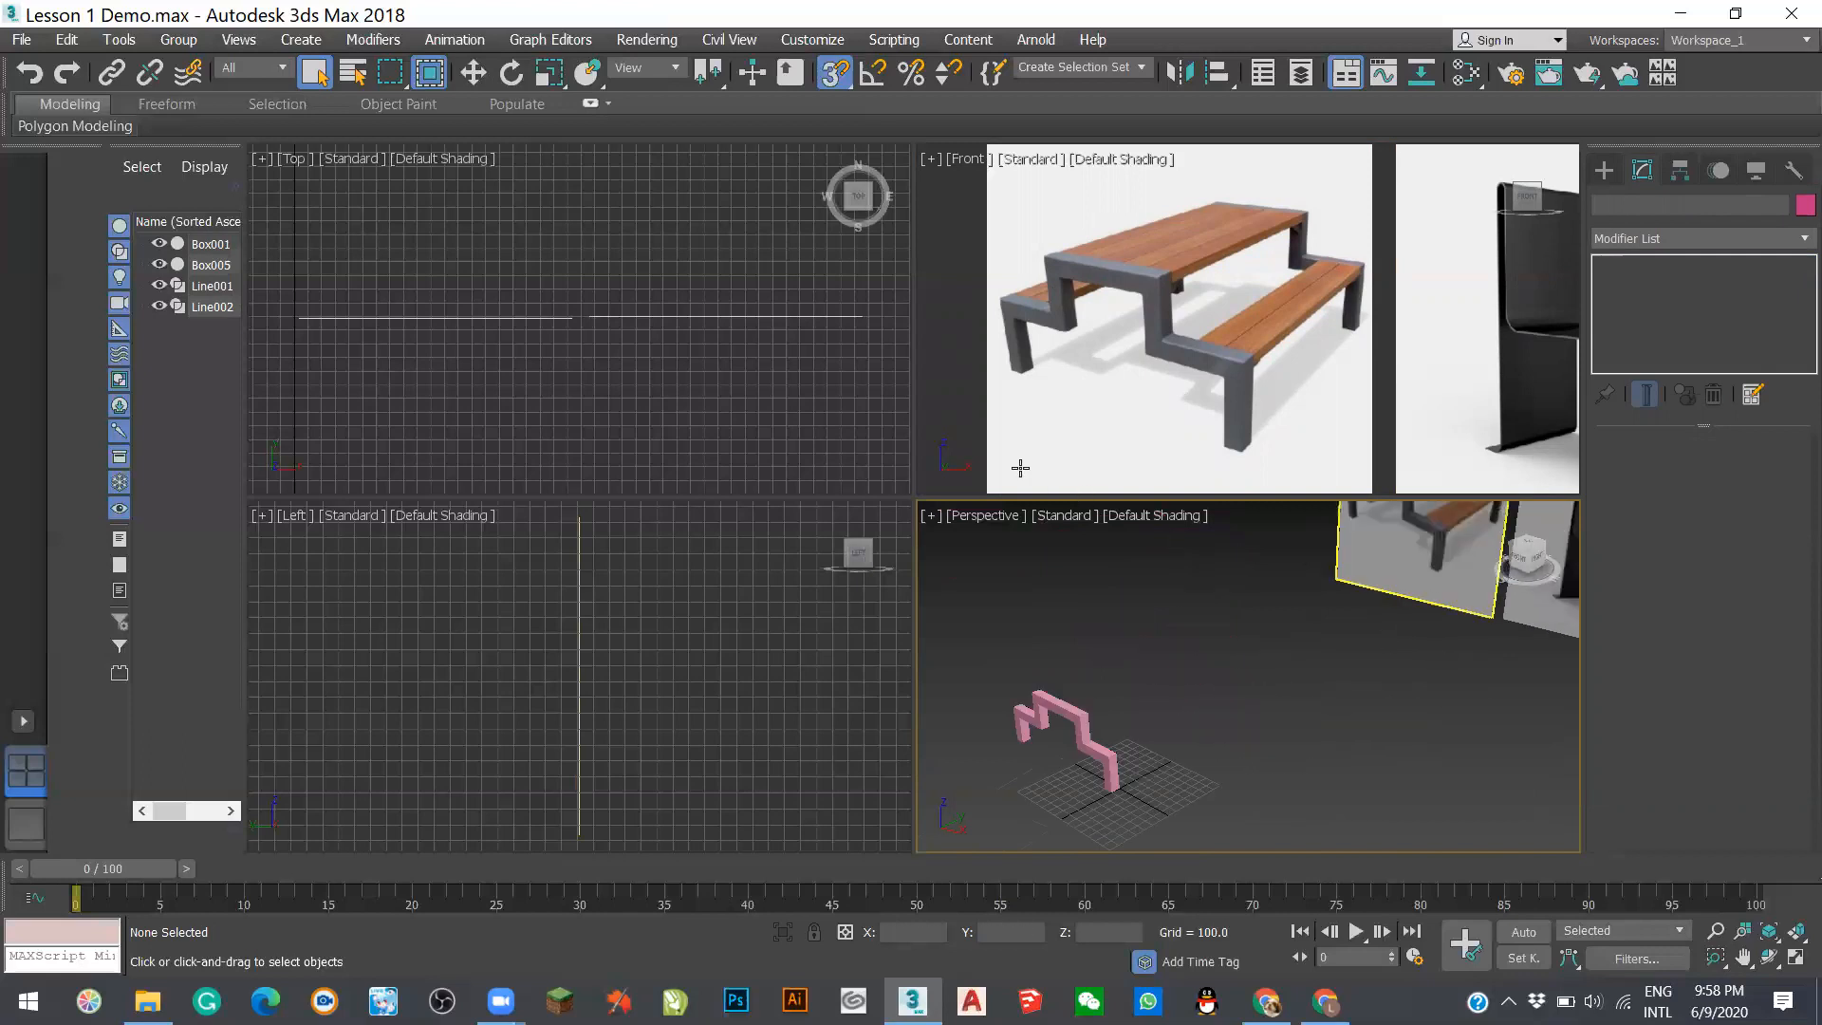
scroll(1070, 553, down, 3)
scroll(1119, 647, up, 5)
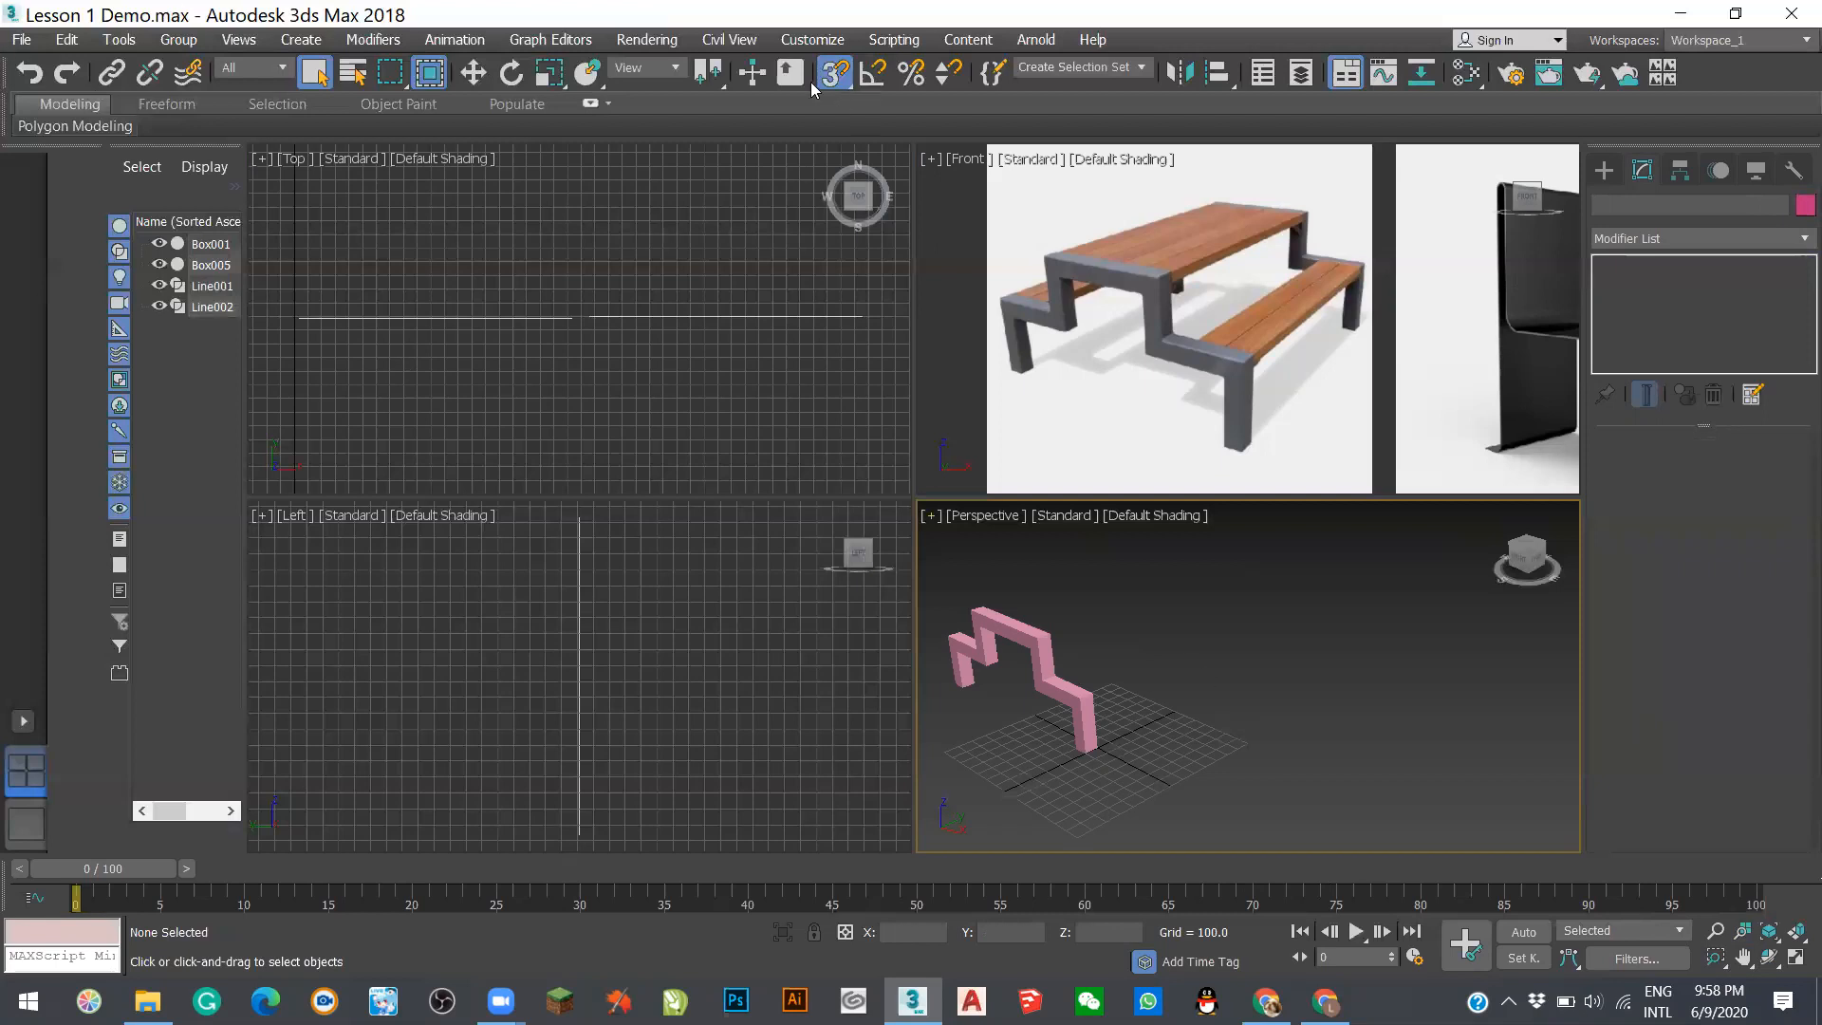
- Create a box about 1700 long, 400 wide and 200 high on the grid beside the frame in the Perspective view
click(1604, 170)
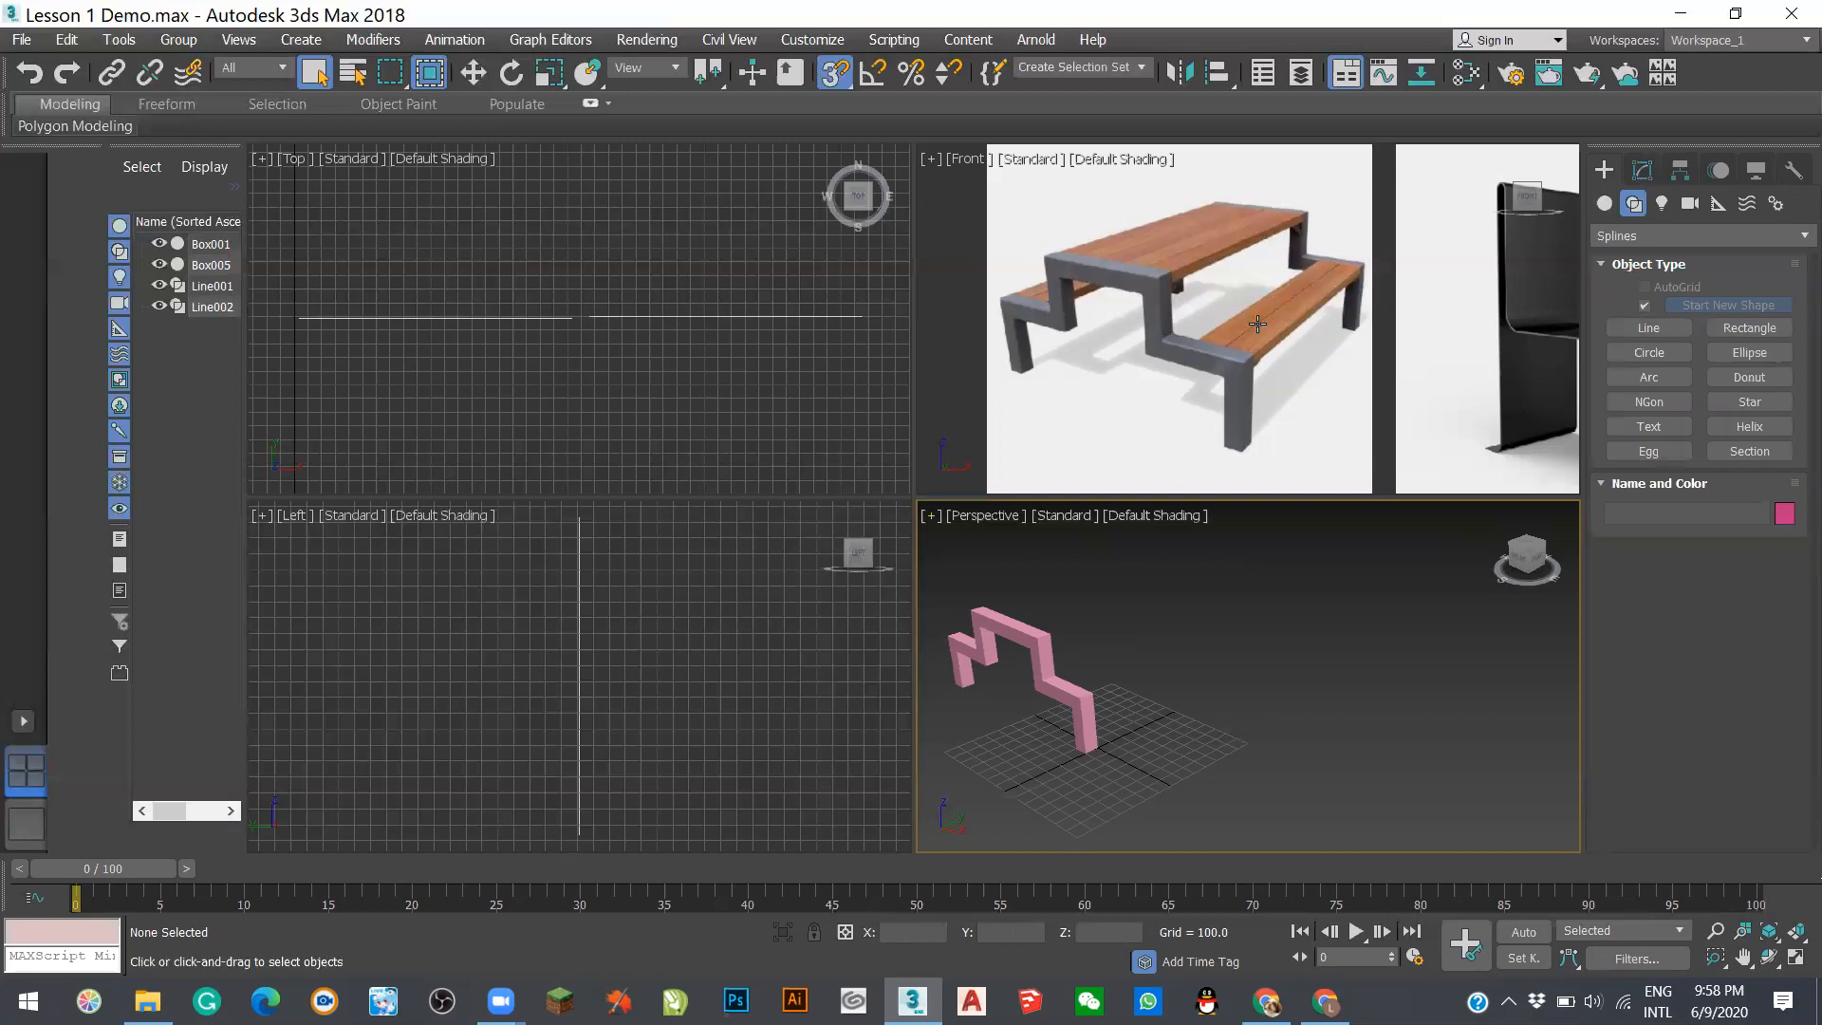
click(1603, 204)
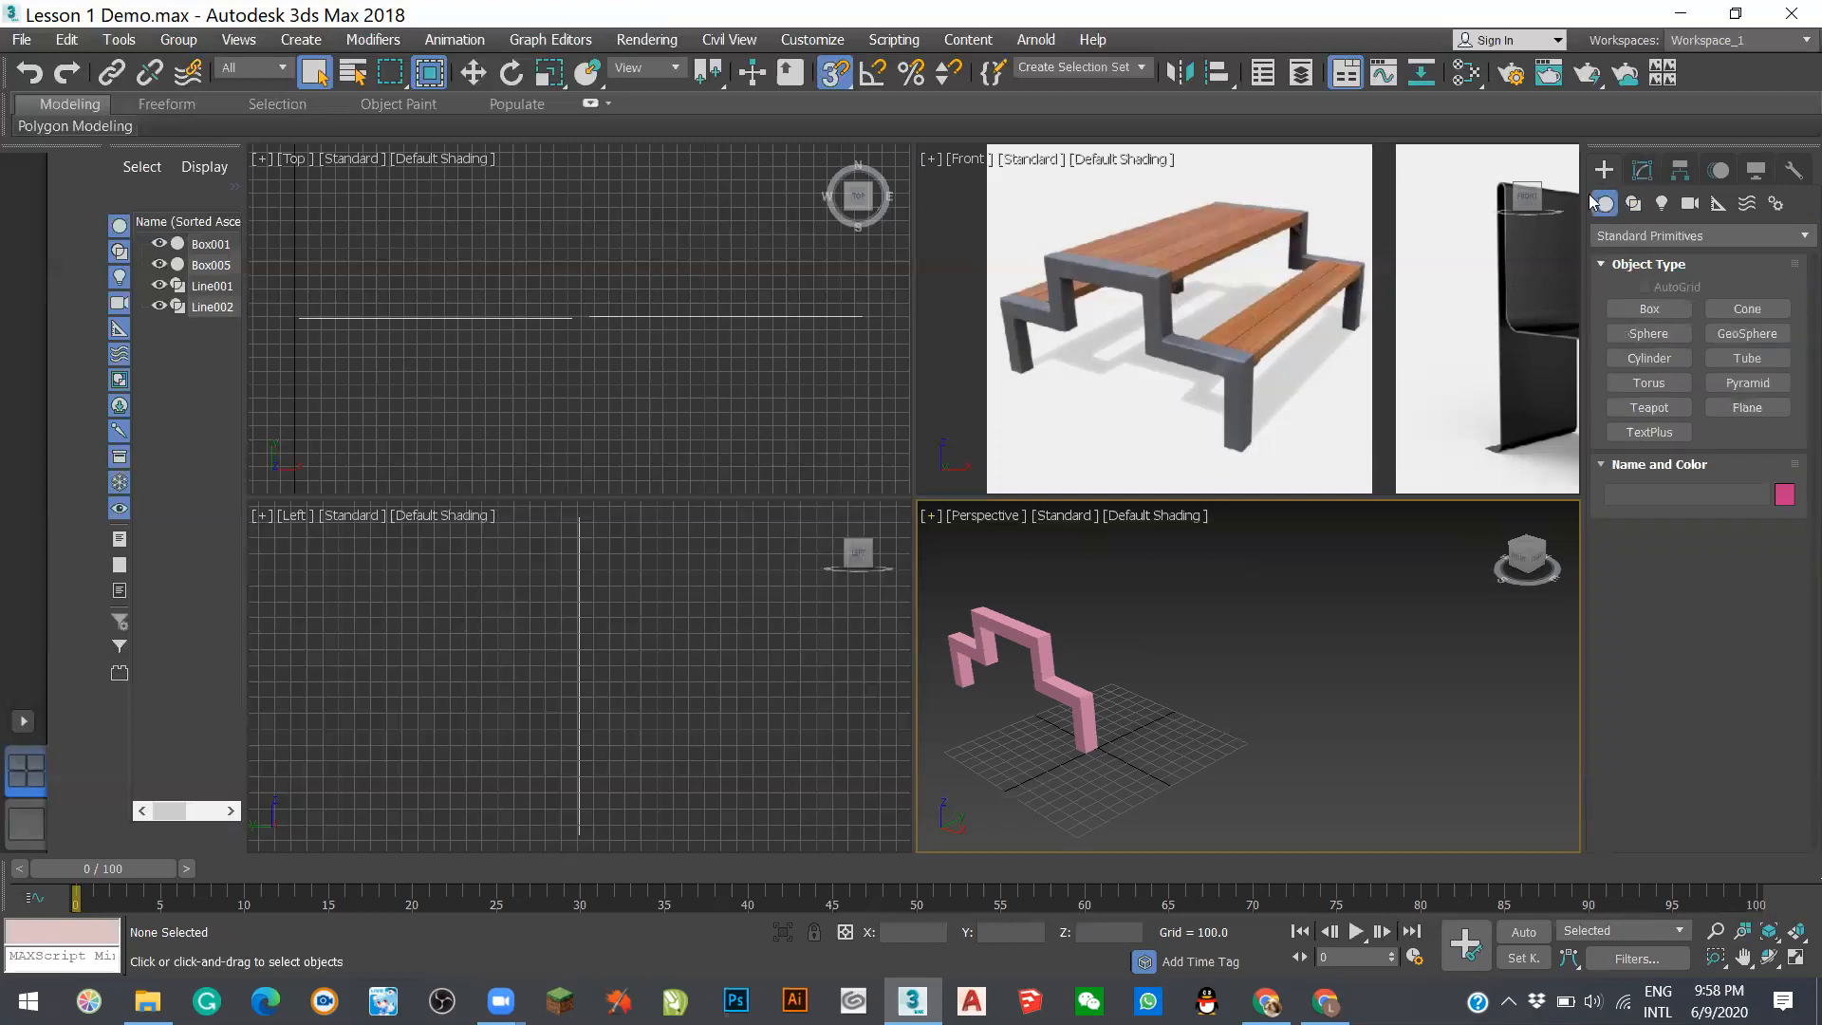
click(1650, 308)
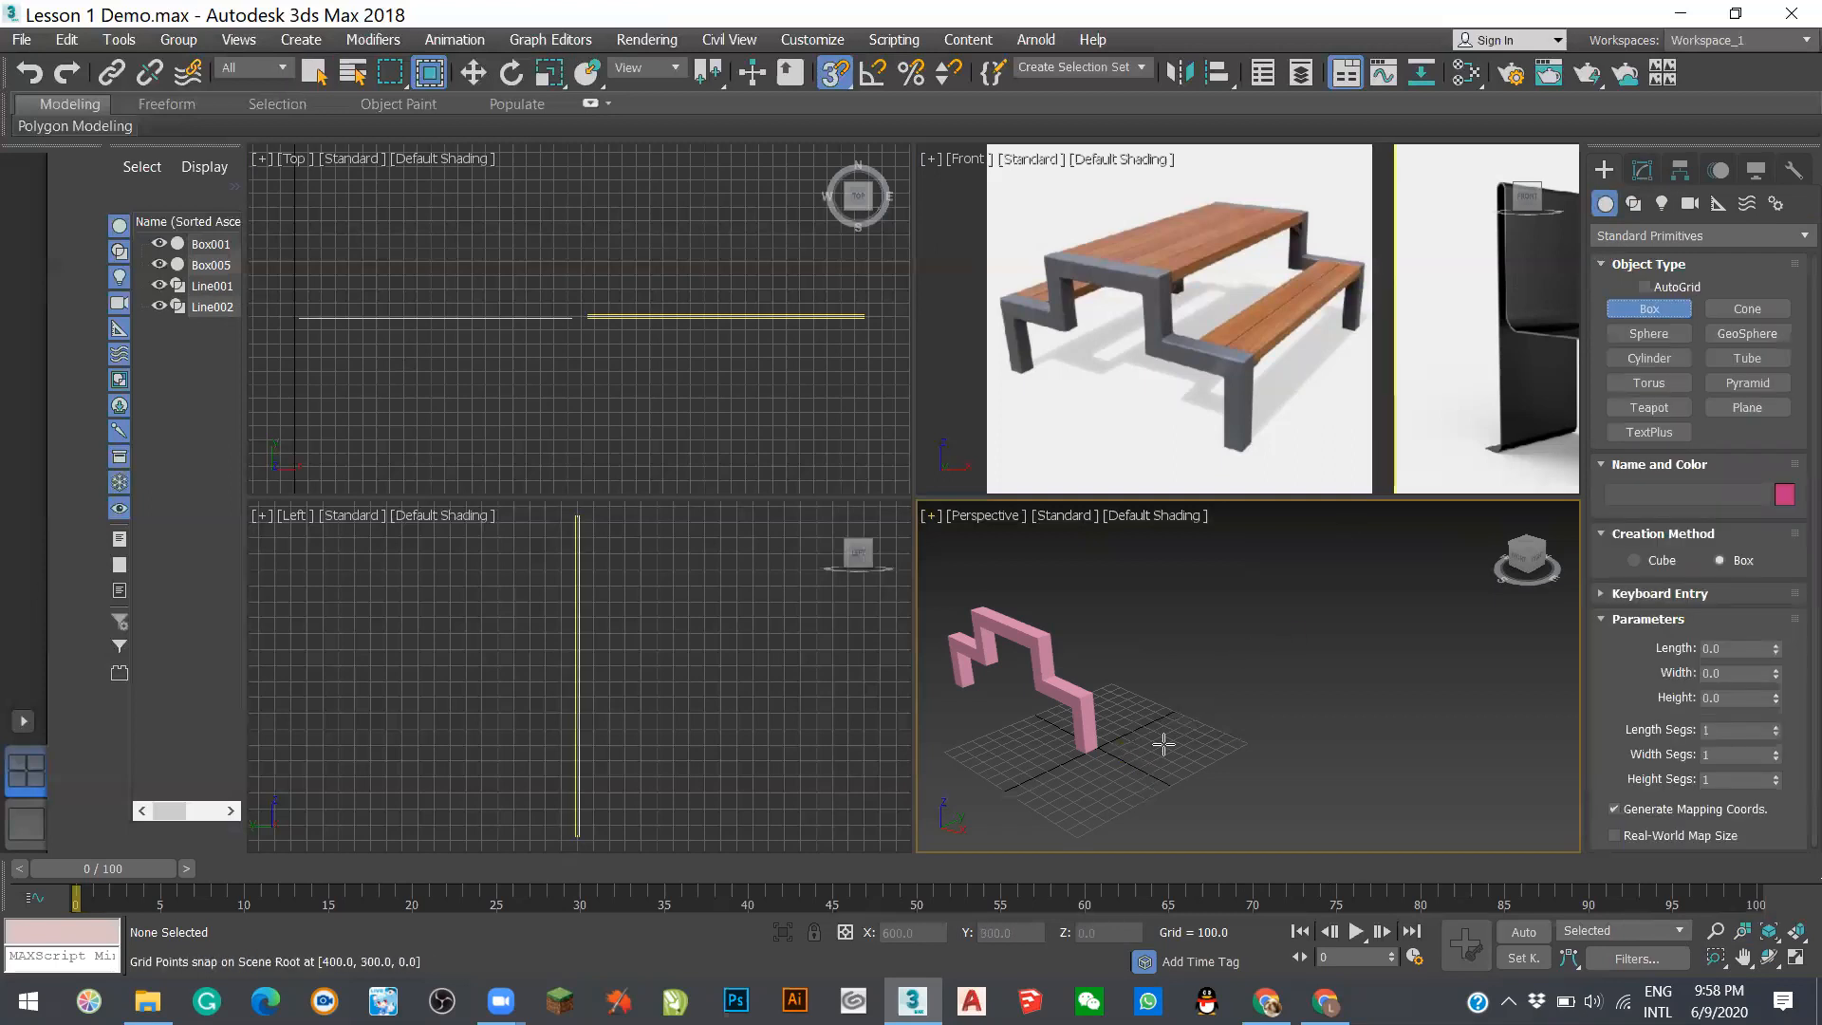
drag(1133, 738, 1325, 679)
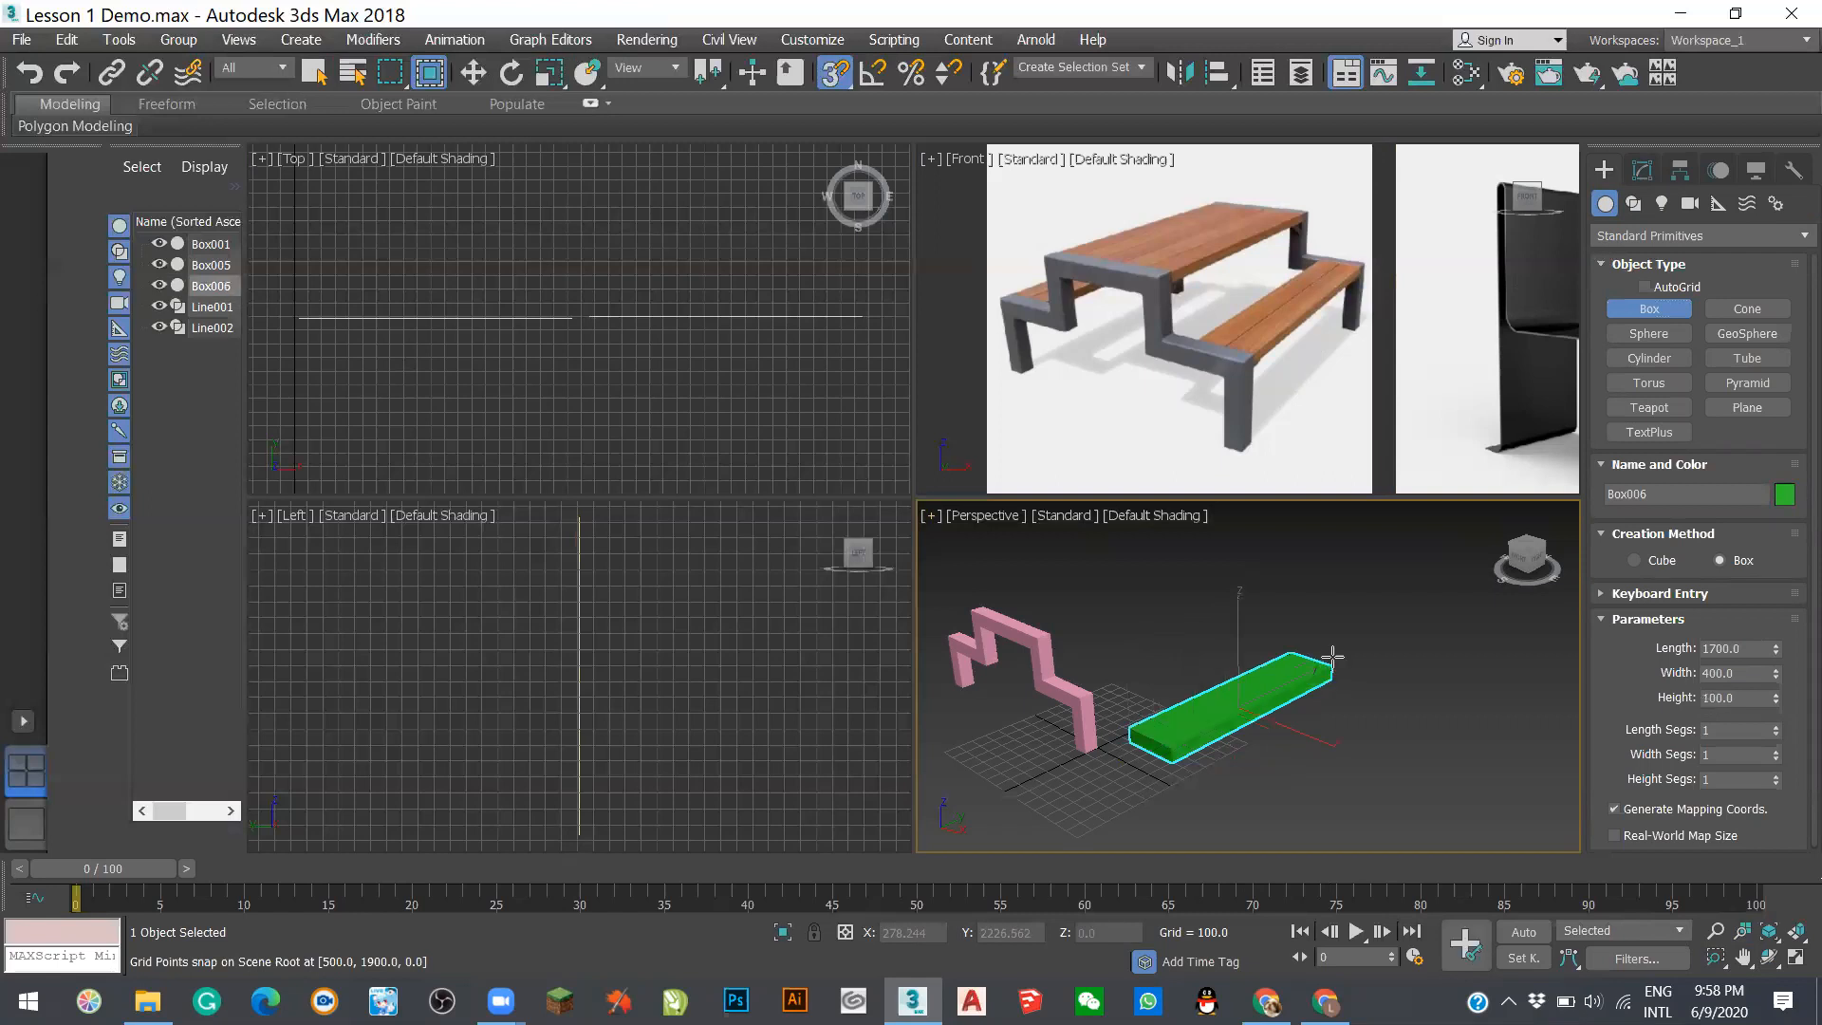
click(1292, 680)
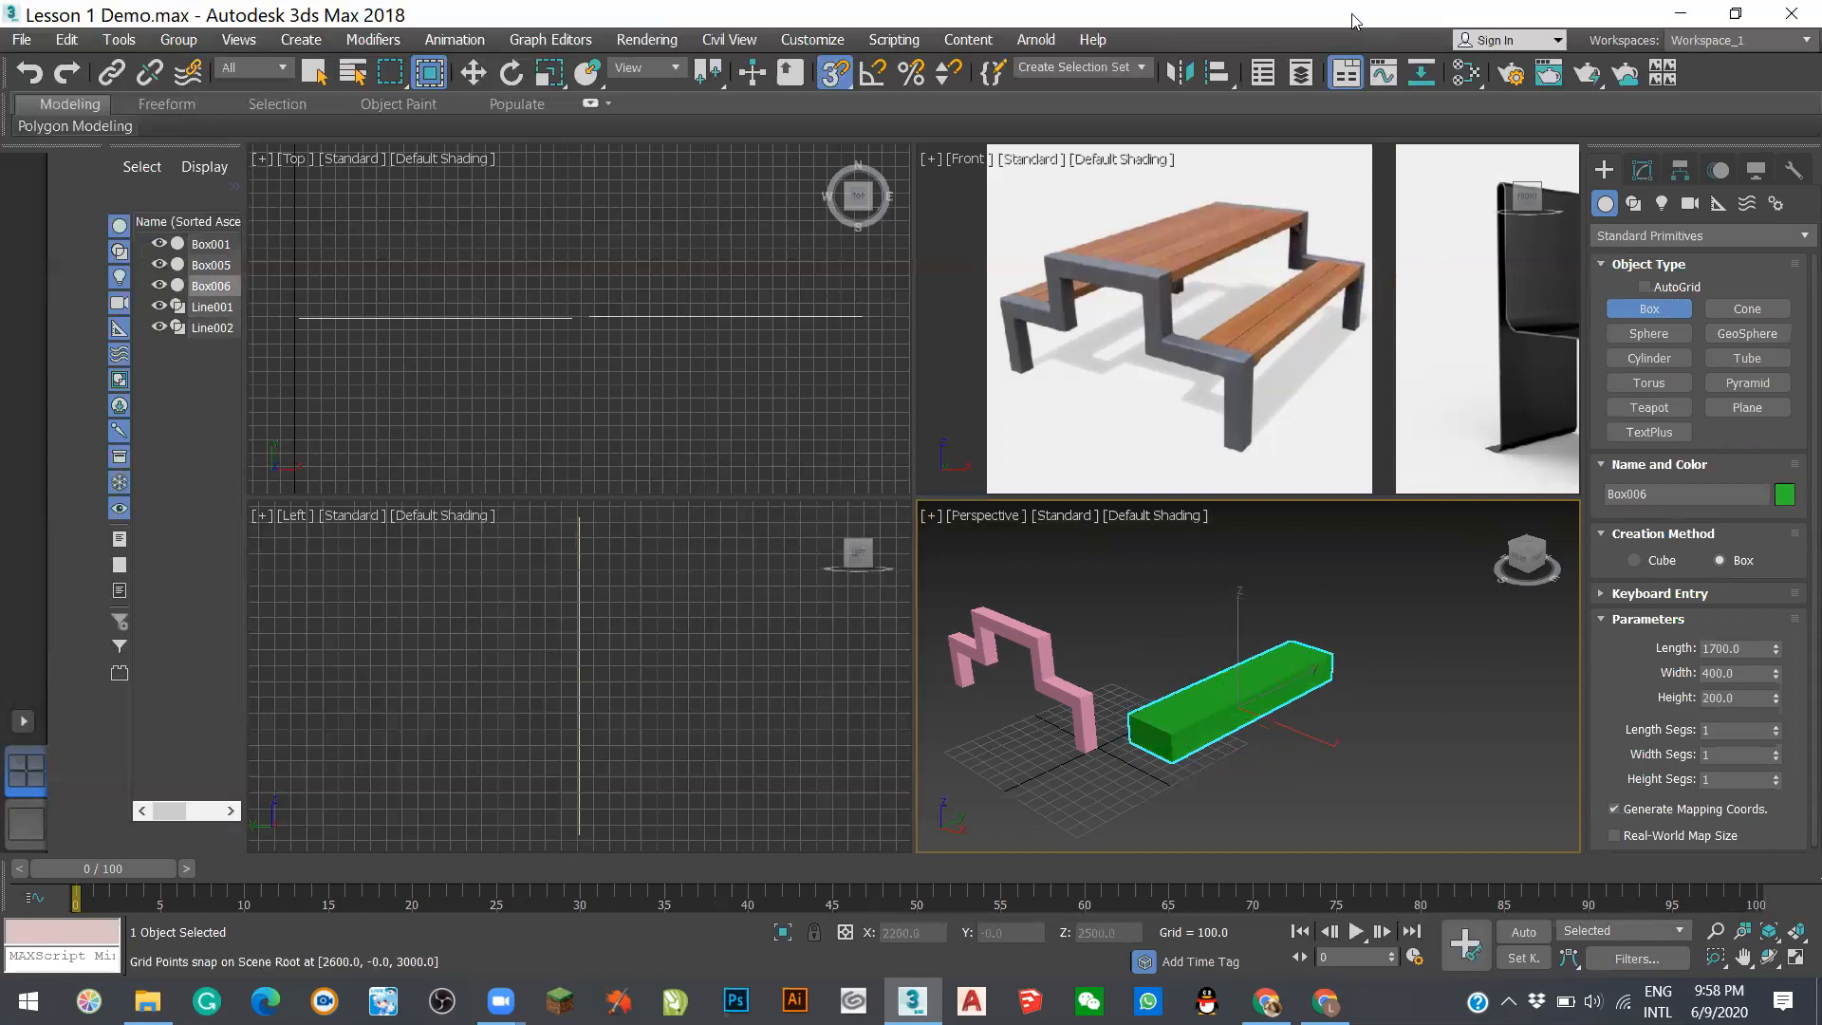
click(315, 74)
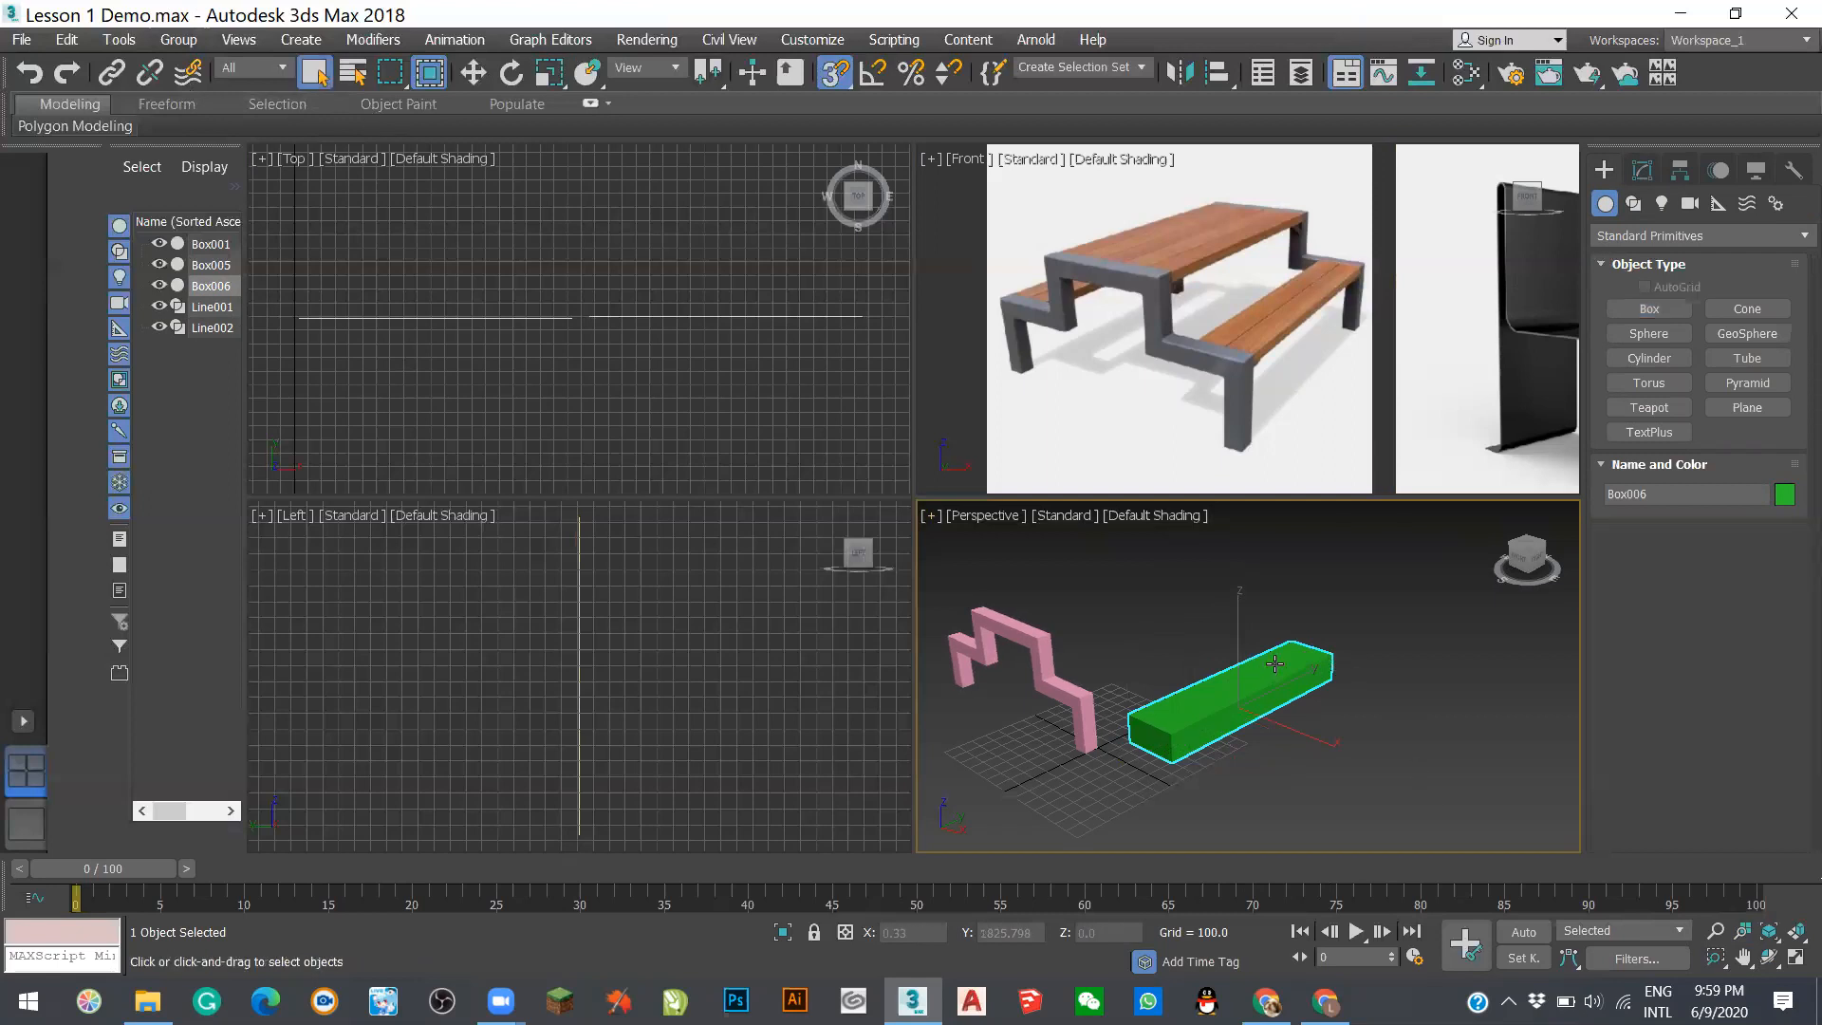
- Set the new green box's length to 1300, width to 300 and height to 100
click(1399, 625)
click(1279, 670)
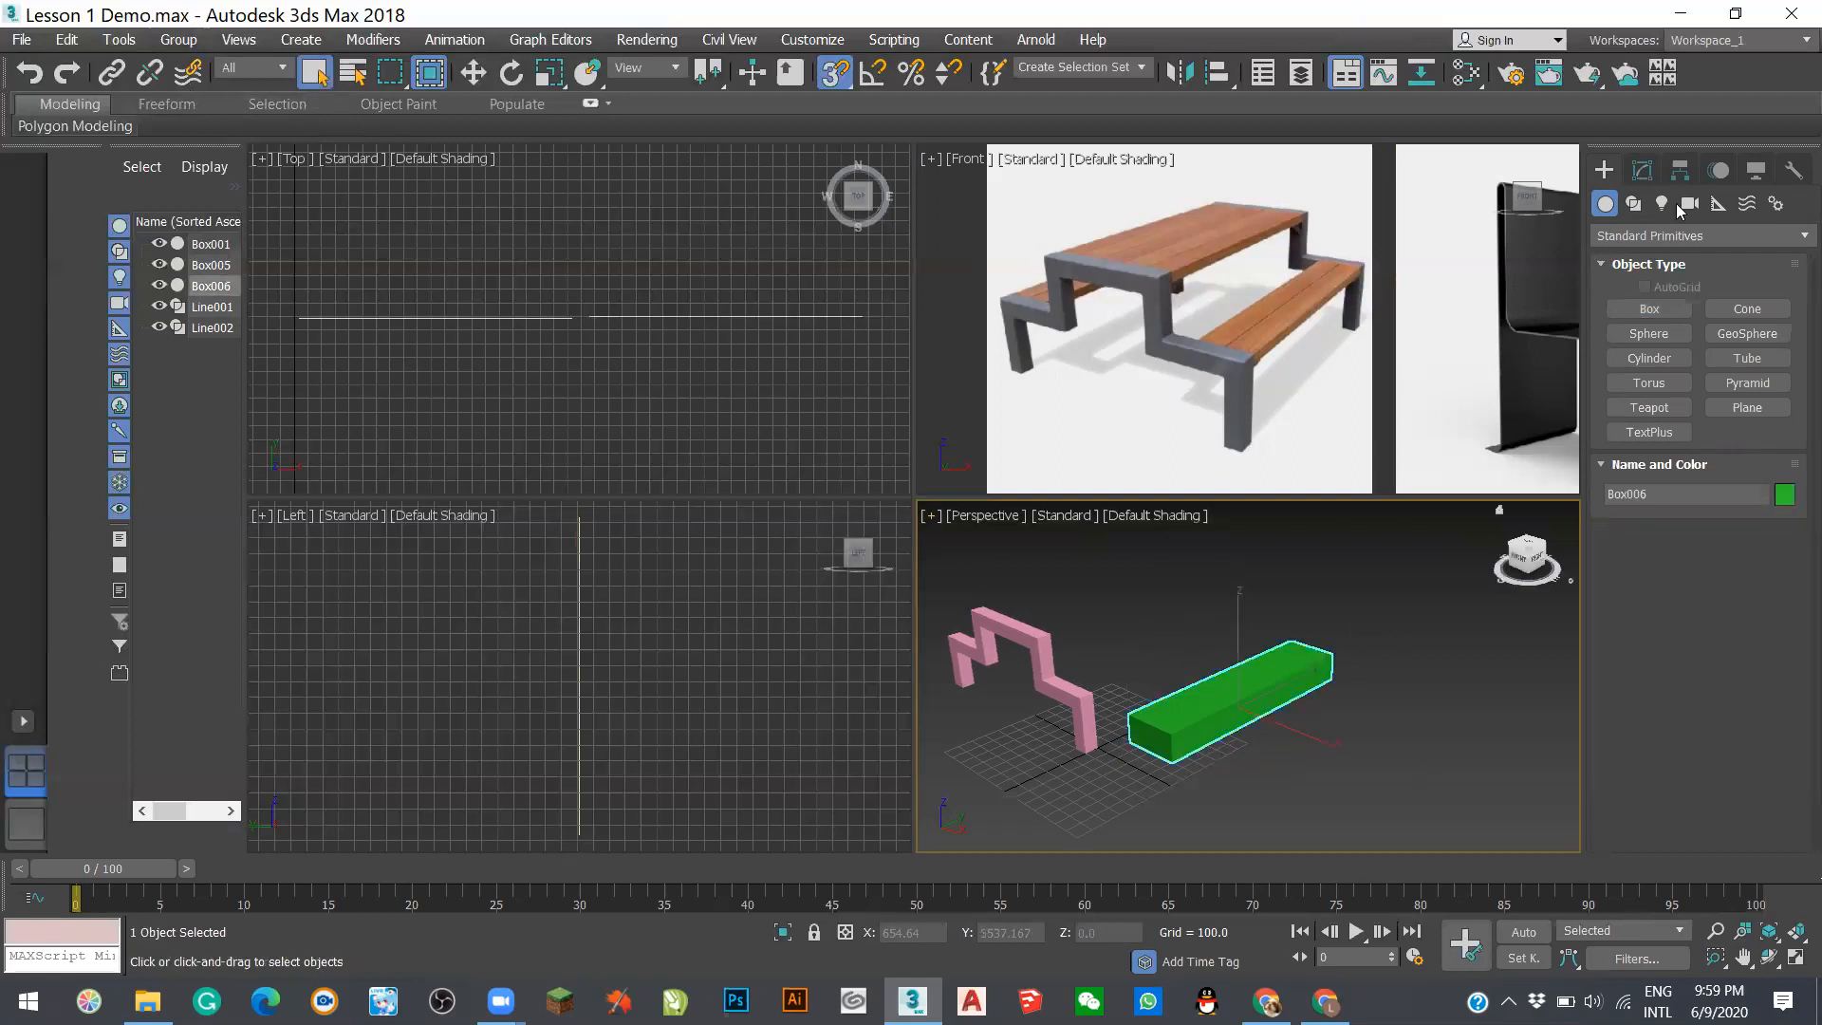
click(1643, 168)
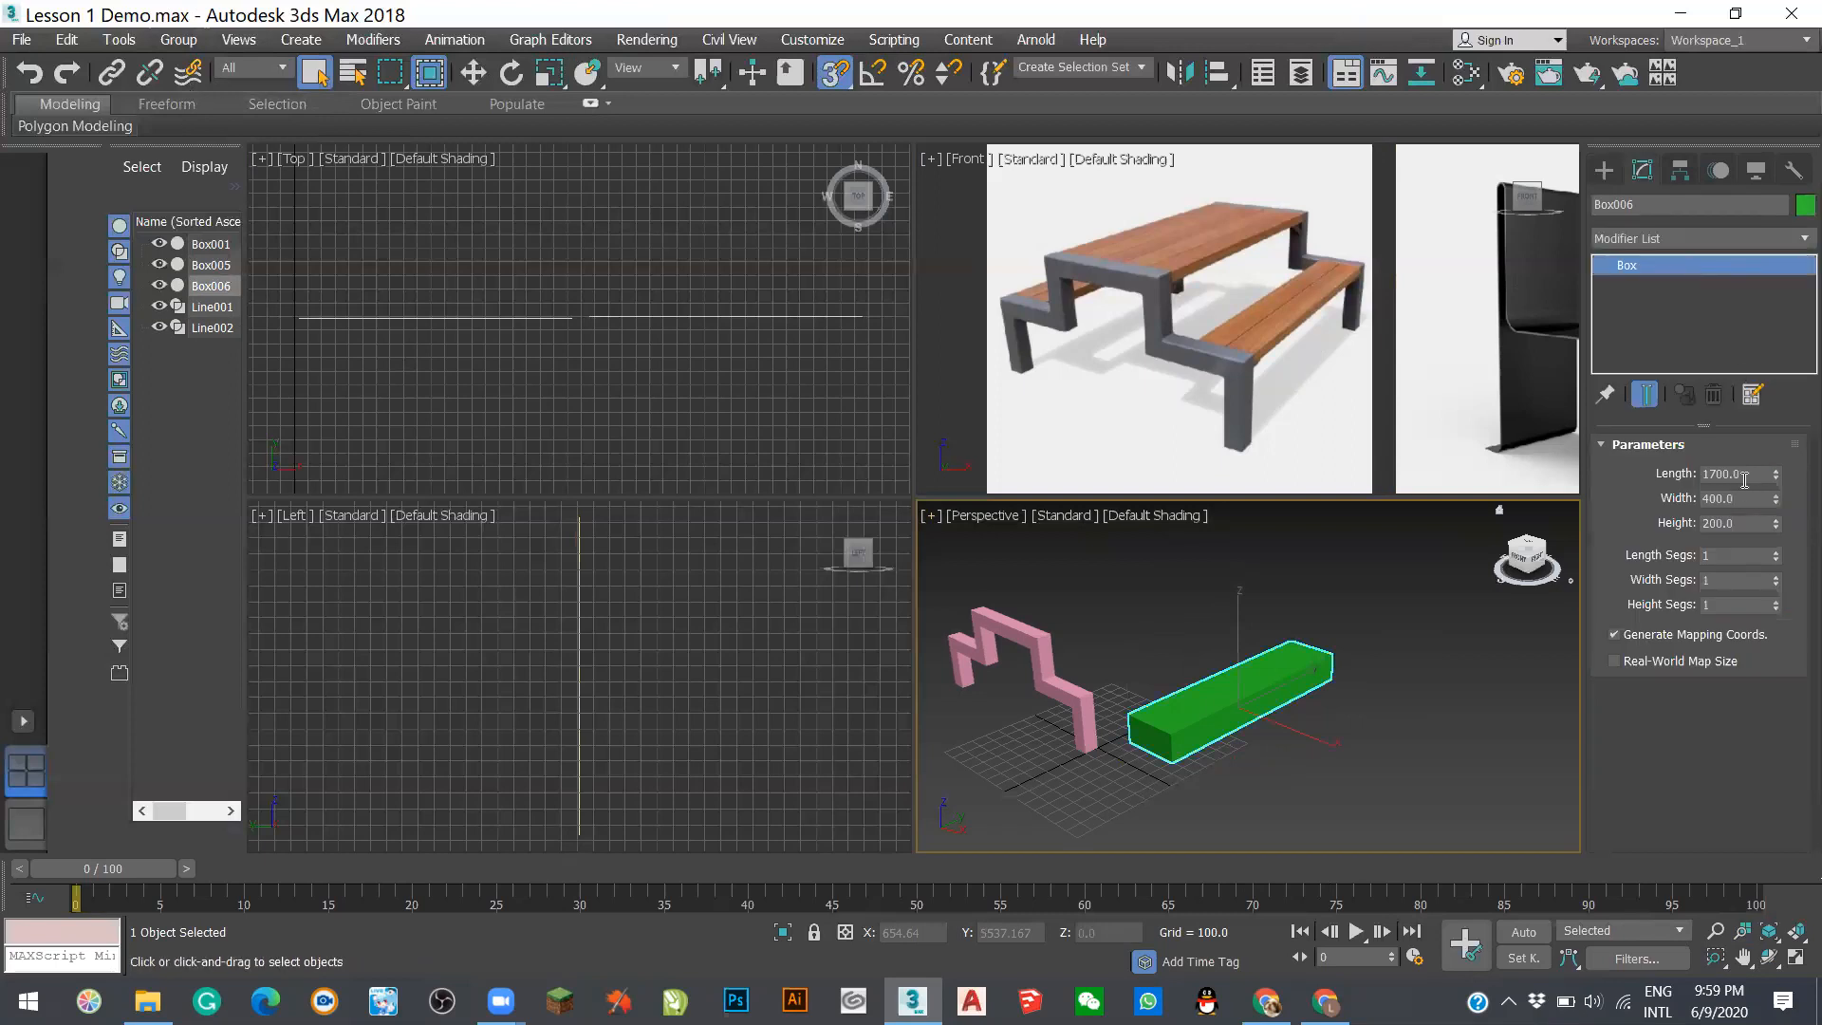
text(1)
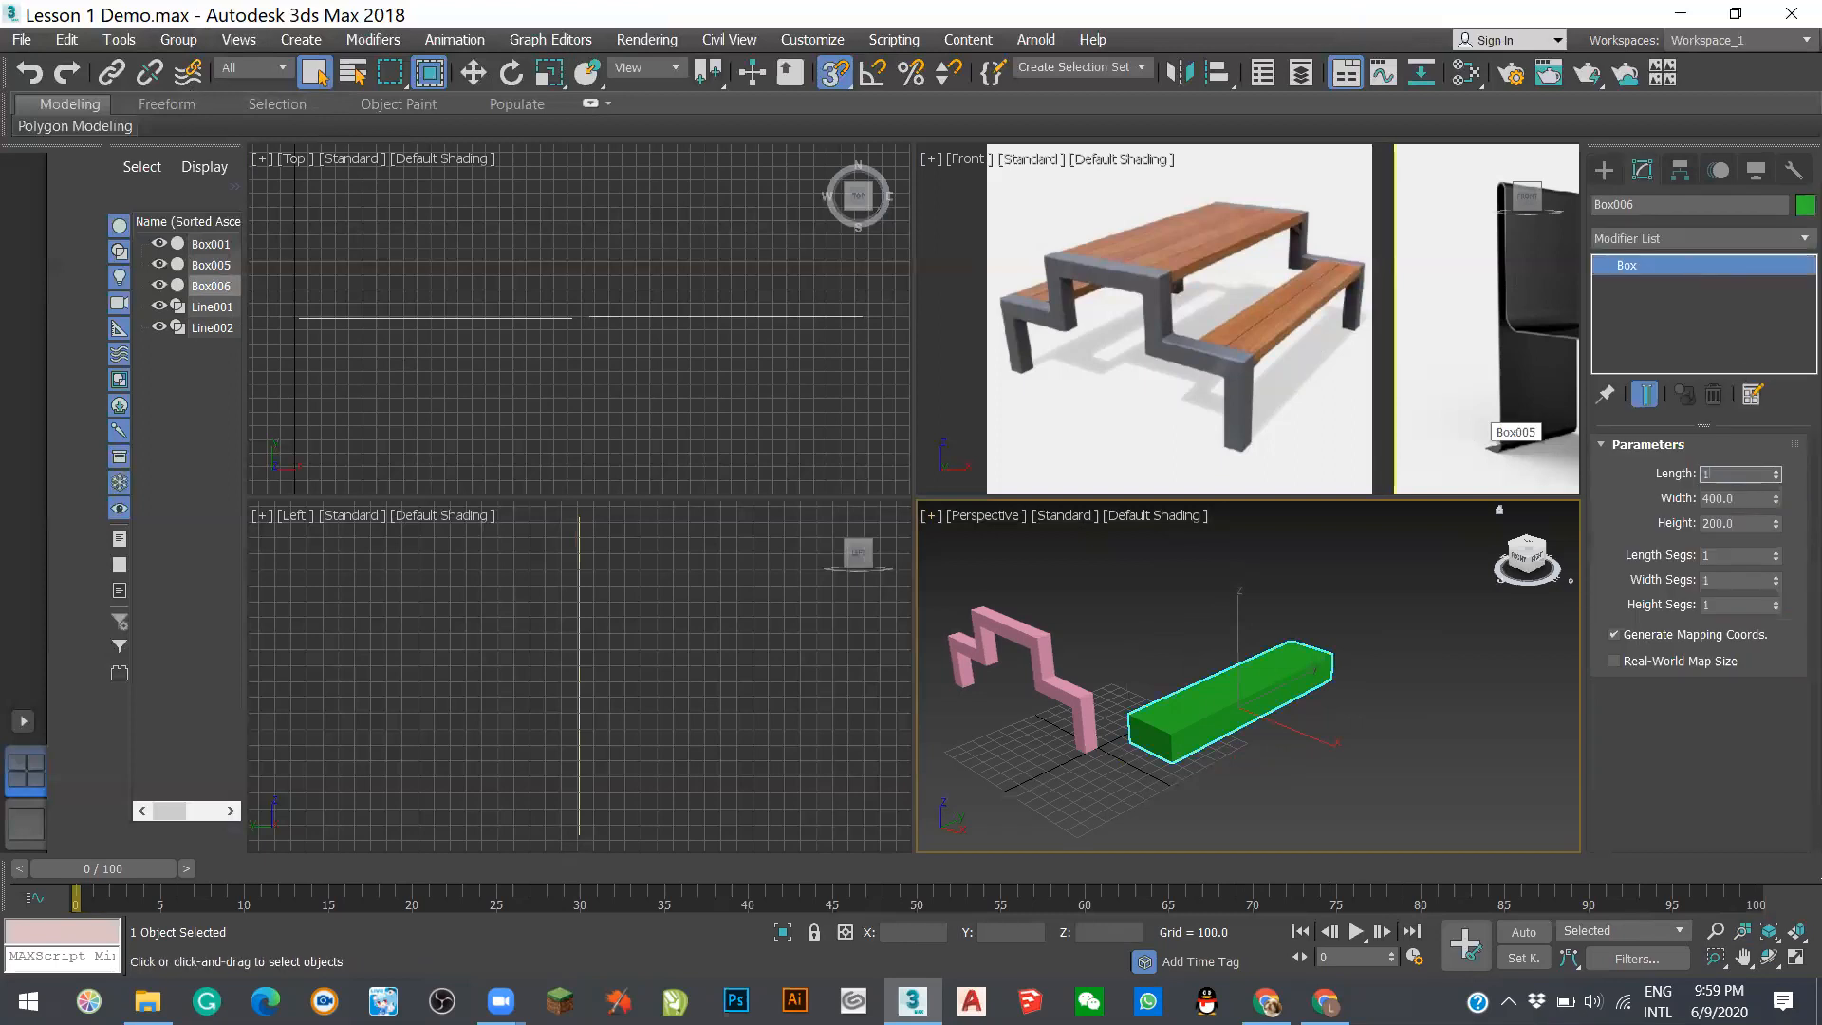
text(5500)
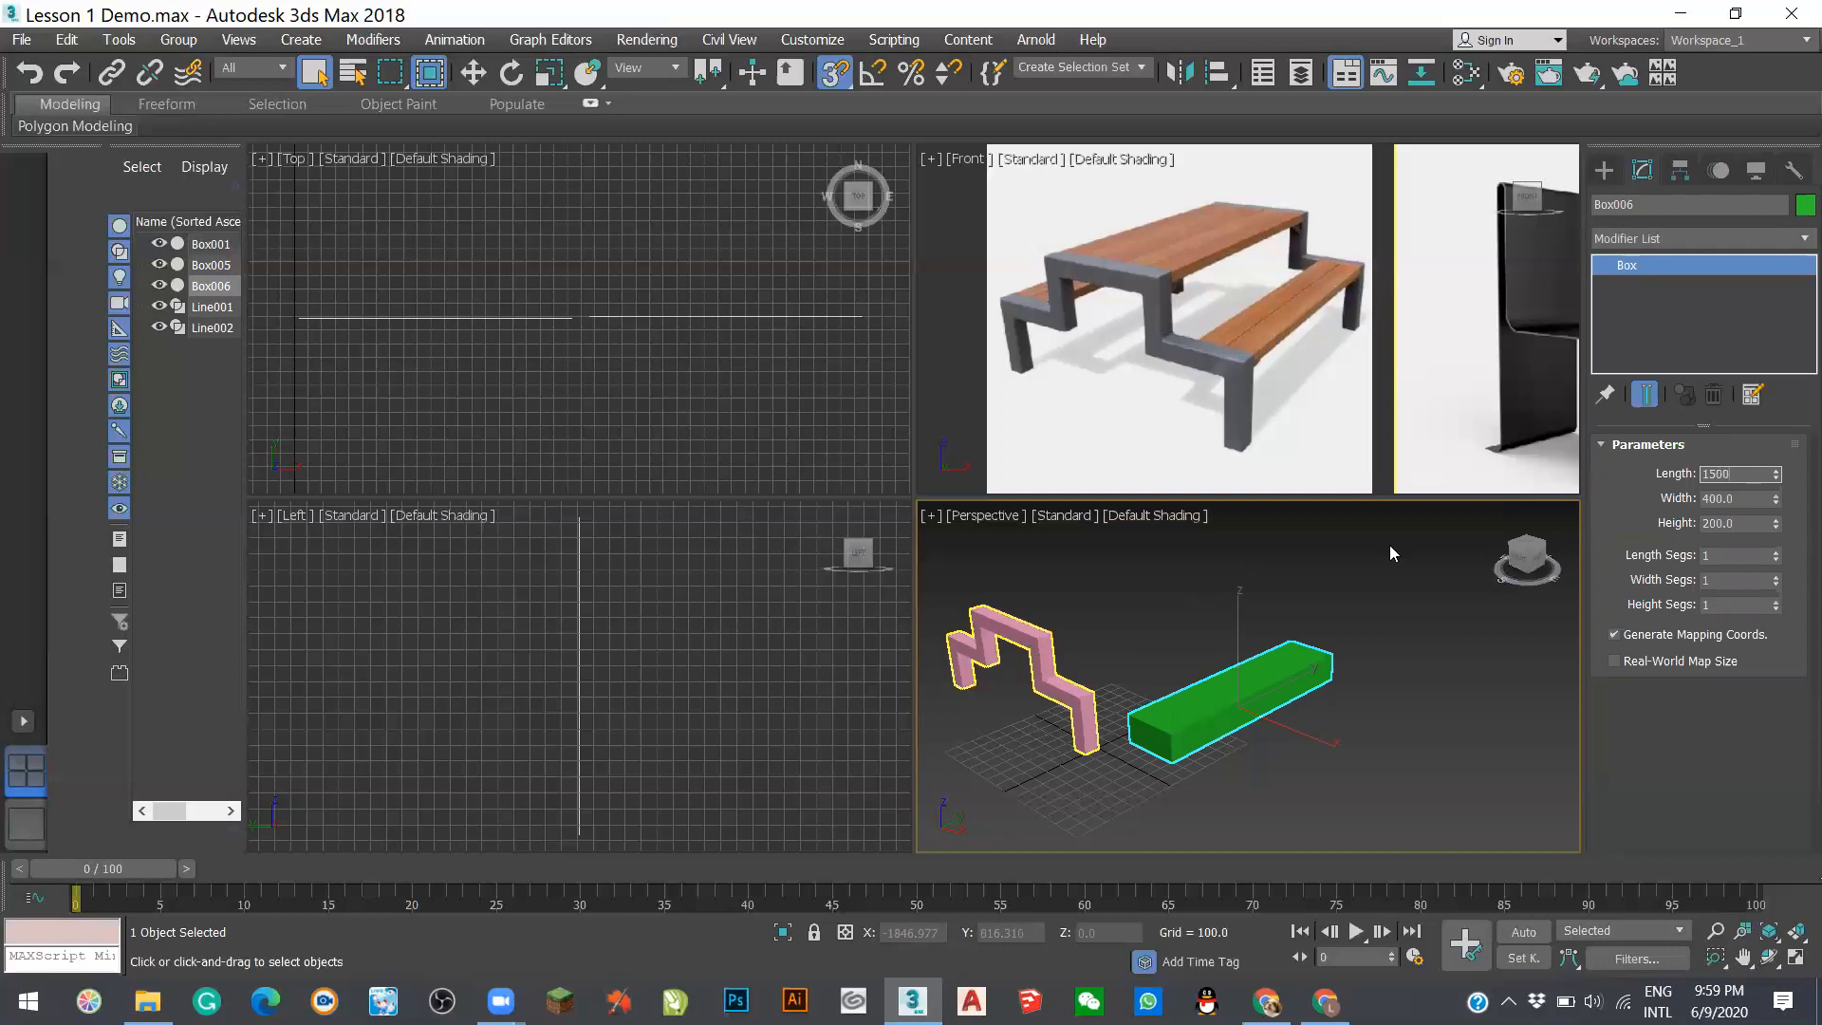
text(13)
key(Tab)
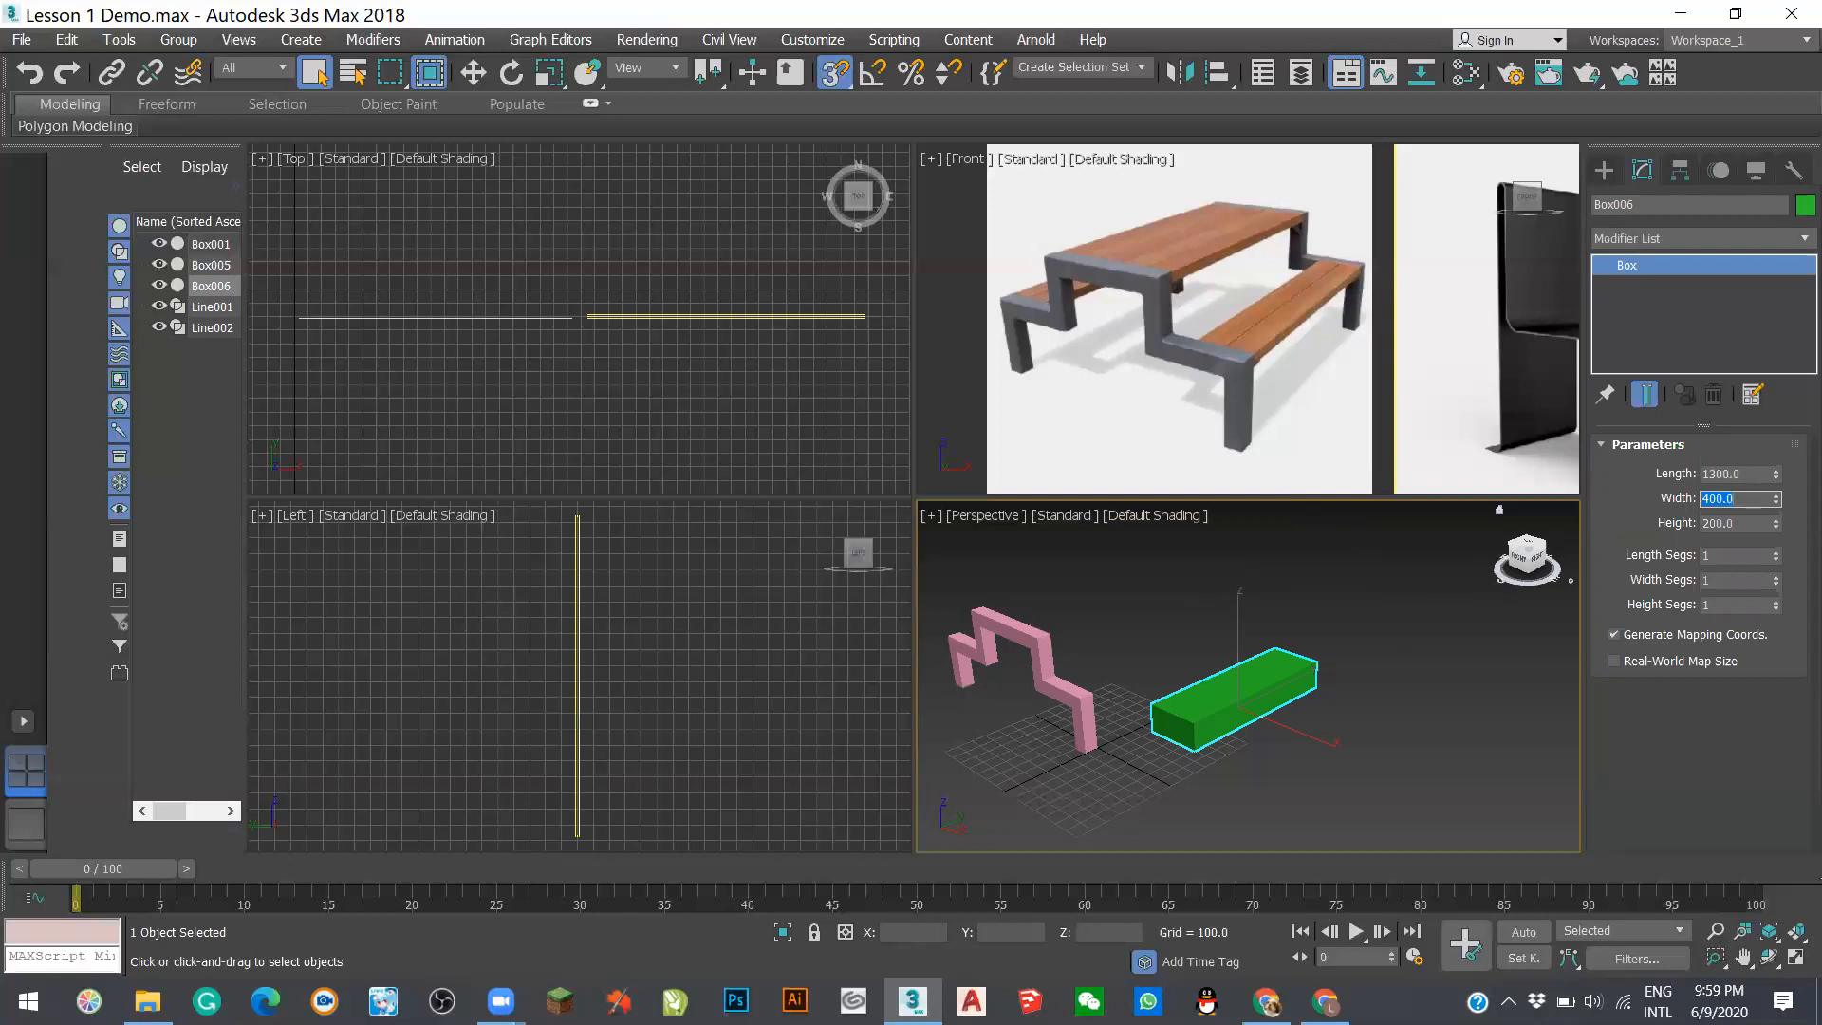
text(300)
key(Tab)
text(100)
key(Return)
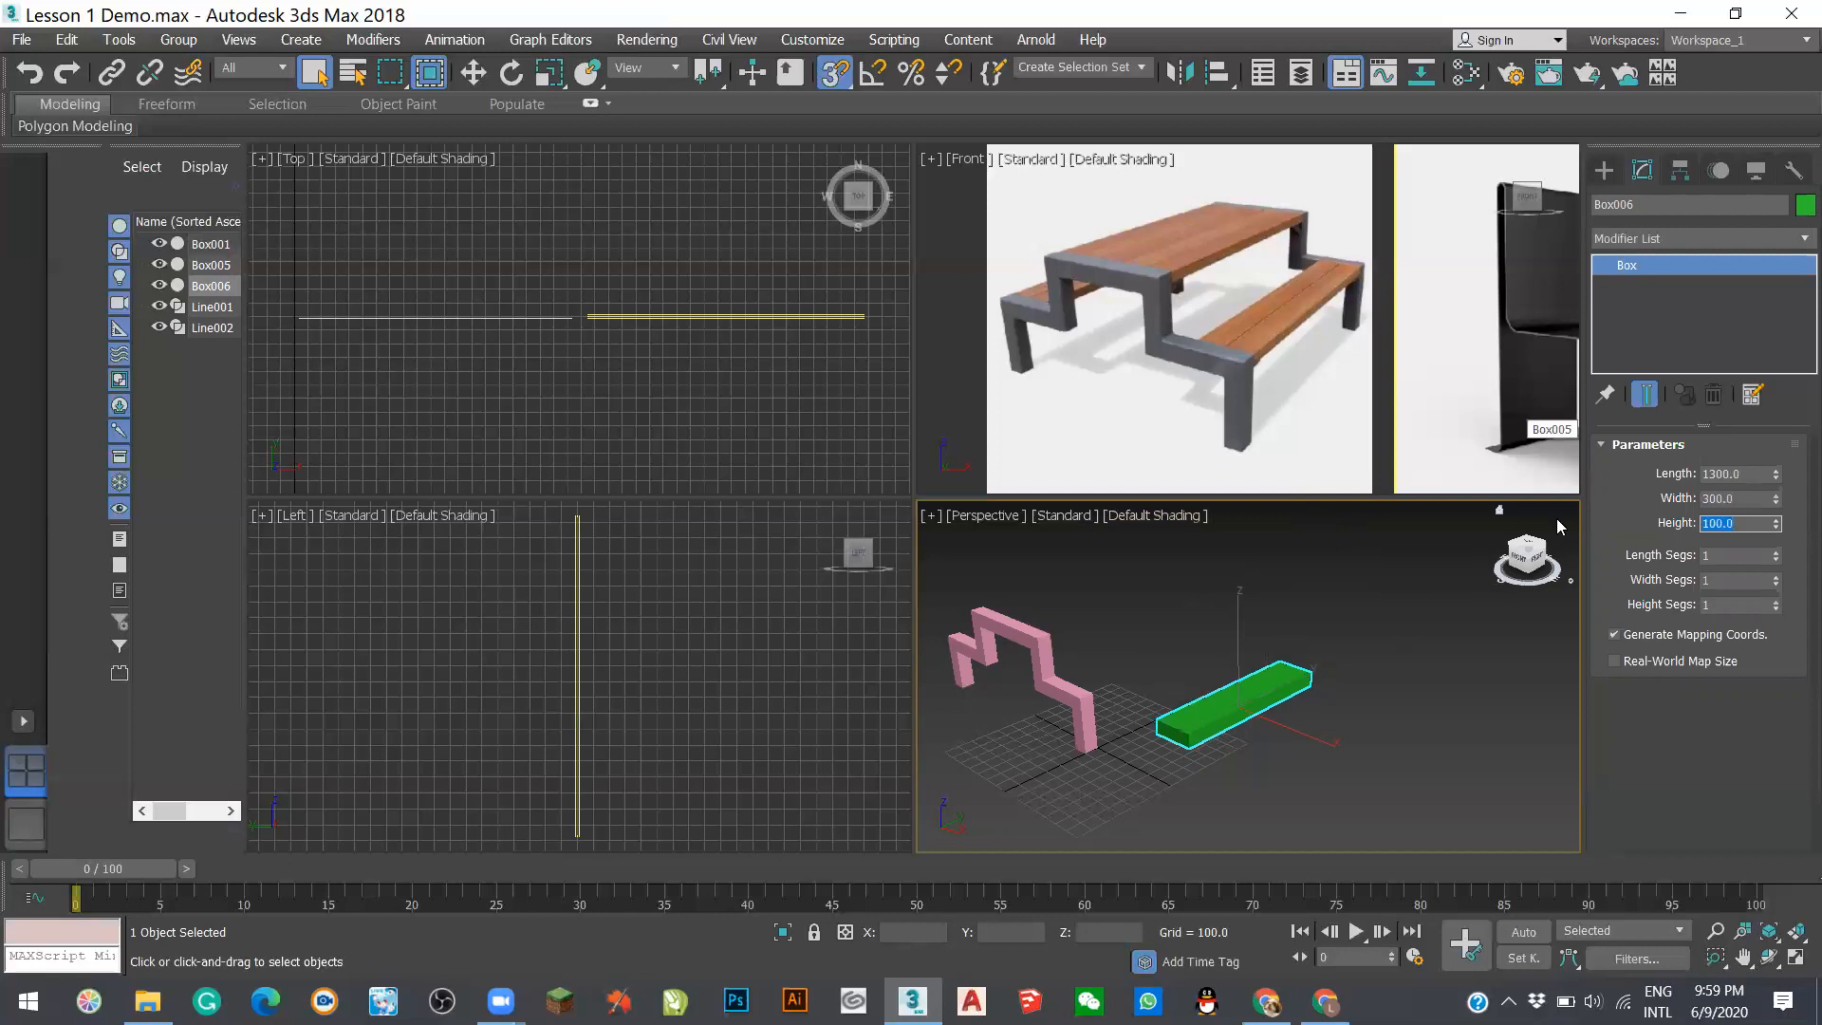
- Move the green box by its near top corner, snapping it to the frame's outer top corner vertex at 0, 0, 400
click(1182, 568)
scroll(1025, 703, up, 5)
scroll(1027, 699, down, 5)
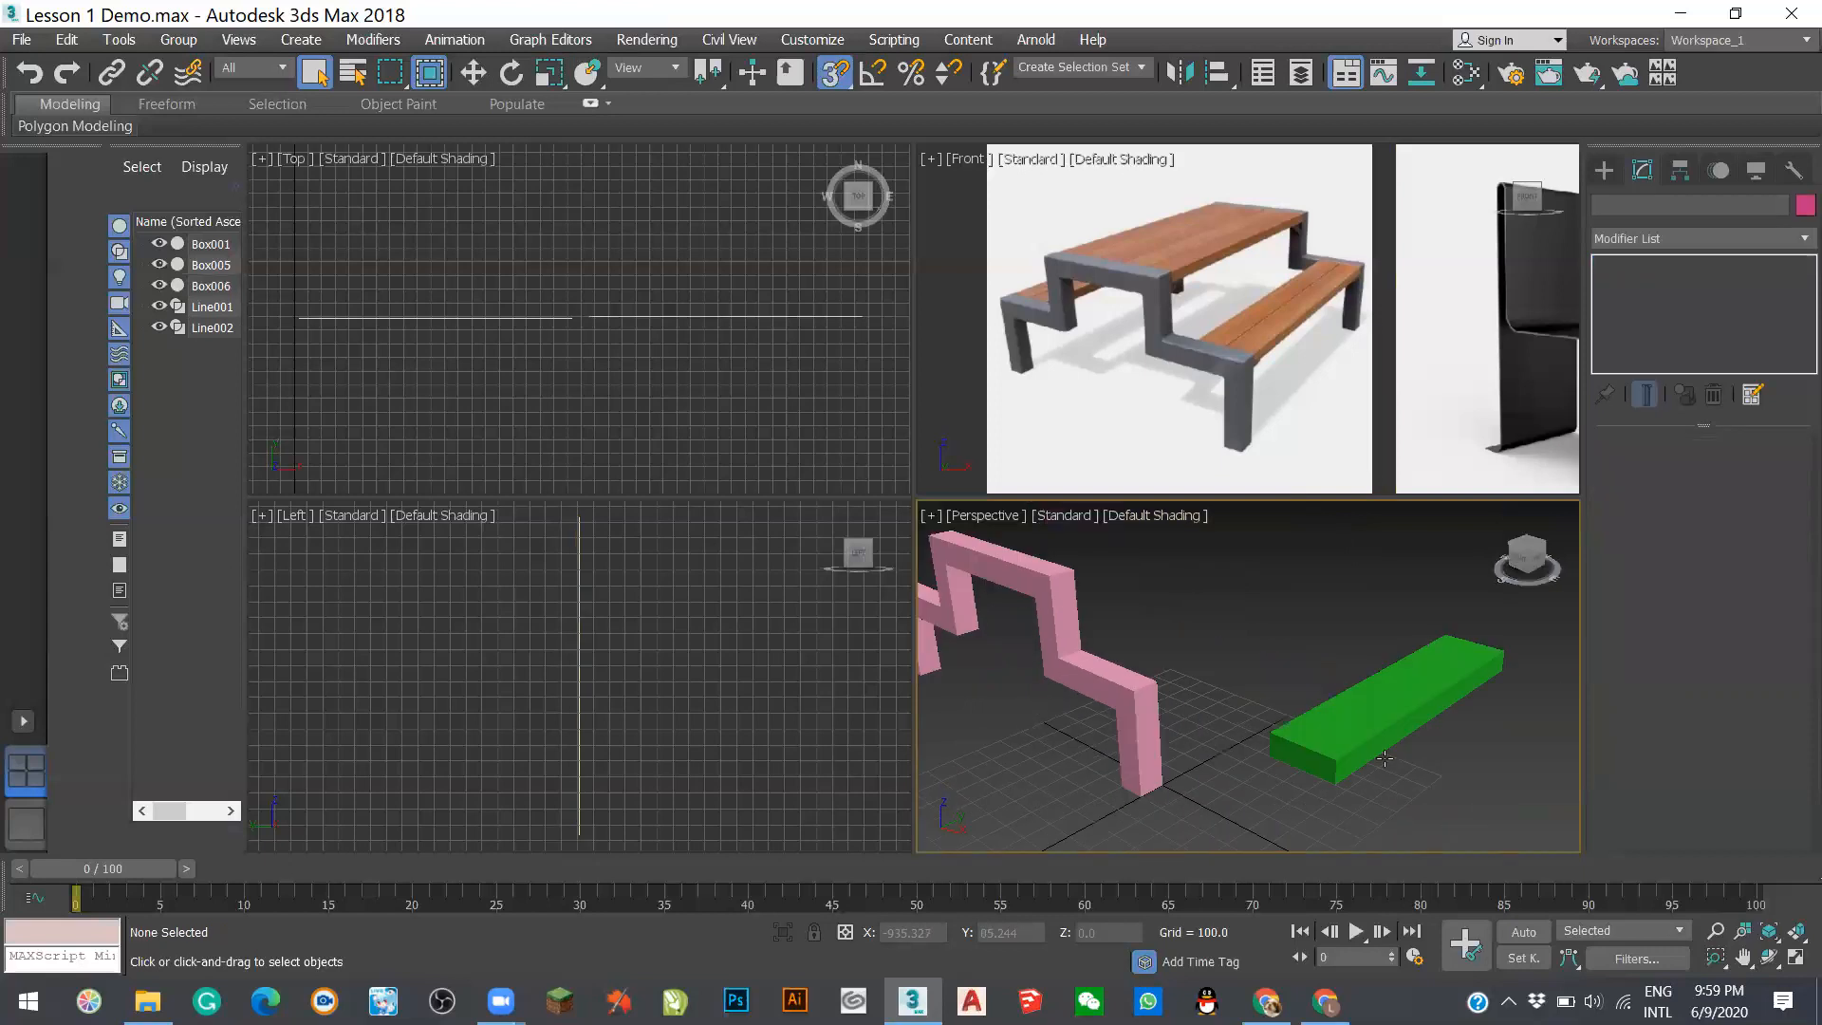
click(1326, 719)
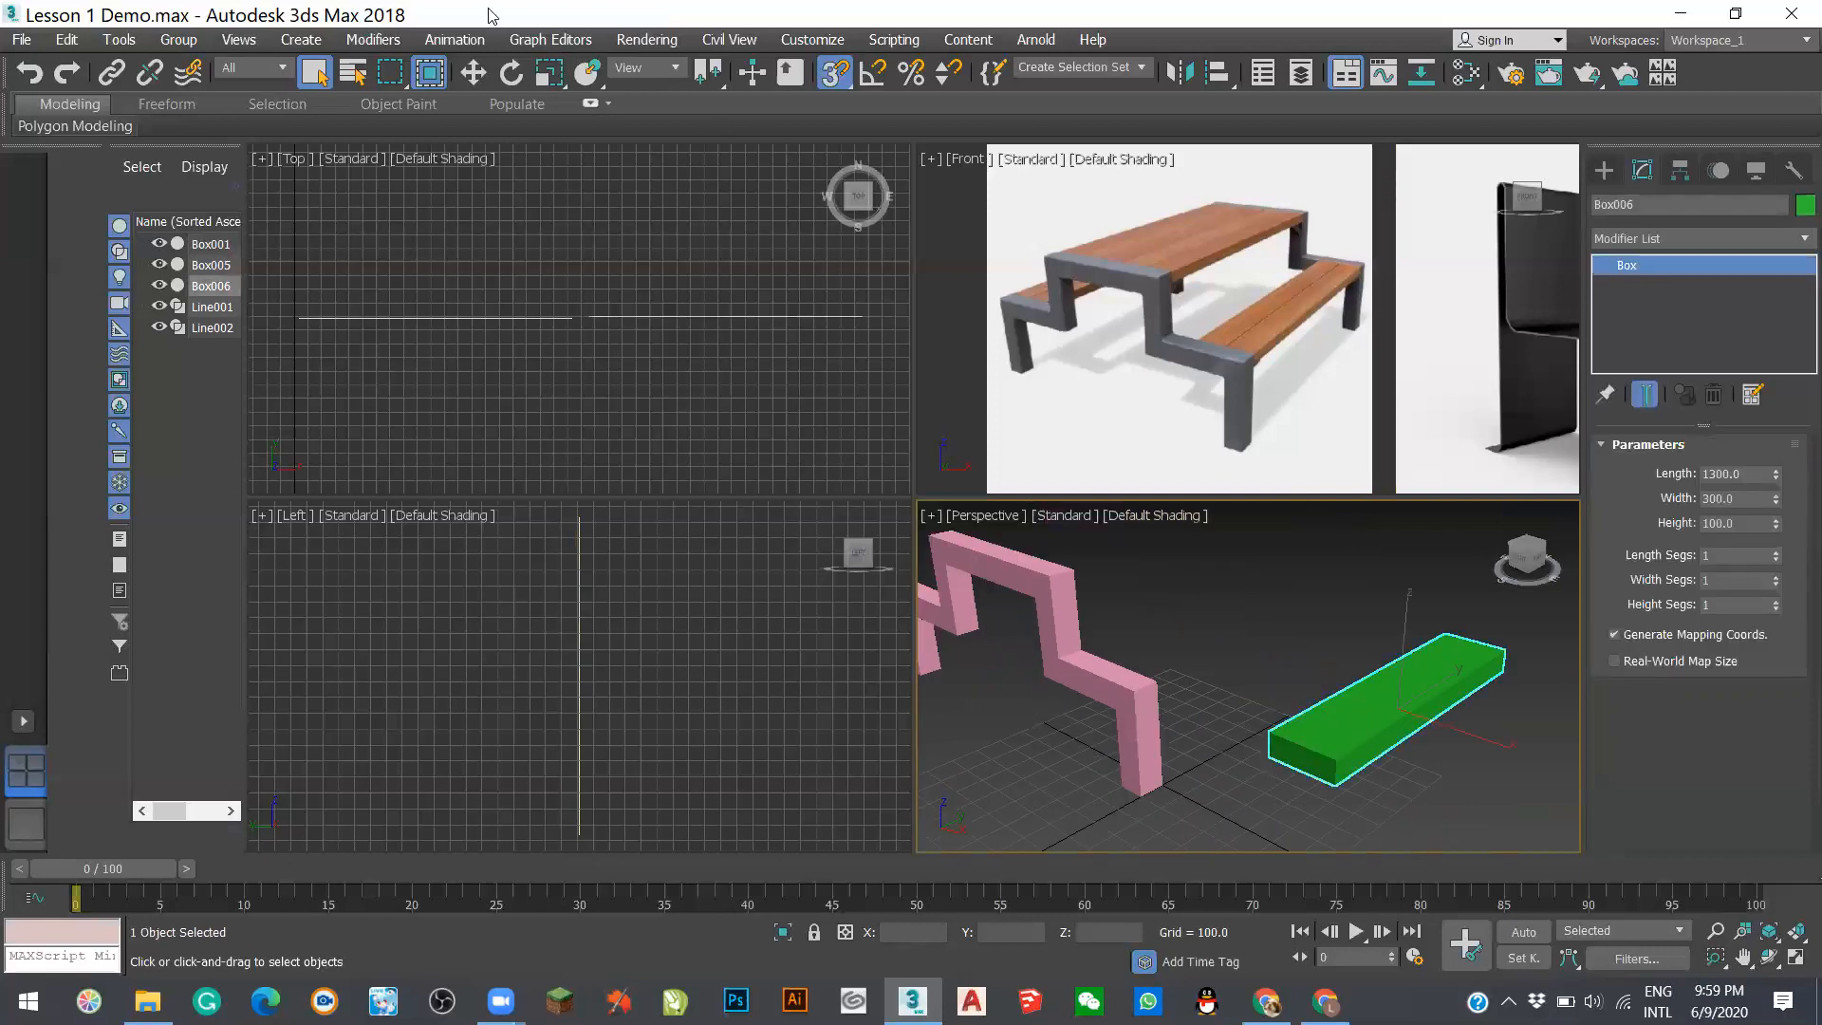
click(474, 75)
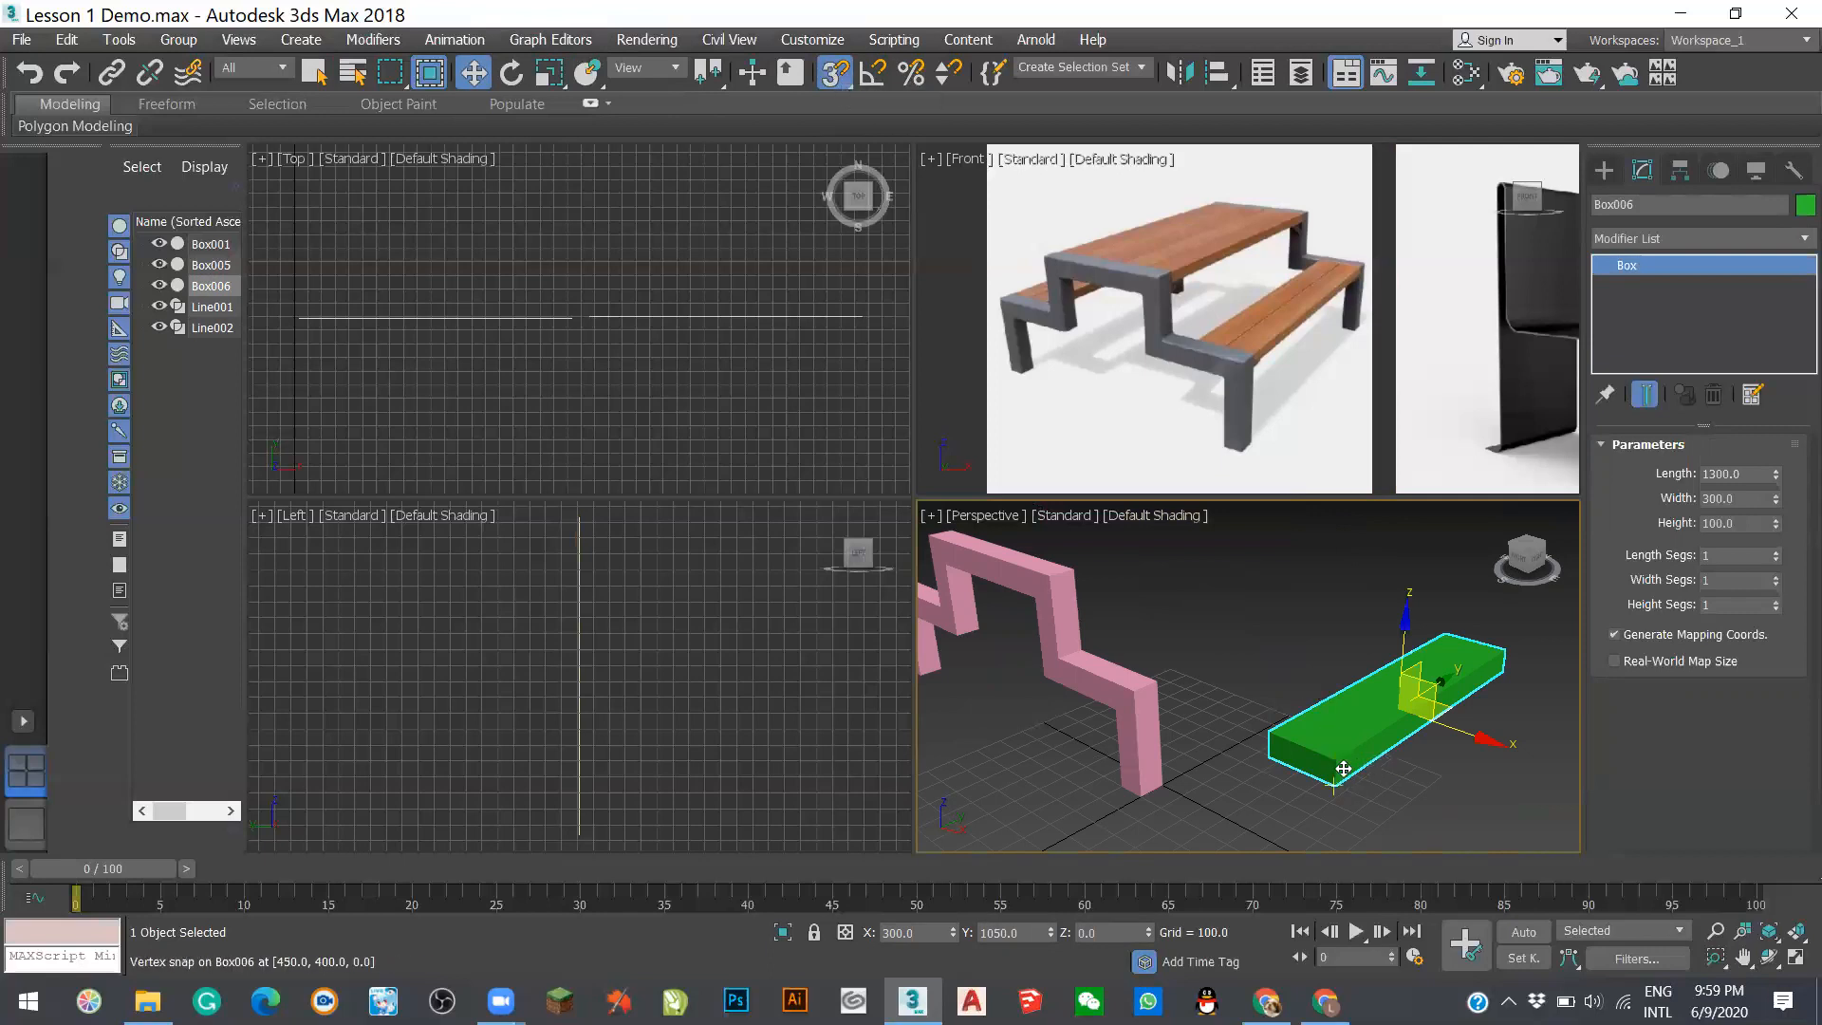
scroll(1336, 765, up, 10)
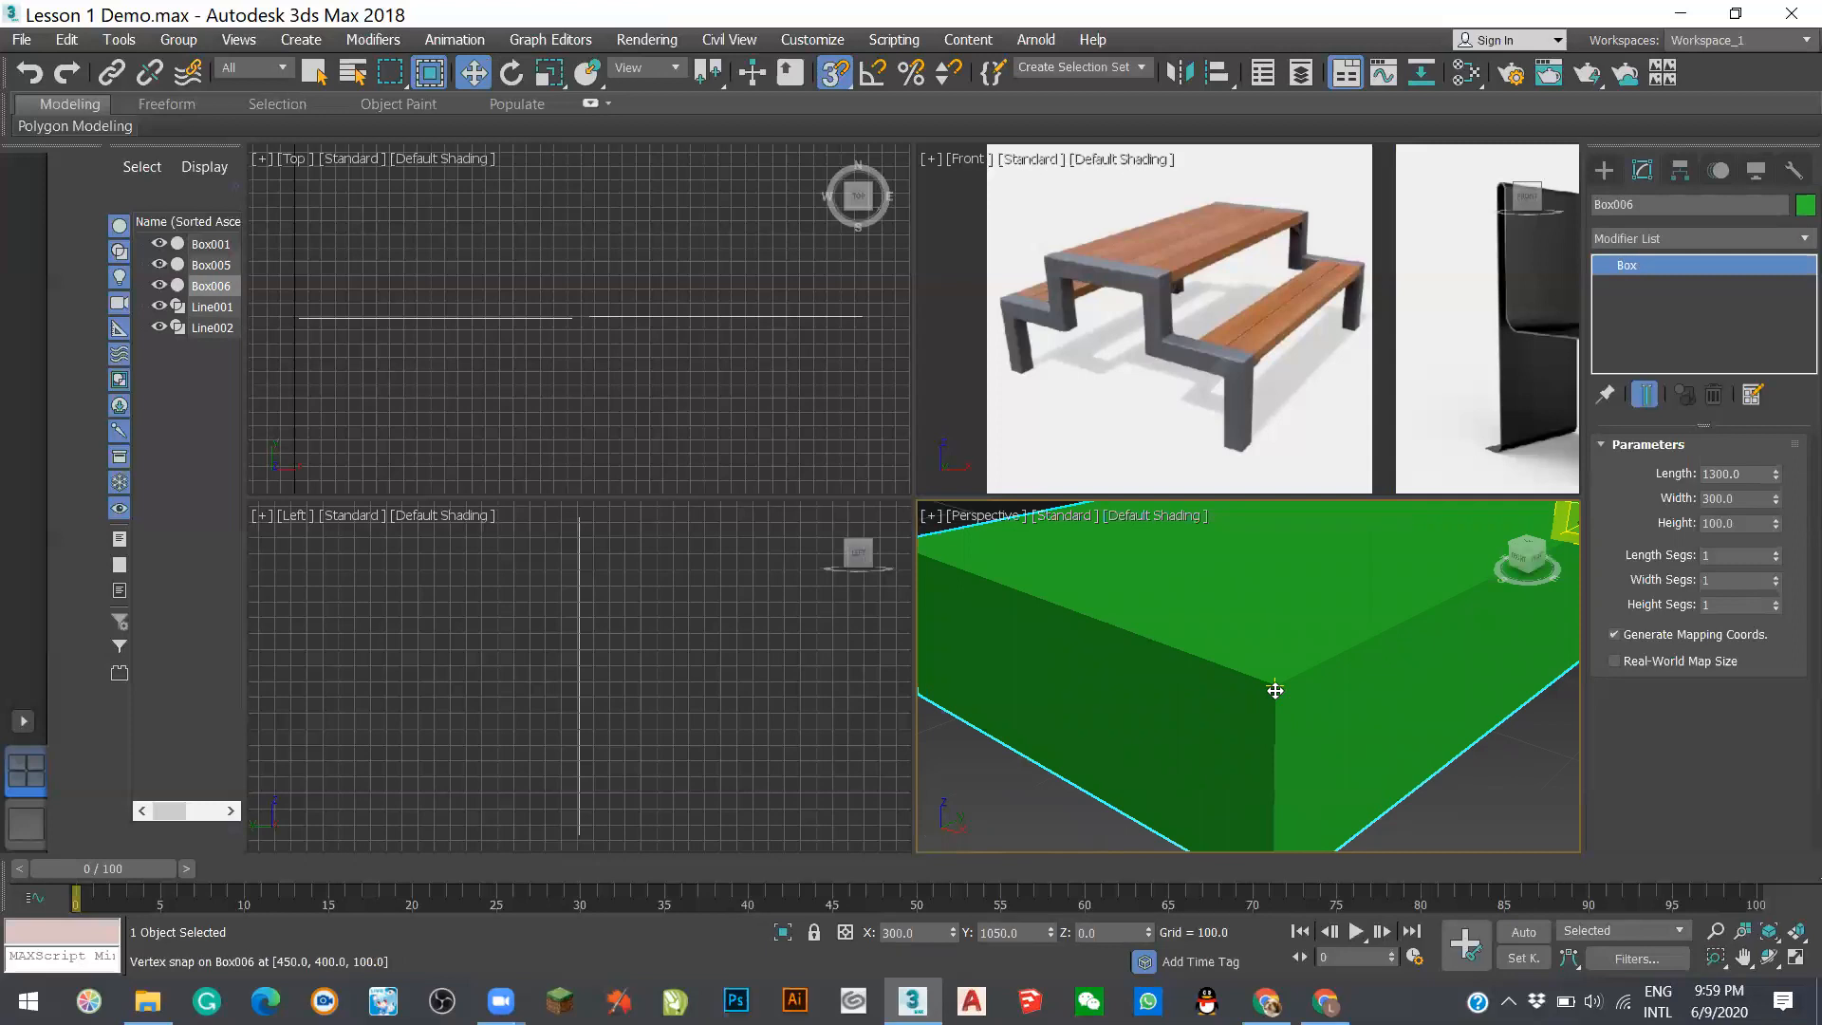
scroll(1336, 680, down, 8)
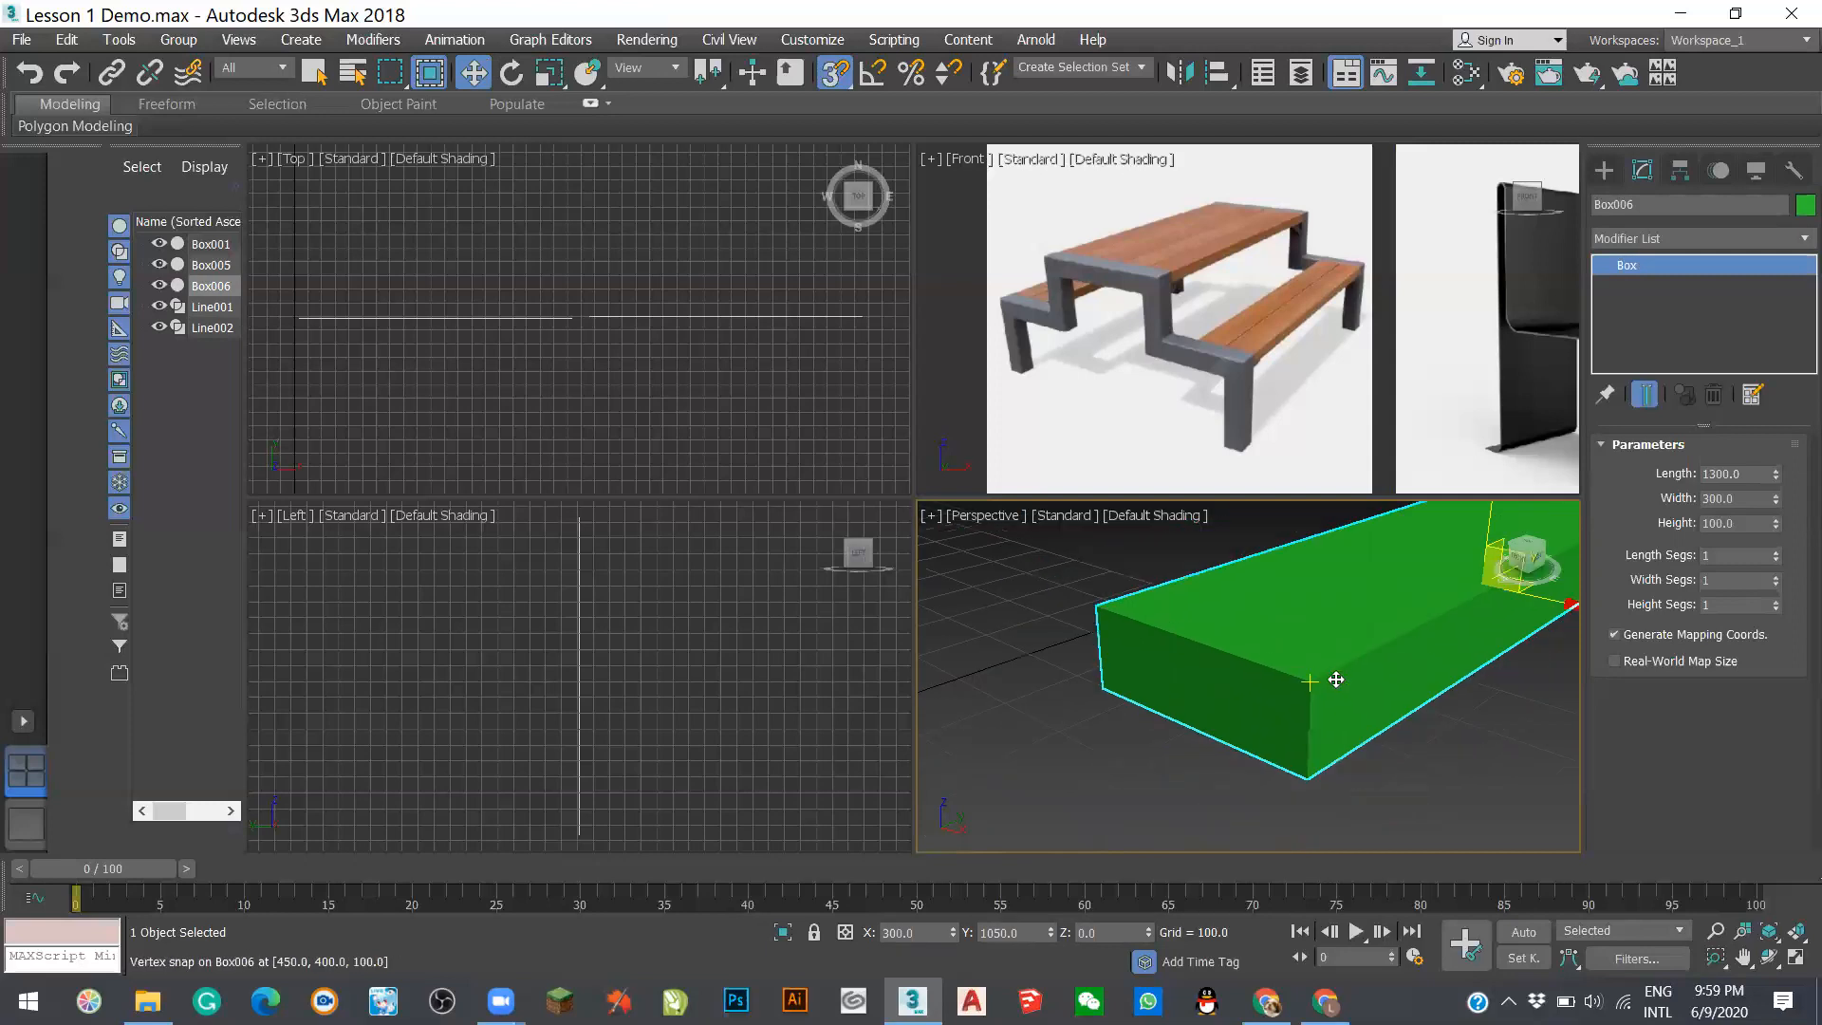
scroll(1395, 707, down, 6)
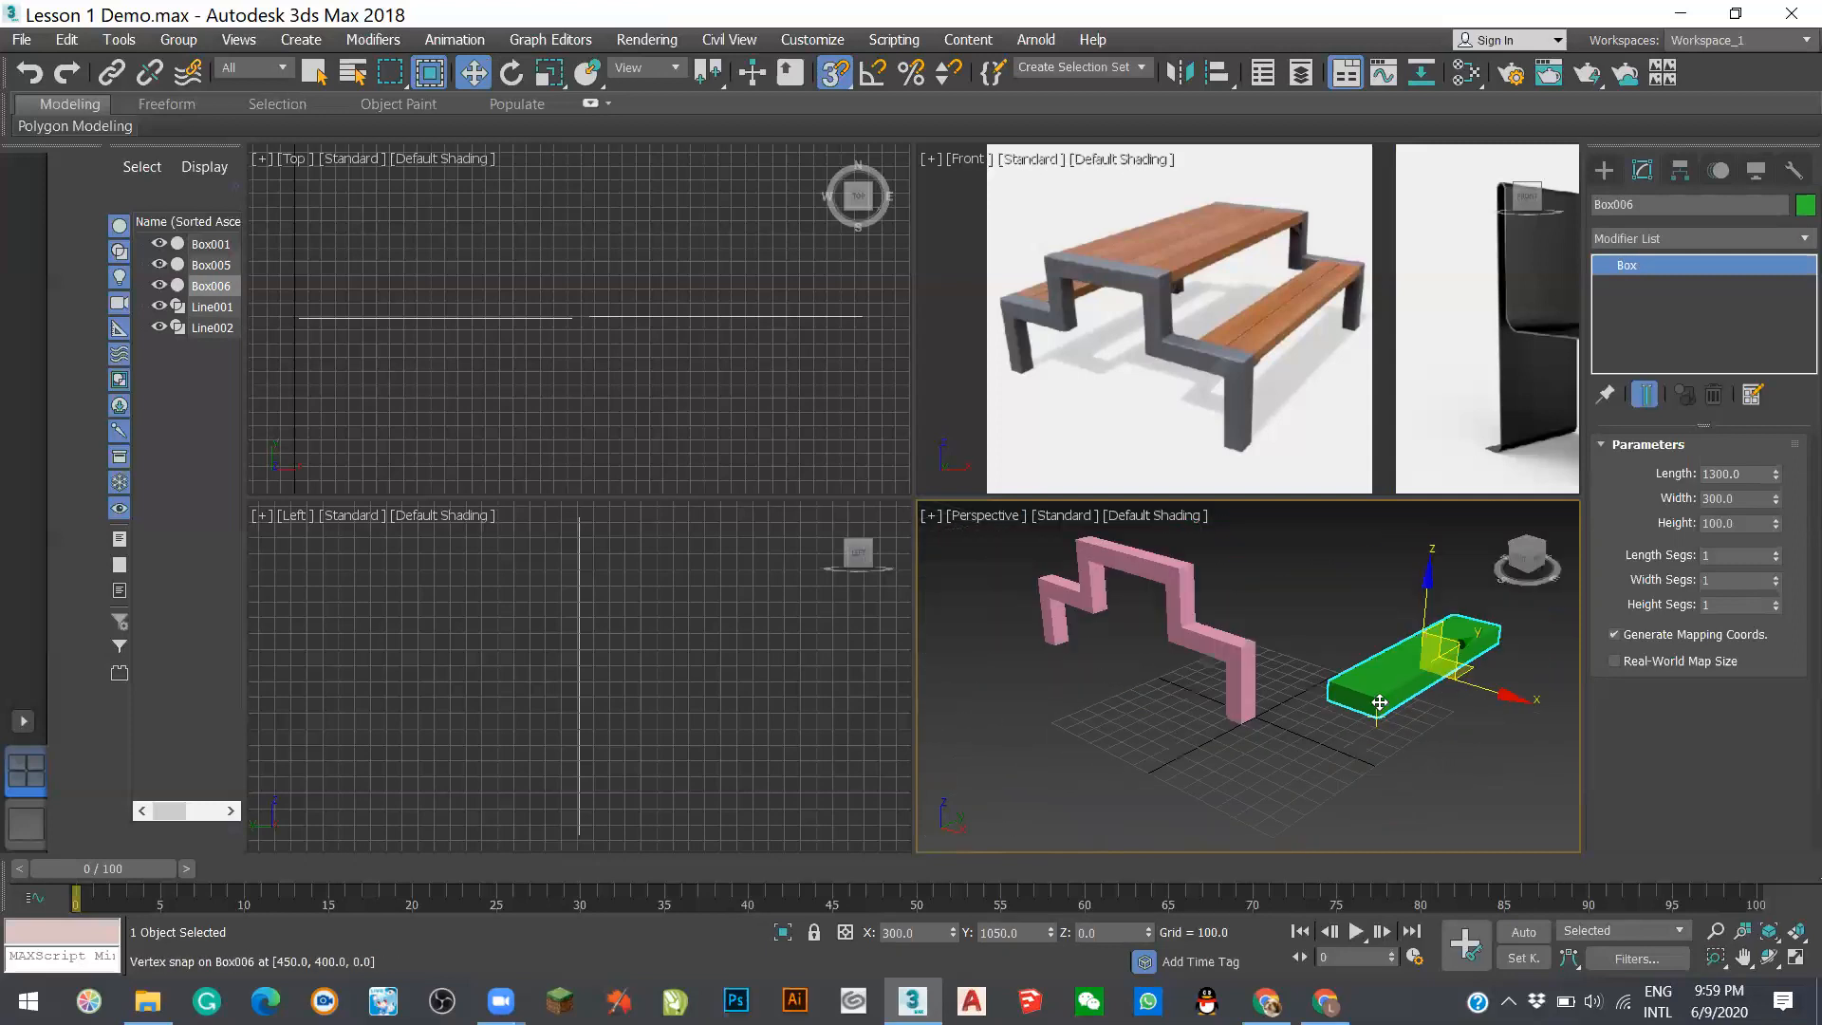
drag(1376, 698, 1255, 644)
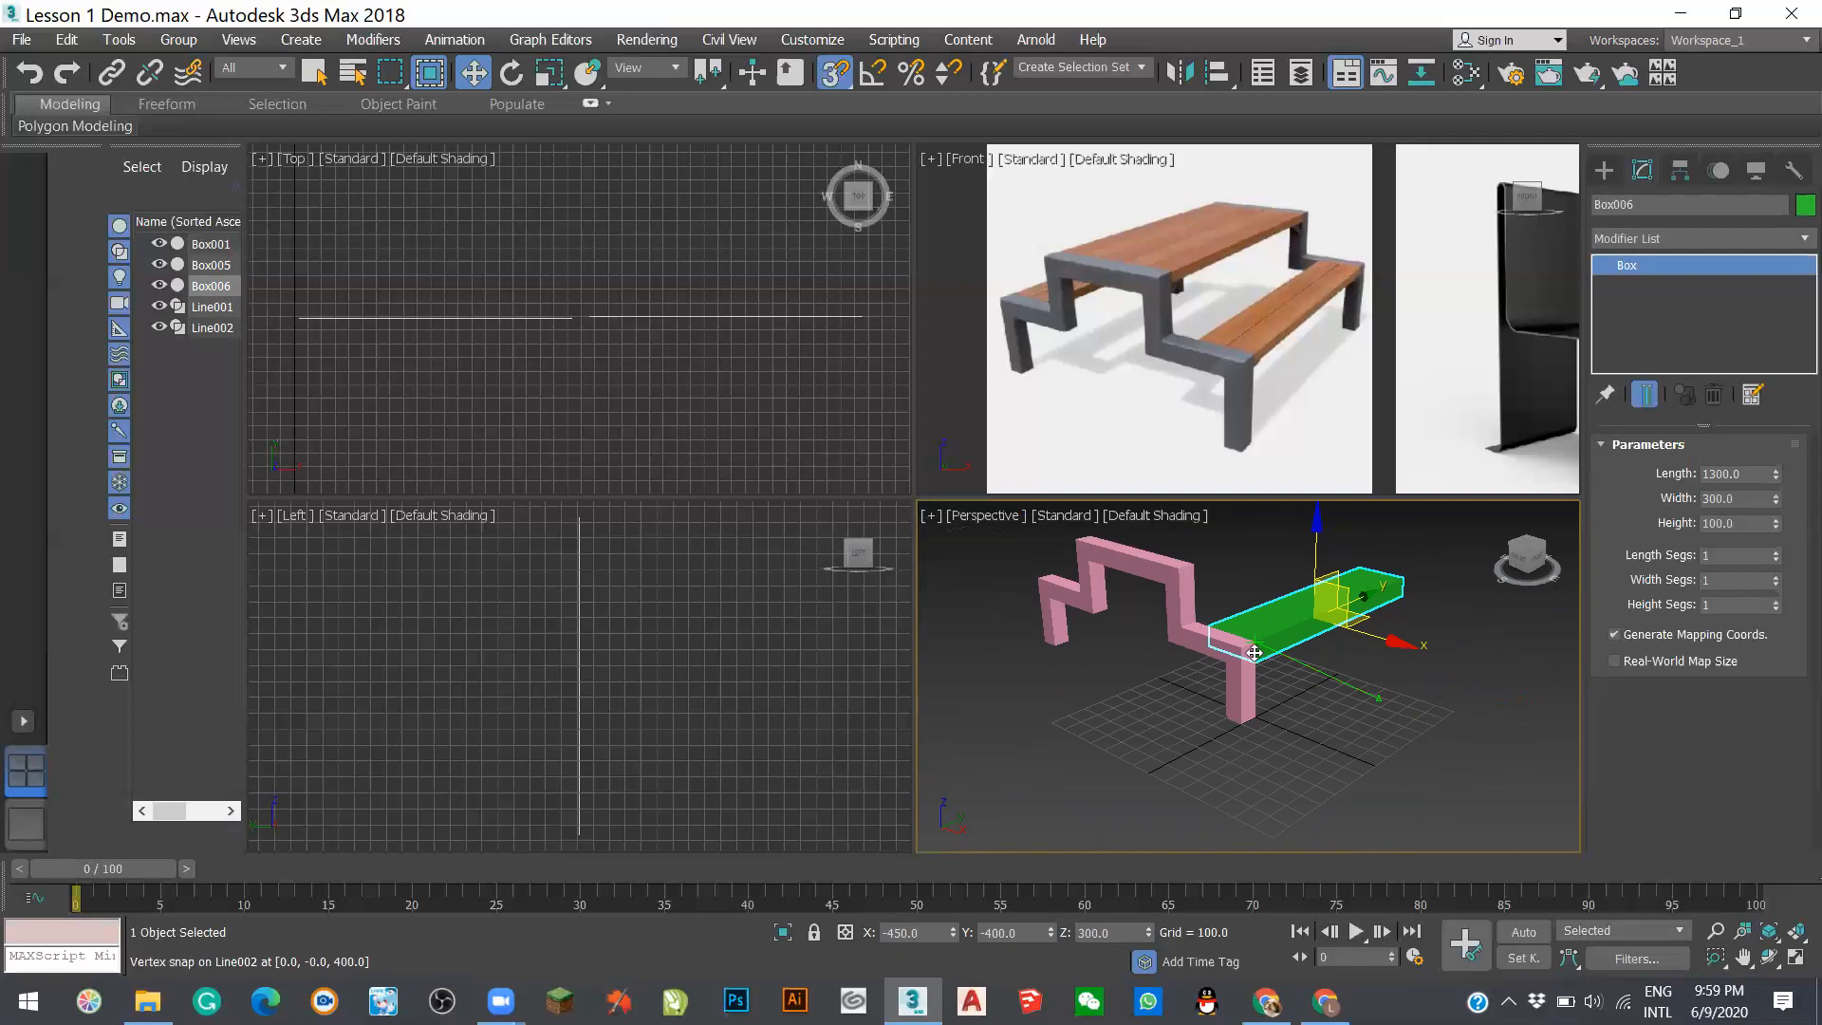
- Examine how the green seat box fits against the frame's lower arm in the Perspective view
scroll(1463, 735, up, 10)
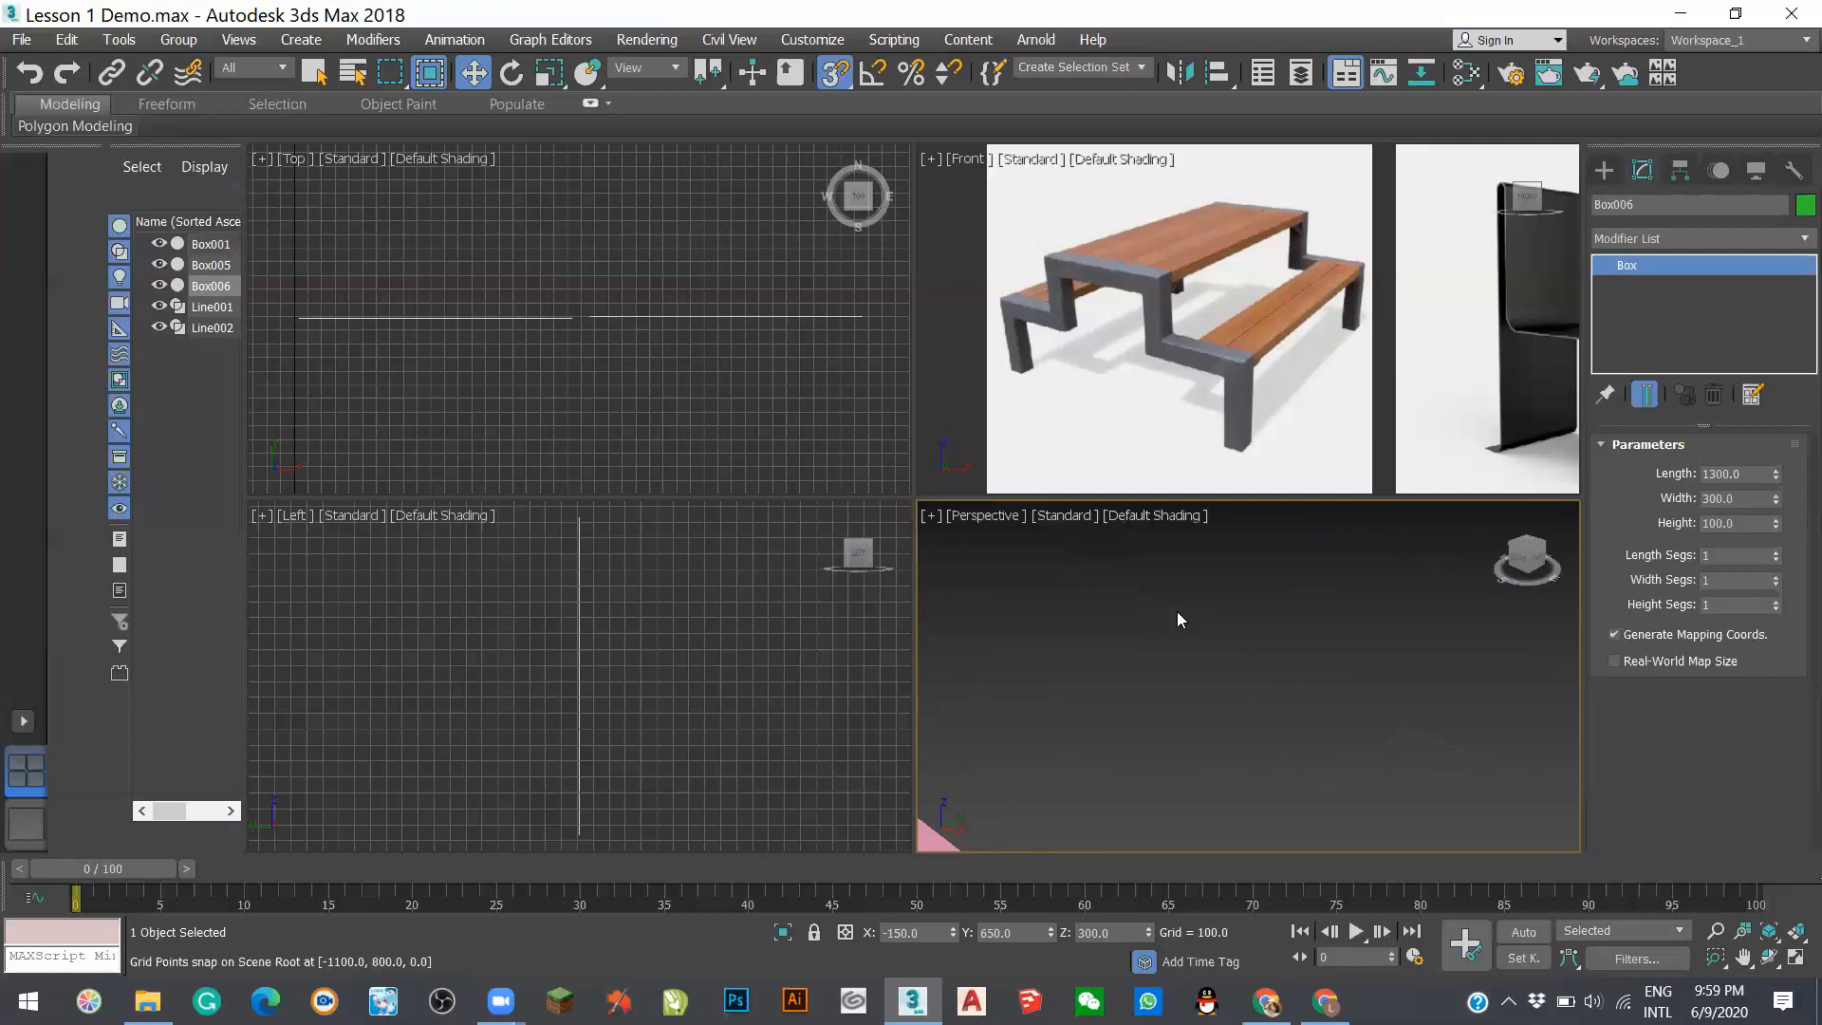
scroll(1464, 735, down, 5)
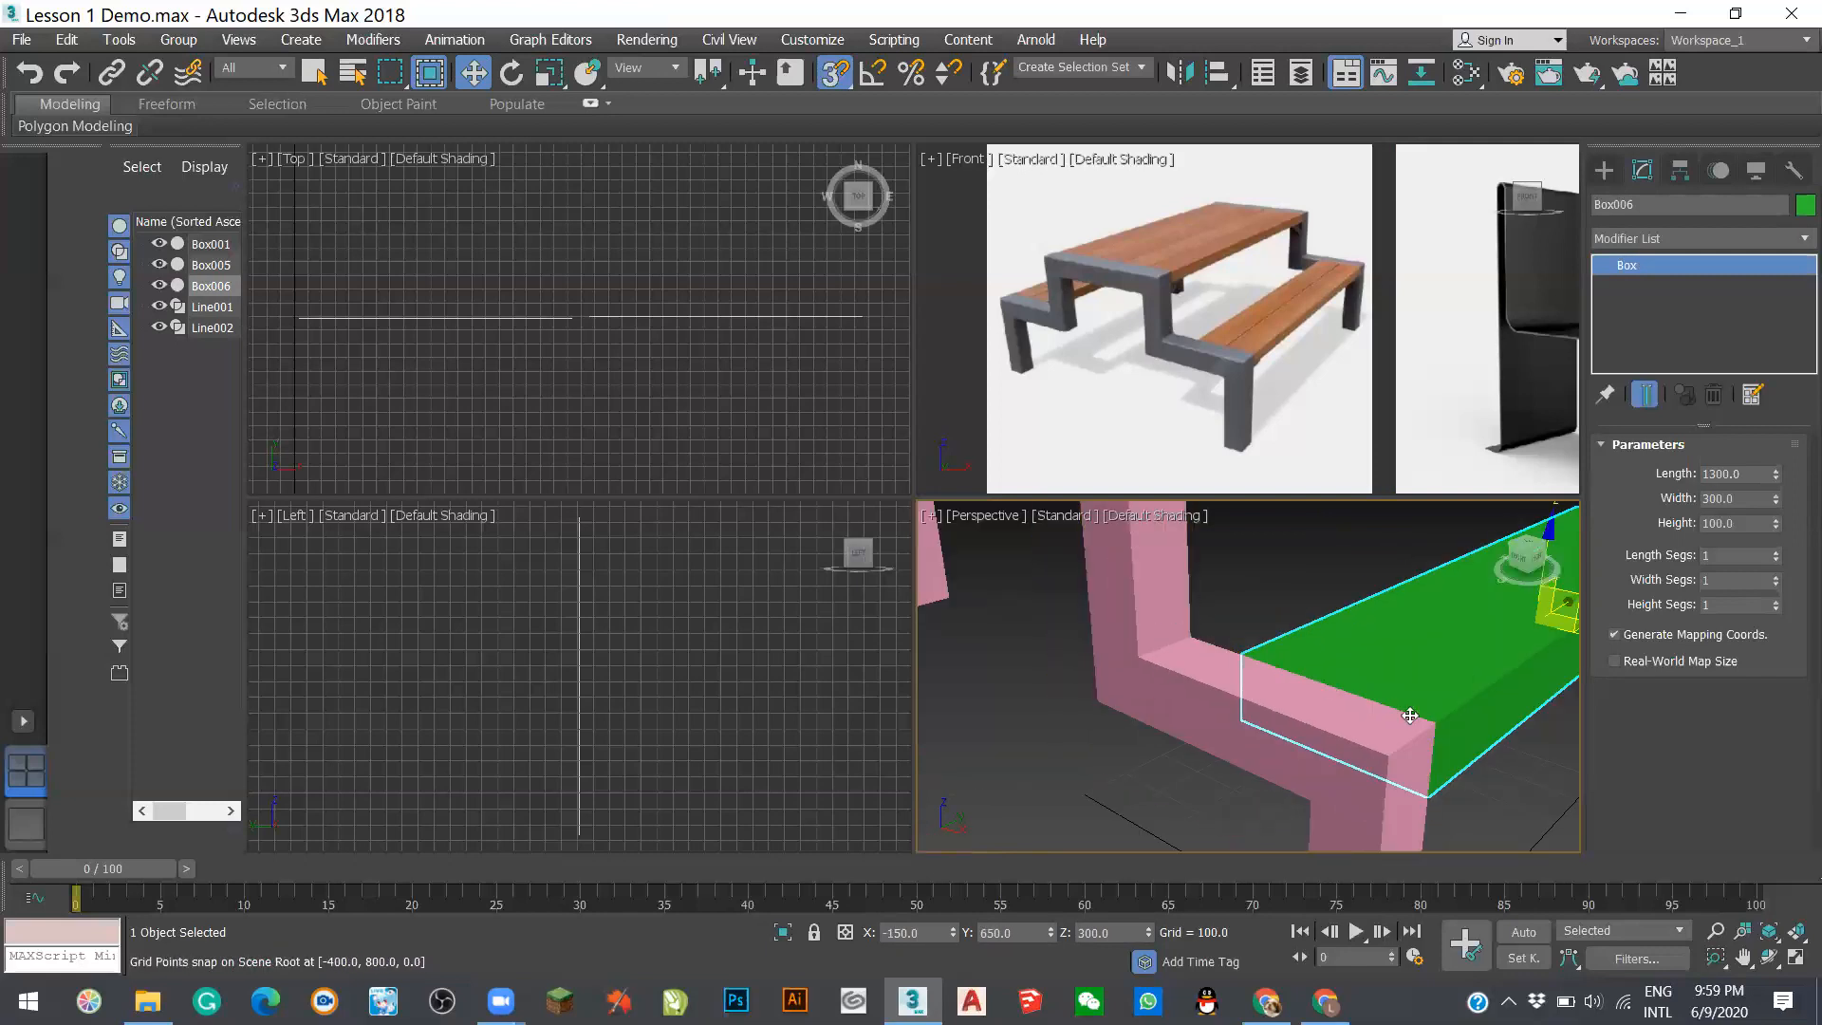
scroll(1455, 735, down, 5)
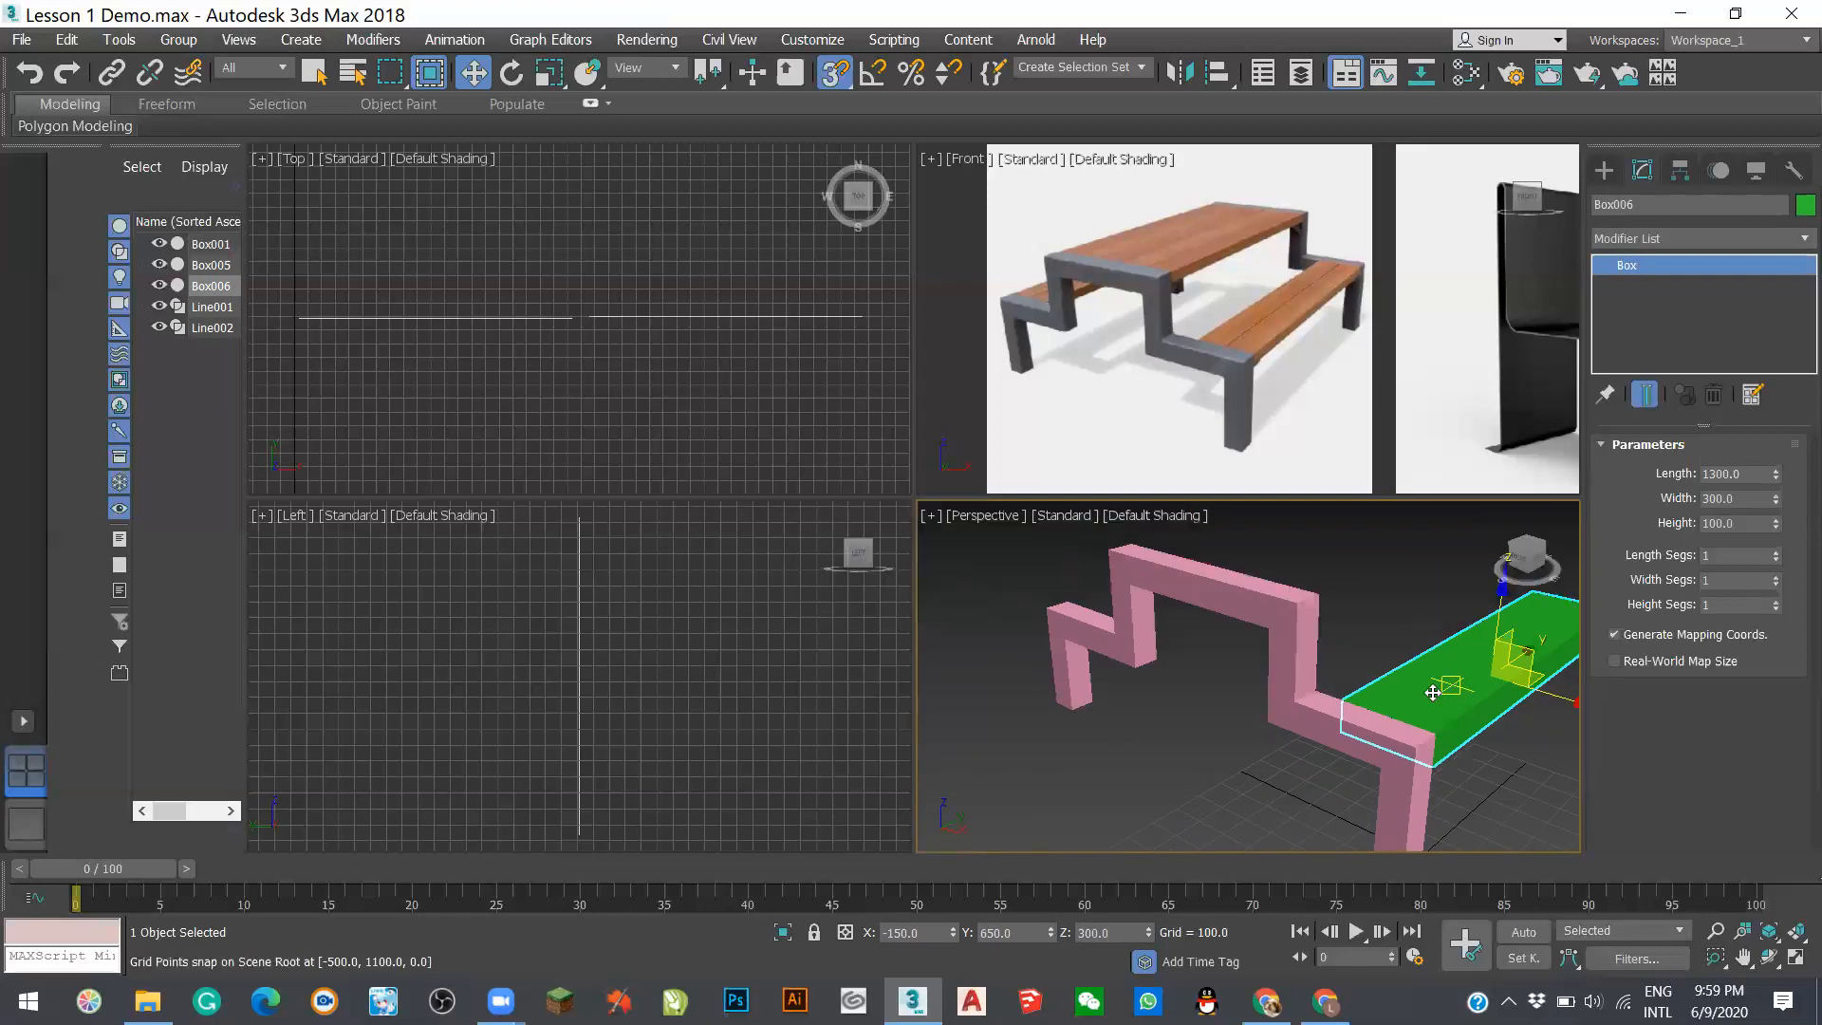
scroll(910, 588, down, 2)
scroll(1347, 674, down, 3)
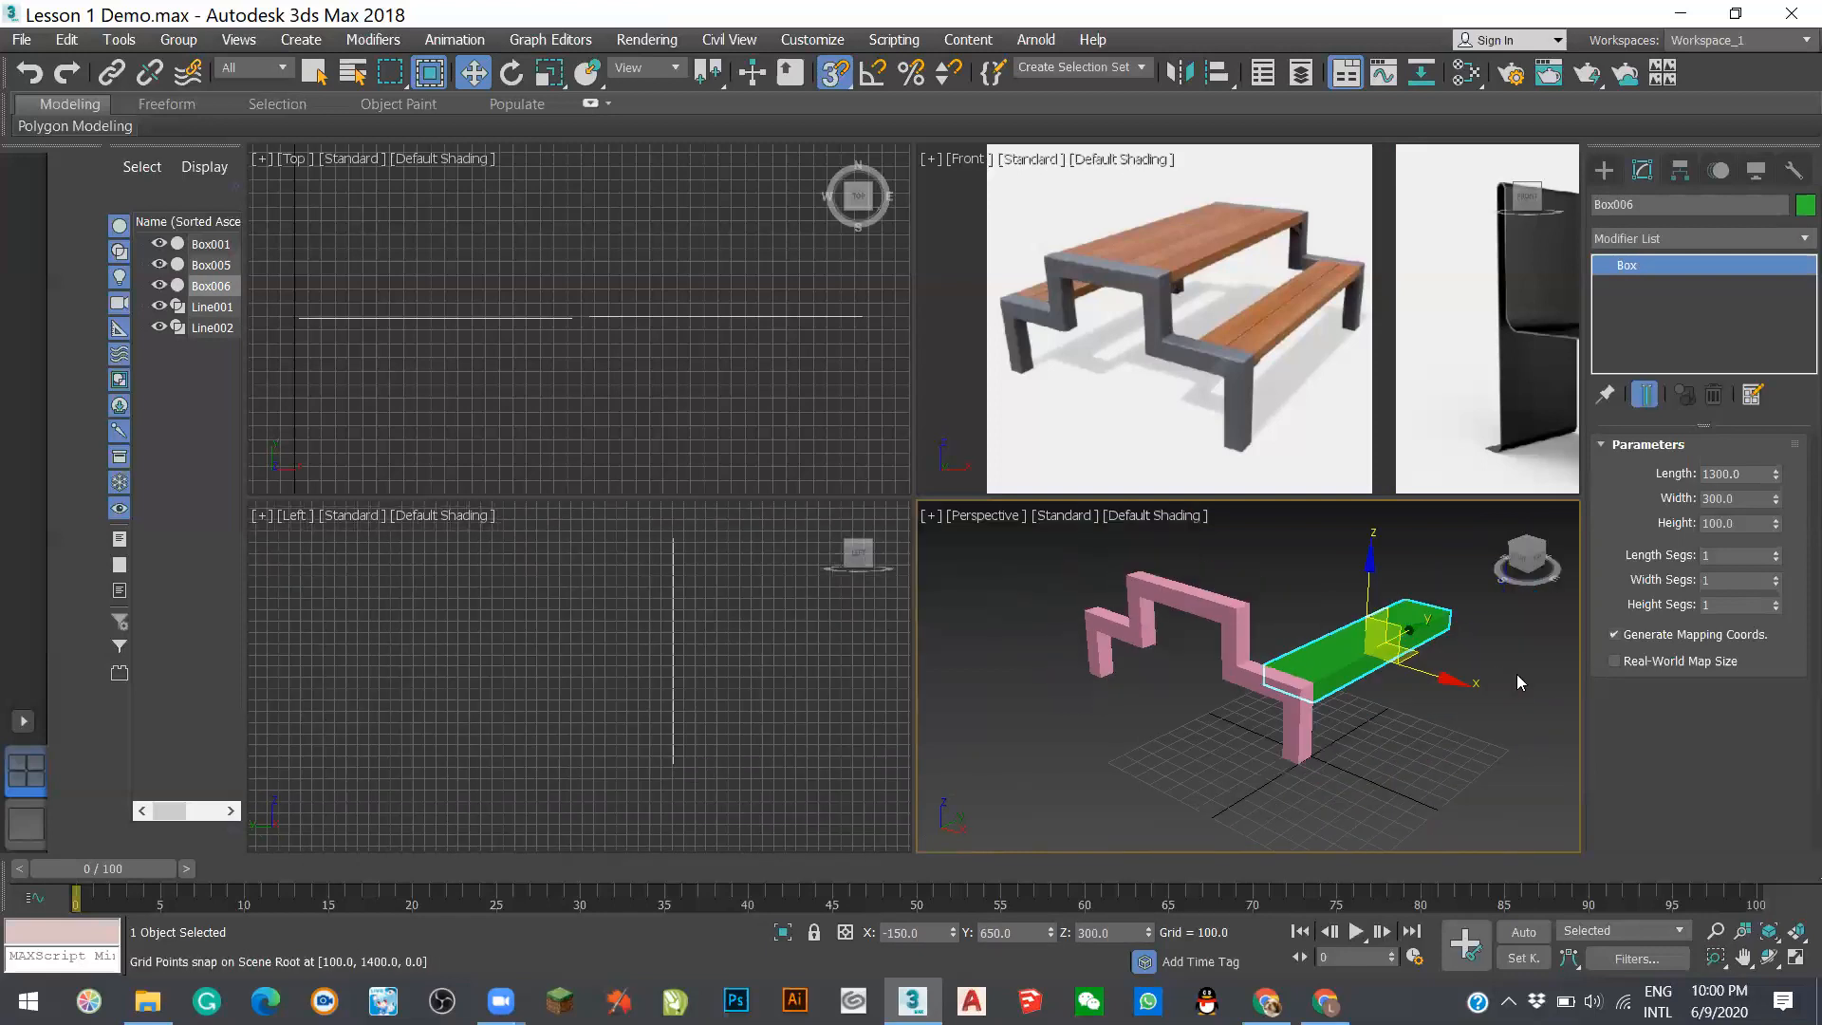
scroll(1517, 674, up, 5)
scroll(1462, 743, down, 5)
scroll(1469, 741, up, 4)
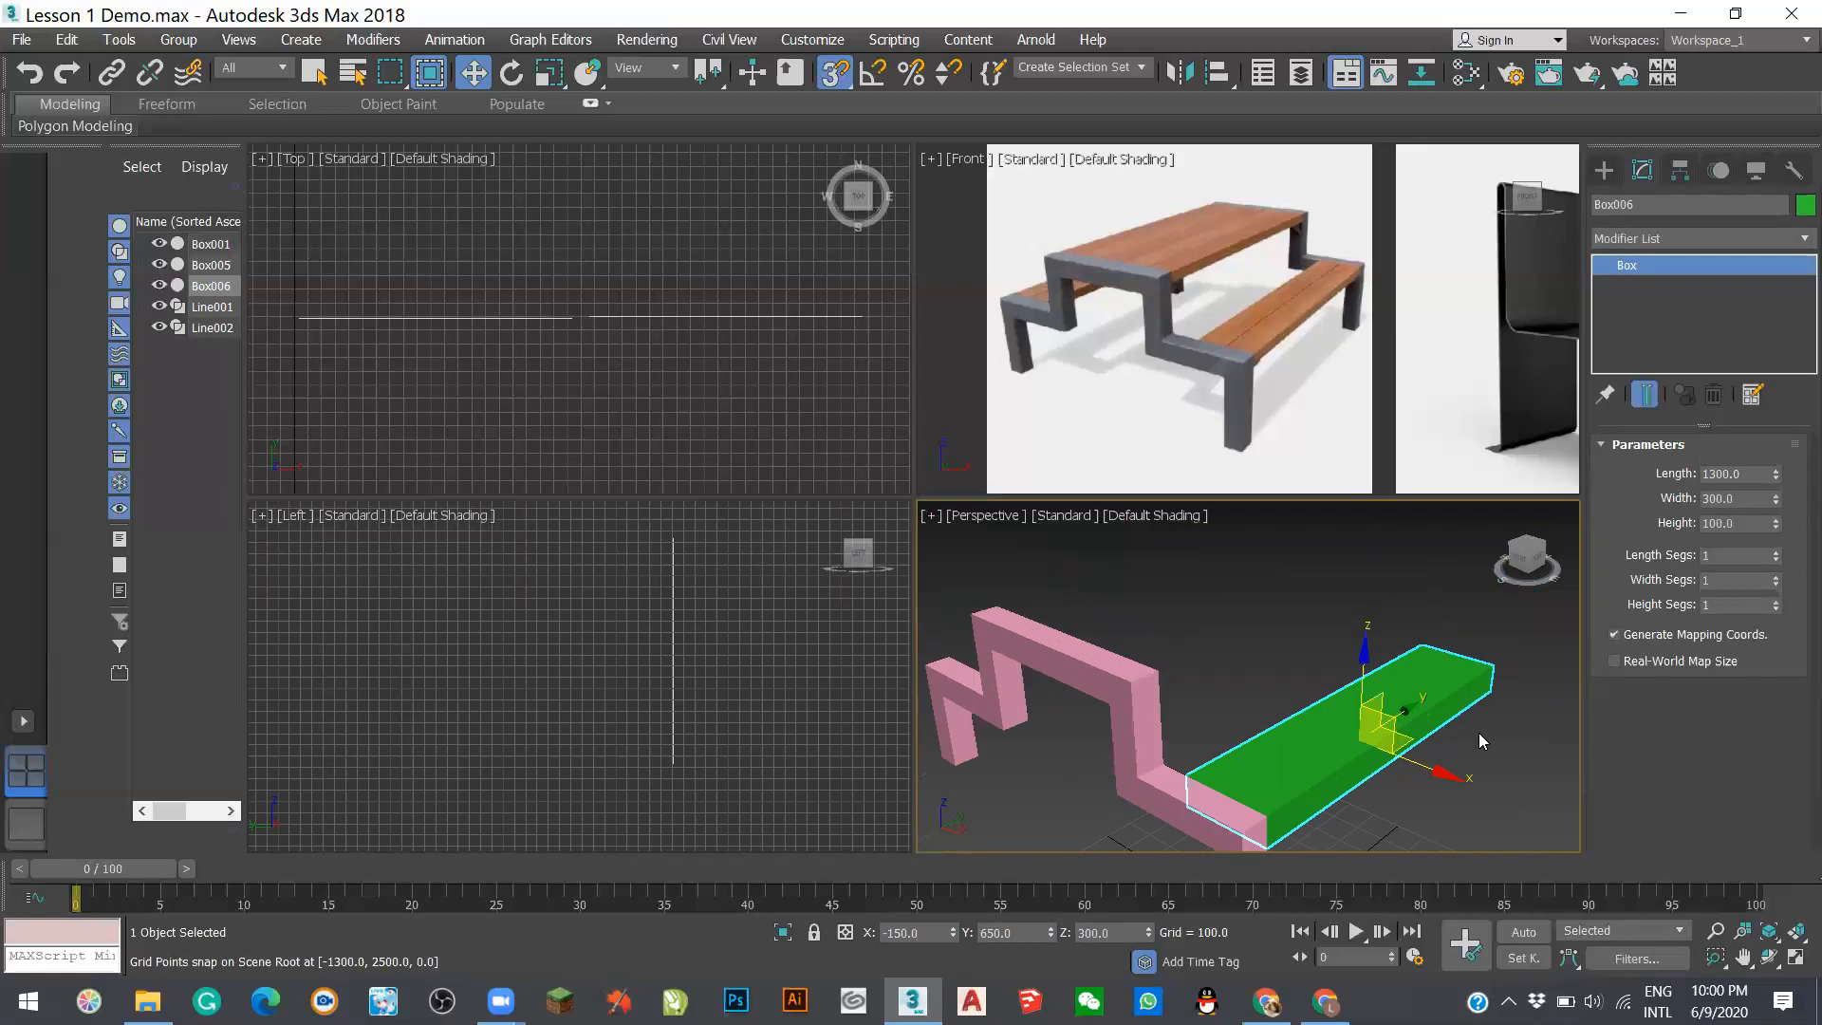
scroll(1455, 780, up, 3)
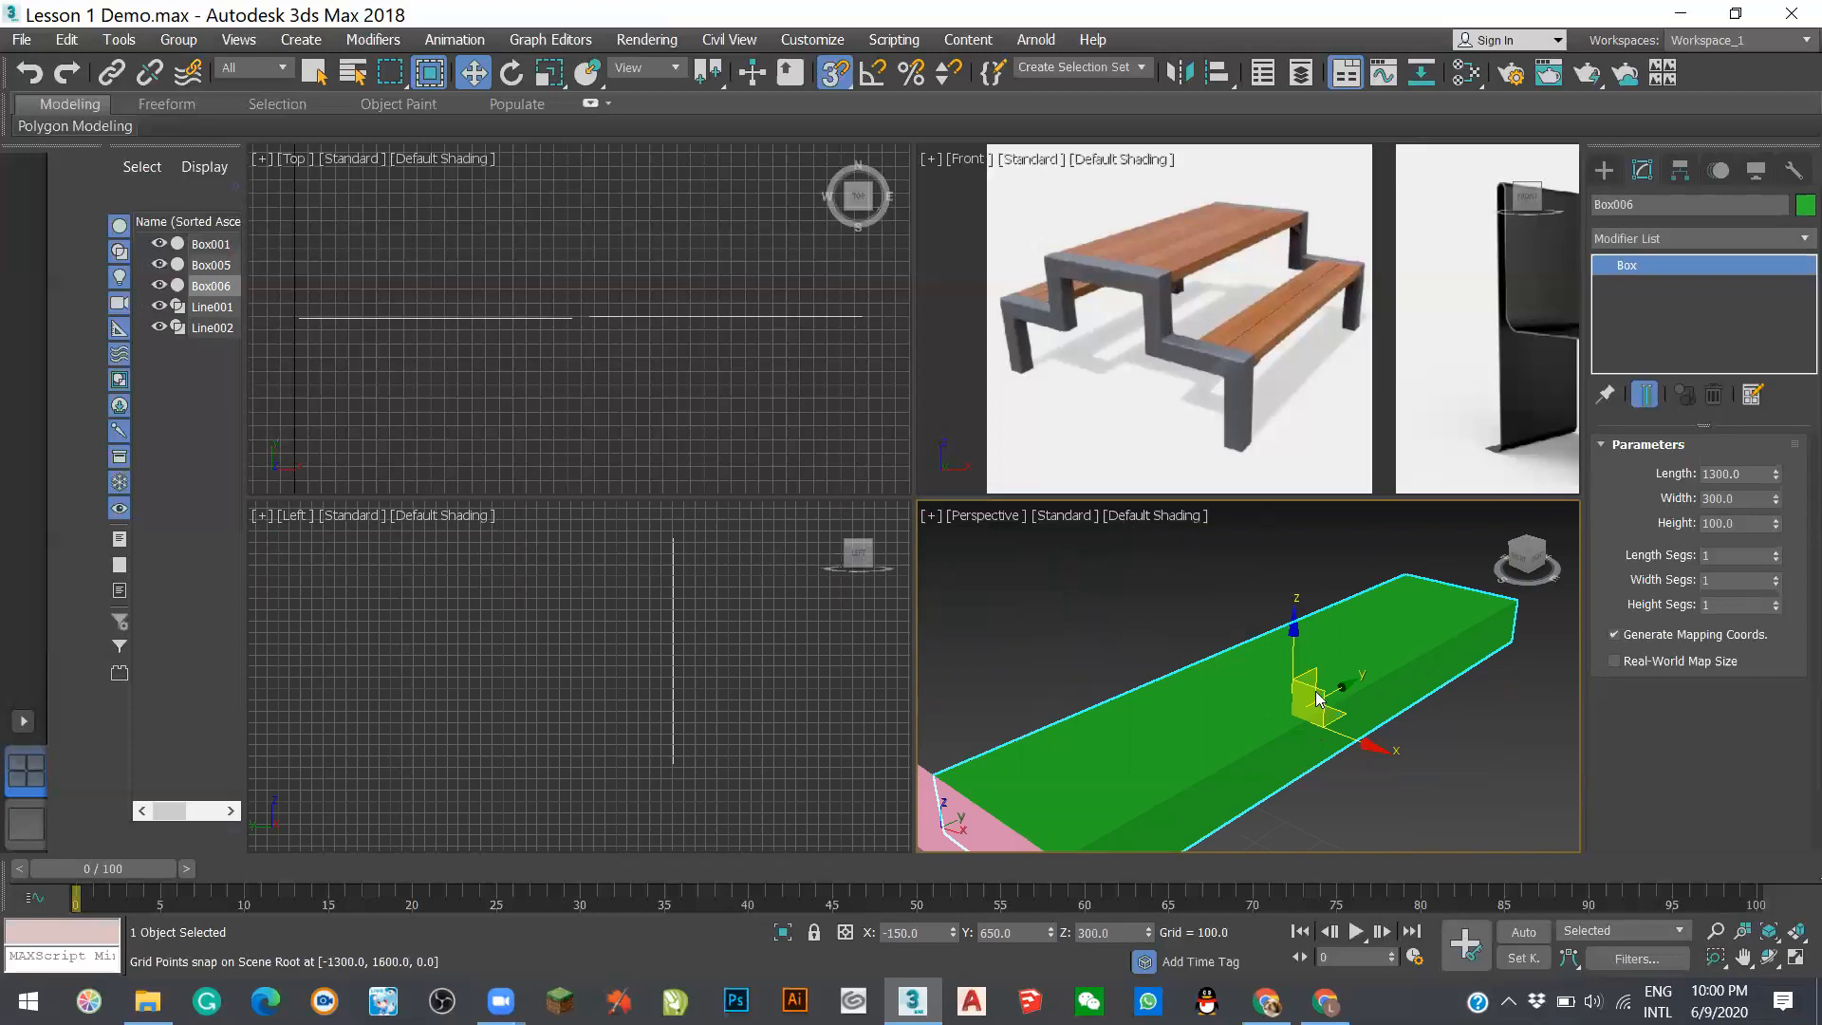
scroll(1438, 759, down, 3)
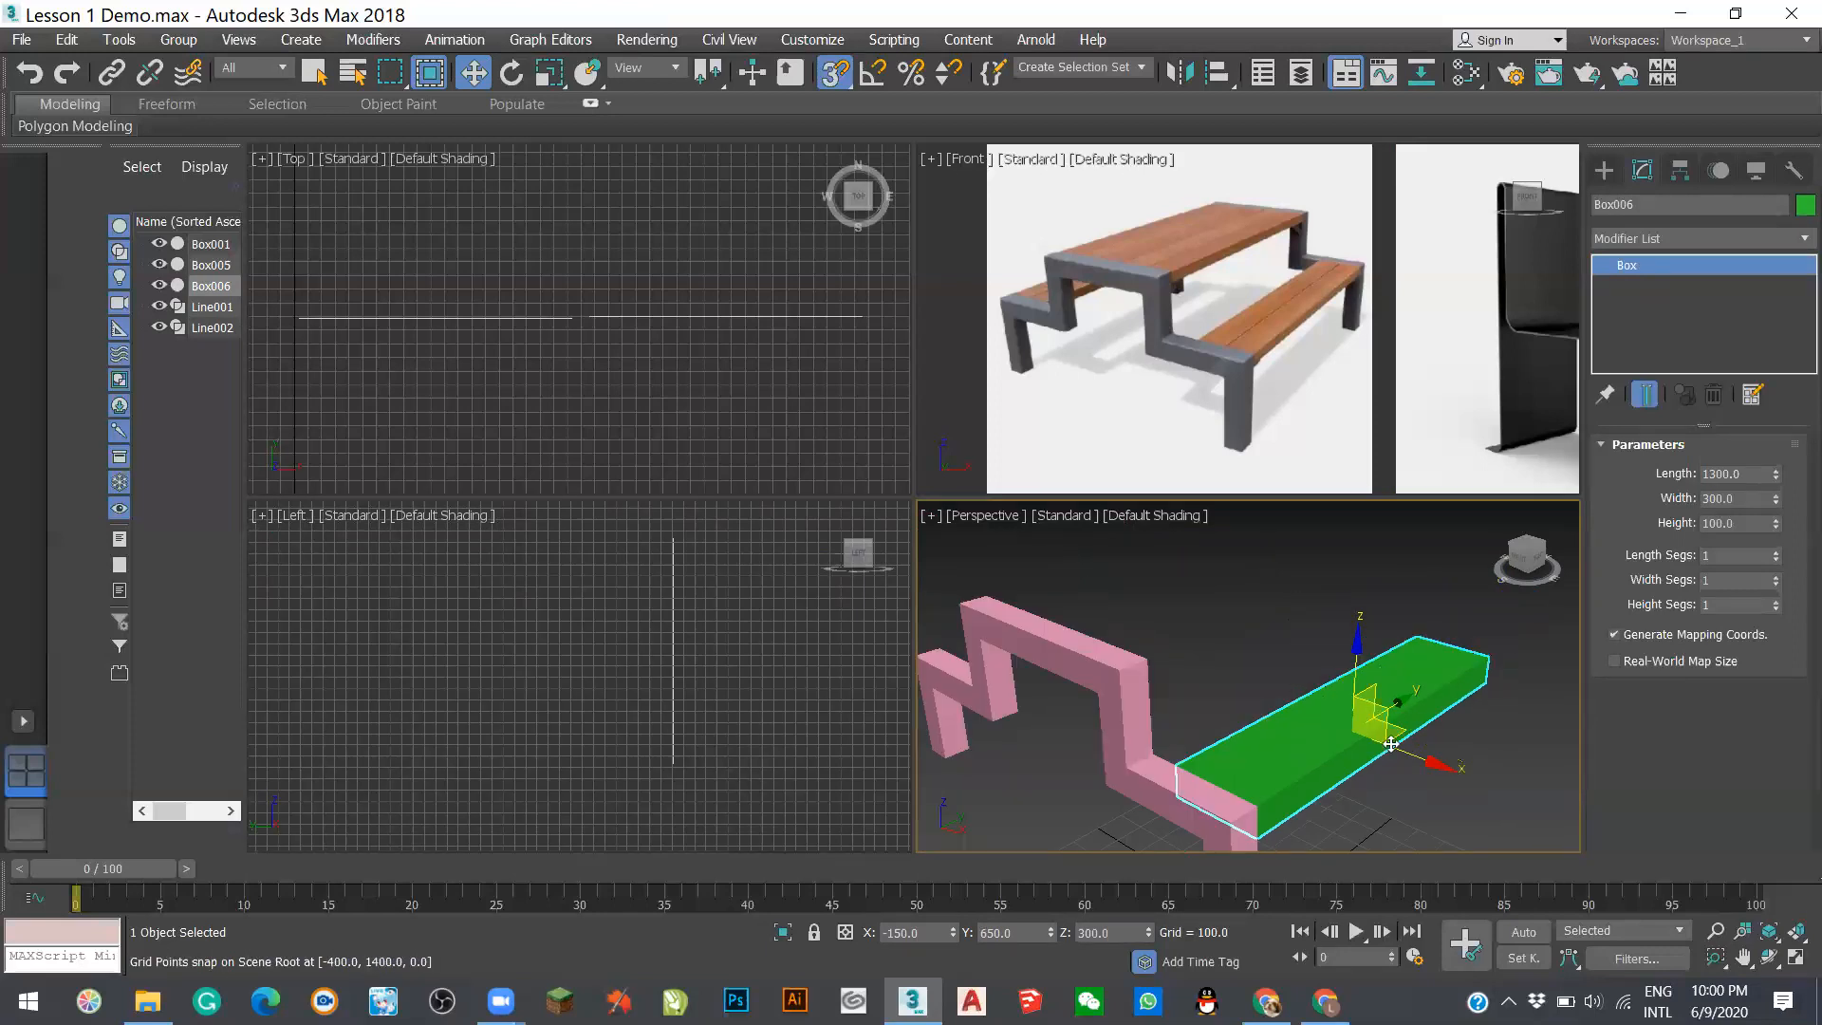
scroll(1188, 624, down, 2)
scroll(1189, 624, up, 2)
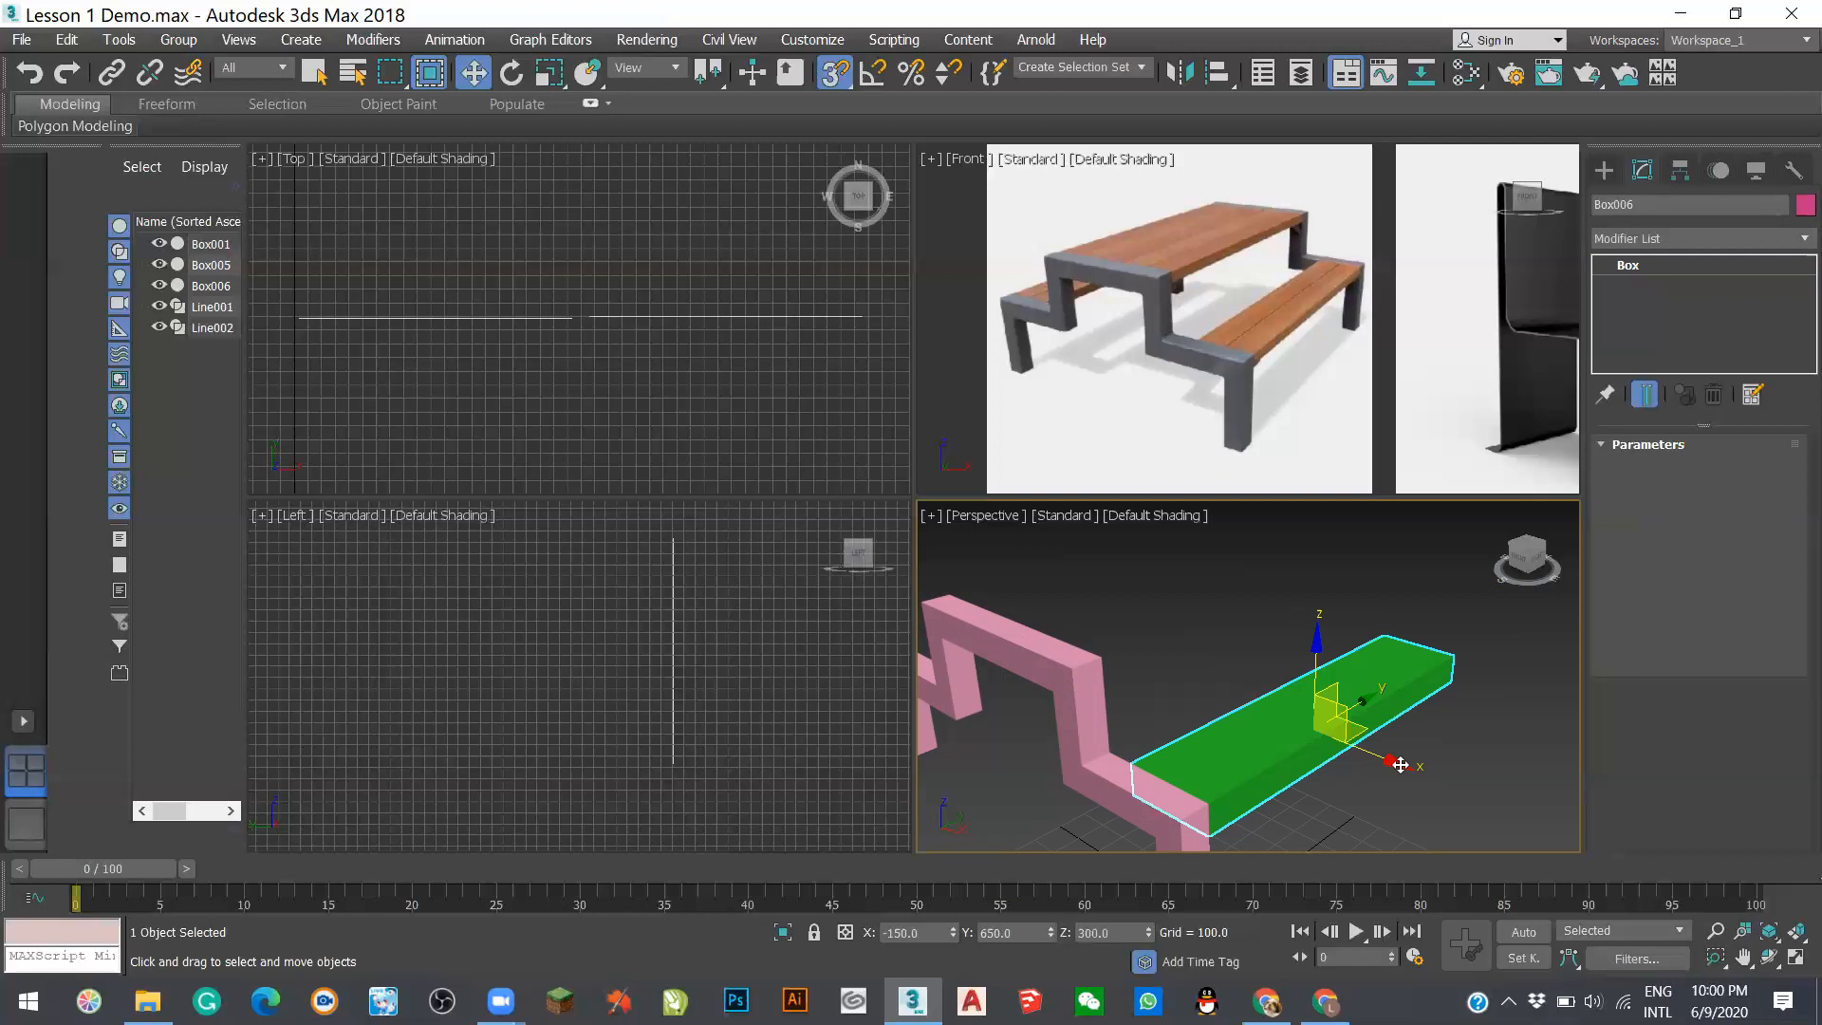
- Duplicate the green seat box as one independent copy, placing it up on the frame at -400, 0, 700
mouse_move(1403, 765)
shift+mouse_down()
mouse_move(1547, 755)
mouse_move(1404, 745)
mouse_move(1225, 646)
mouse_move(1135, 647)
mouse_move(1056, 619)
mouse_move(1243, 687)
mouse_move(1102, 634)
mouse_move(1177, 631)
mouse_move(1122, 642)
mouse_move(1134, 579)
mouse_move(1167, 642)
mouse_move(1158, 665)
mouse_move(1129, 640)
mouse_move(1148, 665)
mouse_move(1120, 638)
shift+mouse_up()
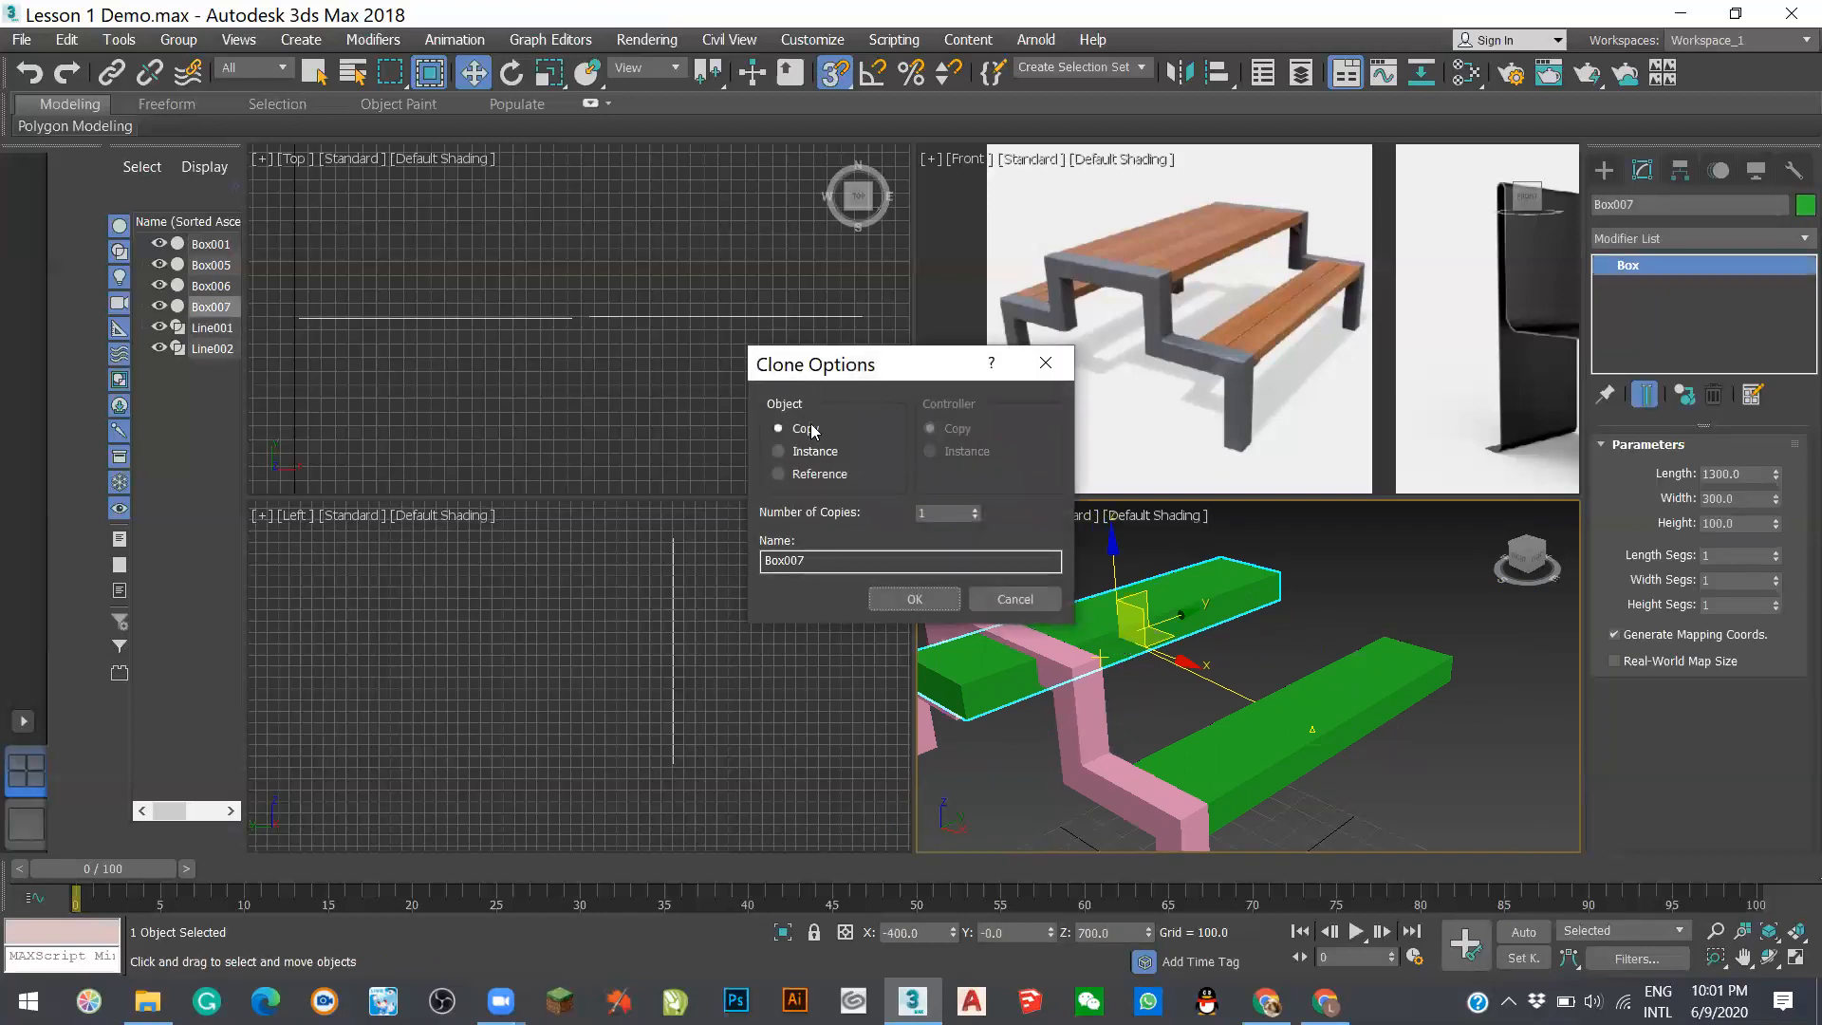
click(822, 460)
click(819, 476)
click(800, 432)
click(926, 598)
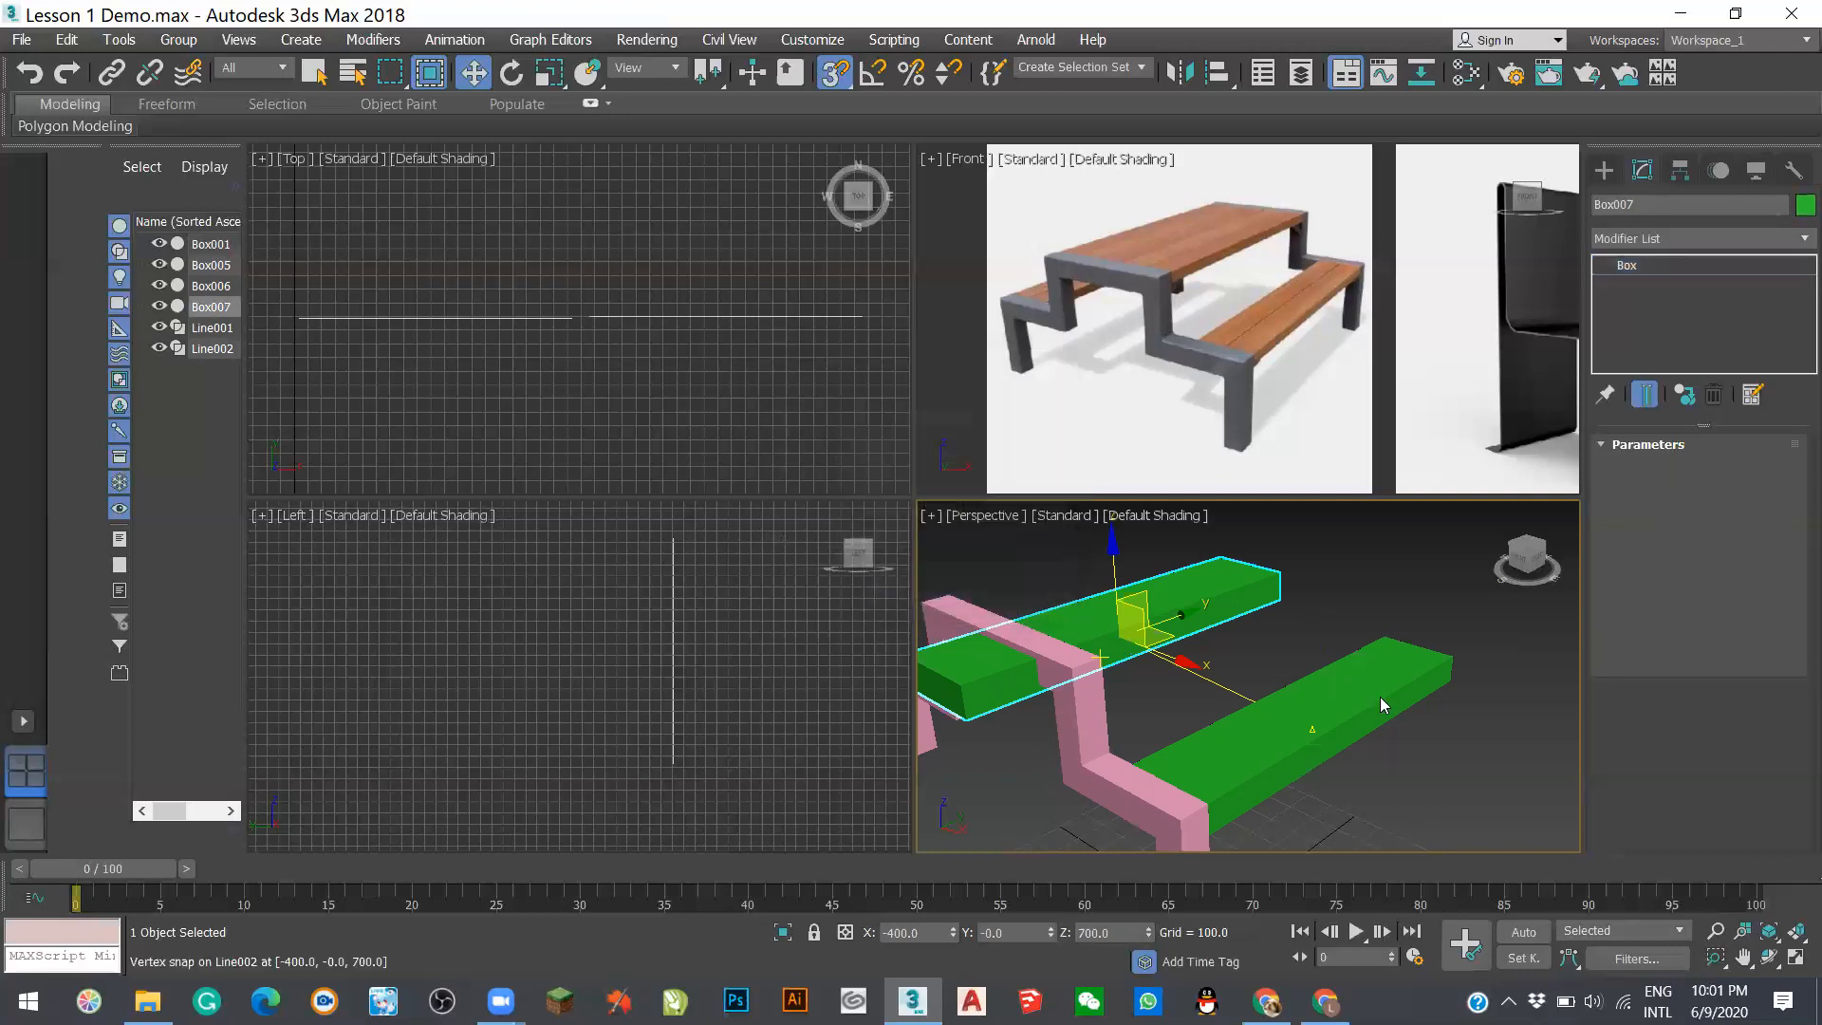
- Move the copied seat by its top corner, snapping it to the outer top corner of the frame's opposite bench support
scroll(1420, 699, down, 3)
scroll(1203, 749, up, 5)
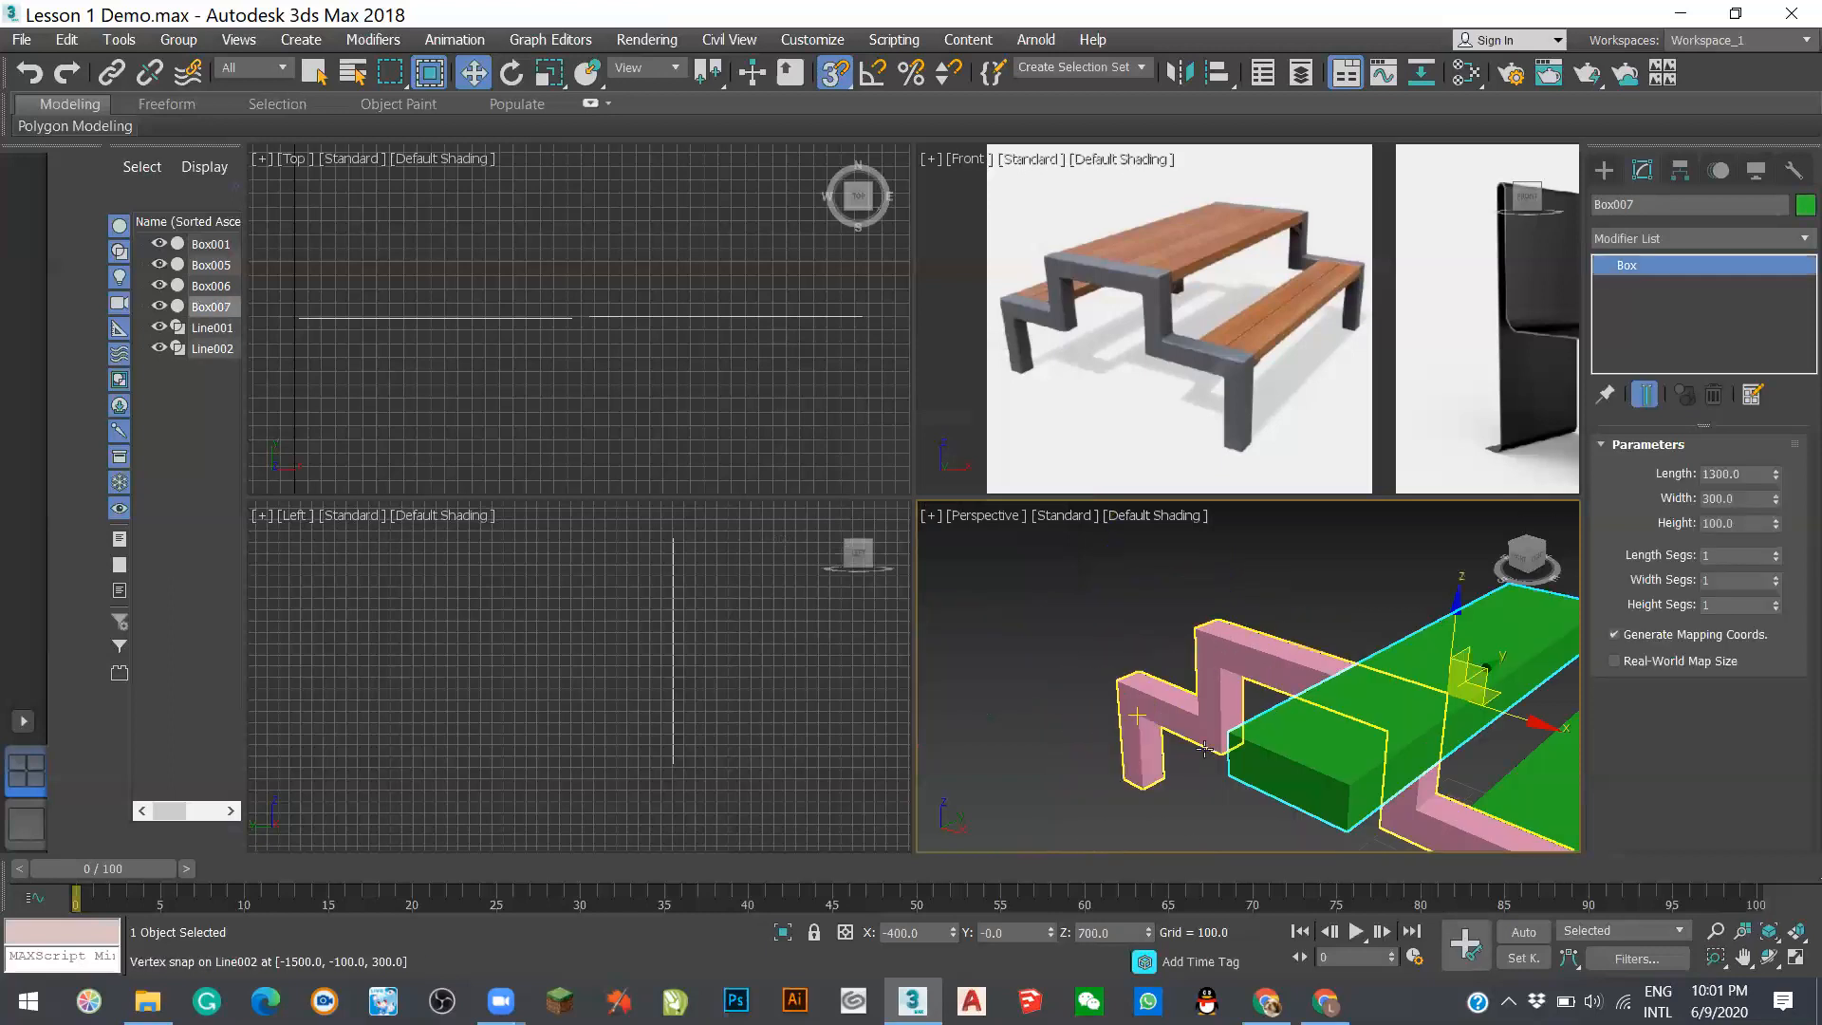
scroll(1204, 749, up, 2)
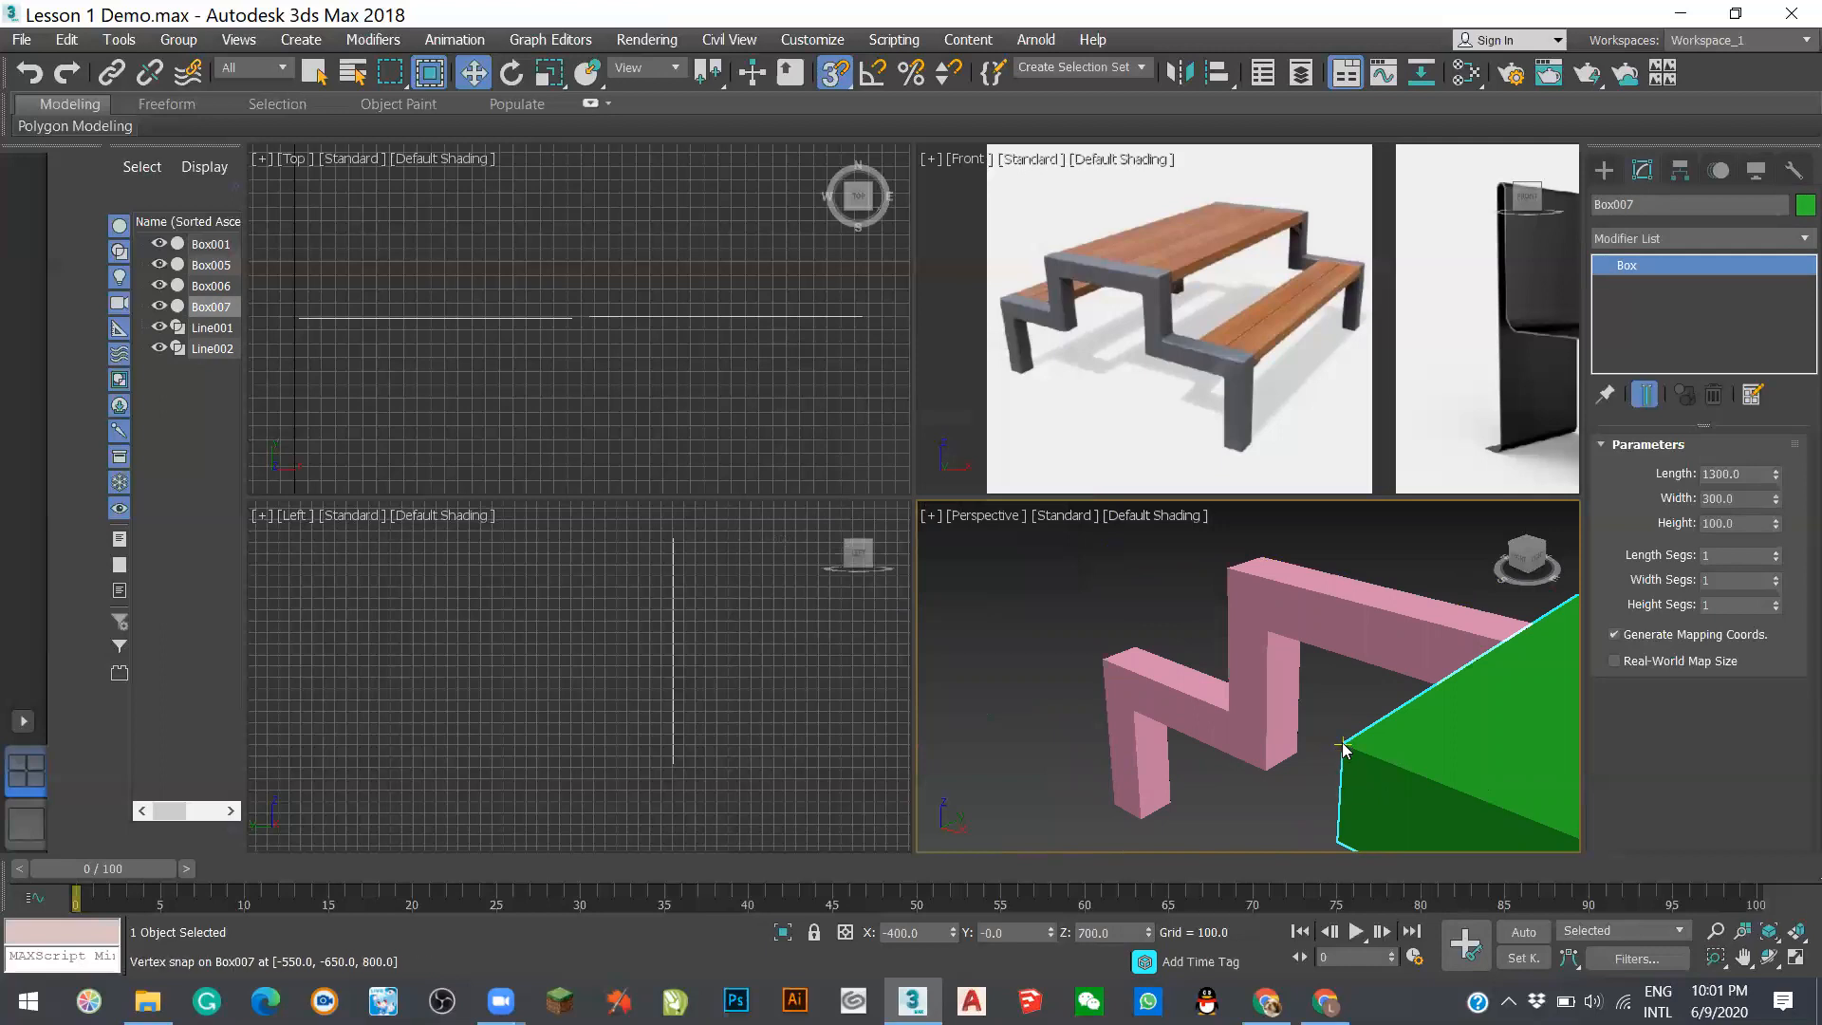
click(1295, 765)
click(1343, 750)
drag(1343, 748, 1137, 653)
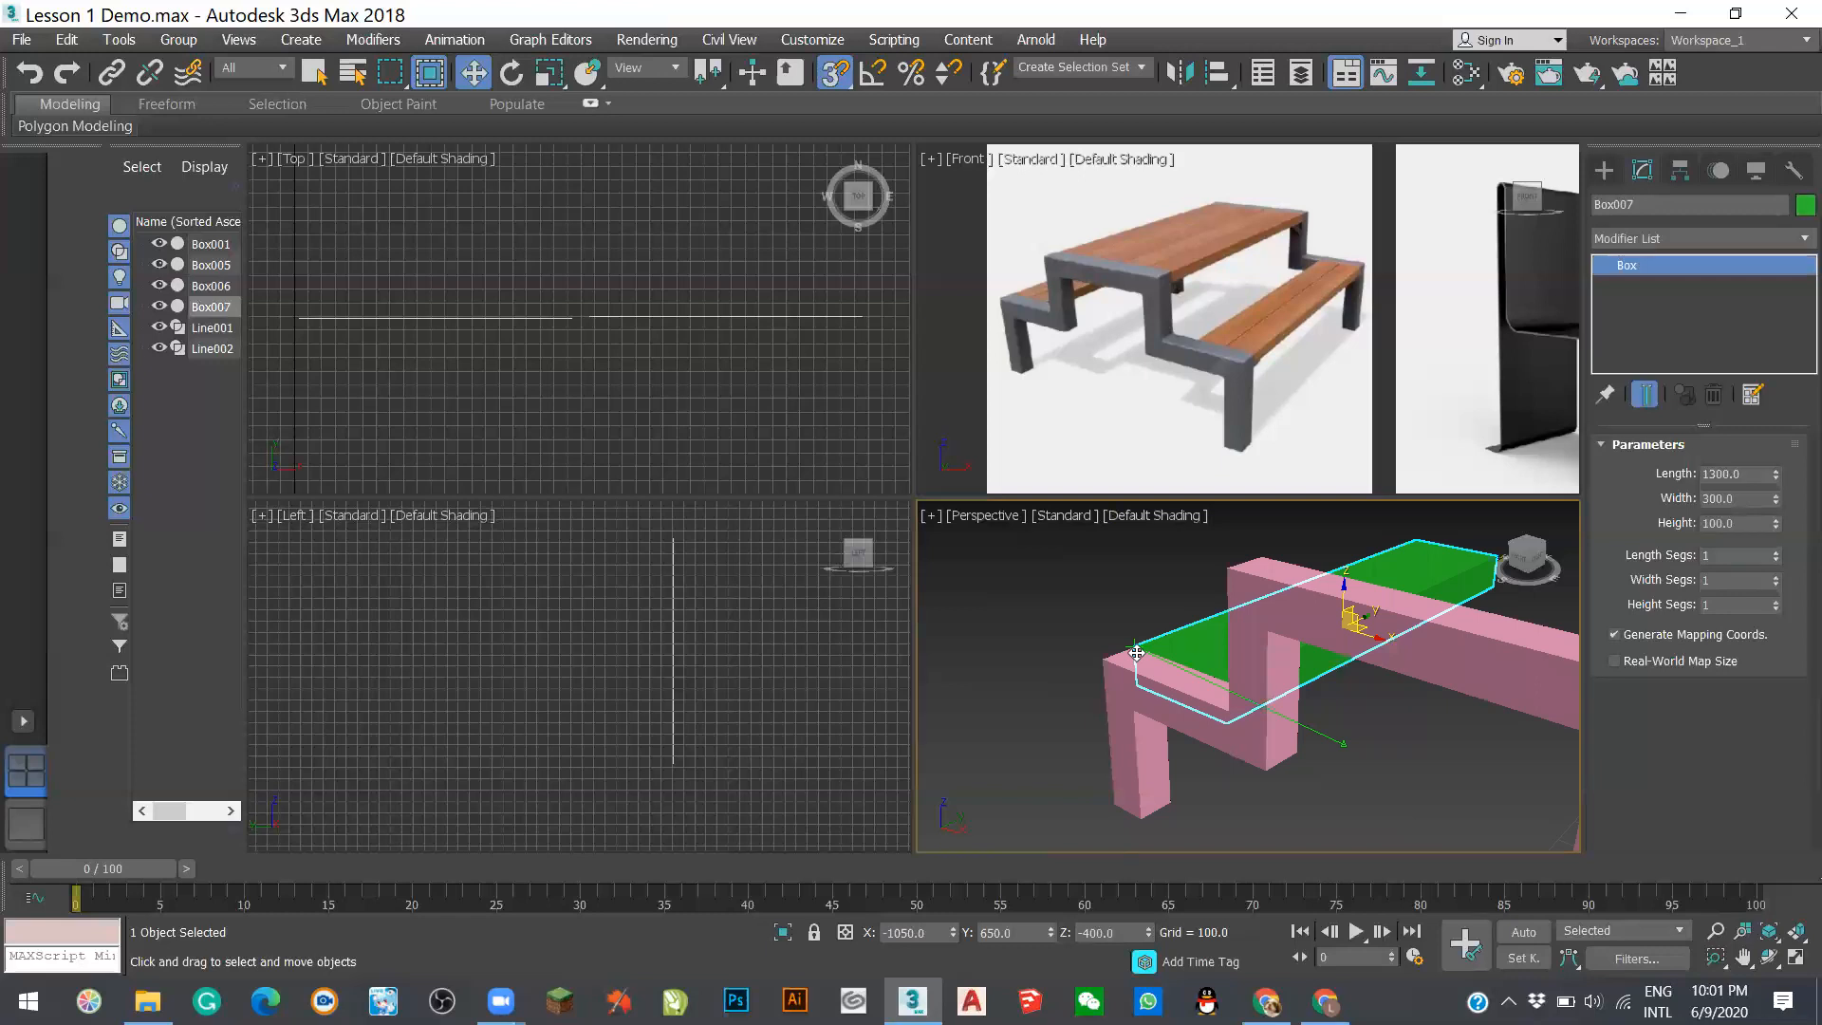
scroll(1137, 653, down, 4)
click(1070, 629)
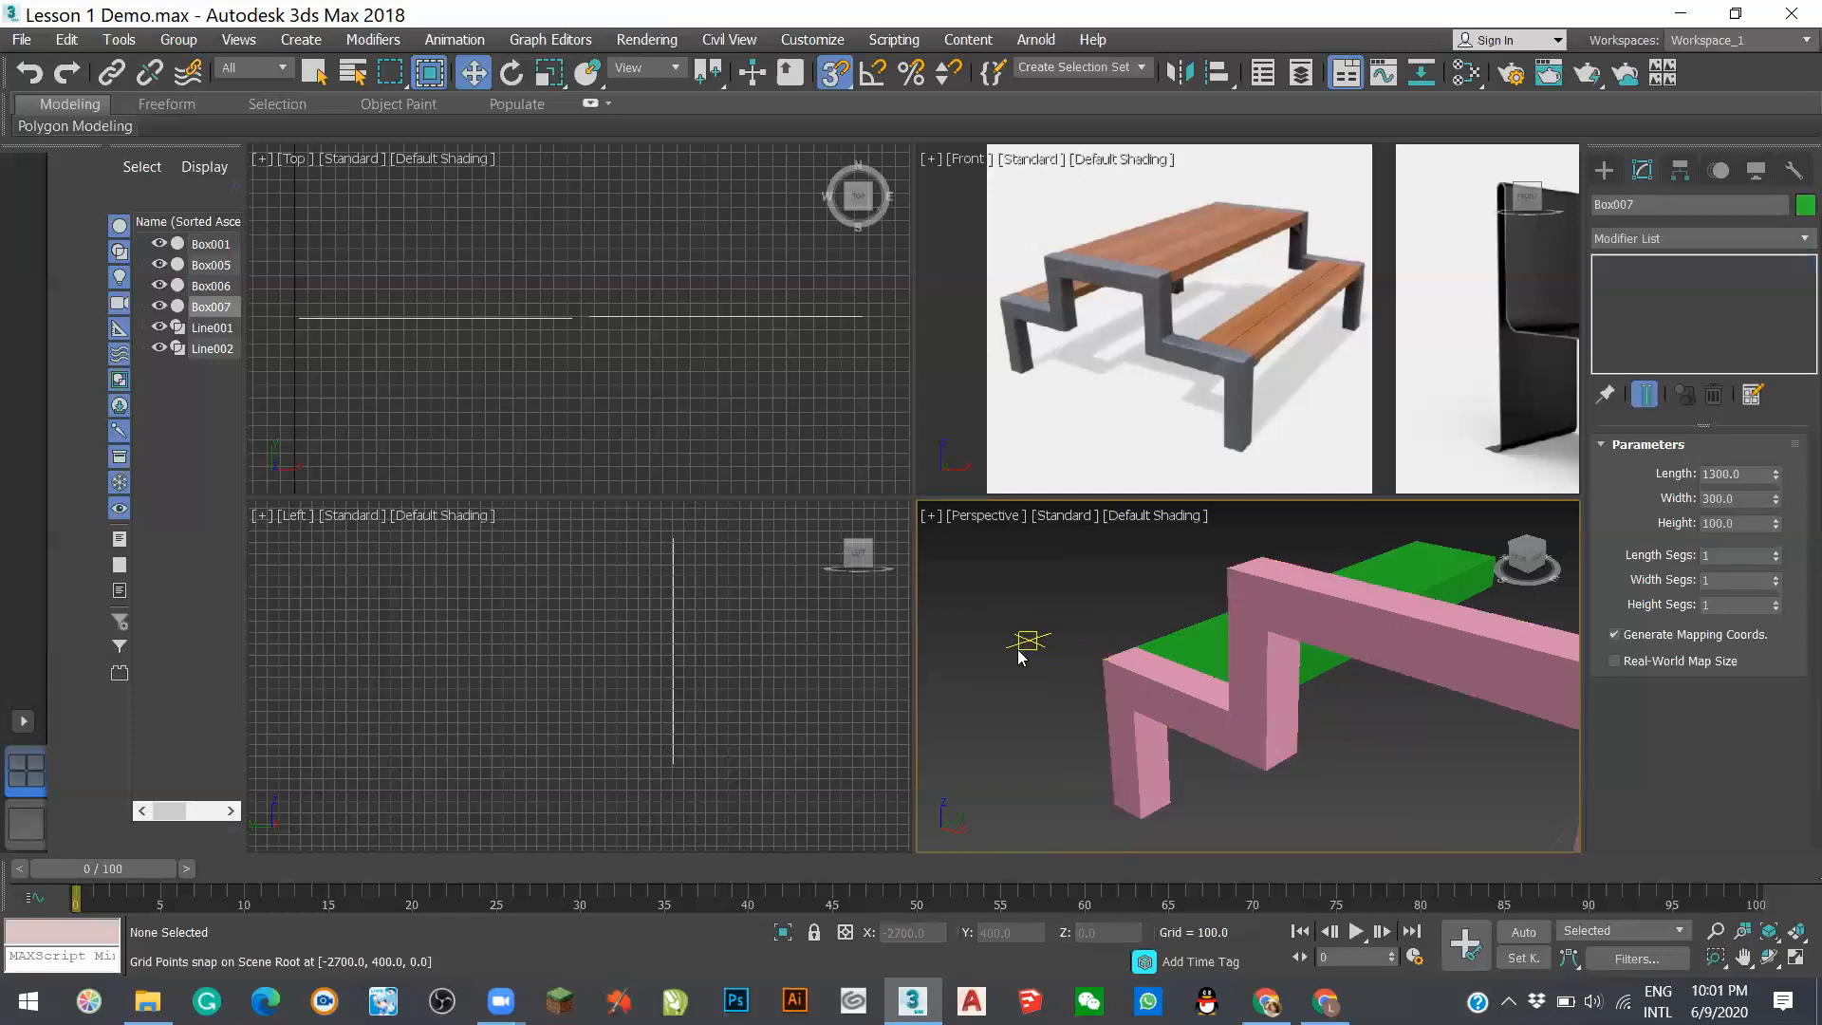
- Duplicate the original near seat box as one independent copy on the empty ground at 2300, 1000, 0
scroll(999, 655, down, 5)
scroll(1115, 646, down, 2)
scroll(1241, 702, up, 2)
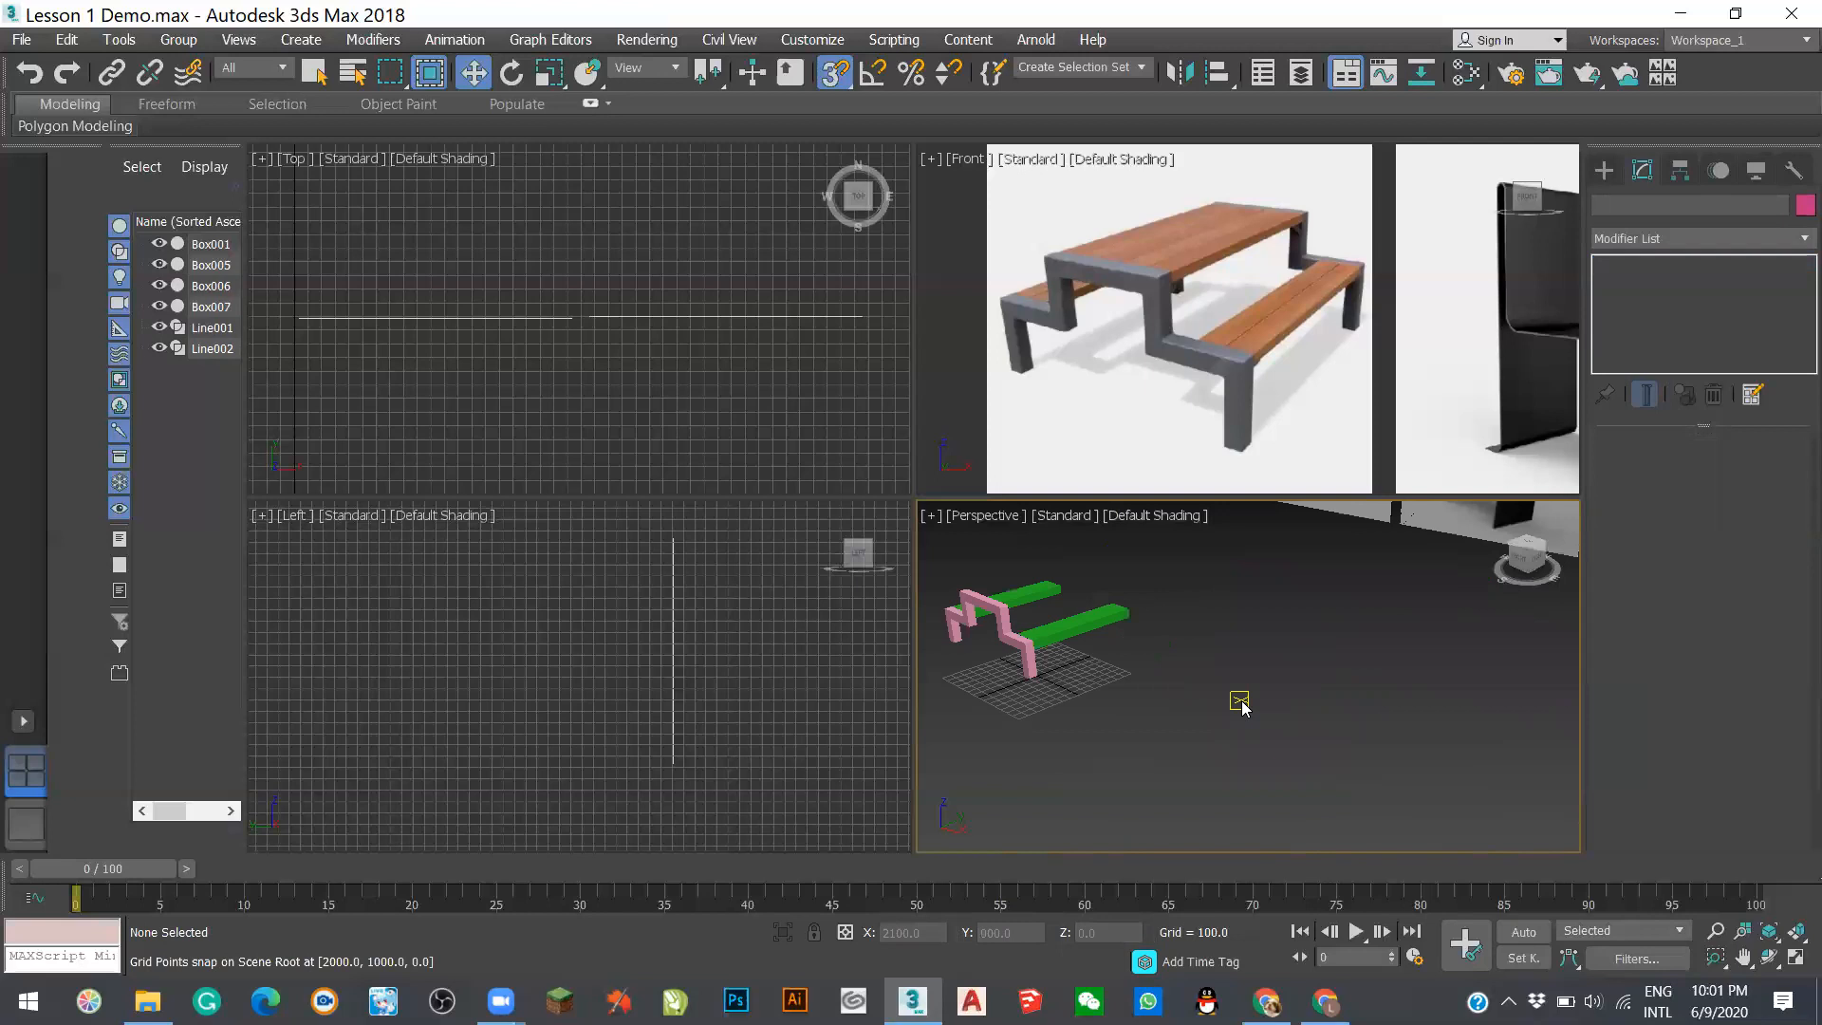
click(1082, 615)
mouse_move(1132, 656)
mouse_down()
mouse_move(1234, 726)
mouse_move(1312, 735)
mouse_move(1120, 653)
mouse_up()
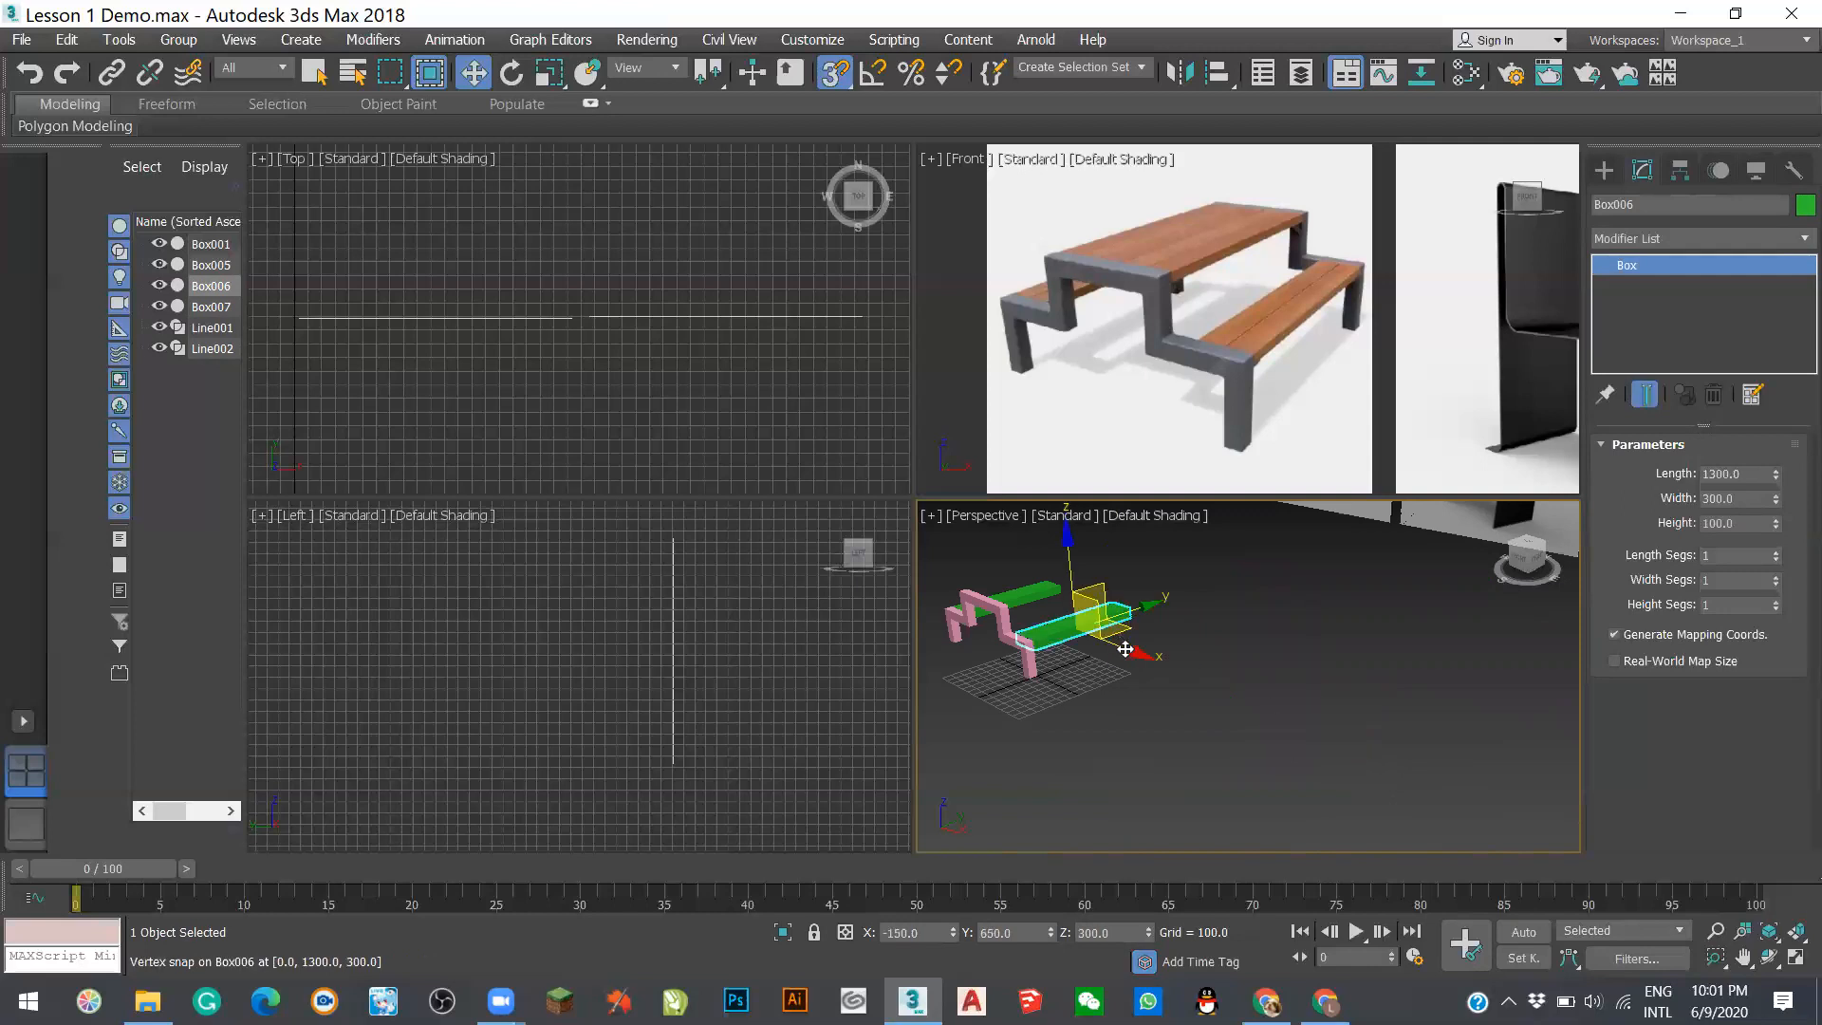
mouse_move(1126, 649)
shift+mouse_down()
mouse_move(1277, 730)
mouse_move(1263, 707)
shift+mouse_up()
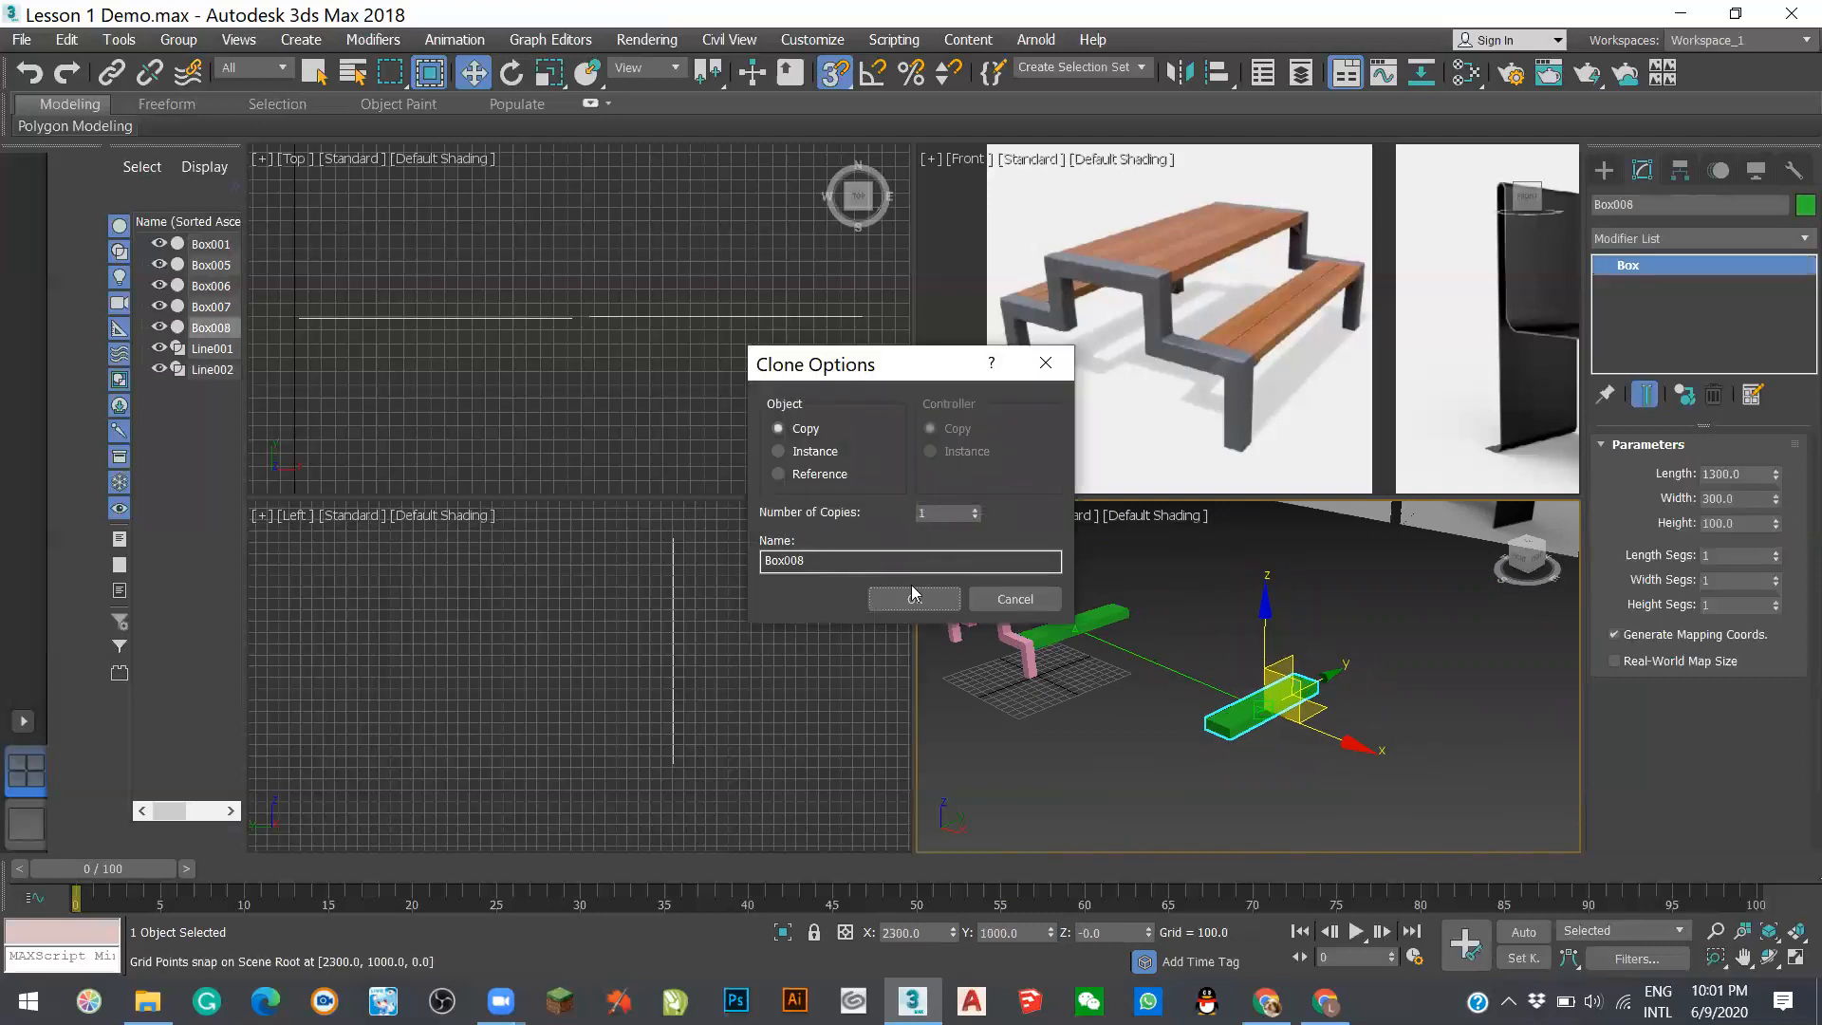
click(916, 599)
click(1417, 715)
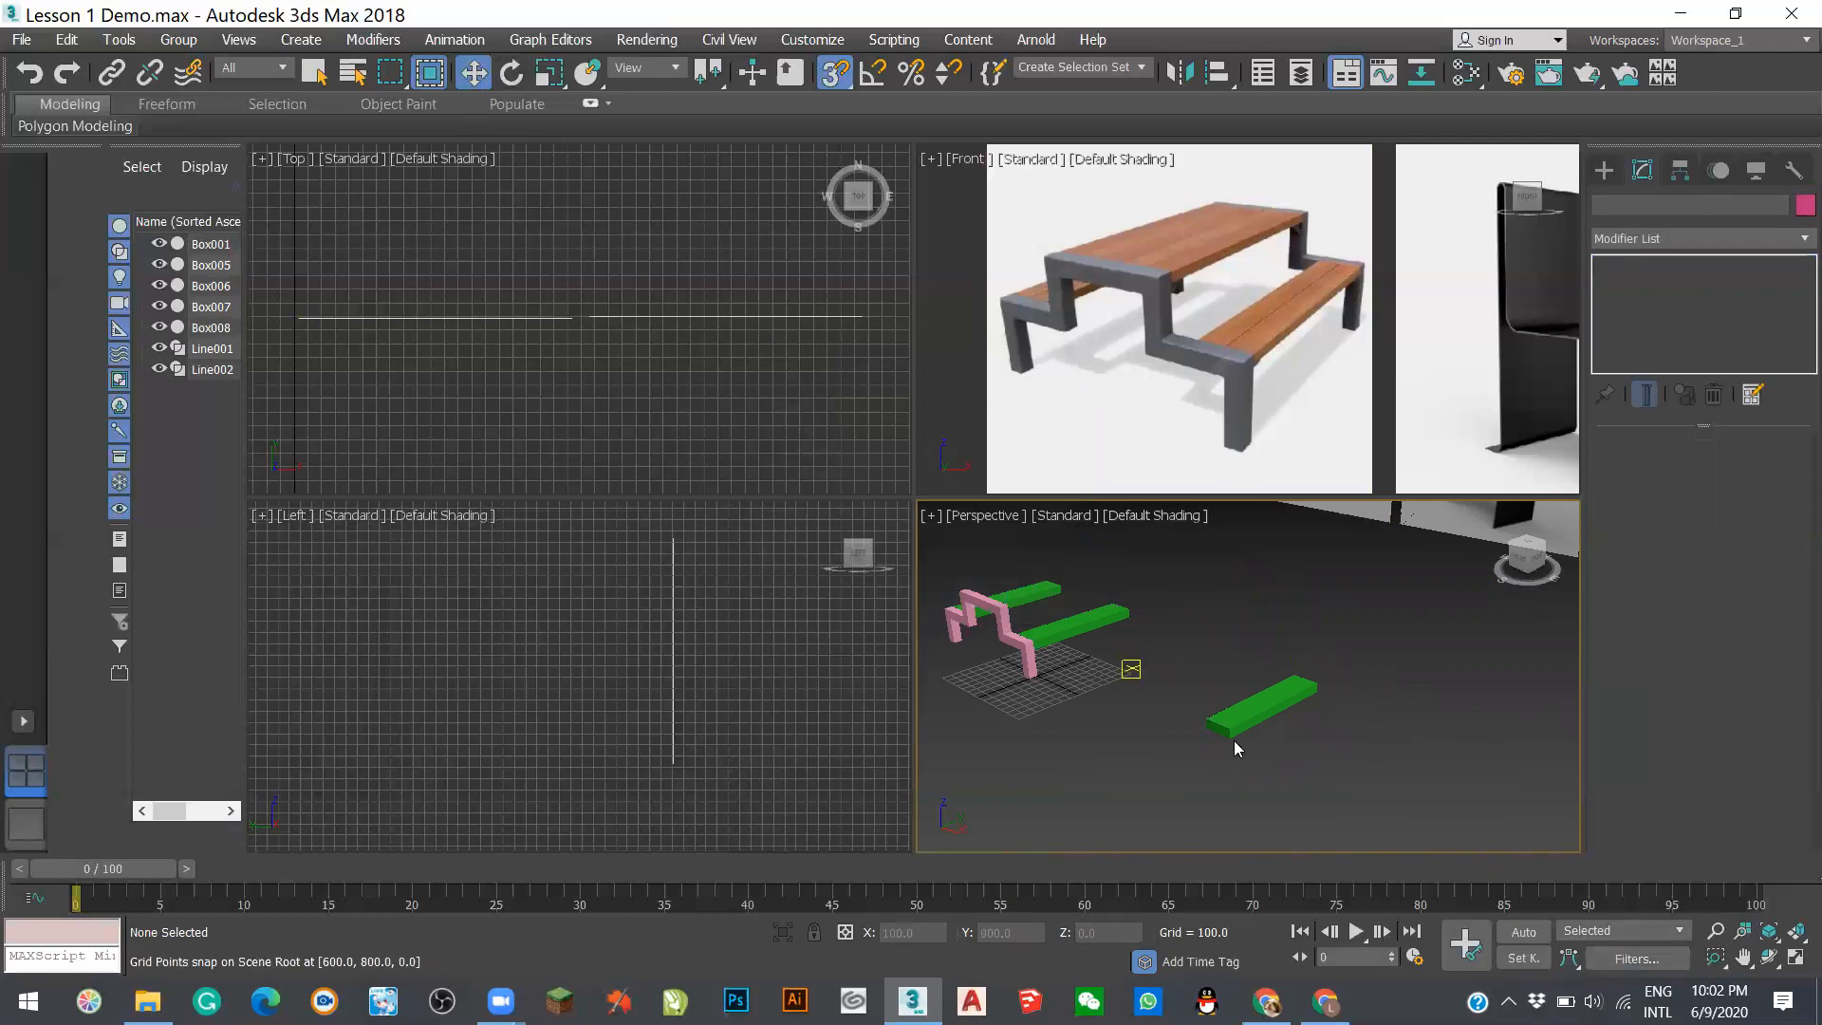
- Turn off 3D snapping and move the newest box copy freely along X to about 2861
click(1263, 710)
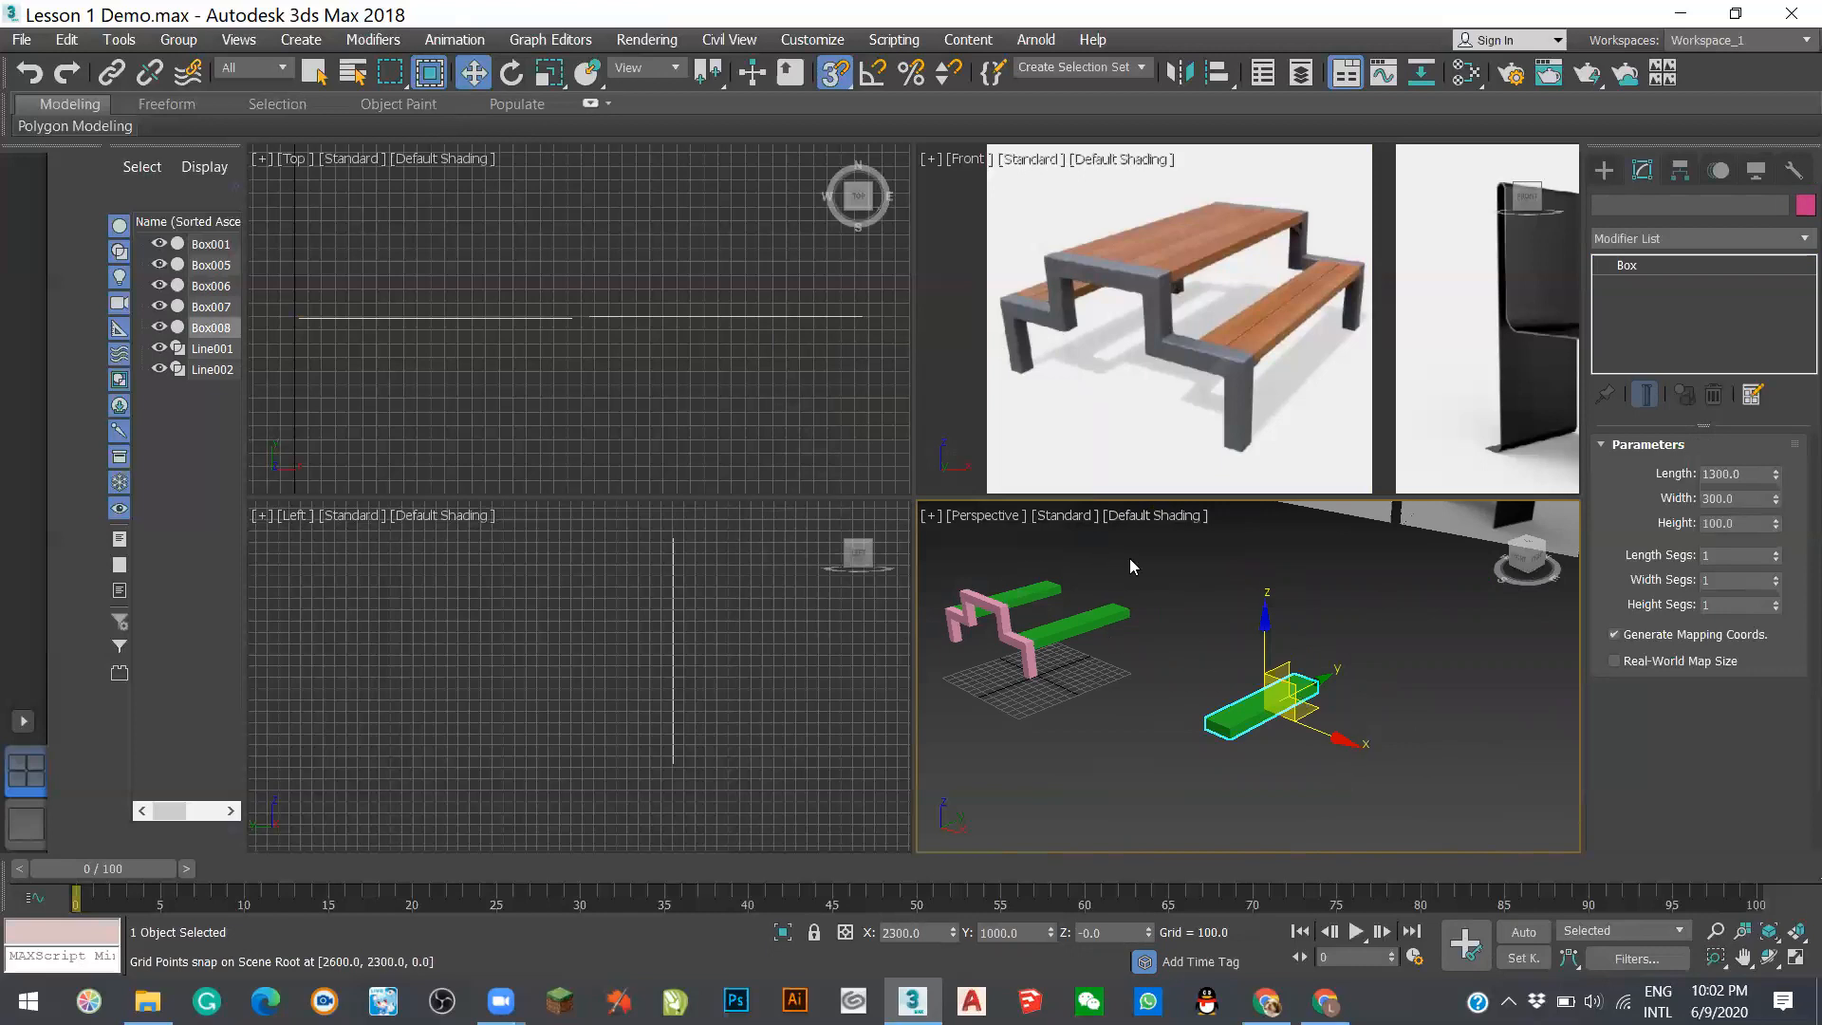
click(1307, 668)
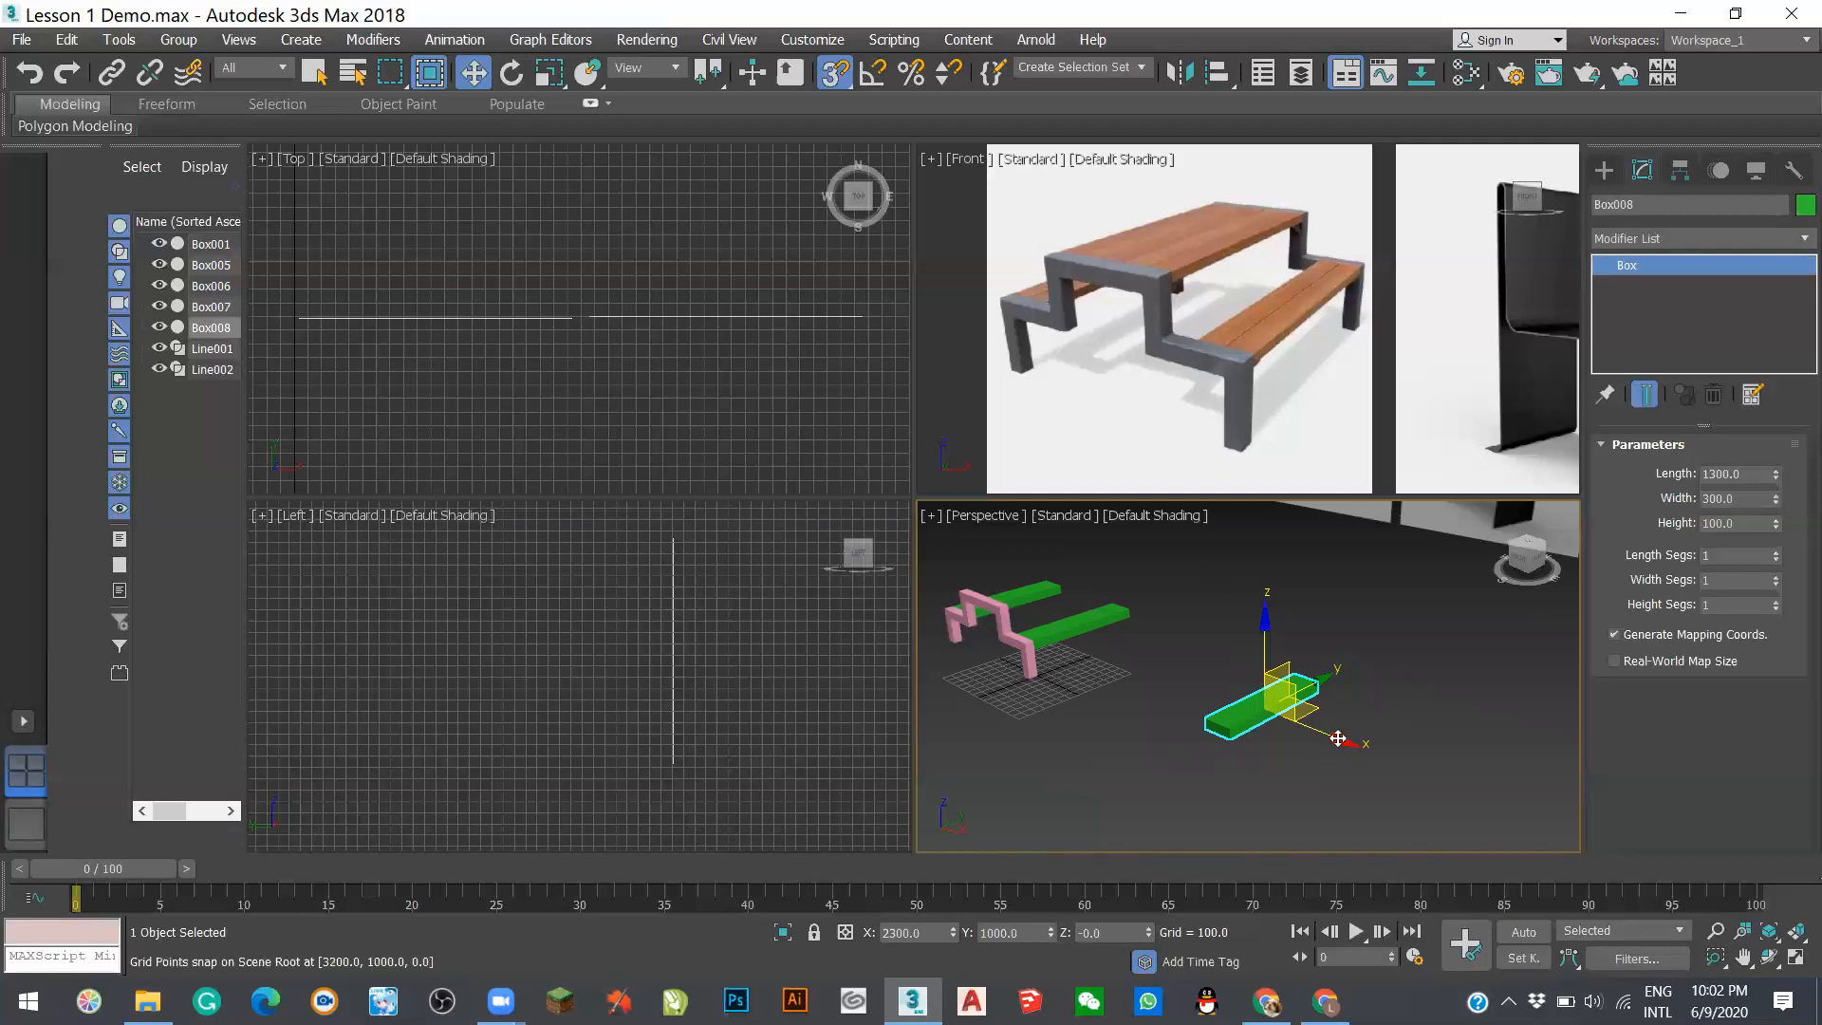
click(835, 76)
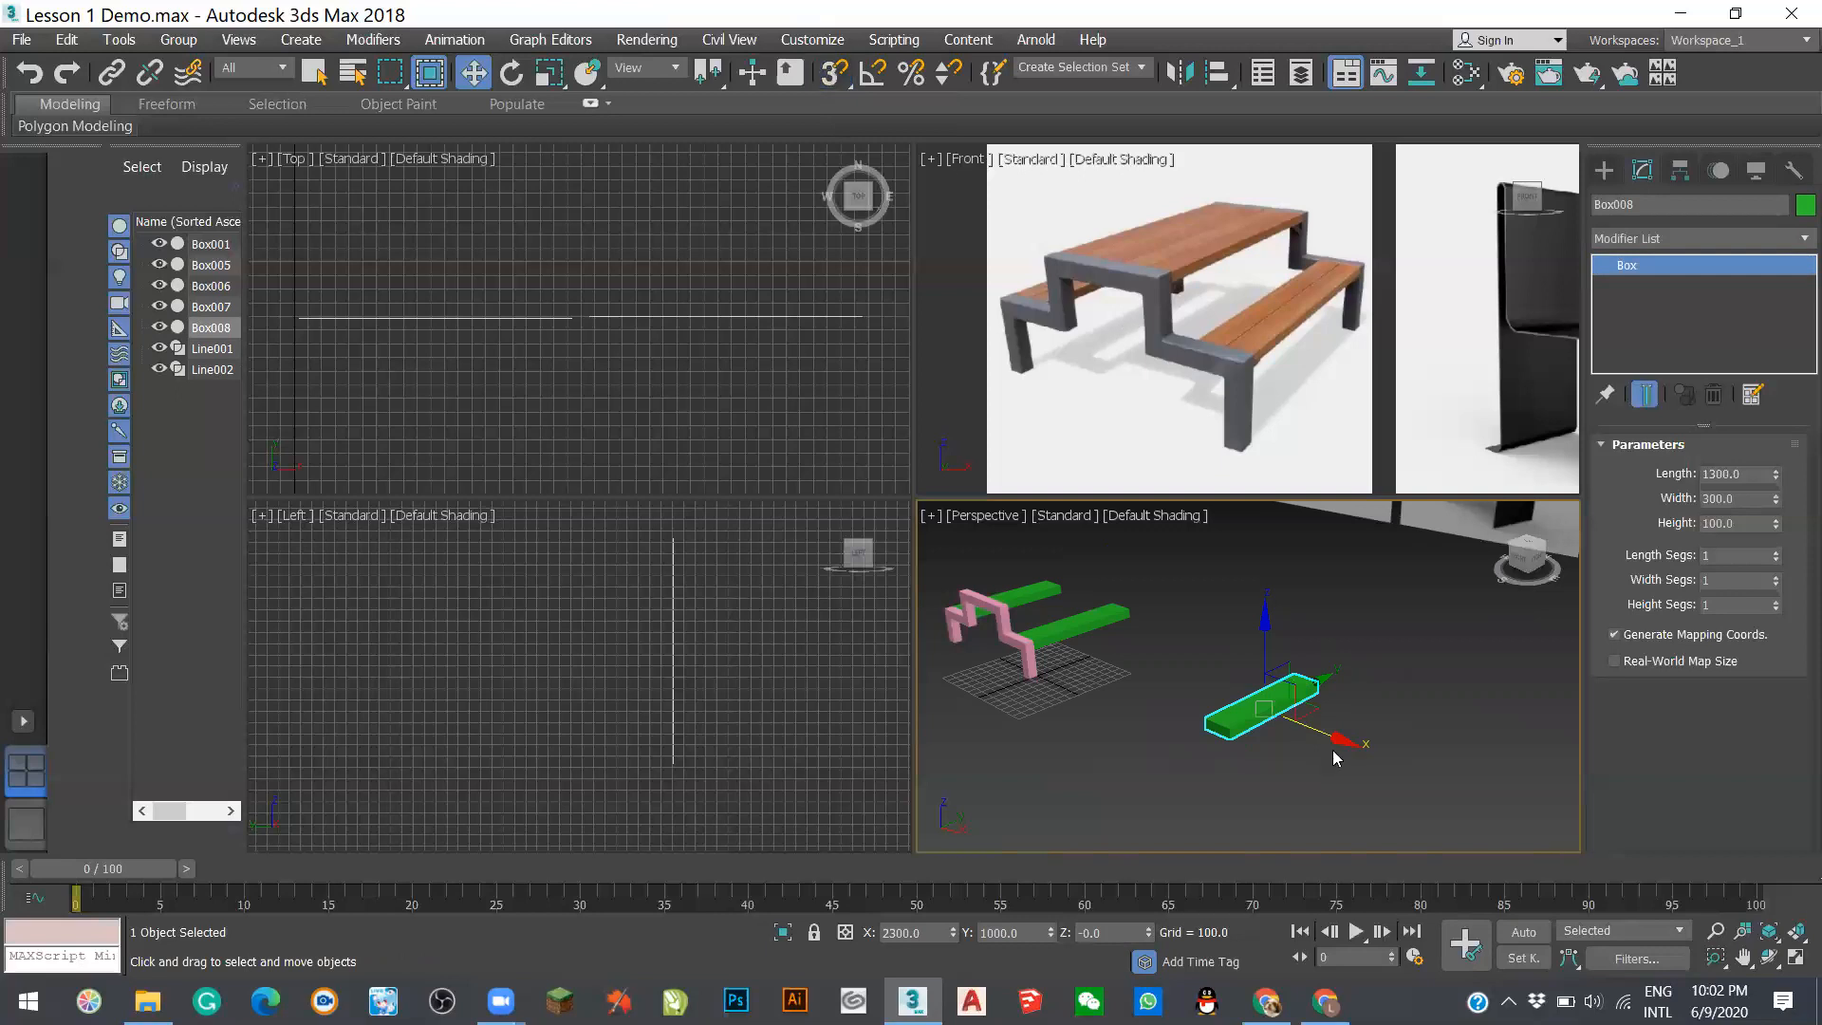
drag(1339, 742, 1382, 767)
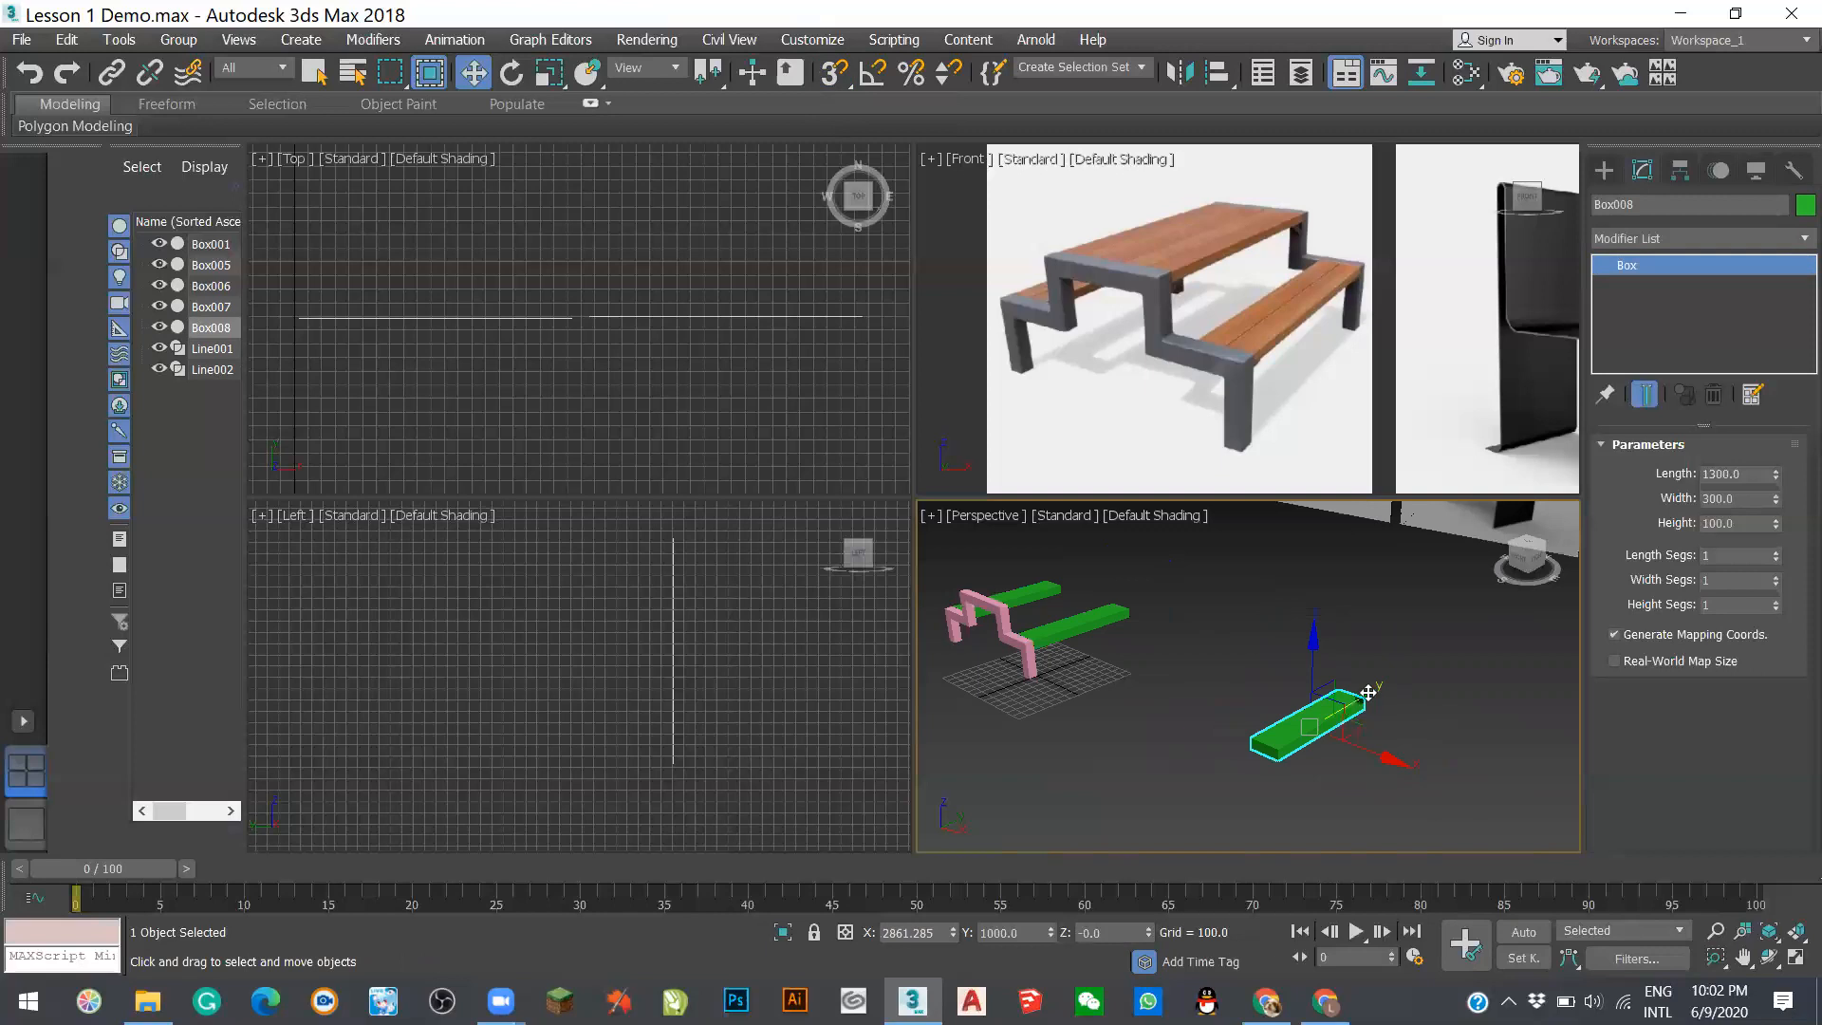
- Try moving the detached box copy freely in several directions without snapping
drag(1381, 691, 1263, 681)
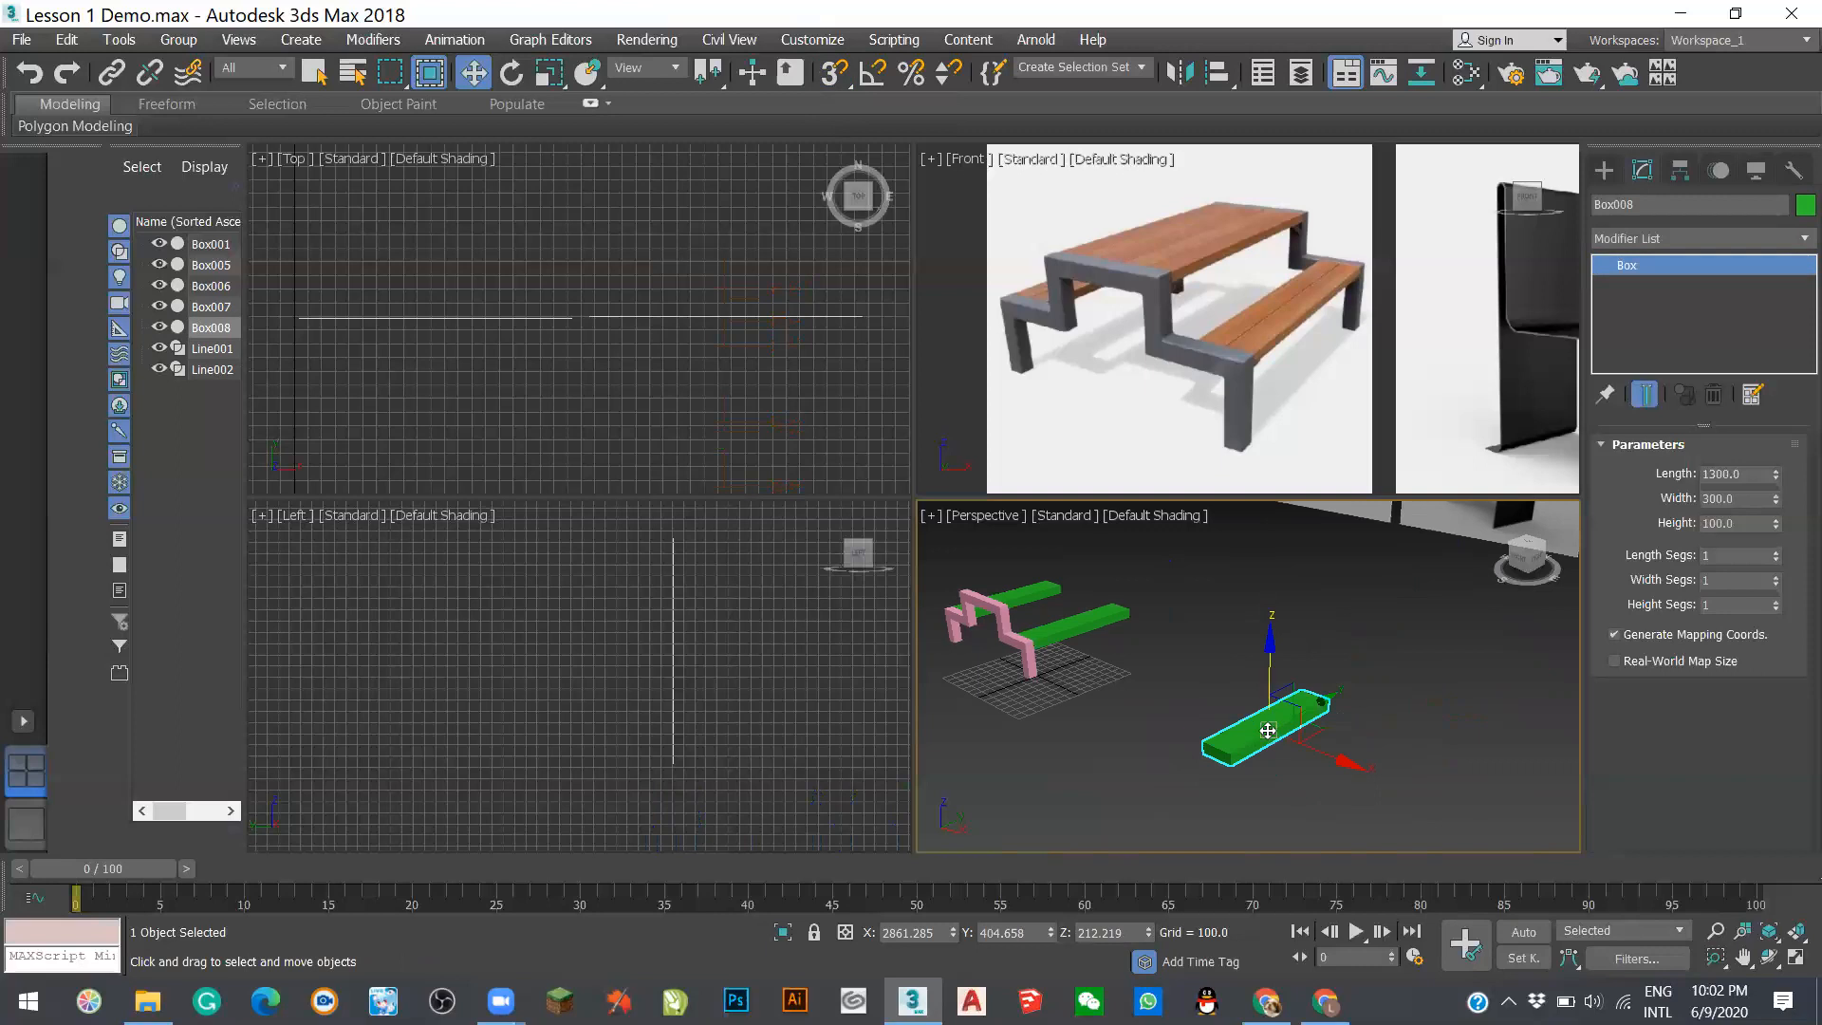
drag(1270, 731, 1338, 722)
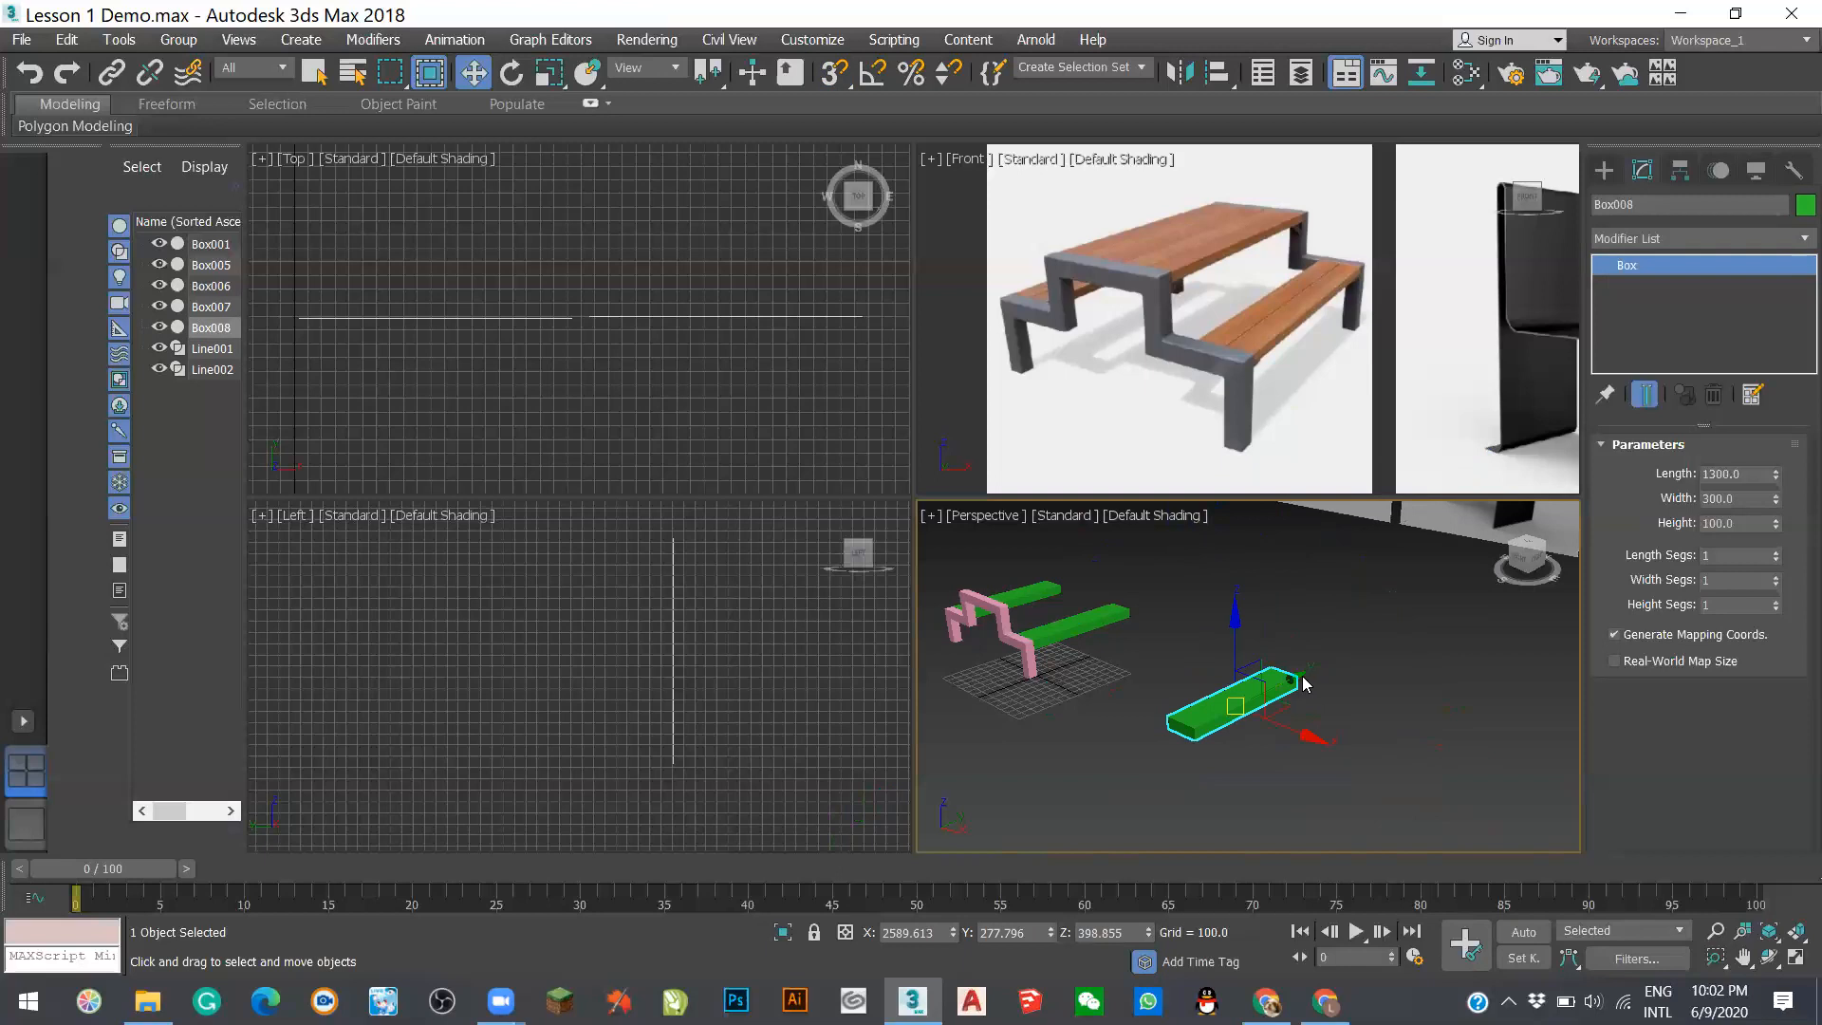
drag(1304, 674, 1424, 724)
drag(1381, 655, 1131, 543)
drag(1376, 701, 1379, 630)
- Try rotating the detached box copy freely about several axes with the Rotate tool
click(510, 76)
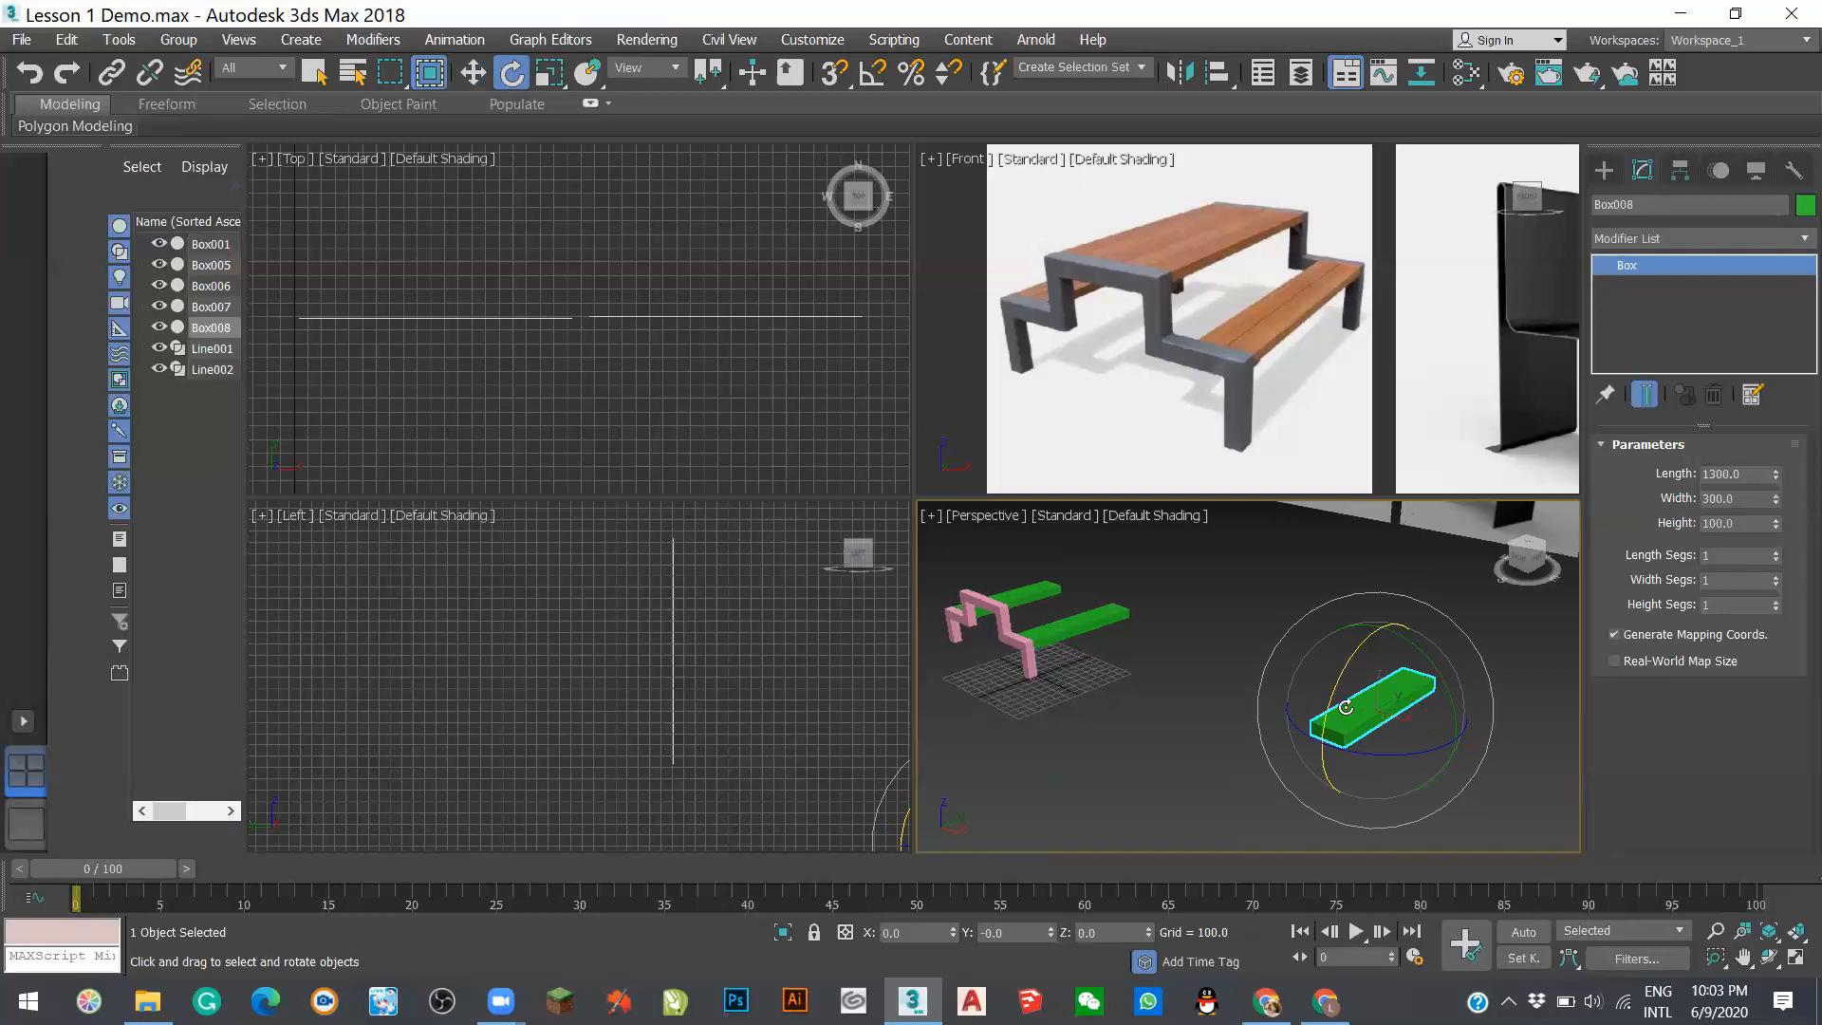
drag(1296, 627, 1389, 683)
mouse_move(1386, 698)
mouse_down()
mouse_move(1360, 705)
mouse_move(1373, 717)
mouse_up()
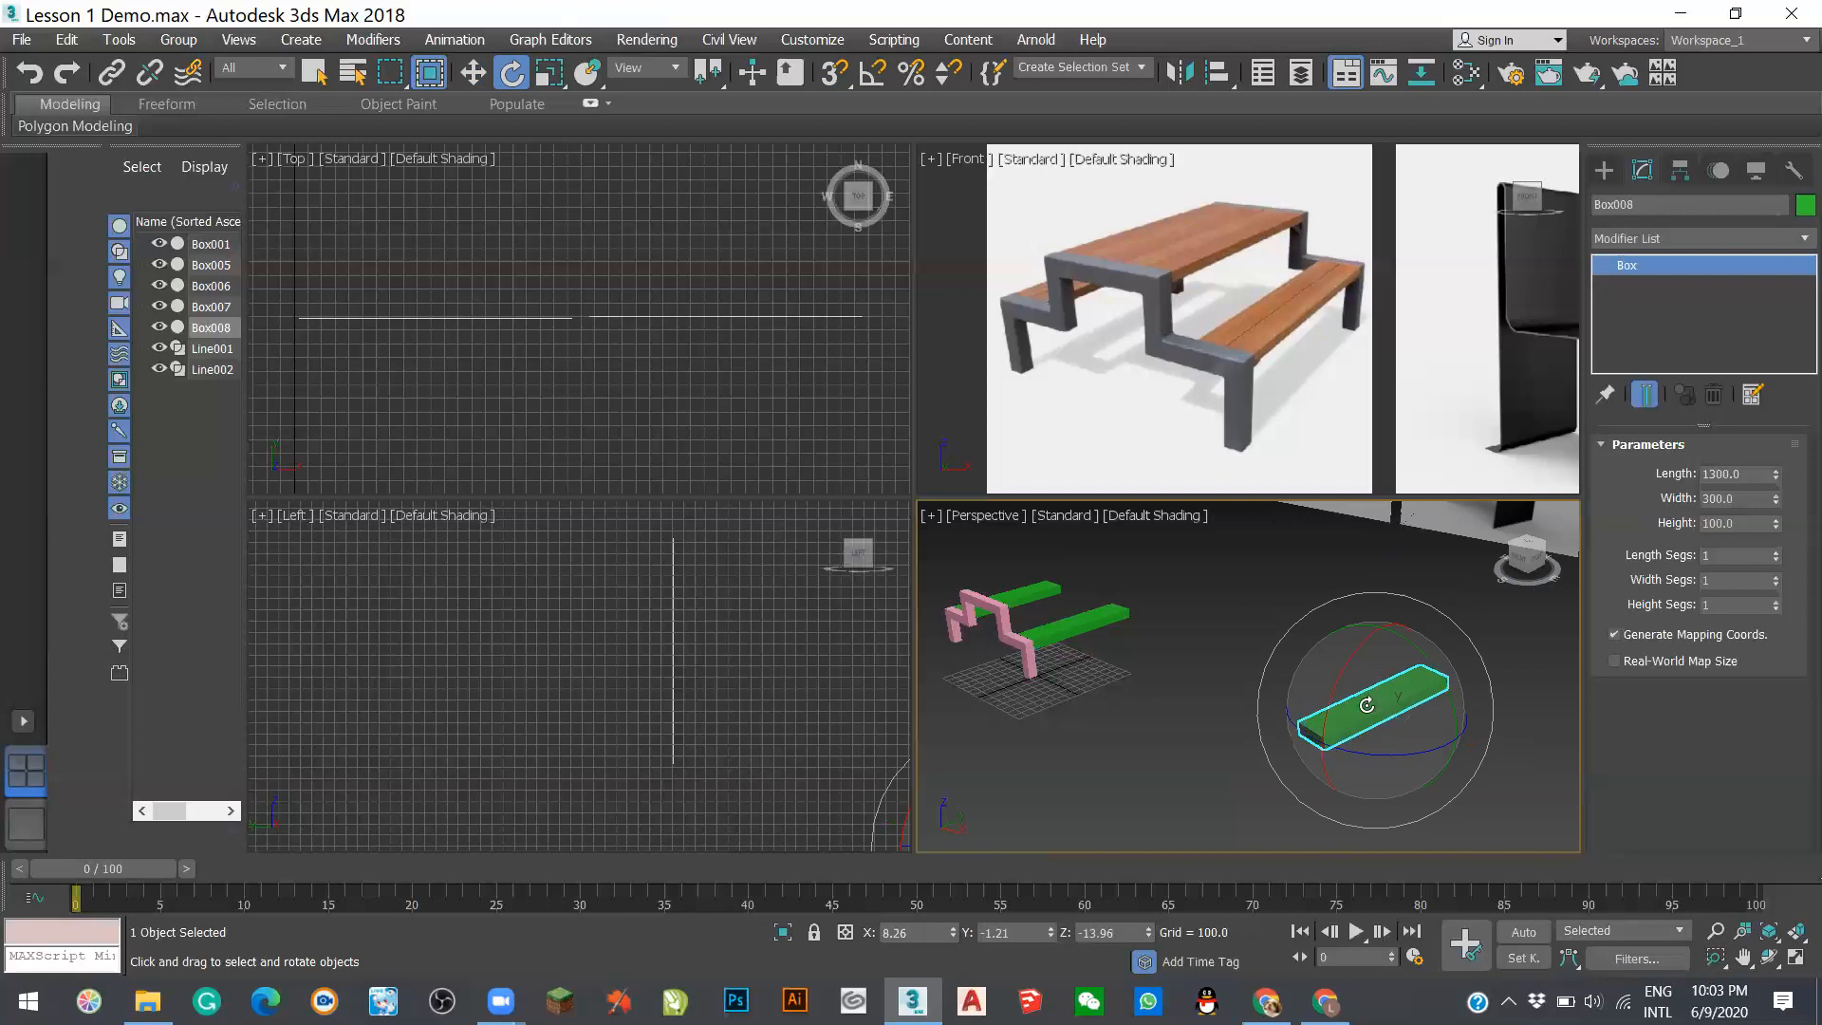
drag(1426, 685, 1380, 716)
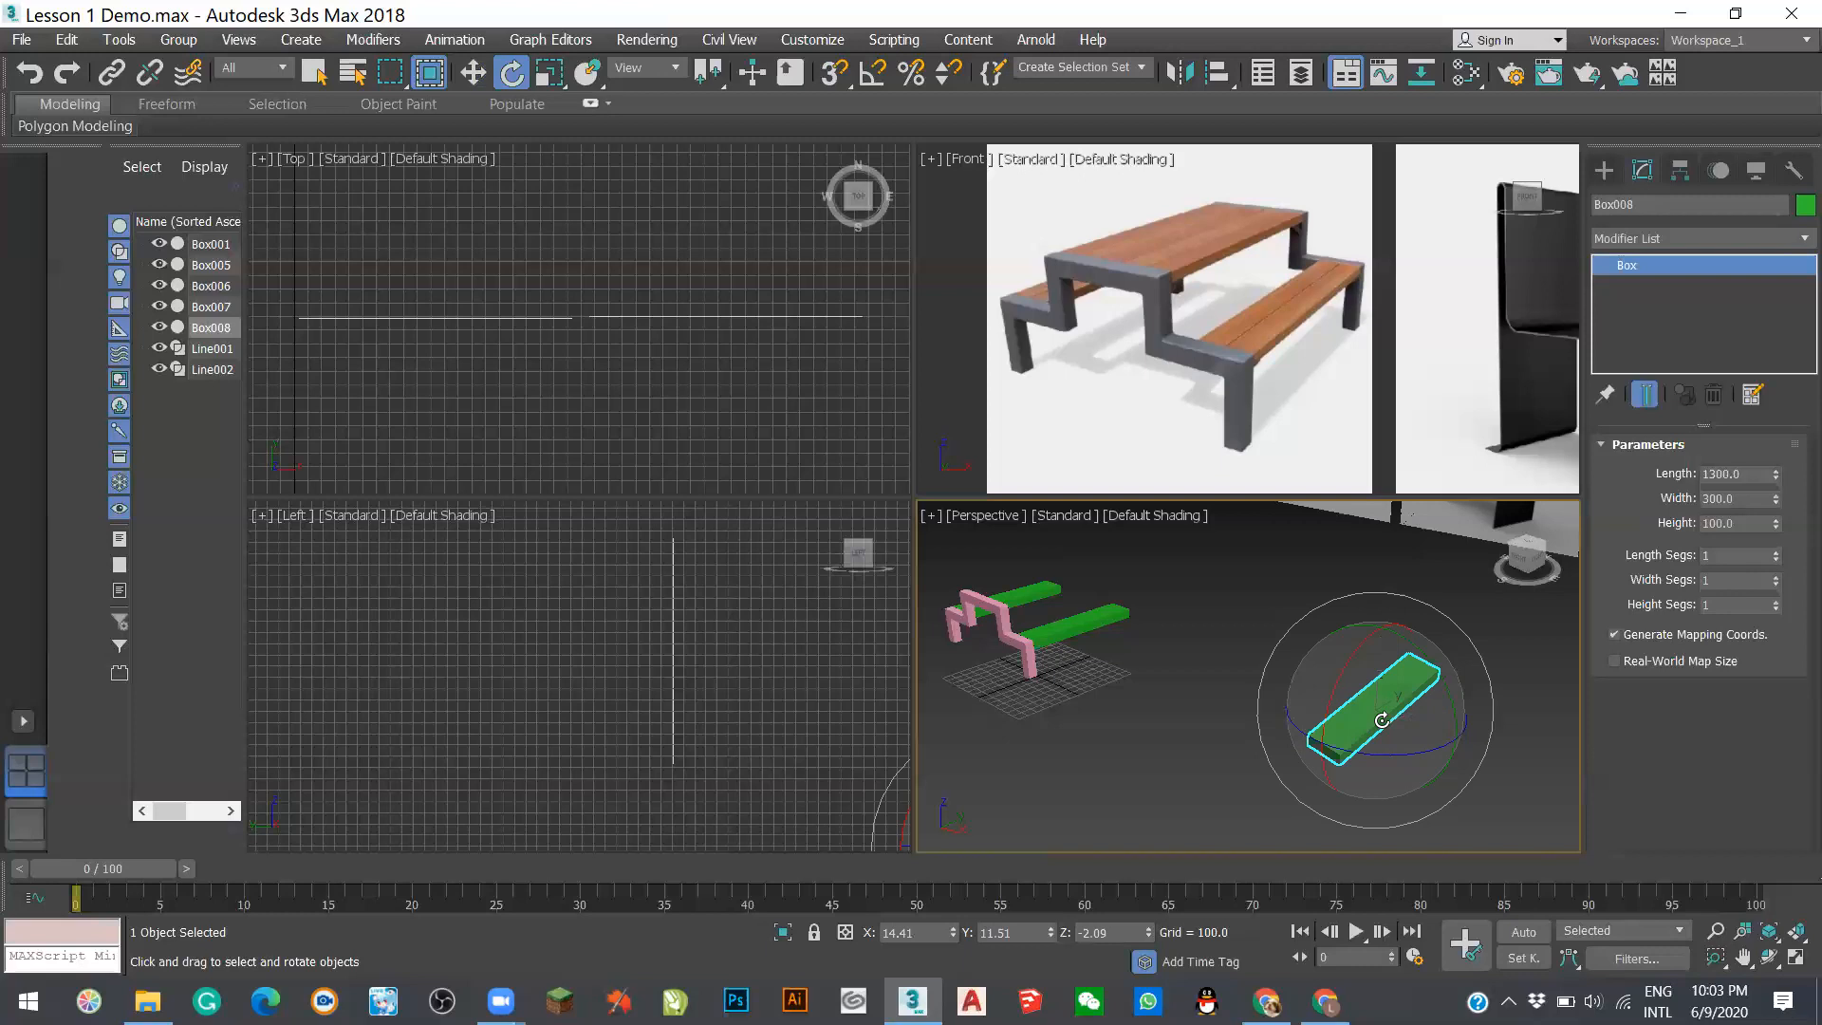
drag(1412, 668, 1324, 741)
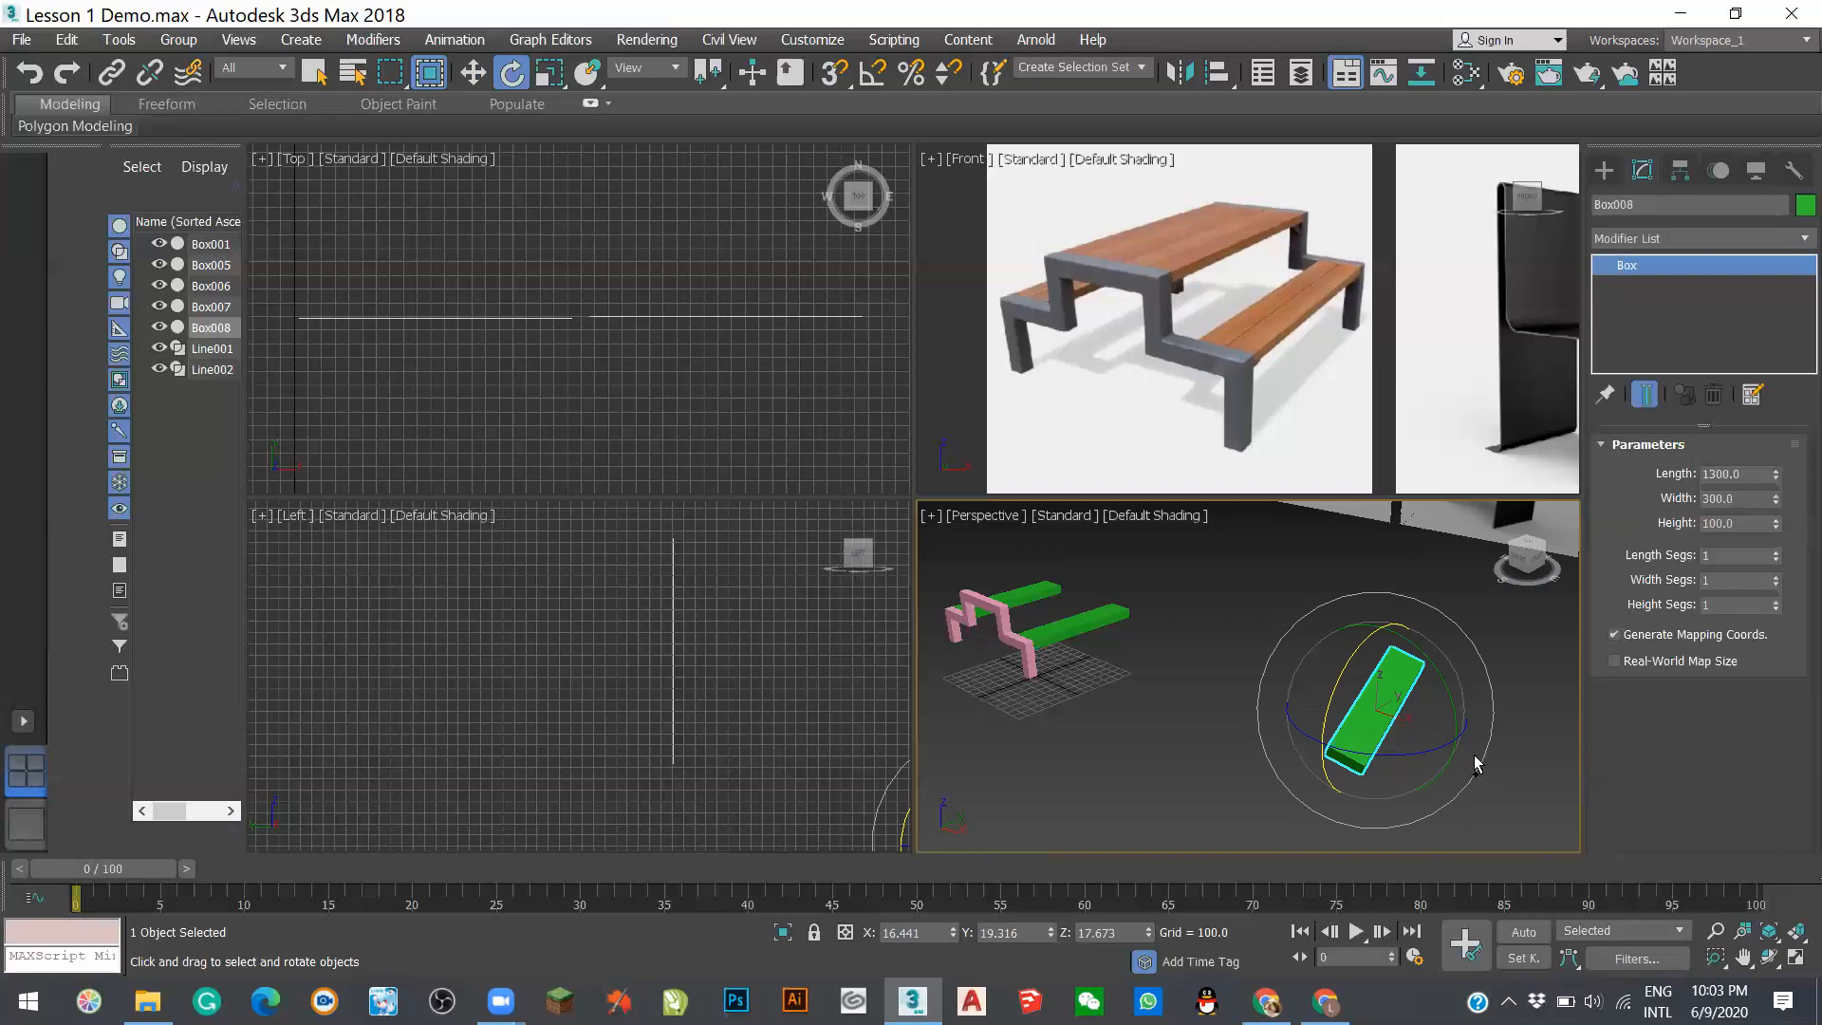
- Undo the free rotations and the latest trial moves of the detached box copy
key(ctrl+z)
drag(1368, 639, 1429, 633)
key(ctrl+z)
key(ctrl+z)
key(ctrl+z)
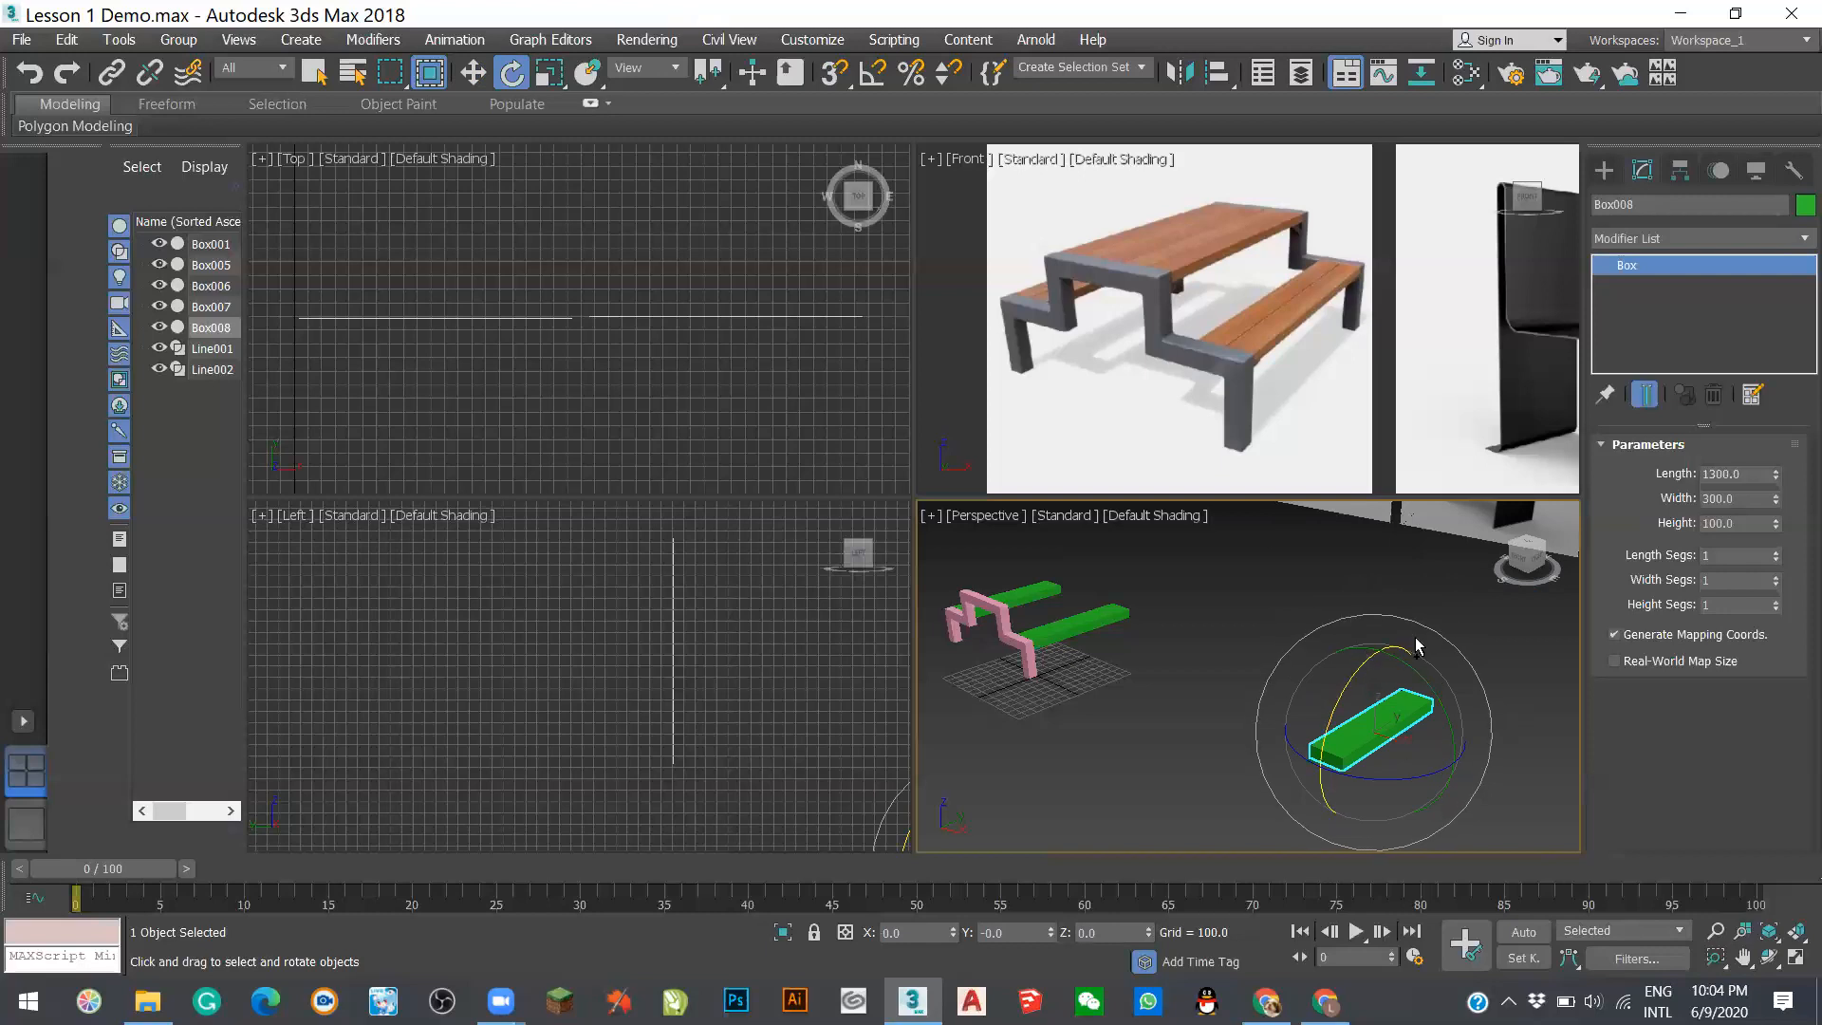
key(ctrl+z)
key(ctrl+z)
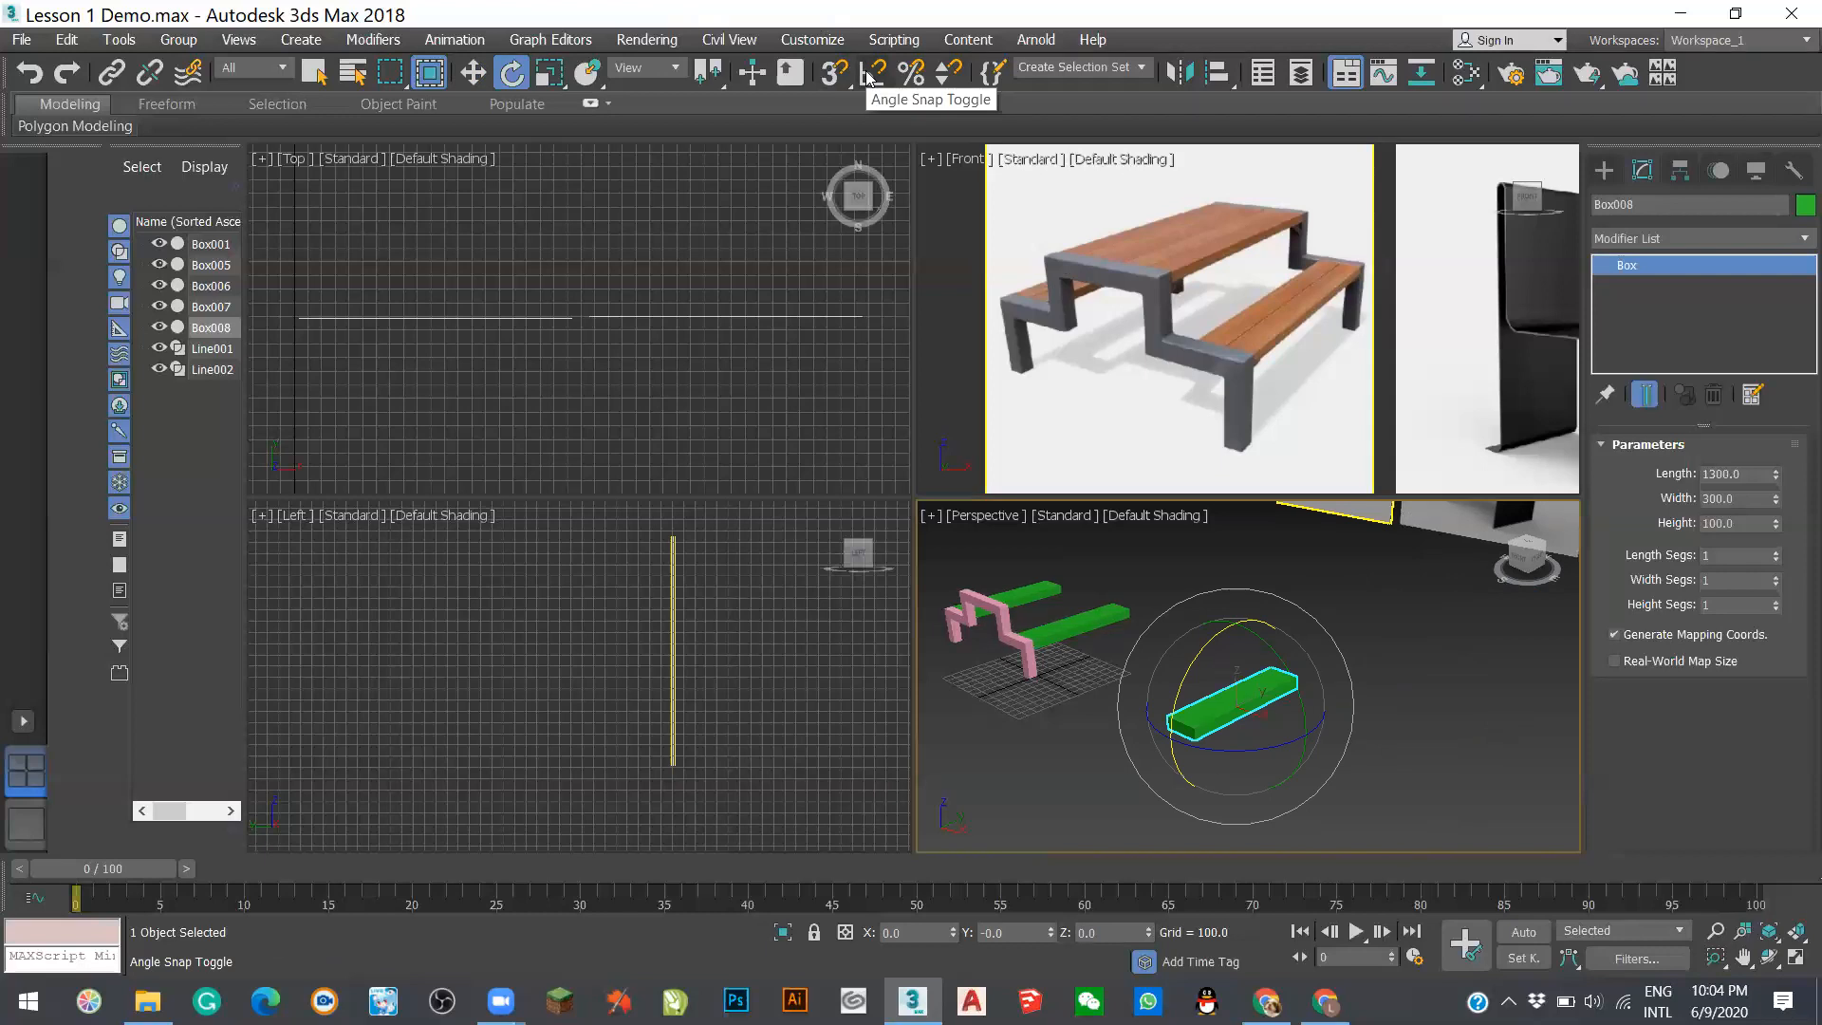
- Enable angle snapping and set its angle increment to 15 degrees
click(872, 74)
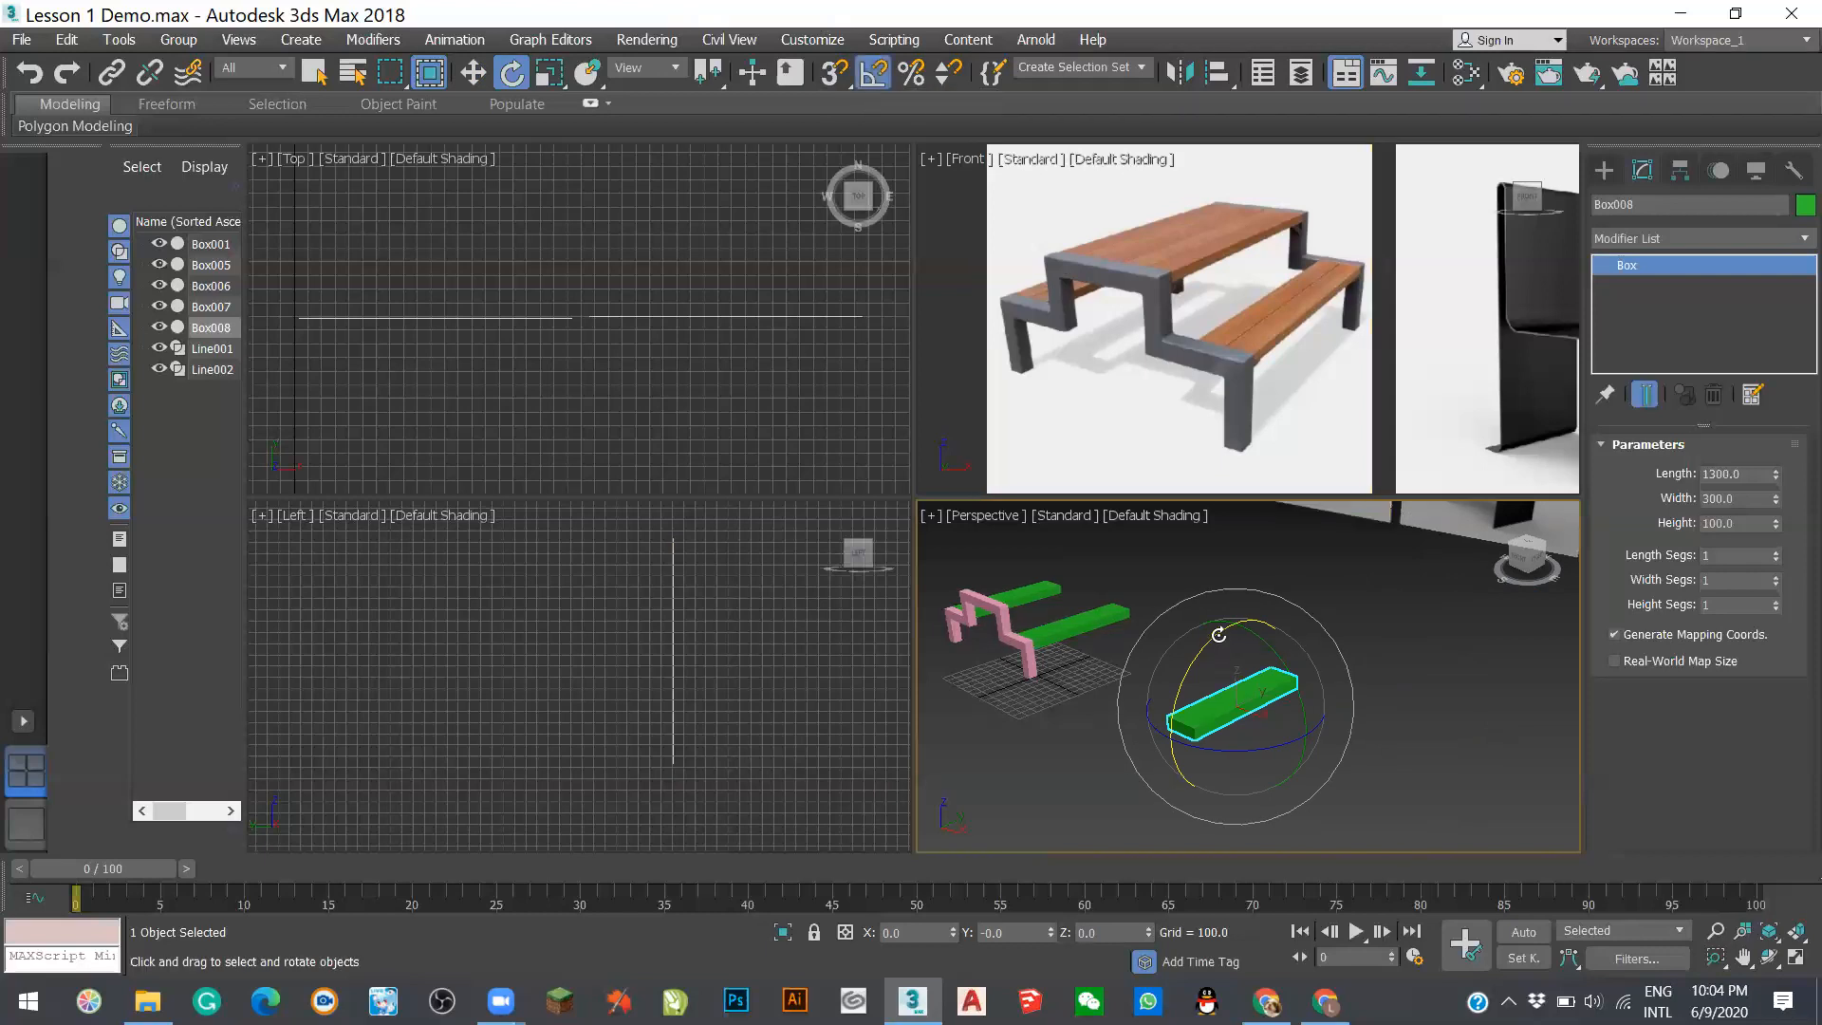
right_click(871, 74)
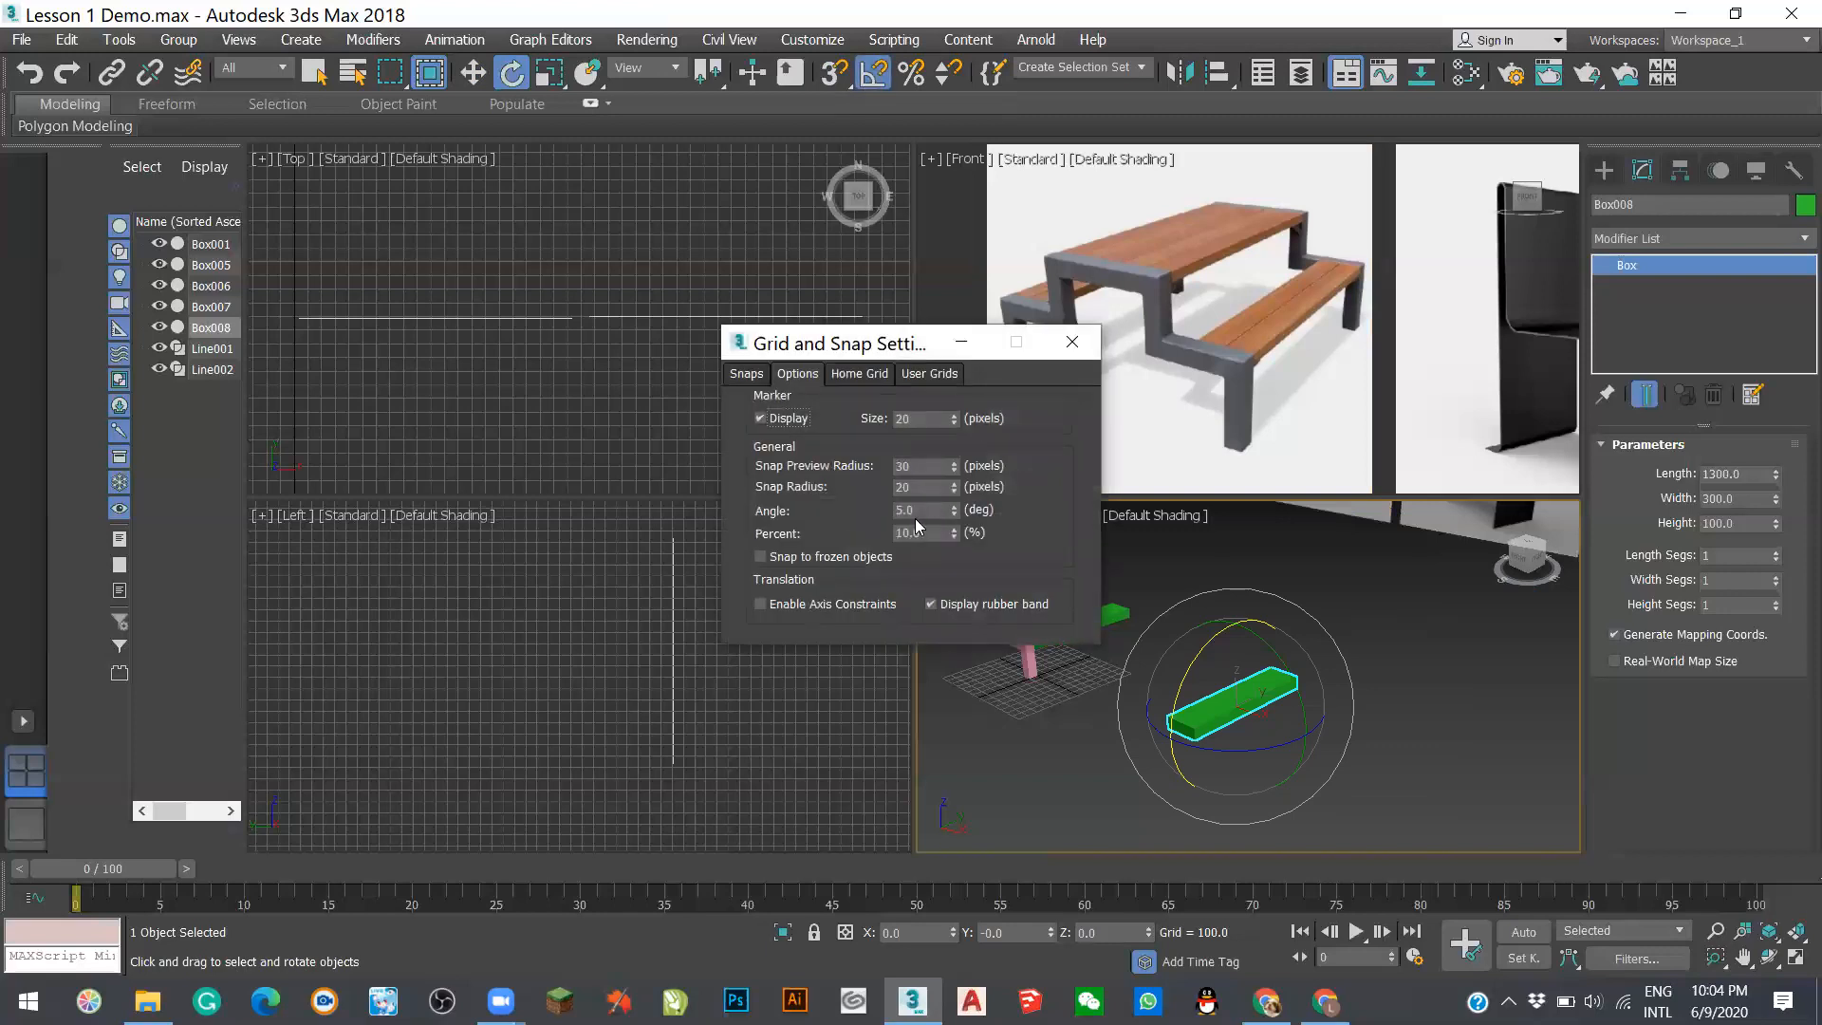
drag(930, 511, 879, 501)
click(1073, 342)
- Test a 15-degree rotation of the detached box about X, recheck the snap angle, and undo the rotation
drag(1219, 636, 1191, 593)
right_click(1222, 637)
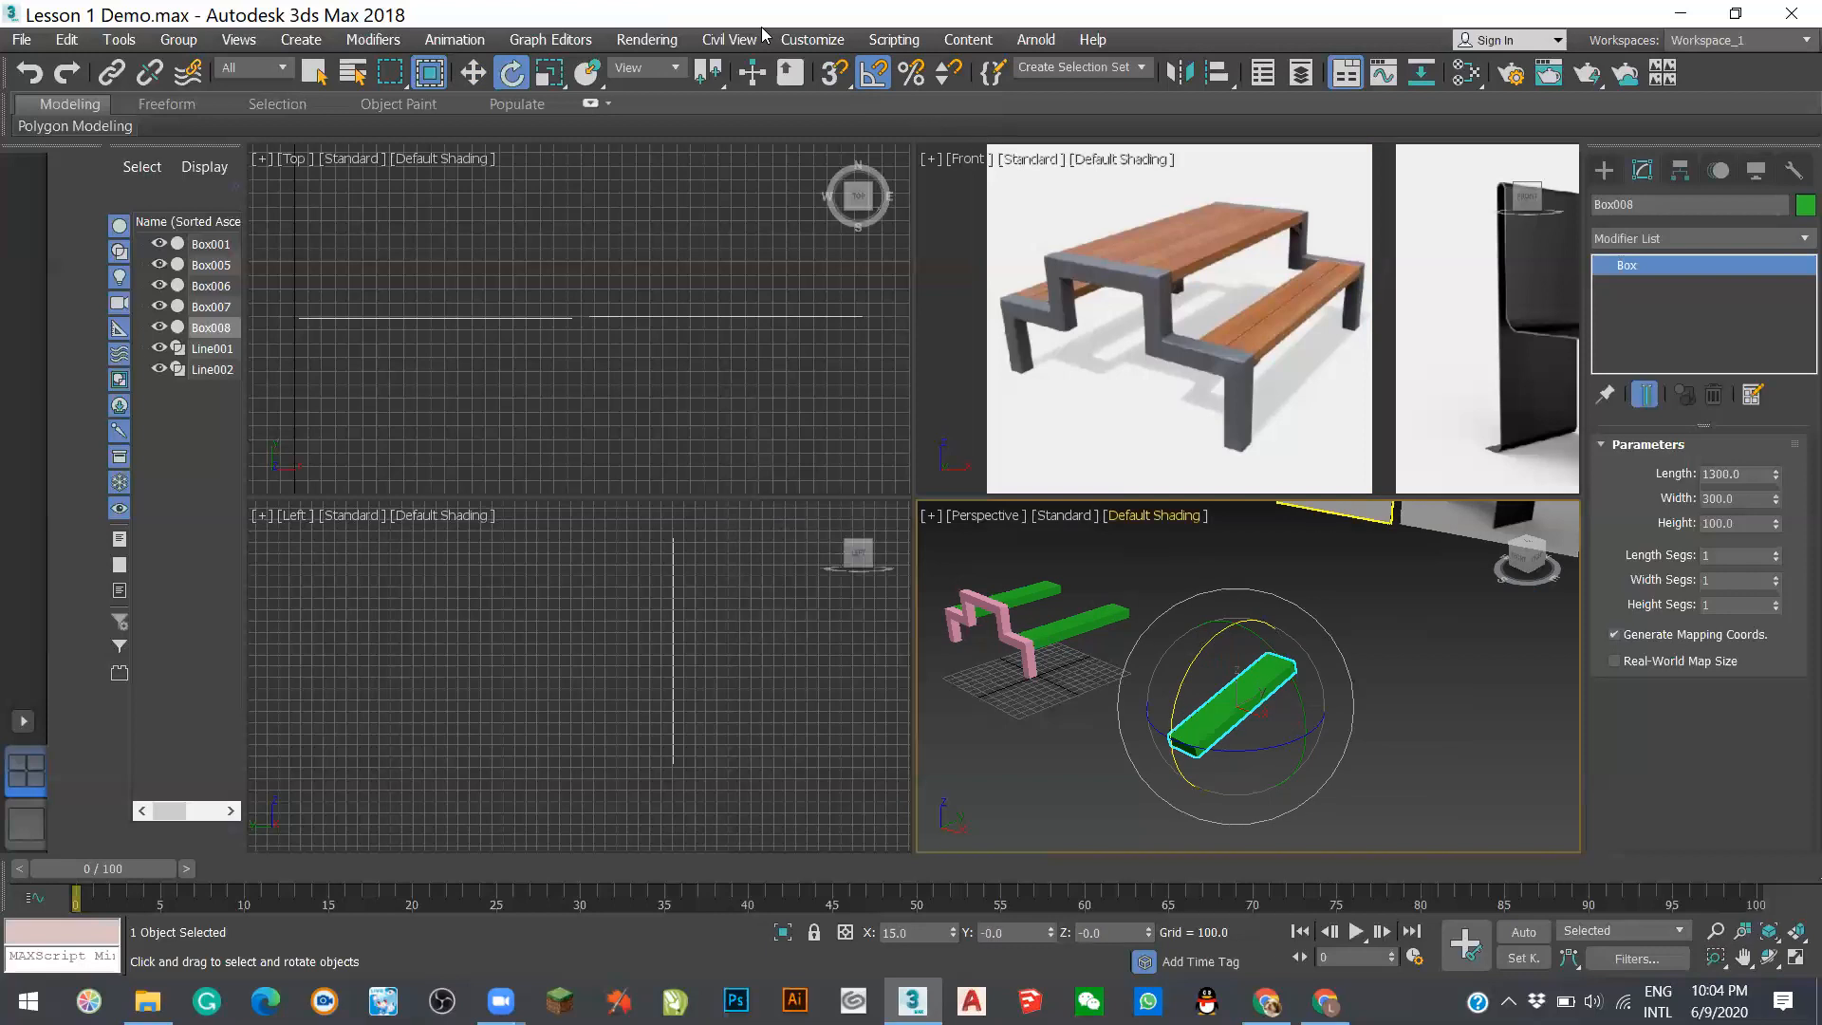
right_click(871, 75)
double_click(930, 509)
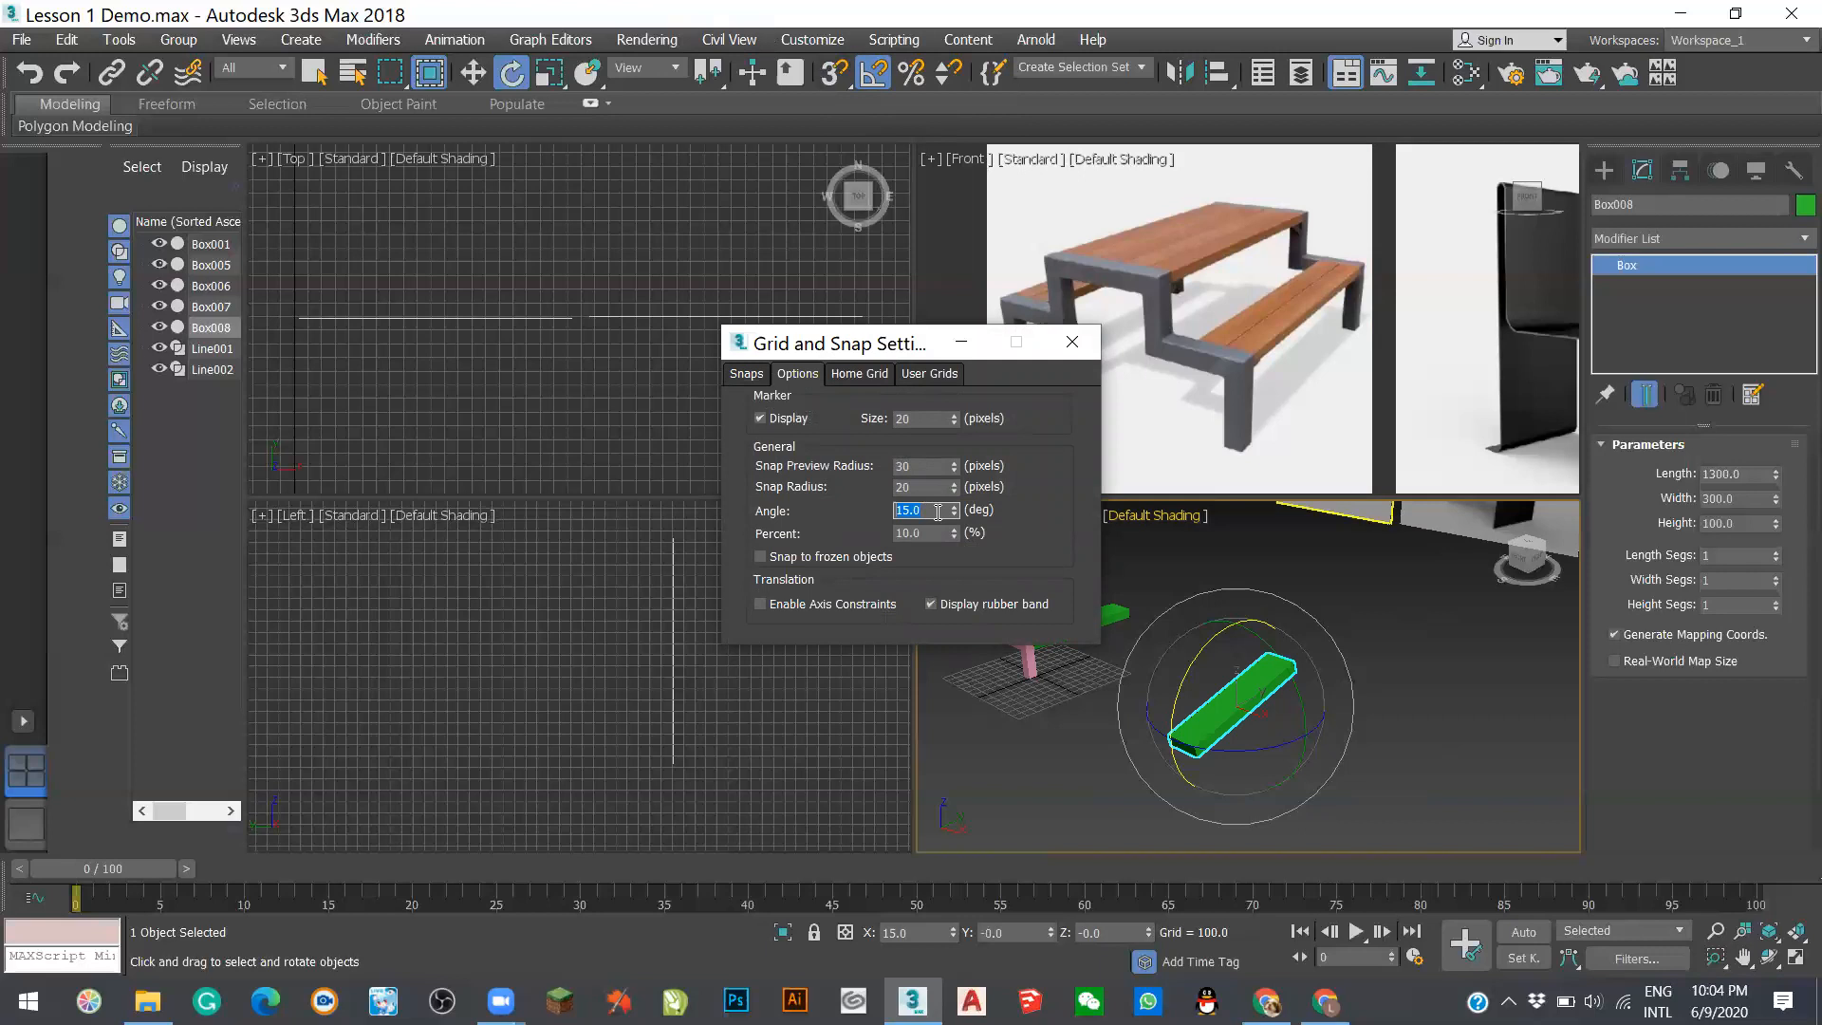
click(1075, 343)
key(ctrl+z)
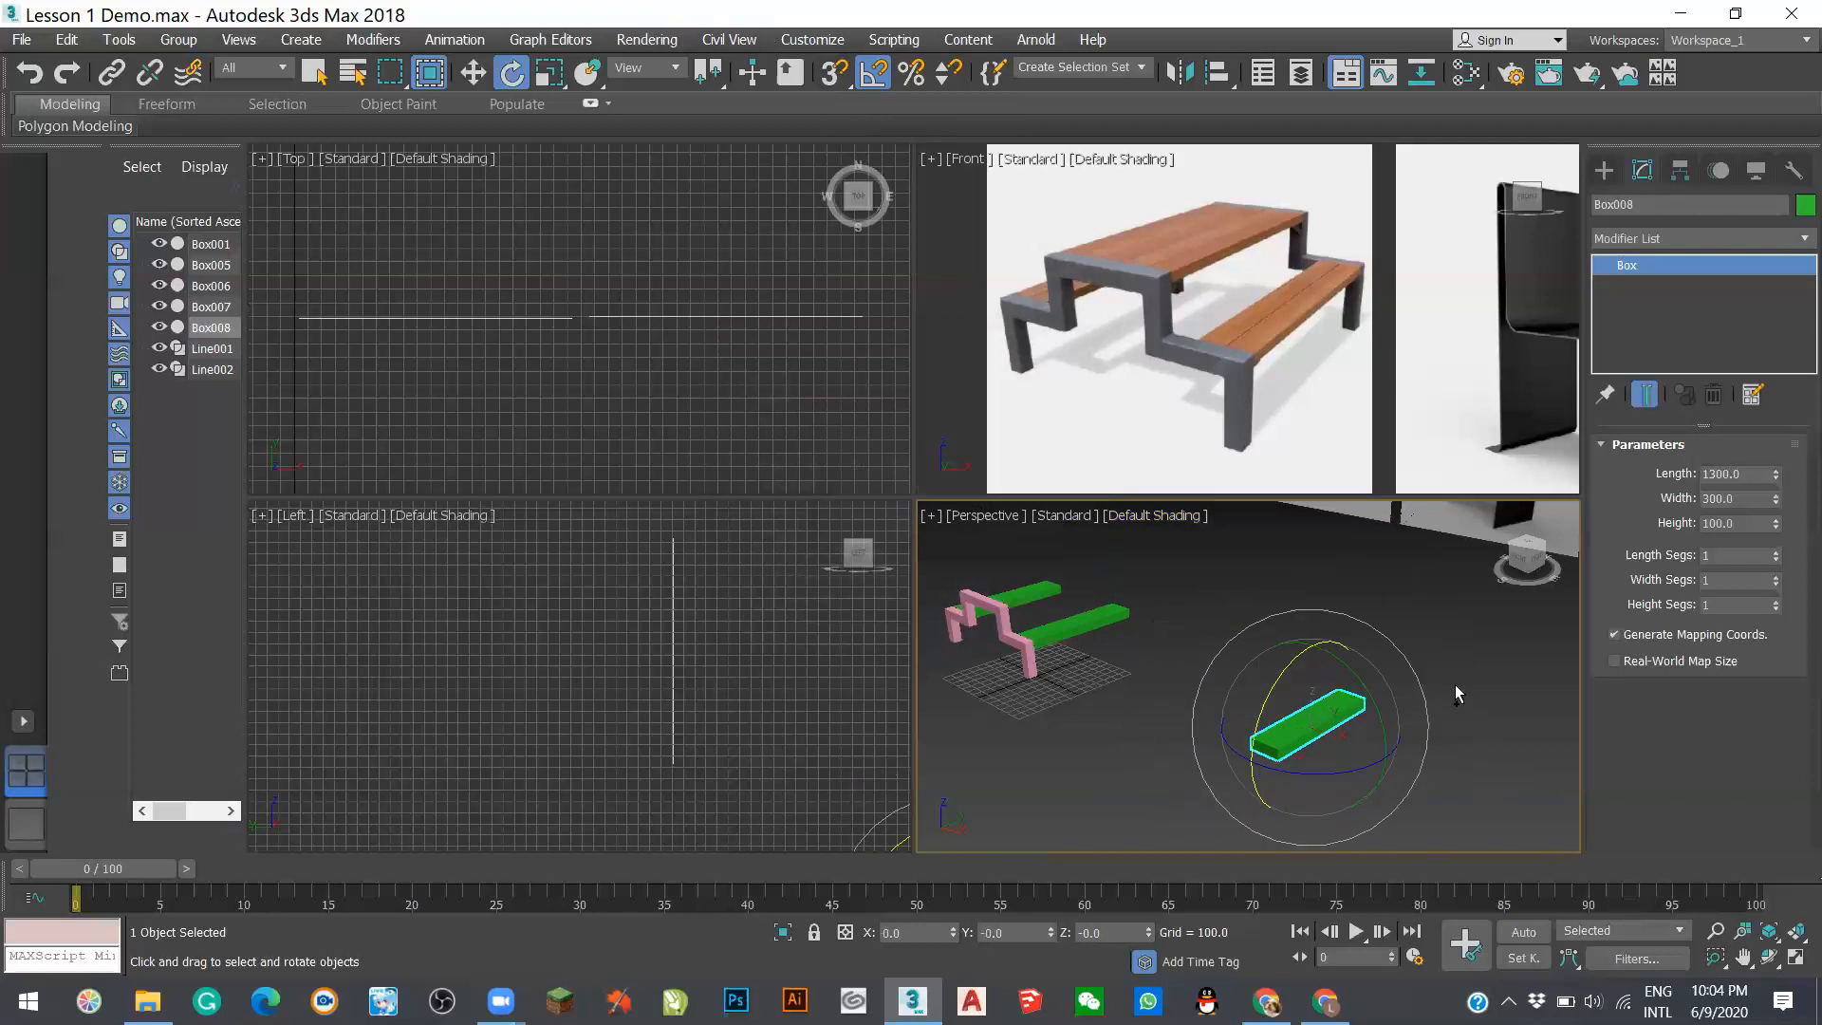
- Undo the last trial move of the detached box copy and reselect that box
key(ctrl+z)
key(ctrl+z)
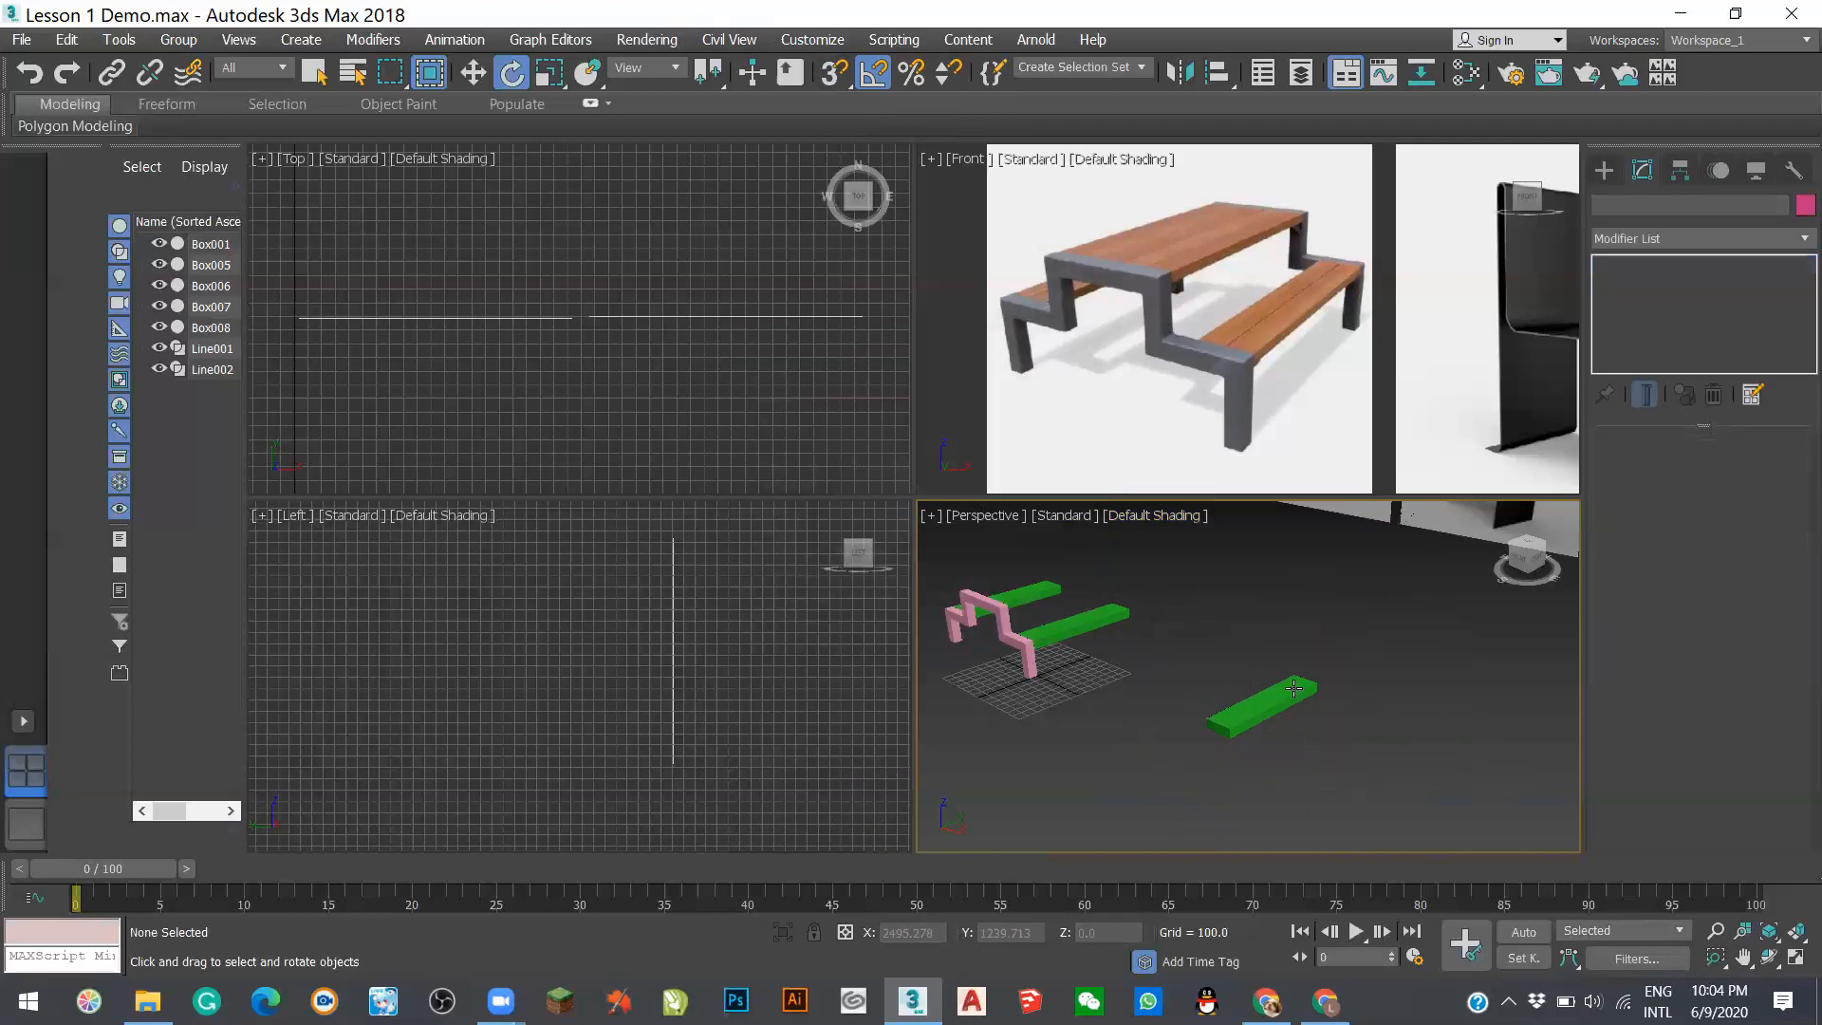
click(1294, 688)
- Try scaling the detached box copy along single axes and uniformly with the Scale tool, and undo the scaling
click(558, 74)
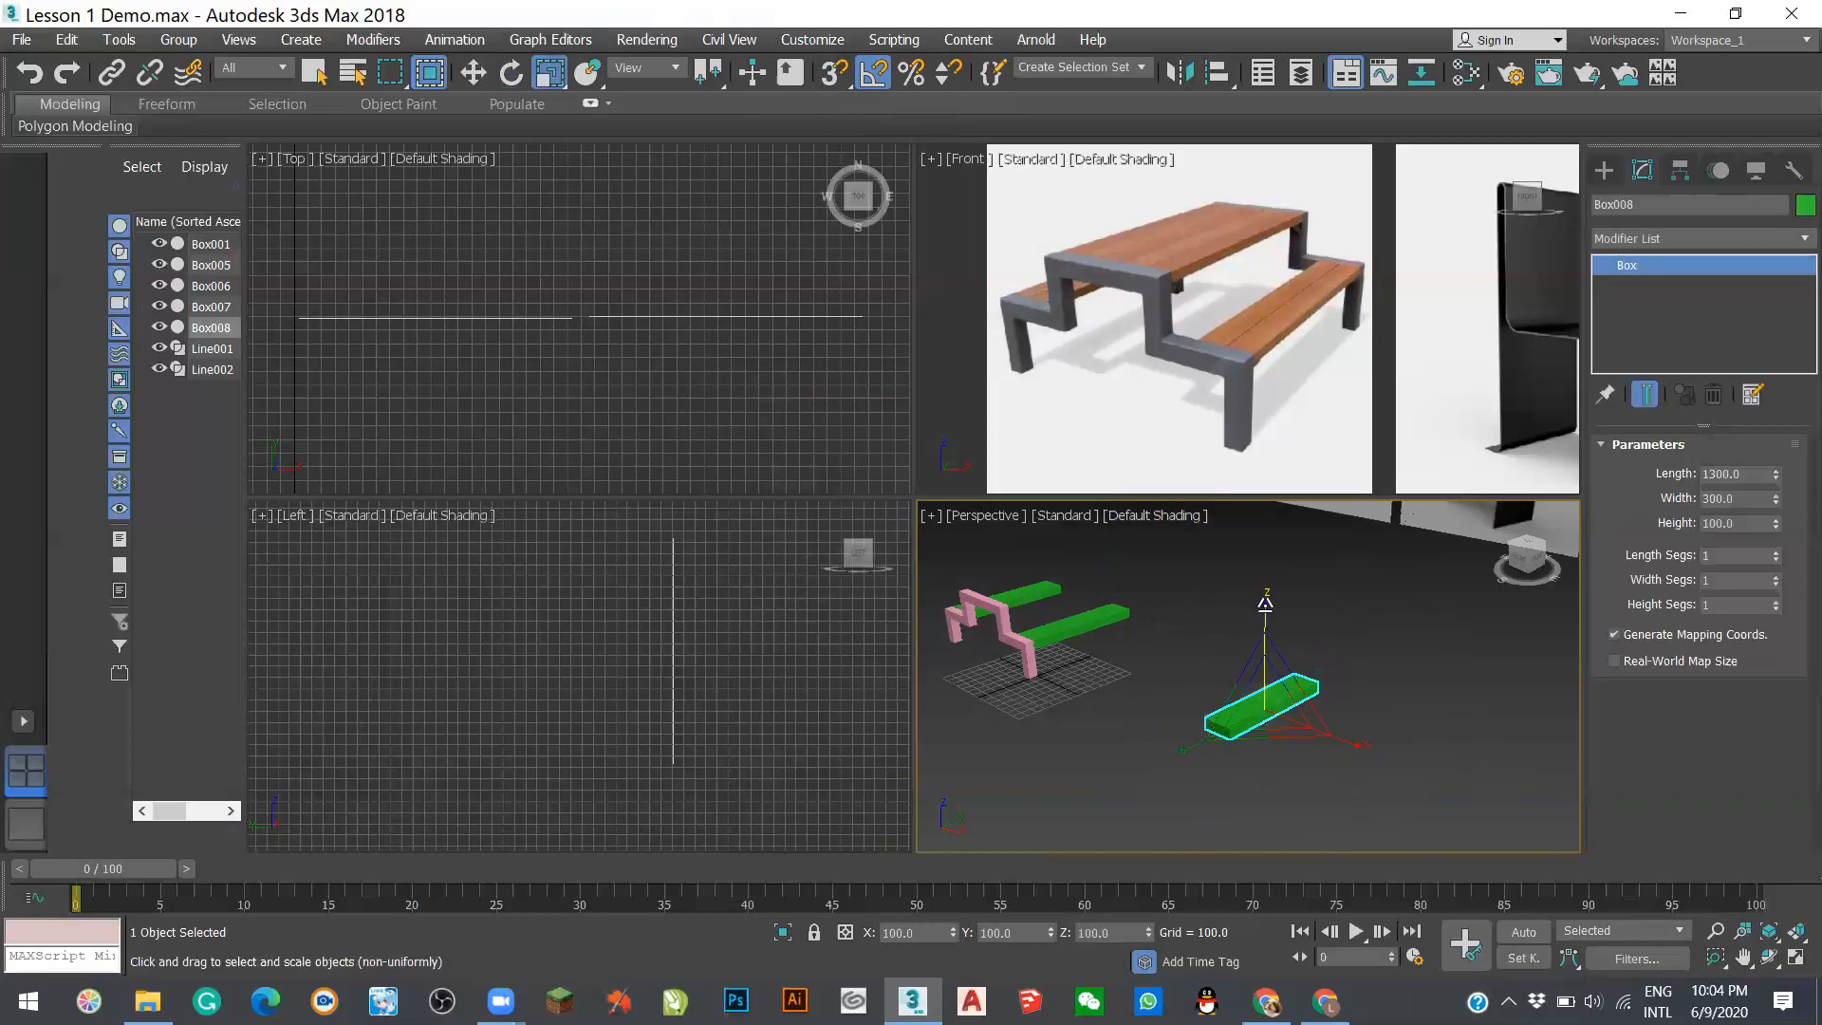
drag(1265, 603, 1428, 790)
drag(1193, 750, 1132, 794)
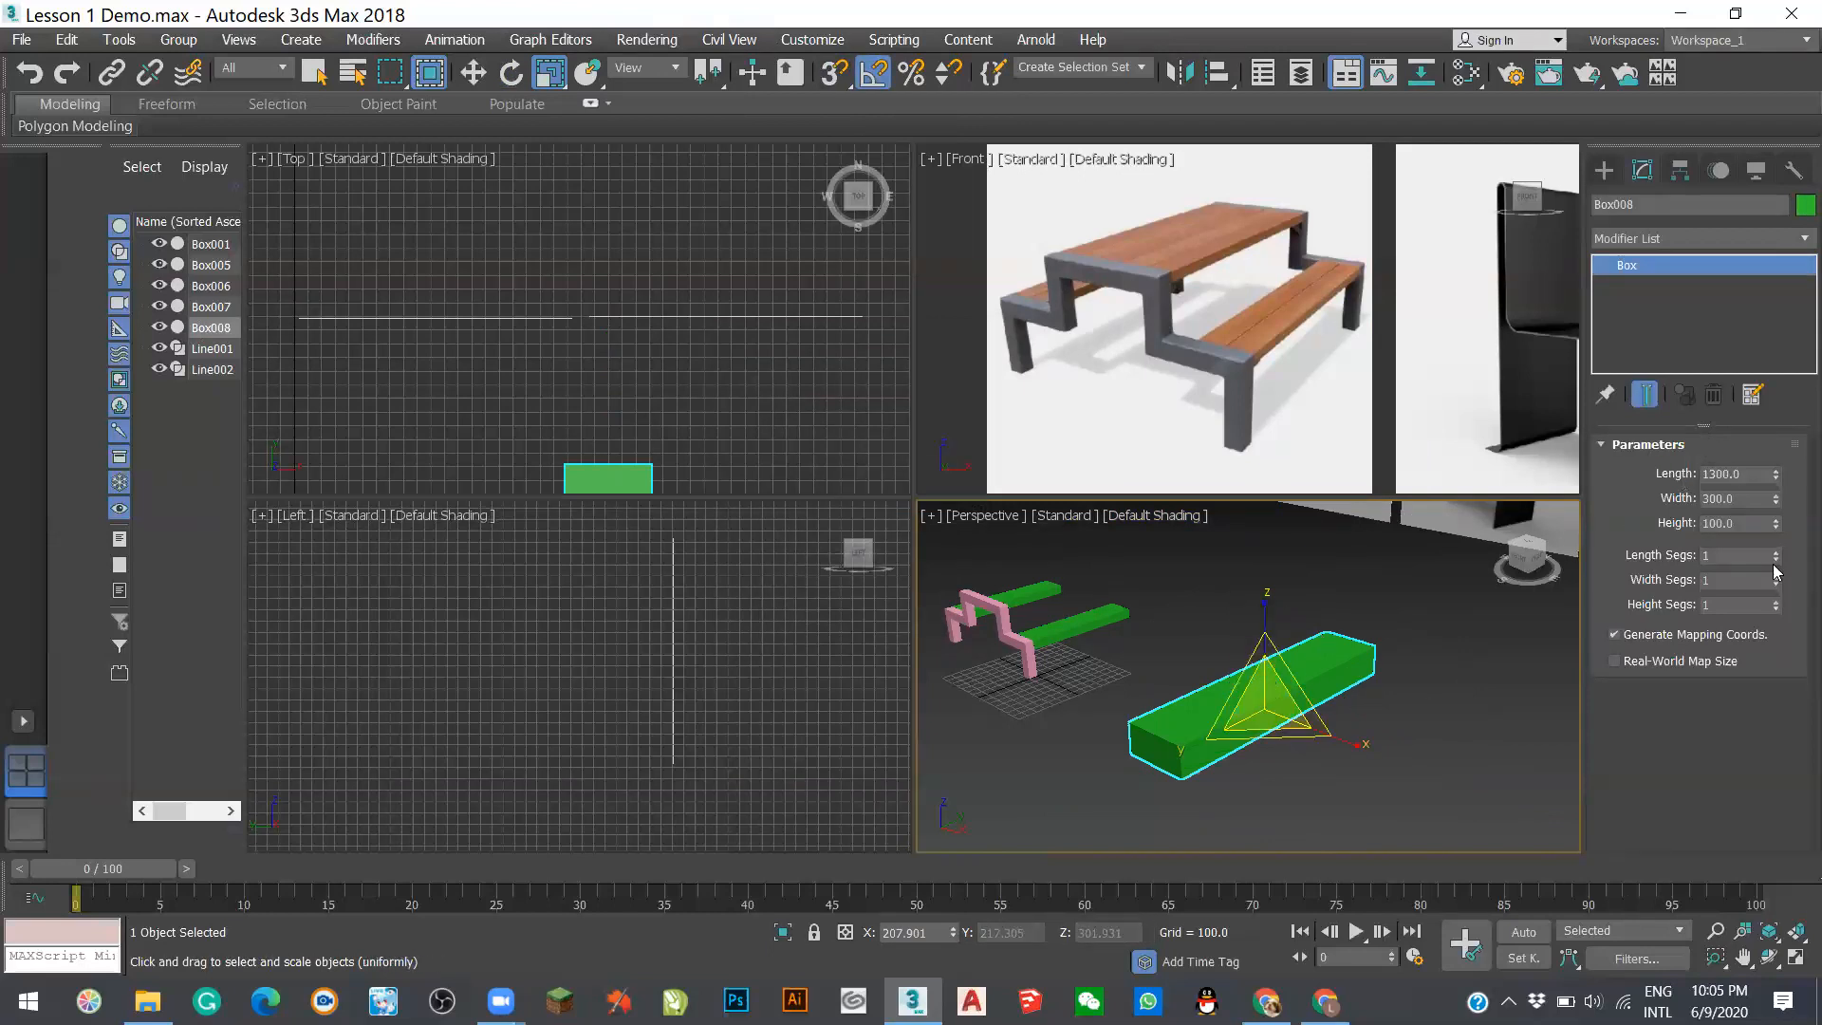
right_click(1326, 658)
click(1382, 636)
click(1418, 598)
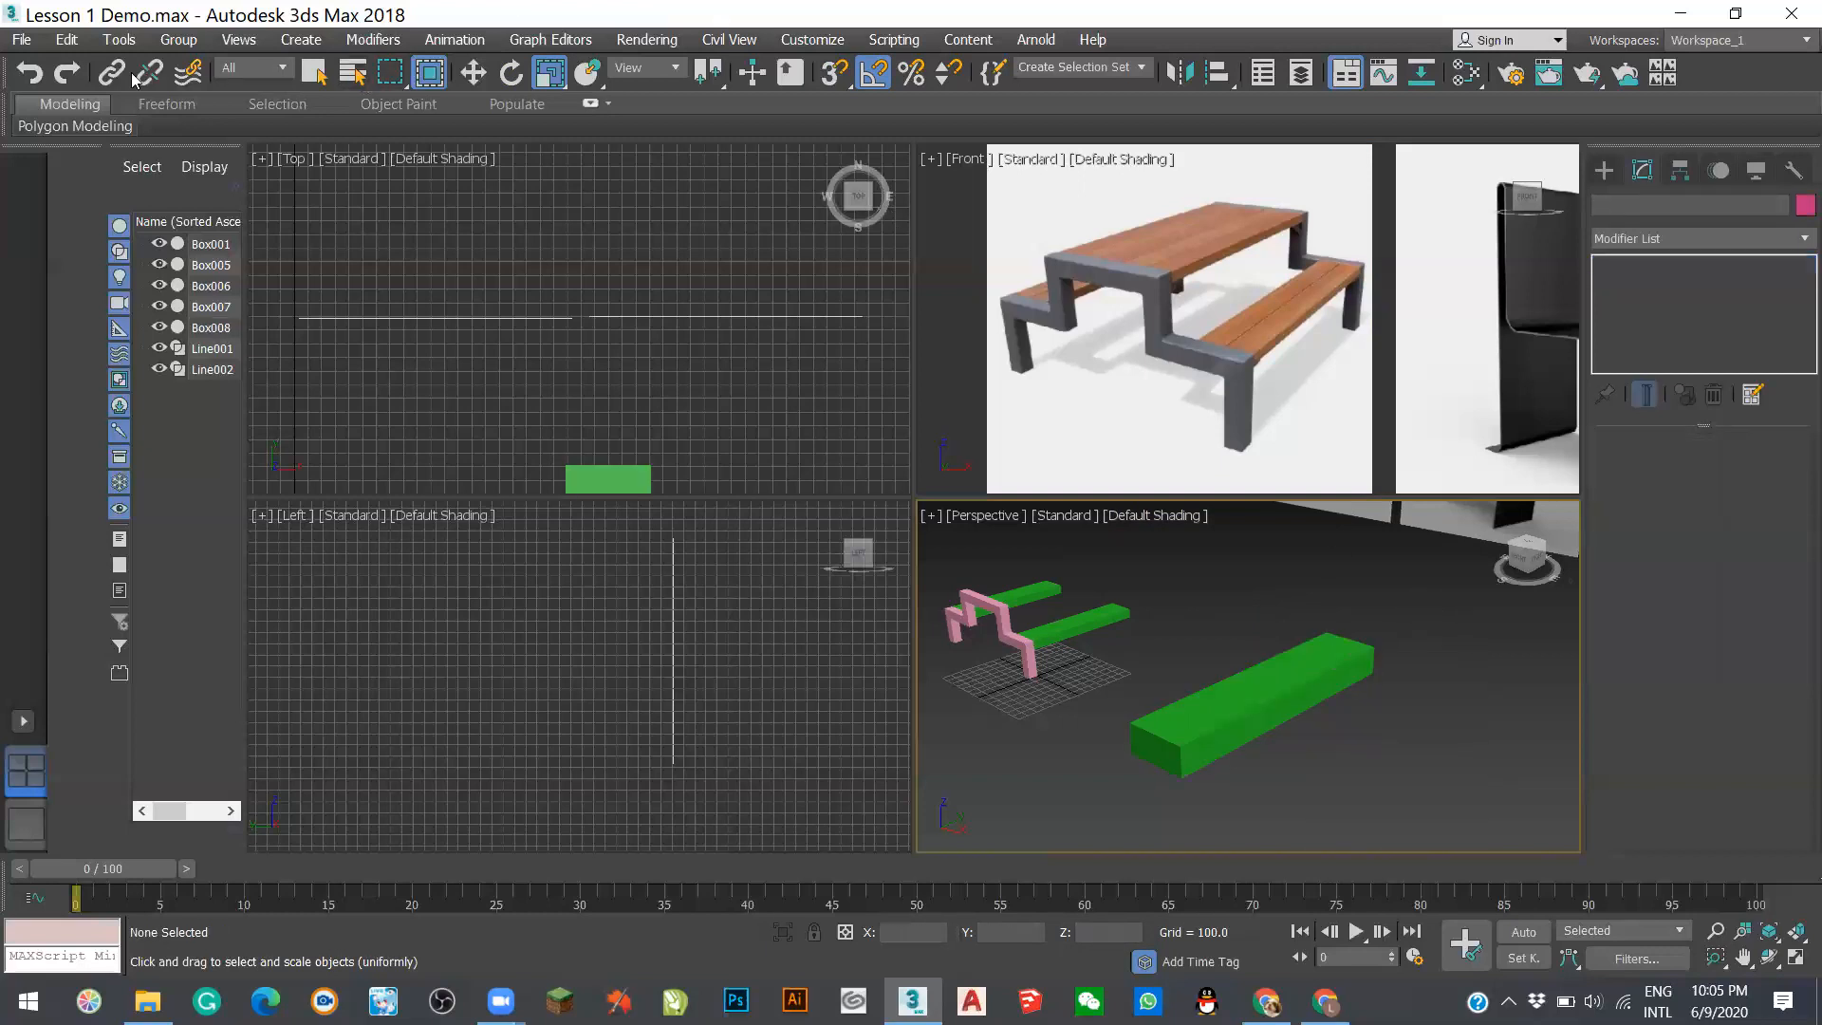
click(313, 72)
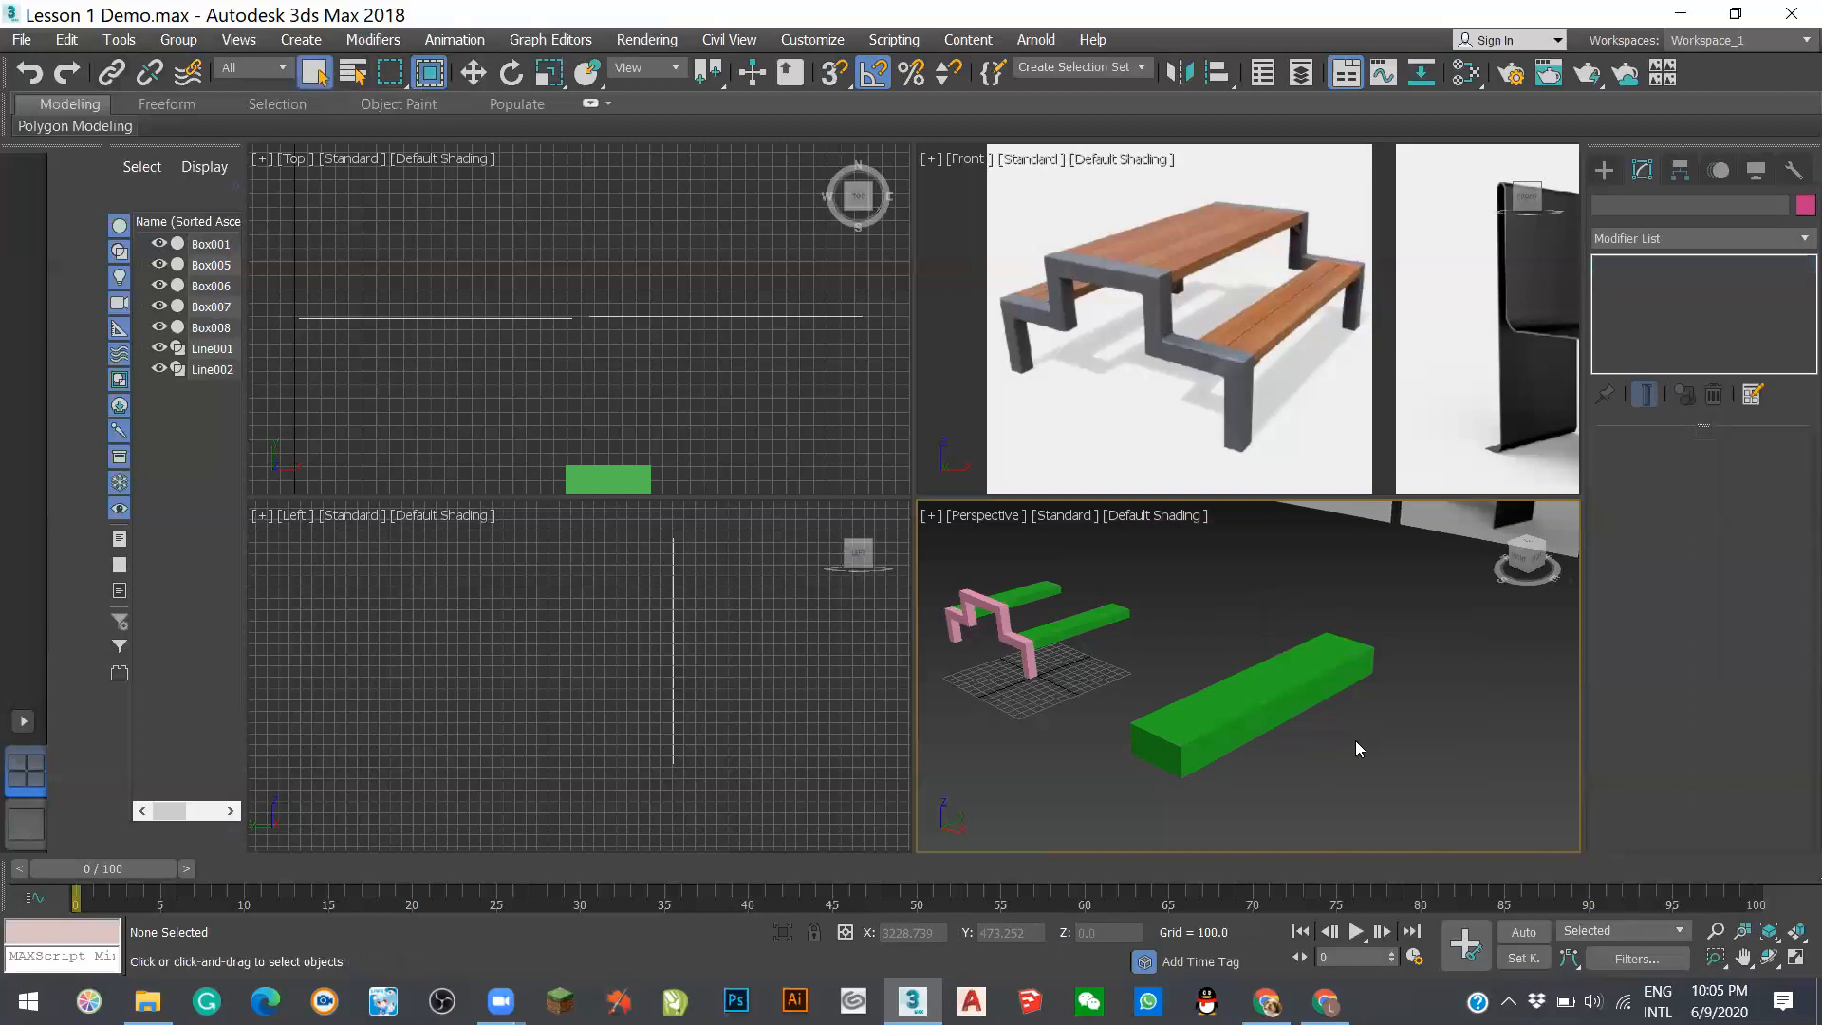
click(1348, 657)
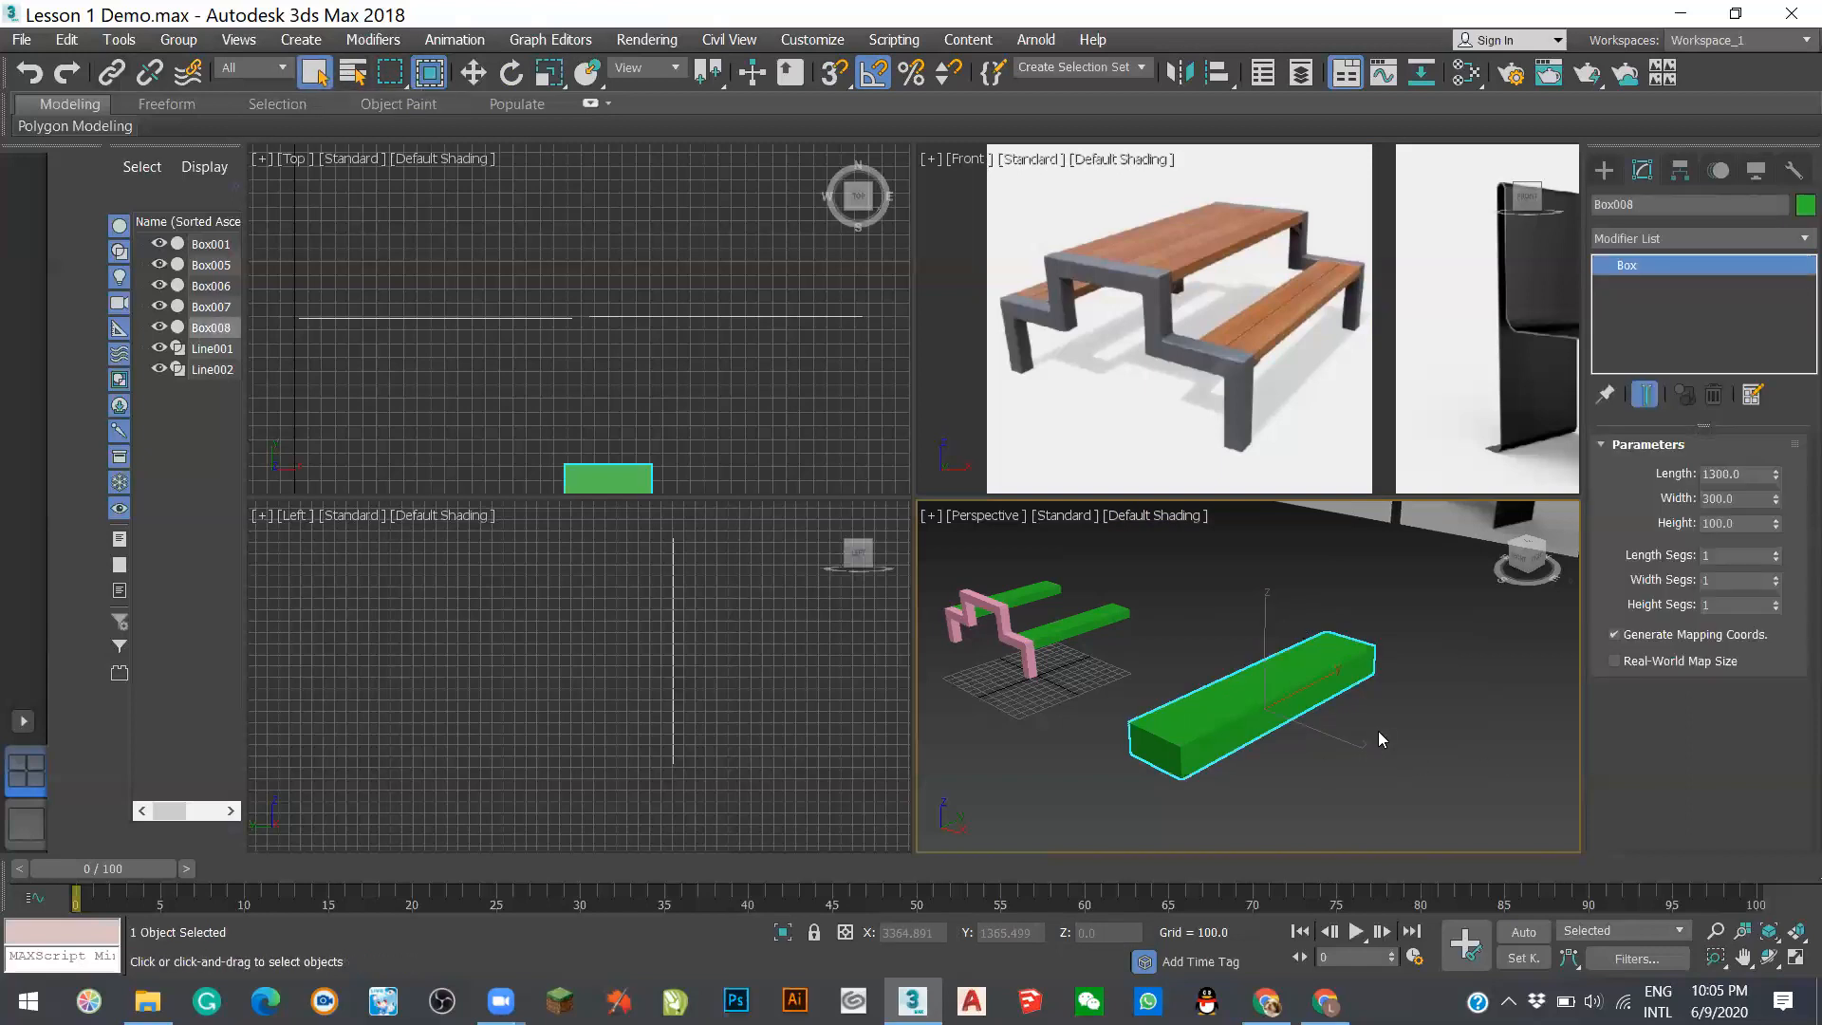
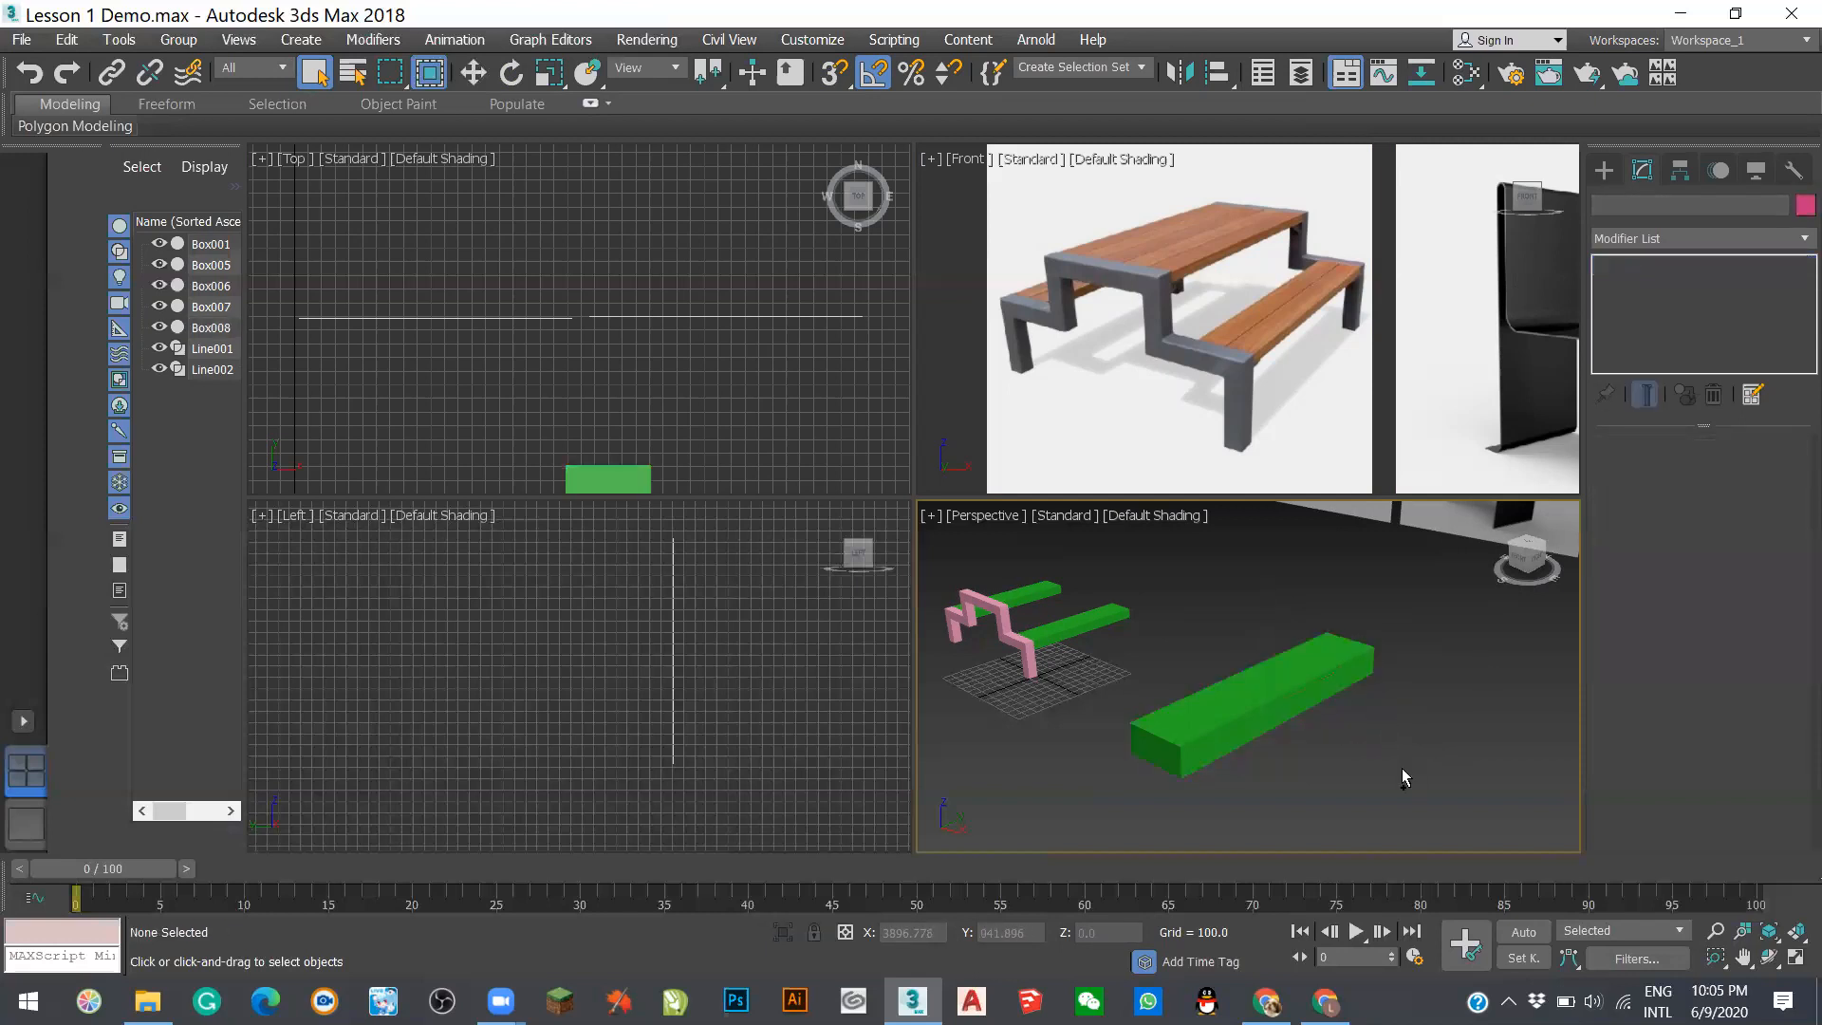
key(ctrl+z)
key(ctrl+z)
key(ctrl+z)
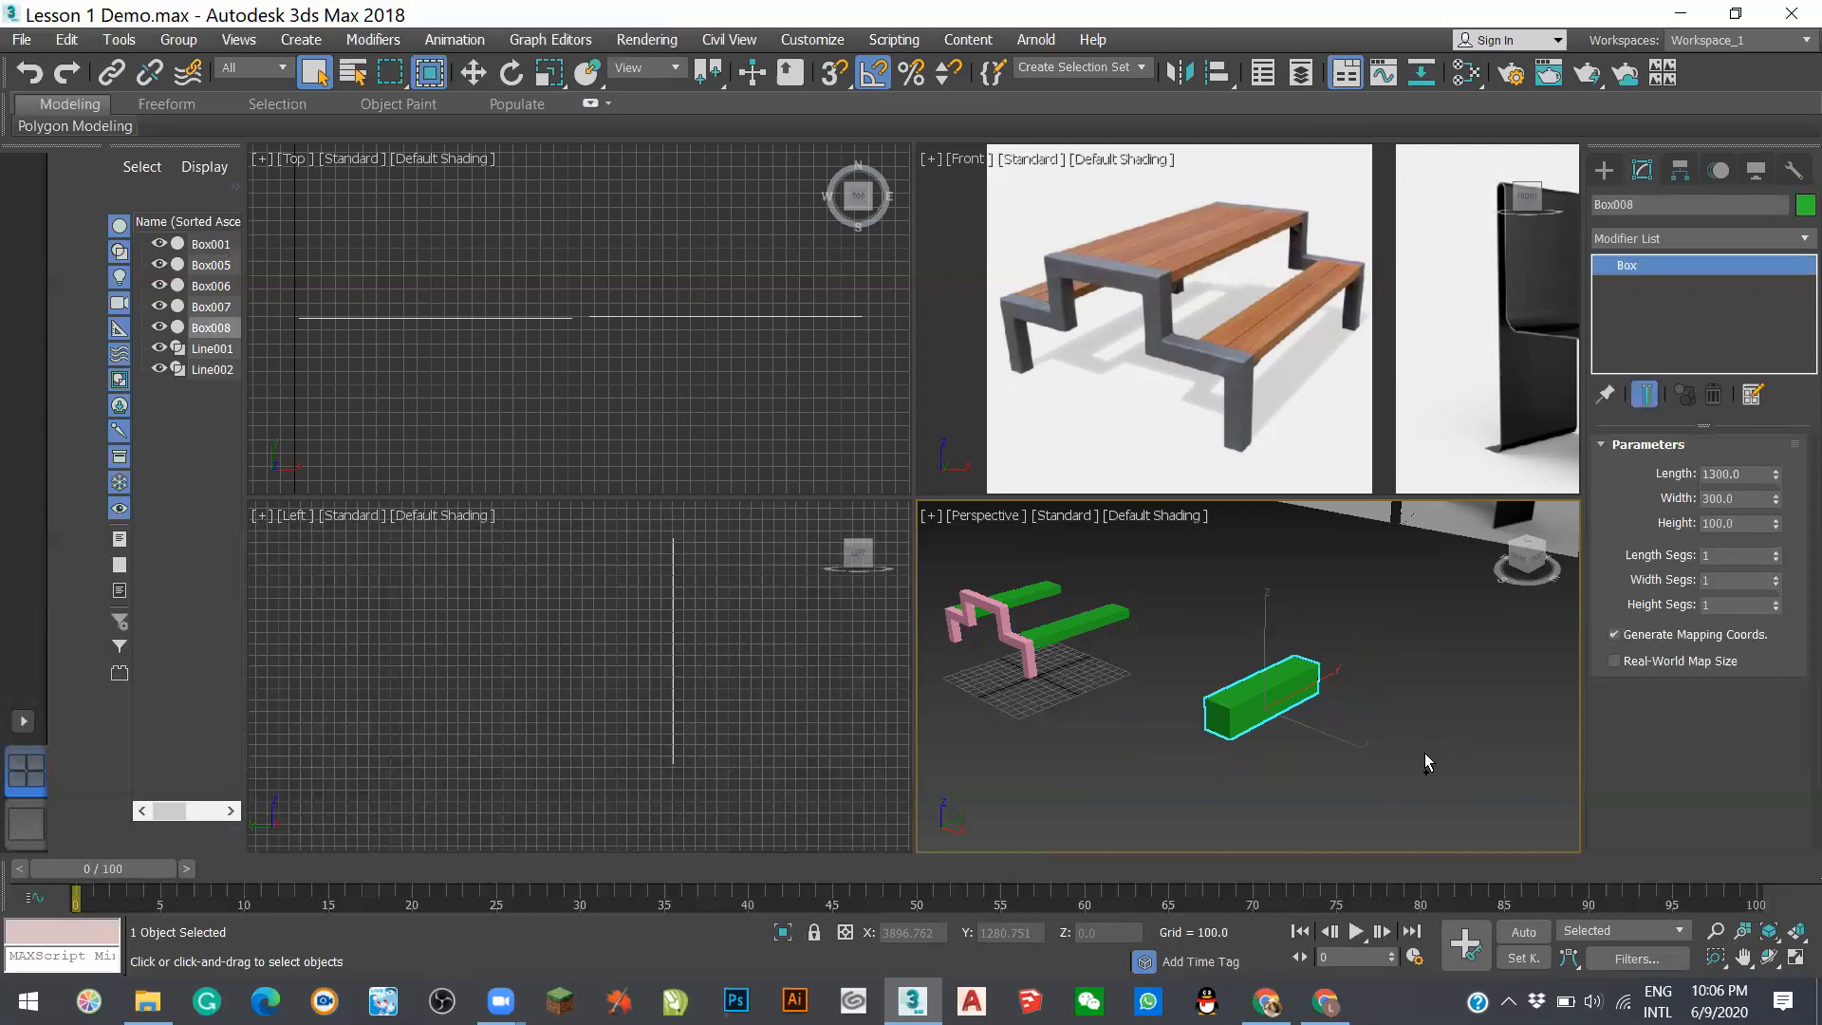
- Clone the detached box once along X as a Copy, placed at about X 2975
click(1416, 701)
click(1270, 696)
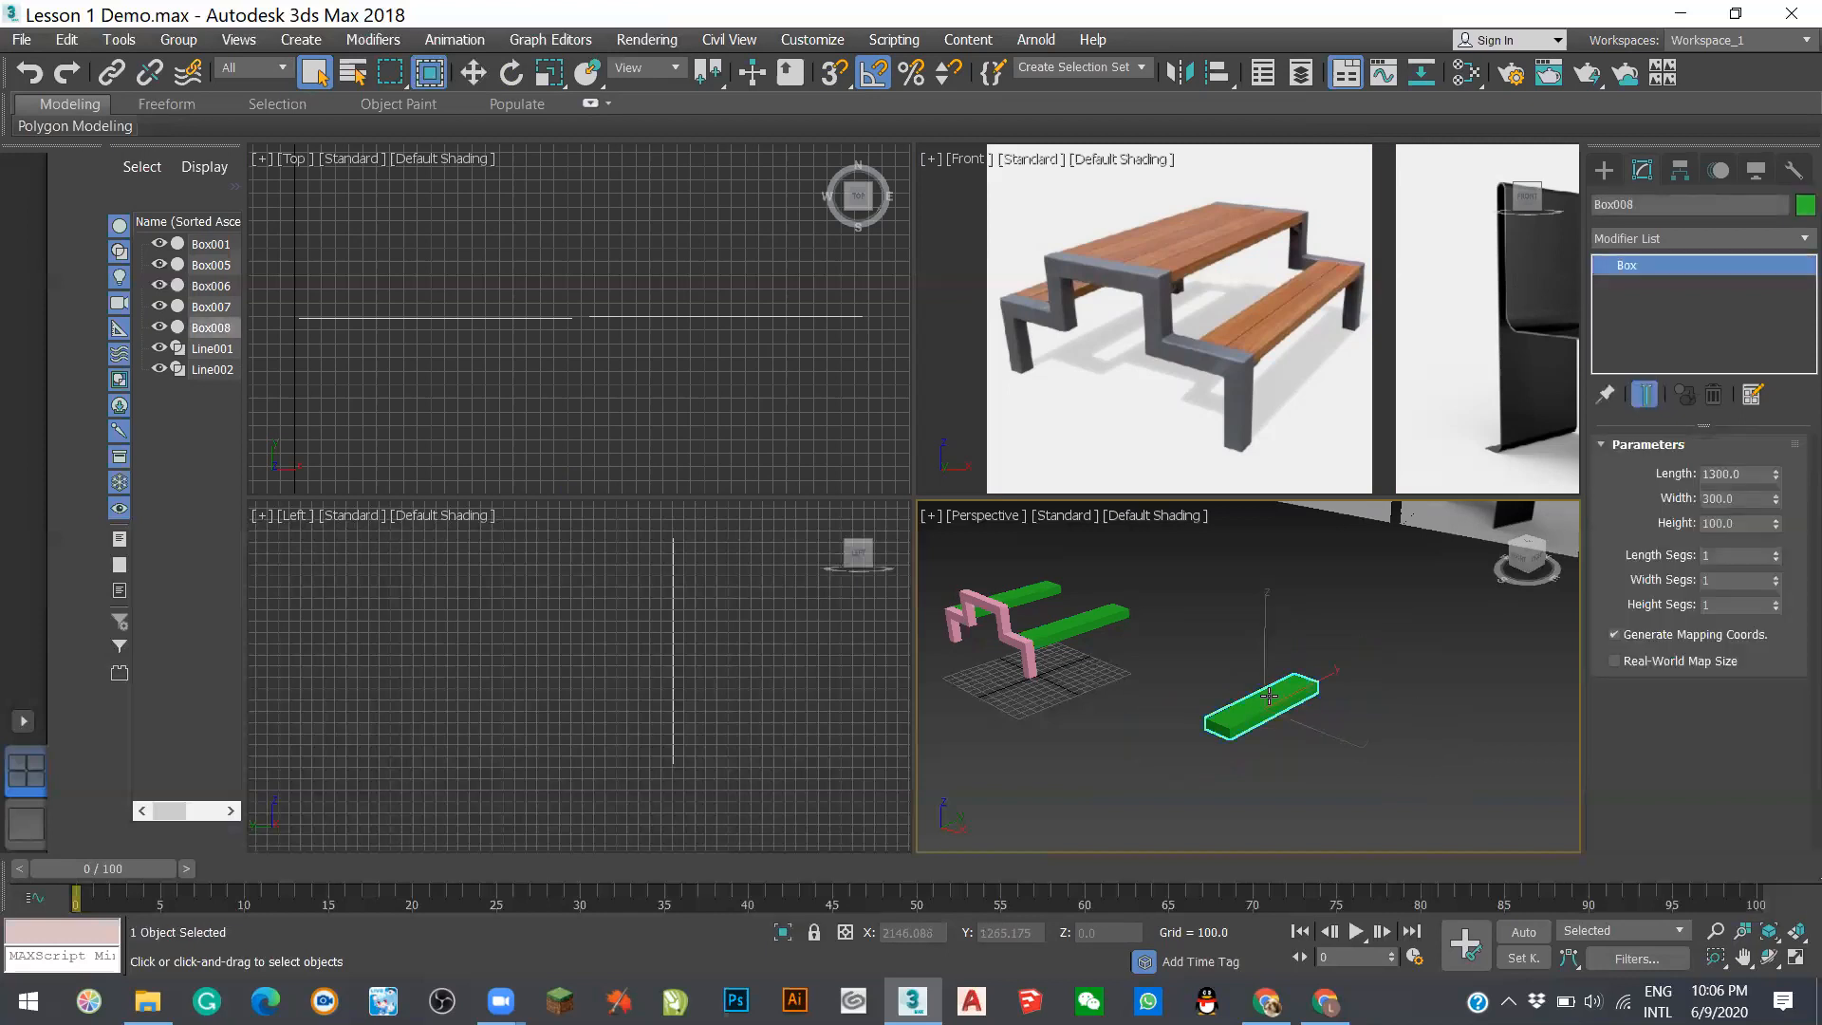
drag(1213, 666, 1215, 665)
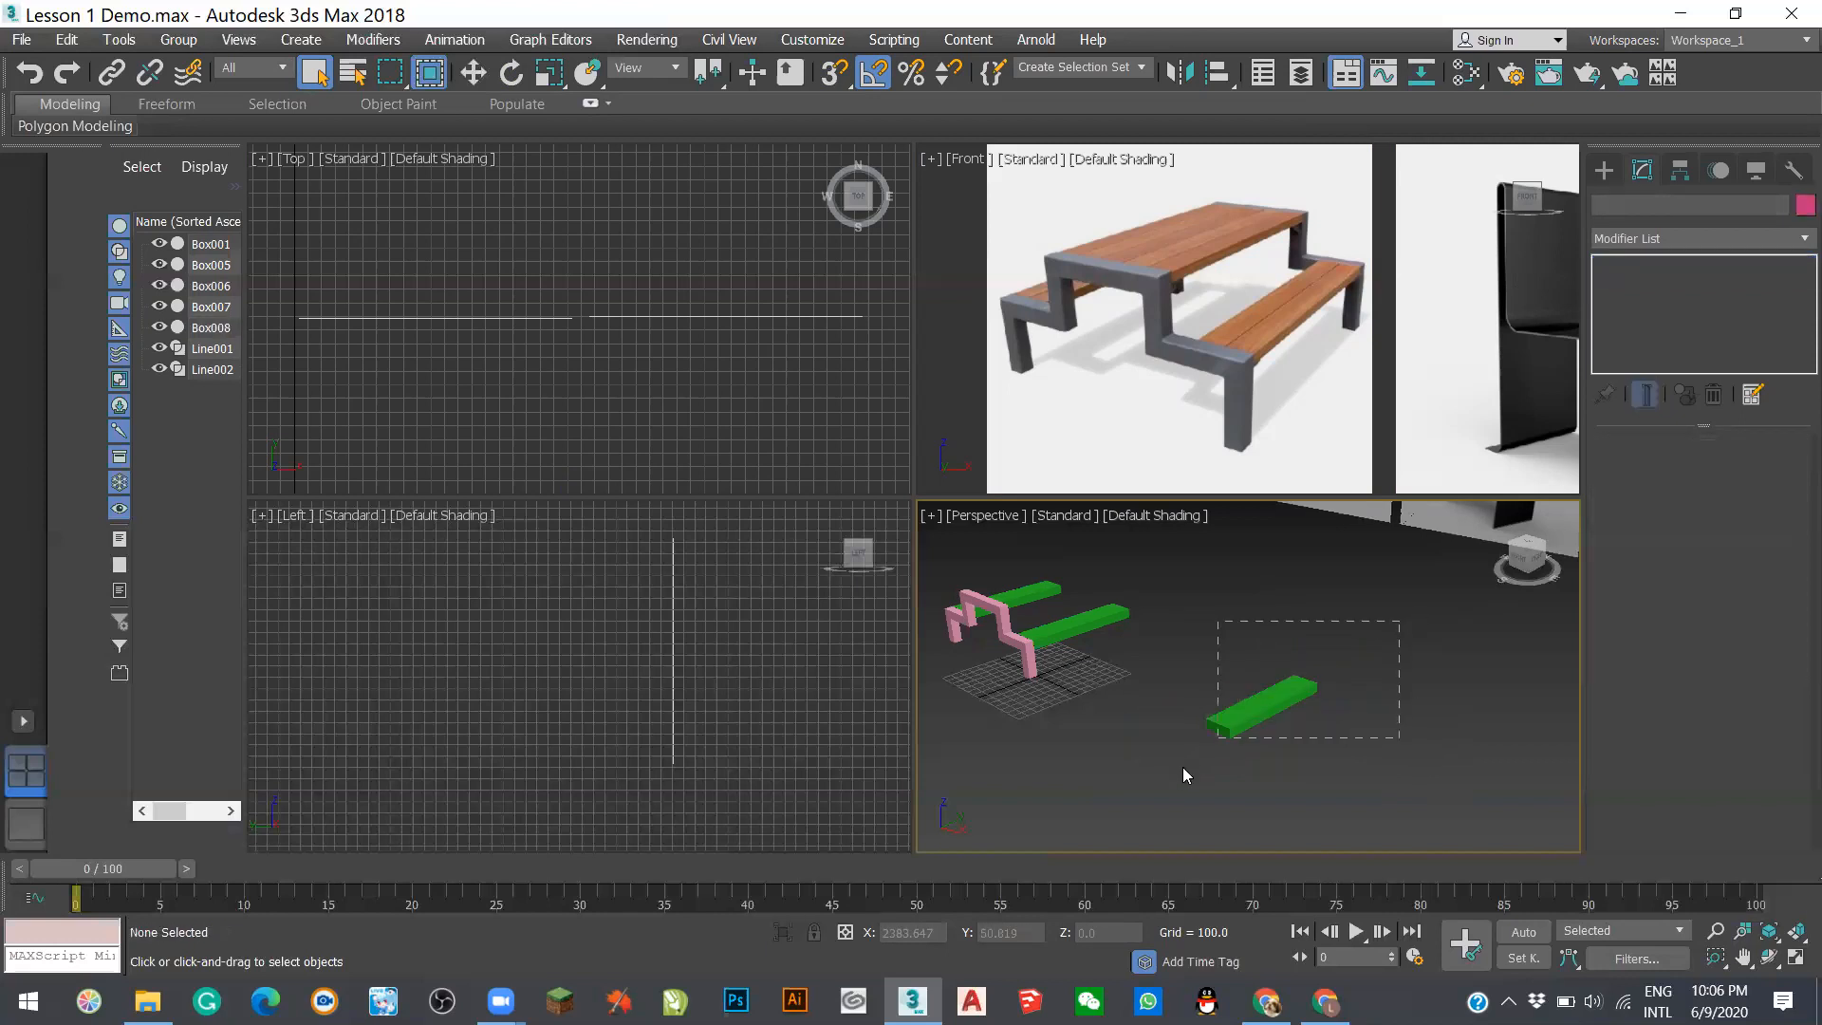
drag(1183, 766, 1179, 773)
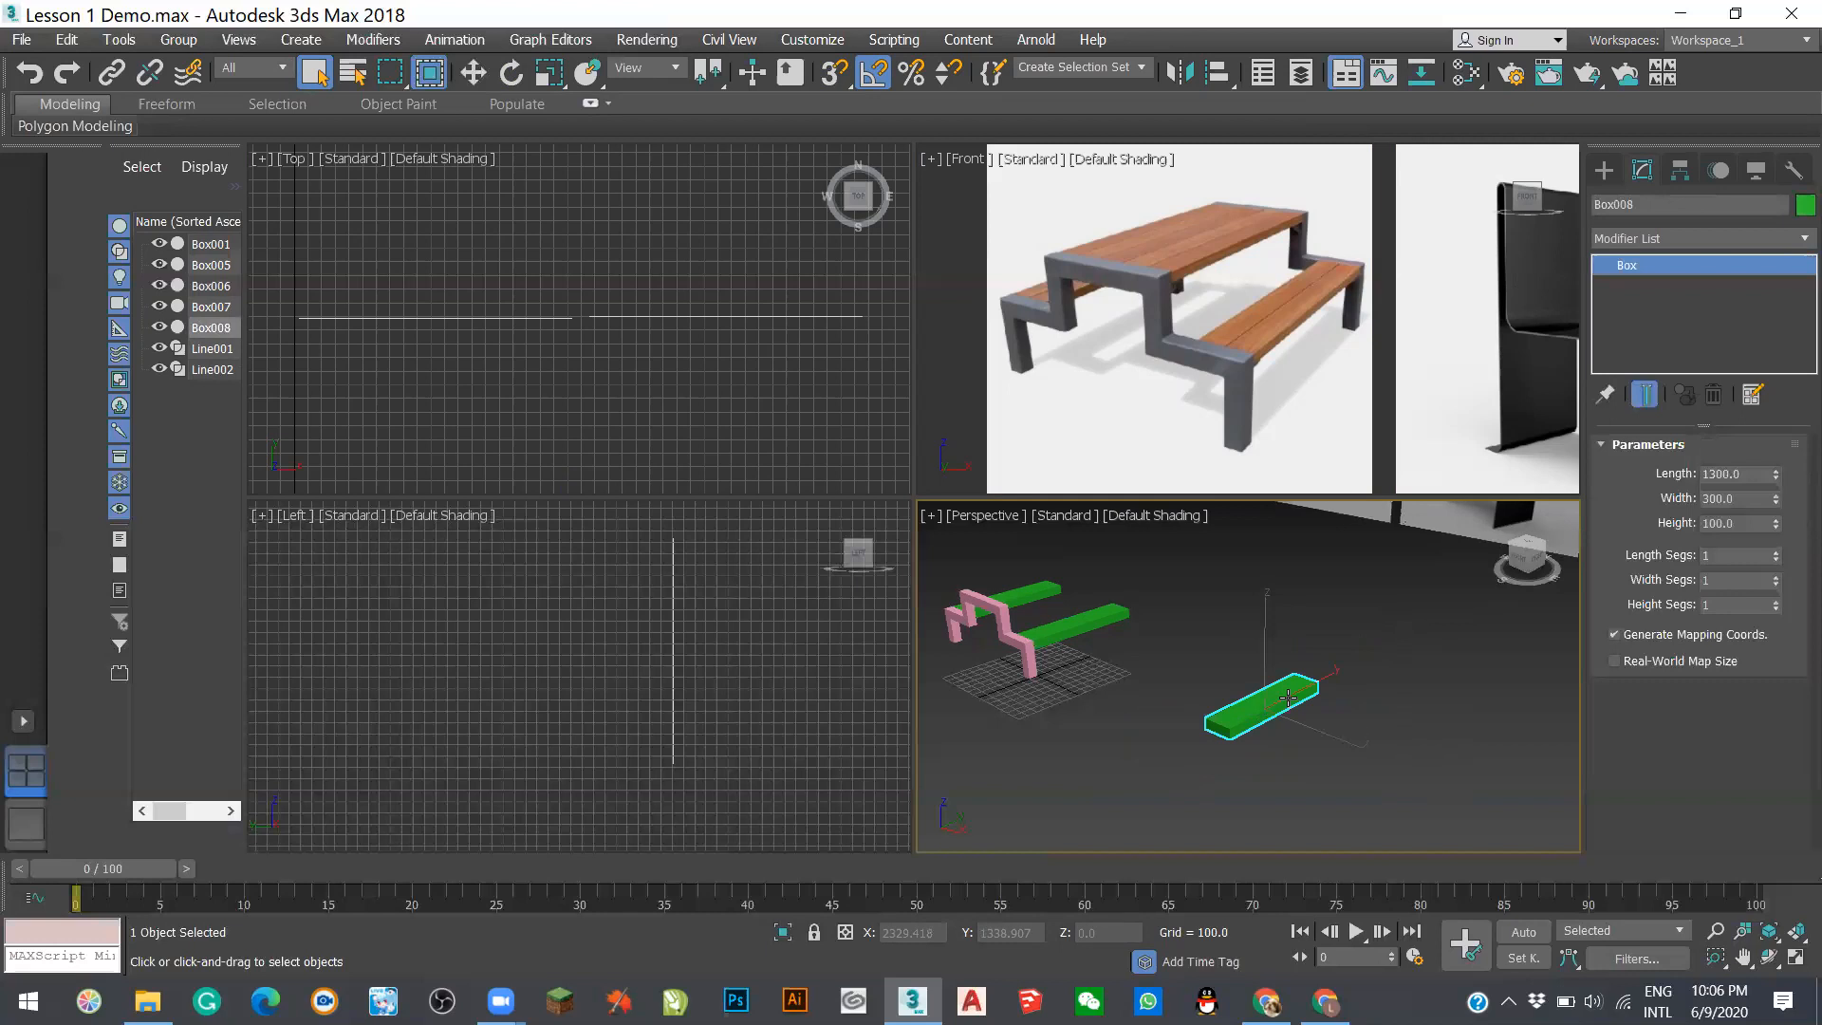
key(w)
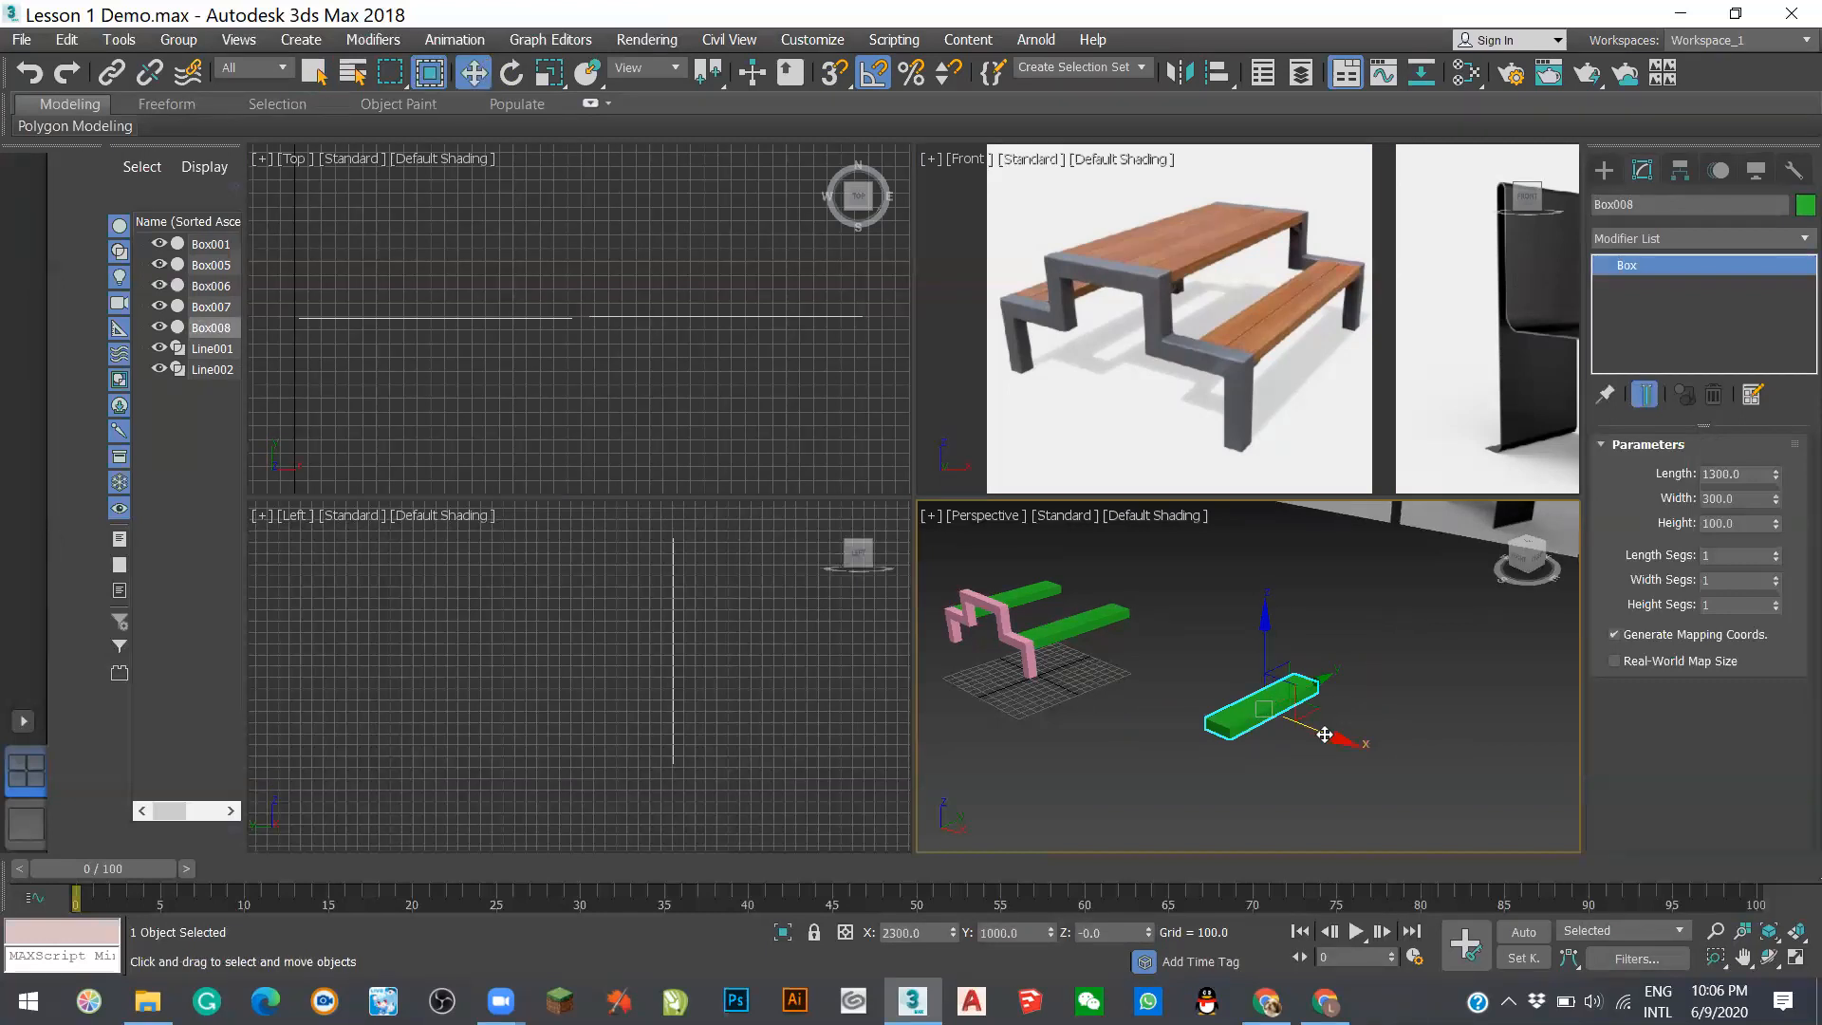
shift+drag(1325, 735, 1383, 758)
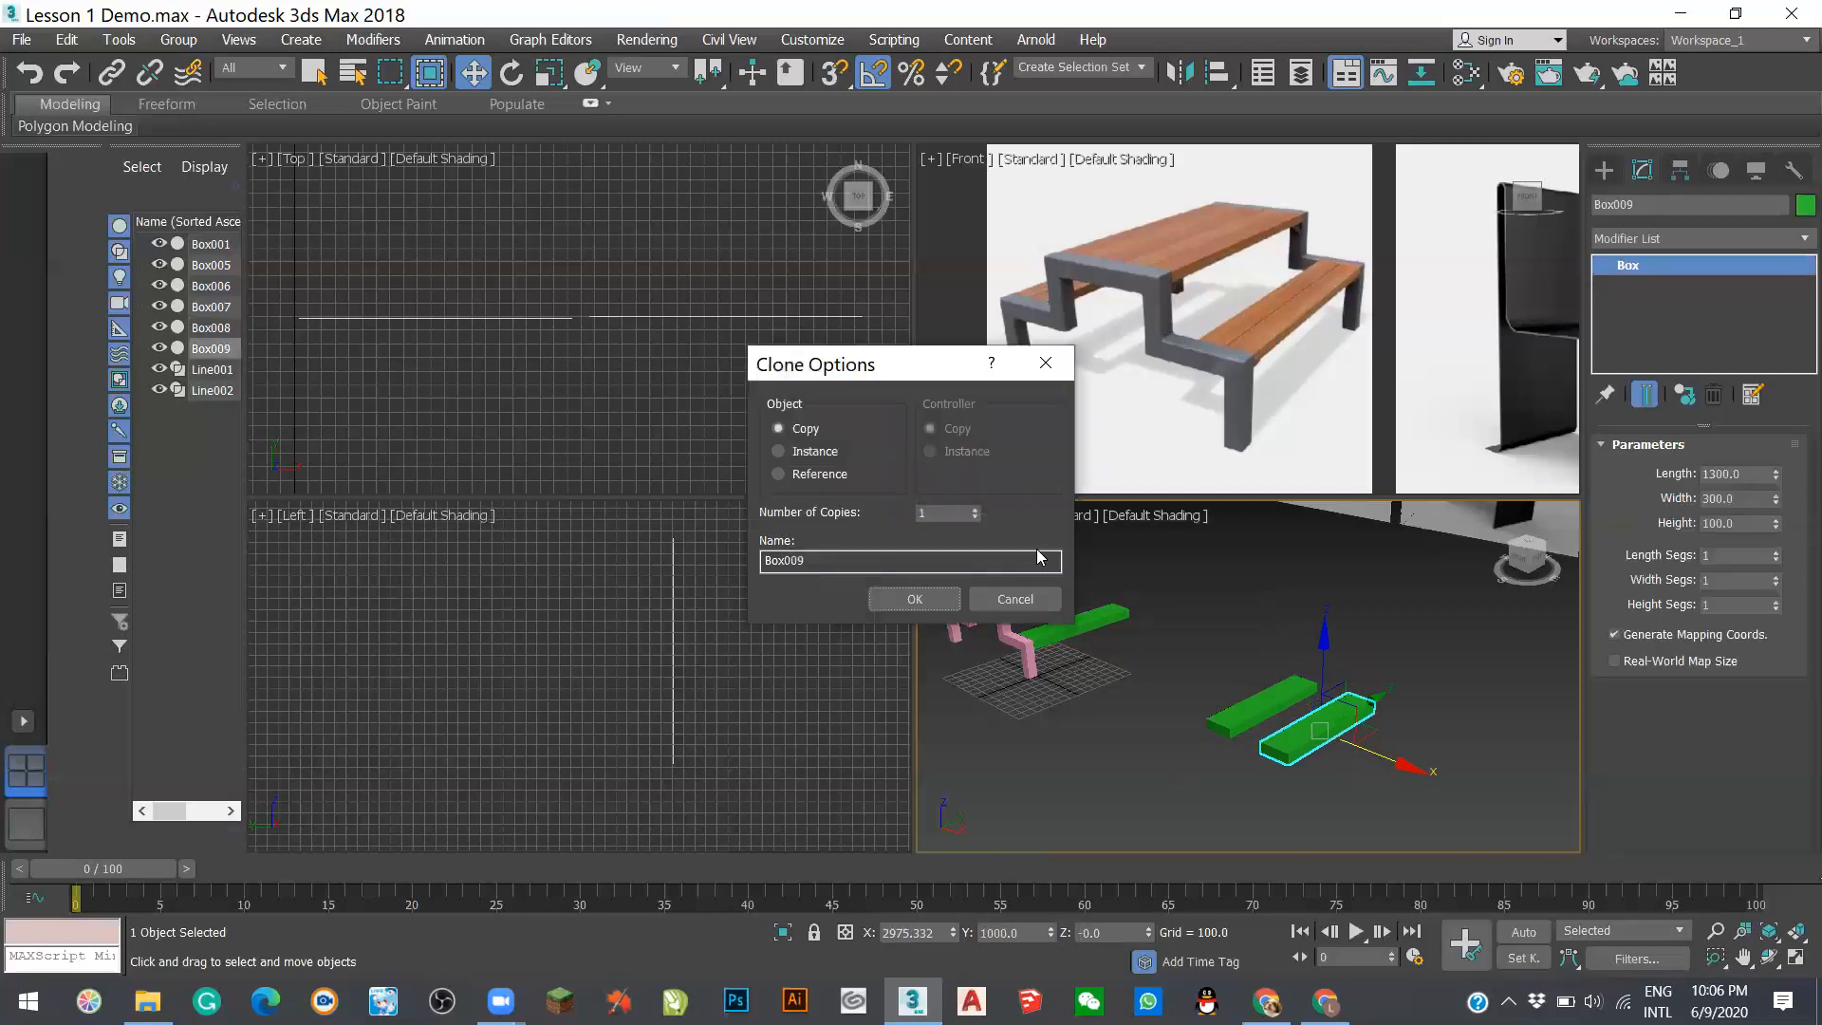
click(914, 599)
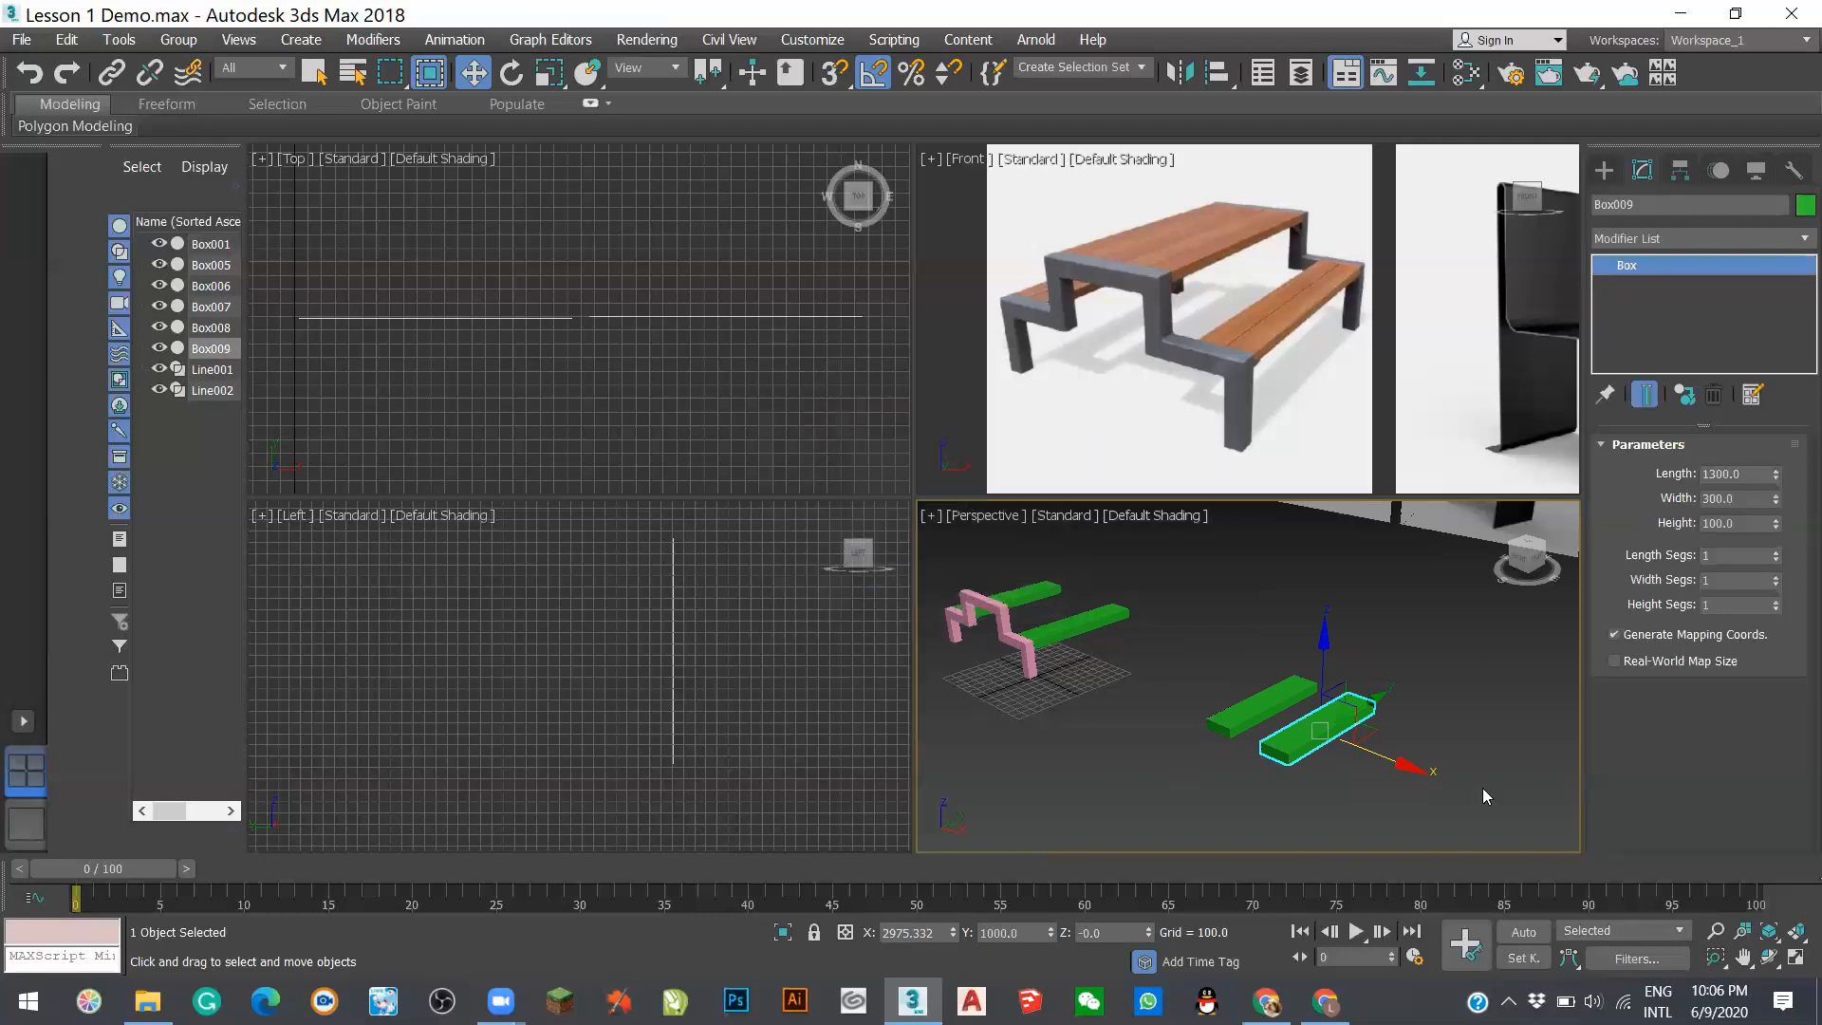
- Clone the new box along X as three Instances, spaced about 620 units apart
shift+drag(1395, 764, 1455, 793)
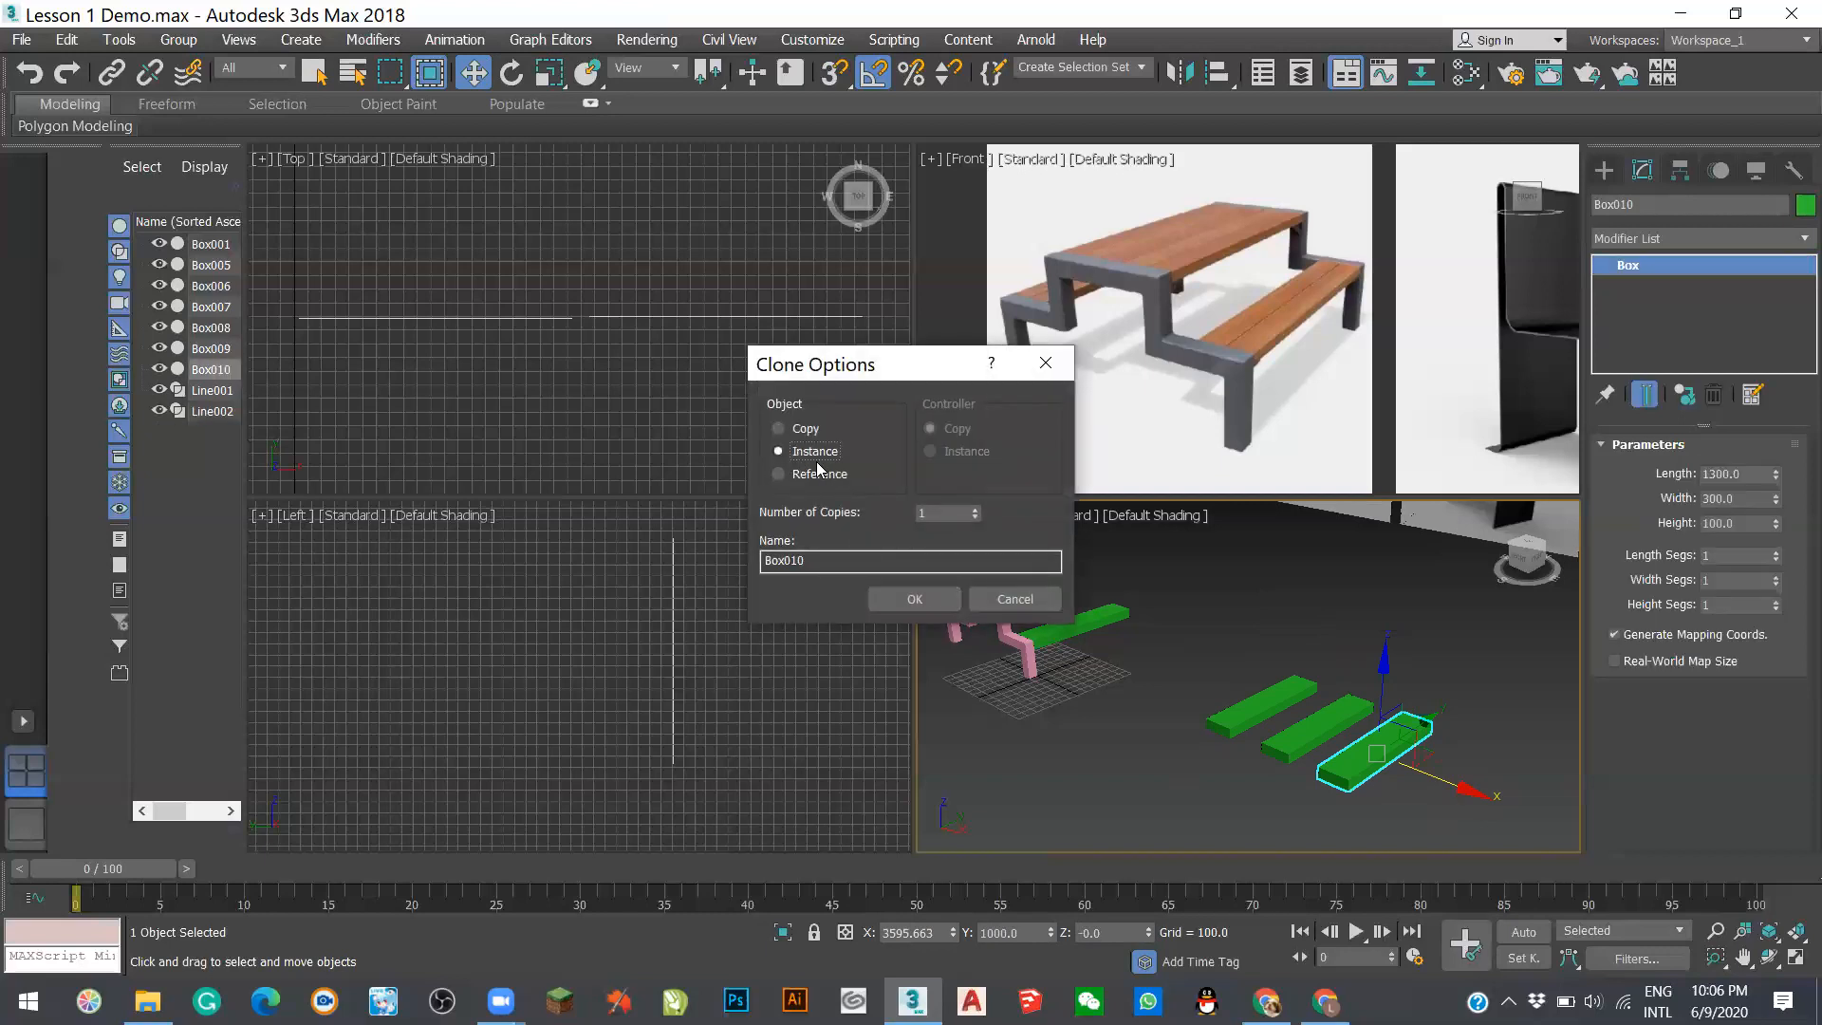
double_click(939, 513)
click(914, 599)
middle_drag(1130, 630, 816, 531)
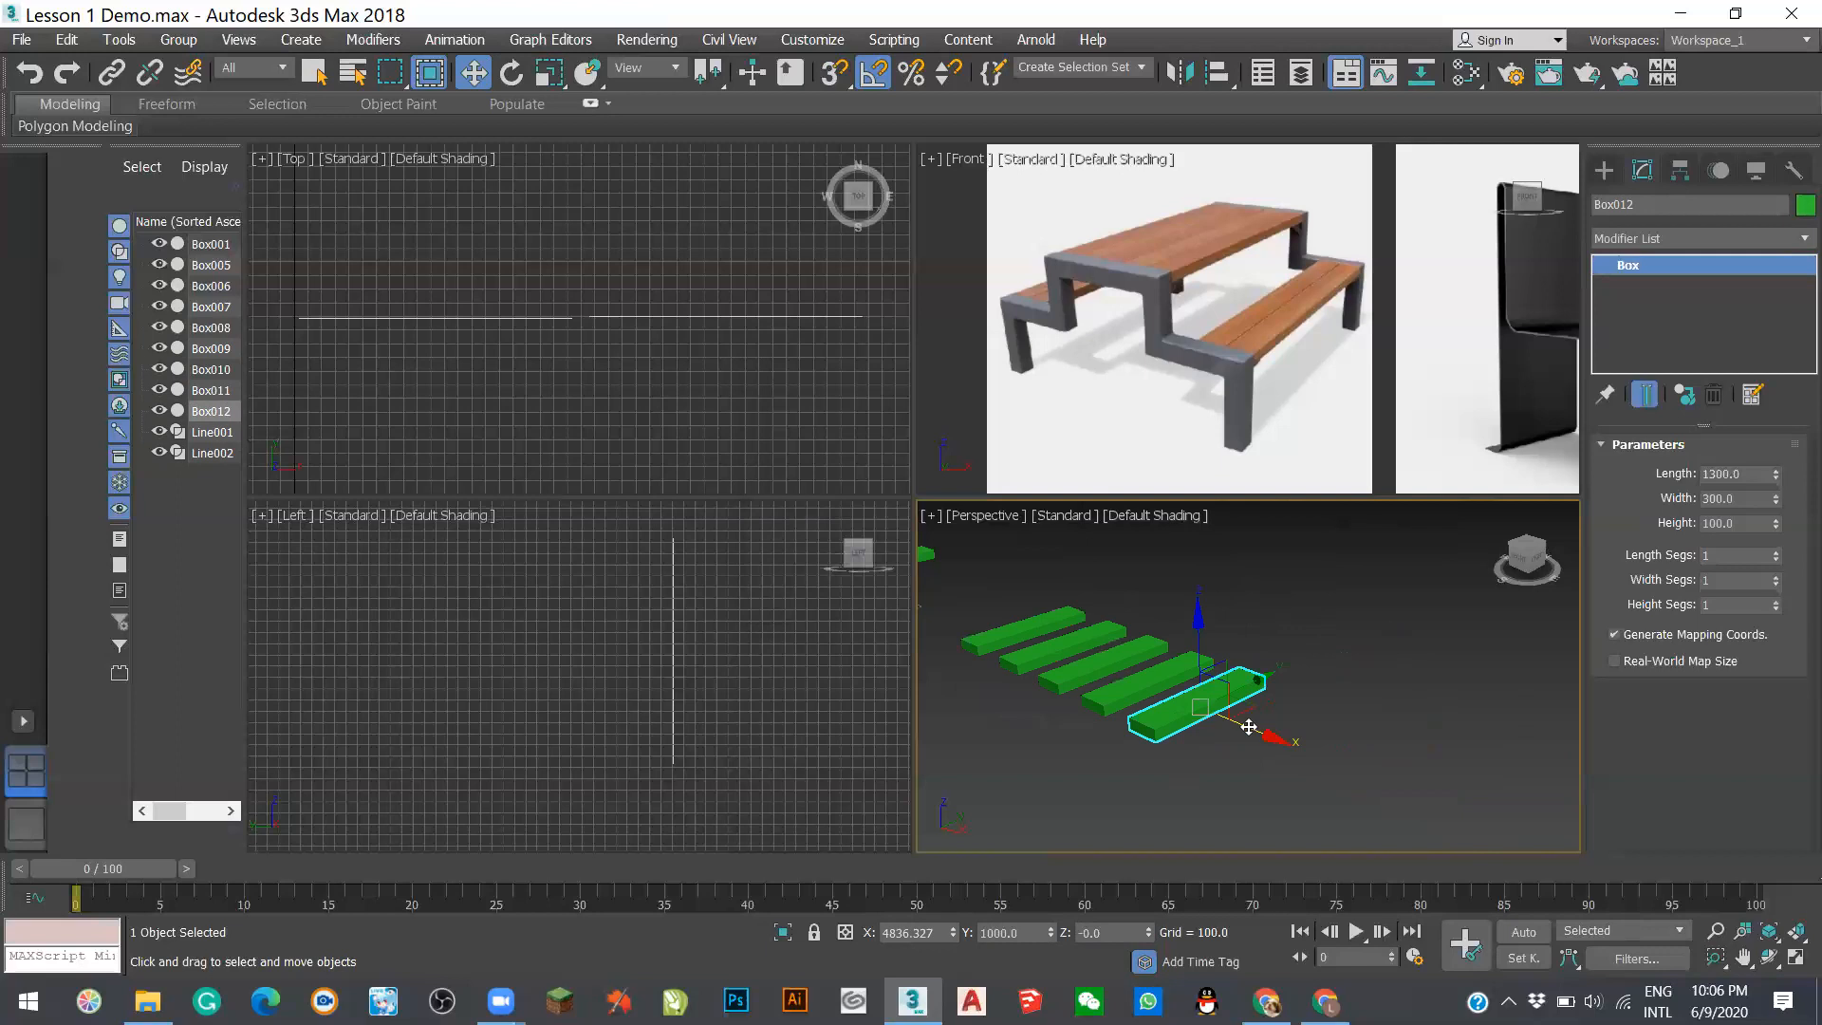
- Clone the last box of the row along X as two References, spaced about 660 units apart
drag(1249, 727, 1306, 751)
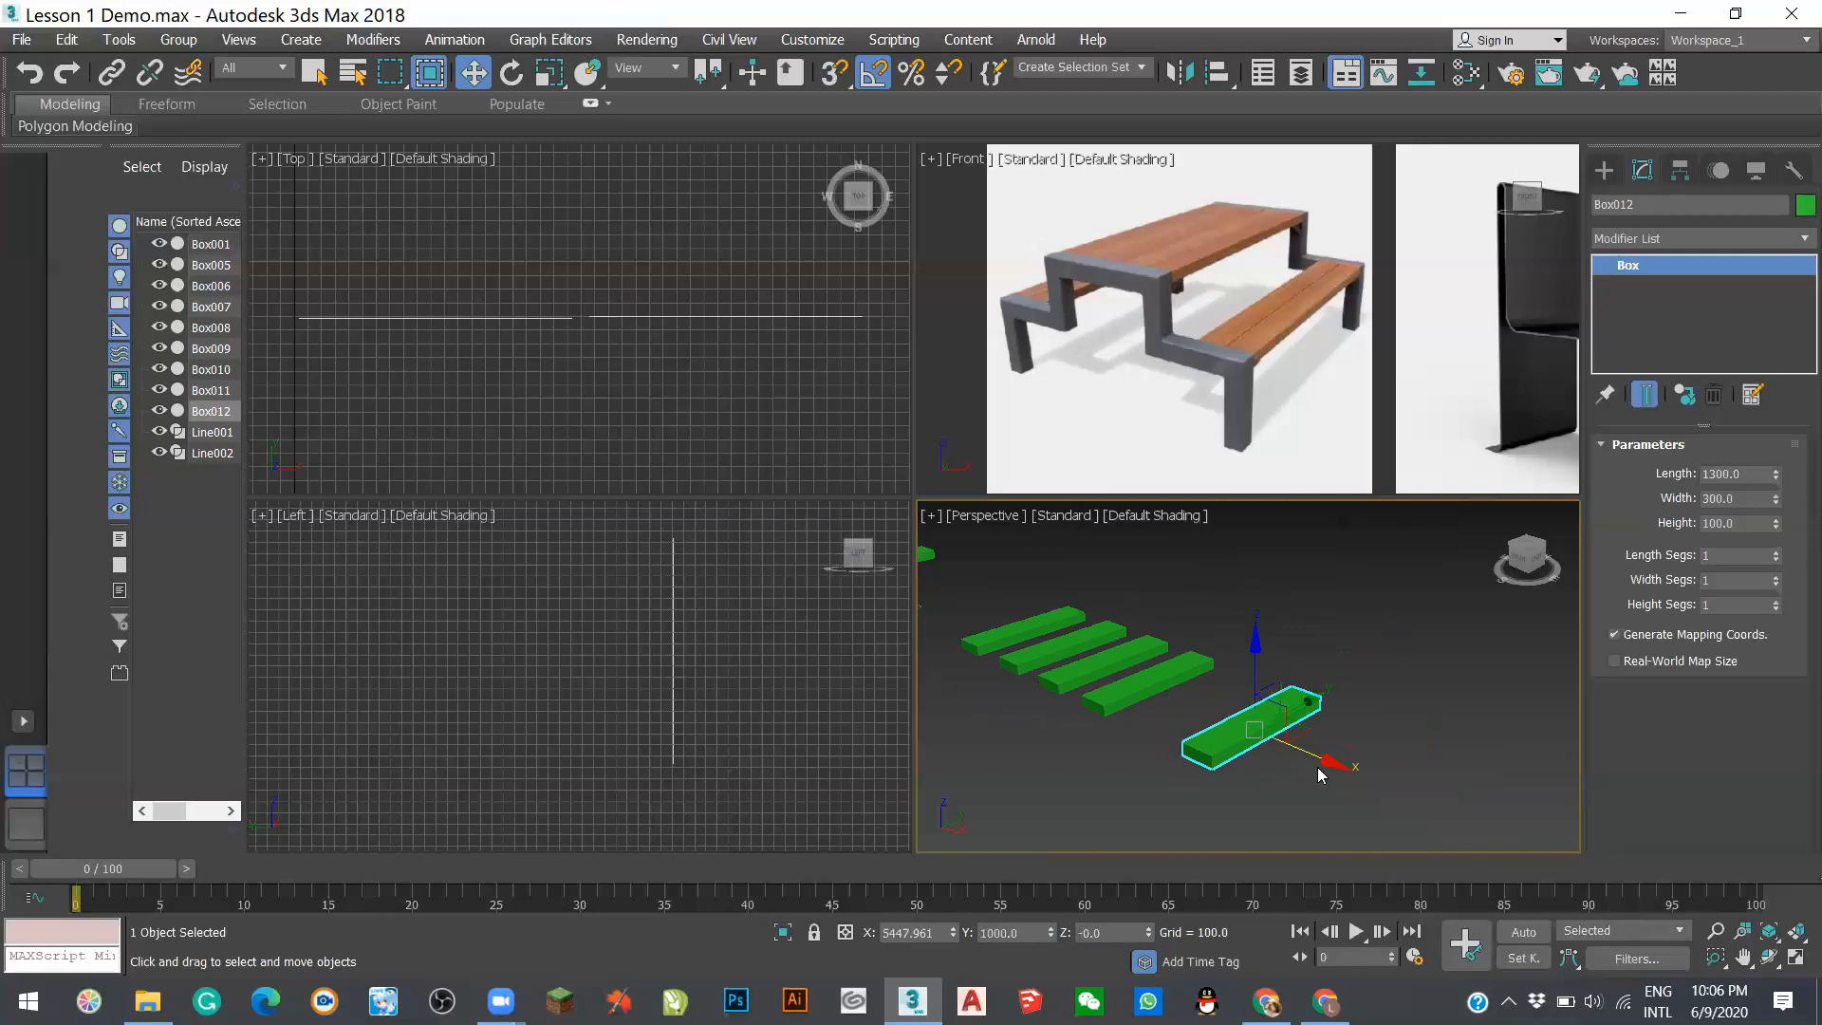
key(ctrl+z)
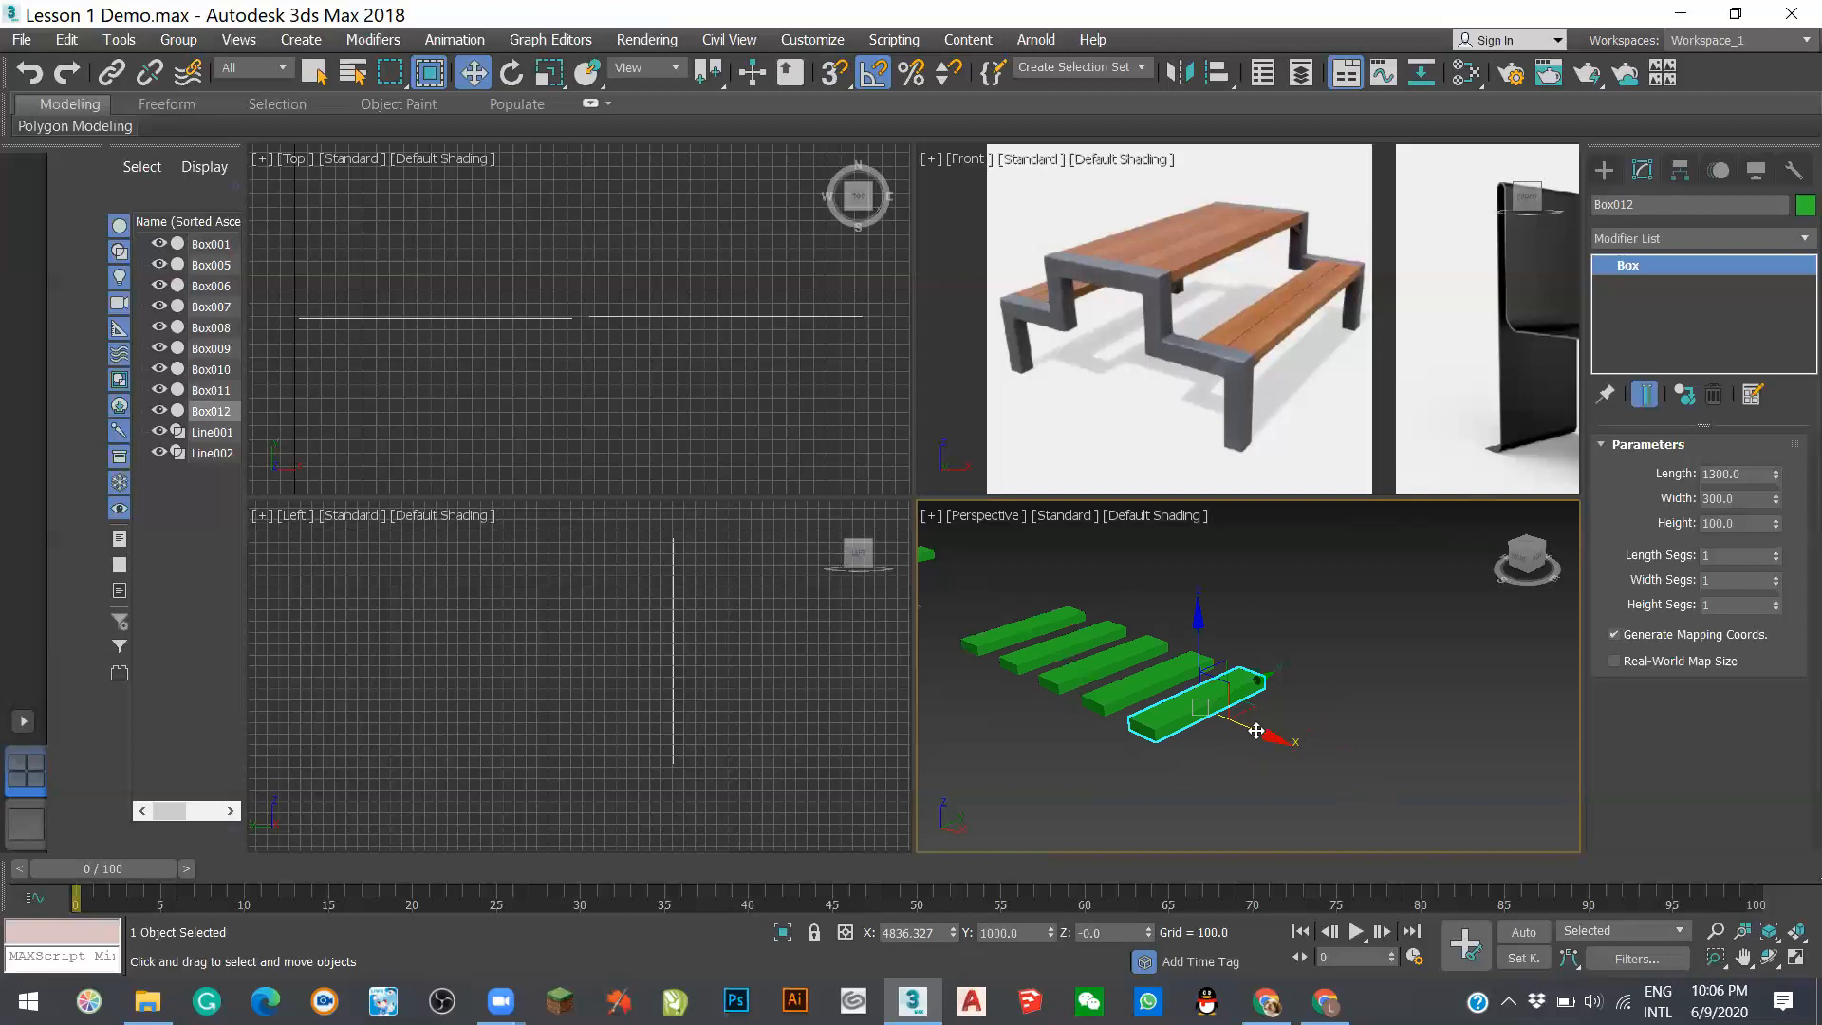
drag(1256, 730, 1311, 761)
click(824, 475)
double_click(934, 519)
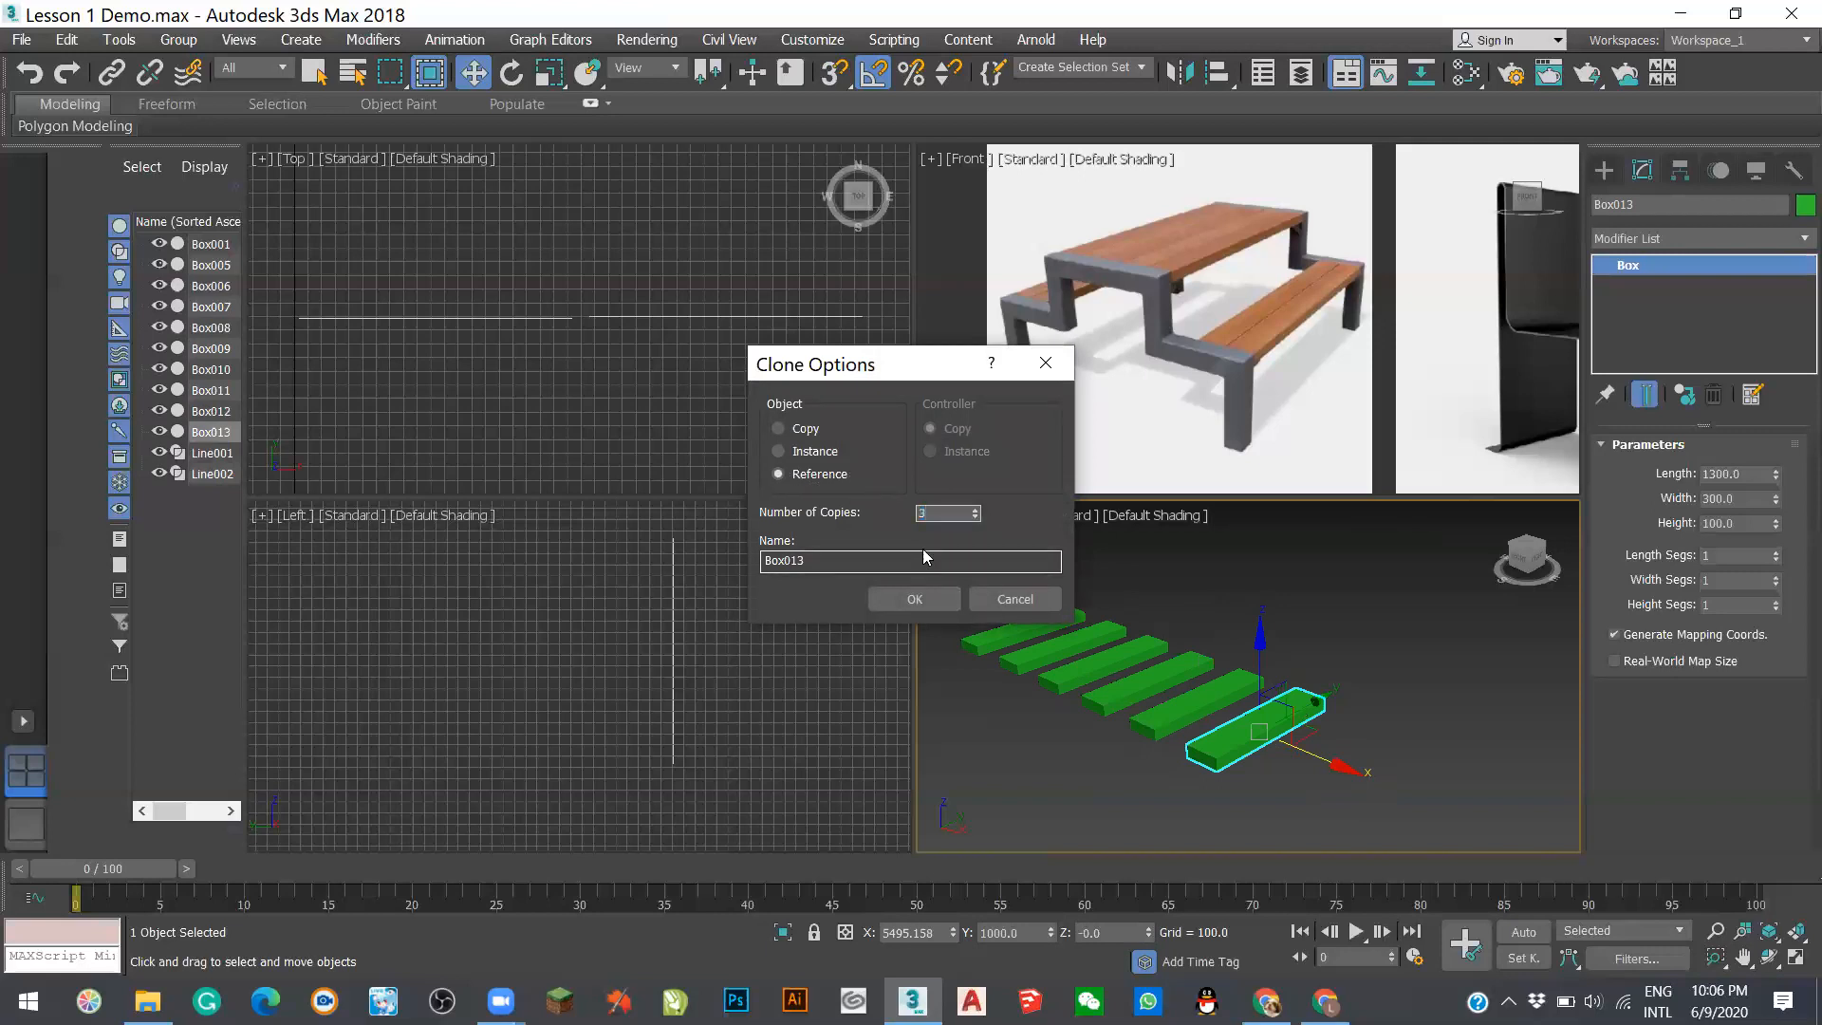
click(912, 602)
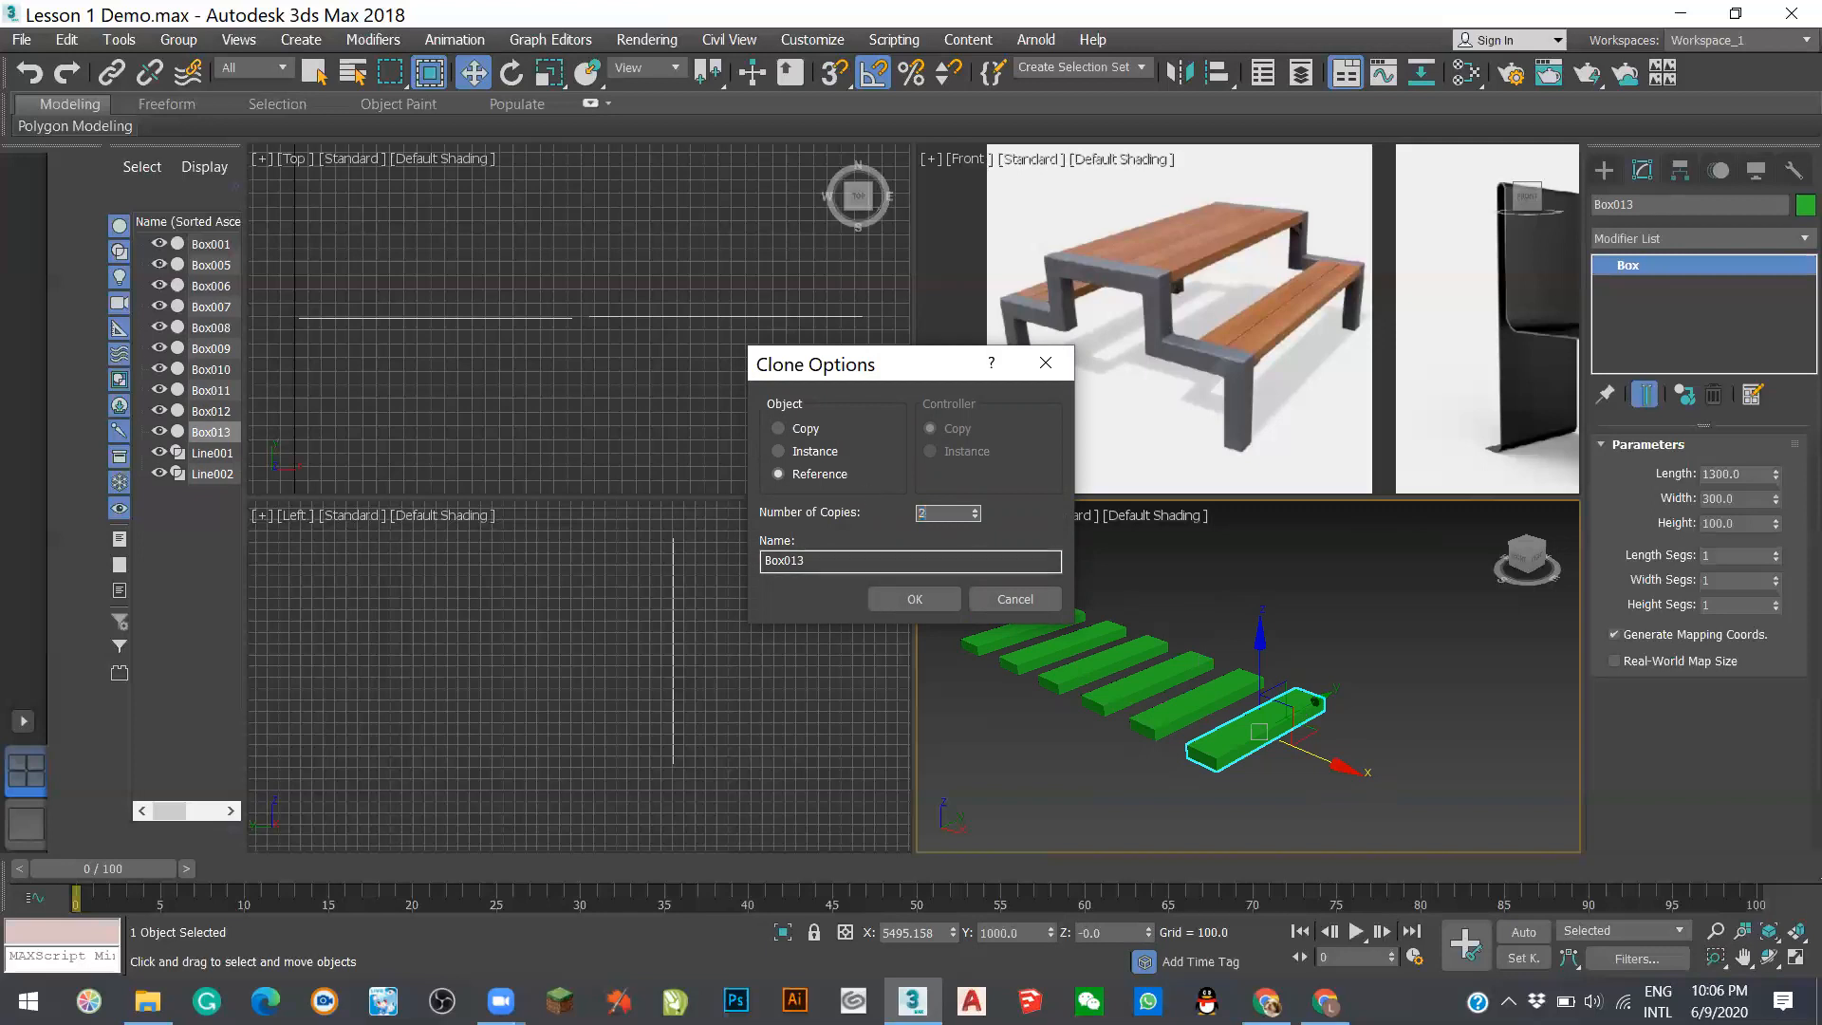
click(914, 599)
click(1247, 617)
- Test the link between the cloned boxes by setting the width of the second box in the row to 500
click(1039, 622)
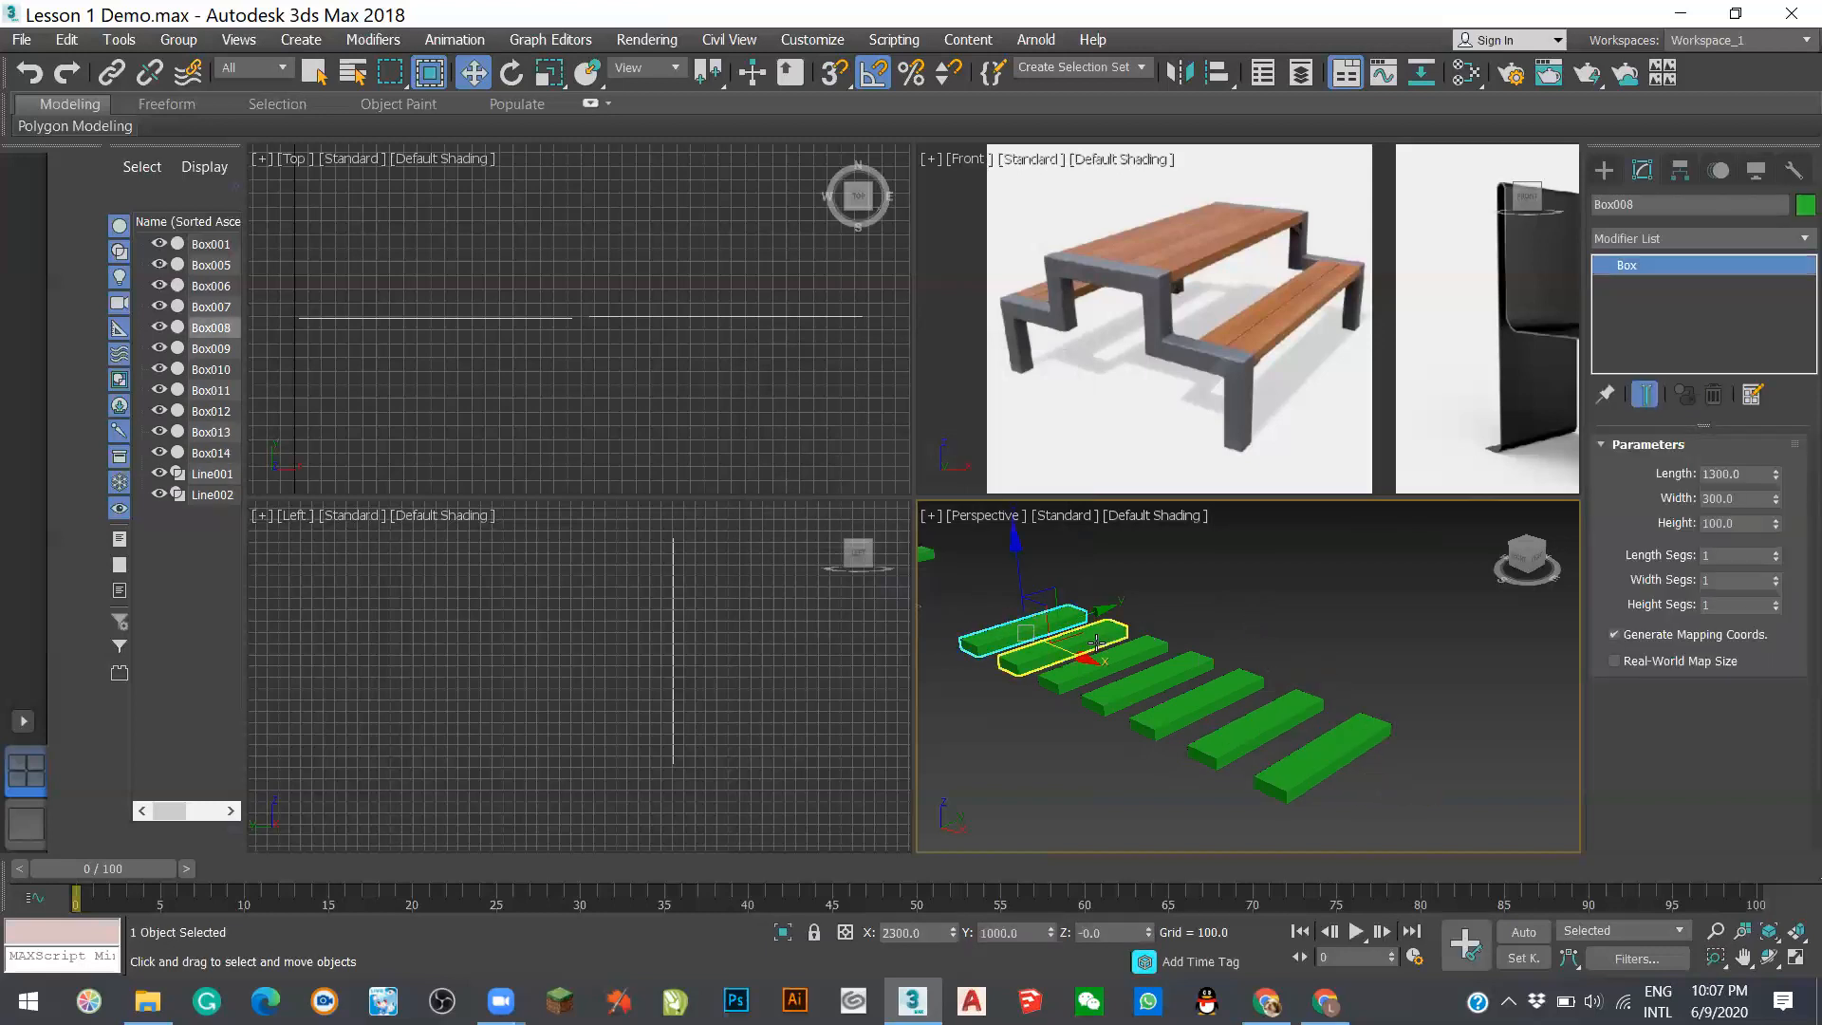
click(1132, 631)
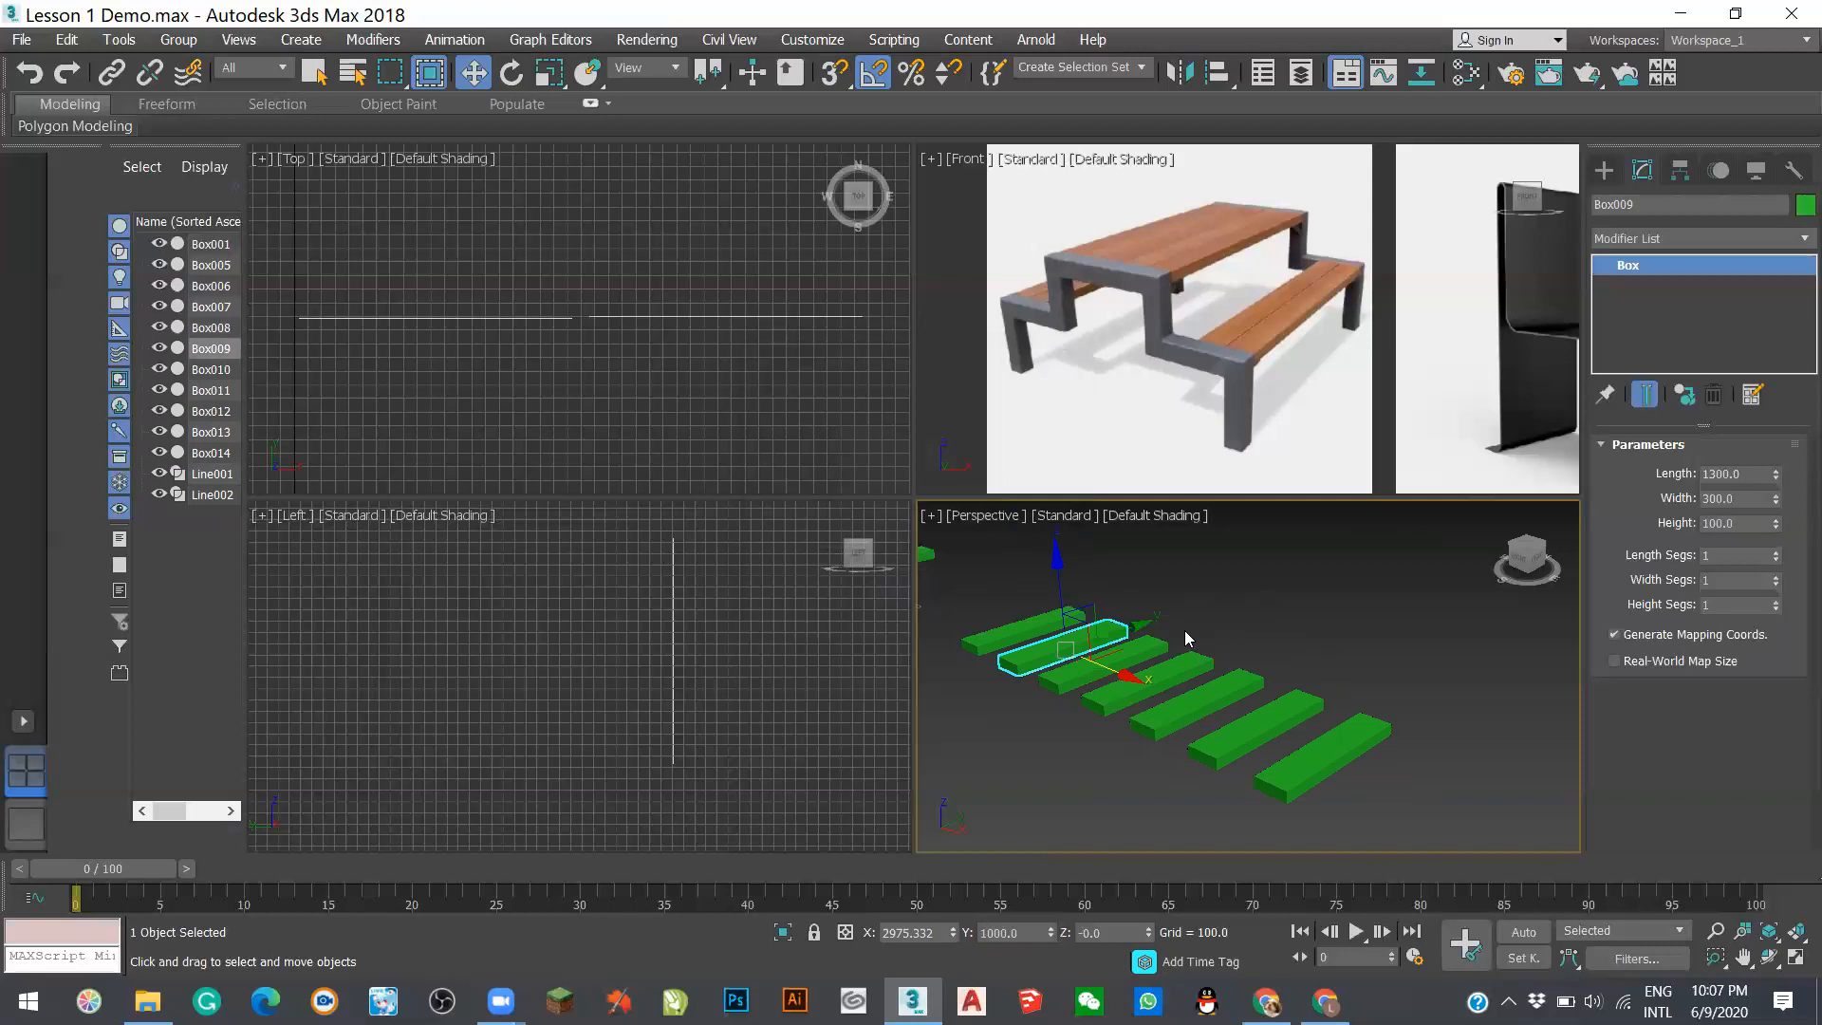
double_click(1747, 498)
text(500)
key(Return)
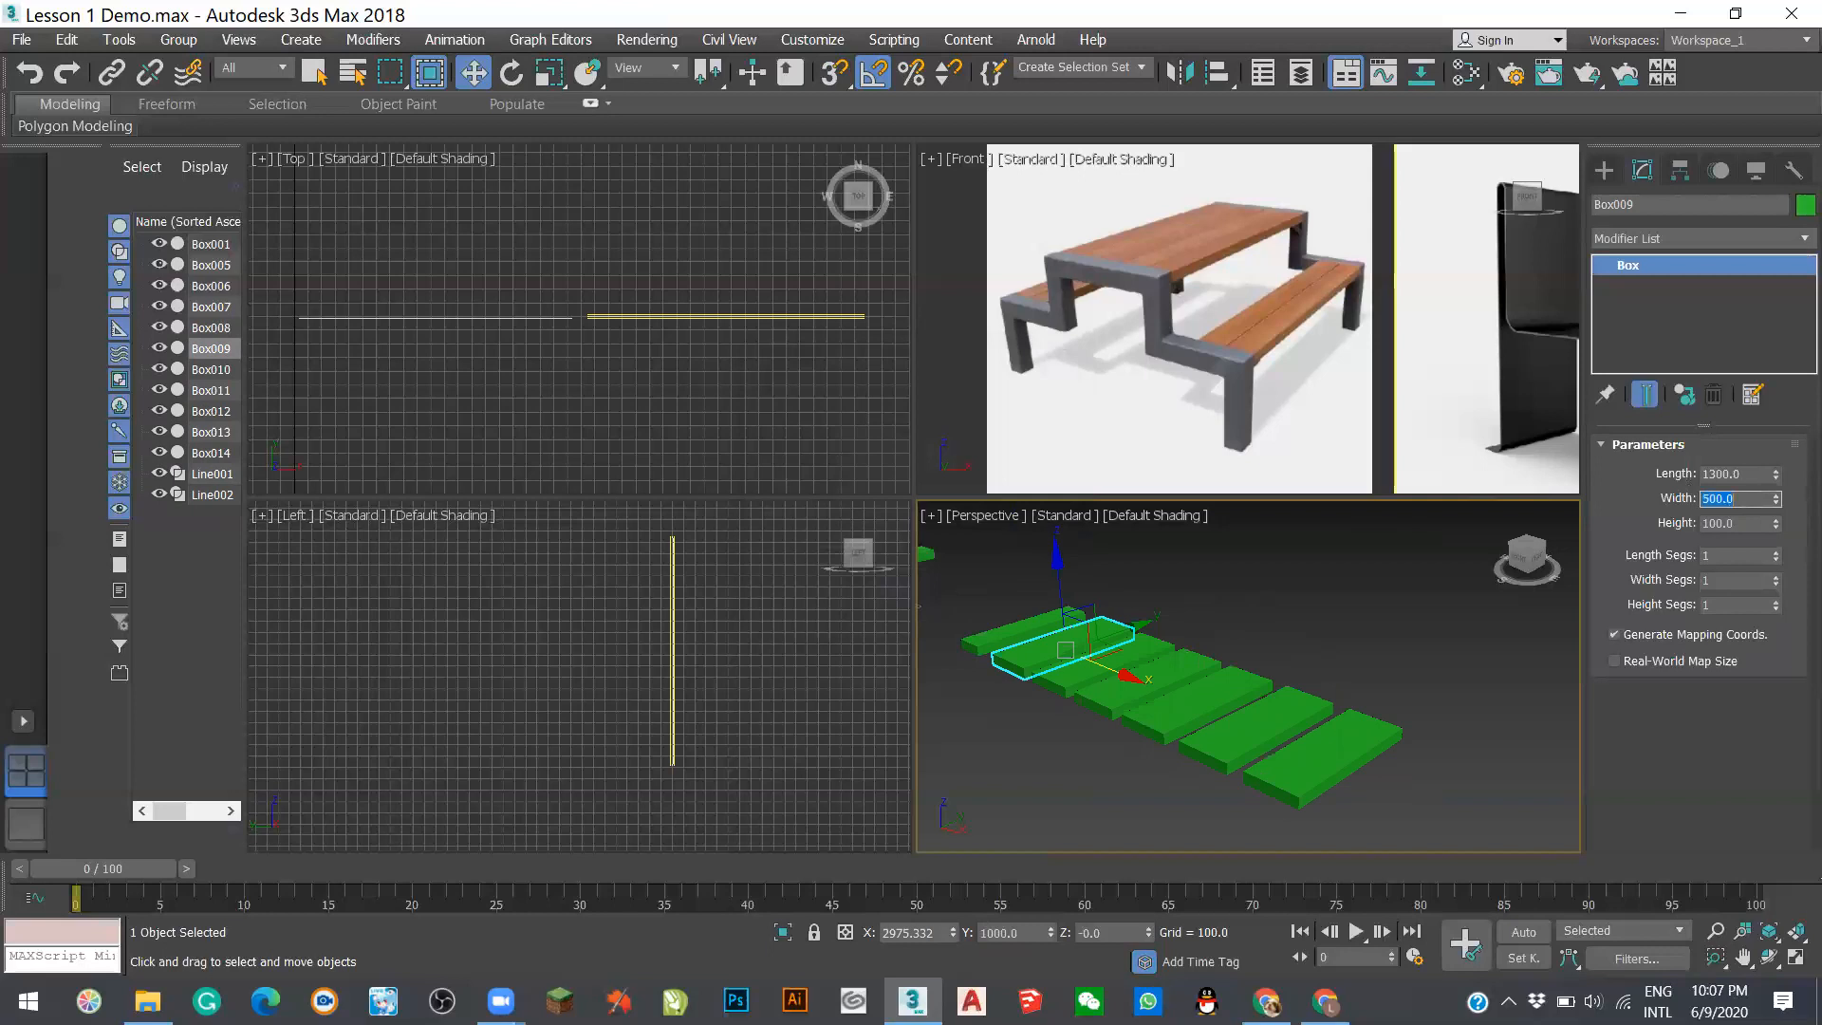
click(1376, 581)
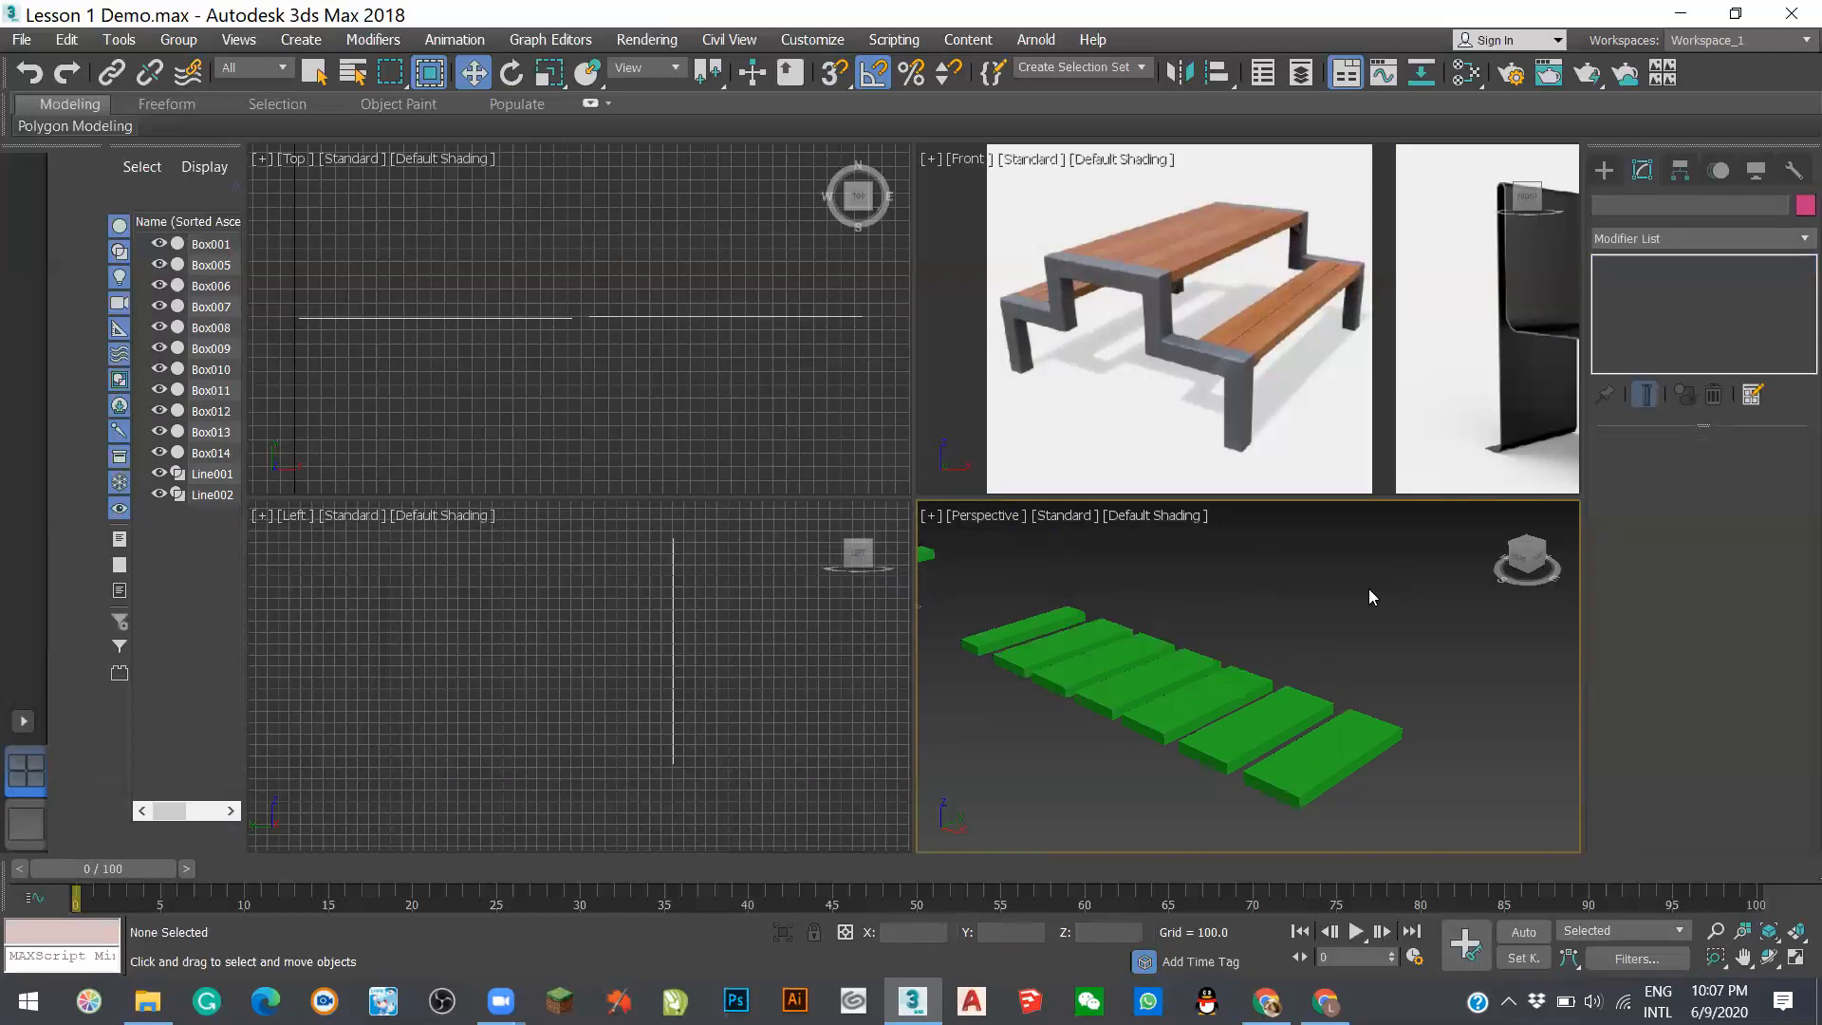
- Undo the width change on the linked boxes
click(1092, 636)
click(1289, 581)
key(ctrl+z)
key(ctrl+z)
key(ctrl+z)
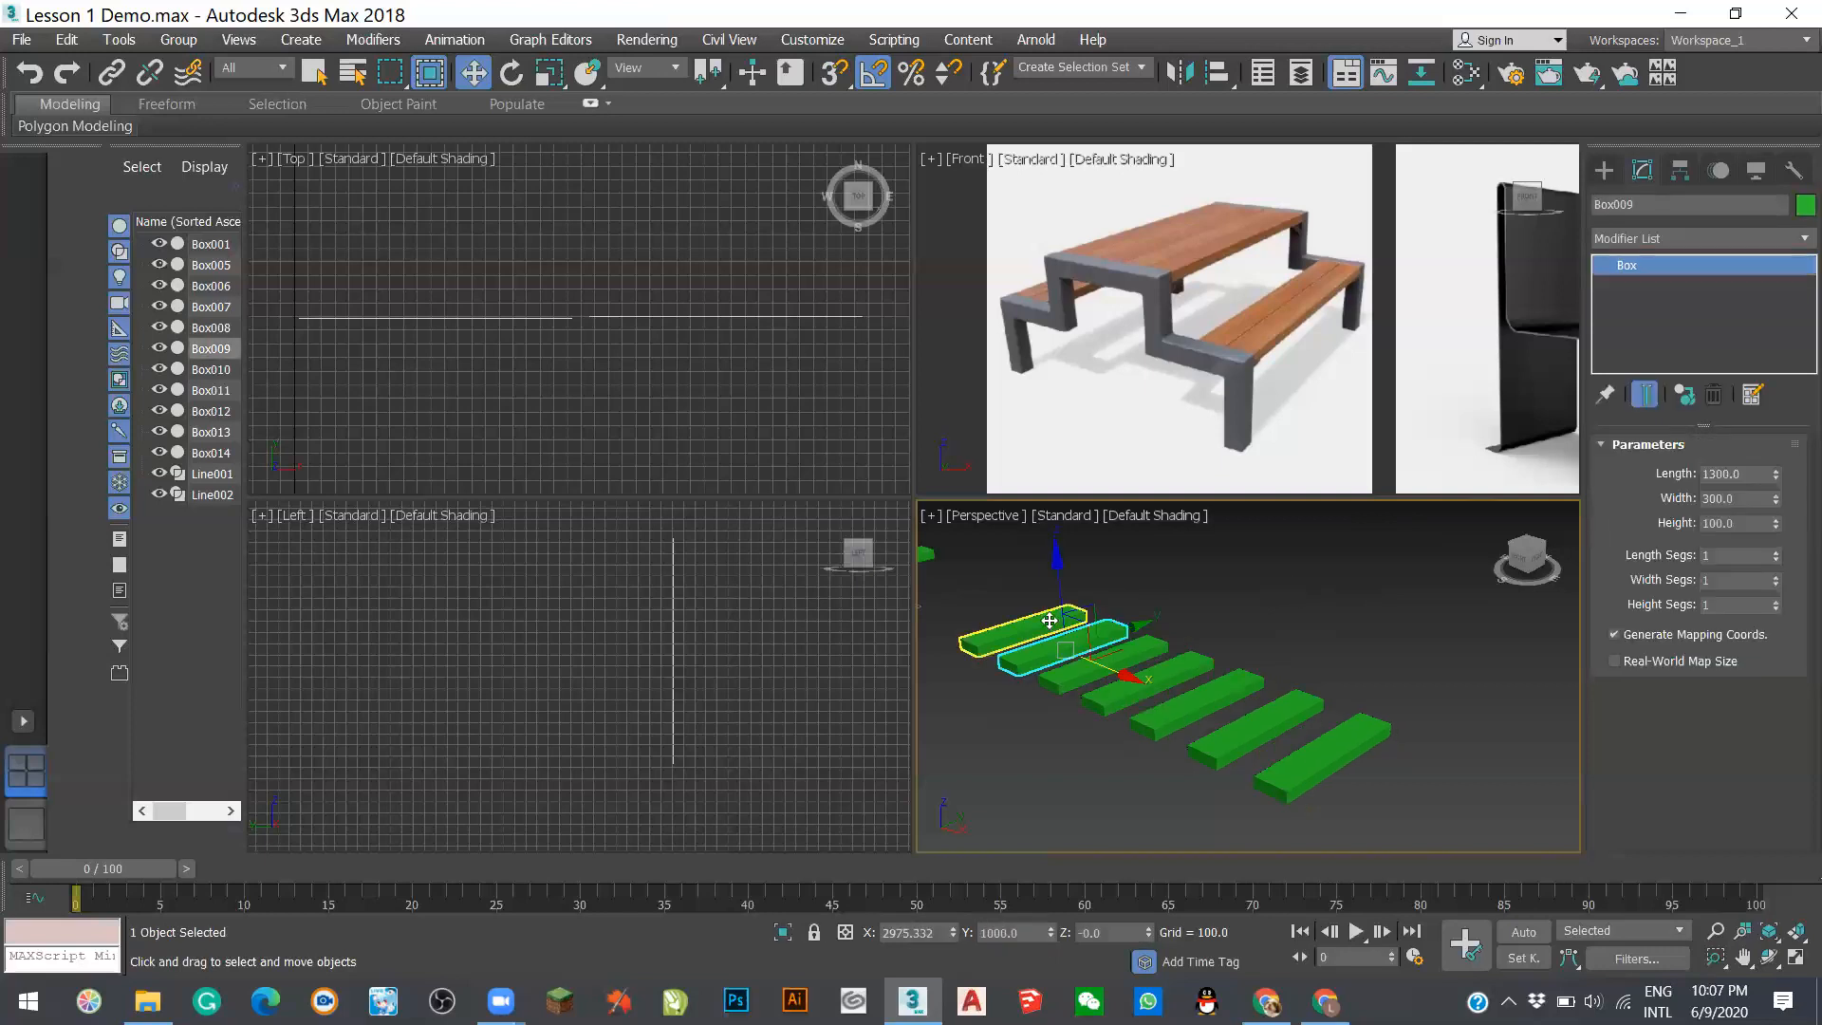
- Clone the first box of the row as a single Copy toward negative X, placed at about X 1482
click(1050, 621)
drag(1080, 659, 1046, 649)
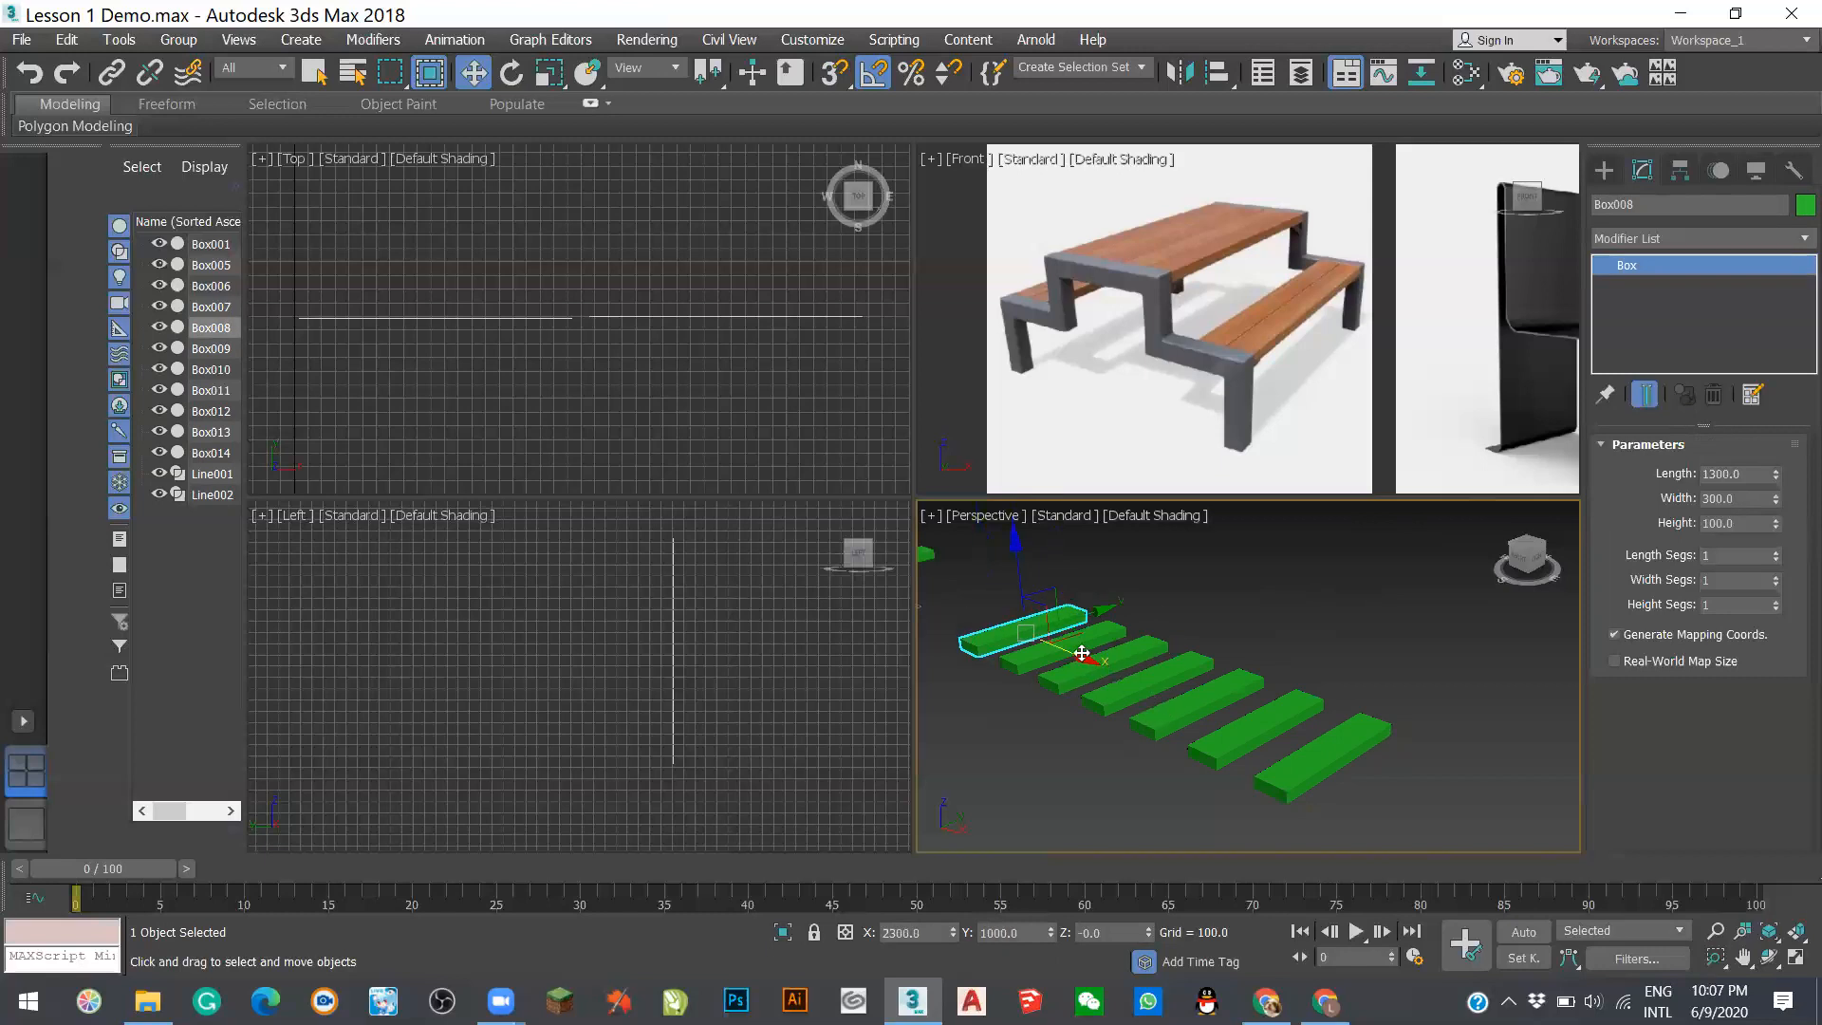
drag(1038, 634, 1027, 623)
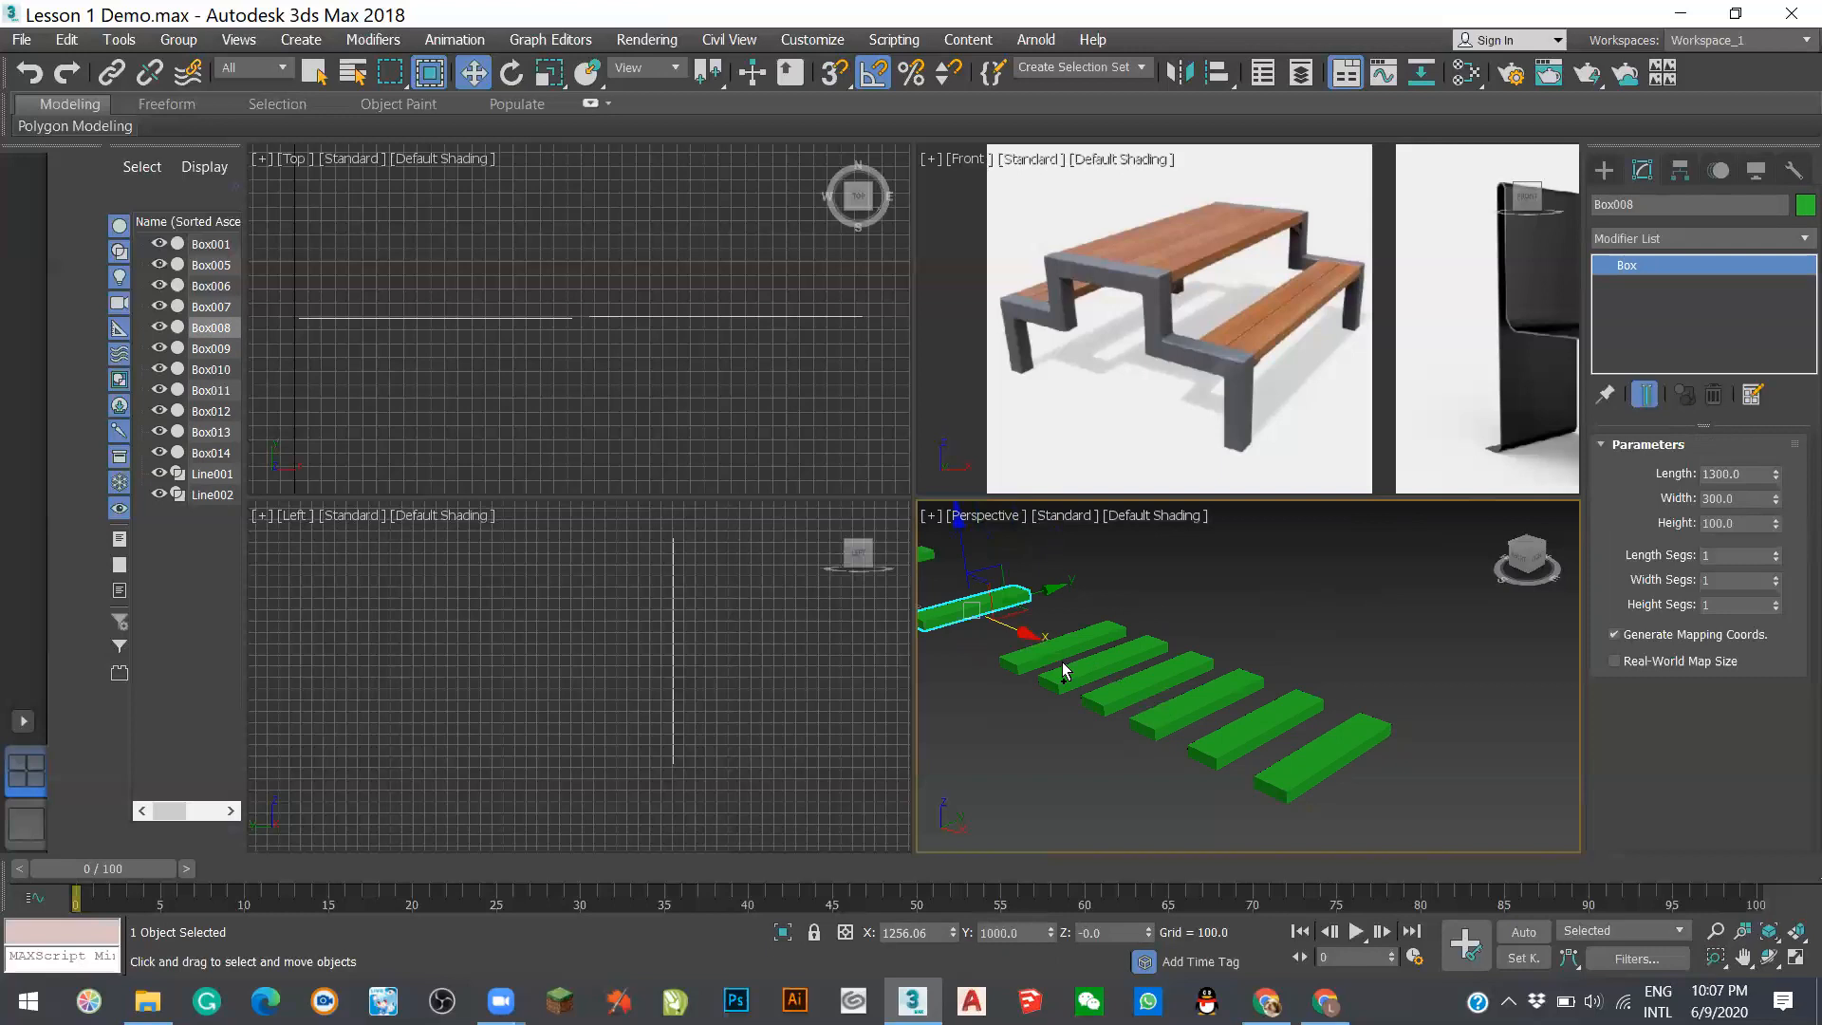
key(ctrl+z)
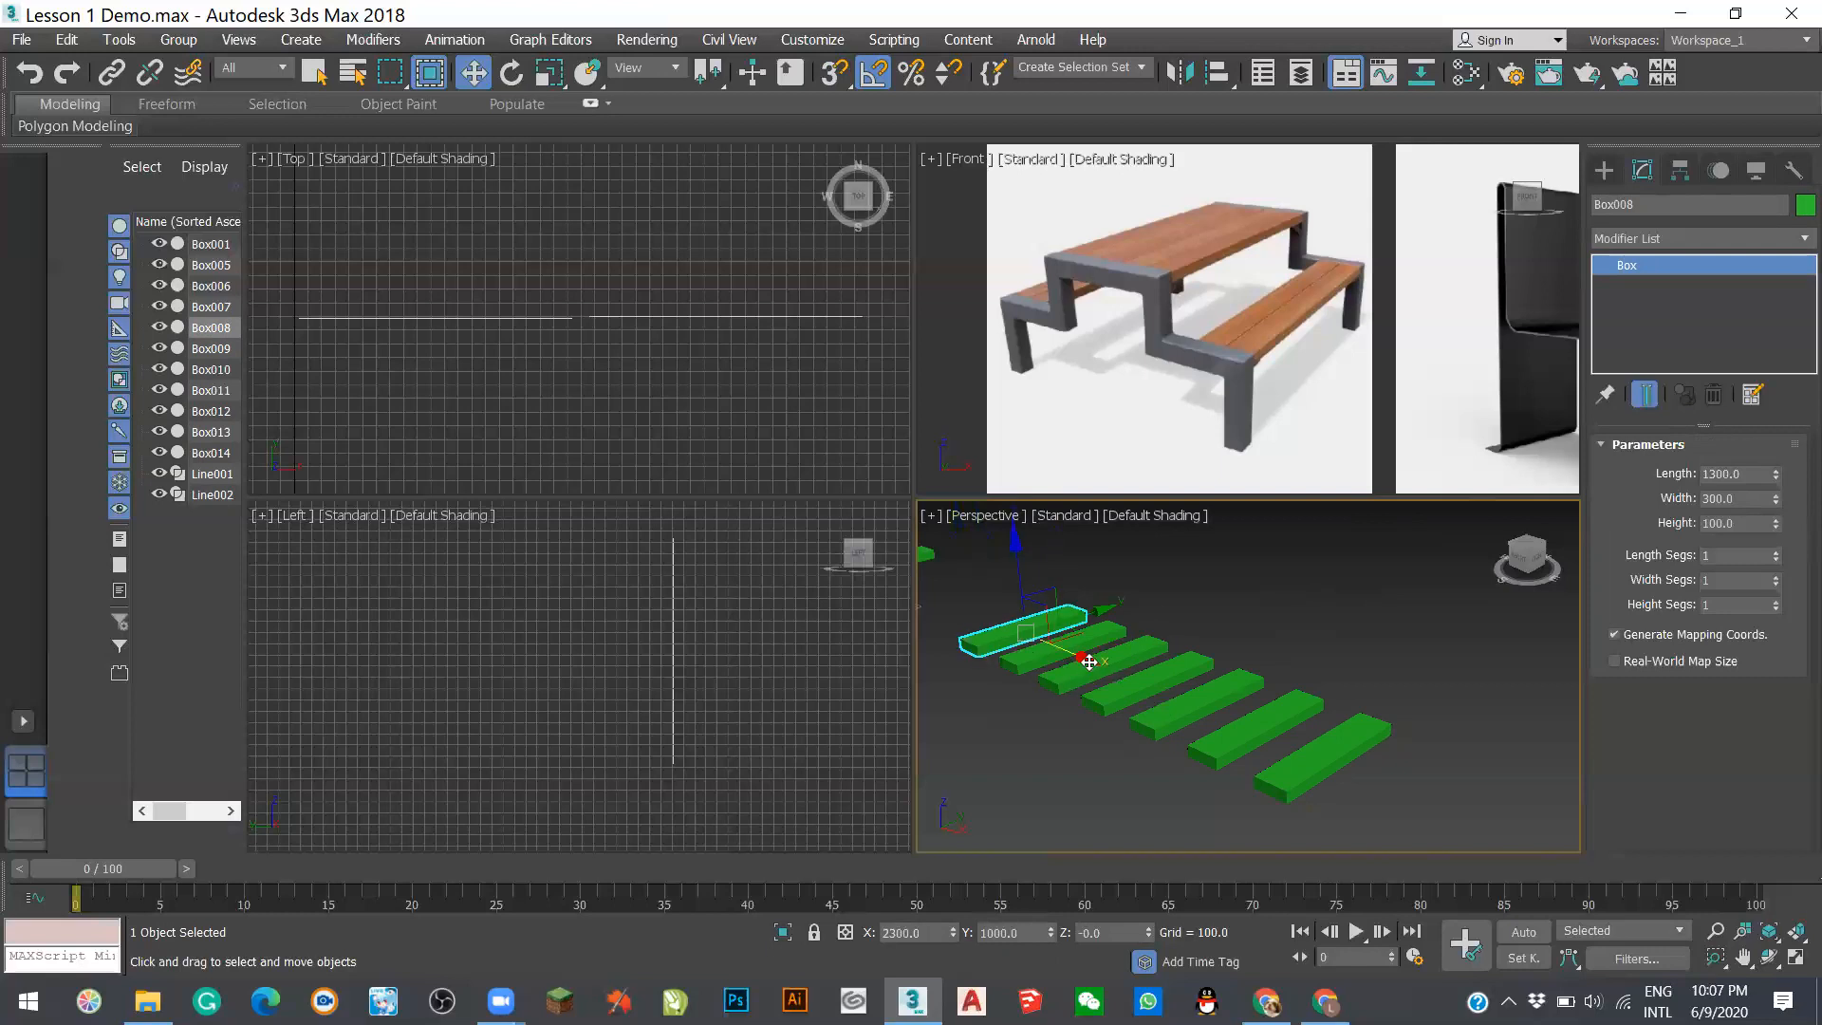
mouse_move(1059, 644)
mouse_down()
mouse_move(1025, 630)
mouse_move(1039, 636)
mouse_up()
click(808, 433)
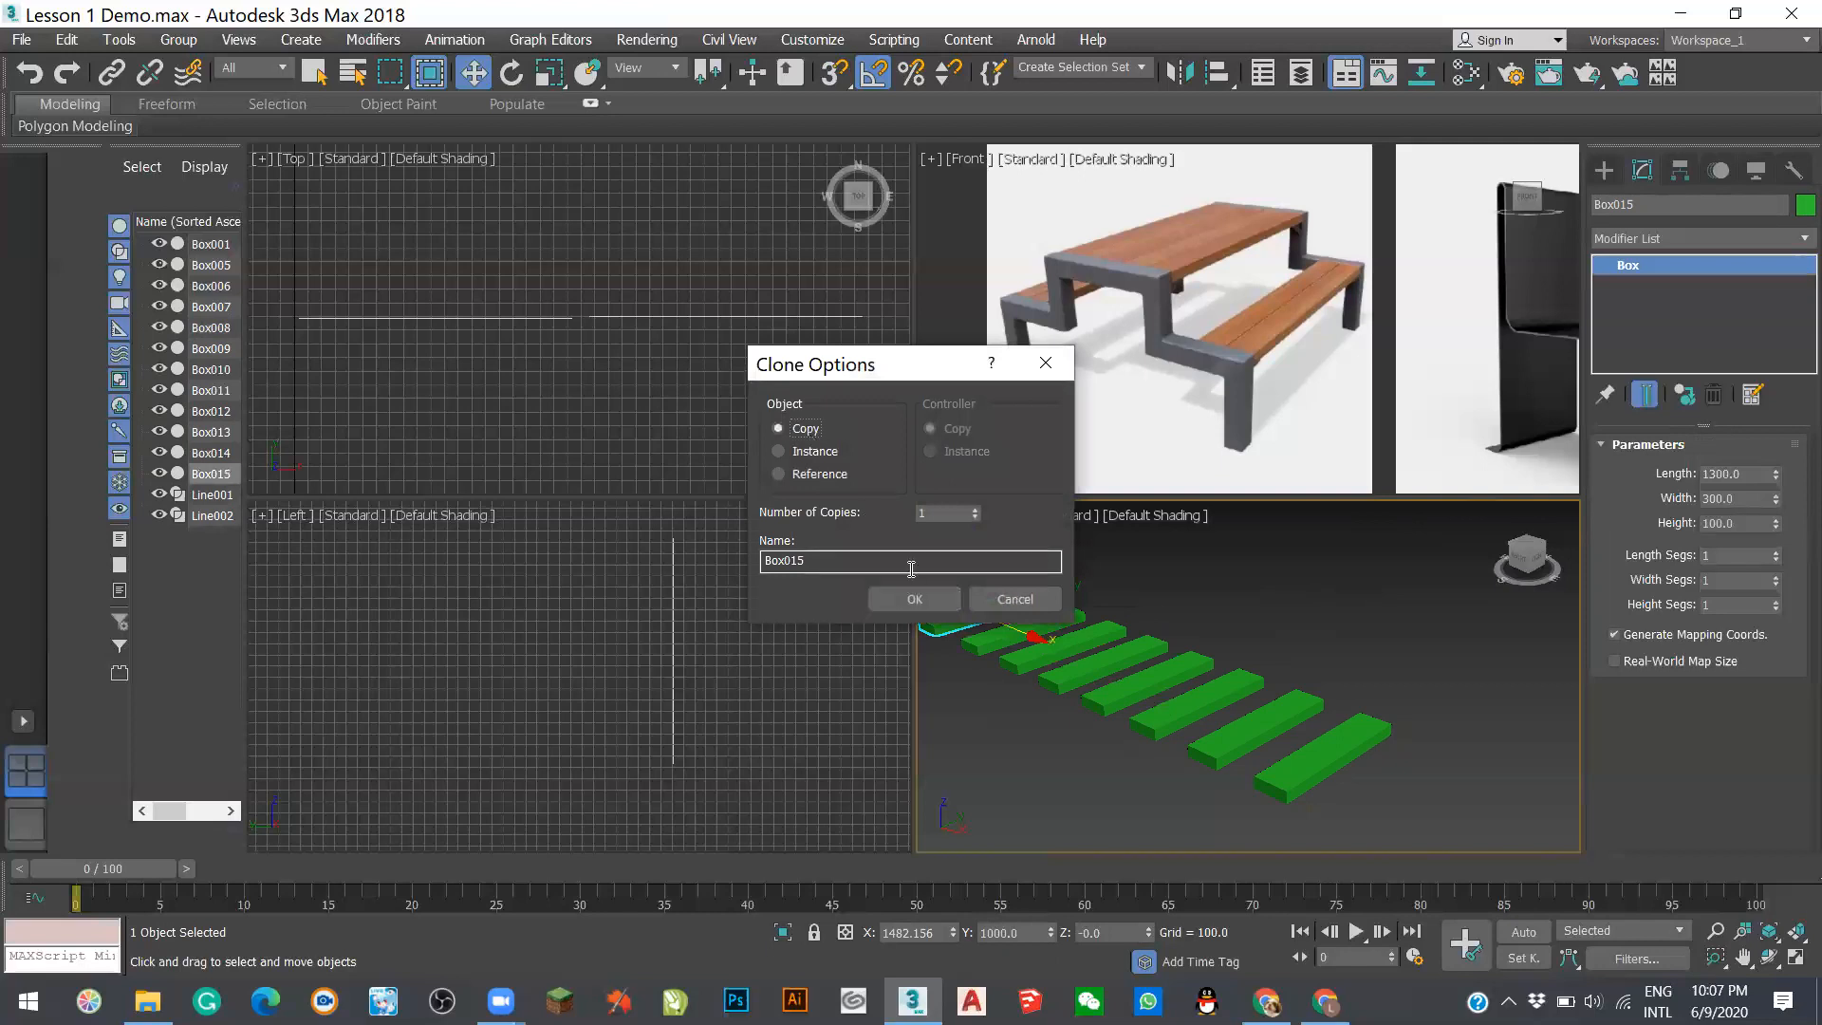
click(914, 598)
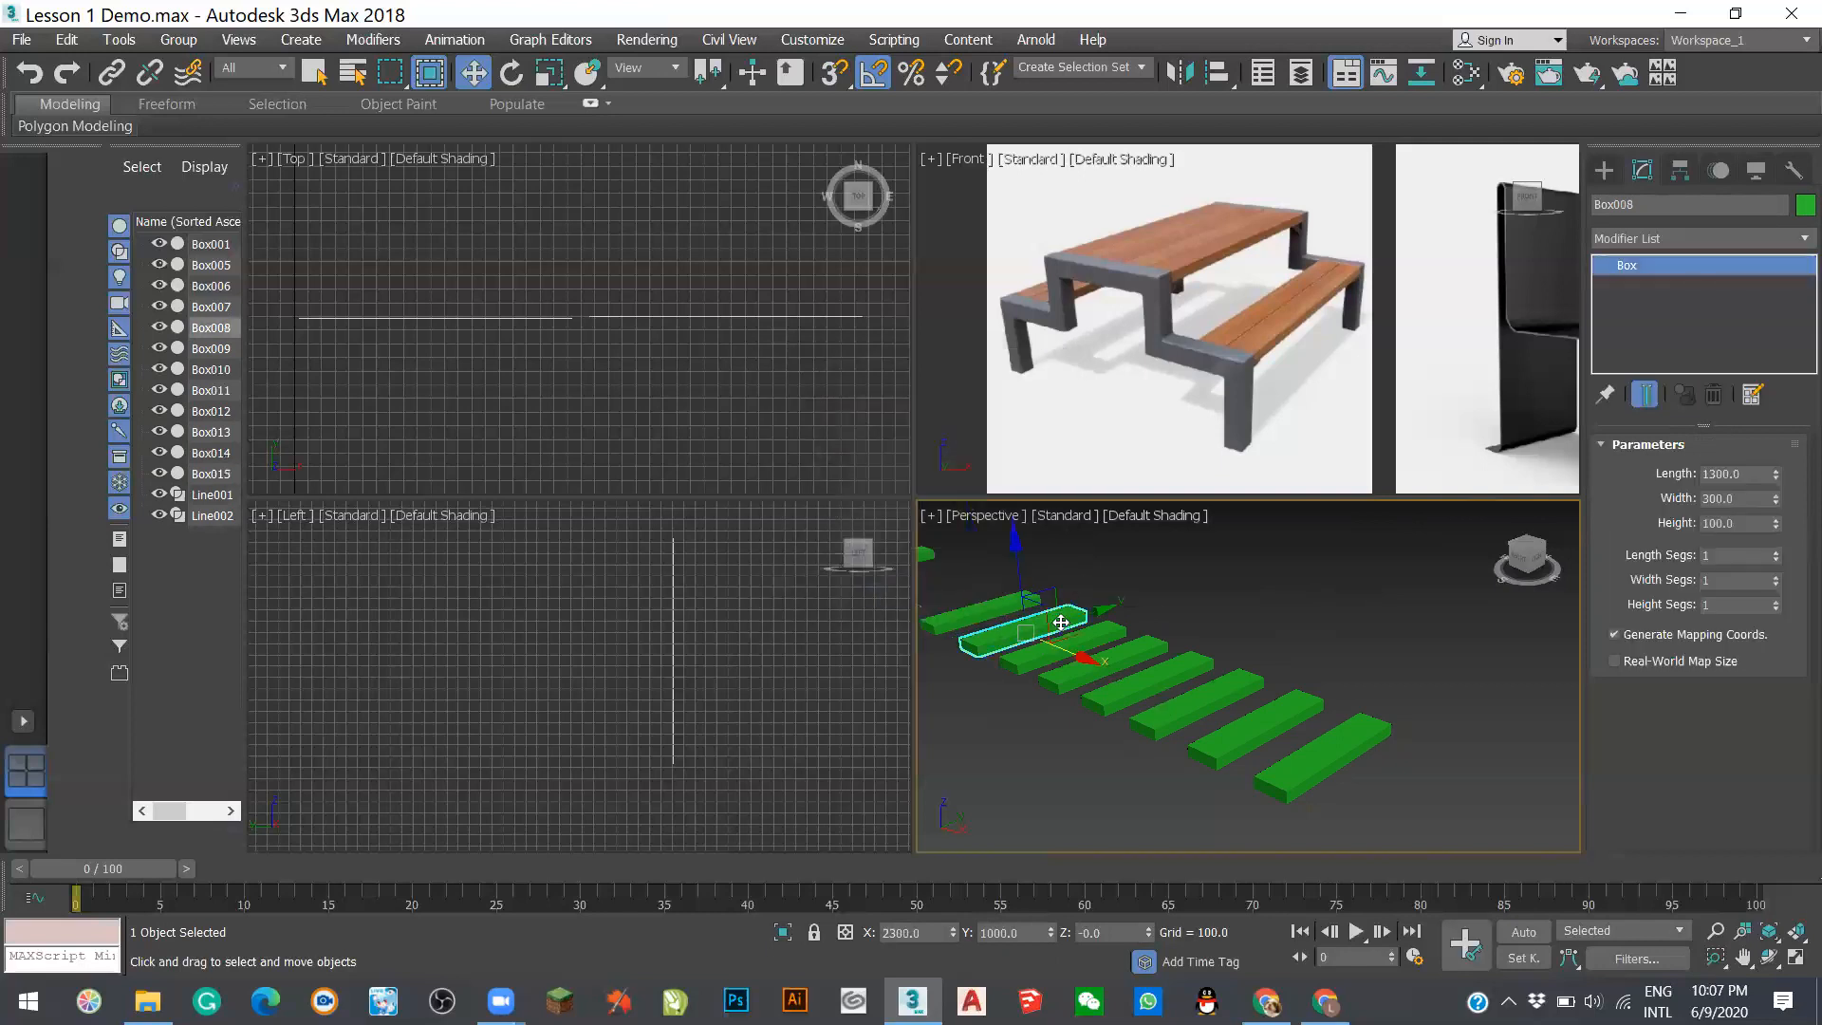
click(989, 594)
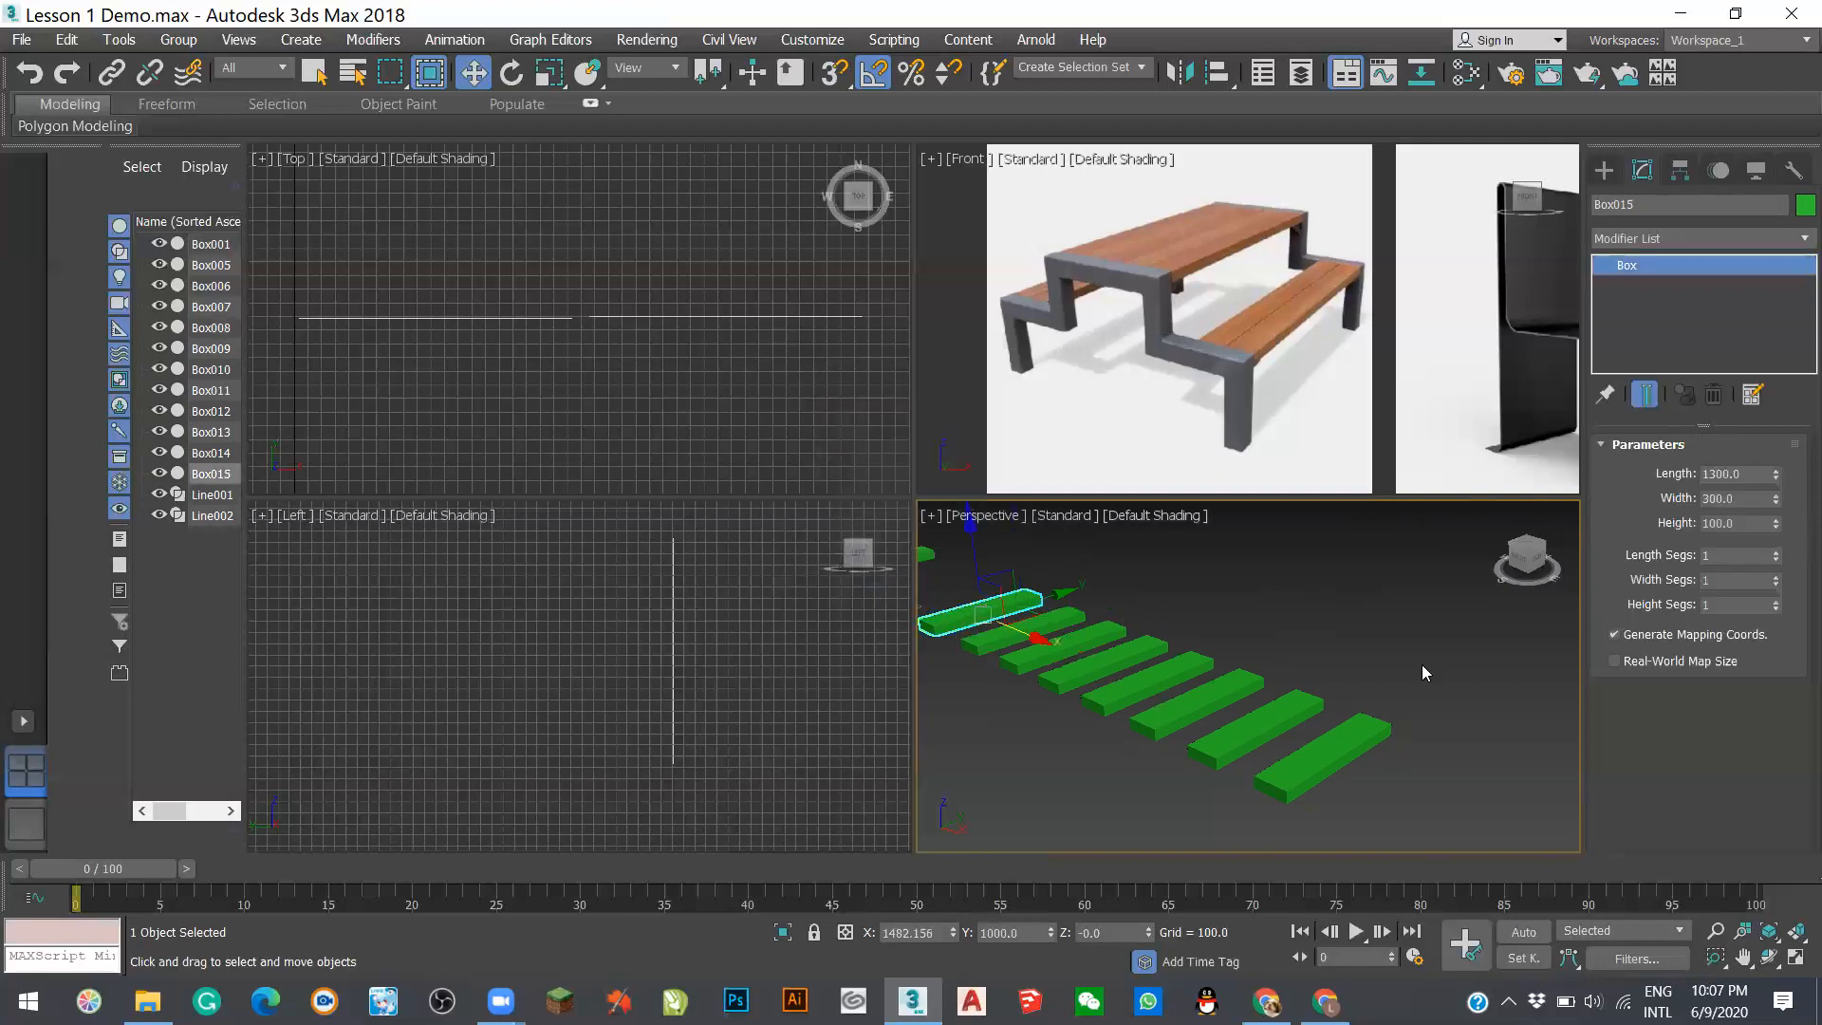
- Maximize the Perspective viewport to show the whole row of boxes, and clear the selection
scroll(1430, 694, down, 3)
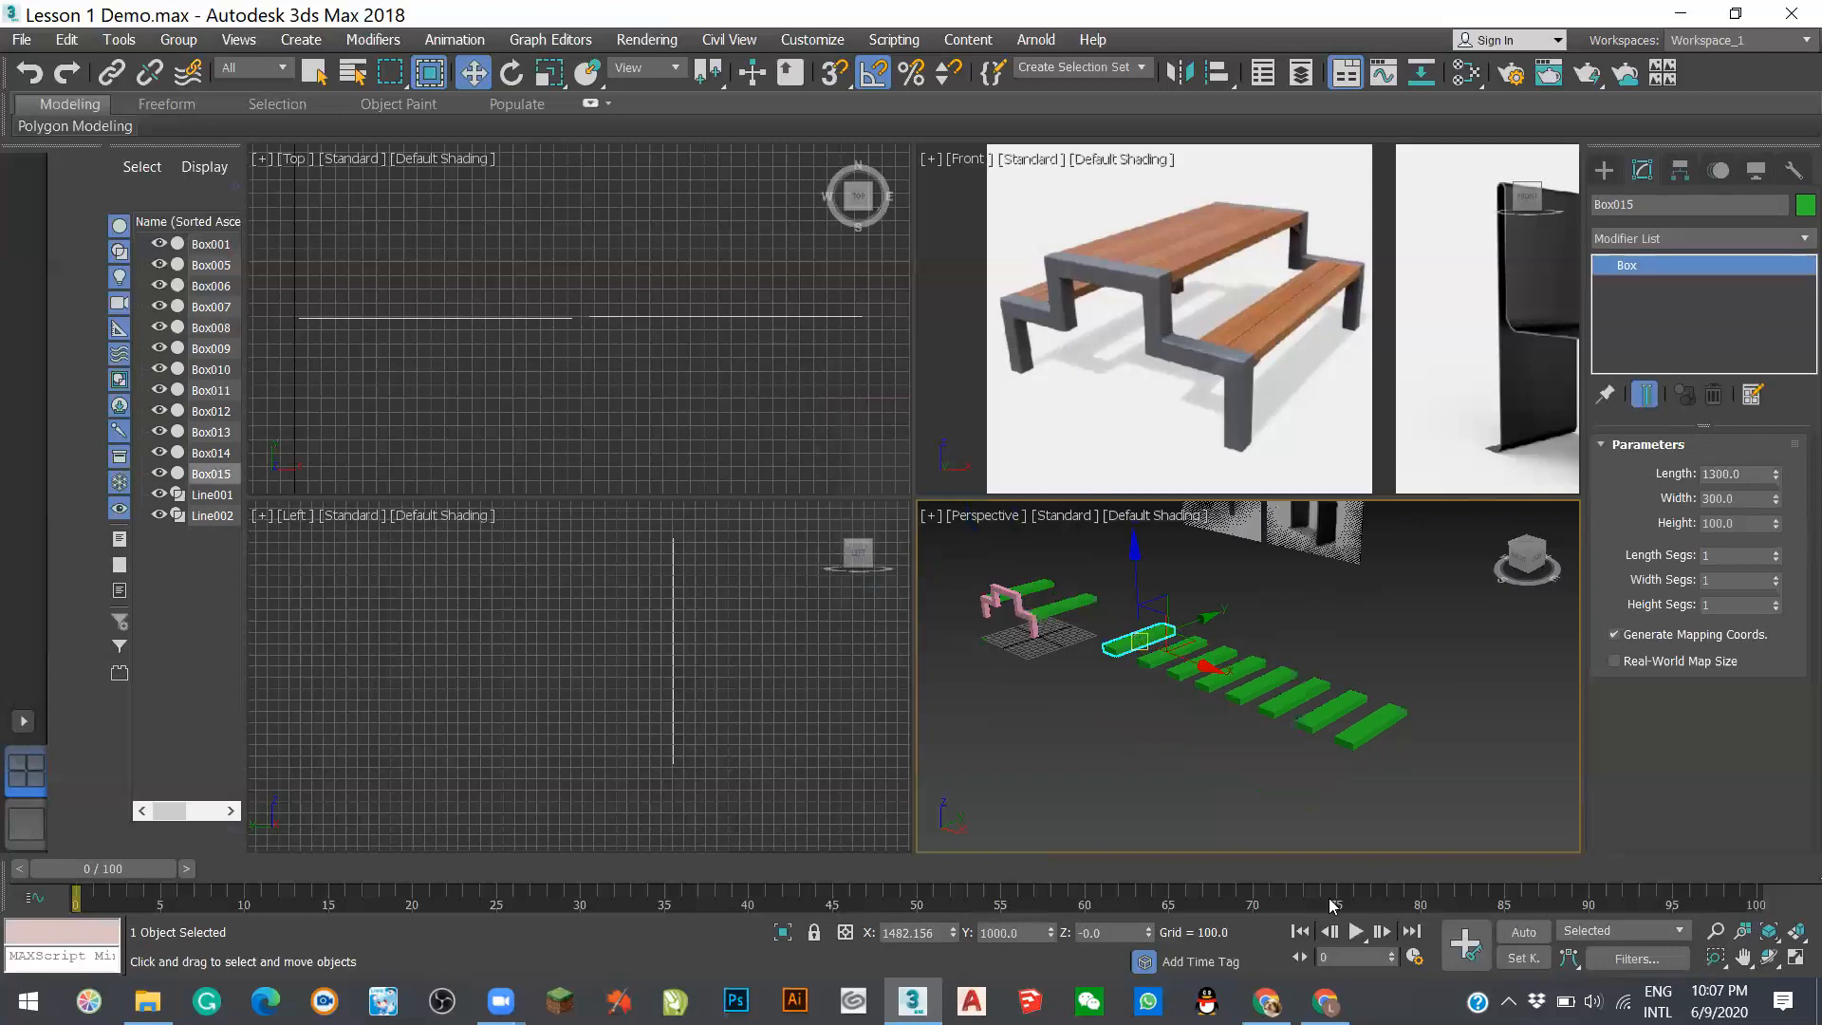
key(alt+w)
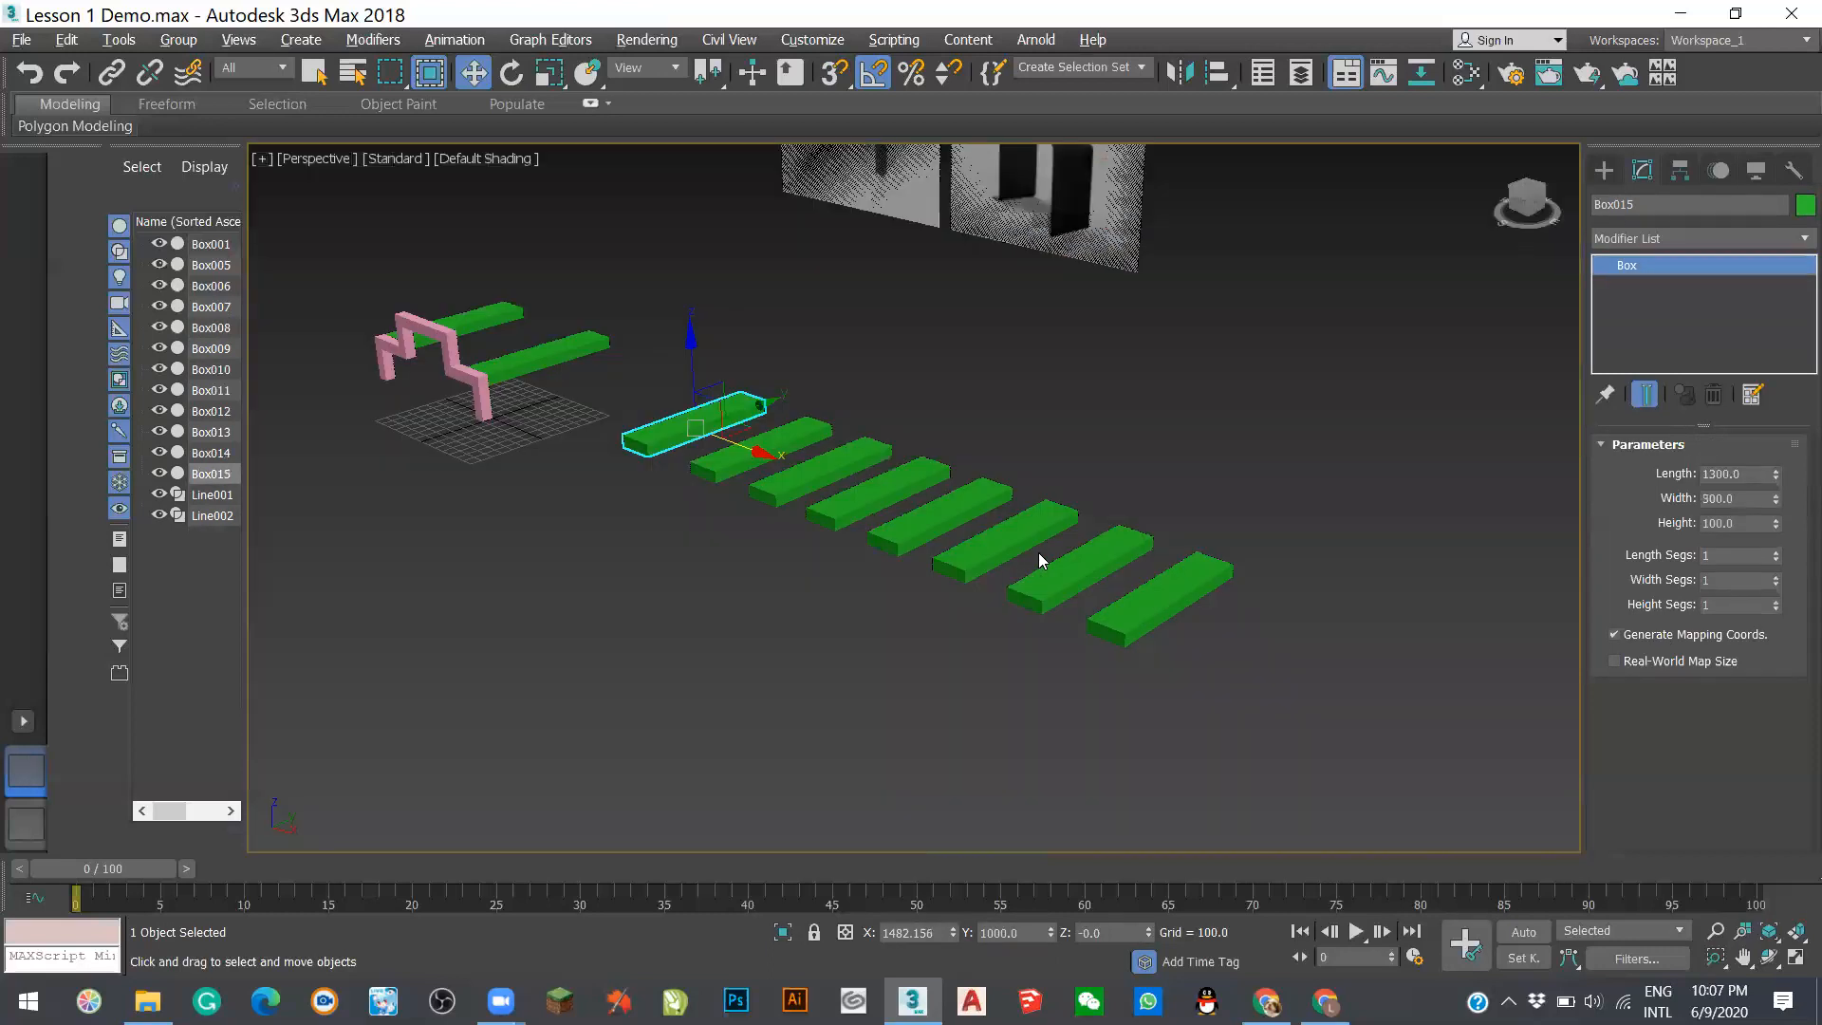
click(743, 575)
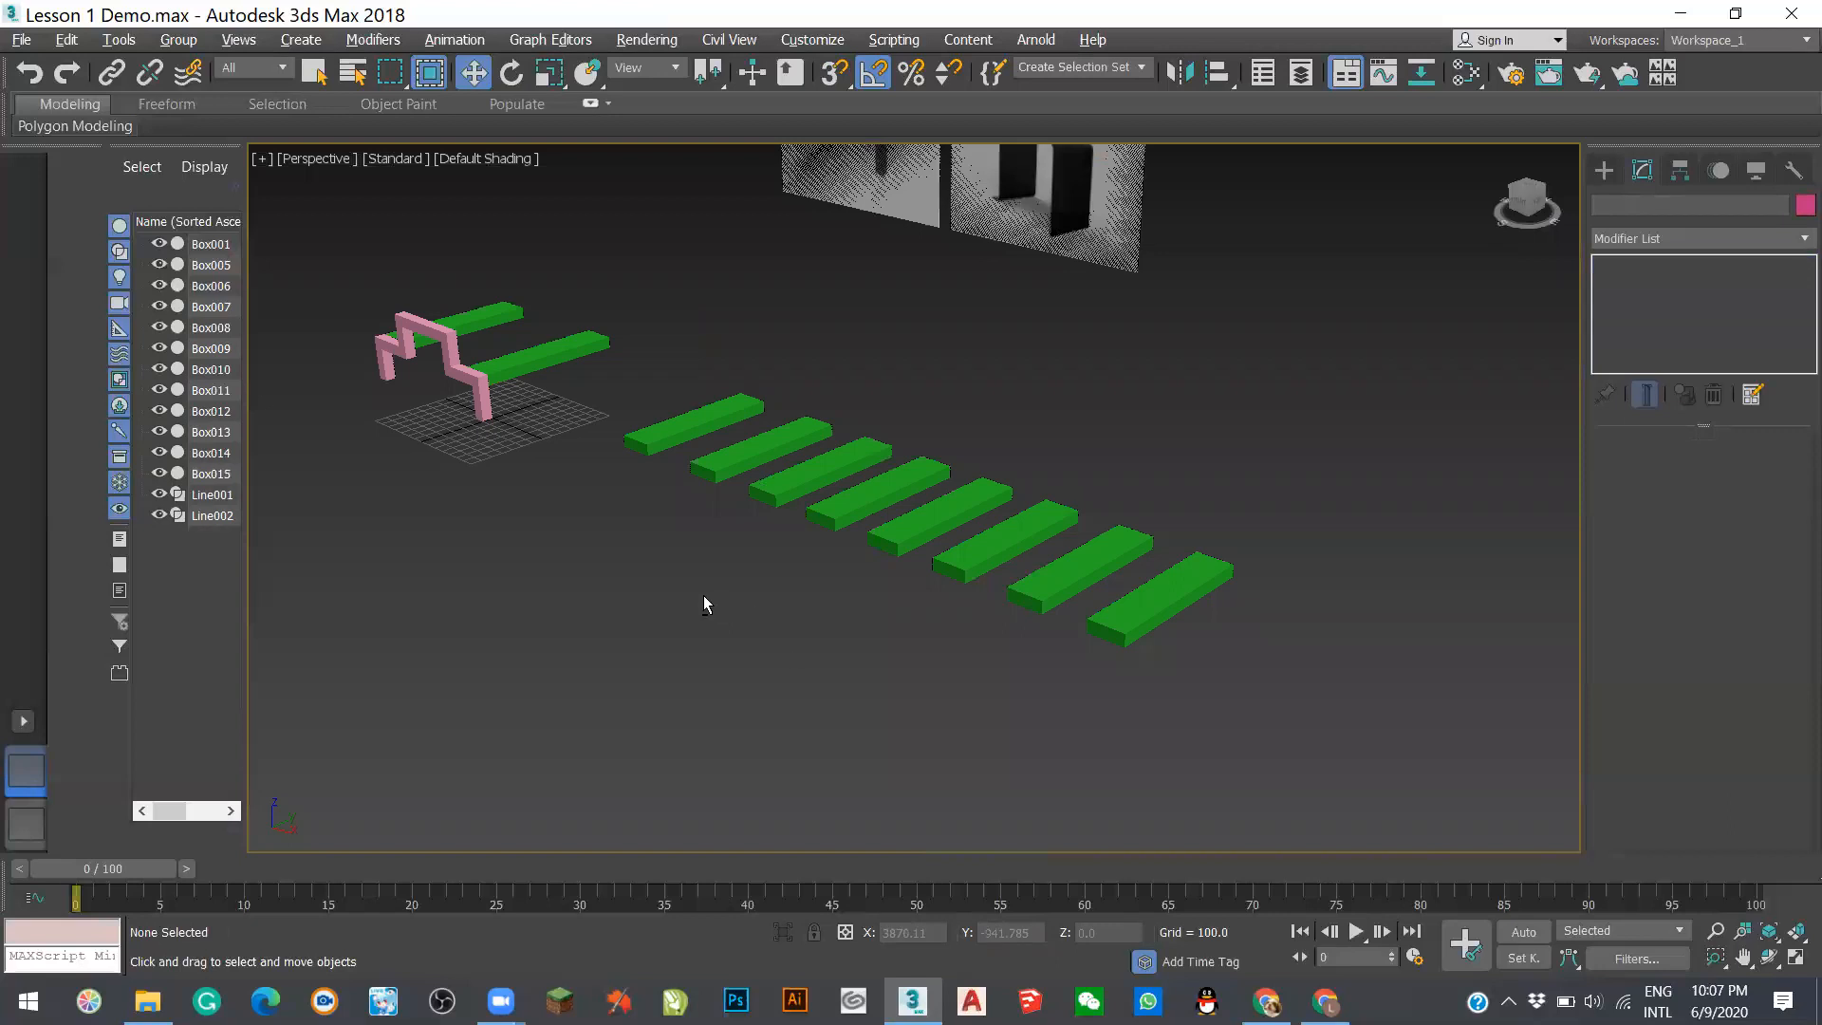
scroll(680, 566, down, 1)
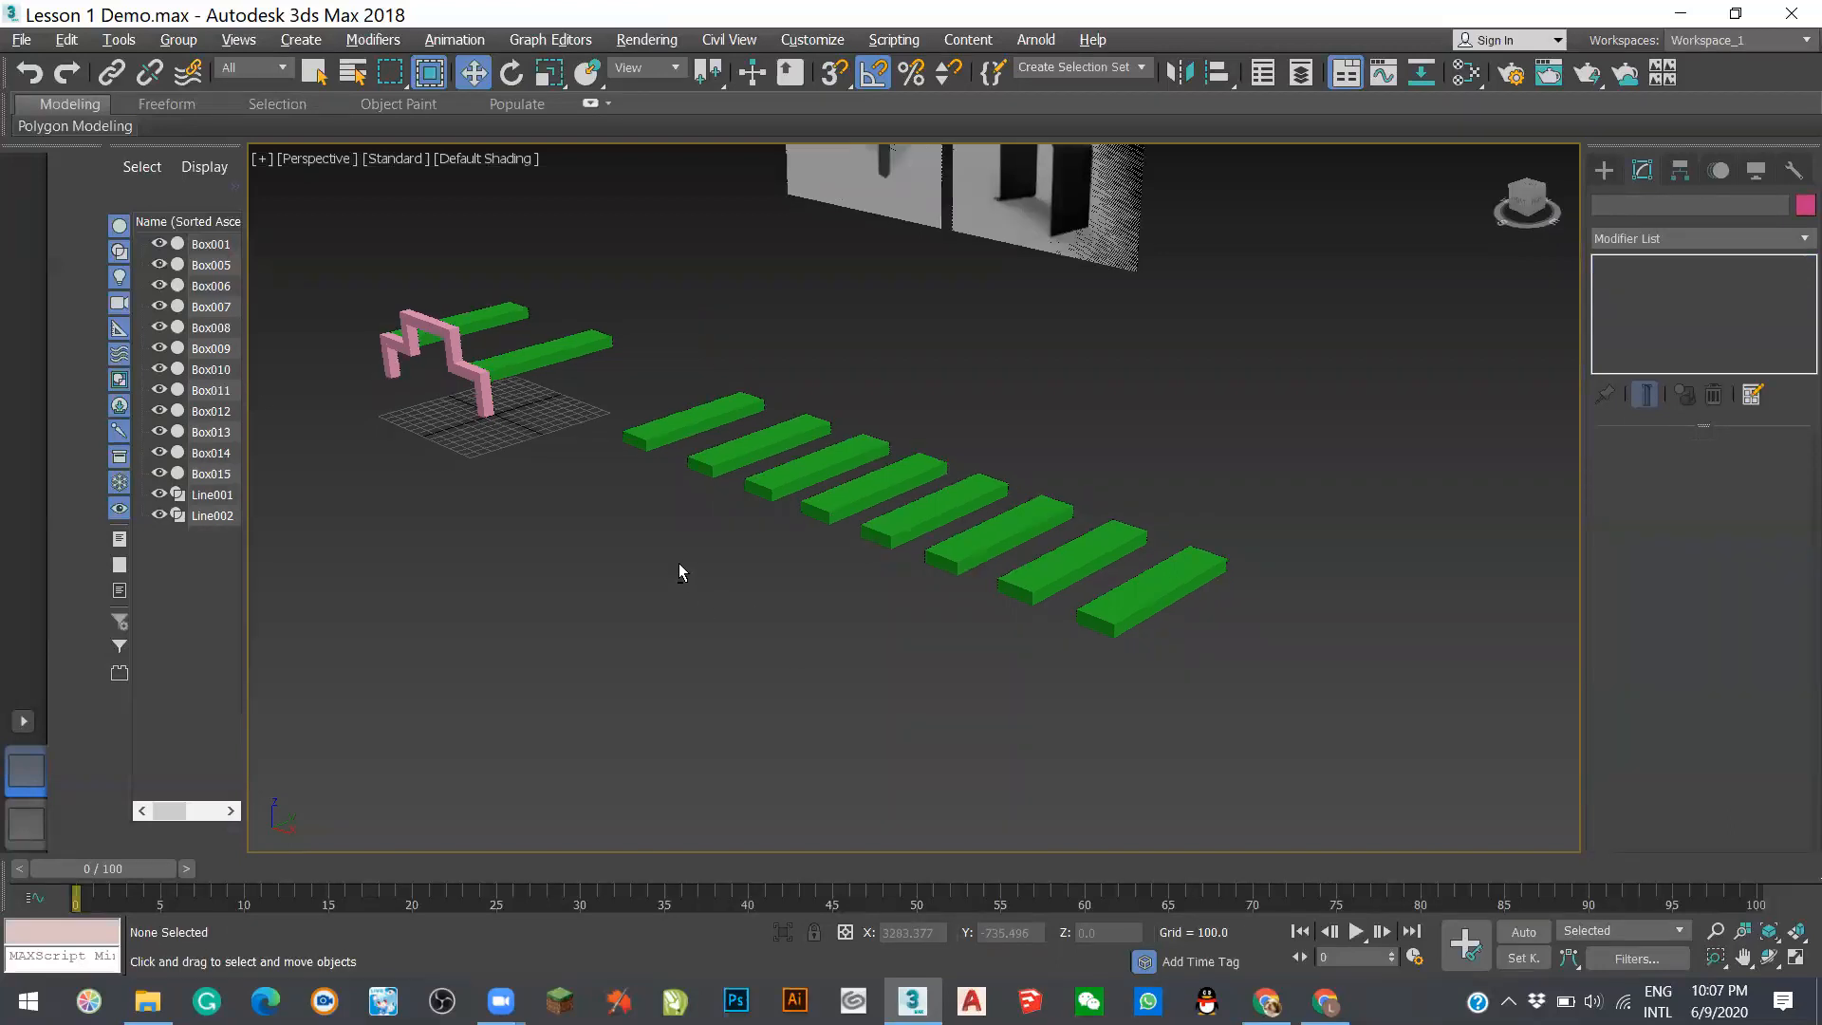
- Set the length of the separately copied box at the start of the row to 500
alt+middle_drag(680, 562, 1462, 774)
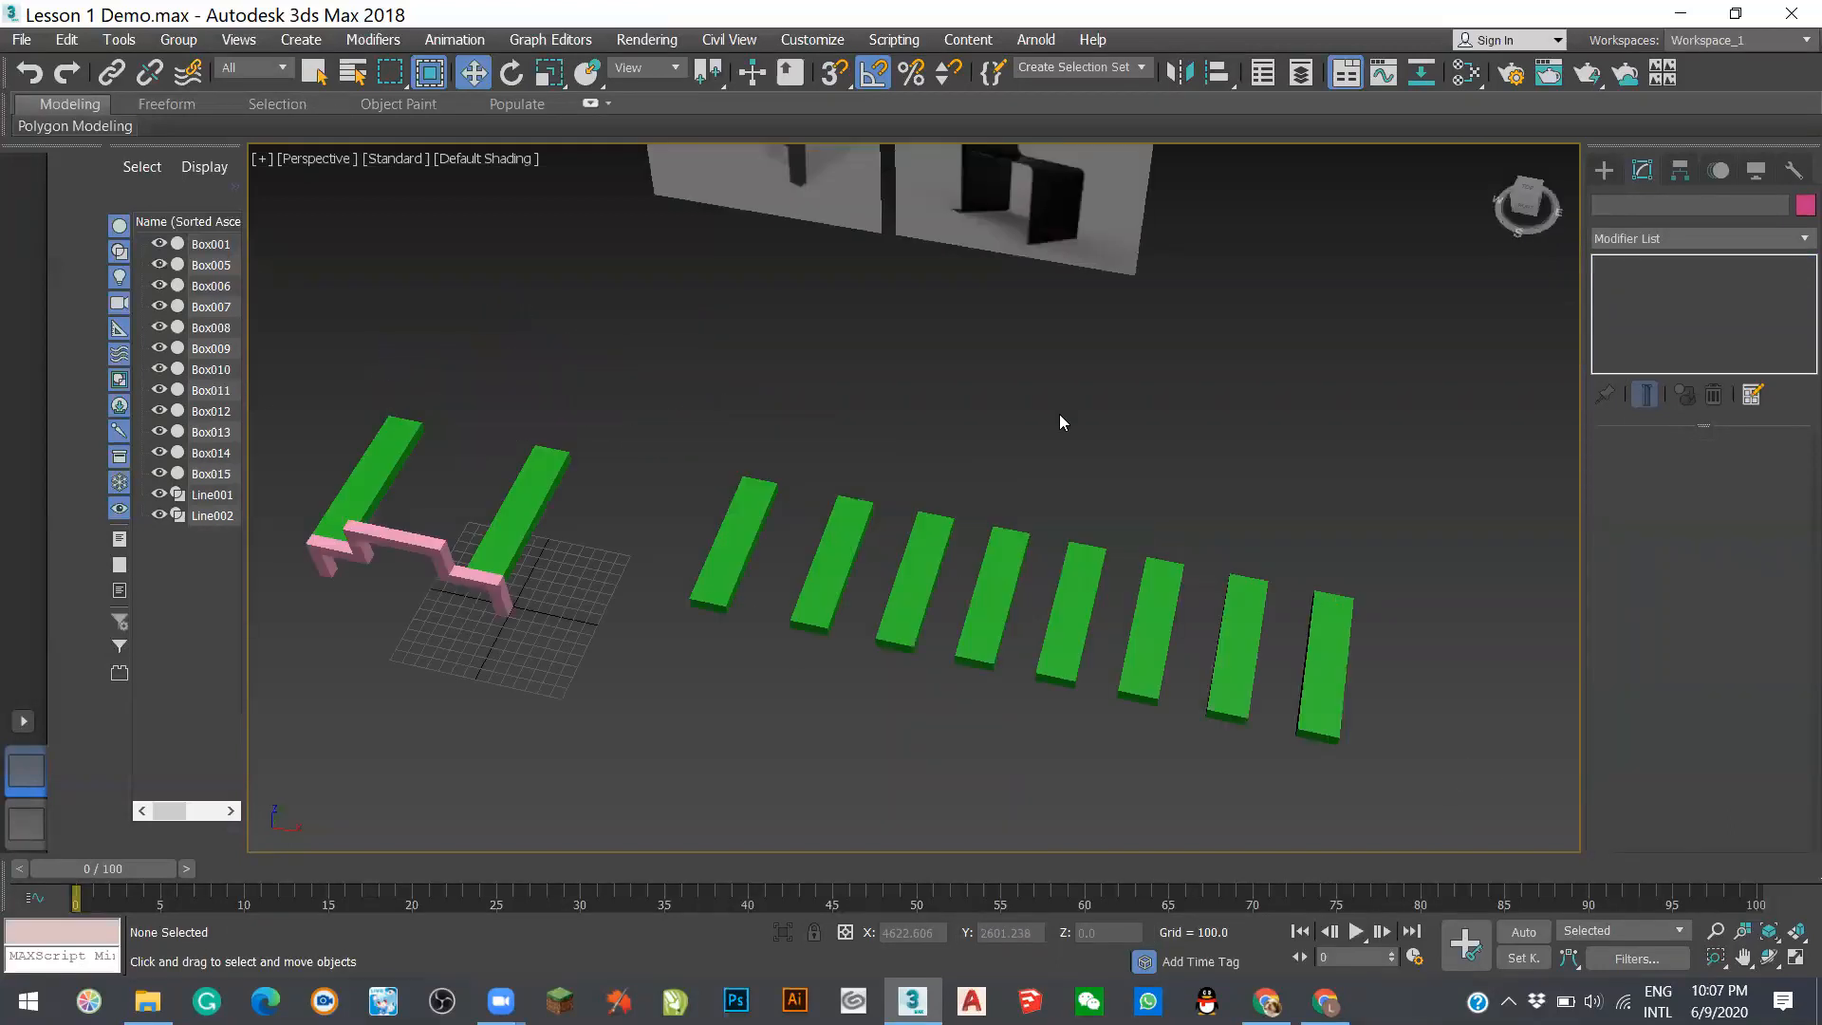
scroll(1322, 624, down, 1)
scroll(1322, 624, up, 2)
scroll(863, 374, up, 2)
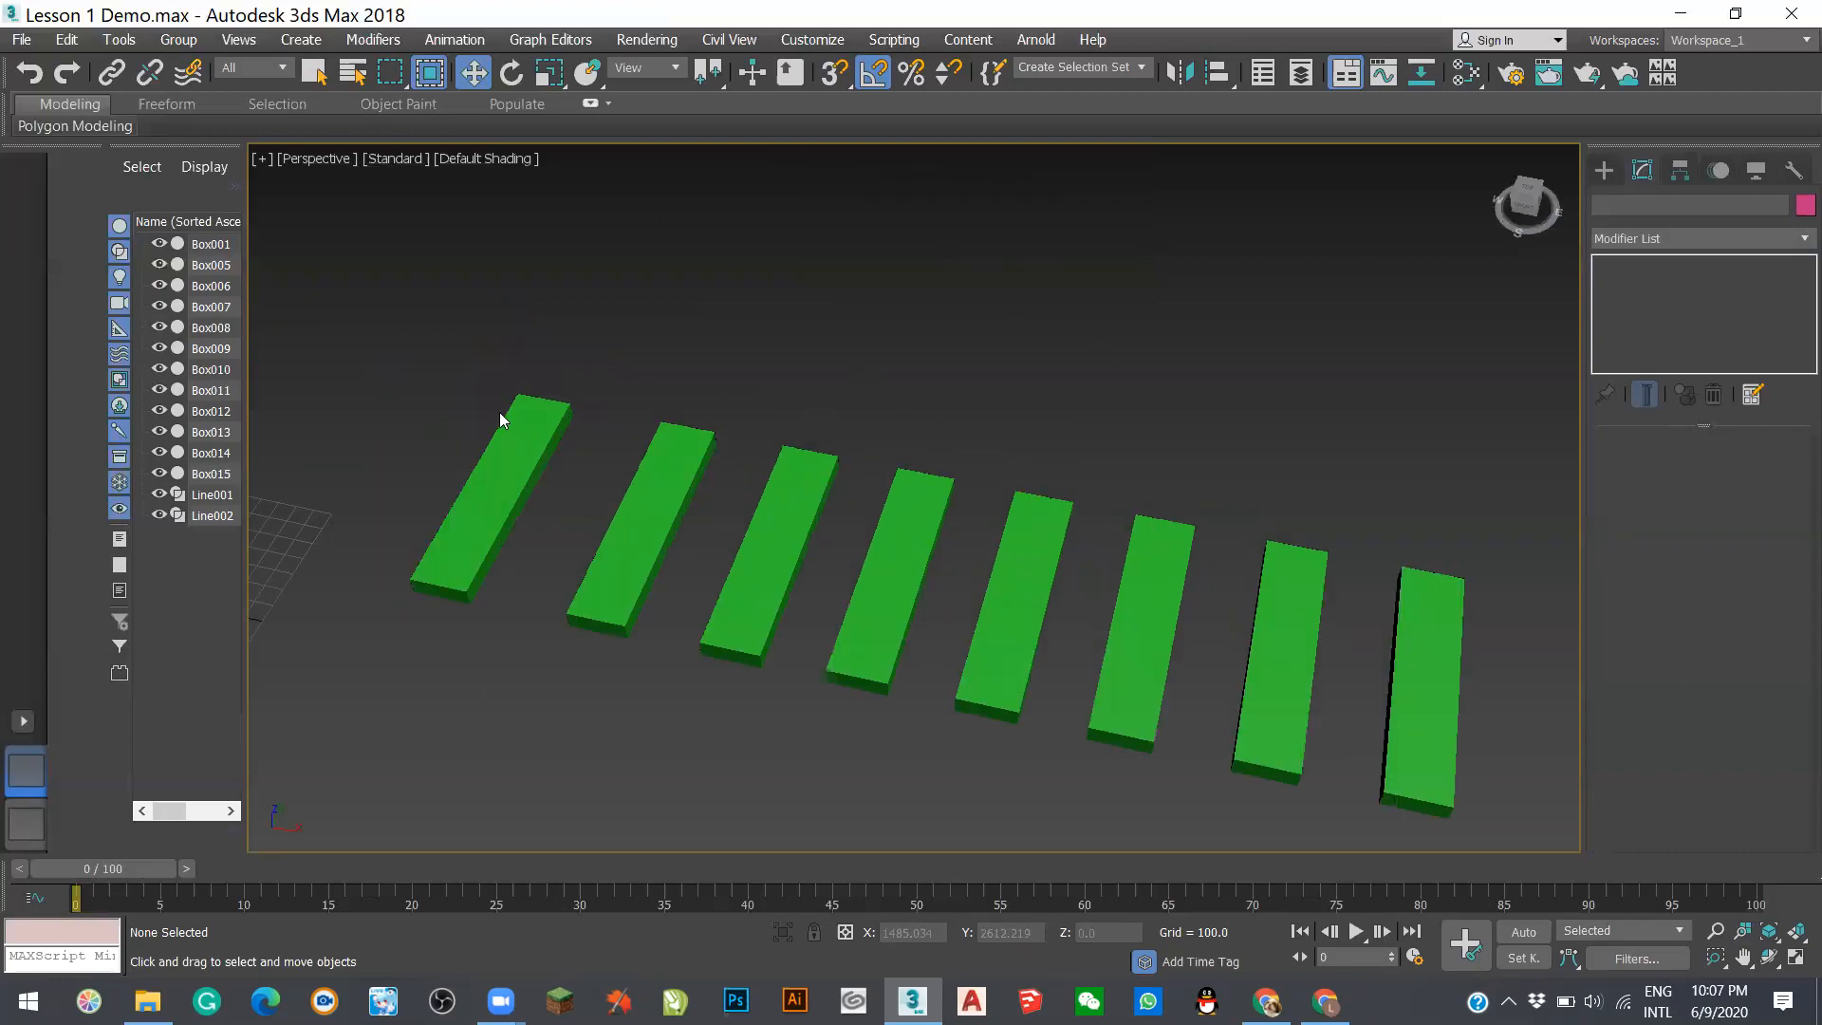
click(541, 450)
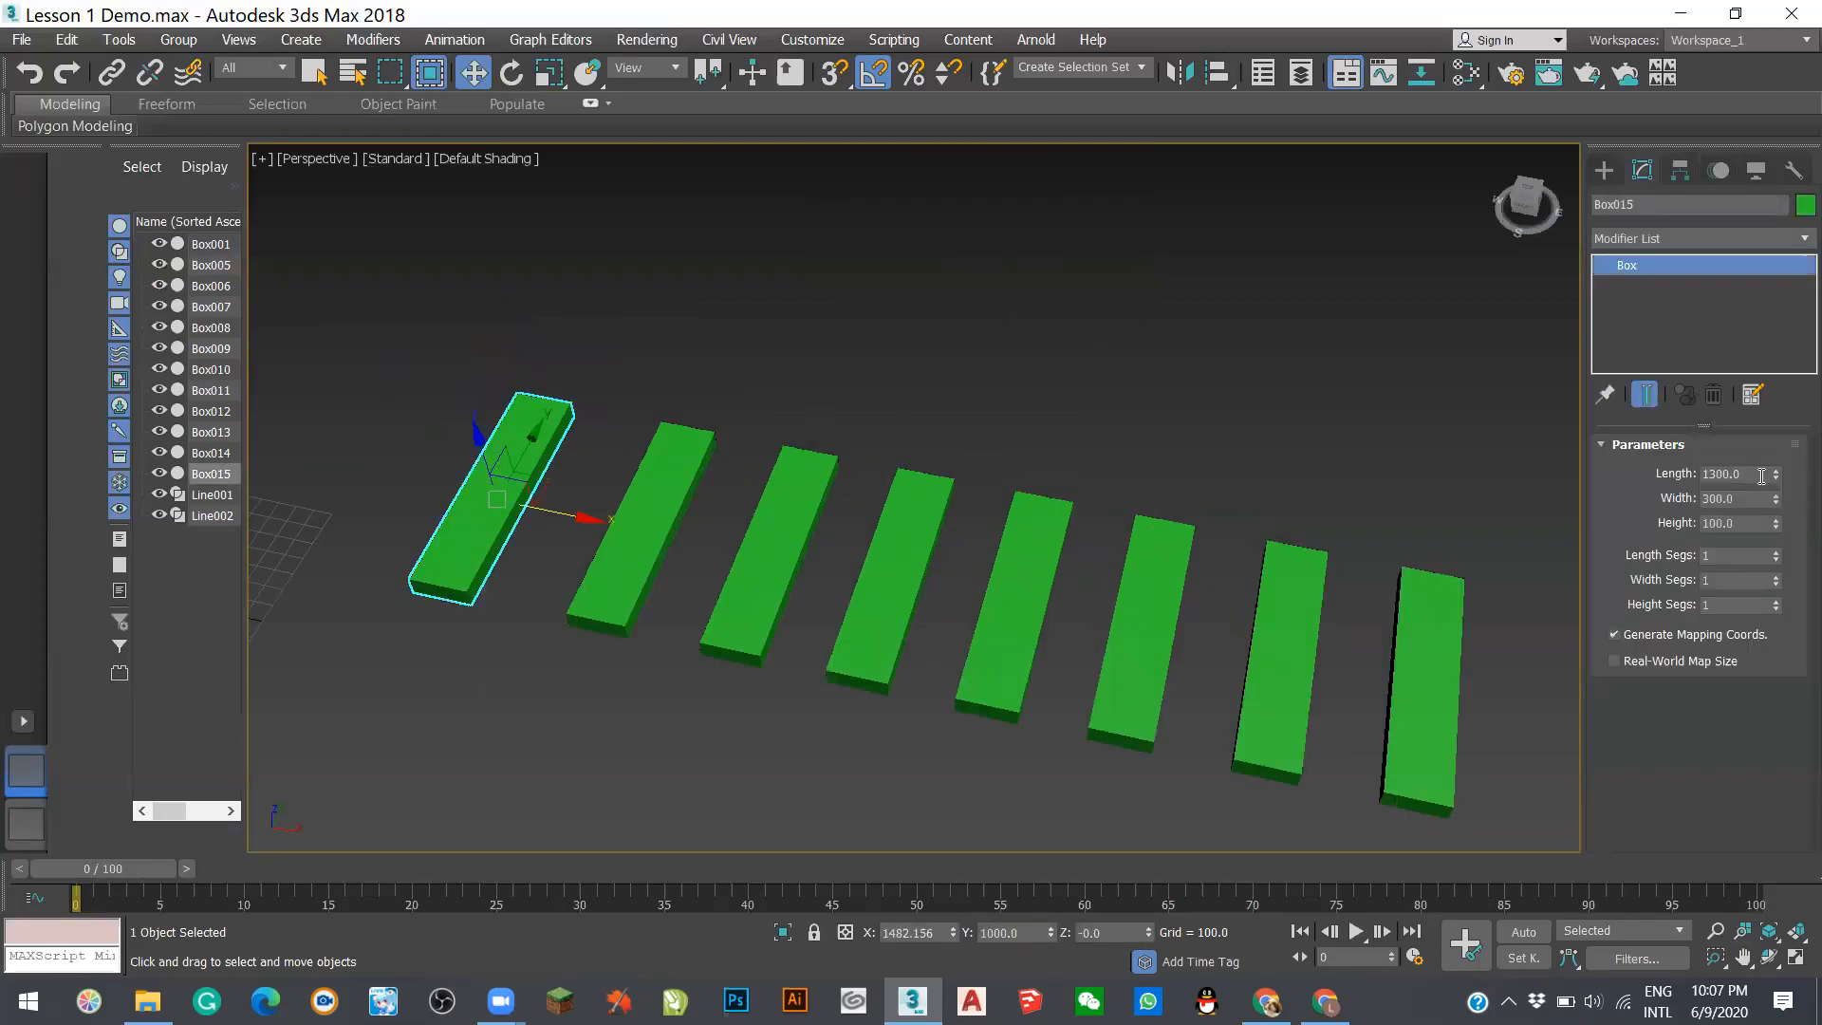
double_click(1719, 473)
text(100)
key(Return)
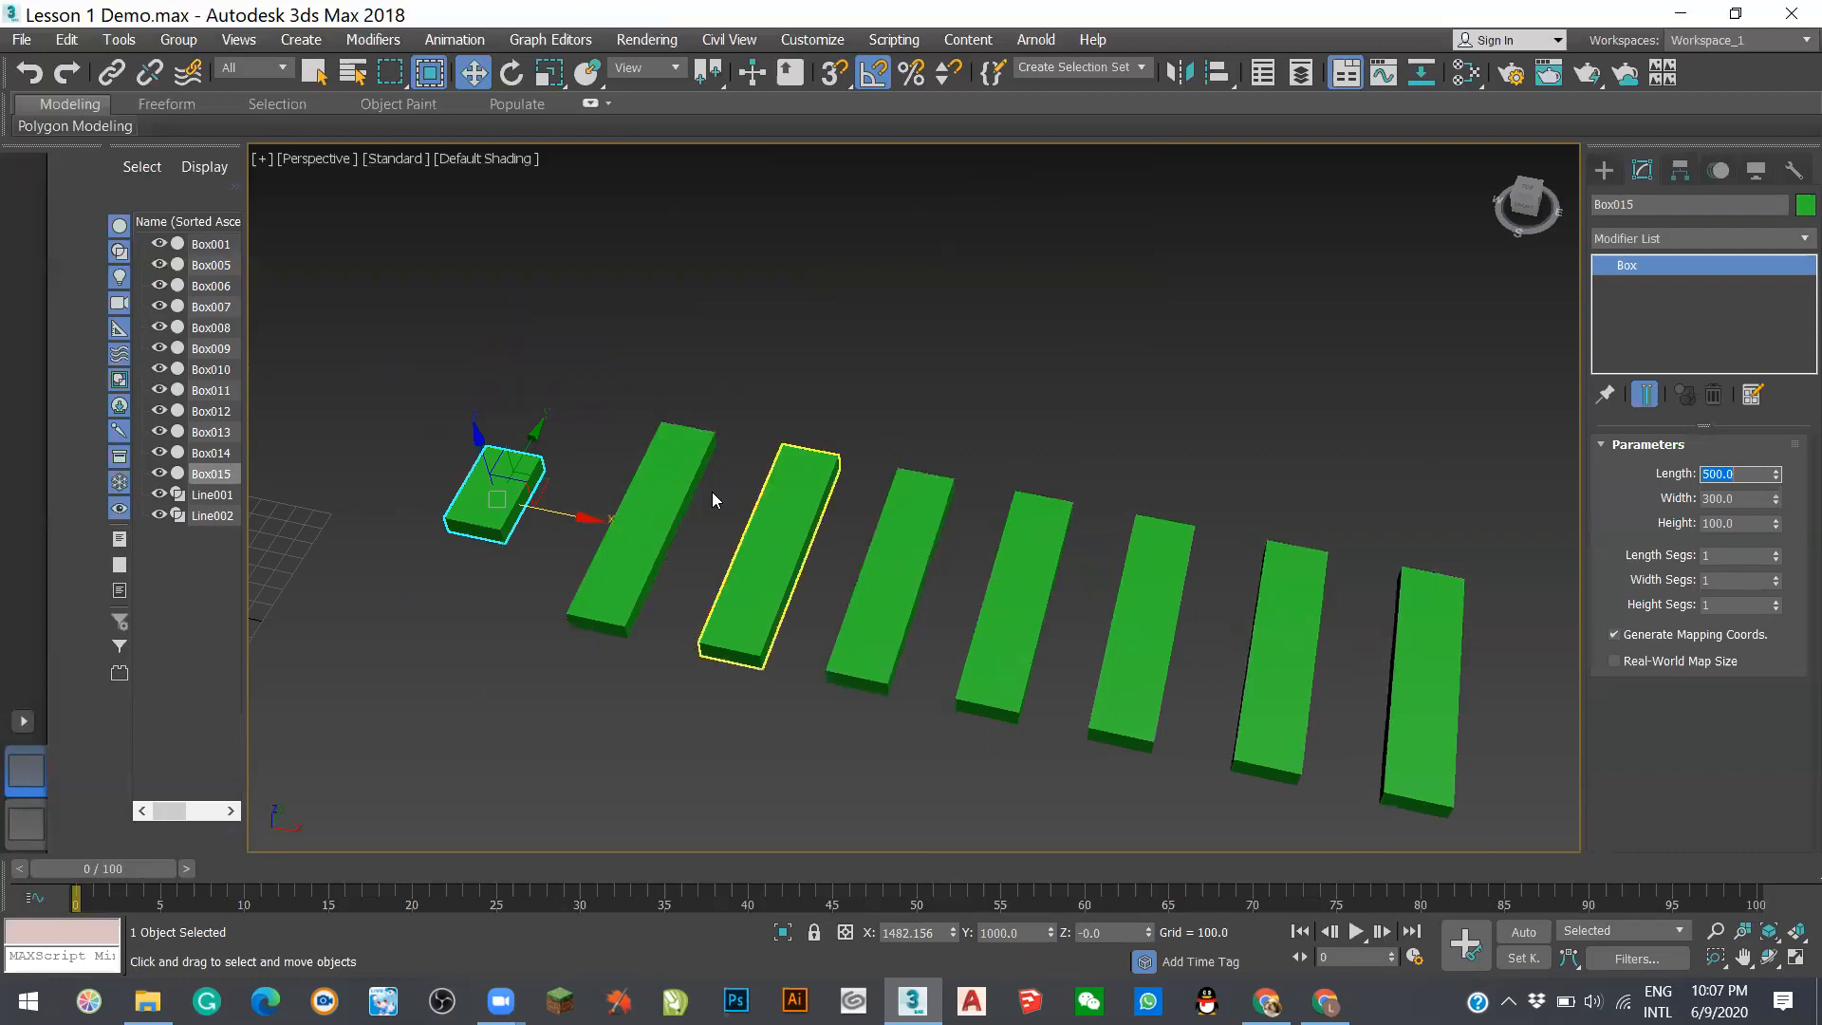
- Test the link between the instanced boxes by setting the length of the fifth box in the row to 800
click(677, 482)
click(775, 494)
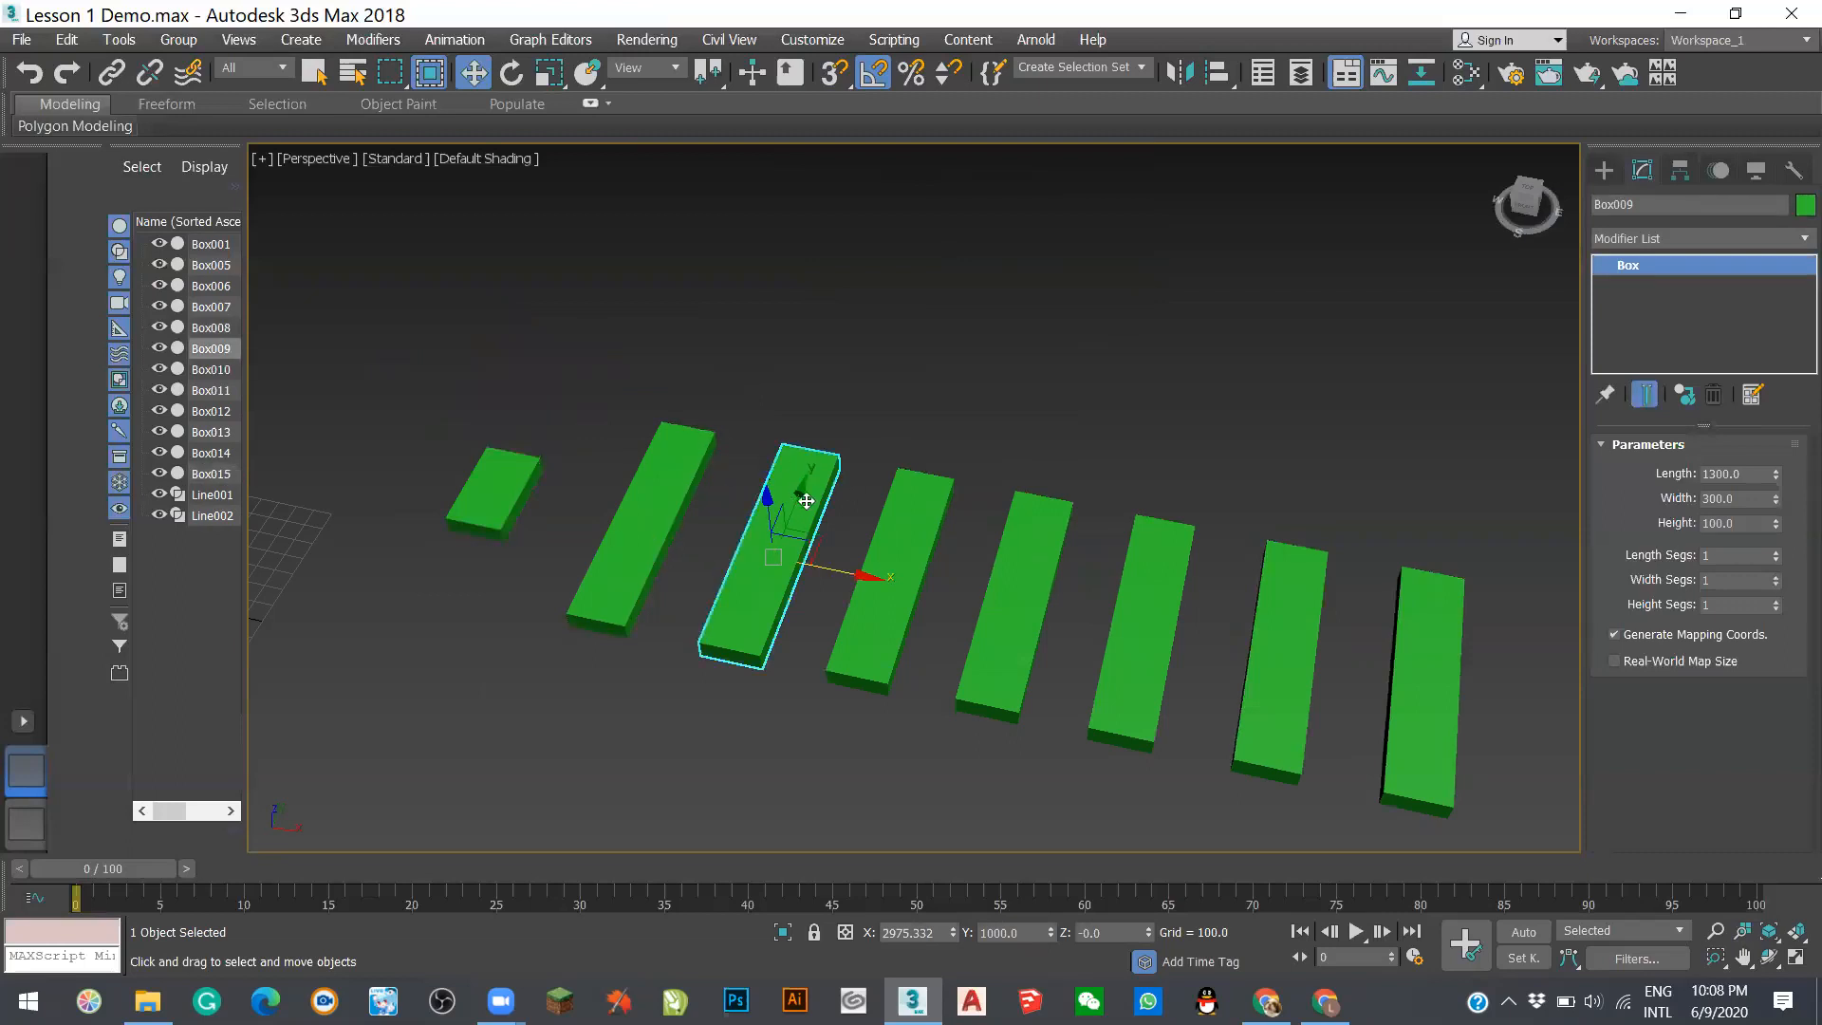
click(917, 513)
click(1033, 517)
click(1142, 522)
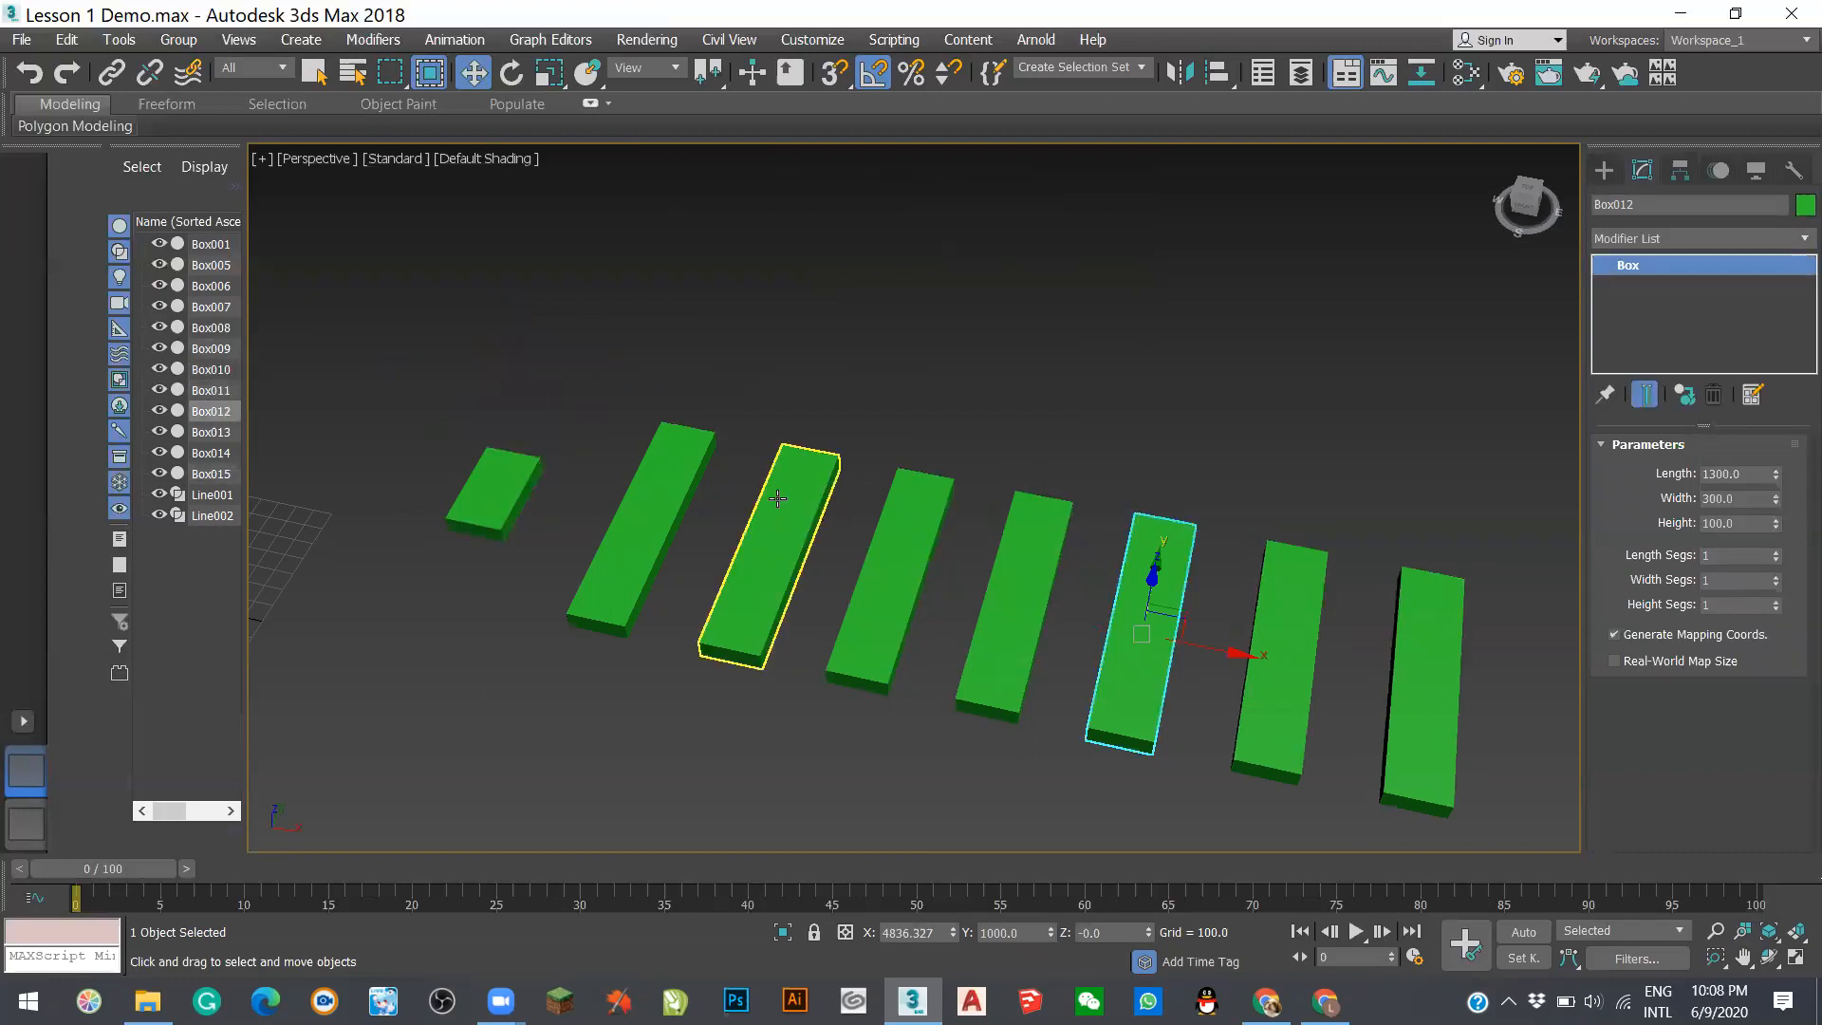
click(776, 492)
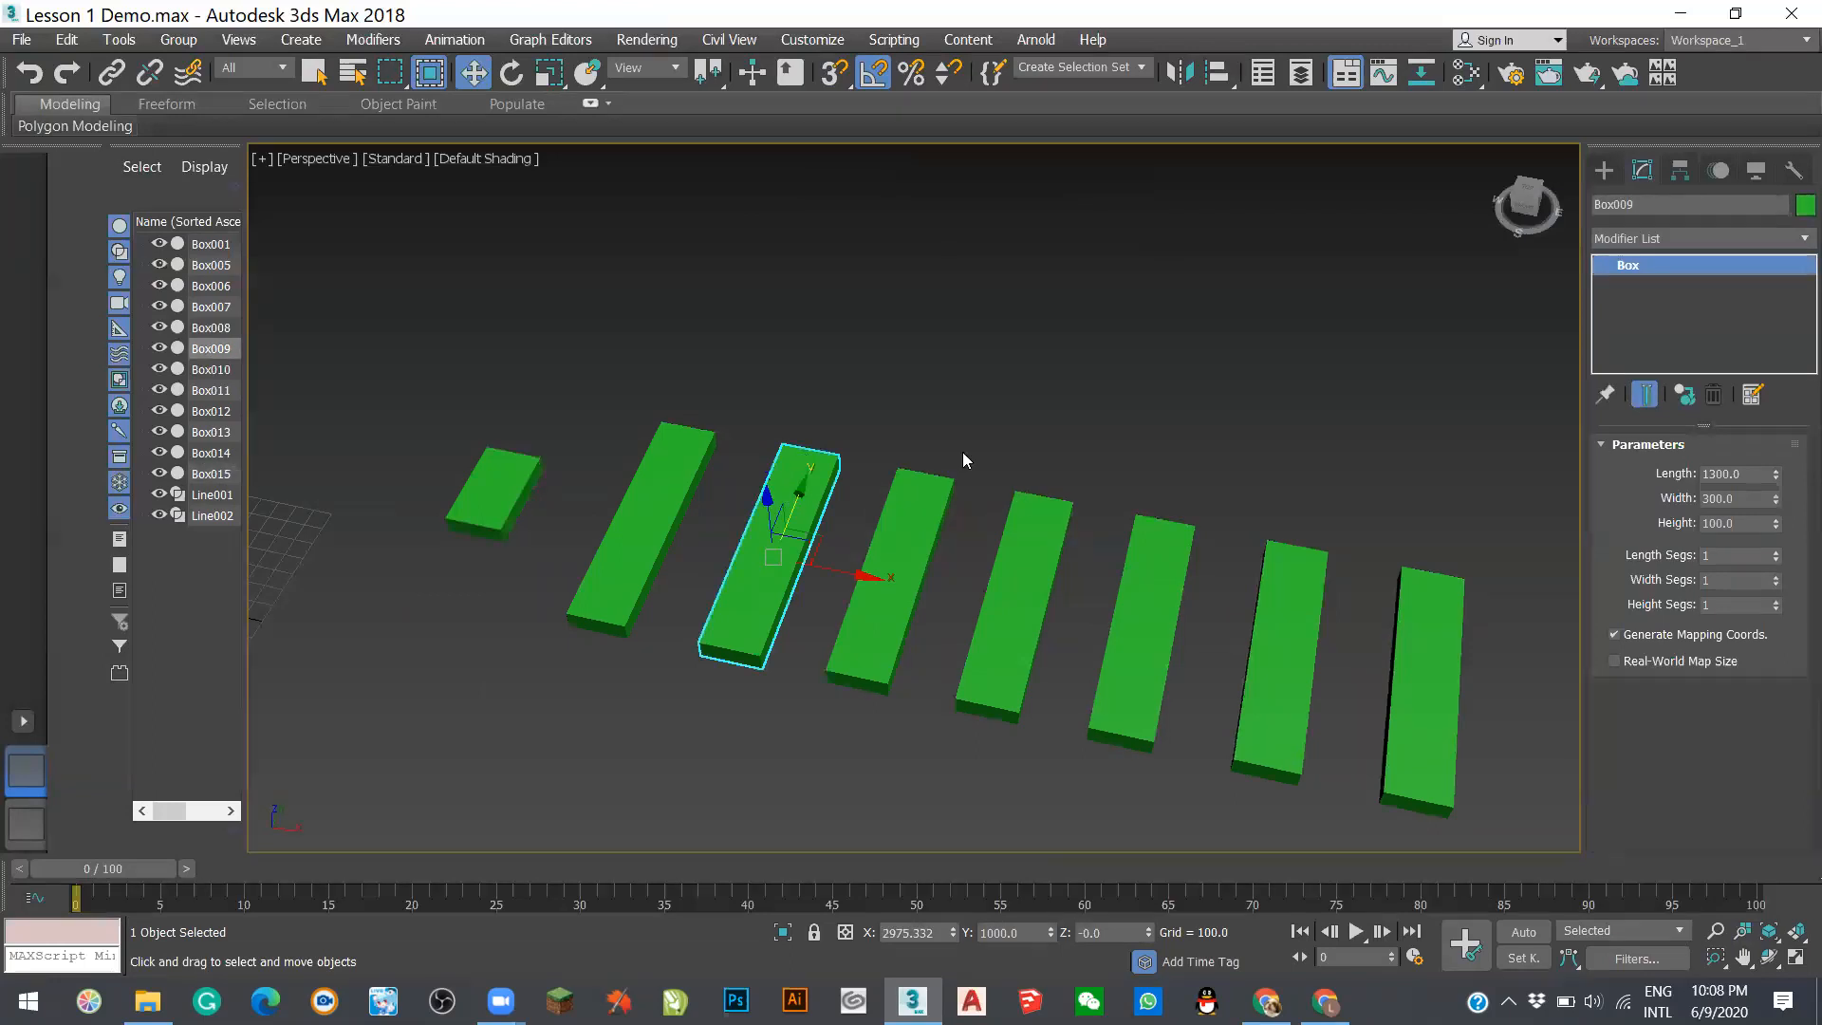
click(1044, 539)
click(1760, 477)
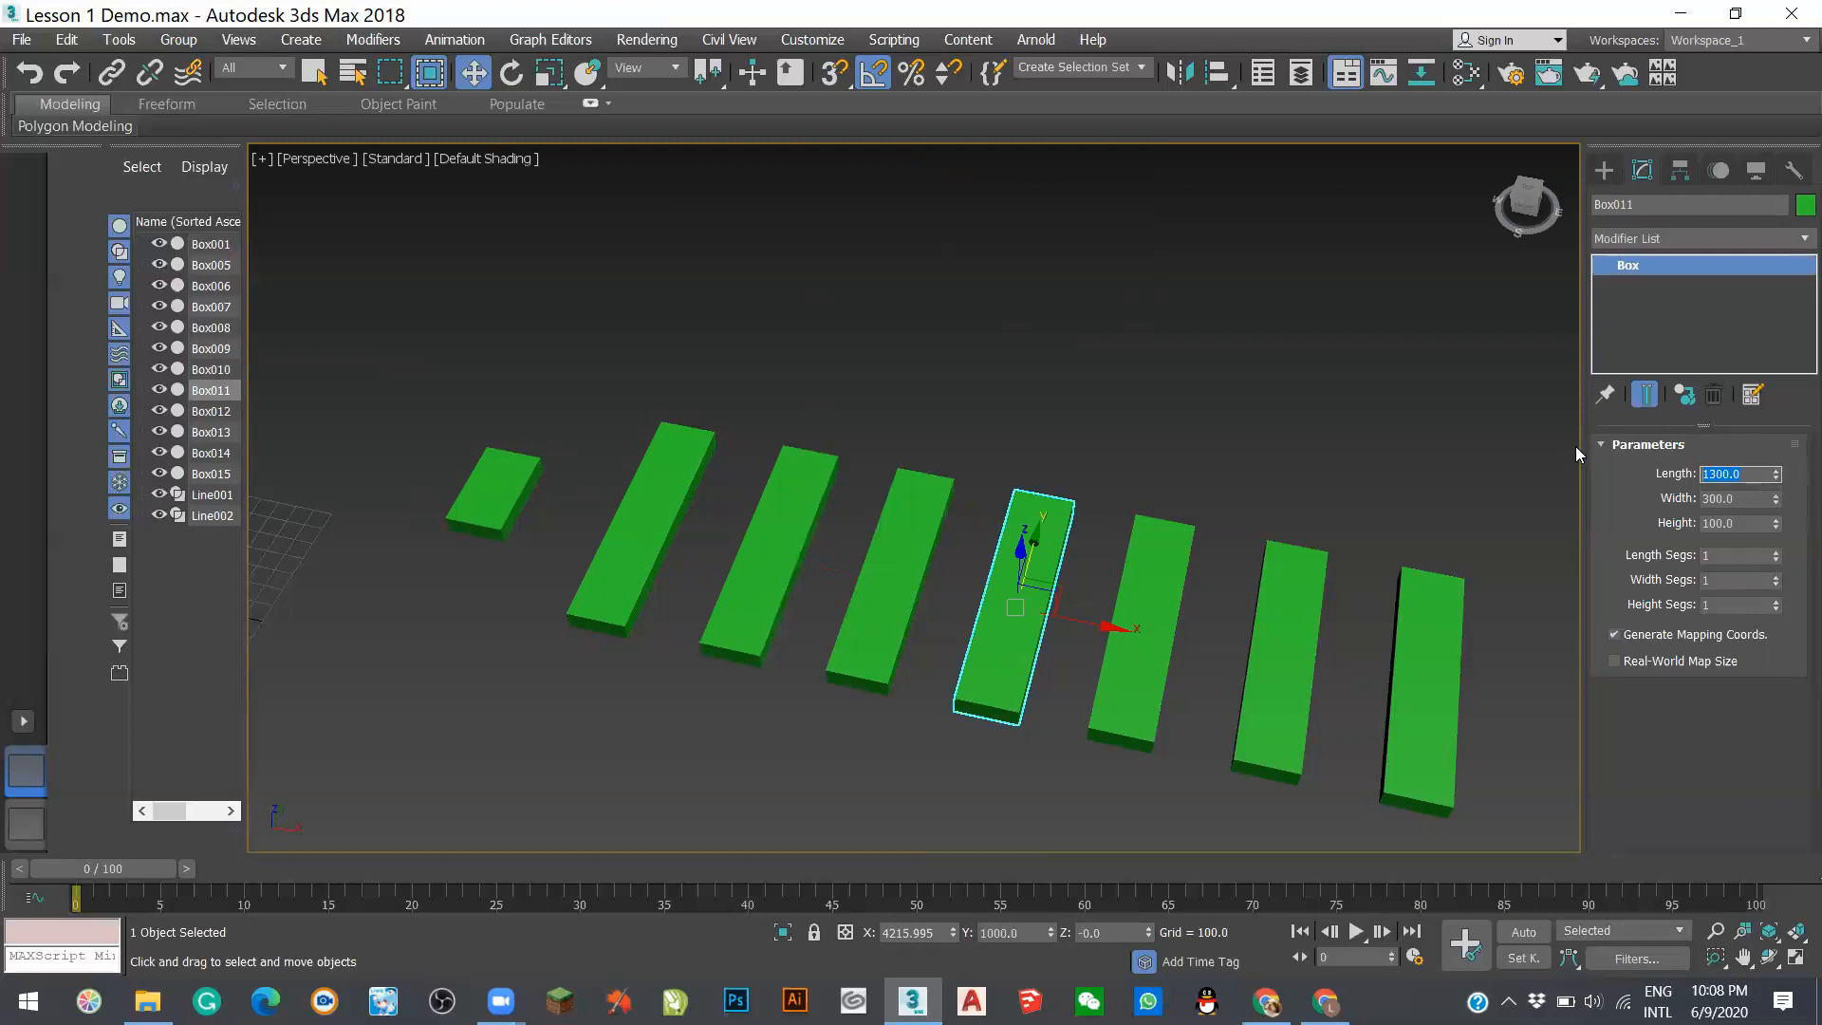
text(800)
key(Return)
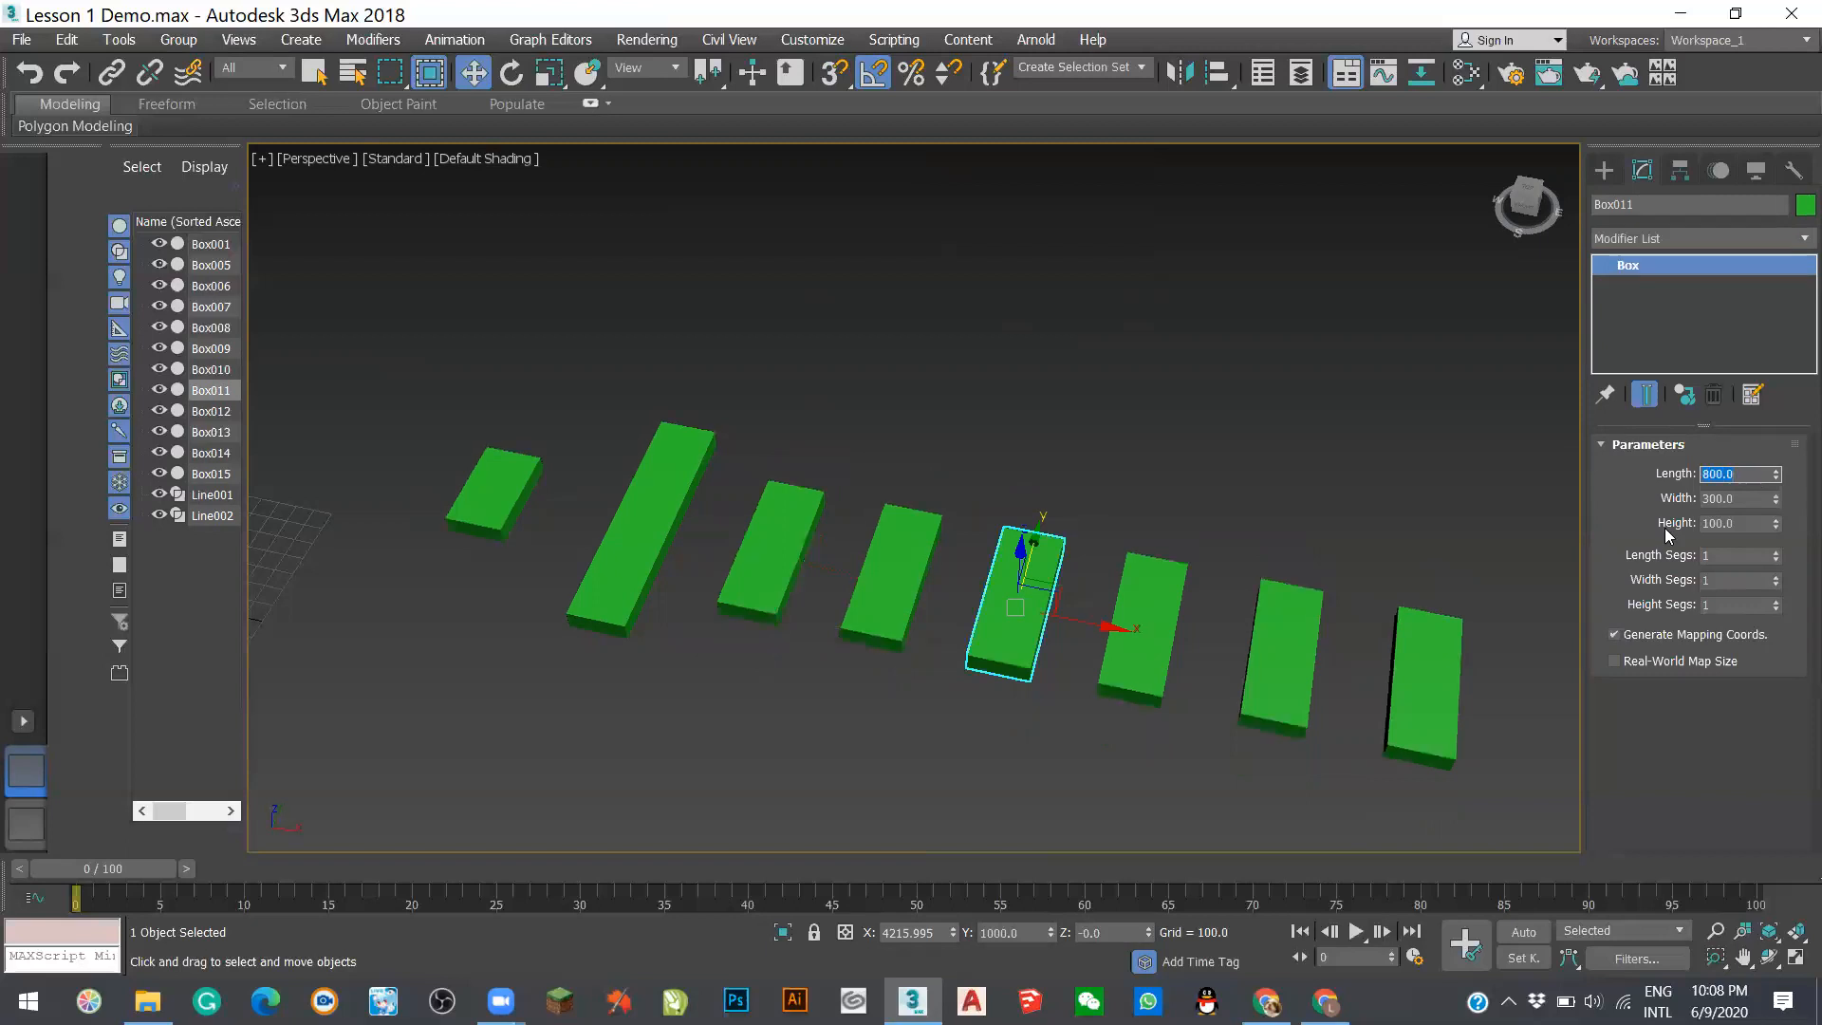
- Compare the modifier stacks of the two reference boxes ending the row with that of the third box
click(1286, 633)
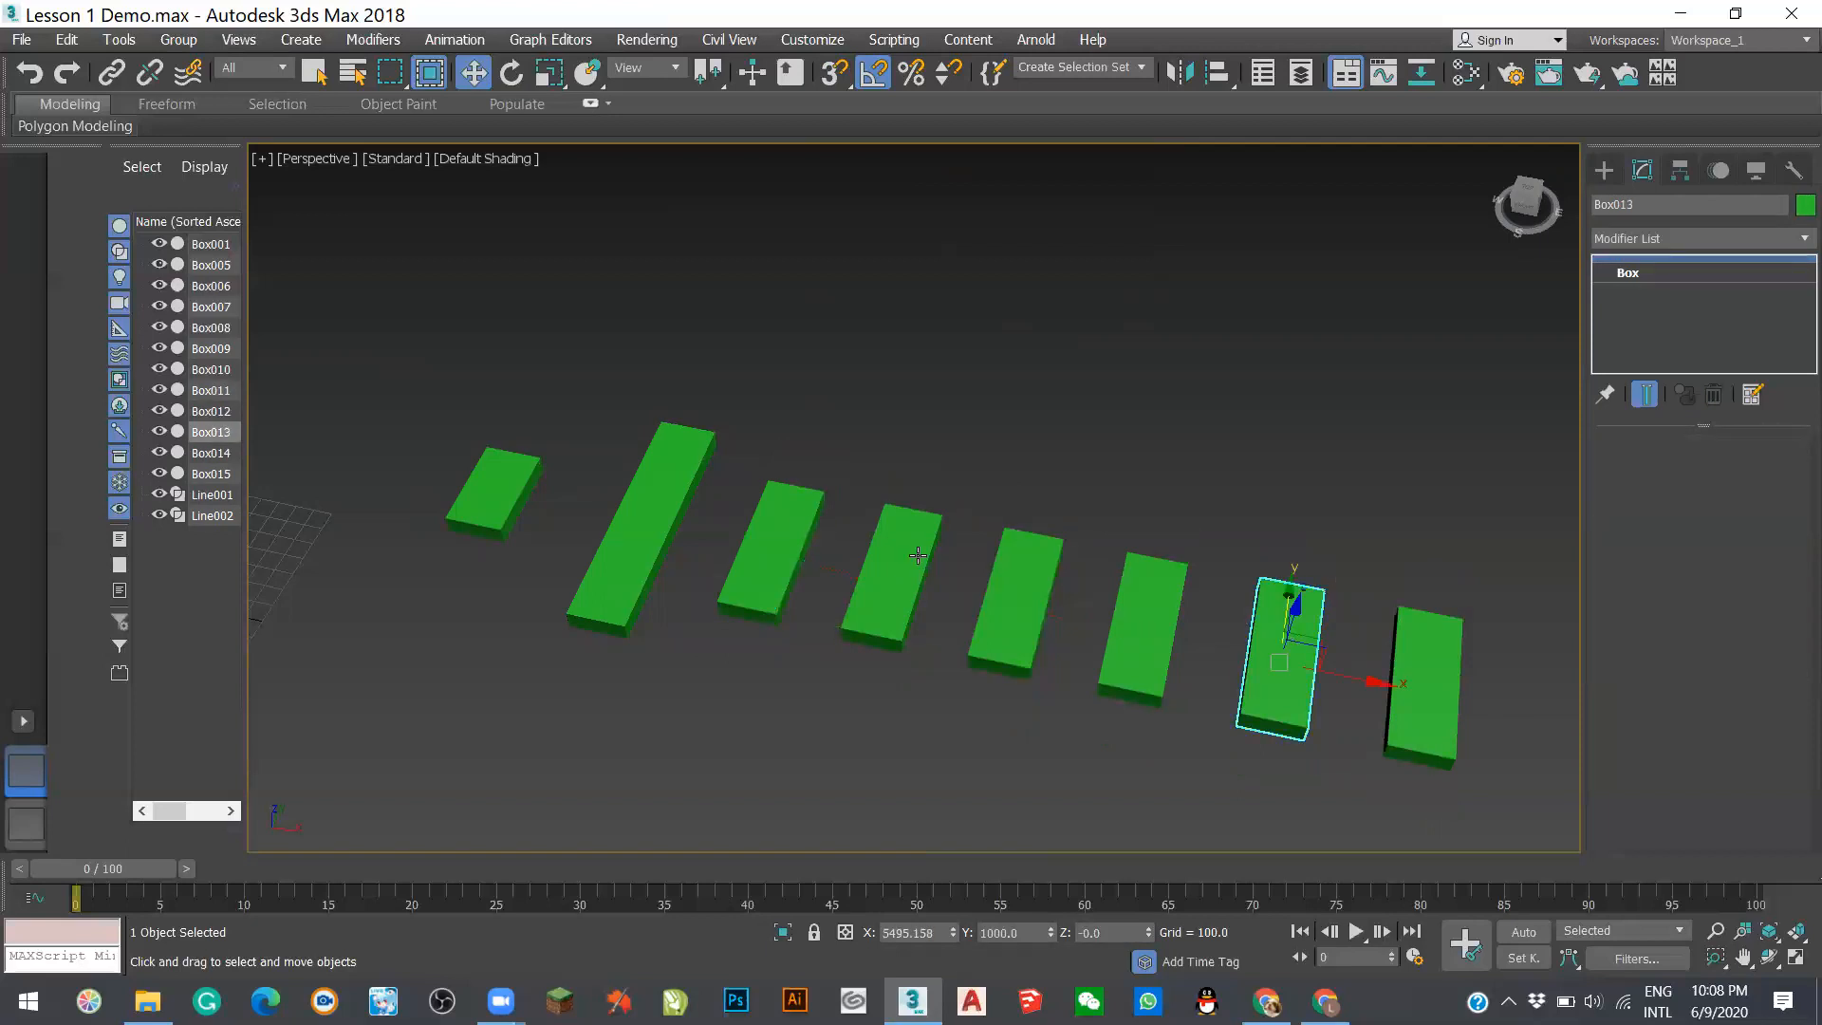
click(774, 550)
click(1631, 269)
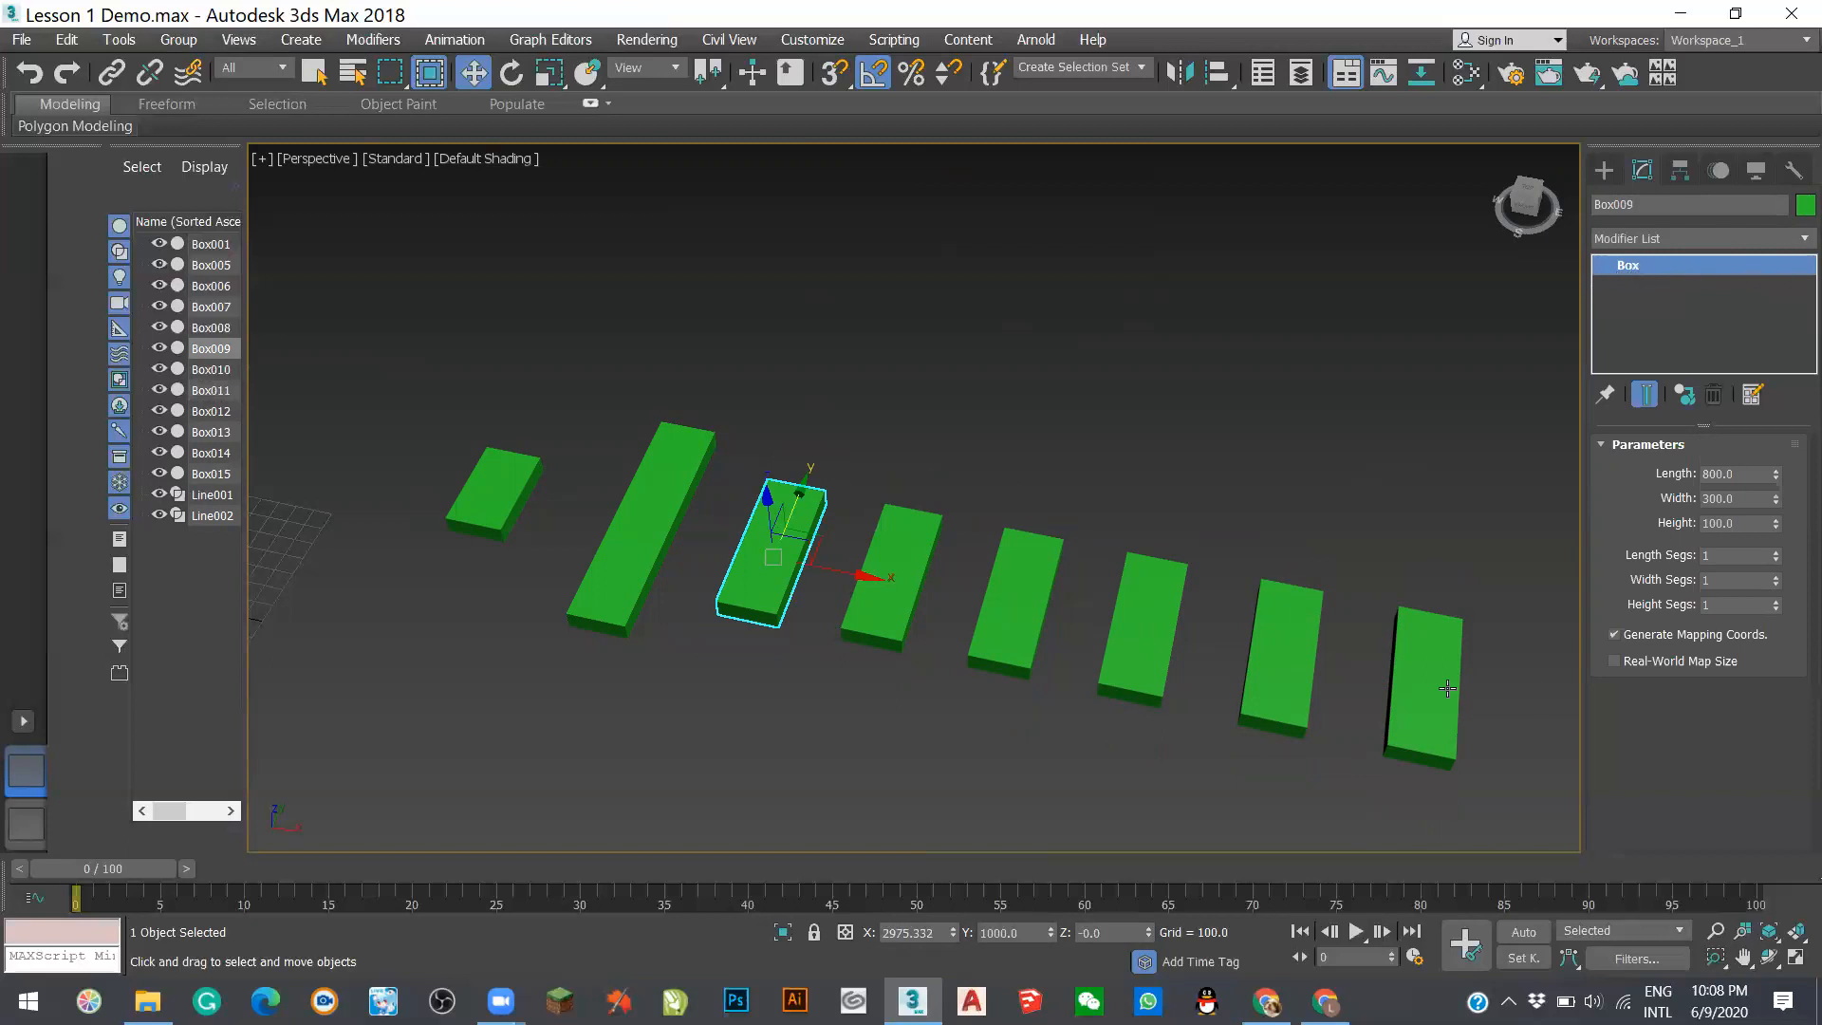
click(1295, 623)
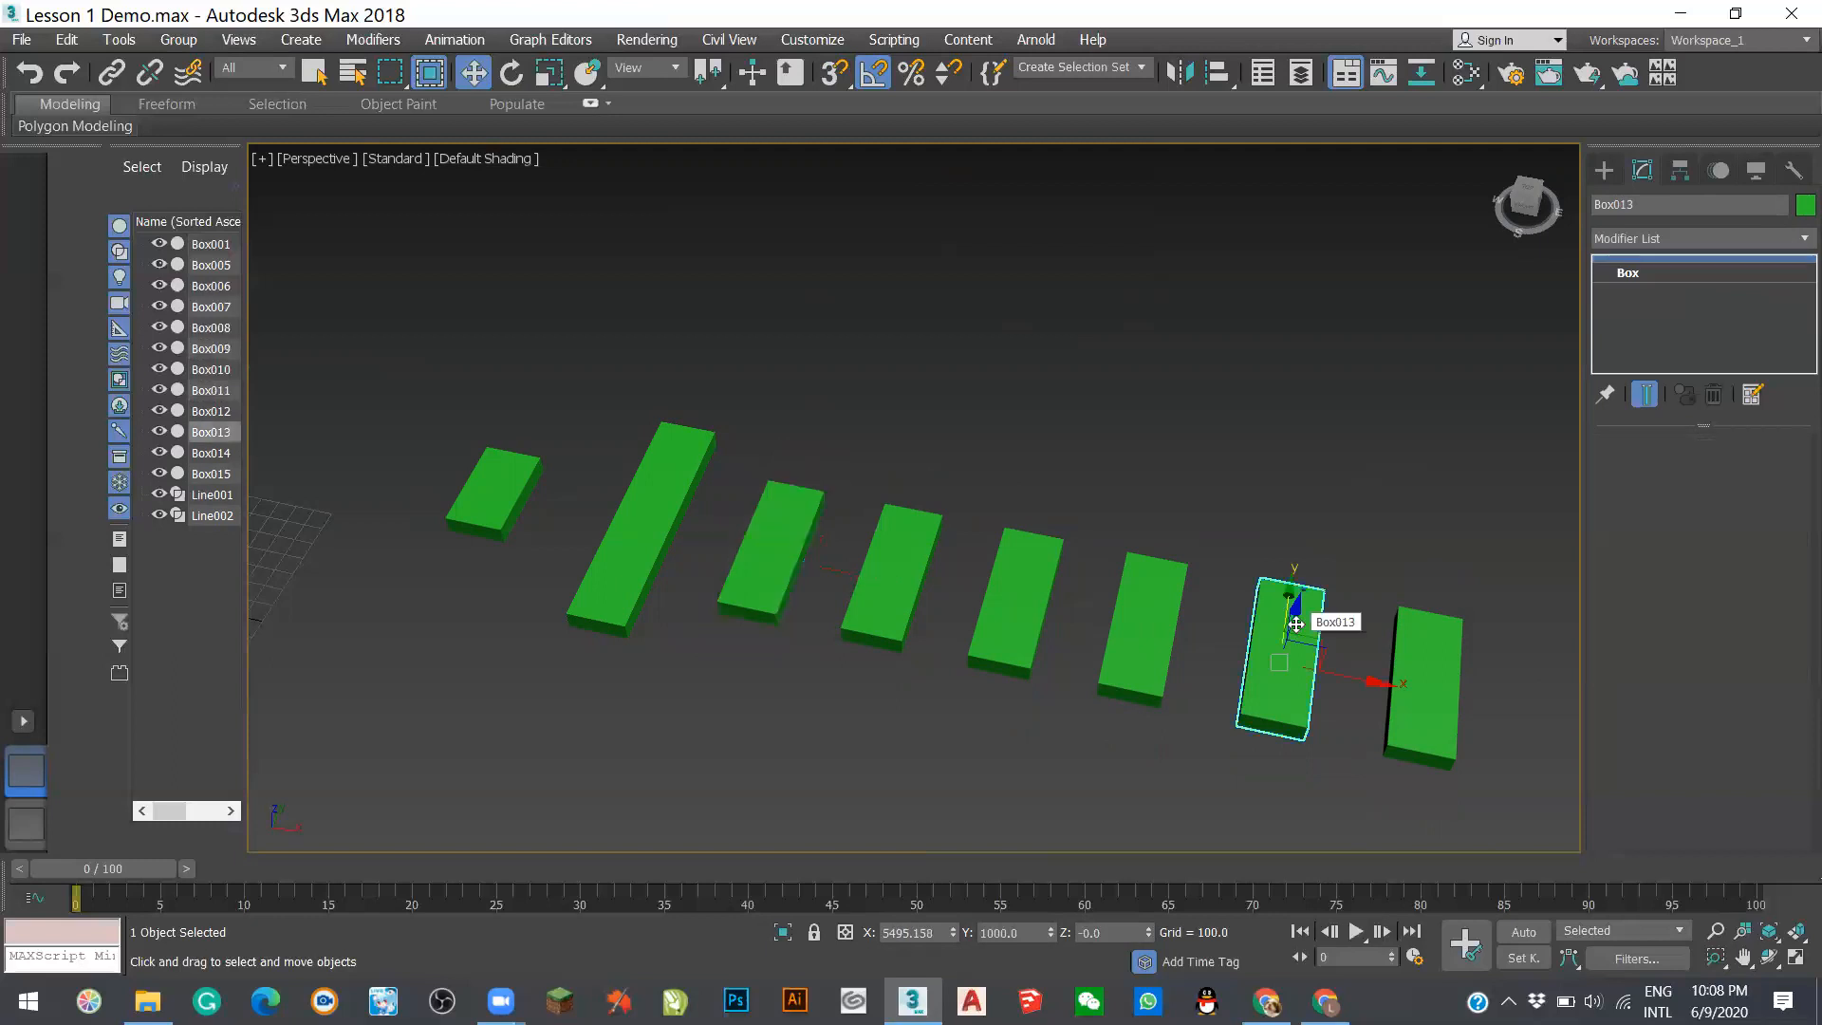
click(1438, 689)
click(1264, 632)
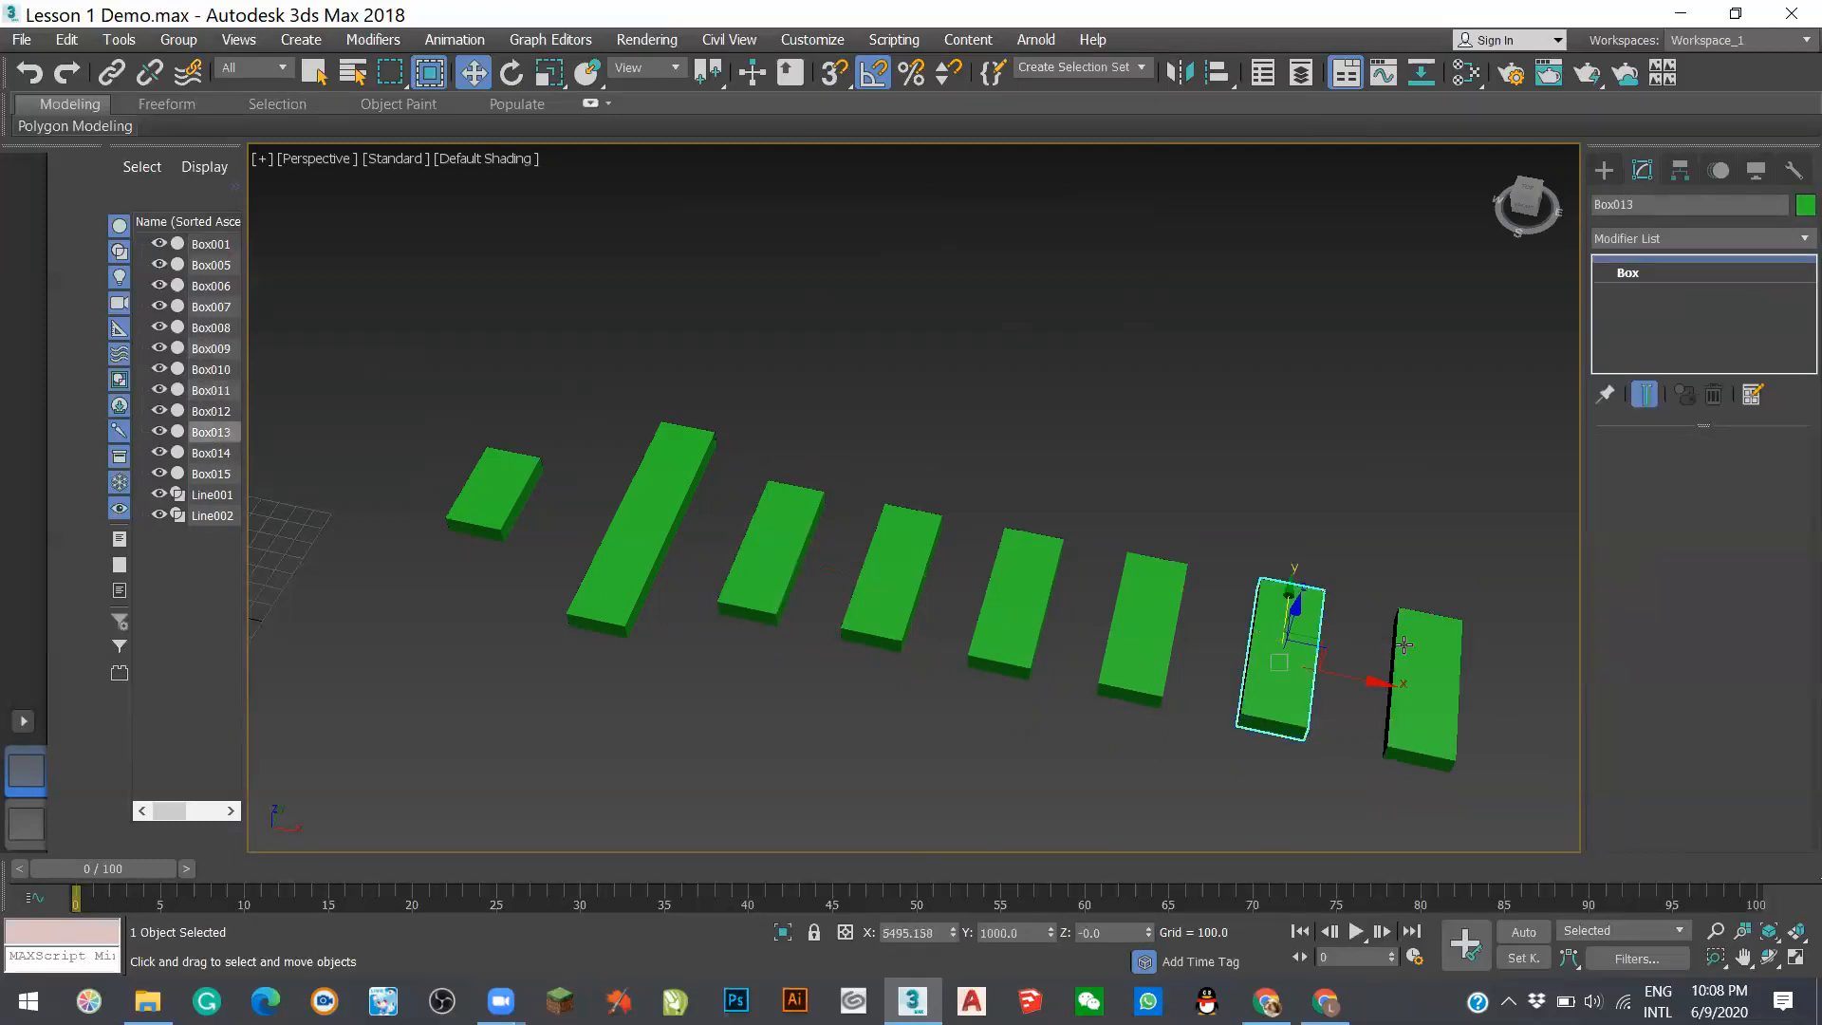
key(ctrl+z)
- Set the length of the seventh box to 1500 at the Box level of its modifier stack
click(1278, 622)
click(1654, 275)
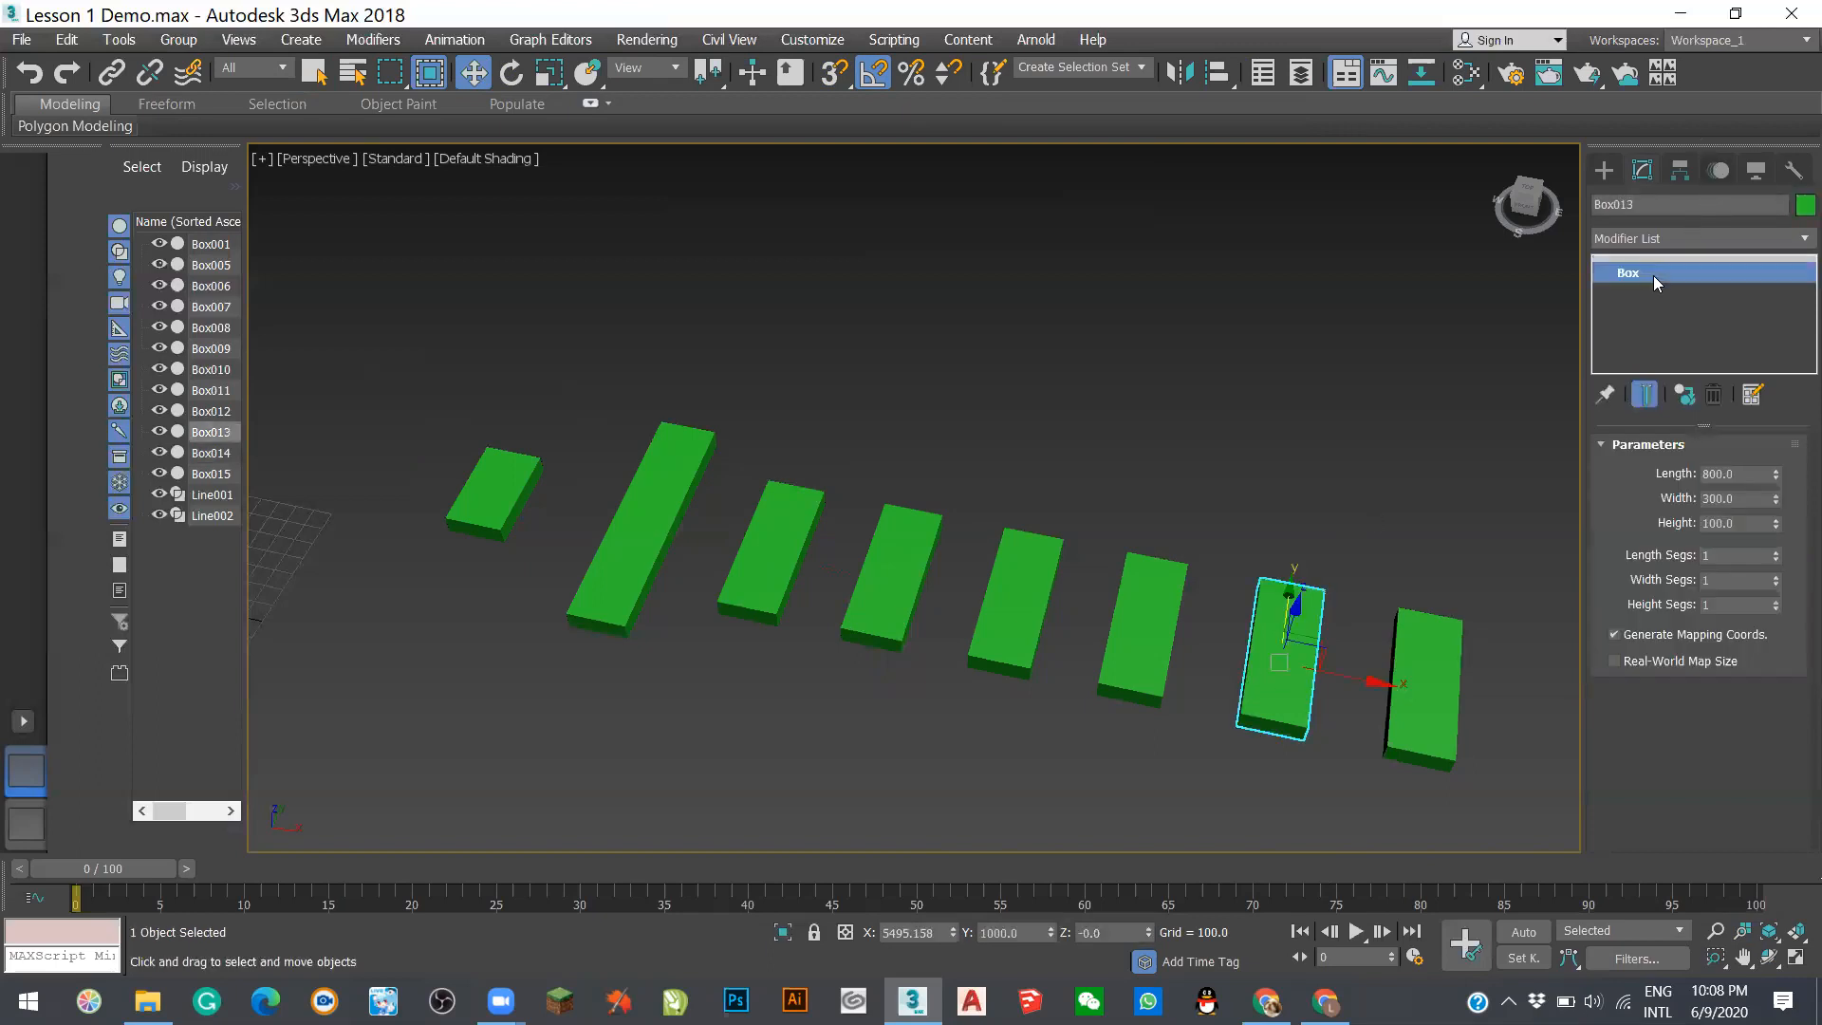
click(1756, 473)
text(1500)
key(Return)
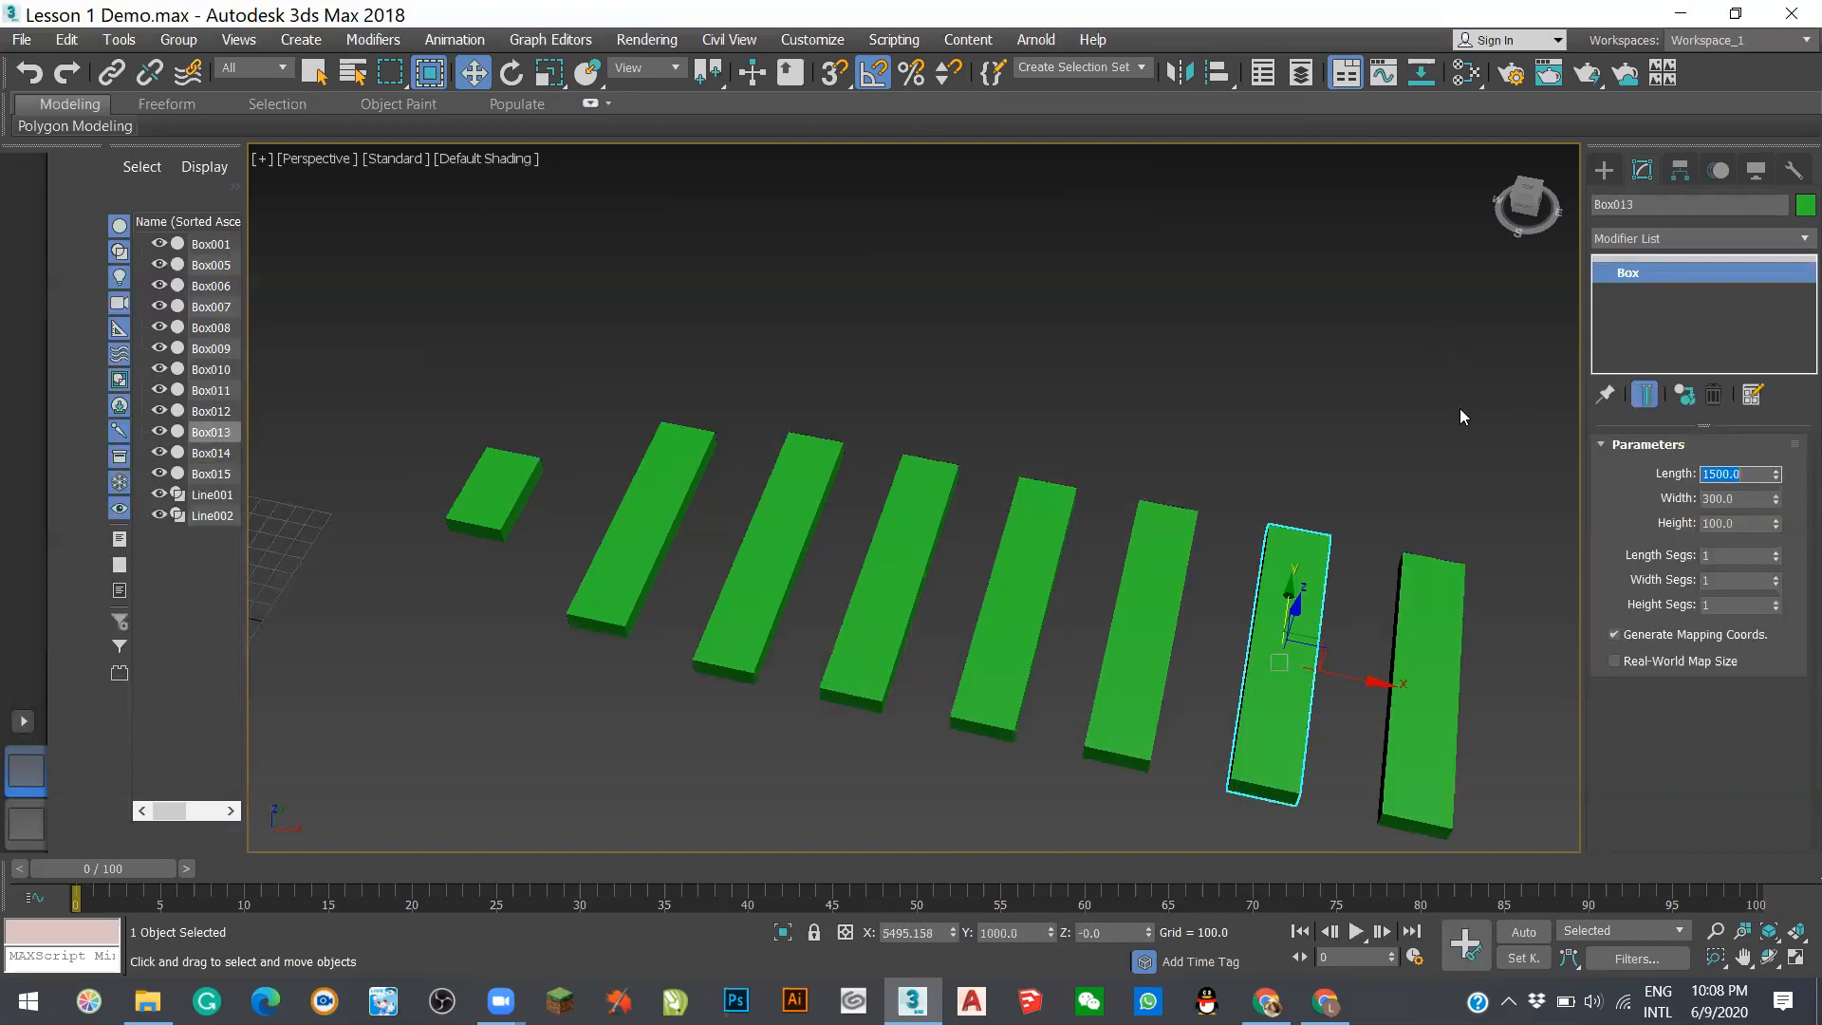
- Examine the seventh box's modifier stack, ending on the empty level above Box
click(1479, 511)
click(1309, 608)
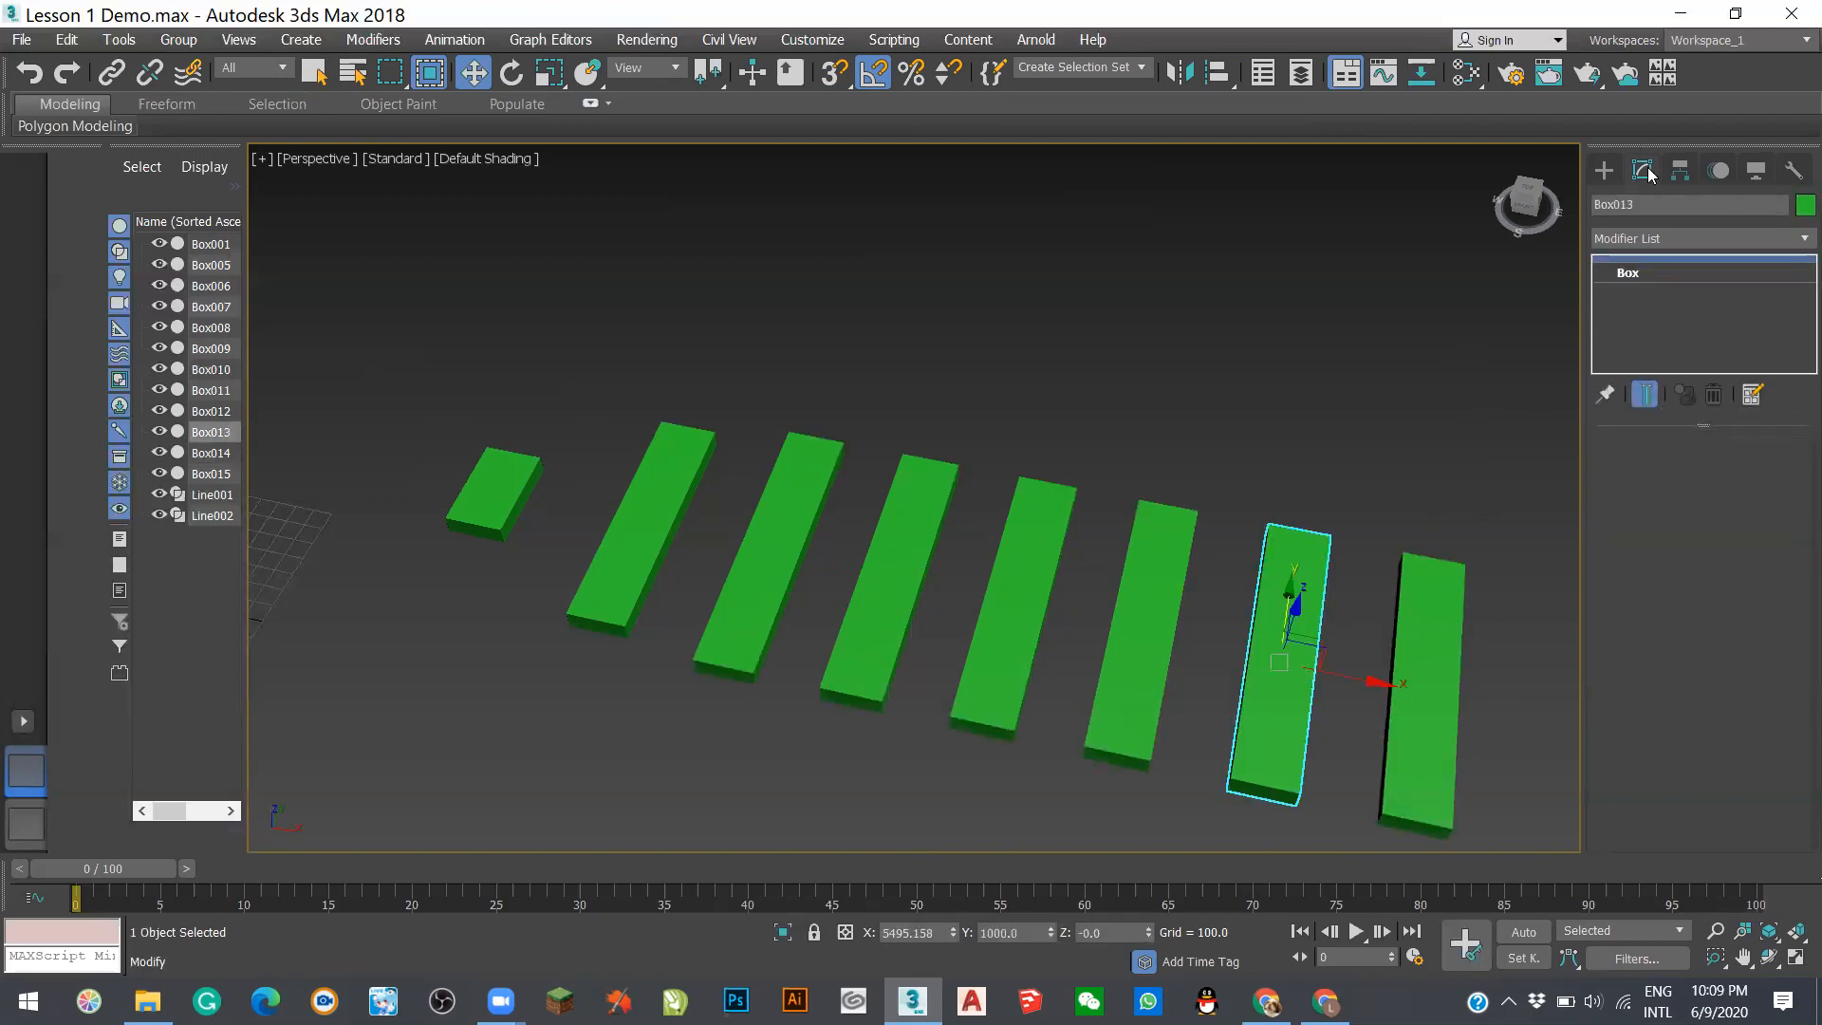
click(1604, 170)
click(1659, 175)
click(1646, 275)
click(1658, 259)
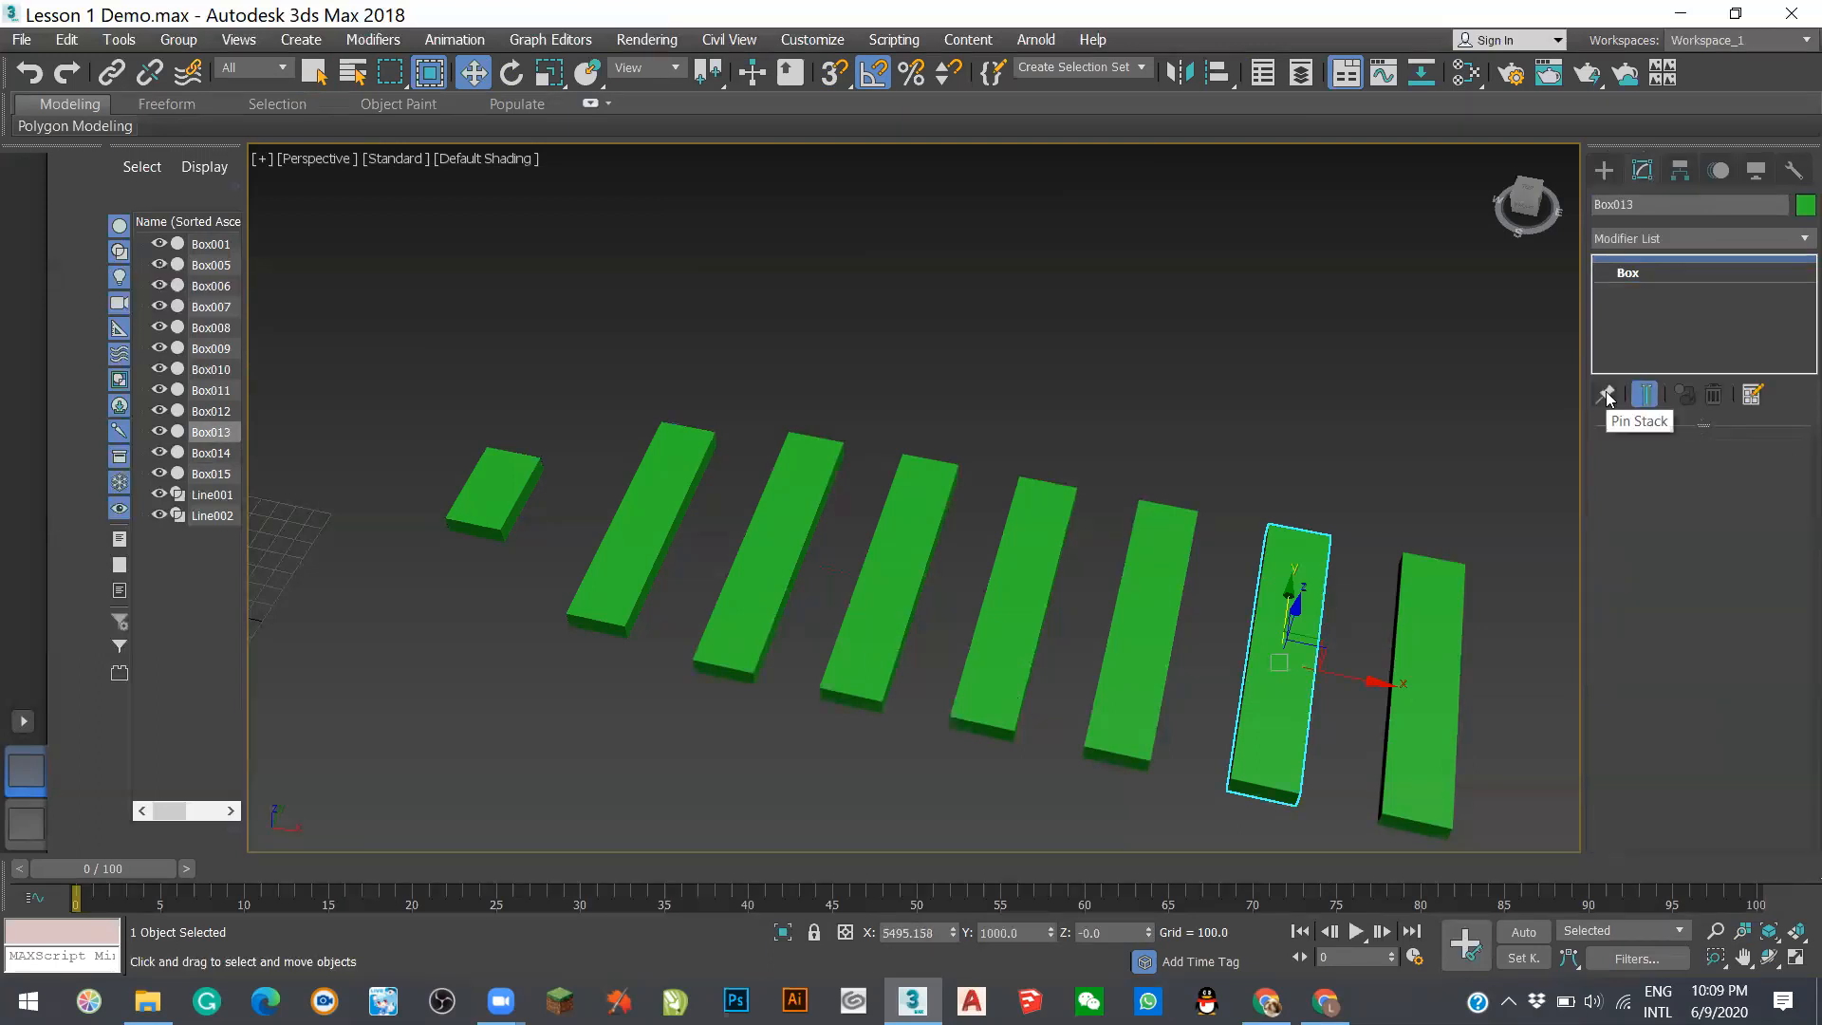
click(548, 72)
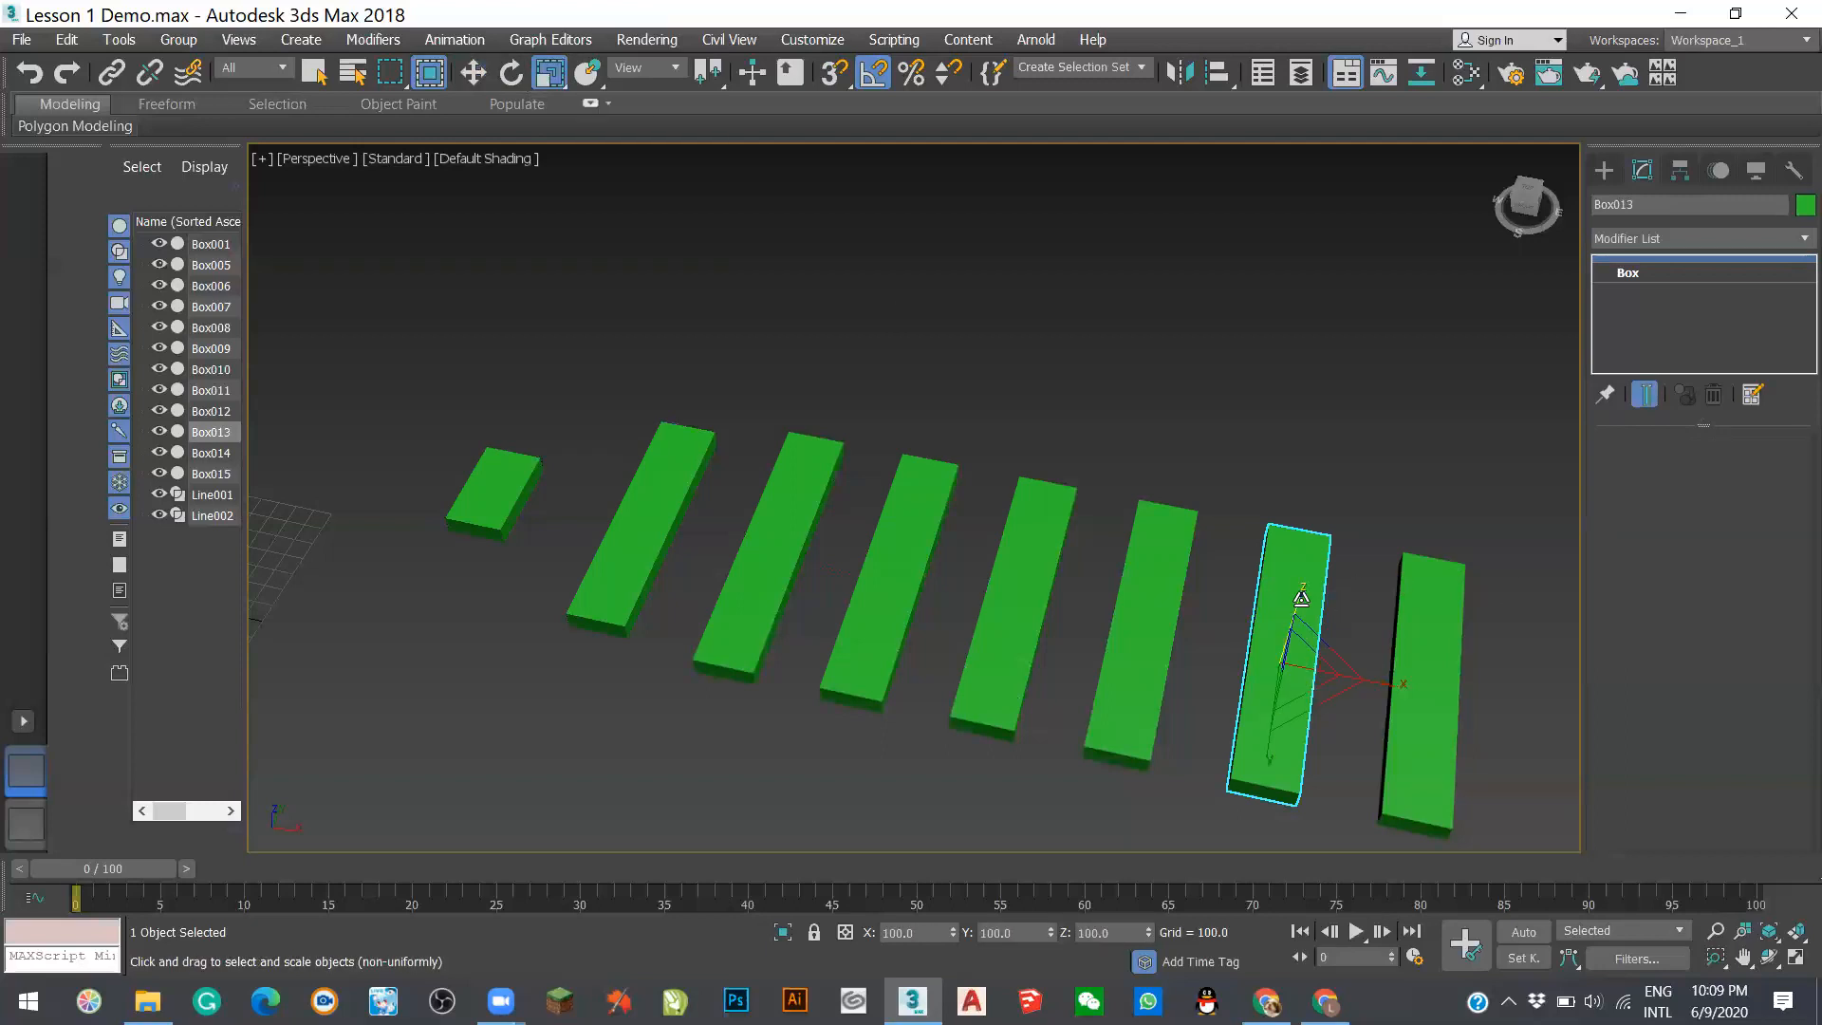
drag(1303, 592, 1407, 366)
right_click(1385, 644)
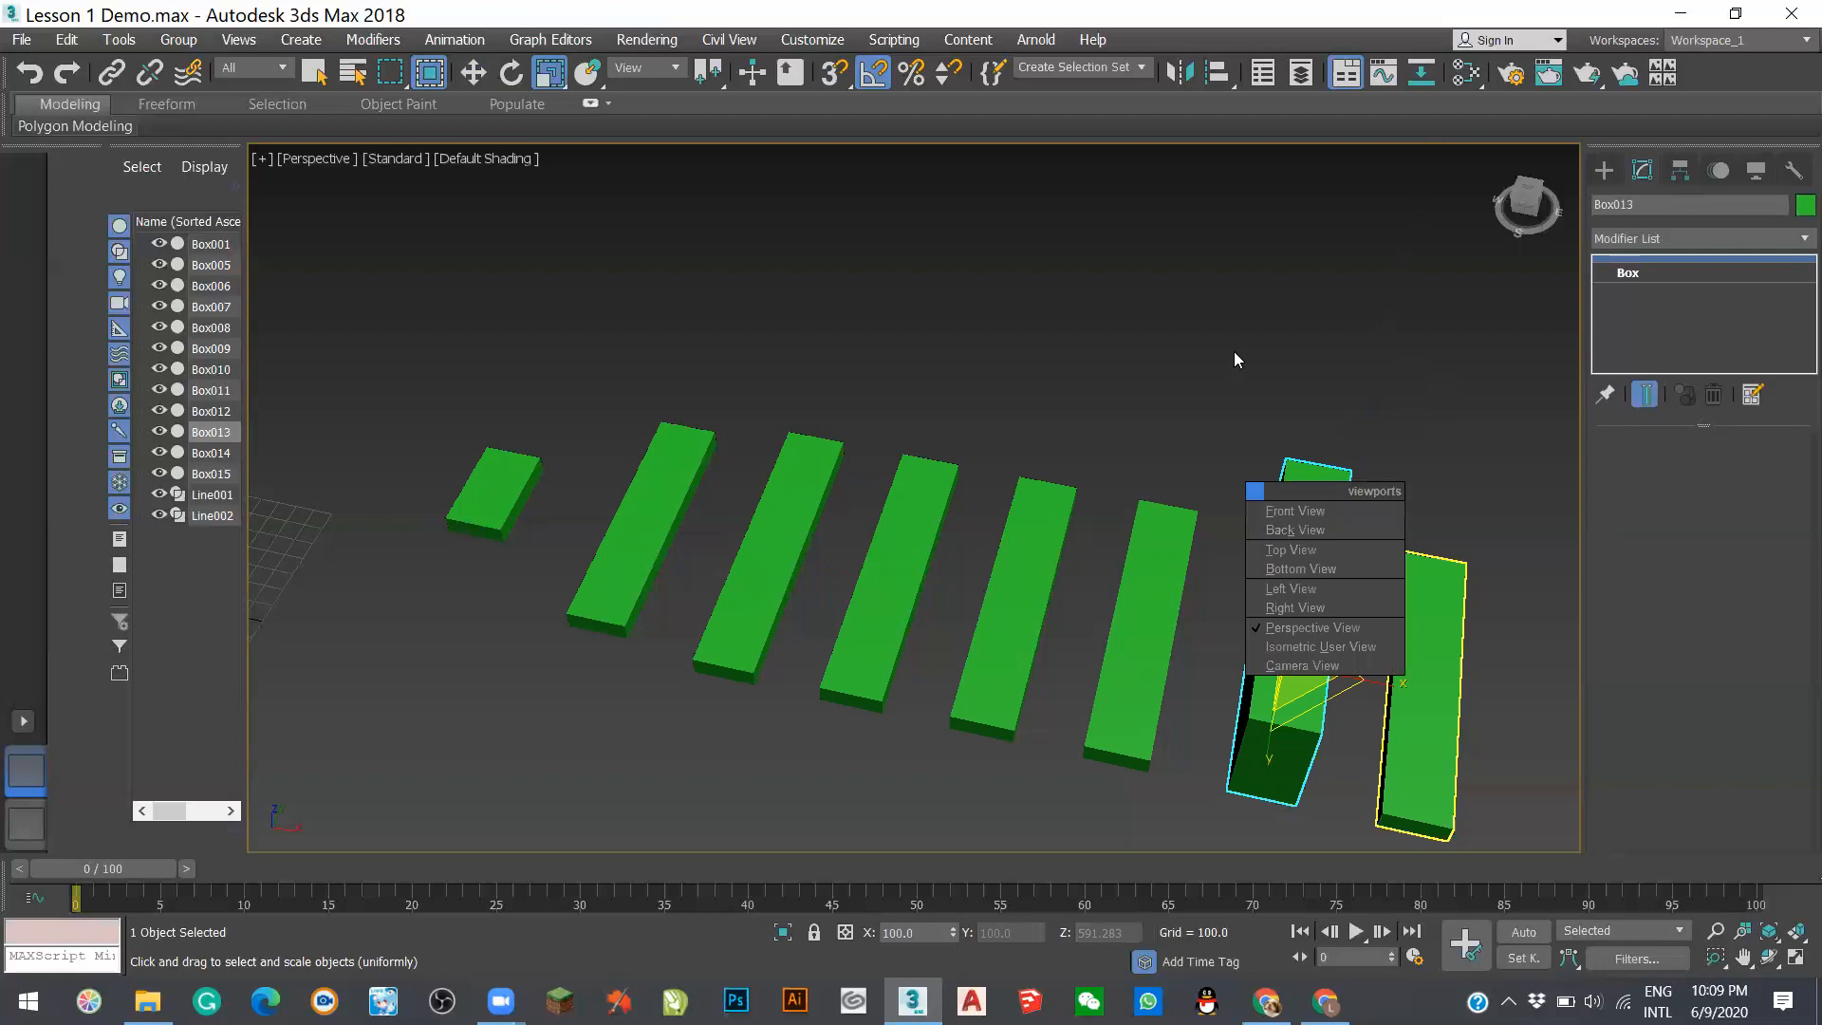
key(ctrl+z)
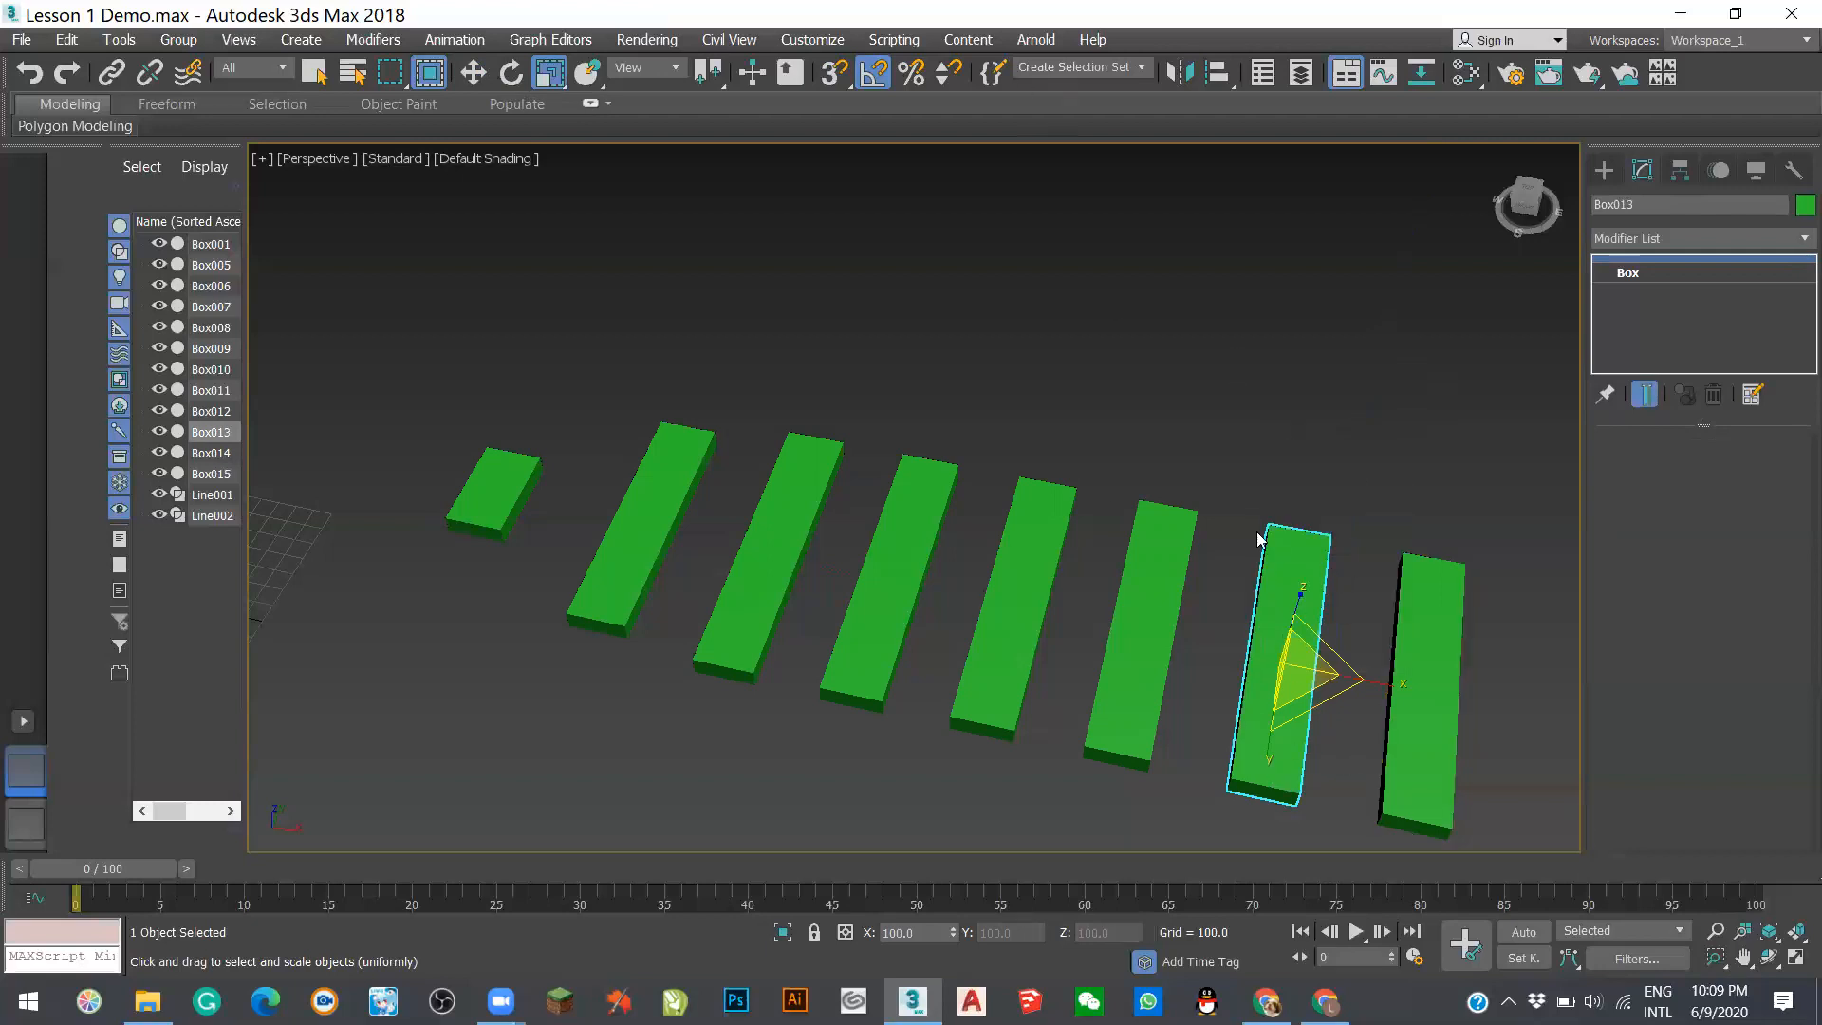
- Stretch the seventh box along Y to about 151%, and shorten the last box in the row along Y with Scale
alt+middle_drag(1423, 564, 1346, 742)
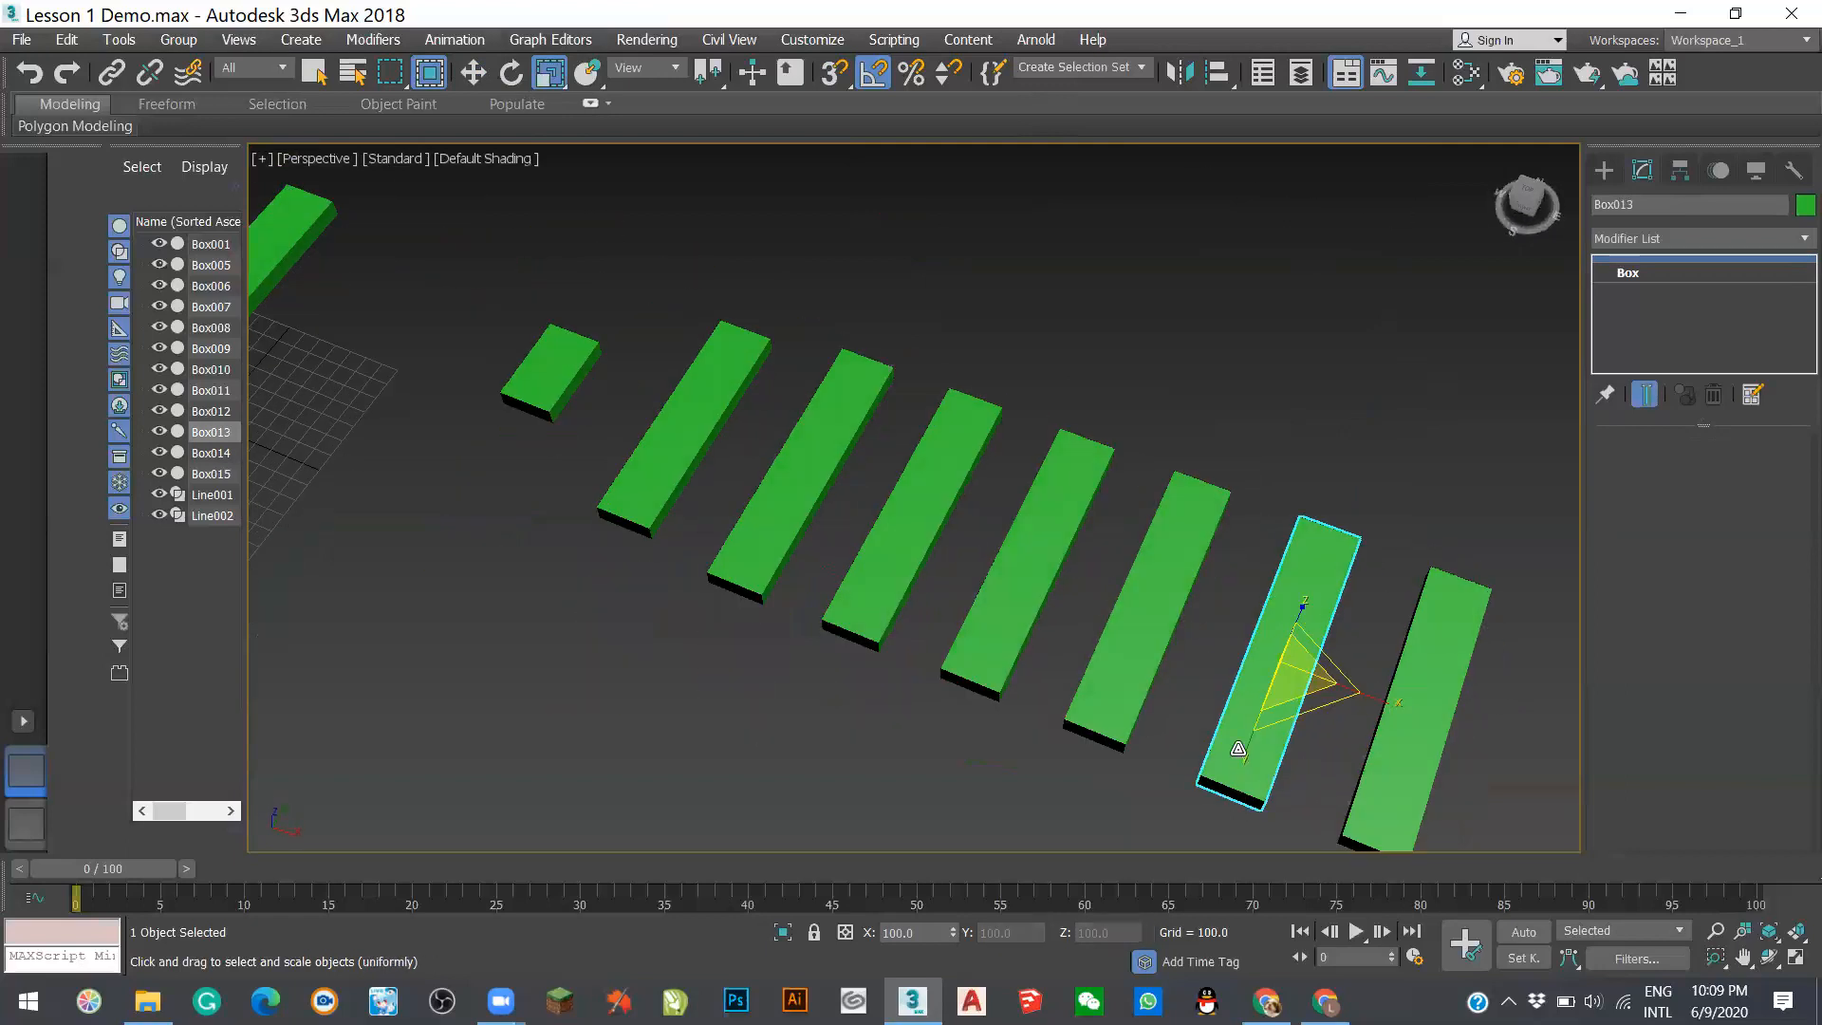
drag(1248, 753, 1348, 758)
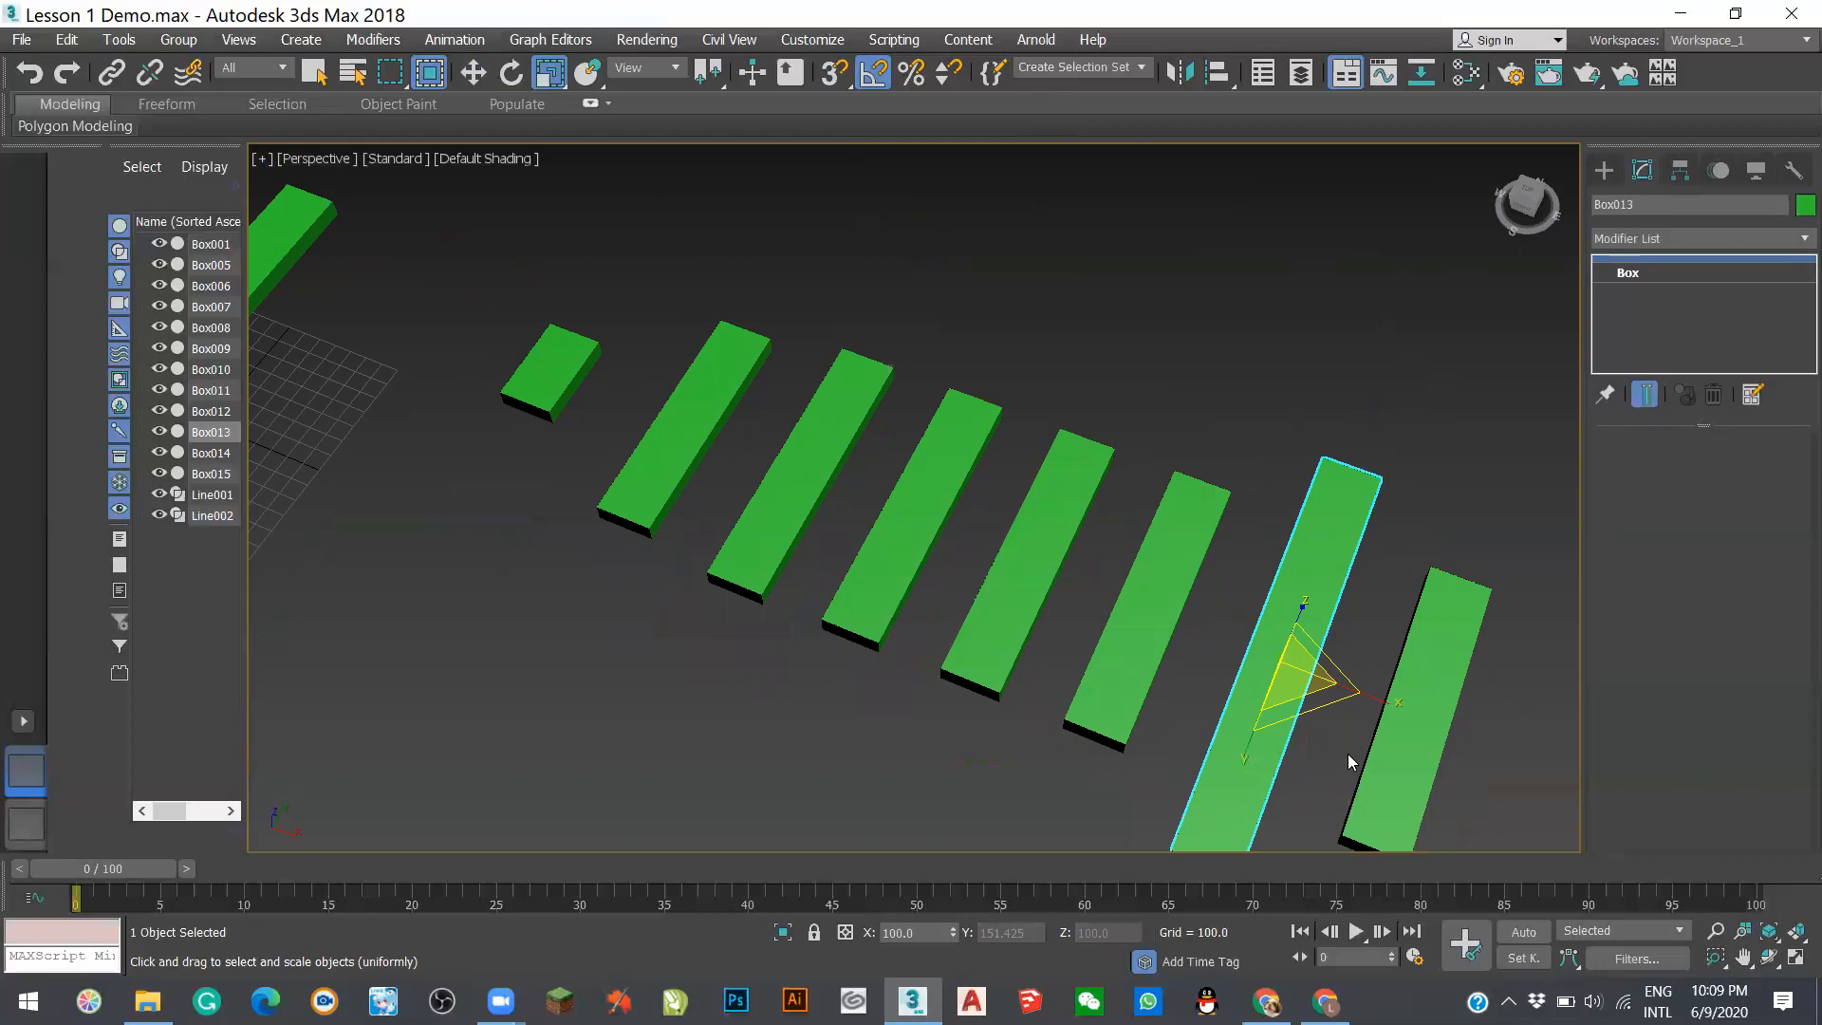
scroll(1355, 414, down, 3)
click(1373, 697)
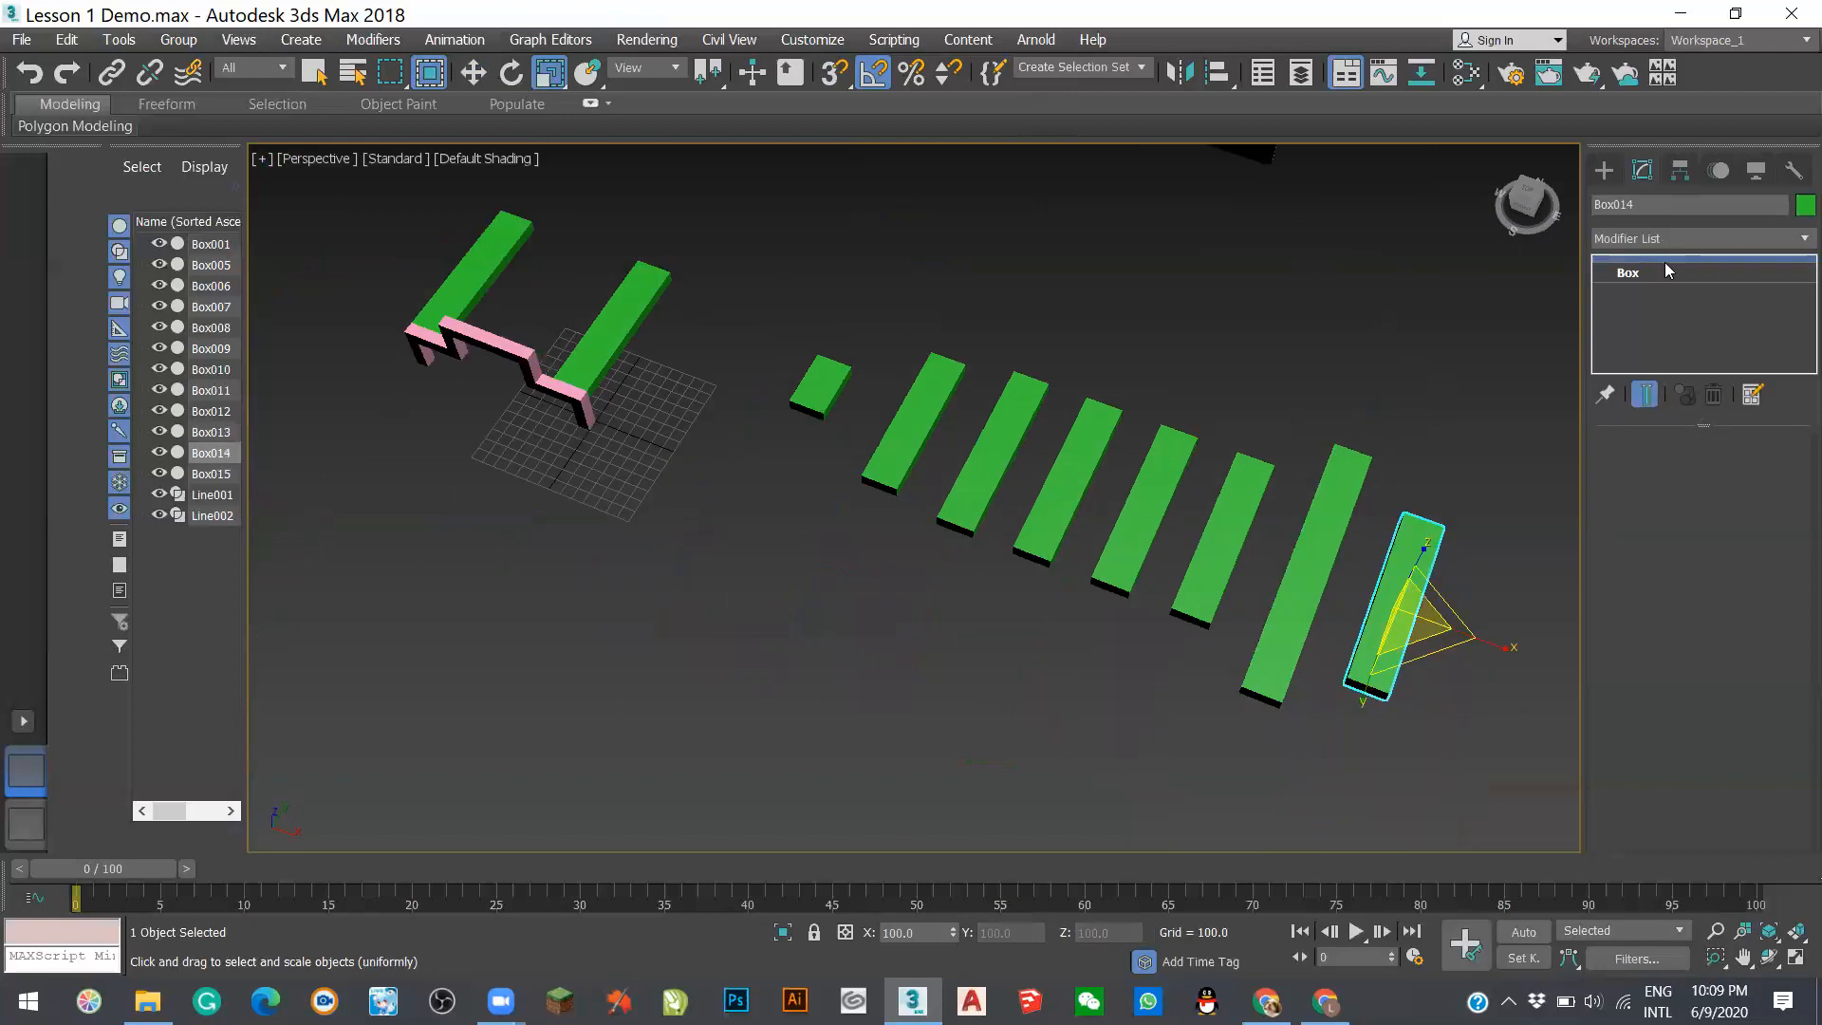
drag(1375, 710, 1382, 661)
click(1325, 366)
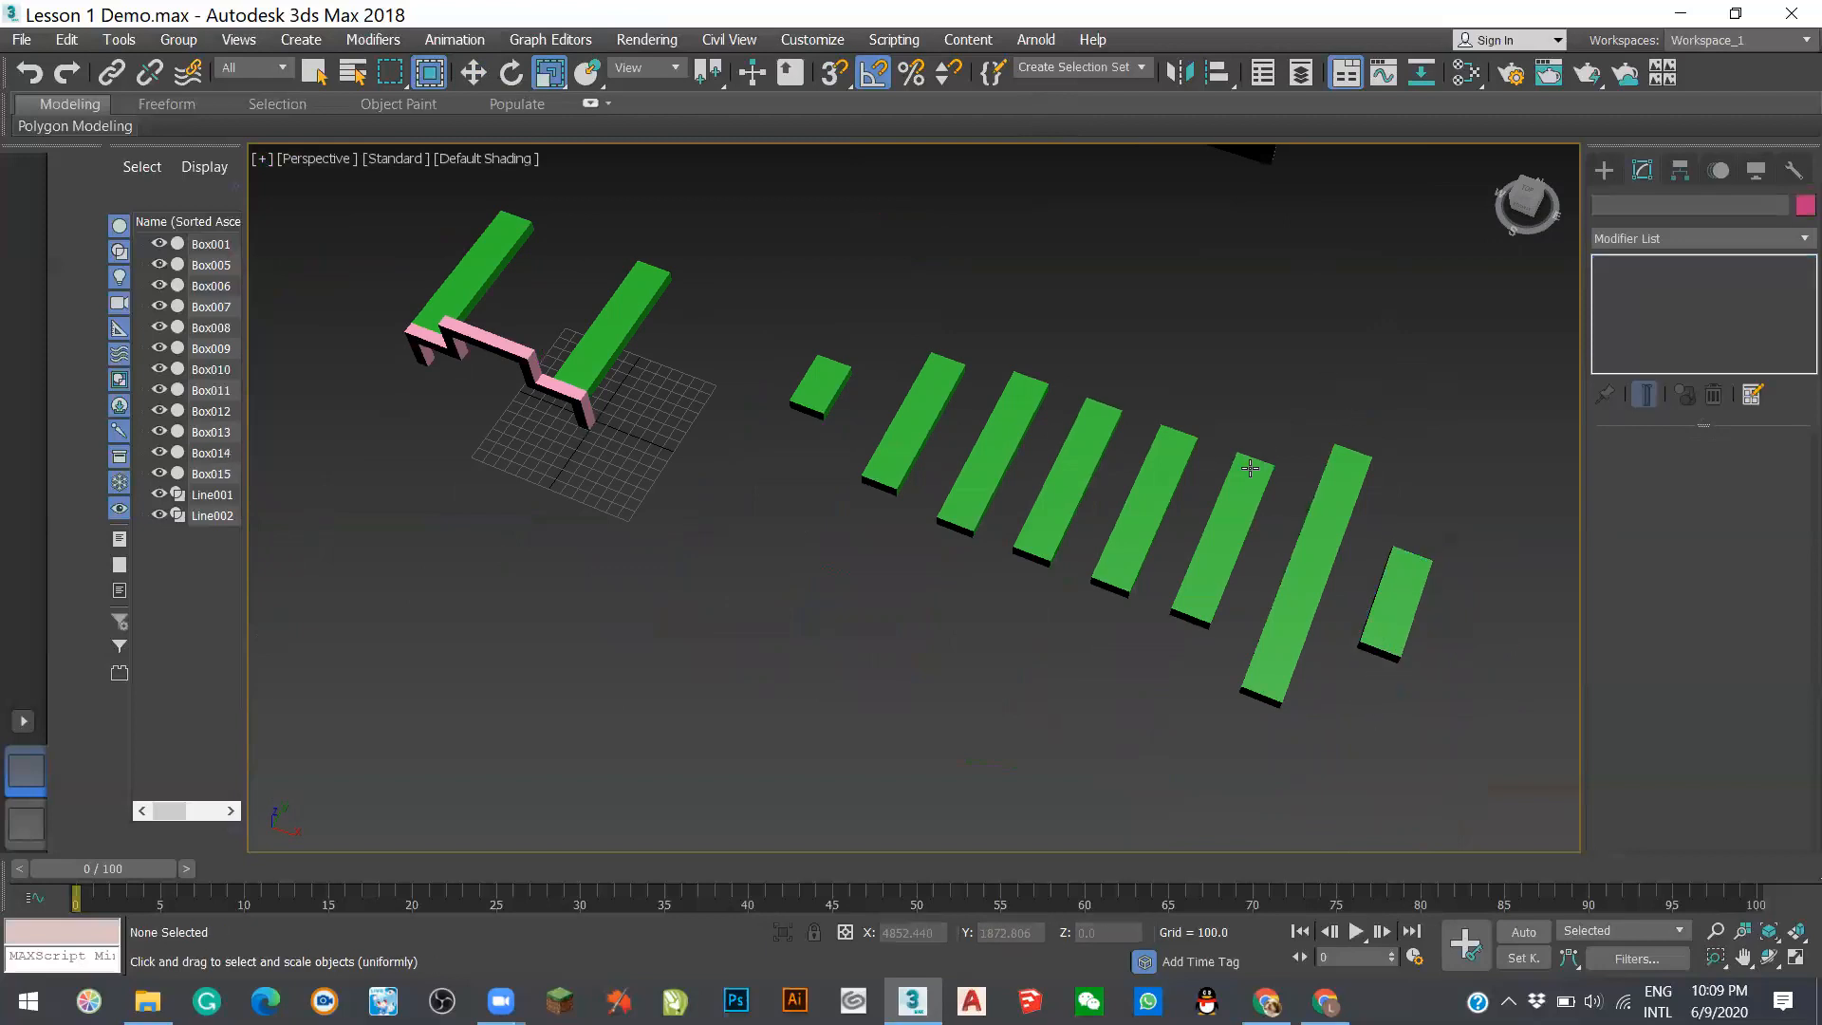
- Set the length of the fifth box in the row to 300 to test the link with the scaled boxes
click(1158, 479)
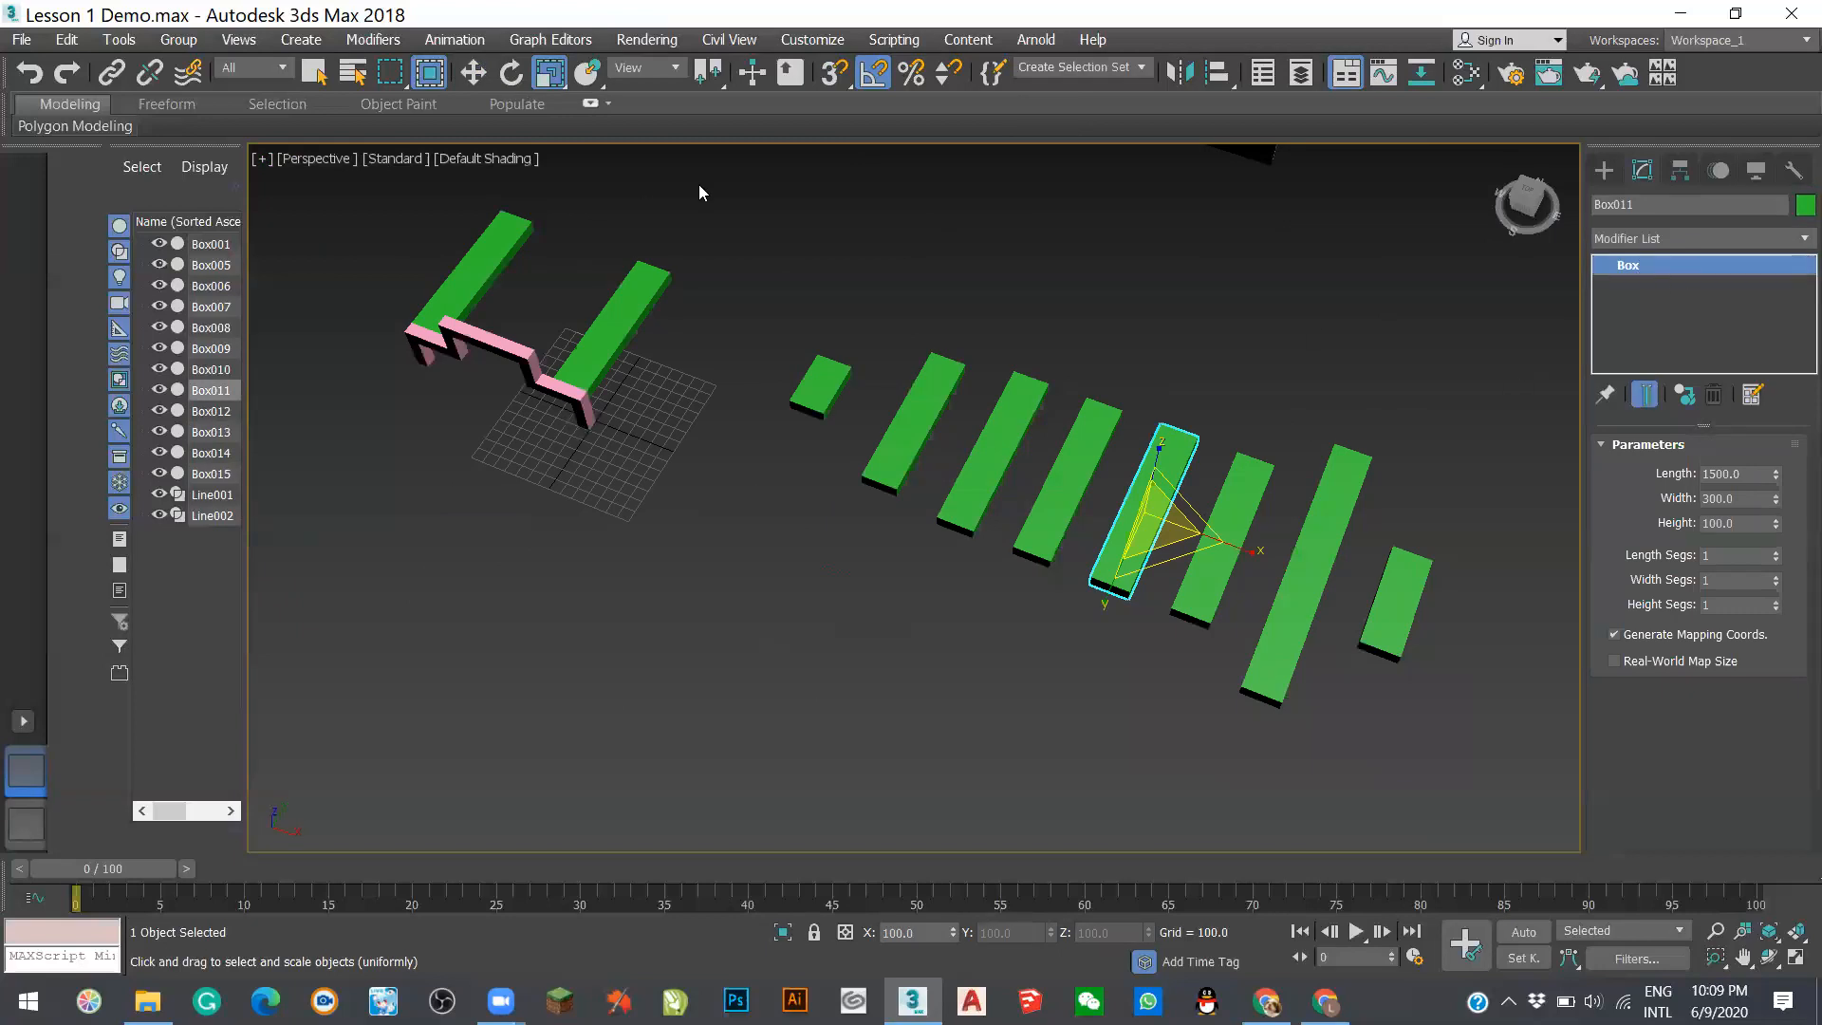
click(472, 72)
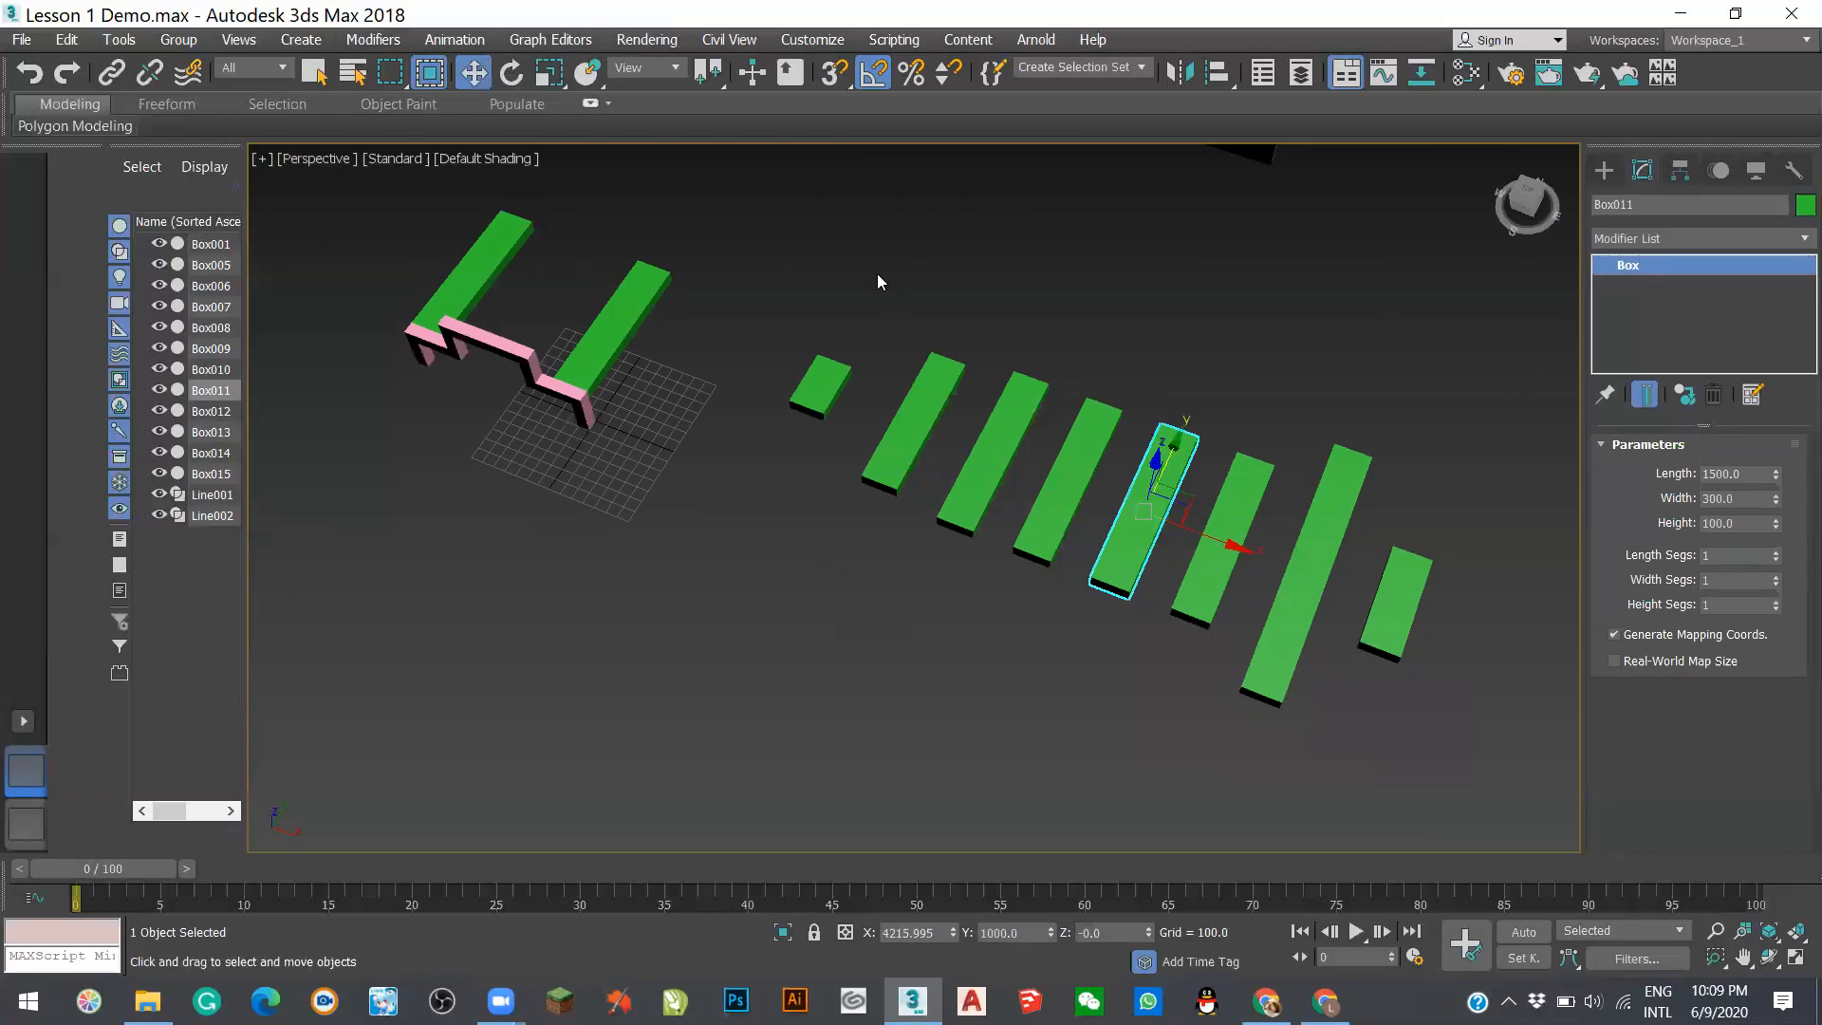
click(1665, 332)
double_click(1752, 473)
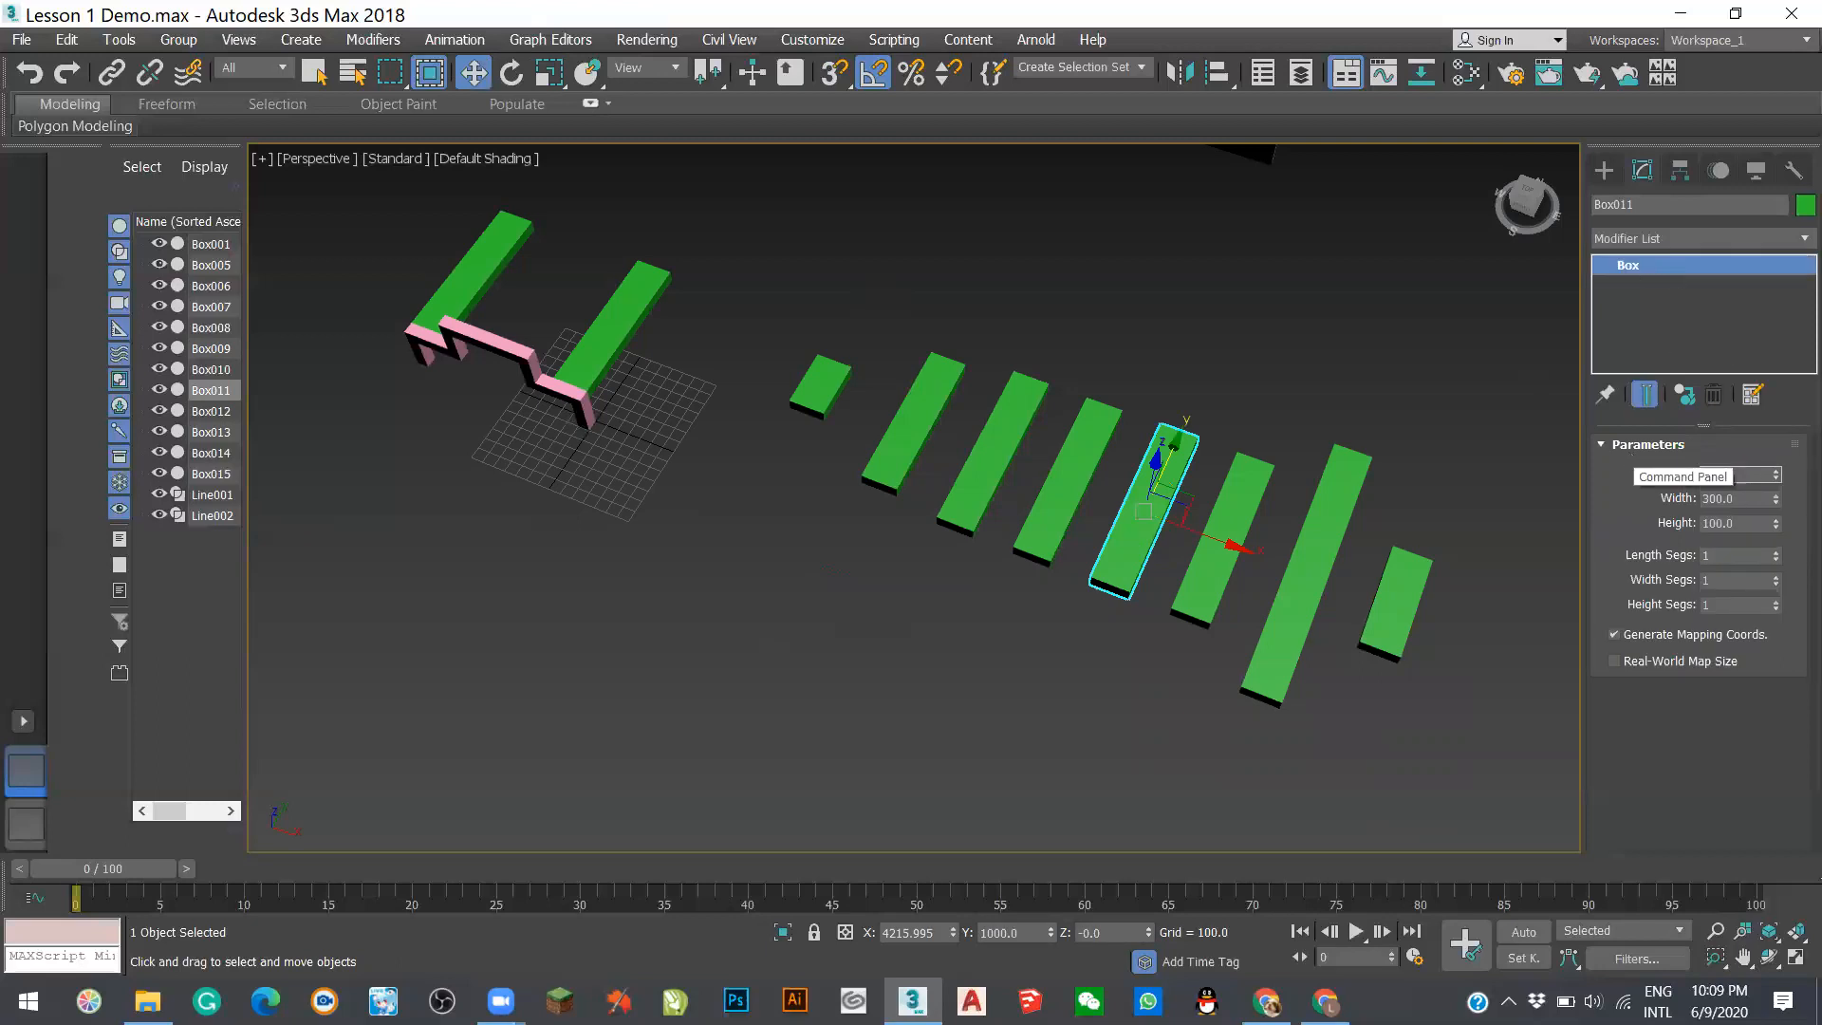
text(300)
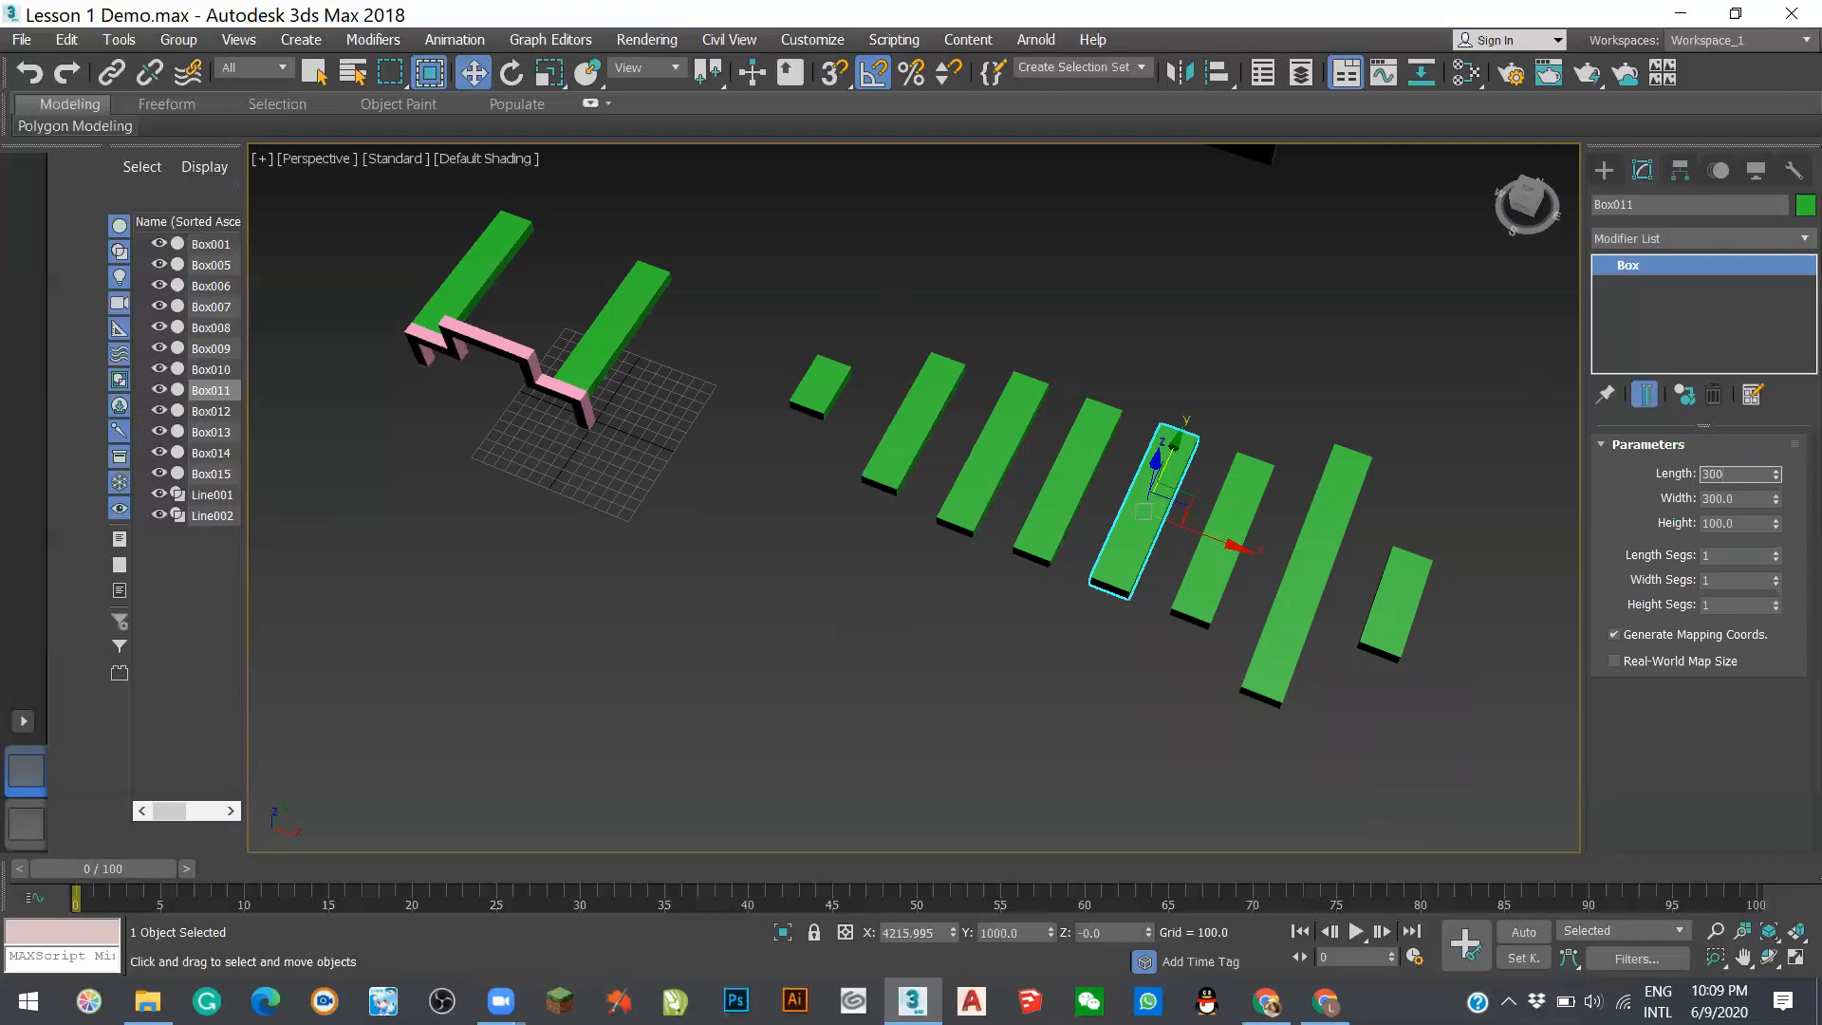
key(Return)
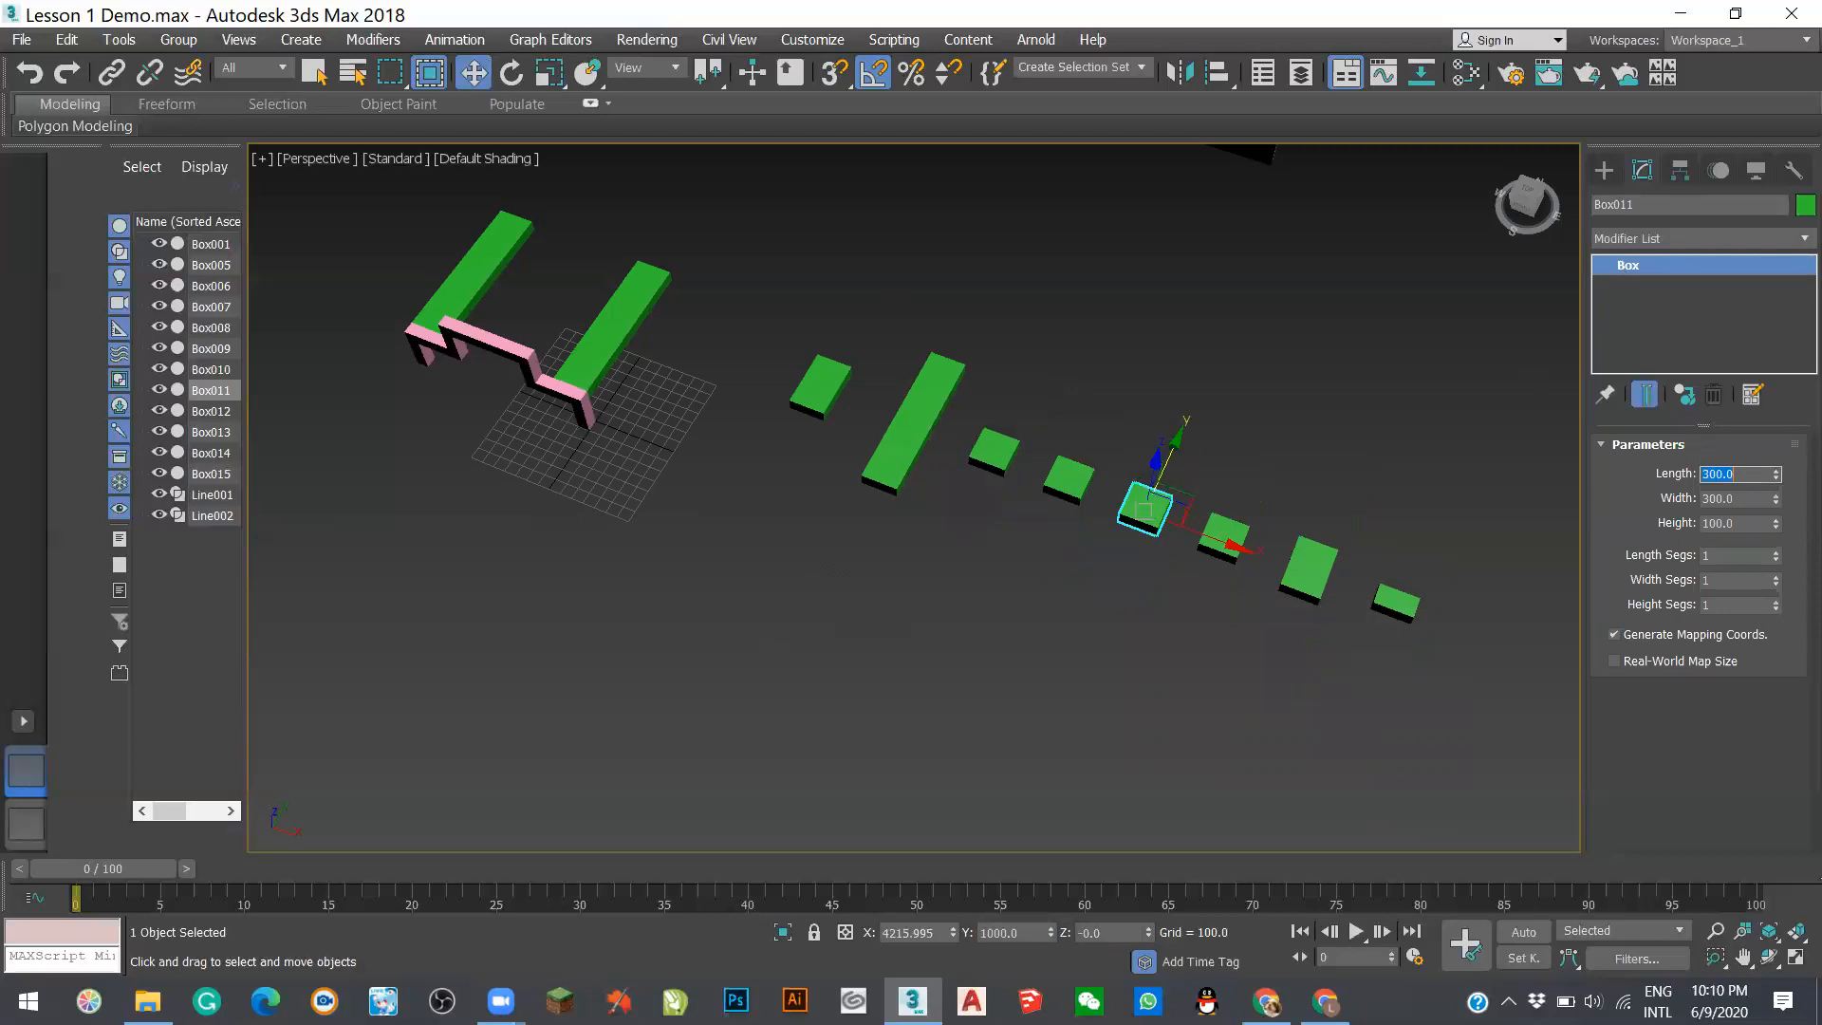
- Examine the two scaled reference boxes at the end of the row one after the other
click(1422, 662)
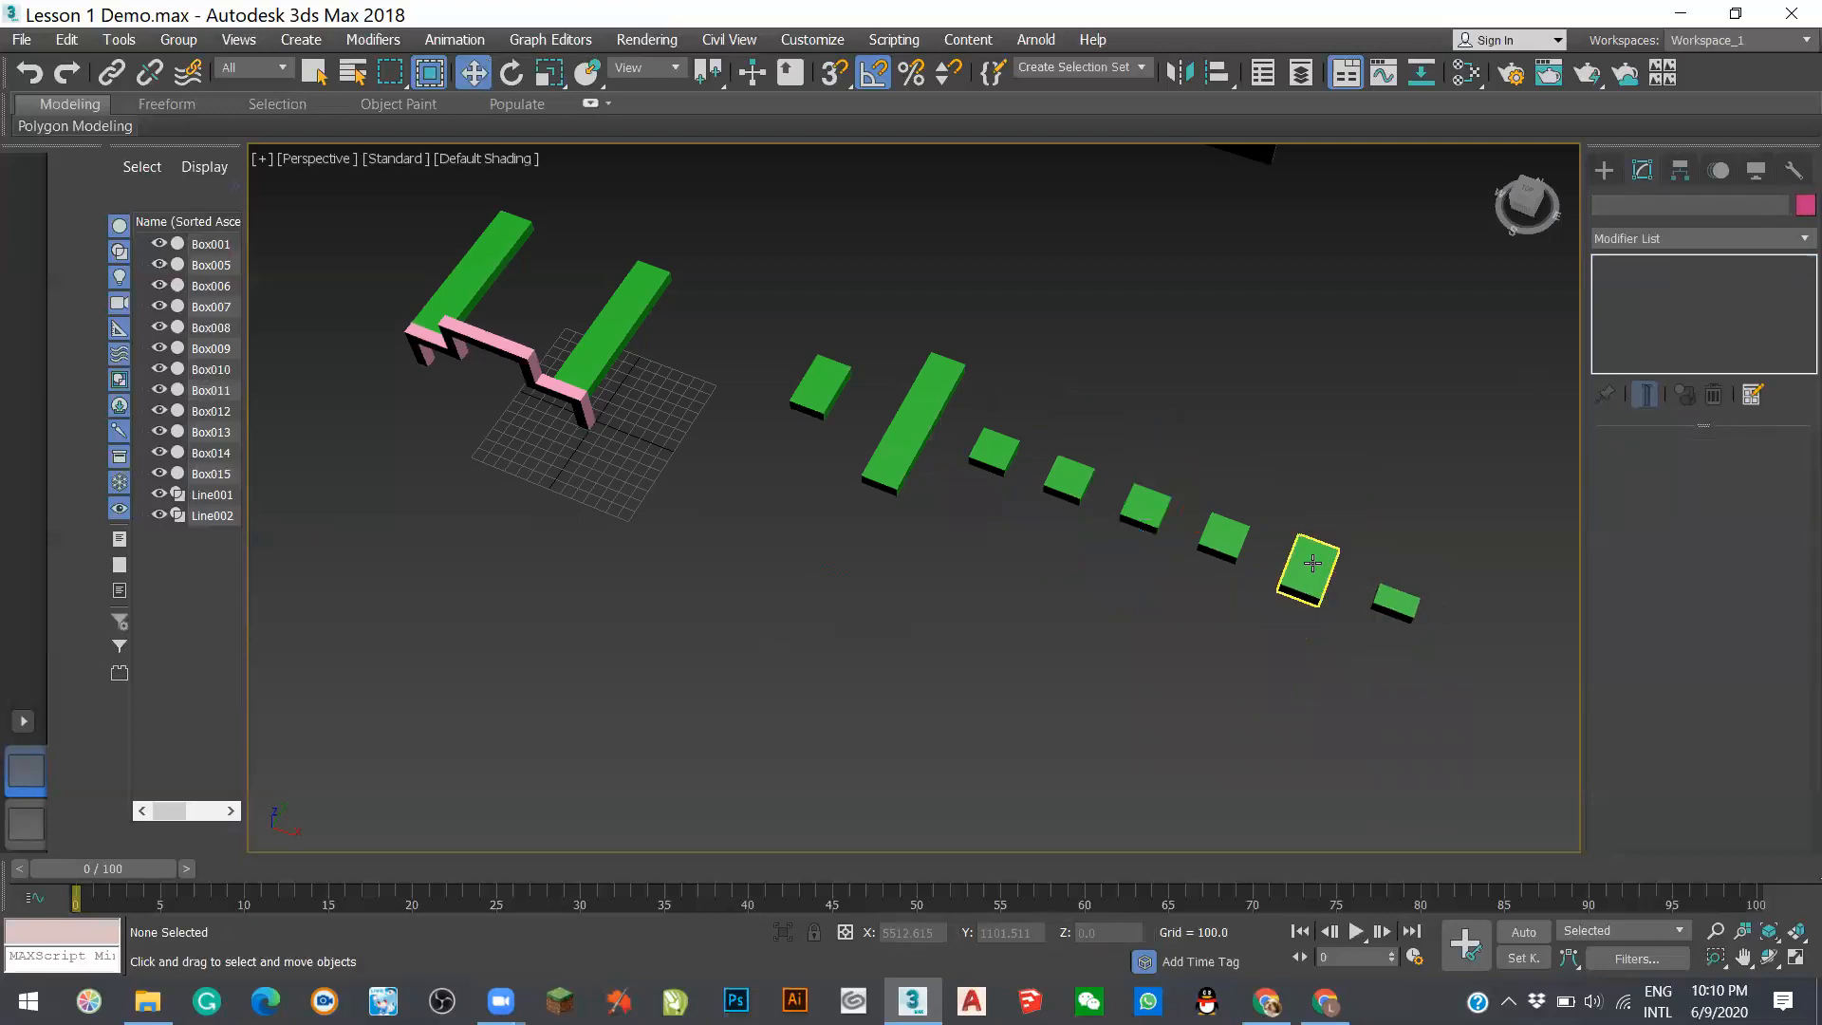
click(1313, 564)
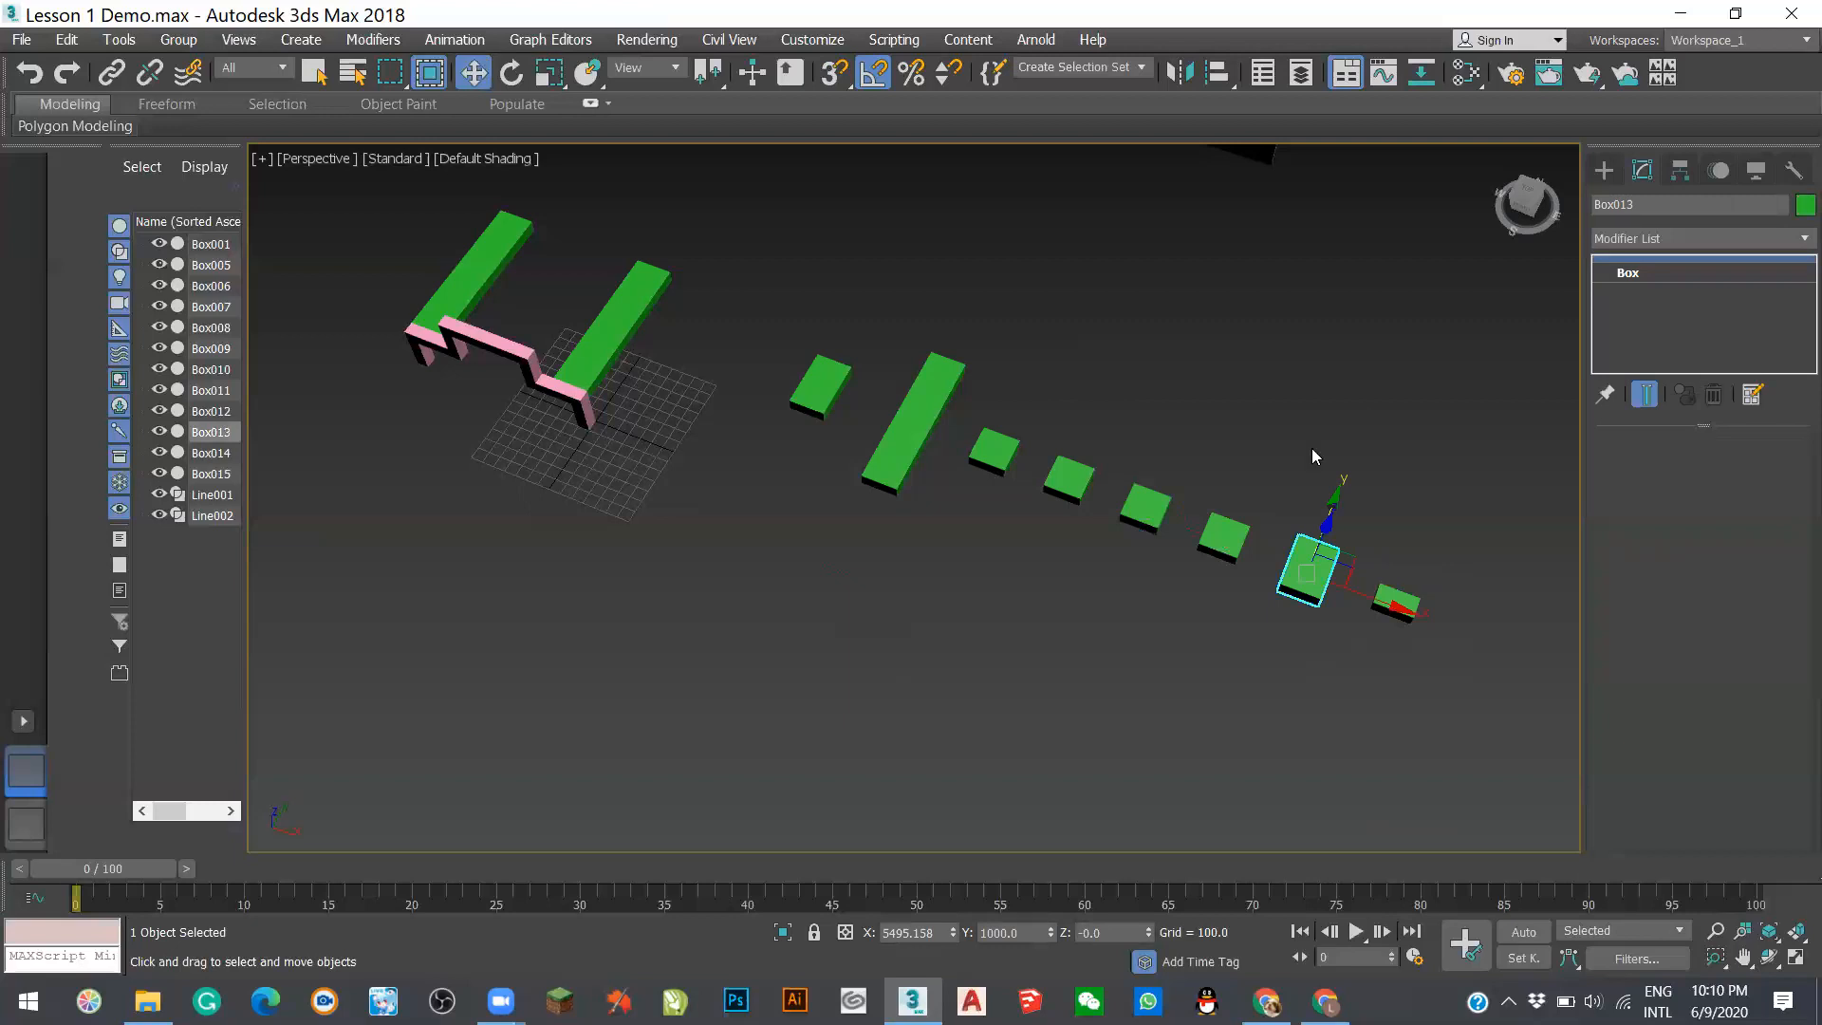
click(1433, 676)
click(1406, 605)
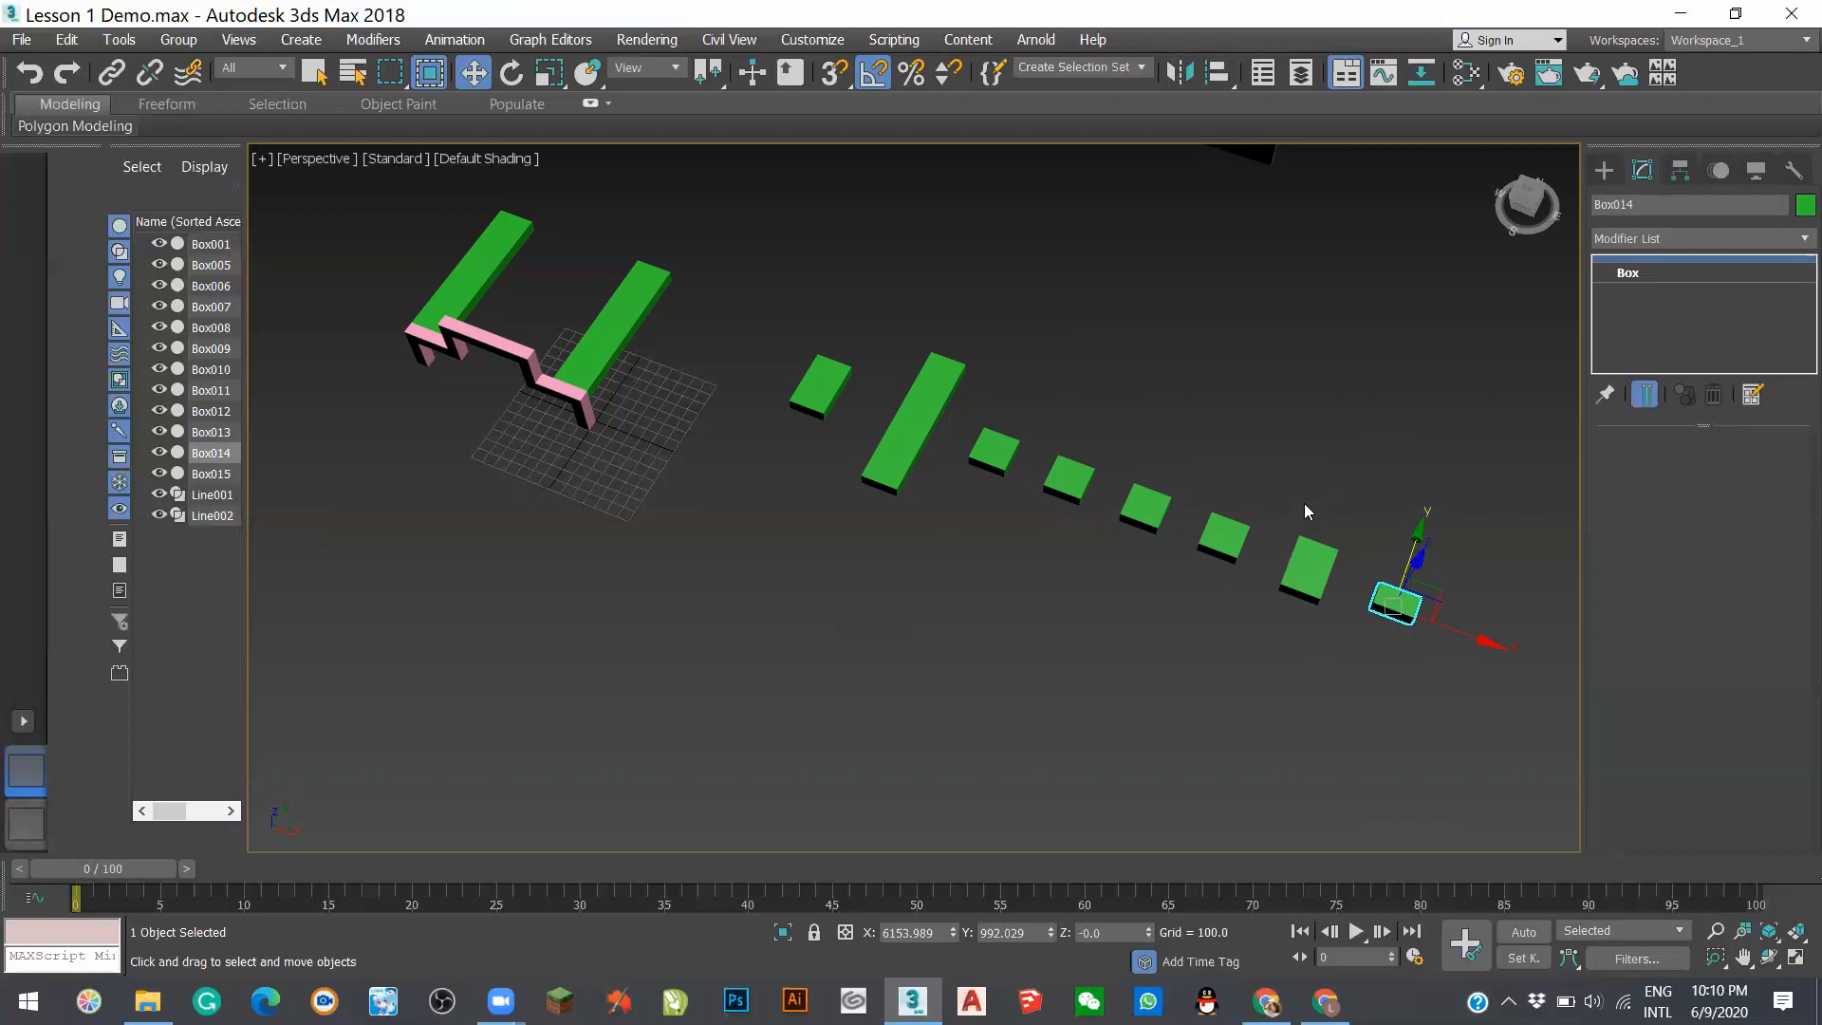
click(1479, 695)
key(ctrl+z)
click(1475, 703)
key(ctrl+z)
- Clone the last box of the row toward positive X, placed at about X 6676
drag(1515, 670, 1509, 655)
click(1441, 609)
click(1410, 605)
drag(1449, 629, 1523, 655)
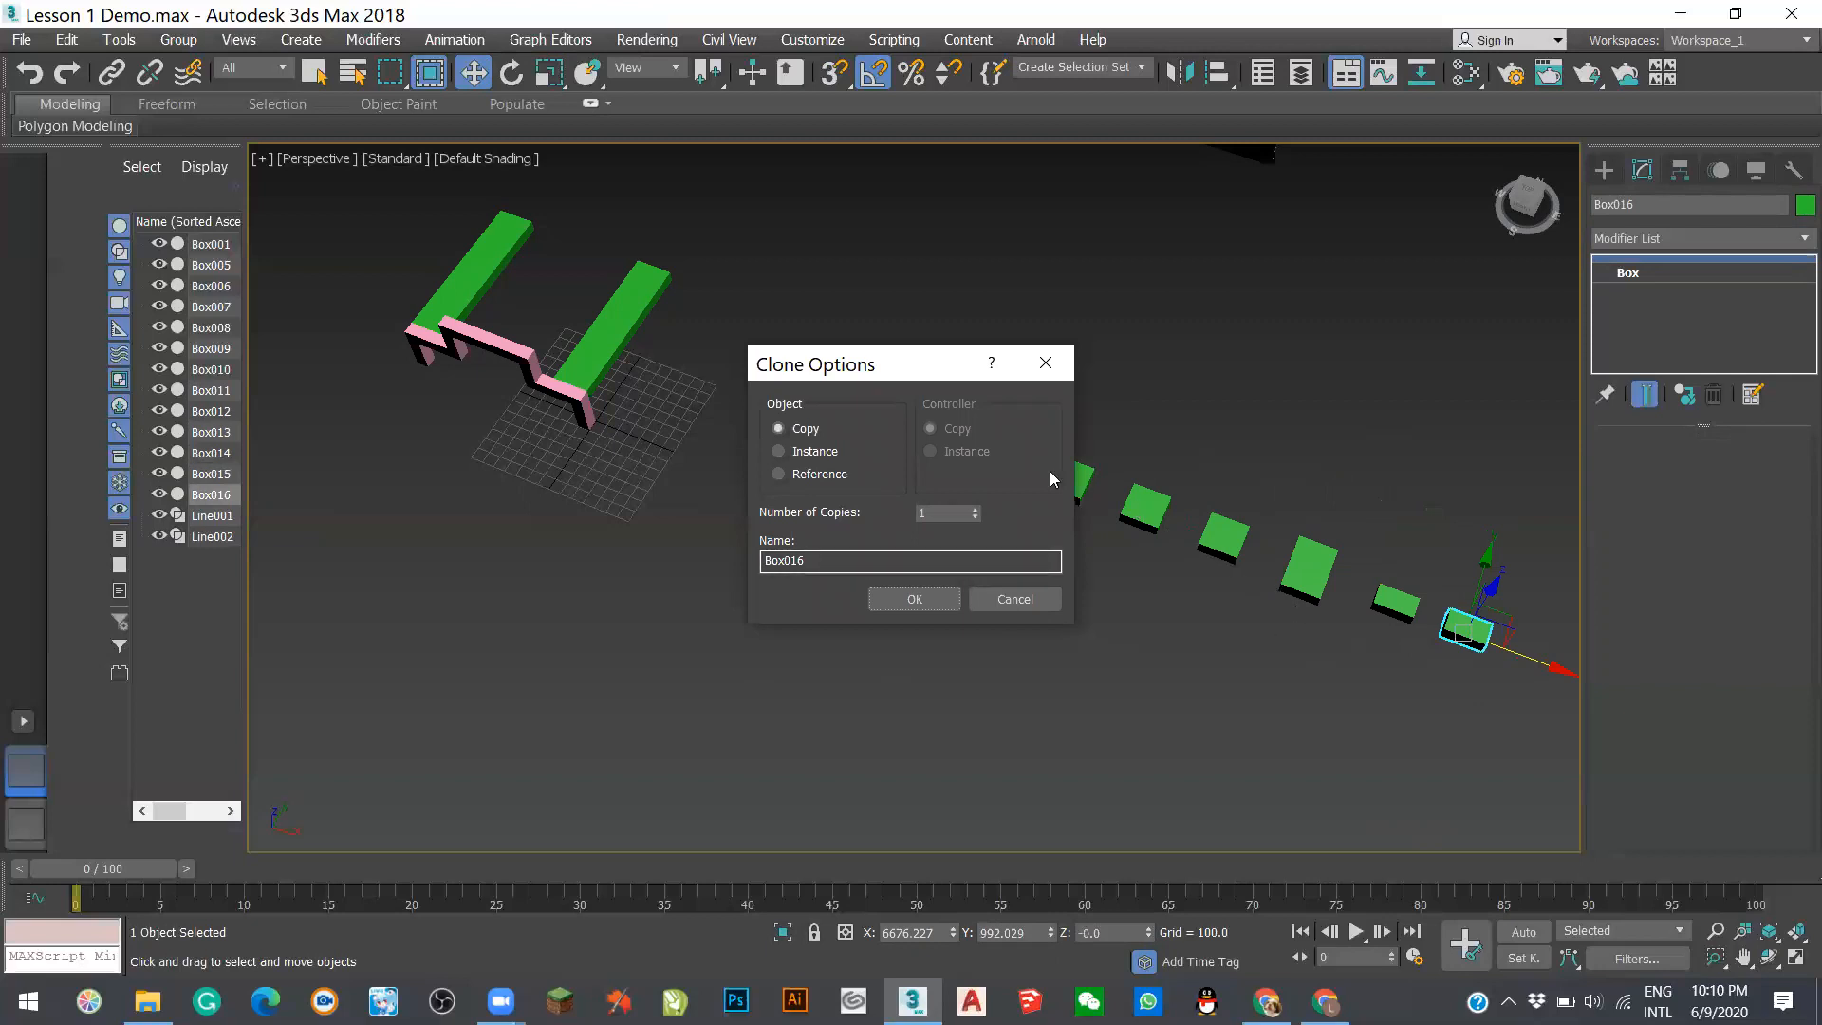
- Discard the pending clone and delete the eight extra green box copies beside the table model
click(810, 474)
click(1045, 605)
drag(756, 285, 1469, 708)
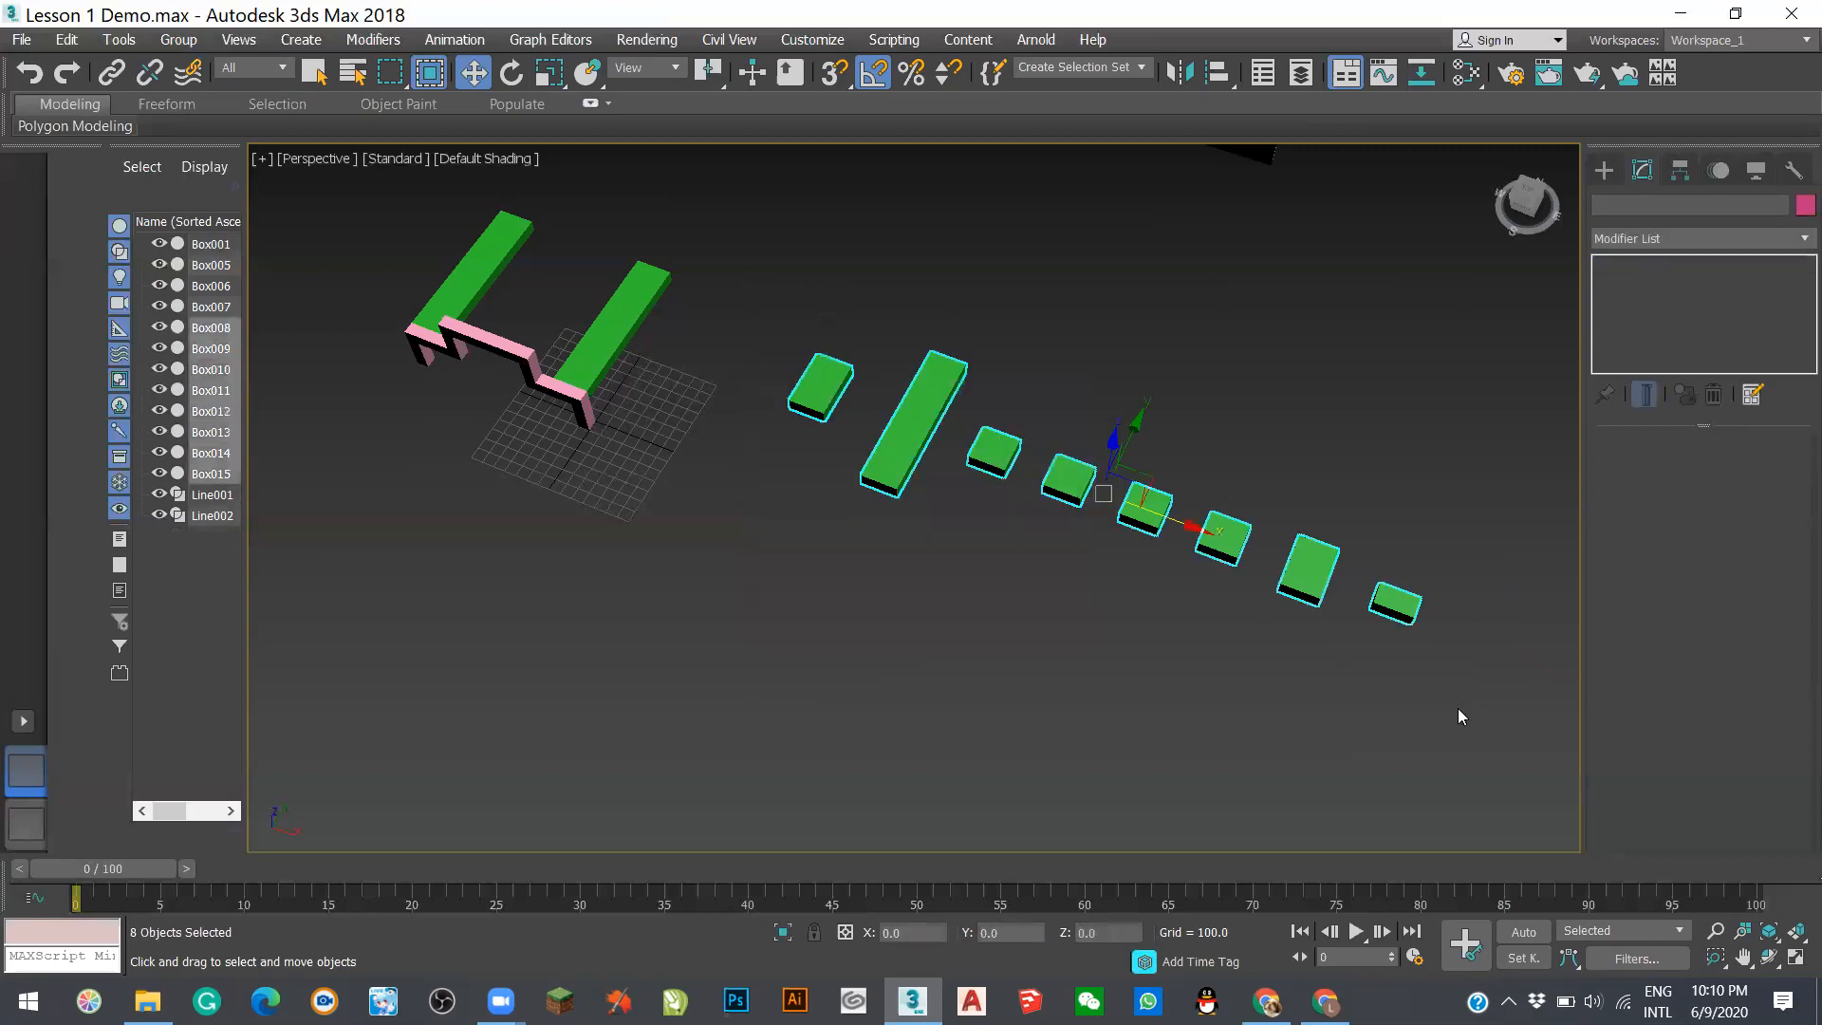
key(Delete)
- Copy the green bench seat nearest the grid origin sideways along the X axis as a single independent copy
scroll(427, 285, up, 2)
scroll(647, 423, up, 2)
scroll(1092, 577, down, 3)
scroll(608, 307, up, 3)
click(1031, 538)
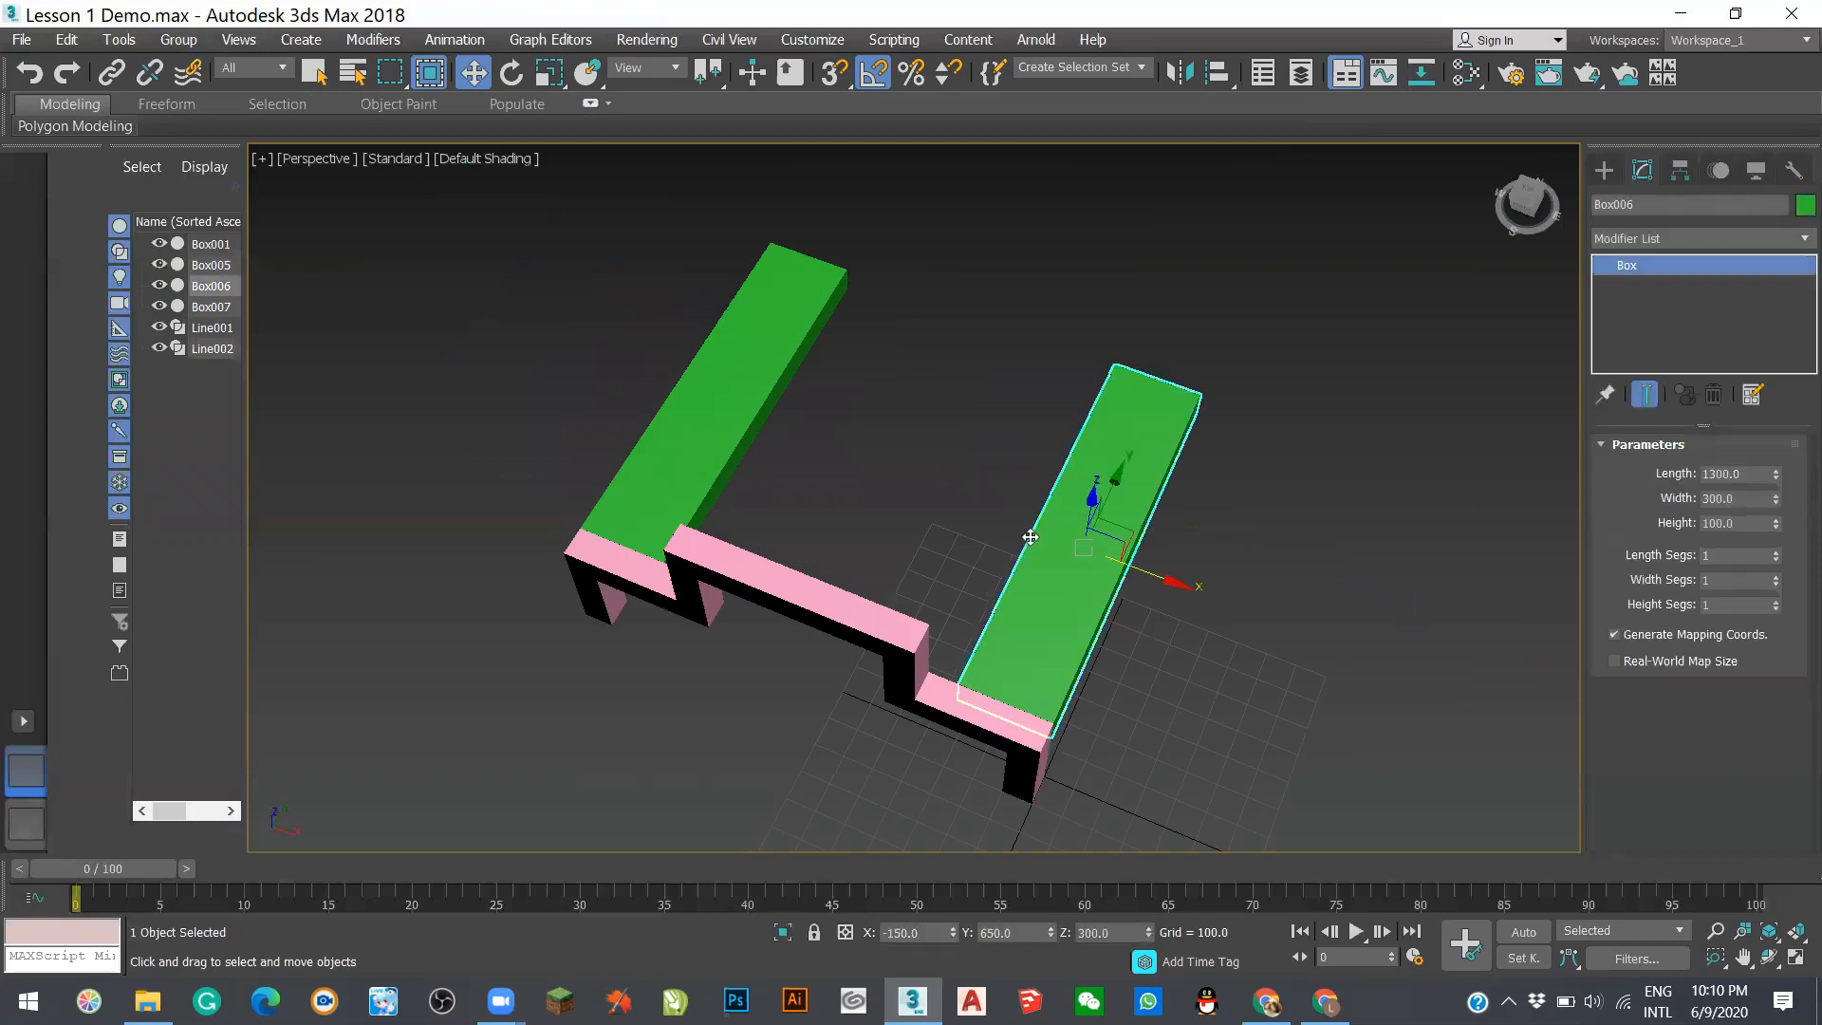
drag(1166, 581, 1399, 668)
key(ctrl+z)
mouse_move(1169, 587)
shift+mouse_down()
mouse_move(1355, 651)
mouse_move(1339, 666)
shift+mouse_up()
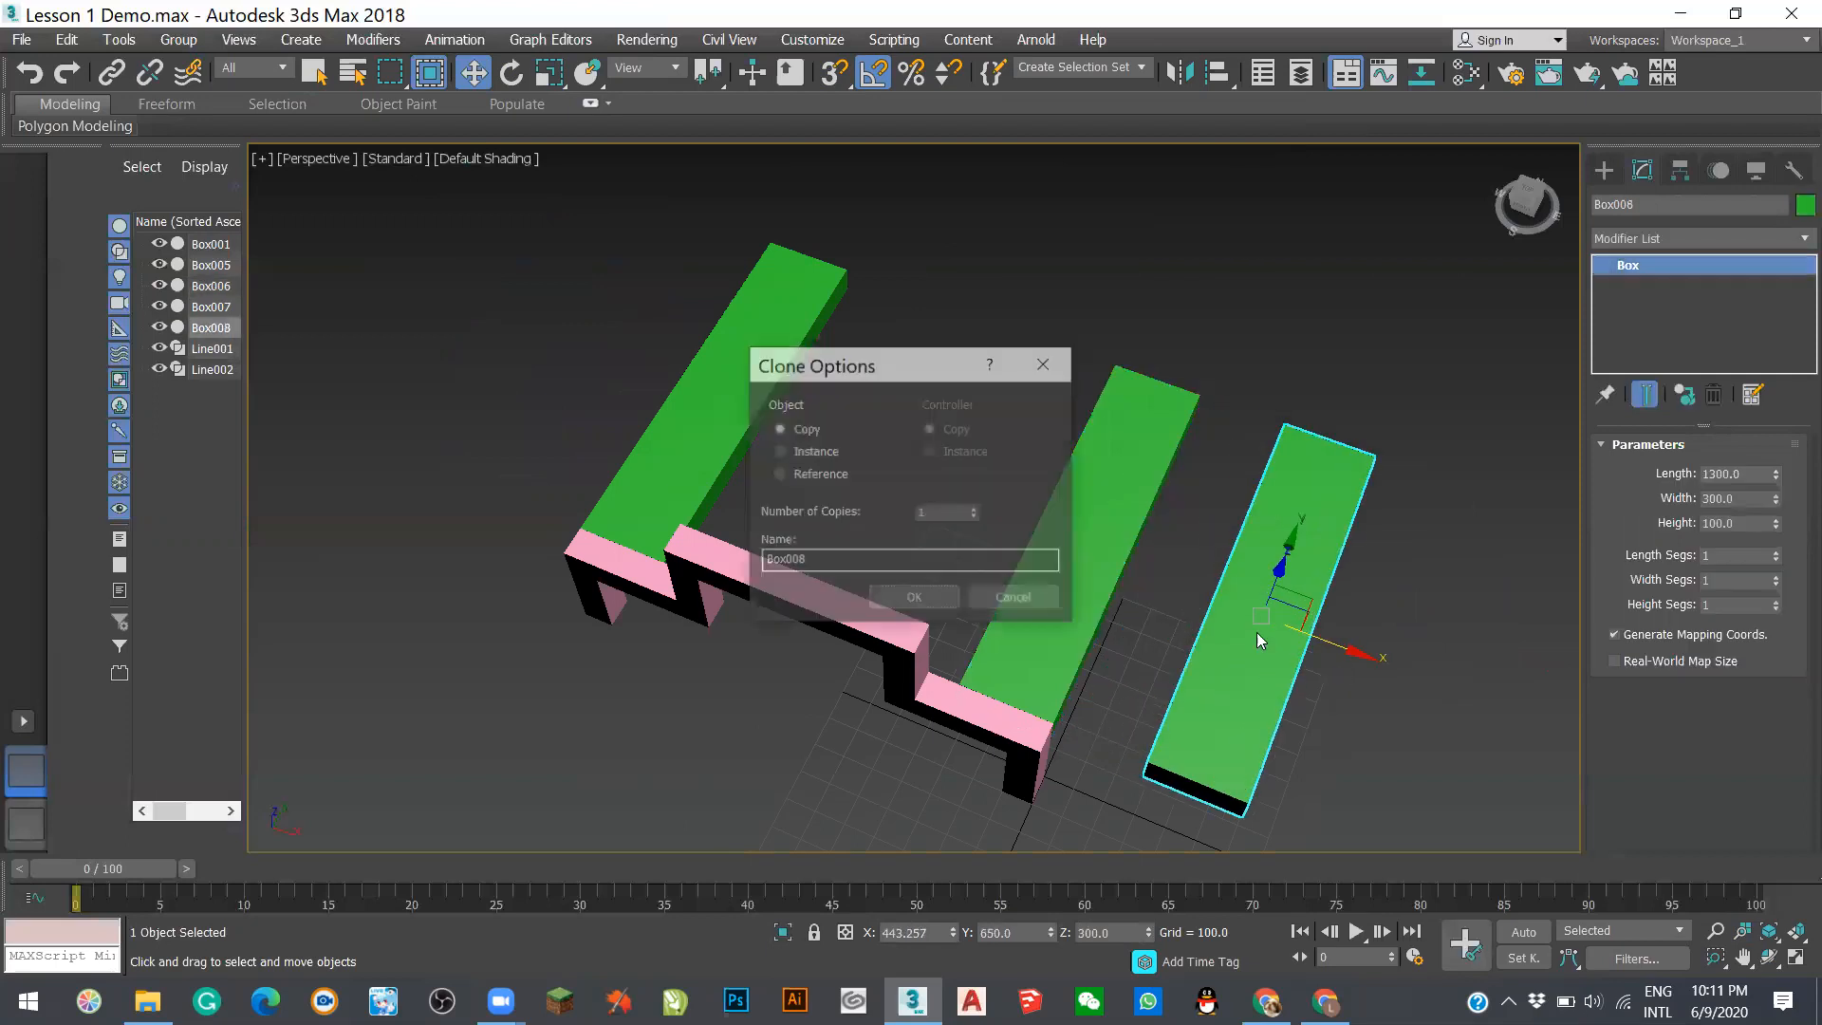
click(949, 598)
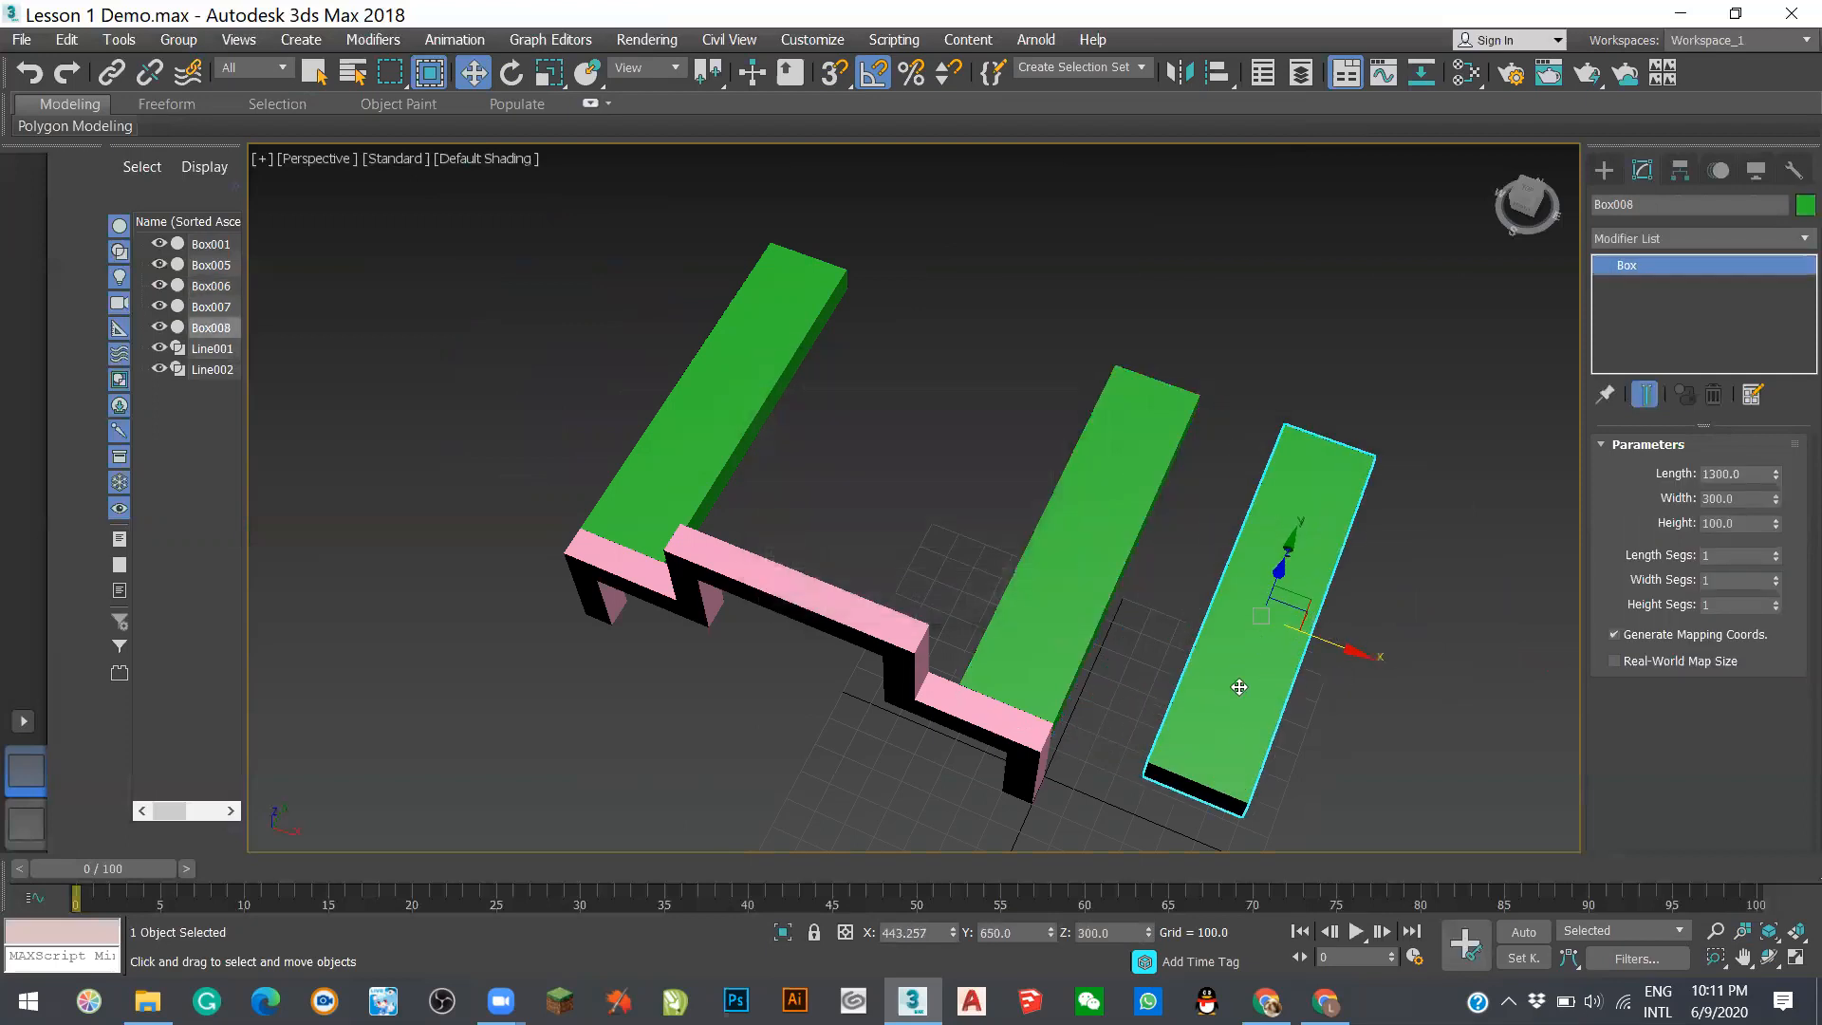
- Set the copied box's width to 800
click(1745, 500)
text(800)
key(Return)
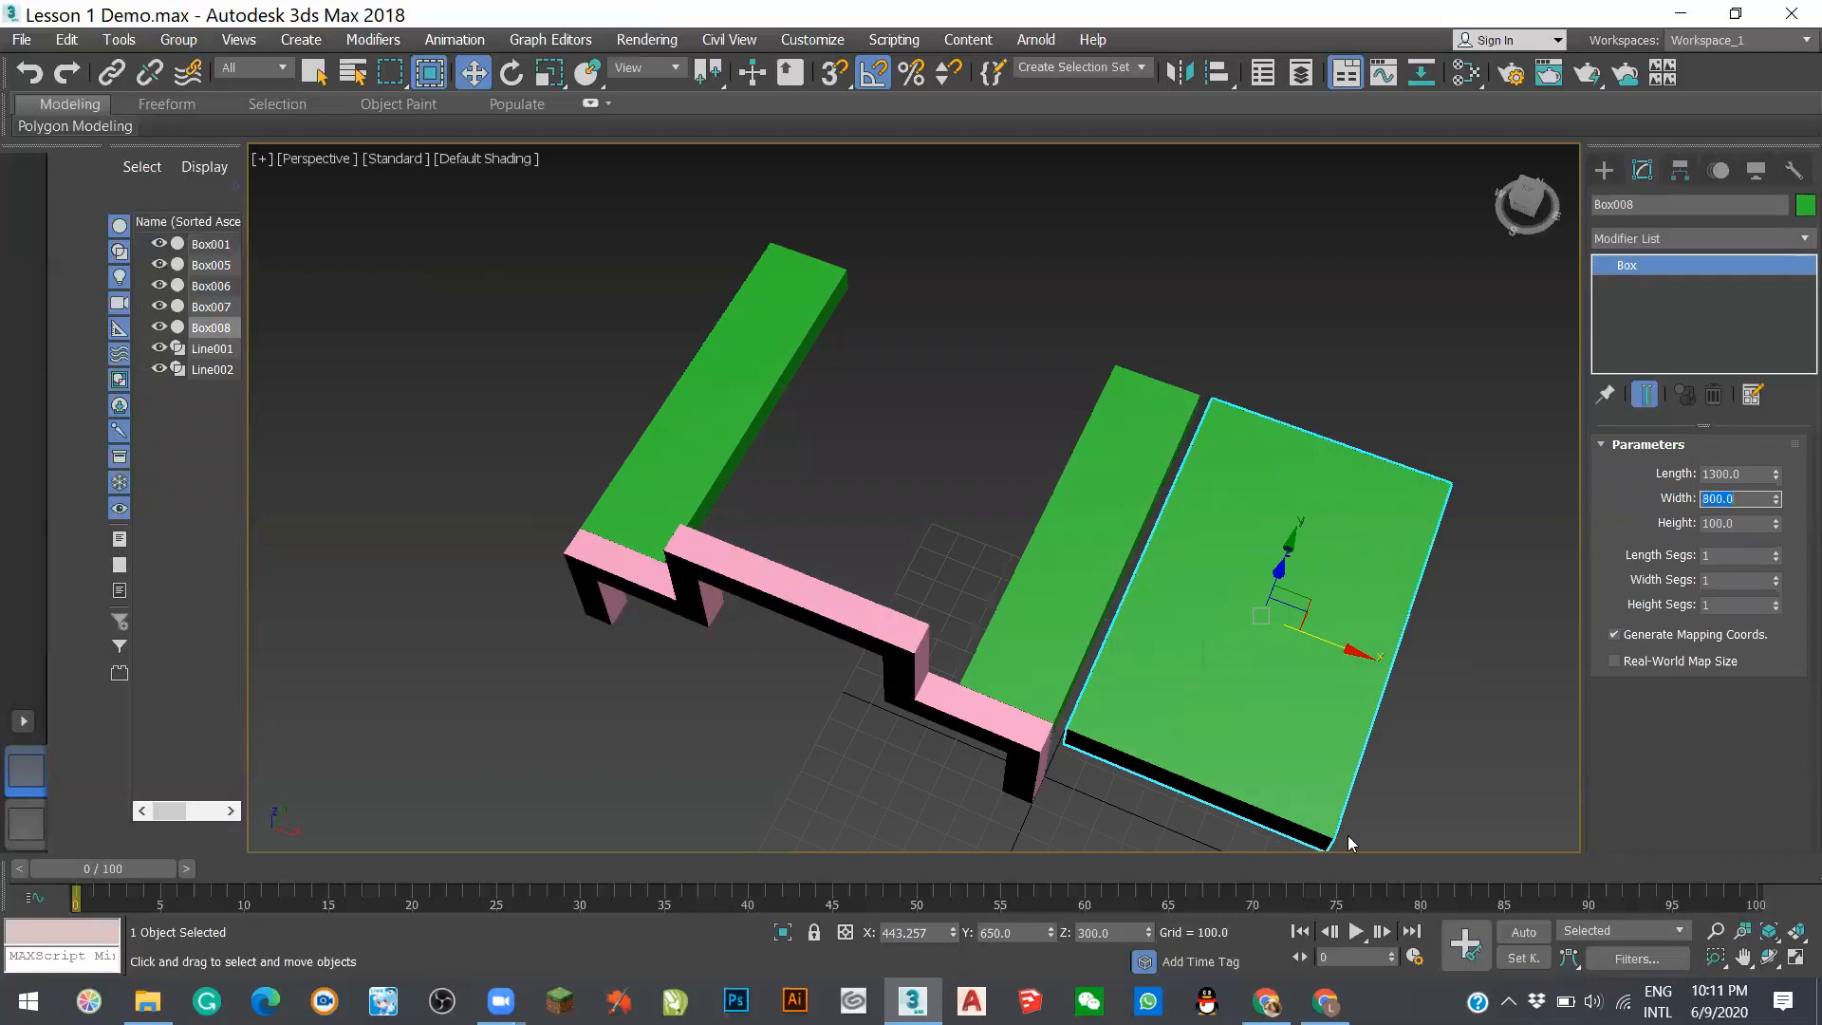
text(5)
key(Escape)
- With 3D snapping on and angle snap off, move the wide tabletop by its corner vertex onto the upper span of the pink leg frame
key(s)
key(a)
scroll(1348, 717, down, 2)
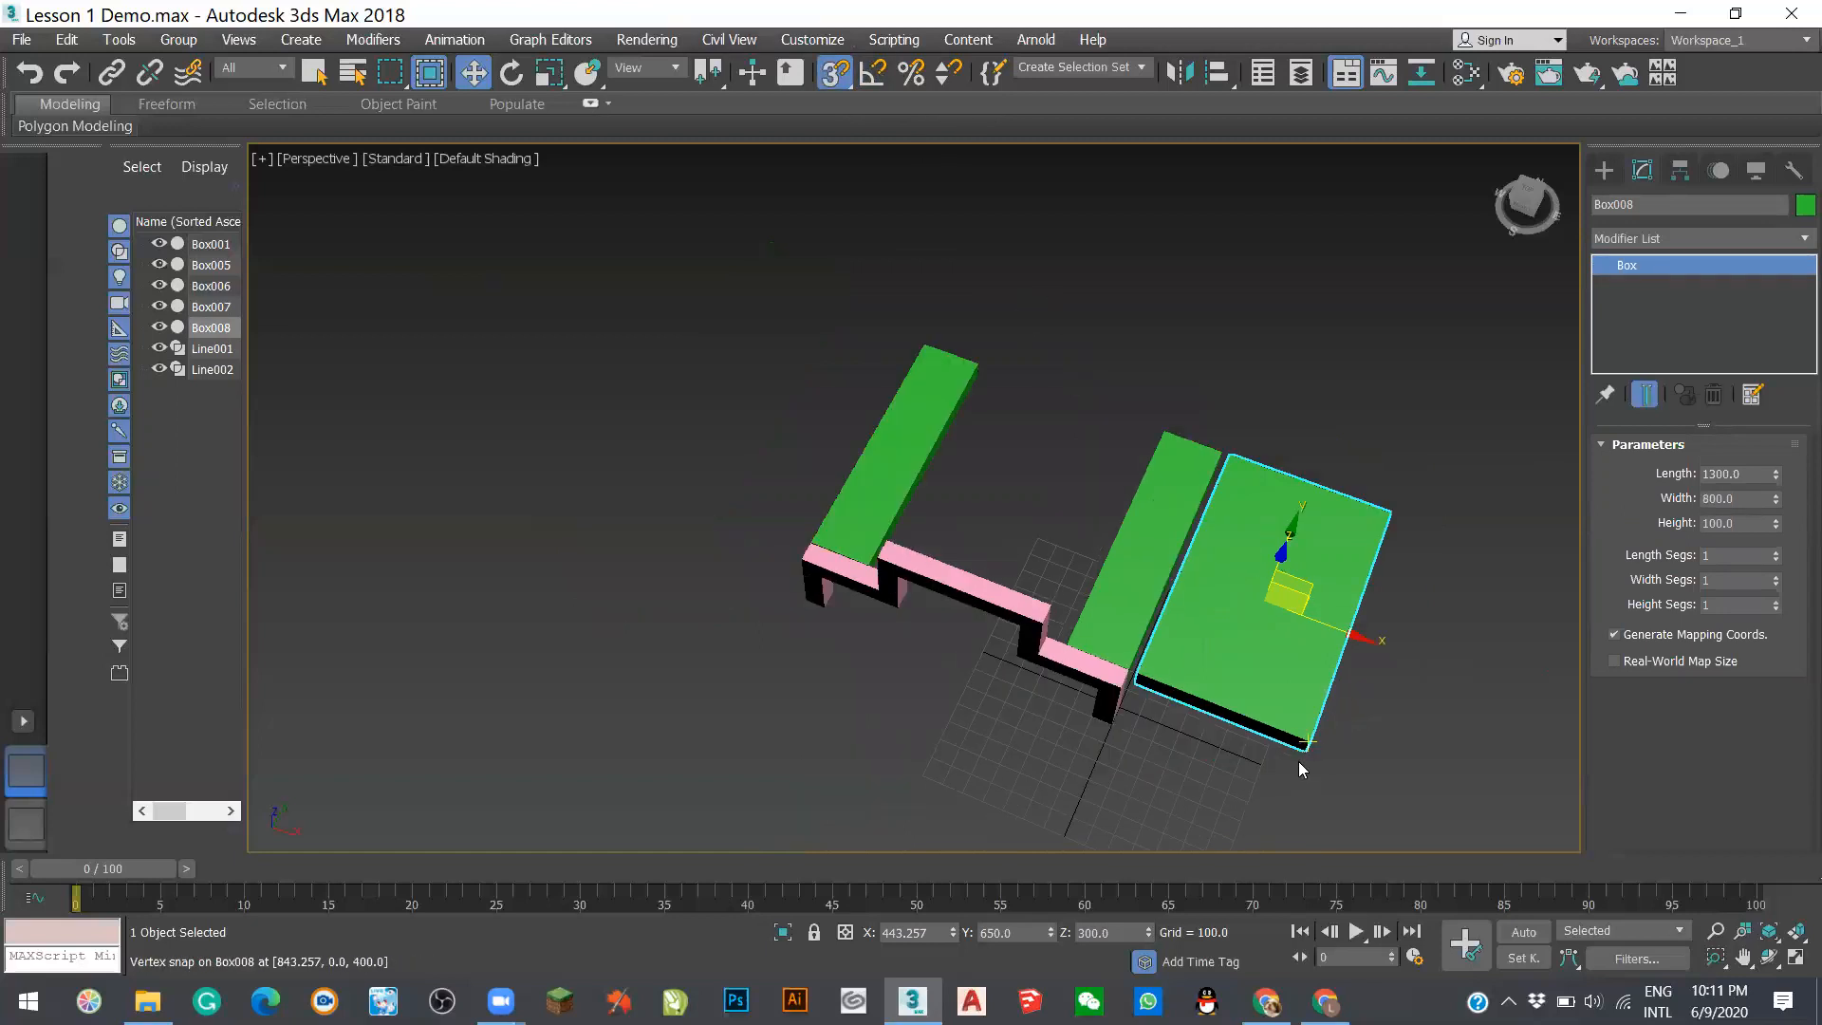
scroll(1317, 782, up, 4)
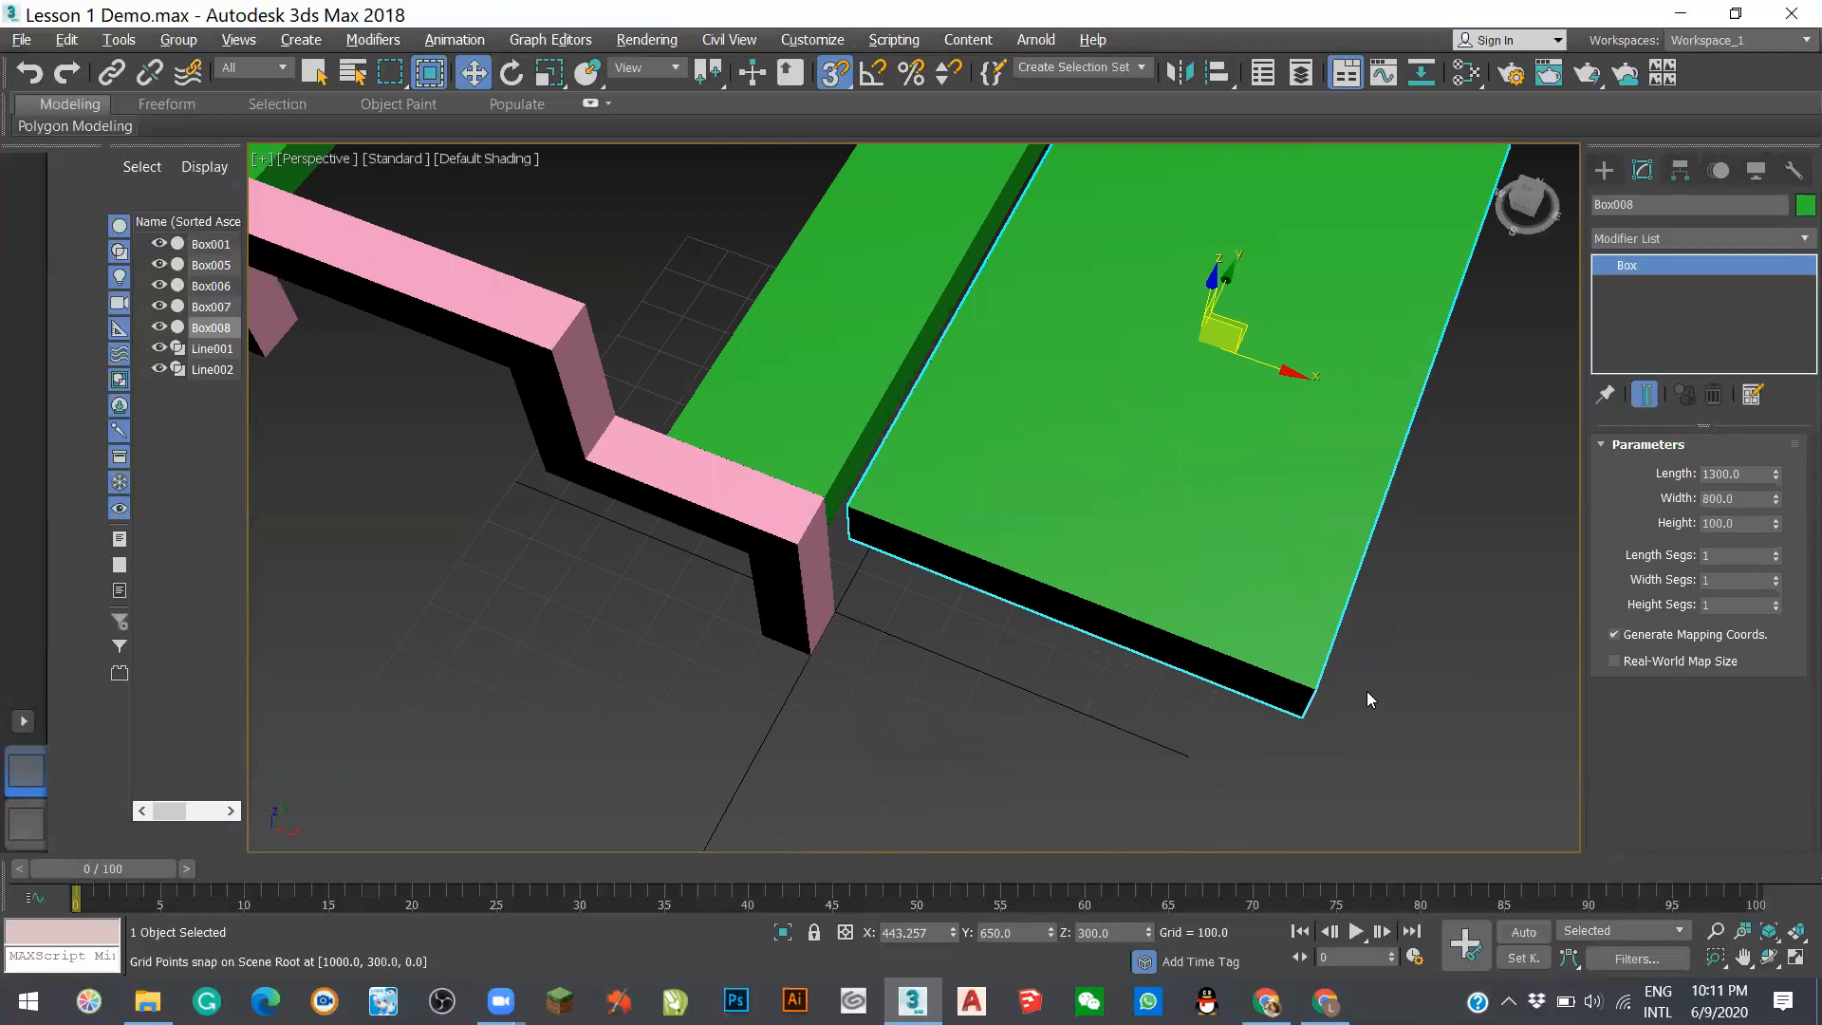
alt+middle_drag(1348, 707, 1291, 479)
drag(1286, 474, 770, 290)
scroll(655, 257, down, 4)
scroll(596, 324, up, 3)
scroll(1038, 598, down, 3)
click(1216, 529)
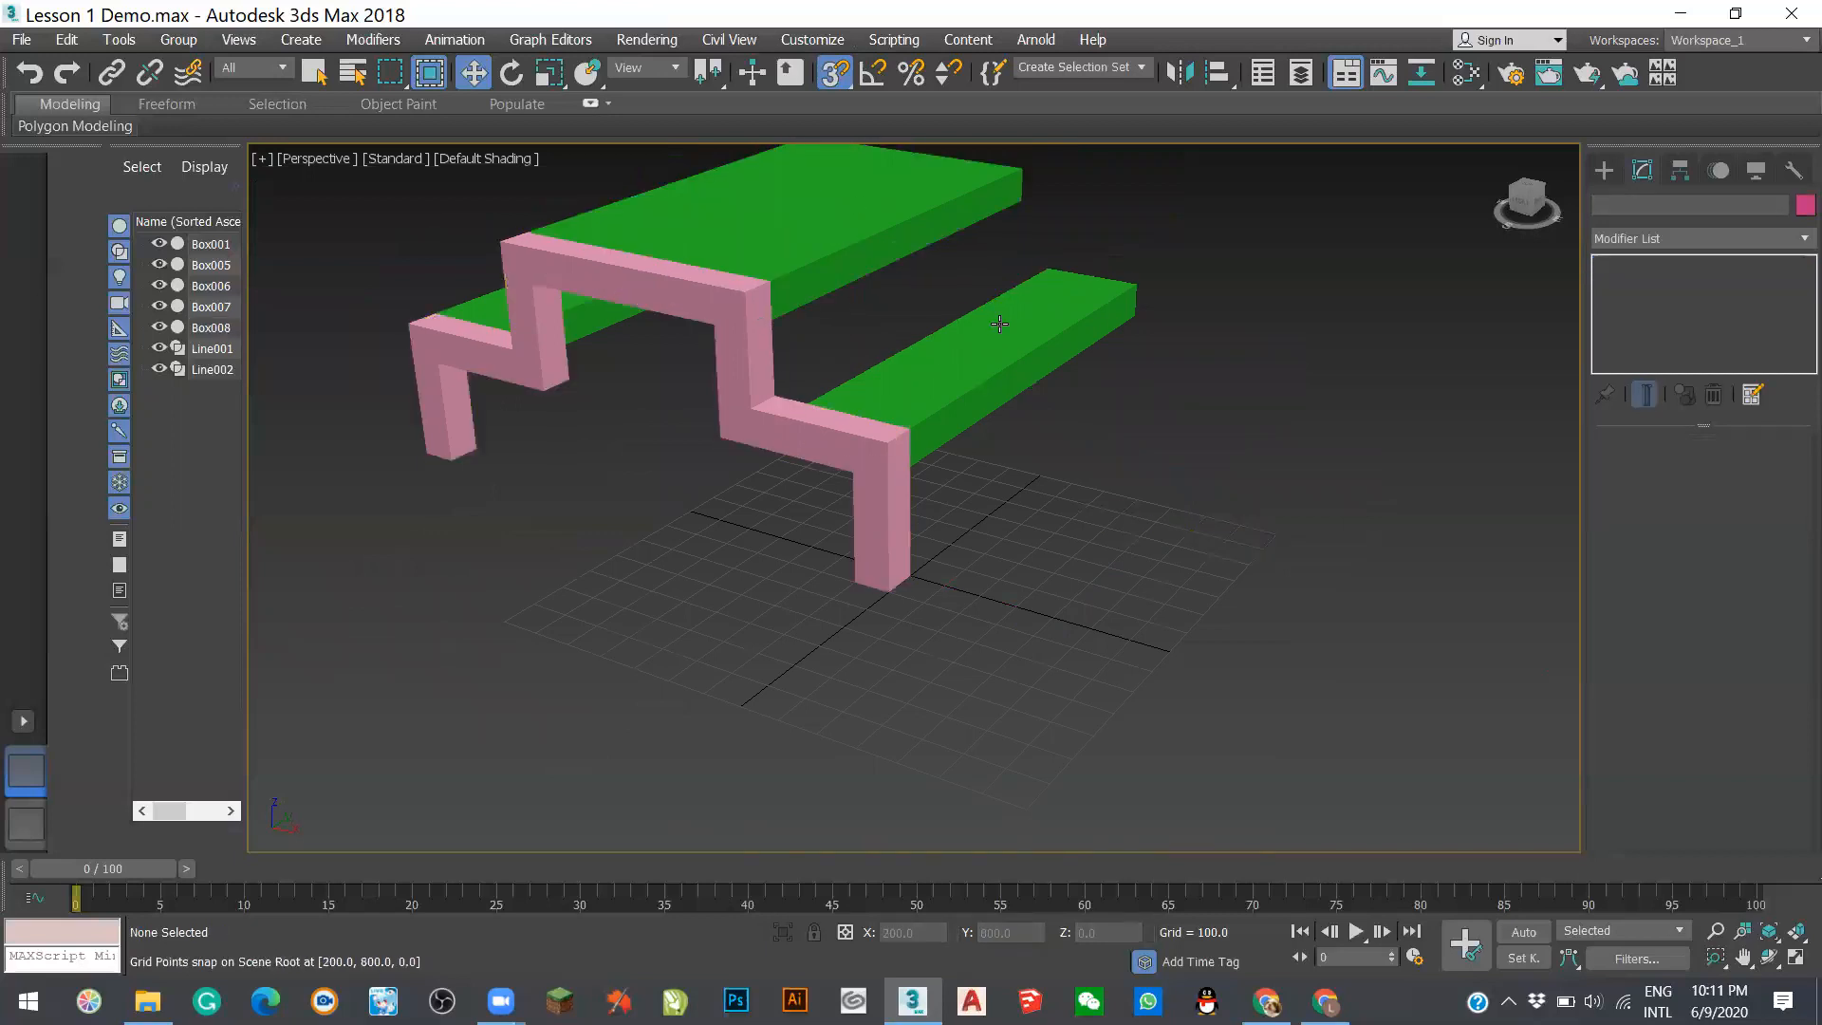
- Copy the pink leg frame along the Y axis past the far end of the tabletop
scroll(1074, 603, down, 2)
scroll(782, 285, up, 4)
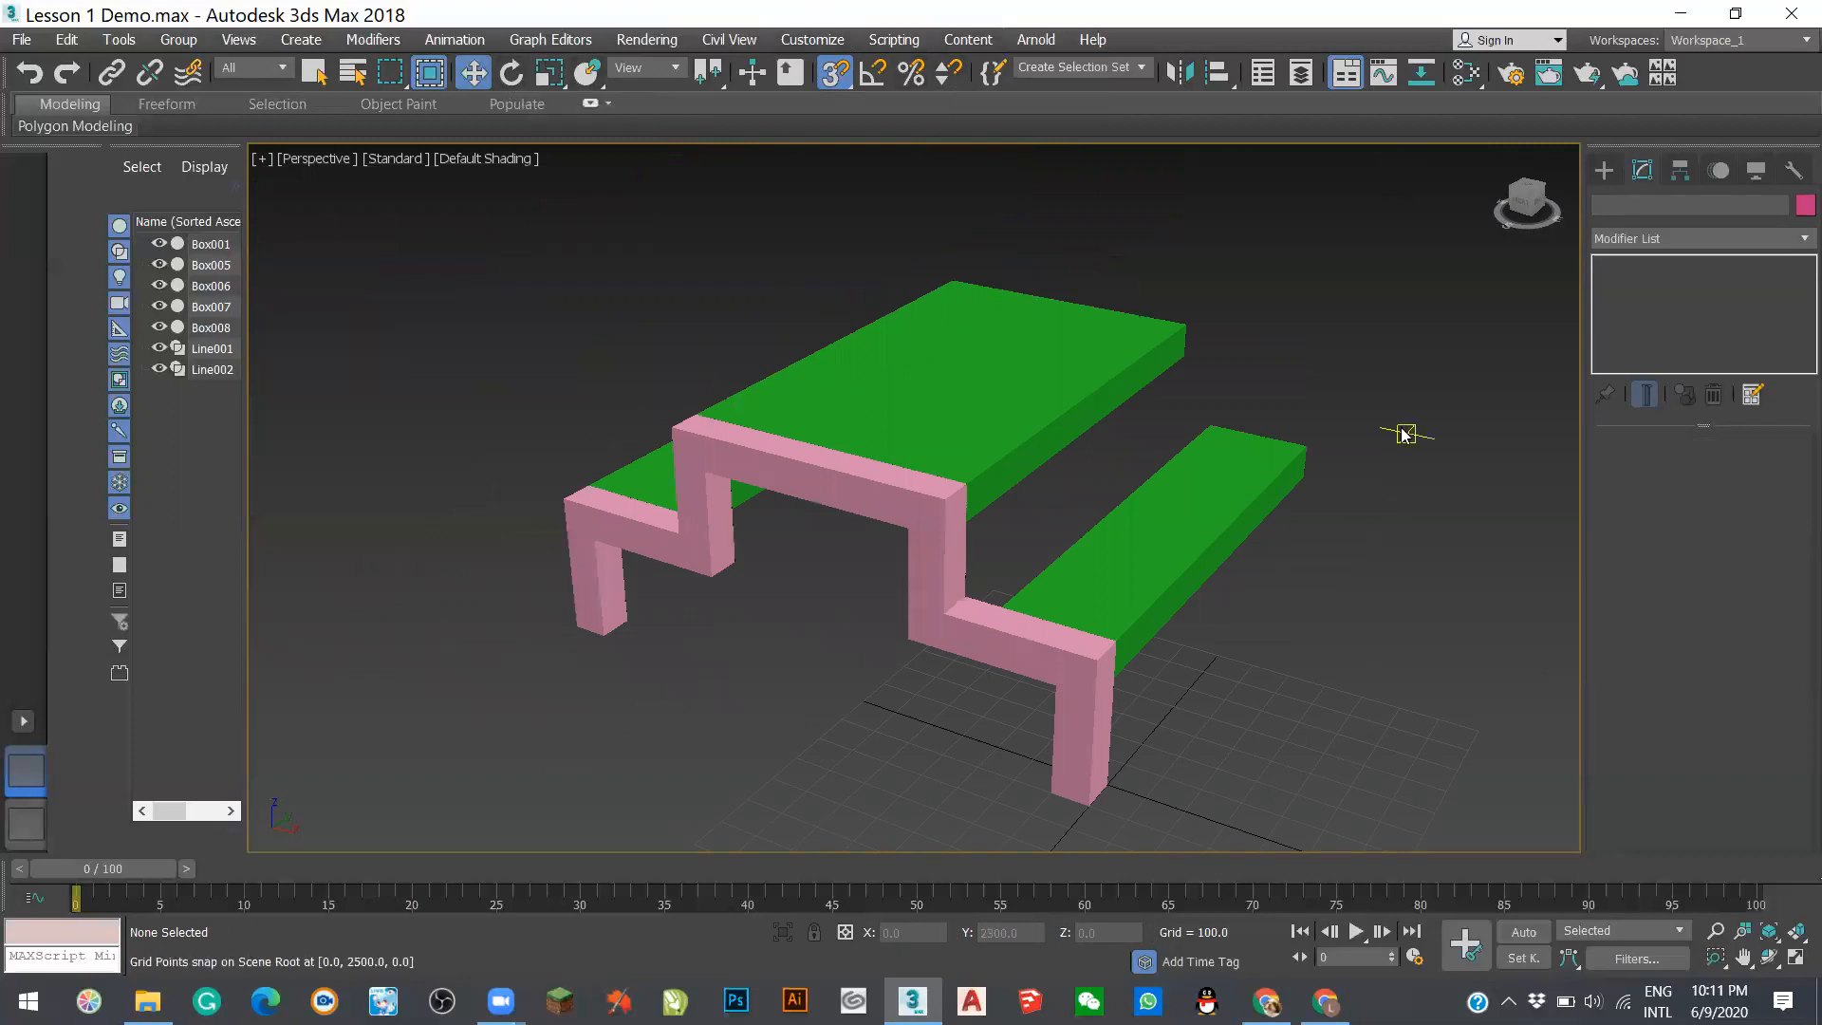
mouse_move(1339, 367)
alt+middle_down()
mouse_move(1296, 416)
mouse_move(1376, 457)
mouse_move(1461, 427)
mouse_move(1444, 383)
mouse_move(1376, 338)
mouse_move(1249, 367)
mouse_move(1338, 395)
alt+middle_up()
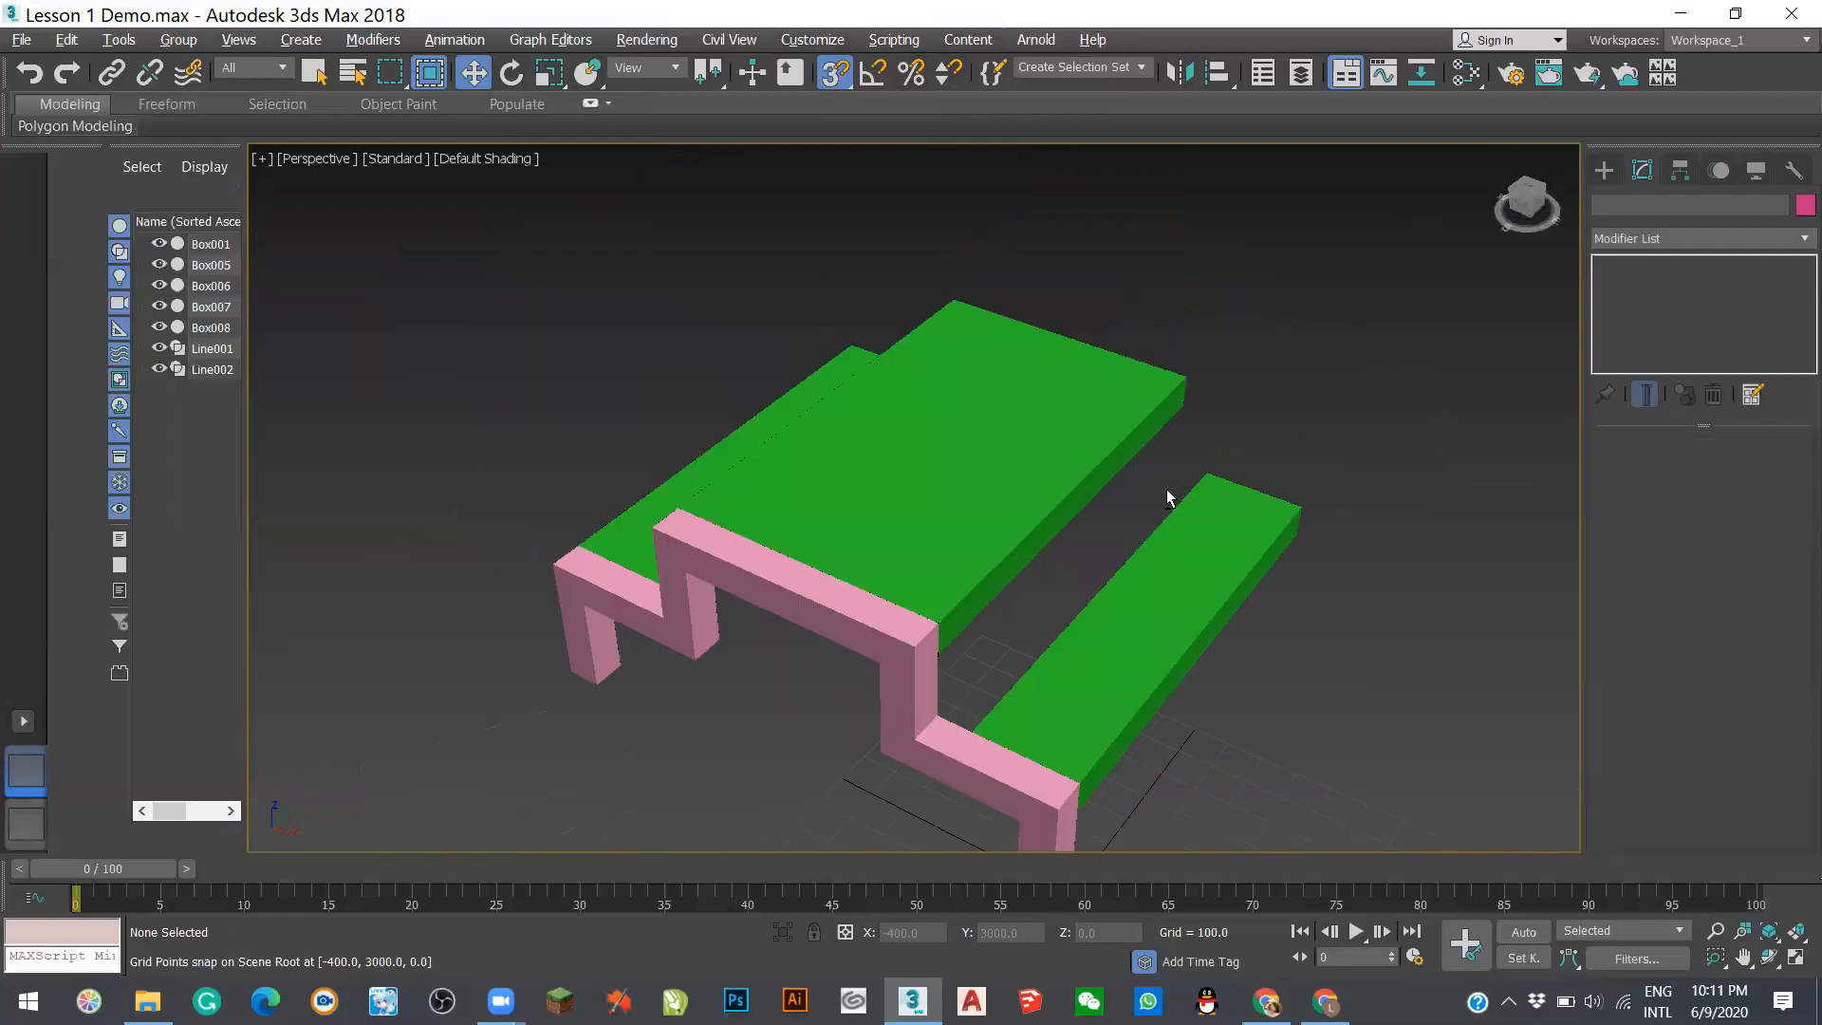
click(880, 629)
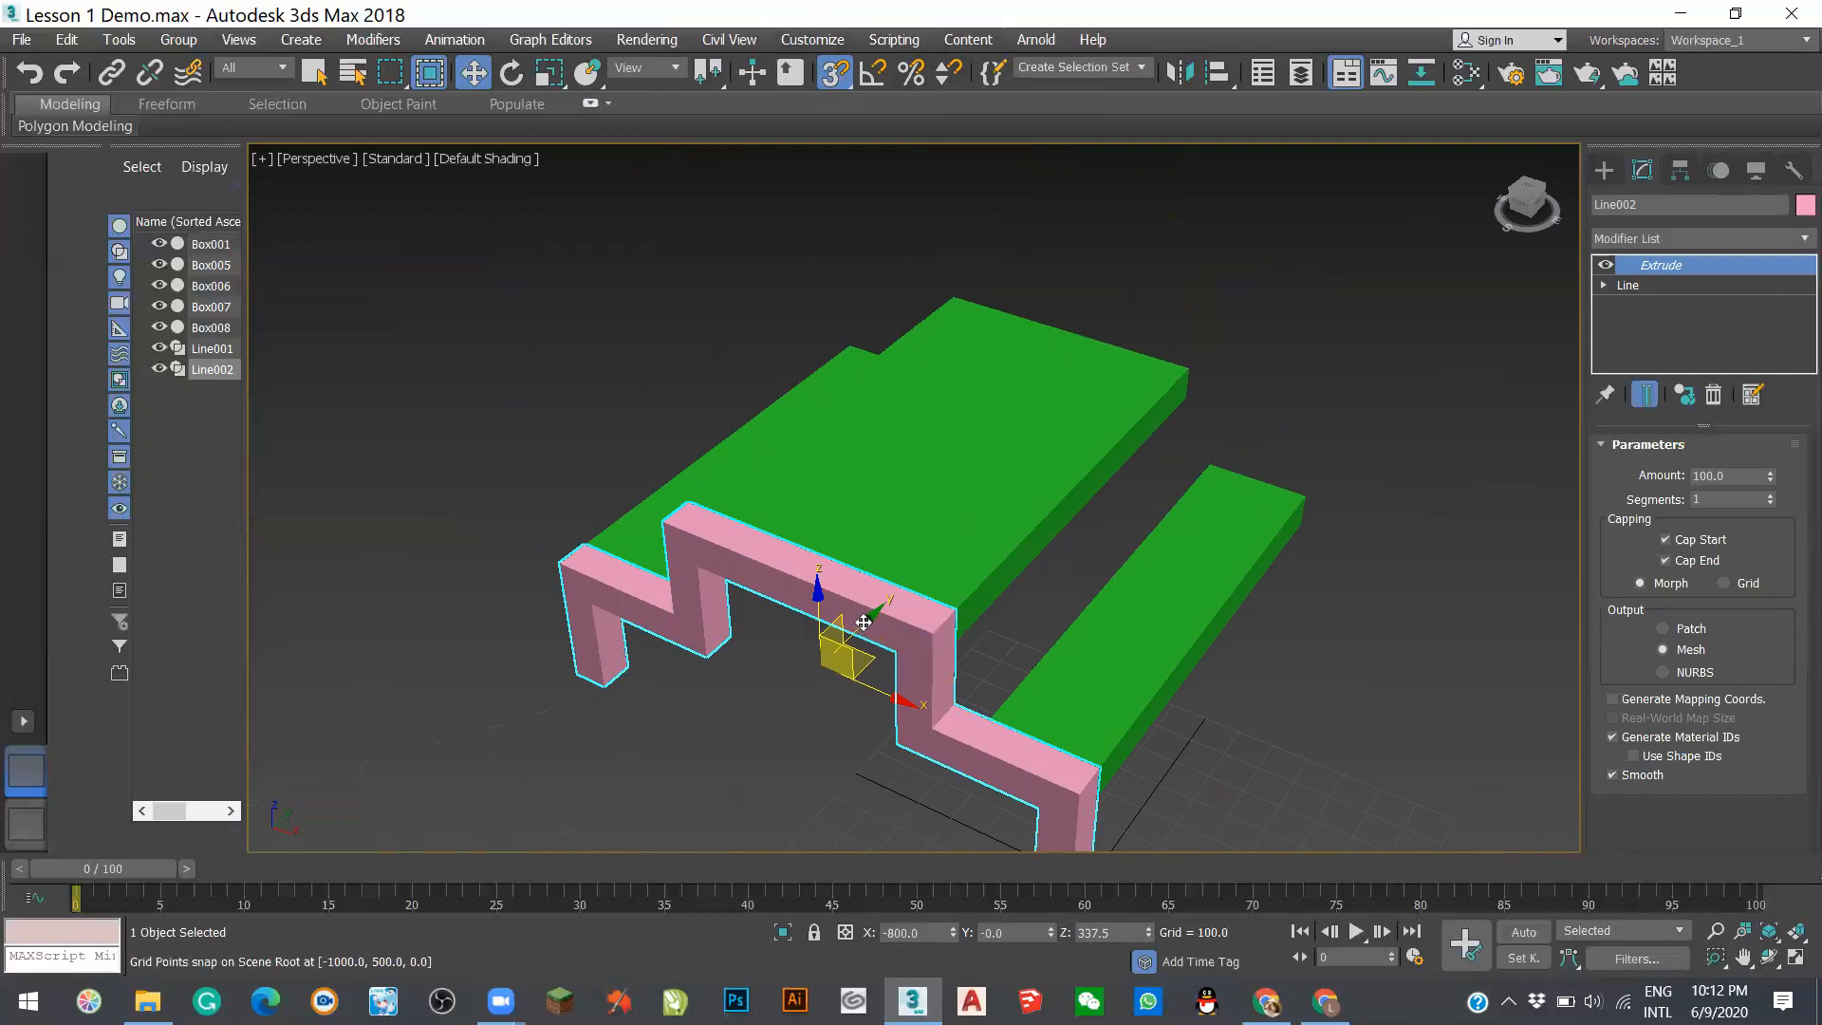
shift+drag(862, 619, 1308, 251)
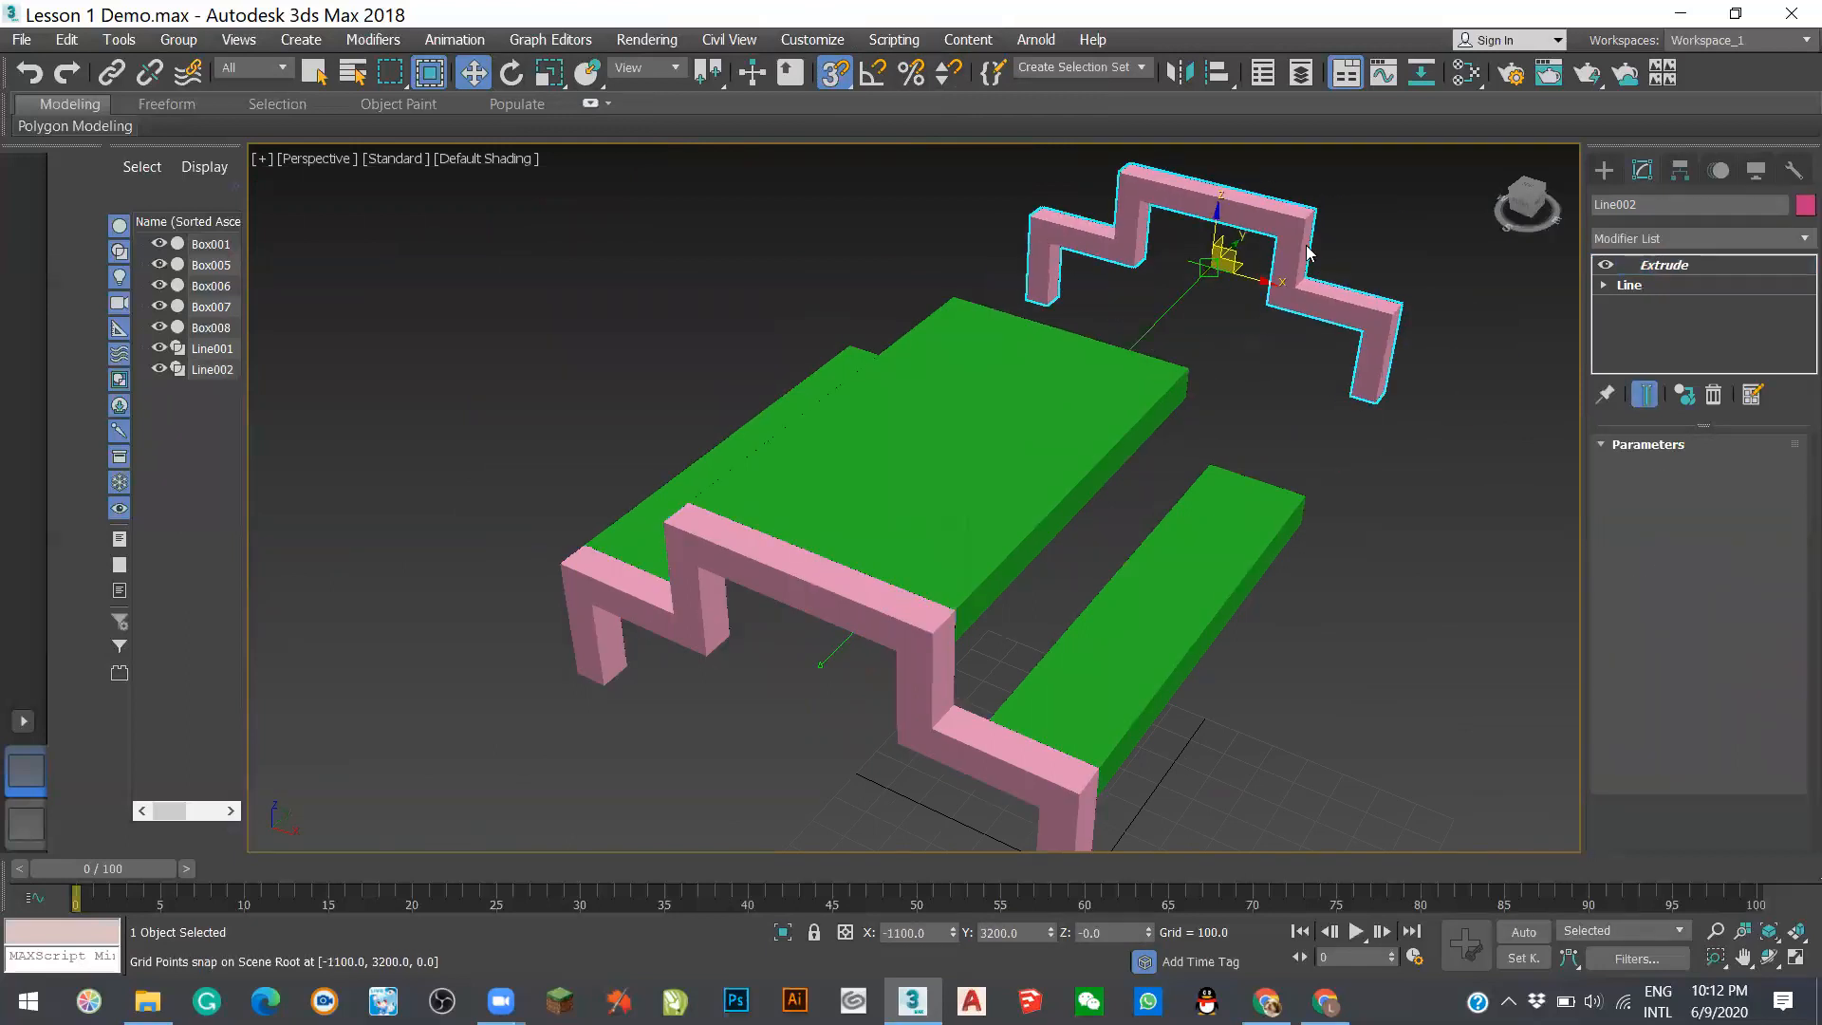
click(914, 597)
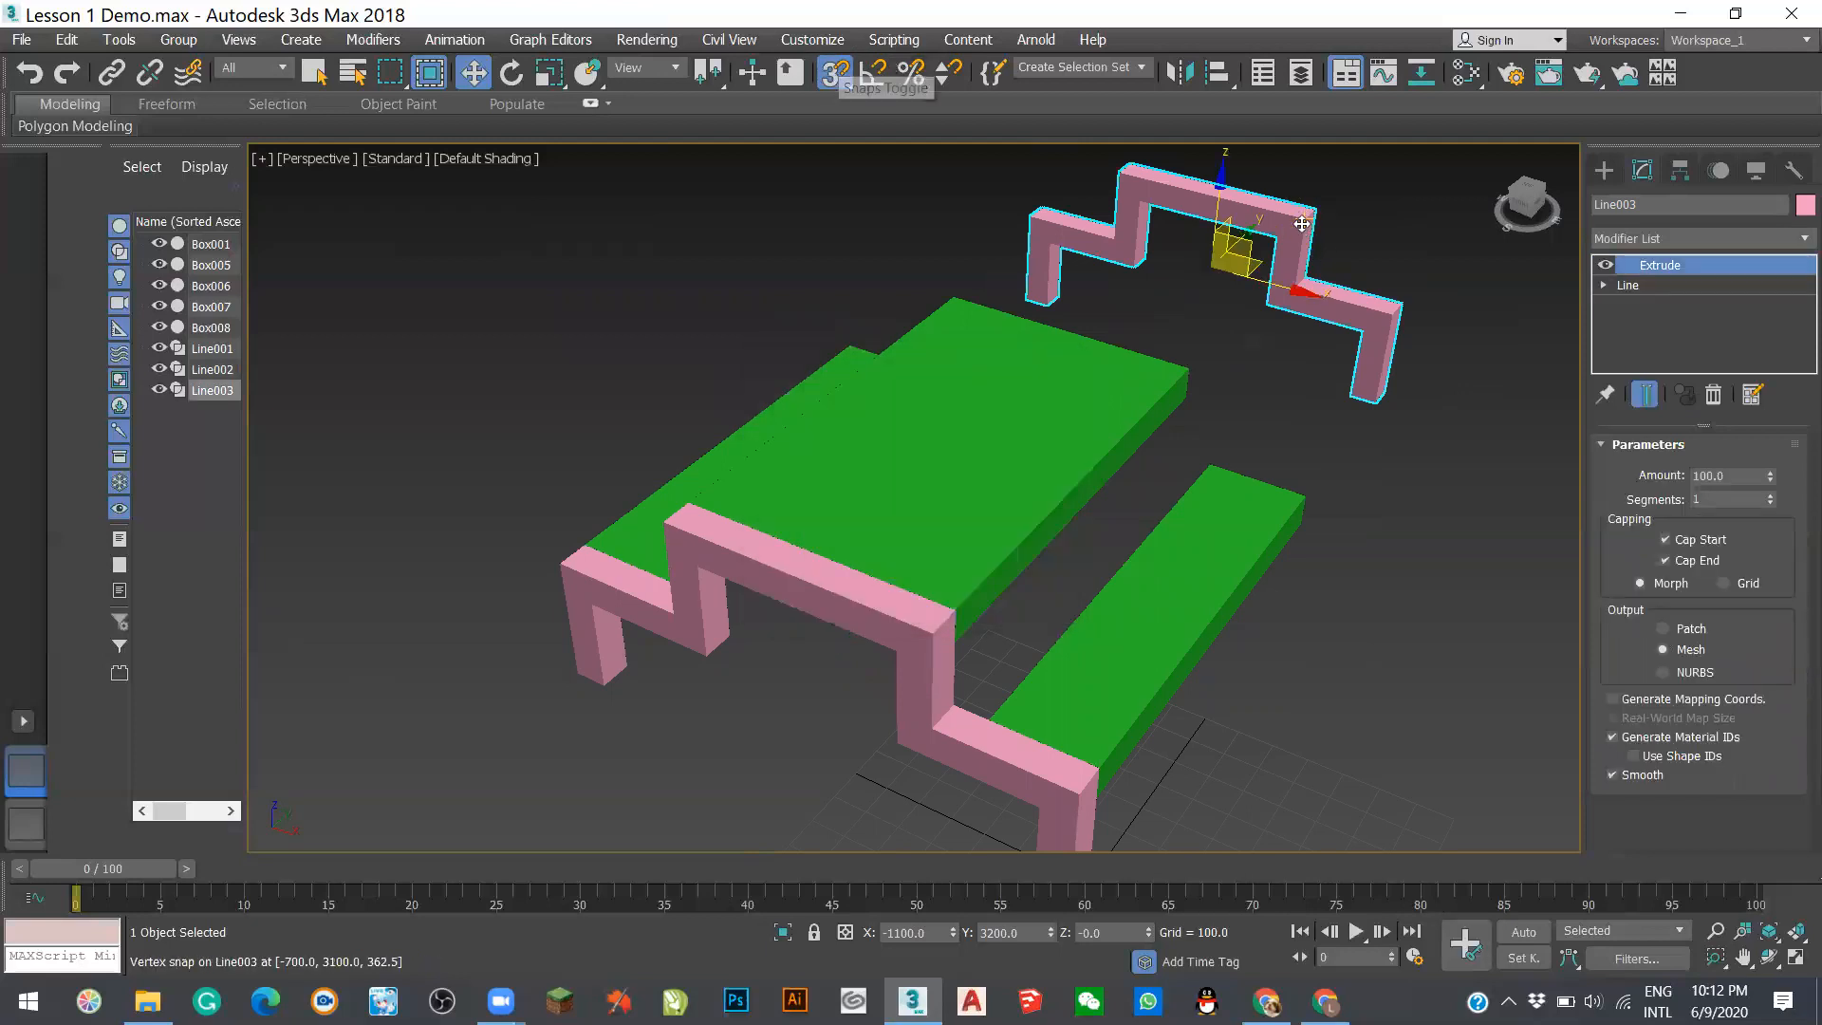
- Snap the copied leg frame against the far ends of the tabletop and benches, and deselect it
drag(1233, 353, 1188, 372)
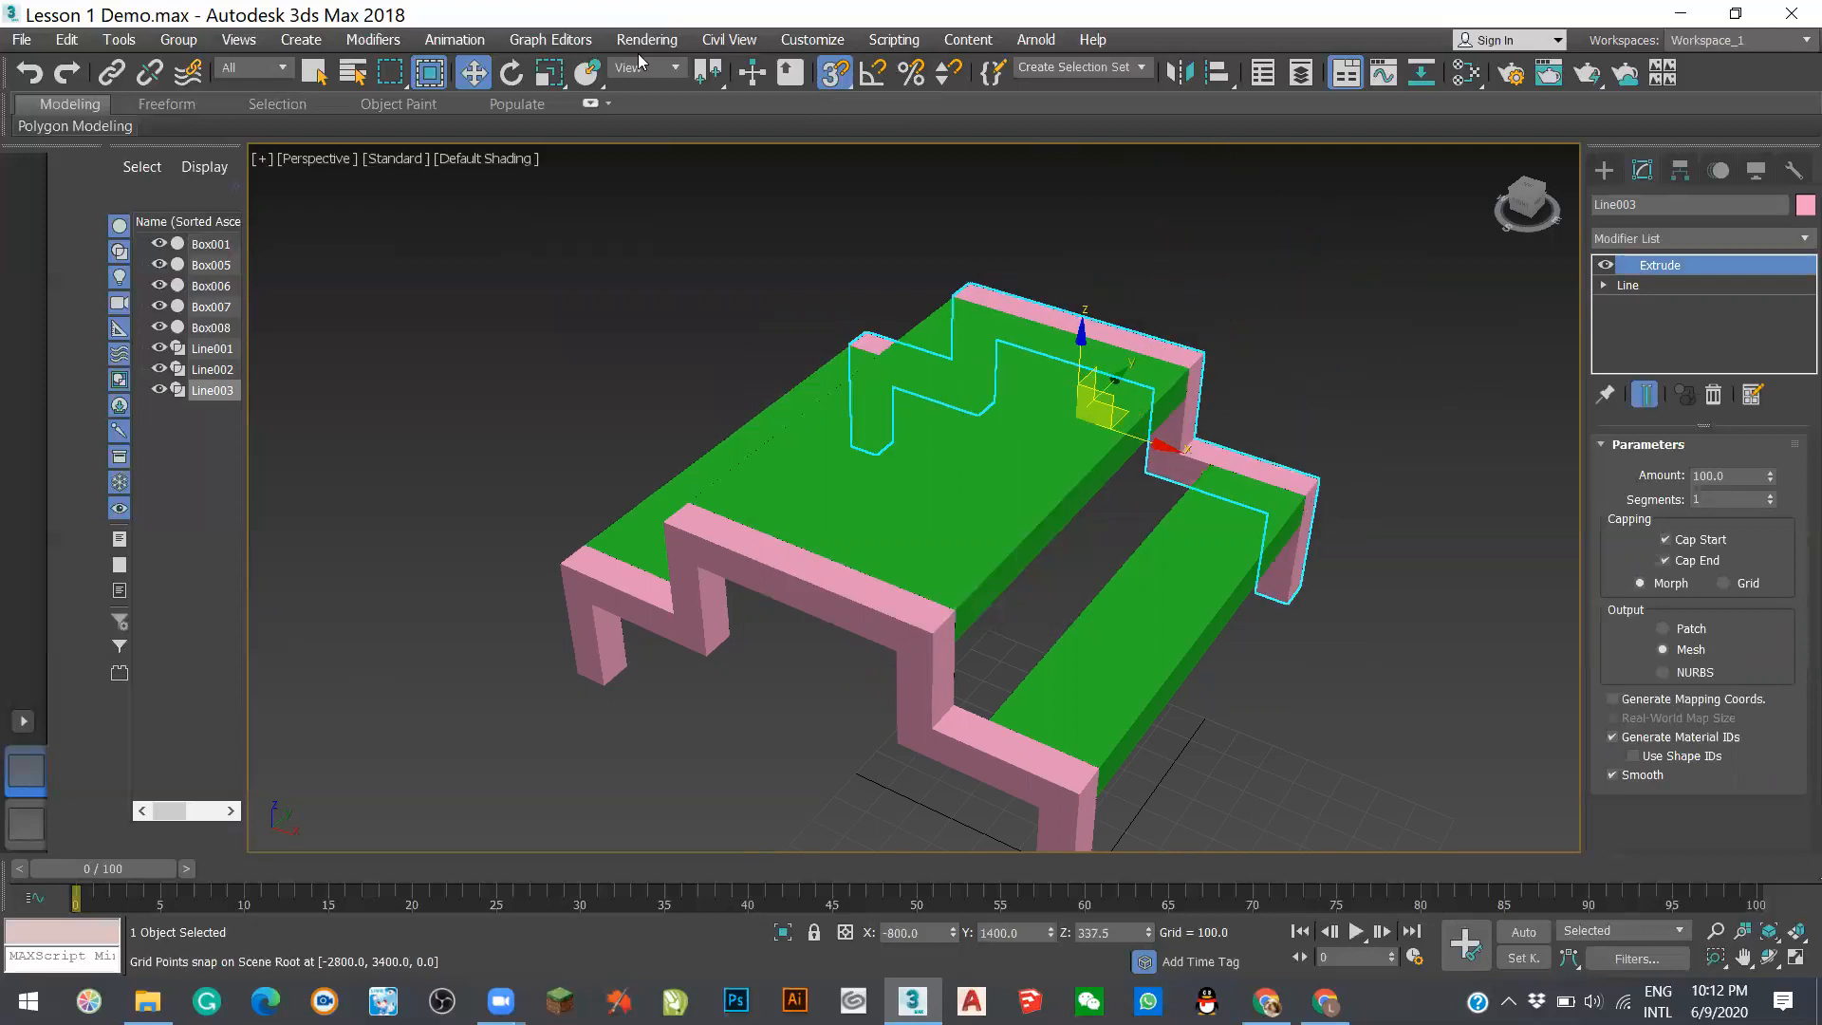
click(313, 72)
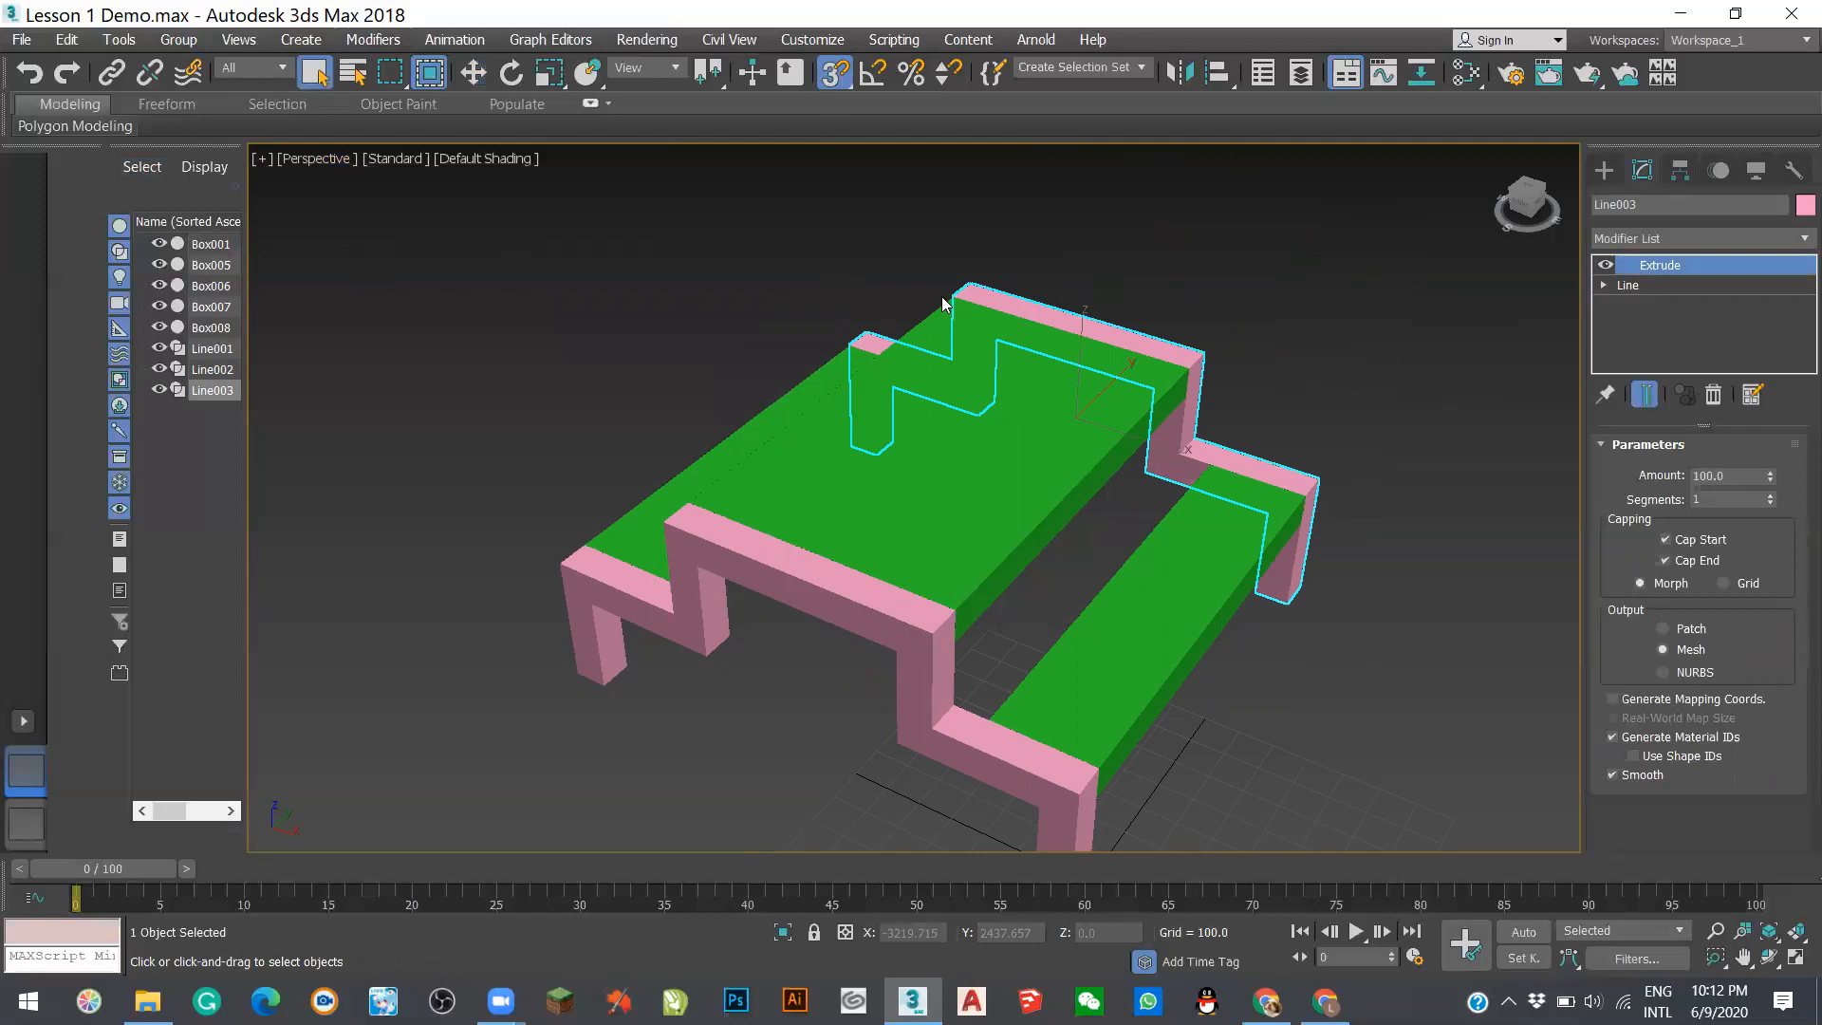
click(638, 339)
- Measure the inner span between the two upright legs under the front frame's raised section
scroll(649, 340, down, 3)
alt+middle_drag(1279, 474, 1352, 469)
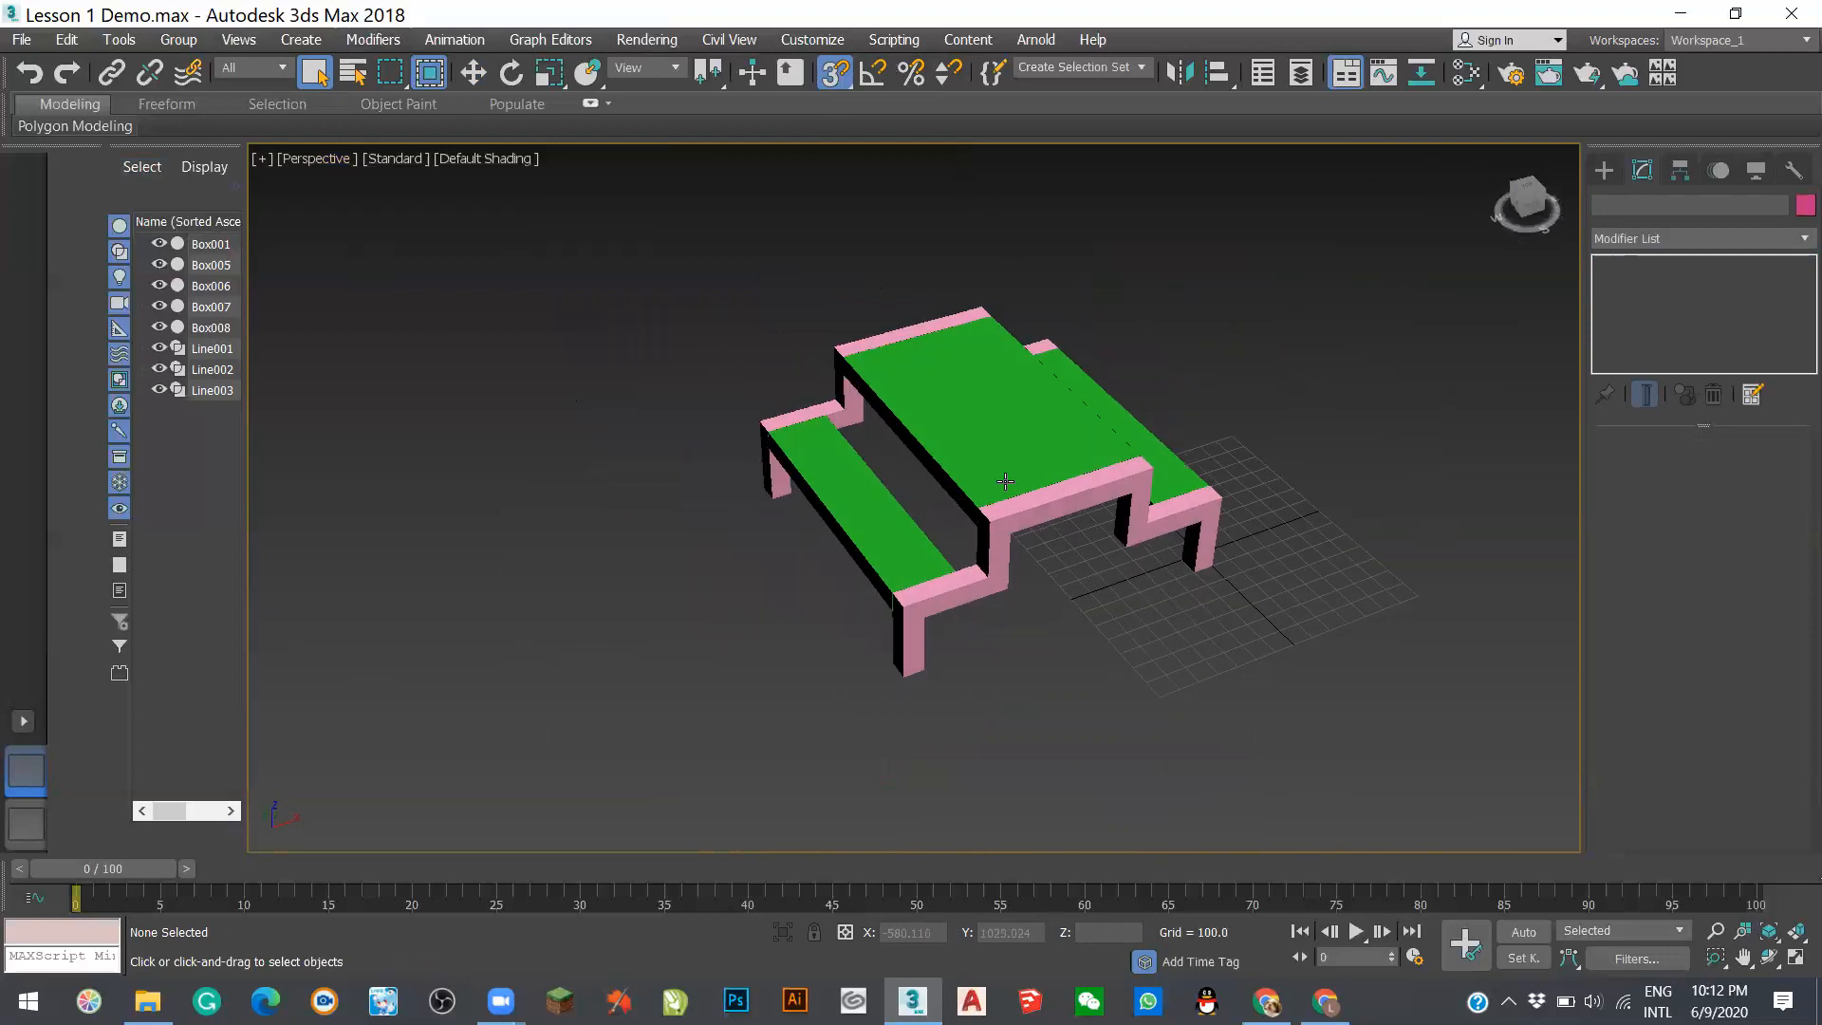
scroll(1103, 459, up, 5)
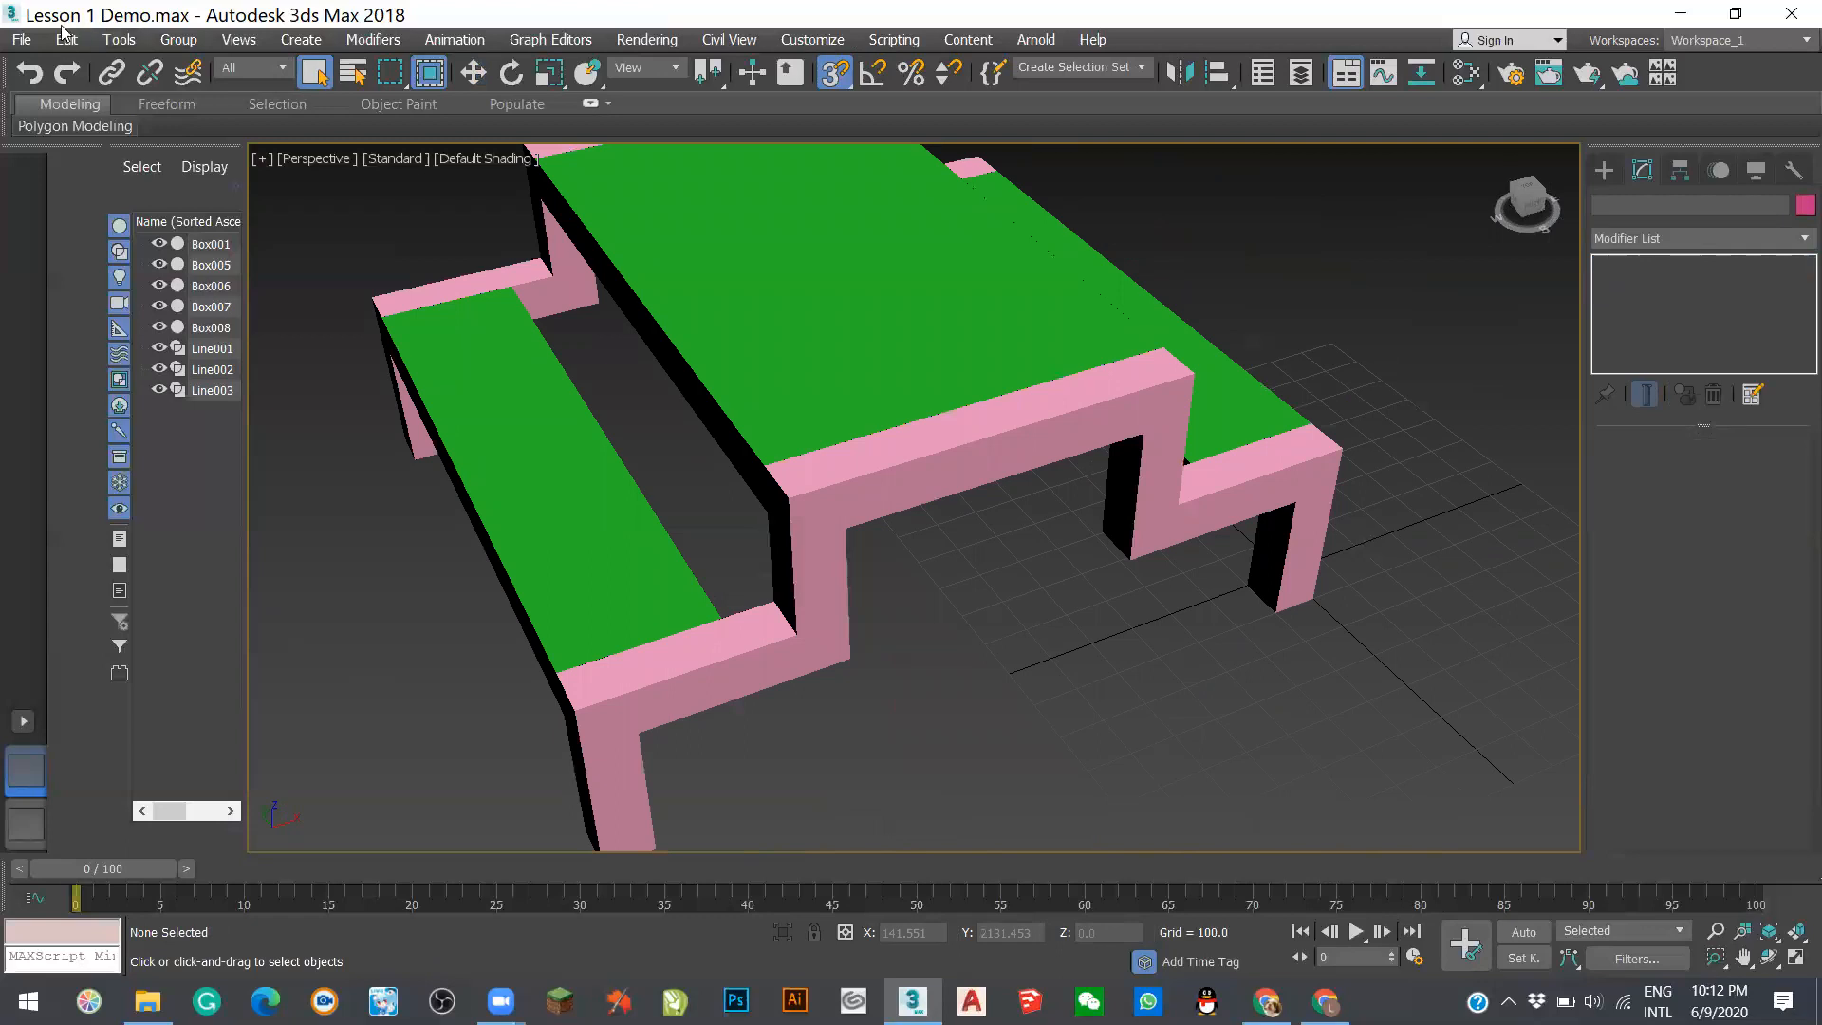
click(119, 40)
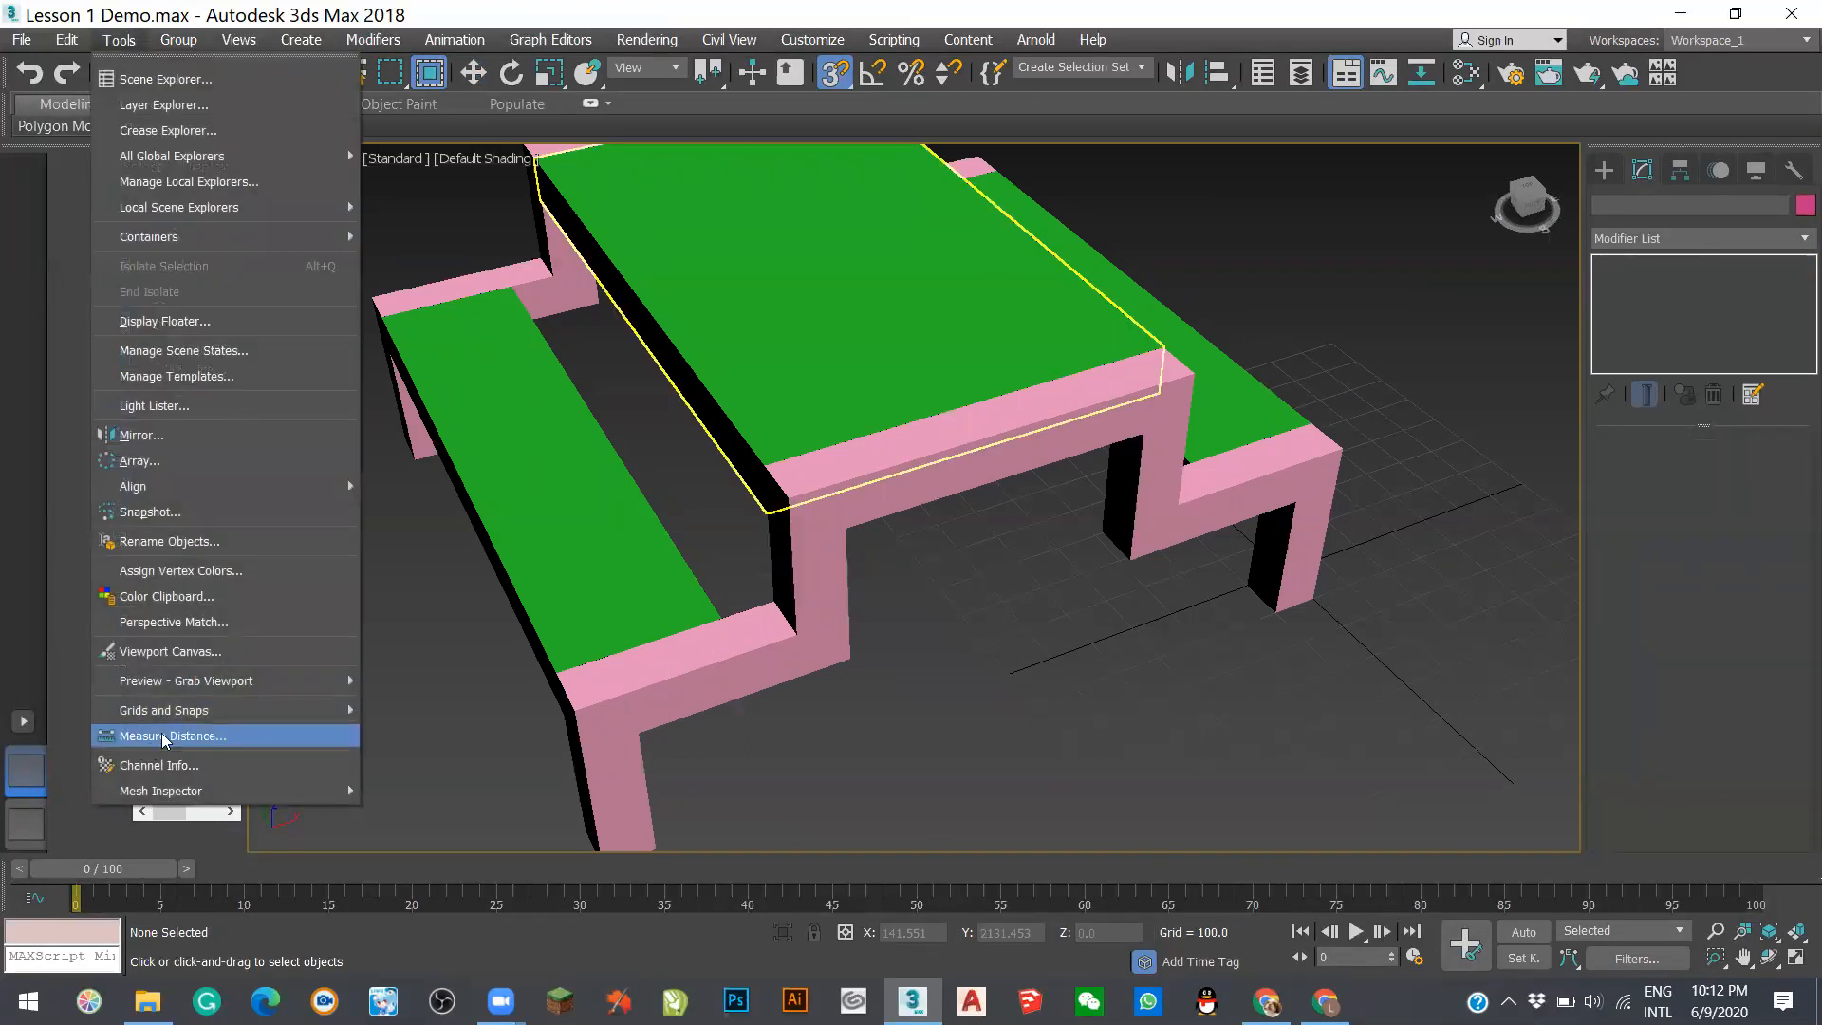
click(164, 737)
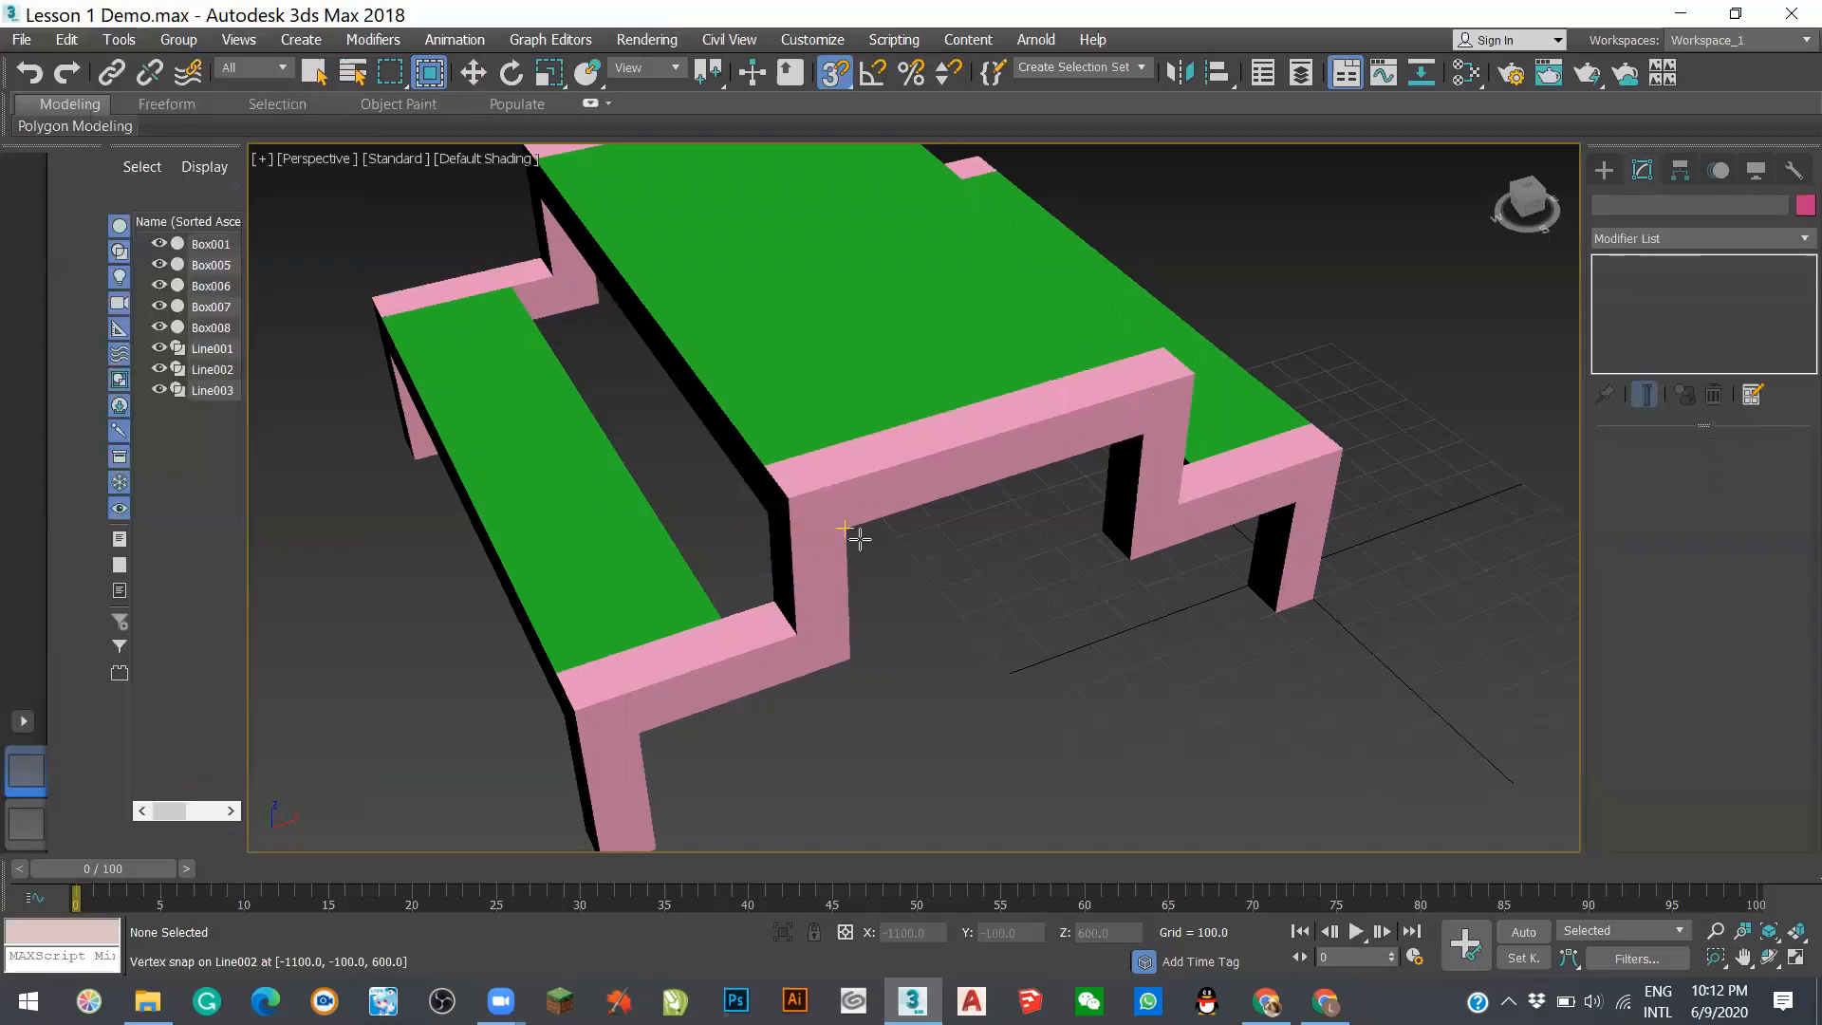
click(1141, 436)
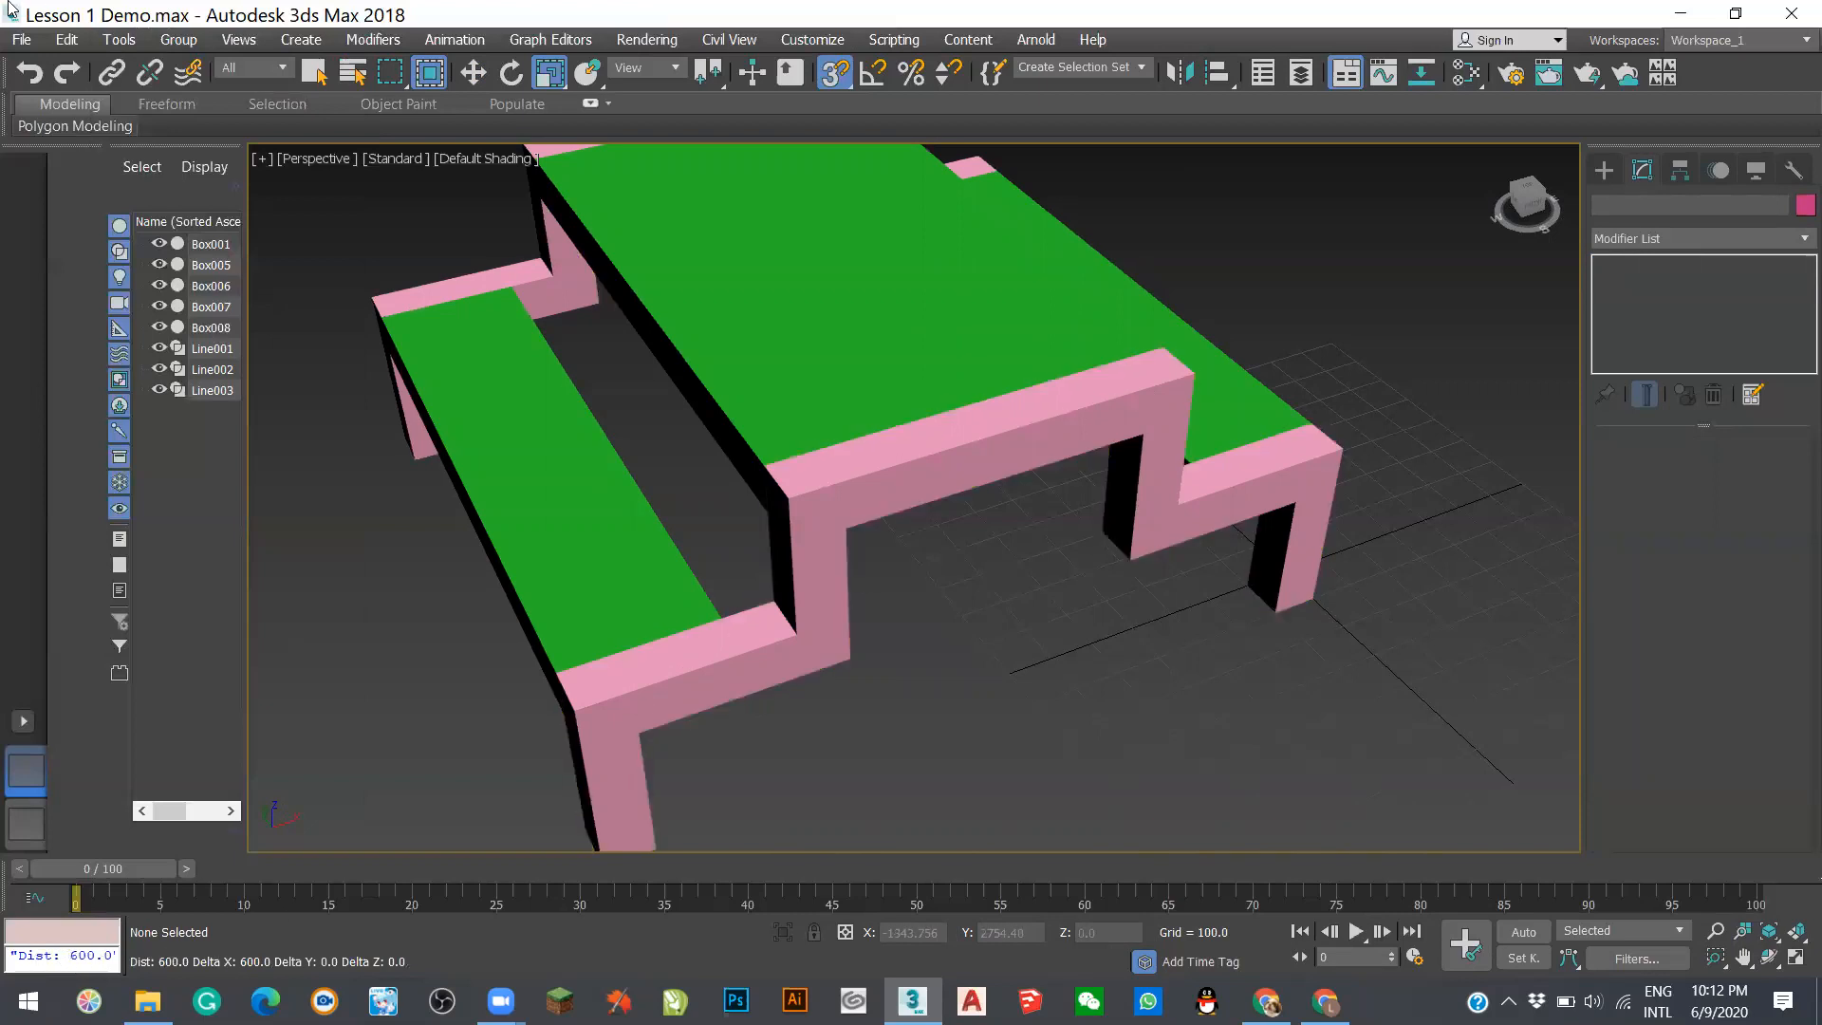
- Measure the outer width across the top of the front frame's raised section
click(121, 40)
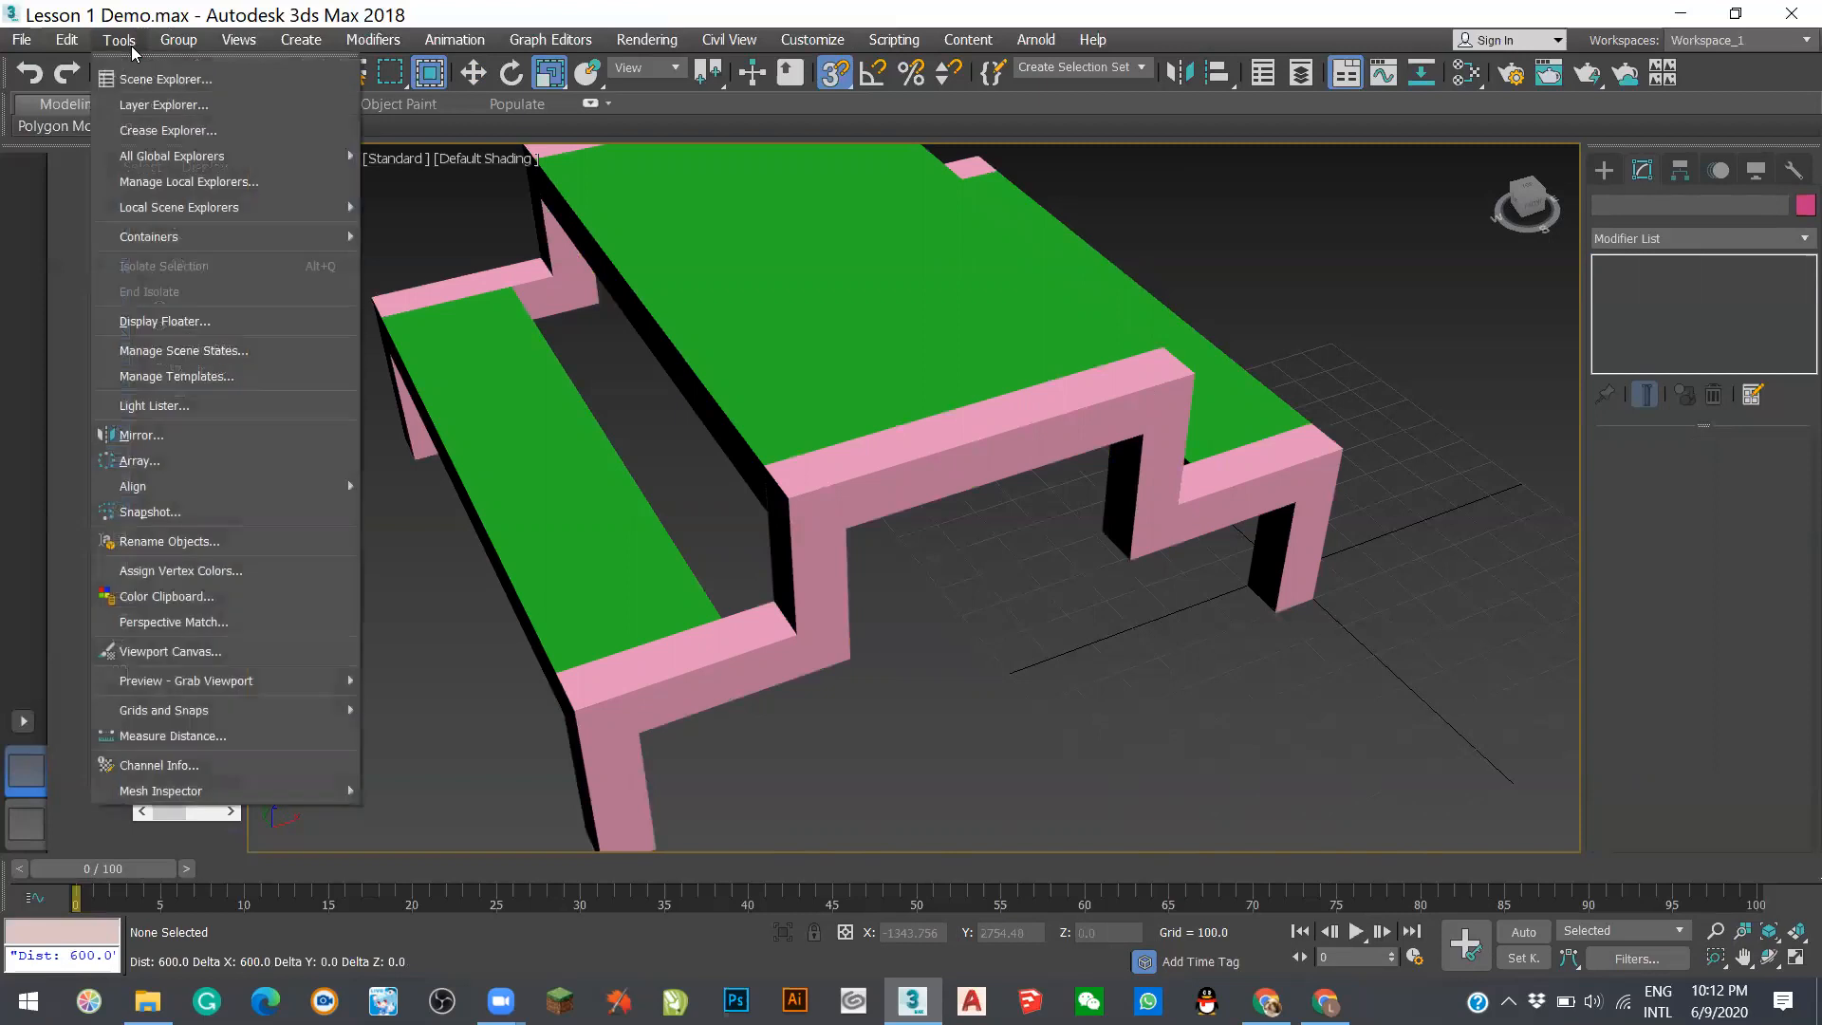
click(155, 738)
click(791, 498)
click(1193, 376)
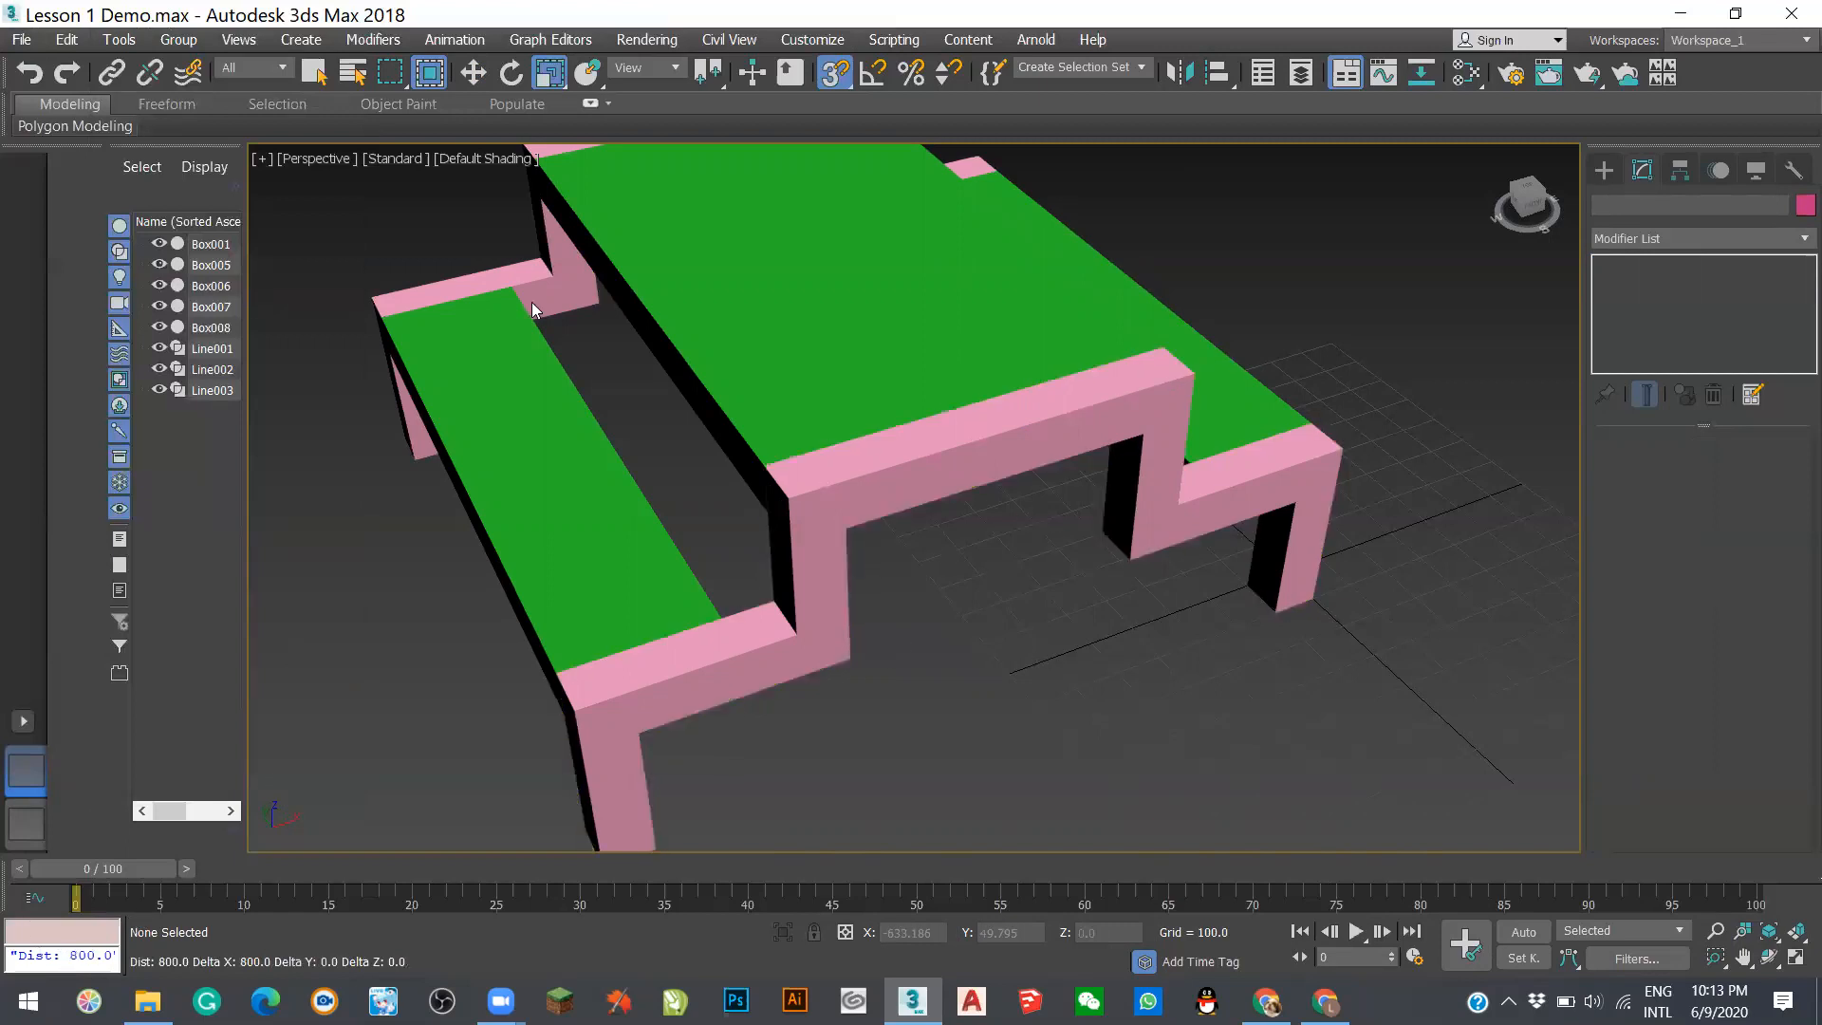
- Measure the table's overall length between the outer corners of the two frames and widen the listener to read the full distance
scroll(535, 309, down, 4)
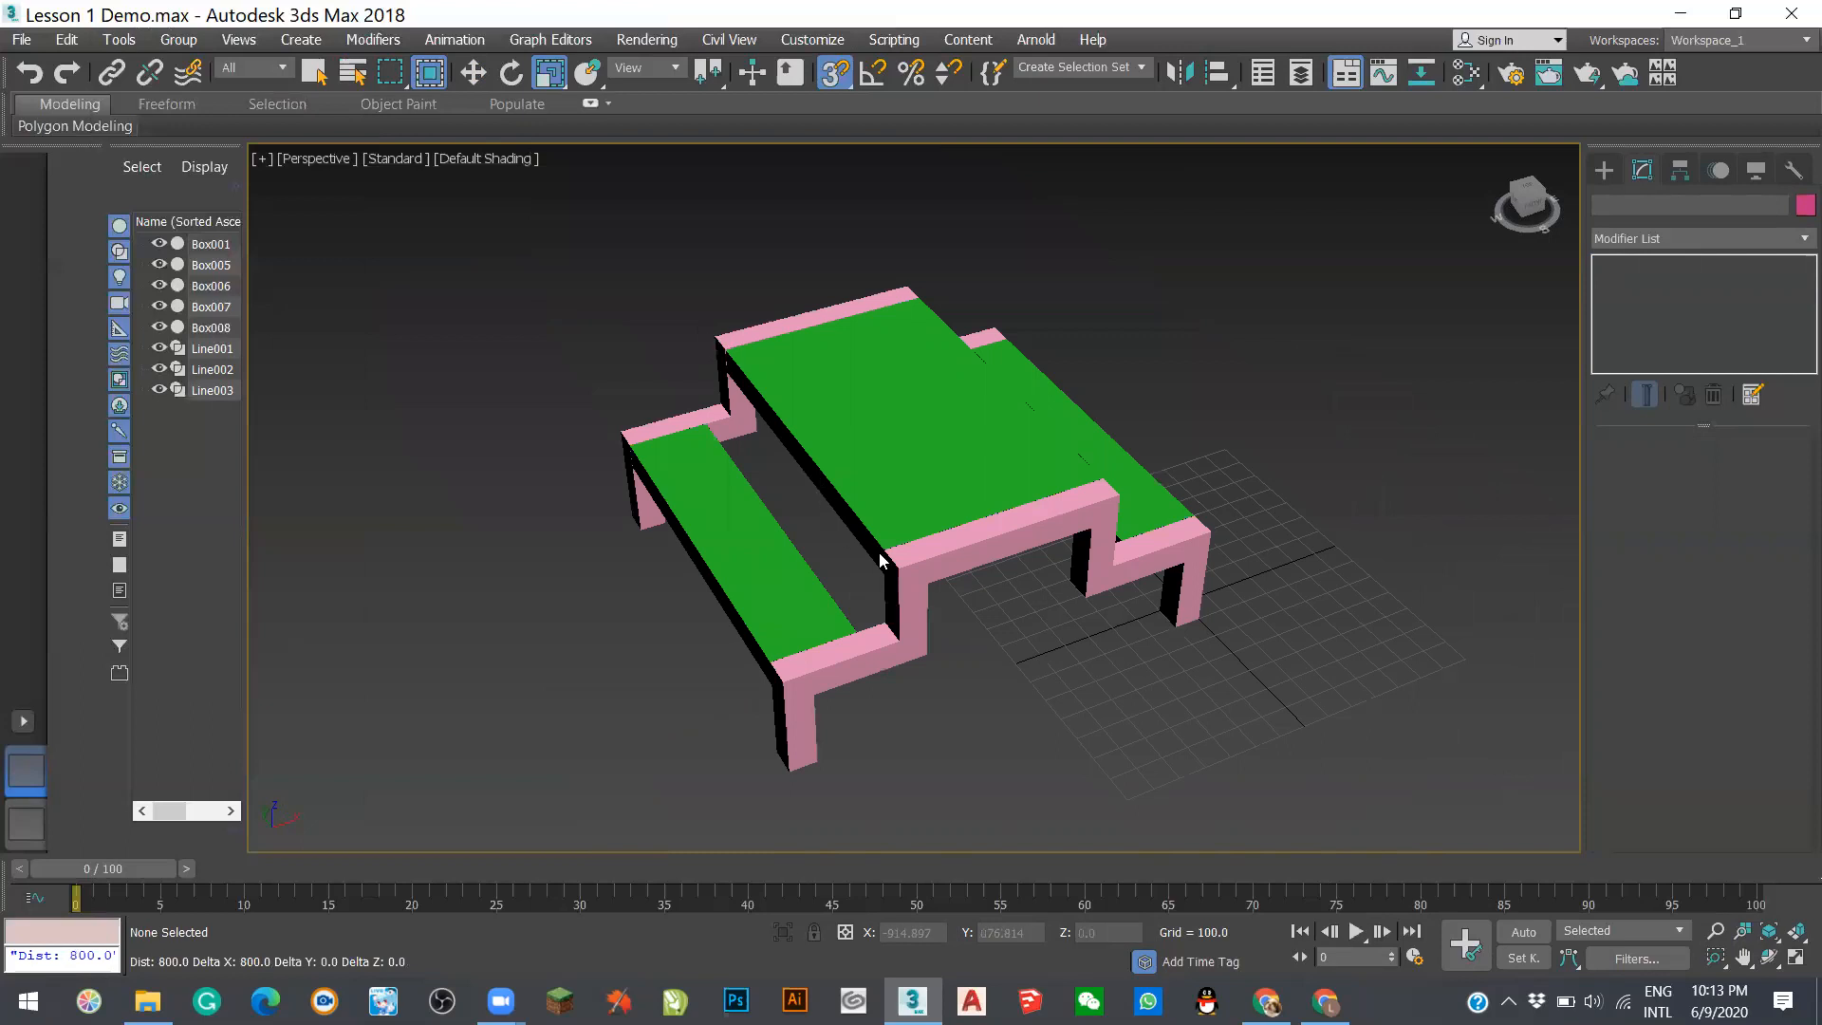
click(119, 39)
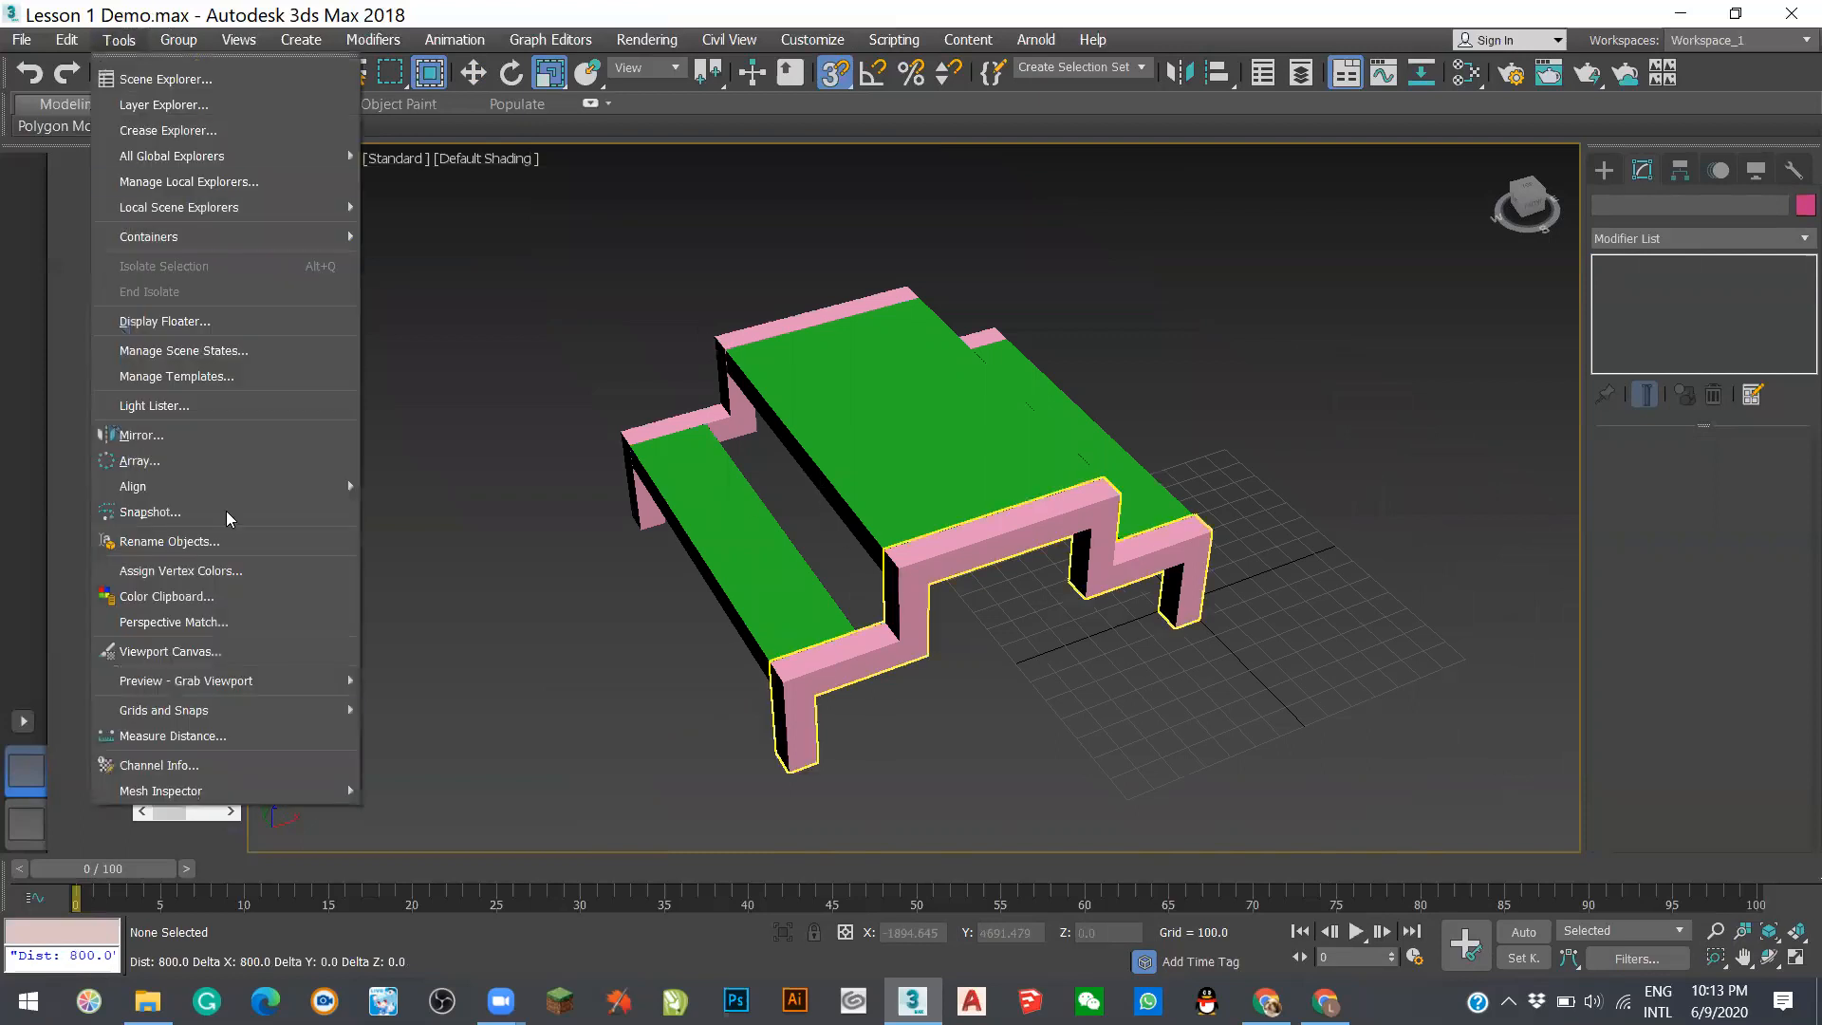
click(190, 735)
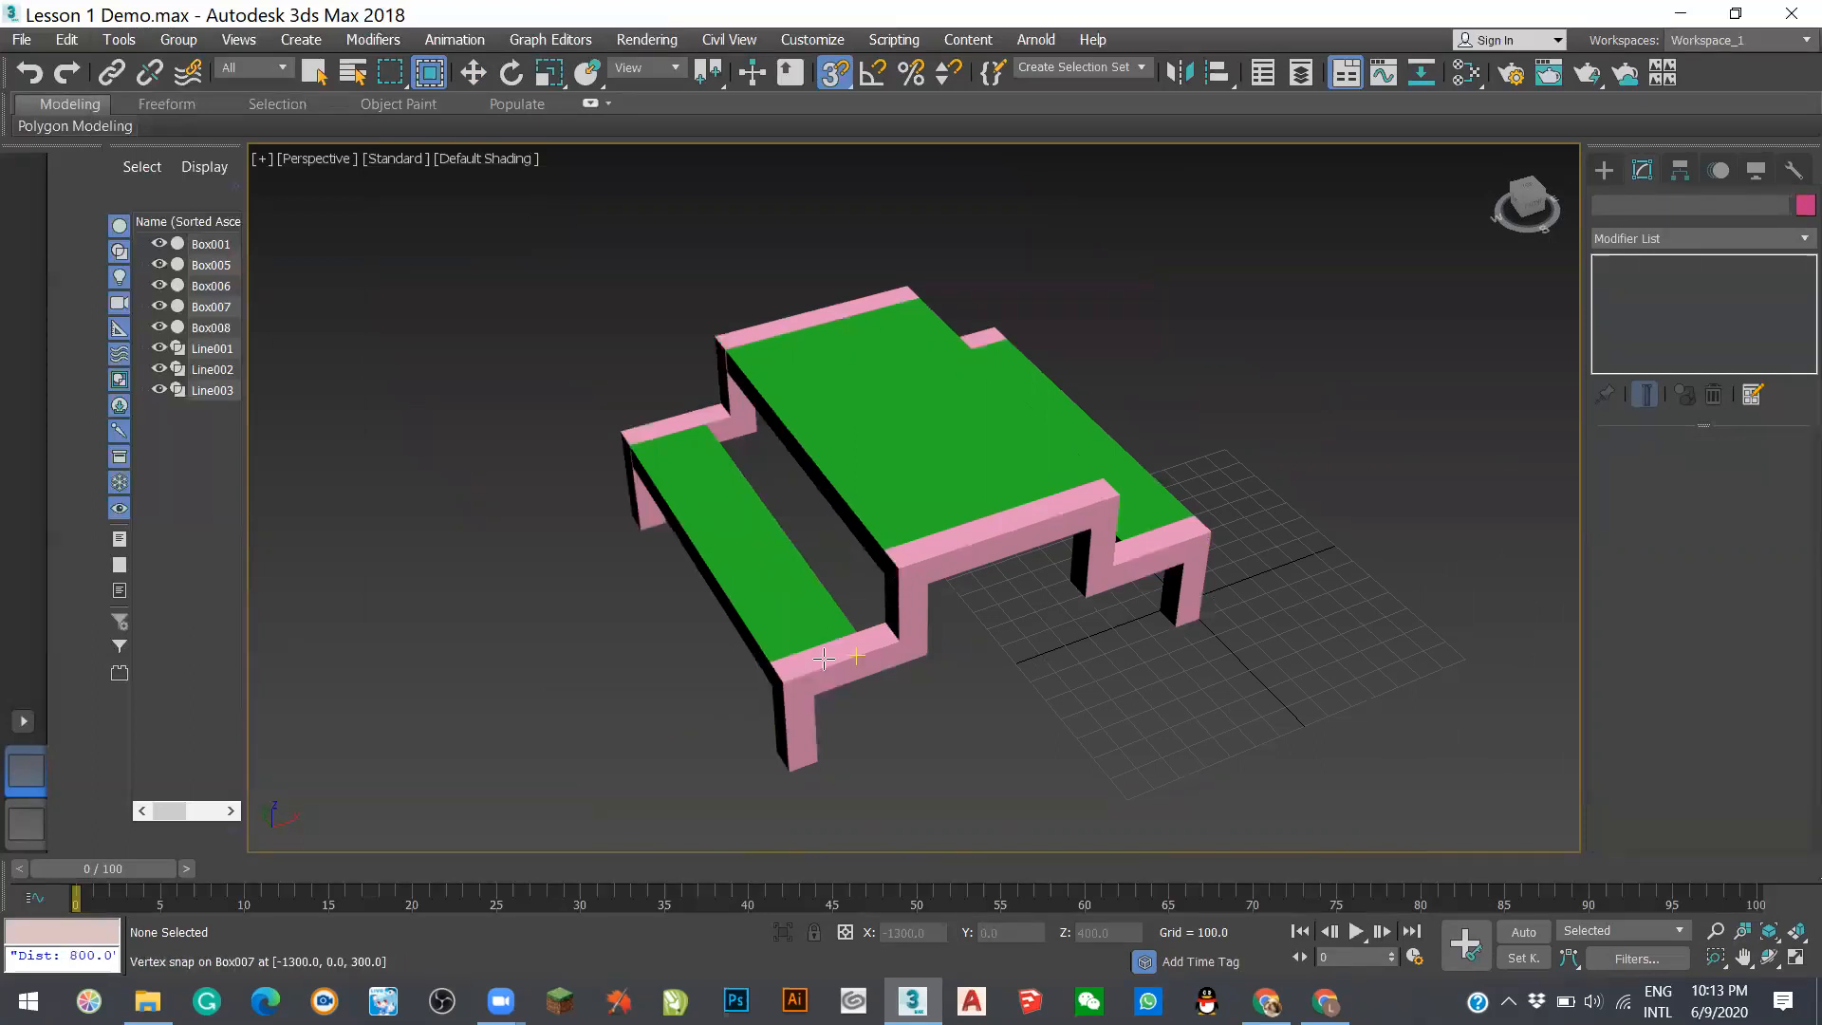
double_click(899, 572)
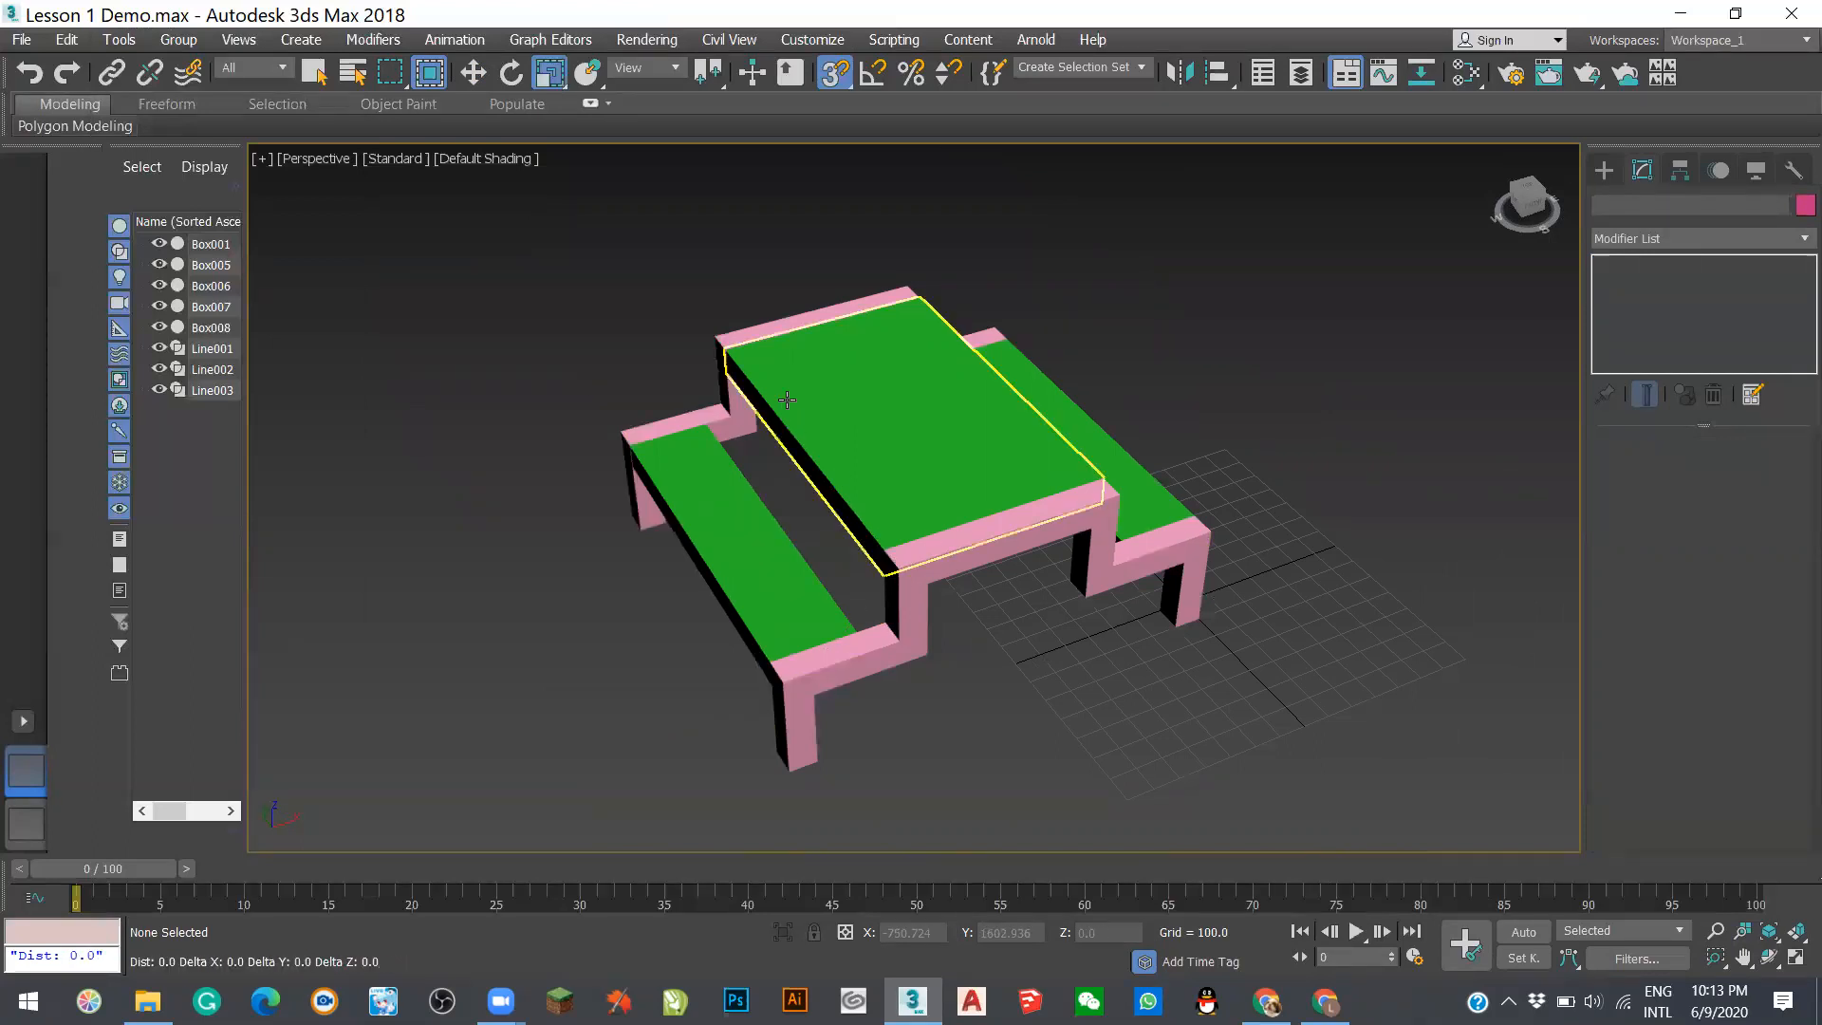
click(115, 40)
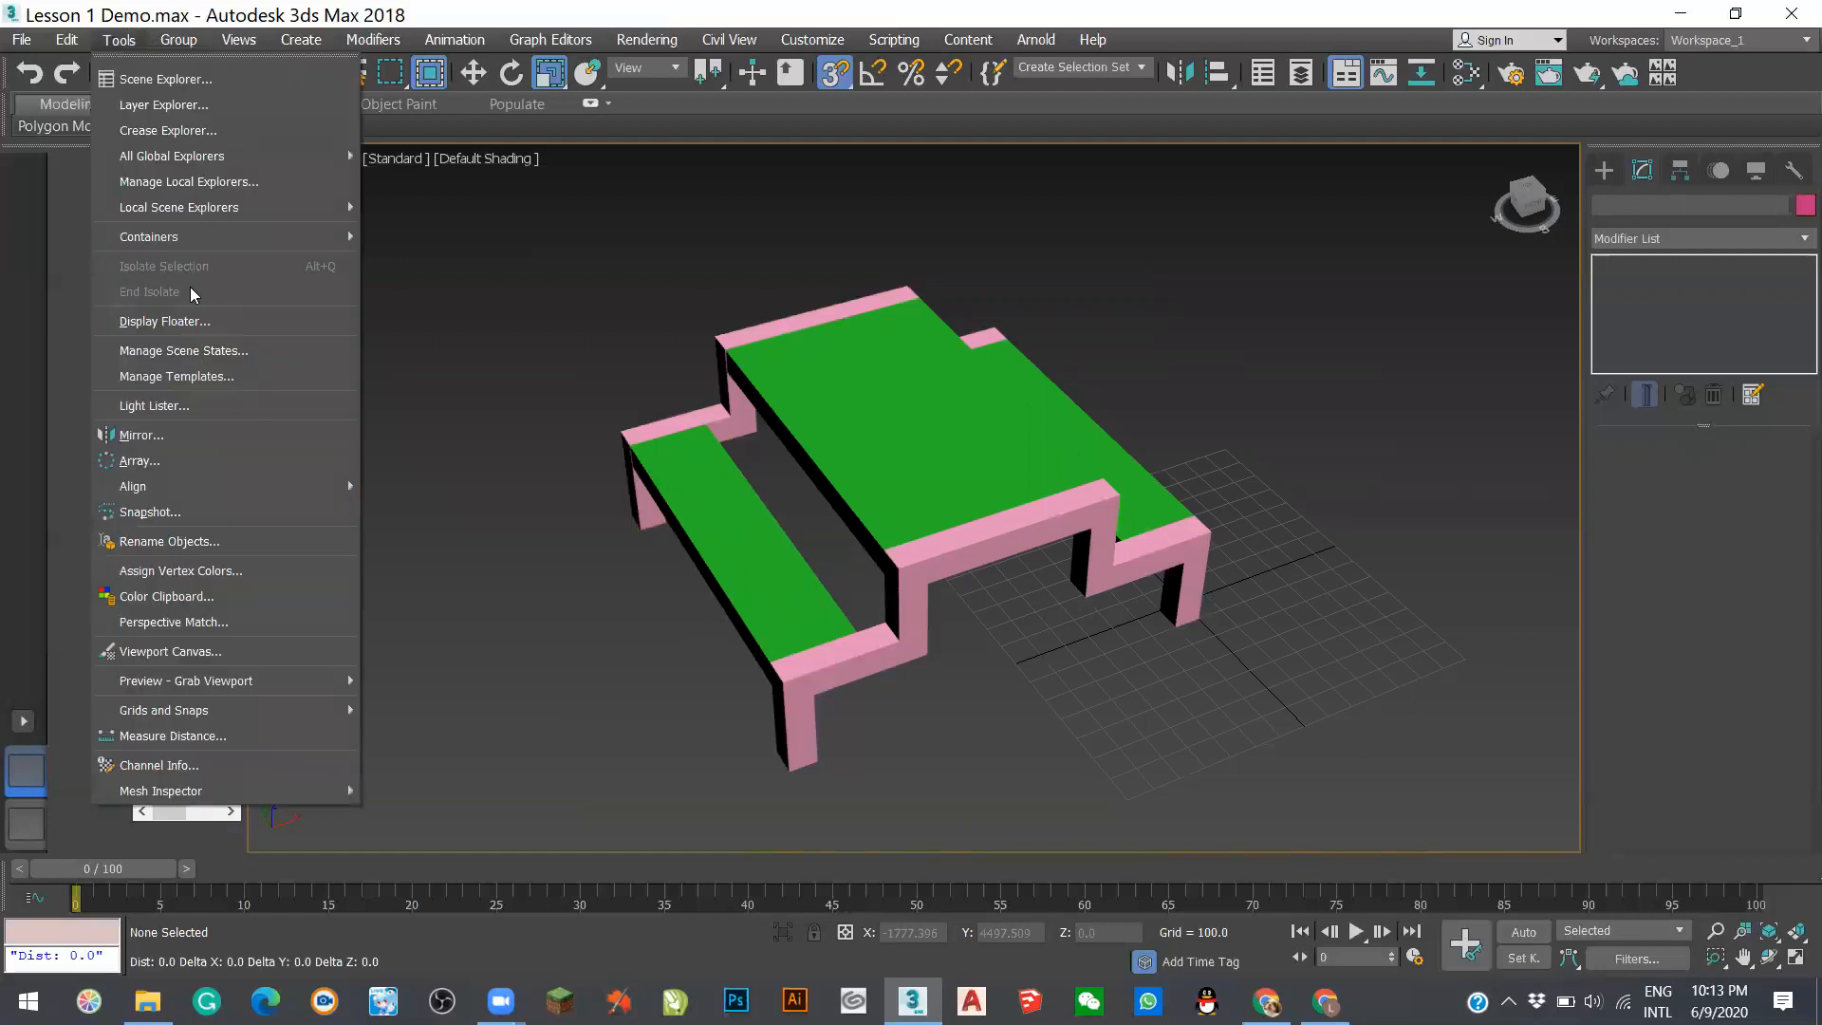
click(204, 731)
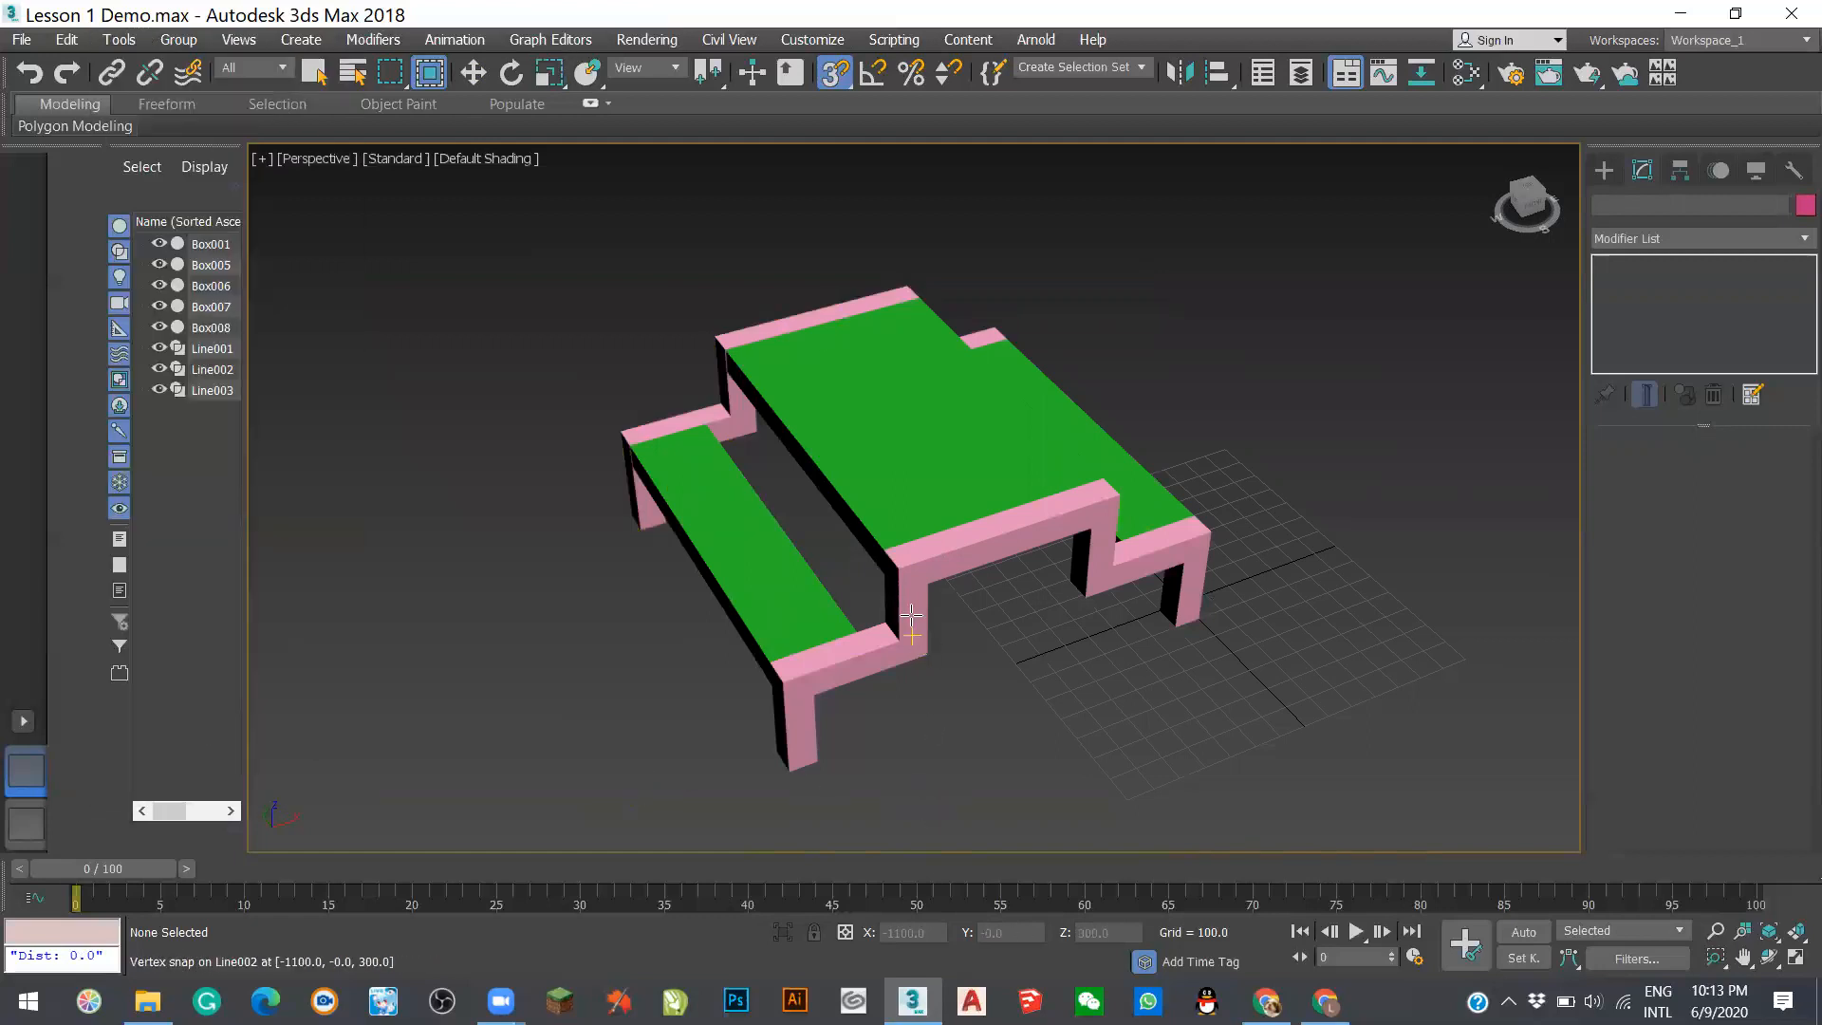
click(709, 329)
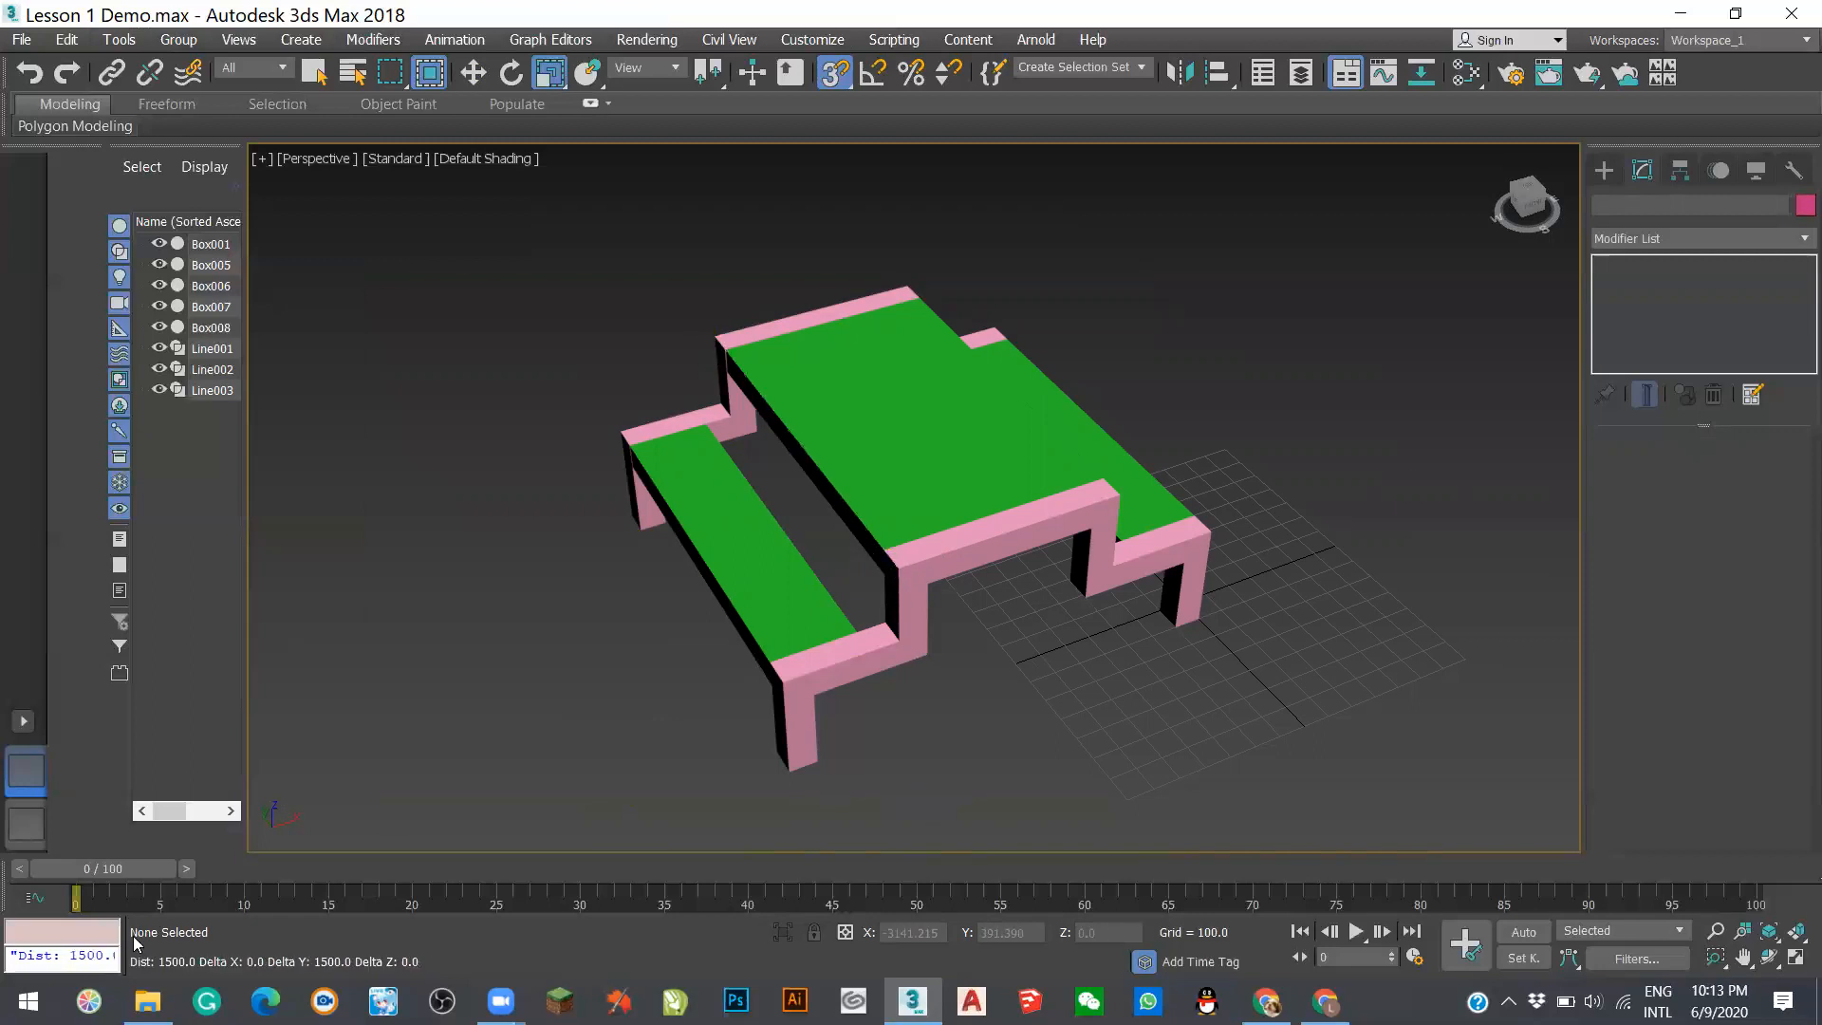
drag(121, 932, 162, 950)
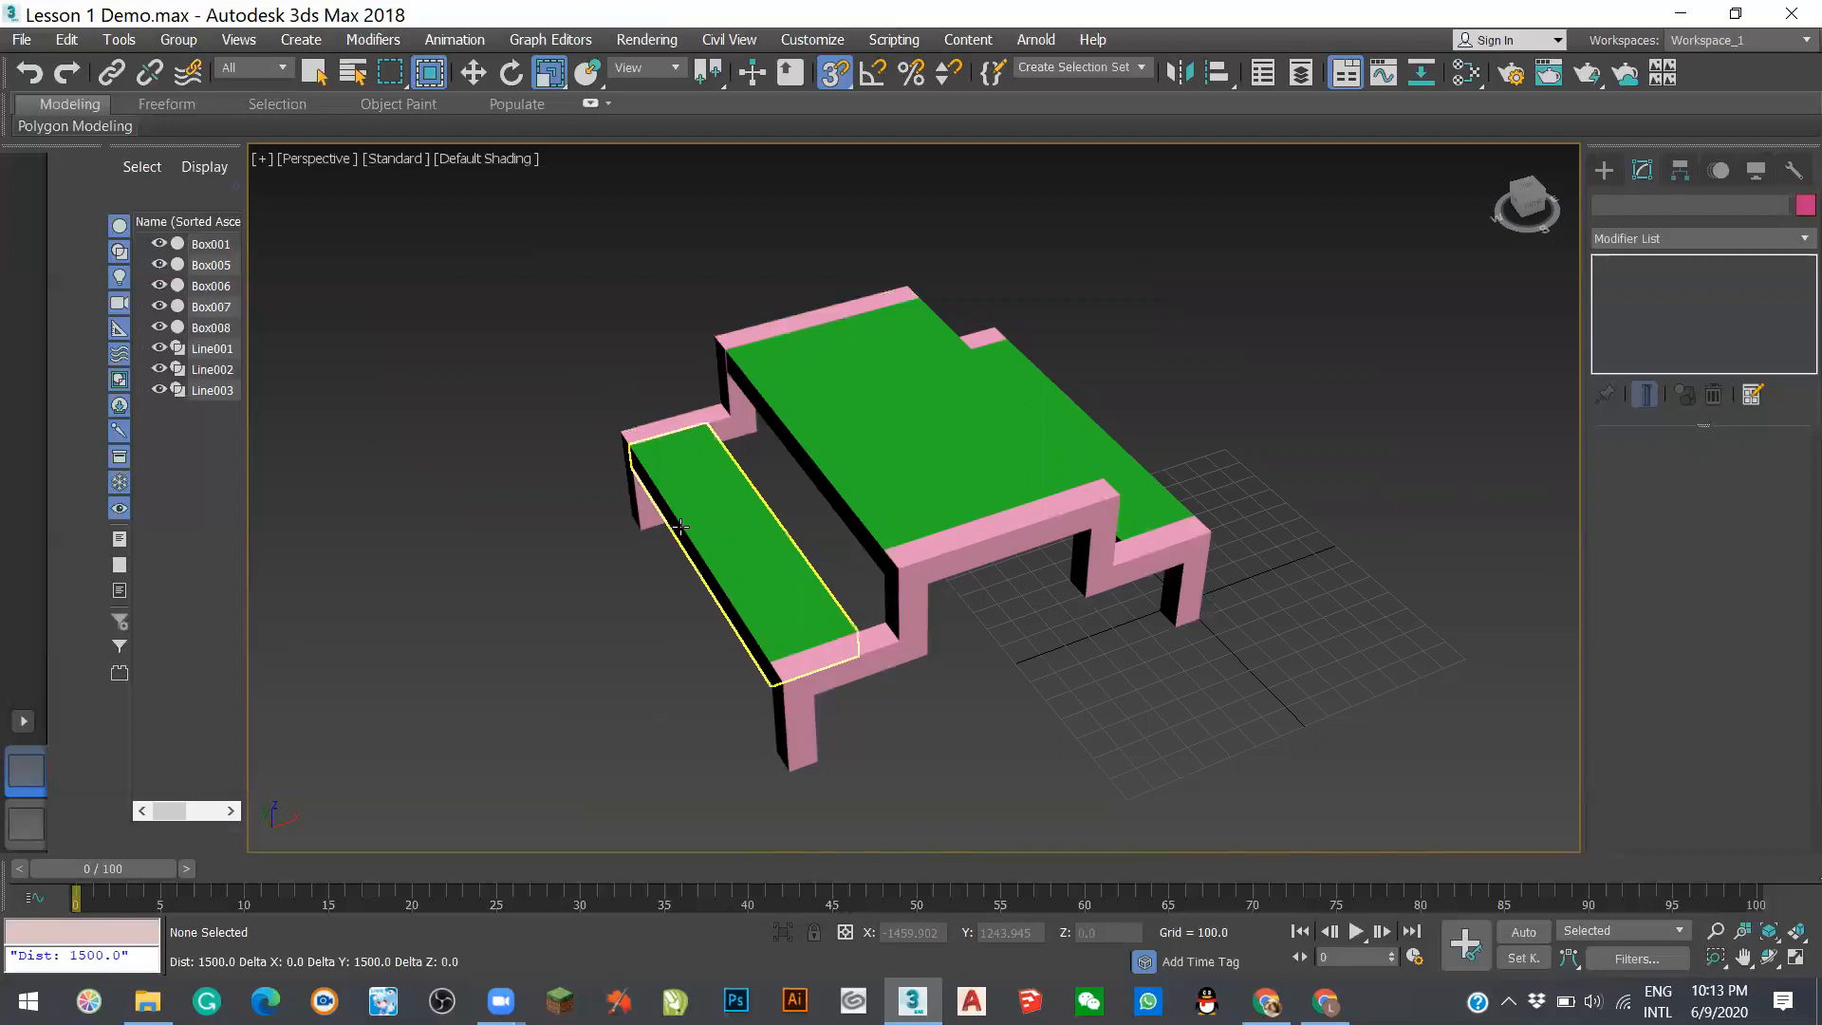
- Compare the finished table with the reference images, switching to four viewports and framing both images in the Front view
scroll(1091, 503, down, 5)
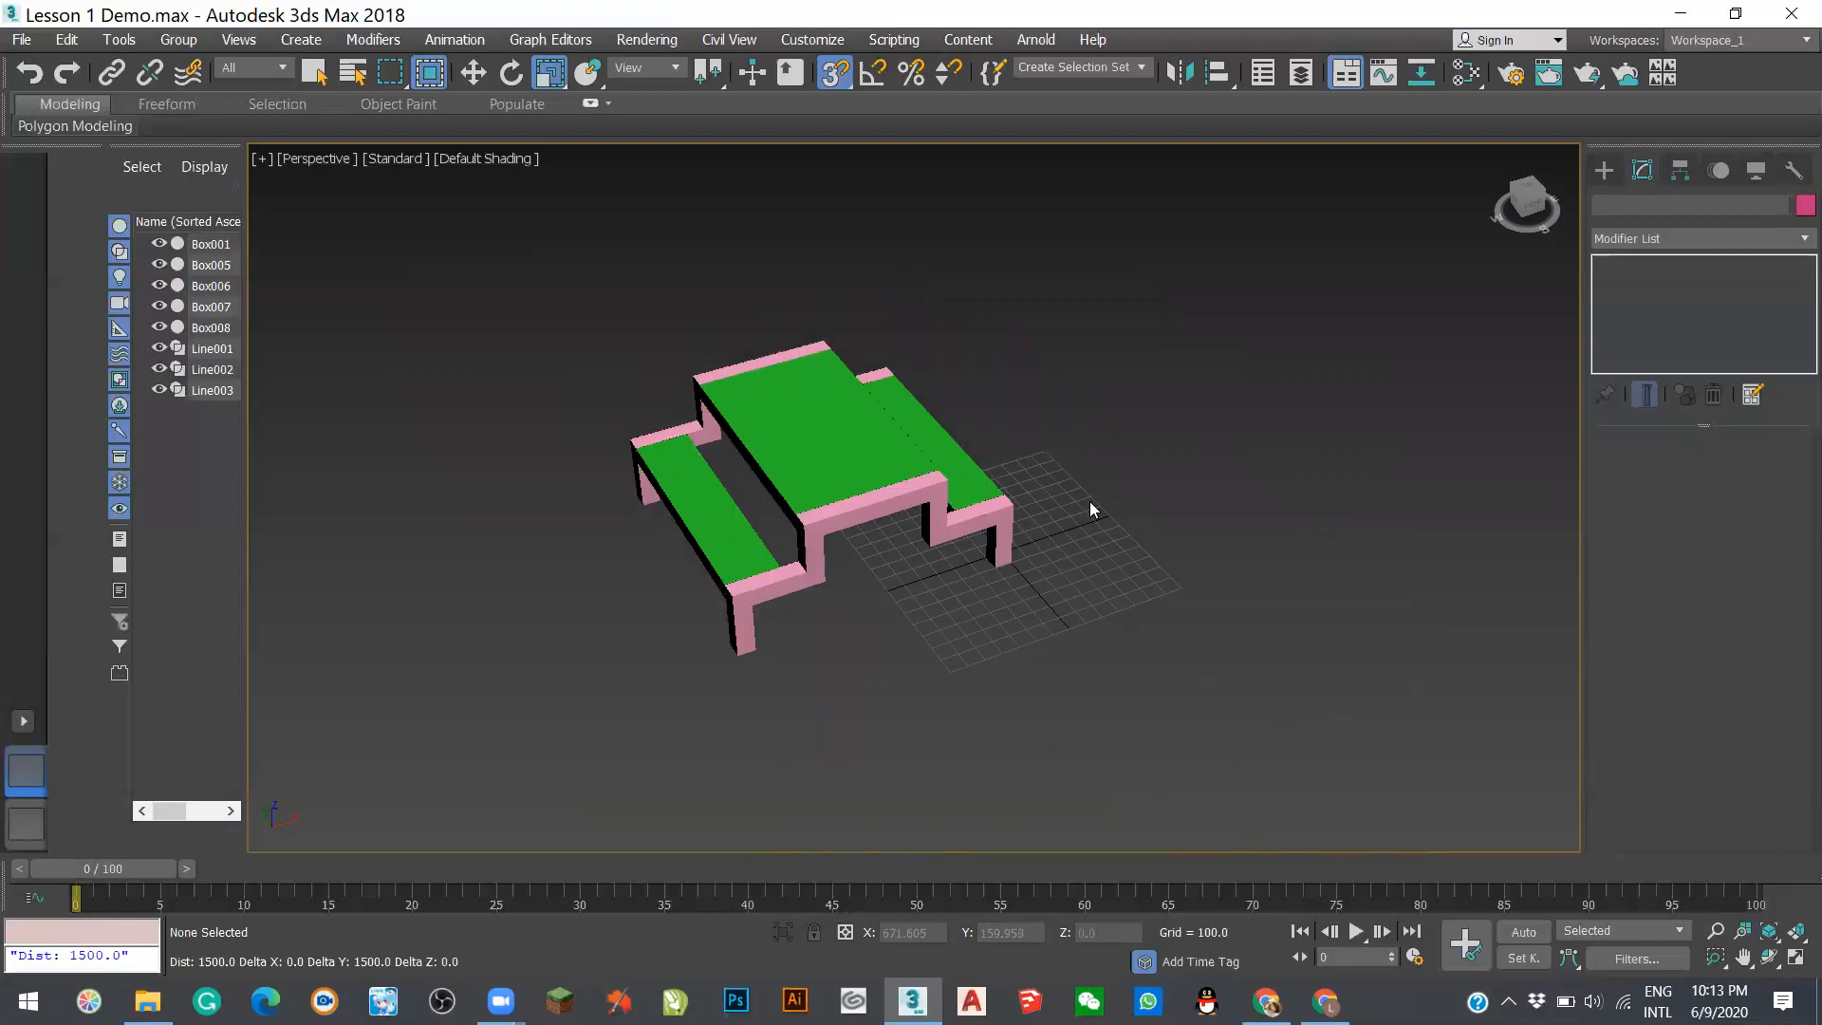
scroll(1096, 450, up, 3)
alt+middle_drag(1217, 502, 1176, 446)
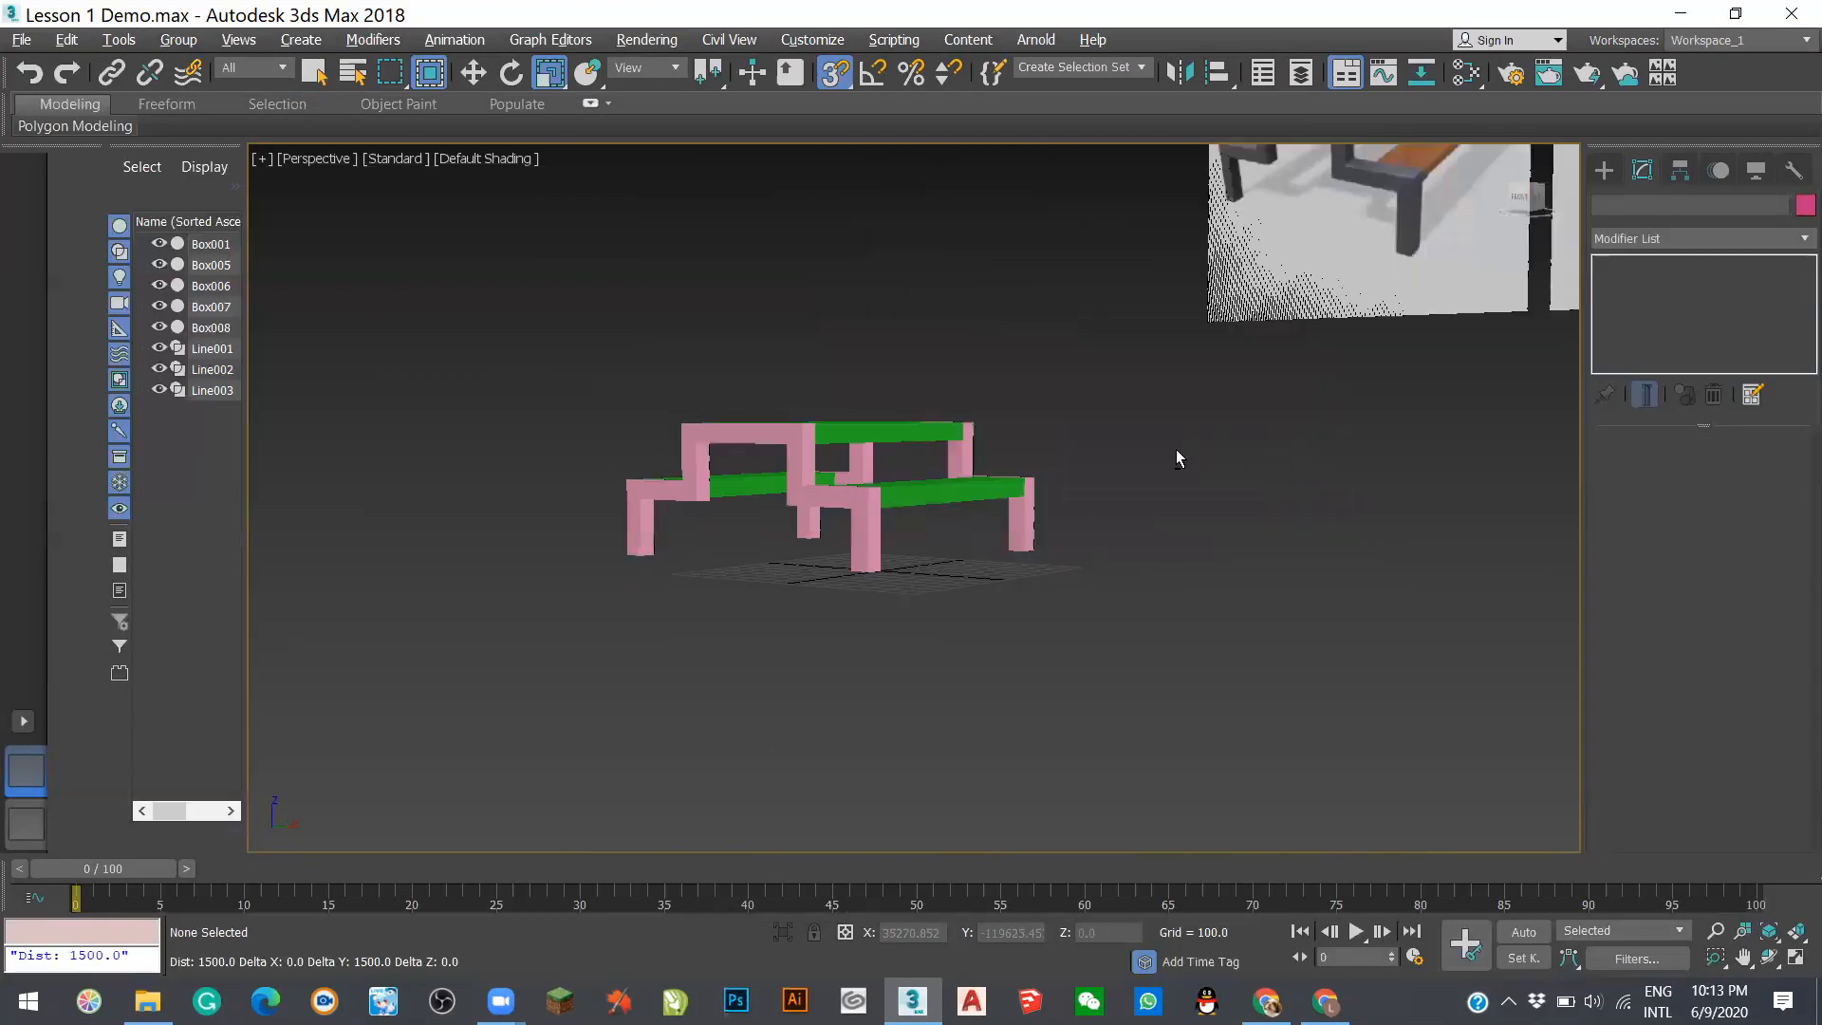
scroll(902, 541, down, 6)
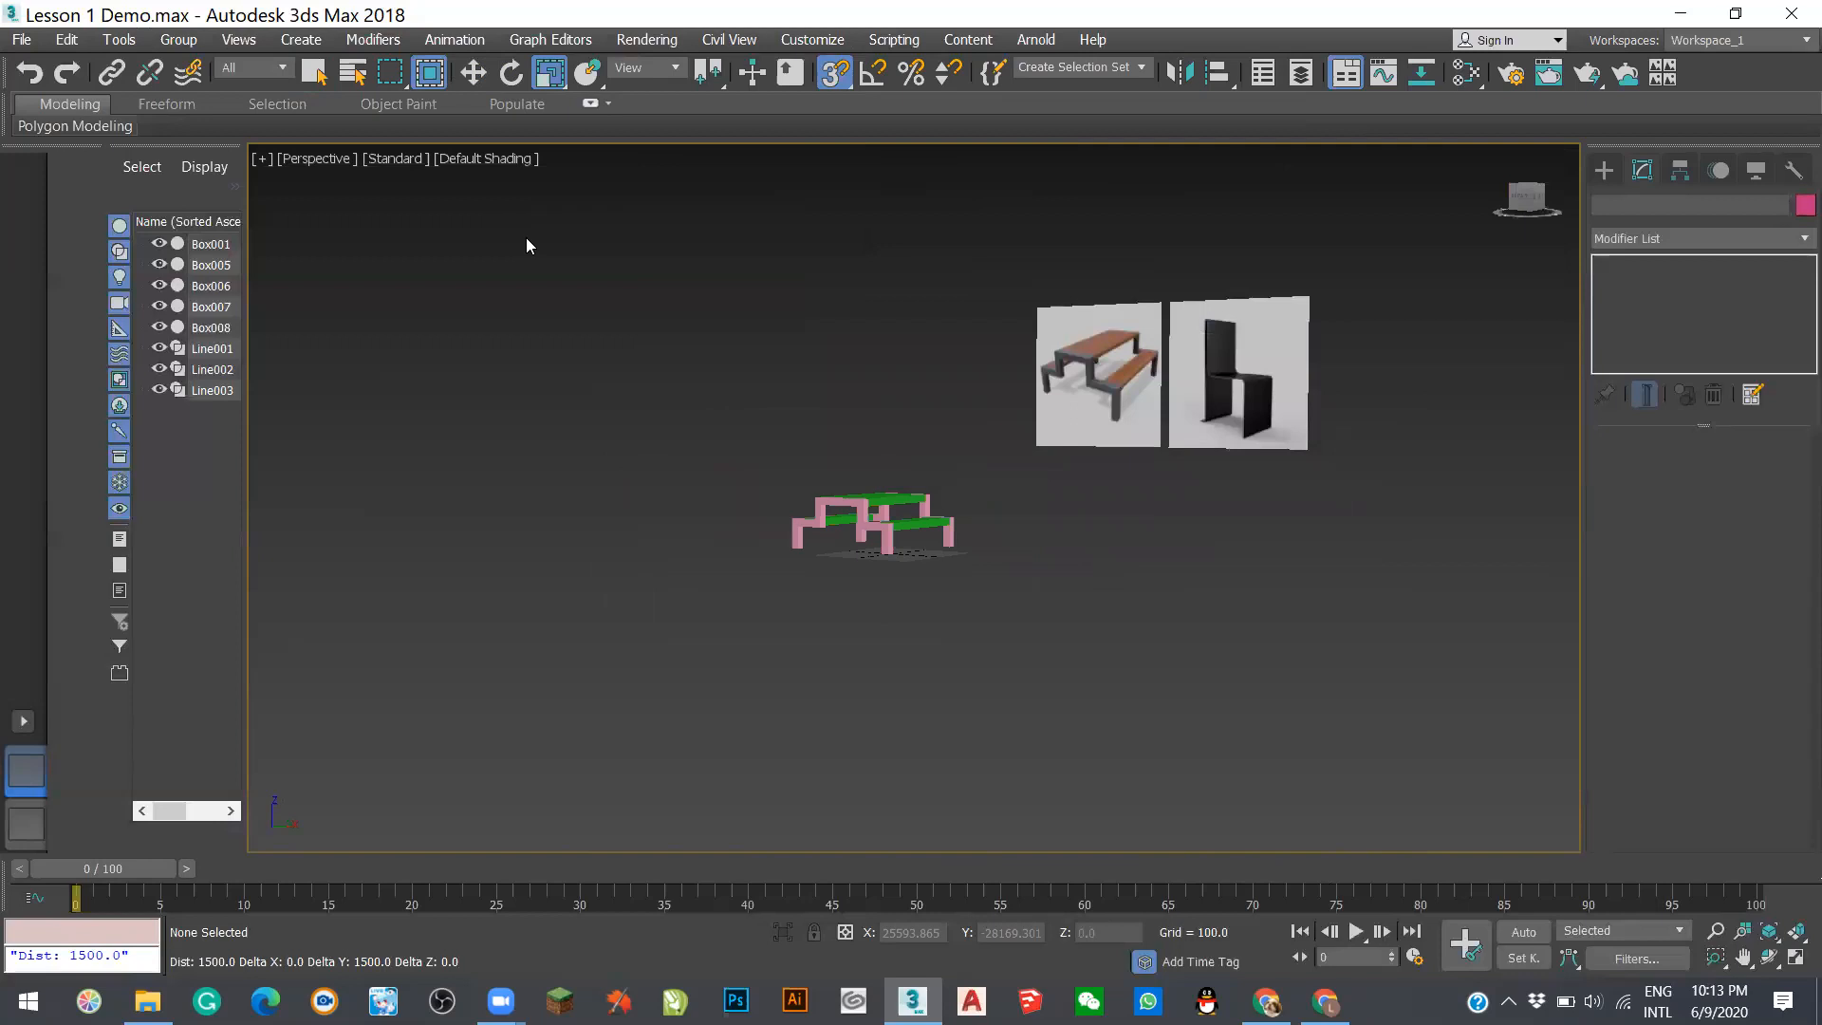
key(alt+w)
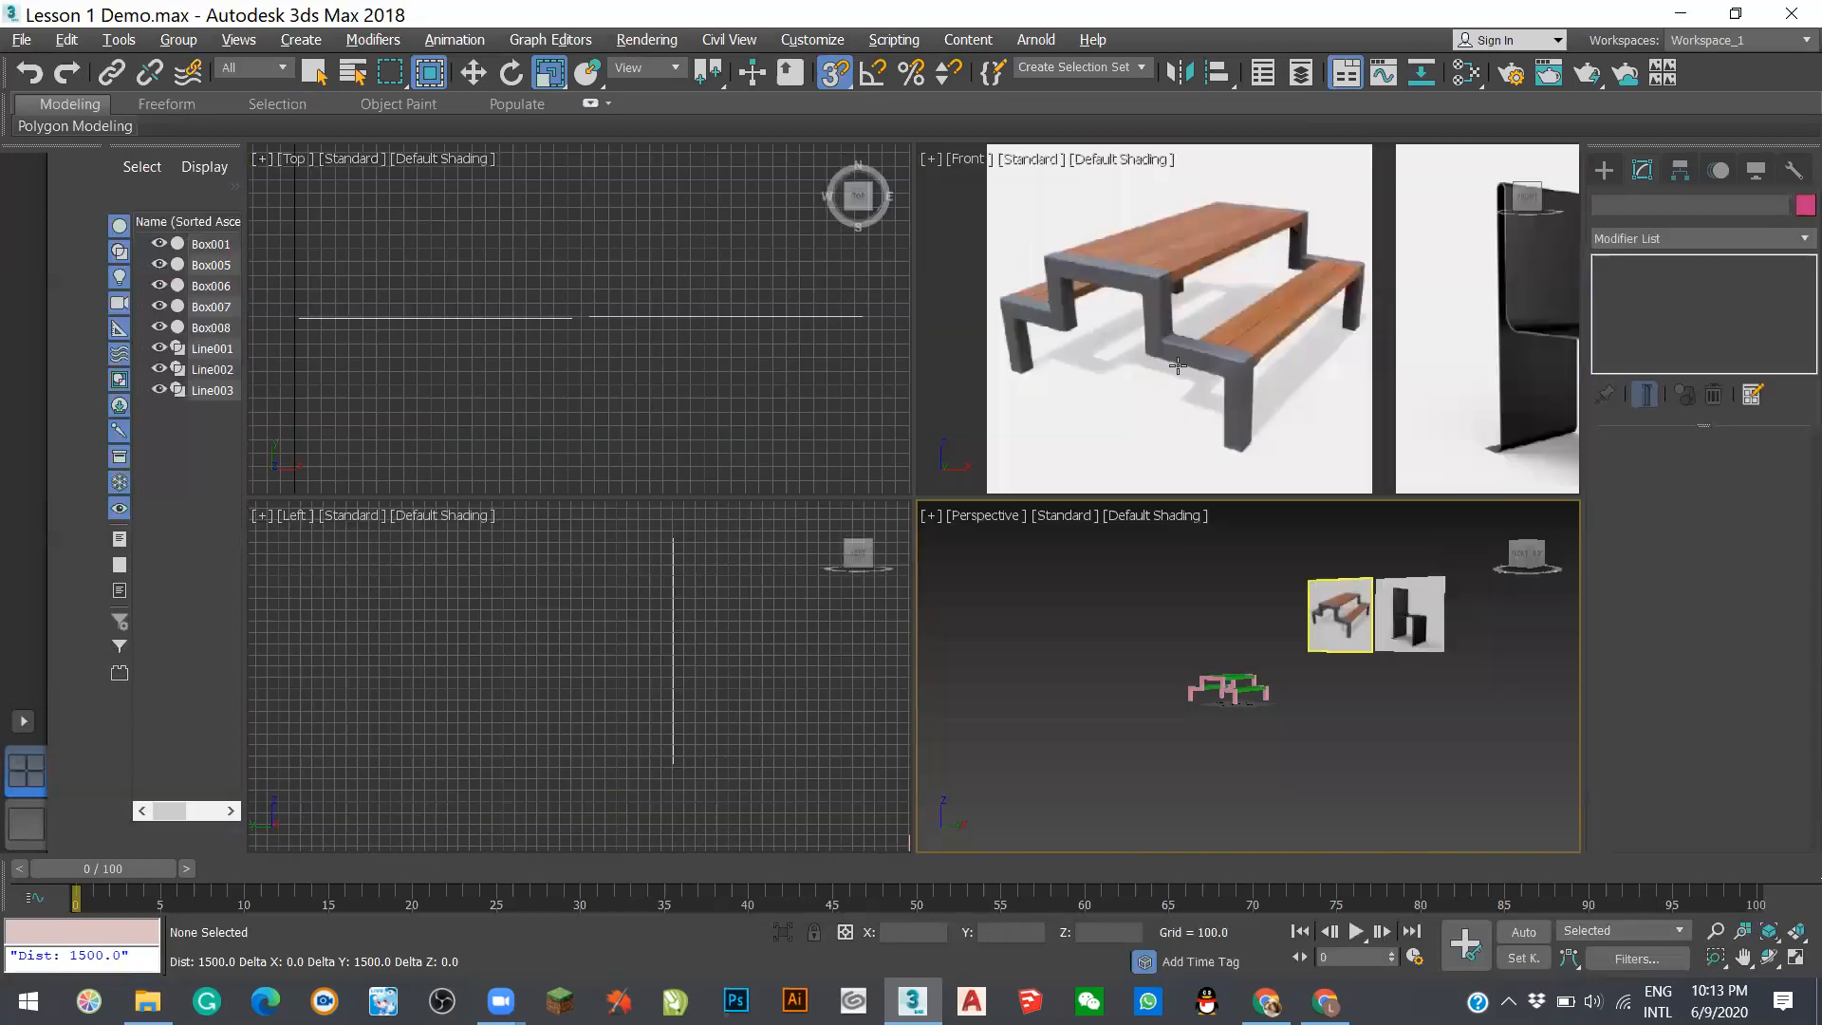
click(1160, 341)
scroll(1177, 356, down, 4)
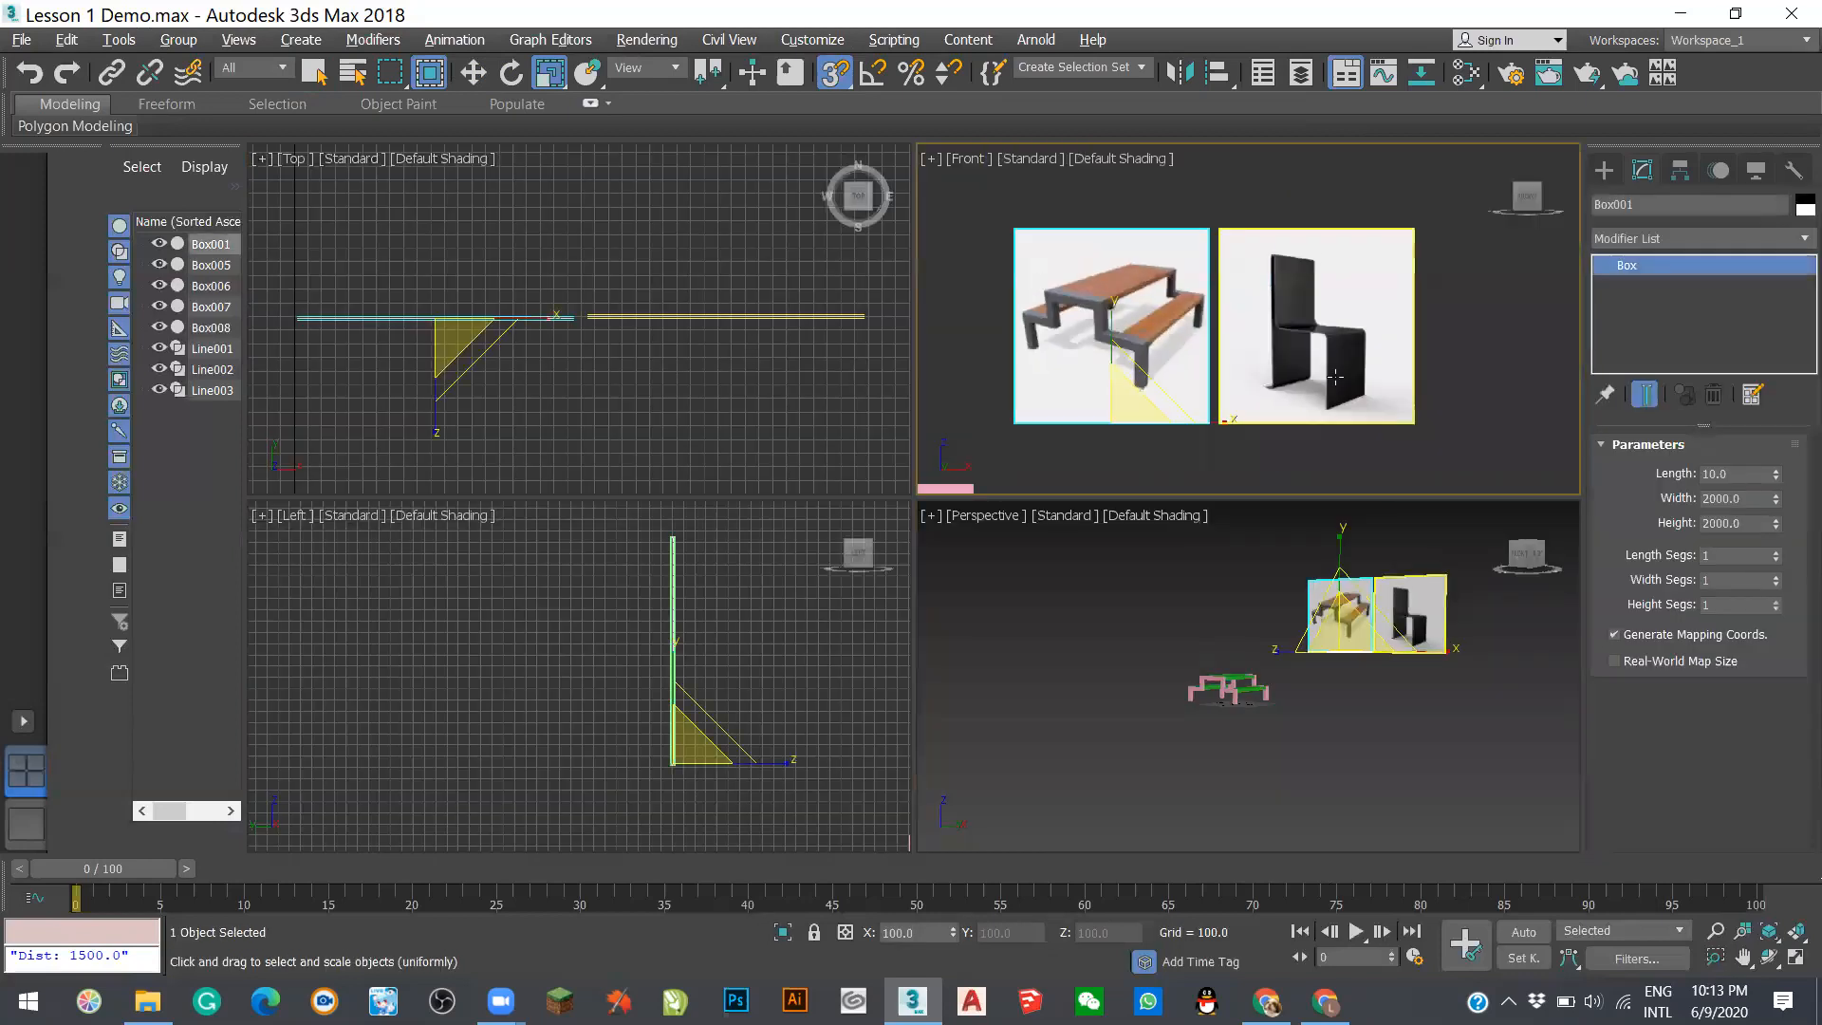
- Deselect the picnic table image box and show the grid in the Front view
scroll(1275, 254, down, 2)
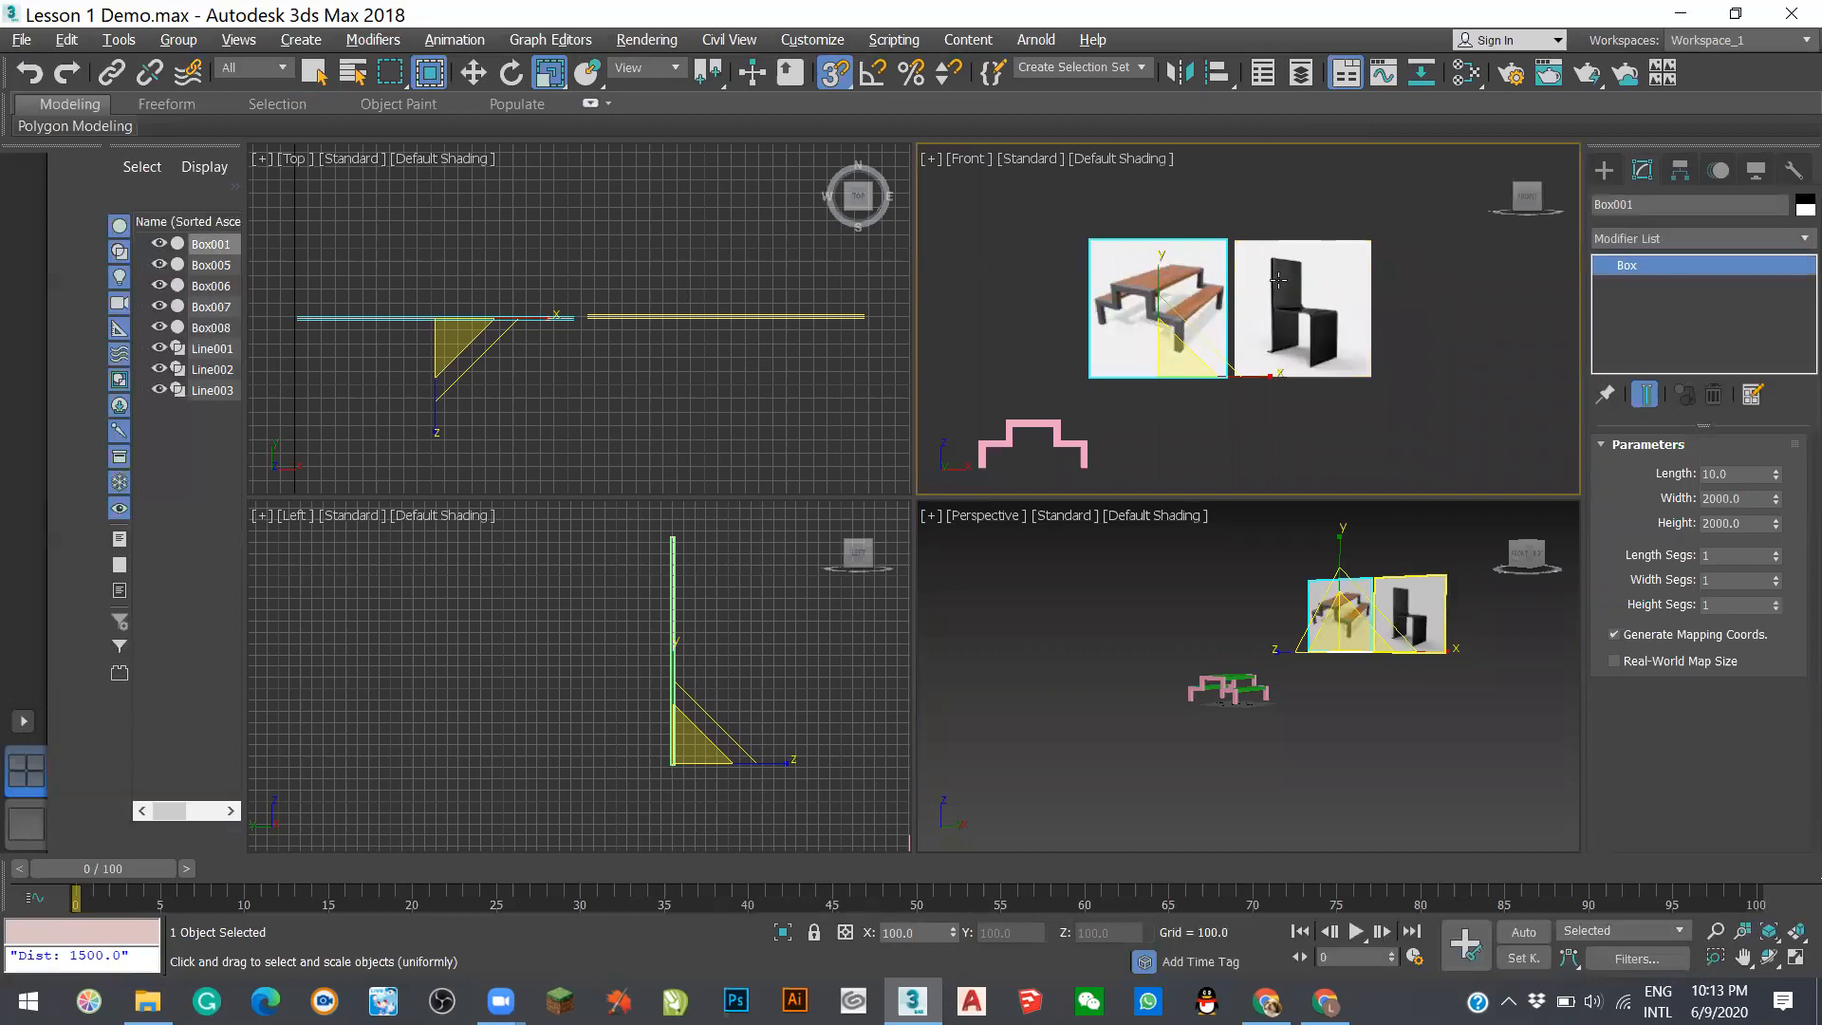
scroll(1145, 389, down, 2)
scroll(1116, 435, up, 6)
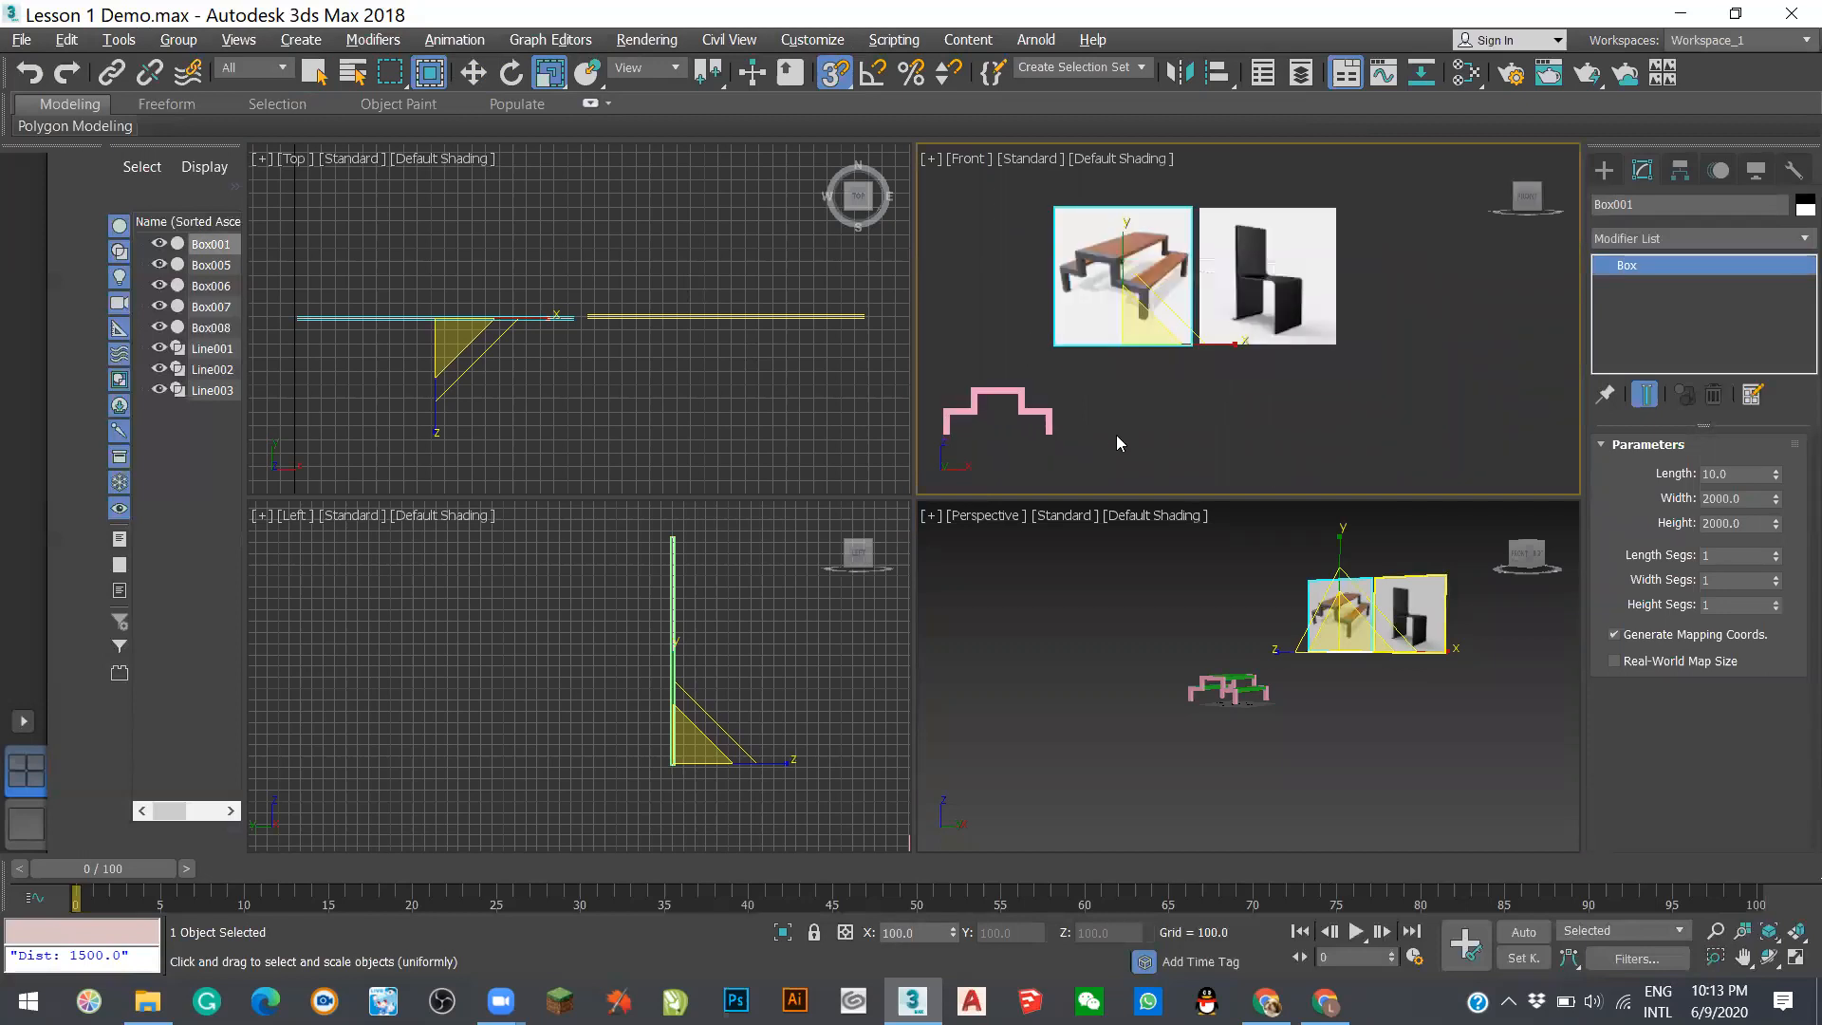
click(1099, 345)
key(g)
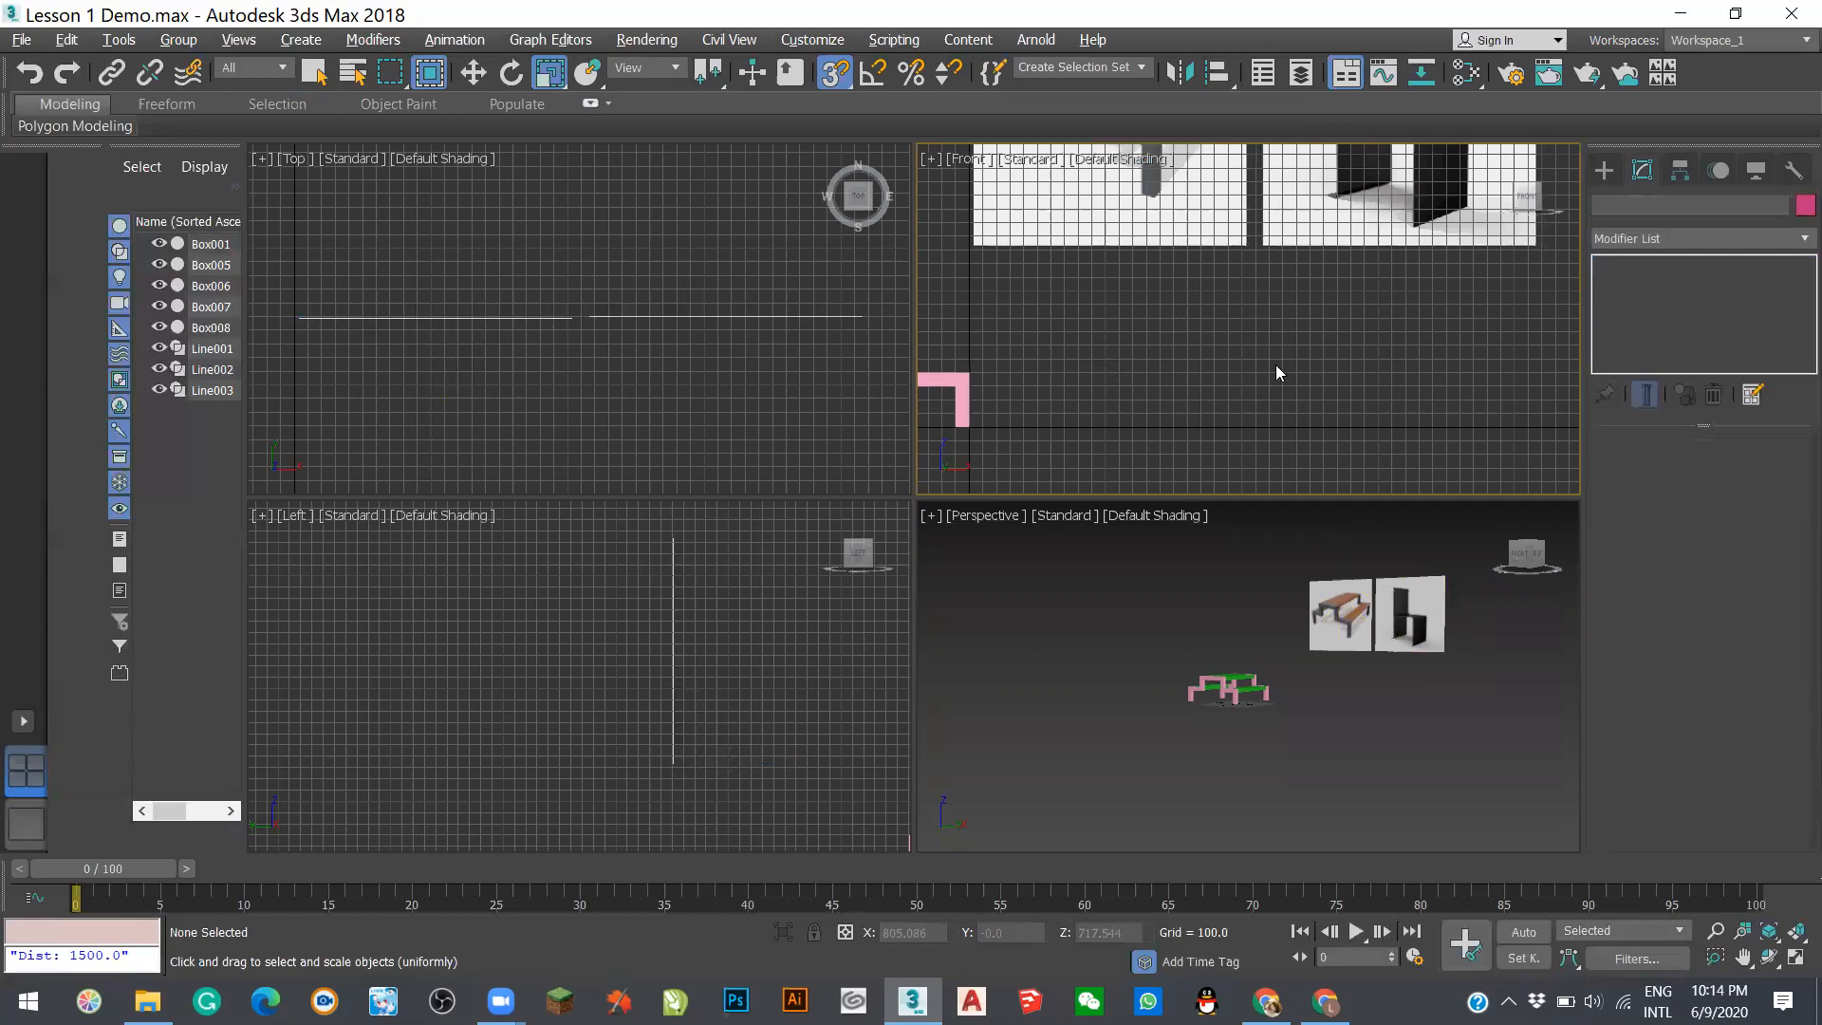
- Start a corner line in the Front view for the chair profile: 400 up, 400 left, 500 up and 100 left from X 3200 on the ground
scroll(1277, 276, down, 3)
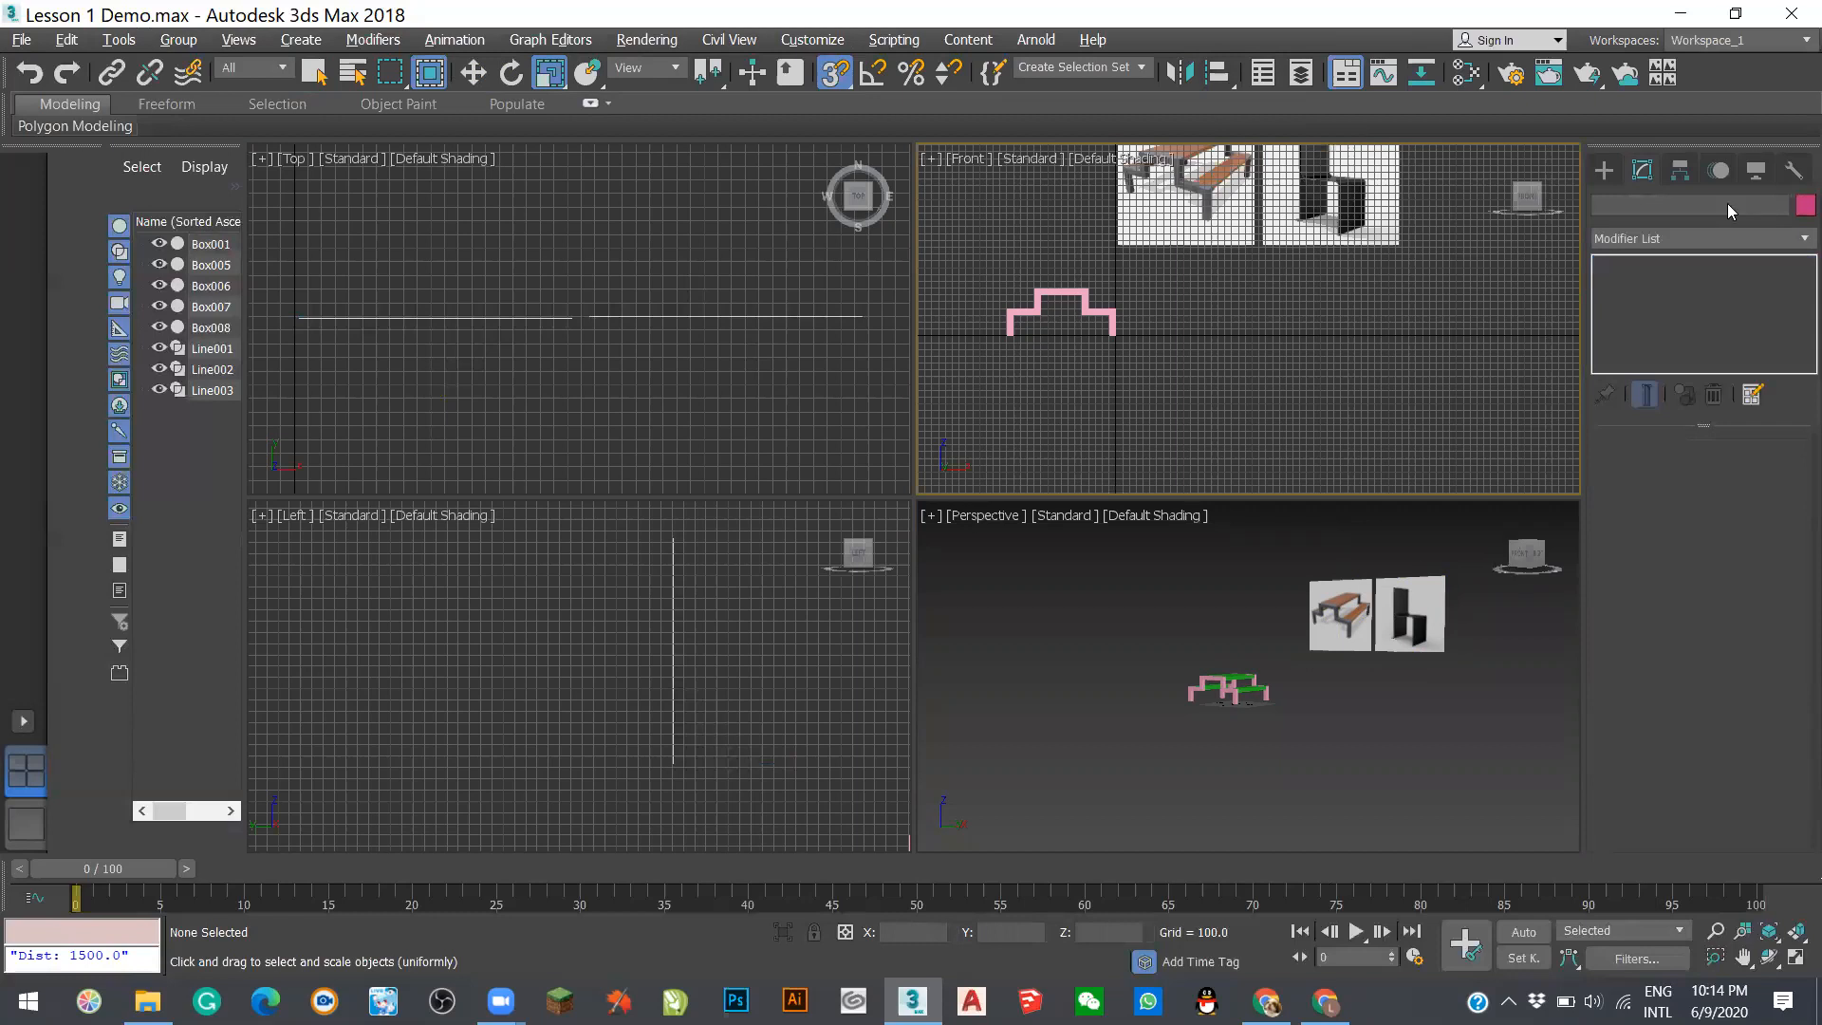
scroll(1257, 317, up, 5)
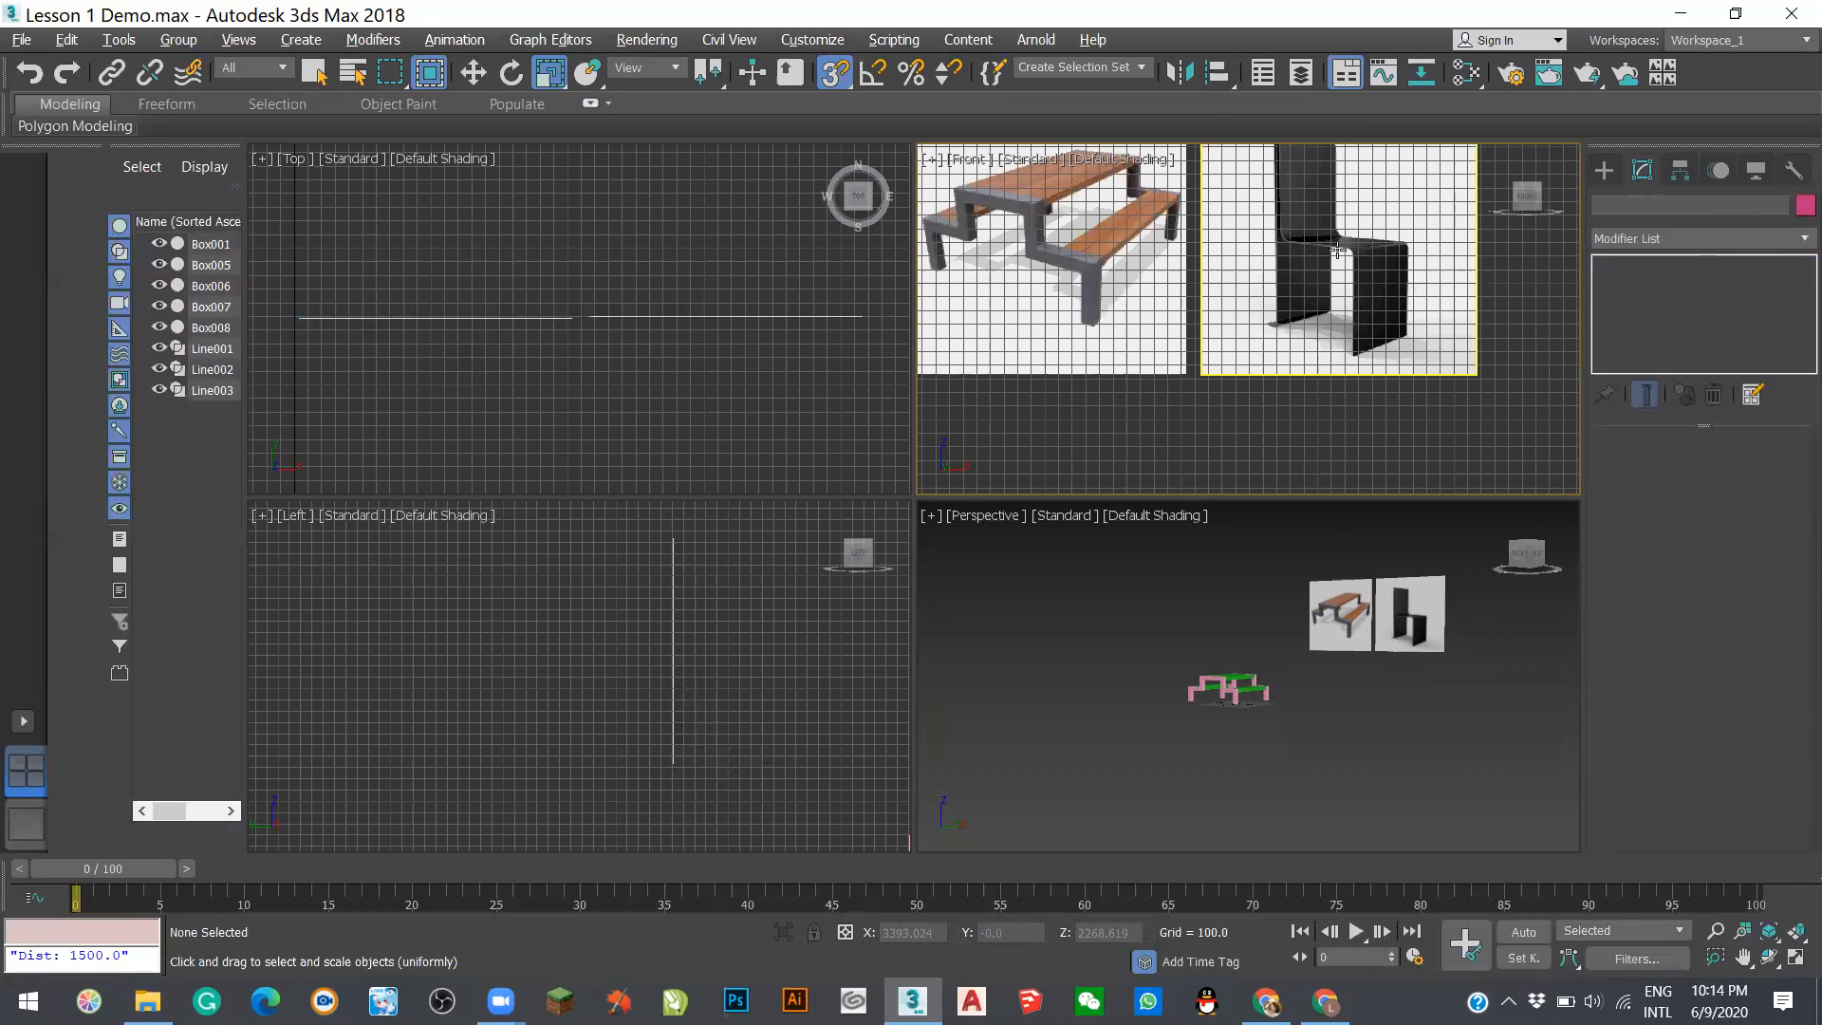
scroll(1291, 240, down, 2)
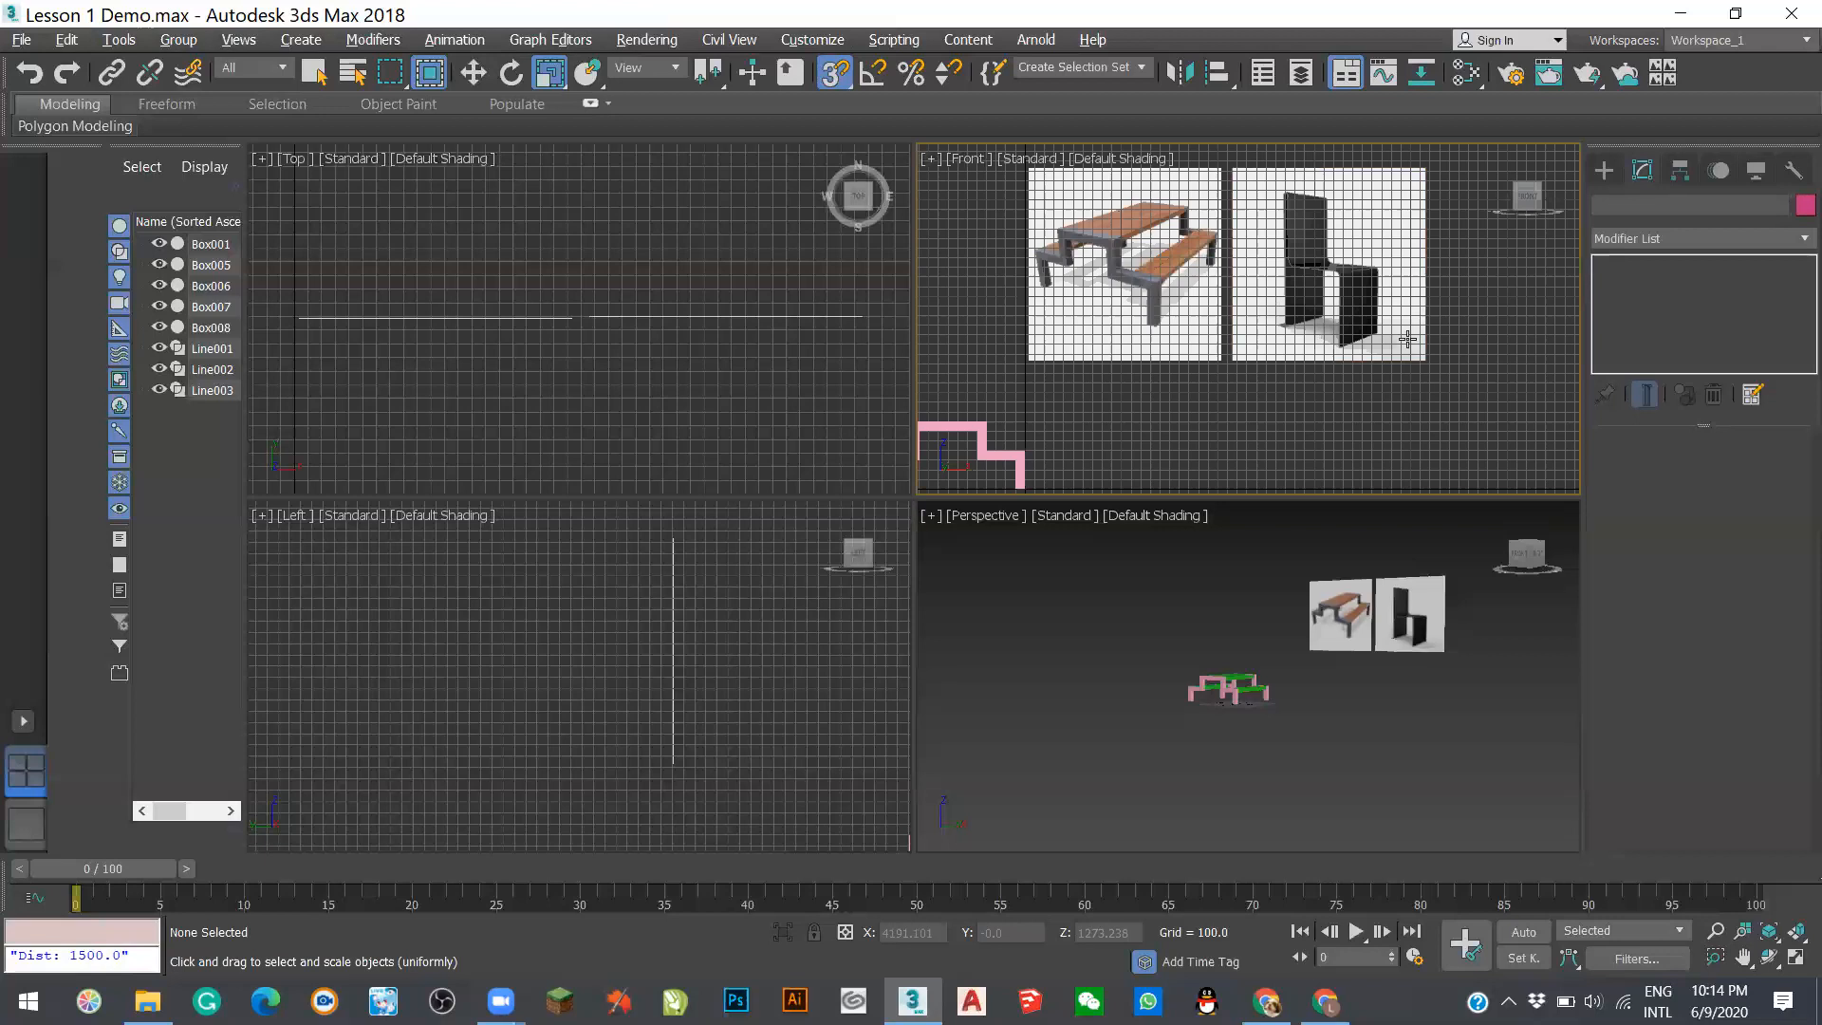
scroll(1372, 273, up, 3)
scroll(1234, 446, down, 3)
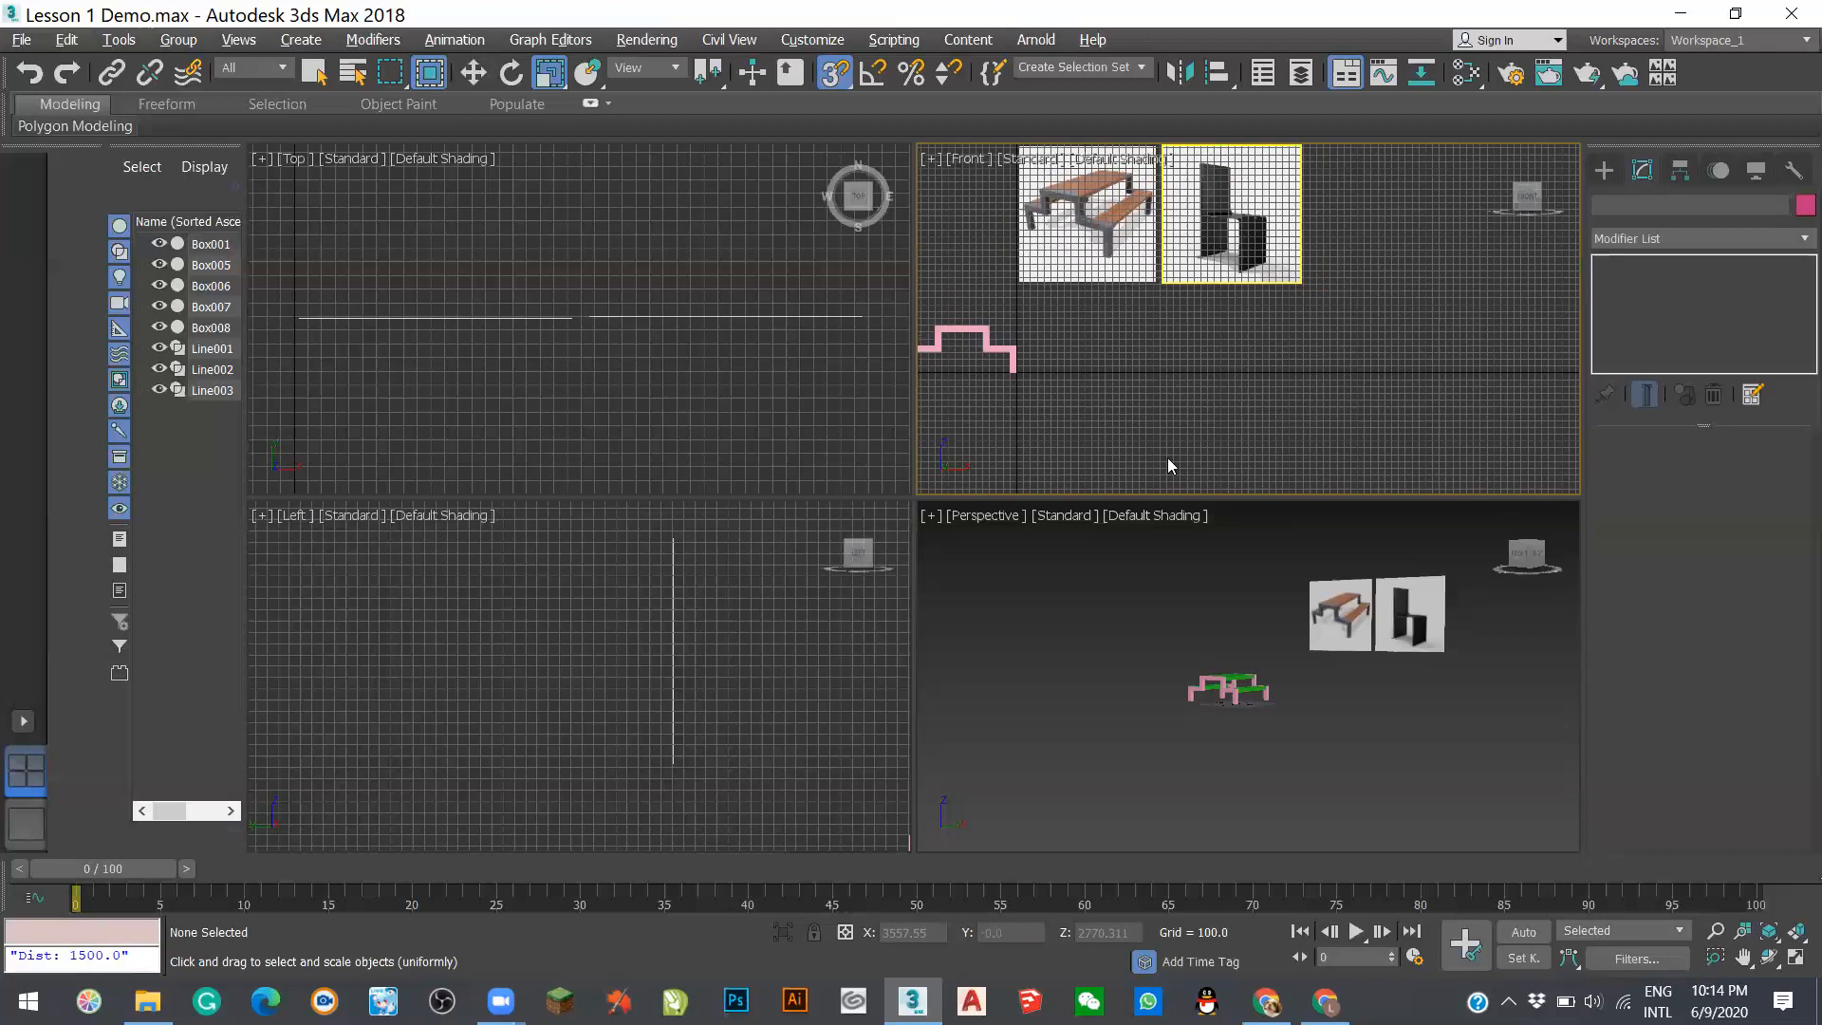
scroll(1174, 330, up, 2)
click(1606, 170)
click(1632, 203)
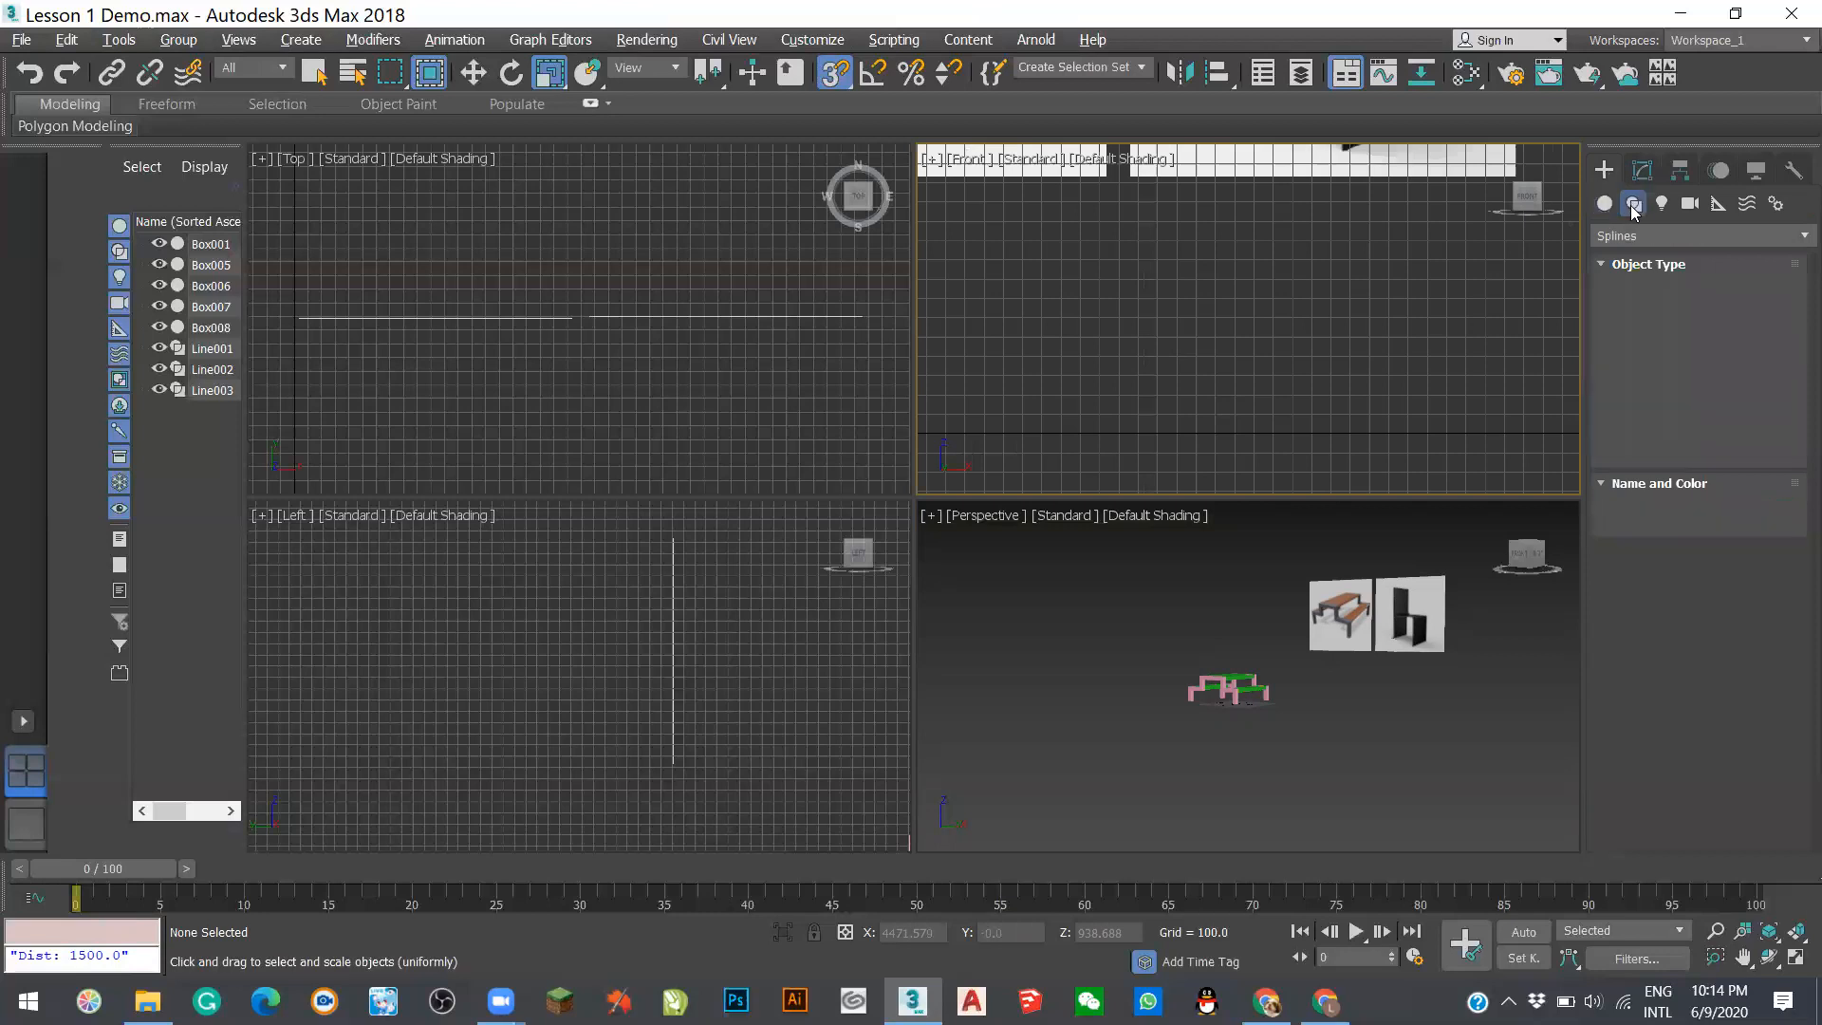
click(1667, 329)
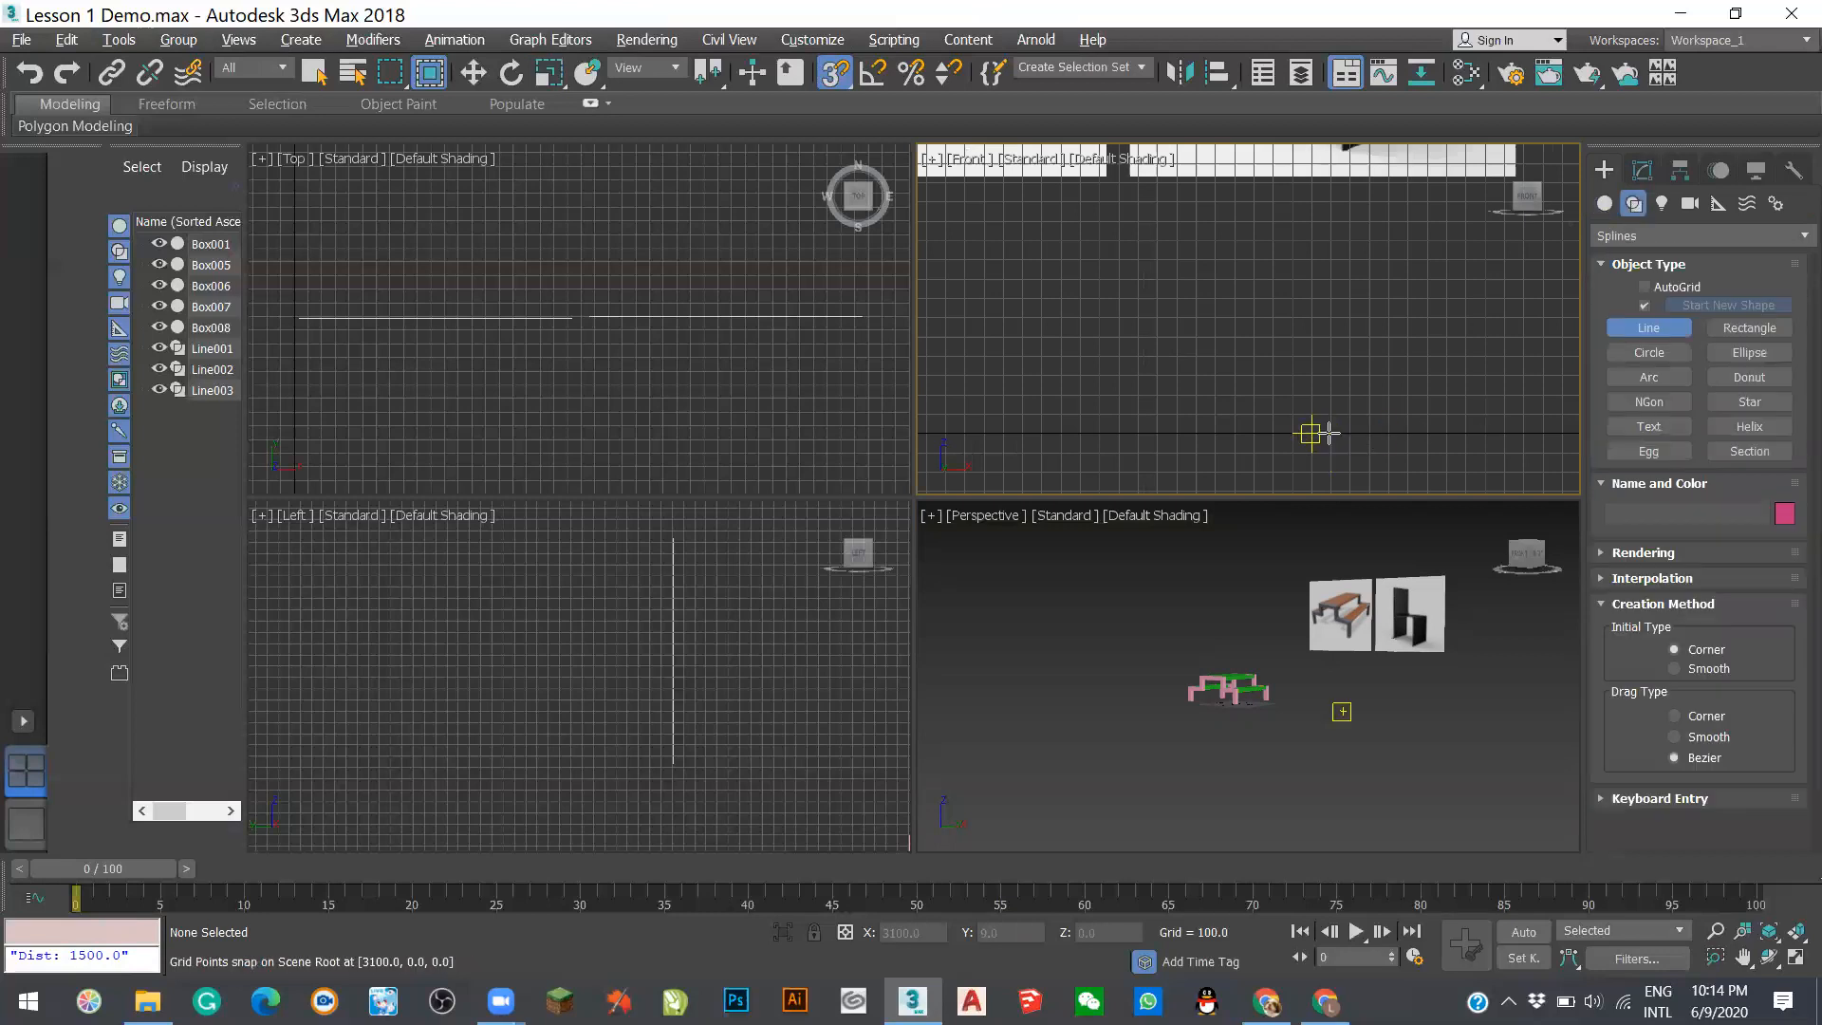
click(1331, 434)
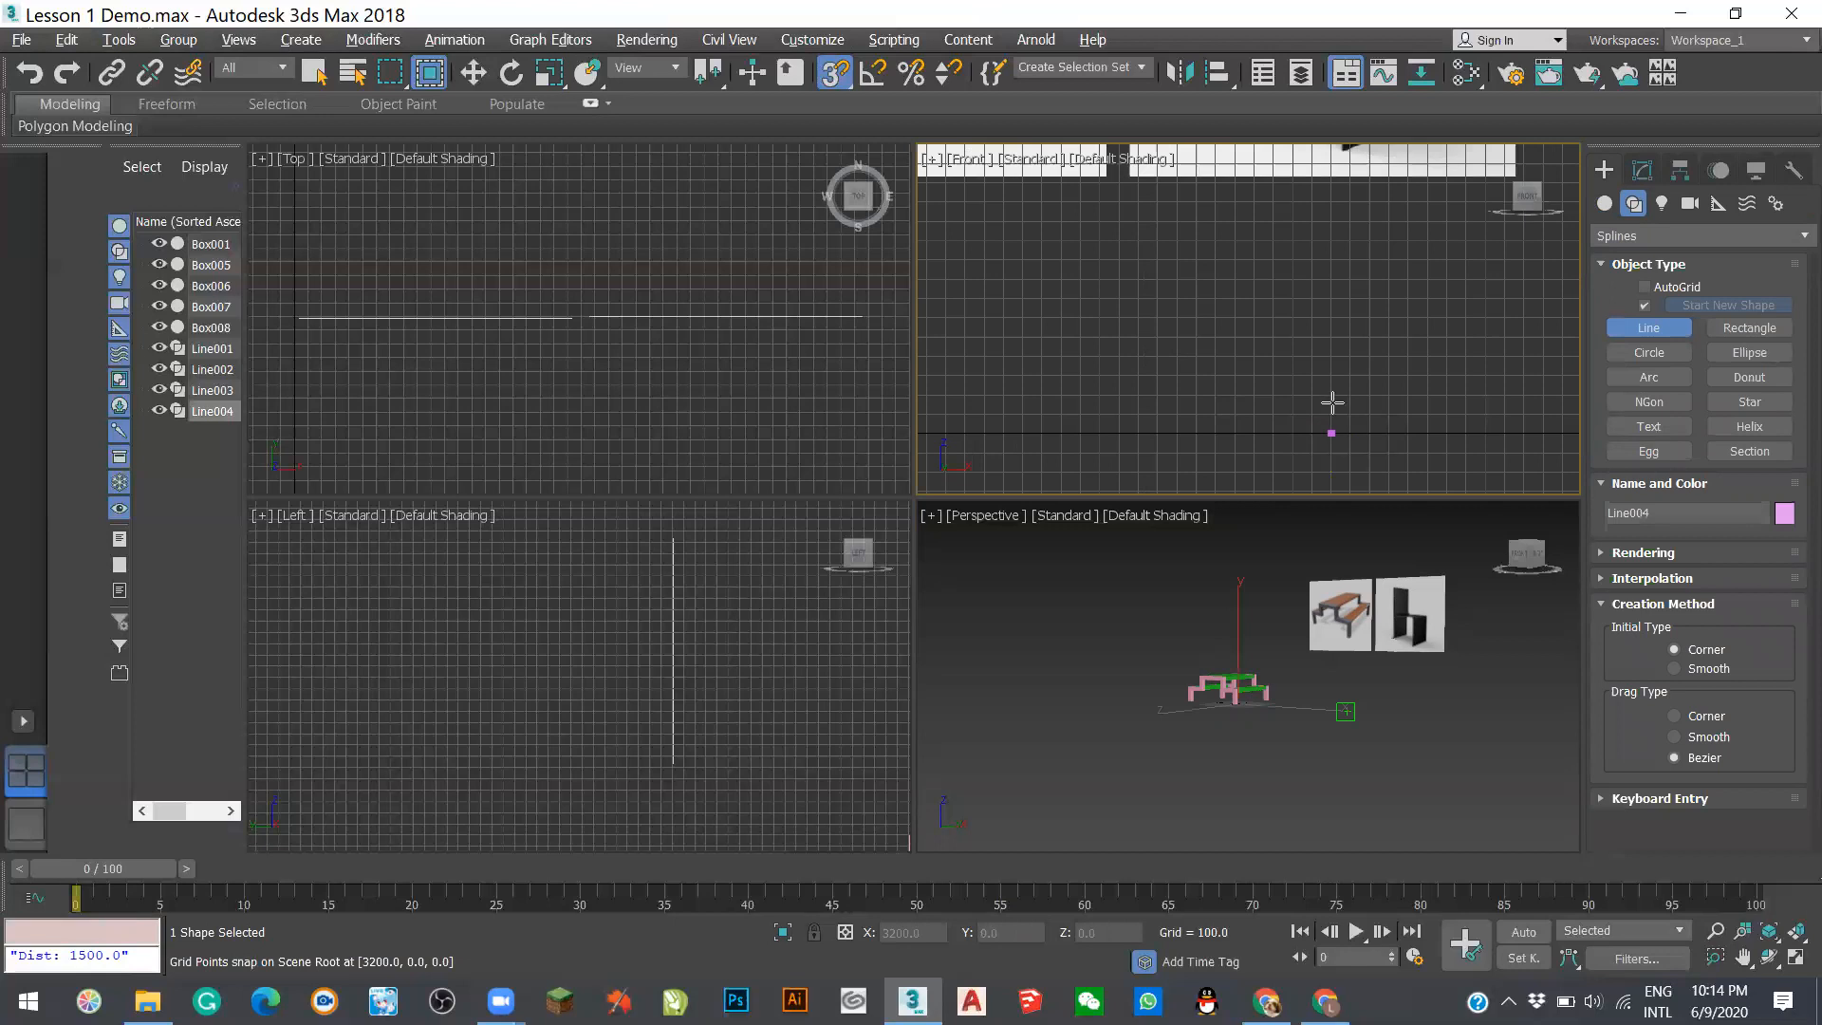
click(1331, 357)
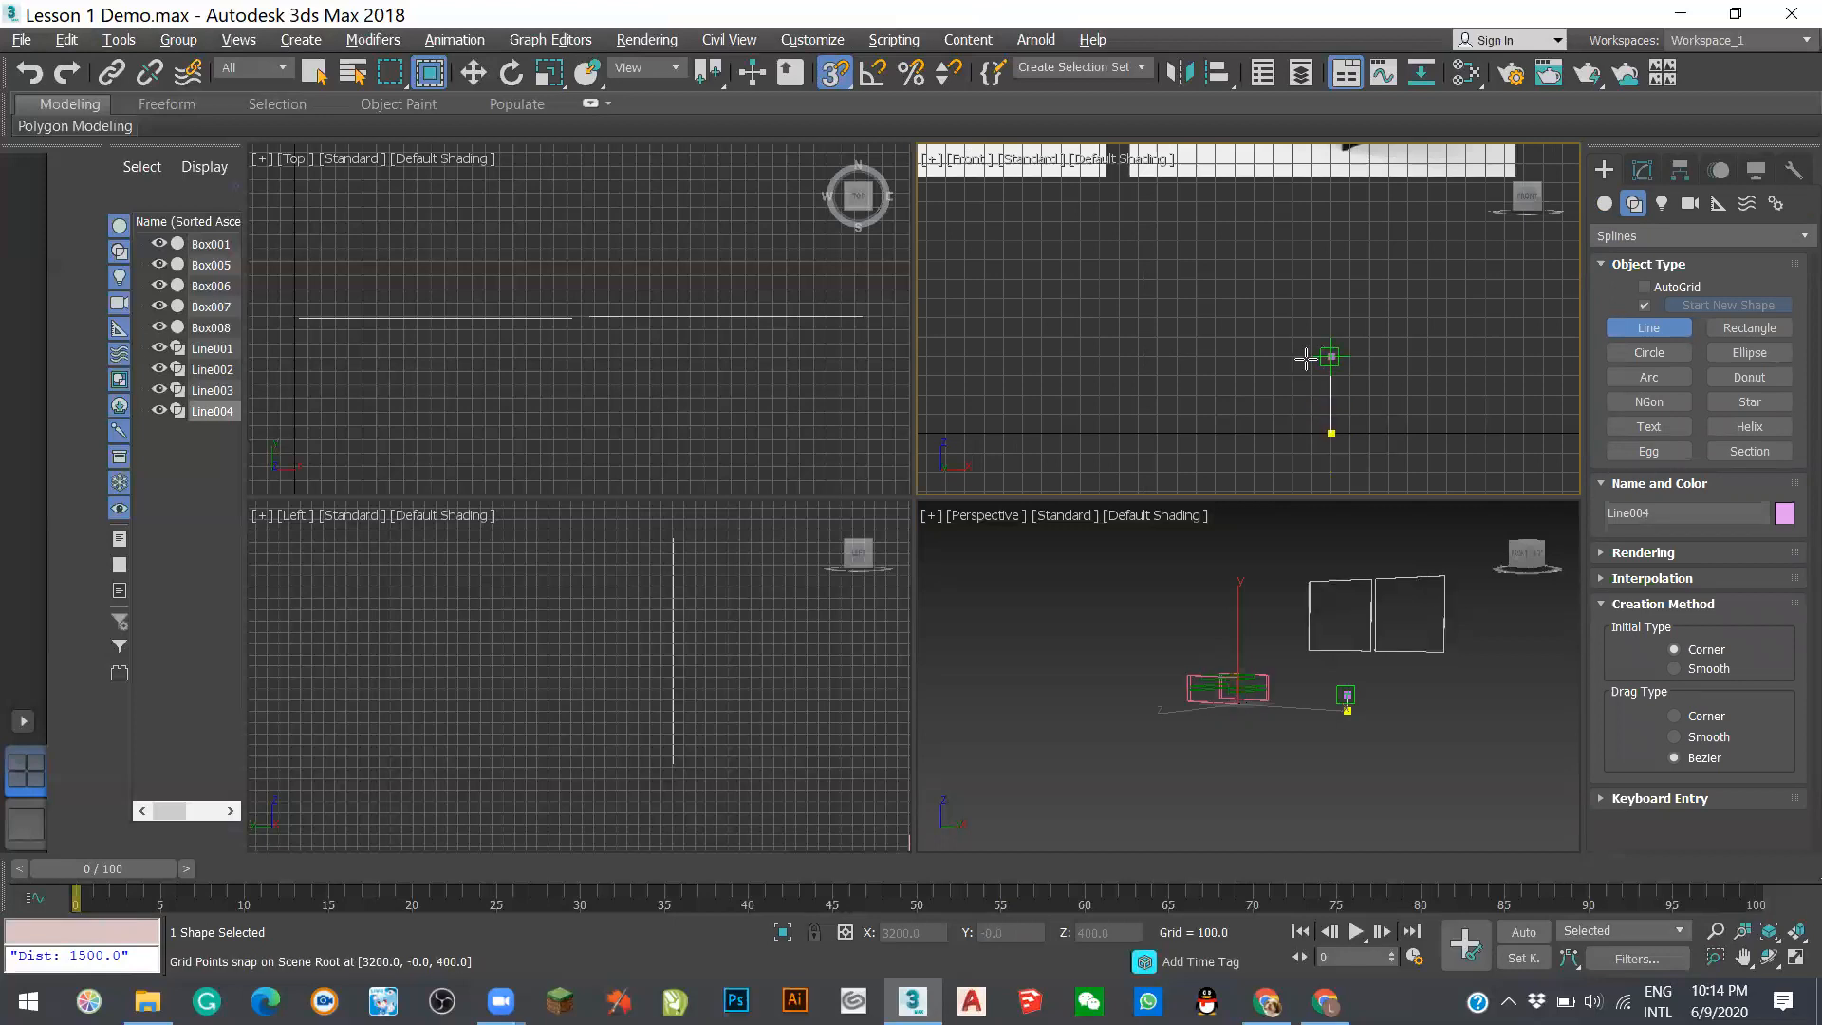
click(1254, 356)
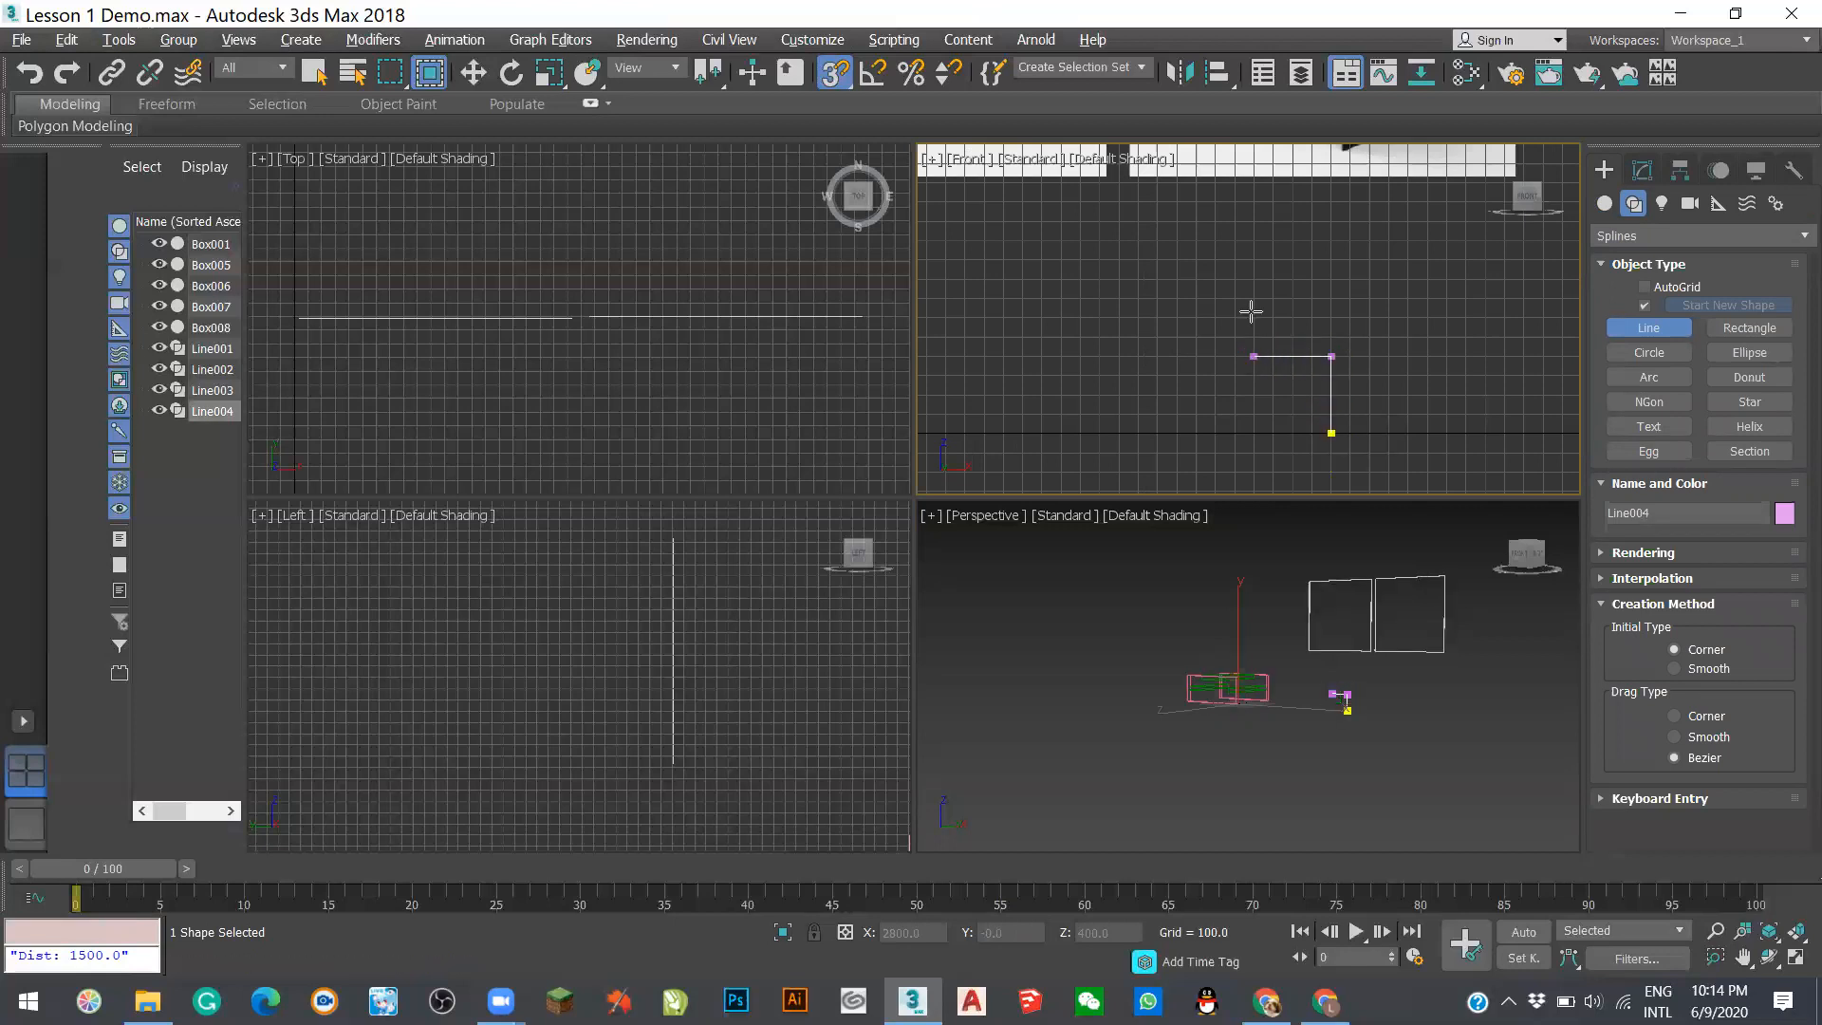
click(1253, 261)
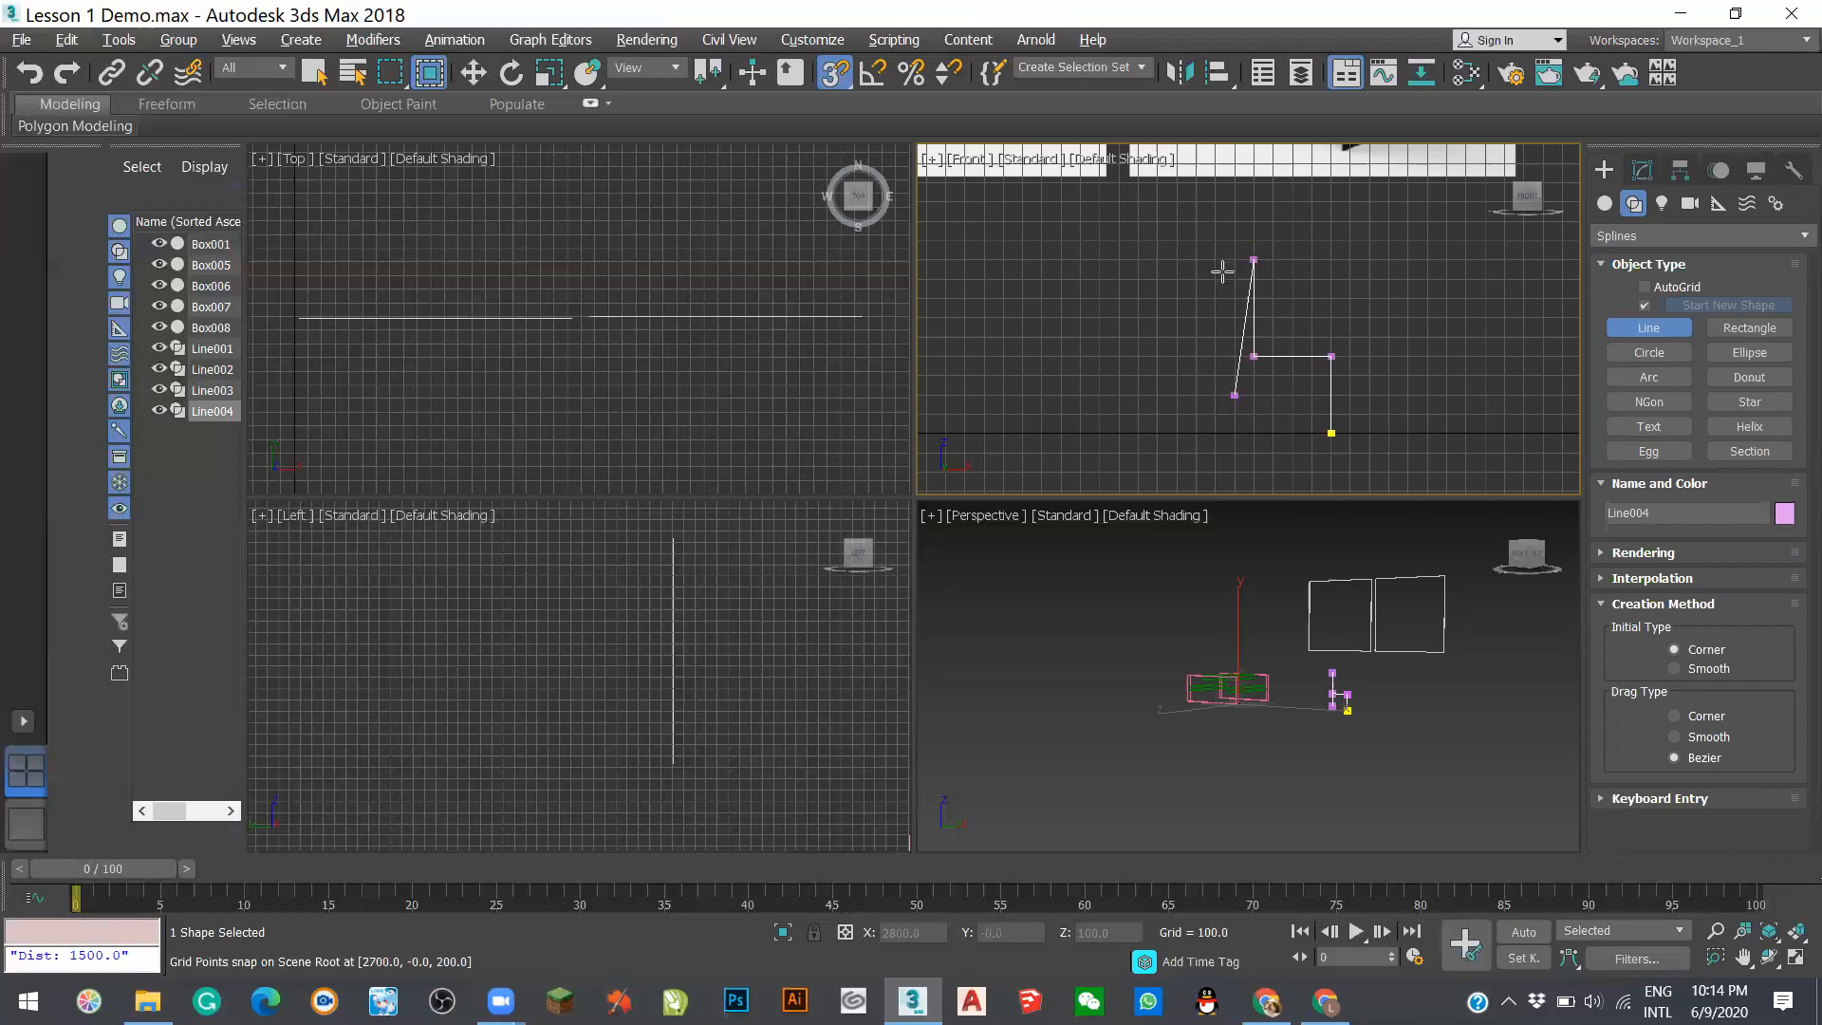
click(1232, 261)
- Complete the chair profile line with a 900-unit vertical down to the ground and a 100-unit foot extending left
scroll(1232, 245, up, 5)
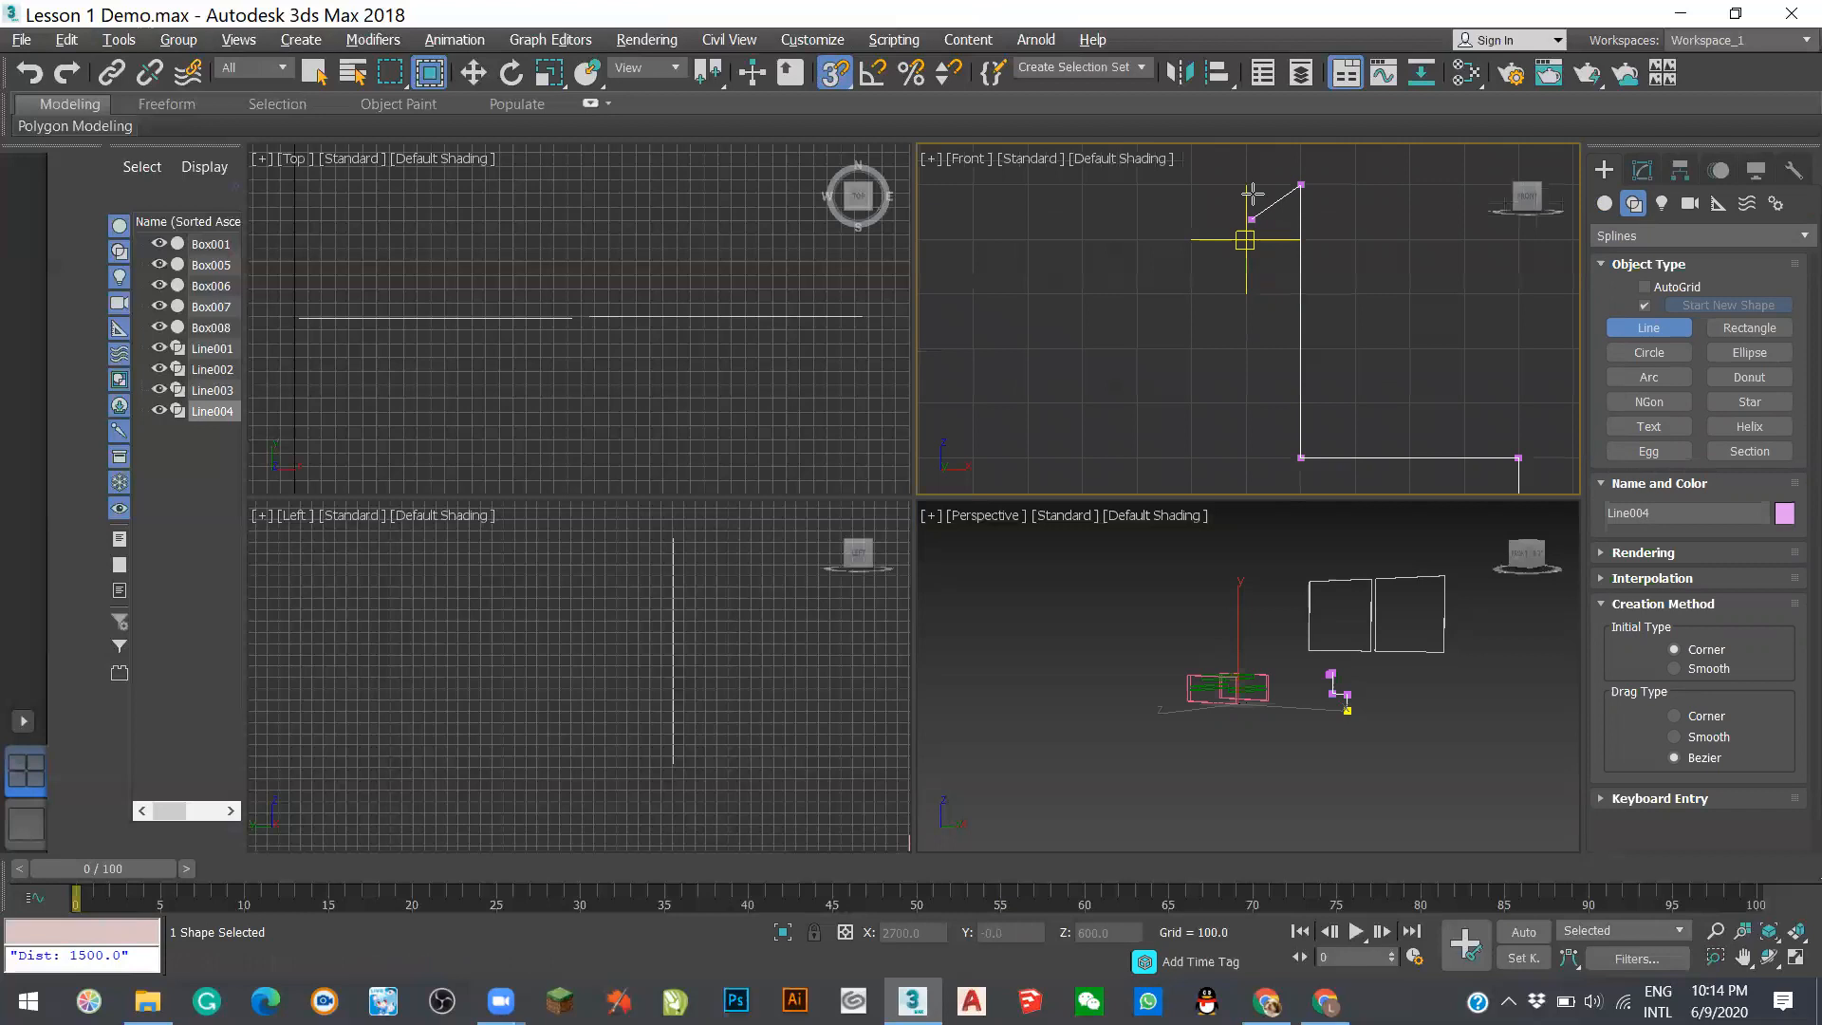
scroll(1234, 199, down, 3)
click(1268, 385)
click(1355, 425)
key(BackSpace)
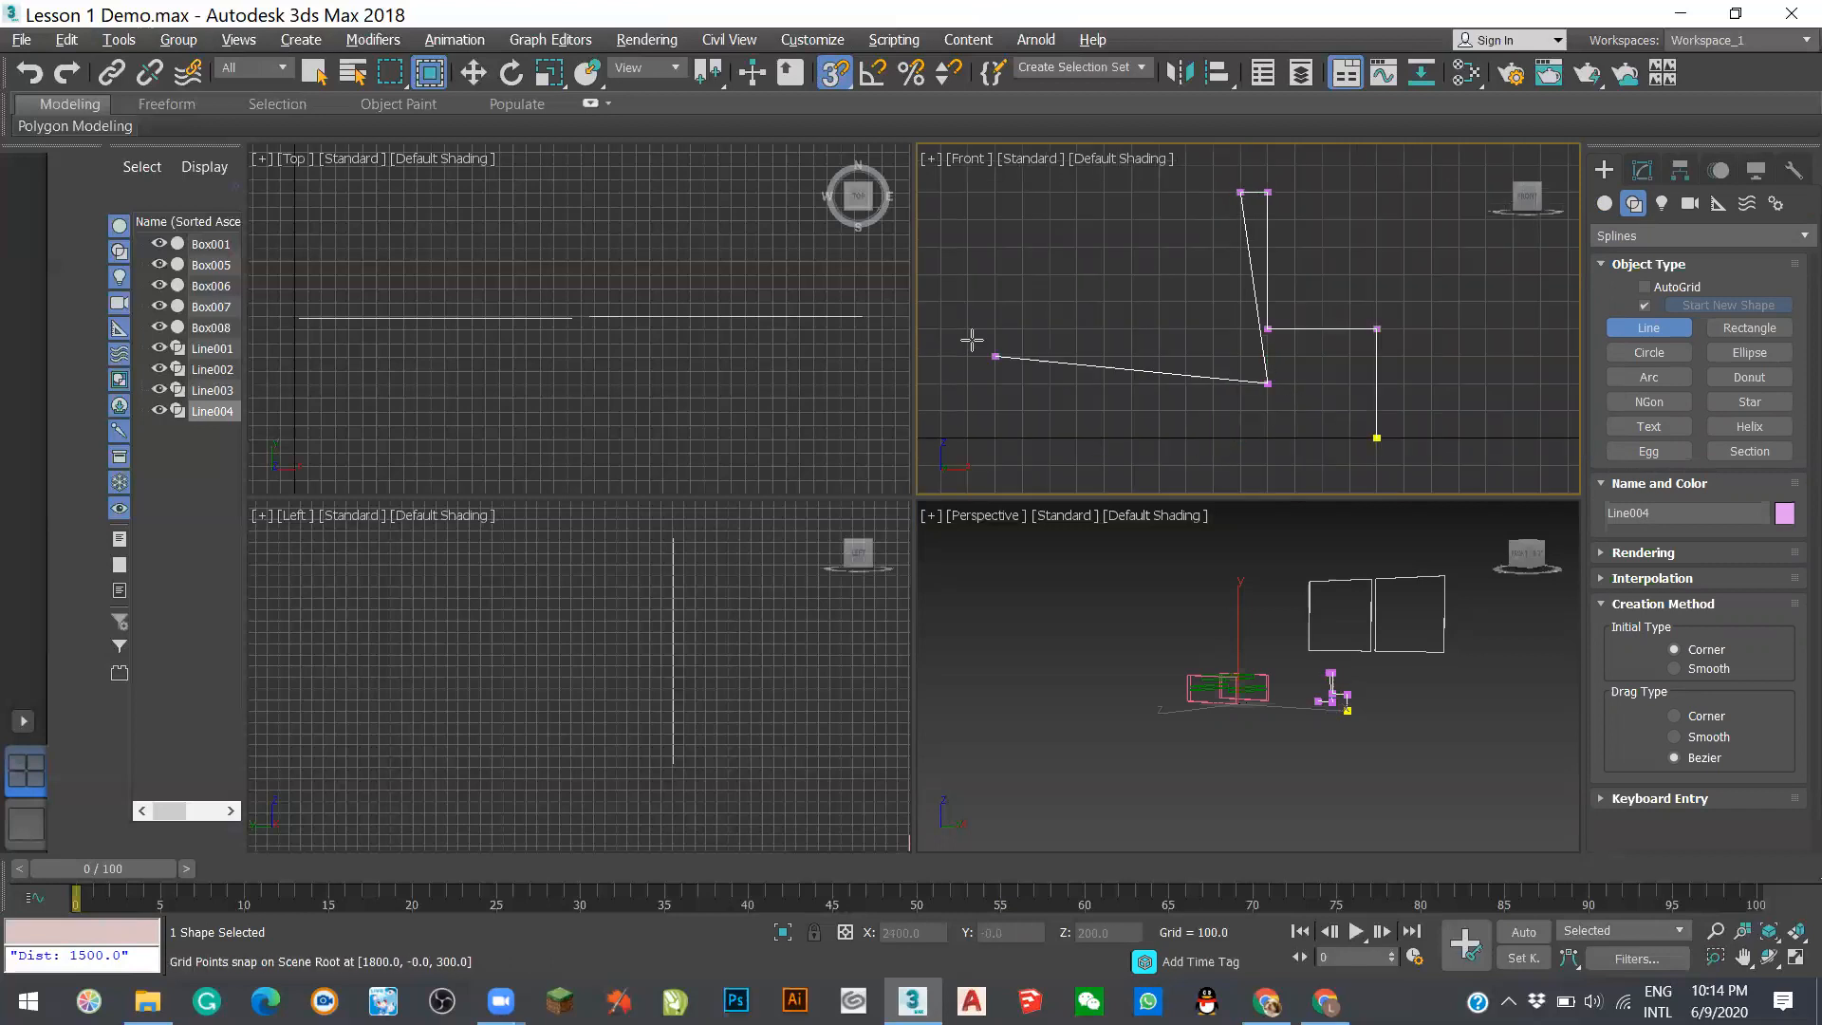
key(BackSpace)
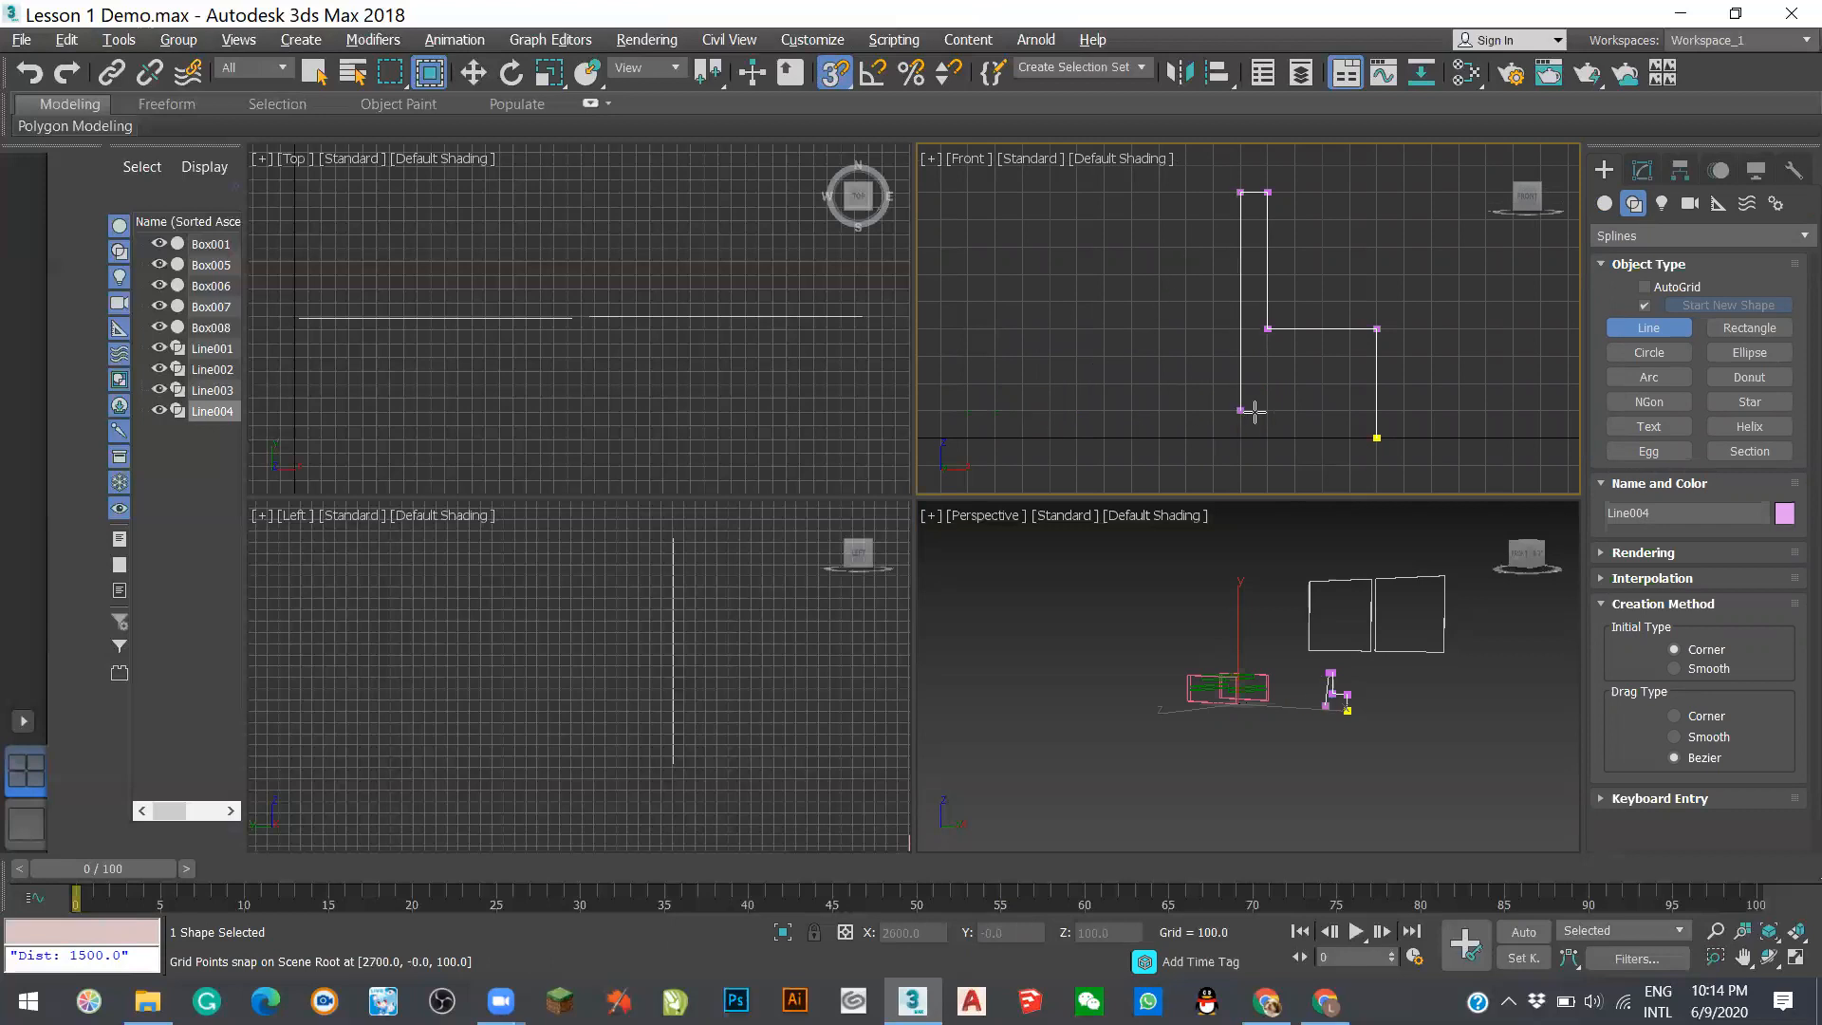
click(1242, 438)
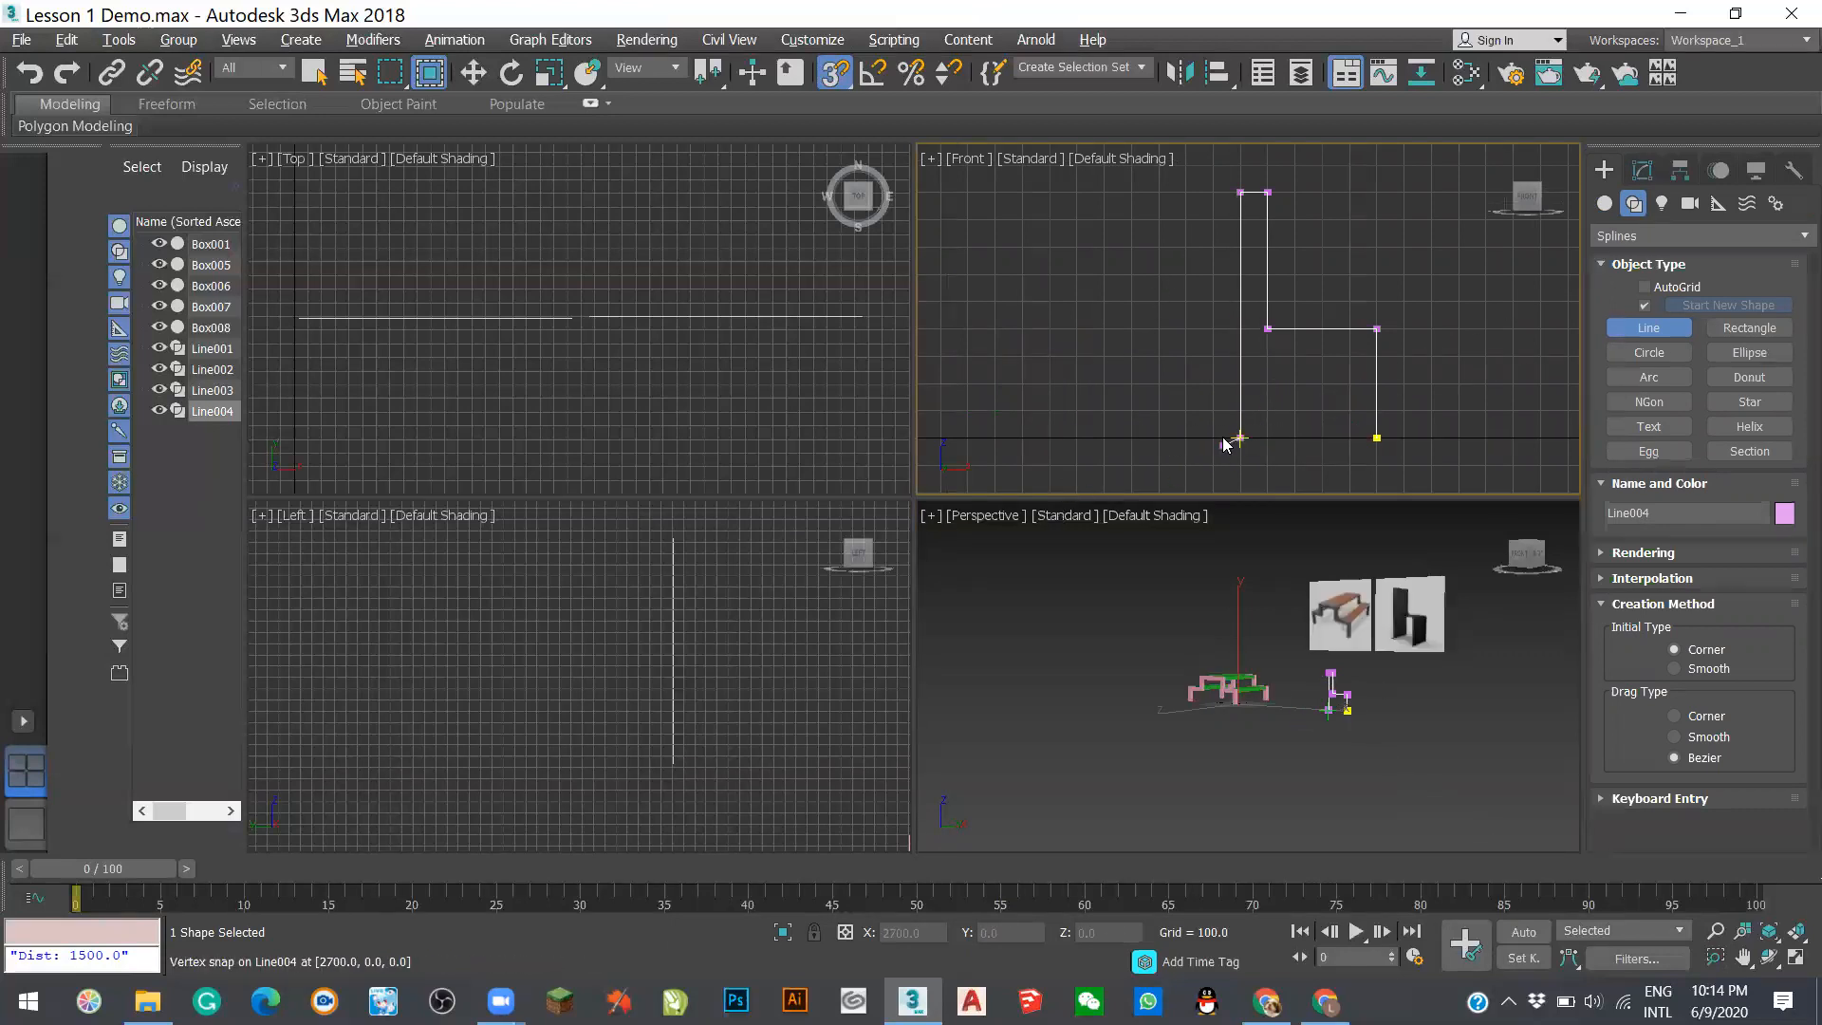
scroll(1241, 489, up, 2)
scroll(1241, 489, up, 2)
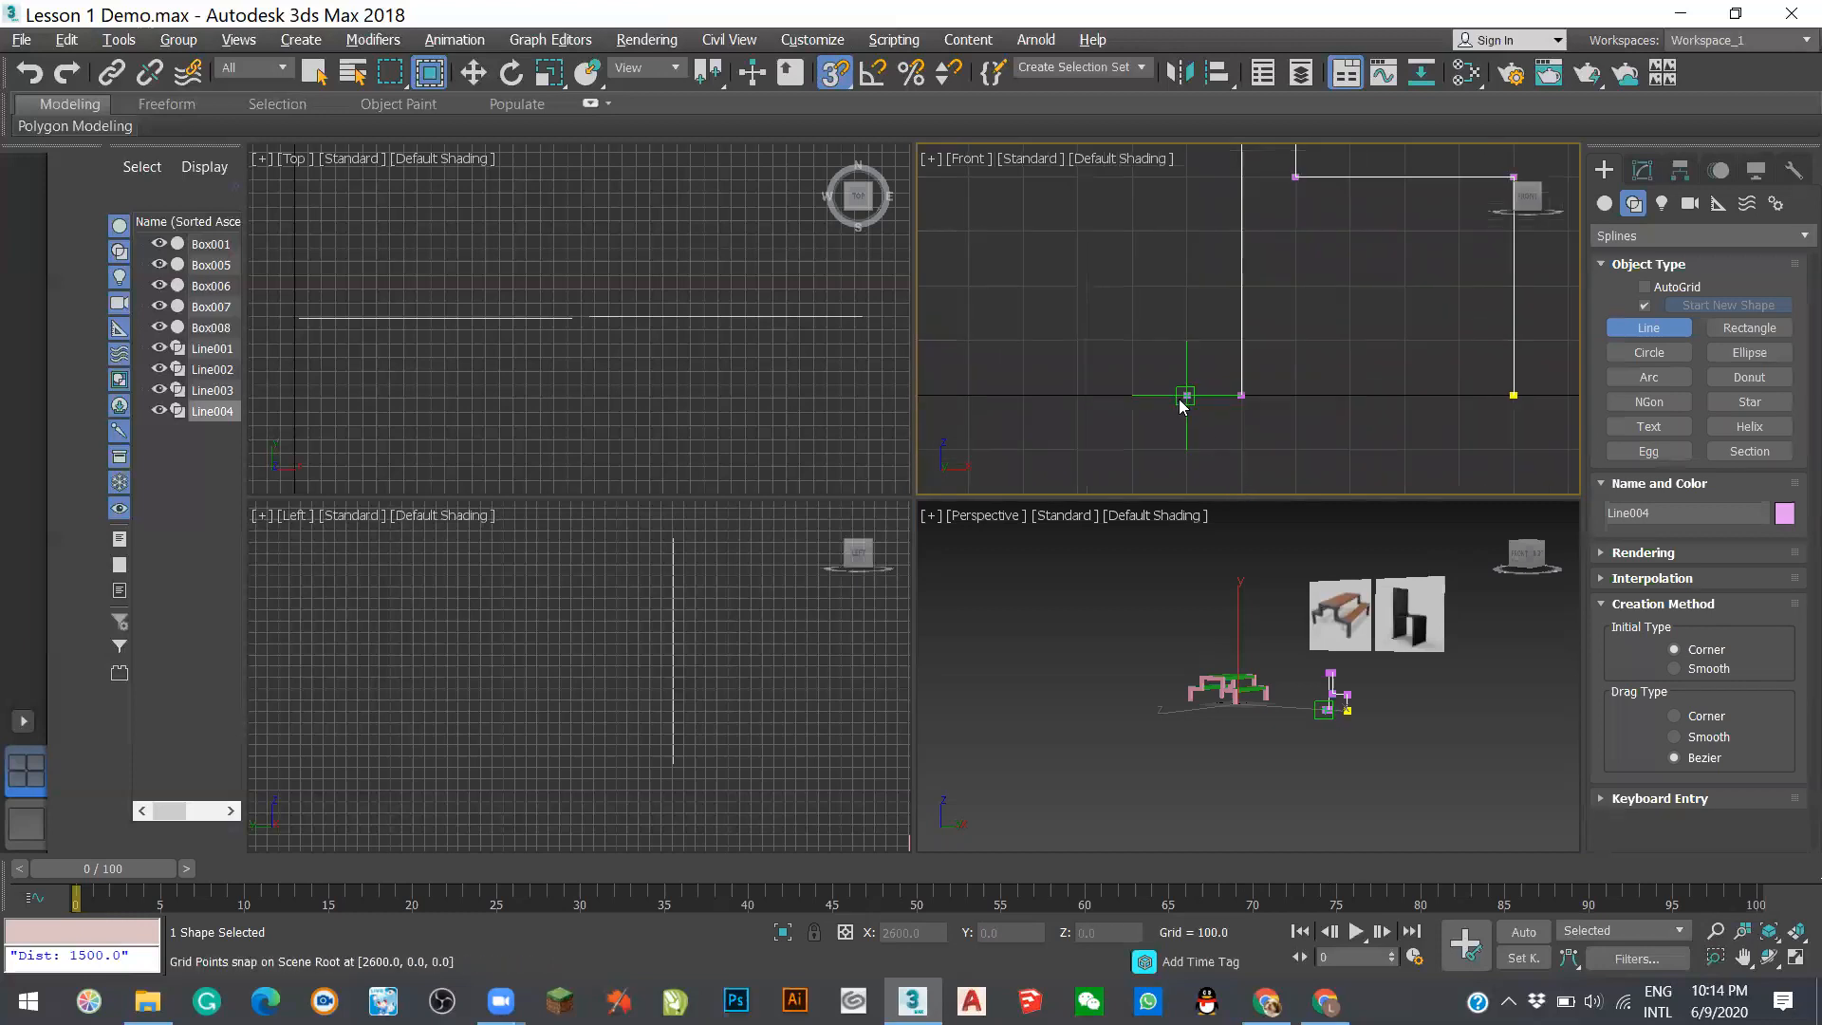
click(1186, 396)
right_click(1104, 430)
- Switch to the Select tool, frame the chair profile in the Front view and deselect it
scroll(1089, 389, down, 4)
middle_drag(1220, 389, 1202, 507)
scroll(981, 166, down, 2)
click(549, 72)
key(q)
scroll(1067, 332, up, 2)
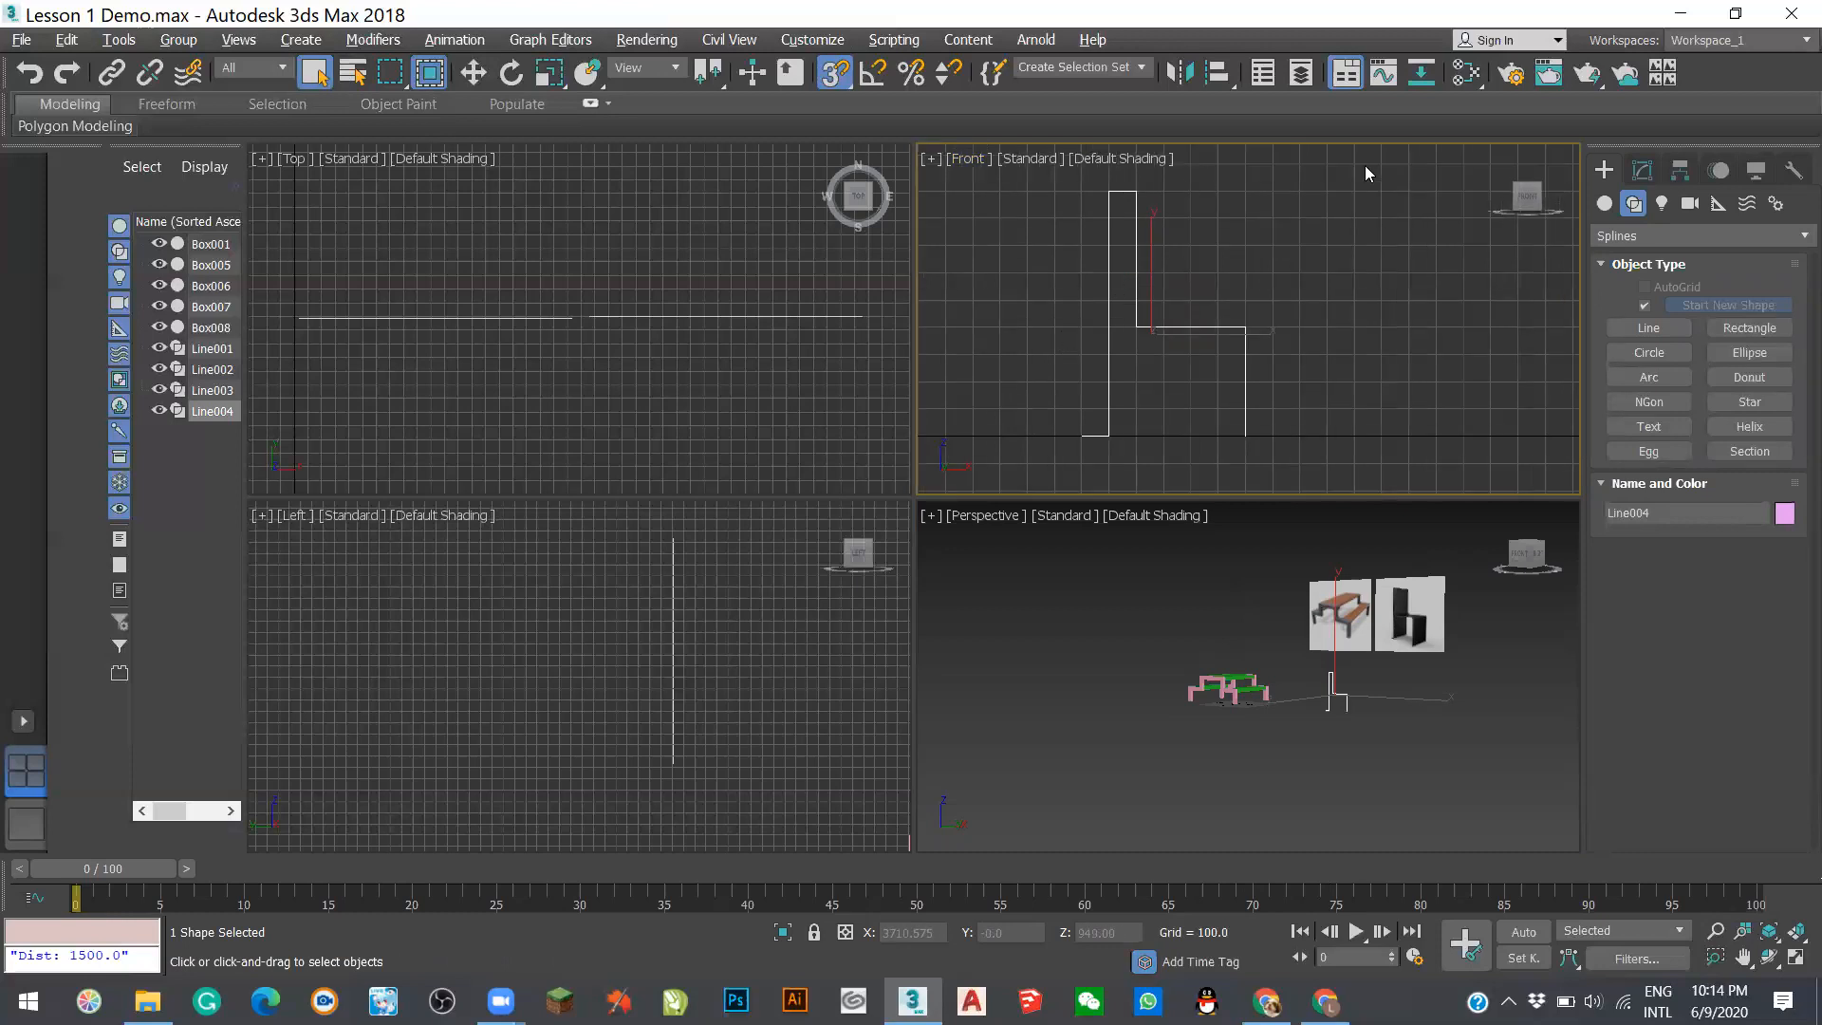
click(1052, 391)
middle_drag(1262, 424, 1268, 444)
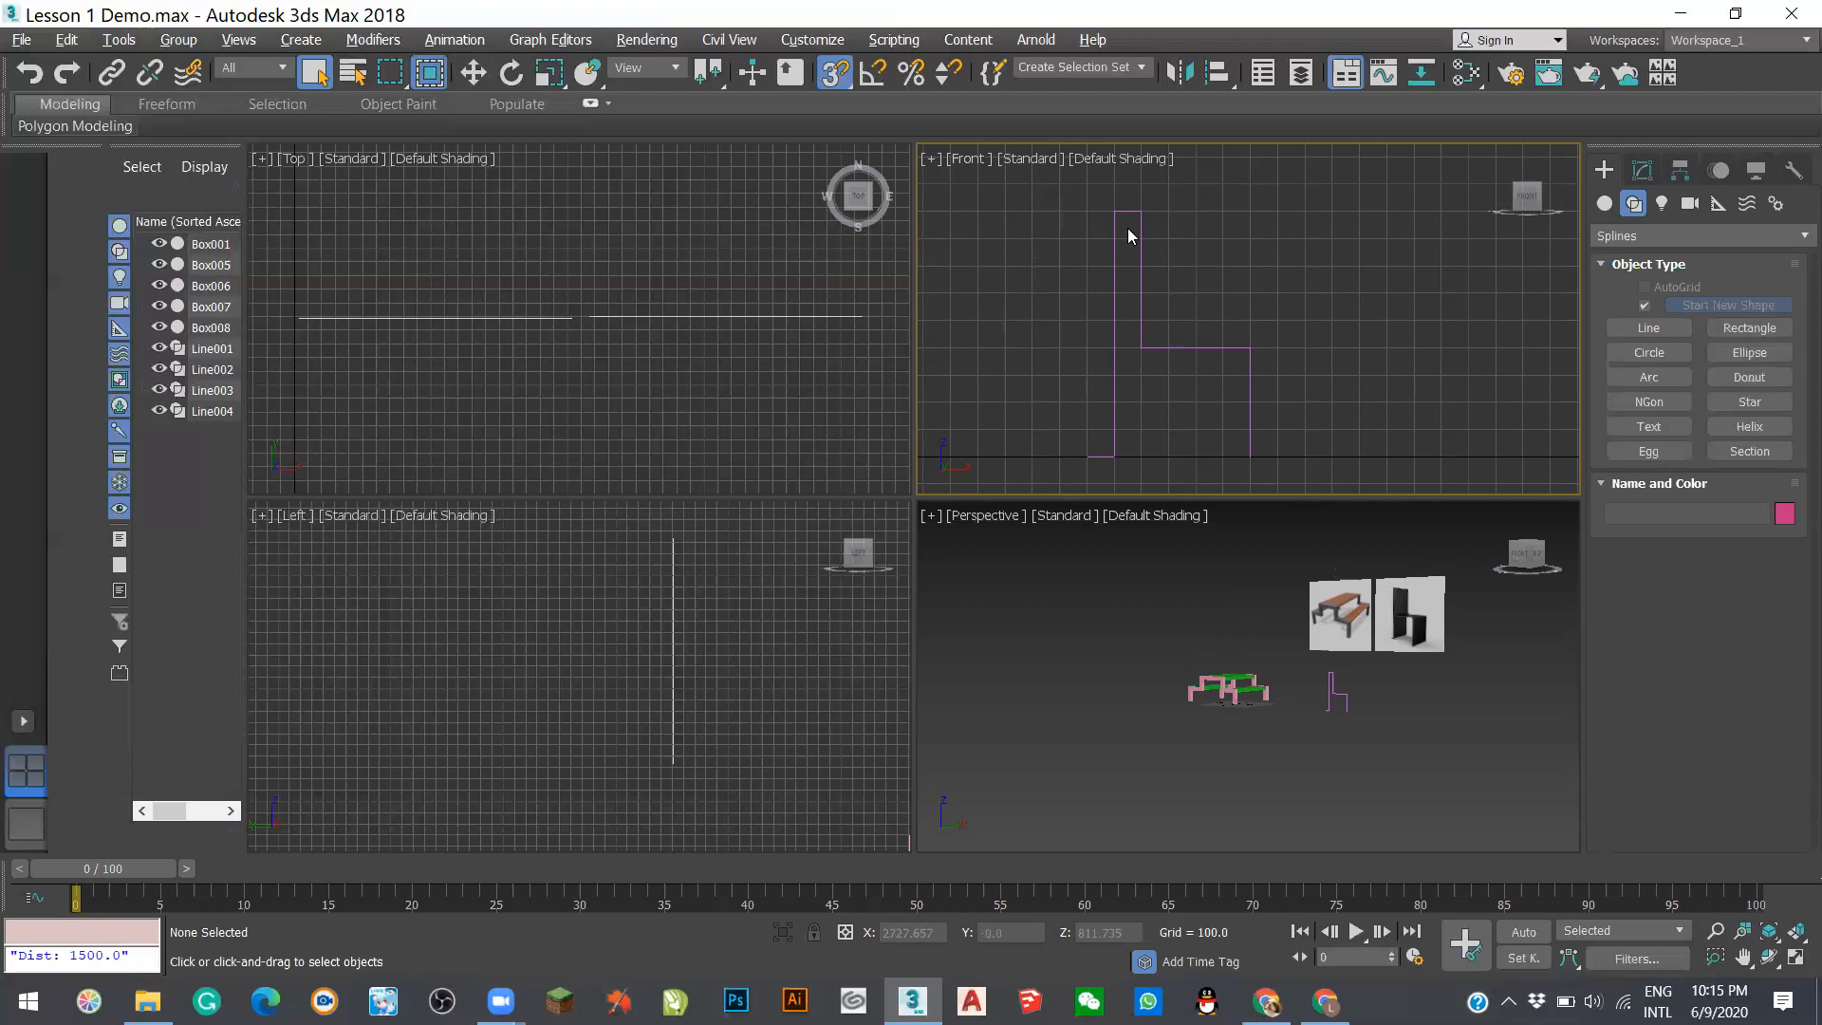
- Select the chair profile line and enter its Vertex sub-object level for editing
click(1138, 220)
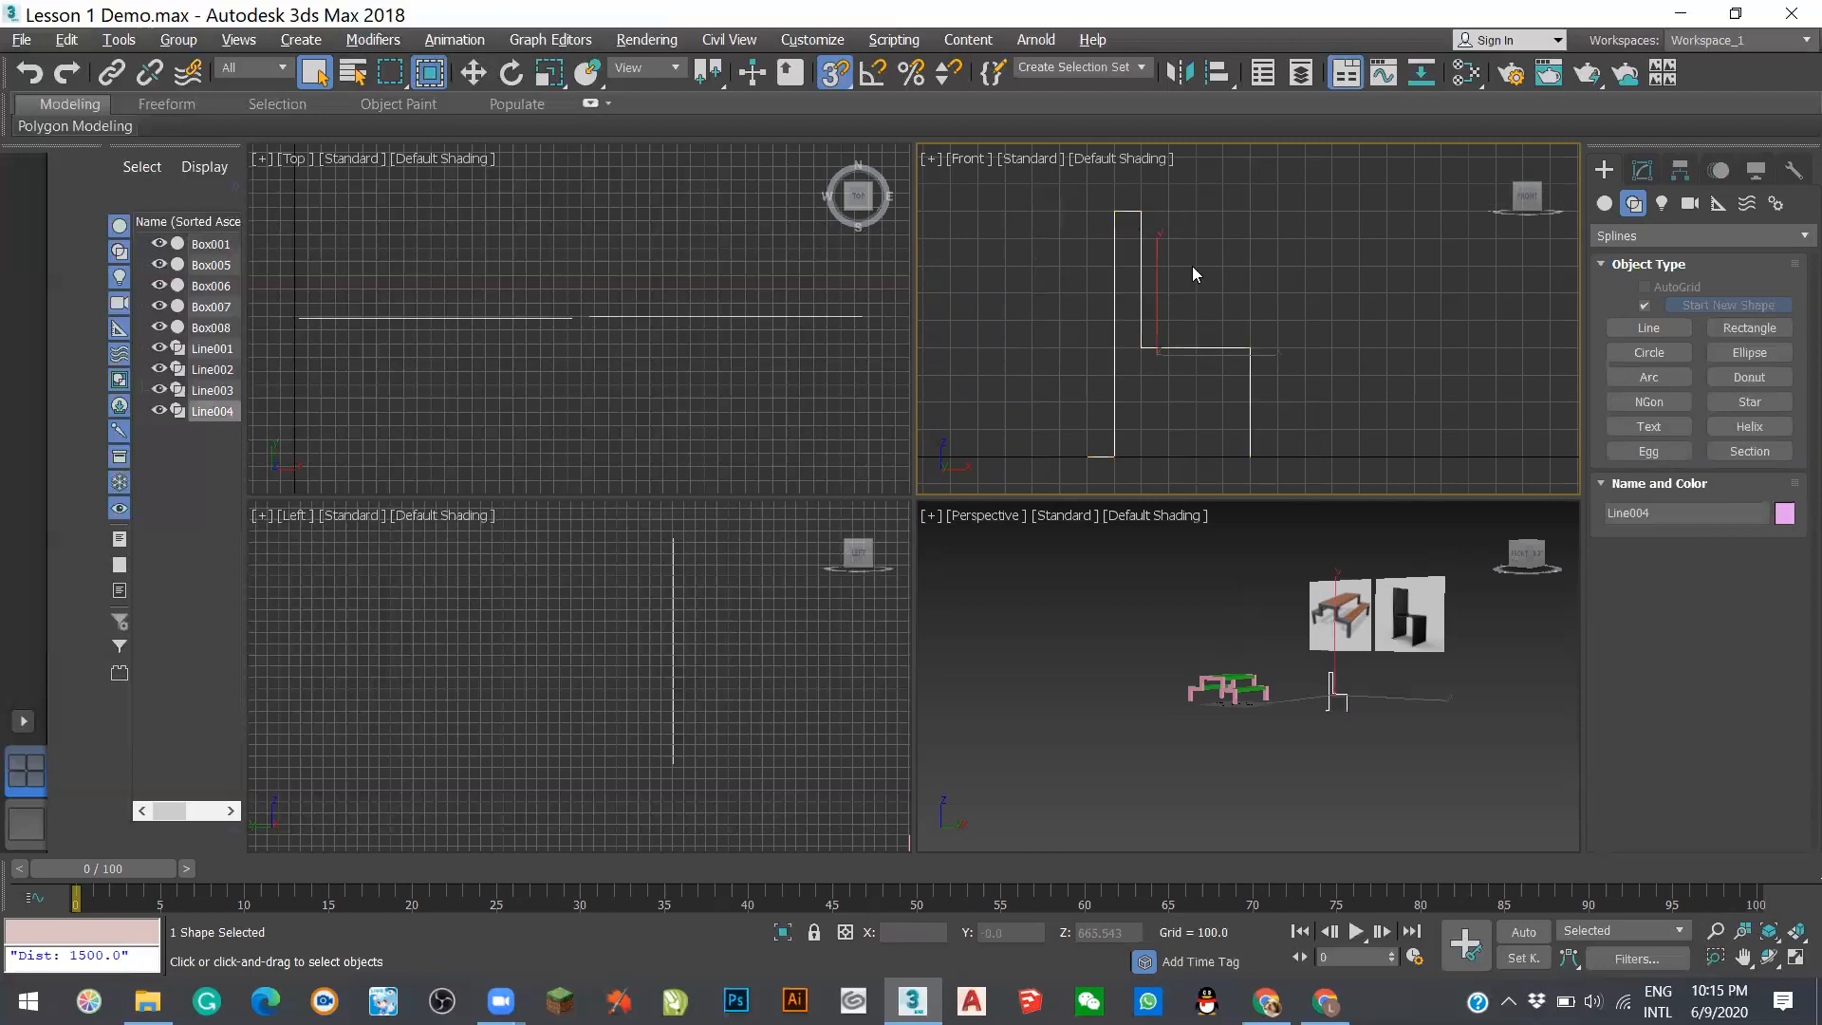
click(1063, 404)
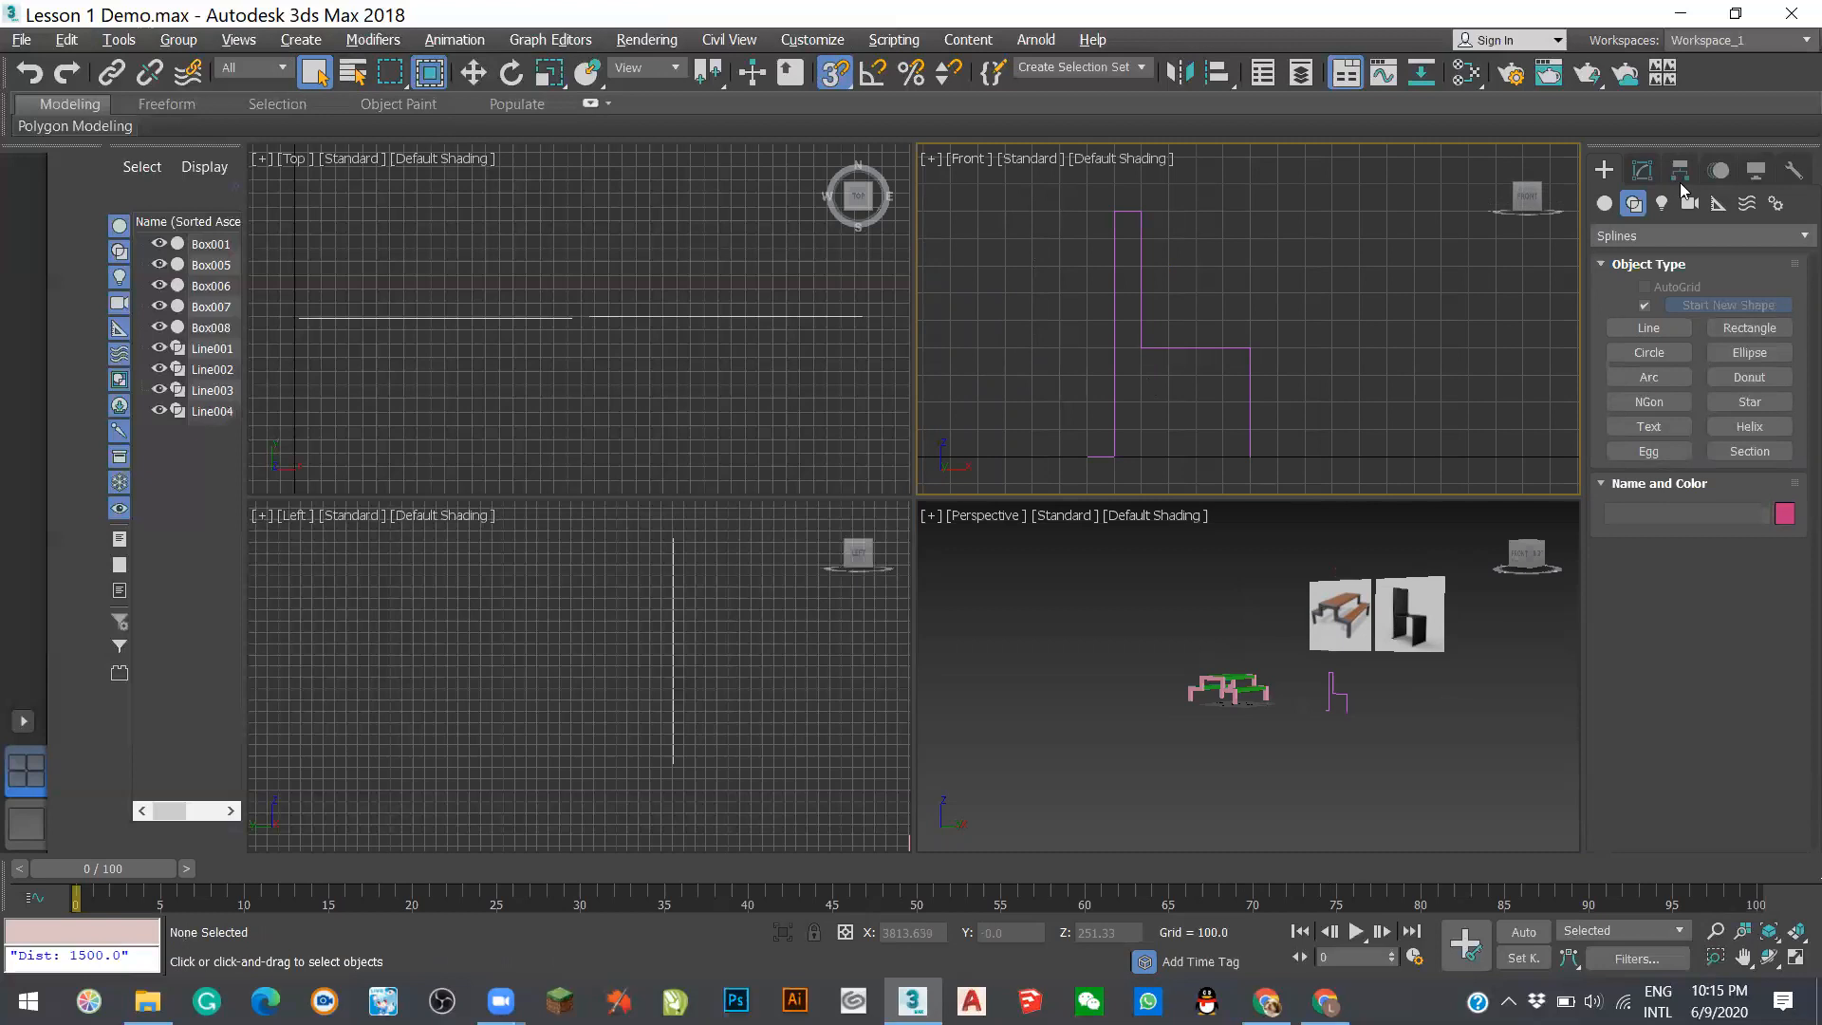
click(1641, 173)
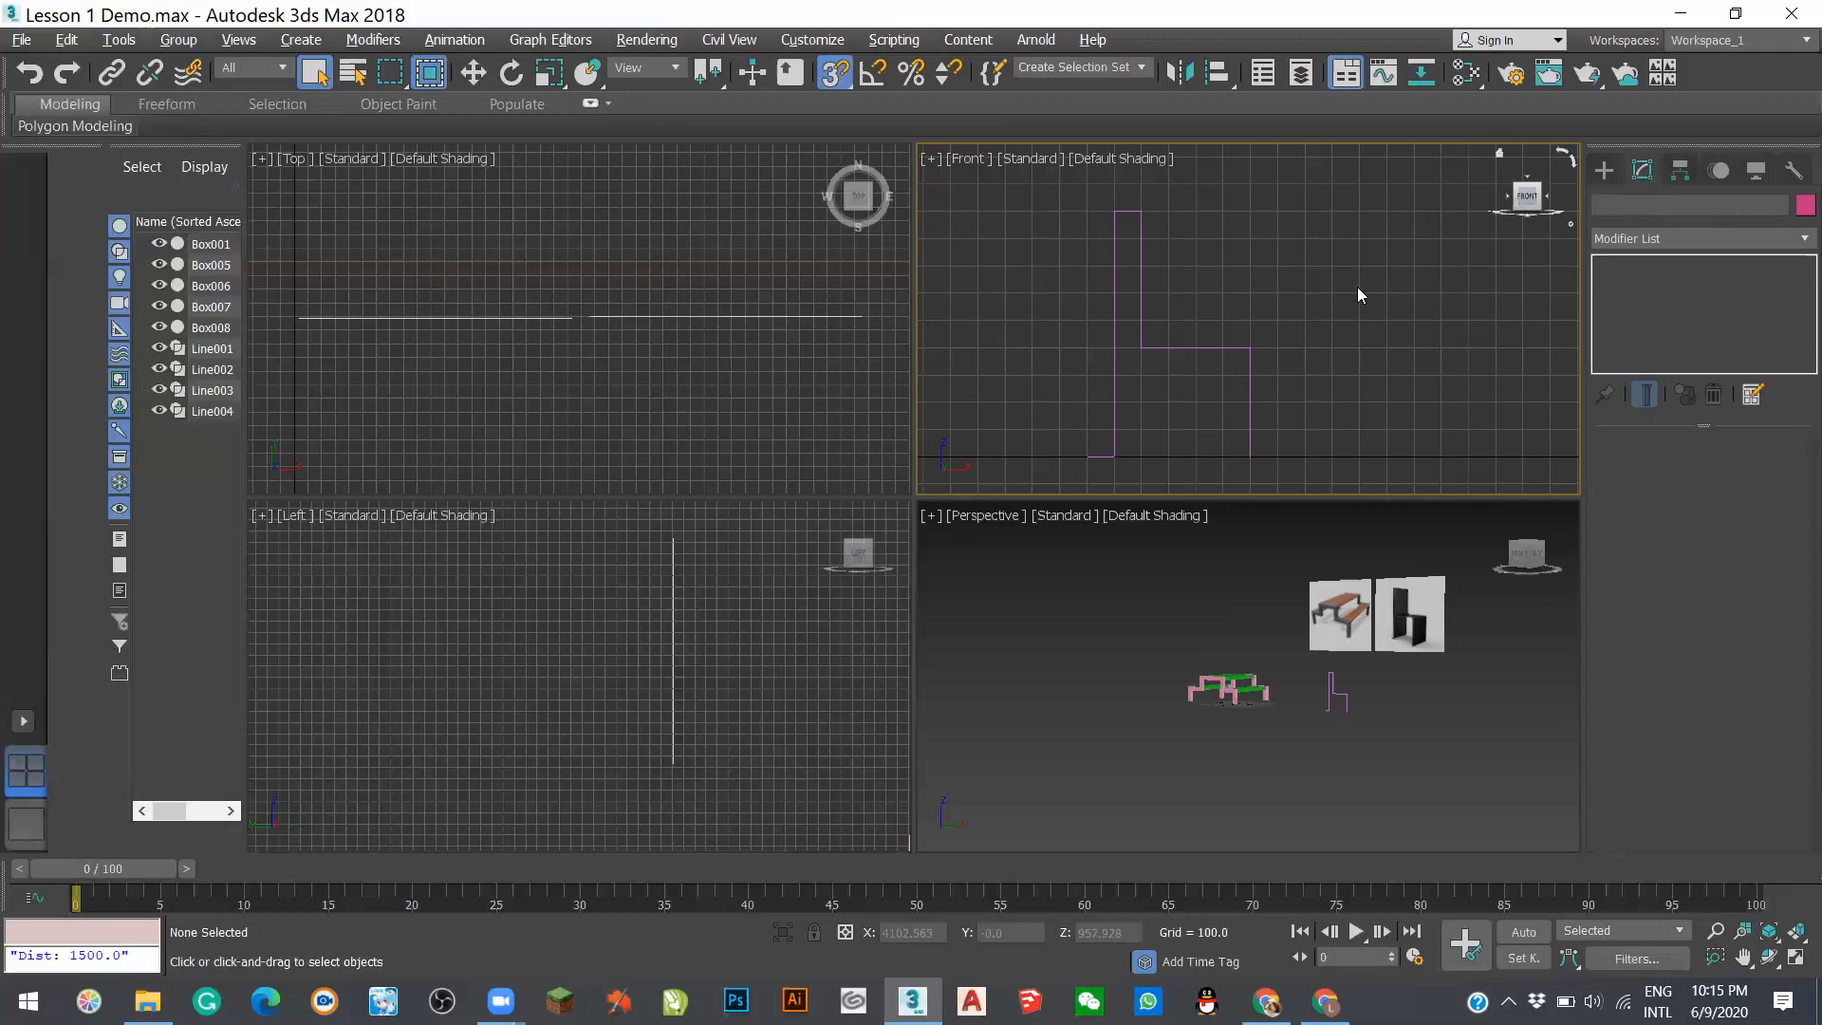
click(1127, 212)
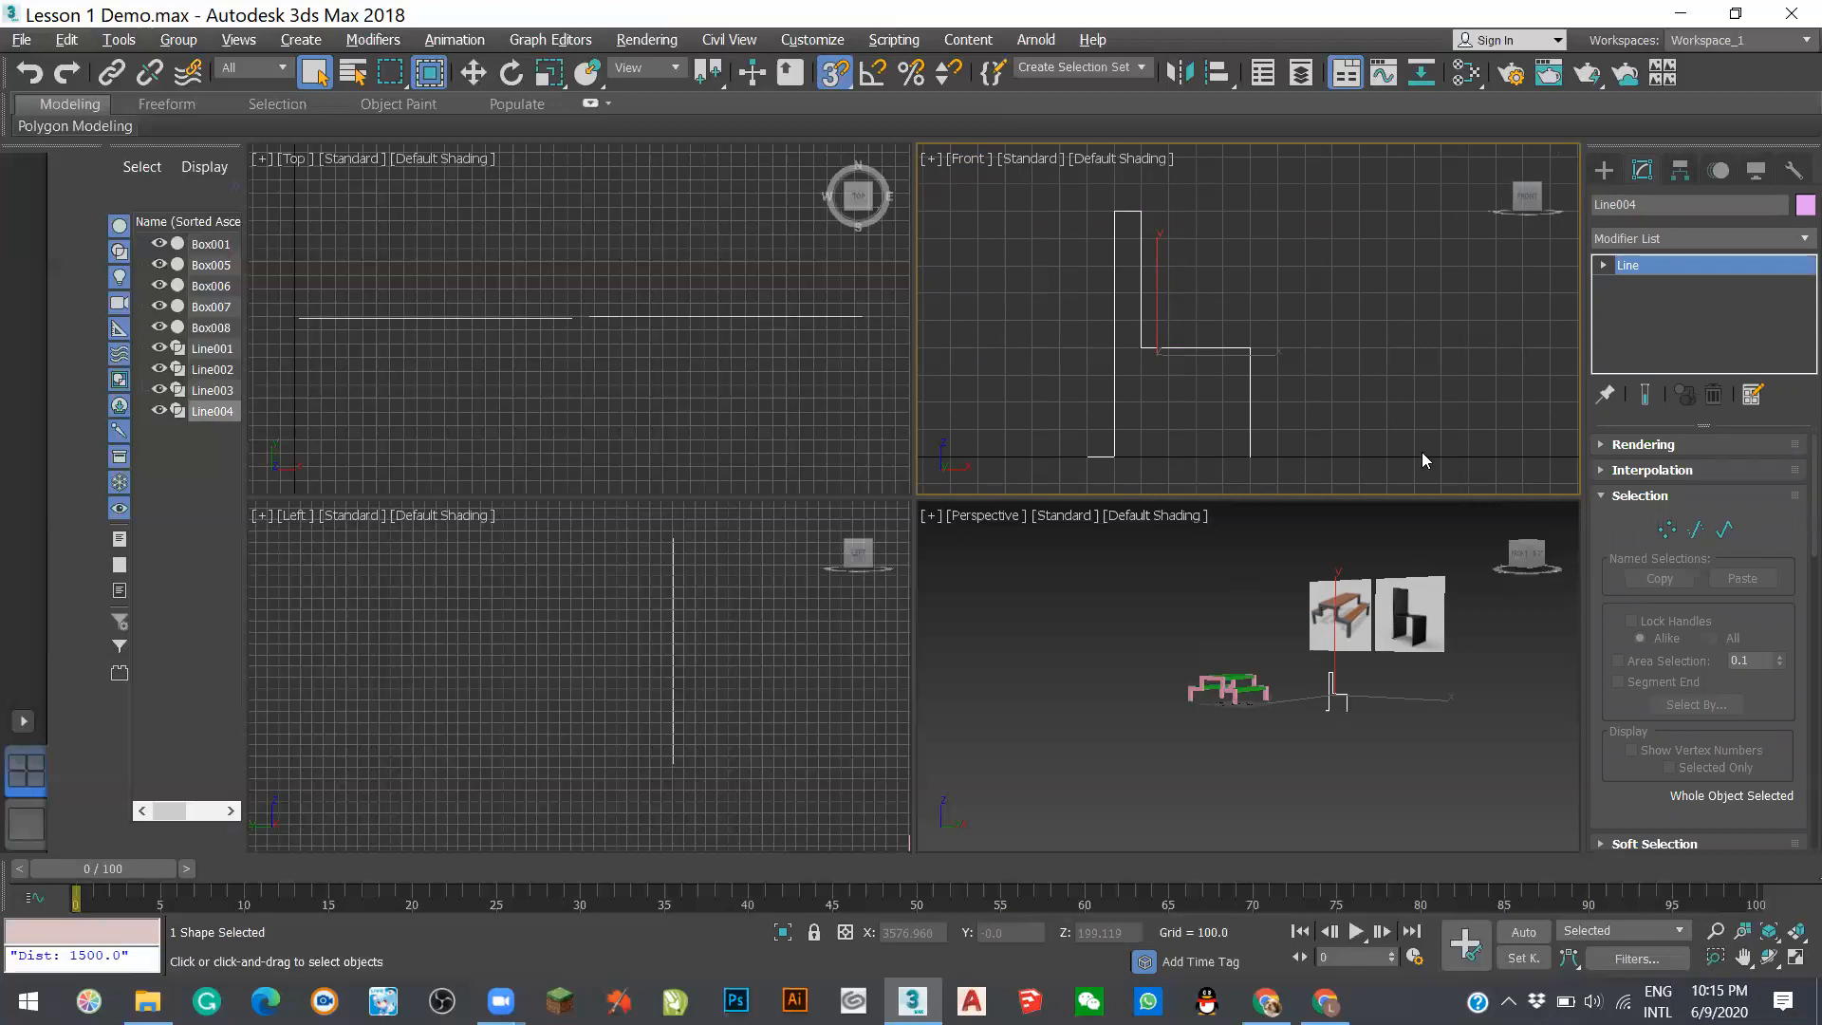
click(1167, 222)
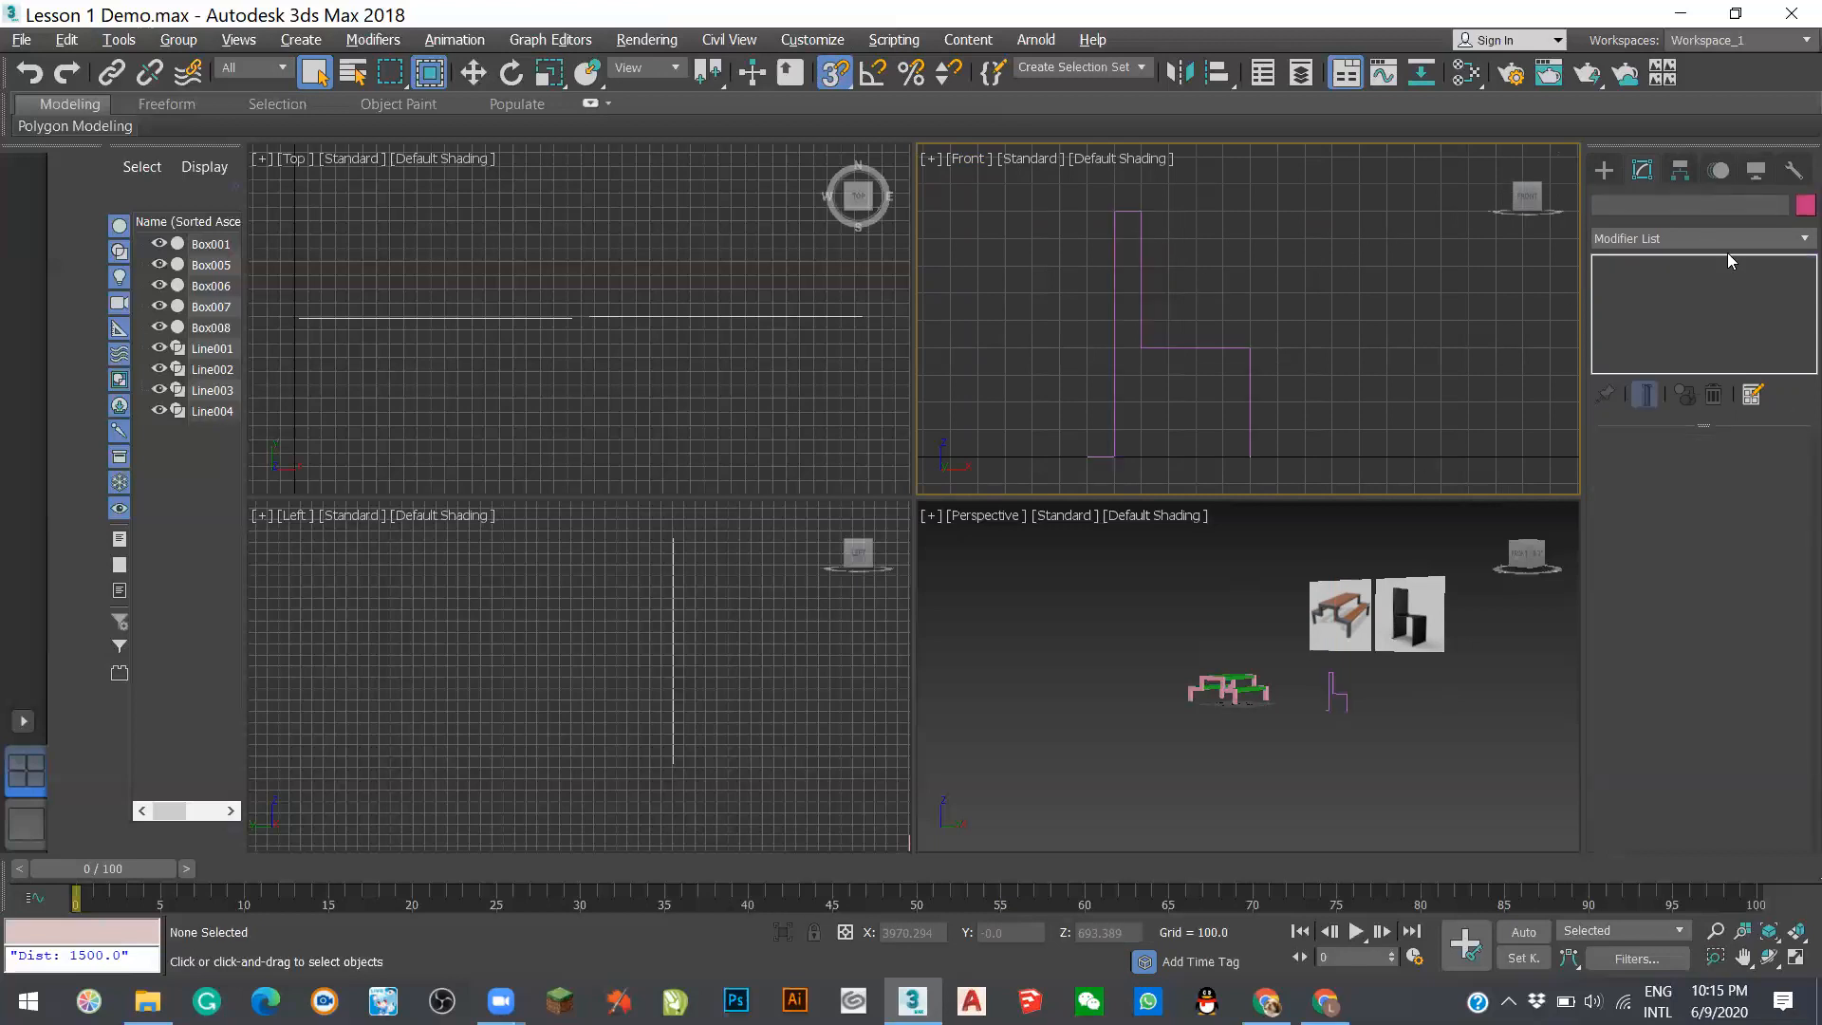
click(1140, 233)
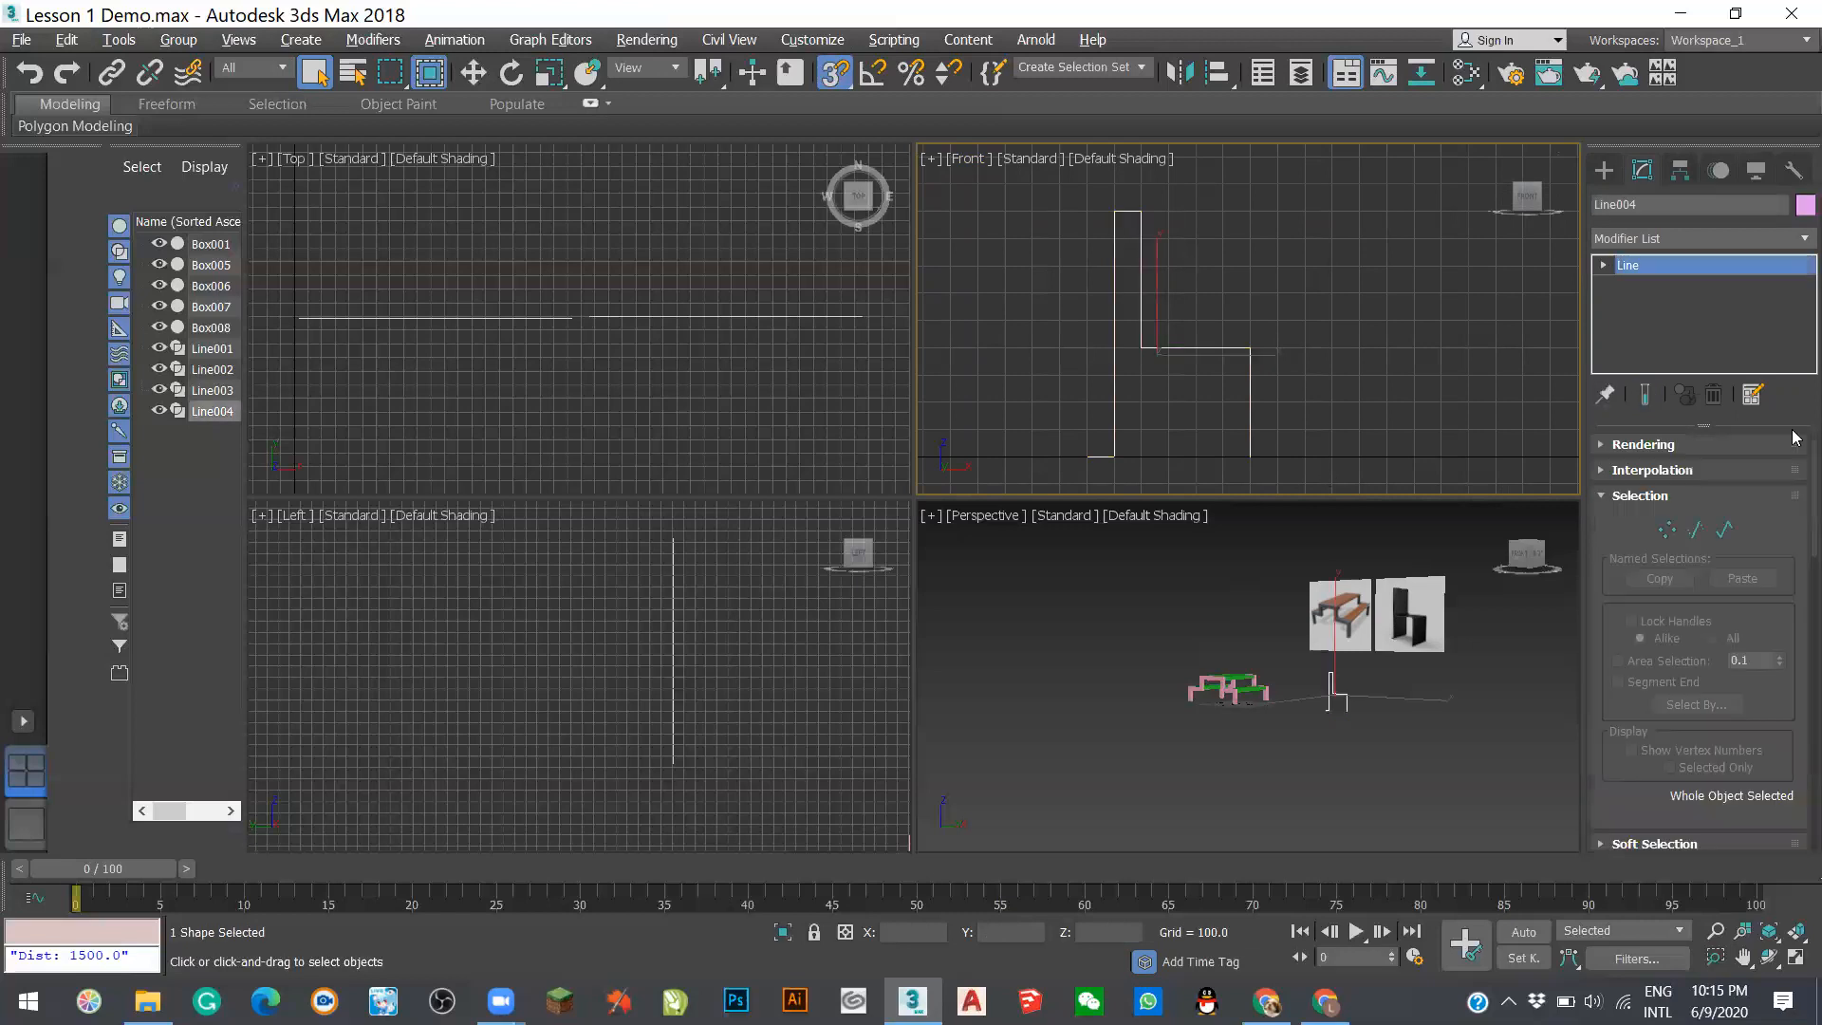
click(1668, 531)
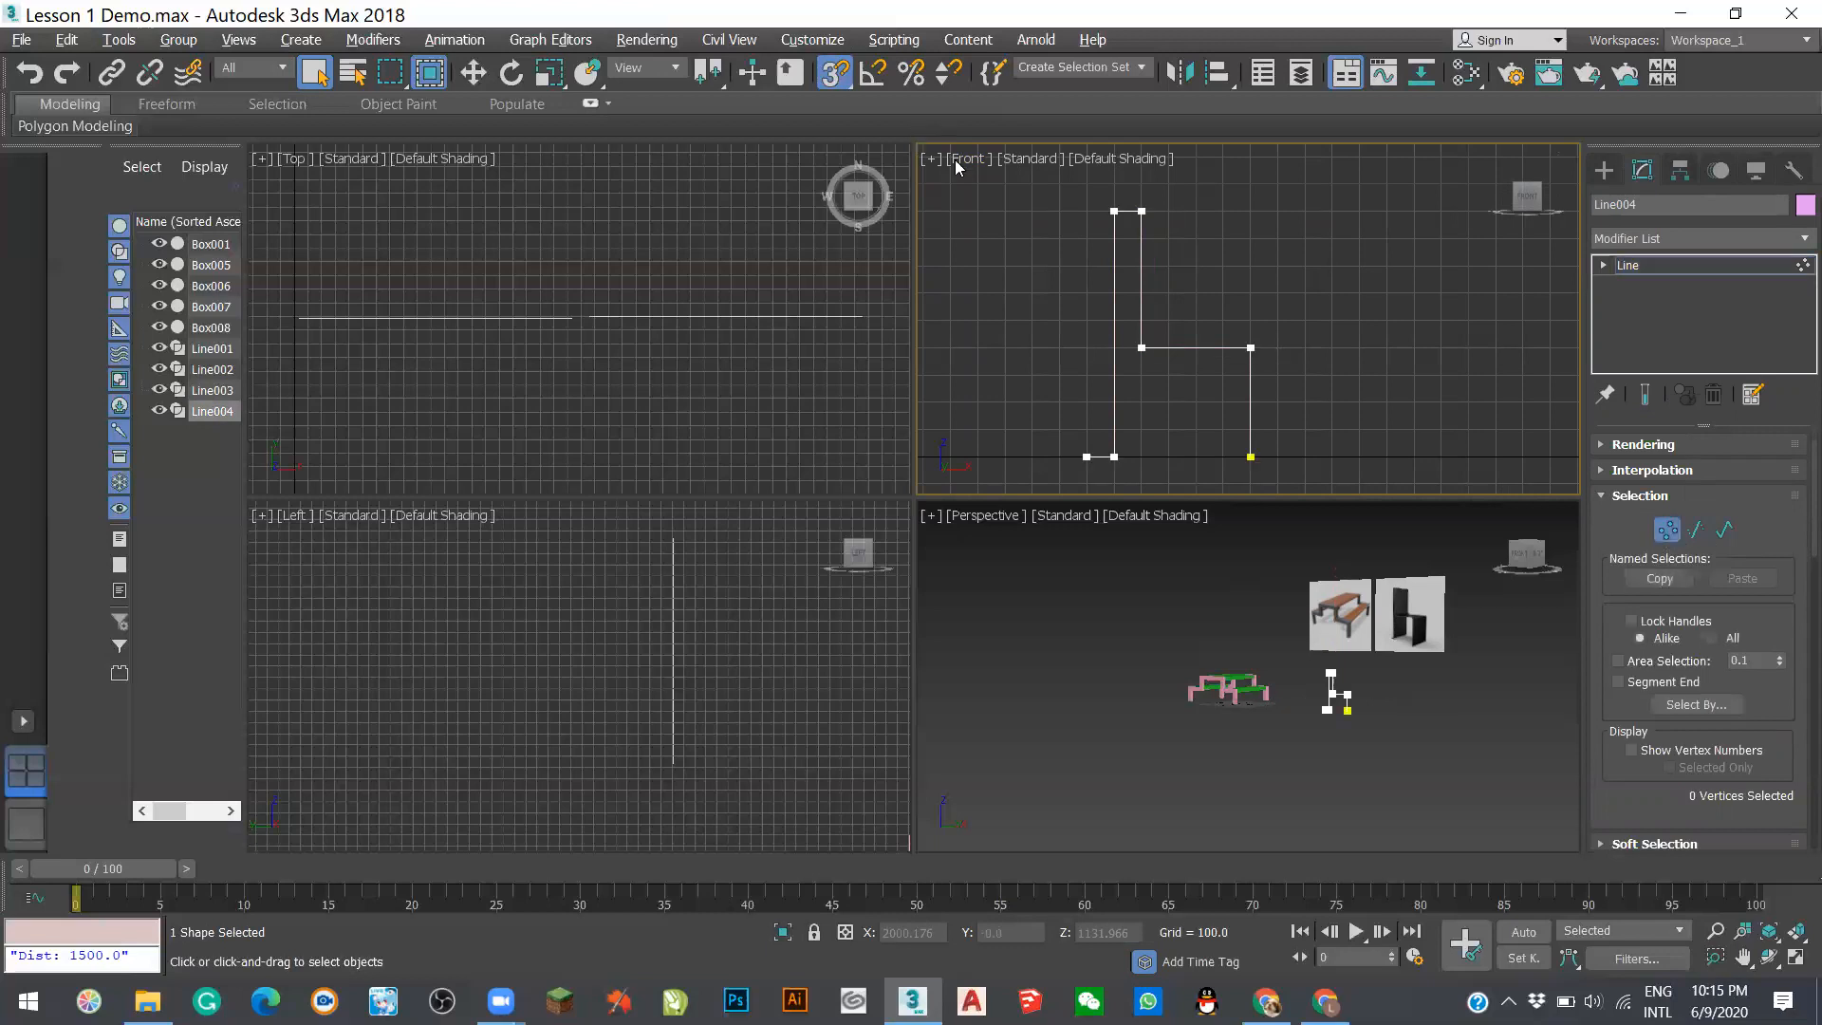
drag(1017, 188, 1130, 491)
drag(1114, 207, 1026, 200)
scroll(1140, 207, up, 3)
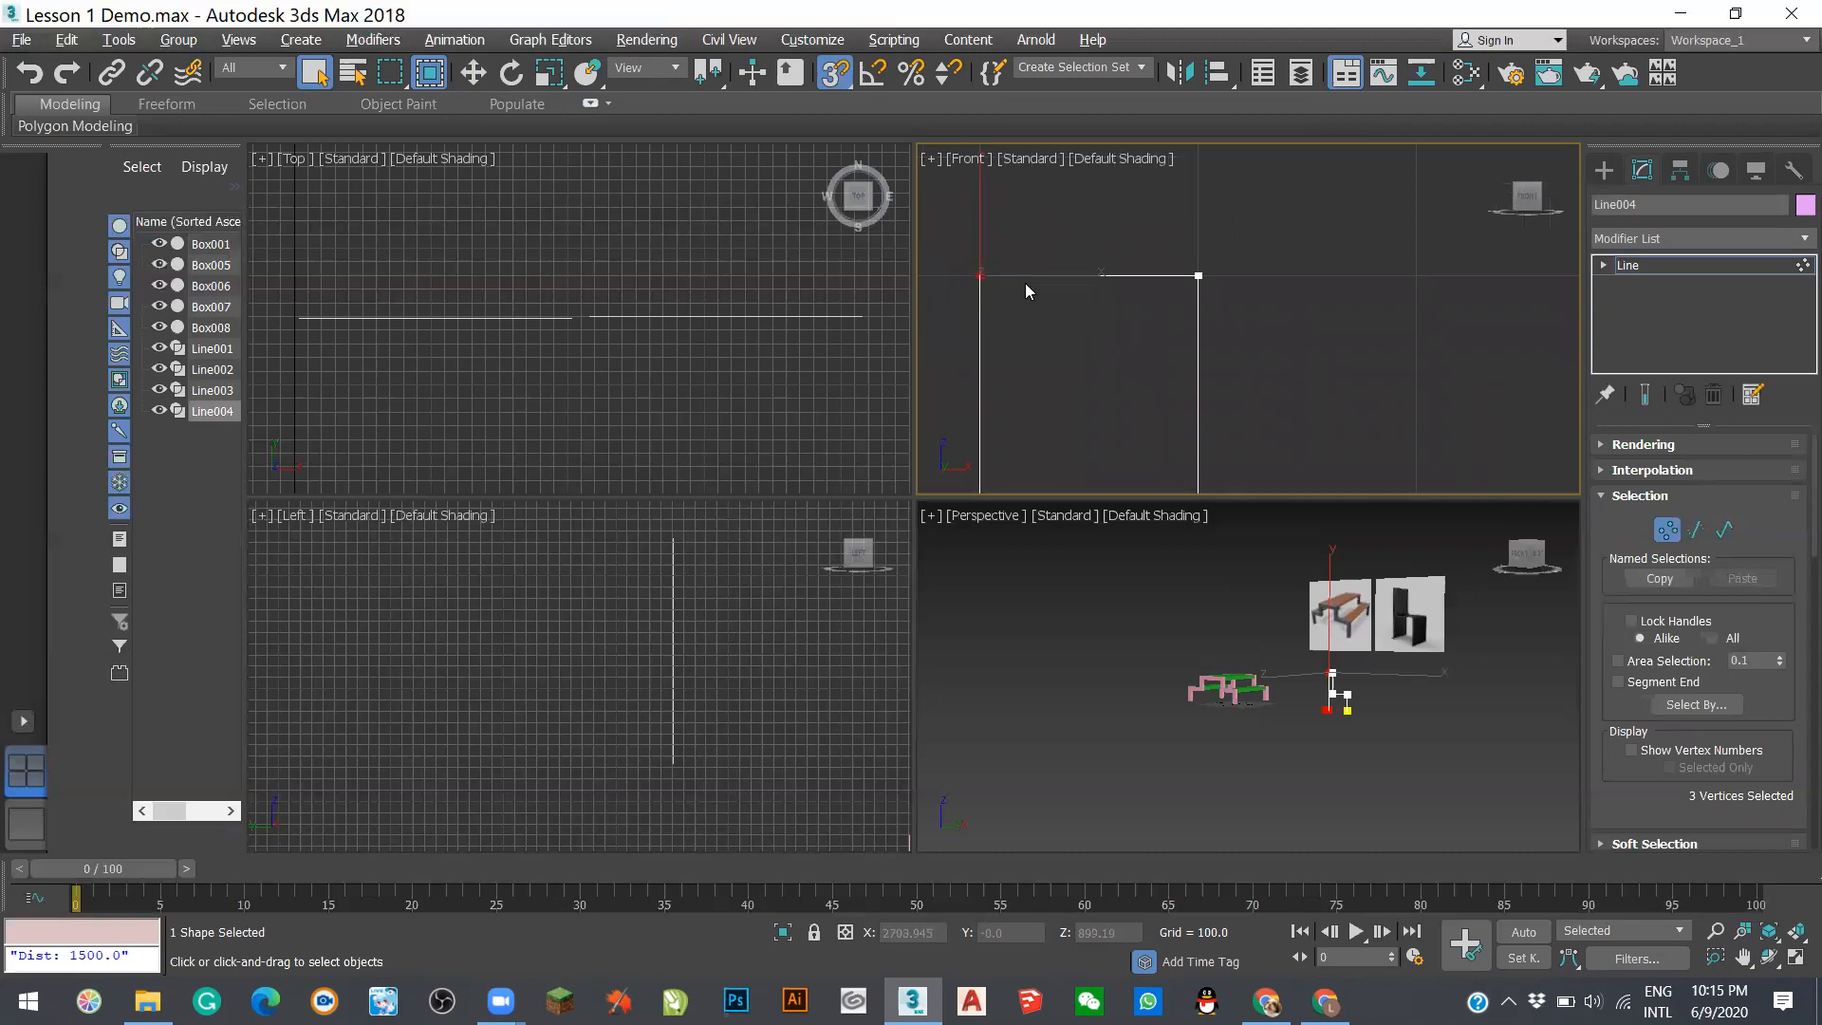
click(1026, 283)
scroll(1025, 283, down, 4)
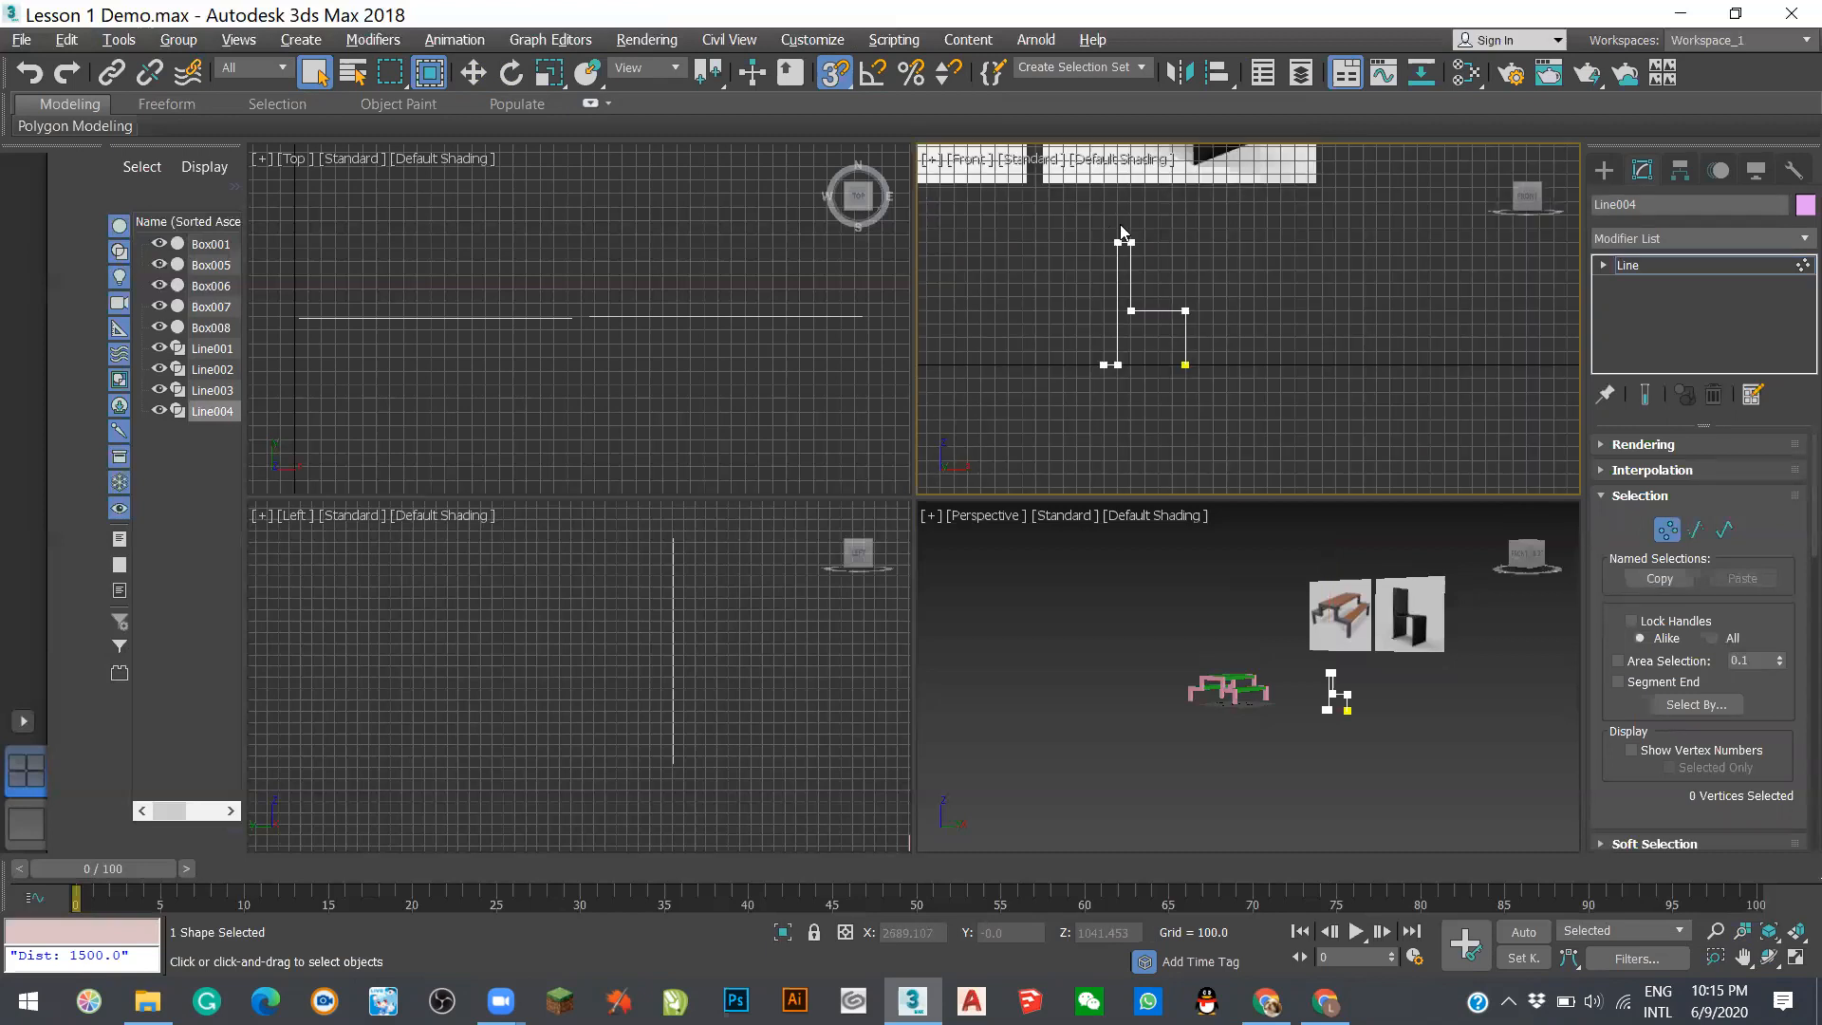
drag(1089, 420, 1090, 420)
scroll(1090, 350, up, 5)
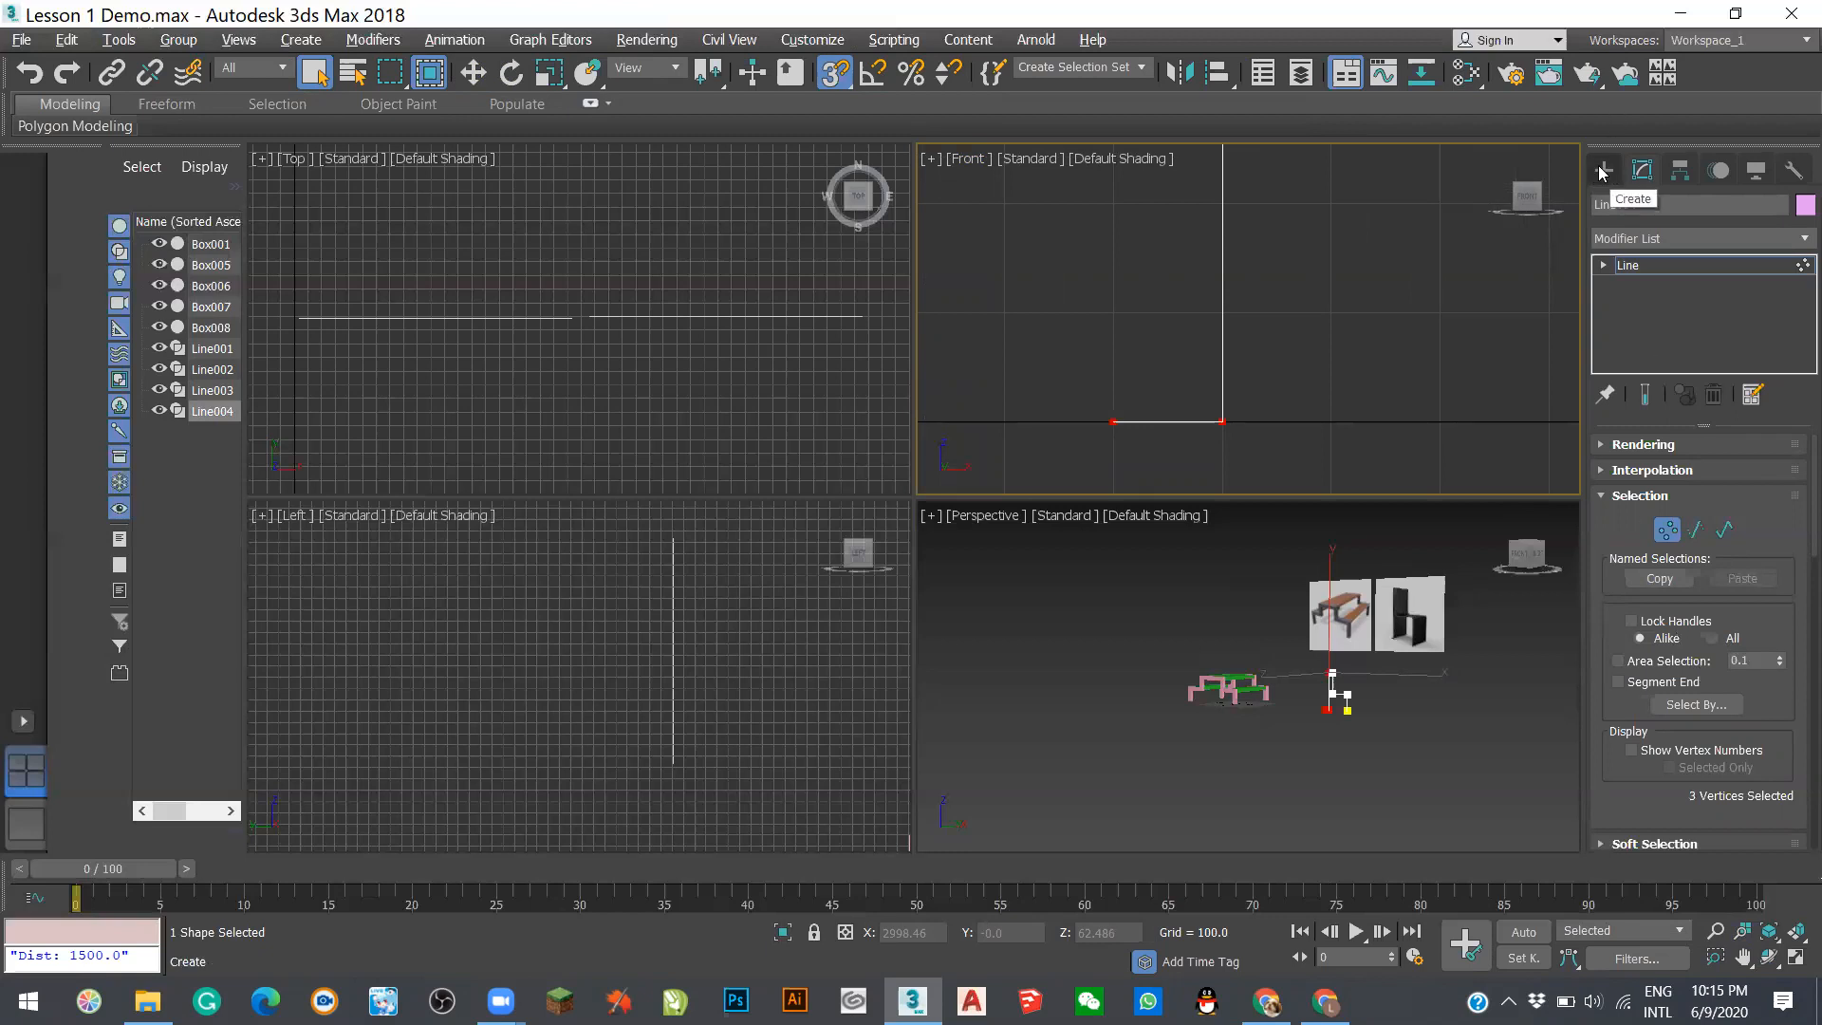
click(1227, 391)
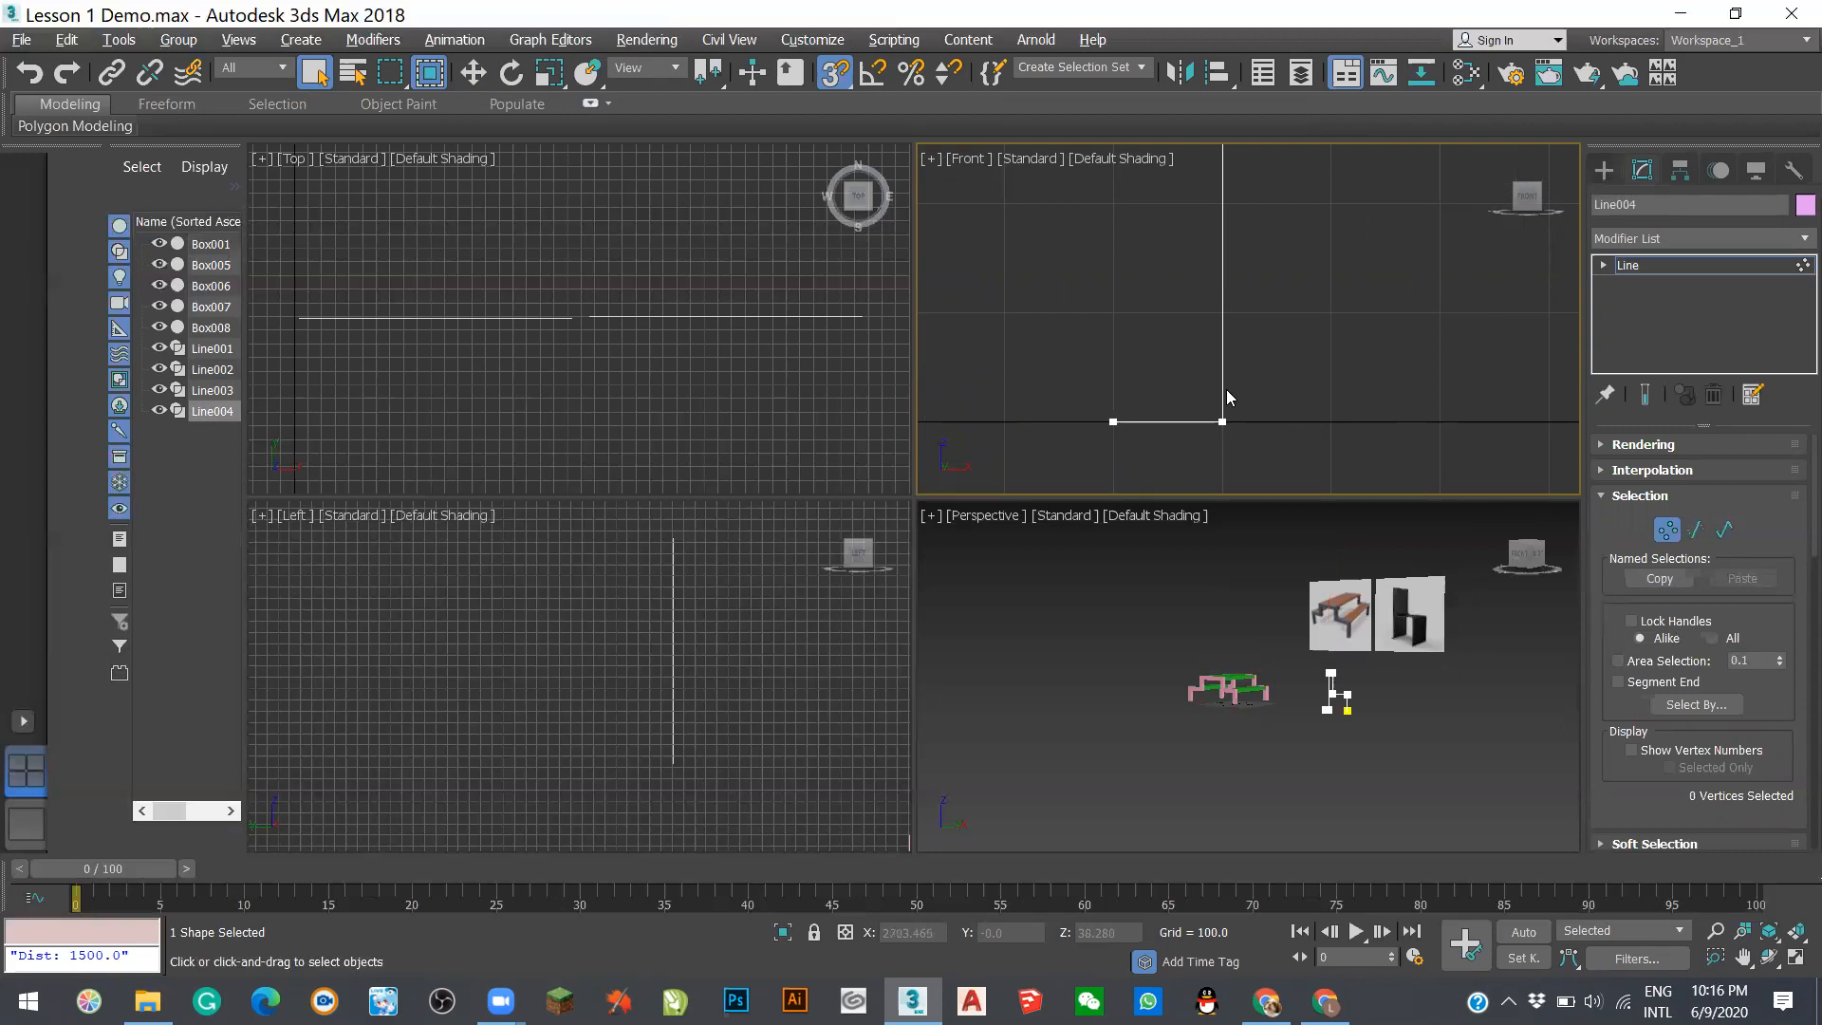
scroll(1135, 419, down, 5)
scroll(1174, 281, up, 3)
click(1161, 276)
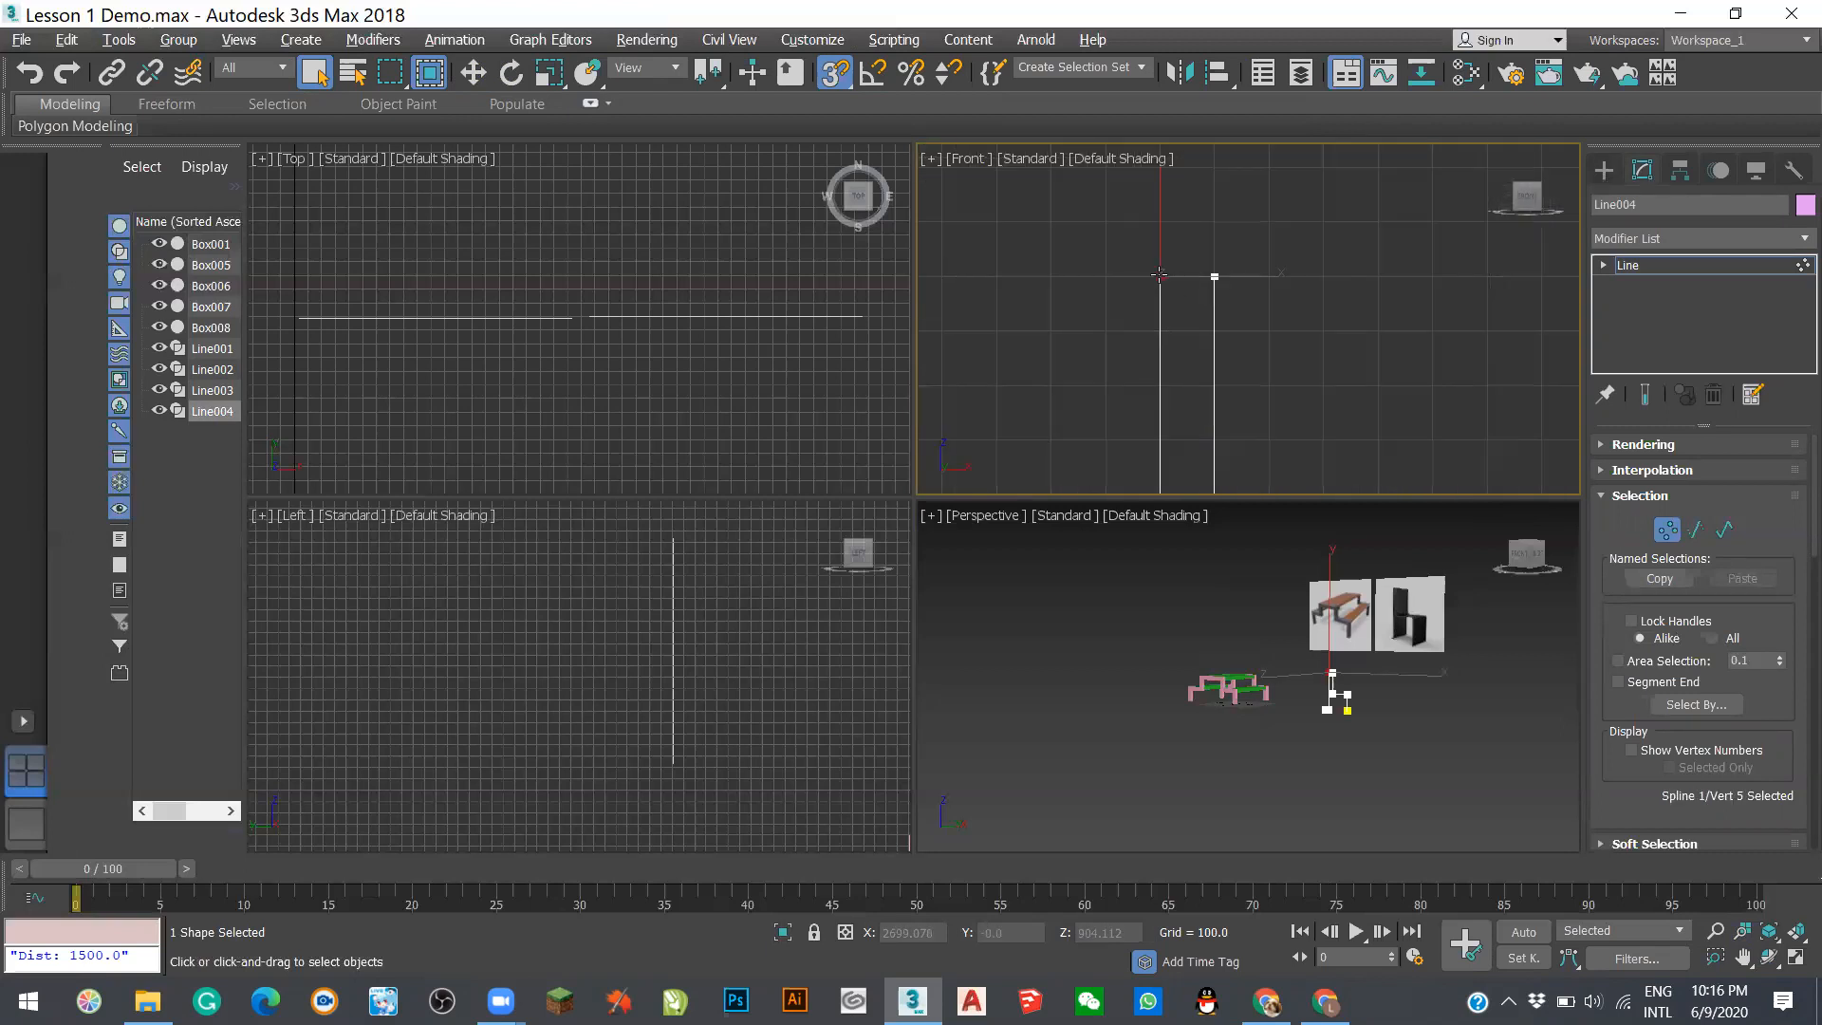
click(1188, 288)
scroll(1191, 287, up, 5)
click(1067, 241)
click(1134, 247)
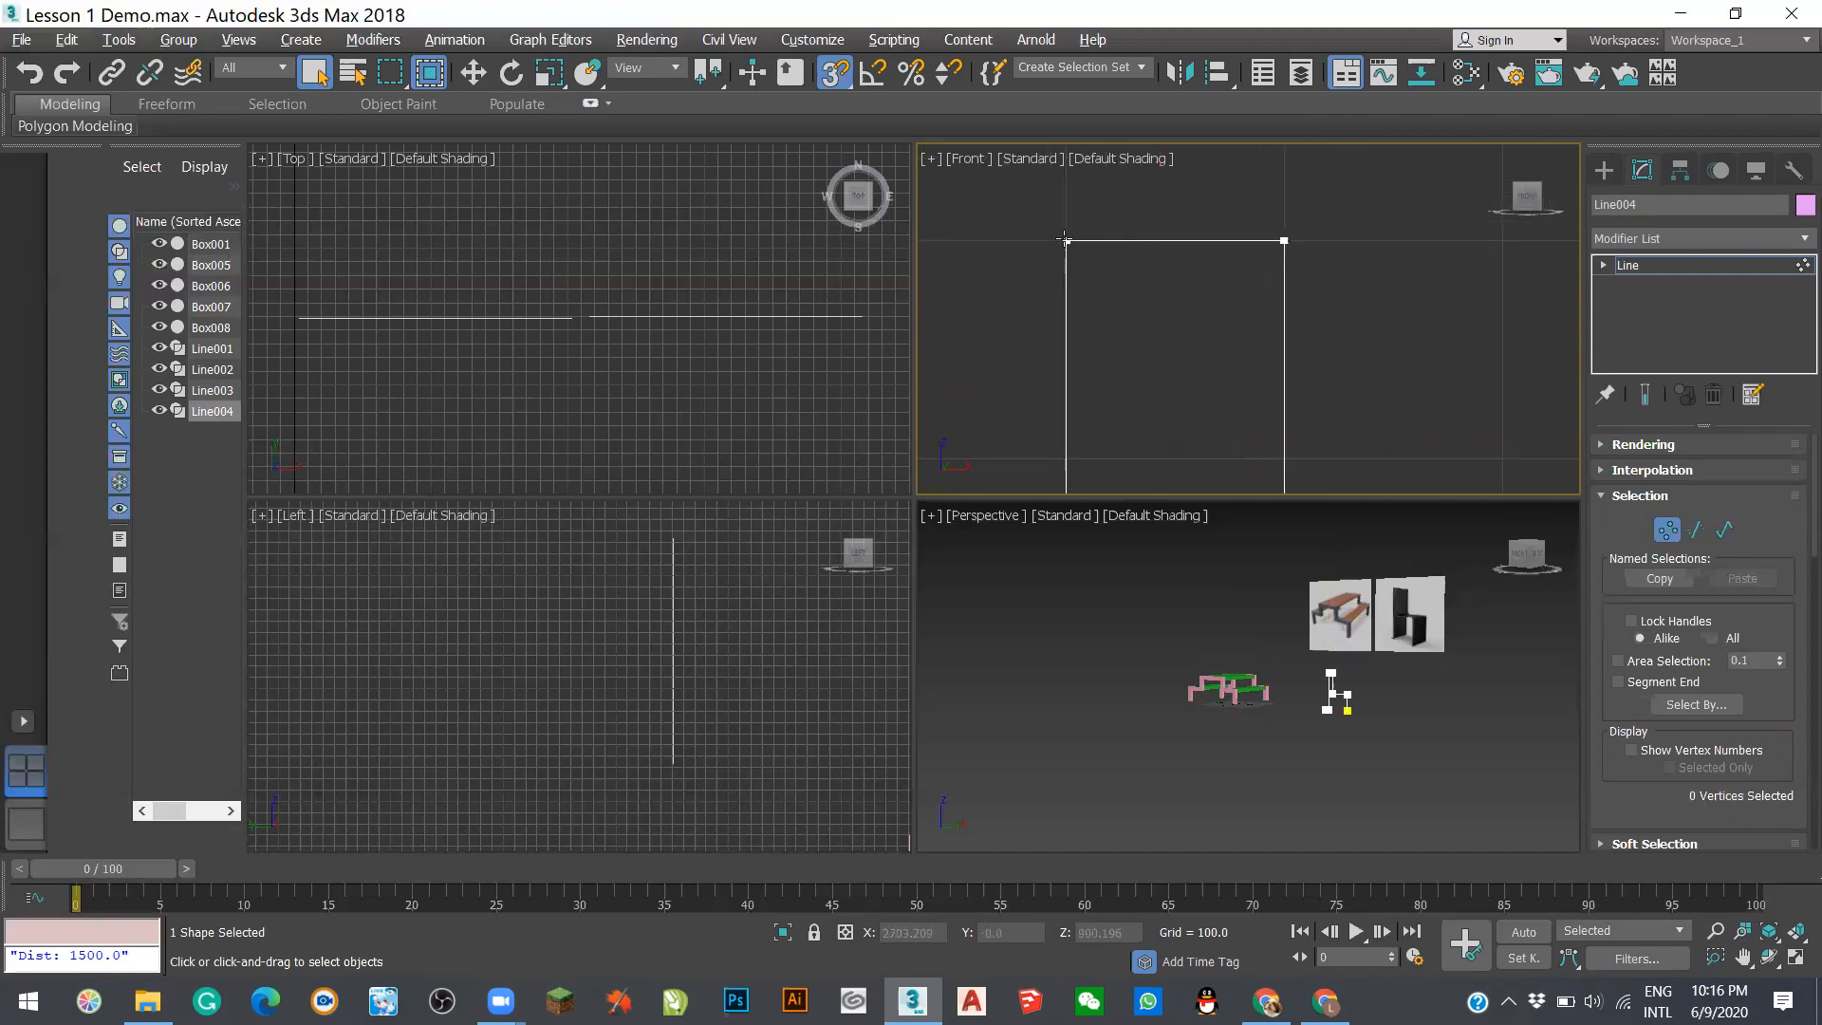
drag(1117, 210, 1032, 277)
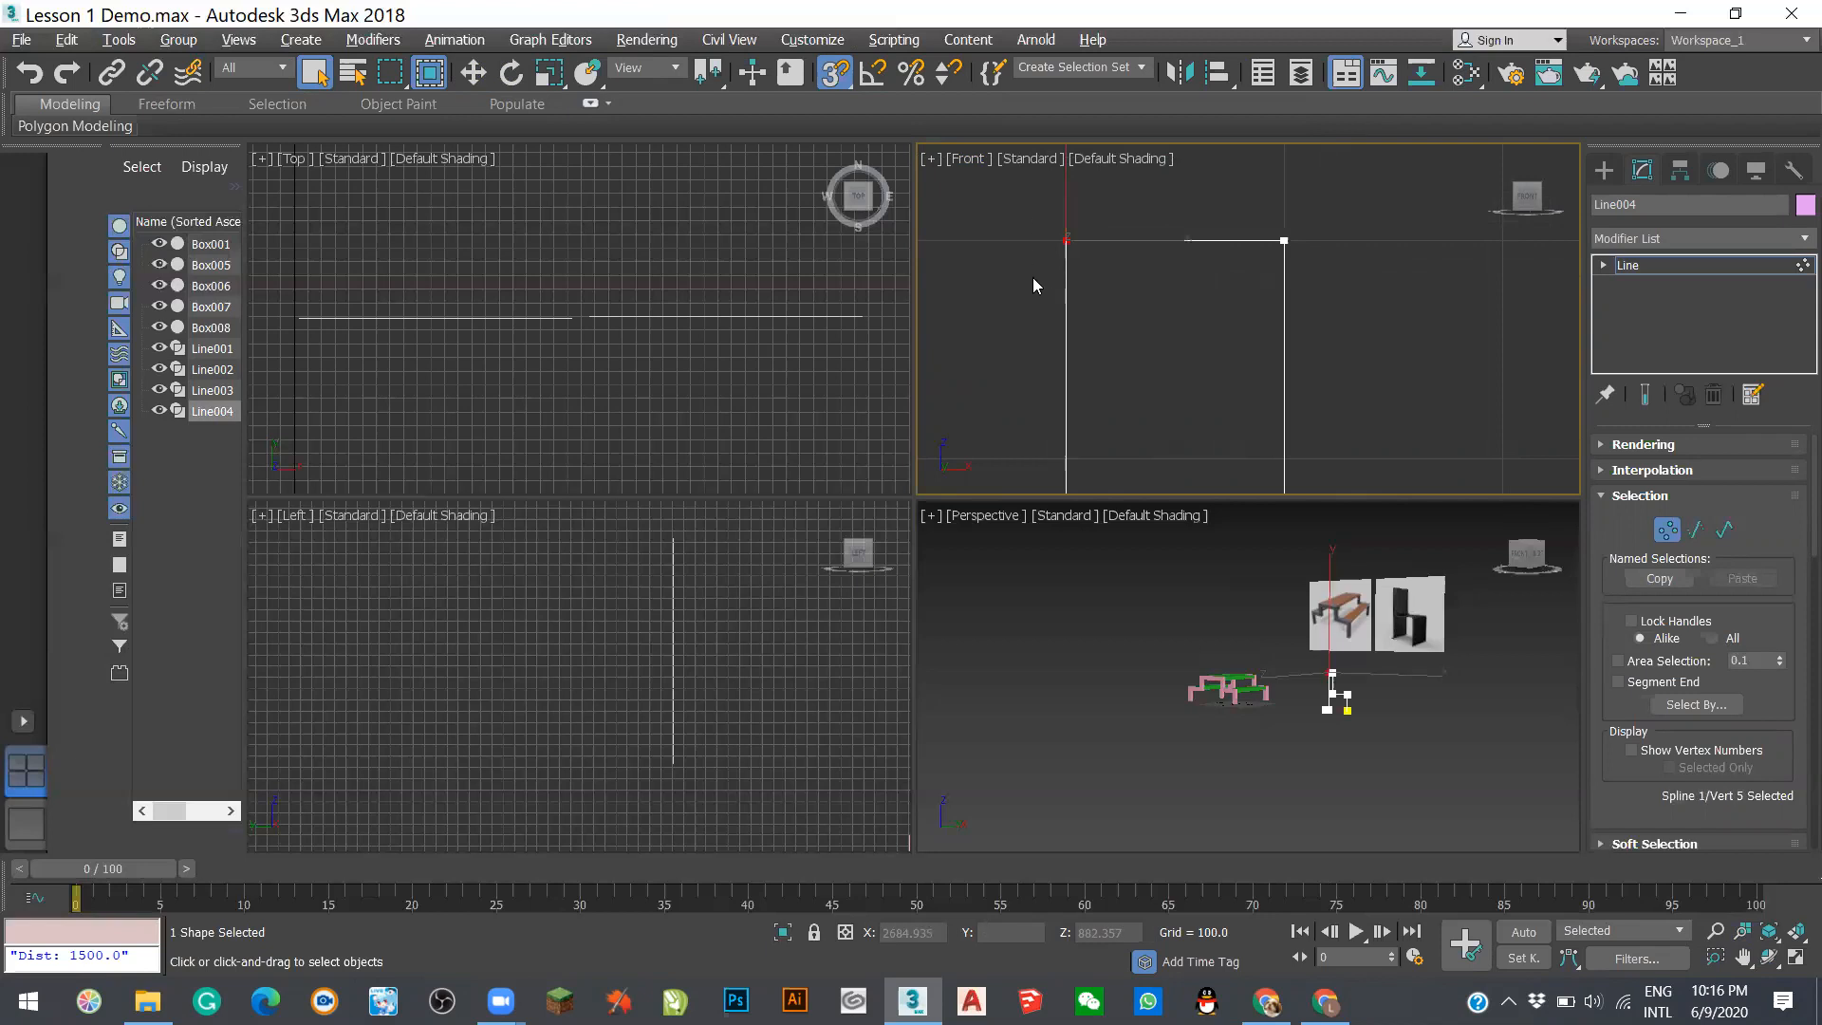
click(472, 73)
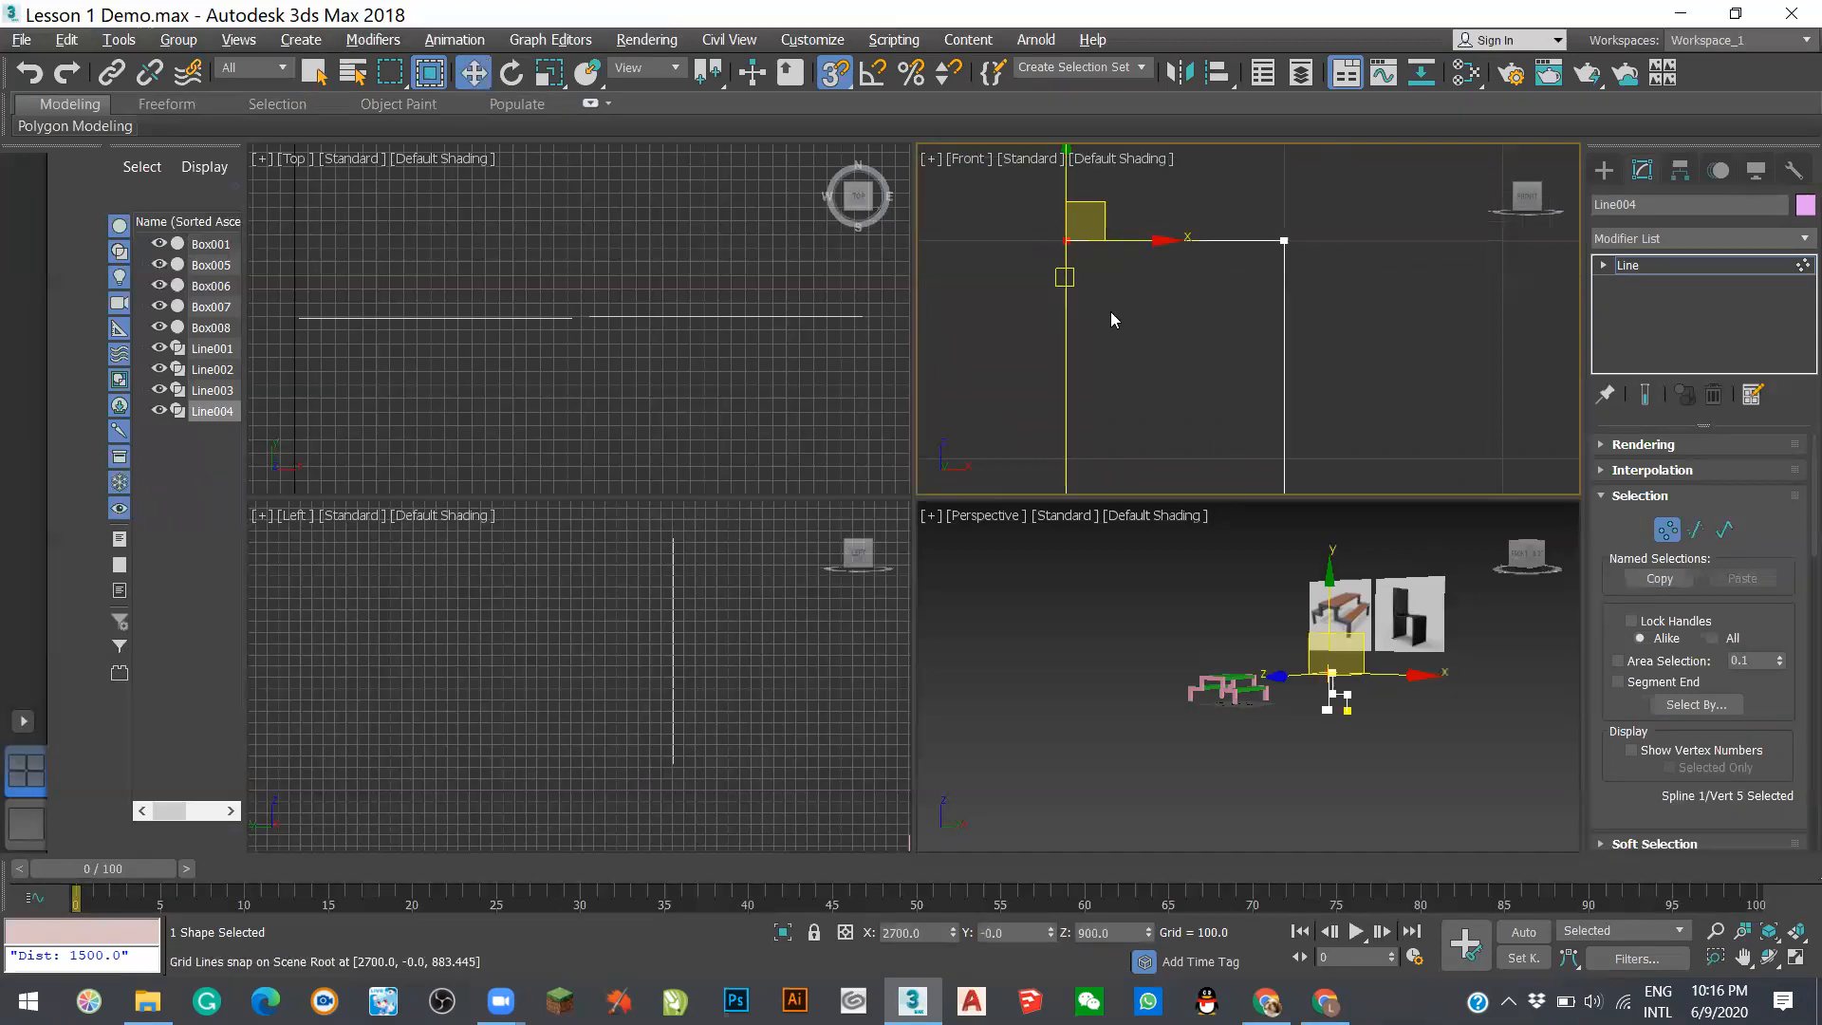
scroll(1144, 208, down, 5)
scroll(1186, 213, down, 5)
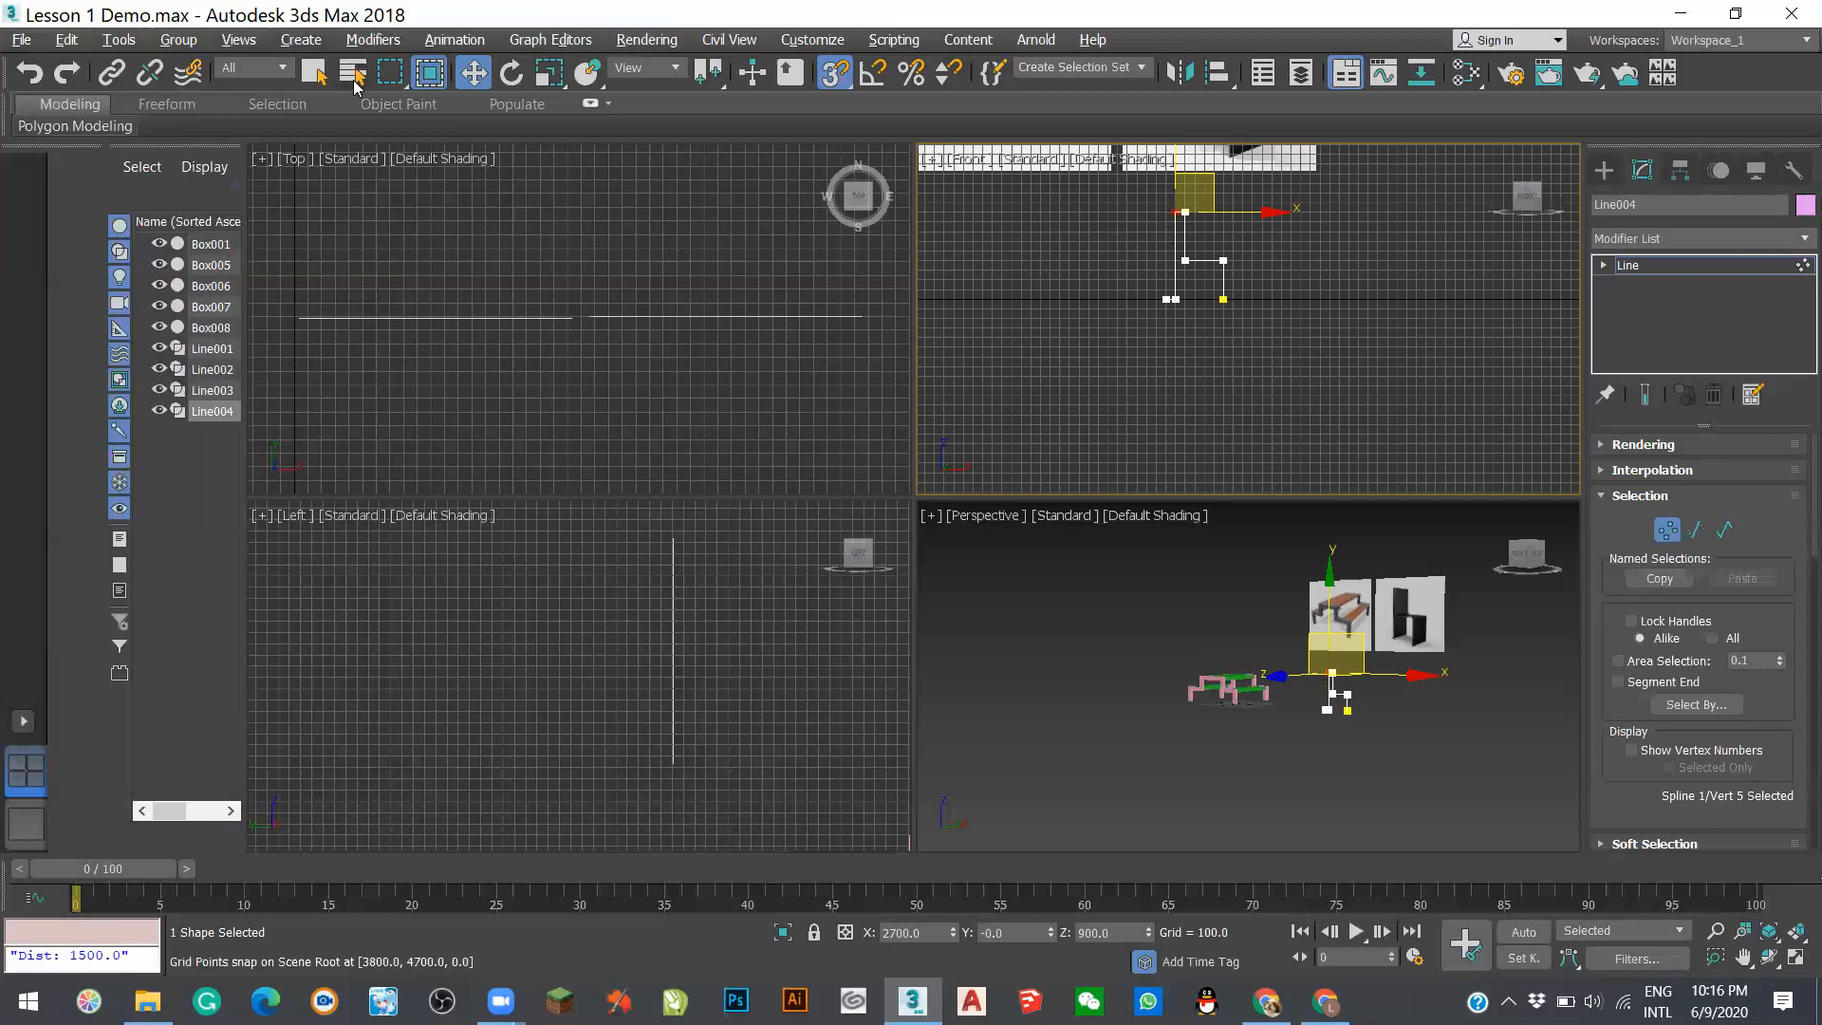
click(306, 70)
click(1124, 214)
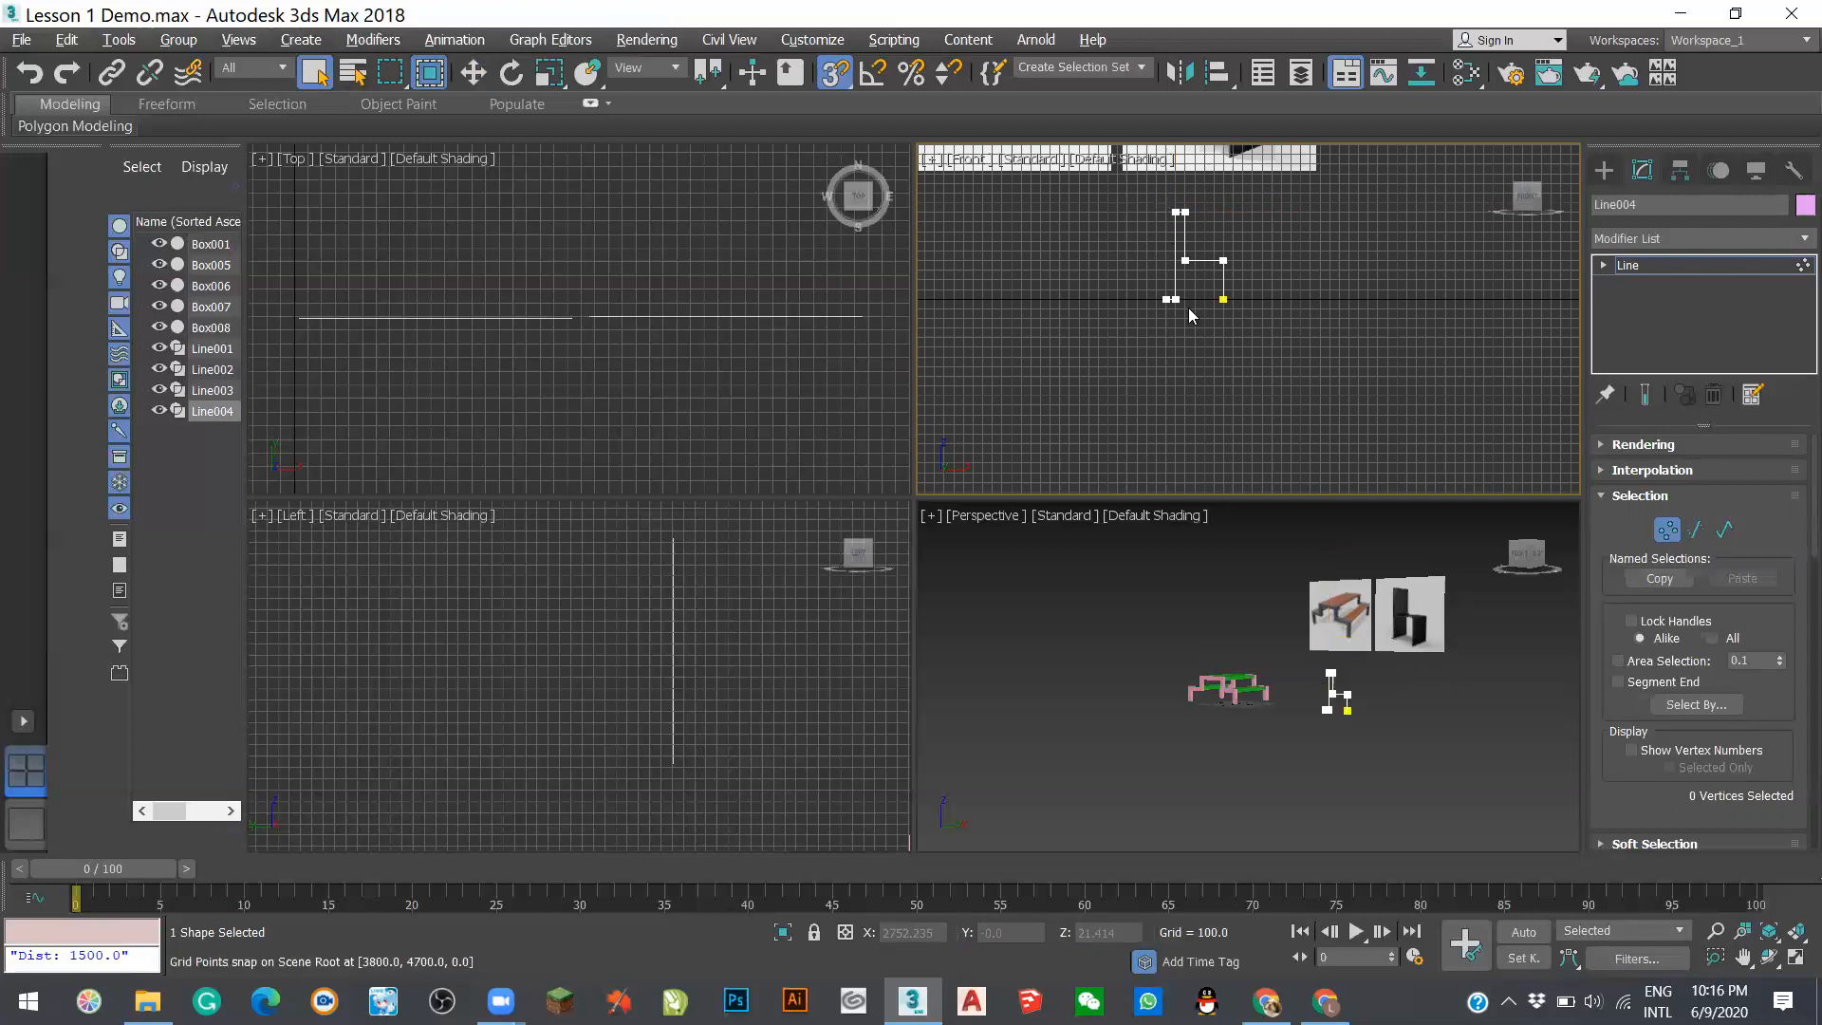
- Select the three vertices of the chair profile's rear upright and foot in the Front view and activate Move
scroll(1177, 228, up, 4)
drag(1094, 175, 1175, 417)
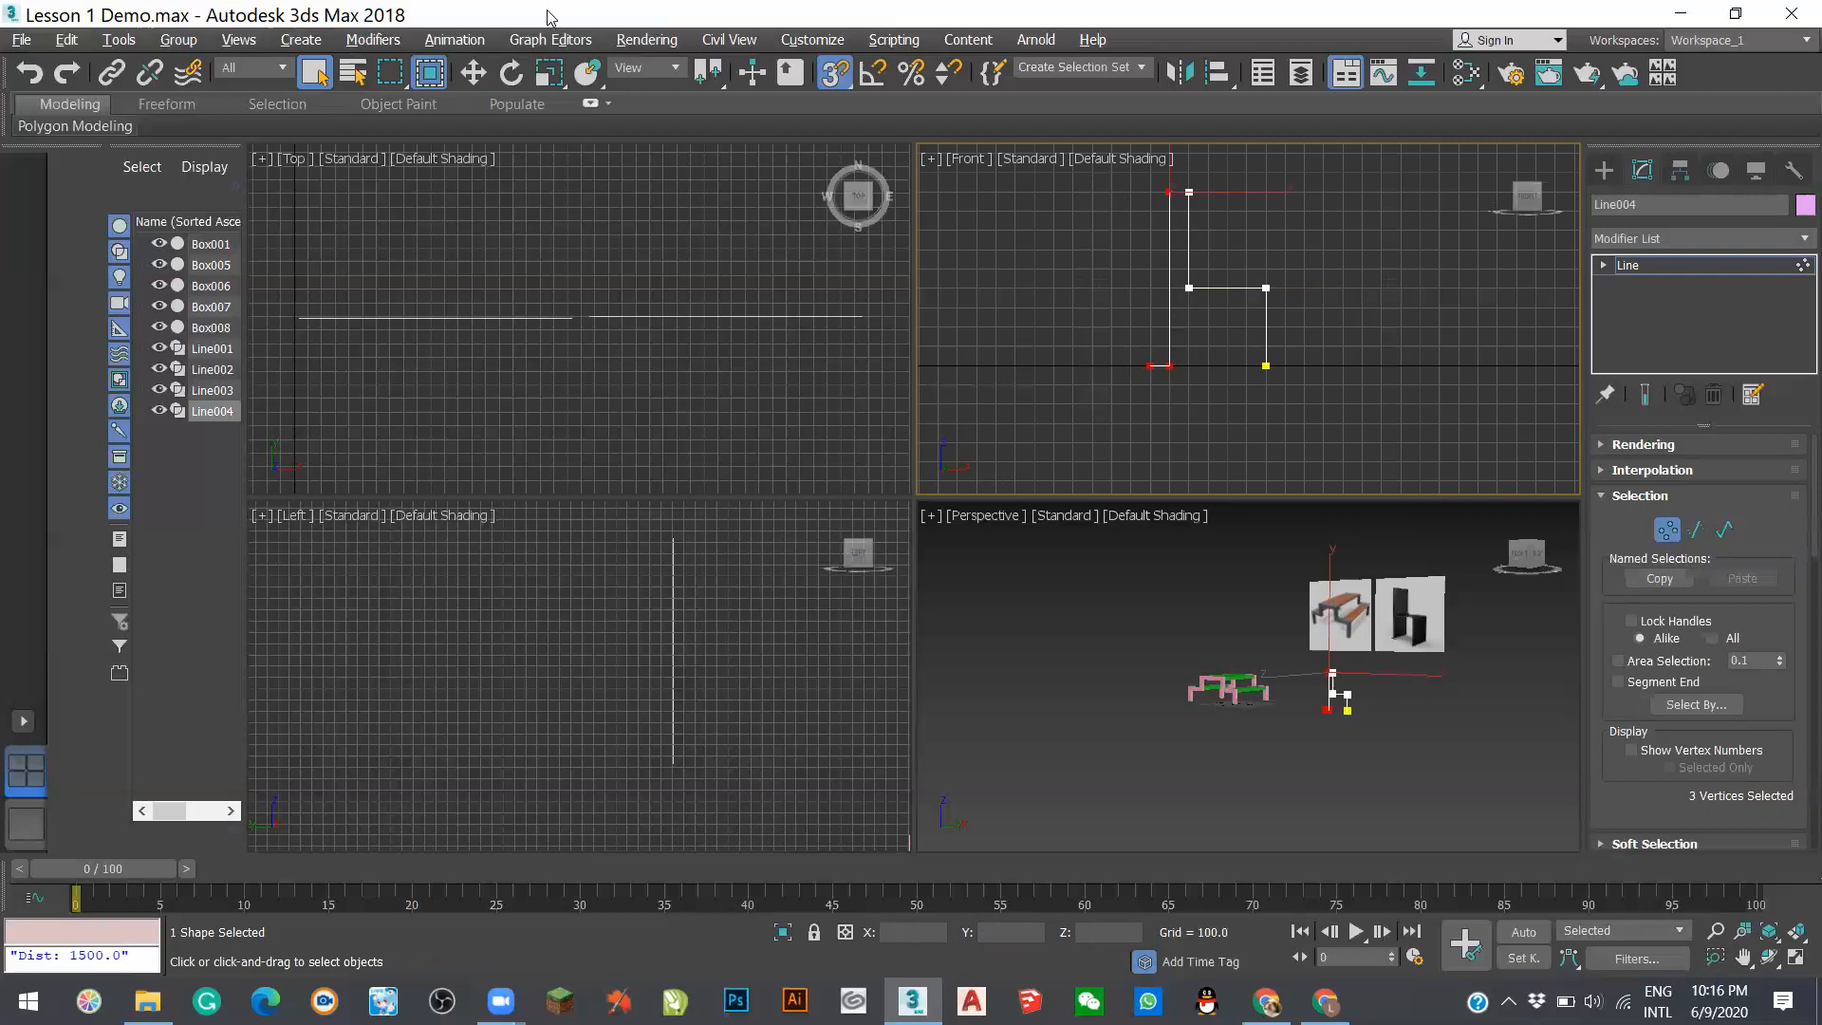
click(472, 73)
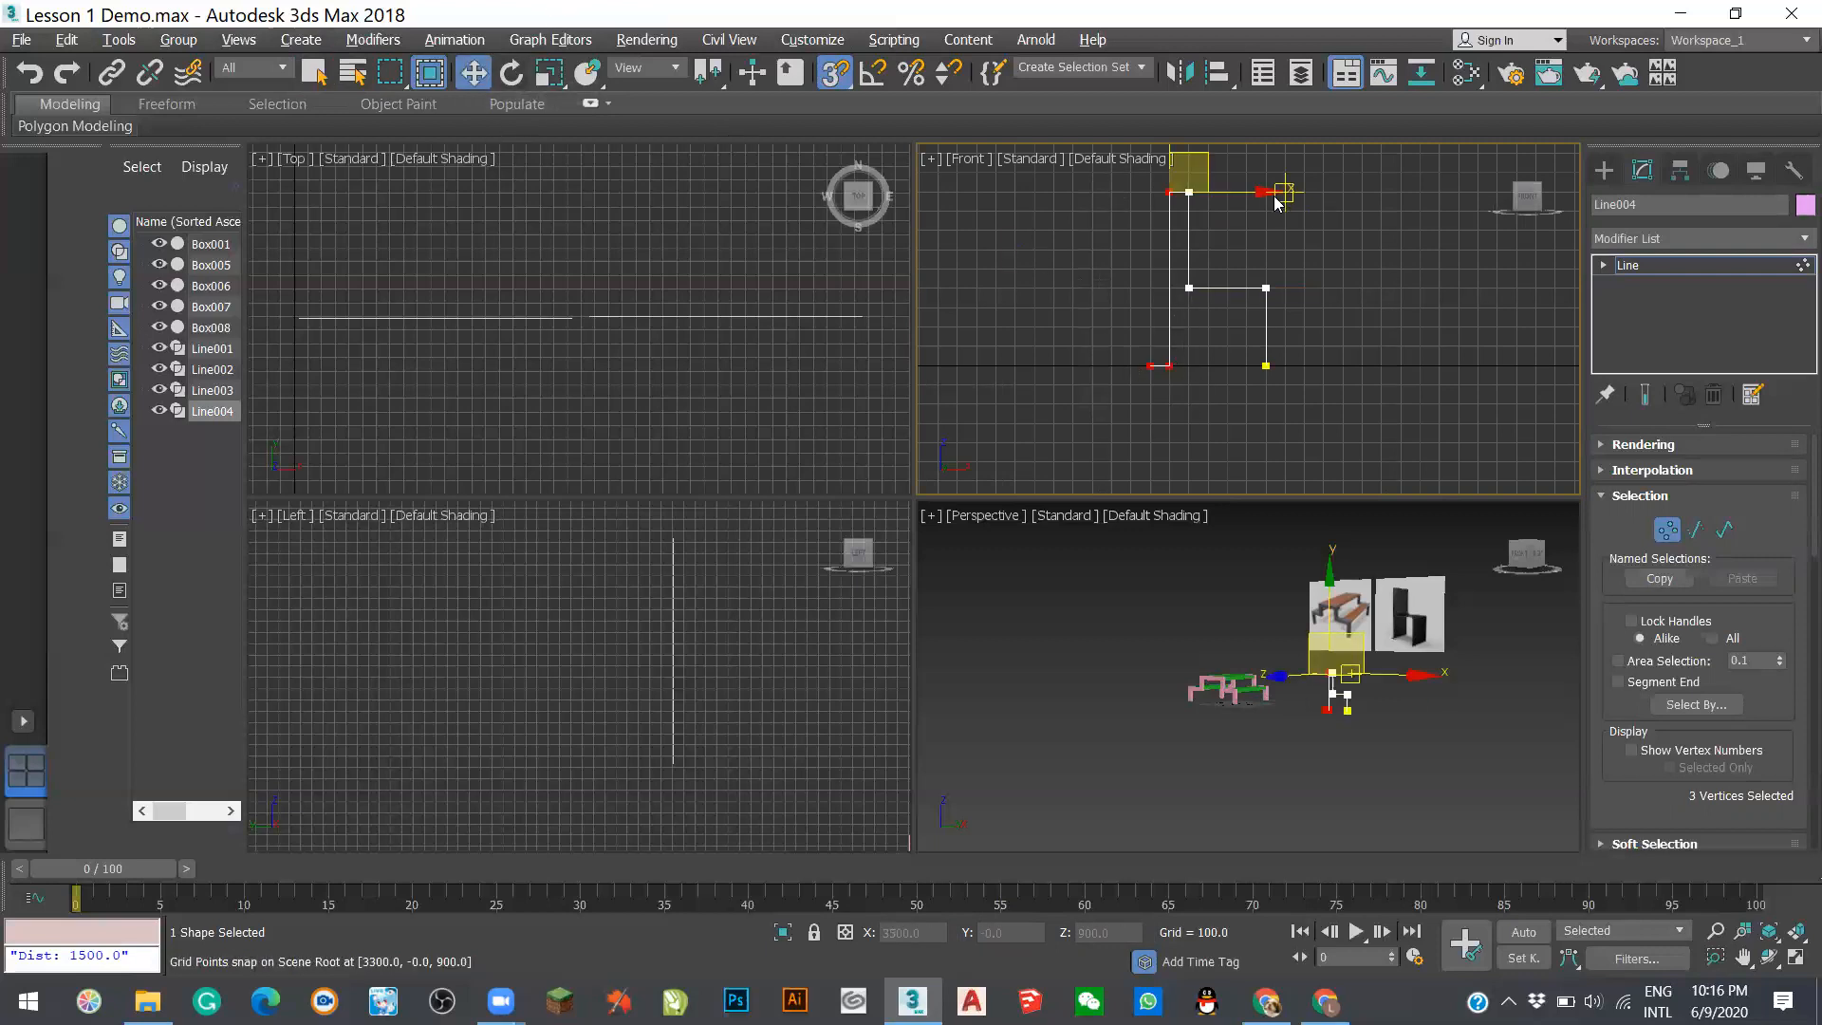
scroll(1257, 180, up, 8)
middle_drag(1076, 133, 1280, 233)
scroll(1262, 315, up, 4)
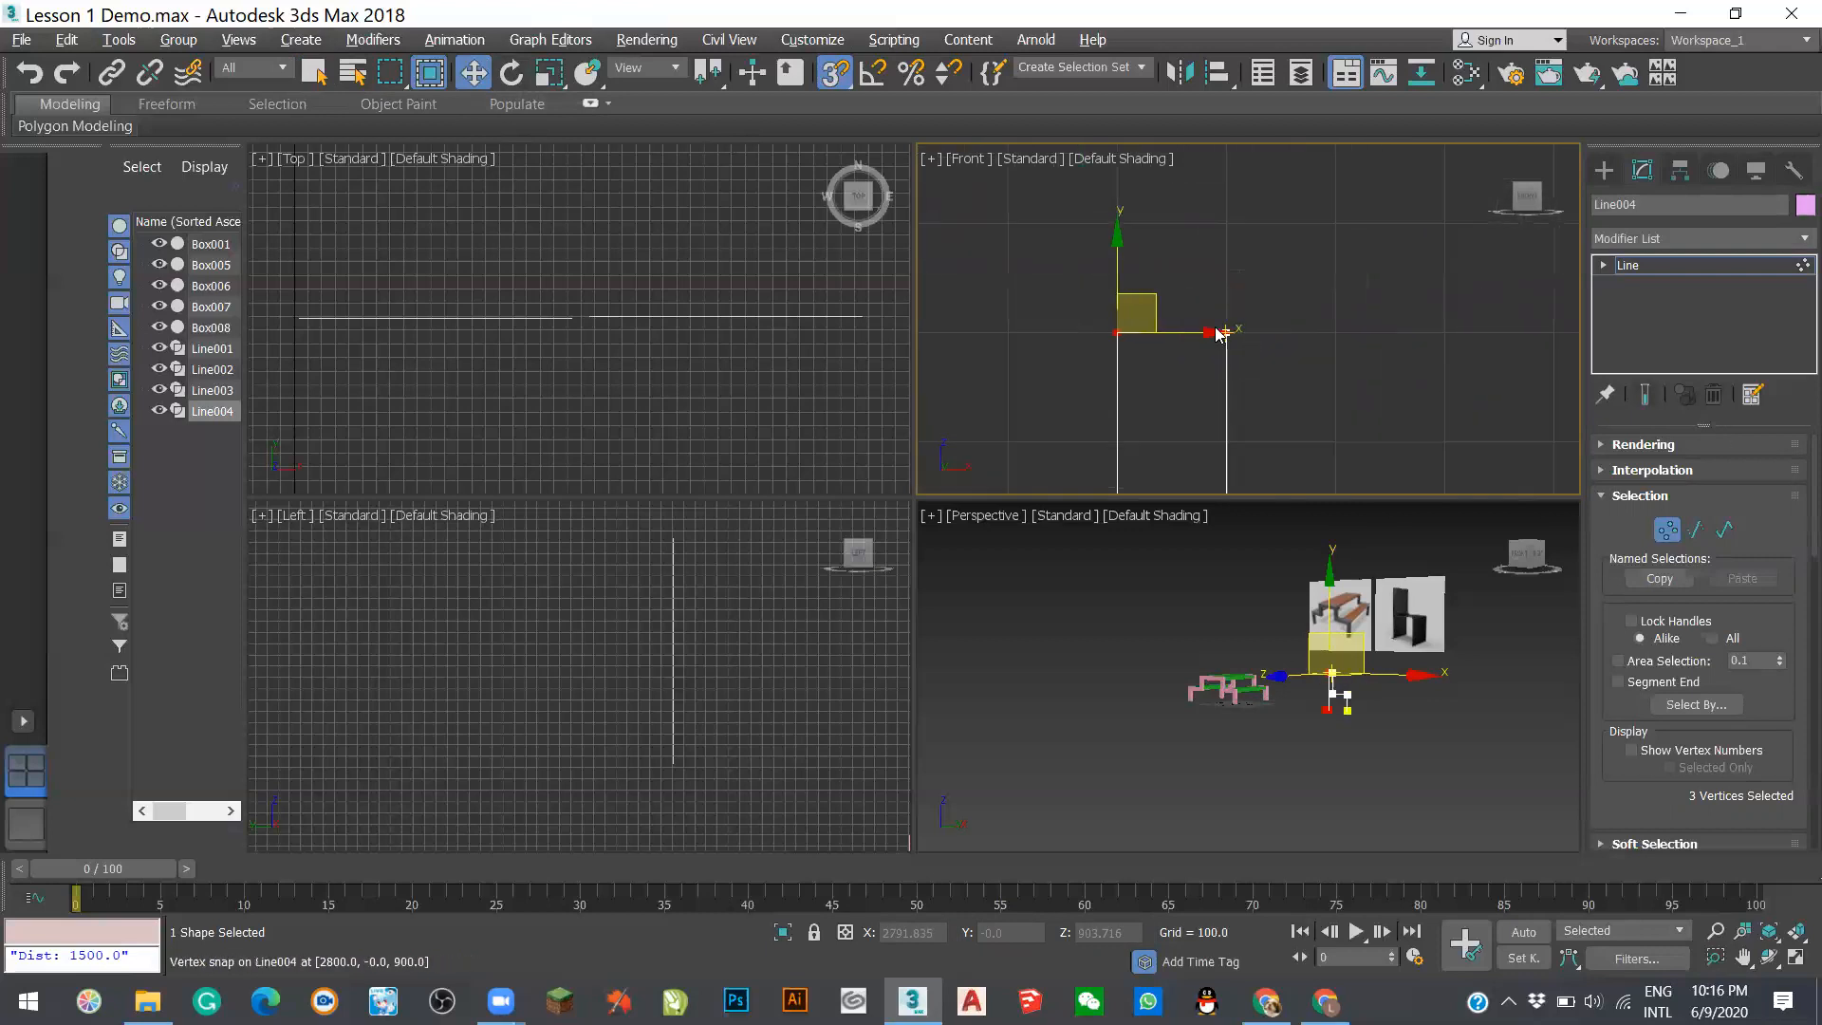
mouse_move(1202, 336)
mouse_down()
mouse_move(1281, 342)
mouse_move(1192, 336)
mouse_up()
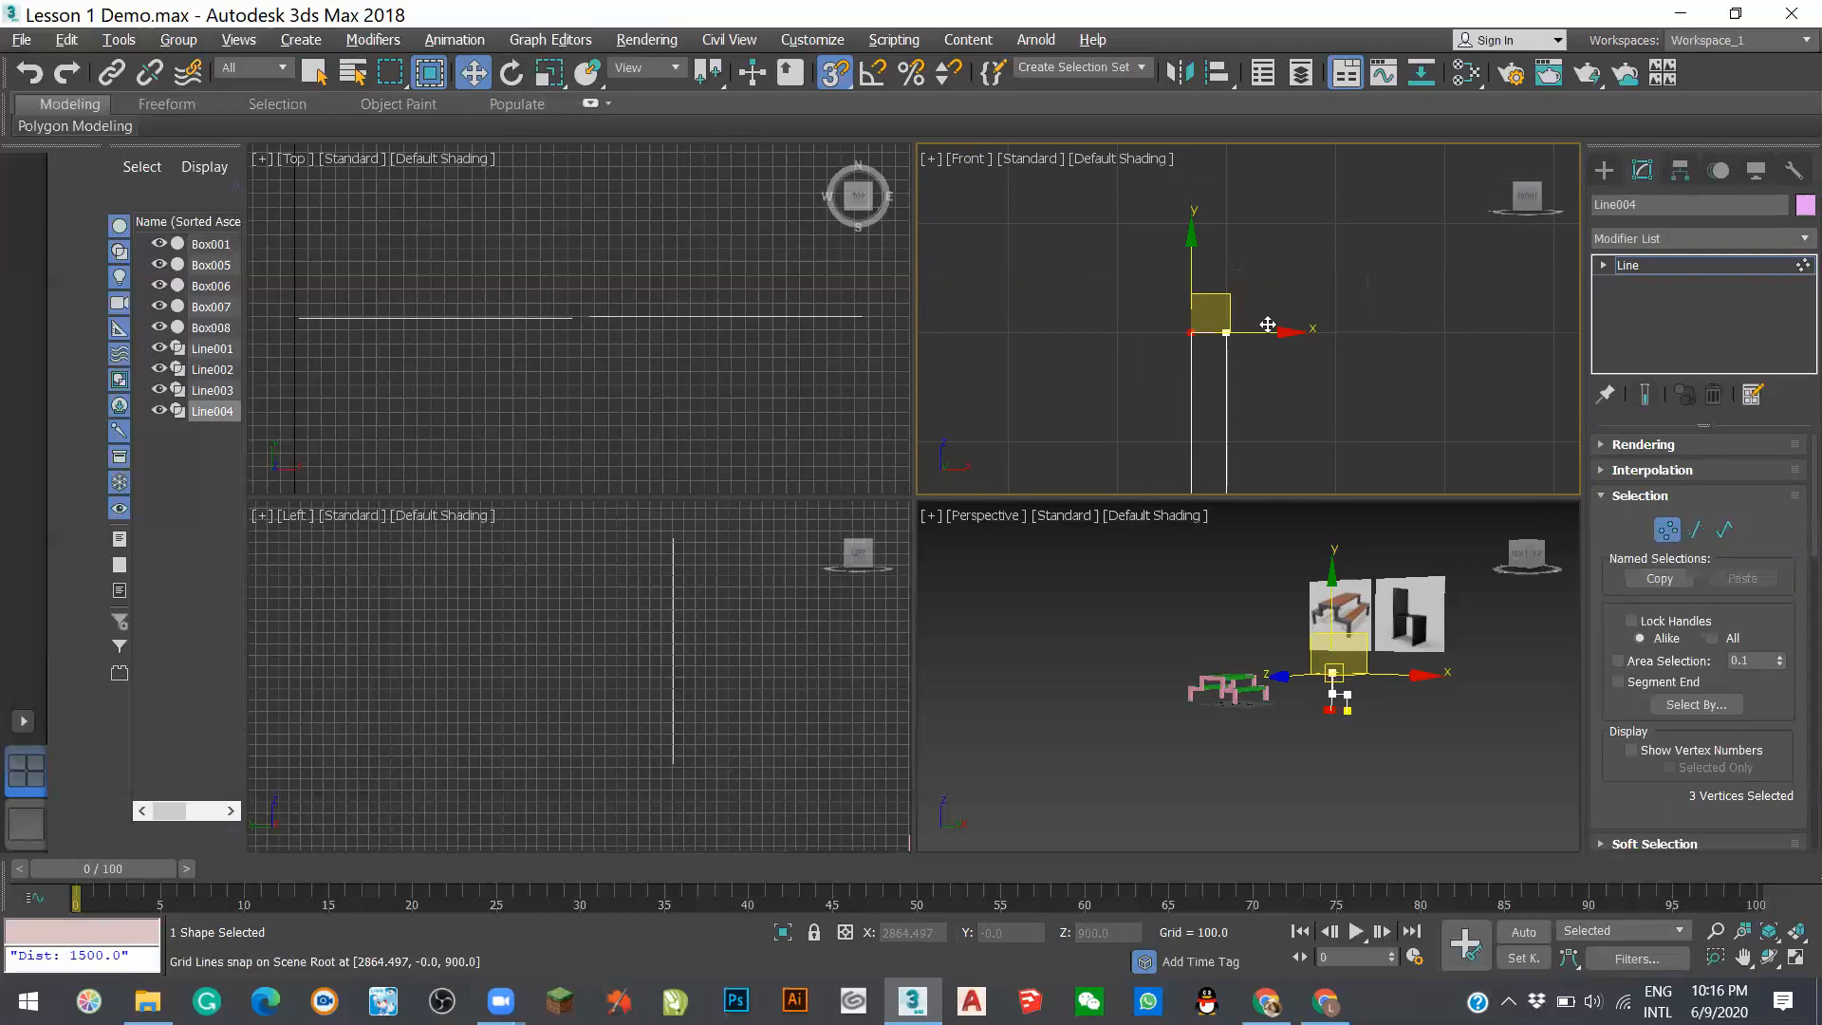
drag(1276, 332, 1191, 334)
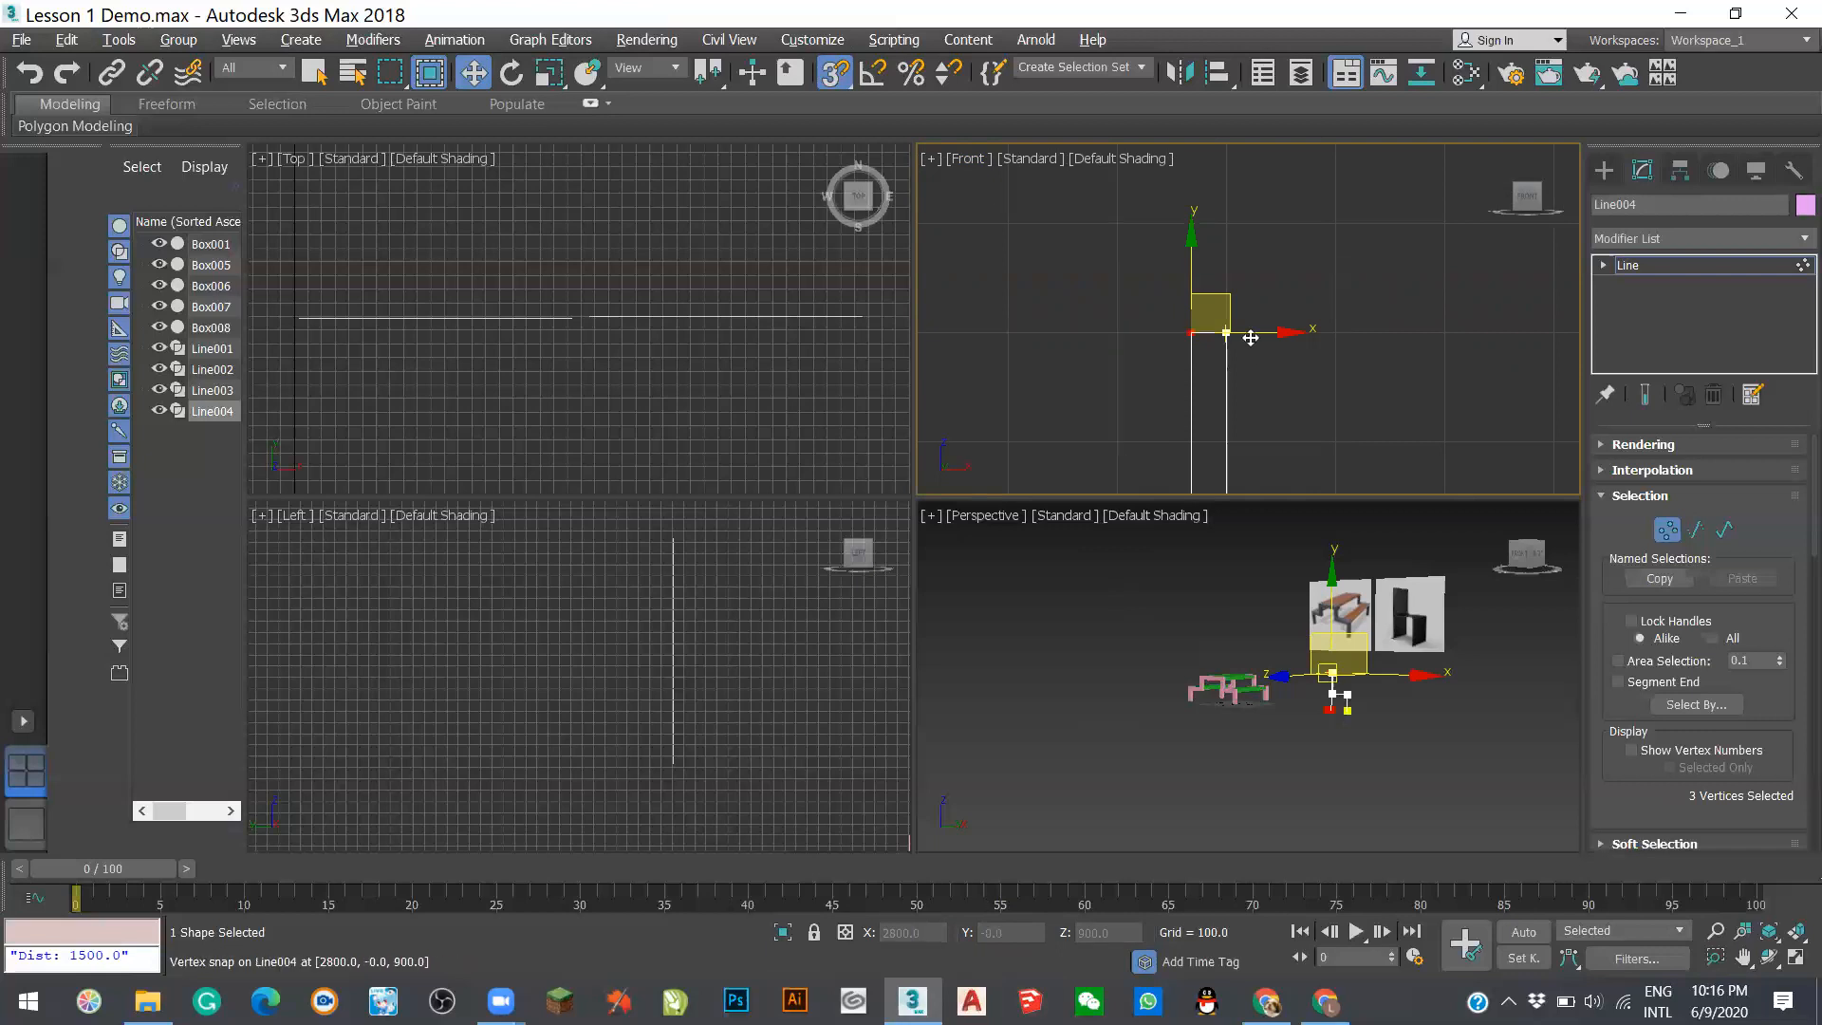
drag(1142, 336, 1109, 330)
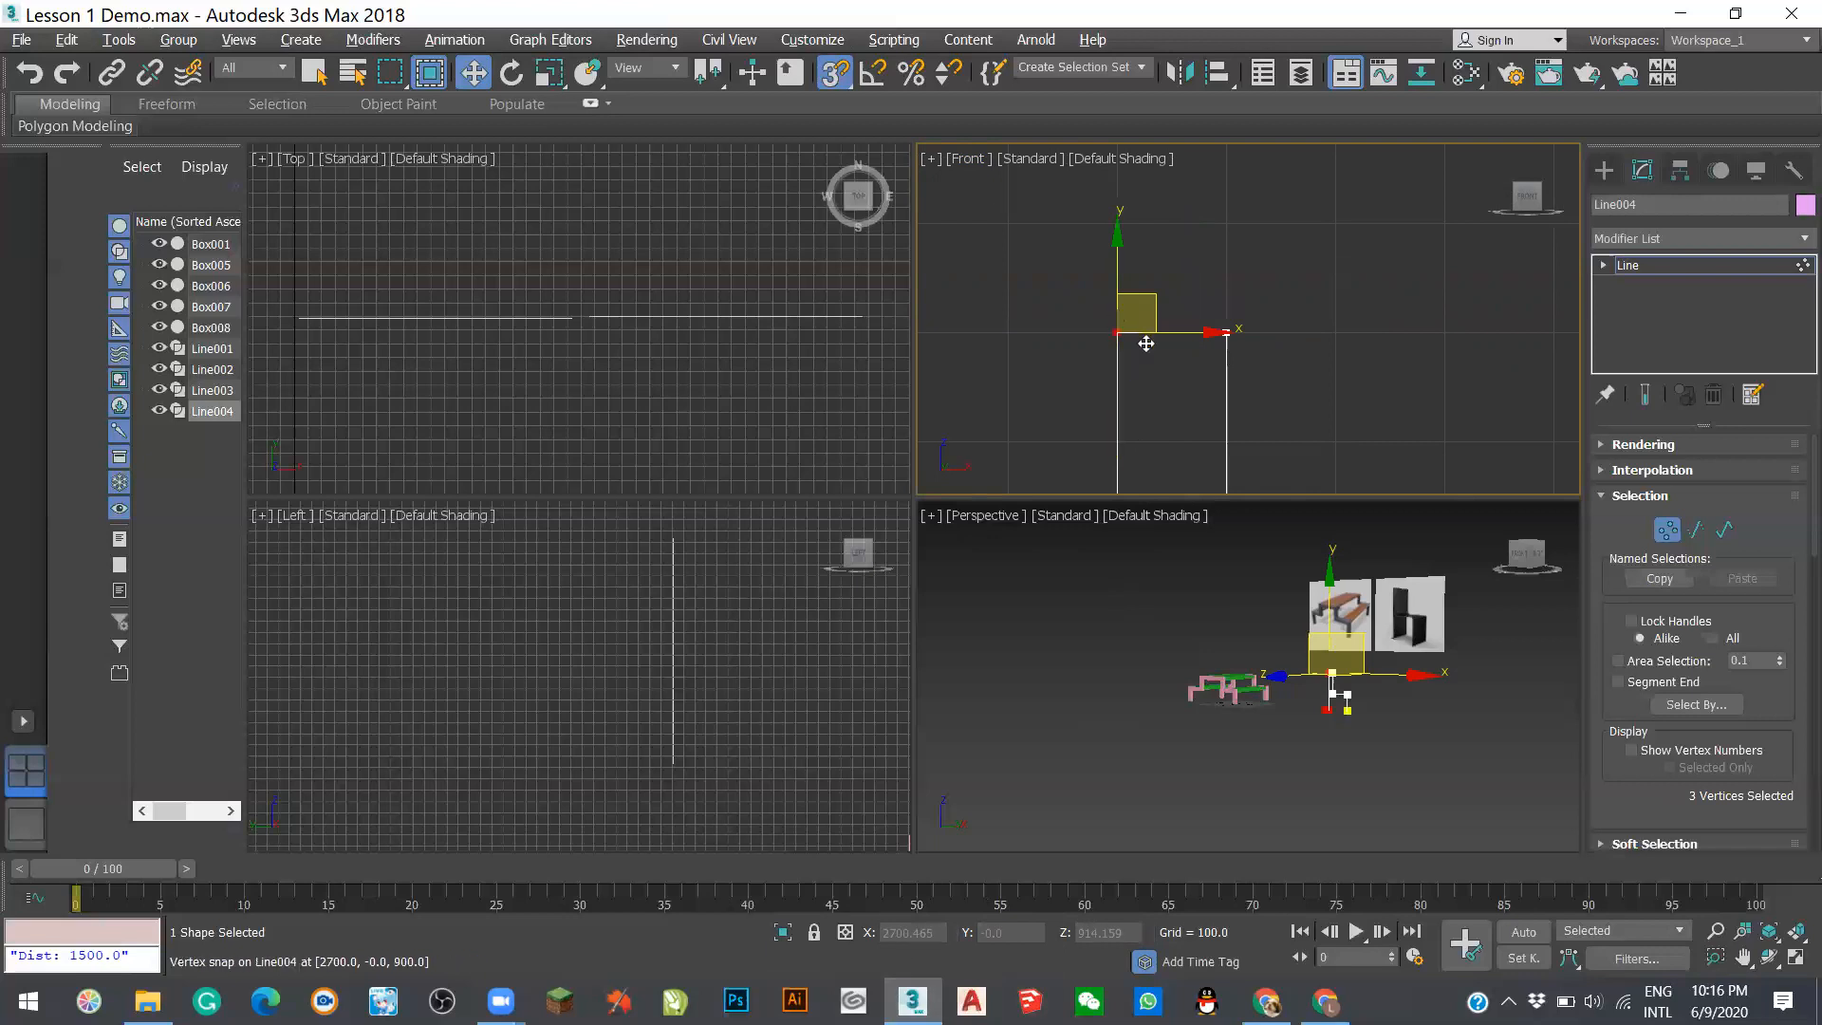
- Move the three rear vertices about 40 units along positive X, bringing the upright to about X 2740
mouse_move(1185, 336)
mouse_down()
mouse_move(1203, 331)
mouse_move(1163, 329)
mouse_up()
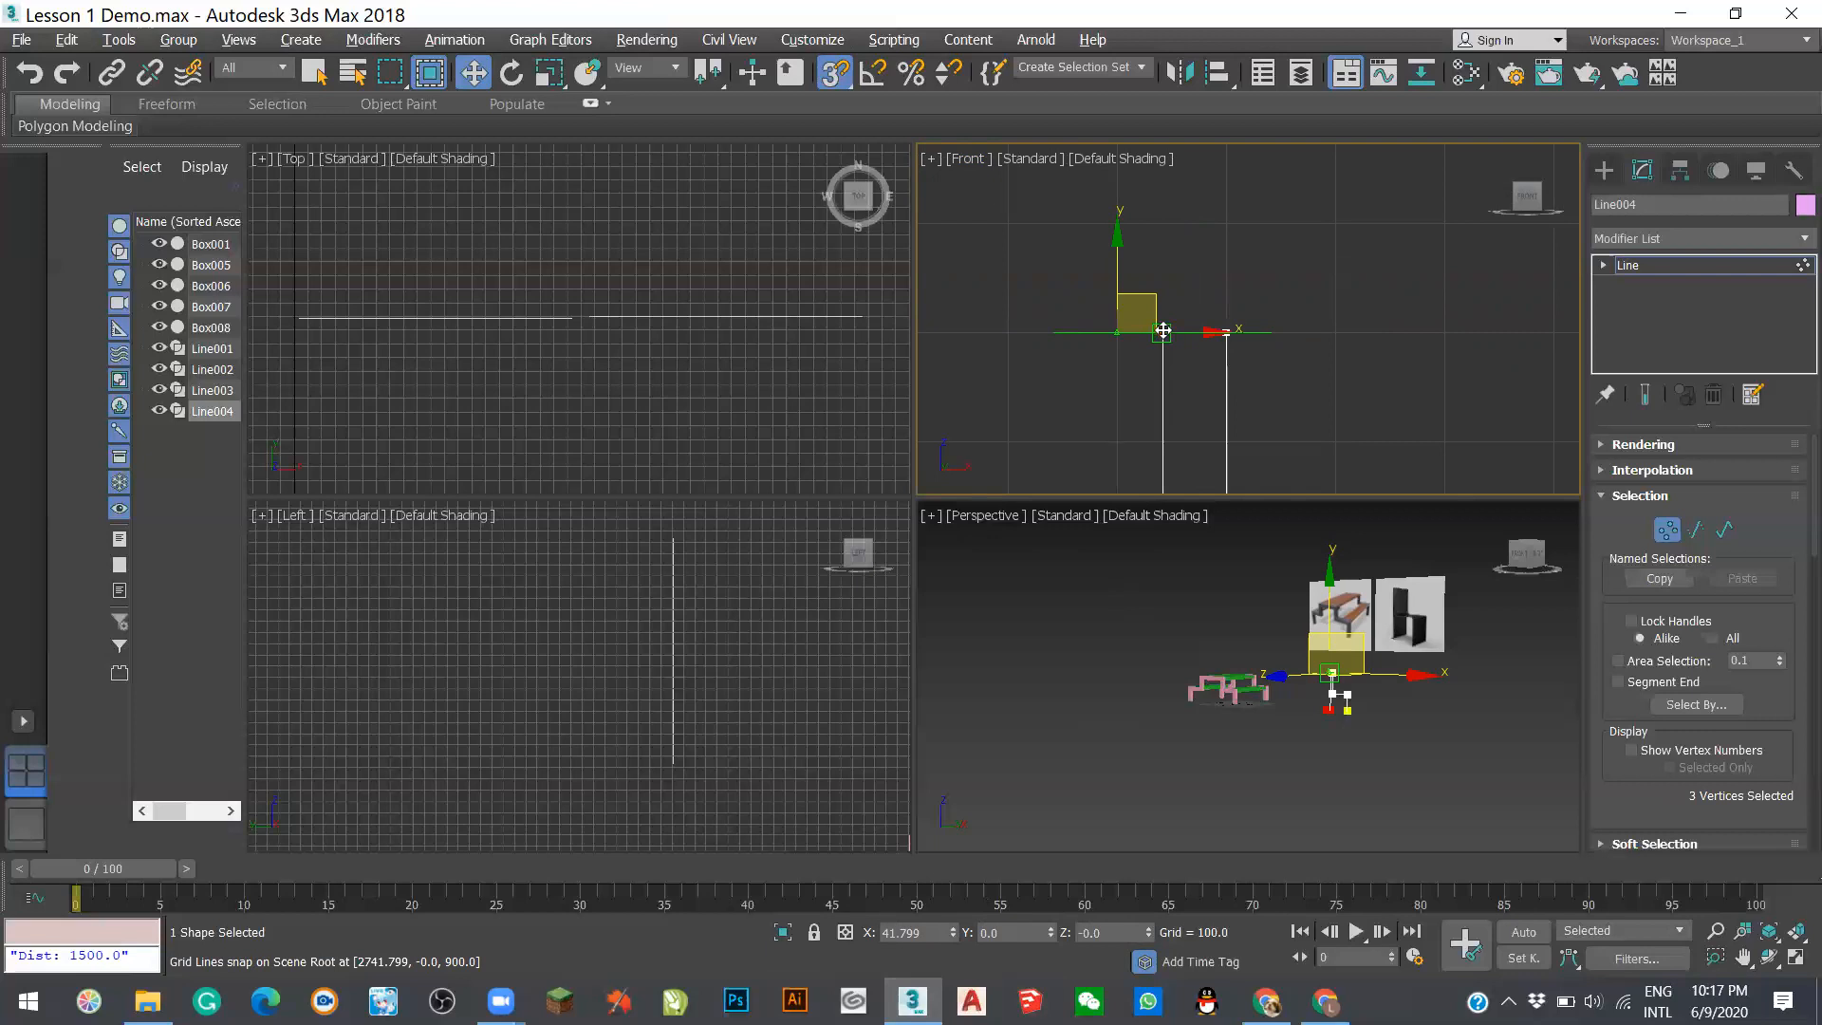
drag(1164, 333, 1162, 334)
drag(1162, 334, 1158, 333)
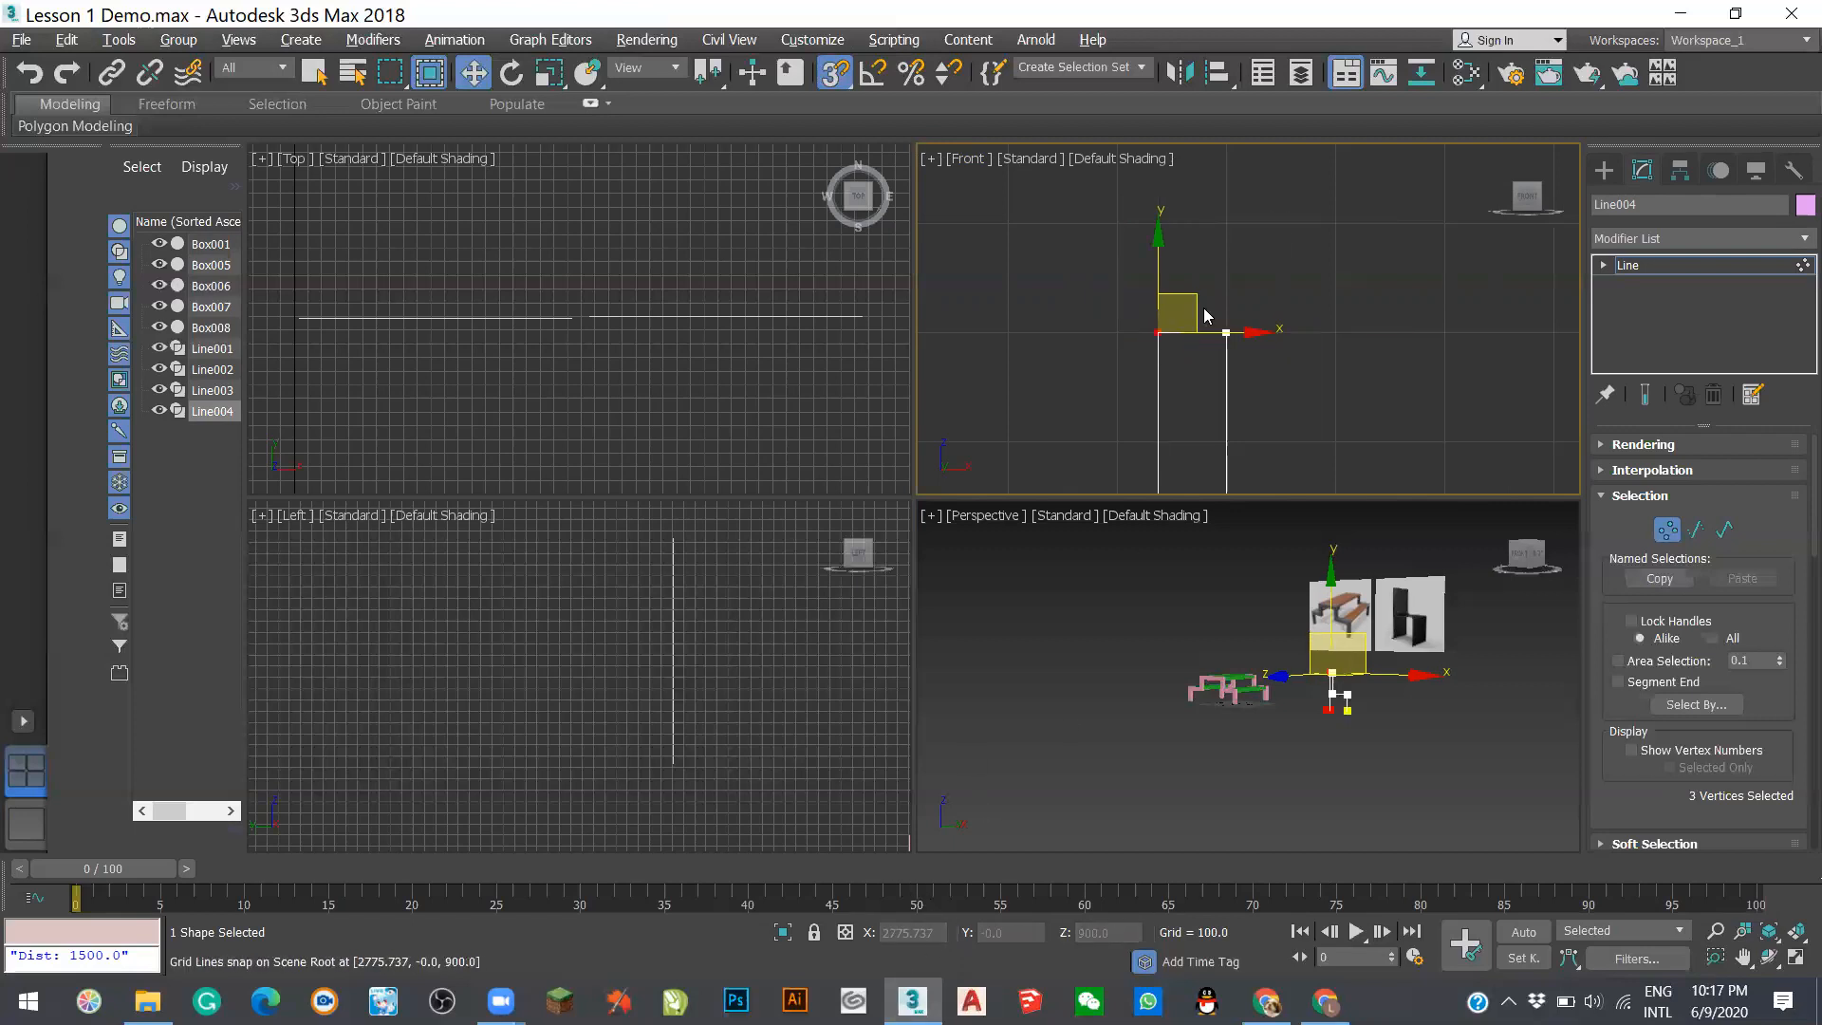
drag(1158, 333, 1246, 288)
scroll(1234, 302, down, 2)
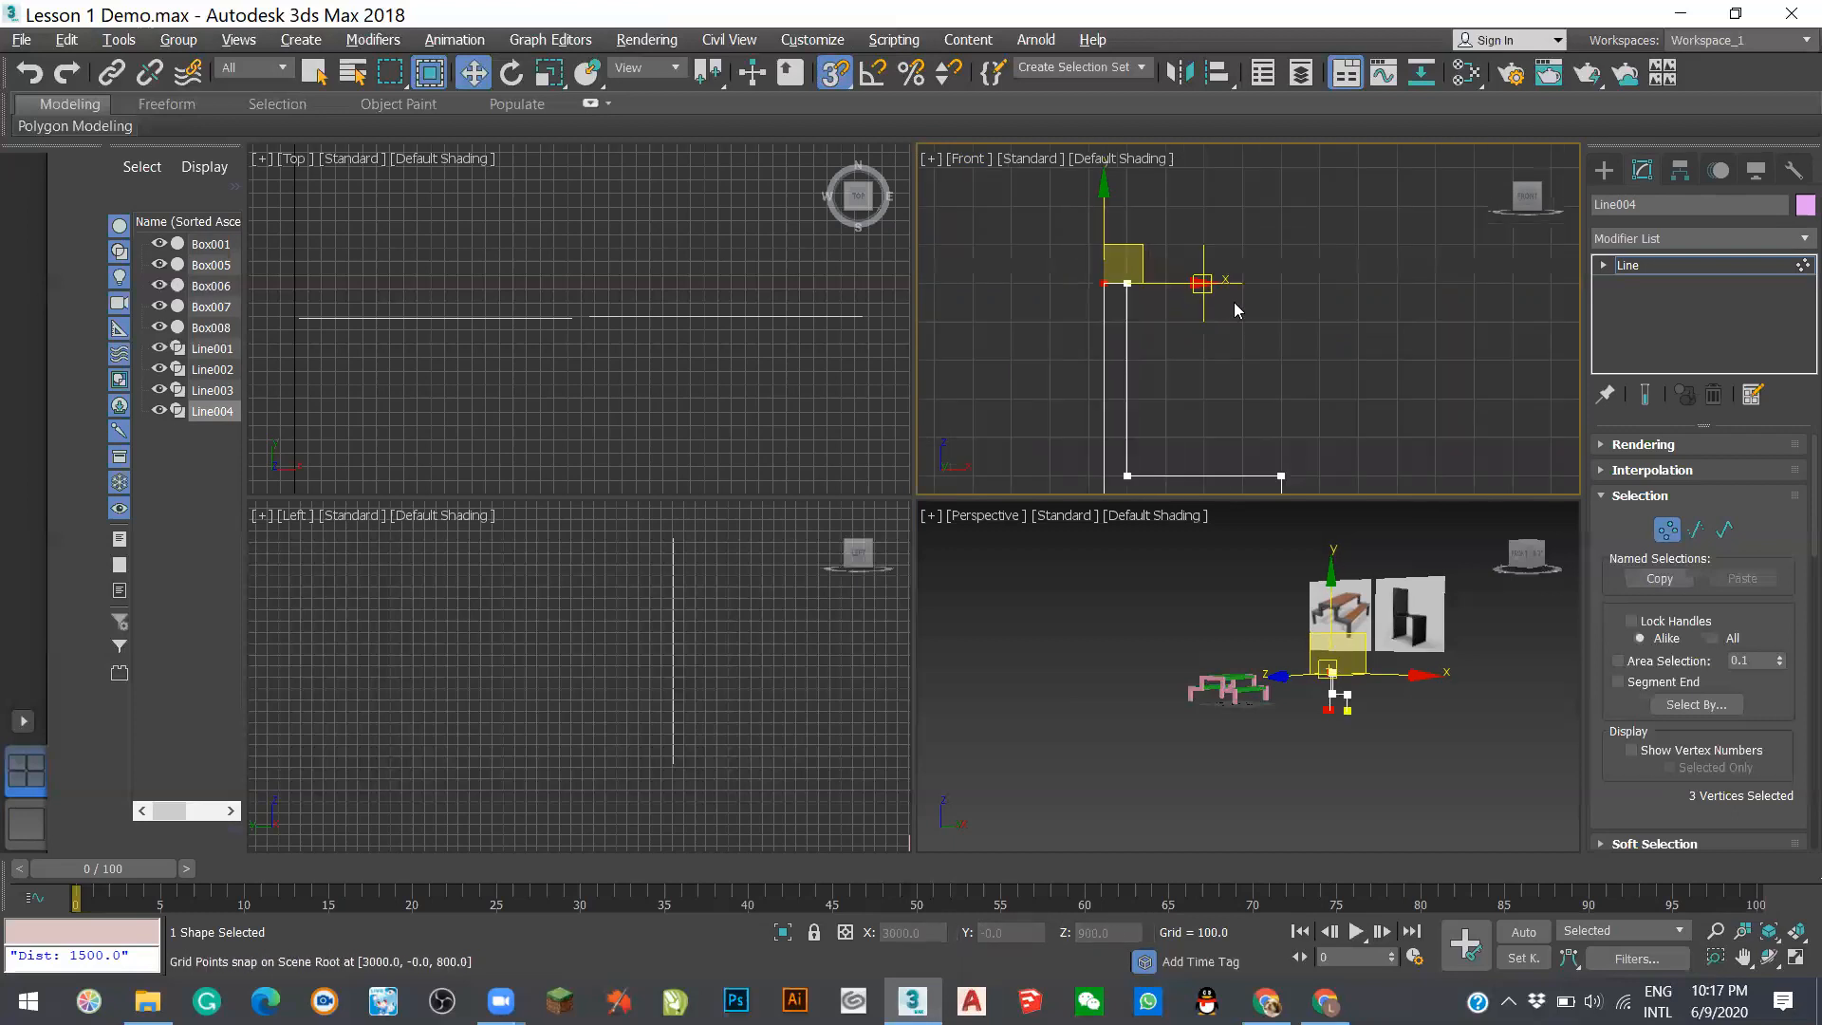
- Inspect the narrowed backrest of the chair profile and lock the current vertex selection
scroll(1235, 303, down, 8)
scroll(1234, 336, up, 6)
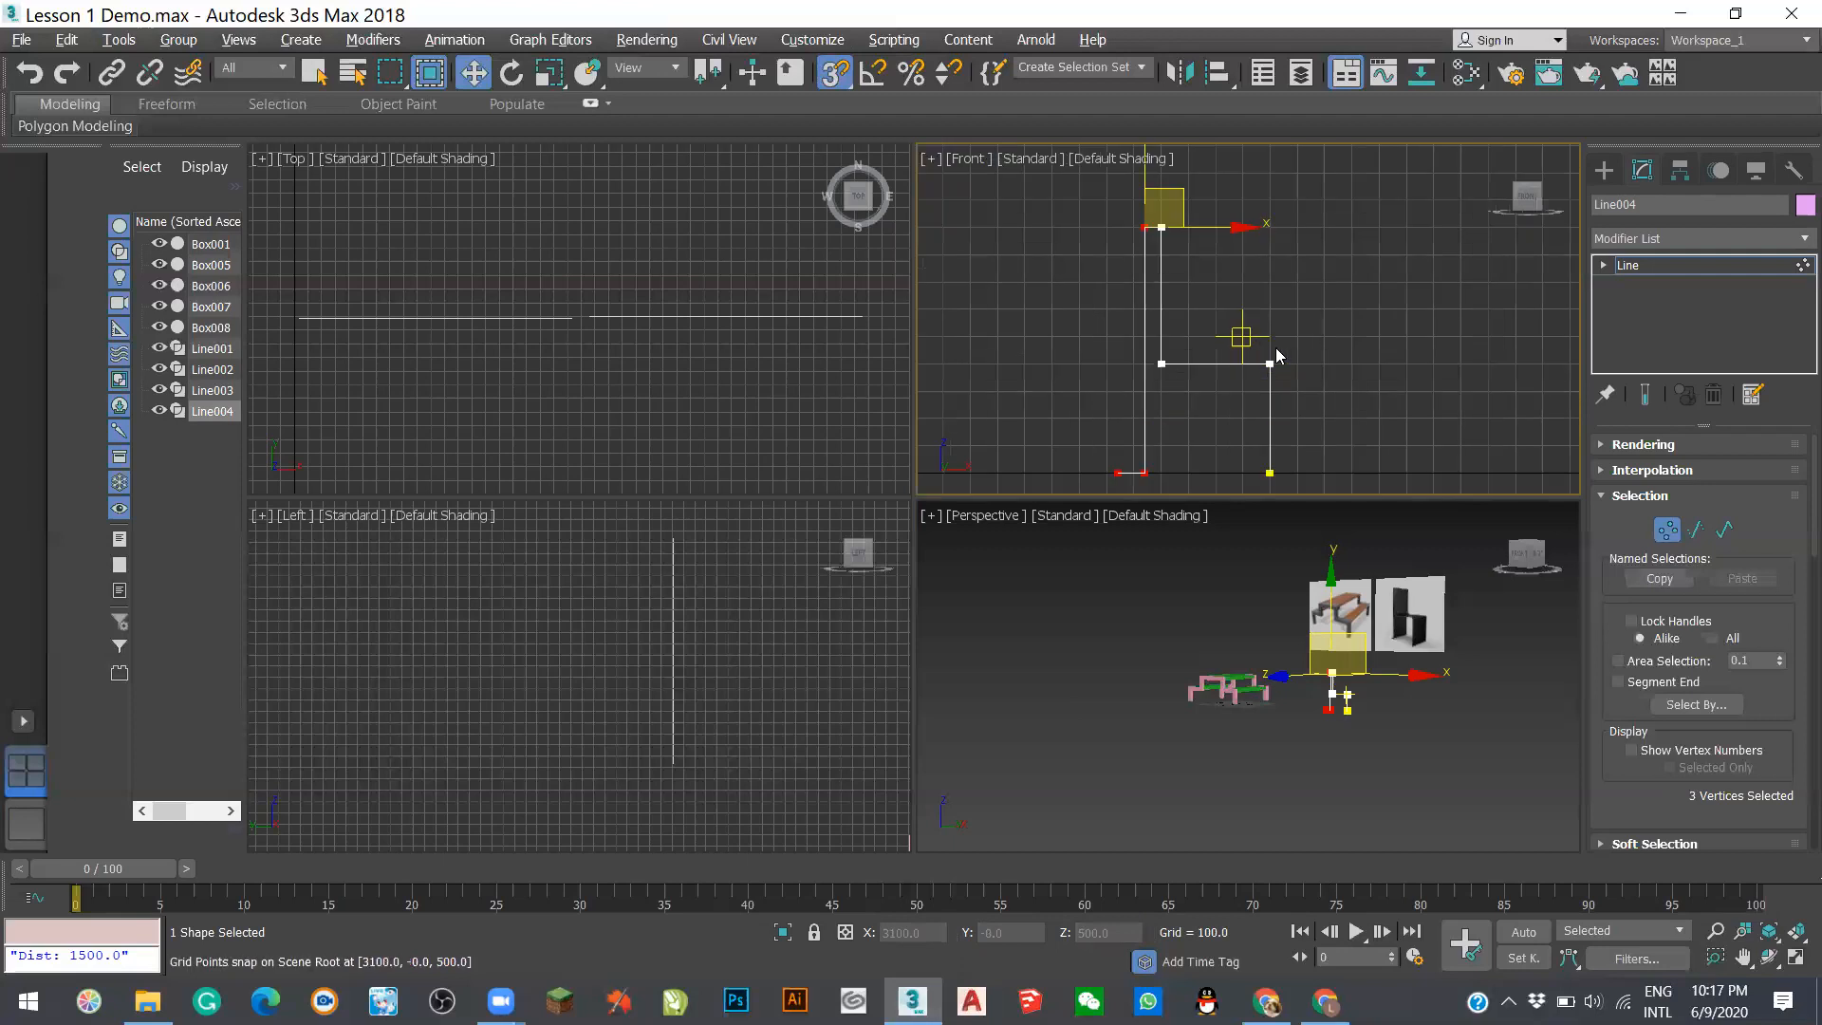
scroll(1163, 242, up, 5)
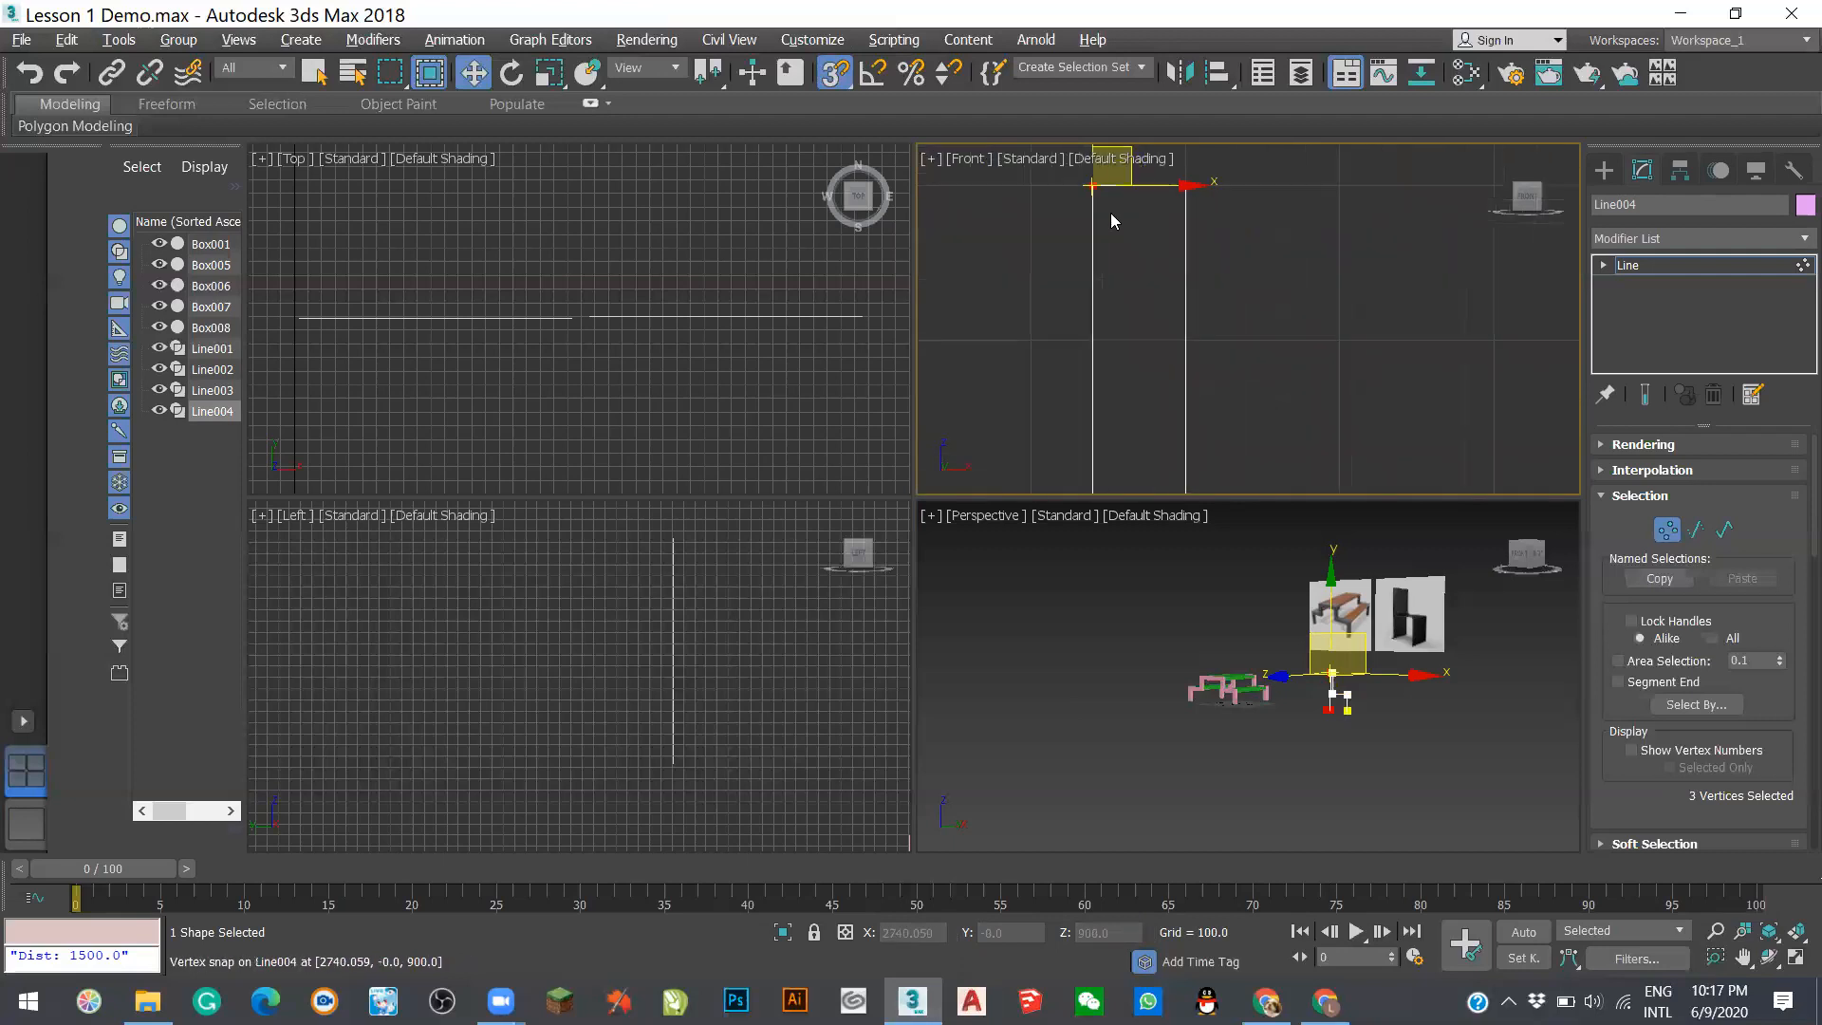
scroll(1272, 313, down, 5)
key(space)
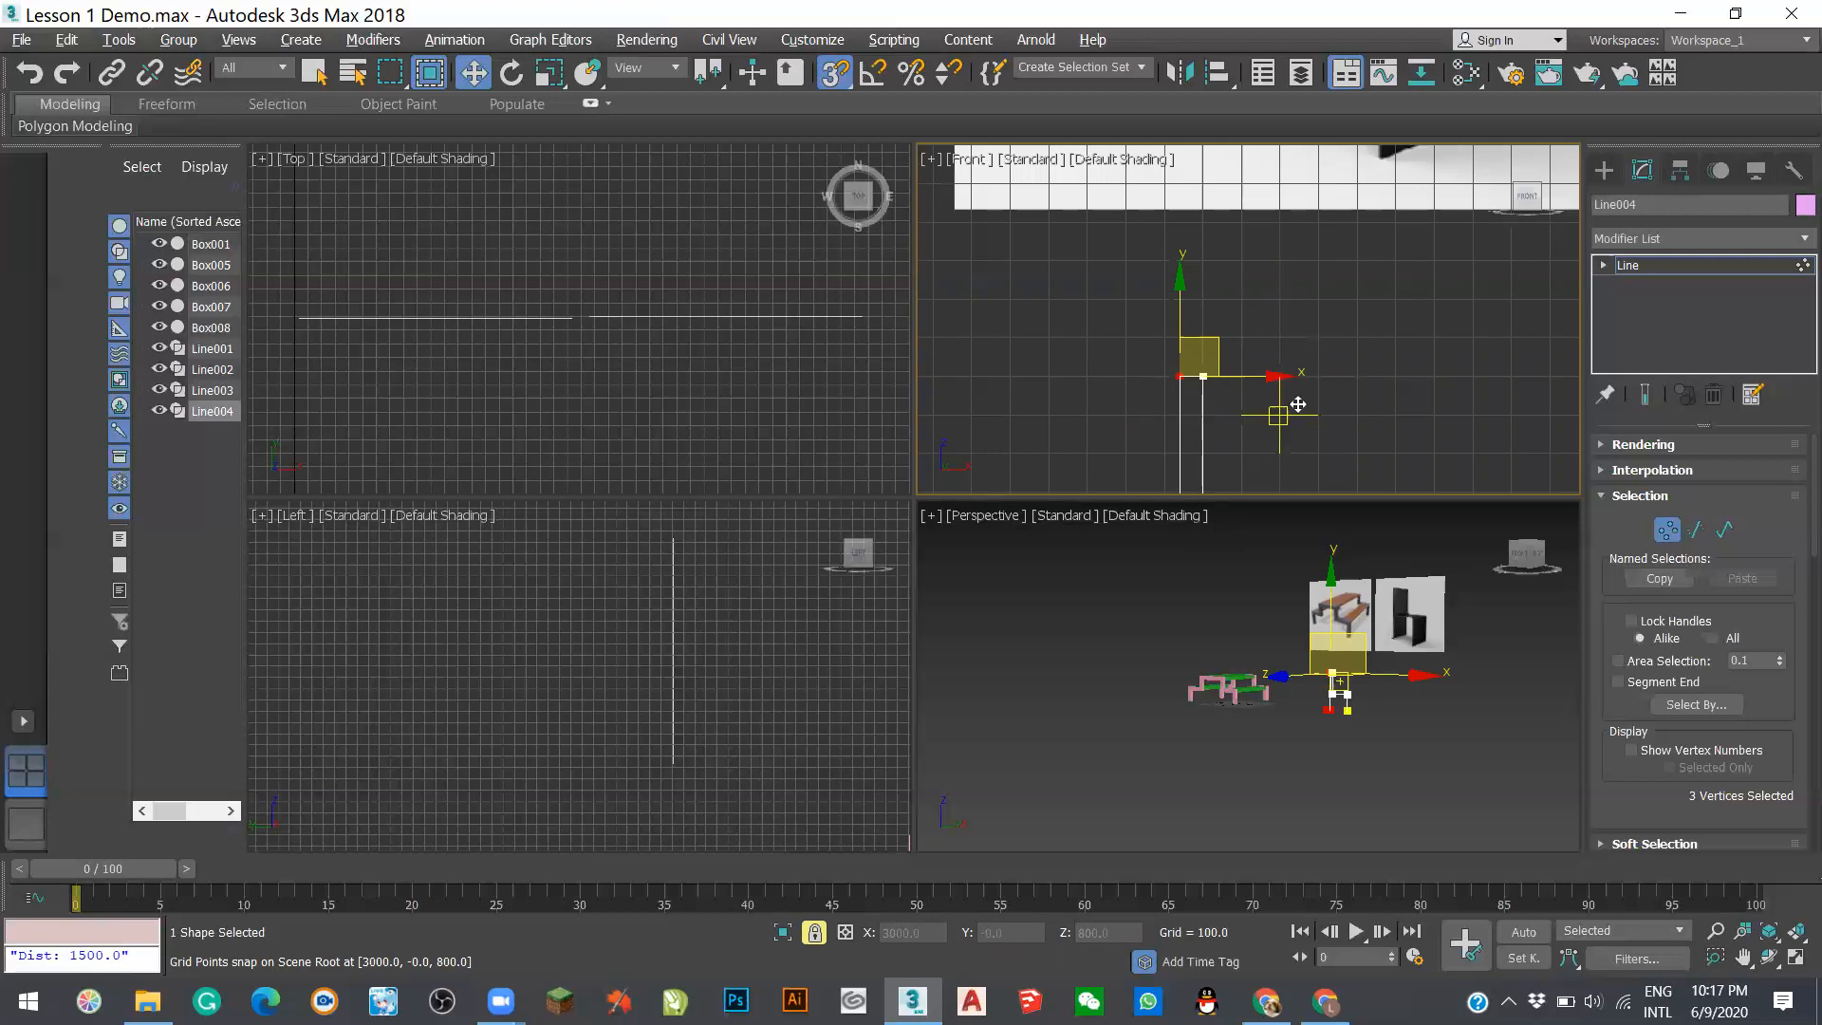
scroll(1262, 407, up, 3)
scroll(1196, 304, down, 1)
scroll(1151, 267, up, 2)
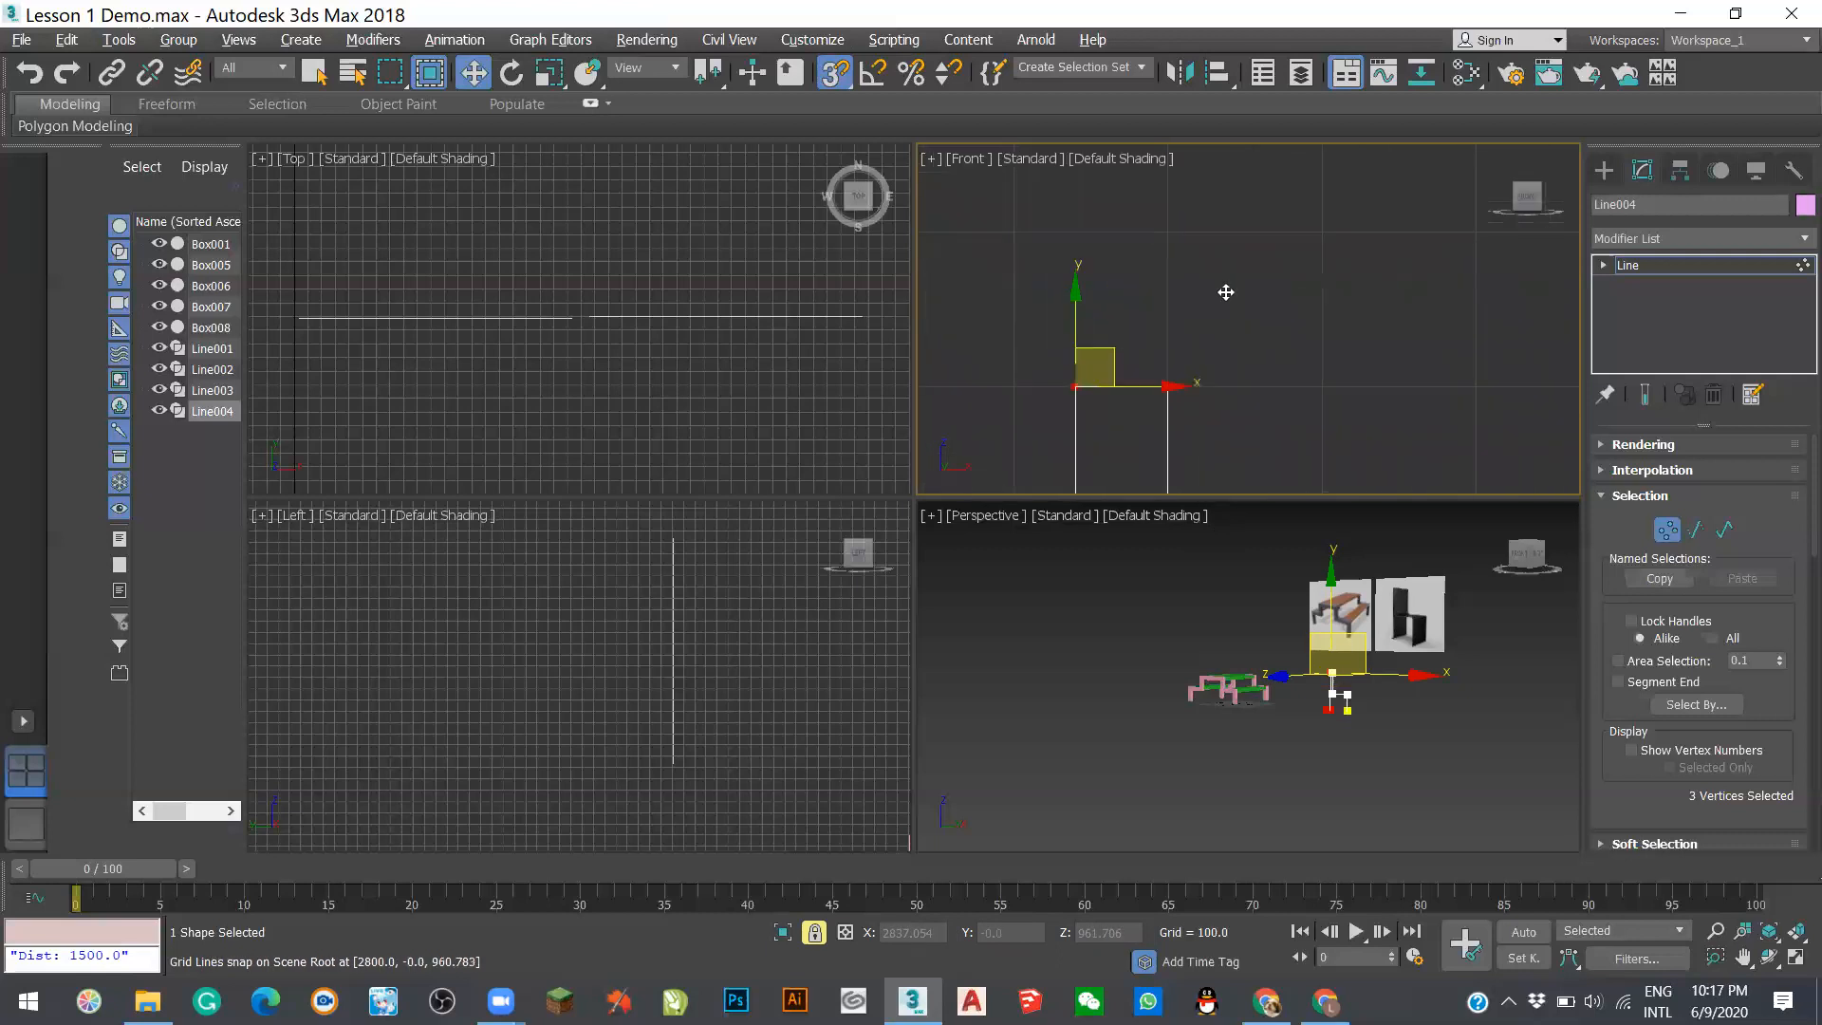
- Switch to the Select tool, compare the chair profile with its reference image and leave the Vertex sub-object level
click(322, 77)
scroll(1225, 361, down, 5)
scroll(1186, 318, up, 2)
scroll(1196, 285, down, 5)
scroll(1220, 217, up, 4)
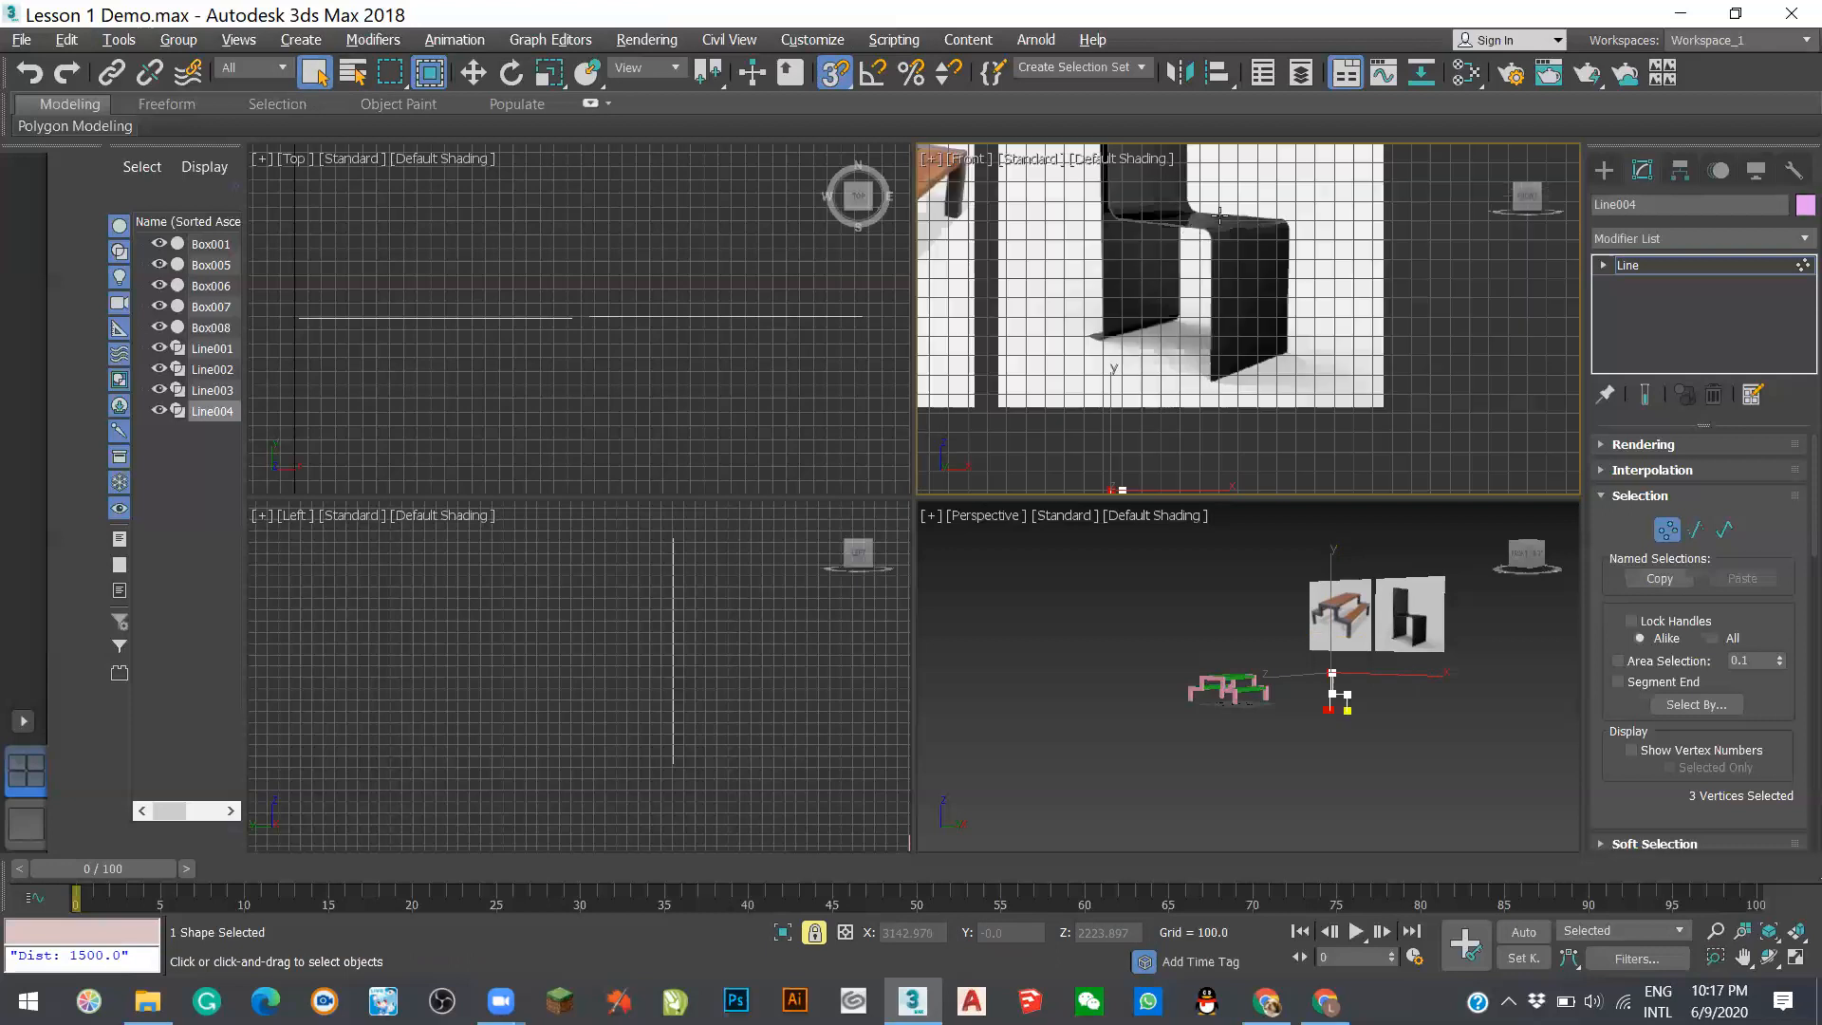
scroll(1219, 216, up, 3)
scroll(1208, 255, down, 4)
scroll(1234, 408, up, 4)
scroll(1303, 453, down, 2)
scroll(1153, 255, up, 2)
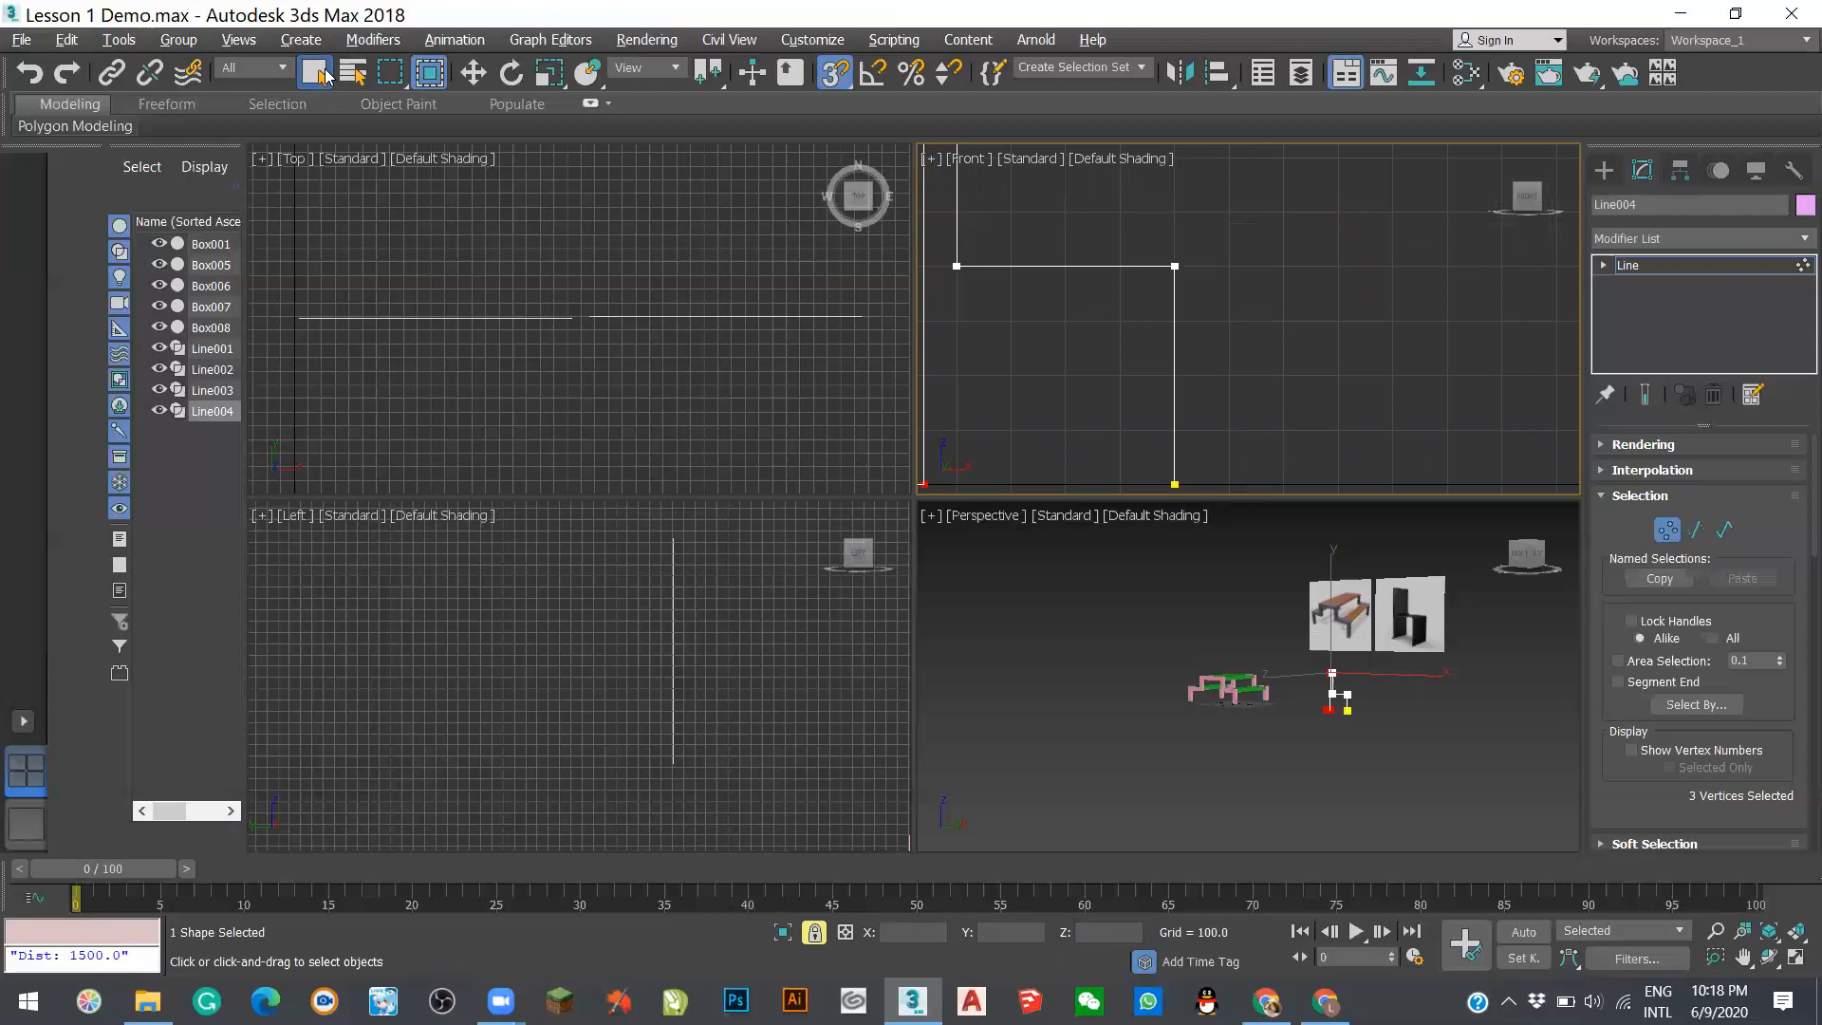
click(291, 67)
click(1275, 298)
click(1671, 534)
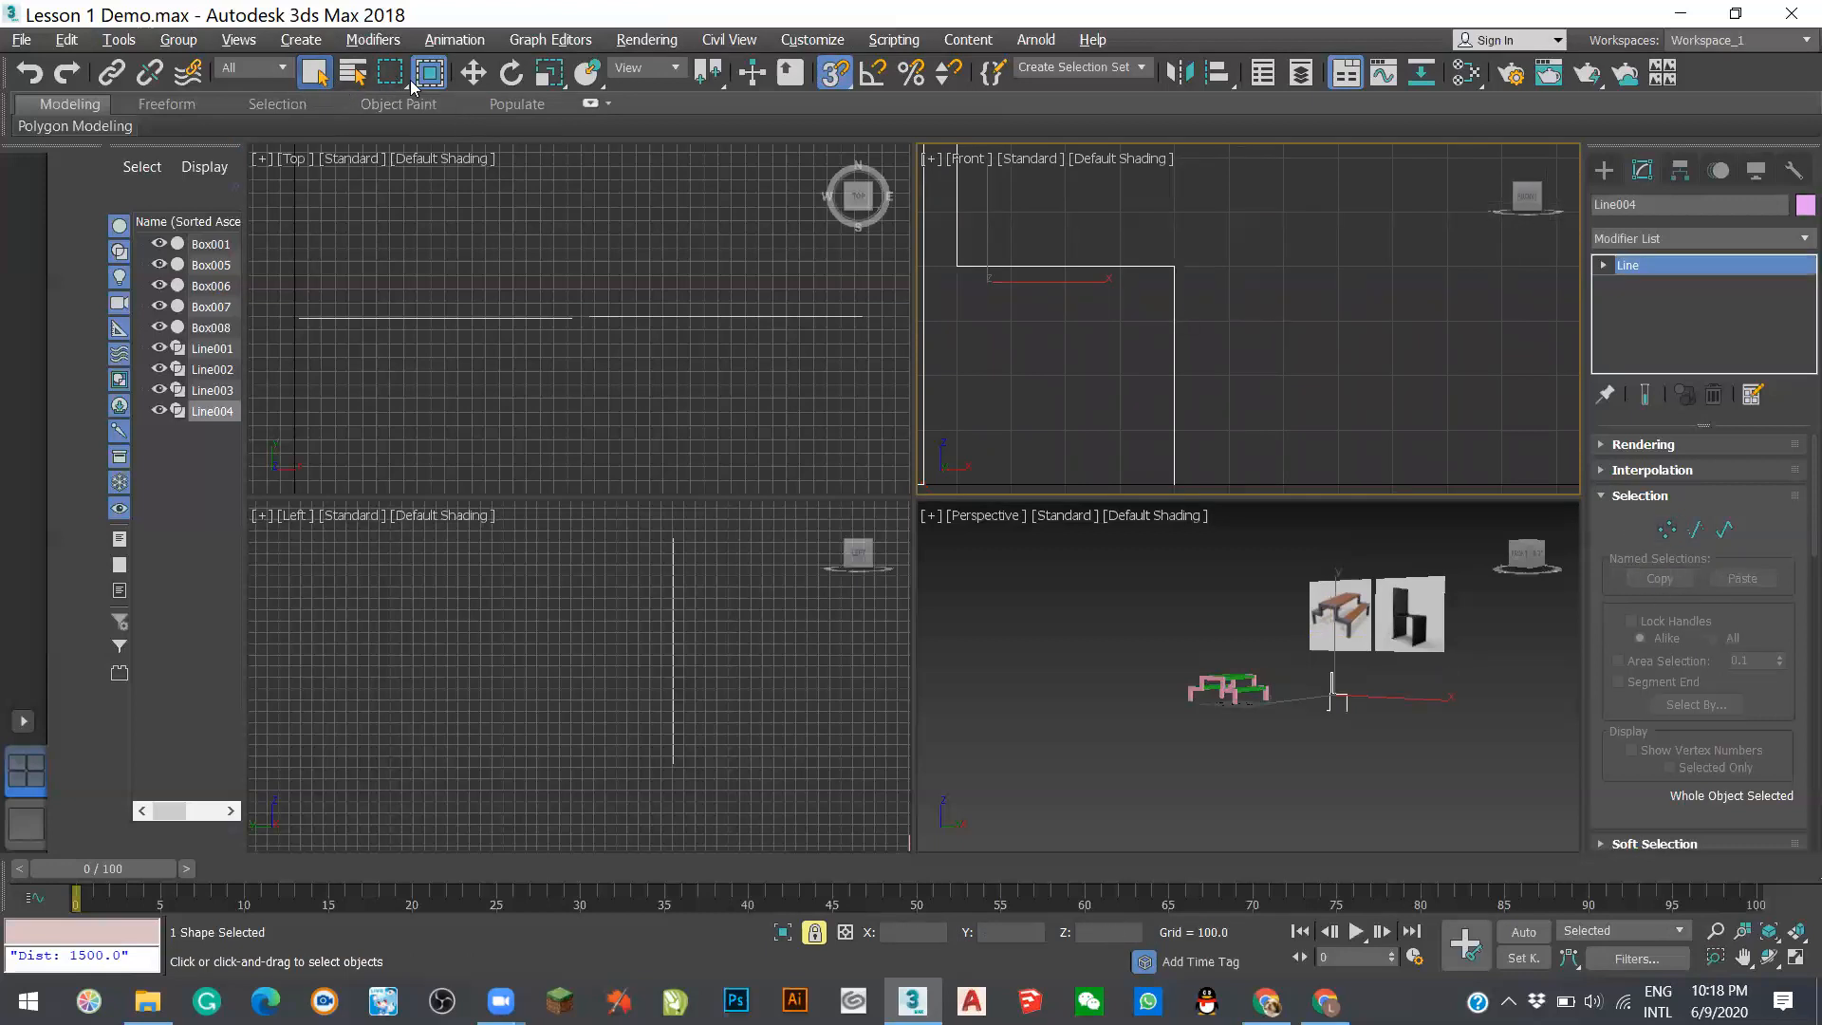
click(1650, 235)
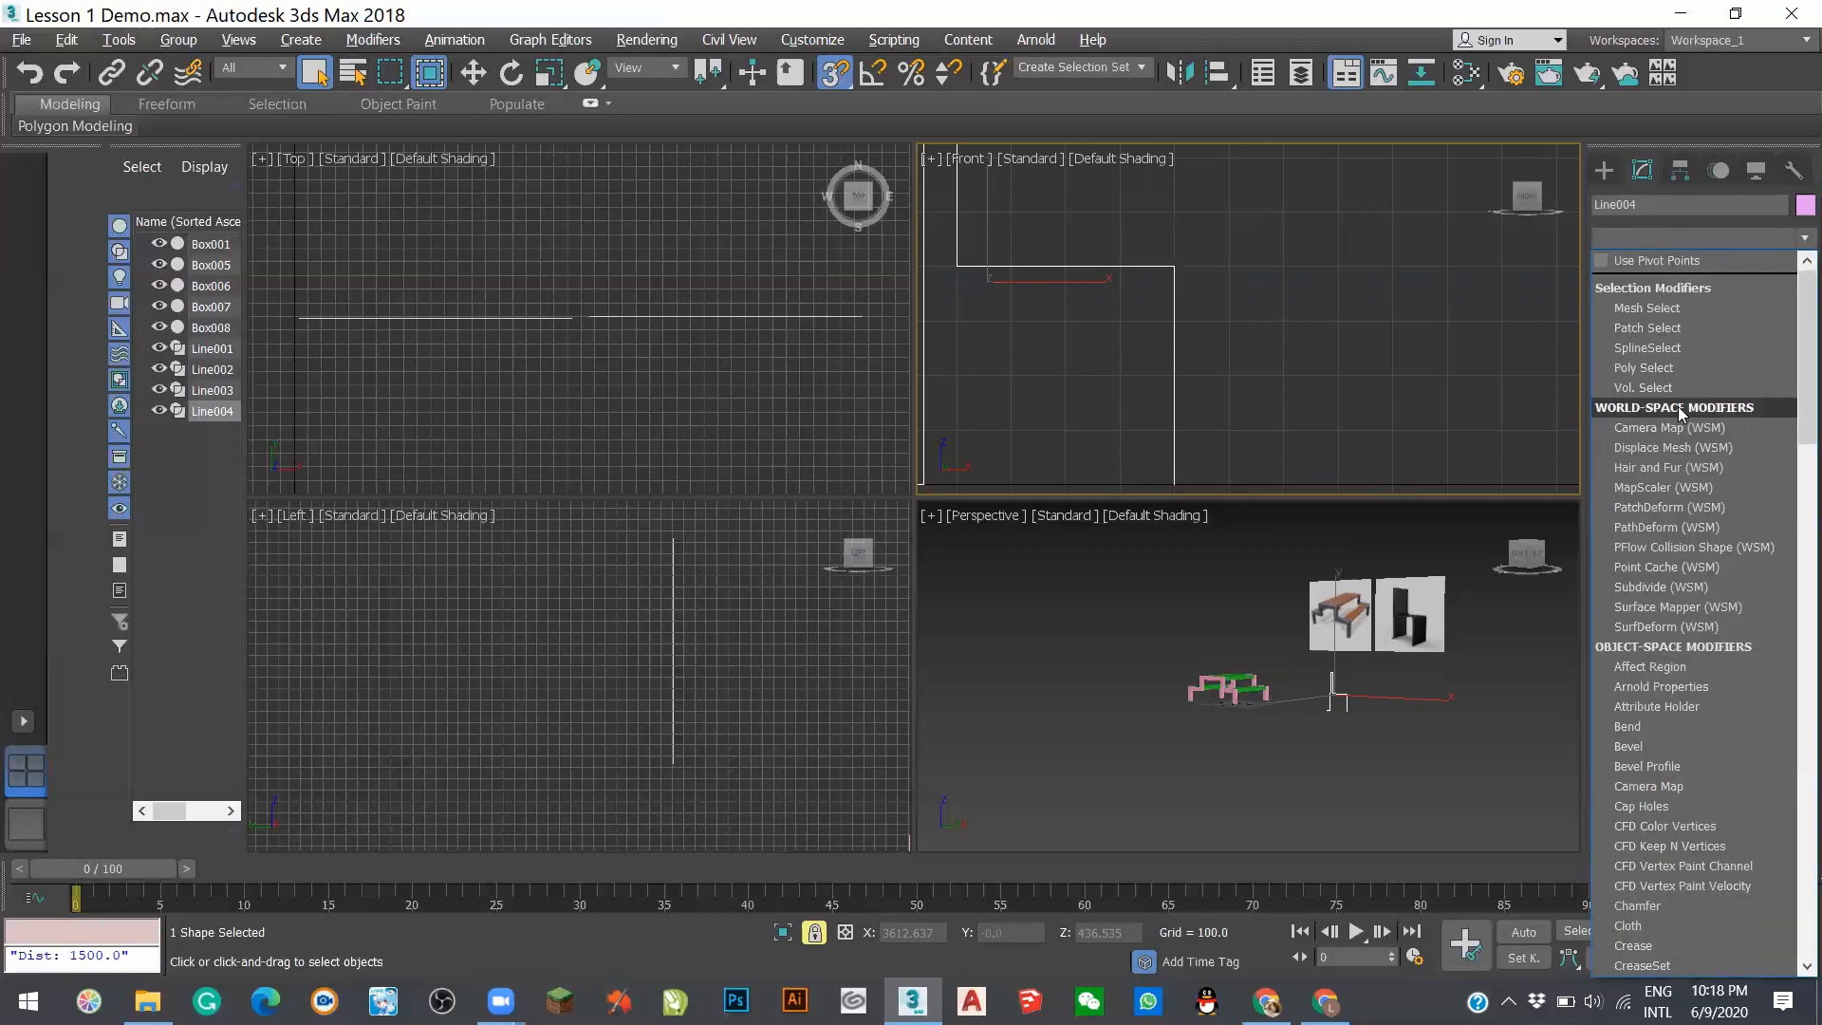
key(f)
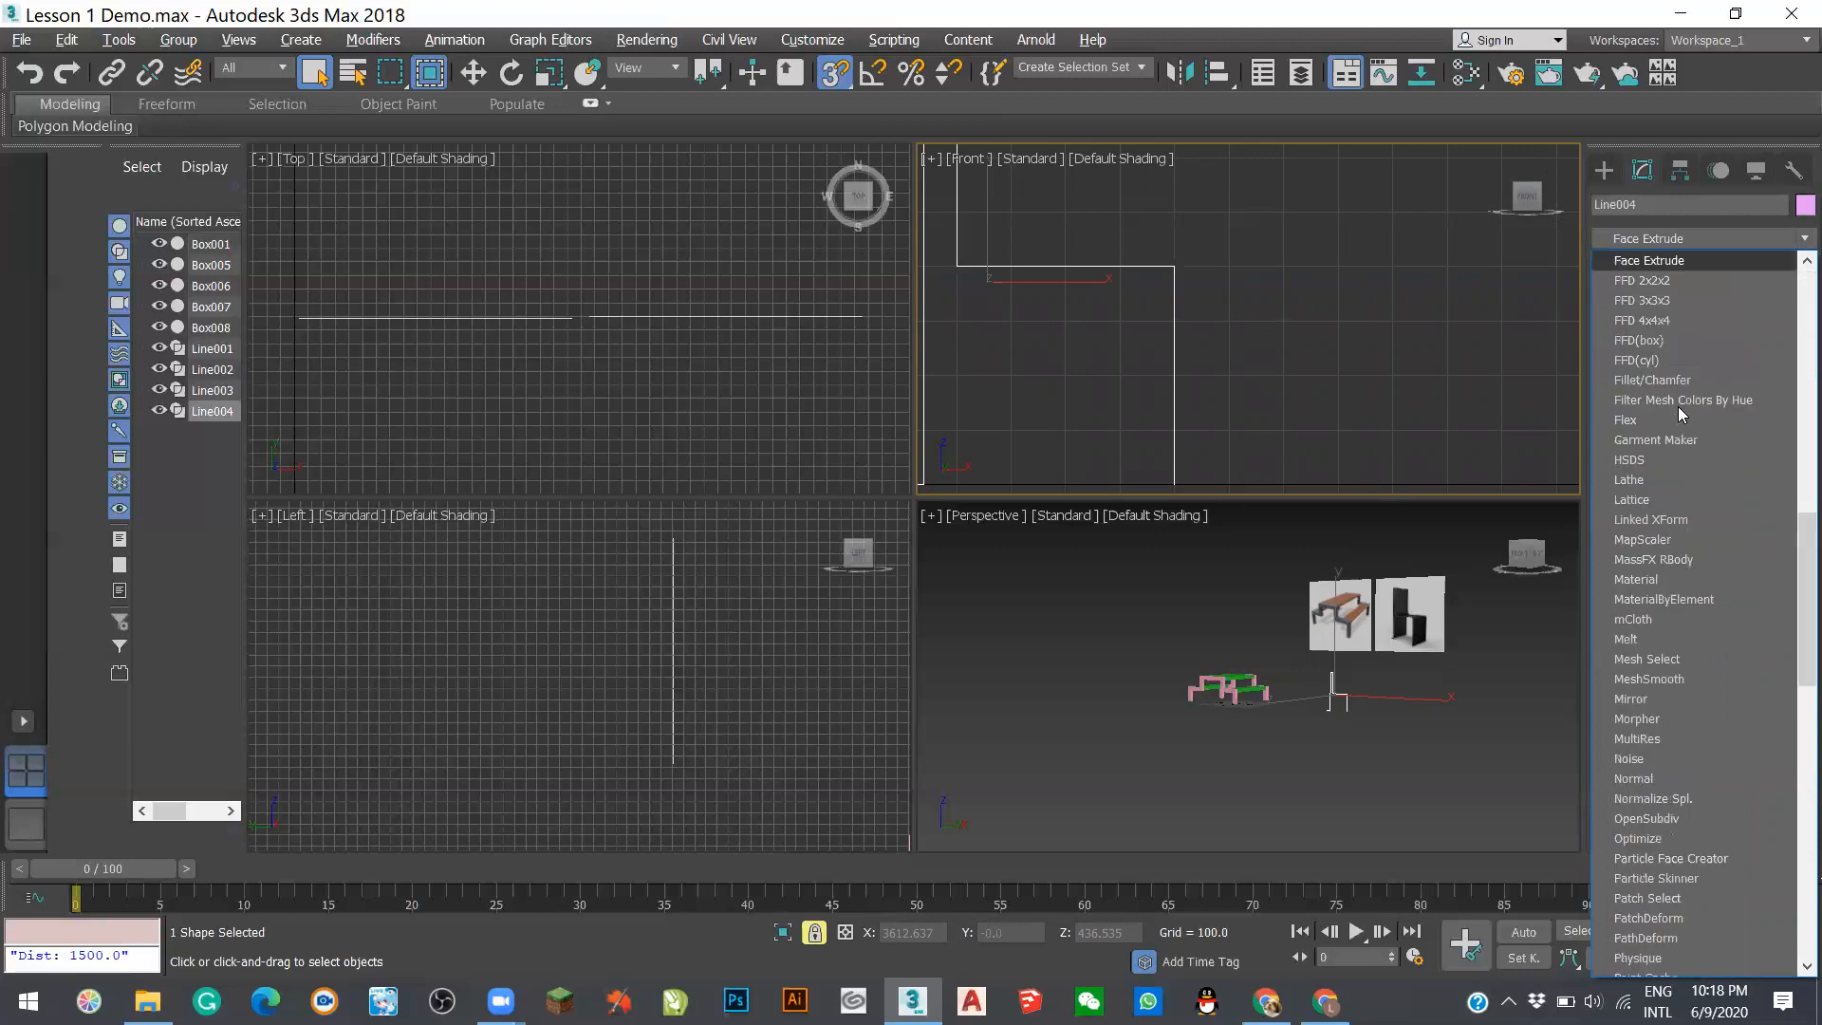
click(1289, 257)
scroll(1343, 316, down, 5)
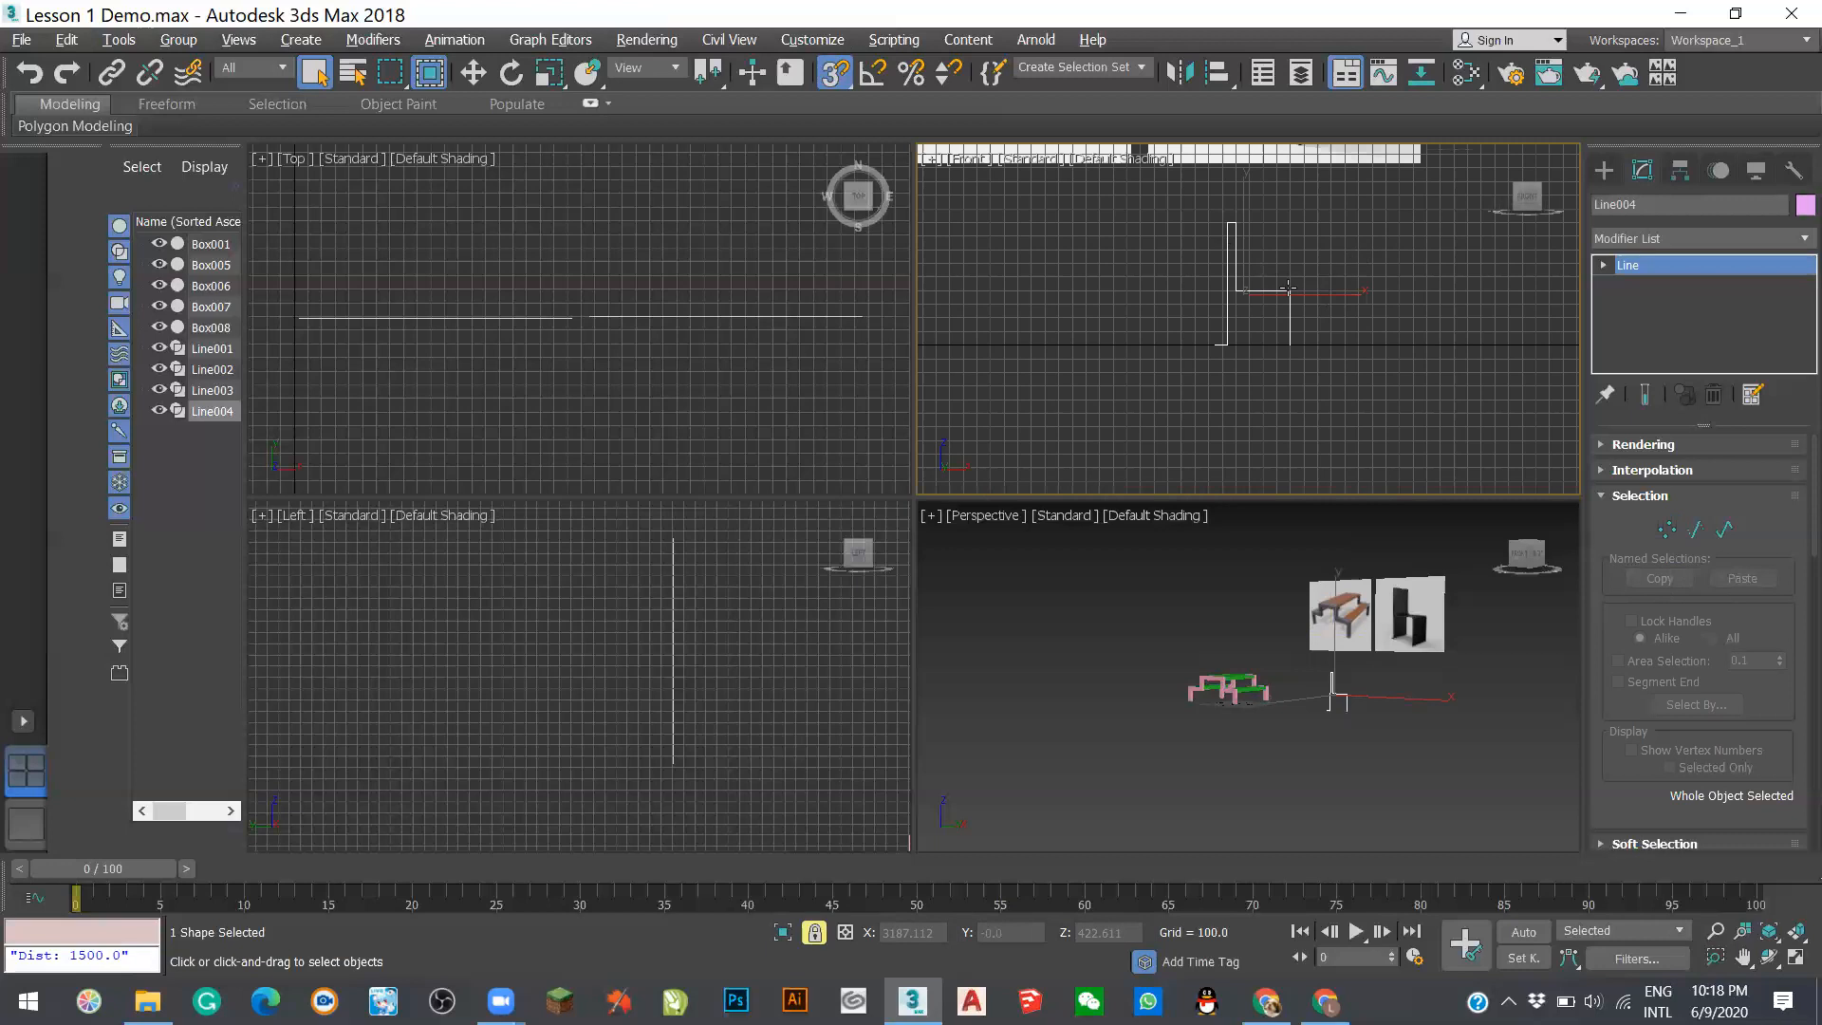
scroll(1289, 287, up, 5)
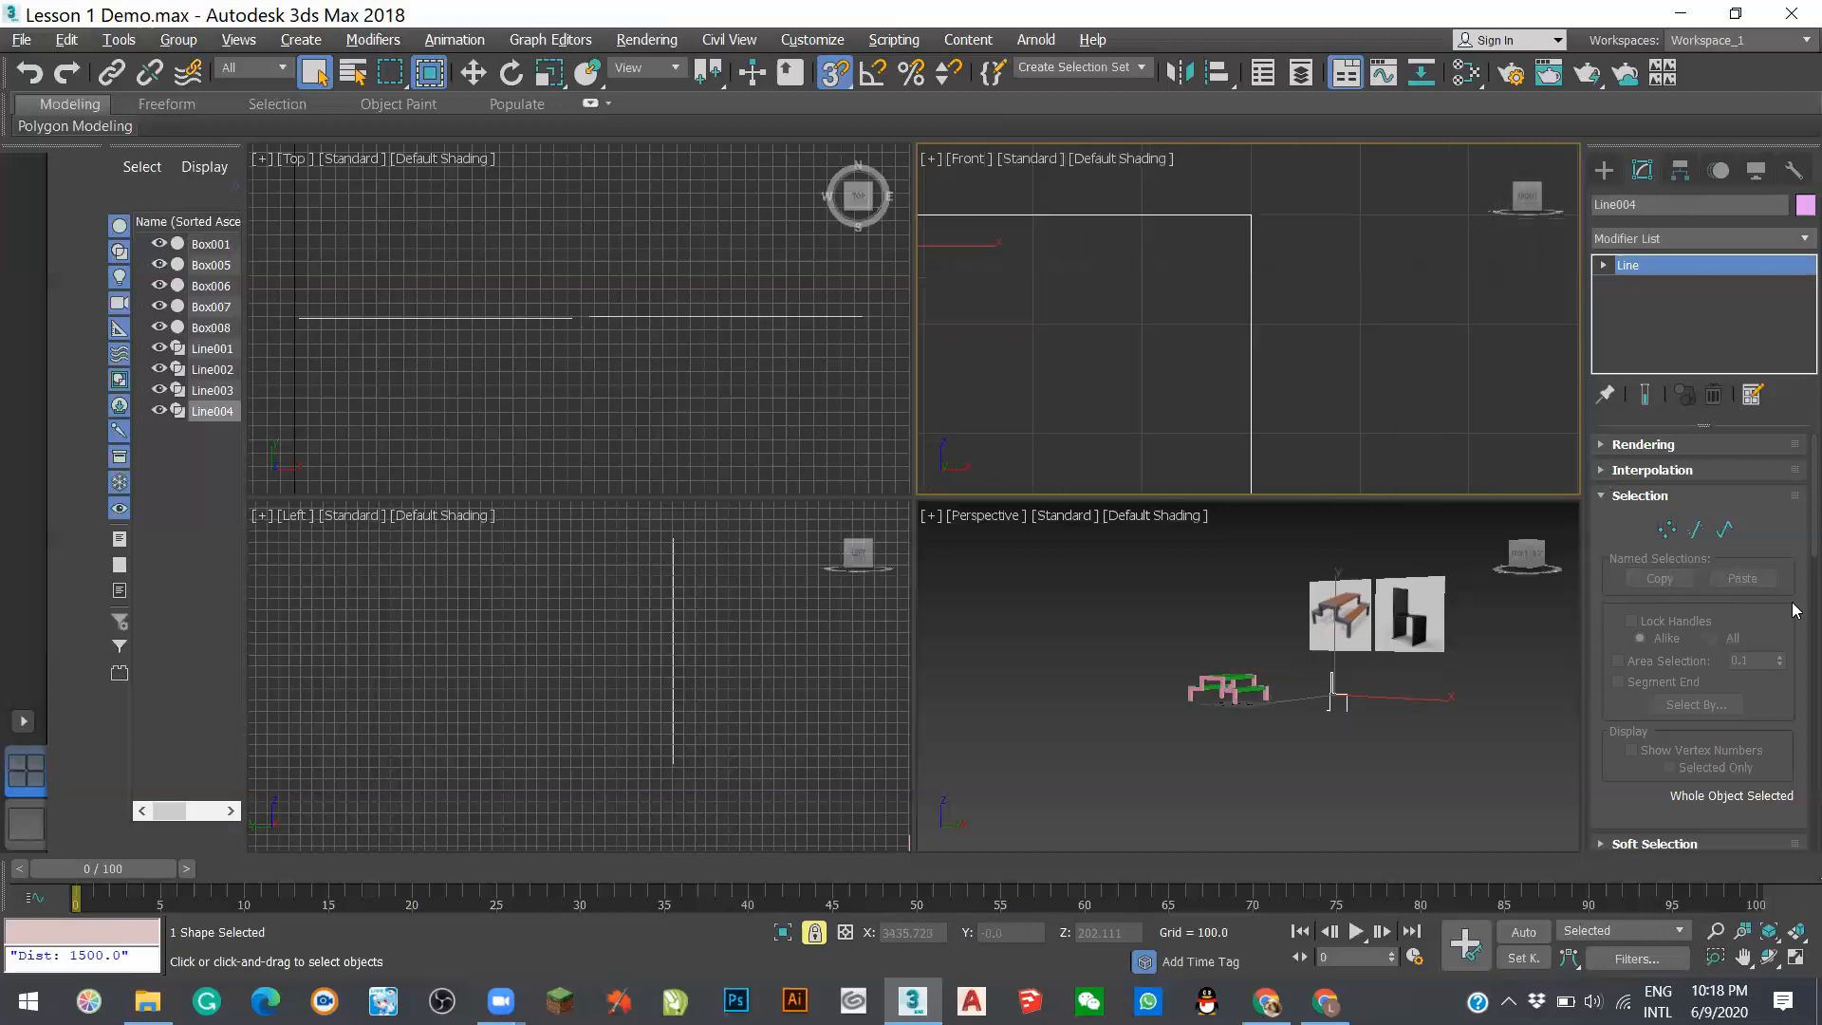
- Try to use Fillet on the chair profile's vertices, ending back at whole-object level
click(1668, 530)
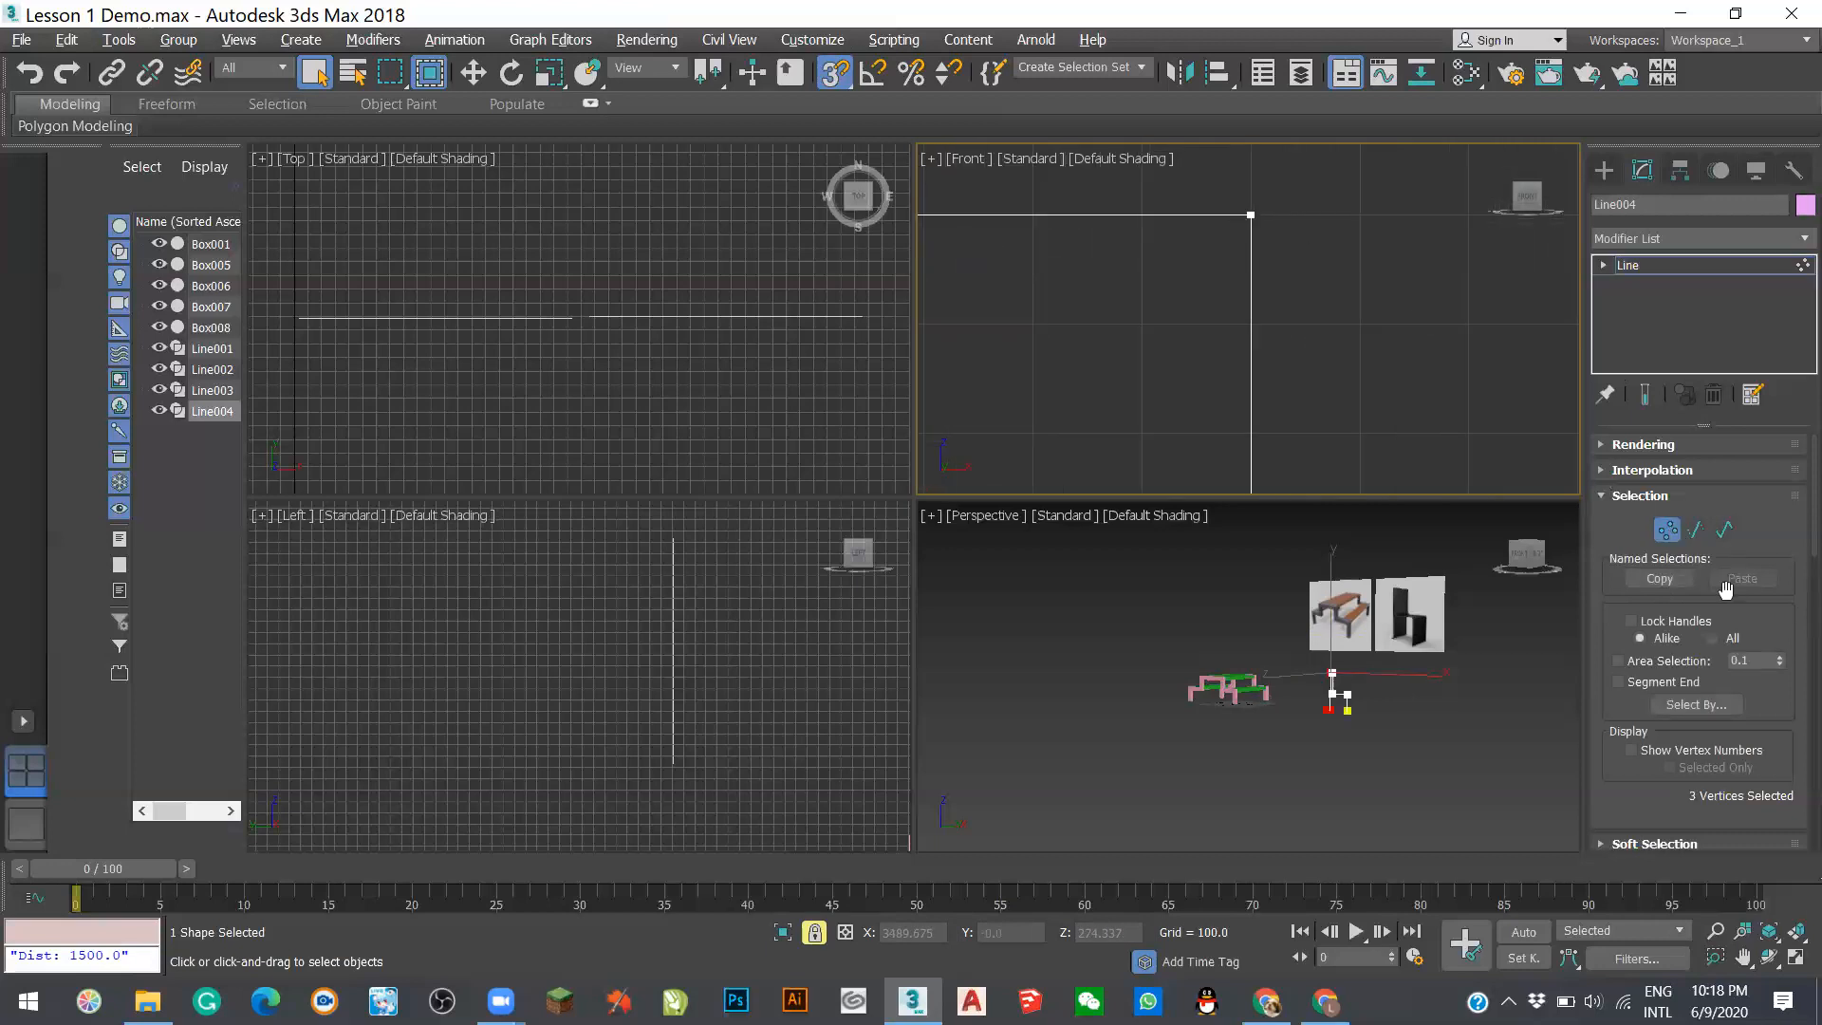
scroll(1725, 589, down, 10)
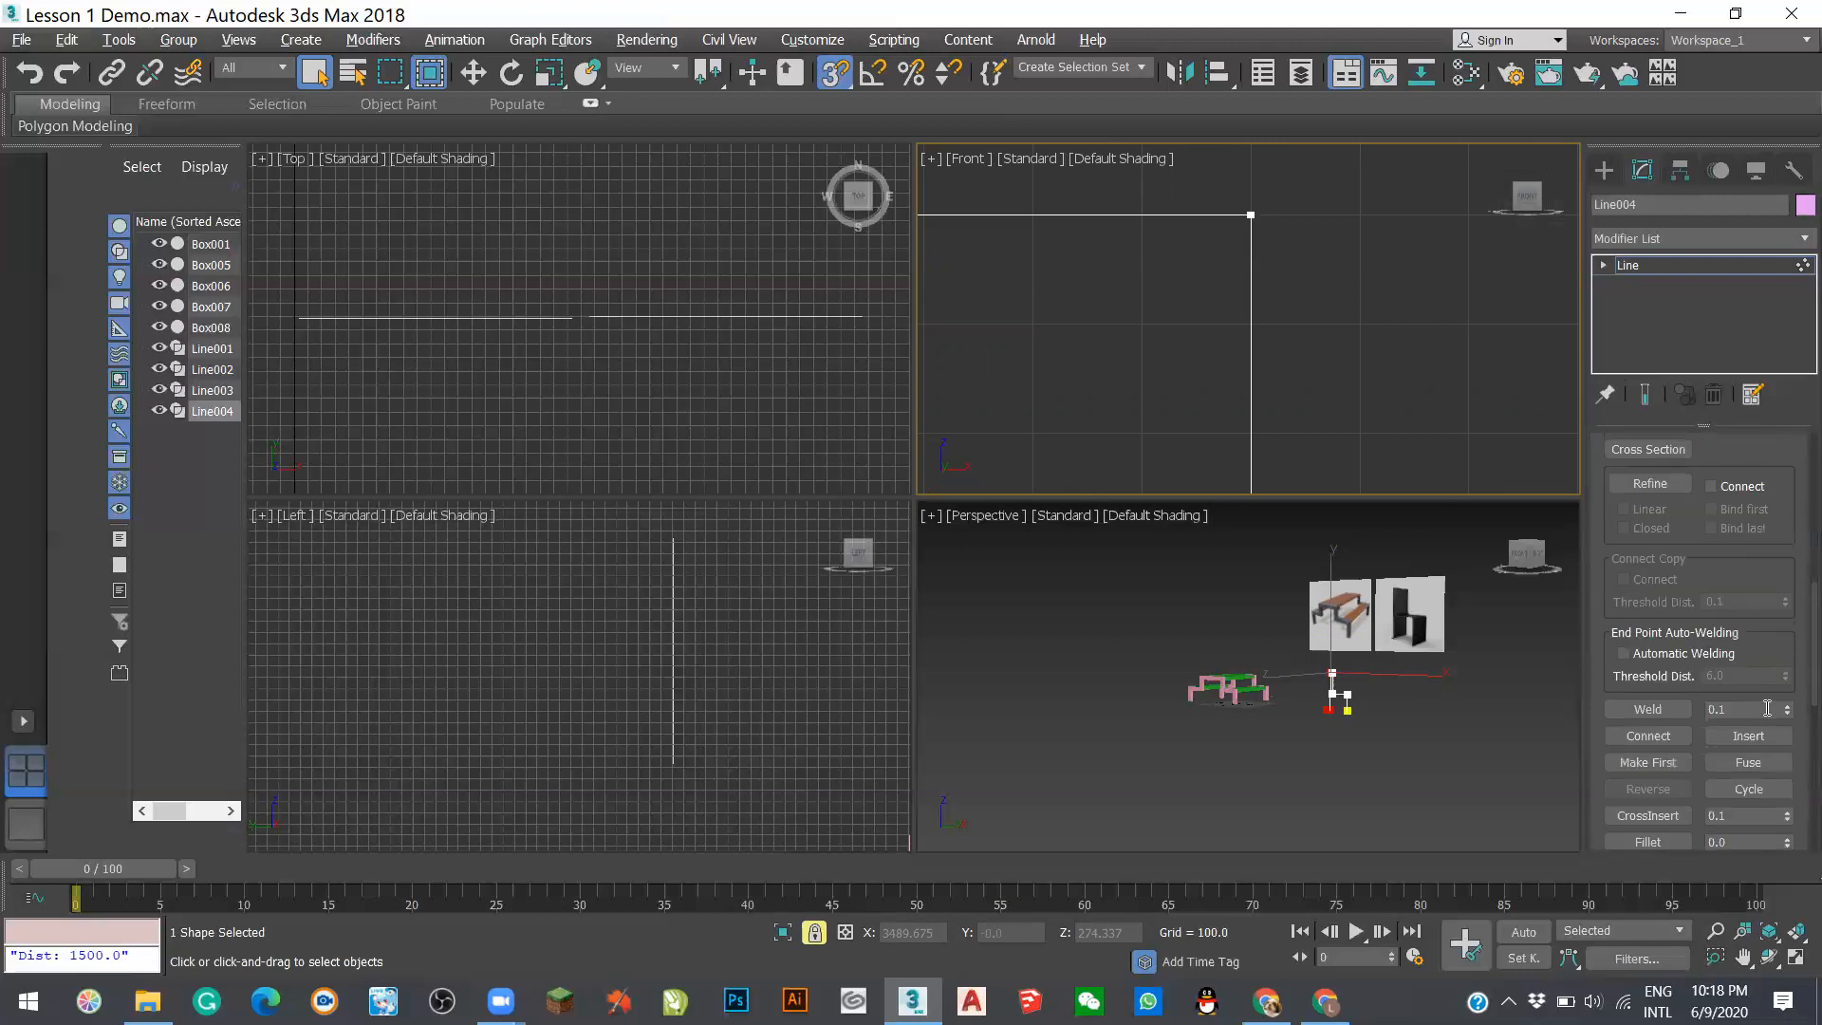
scroll(1673, 784, down, 2)
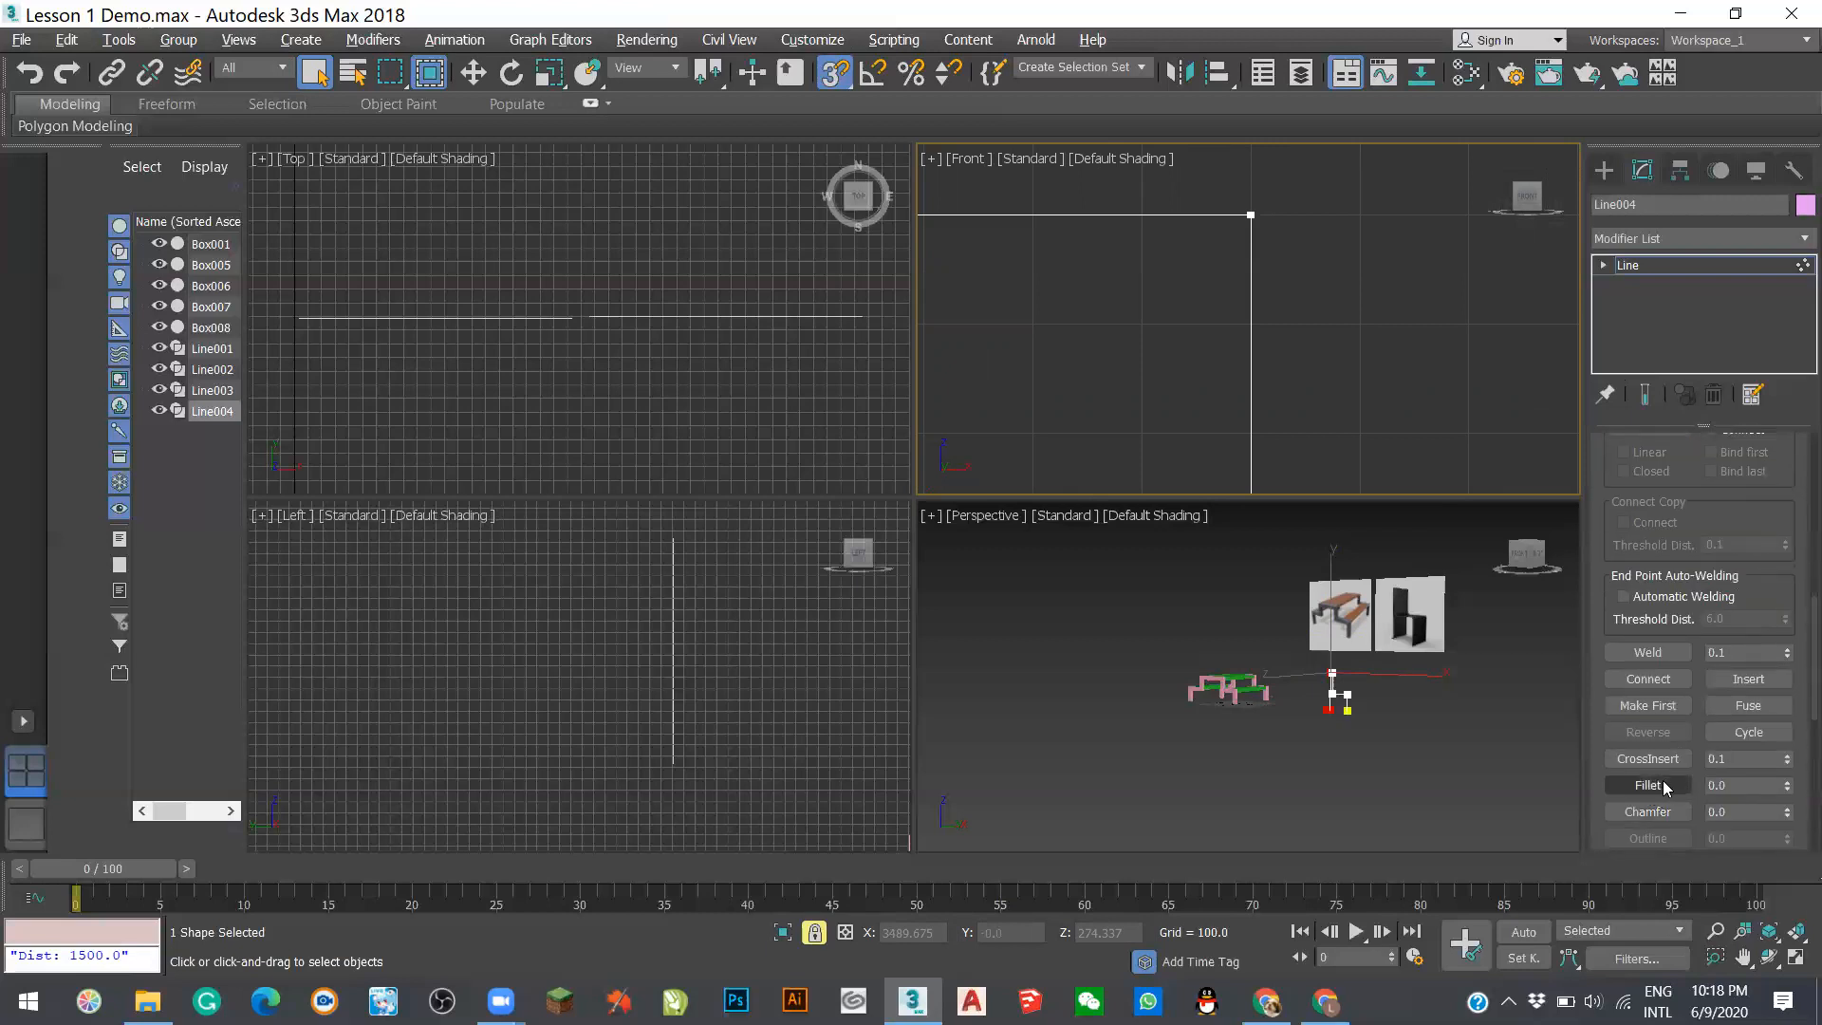
click(1685, 789)
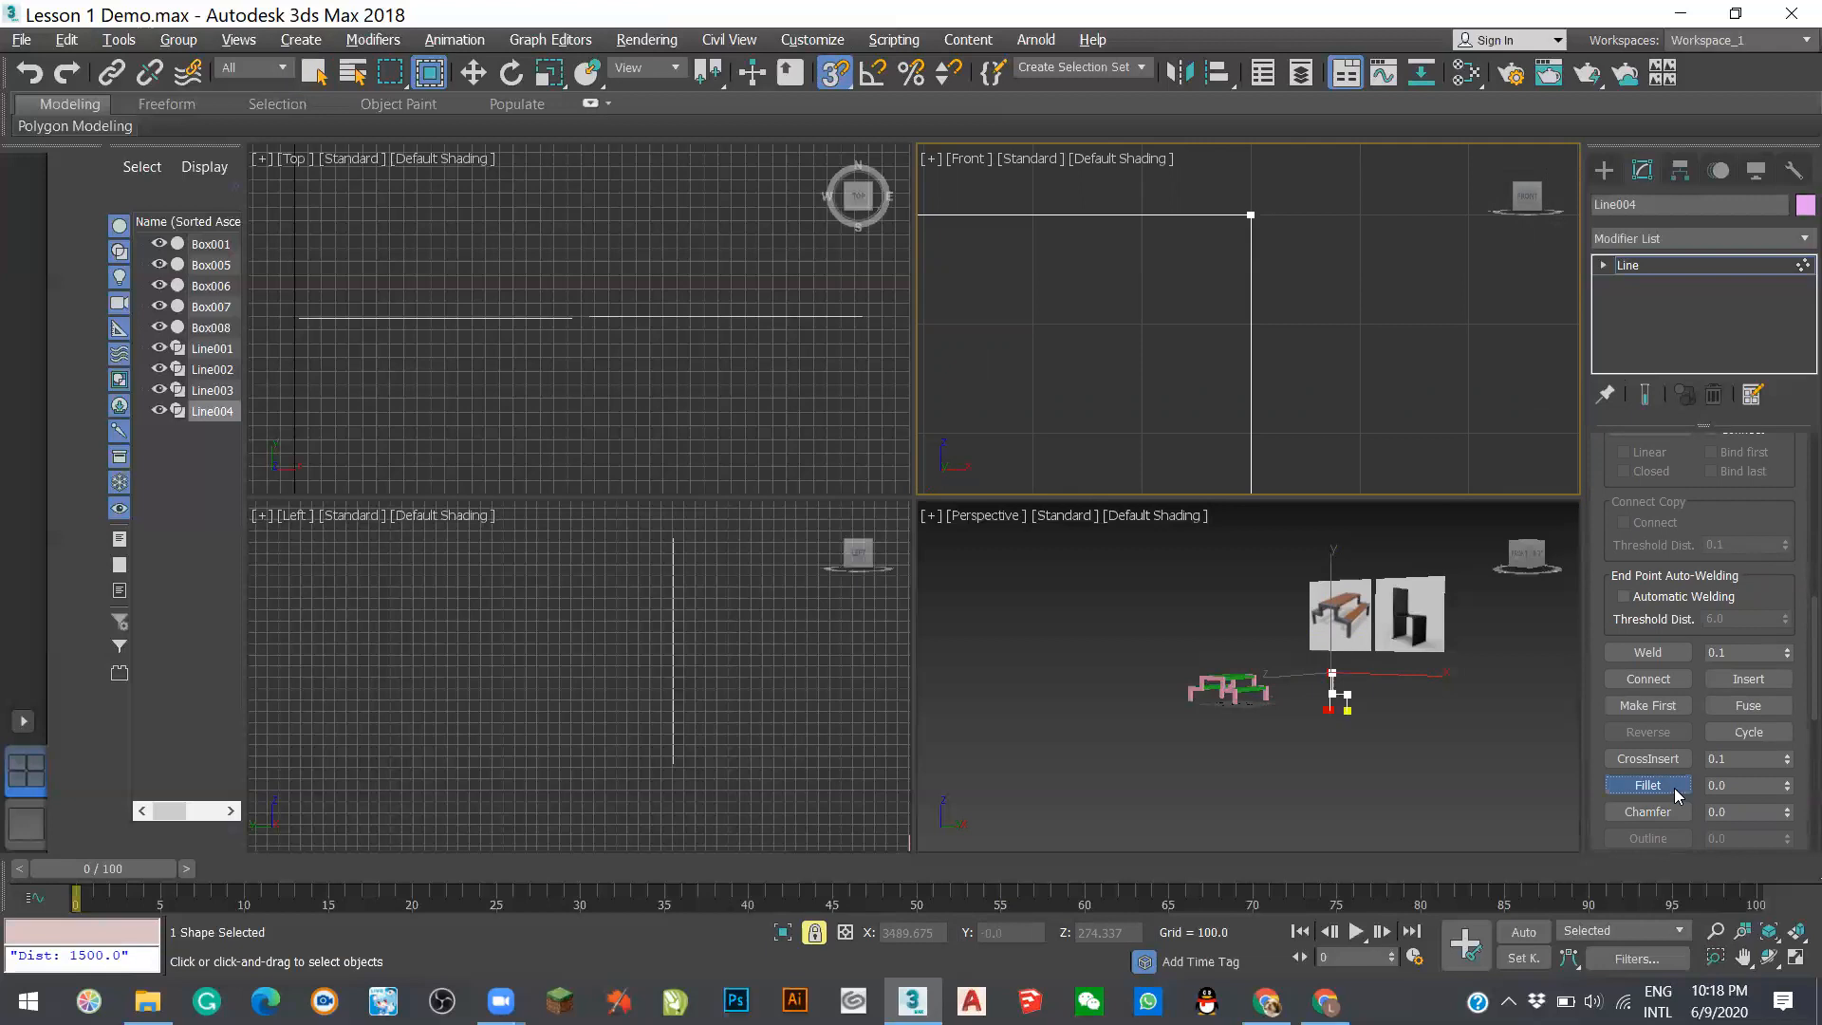
click(1733, 784)
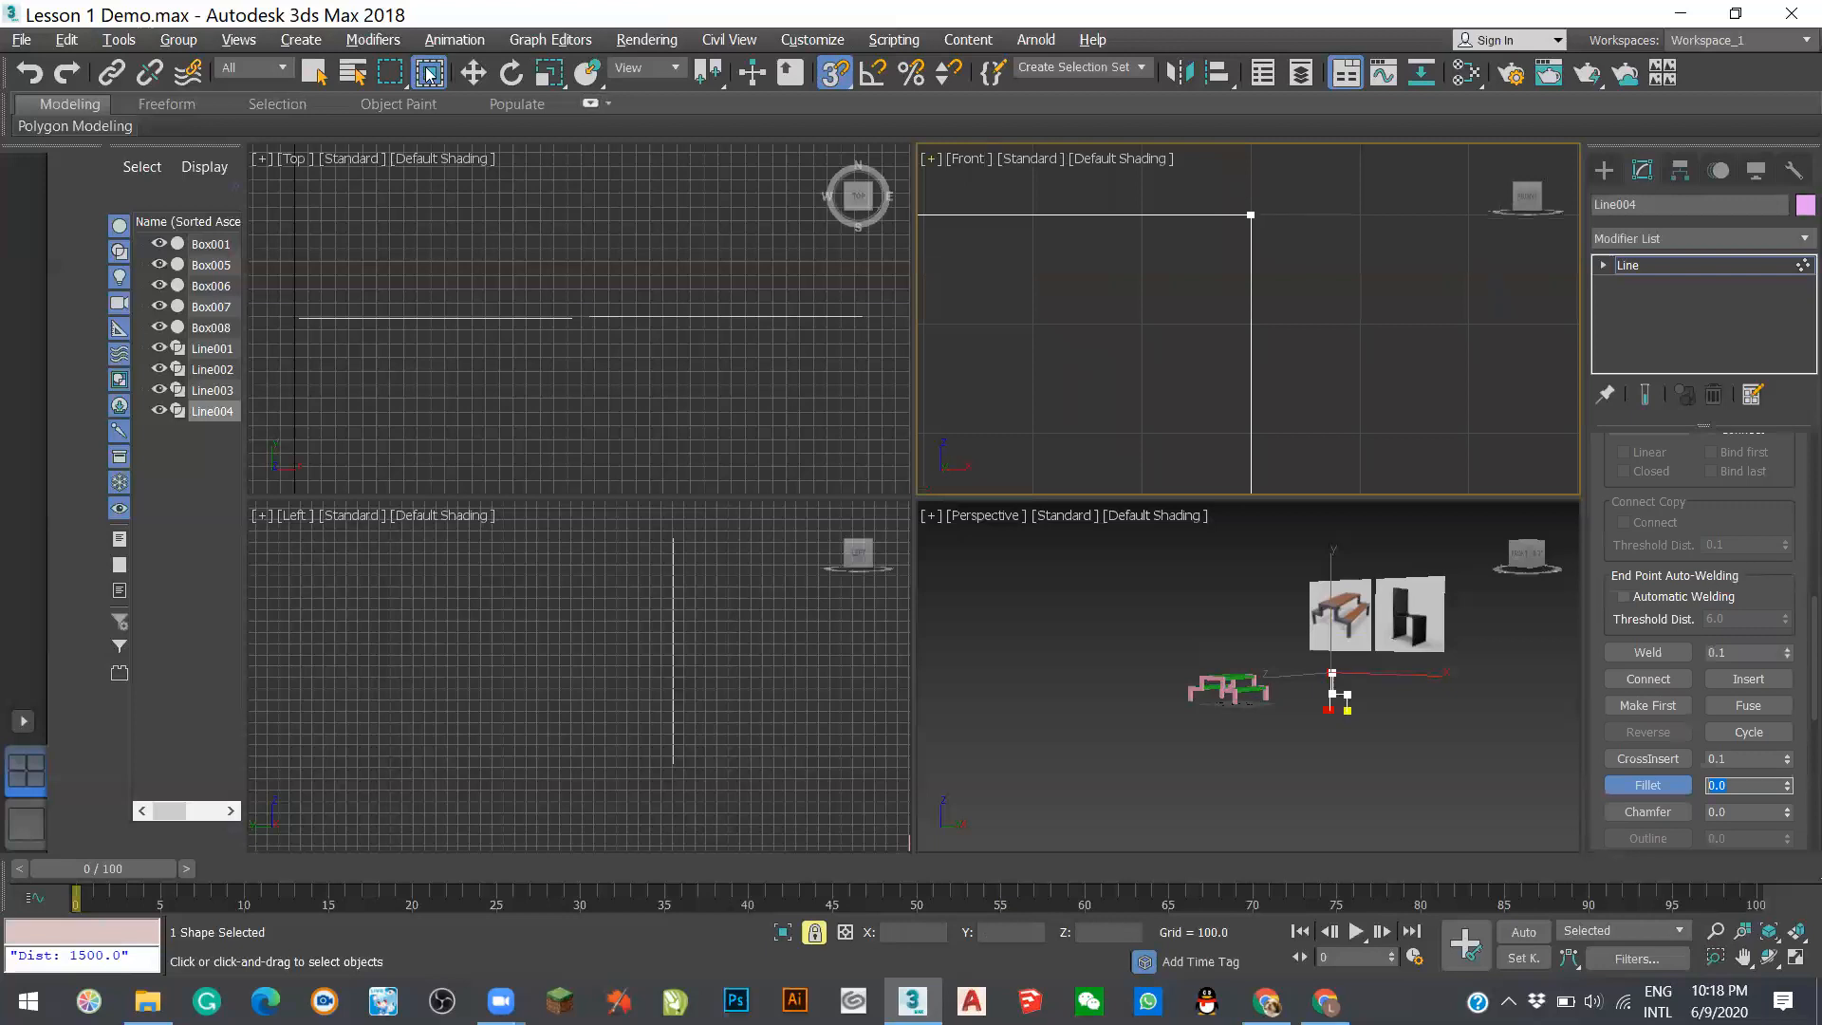
right_click(1259, 258)
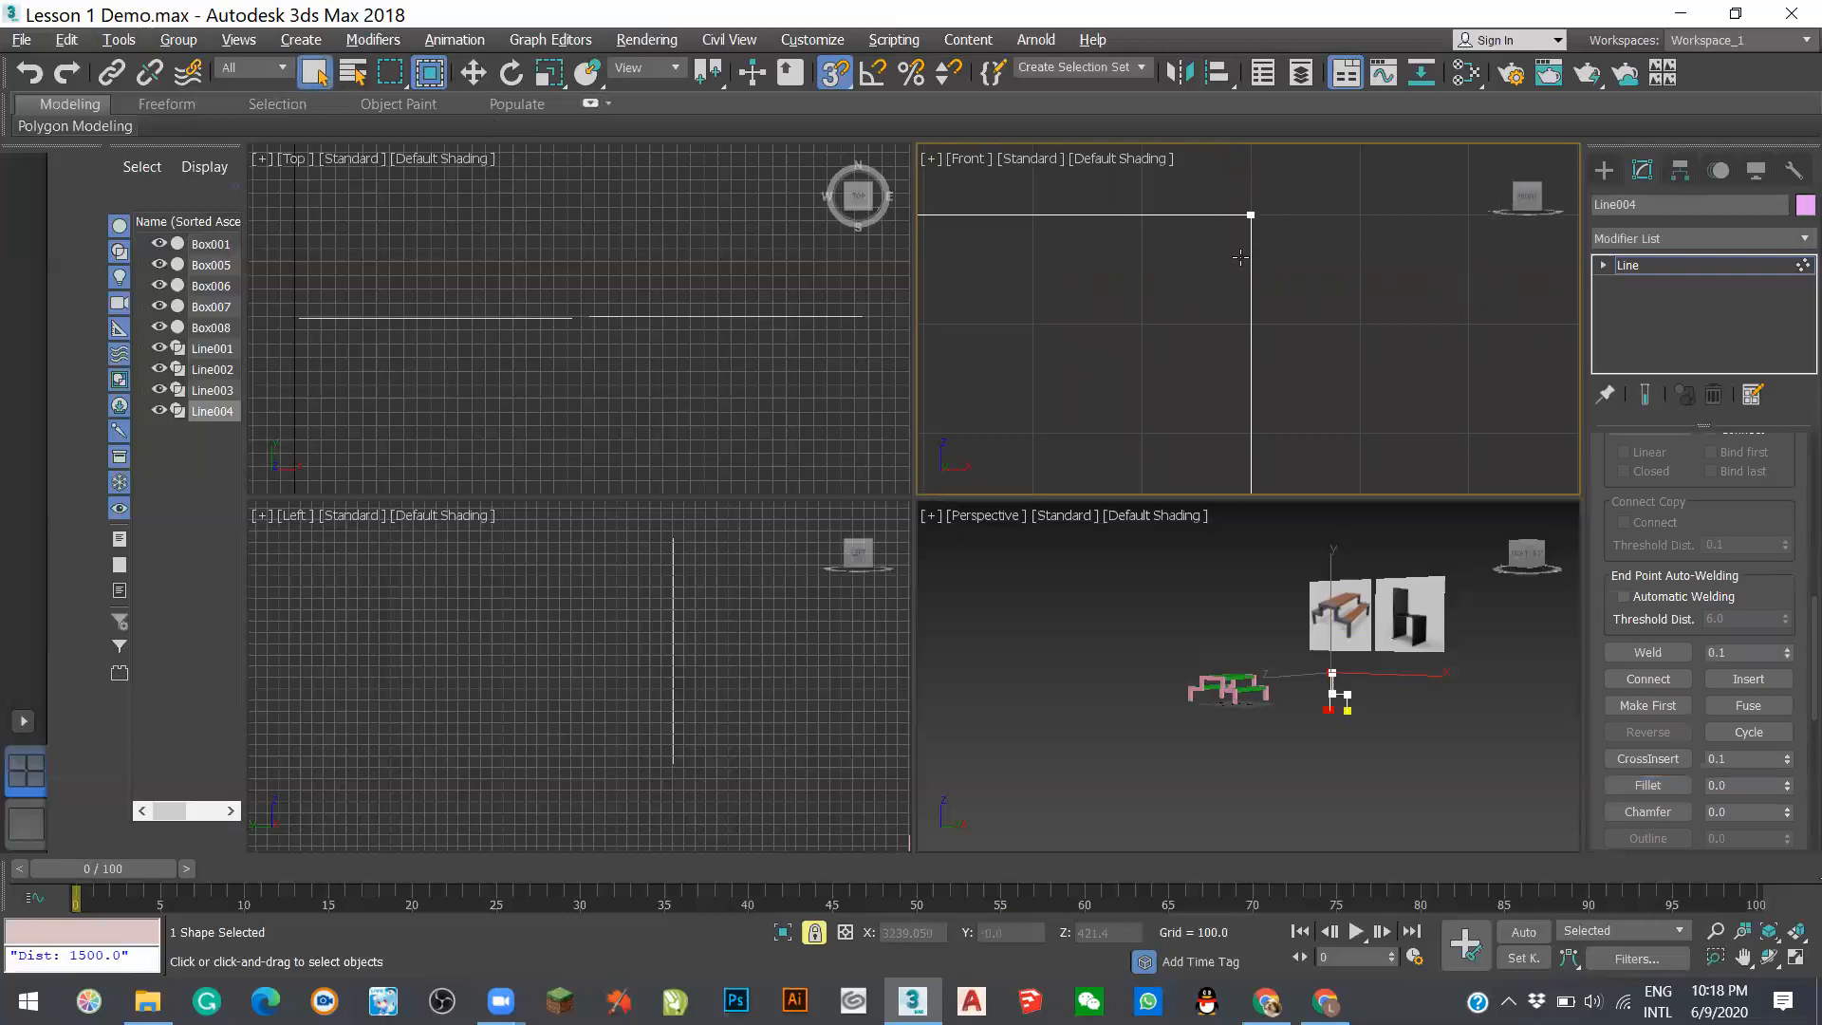
scroll(1356, 341, down, 3)
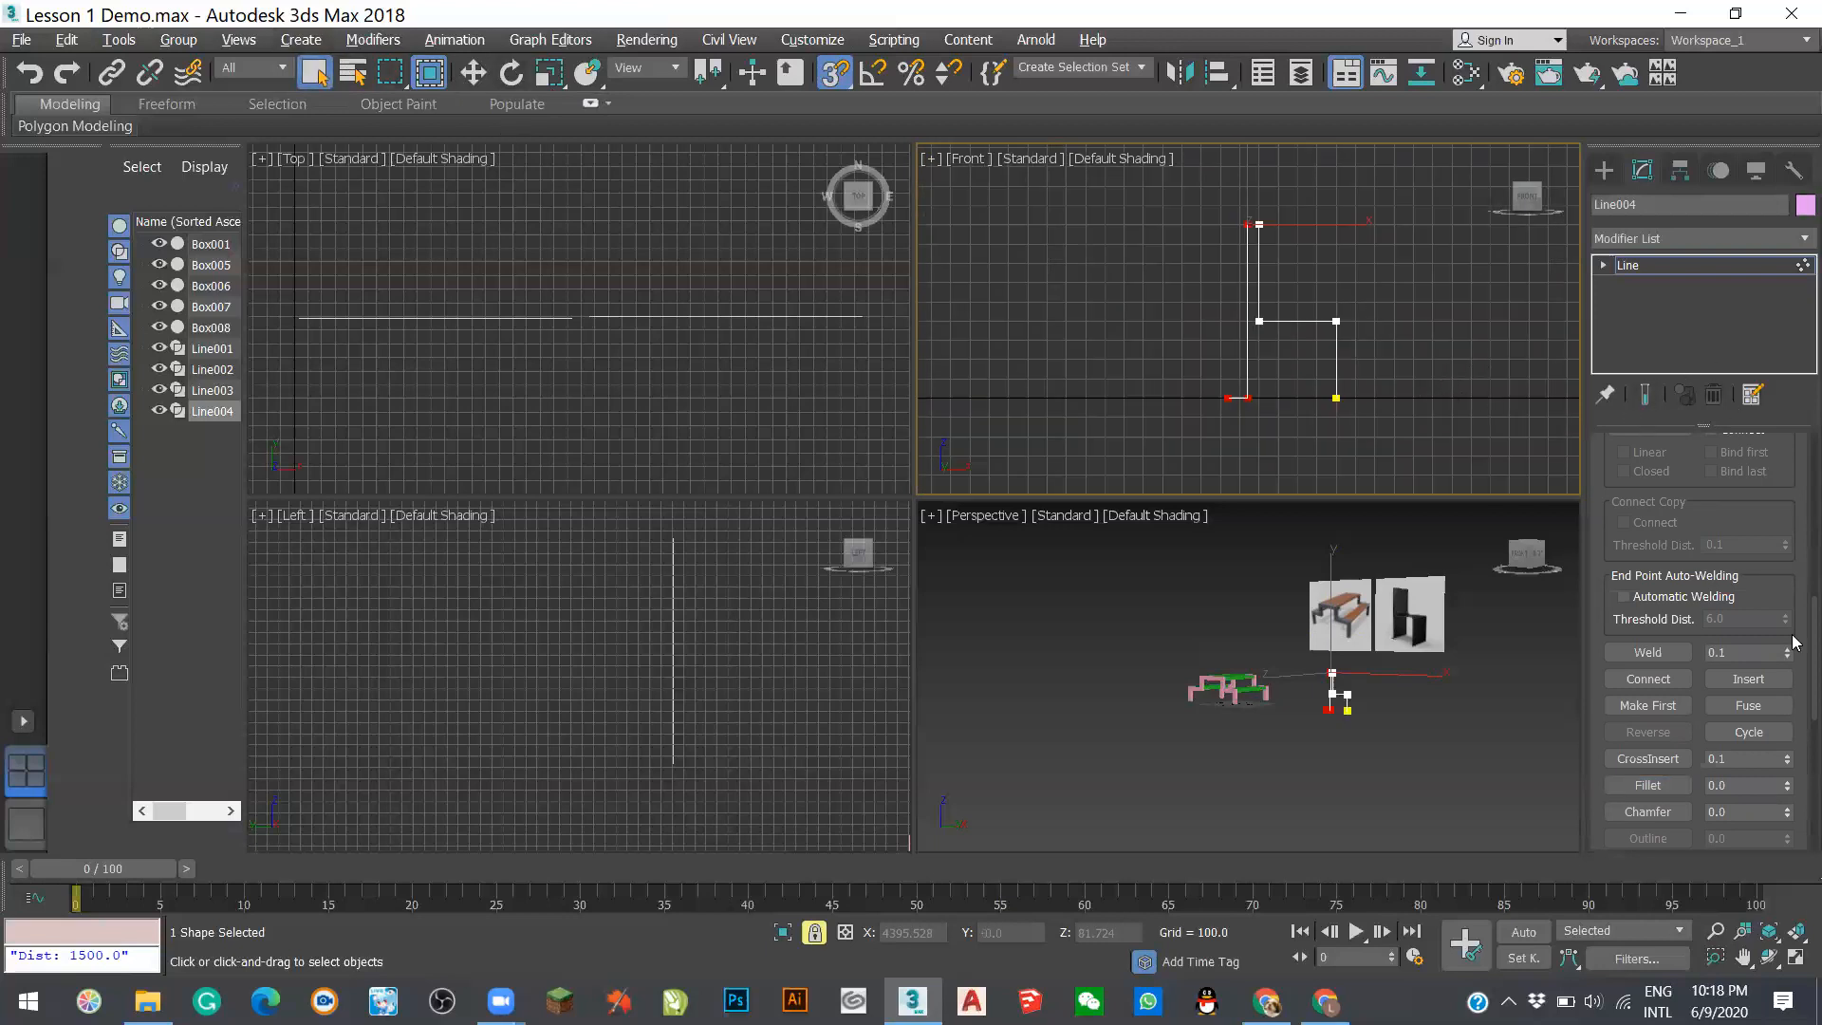
scroll(1773, 573, down, 5)
scroll(1741, 534, up, 6)
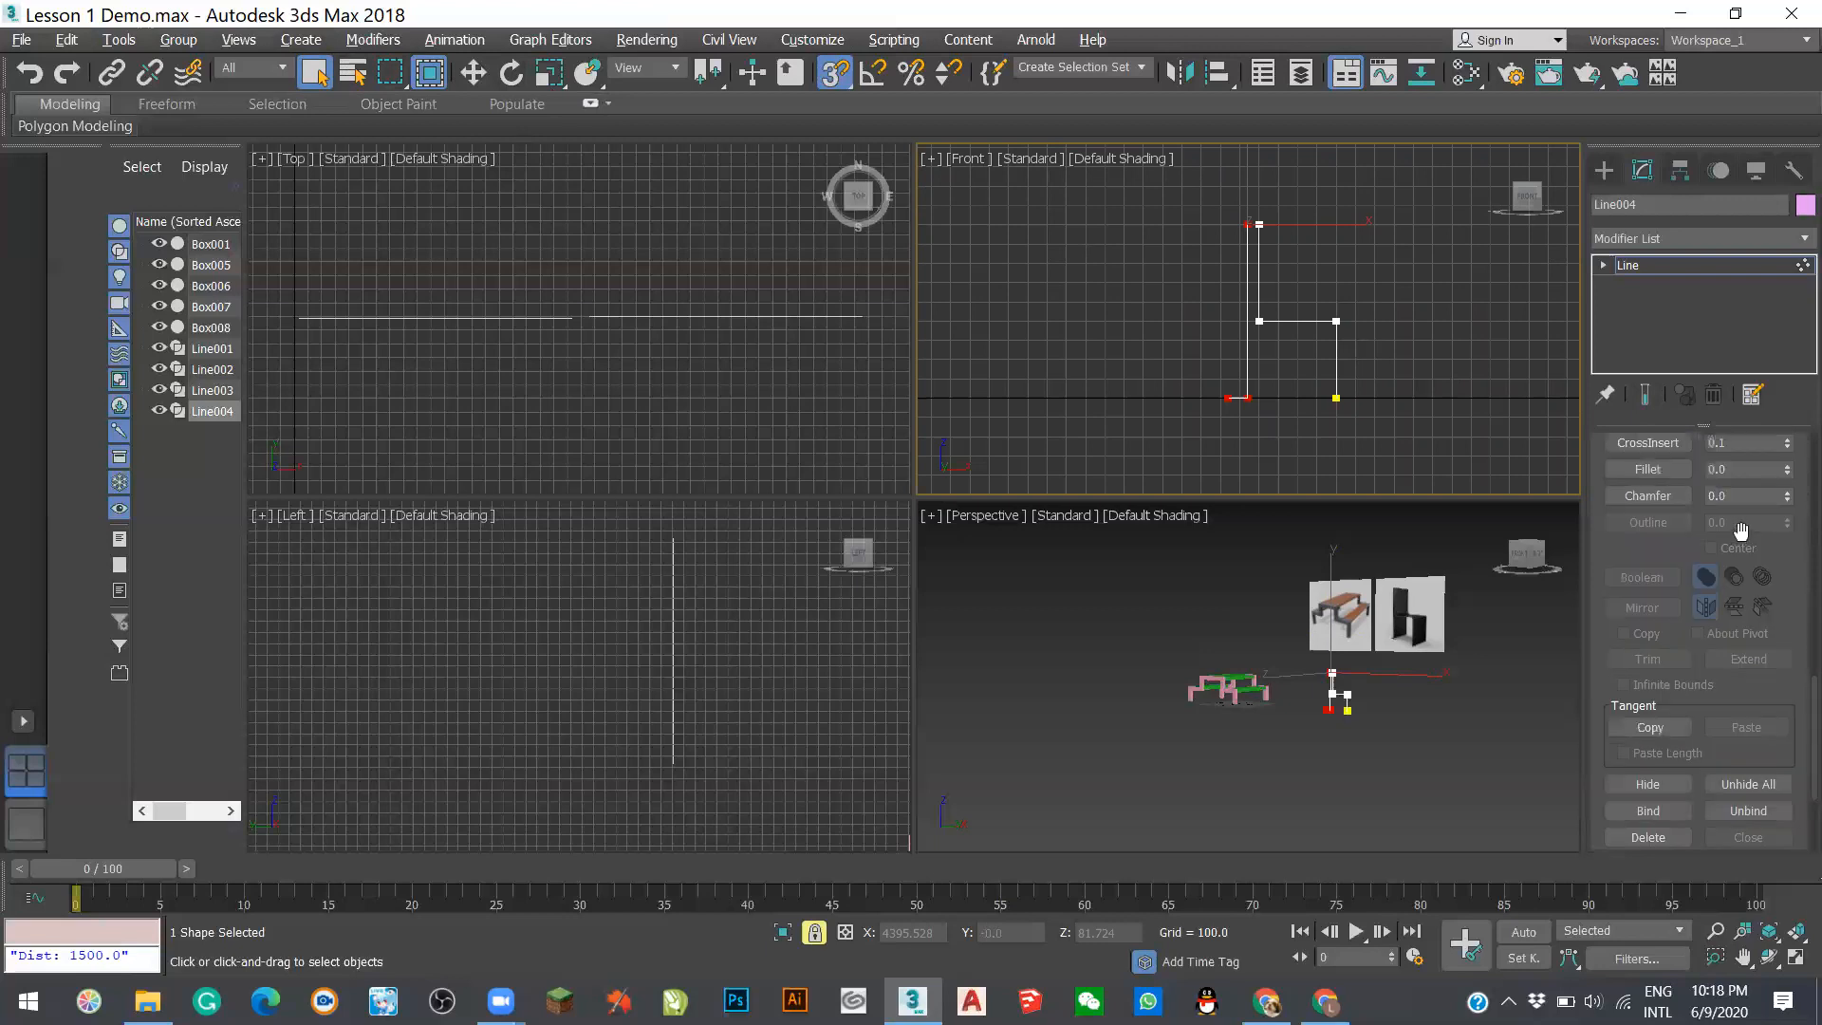
scroll(1773, 542, up, 3)
click(1682, 532)
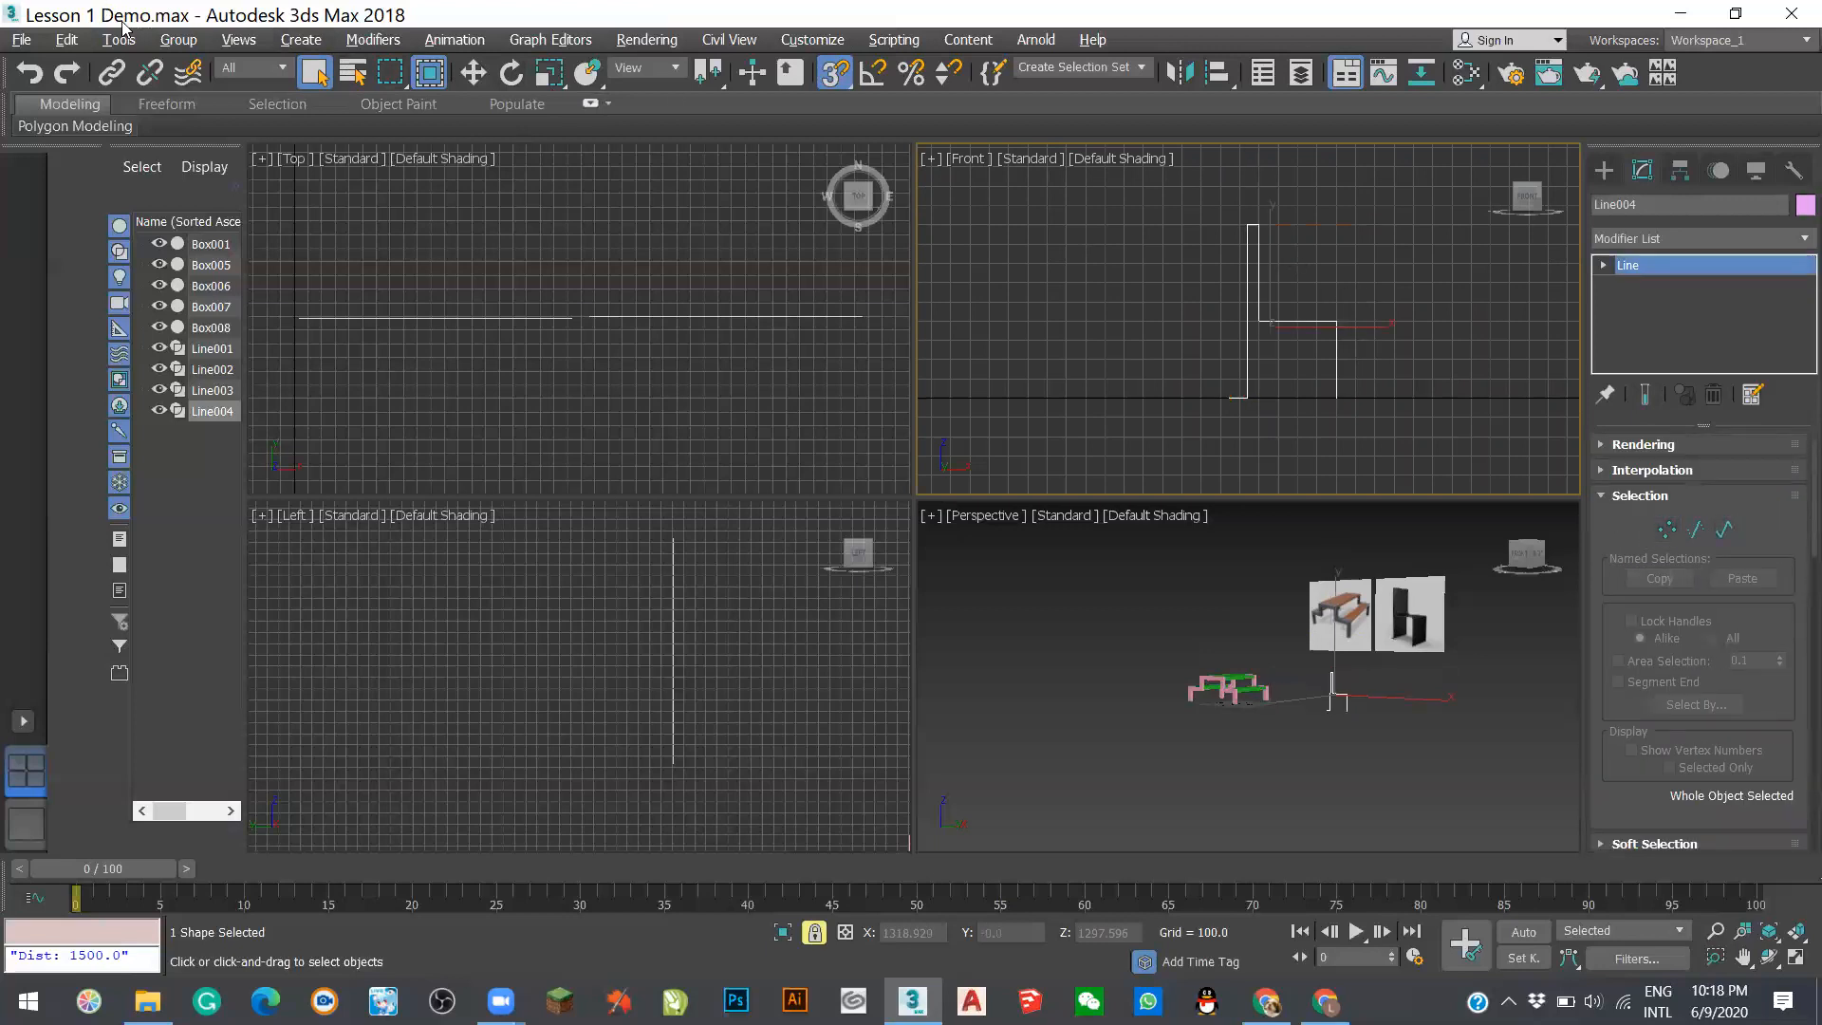
- Try to move the chair profile's selected rear vertices at Vertex level, undo the move and return to the Select tool
scroll(1396, 369, up, 5)
click(1668, 530)
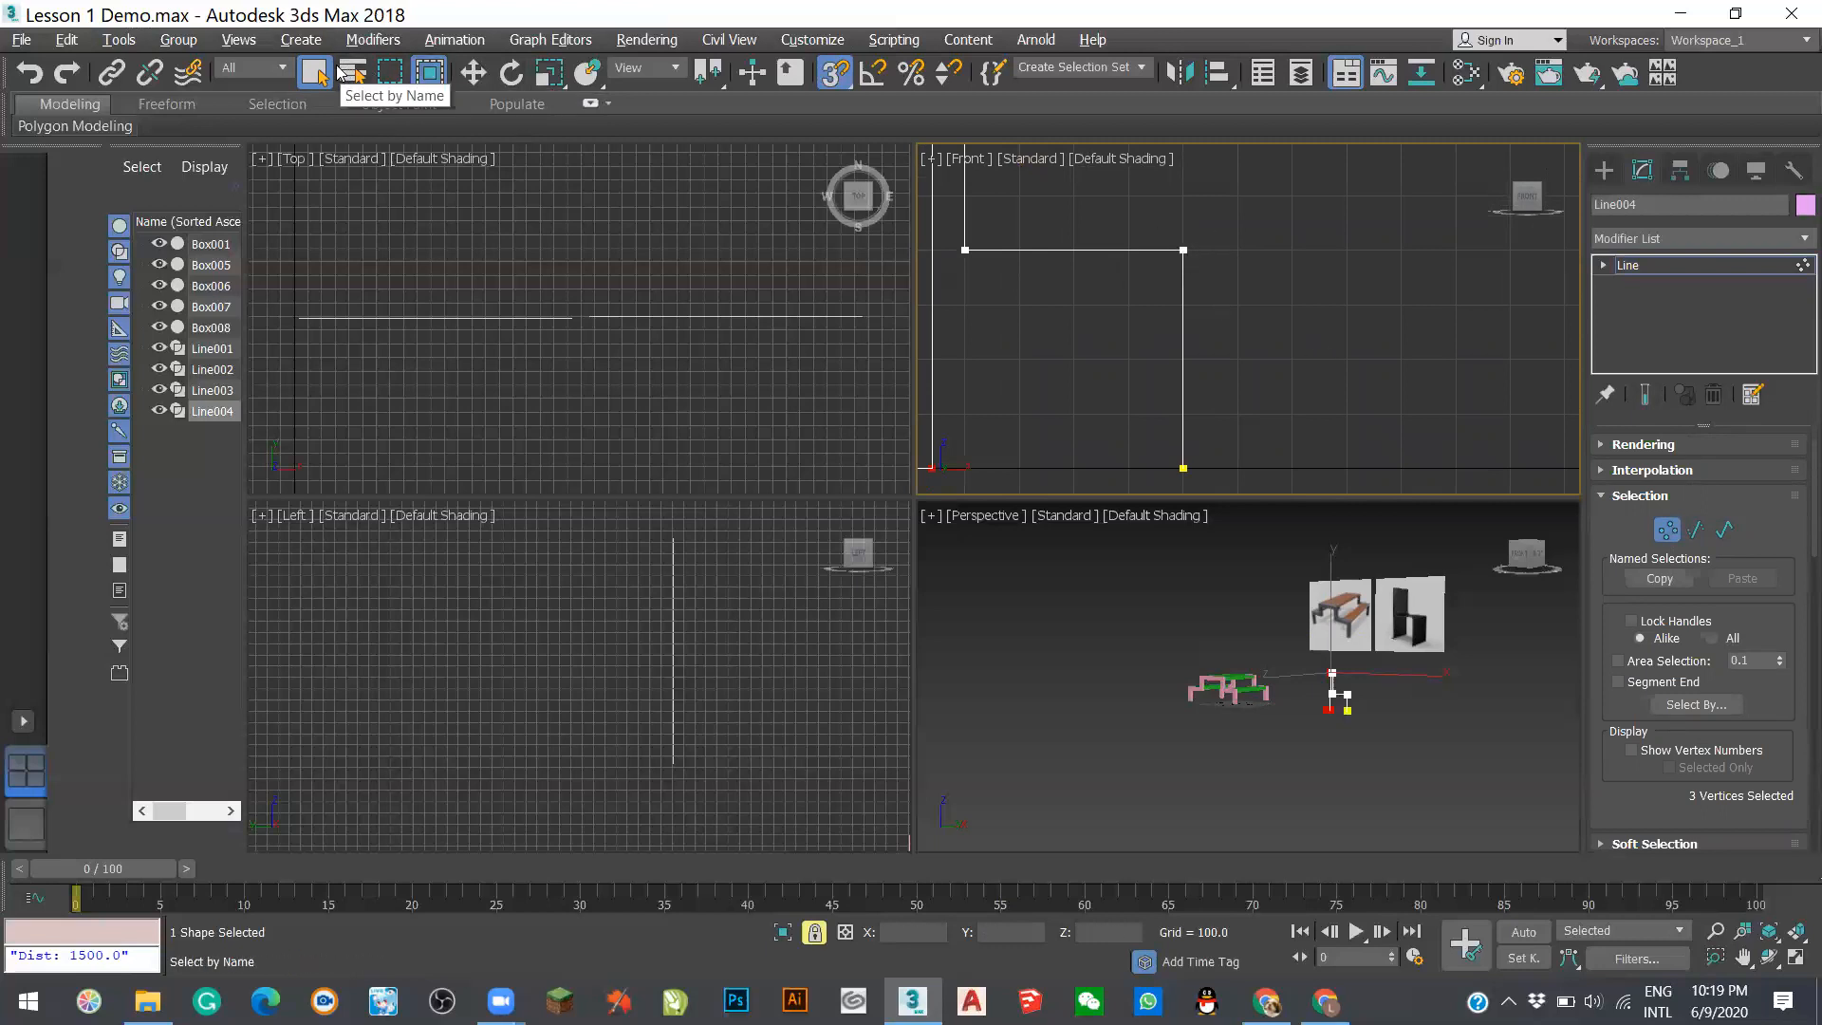
click(472, 73)
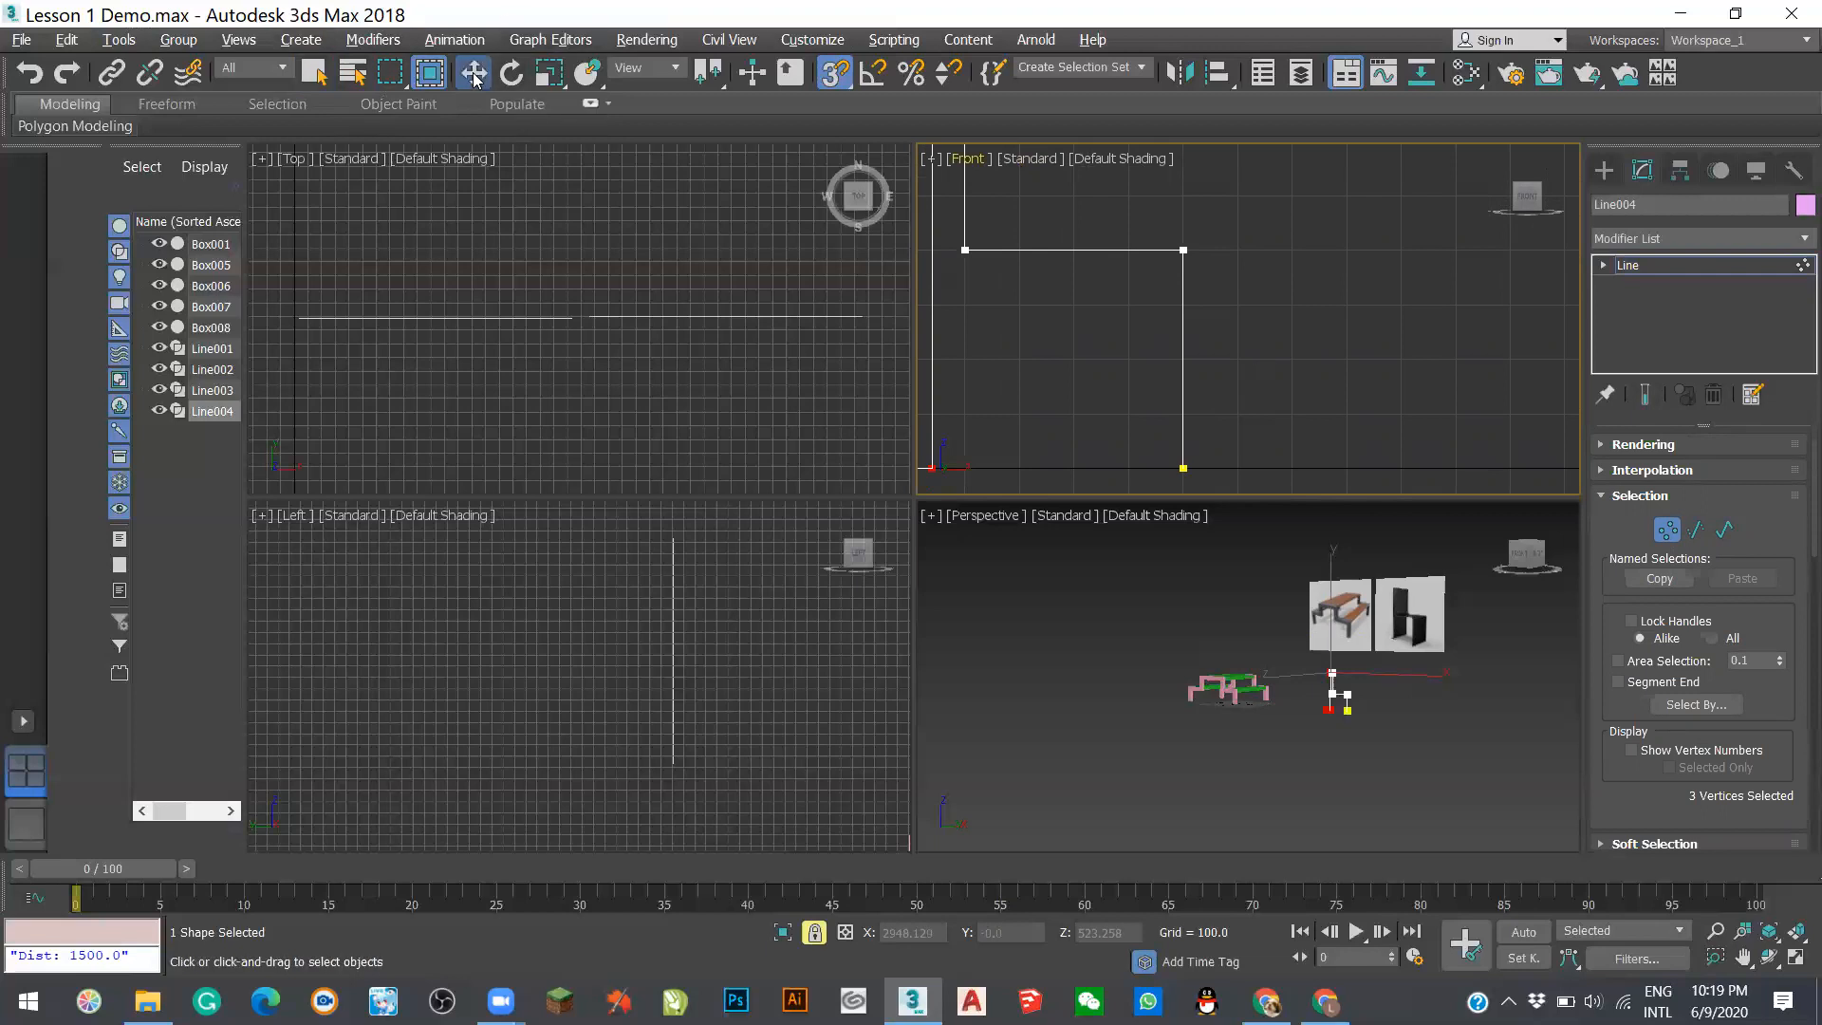
drag(1131, 286, 1329, 322)
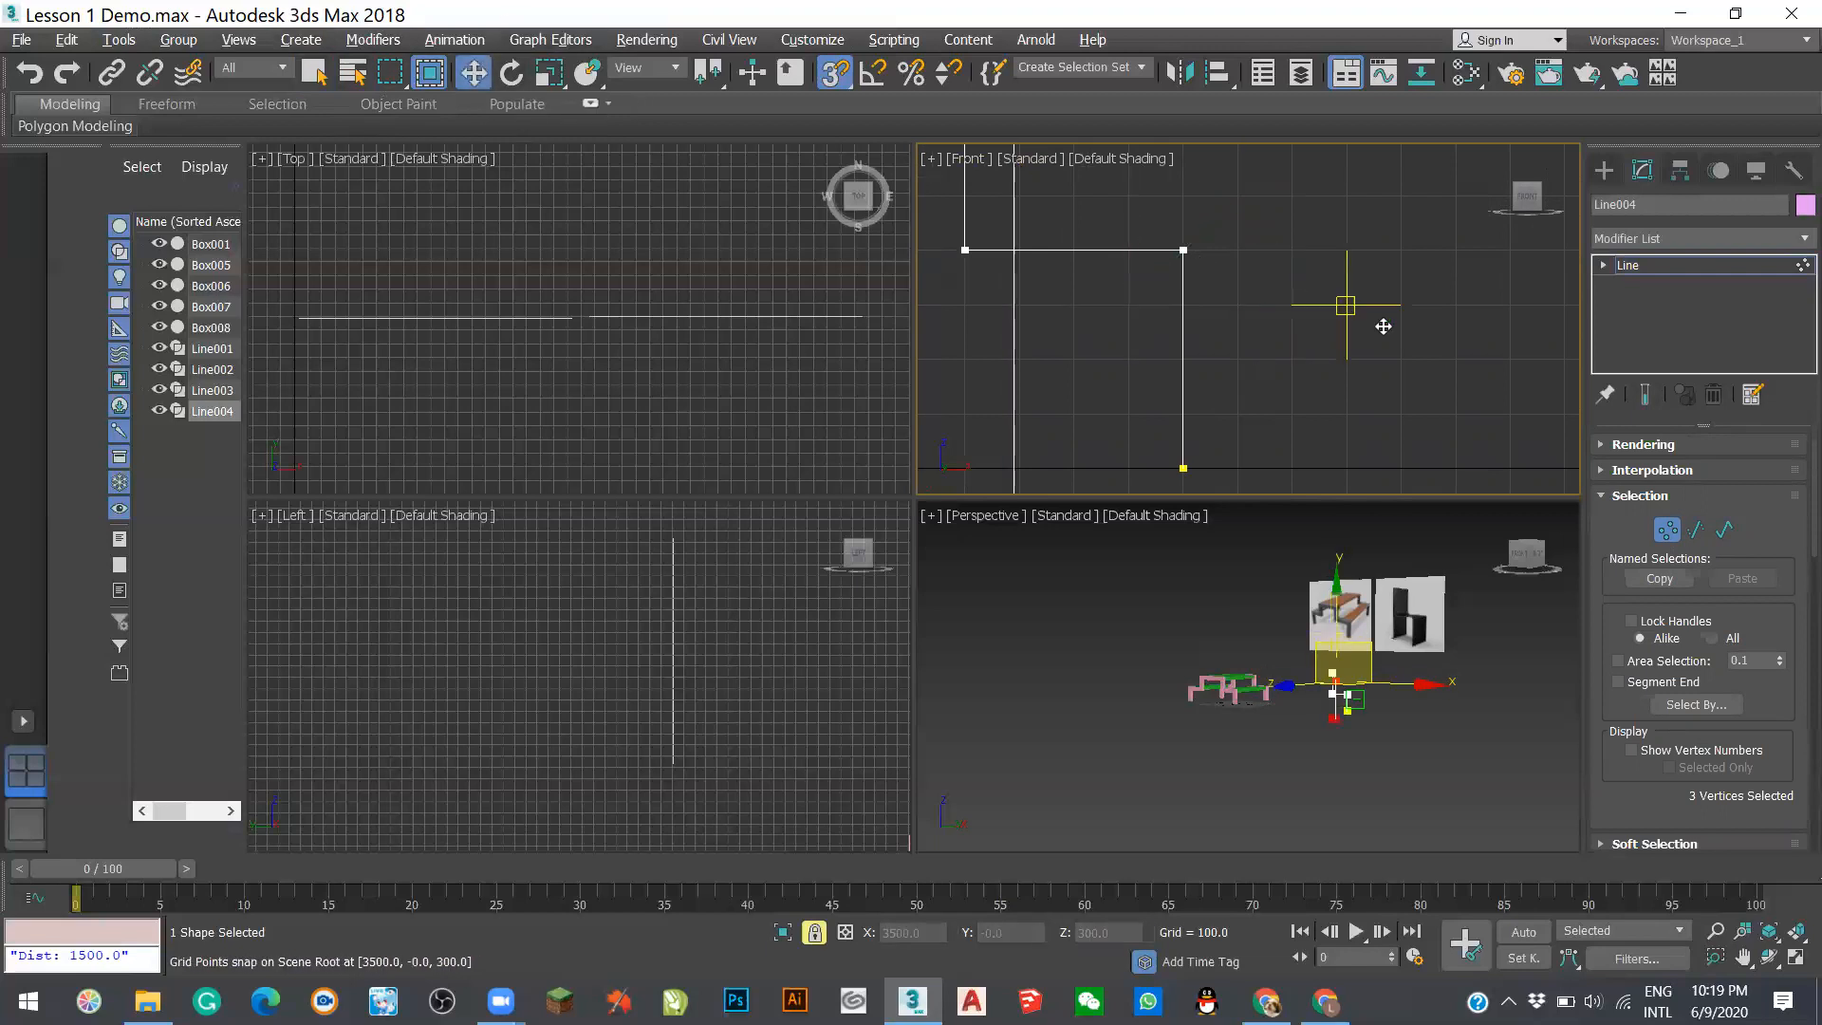
key(ctrl+z)
click(314, 74)
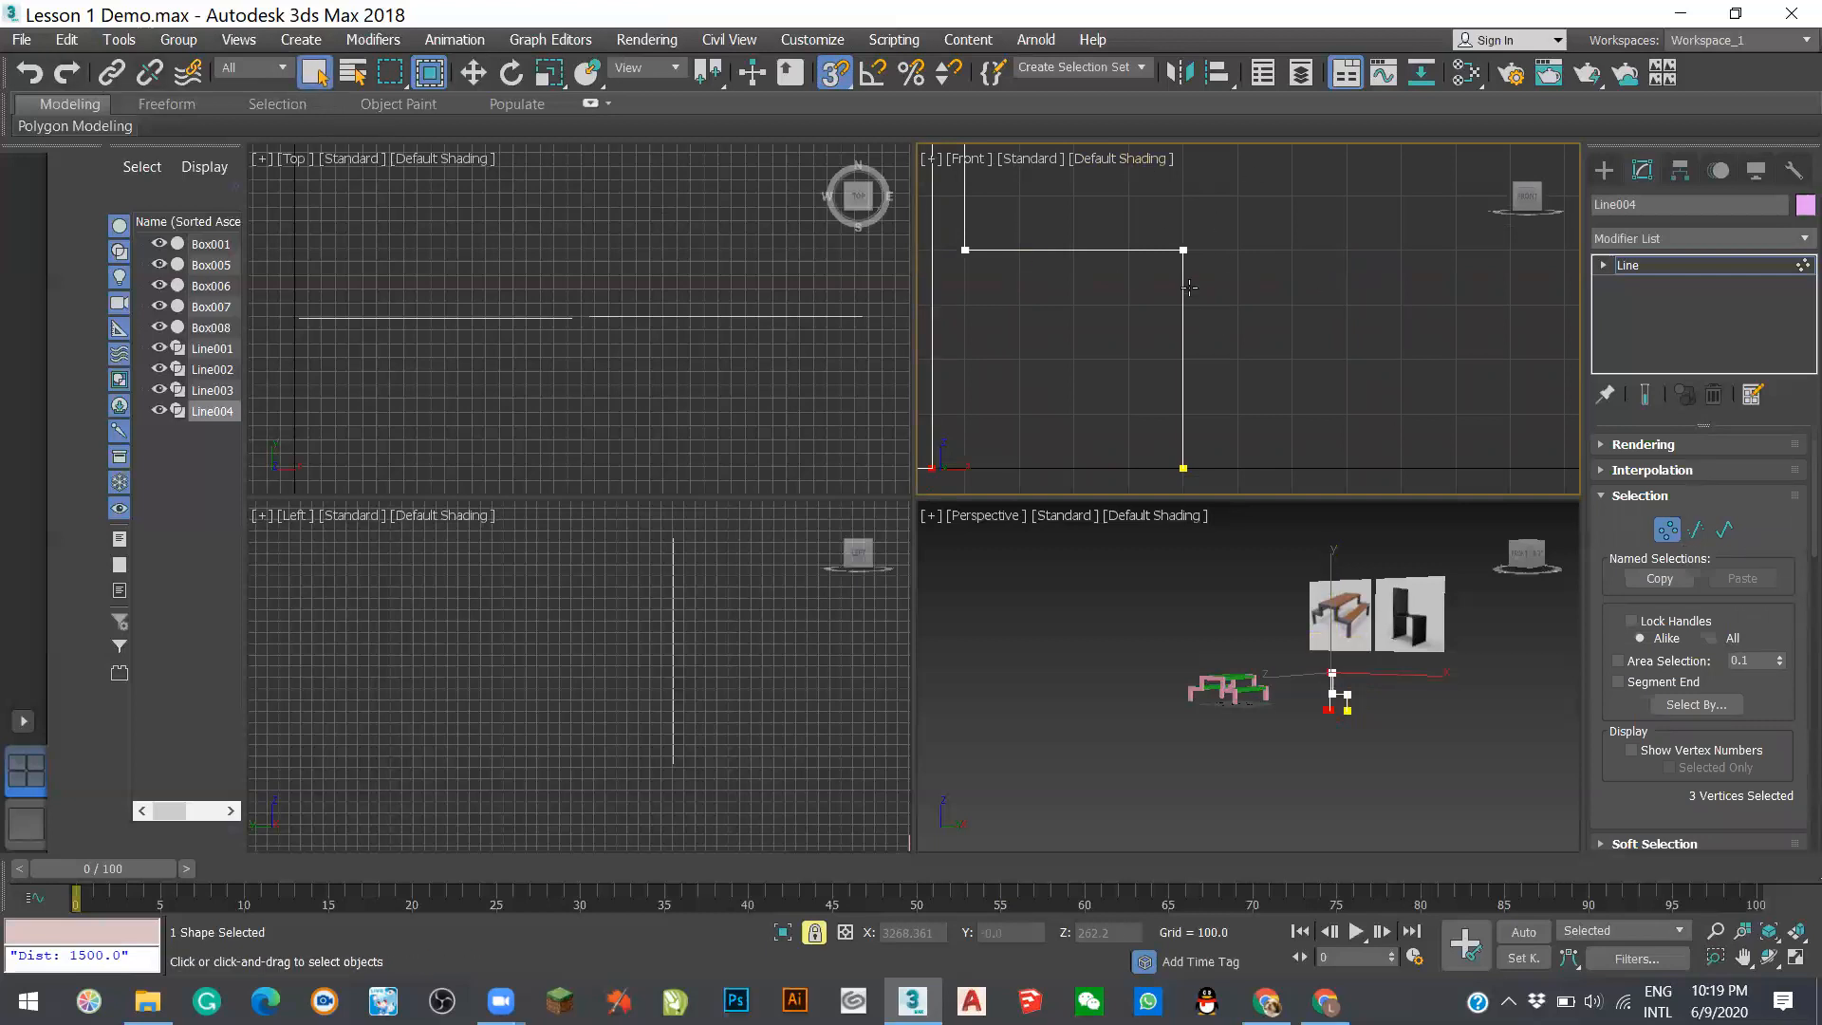
scroll(1367, 337, down, 3)
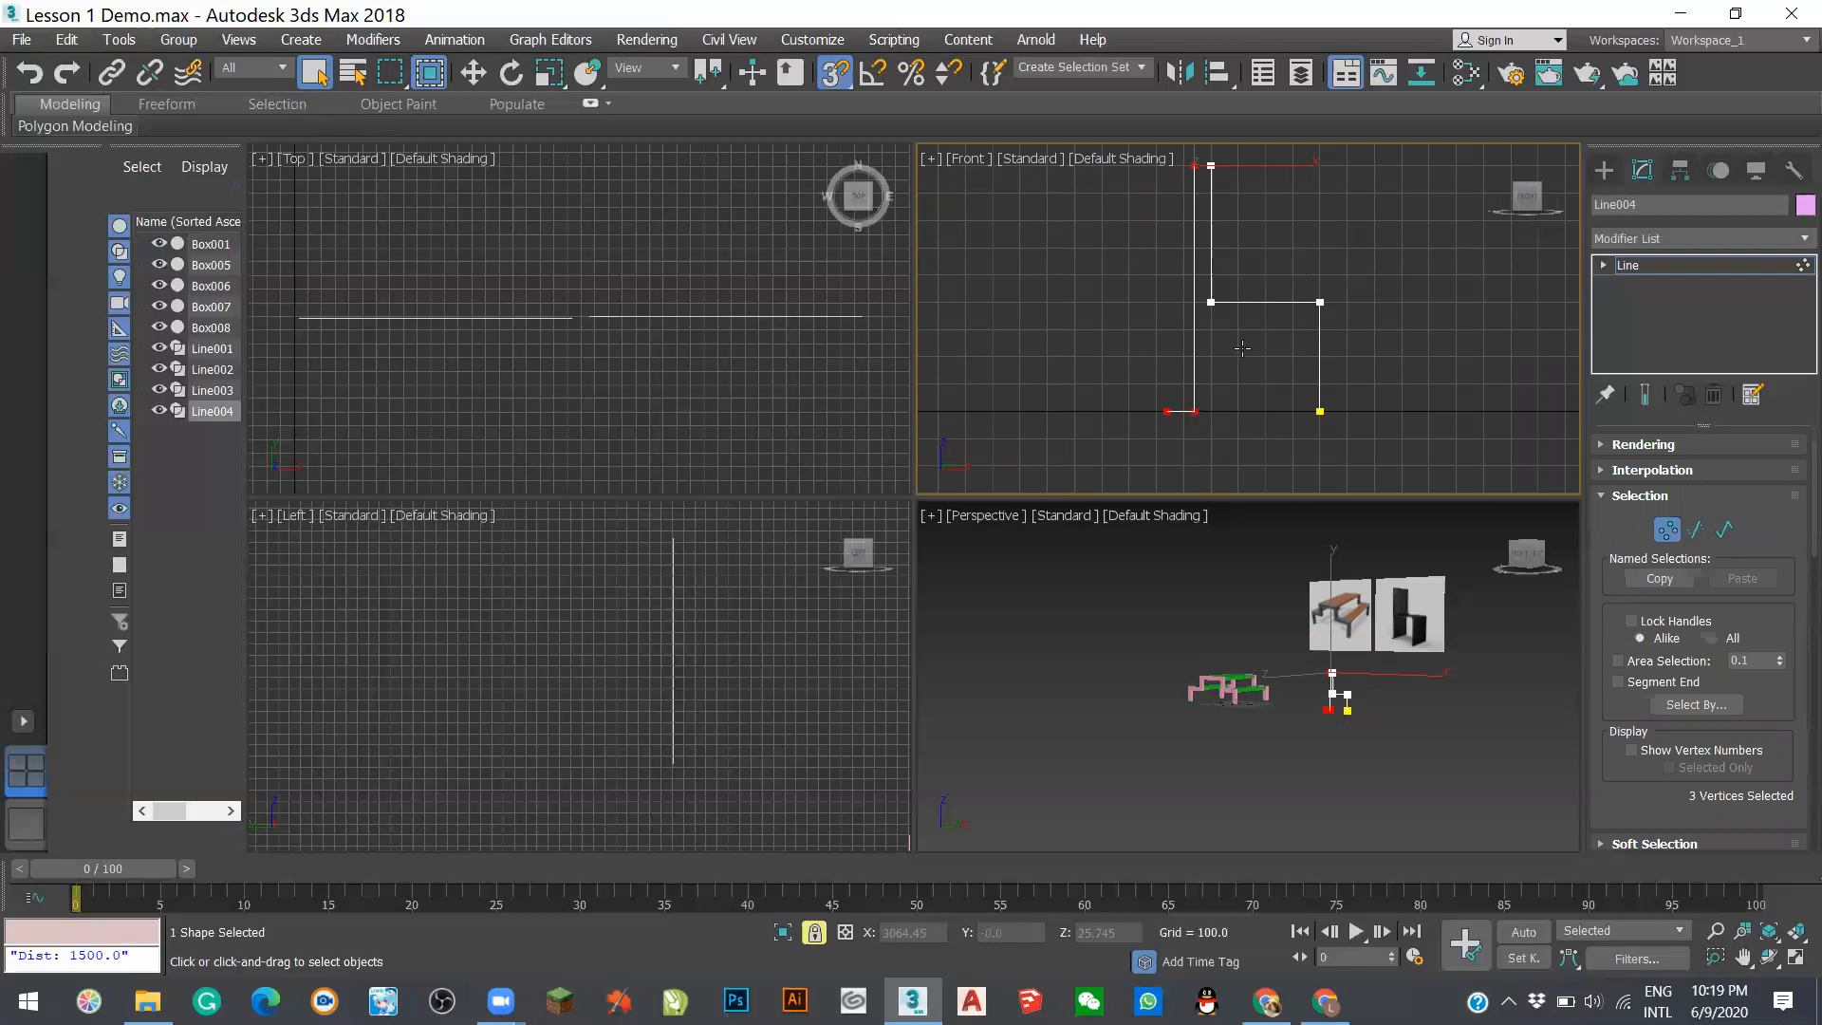
right_click(1449, 339)
click(1667, 529)
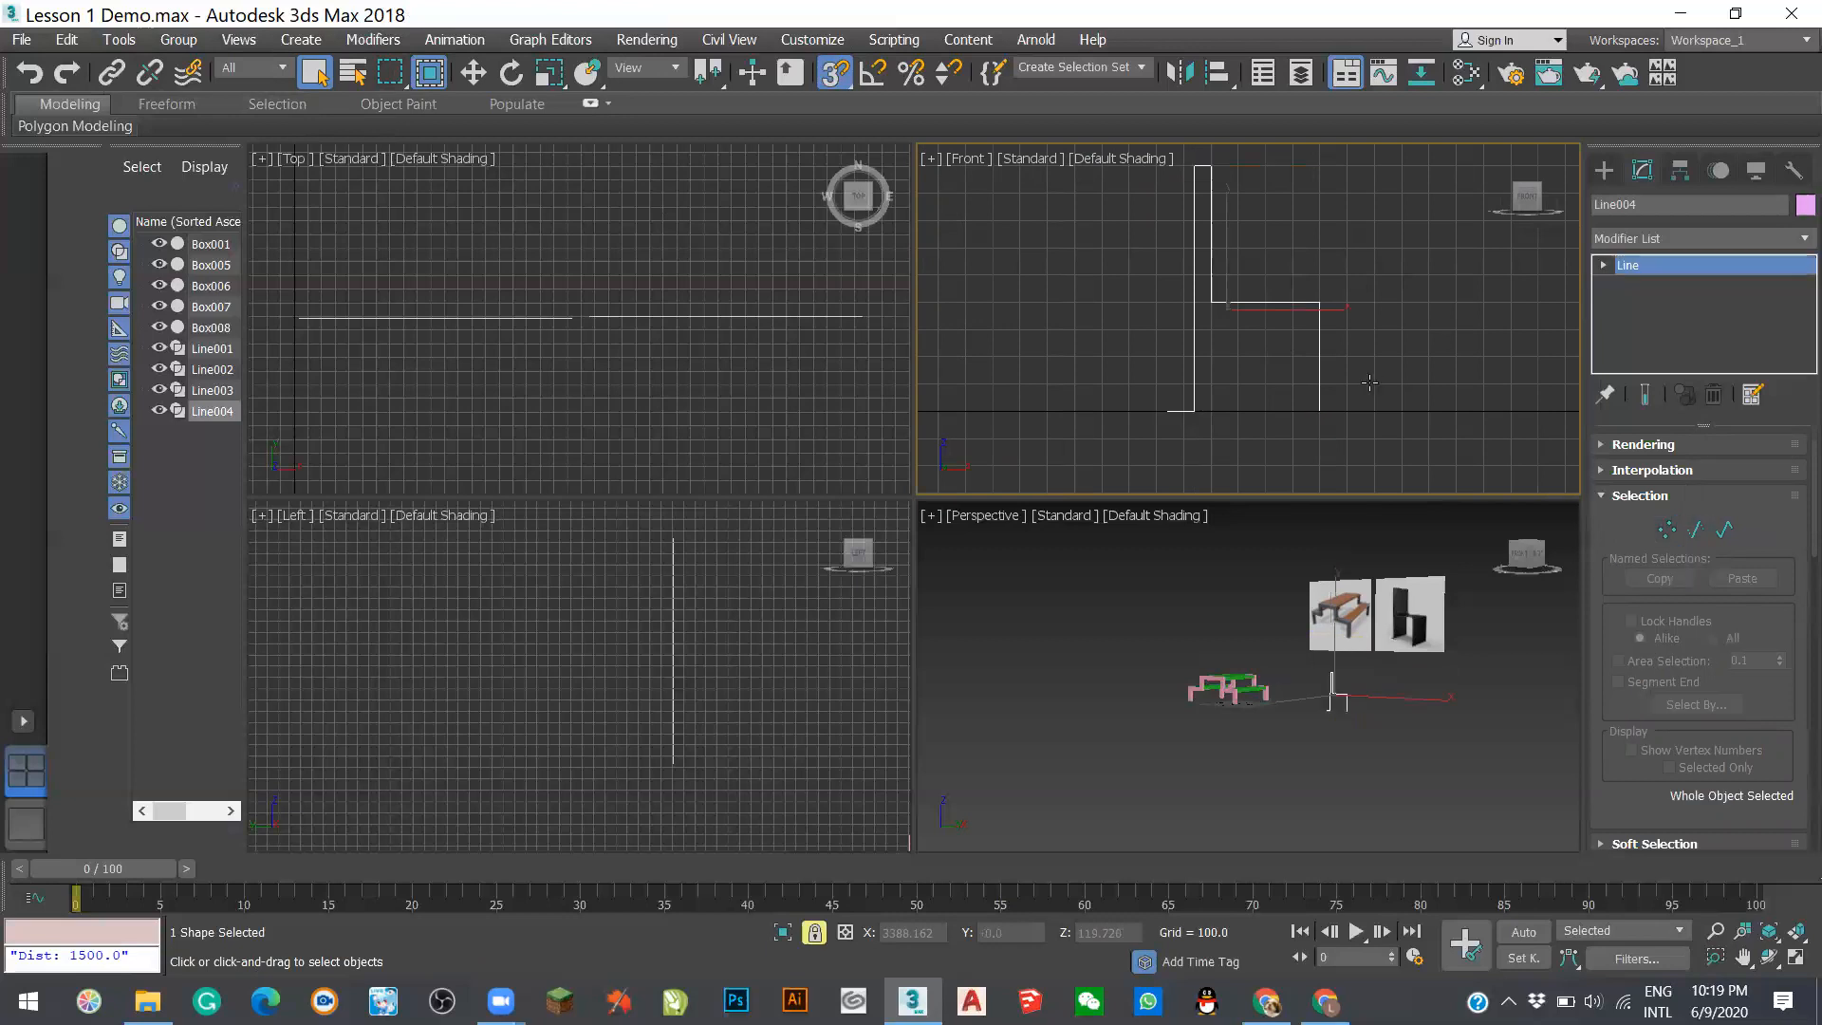
click(1668, 529)
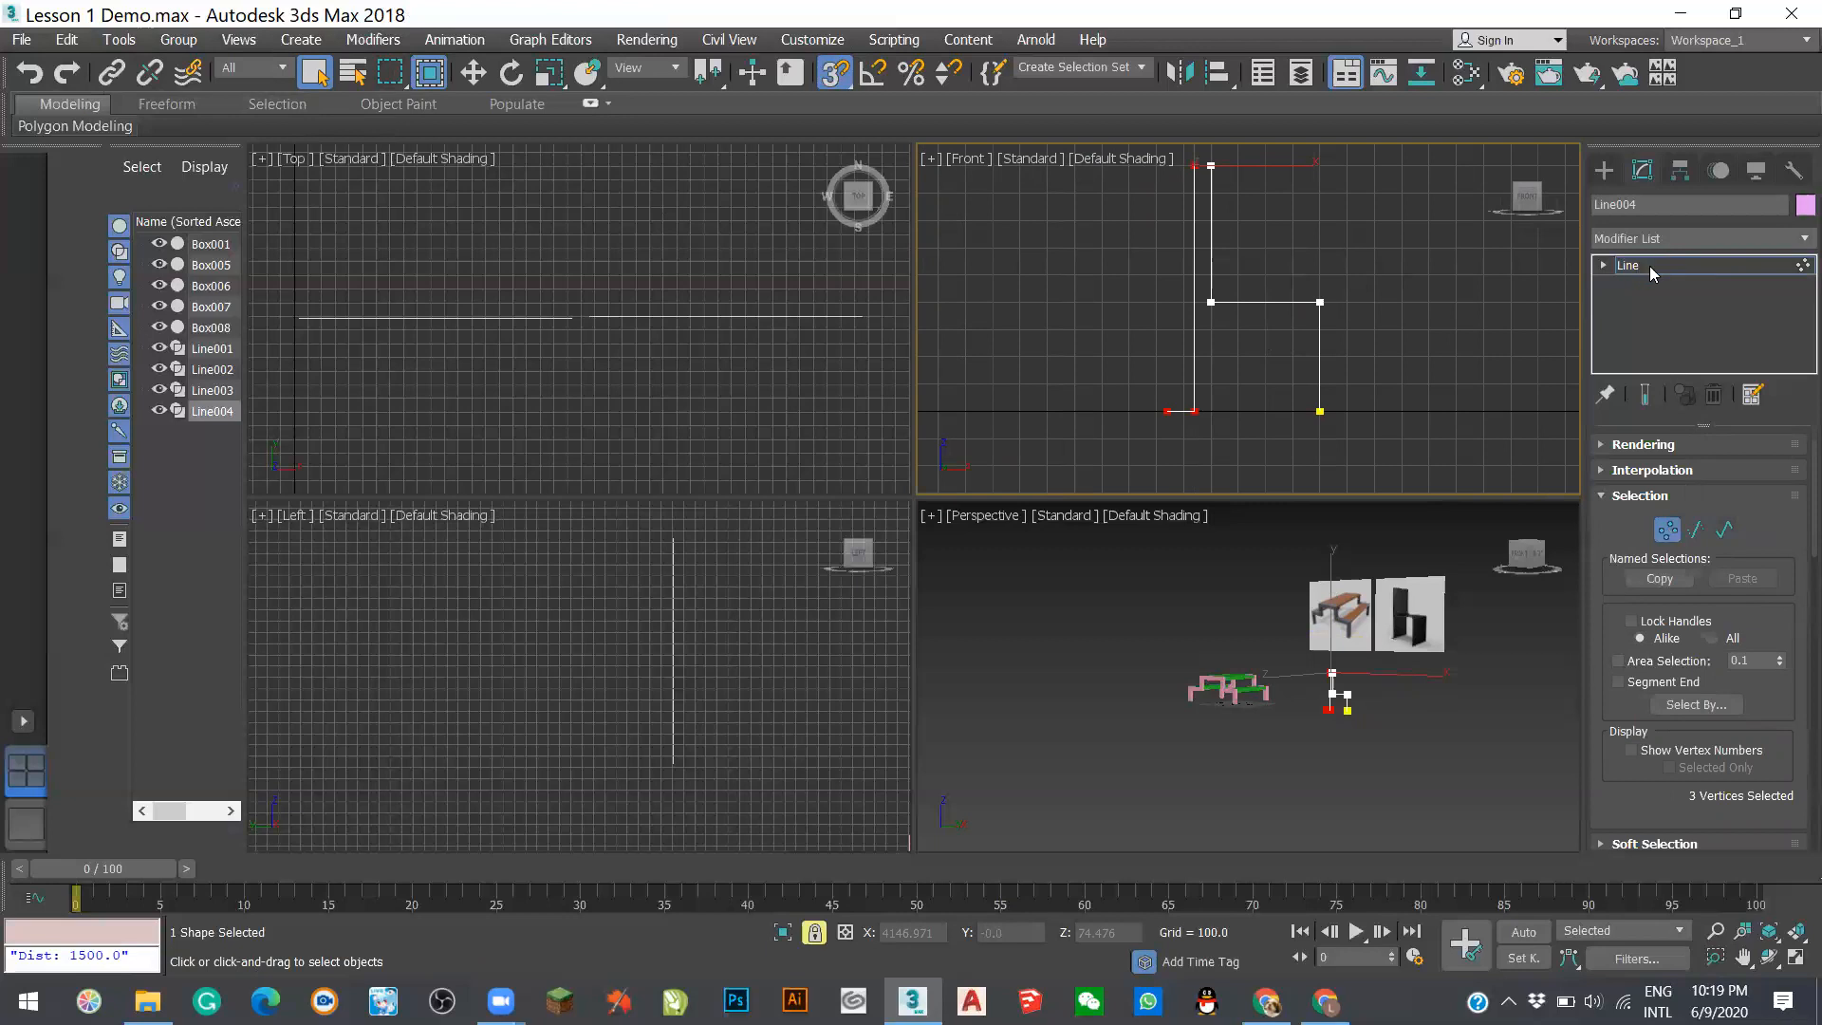
click(1676, 265)
click(1676, 266)
click(1676, 265)
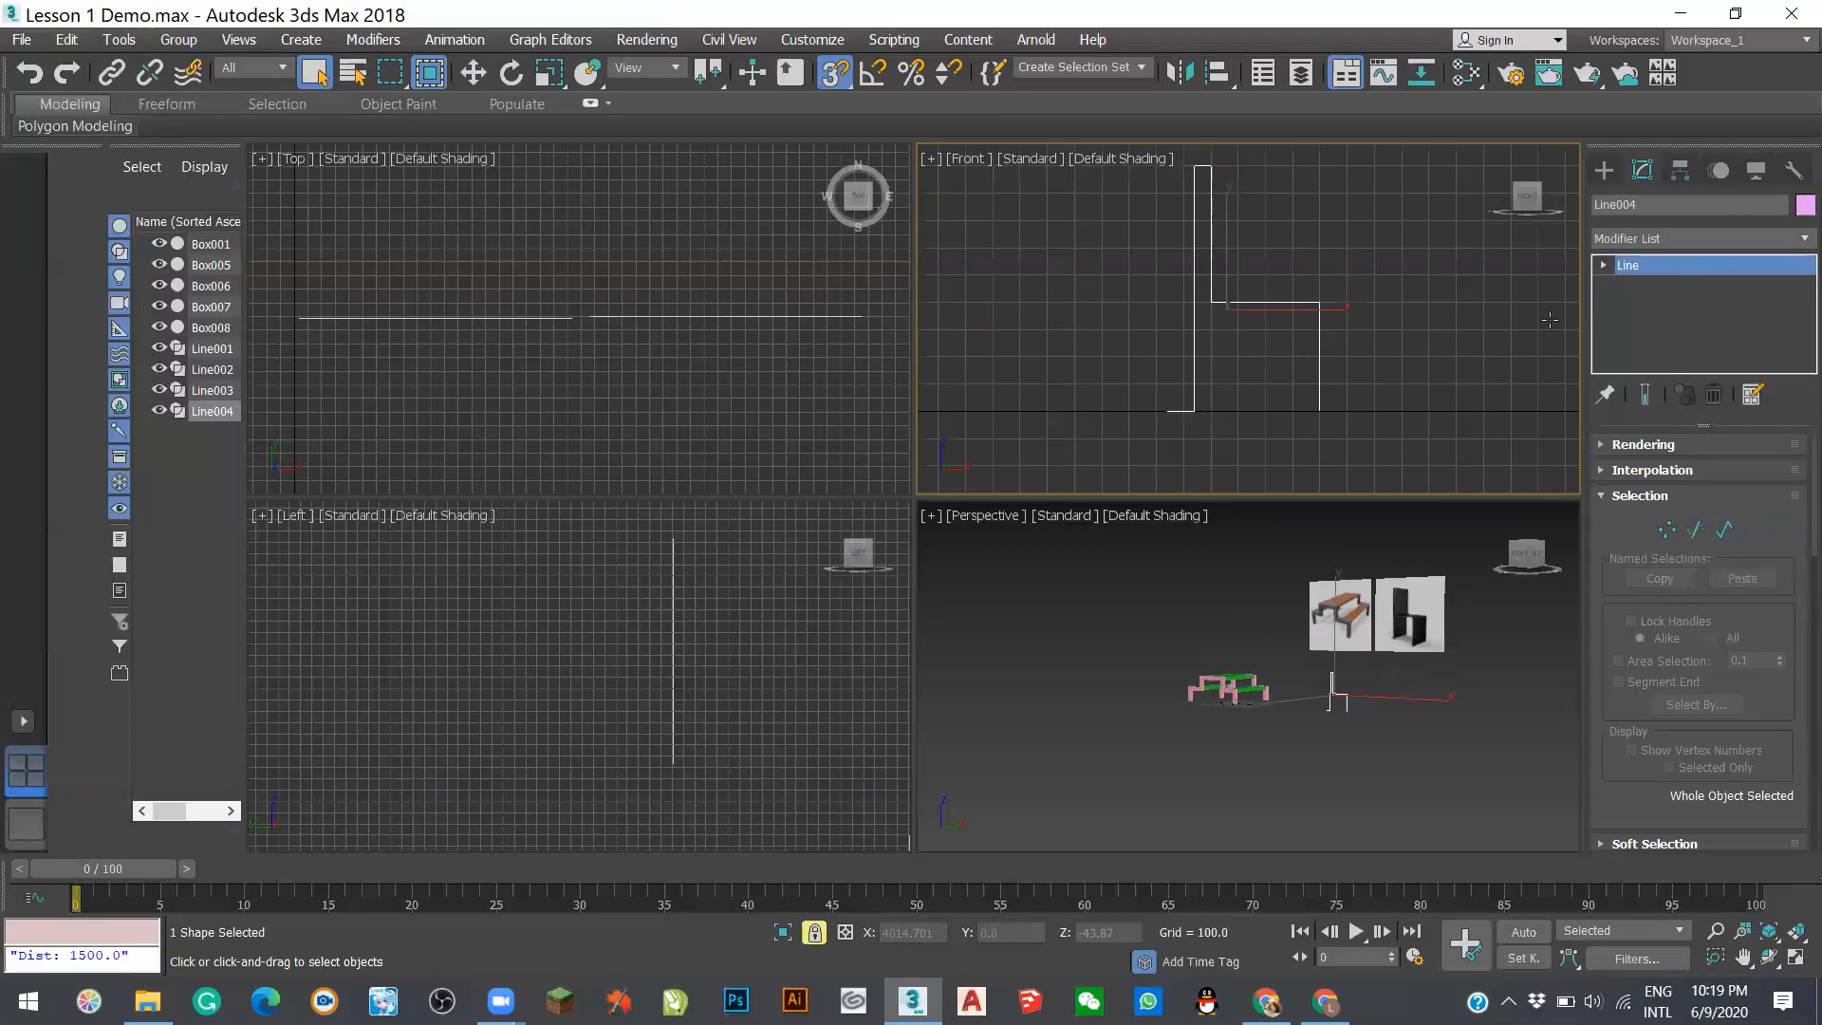
click(1694, 265)
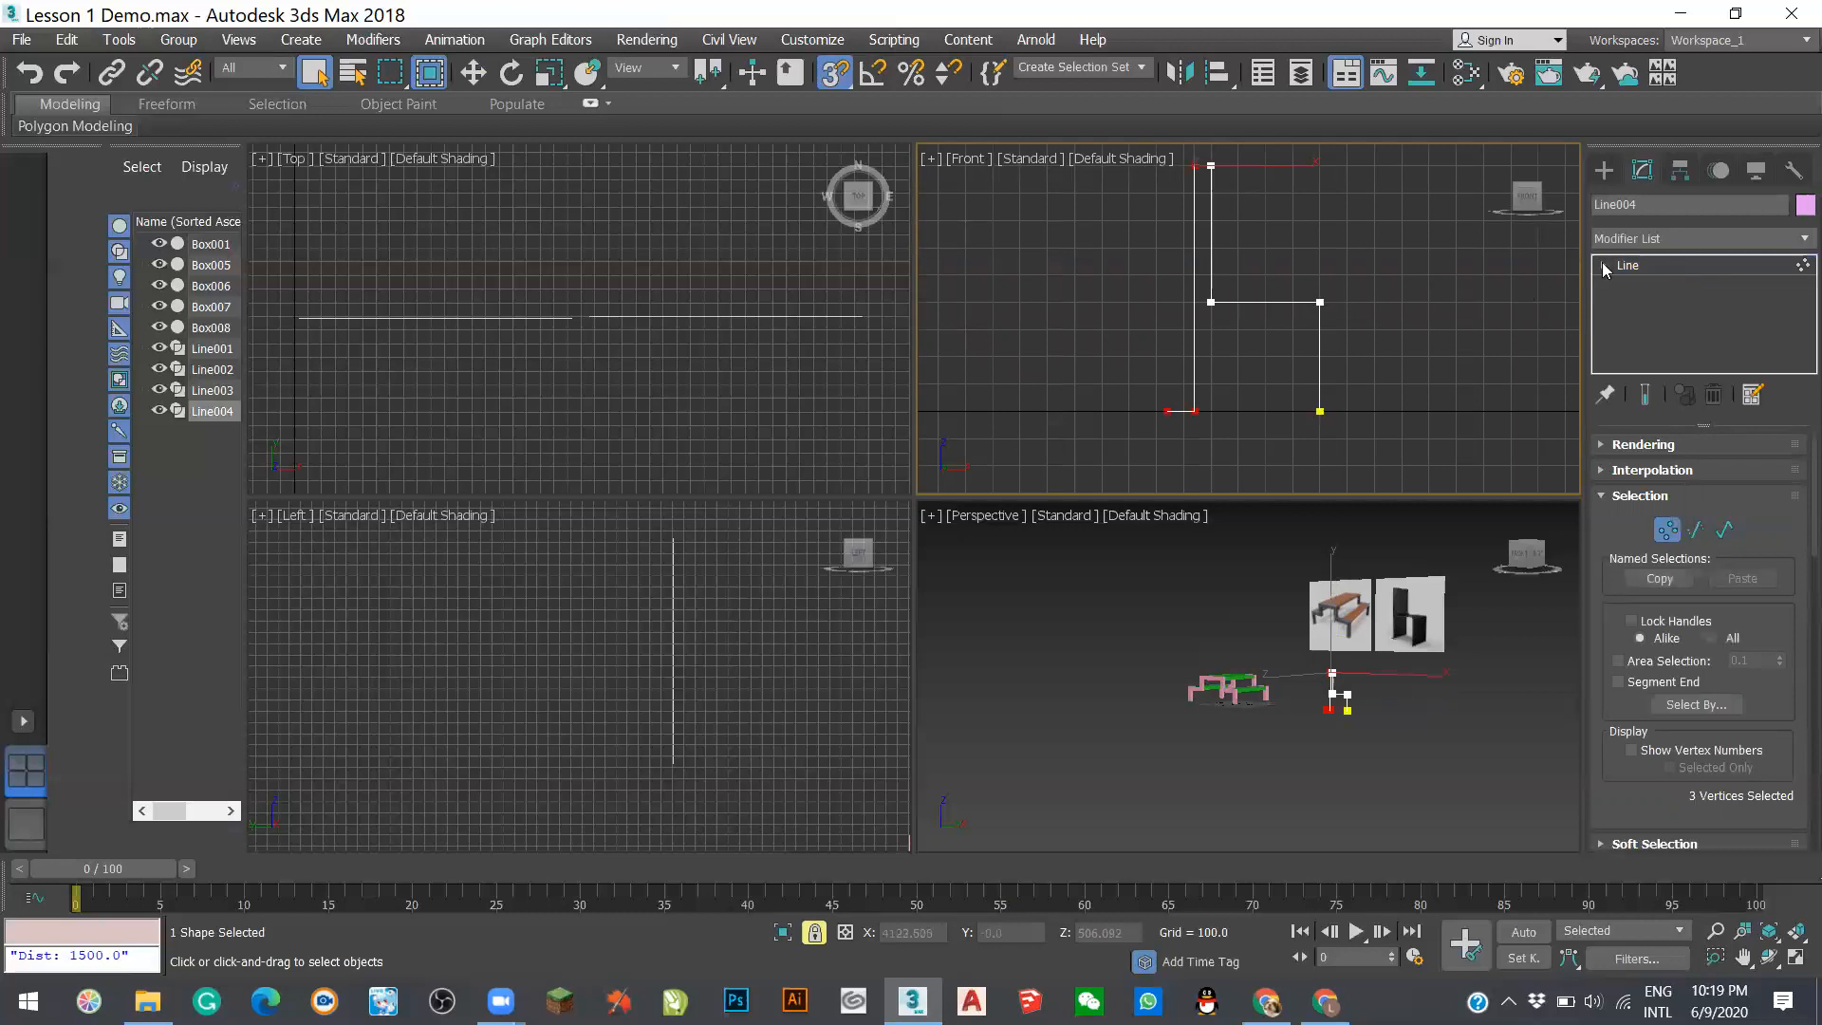
click(1688, 266)
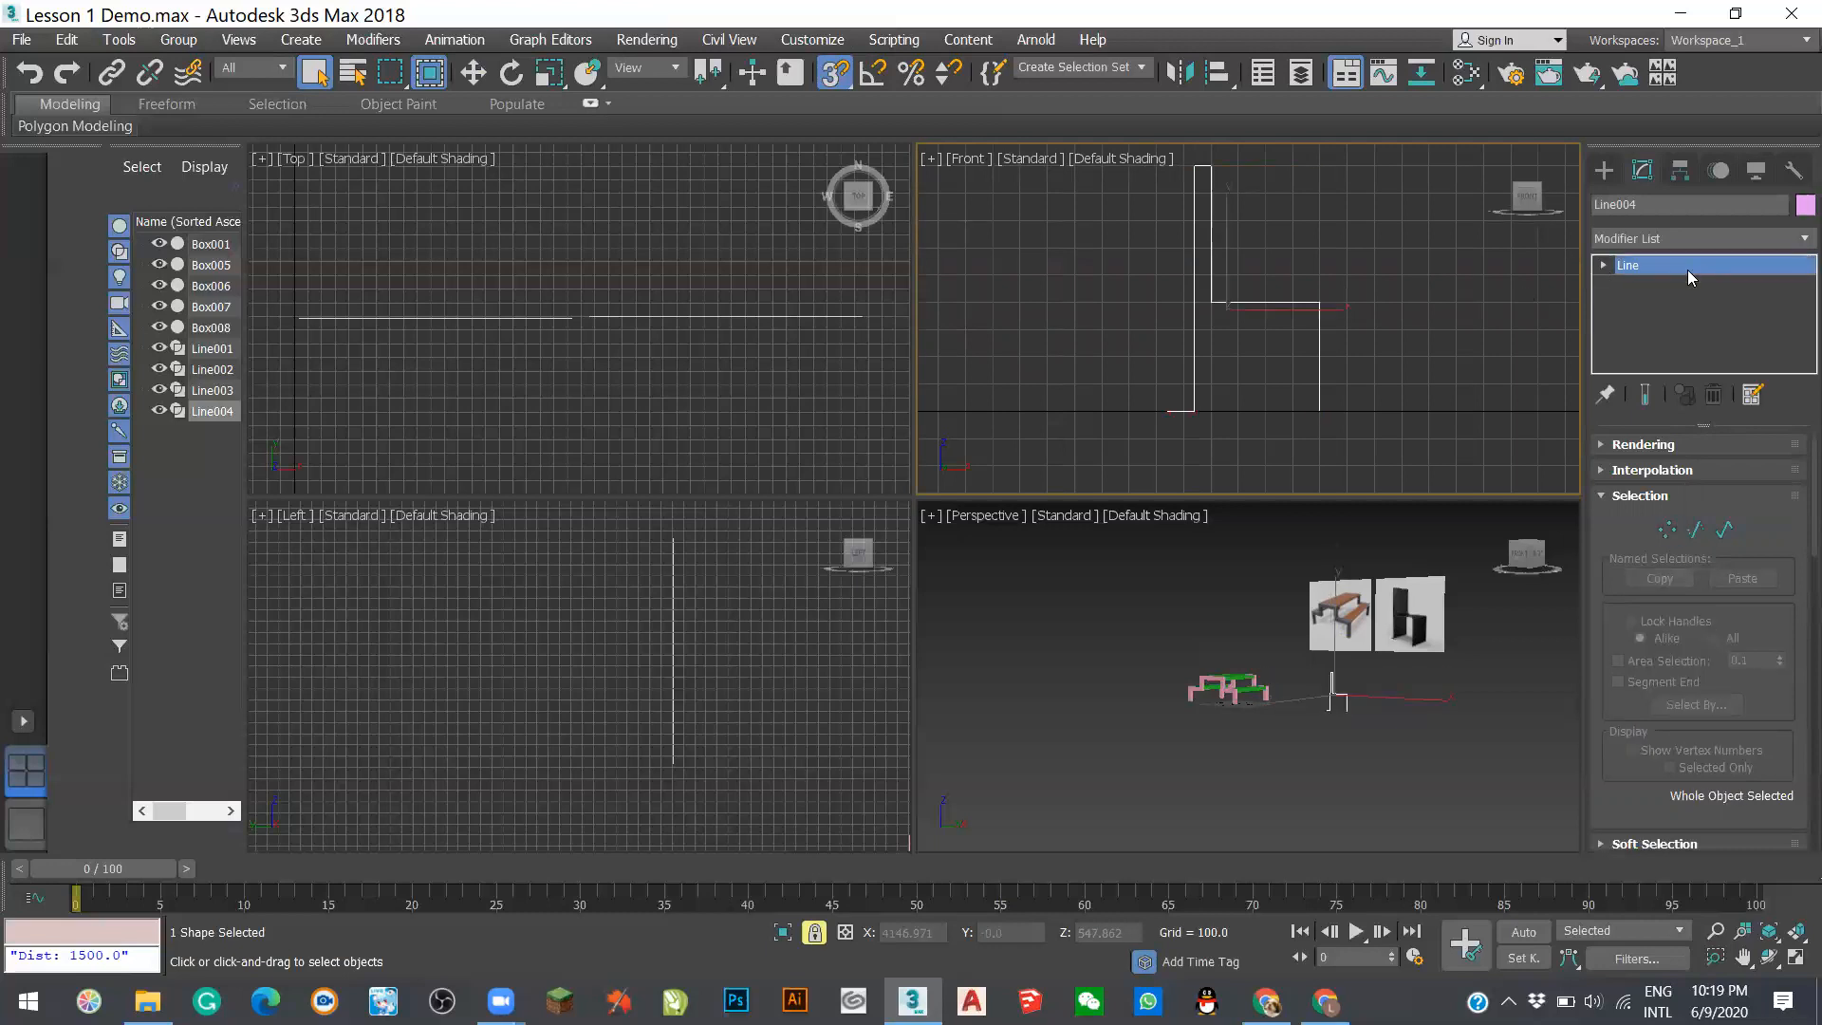
click(1669, 531)
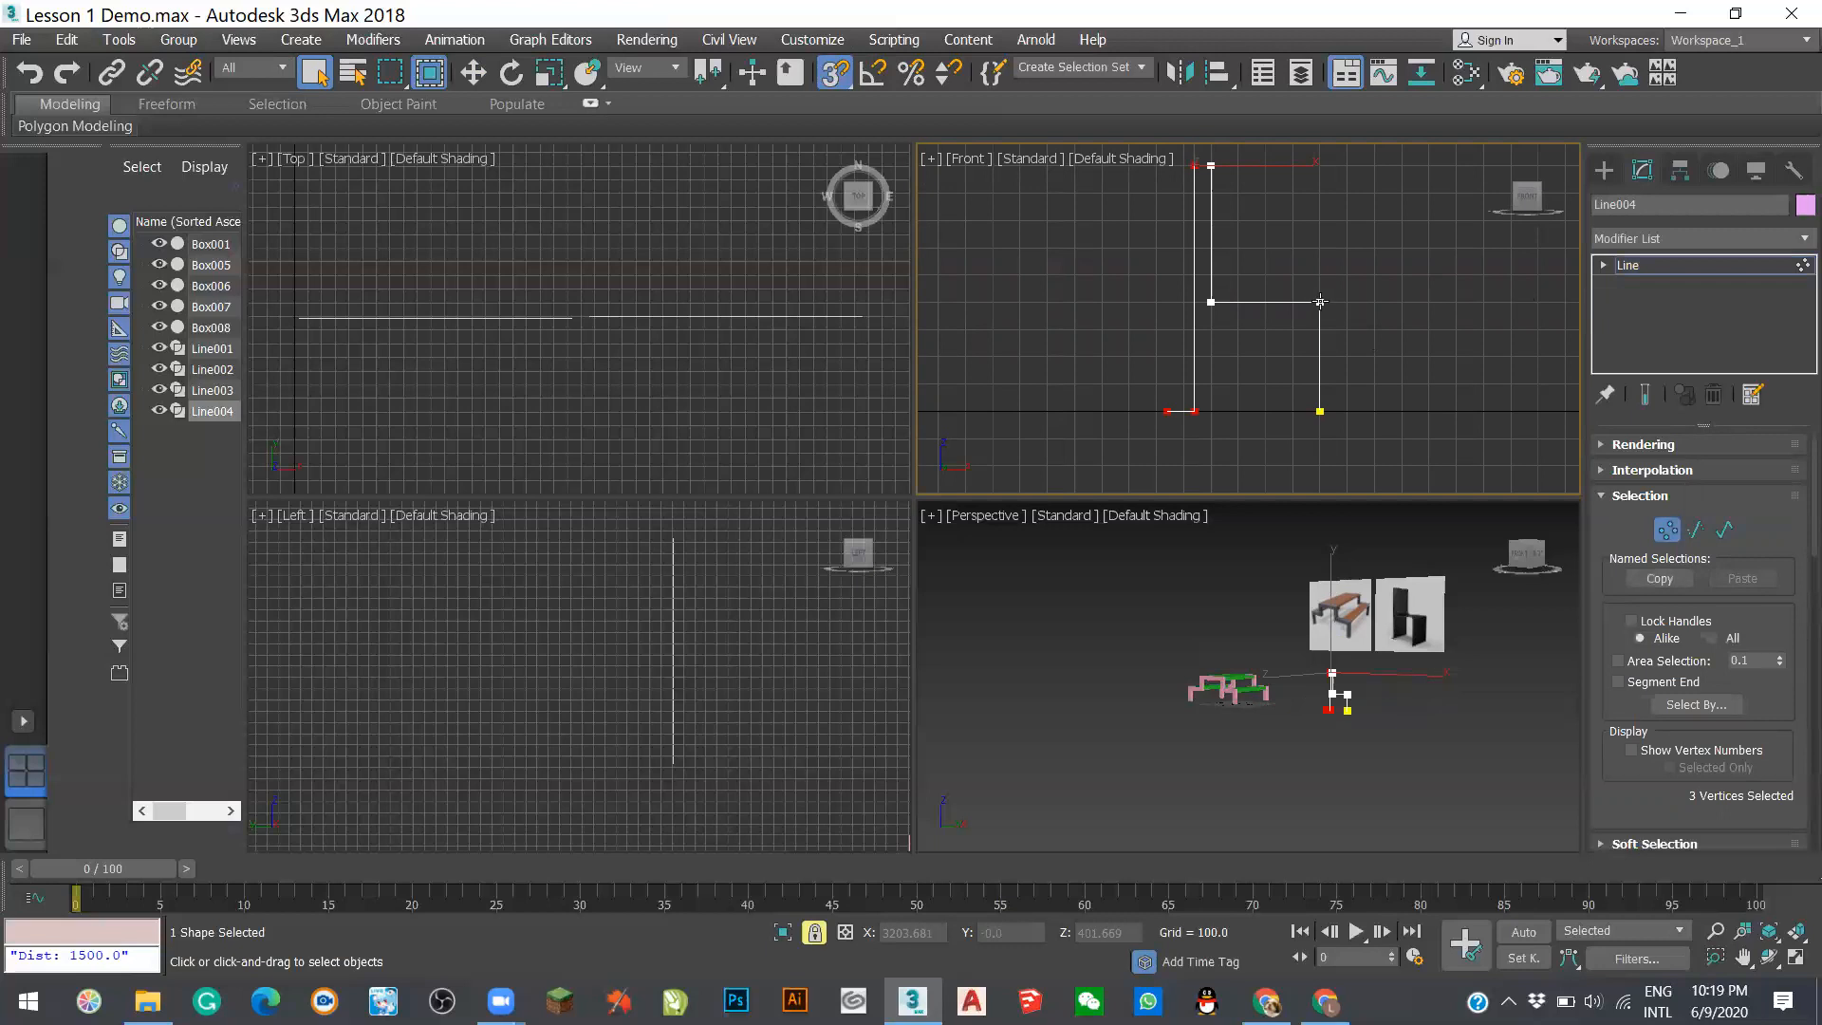
- Expand the Line's sub-object levels and look at its Segment and Spline levels, returning to the Vertex level
click(1603, 266)
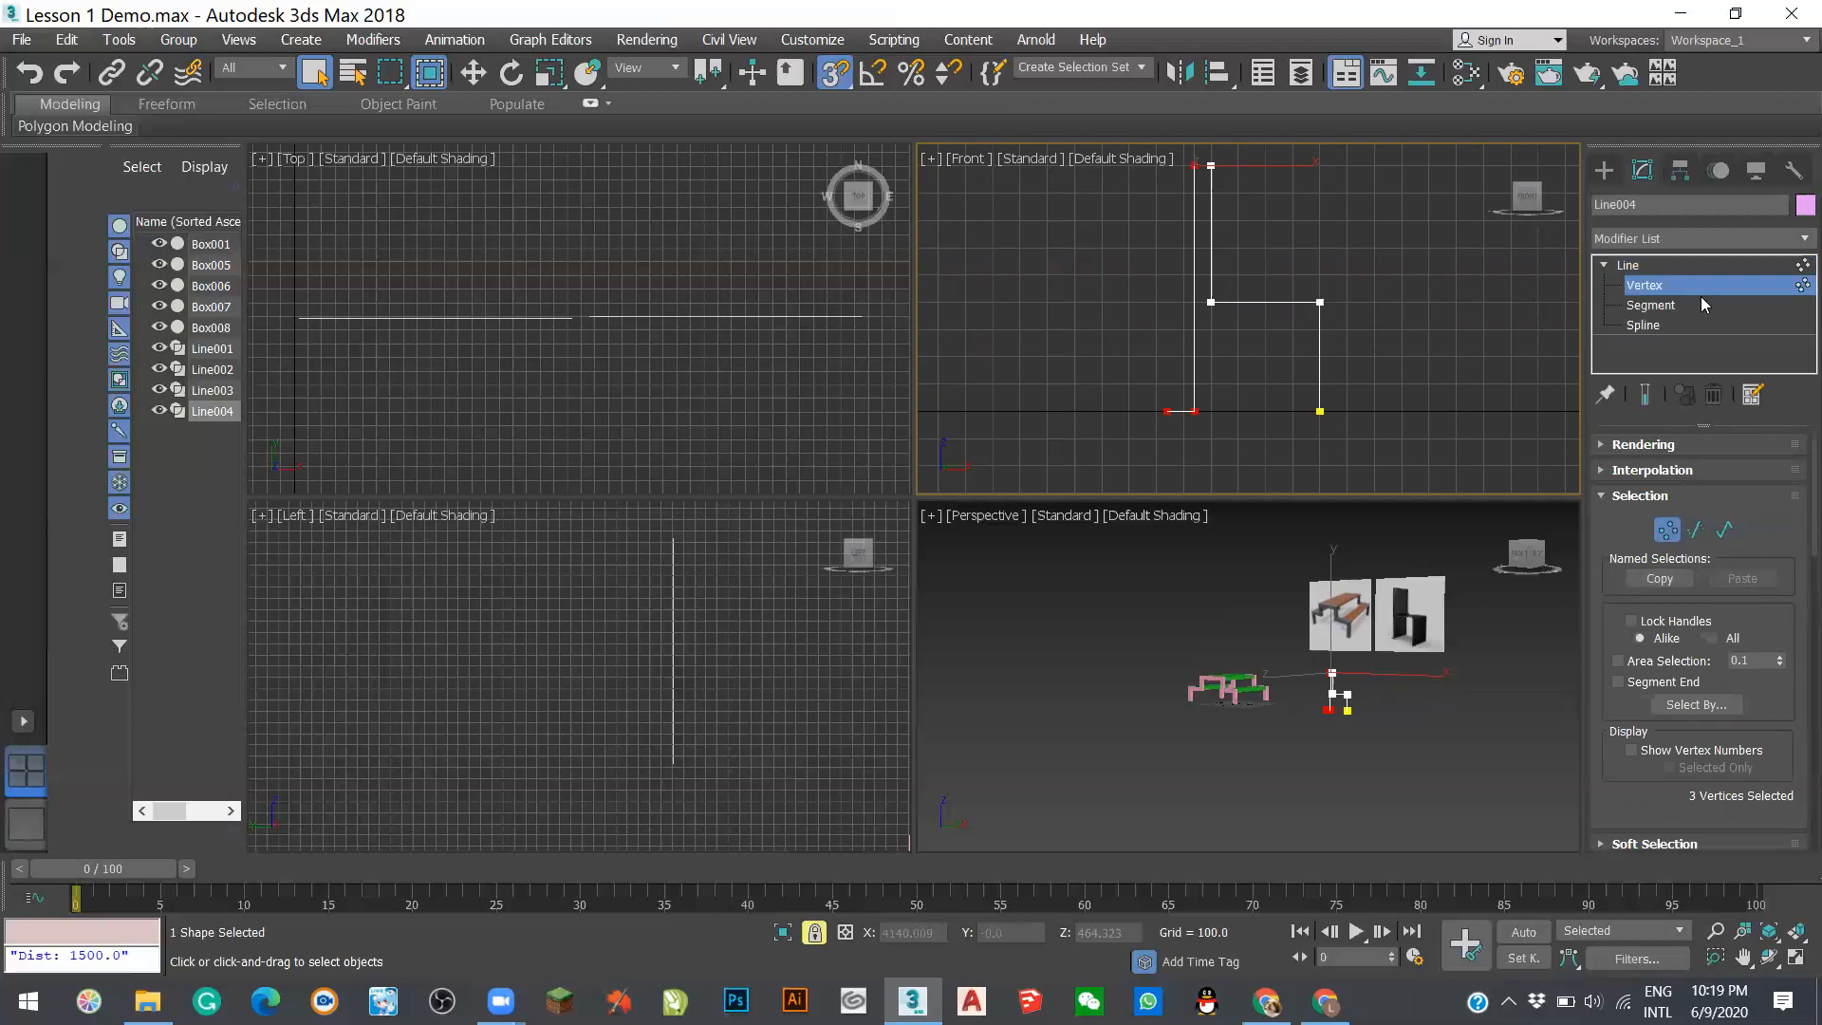
click(1668, 305)
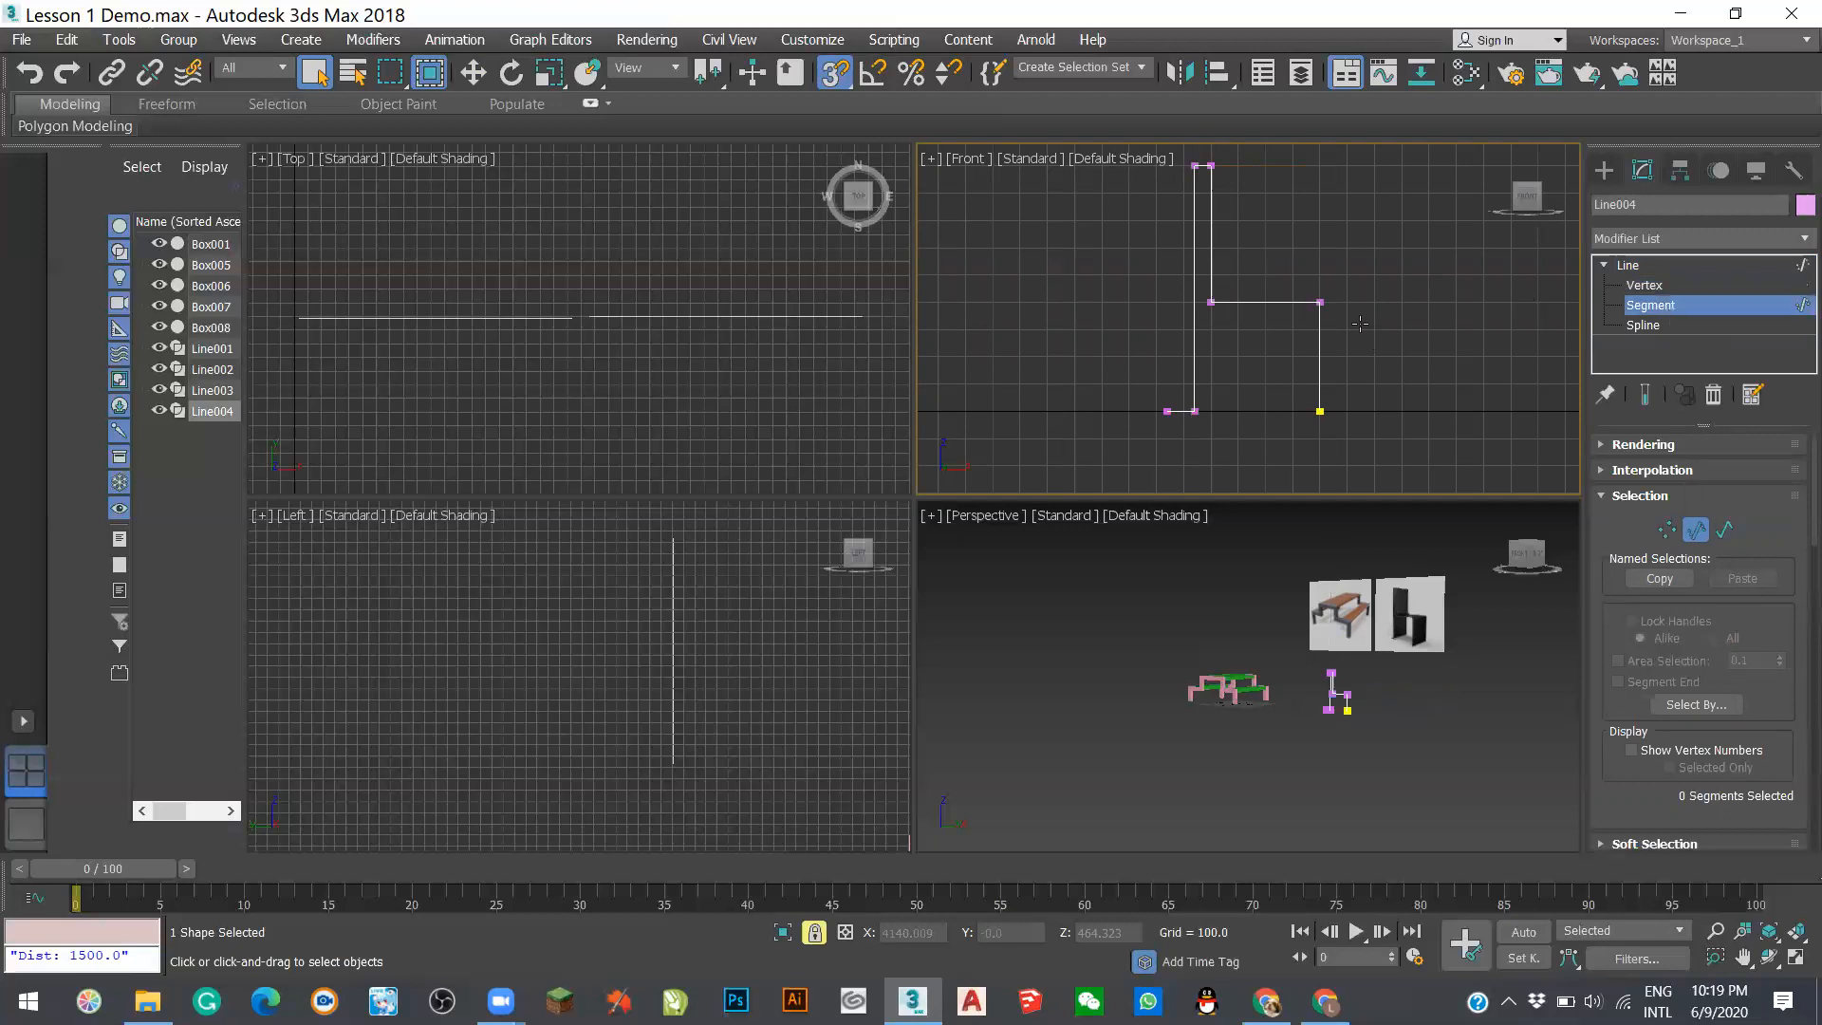
click(1681, 326)
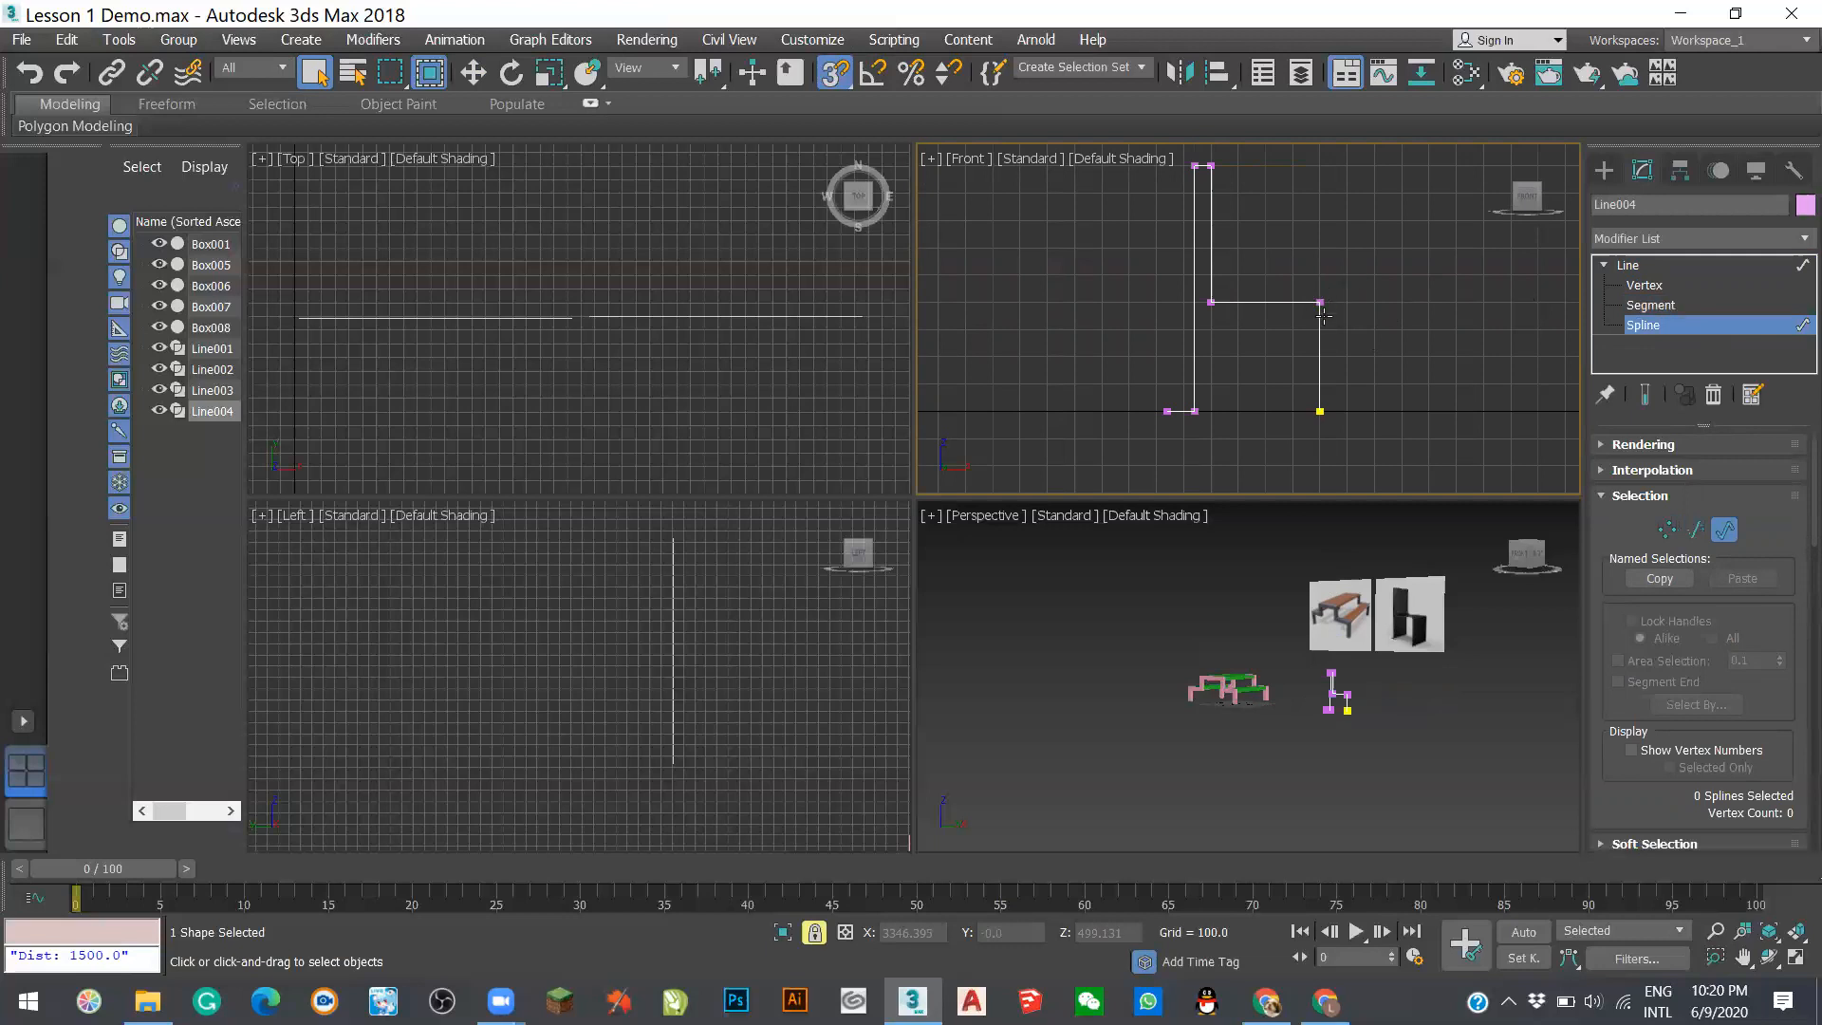
click(1668, 530)
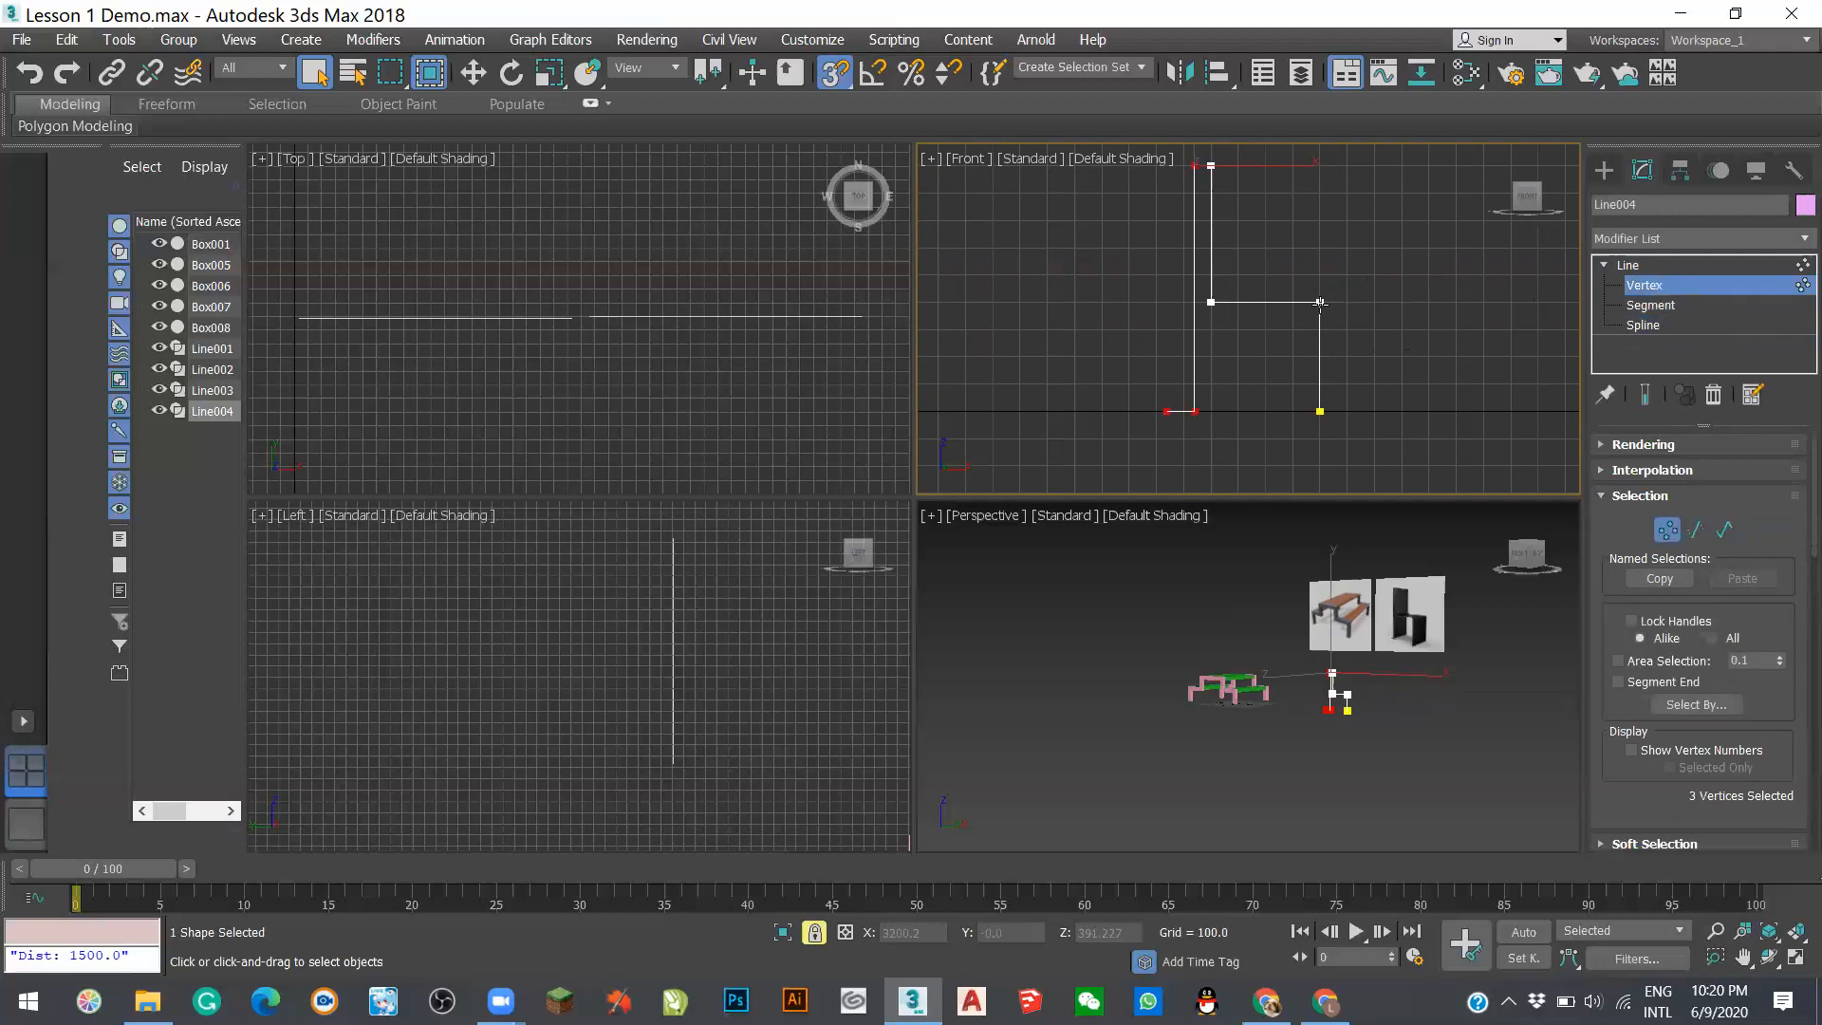
click(1632, 266)
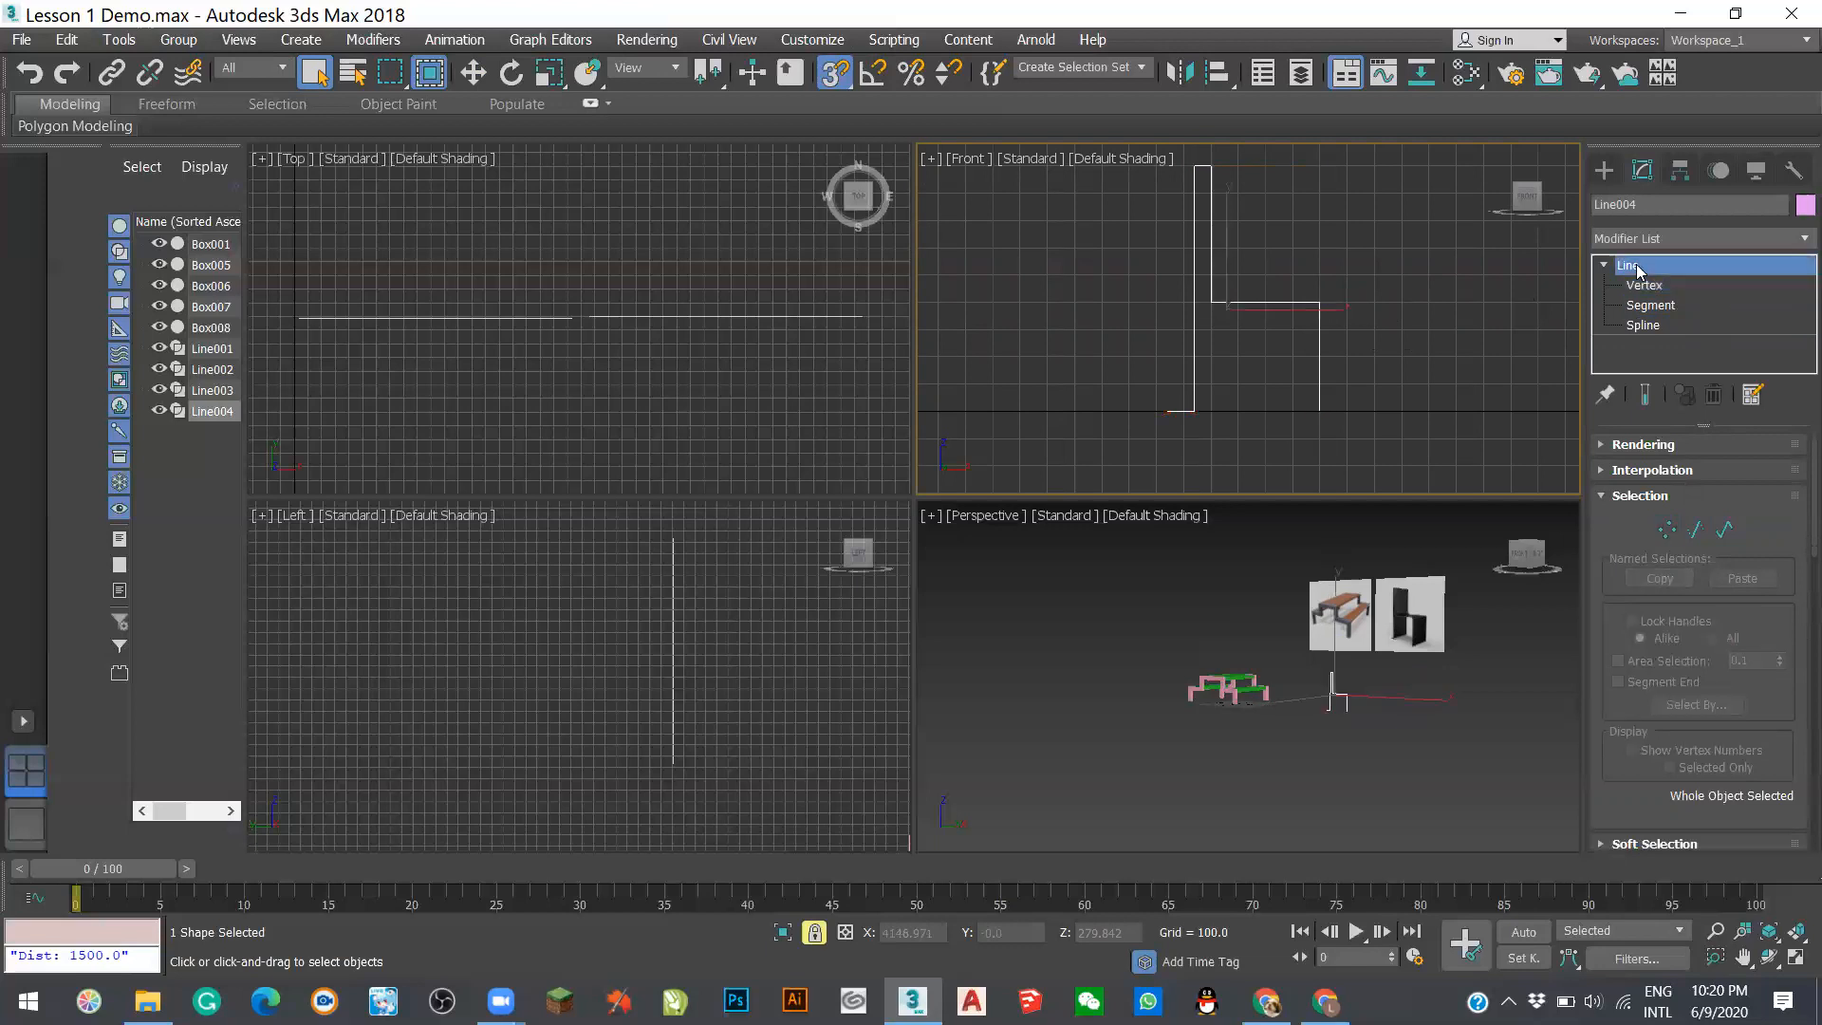
click(1668, 532)
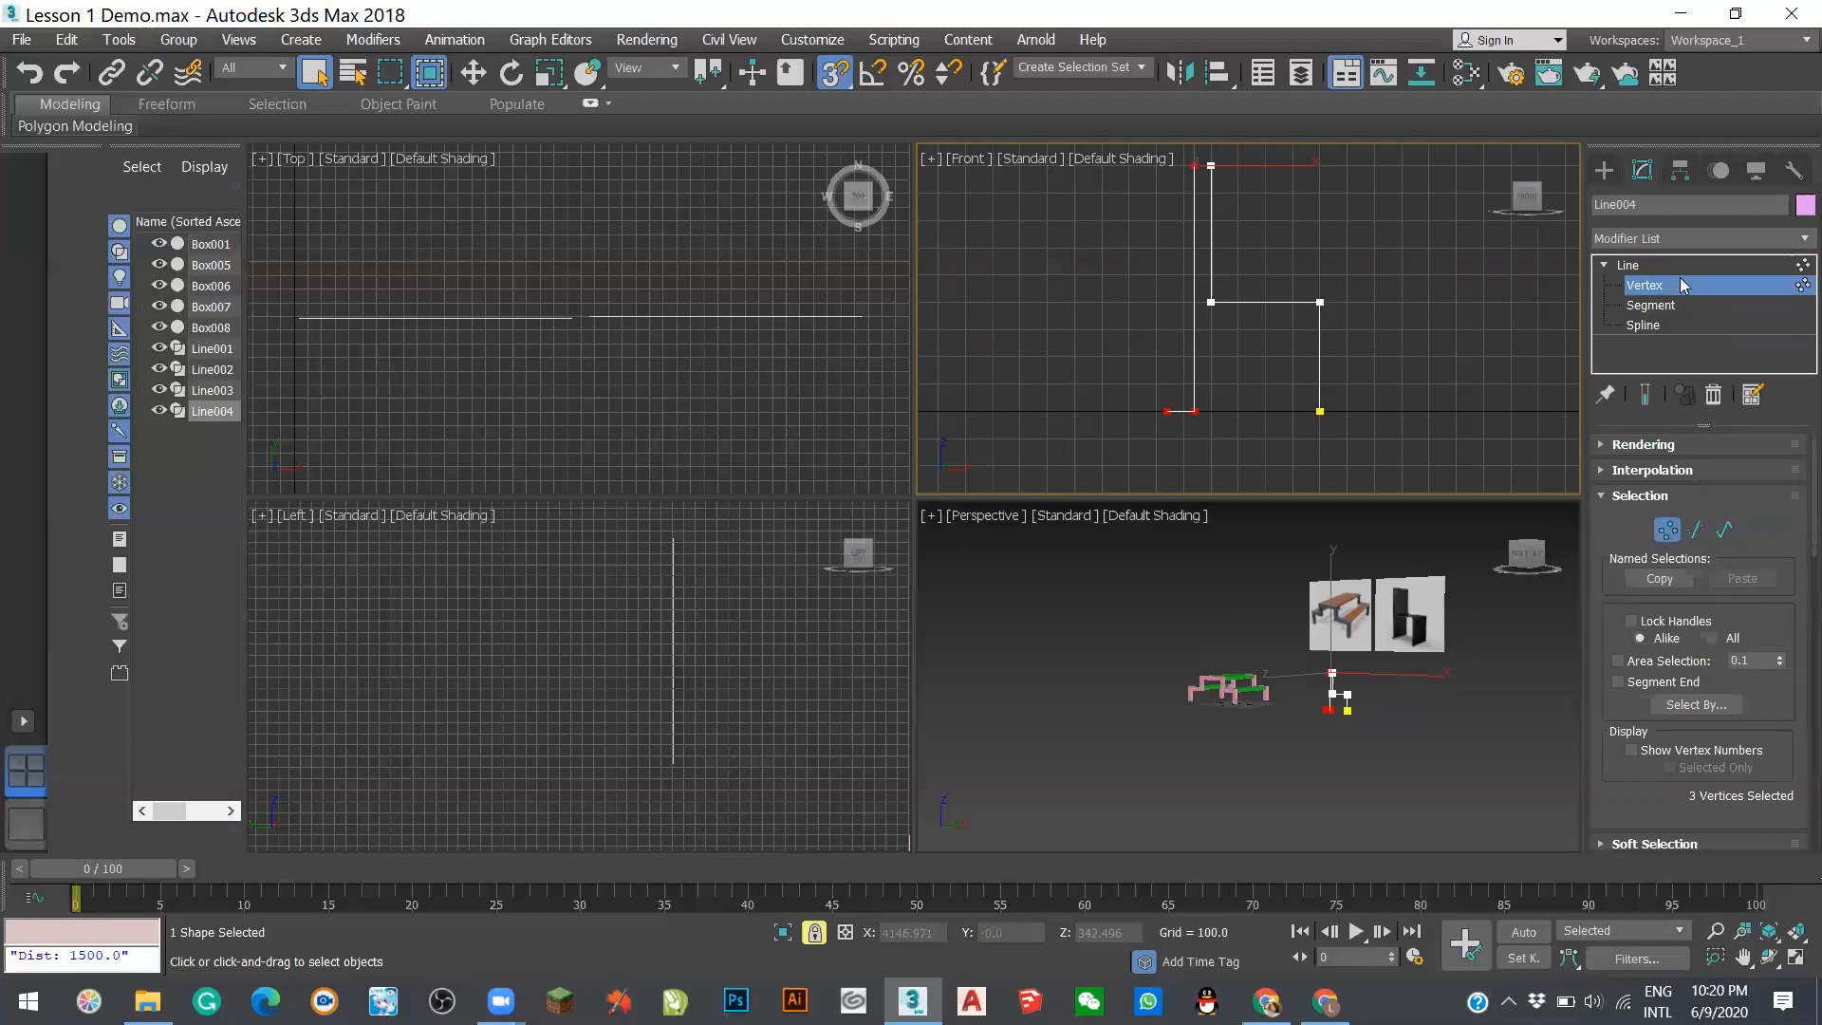
click(1715, 396)
click(1745, 289)
click(1657, 288)
click(1656, 285)
click(1663, 271)
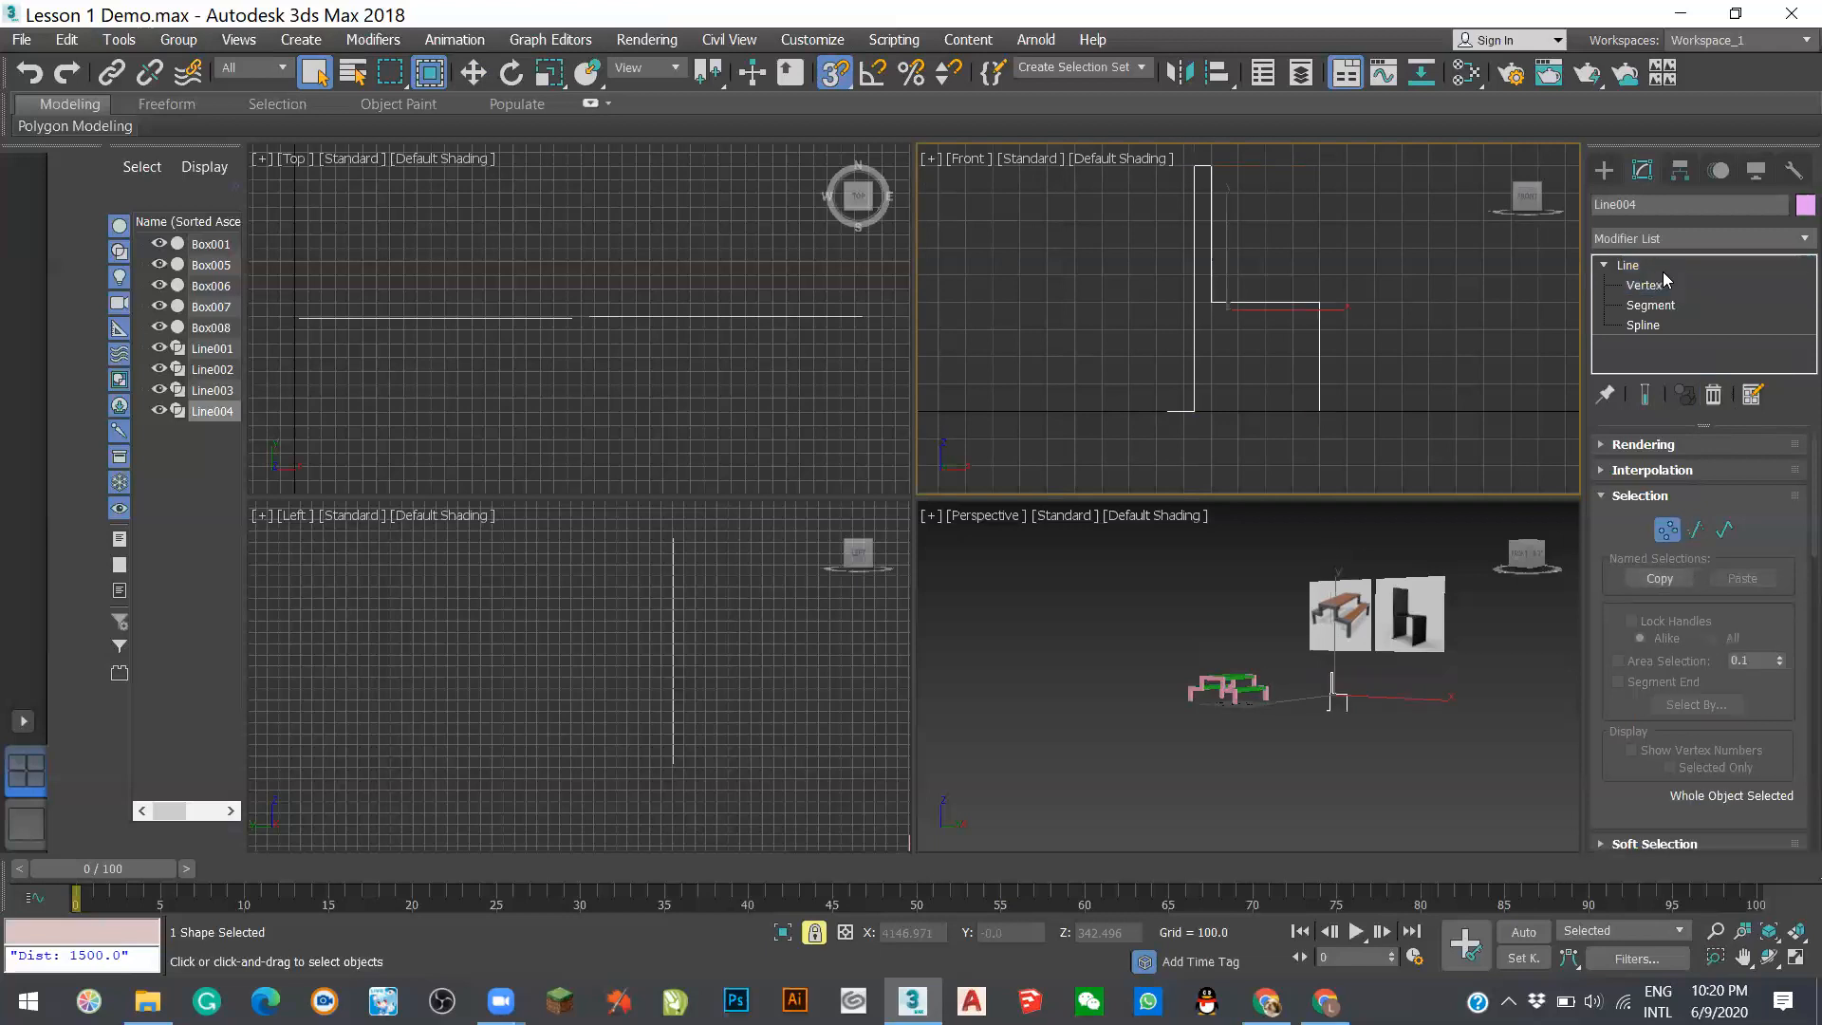
click(1663, 283)
click(1663, 268)
click(1663, 289)
click(1663, 290)
click(1664, 287)
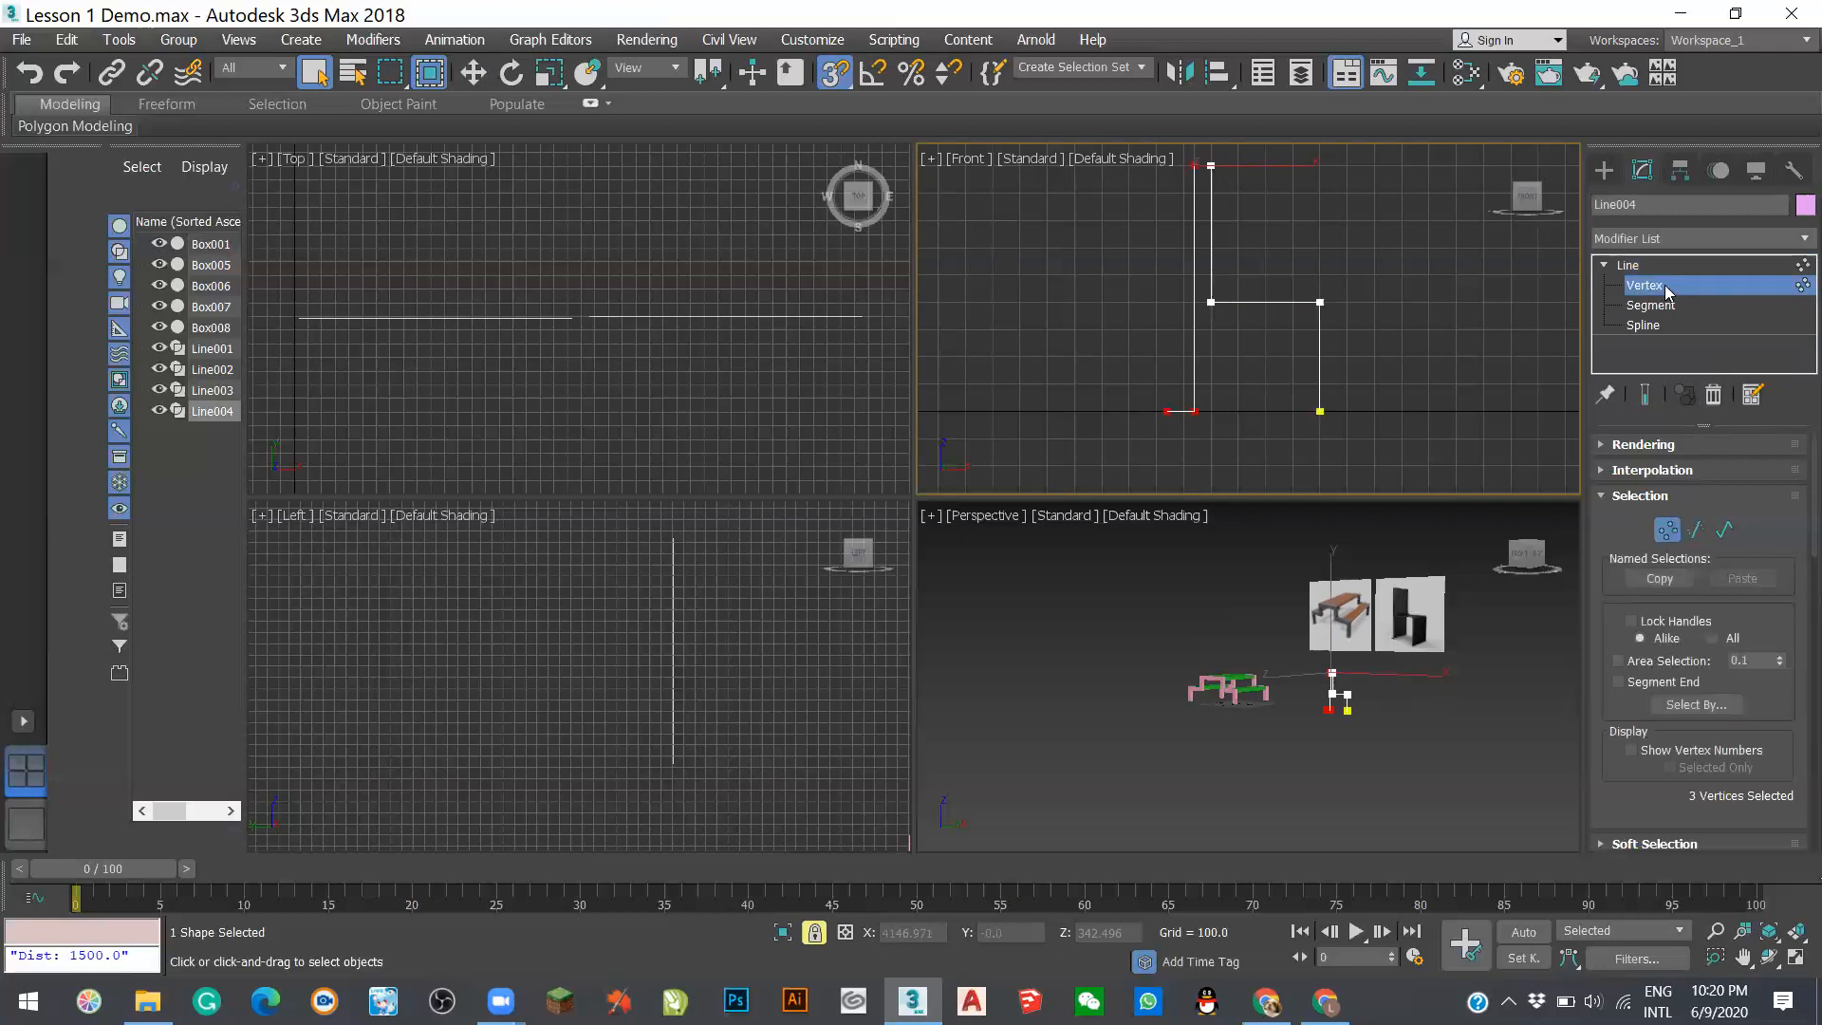
click(1685, 283)
click(1686, 282)
click(1672, 307)
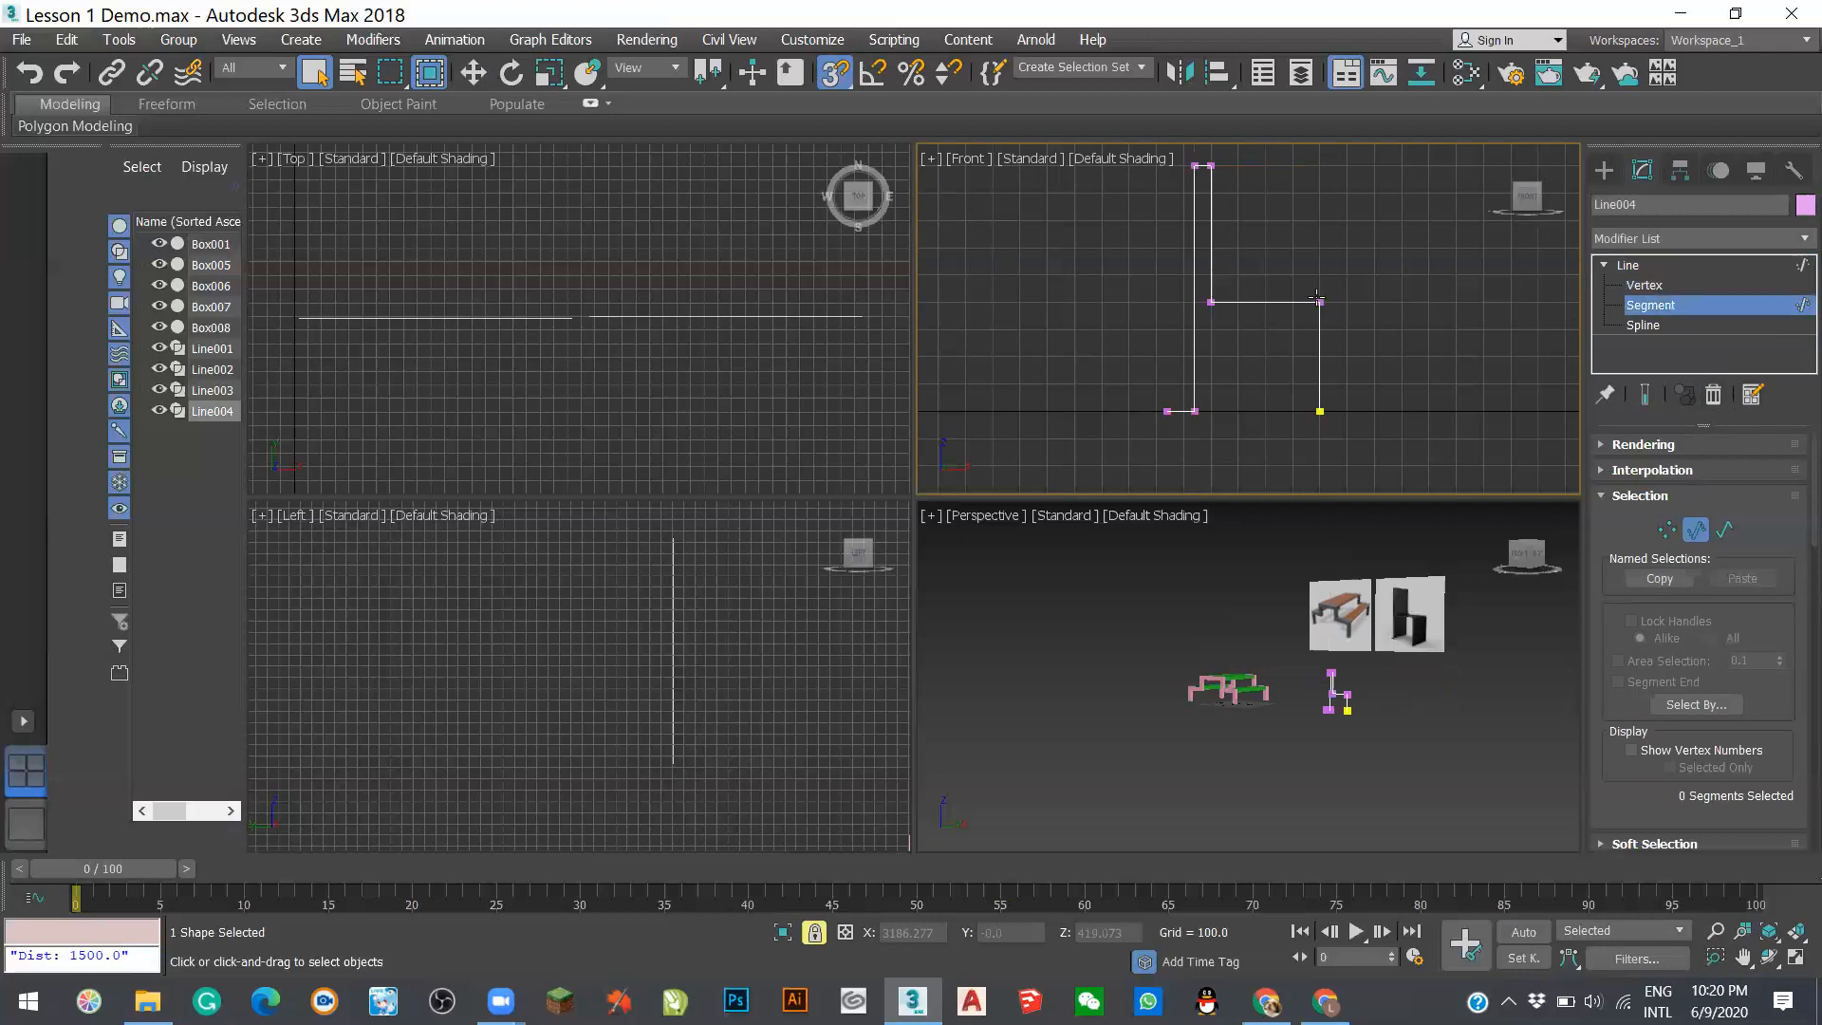
click(1667, 531)
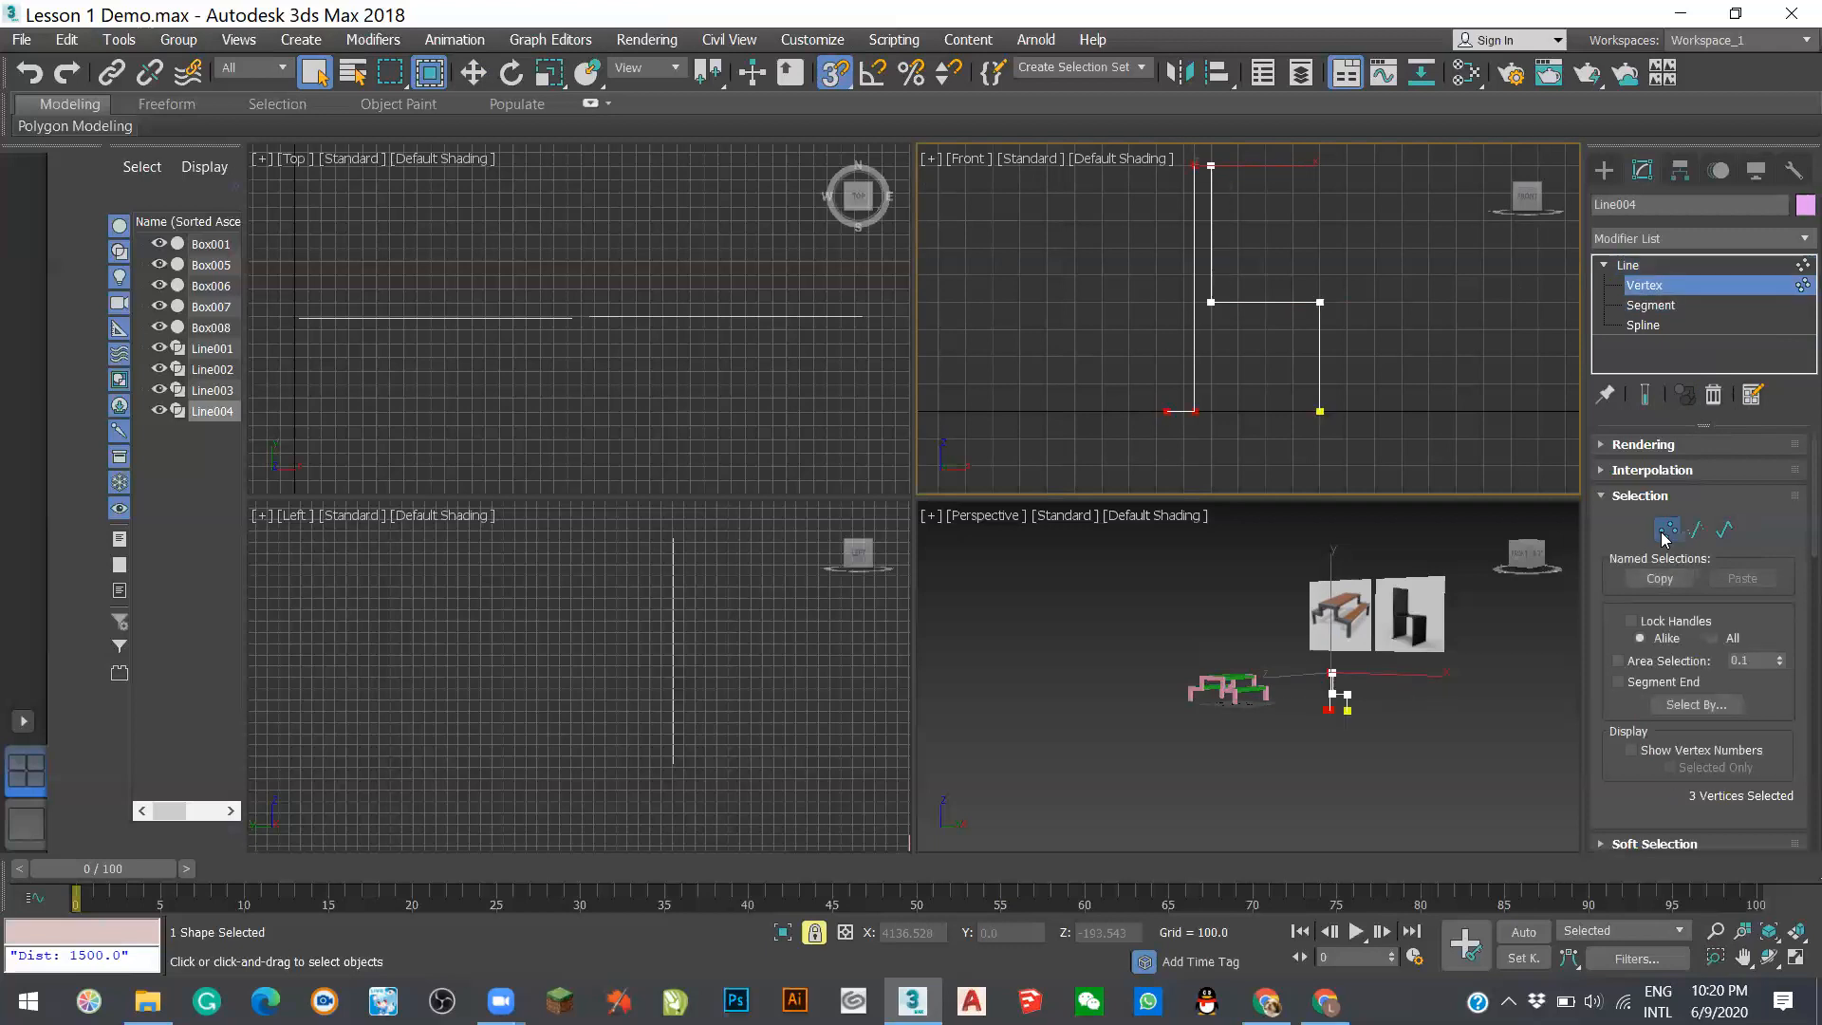
click(1645, 267)
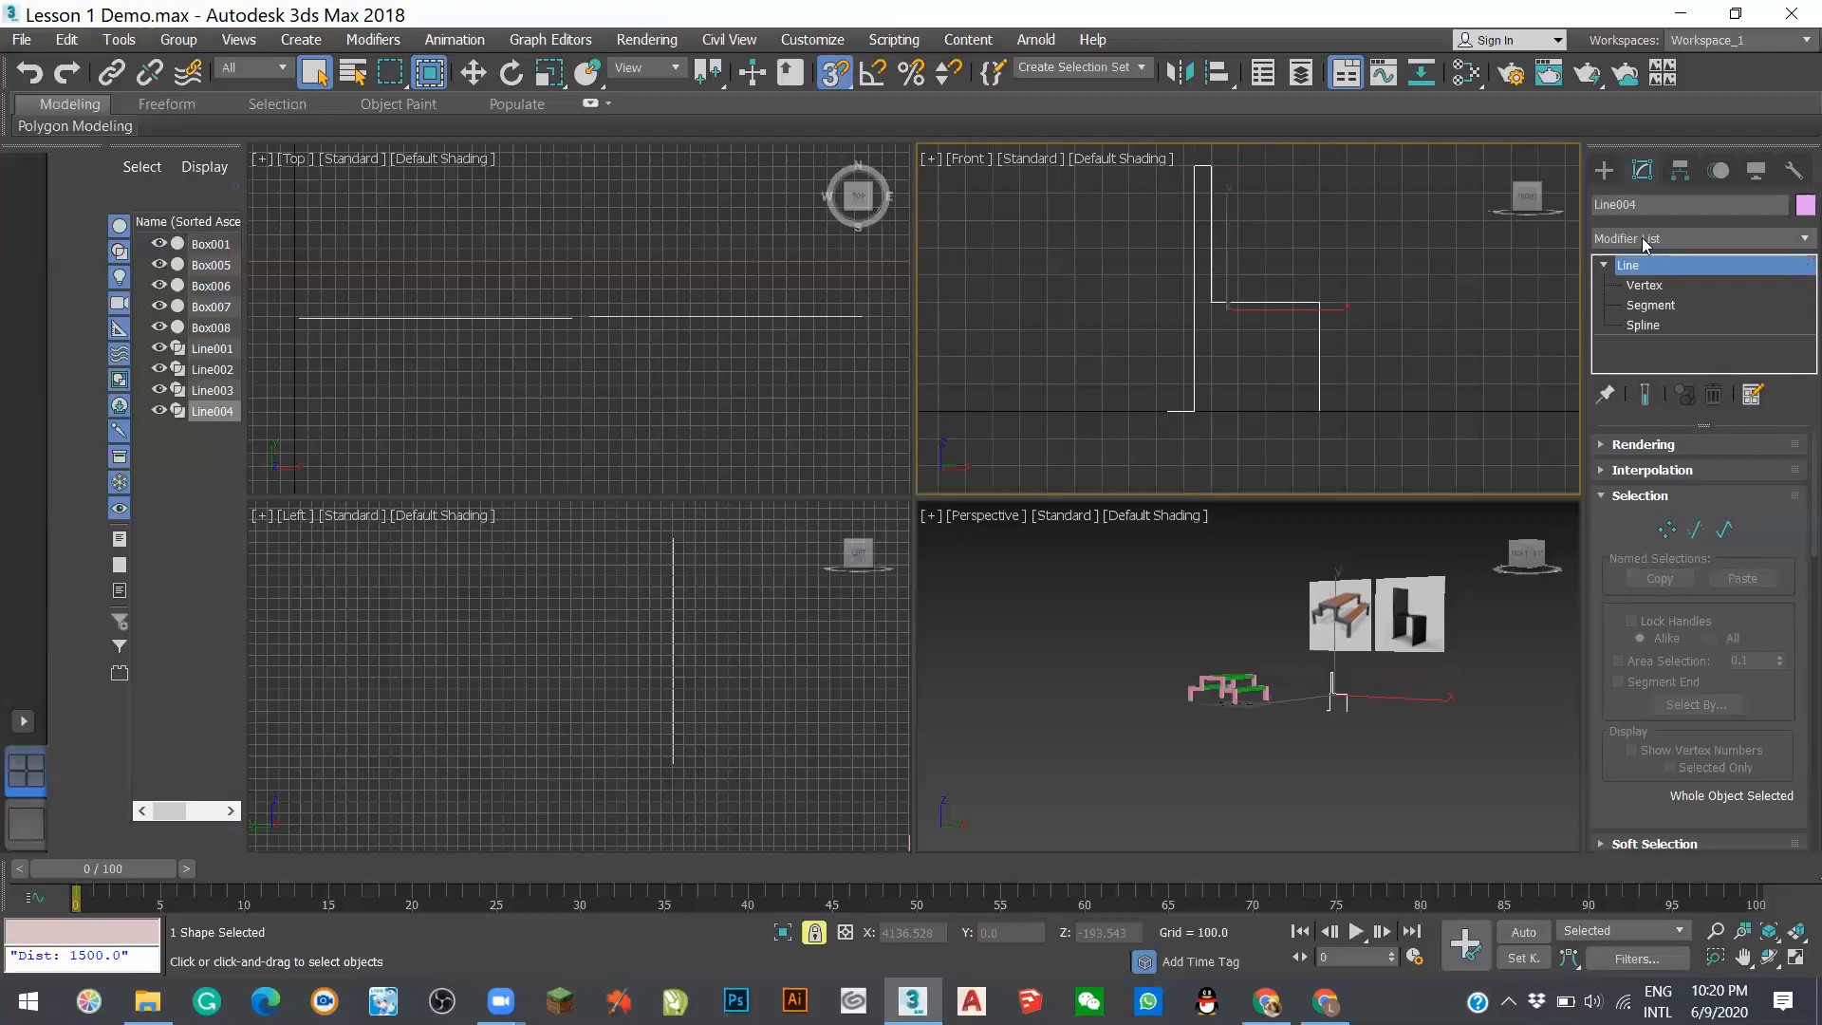
key(1)
key(1)
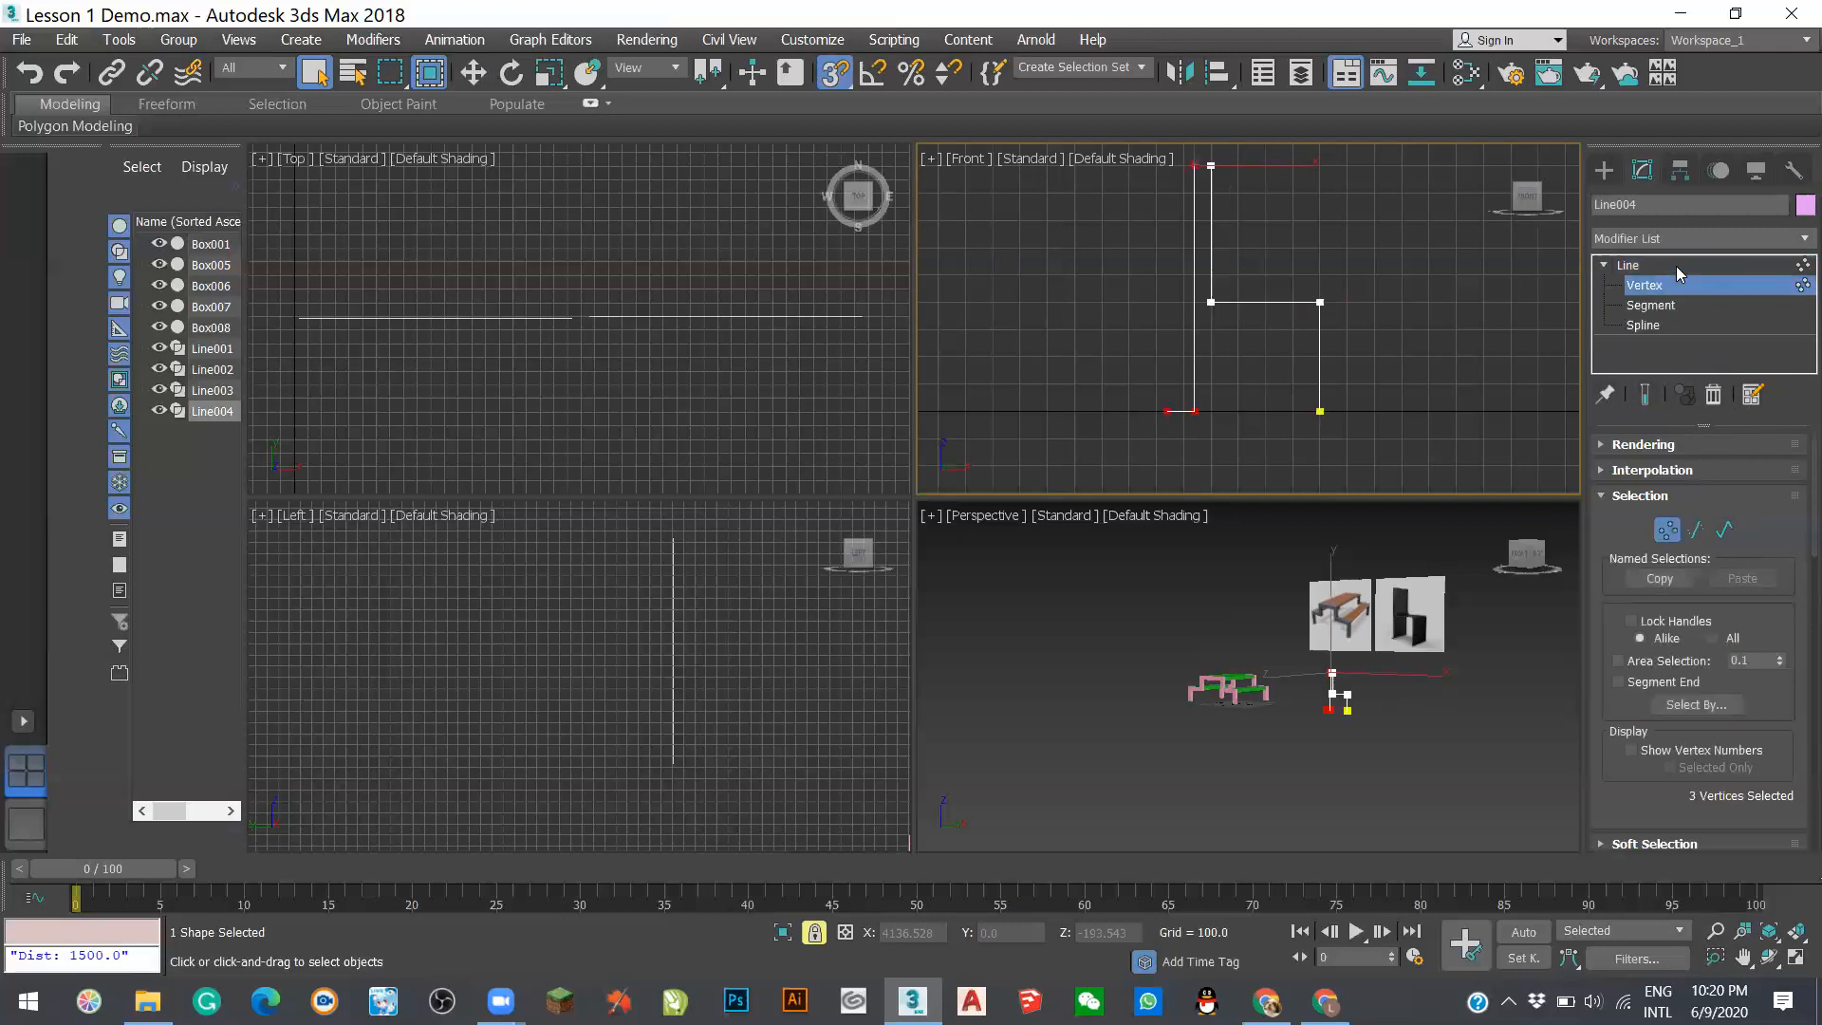
key(1)
key(1)
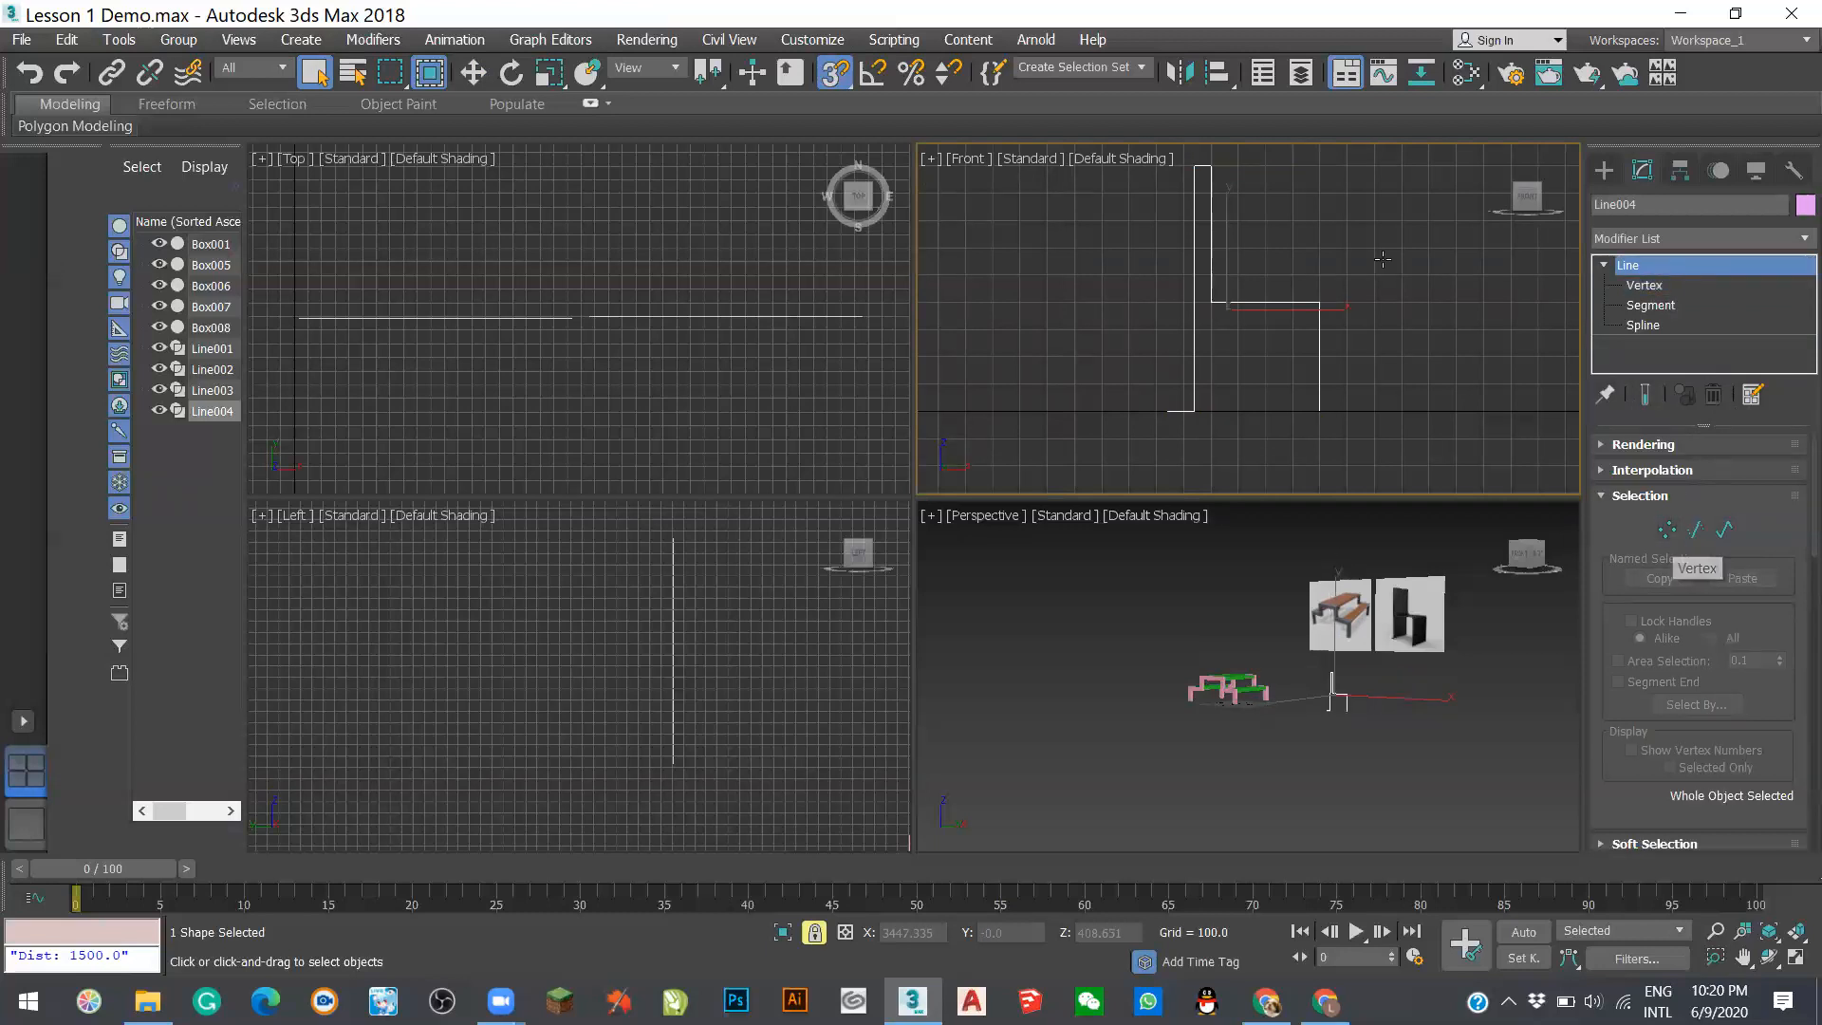
- Undo the latest horizontal moves of the chair profile's rear vertices
key(ctrl+z)
key(ctrl+z)
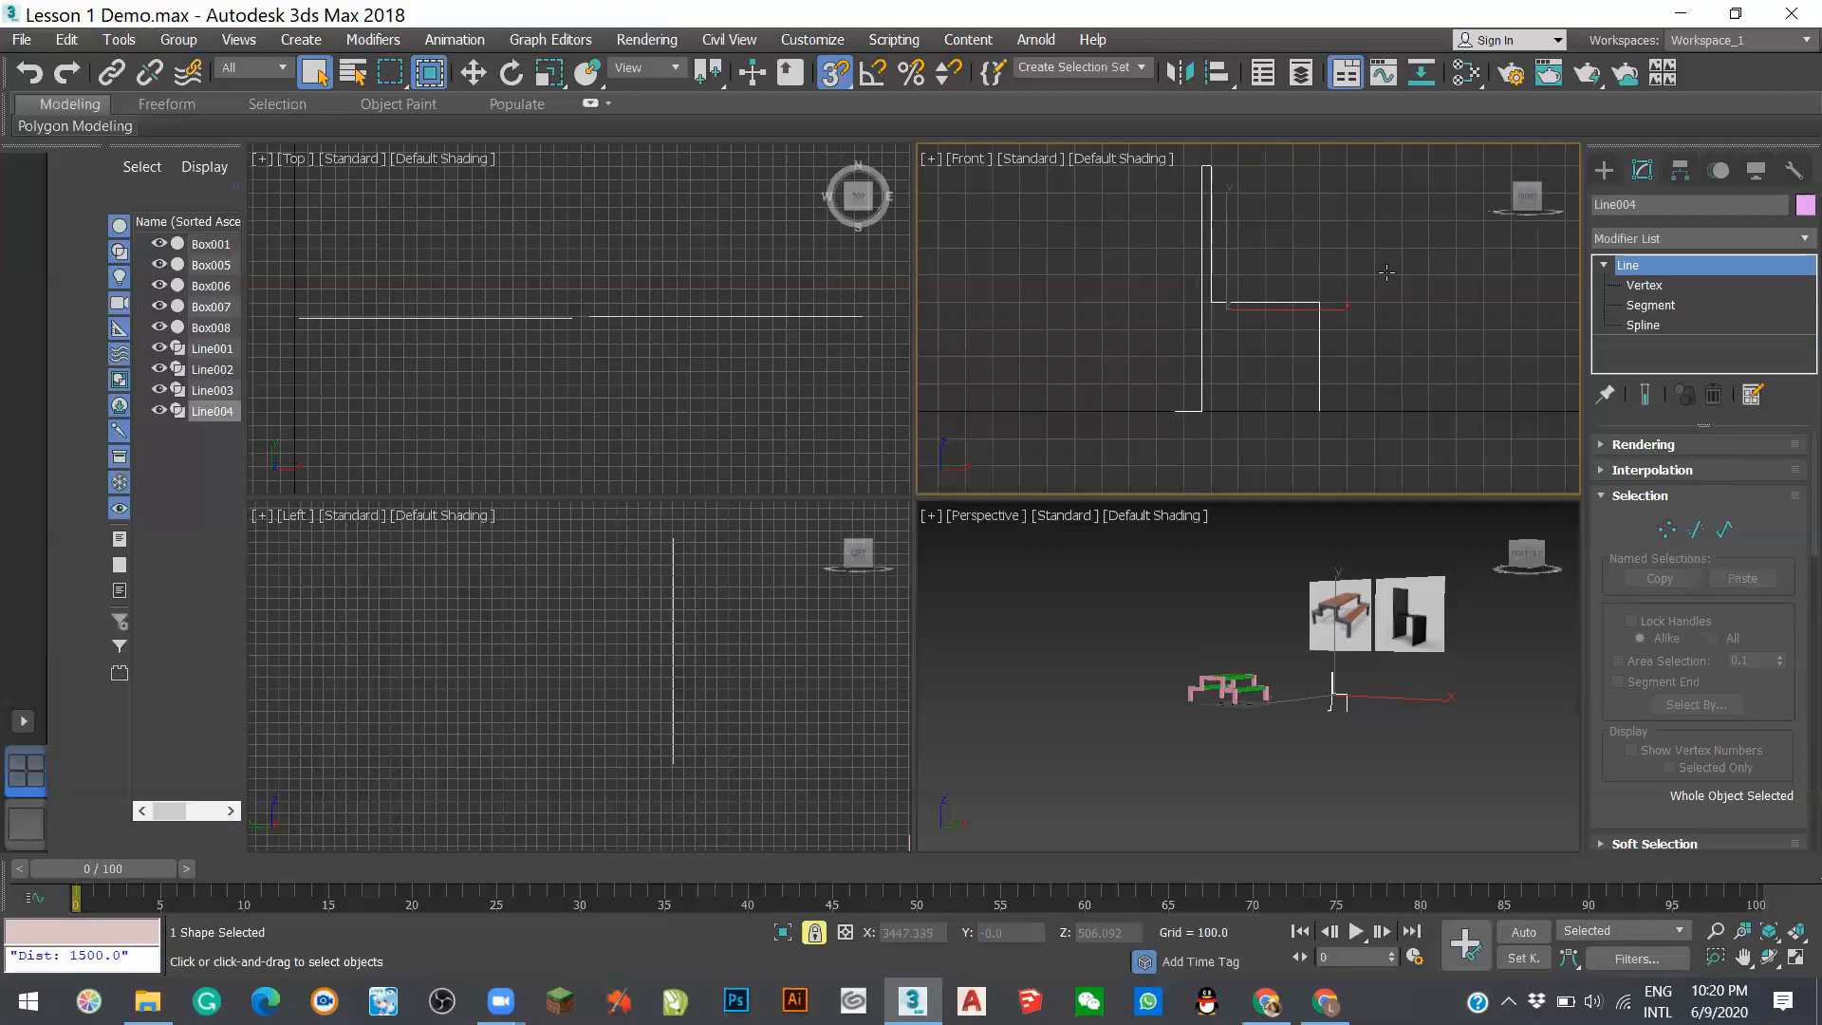
key(ctrl+z)
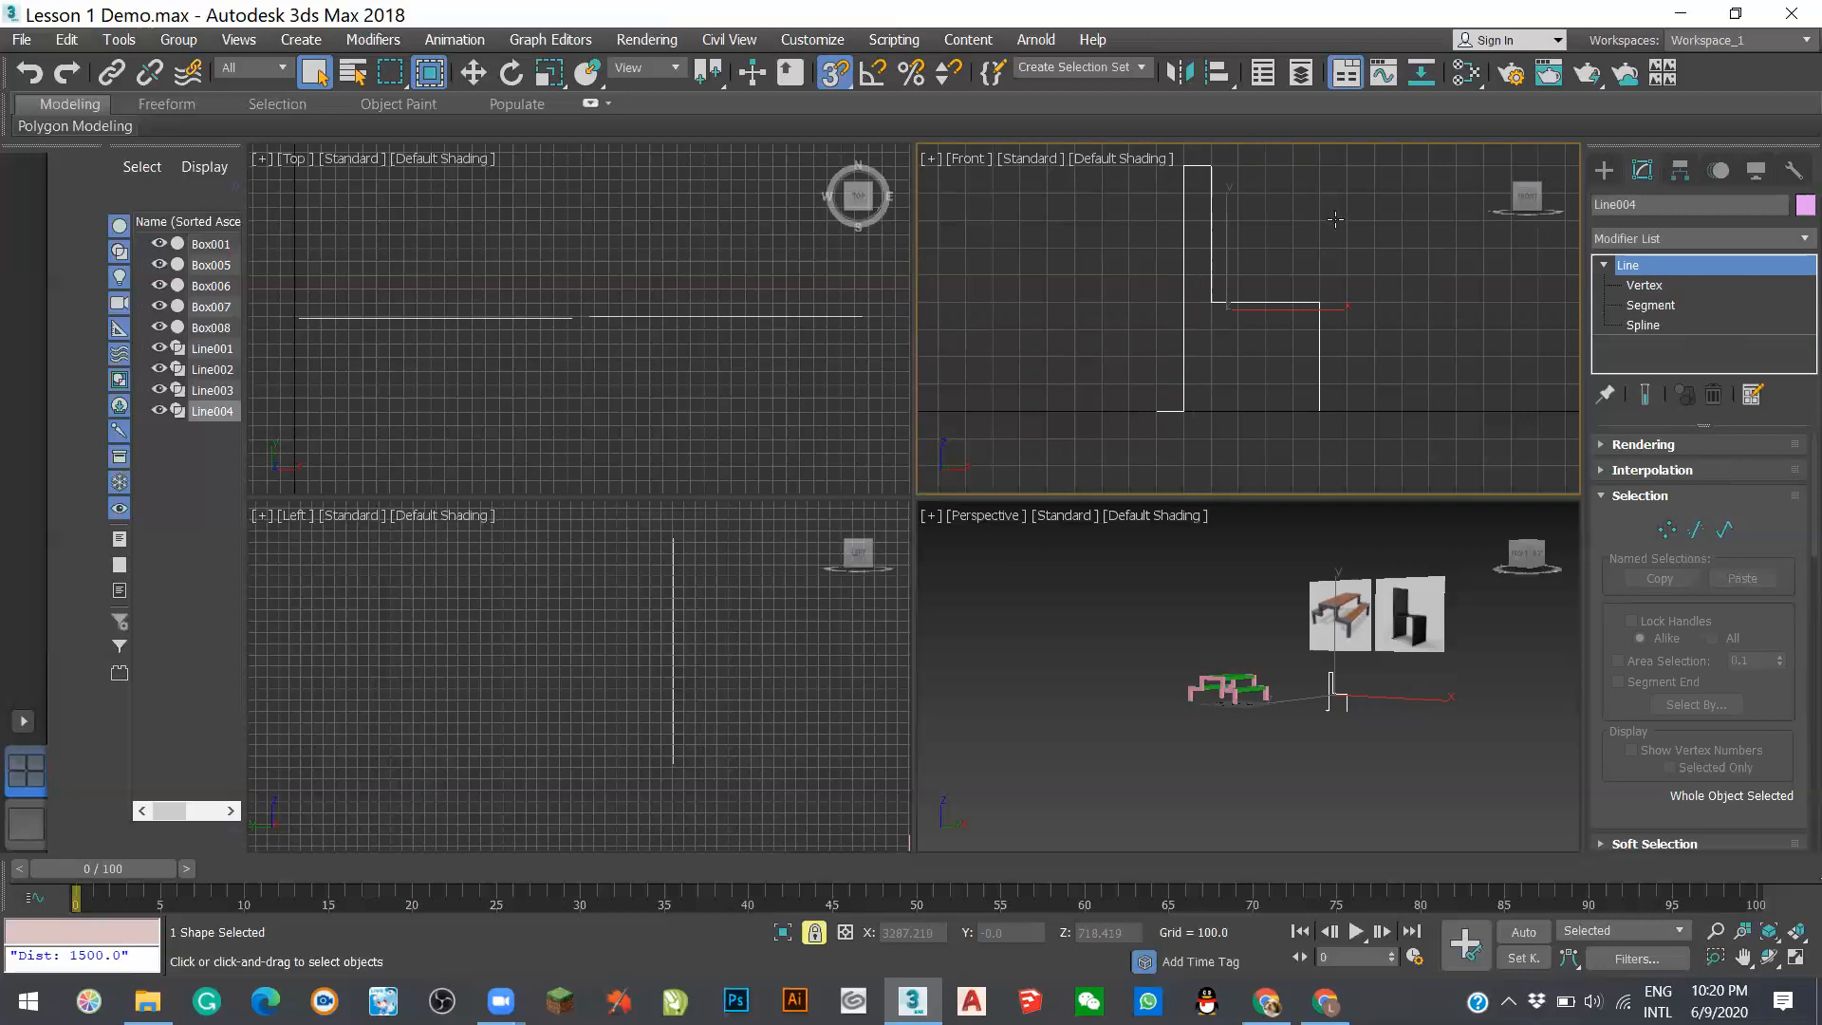
- Check the user interface customization and the Scene Undo levels in the general preferences, closing both dialogs without changes
click(818, 41)
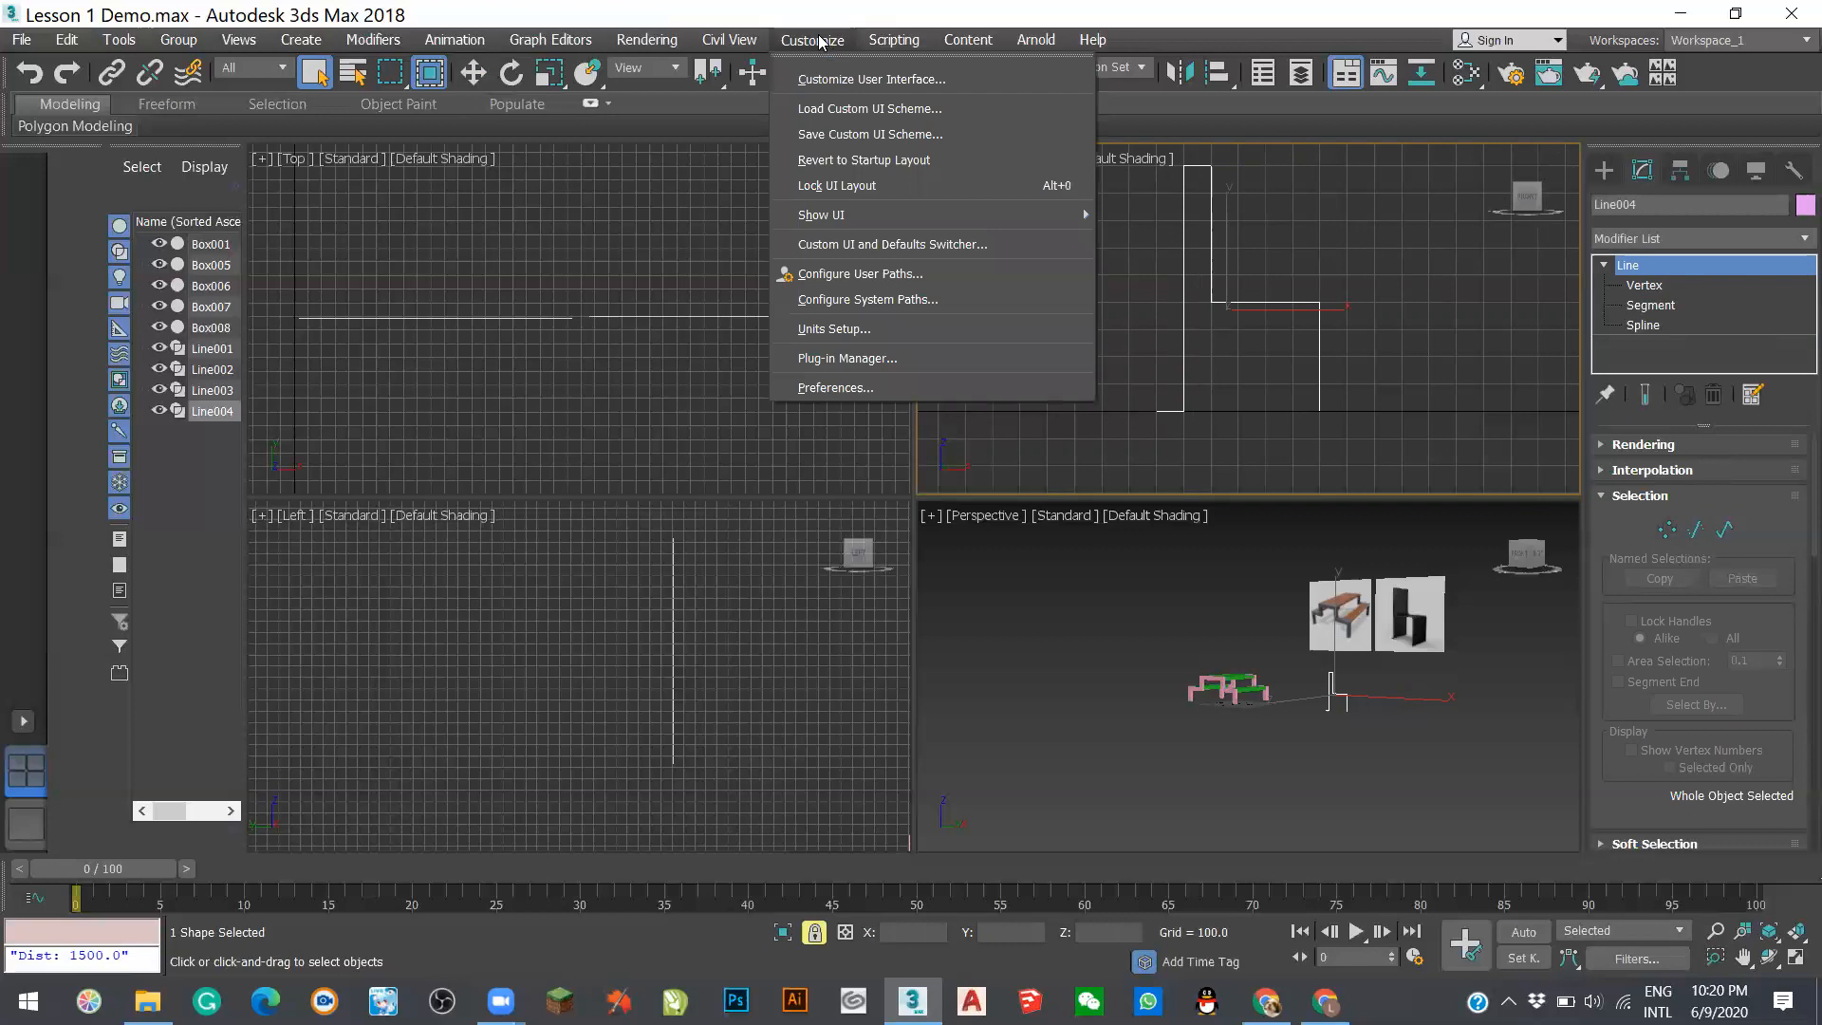
click(822, 79)
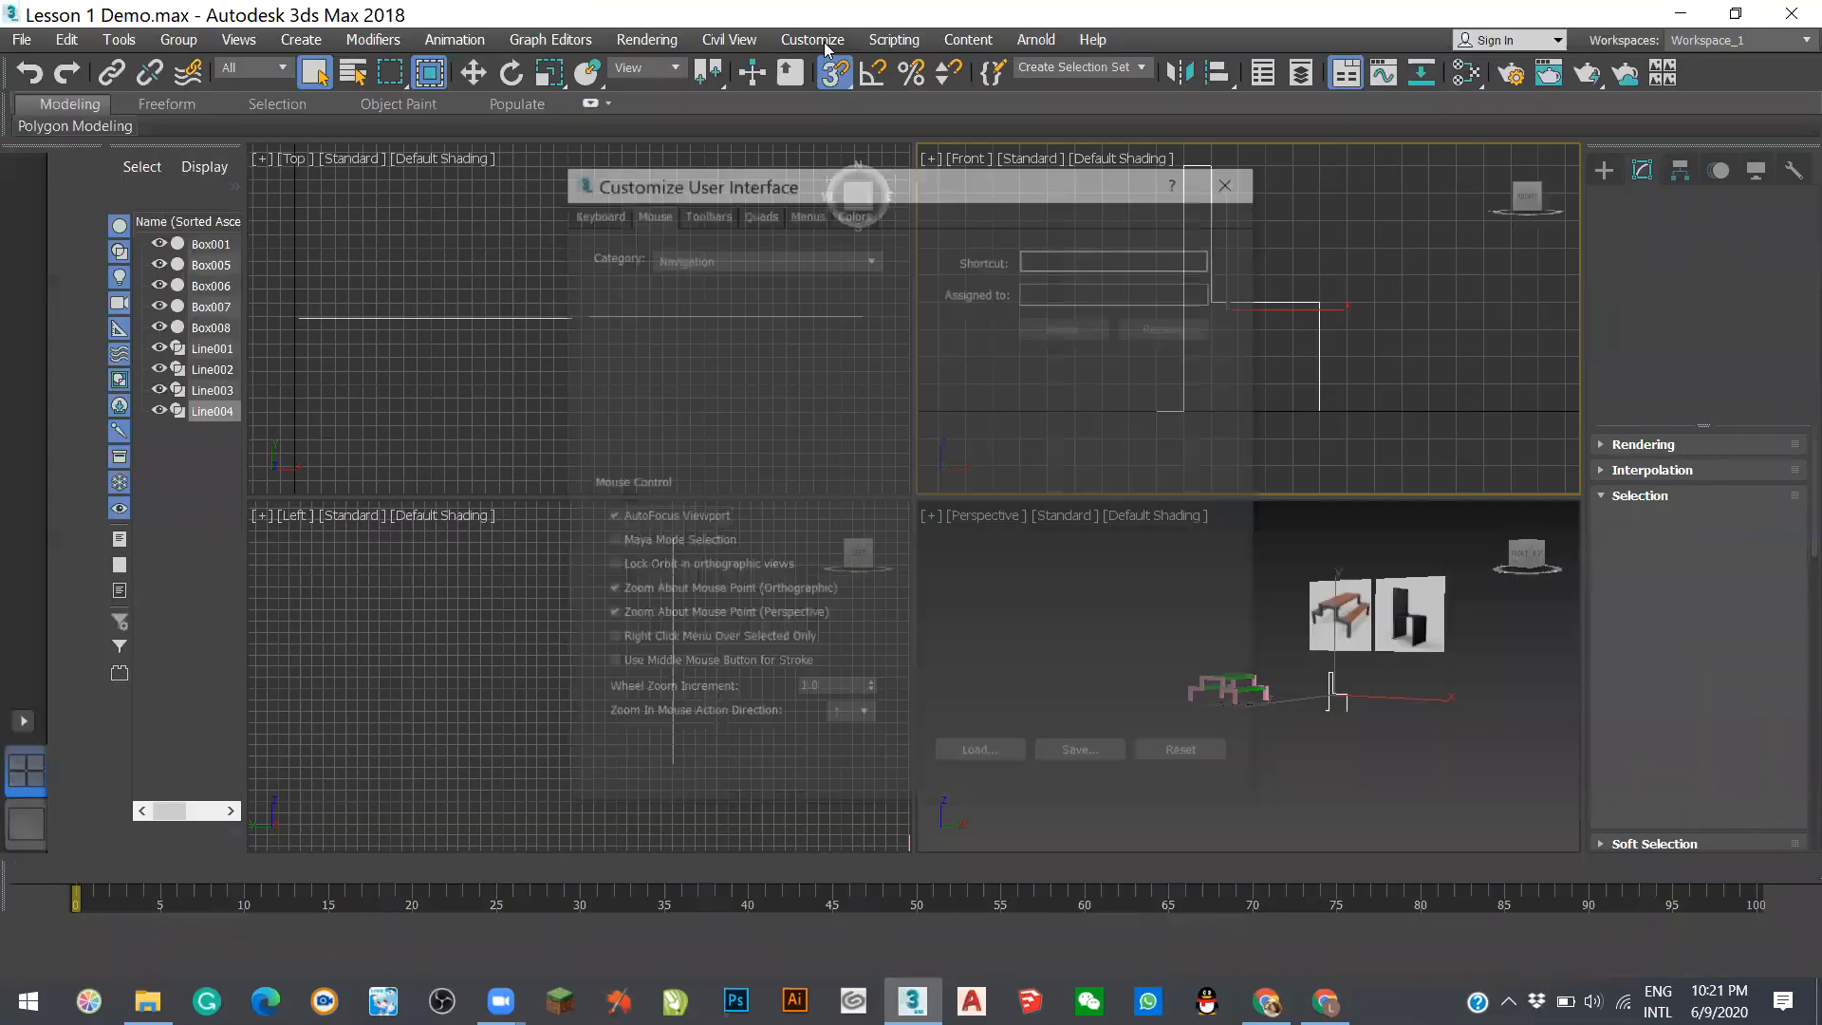
click(1234, 179)
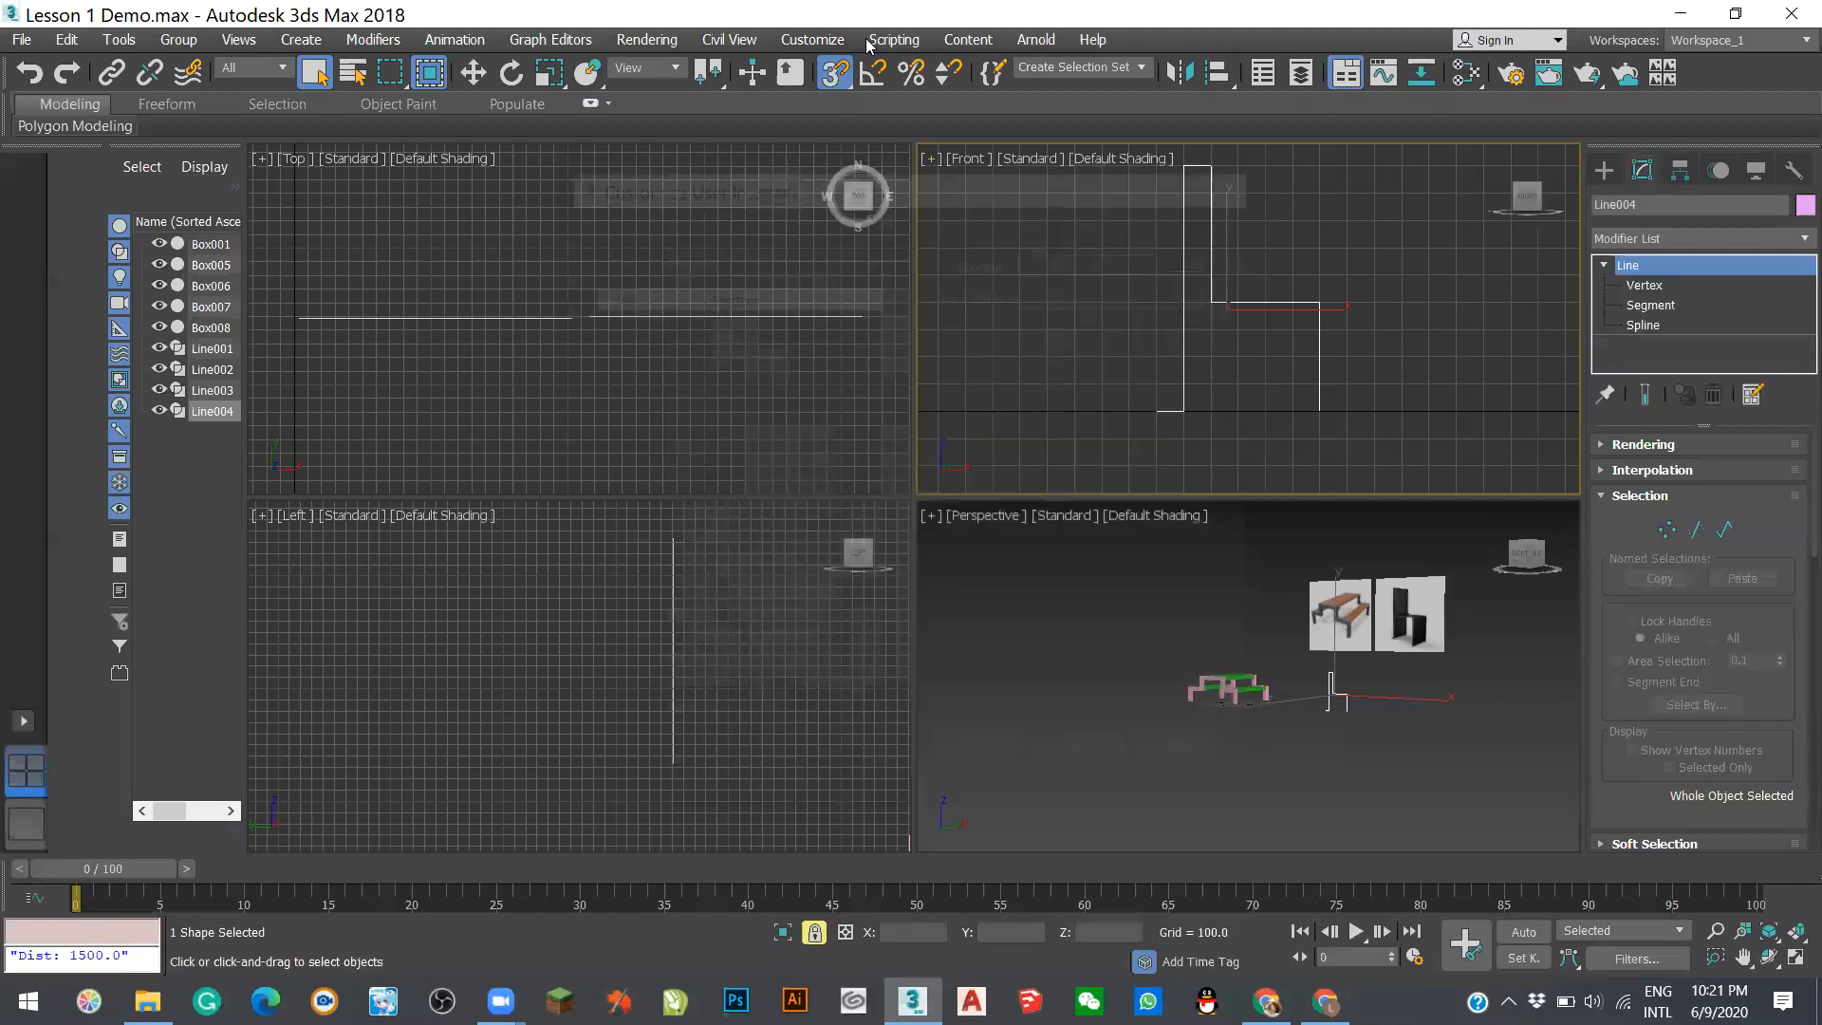
click(816, 41)
click(857, 386)
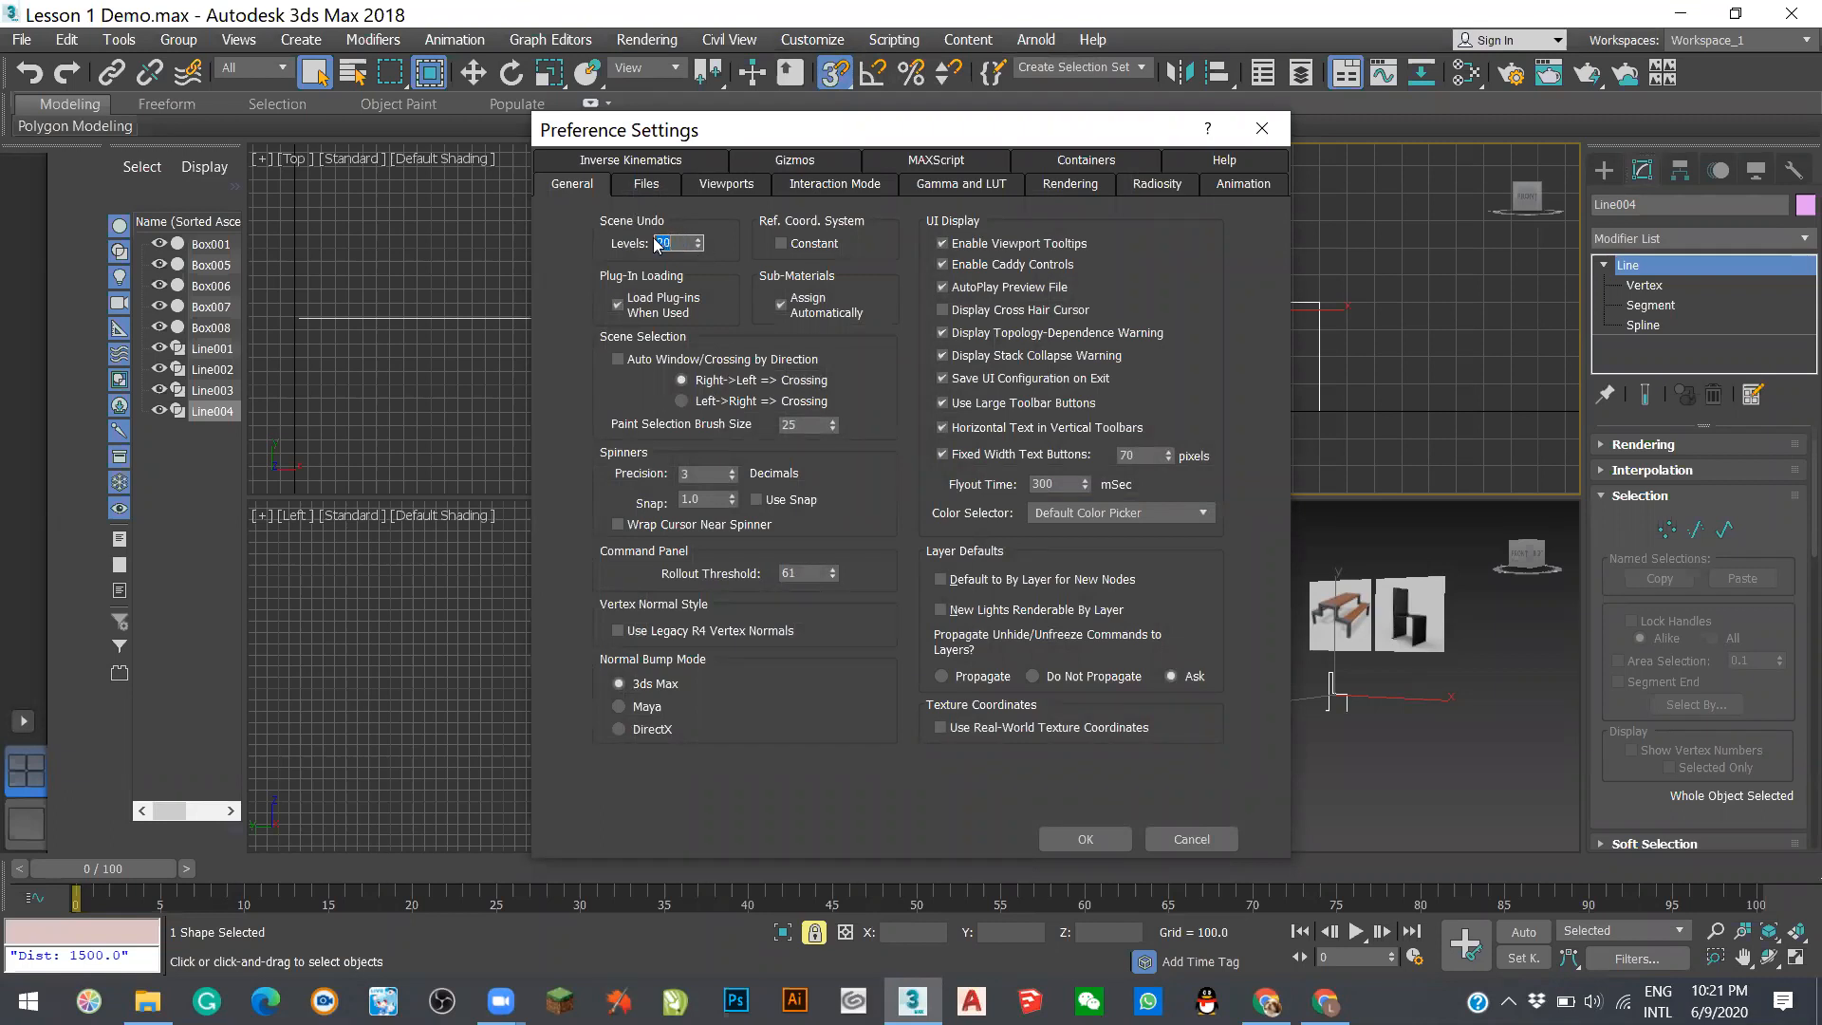
click(1216, 841)
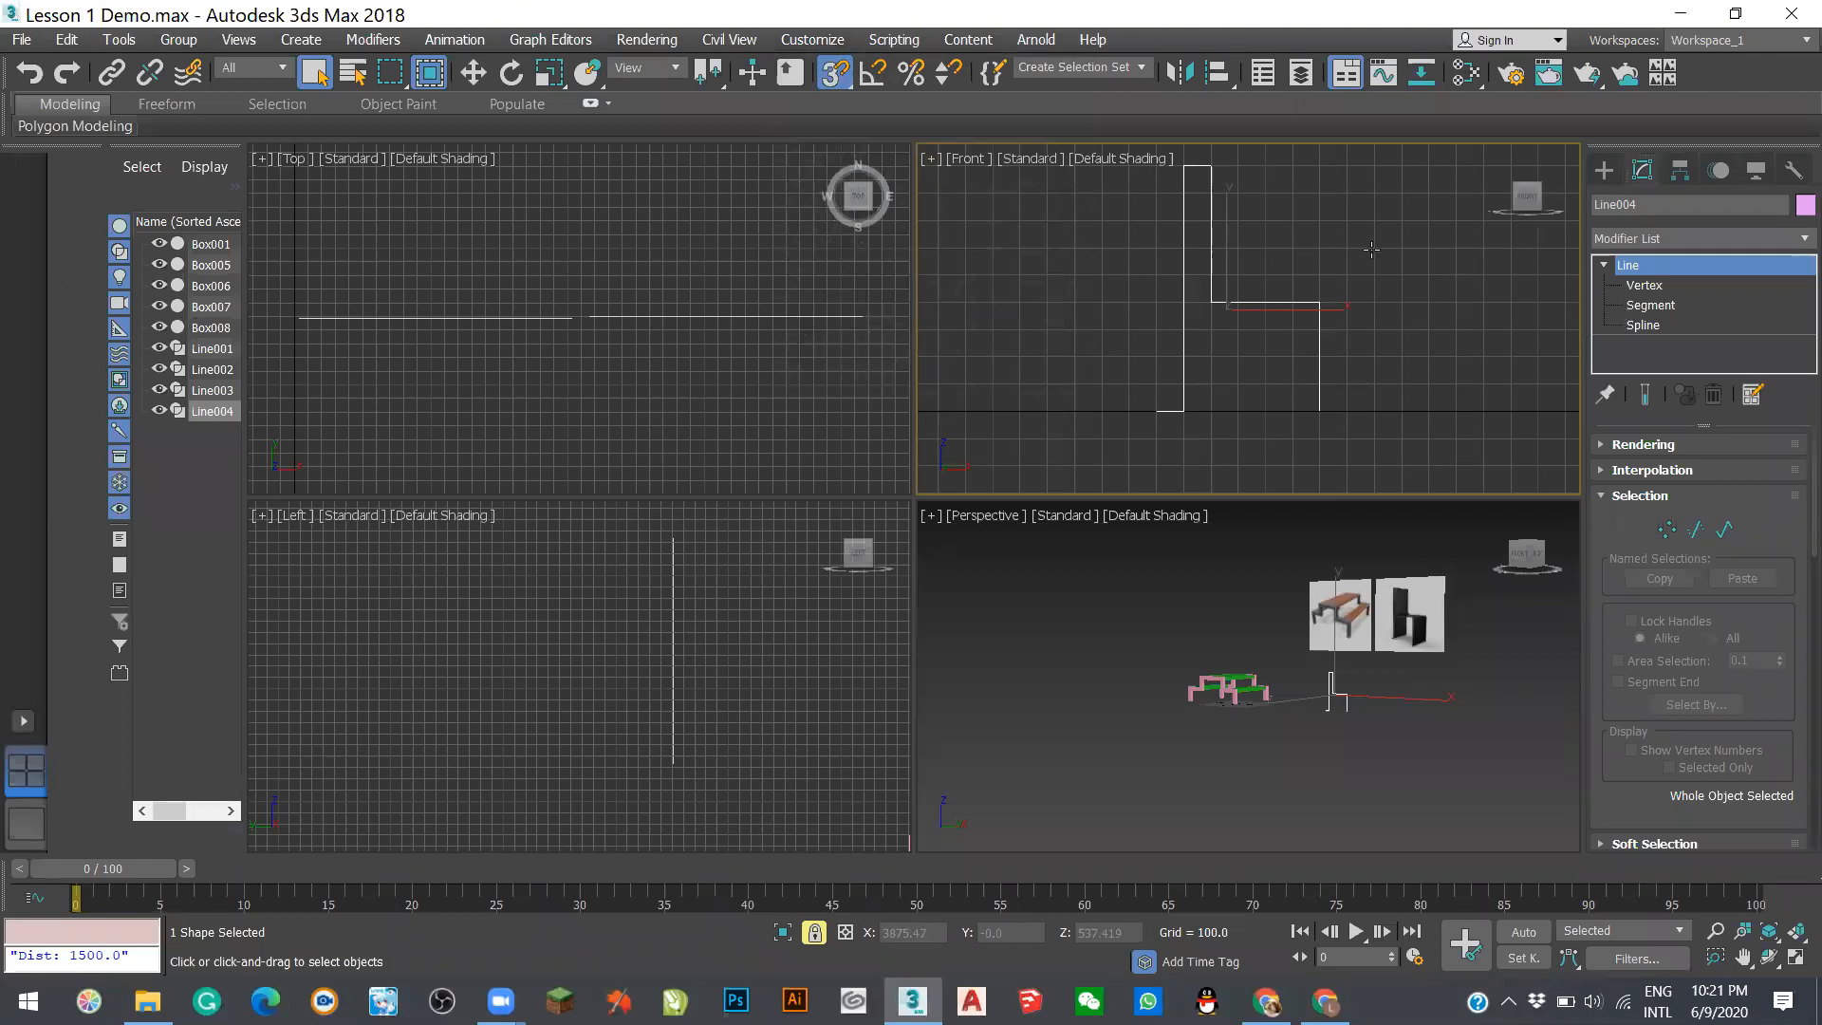
- Enter the Vertex sub-object level of the chair profile line
click(1157, 169)
click(1066, 196)
click(1699, 286)
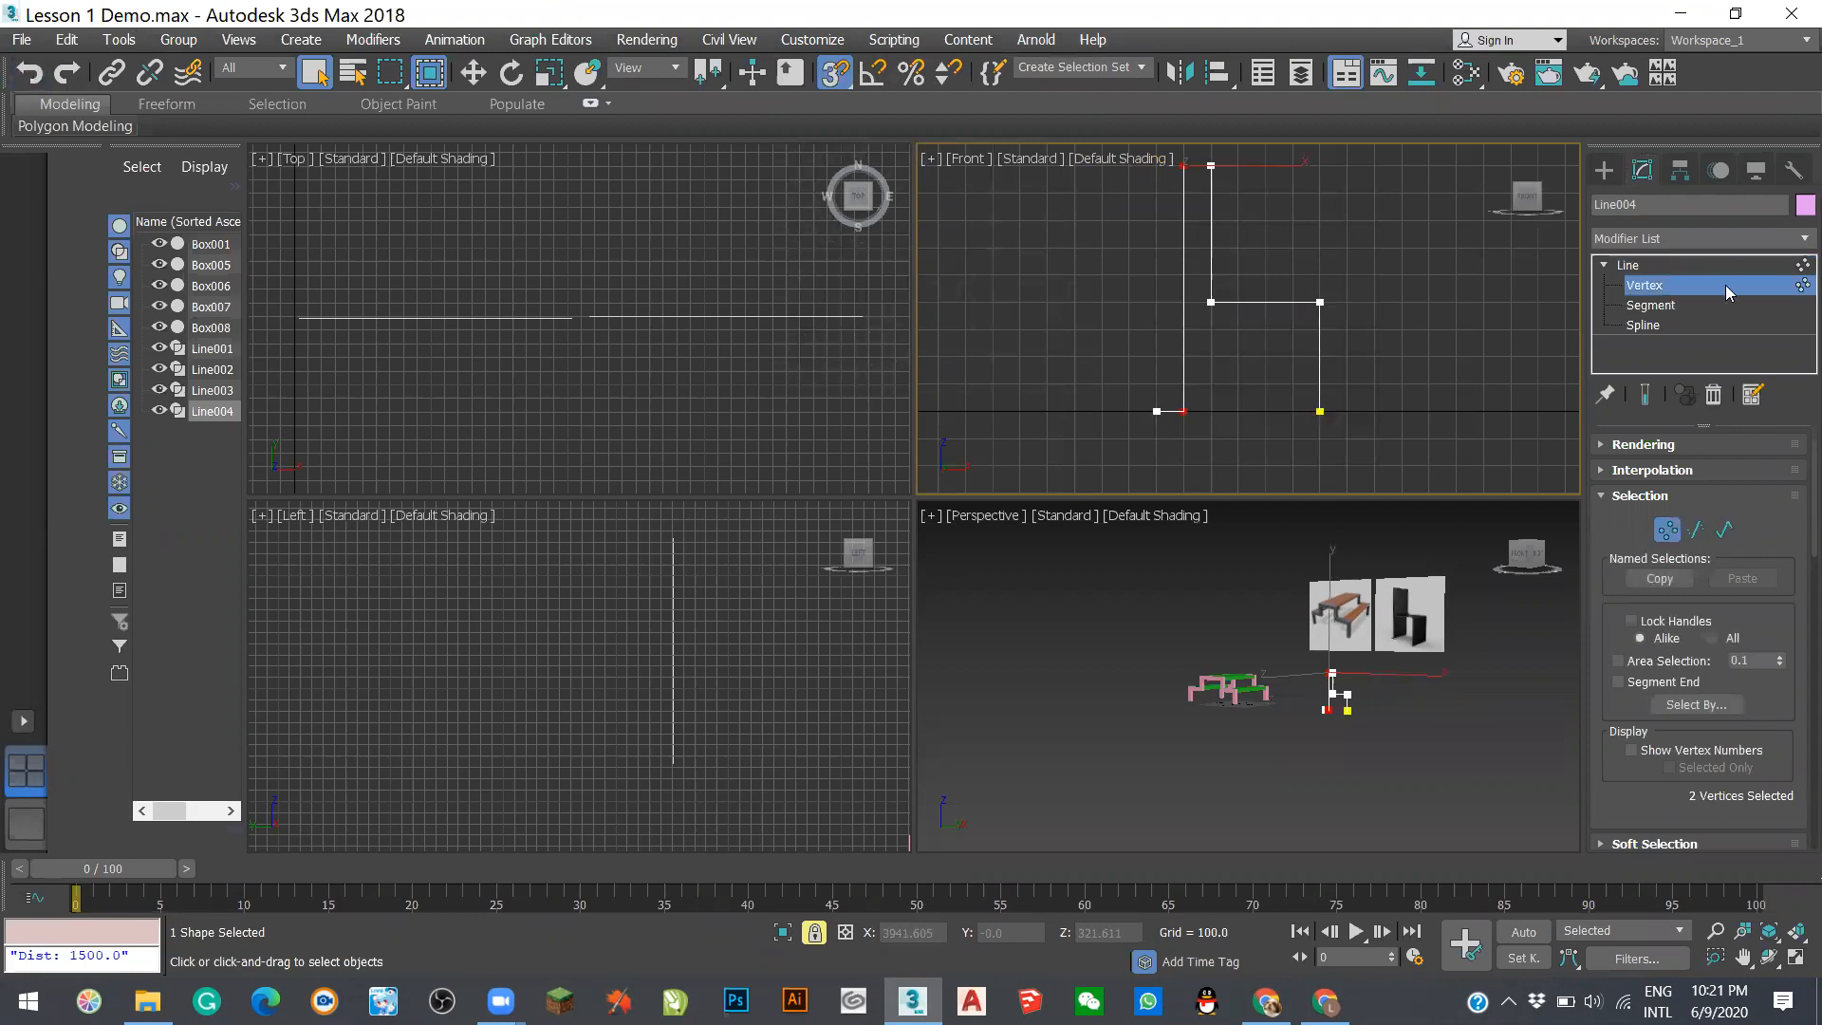
- Try converting the chair profile to an Editable Mesh, undo the conversion and return to the line's Vertex level
right_click(1729, 291)
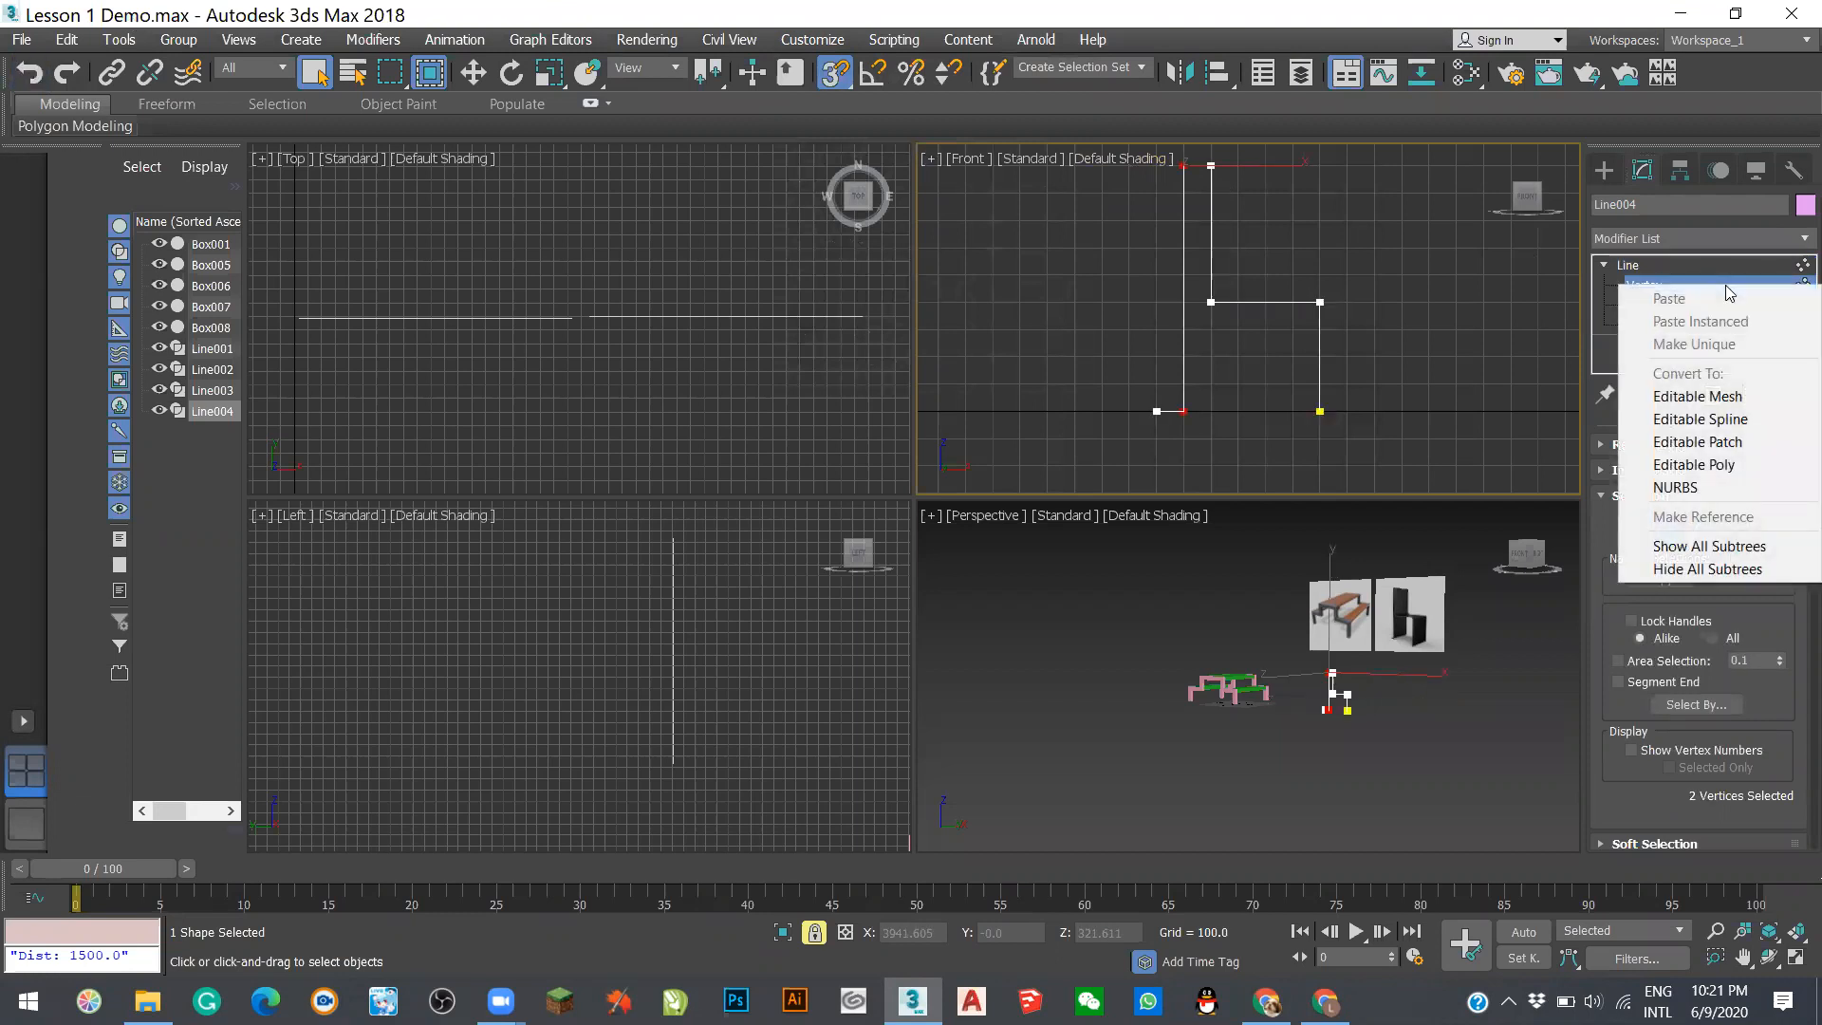
click(1712, 399)
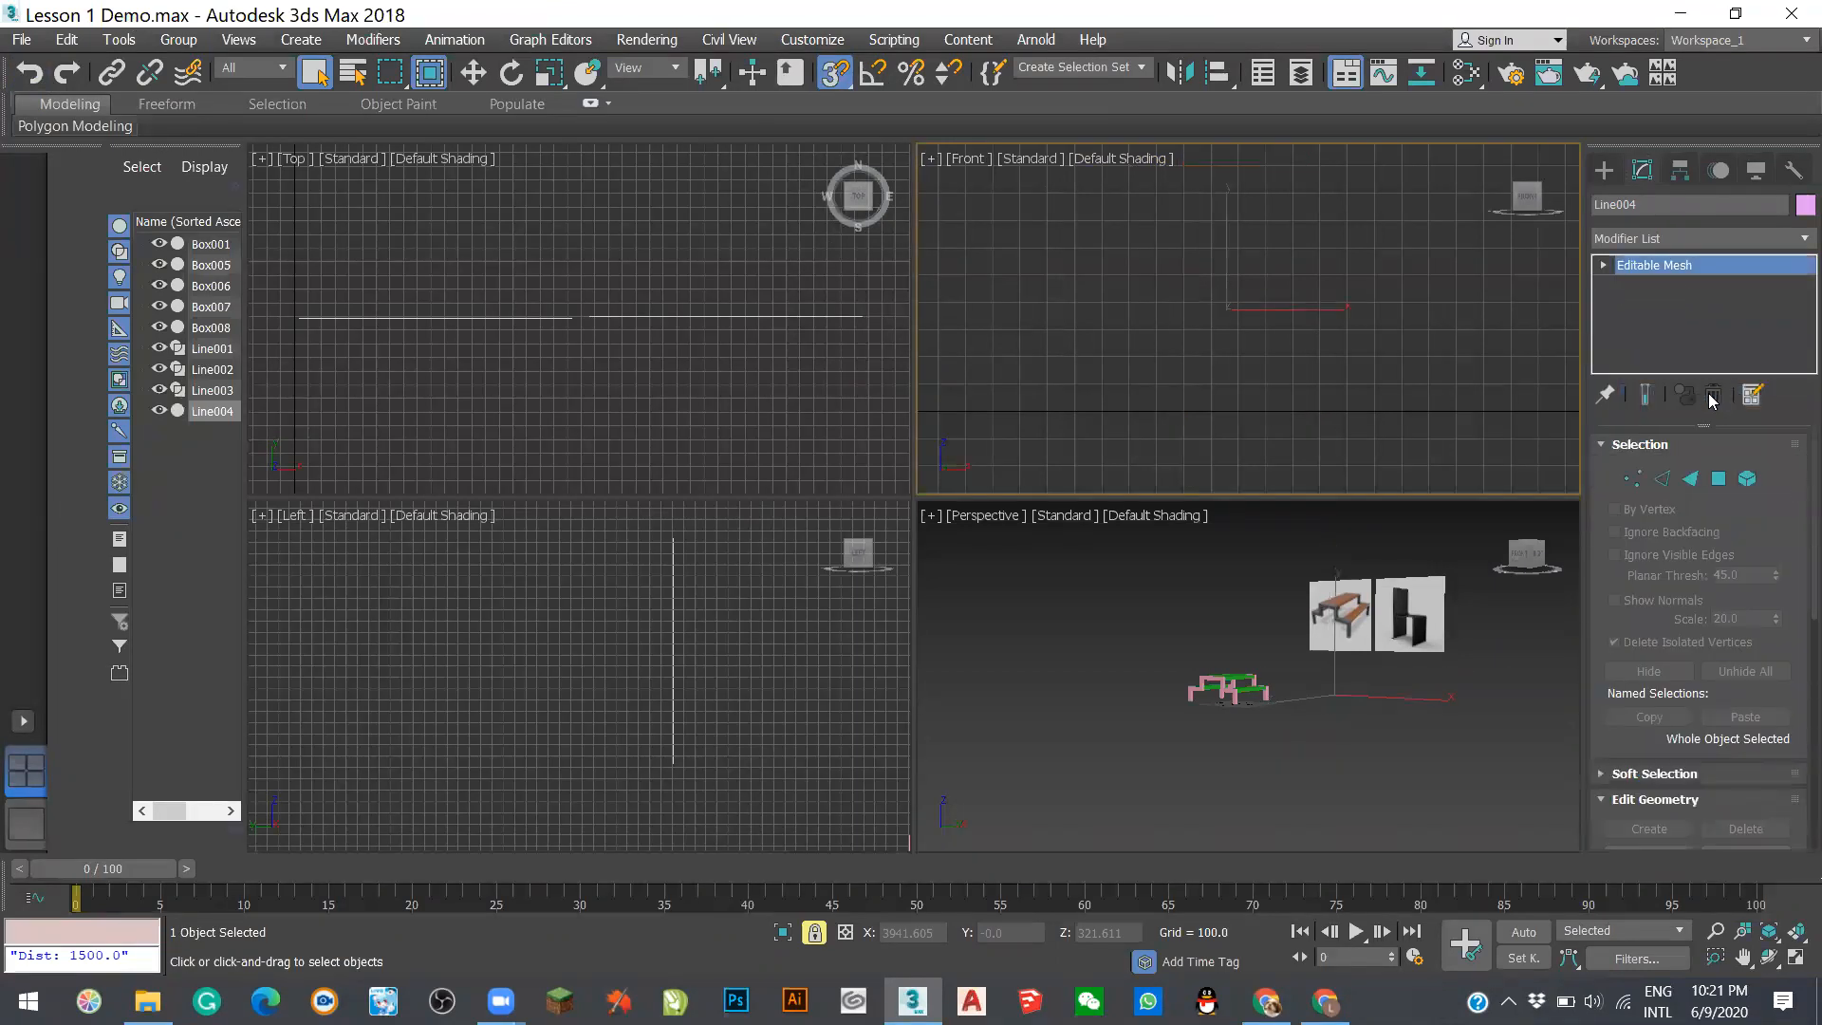
key(ctrl+z)
click(1728, 287)
click(1728, 286)
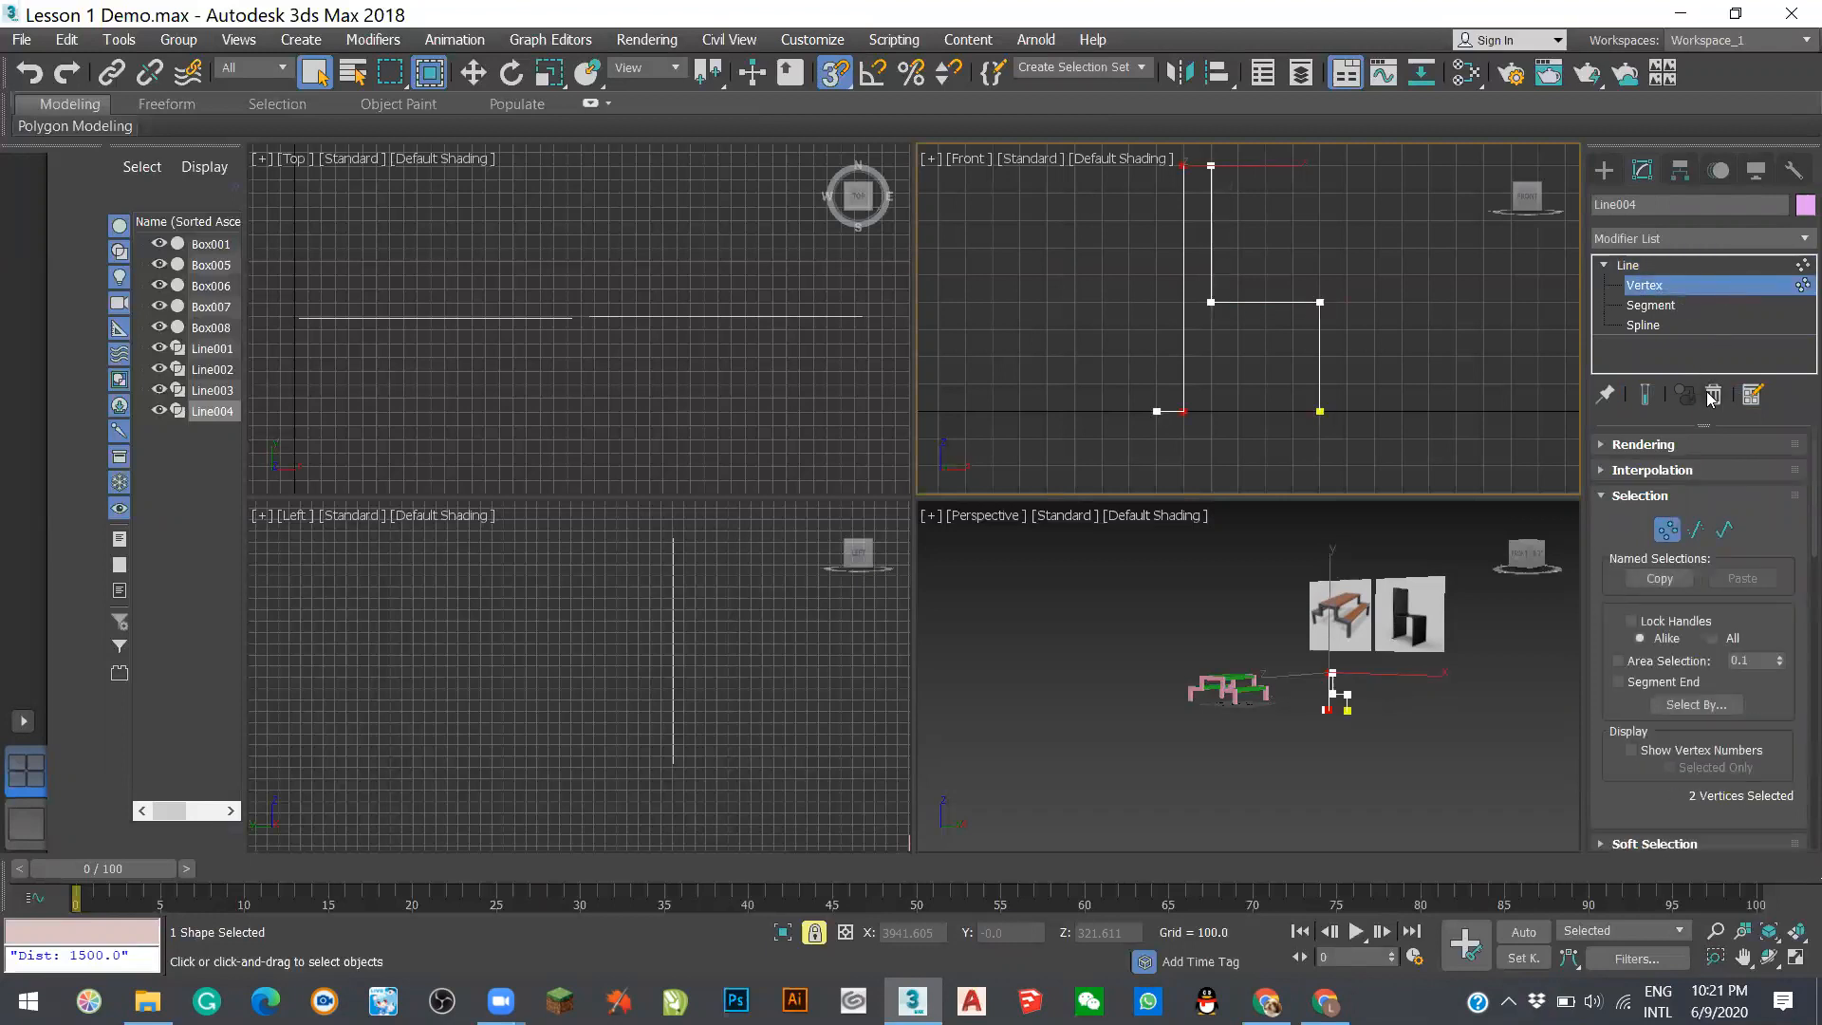
- Leave the Vertex sub-object level and delete the existing chair profile line
click(1715, 397)
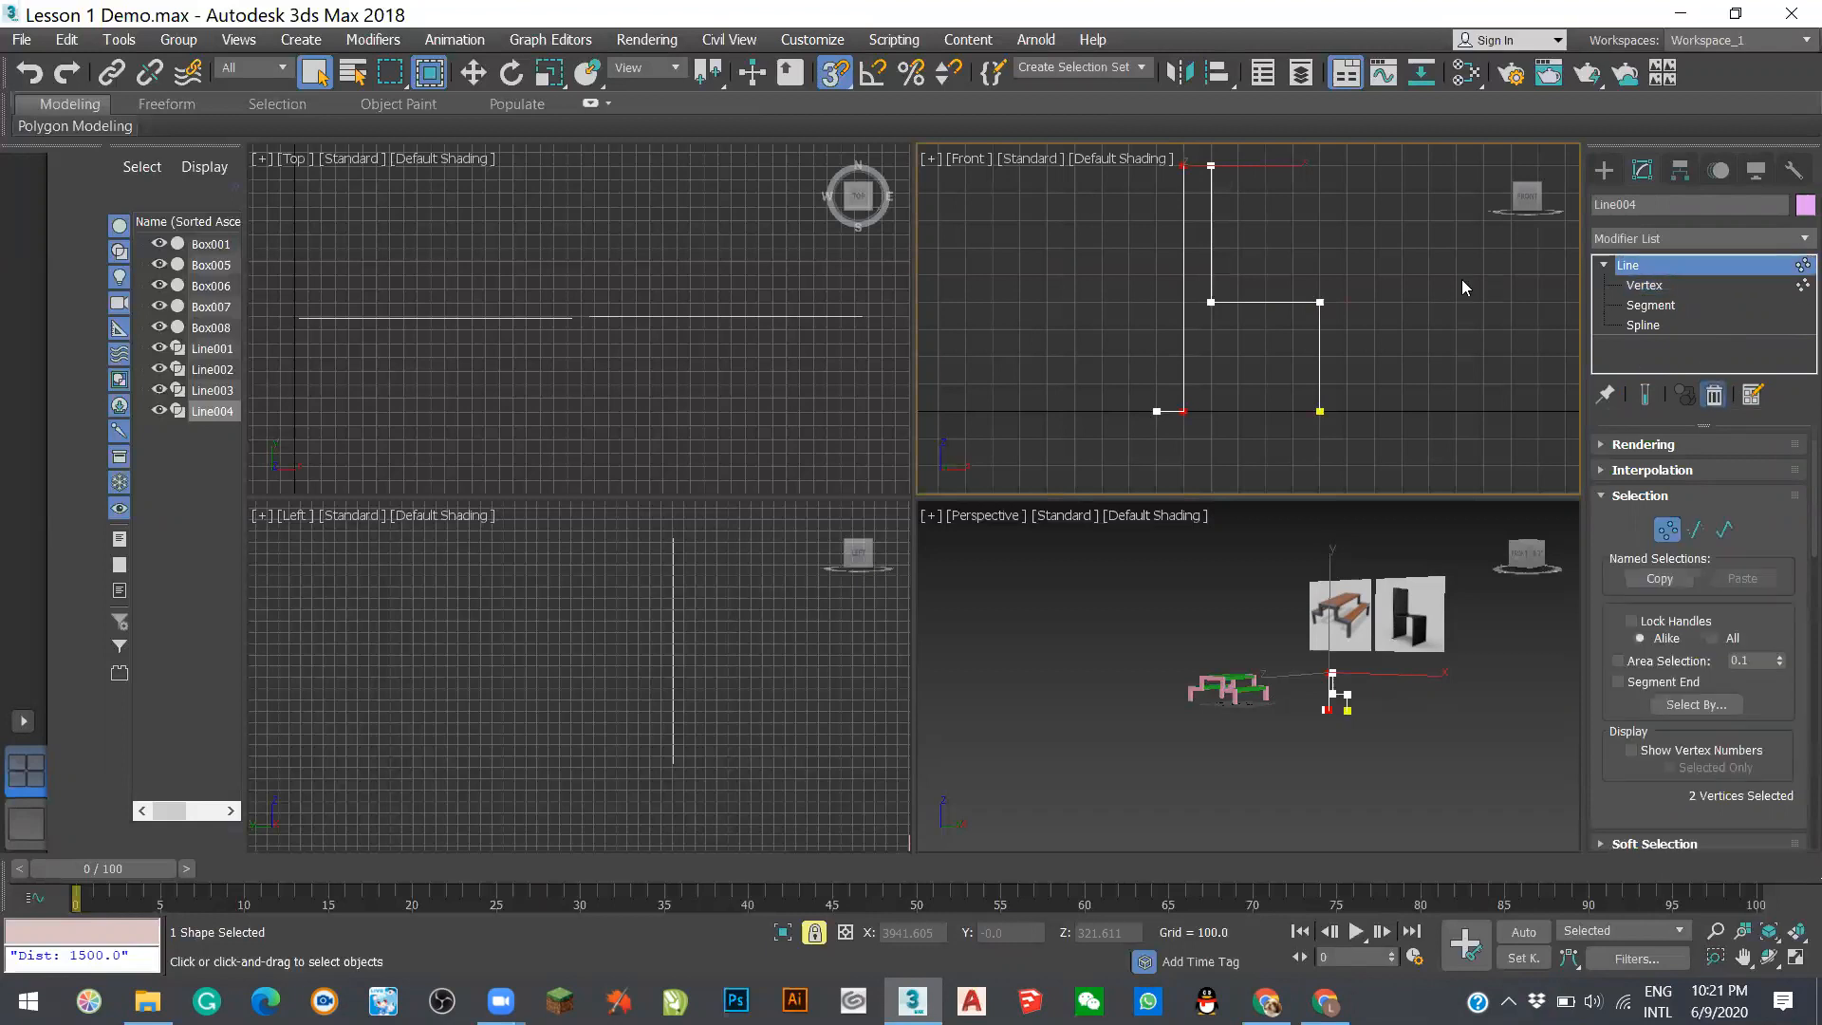
click(1685, 258)
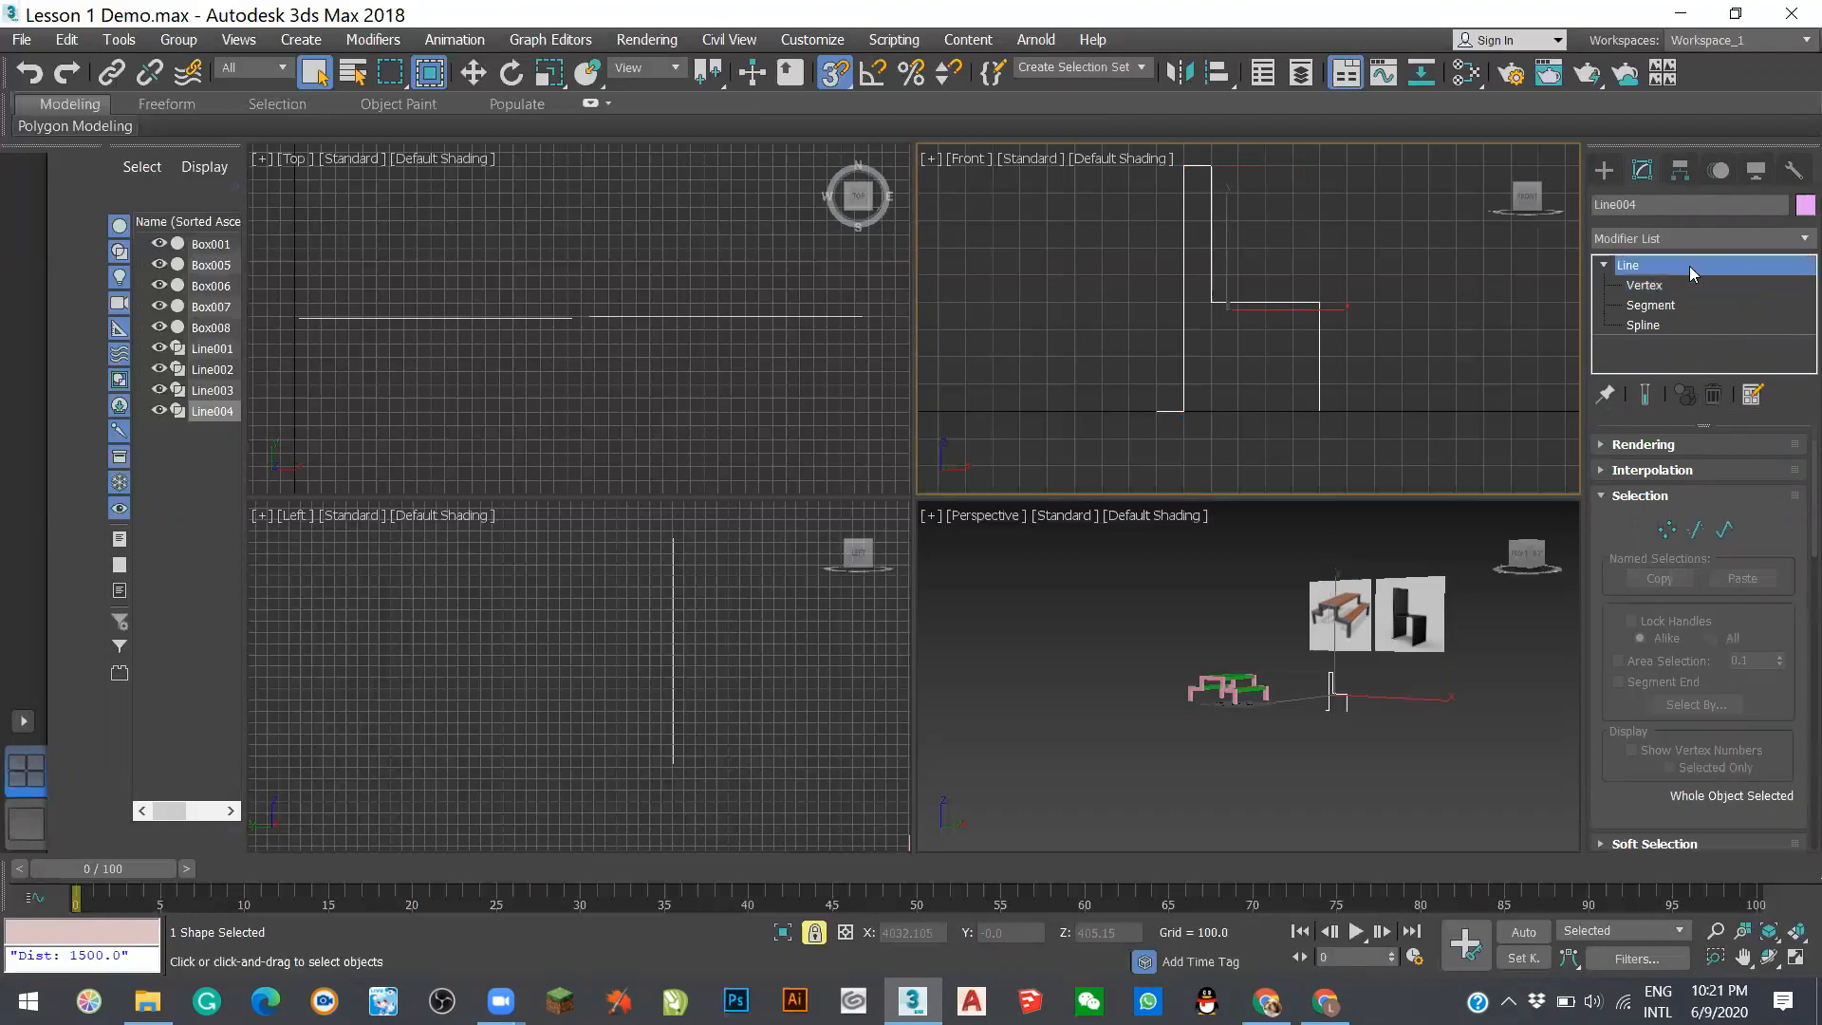
right_click(1696, 277)
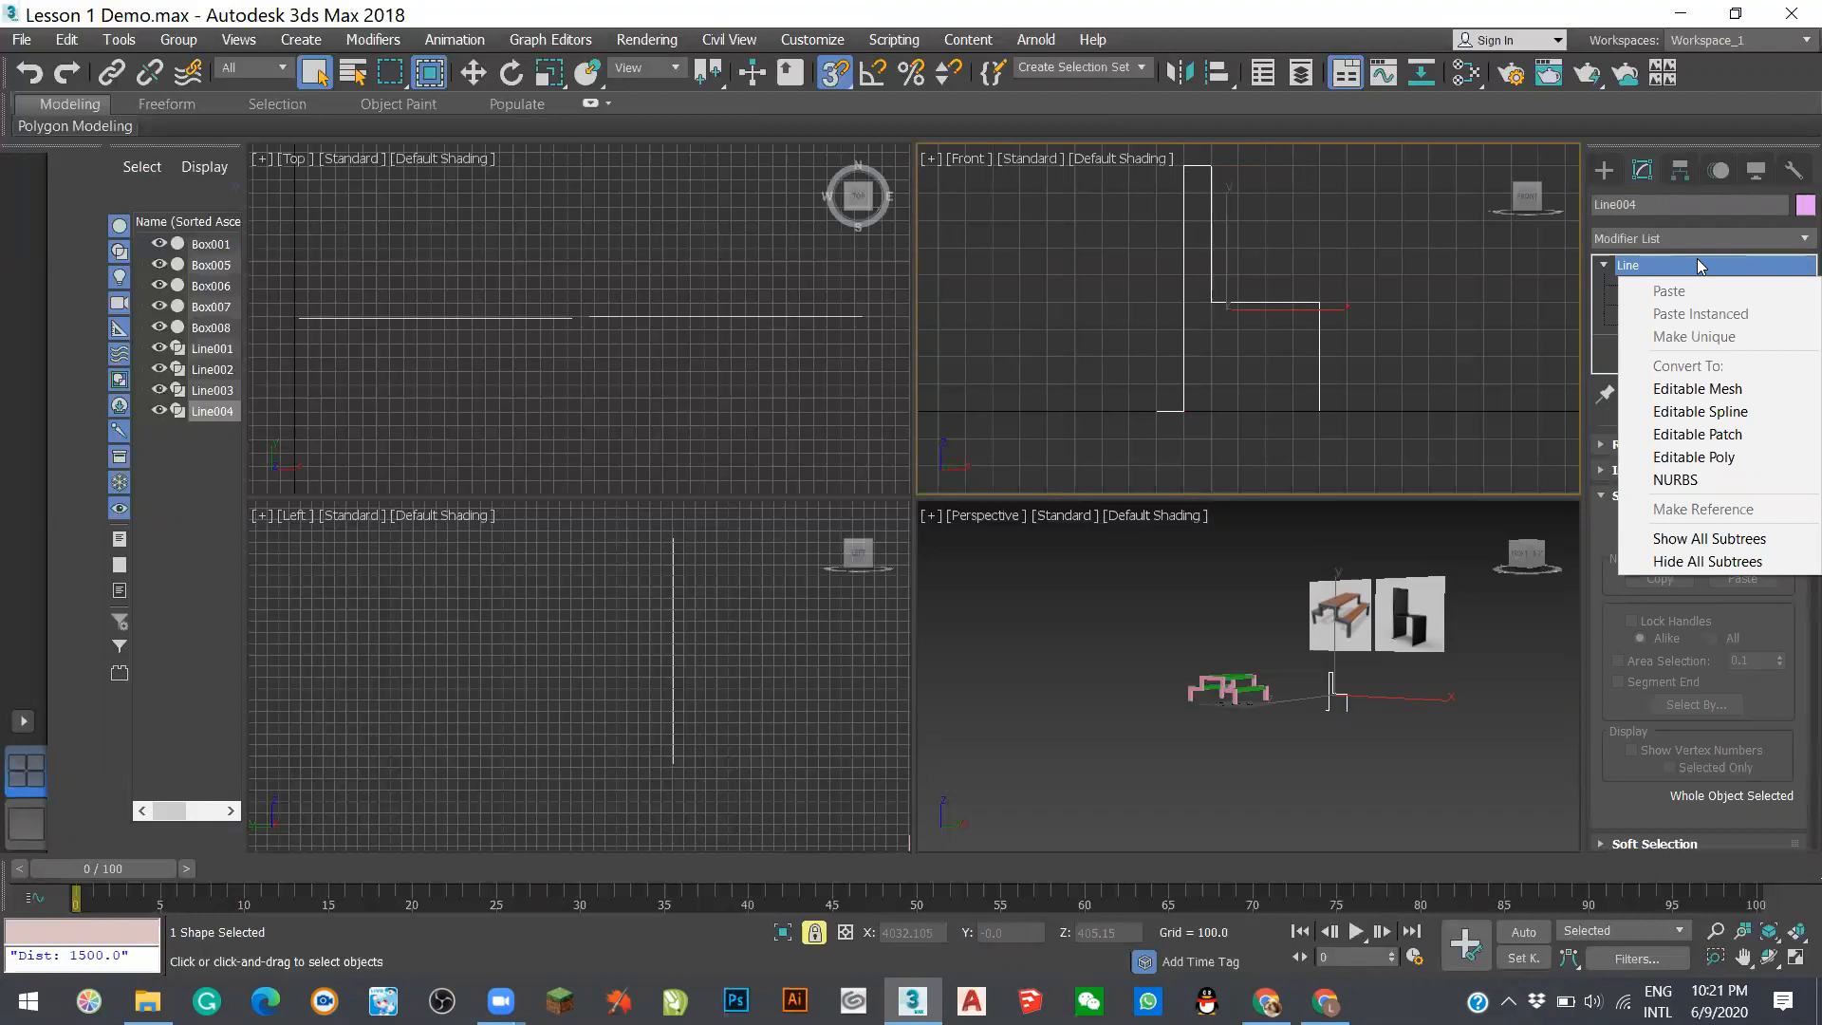
click(1700, 267)
click(1614, 281)
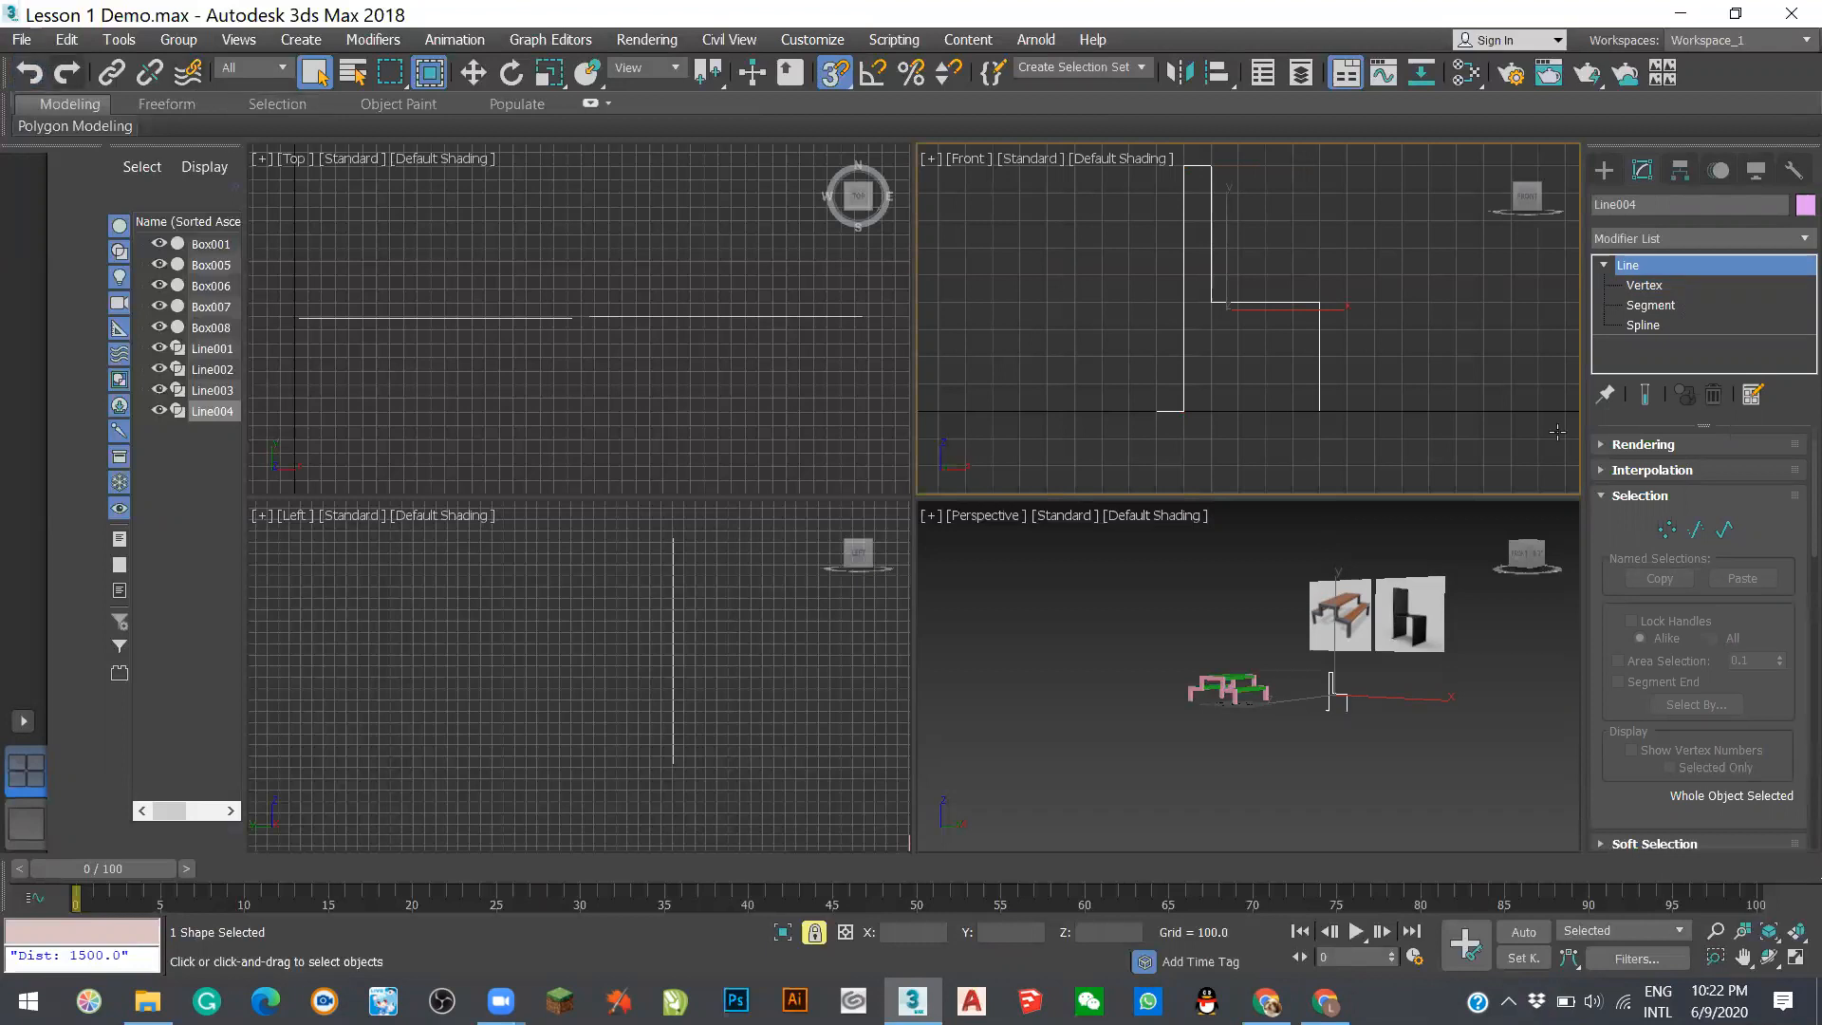
key(v)
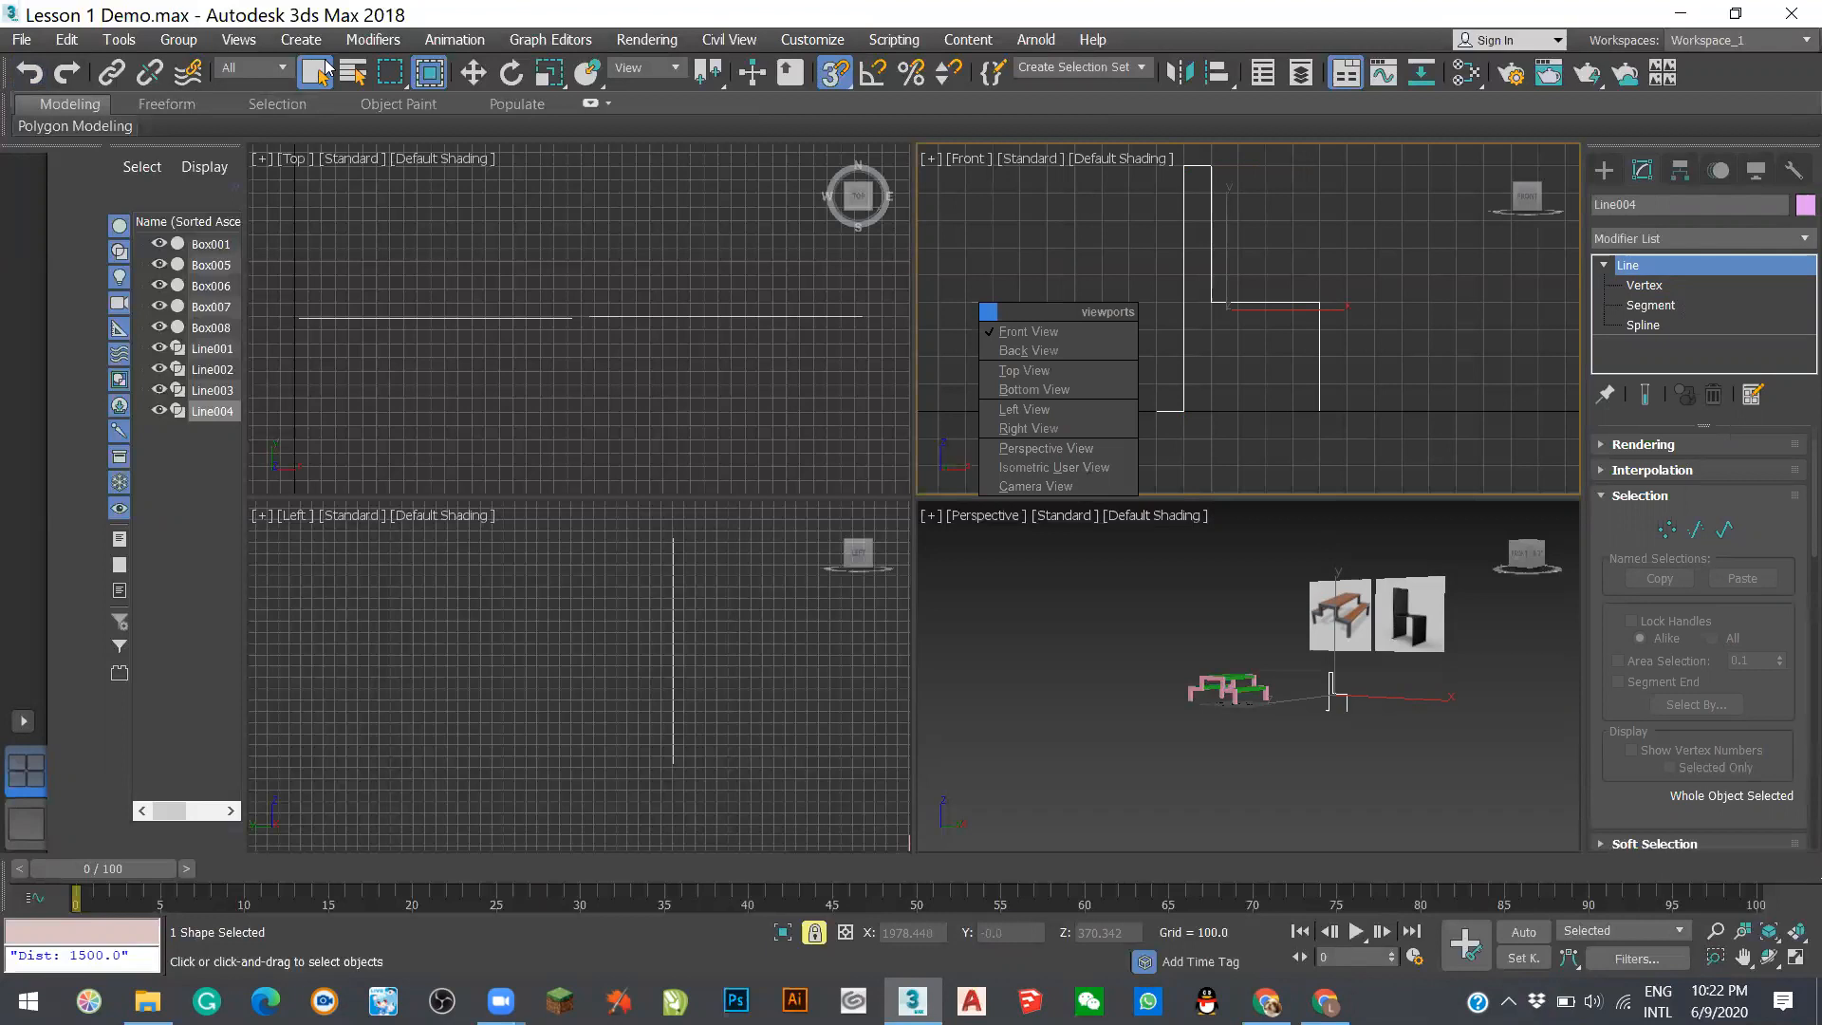
key(Escape)
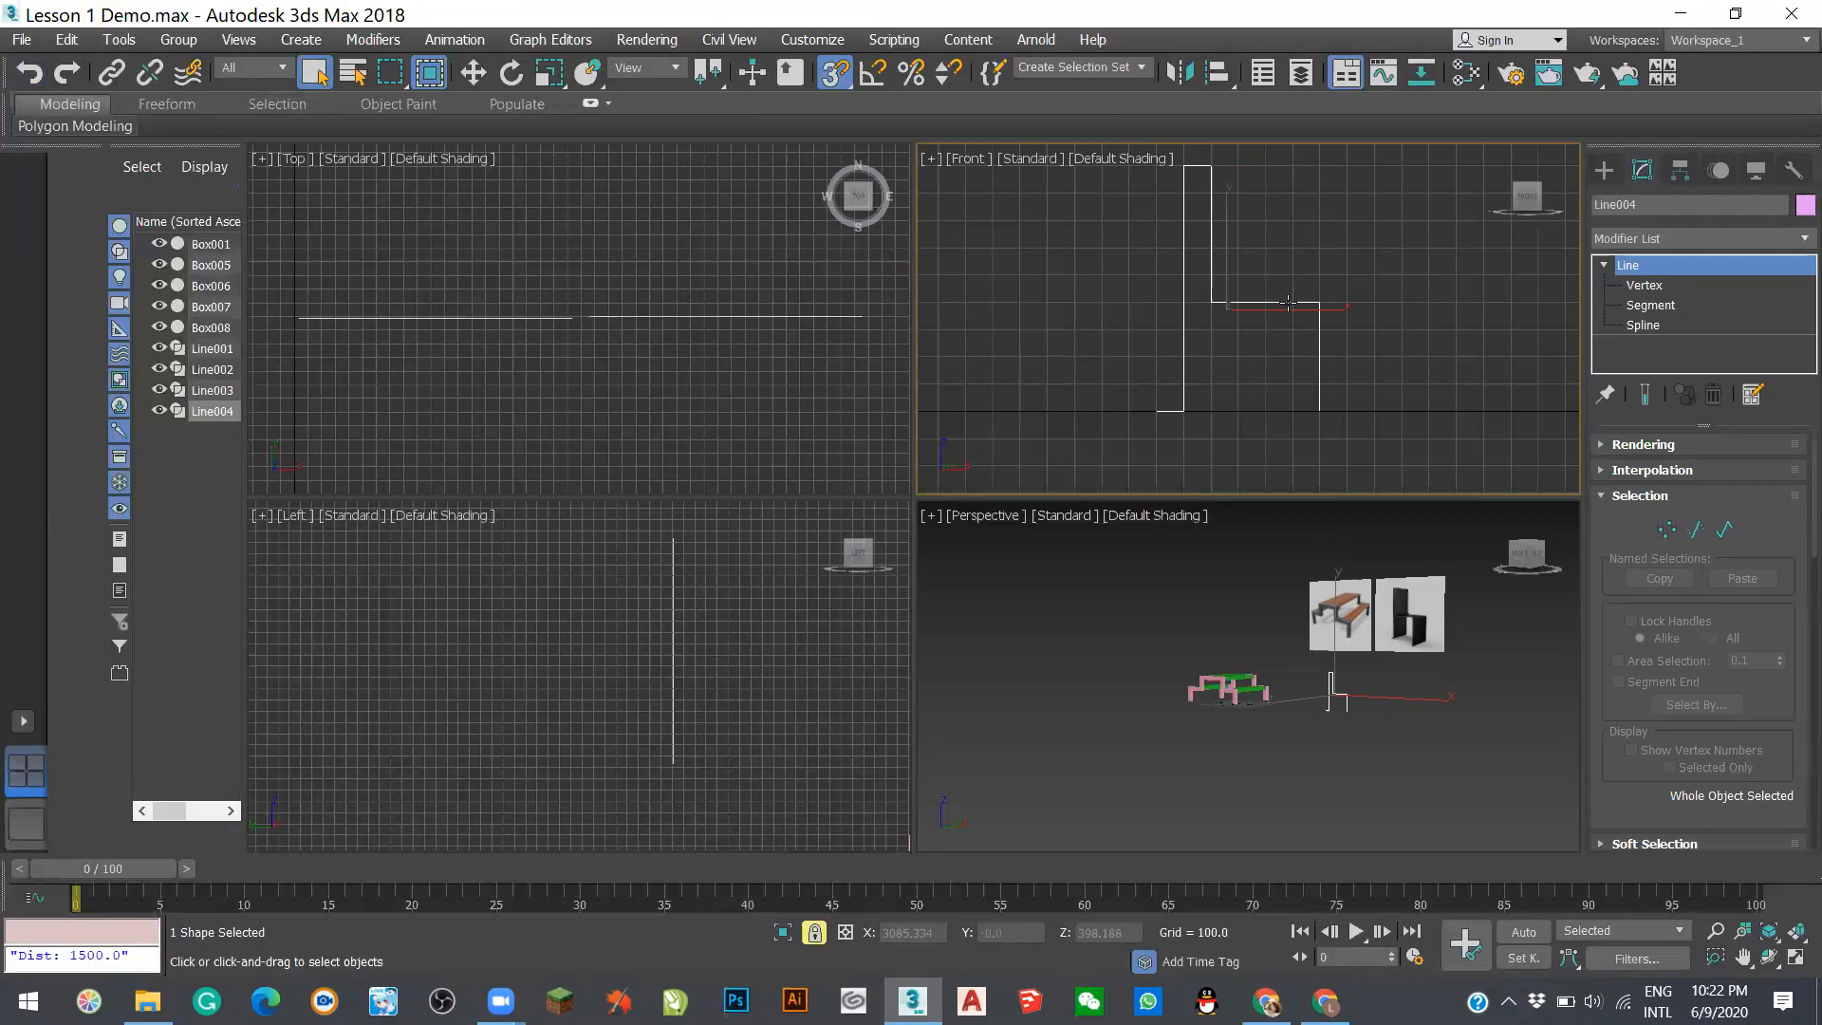
key(Delete)
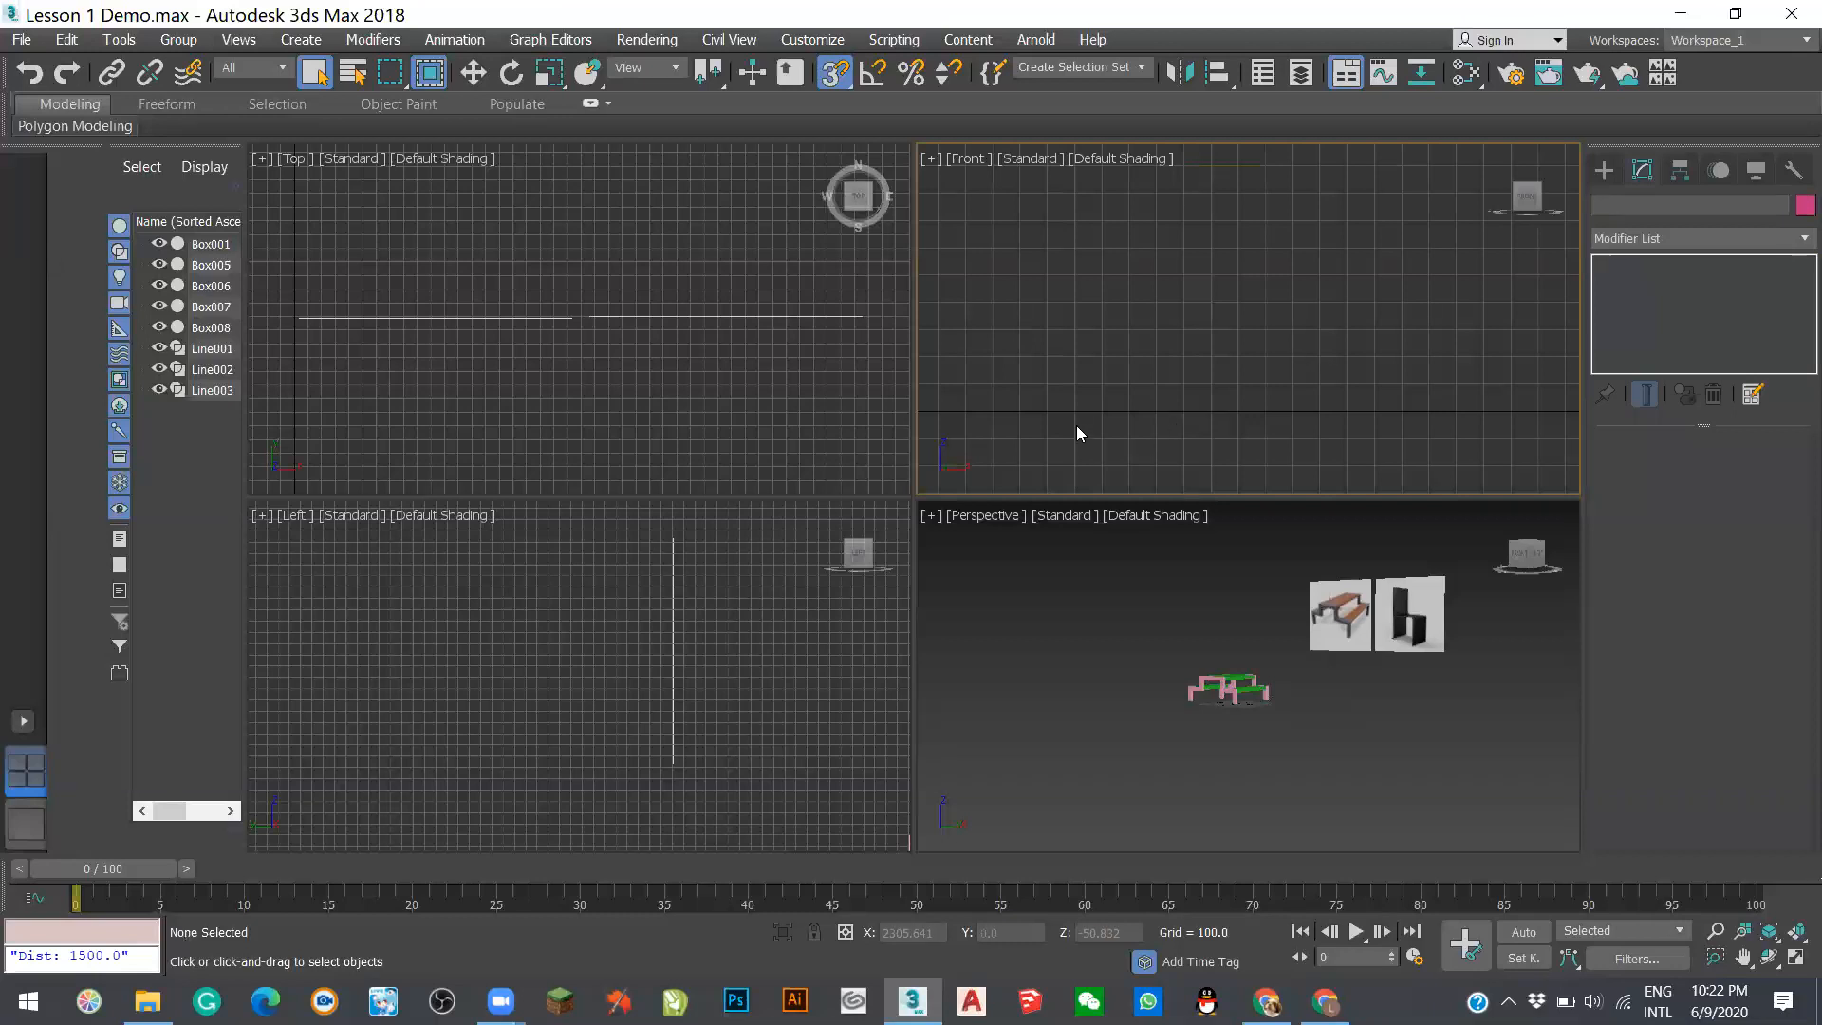
- Draw a new open chair side profile line in the maximized Front view: up 400, back 400, up 500, back 100, down 900, back 100
key(alt+w)
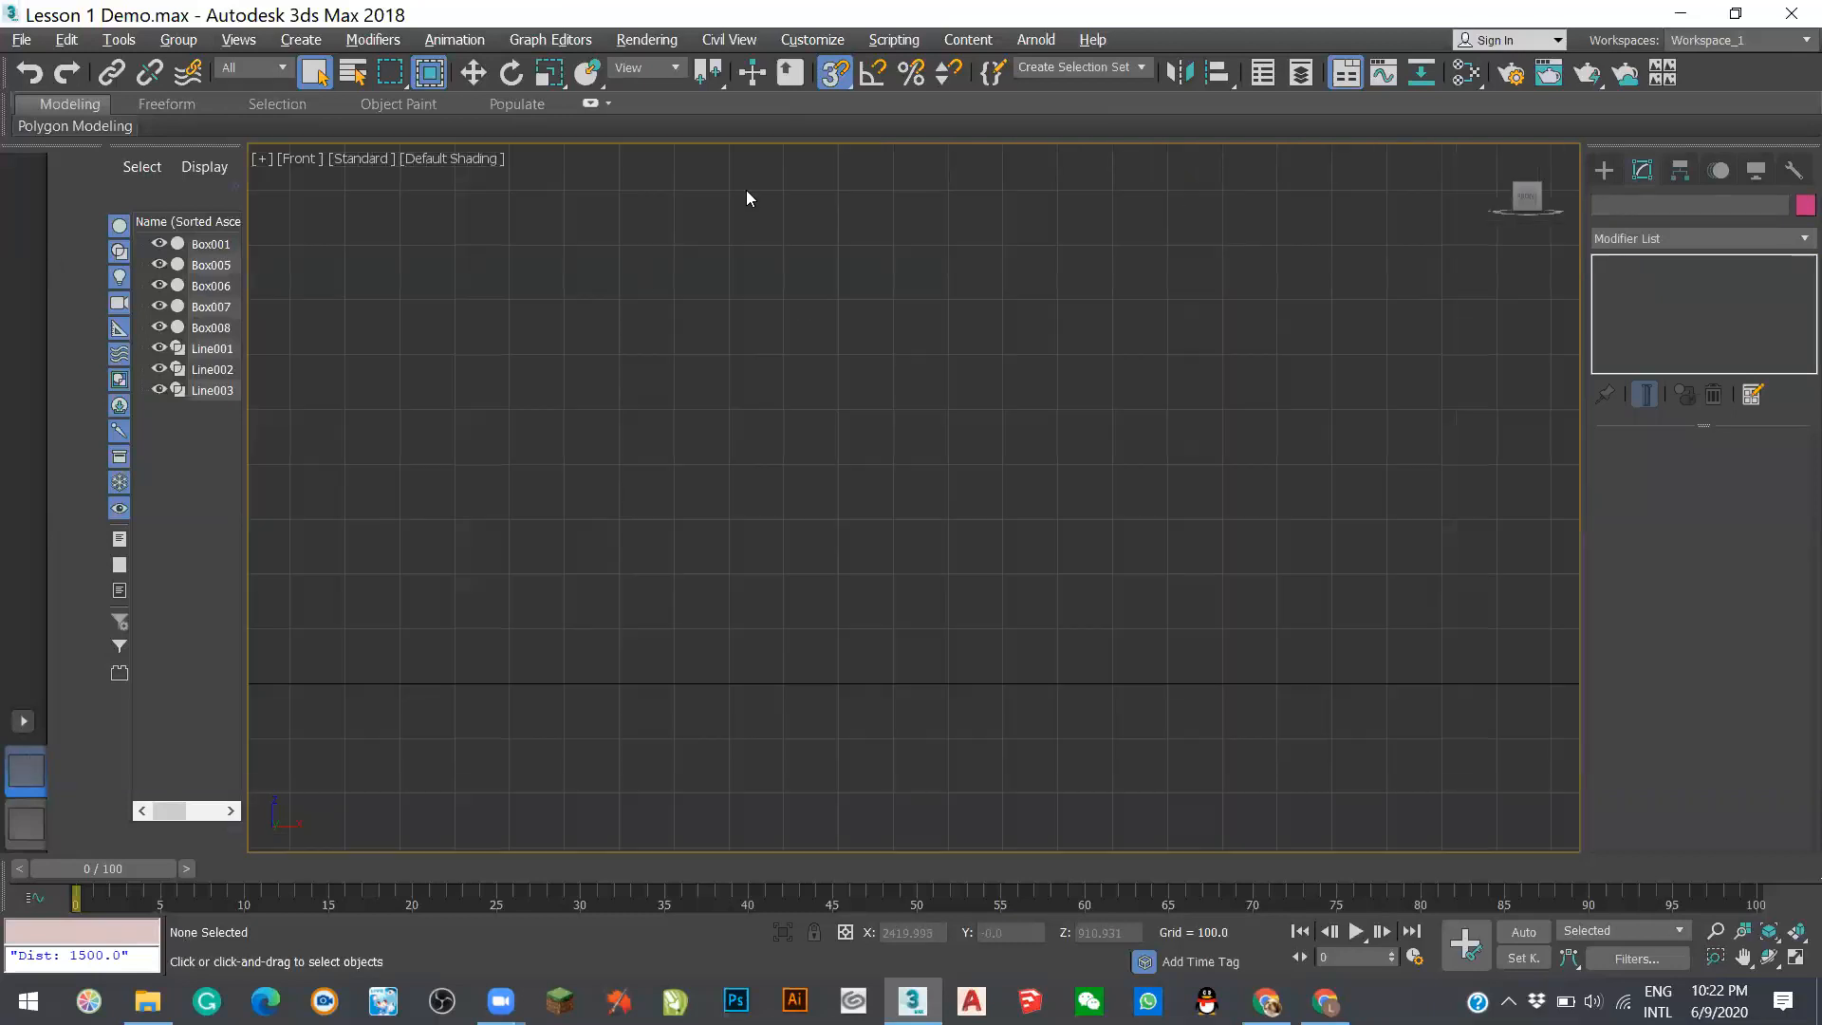
scroll(987, 429, down, 2)
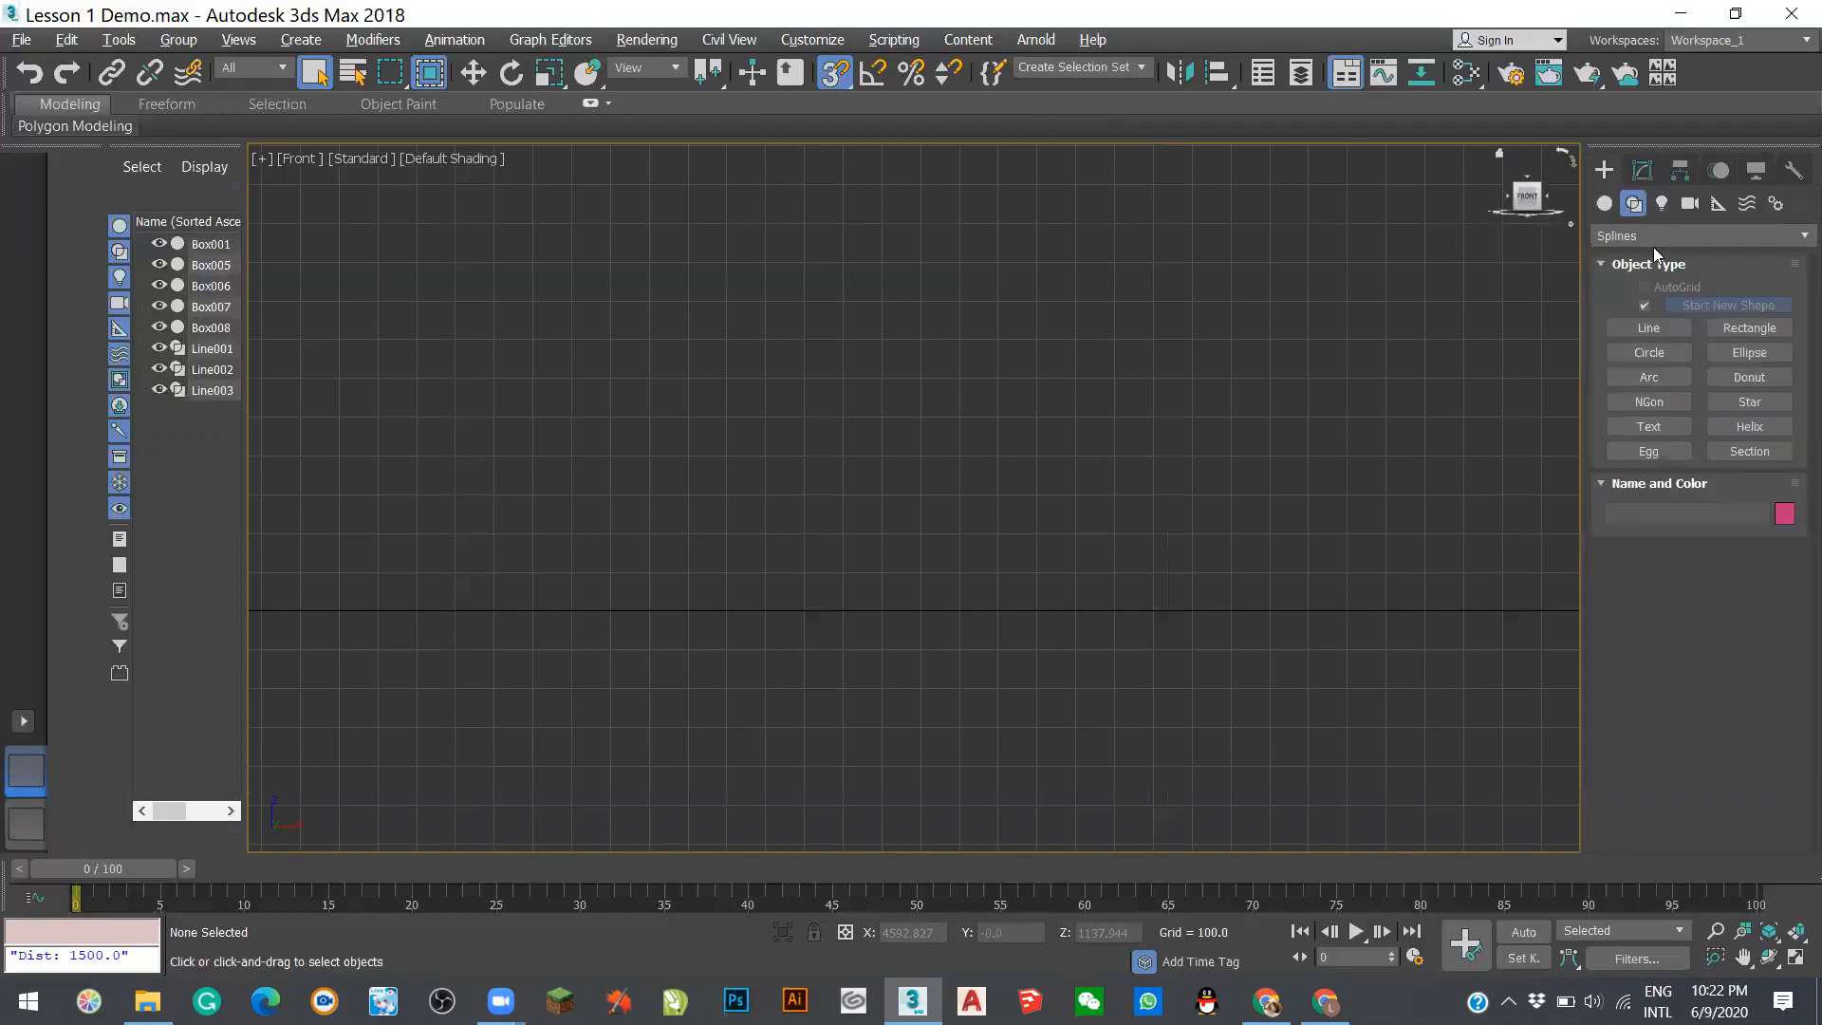
click(1649, 328)
click(959, 610)
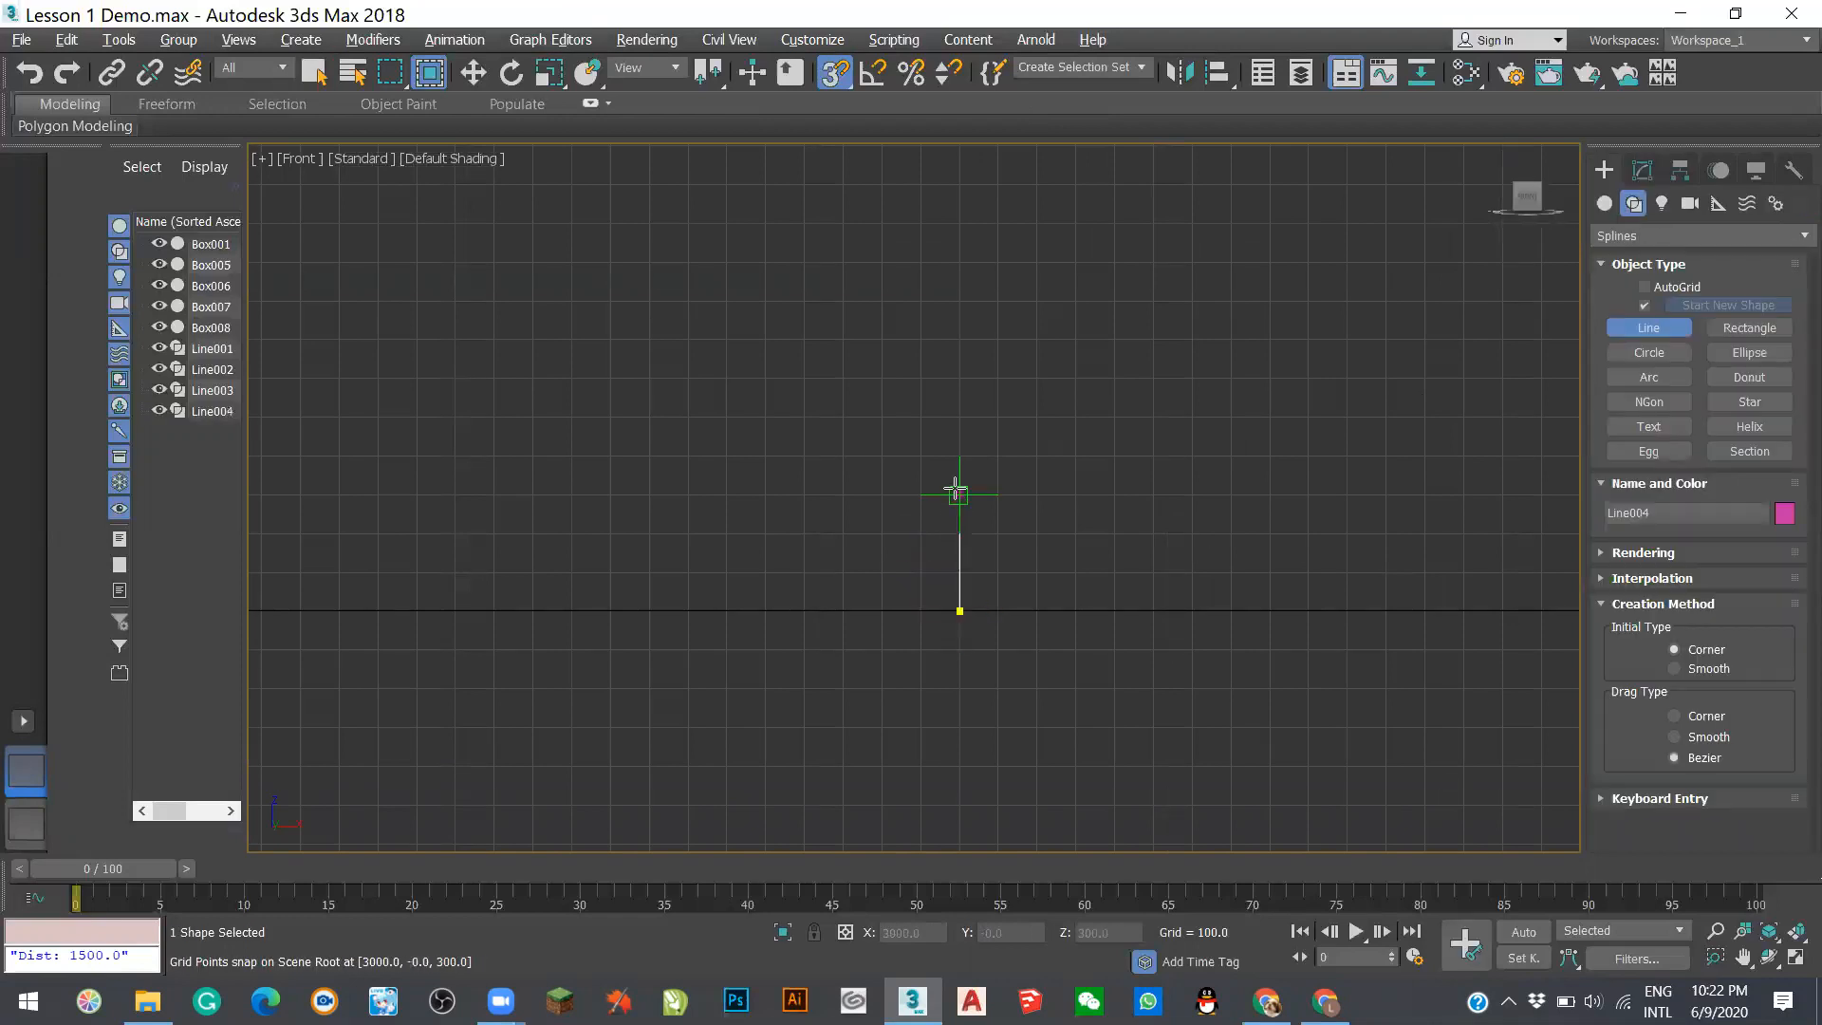
click(960, 456)
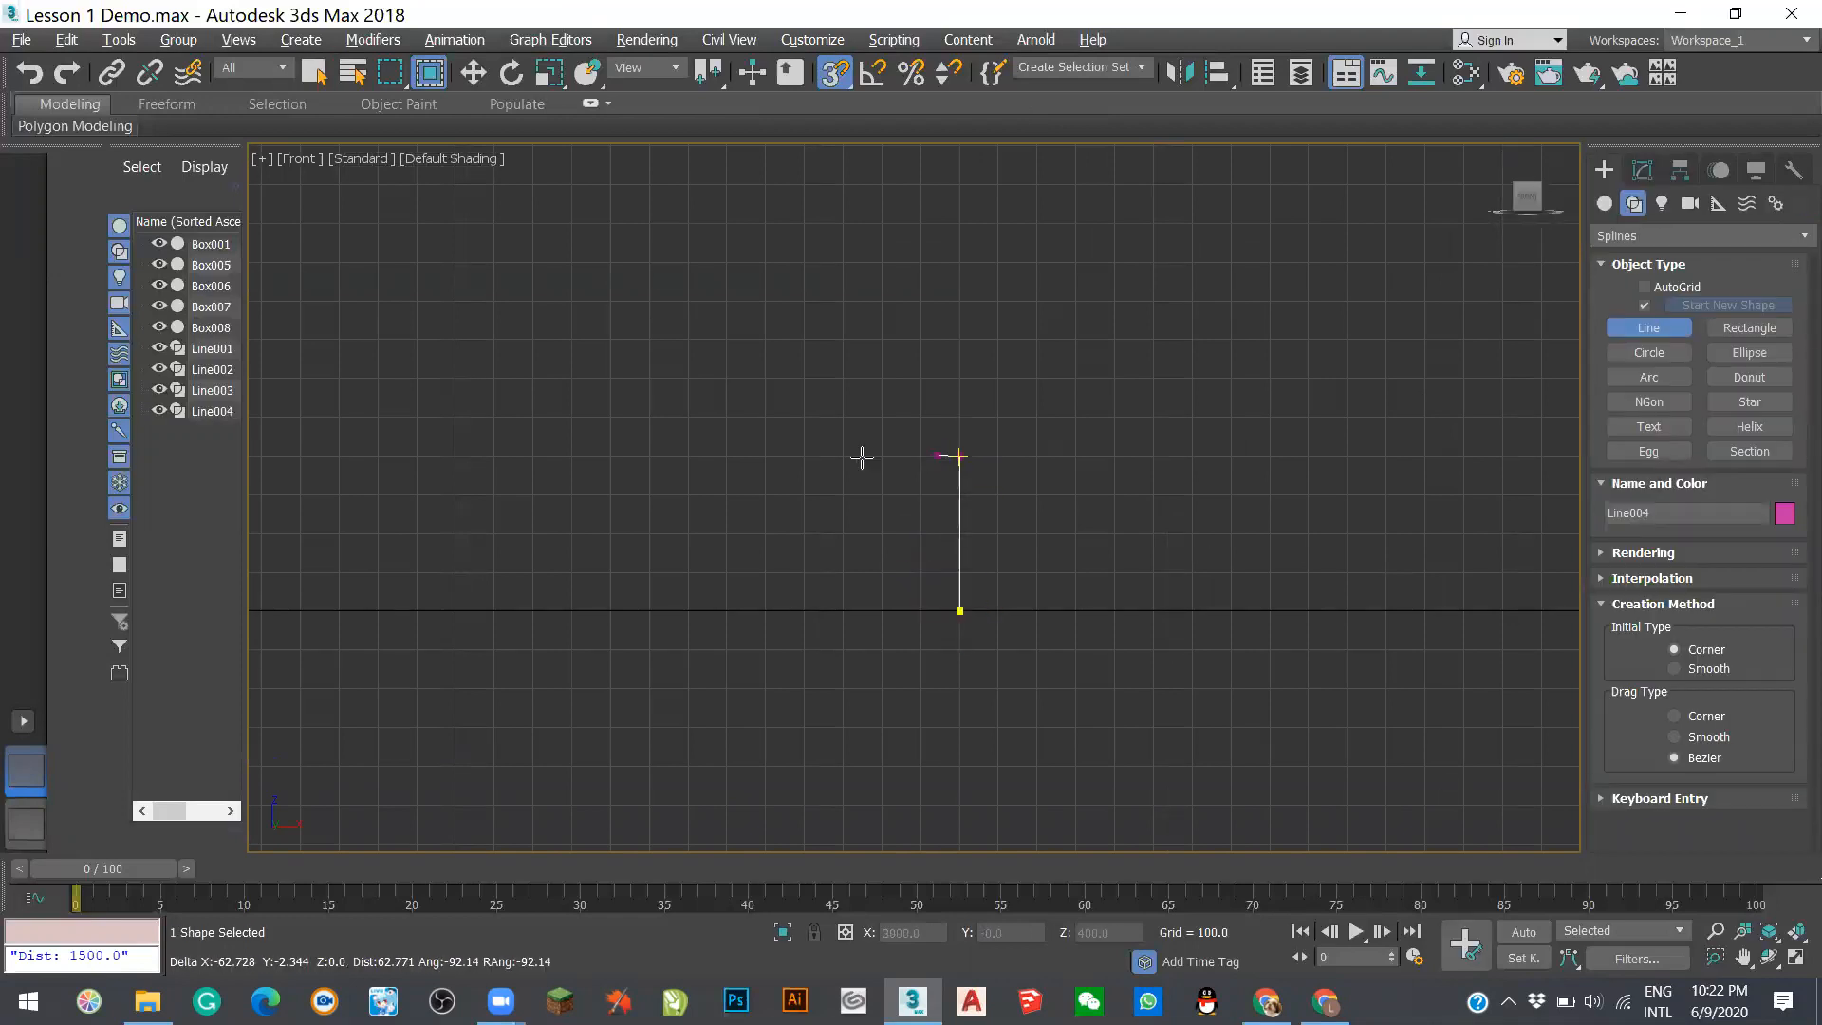
click(805, 456)
click(805, 261)
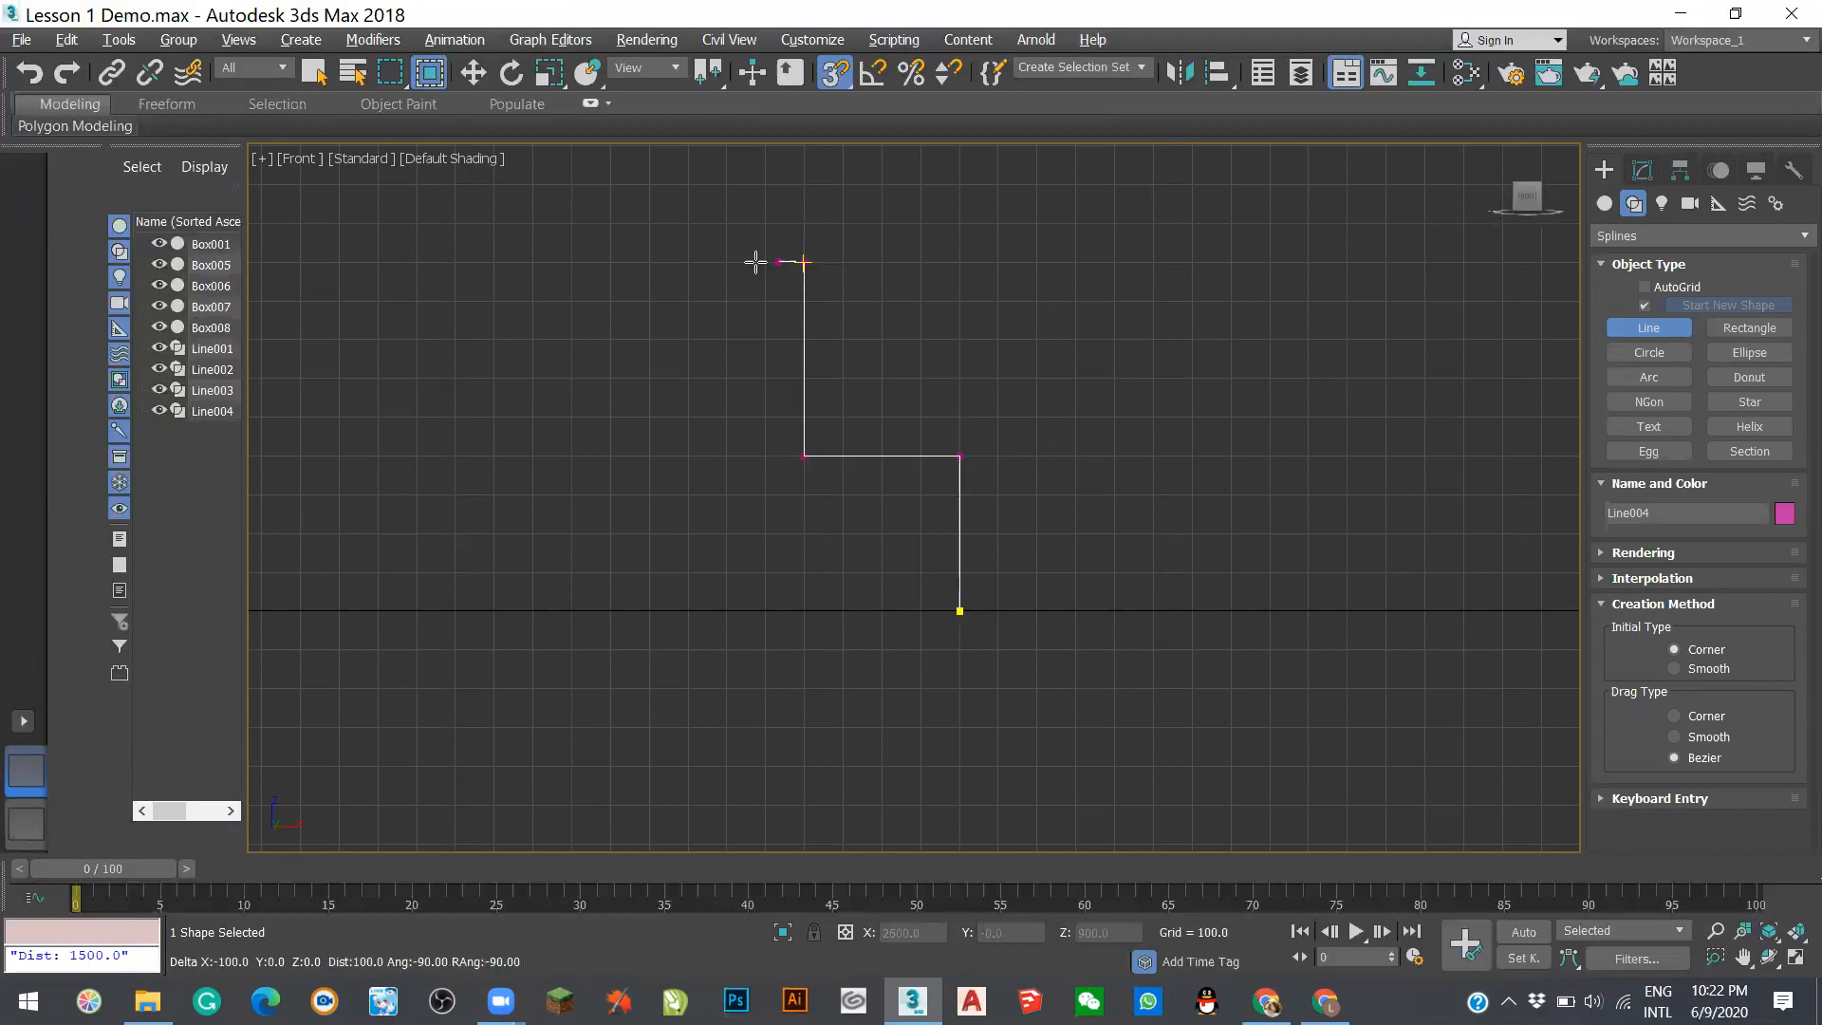
click(763, 261)
click(759, 610)
click(727, 610)
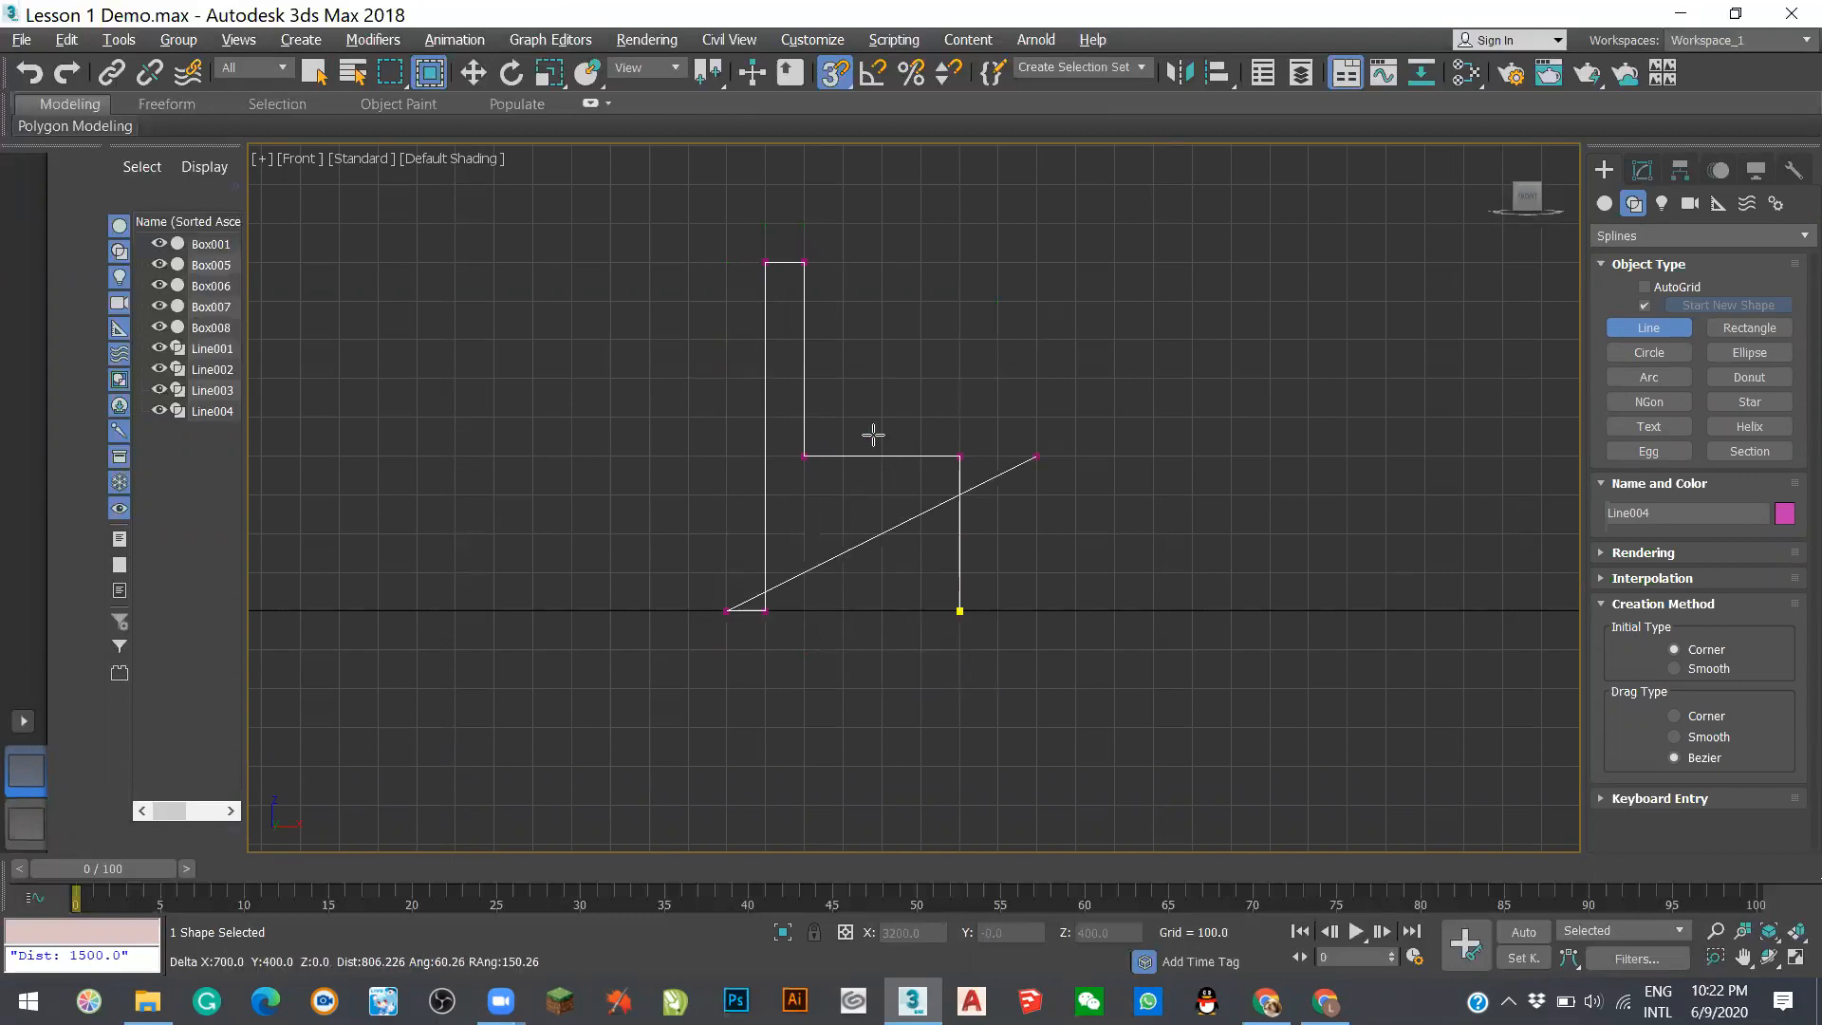
right_click(727, 377)
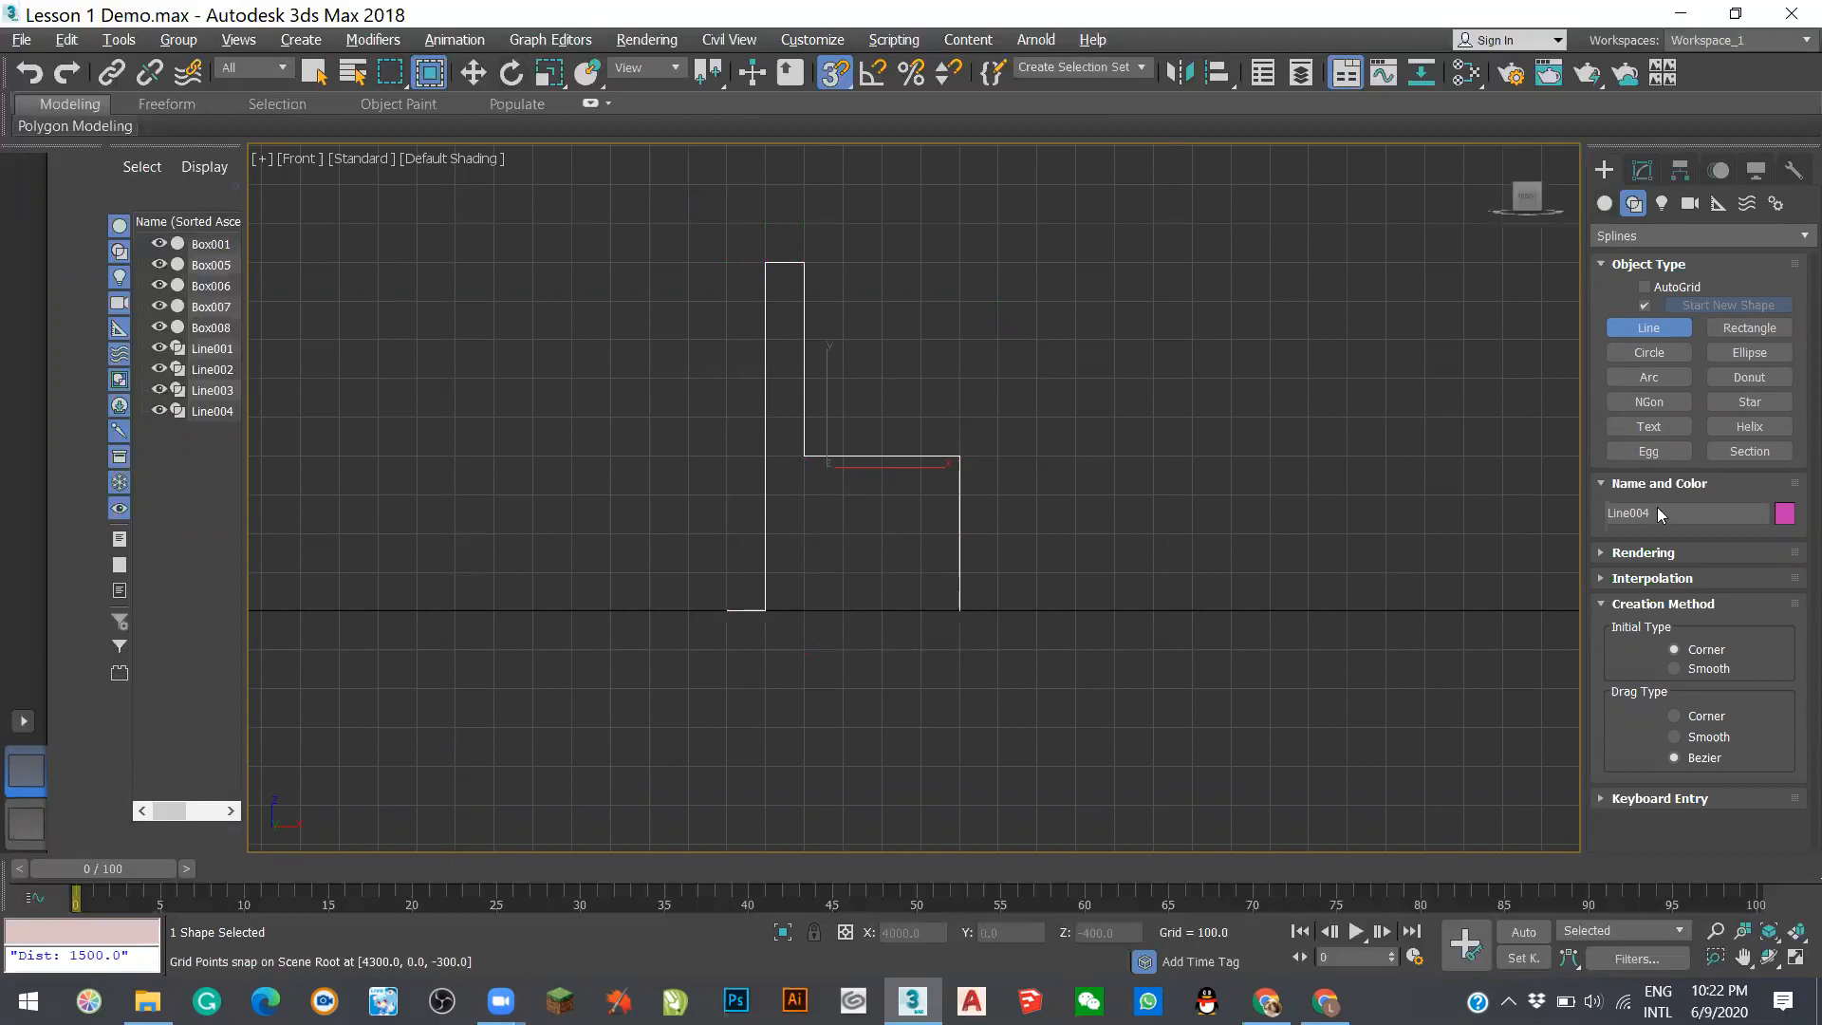
- End line drawing, select the new chair profile and enter its Vertex sub-object level
click(314, 72)
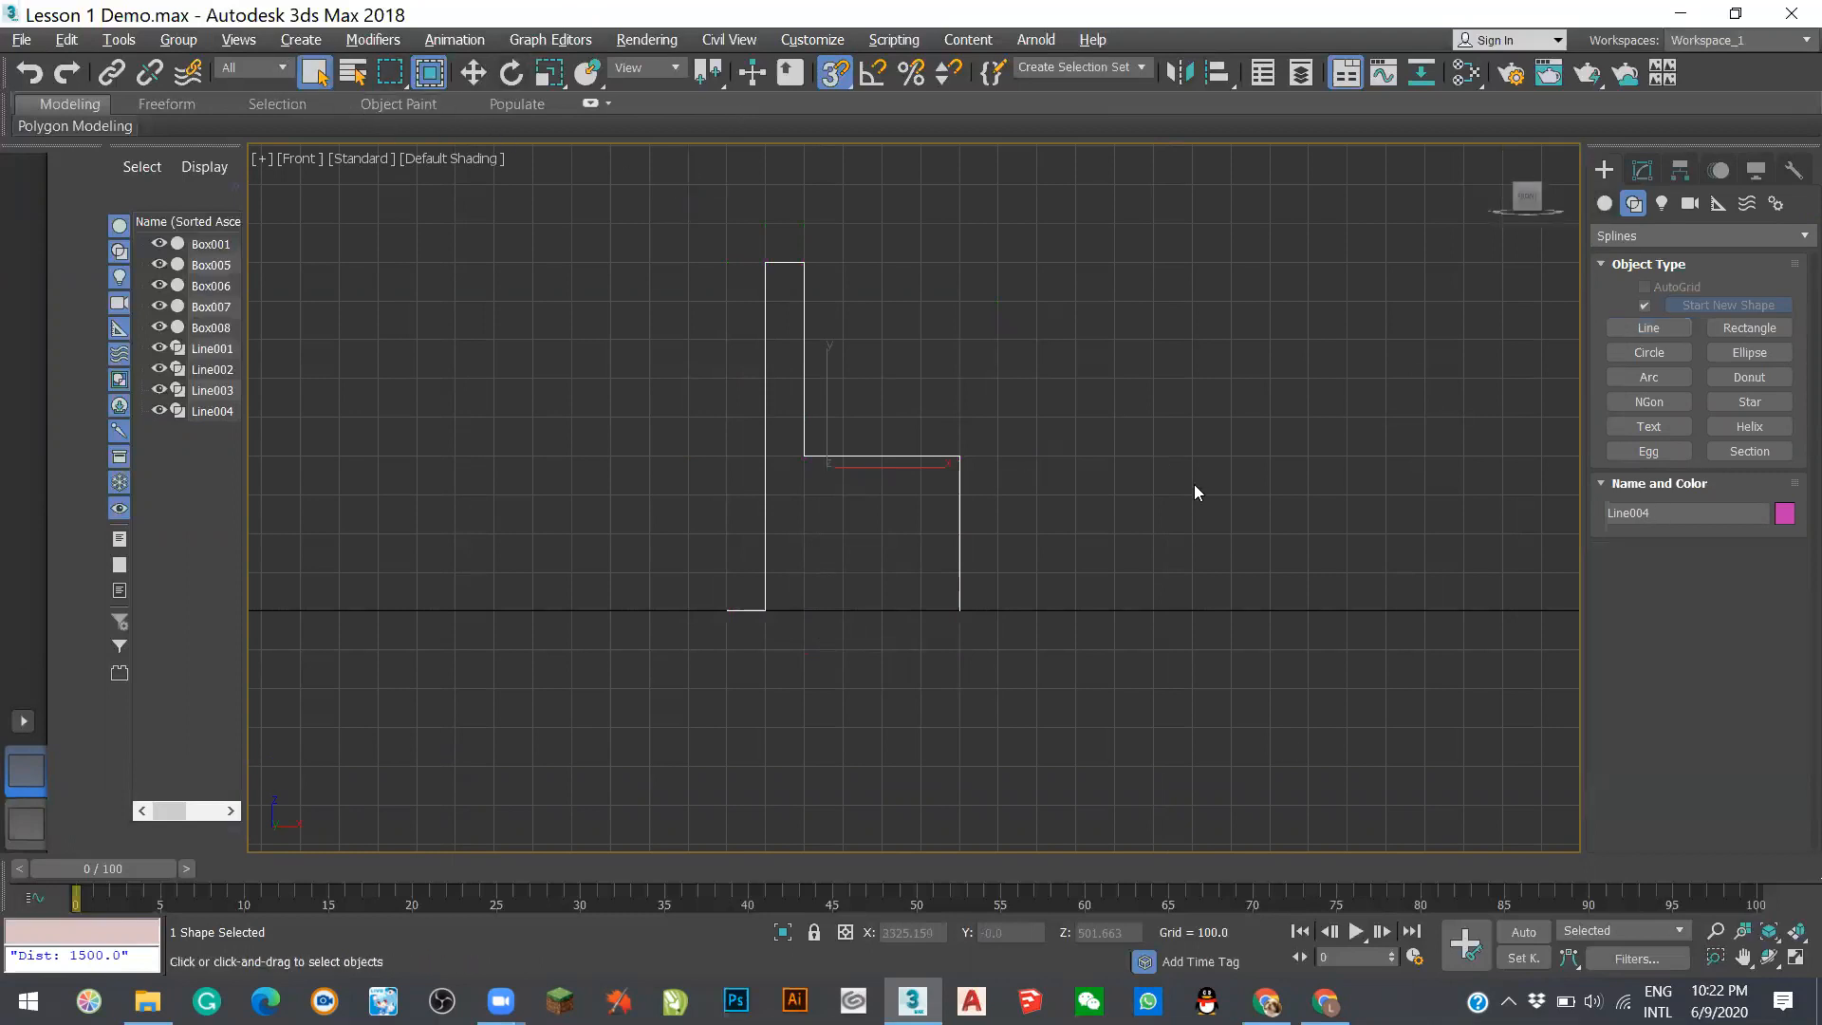
click(902, 462)
click(943, 460)
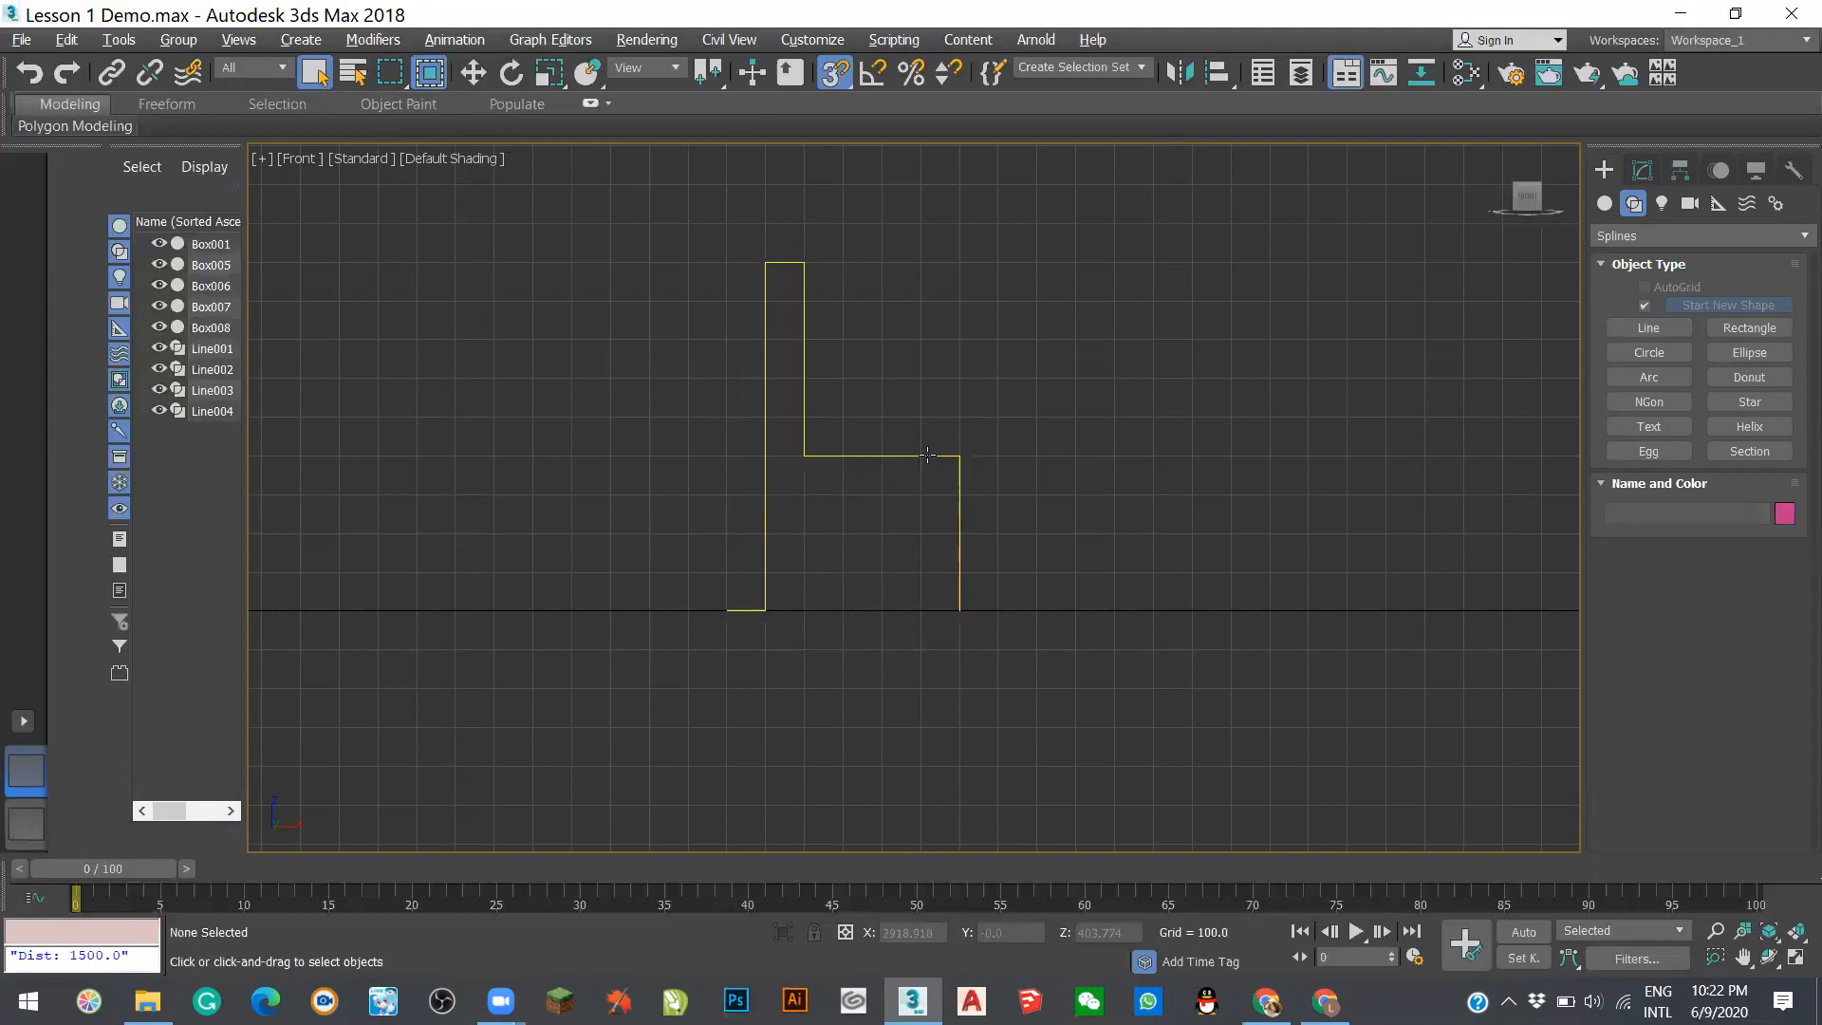
click(1642, 172)
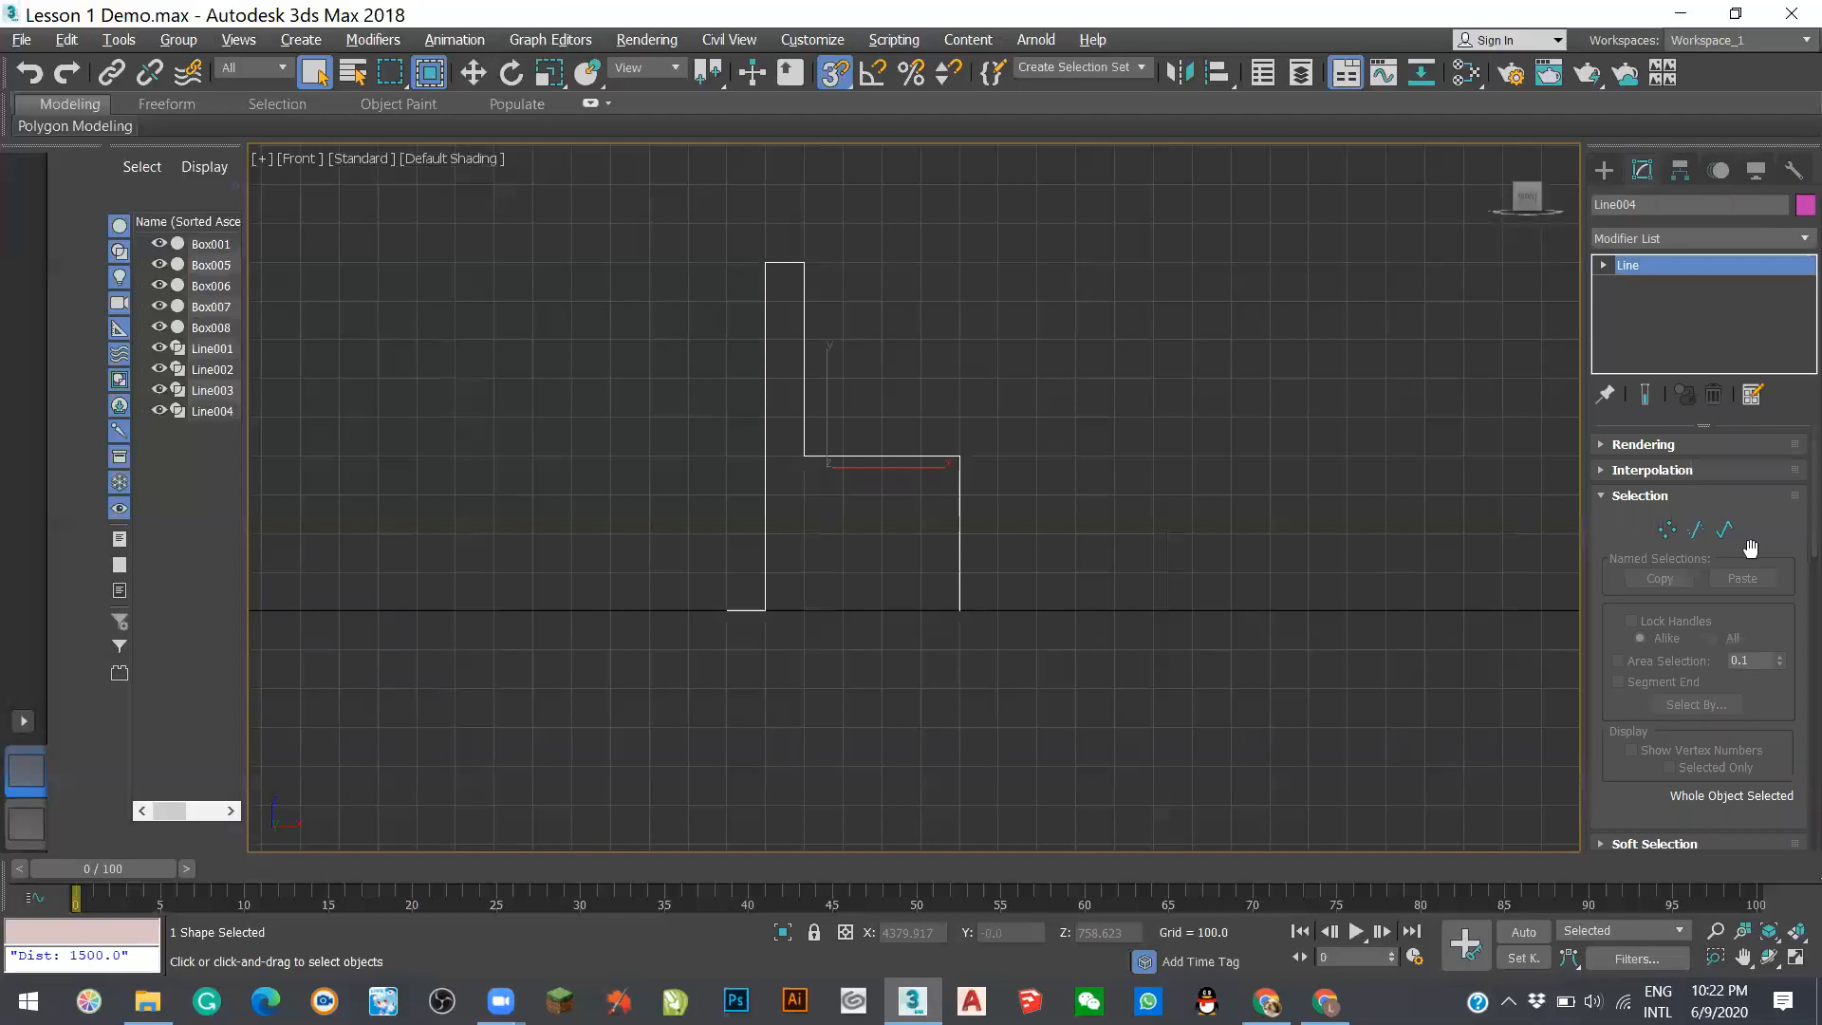
click(1668, 530)
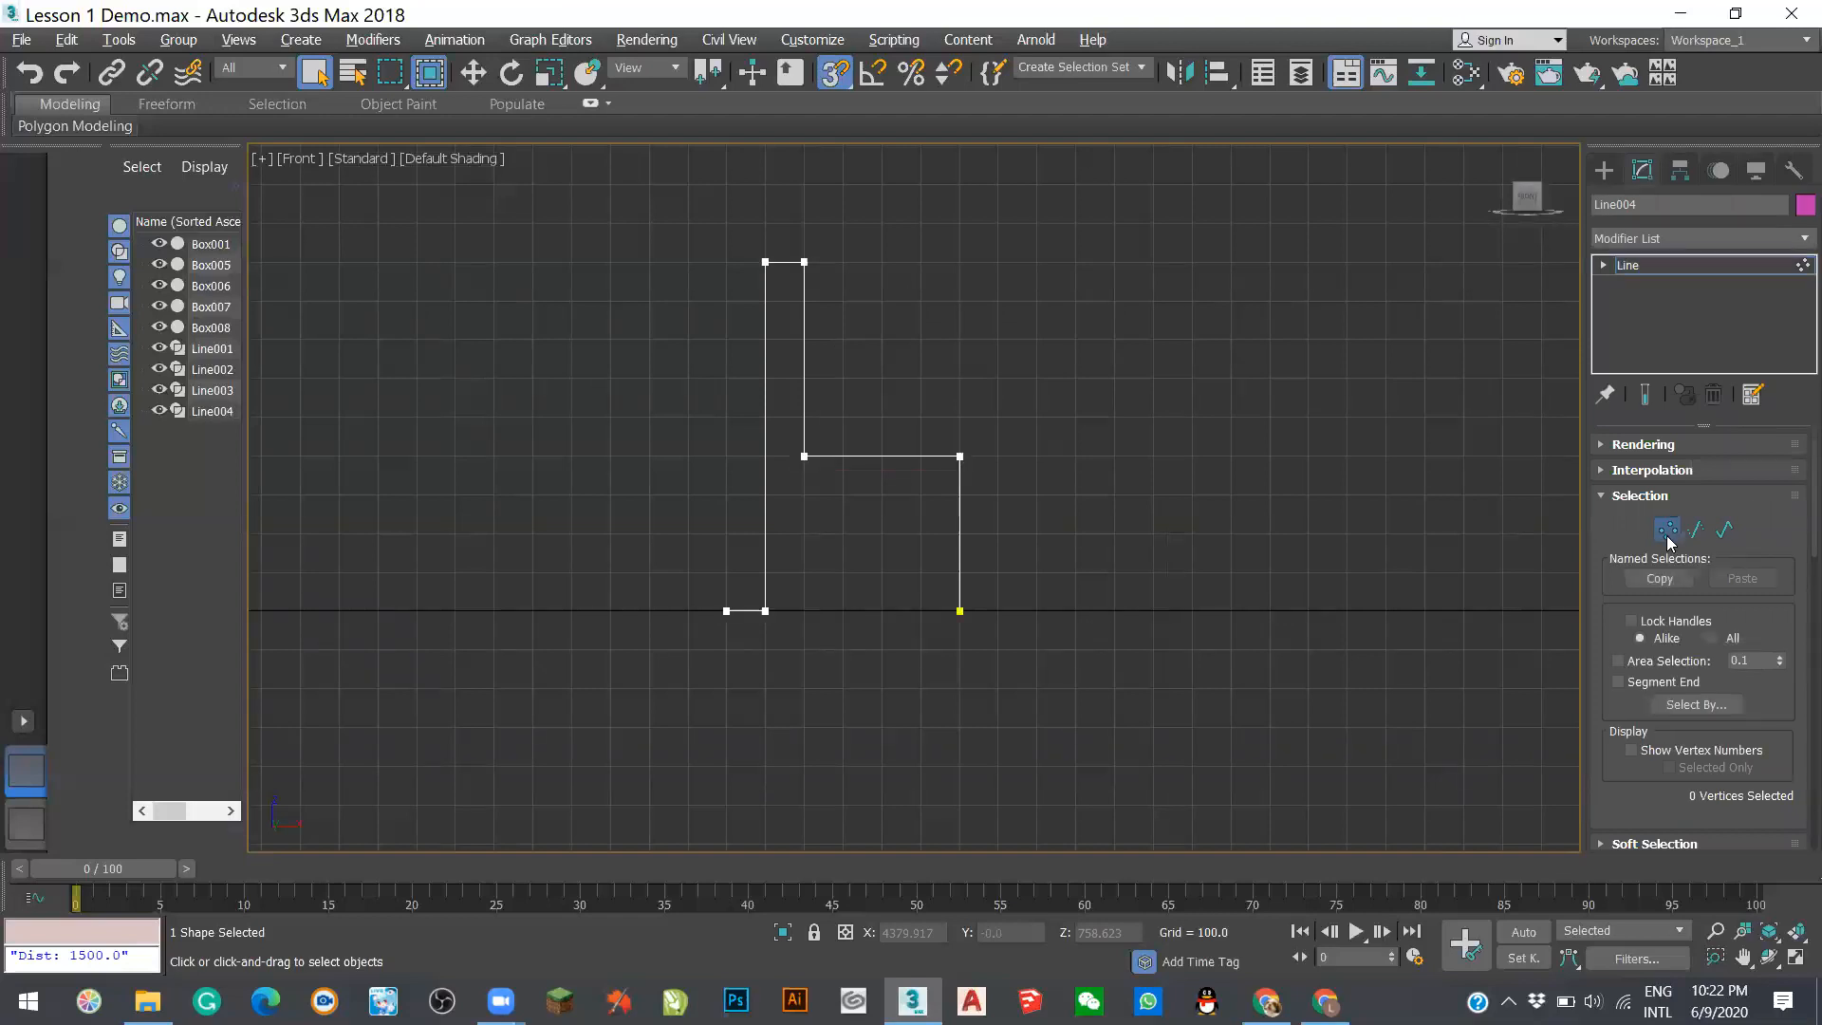
- Try to fillet the vertex at the chair seat's front corner
scroll(1690, 599, down, 10)
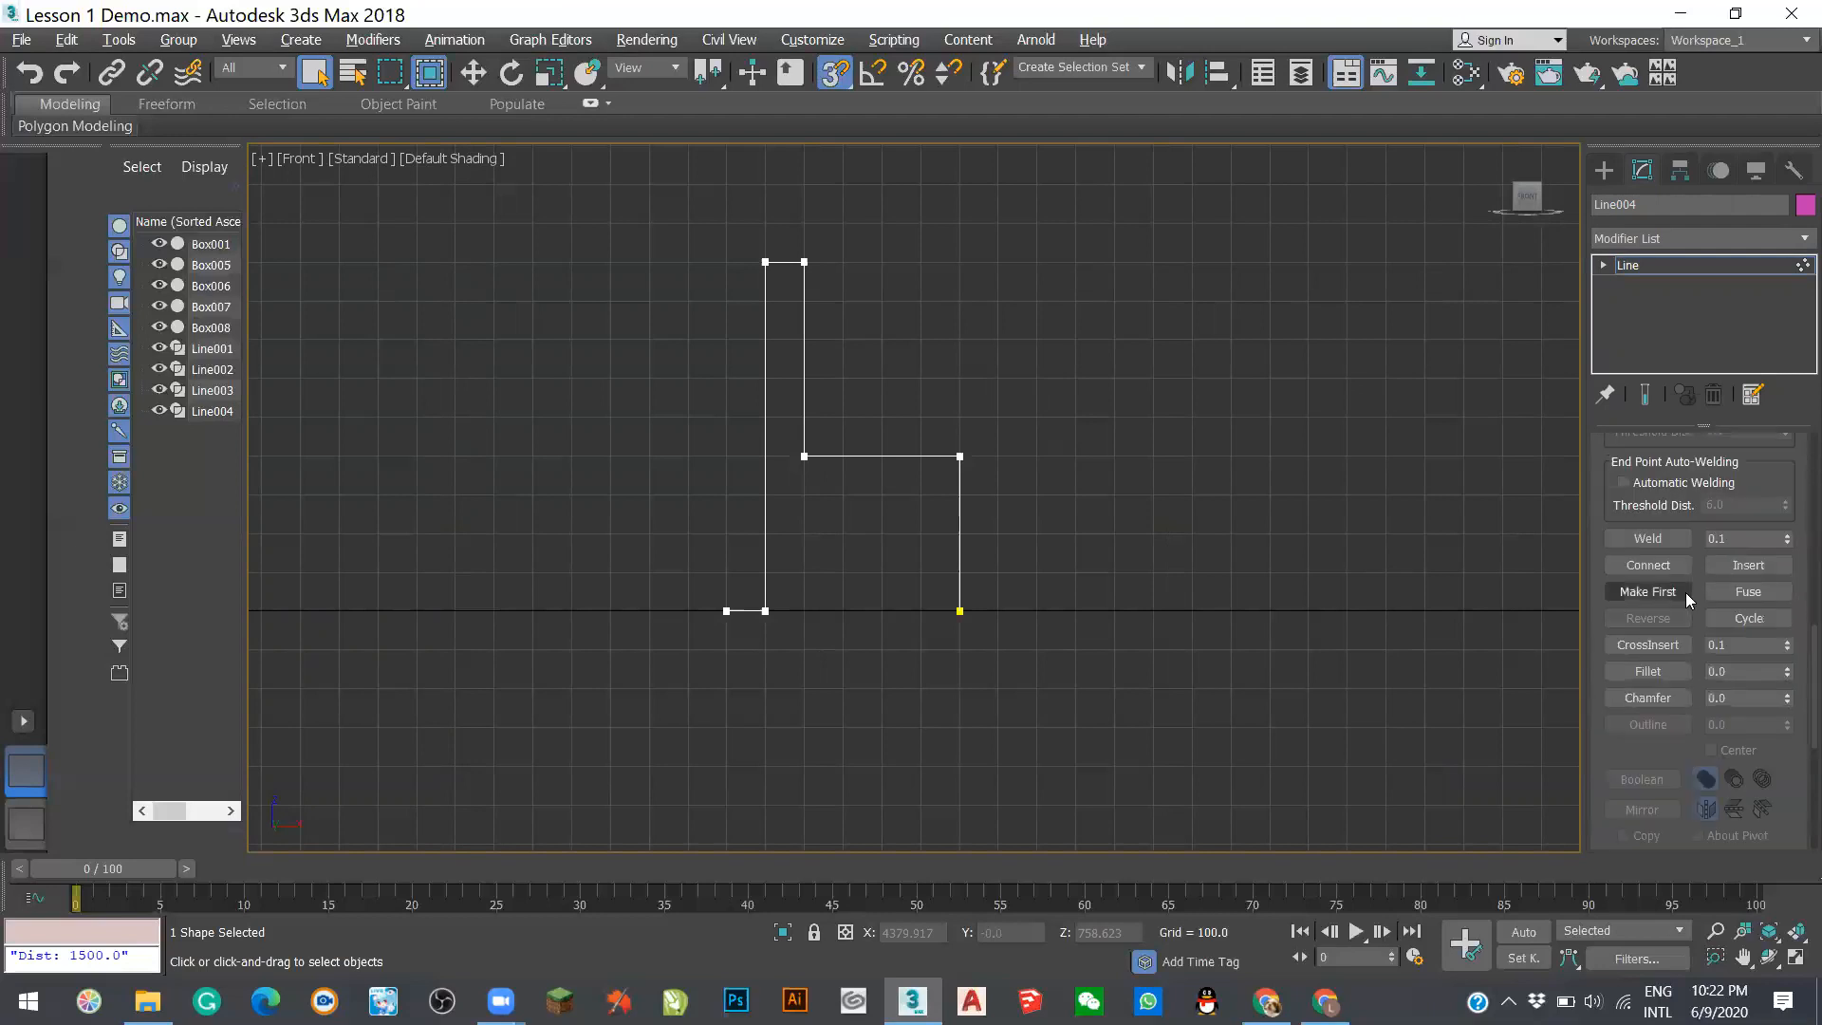
click(1672, 670)
click(1752, 672)
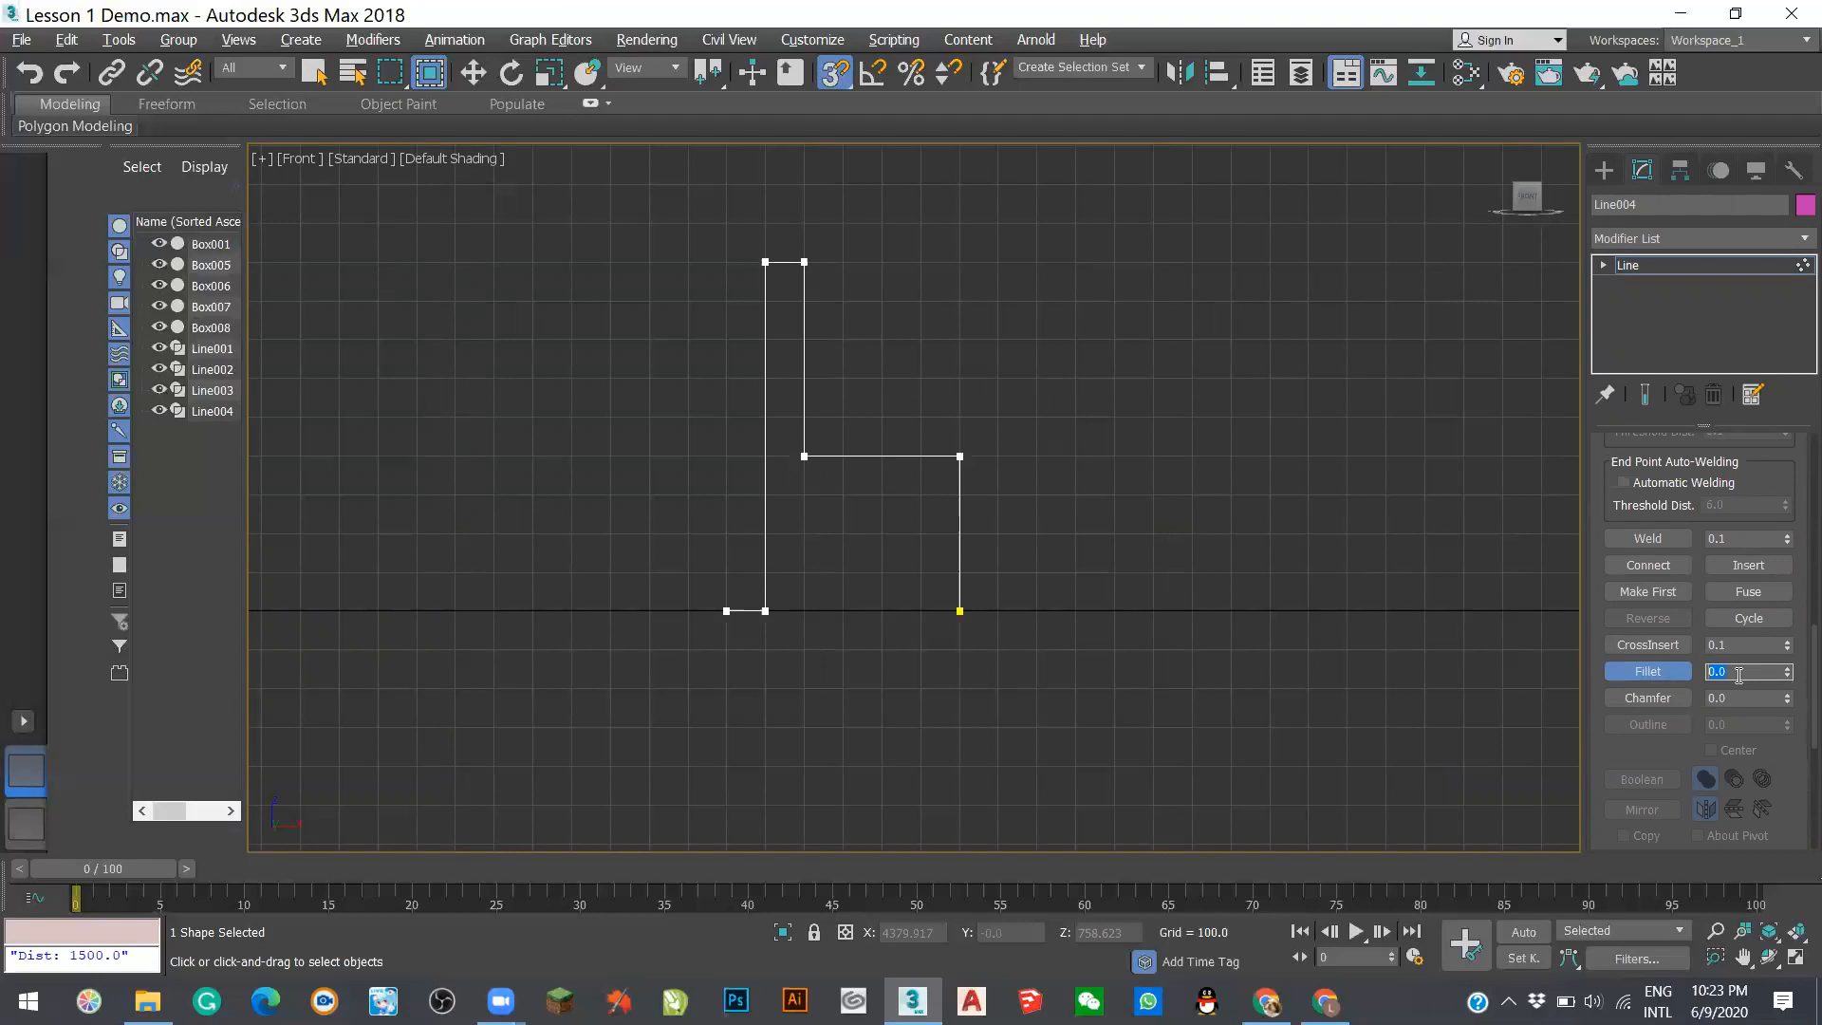
key(Return)
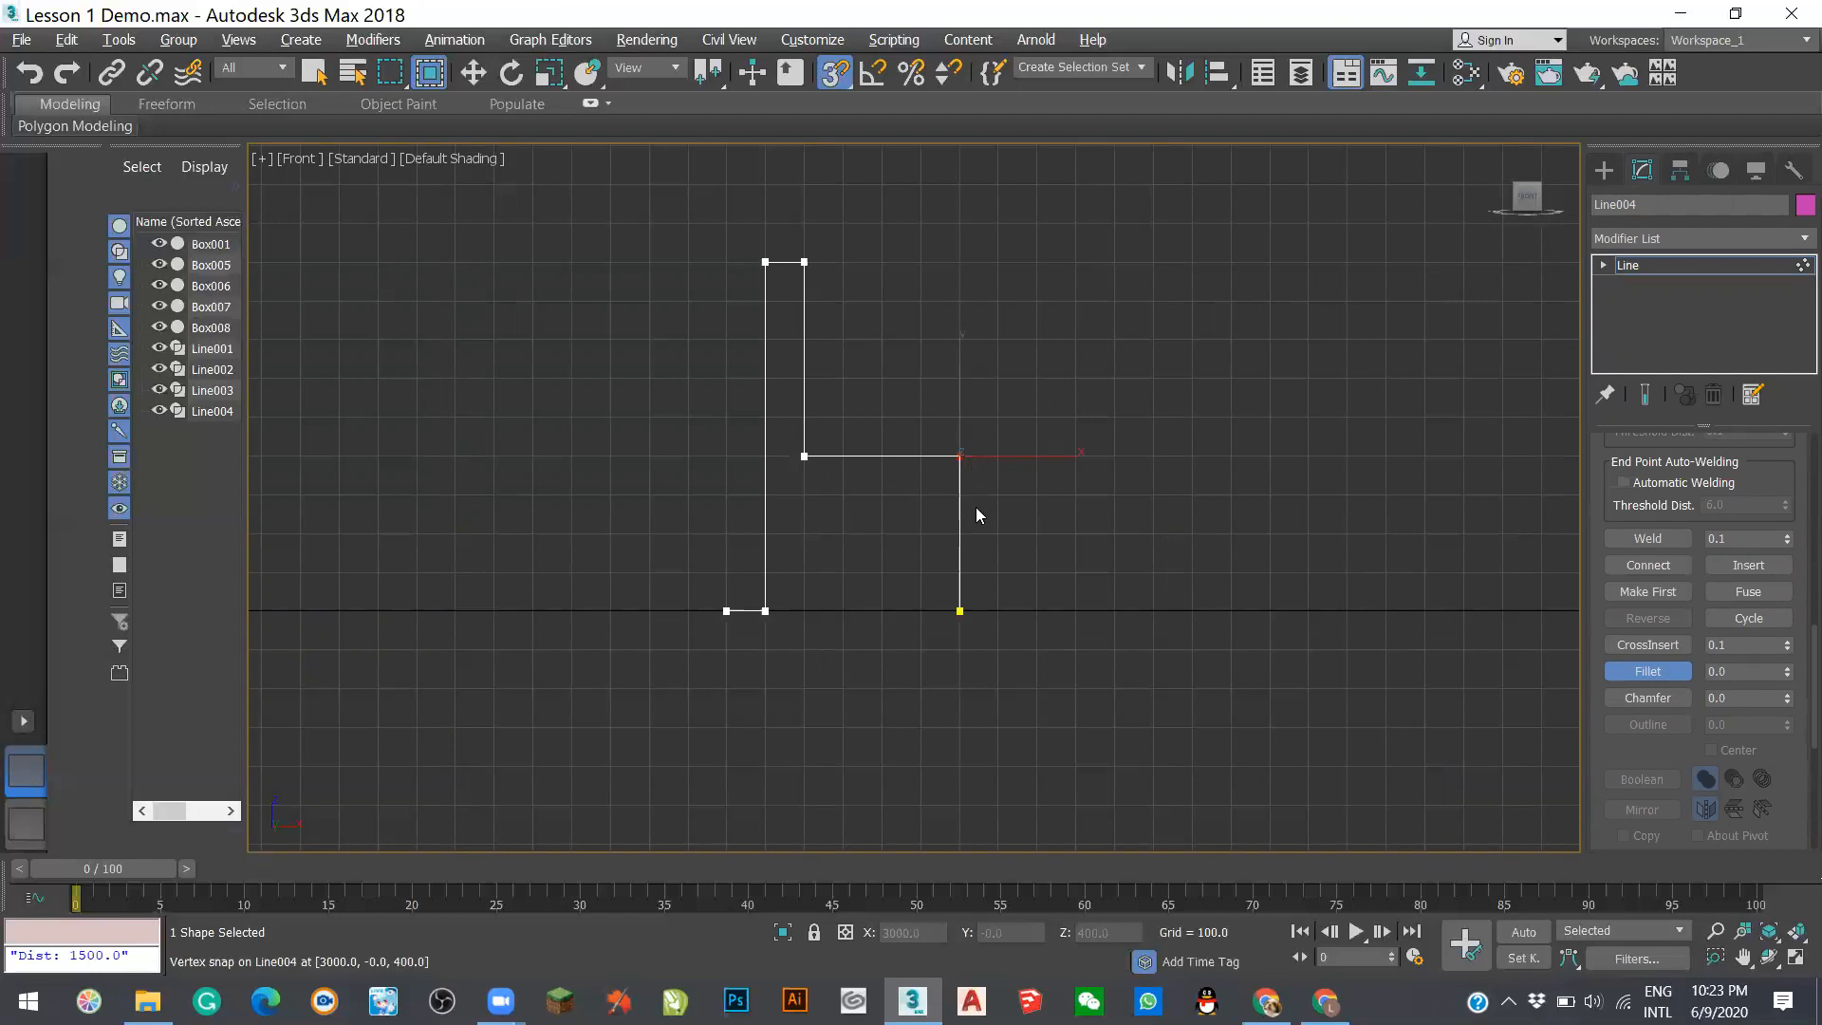
double_click(1708, 672)
scroll(959, 457, up, 10)
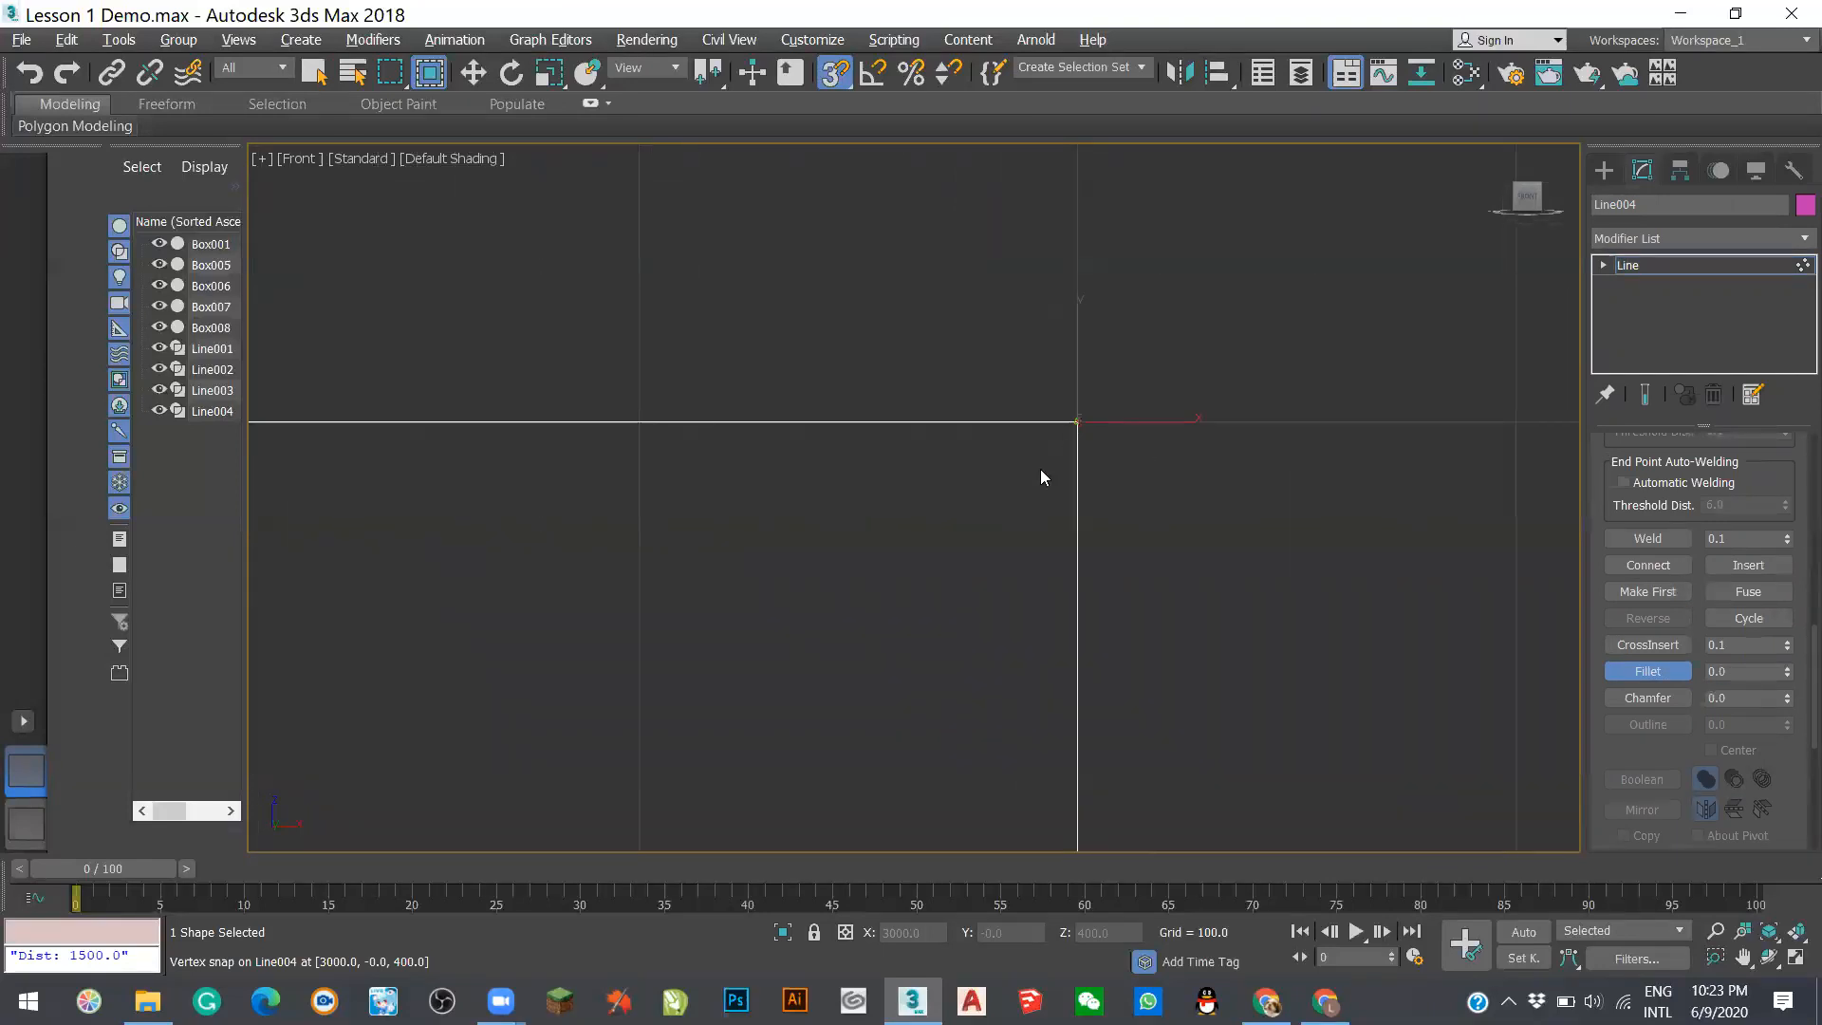
double_click(1747, 671)
key(Return)
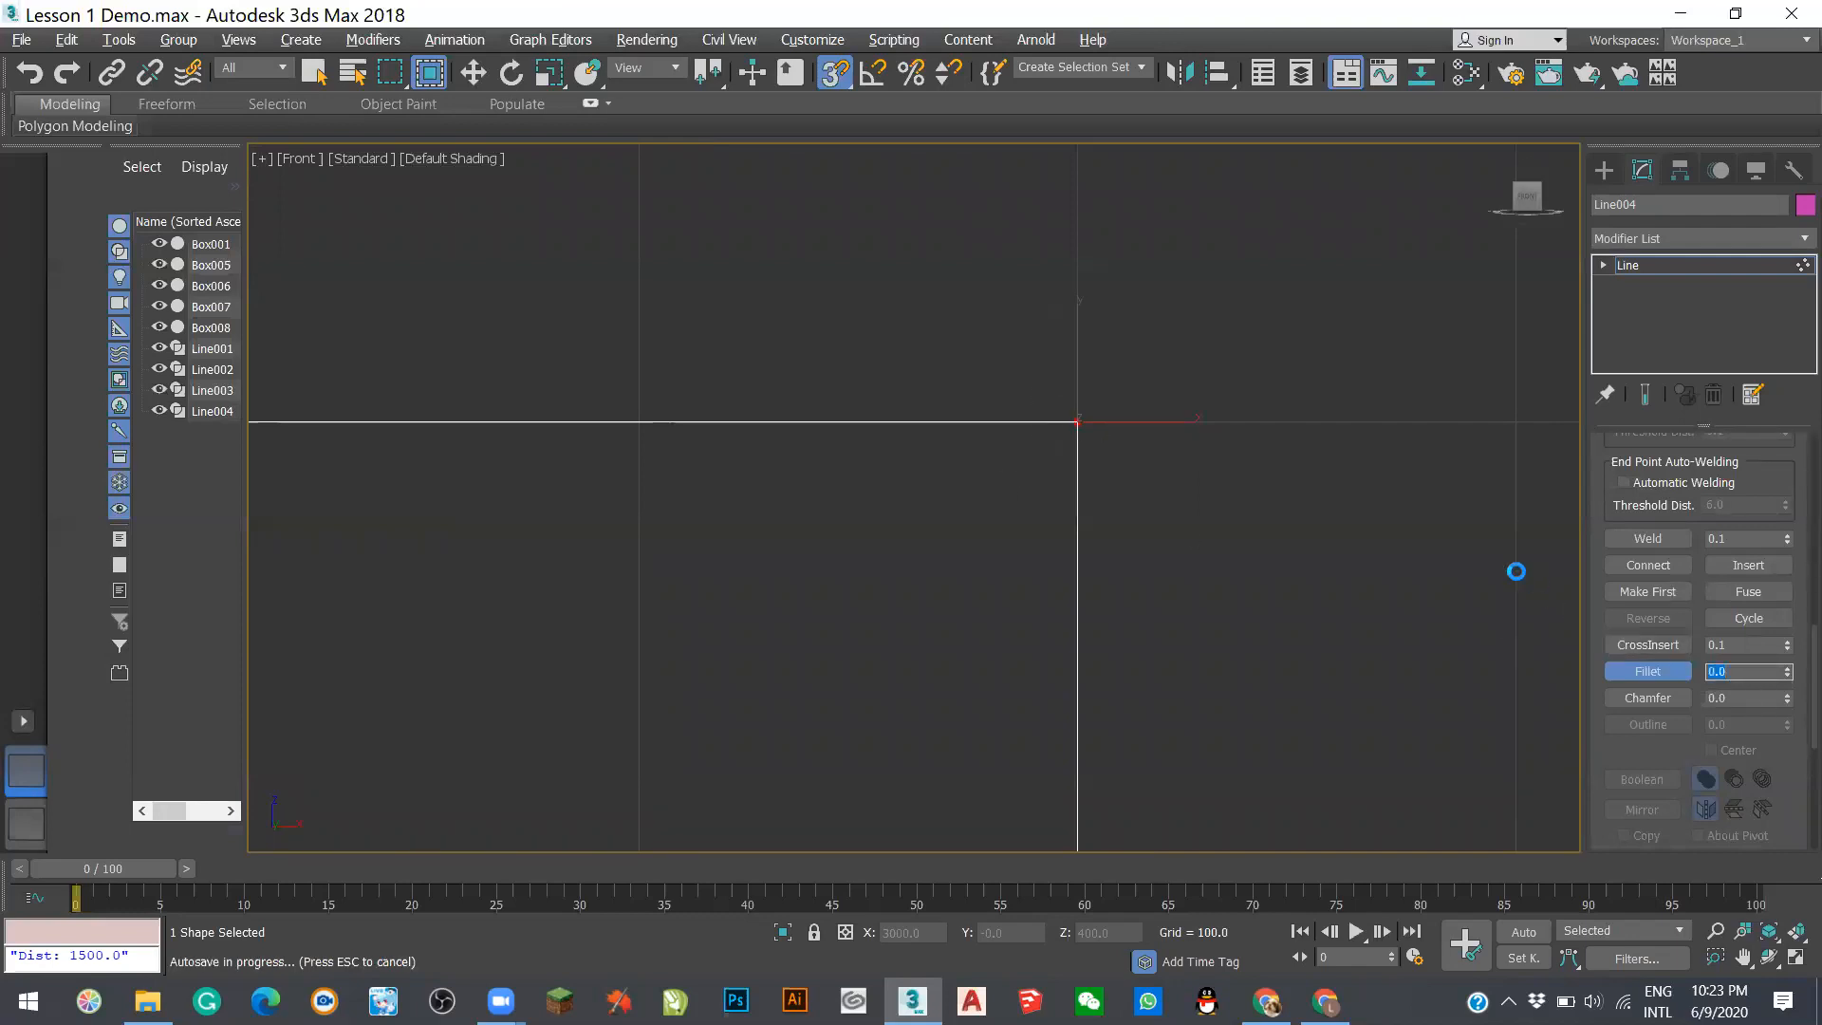
scroll(1226, 464, down, 8)
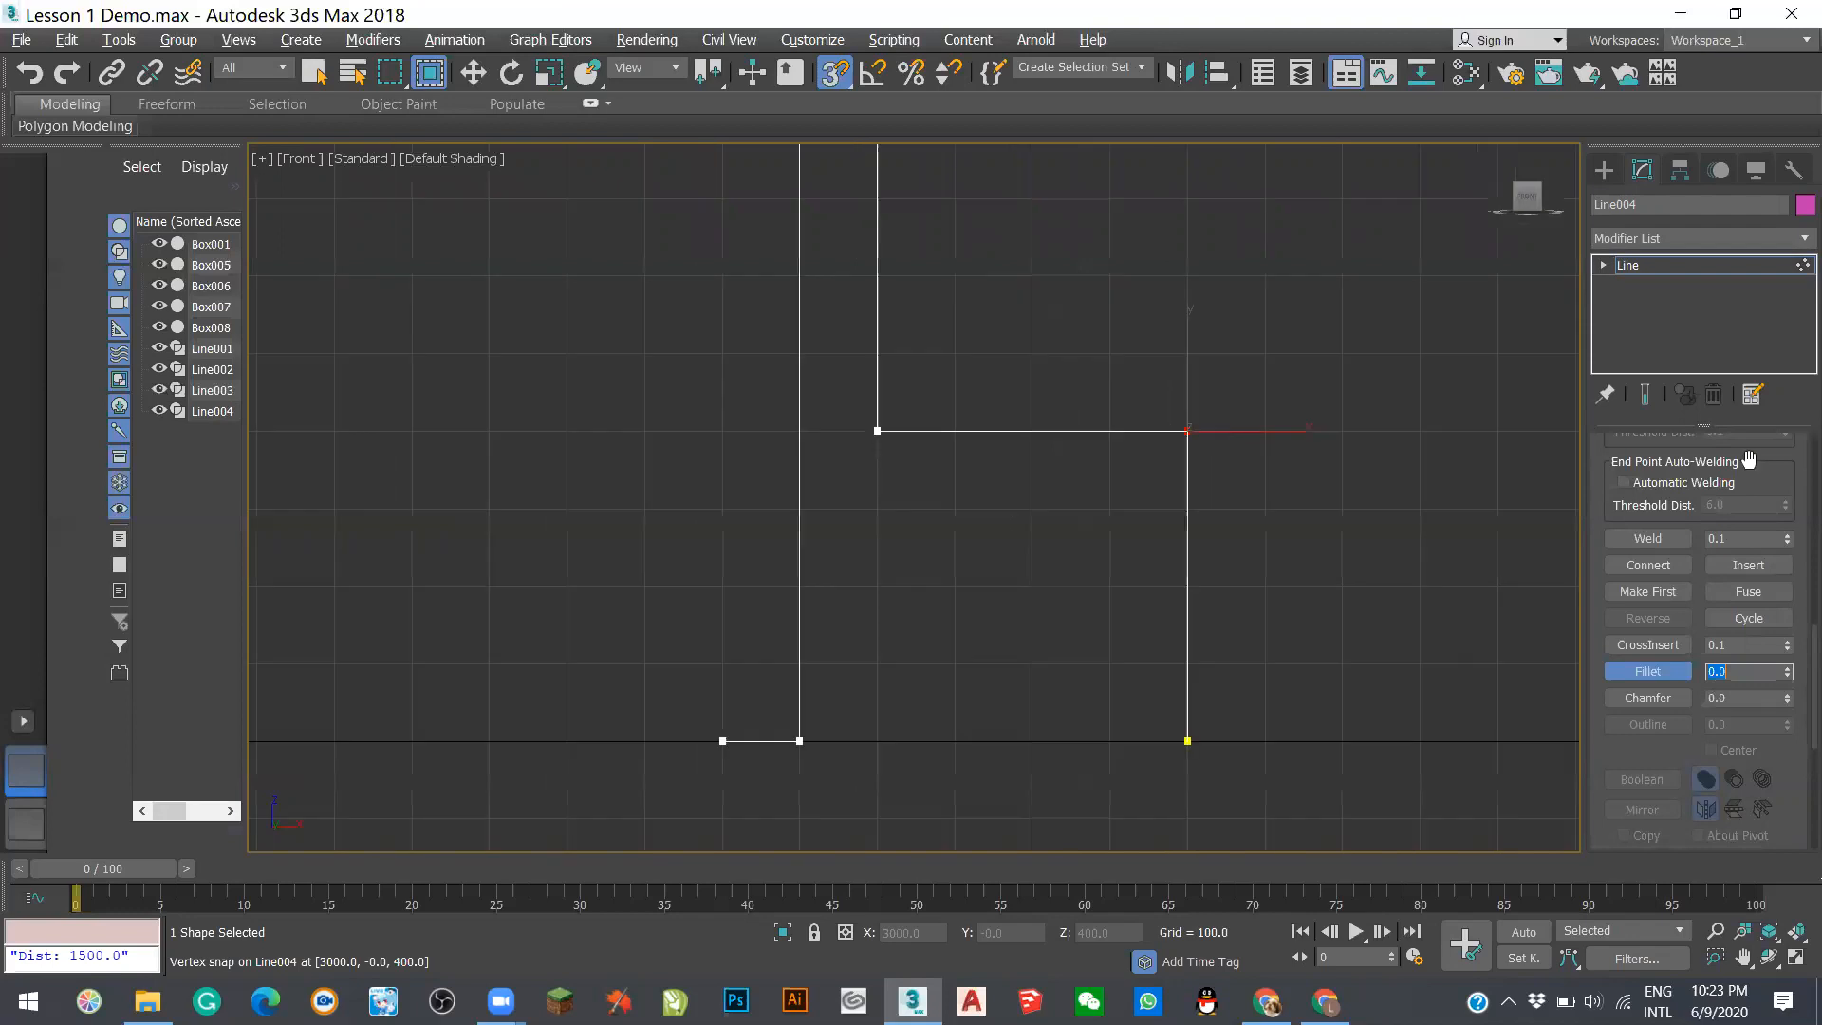
scroll(1686, 540, down, 3)
scroll(1687, 536, up, 5)
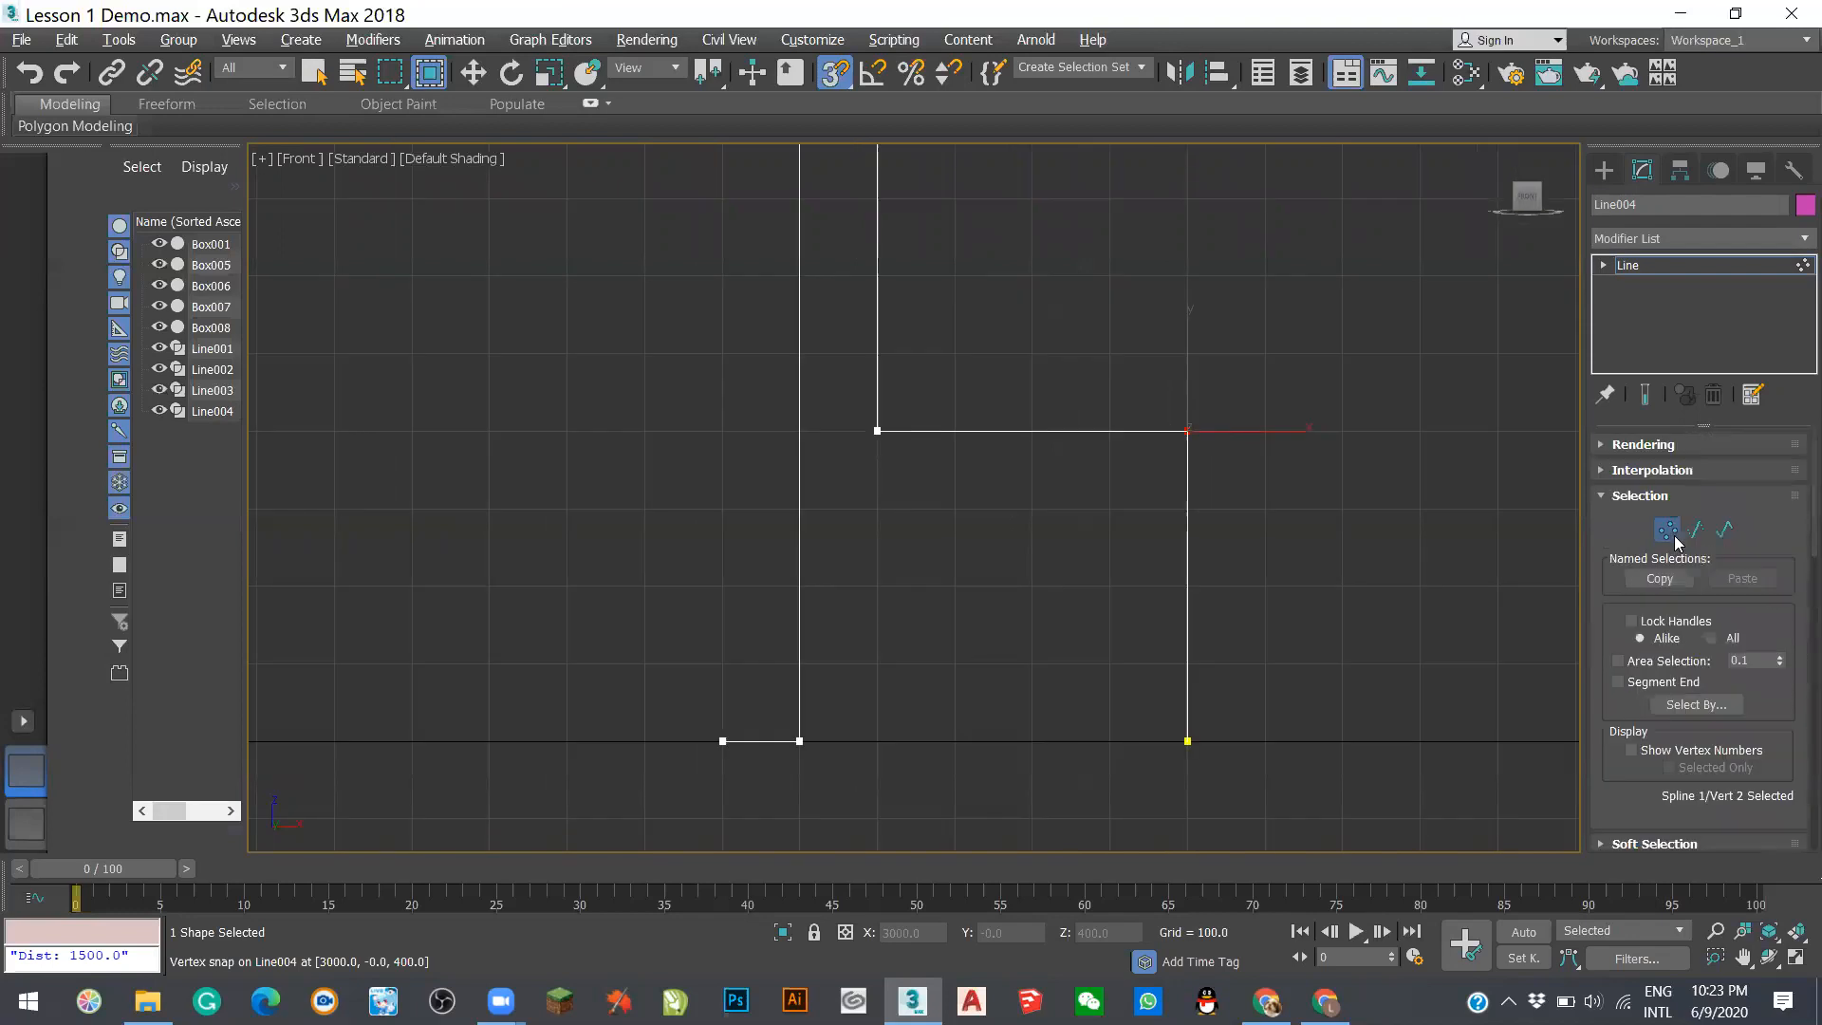
- Retry the fillet on the seat's front corner vertex with a value of 30
click(1237, 471)
scroll(1200, 427, up, 5)
click(1210, 500)
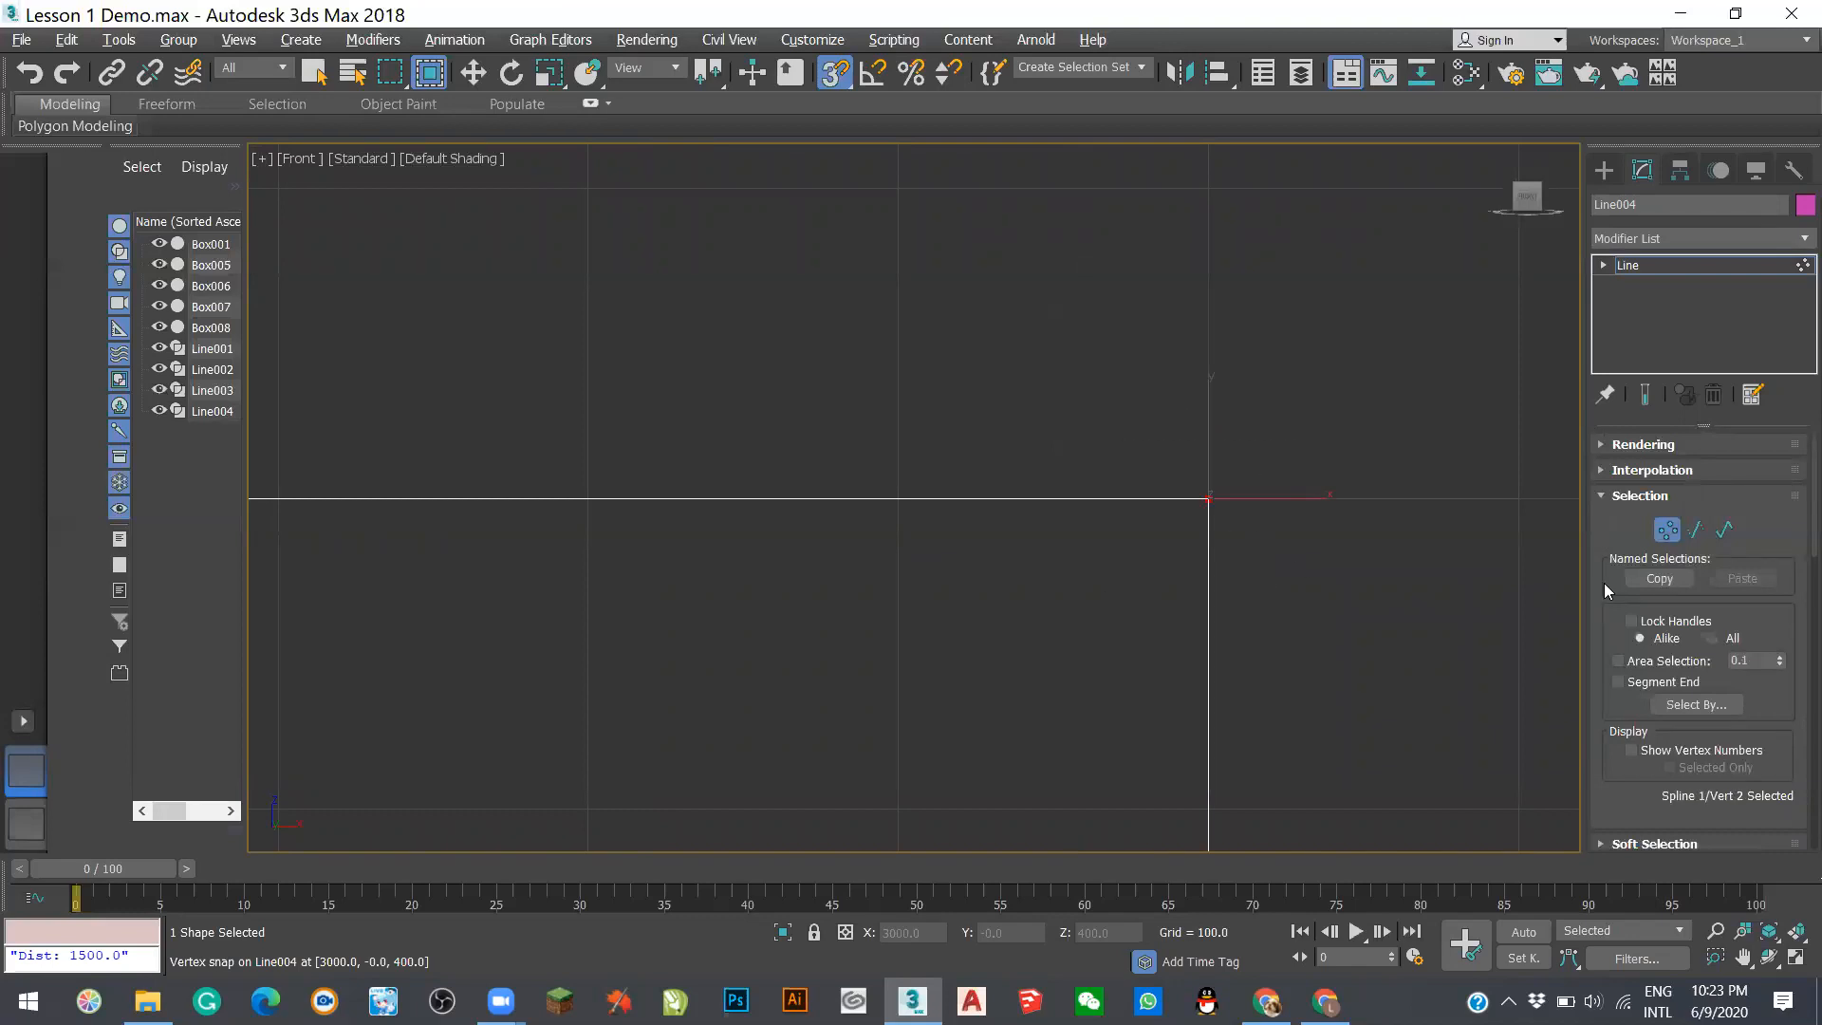
scroll(1769, 733, down, 5)
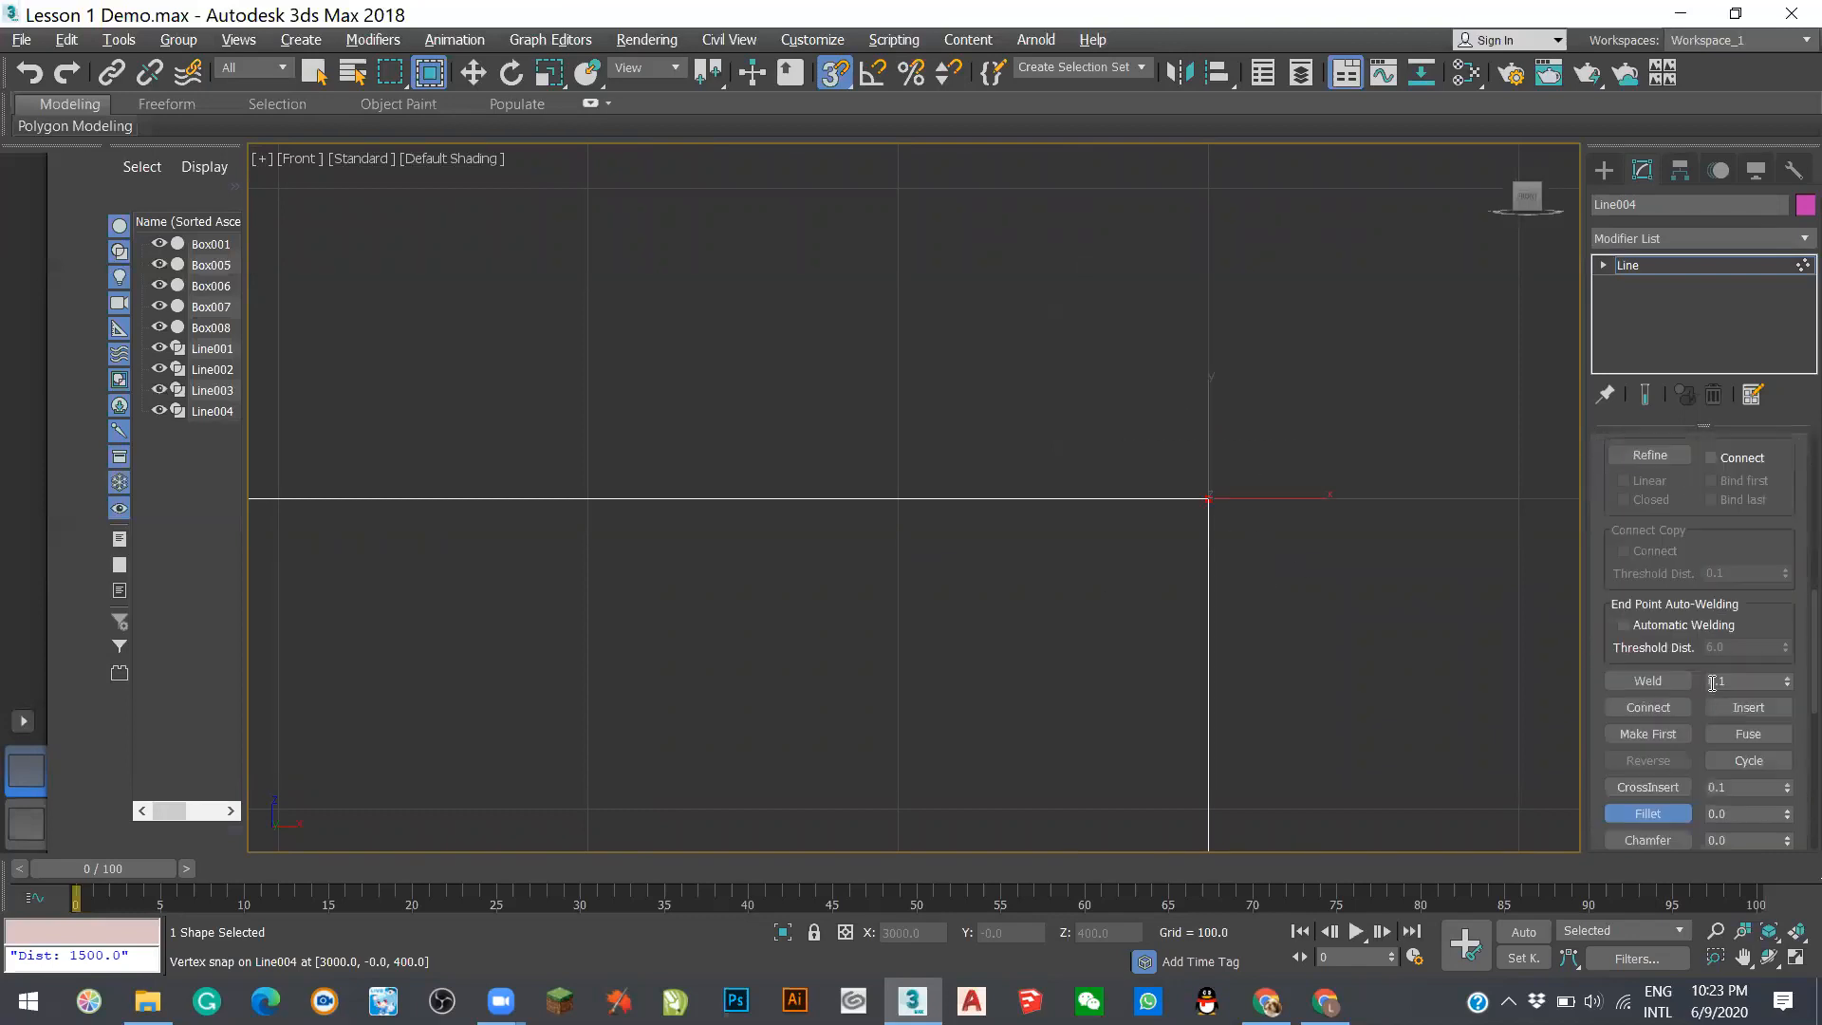
double_click(1723, 813)
text(30)
click(1209, 487)
click(1209, 495)
drag(1212, 497, 1432, 309)
- Turn off 3D snapping and try a fillet of 30 on the seat's front corner again
click(834, 73)
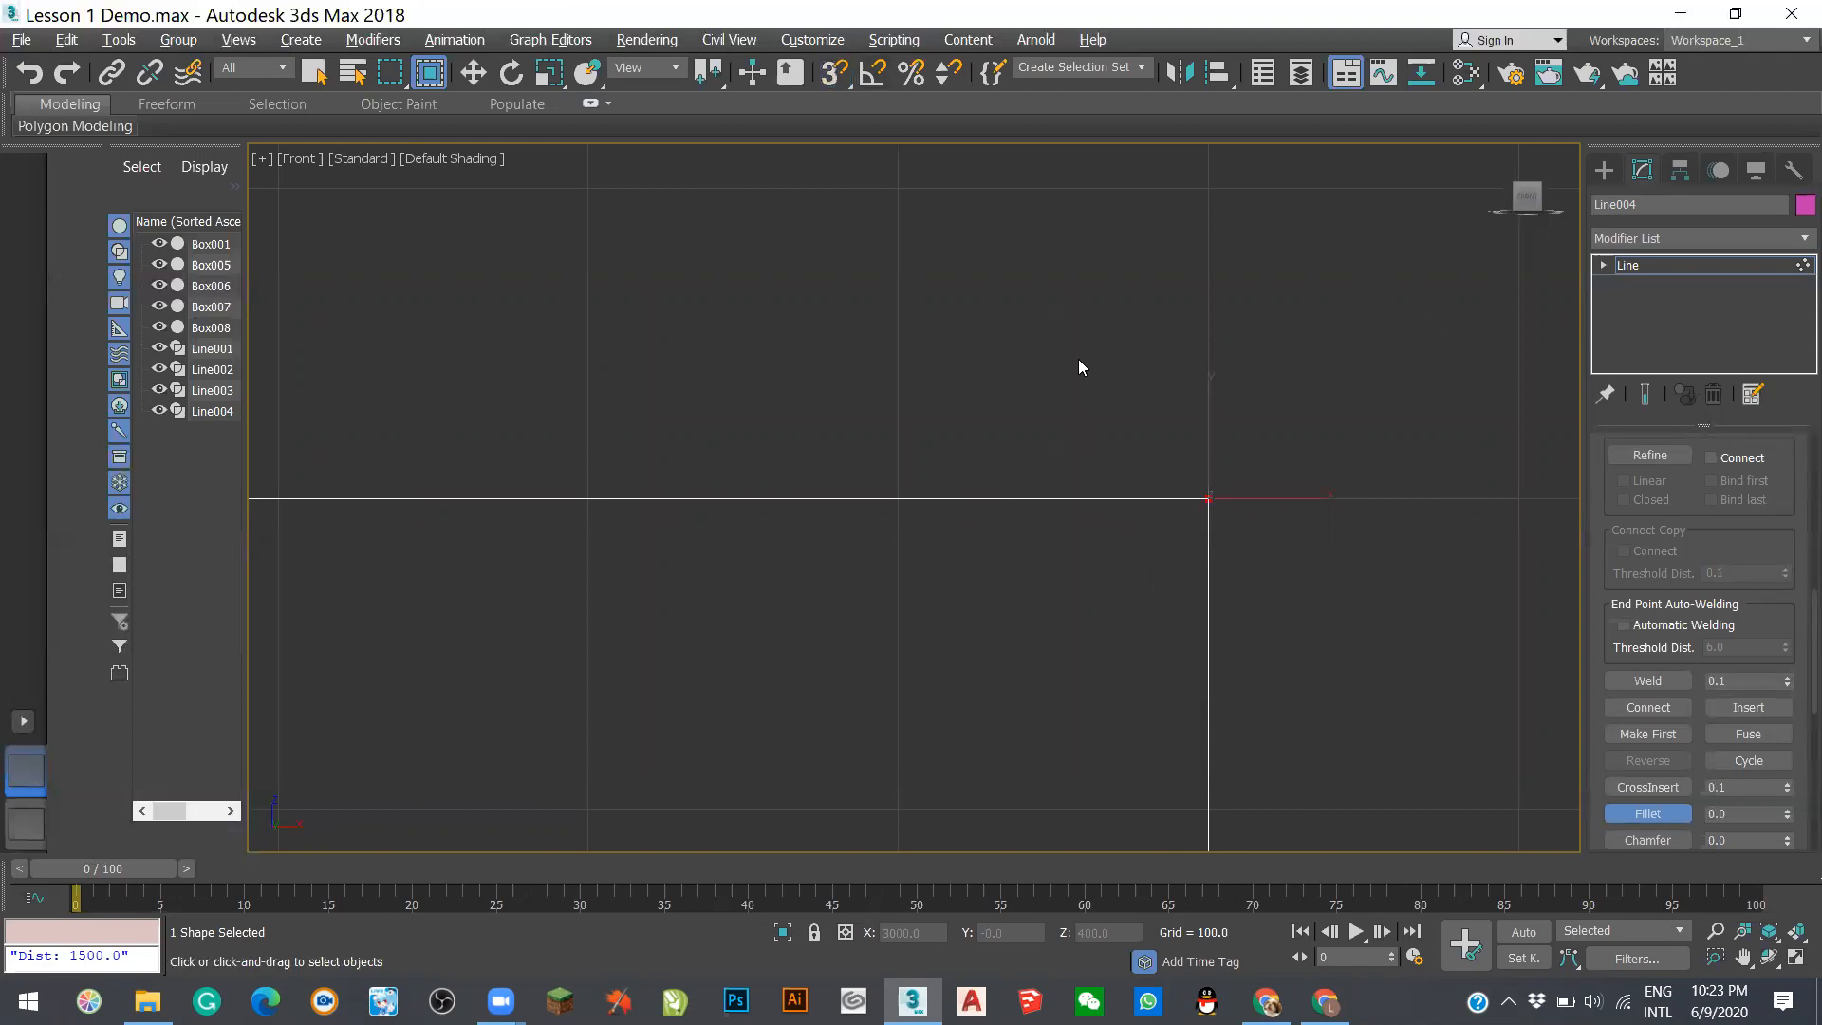
double_click(1737, 813)
text(30)
key(Return)
scroll(1075, 424, down, 8)
scroll(1074, 378, up, 2)
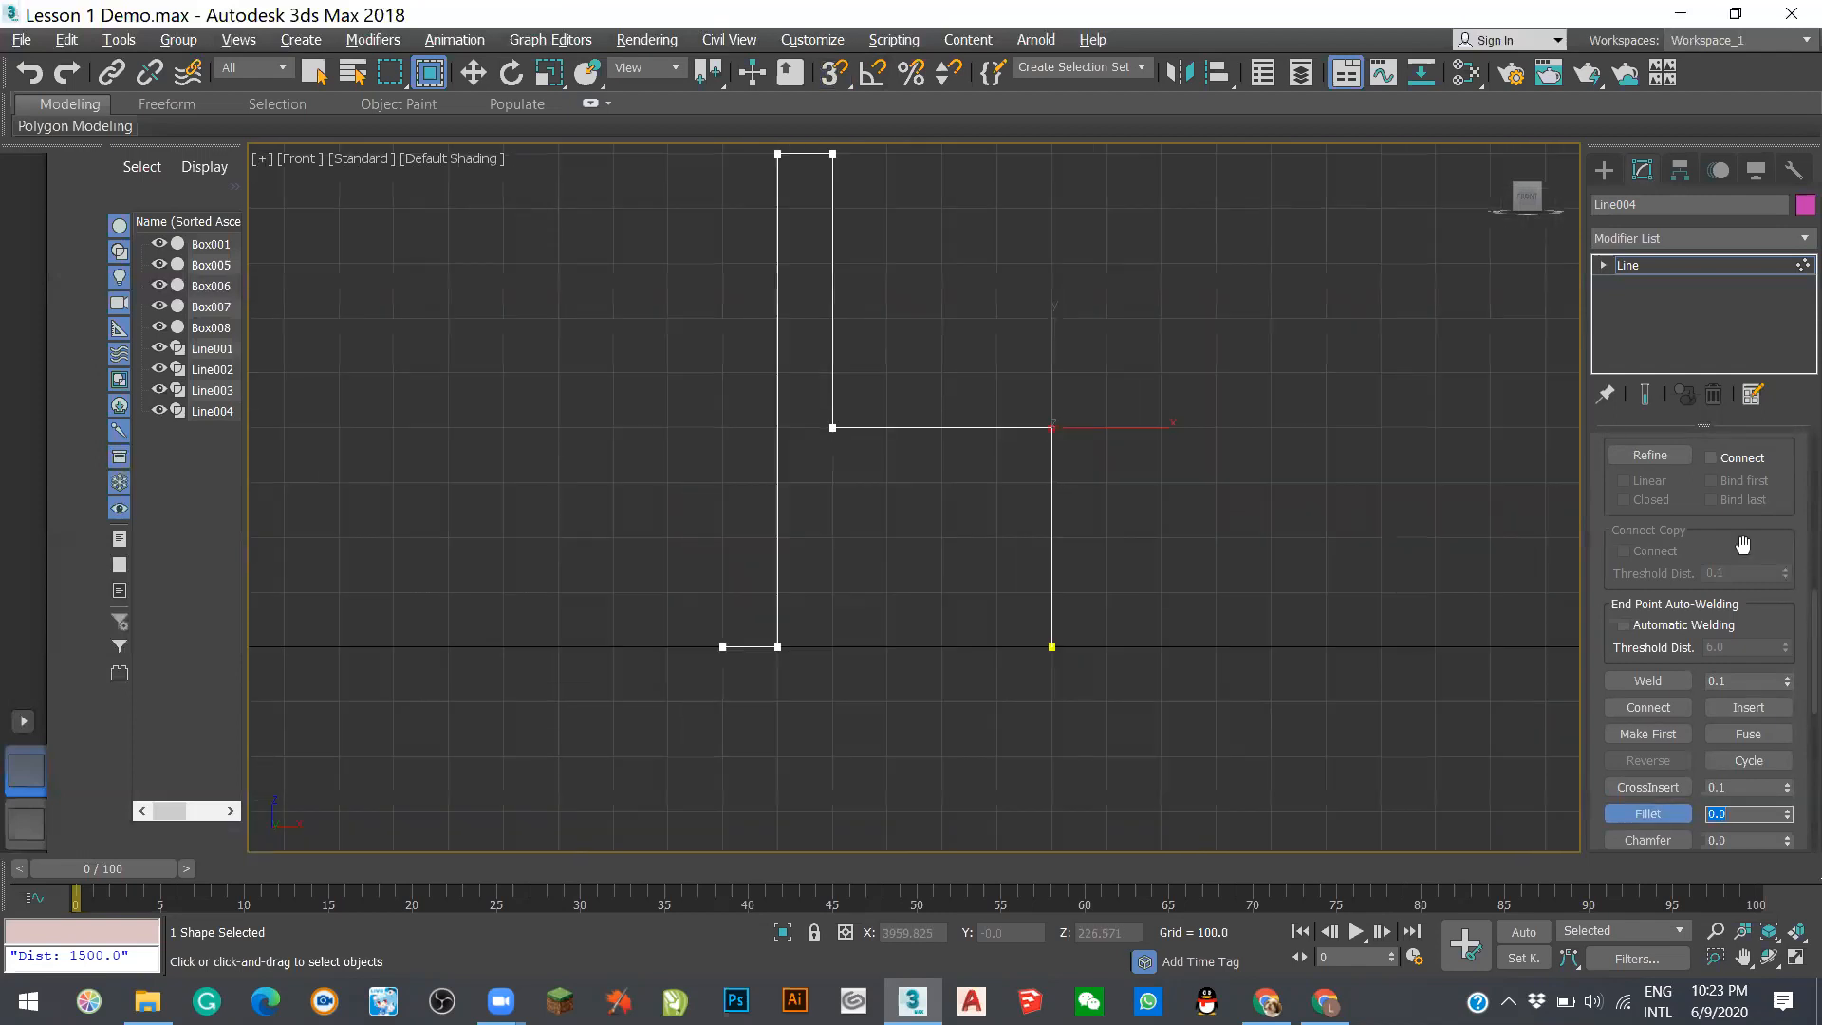
- Leave the Vertex level, switch to the Move tool and re-enter the Vertex level of the chair profile
scroll(1726, 621, up, 10)
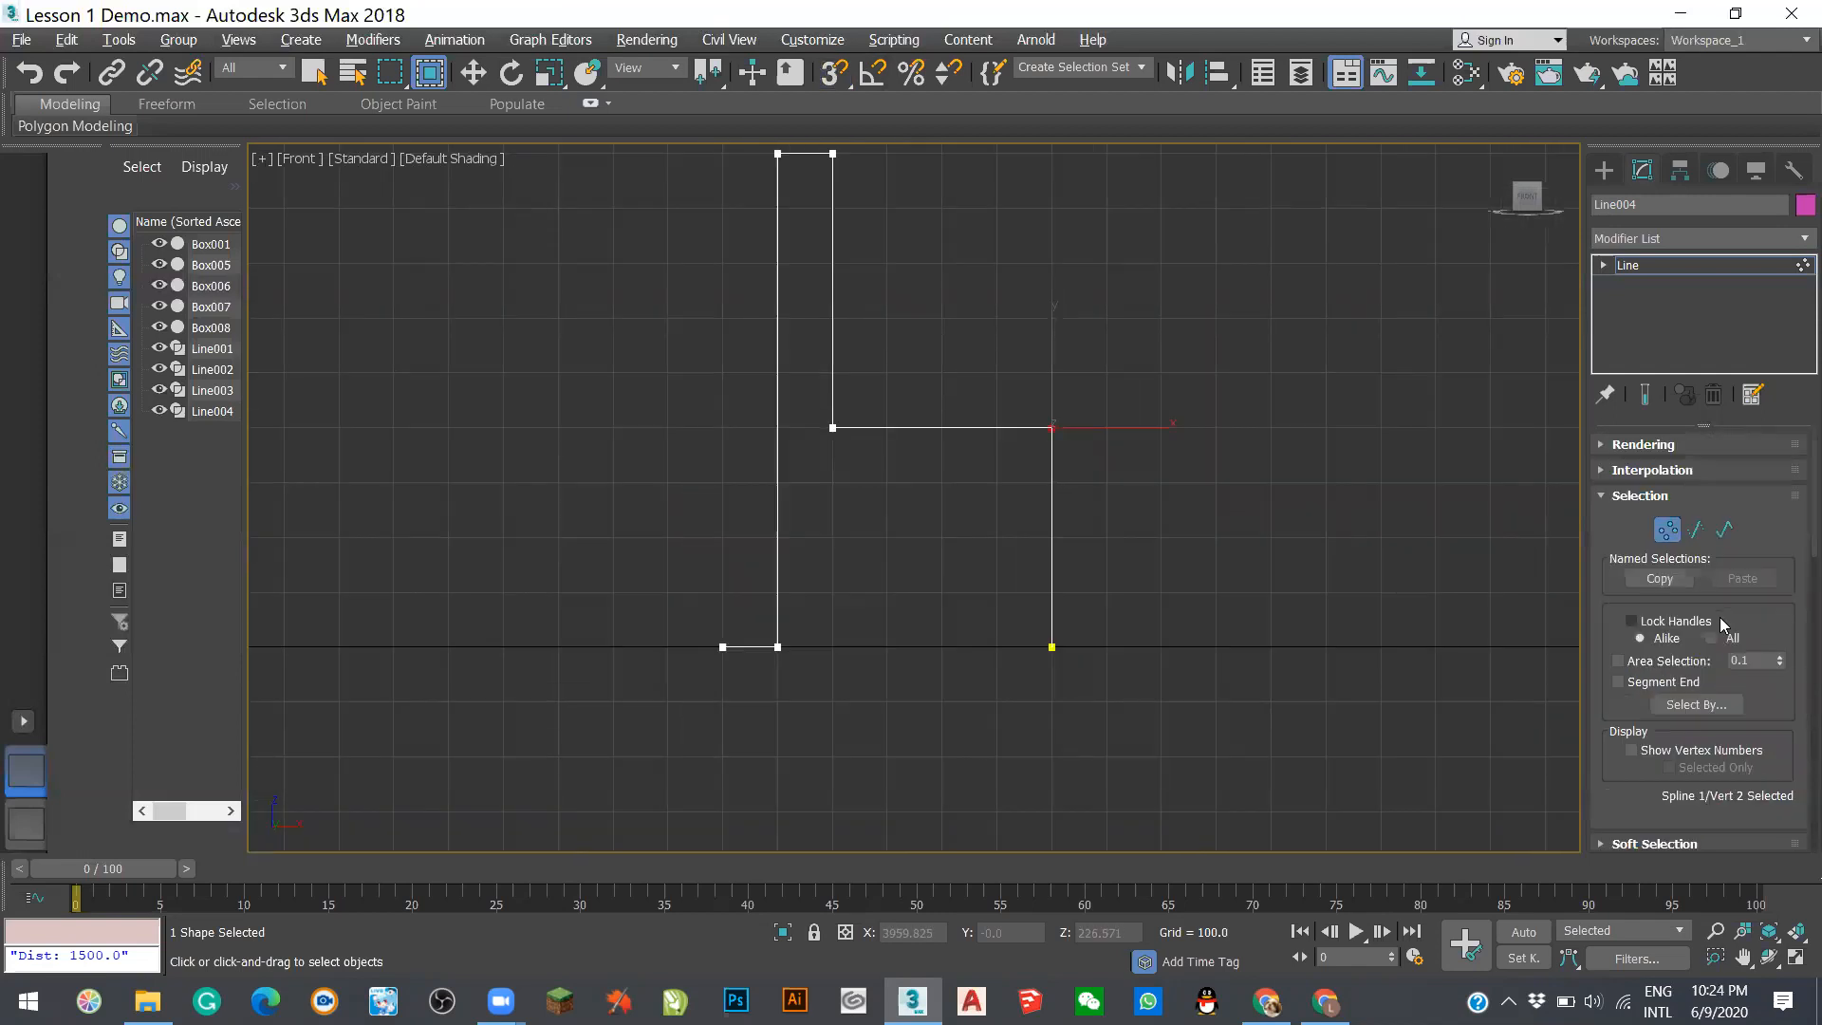
click(1668, 529)
key(w)
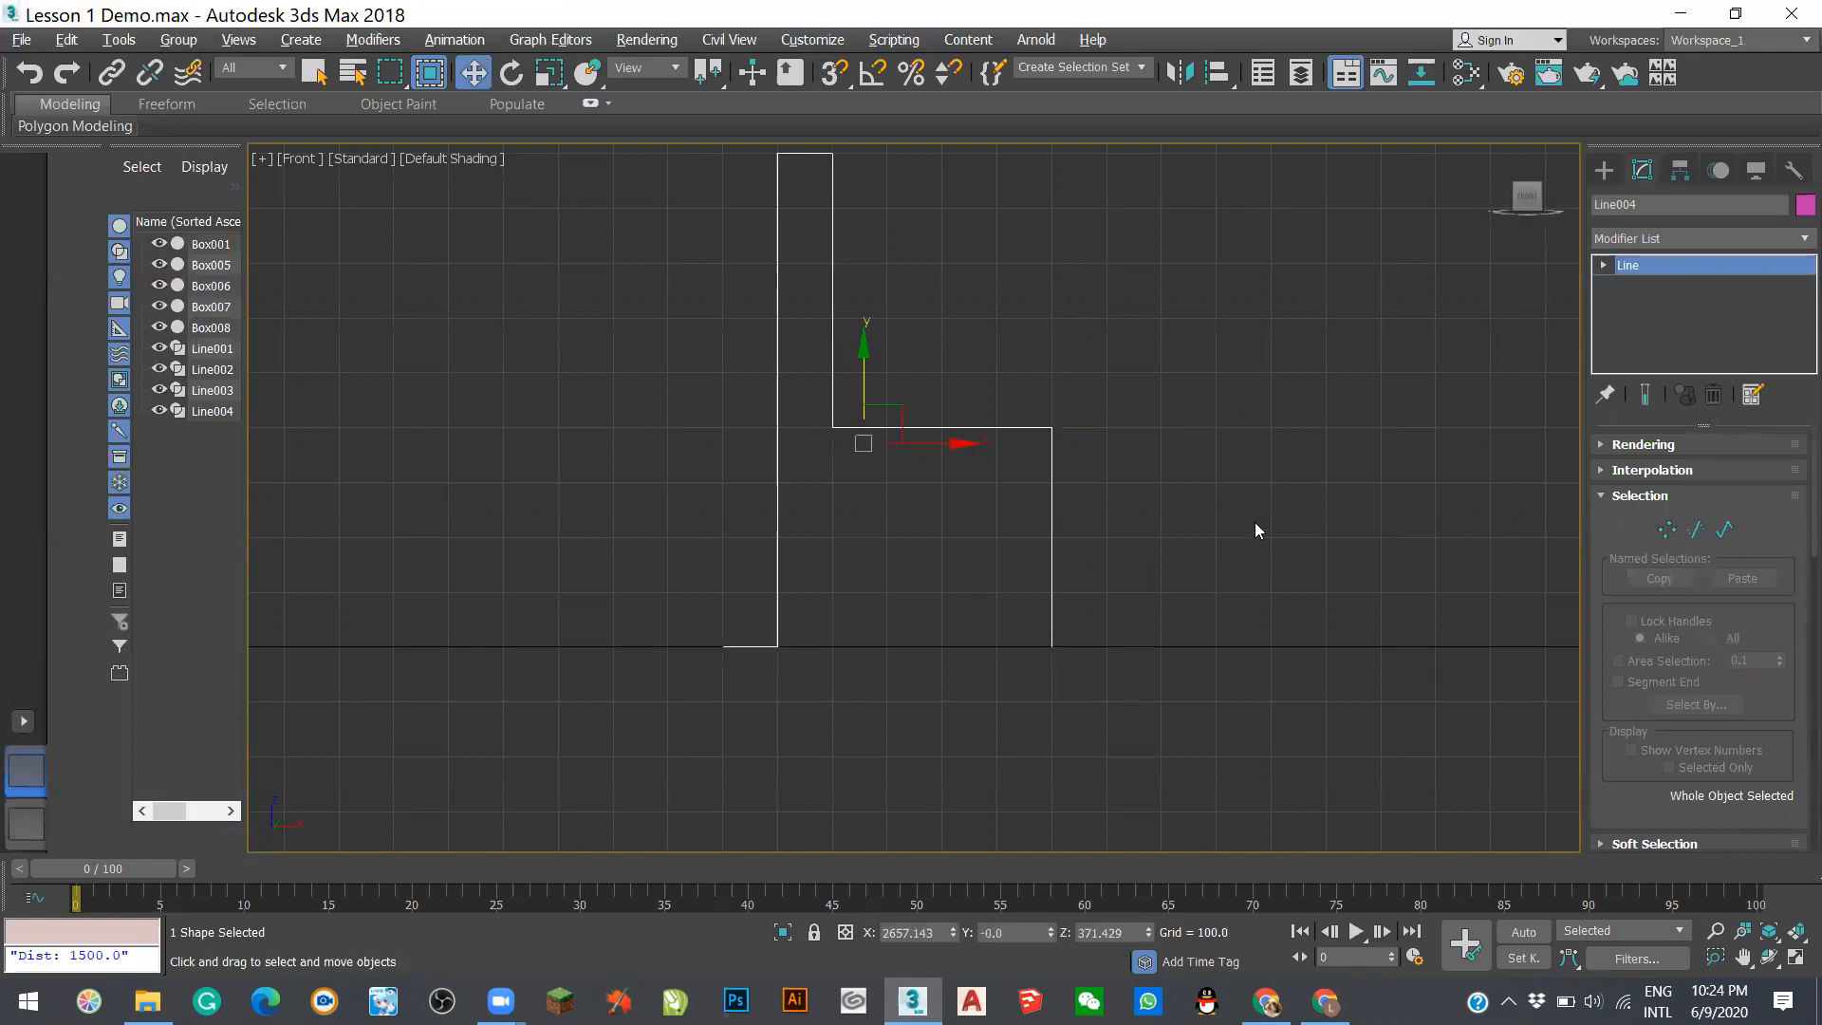
click(1146, 409)
click(1052, 475)
click(1667, 530)
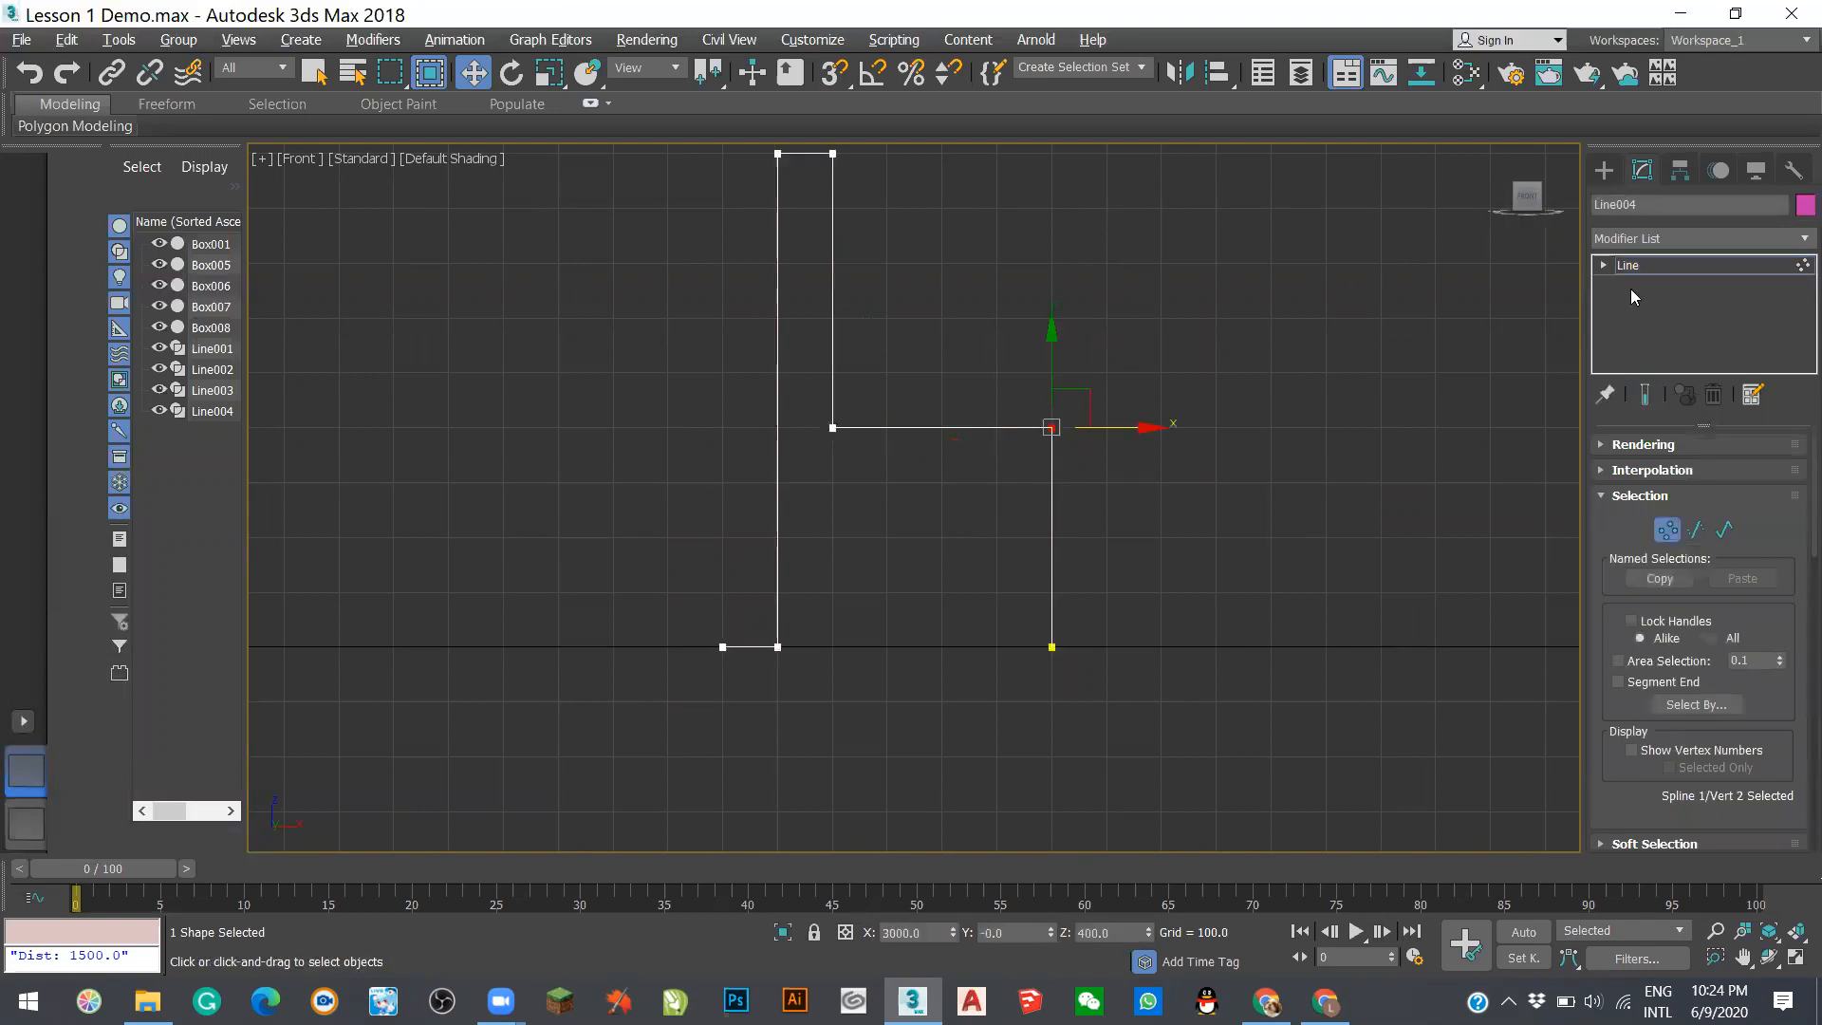
- At Vertex level, fillet the inner corner between the chair's backrest and seat with a value of 30
click(1603, 267)
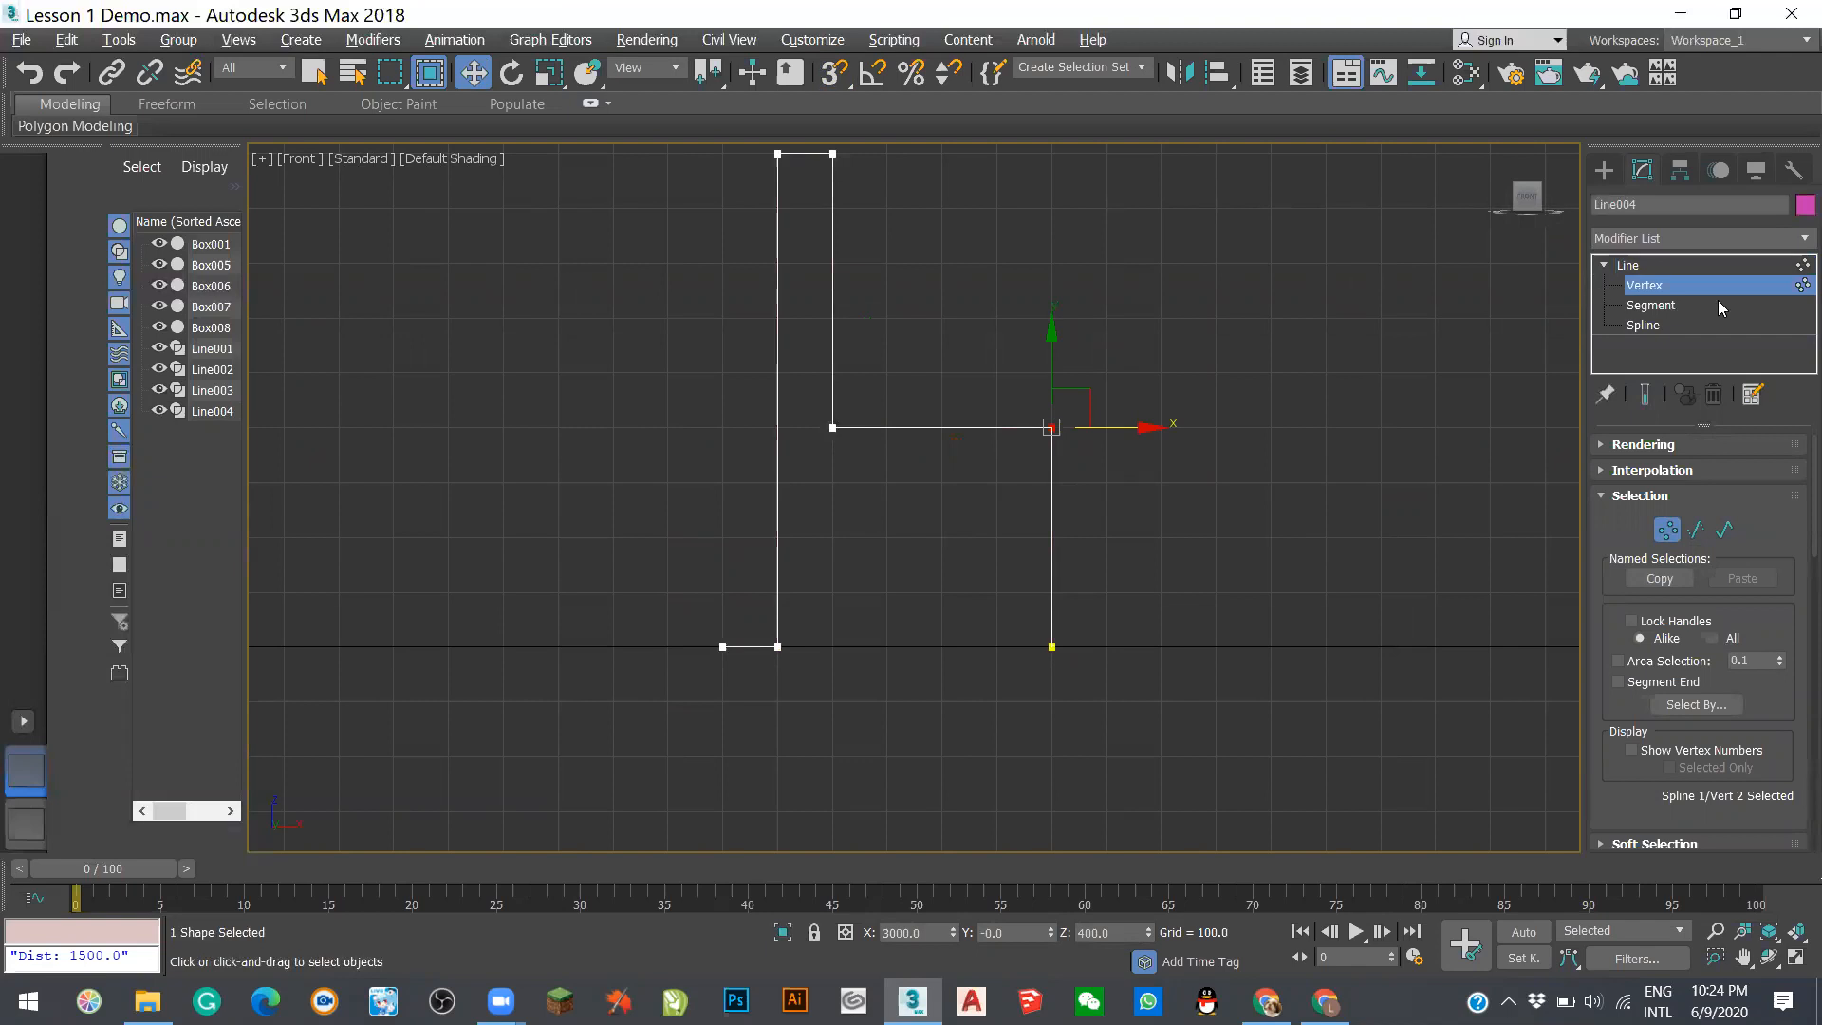
scroll(1723, 721, down, 4)
scroll(1723, 721, down, 5)
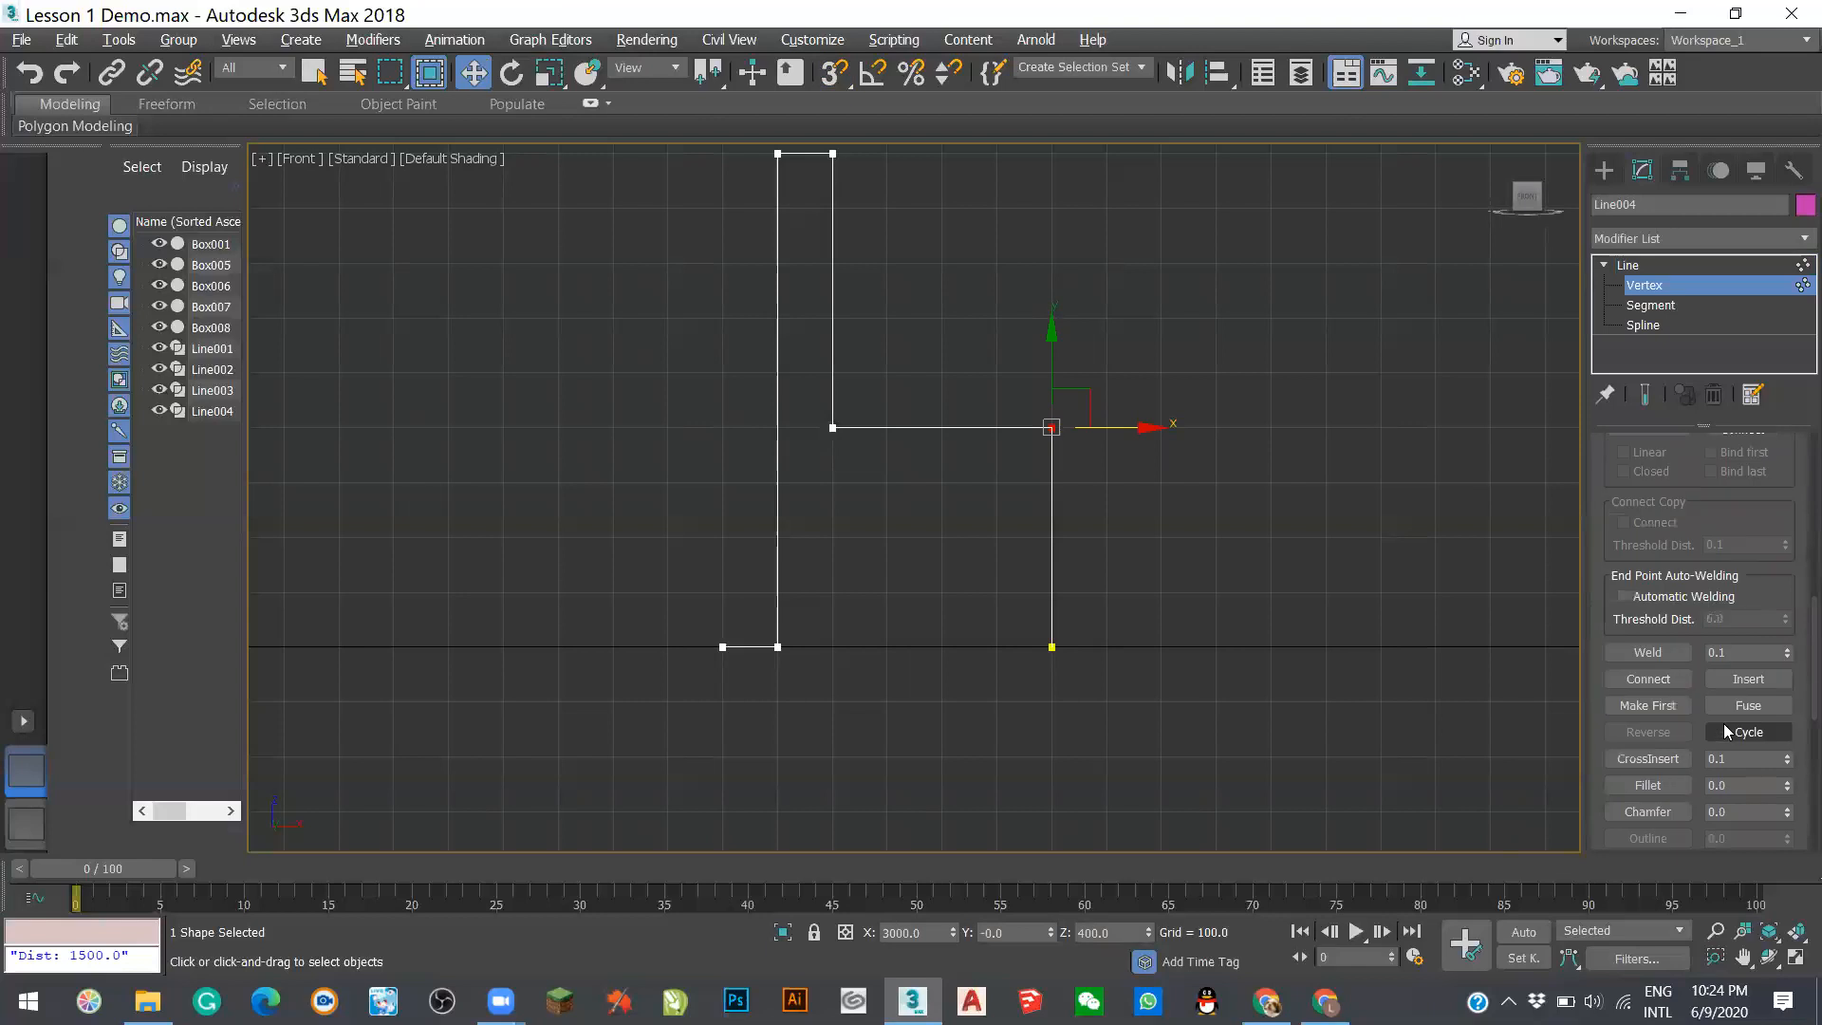
drag(1034, 429, 812, 437)
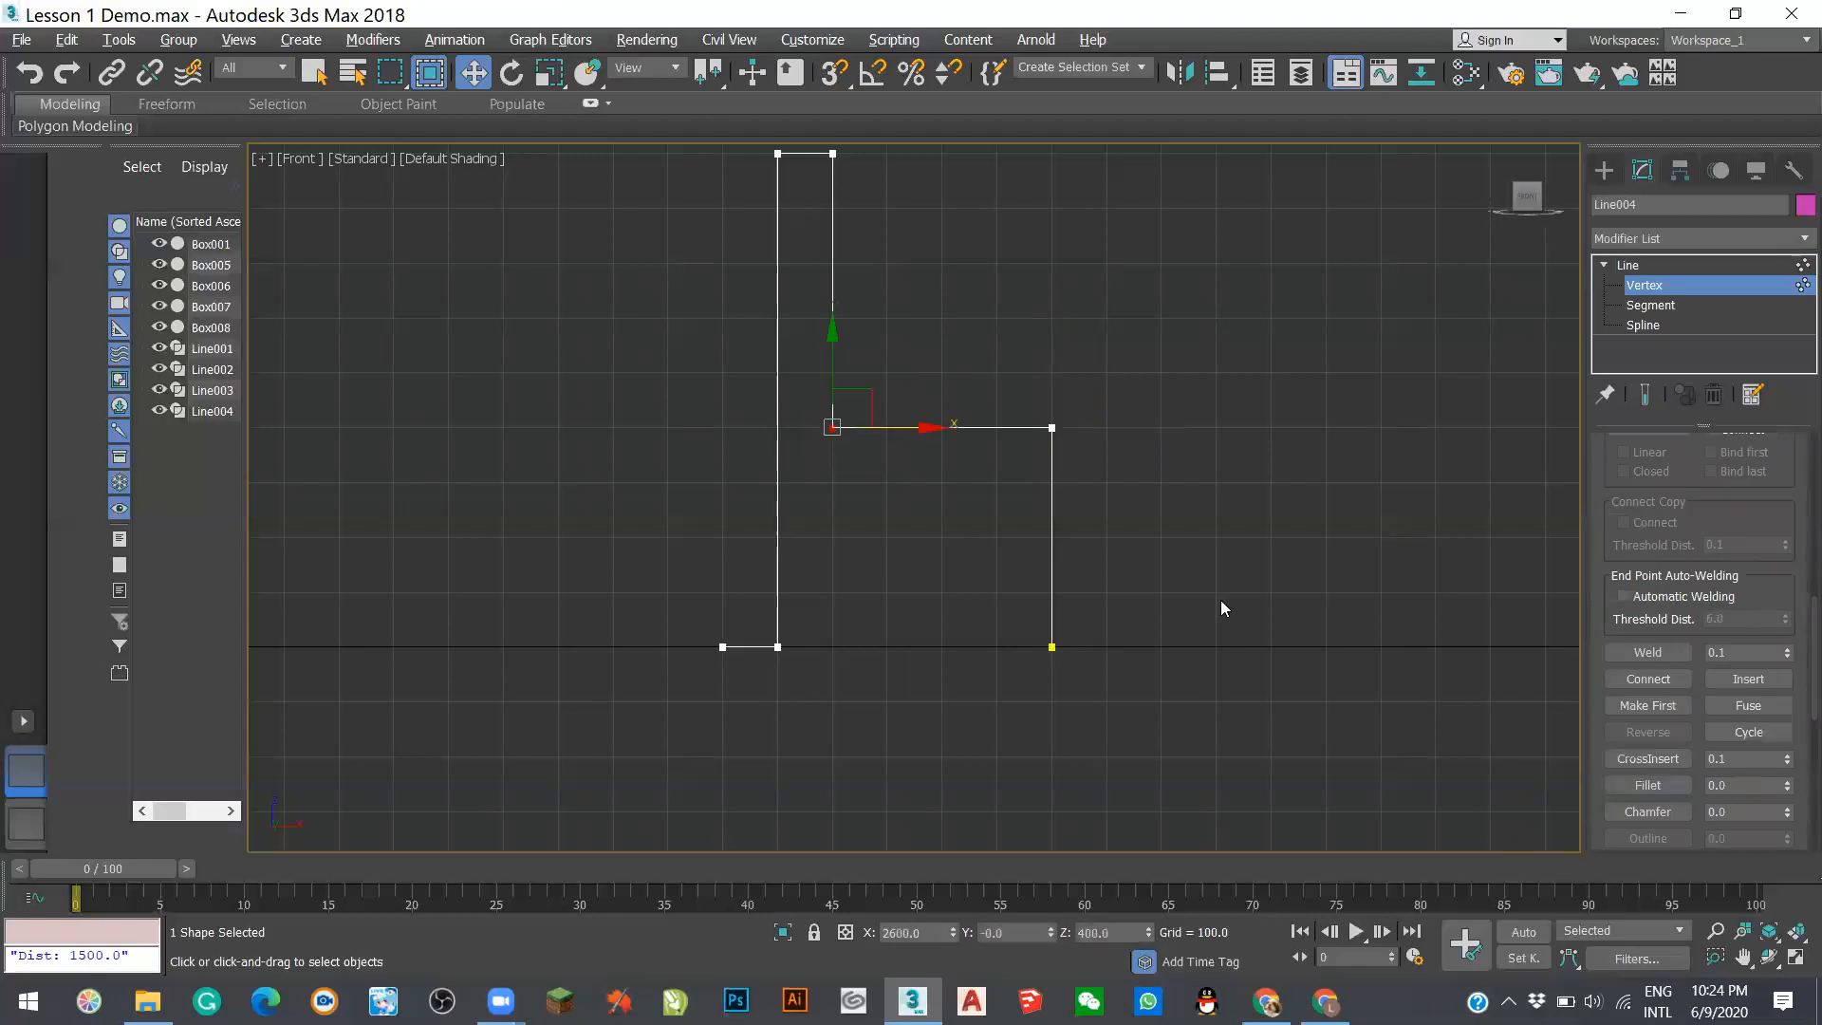
click(1749, 787)
text(30)
key(Return)
- Fillet the vertex at the seat's front corner with a value of 30
click(1052, 427)
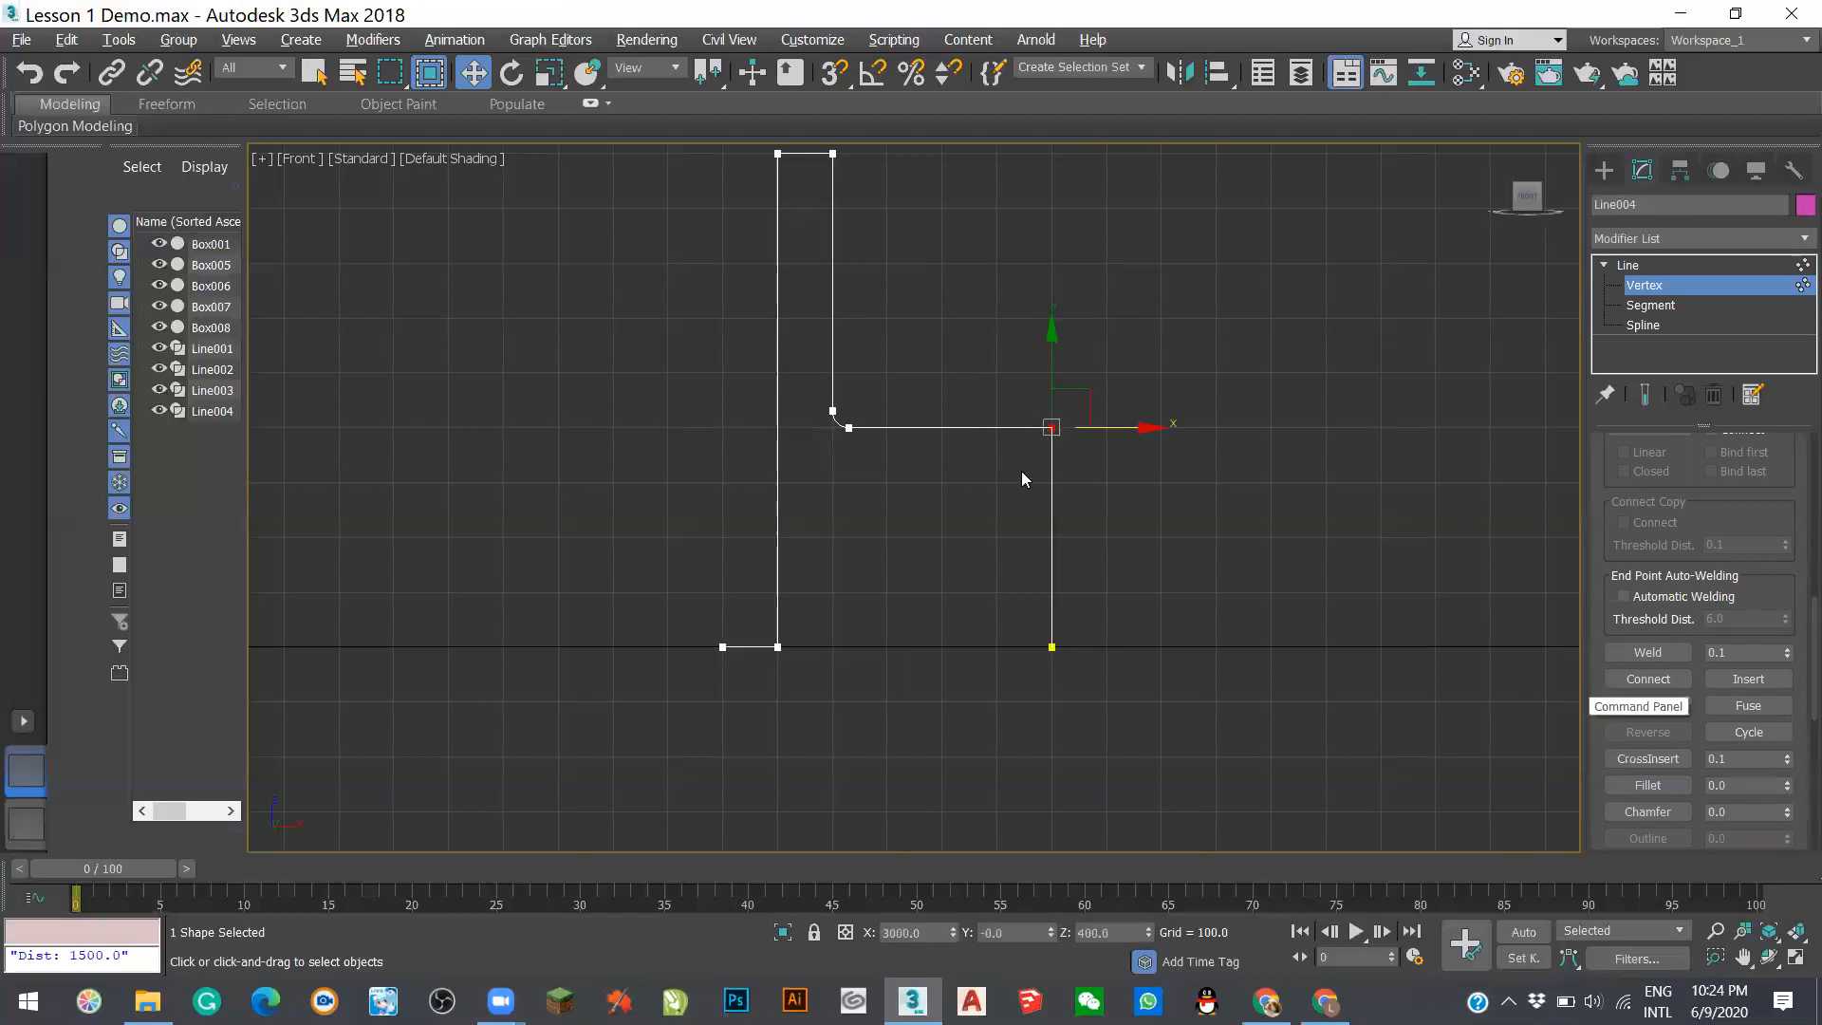
click(1745, 785)
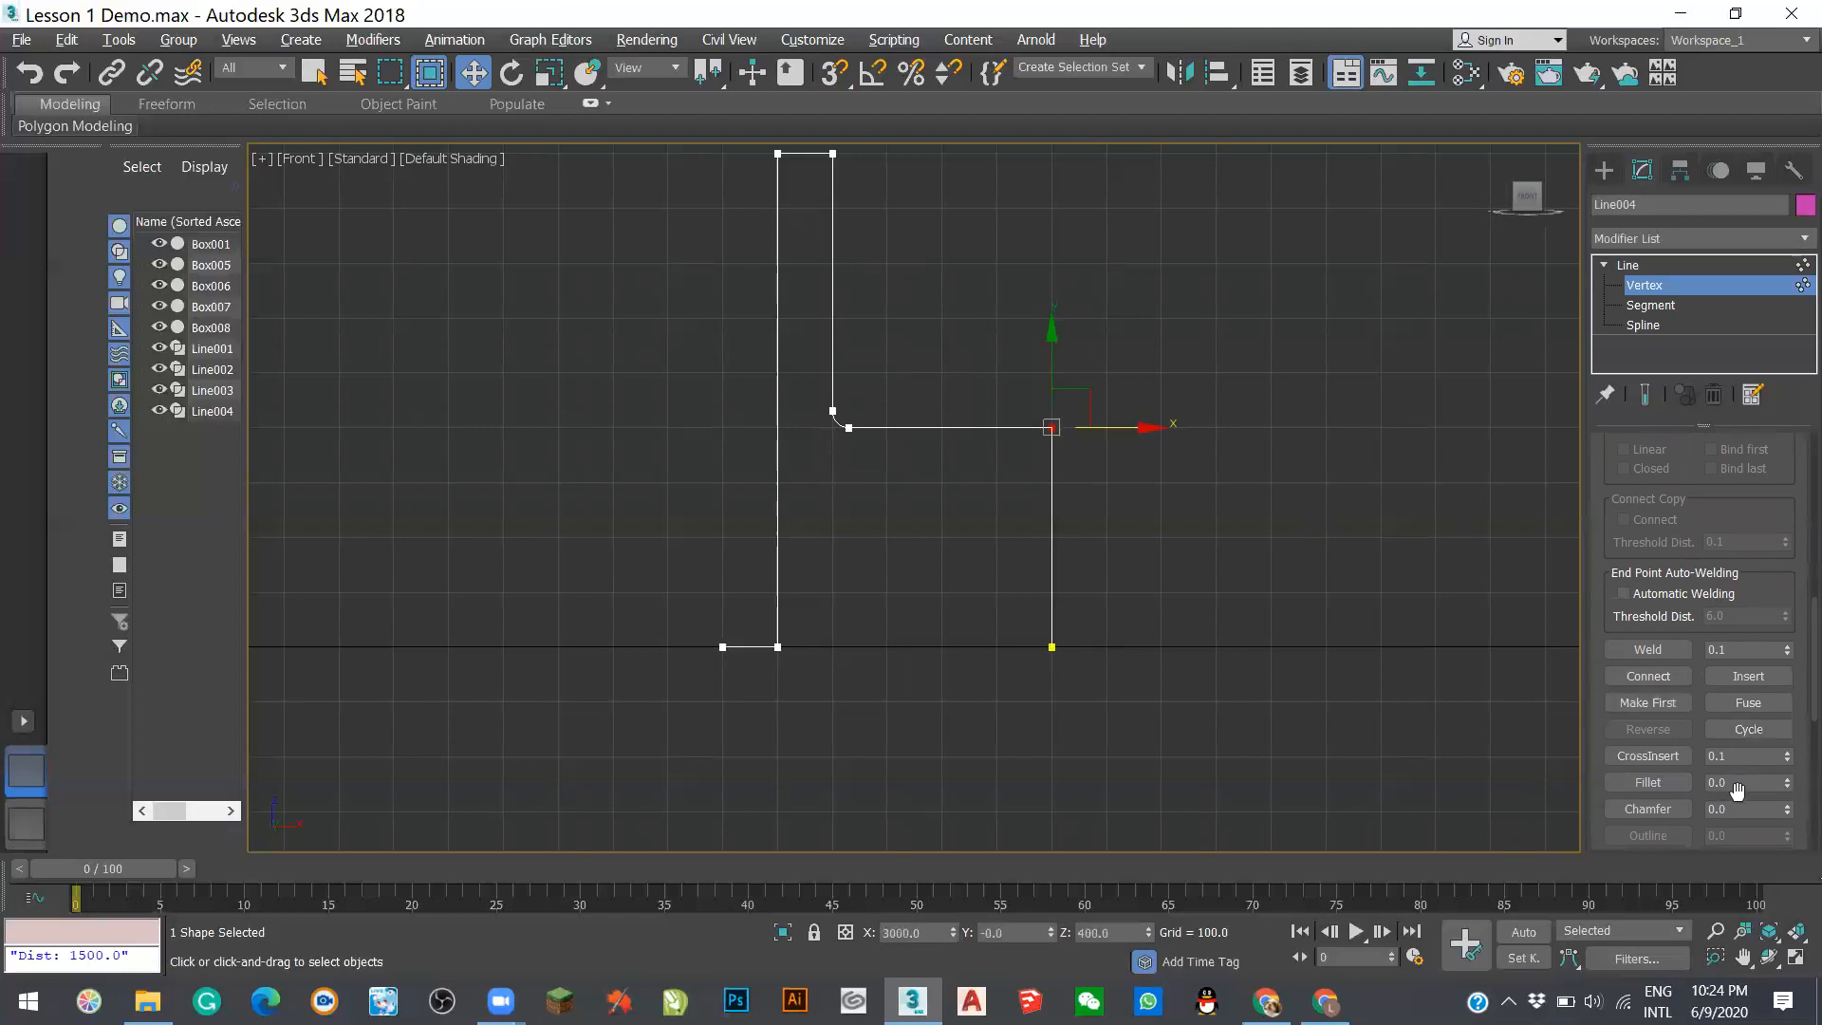
text(30)
key(Return)
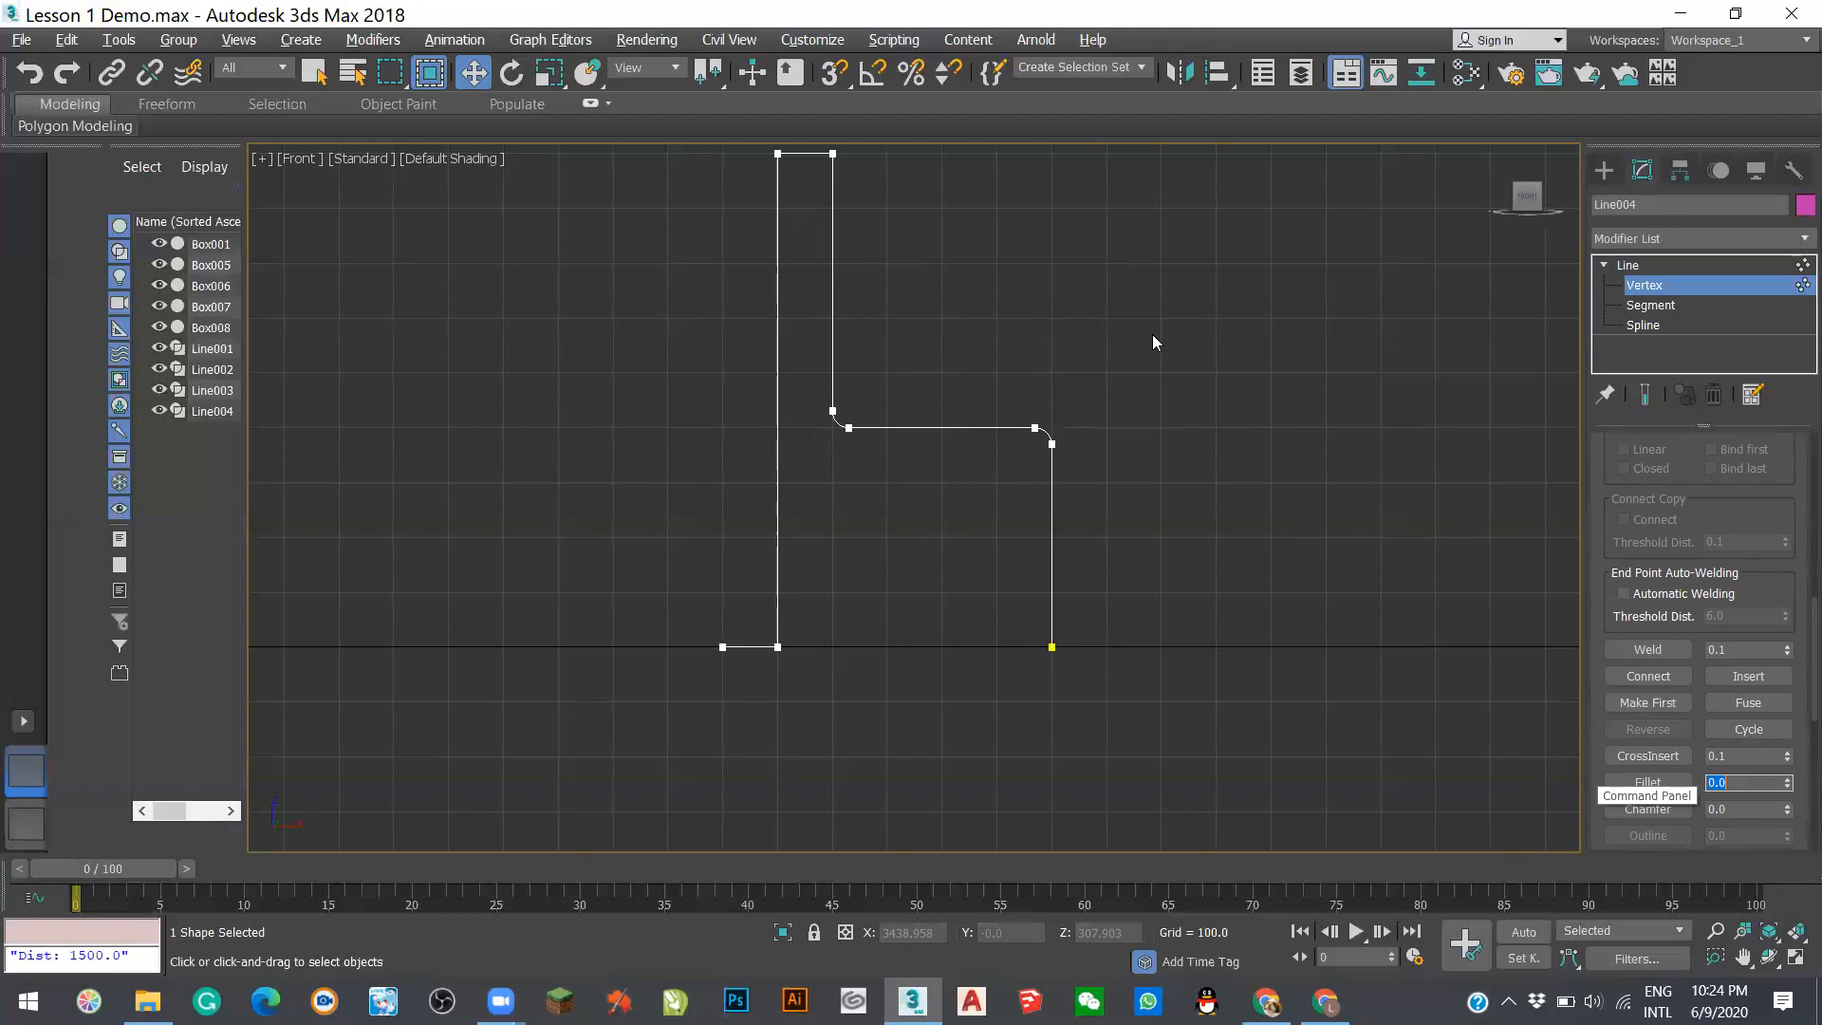
- Fillet the front and rear vertices at the top of the backrest with a value of 30 each
scroll(892, 353, down, 2)
scroll(881, 249, up, 2)
drag(881, 249, 822, 302)
click(1746, 783)
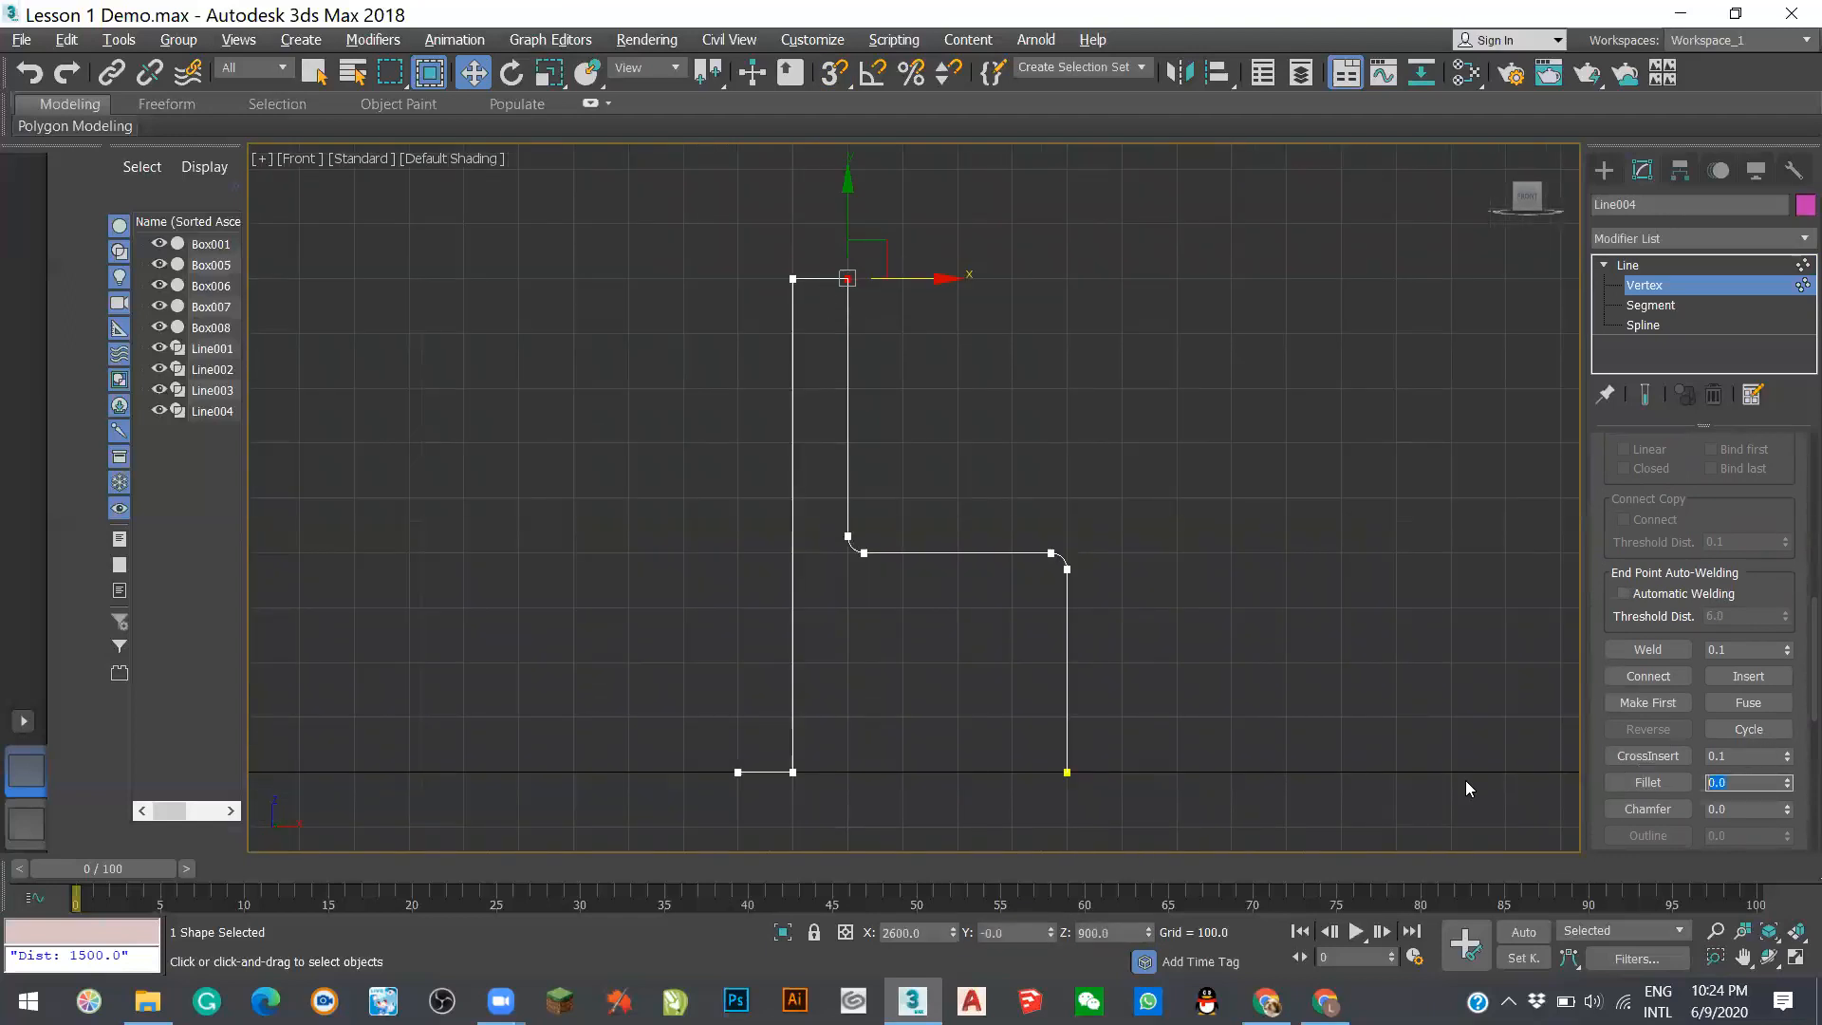
text(30)
key(Return)
drag(751, 259, 813, 329)
click(1746, 783)
text(30)
key(Return)
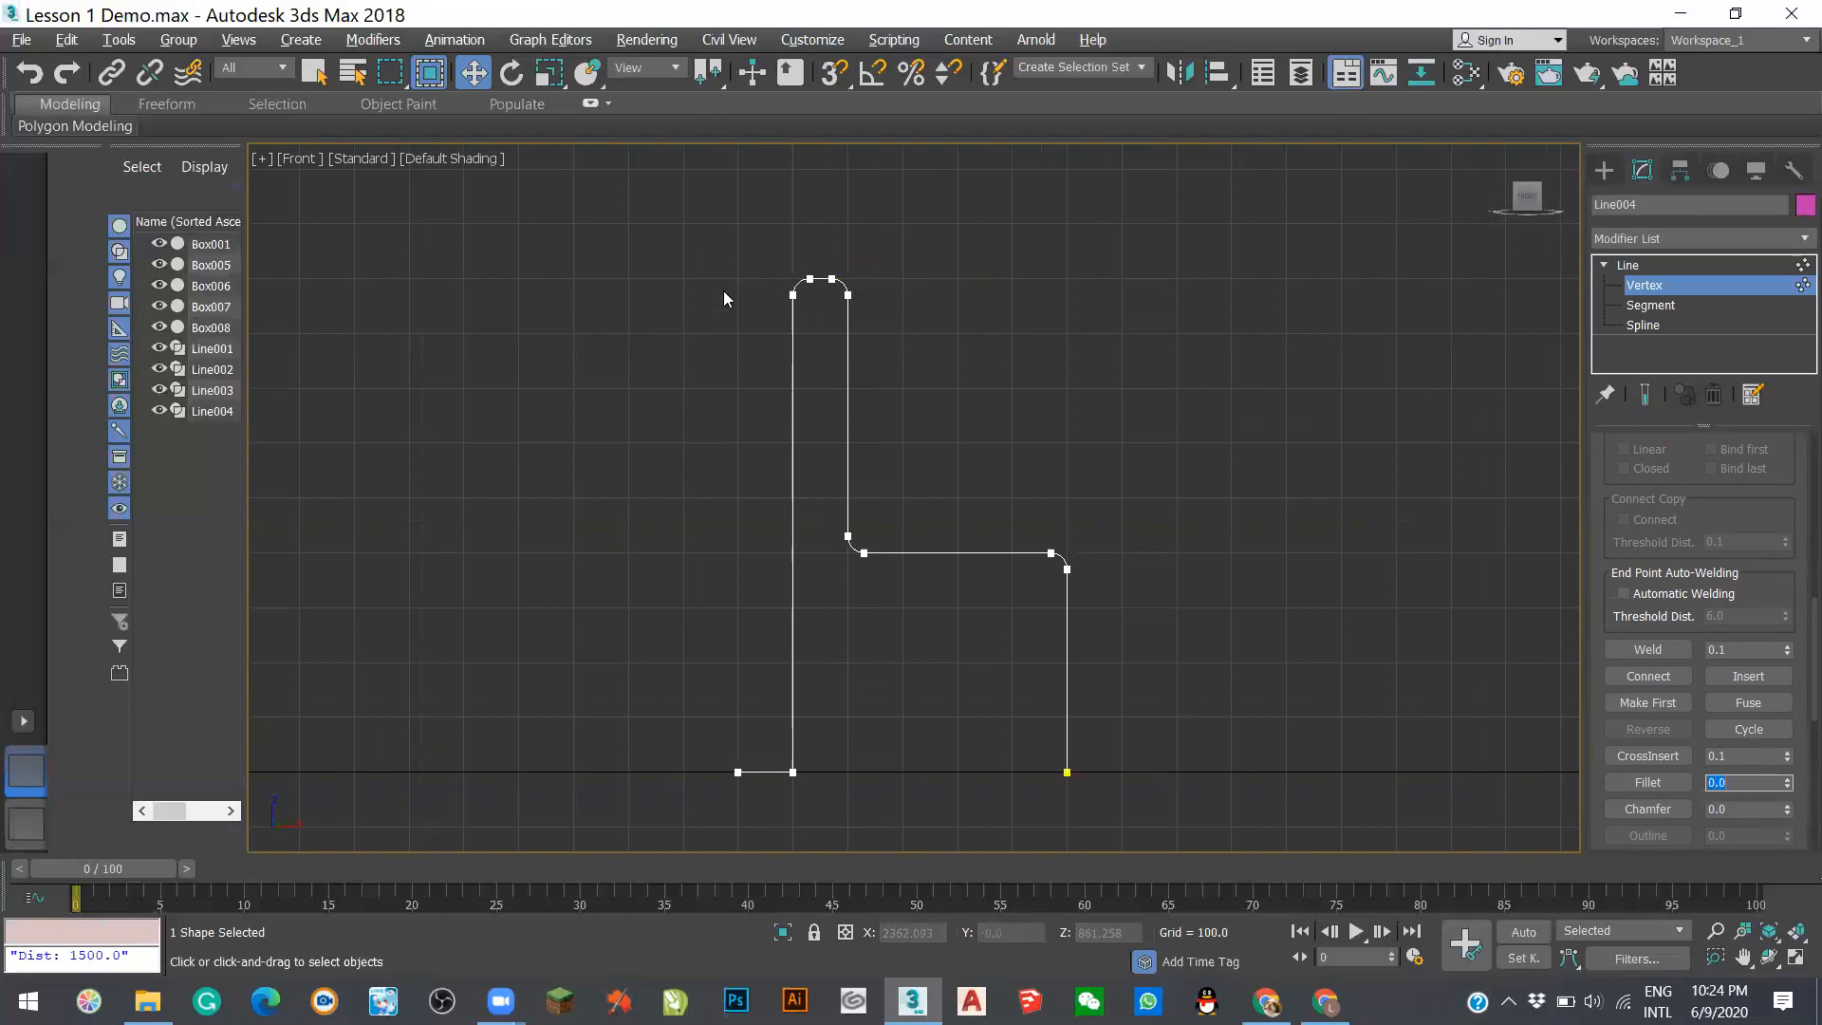
- Try a fillet of 30 on the corner at the foot of the rear upright and undo it
drag(768, 750, 940, 829)
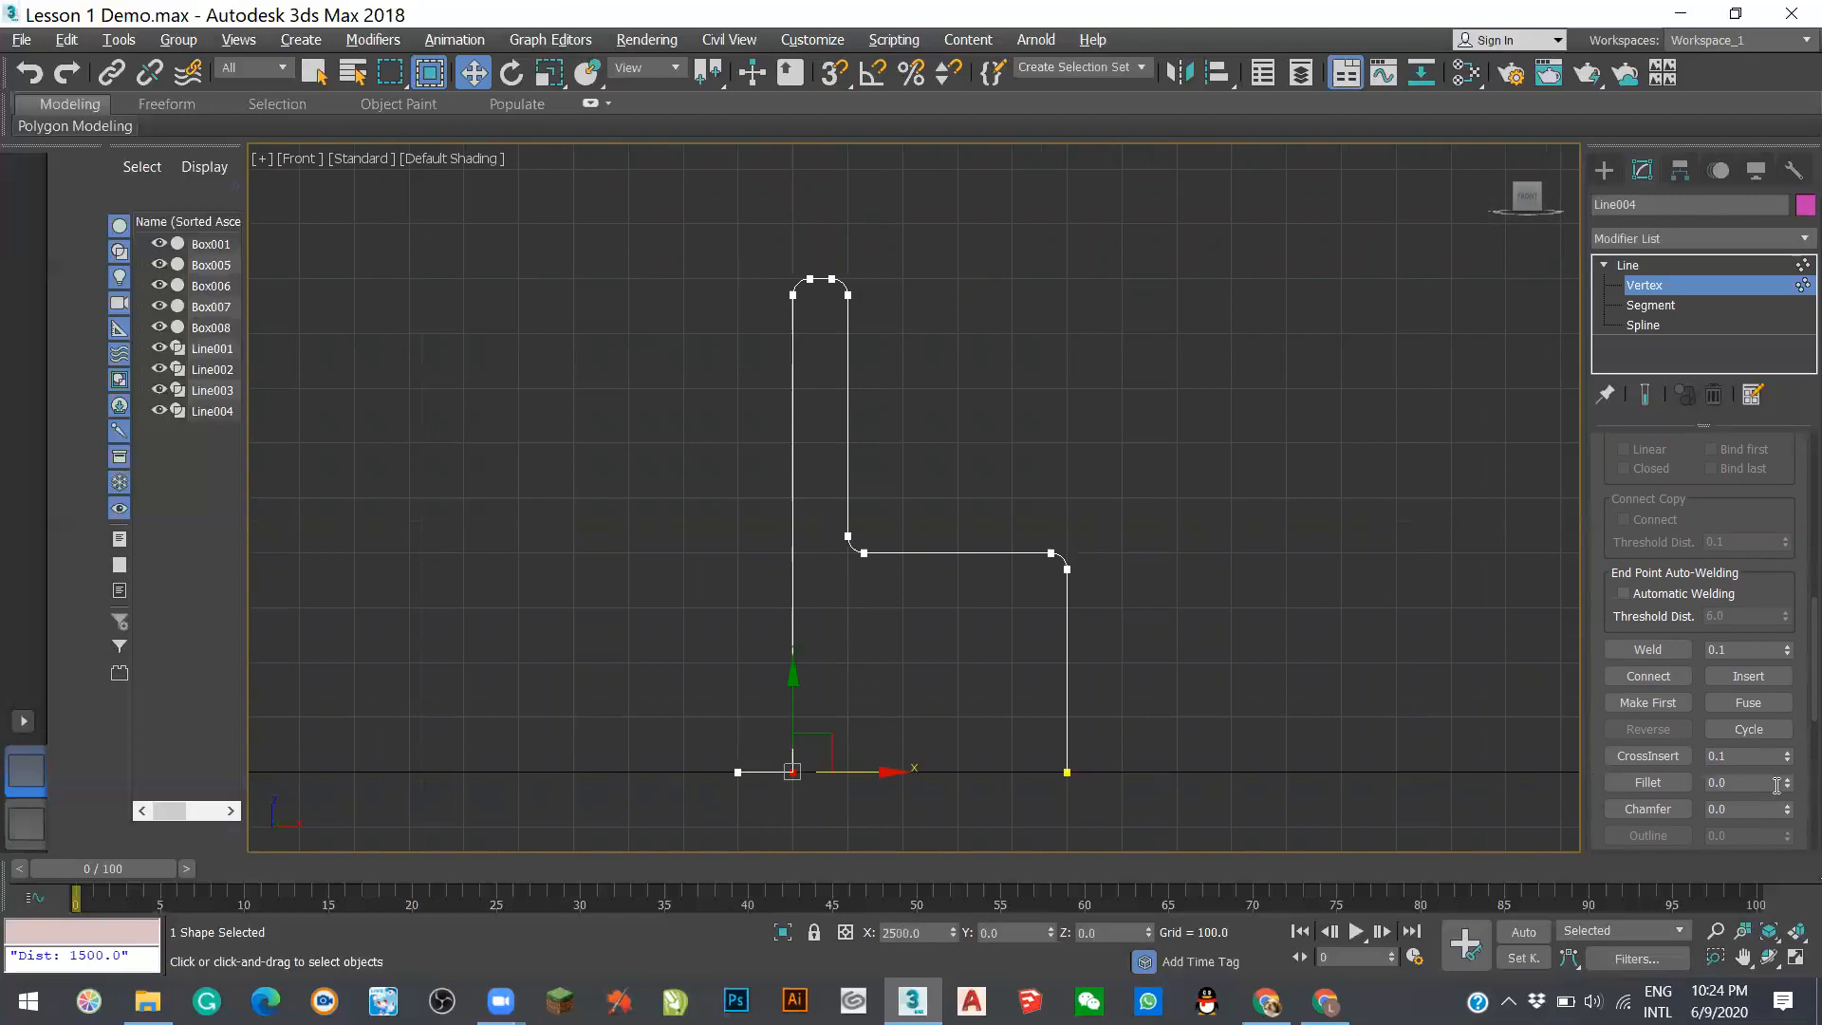
click(1739, 783)
text(30)
key(Return)
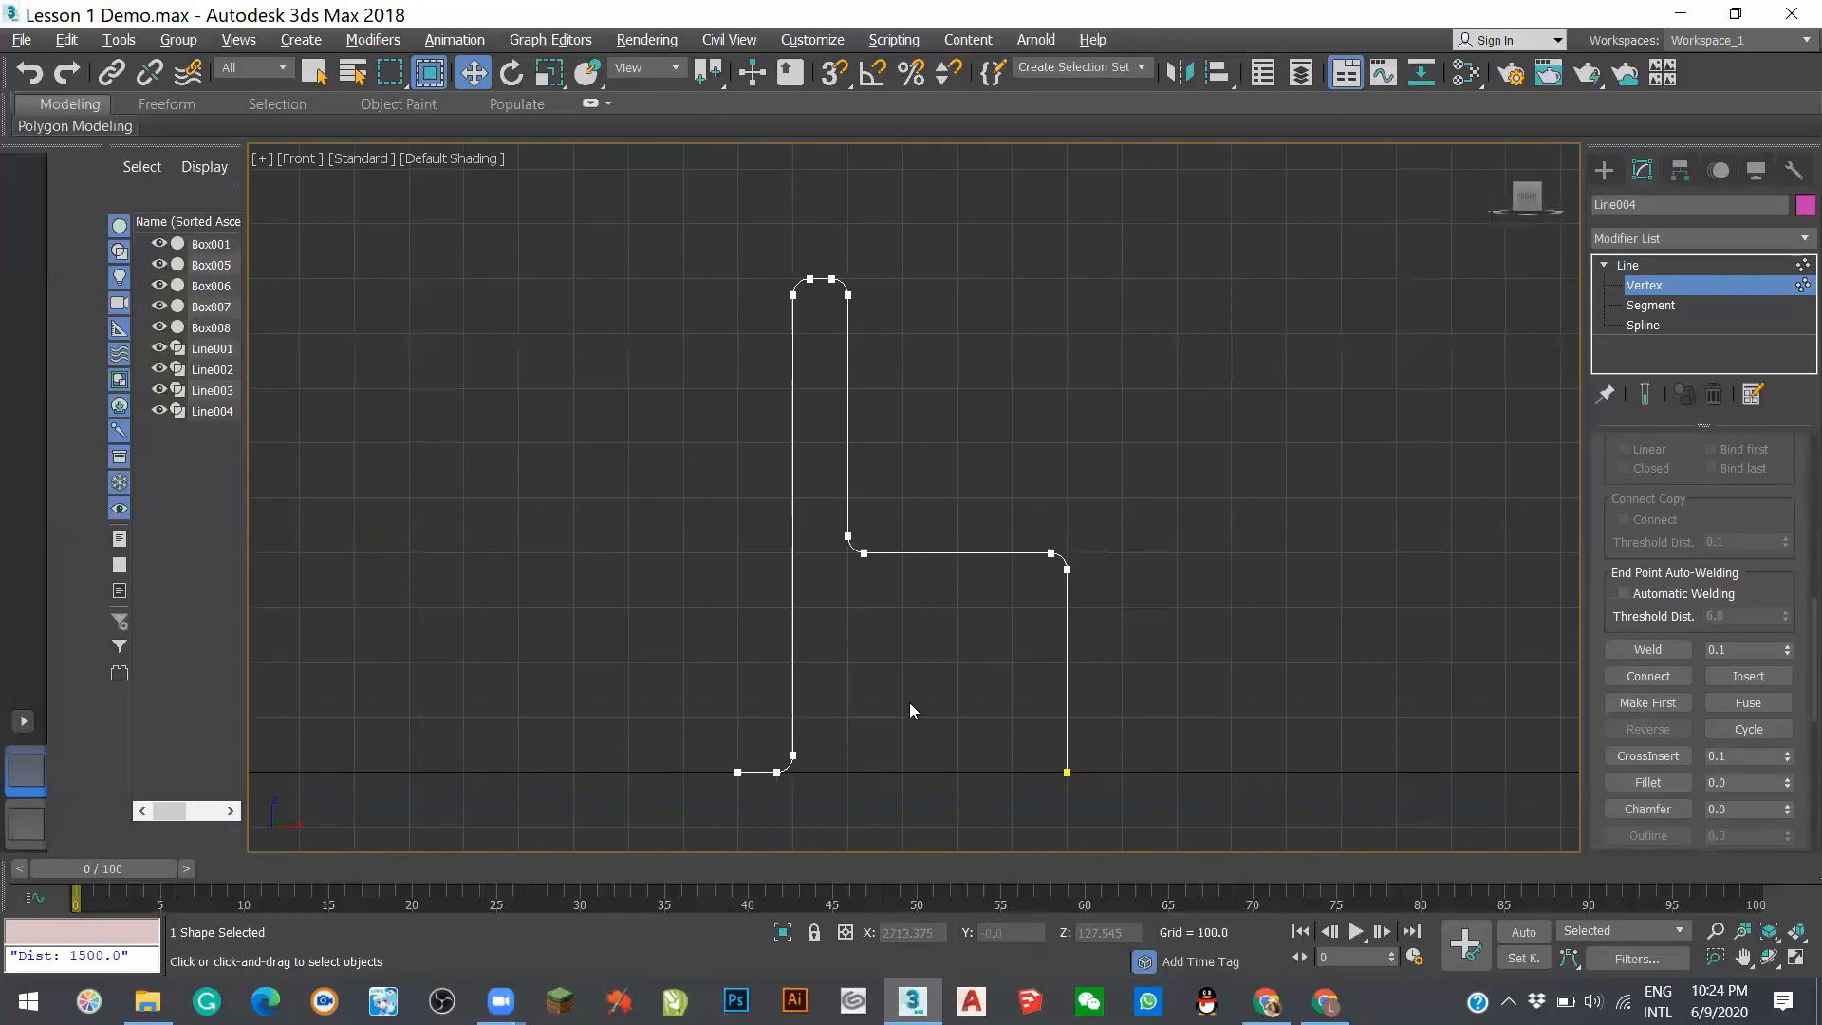
click(30, 74)
click(30, 74)
- Fillet the corner vertex where the rear upright meets the short foot with a value of 30
click(793, 773)
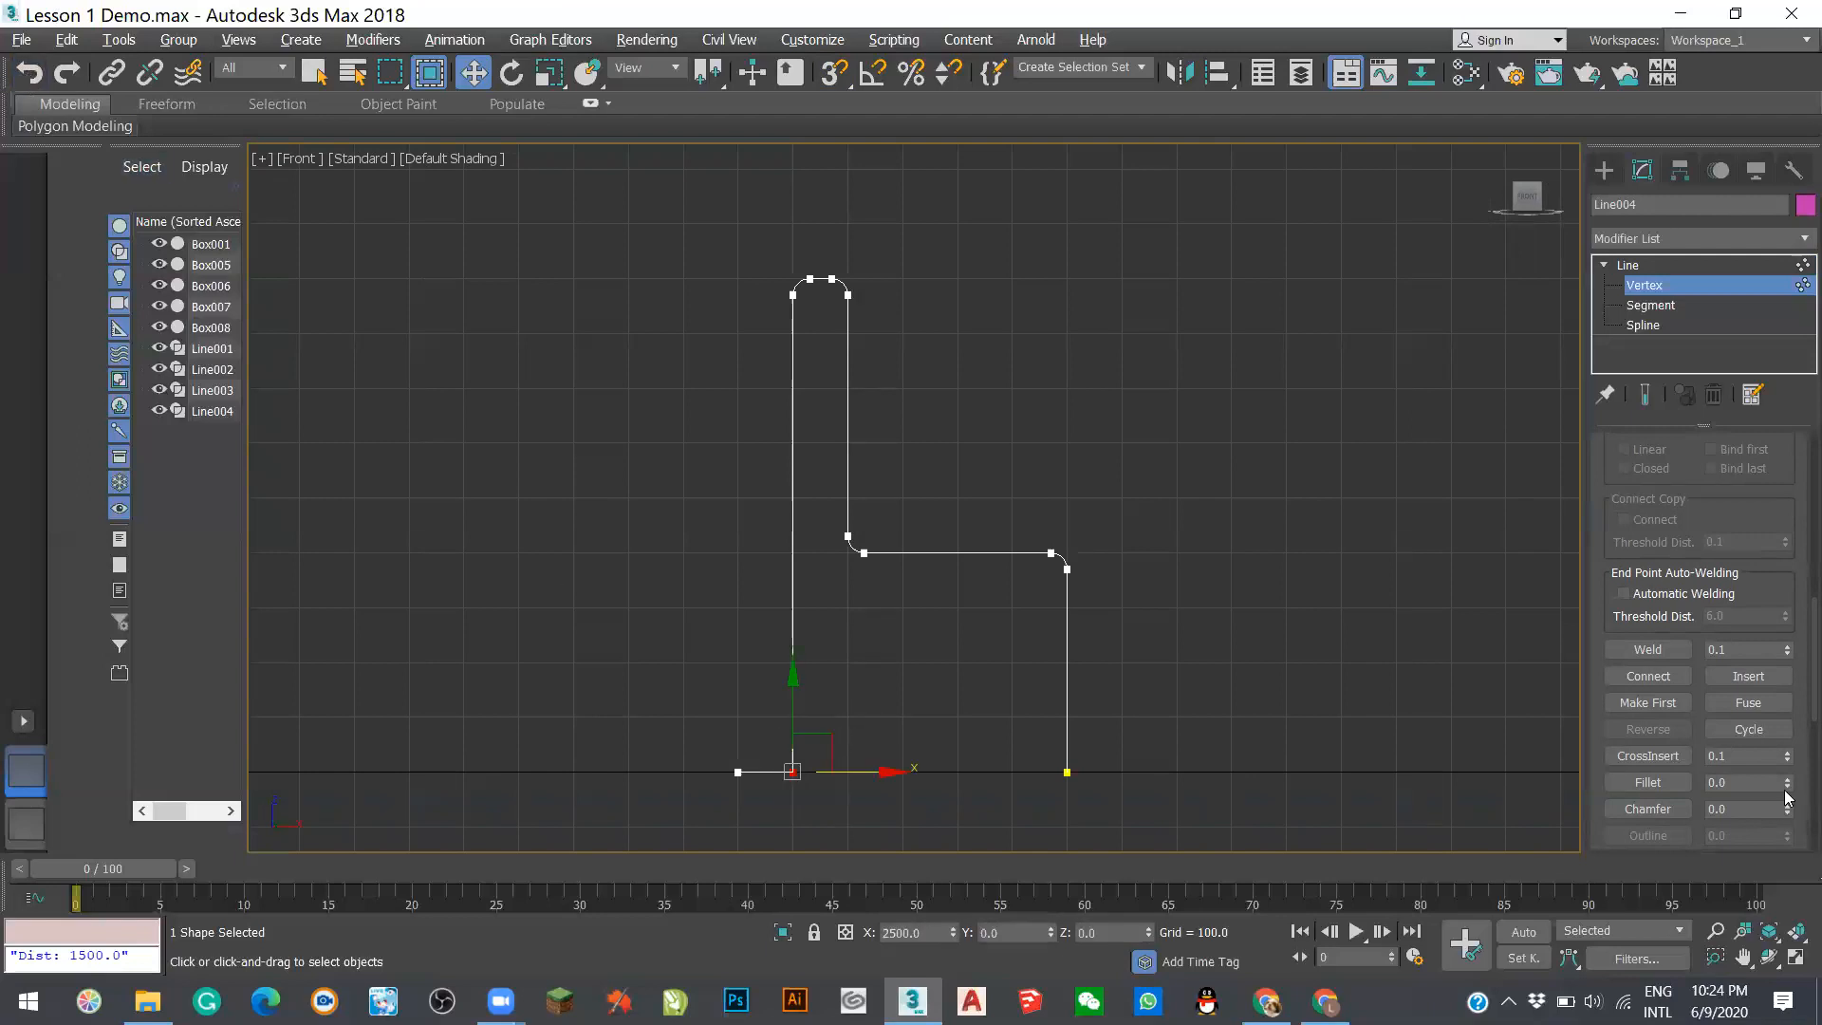
click(1648, 782)
drag(1697, 785, 1662, 767)
text(30)
key(Return)
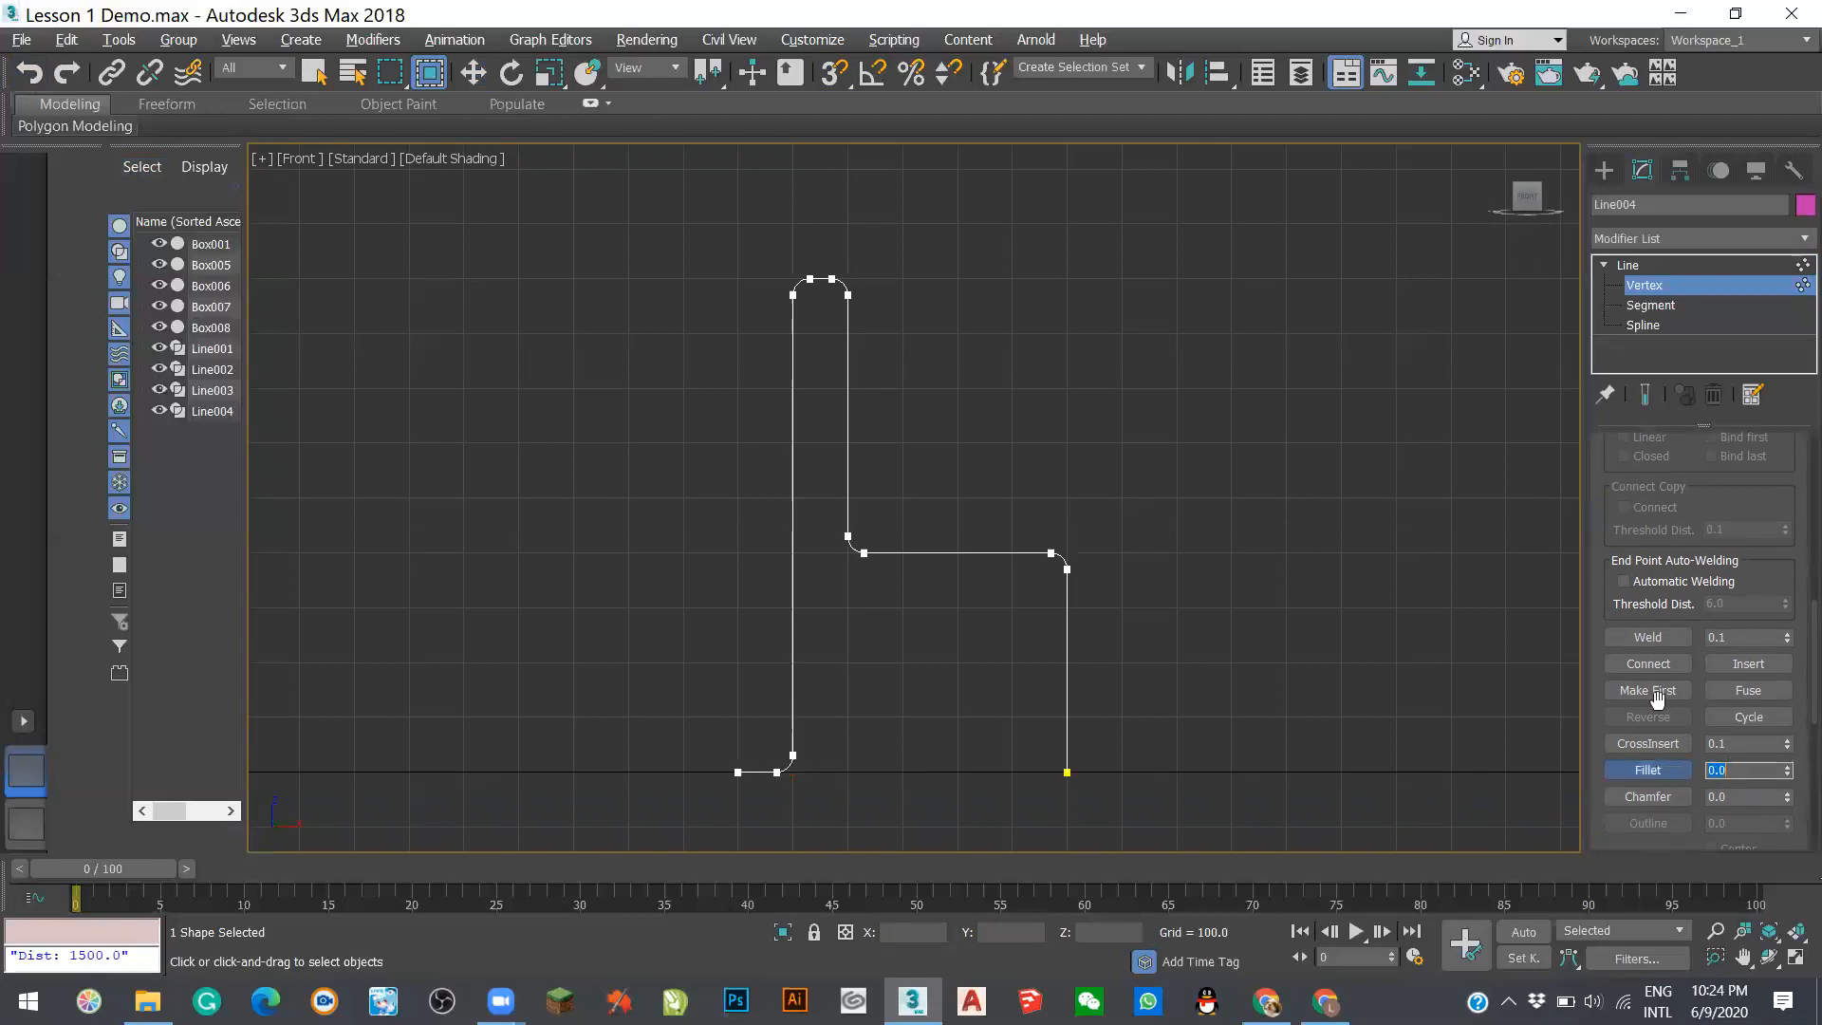
- Check the chair's reference image and move the rear vertices toward the front until the two top arc vertices meet, narrowing the backrest
scroll(1081, 488, down, 8)
scroll(1061, 467, up, 5)
scroll(934, 291, up, 4)
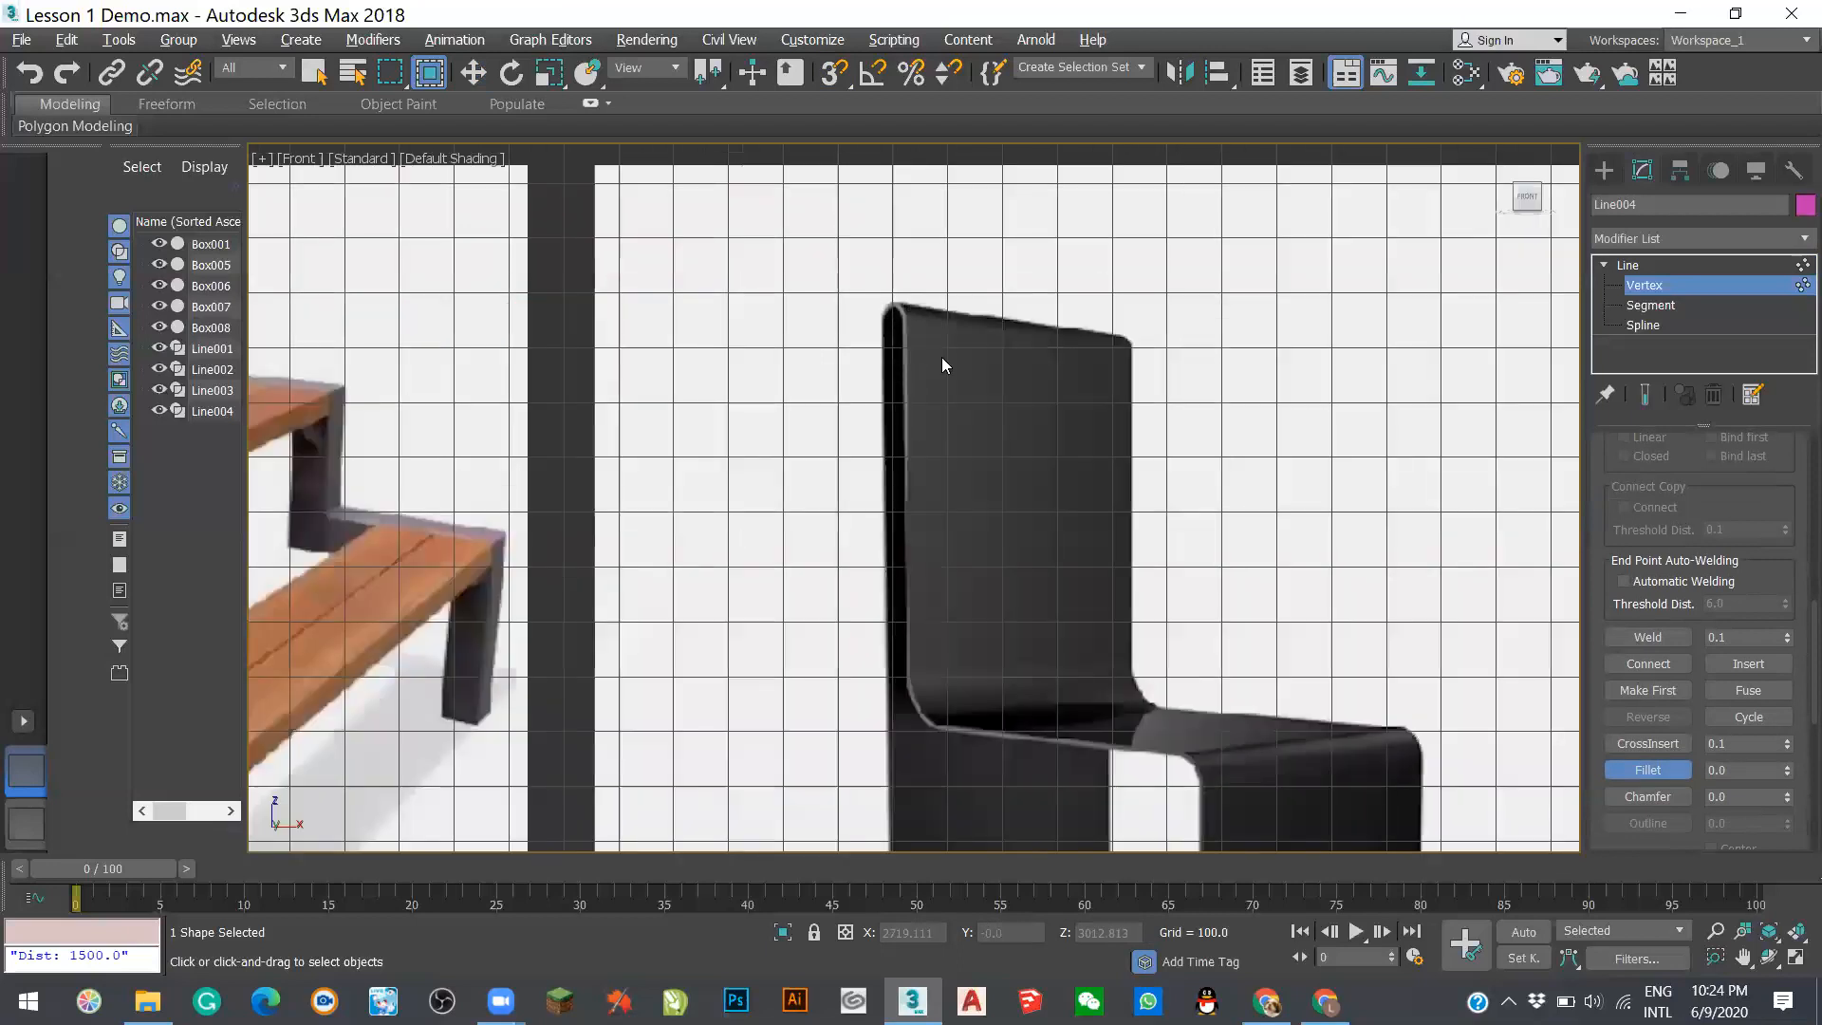
scroll(942, 357, down, 8)
scroll(1024, 634, up, 5)
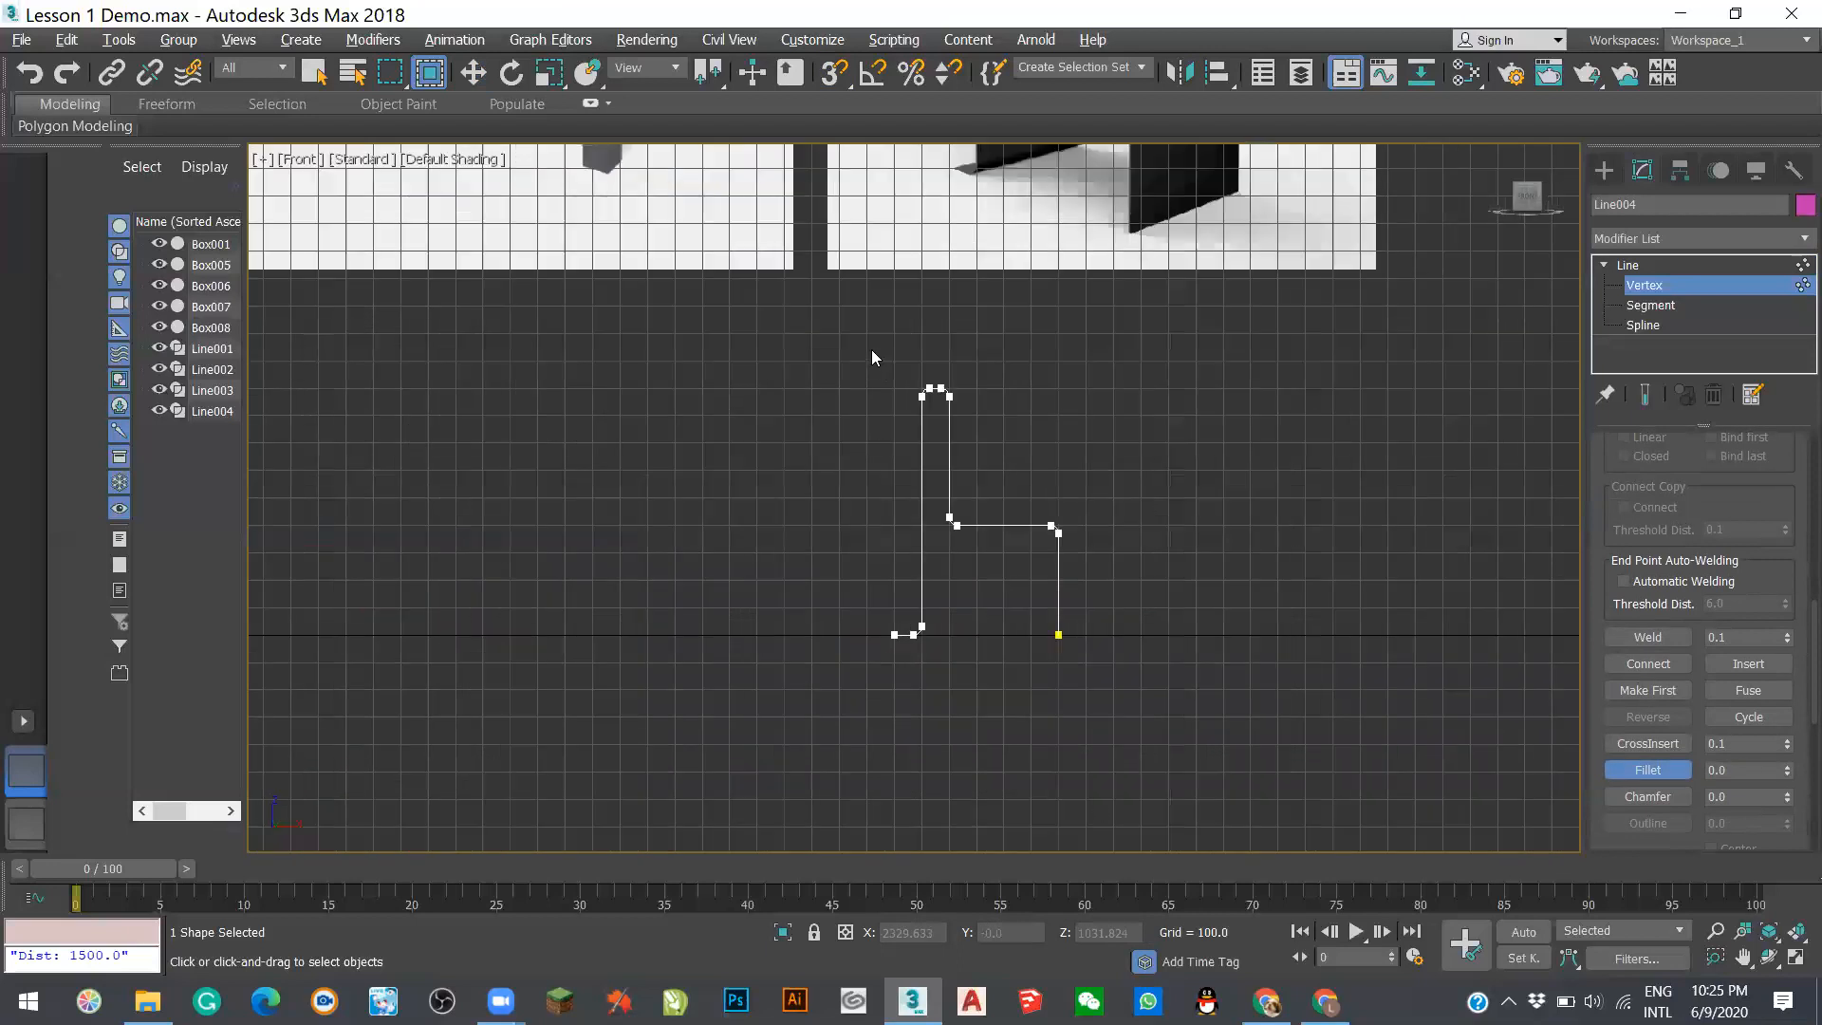
drag(946, 718, 933, 731)
scroll(944, 370, up, 5)
scroll(945, 372, up, 4)
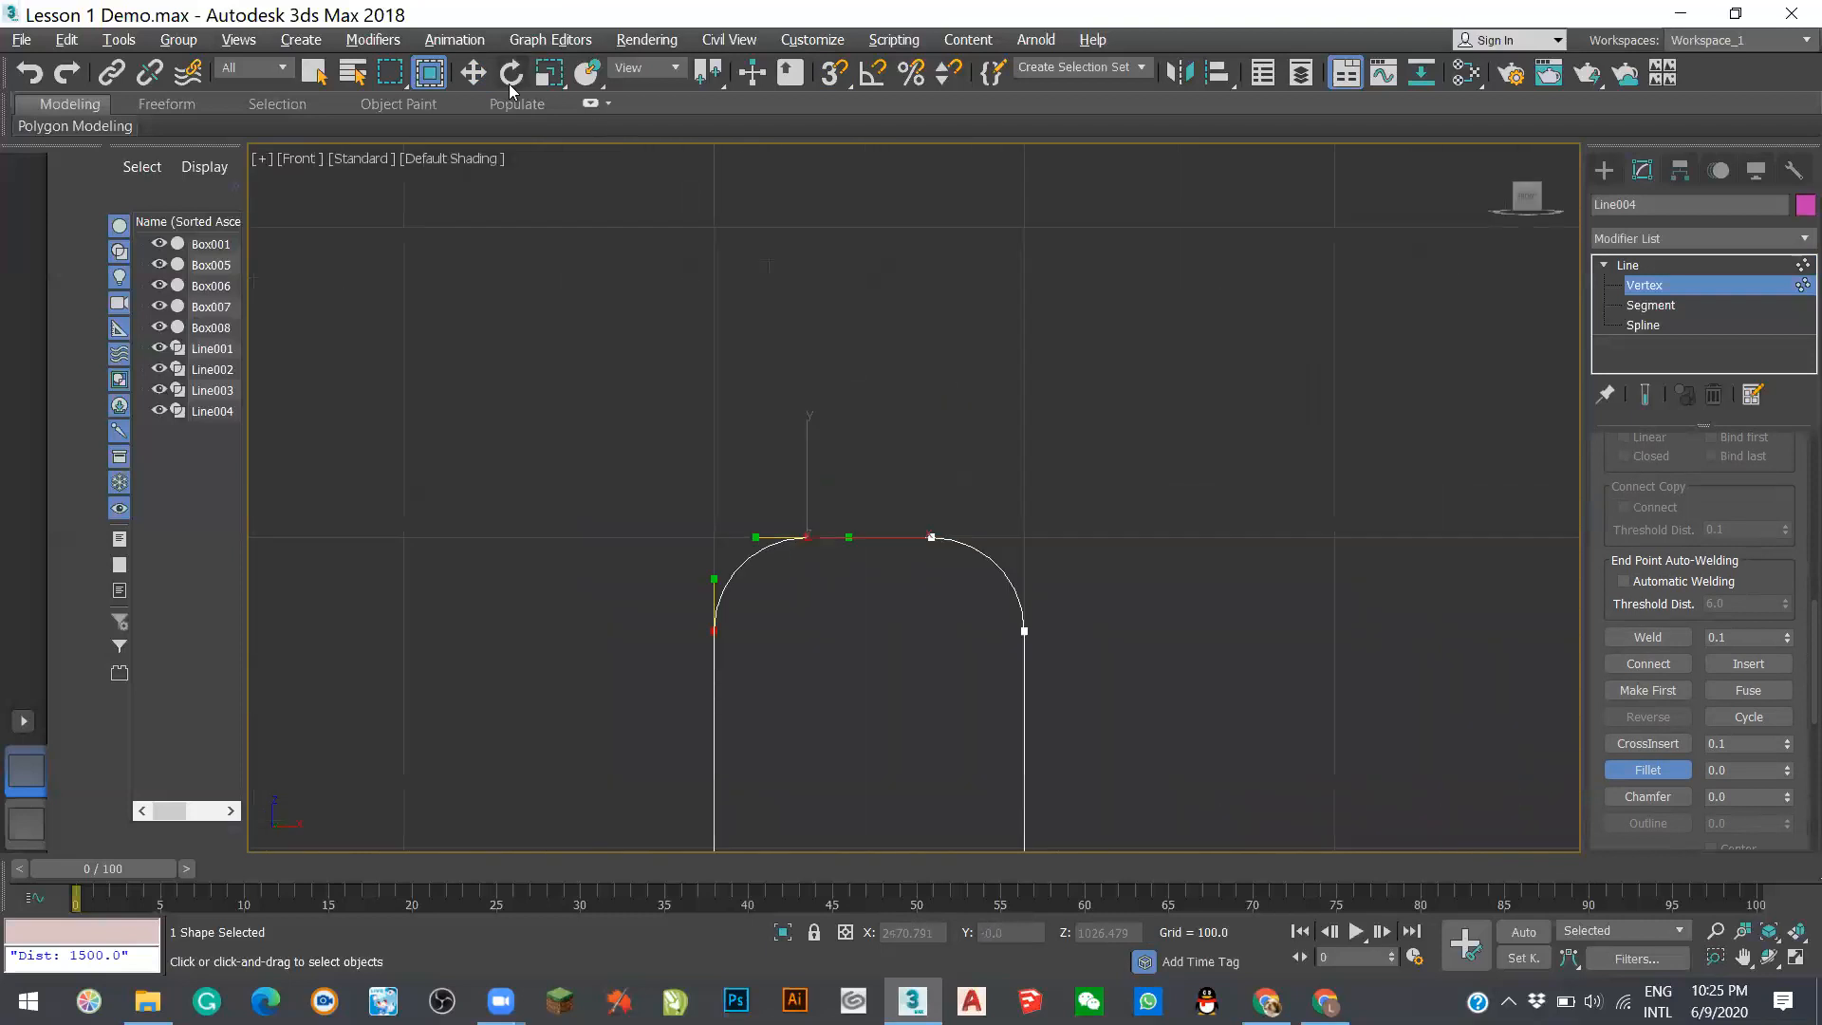
click(473, 73)
drag(916, 538, 1017, 547)
click(1223, 469)
scroll(970, 212, down, 5)
scroll(919, 511, down, 5)
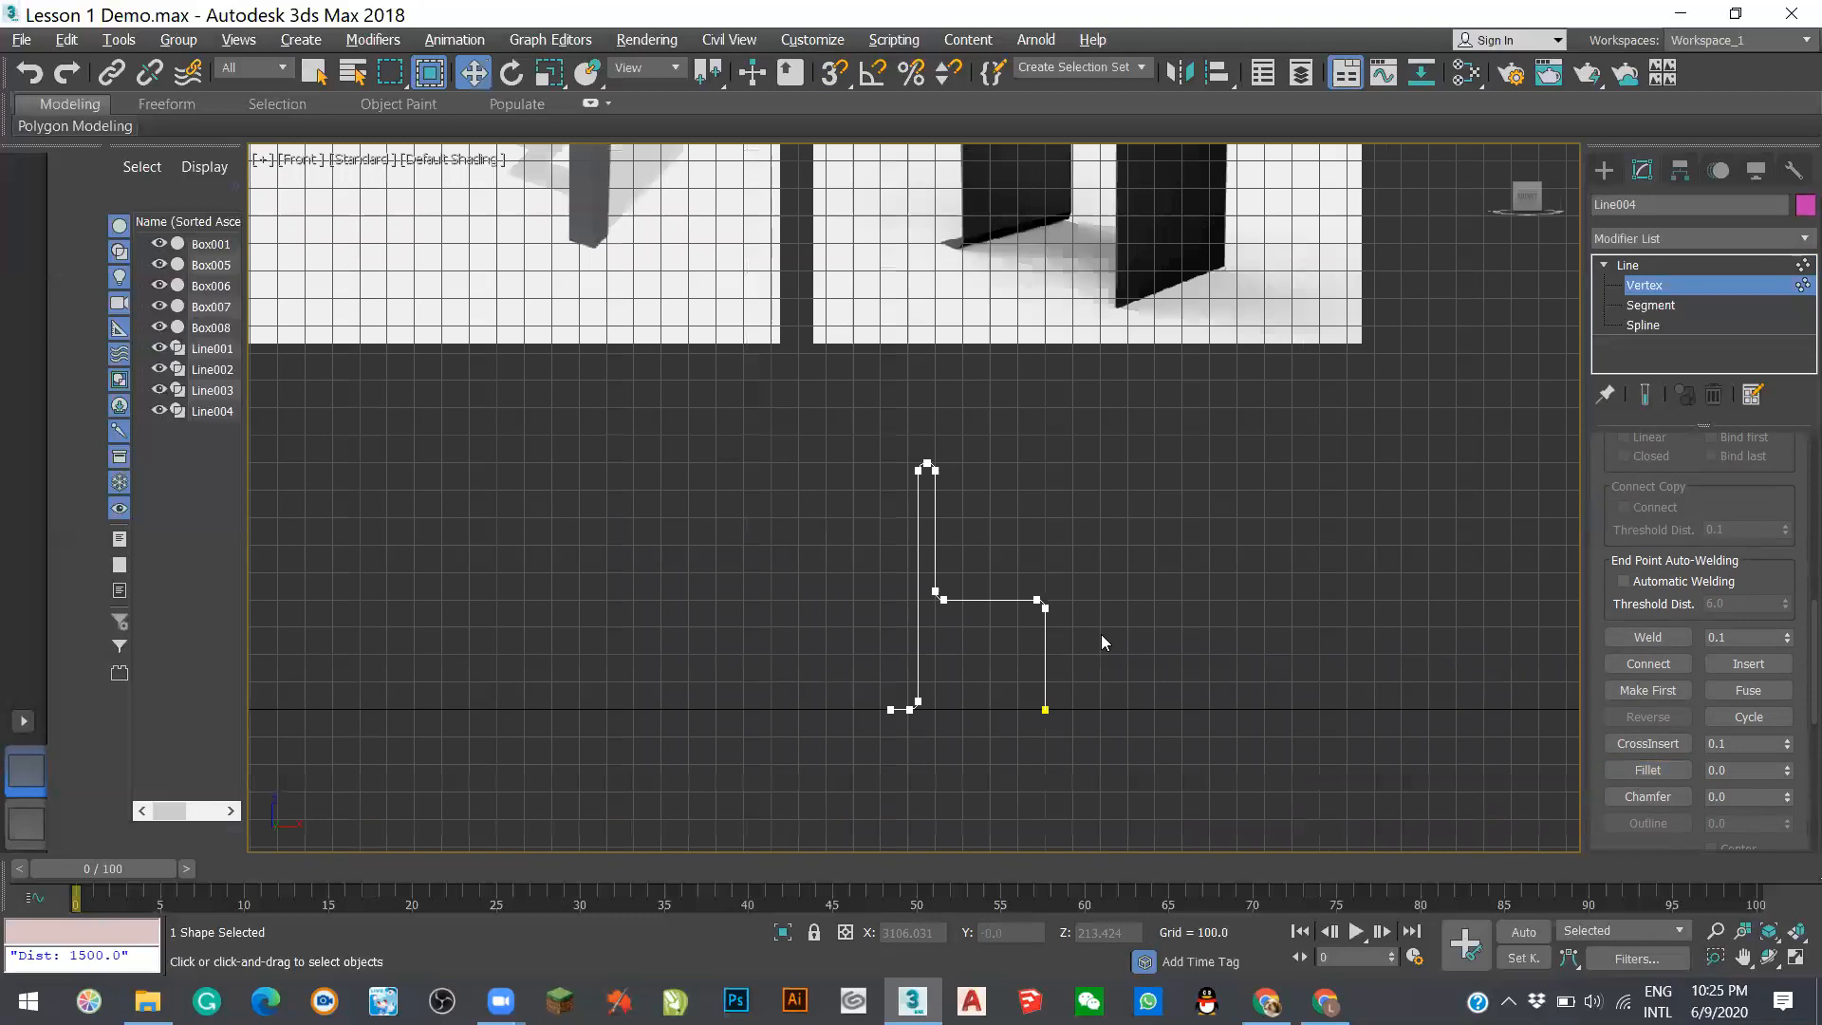
- Leave the Vertex level, deselect the chair profile and show it in a maximised Perspective view
scroll(1101, 642, up, 5)
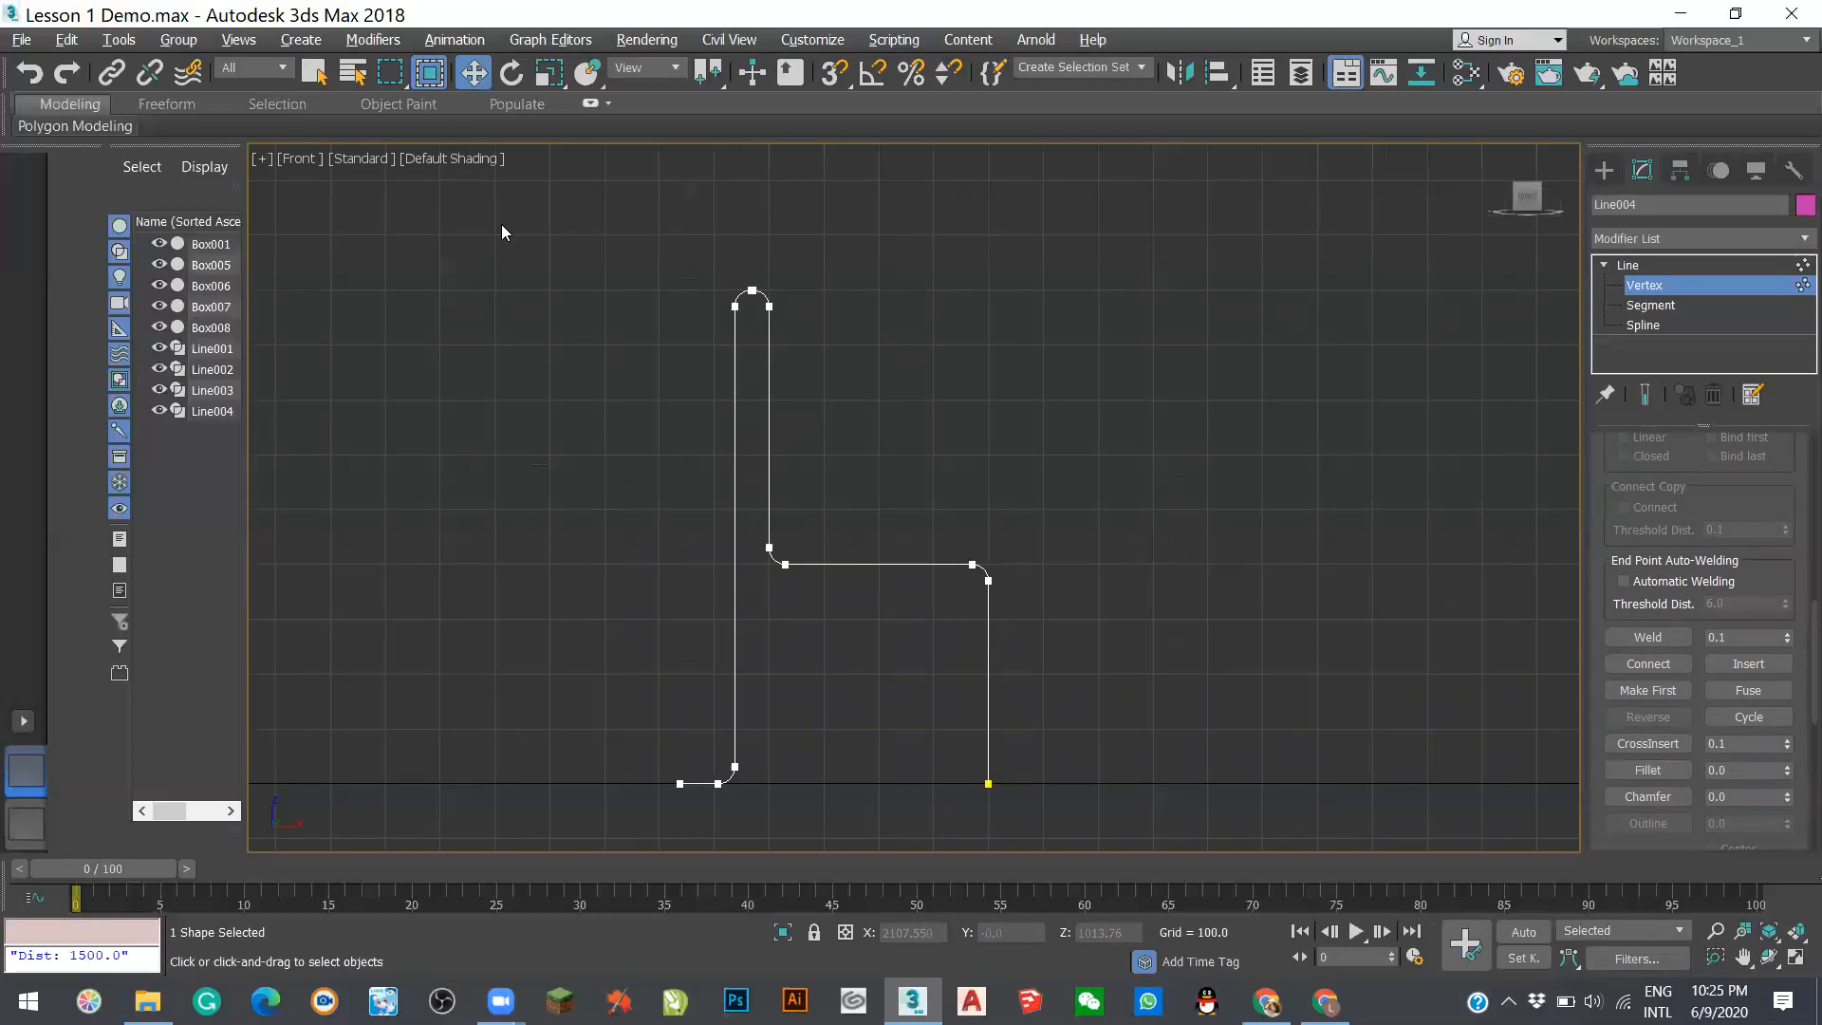
key(alt+w)
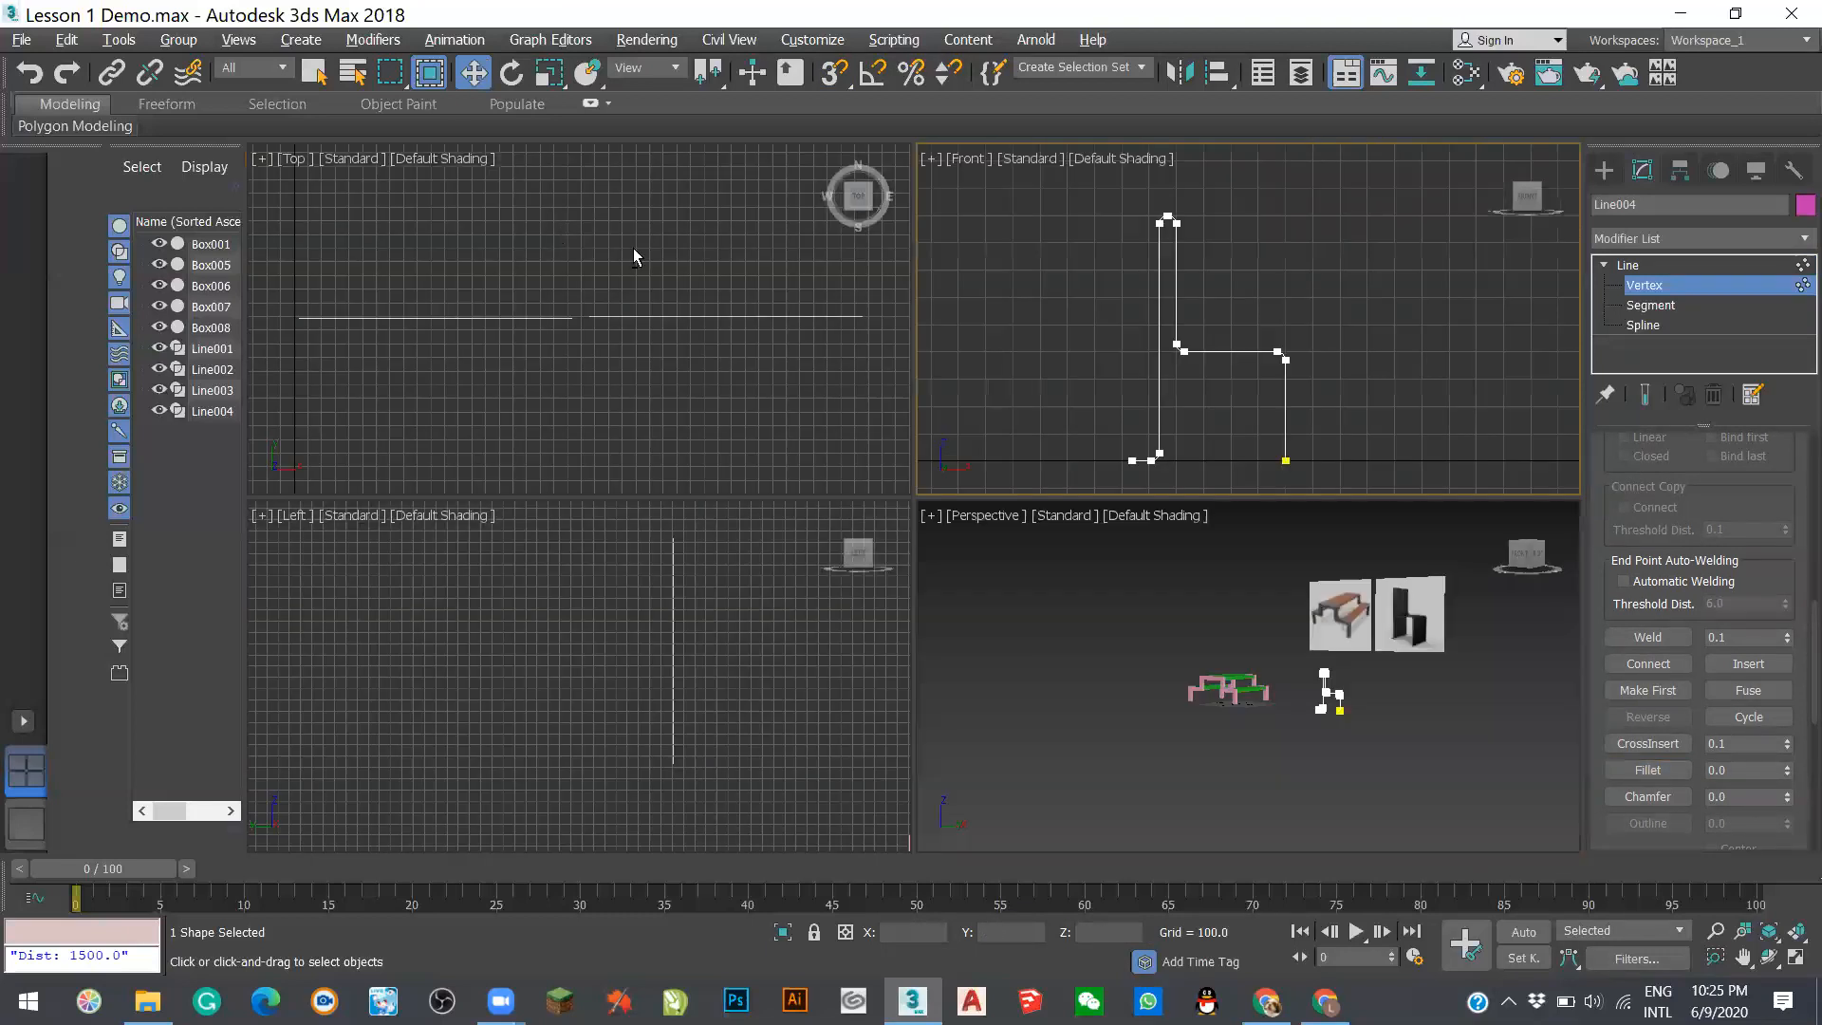
right_click(1376, 717)
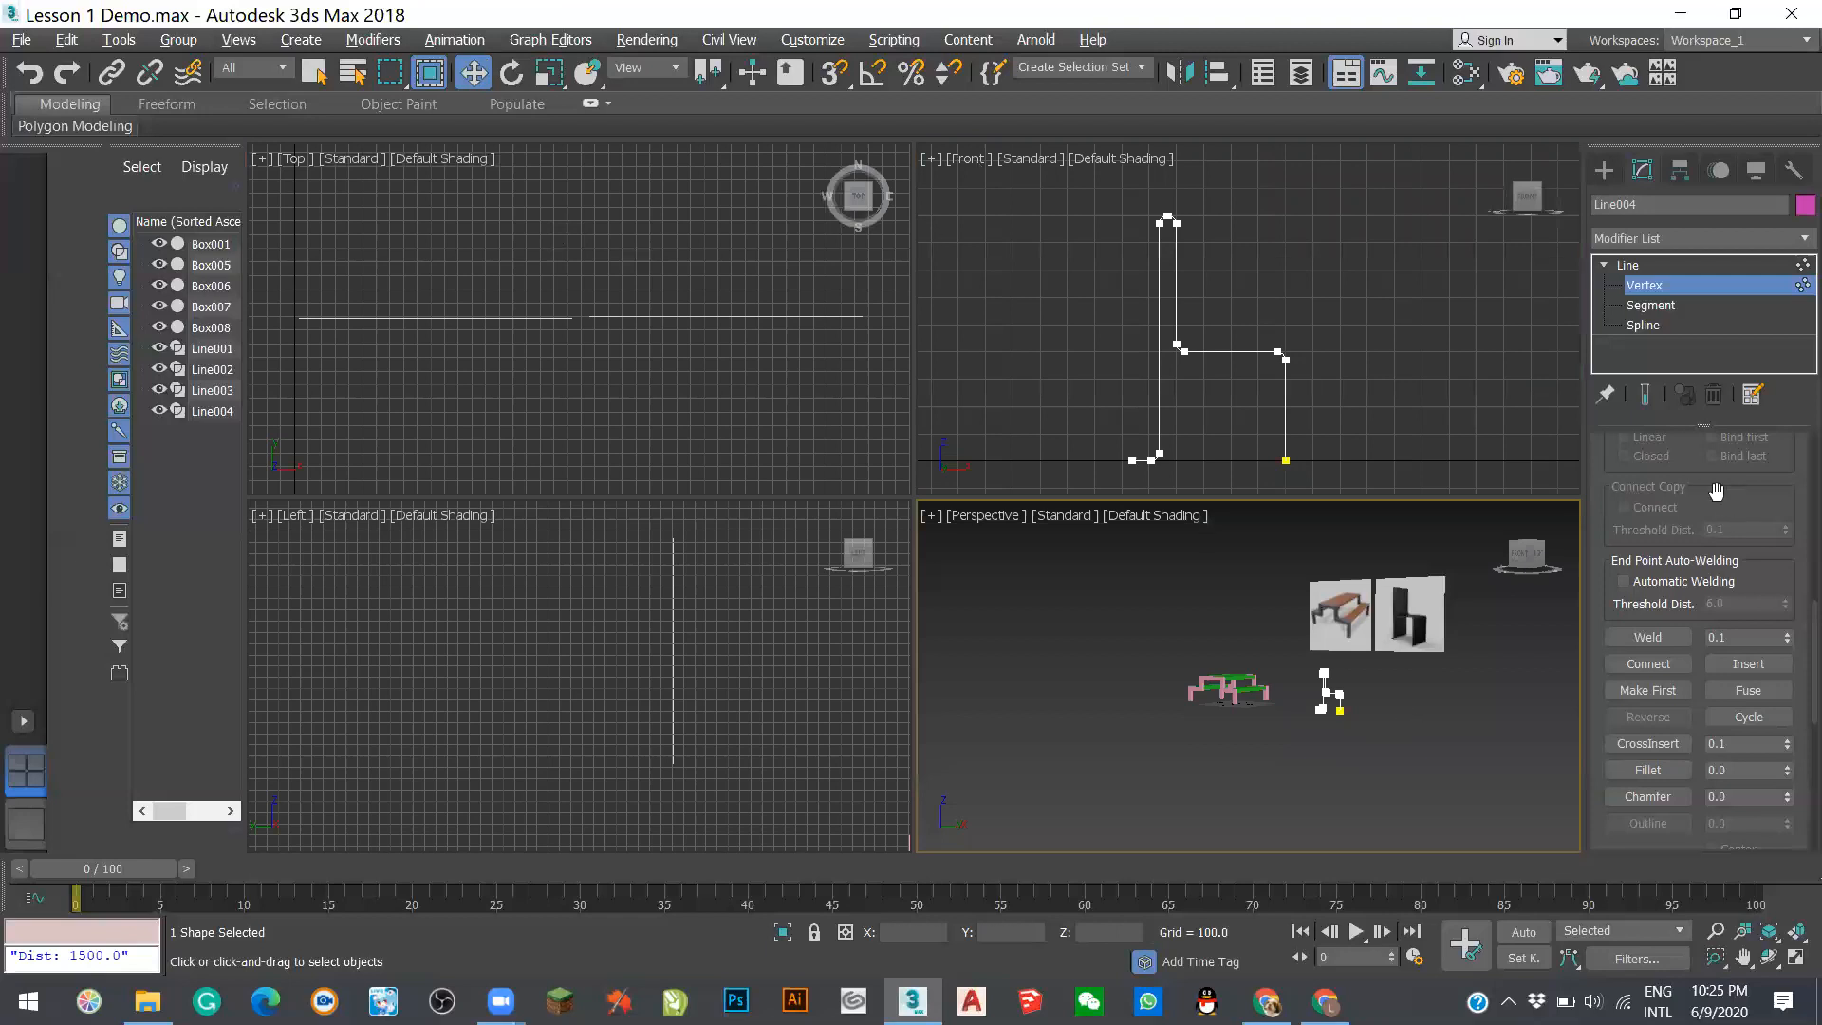
scroll(1737, 622, up, 8)
scroll(1742, 566, up, 3)
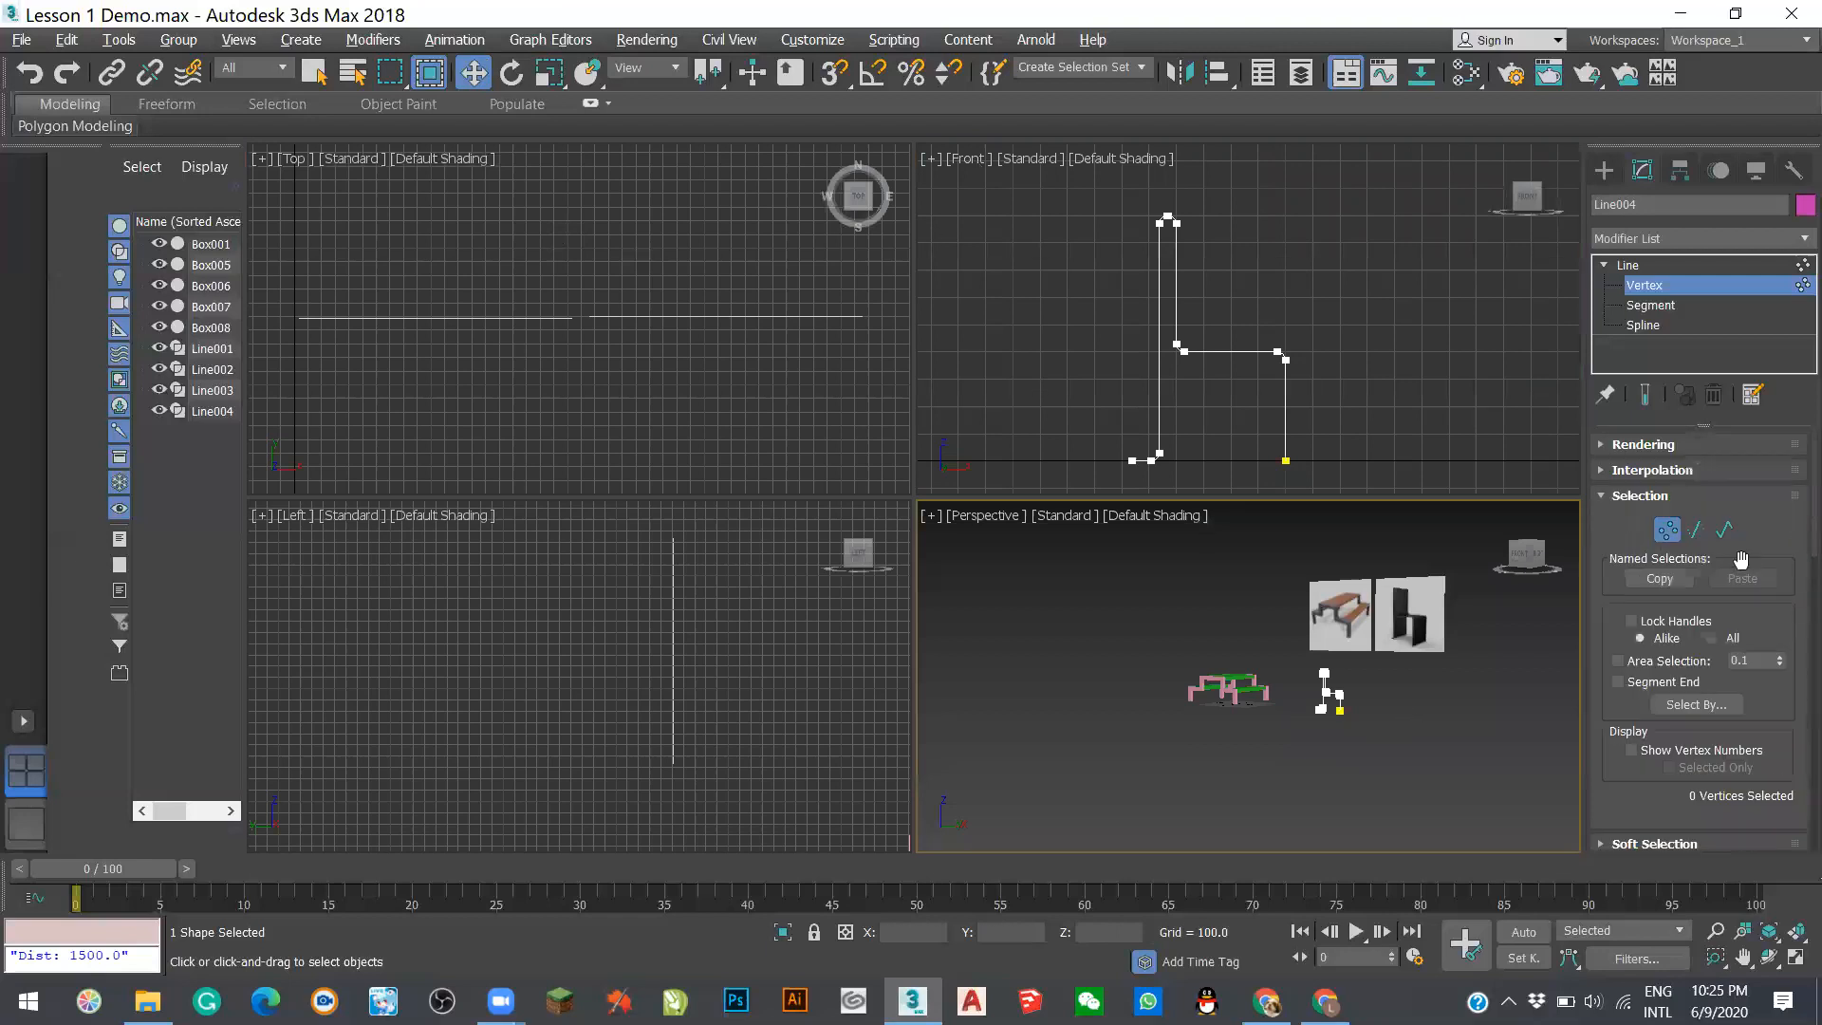
key(1)
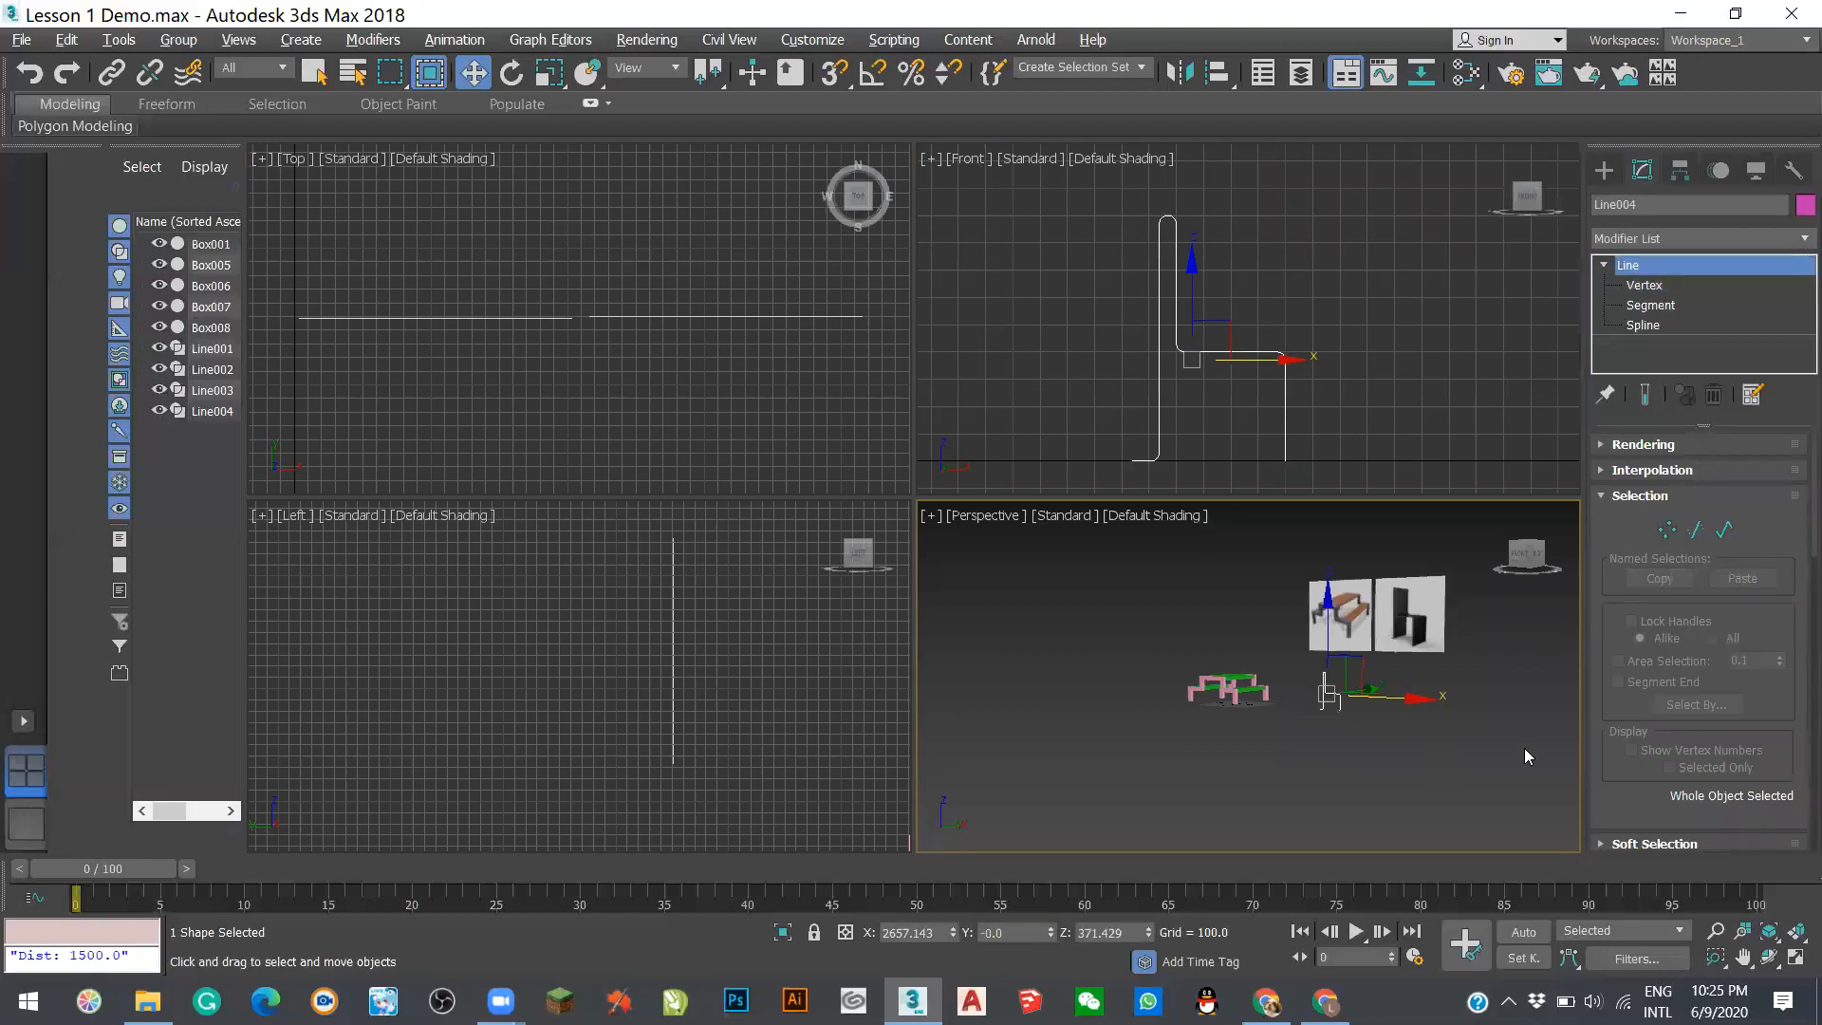
click(1387, 721)
scroll(1353, 708, up, 6)
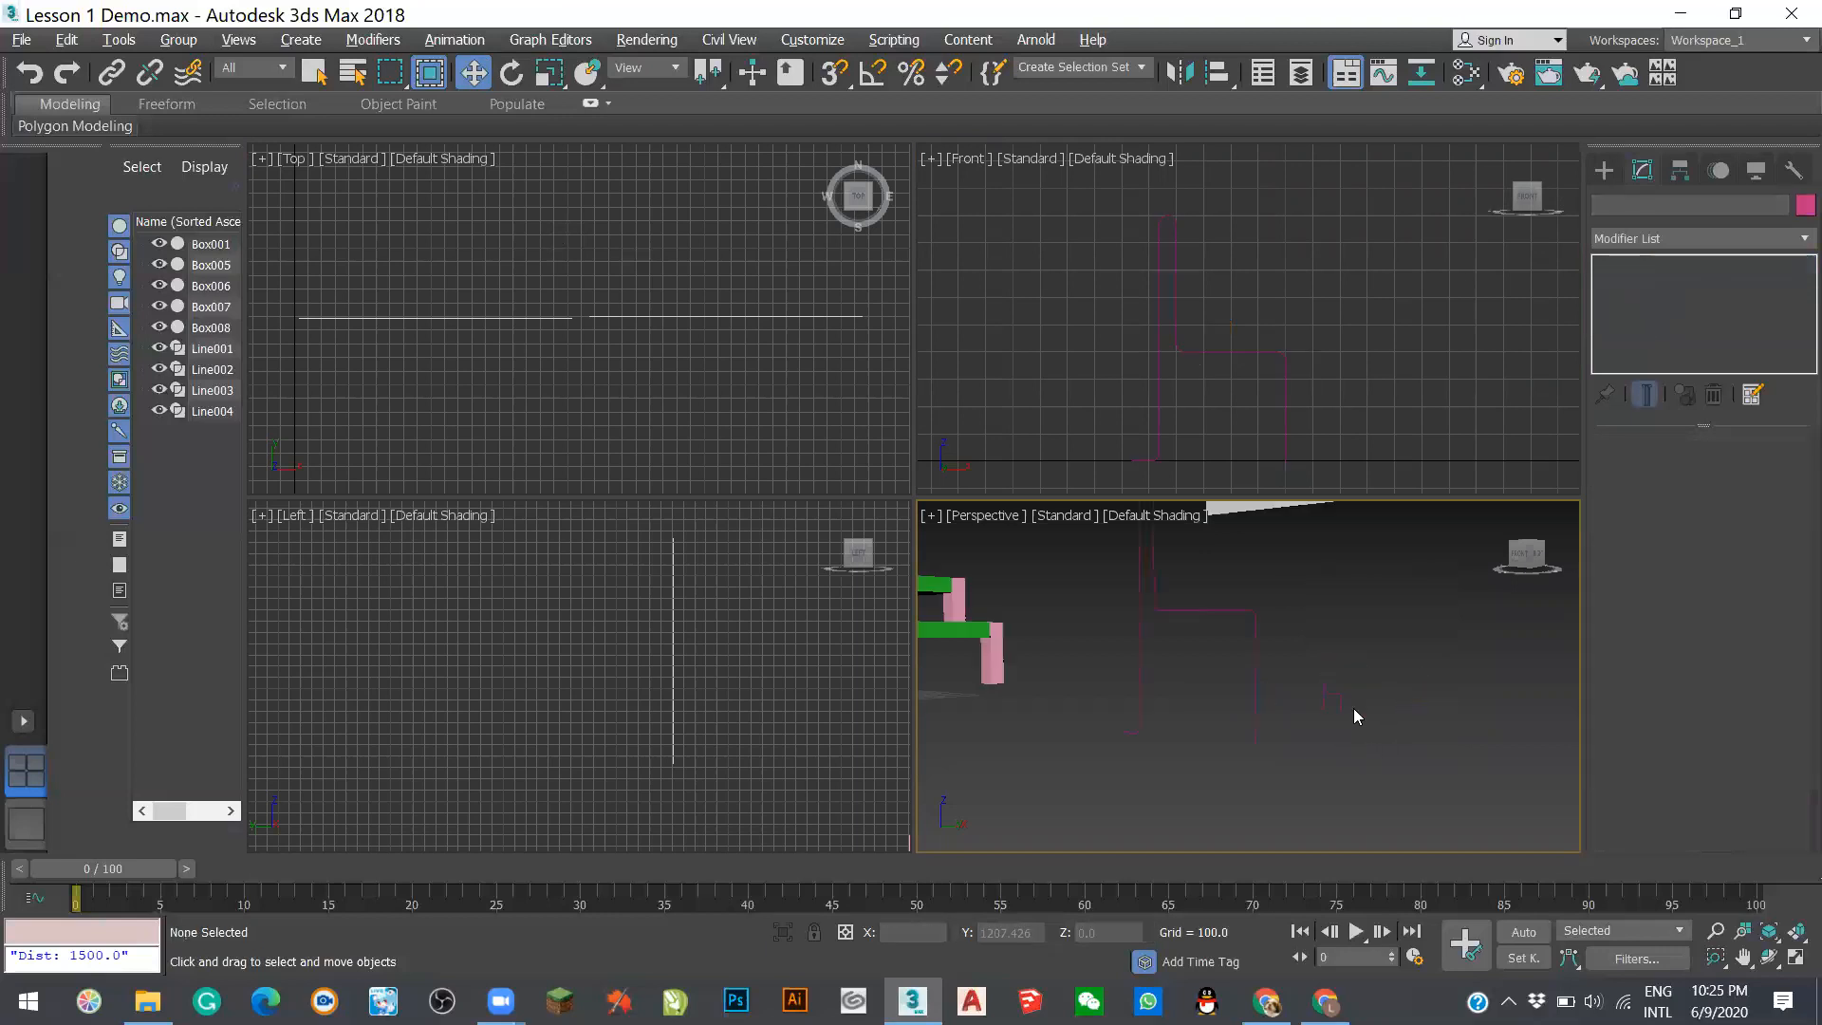
scroll(1312, 667, down, 8)
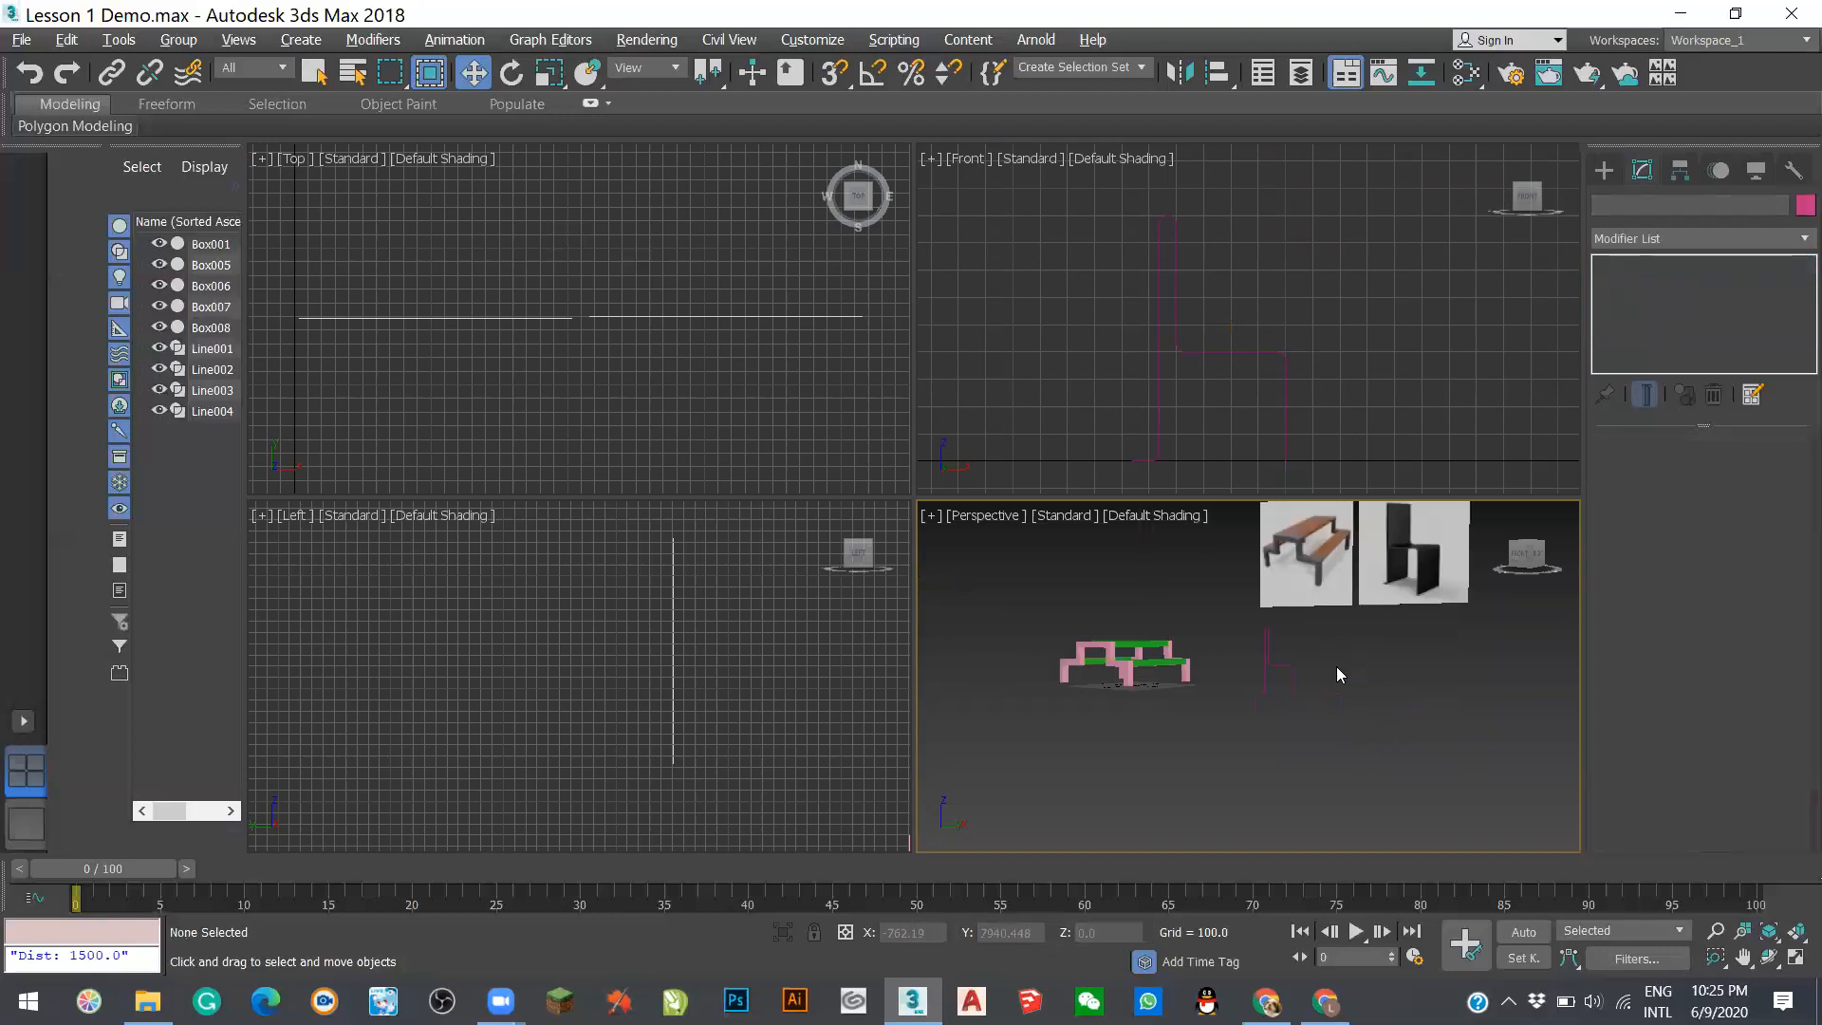
scroll(1337, 666, up, 2)
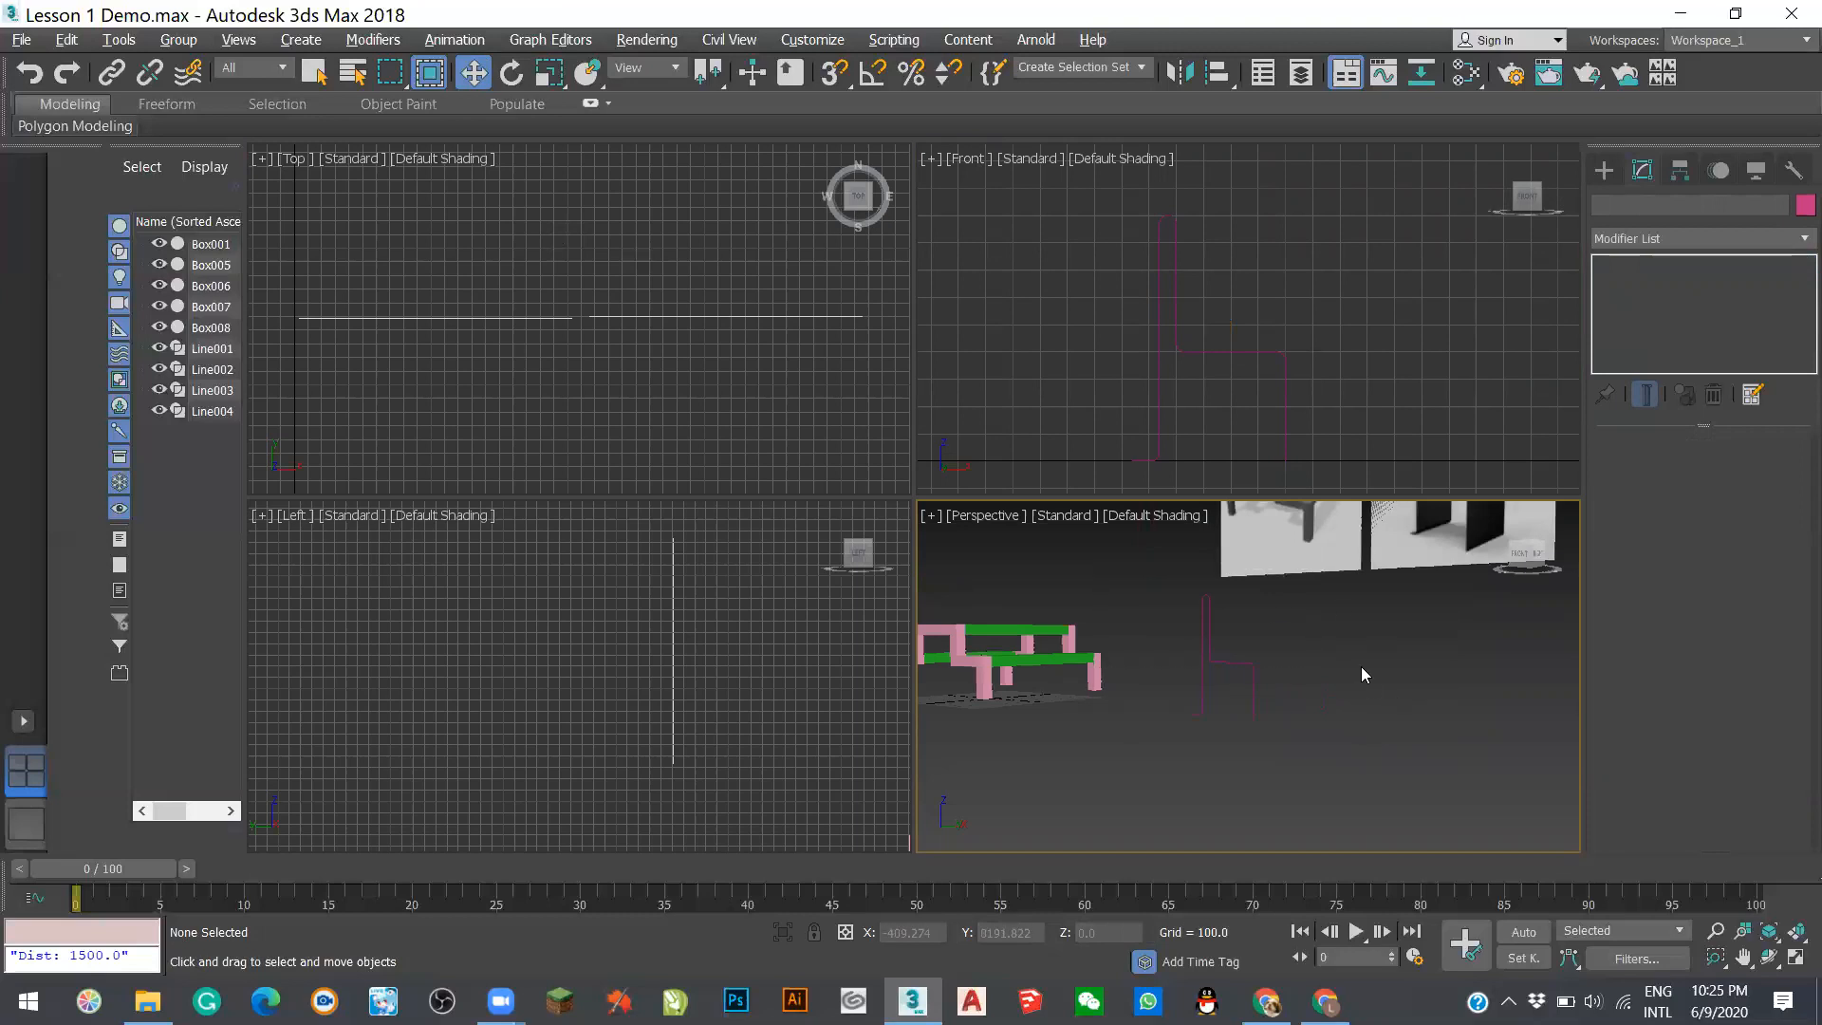
key(alt+w)
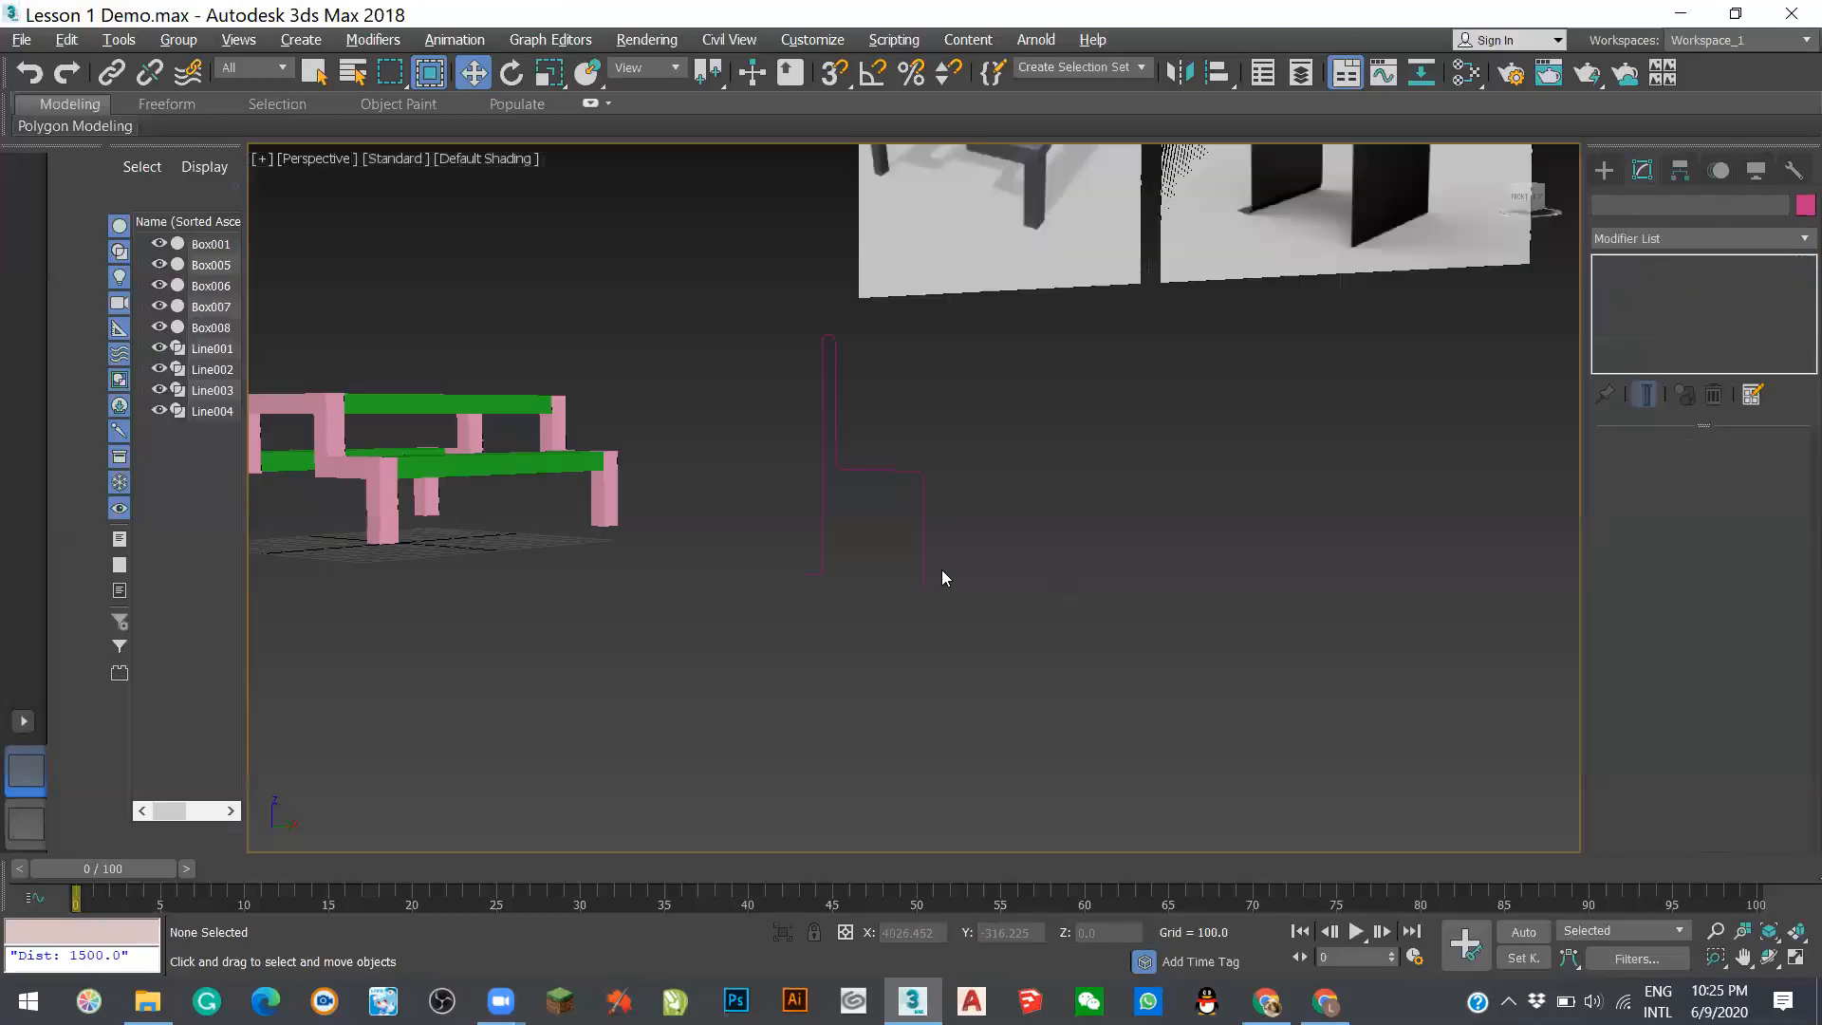
scroll(936, 468, up, 2)
scroll(926, 474, down, 1)
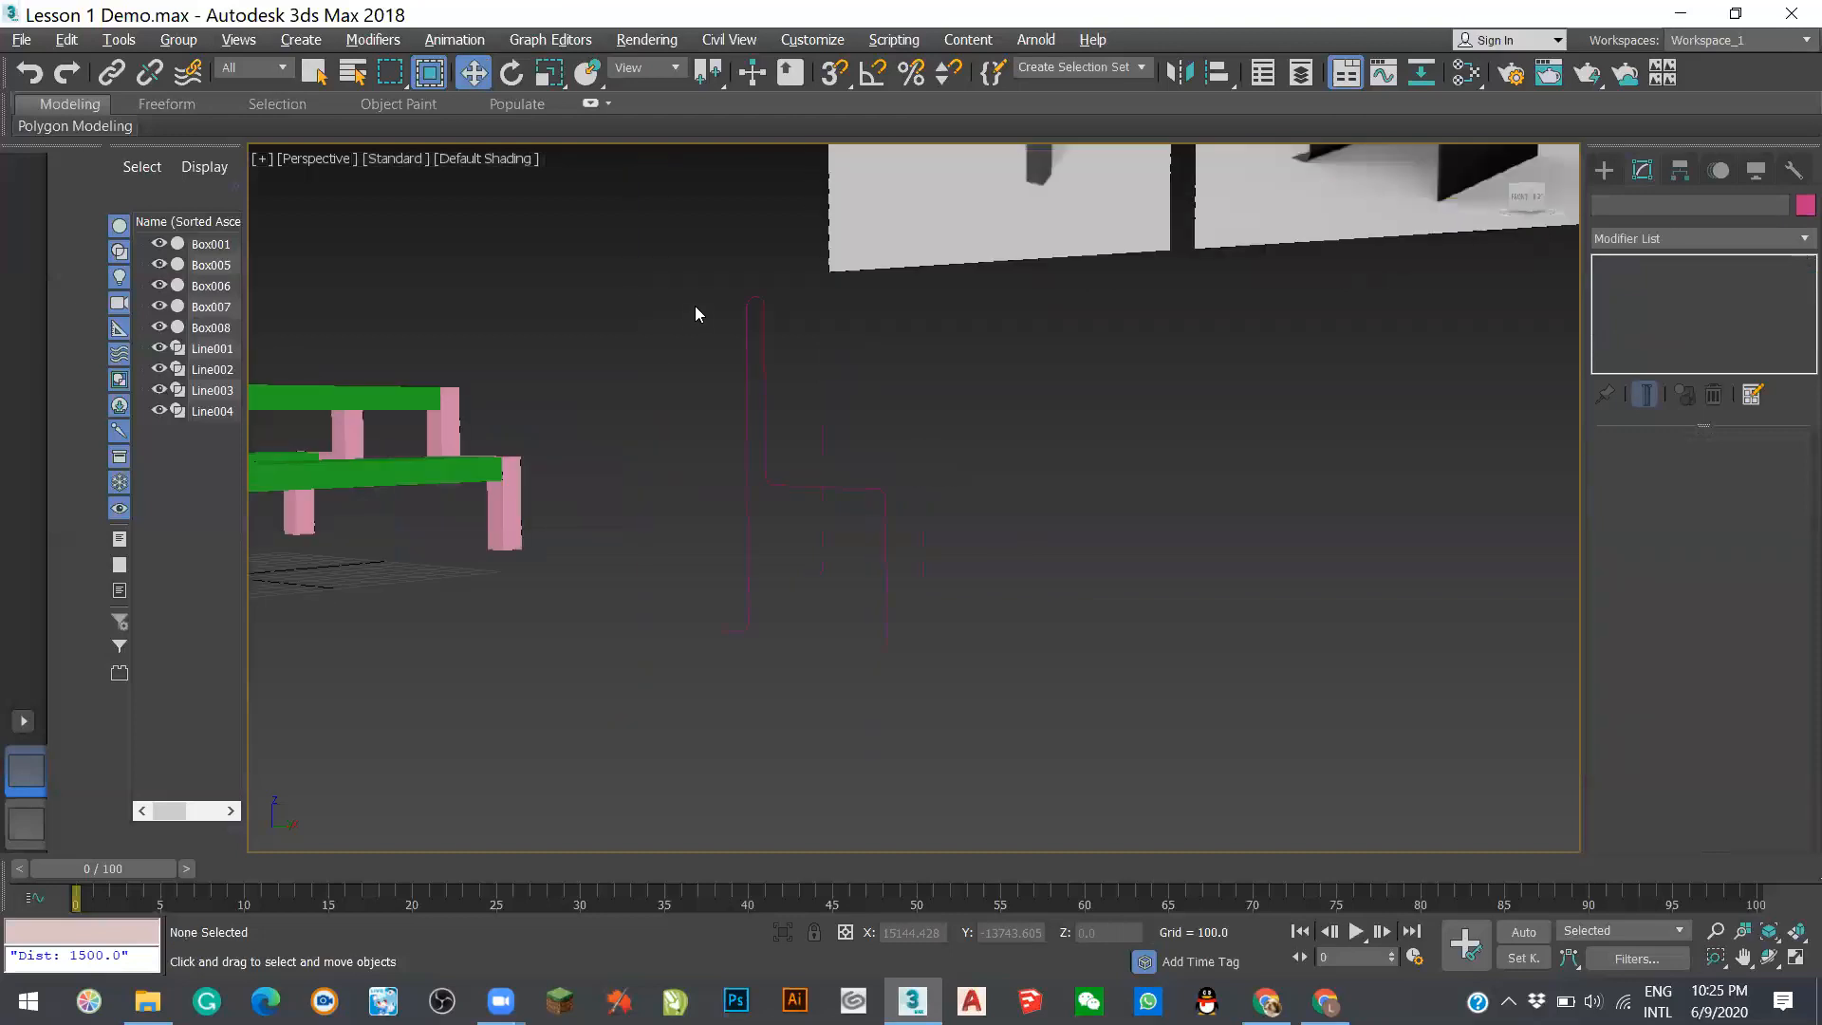
- Select the chair profile and apply an Extrude modifier with an amount of 500
click(888, 532)
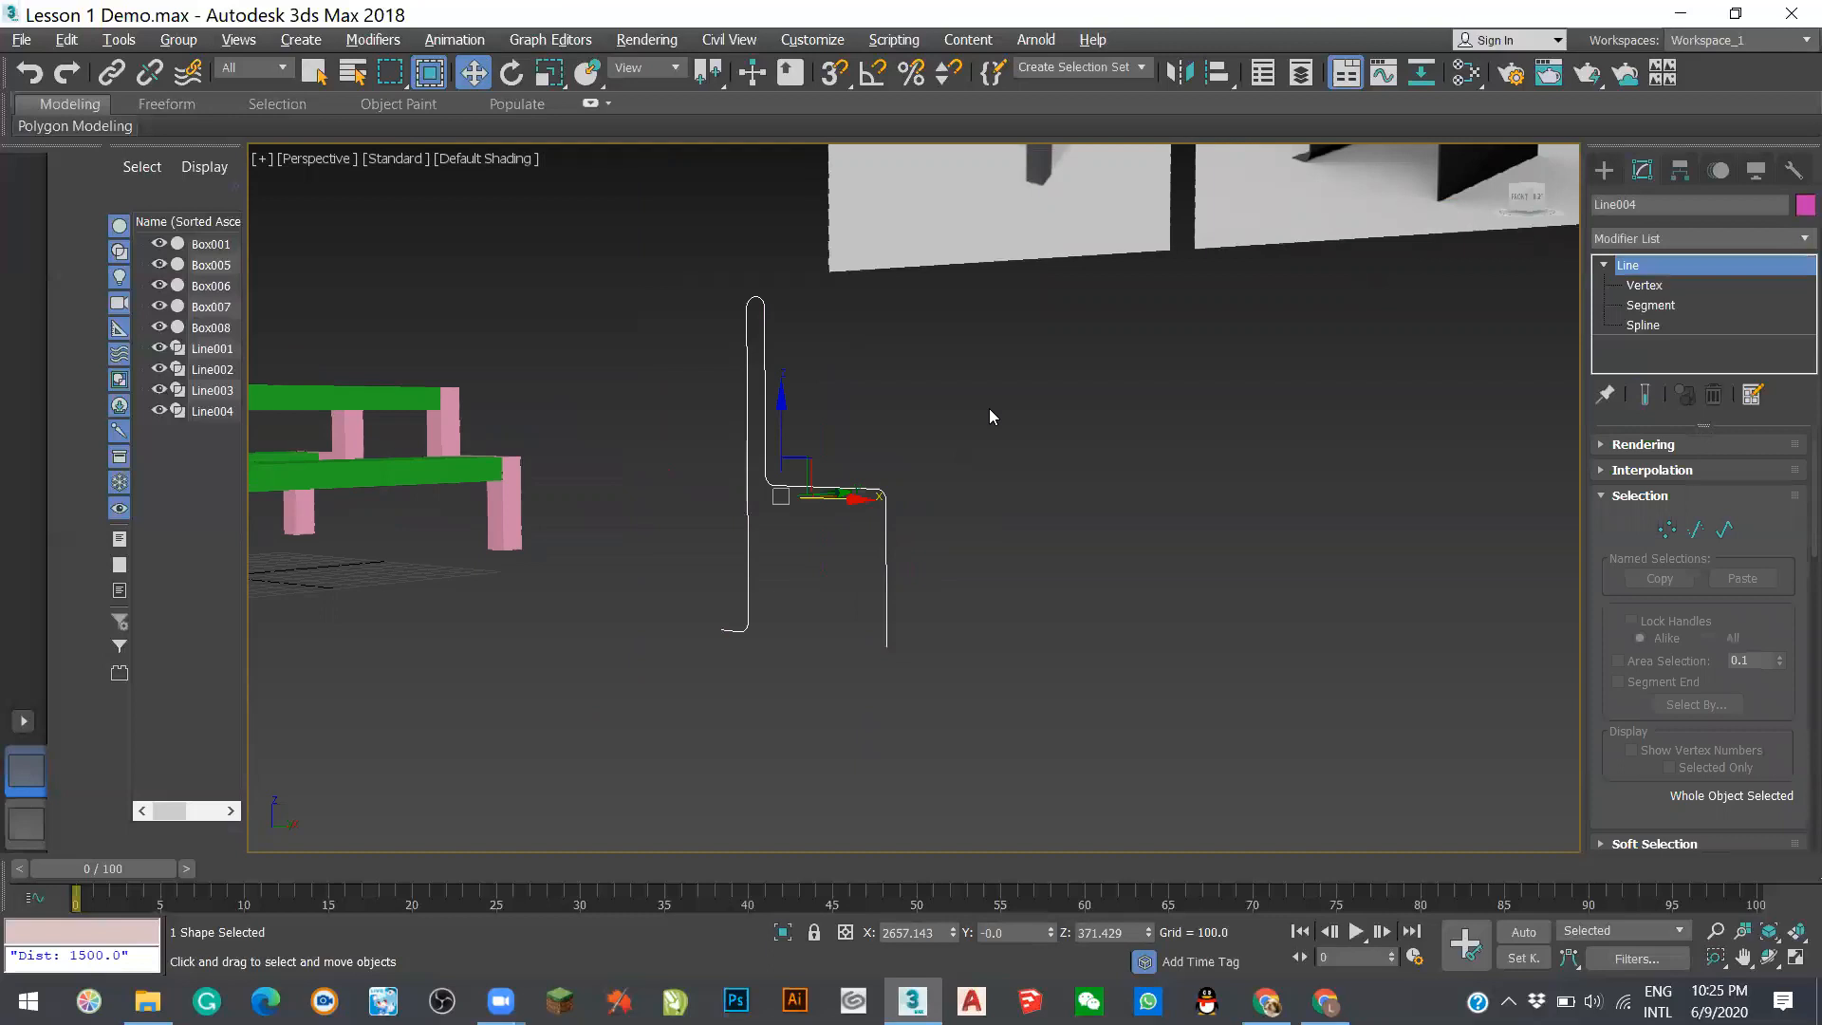
mouse_move(1014, 418)
alt+middle_down()
mouse_move(993, 465)
mouse_move(1008, 475)
mouse_move(982, 437)
mouse_move(1005, 459)
mouse_move(1007, 444)
alt+middle_up()
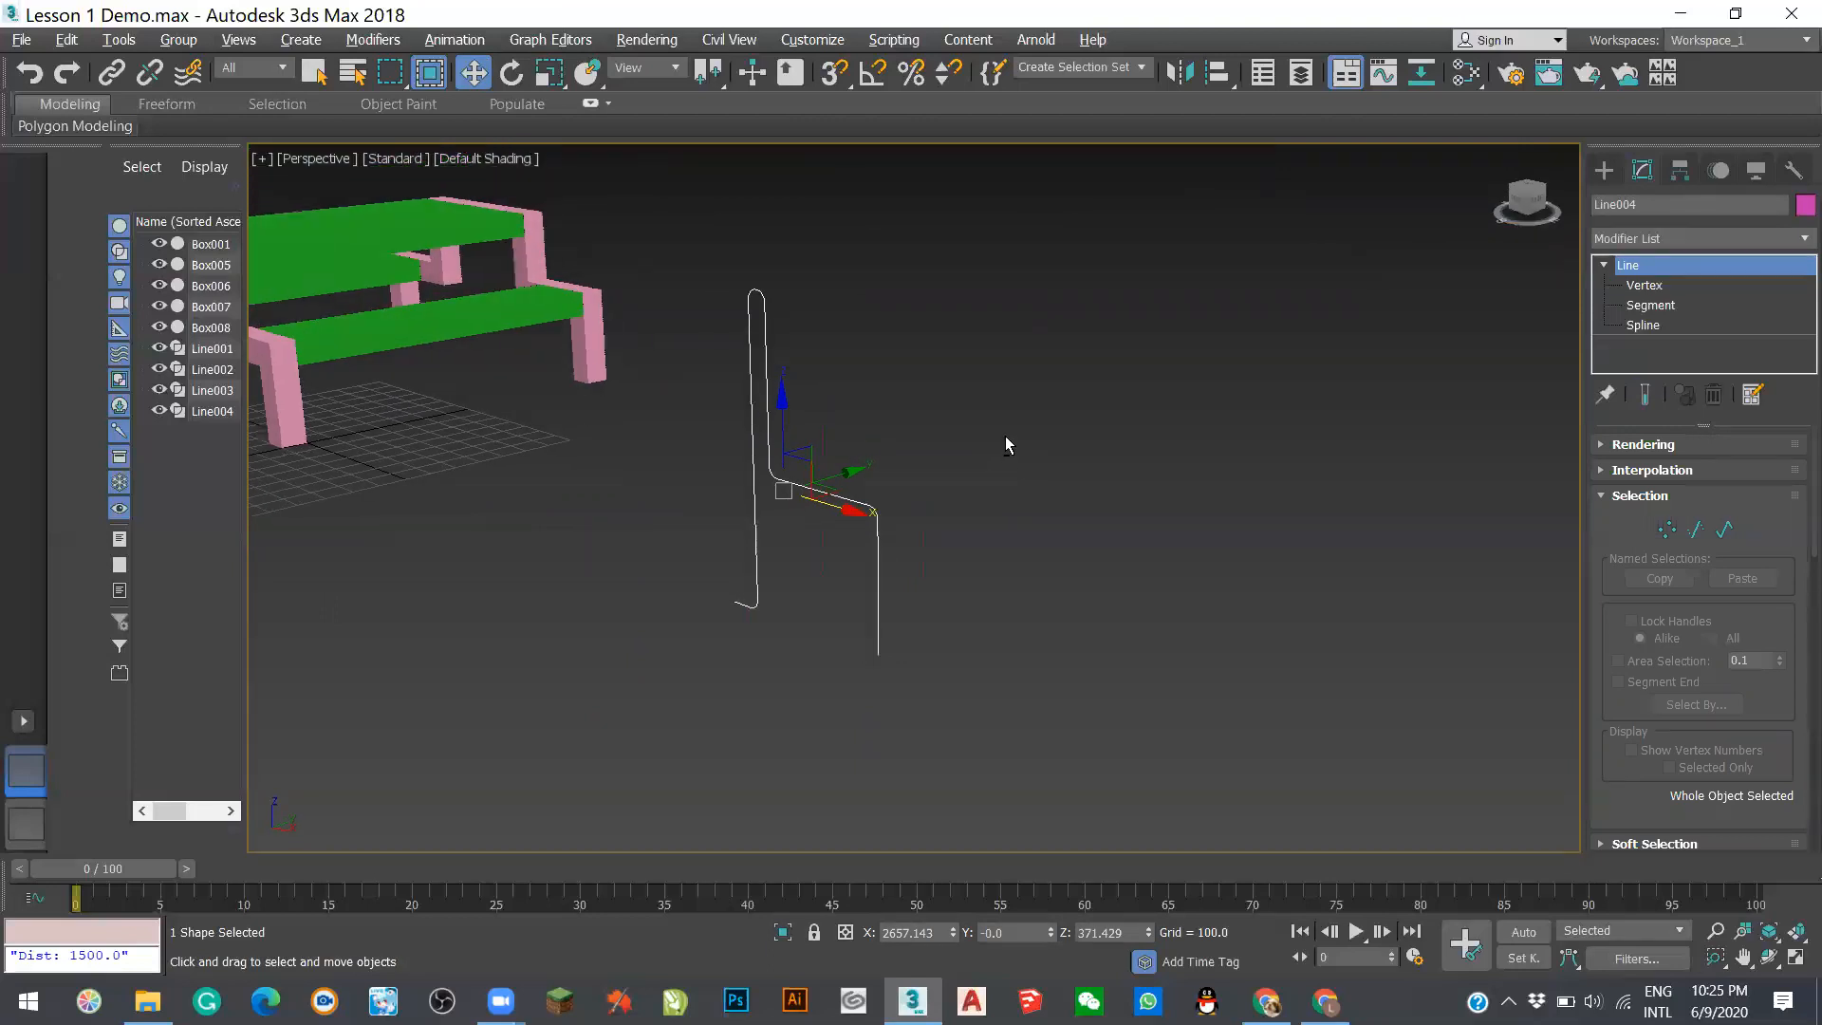
drag(642, 241, 987, 644)
drag(831, 492, 832, 492)
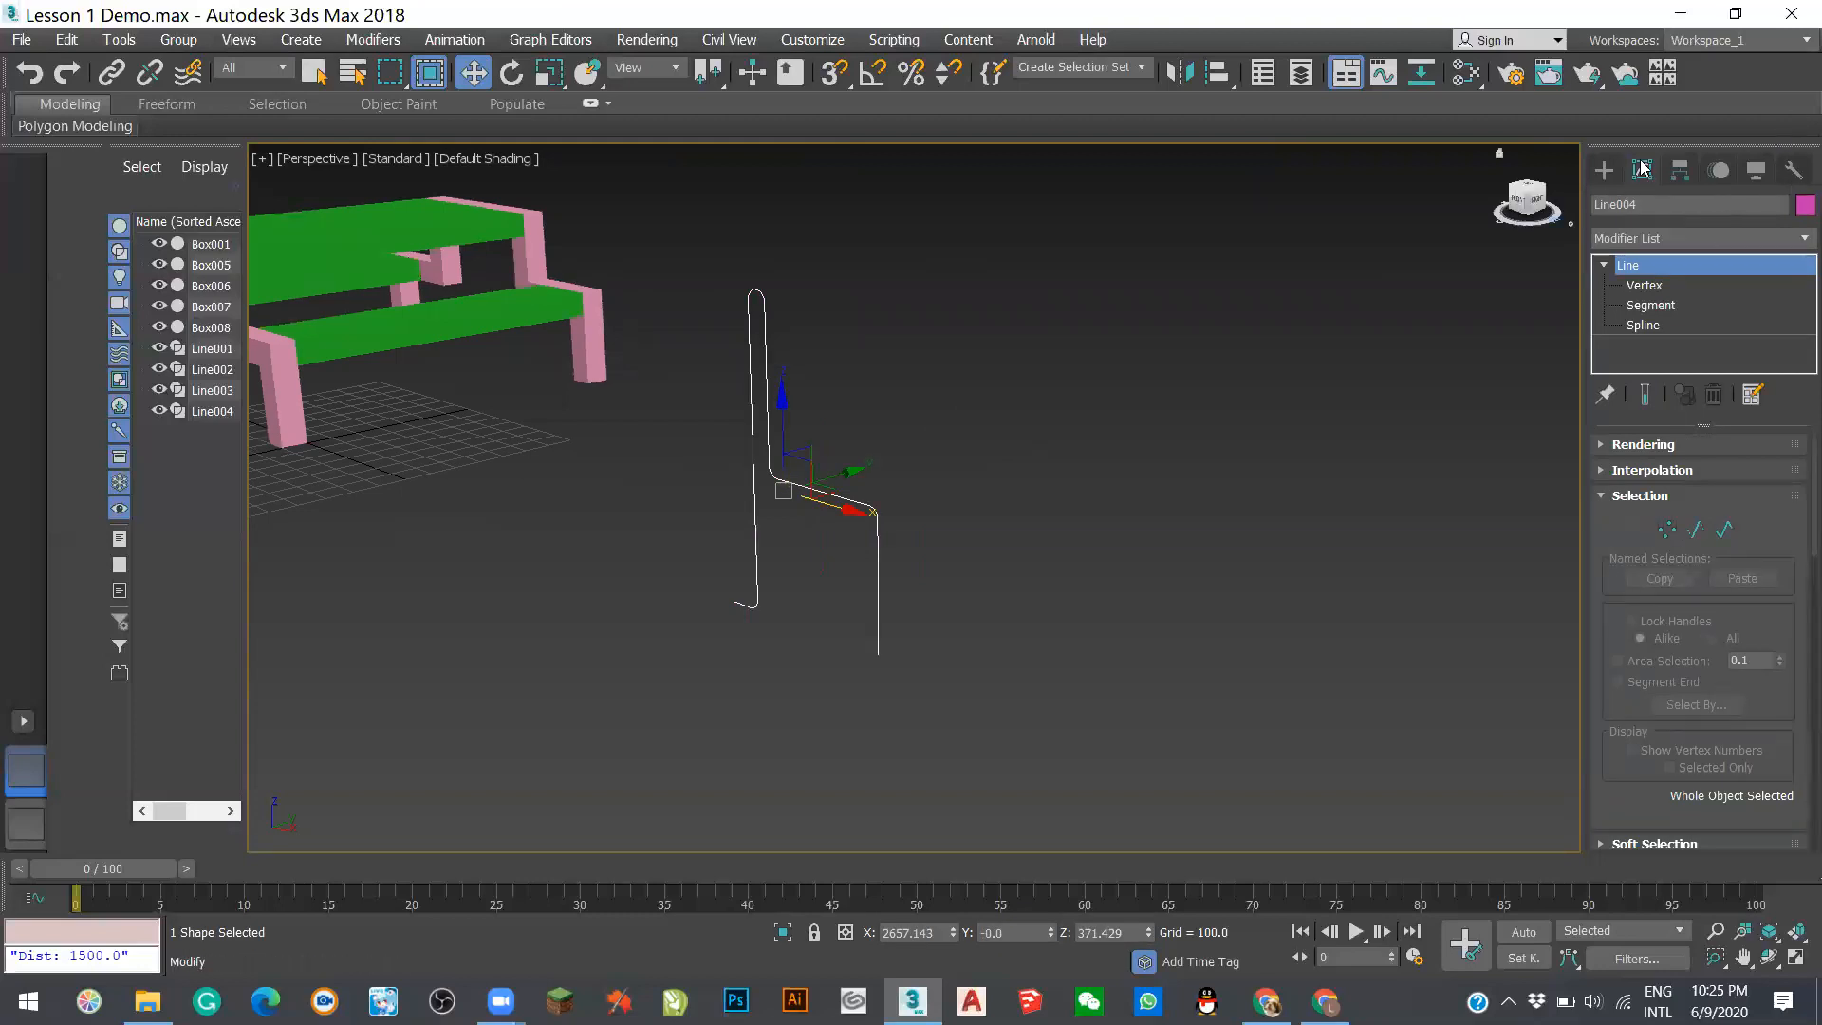
click(1642, 237)
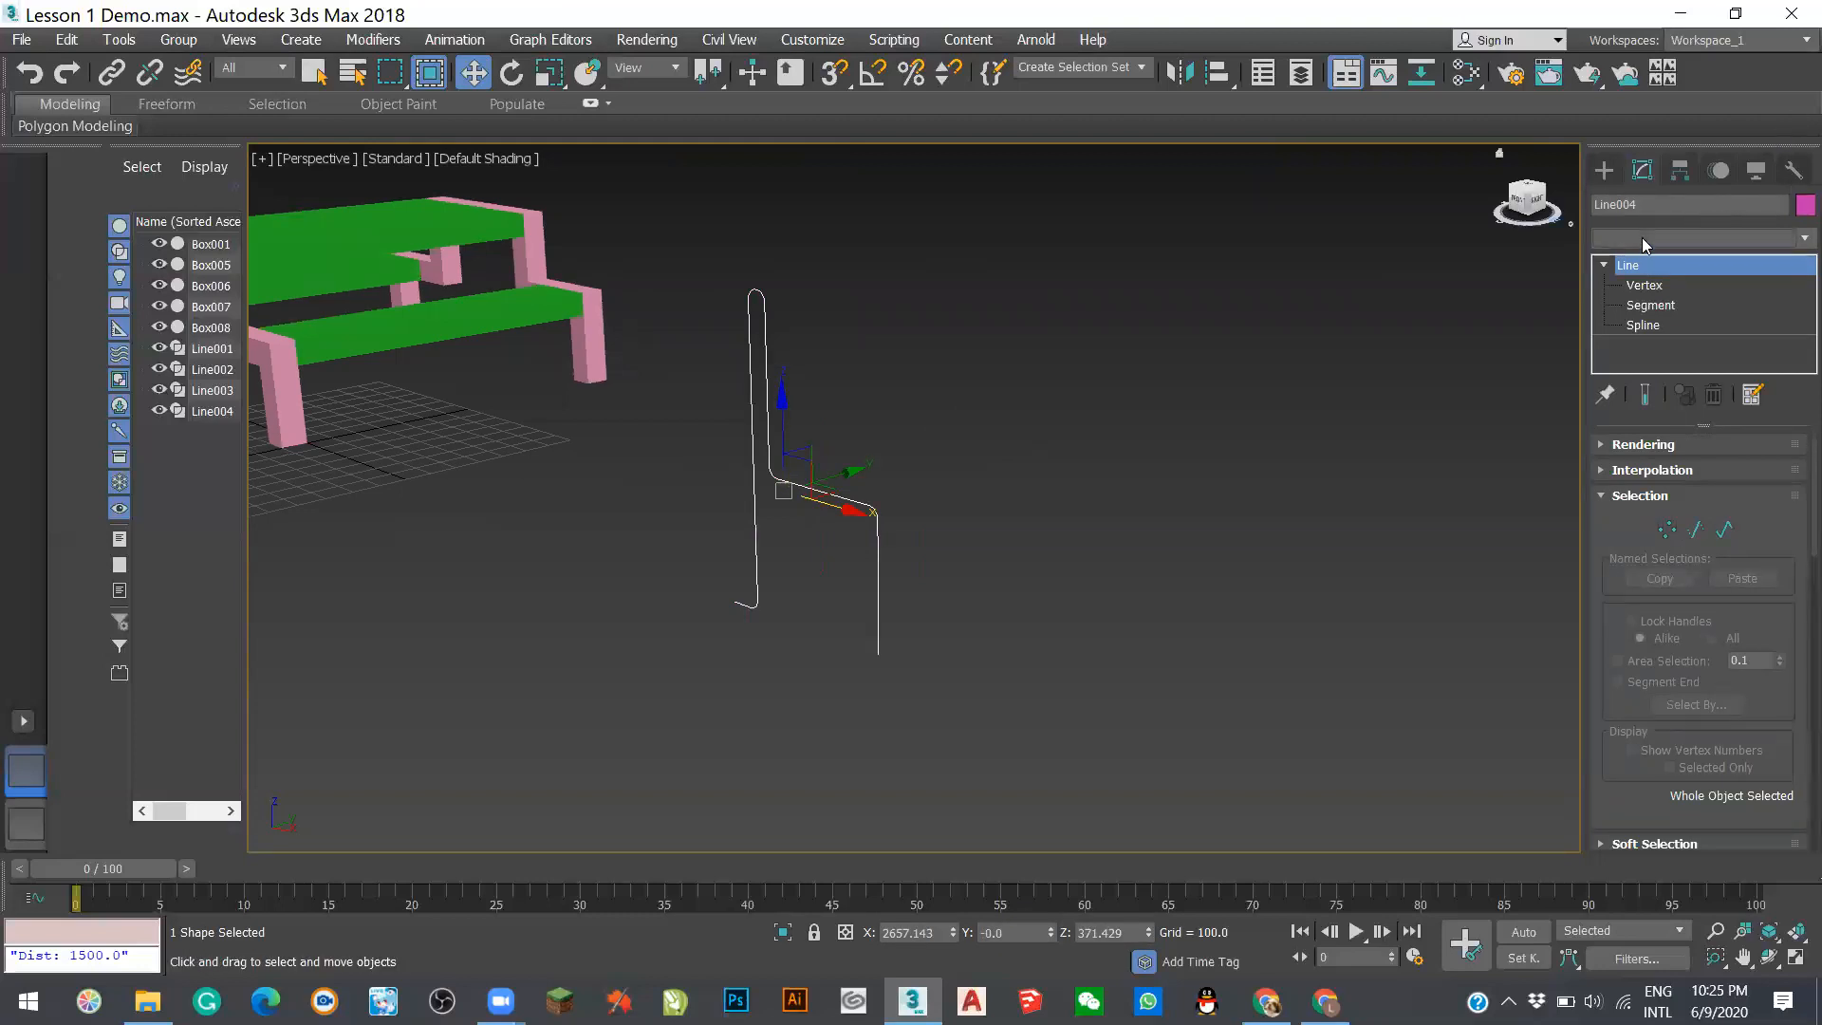
key(e)
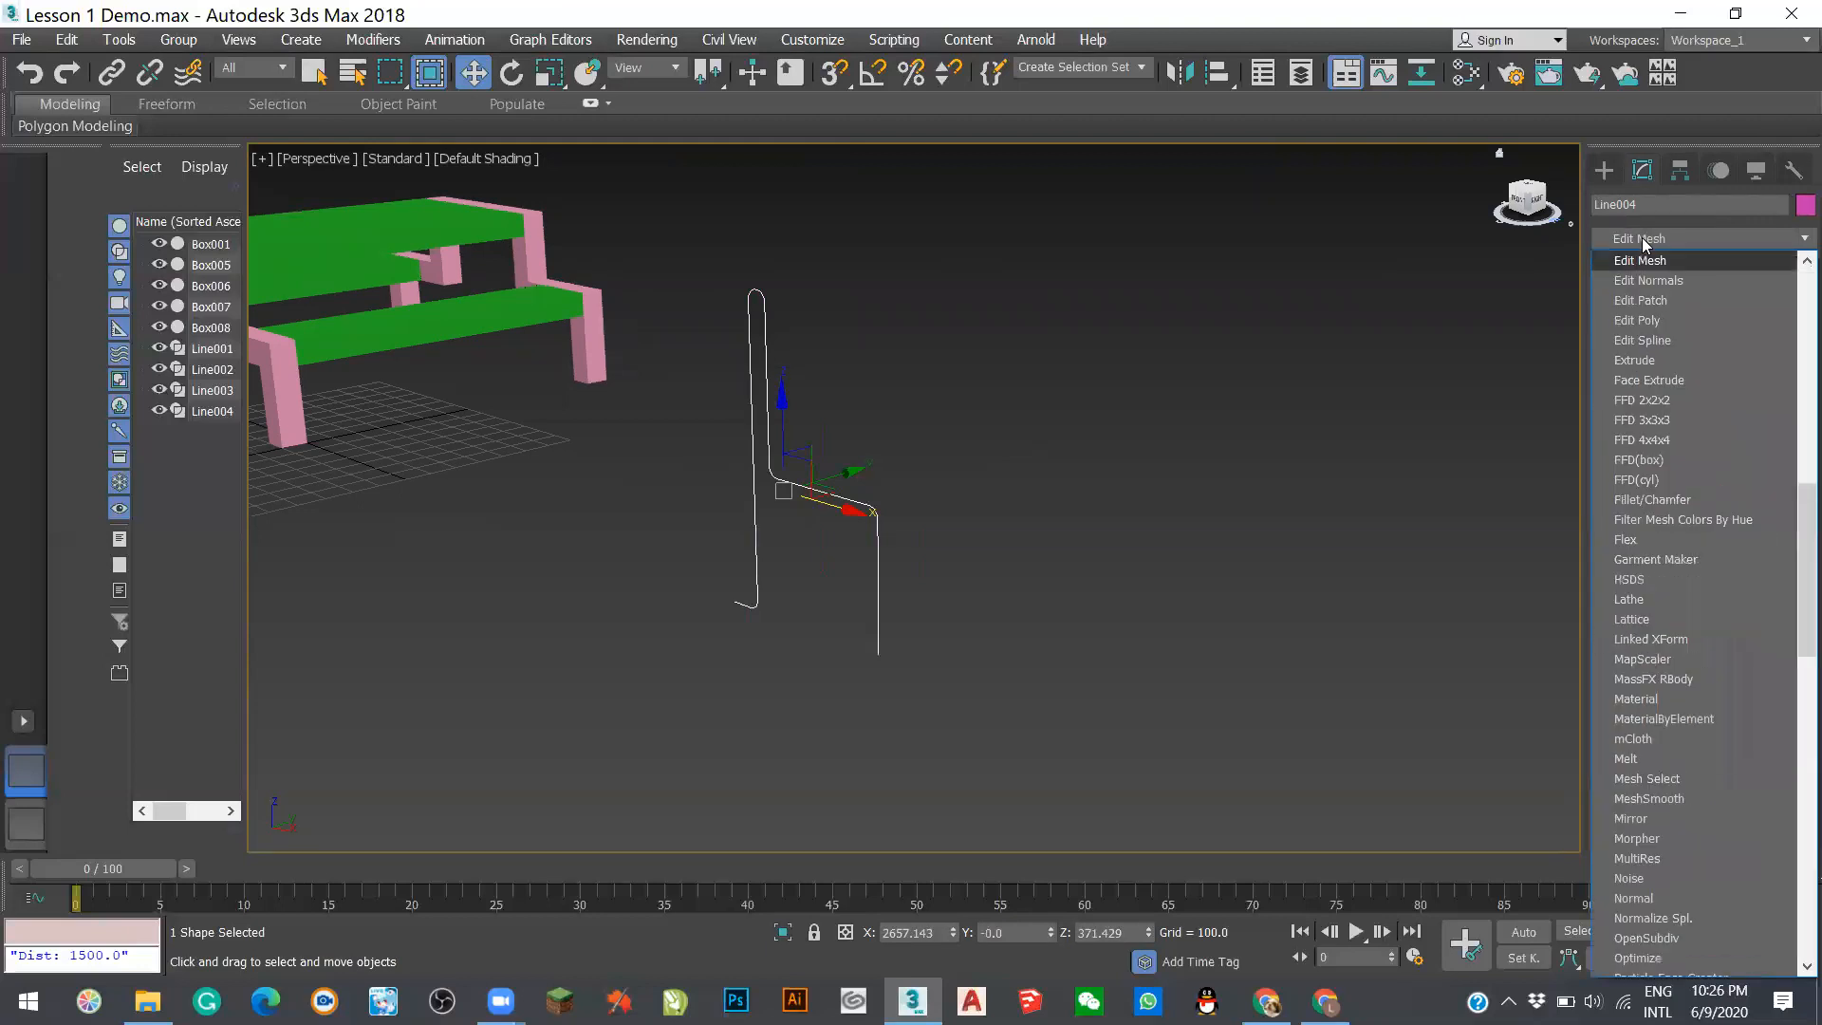
click(1663, 366)
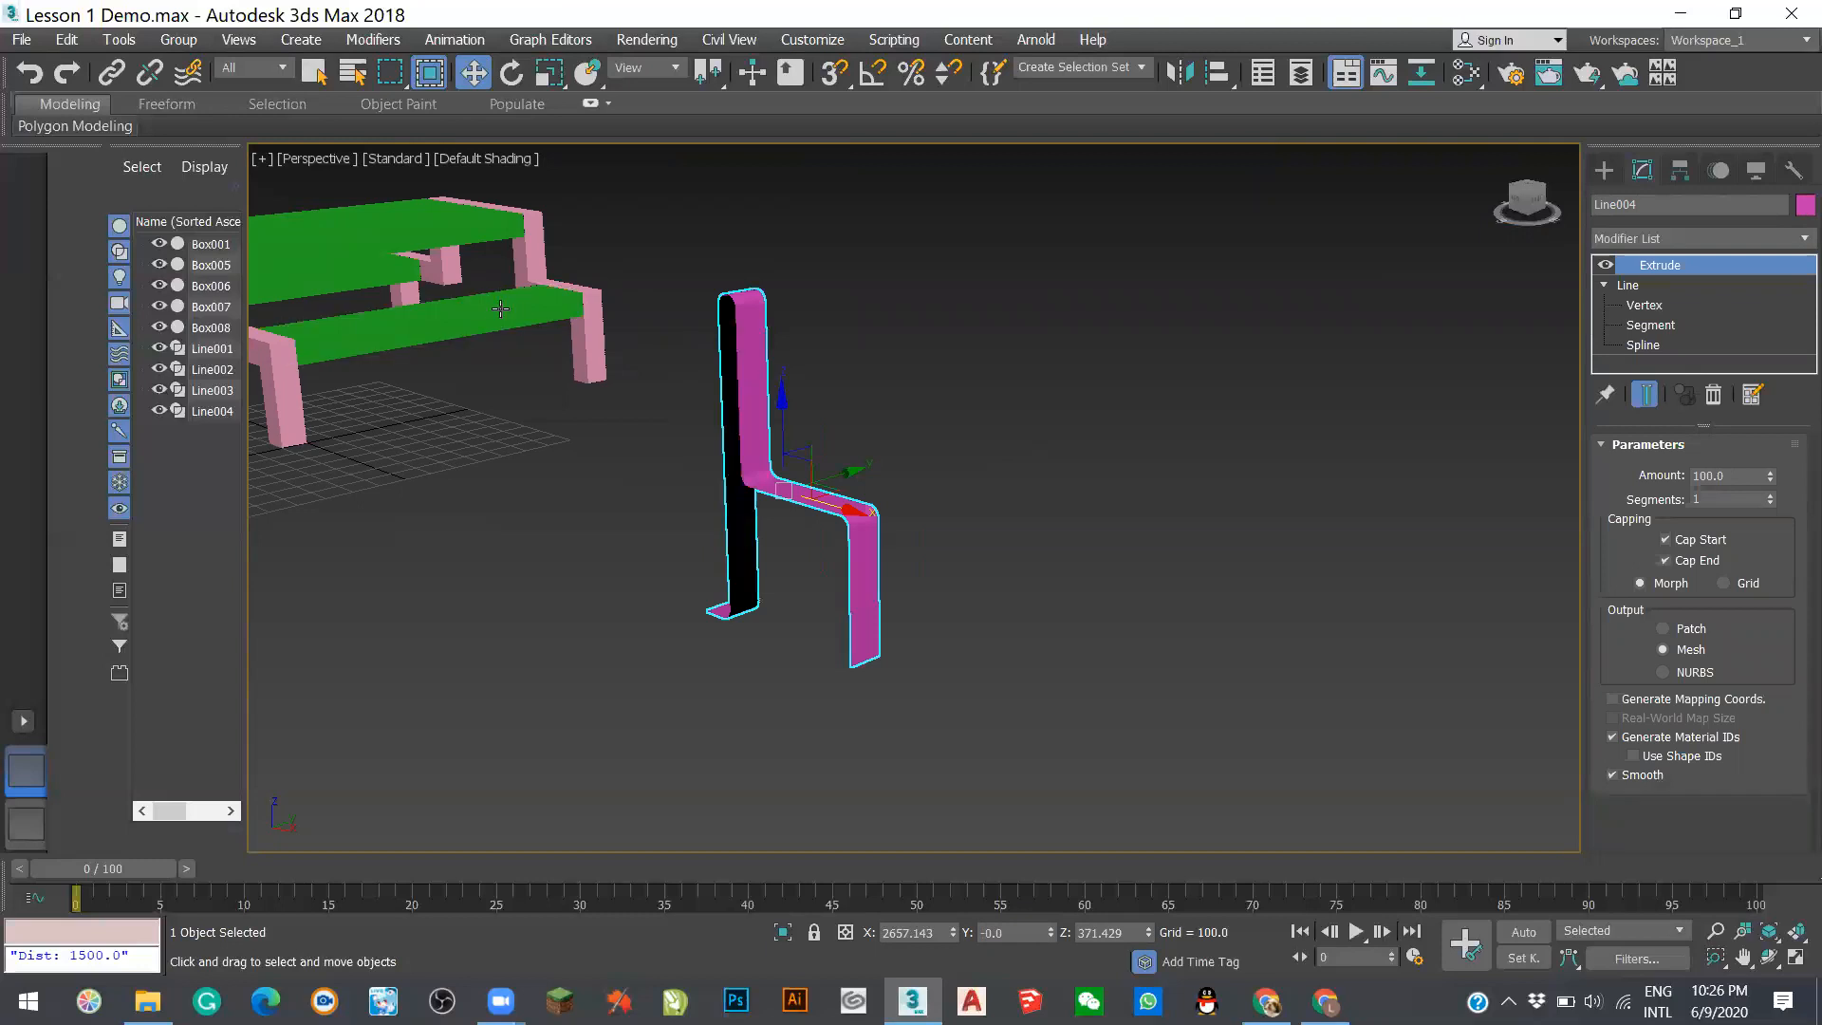
double_click(1729, 477)
text(500)
key(Return)
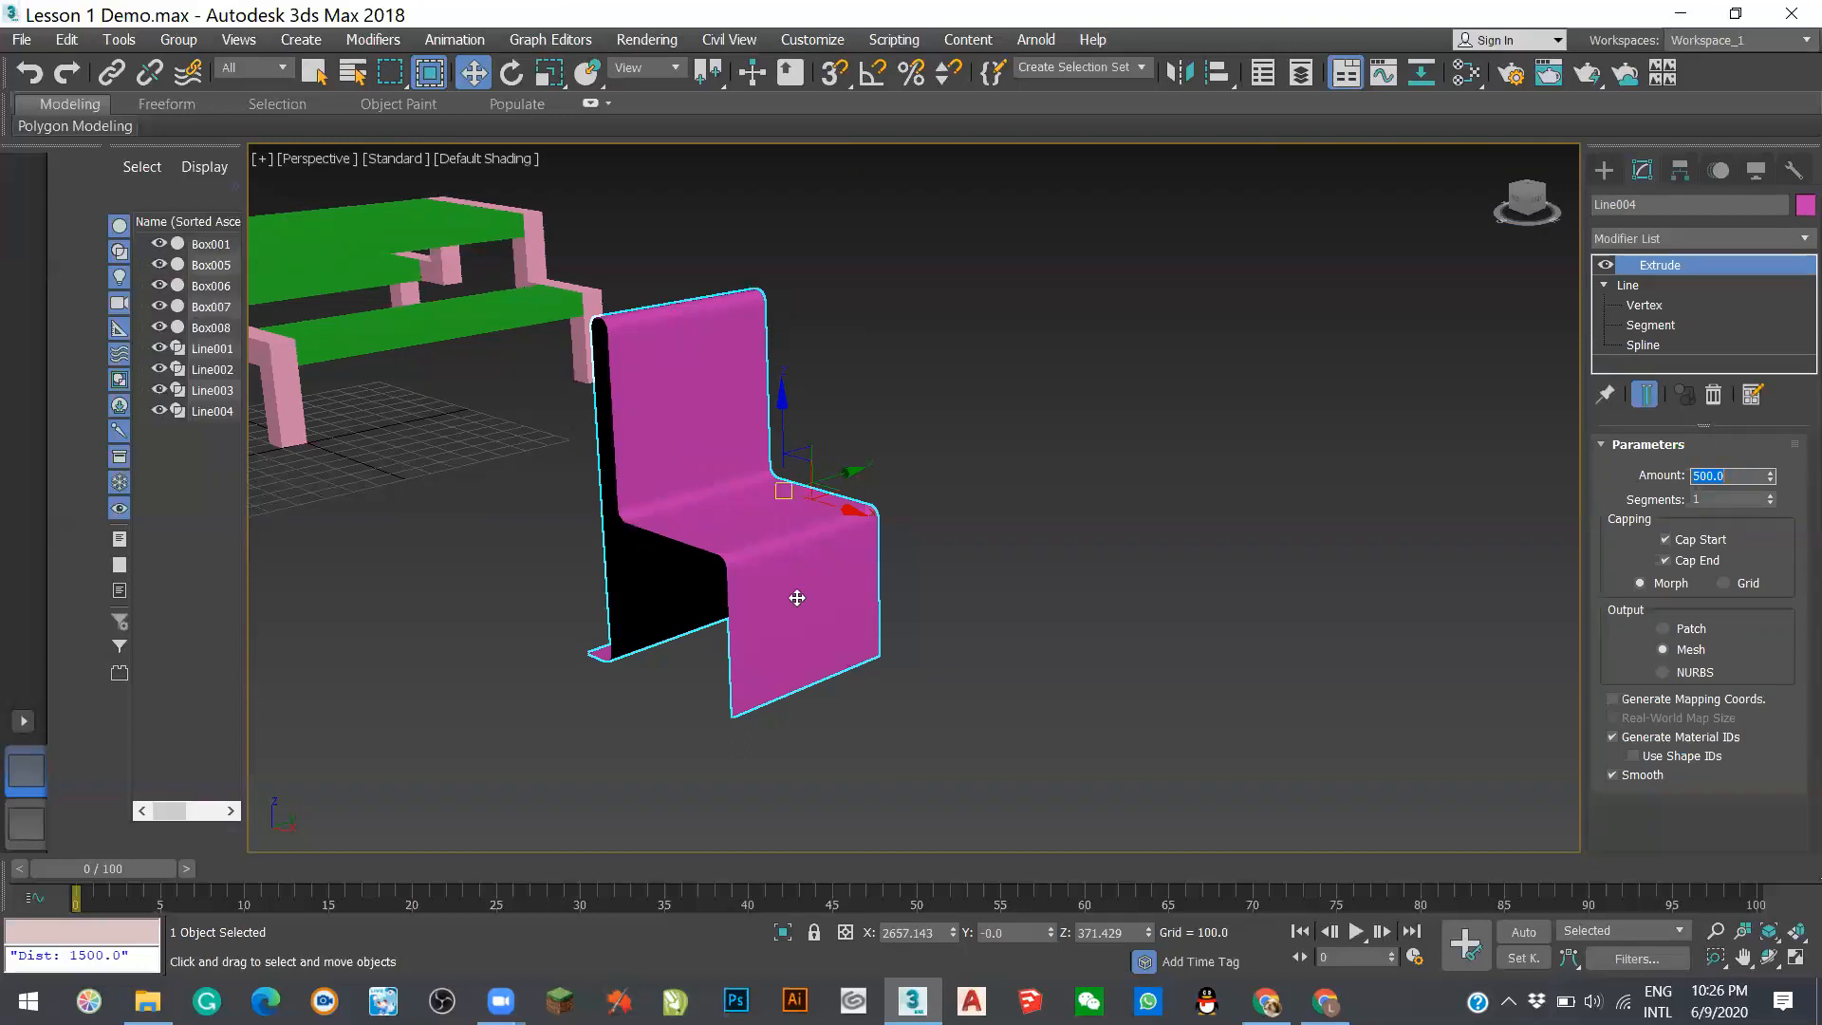
- Inspect the extruded chair's thin surfaces, select the chair and try a Shell modifier on it
click(853, 704)
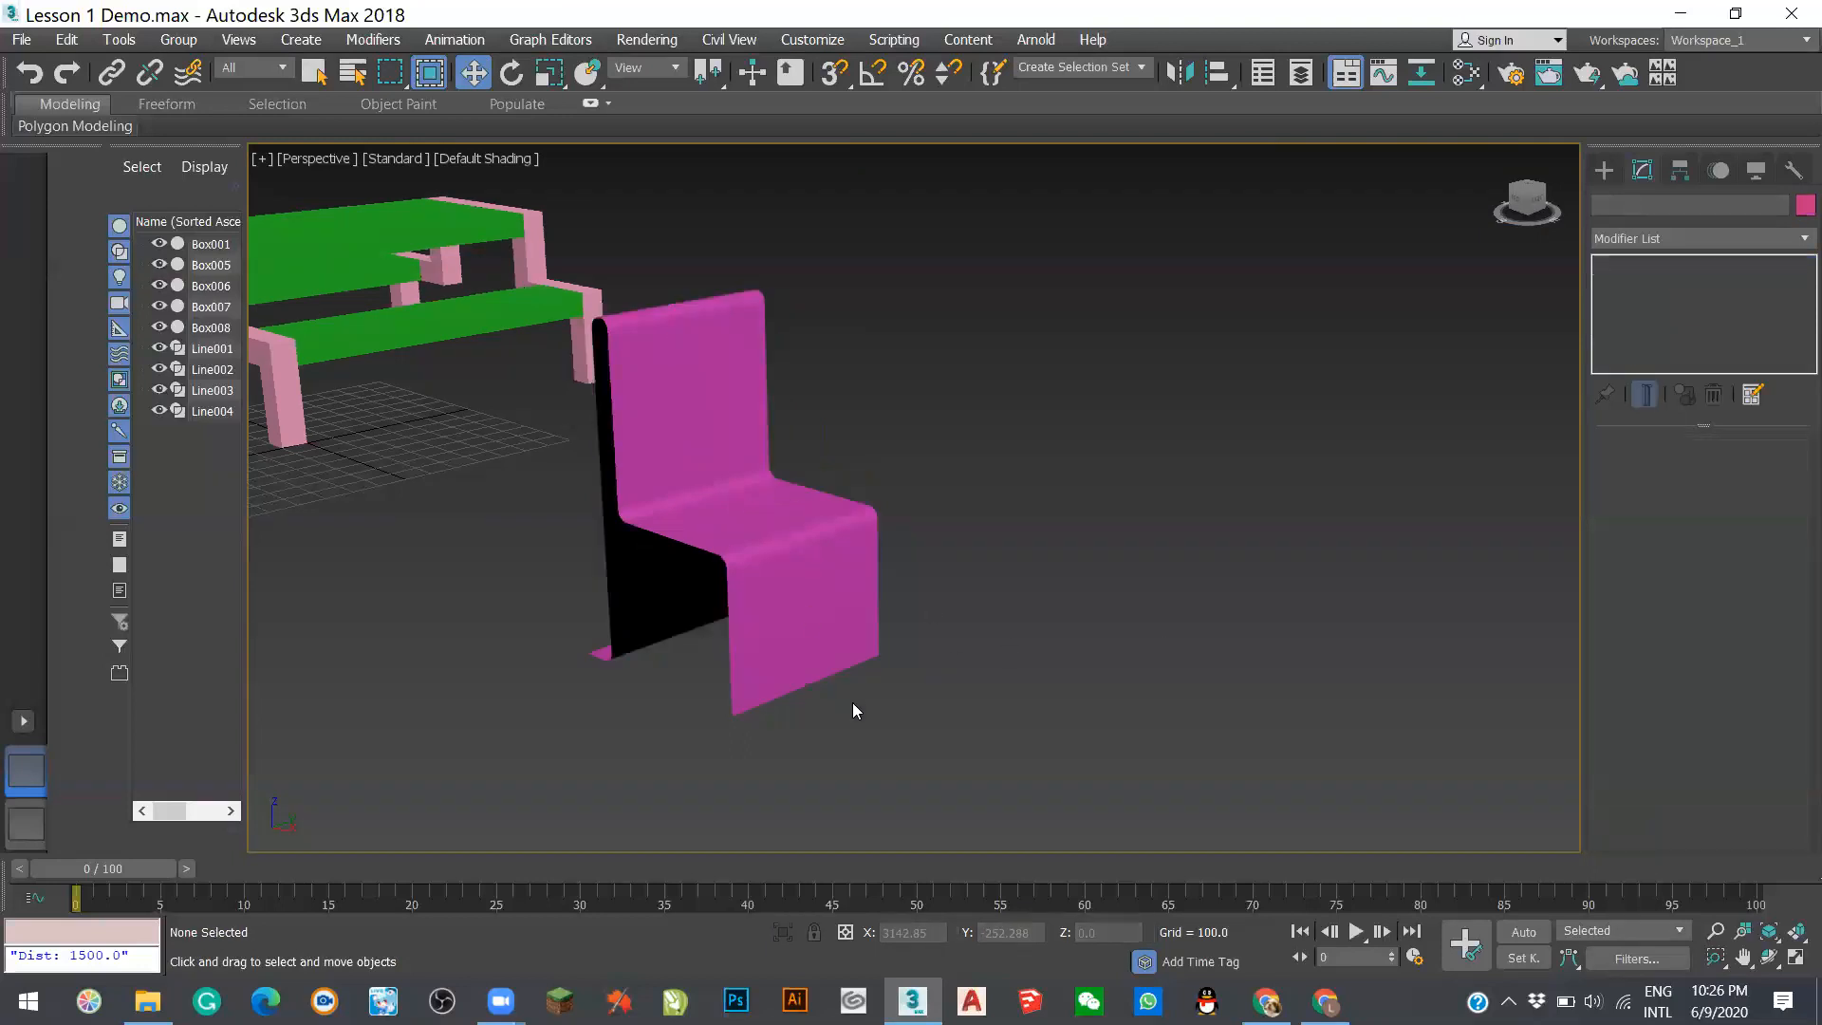
mouse_move(679, 648)
alt+middle_down()
mouse_move(742, 606)
mouse_move(704, 640)
alt+middle_up()
scroll(1018, 435, up, 10)
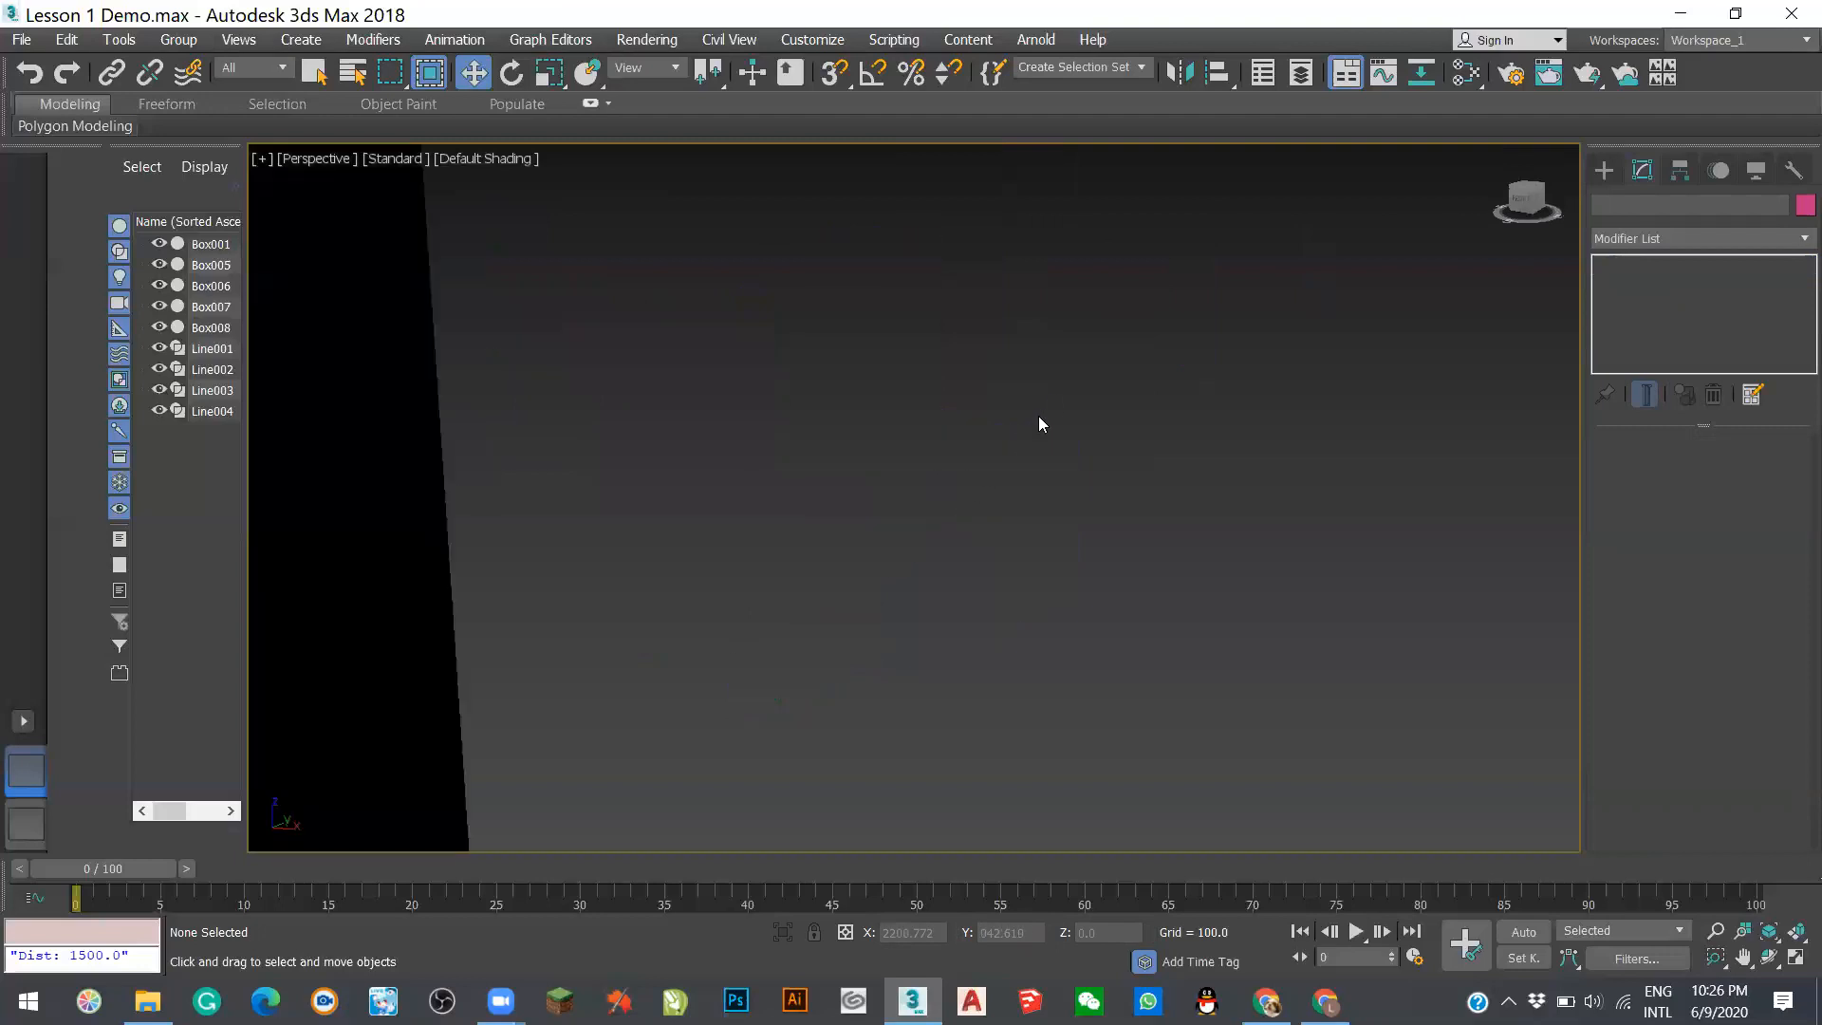
scroll(1052, 403, down, 8)
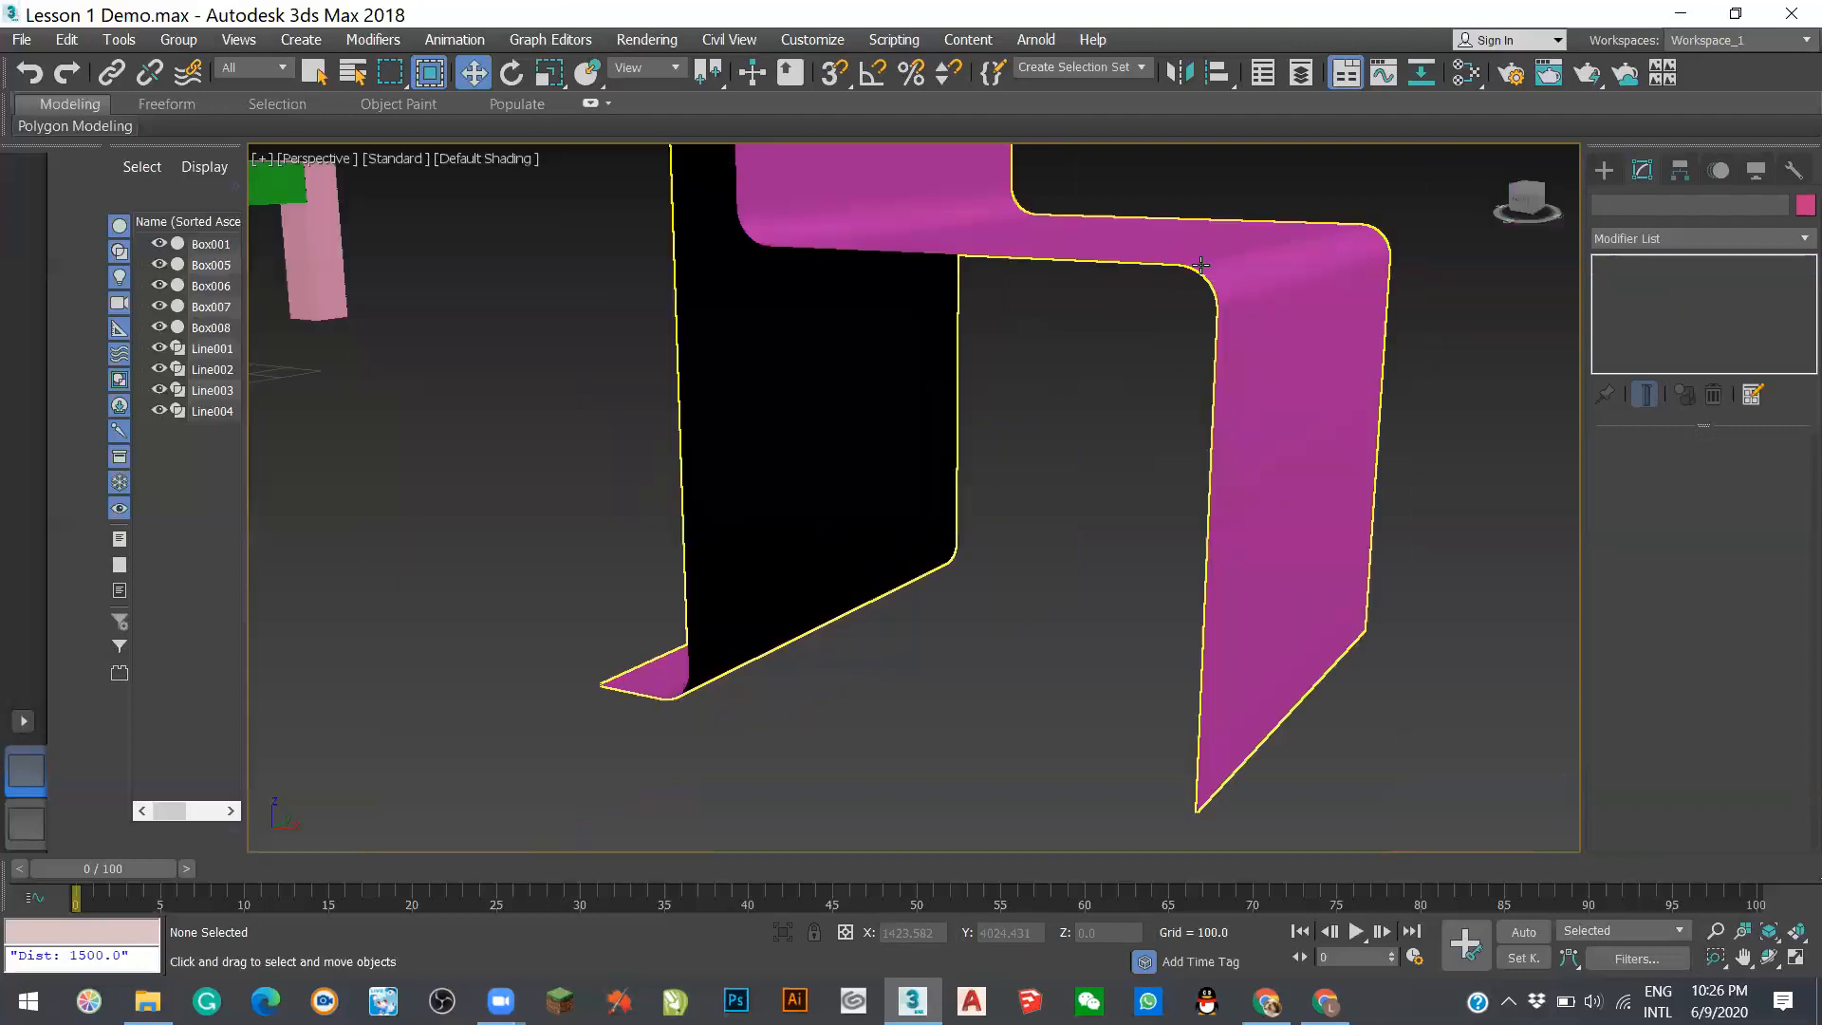
scroll(1117, 522, up, 4)
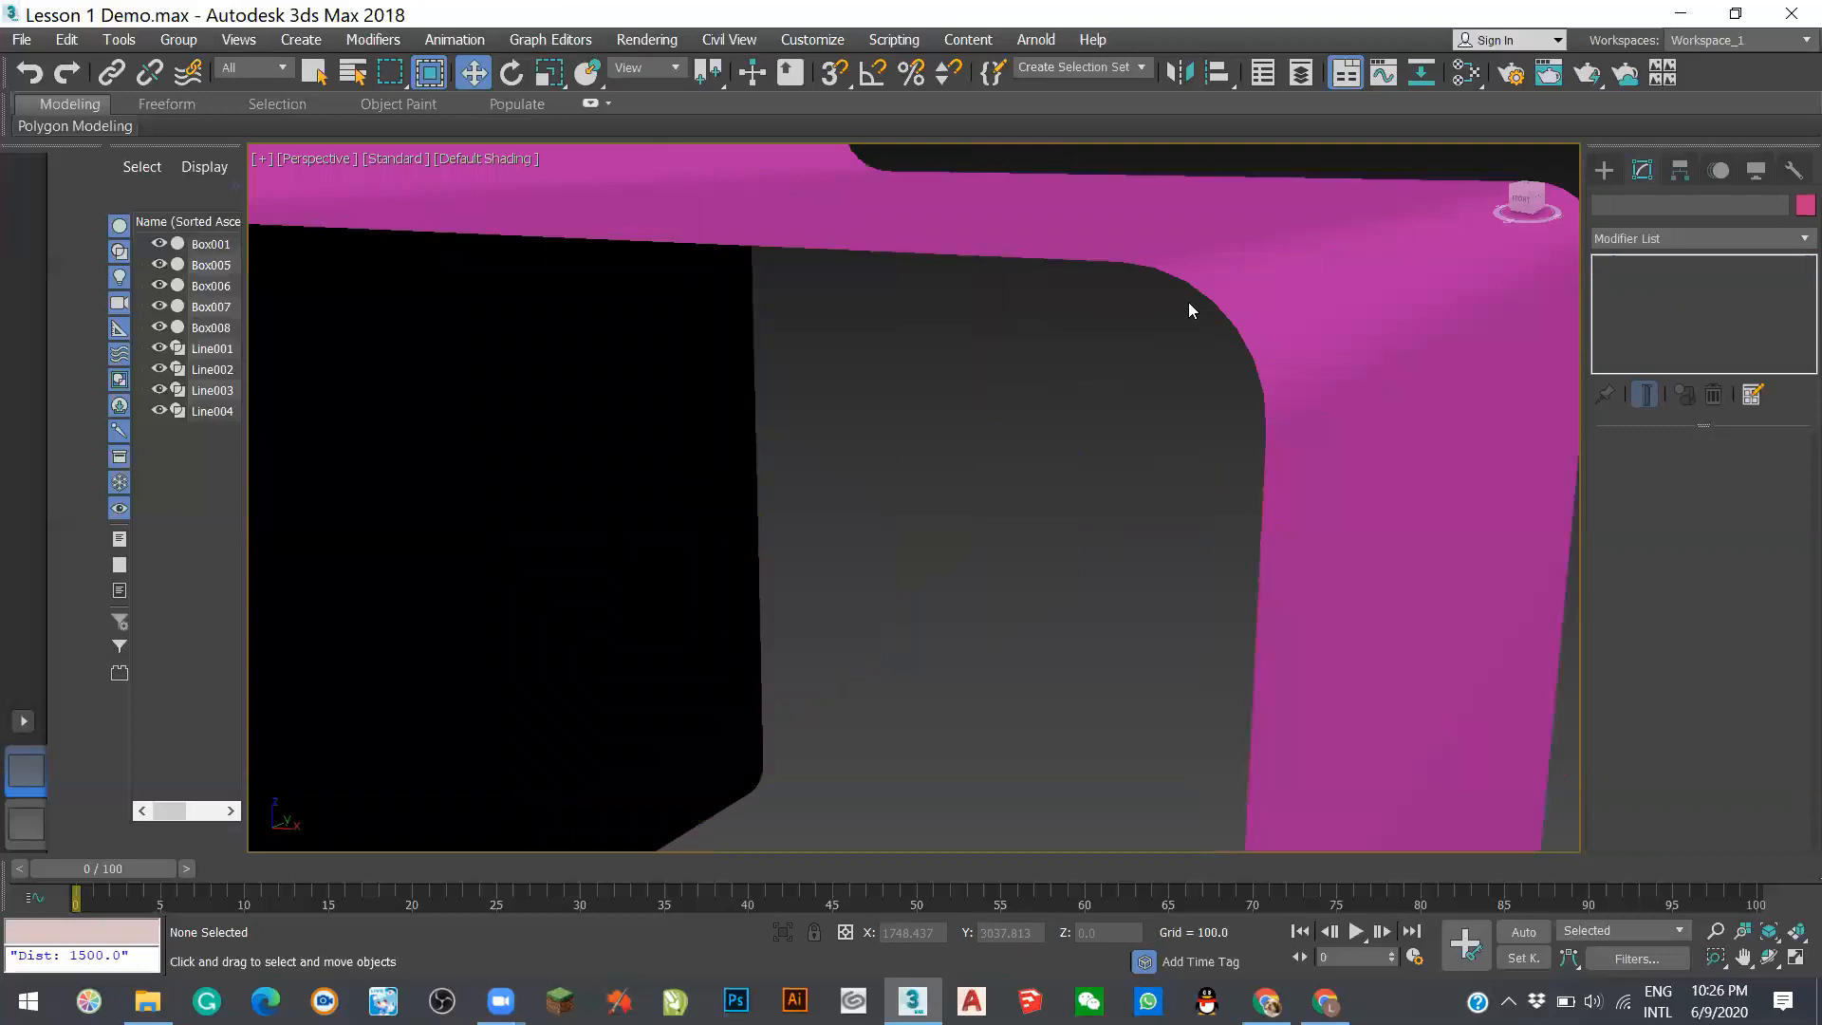
scroll(1123, 430, down, 6)
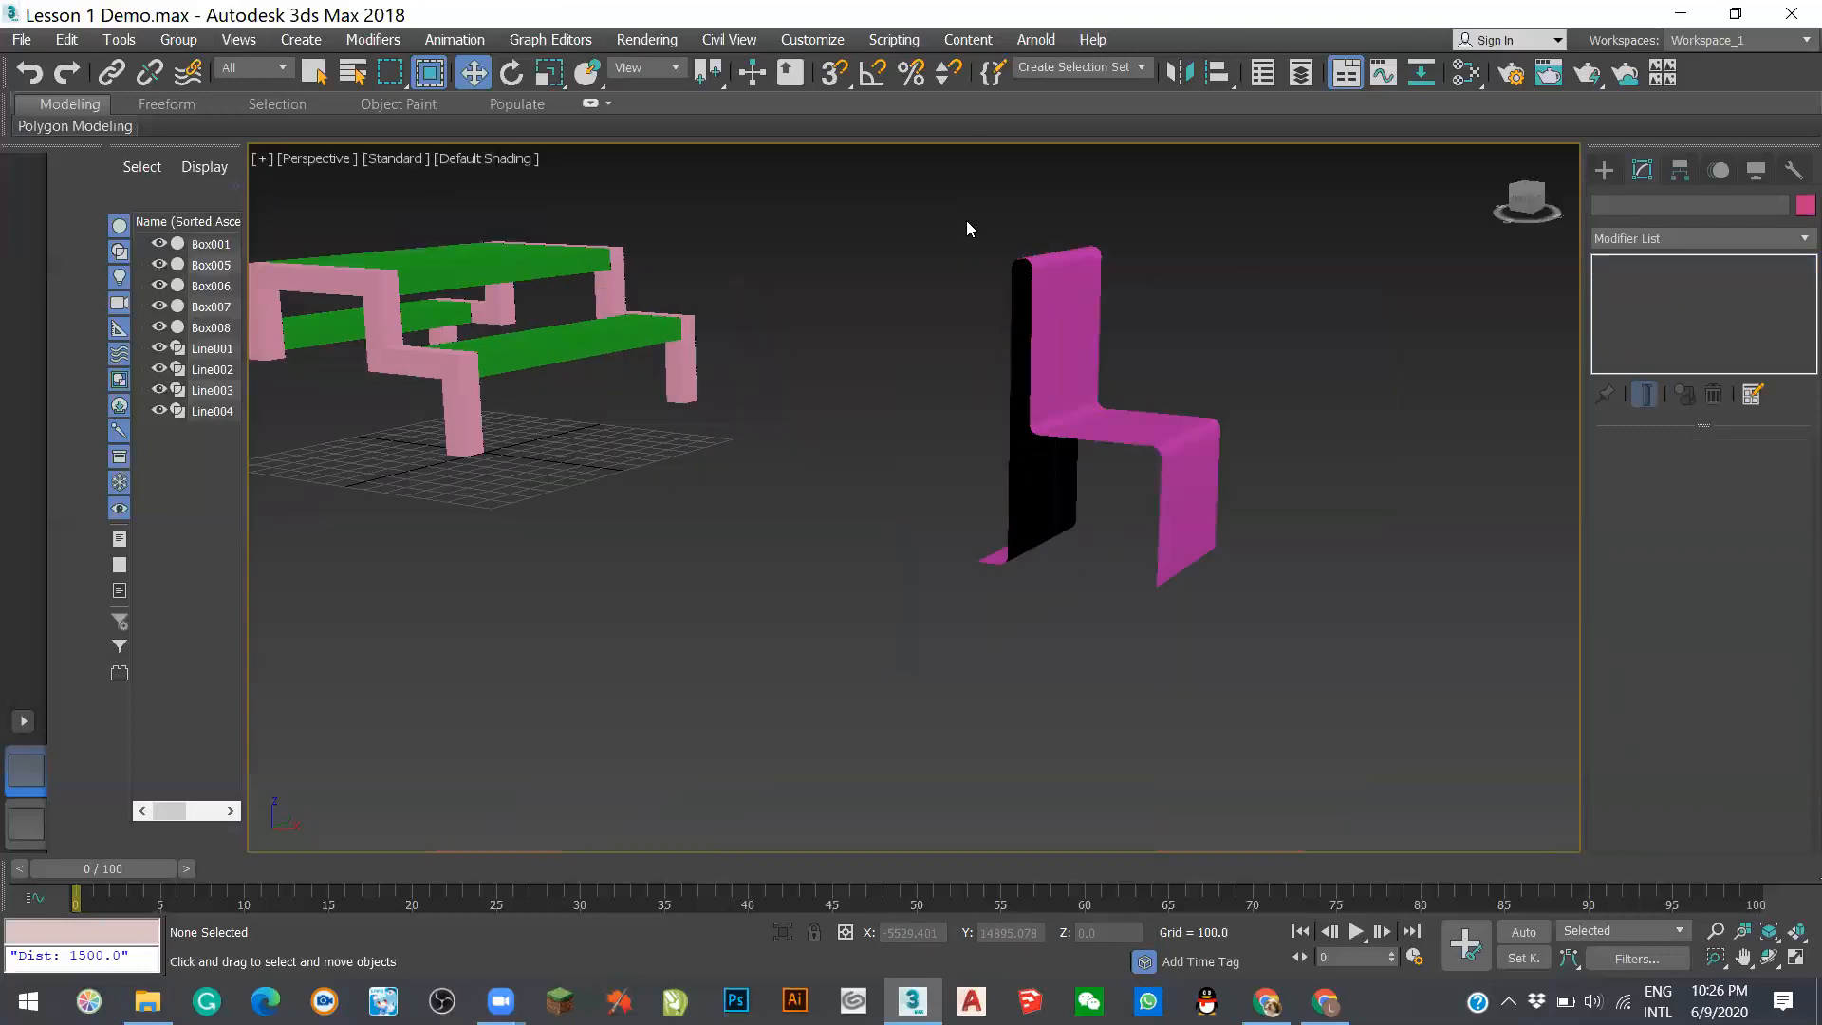
drag(867, 203, 1289, 676)
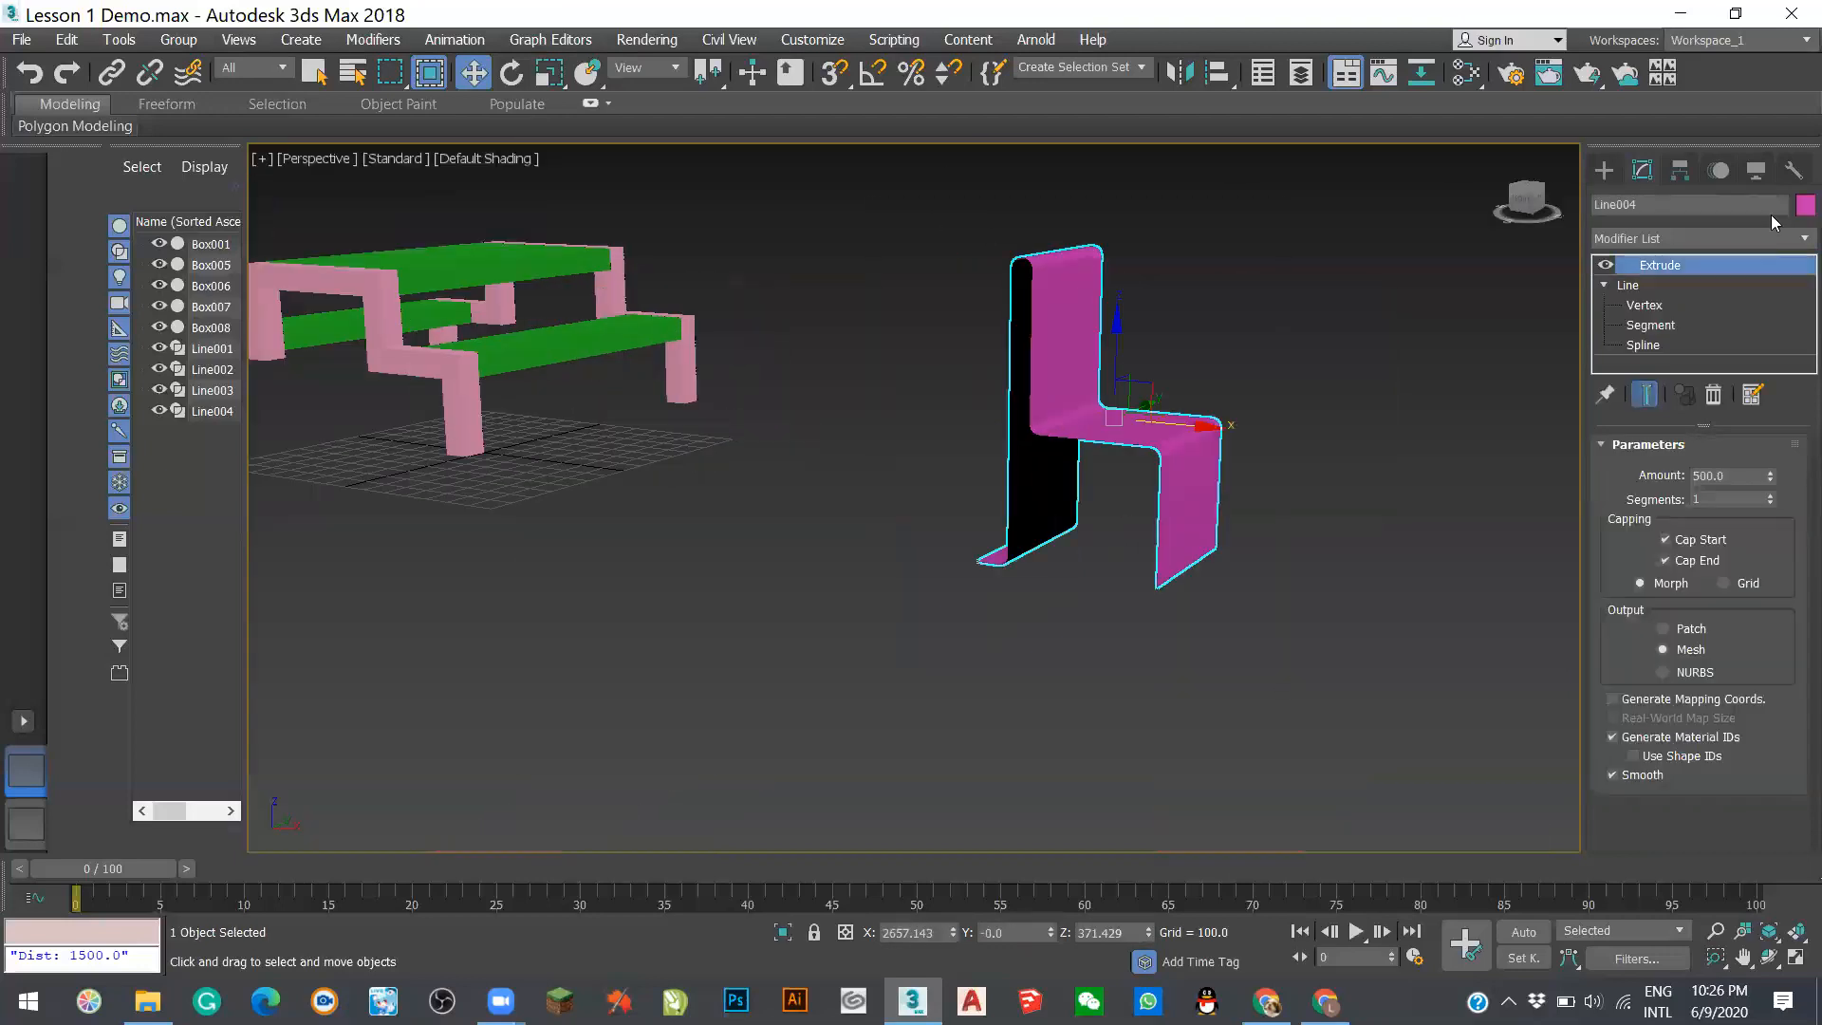
click(1667, 236)
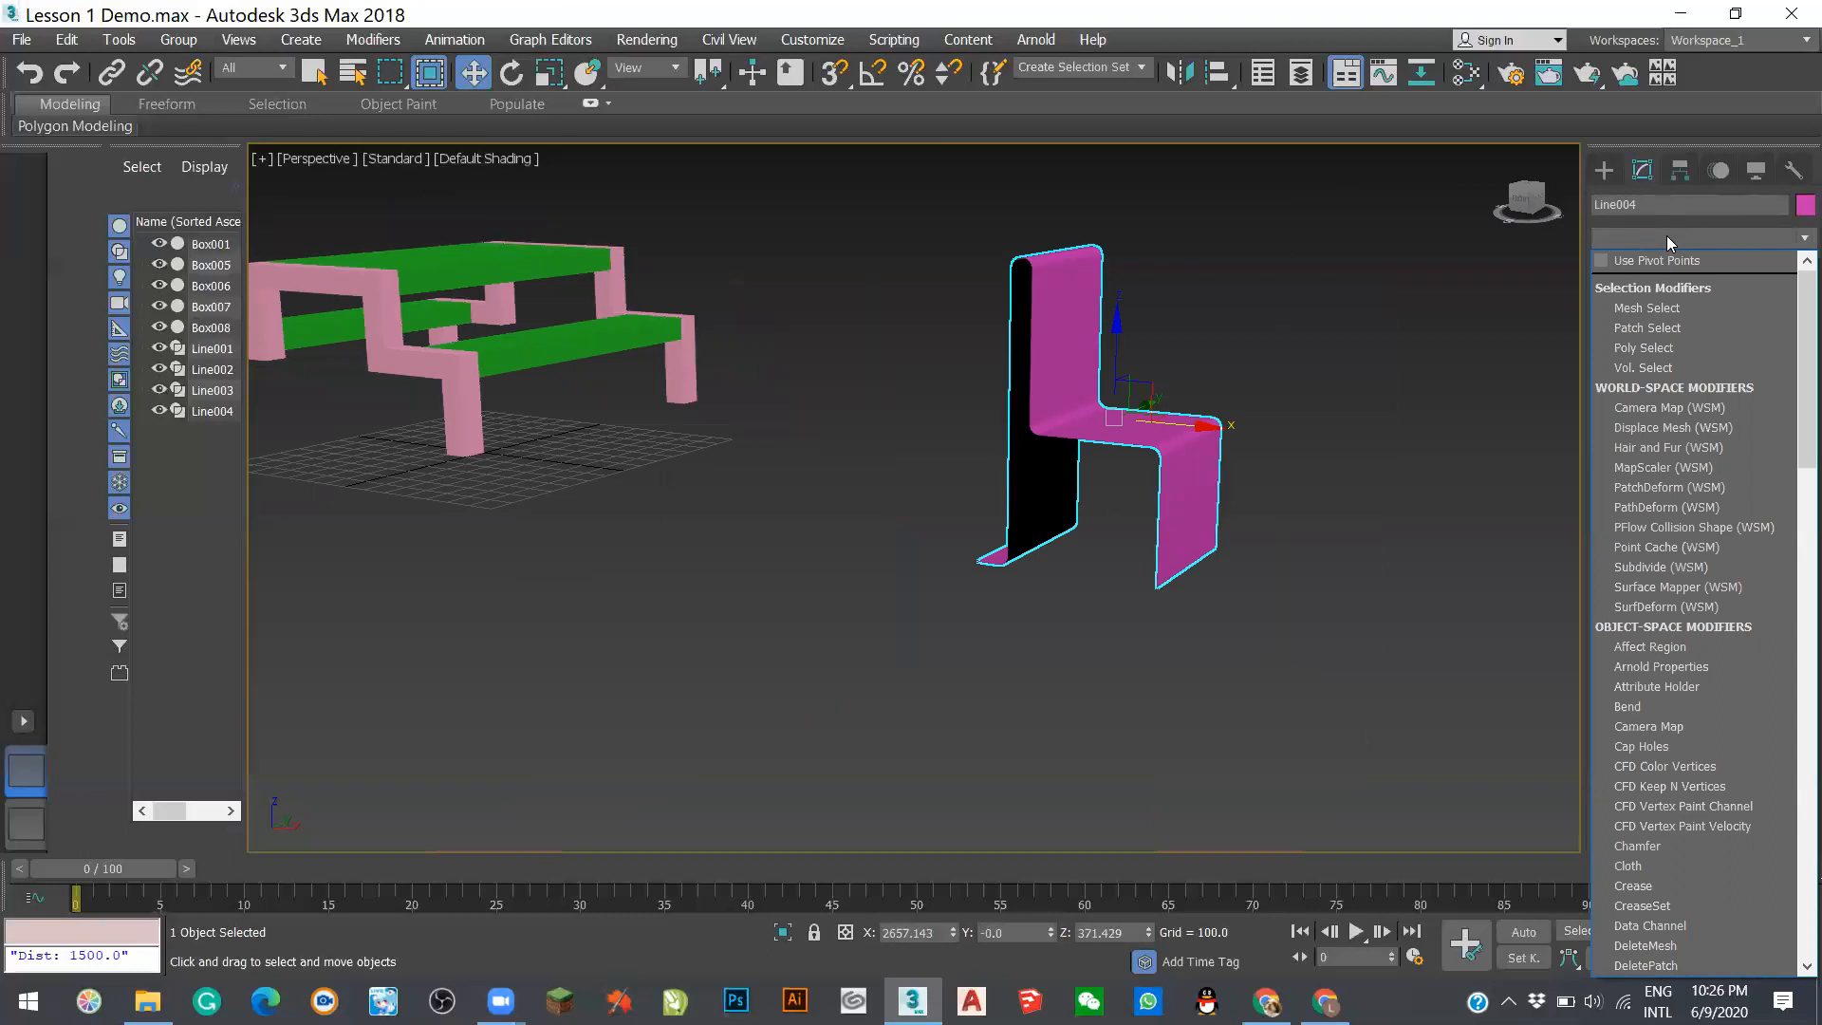
key(s)
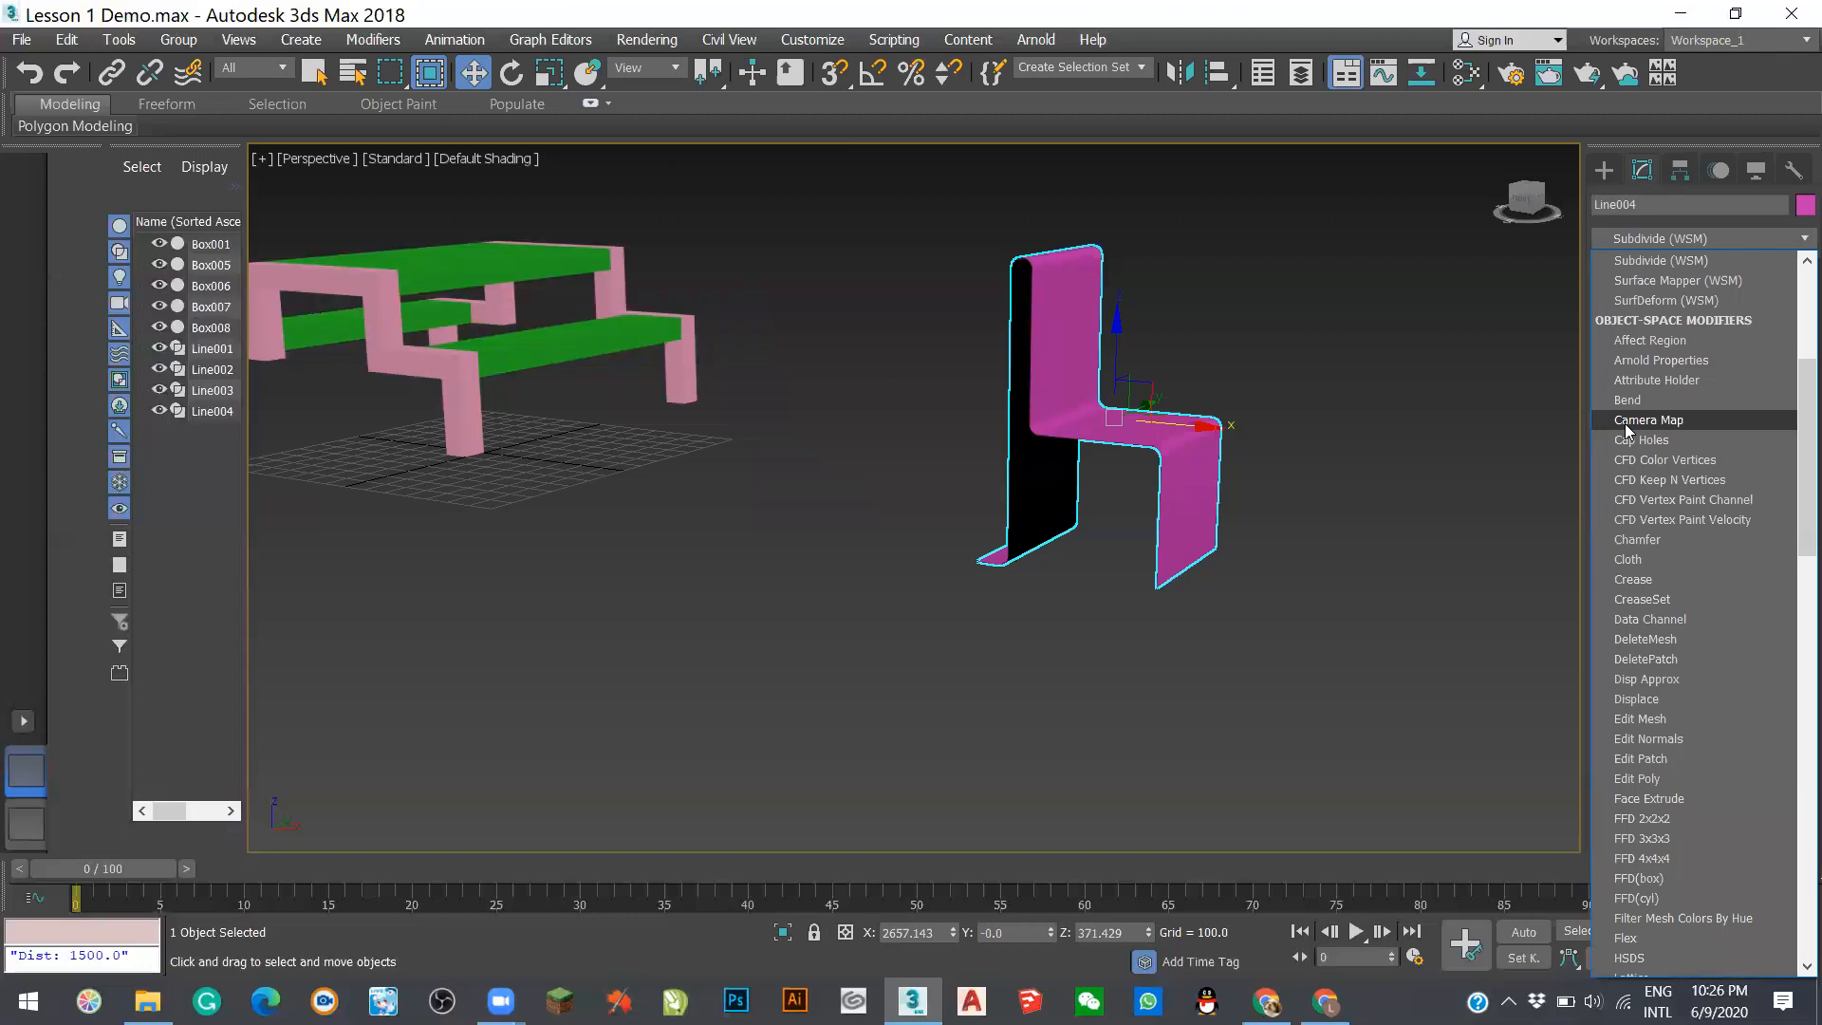
key(s)
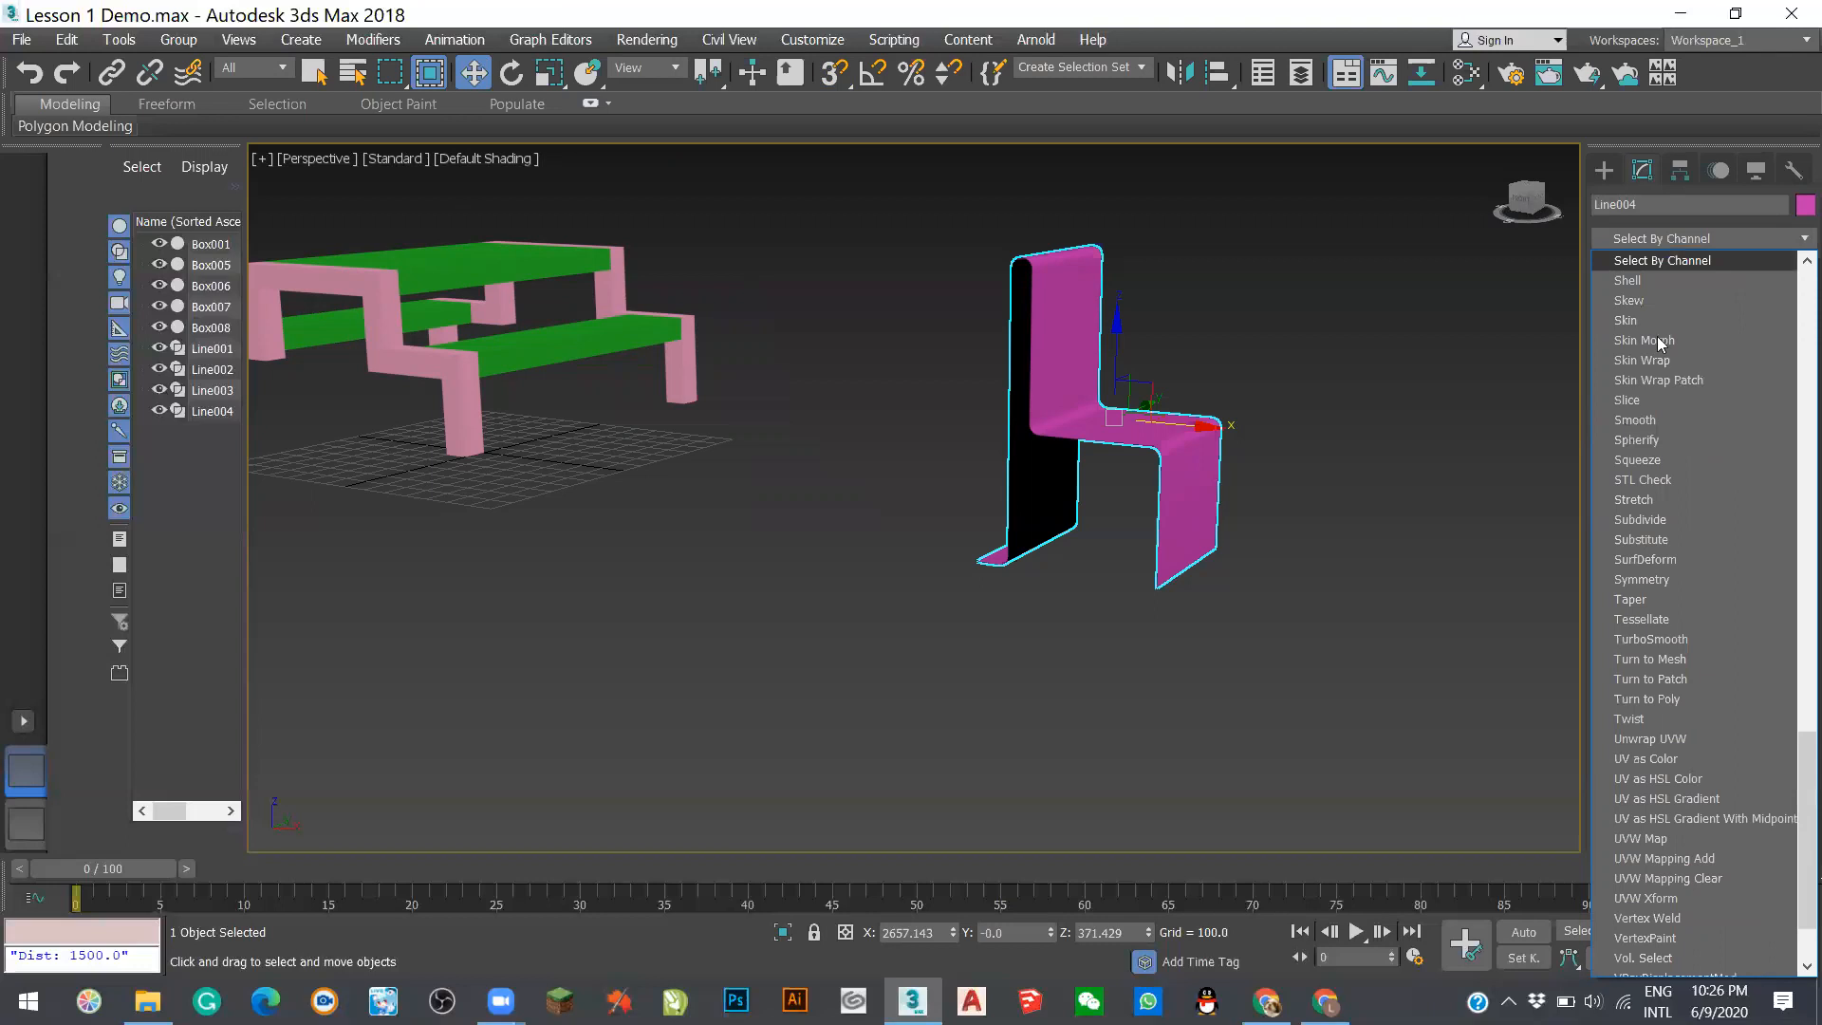
click(1629, 280)
- Set the Shell modifier's Outer Amount to 15 to thicken the chair's surfaces
scroll(1126, 397, up, 4)
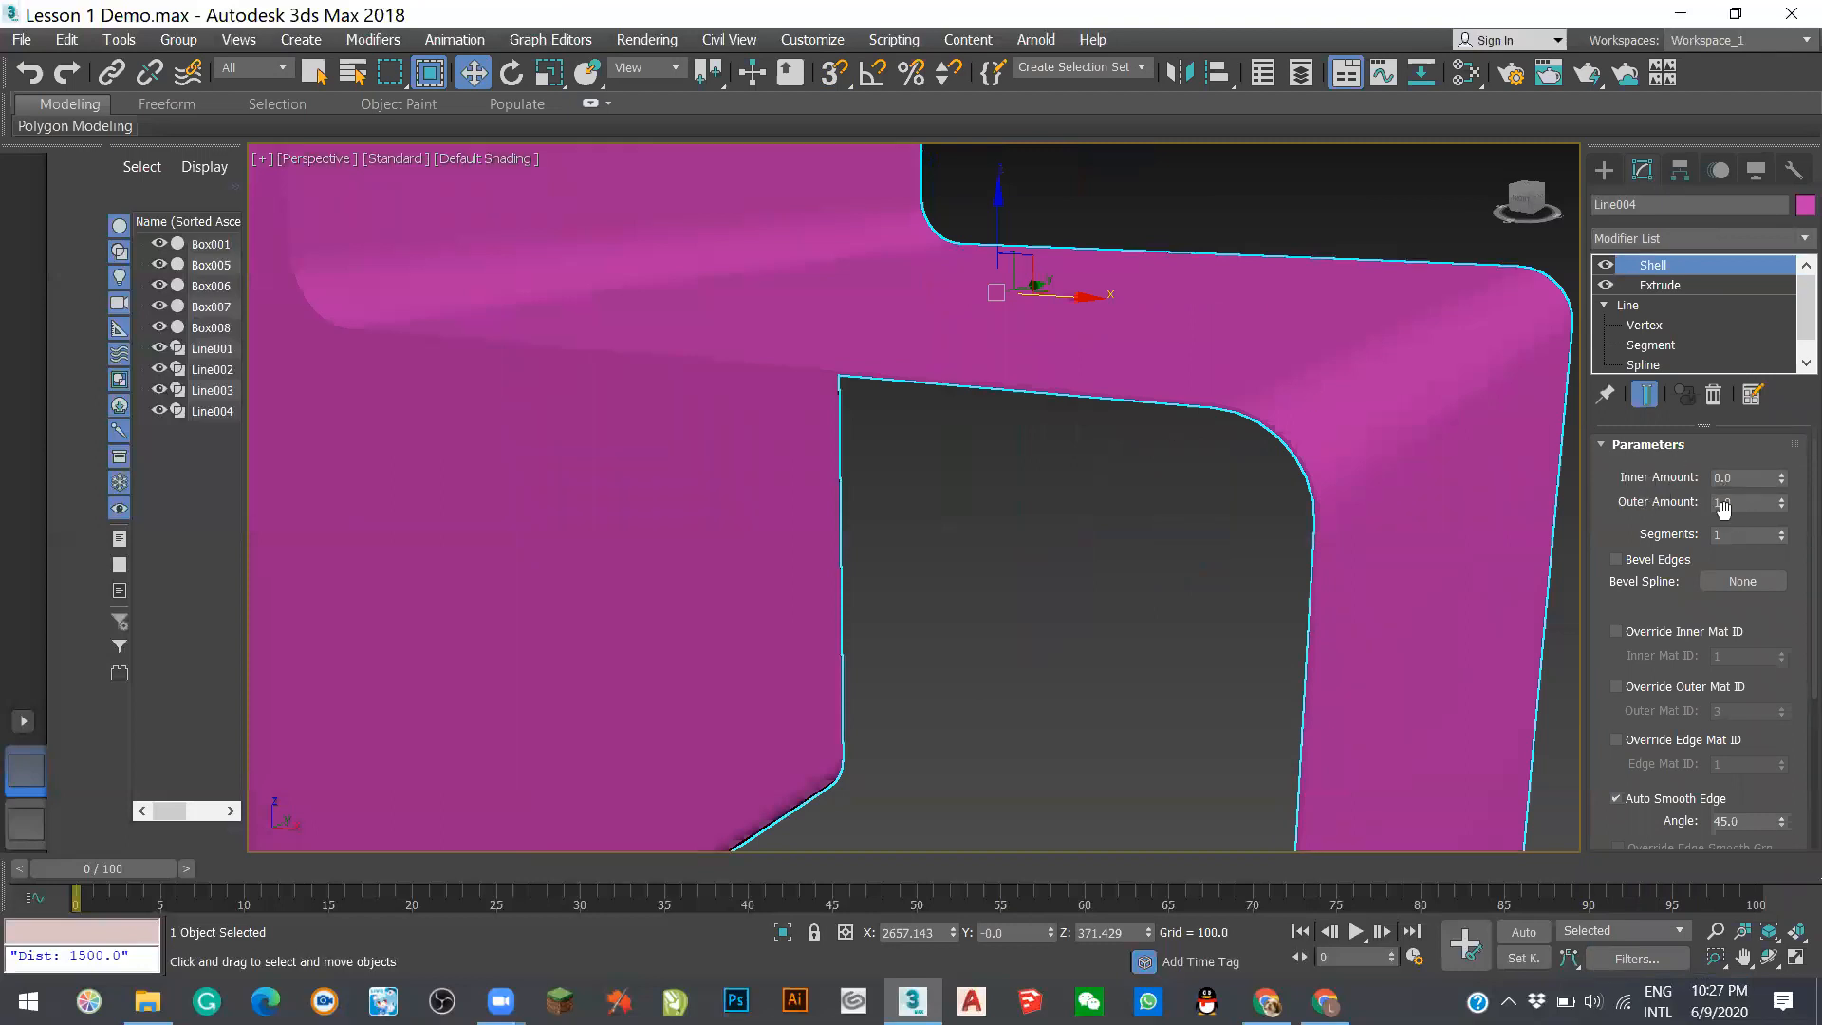
scroll(891, 411, down, 4)
scroll(891, 411, down, 2)
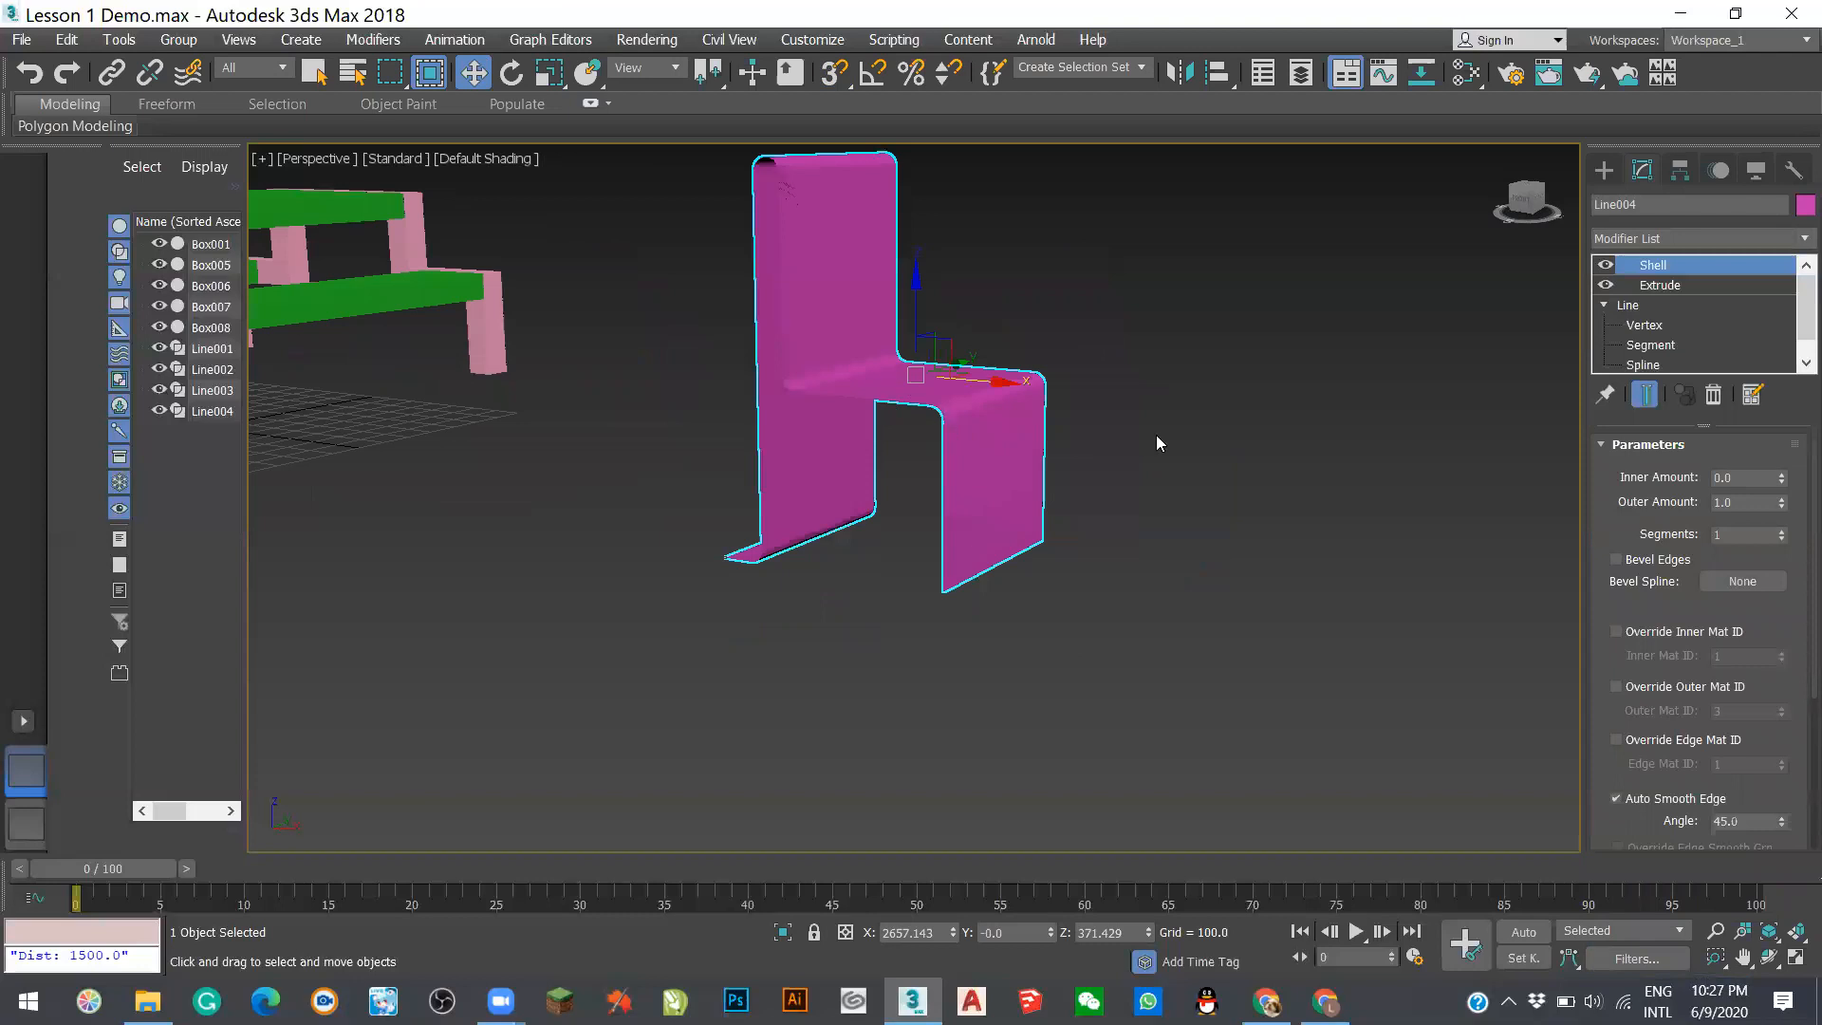
scroll(759, 617, up, 3)
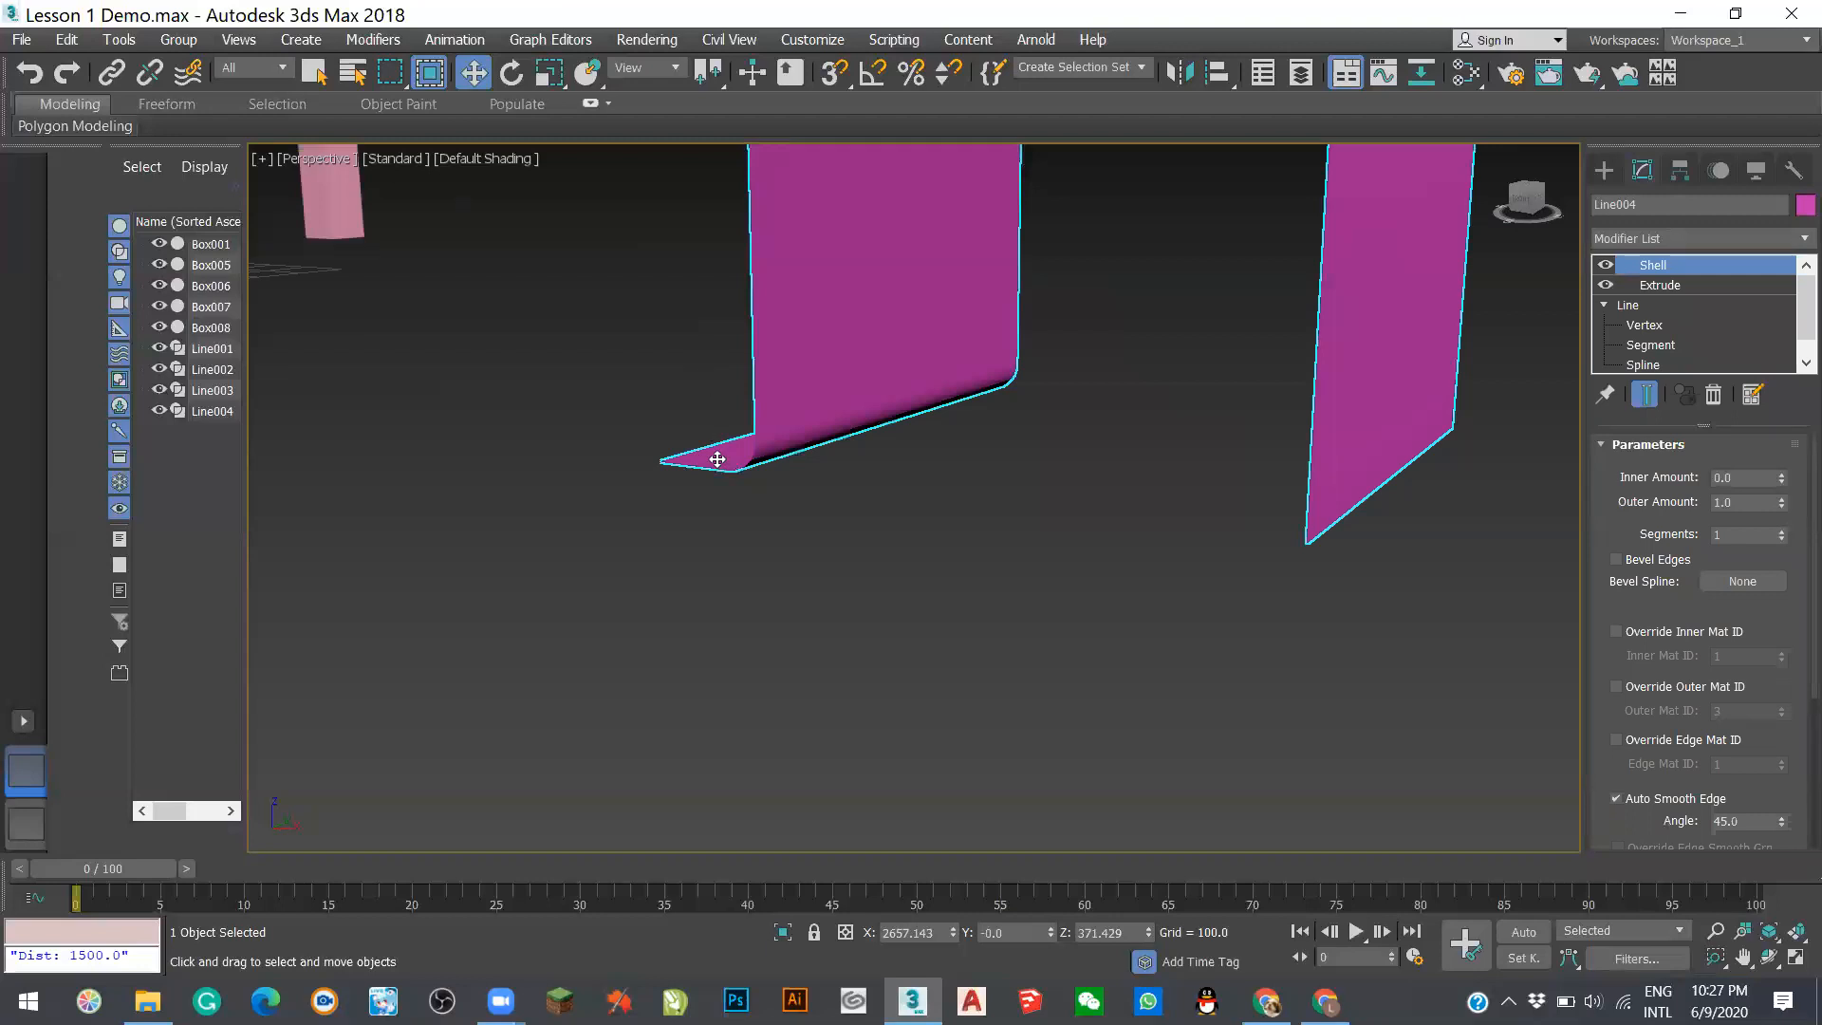
click(1744, 506)
text(15)
key(Return)
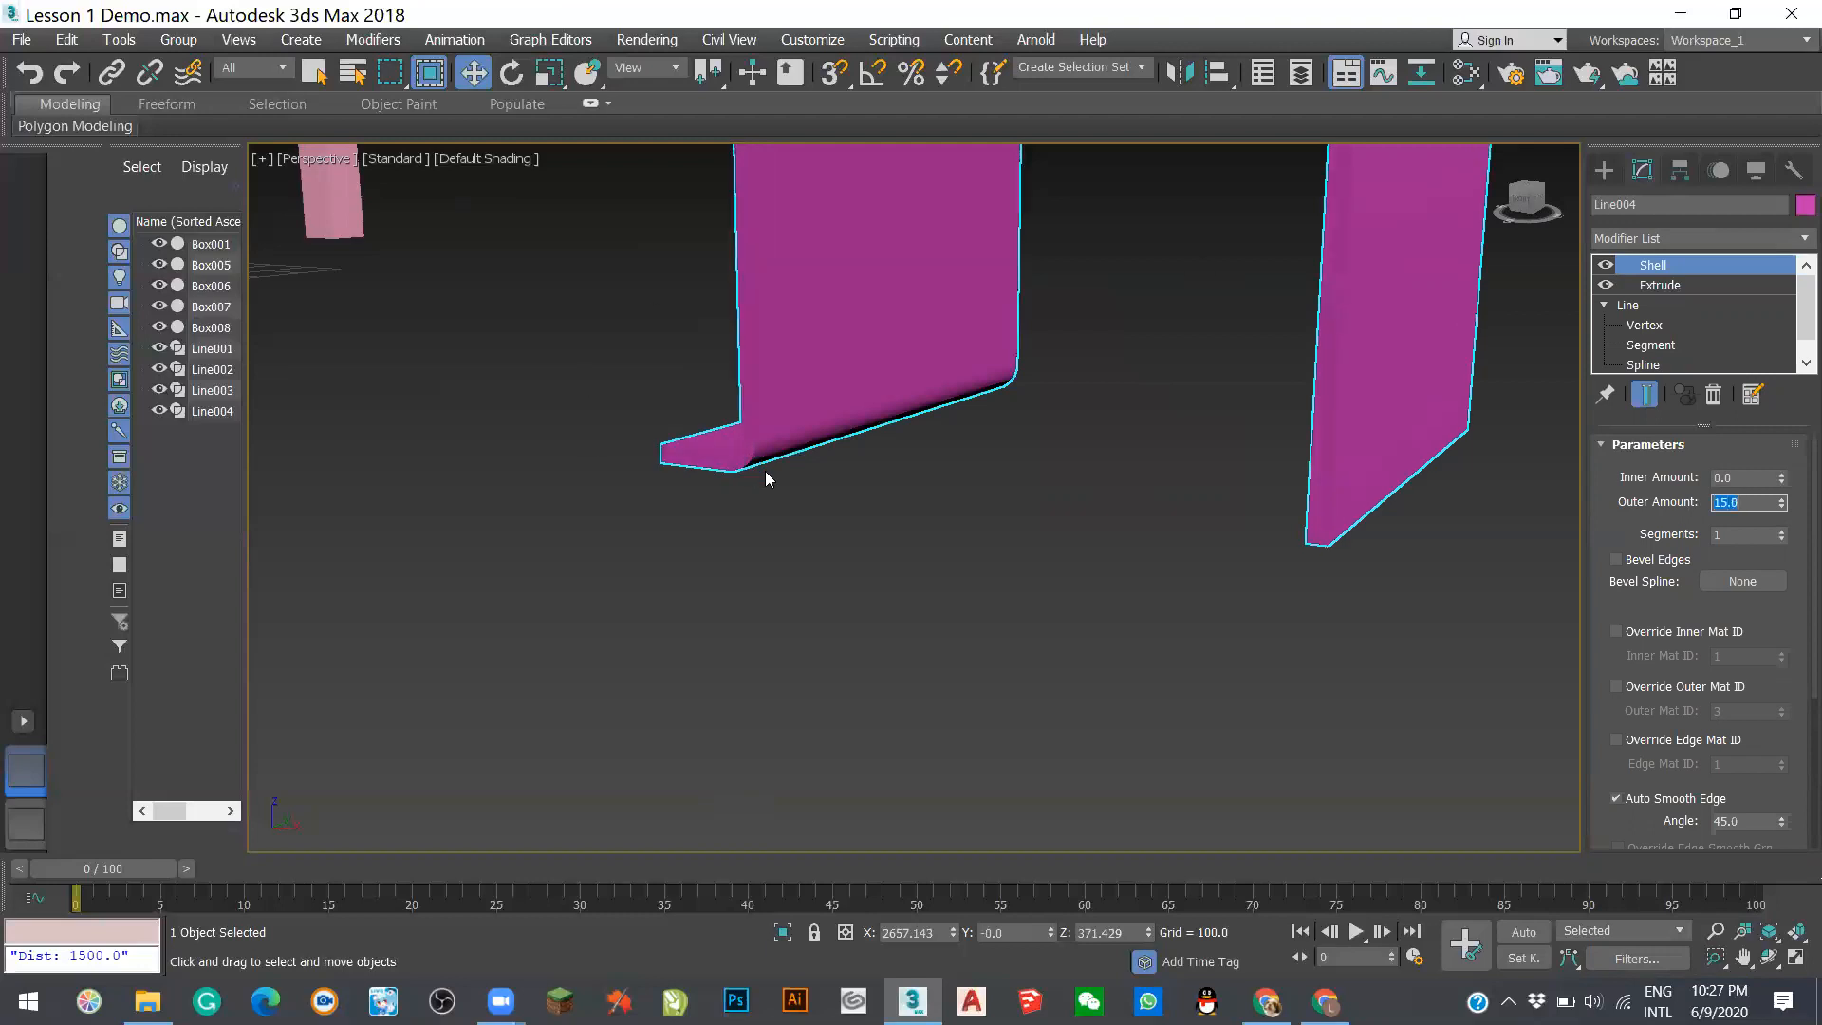
- Deselect the chair and compare its thickened shape with the reference images of the table and chair
scroll(987, 619, down, 5)
scroll(989, 598, up, 8)
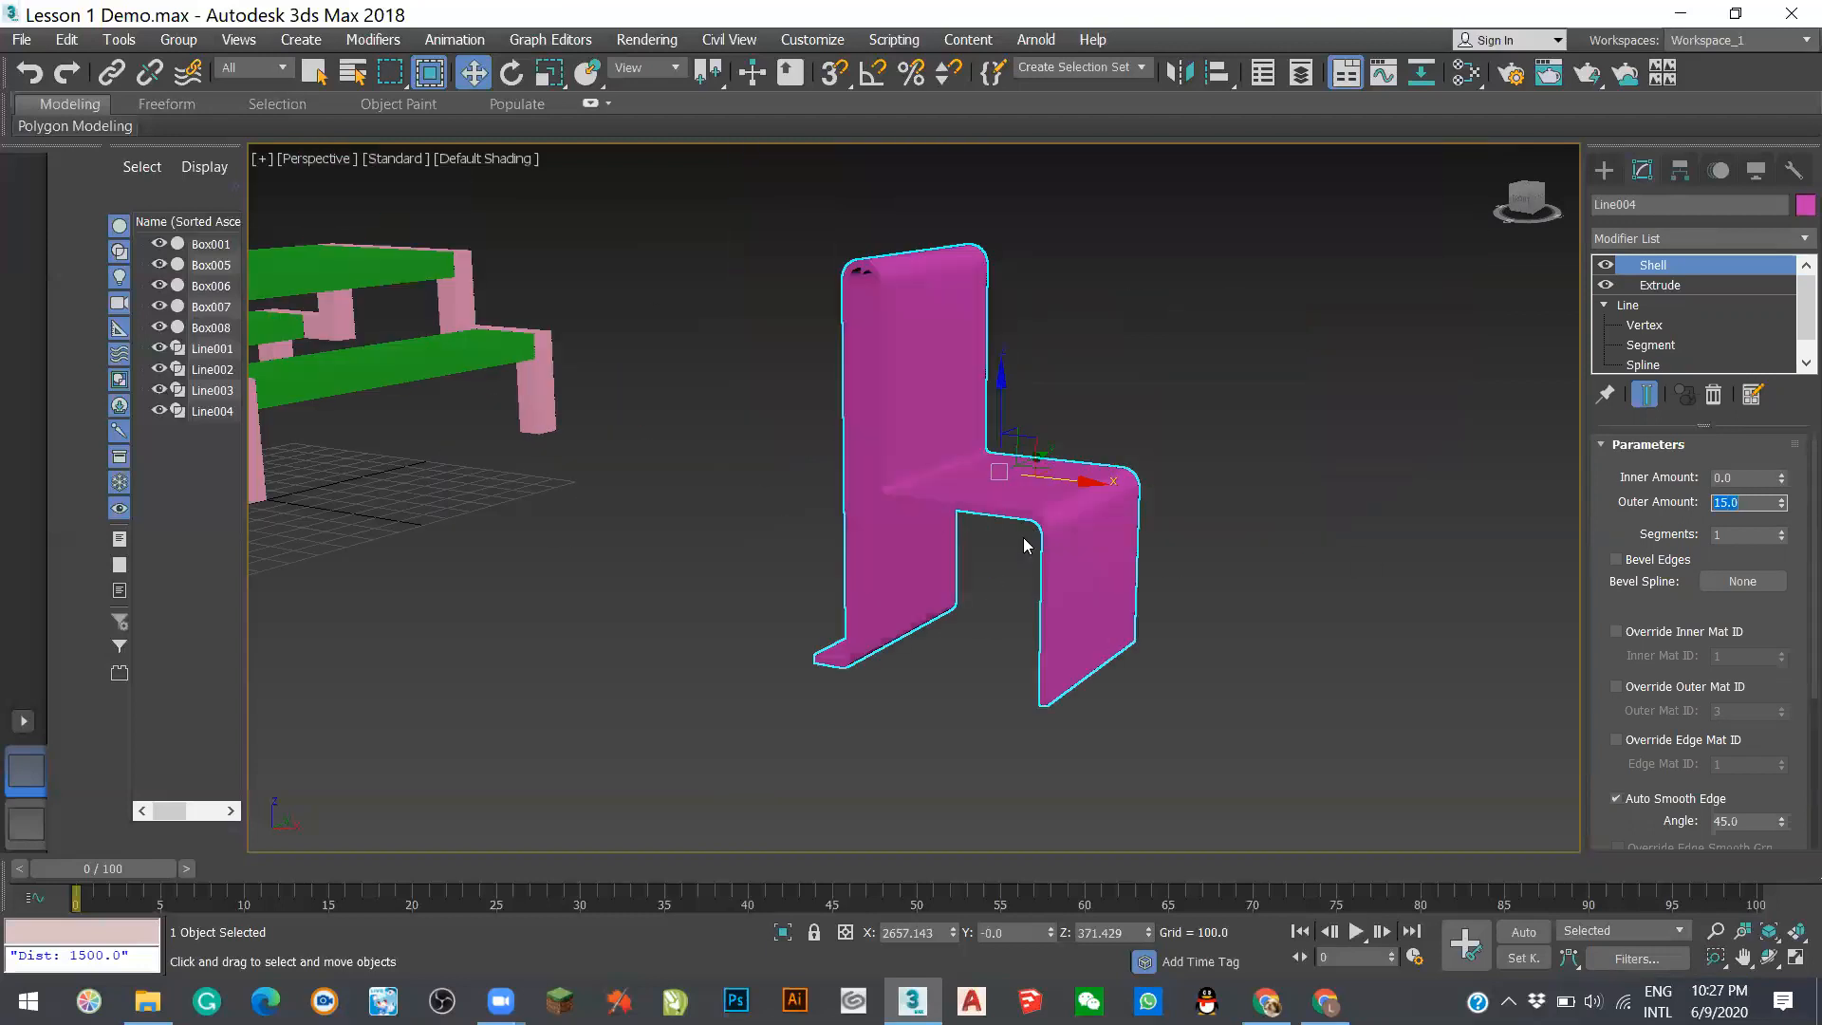
scroll(1035, 634, down, 3)
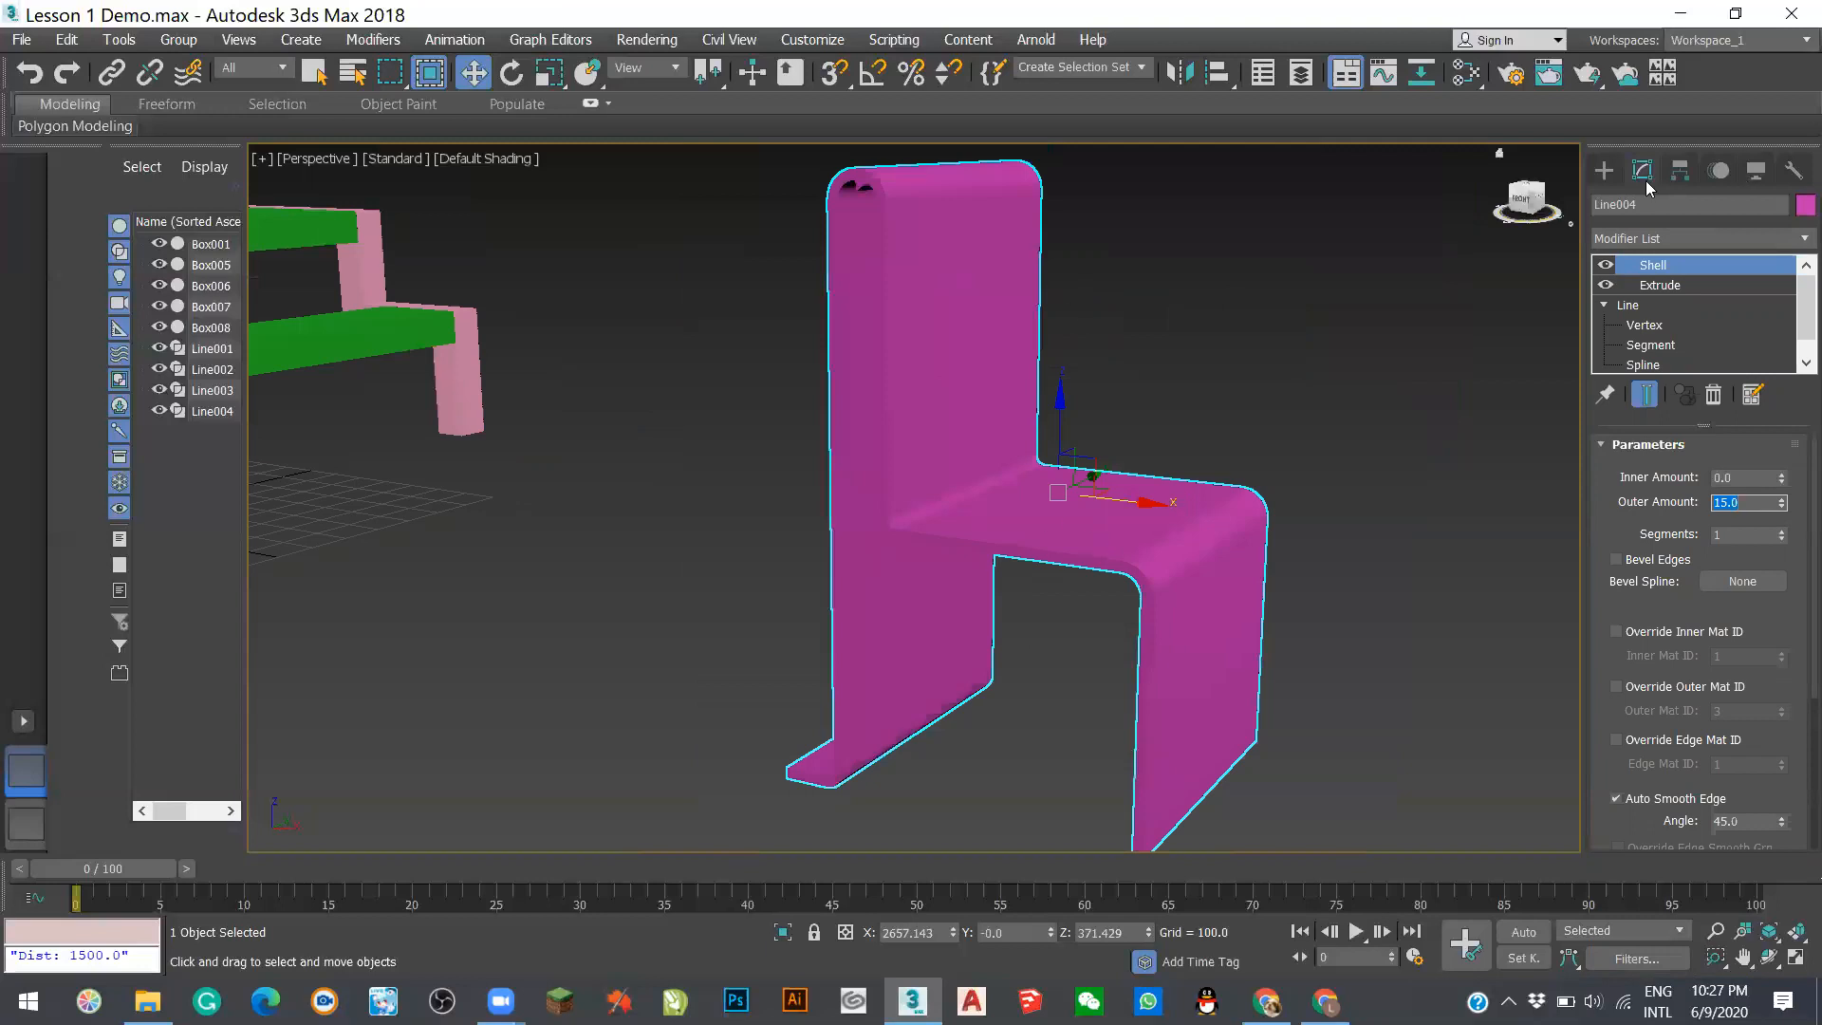
click(1065, 678)
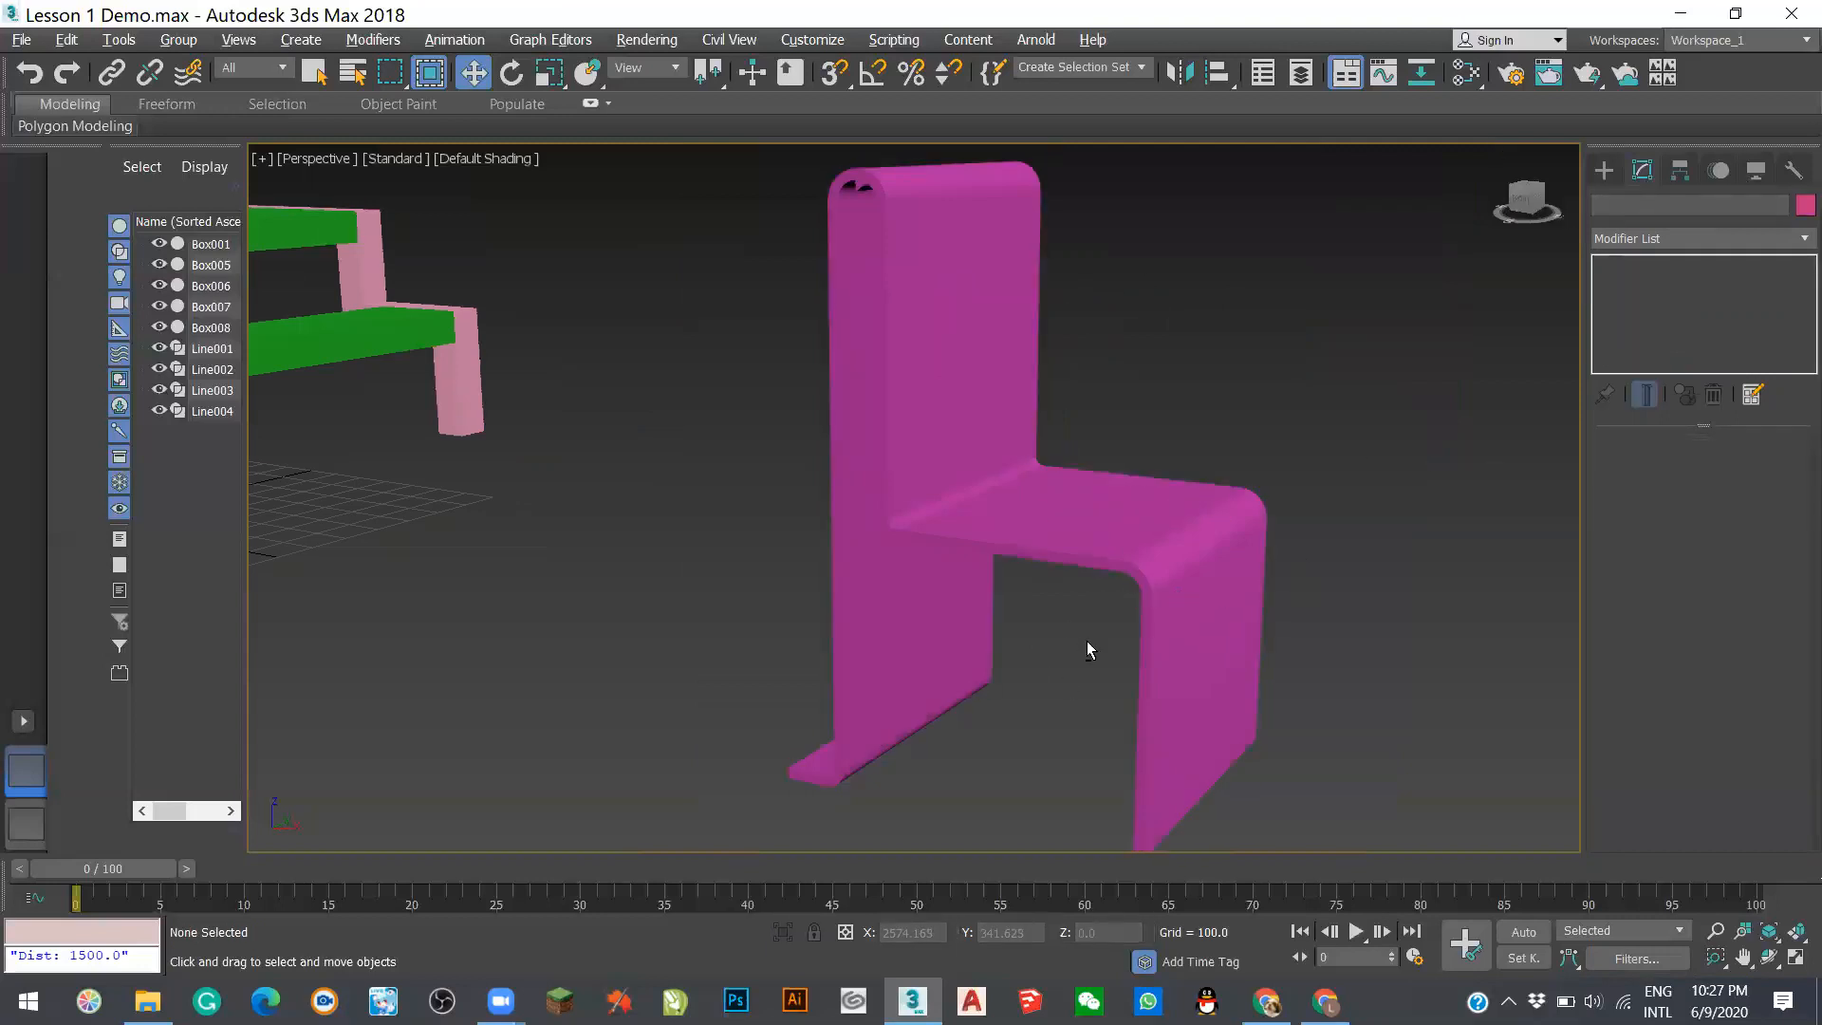
mouse_move(1089, 614)
alt+middle_down()
mouse_move(1132, 606)
mouse_move(1123, 618)
alt+middle_up()
scroll(841, 545, down, 6)
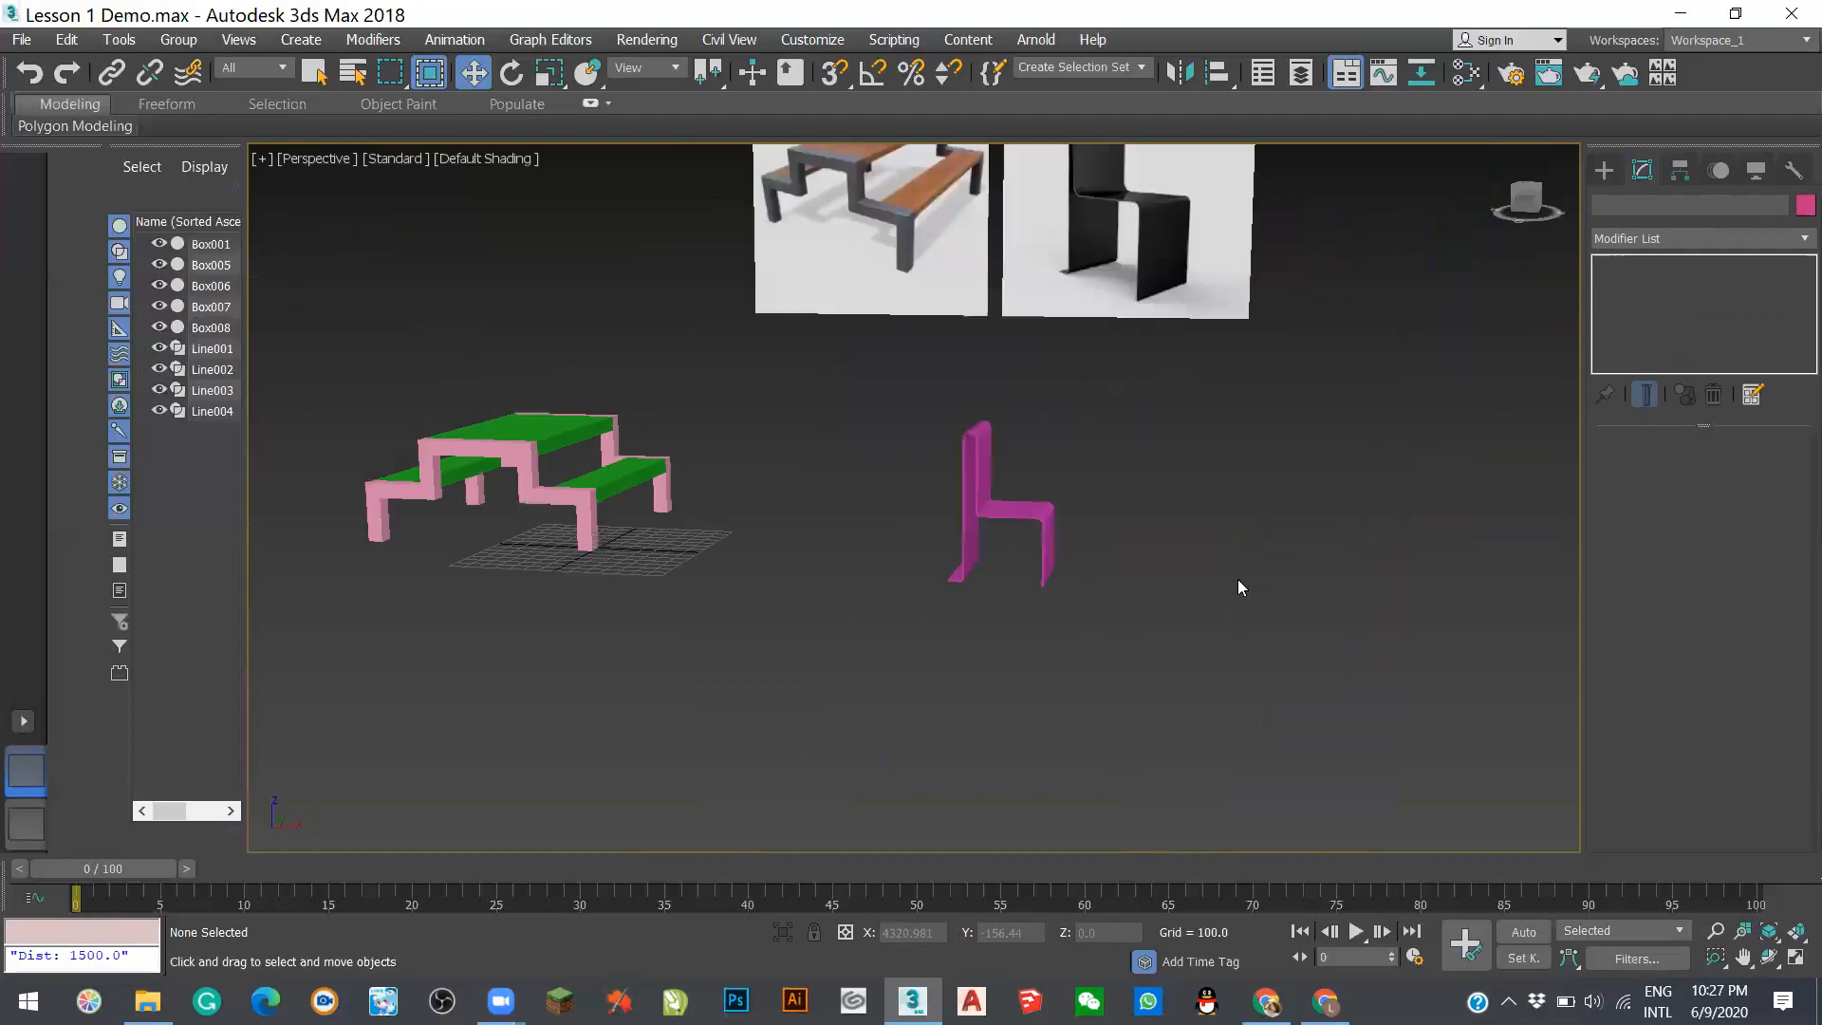
scroll(1187, 617, down, 5)
scroll(1143, 655, up, 10)
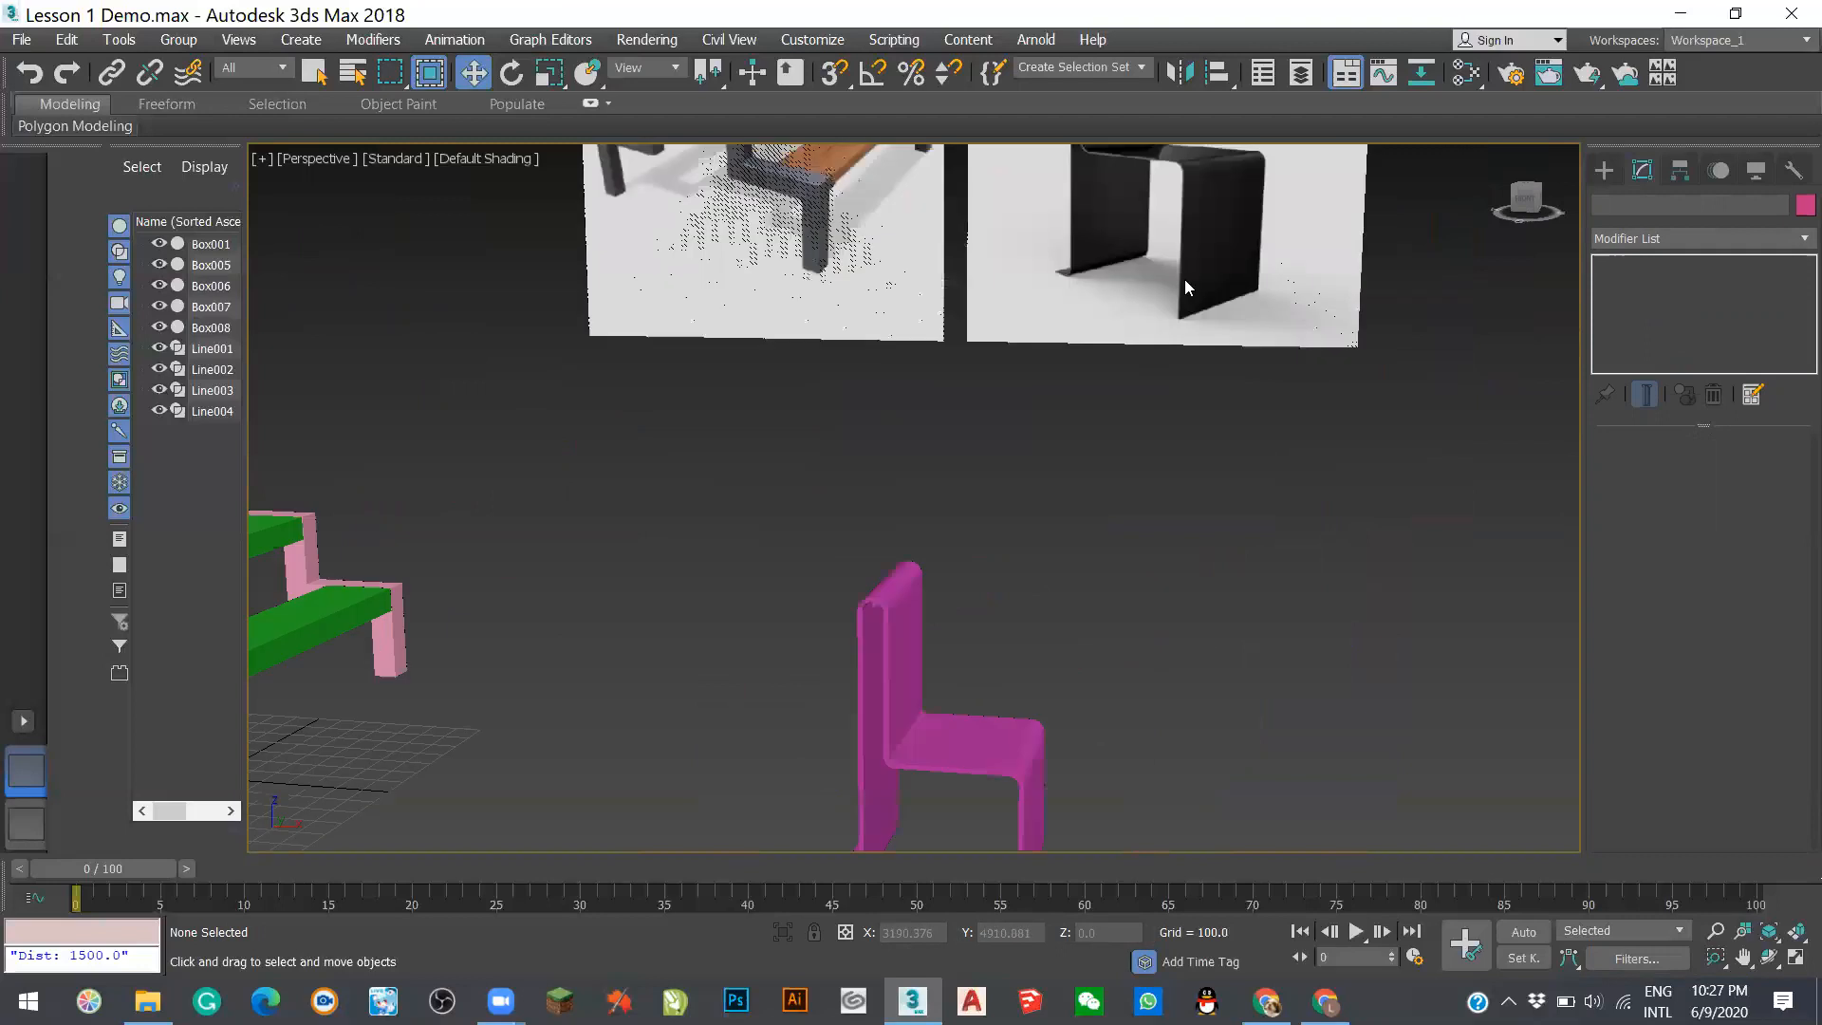
scroll(1185, 279, down, 5)
scroll(849, 653, up, 4)
scroll(636, 365, down, 4)
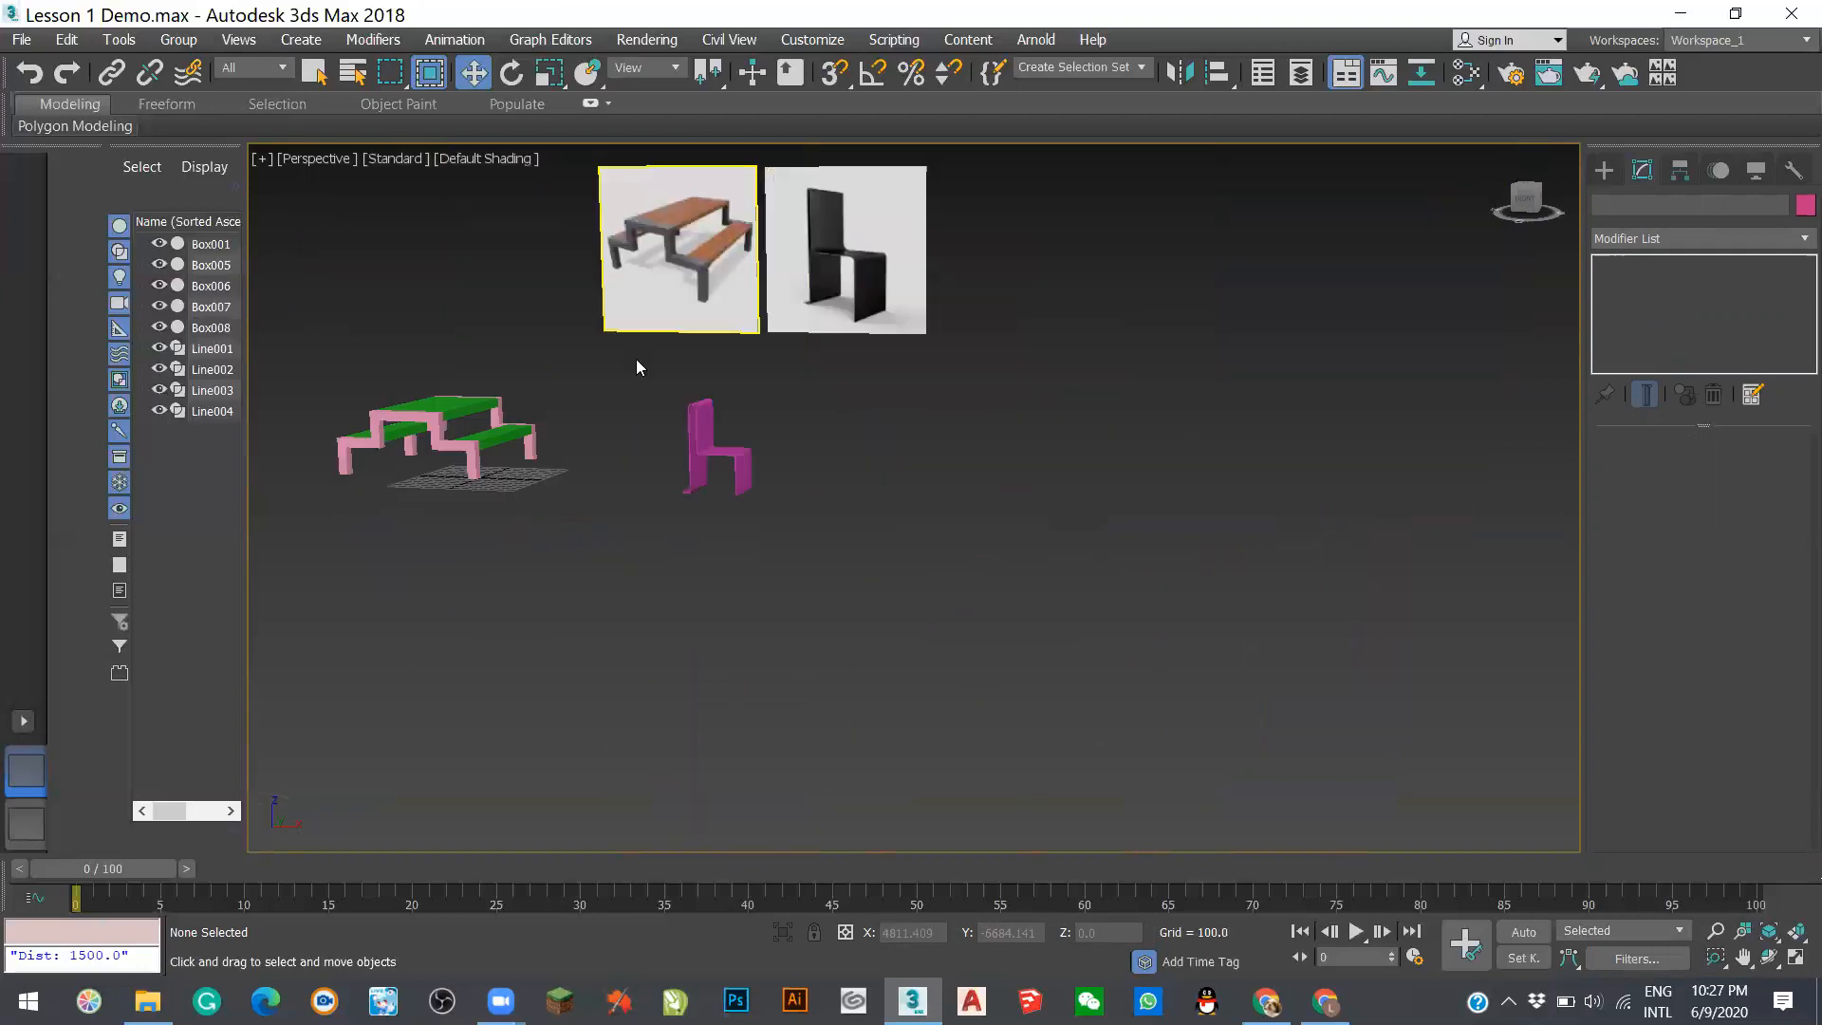
scroll(636, 366, up, 6)
scroll(833, 676, down, 2)
scroll(941, 631, up, 2)
scroll(732, 170, down, 1)
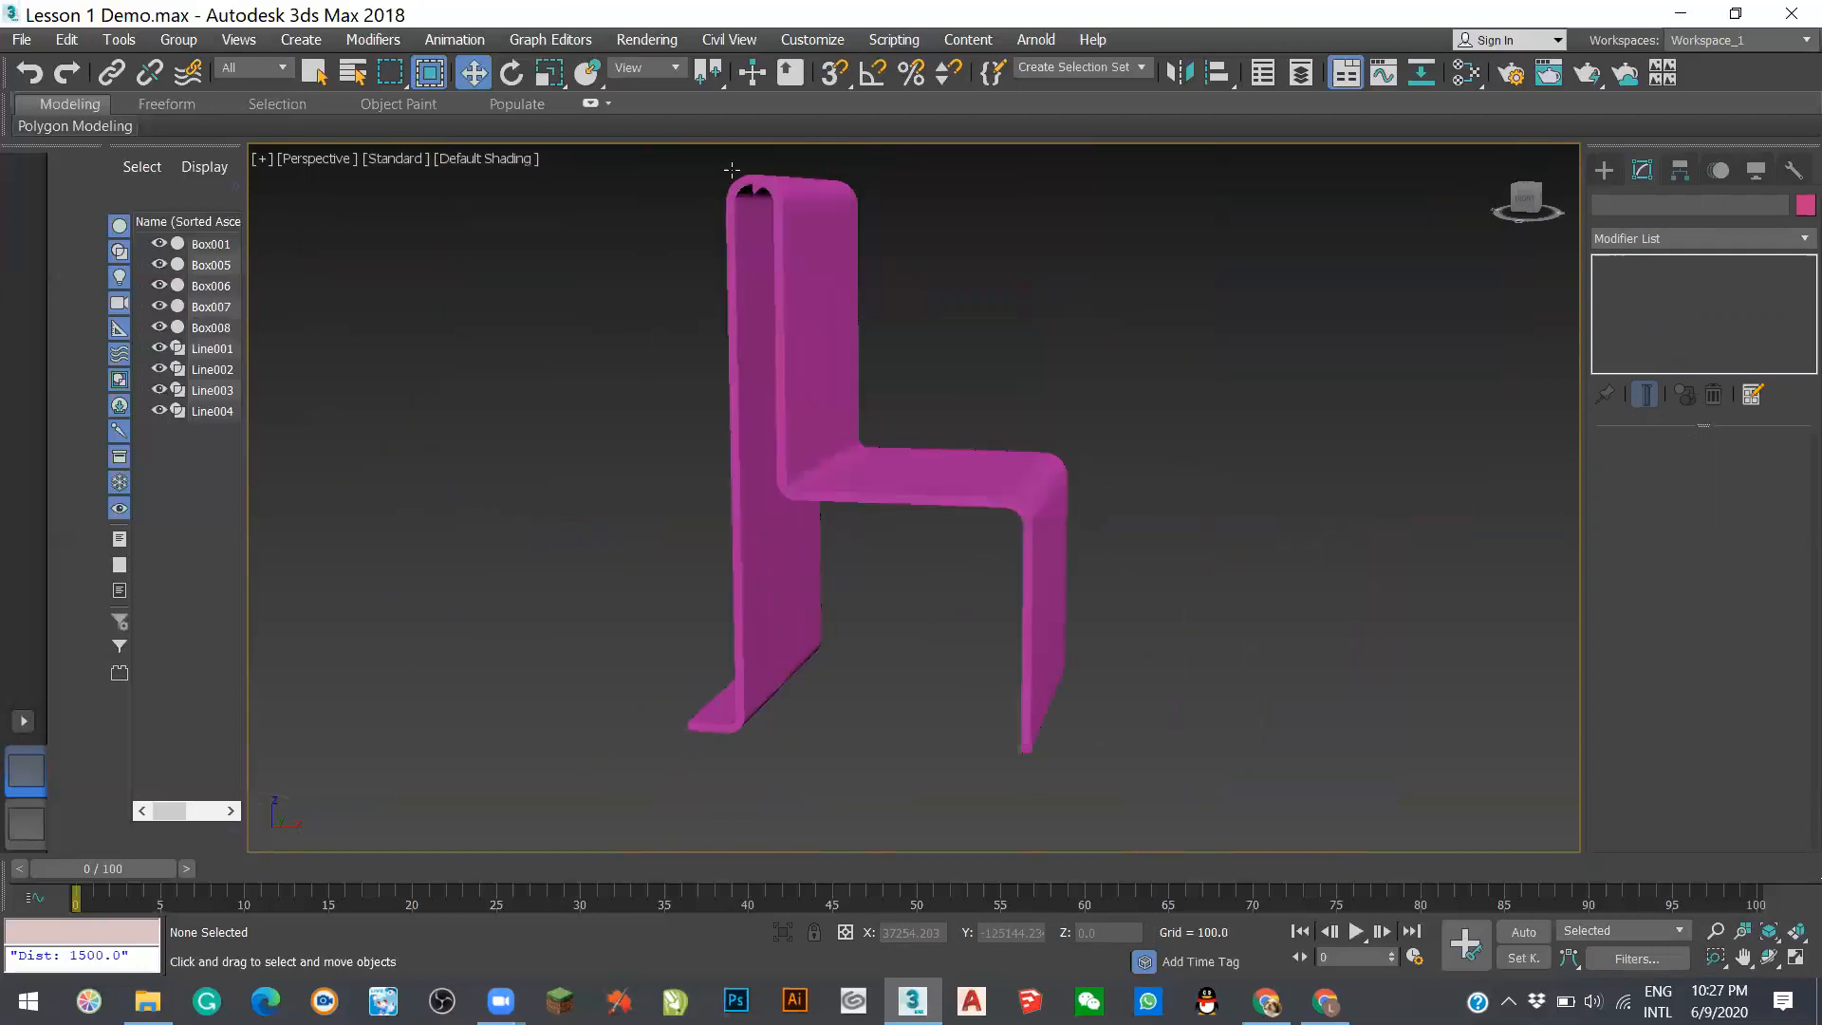
- Examine the rounded top of the chair's backrest up close, checking the seam where the two arcs meet
scroll(732, 170, up, 3)
scroll(877, 274, up, 4)
scroll(877, 273, down, 2)
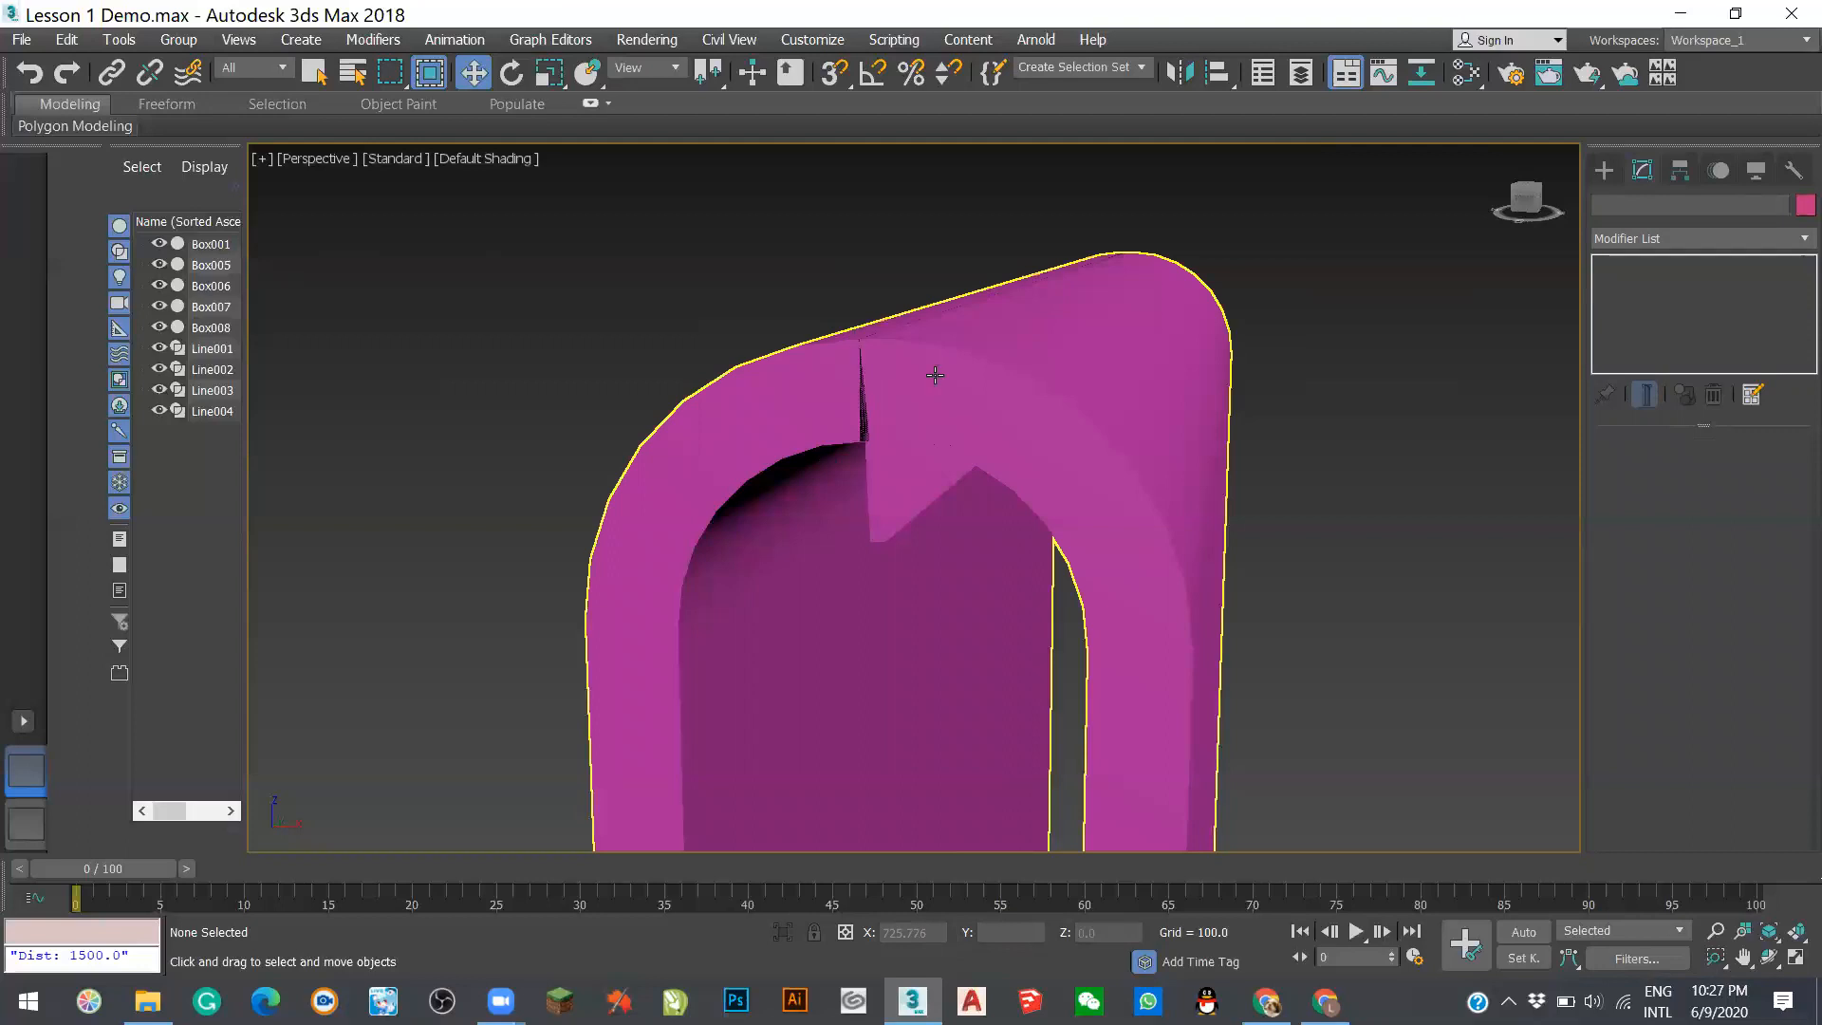
scroll(748, 376, up, 6)
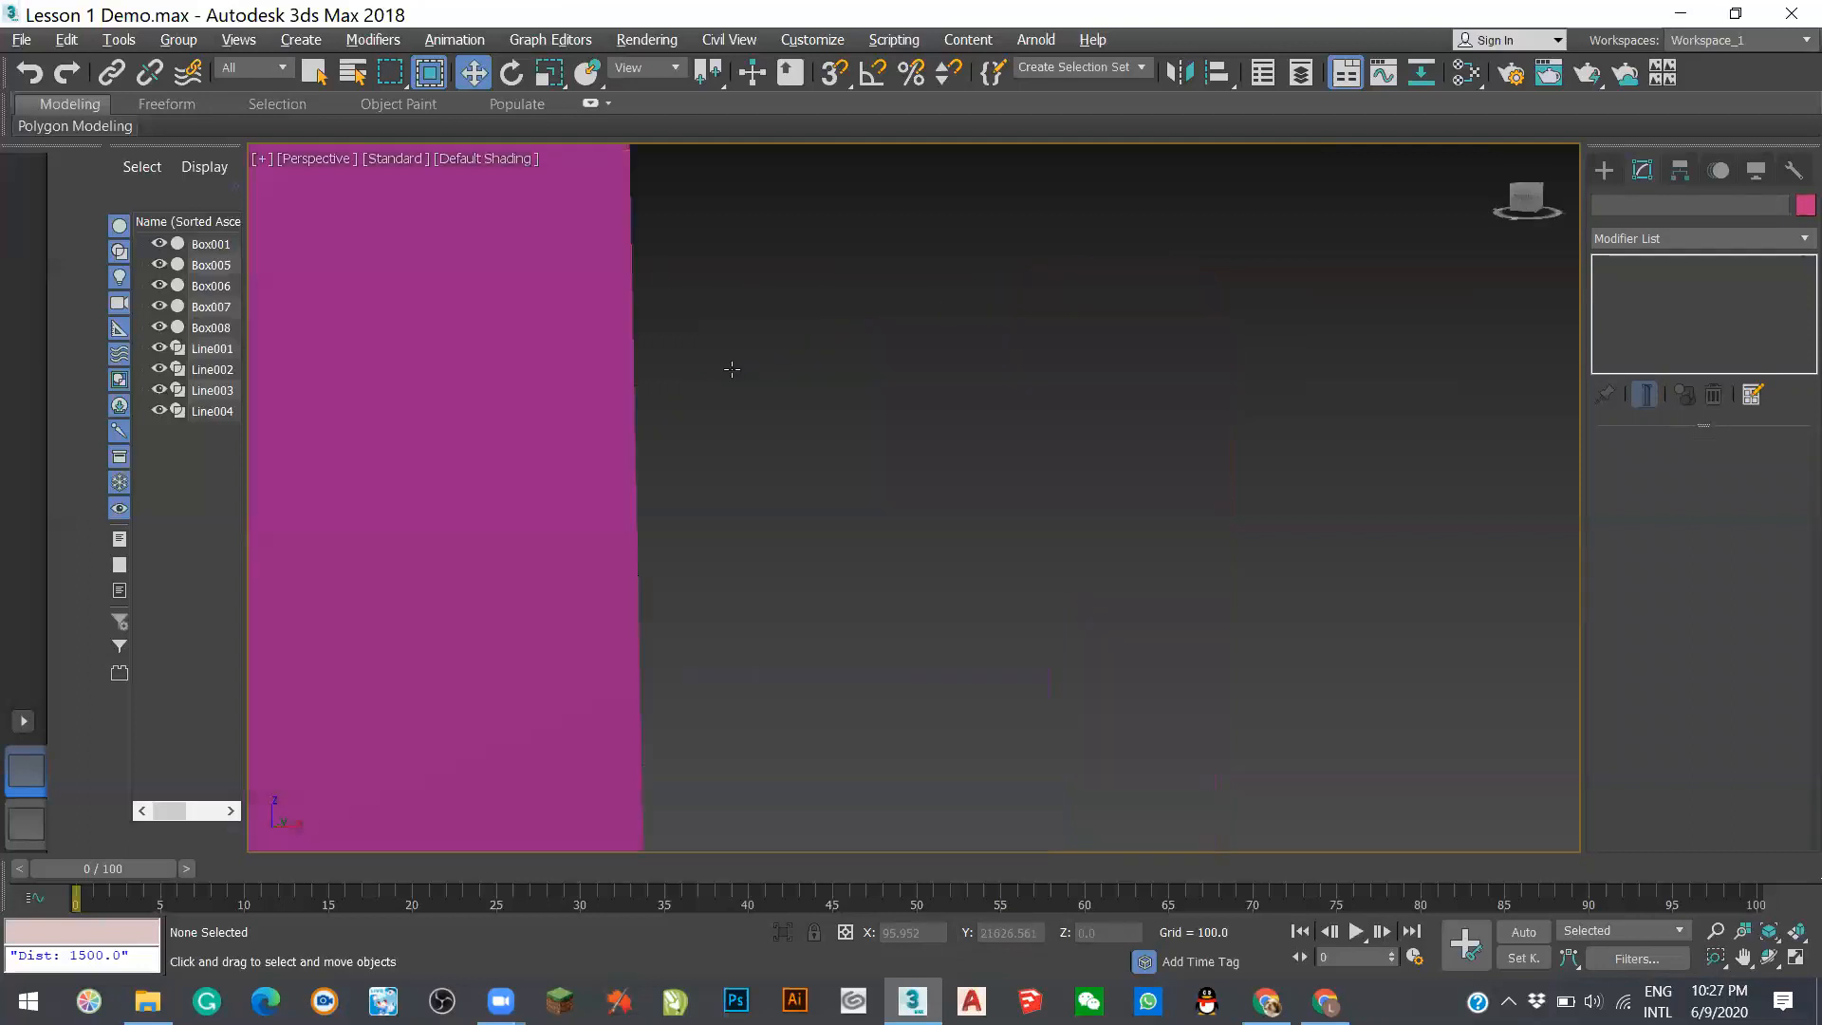
scroll(764, 390, down, 5)
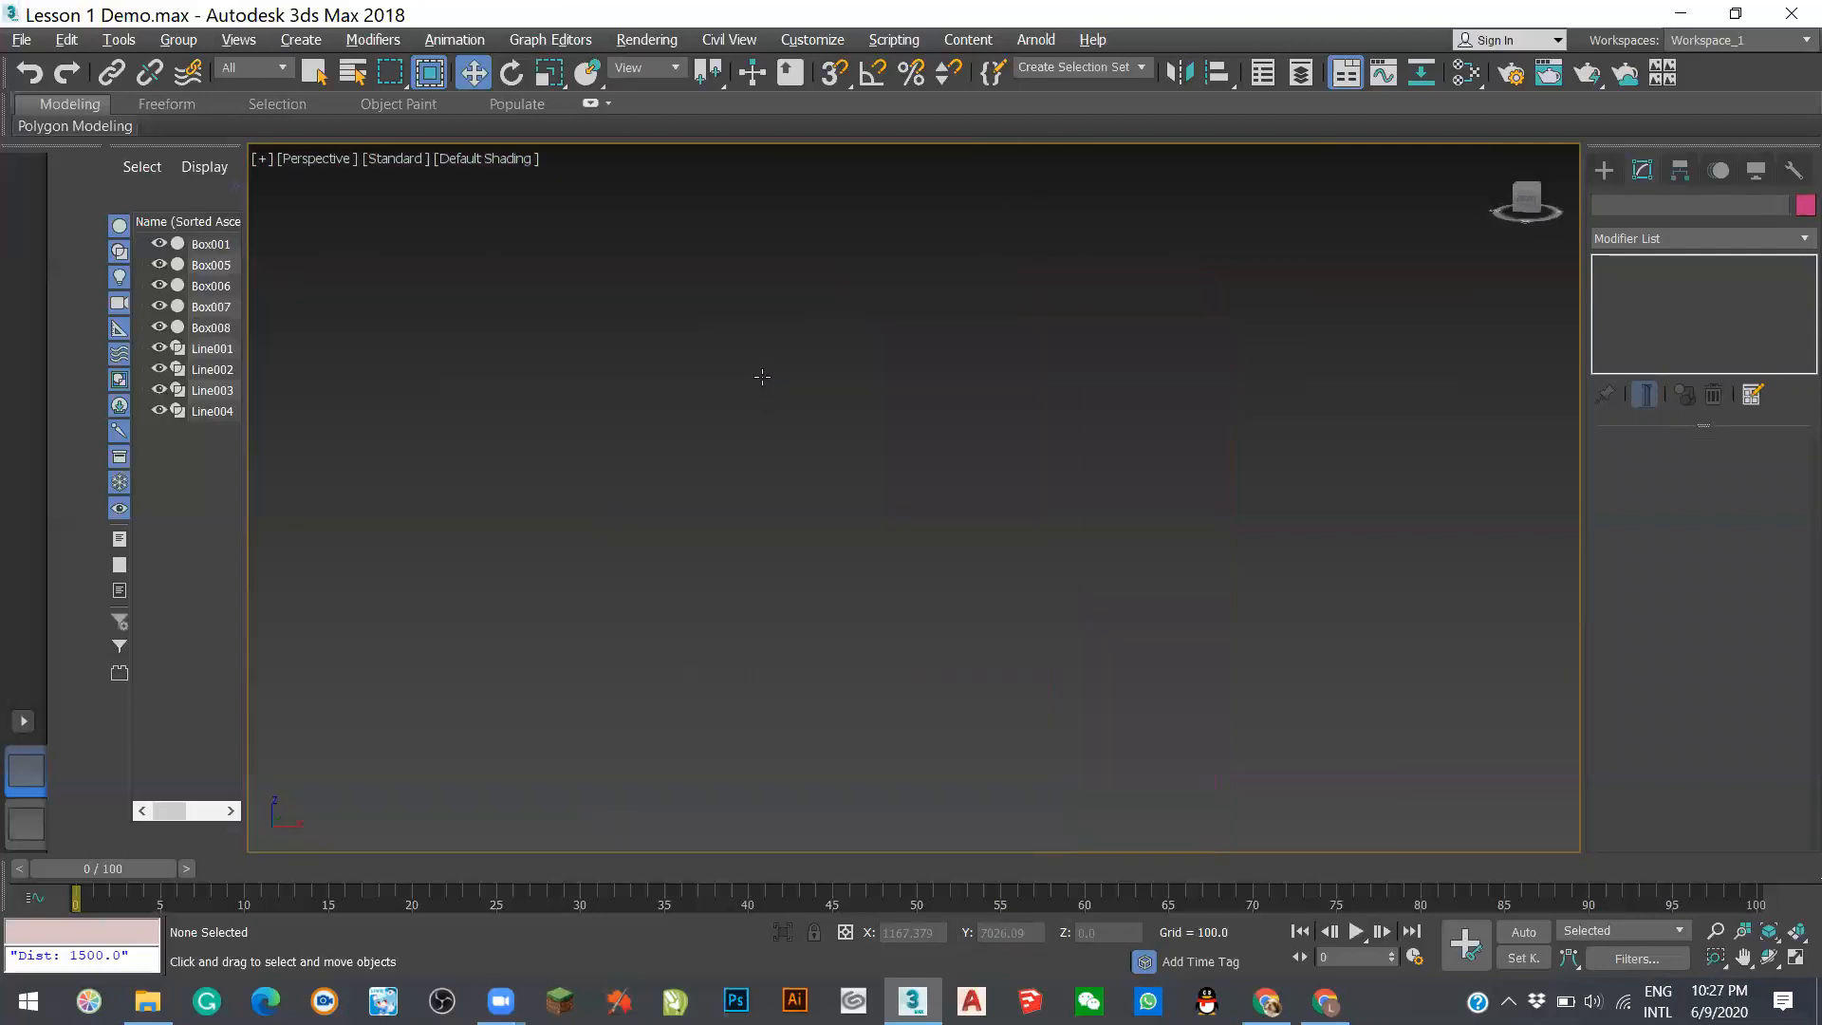
scroll(752, 378, down, 4)
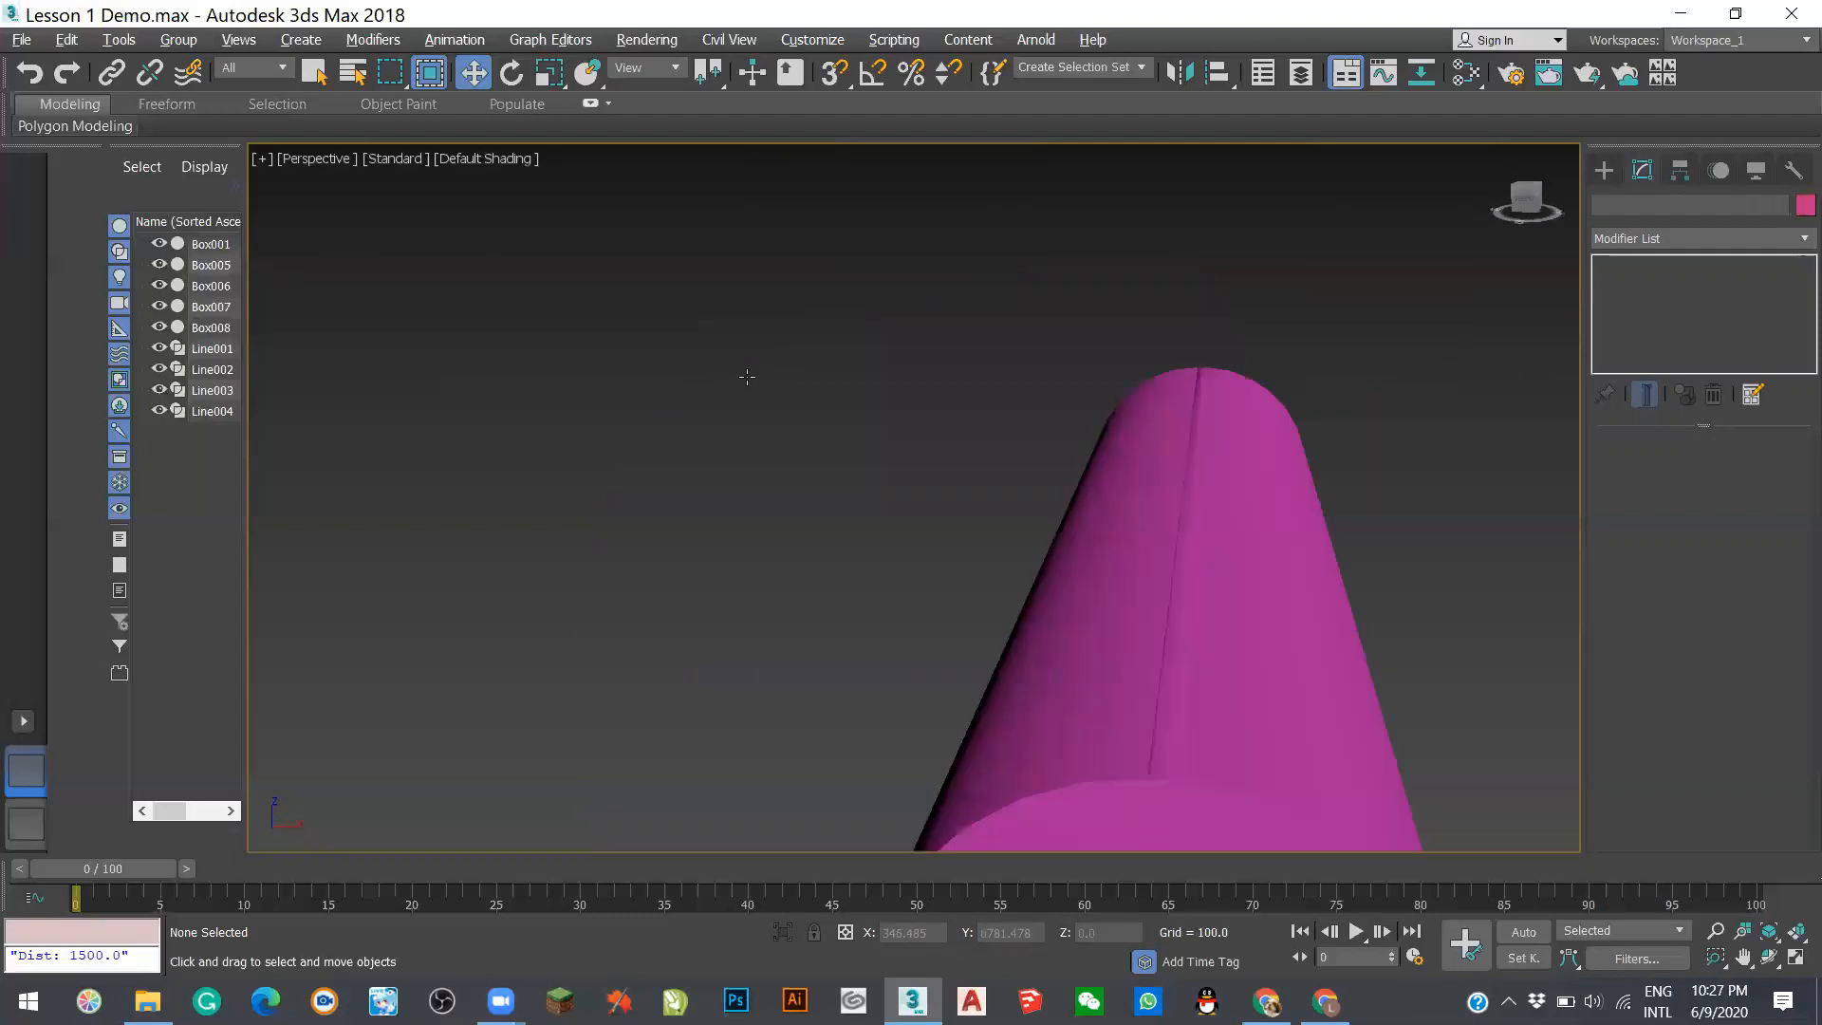
middle_drag(747, 377, 747, 456)
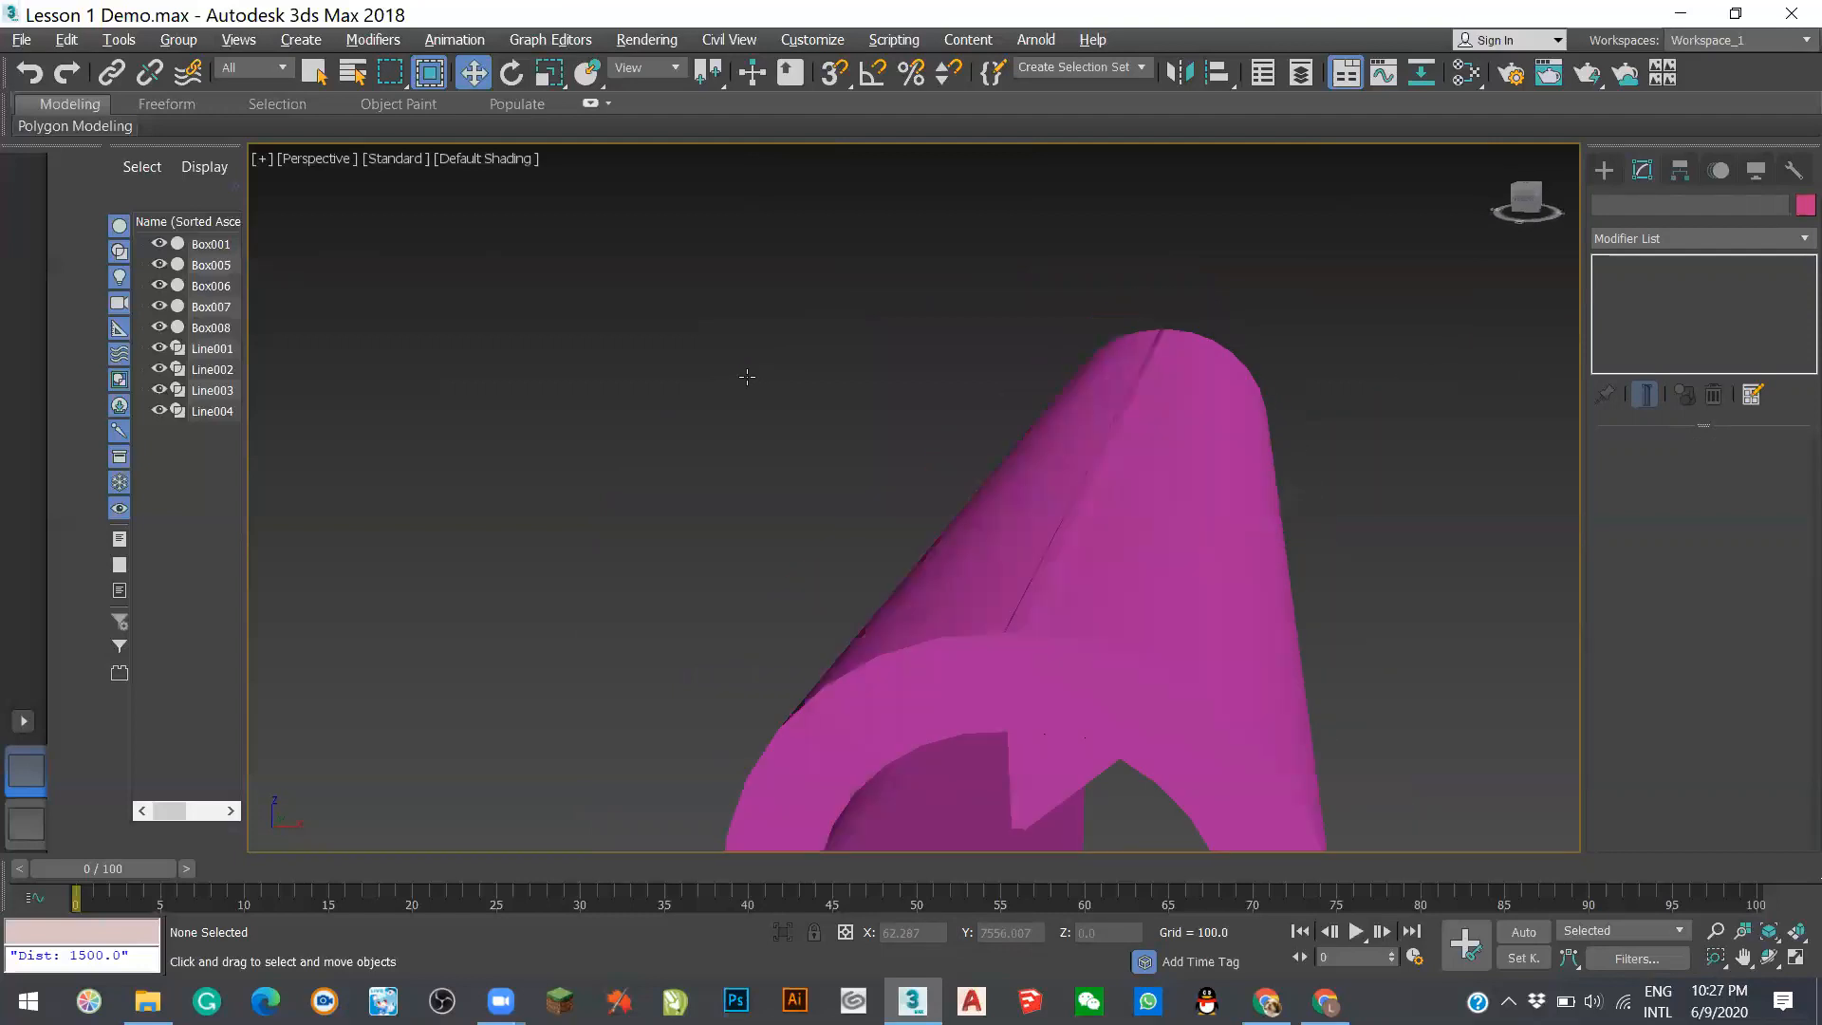
scroll(747, 377, up, 3)
scroll(747, 377, down, 6)
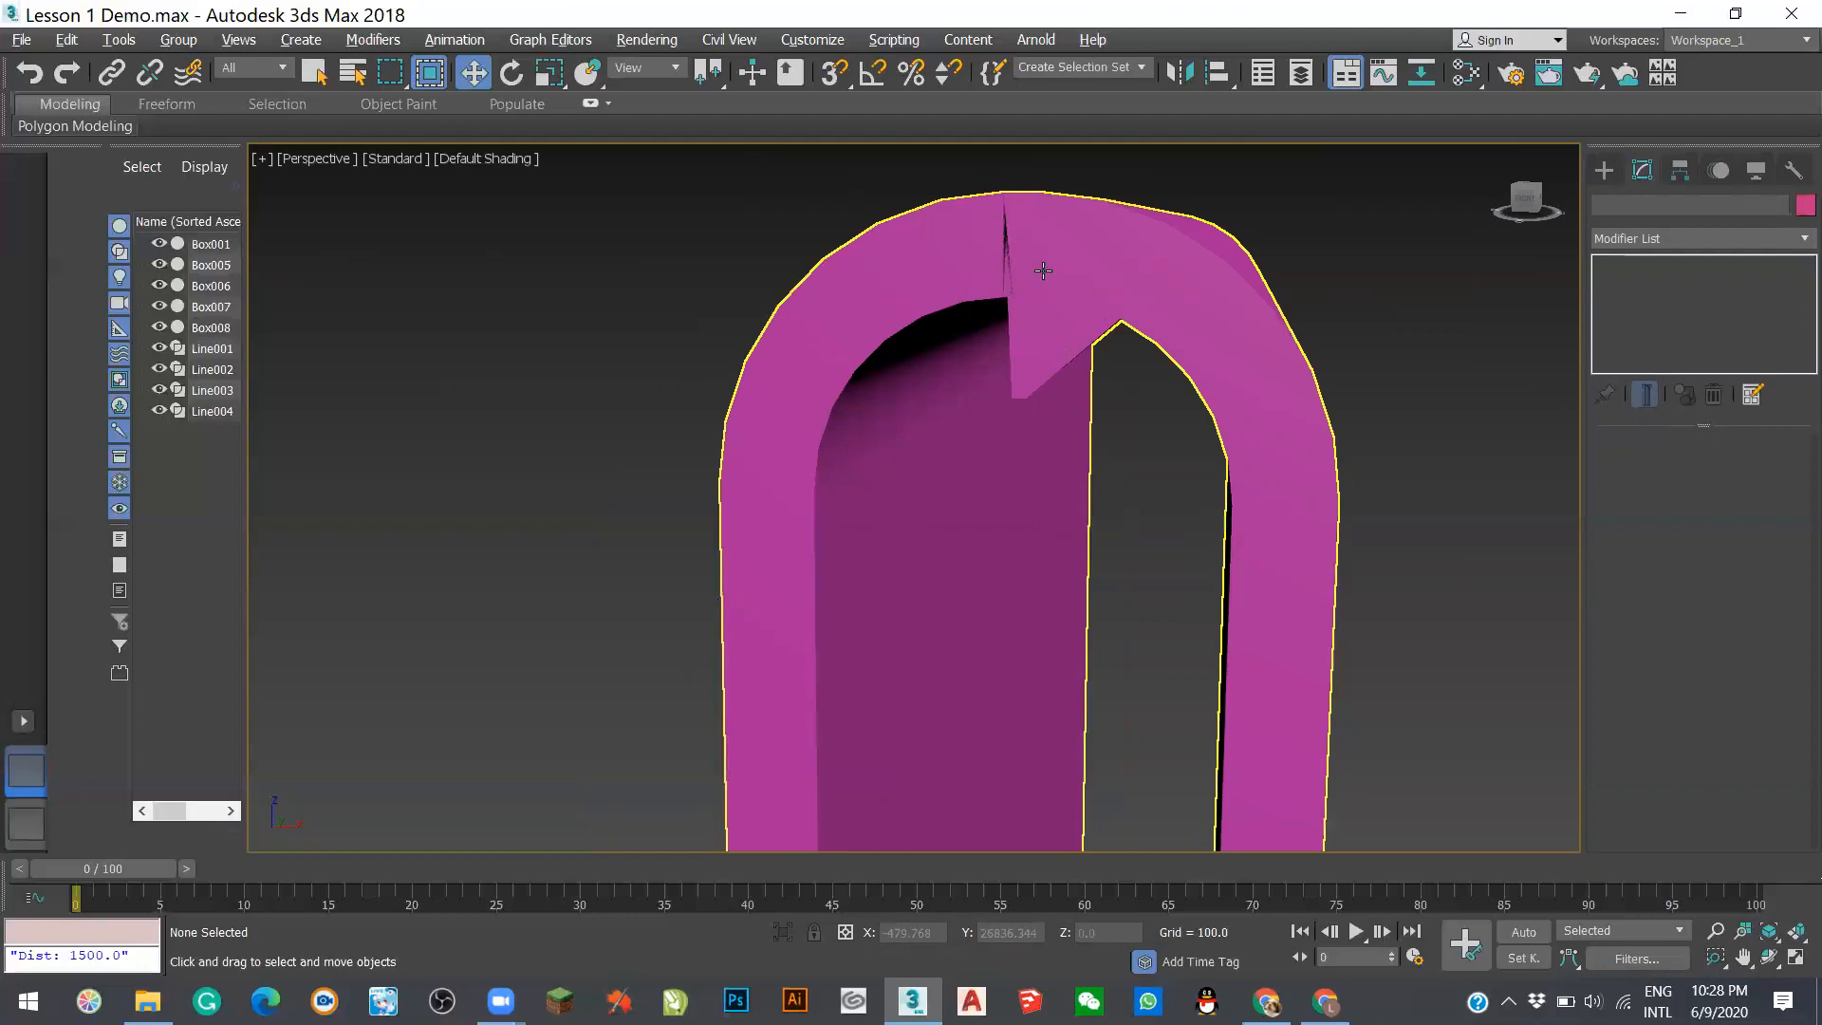
scroll(1024, 270, up, 5)
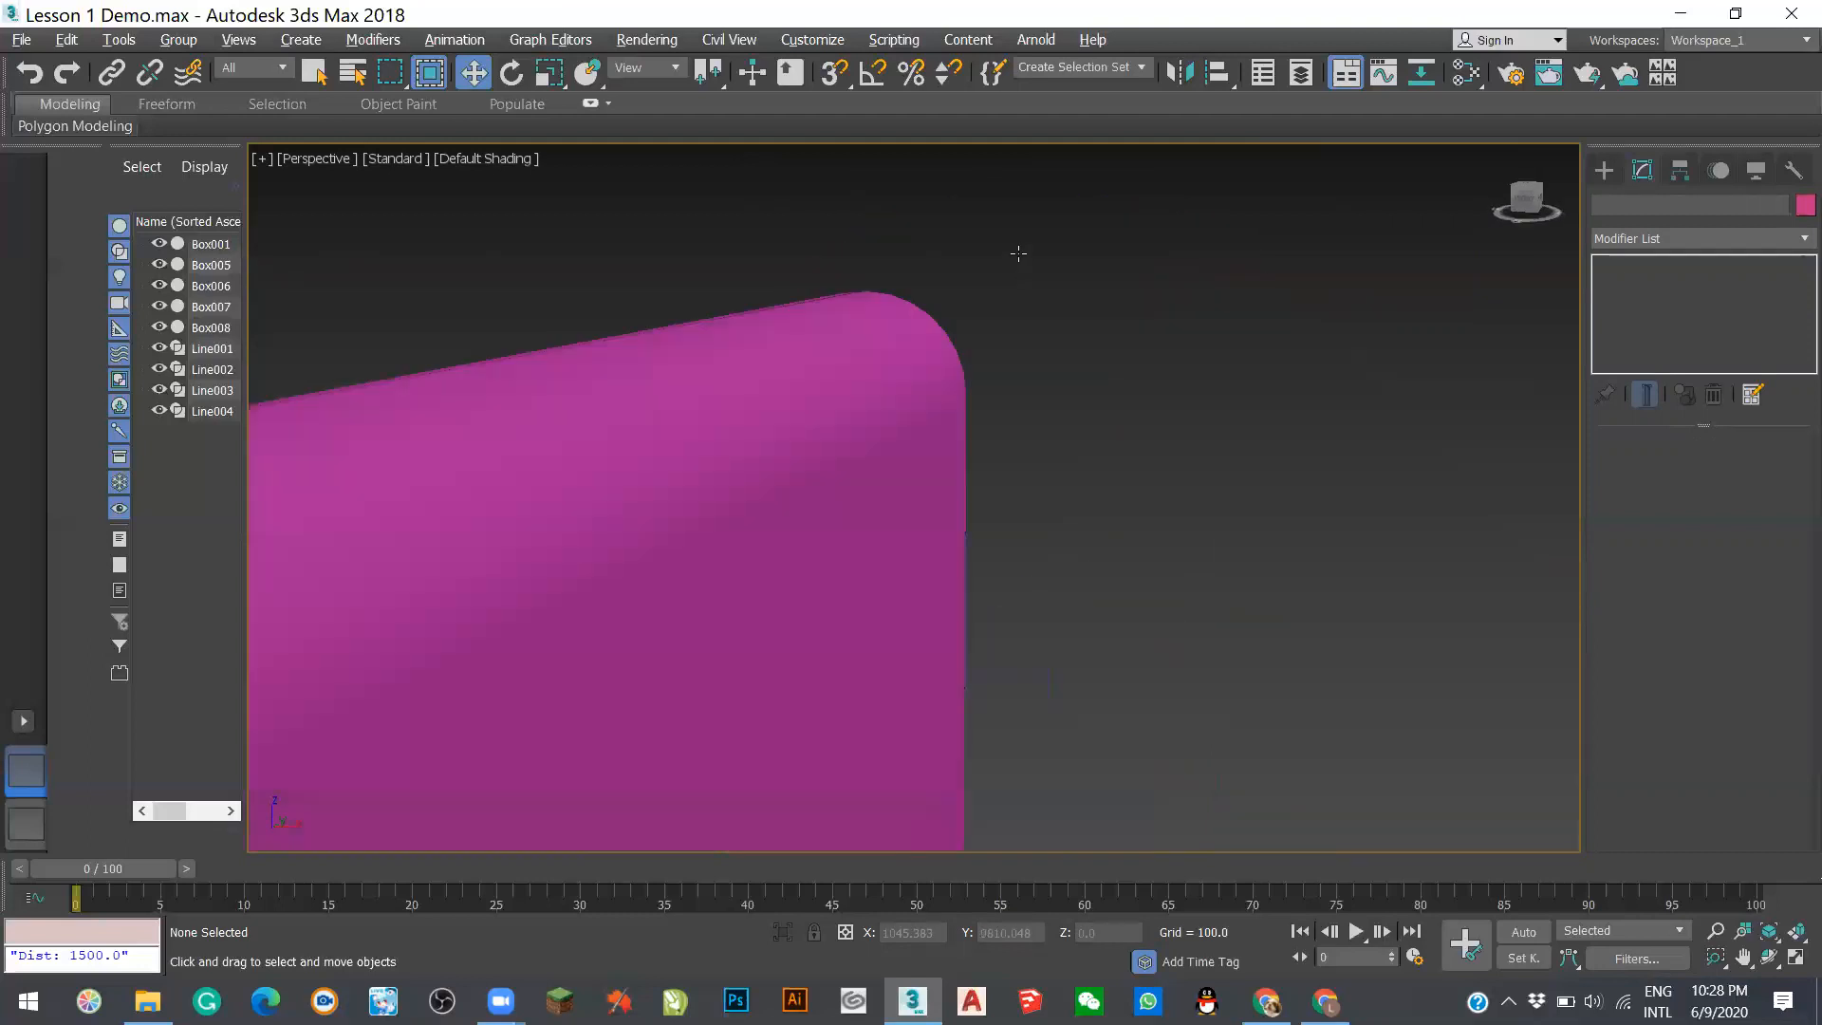
scroll(1026, 262, down, 5)
scroll(1027, 259, up, 4)
scroll(1024, 263, down, 2)
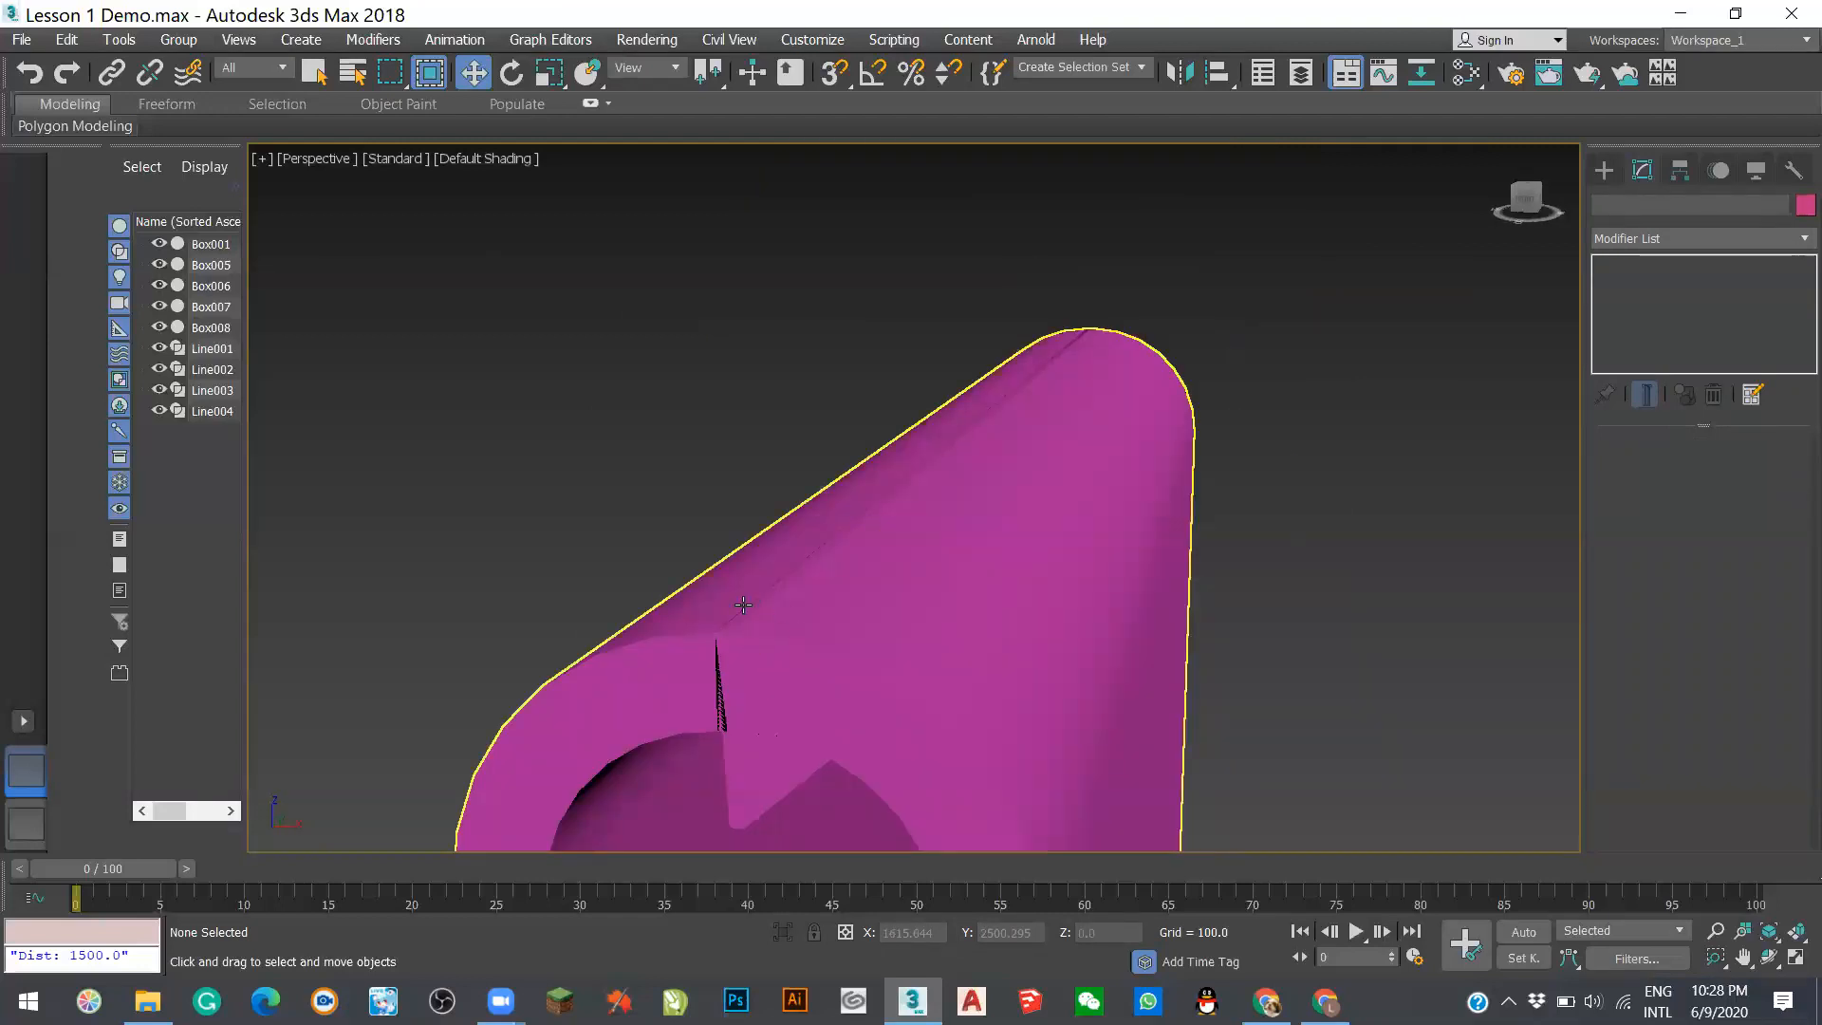
- Select the chair and undo its Shell and Extrude modifiers, going back to the editable line profile
click(845, 604)
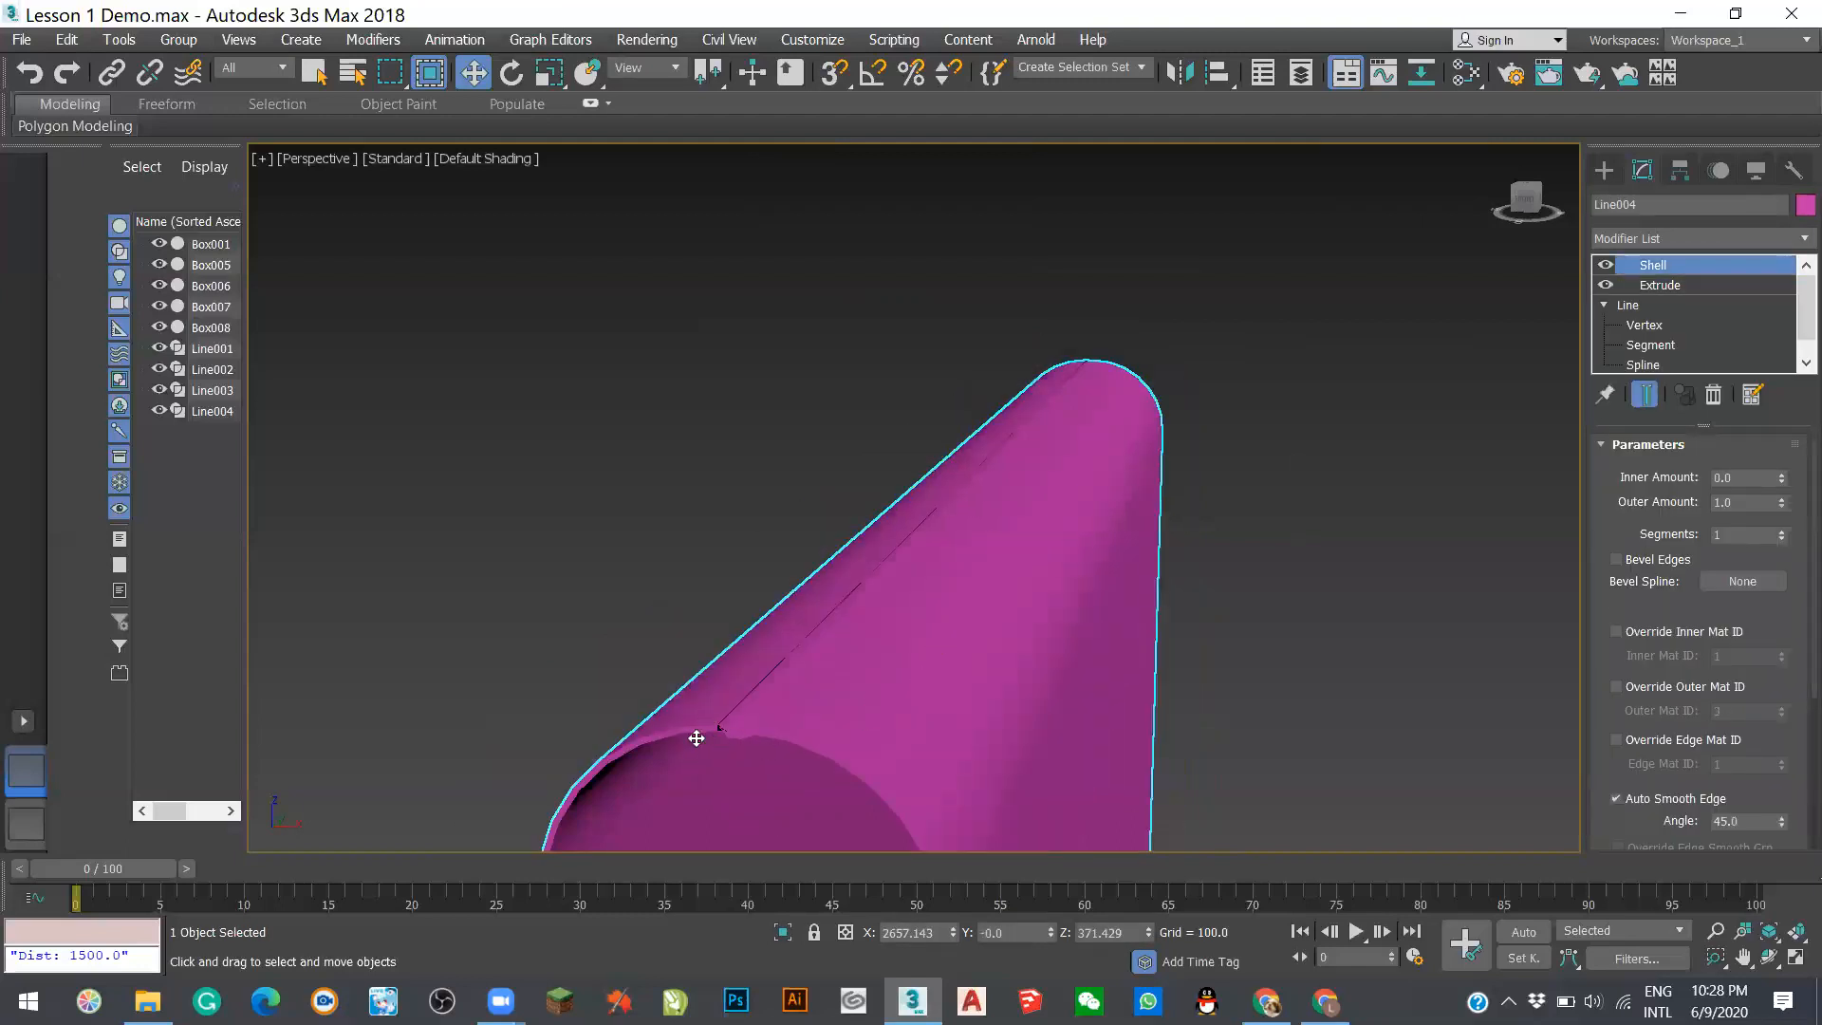
key(ctrl+z)
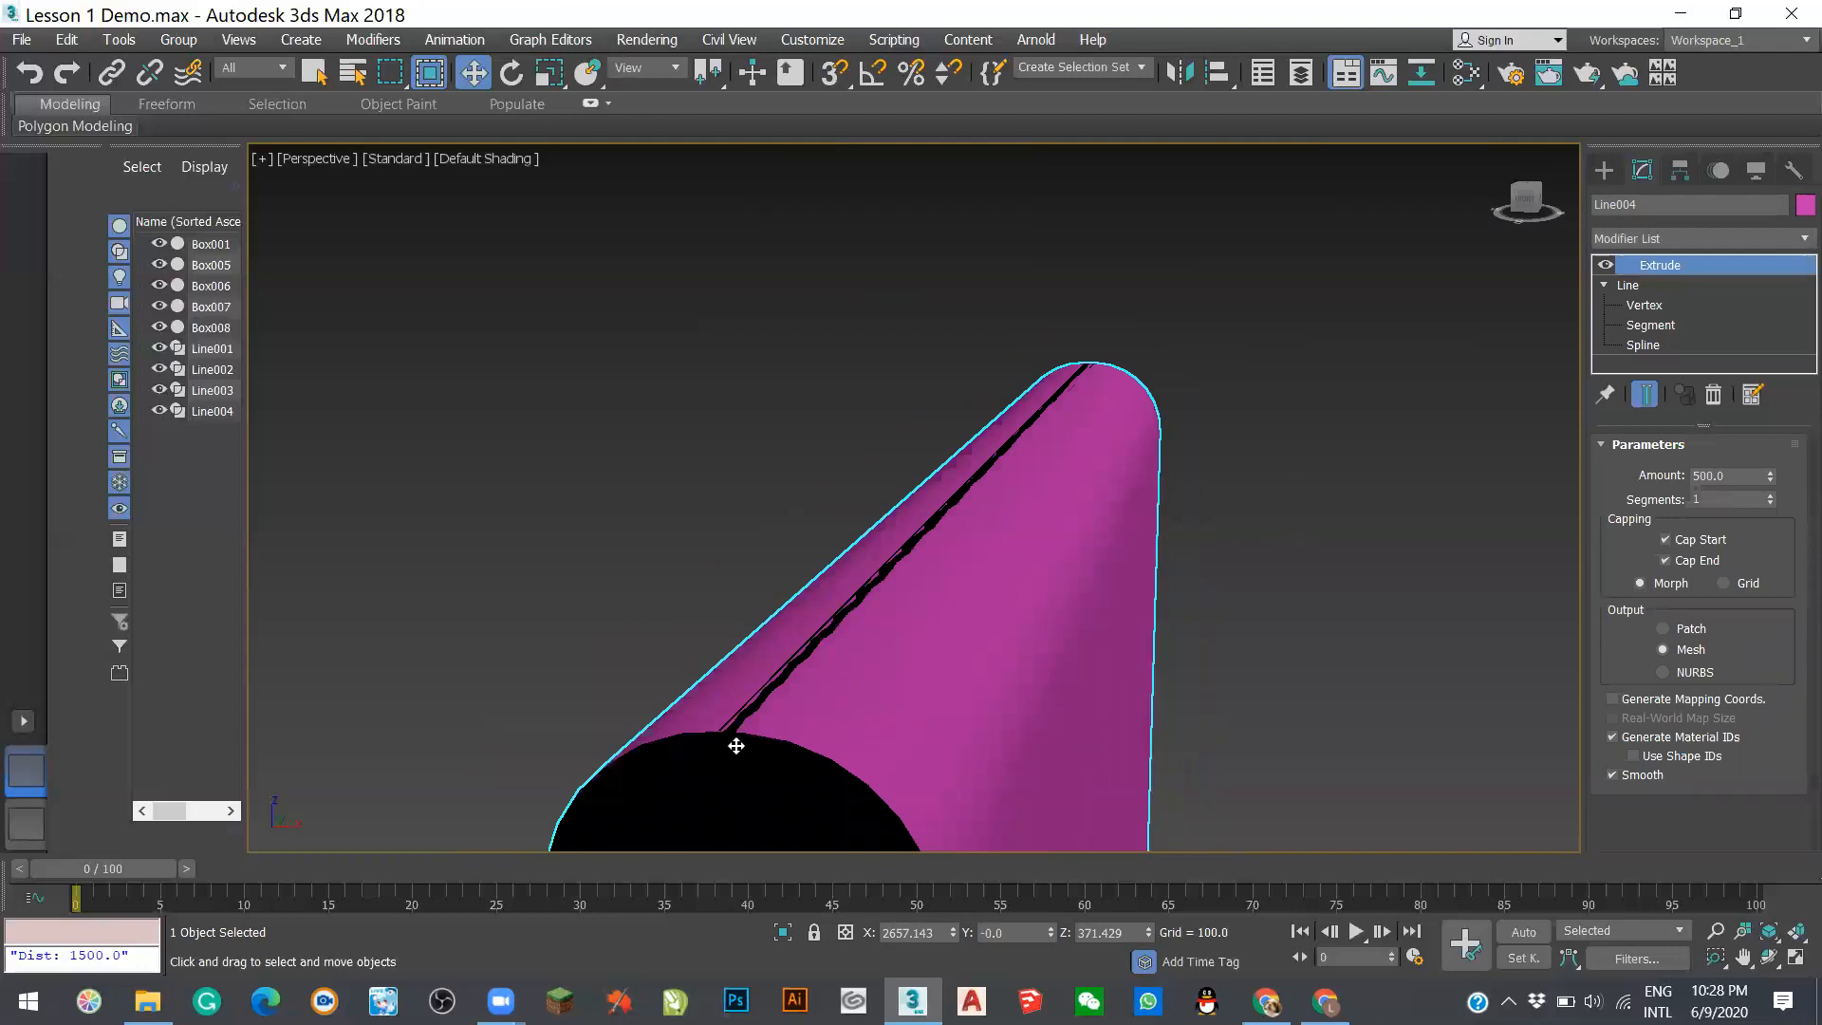
scroll(736, 760, up, 3)
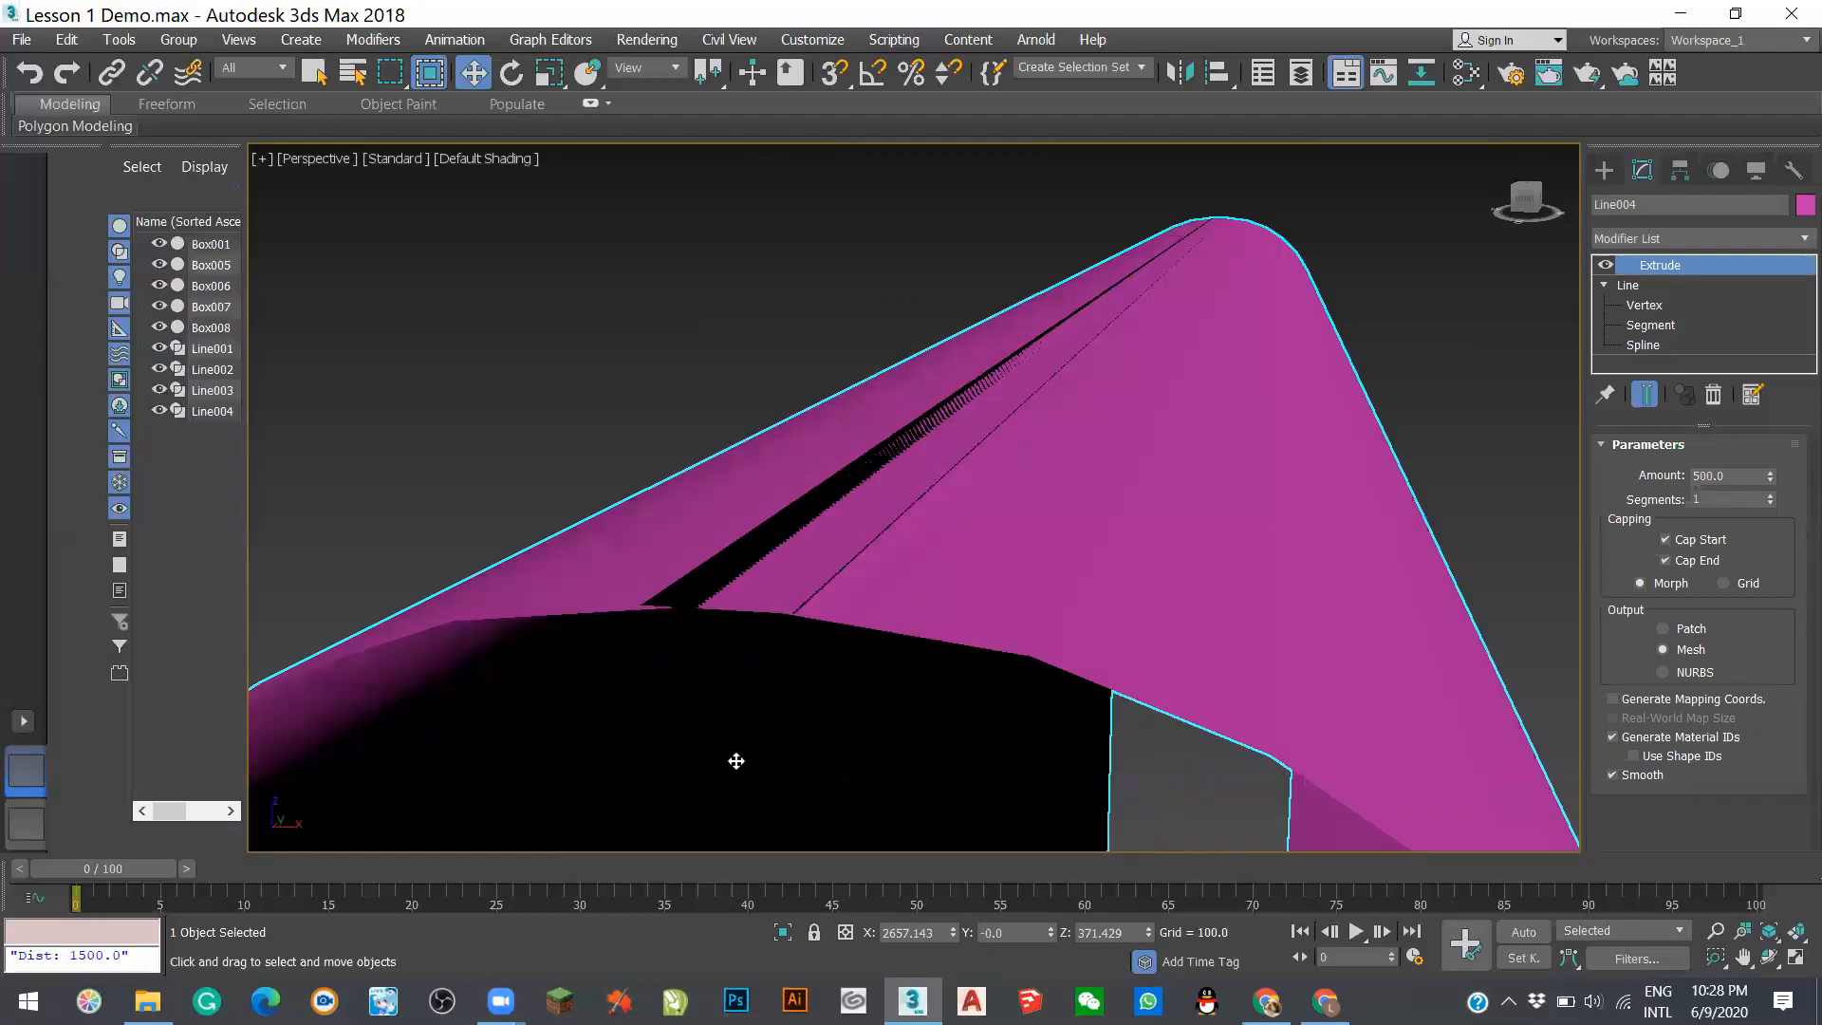
scroll(707, 662, up, 1)
scroll(707, 662, down, 1)
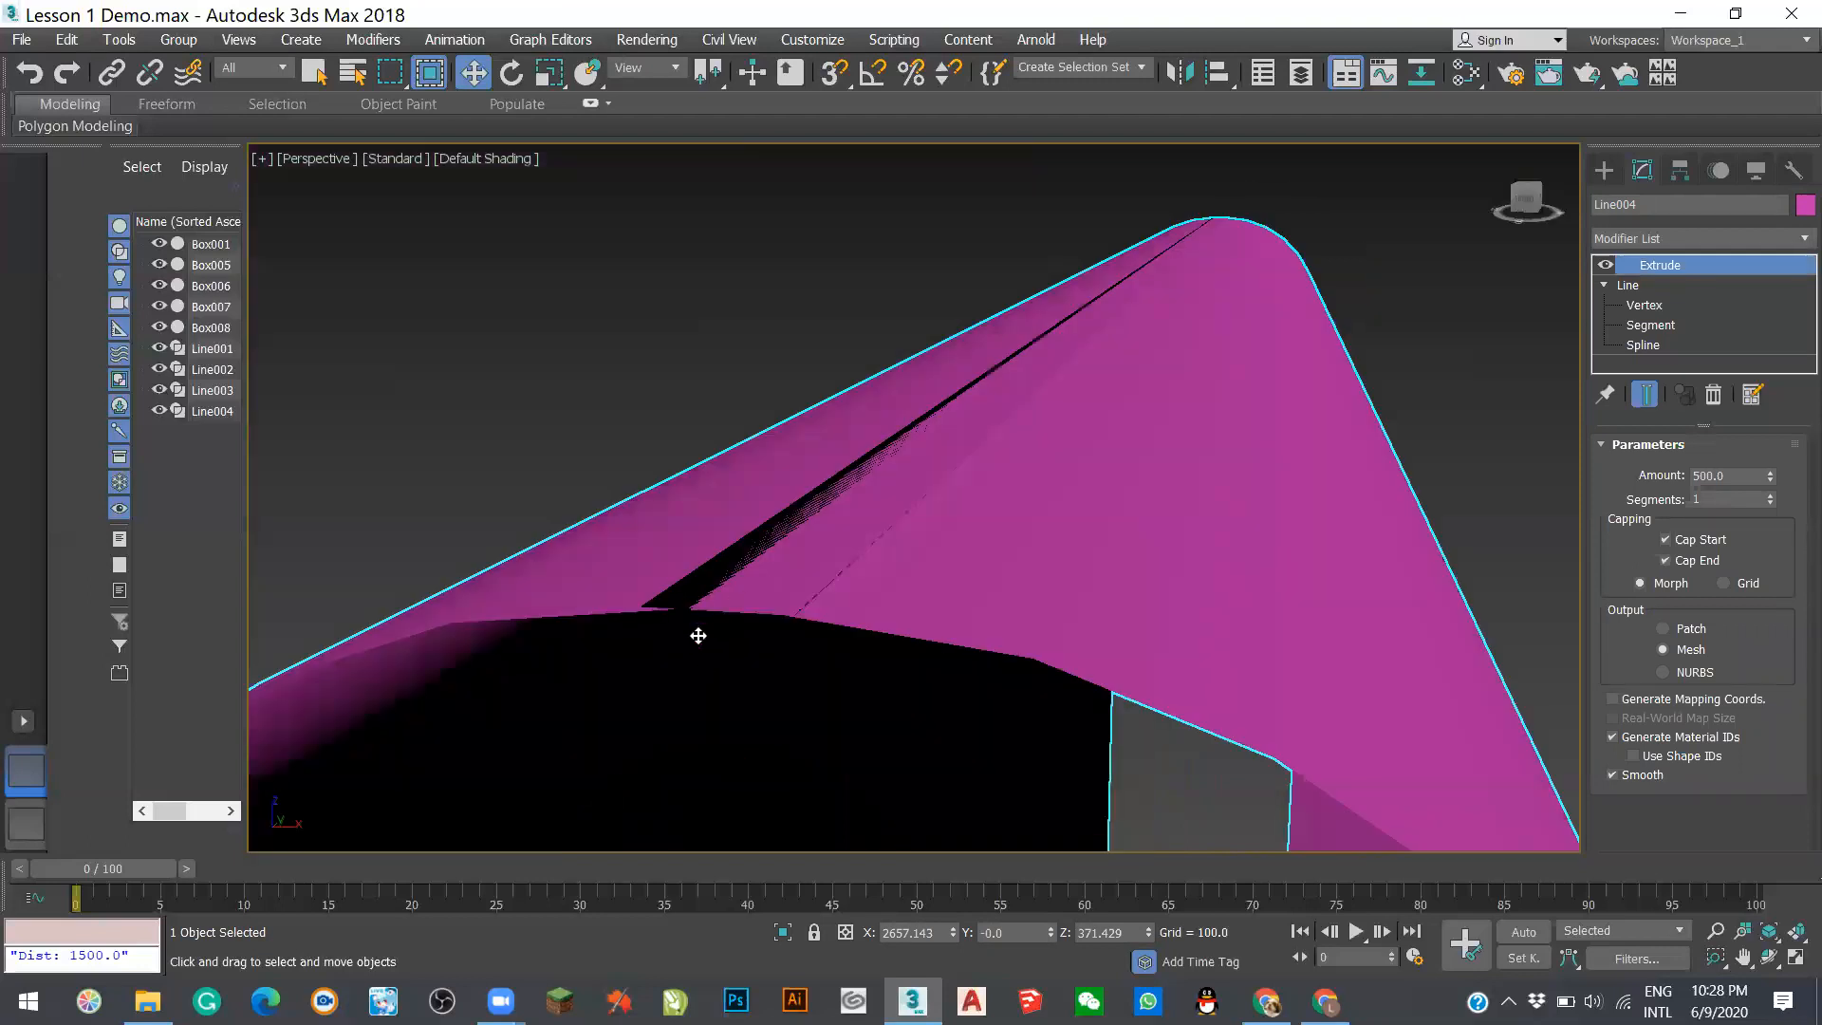
key(ctrl+d)
key(ctrl+z)
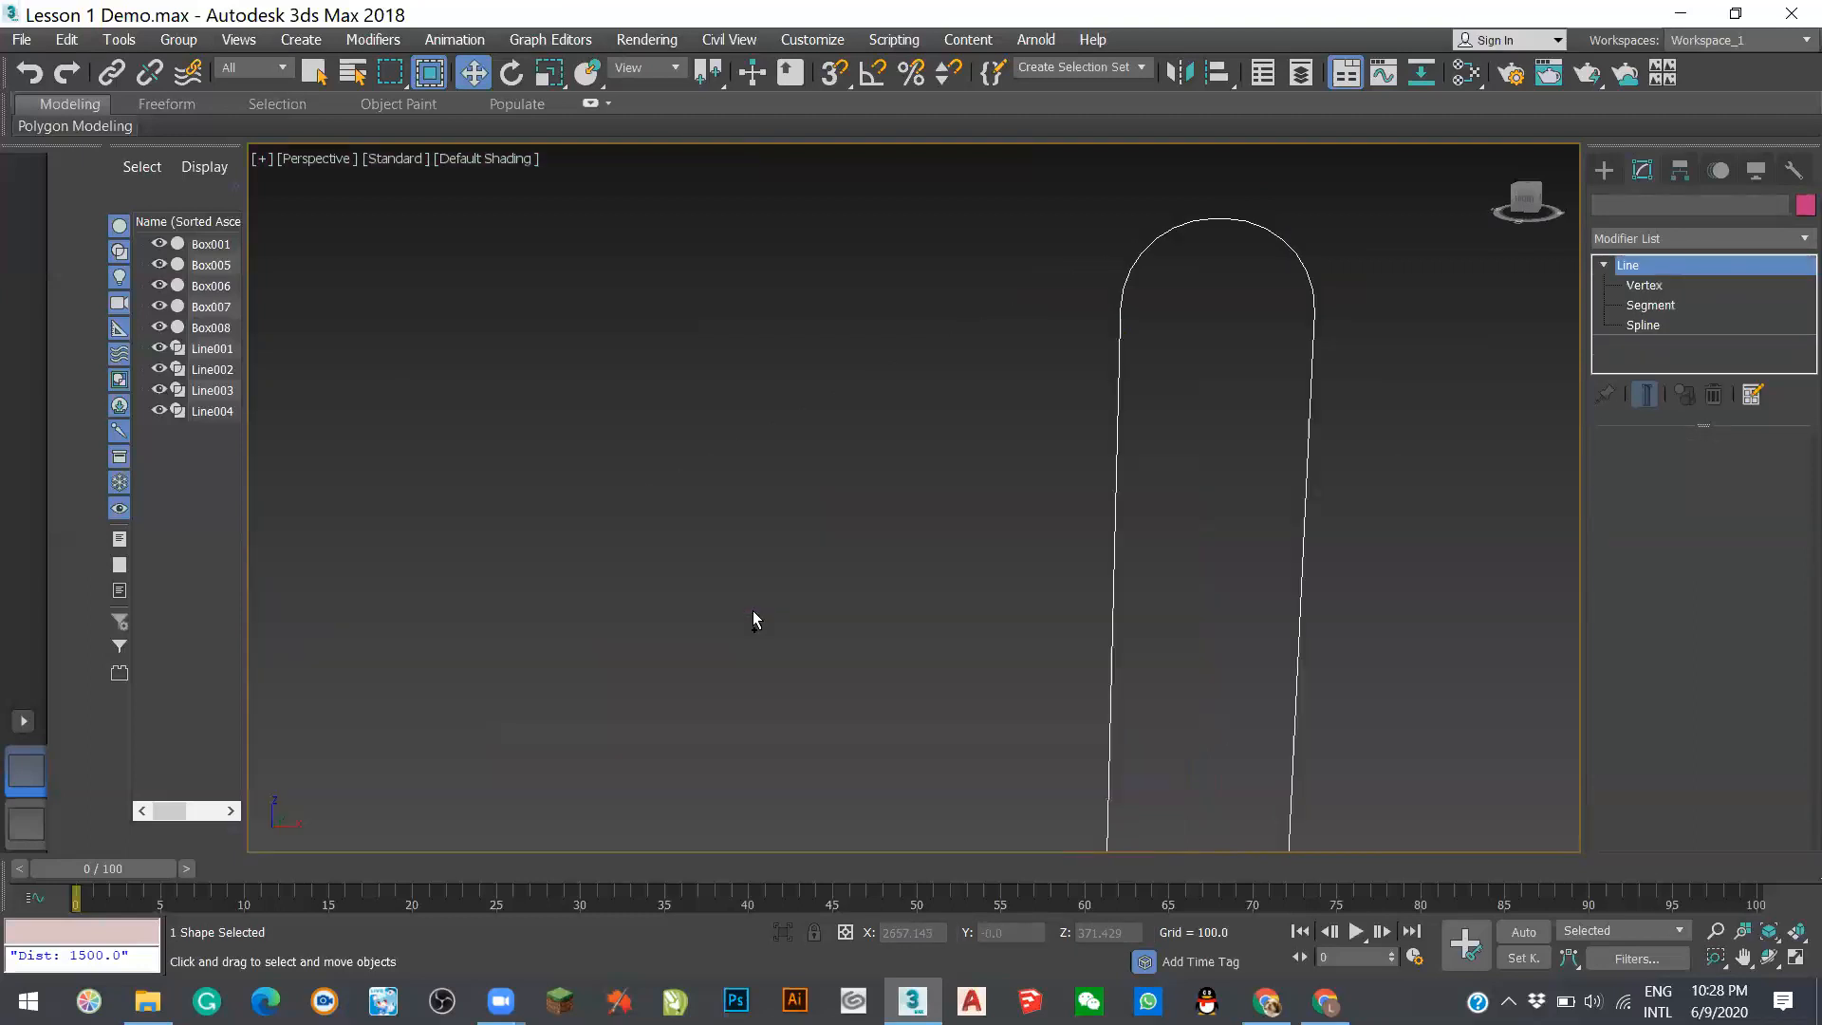
scroll(735, 562, down, 3)
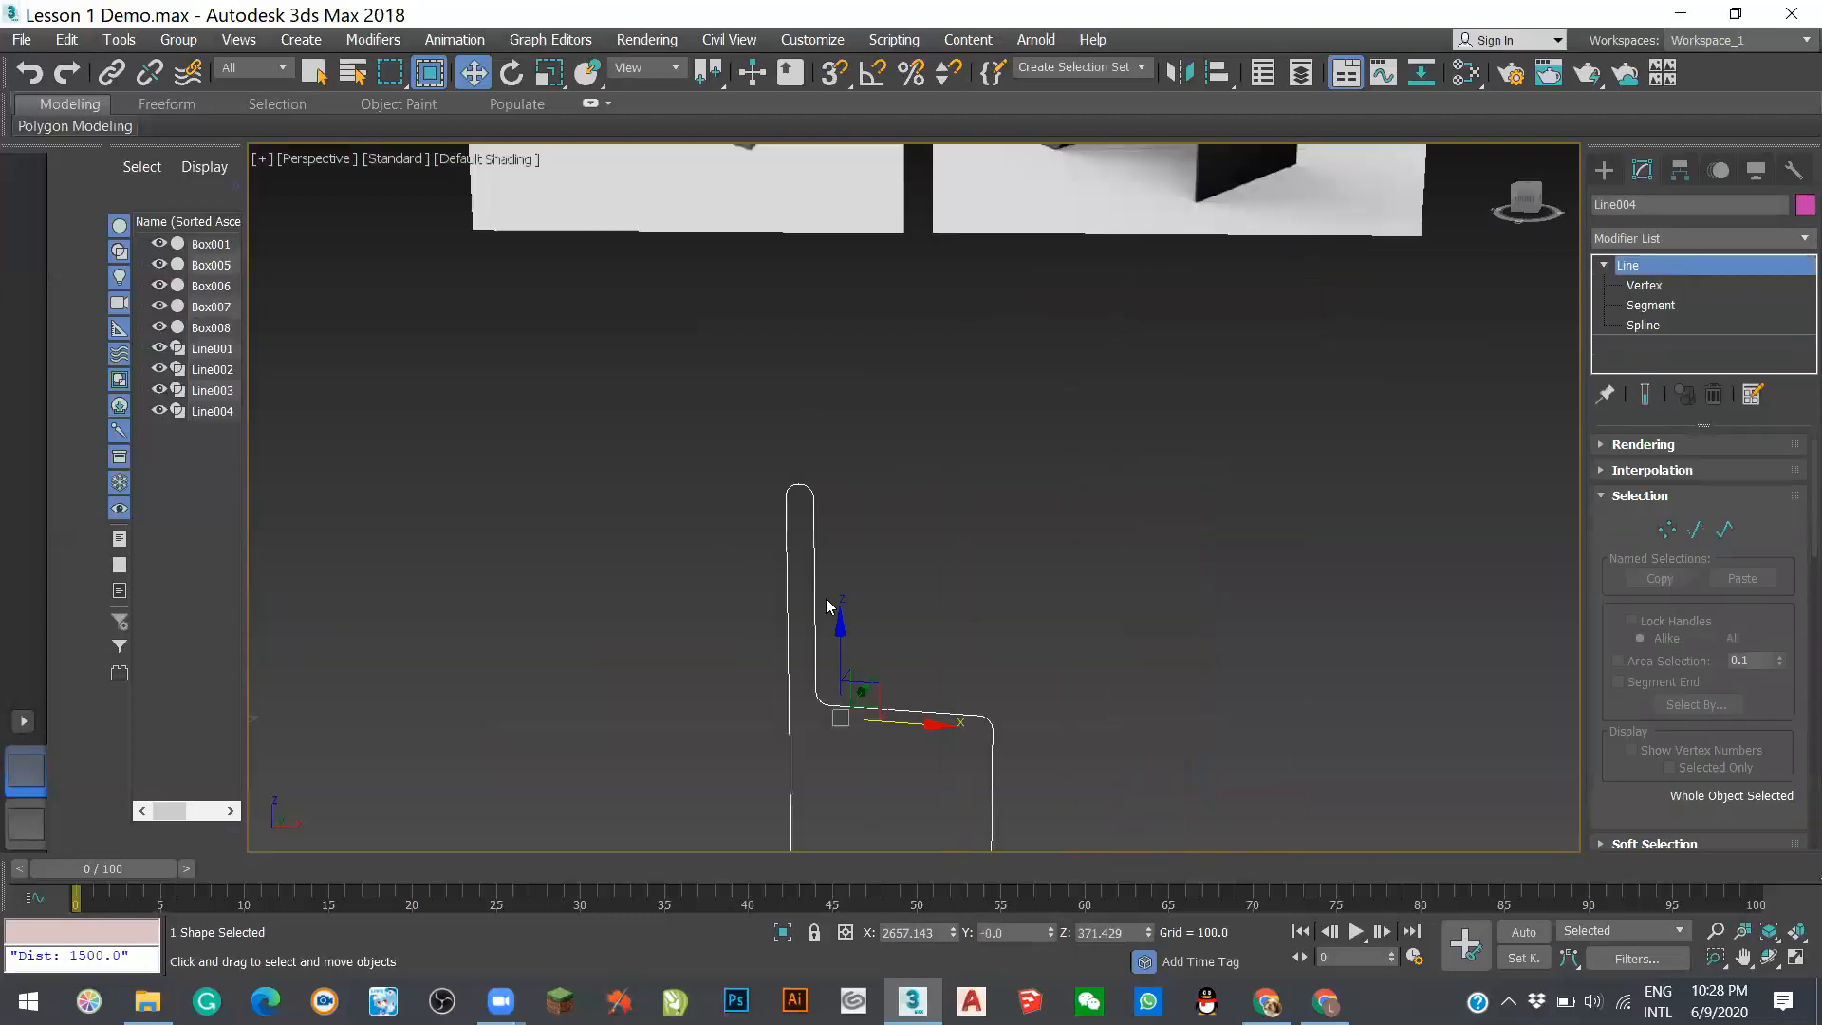
middle_drag(789, 750, 822, 596)
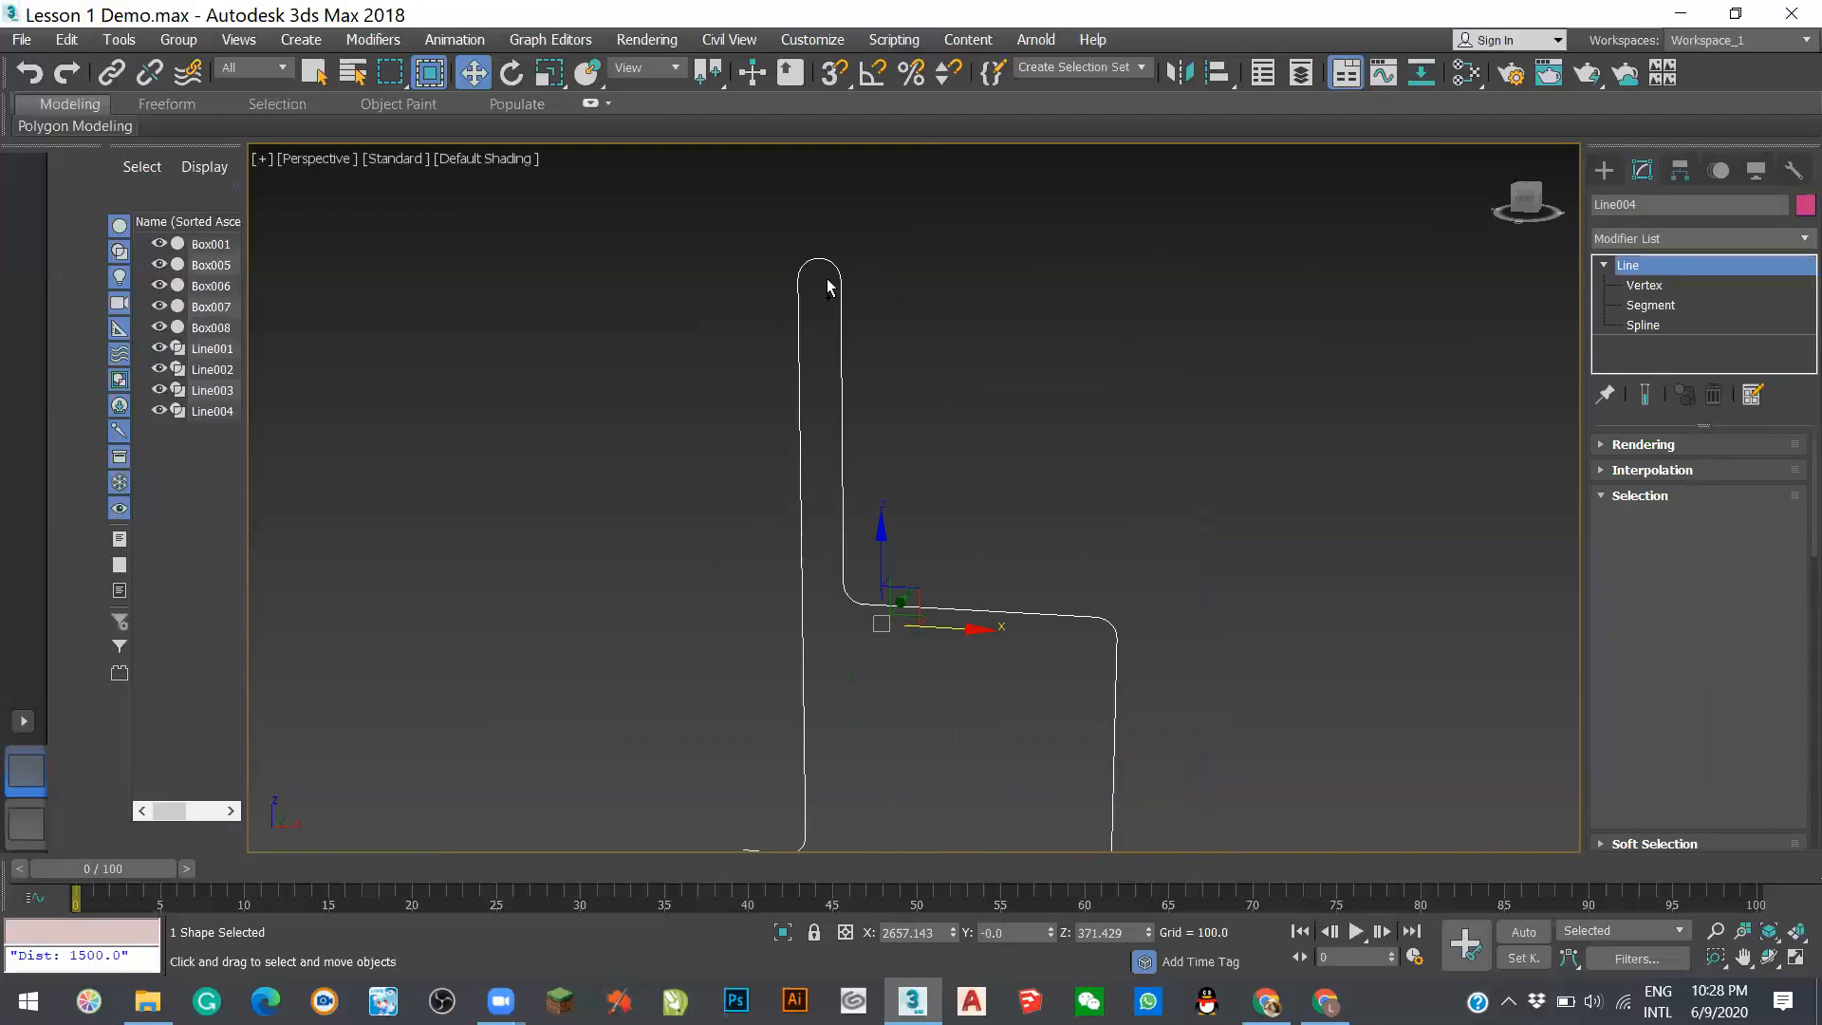
- Reselect the chair's line profile and undo the last rounding of the backrest's top corners
click(828, 286)
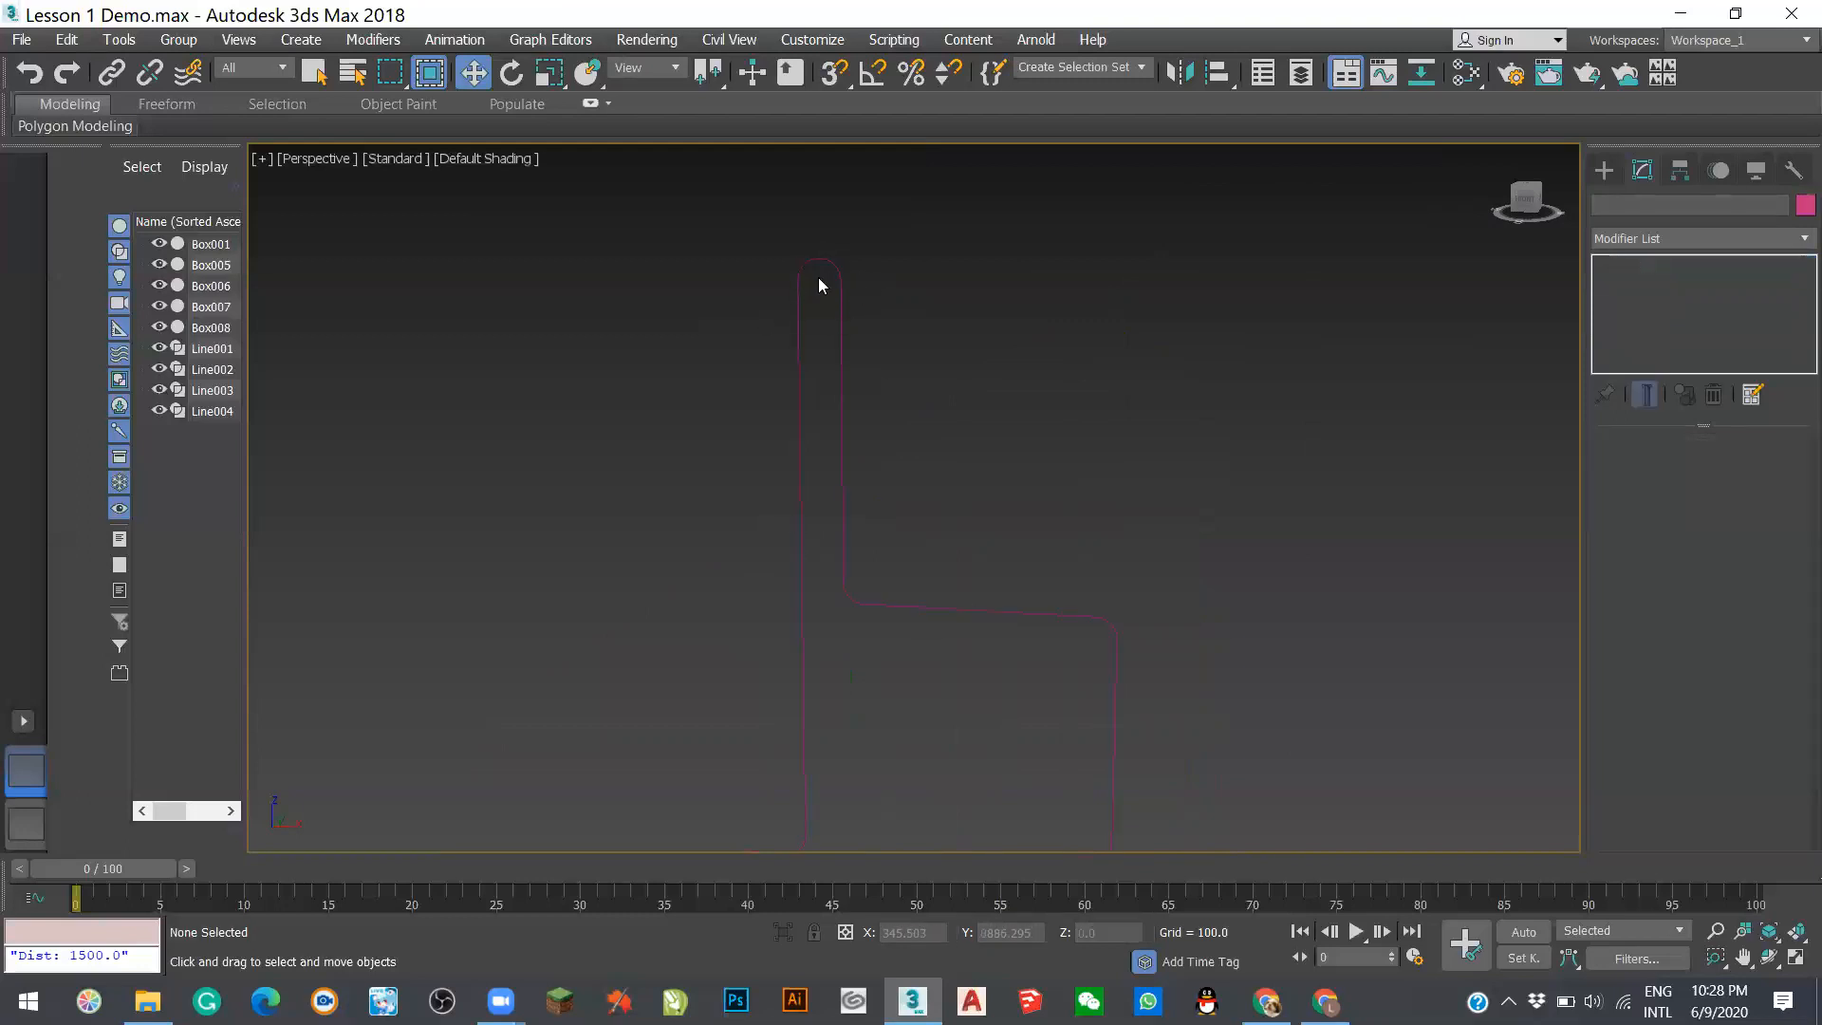
click(797, 402)
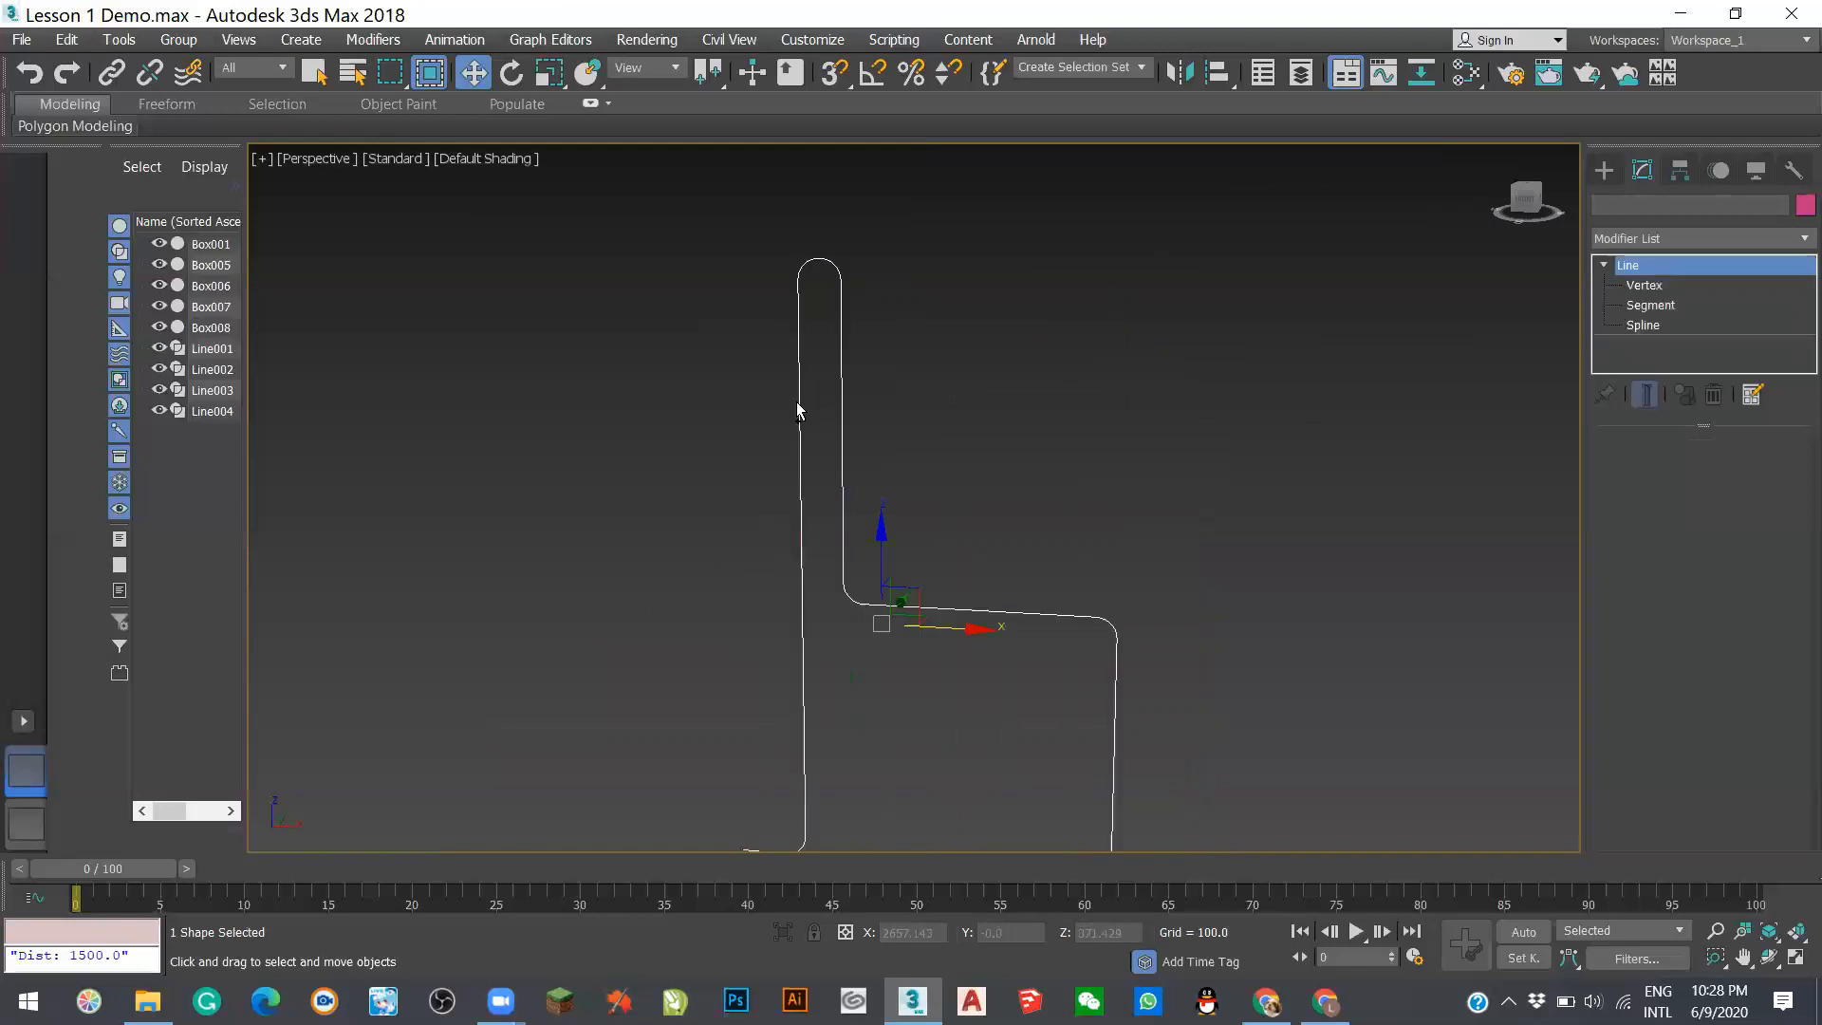
click(862, 390)
click(843, 275)
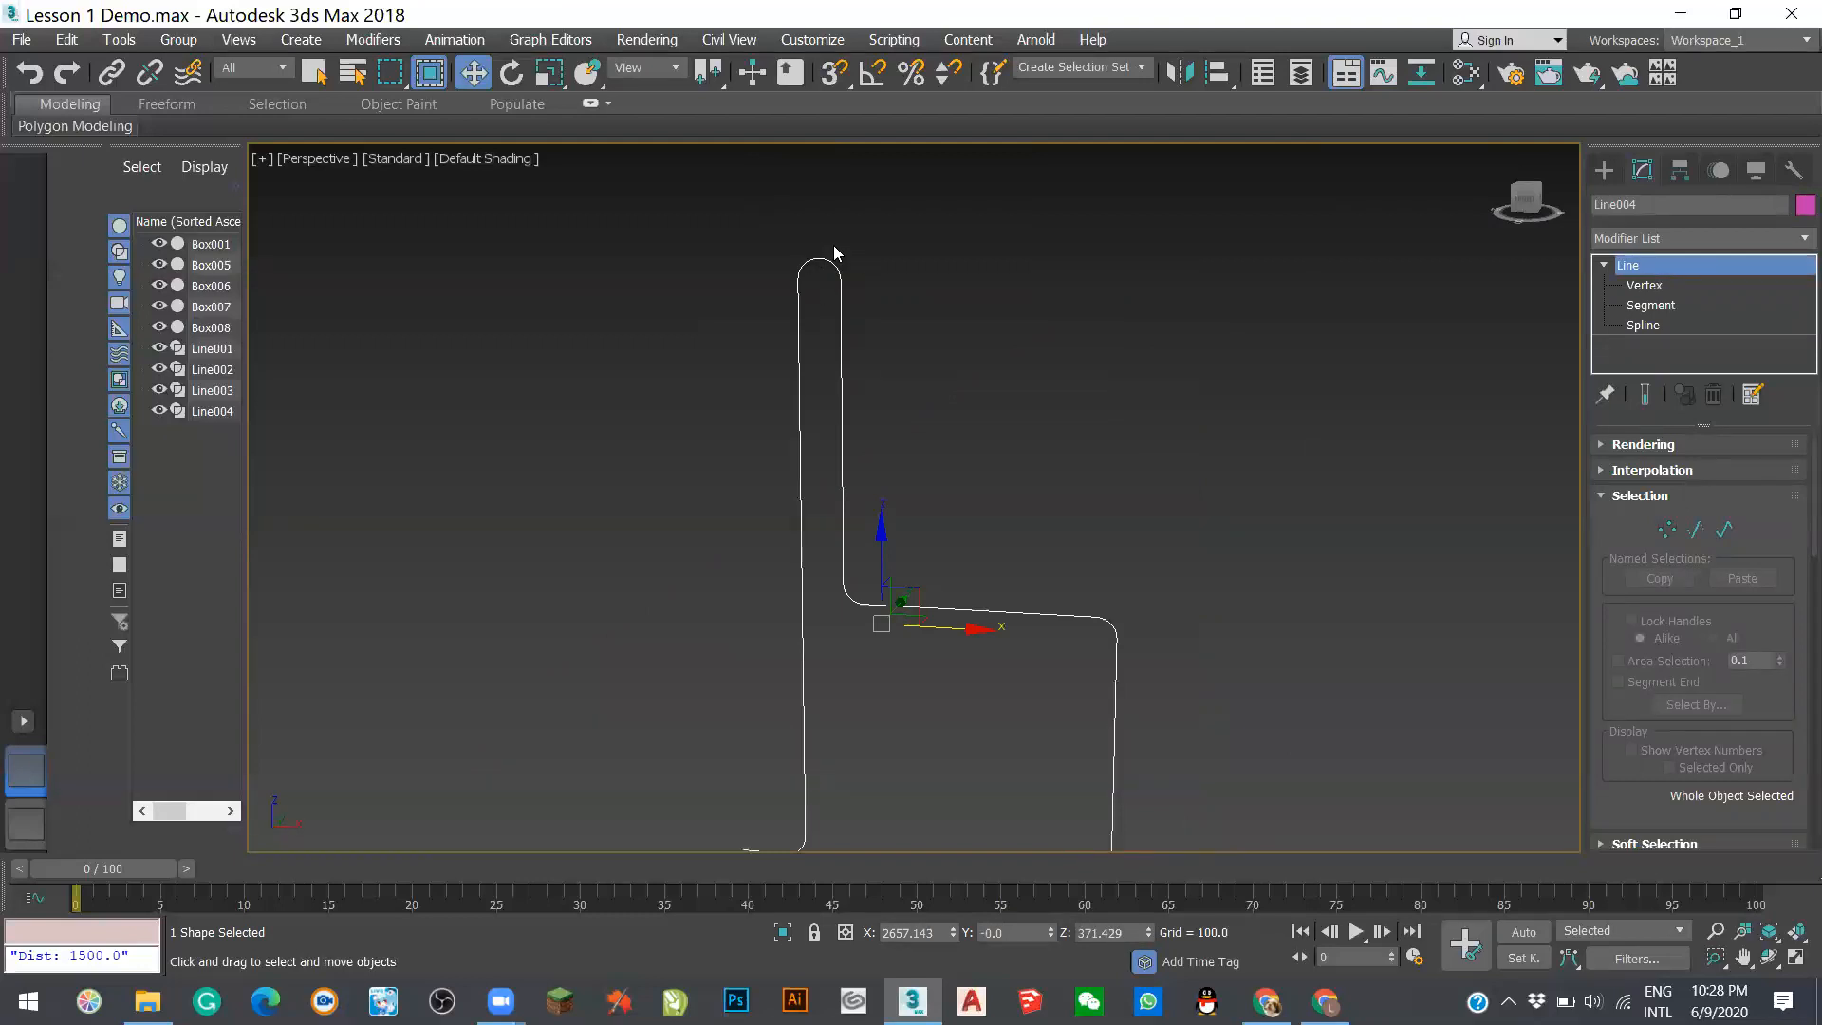
key(ctrl+z)
scroll(856, 281, down, 2)
scroll(898, 300, up, 2)
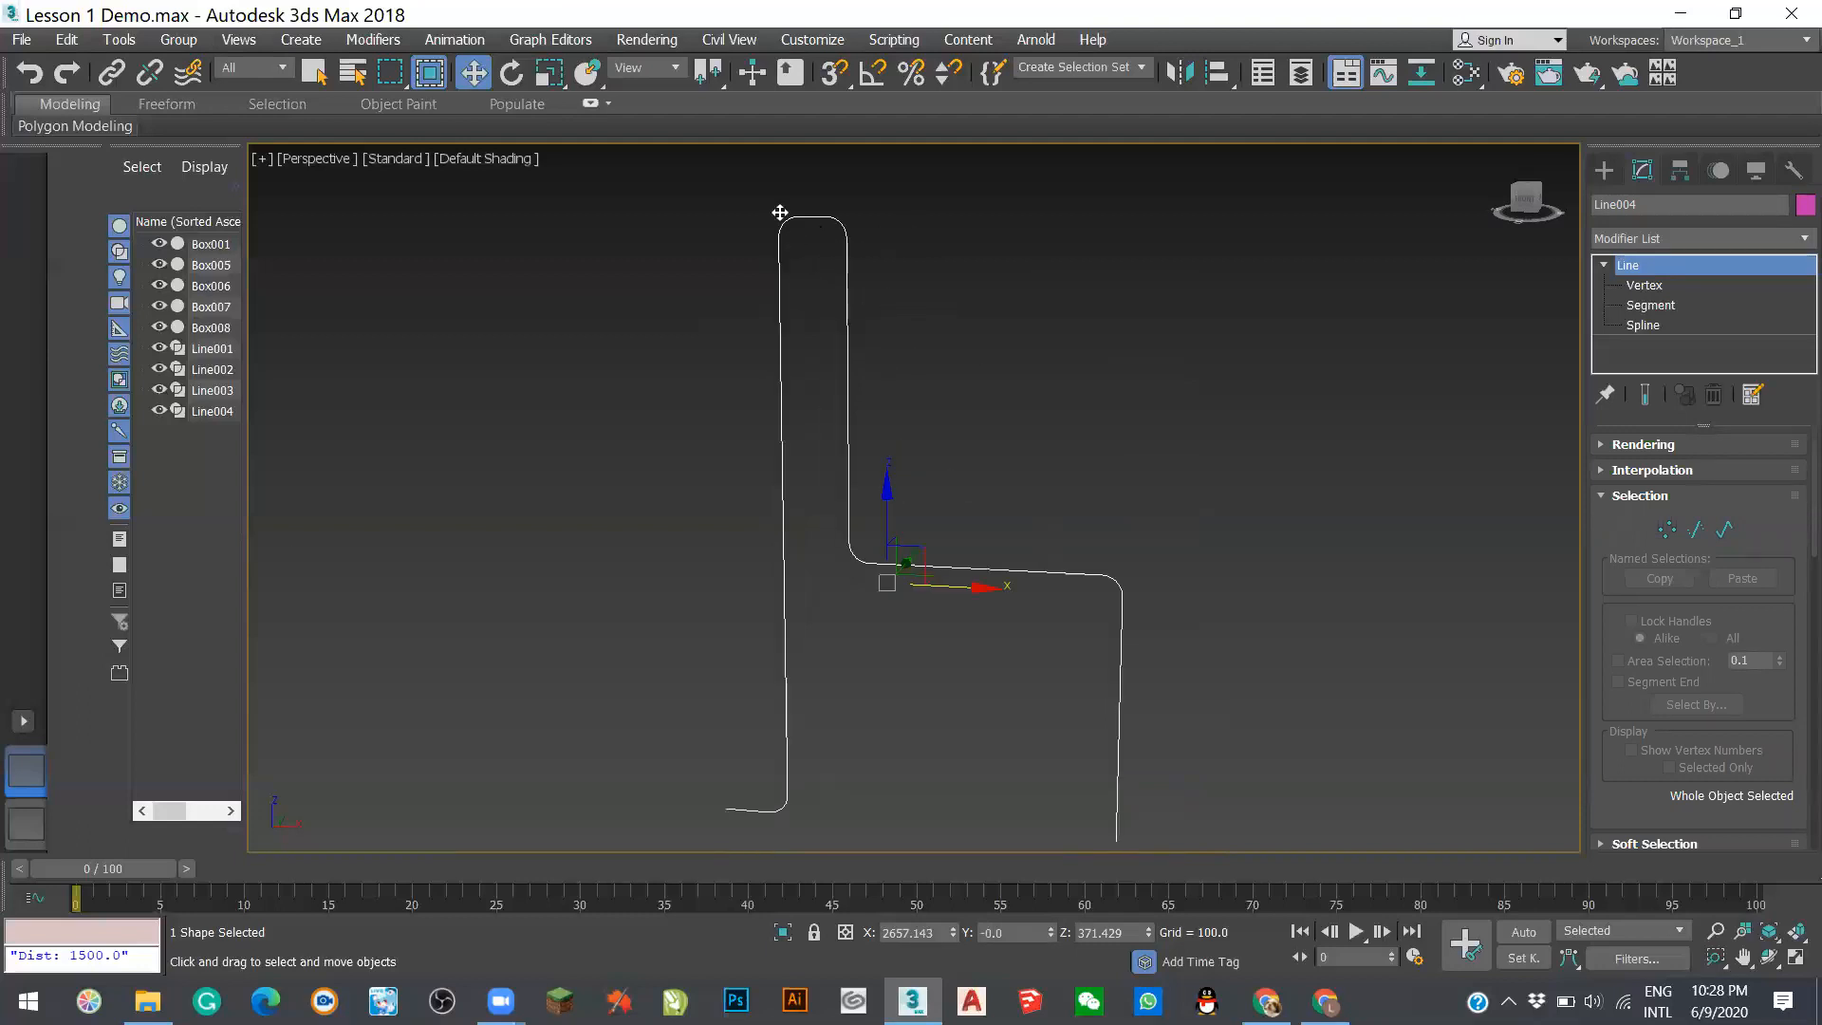
- Select the whole chair profile and add an Extrude modifier with an Amount of 500
mouse_move(558, 182)
mouse_down()
mouse_move(1077, 812)
mouse_move(1194, 858)
mouse_move(1198, 831)
mouse_up()
click(1648, 239)
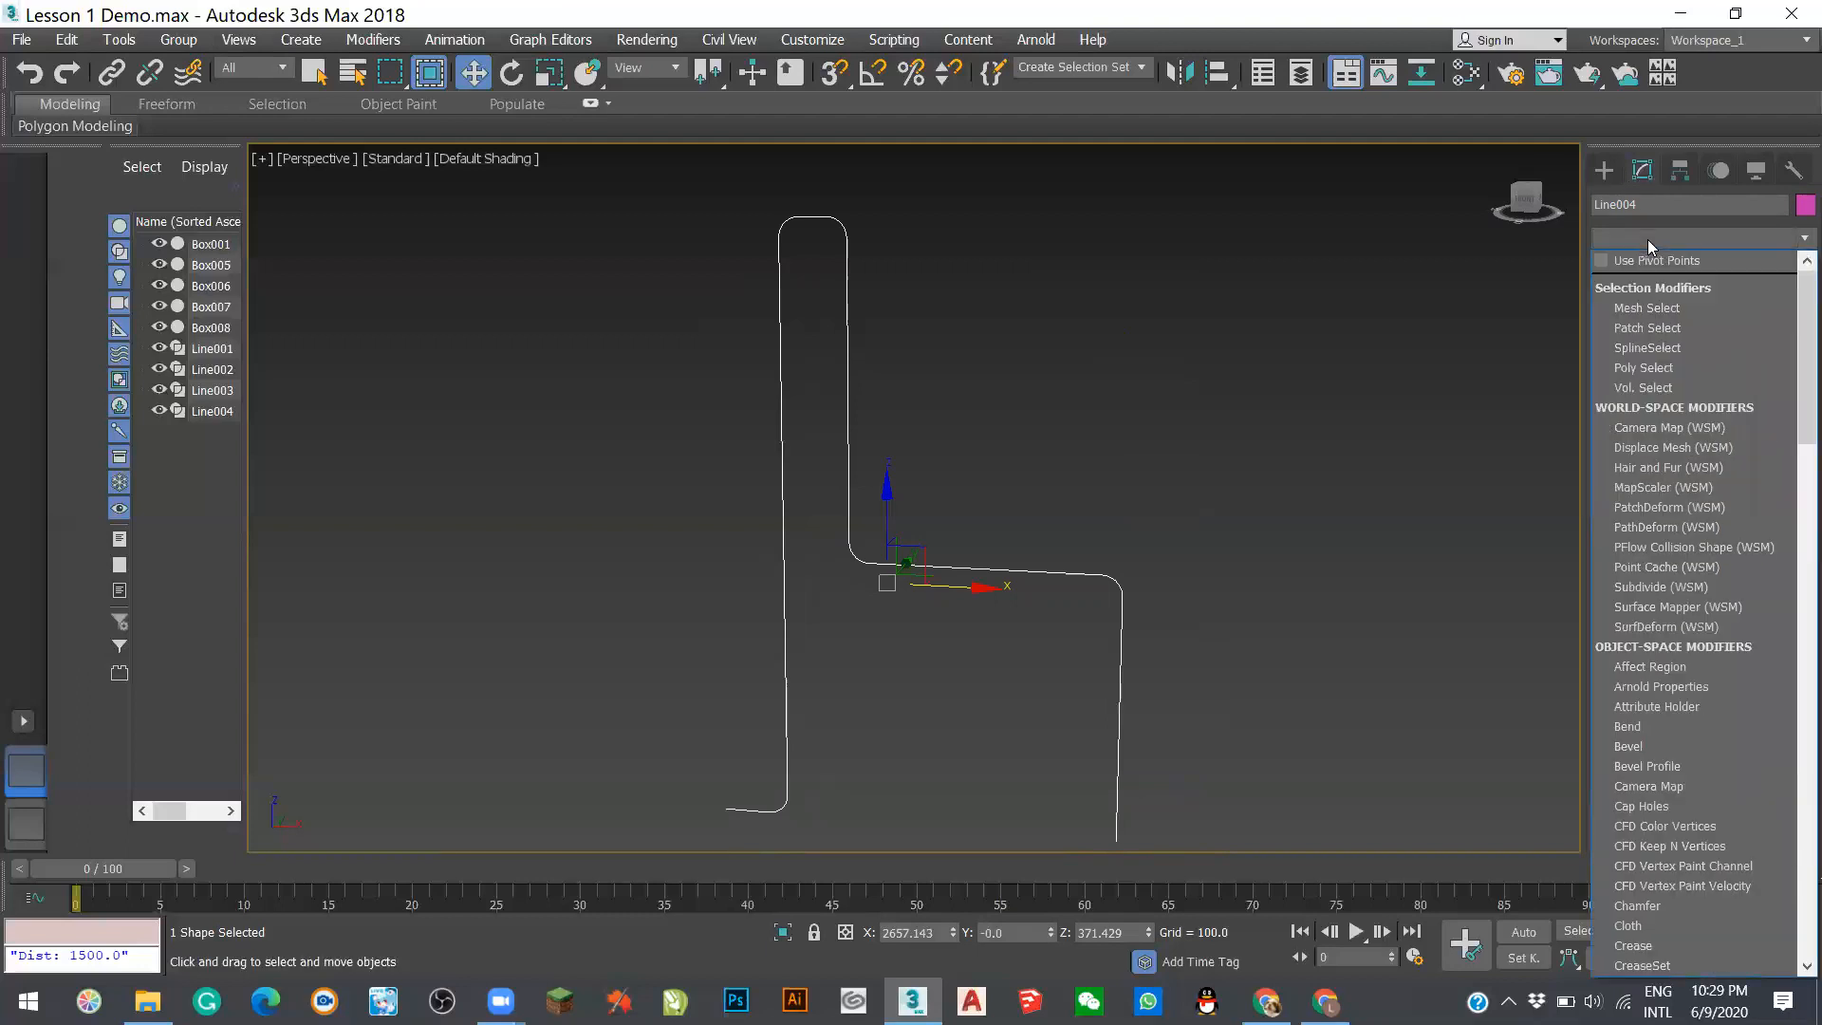
text(ex)
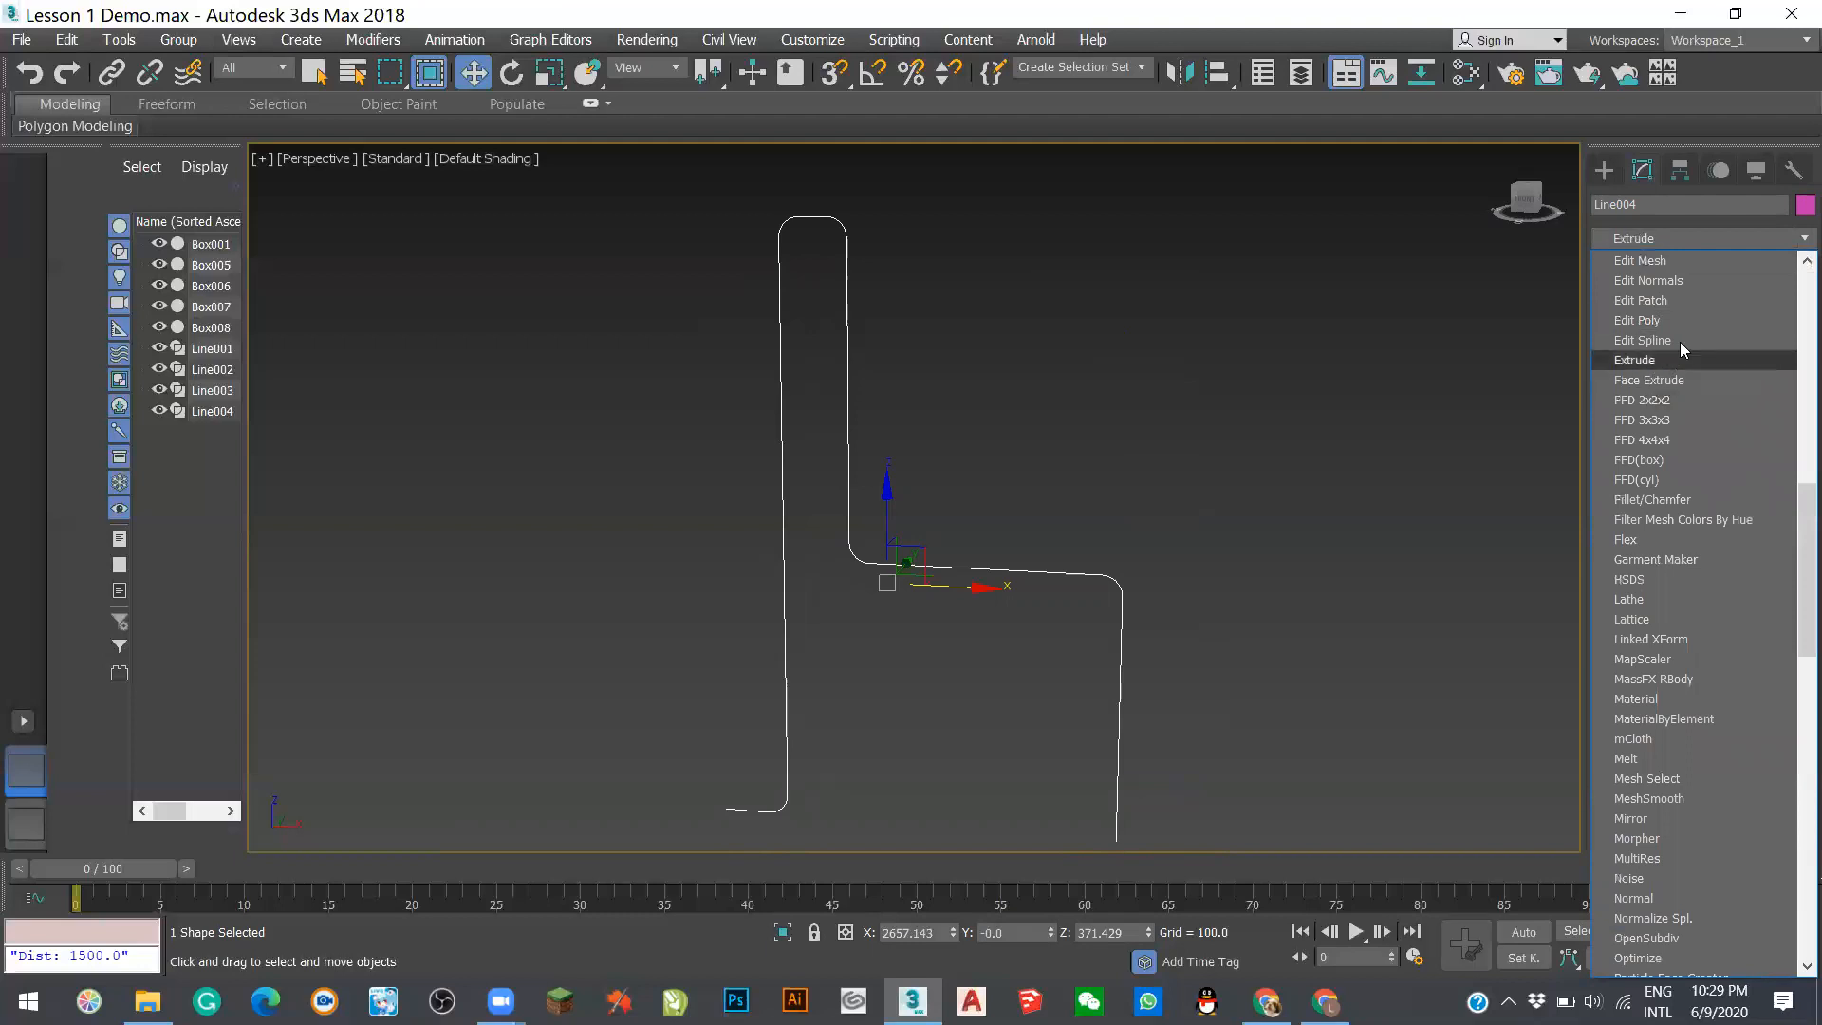
key(Return)
double_click(1708, 475)
text(500)
key(Return)
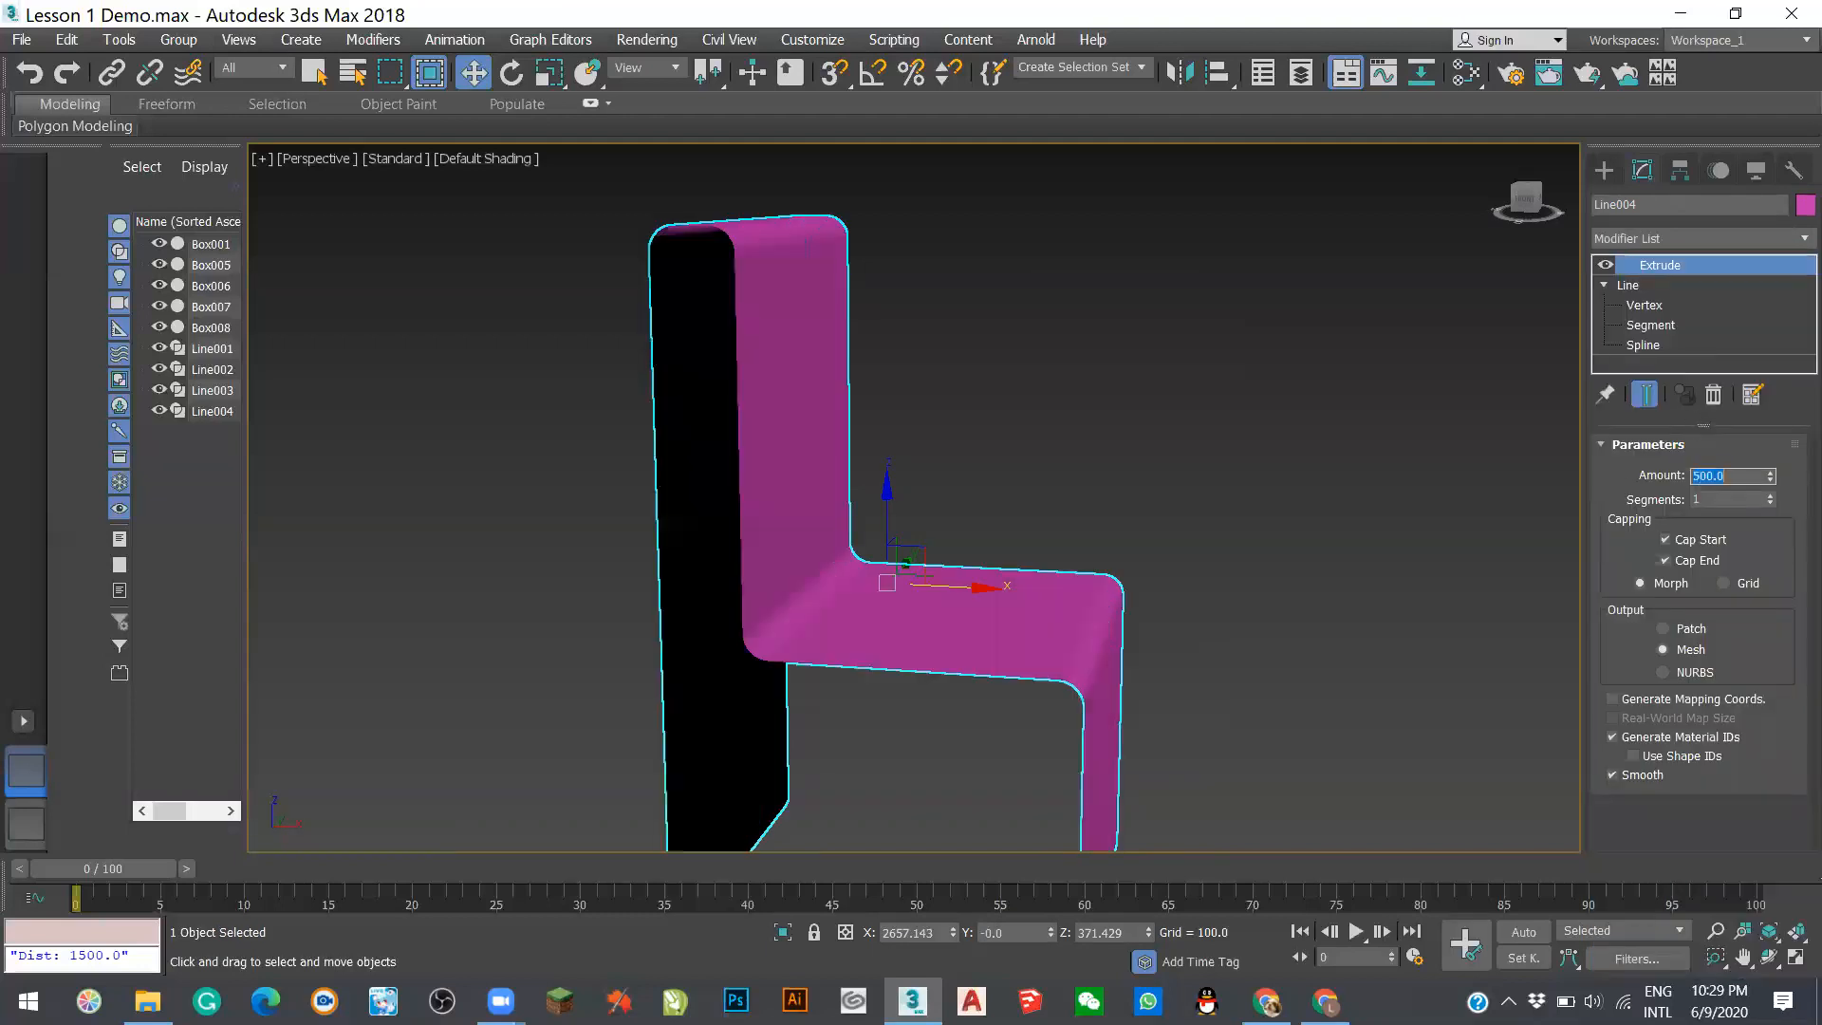
- Add a Shell modifier to the extruded chair and set its Outer Amount to 15
click(1658, 239)
click(1658, 239)
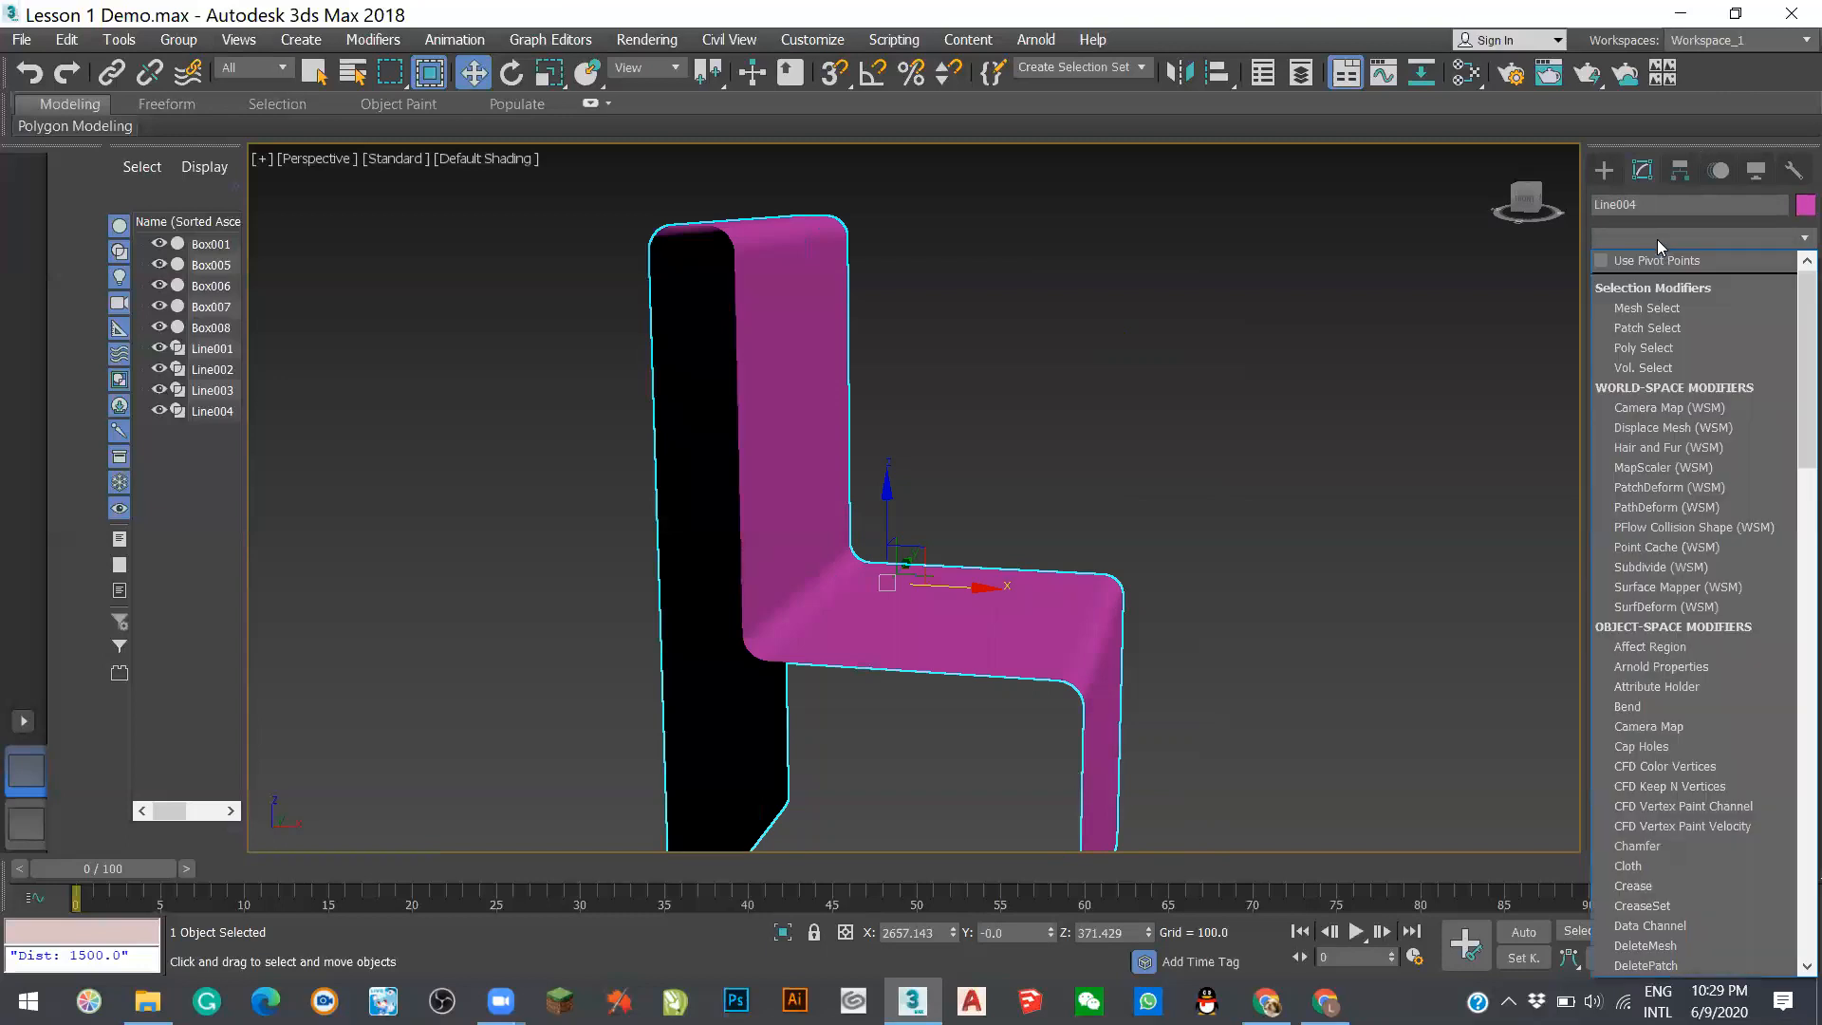
text(sur)
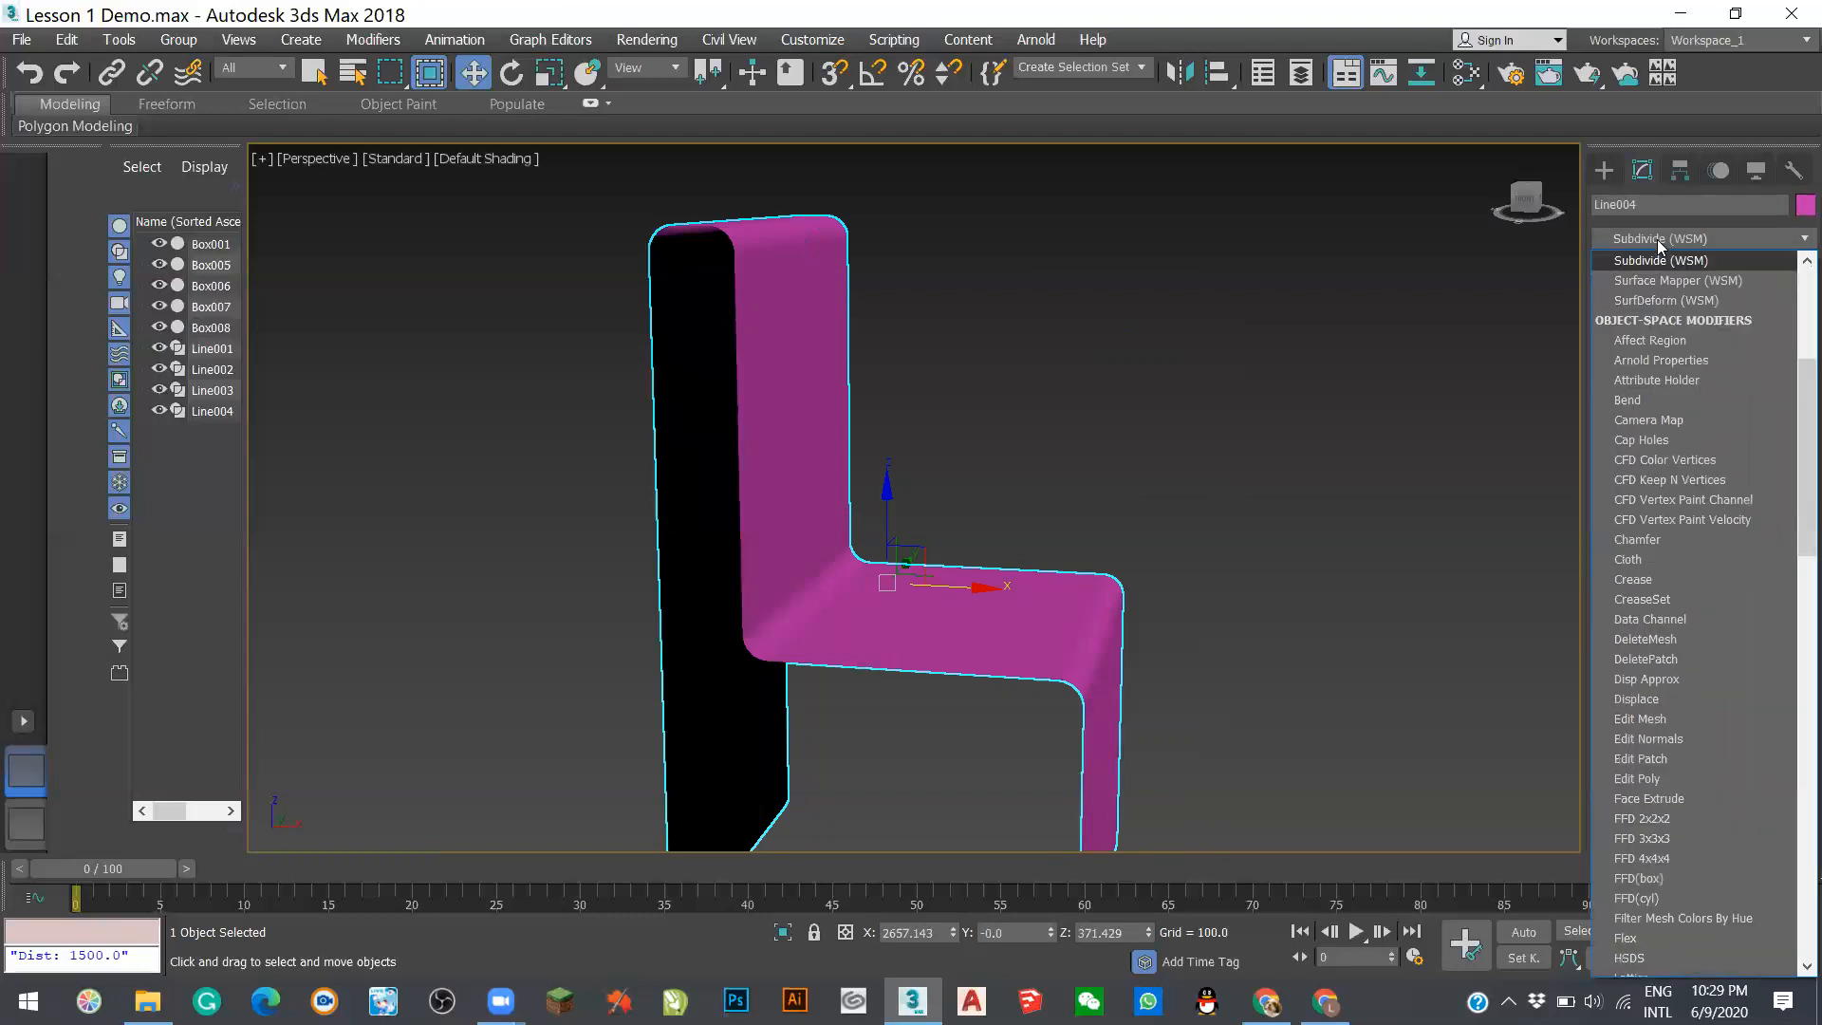
key(s)
key(s)
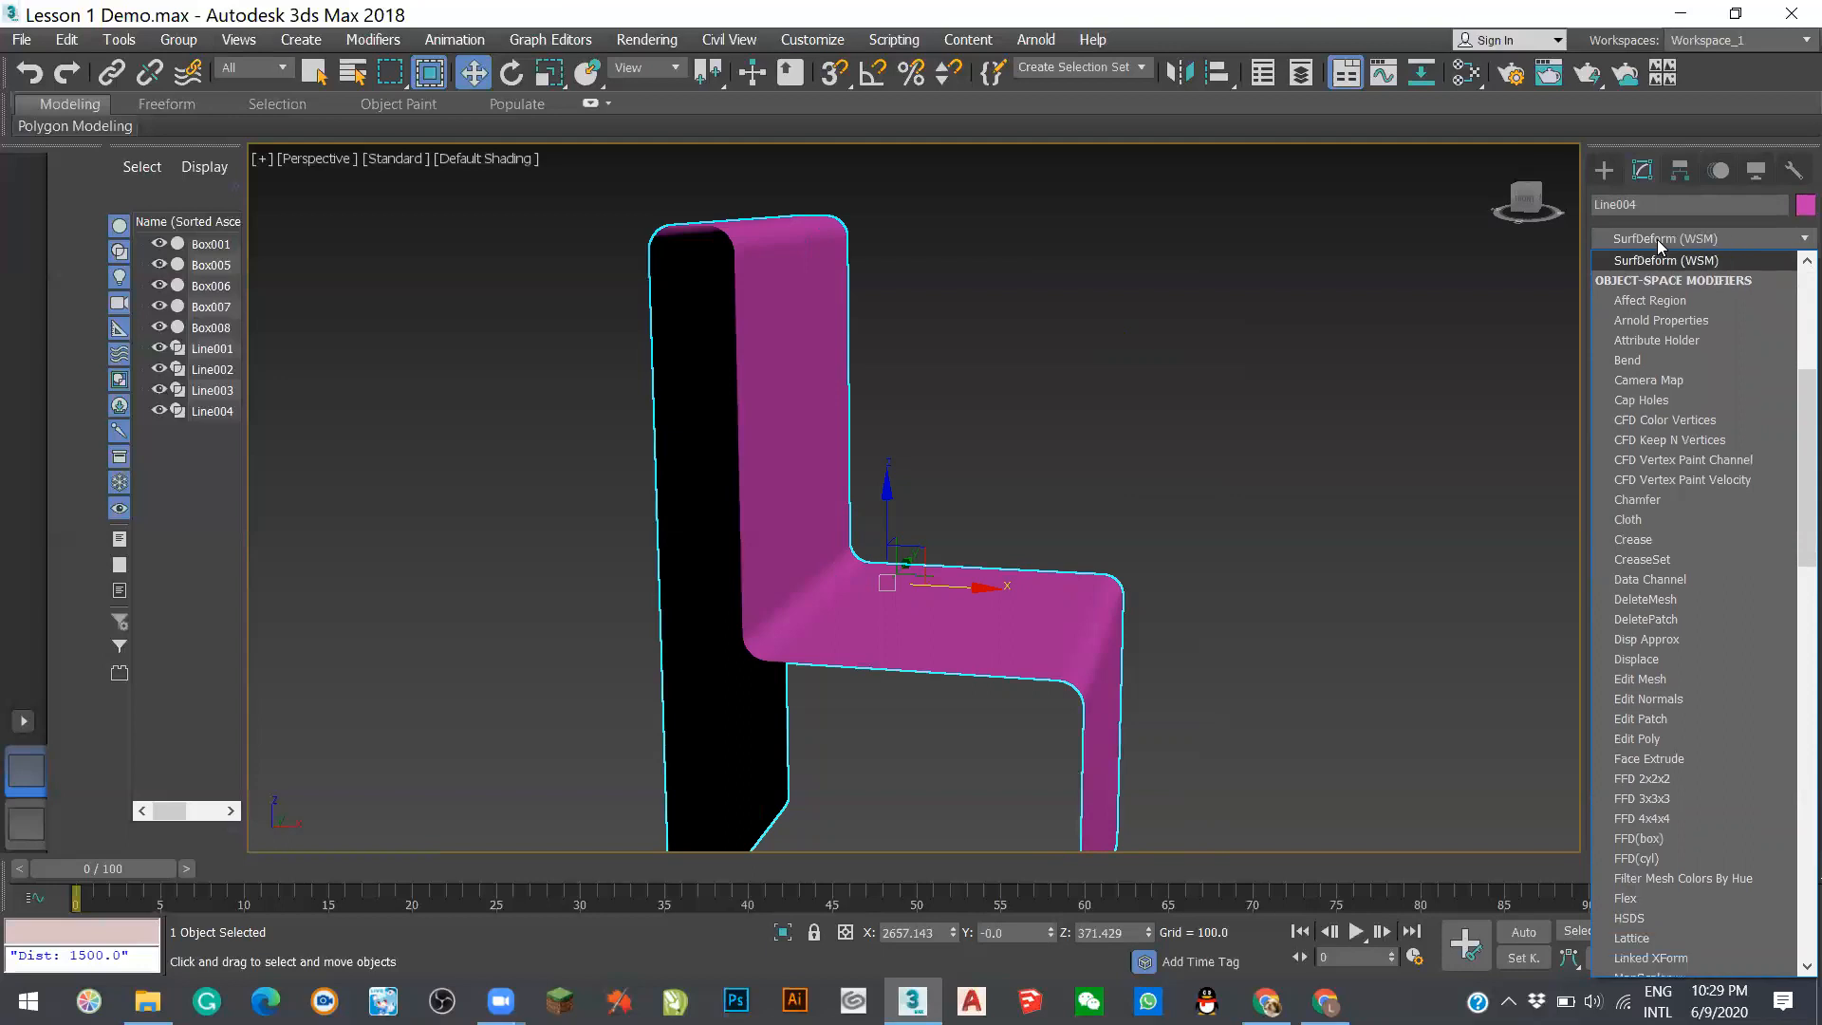
click(1638, 280)
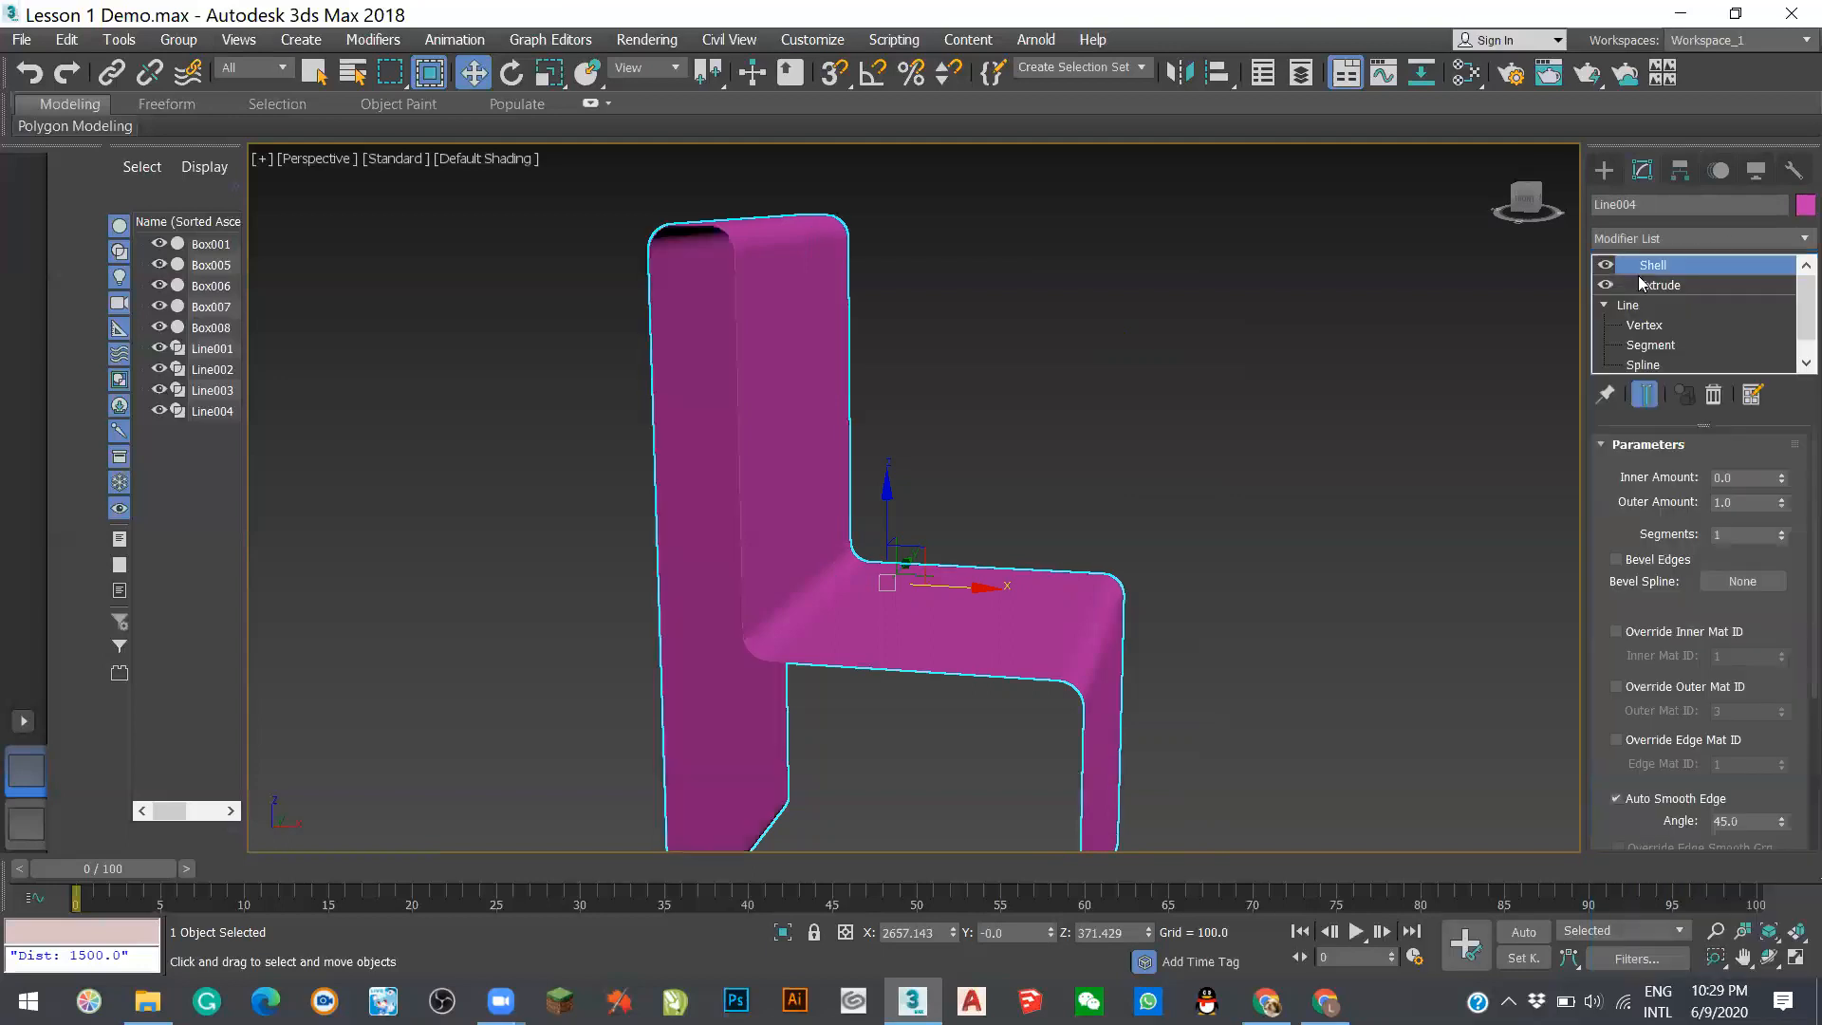
double_click(1750, 503)
text(15)
key(Return)
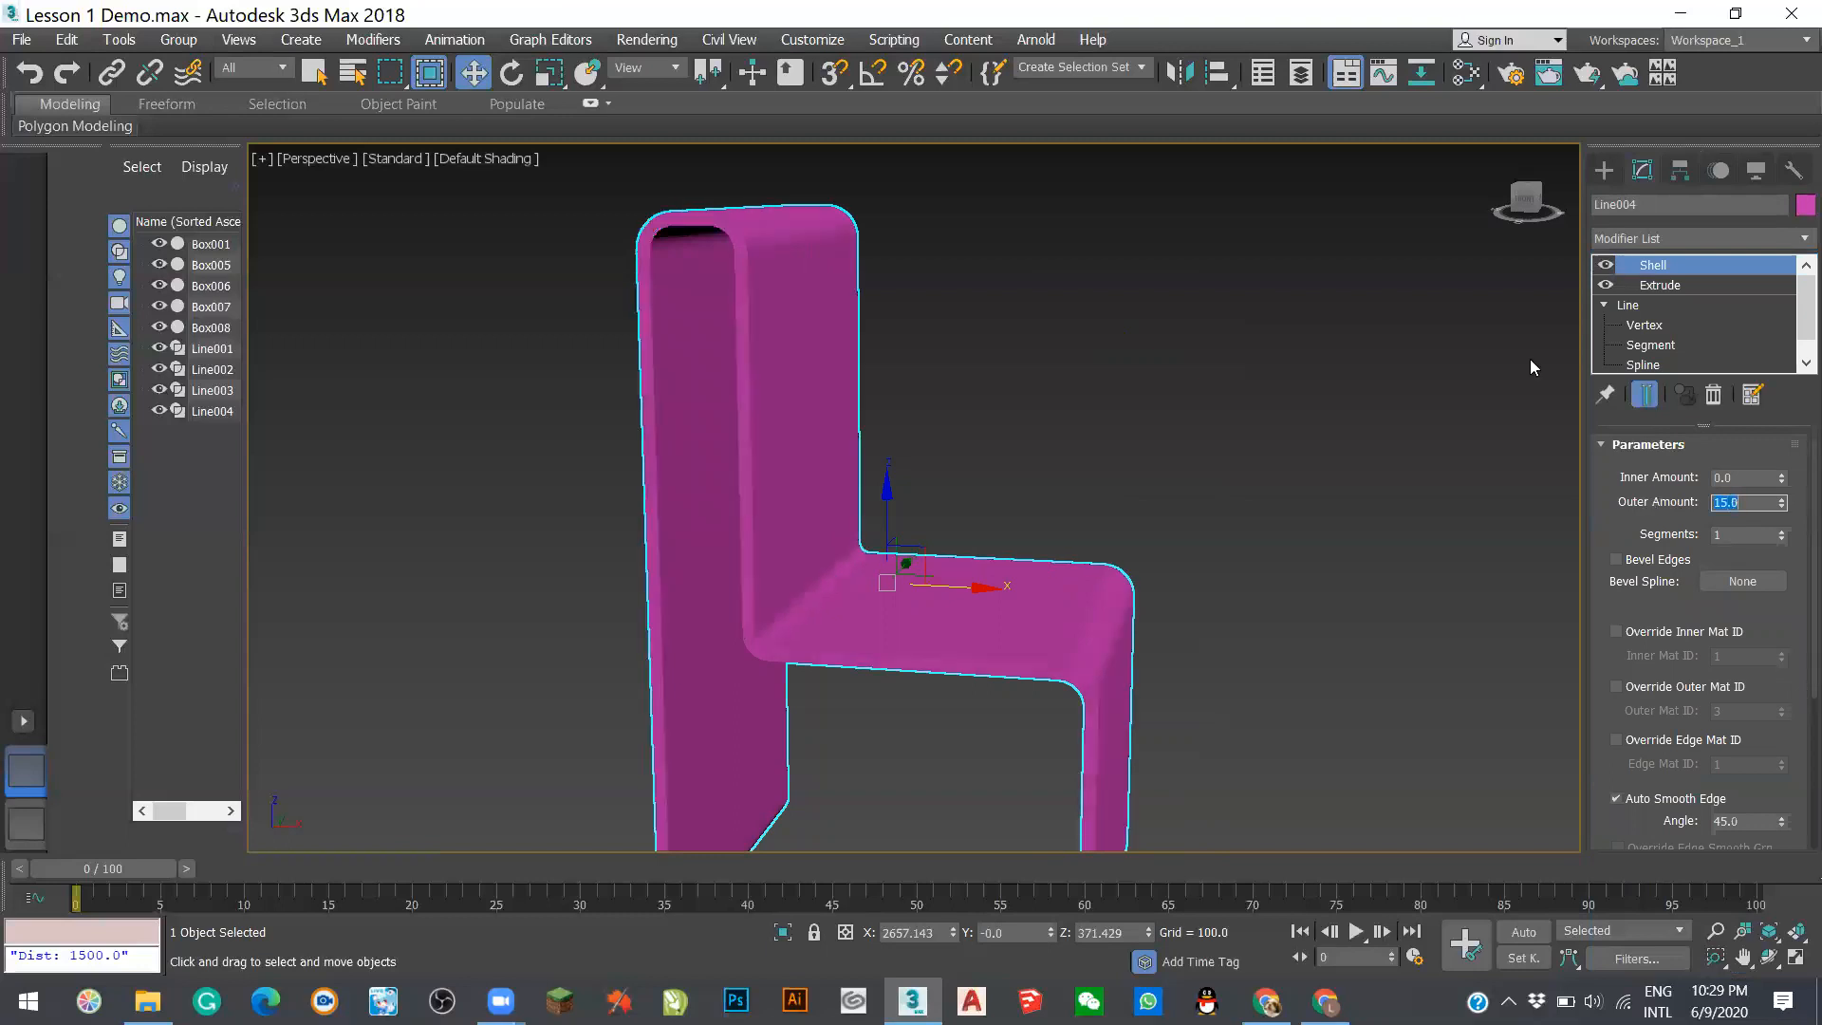
- Examine the thickened chair's backrest, seat and feet up close in the Perspective and Front views
scroll(728, 203, up, 5)
scroll(767, 245, down, 4)
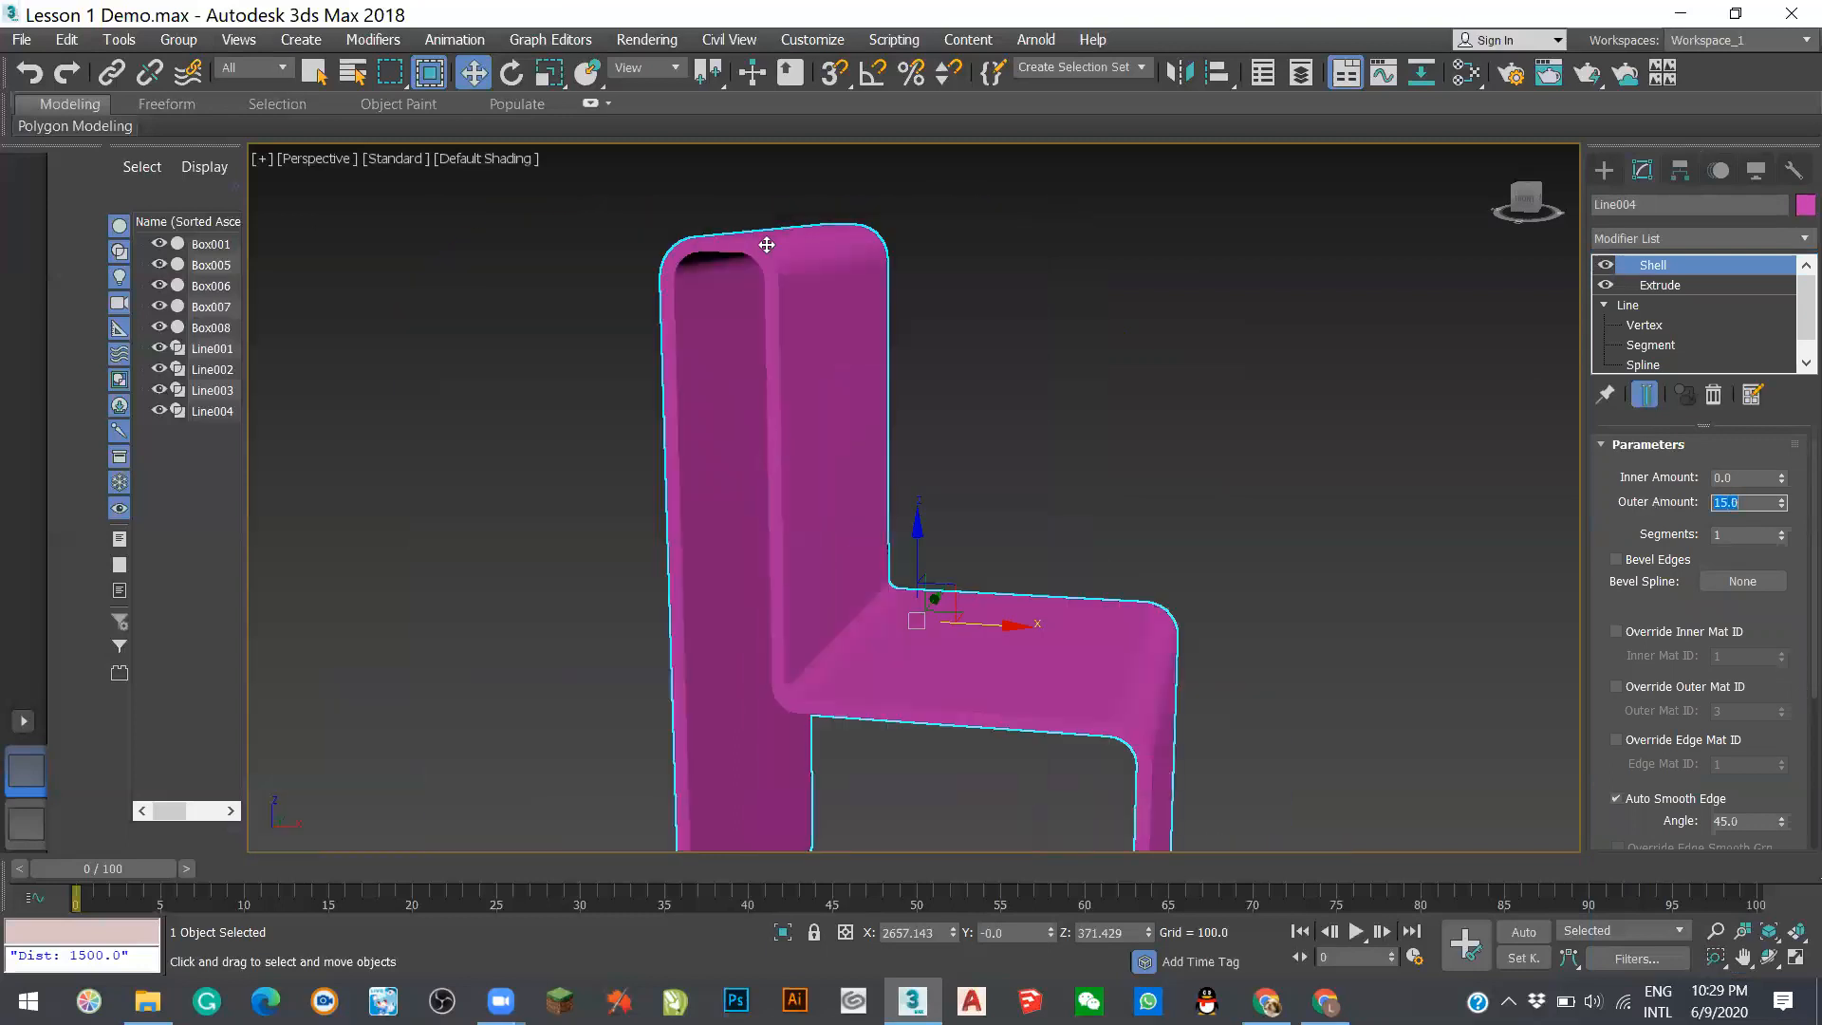
scroll(910, 784, down, 4)
scroll(905, 769, up, 5)
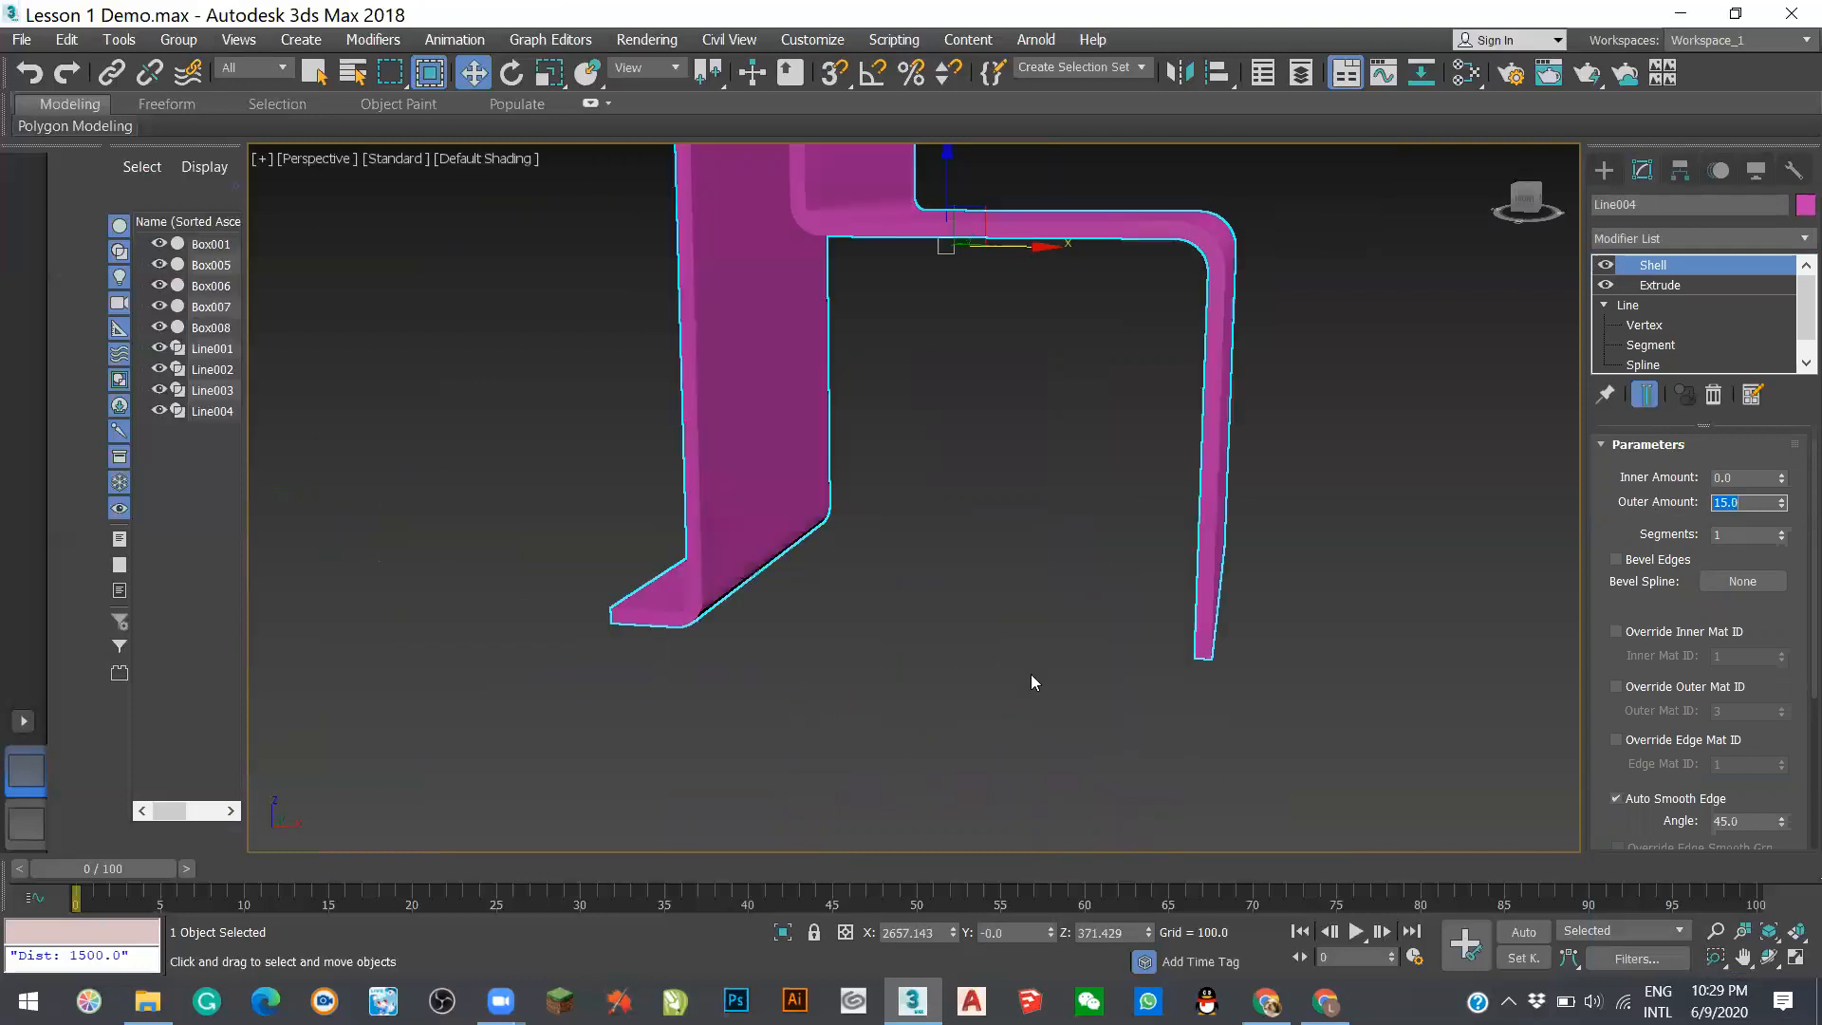
click(972, 623)
key(alt+w)
scroll(1222, 469, up, 2)
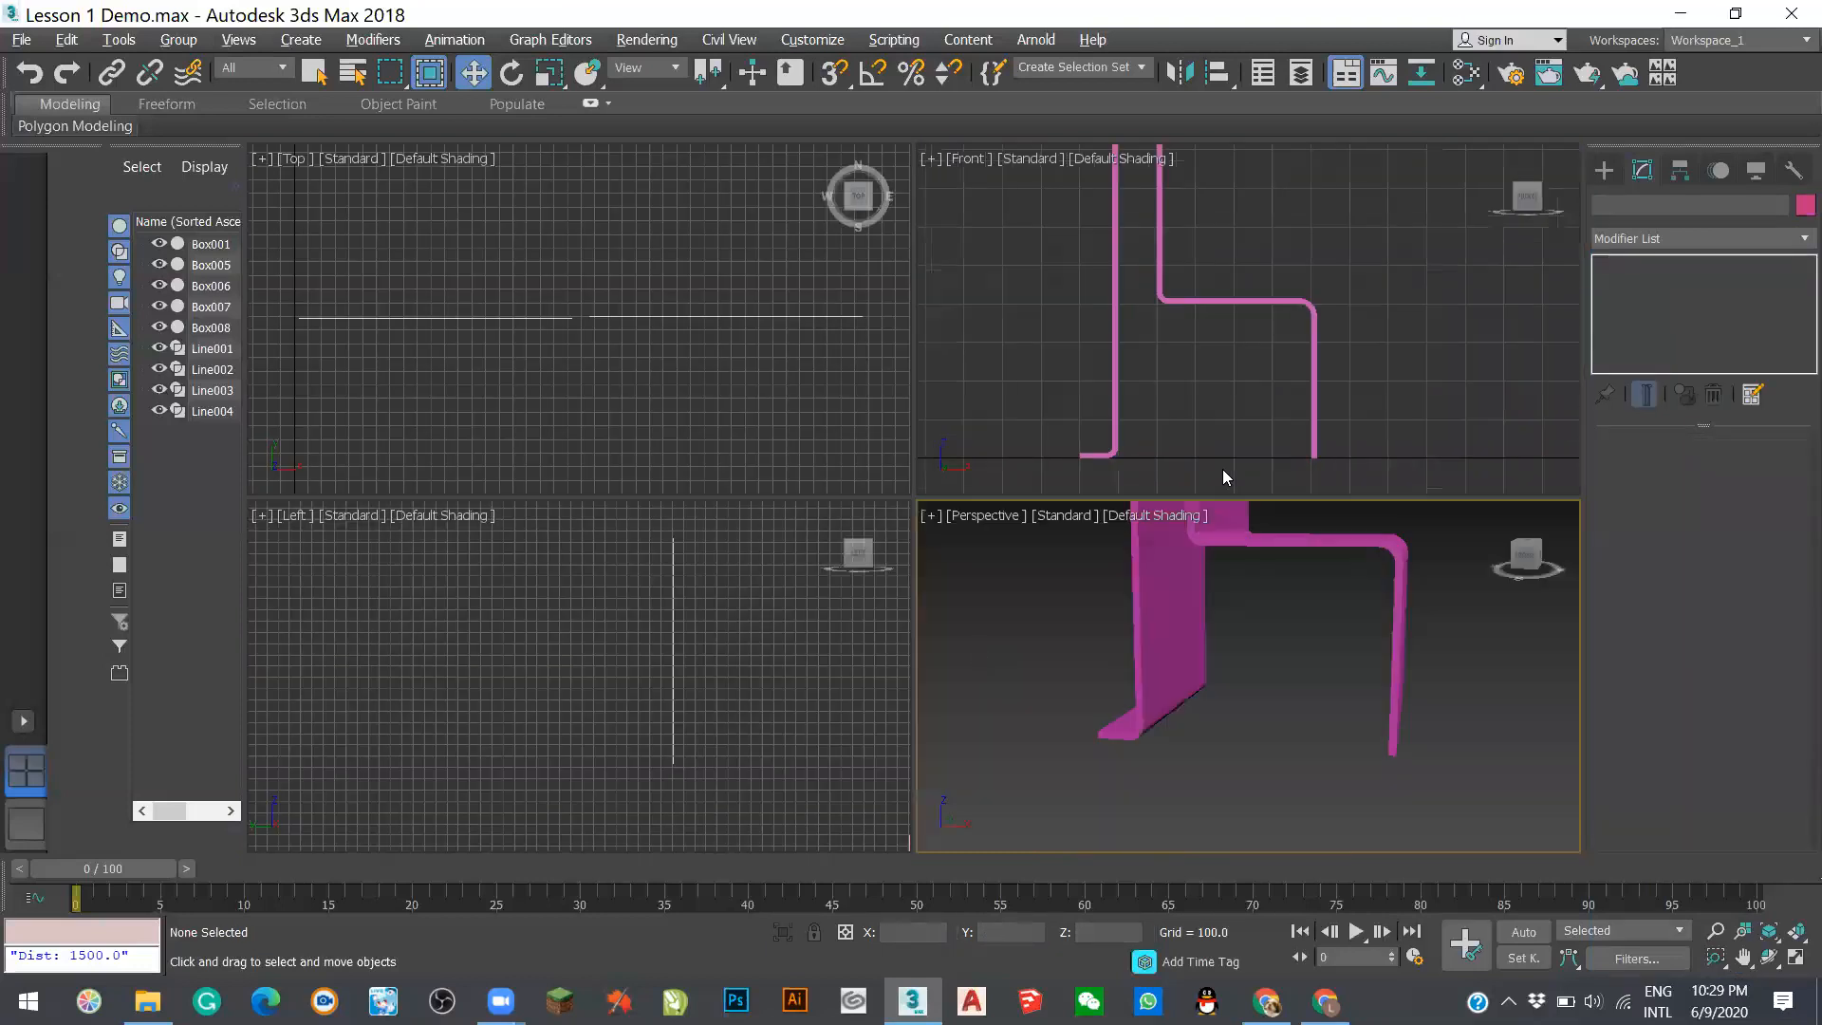
scroll(1223, 469, up, 2)
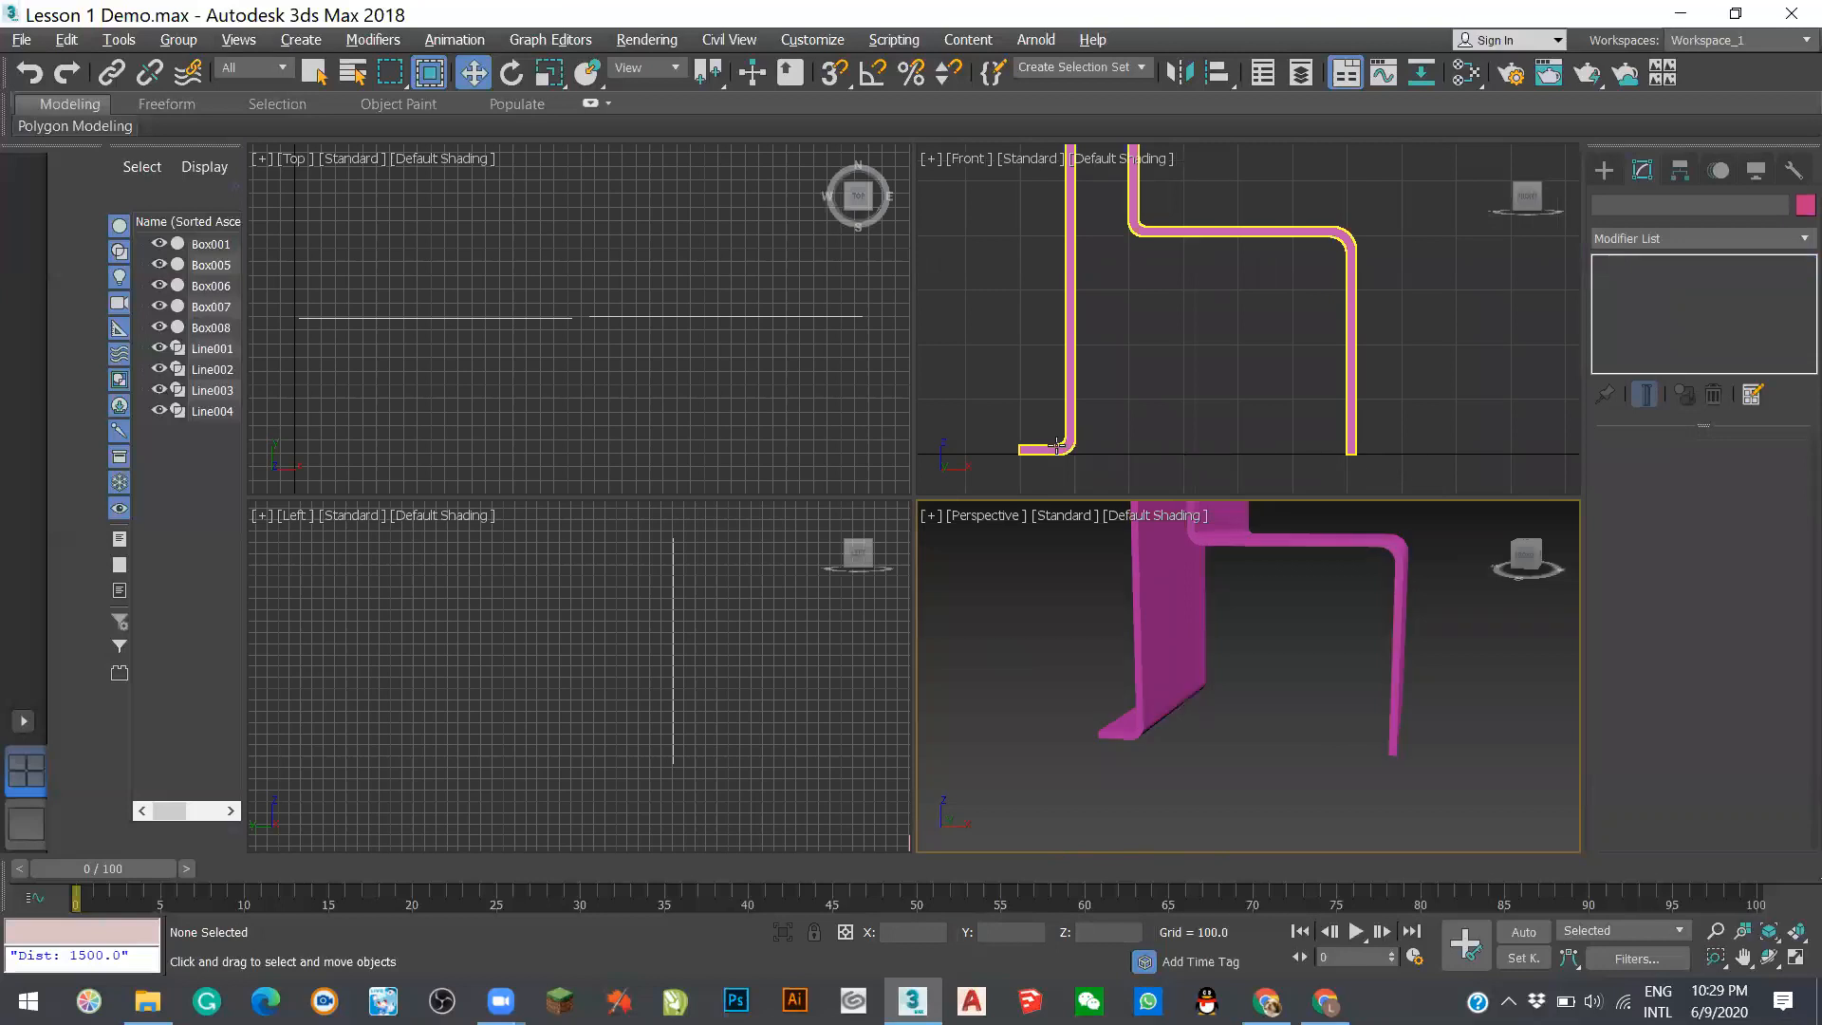
key(alt+z)
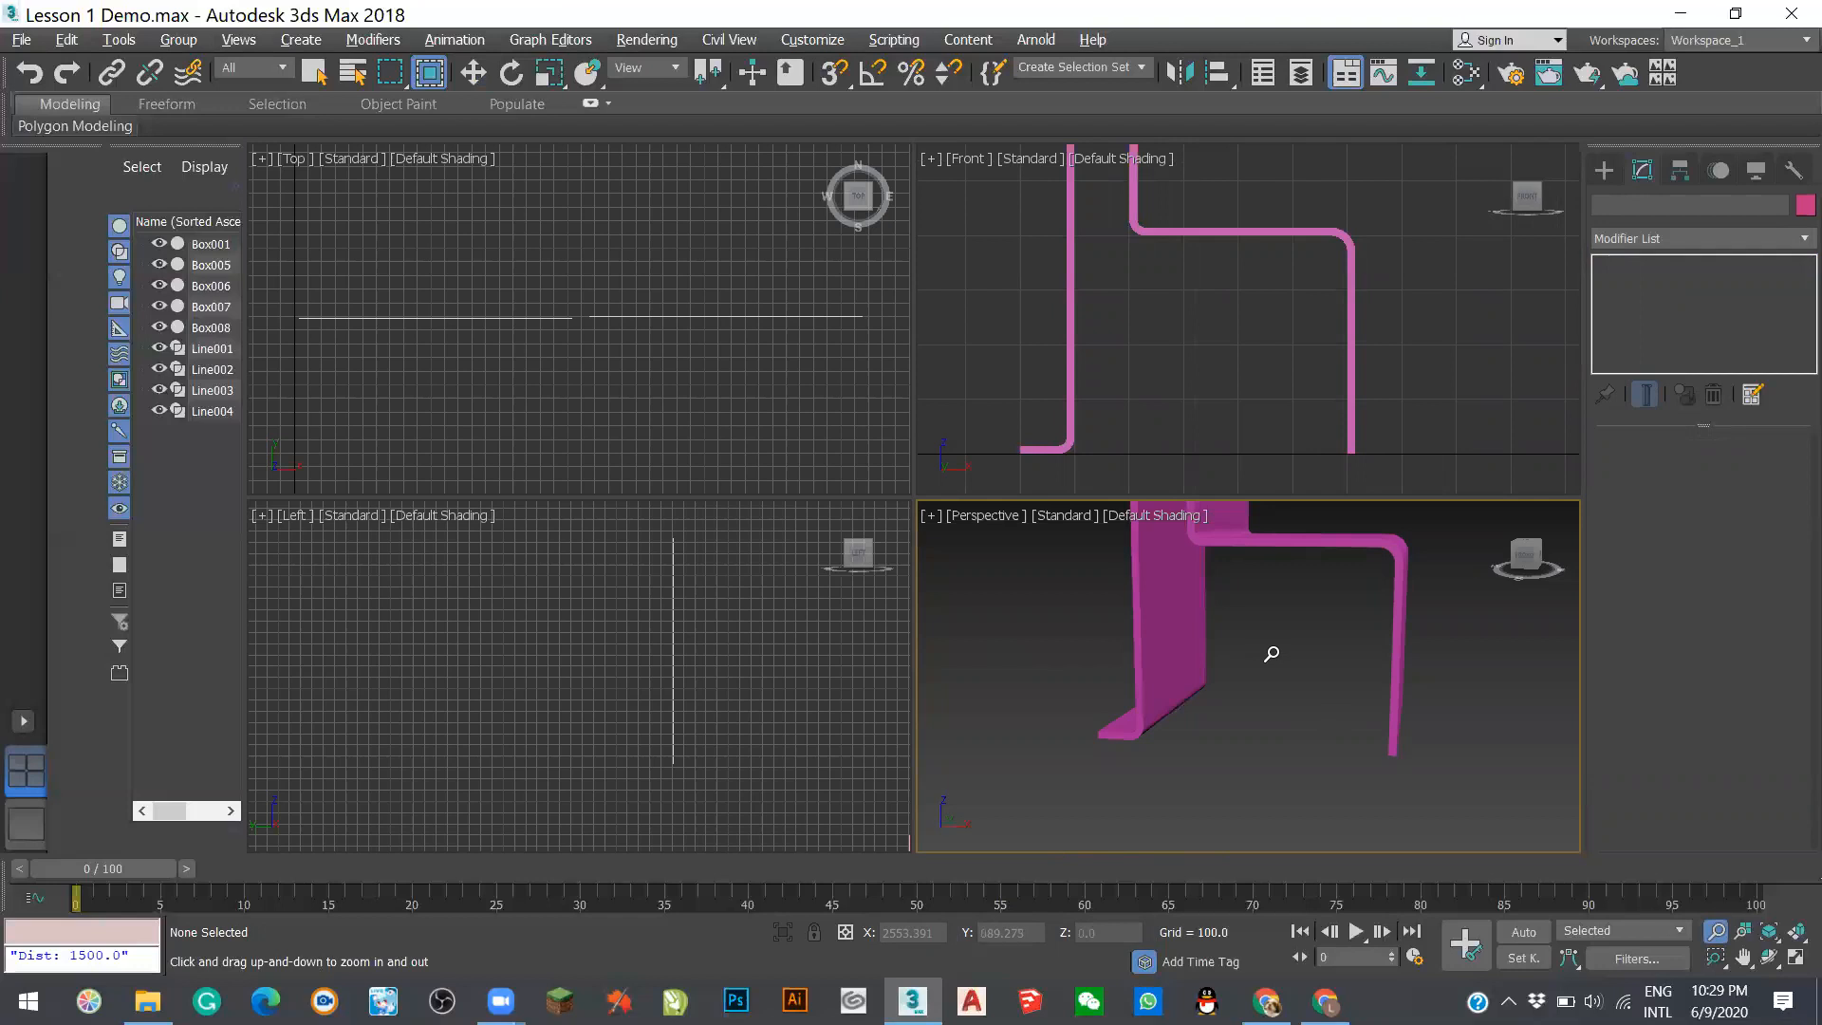
- Reselect the chair and set its Extrude modifier's Amount to 450 beneath the Shell modifier
click(23, 75)
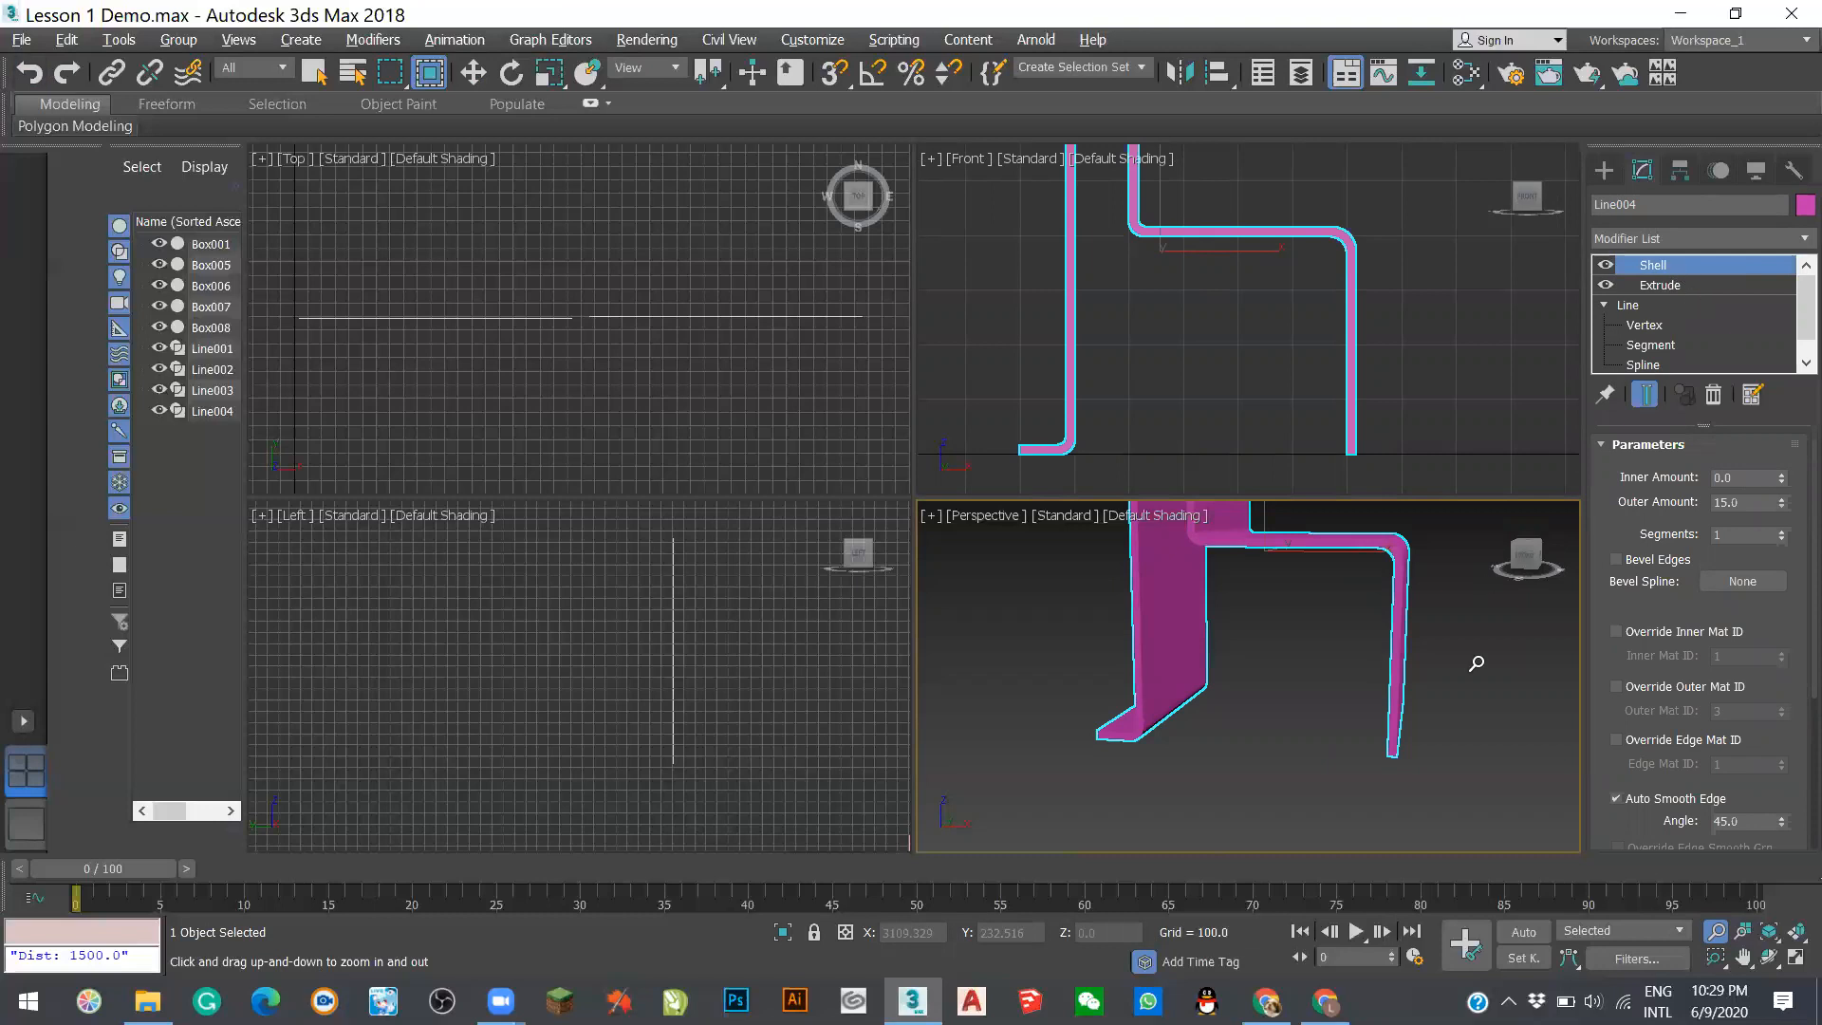
click(315, 72)
click(1509, 703)
click(1394, 551)
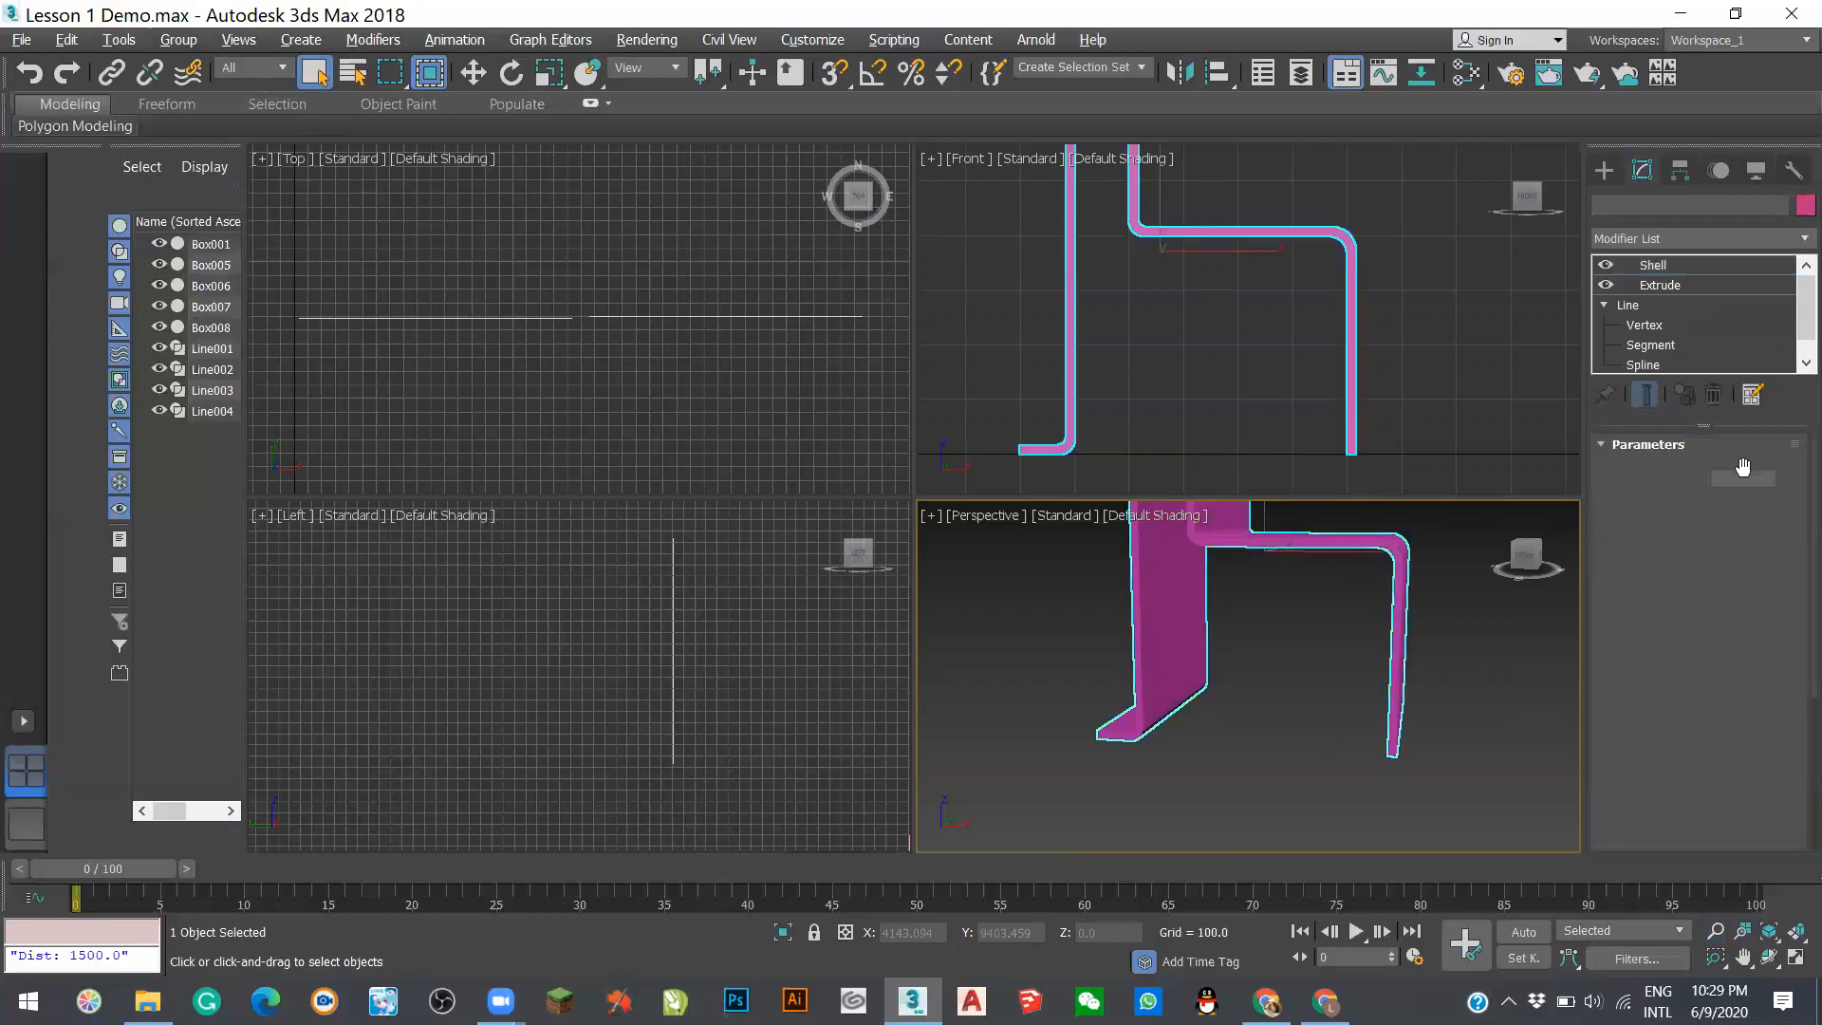
click(1680, 283)
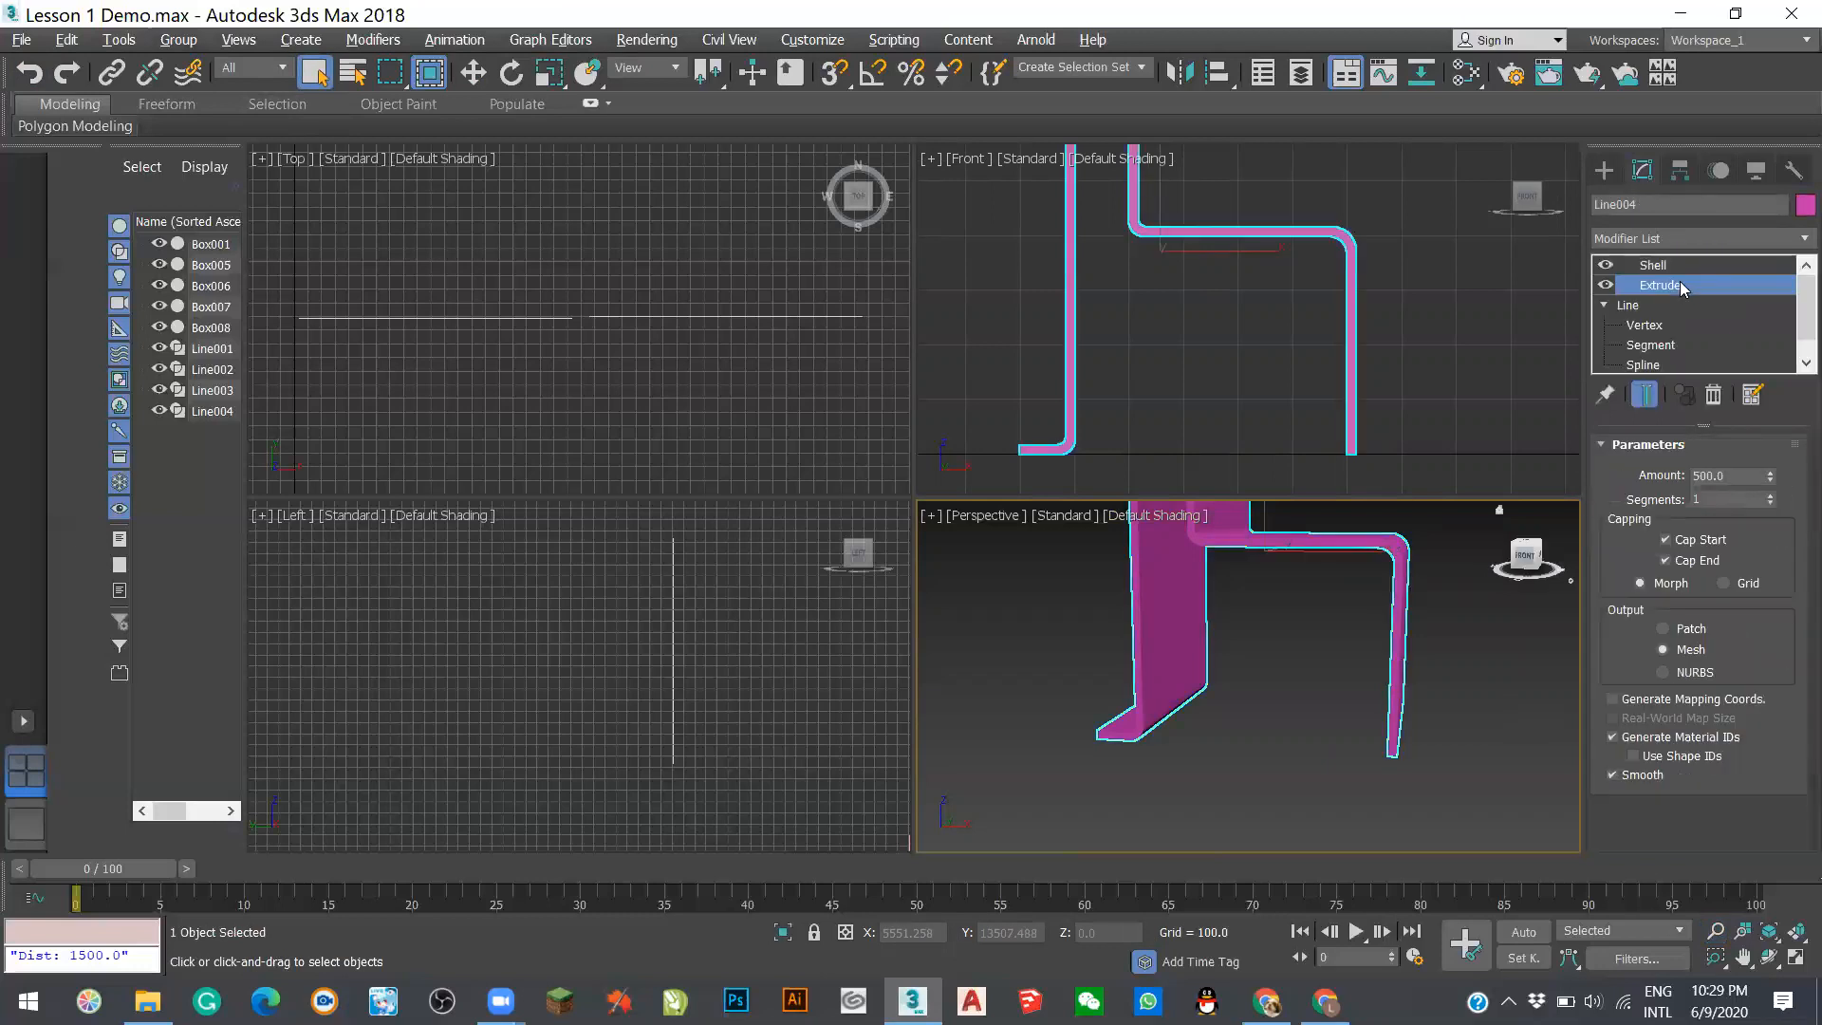
alt+middle_drag(1478, 630, 1438, 640)
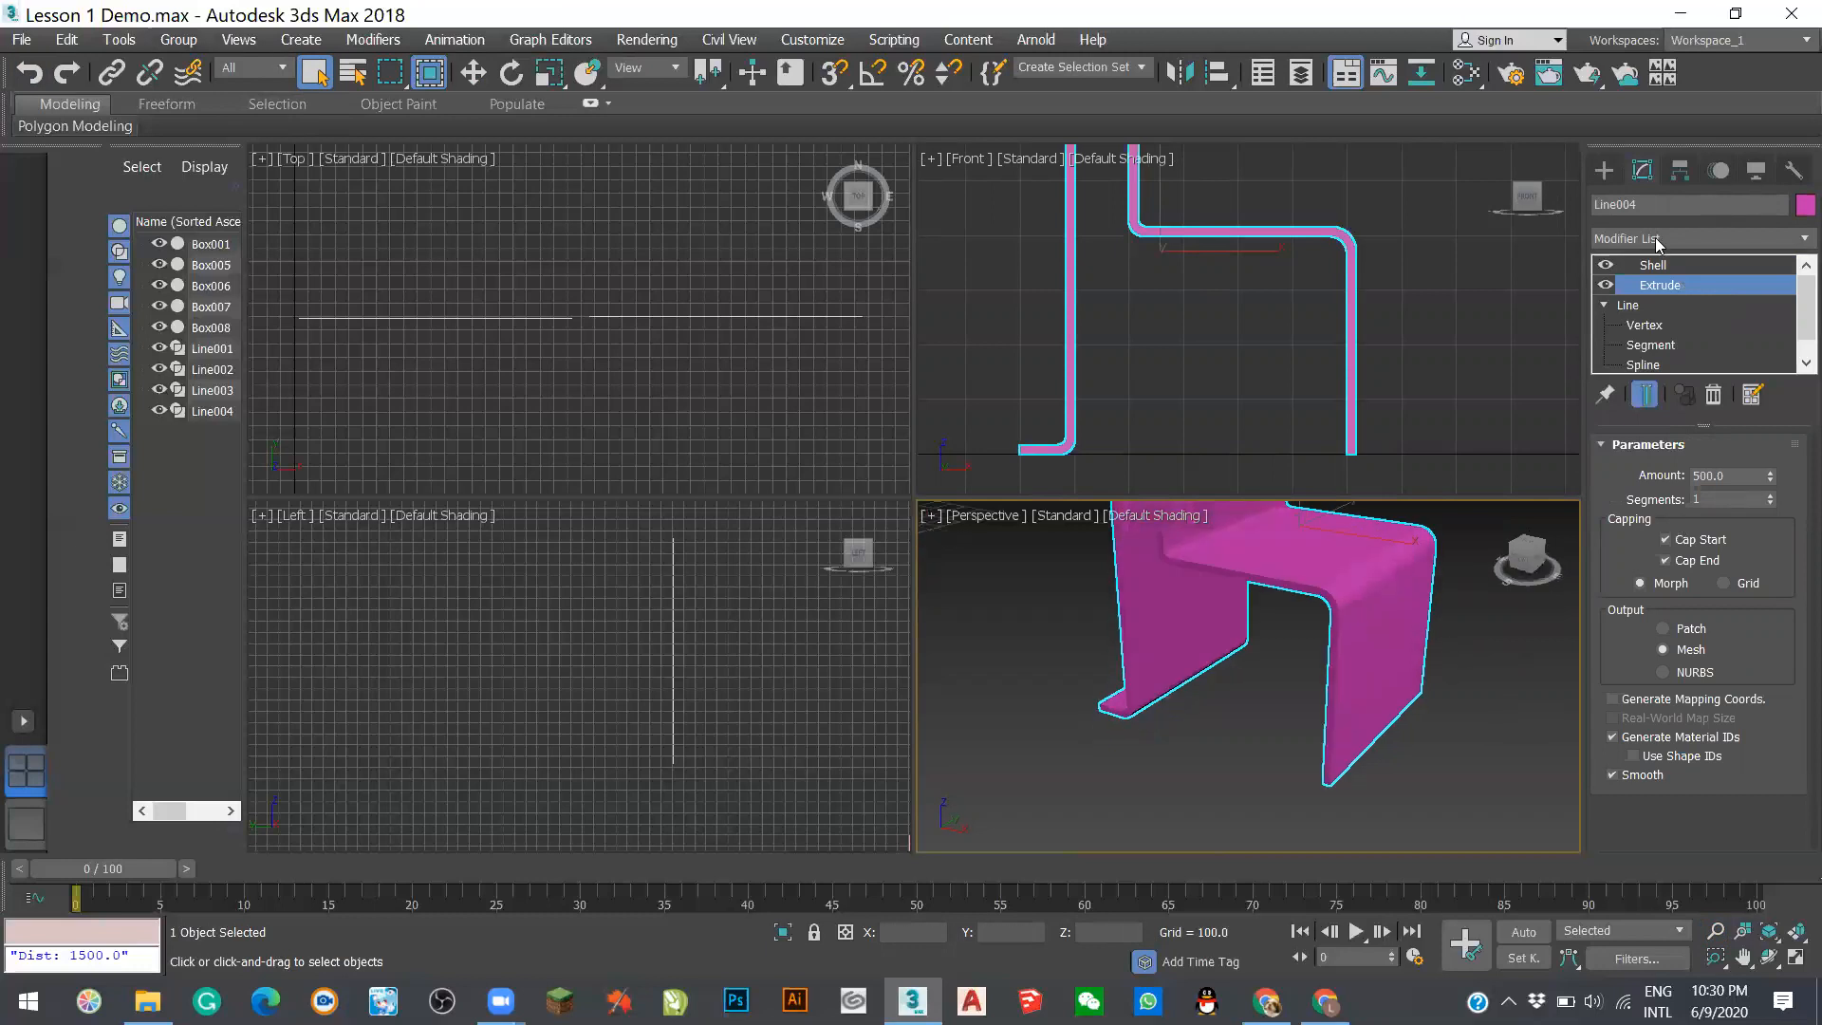
click(1657, 265)
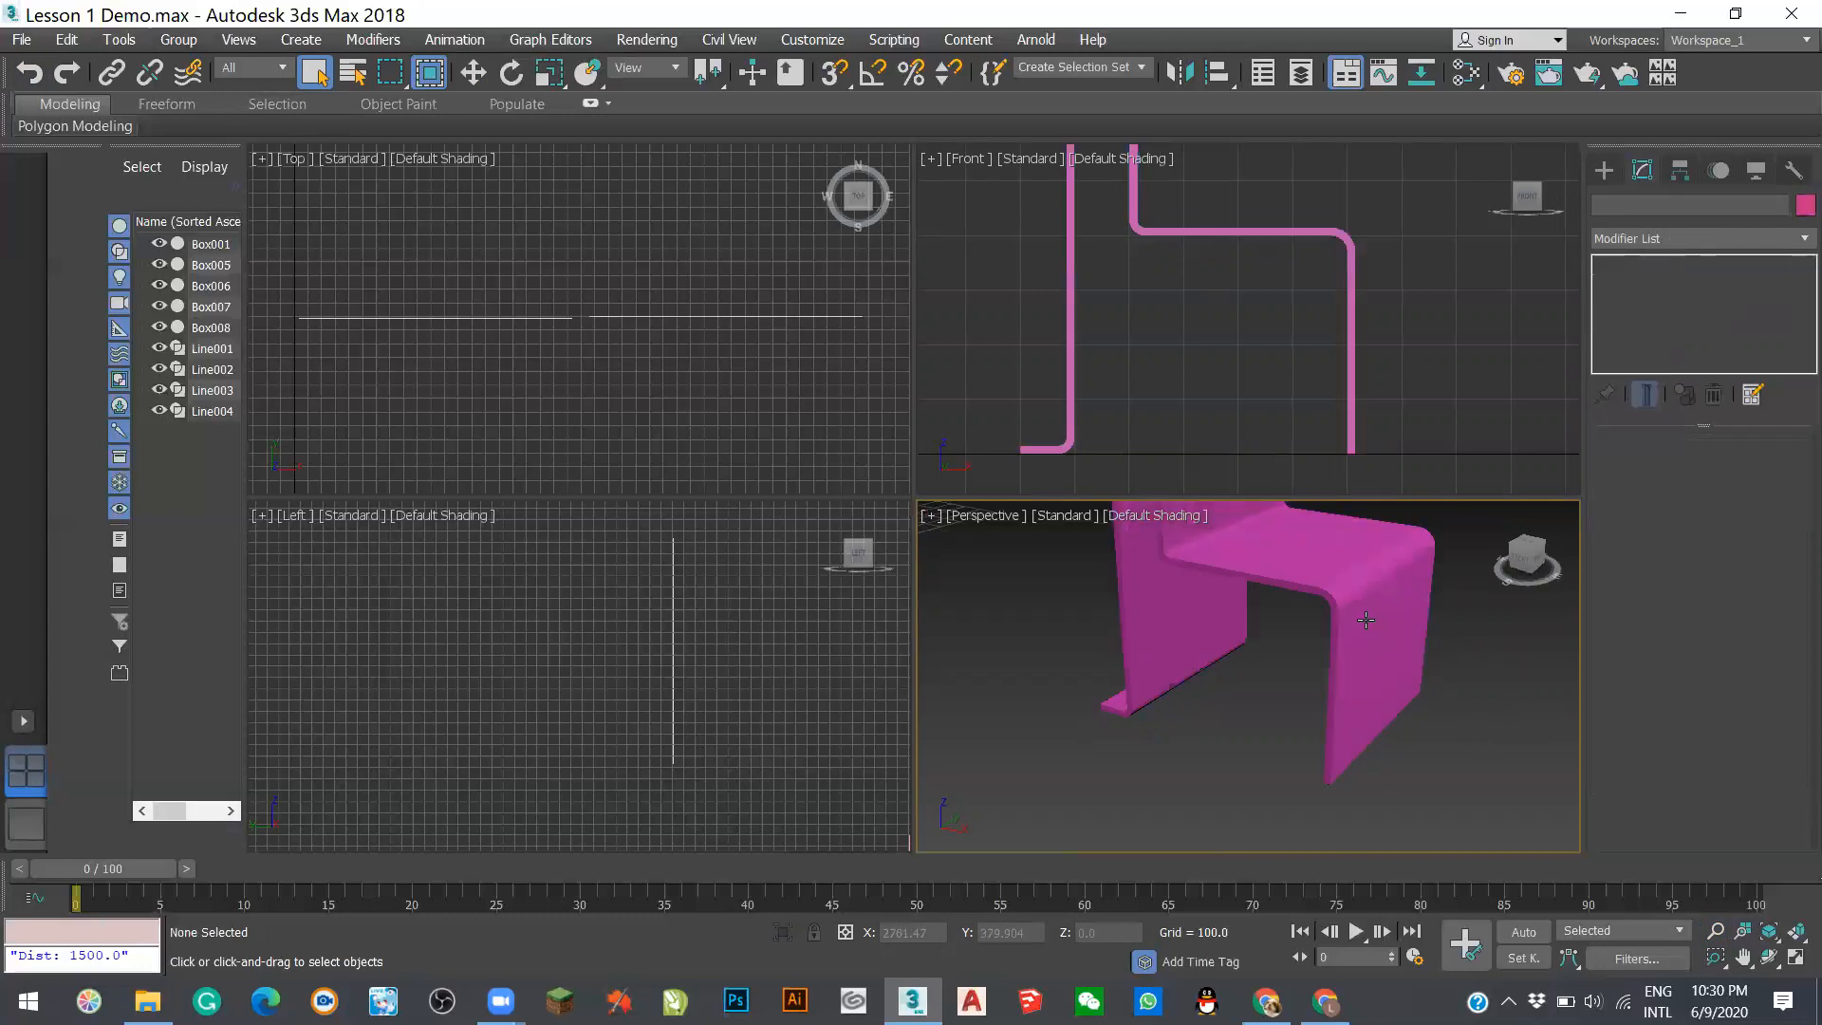
click(1697, 287)
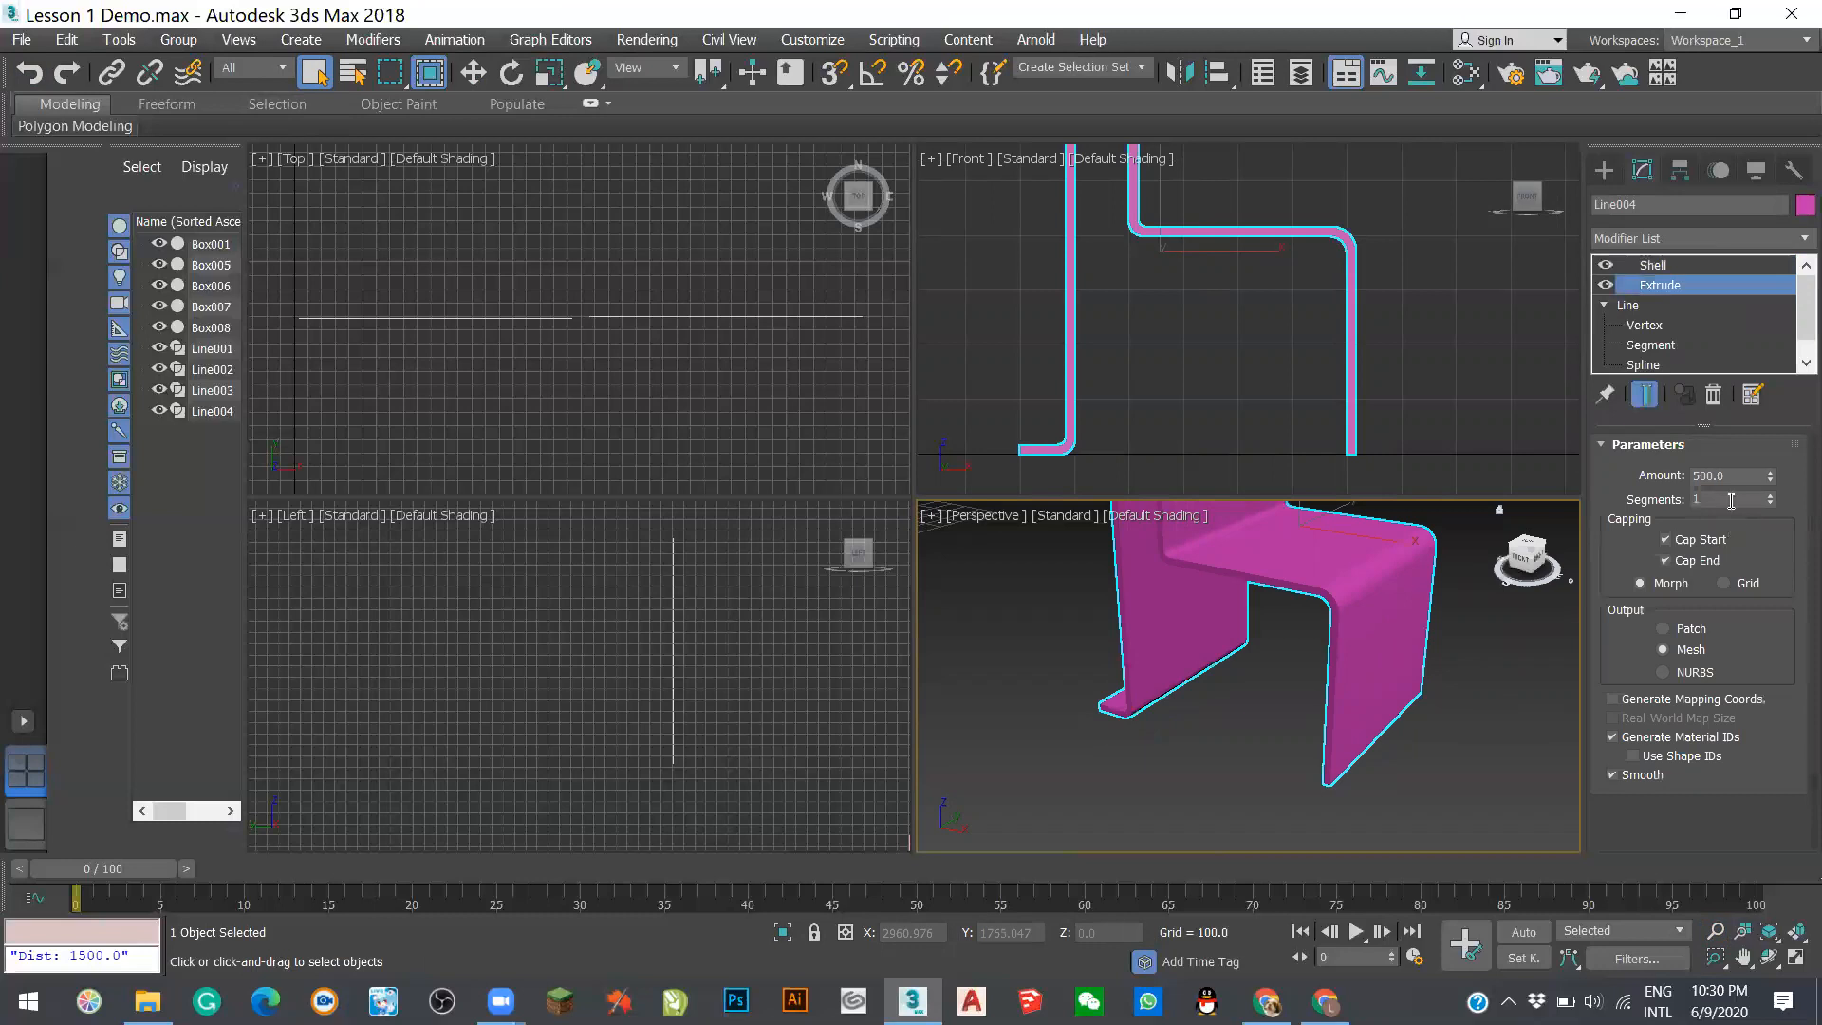
double_click(1713, 475)
text(450)
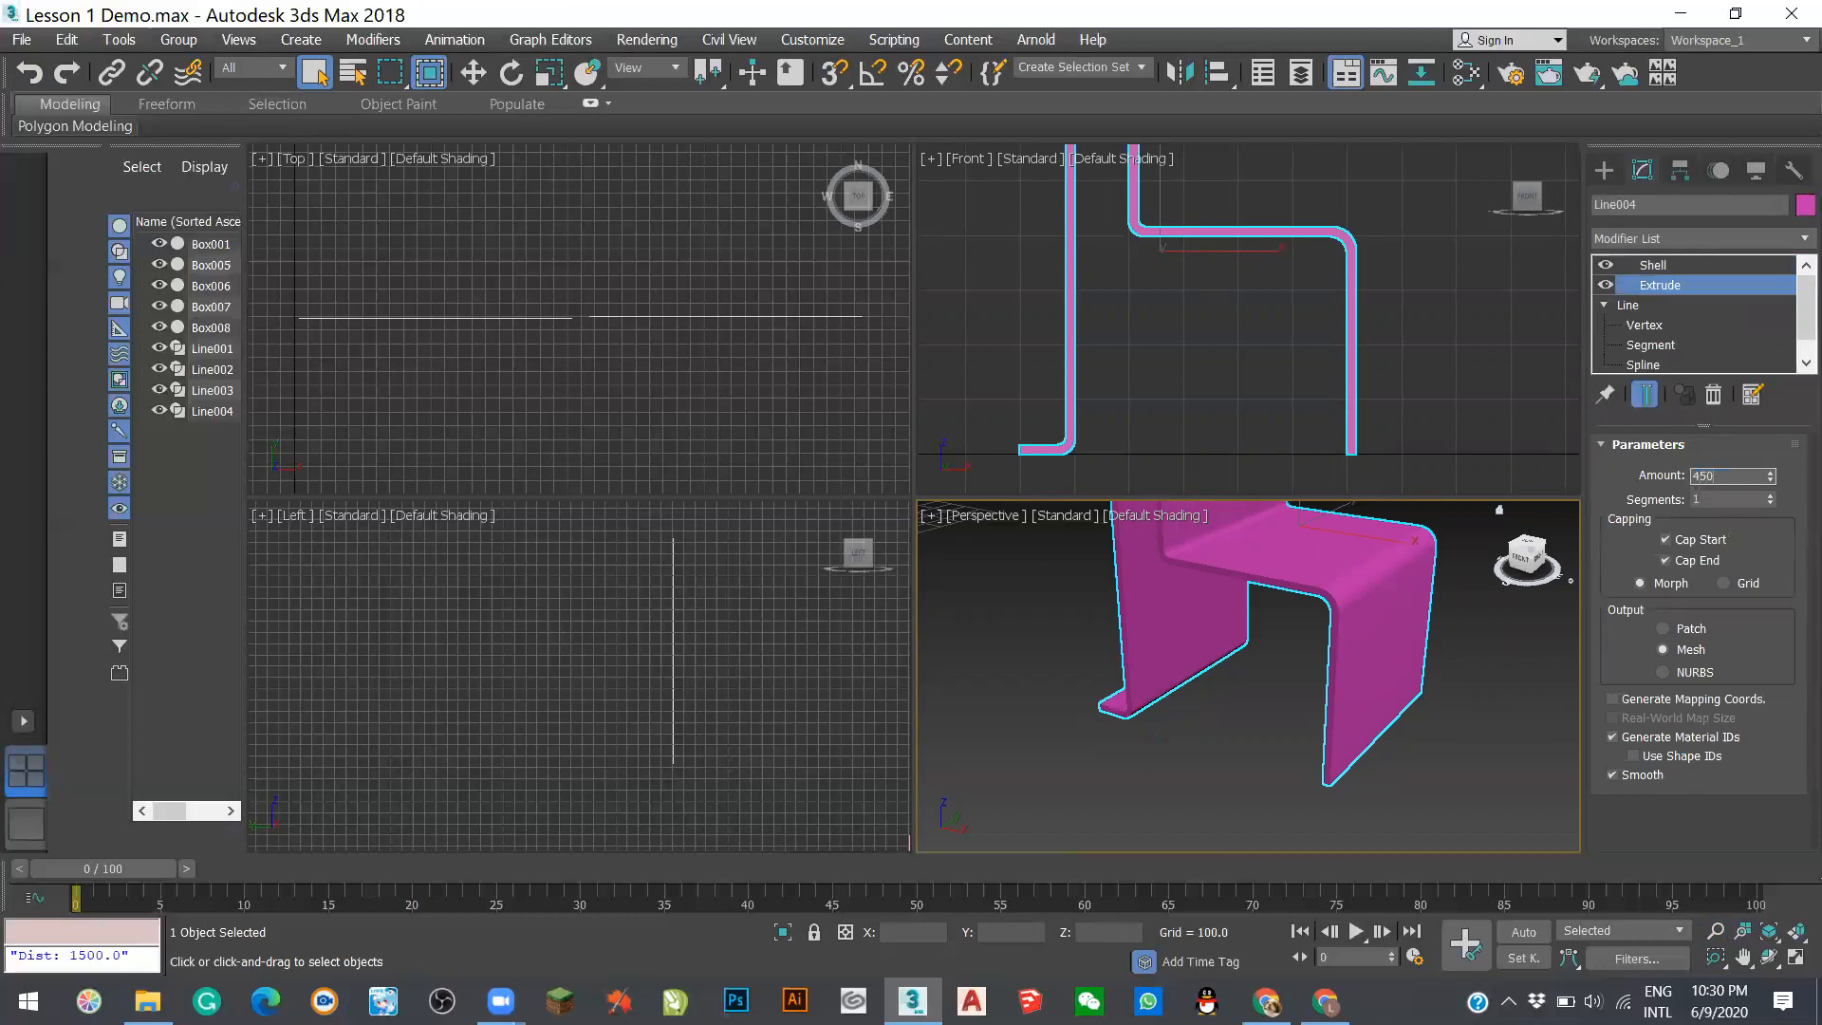
key(Return)
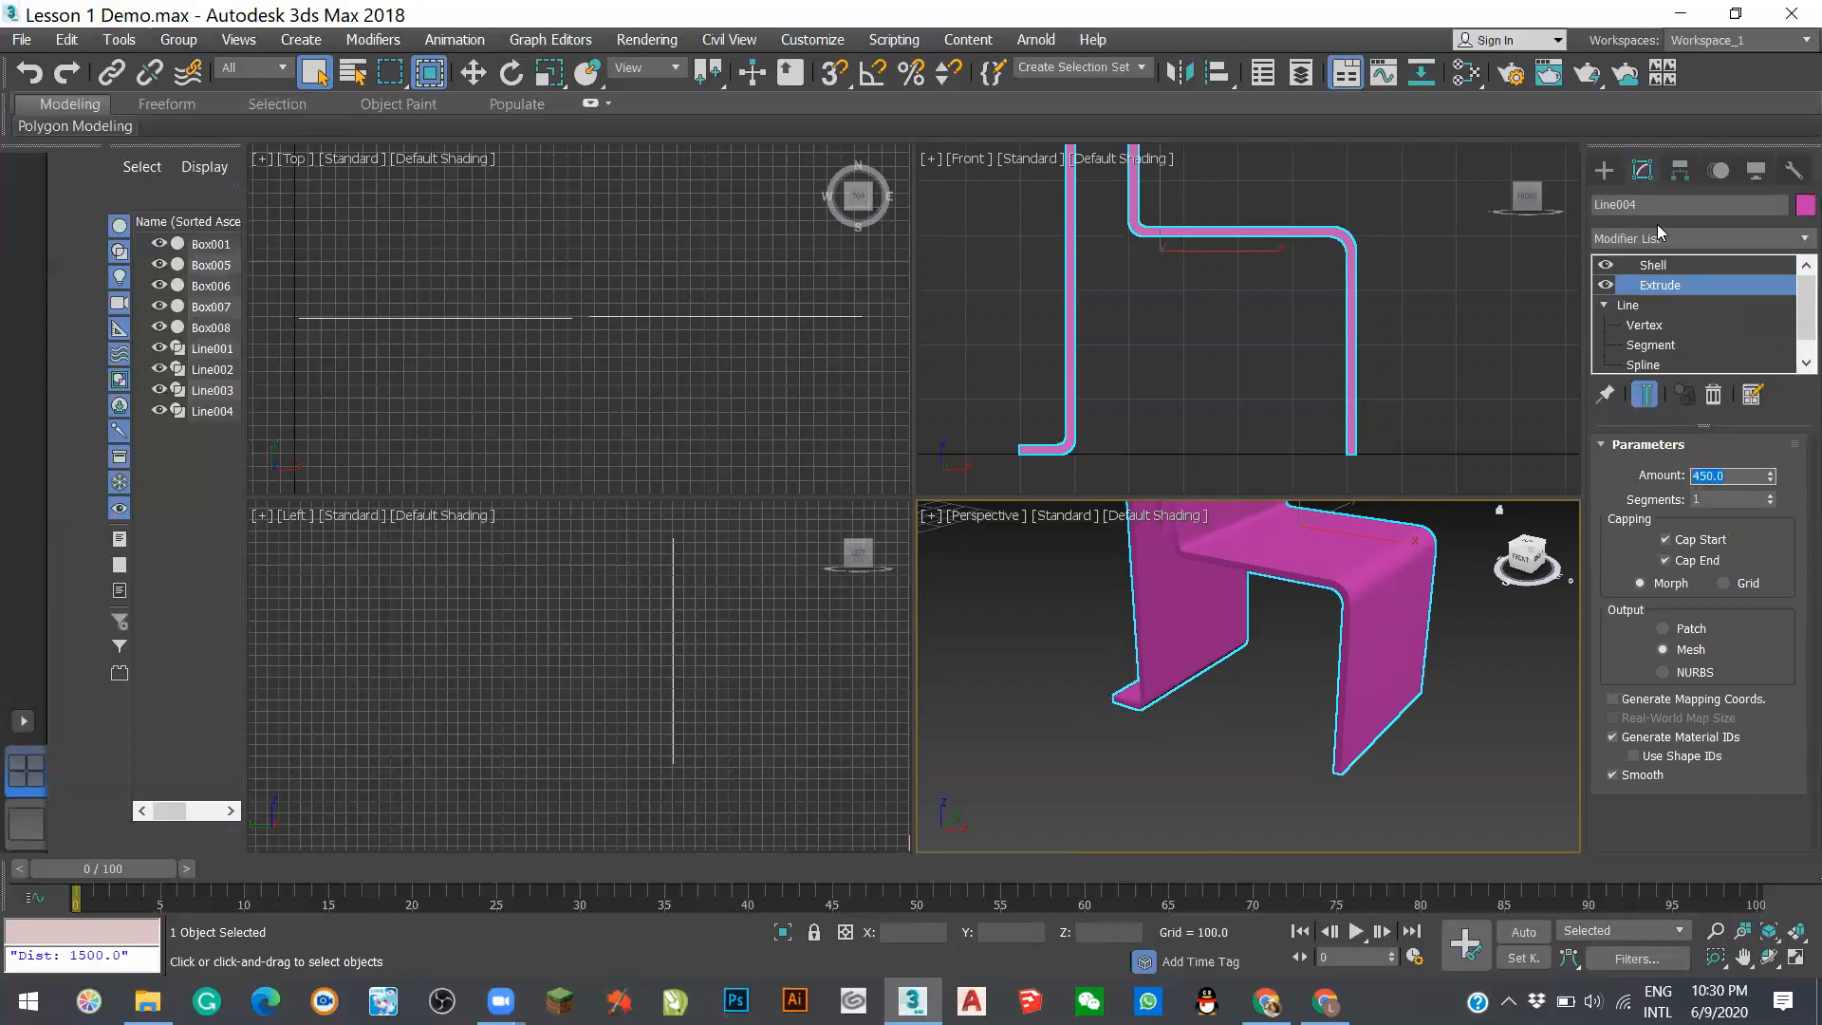
- Try a Shell Outer Amount of 50 on the chair and check its thickness from another angle
click(1686, 268)
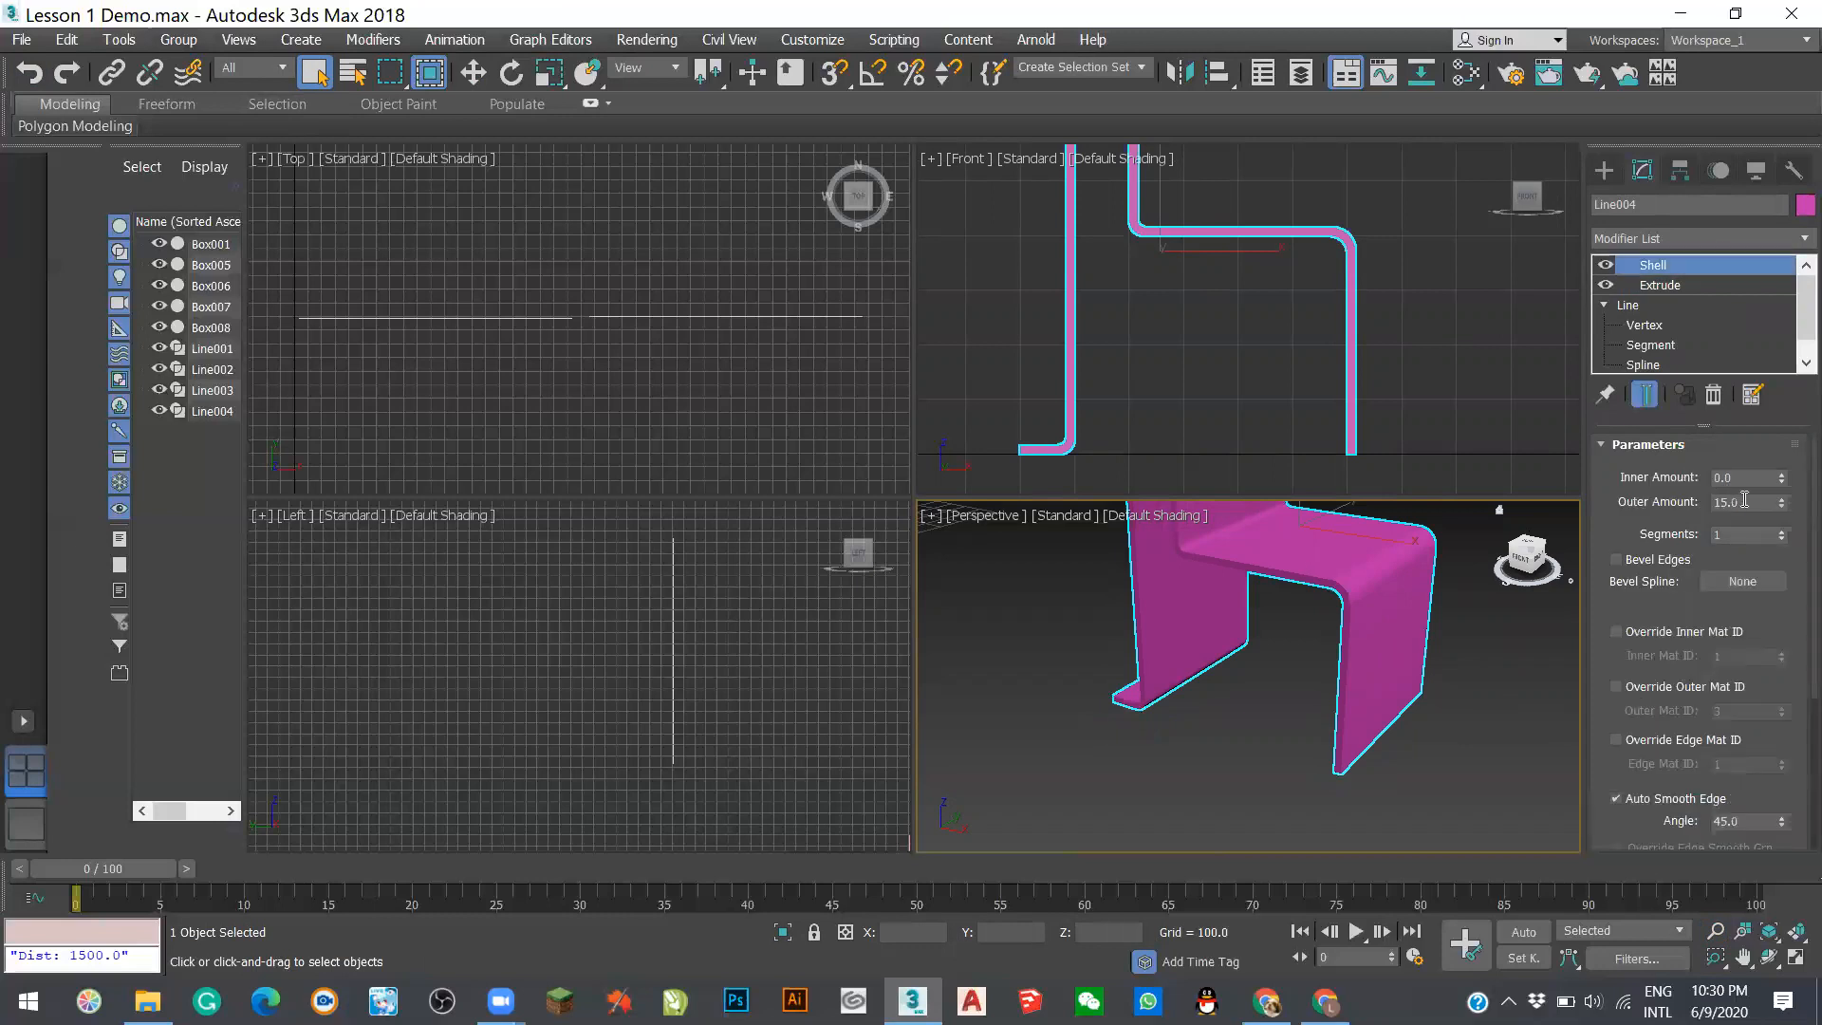
key(Tab)
text(50)
key(Return)
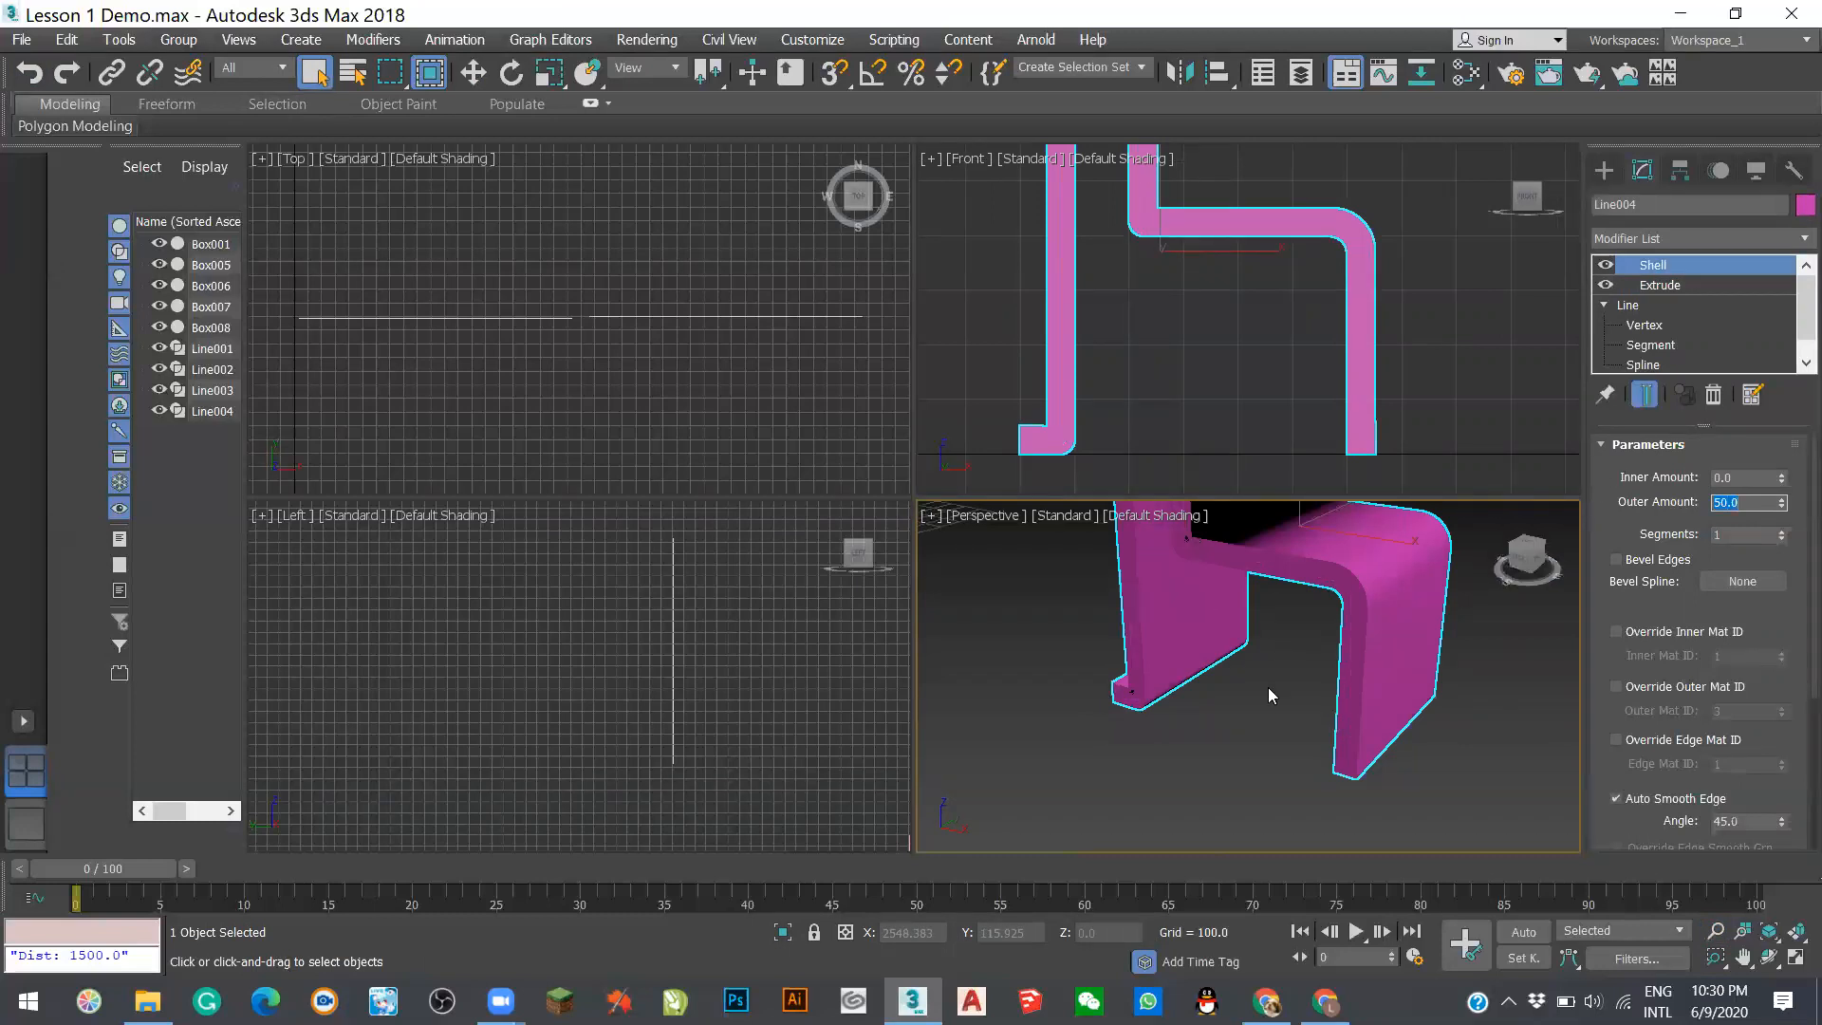
alt+middle_drag(1268, 687, 1348, 685)
- Try centring the chair's thickness on its profile with Shell Inner and Outer Amounts of 7.5 each
key(shift+Tab)
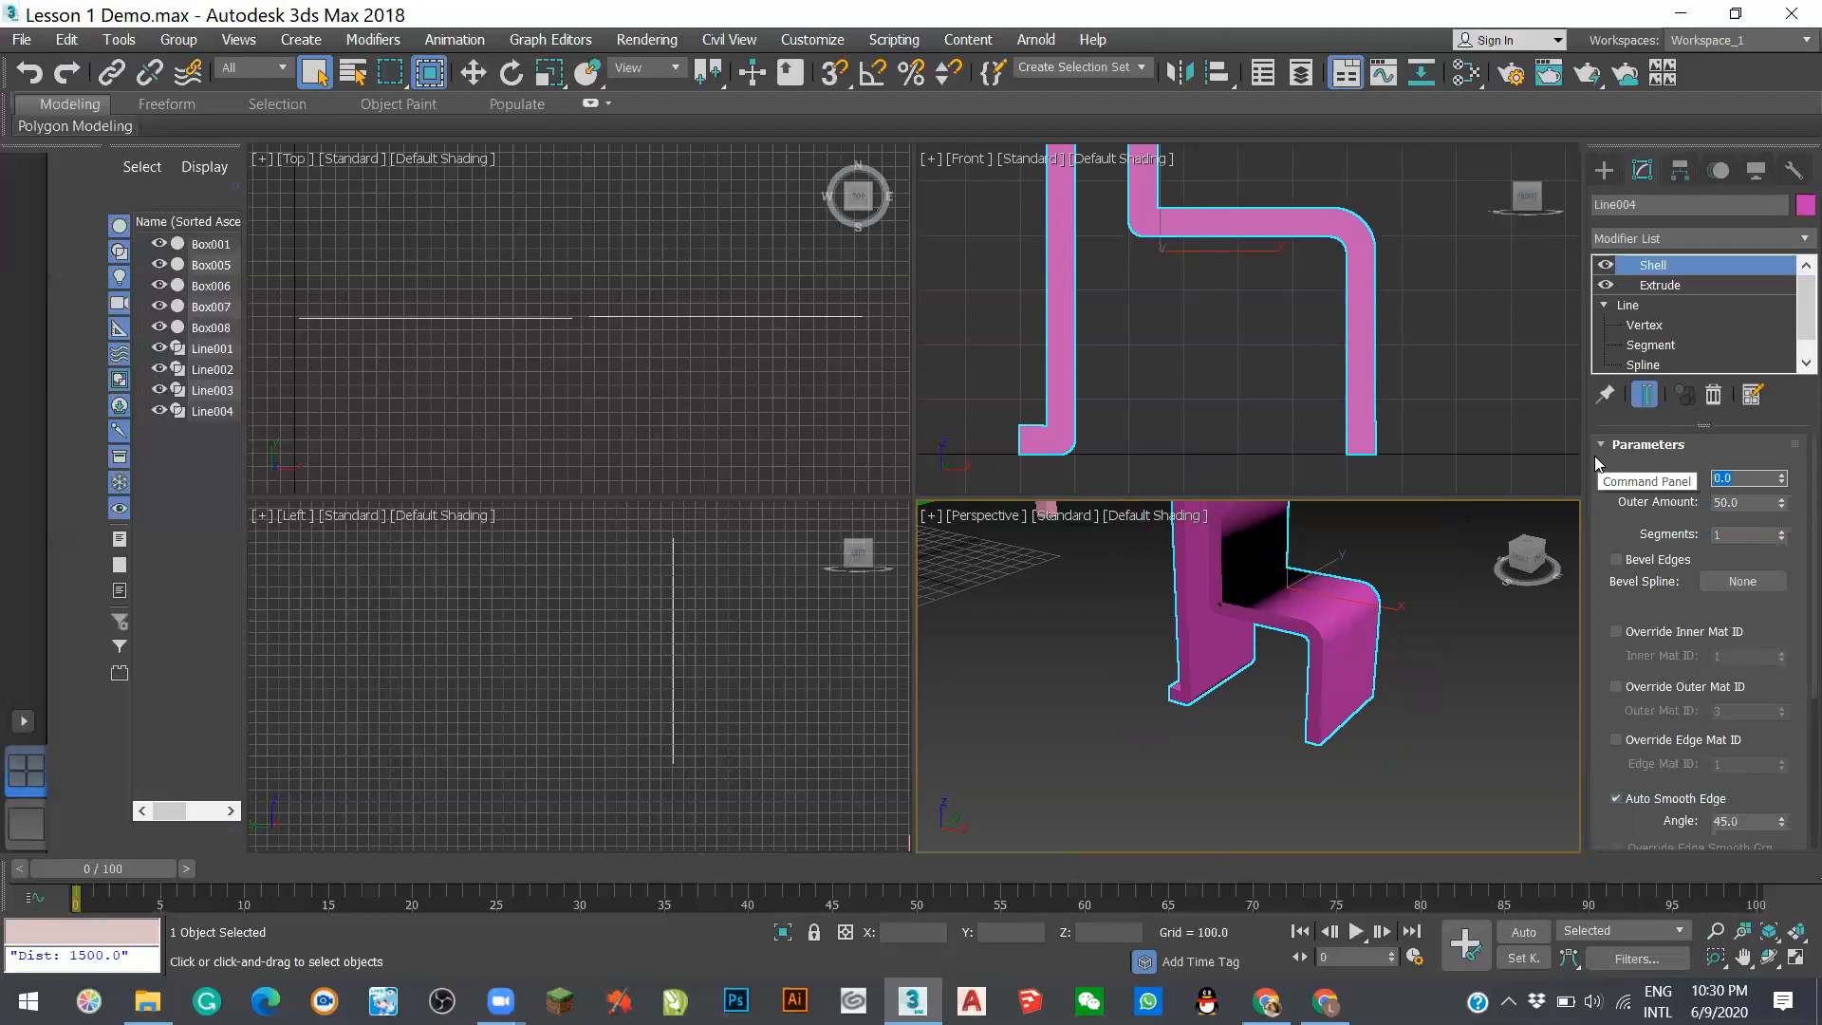
text(7.57.)
key(Return)
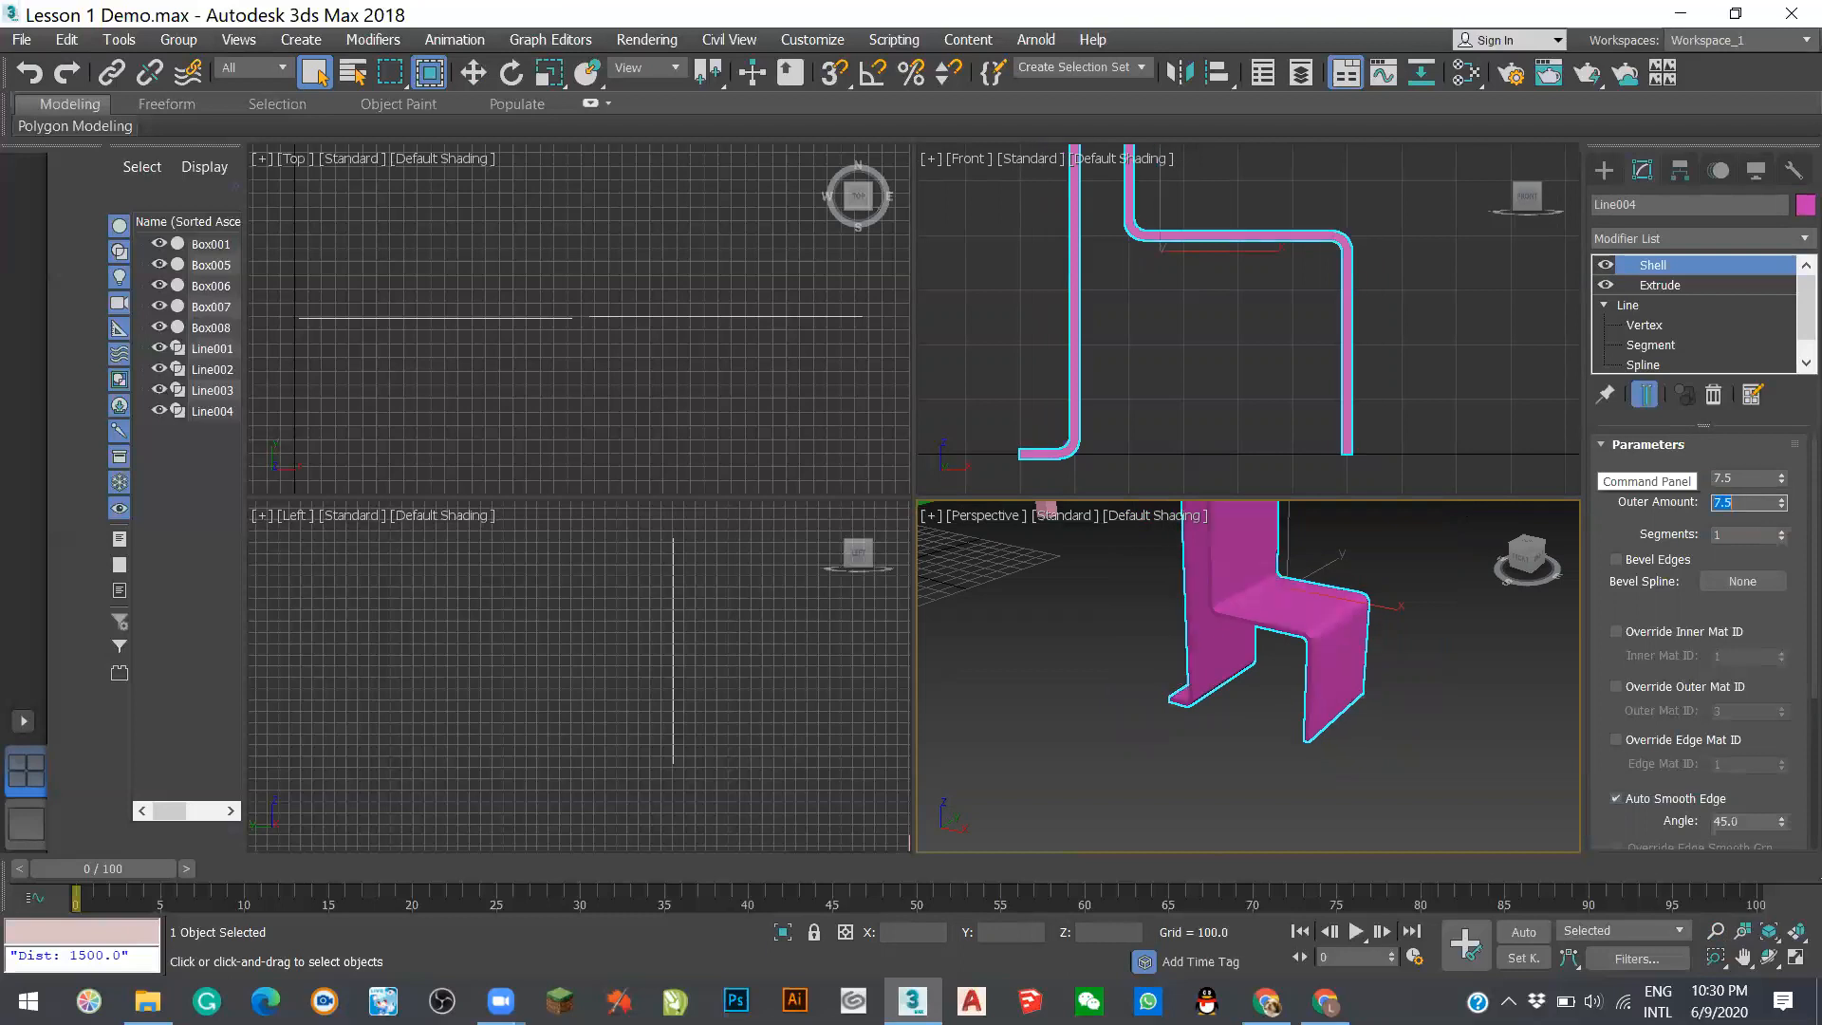
scroll(1071, 459, up, 2)
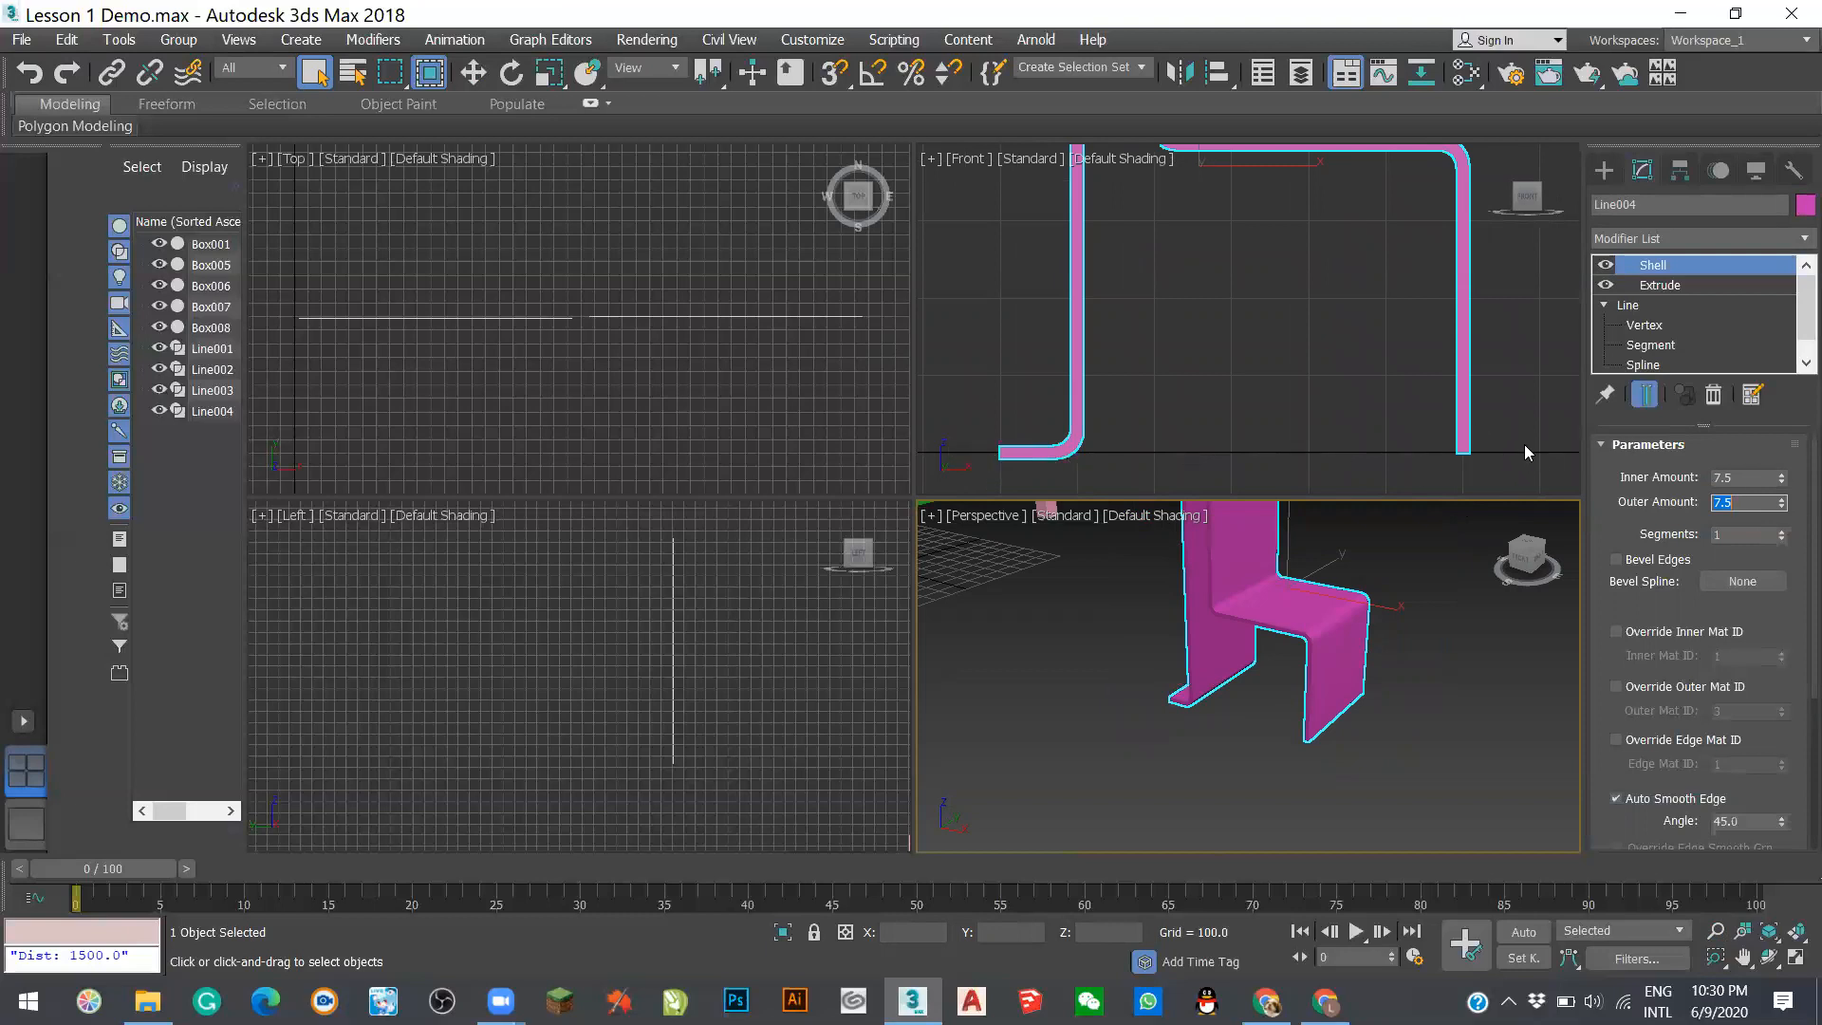
- Set the chair's Shell Inner Amount to 0 and its Outer Amount to 15
click(1746, 479)
text(0)
key(Tab)
text(15)
key(Return)
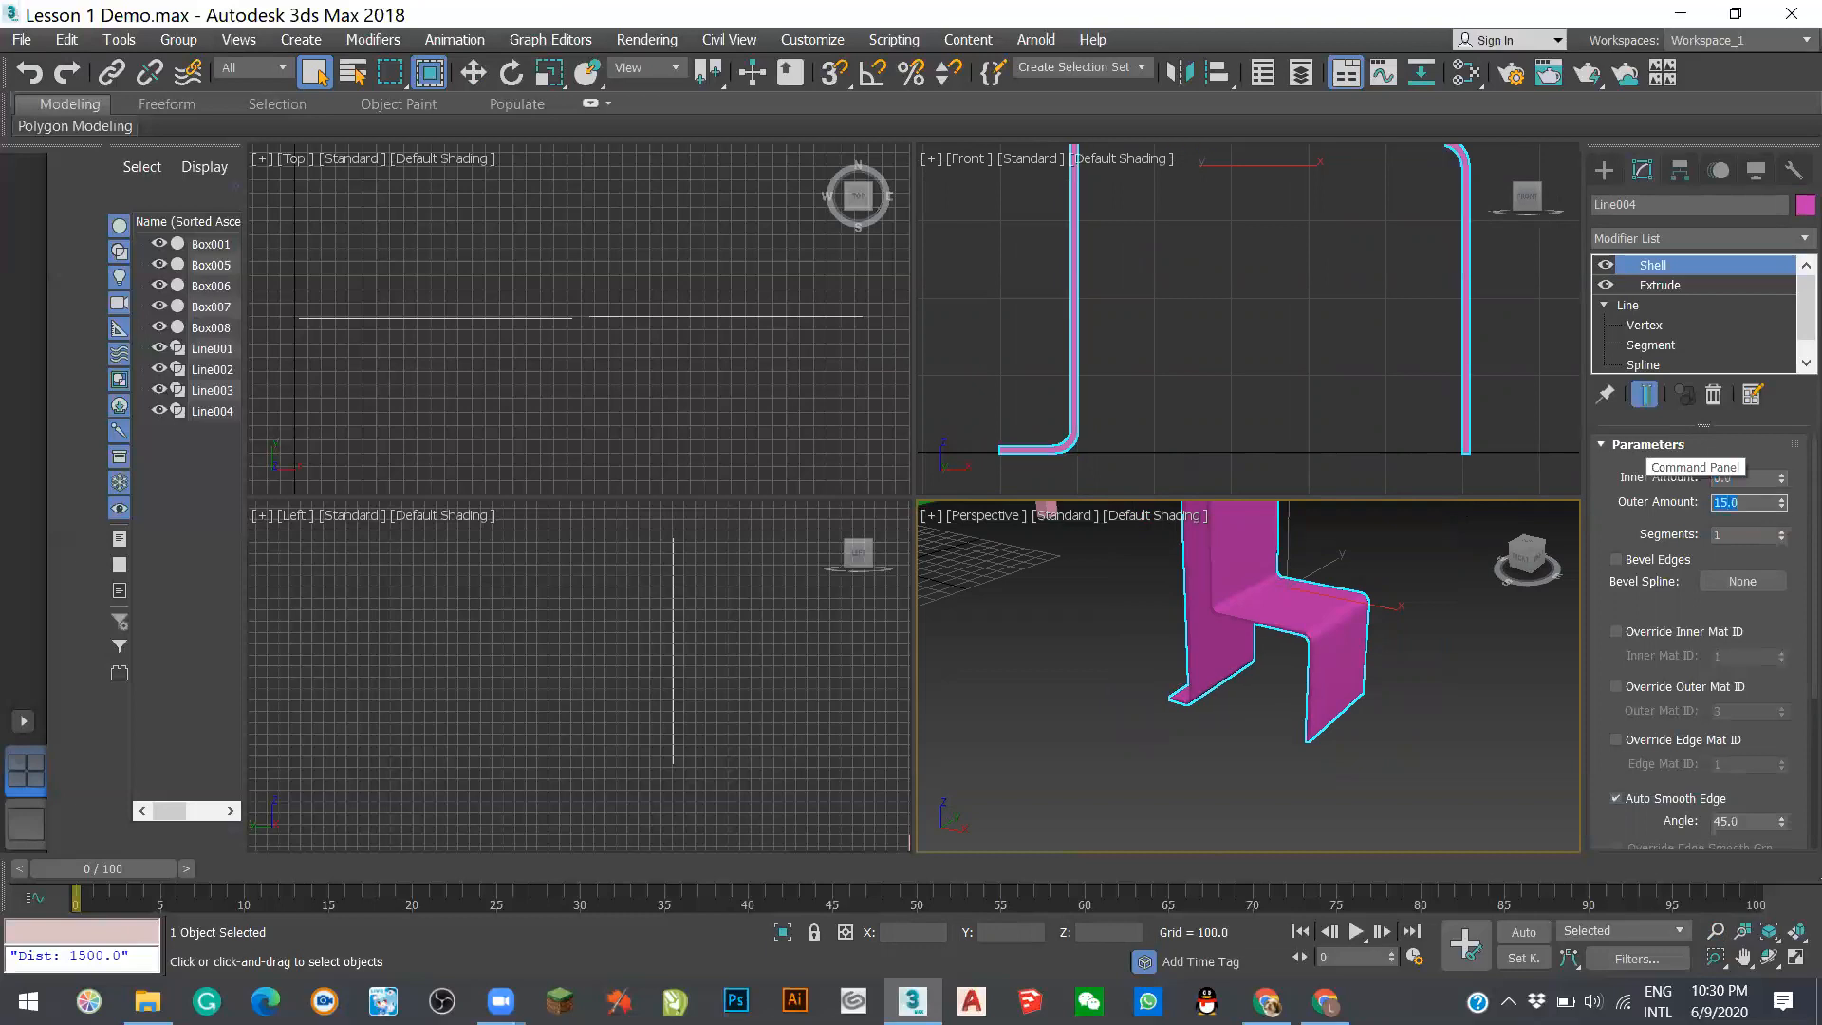
- Try thickening the chair inward only, with a Shell Inner Amount of 15 and an Outer Amount of 0
text(3)
key(shift+Tab)
text(1)
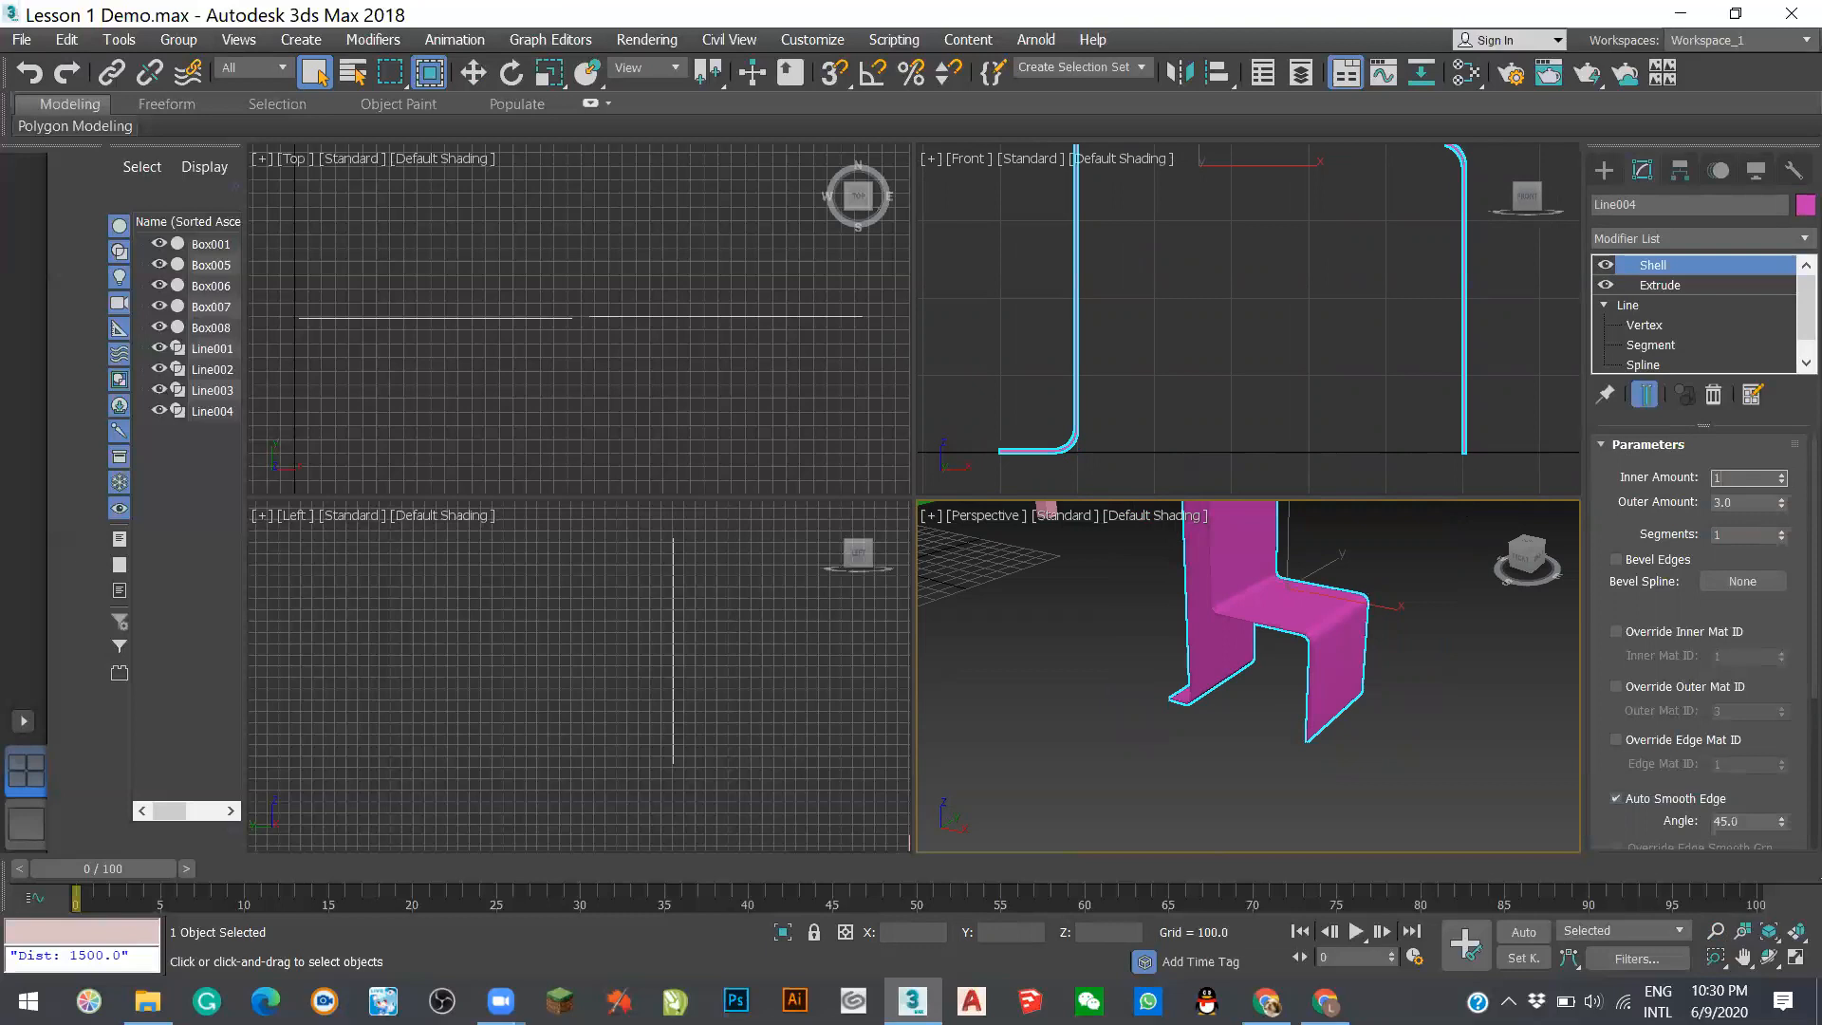
text(5)
key(Tab)
text(0)
key(Return)
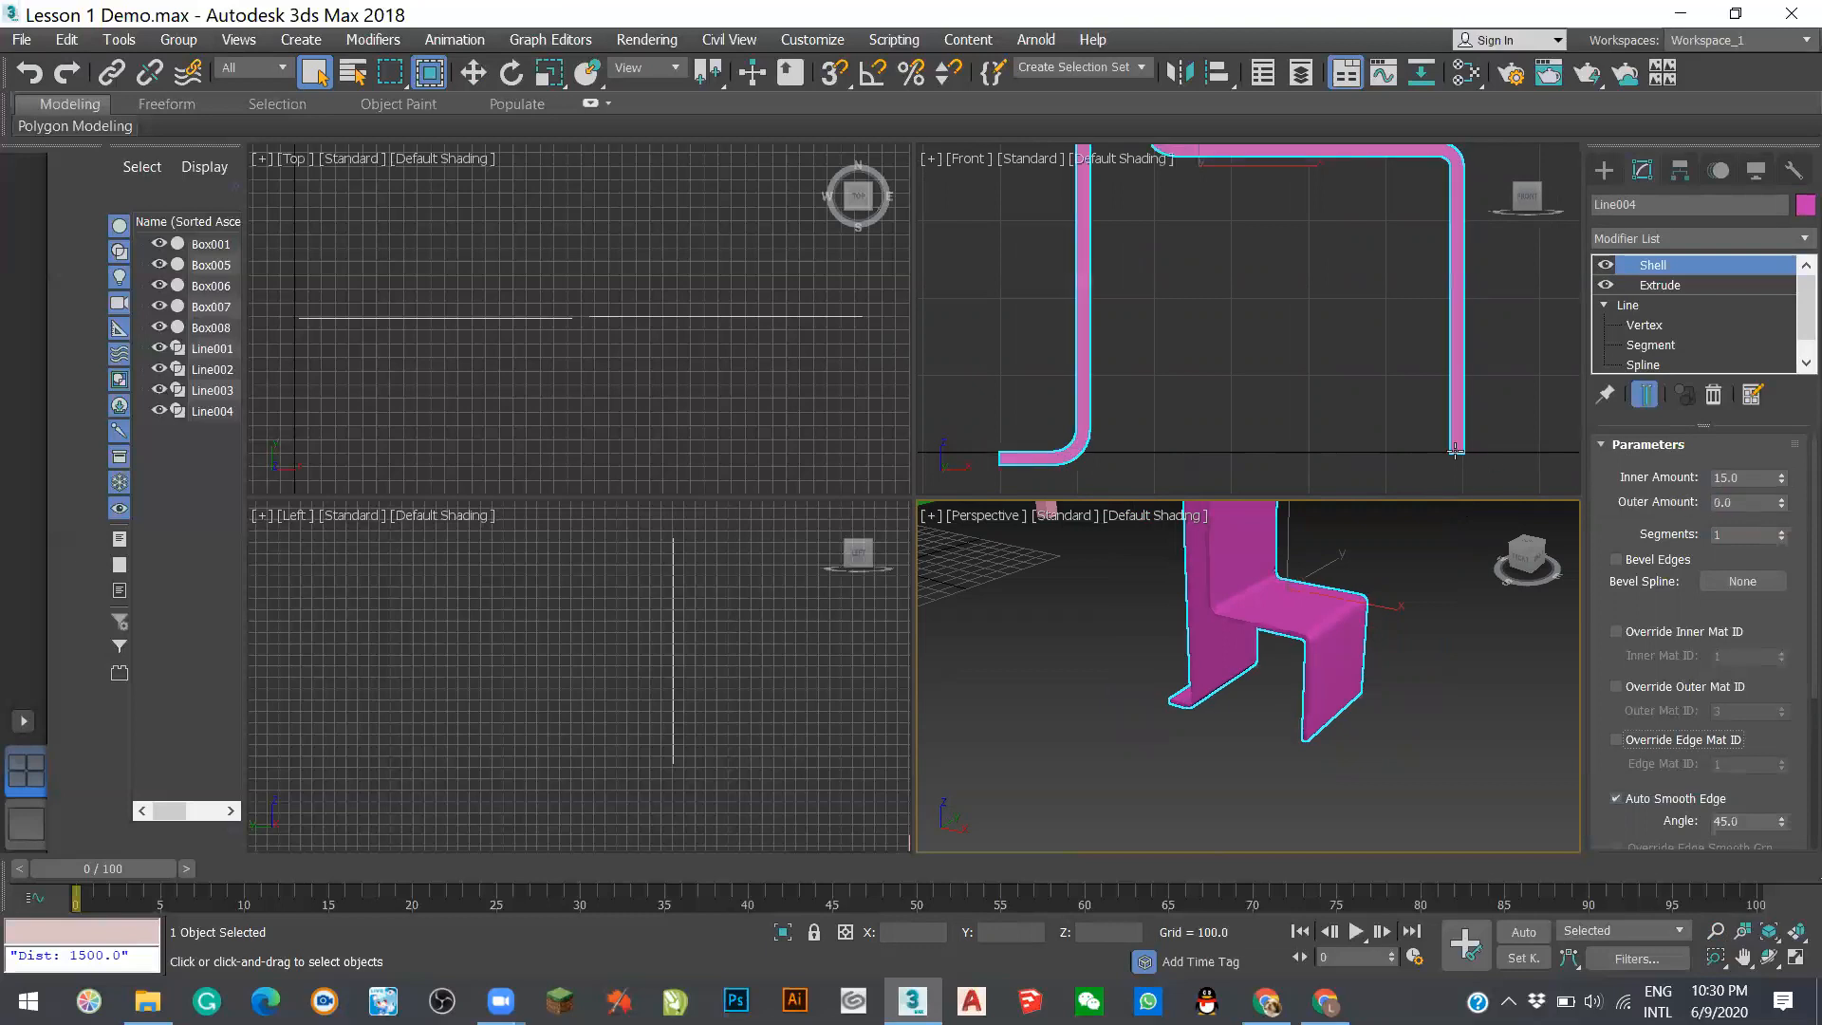
- Return the chair's Shell to outward thickening, with an Inner Amount of 0 and an Outer Amount of 15
double_click(1746, 478)
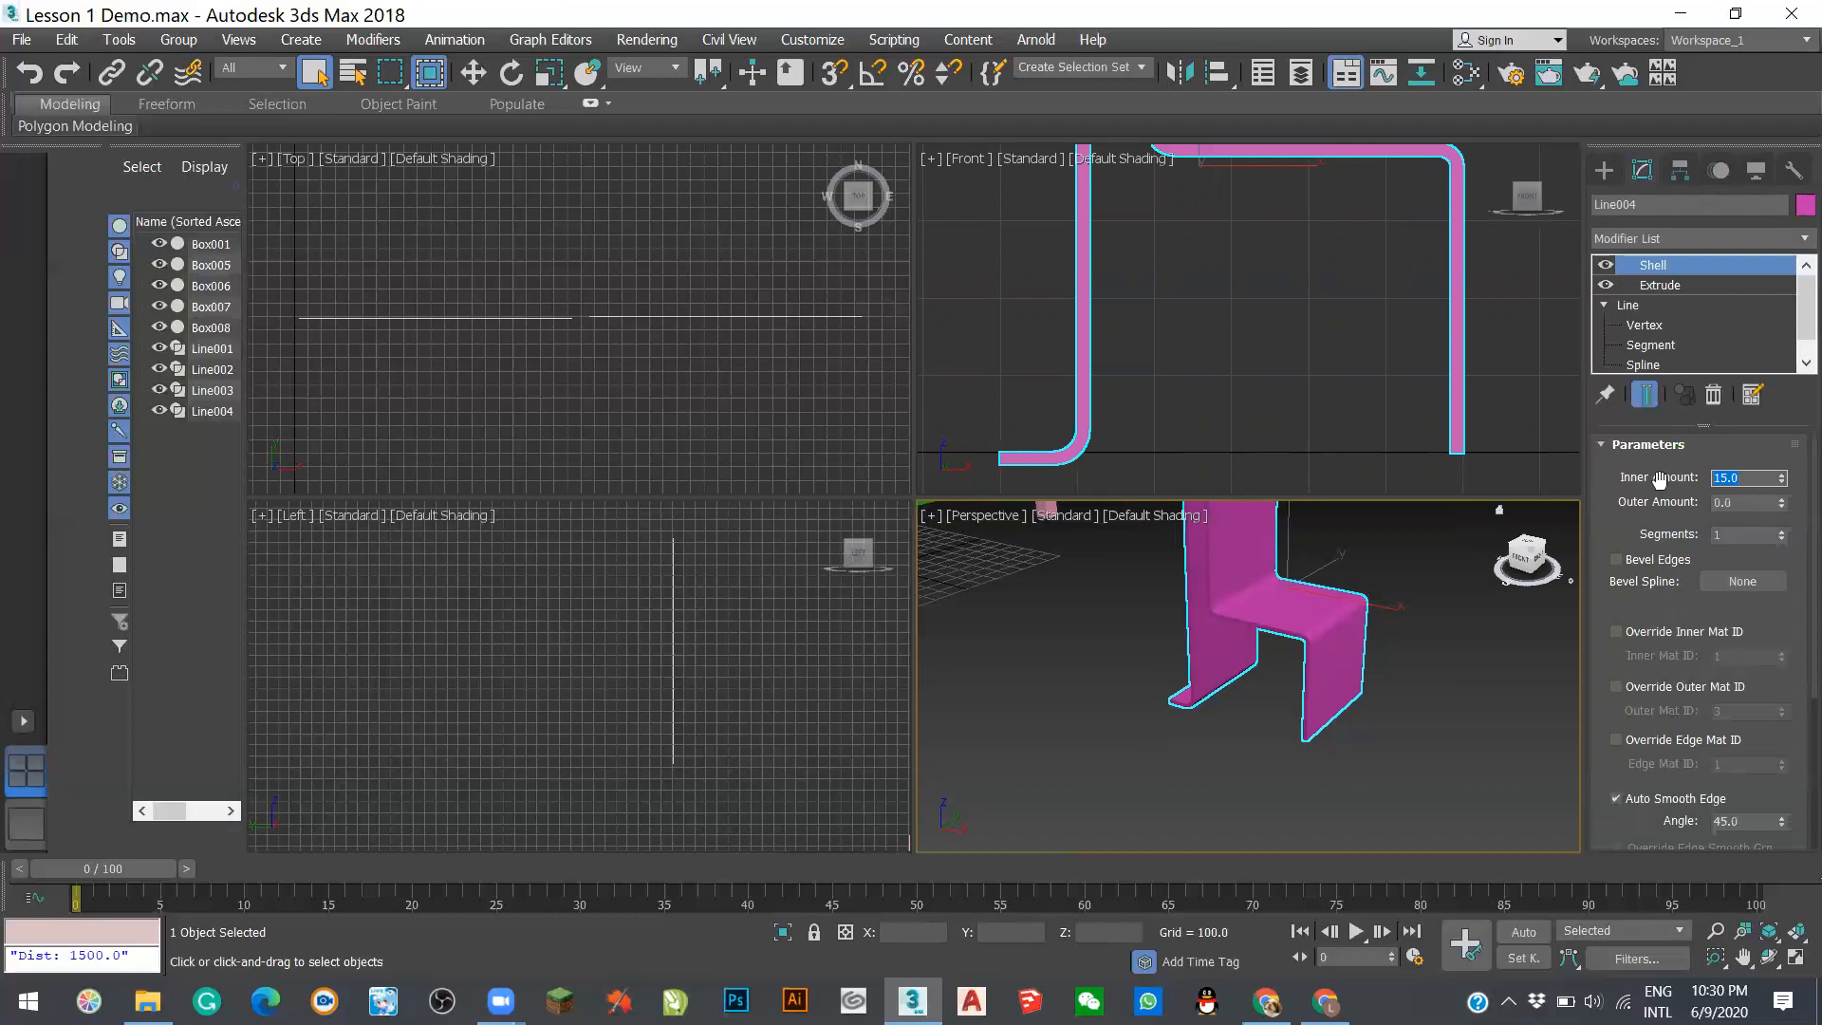
text(0)
key(Tab)
text(15)
key(Return)
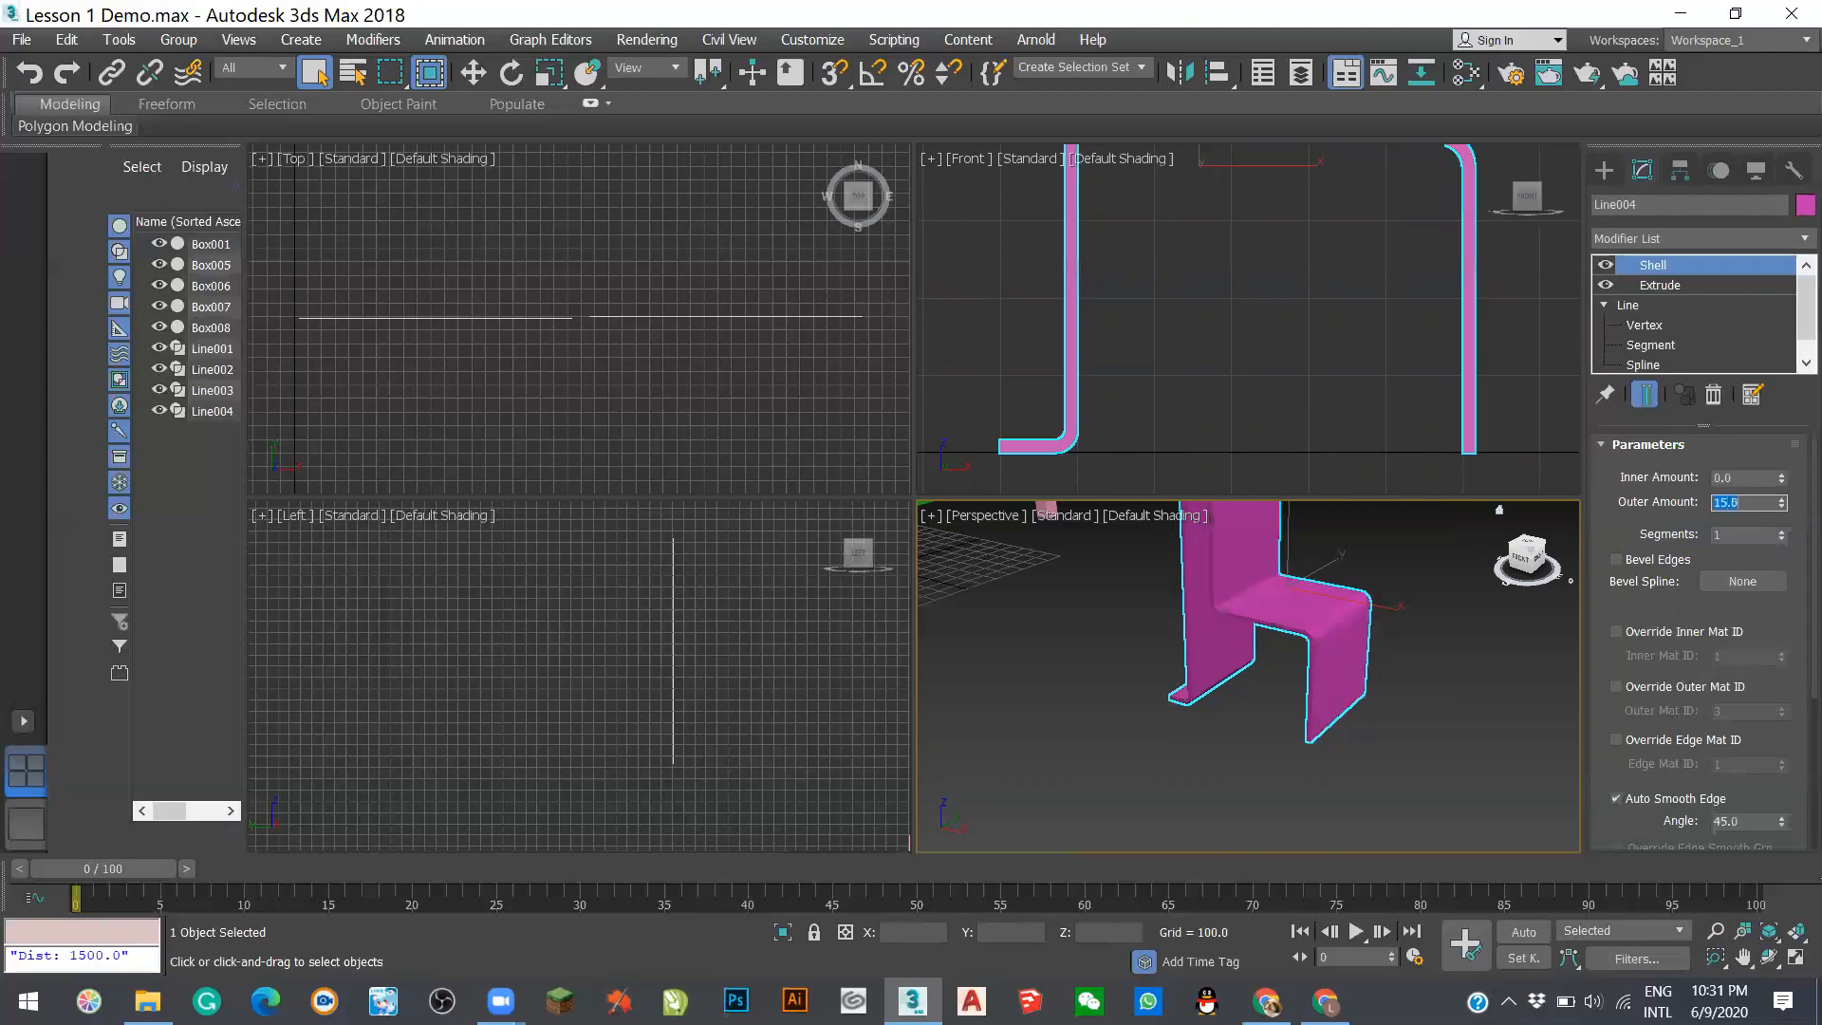
- Deselect the chair, maximize the Perspective view and compare the chair and table with their reference images
click(1247, 202)
scroll(1192, 429, down, 3)
click(1372, 748)
key(alt+w)
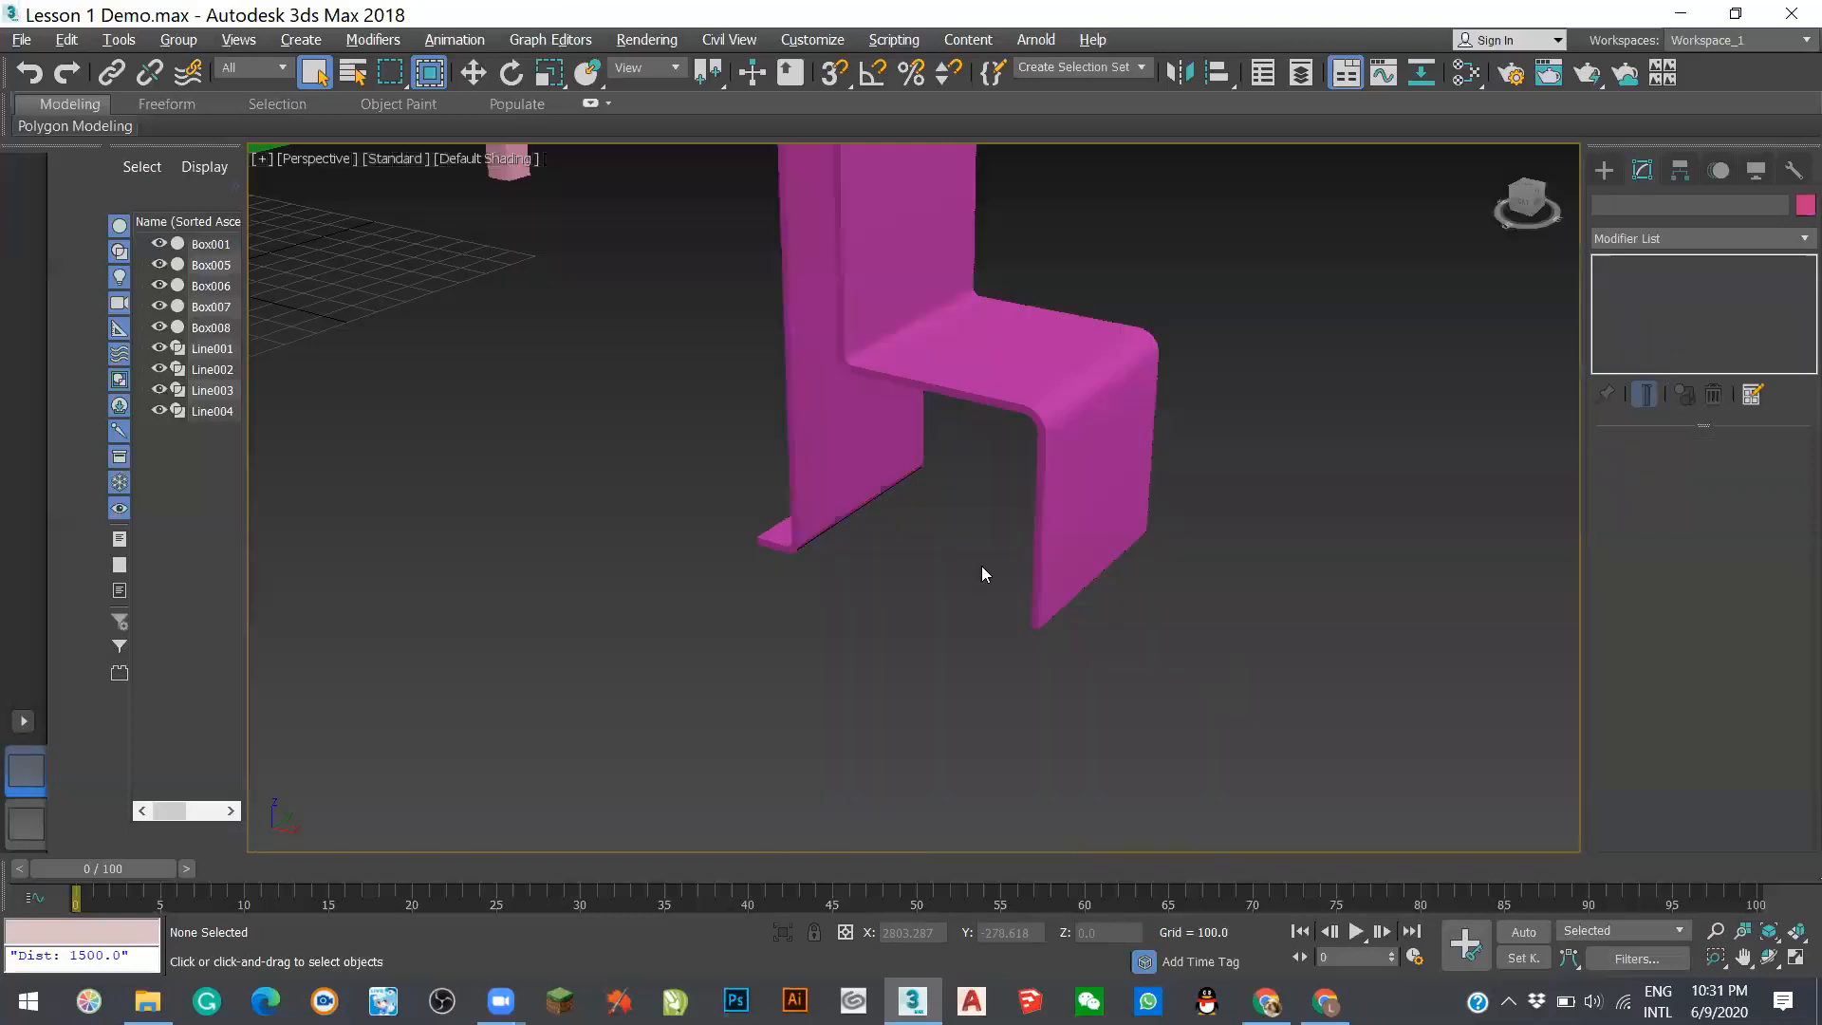
scroll(1226, 736, down, 6)
scroll(1208, 695, up, 1)
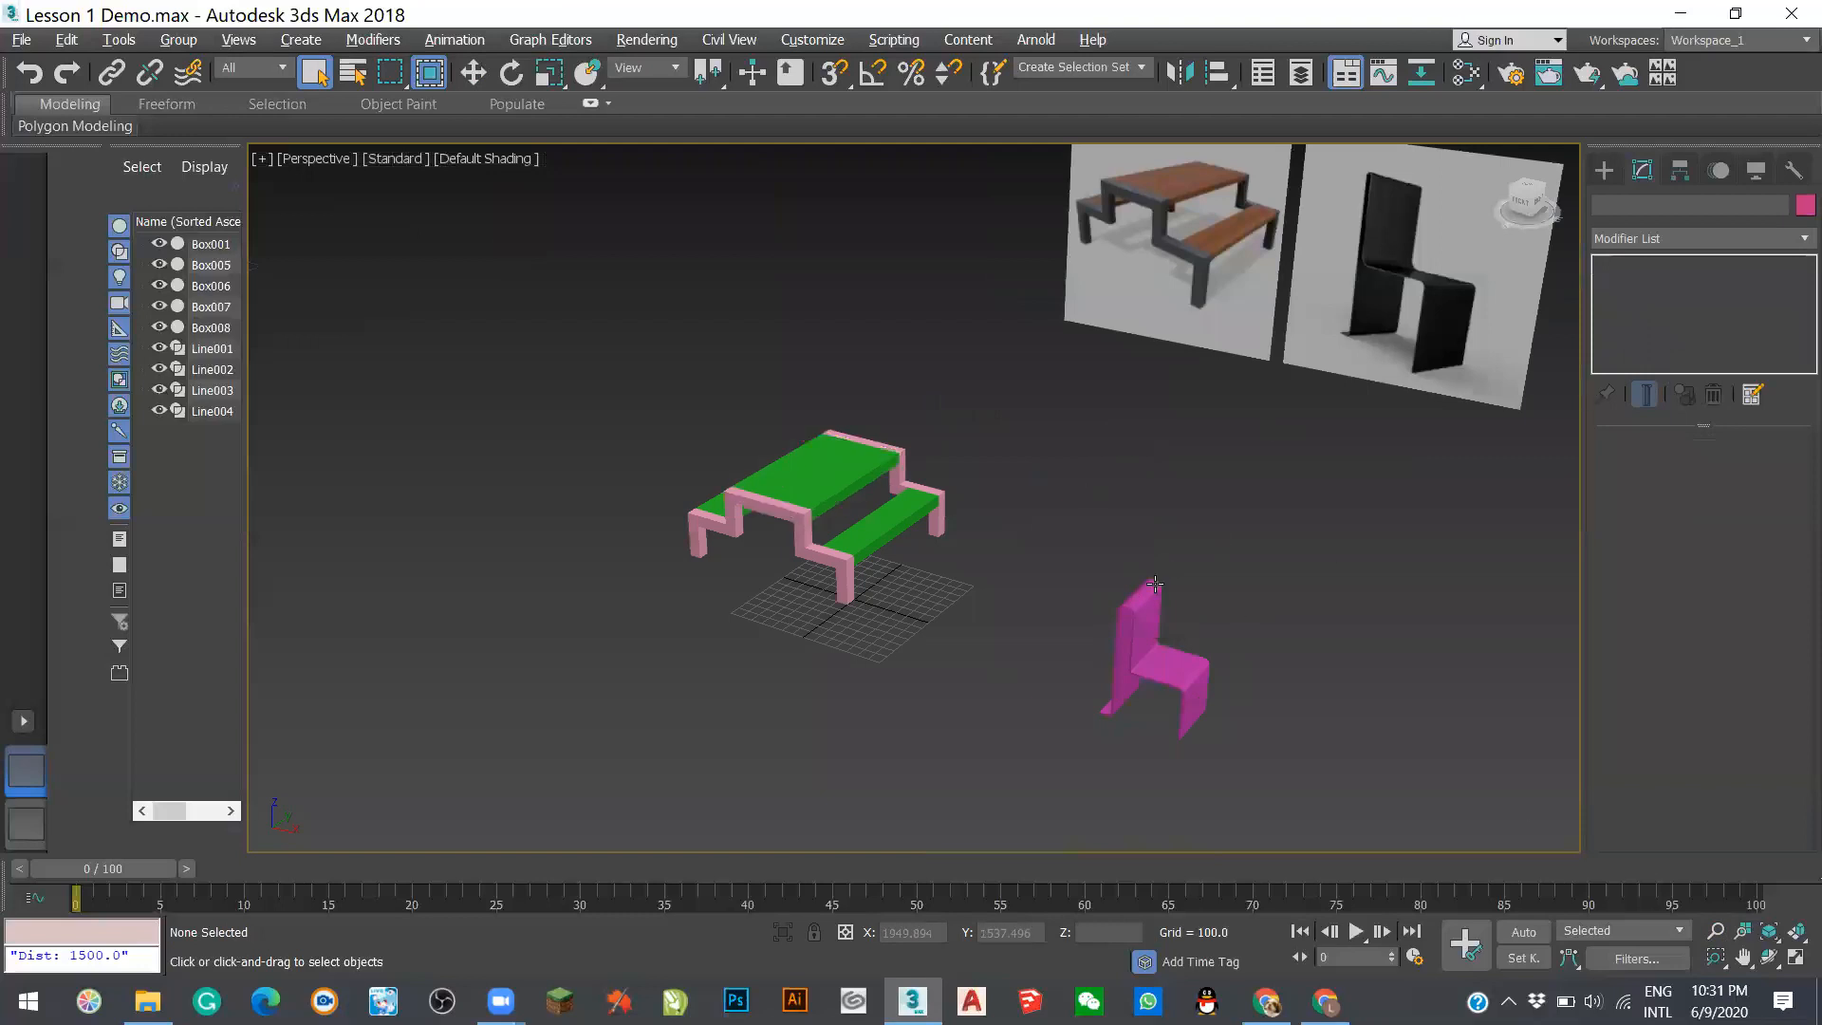
scroll(1148, 577, down, 2)
scroll(1034, 508, up, 3)
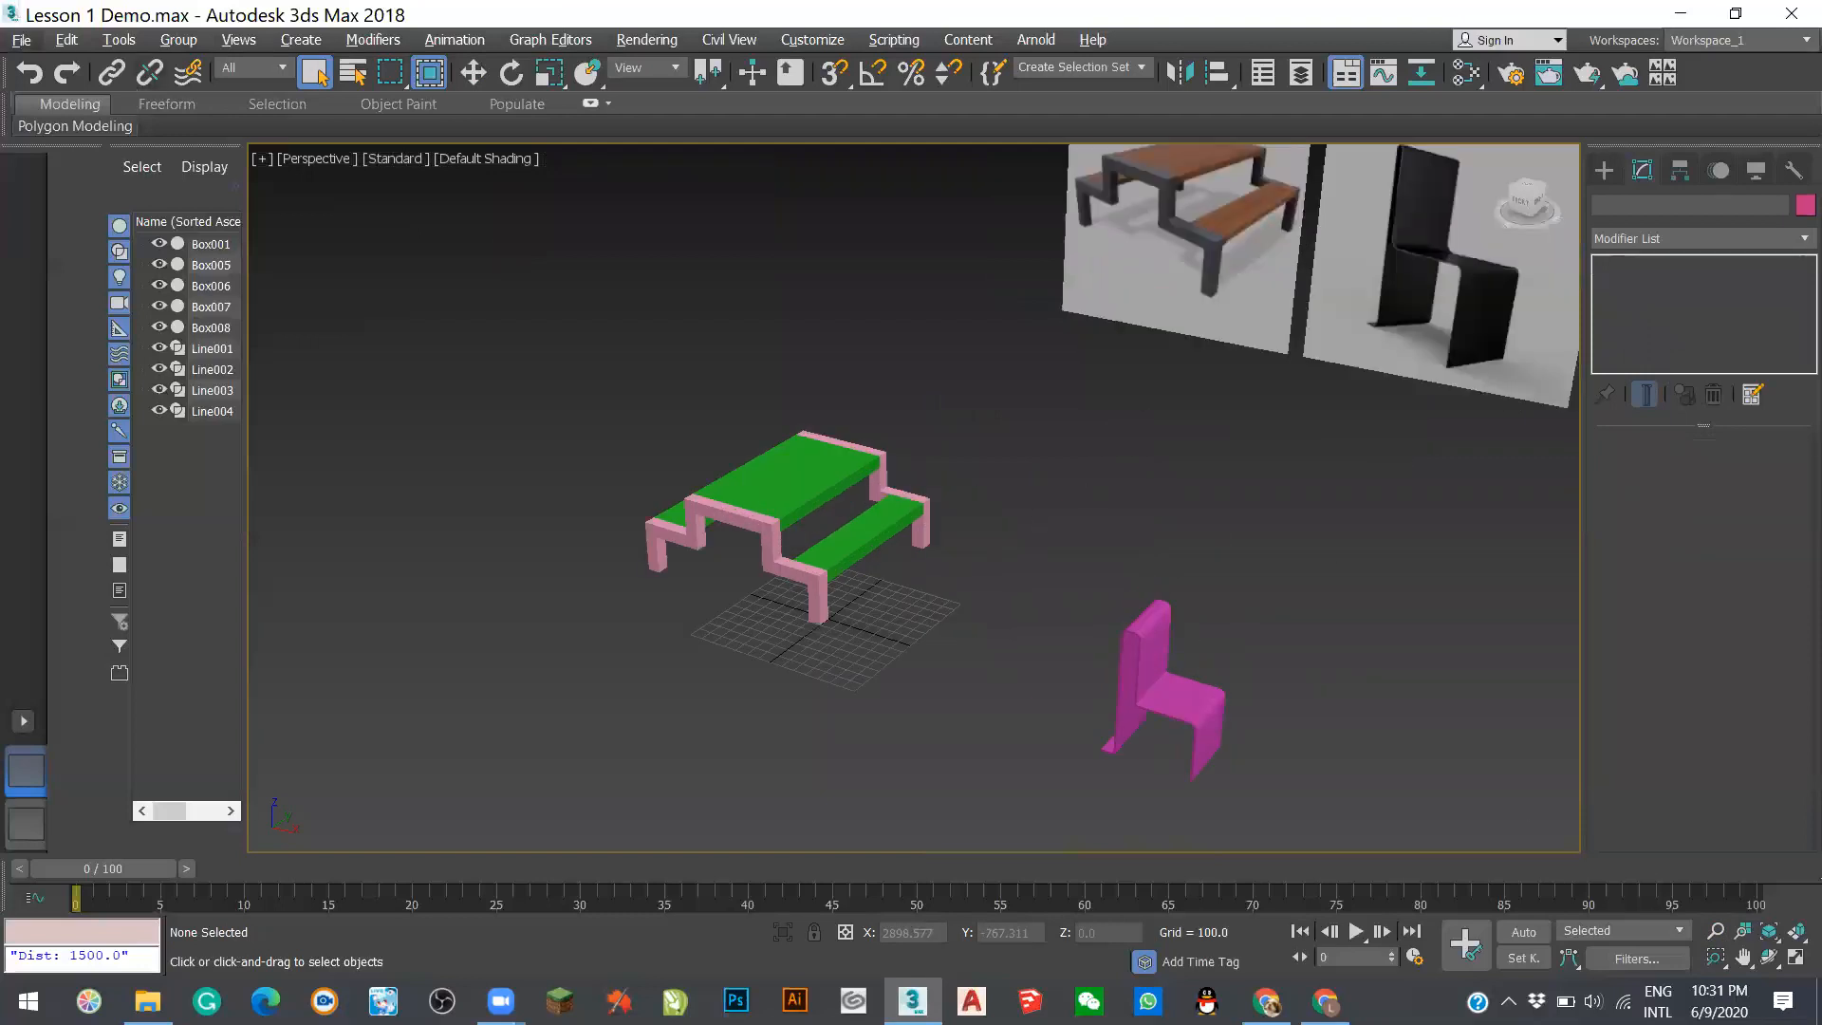